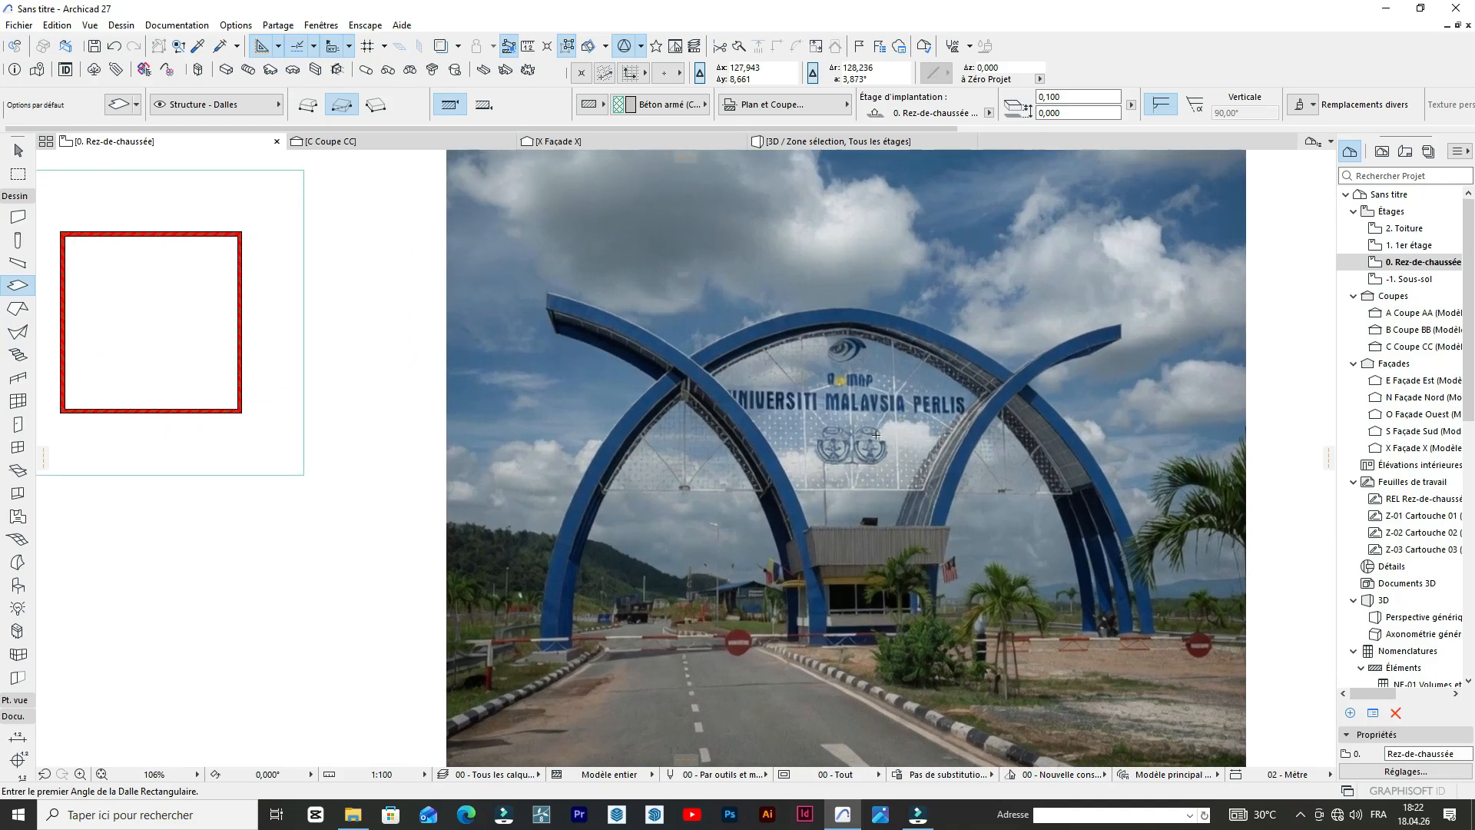
Examine the arched university gateway in the reference photo, from the crossing blue arches to the guardhouse beneath them, alongside the square wall plan.
{"action": "scroll", "coordinate": [948, 405], "scroll_direction": "down", "scroll_amount": 4}
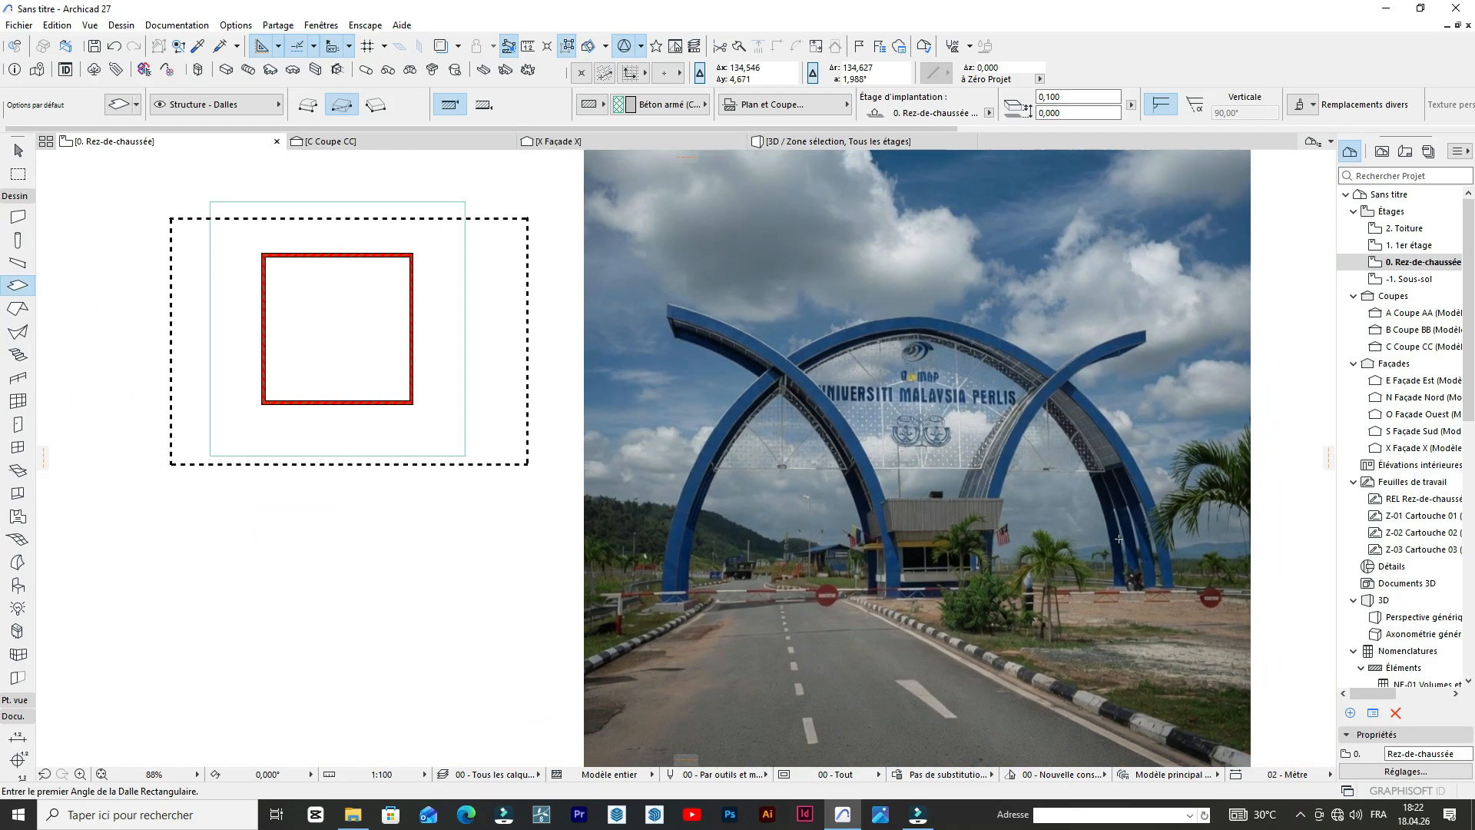
{"action": "scroll", "coordinate": [1010, 525], "scroll_direction": "up", "scroll_amount": 3}
{"action": "scroll", "coordinate": [791, 394], "scroll_direction": "up", "scroll_amount": 2}
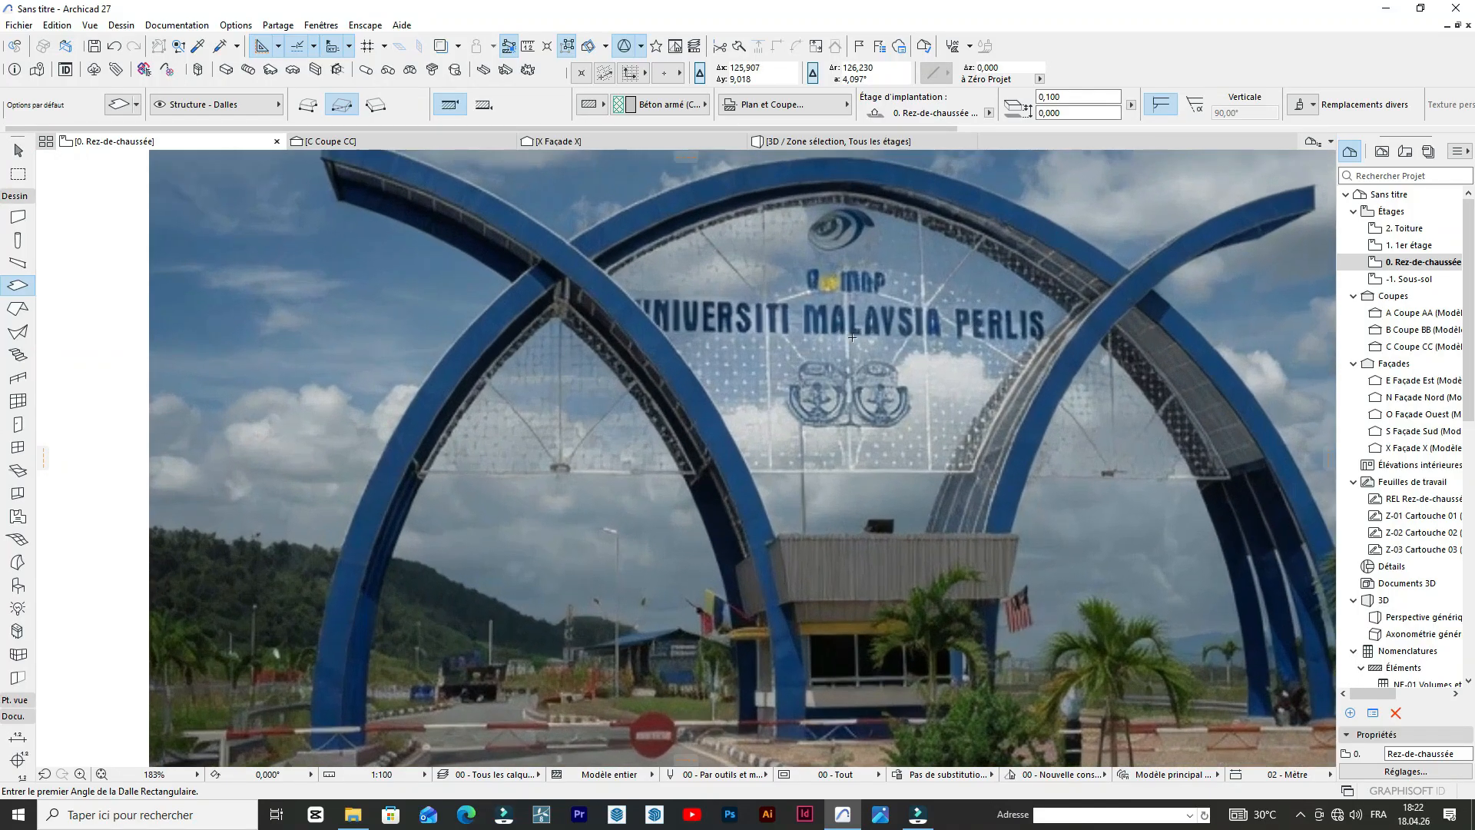
{"action": "scroll", "coordinate": [853, 370], "scroll_direction": "down", "scroll_amount": 2}
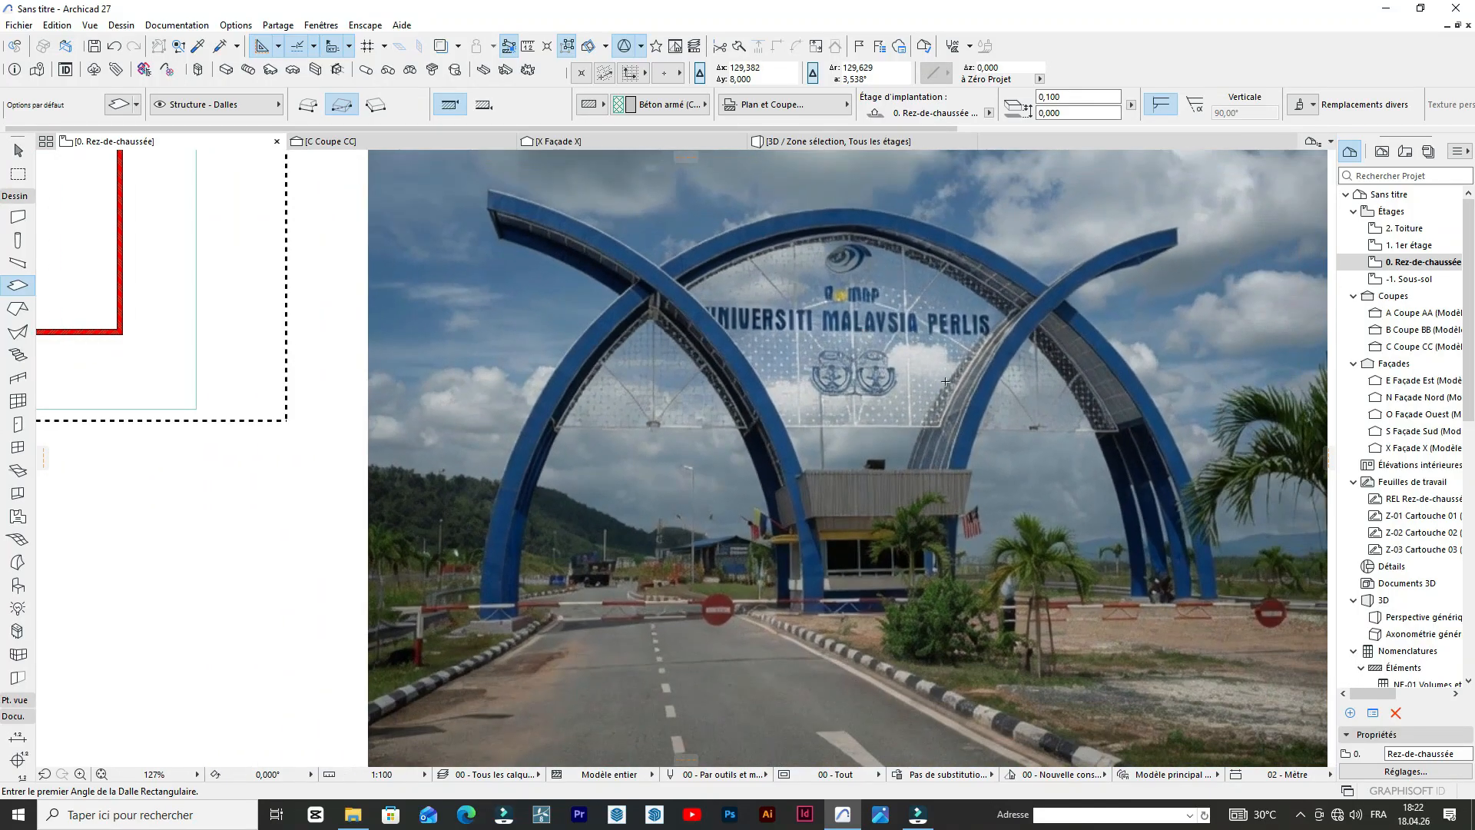
{"action": "scroll", "coordinate": [1060, 310], "scroll_direction": "down", "scroll_amount": 2}
{"action": "scroll", "coordinate": [915, 367], "scroll_direction": "up", "scroll_amount": 3}
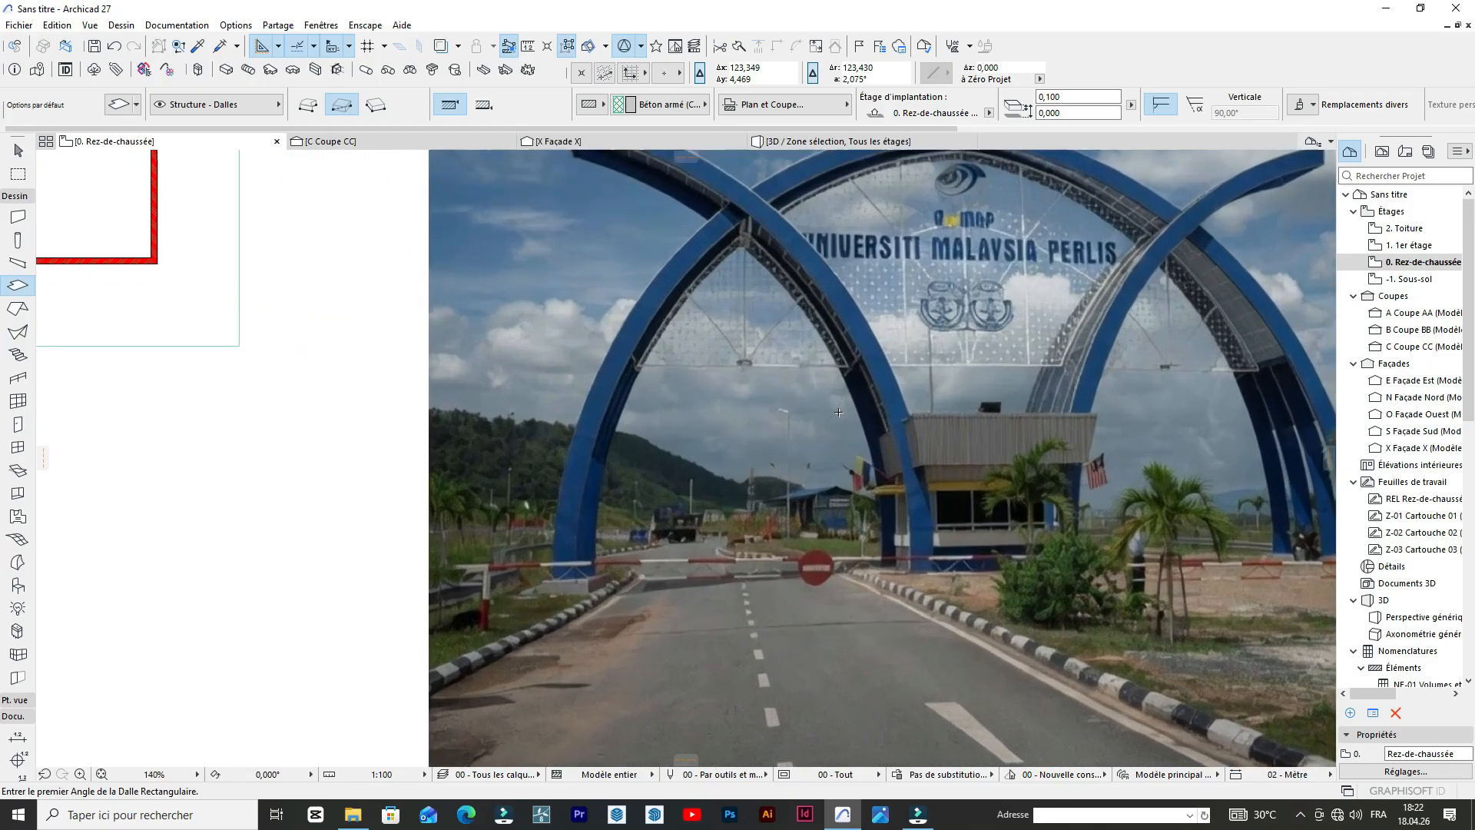
{"action": "scroll", "coordinate": [965, 379], "scroll_direction": "down", "scroll_amount": 1}
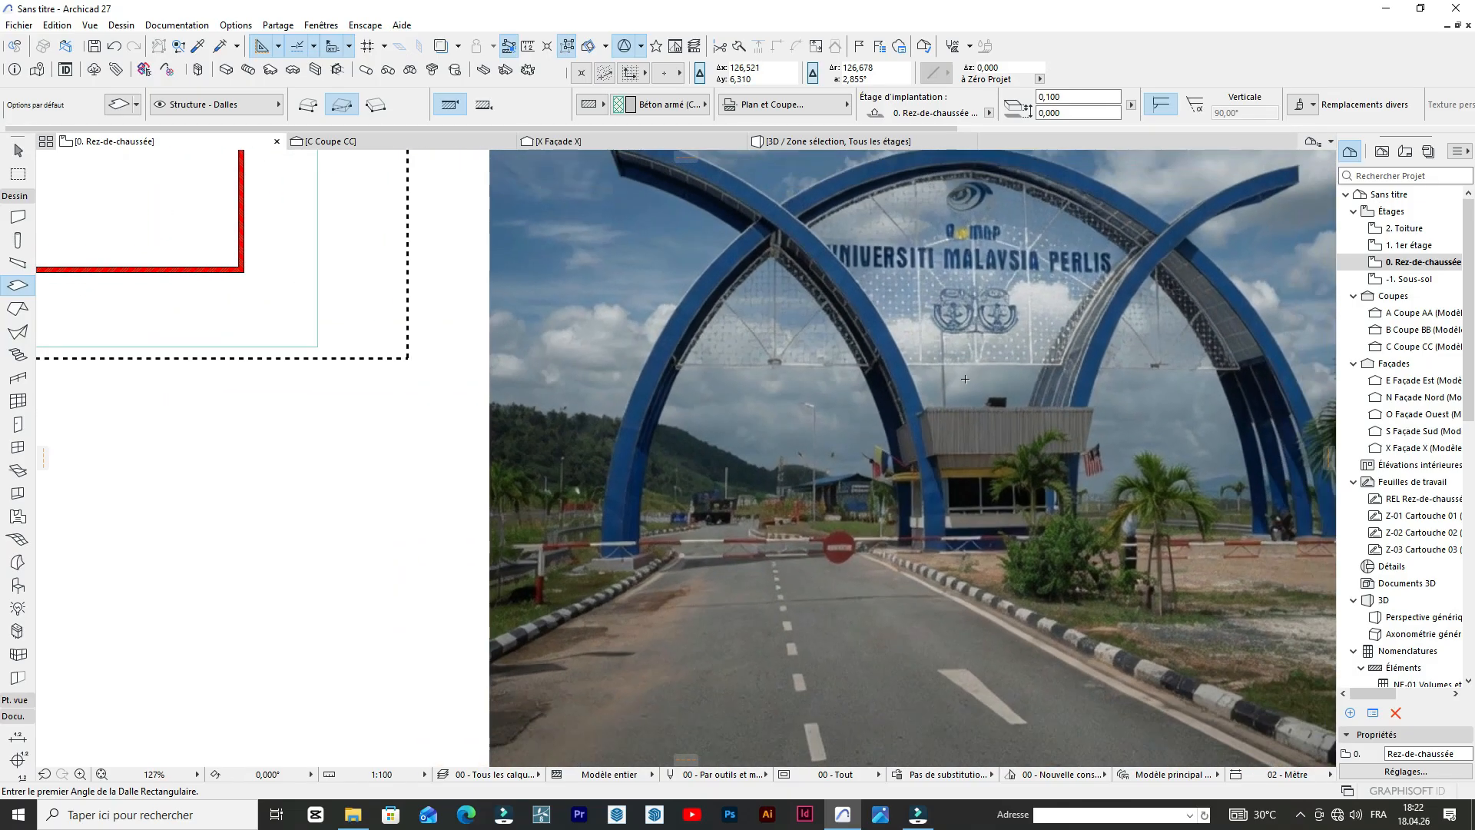
{"action": "scroll", "coordinate": [965, 380], "scroll_direction": "up", "scroll_amount": 1}
{"action": "scroll", "coordinate": [991, 399], "scroll_direction": "down", "scroll_amount": 1}
{"action": "scroll", "coordinate": [1031, 438], "scroll_direction": "up", "scroll_amount": 2}
{"action": "scroll", "coordinate": [1031, 437], "scroll_direction": "down", "scroll_amount": 4}
{"action": "scroll", "coordinate": [938, 314], "scroll_direction": "up", "scroll_amount": 1}
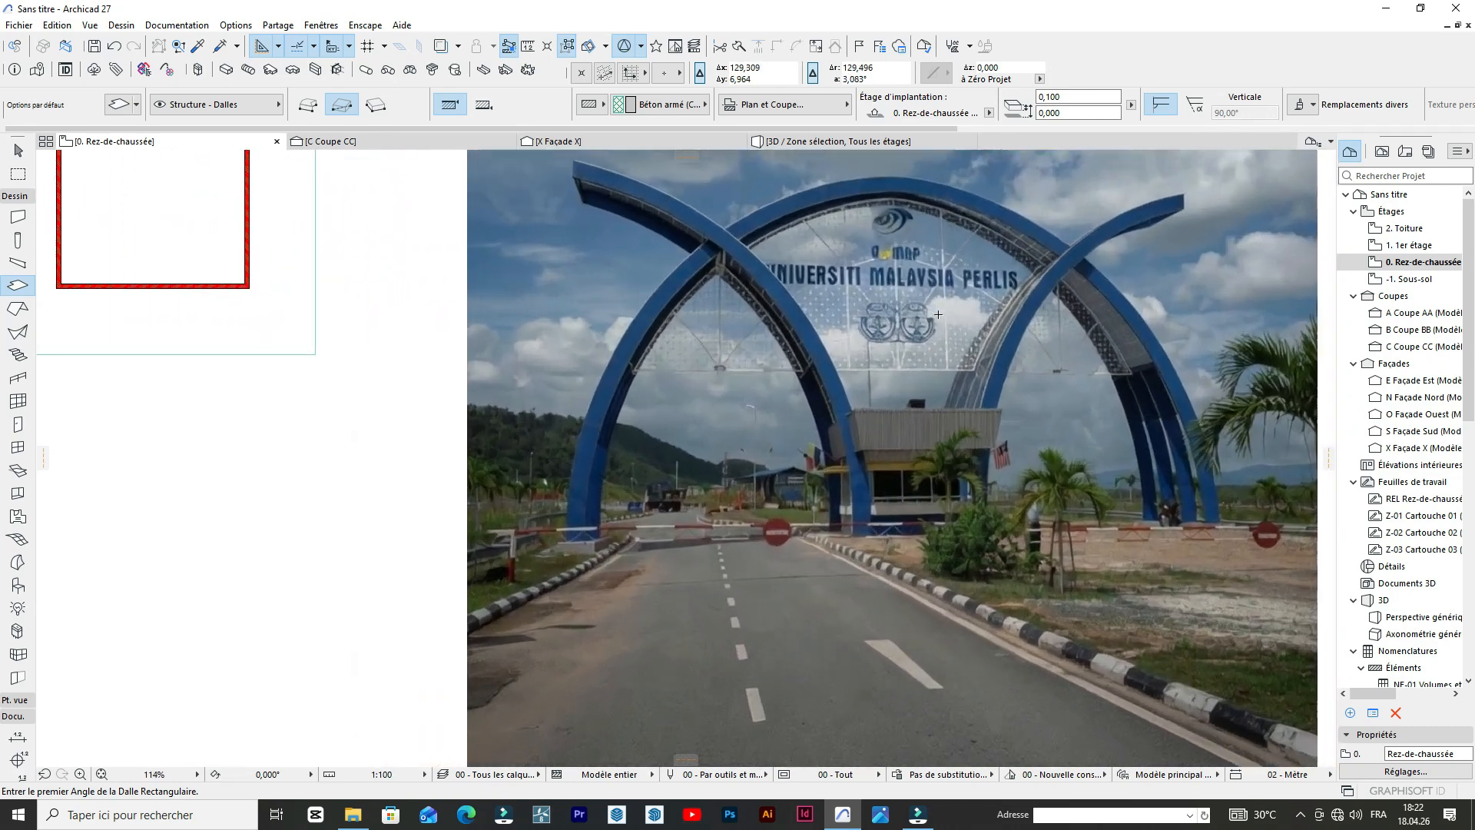
{"action": "scroll", "coordinate": [938, 314], "scroll_direction": "up", "scroll_amount": 1}
{"action": "scroll", "coordinate": [1005, 306], "scroll_direction": "down", "scroll_amount": 4}
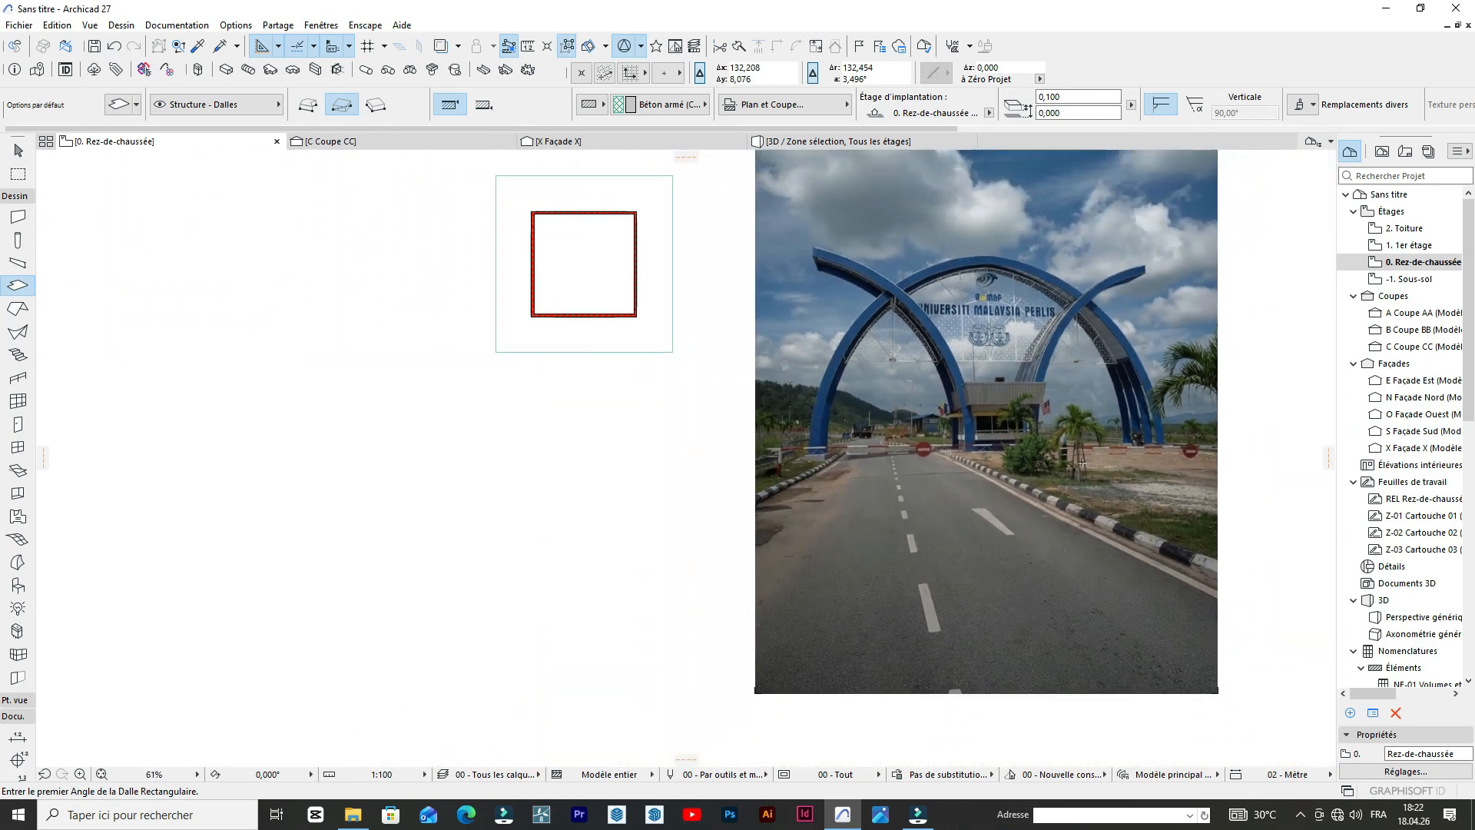
{"action": "scroll", "coordinate": [920, 350], "scroll_direction": "up", "scroll_amount": 3}
{"action": "scroll", "coordinate": [920, 350], "scroll_direction": "up", "scroll_amount": 3}
{"action": "scroll", "coordinate": [910, 411], "scroll_direction": "down", "scroll_amount": 4}
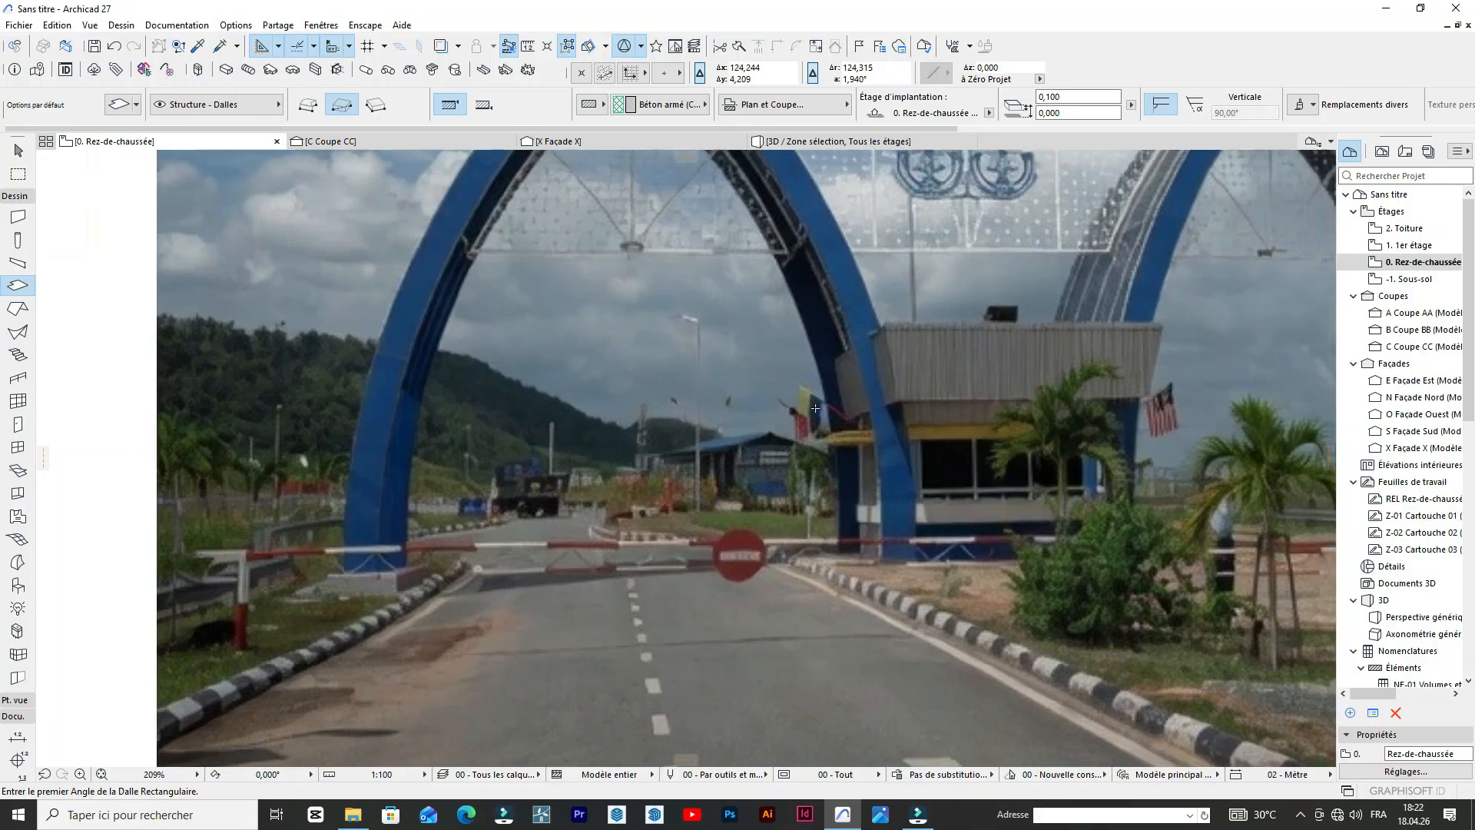
{"action": "scroll", "coordinate": [822, 339], "scroll_direction": "down", "scroll_amount": 4}
{"action": "scroll", "coordinate": [829, 334], "scroll_direction": "up", "scroll_amount": 6}
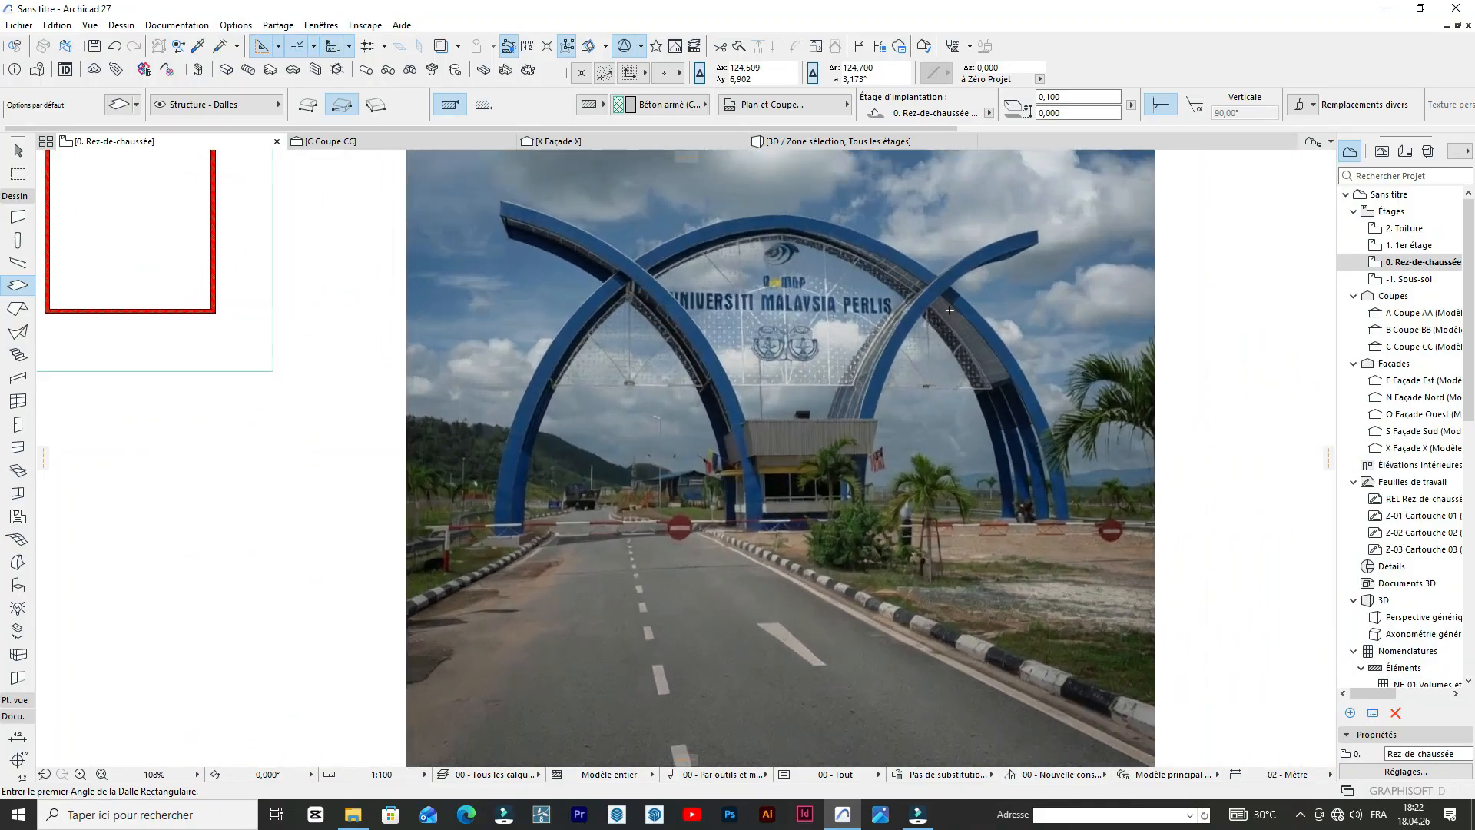
{"action": "scroll", "coordinate": [943, 374], "scroll_direction": "down", "scroll_amount": 2}
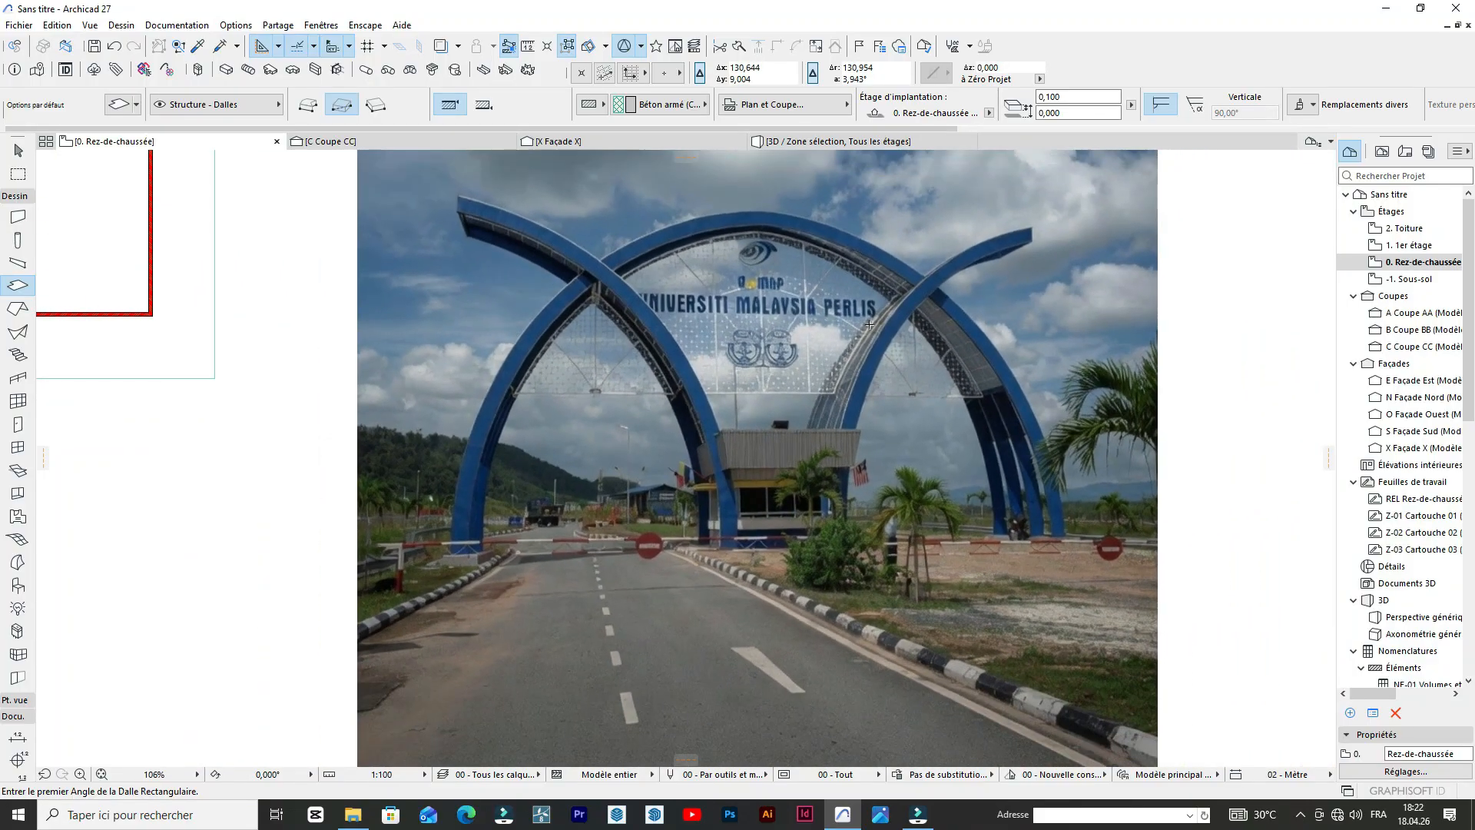
{"action": "scroll", "coordinate": [954, 421], "scroll_direction": "up", "scroll_amount": 3}
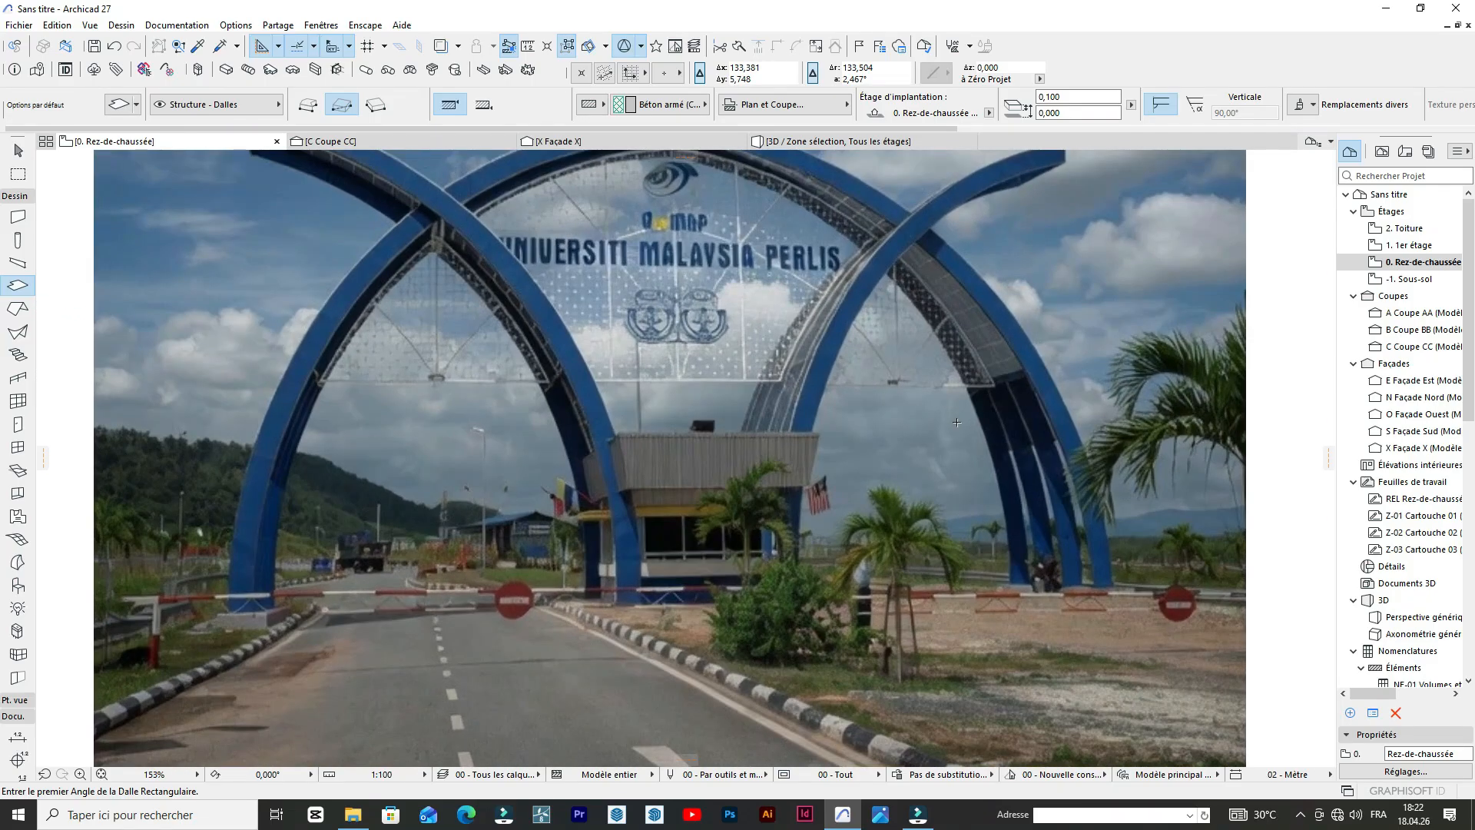
{"action": "scroll", "coordinate": [844, 406], "scroll_direction": "down", "scroll_amount": 5}
{"action": "scroll", "coordinate": [822, 361], "scroll_direction": "up", "scroll_amount": 4}
{"action": "scroll", "coordinate": [802, 309], "scroll_direction": "down", "scroll_amount": 3}
{"action": "scroll", "coordinate": [802, 309], "scroll_direction": "down", "scroll_amount": 1}
{"action": "scroll", "coordinate": [795, 326], "scroll_direction": "up", "scroll_amount": 3}
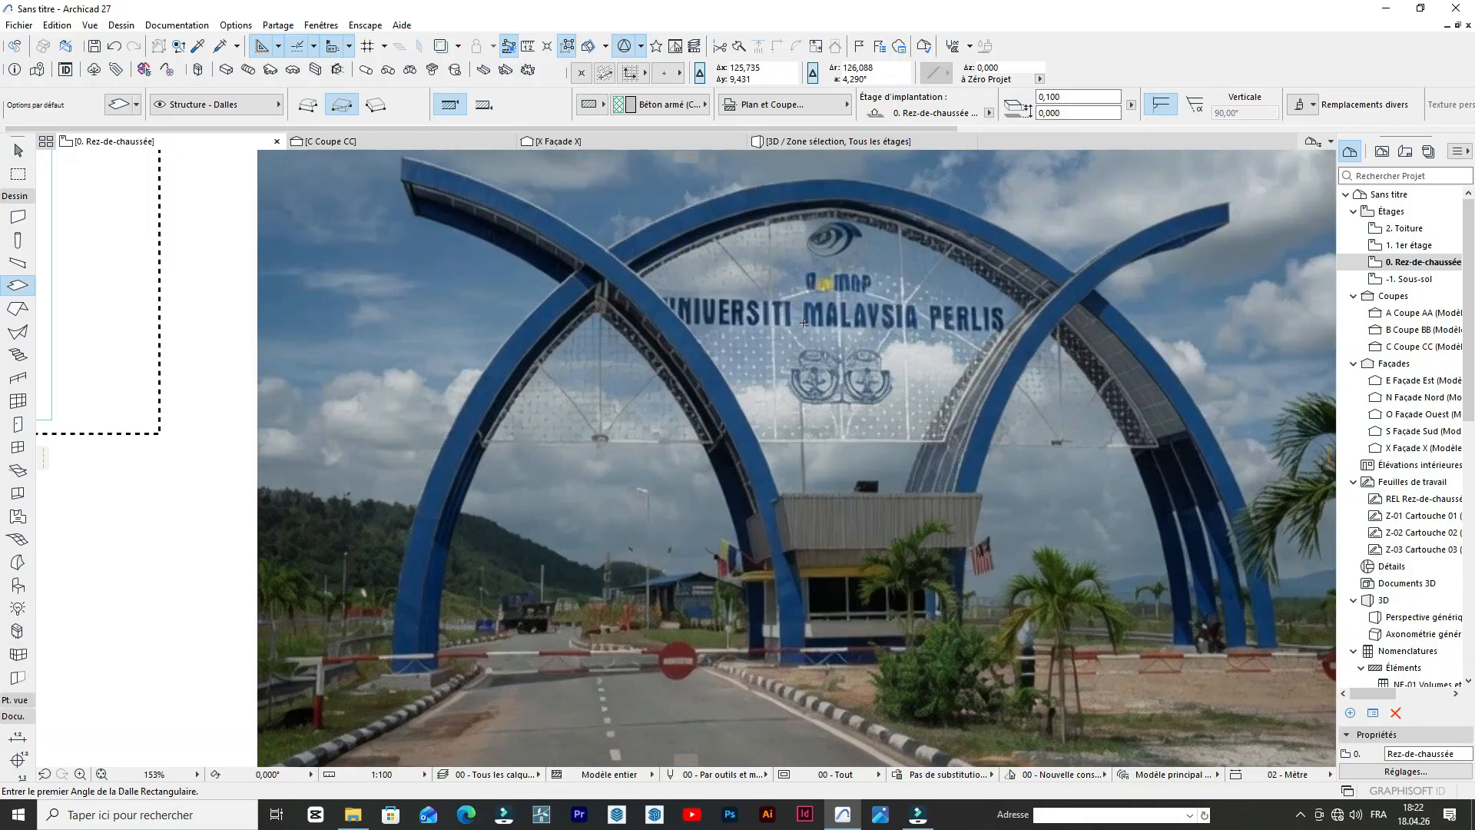
{"action": "scroll", "coordinate": [804, 322], "scroll_direction": "down", "scroll_amount": 3}
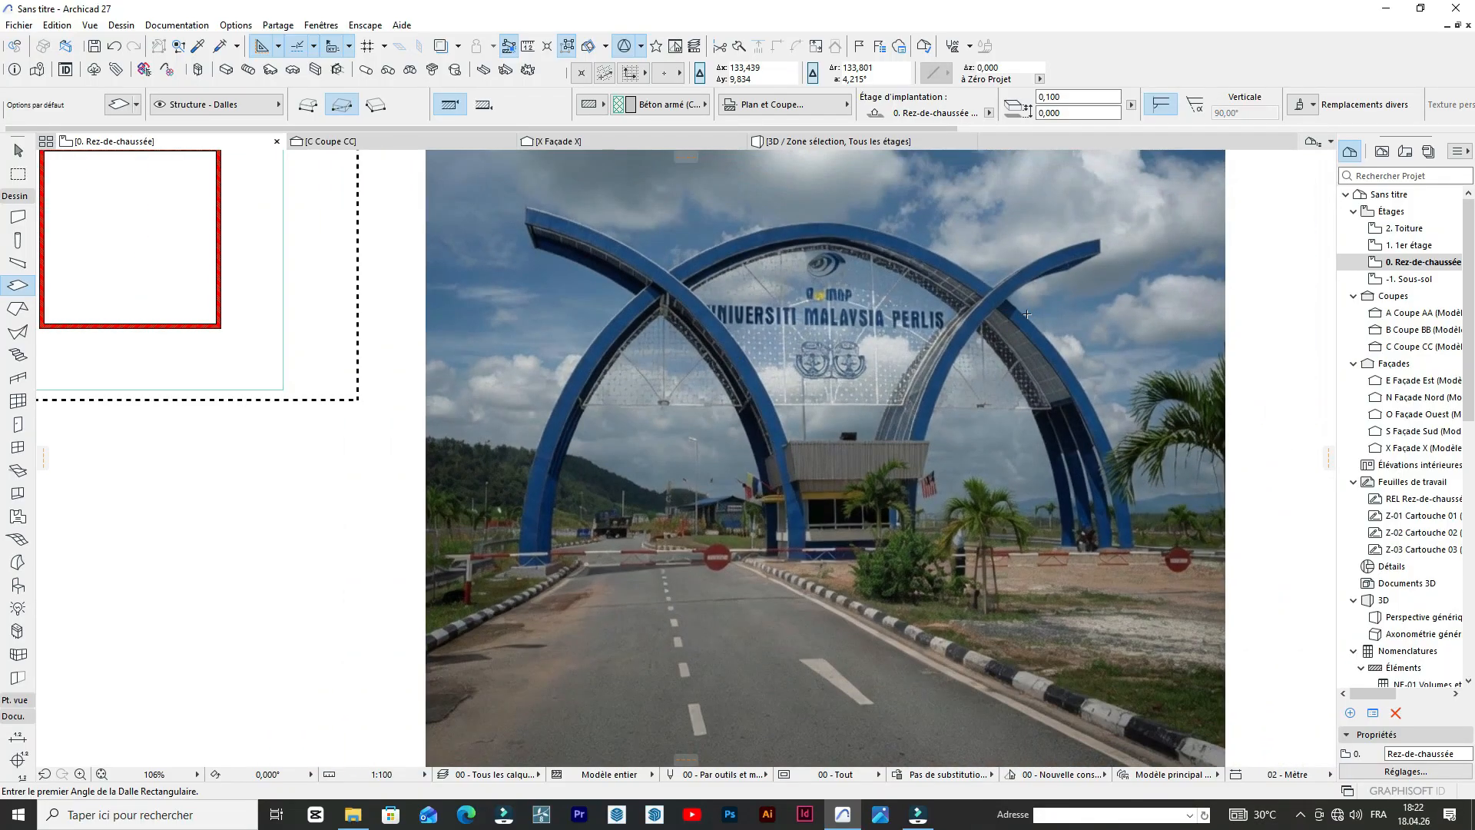
{"action": "scroll", "coordinate": [961, 307], "scroll_direction": "down", "scroll_amount": 6}
{"action": "scroll", "coordinate": [886, 299], "scroll_direction": "up", "scroll_amount": 5}
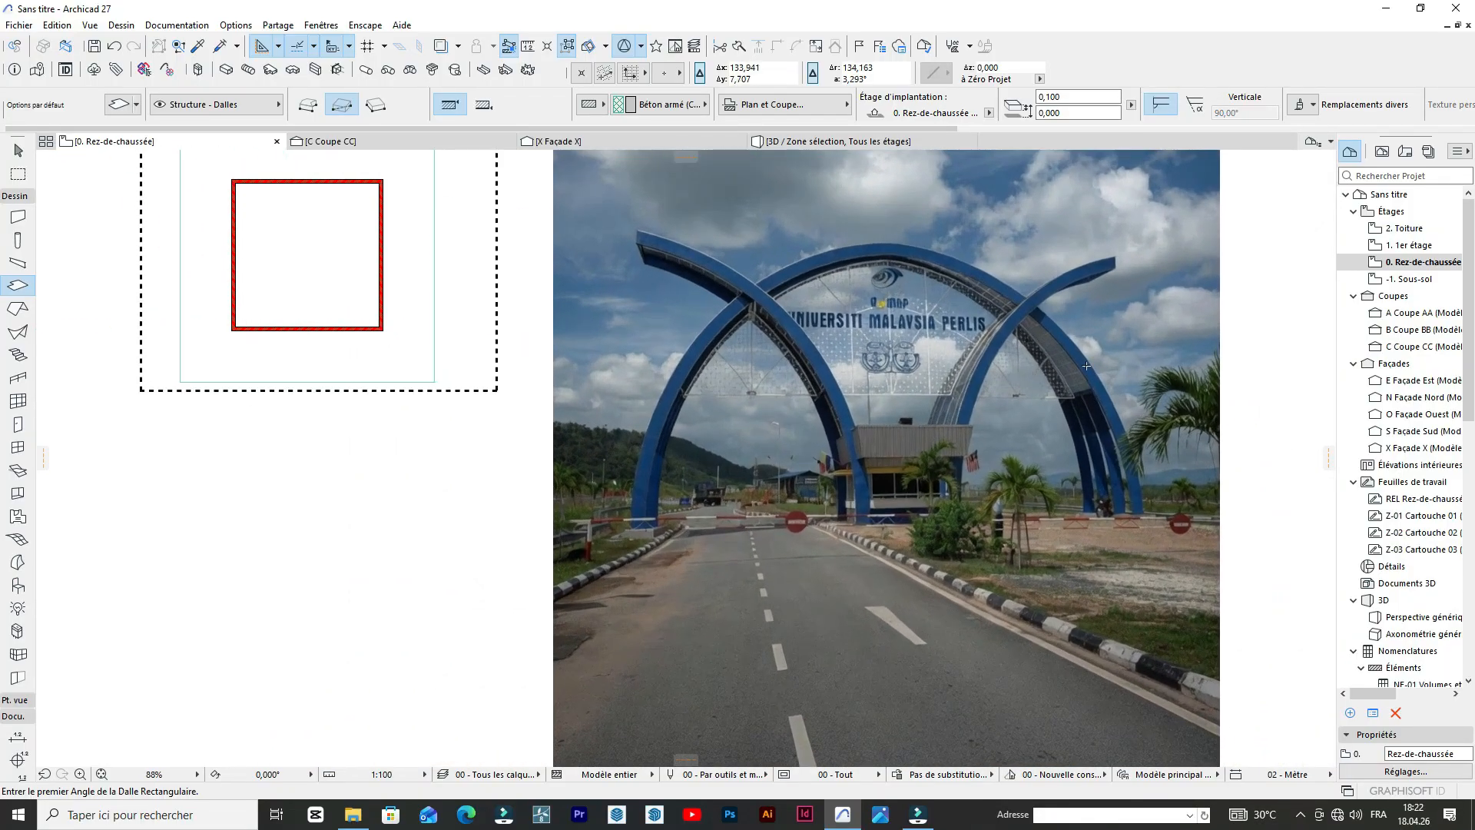
{"action": "scroll", "coordinate": [1087, 366], "scroll_direction": "up", "scroll_amount": 4}
{"action": "scroll", "coordinate": [922, 307], "scroll_direction": "down", "scroll_amount": 8}
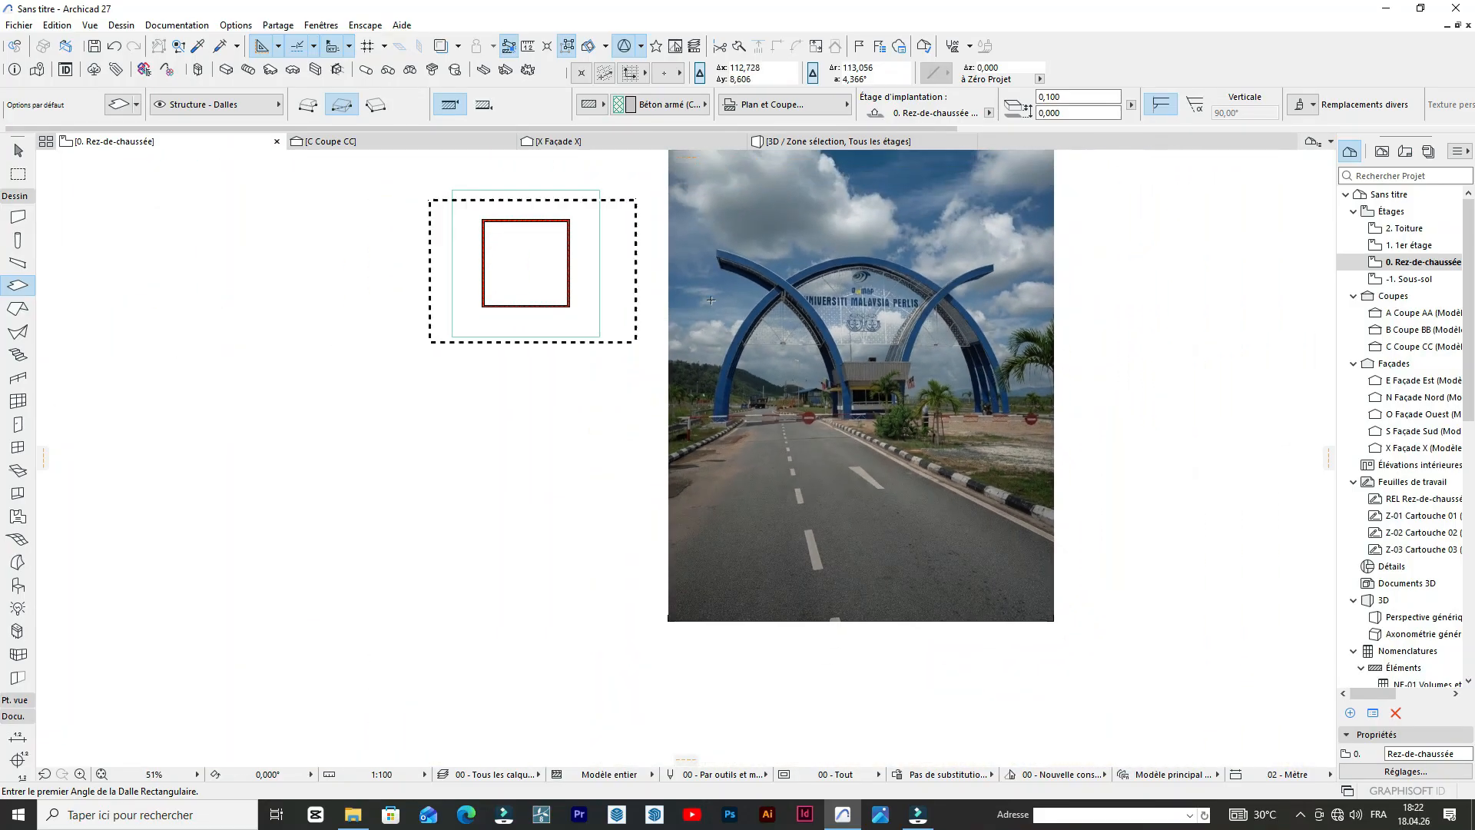
{"action": "scroll", "coordinate": [826, 287], "scroll_direction": "up", "scroll_amount": 6}
{"action": "scroll", "coordinate": [907, 313], "scroll_direction": "down", "scroll_amount": 5}
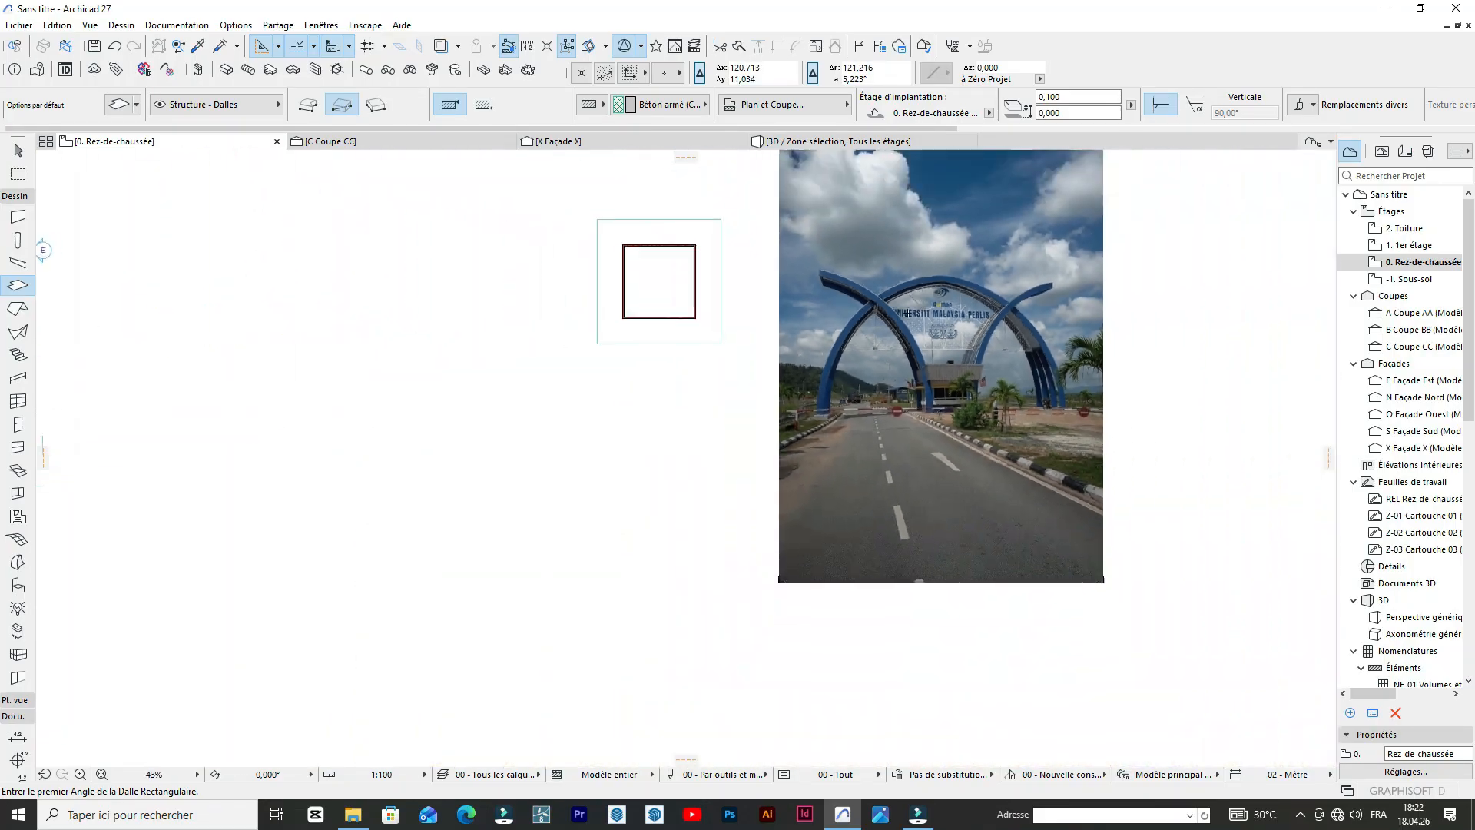
{"action": "scroll", "coordinate": [752, 298], "scroll_direction": "up", "scroll_amount": 3}
{"action": "scroll", "coordinate": [873, 280], "scroll_direction": "down", "scroll_amount": 4}
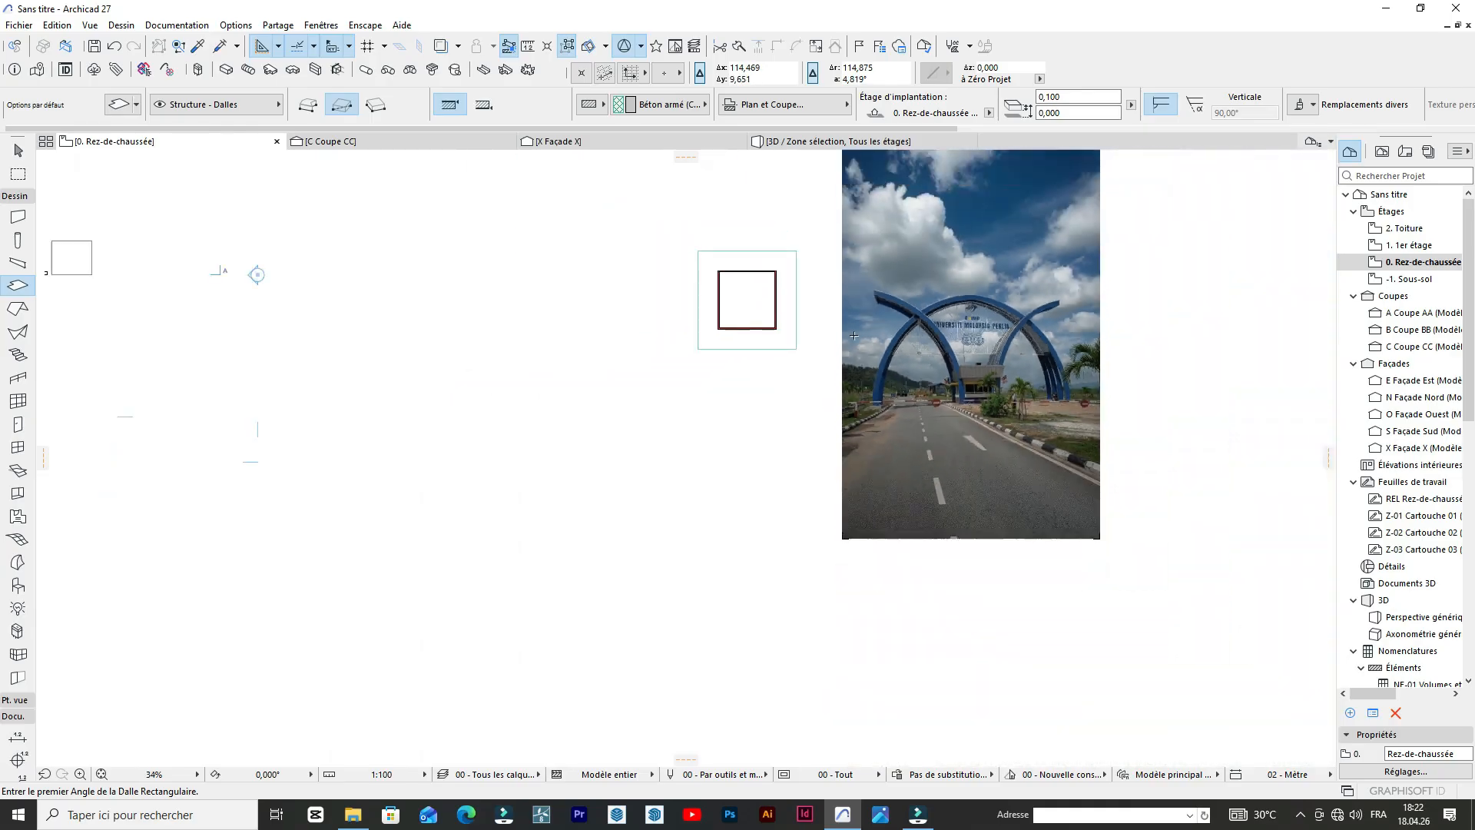
{"action": "scroll", "coordinate": [883, 299], "scroll_direction": "up", "scroll_amount": 4}
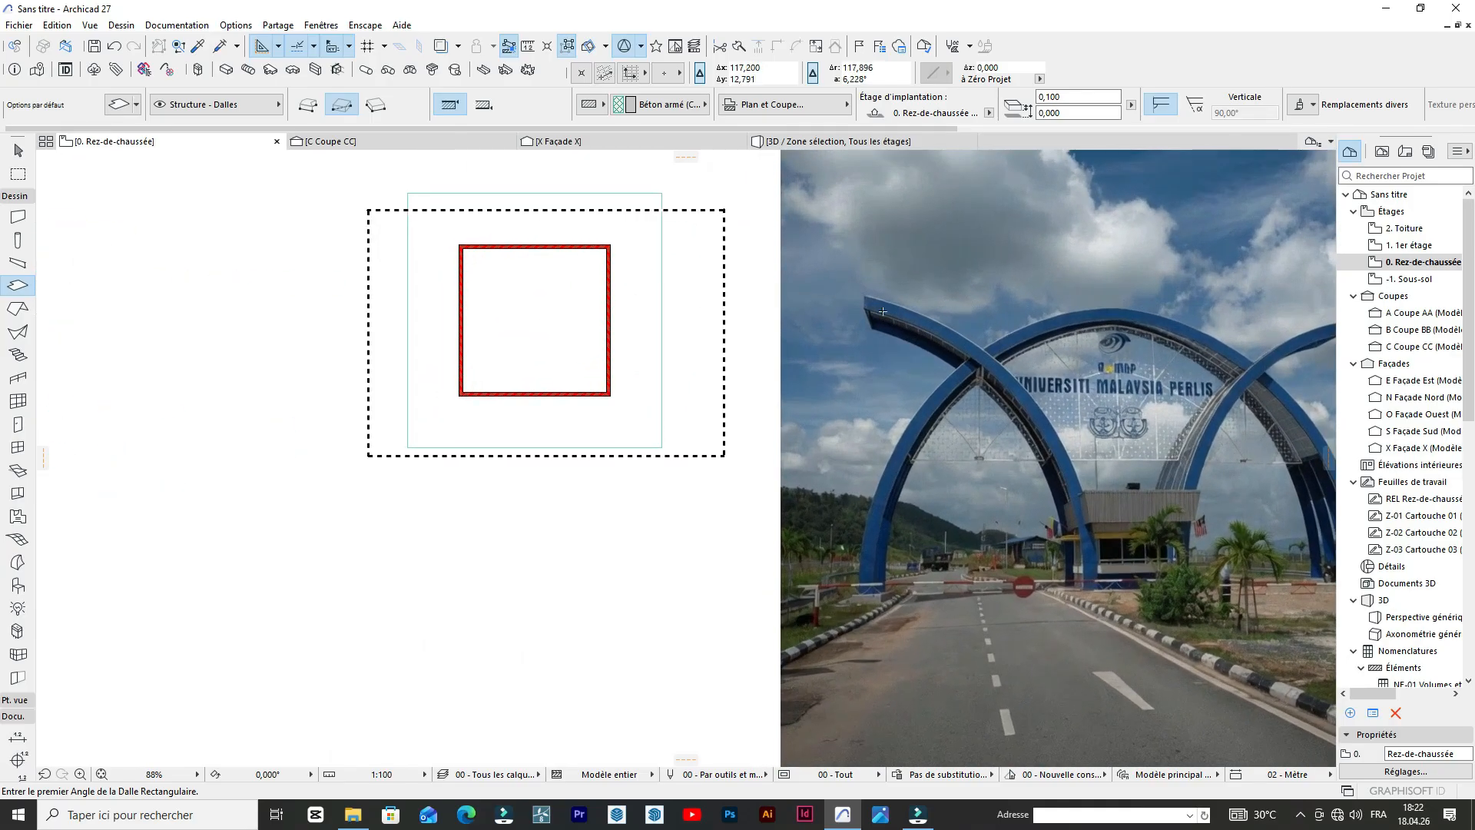
{"action": "scroll", "coordinate": [883, 311], "scroll_direction": "down", "scroll_amount": 1}
{"action": "scroll", "coordinate": [1084, 431], "scroll_direction": "up", "scroll_amount": 5}
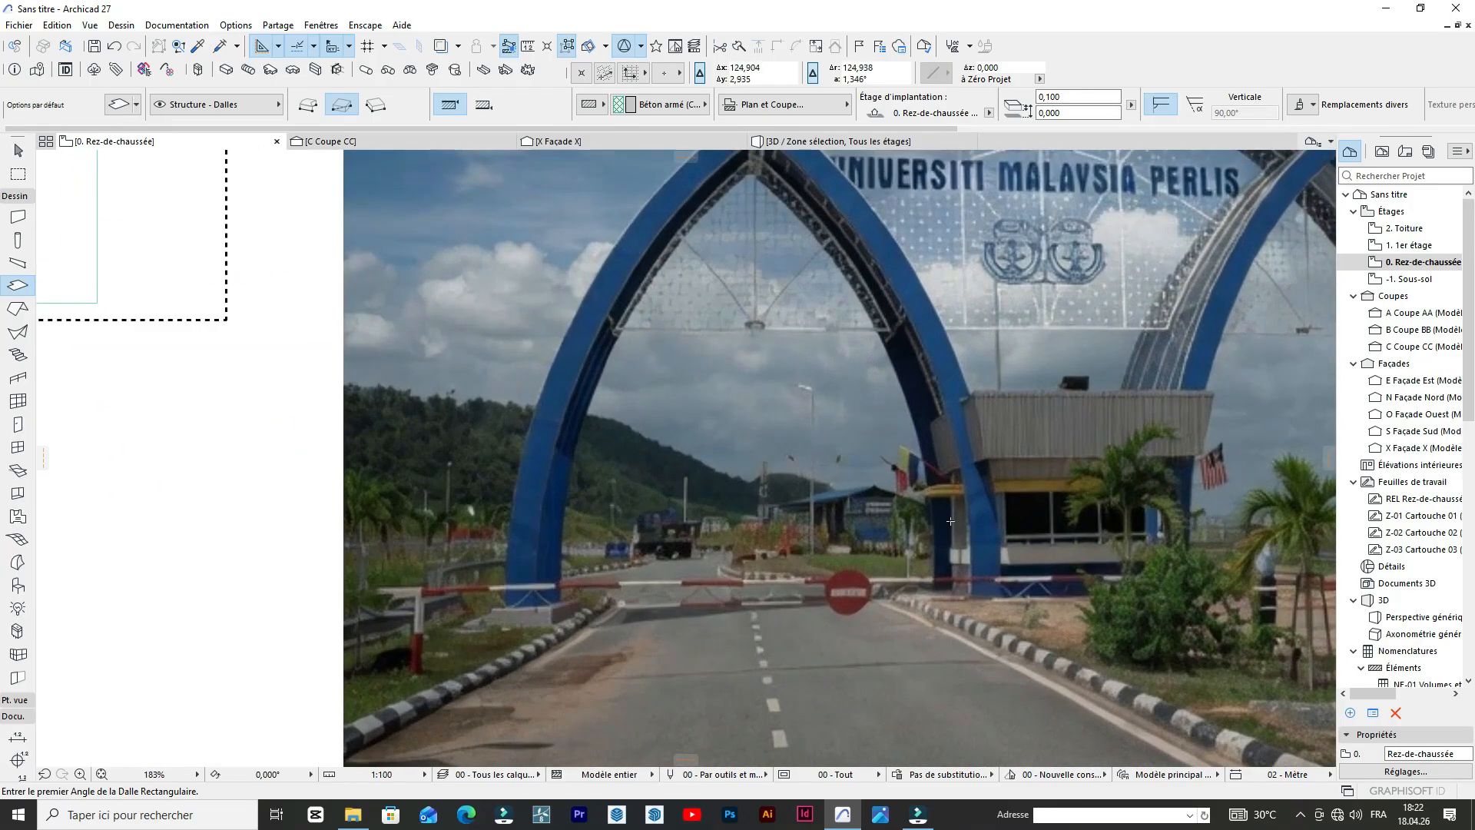
{"action": "scroll", "coordinate": [951, 520], "scroll_direction": "down", "scroll_amount": 4}
{"action": "scroll", "coordinate": [1037, 476], "scroll_direction": "down", "scroll_amount": 1}
{"action": "scroll", "coordinate": [1040, 475], "scroll_direction": "up", "scroll_amount": 1}
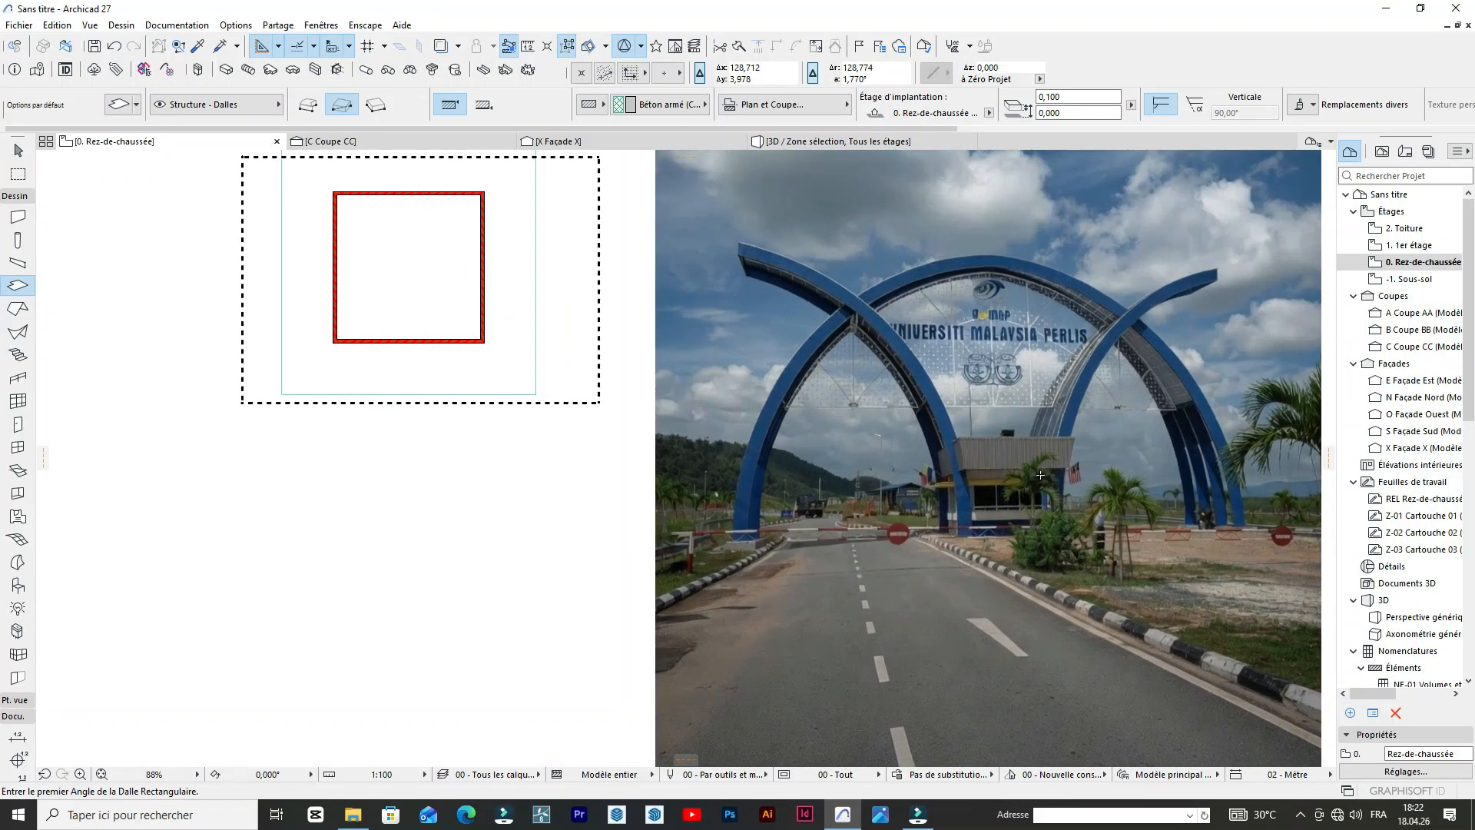
{"action": "scroll", "coordinate": [1040, 475], "scroll_direction": "up", "scroll_amount": 2}
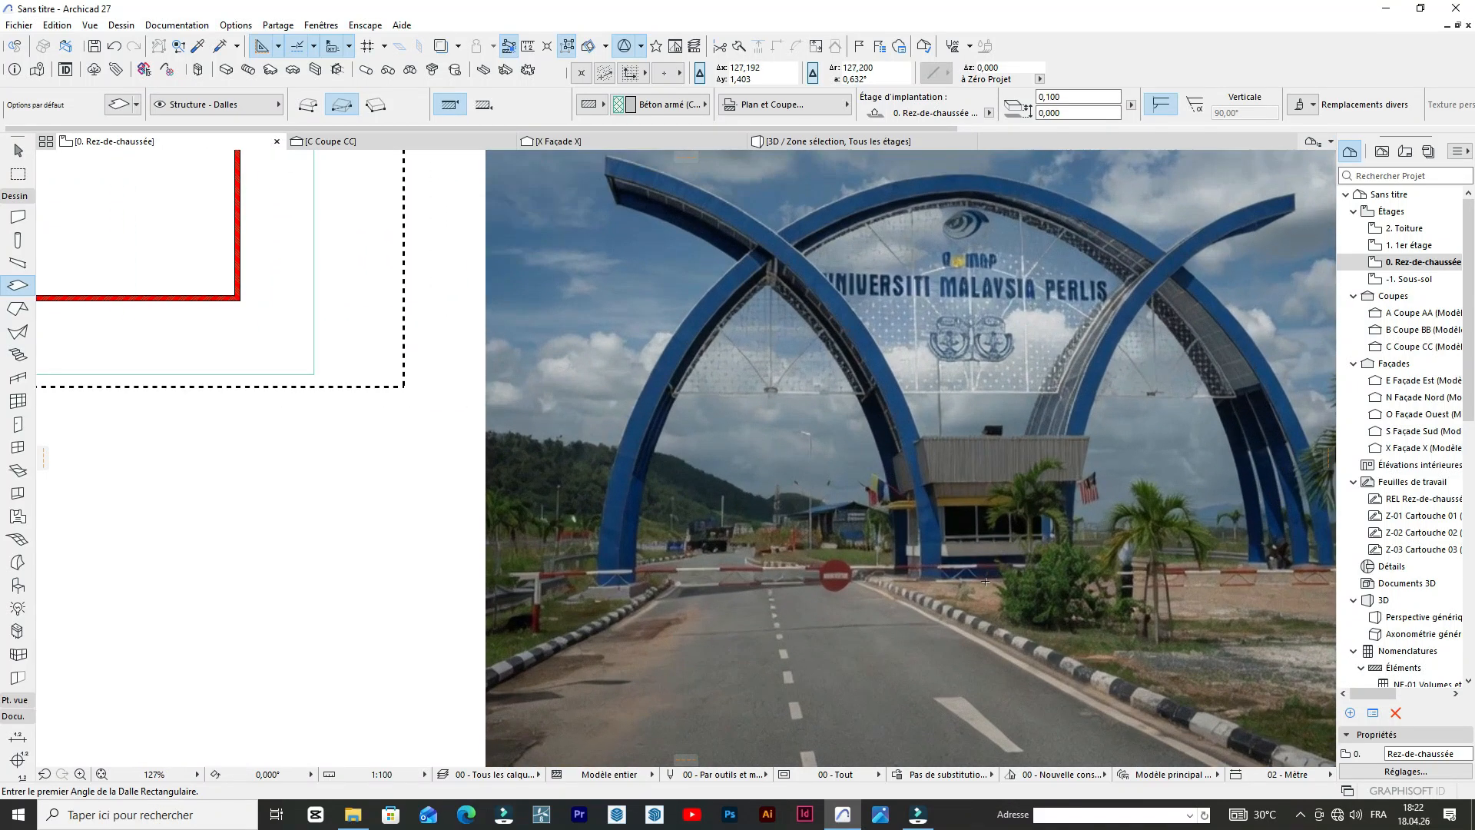
{"action": "scroll", "coordinate": [986, 582], "scroll_direction": "down", "scroll_amount": 4}
{"action": "scroll", "coordinate": [1013, 512], "scroll_direction": "up", "scroll_amount": 3}
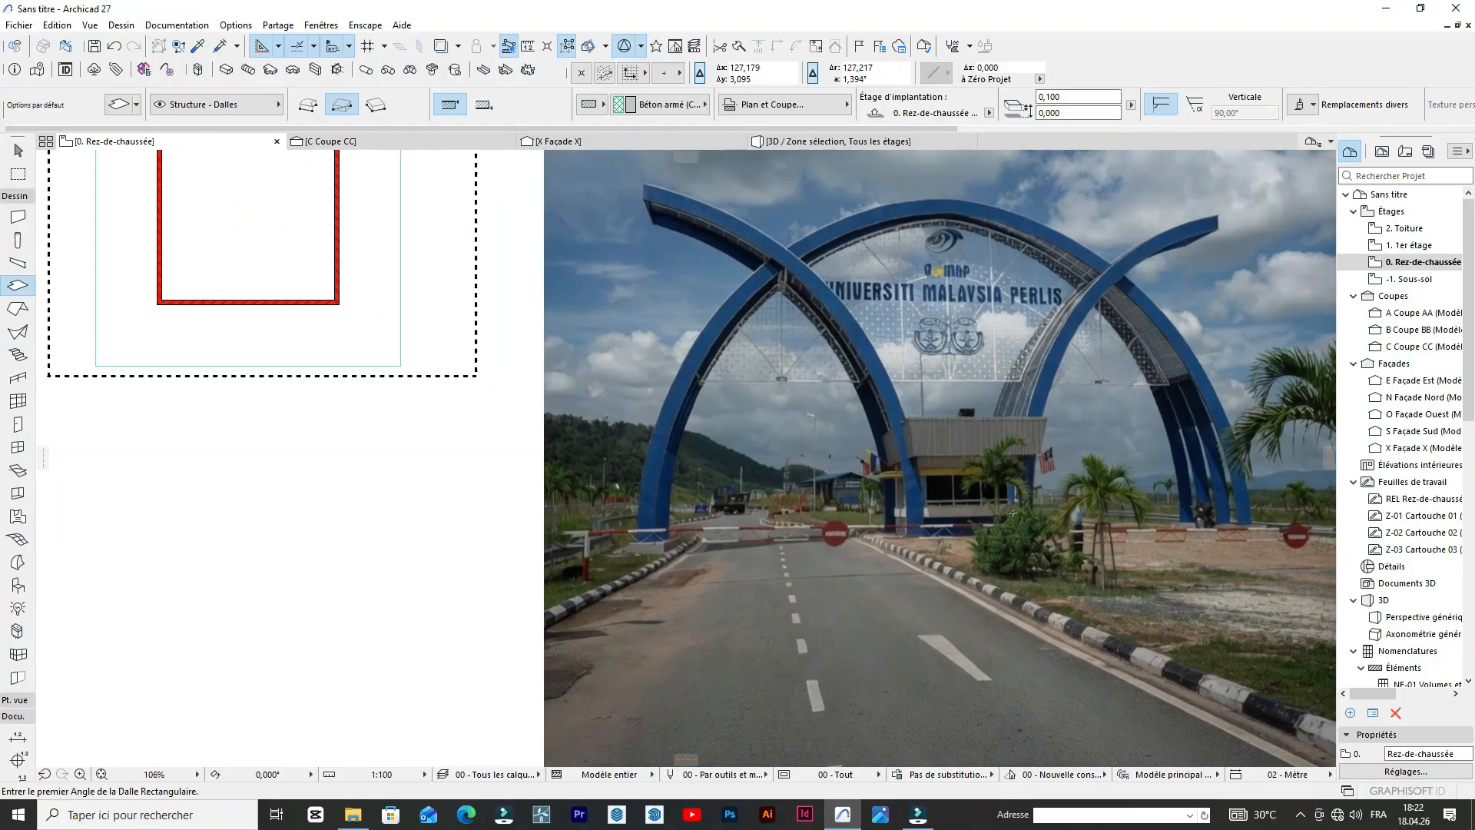
{"action": "scroll", "coordinate": [1012, 512], "scroll_direction": "down", "scroll_amount": 3}
{"action": "scroll", "coordinate": [1070, 448], "scroll_direction": "up", "scroll_amount": 2}
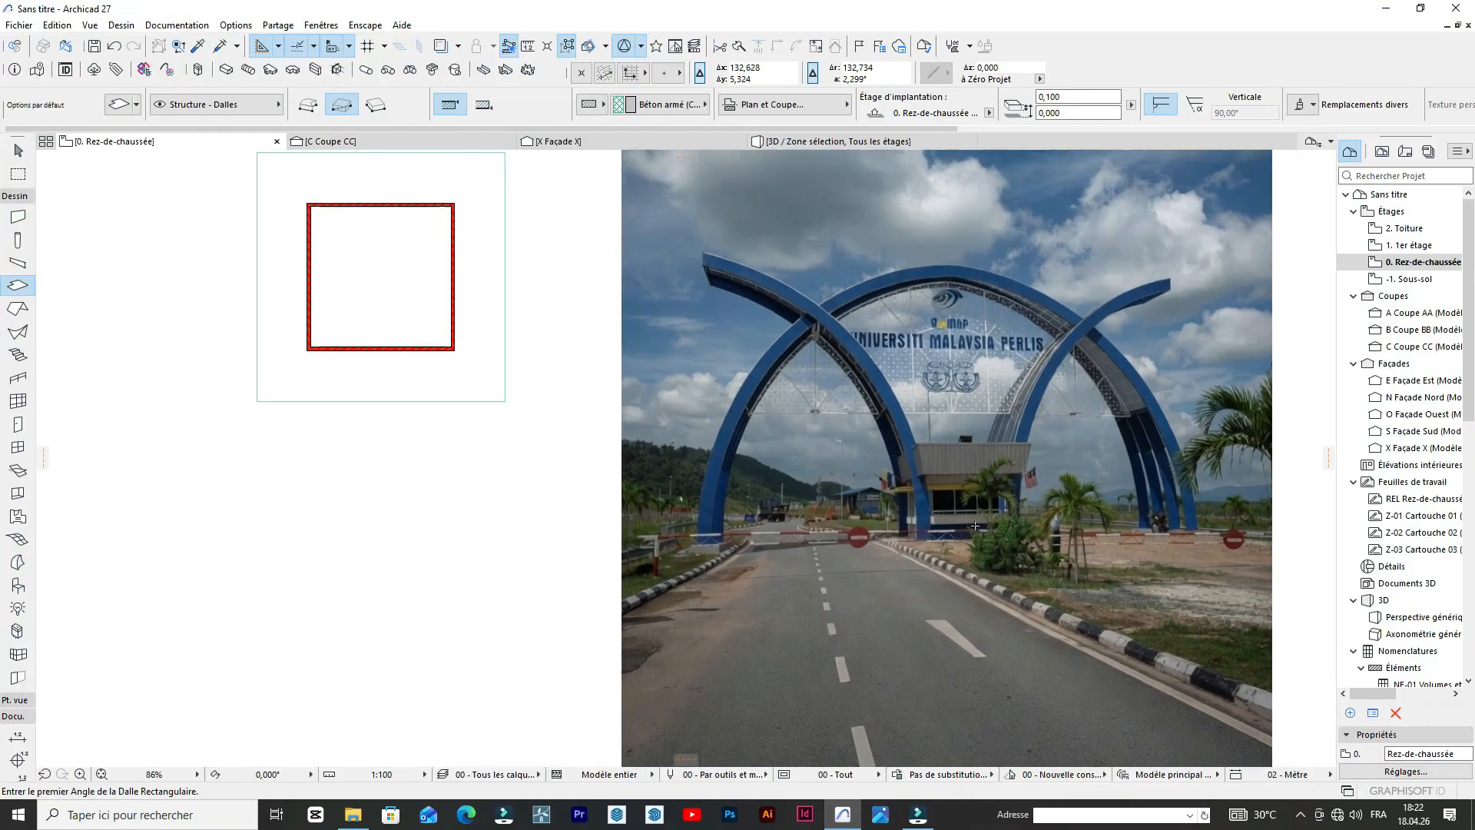
{"action": "scroll", "coordinate": [1004, 461], "scroll_direction": "down", "scroll_amount": 1}
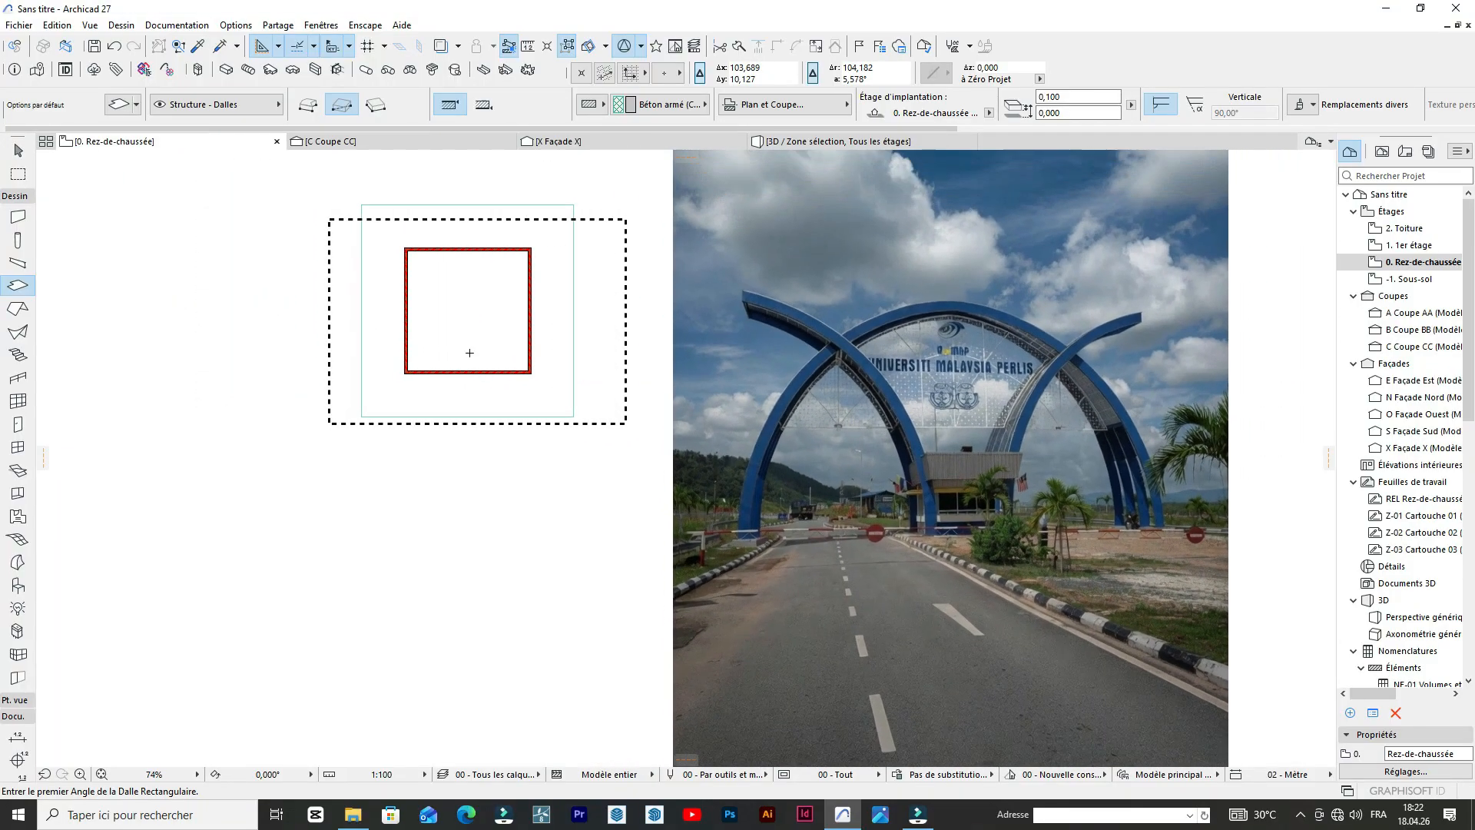
{"action": "scroll", "coordinate": [445, 346], "scroll_direction": "up", "scroll_amount": 1}
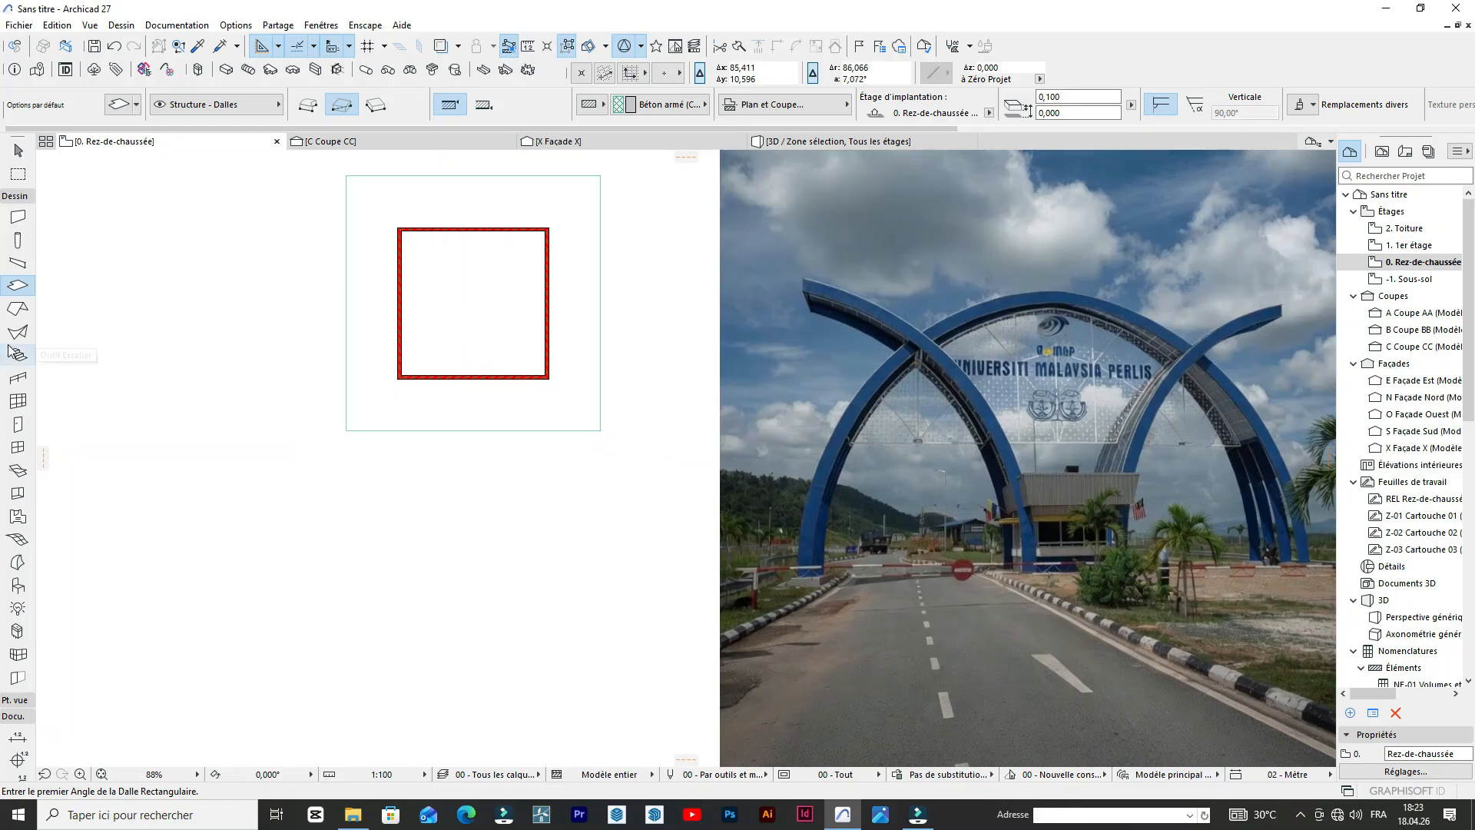
Add a linear dimension above the square wall plan, measuring its overall width between the two upper outer corners.
{"action": "left_click", "coordinate": [17, 198]}
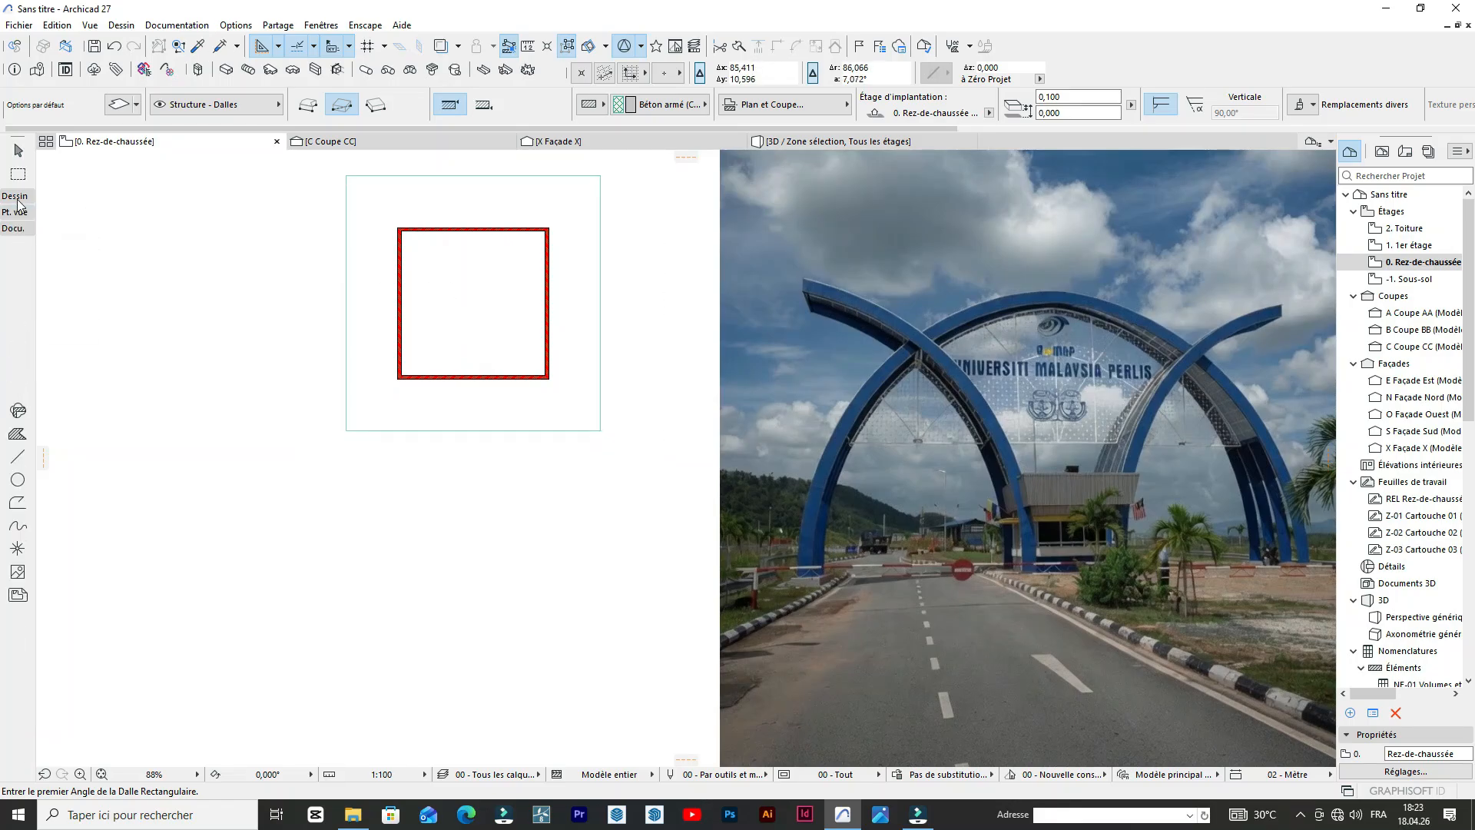
{"action": "left_click", "coordinate": [17, 252]}
{"action": "scroll", "coordinate": [384, 231], "scroll_direction": "up", "scroll_amount": 6}
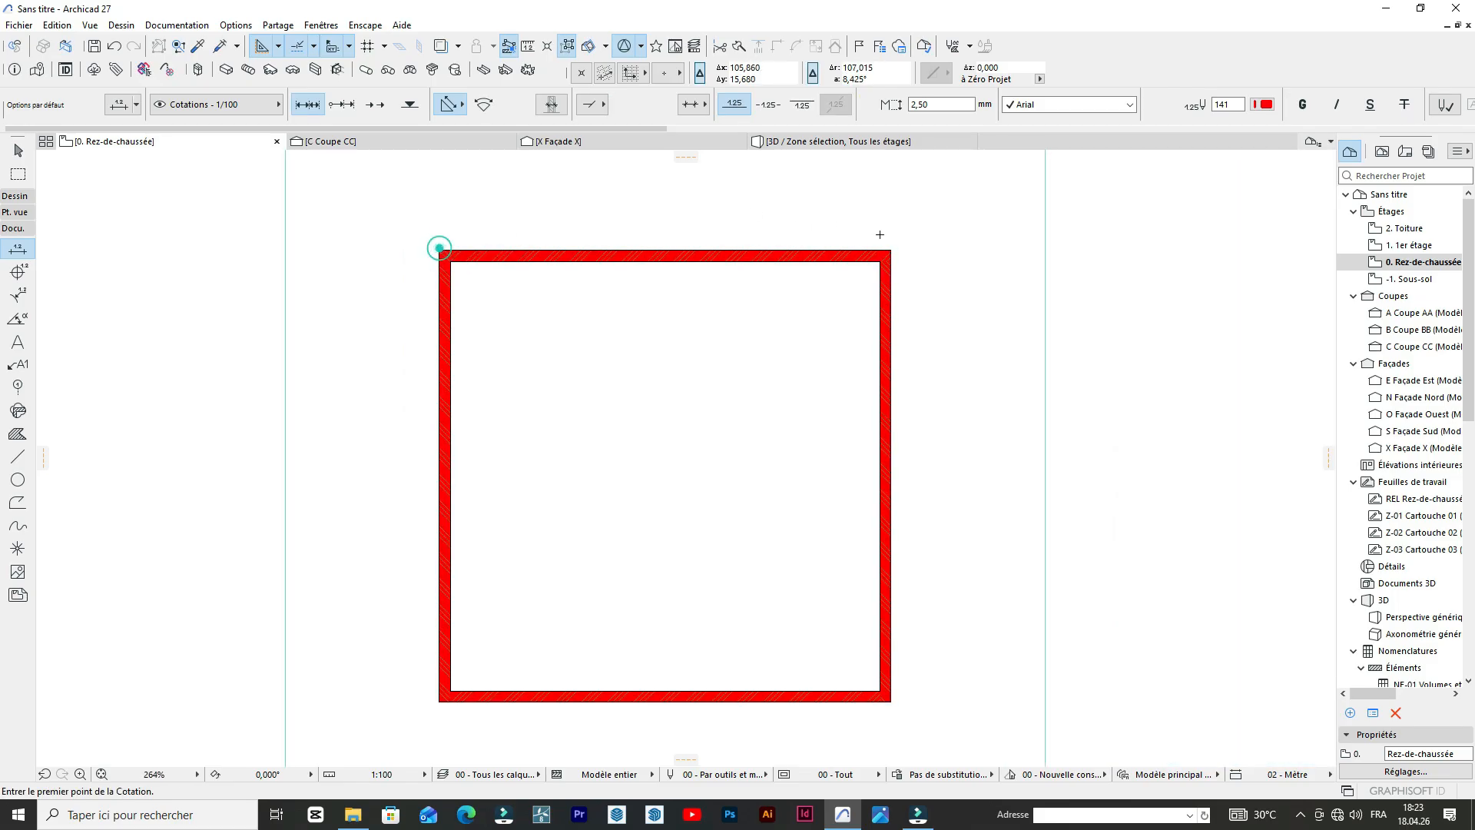
{"action": "left_click", "coordinate": [439, 250]}
{"action": "left_click", "coordinate": [891, 251]}
{"action": "double_click", "coordinate": [631, 195]}
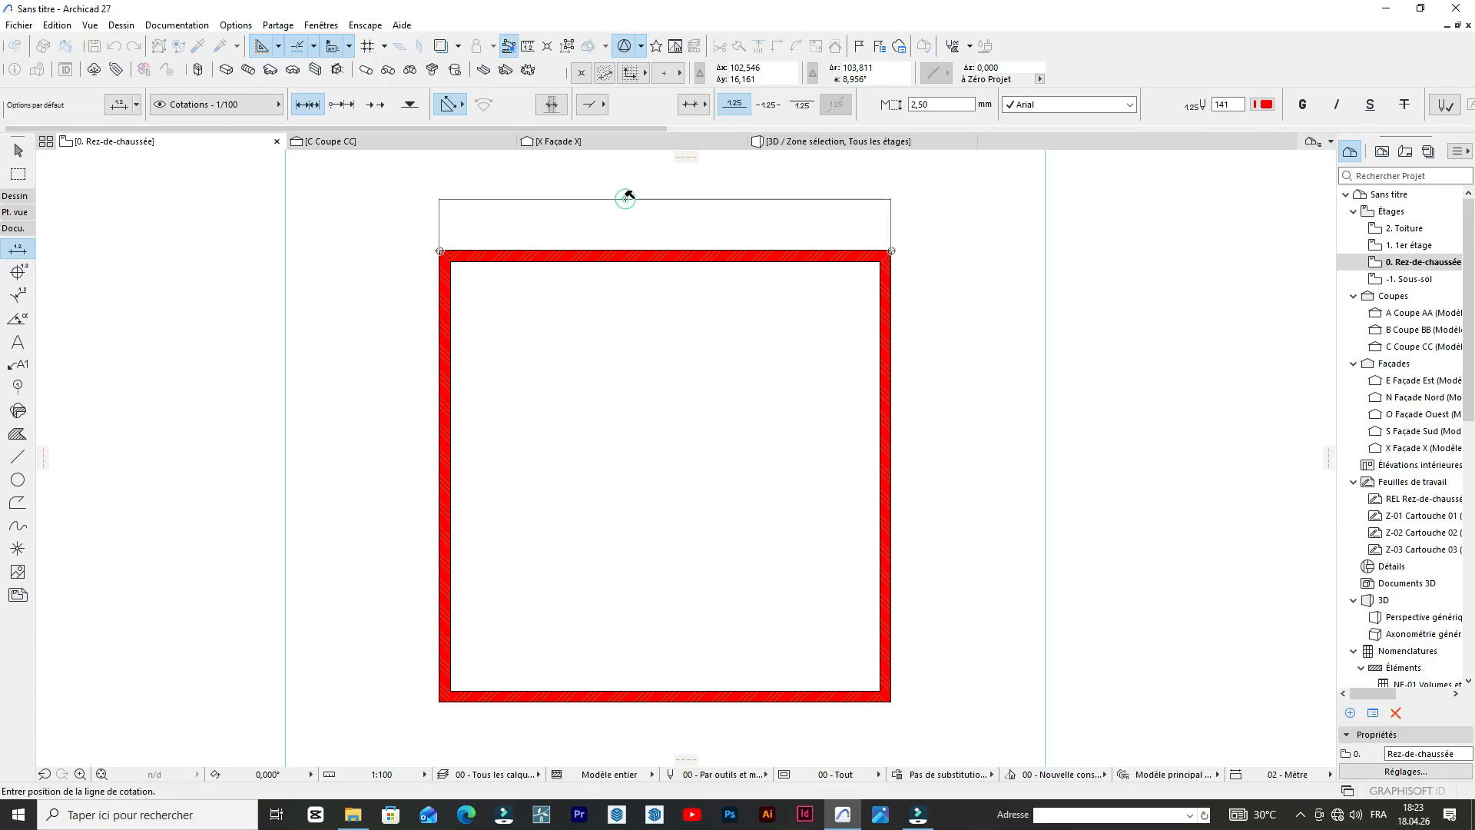
{"action": "left_click", "coordinate": [625, 191]}
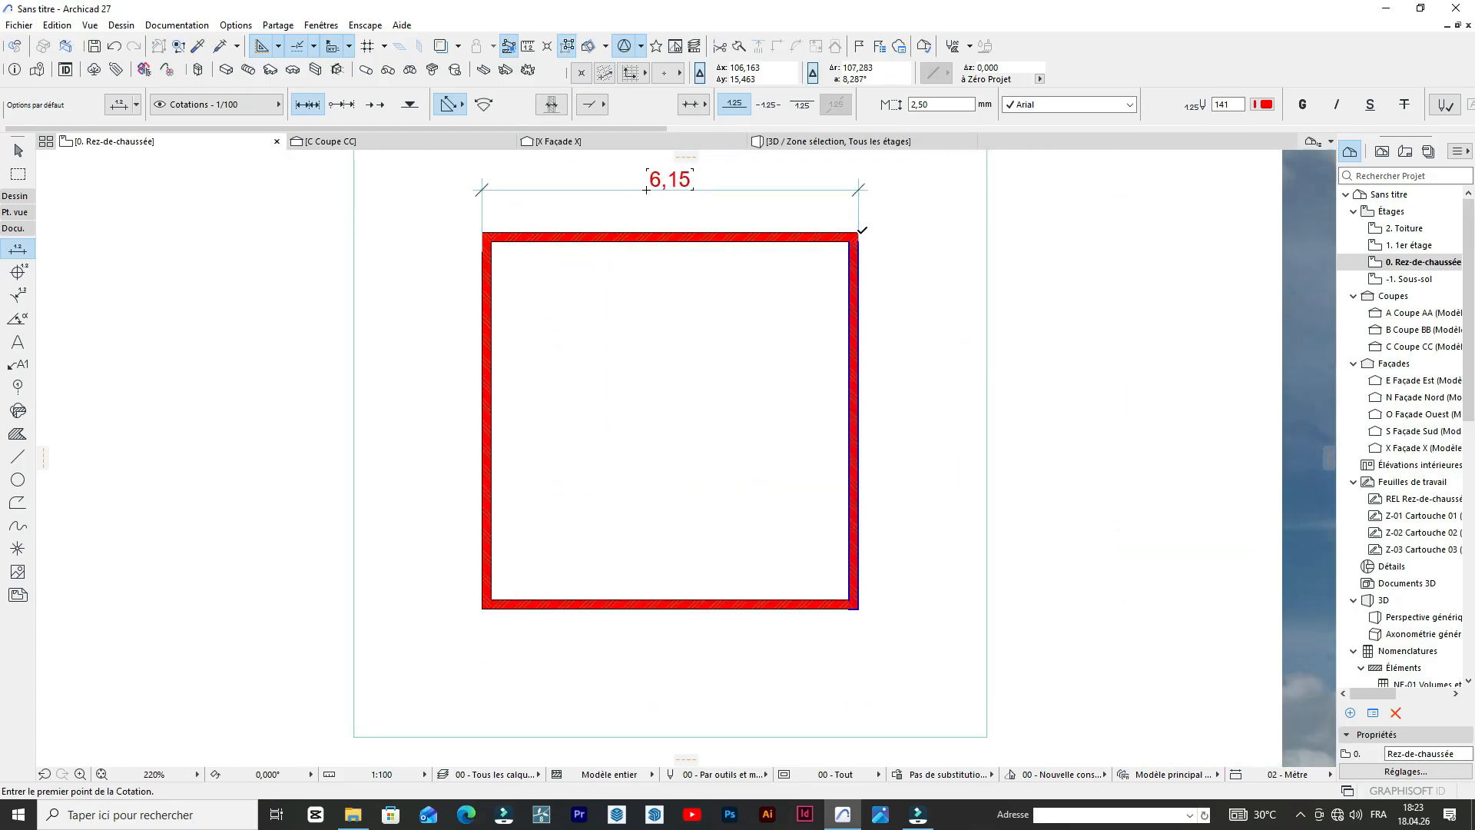
Add a vertical linear dimension beside the square plan's right wall, between its upper and lower outer corners.
{"action": "left_click", "coordinate": [859, 232]}
{"action": "left_click", "coordinate": [858, 610]}
{"action": "double_click", "coordinate": [916, 461]}
{"action": "left_click", "coordinate": [916, 461]}
{"action": "scroll", "coordinate": [800, 311], "scroll_direction": "down", "scroll_amount": 4}
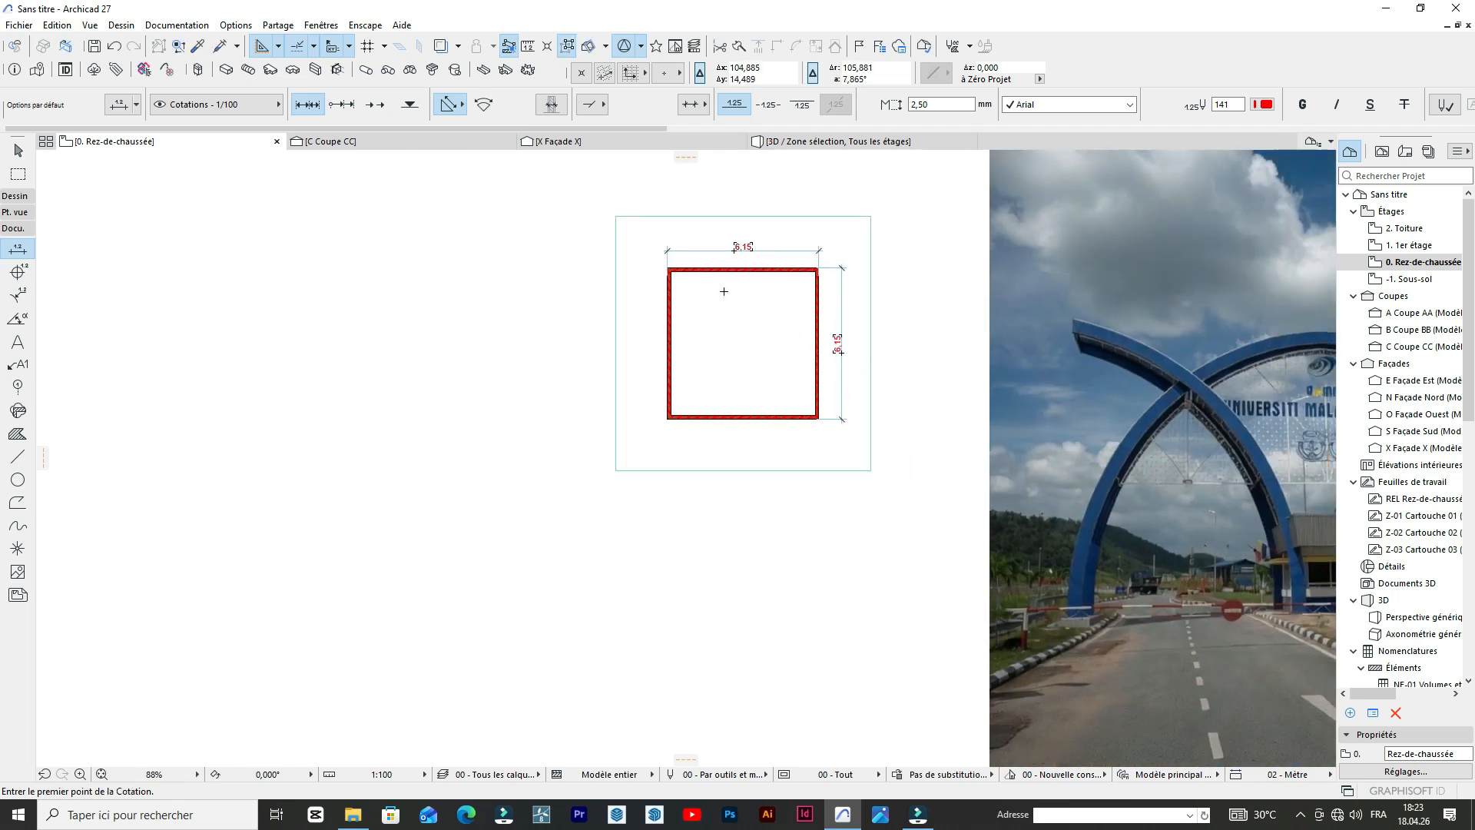
Examine the guardhouse and the bases of the arches in the gateway reference photo.
{"action": "scroll", "coordinate": [715, 290], "scroll_direction": "down", "scroll_amount": 3}
{"action": "scroll", "coordinate": [849, 328], "scroll_direction": "up", "scroll_amount": 3}
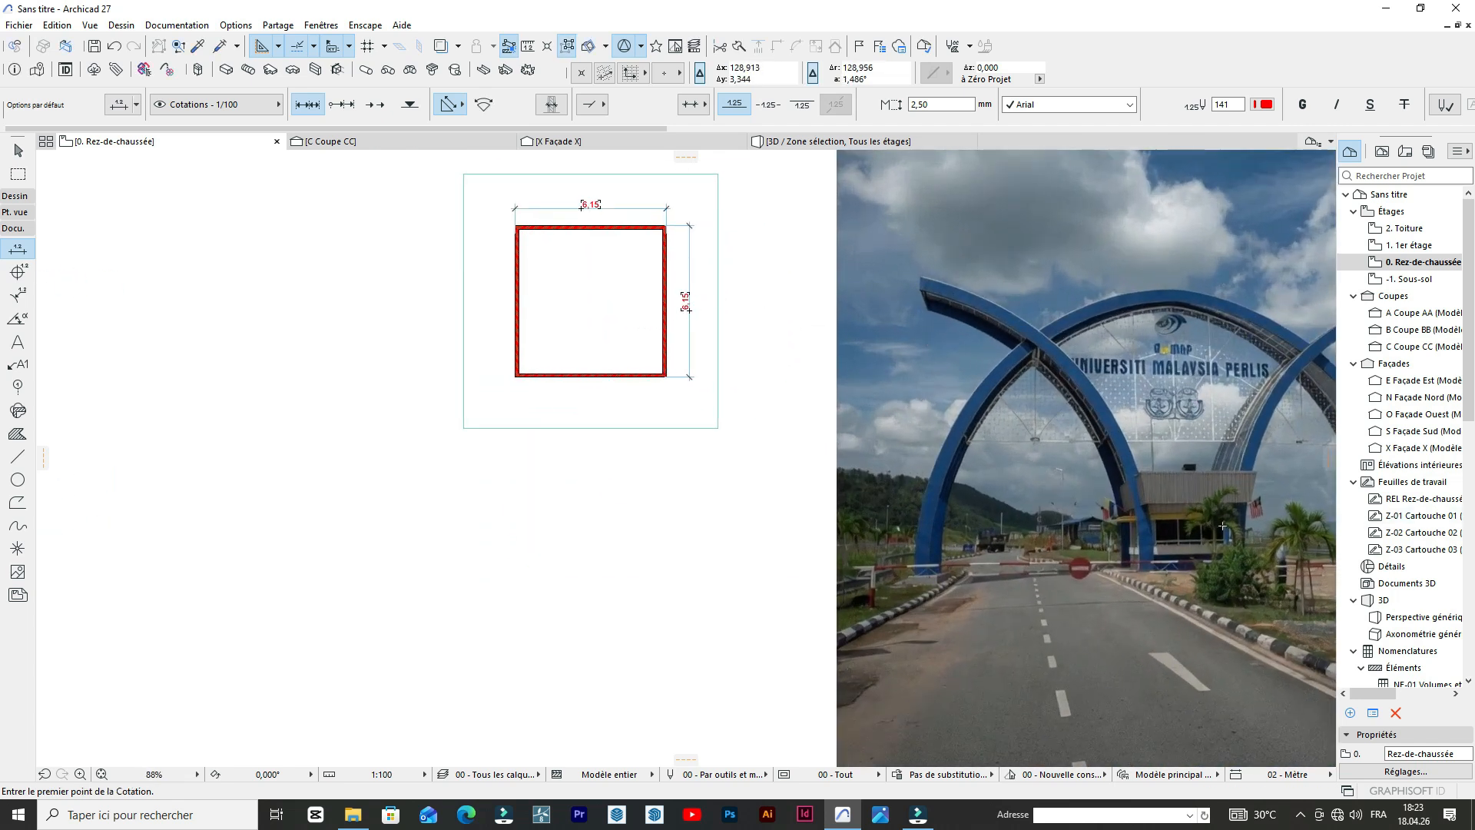
{"action": "scroll", "coordinate": [1223, 525], "scroll_direction": "up", "scroll_amount": 4}
{"action": "scroll", "coordinate": [1046, 497], "scroll_direction": "down", "scroll_amount": 3}
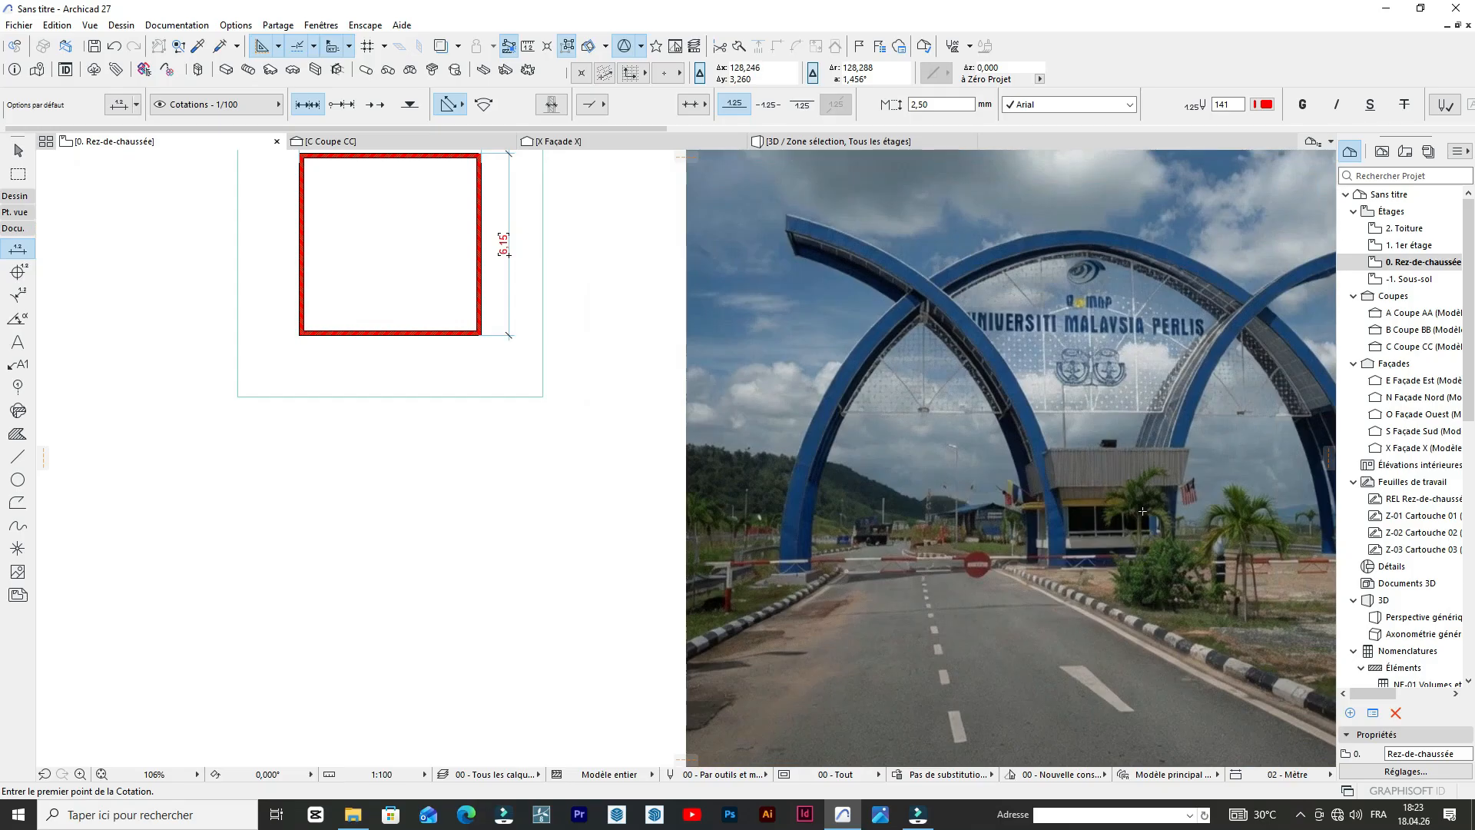
{"action": "scroll", "coordinate": [1142, 511], "scroll_direction": "up", "scroll_amount": 2}
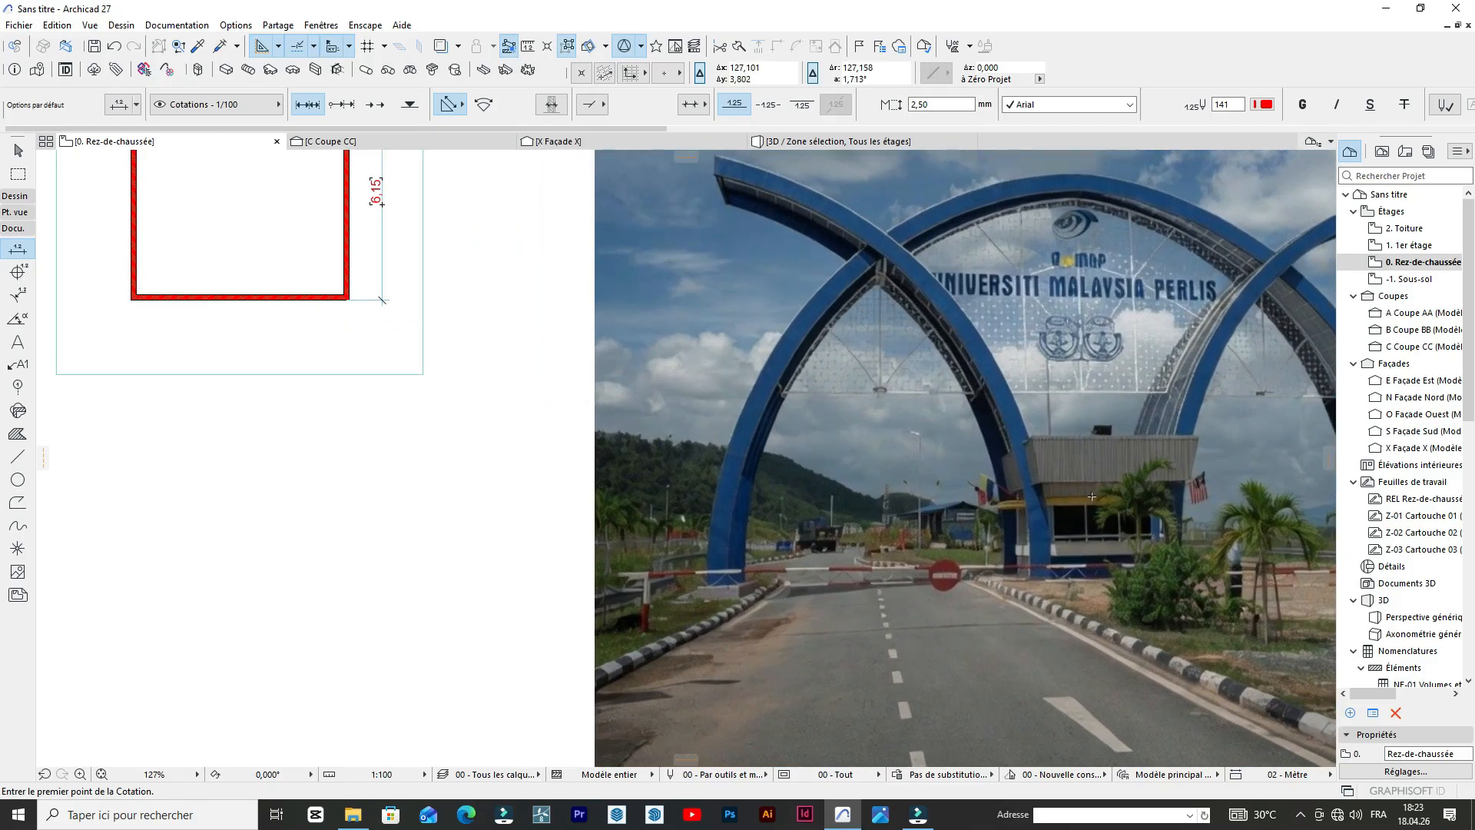
{"action": "scroll", "coordinate": [1092, 497], "scroll_direction": "down", "scroll_amount": 1}
{"action": "scroll", "coordinate": [1027, 566], "scroll_direction": "up", "scroll_amount": 7}
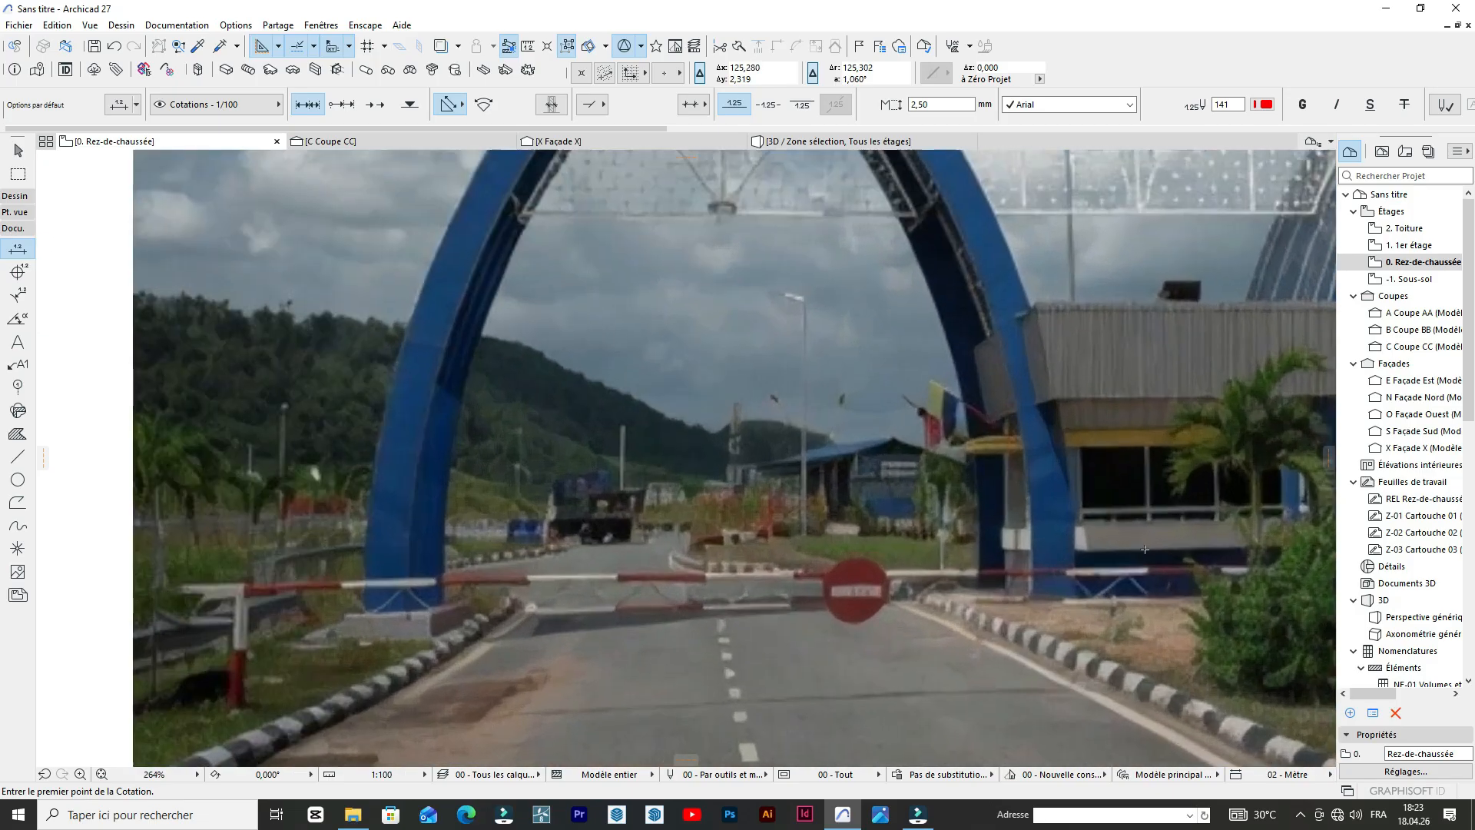
{"action": "scroll", "coordinate": [973, 530], "scroll_direction": "down", "scroll_amount": 7}
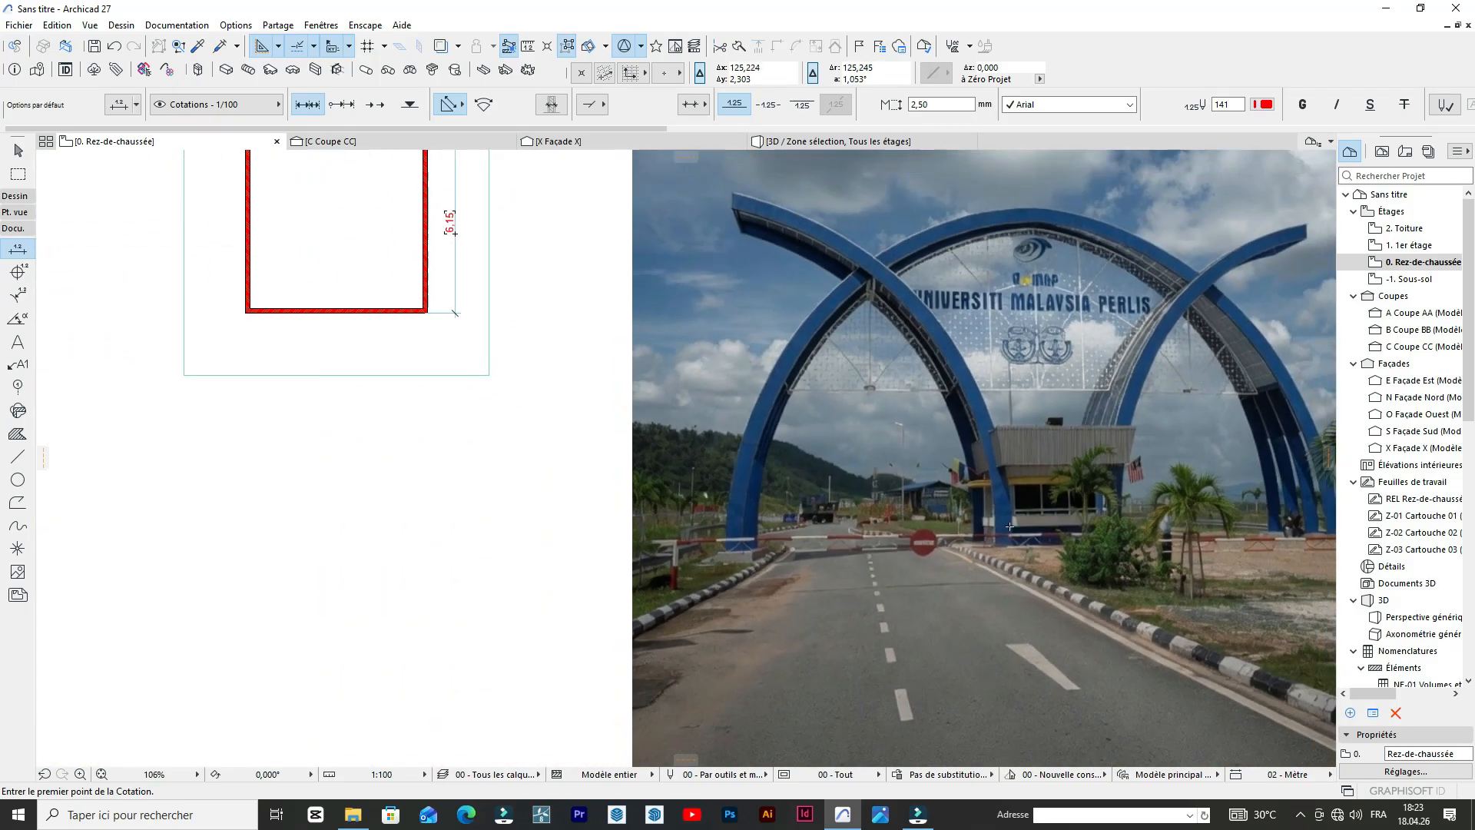
Enclose the square wall plan, its surrounding slab and both dimensions in a rectangular marquee selection area.
{"action": "scroll", "coordinate": [1078, 516], "scroll_direction": "up", "scroll_amount": 2}
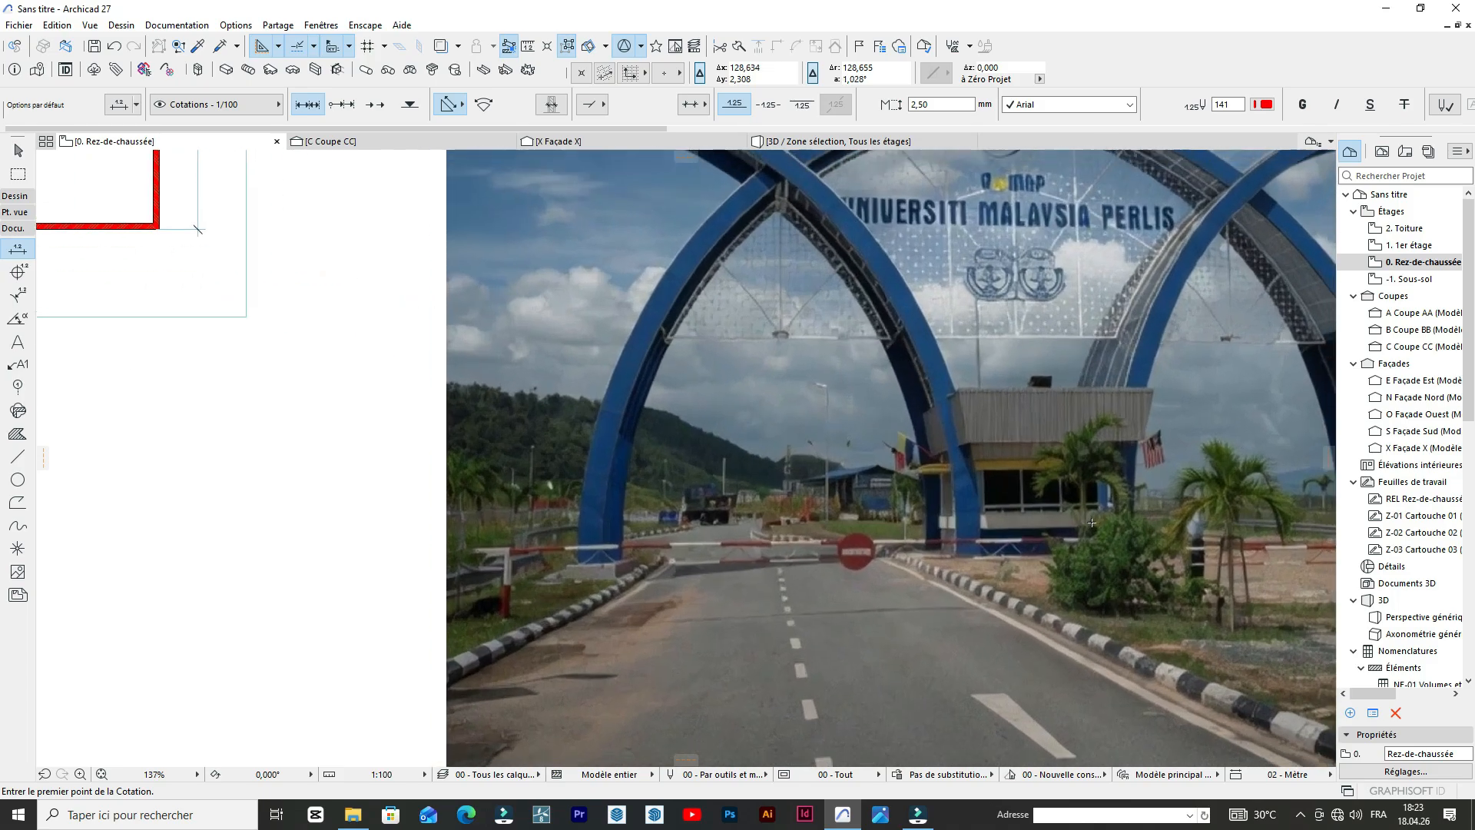
{"action": "scroll", "coordinate": [1068, 515], "scroll_direction": "down", "scroll_amount": 3}
{"action": "scroll", "coordinate": [425, 234], "scroll_direction": "up", "scroll_amount": 4}
{"action": "scroll", "coordinate": [502, 247], "scroll_direction": "down", "scroll_amount": 5}
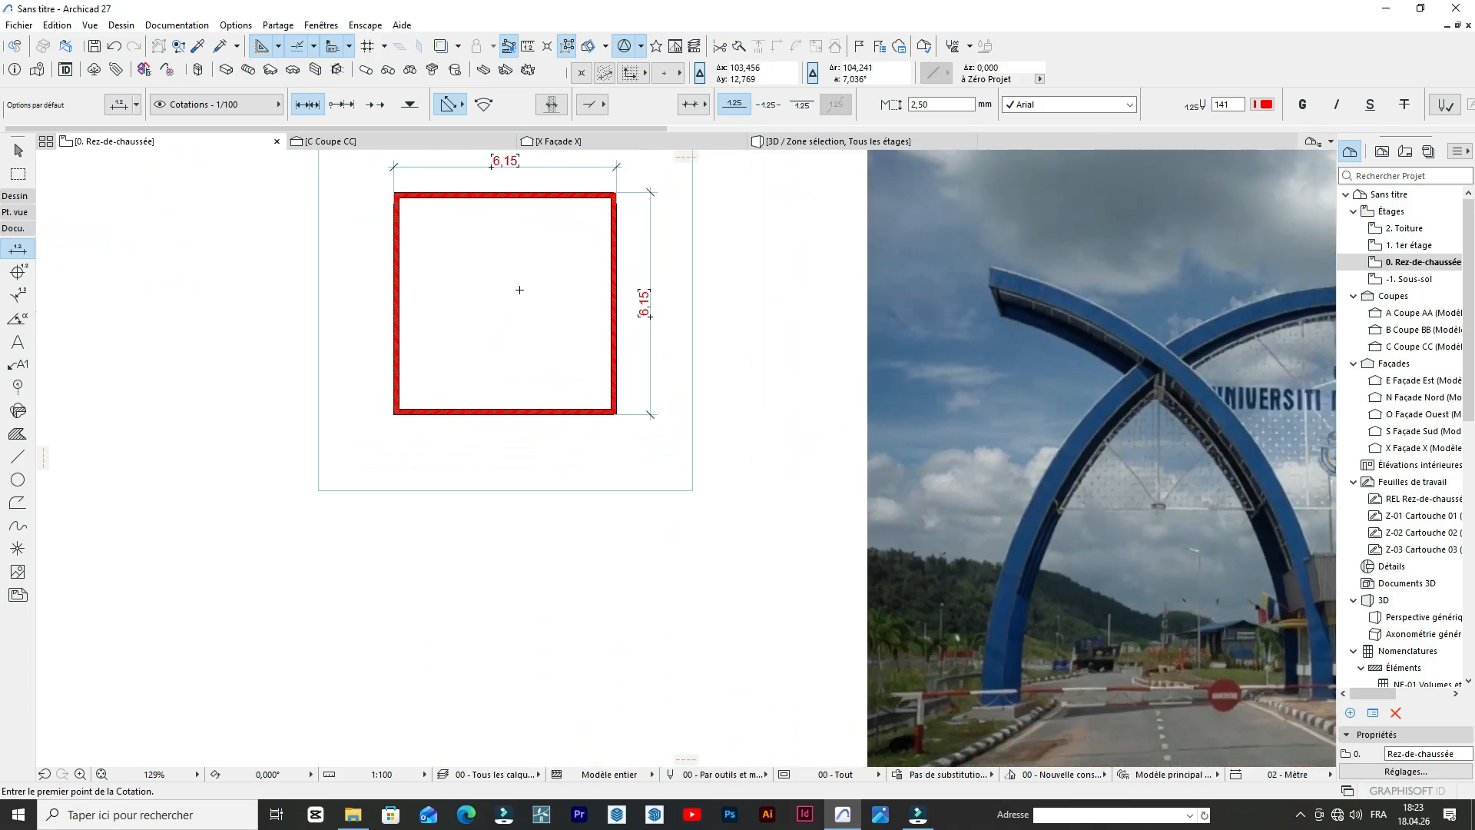
{"action": "scroll", "coordinate": [507, 215], "scroll_direction": "up", "scroll_amount": 3}
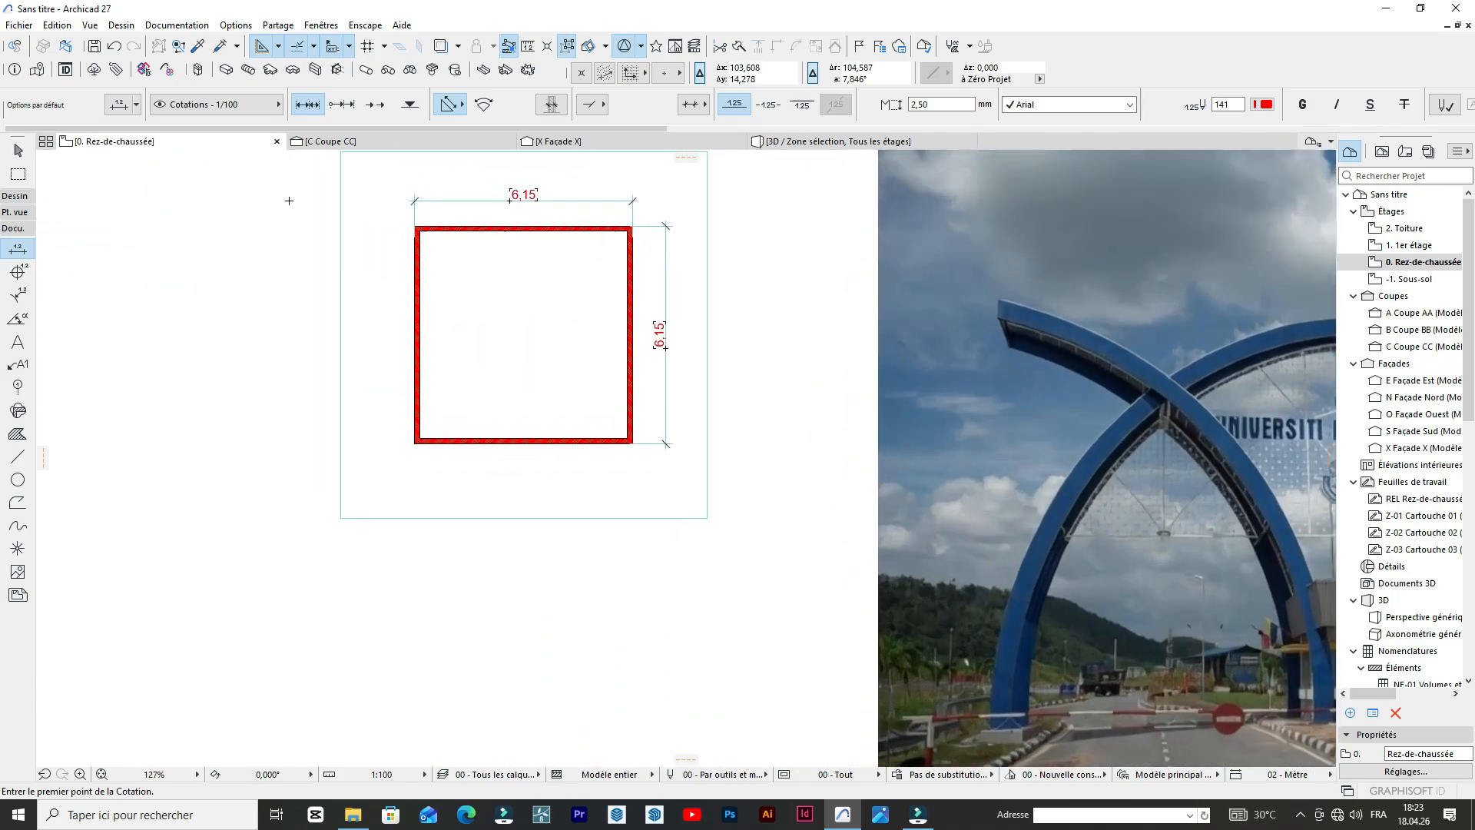
{"action": "left_click", "coordinate": [21, 177]}
{"action": "scroll", "coordinate": [358, 241], "scroll_direction": "down", "scroll_amount": 3}
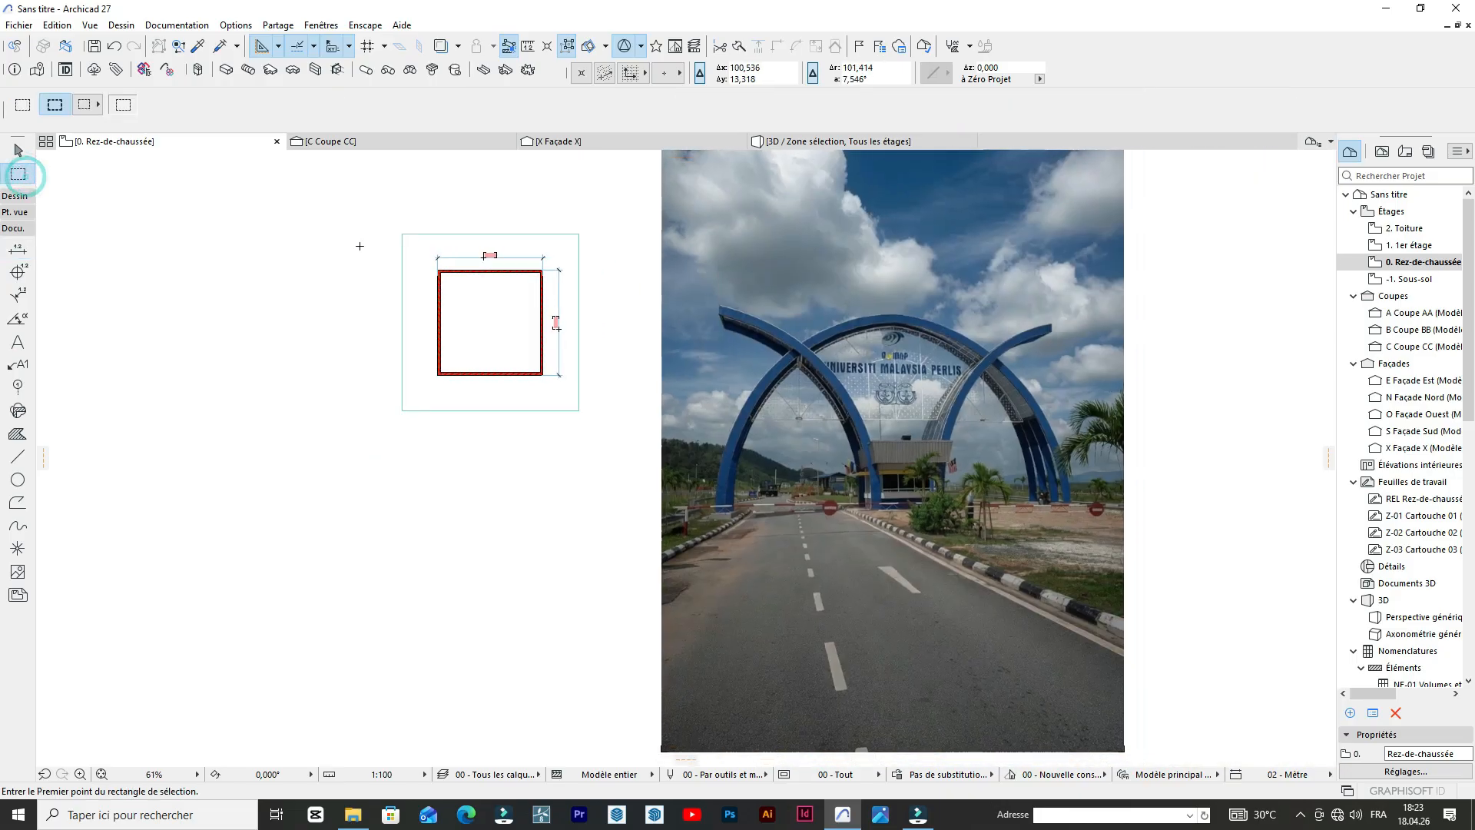
{"action": "left_click", "coordinate": [304, 188]}
{"action": "left_click", "coordinate": [660, 492]}
{"action": "key", "text": "Escape"}
{"action": "scroll", "coordinate": [730, 380], "scroll_direction": "down", "scroll_amount": 3}
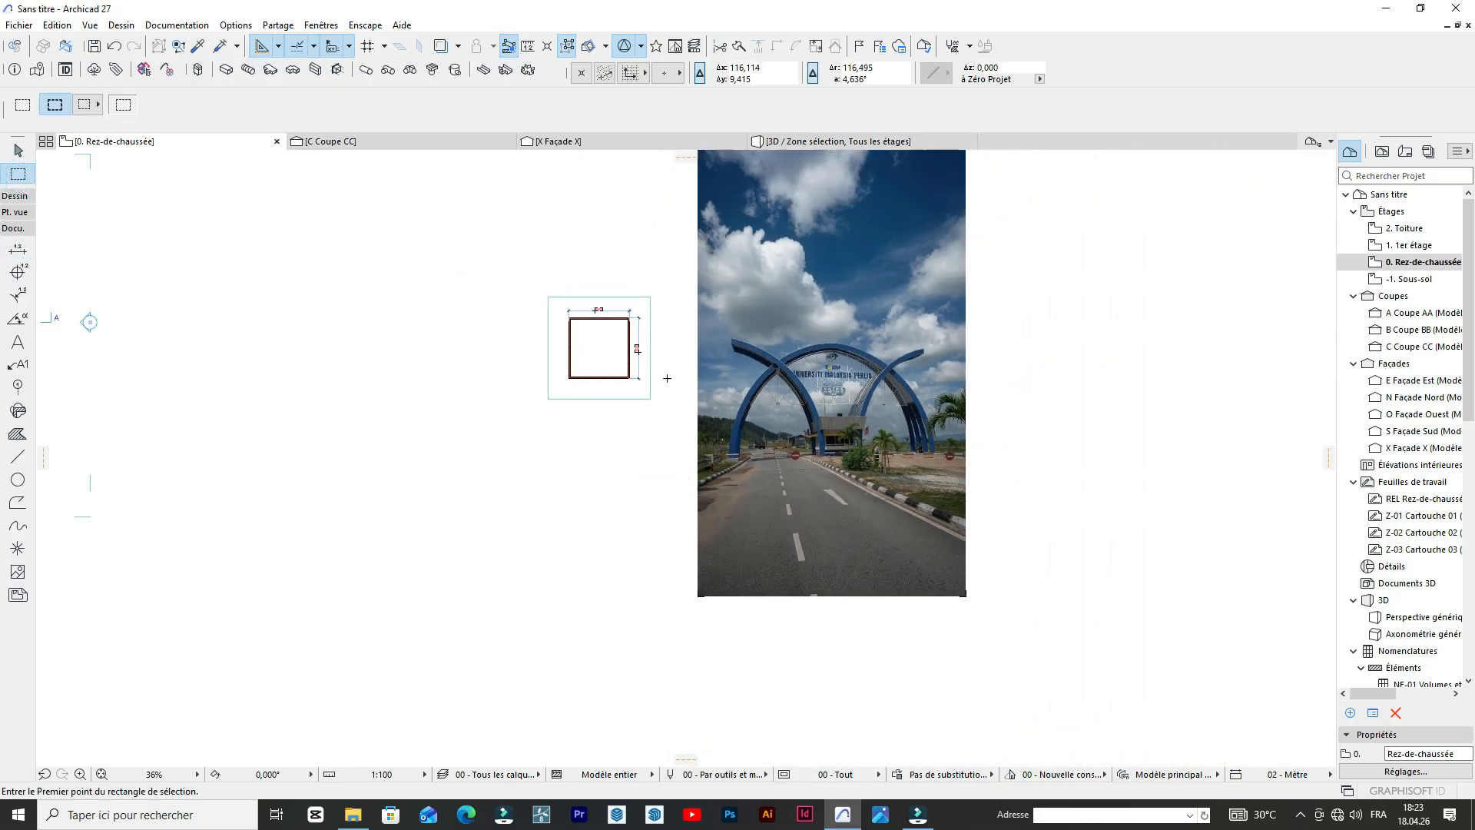
{"action": "scroll", "coordinate": [619, 343], "scroll_direction": "up", "scroll_amount": 3}
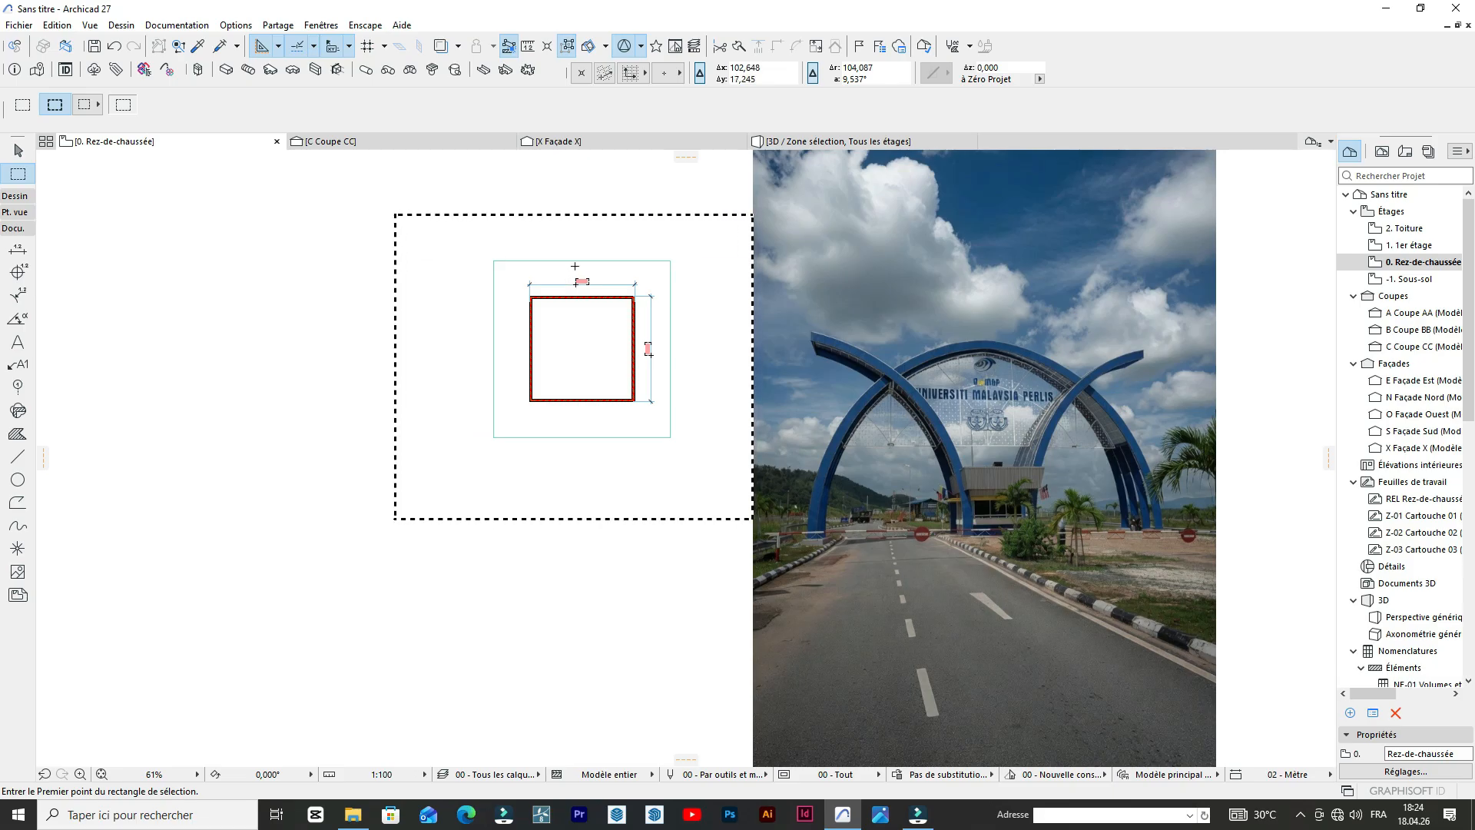
Display the marquee area around the square wall plan in 3D.
{"action": "scroll", "coordinate": [718, 300], "scroll_direction": "up", "scroll_amount": 2}
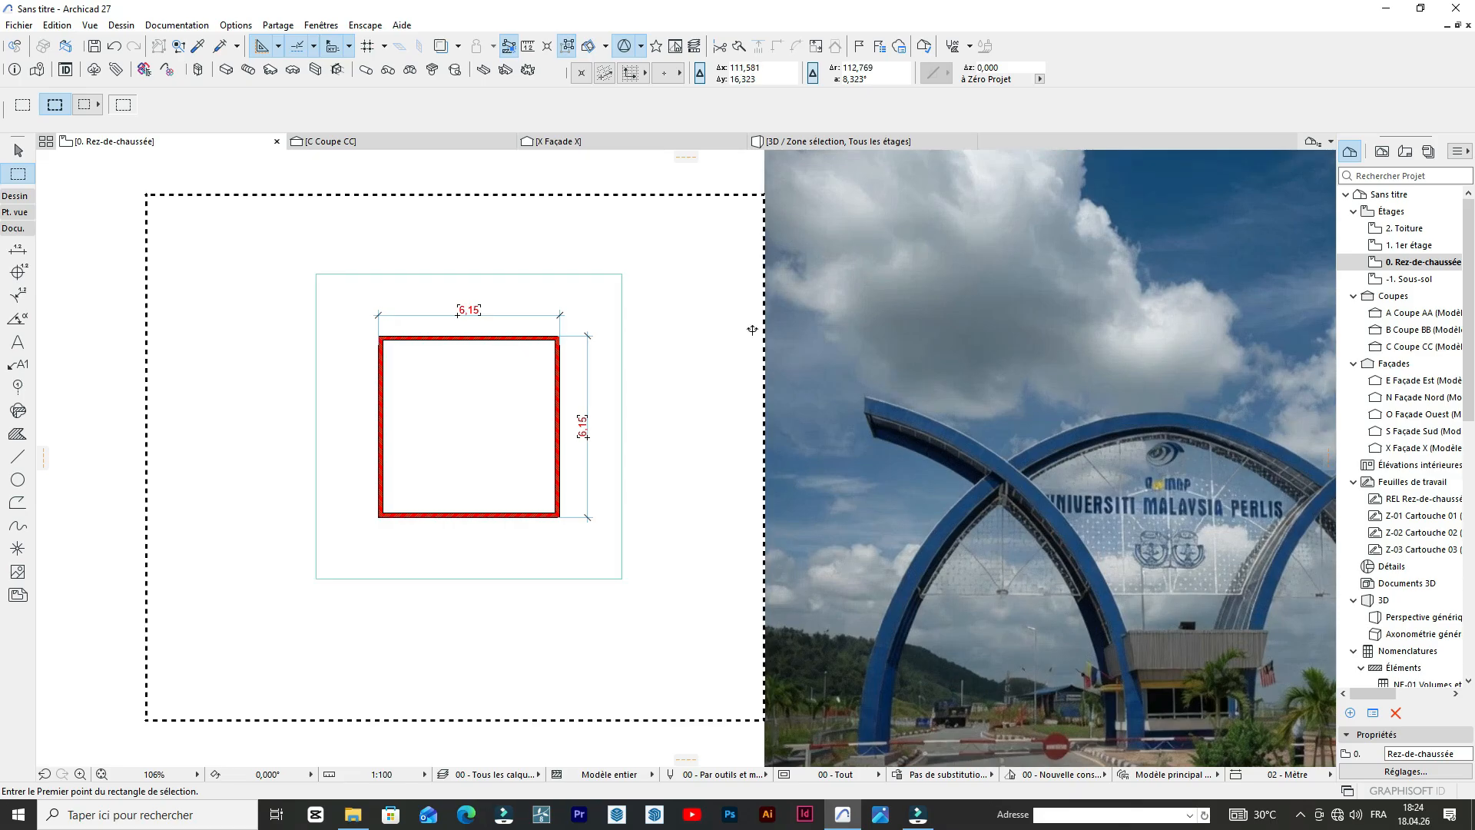
{"action": "scroll", "coordinate": [784, 323], "scroll_direction": "down", "scroll_amount": 2}
{"action": "right_click", "coordinate": [782, 324]}
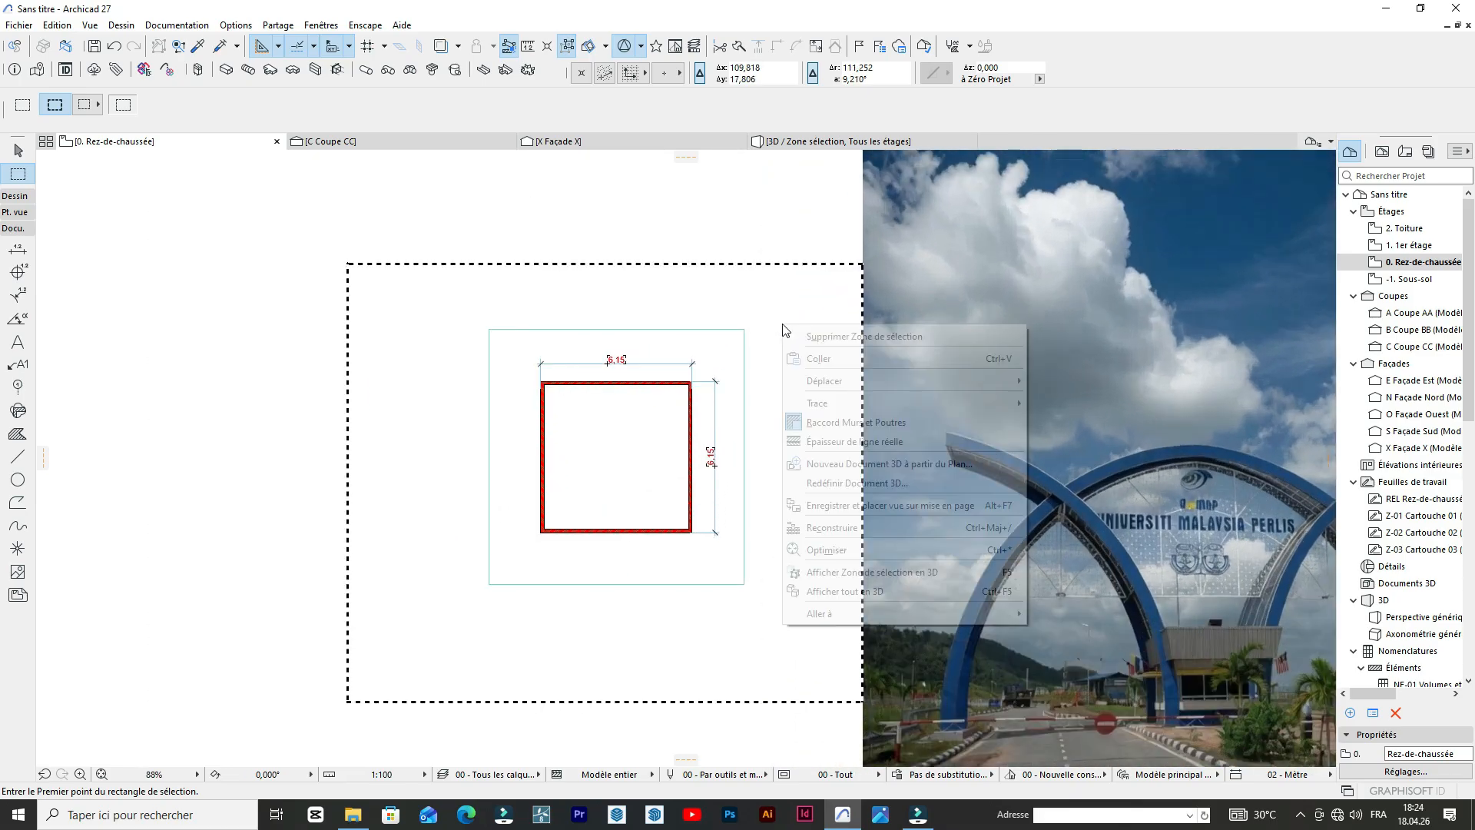
{"action": "left_click", "coordinate": [868, 568]}
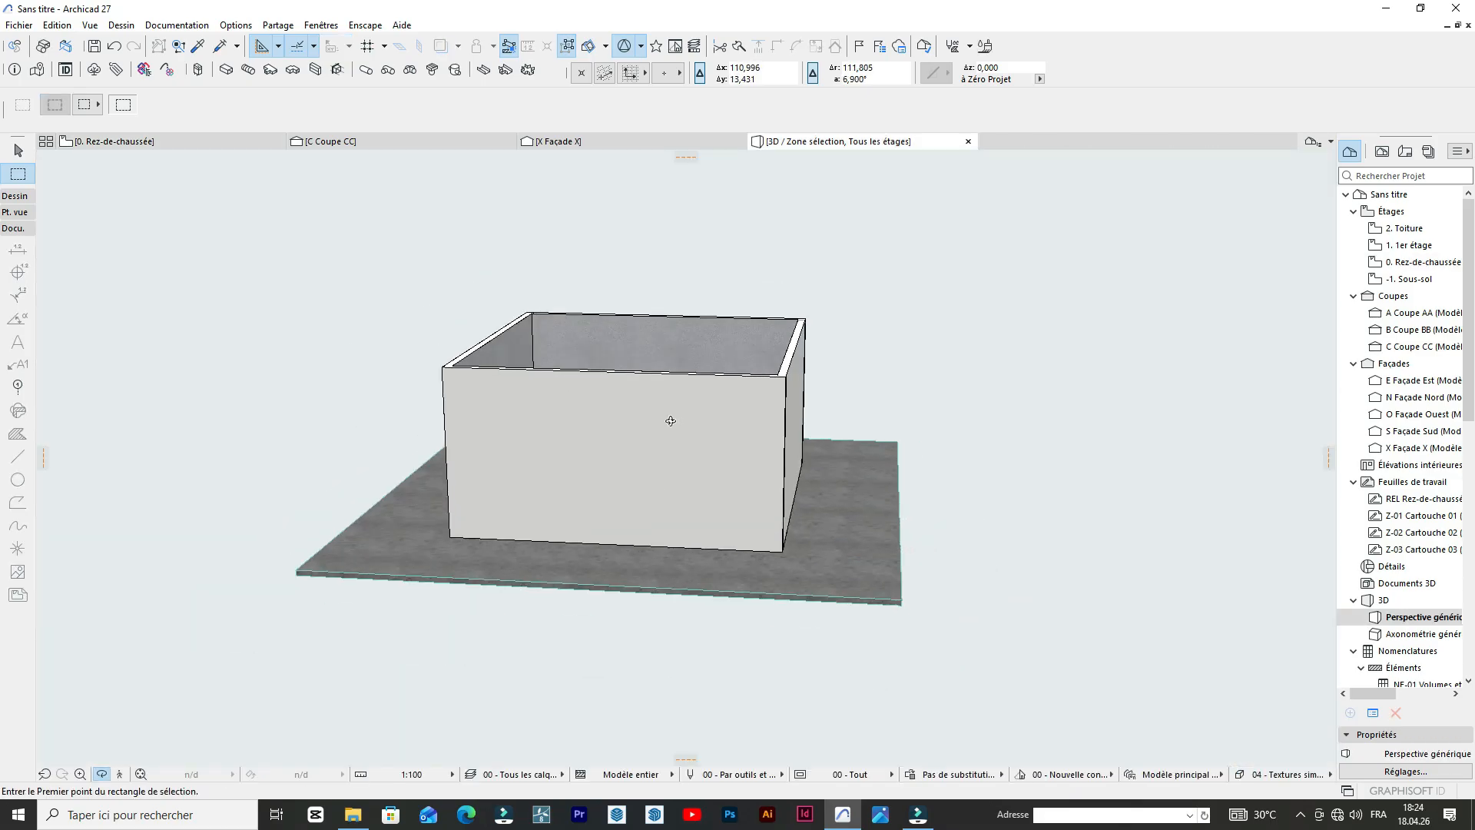
Return to the ground floor plan and examine the crossing arches and guardhouse in the gateway reference photo.
{"action": "left_click", "coordinate": [148, 142]}
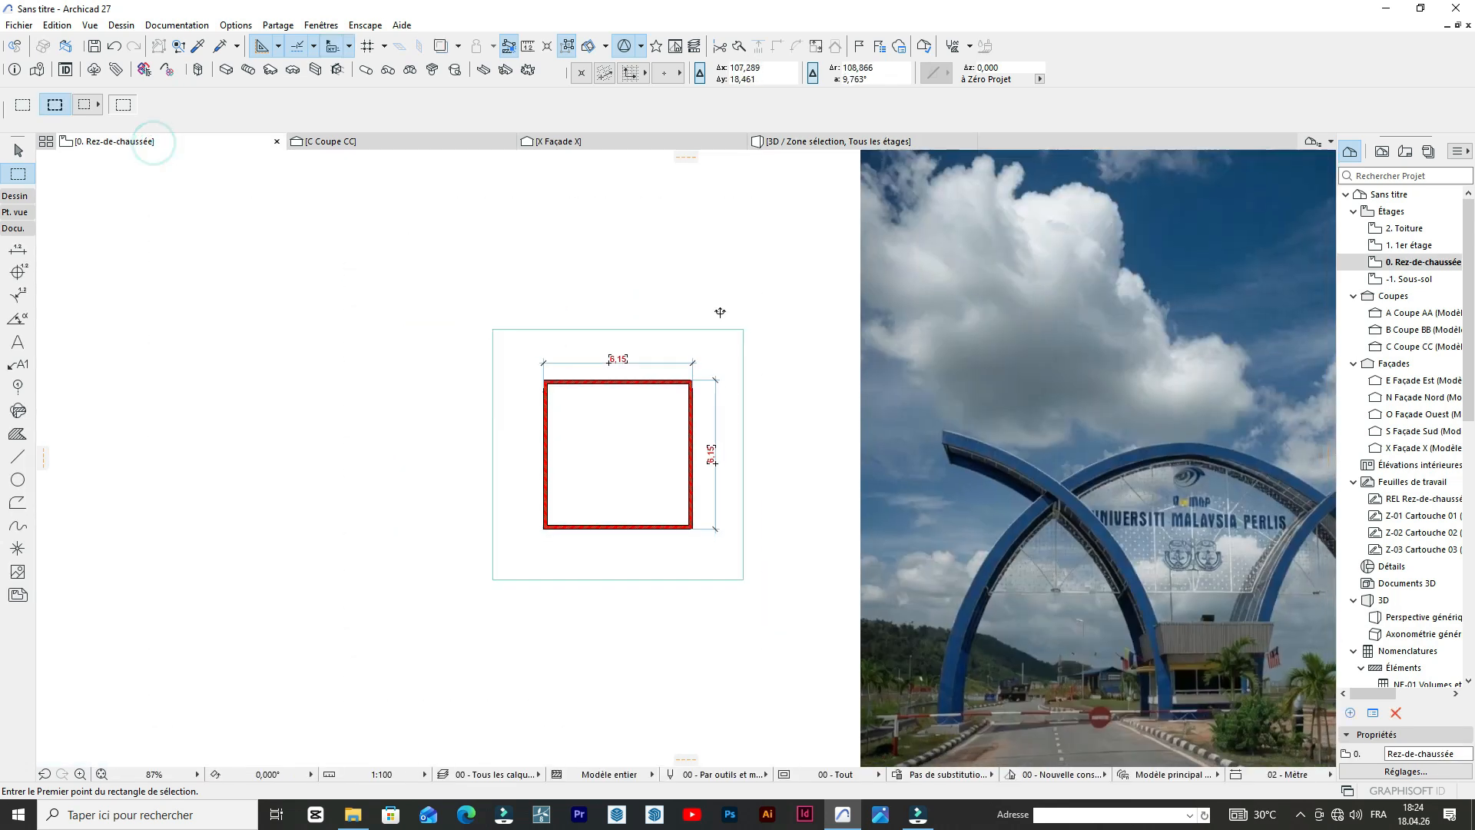
{"action": "middle_click_drag", "start_coordinate": [1016, 382], "coordinate": [1001, 383]}
{"action": "scroll", "coordinate": [1000, 383], "scroll_direction": "up", "scroll_amount": 1}
{"action": "scroll", "coordinate": [952, 334], "scroll_direction": "down", "scroll_amount": 4}
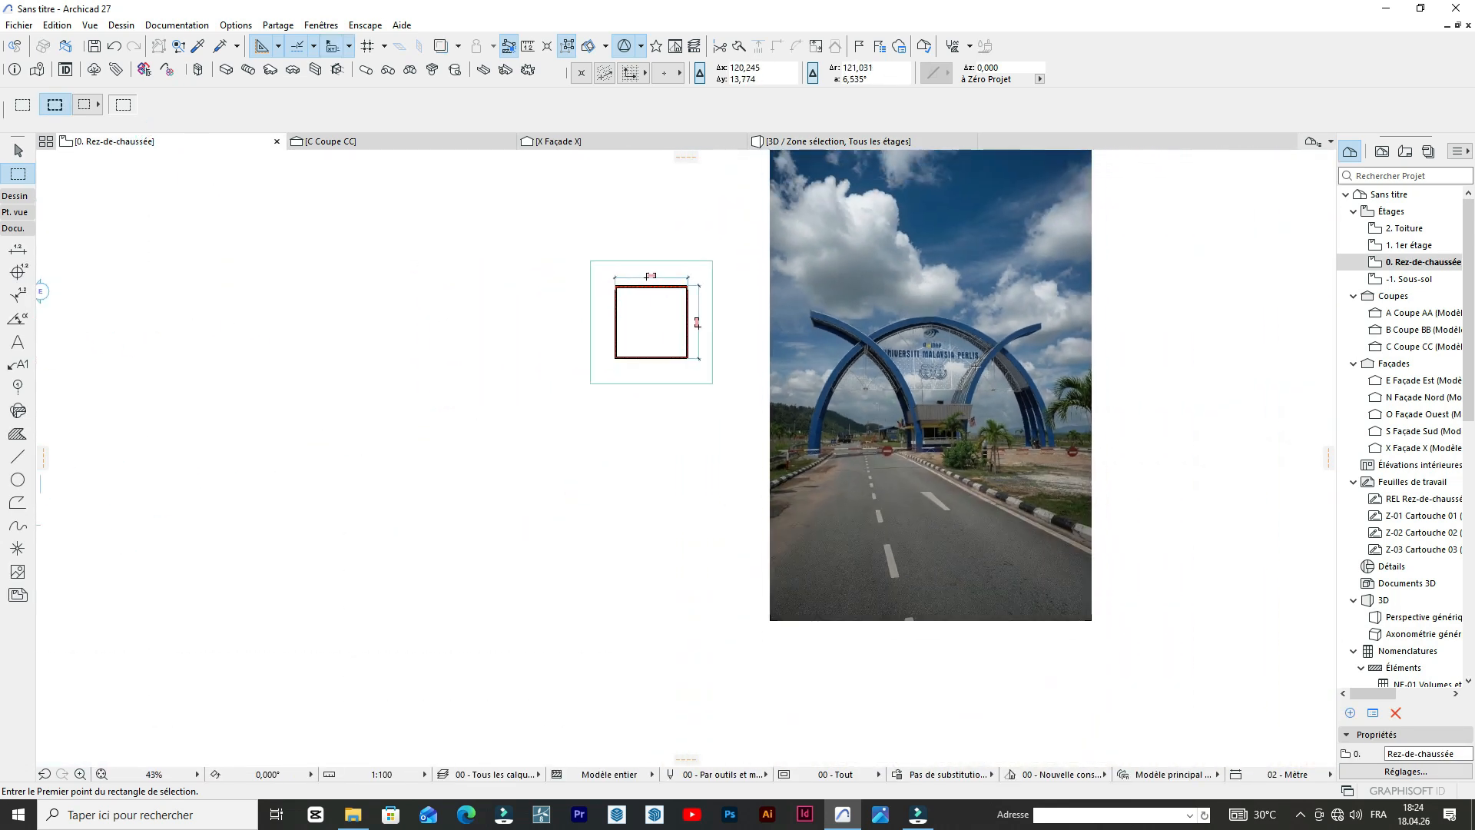
{"action": "scroll", "coordinate": [958, 334], "scroll_direction": "up", "scroll_amount": 3}
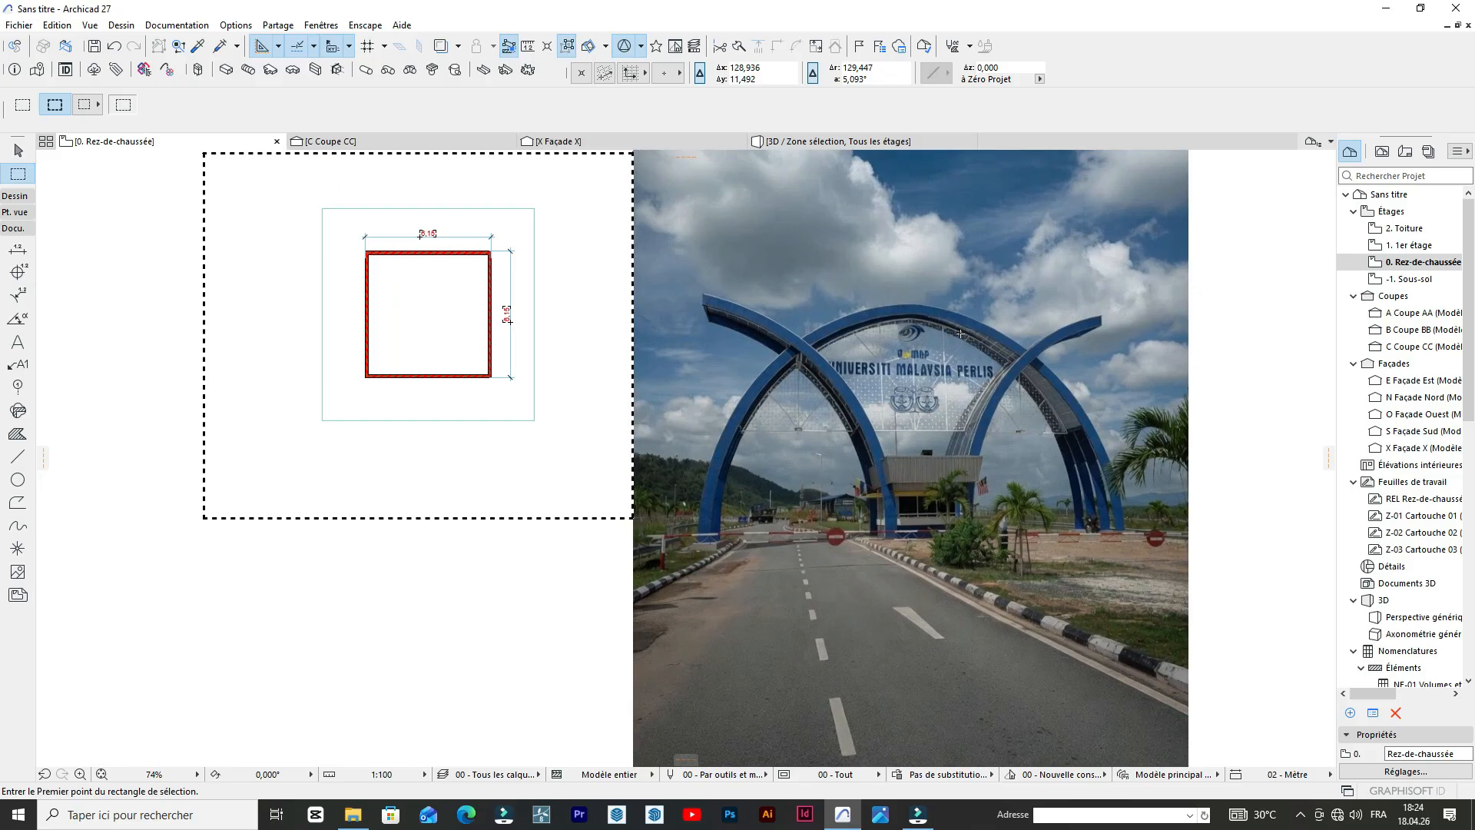
{"action": "scroll", "coordinate": [916, 419], "scroll_direction": "down", "scroll_amount": 1}
{"action": "scroll", "coordinate": [915, 420], "scroll_direction": "up", "scroll_amount": 1}
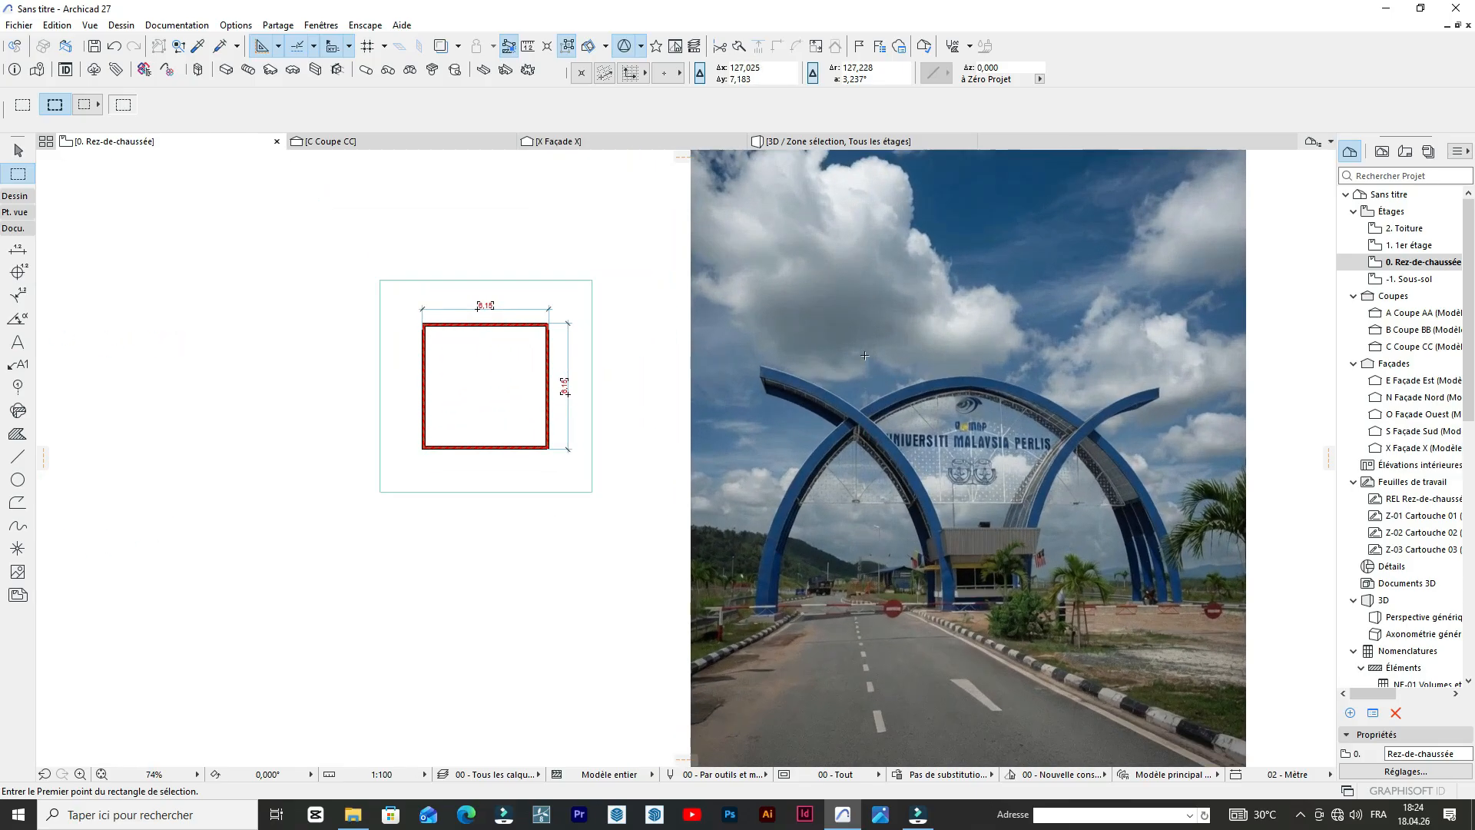
{"action": "scroll", "coordinate": [861, 356], "scroll_direction": "down", "scroll_amount": 1}
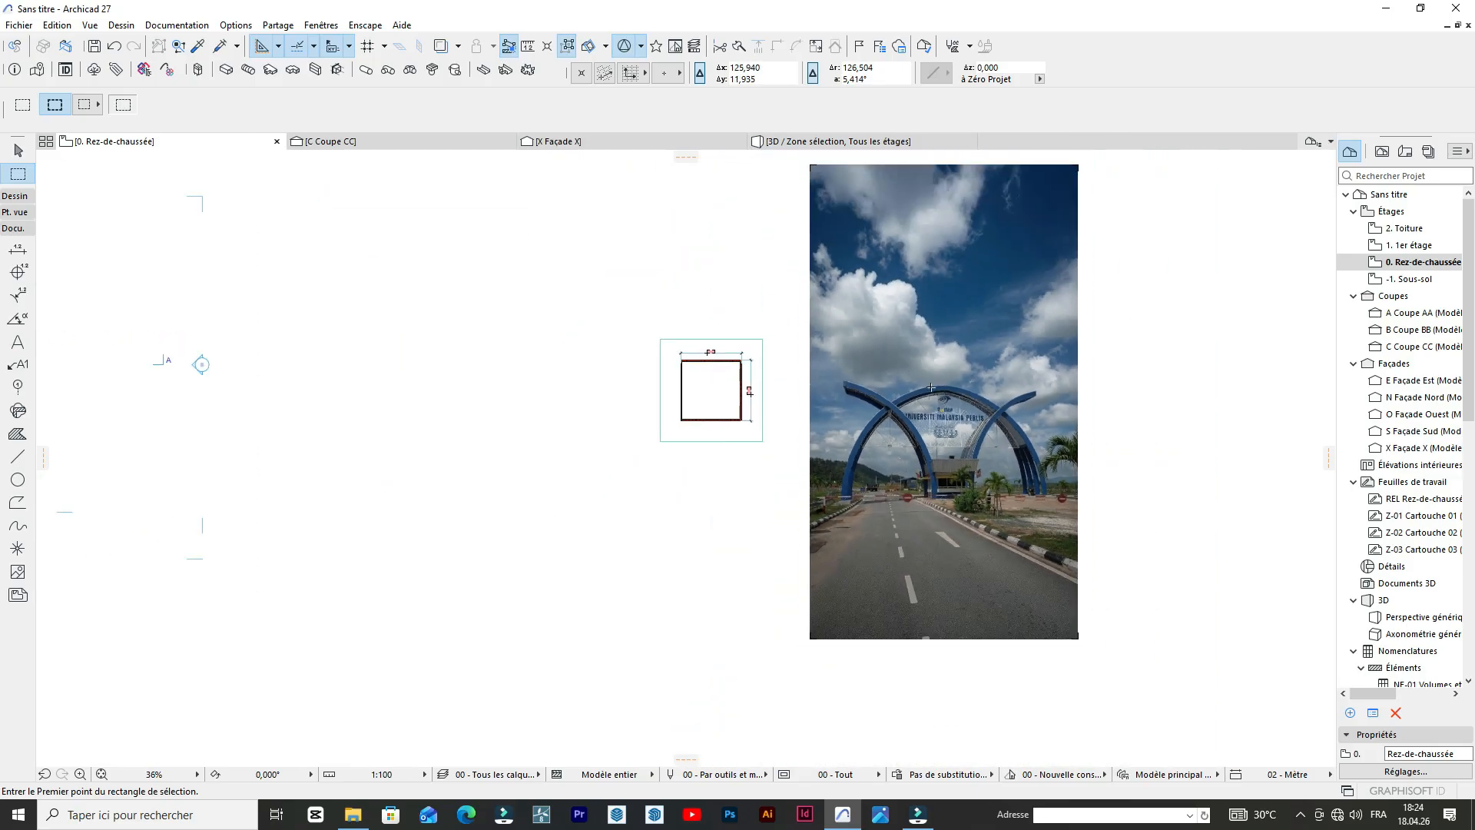
{"action": "scroll", "coordinate": [837, 363], "scroll_direction": "up", "scroll_amount": 1}
{"action": "scroll", "coordinate": [696, 383], "scroll_direction": "up", "scroll_amount": 1}
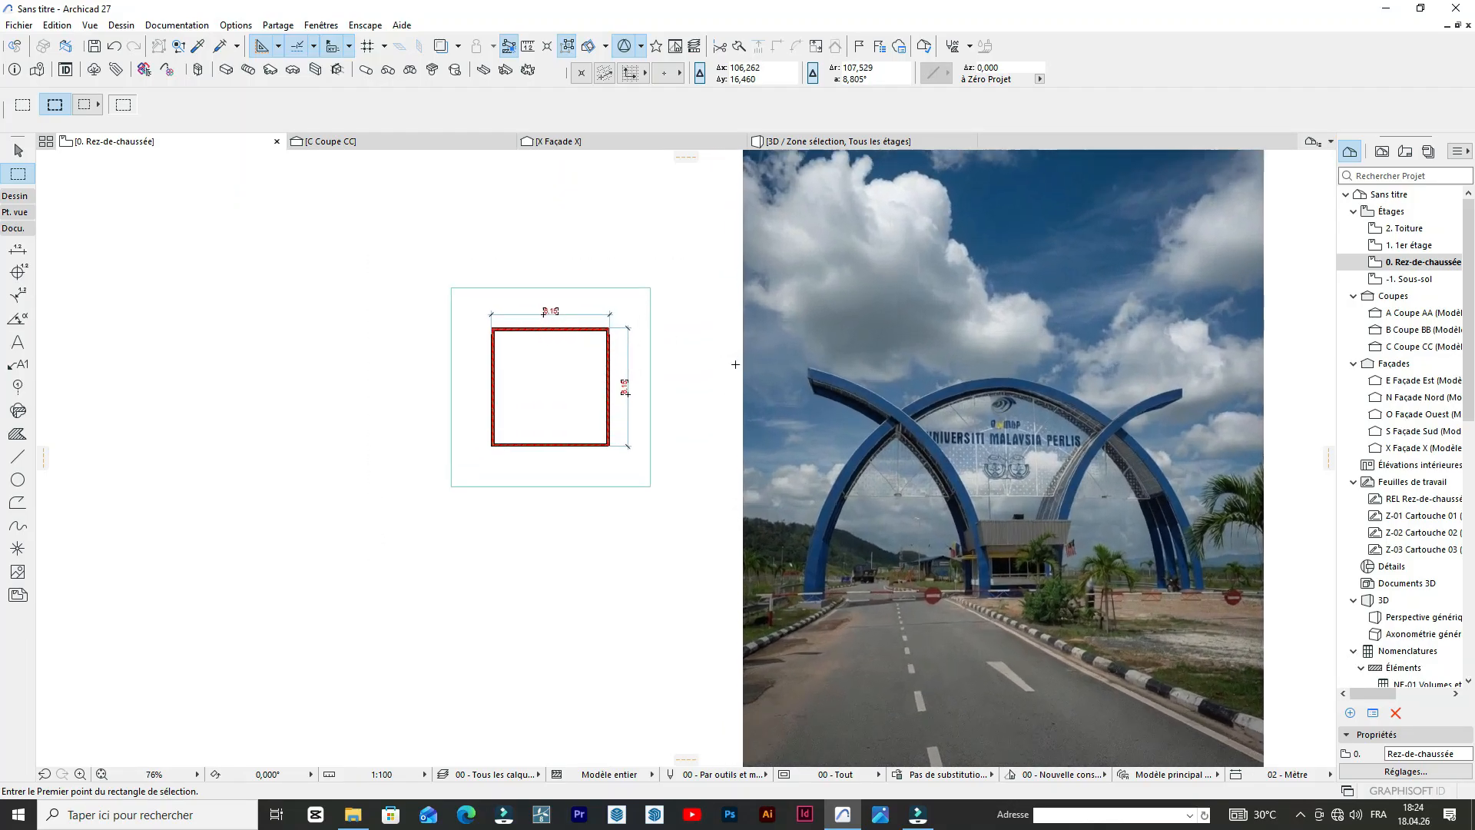
Show the marquee area in 3D again and inspect the four walls standing on the slab.
{"action": "right_click", "coordinate": [659, 277]}
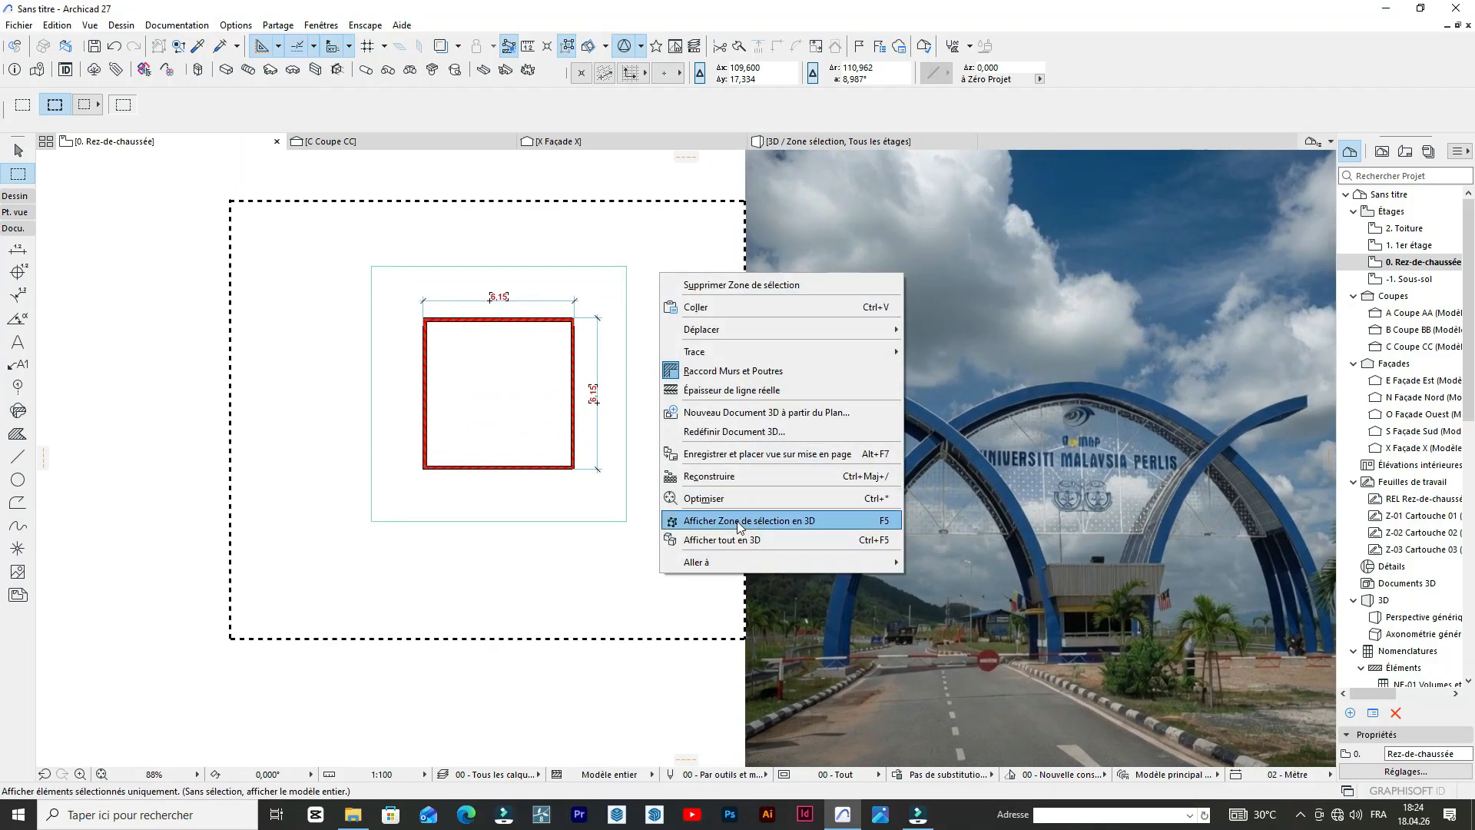
{"action": "left_click", "coordinate": [722, 517]}
{"action": "scroll", "coordinate": [645, 428], "scroll_direction": "up", "scroll_amount": 5}
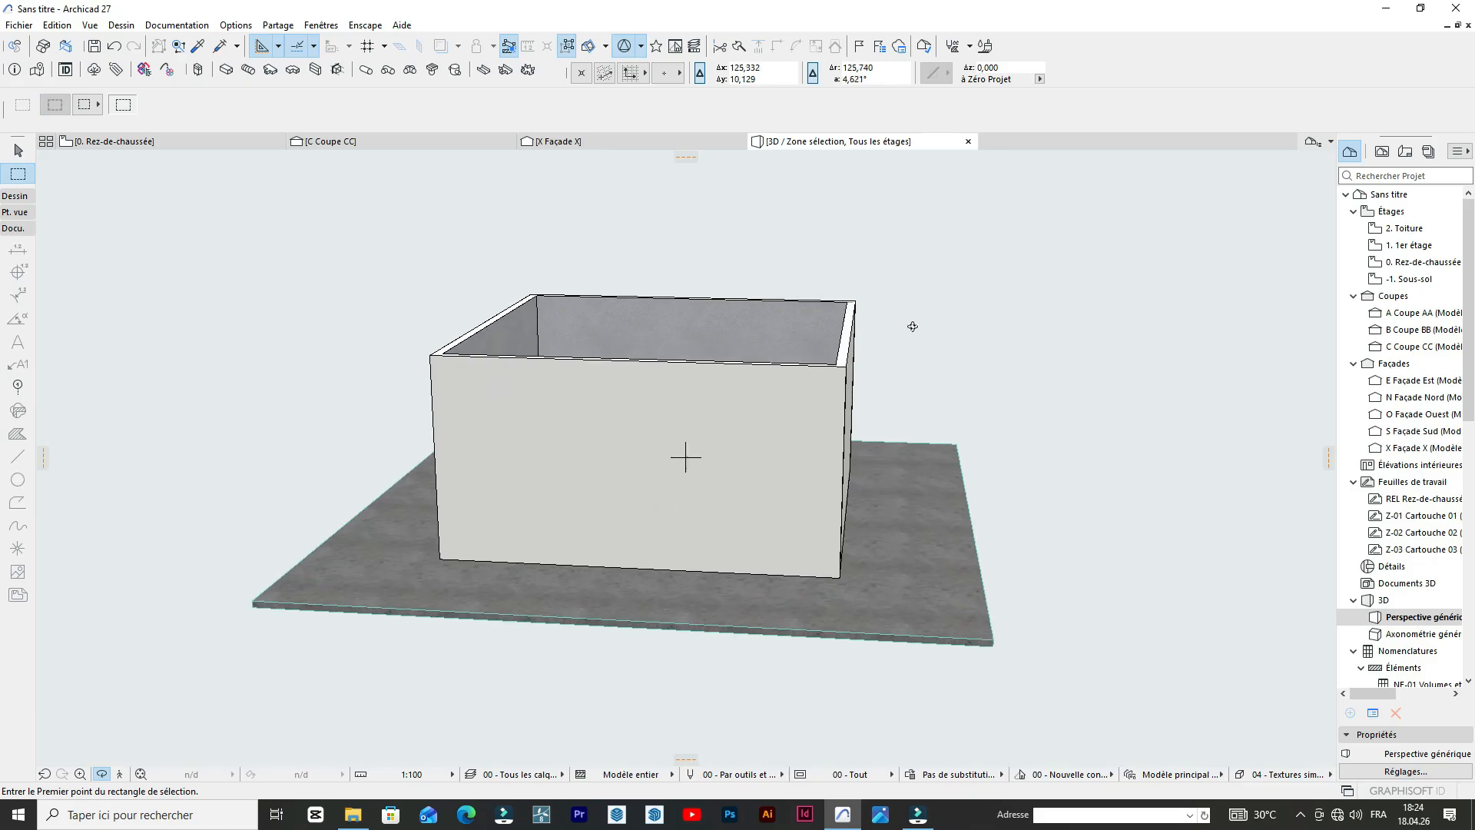
{"action": "middle_click_drag", "start_coordinate": [901, 339], "coordinate": [637, 373], "text": "shift"}
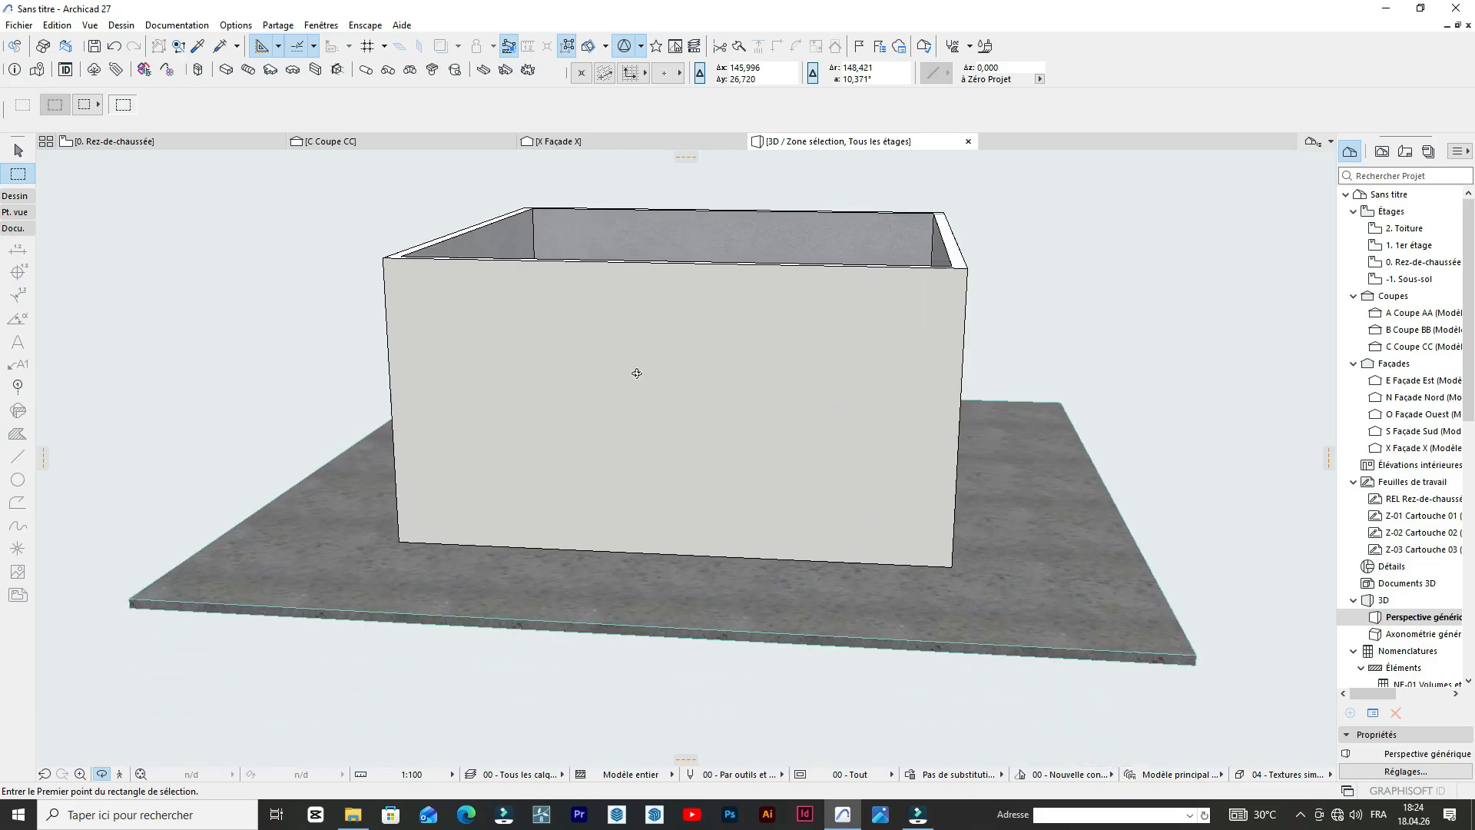
On the ground floor plan, set the Window tool's default type to Fenêtre devanture 27 from the Devantures 27 library folder.
{"action": "left_click", "coordinate": [14, 195]}
{"action": "scroll", "coordinate": [410, 475], "scroll_direction": "down", "scroll_amount": 2}
{"action": "middle_click_drag", "start_coordinate": [410, 475], "coordinate": [510, 454], "text": "shift"}
{"action": "left_click", "coordinate": [135, 142]}
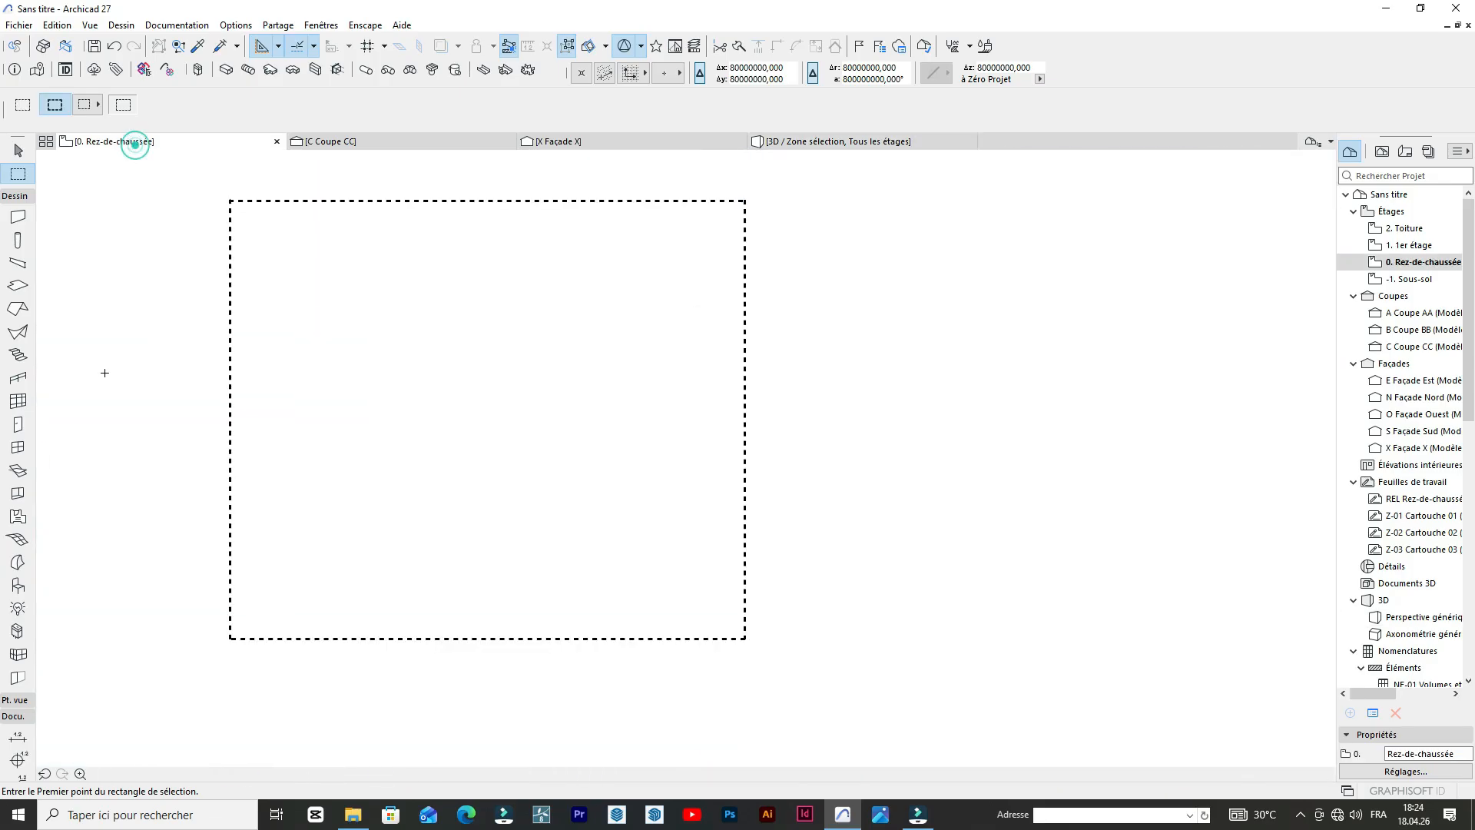
{"action": "left_click", "coordinate": [18, 446]}
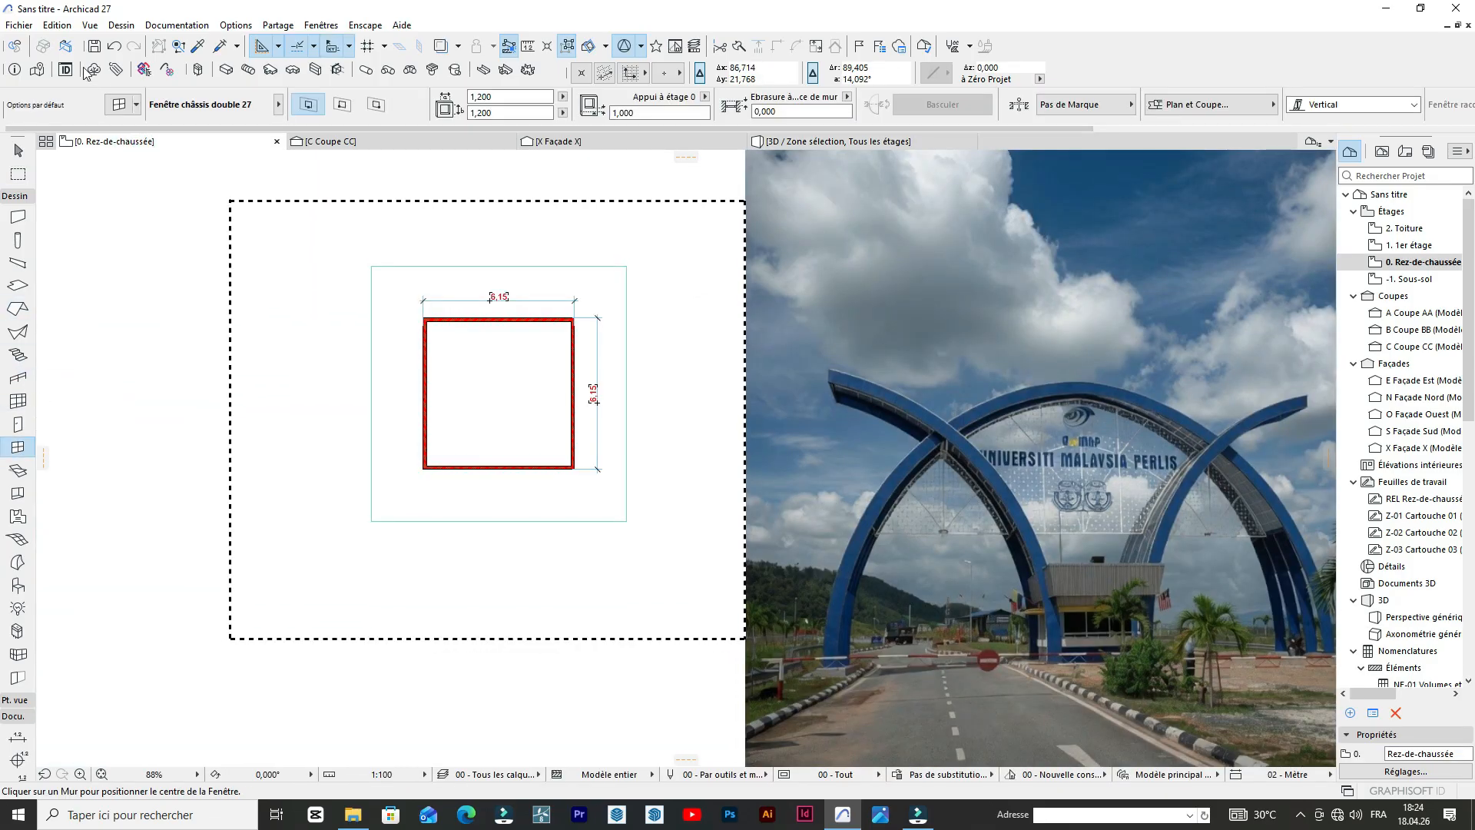
{"action": "left_click", "coordinate": [115, 105]}
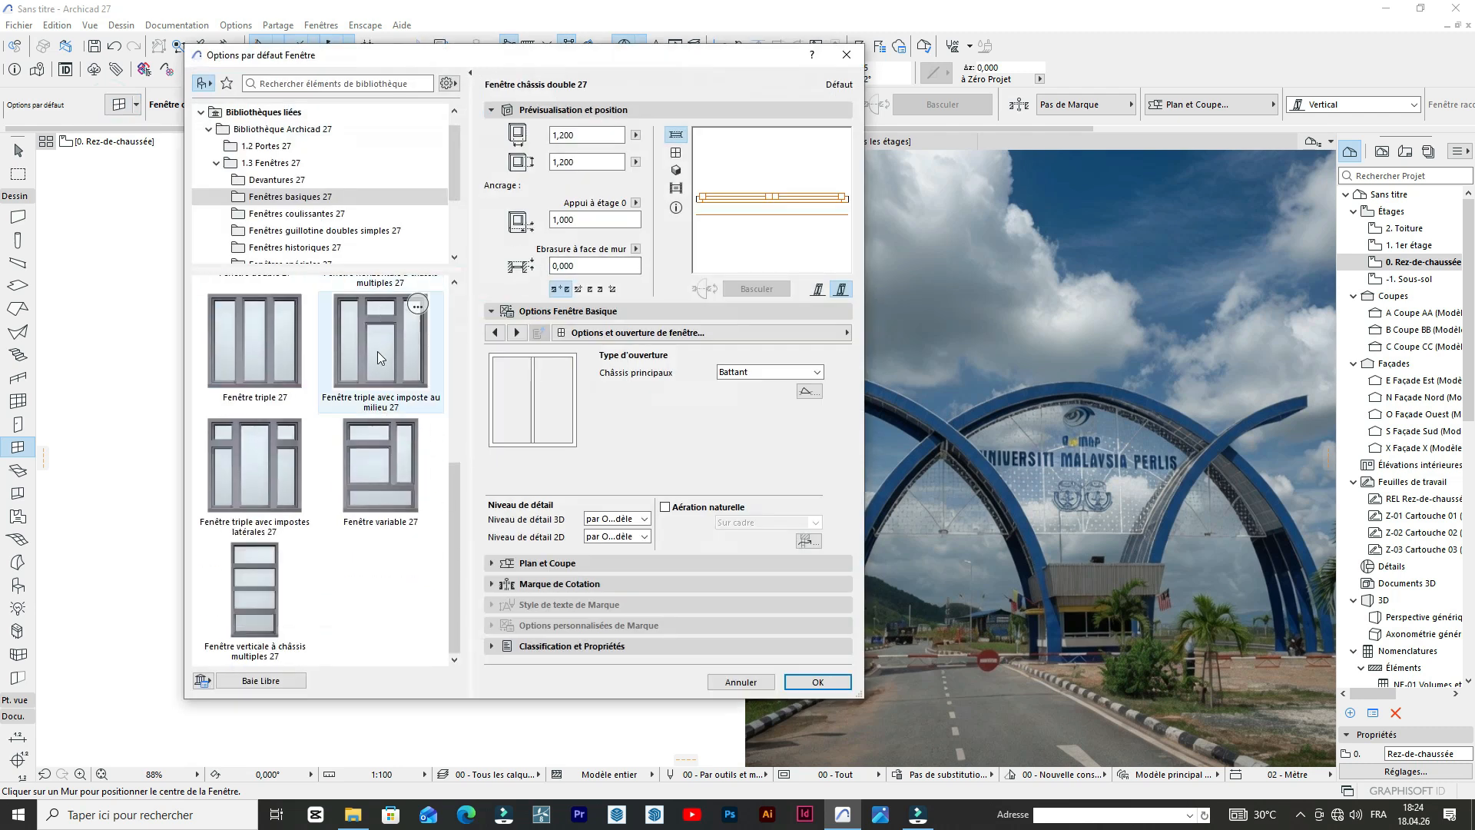
{"action": "scroll", "coordinate": [367, 356], "scroll_direction": "up", "scroll_amount": 3}
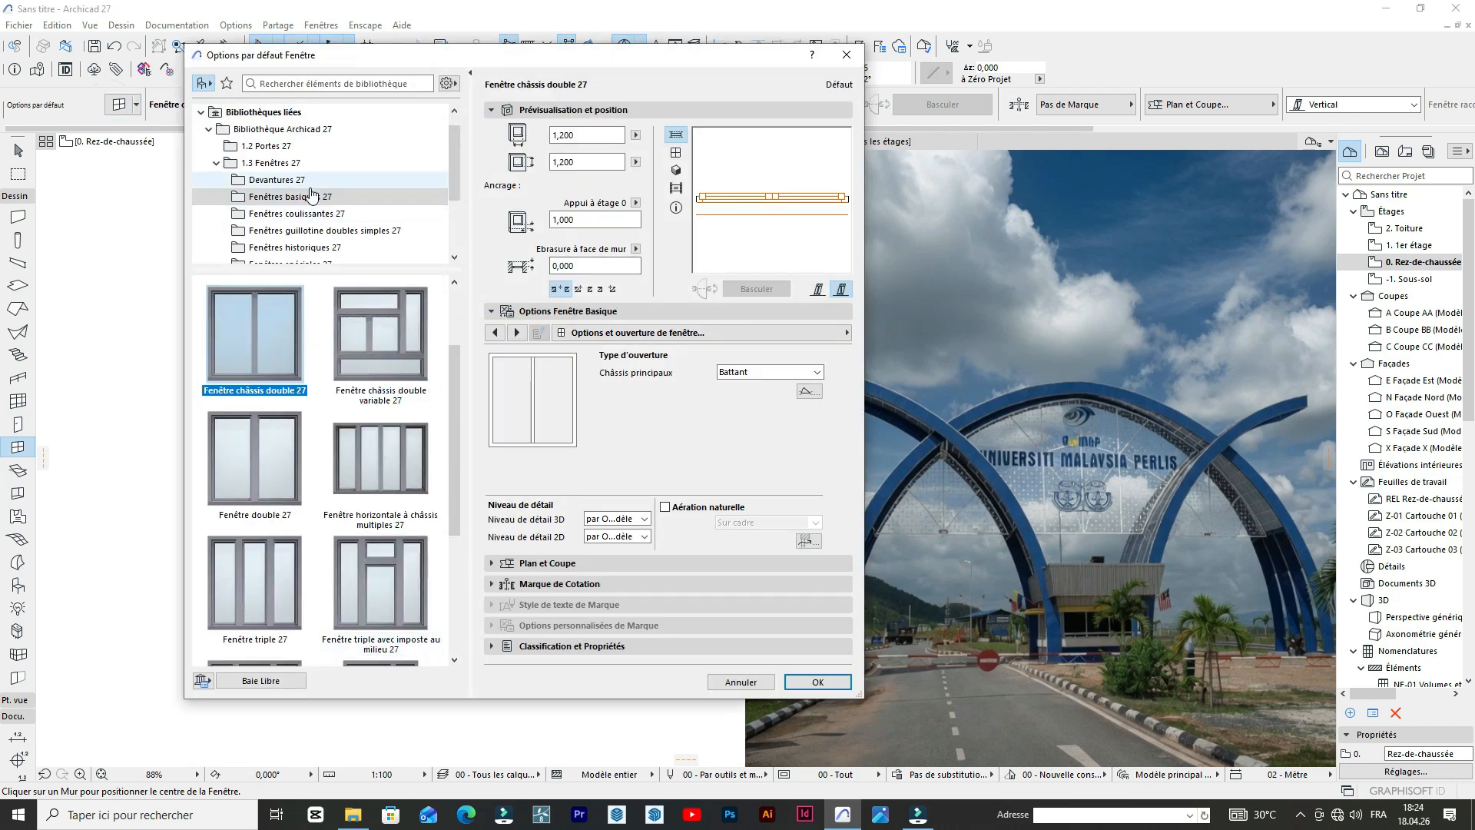
{"action": "left_click", "coordinate": [310, 182]}
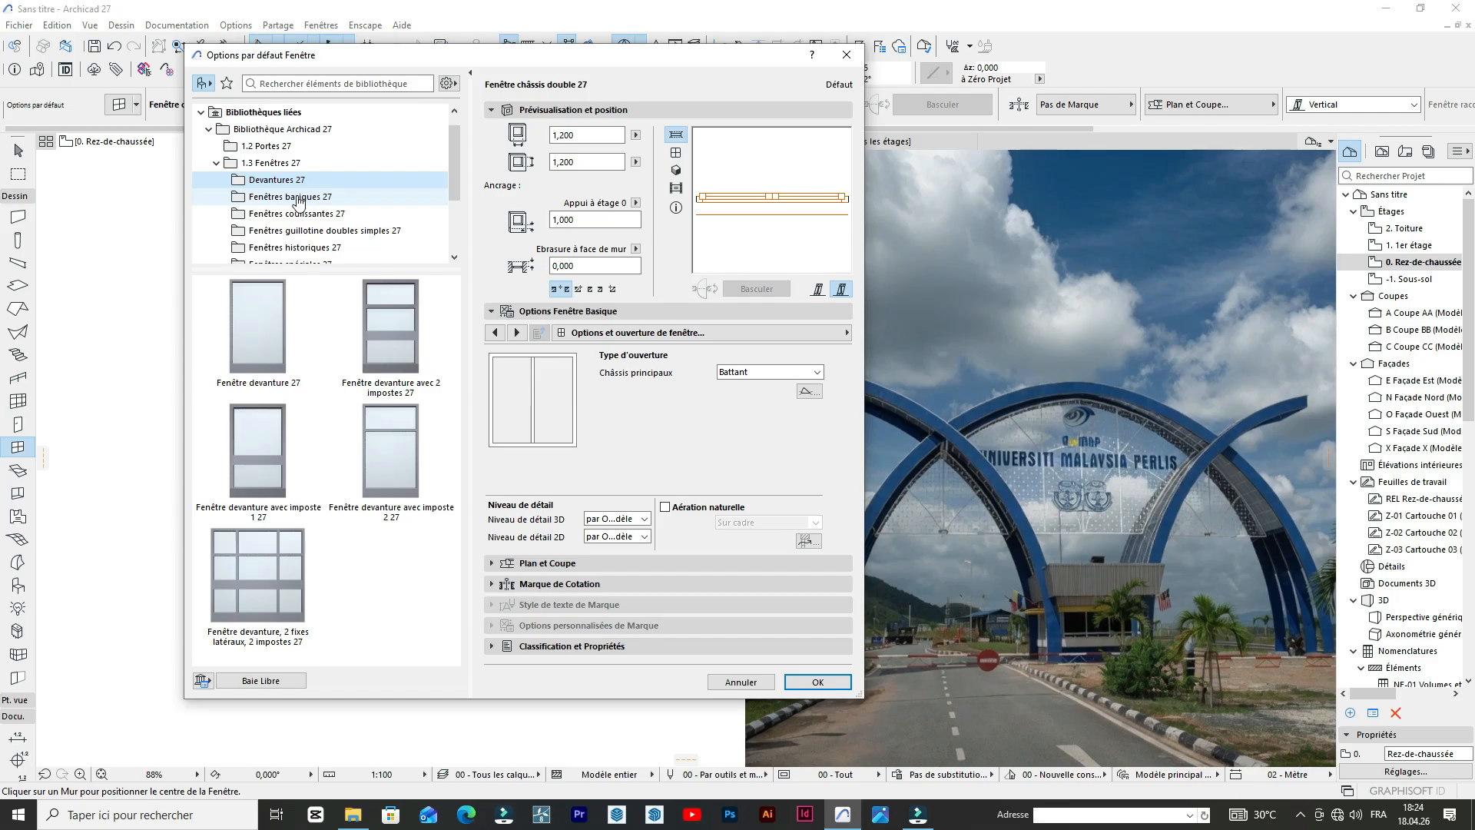
{"action": "left_click", "coordinate": [264, 348]}
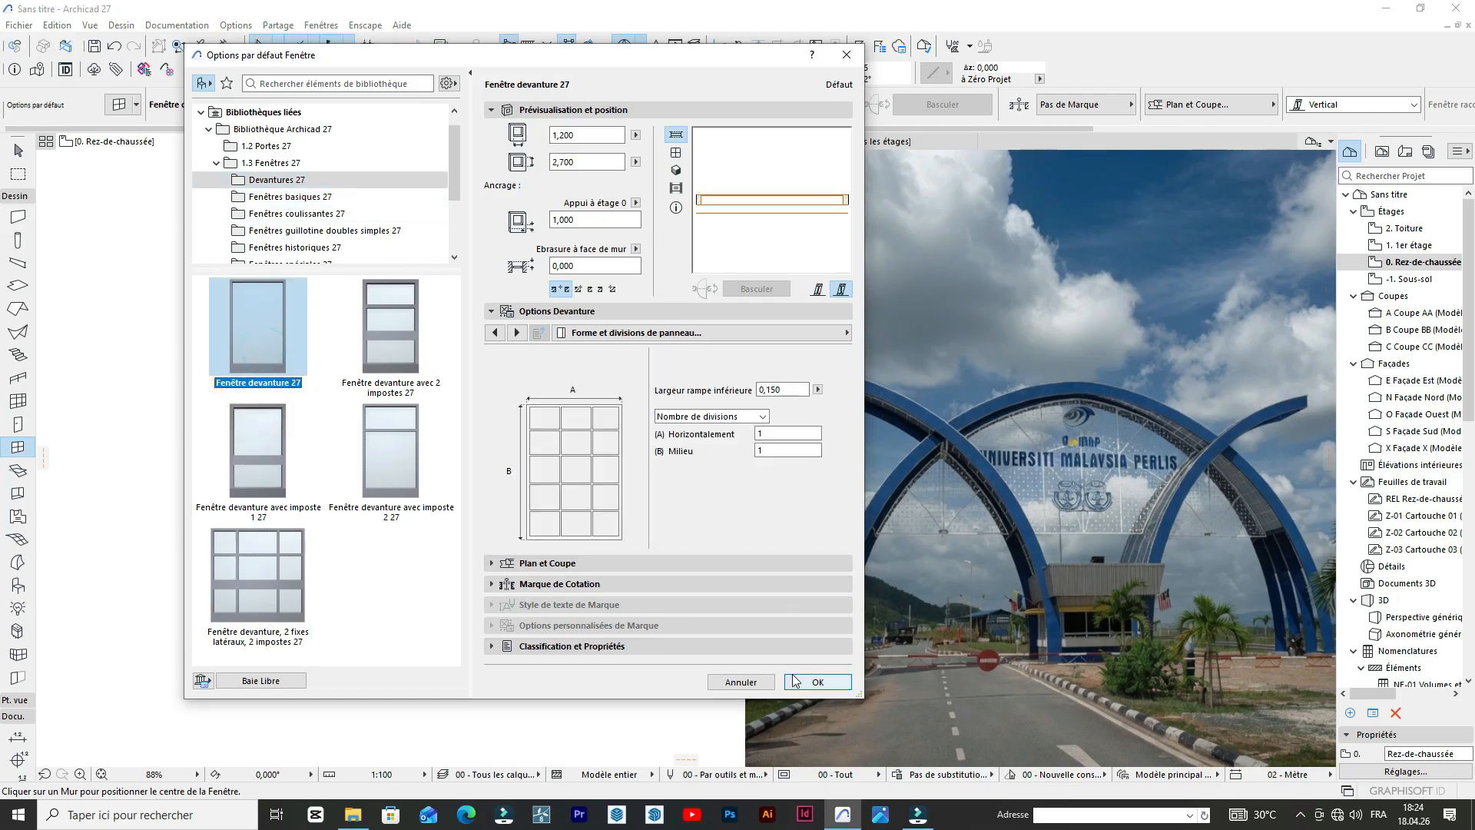
{"action": "left_click", "coordinate": [818, 682]}
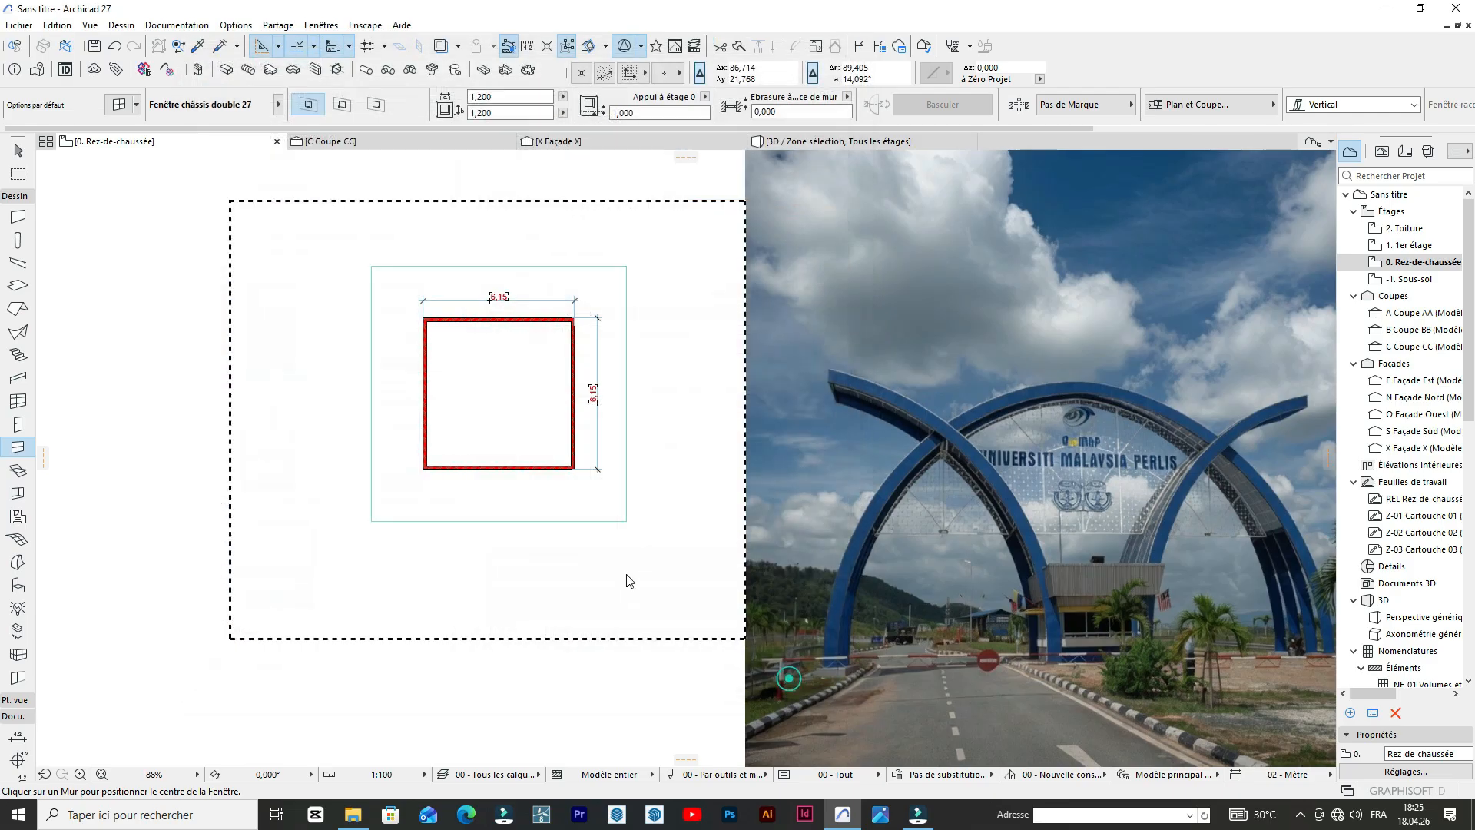
Set the window width to 2 m and place a window at the middle of the plan's left wall.
{"action": "scroll", "coordinate": [553, 487], "scroll_direction": "up", "scroll_amount": 5}
{"action": "left_click", "coordinate": [510, 96]}
{"action": "type", "text": "2"}
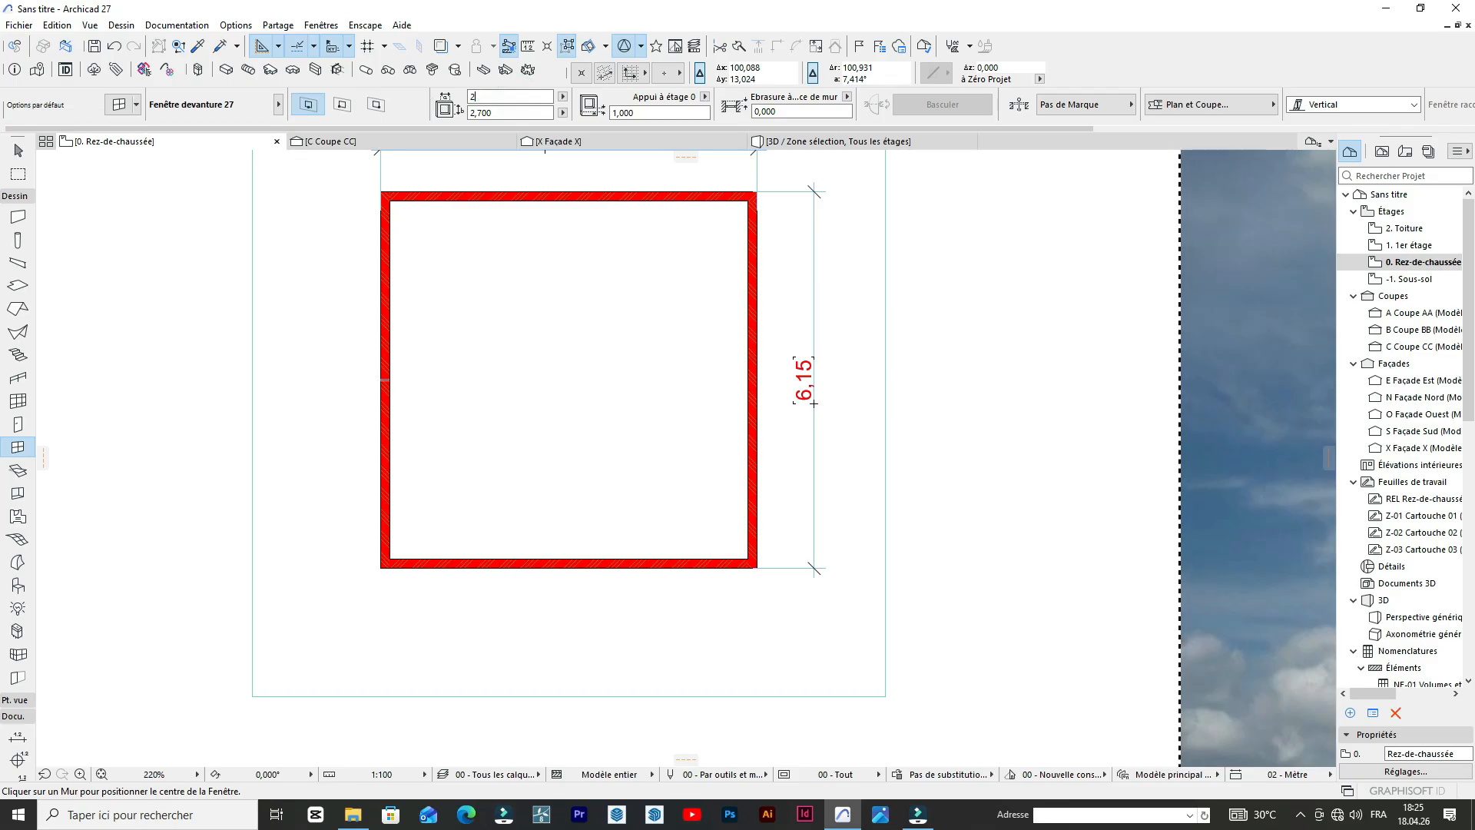
{"action": "scroll", "coordinate": [452, 290], "scroll_direction": "down", "scroll_amount": 5}
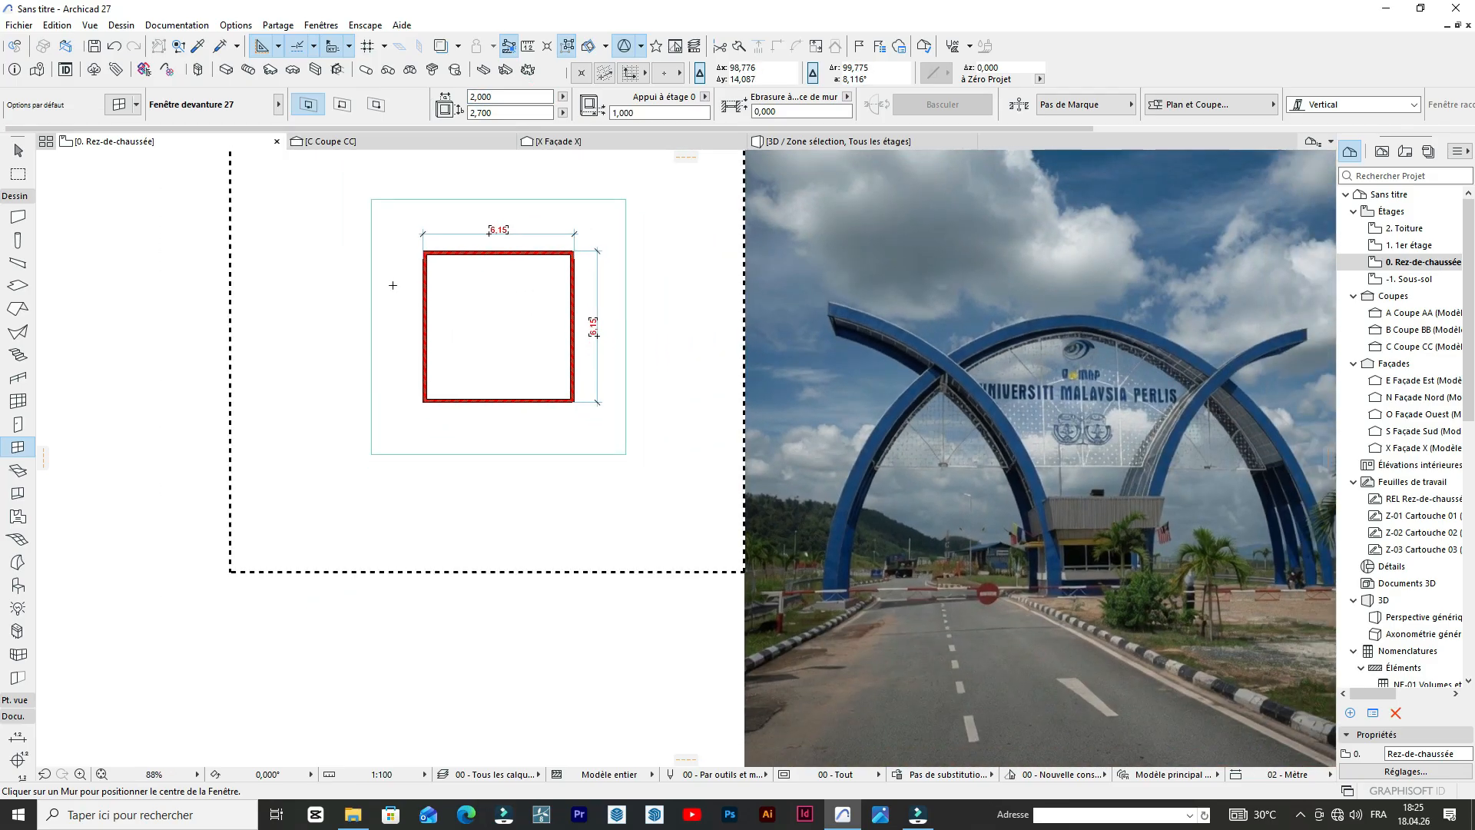
{"action": "scroll", "coordinate": [392, 285], "scroll_direction": "up", "scroll_amount": 3}
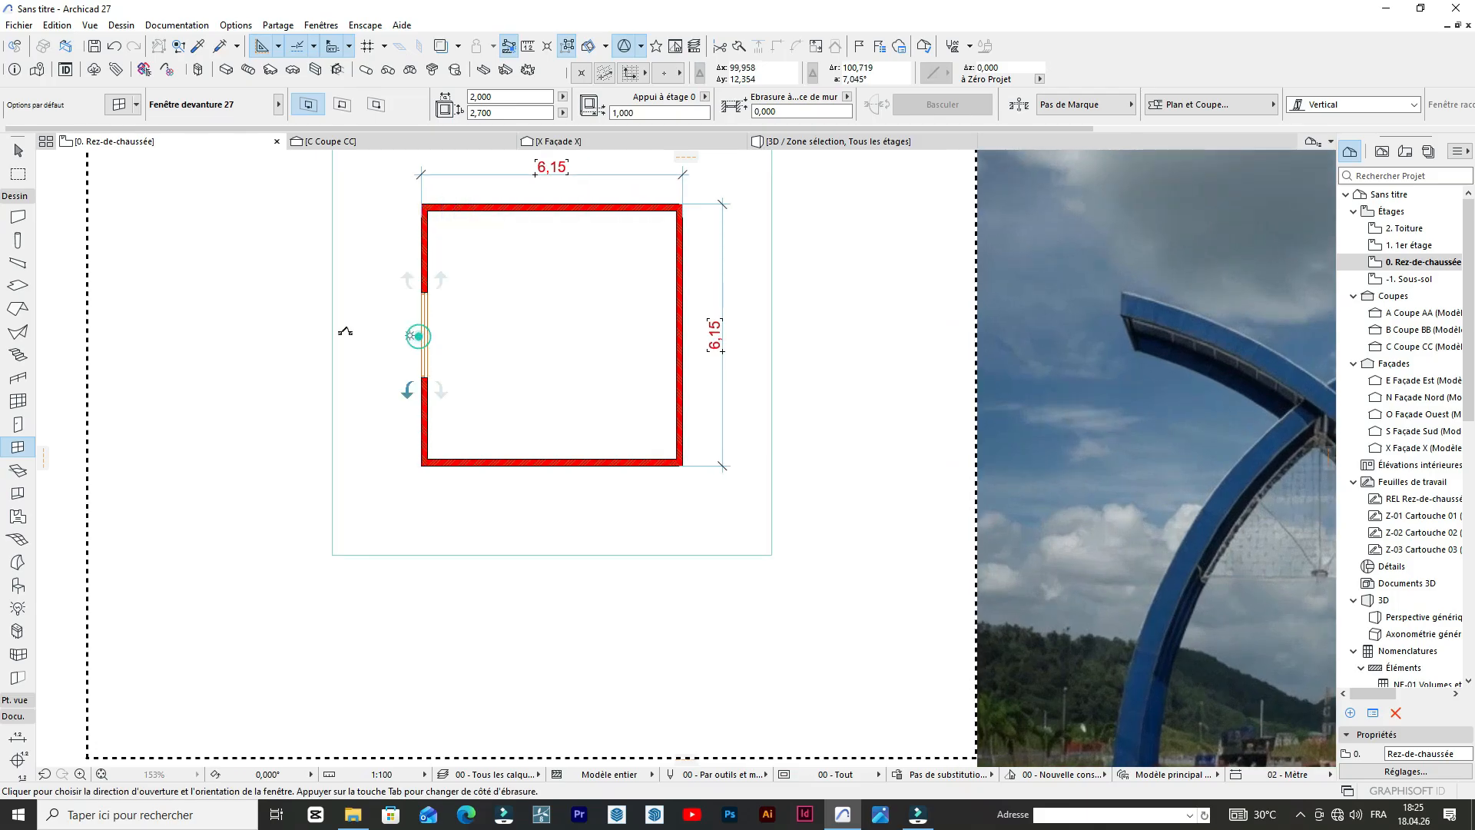
{"action": "scroll", "coordinate": [345, 327], "scroll_direction": "down", "scroll_amount": 4}
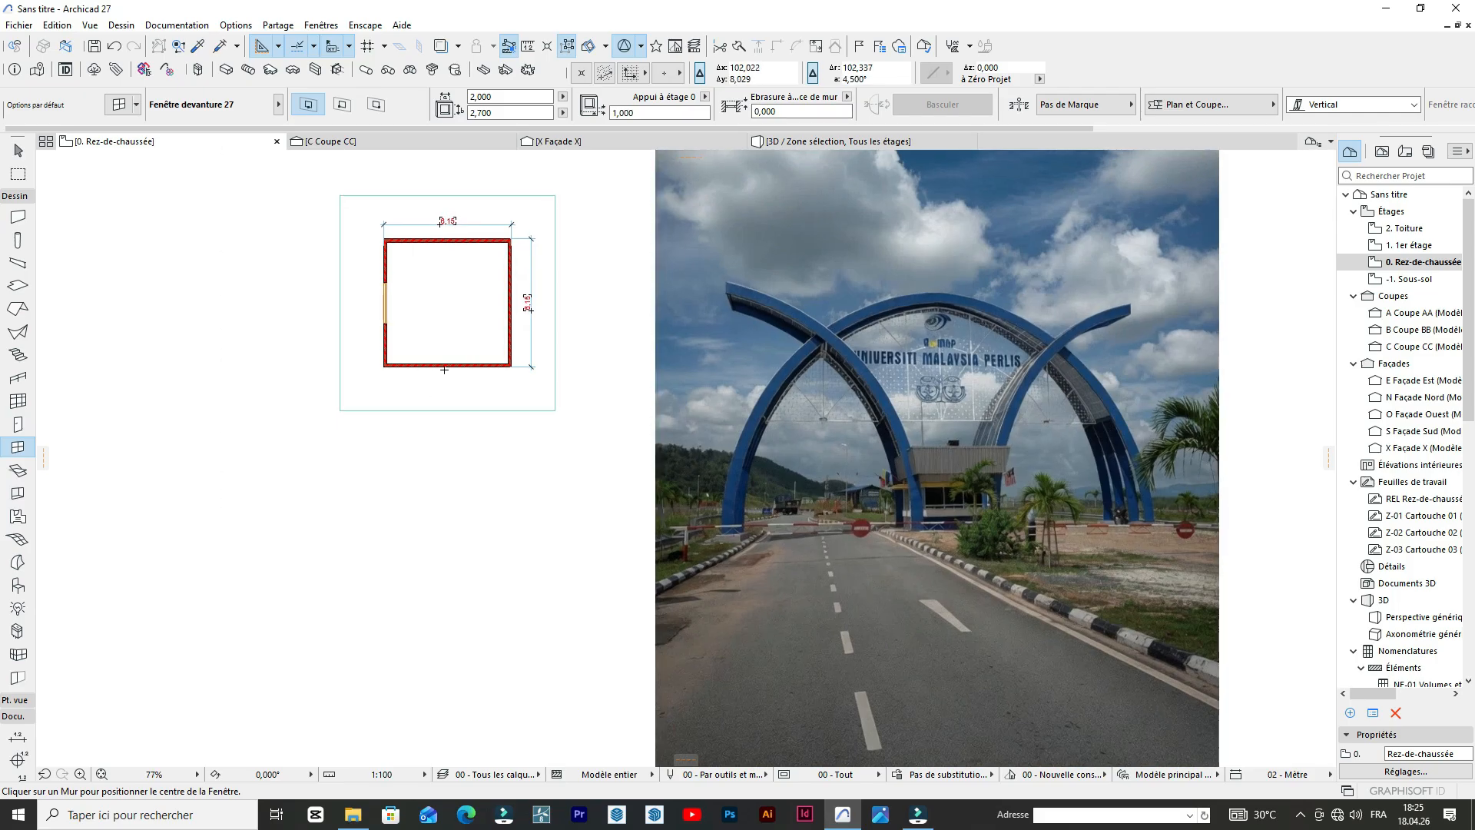
Place a second 2 m wide storefront window at the middle of the plan's lower wall.
{"action": "scroll", "coordinate": [431, 384], "scroll_direction": "up", "scroll_amount": 2}
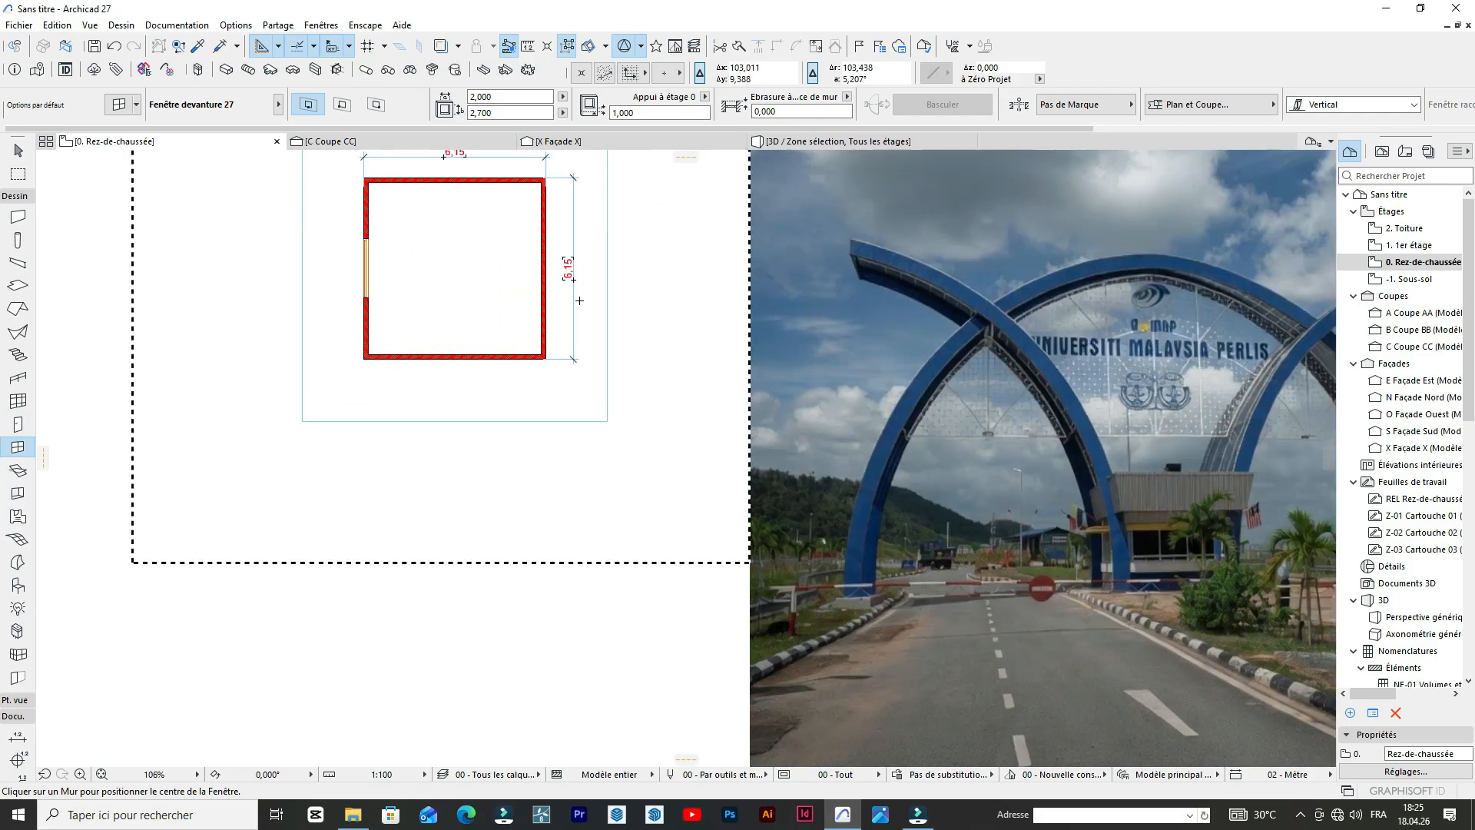
{"action": "scroll", "coordinate": [462, 354], "scroll_direction": "up", "scroll_amount": 2}
{"action": "left_click", "coordinate": [461, 361]}
{"action": "left_click", "coordinate": [474, 290]}
{"action": "scroll", "coordinate": [559, 280], "scroll_direction": "down", "scroll_amount": 4}
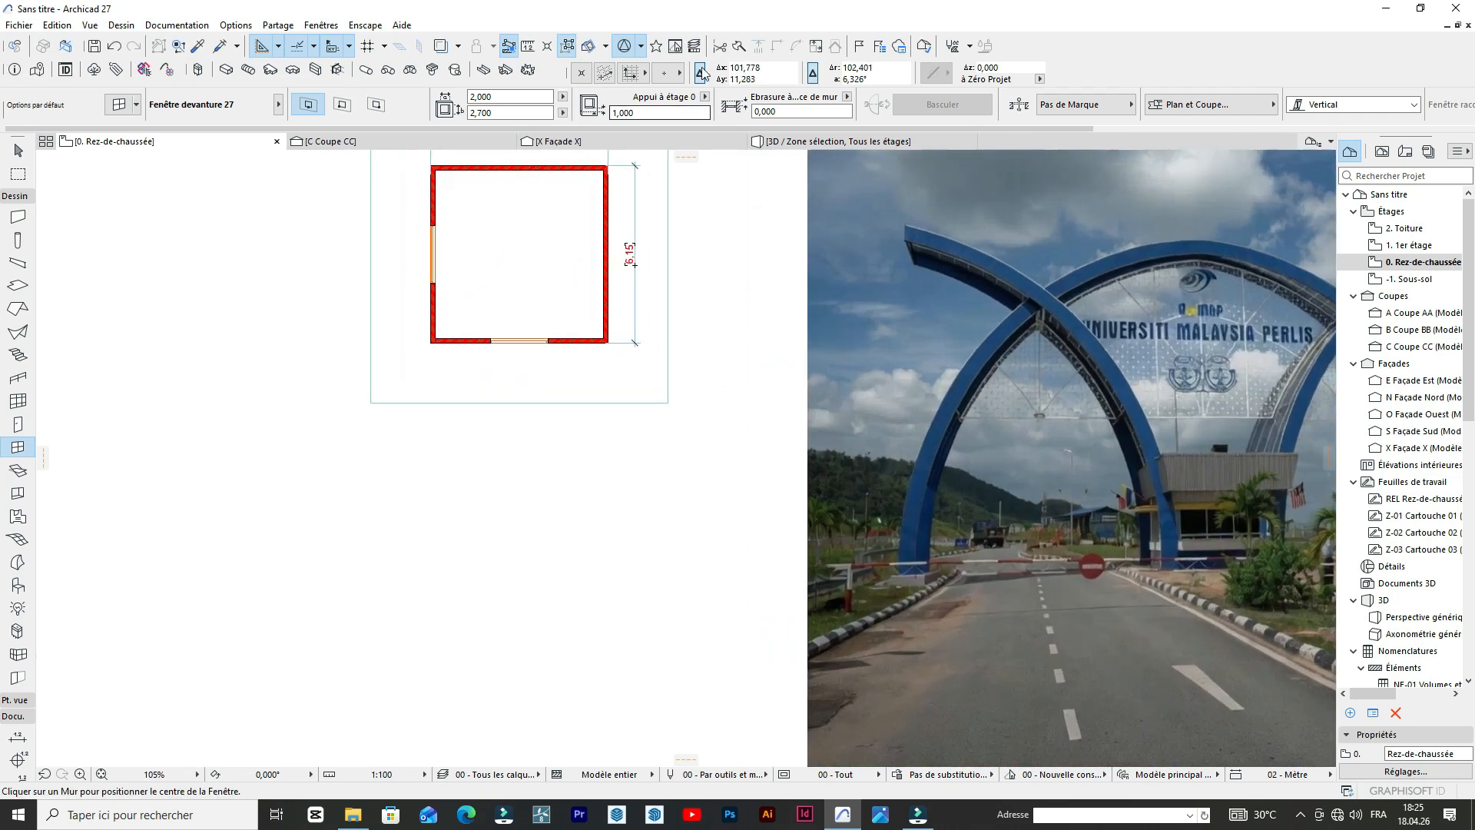
In the 3D view, select both storefront windows and set their height to 2 m.
{"action": "left_click", "coordinate": [813, 141]}
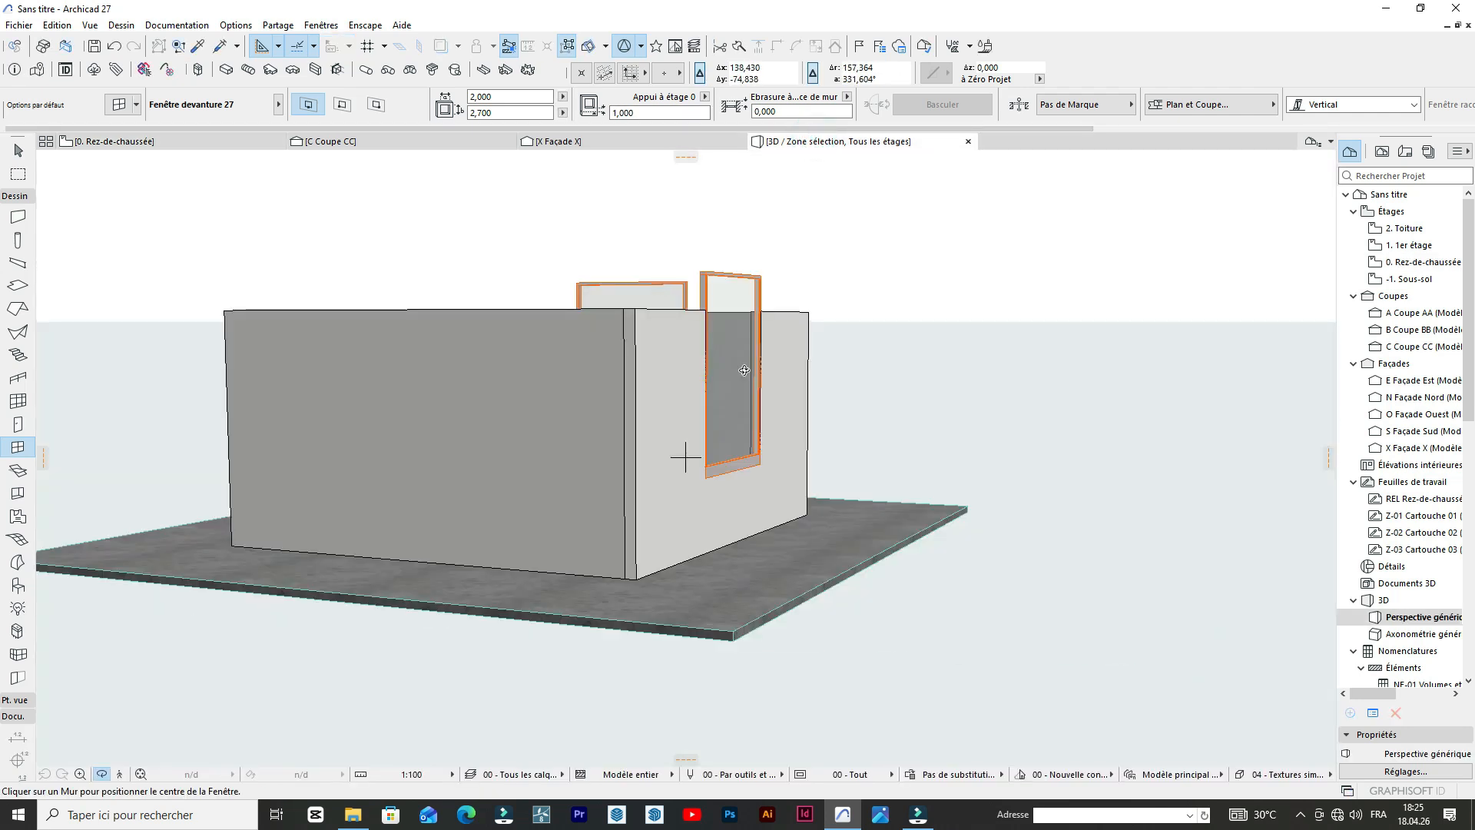
{"action": "mouse_move", "coordinate": [335, 380]}
{"action": "middle_mouse_down", "text": "shift"}
{"action": "mouse_move", "coordinate": [297, 362]}
{"action": "mouse_move", "coordinate": [875, 312]}
{"action": "middle_mouse_up", "text": "shift"}
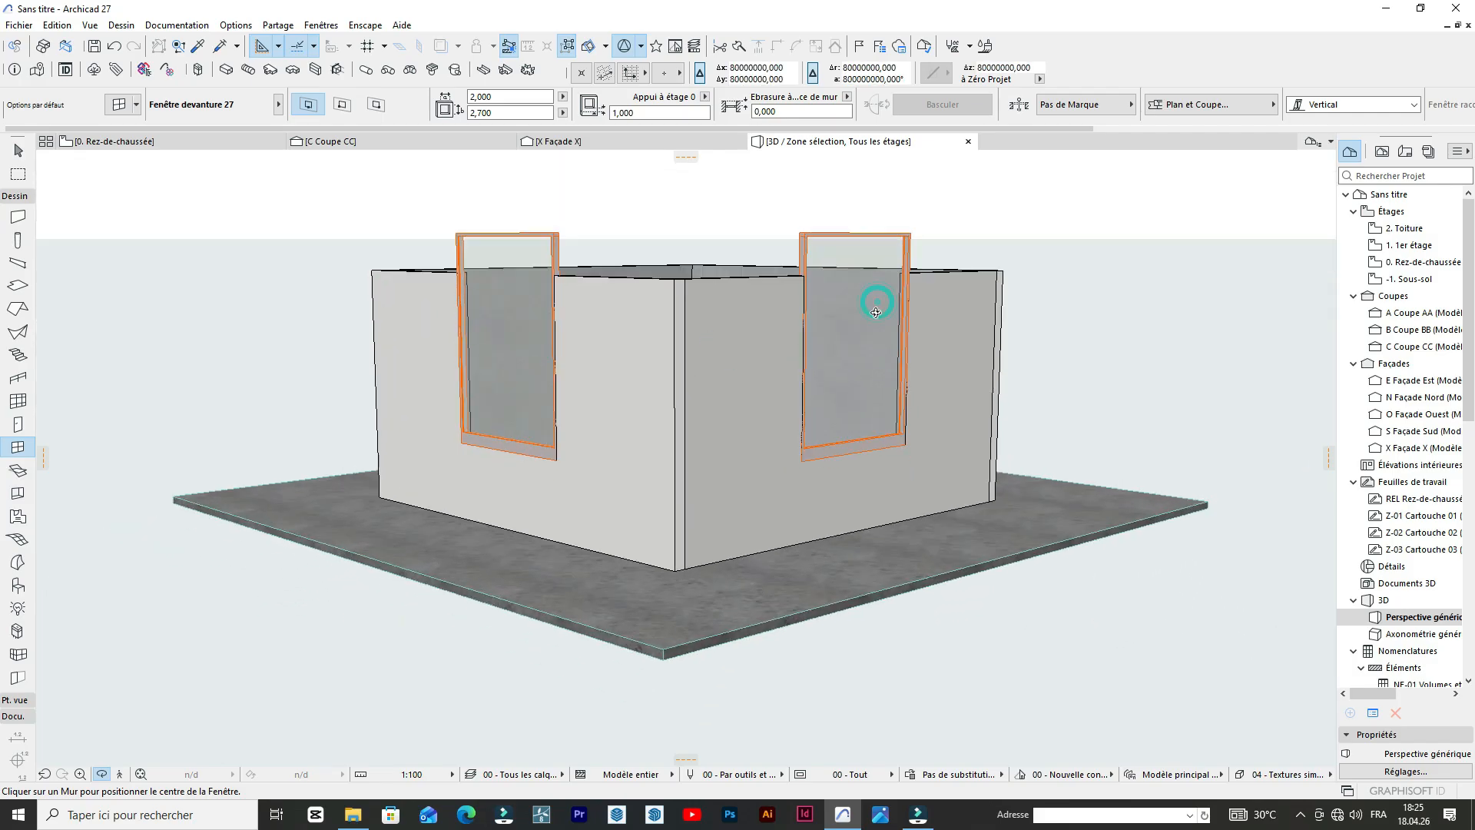
{"action": "left_click", "coordinate": [875, 312]}
{"action": "left_click", "coordinate": [523, 319], "text": "shift"}
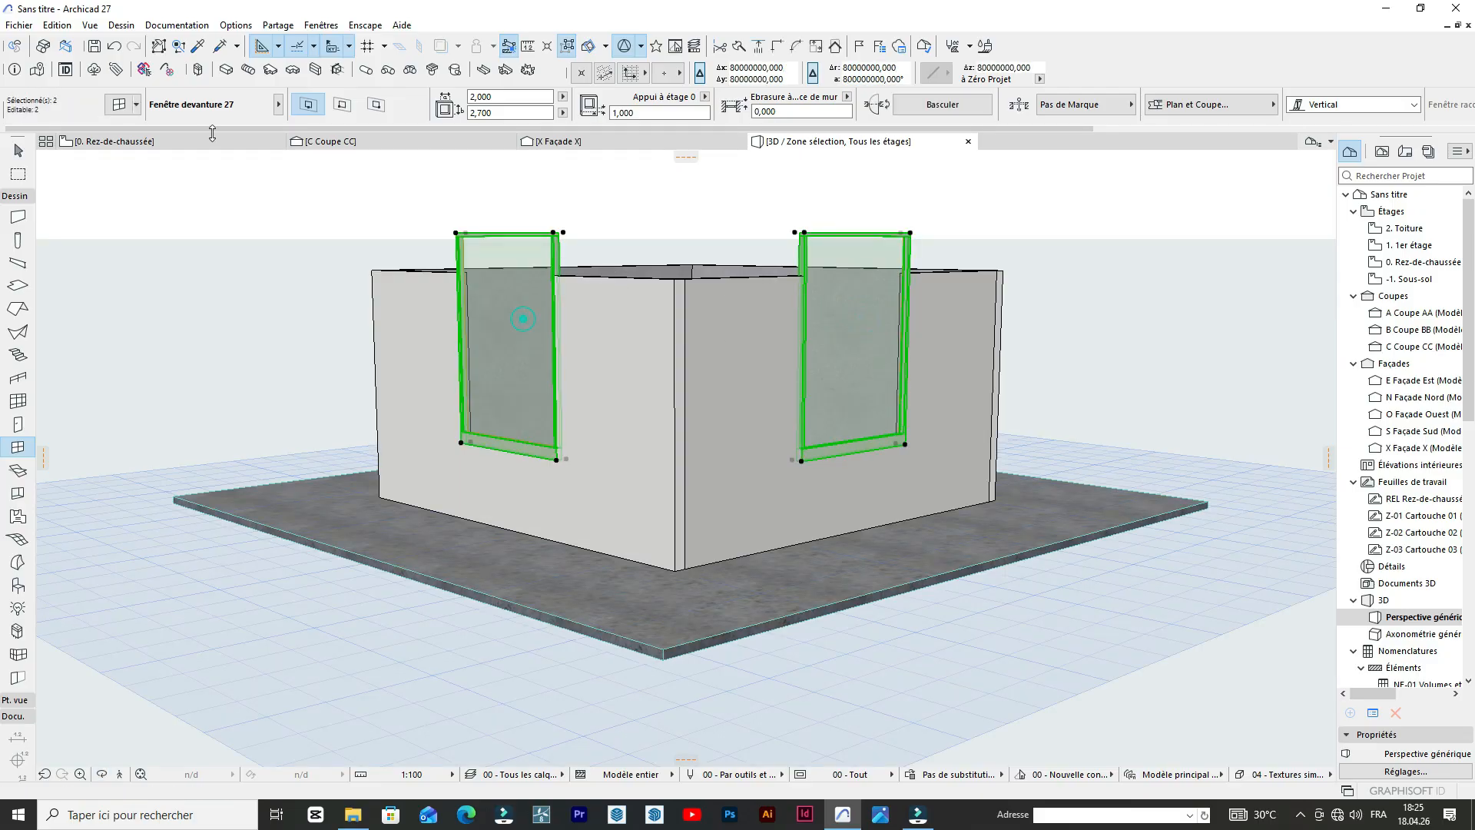
{"action": "left_click", "coordinate": [497, 111]}
{"action": "type", "text": "2"}
{"action": "key", "text": "Return"}
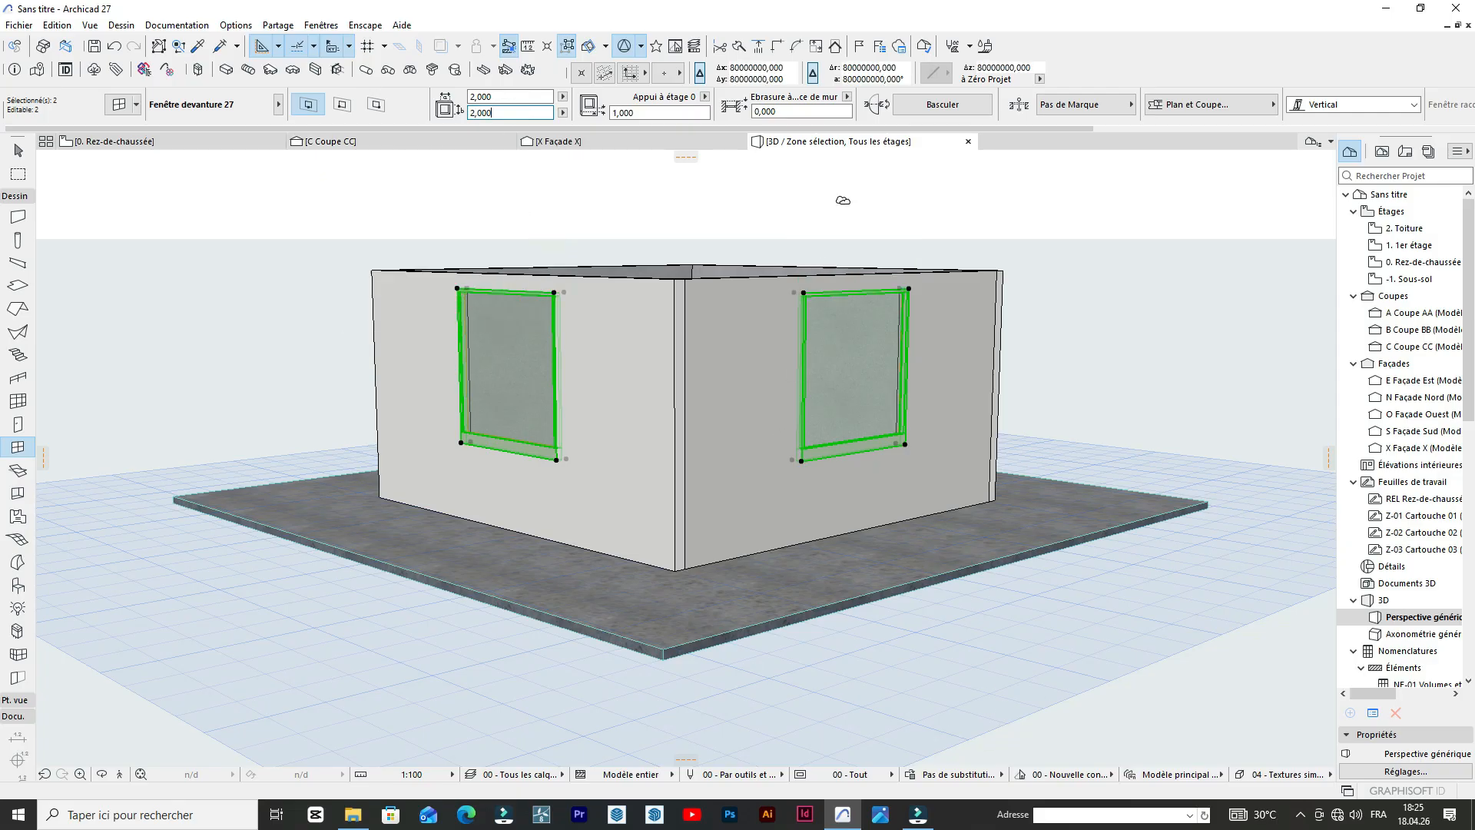
Inspect the two windows in the 3D view and the guardhouse's window band in the ground floor plan's reference photo.
{"action": "scroll", "coordinate": [828, 293], "scroll_direction": "up", "scroll_amount": 4}
{"action": "scroll", "coordinate": [483, 392], "scroll_direction": "down", "scroll_amount": 2}
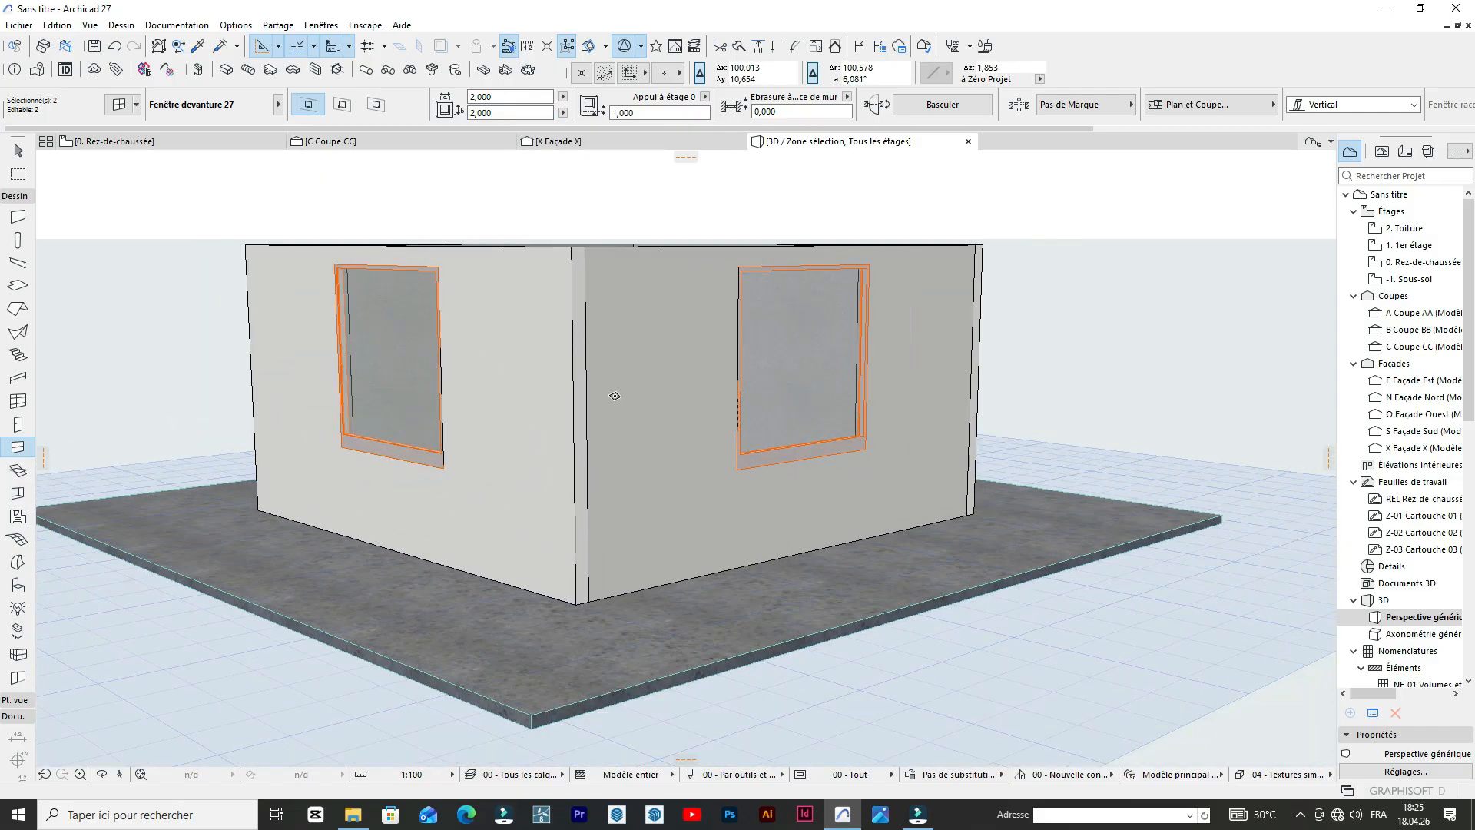
{"action": "left_click", "coordinate": [146, 140]}
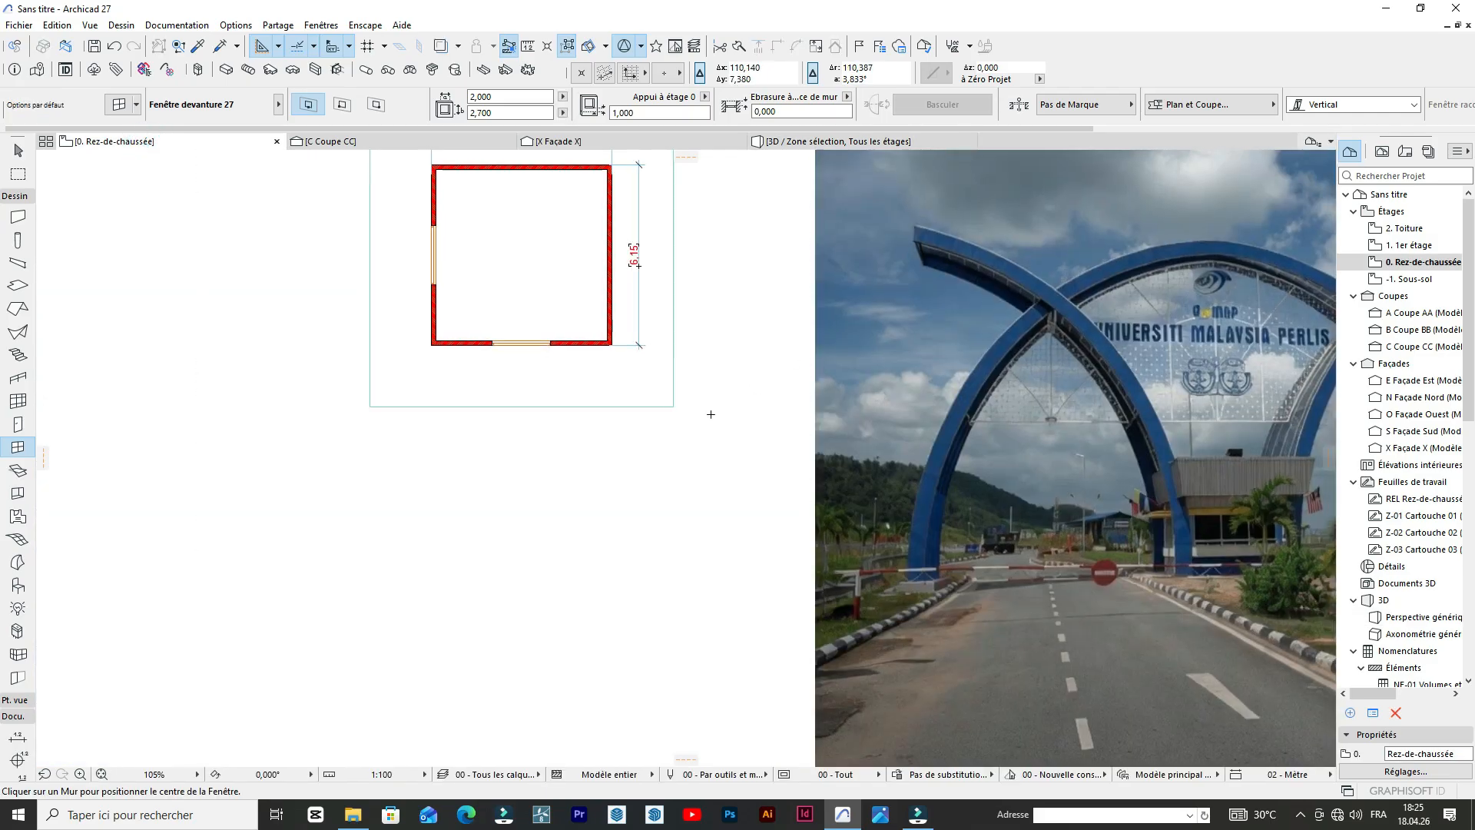
{"action": "scroll", "coordinate": [660, 400], "scroll_direction": "down", "scroll_amount": 5}
{"action": "scroll", "coordinate": [960, 472], "scroll_direction": "up", "scroll_amount": 11}
{"action": "scroll", "coordinate": [1011, 515], "scroll_direction": "down", "scroll_amount": 1}
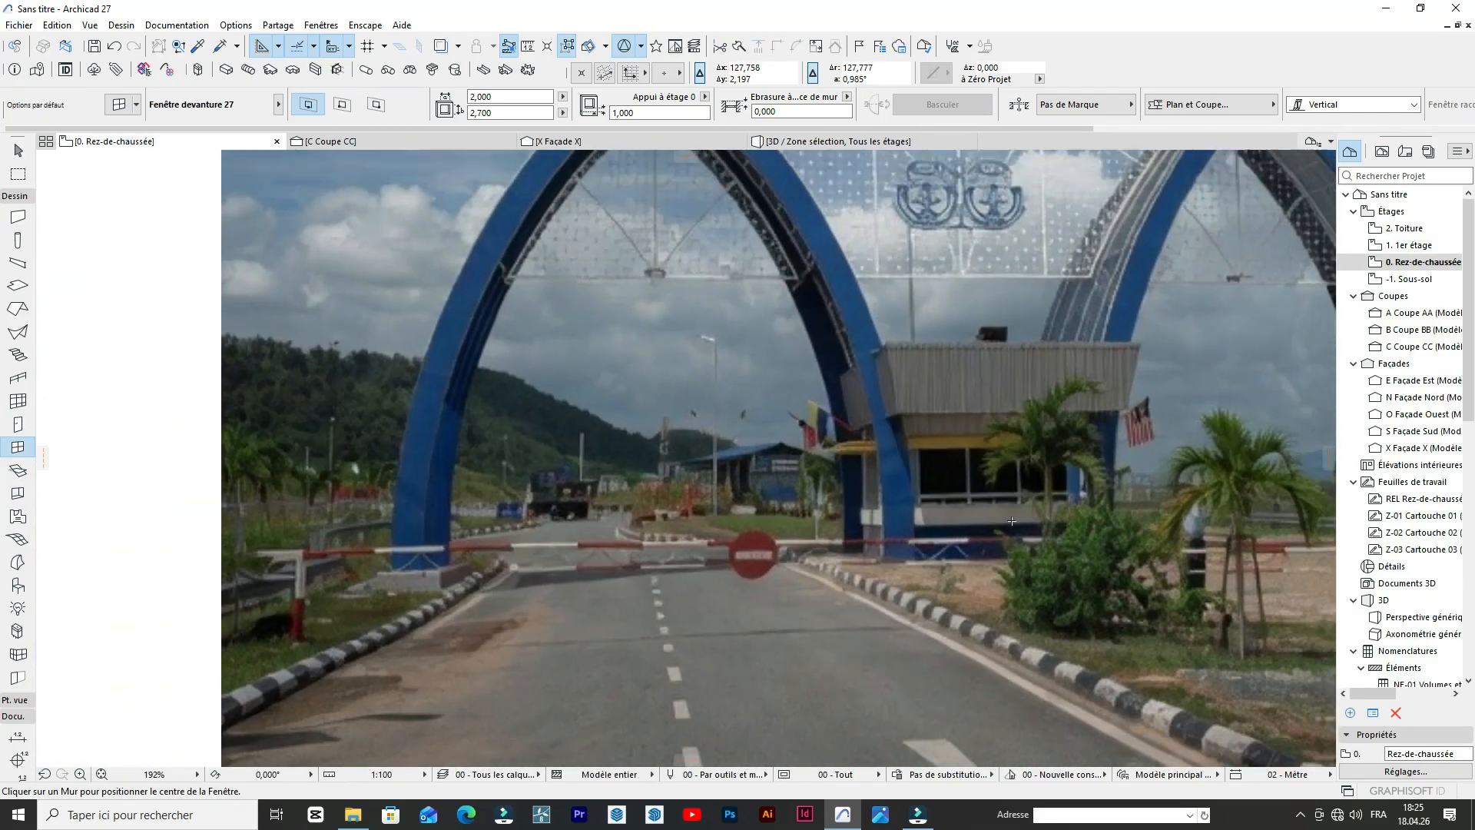
{"action": "scroll", "coordinate": [1012, 521], "scroll_direction": "down", "scroll_amount": 1}
{"action": "scroll", "coordinate": [1115, 479], "scroll_direction": "down", "scroll_amount": 3}
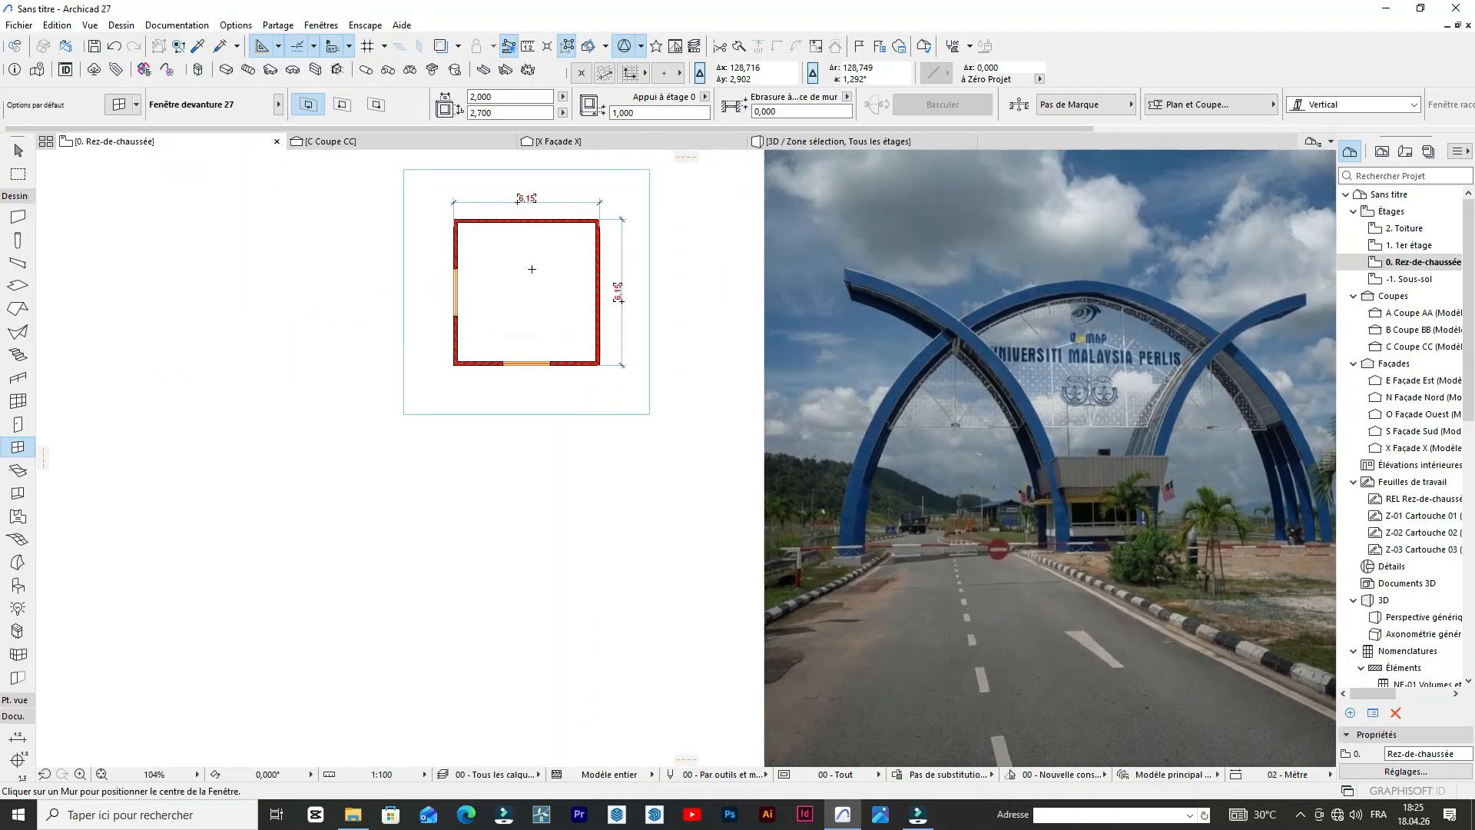
Copy the left wall's storefront window upward along the wall to the inner face of the upper wall.
{"action": "scroll", "coordinate": [504, 267], "scroll_direction": "up", "scroll_amount": 5}
{"action": "left_click", "coordinate": [369, 260], "text": "shift"}
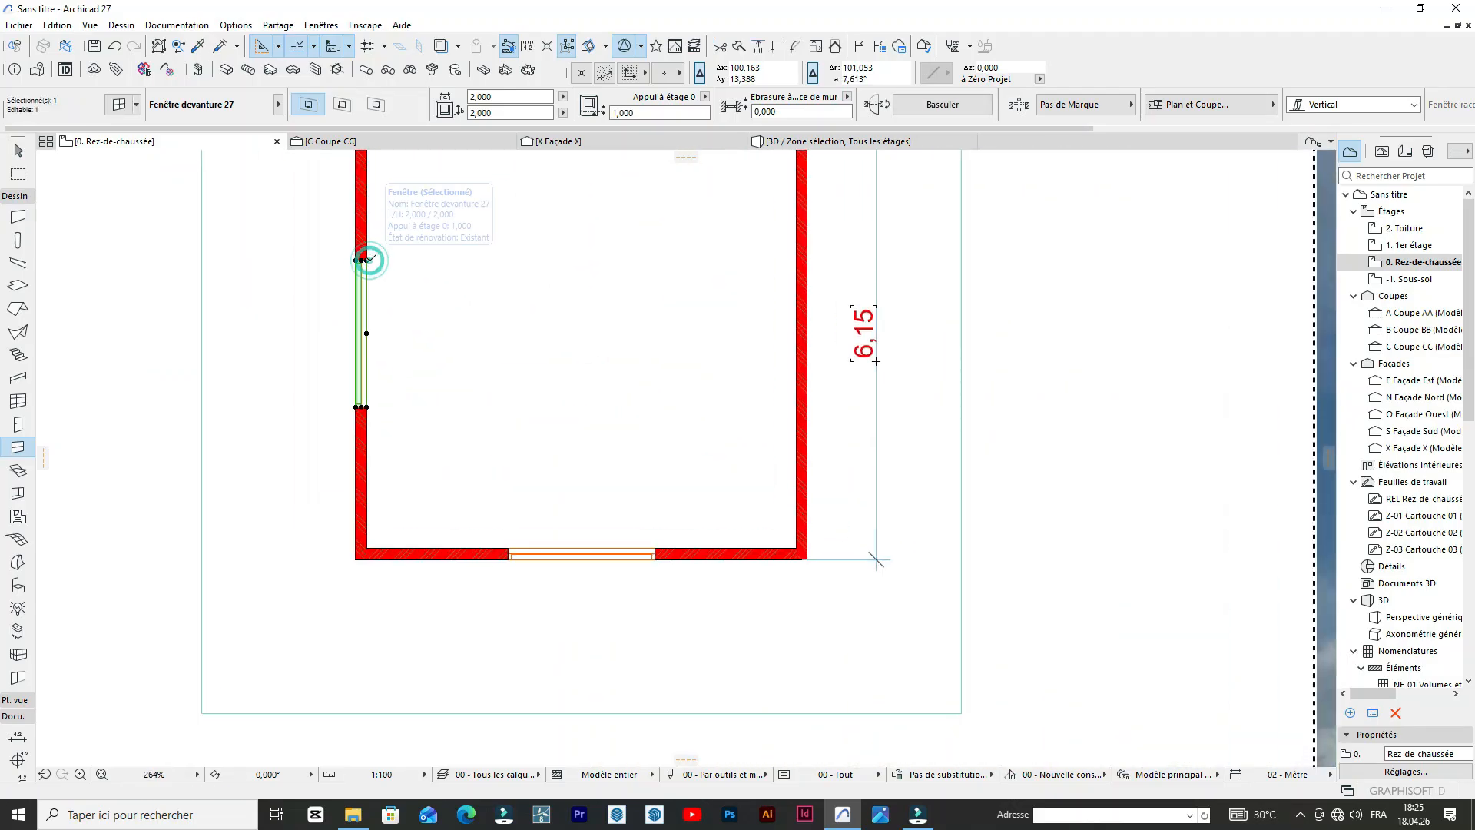
{"action": "key", "text": "ctrl+shift+d"}
{"action": "scroll", "coordinate": [372, 223], "scroll_direction": "down", "scroll_amount": 3}
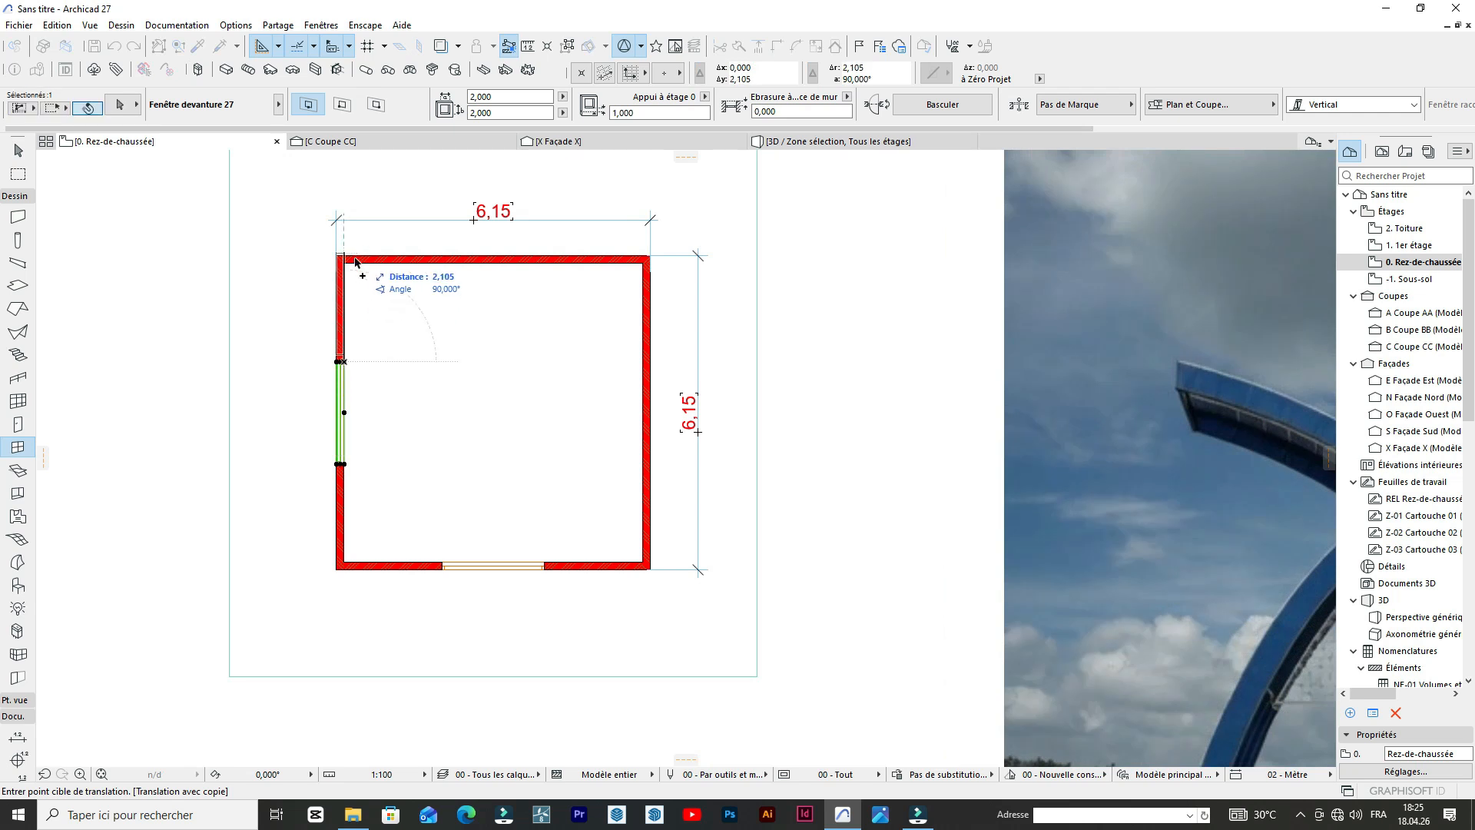
{"action": "left_click", "coordinate": [354, 267]}
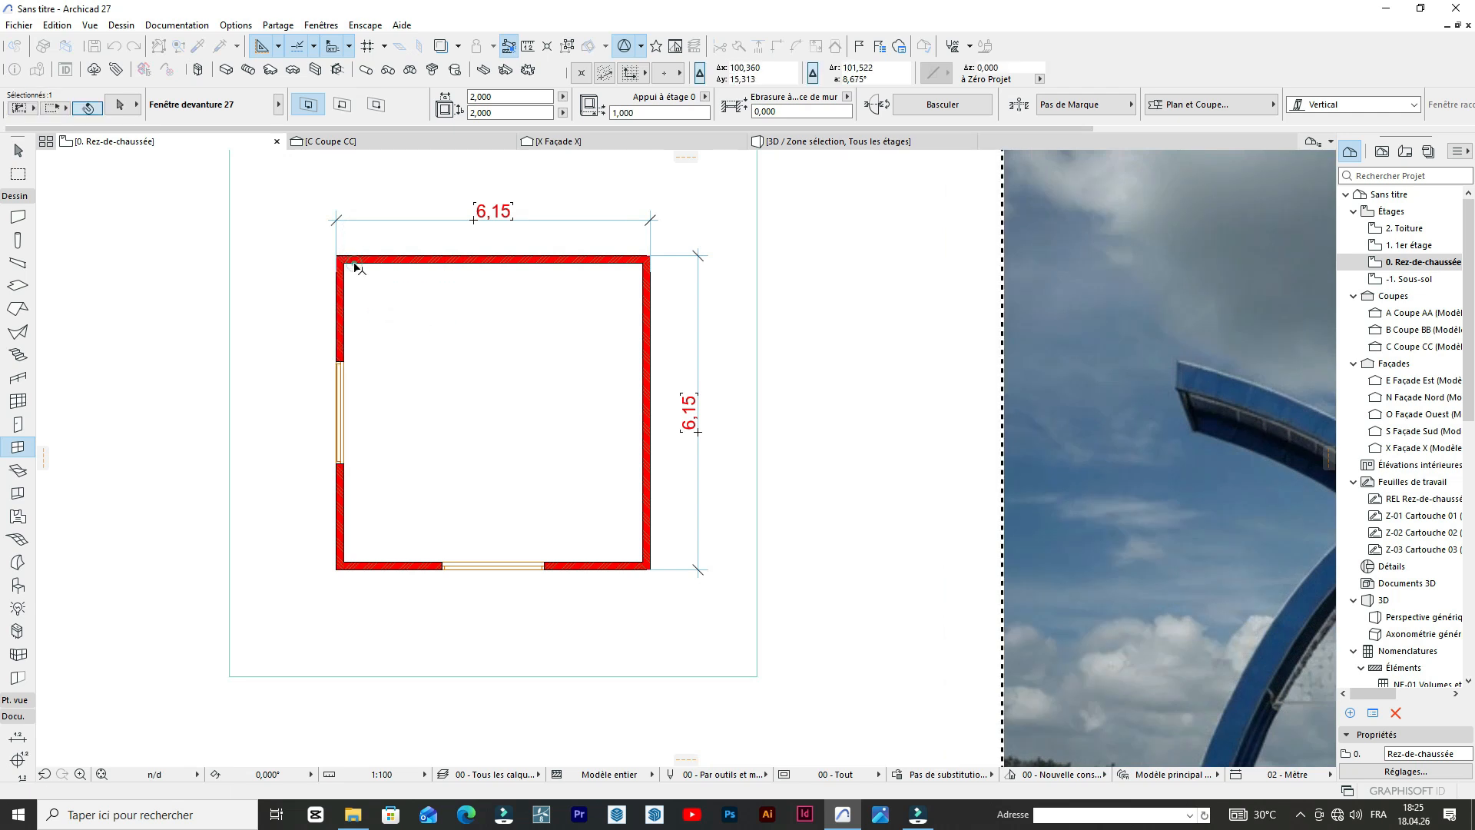
{"action": "scroll", "coordinate": [357, 349], "scroll_direction": "up", "scroll_amount": 8}
{"action": "key", "text": "Escape"}
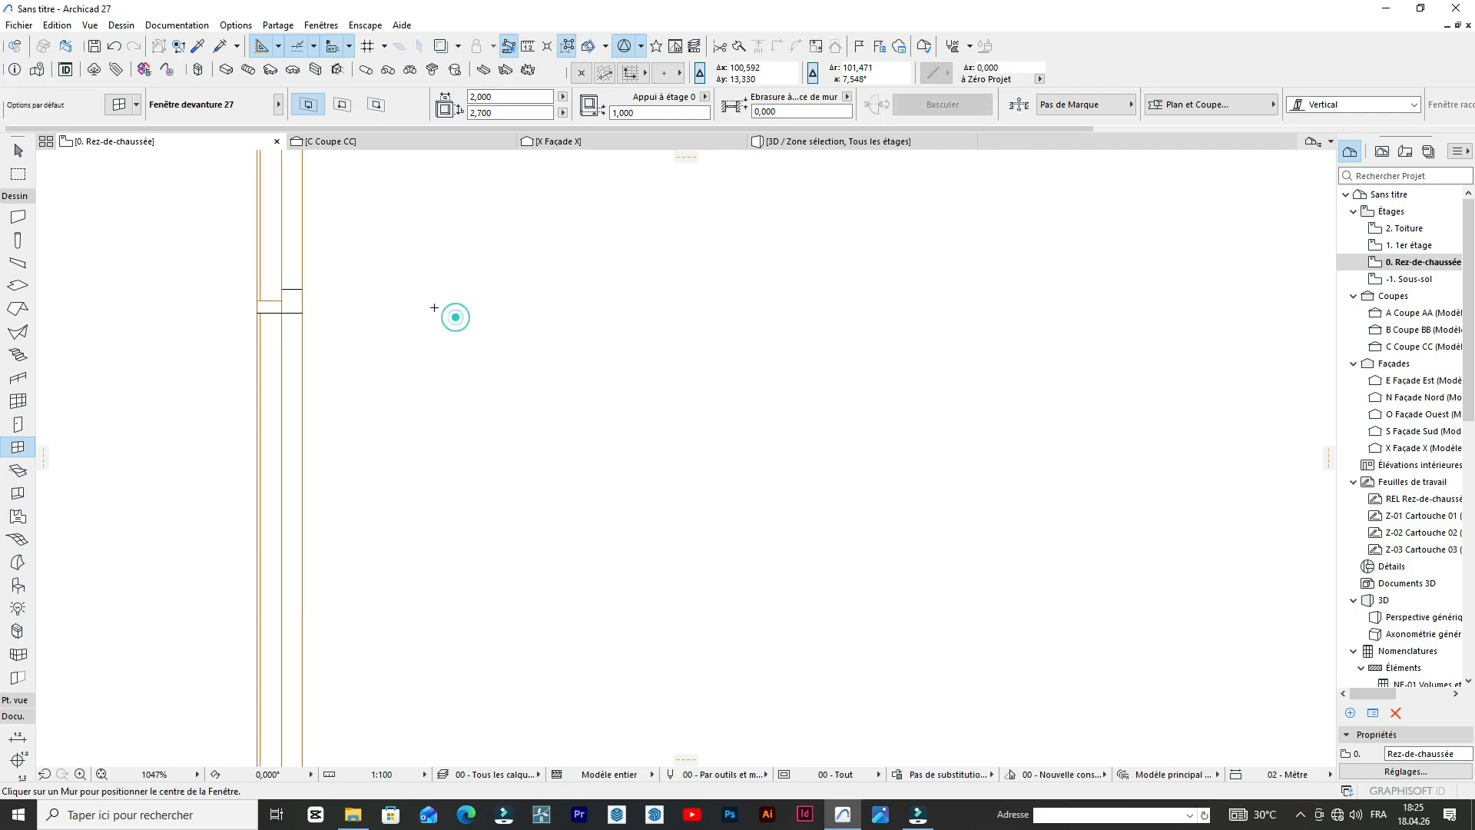
Move the left wall's middle window down until its upper end butts against the lower end of the copied window.
{"action": "scroll", "coordinate": [431, 430], "scroll_direction": "down", "scroll_amount": 5}
{"action": "left_click", "coordinate": [388, 504]}
{"action": "scroll", "coordinate": [401, 301], "scroll_direction": "up", "scroll_amount": 6}
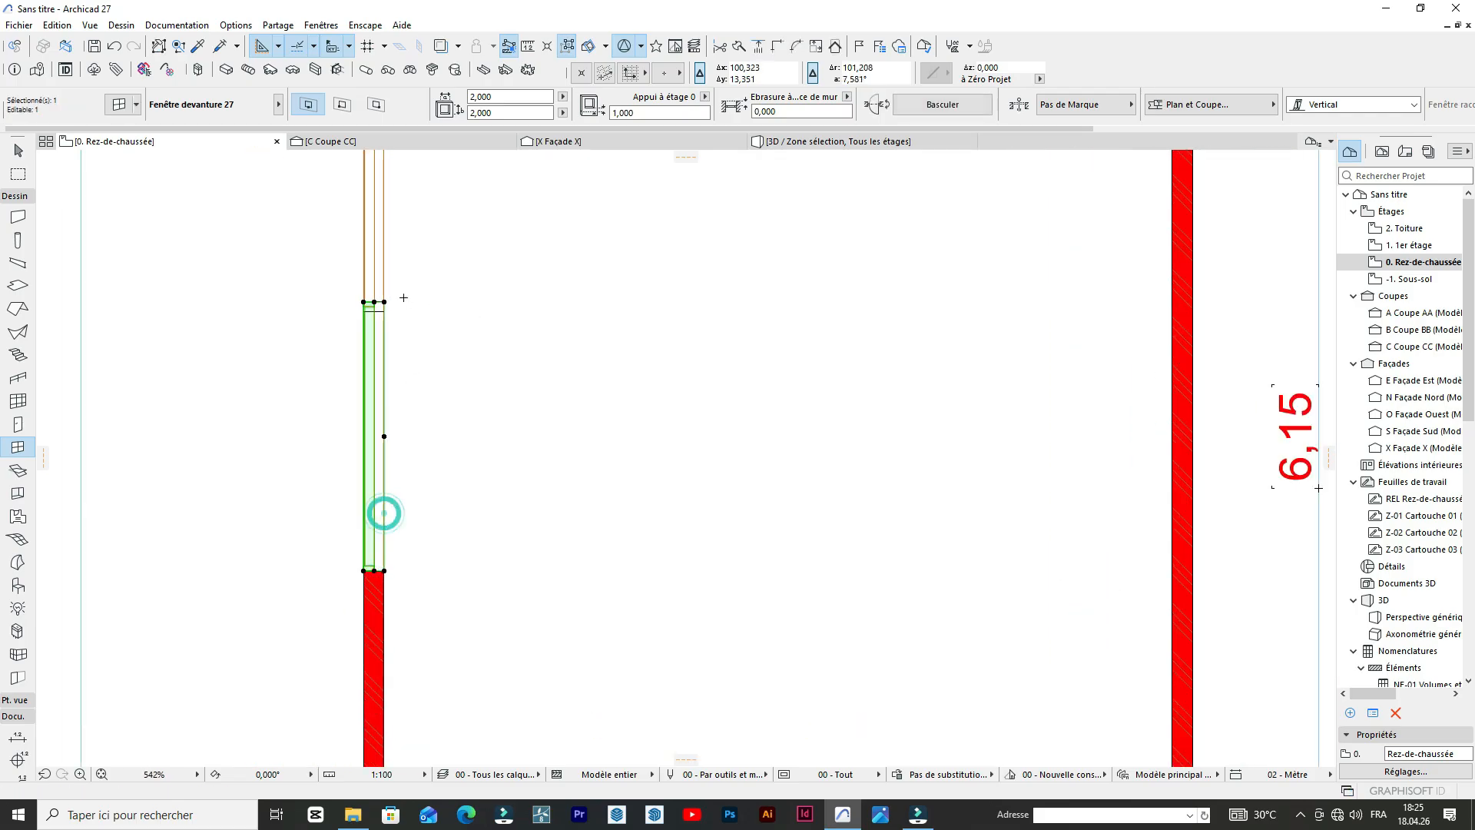
{"action": "key", "text": "ctrl+d"}
{"action": "left_click", "coordinate": [358, 304]}
{"action": "left_click", "coordinate": [358, 330]}
{"action": "scroll", "coordinate": [361, 317], "scroll_direction": "up", "scroll_amount": 3}
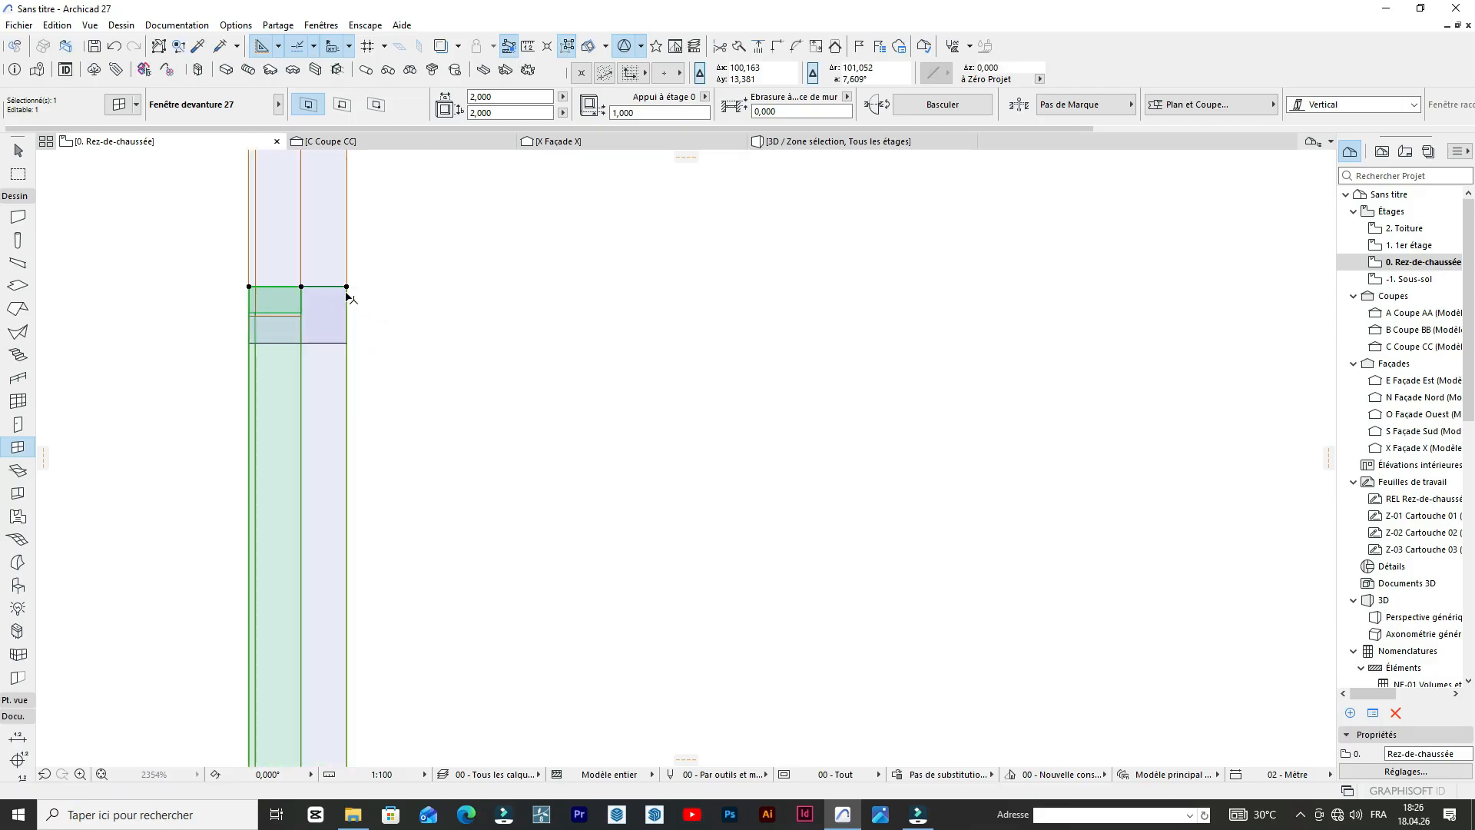
{"action": "key", "text": "ctrl+d"}
{"action": "left_click", "coordinate": [346, 286]}
{"action": "left_click", "coordinate": [346, 350]}
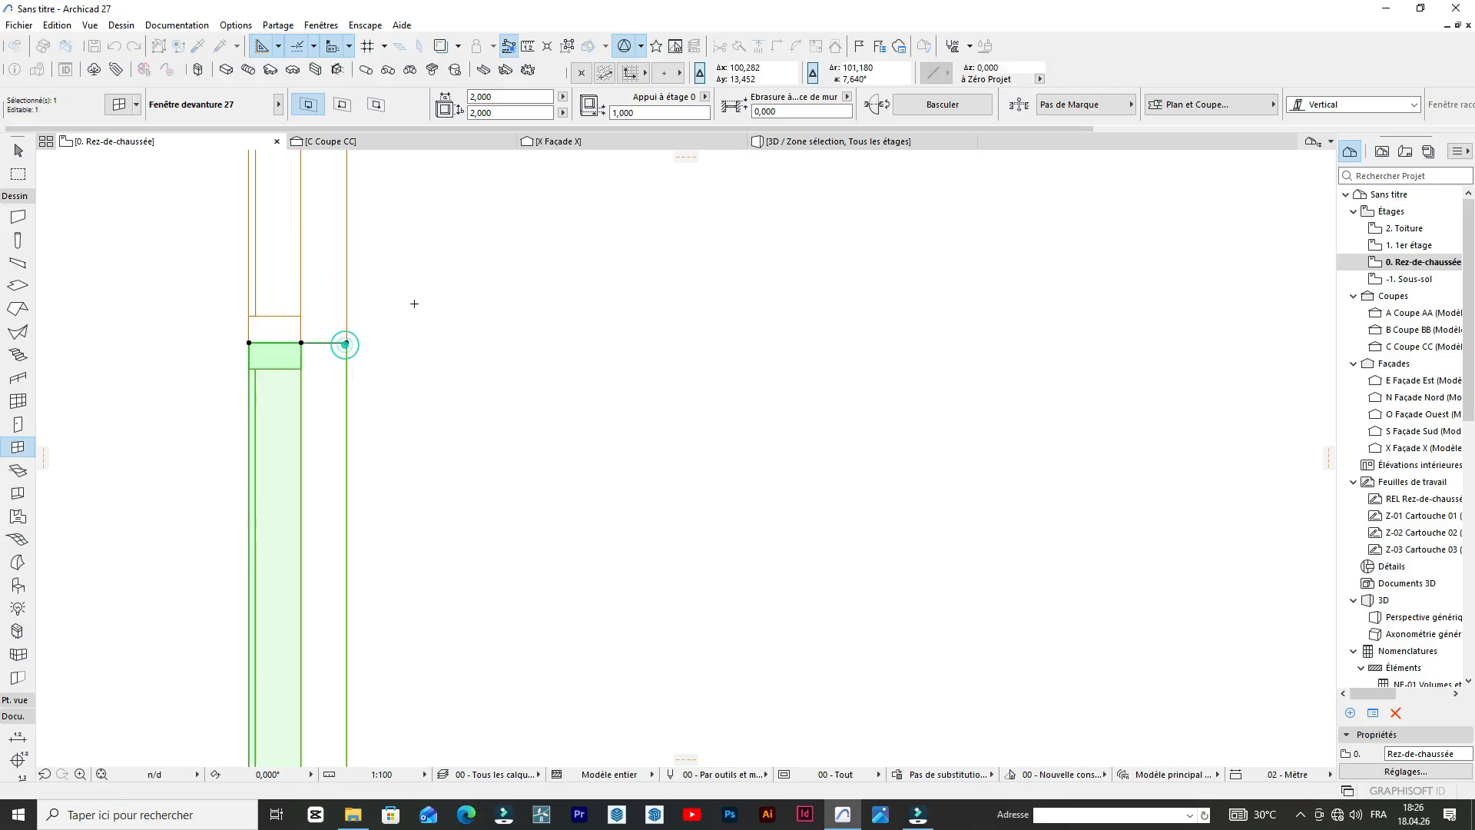
Copy the left wall's middle window downward so the copy continues directly from its lower end to the corner.
{"action": "scroll", "coordinate": [430, 292], "scroll_direction": "down", "scroll_amount": 6}
{"action": "scroll", "coordinate": [429, 294], "scroll_direction": "up", "scroll_amount": 1}
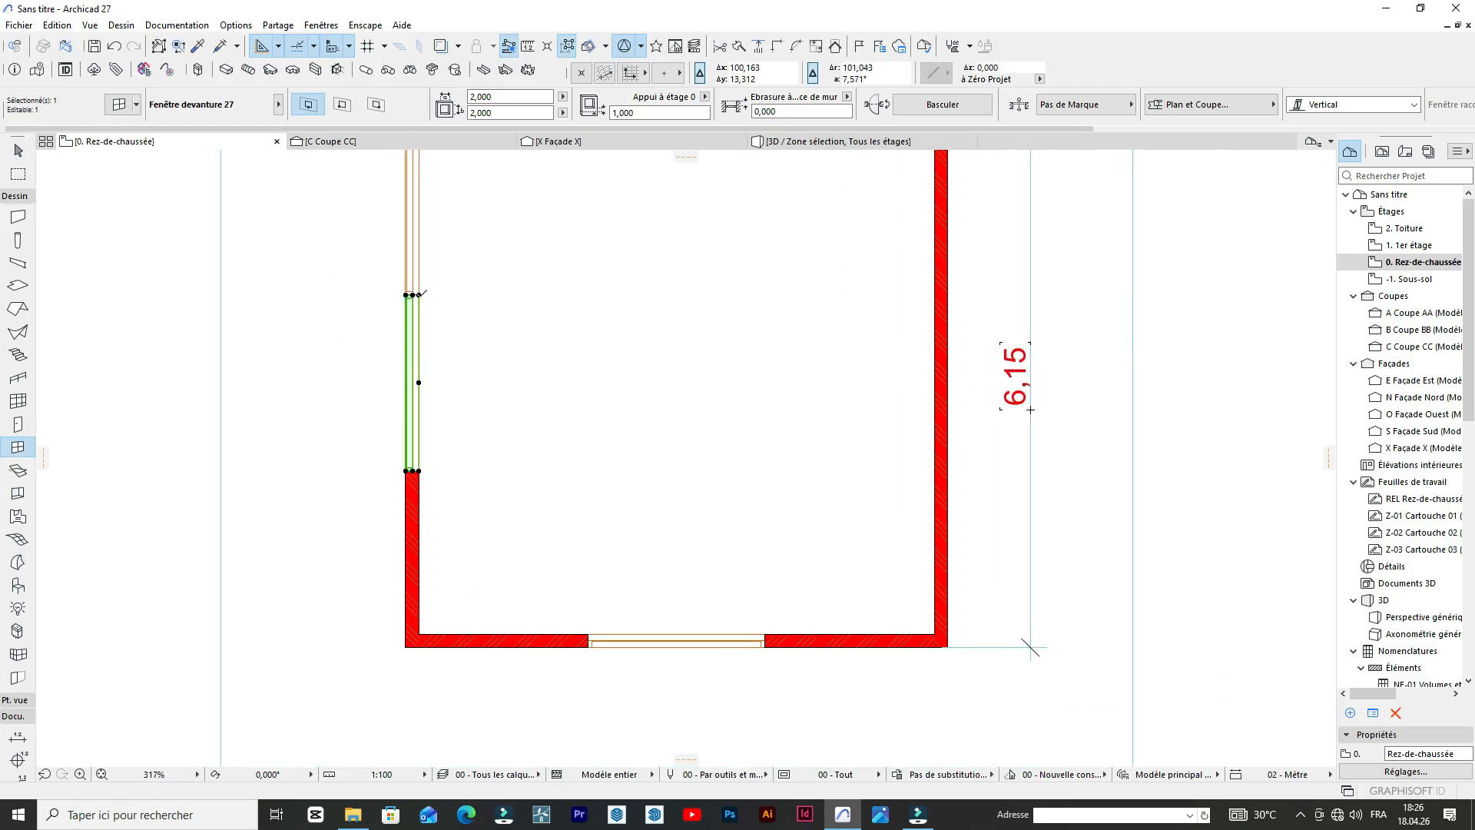
{"action": "key", "text": "ctrl+d"}
{"action": "scroll", "coordinate": [422, 430], "scroll_direction": "up", "scroll_amount": 3}
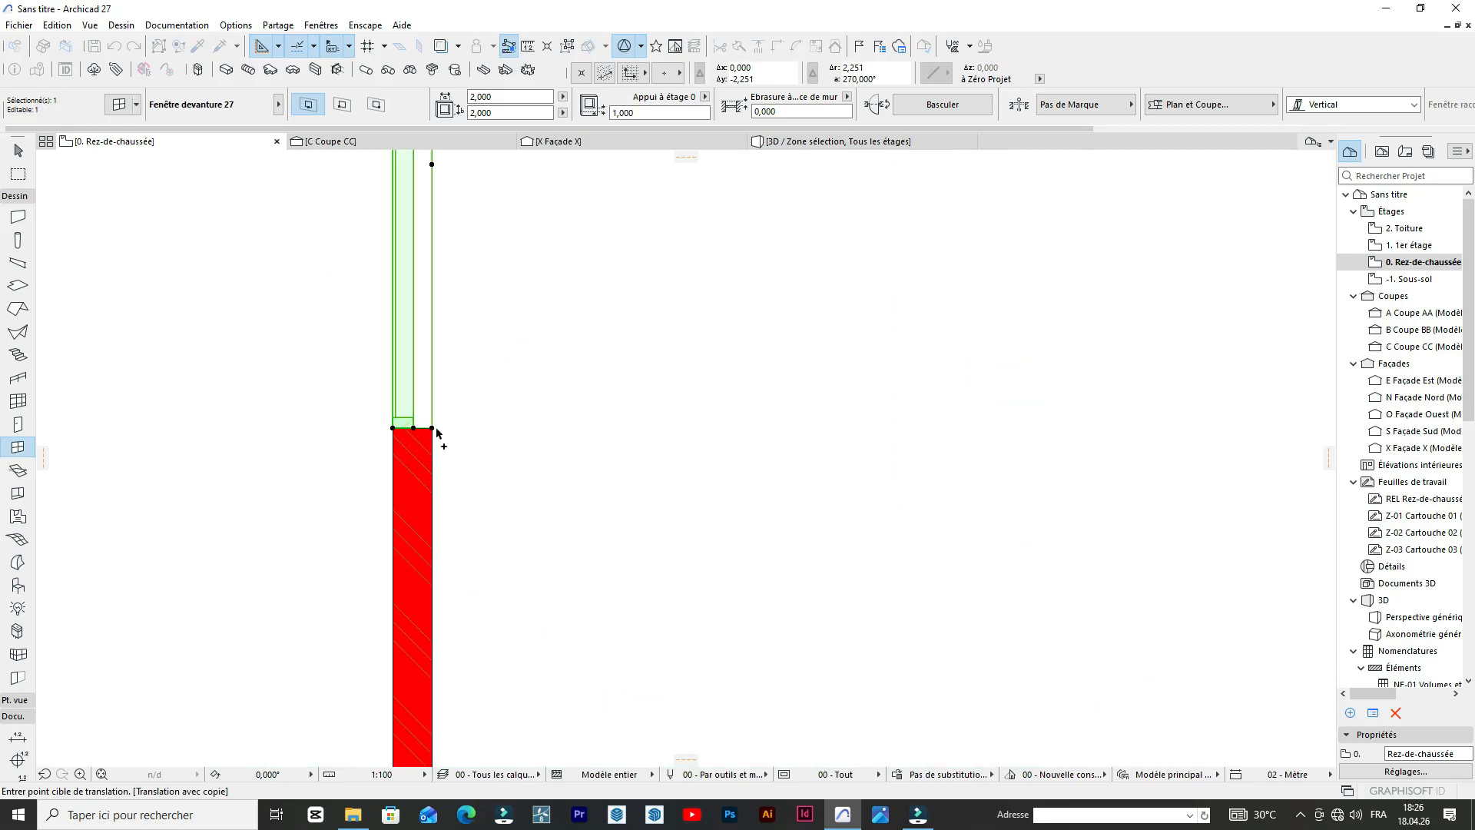
{"action": "left_click", "coordinate": [436, 431]}
{"action": "scroll", "coordinate": [484, 336], "scroll_direction": "down", "scroll_amount": 5}
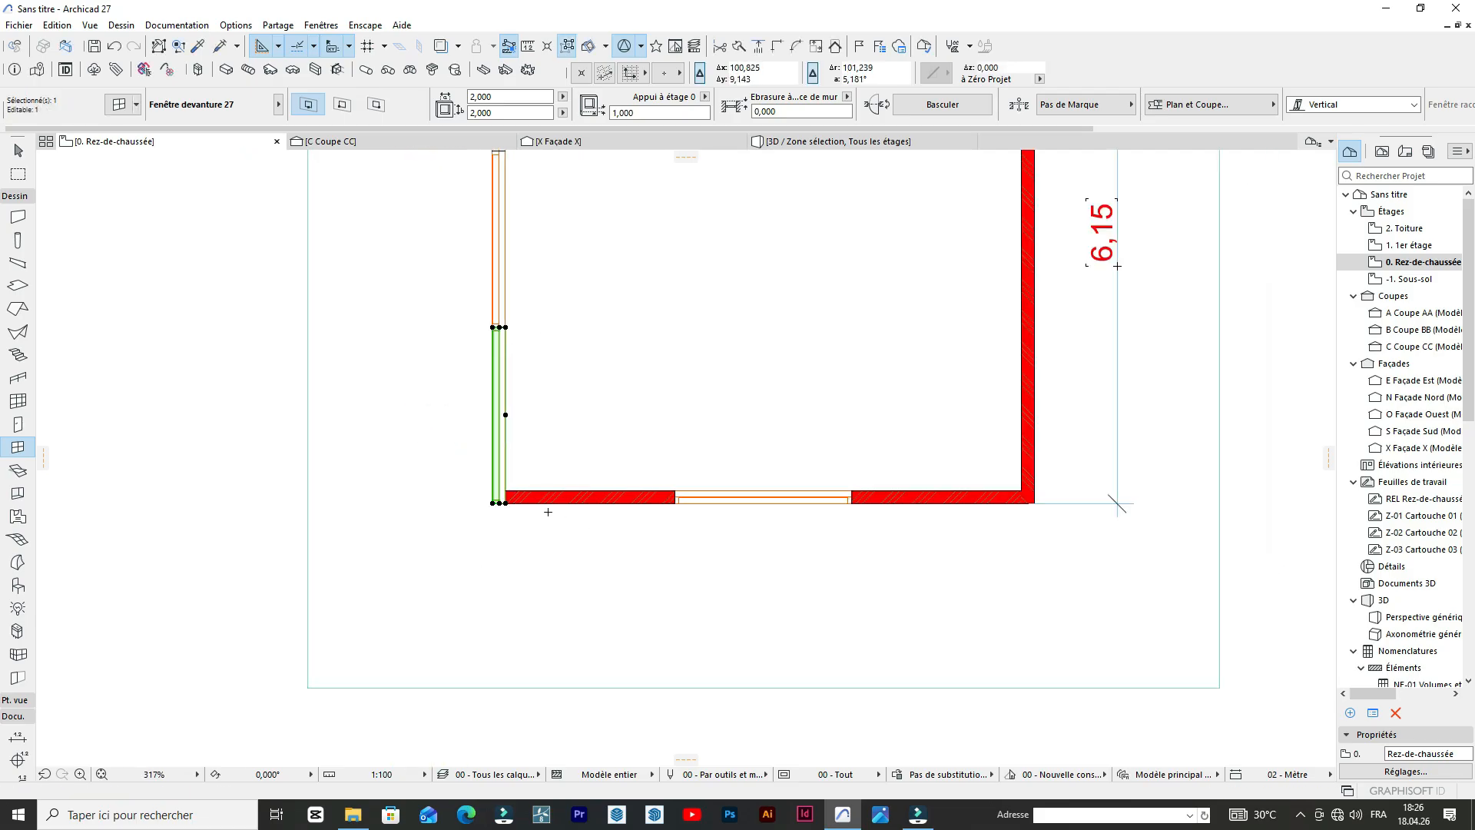
Shorten the left wall's lowest window to 1.852 m wide by stretching its end back to the lower wall's inner face.
{"action": "scroll", "coordinate": [545, 553], "scroll_direction": "down", "scroll_amount": 3}
{"action": "scroll", "coordinate": [545, 553], "scroll_direction": "up", "scroll_amount": 5}
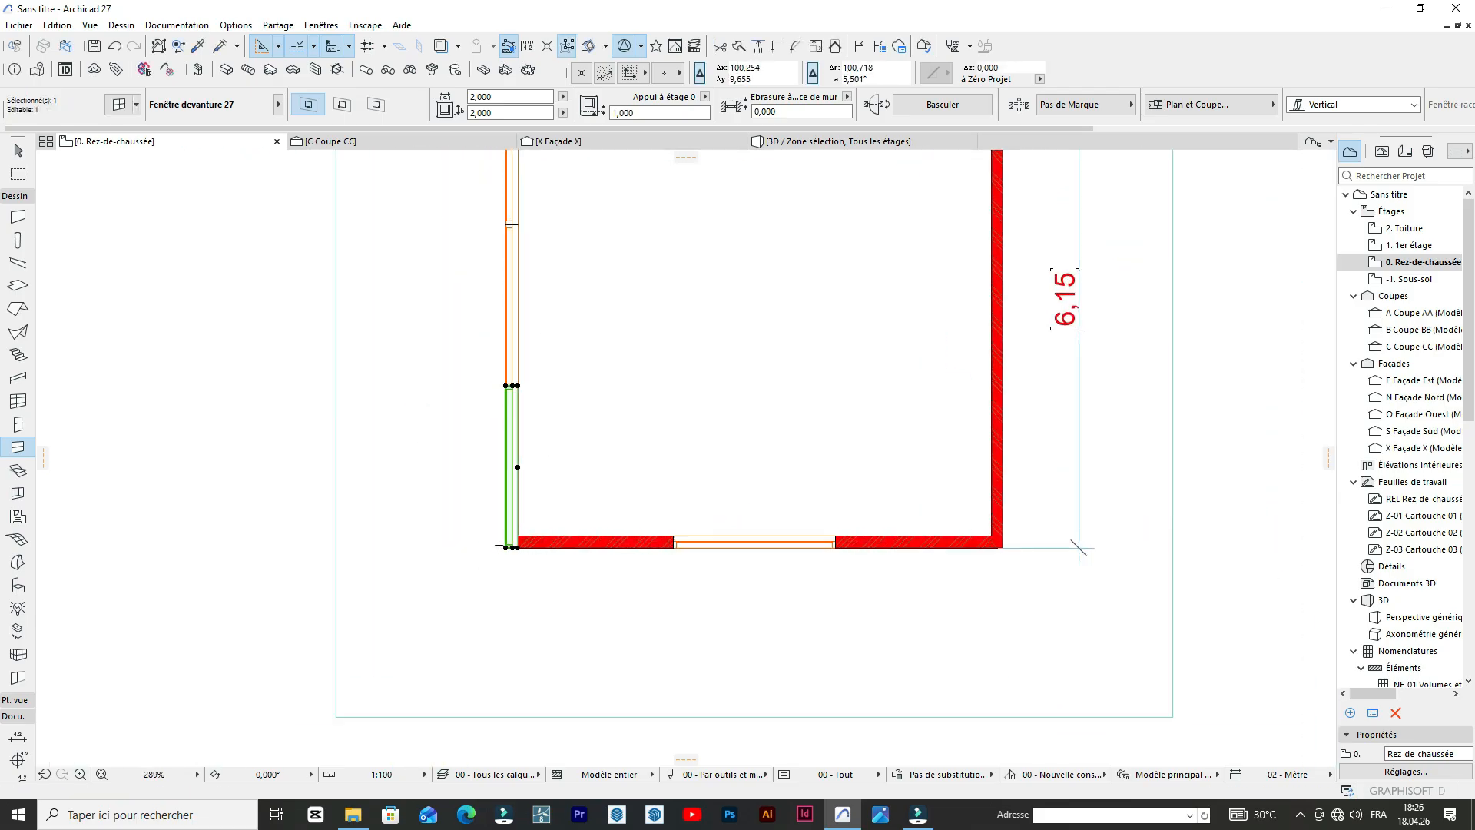
{"action": "left_click", "coordinate": [535, 558]}
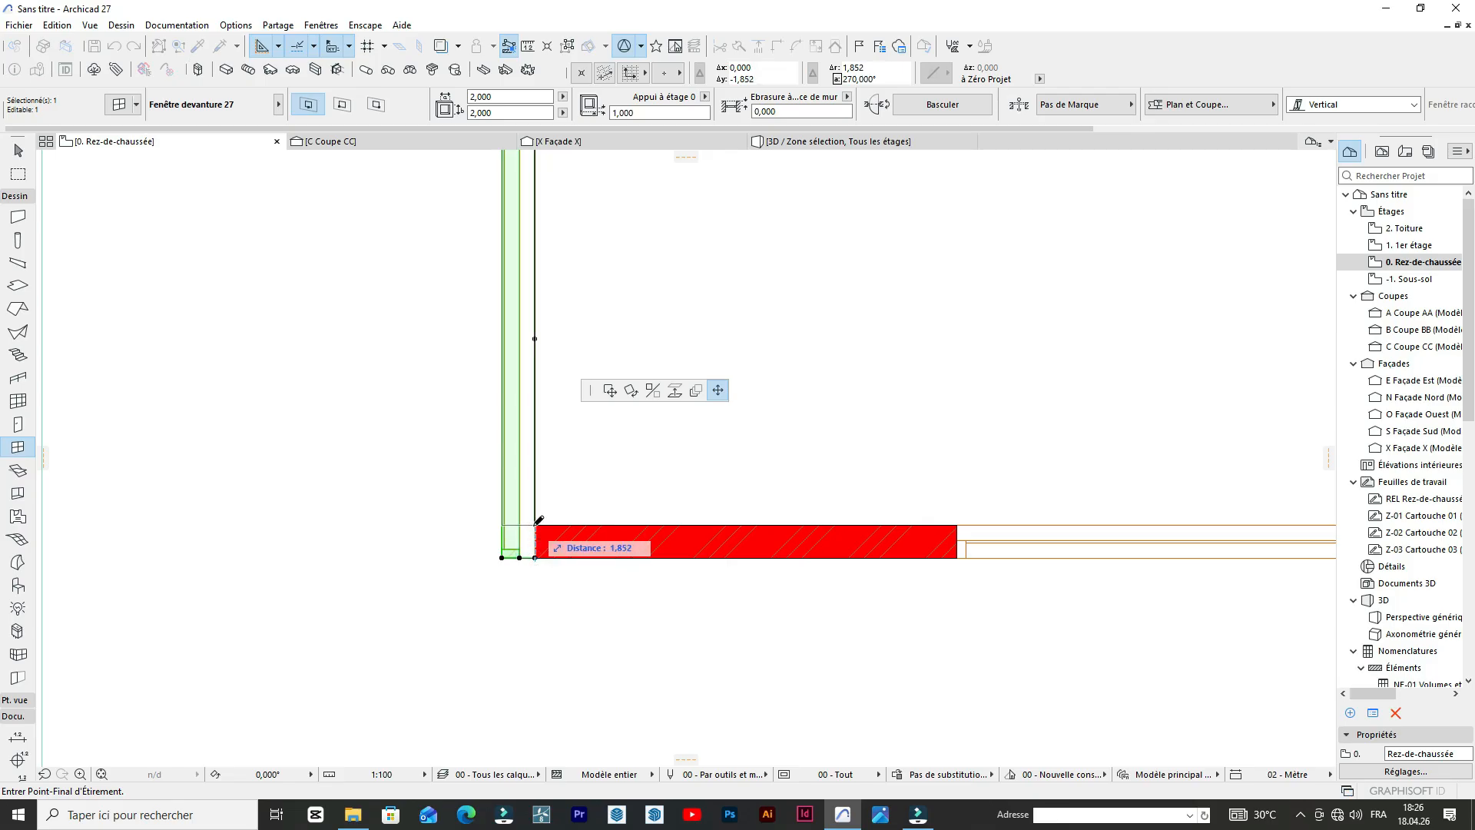
{"action": "left_click", "coordinate": [530, 521]}
{"action": "scroll", "coordinate": [538, 392], "scroll_direction": "down", "scroll_amount": 5}
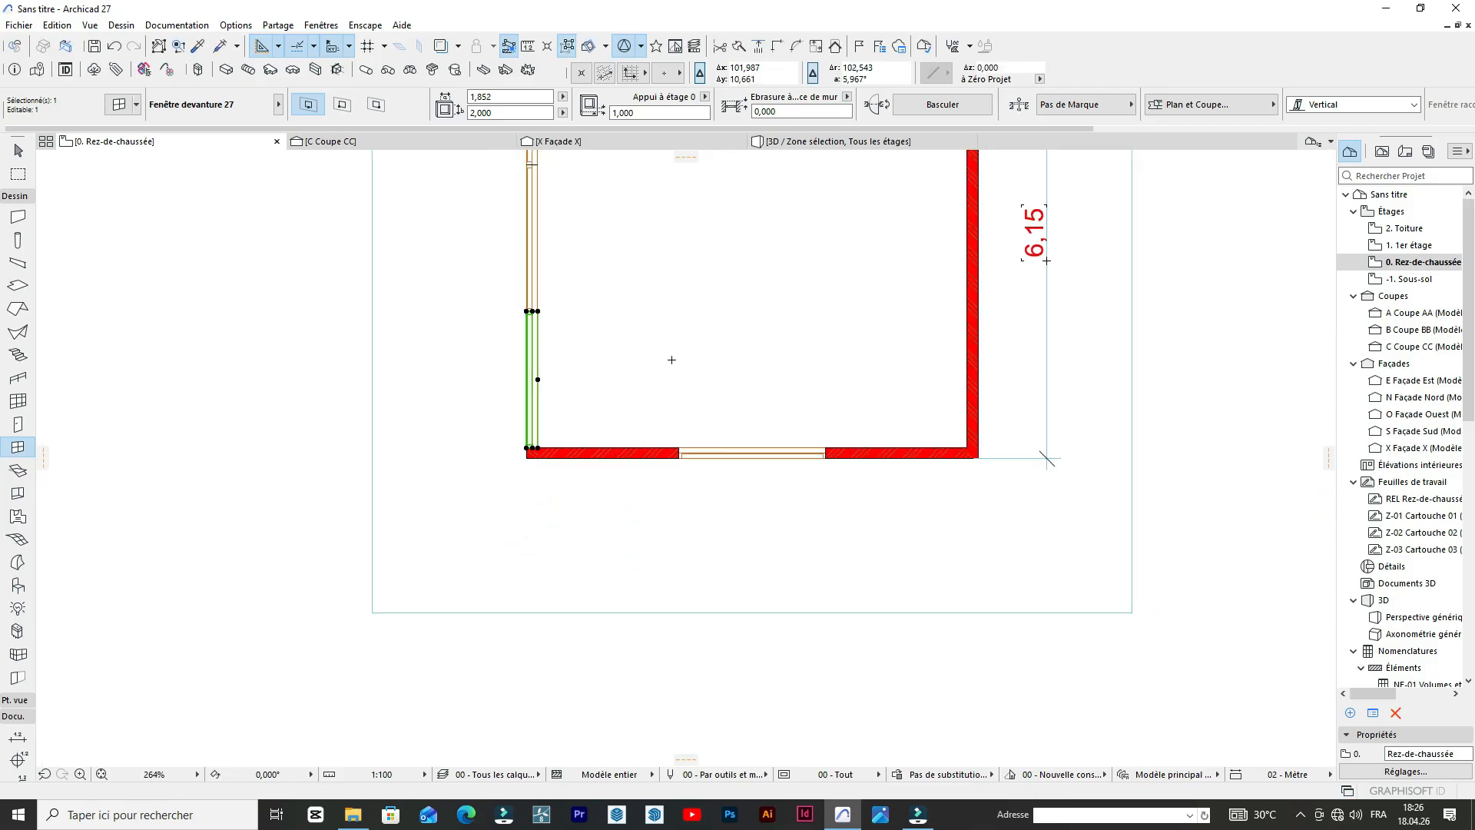
{"action": "key", "text": "Escape"}
{"action": "scroll", "coordinate": [670, 357], "scroll_direction": "down", "scroll_amount": 3}
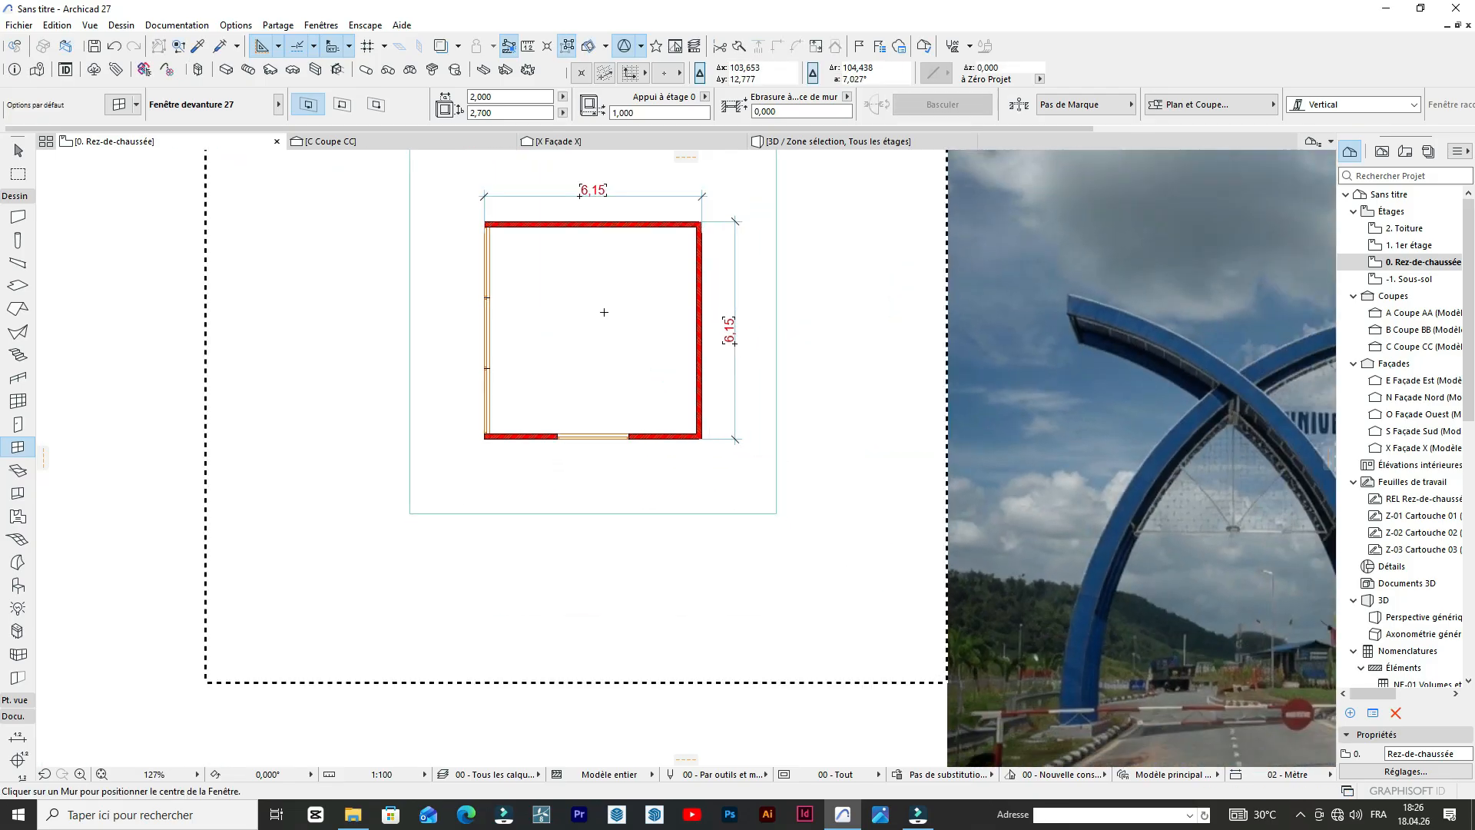
Copy the lower wall's storefront window along the wall toward the lower-left corner of the building.
{"action": "scroll", "coordinate": [604, 312], "scroll_direction": "up", "scroll_amount": 3}
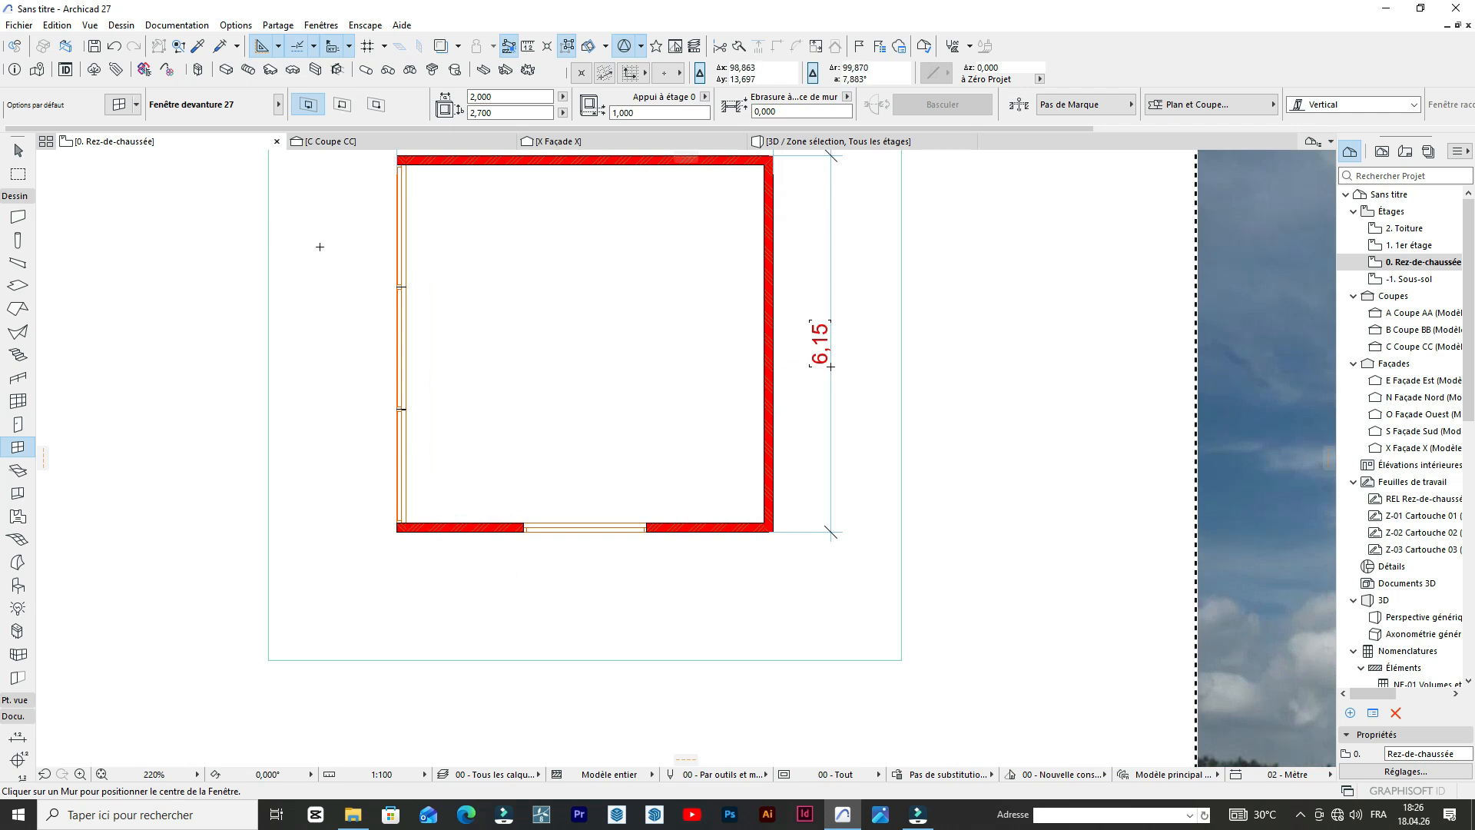
{"action": "left_click", "coordinate": [199, 48]}
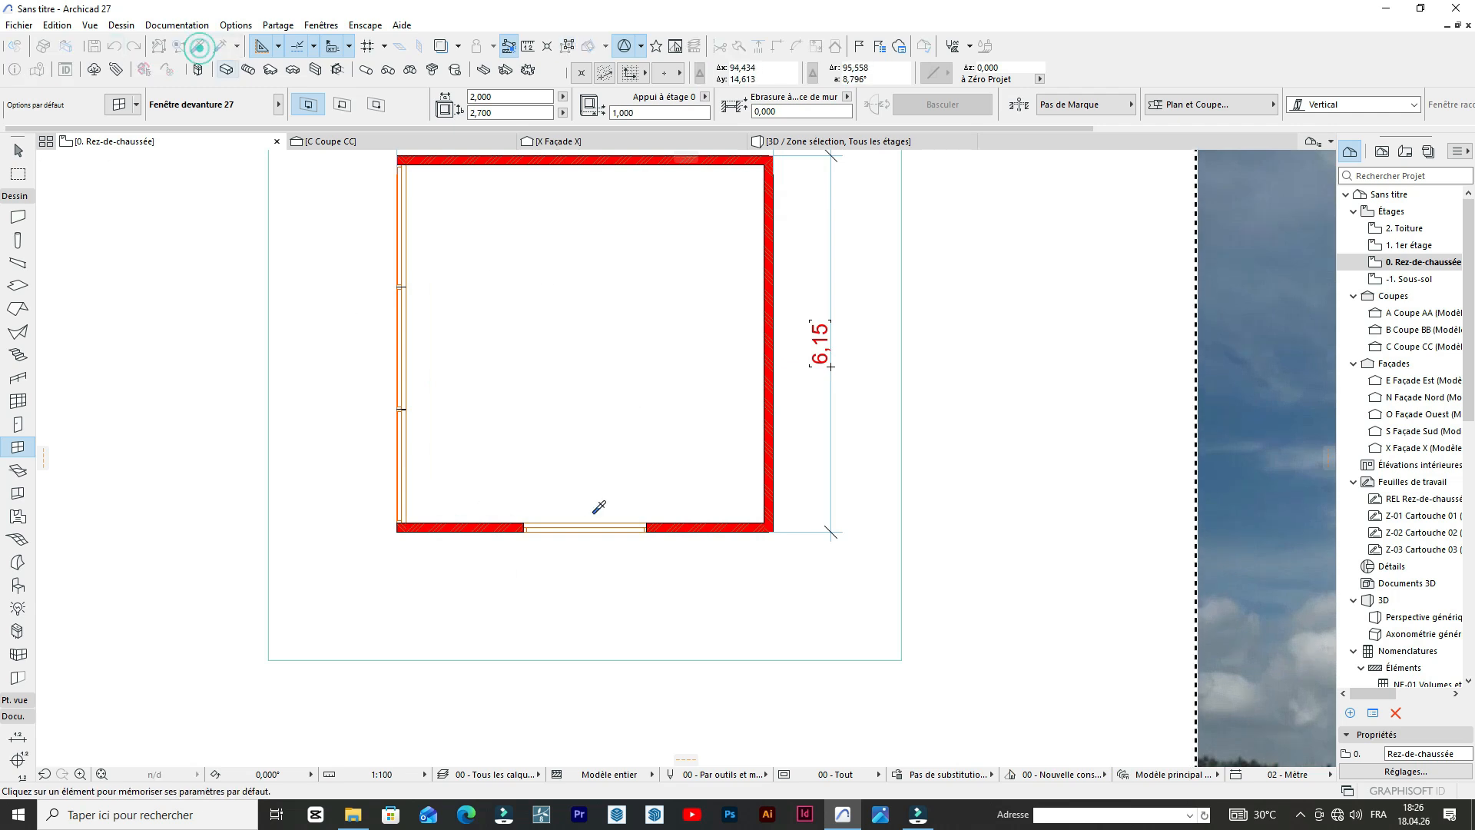
{"action": "scroll", "coordinate": [465, 504], "scroll_direction": "down", "scroll_amount": 1}
{"action": "scroll", "coordinate": [452, 531], "scroll_direction": "up", "scroll_amount": 4}
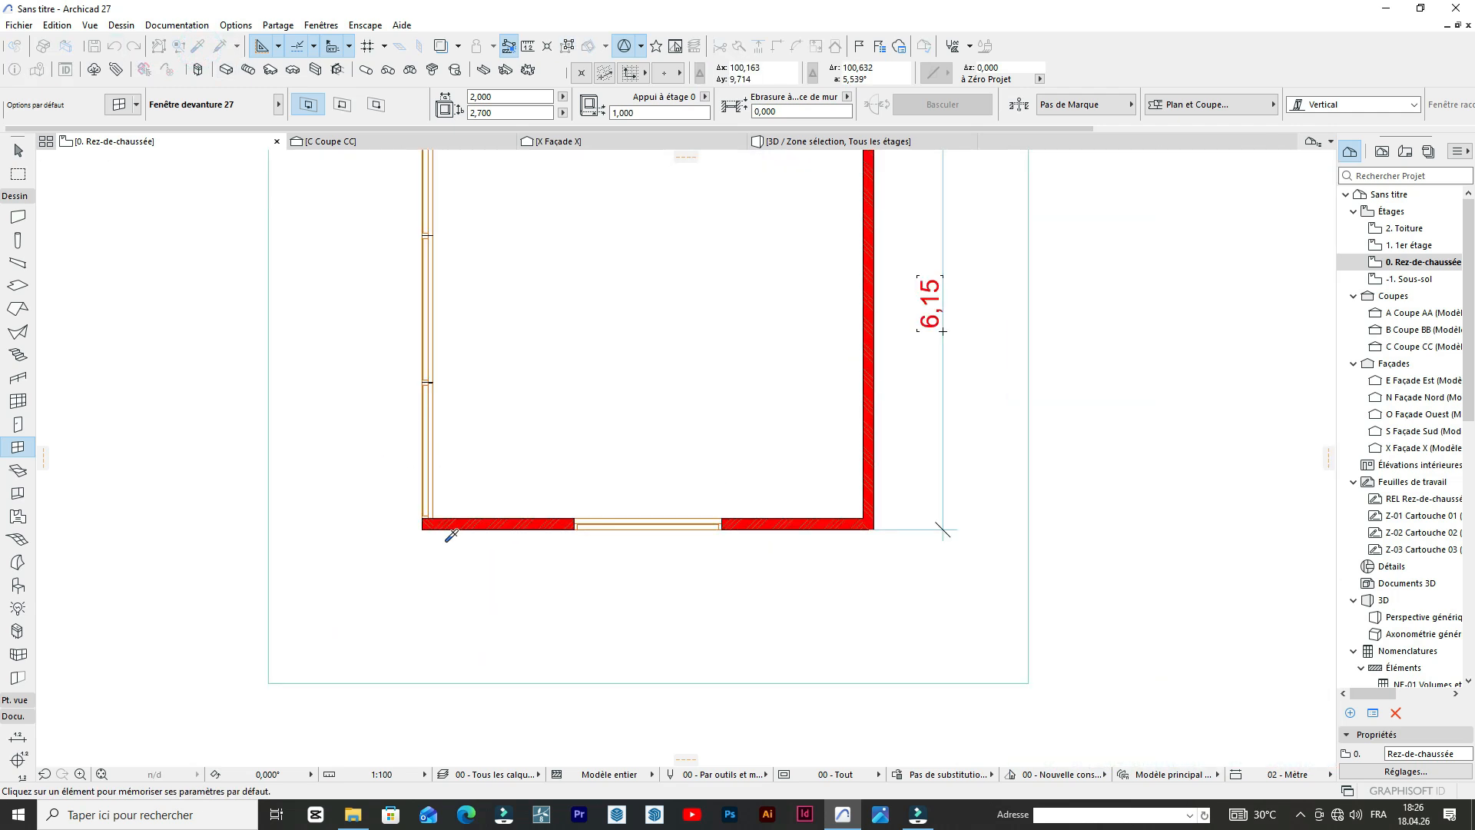
{"action": "left_click", "coordinate": [614, 519]}
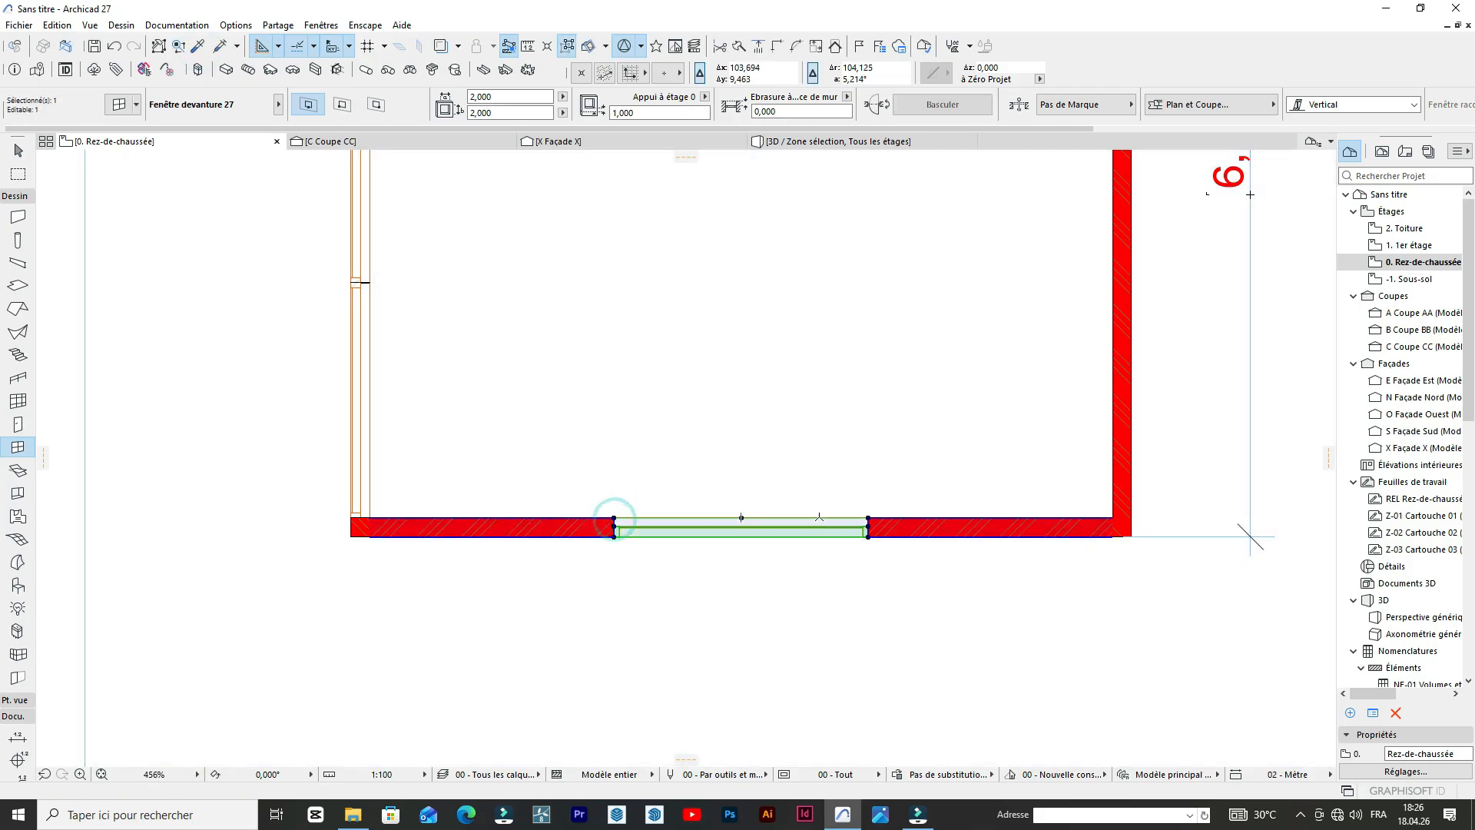
{"action": "key", "text": "ctrl+shift+d"}
{"action": "left_click", "coordinate": [865, 519]}
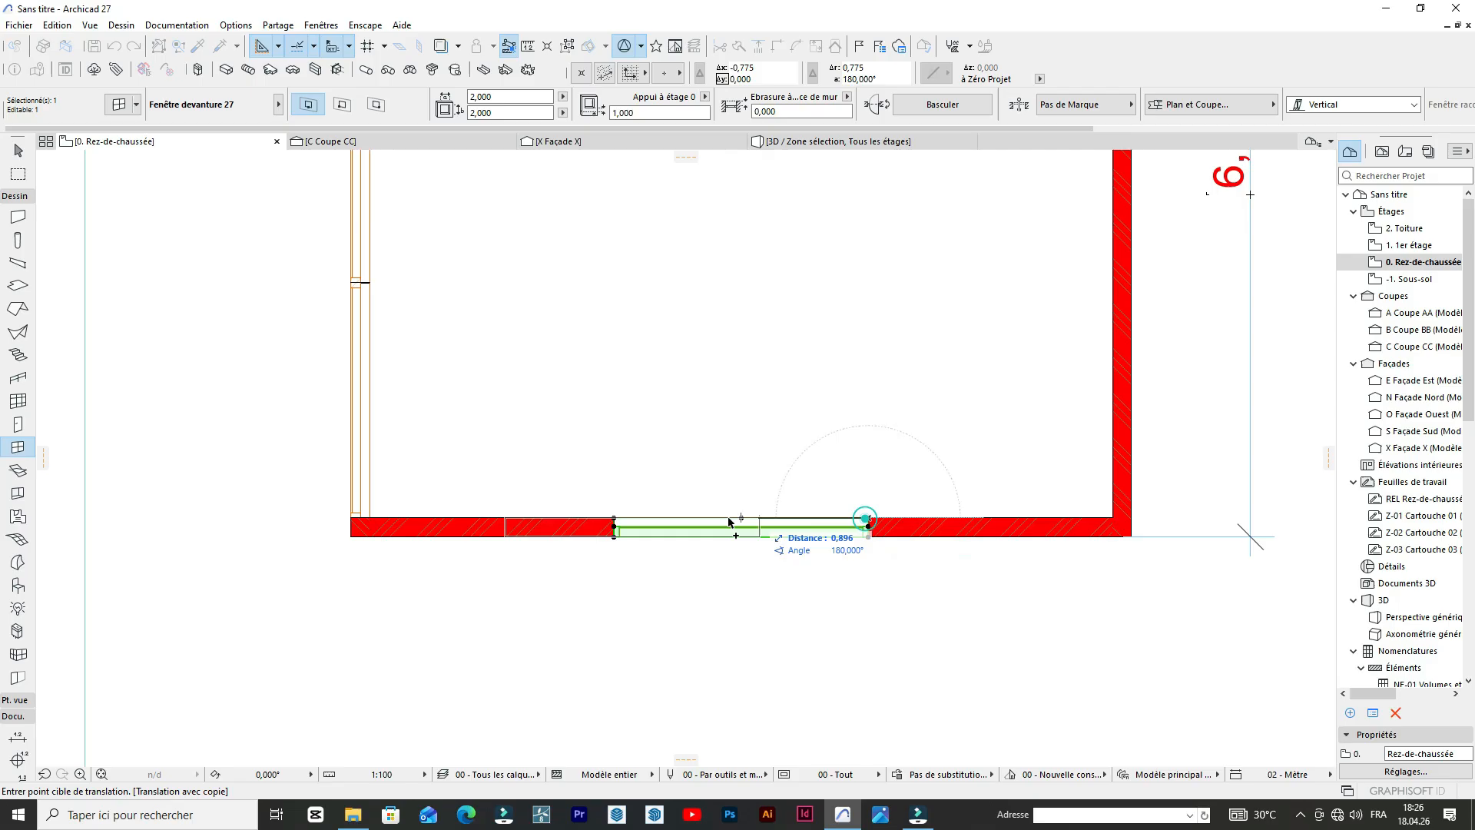
{"action": "left_click", "coordinate": [626, 519]}
Move the copied lower-wall window so its left end aligns with the inner face of the left wall.
{"action": "scroll", "coordinate": [363, 502], "scroll_direction": "up", "scroll_amount": 6}
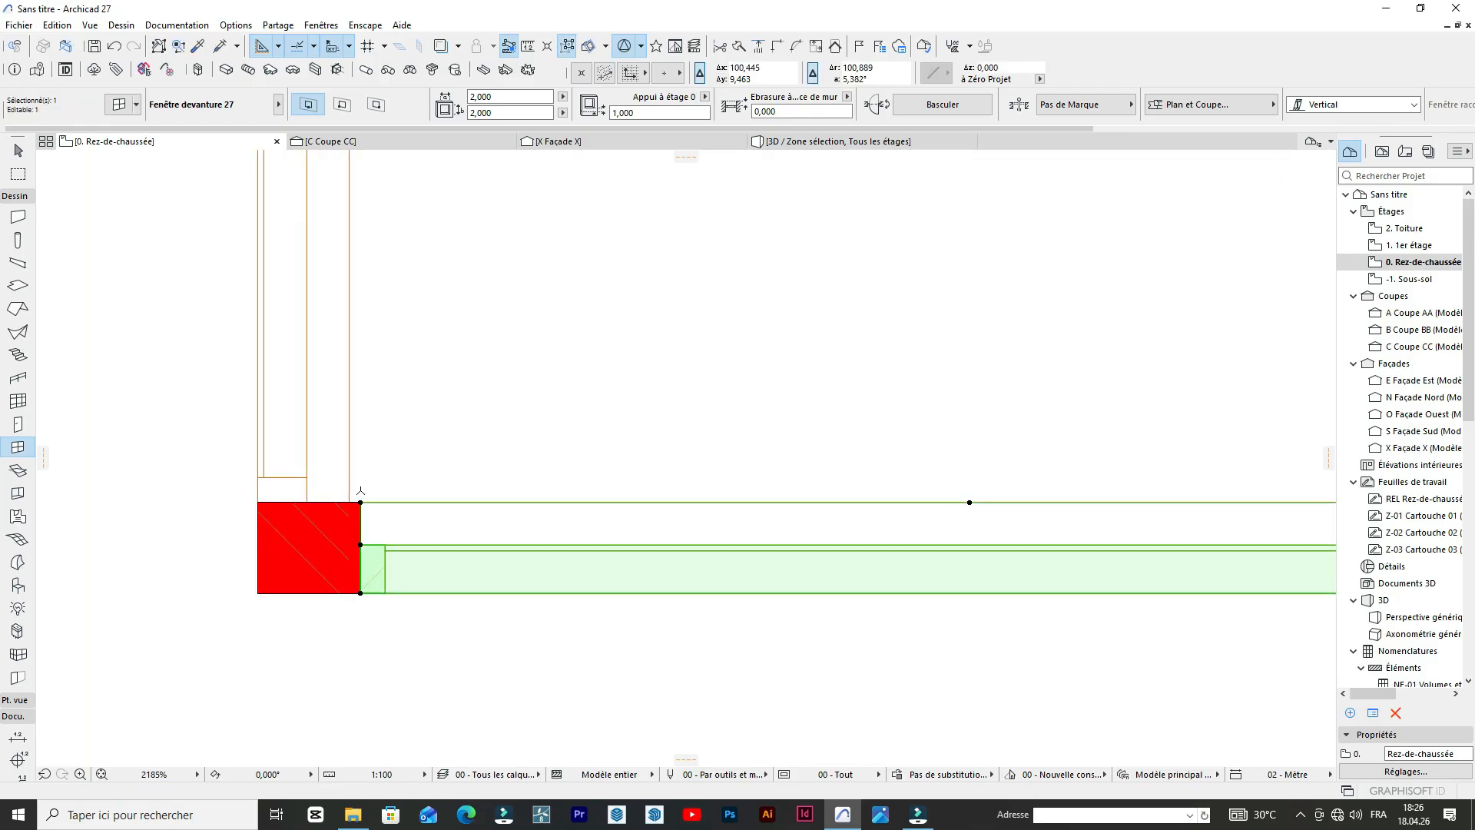
{"action": "key", "text": "ctrl+d"}
{"action": "left_click", "coordinate": [361, 503]}
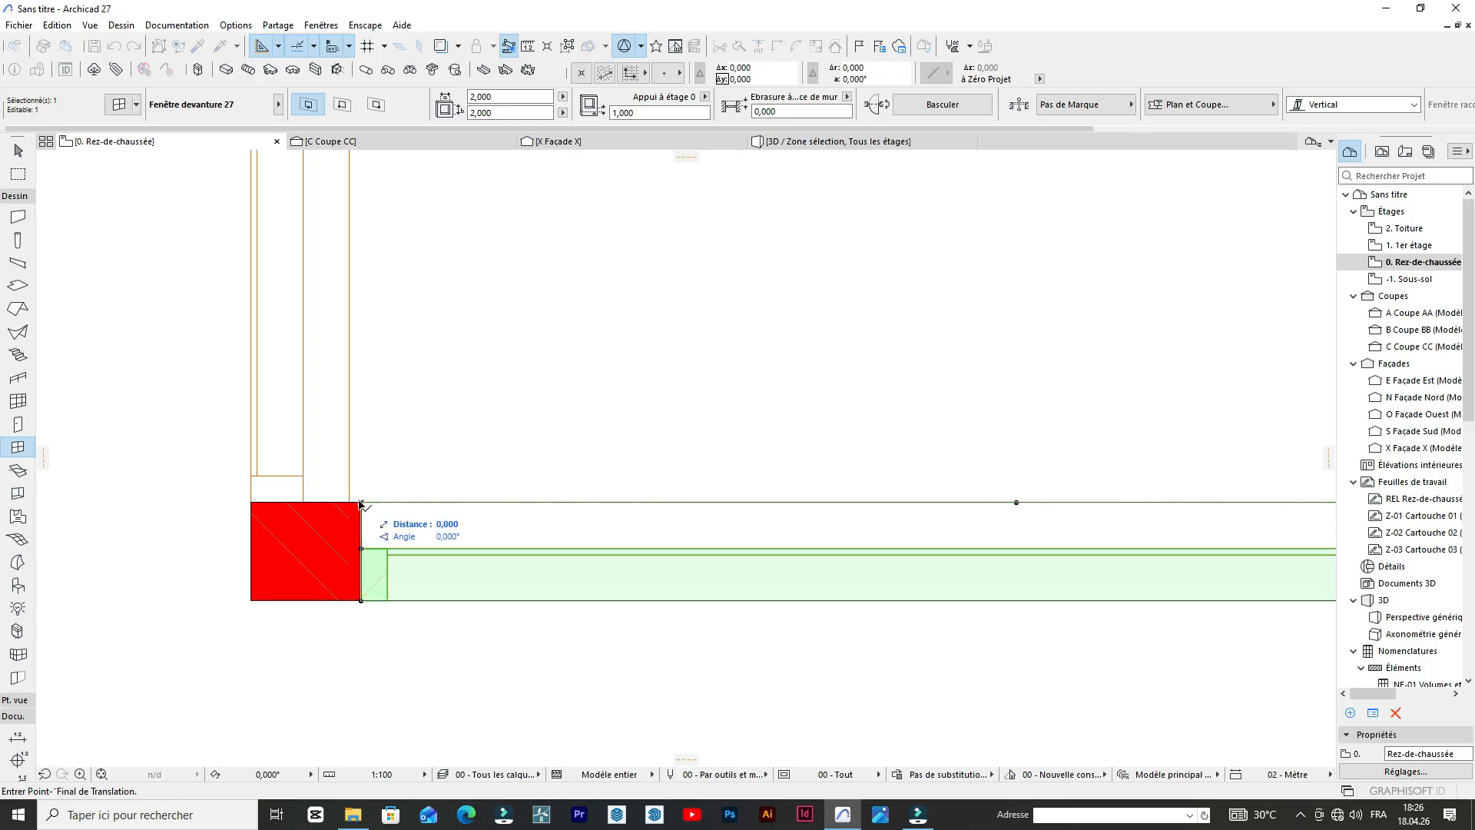
{"action": "left_click", "coordinate": [355, 505]}
{"action": "scroll", "coordinate": [350, 505], "scroll_direction": "down", "scroll_amount": 6}
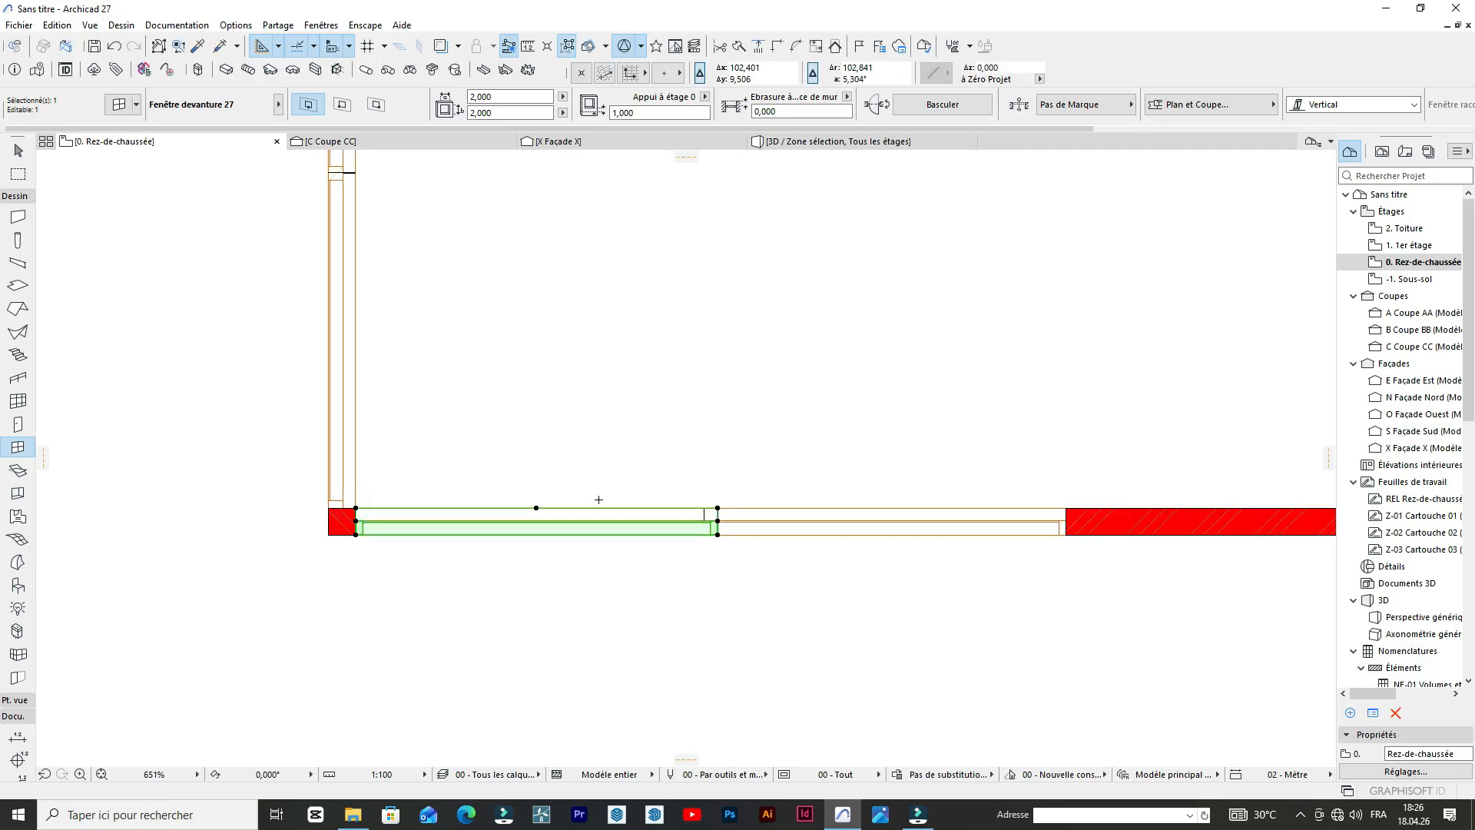
Move the lower wall's original middle window right until it butts against the right end of the copied window.
{"action": "left_click", "coordinate": [665, 459]}
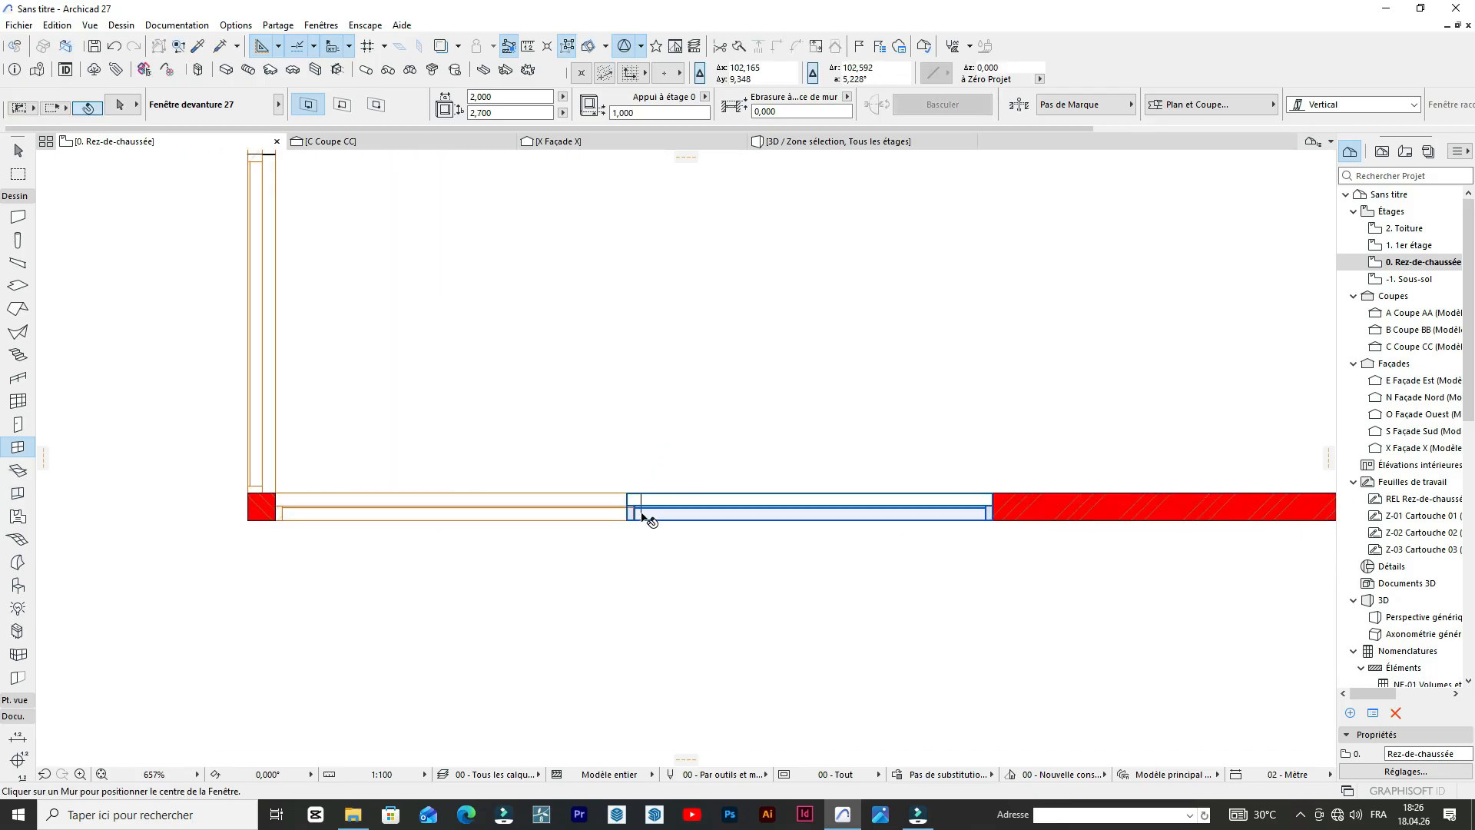
{"action": "left_click", "coordinate": [648, 514]}
{"action": "scroll", "coordinate": [648, 511], "scroll_direction": "up", "scroll_amount": 6}
{"action": "key", "text": "ctrl+d"}
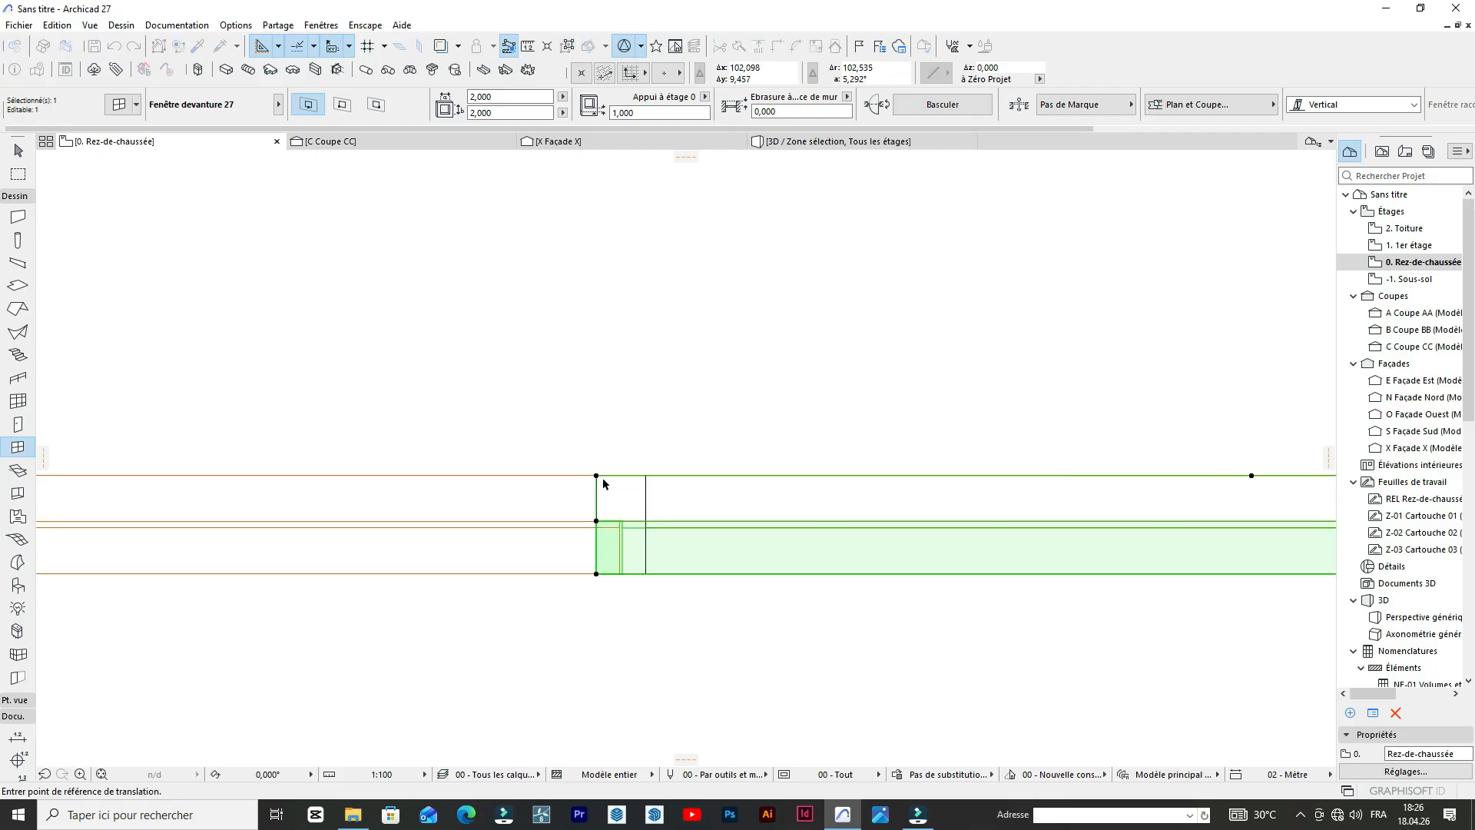
{"action": "left_click", "coordinate": [643, 476]}
{"action": "scroll", "coordinate": [534, 487], "scroll_direction": "down", "scroll_amount": 7}
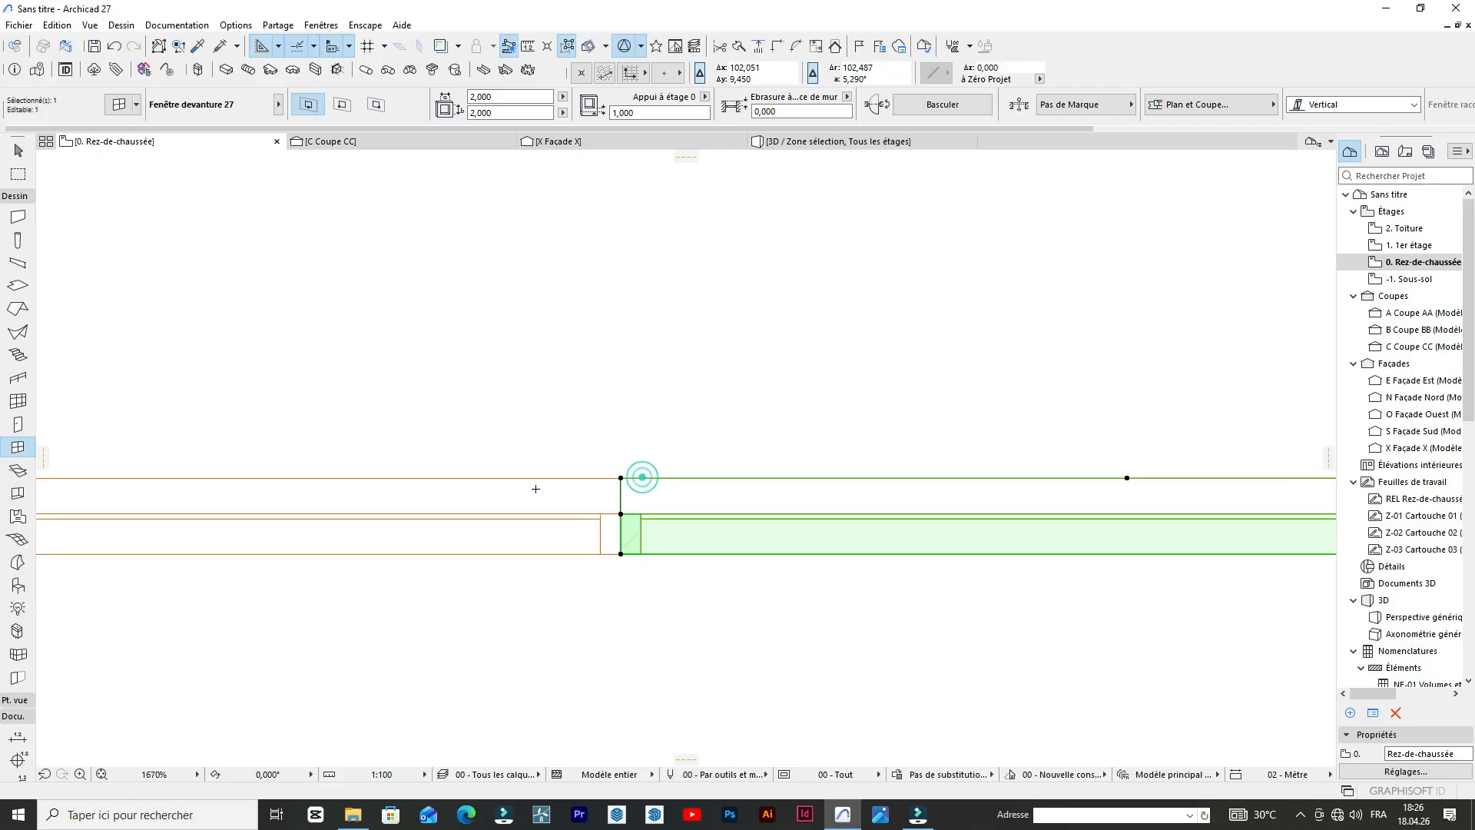
Copy the lower wall's middle window to the right and shift the copy flush against it, closing the thin wall gap.
{"action": "key", "text": "ctrl+alt+d"}
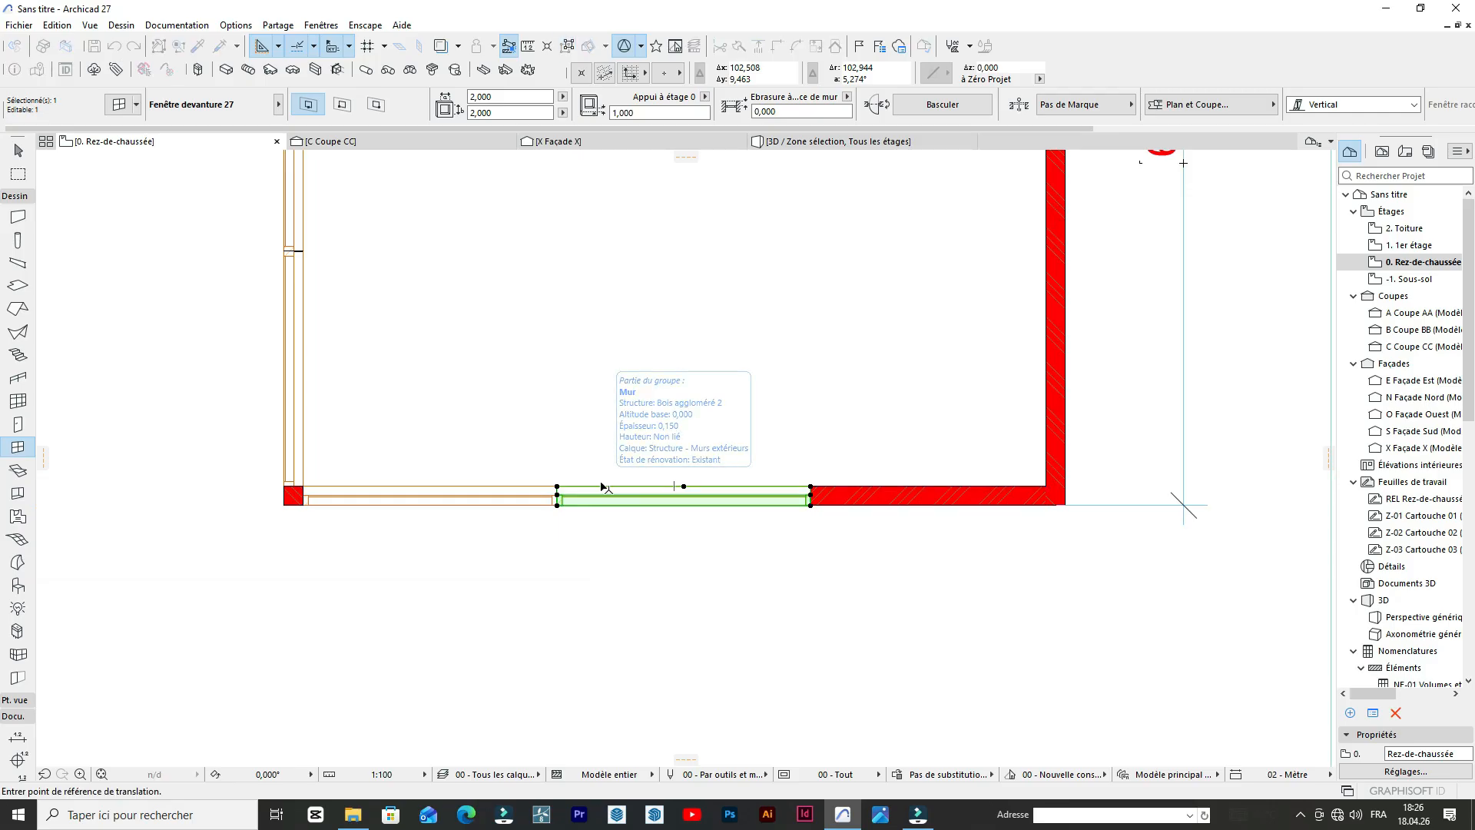
{"action": "left_click", "coordinate": [559, 487]}
{"action": "scroll", "coordinate": [818, 467], "scroll_direction": "up", "scroll_amount": 3}
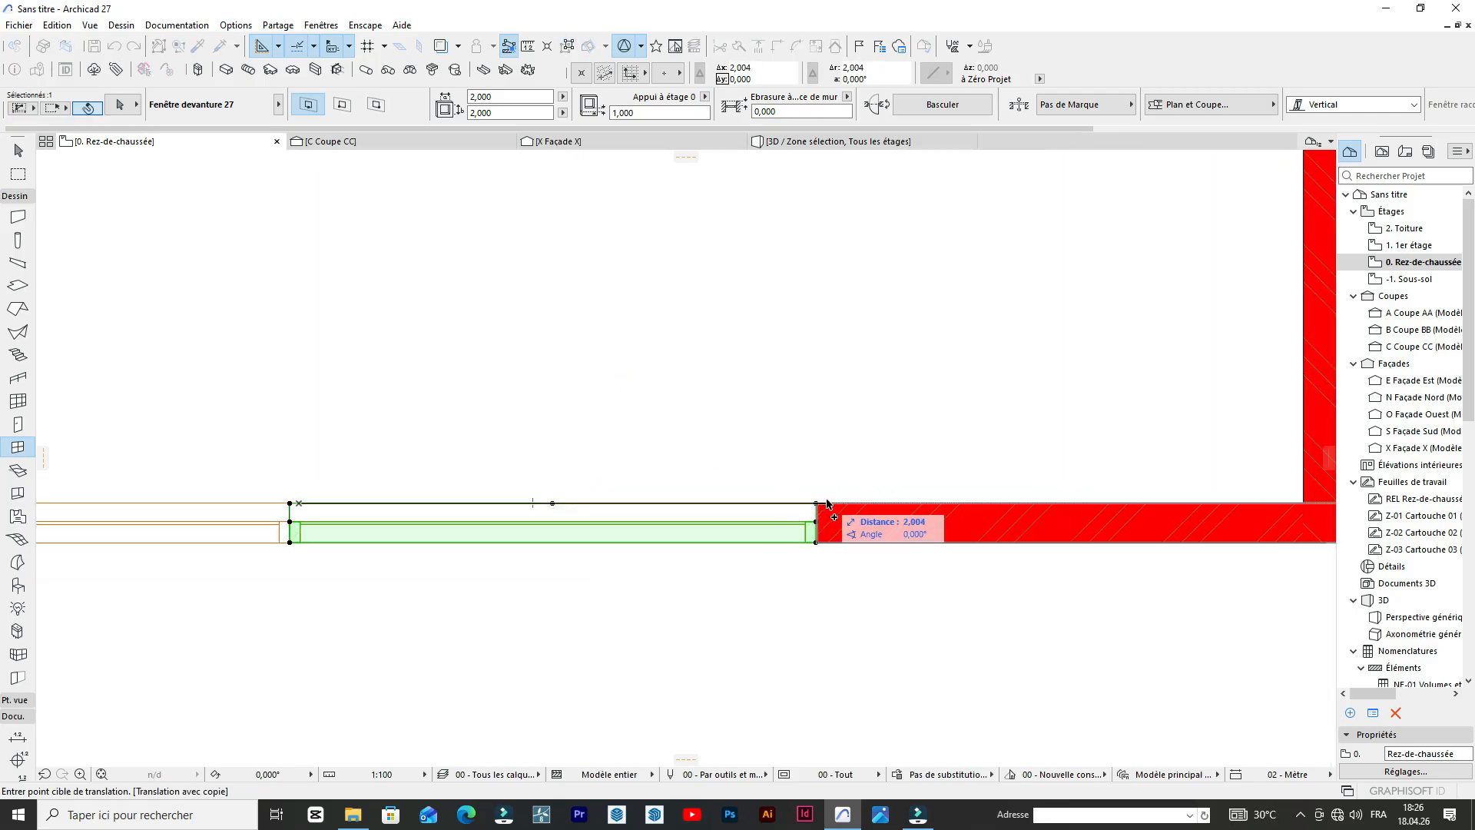
{"action": "left_click", "coordinate": [828, 504]}
{"action": "scroll", "coordinate": [772, 438], "scroll_direction": "up", "scroll_amount": 5}
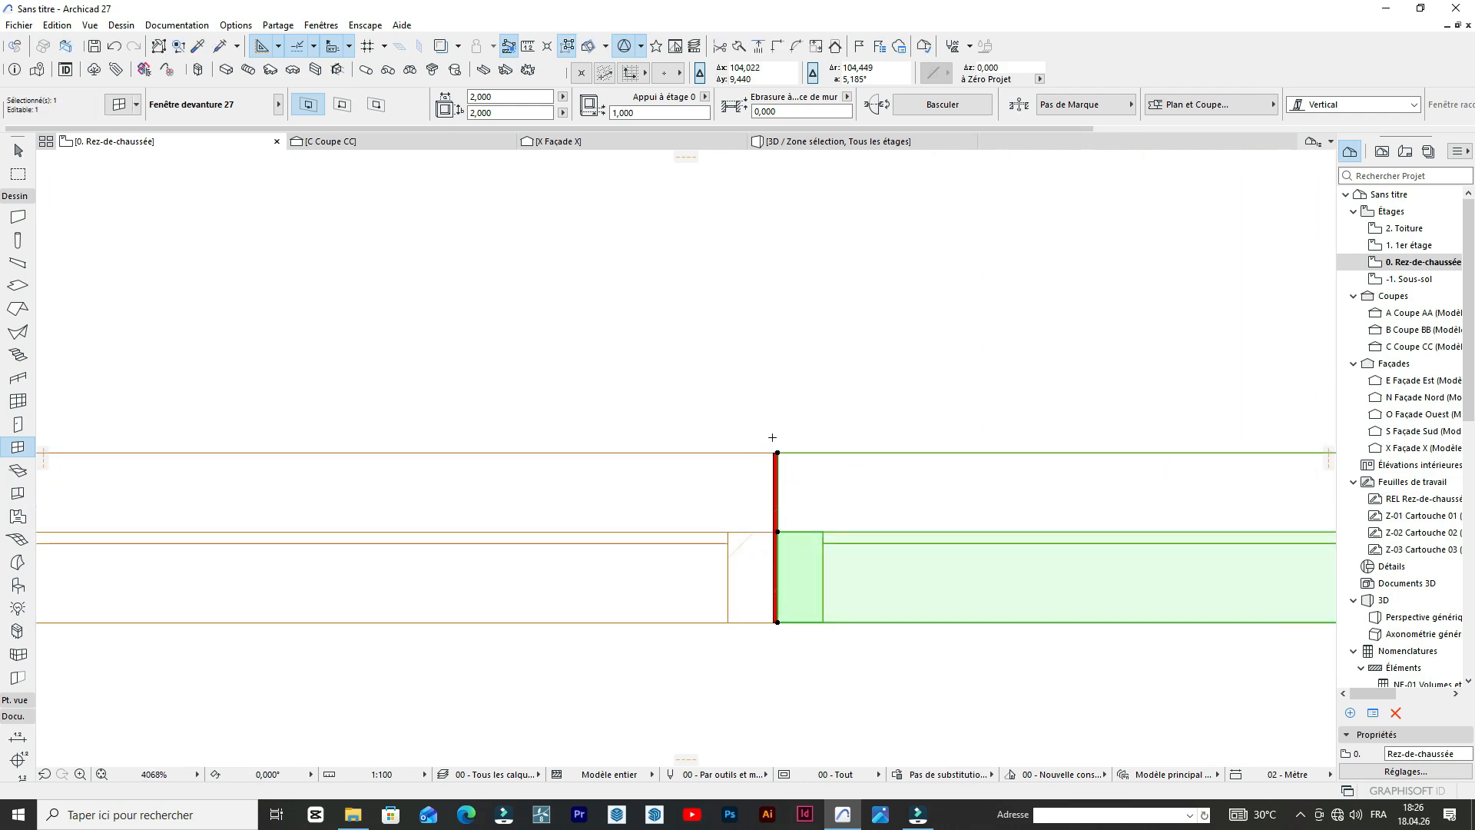
{"action": "key", "text": "ctrl+alt+d"}
{"action": "scroll", "coordinate": [777, 453], "scroll_direction": "up", "scroll_amount": 5}
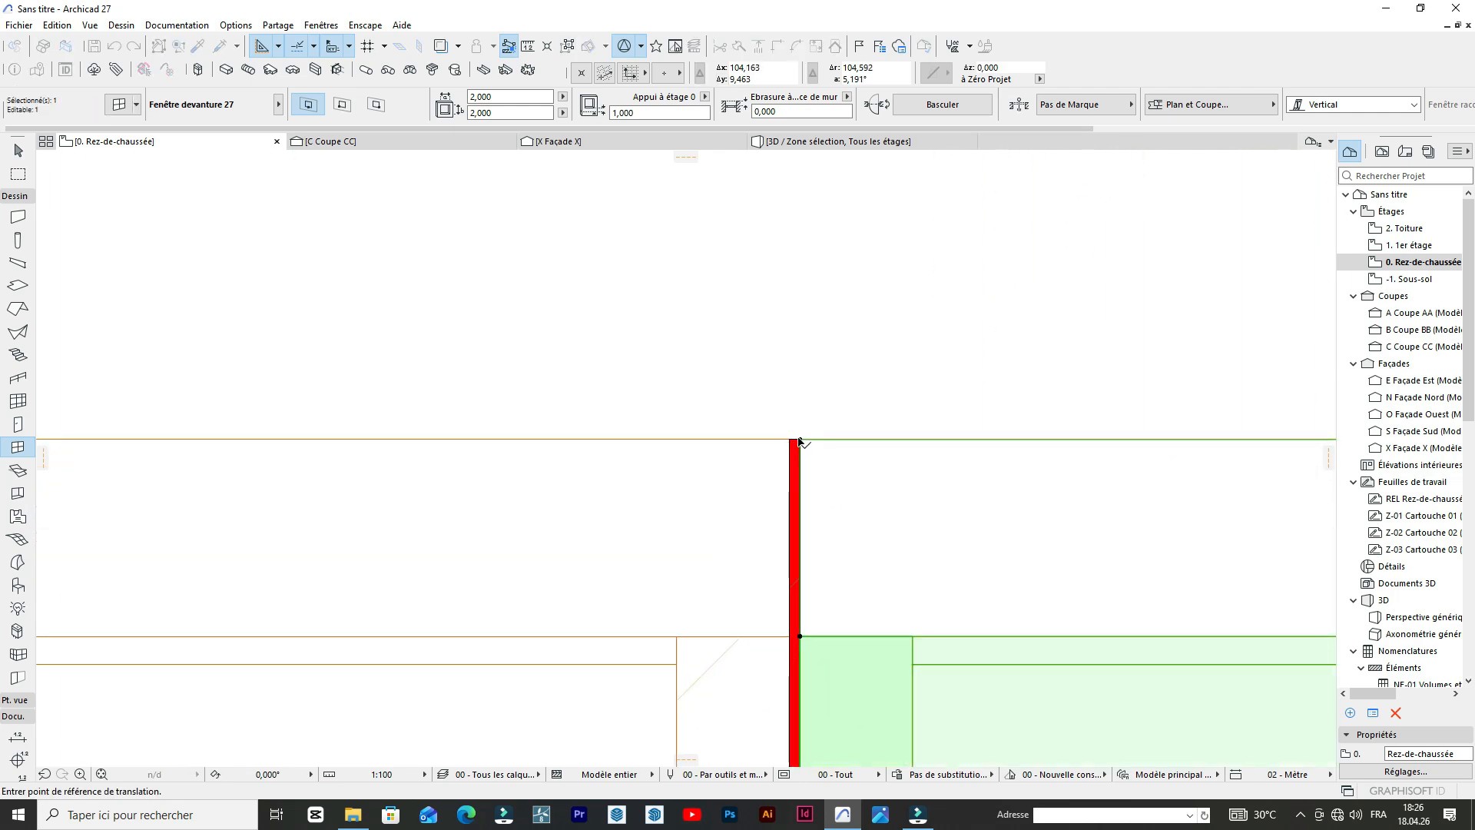
{"action": "left_click", "coordinate": [794, 441]}
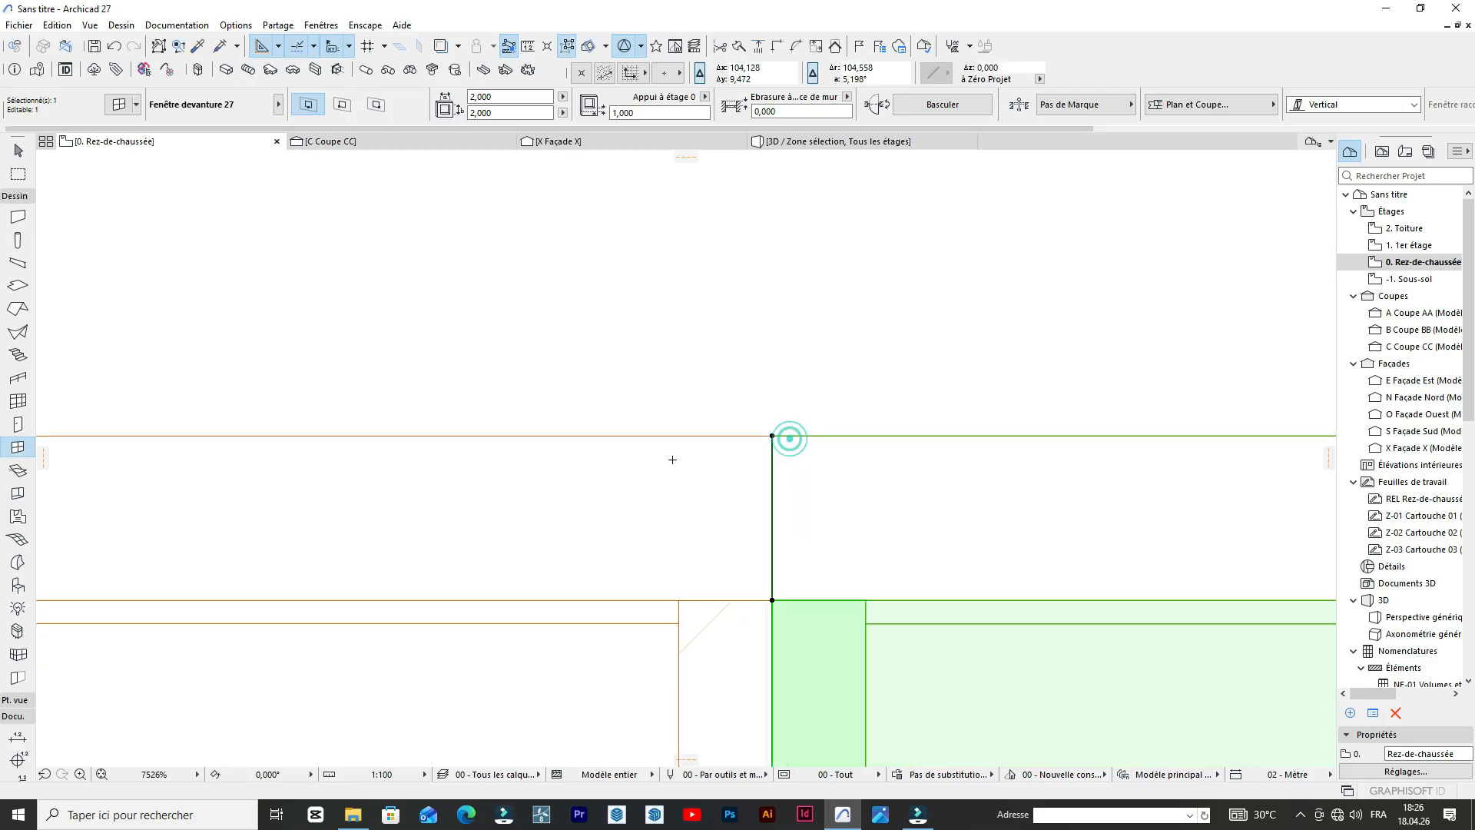
{"action": "scroll", "coordinate": [729, 484], "scroll_direction": "down", "scroll_amount": 10}
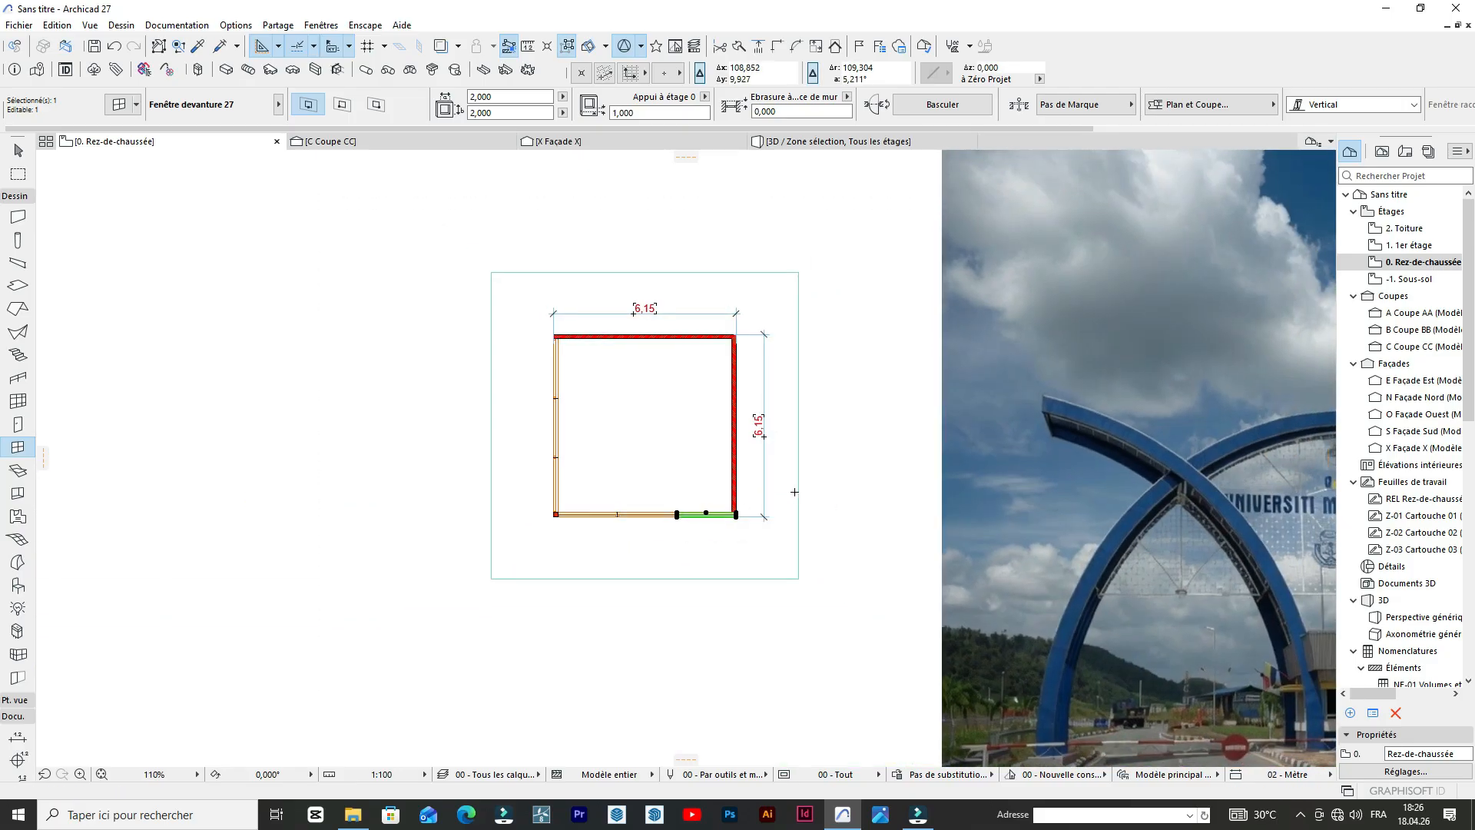
Stretch the right end of the lower wall's last window back to the right wall's inner face, making it 1.850 m wide.
{"action": "scroll", "coordinate": [775, 508], "scroll_direction": "up", "scroll_amount": 10}
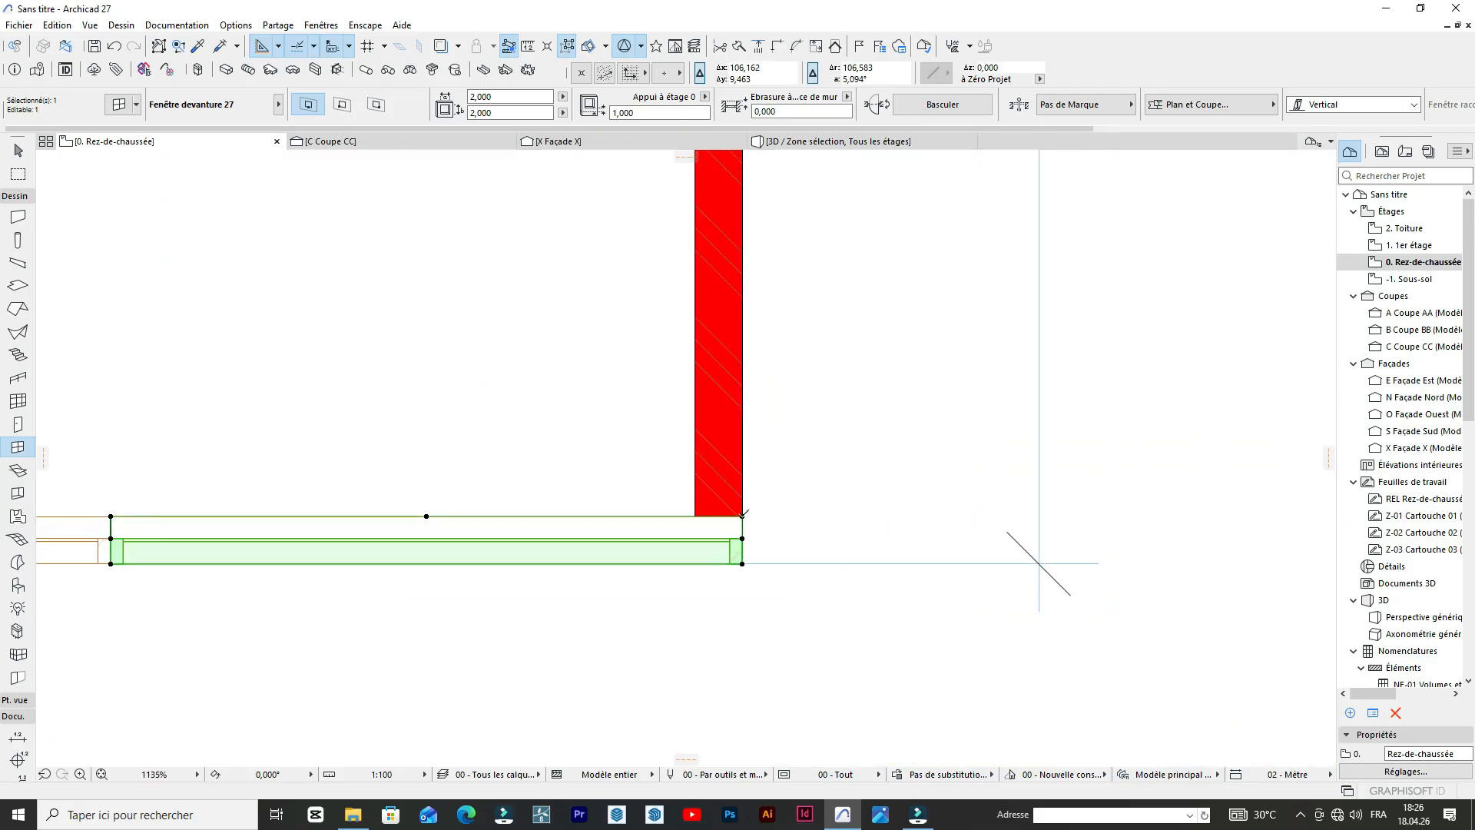
{"action": "left_click", "coordinate": [742, 516]}
{"action": "left_click", "coordinate": [700, 511]}
{"action": "scroll", "coordinate": [696, 507], "scroll_direction": "down", "scroll_amount": 10}
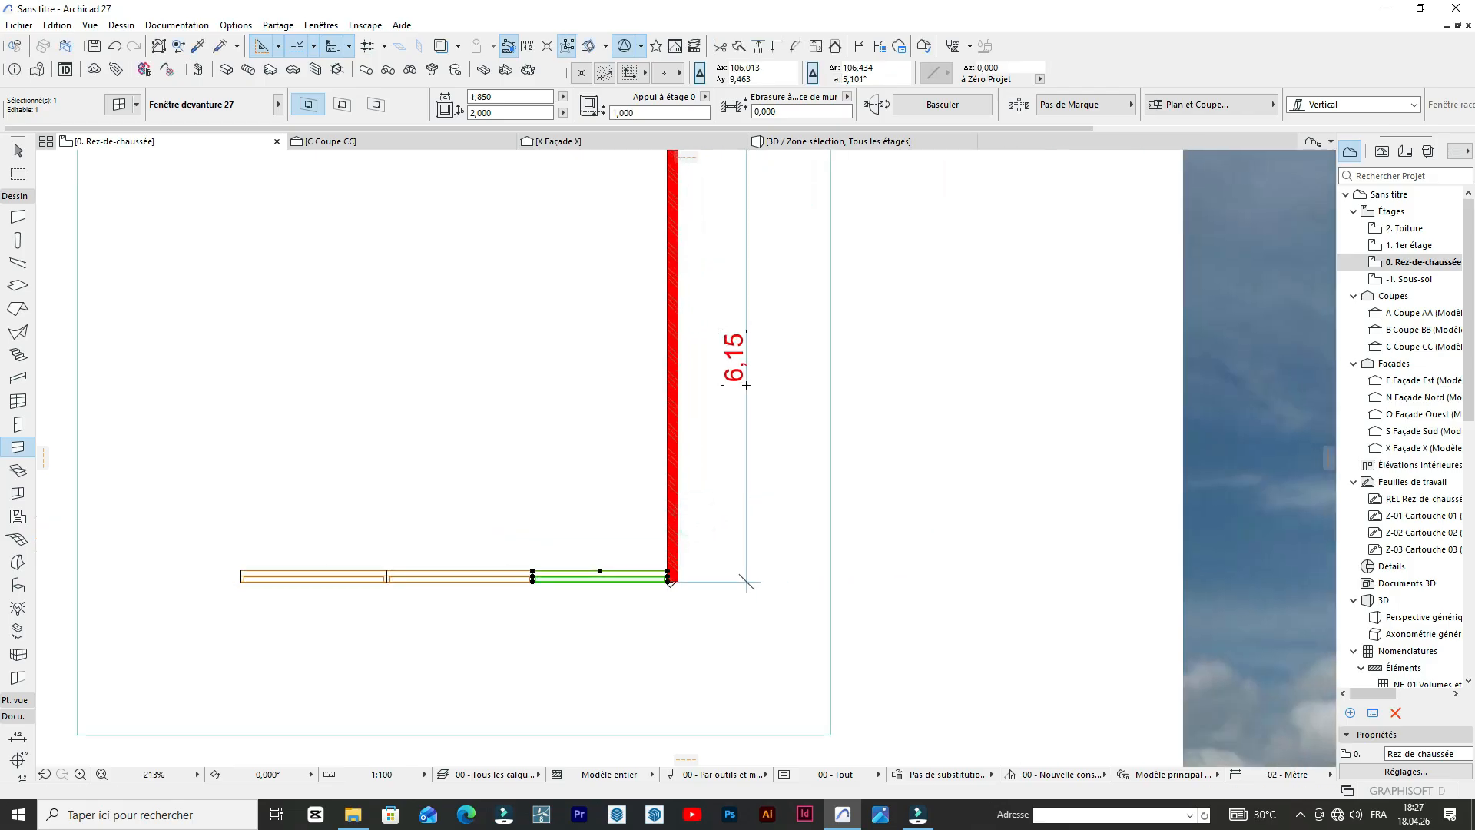
{"action": "key", "text": "Escape"}
{"action": "scroll", "coordinate": [676, 499], "scroll_direction": "up", "scroll_amount": 3}
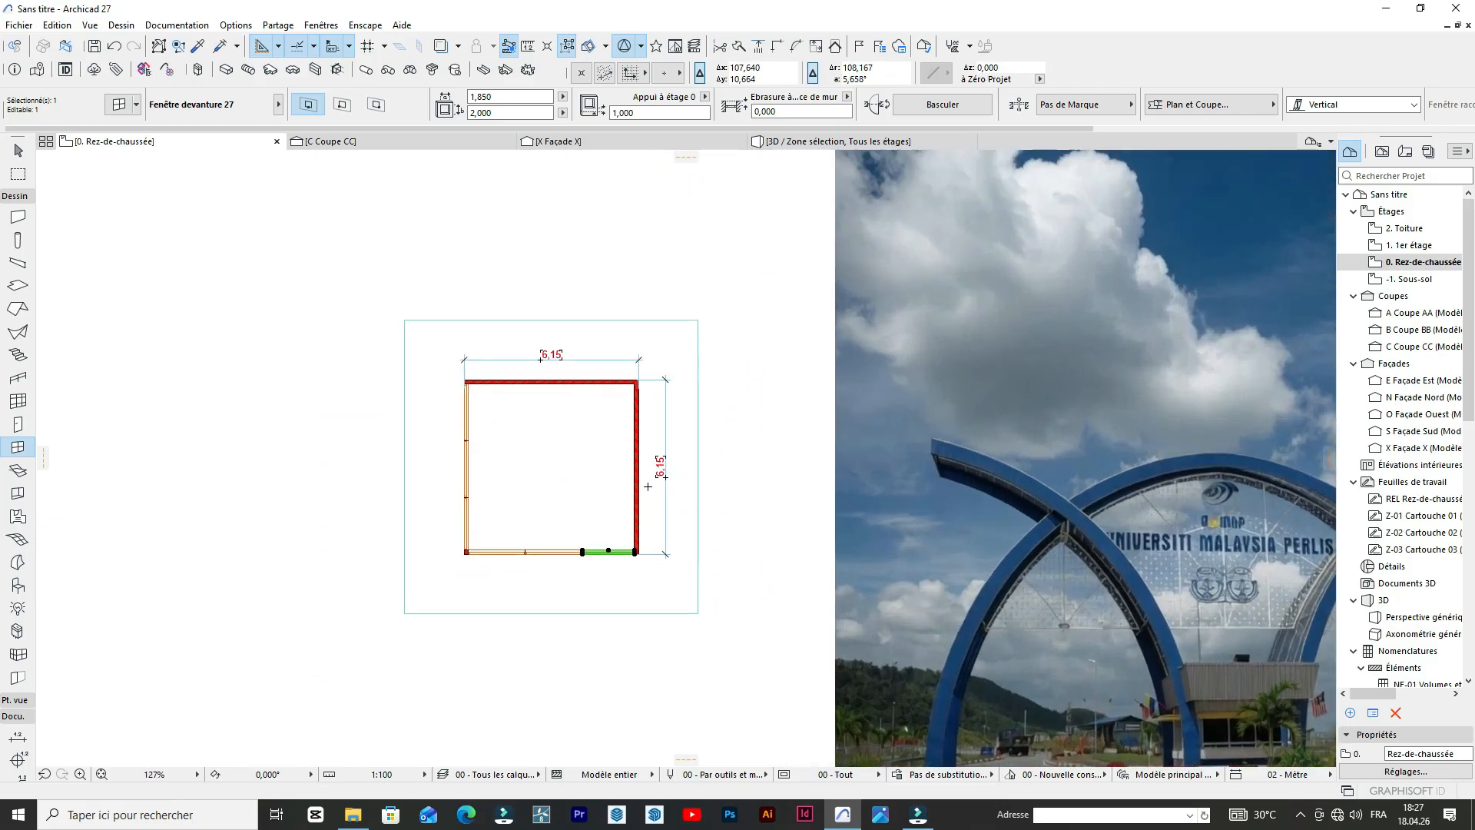
{"action": "key", "text": "Escape"}
{"action": "scroll", "coordinate": [644, 384], "scroll_direction": "down", "scroll_amount": 4}
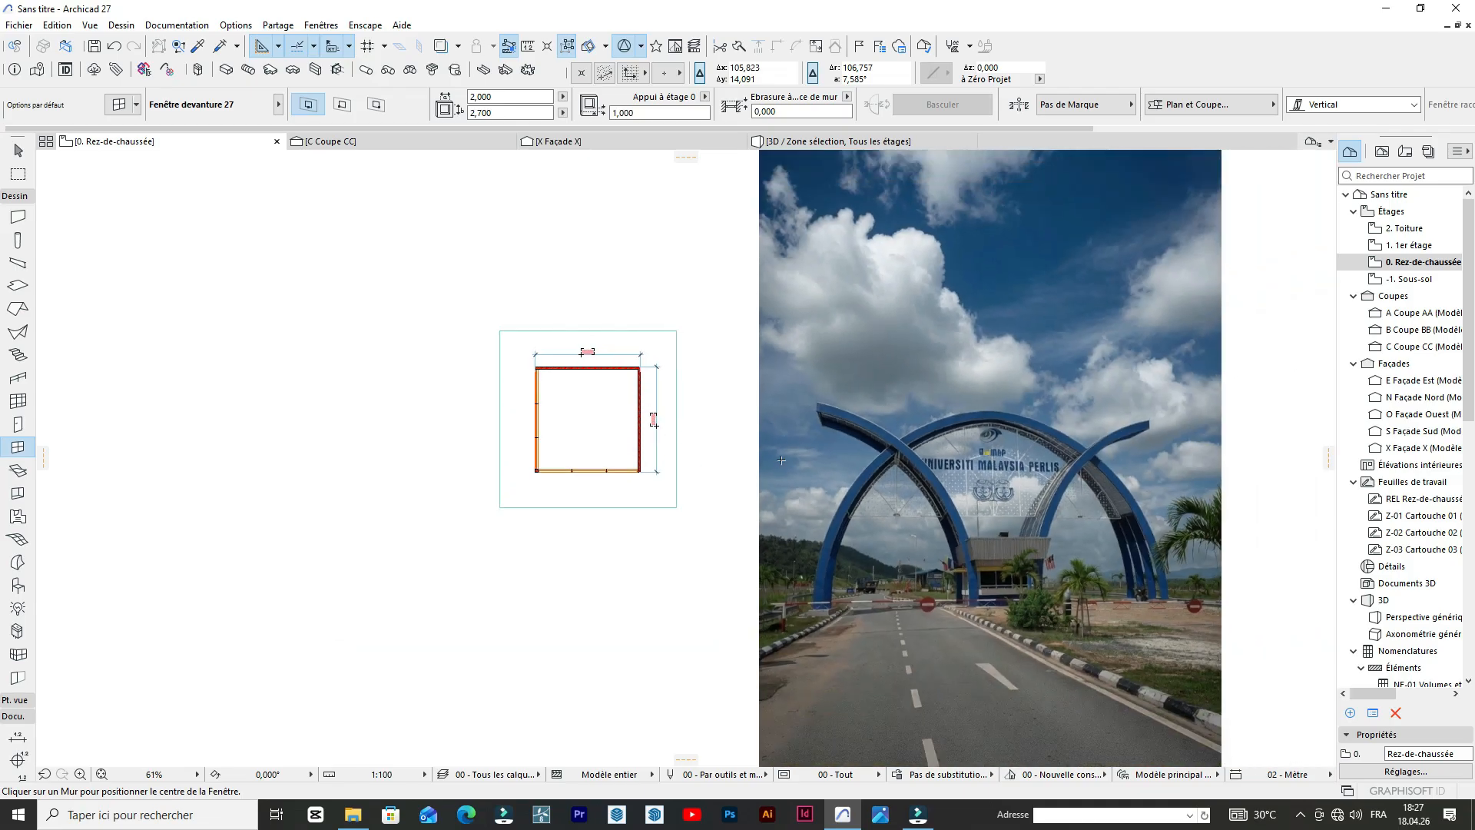
{"action": "scroll", "coordinate": [755, 441], "scroll_direction": "up", "scroll_amount": 3}
{"action": "scroll", "coordinate": [633, 437], "scroll_direction": "up", "scroll_amount": 2}
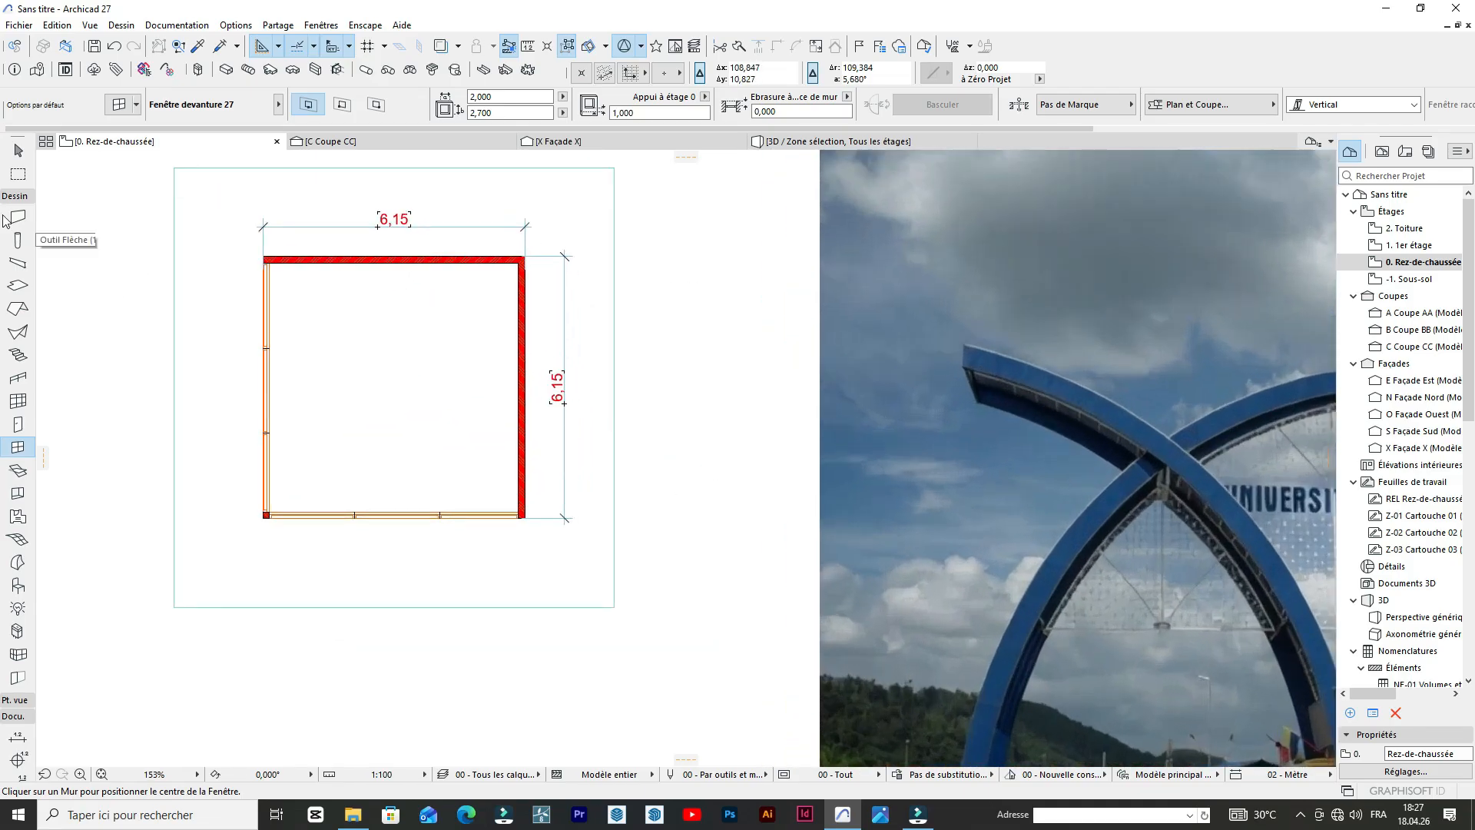
{"action": "left_click", "coordinate": [199, 47]}
{"action": "scroll", "coordinate": [453, 461], "scroll_direction": "up", "scroll_amount": 5}
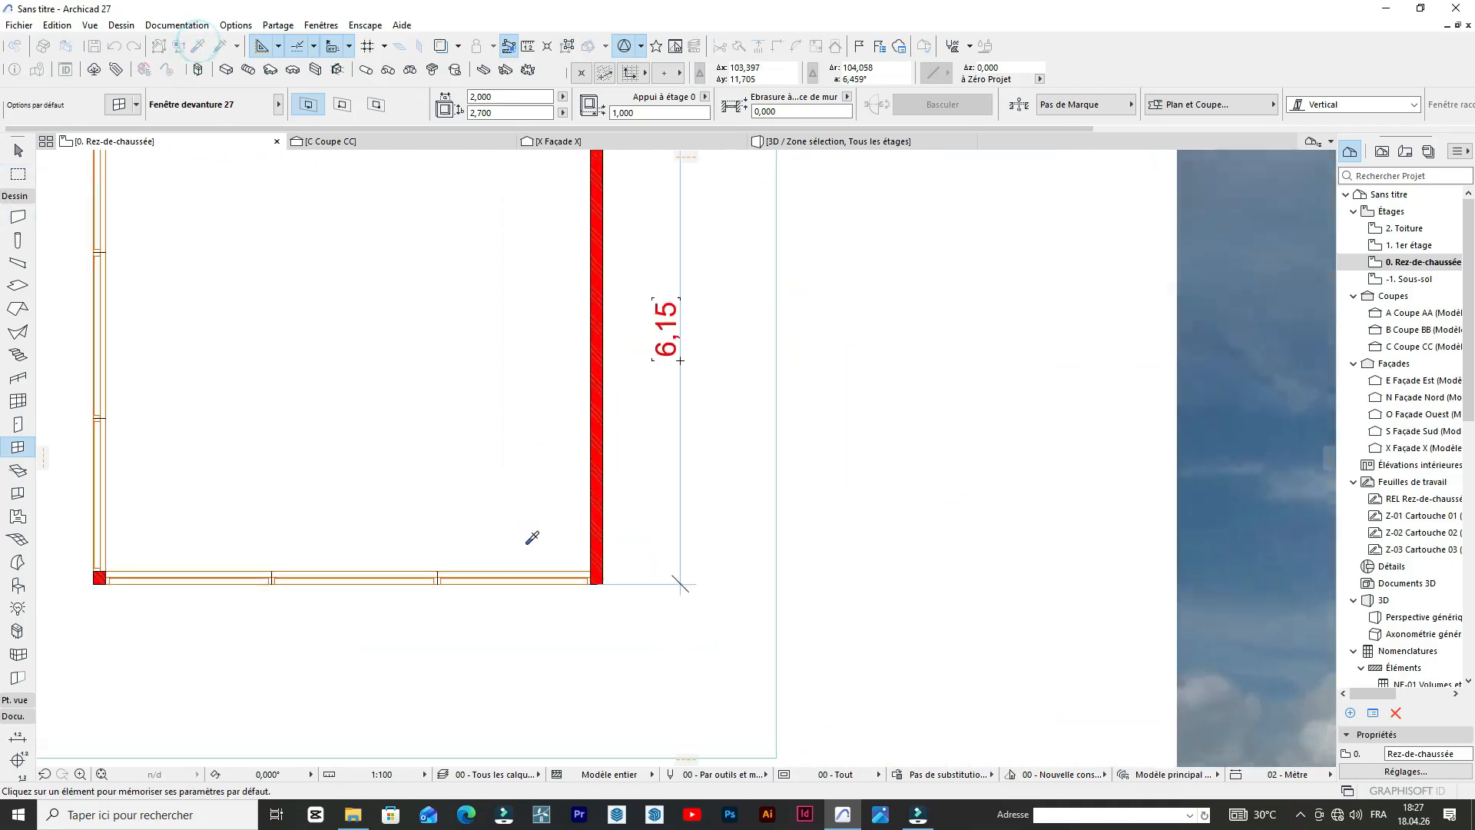
{"action": "left_click", "coordinate": [540, 588]}
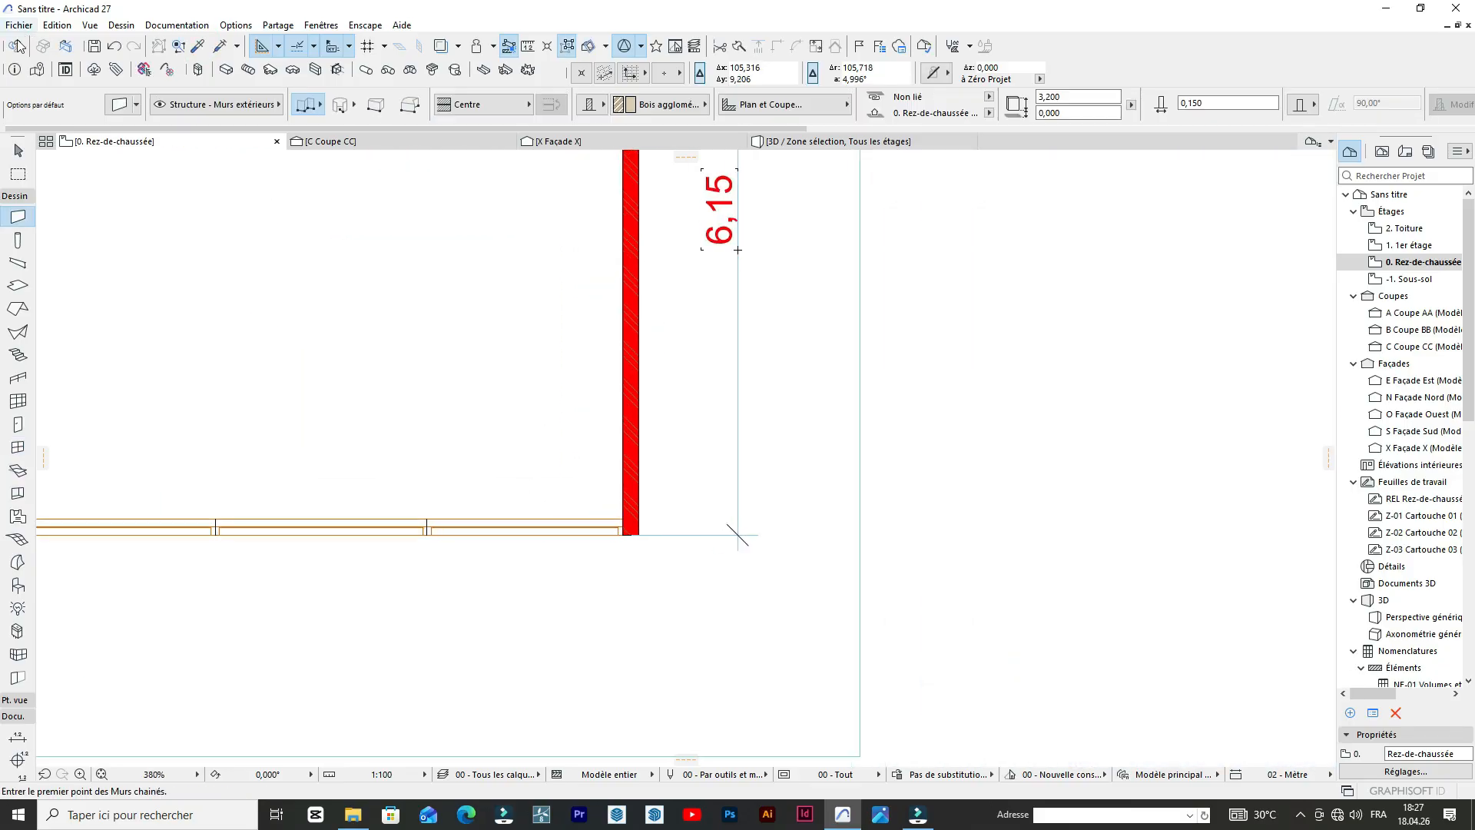
{"action": "left_click", "coordinate": [21, 202]}
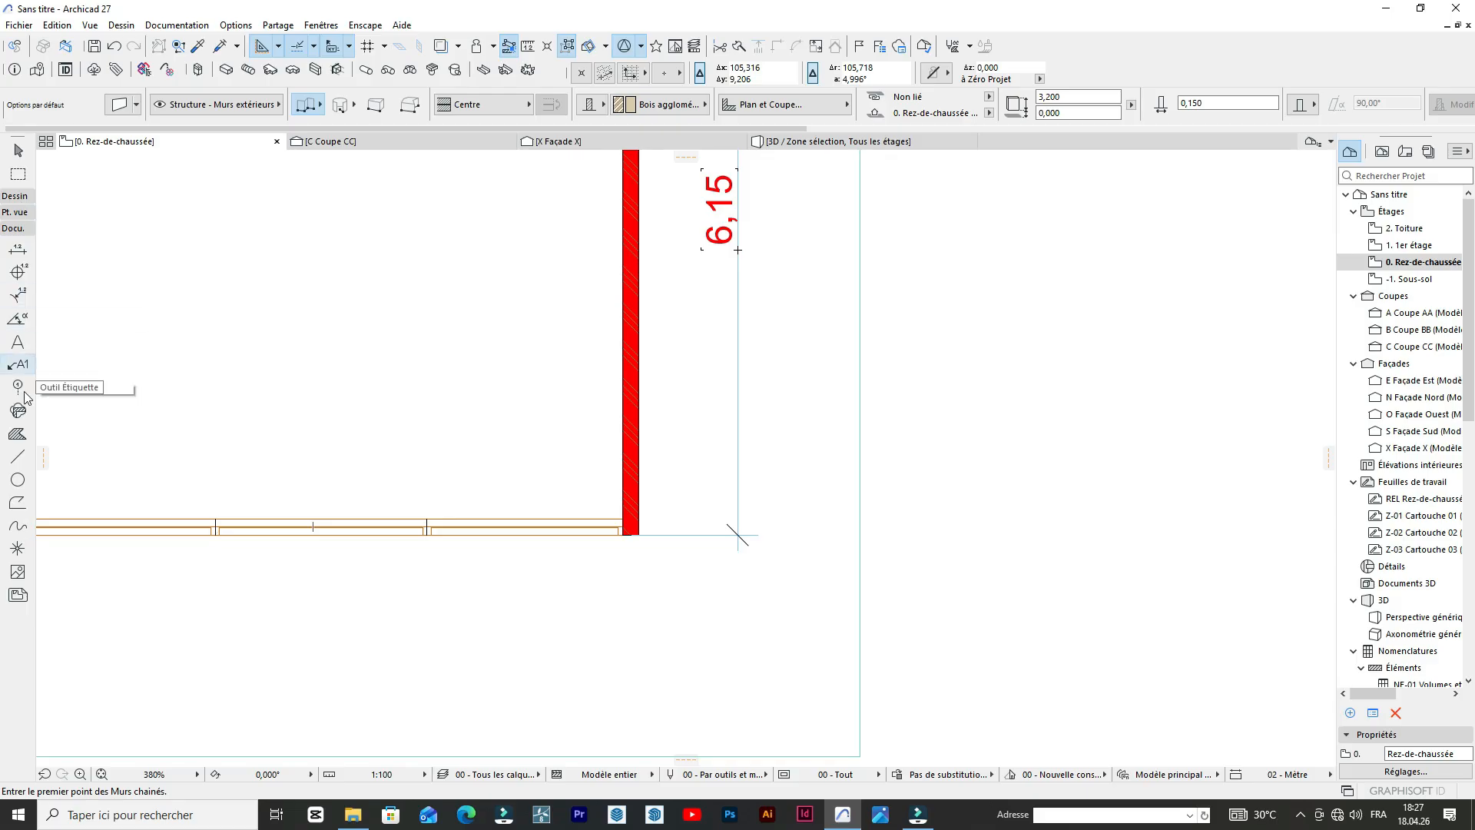
{"action": "left_click", "coordinate": [23, 197]}
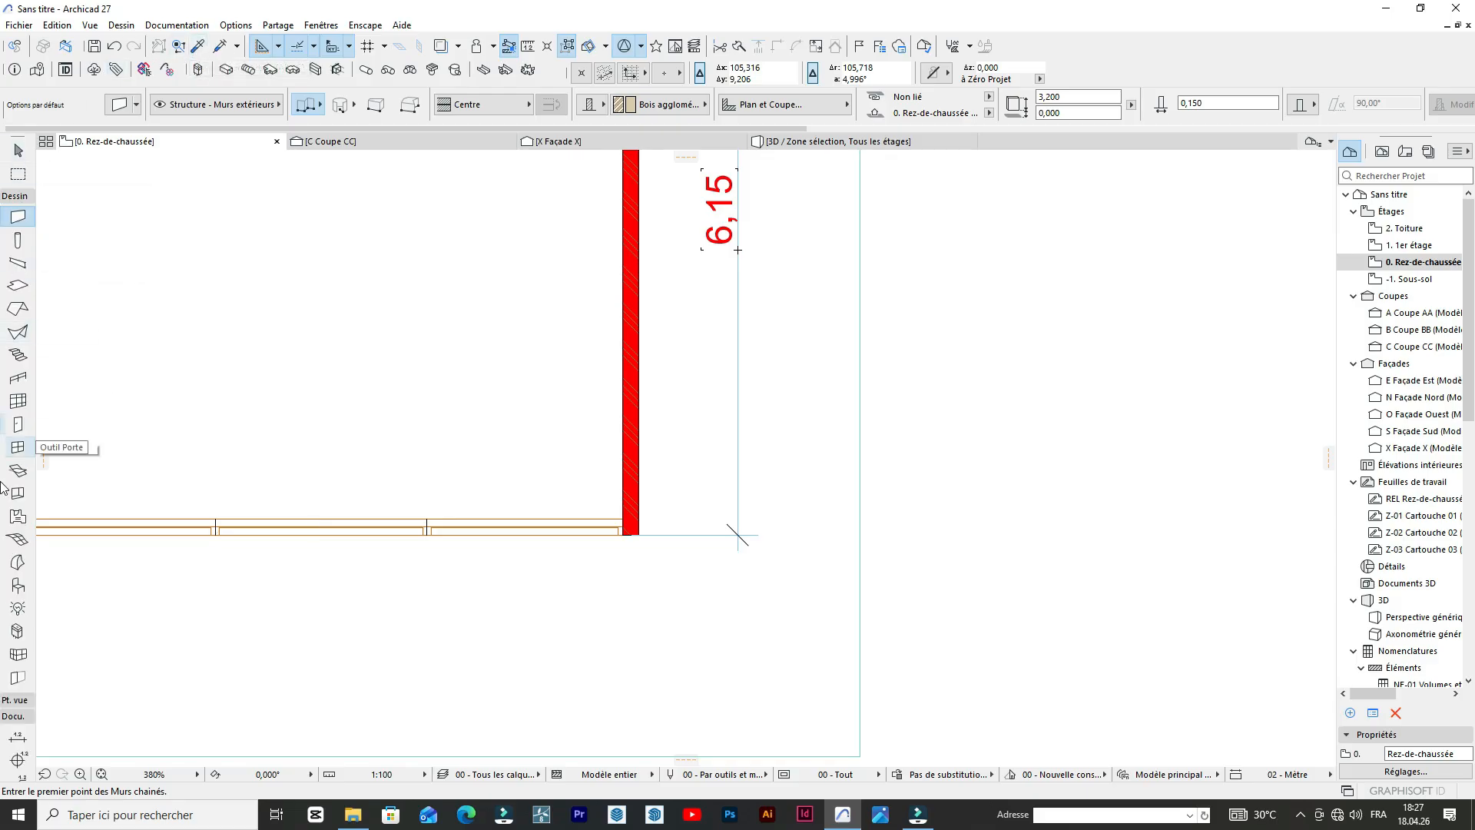
Pick up the settings of a left-wall storefront window and place a matching window at the upper end of the right wall.
{"action": "left_click", "coordinate": [17, 448]}
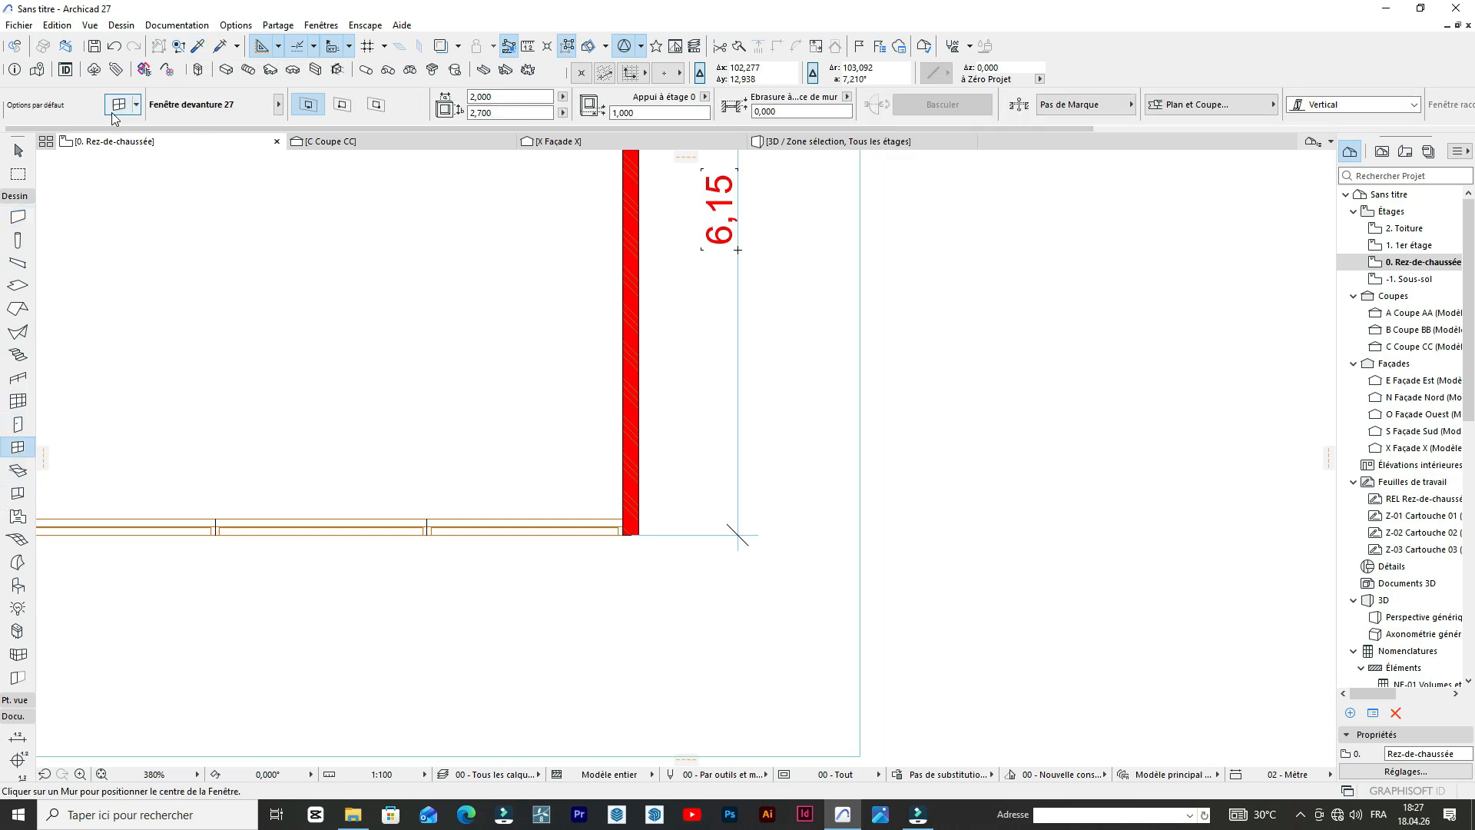
{"action": "left_click", "coordinate": [198, 48]}
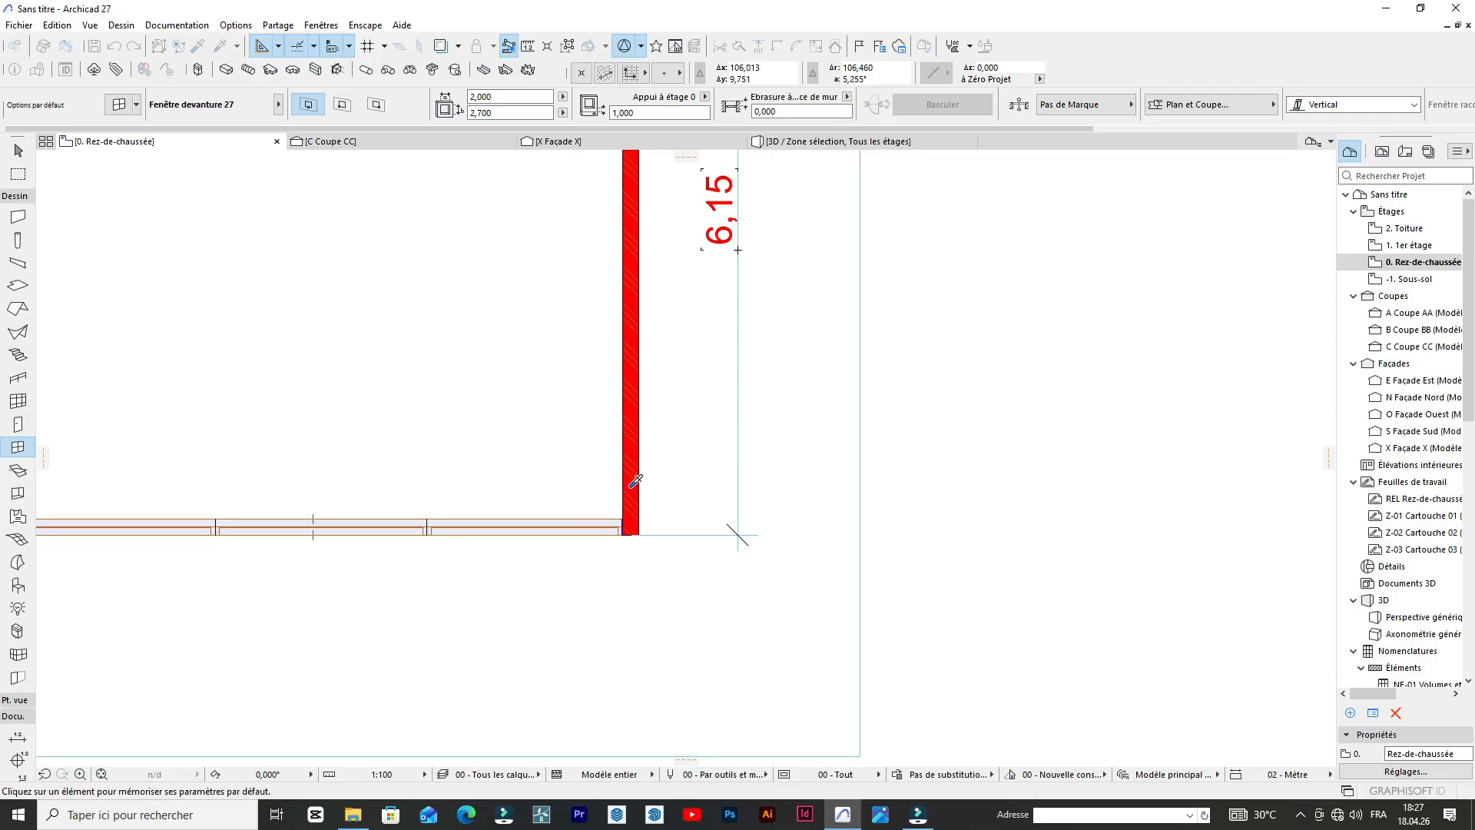
{"action": "scroll", "coordinate": [631, 486], "scroll_direction": "down", "scroll_amount": 6}
{"action": "scroll", "coordinate": [469, 384], "scroll_direction": "up", "scroll_amount": 3}
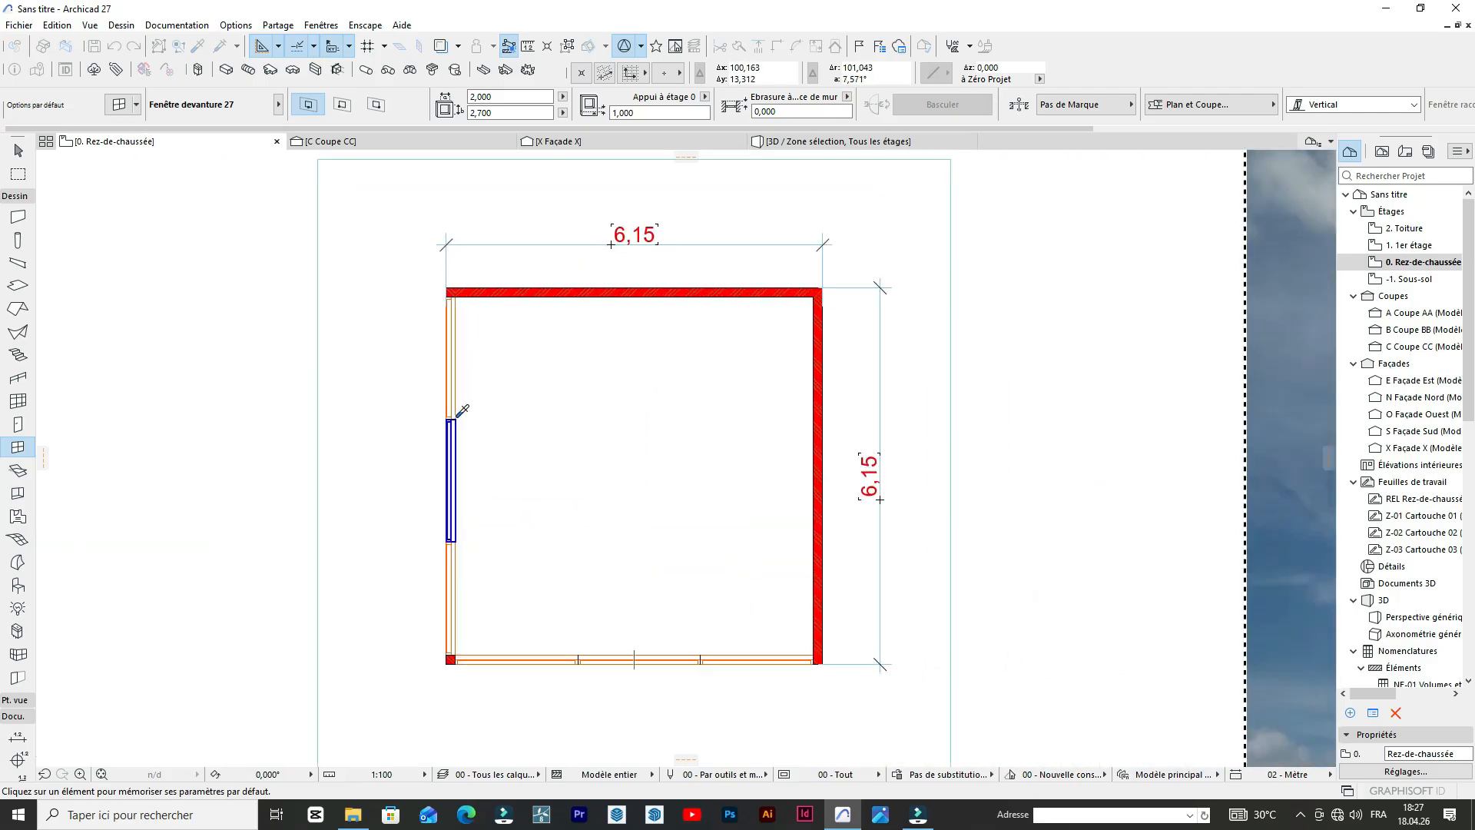
{"action": "left_click", "coordinate": [462, 410]}
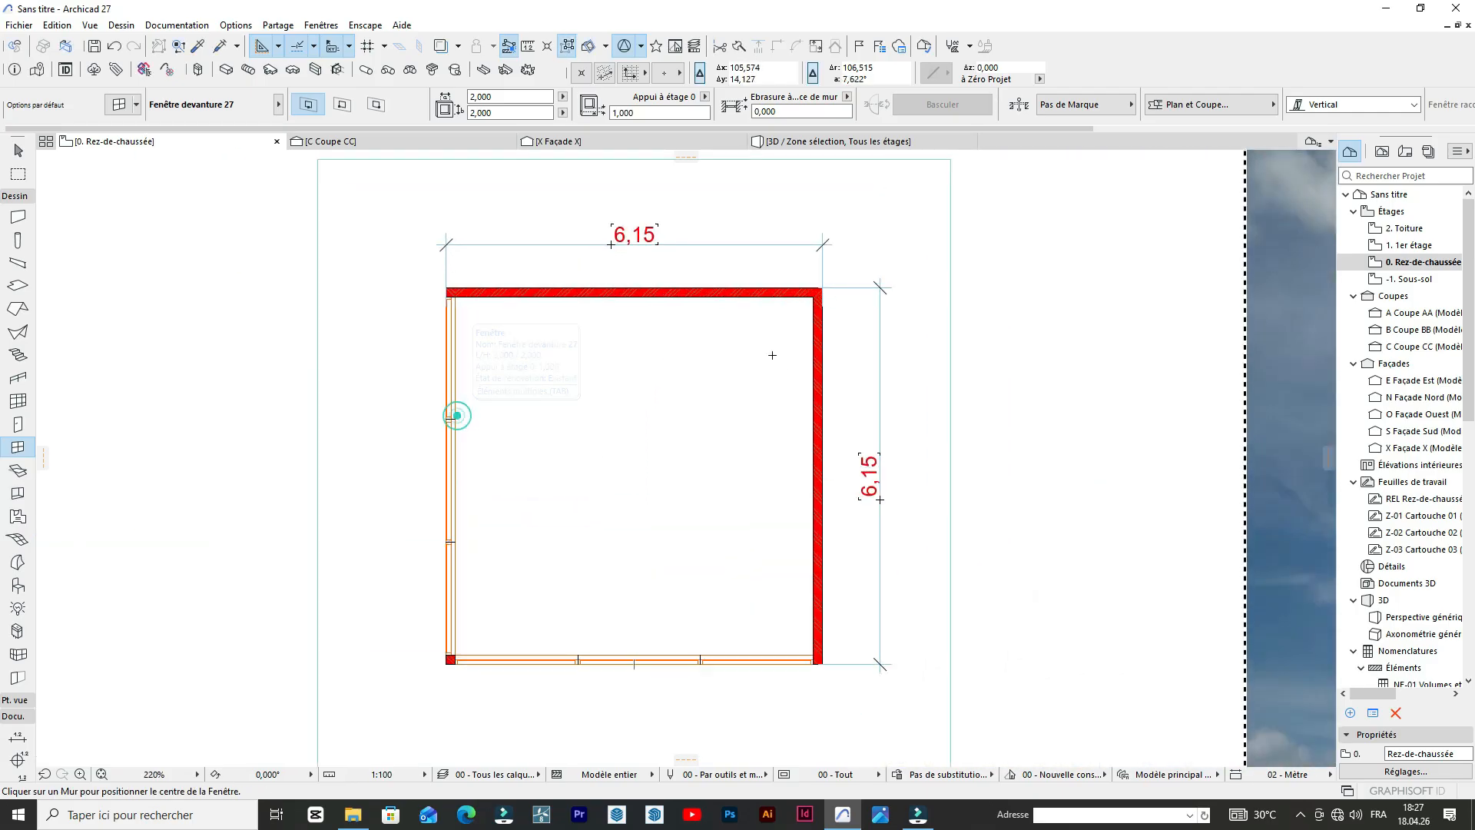
{"action": "left_click", "coordinate": [826, 358]}
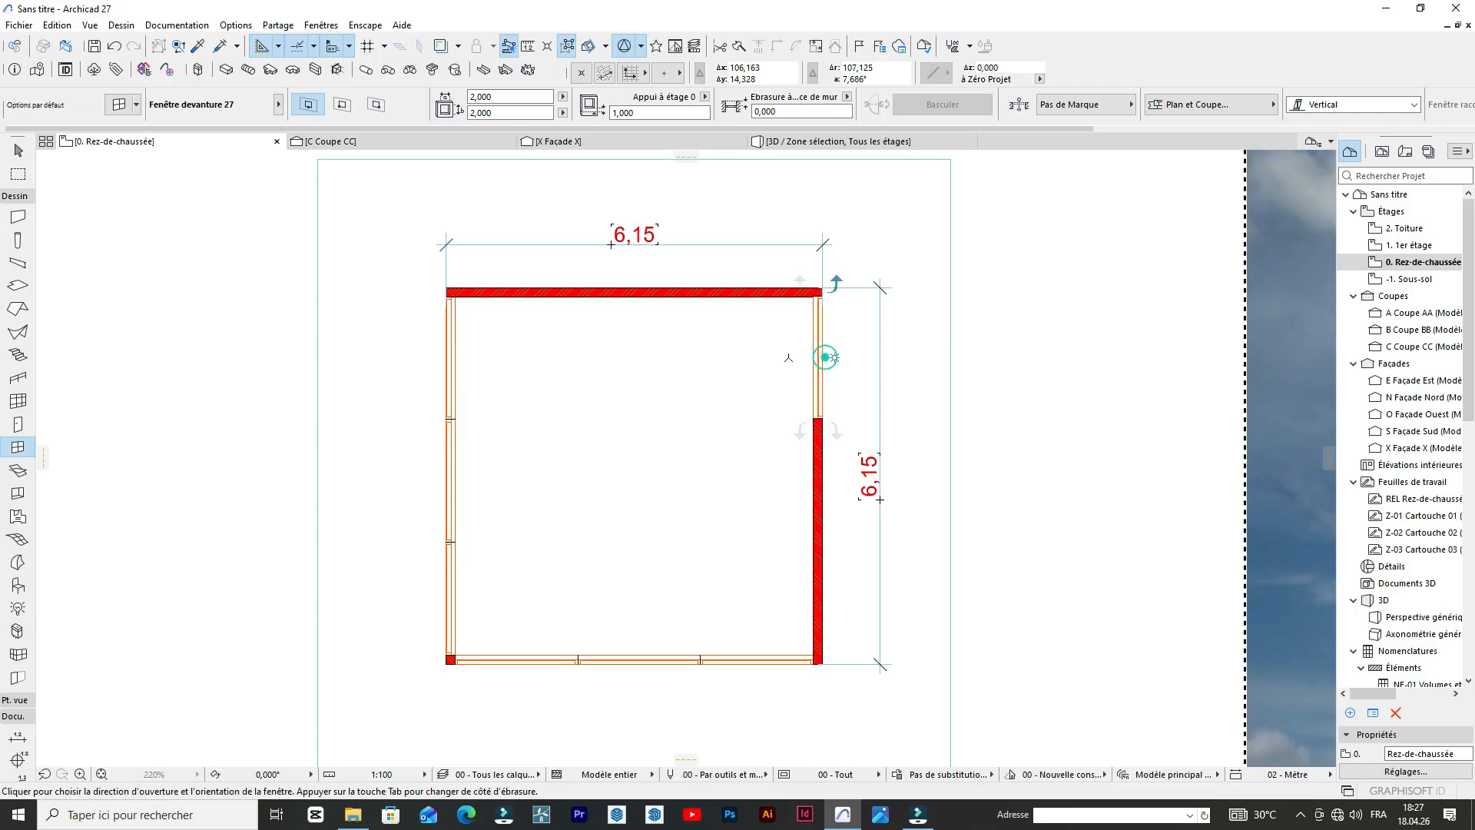
{"action": "left_click", "coordinate": [780, 358]}
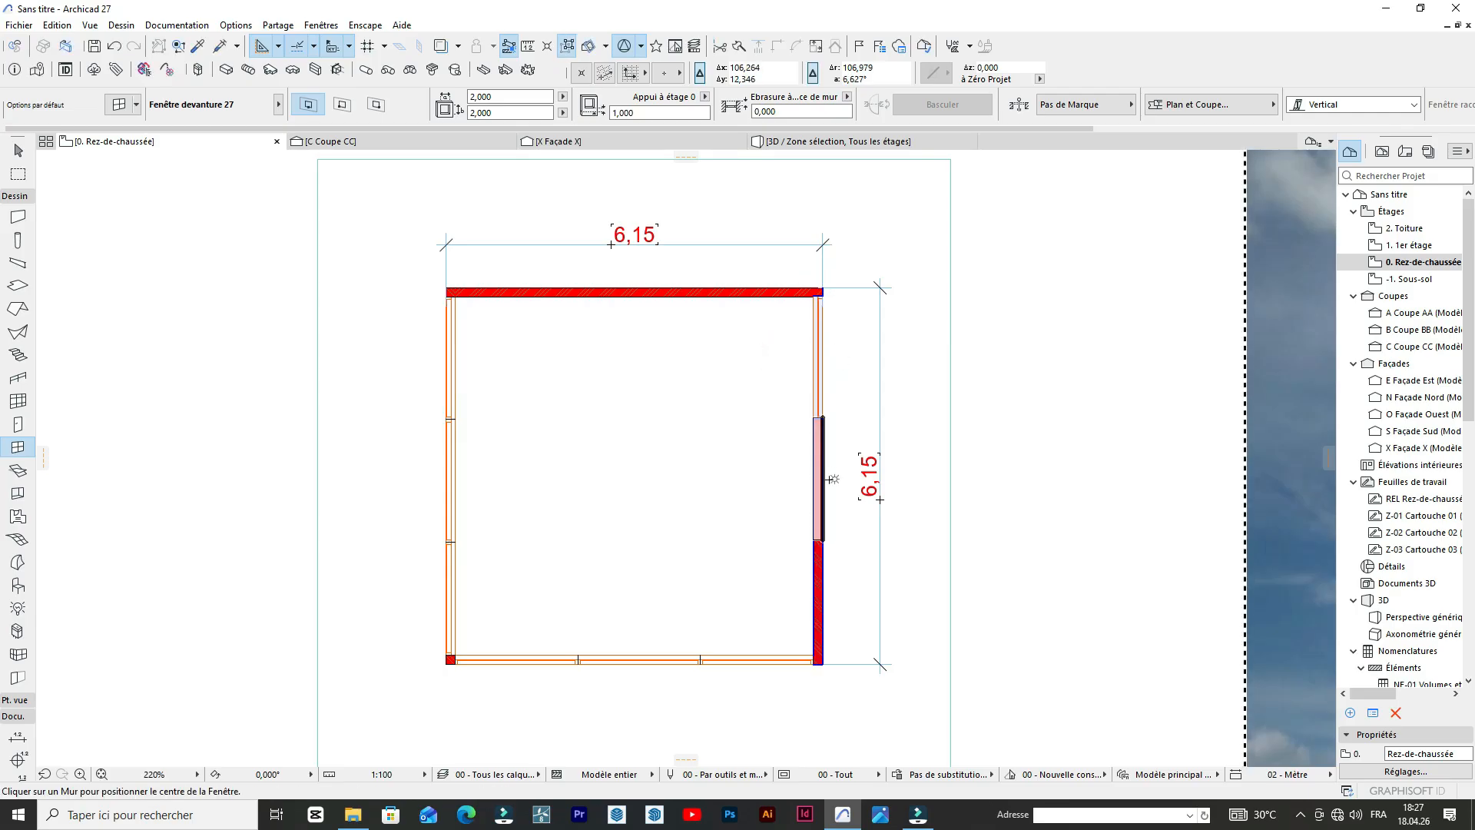
Add a second storefront window below the first on the right wall and move it up flush against the first.
{"action": "scroll", "coordinate": [763, 484], "scroll_direction": "up", "scroll_amount": 6}
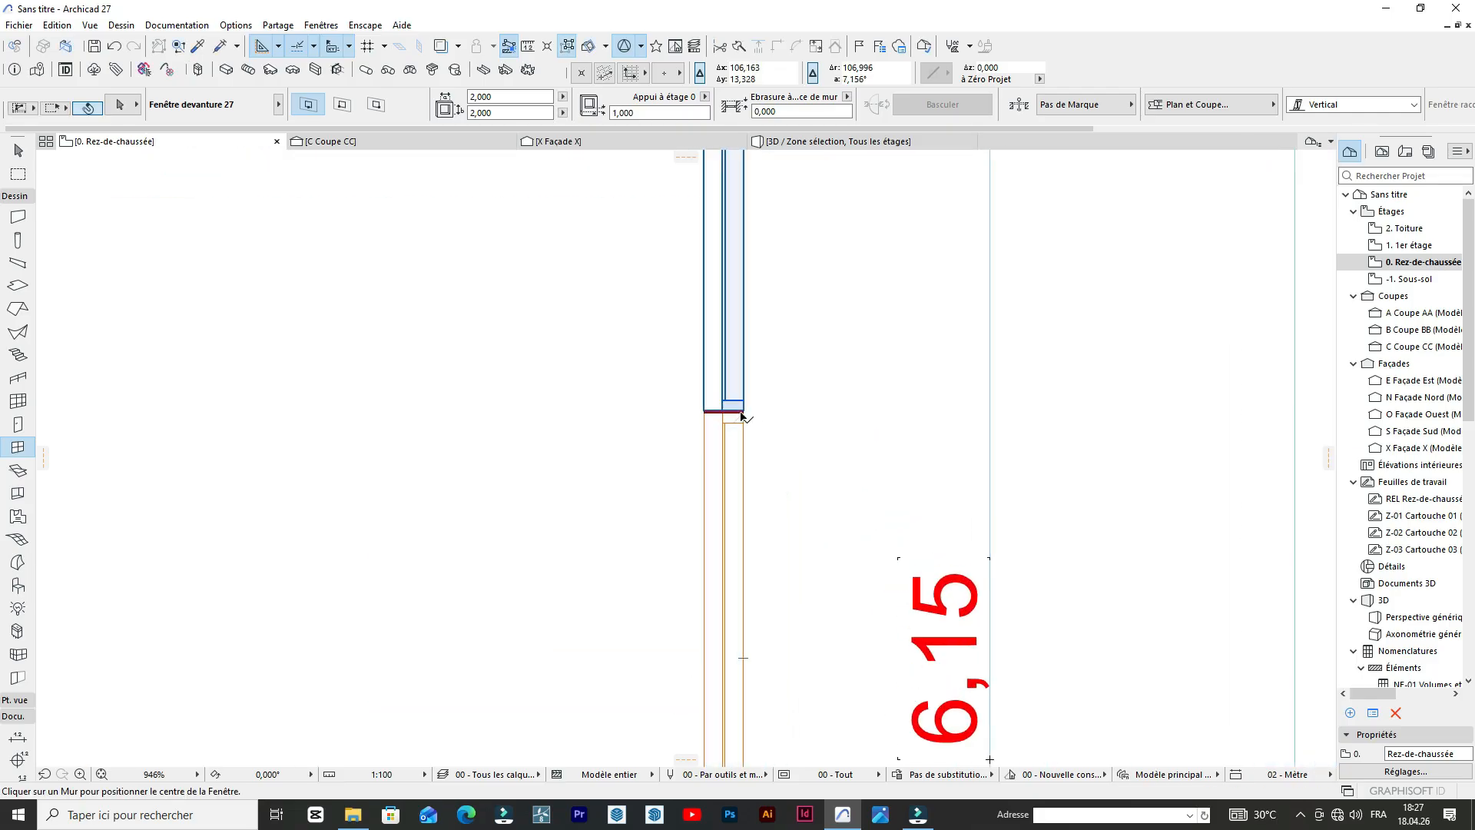
{"action": "left_click", "coordinate": [747, 419]}
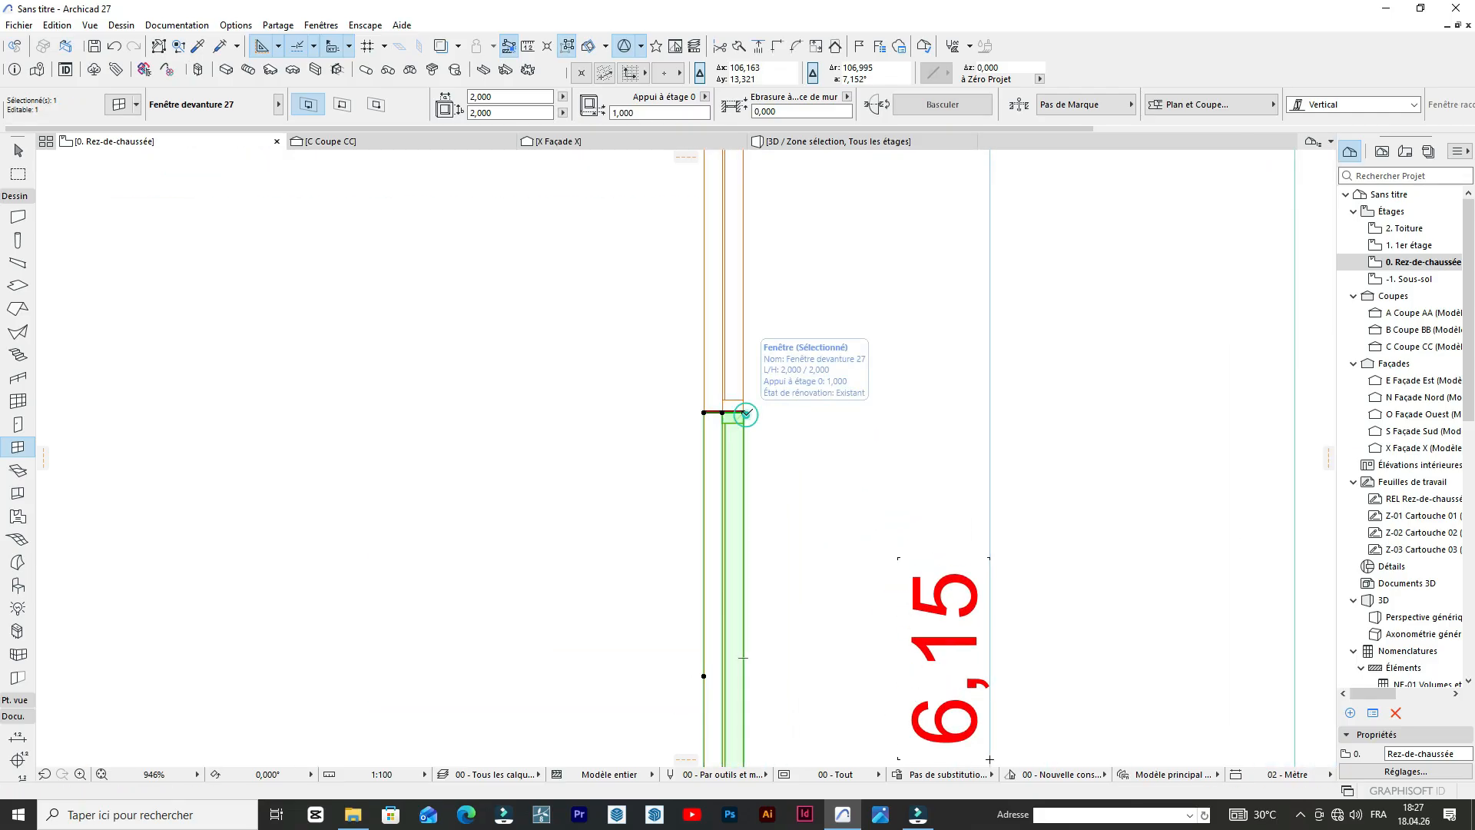
{"action": "scroll", "coordinate": [745, 415], "scroll_direction": "up", "scroll_amount": 6}
{"action": "left_click", "coordinate": [736, 412]}
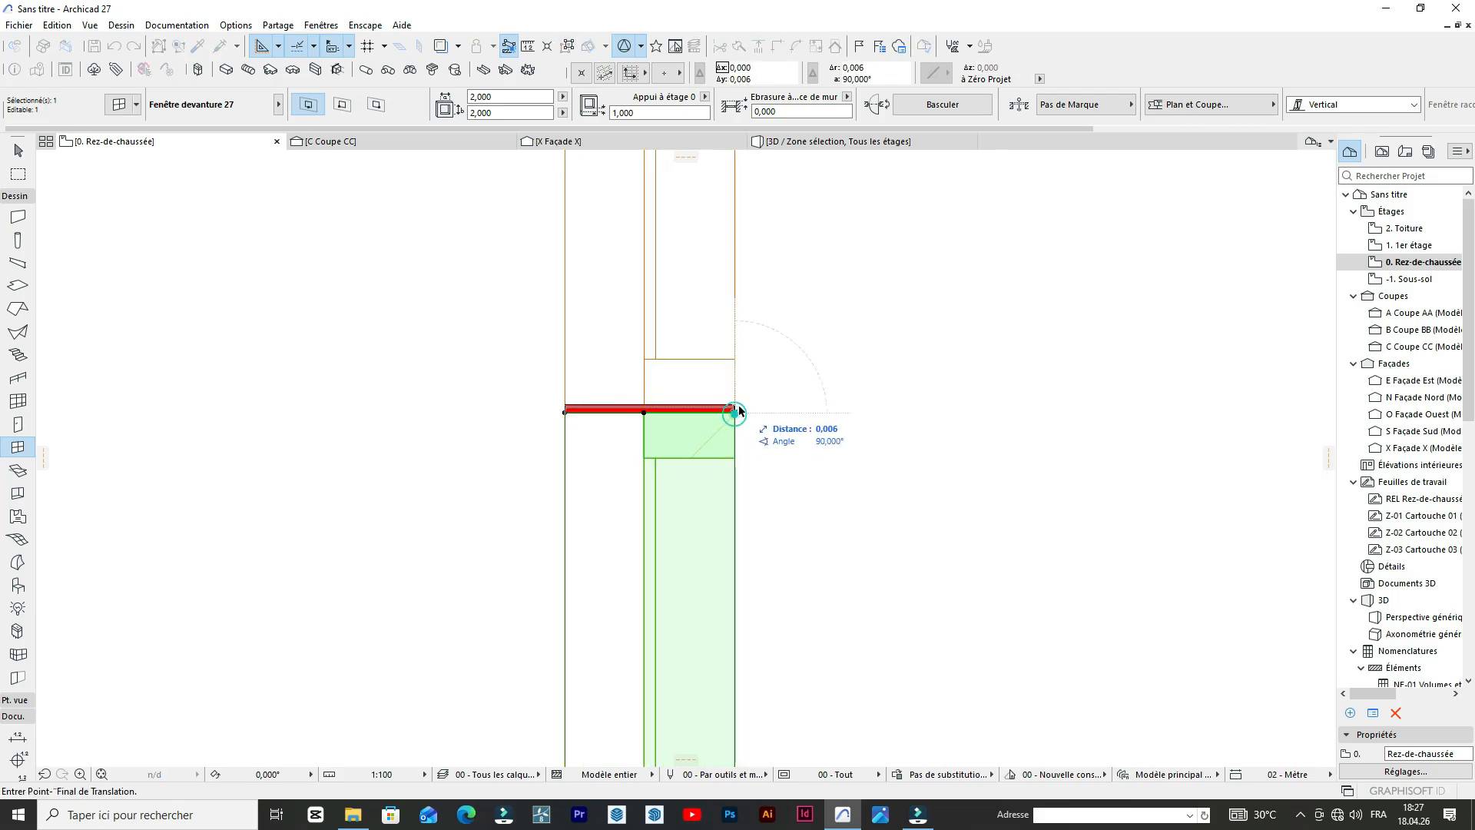
{"action": "scroll", "coordinate": [697, 315], "scroll_direction": "down", "scroll_amount": 10}
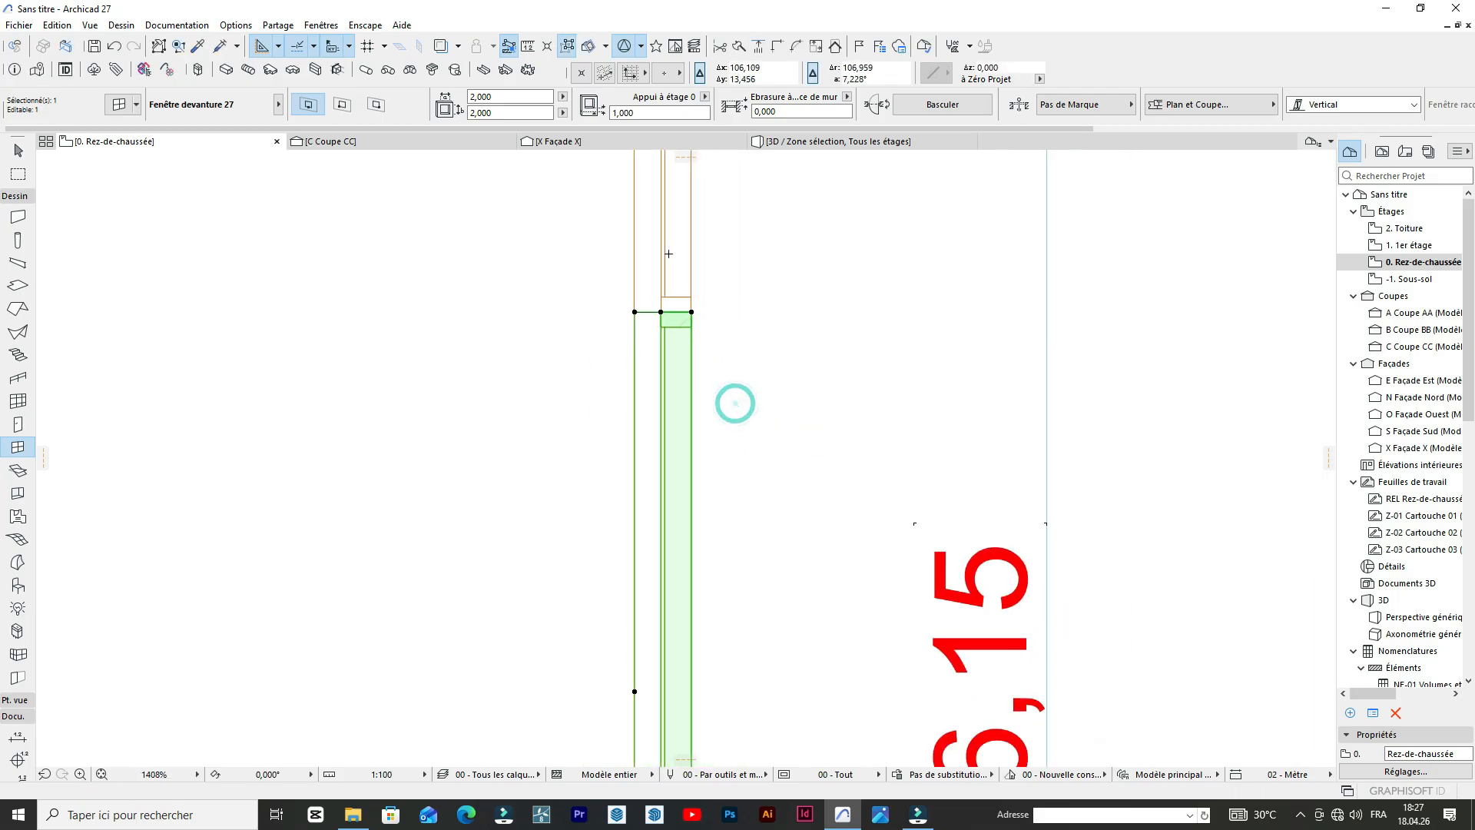
Copy the right wall's second window 2.000 m downward so the copy butts against its lower end.
{"action": "key", "text": "ctrl+shift+d"}
{"action": "left_click", "coordinate": [678, 276]}
{"action": "scroll", "coordinate": [676, 415], "scroll_direction": "up", "scroll_amount": 5}
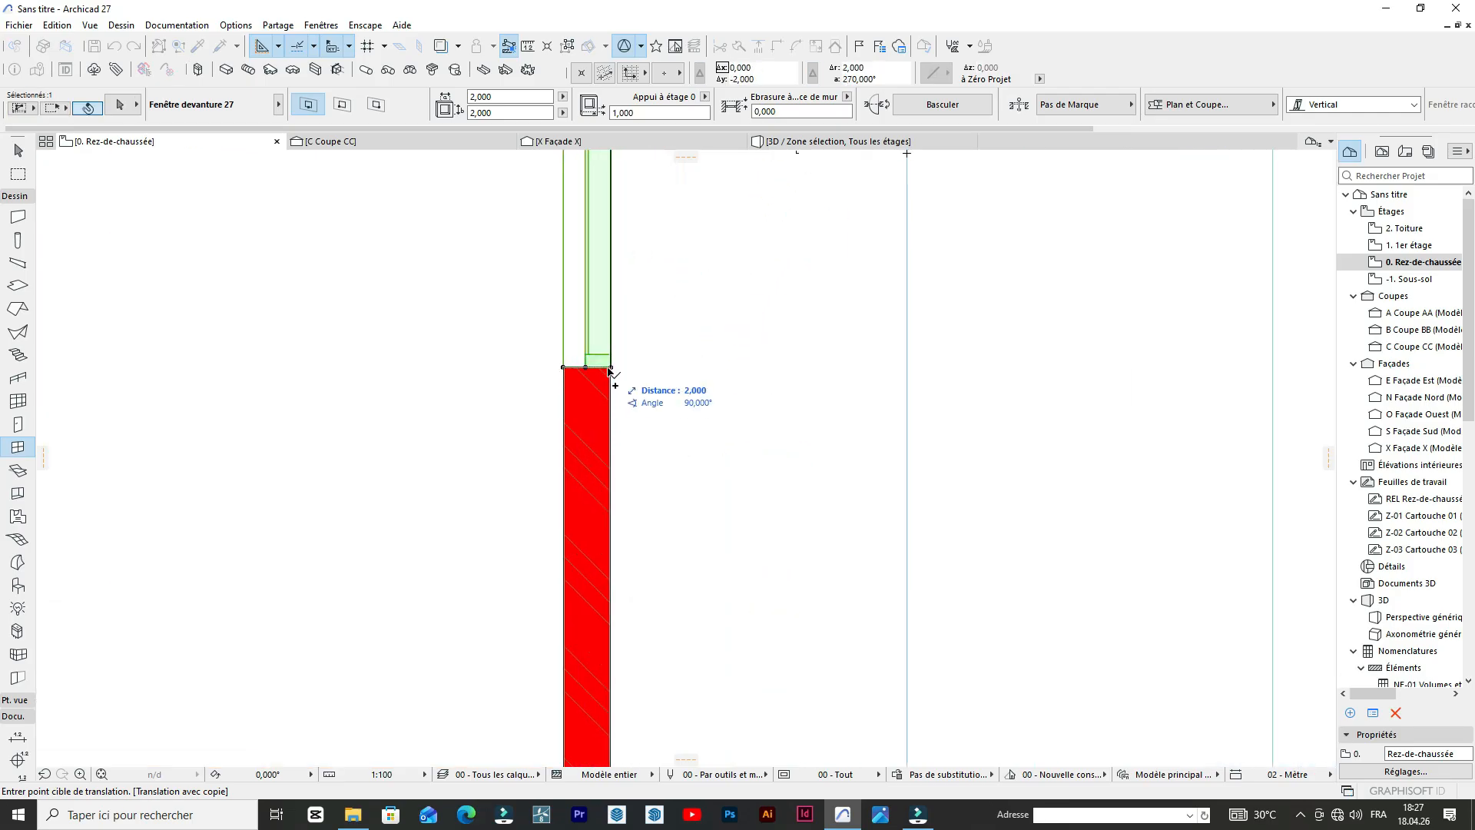
{"action": "left_click", "coordinate": [609, 368]}
Stretch the lower end of the right wall's last window up to the lower wall's inner face, making it 1.863 m wide.
{"action": "scroll", "coordinate": [668, 287], "scroll_direction": "down", "scroll_amount": 5}
{"action": "scroll", "coordinate": [654, 467], "scroll_direction": "up", "scroll_amount": 3}
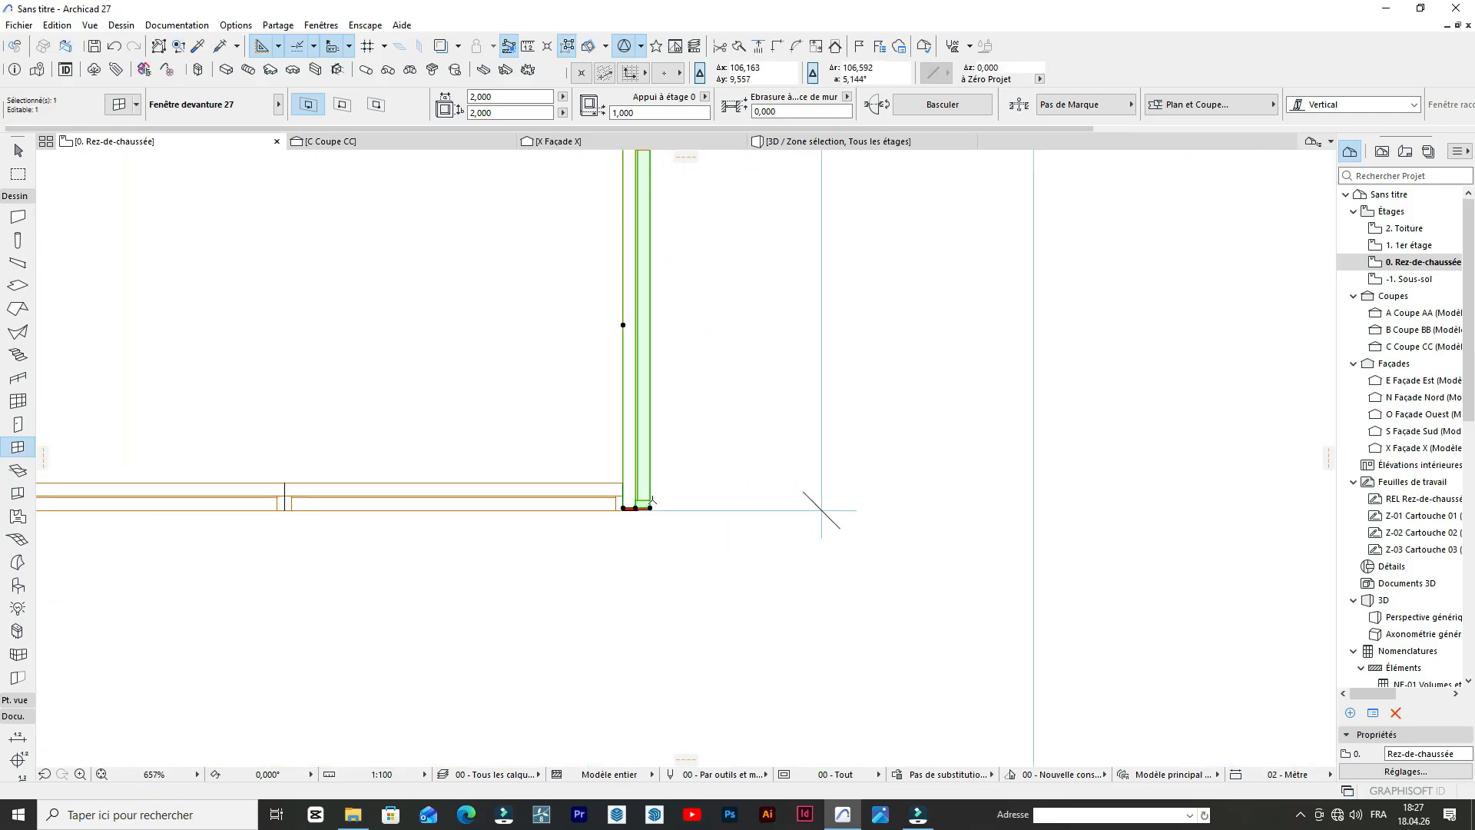
{"action": "left_click", "coordinate": [650, 507]}
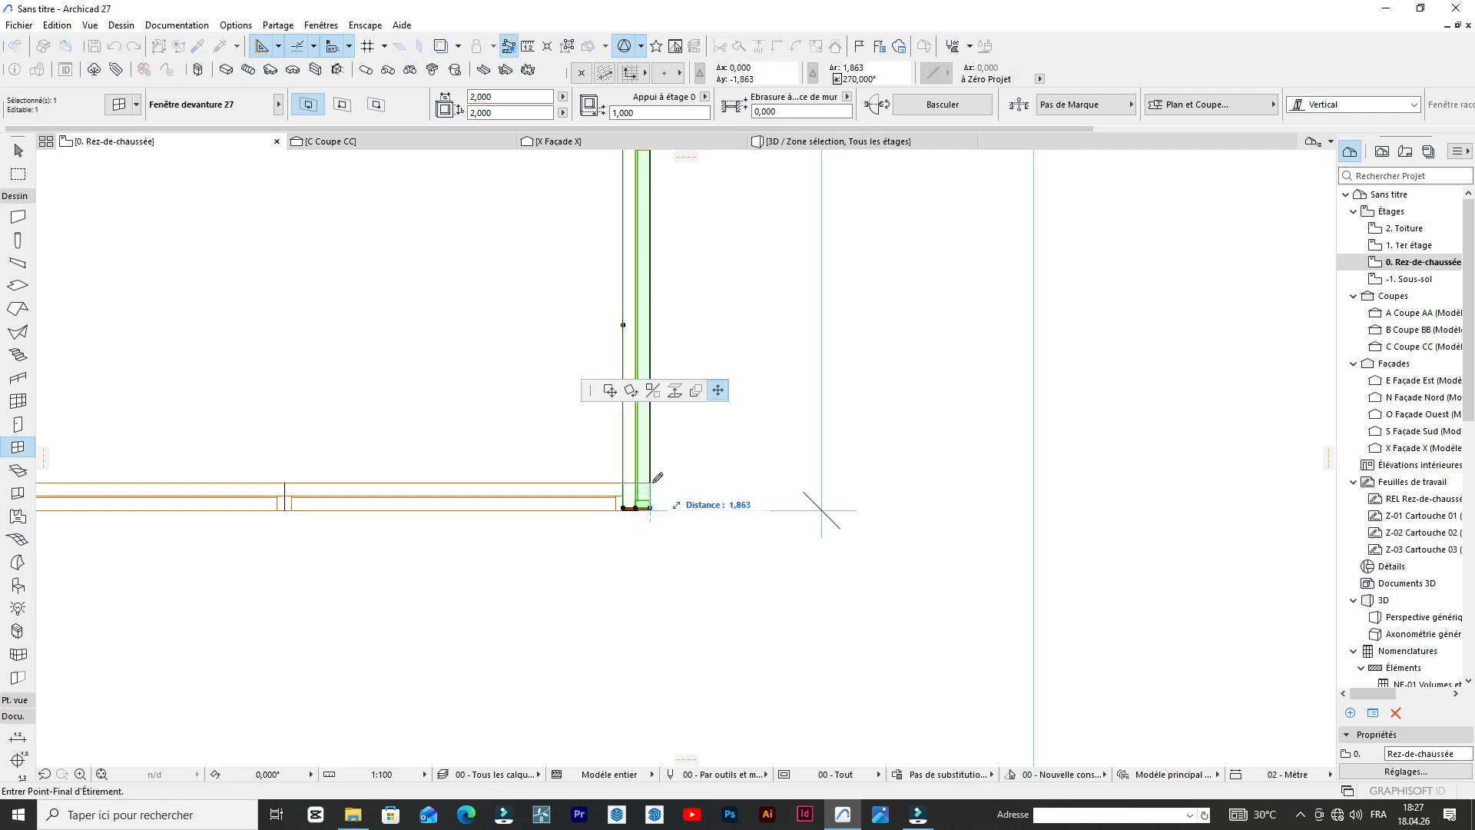
{"action": "left_click", "coordinate": [658, 478]}
{"action": "scroll", "coordinate": [738, 461], "scroll_direction": "down", "scroll_amount": 4}
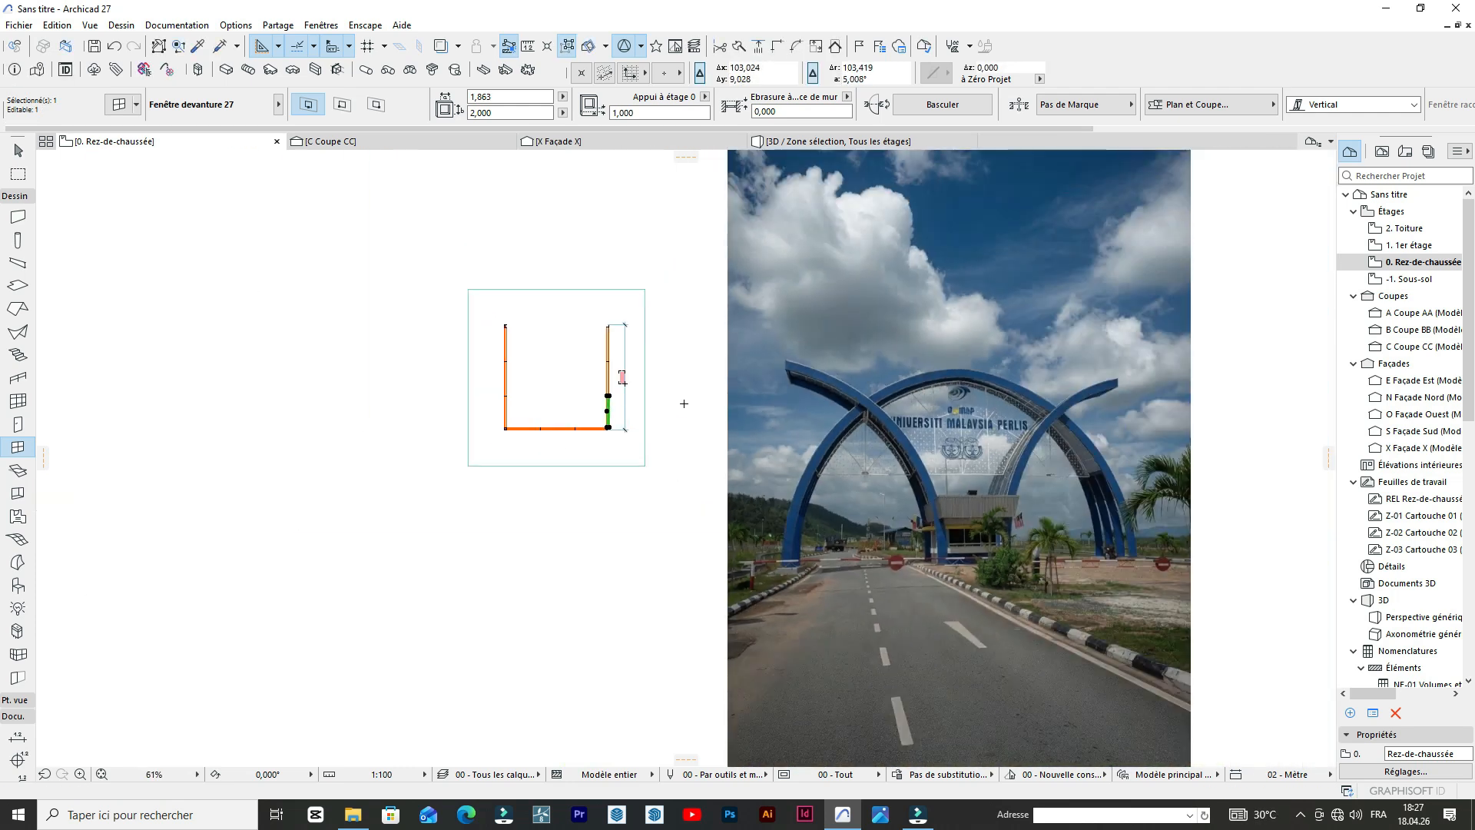
Examine the guardhouse, its windows and base, and the adjacent arch footings in the reference photo.
{"action": "scroll", "coordinate": [683, 403], "scroll_direction": "up", "scroll_amount": 5}
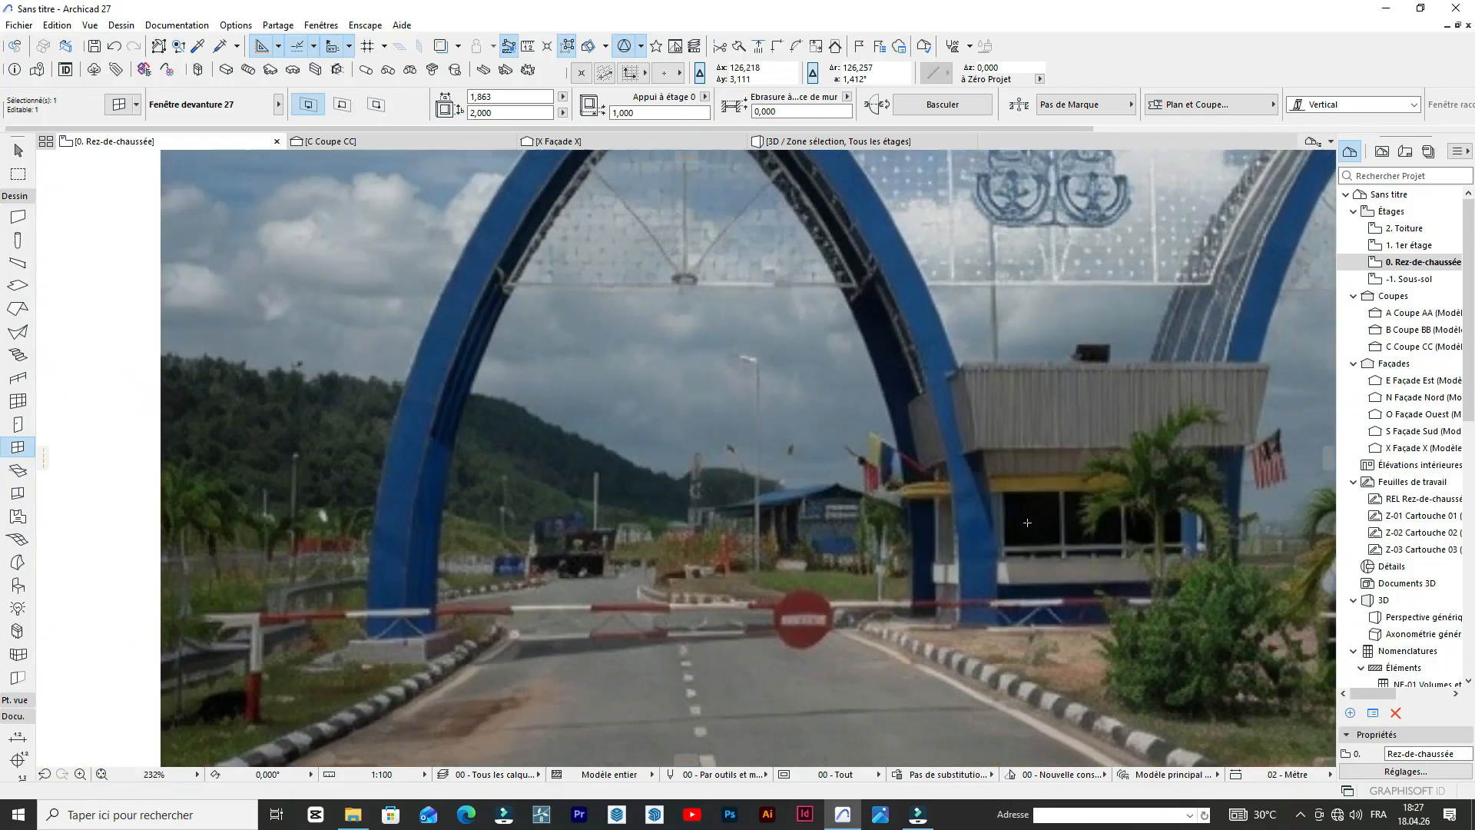
{"action": "scroll", "coordinate": [1187, 522], "scroll_direction": "down", "scroll_amount": 3}
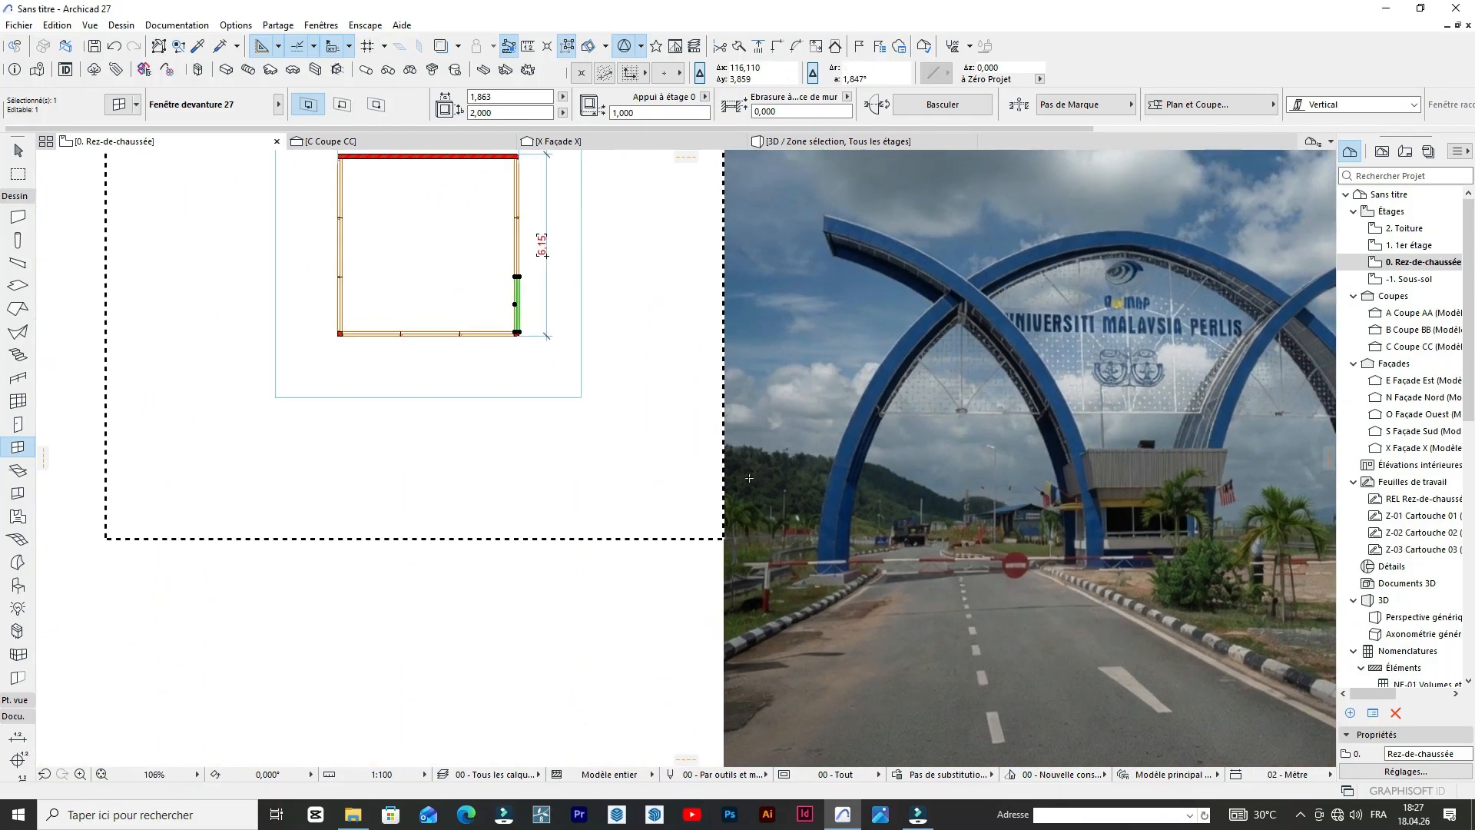
{"action": "scroll", "coordinate": [751, 484], "scroll_direction": "down", "scroll_amount": 1}
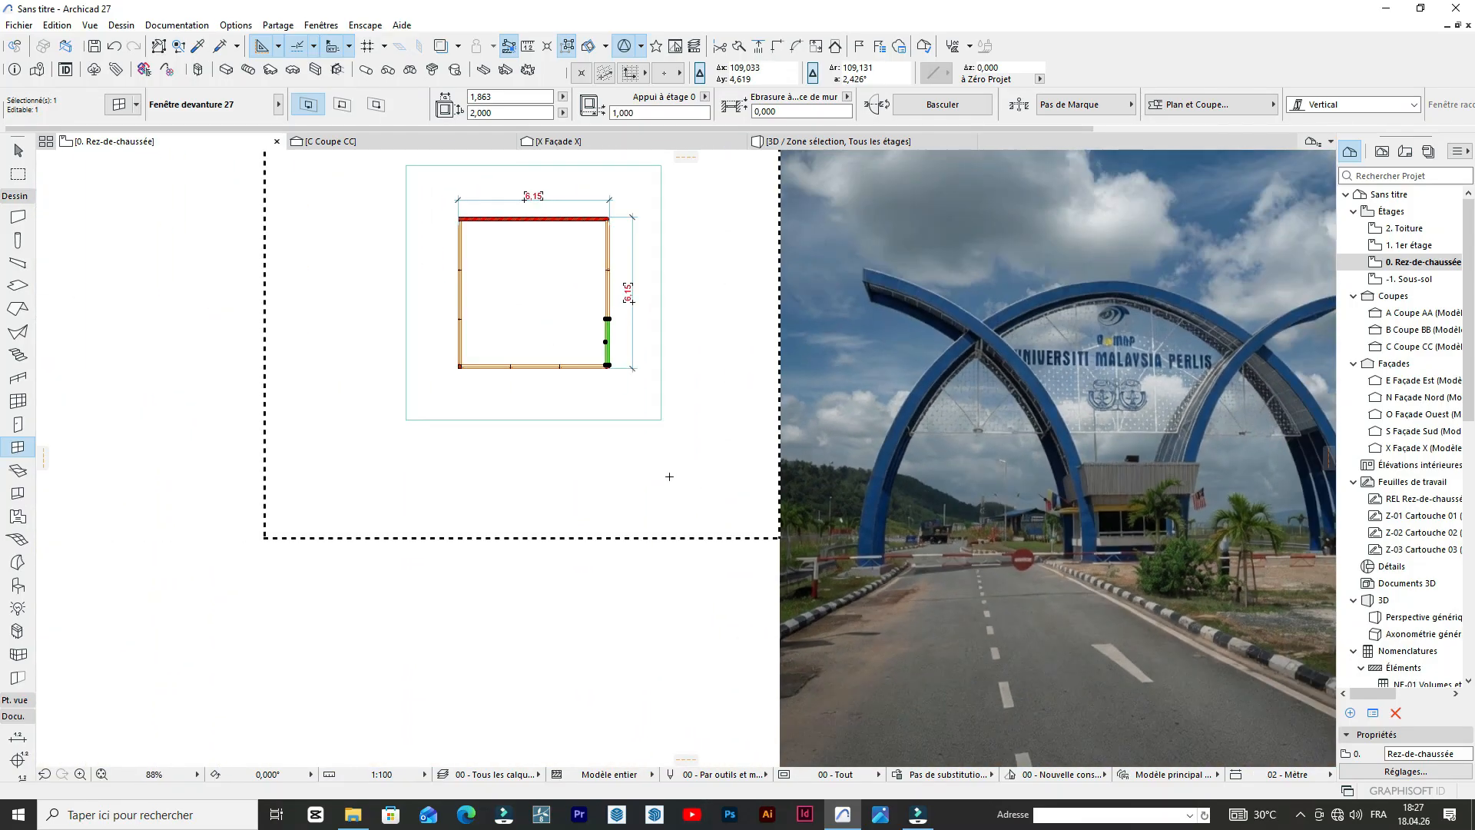
{"action": "scroll", "coordinate": [669, 477], "scroll_direction": "up", "scroll_amount": 3}
{"action": "scroll", "coordinate": [666, 491], "scroll_direction": "down", "scroll_amount": 4}
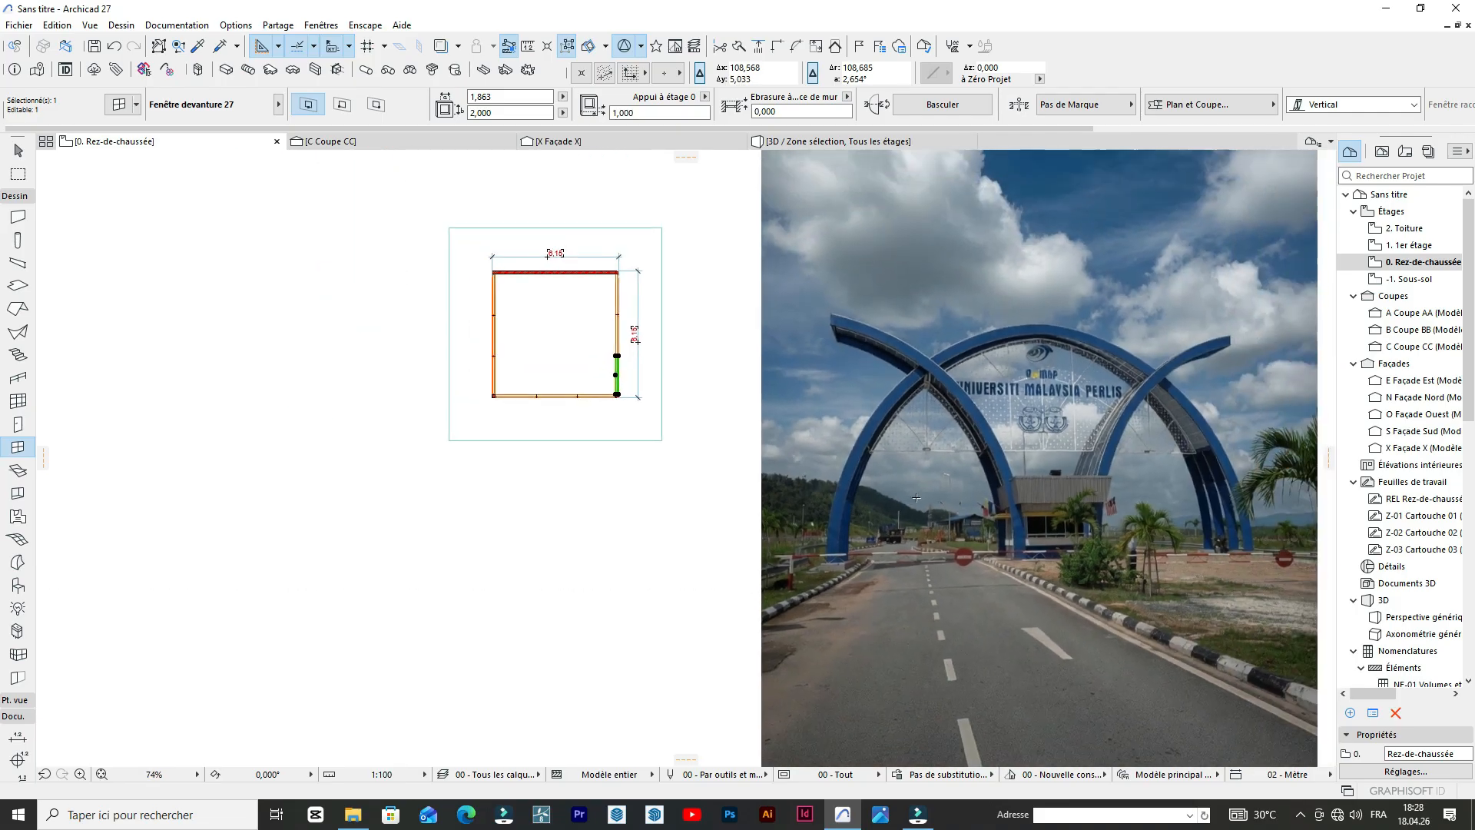
{"action": "key", "text": "Escape"}
{"action": "scroll", "coordinate": [1062, 421], "scroll_direction": "up", "scroll_amount": 4}
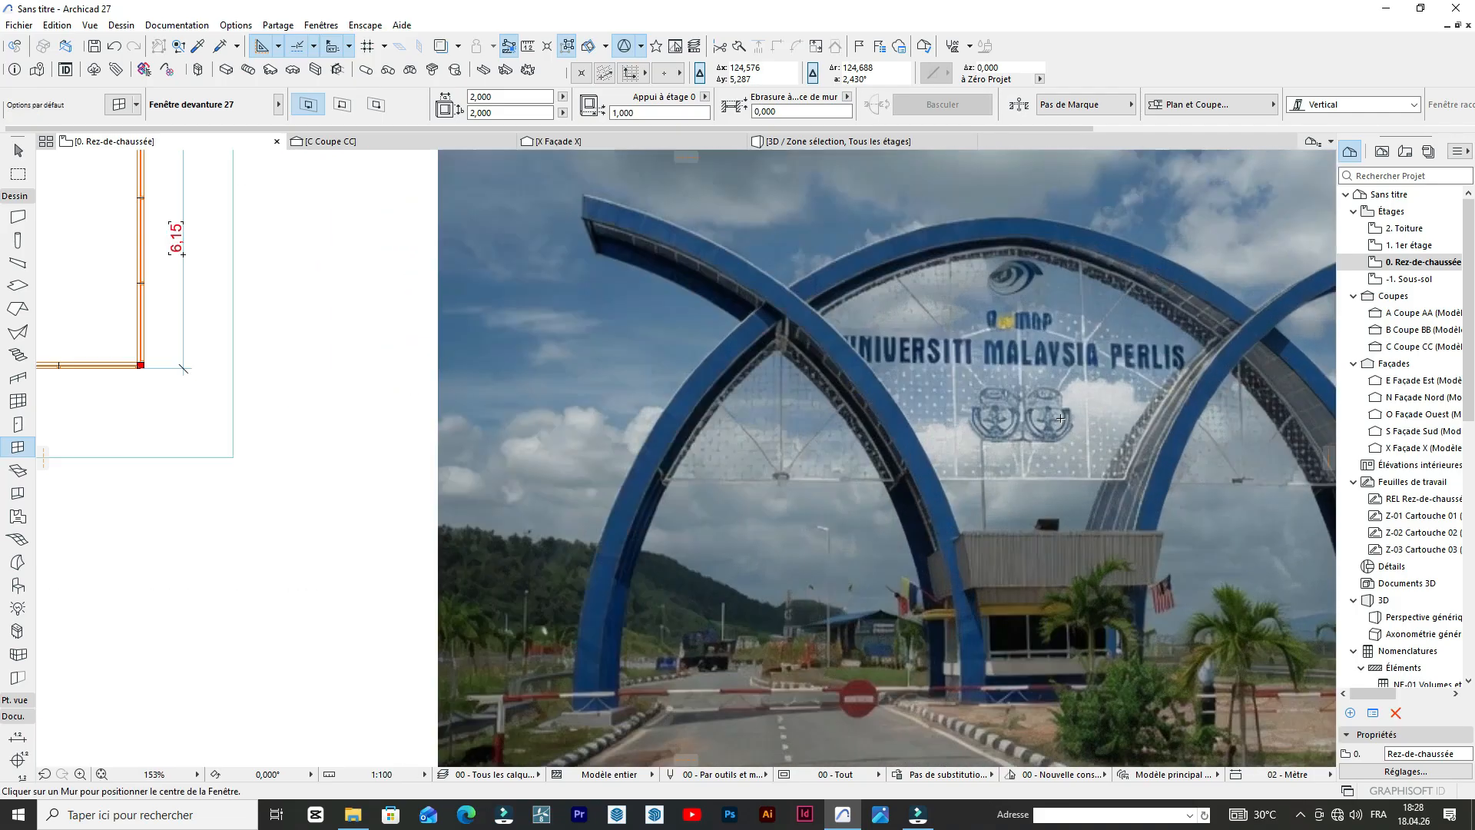
{"action": "scroll", "coordinate": [799, 379], "scroll_direction": "down", "scroll_amount": 3}
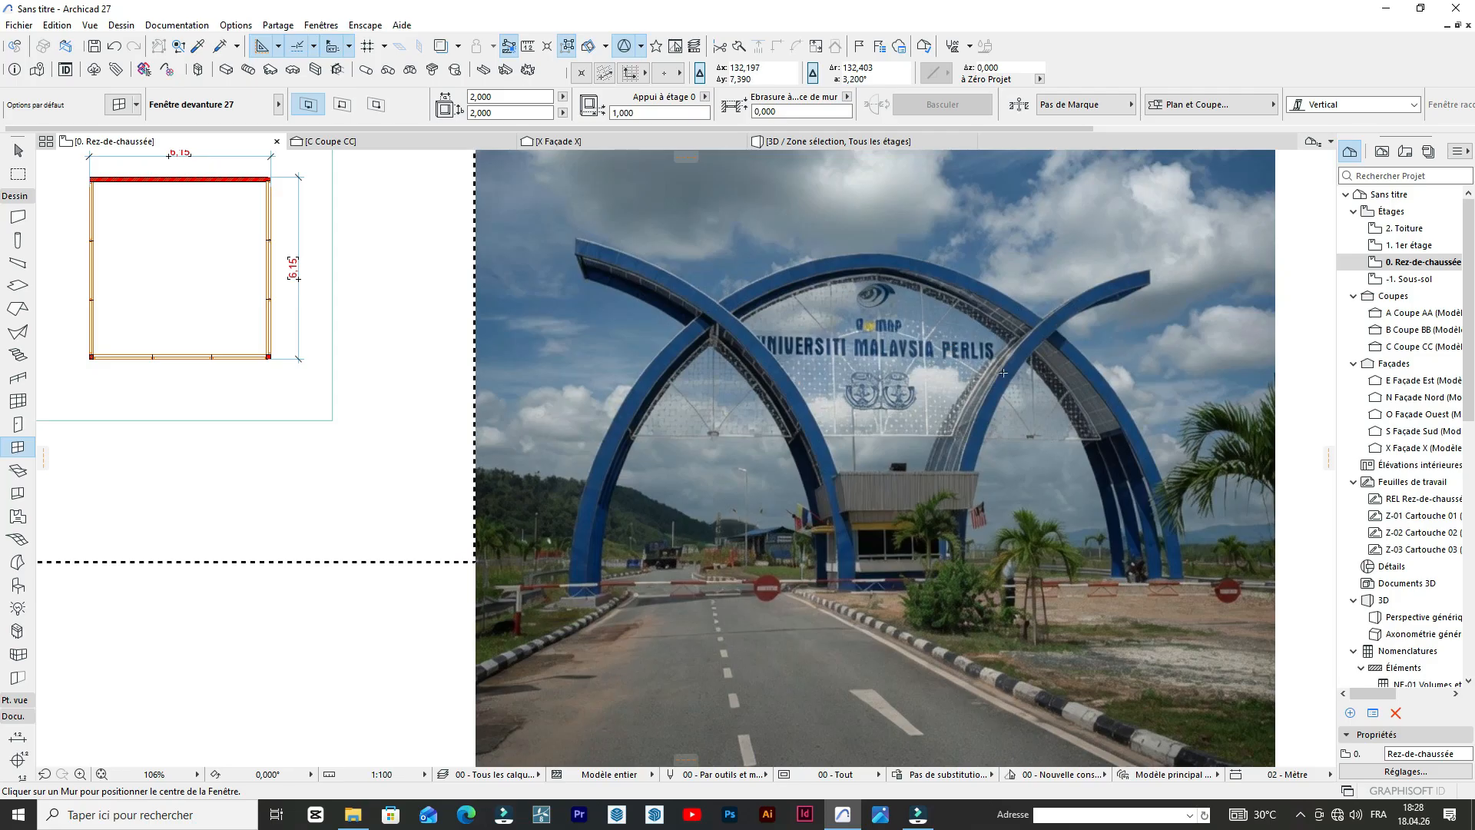
{"action": "scroll", "coordinate": [850, 554], "scroll_direction": "up", "scroll_amount": 7}
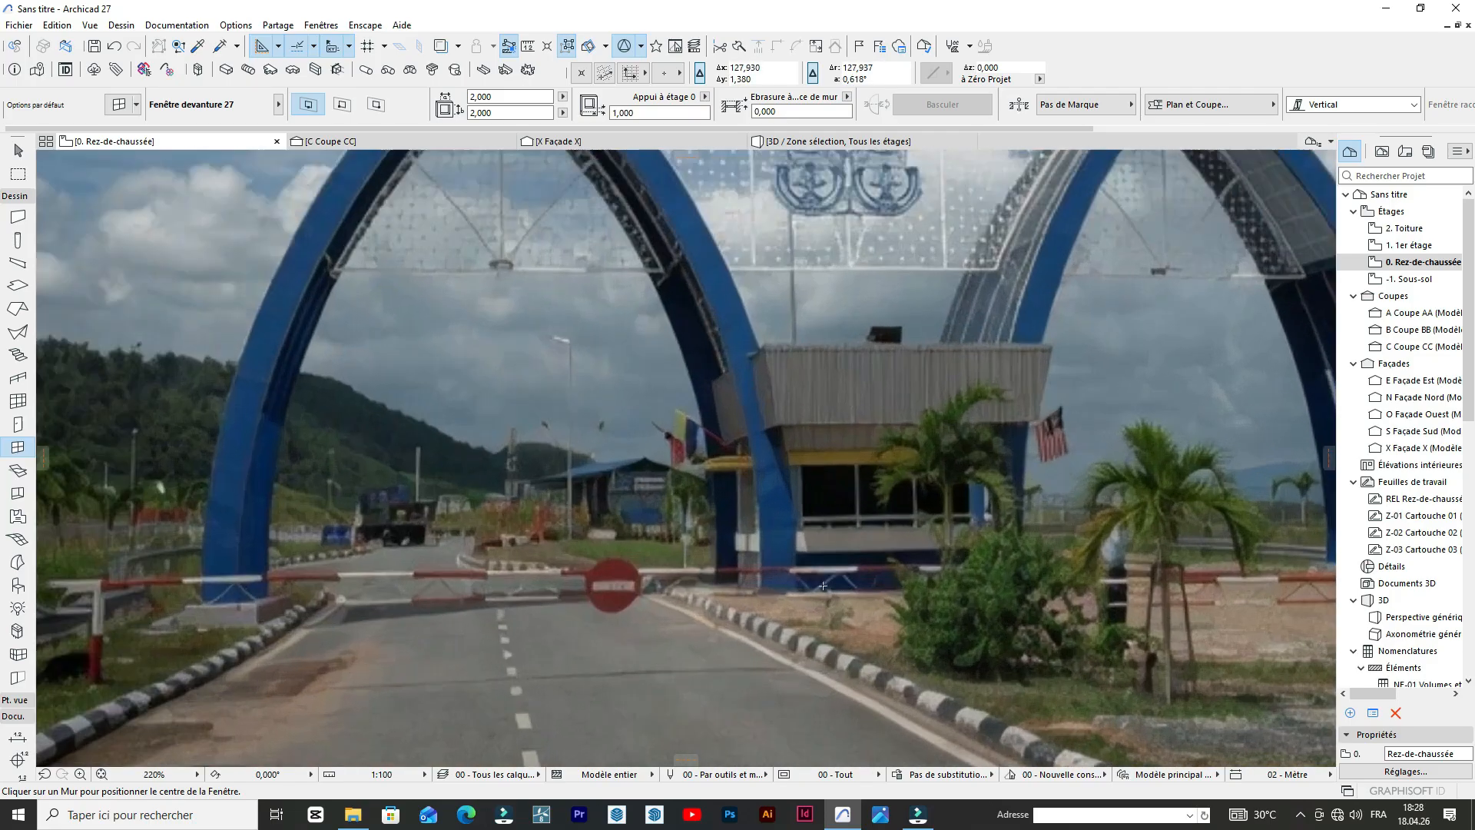
{"action": "scroll", "coordinate": [1075, 576], "scroll_direction": "down", "scroll_amount": 2}
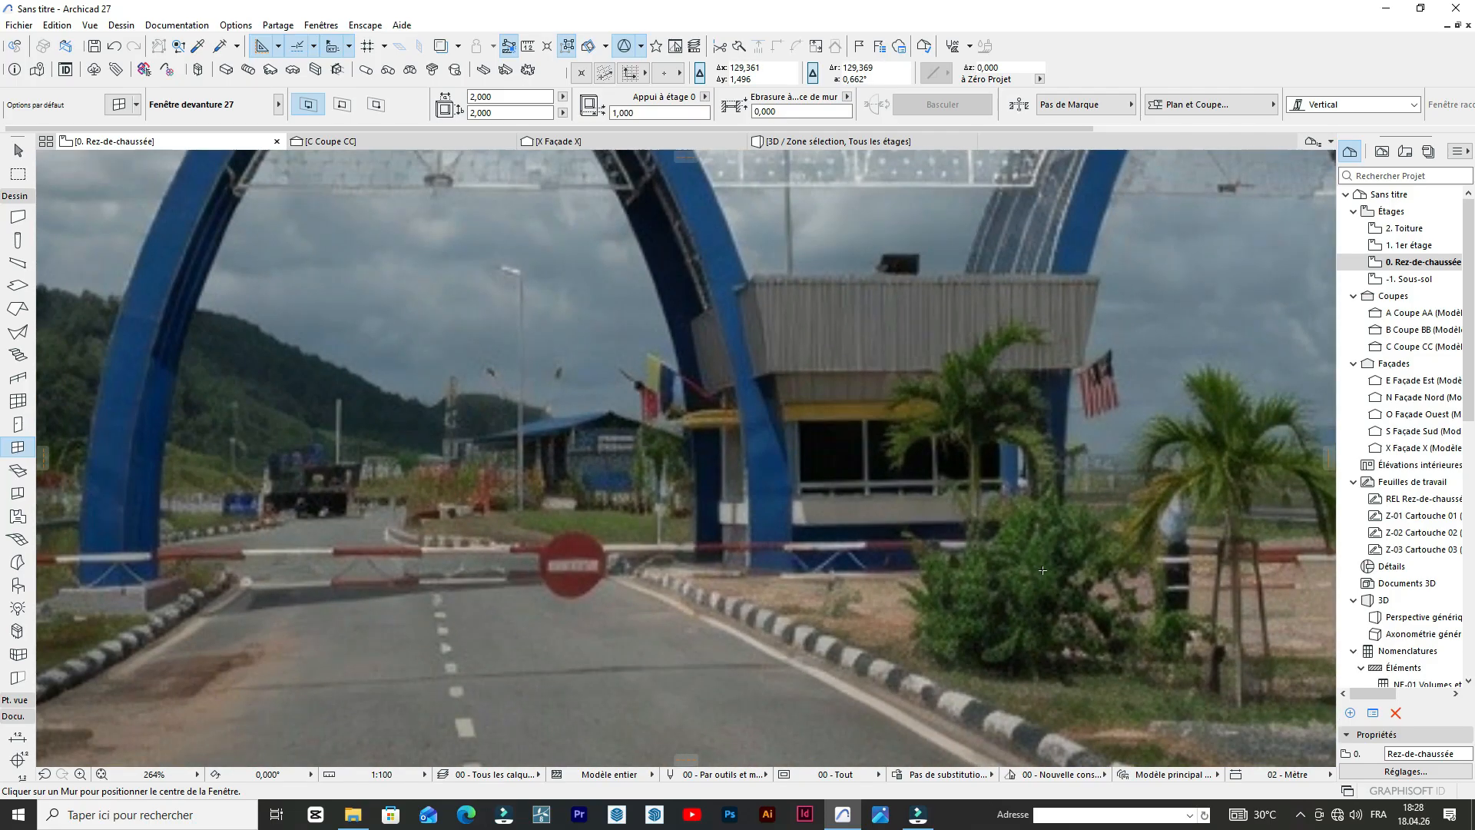
{"action": "scroll", "coordinate": [1042, 570], "scroll_direction": "down", "scroll_amount": 2}
{"action": "scroll", "coordinate": [1029, 584], "scroll_direction": "up", "scroll_amount": 5}
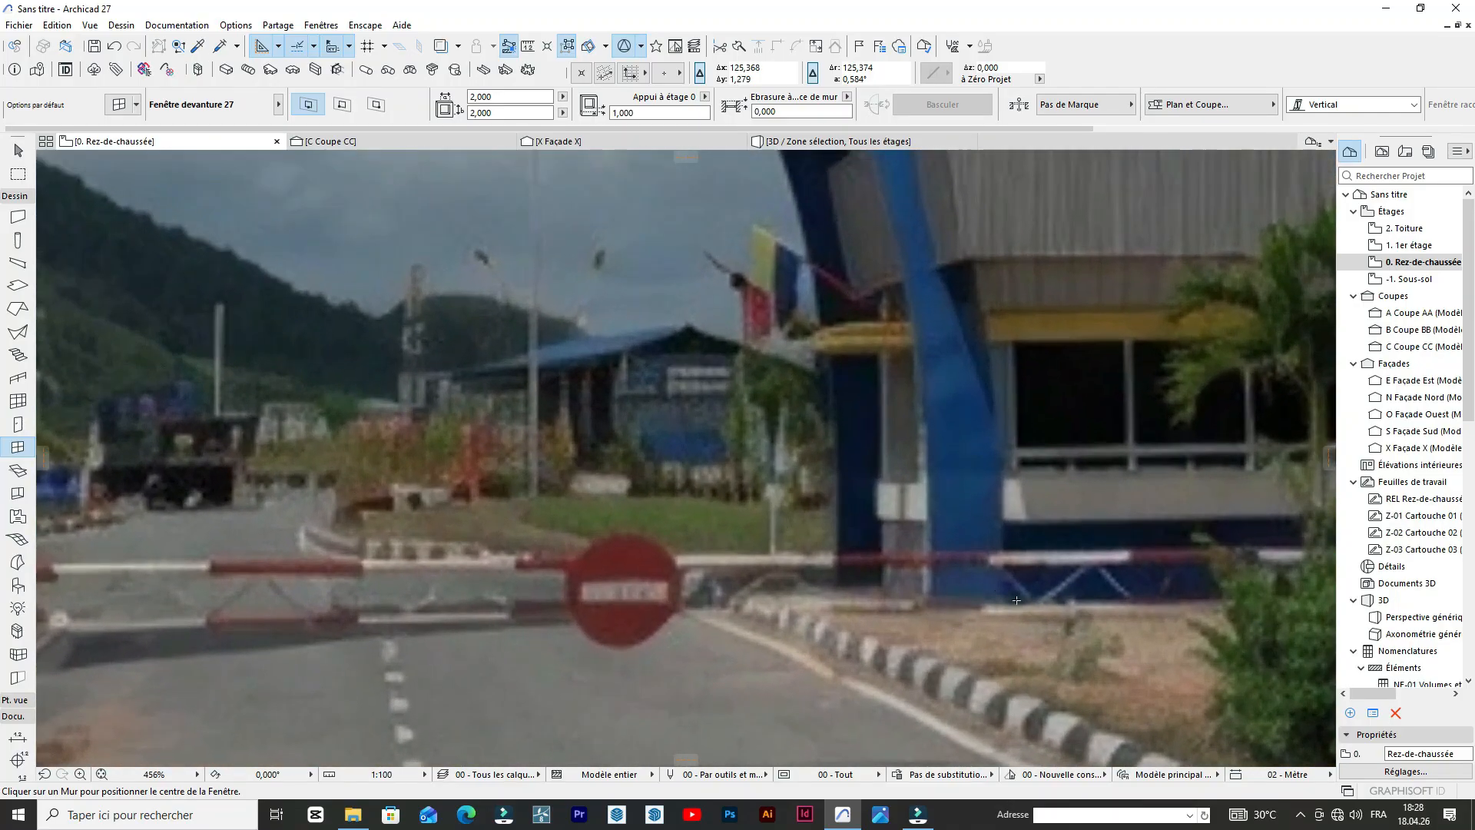
{"action": "scroll", "coordinate": [1017, 599], "scroll_direction": "down", "scroll_amount": 4}
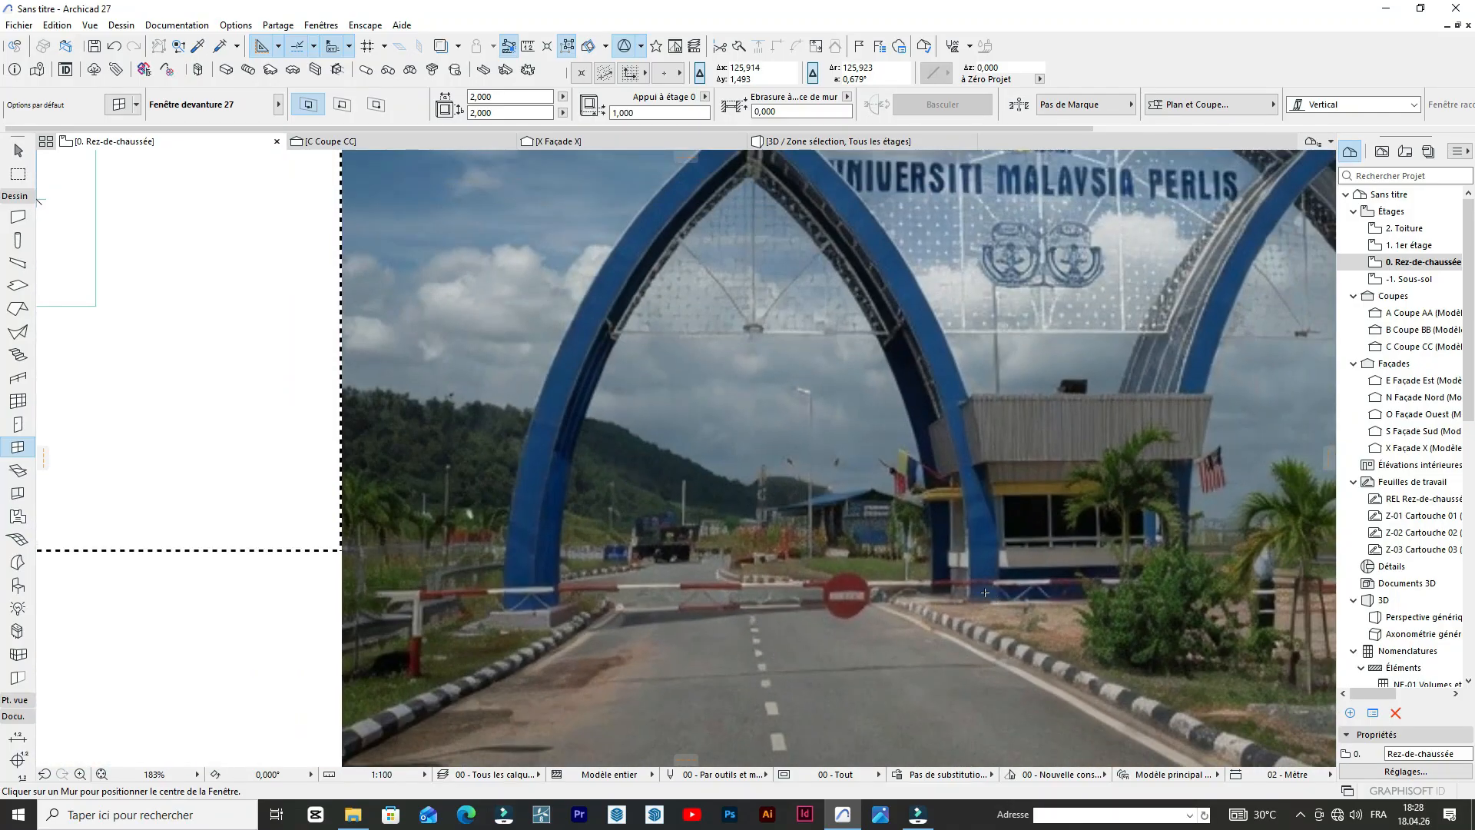
{"action": "scroll", "coordinate": [985, 592], "scroll_direction": "up", "scroll_amount": 4}
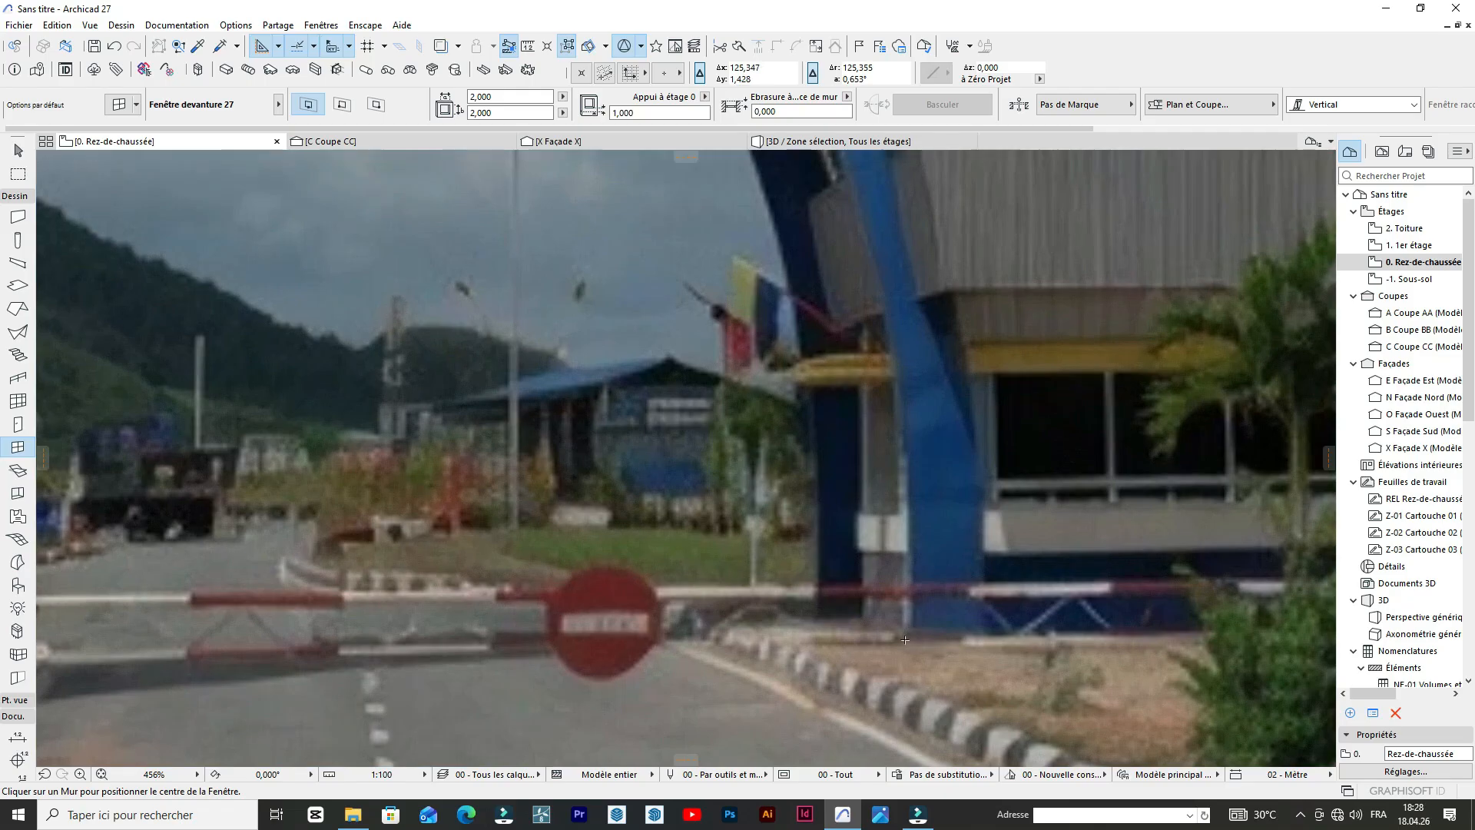
{"action": "scroll", "coordinate": [905, 640], "scroll_direction": "down", "scroll_amount": 4}
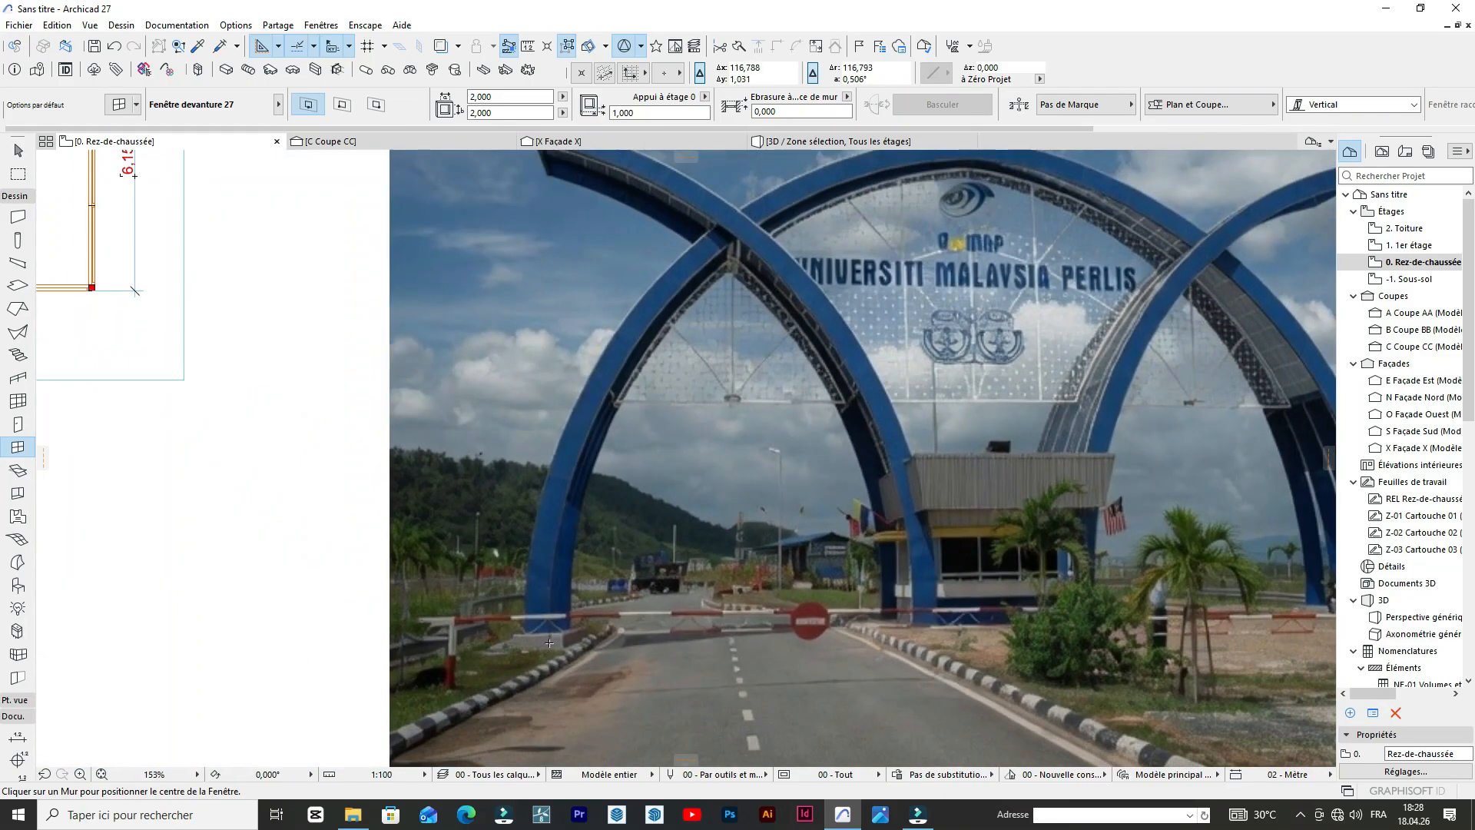
Enclose the guardhouse plan in a marquee selection area and display that area in 3D.
{"action": "scroll", "coordinate": [550, 643], "scroll_direction": "up", "scroll_amount": 5}
{"action": "scroll", "coordinate": [589, 596], "scroll_direction": "down", "scroll_amount": 10}
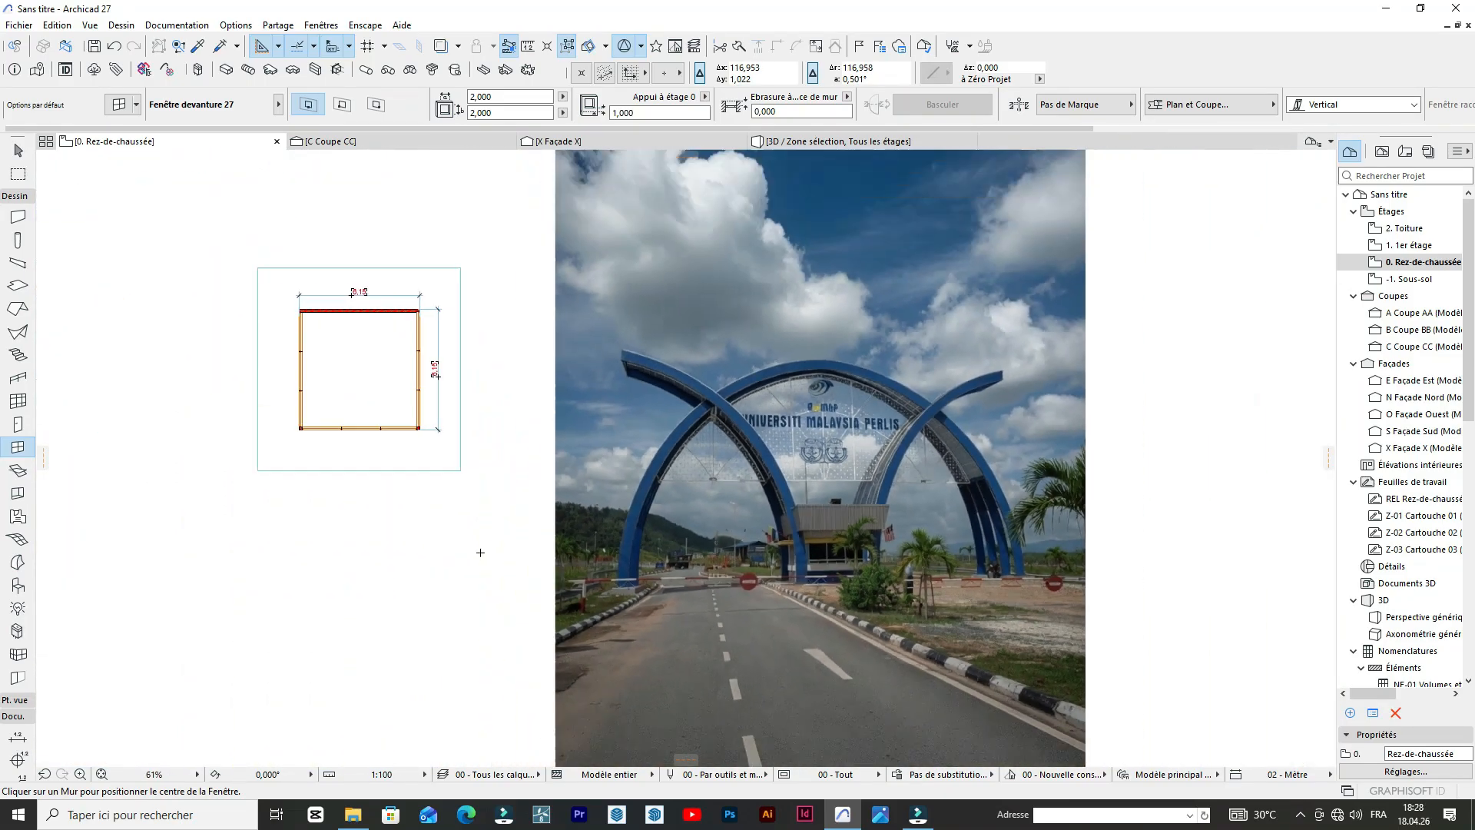
{"action": "scroll", "coordinate": [261, 412], "scroll_direction": "up", "scroll_amount": 2}
{"action": "scroll", "coordinate": [544, 395], "scroll_direction": "down", "scroll_amount": 2}
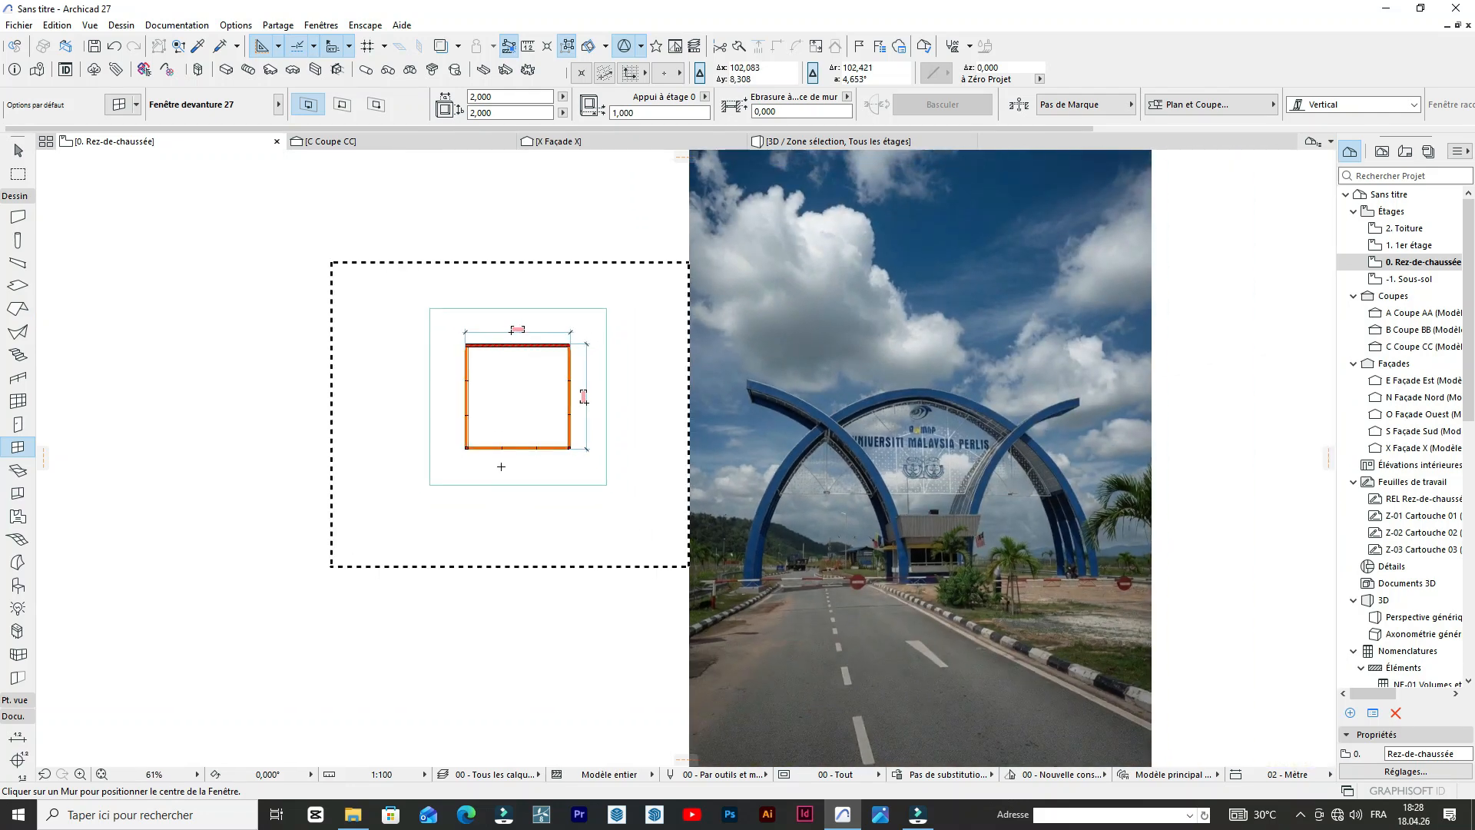
{"action": "scroll", "coordinate": [501, 463], "scroll_direction": "up", "scroll_amount": 3}
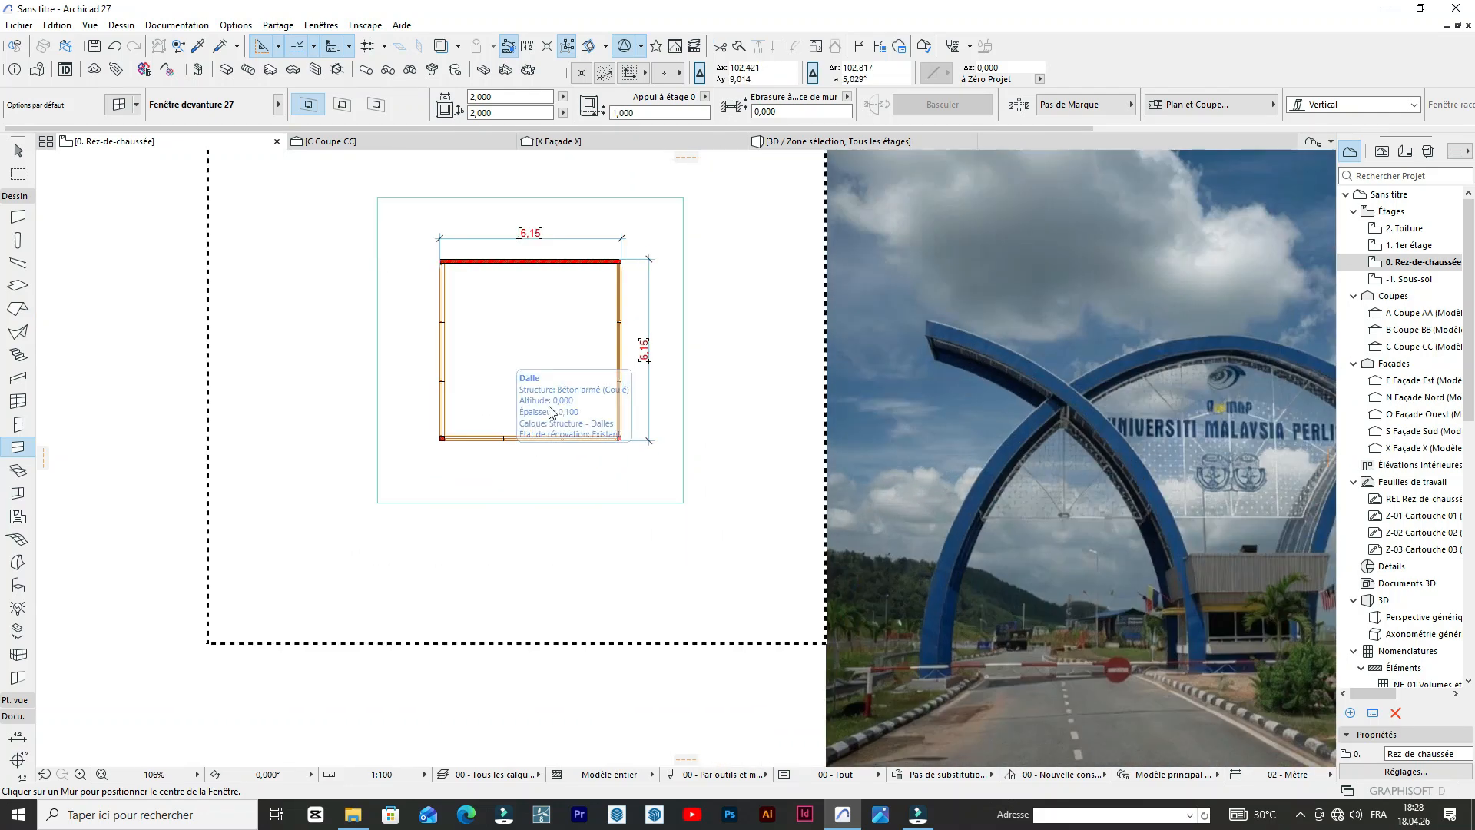
{"action": "scroll", "coordinate": [514, 380], "scroll_direction": "down", "scroll_amount": 3}
{"action": "scroll", "coordinate": [658, 412], "scroll_direction": "up", "scroll_amount": 2}
{"action": "scroll", "coordinate": [584, 413], "scroll_direction": "up", "scroll_amount": 1}
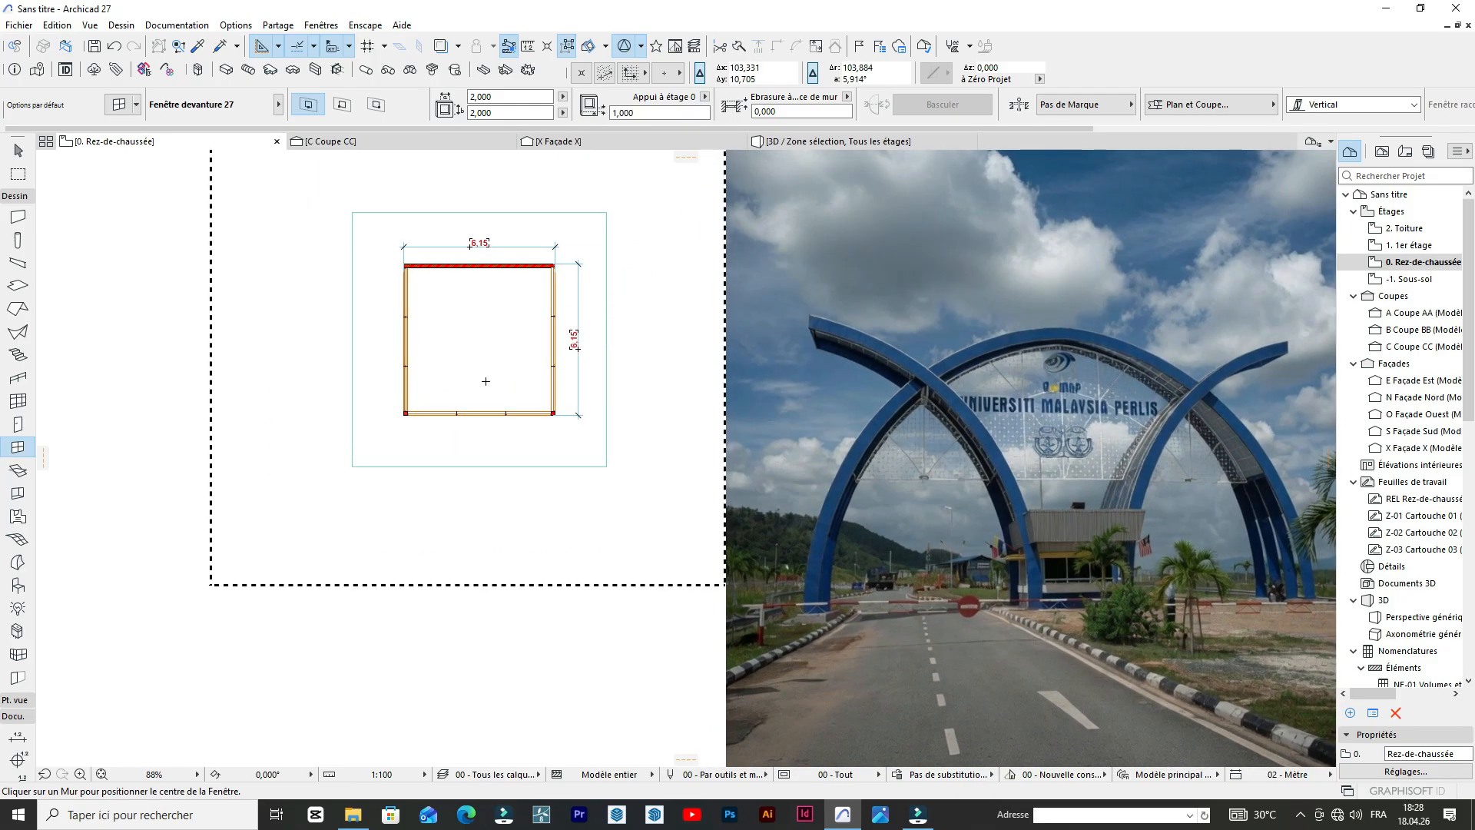
{"action": "right_click", "coordinate": [590, 451]}
{"action": "left_click", "coordinate": [703, 544]}
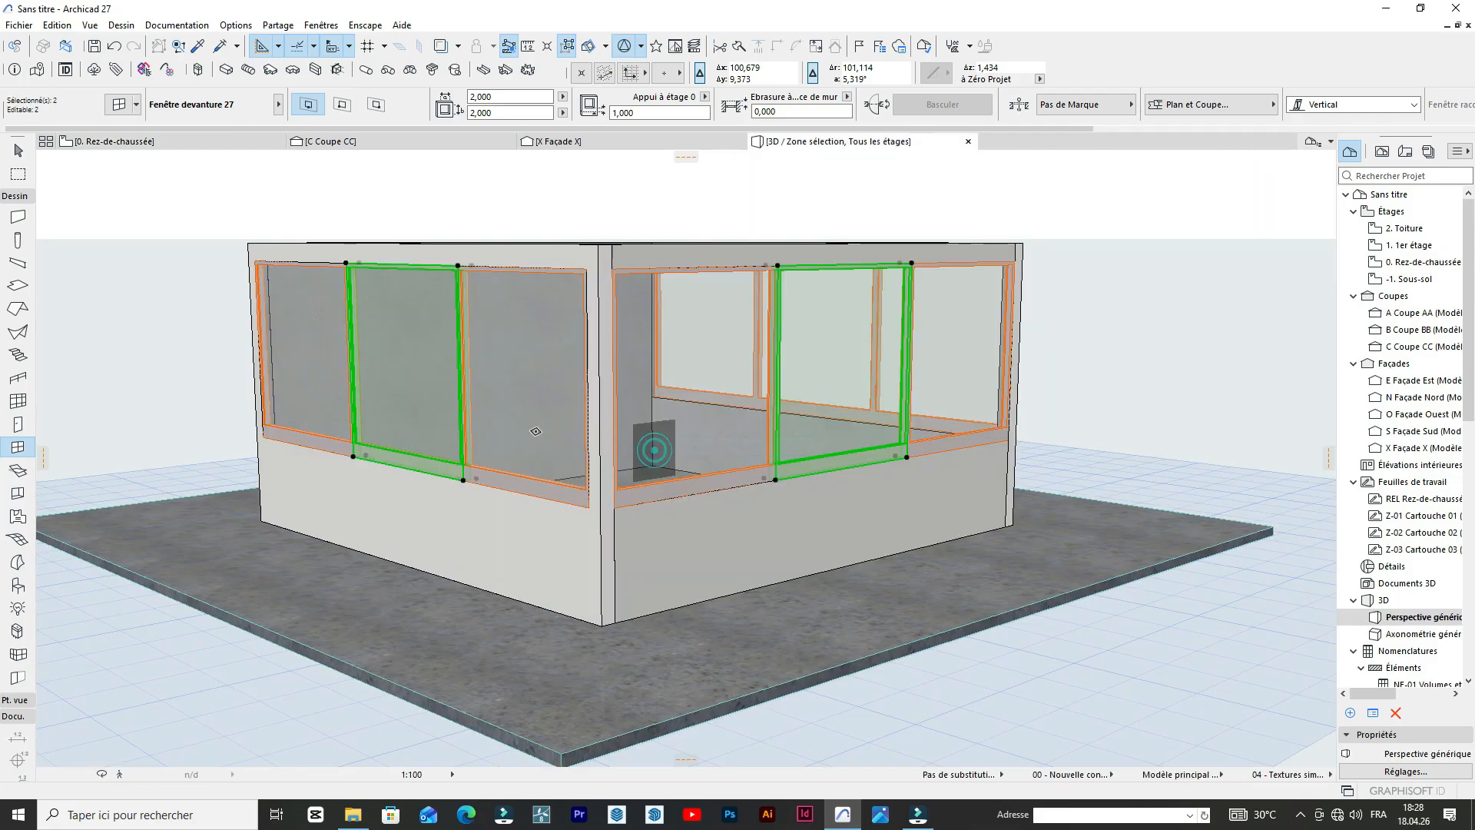
Examine the guardhouse's storefront windows, wall corners and wall tops from several angles in 3D.
{"action": "scroll", "coordinate": [725, 359], "scroll_direction": "down", "scroll_amount": 2}
{"action": "scroll", "coordinate": [932, 428], "scroll_direction": "up", "scroll_amount": 5}
{"action": "scroll", "coordinate": [884, 399], "scroll_direction": "down", "scroll_amount": 3}
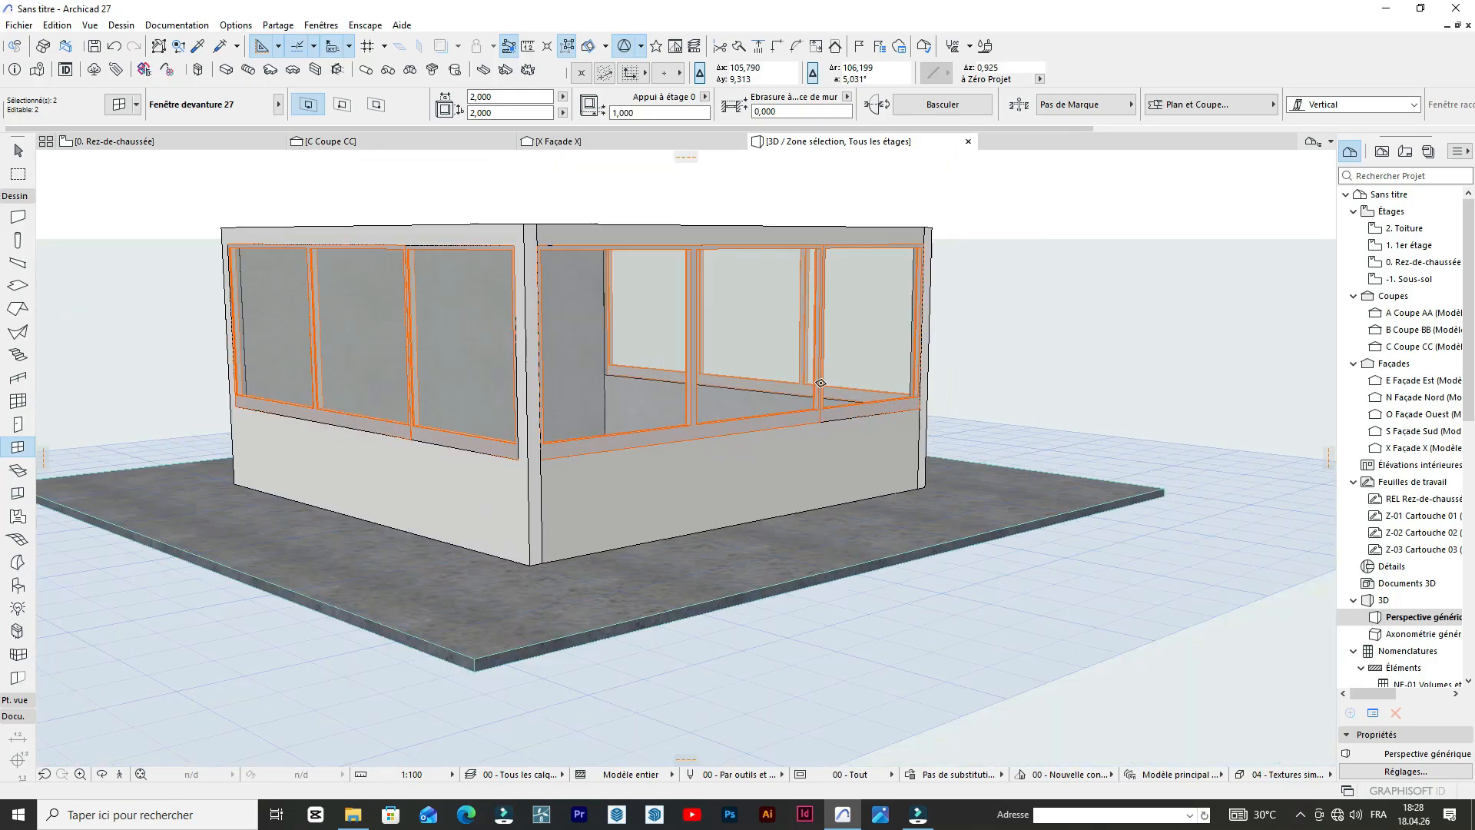
{"action": "scroll", "coordinate": [811, 402], "scroll_direction": "down", "scroll_amount": 3}
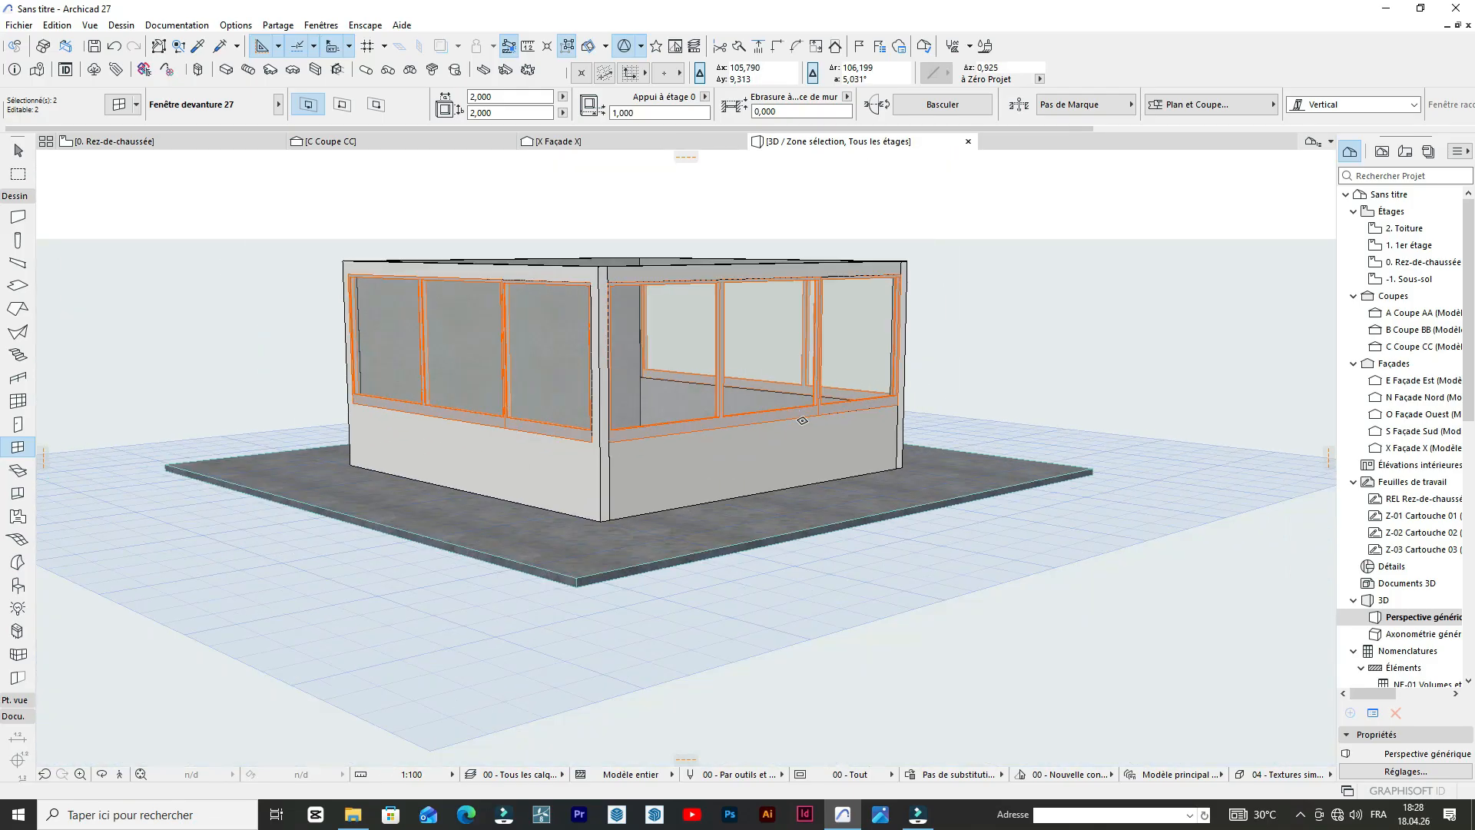
{"action": "left_click", "coordinate": [105, 778]}
{"action": "left_click_drag", "start_coordinate": [520, 427], "coordinate": [331, 360]}
{"action": "middle_click_drag", "start_coordinate": [550, 324], "coordinate": [634, 407], "text": "shift"}
In the floor plan, place 0.200 × 0.200 m columns, 3.000 m high with Enduit - Jaune nature surfaces, at the guardhouse's two lower corners.
{"action": "left_click", "coordinate": [110, 144]}
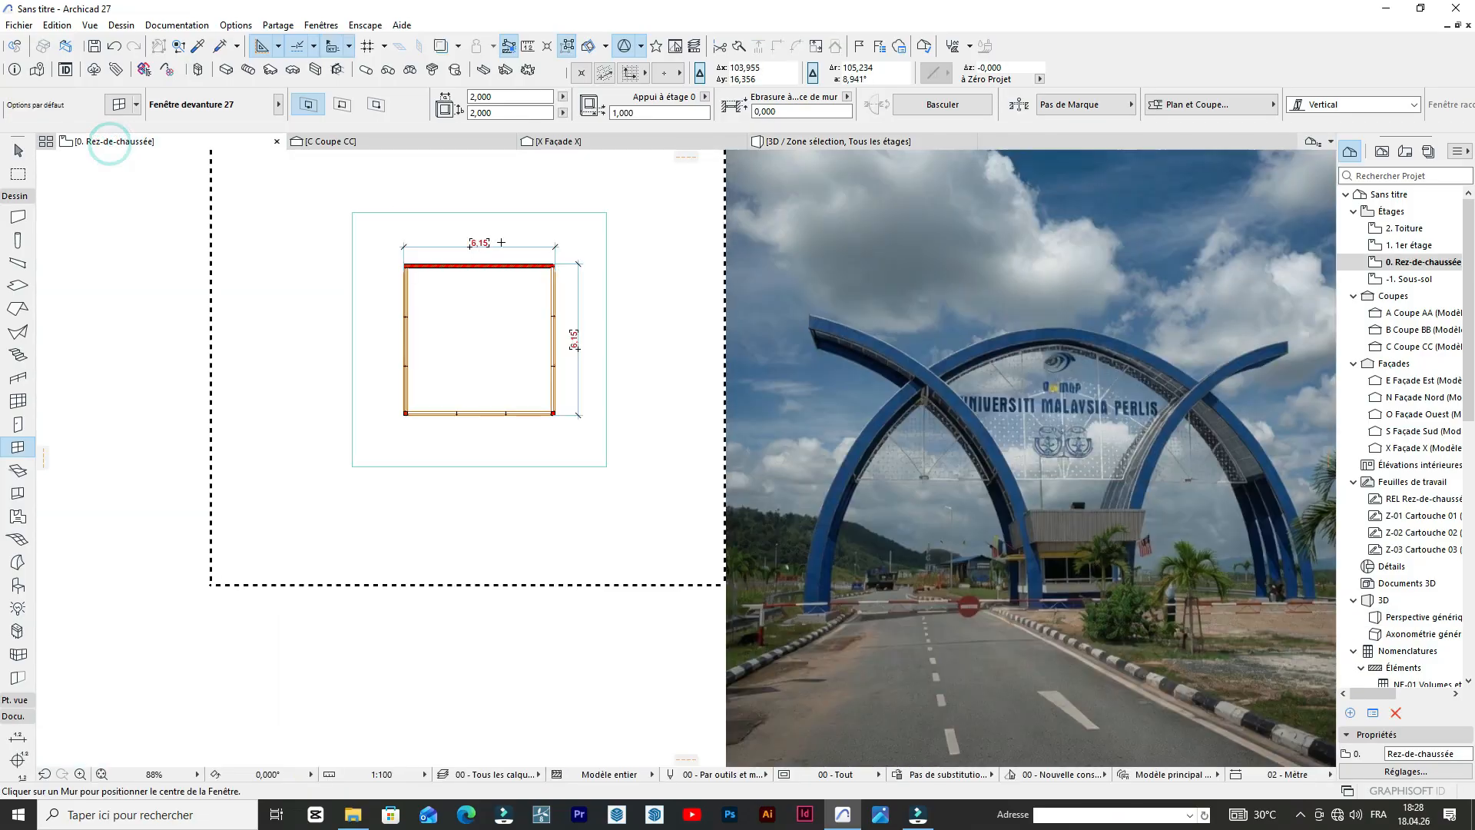
{"action": "left_click", "coordinate": [119, 105]}
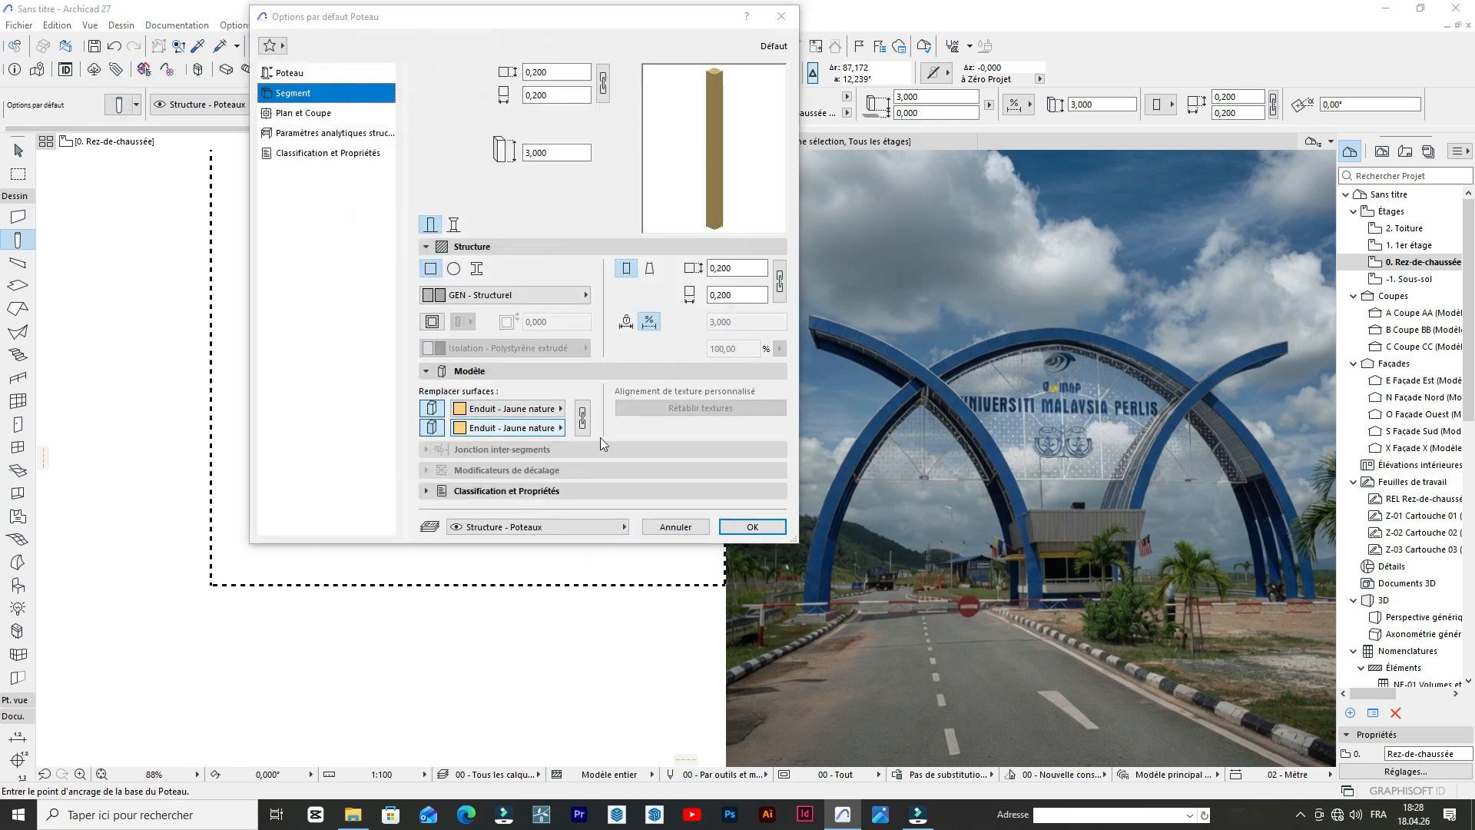
{"action": "left_click", "coordinate": [743, 526]}
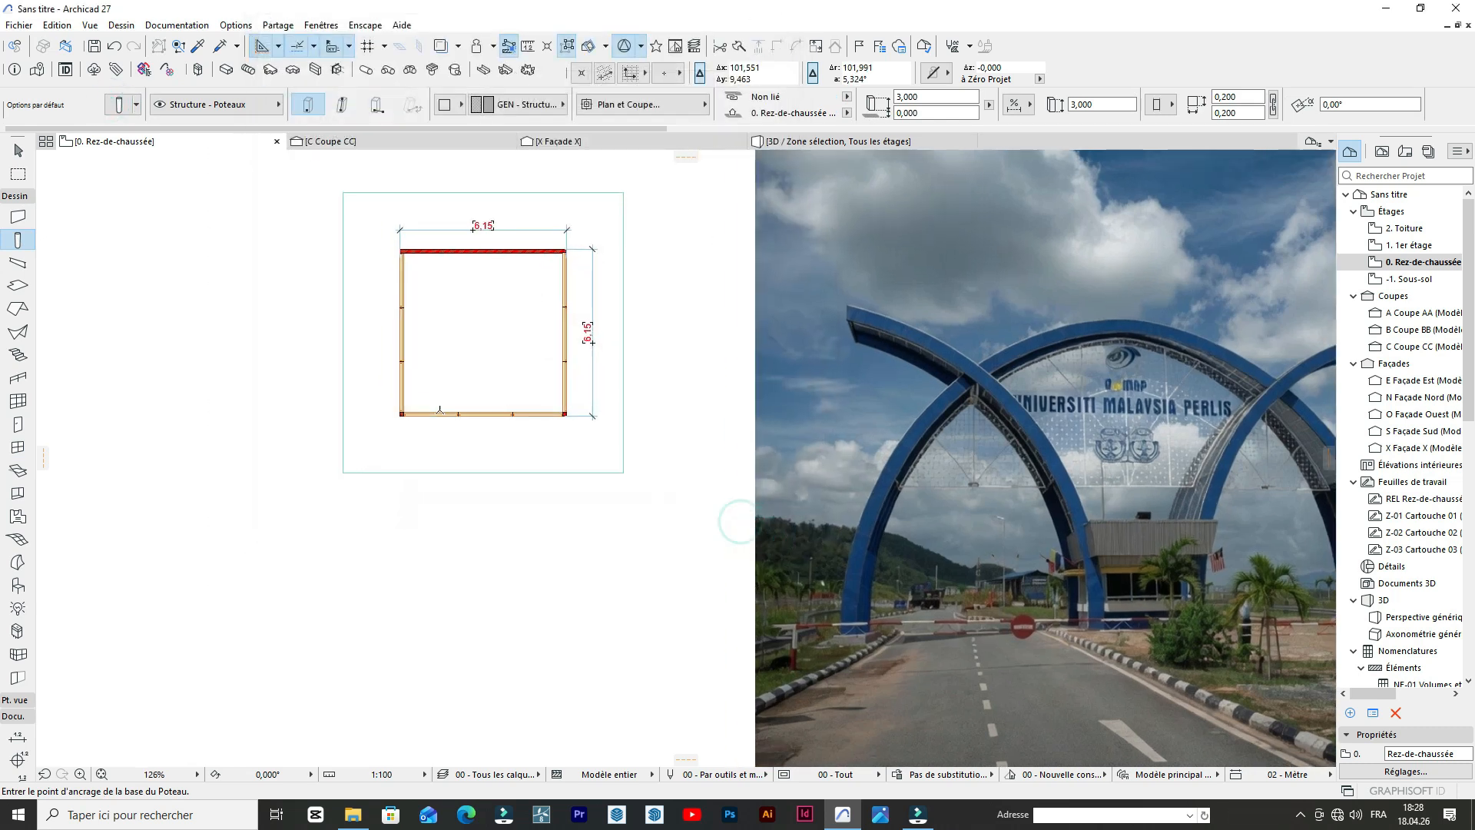
{"action": "scroll", "coordinate": [320, 421], "scroll_direction": "up", "scroll_amount": 5}
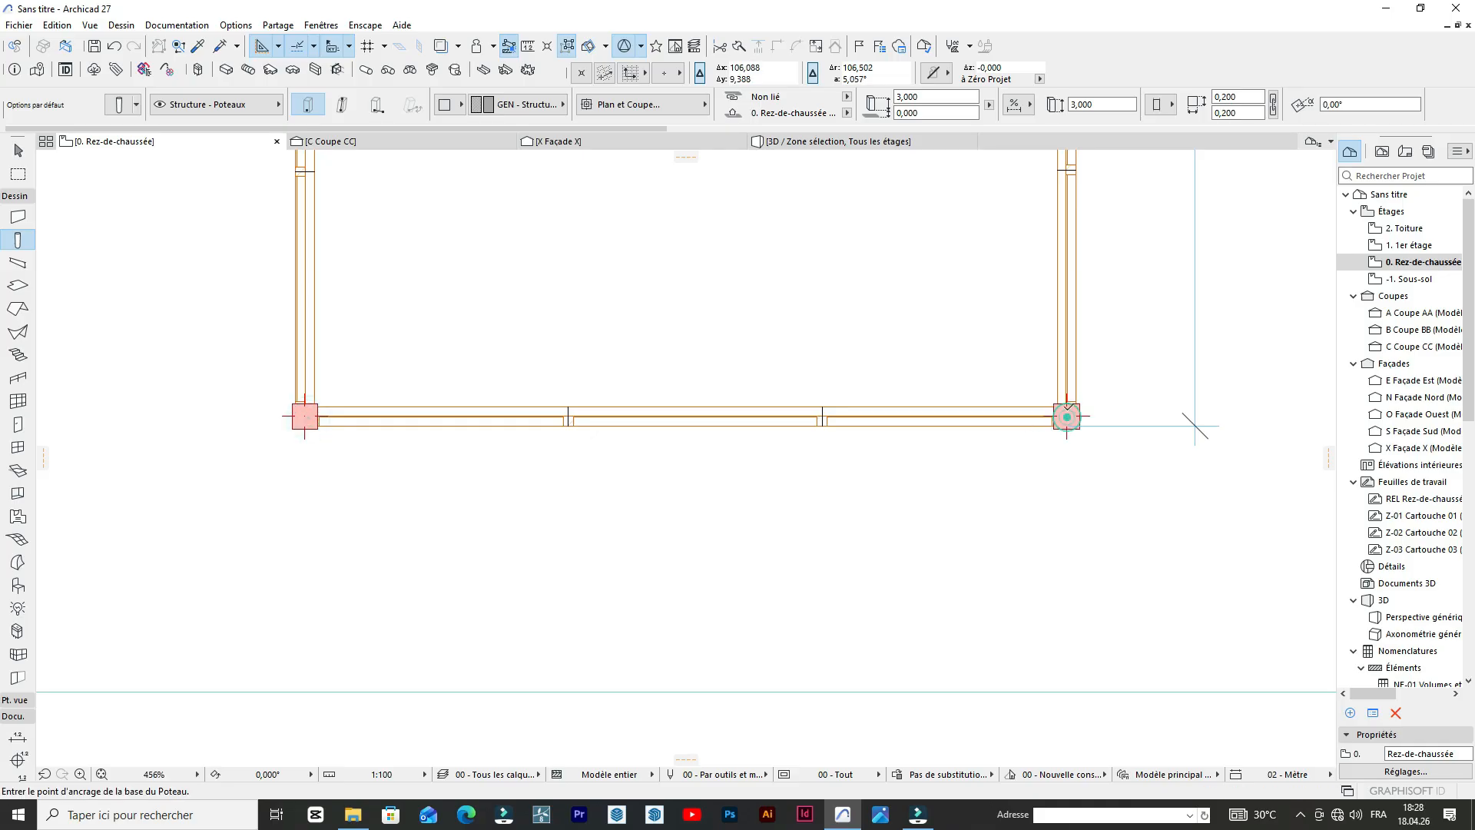
Stretch both corner columns in 3D up to the top of the walls, making them 3.200 m high.
{"action": "left_click", "coordinate": [837, 142]}
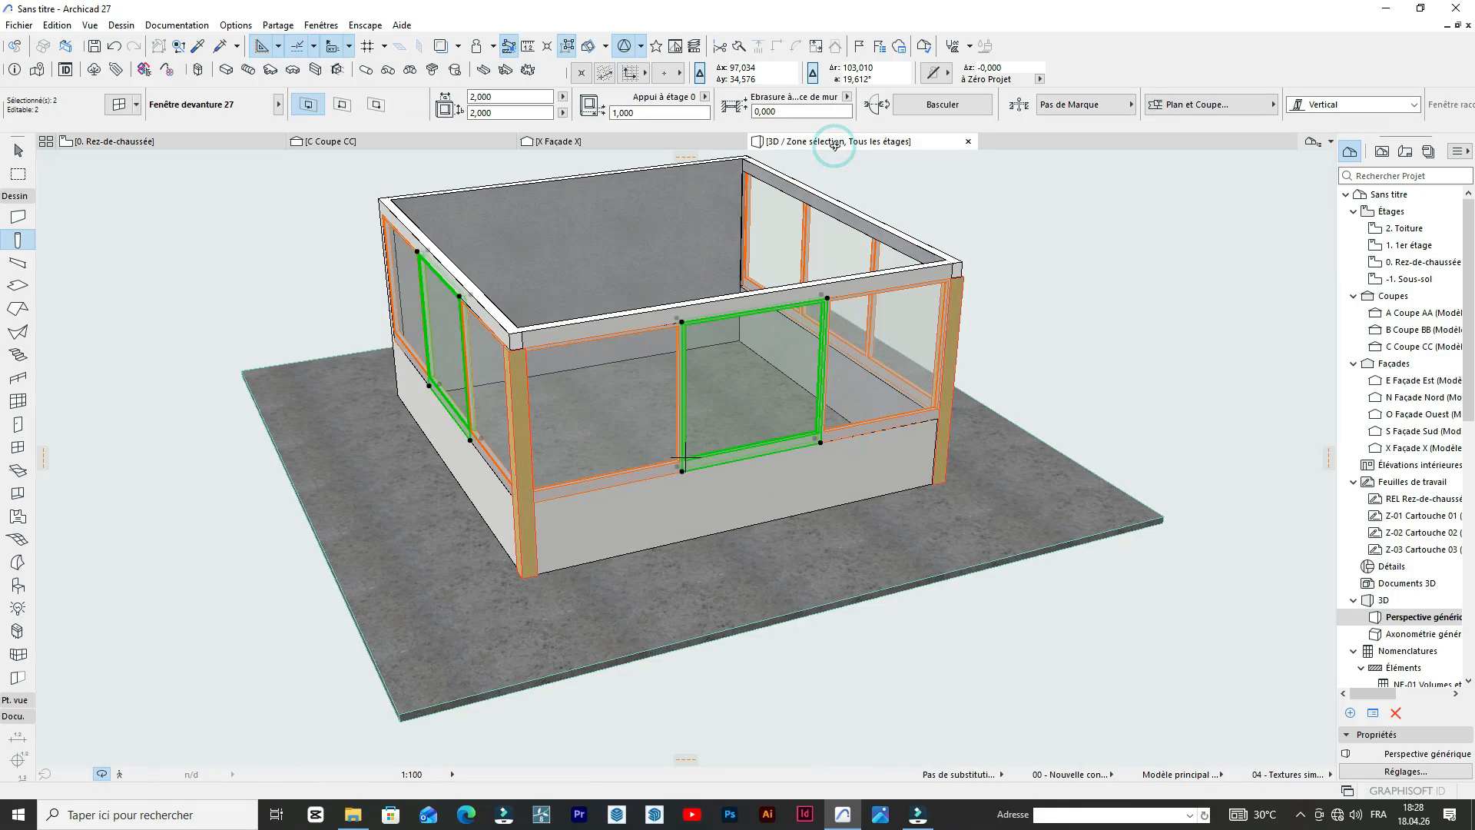
{"action": "scroll", "coordinate": [849, 299], "scroll_direction": "up", "scroll_amount": 4}
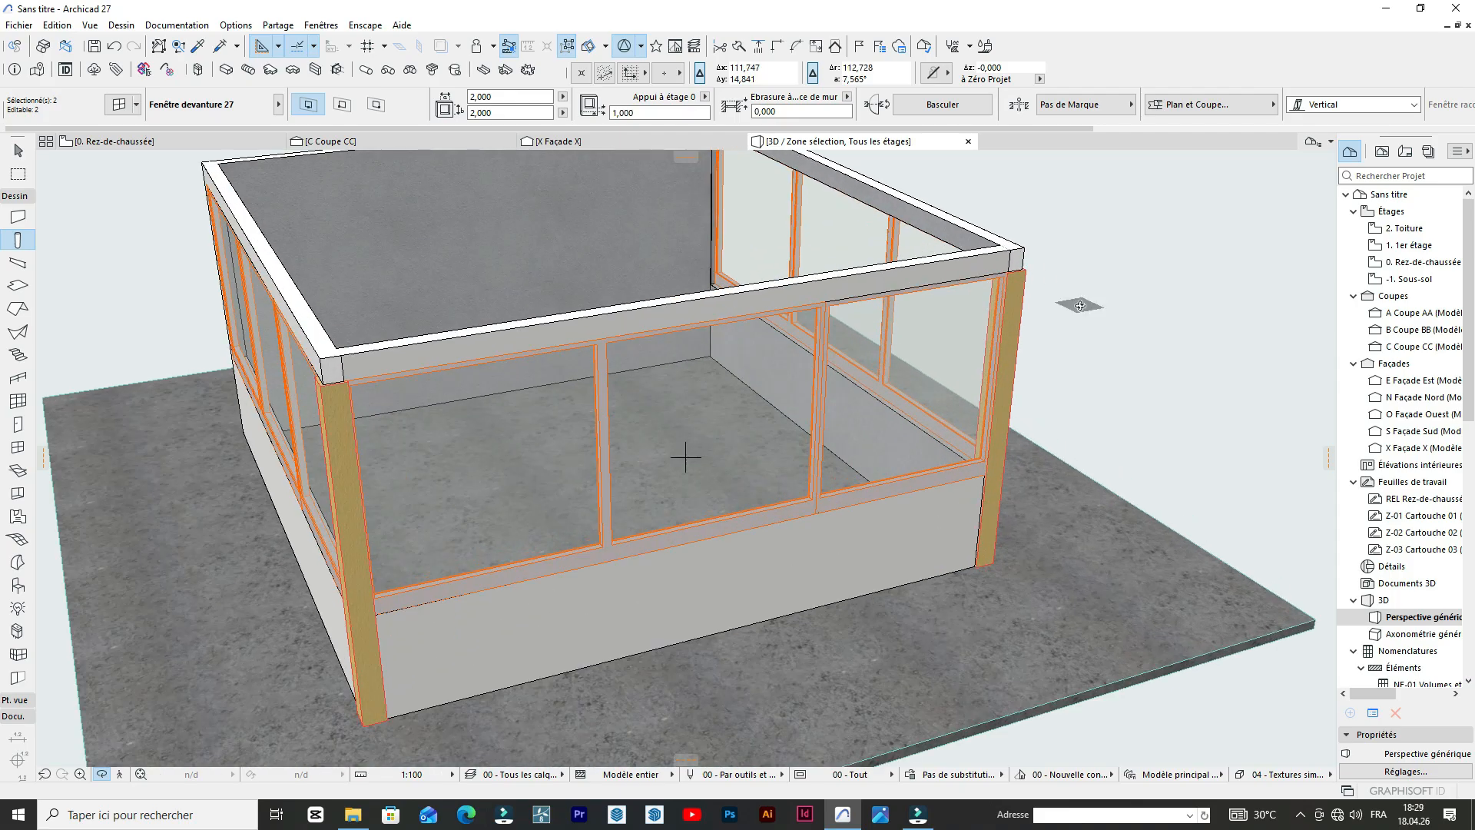
{"action": "scroll", "coordinate": [937, 283], "scroll_direction": "down", "scroll_amount": 4}
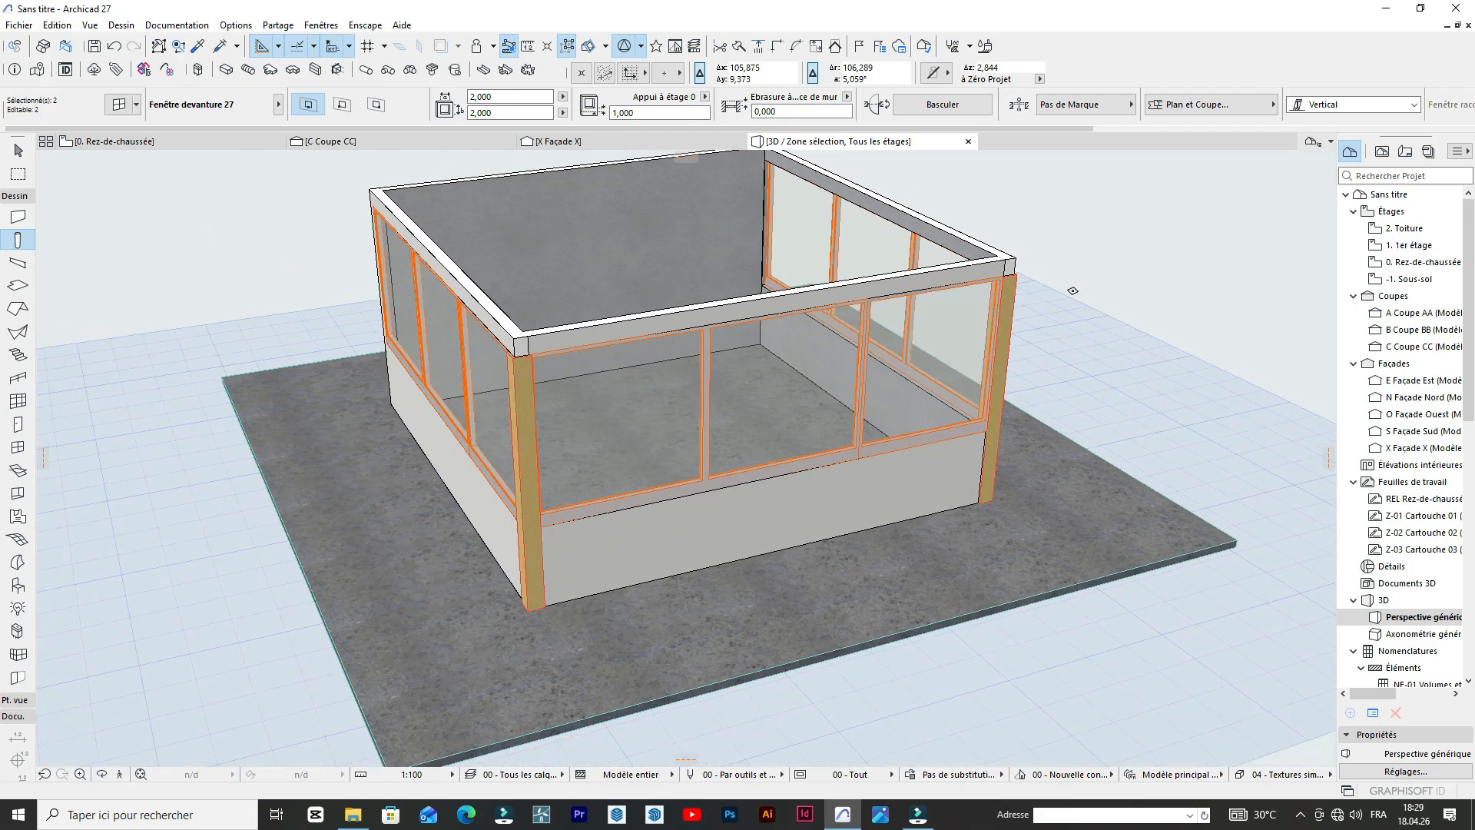
{"action": "left_click", "coordinate": [1074, 289]}
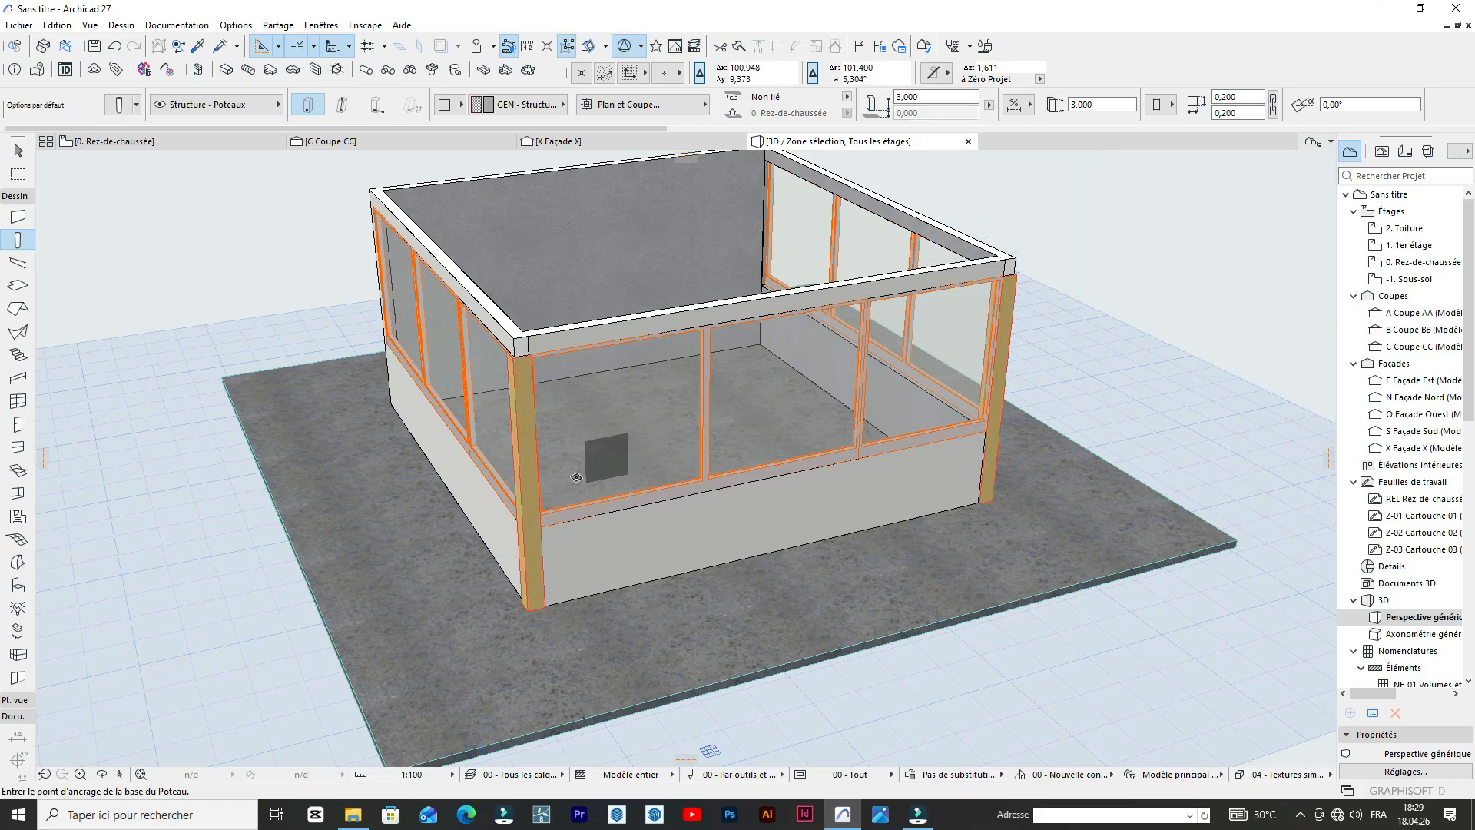
{"action": "left_click", "coordinate": [538, 496]}
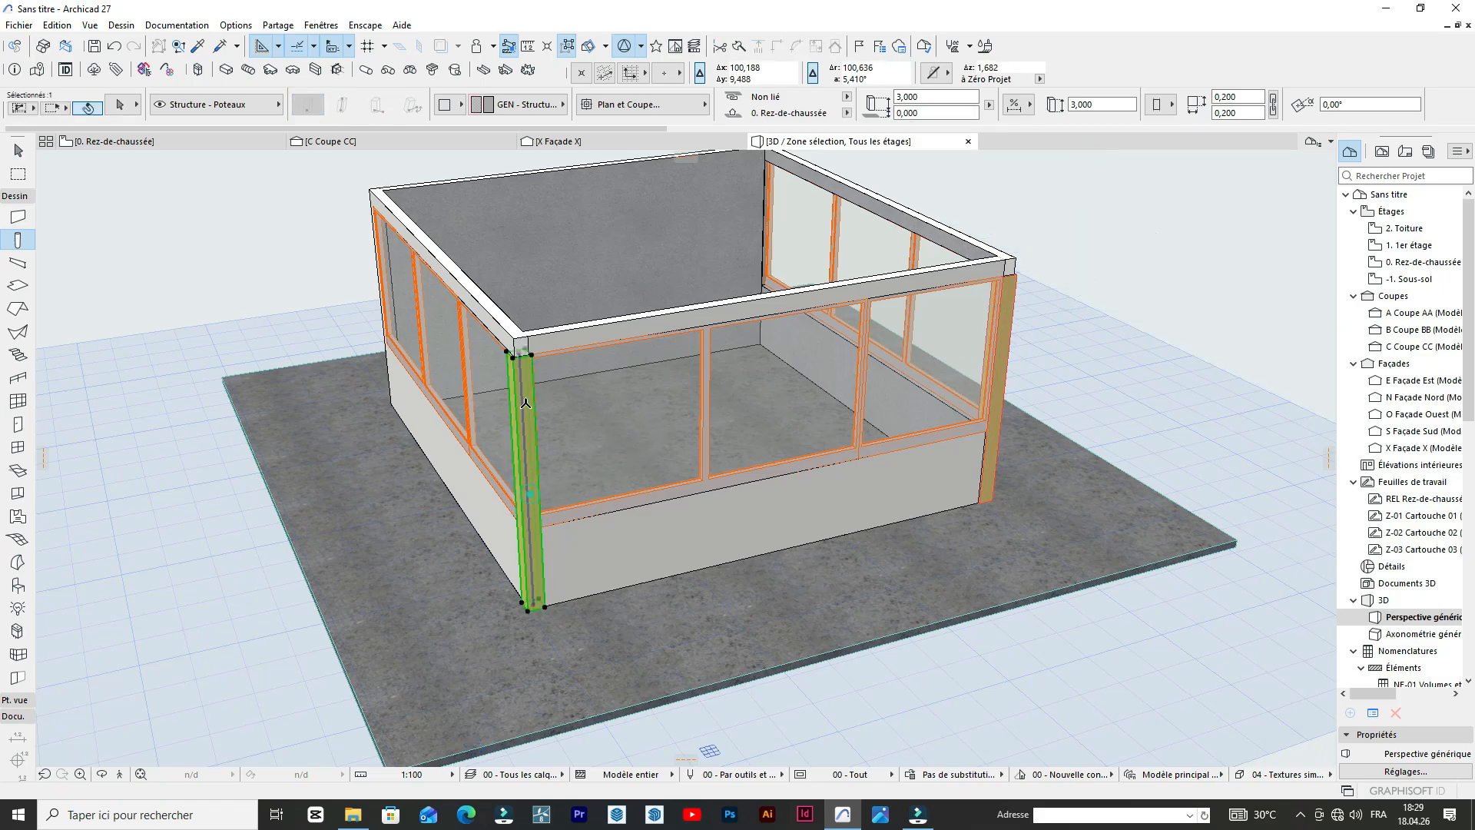
{"action": "left_click", "coordinate": [1009, 273]}
{"action": "left_click", "coordinate": [1015, 258]}
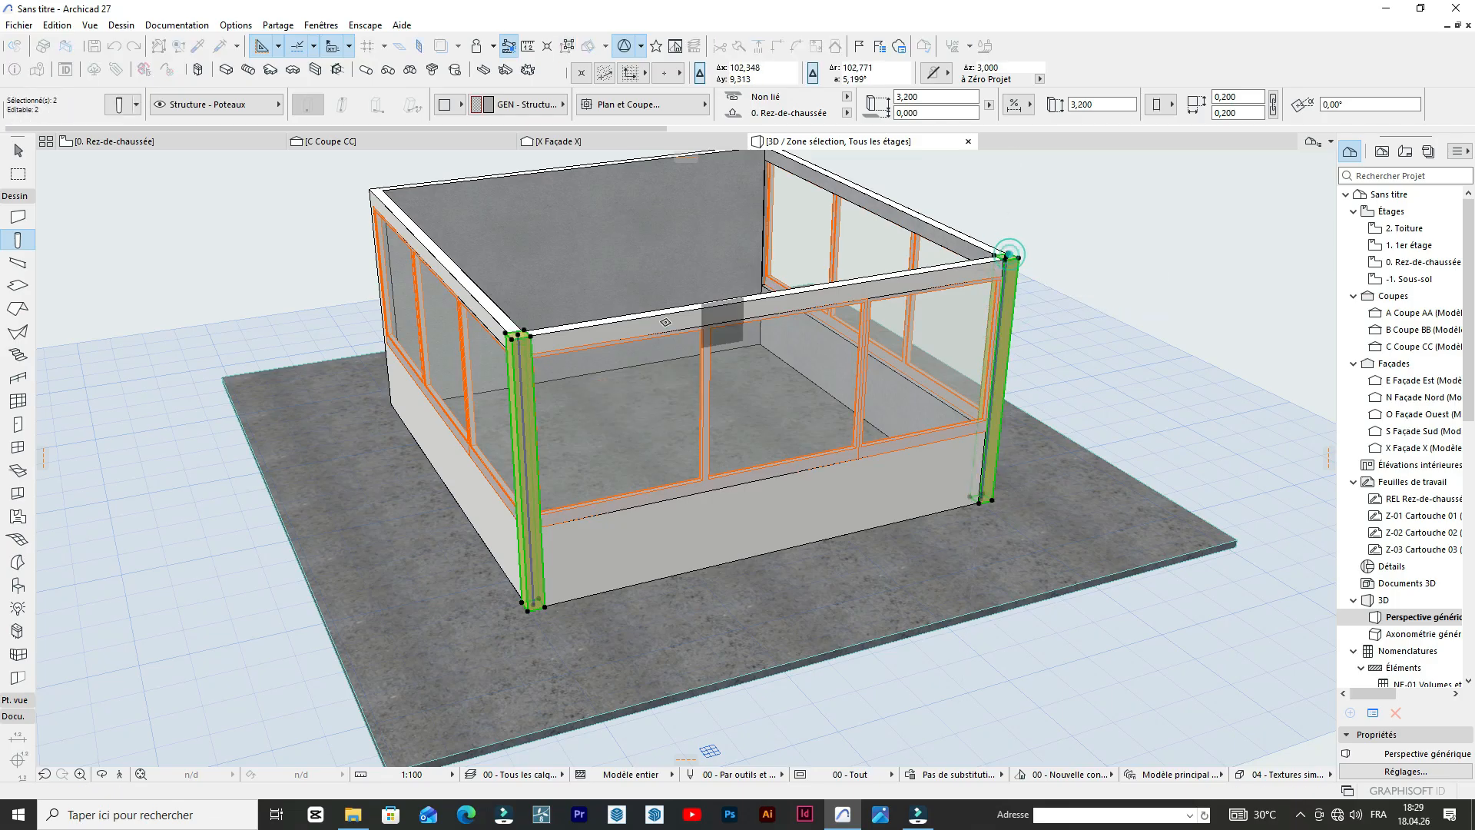
{"action": "scroll", "coordinate": [674, 209], "scroll_direction": "down", "scroll_amount": 2}
{"action": "scroll", "coordinate": [674, 209], "scroll_direction": "down", "scroll_amount": 2}
{"action": "key", "text": "Escape"}
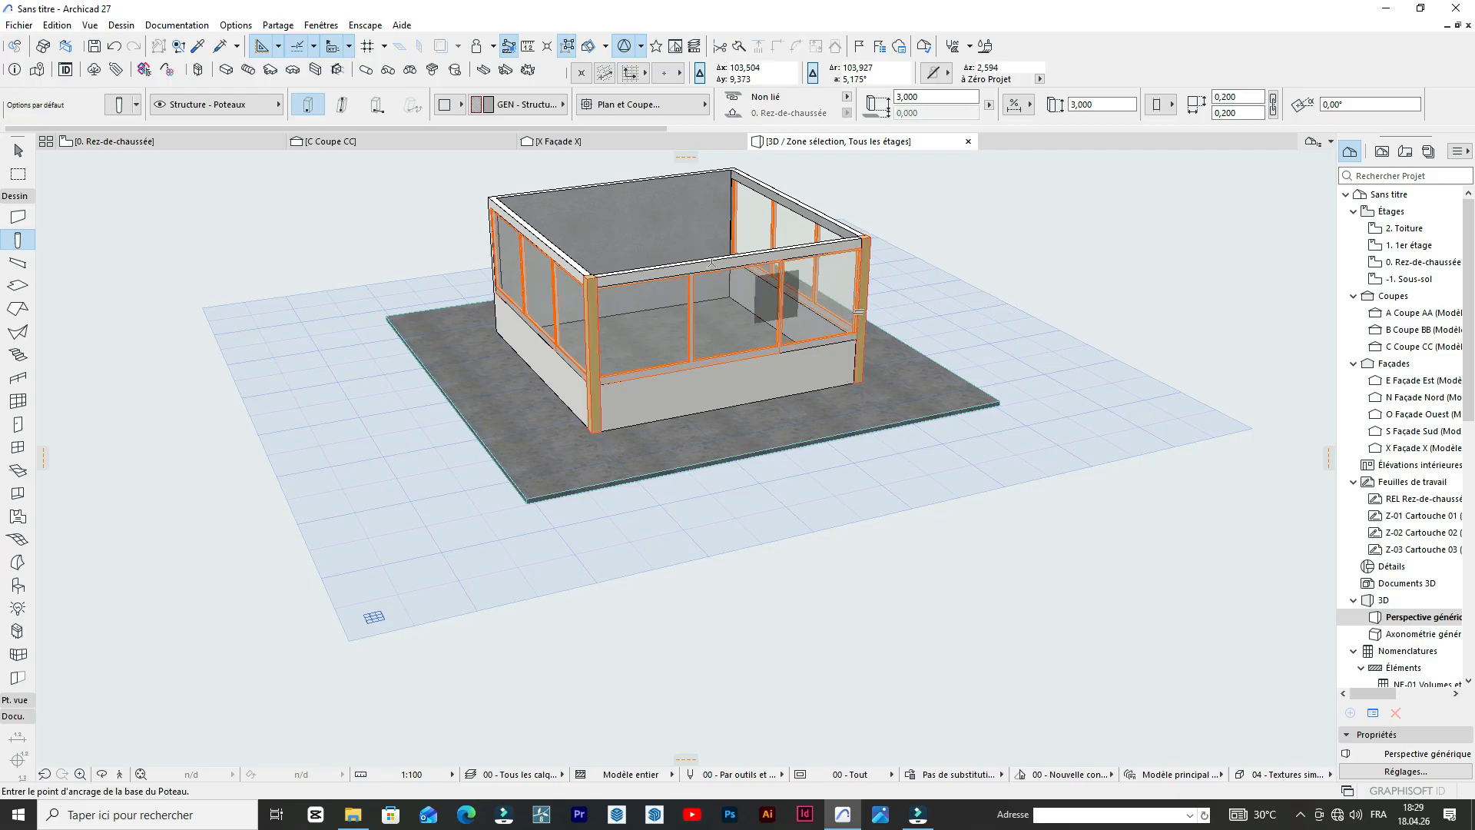
In the floor plan, copy the two lower corner columns 6.000 m upward onto the upper wall's corners.
{"action": "left_click", "coordinate": [141, 149]}
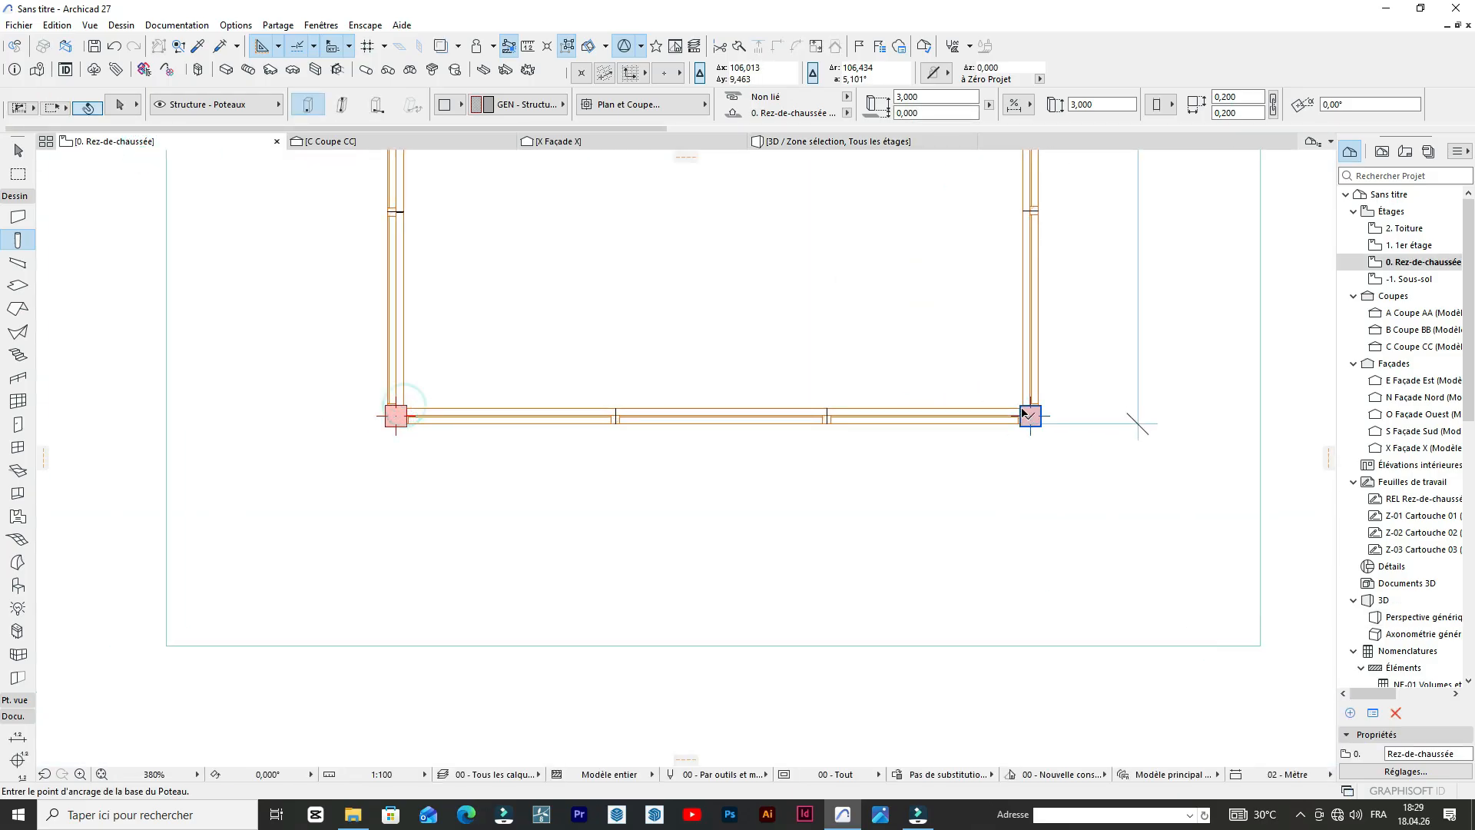
{"action": "left_click", "coordinate": [1022, 413]}
{"action": "left_click", "coordinate": [1041, 425]}
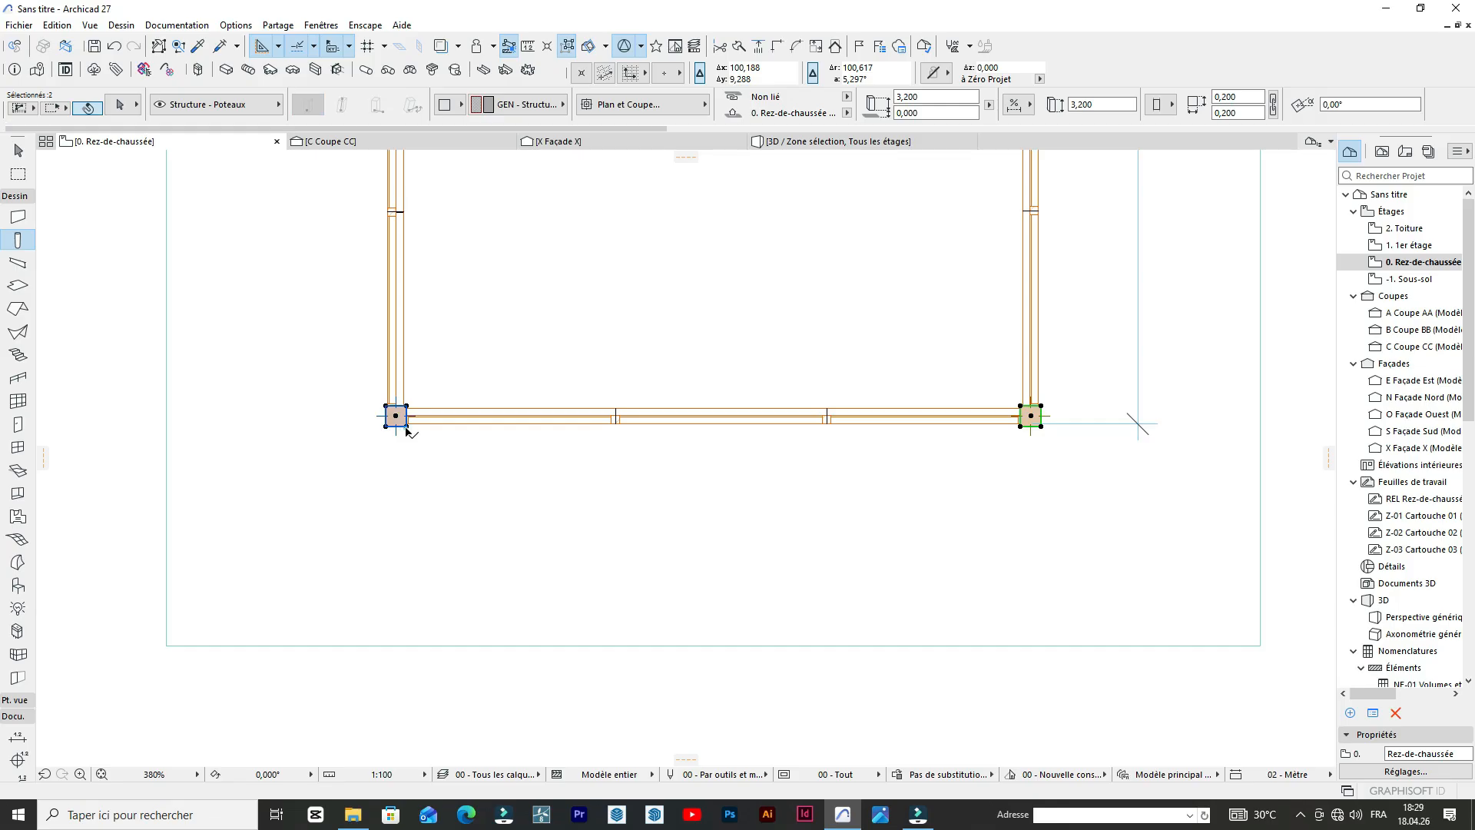
{"action": "key", "text": "ctrl+d"}
{"action": "scroll", "coordinate": [822, 426], "scroll_direction": "down", "scroll_amount": 3}
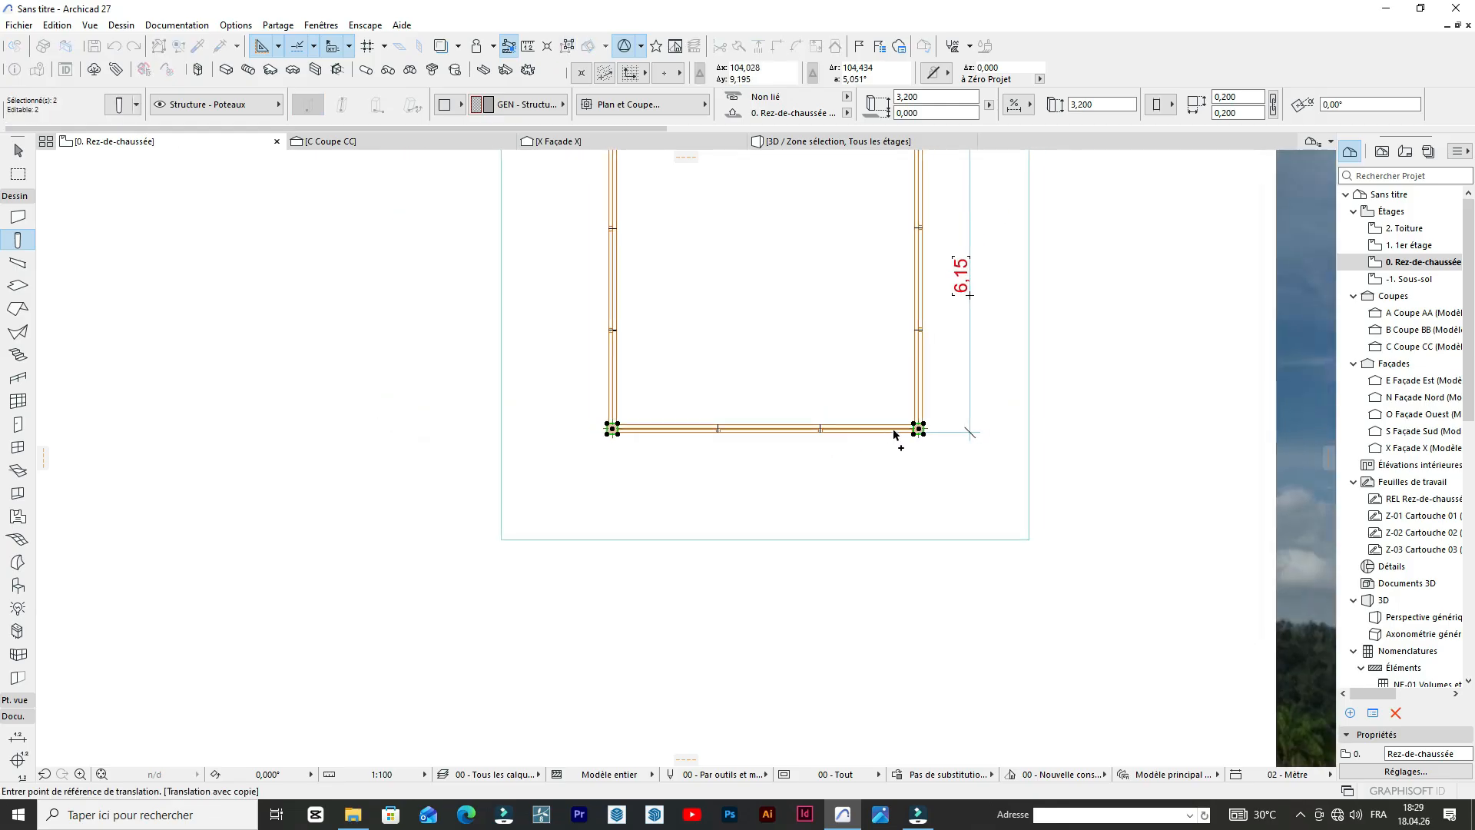
{"action": "left_click", "coordinate": [918, 428]}
{"action": "scroll", "coordinate": [922, 322], "scroll_direction": "down", "scroll_amount": 3}
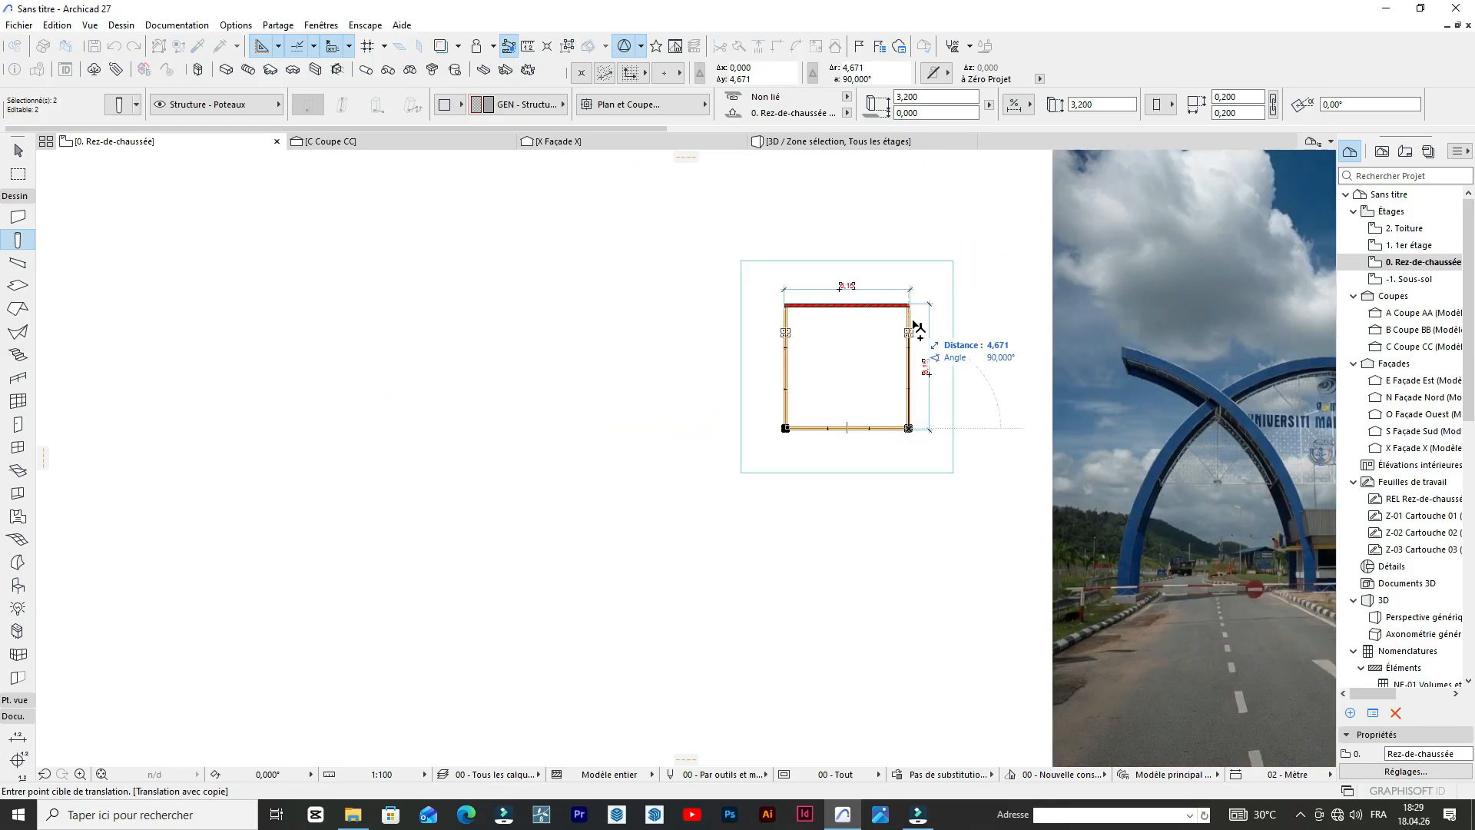
{"action": "scroll", "coordinate": [925, 303], "scroll_direction": "up", "scroll_amount": 8}
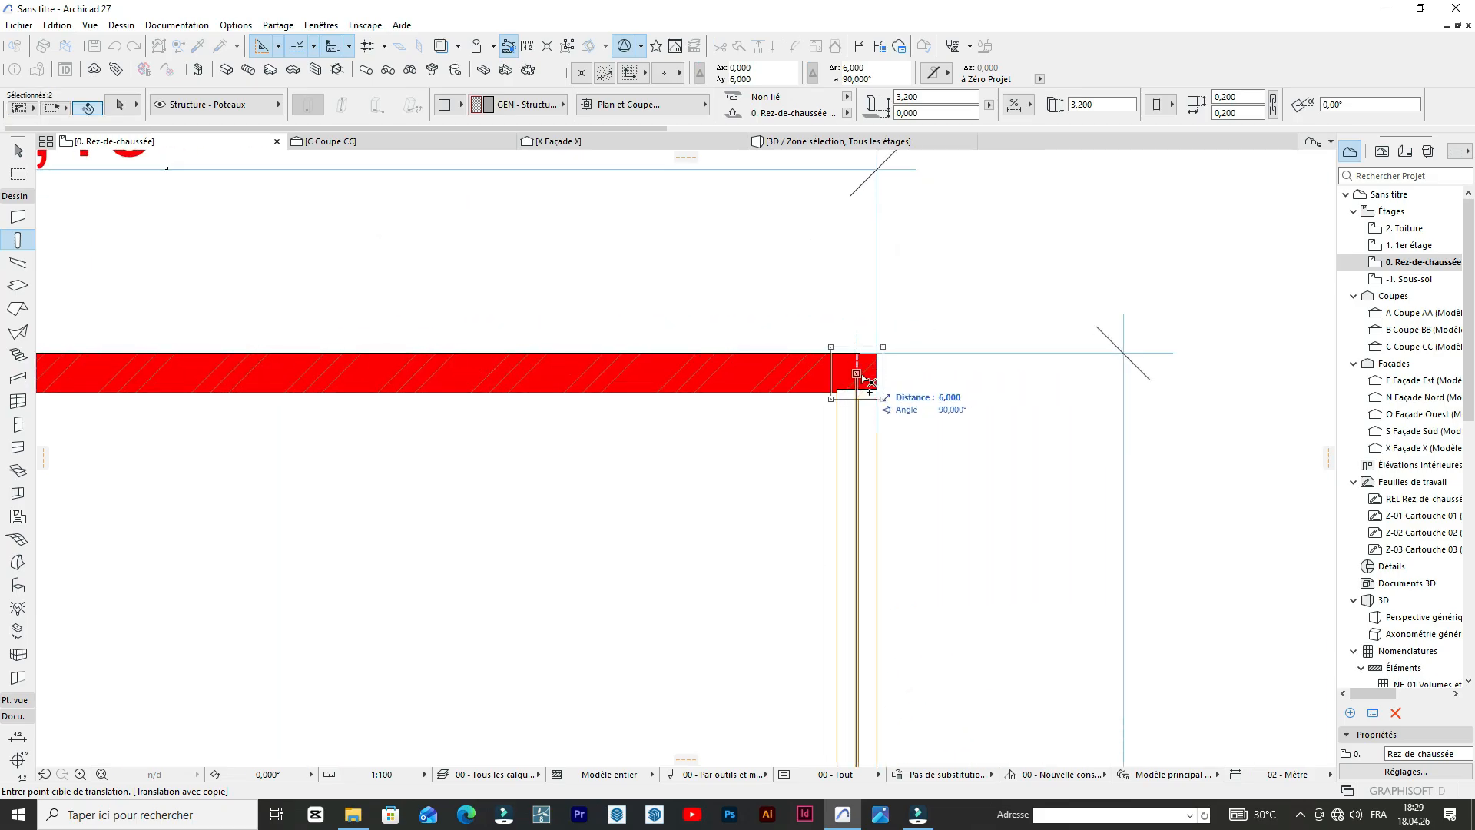
{"action": "left_click", "coordinate": [867, 380]}
{"action": "scroll", "coordinate": [937, 300], "scroll_direction": "down", "scroll_amount": 6}
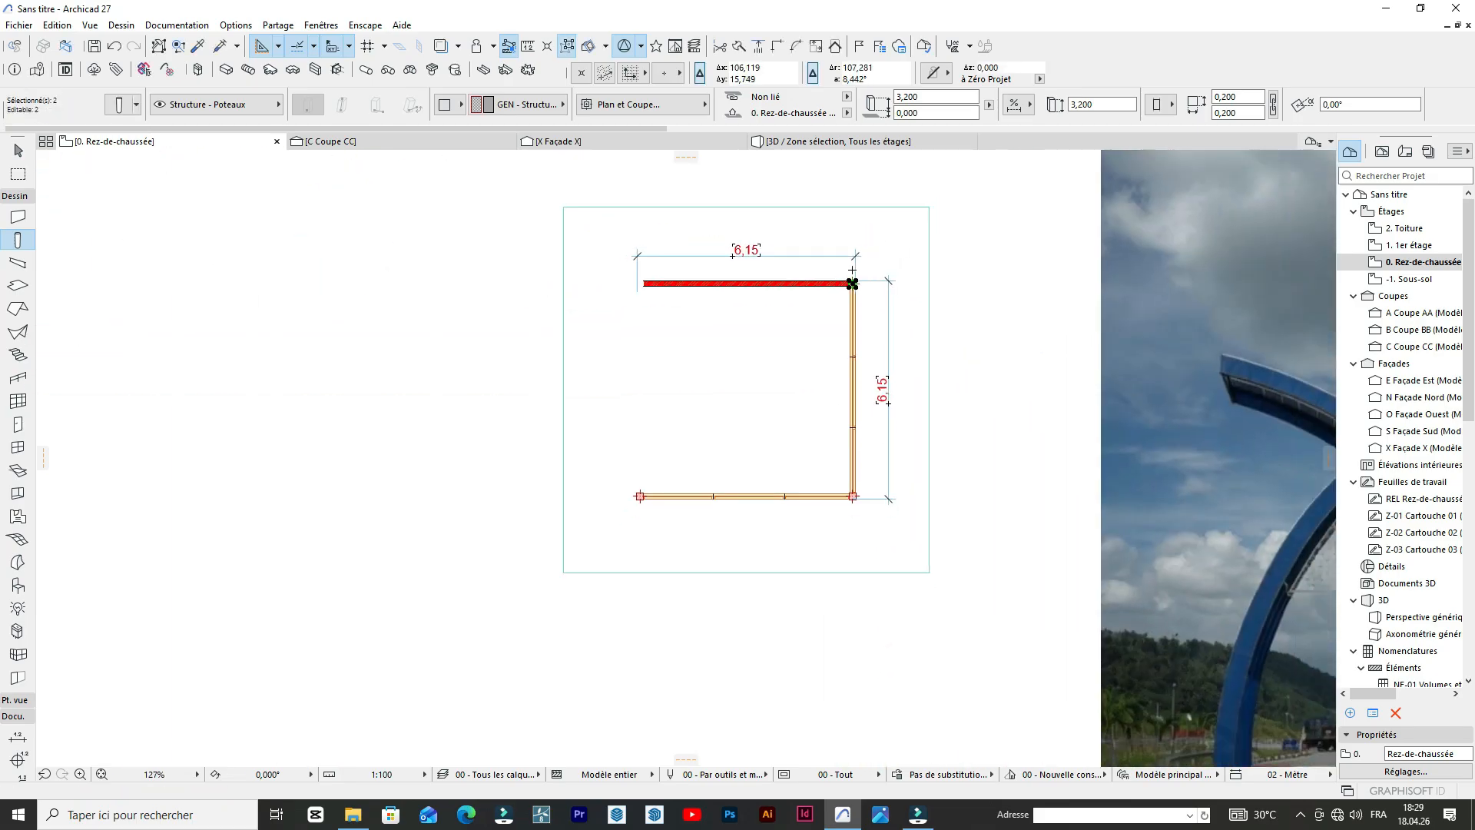
{"action": "key", "text": "Escape"}
Display the marqueed guardhouse in 3D and examine its four corner columns and open top.
{"action": "scroll", "coordinate": [684, 384], "scroll_direction": "down", "scroll_amount": 3}
{"action": "scroll", "coordinate": [733, 349], "scroll_direction": "up", "scroll_amount": 6}
{"action": "scroll", "coordinate": [749, 292], "scroll_direction": "down", "scroll_amount": 4}
{"action": "right_click", "coordinate": [849, 313]}
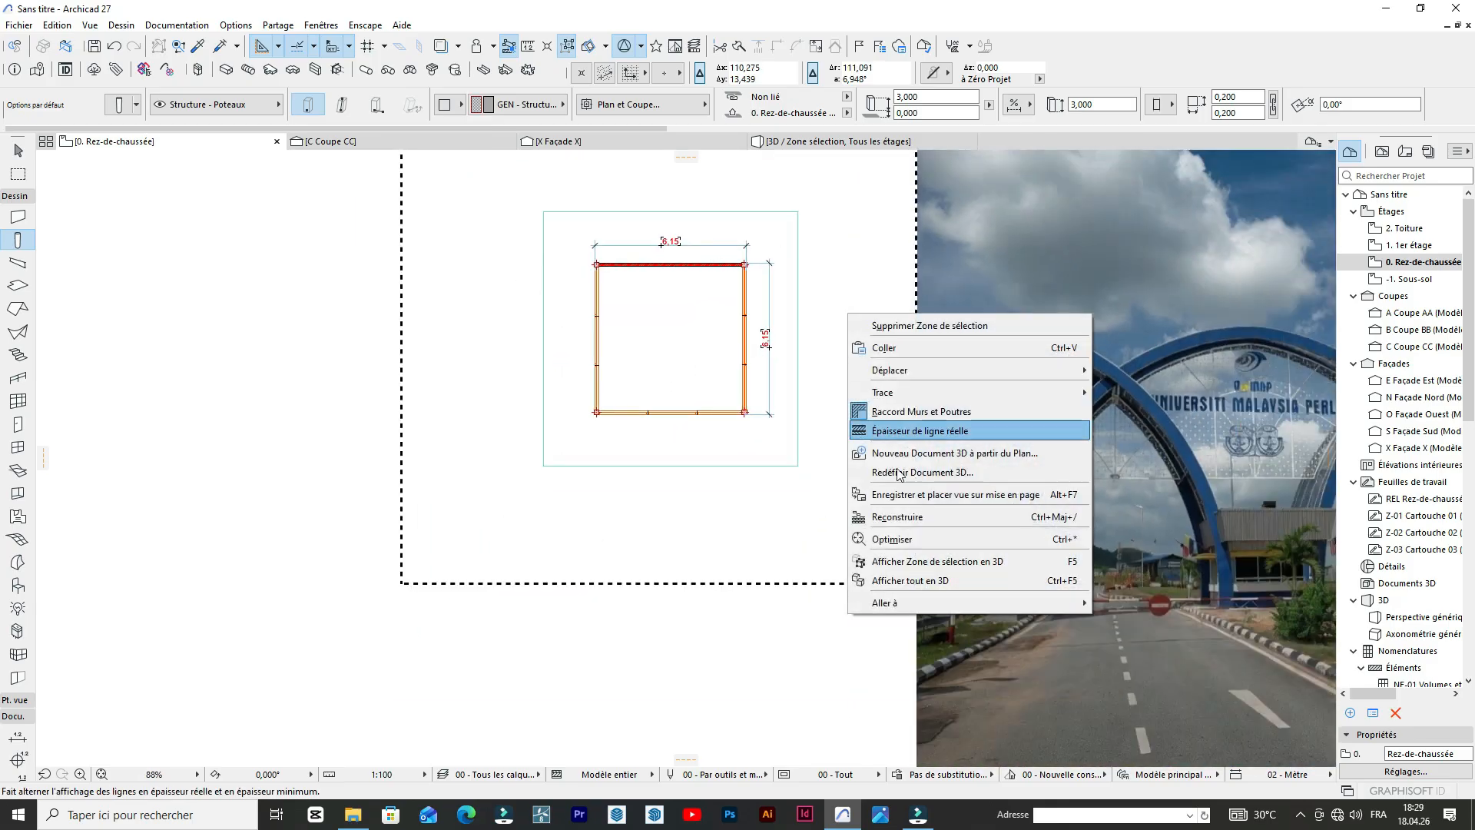
{"action": "left_click", "coordinate": [895, 561]}
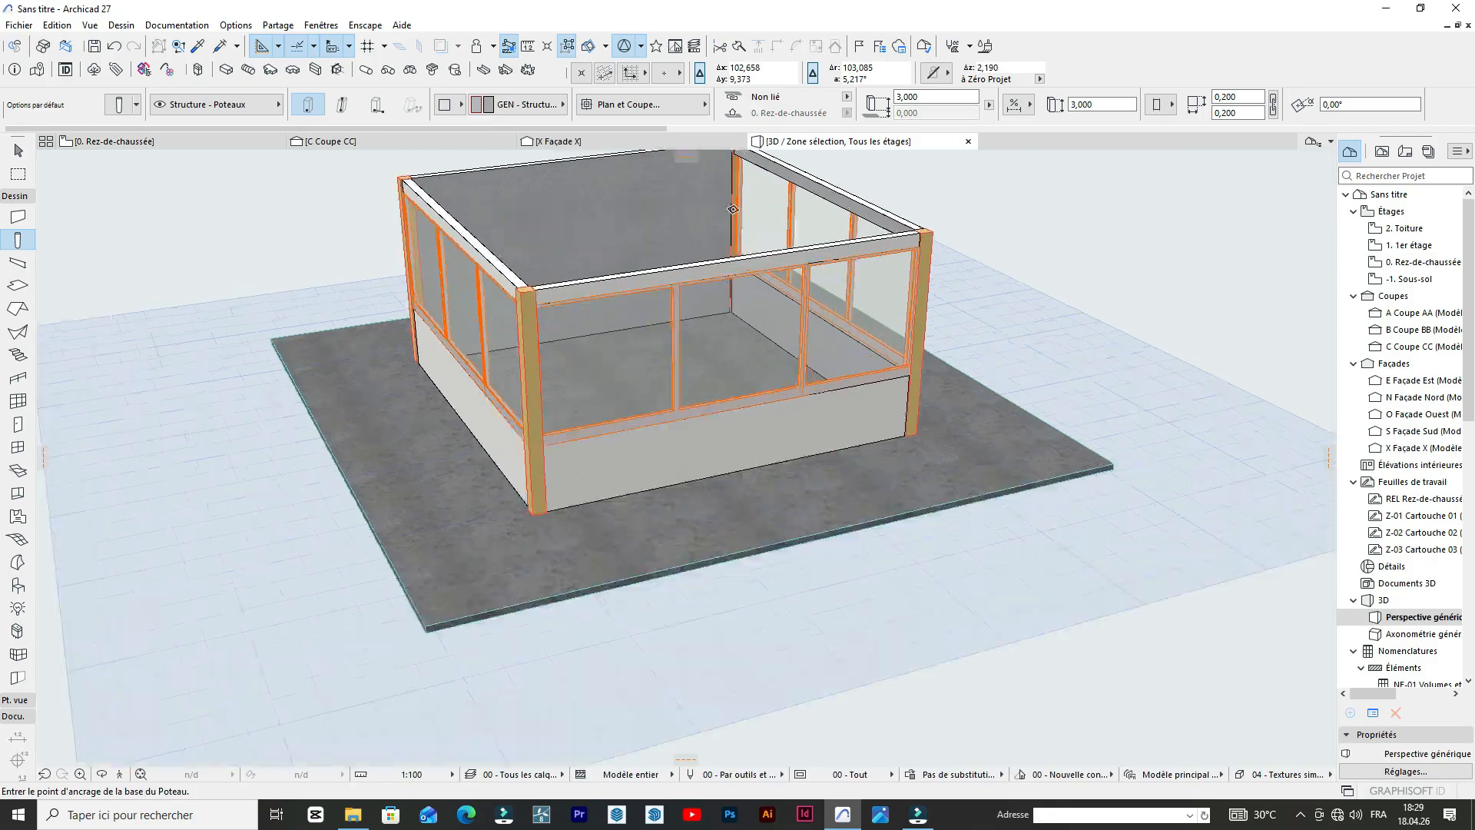
{"action": "scroll", "coordinate": [749, 430], "scroll_direction": "up", "scroll_amount": 2}
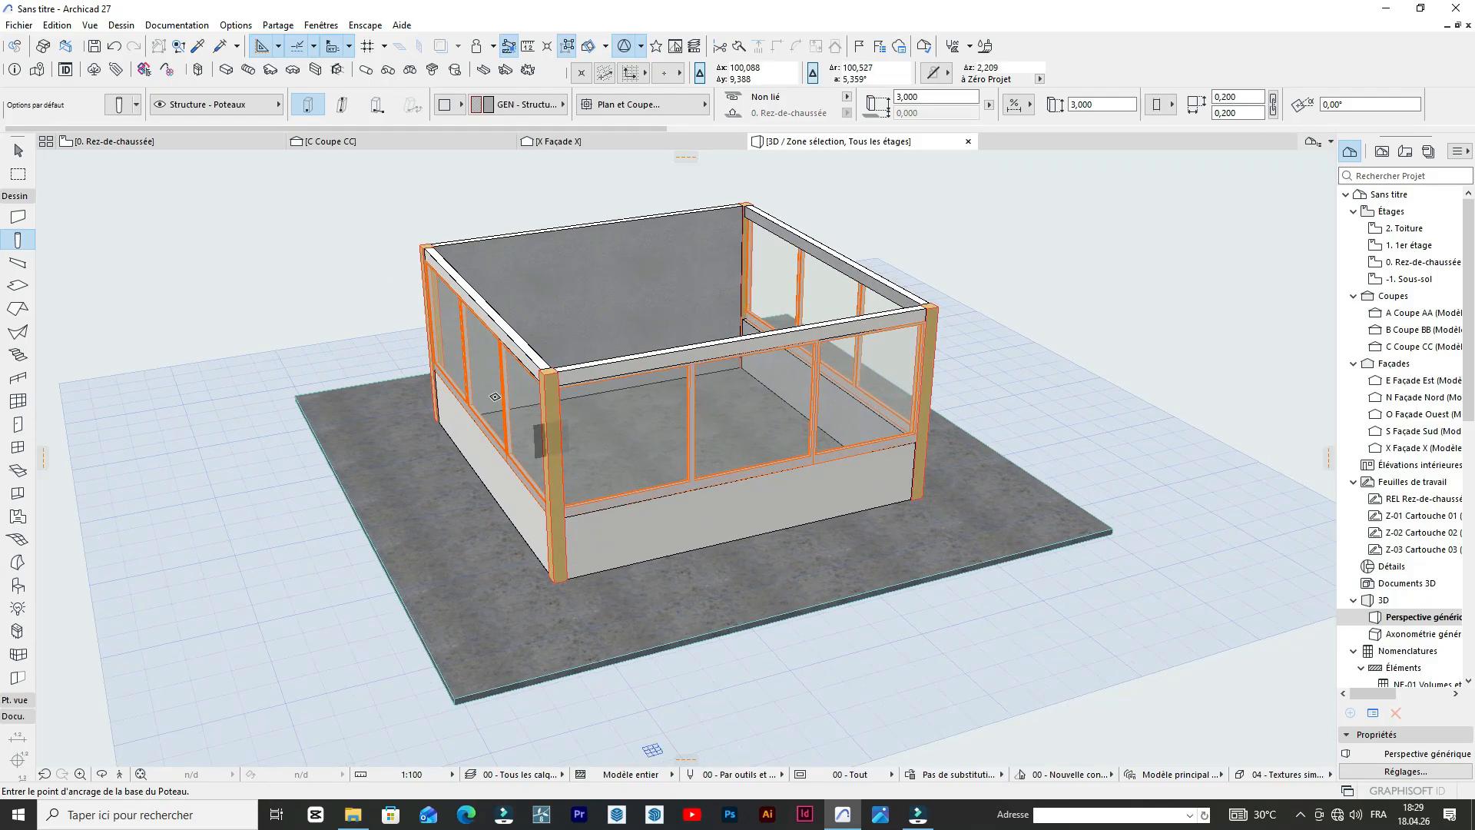
{"action": "scroll", "coordinate": [210, 272], "scroll_direction": "down", "scroll_amount": 2}
{"action": "scroll", "coordinate": [209, 272], "scroll_direction": "up", "scroll_amount": 4}
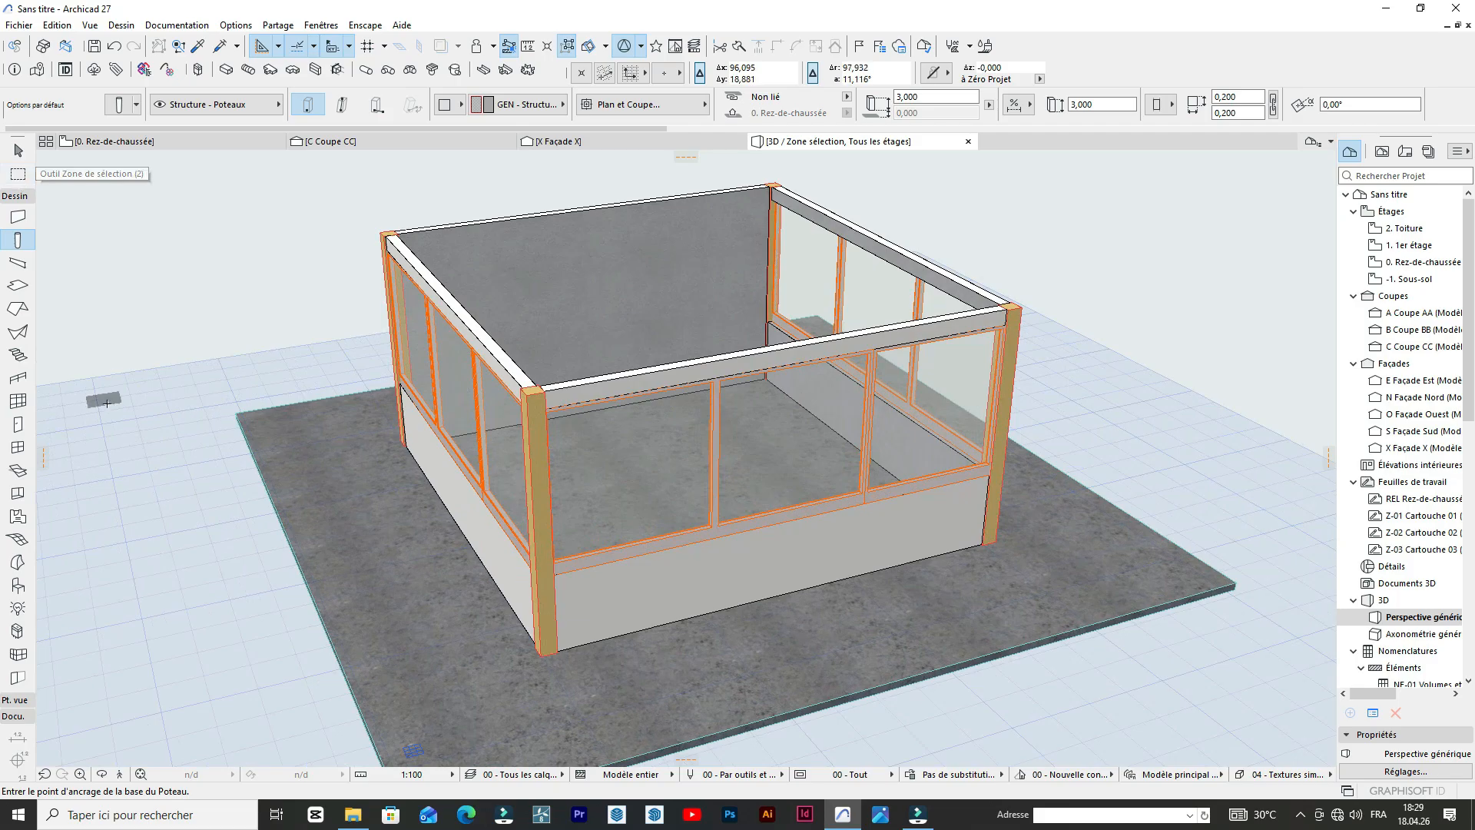
{"action": "scroll", "coordinate": [390, 479], "scroll_direction": "down", "scroll_amount": 2}
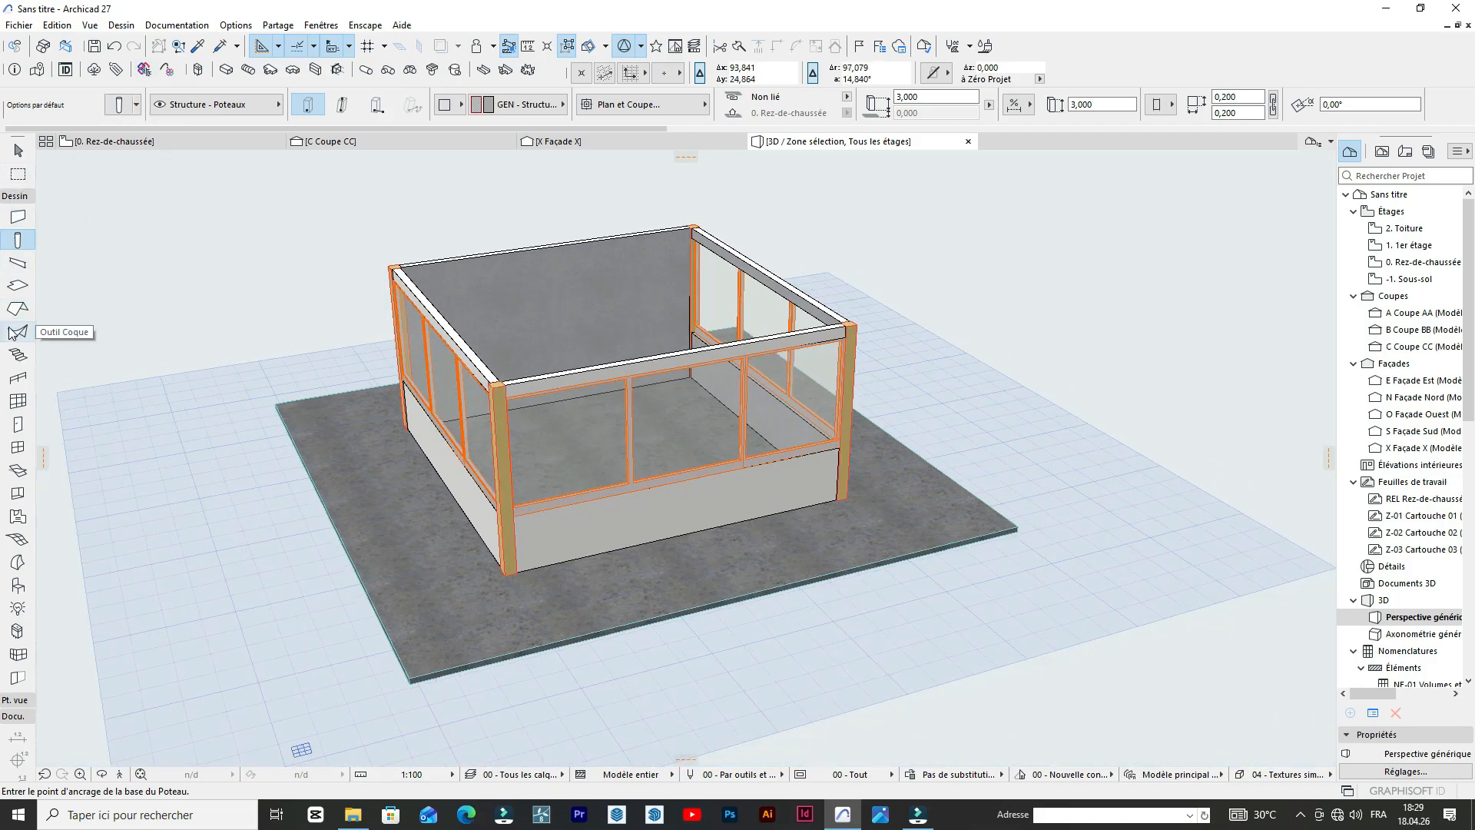
Set the default slab thickness to 0.200 m and its bottom surface to Enduit - Chaux.
{"action": "left_click", "coordinate": [17, 288]}
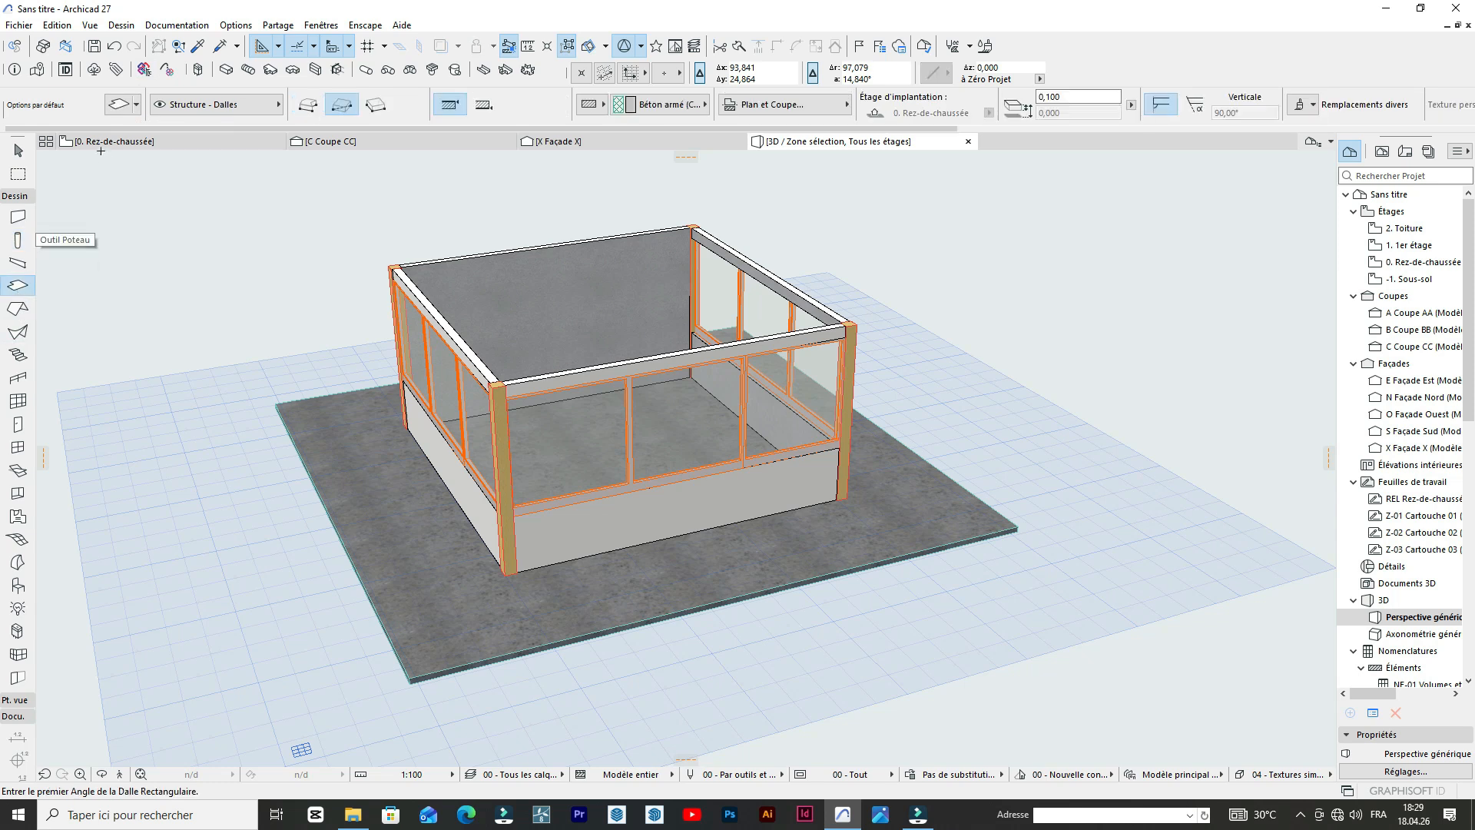
{"action": "left_click", "coordinate": [118, 105]}
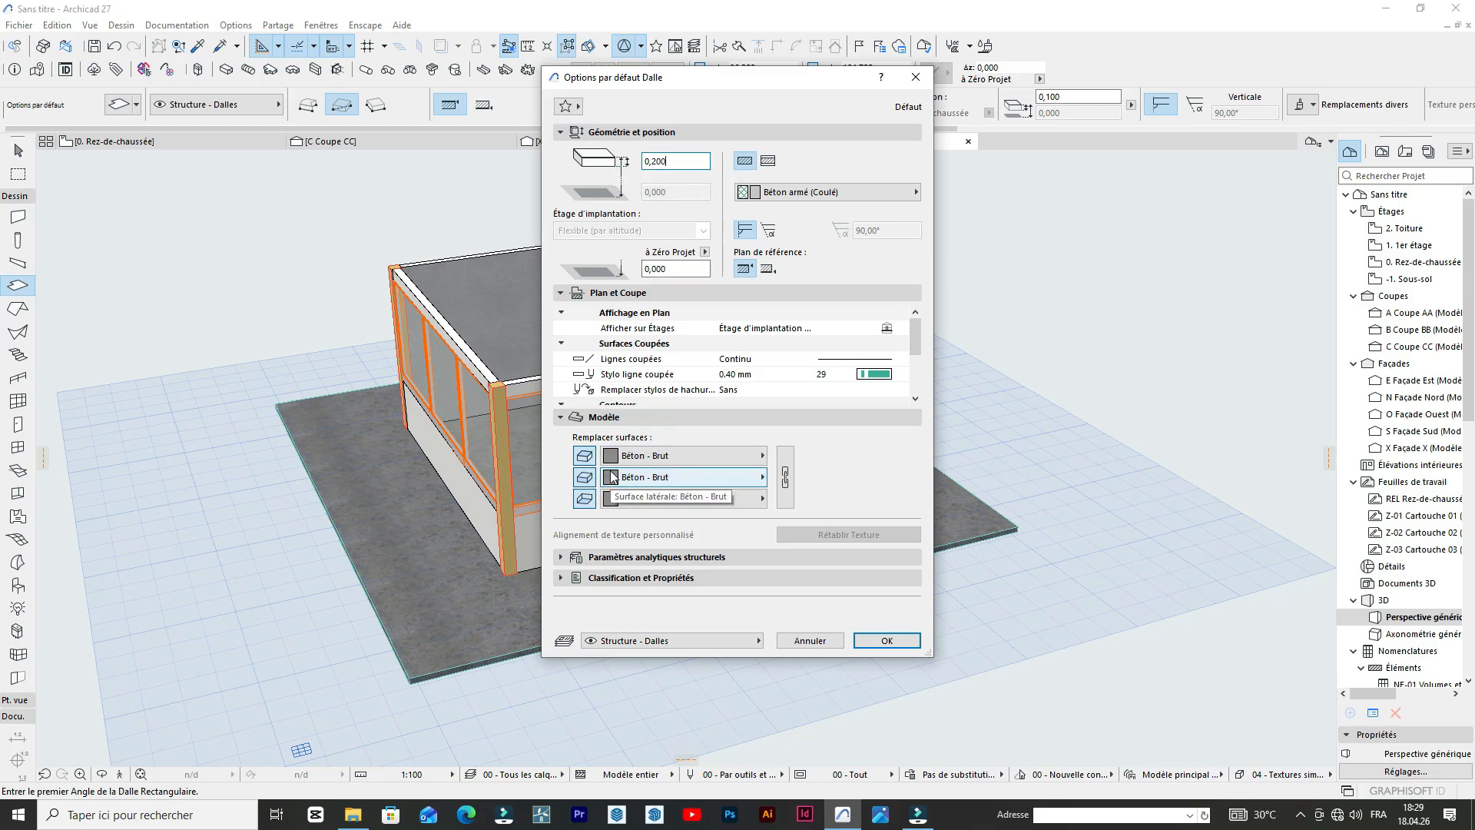
{"action": "left_click", "coordinate": [646, 456]}
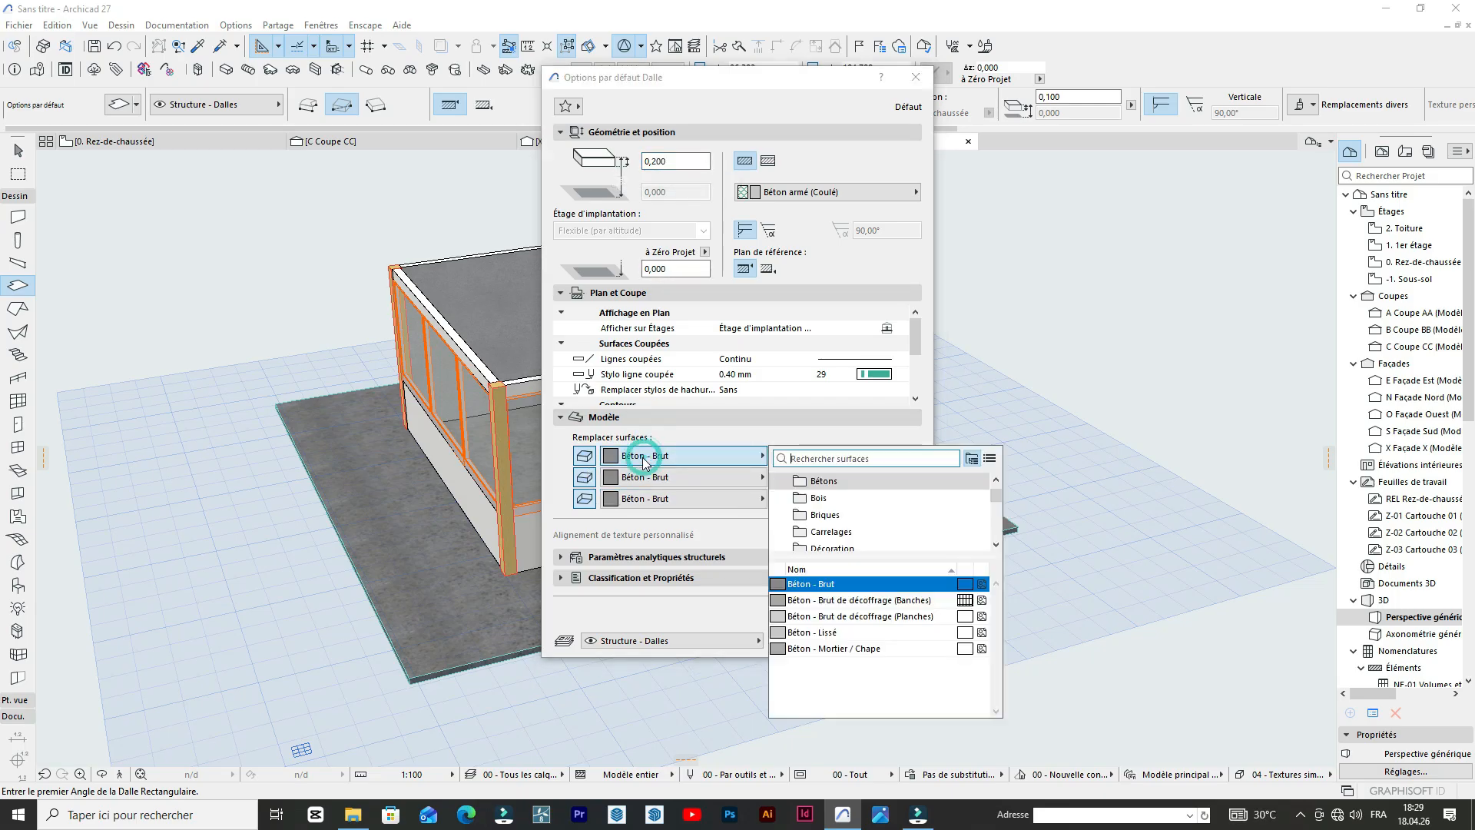
{"action": "scroll", "coordinate": [890, 519], "scroll_direction": "down", "scroll_amount": 3}
{"action": "left_click", "coordinate": [888, 517]}
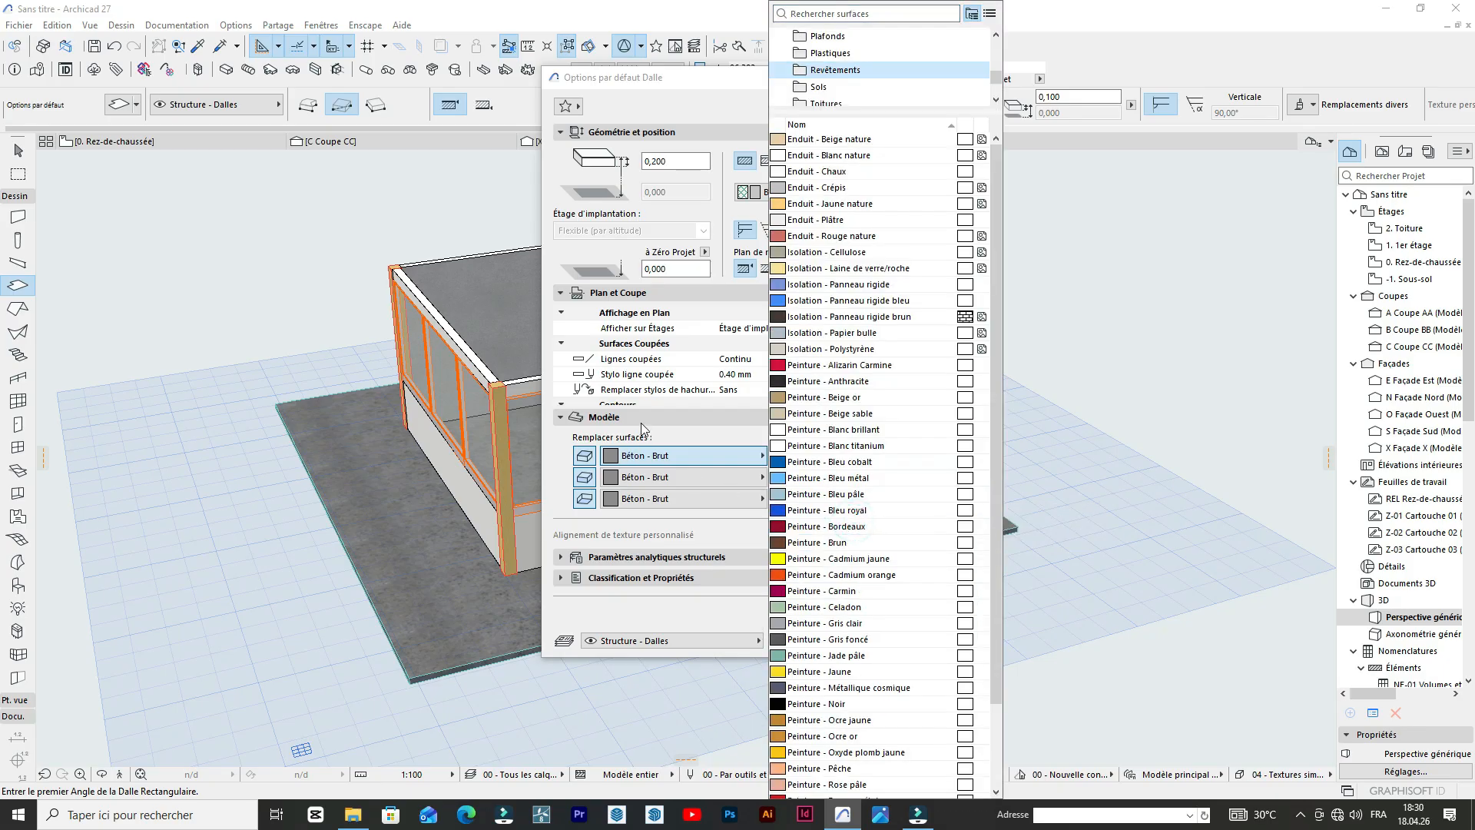
{"action": "left_click", "coordinate": [645, 455]}
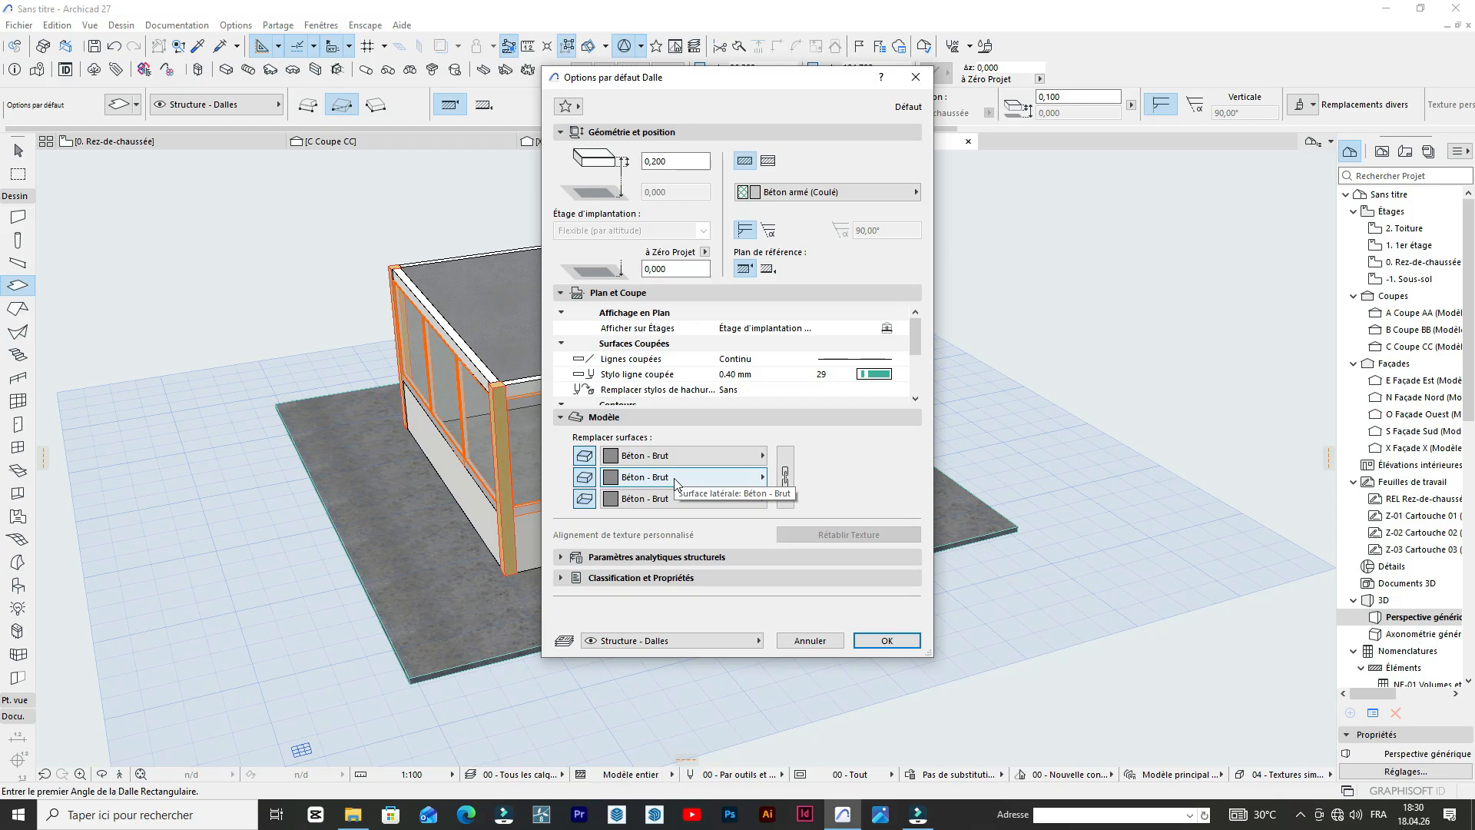
{"action": "left_click", "coordinate": [653, 499]}
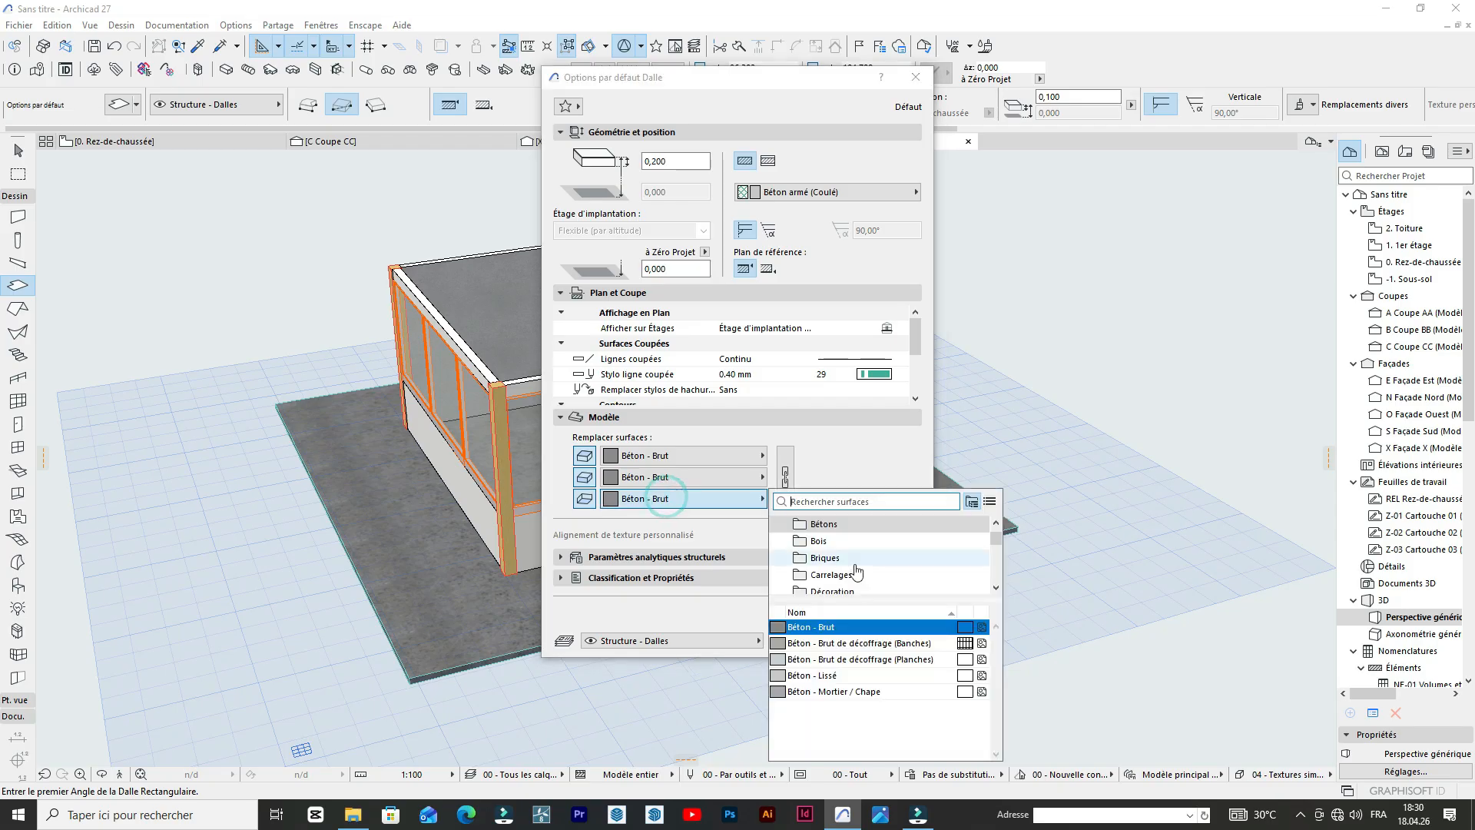
{"action": "scroll", "coordinate": [854, 578], "scroll_direction": "down", "scroll_amount": 5}
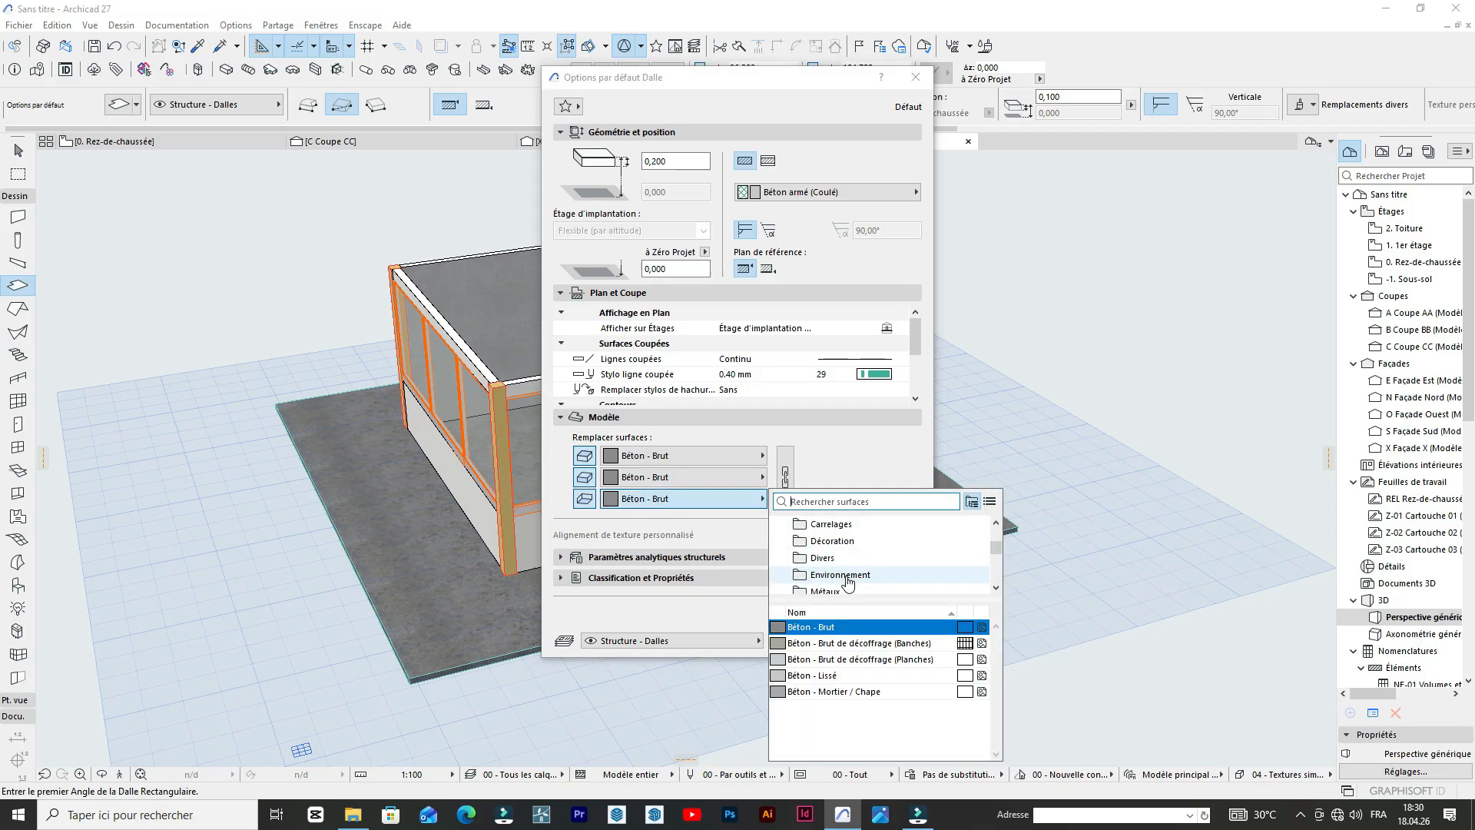
{"action": "left_click", "coordinate": [841, 560]}
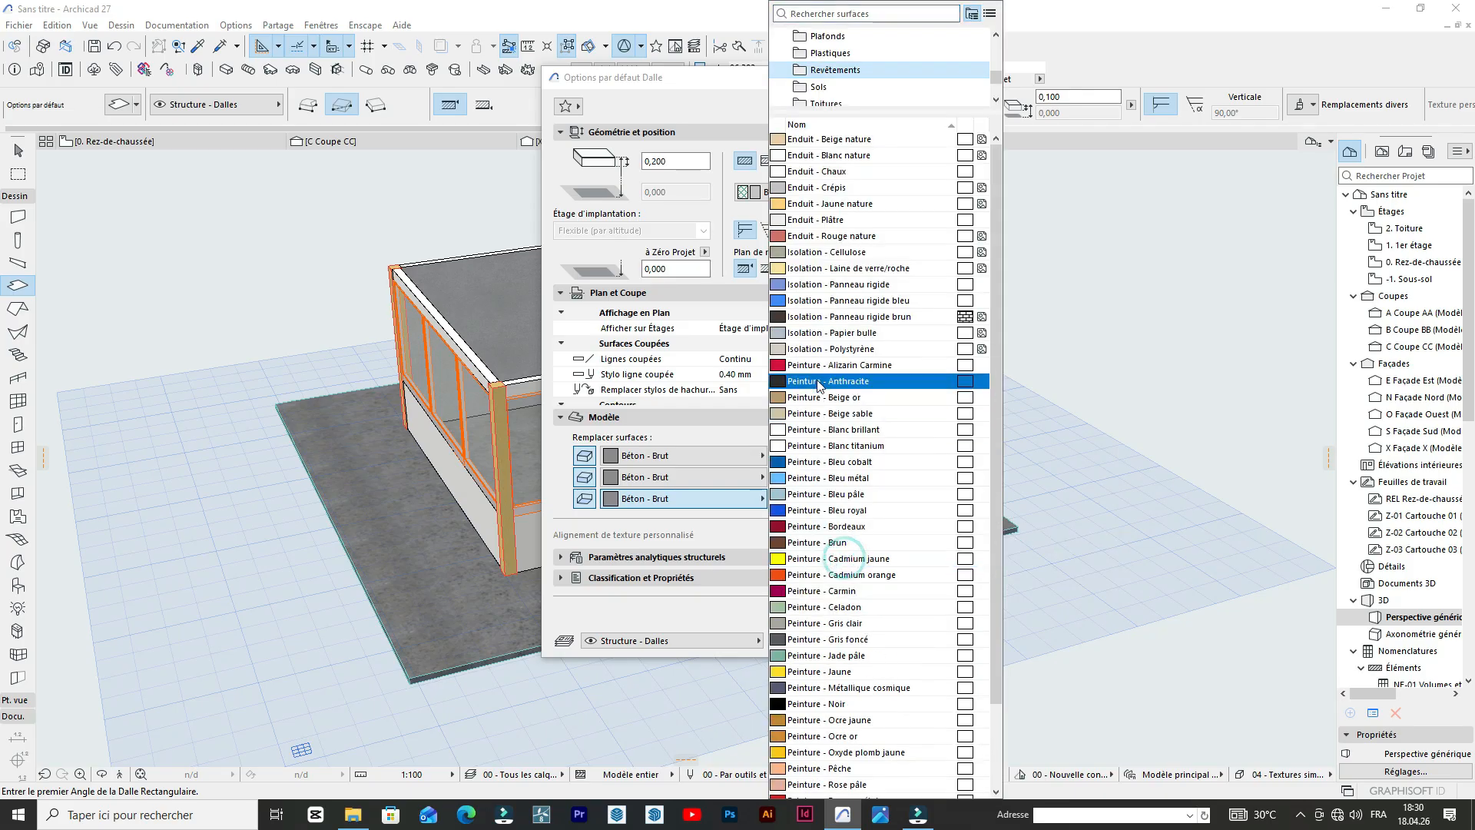
{"action": "left_click", "coordinate": [831, 172]}
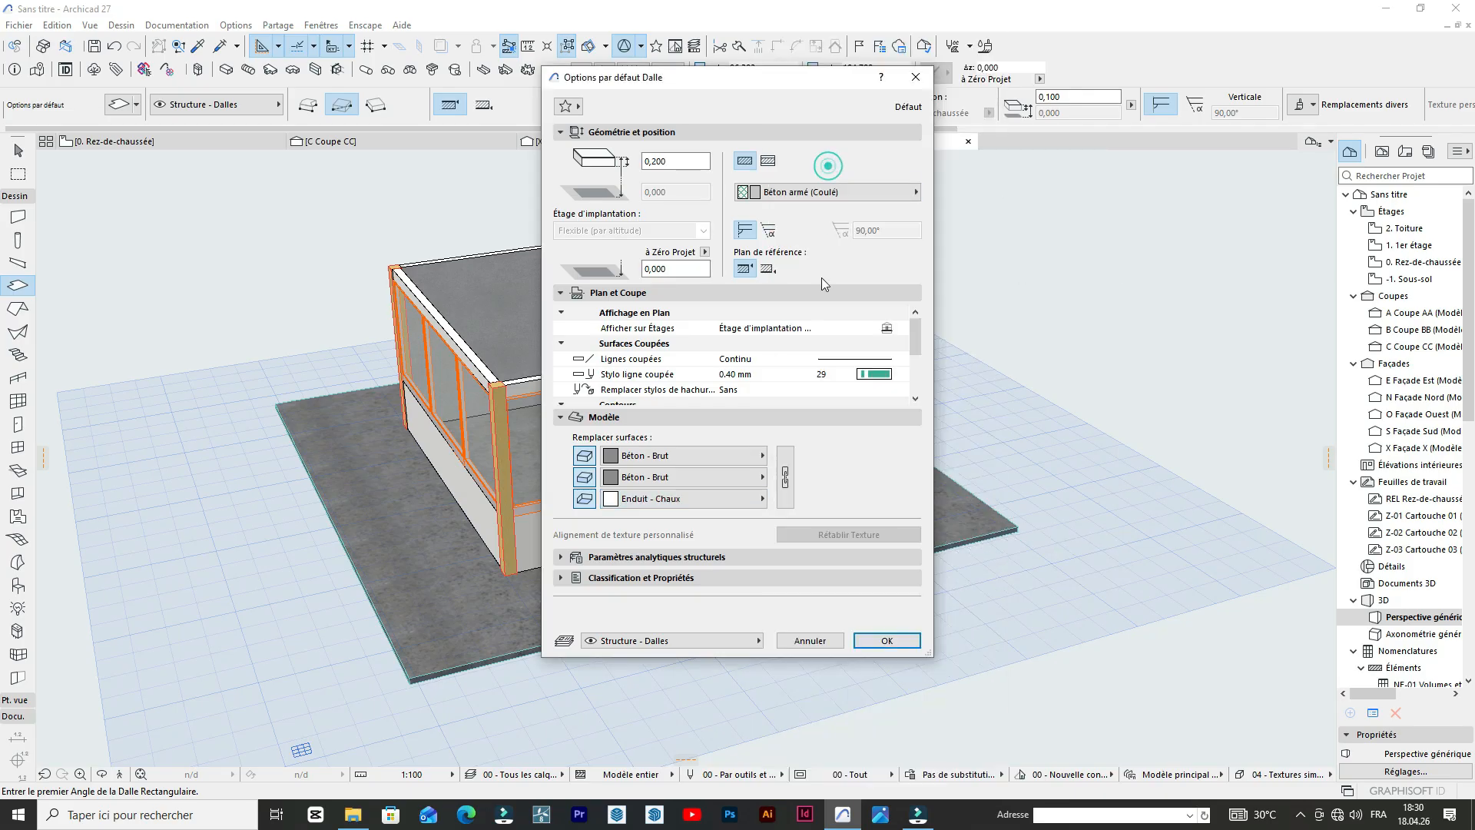
Set the default slab's top surface to Sol - Moquette 02.
{"action": "left_click", "coordinate": [684, 461]}
{"action": "scroll", "coordinate": [858, 521], "scroll_direction": "down", "scroll_amount": 6}
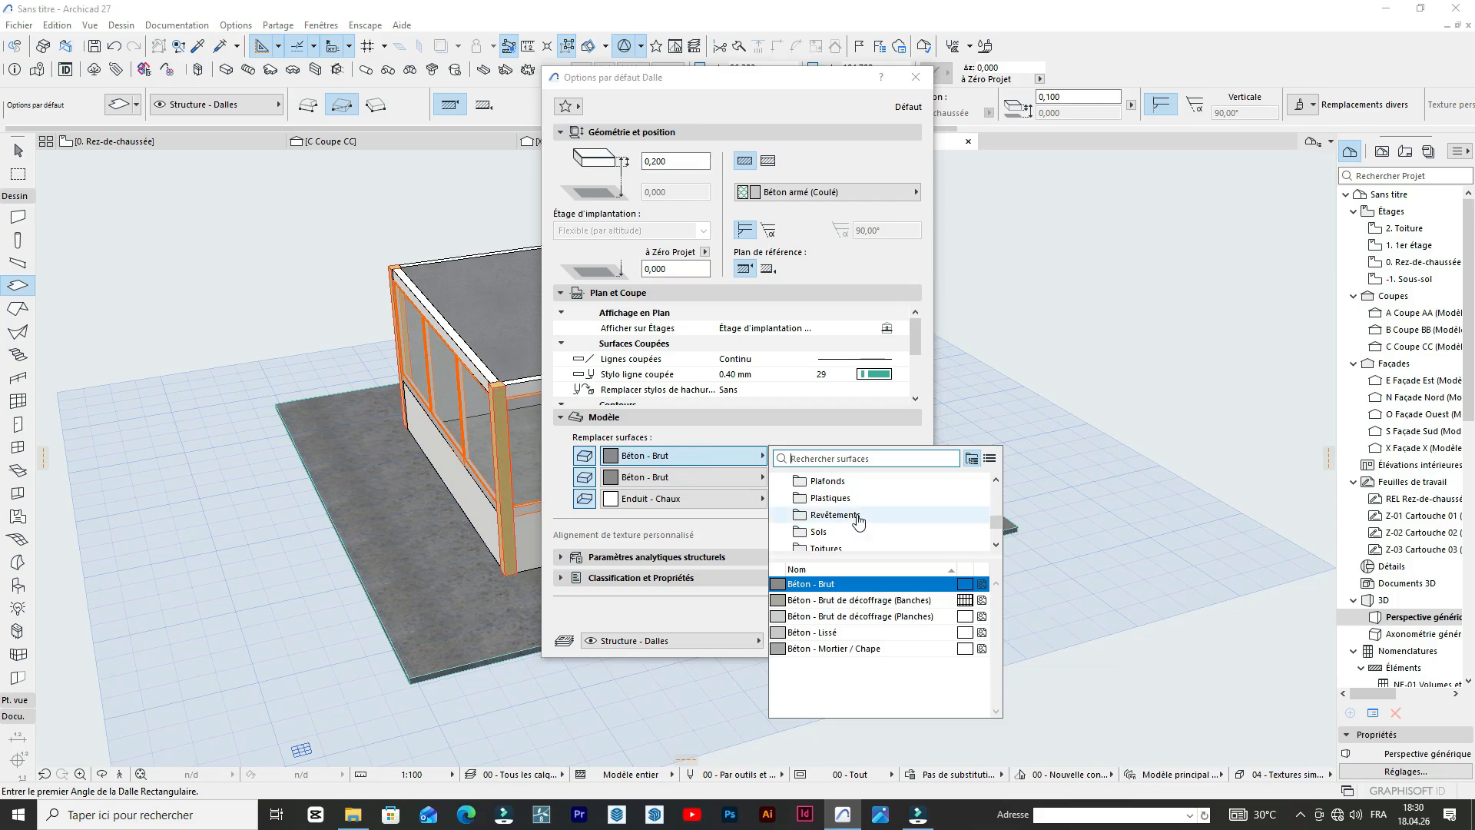
{"action": "scroll", "coordinate": [858, 521], "scroll_direction": "down", "scroll_amount": 3}
{"action": "left_click", "coordinate": [820, 484]}
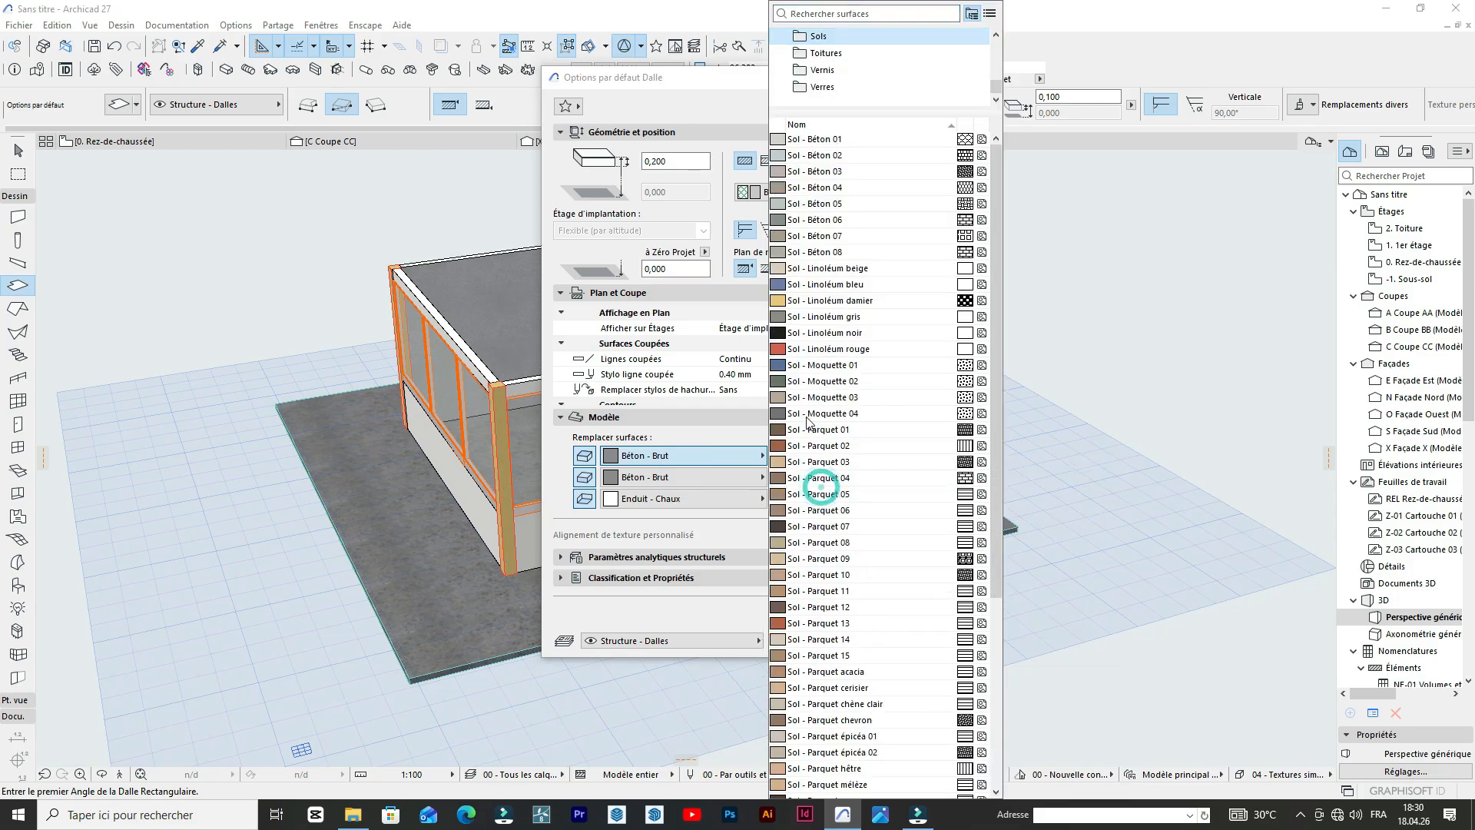
{"action": "left_click", "coordinate": [806, 381]}
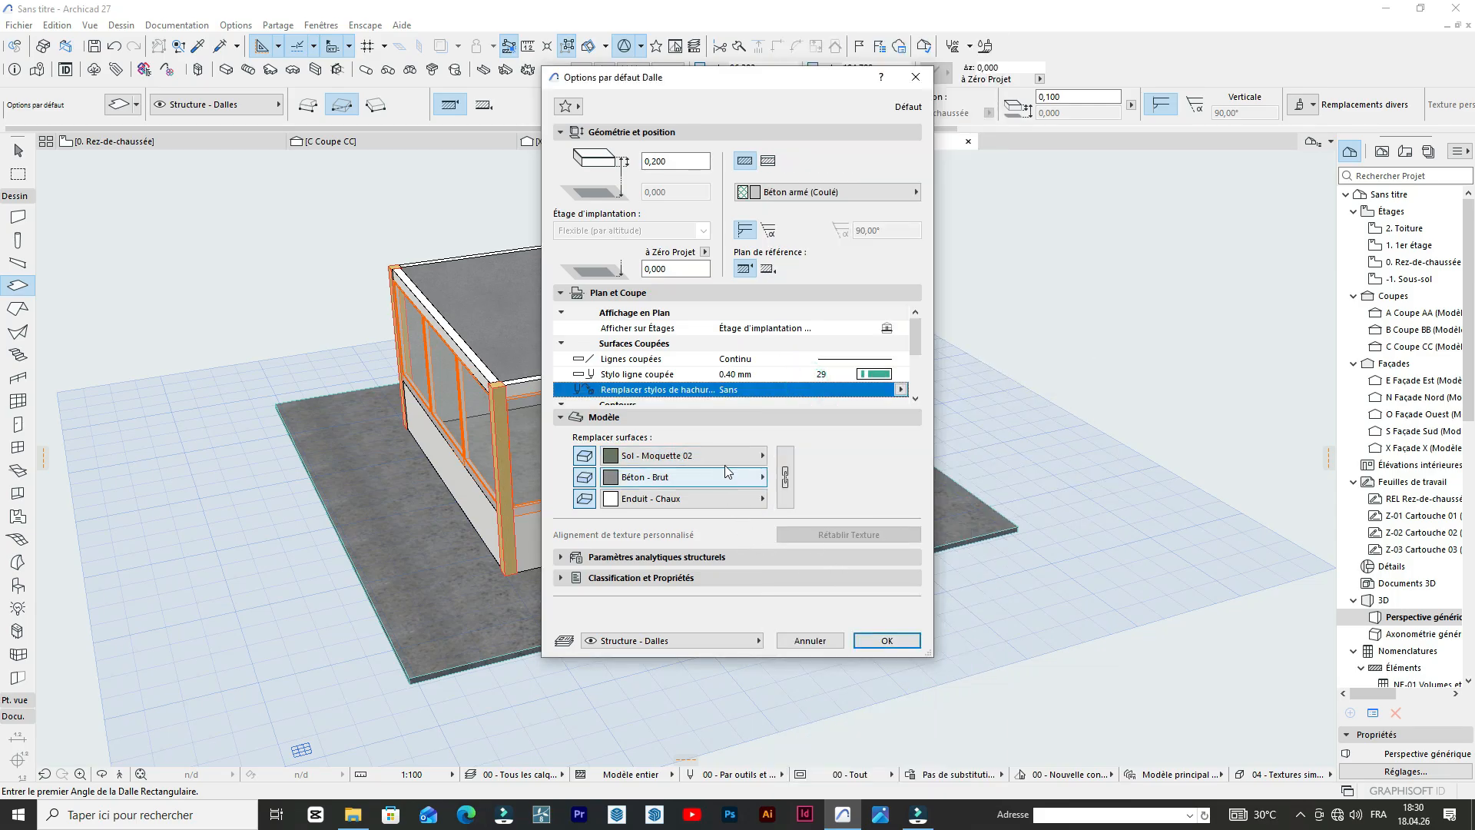
{"action": "left_click", "coordinate": [886, 641]}
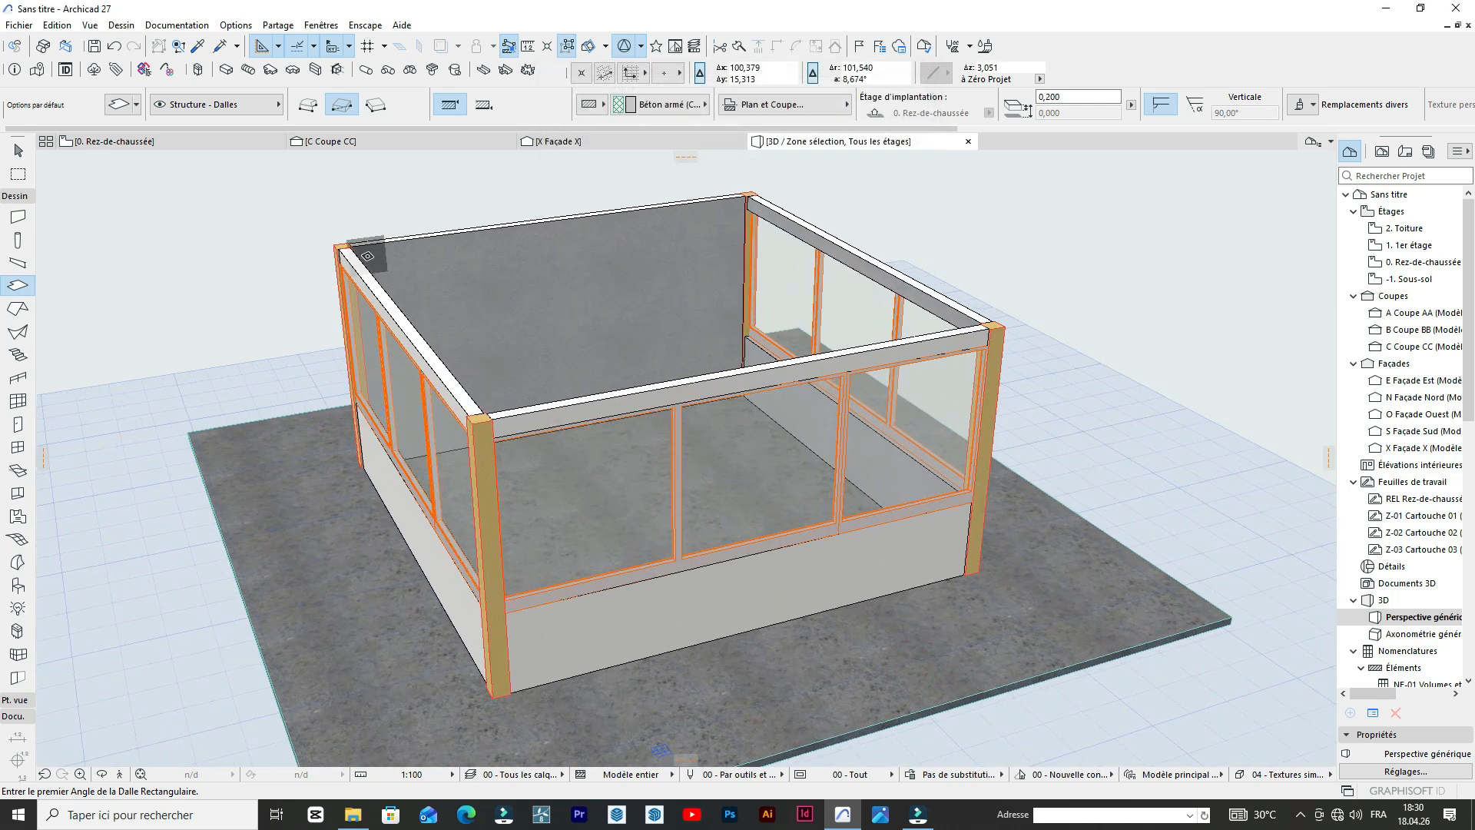
Draw a rectangular slab of about 6.15 × 6.08 m over the wall tops in 3D, between two opposite corners of the guardhouse.
{"action": "left_click", "coordinate": [335, 244]}
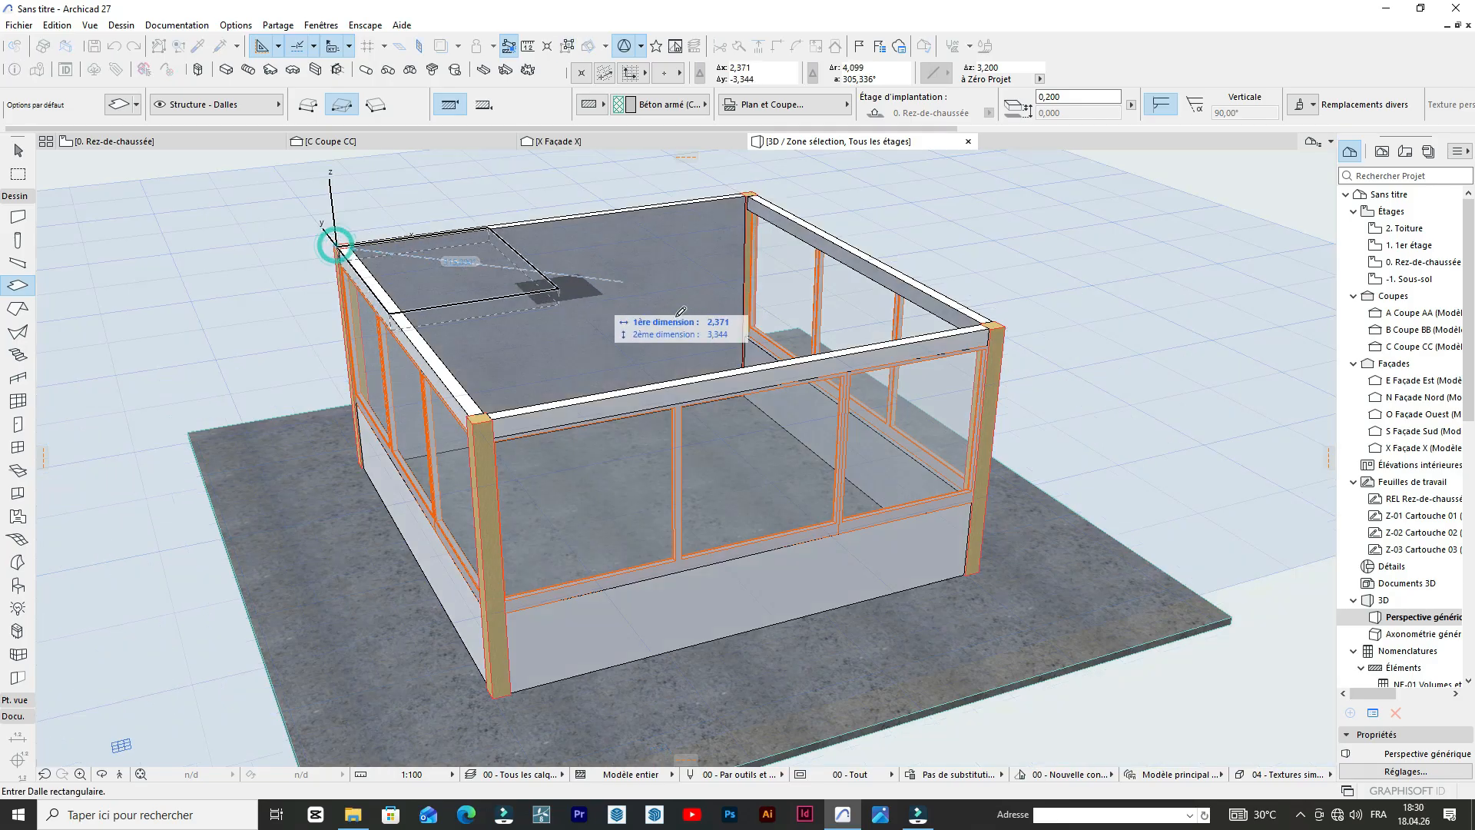
{"action": "left_click", "coordinate": [1006, 324]}
{"action": "scroll", "coordinate": [769, 345], "scroll_direction": "down", "scroll_amount": 2}
{"action": "scroll", "coordinate": [614, 333], "scroll_direction": "up", "scroll_amount": 6}
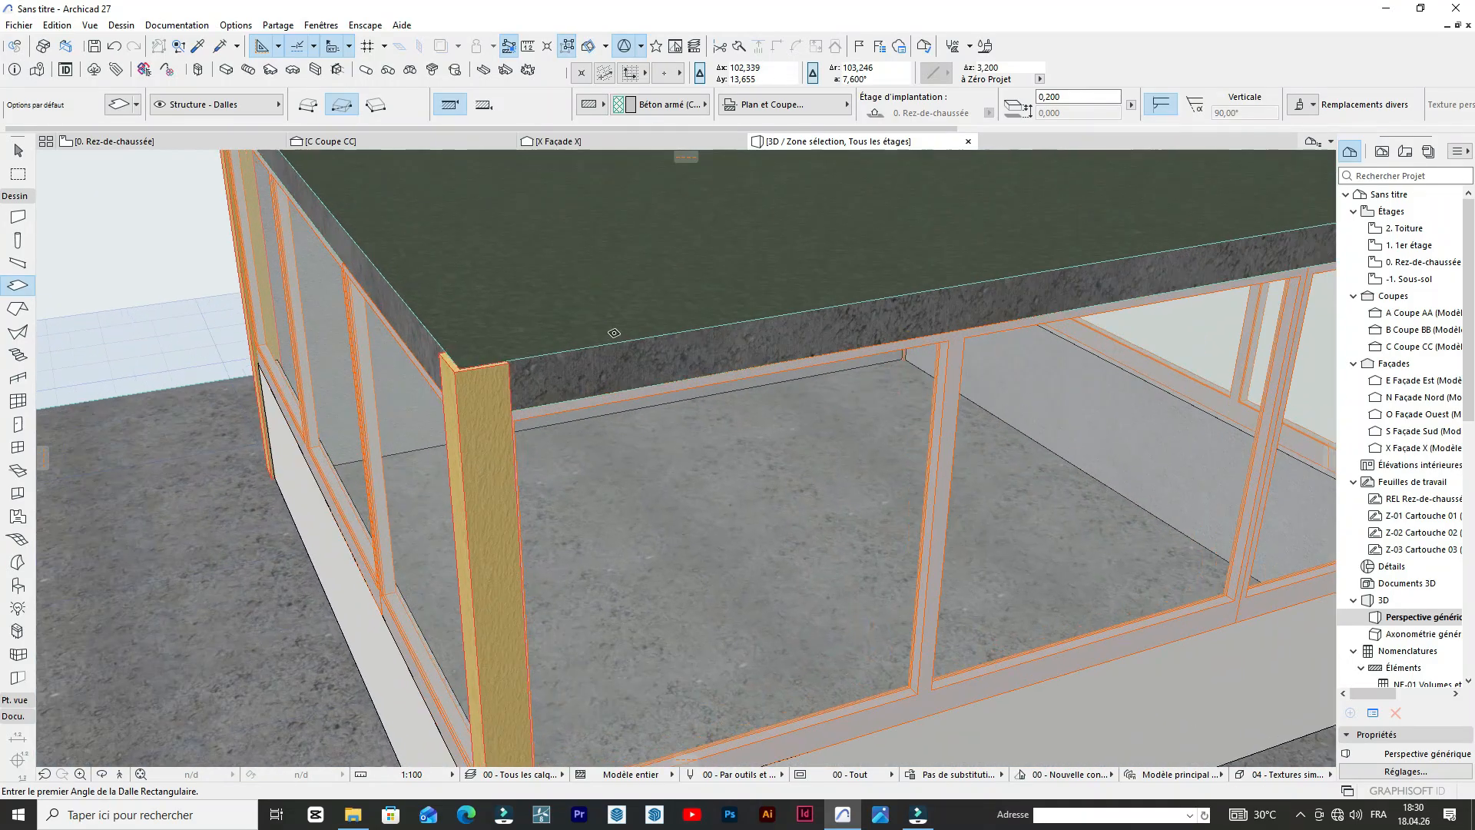
{"action": "scroll", "coordinate": [614, 333], "scroll_direction": "down", "scroll_amount": 5}
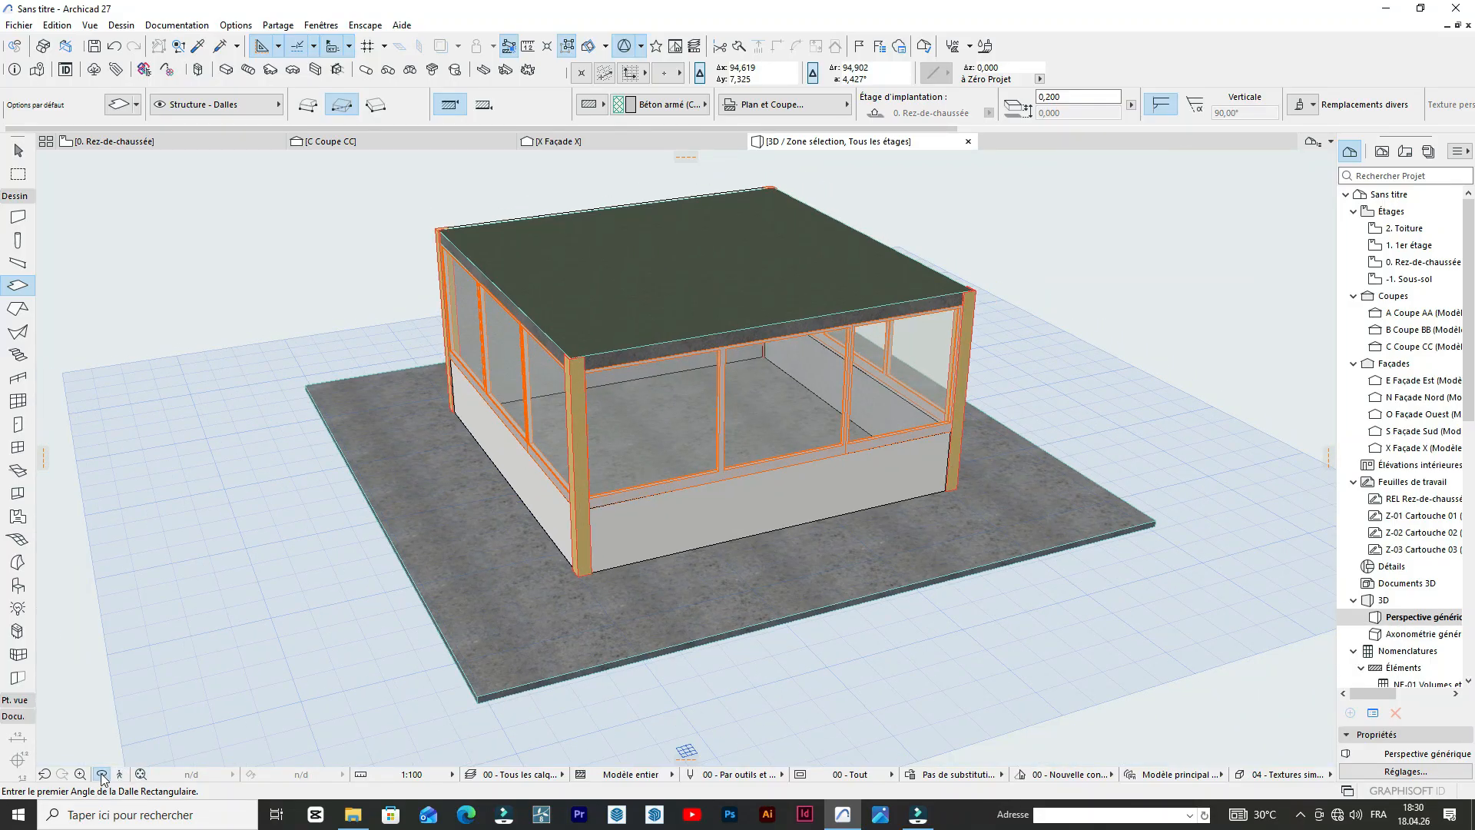
{"action": "left_click", "coordinate": [103, 777]}
{"action": "left_click_drag", "start_coordinate": [171, 657], "coordinate": [138, 564]}
{"action": "mouse_move", "coordinate": [440, 523]}
{"action": "left_mouse_down"}
{"action": "mouse_move", "coordinate": [583, 438]}
{"action": "mouse_move", "coordinate": [342, 438]}
{"action": "mouse_move", "coordinate": [316, 514]}
{"action": "mouse_move", "coordinate": [842, 473]}
{"action": "mouse_move", "coordinate": [564, 408]}
{"action": "left_mouse_up"}
{"action": "scroll", "coordinate": [599, 438], "scroll_direction": "up", "scroll_amount": 3}
{"action": "scroll", "coordinate": [842, 460], "scroll_direction": "down", "scroll_amount": 5}
{"action": "left_click_drag", "start_coordinate": [1014, 470], "coordinate": [768, 530]}
In the floor plan, try to shorten the right wall by about 1.3 m from its upper end.
{"action": "left_click", "coordinate": [136, 142]}
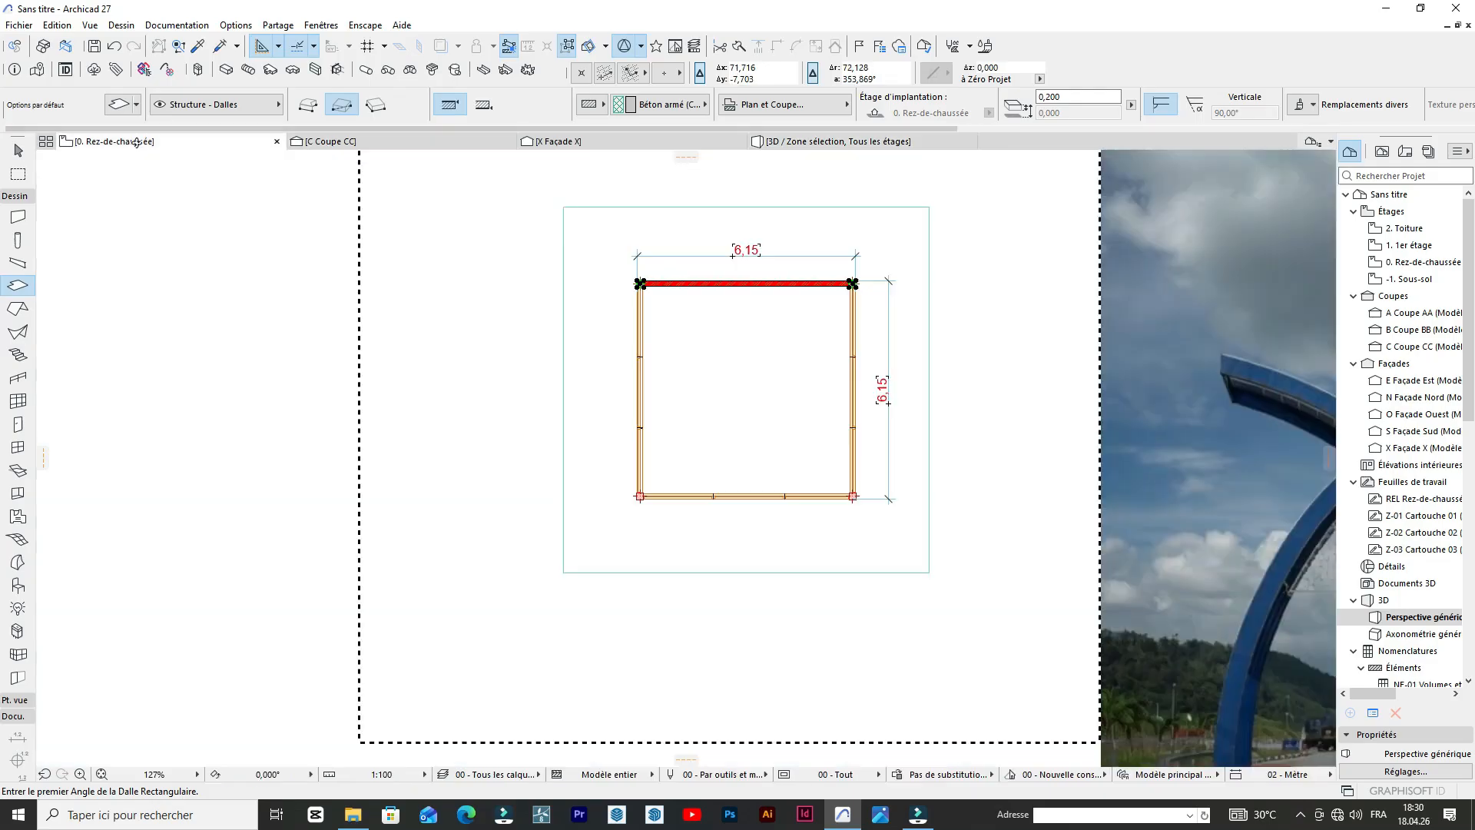
{"action": "scroll", "coordinate": [799, 230], "scroll_direction": "up", "scroll_amount": 6}
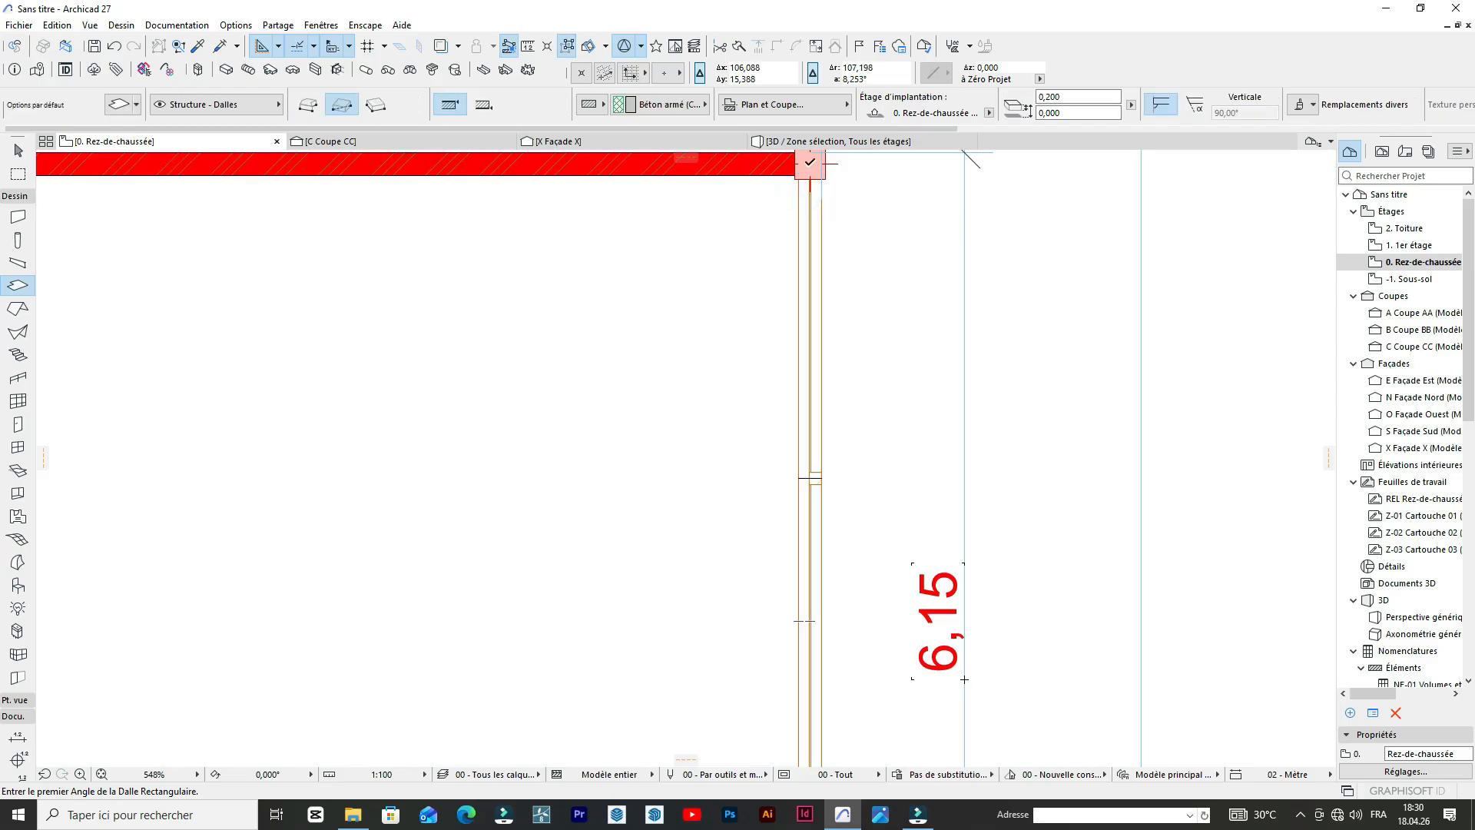
{"action": "left_click", "coordinate": [811, 196], "text": "shift"}
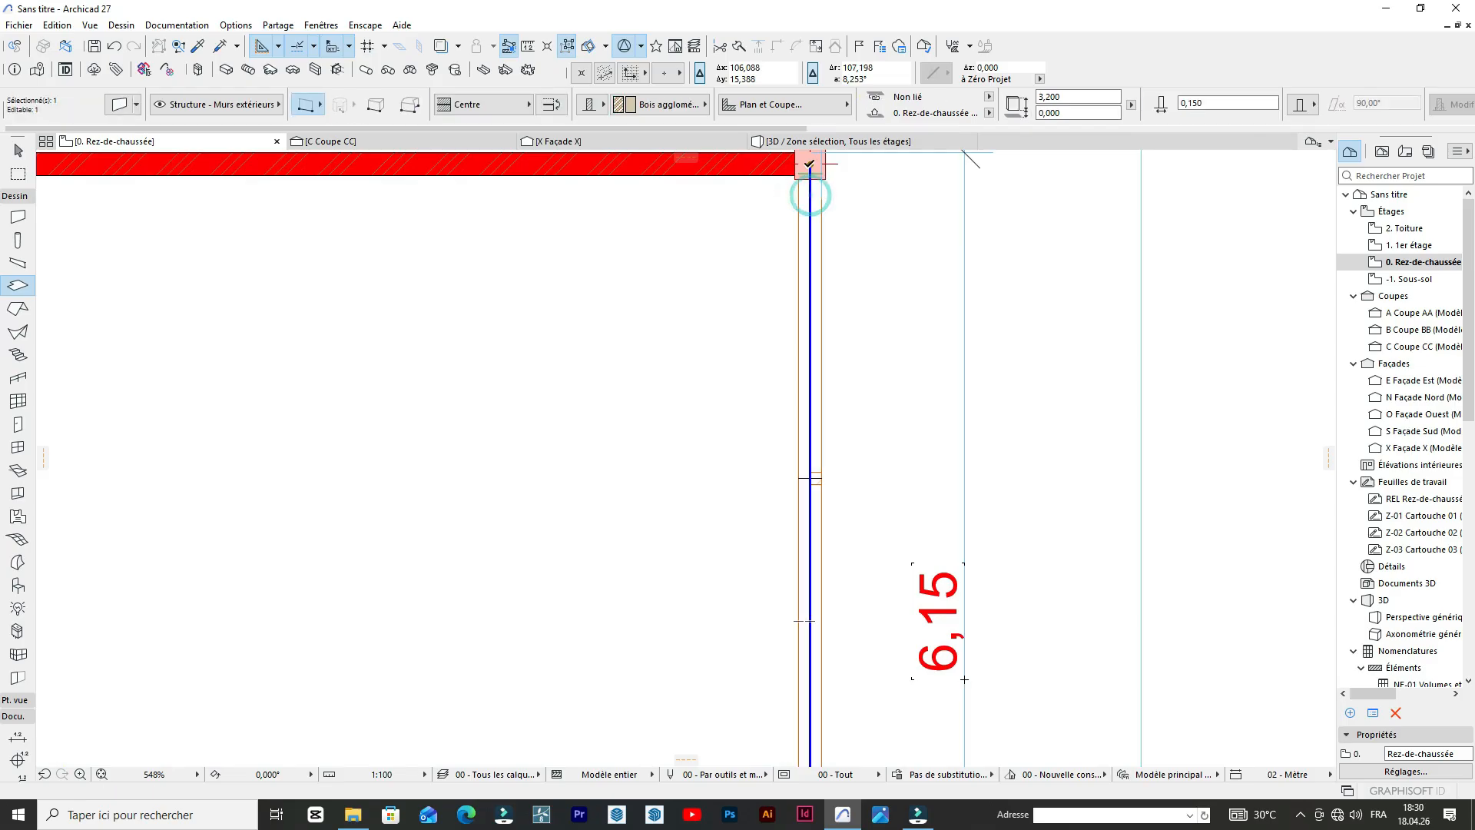
{"action": "left_click", "coordinate": [811, 162]}
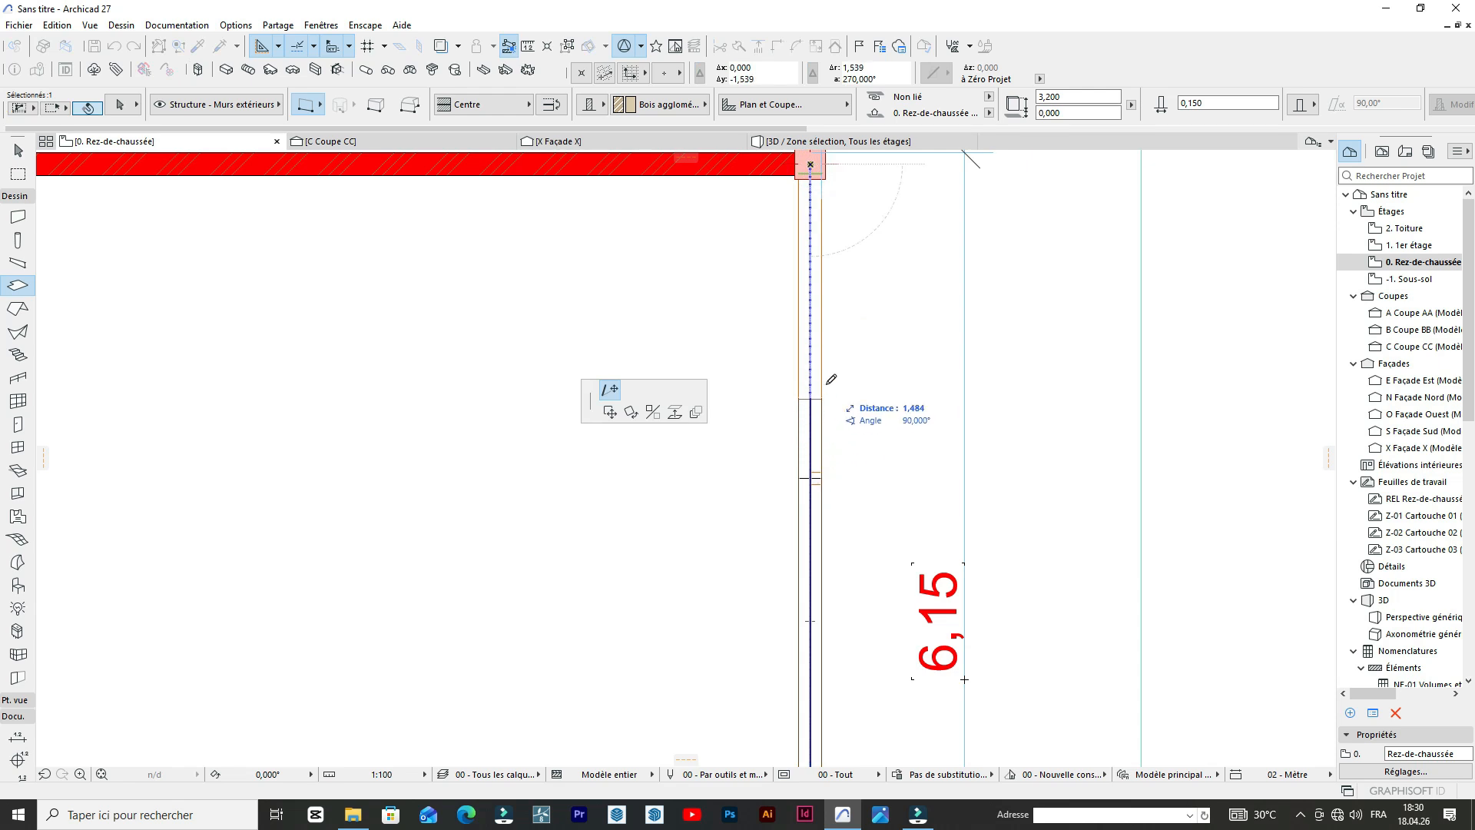
{"action": "left_click", "coordinate": [824, 351]}
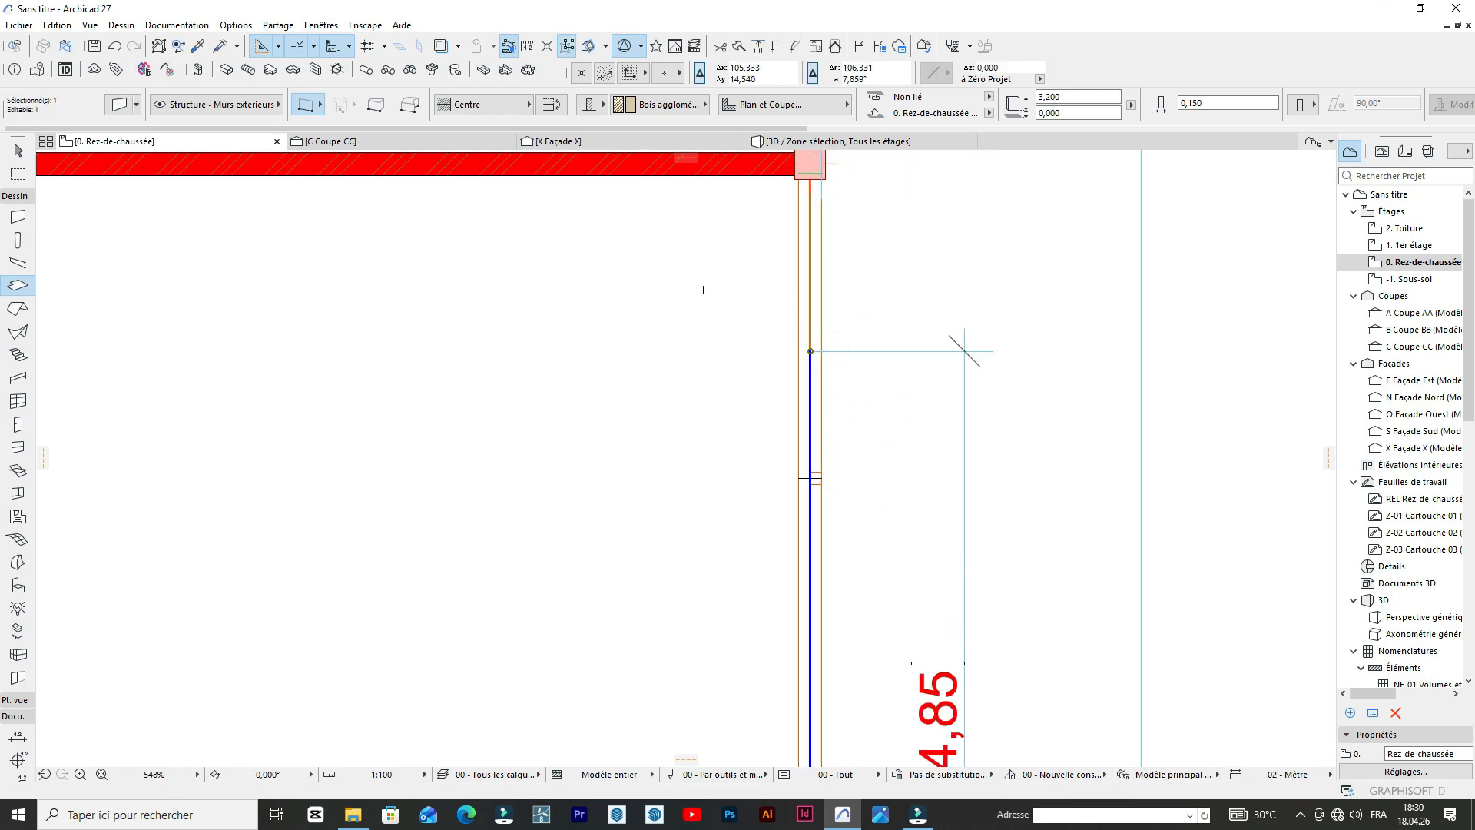
{"action": "left_click", "coordinate": [847, 252]}
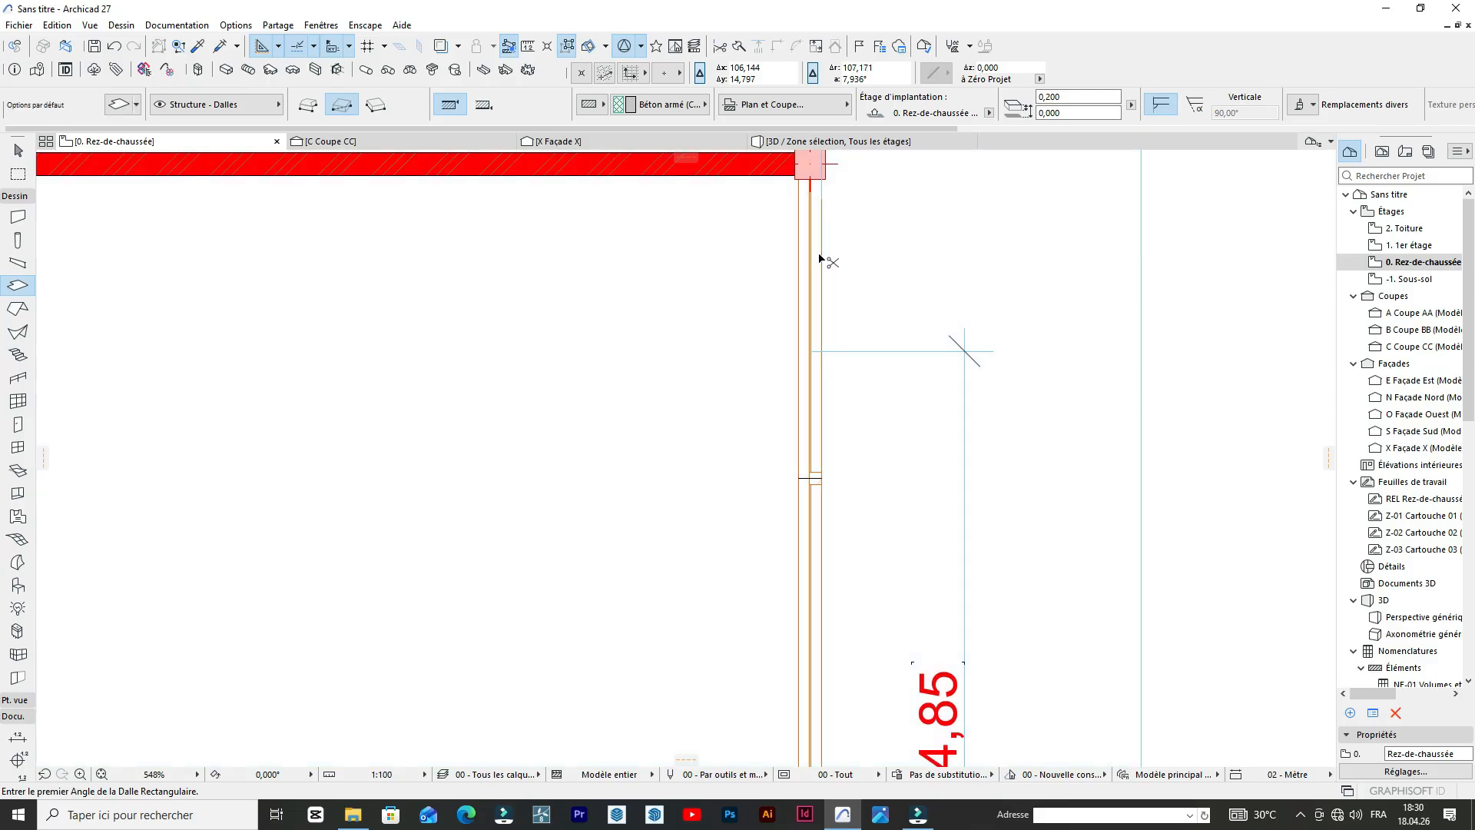
Undo the wall stretch and restore the slab over the guardhouse in 3D.
{"action": "key", "text": "ctrl+z"}
{"action": "key", "text": "F3"}
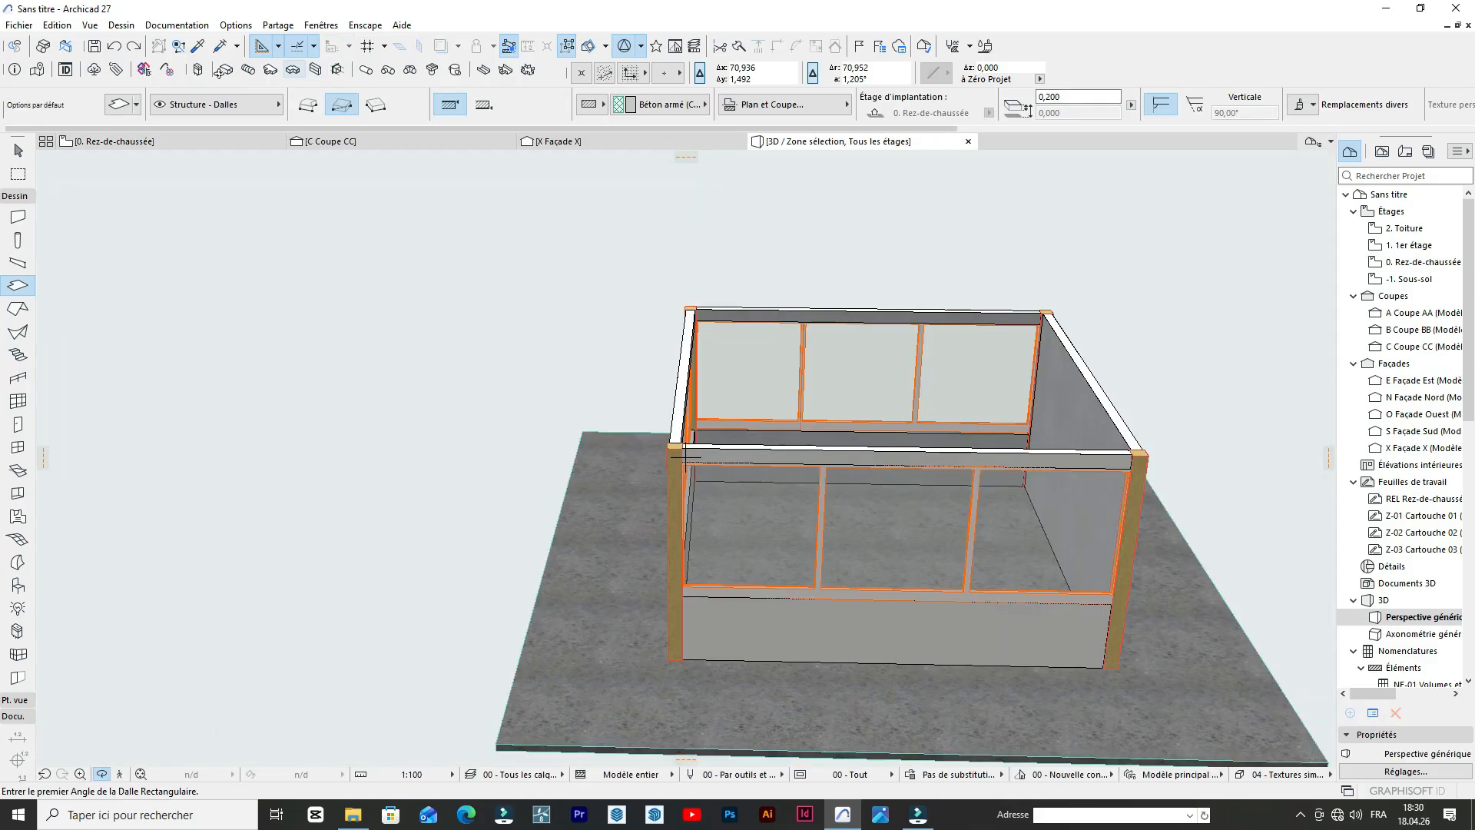
{"action": "left_click", "coordinate": [135, 47]}
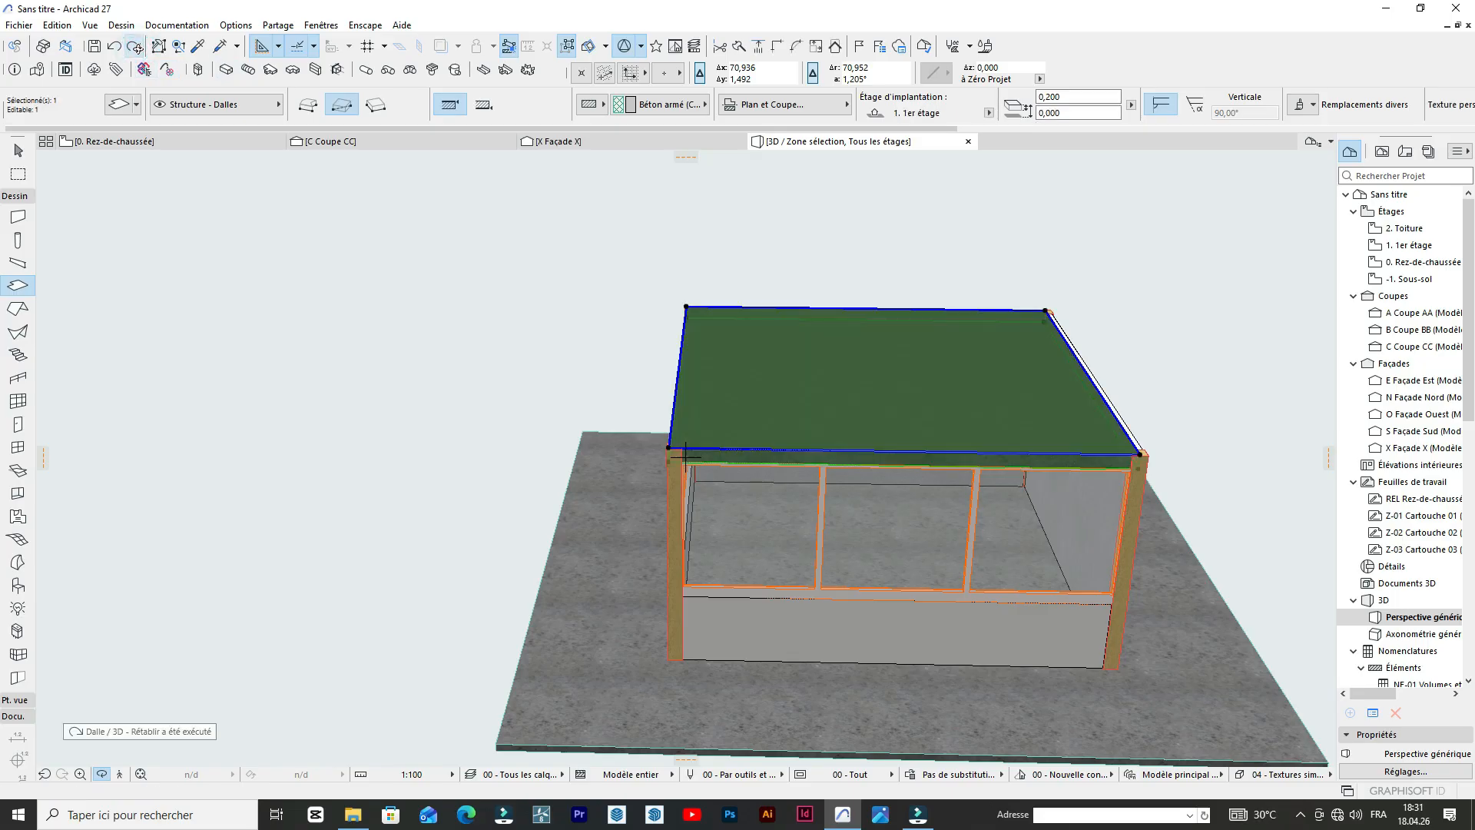
In the floor plan, shorten the right wall's uppermost storefront window by moving its upper end down to the window's midpoint.
{"action": "left_click", "coordinate": [115, 141]}
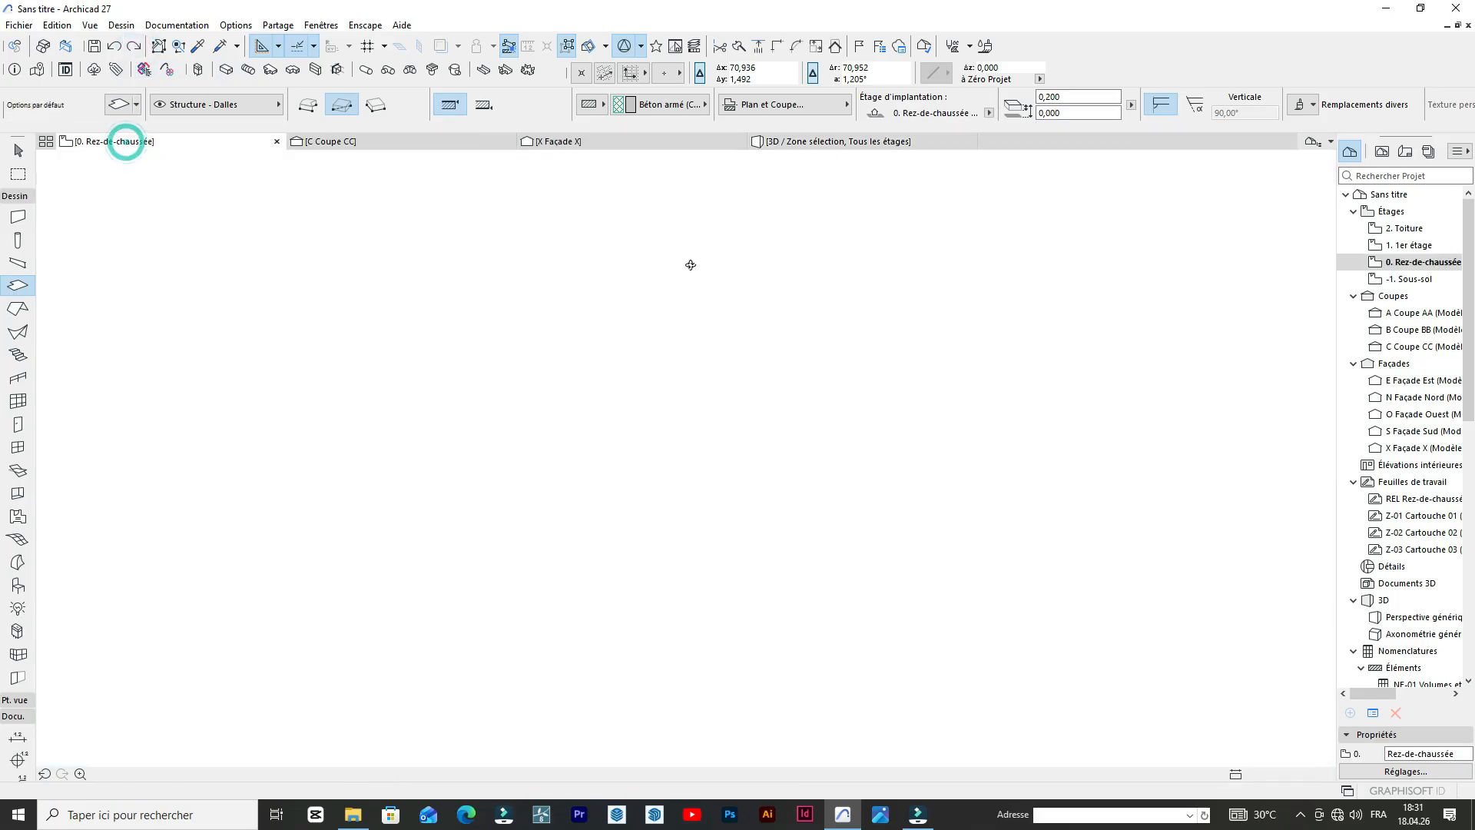
{"action": "key", "text": "Escape"}
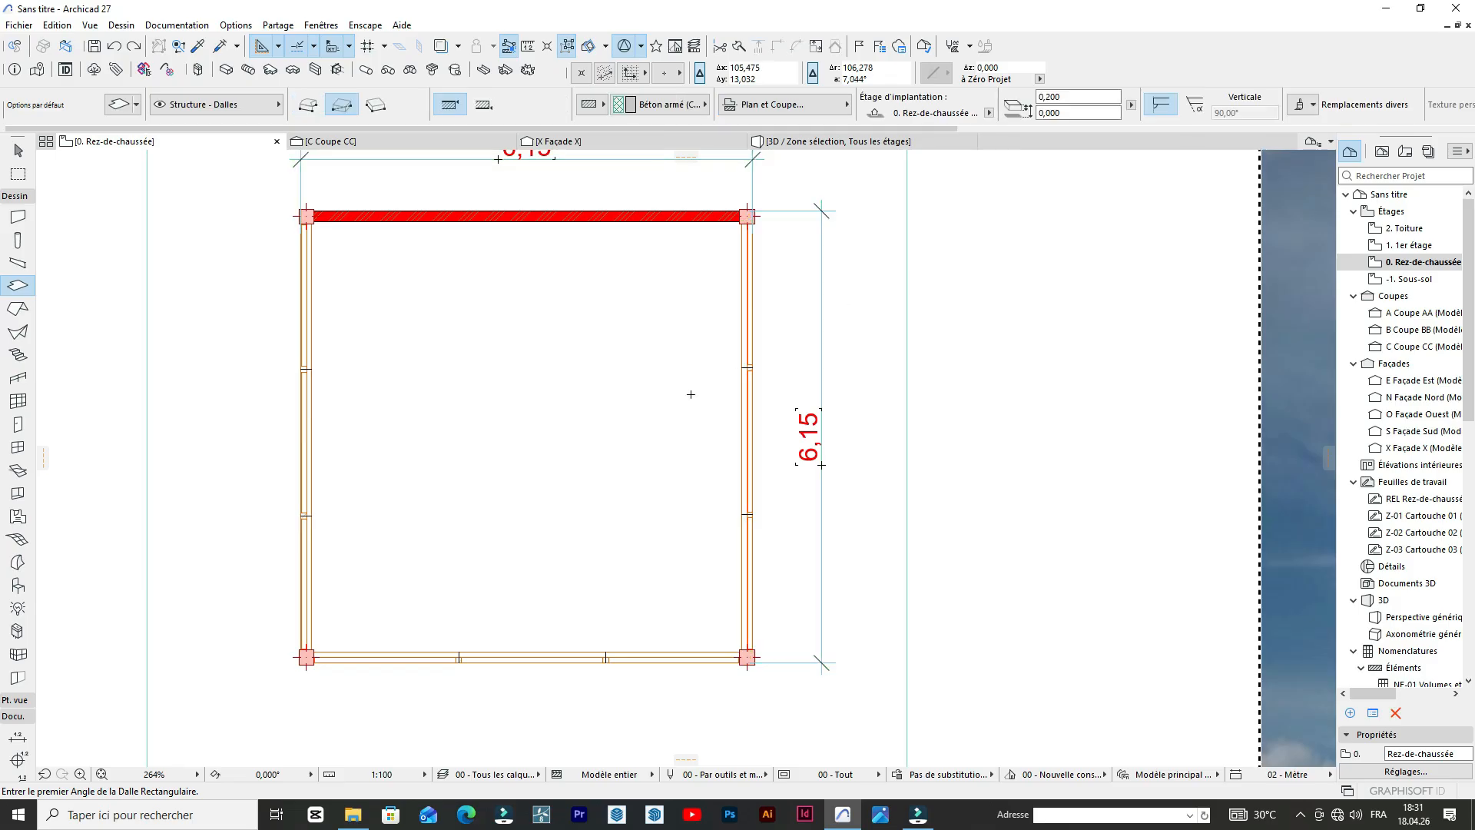
{"action": "left_click", "coordinate": [18, 447]}
{"action": "scroll", "coordinate": [770, 210], "scroll_direction": "up", "scroll_amount": 3}
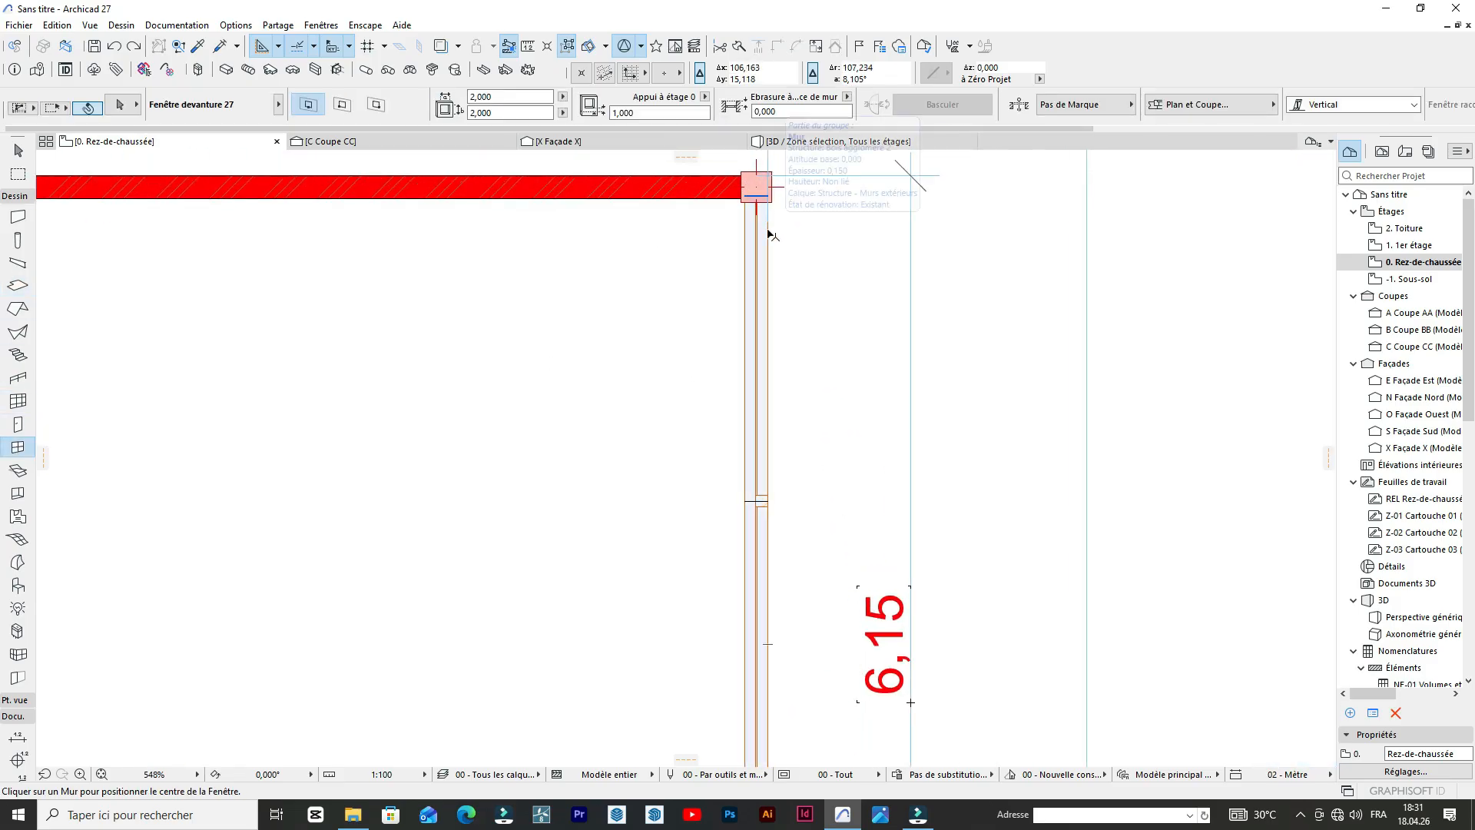
{"action": "left_click", "coordinate": [750, 255]}
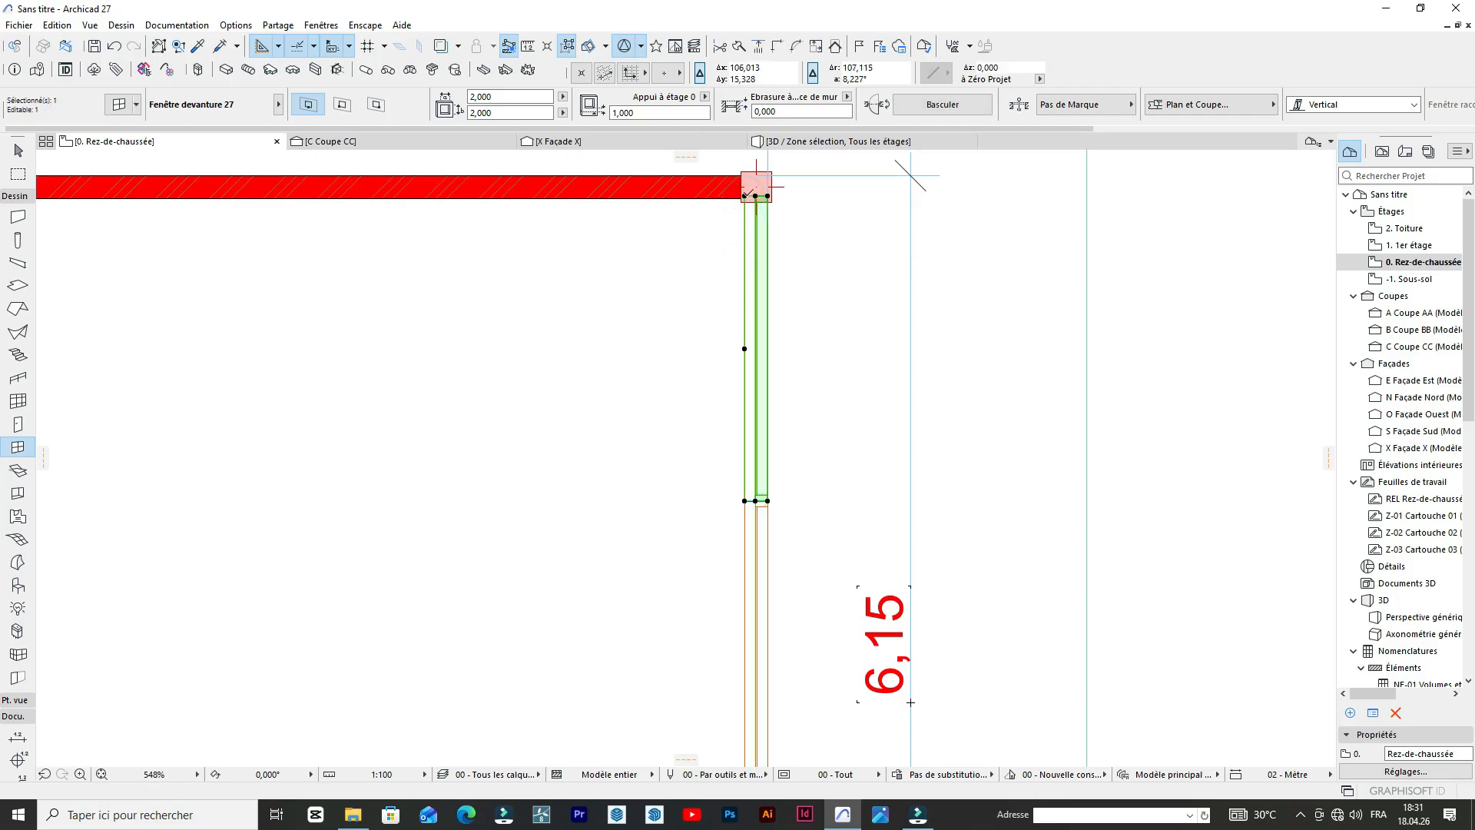
{"action": "left_click", "coordinate": [746, 195]}
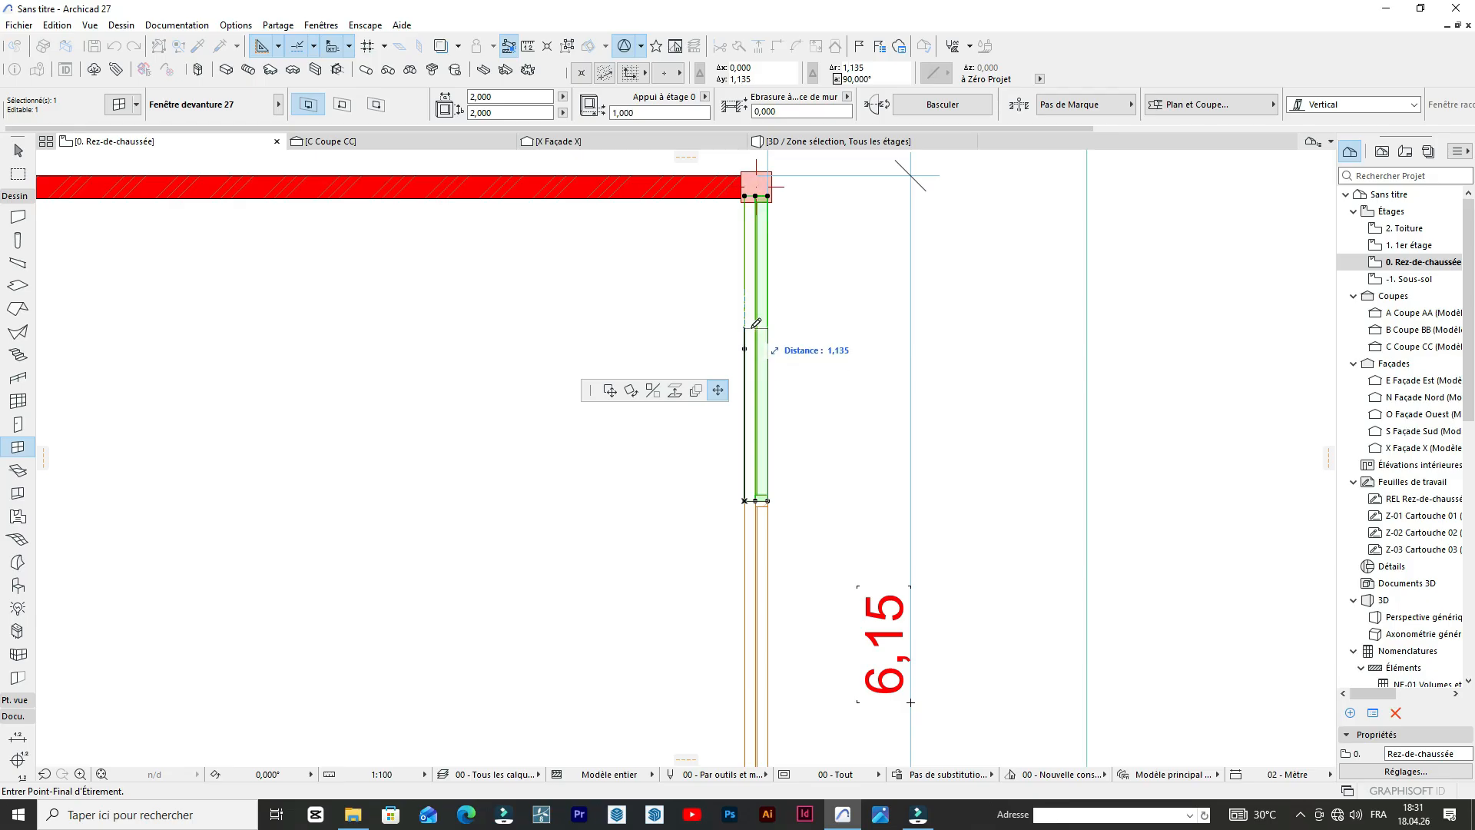
{"action": "left_click", "coordinate": [744, 348]}
{"action": "key", "text": "Escape"}
{"action": "middle_click", "coordinate": [1024, 280]}
{"action": "middle_click", "coordinate": [1024, 279]}
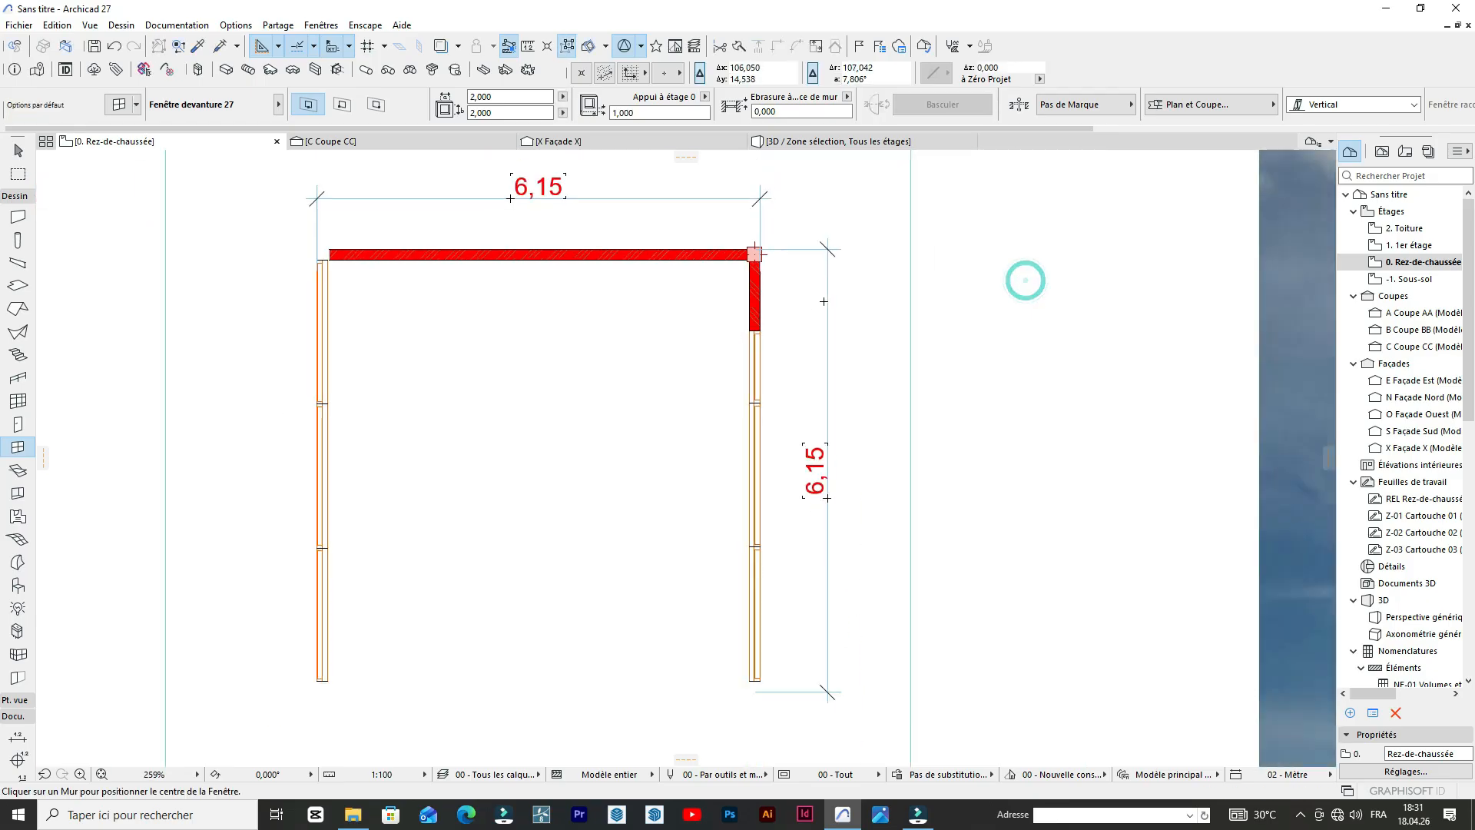
Set the leaf of the default Porte 27 swing door to Style 18.
{"action": "left_click", "coordinate": [18, 424]}
{"action": "left_click", "coordinate": [119, 105]}
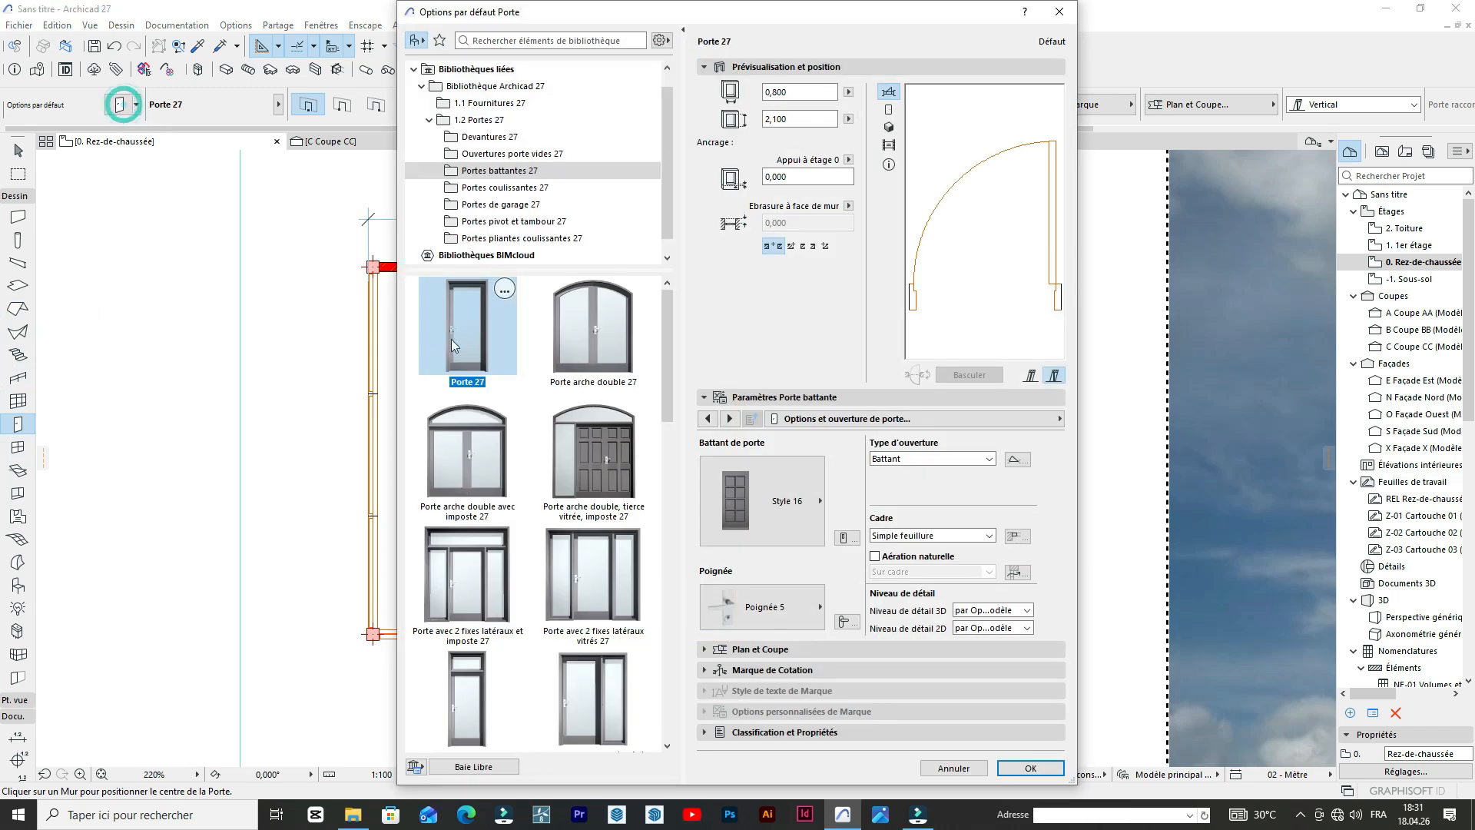
{"action": "left_click", "coordinate": [753, 517]}
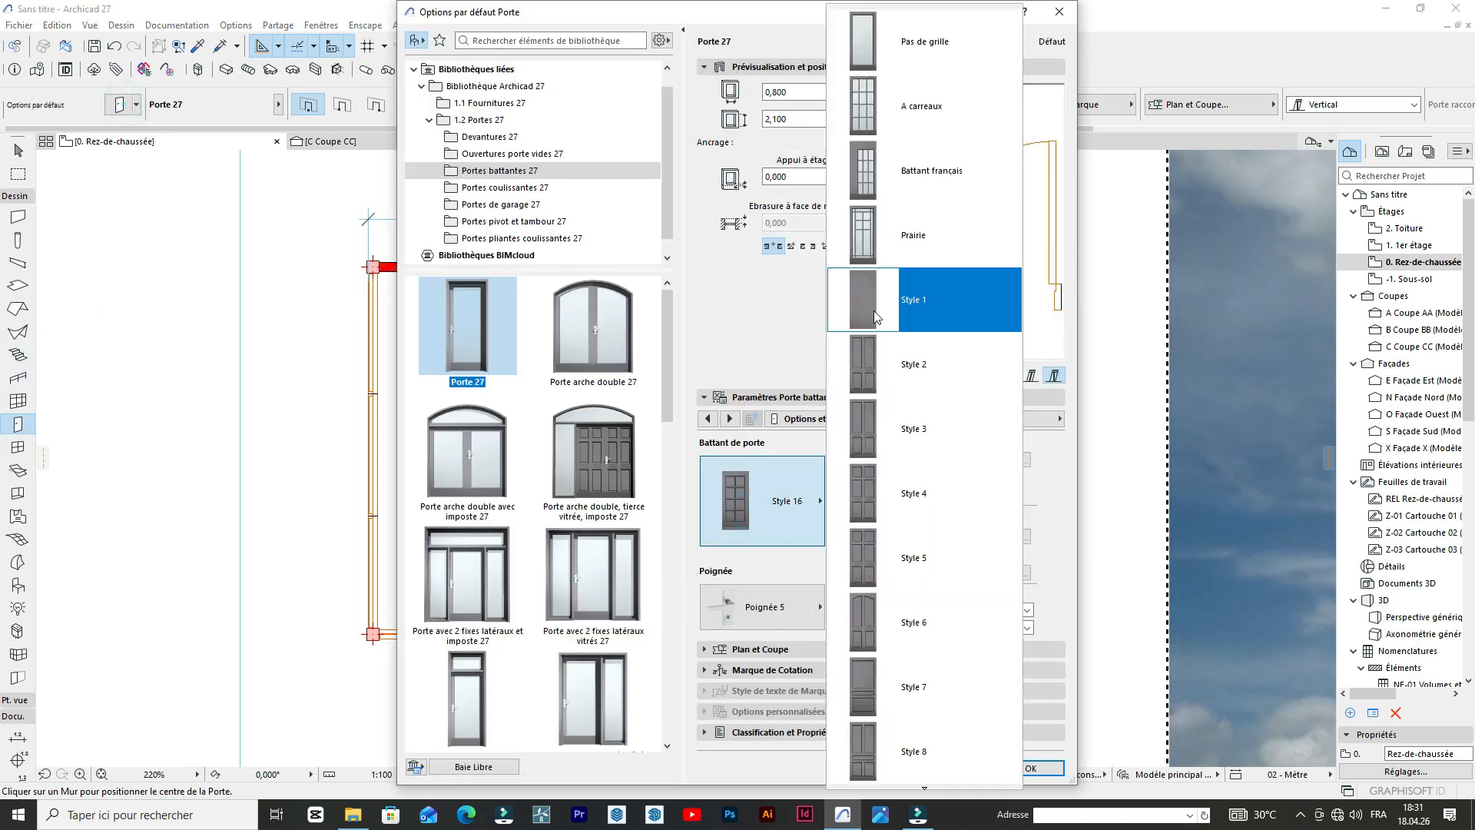
{"action": "scroll", "coordinate": [883, 338], "scroll_direction": "down", "scroll_amount": 4}
{"action": "scroll", "coordinate": [907, 591], "scroll_direction": "down", "scroll_amount": 2}
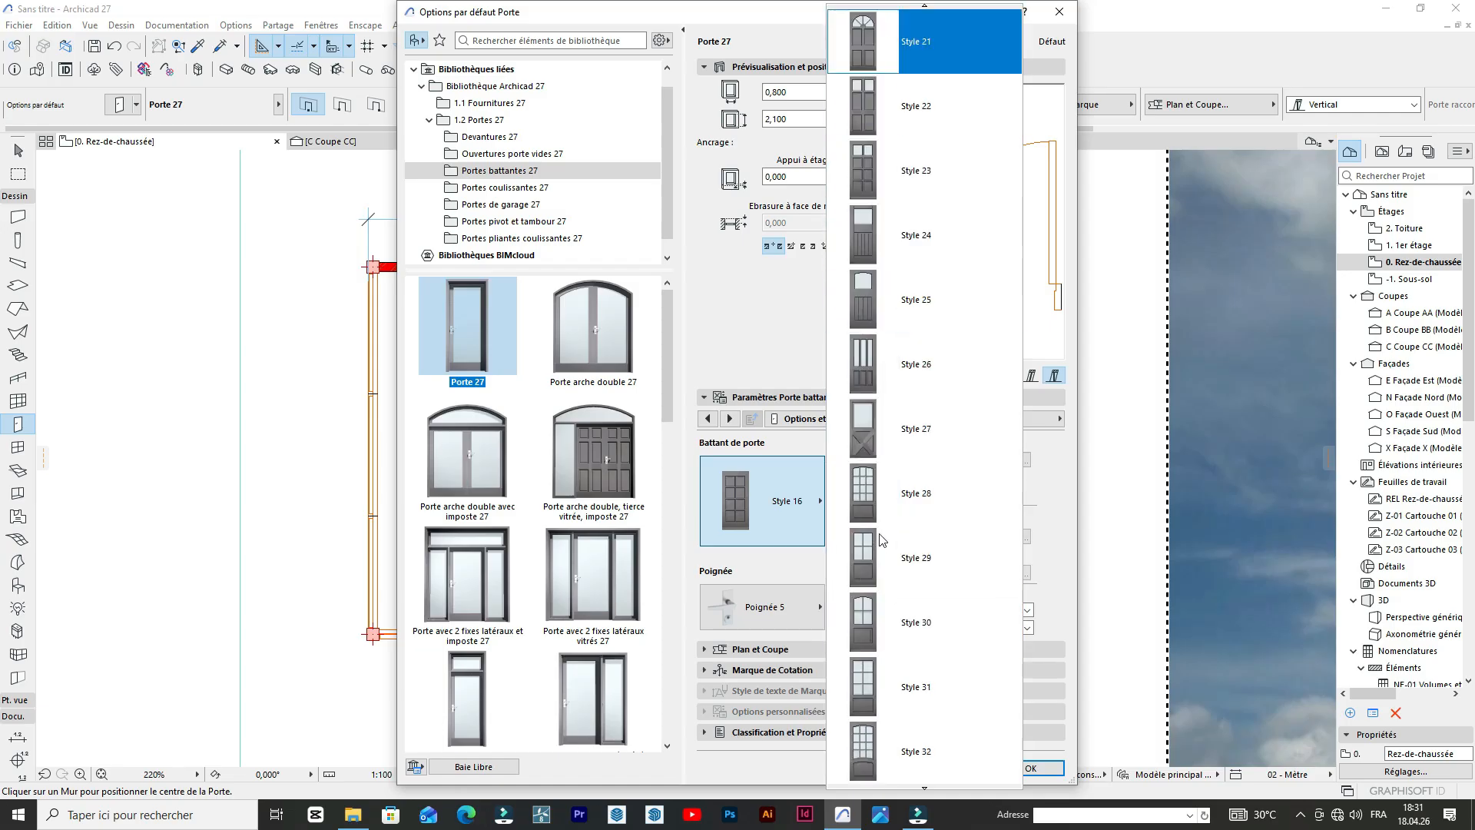
{"action": "scroll", "coordinate": [898, 253], "scroll_direction": "down", "scroll_amount": 1}
{"action": "left_click", "coordinate": [870, 241]}
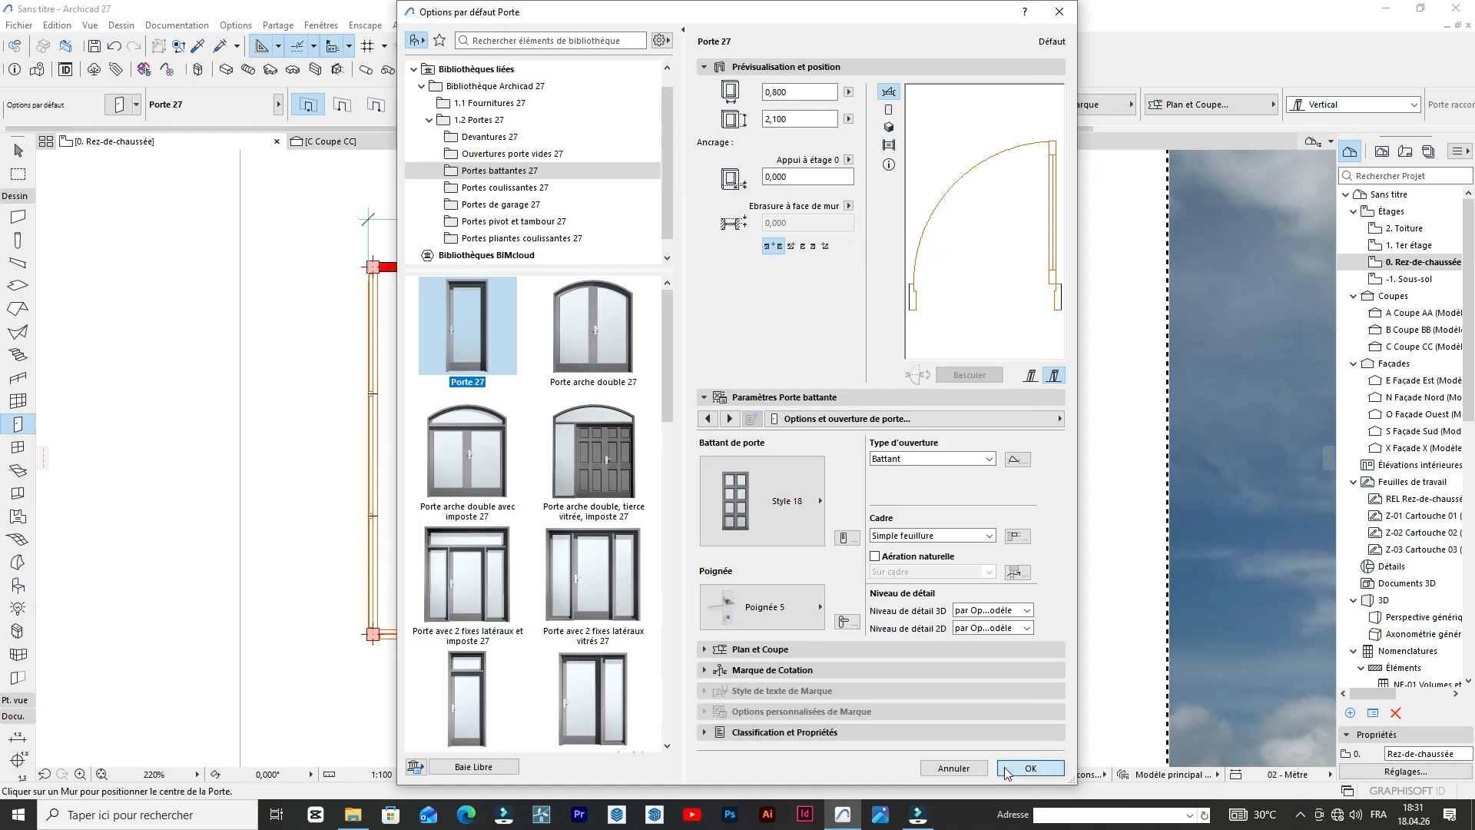
{"action": "left_click", "coordinate": [1030, 769]}
{"action": "scroll", "coordinate": [738, 338], "scroll_direction": "up", "scroll_amount": 4}
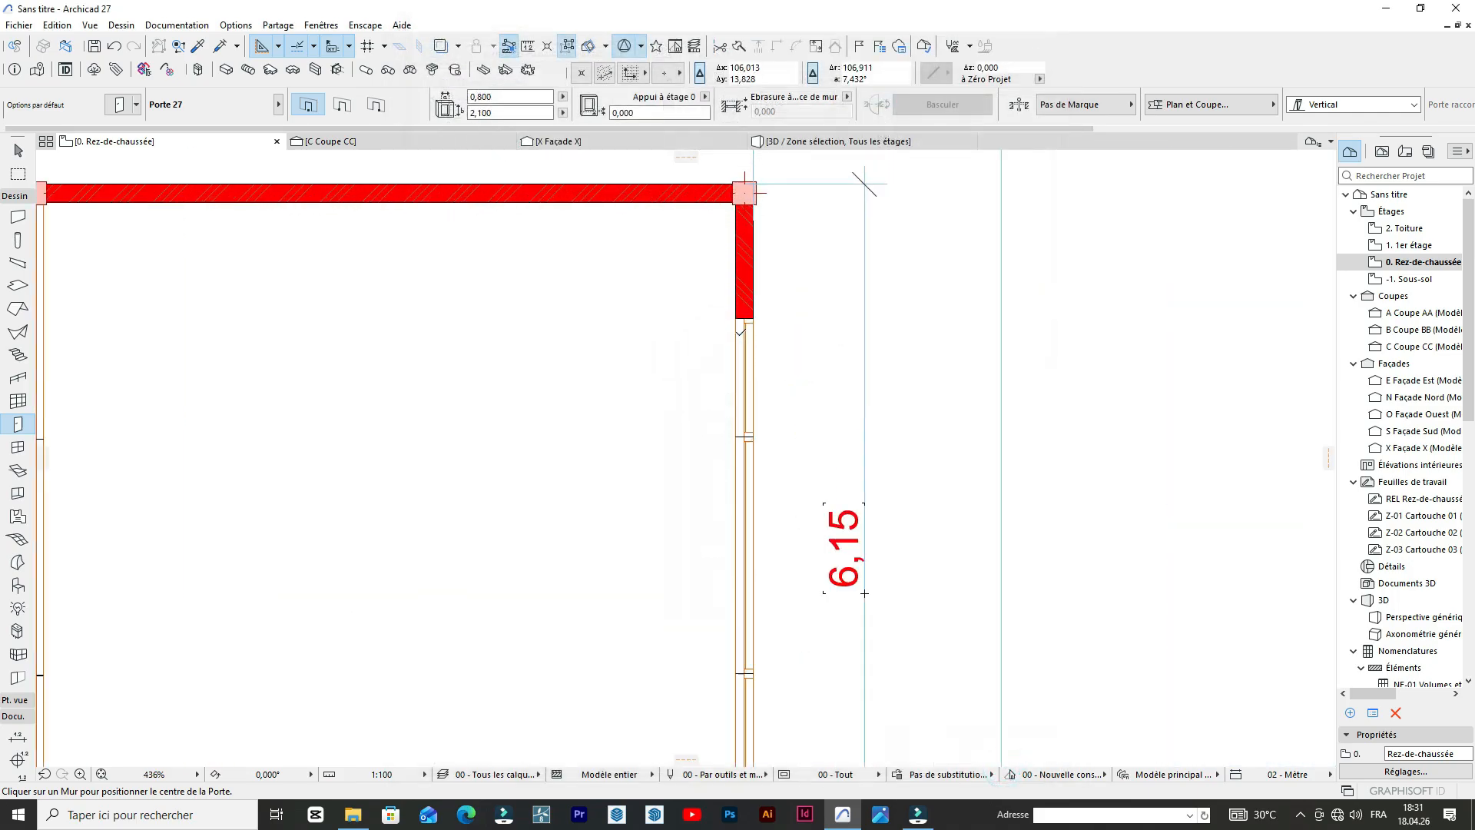
Place the Porte 27 door in the right wall below the upper corner column, opening inward, and move the adjacent window's upper end slightly down.
{"action": "left_click", "coordinate": [747, 254]}
{"action": "left_click", "coordinate": [626, 209]}
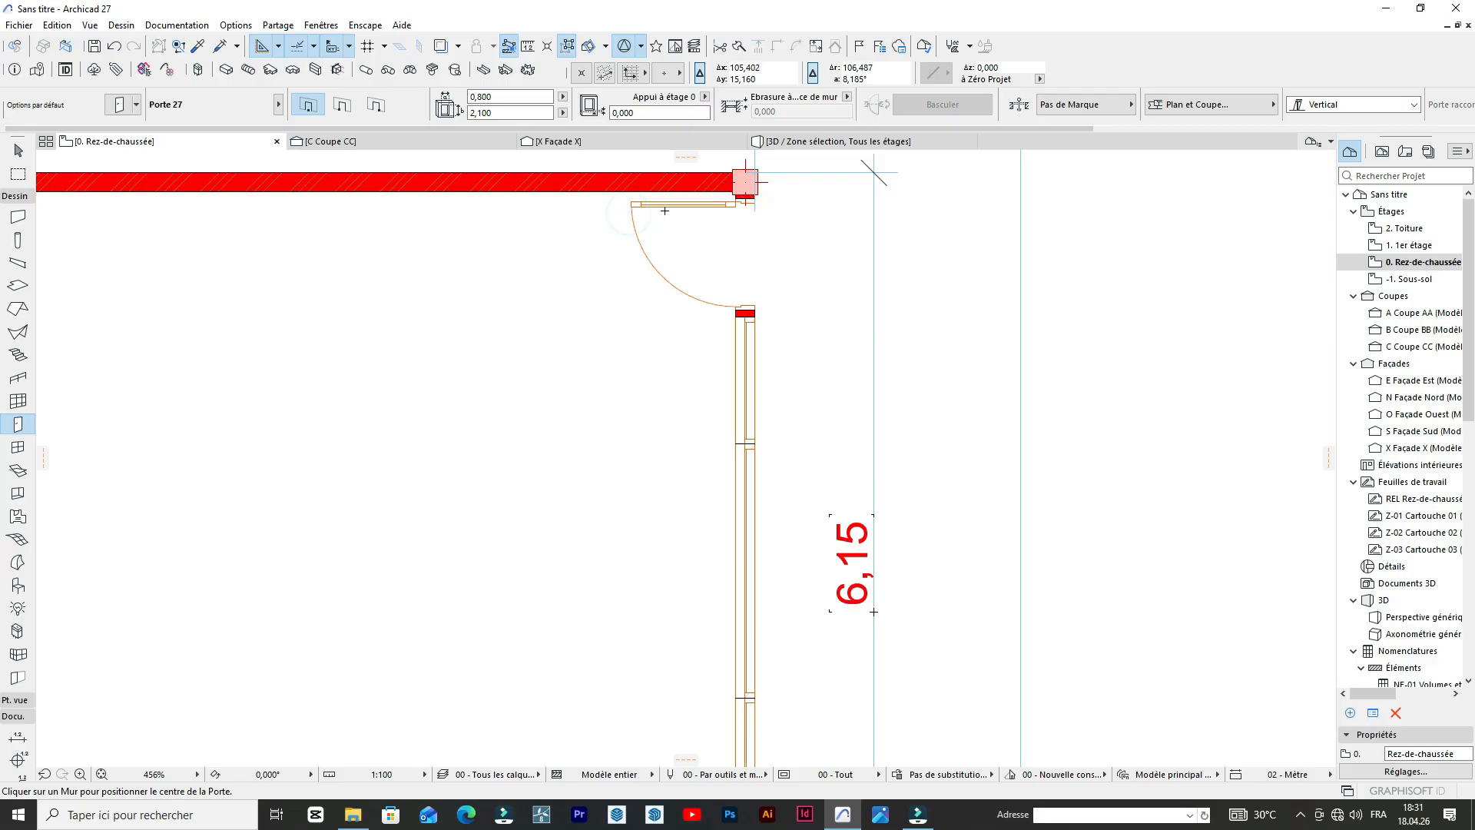
{"action": "scroll", "coordinate": [736, 270], "scroll_direction": "up", "scroll_amount": 2}
{"action": "scroll", "coordinate": [736, 272], "scroll_direction": "down", "scroll_amount": 5}
{"action": "scroll", "coordinate": [737, 285], "scroll_direction": "up", "scroll_amount": 6}
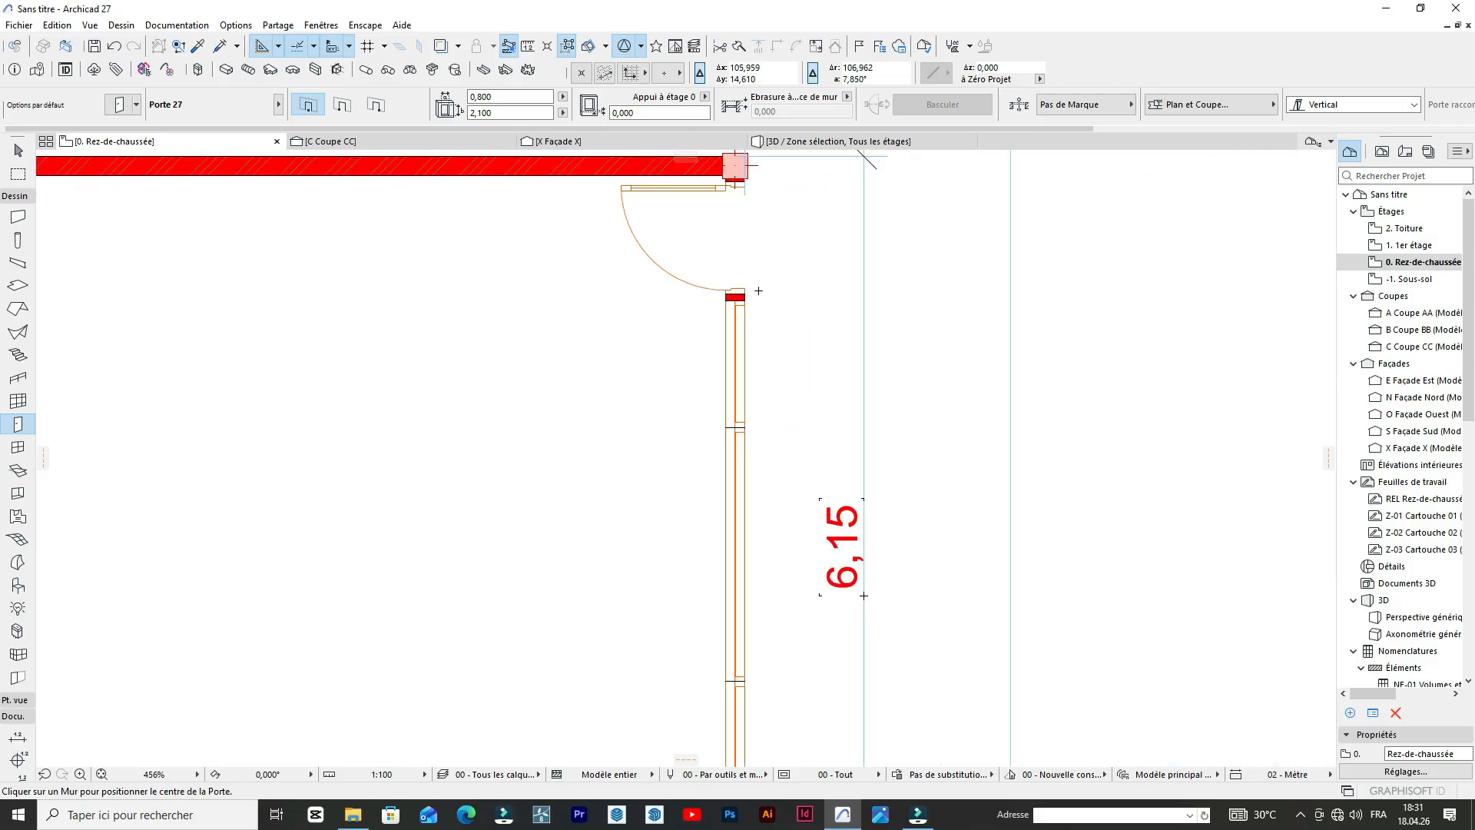
{"action": "key", "text": "shift"}
{"action": "left_click", "coordinate": [733, 295], "text": "shift"}
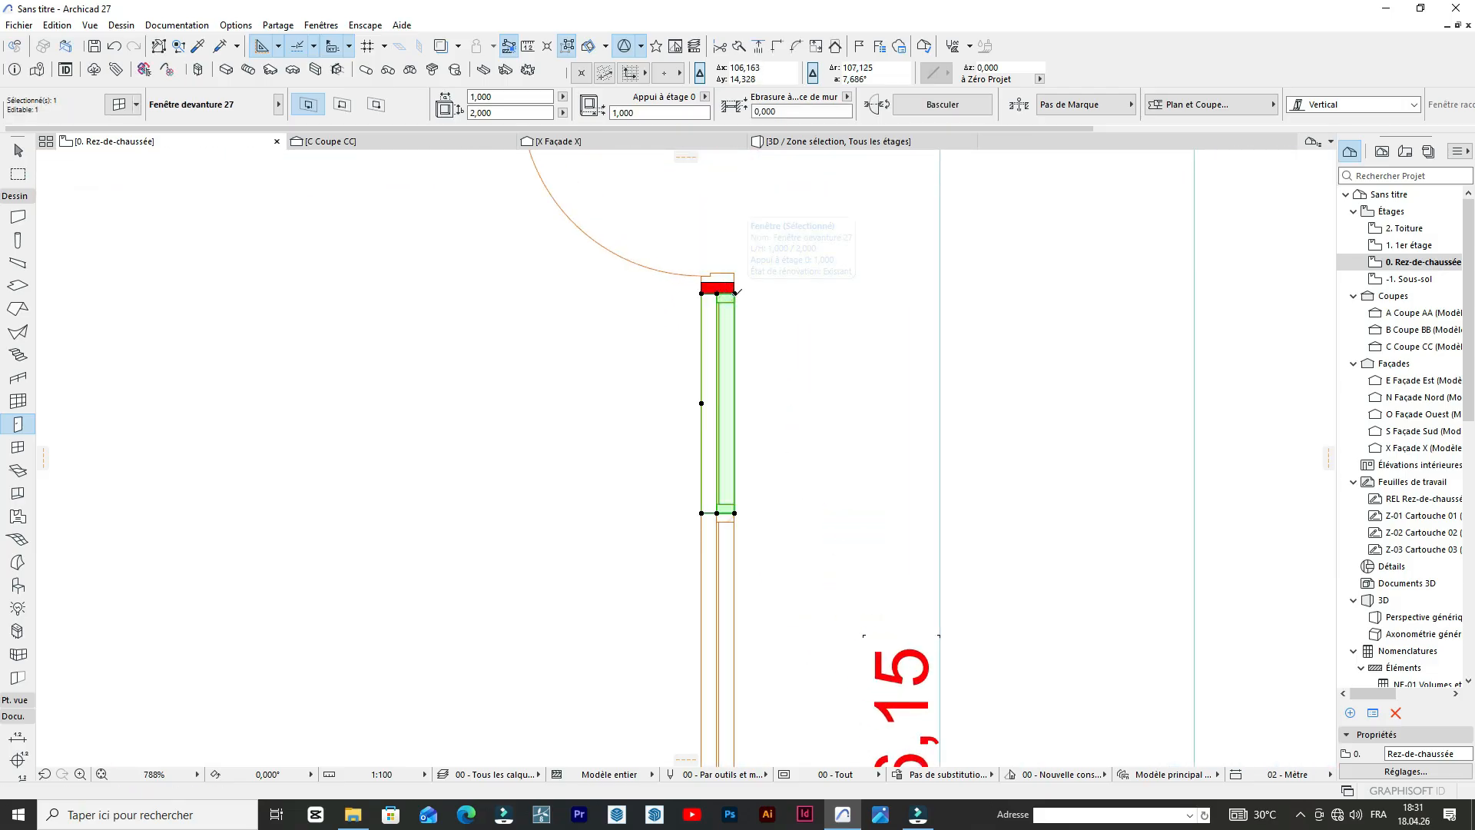
{"action": "left_click", "coordinate": [734, 294]}
{"action": "left_click", "coordinate": [734, 328]}
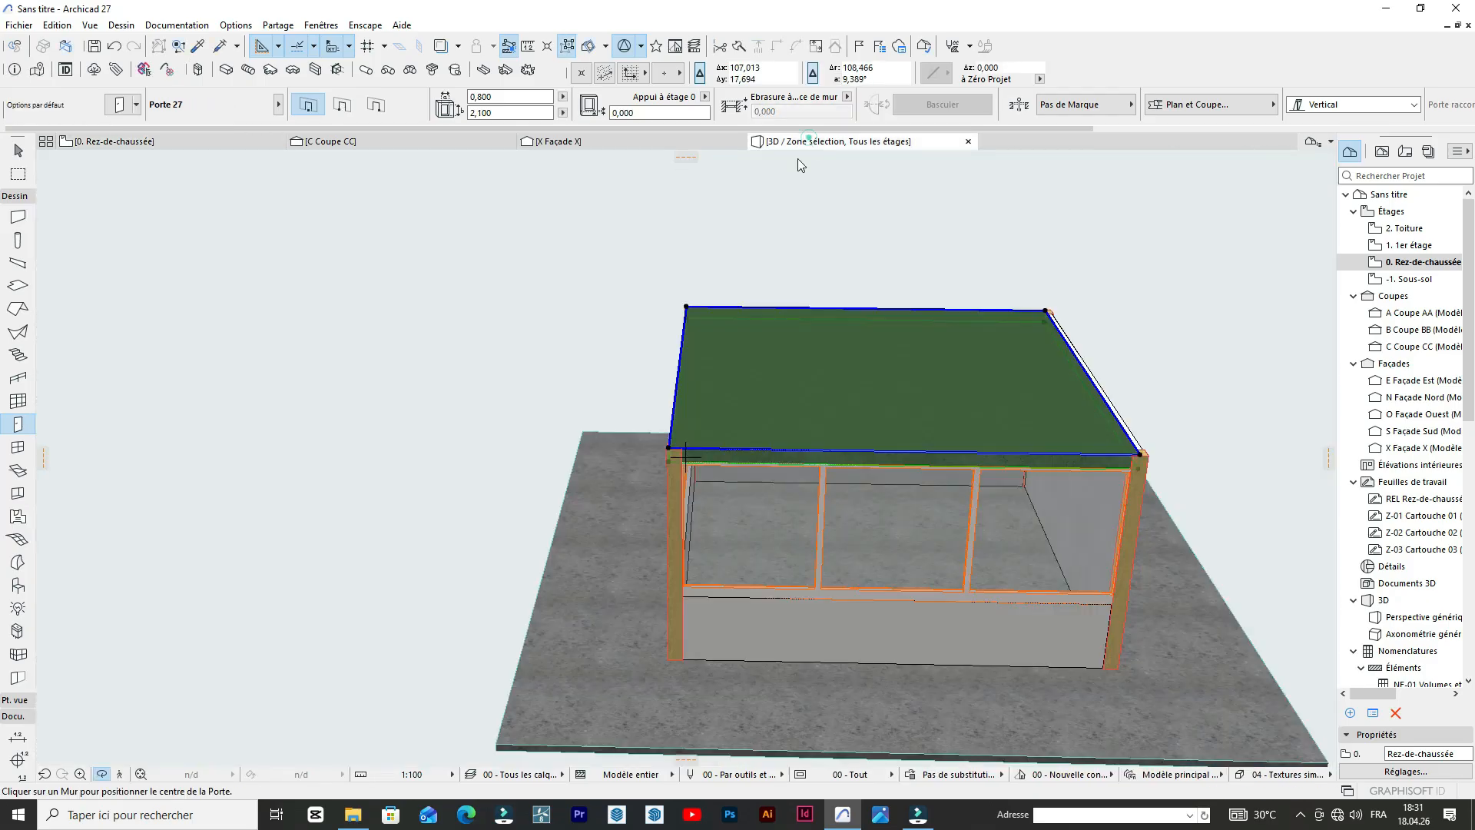
Examine the new door and the shortened storefront window on the guardhouse in the 3D view.
{"action": "scroll", "coordinate": [727, 276], "scroll_direction": "down", "scroll_amount": 3}
{"action": "scroll", "coordinate": [882, 368], "scroll_direction": "up", "scroll_amount": 6}
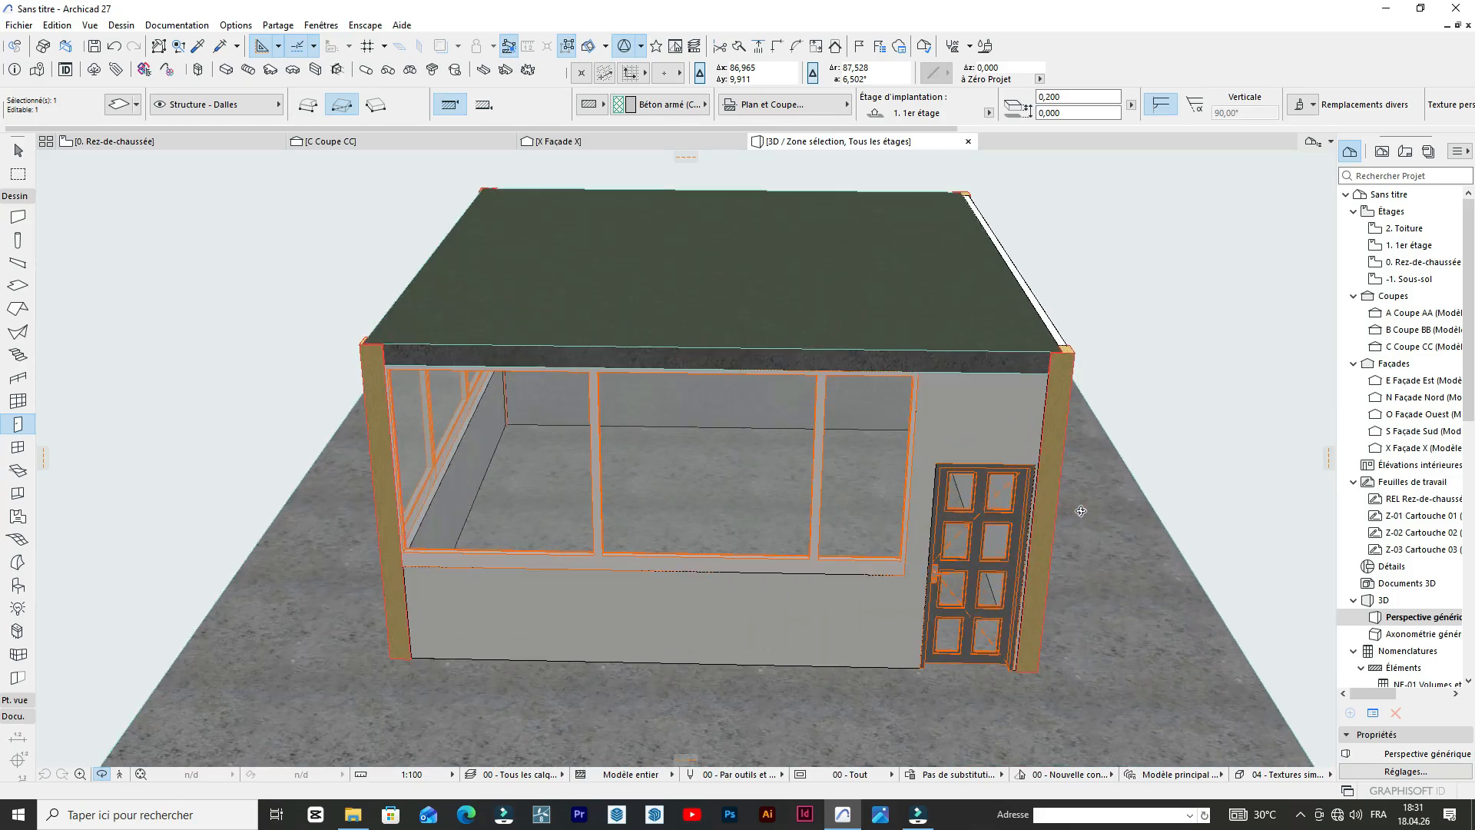
{"action": "scroll", "coordinate": [1081, 511], "scroll_direction": "up", "scroll_amount": 3}
{"action": "left_click_drag", "start_coordinate": [1034, 494], "coordinate": [1050, 438]}
{"action": "scroll", "coordinate": [1049, 438], "scroll_direction": "down", "scroll_amount": 6}
{"action": "left_click_drag", "start_coordinate": [949, 435], "coordinate": [1025, 423]}
{"action": "scroll", "coordinate": [1024, 419], "scroll_direction": "up", "scroll_amount": 4}
{"action": "left_click_drag", "start_coordinate": [646, 462], "coordinate": [647, 419]}
Return to the ground floor plan and examine the guardhouse roof and the arches in the reference photo.
{"action": "left_click", "coordinate": [163, 144]}
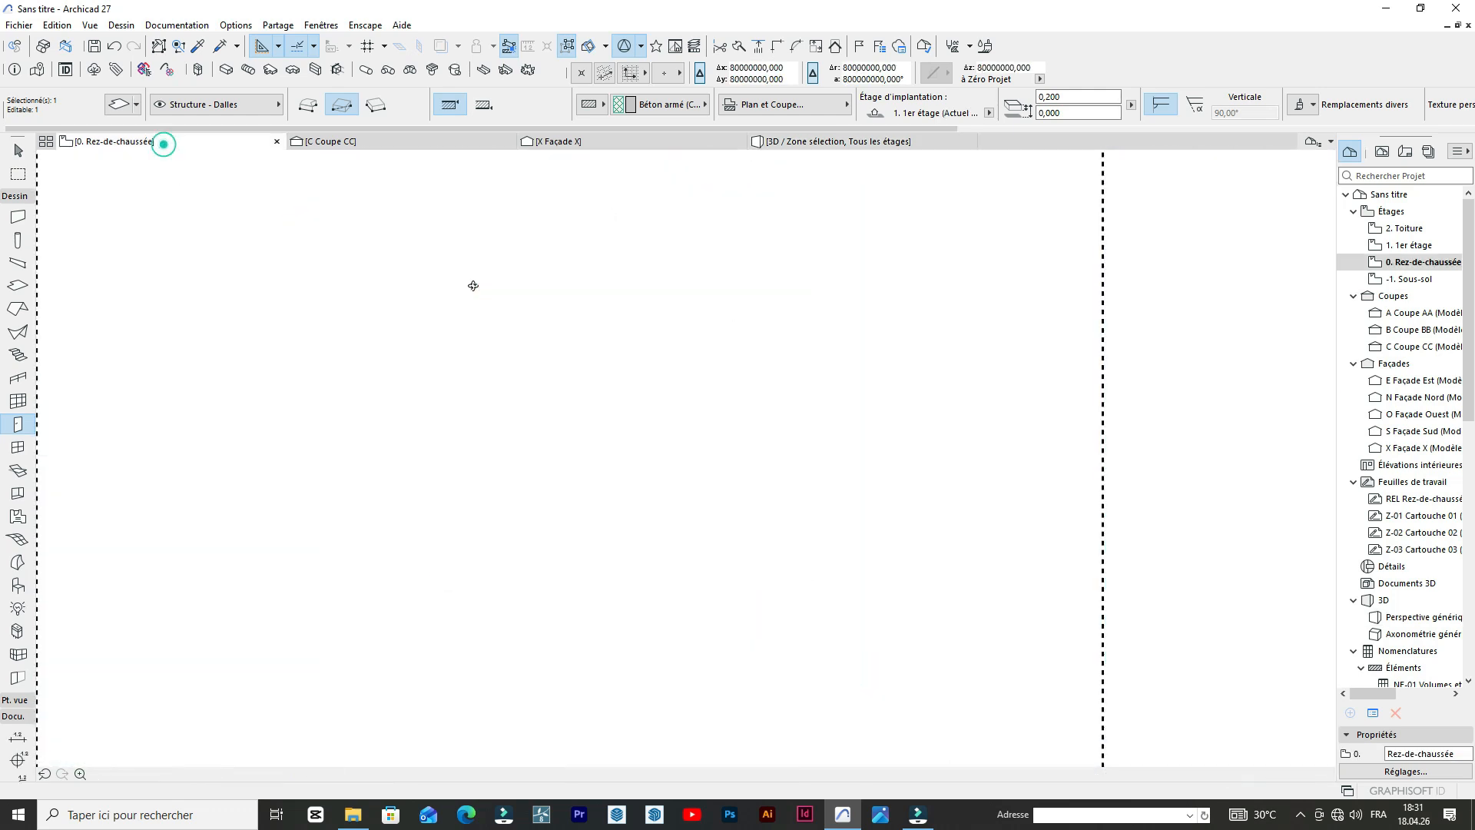
{"action": "scroll", "coordinate": [652, 330], "scroll_direction": "down", "scroll_amount": 9}
{"action": "scroll", "coordinate": [773, 422], "scroll_direction": "up", "scroll_amount": 5}
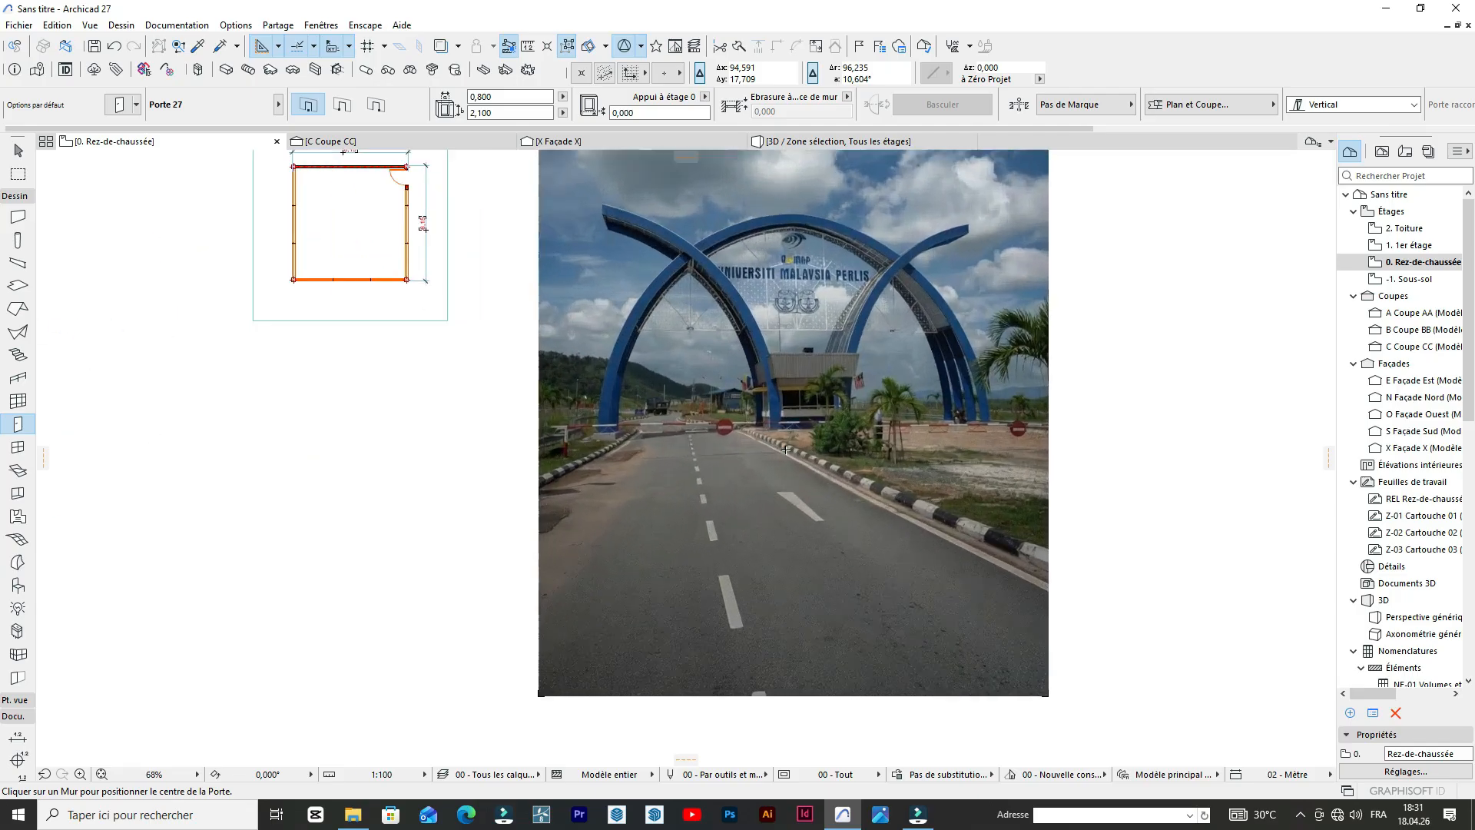
{"action": "scroll", "coordinate": [785, 450], "scroll_direction": "up", "scroll_amount": 6}
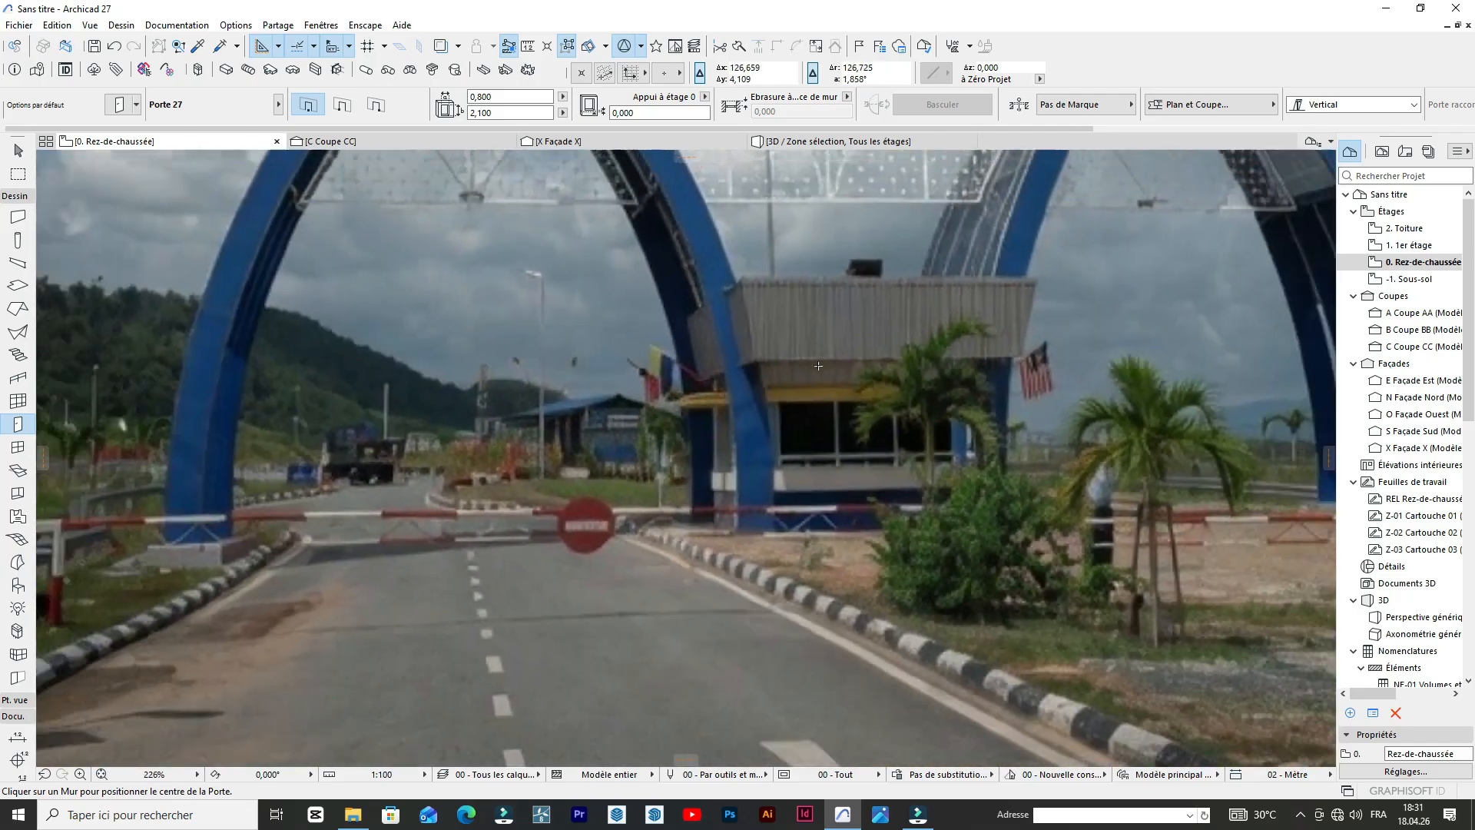
{"action": "scroll", "coordinate": [818, 367], "scroll_direction": "down", "scroll_amount": 1}
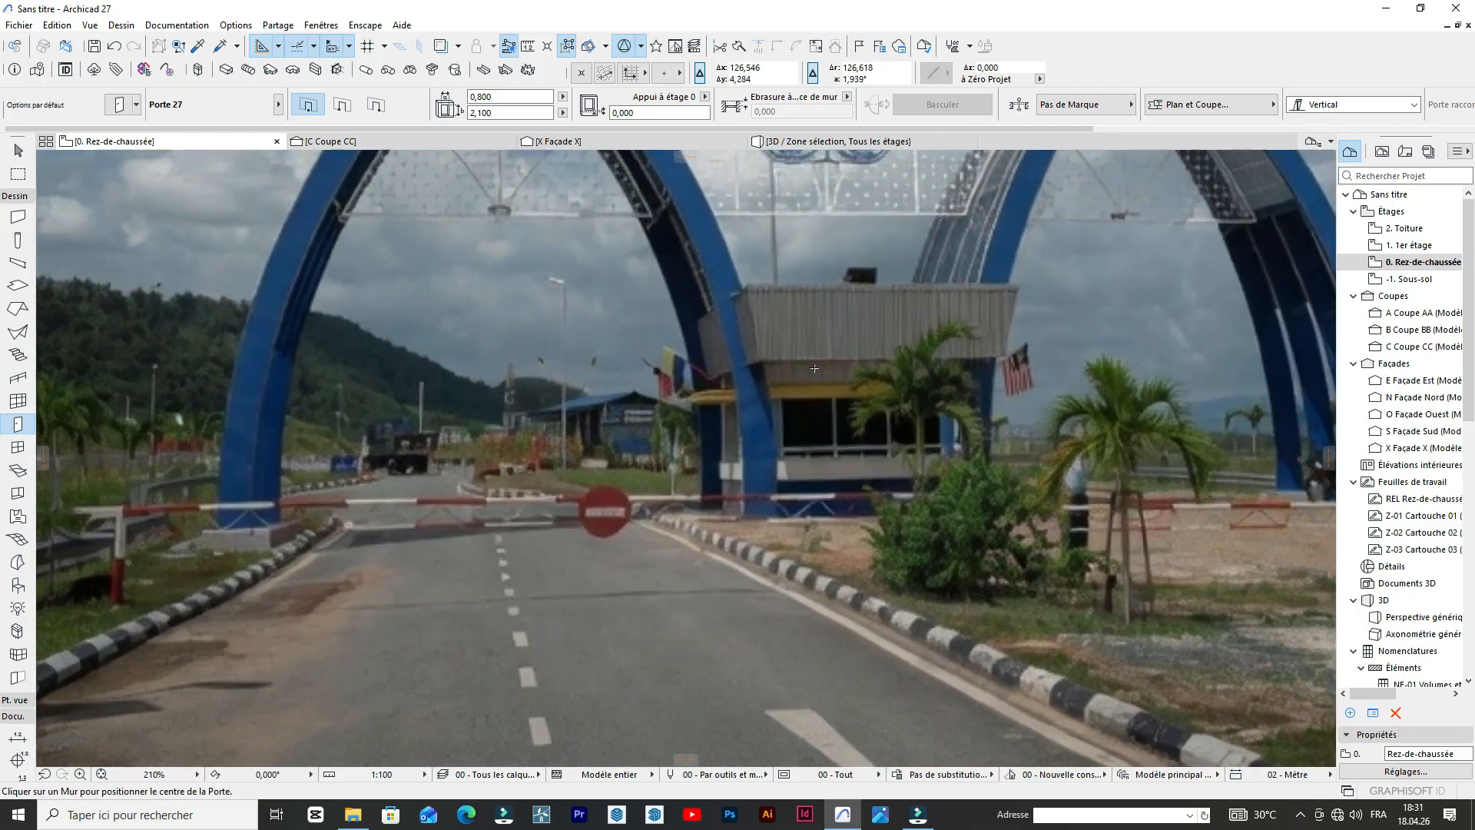
{"action": "scroll", "coordinate": [807, 331], "scroll_direction": "down", "scroll_amount": 4}
{"action": "scroll", "coordinate": [767, 390], "scroll_direction": "up", "scroll_amount": 9}
{"action": "scroll", "coordinate": [767, 390], "scroll_direction": "down", "scroll_amount": 11}
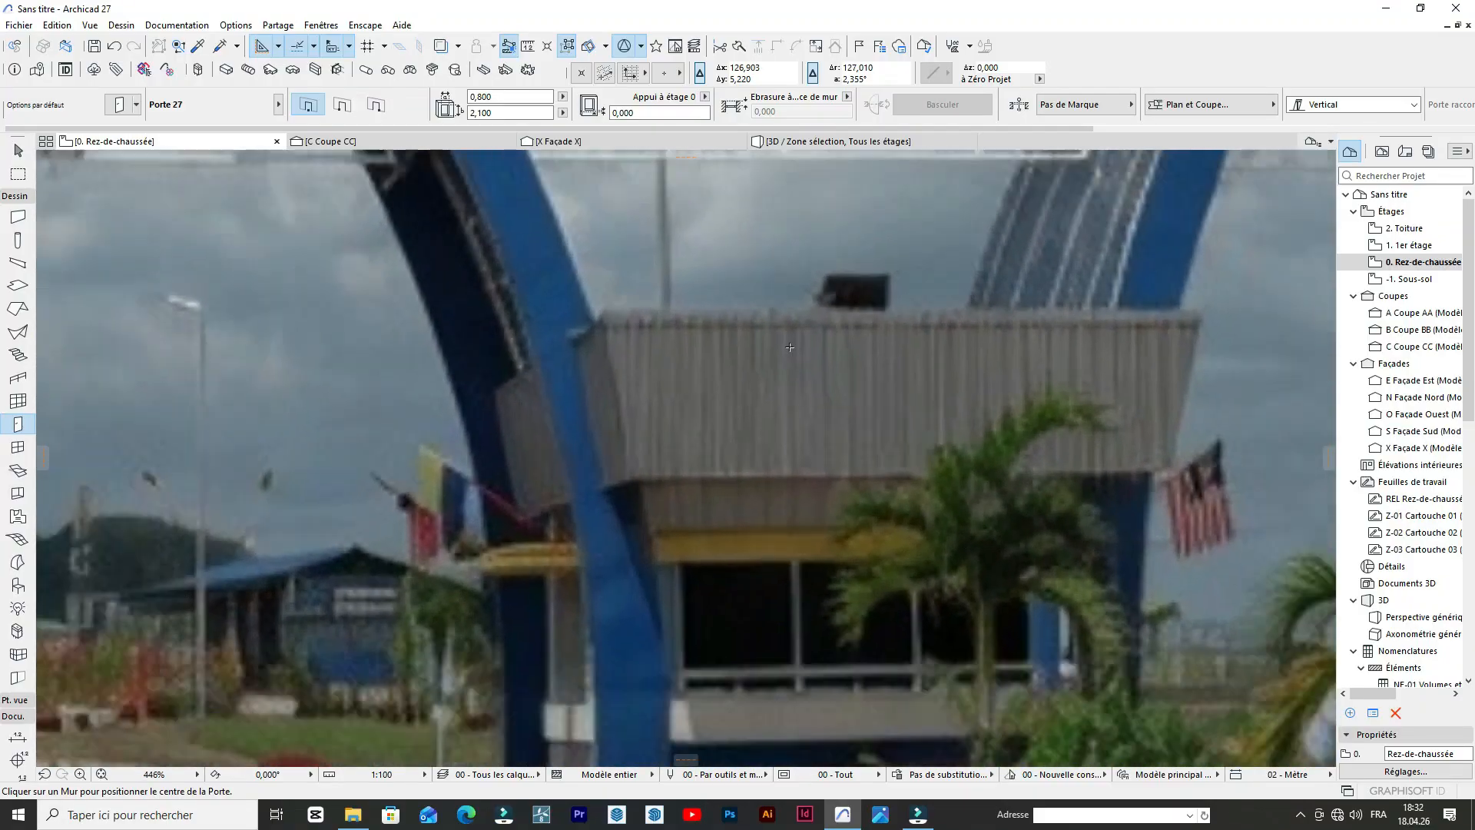
{"action": "scroll", "coordinate": [954, 422], "scroll_direction": "down", "scroll_amount": 2}
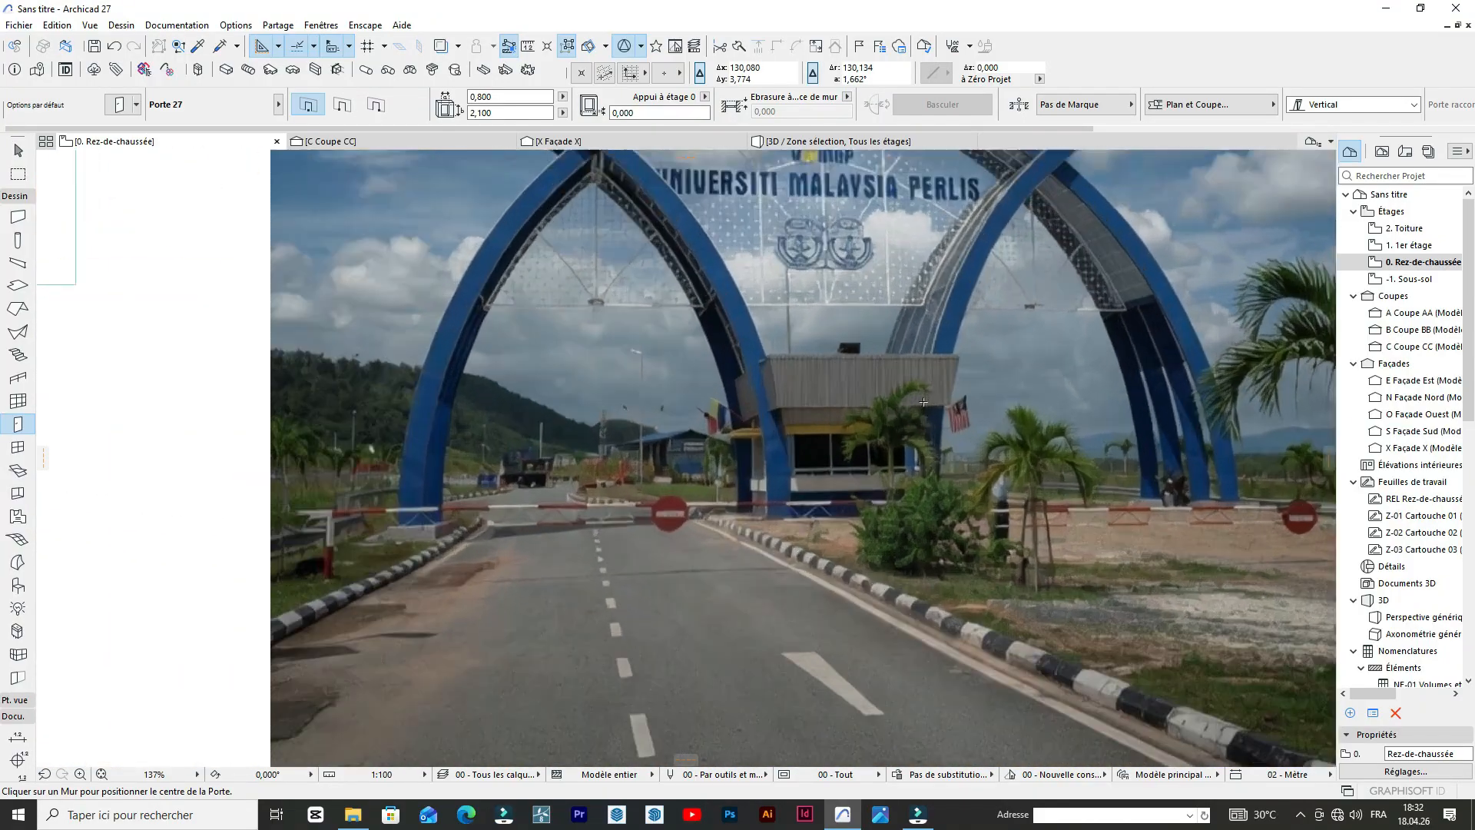
{"action": "scroll", "coordinate": [923, 401], "scroll_direction": "up", "scroll_amount": 7}
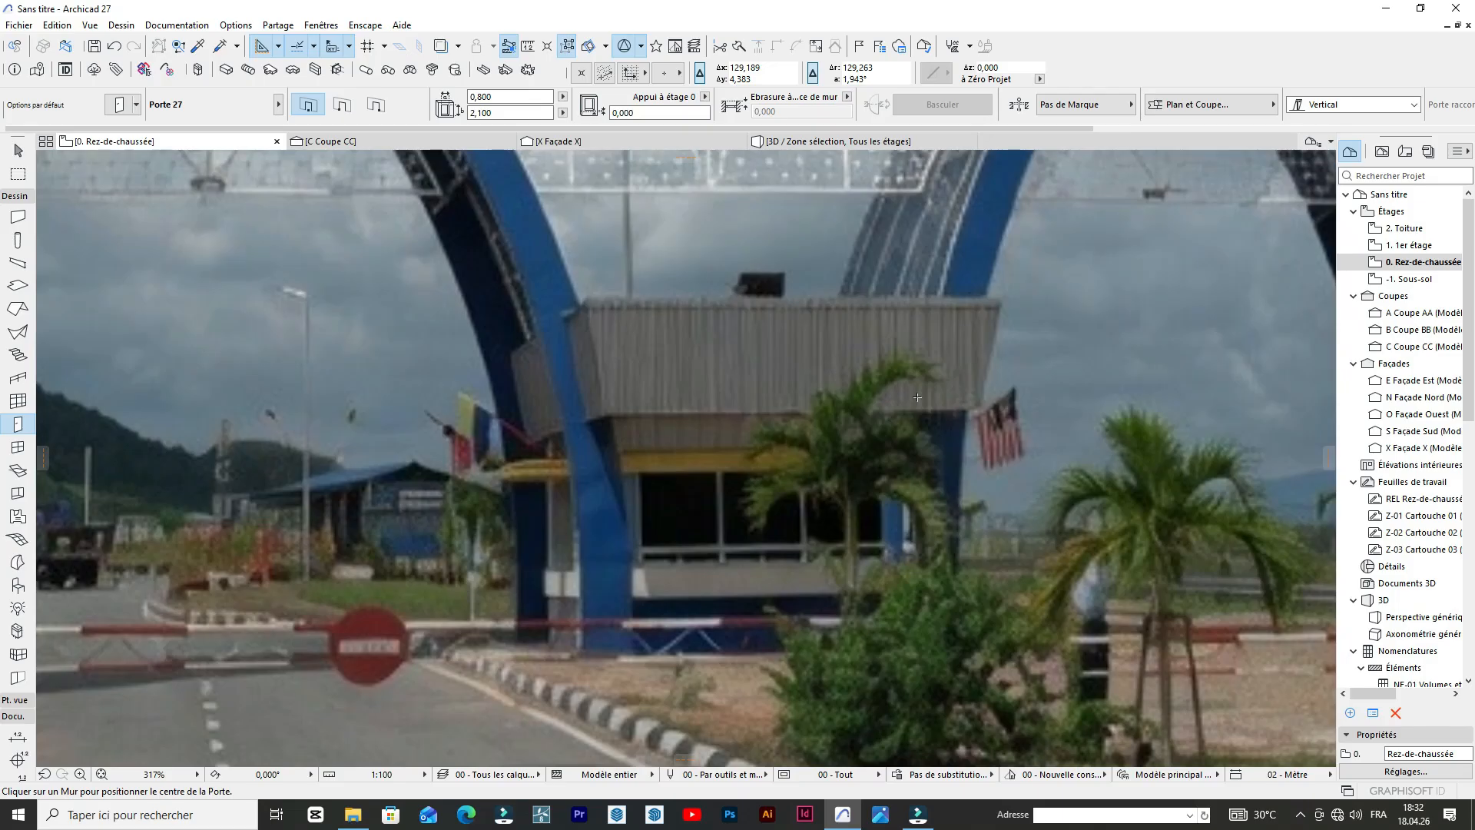
{"action": "scroll", "coordinate": [916, 397], "scroll_direction": "down", "scroll_amount": 2}
{"action": "scroll", "coordinate": [915, 399], "scroll_direction": "down", "scroll_amount": 2}
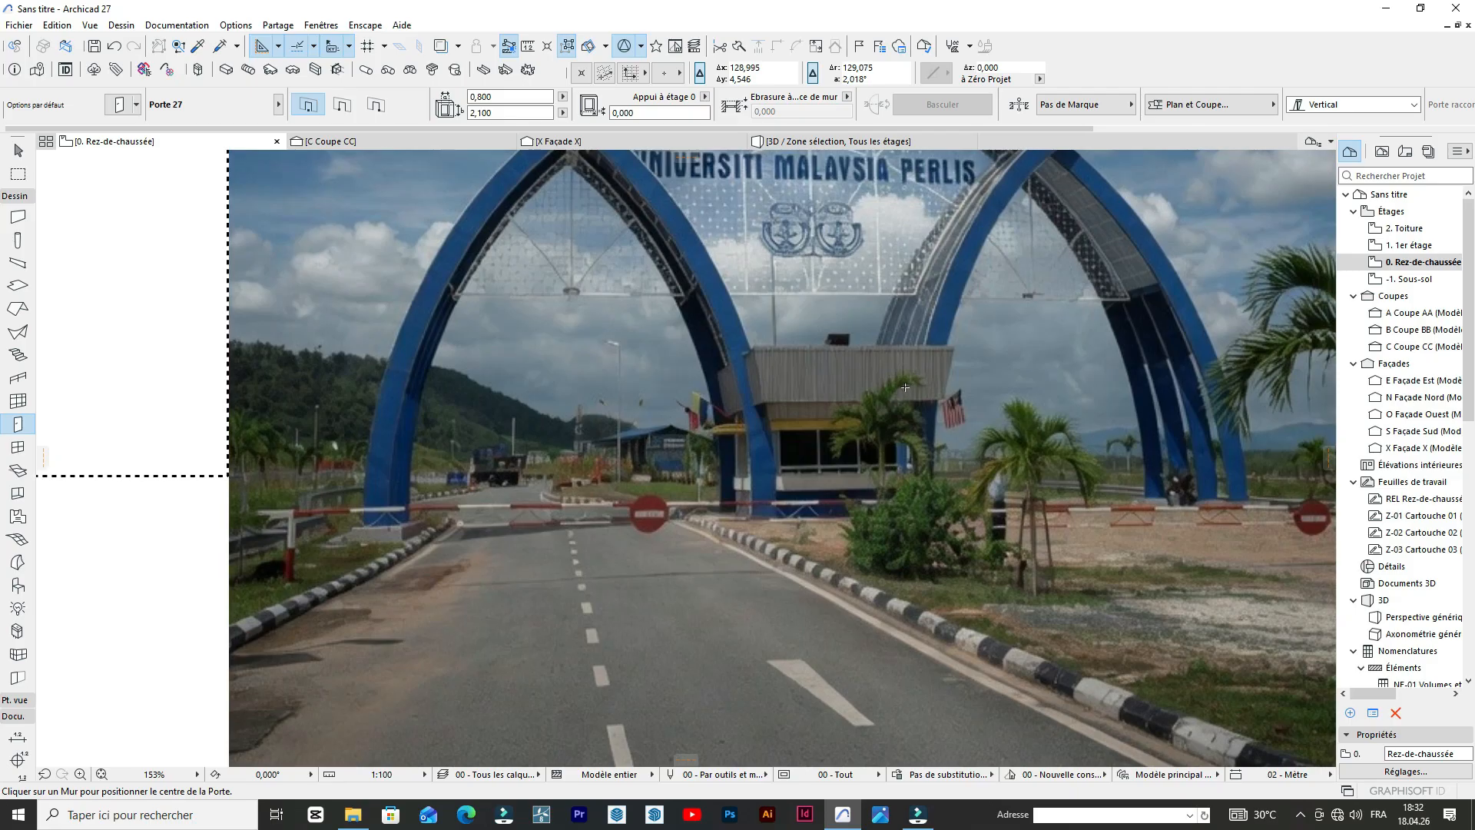
{"action": "scroll", "coordinate": [906, 388], "scroll_direction": "down", "scroll_amount": 4}
{"action": "scroll", "coordinate": [744, 259], "scroll_direction": "up", "scroll_amount": 2}
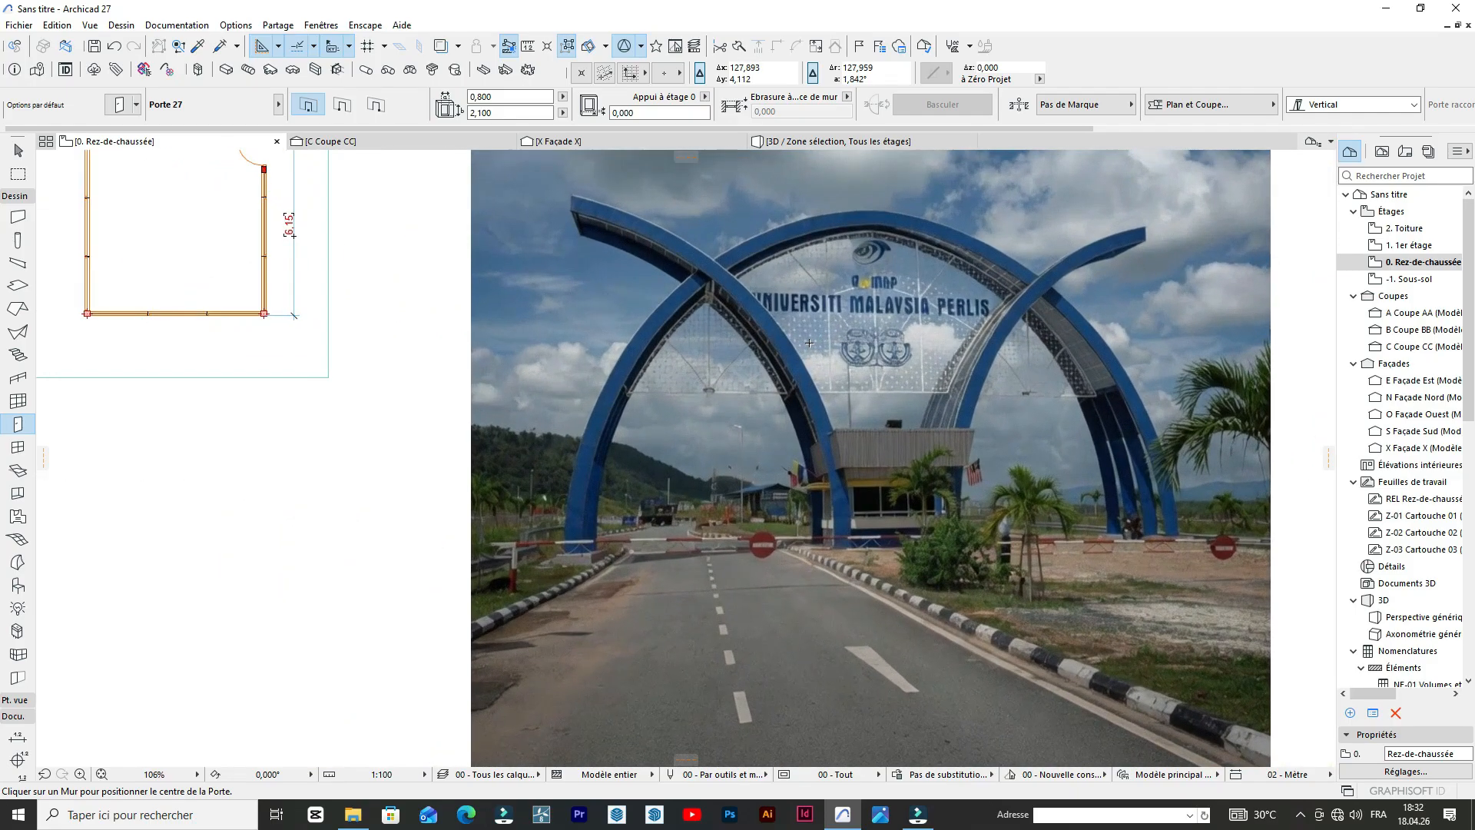
Draw a straight line over the photo from the base of the left-leaning arch beside the guardhouse to its raised tip, and set the default line pen to 141.
{"action": "left_click", "coordinate": [13, 198]}
{"action": "left_click", "coordinate": [17, 456]}
{"action": "scroll", "coordinate": [830, 389], "scroll_direction": "up", "scroll_amount": 3}
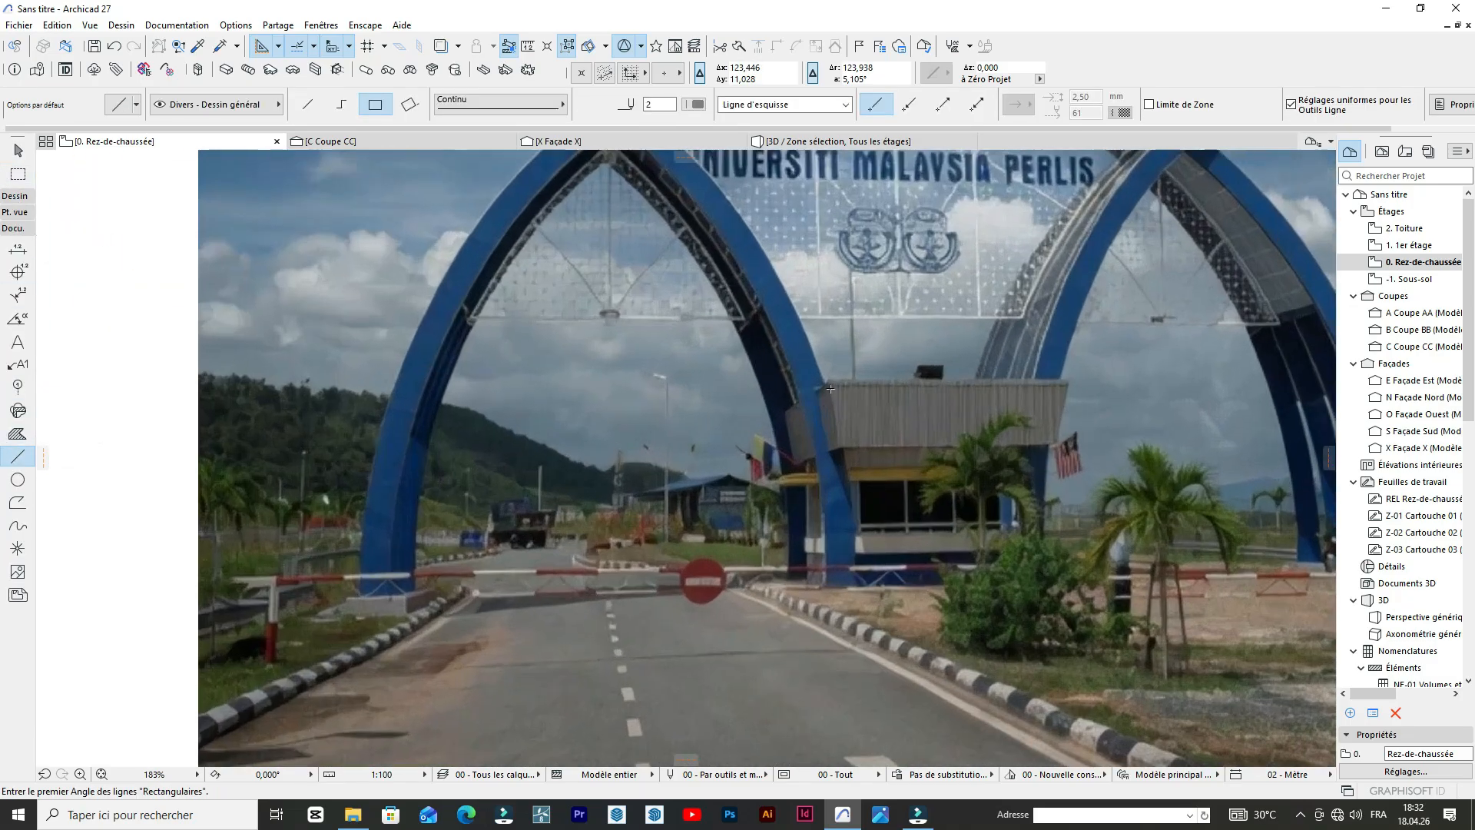
{"action": "scroll", "coordinate": [828, 496], "scroll_direction": "up", "scroll_amount": 4}
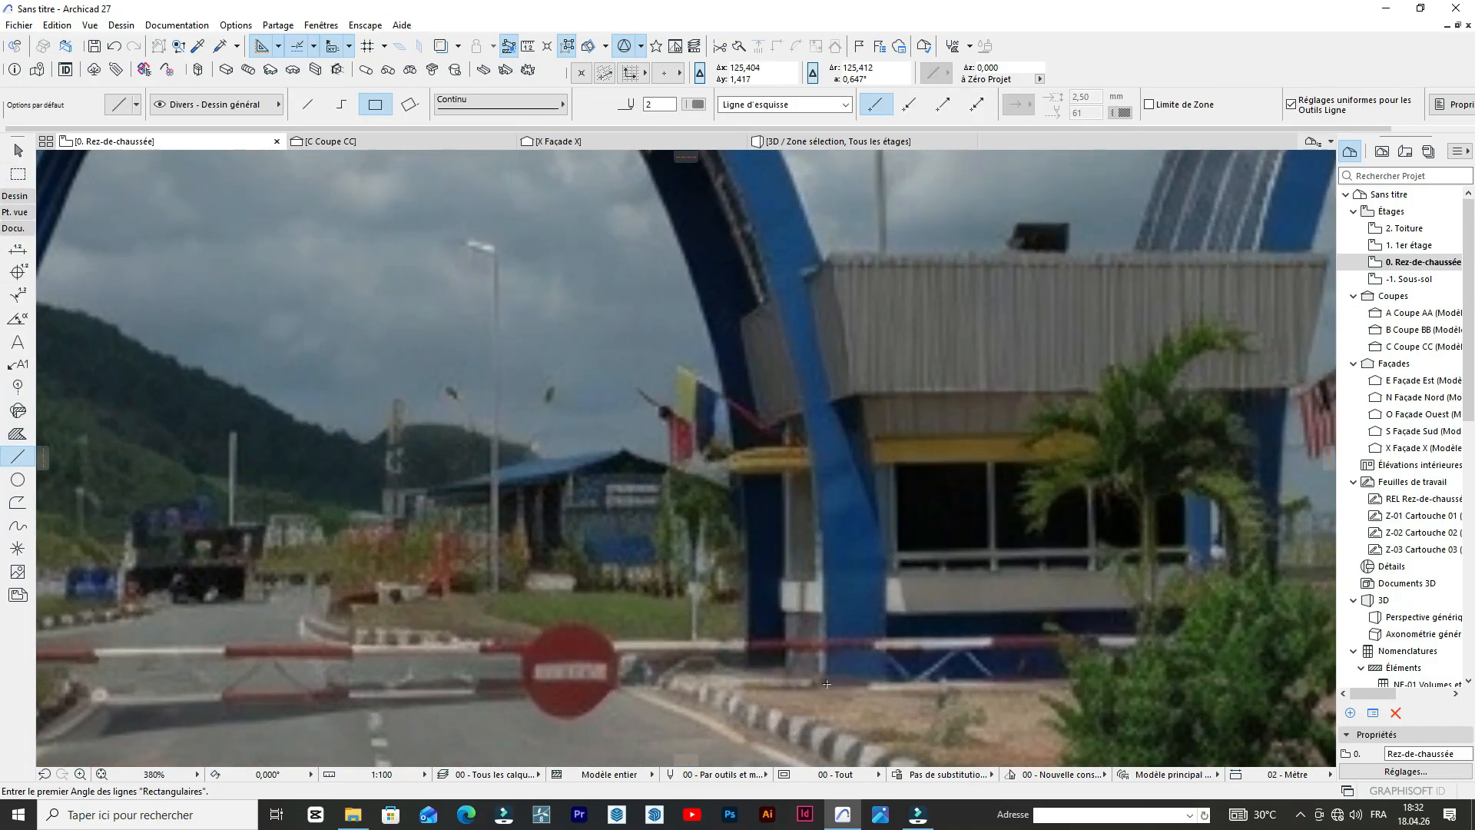
{"action": "left_click", "coordinate": [827, 683]}
{"action": "scroll", "coordinate": [827, 683], "scroll_direction": "down", "scroll_amount": 6}
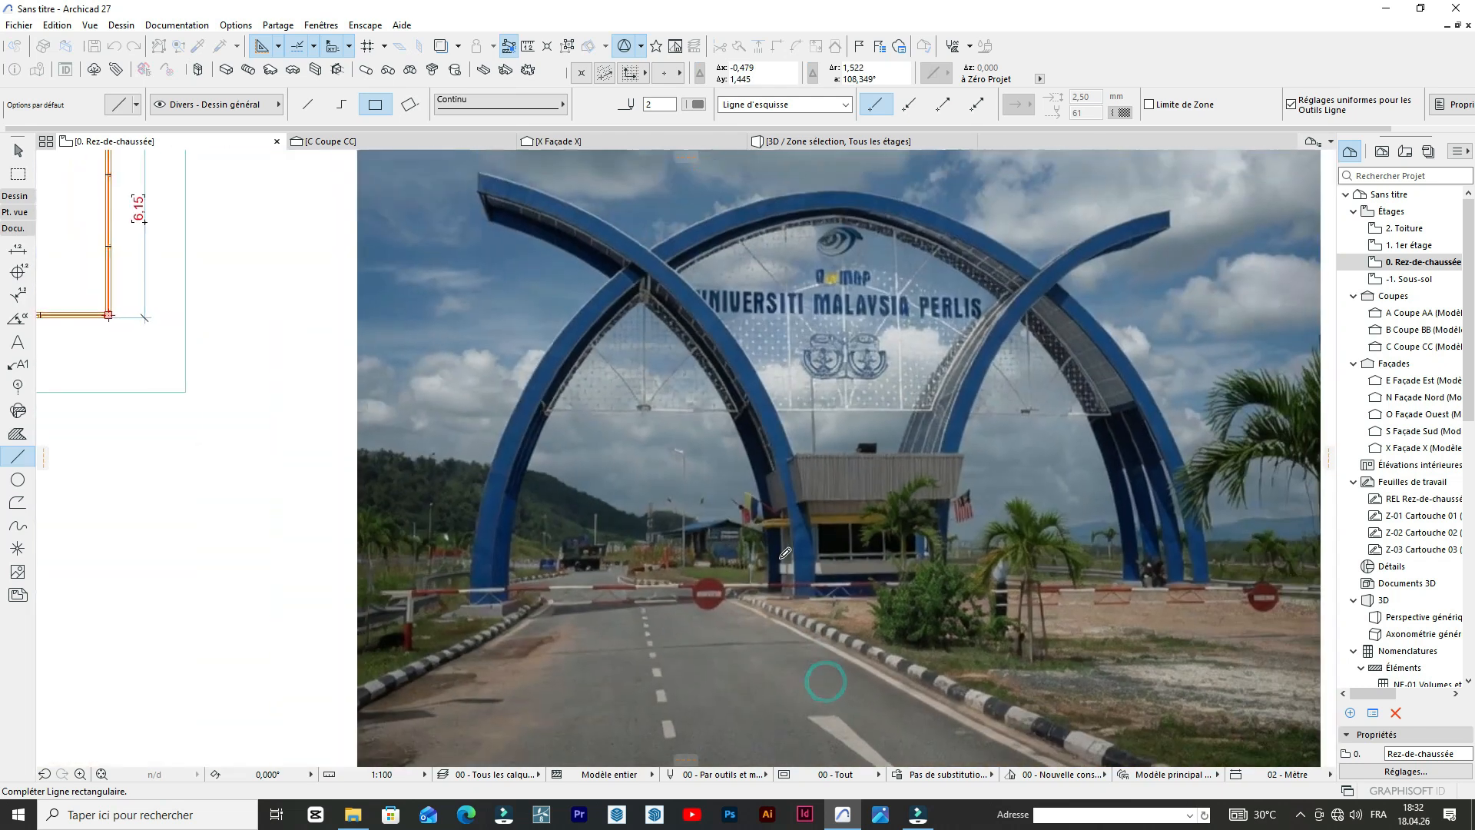
{"action": "left_click", "coordinate": [306, 105]}
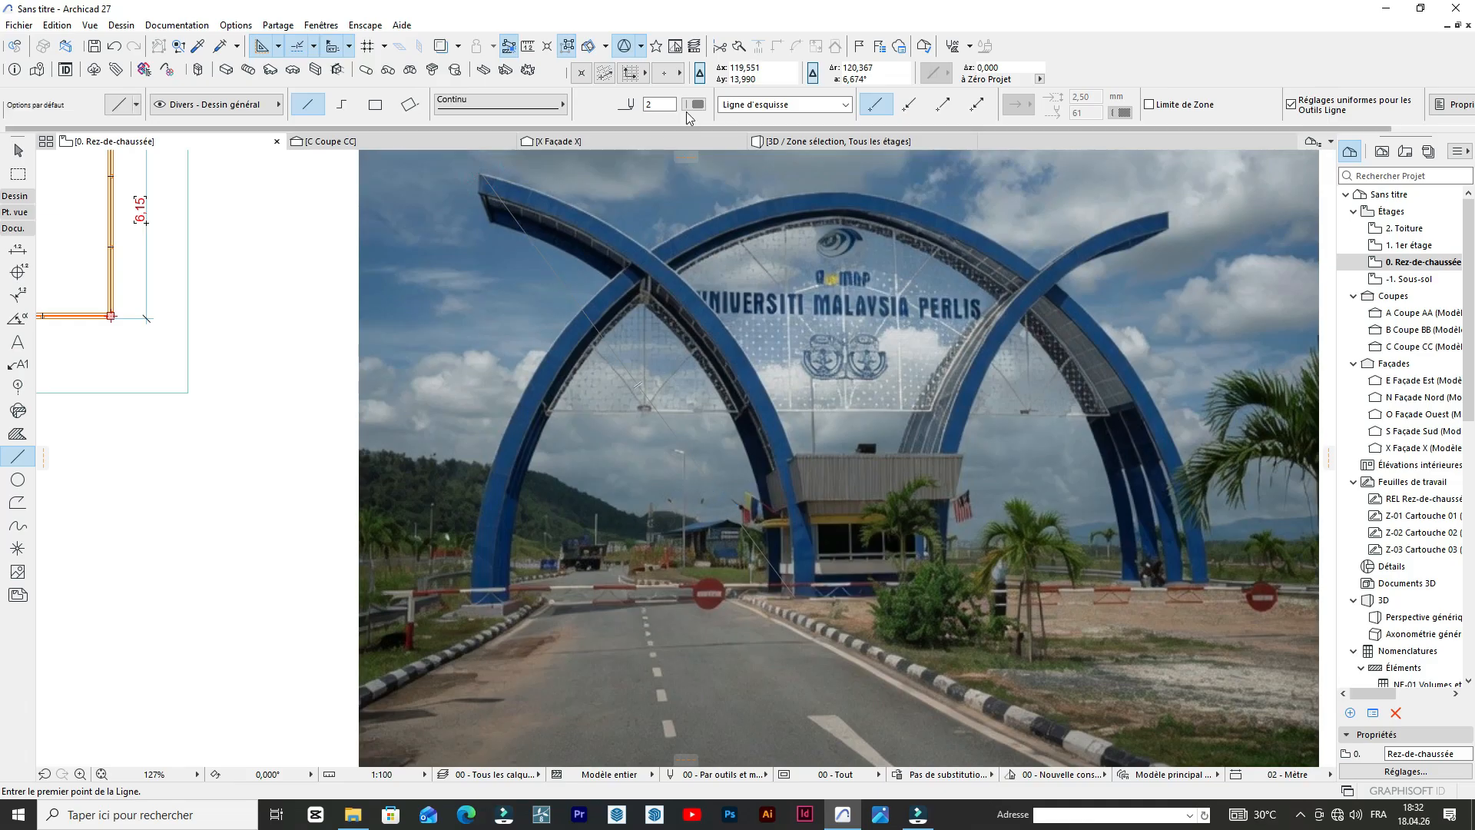
{"action": "left_click", "coordinate": [694, 105]}
{"action": "left_click", "coordinate": [715, 199]}
Set the pen of the line drawn across the left-leaning arch to 141.
{"action": "left_click", "coordinate": [536, 249], "text": "shift"}
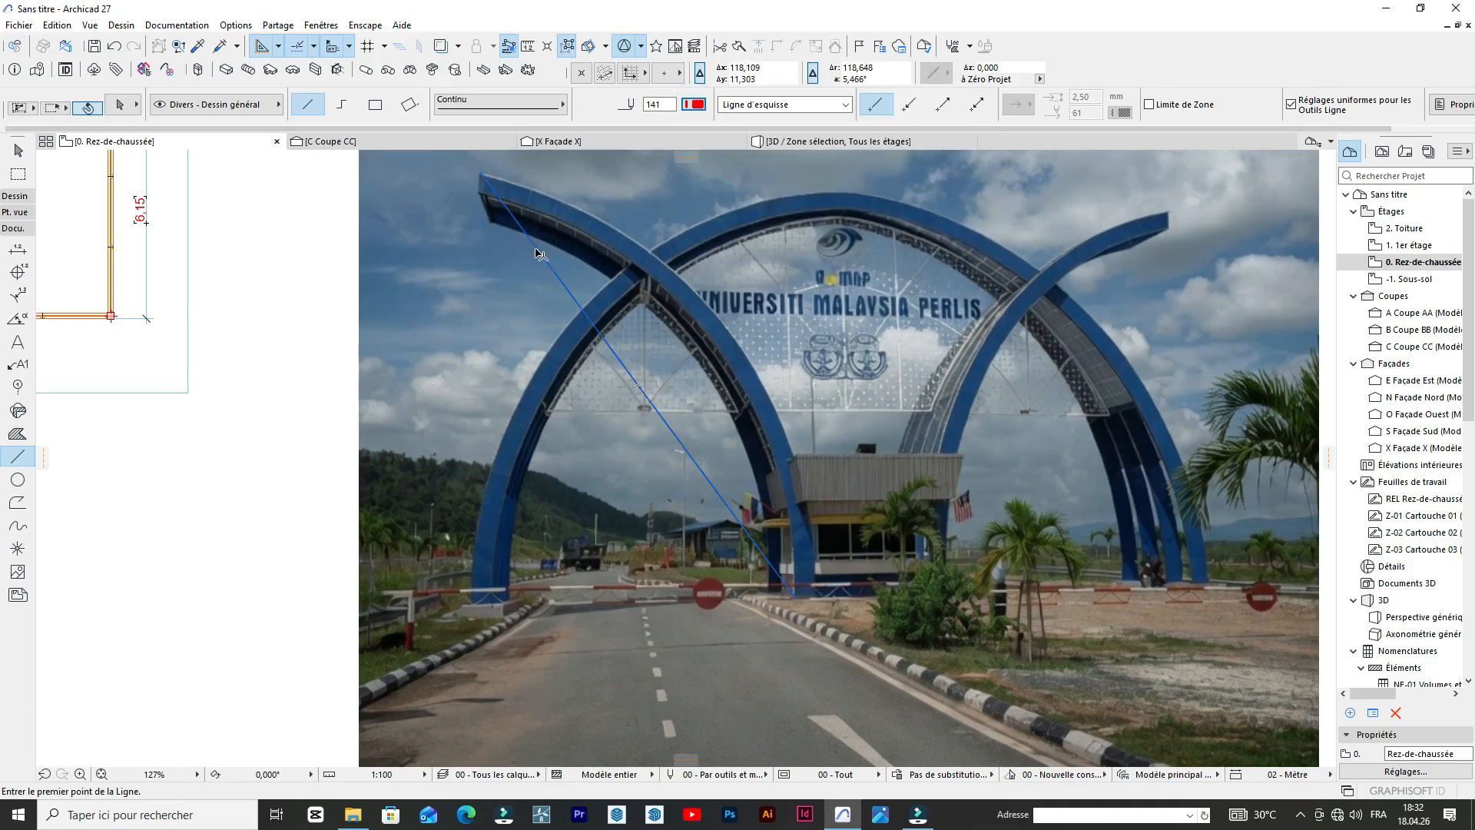
{"action": "left_click", "coordinate": [694, 104]}
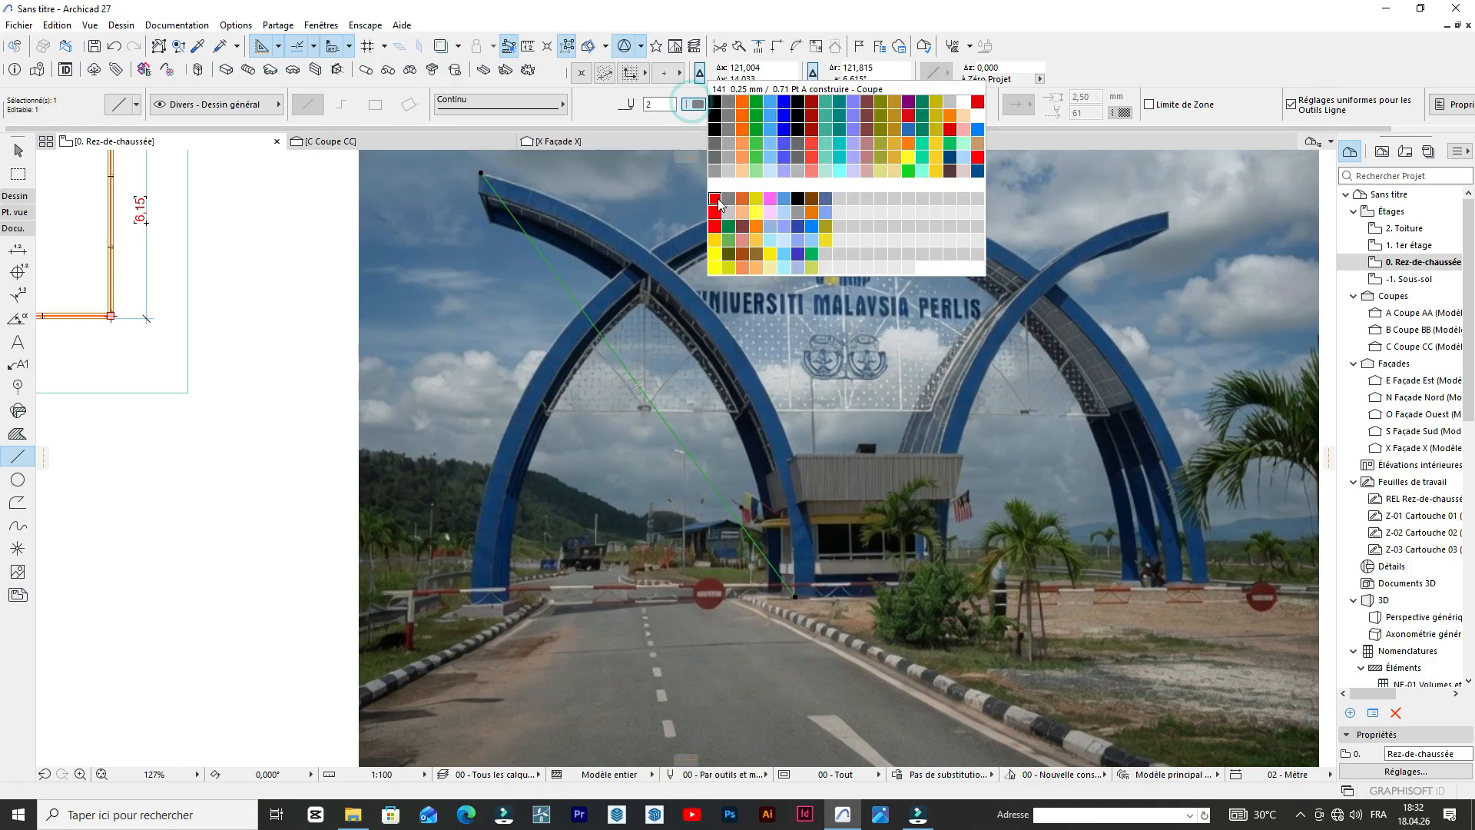
{"action": "left_click", "coordinate": [716, 198]}
{"action": "scroll", "coordinate": [578, 256], "scroll_direction": "down", "scroll_amount": 4}
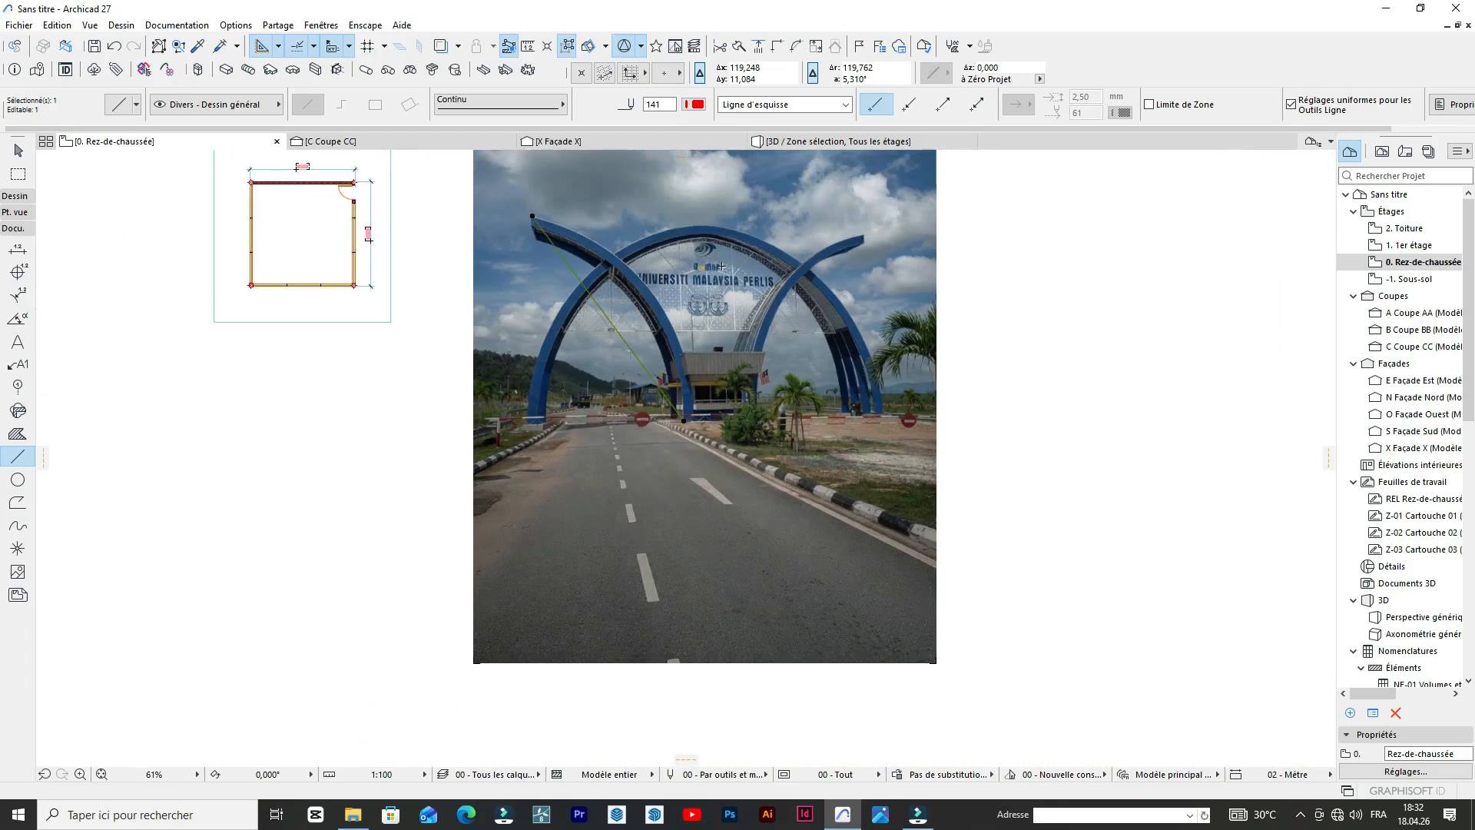
{"action": "scroll", "coordinate": [718, 266], "scroll_direction": "up", "scroll_amount": 3}
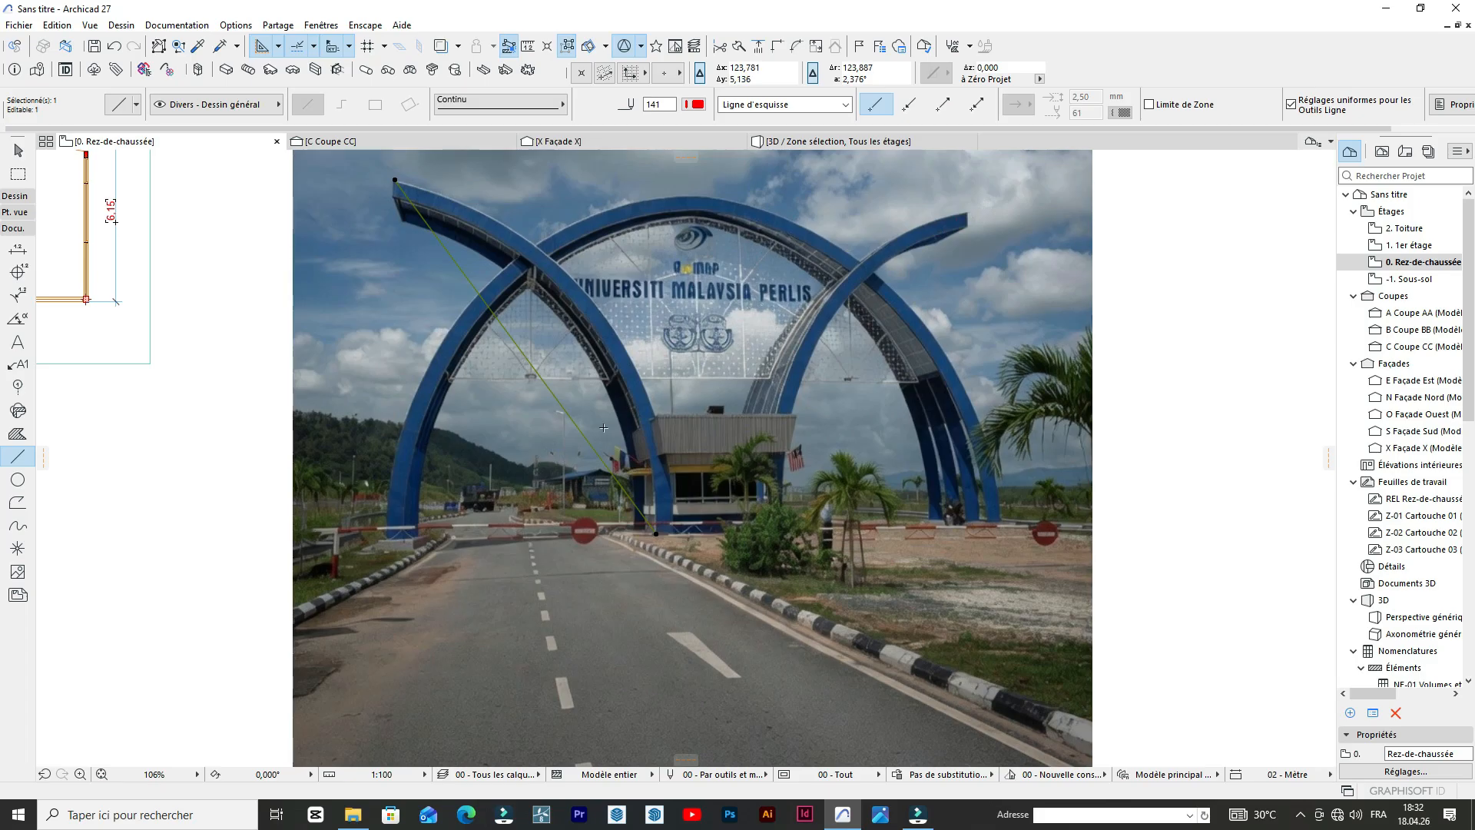
{"action": "scroll", "coordinate": [430, 492], "scroll_direction": "down", "scroll_amount": 2}
{"action": "scroll", "coordinate": [691, 476], "scroll_direction": "up", "scroll_amount": 5}
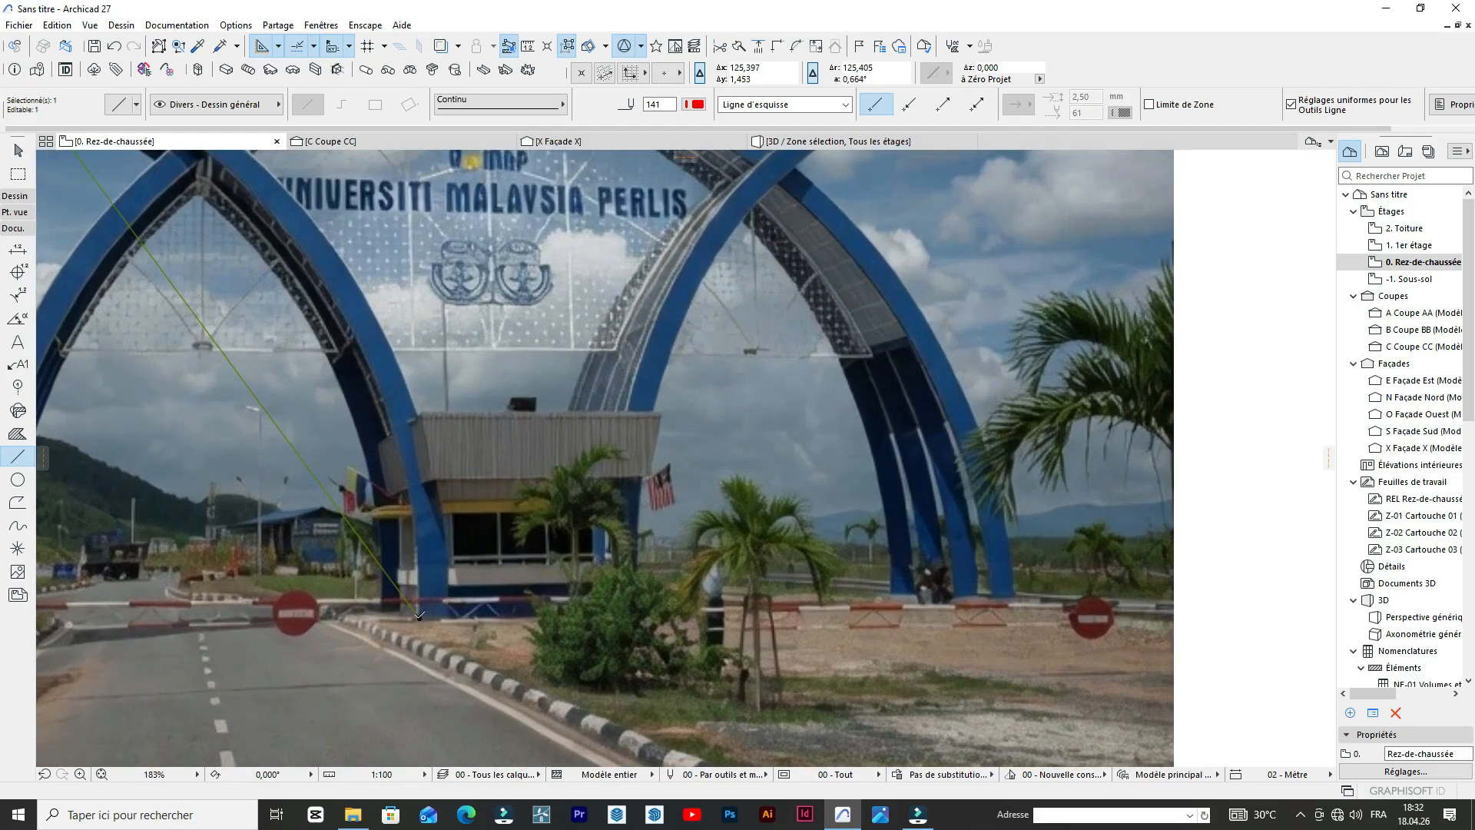
{"action": "scroll", "coordinate": [403, 610], "scroll_direction": "down", "scroll_amount": 3}
{"action": "scroll", "coordinate": [318, 508], "scroll_direction": "up", "scroll_amount": 2}
{"action": "key", "text": "Escape"}
{"action": "left_click", "coordinate": [324, 495], "text": "shift"}
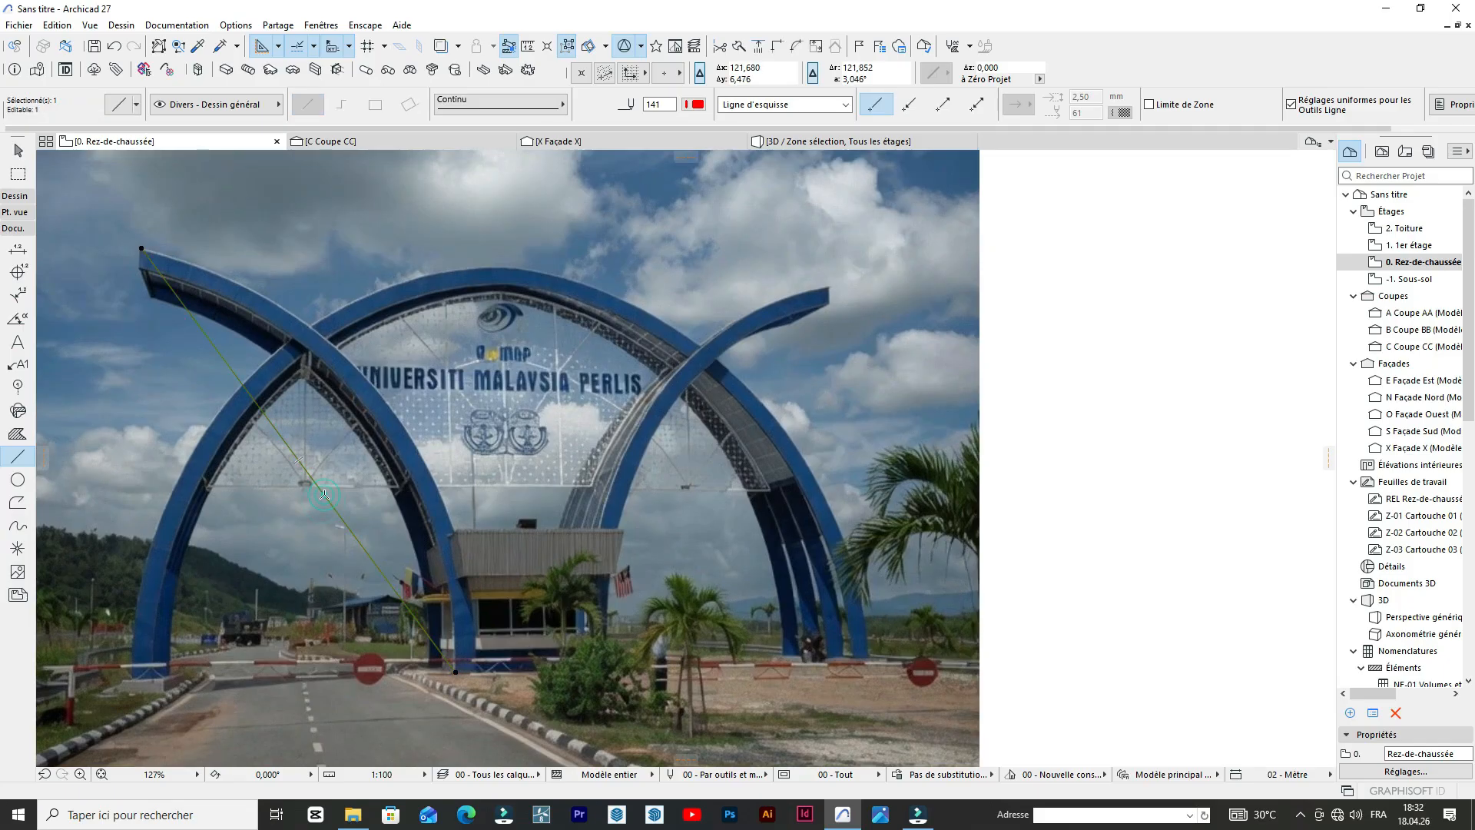
{"action": "left_click", "coordinate": [323, 495]}
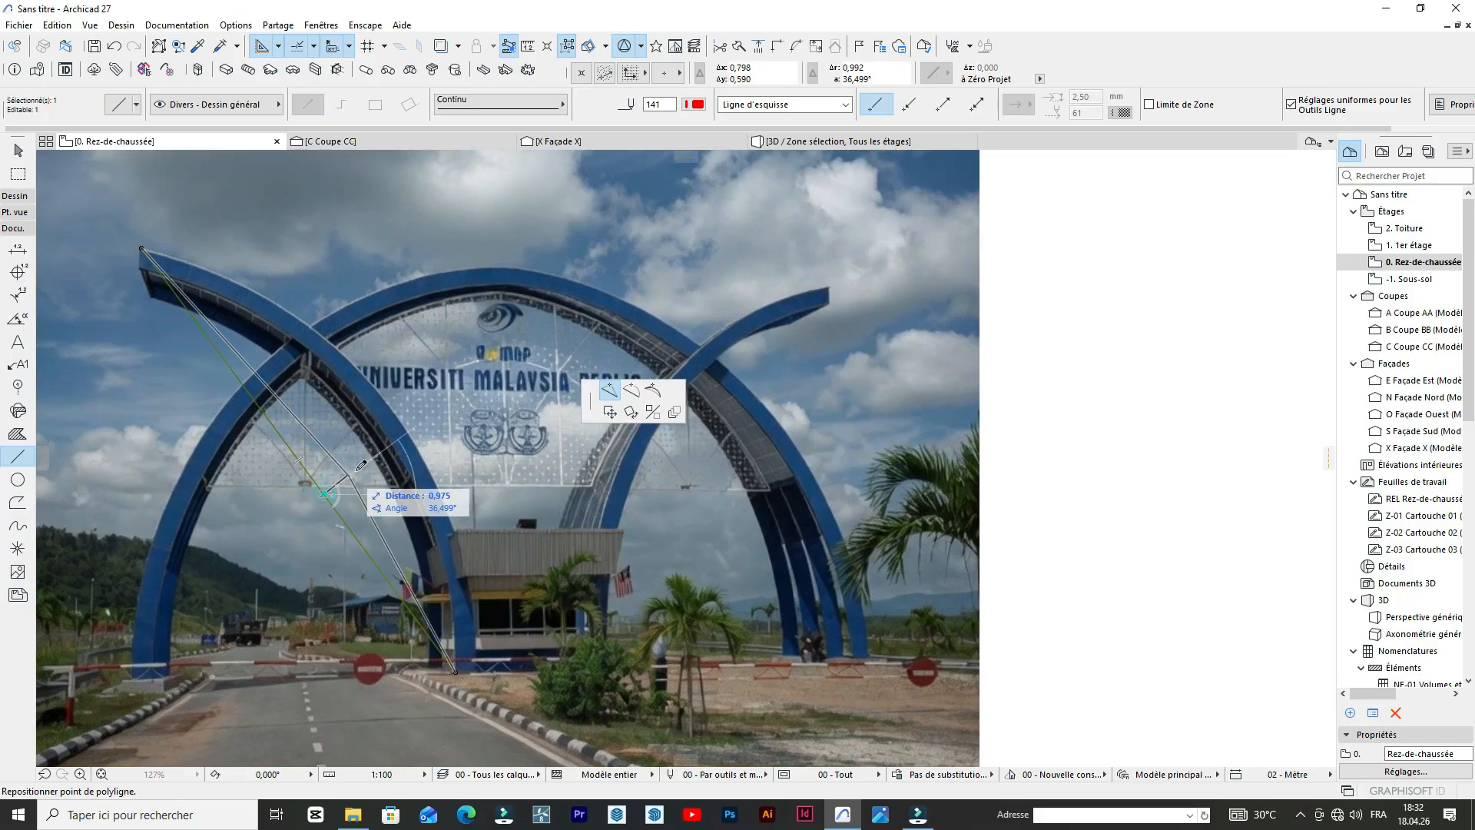
{"action": "left_click", "coordinate": [631, 389]}
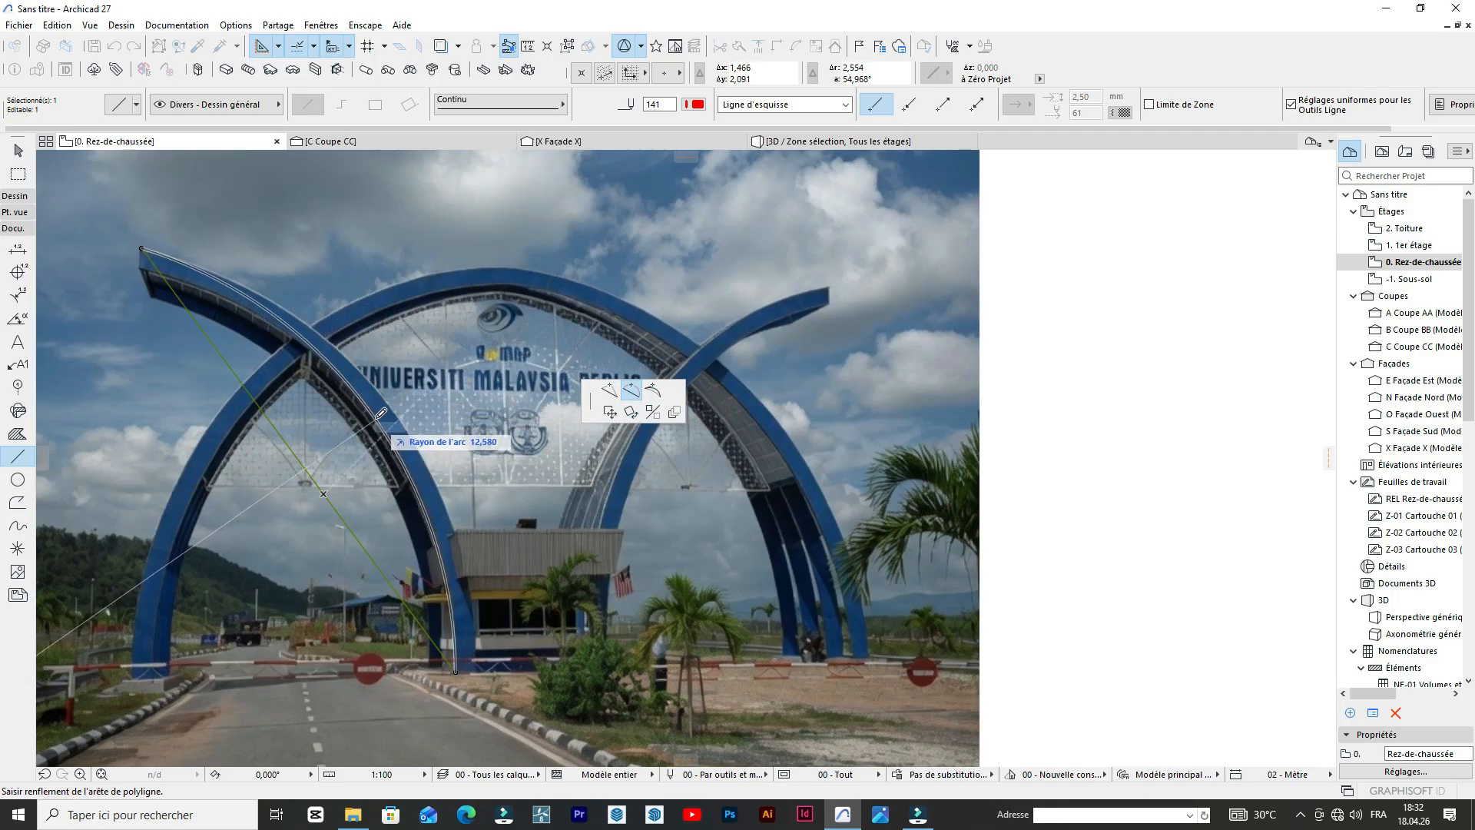
{"action": "key", "text": "Escape"}
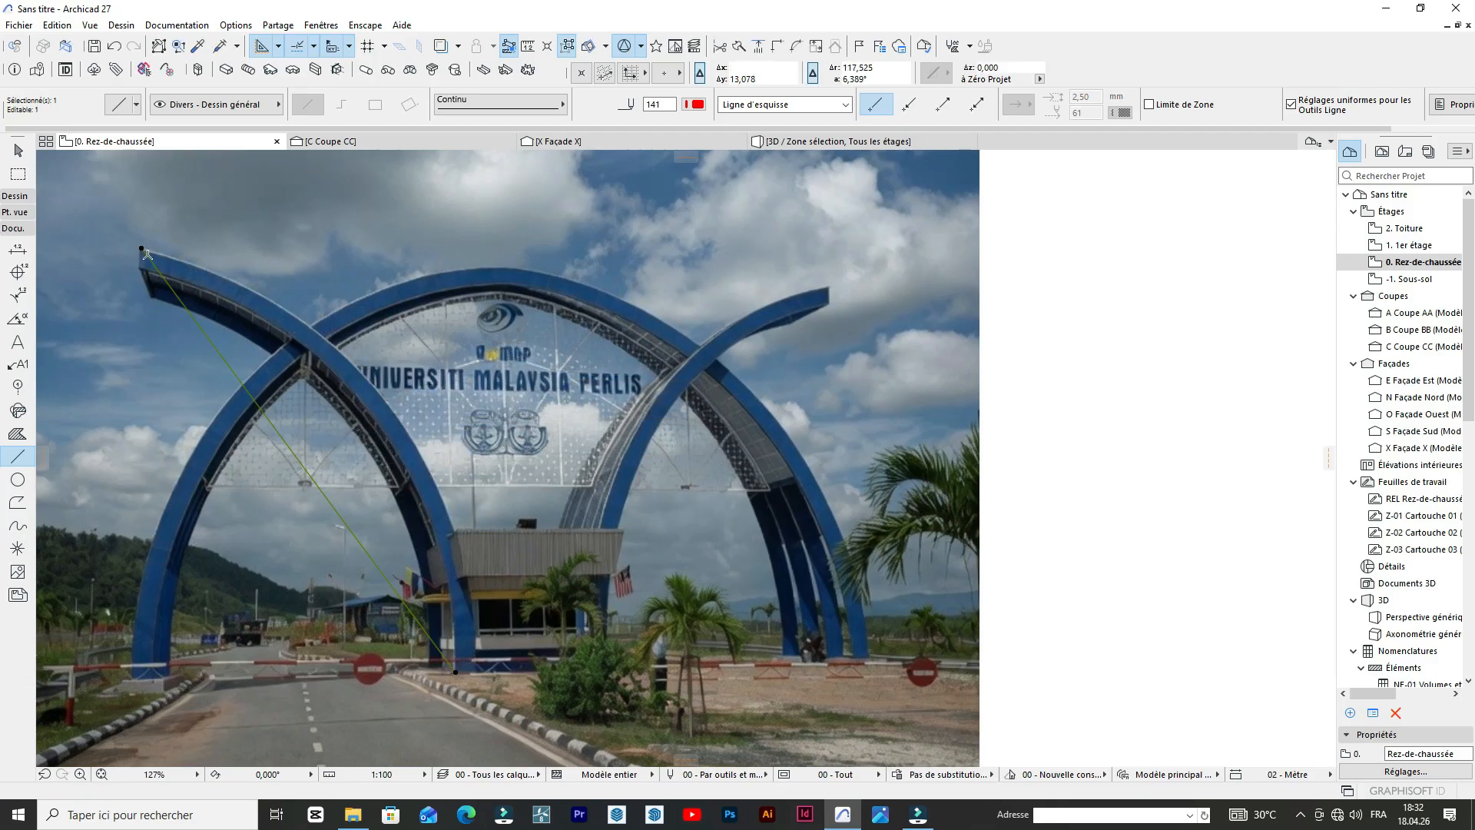
Move the red line's upper end slightly down the arch tip, and curve the line to about 11.6 m radius along the blue band's inner edge.
{"action": "left_click", "coordinate": [142, 247]}
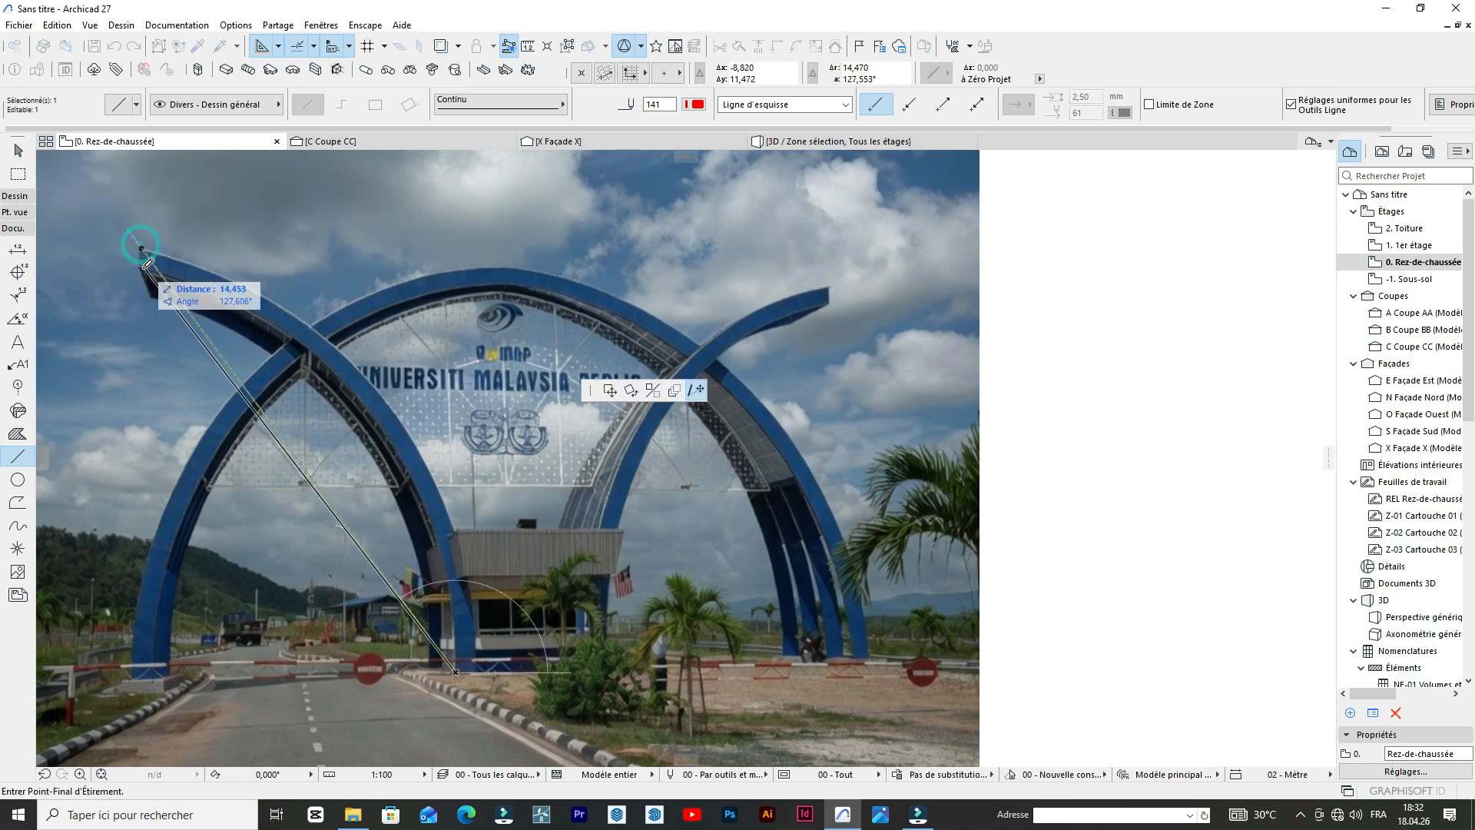
{"action": "left_click", "coordinate": [140, 266]}
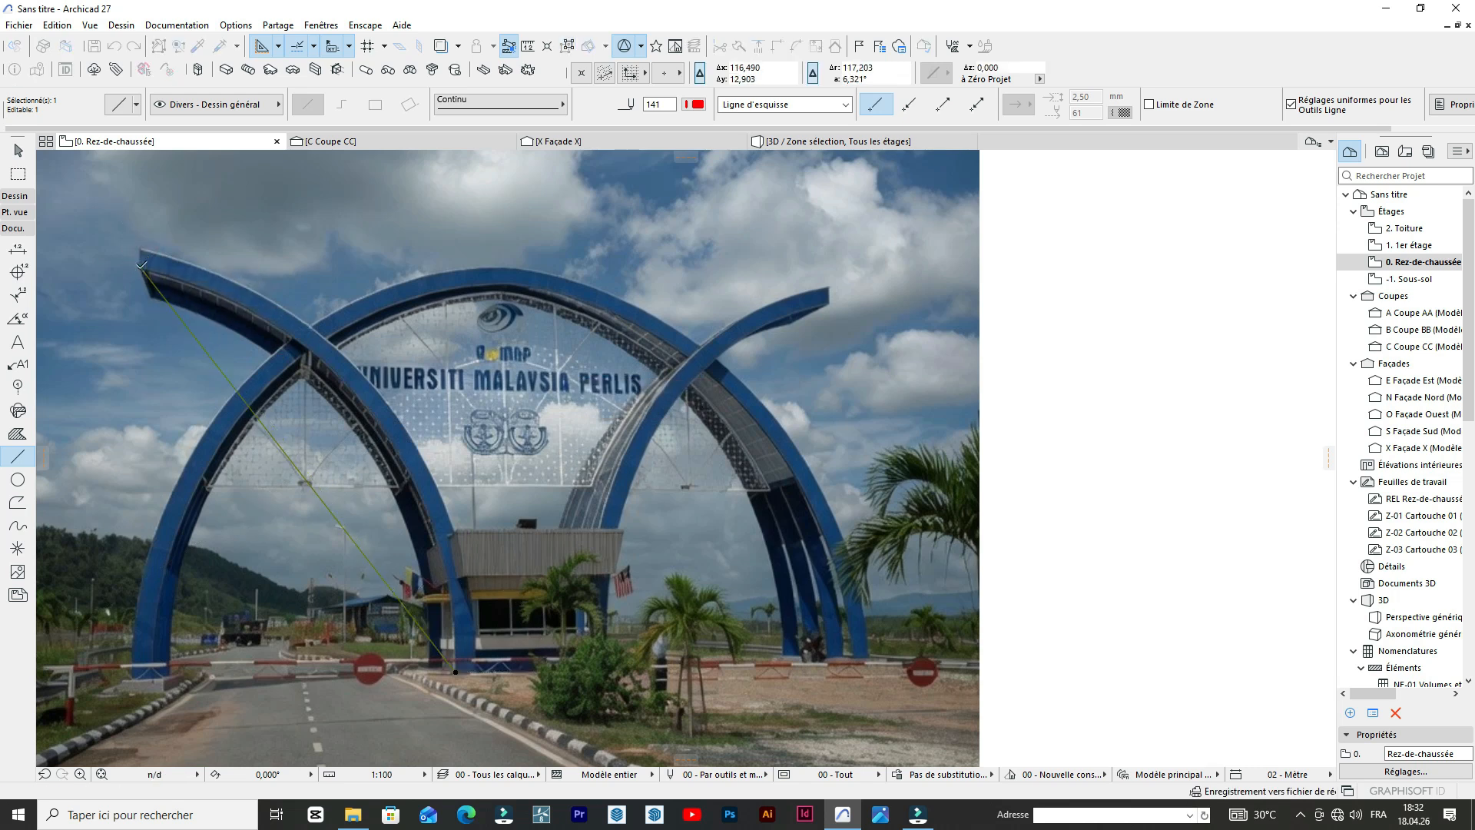
{"action": "left_click", "coordinate": [336, 517]}
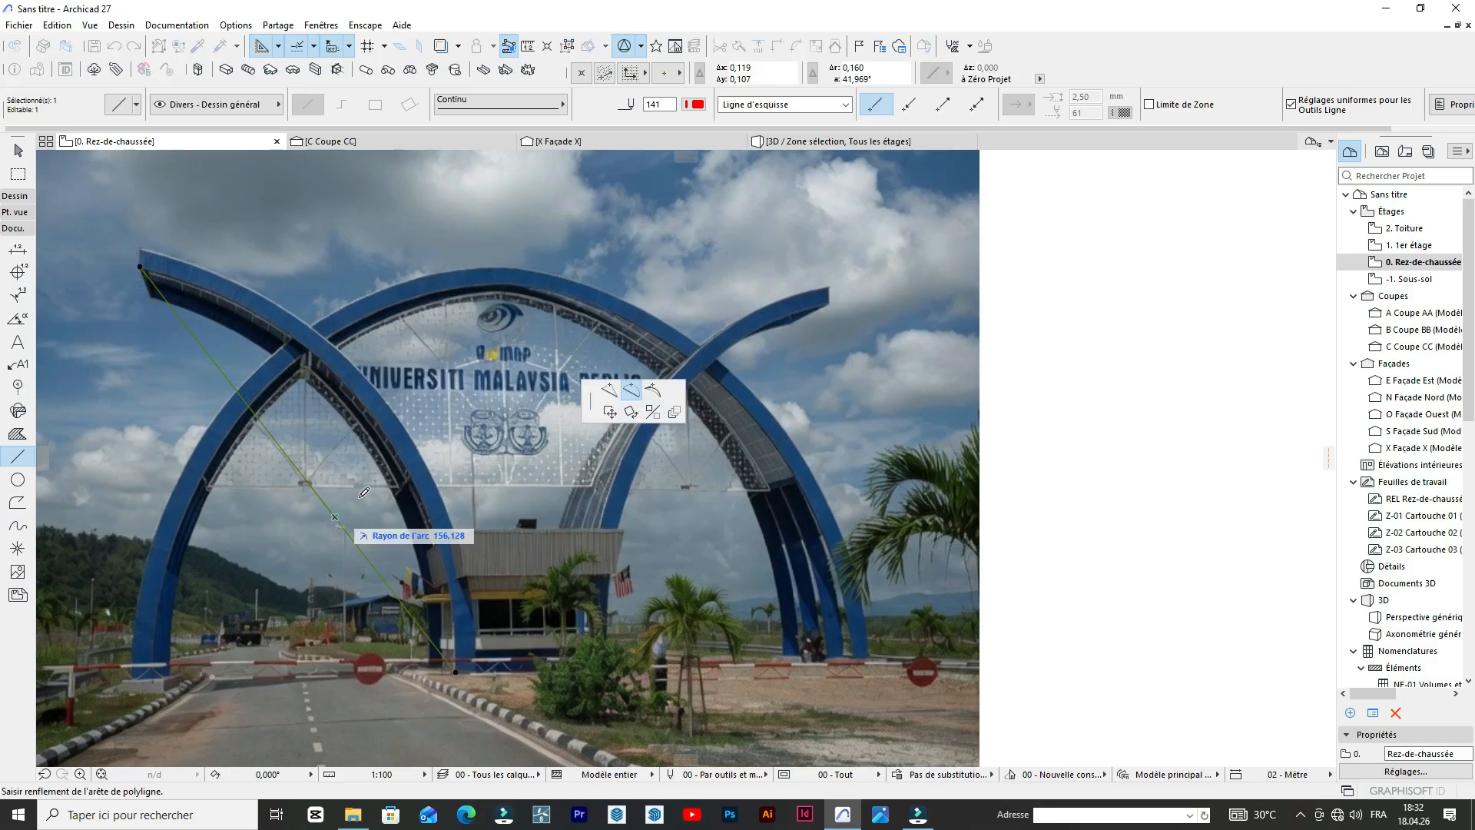
{"action": "left_click", "coordinate": [409, 461]}
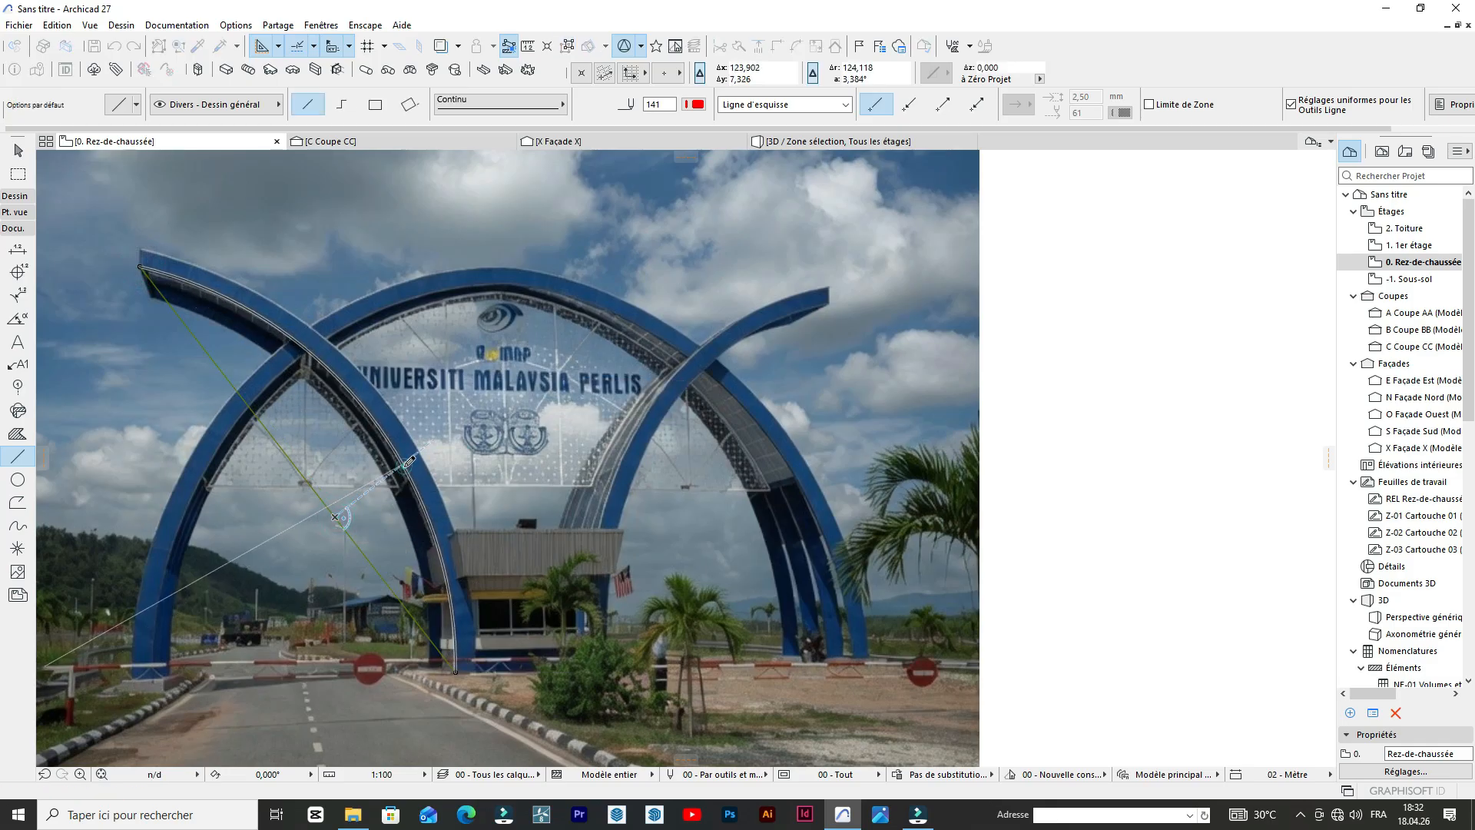
{"action": "left_click", "coordinate": [154, 246]}
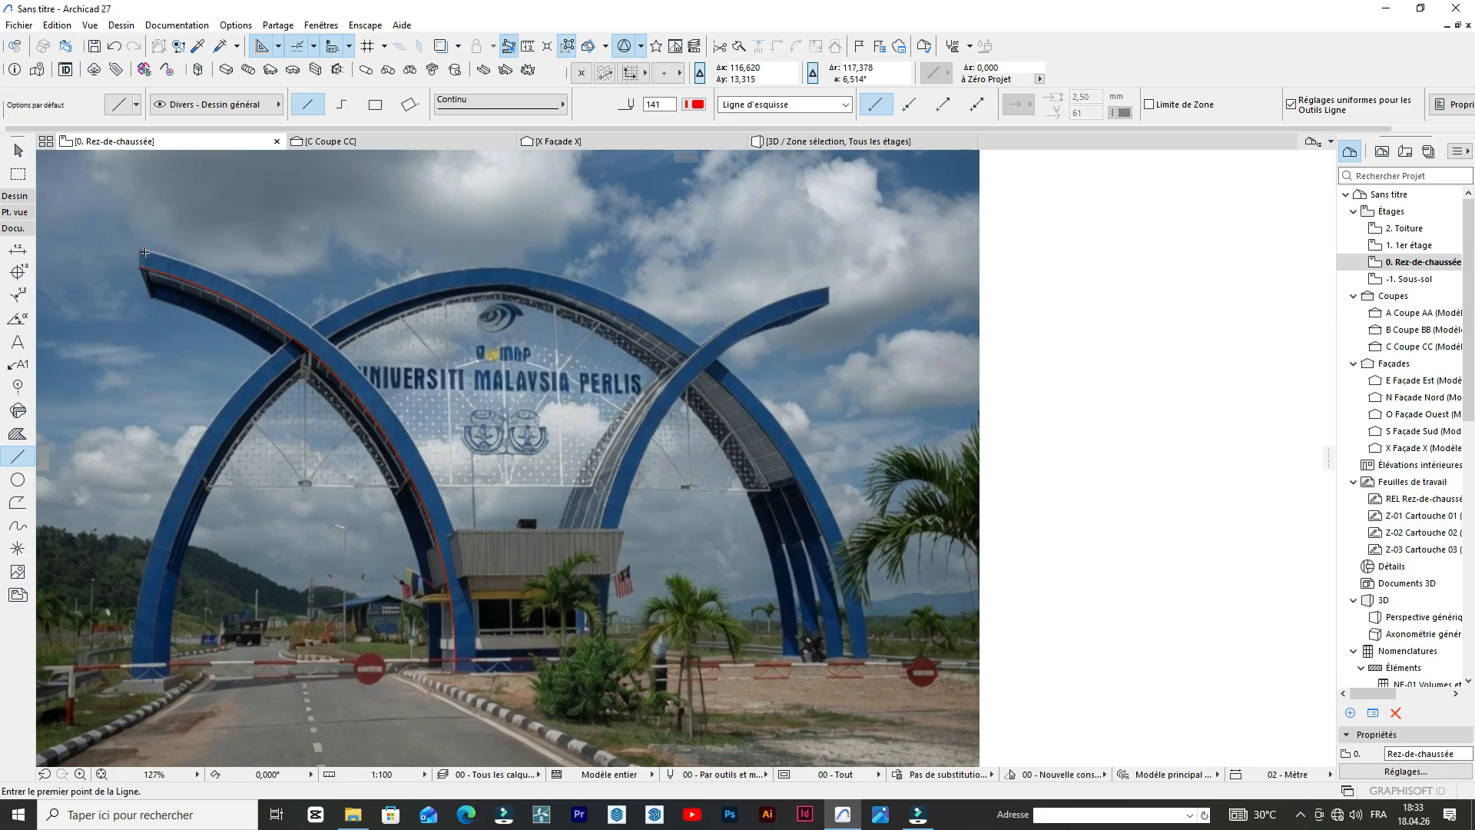
Draw a second straight line about 15.2 m long from the arch tip's upper corner to the outer edge of its base beside the guardhouse.
{"action": "left_click", "coordinate": [140, 249]}
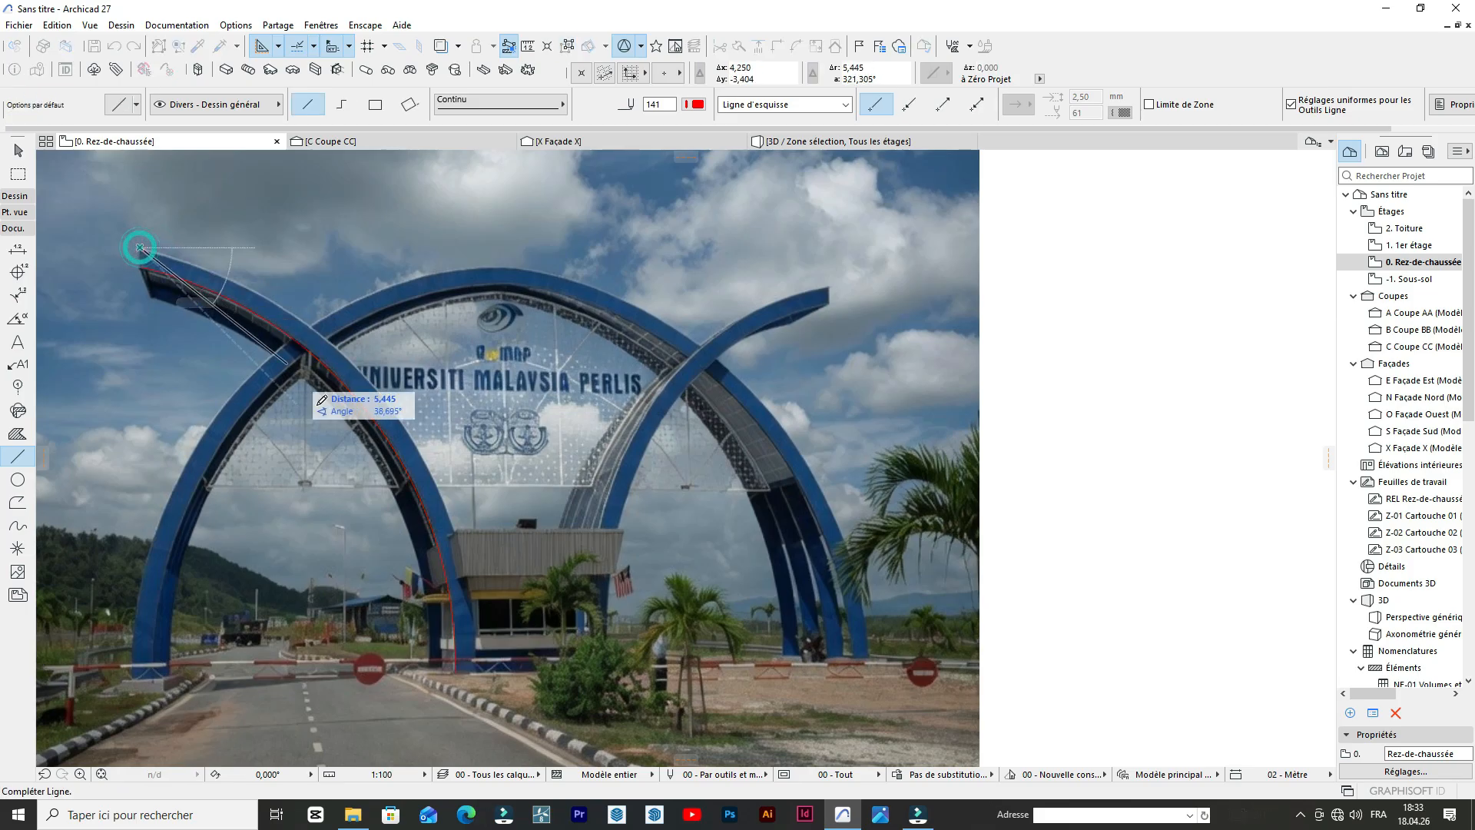
{"action": "scroll", "coordinate": [538, 560], "scroll_direction": "up", "scroll_amount": 5}
{"action": "scroll", "coordinate": [552, 566], "scroll_direction": "down", "scroll_amount": 3}
{"action": "scroll", "coordinate": [538, 649], "scroll_direction": "up", "scroll_amount": 4}
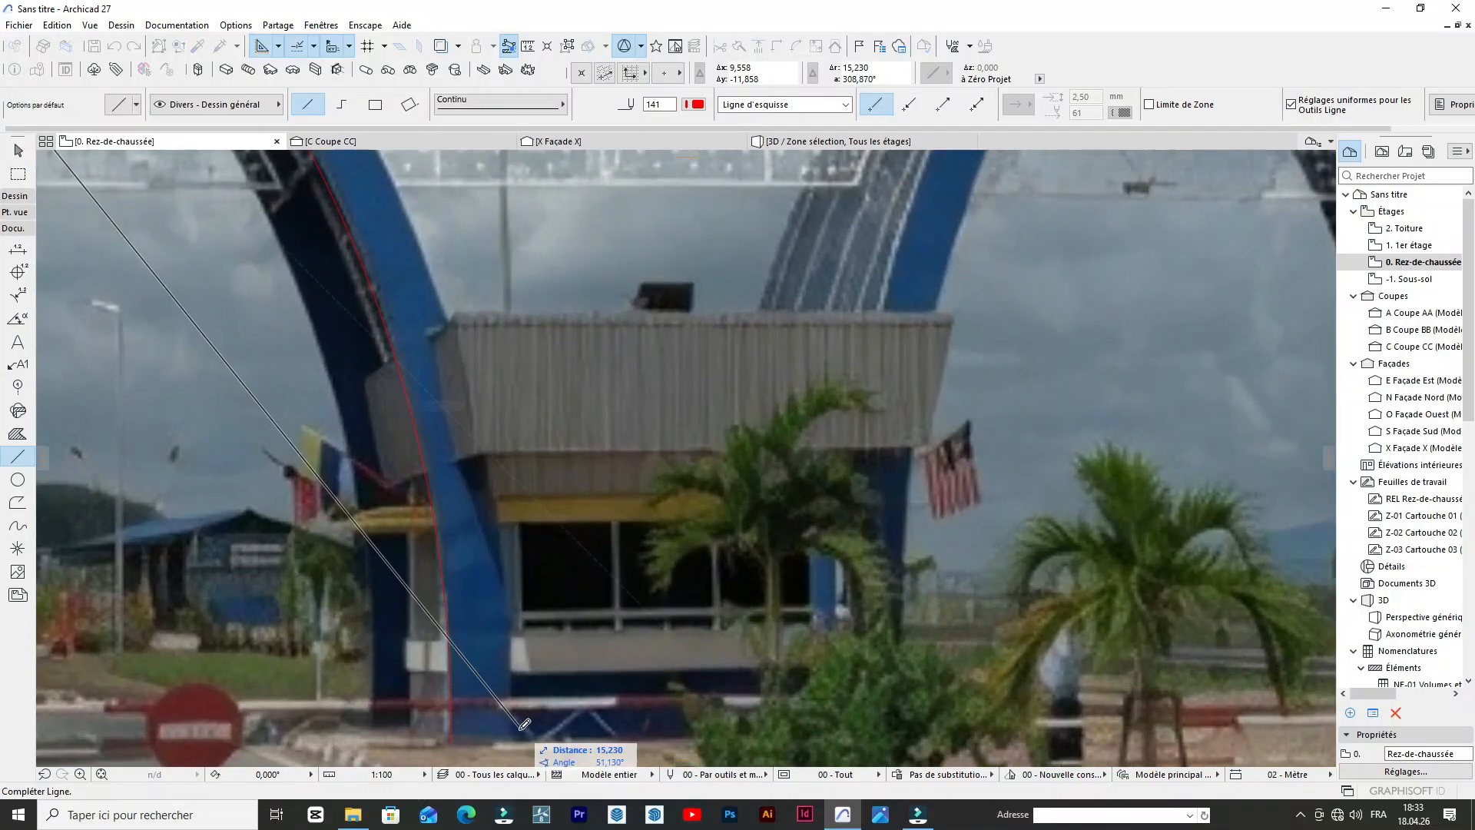
{"action": "left_click", "coordinate": [516, 734]}
{"action": "scroll", "coordinate": [525, 627], "scroll_direction": "down", "scroll_amount": 5}
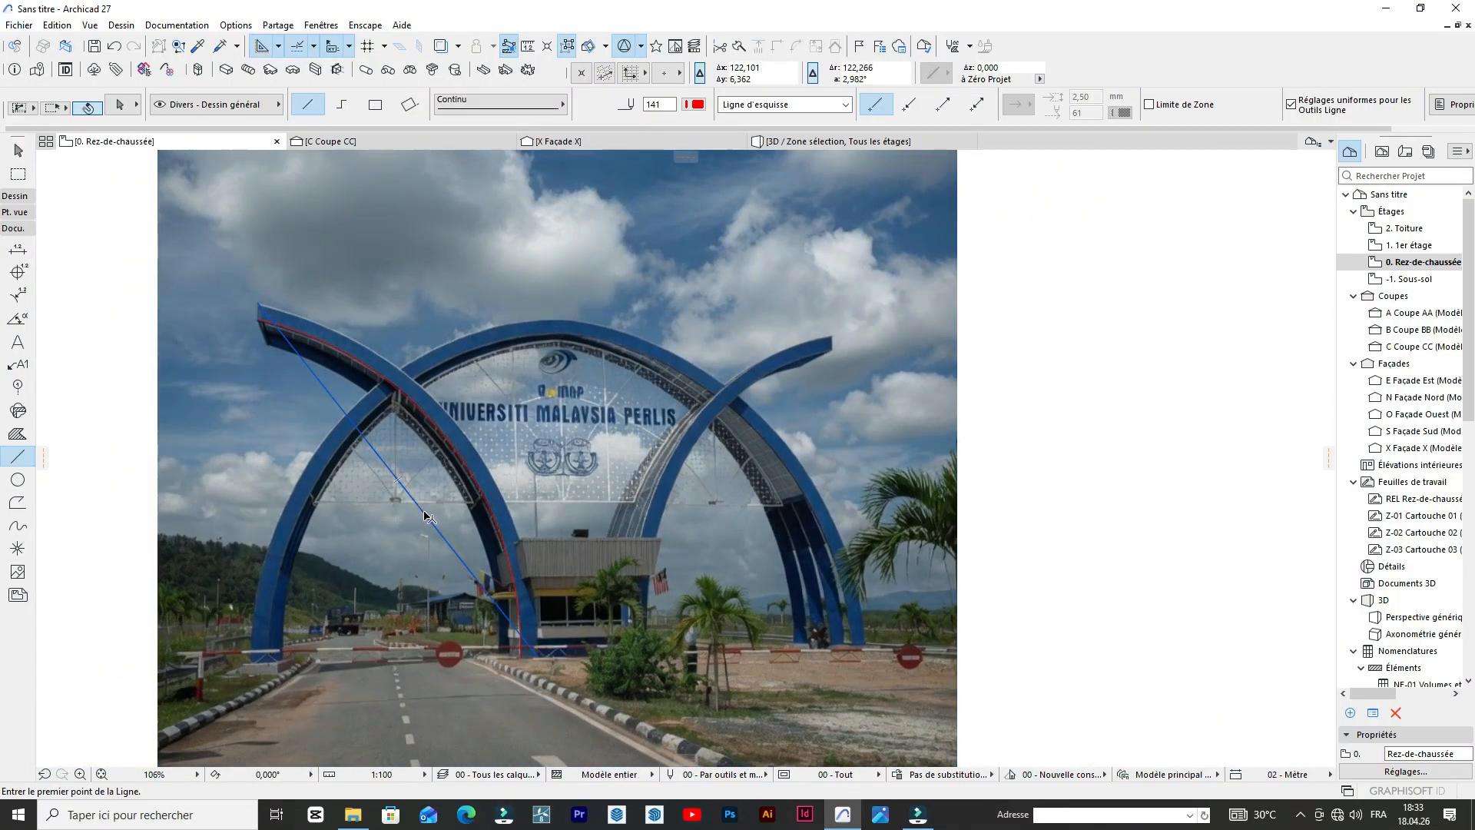
Curve the second red line outward so it follows the outer edge of the left-leaning arch's blue band.
{"action": "left_click", "coordinate": [423, 511], "text": "shift"}
{"action": "left_click", "coordinate": [423, 511]}
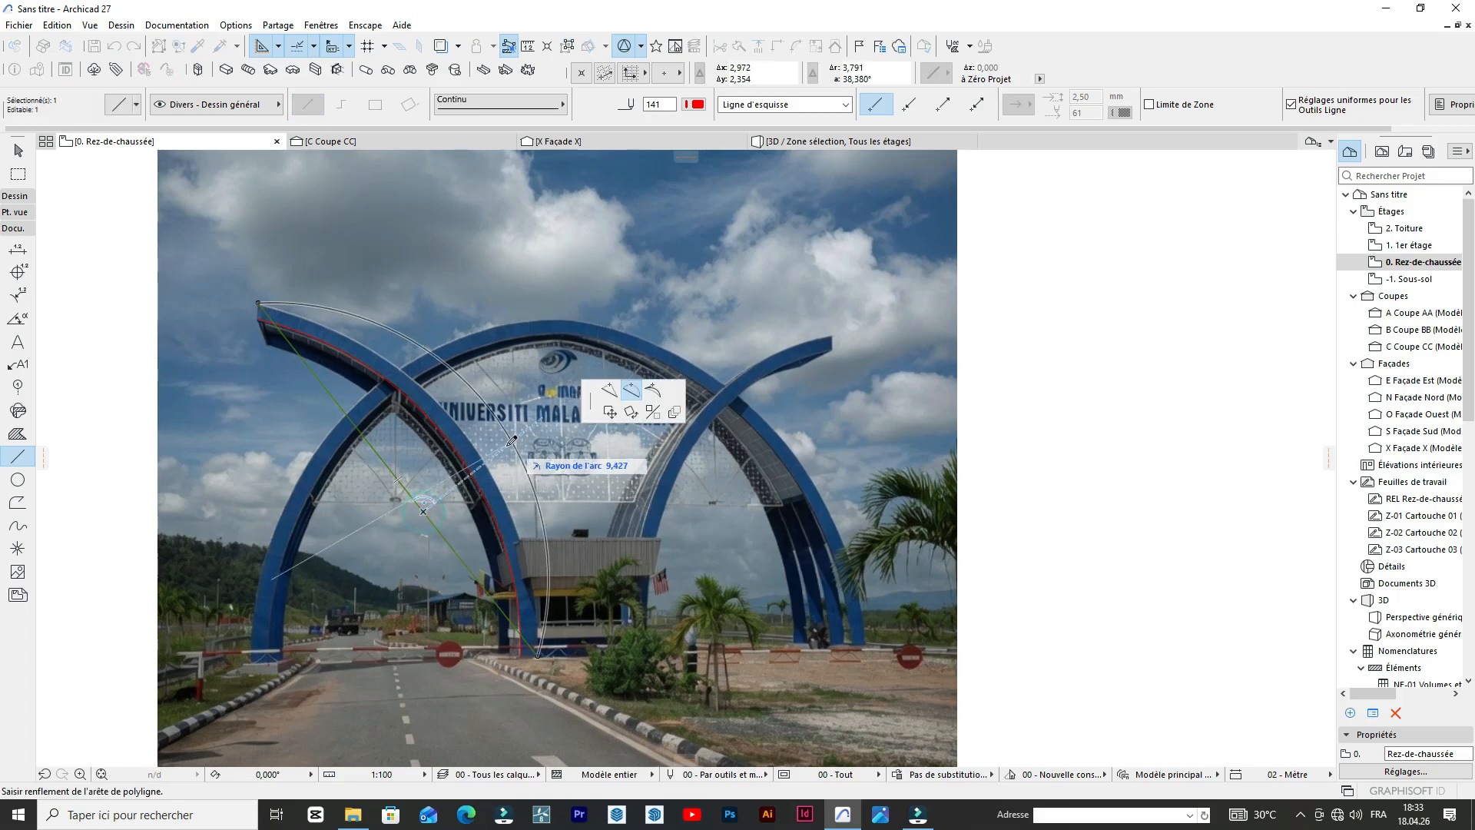
{"action": "left_click", "coordinate": [484, 461]}
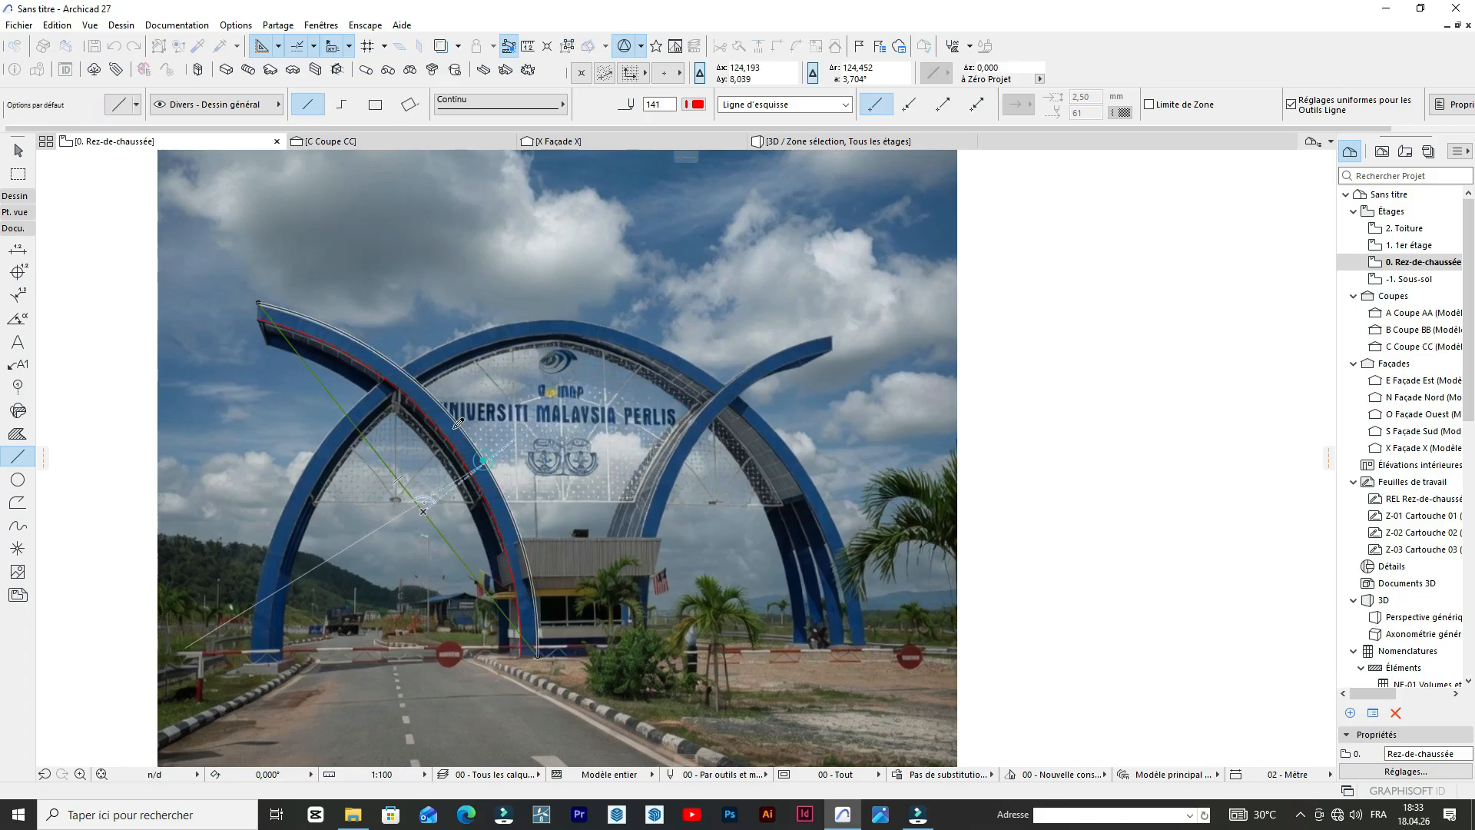
{"action": "scroll", "coordinate": [508, 318], "scroll_direction": "down", "scroll_amount": 5}
{"action": "scroll", "coordinate": [603, 319], "scroll_direction": "up", "scroll_amount": 5}
{"action": "key", "text": "Escape"}
{"action": "scroll", "coordinate": [542, 542], "scroll_direction": "up", "scroll_amount": 2}
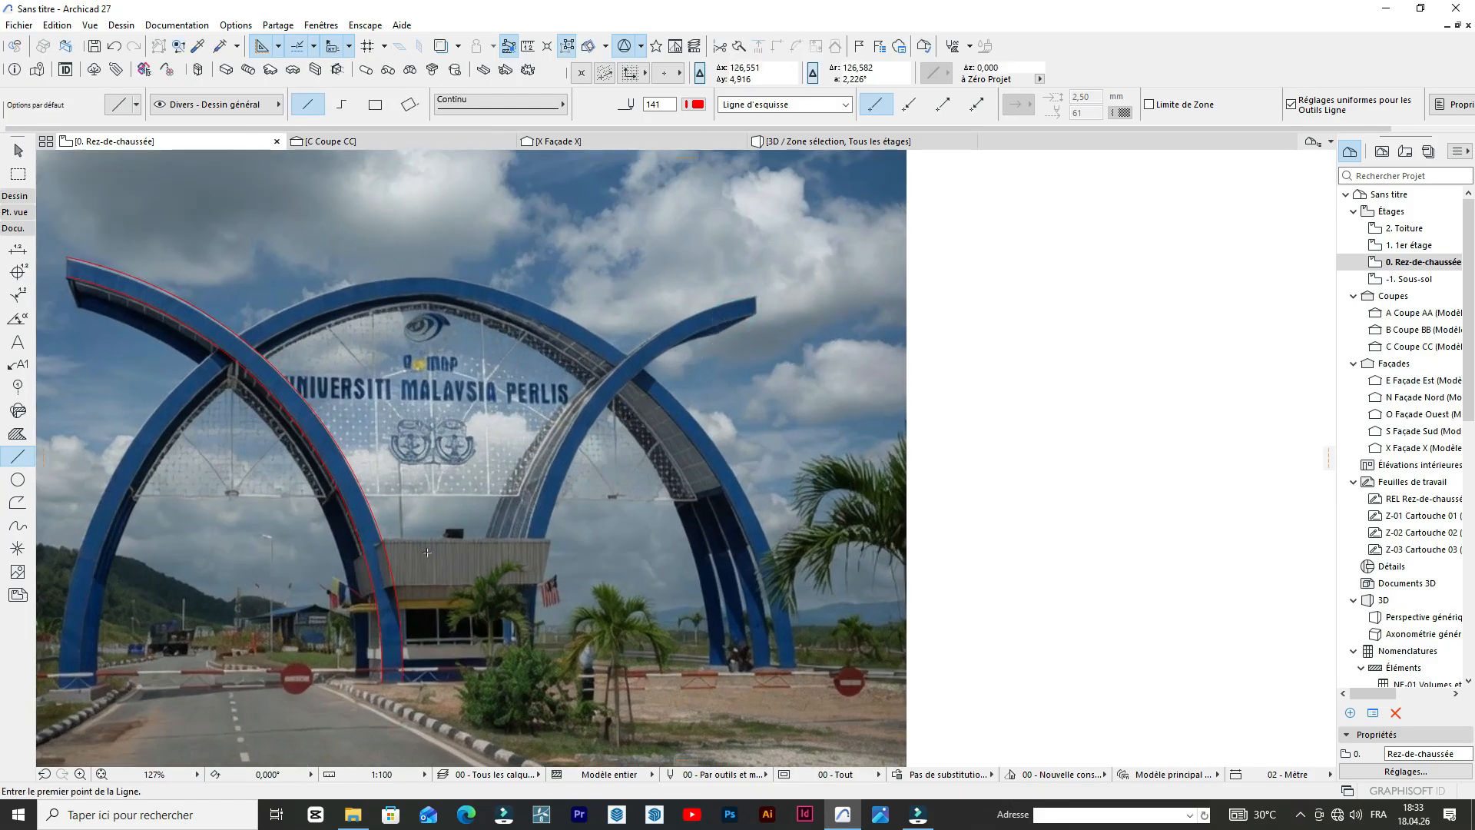
Mirror a copy of the two traced arch curves about a vertical axis in front of the guardhouse.
{"action": "key", "text": "shift"}
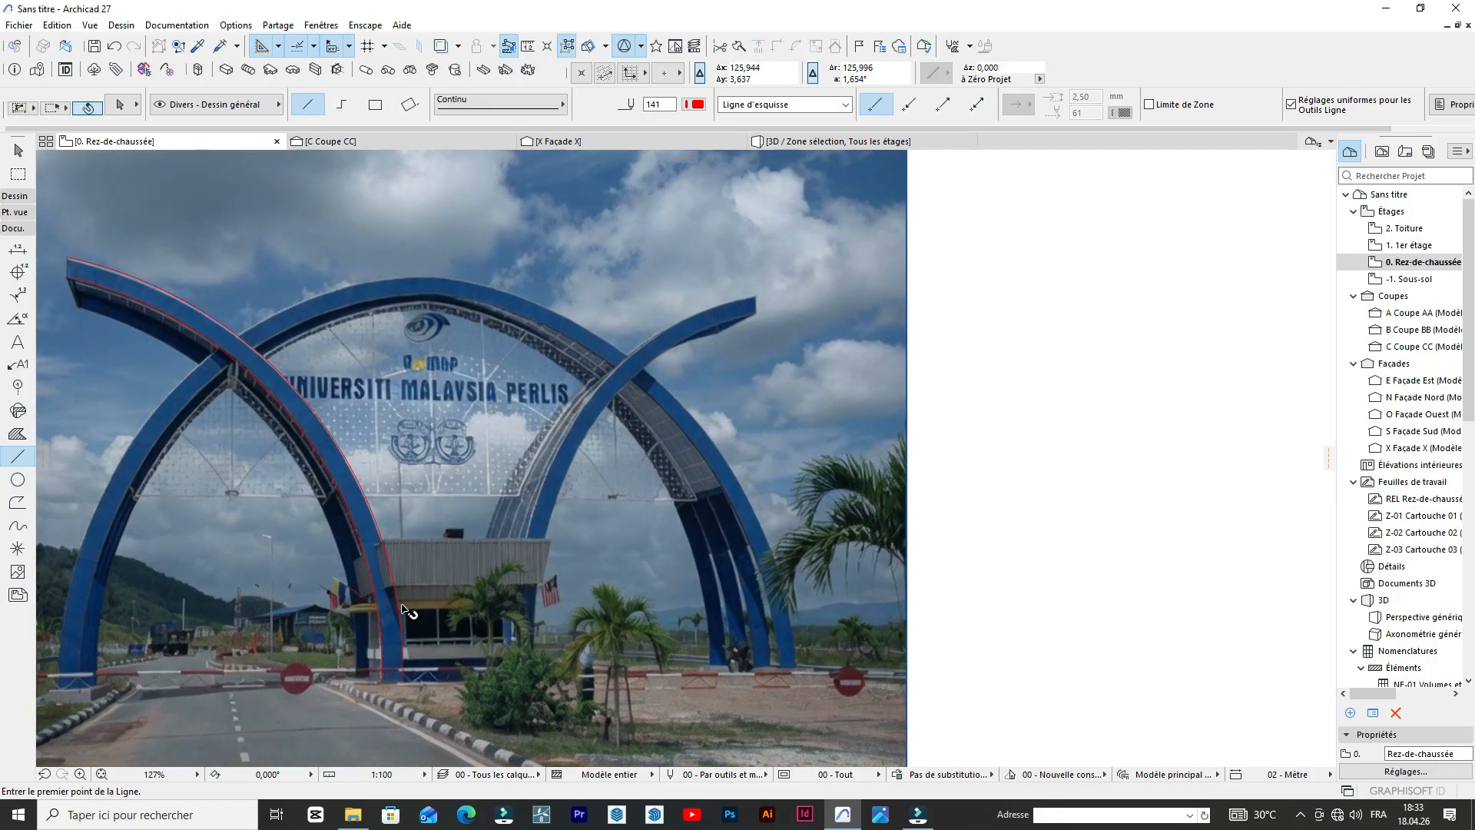
{"action": "left_click", "coordinate": [384, 610], "text": "shift"}
{"action": "left_click", "coordinate": [378, 608], "text": "shift"}
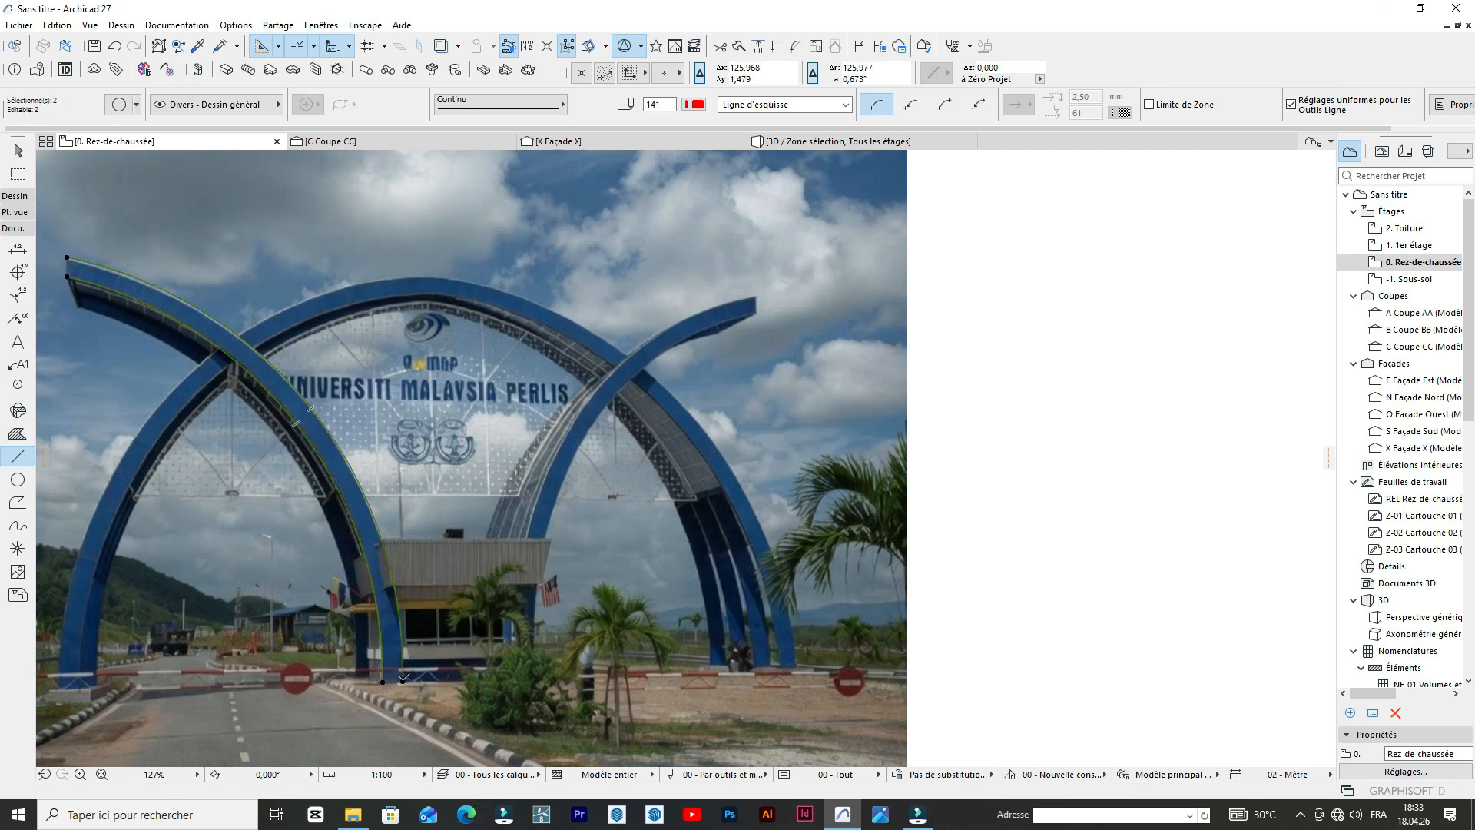
{"action": "left_click", "coordinate": [404, 678]}
{"action": "left_click", "coordinate": [652, 413]}
{"action": "key", "text": "ctrl"}
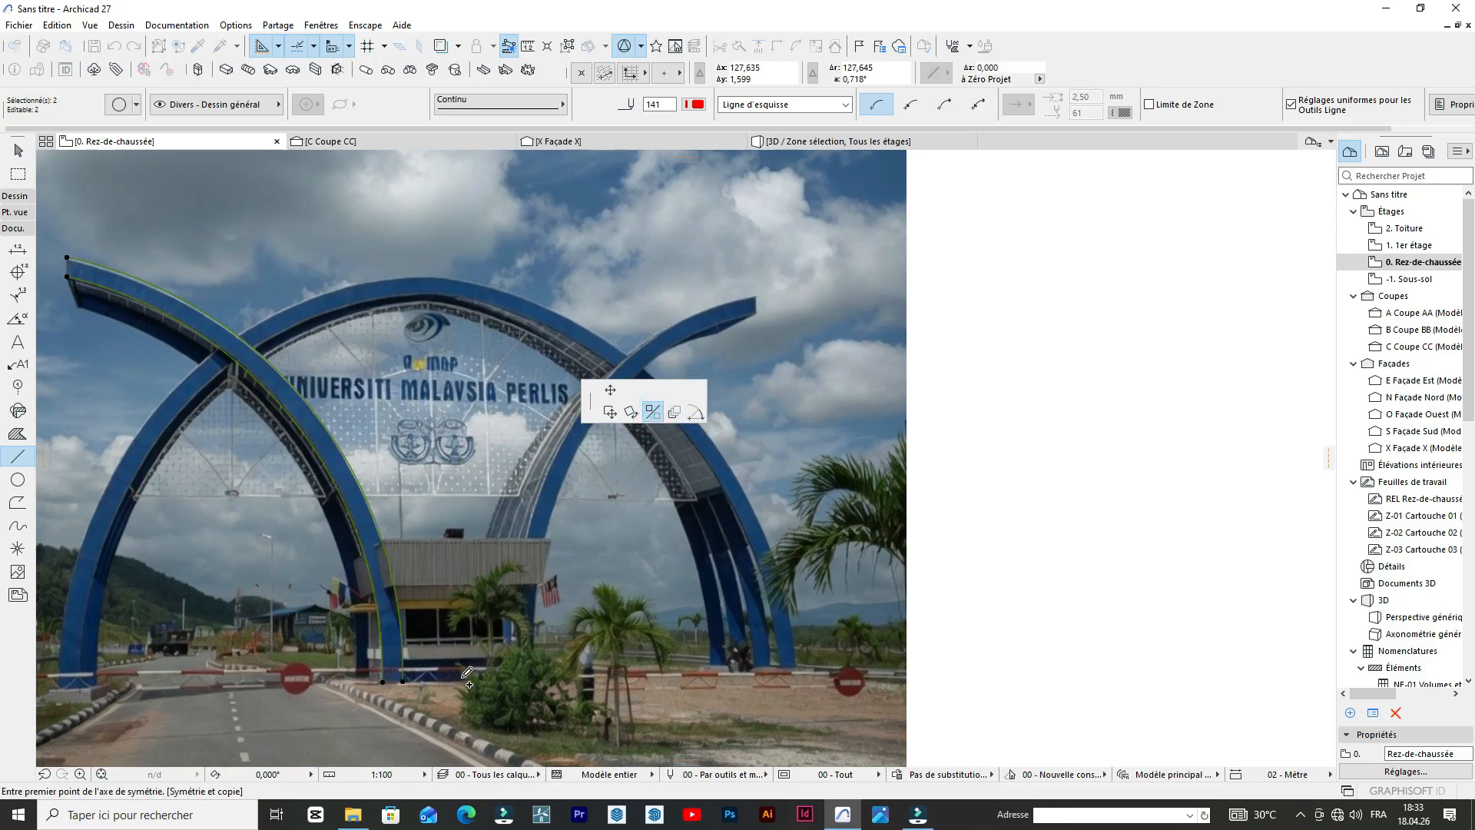
{"action": "left_click", "coordinate": [465, 677]}
{"action": "left_click", "coordinate": [467, 693]}
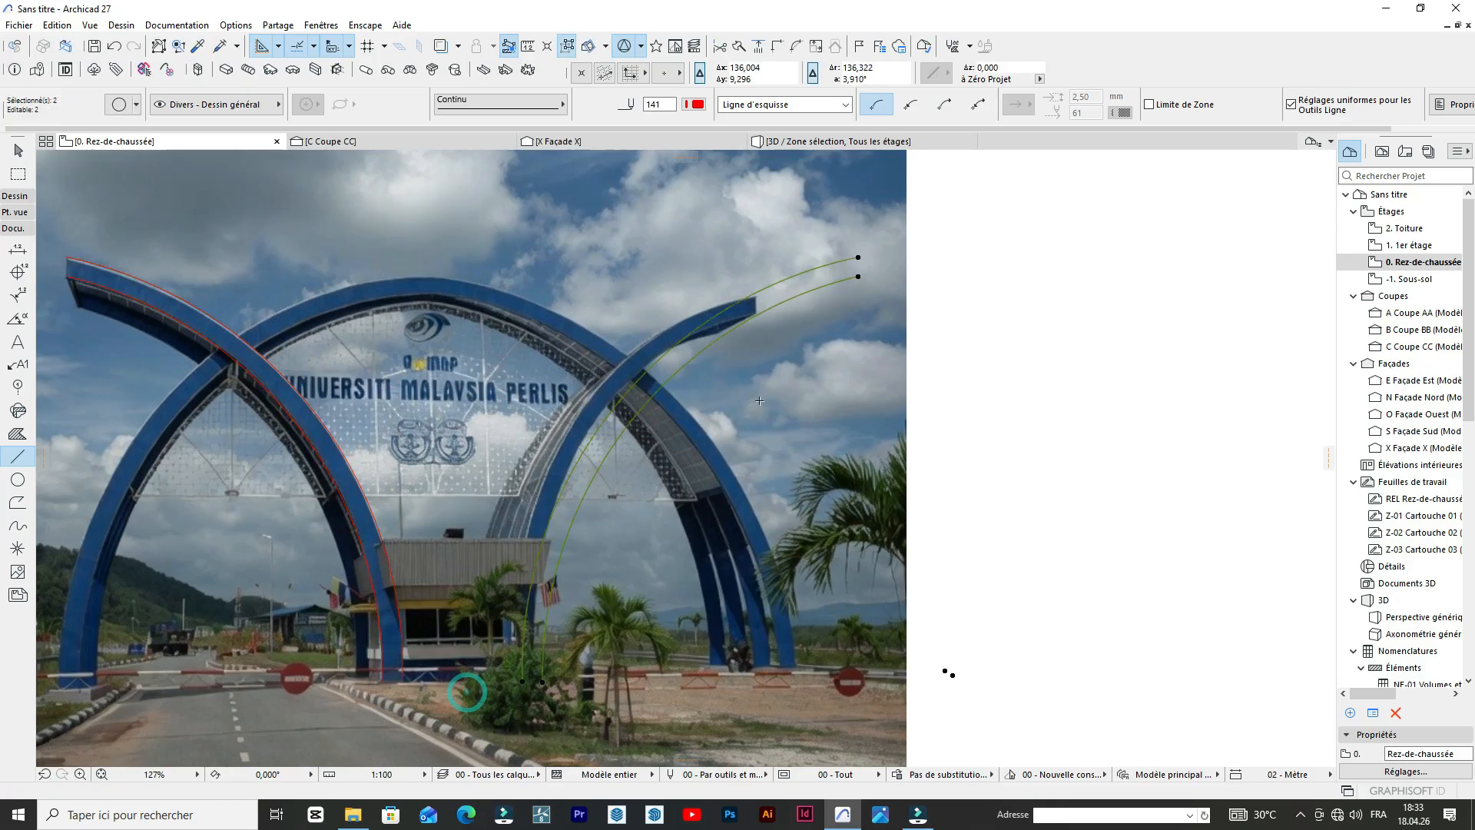
Move the mirrored curves about 3.08 m so their outer upper end sits on the upper corner of the right-leaning arch's tip.
{"action": "scroll", "coordinate": [776, 386], "scroll_direction": "up", "scroll_amount": 3}
{"action": "scroll", "coordinate": [851, 318], "scroll_direction": "down", "scroll_amount": 3}
{"action": "scroll", "coordinate": [872, 233], "scroll_direction": "up", "scroll_amount": 1}
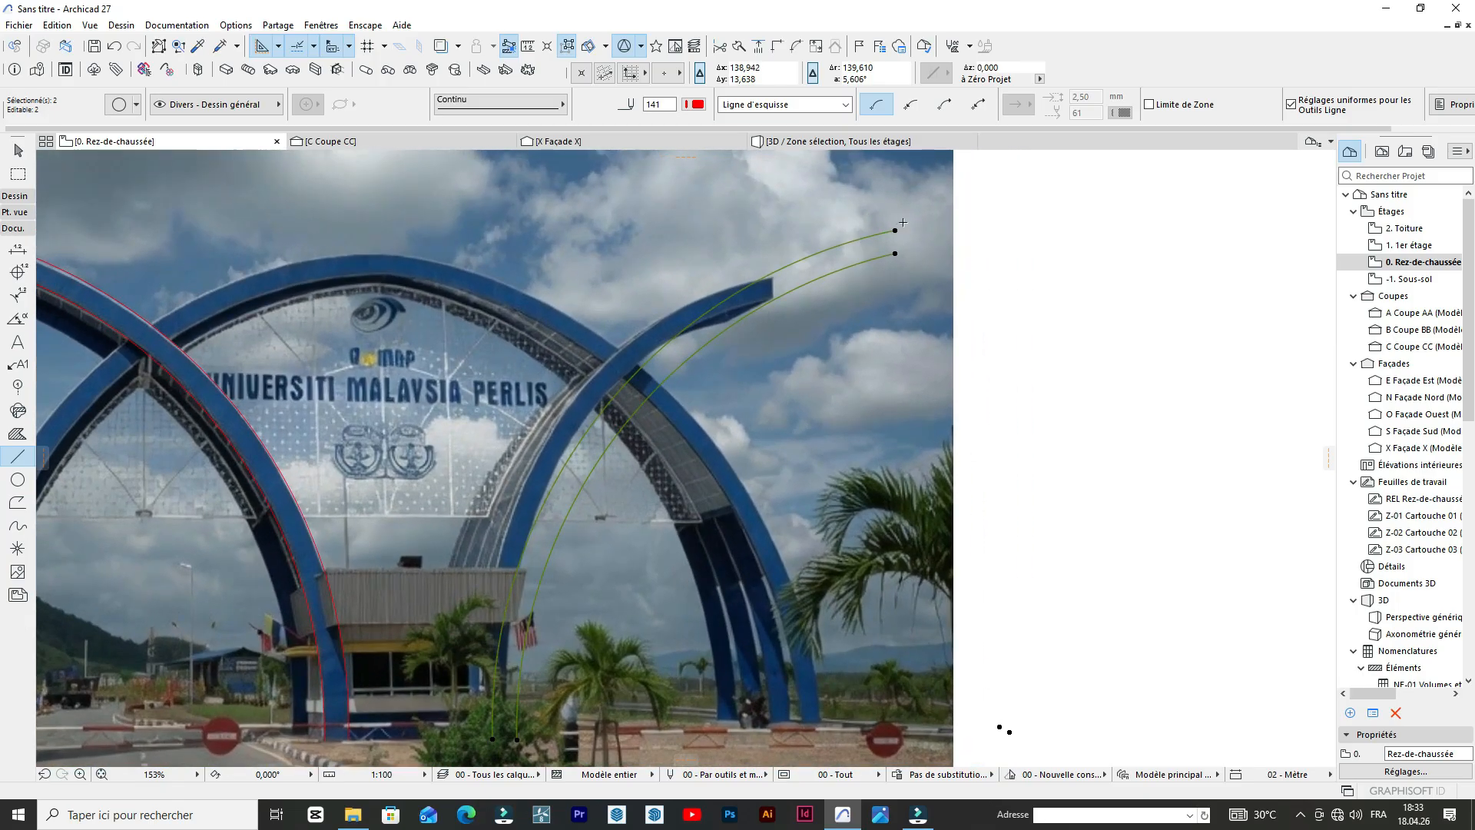
{"action": "key", "text": "ctrl+d"}
{"action": "left_click", "coordinate": [894, 230]}
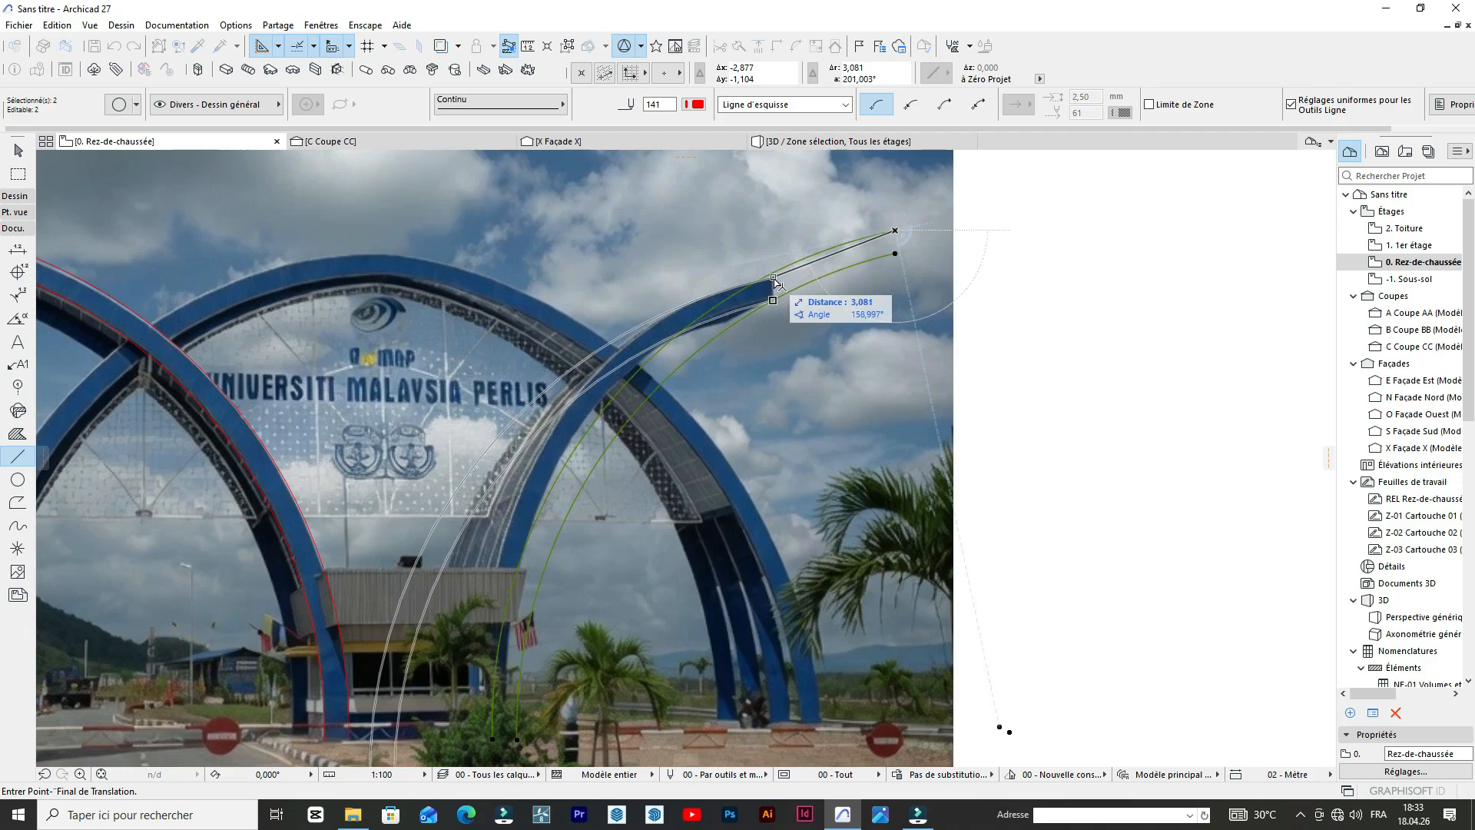
{"action": "left_click", "coordinate": [774, 280]}
{"action": "scroll", "coordinate": [776, 277], "scroll_direction": "down", "scroll_amount": 4}
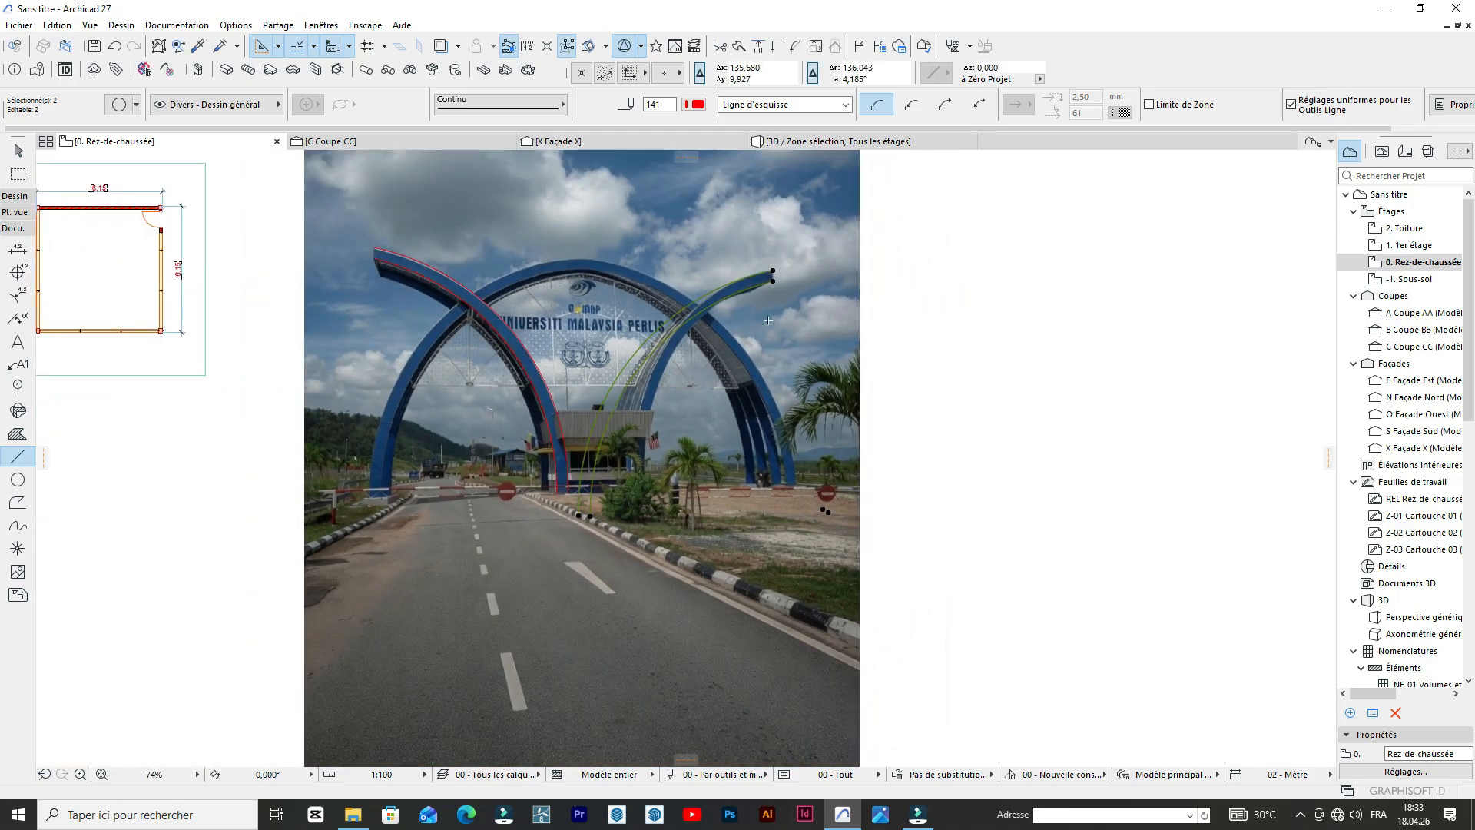
Examine how the traced and mirrored curves fit the arches in the photo, from the bases to the tips.
{"action": "scroll", "coordinate": [756, 323], "scroll_direction": "down", "scroll_amount": 3}
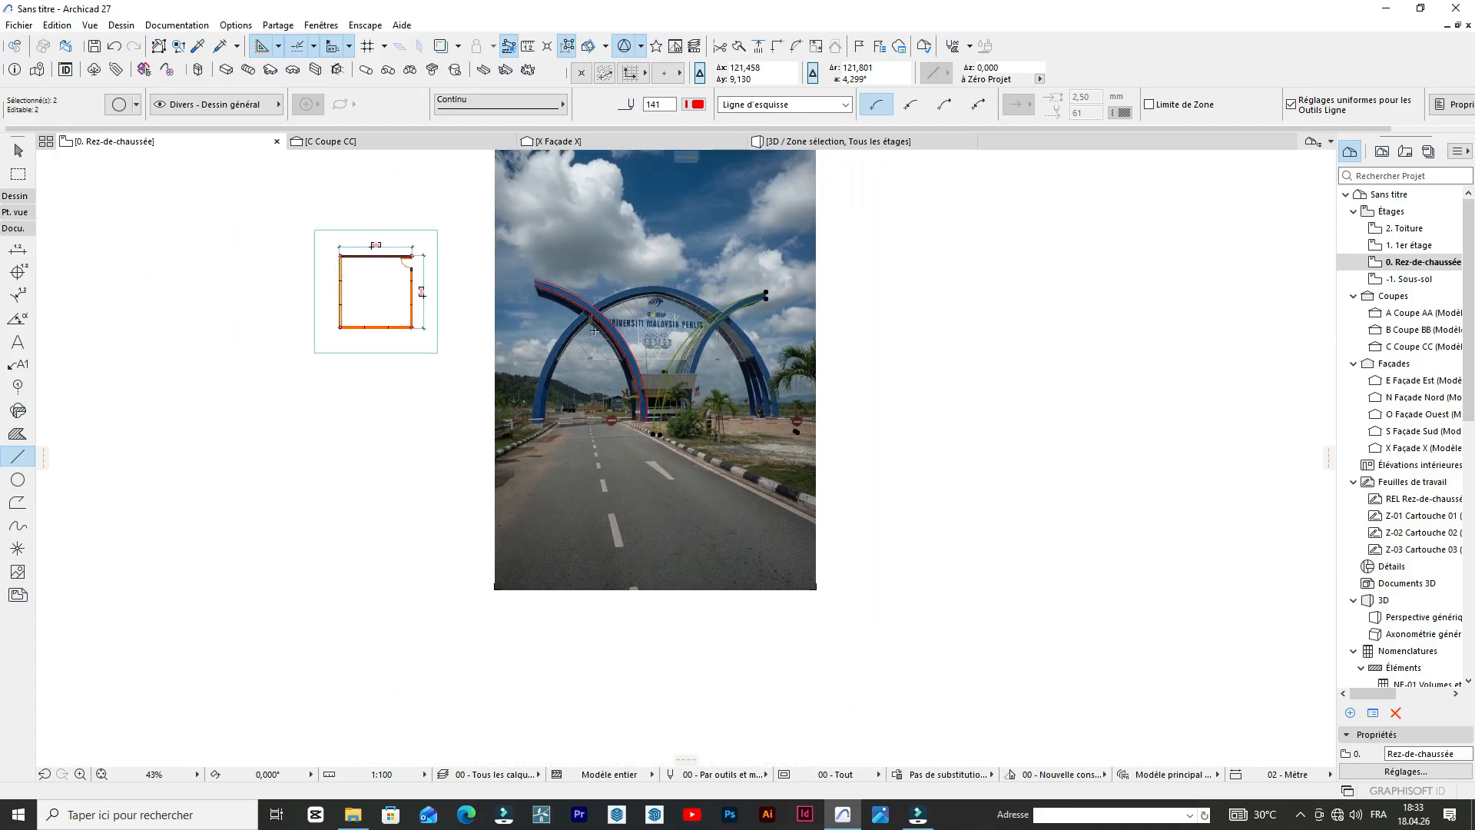
{"action": "scroll", "coordinate": [593, 330], "scroll_direction": "up", "scroll_amount": 3}
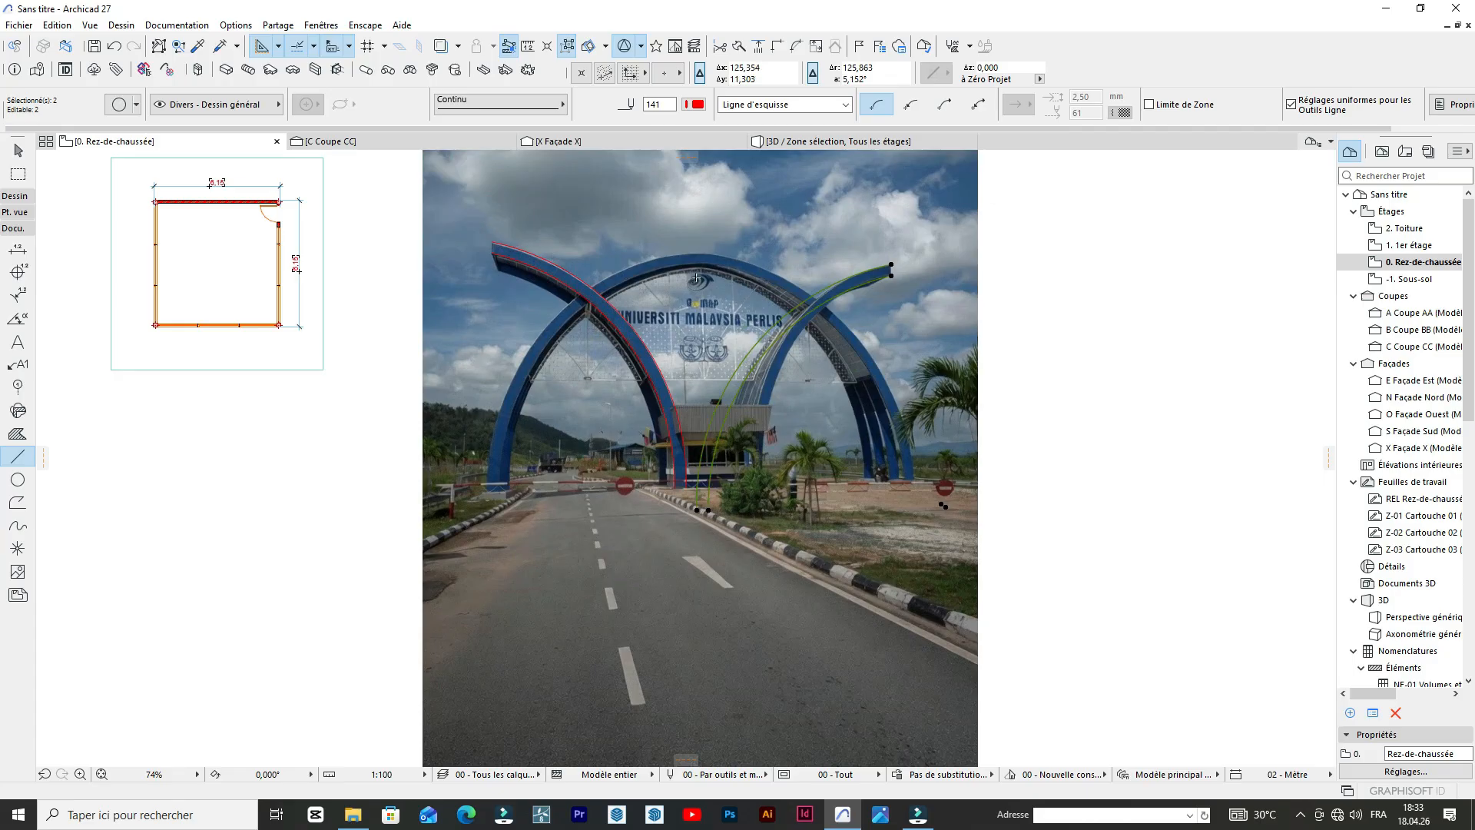
{"action": "scroll", "coordinate": [660, 296], "scroll_direction": "up", "scroll_amount": 3}
{"action": "scroll", "coordinate": [653, 298], "scroll_direction": "down", "scroll_amount": 2}
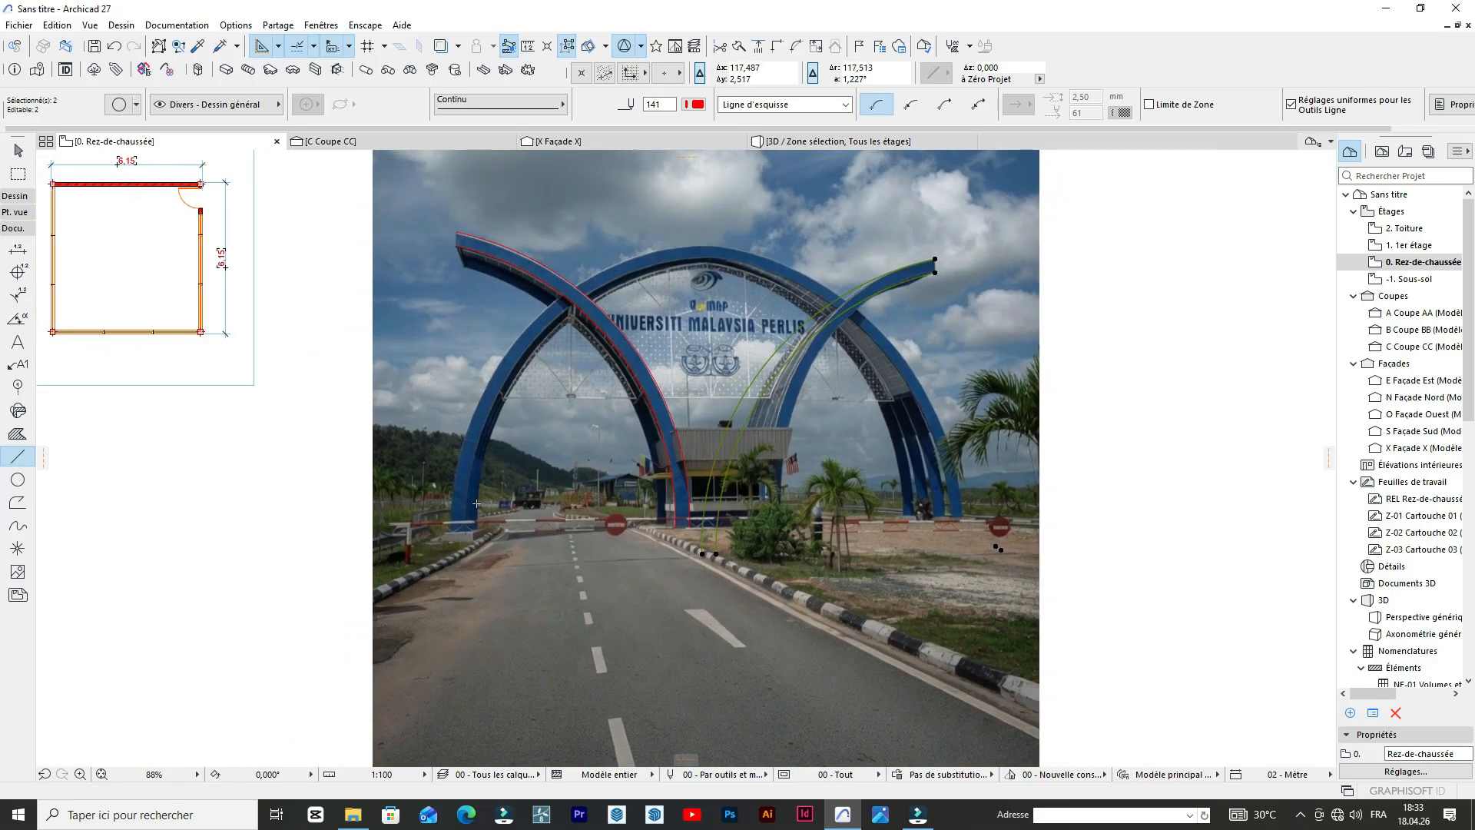
{"action": "scroll", "coordinate": [476, 503], "scroll_direction": "up", "scroll_amount": 3}
{"action": "scroll", "coordinate": [608, 409], "scroll_direction": "down", "scroll_amount": 3}
{"action": "scroll", "coordinate": [591, 430], "scroll_direction": "up", "scroll_amount": 2}
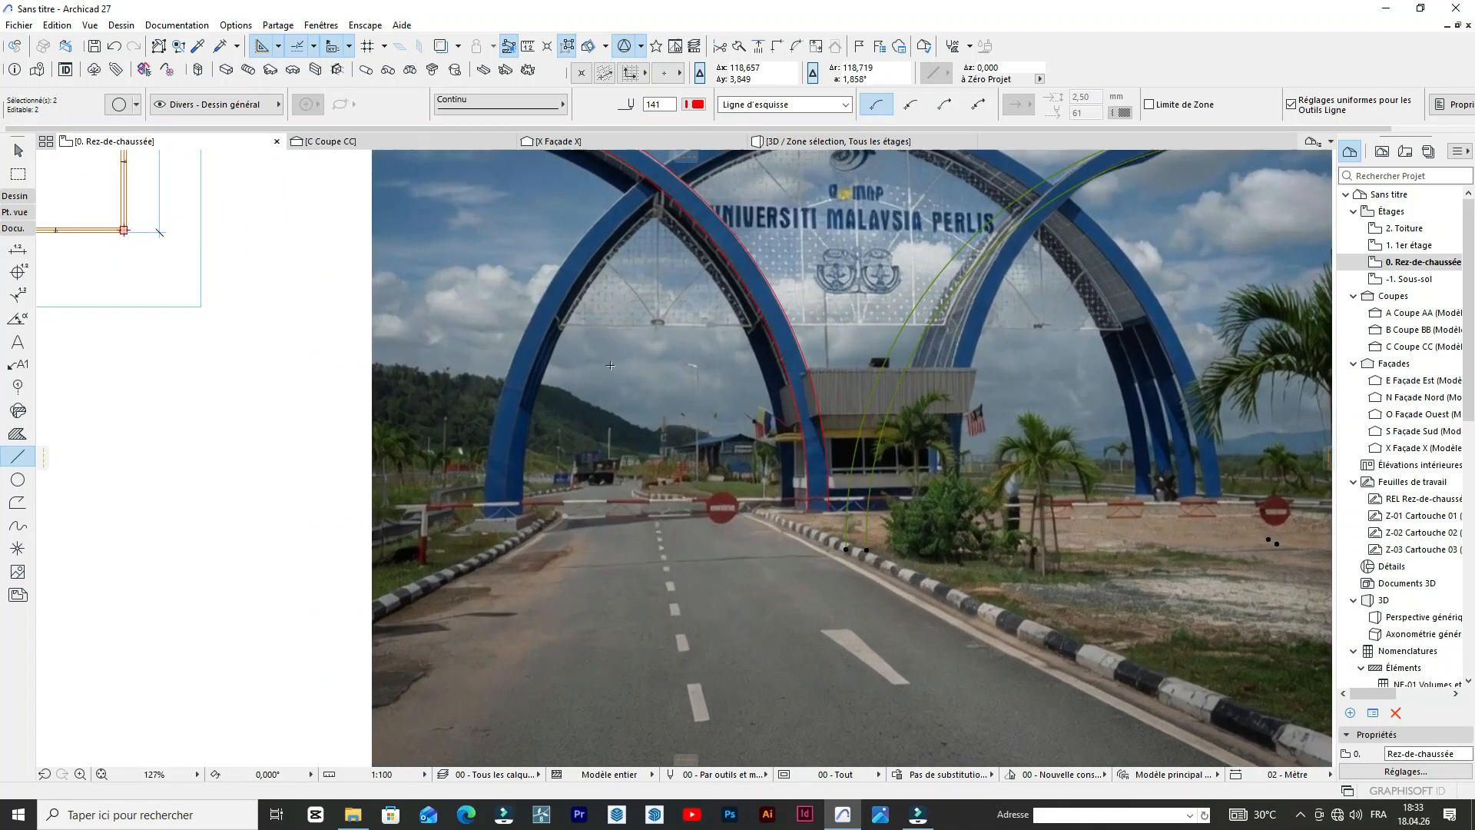
{"action": "scroll", "coordinate": [572, 465], "scroll_direction": "down", "scroll_amount": 2}
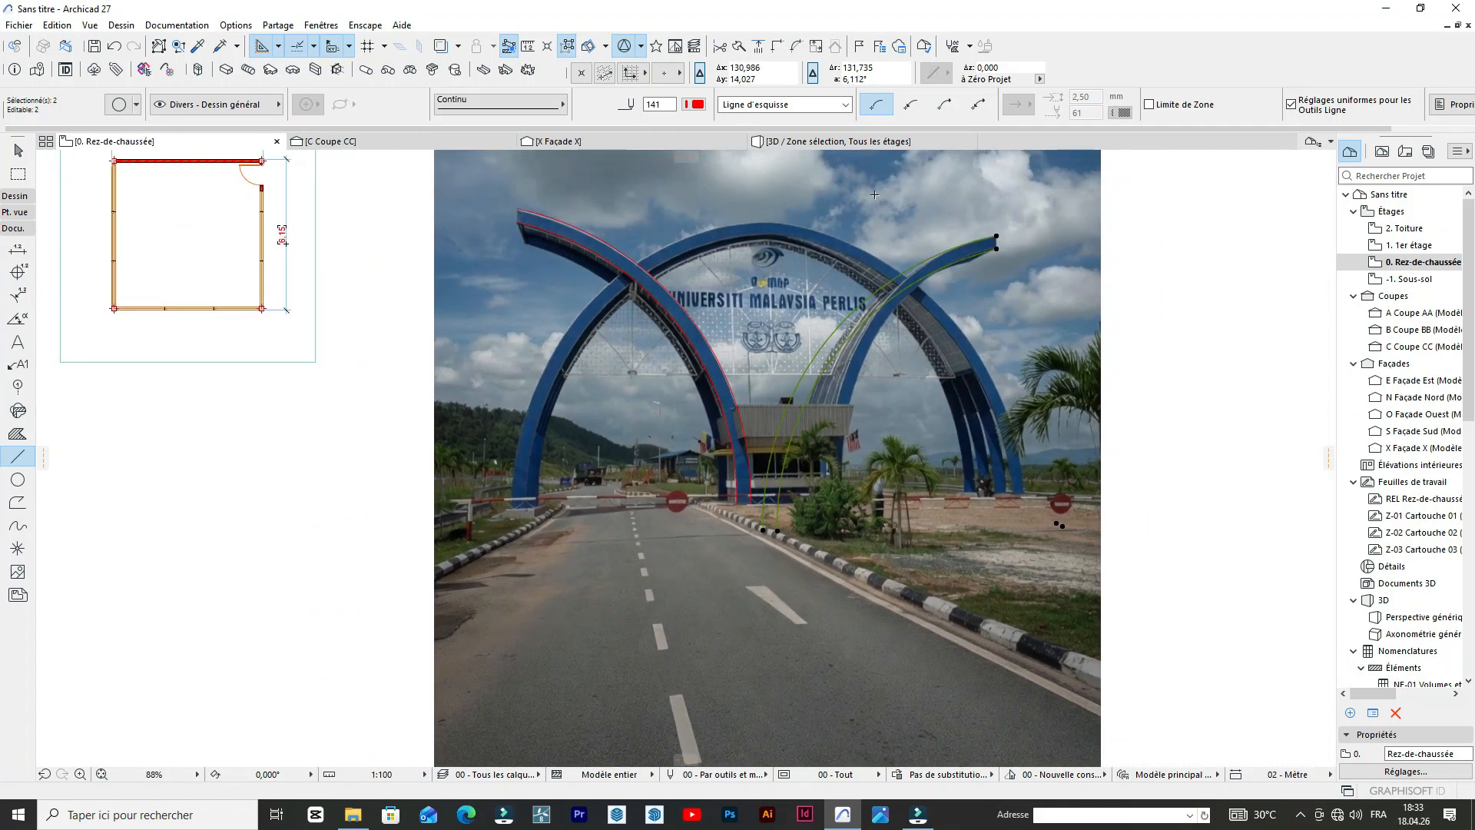
{"action": "scroll", "coordinate": [640, 357], "scroll_direction": "up", "scroll_amount": 2}
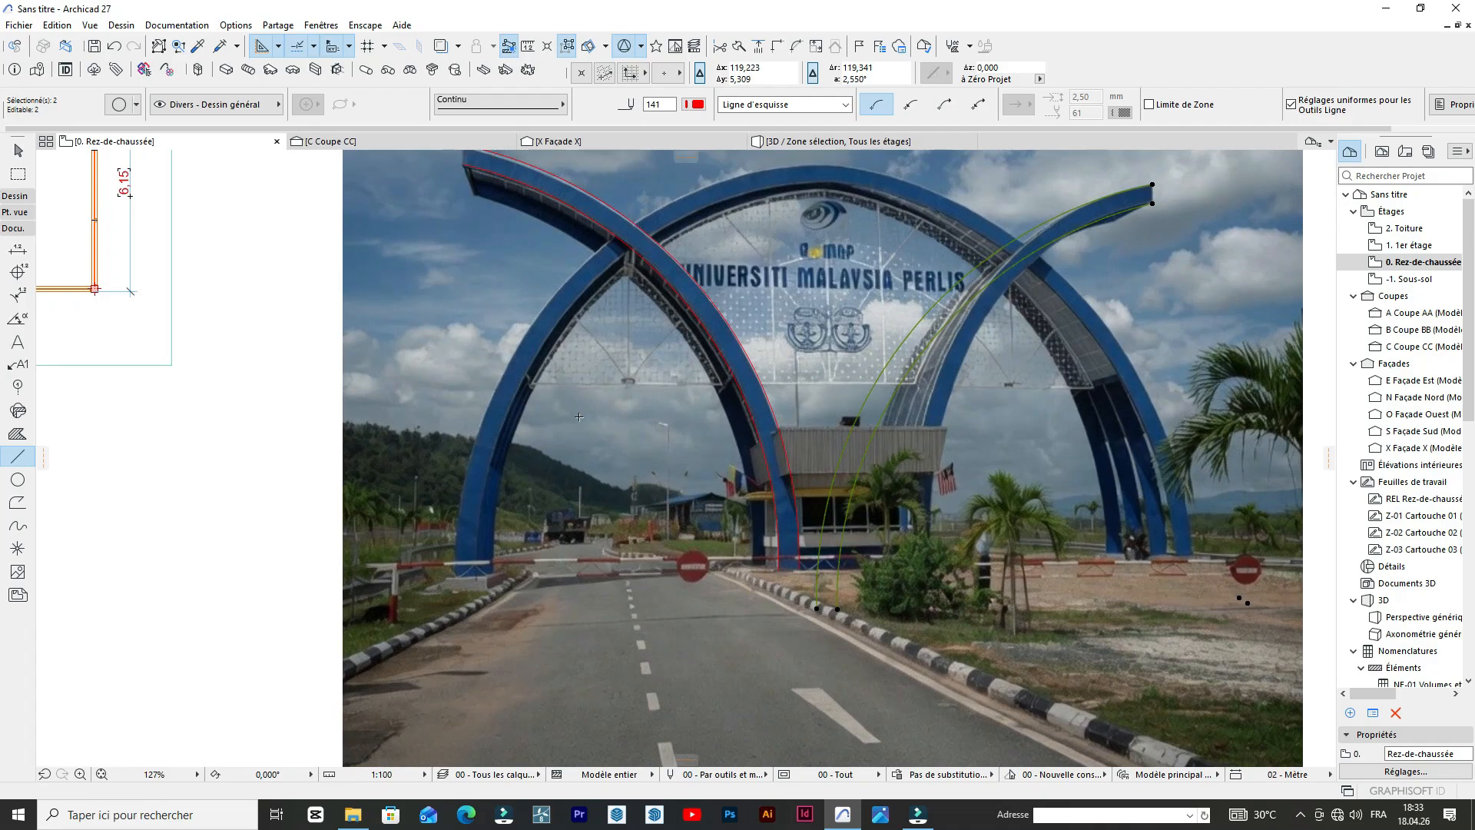
{"action": "scroll", "coordinate": [578, 416], "scroll_direction": "down", "scroll_amount": 4}
Close the tip of the left-leaning arch with a short line between the upper ends of its two curves.
{"action": "scroll", "coordinate": [512, 301], "scroll_direction": "up", "scroll_amount": 10}
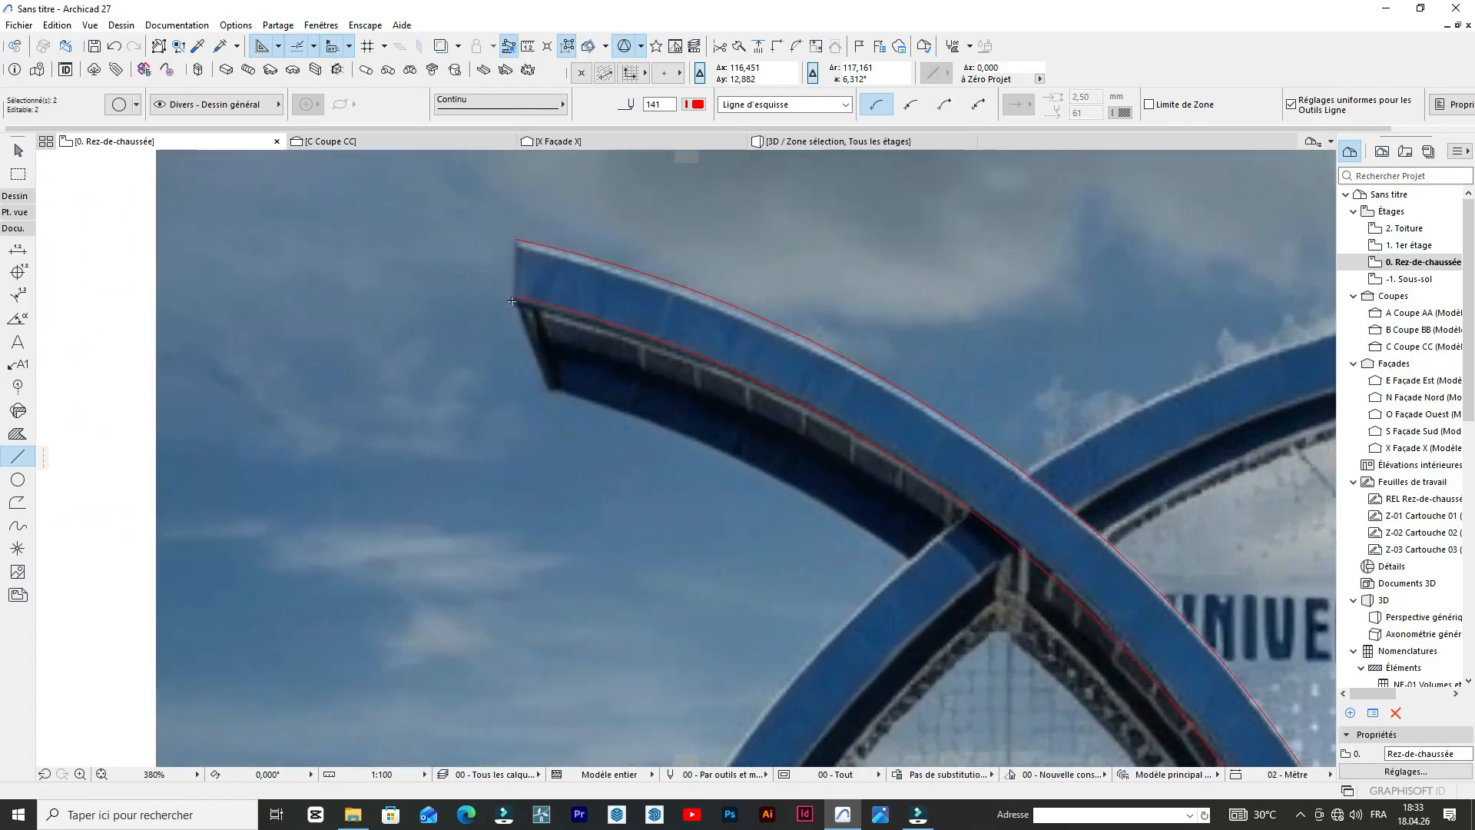
{"action": "key", "text": "Escape"}
{"action": "left_click", "coordinate": [517, 238]}
{"action": "scroll", "coordinate": [517, 238], "scroll_direction": "down", "scroll_amount": 4}
{"action": "scroll", "coordinate": [516, 226], "scroll_direction": "up", "scroll_amount": 3}
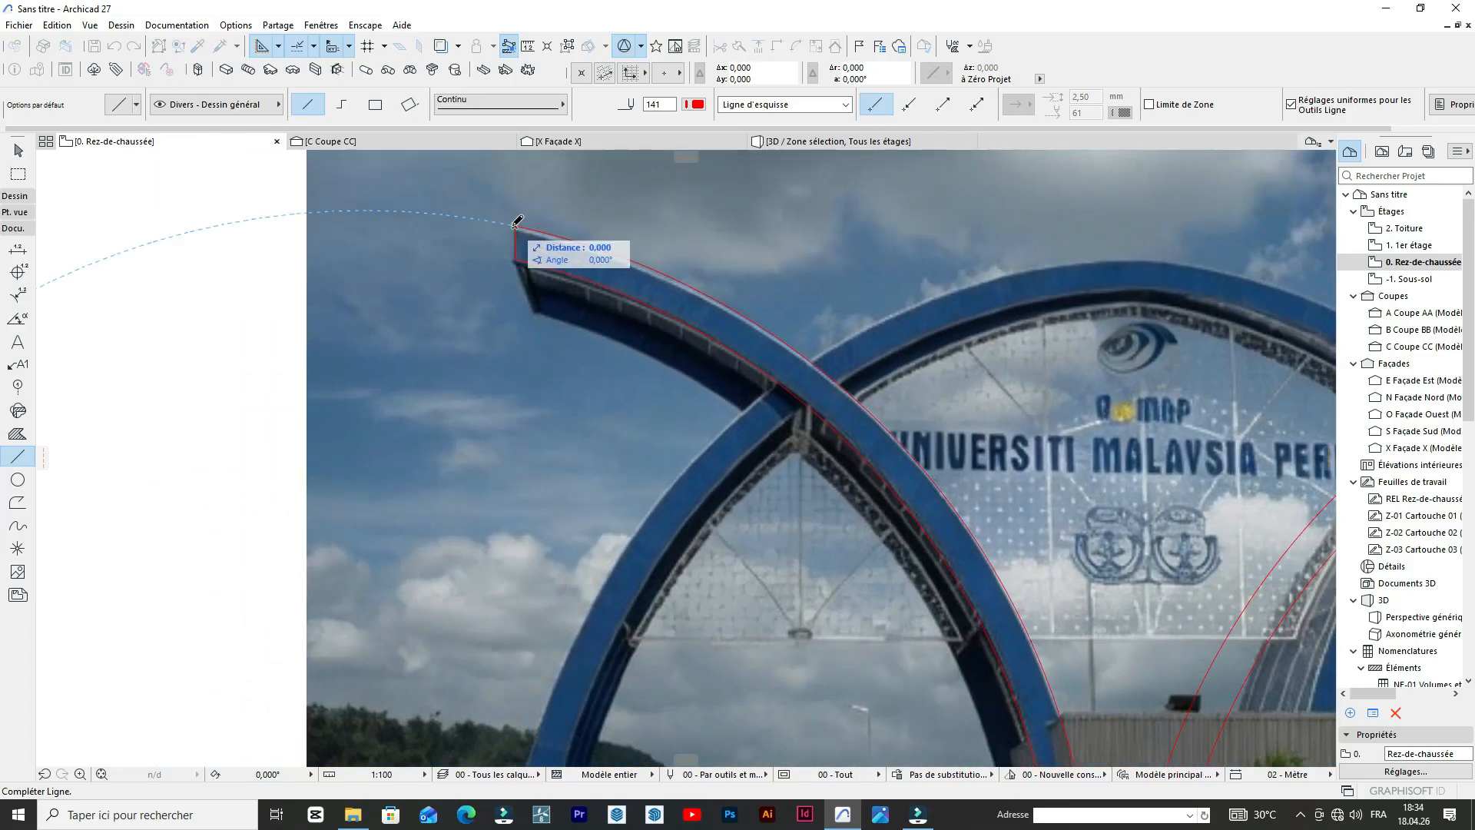
{"action": "left_click", "coordinate": [515, 225]}
{"action": "scroll", "coordinate": [515, 225], "scroll_direction": "down", "scroll_amount": 4}
{"action": "scroll", "coordinate": [650, 432], "scroll_direction": "up", "scroll_amount": 4}
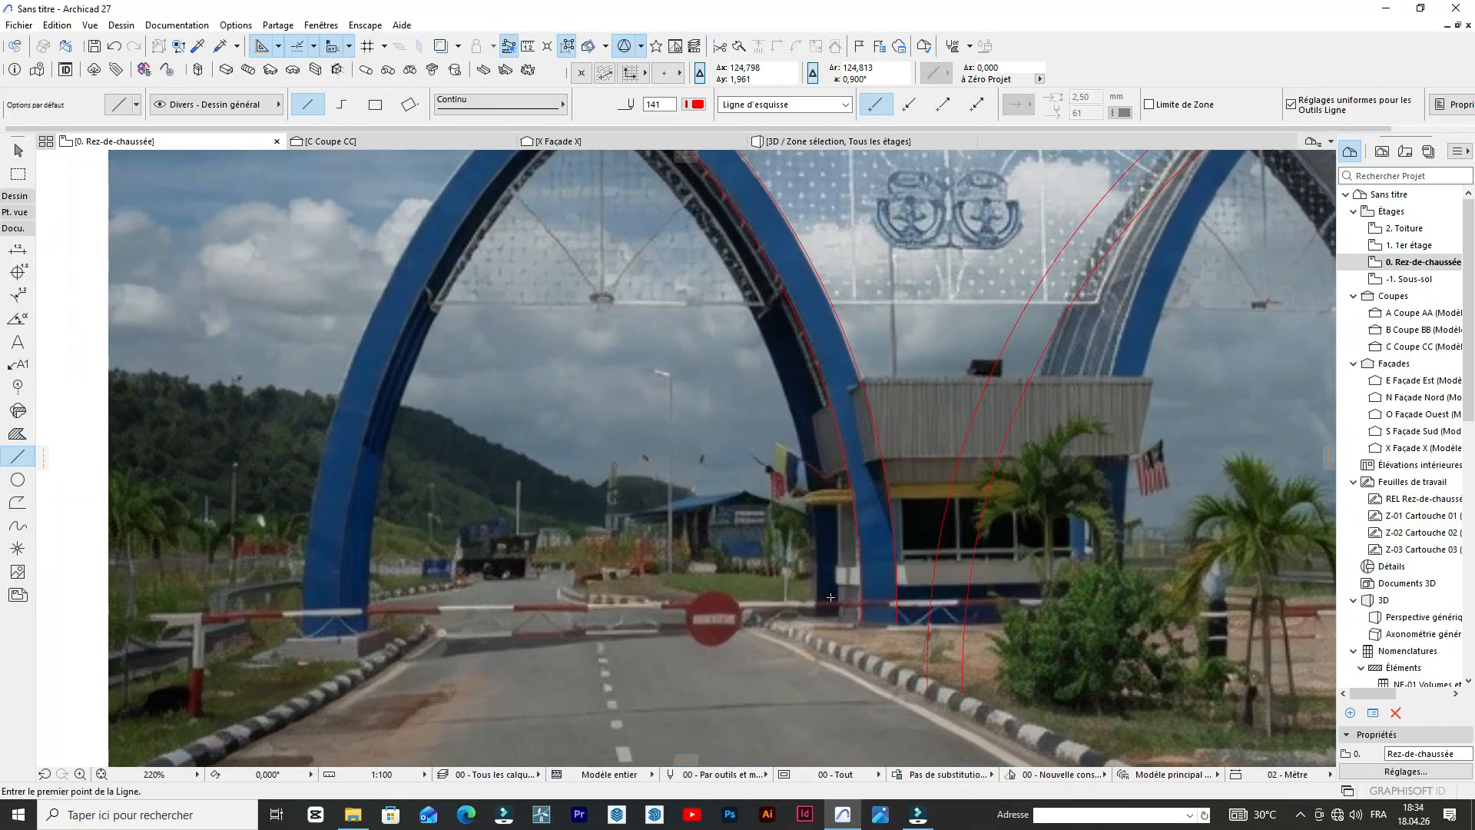
Draw a line about 0.57 m long across the left-leaning arch's base between its two curves, and join it with the outer curve.
{"action": "scroll", "coordinate": [831, 597], "scroll_direction": "up", "scroll_amount": 3}
{"action": "left_click", "coordinate": [885, 641]}
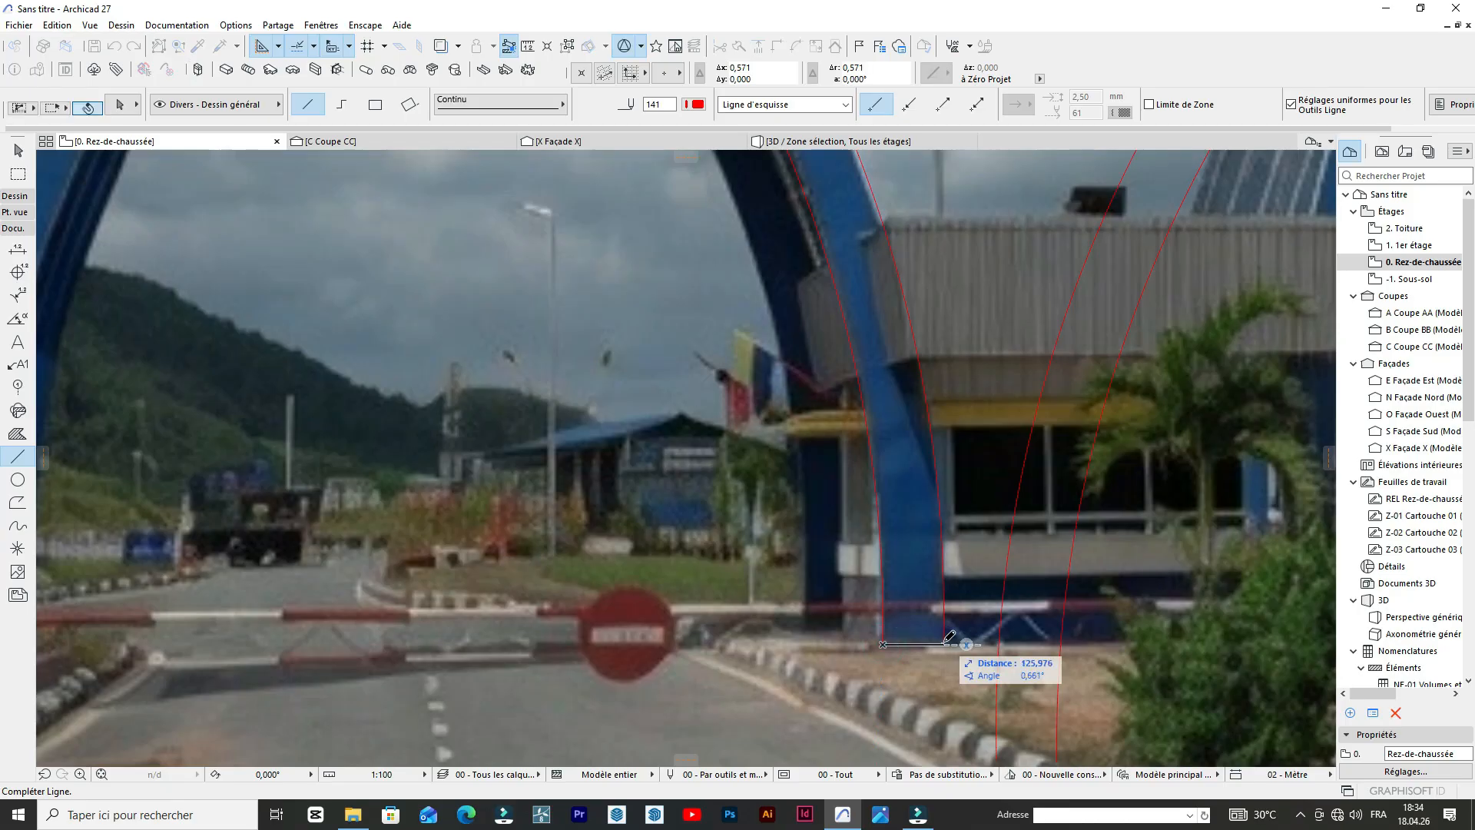
{"action": "left_click", "coordinate": [944, 639]}
{"action": "left_click", "coordinate": [945, 641]}
{"action": "left_click", "coordinate": [943, 643]}
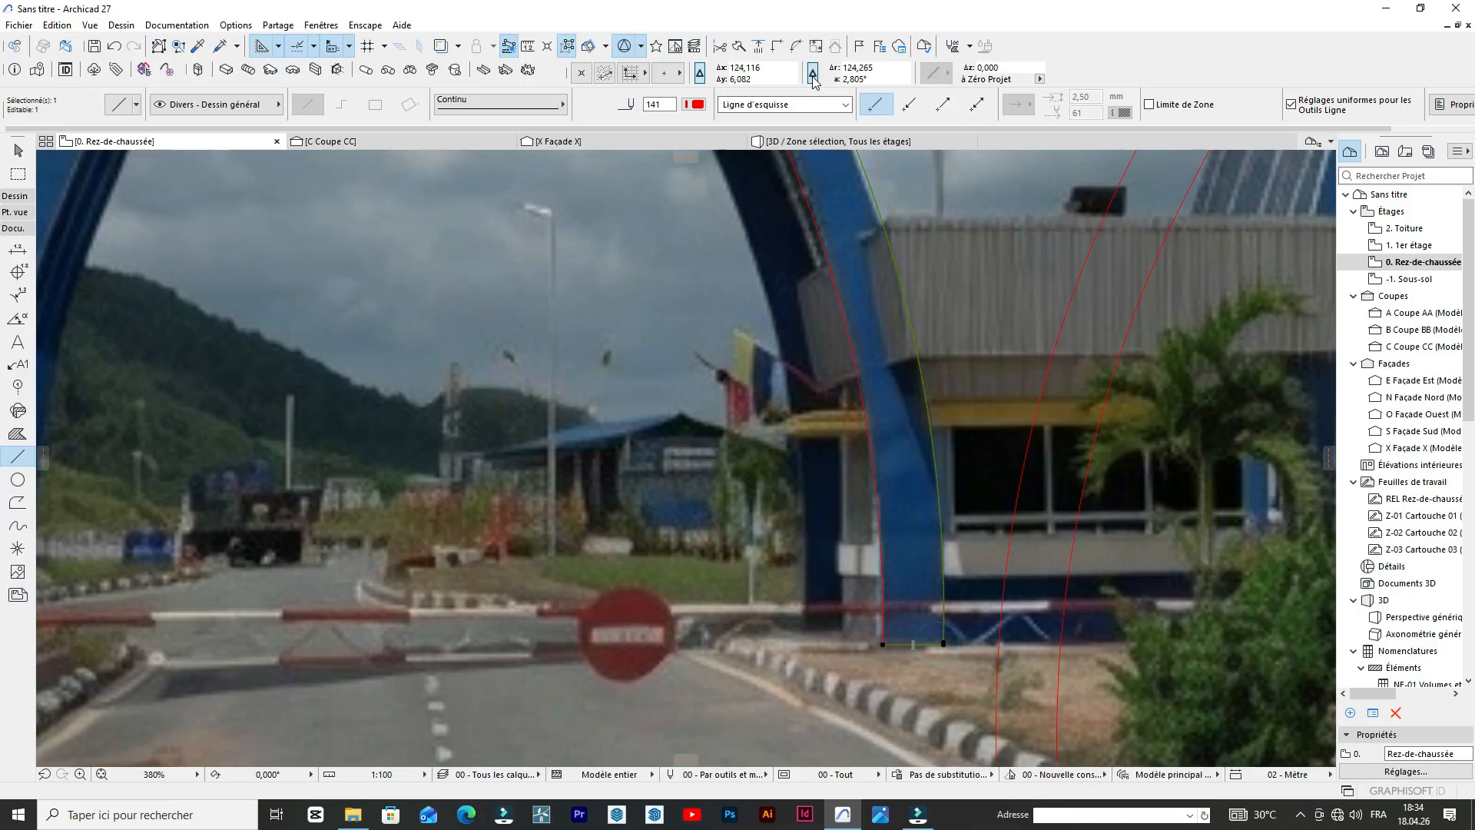
{"action": "left_click", "coordinate": [776, 51]}
{"action": "scroll", "coordinate": [776, 54], "scroll_direction": "down", "scroll_amount": 5}
{"action": "key", "text": "Escape"}
Draw a straight line about 10.1 m long from the front face's inner base corner on the far-left leg to the left-leaning arch's underside.
{"action": "scroll", "coordinate": [635, 439], "scroll_direction": "down", "scroll_amount": 3}
{"action": "scroll", "coordinate": [636, 440], "scroll_direction": "up", "scroll_amount": 6}
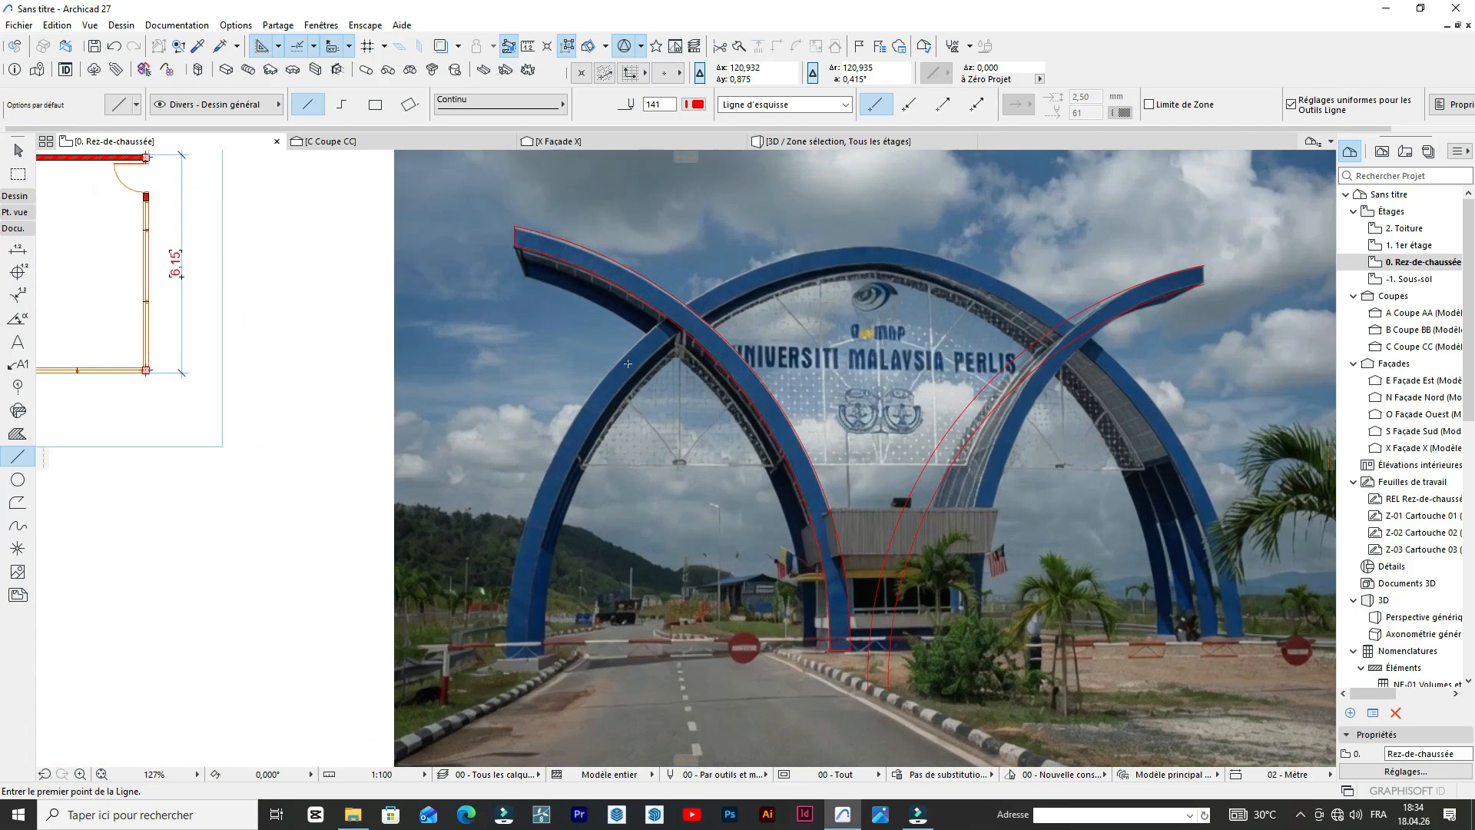
{"action": "scroll", "coordinate": [555, 545], "scroll_direction": "down", "scroll_amount": 1}
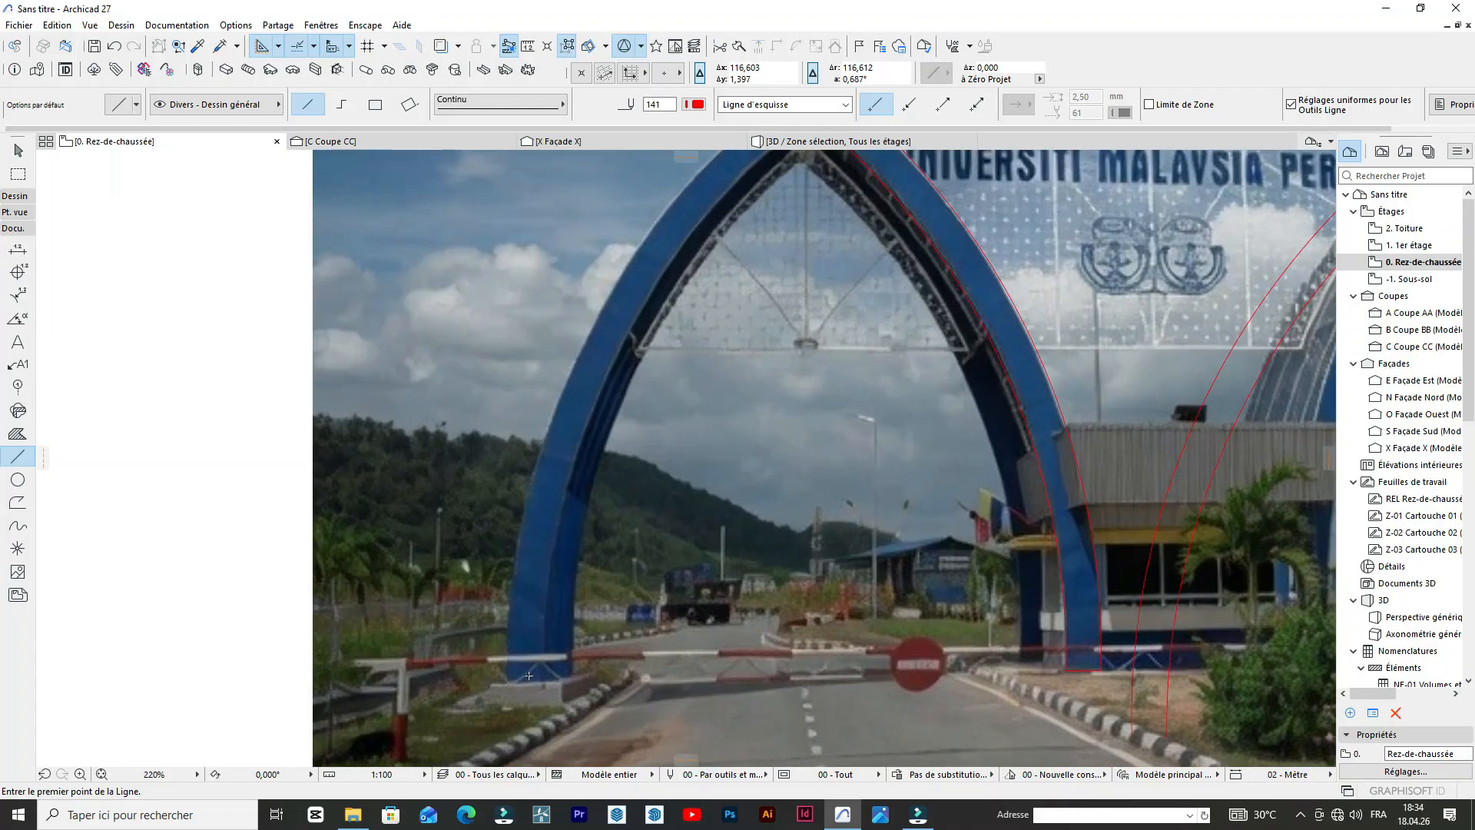
{"action": "left_click", "coordinate": [545, 681]}
{"action": "scroll", "coordinate": [613, 459], "scroll_direction": "down", "scroll_amount": 5}
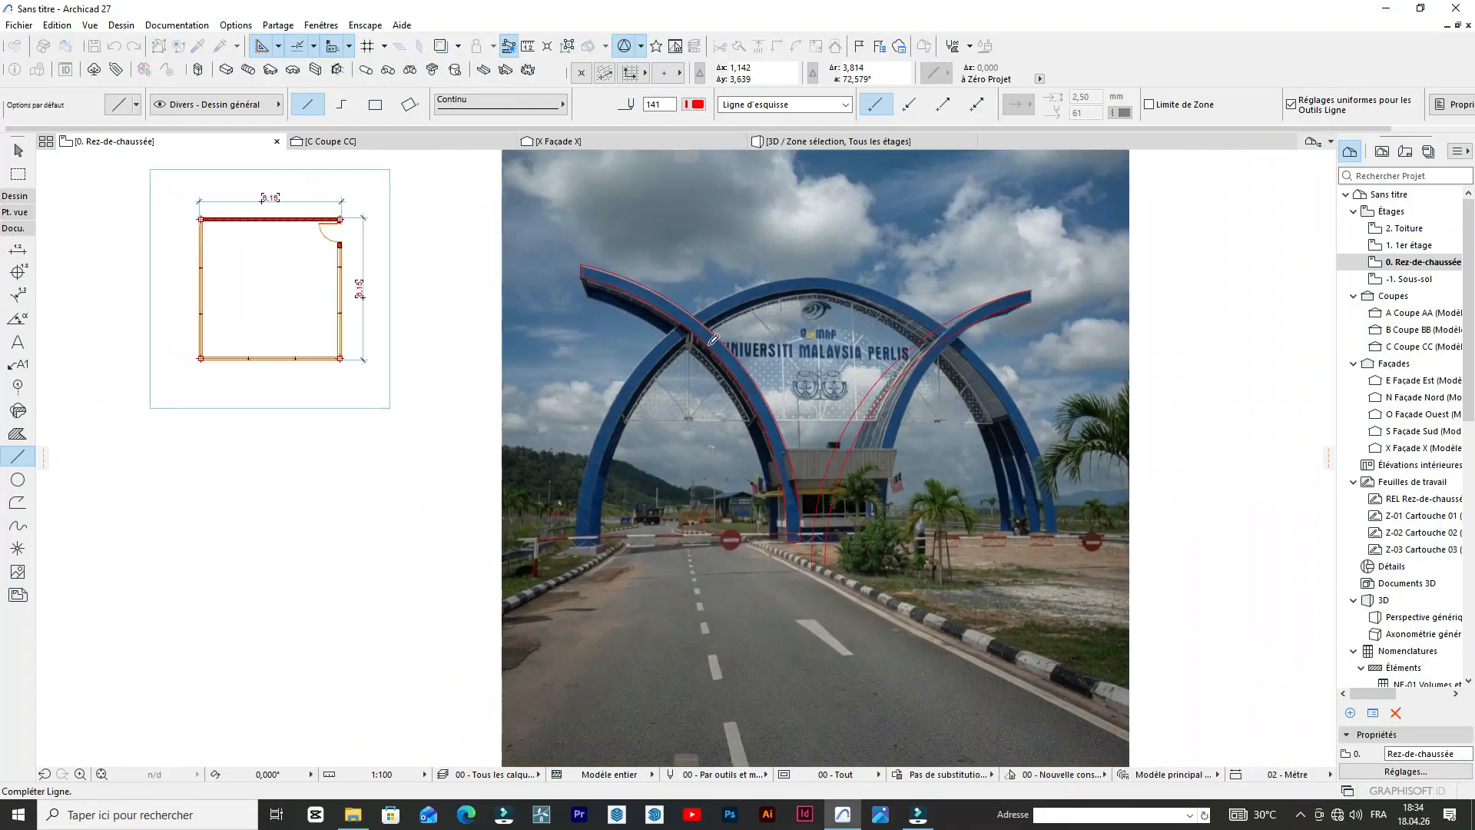
{"action": "scroll", "coordinate": [680, 360], "scroll_direction": "up", "scroll_amount": 6}
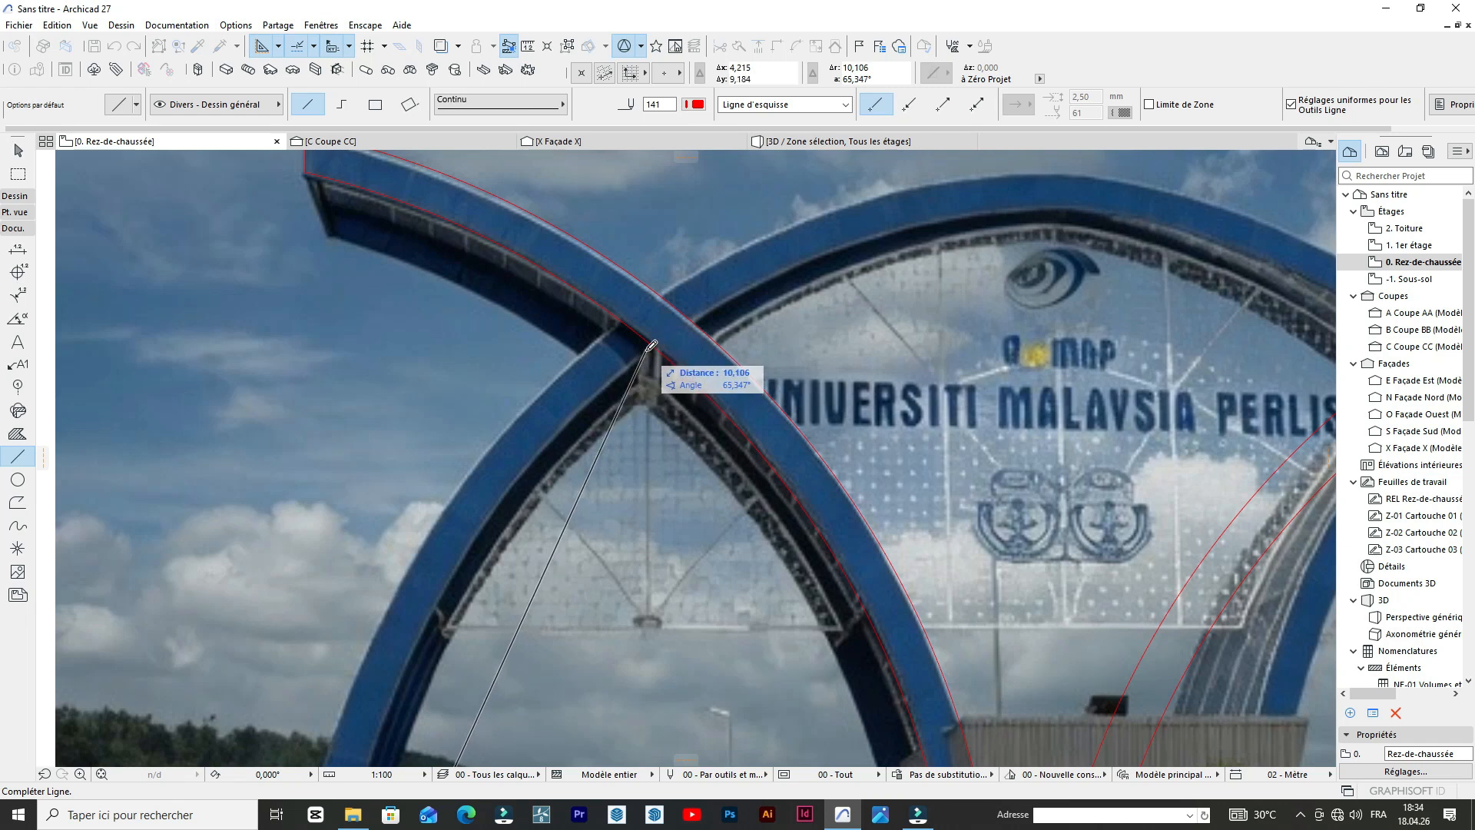
{"action": "left_click", "coordinate": [659, 342]}
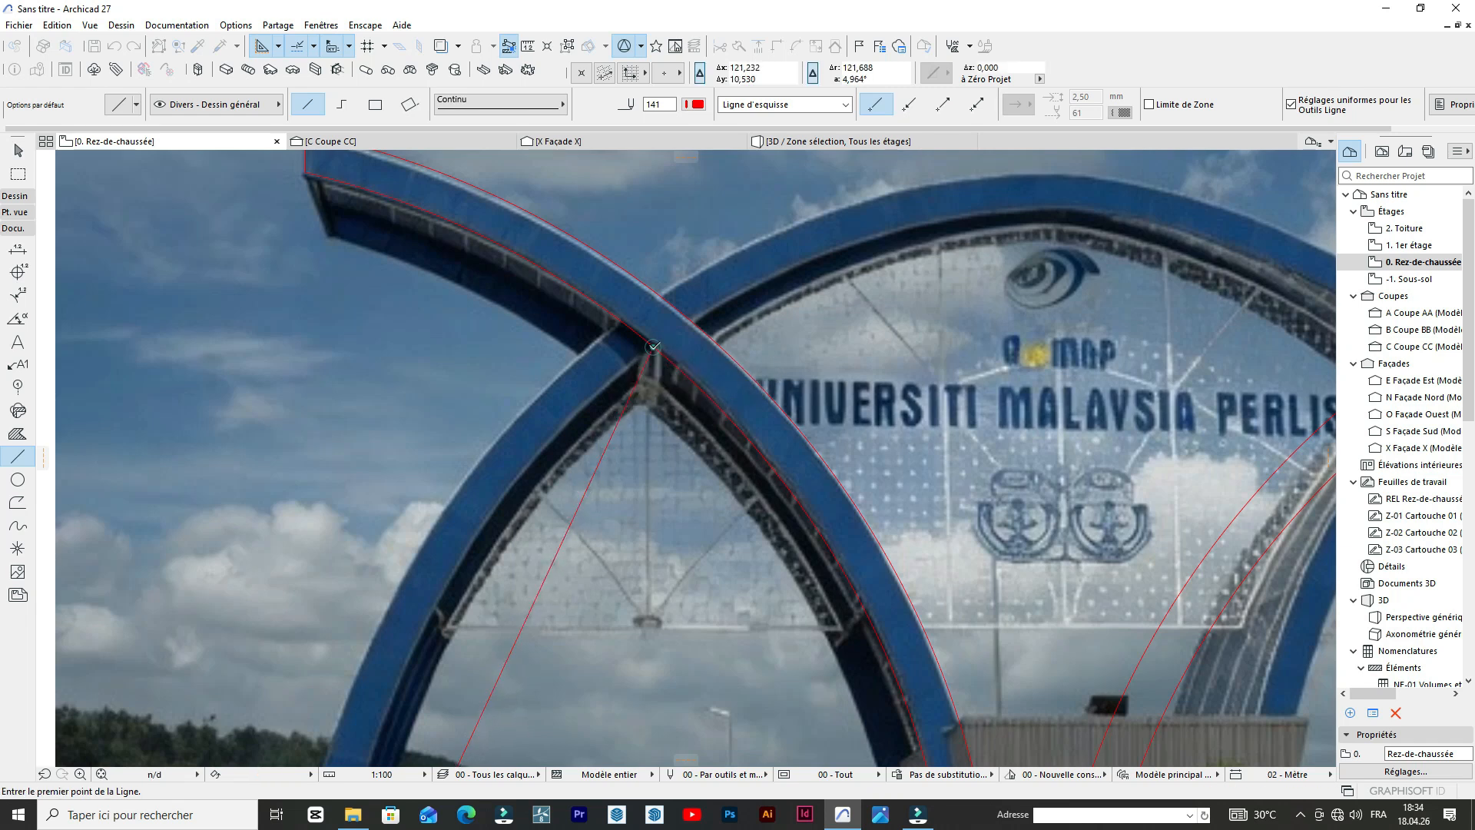
Curve the new line to about 11.4 m radius along the inner edge of the far-left leg's front face.
{"action": "scroll", "coordinate": [591, 480], "scroll_direction": "down", "scroll_amount": 5}
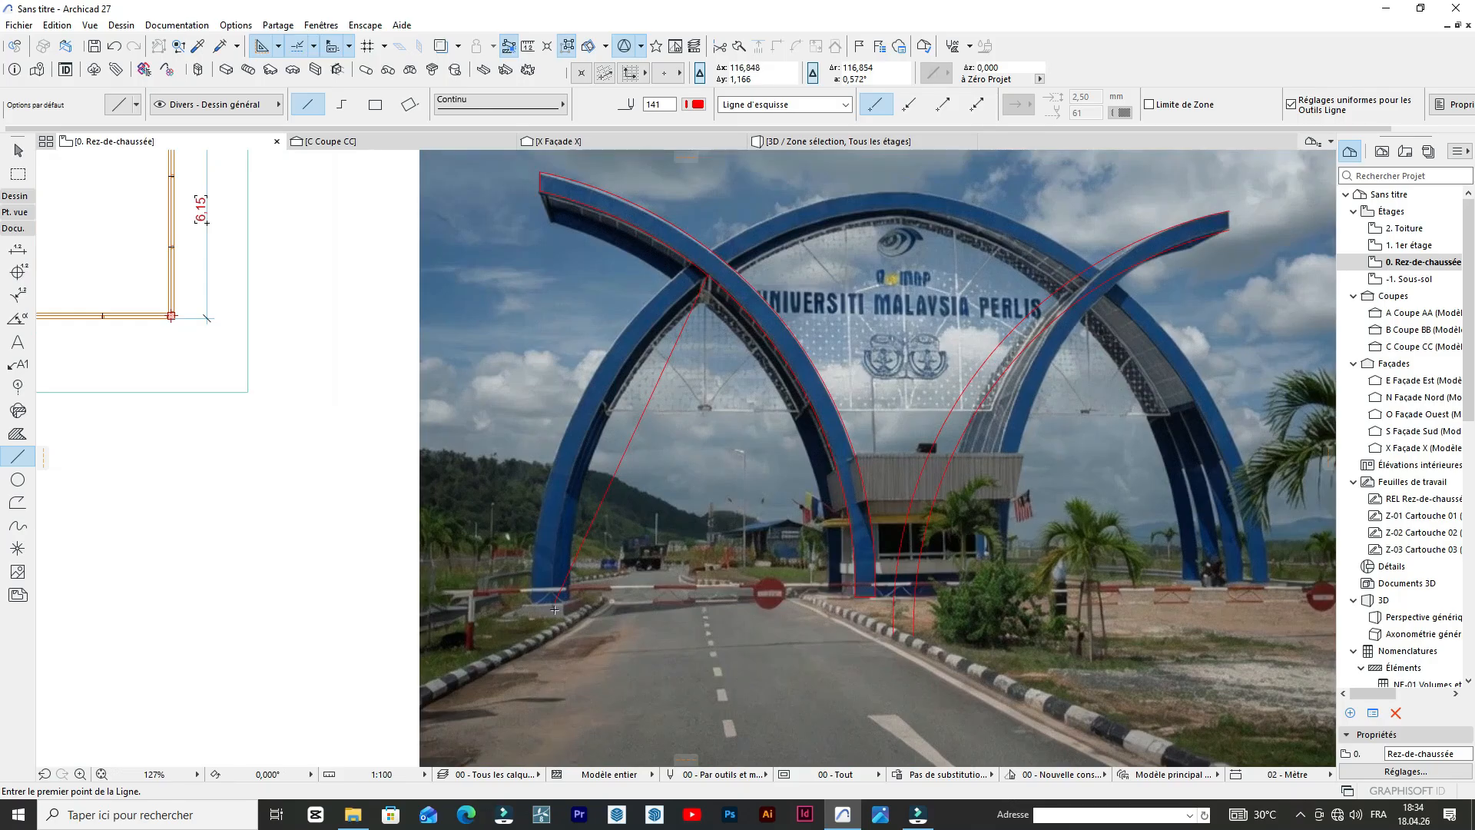
{"action": "scroll", "coordinate": [554, 609], "scroll_direction": "up", "scroll_amount": 4}
{"action": "scroll", "coordinate": [586, 555], "scroll_direction": "down", "scroll_amount": 5}
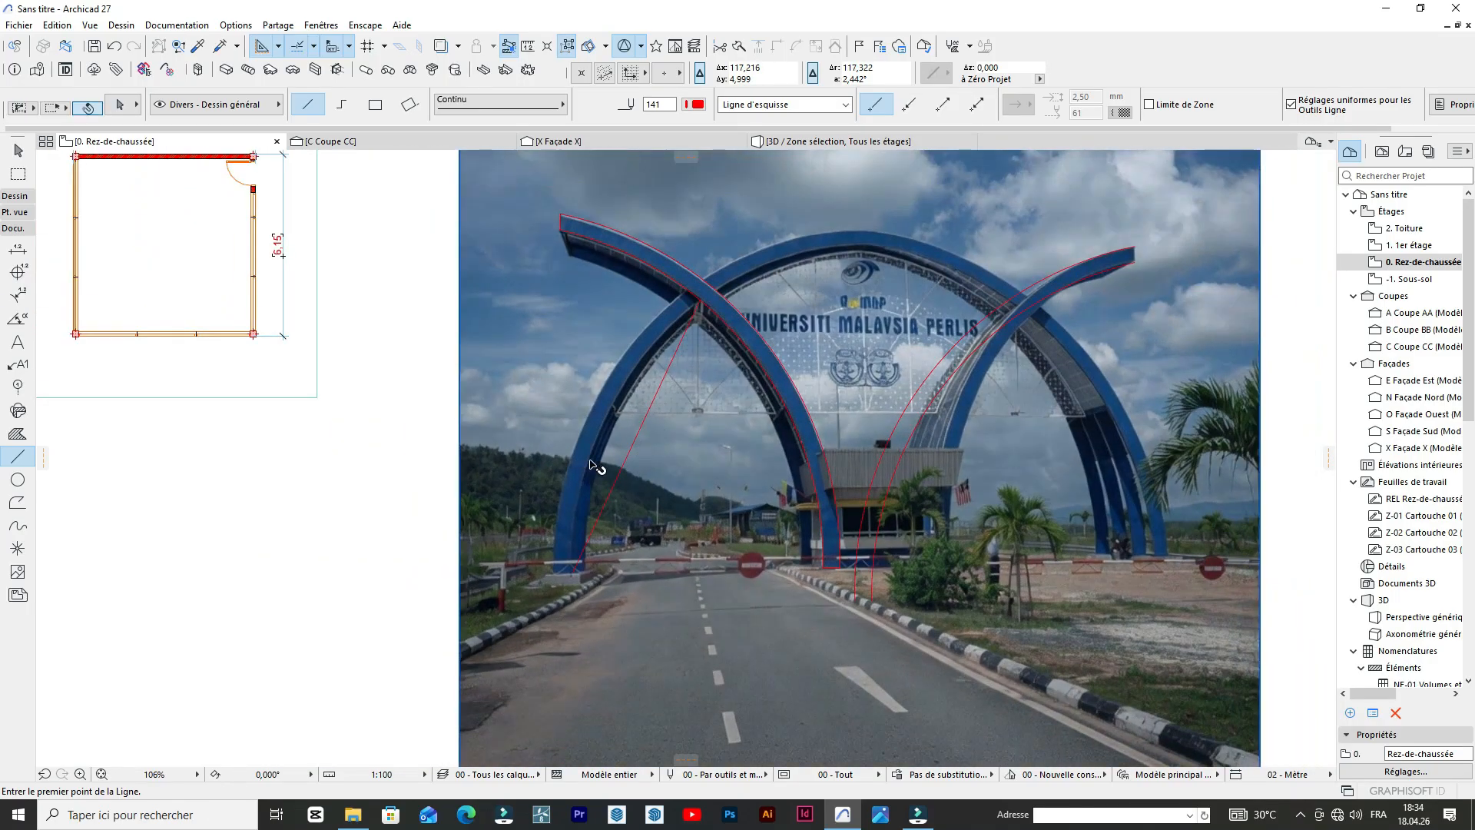
{"action": "left_click", "coordinate": [633, 443], "text": "shift"}
{"action": "left_click", "coordinate": [633, 443]}
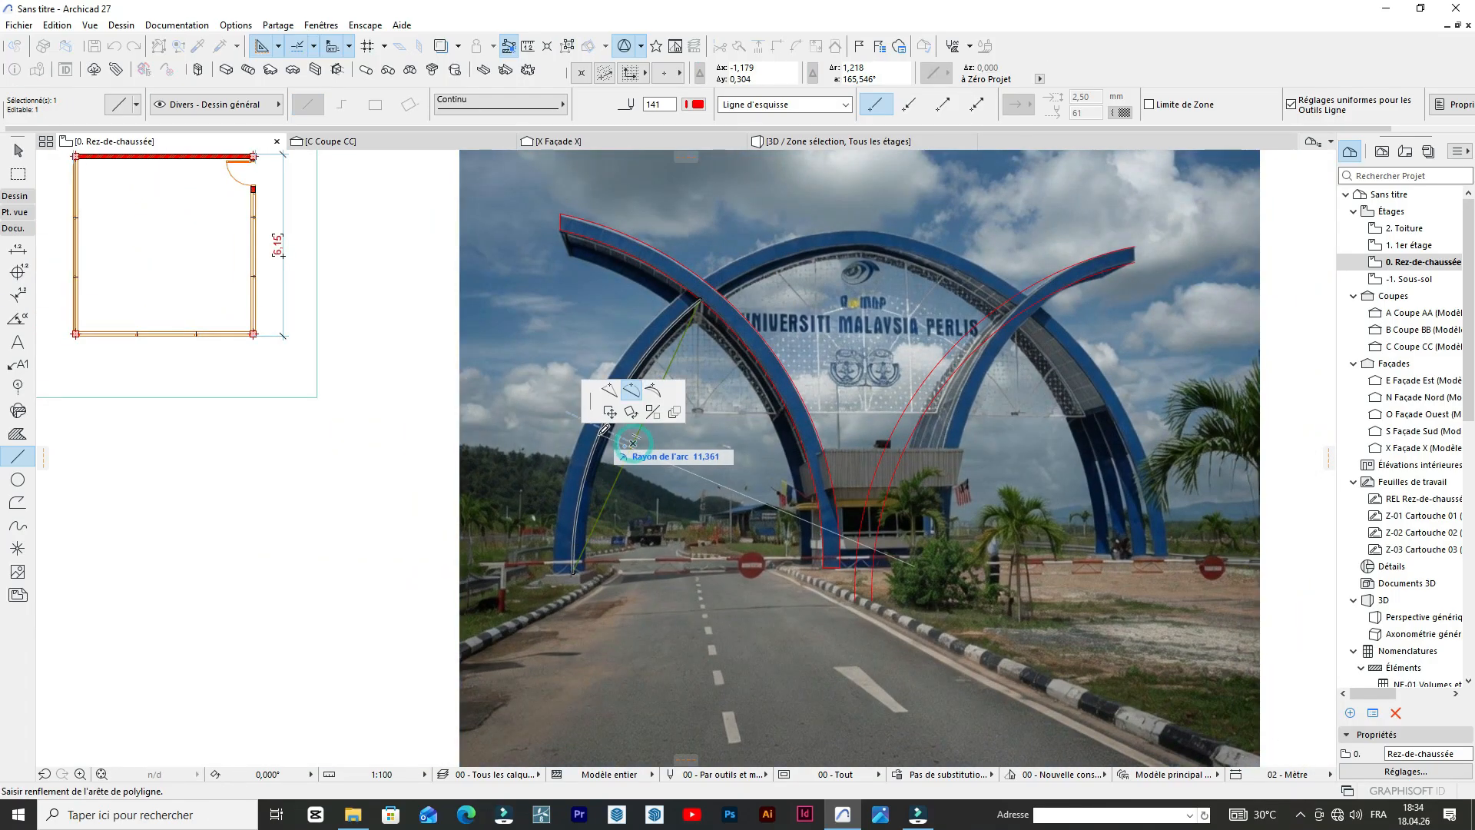
{"action": "left_click", "coordinate": [598, 435]}
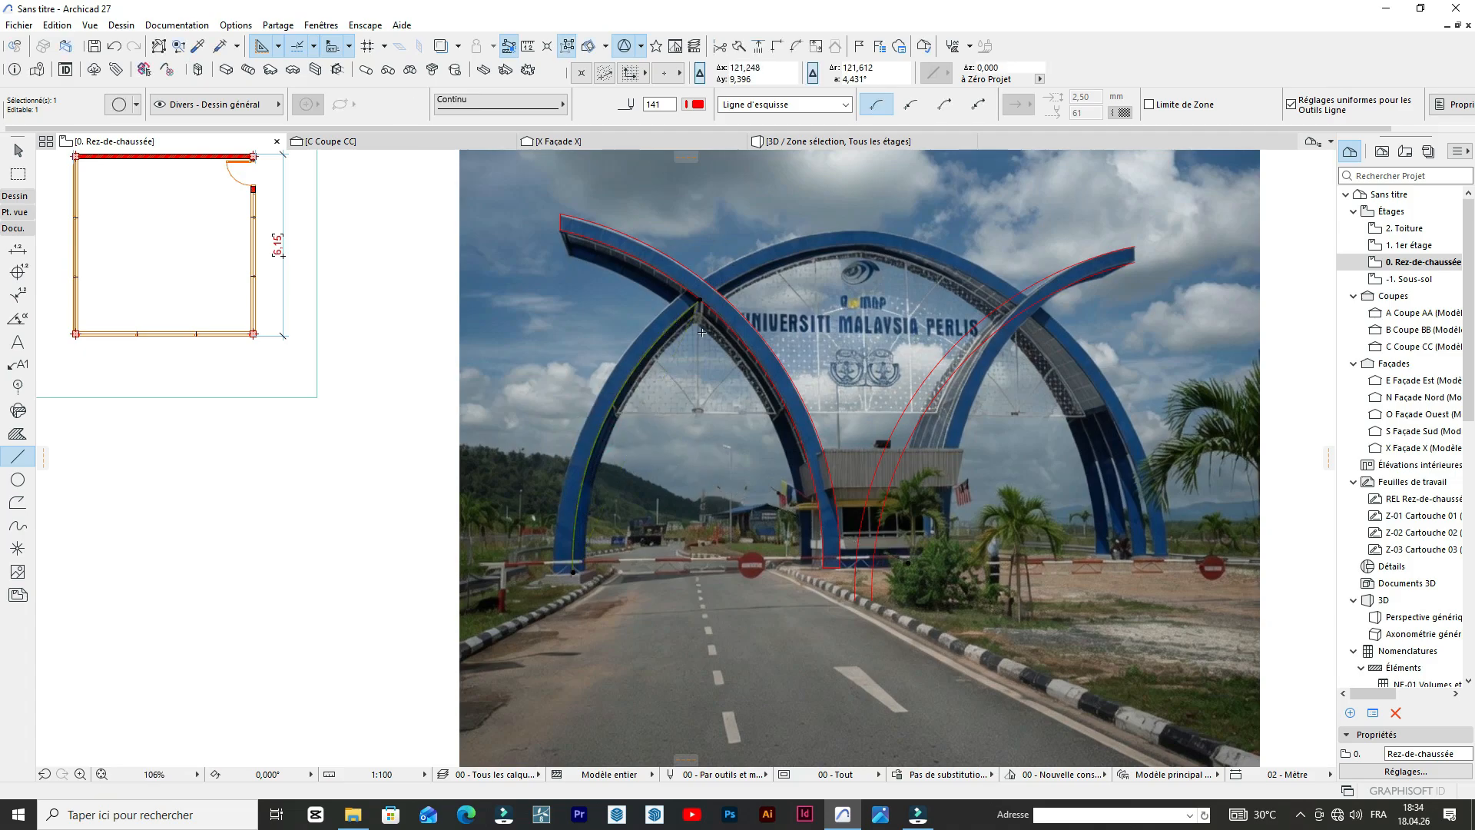
{"action": "scroll", "coordinate": [701, 332], "scroll_direction": "up", "scroll_amount": 5}
{"action": "scroll", "coordinate": [676, 279], "scroll_direction": "down", "scroll_amount": 3}
{"action": "key", "text": "Escape"}
Draw a straight line about 10.5 m long from the outer base corner of the far-left leg to the left-leaning arch's inner curve.
{"action": "scroll", "coordinate": [522, 598], "scroll_direction": "up", "scroll_amount": 6}
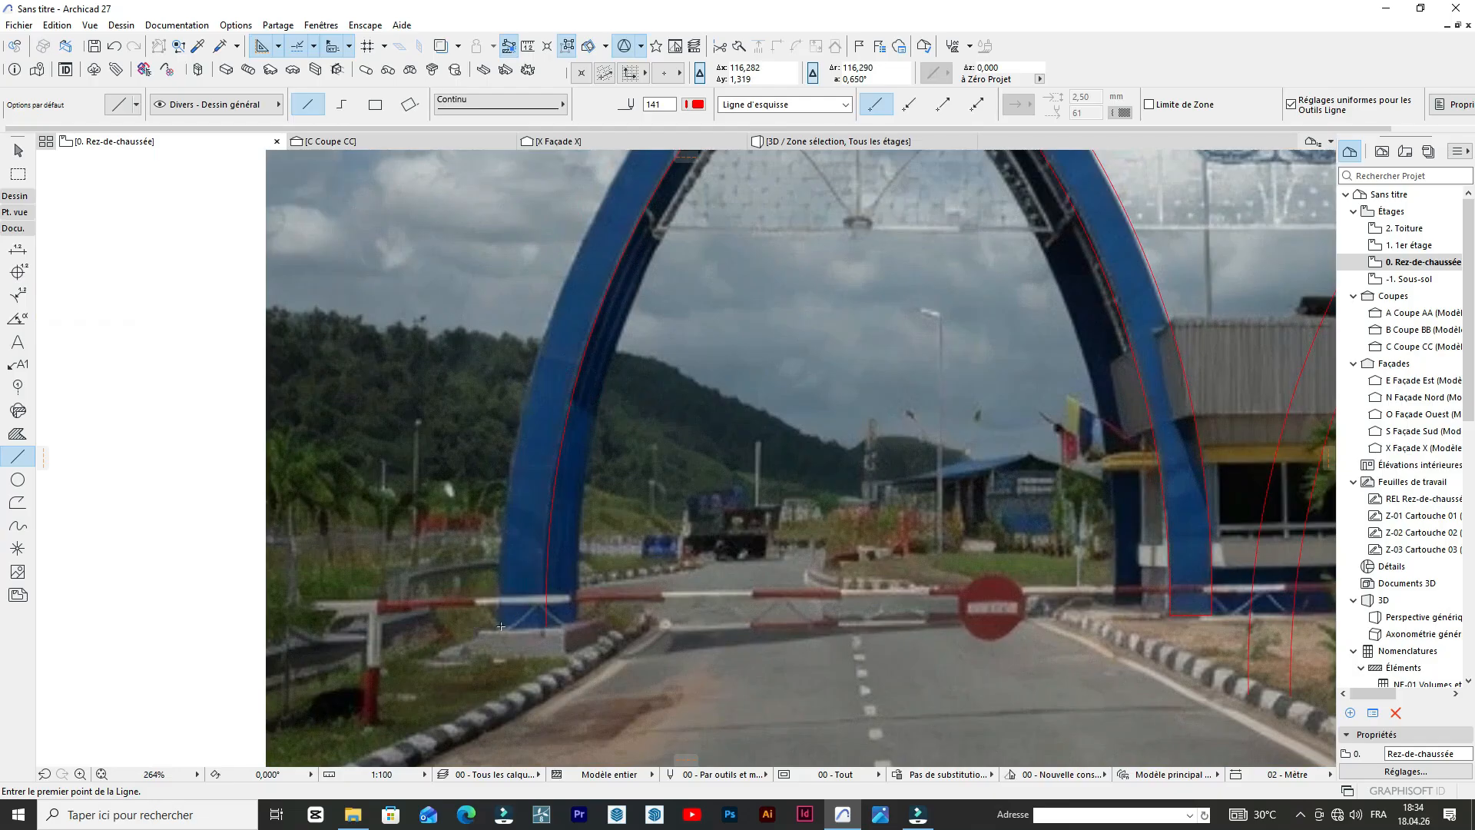
{"action": "scroll", "coordinate": [502, 628], "scroll_direction": "down", "scroll_amount": 5}
{"action": "middle_click_drag", "start_coordinate": [502, 628], "coordinate": [545, 545]}
{"action": "scroll", "coordinate": [546, 546], "scroll_direction": "up", "scroll_amount": 5}
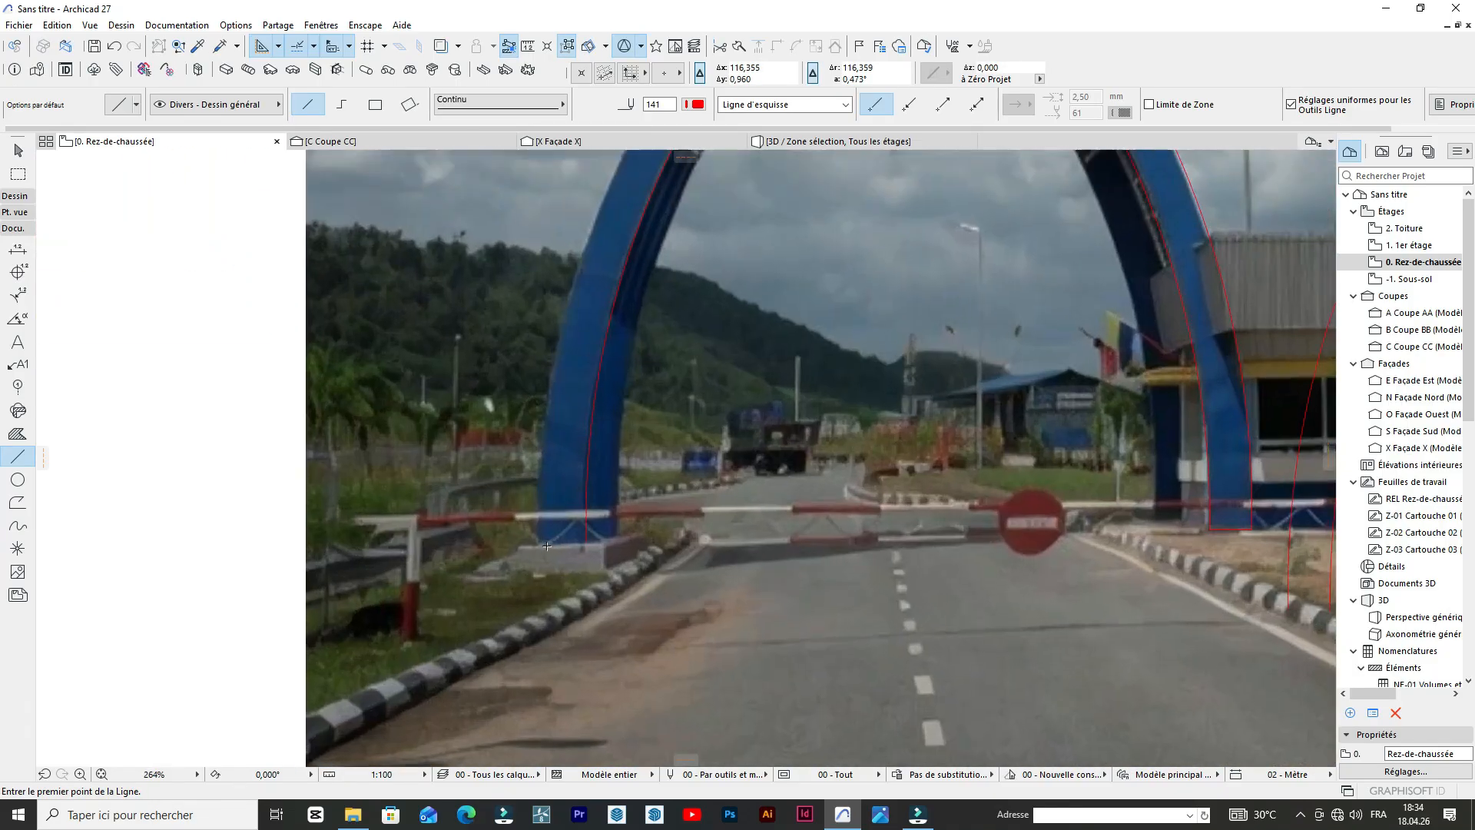
{"action": "left_click", "coordinate": [537, 545]}
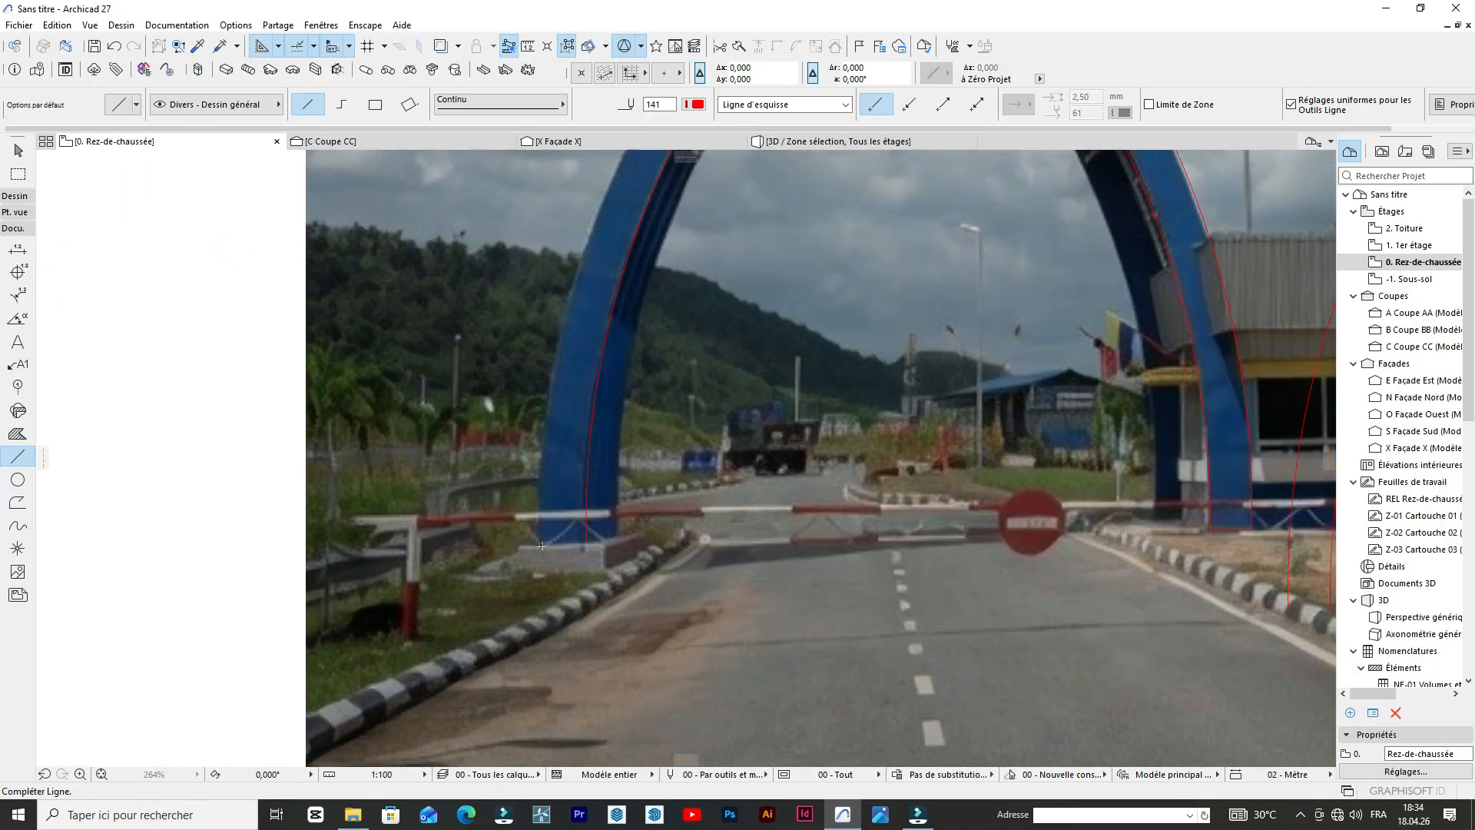
{"action": "scroll", "coordinate": [542, 542], "scroll_direction": "down", "scroll_amount": 3}
{"action": "scroll", "coordinate": [652, 274], "scroll_direction": "up", "scroll_amount": 5}
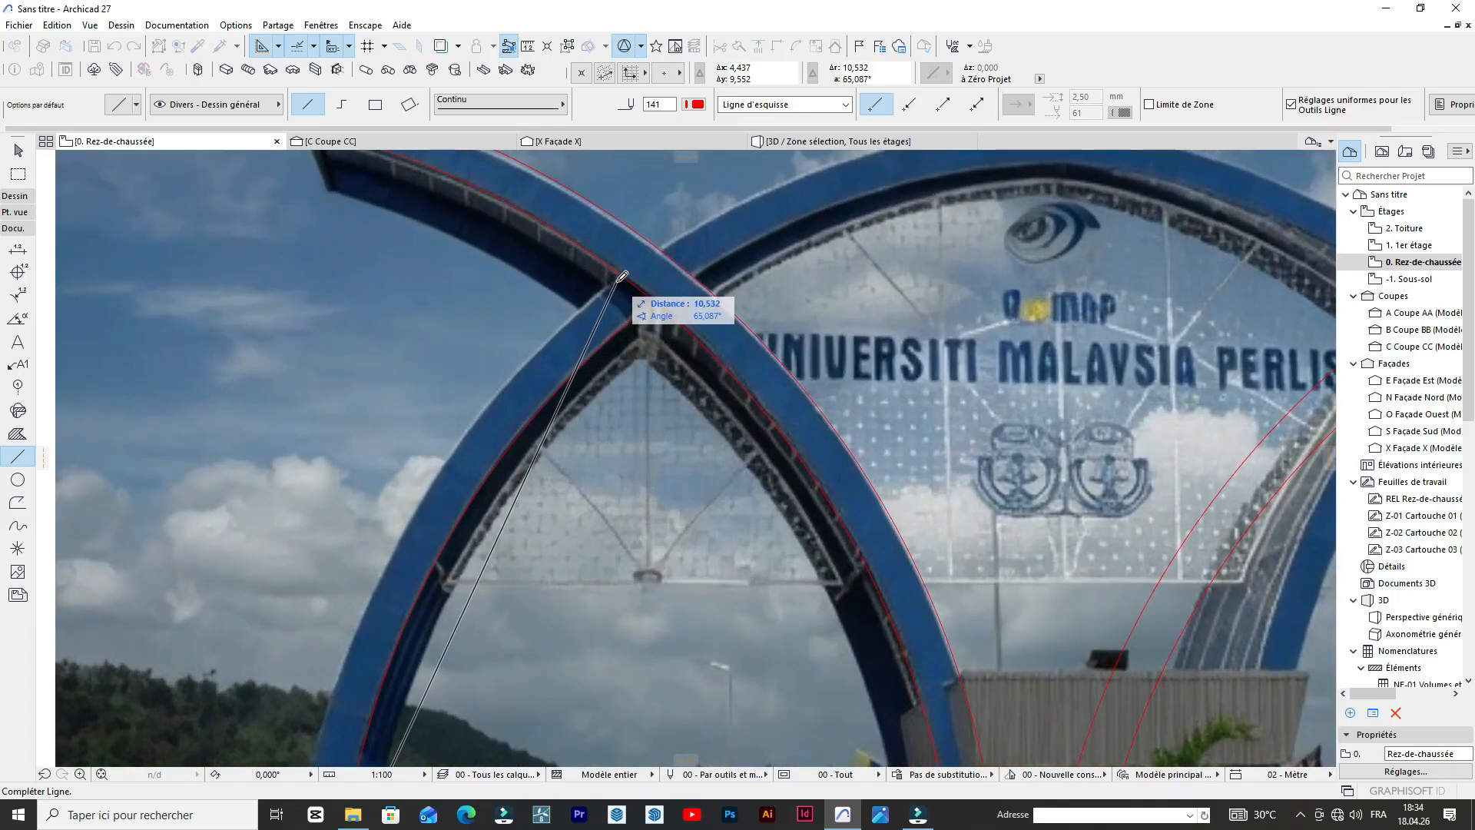
{"action": "left_click", "coordinate": [624, 272]}
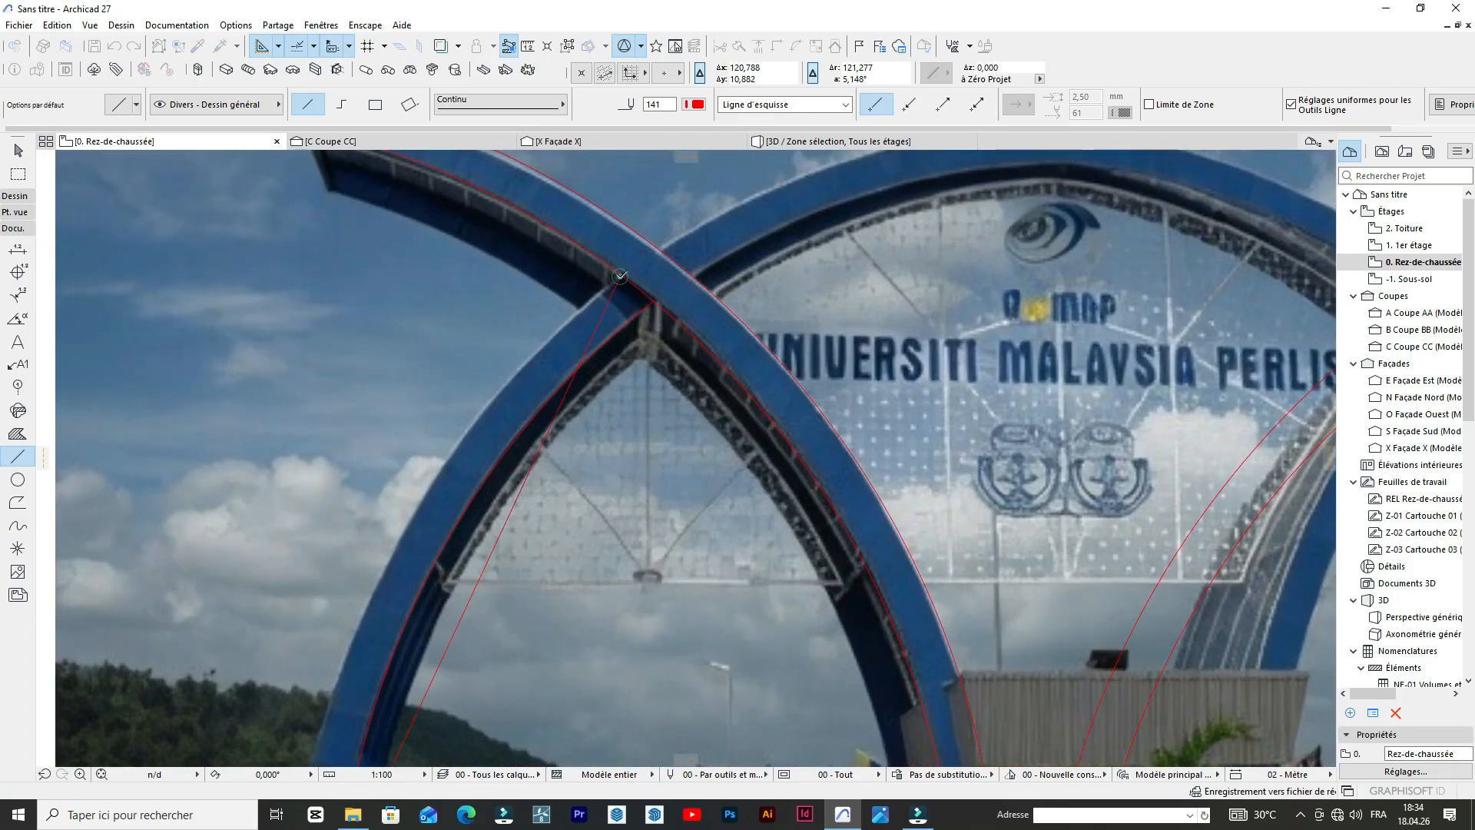
Curve the far-left leg's outer line to about 12.1 m radius along the outer edge of the leg's front face.
{"action": "scroll", "coordinate": [615, 280], "scroll_direction": "down", "scroll_amount": 4}
{"action": "scroll", "coordinate": [574, 438], "scroll_direction": "up", "scroll_amount": 3}
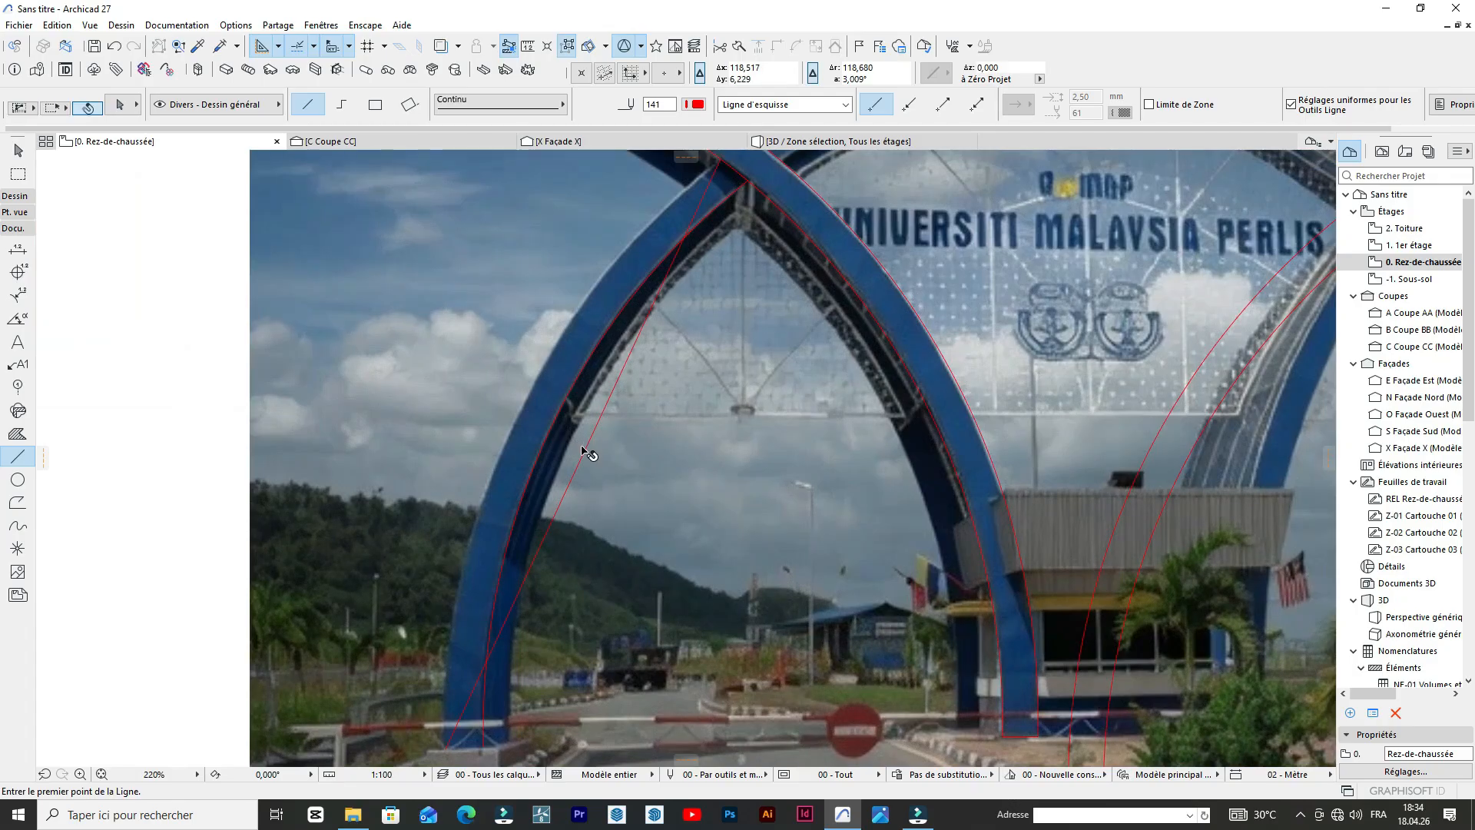
{"action": "left_click", "coordinate": [582, 452], "text": "shift"}
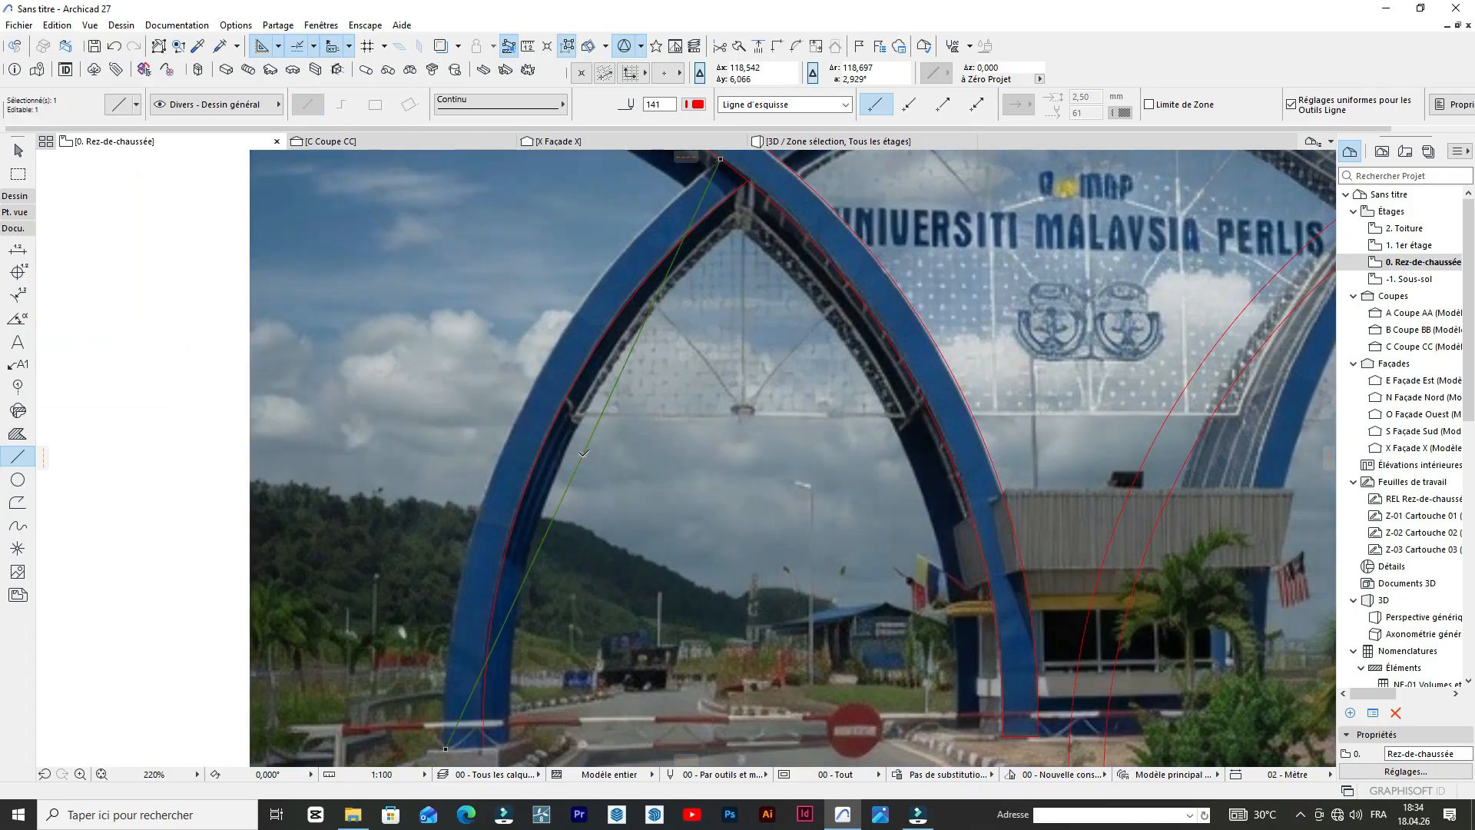
{"action": "left_click", "coordinate": [577, 467]}
{"action": "left_click", "coordinate": [631, 390]}
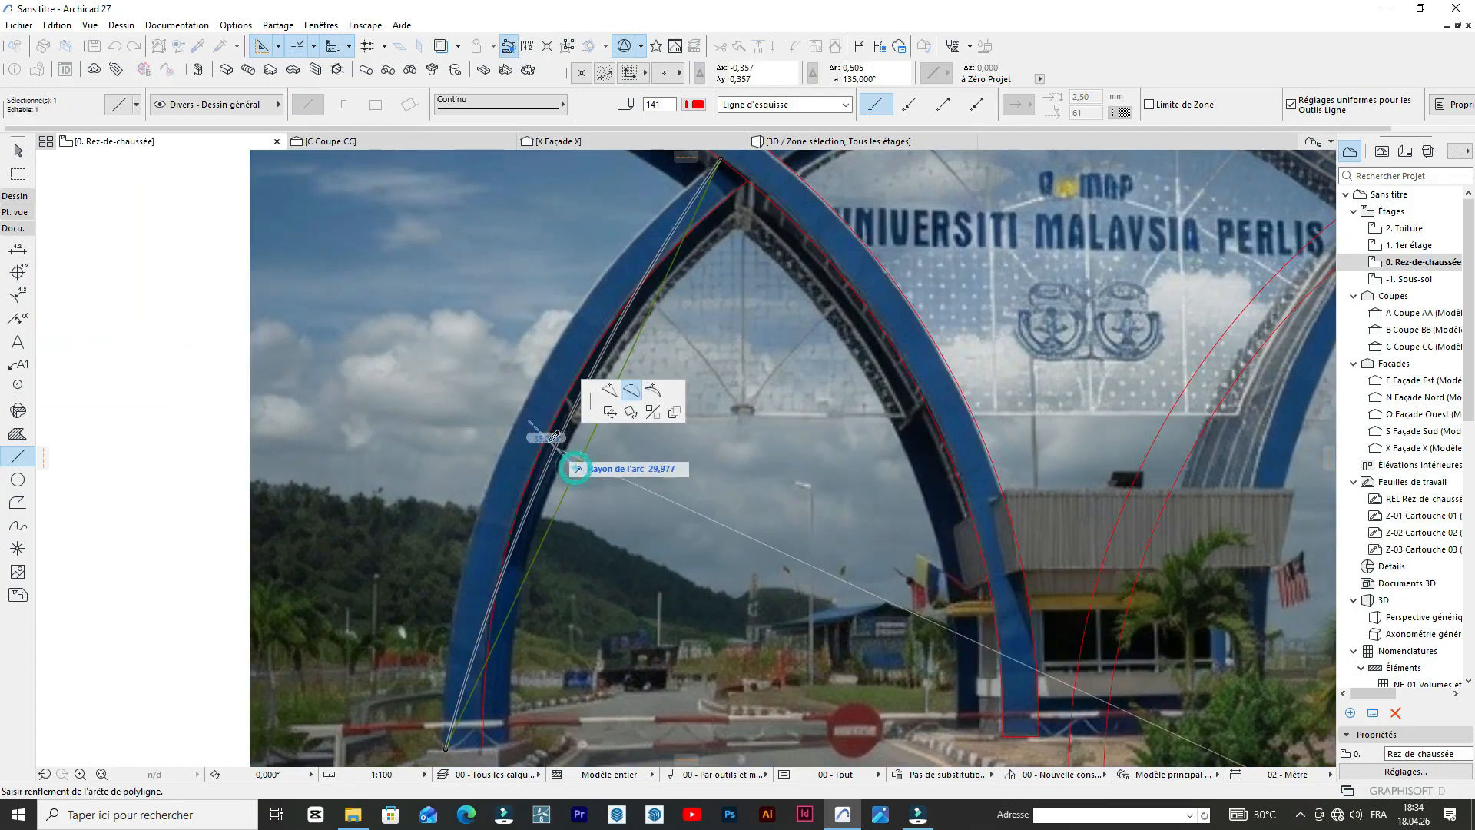
{"action": "left_click", "coordinate": [522, 415]}
Stretch the far-left leg's outer arc from its upper end past the left-leaning arch, towards the crown of the central arch.
{"action": "scroll", "coordinate": [883, 254], "scroll_direction": "down", "scroll_amount": 3}
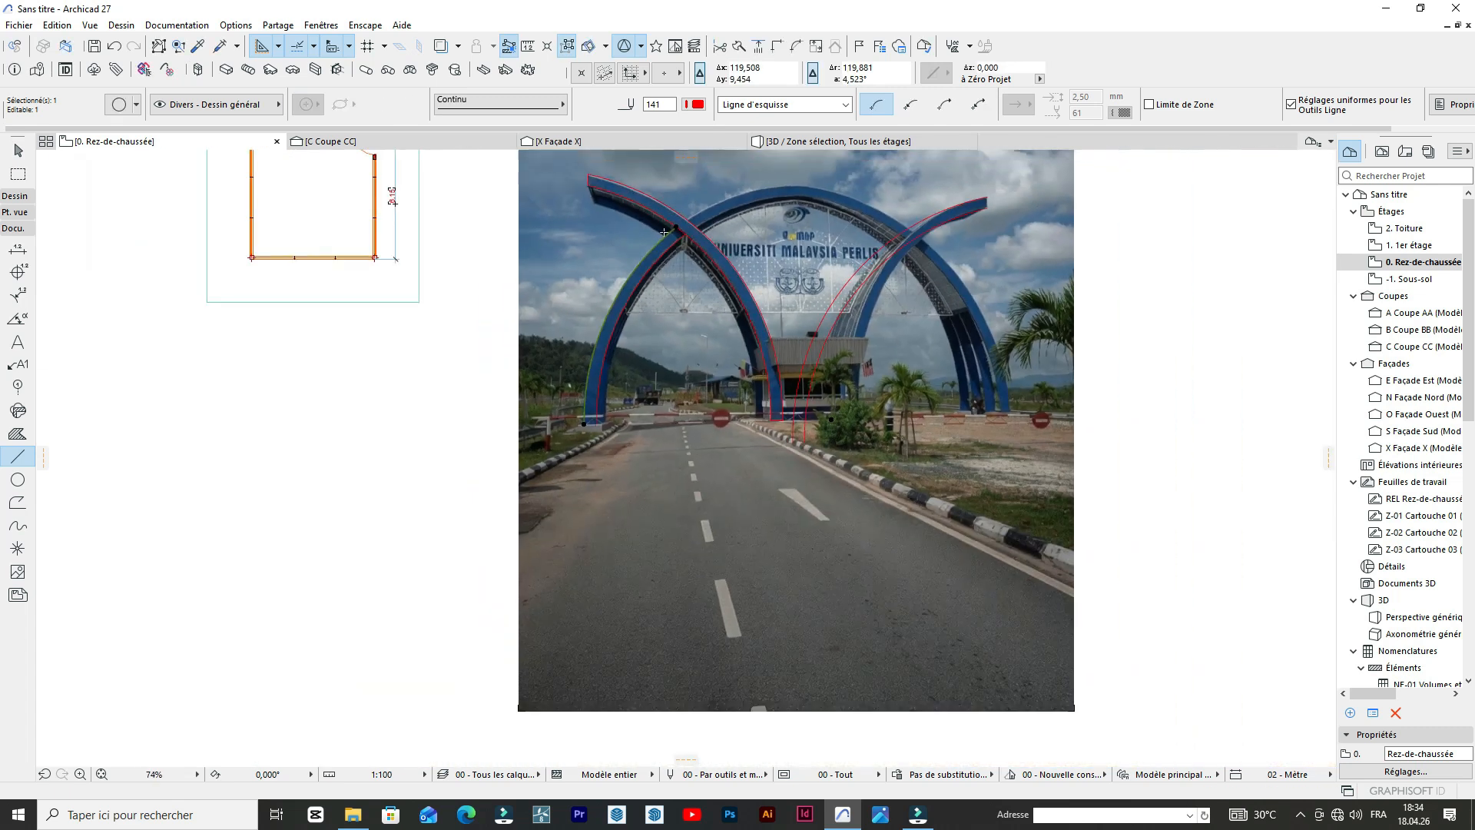
{"action": "scroll", "coordinate": [682, 218], "scroll_direction": "up", "scroll_amount": 5}
{"action": "scroll", "coordinate": [682, 218], "scroll_direction": "down", "scroll_amount": 5}
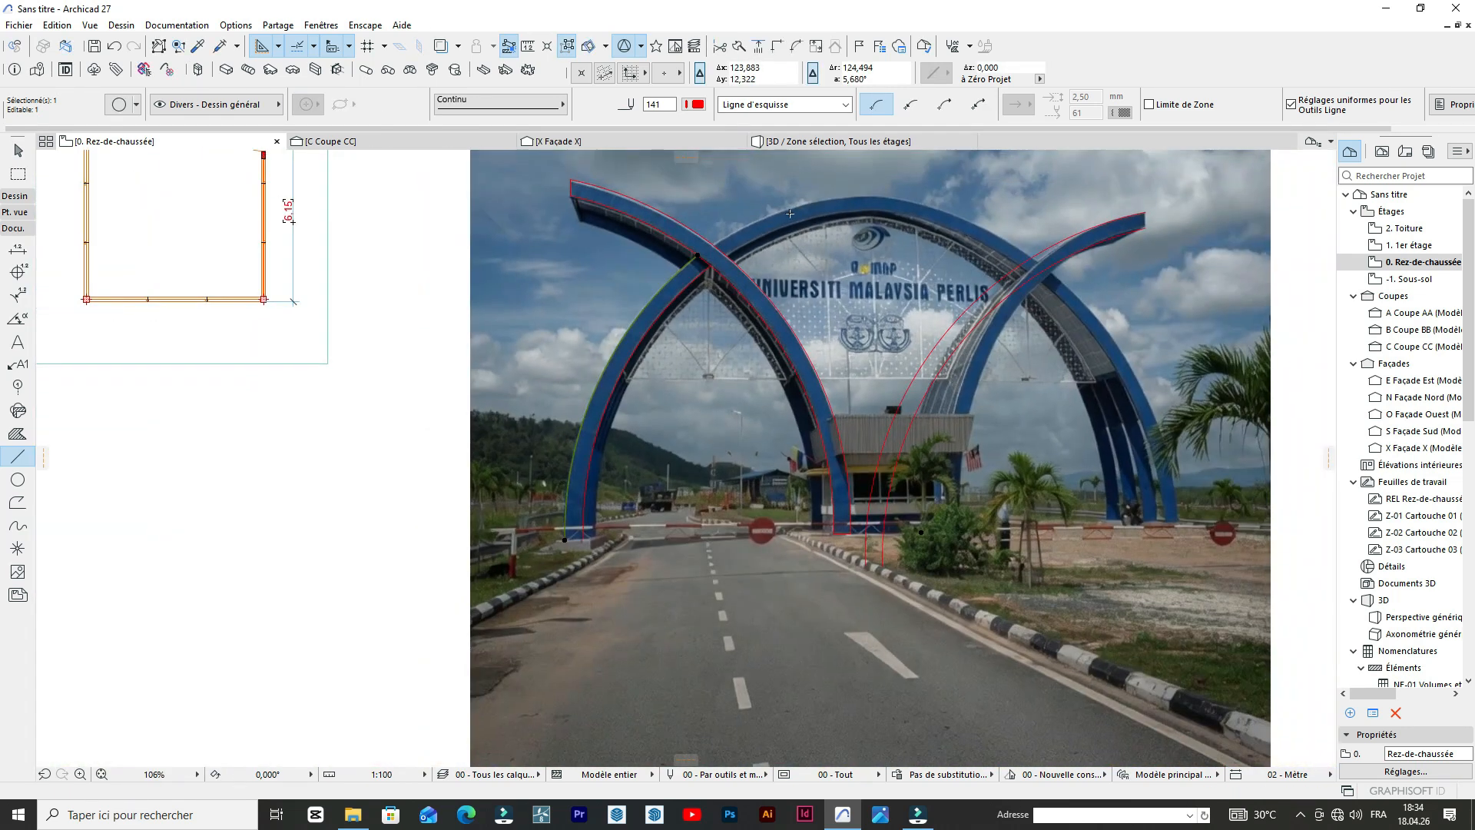
{"action": "scroll", "coordinate": [790, 213], "scroll_direction": "up", "scroll_amount": 6}
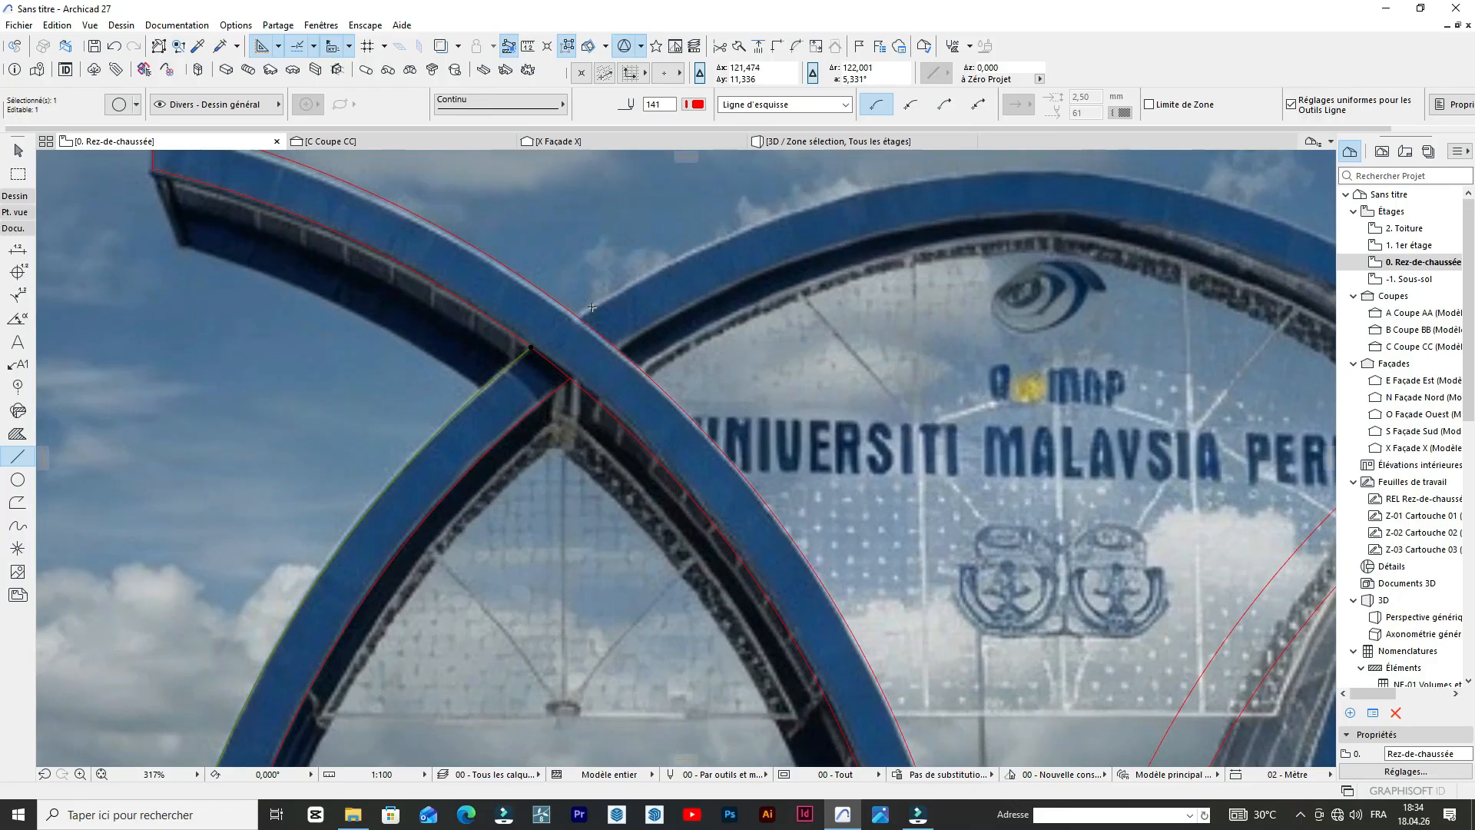
{"action": "scroll", "coordinate": [593, 308], "scroll_direction": "down", "scroll_amount": 5}
{"action": "scroll", "coordinate": [562, 323], "scroll_direction": "up", "scroll_amount": 4}
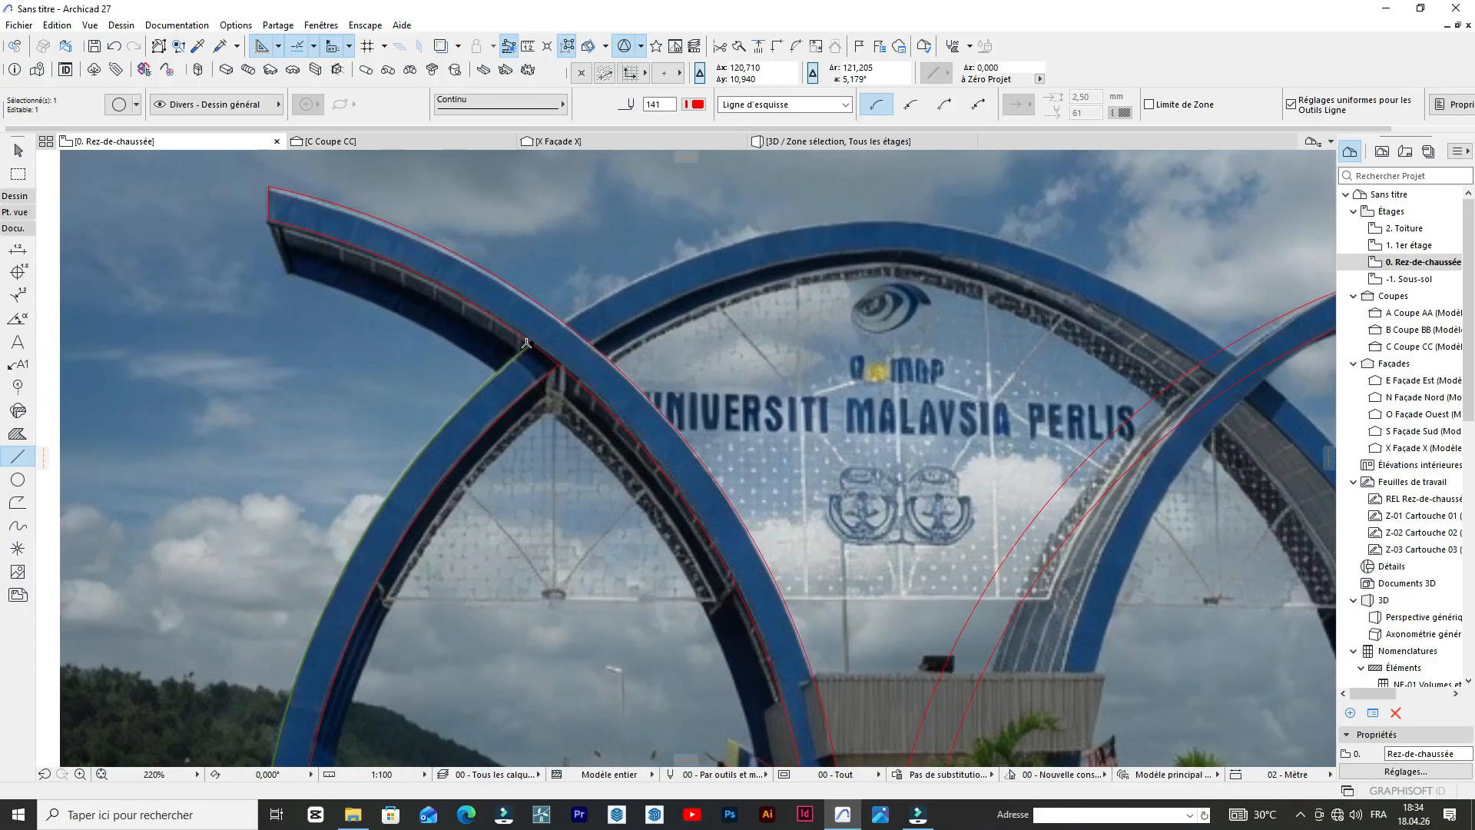
{"action": "left_click", "coordinate": [536, 338]}
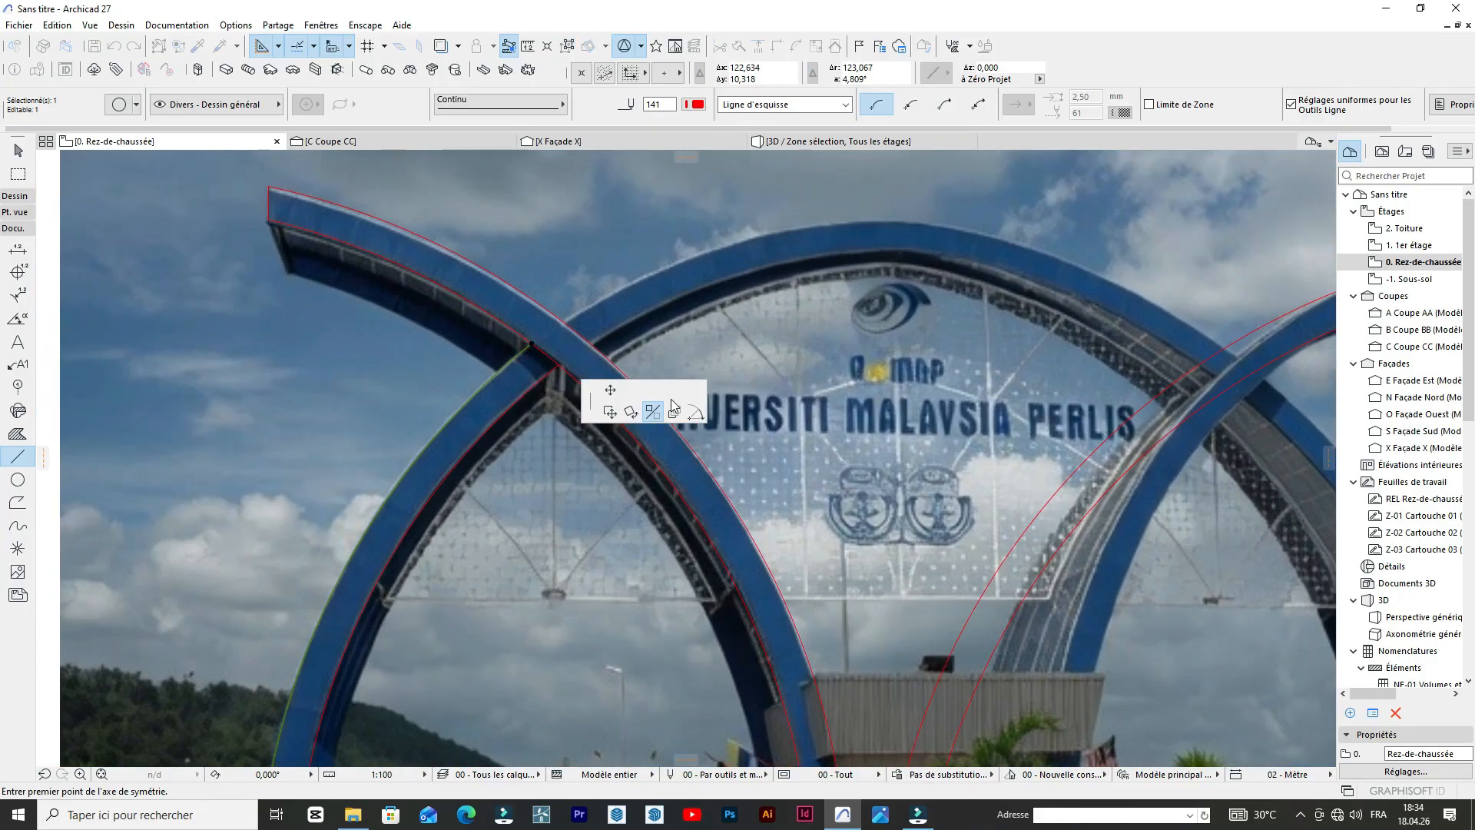
{"action": "left_click", "coordinate": [697, 415]}
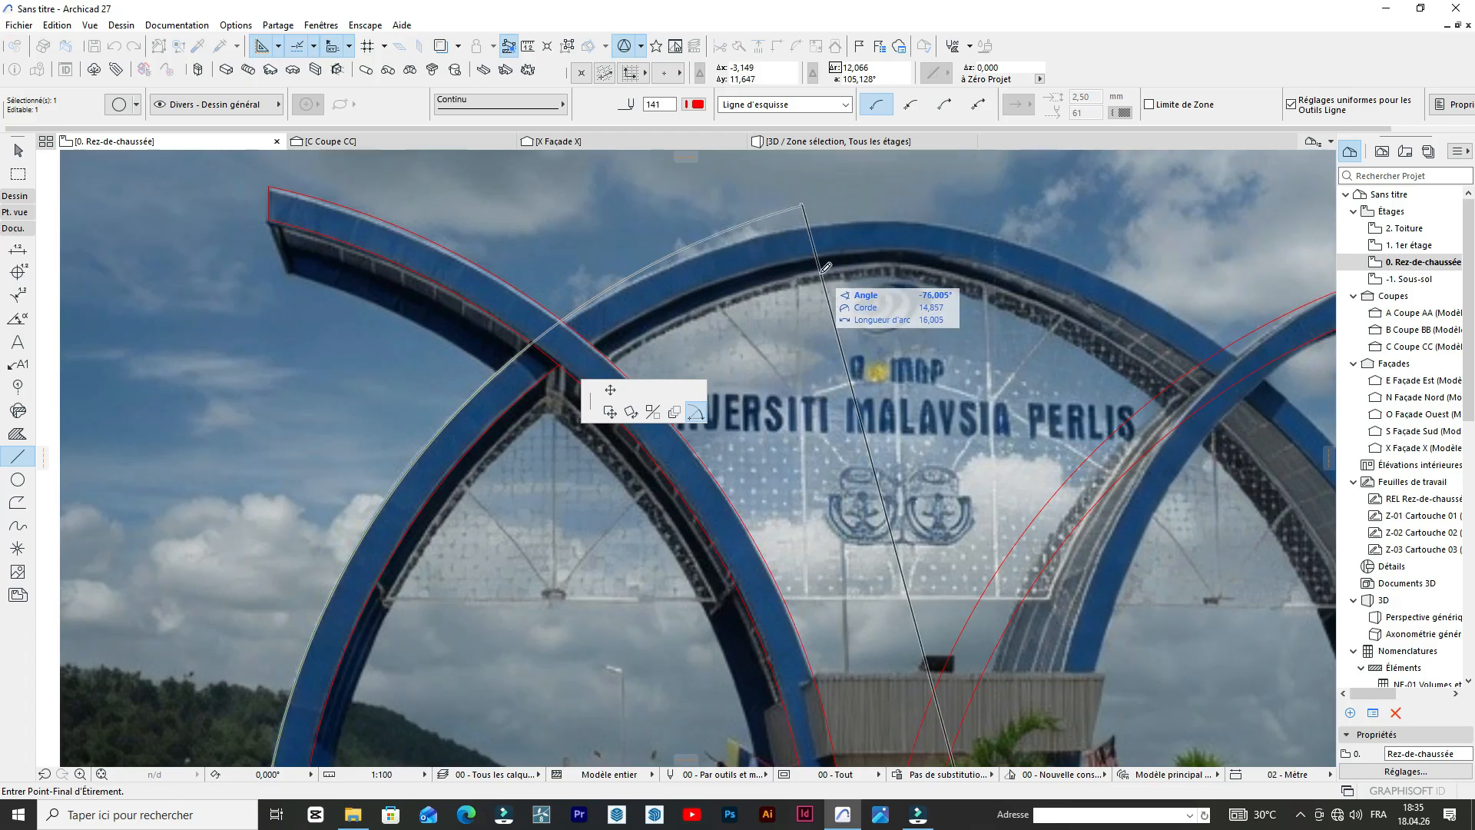
{"action": "scroll", "coordinate": [829, 272], "scroll_direction": "down", "scroll_amount": 3}
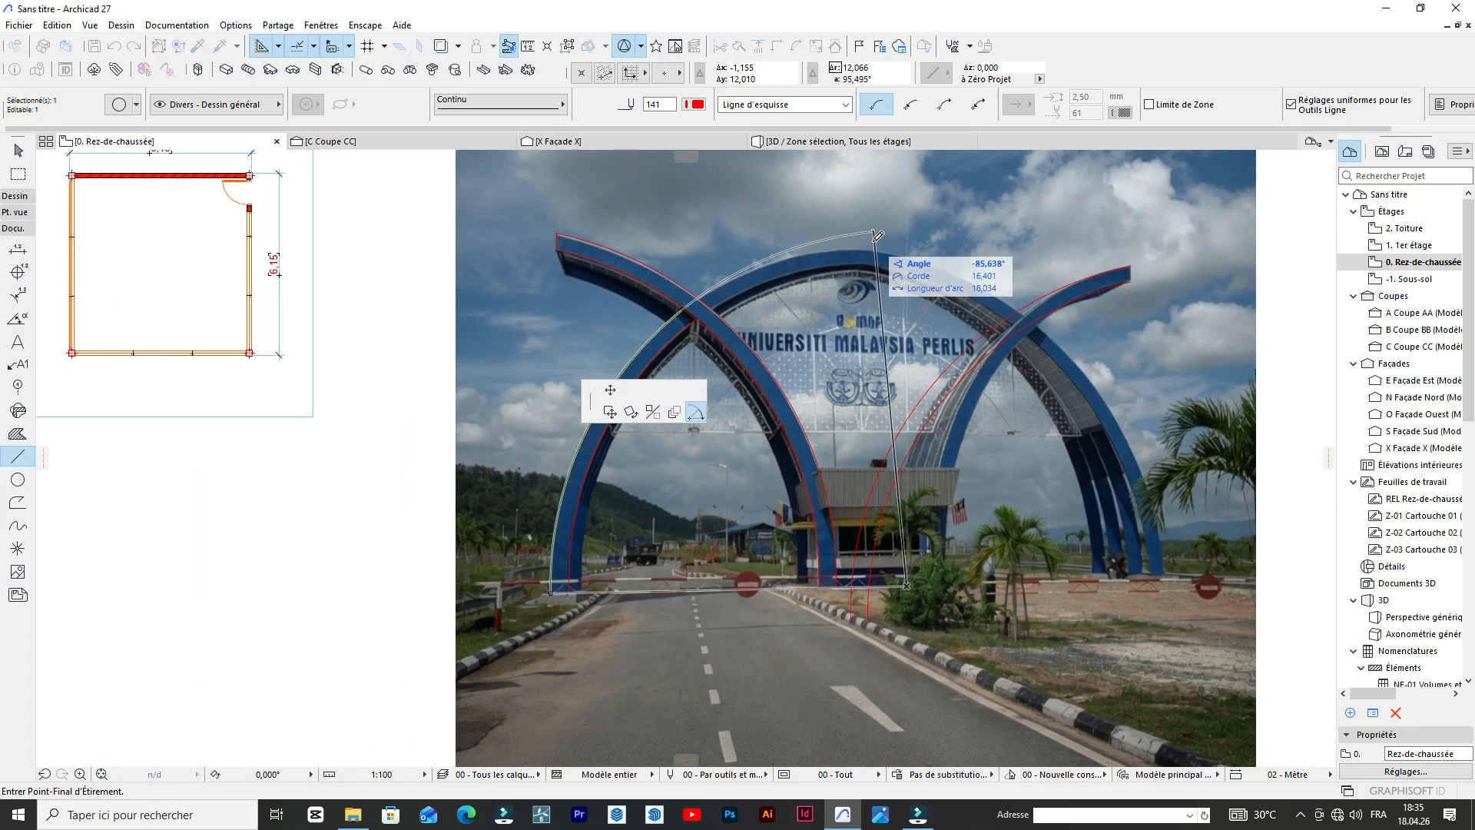
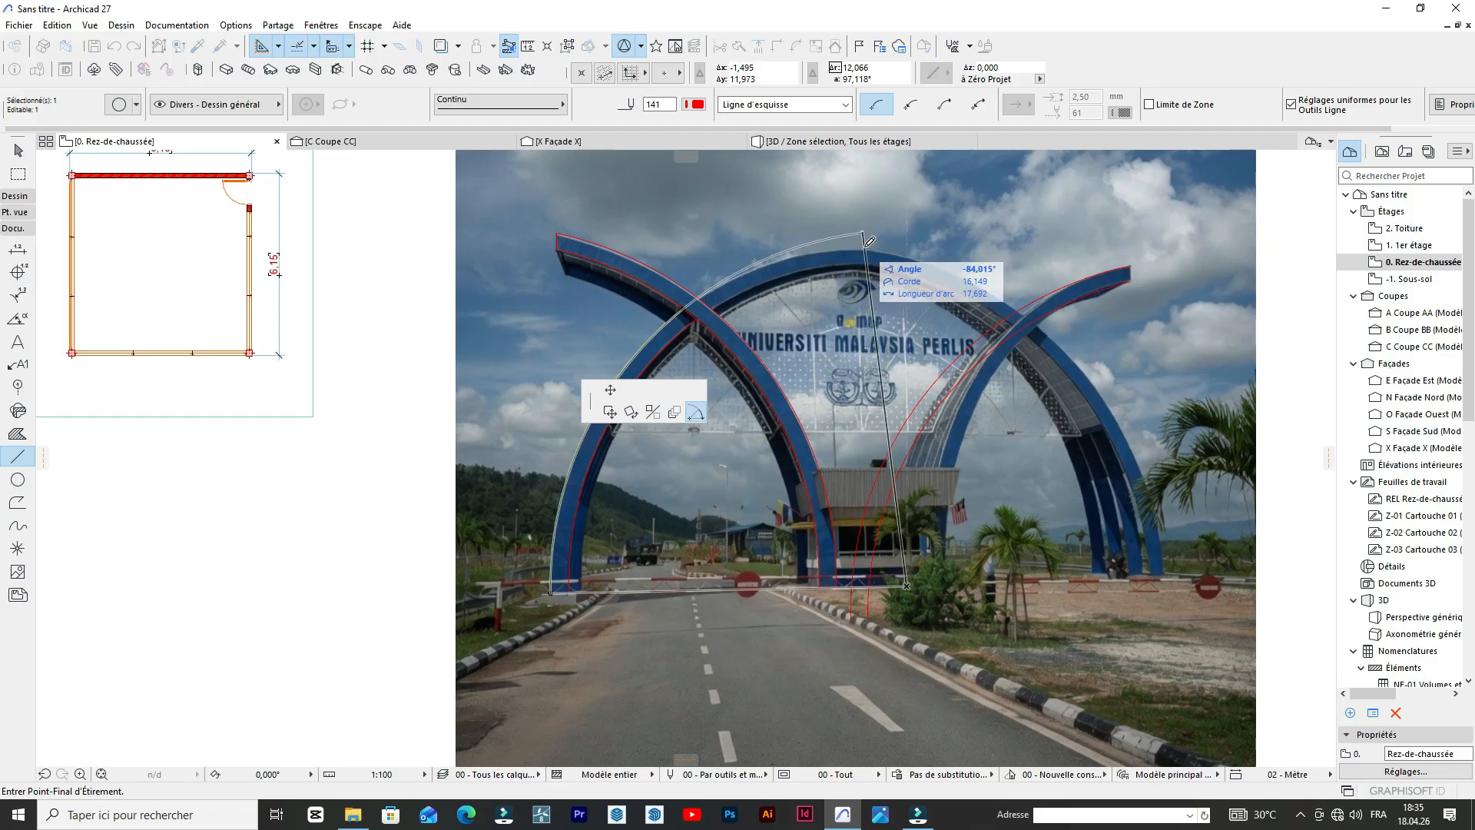
Extend the far-left leg's outer arc above the central arch, then reposition its end point onto the arch's outer edge near the crown.
{"action": "left_click", "coordinate": [862, 243]}
{"action": "scroll", "coordinate": [853, 249], "scroll_direction": "up", "scroll_amount": 3}
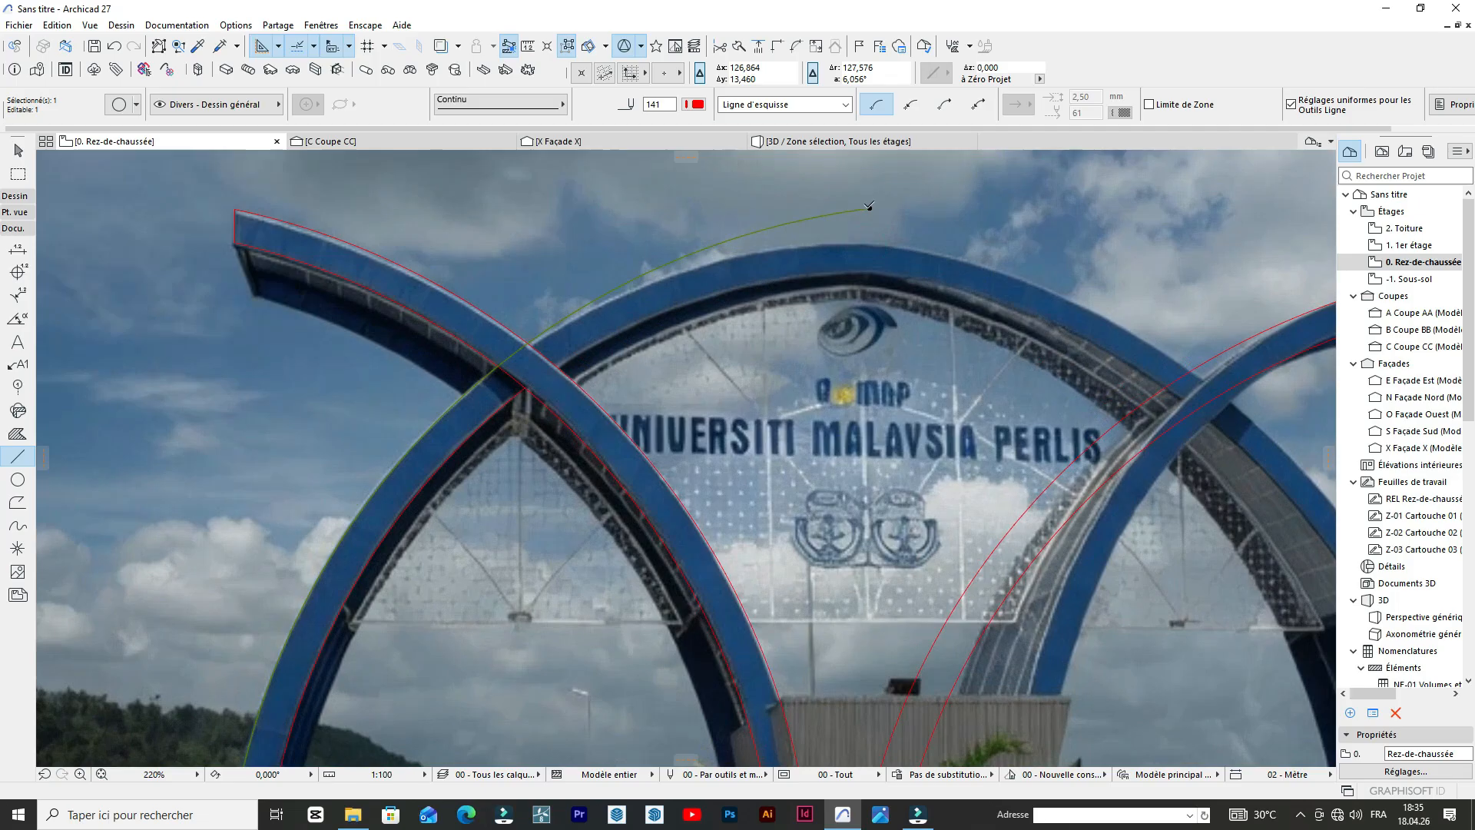
{"action": "left_click", "coordinate": [869, 208]}
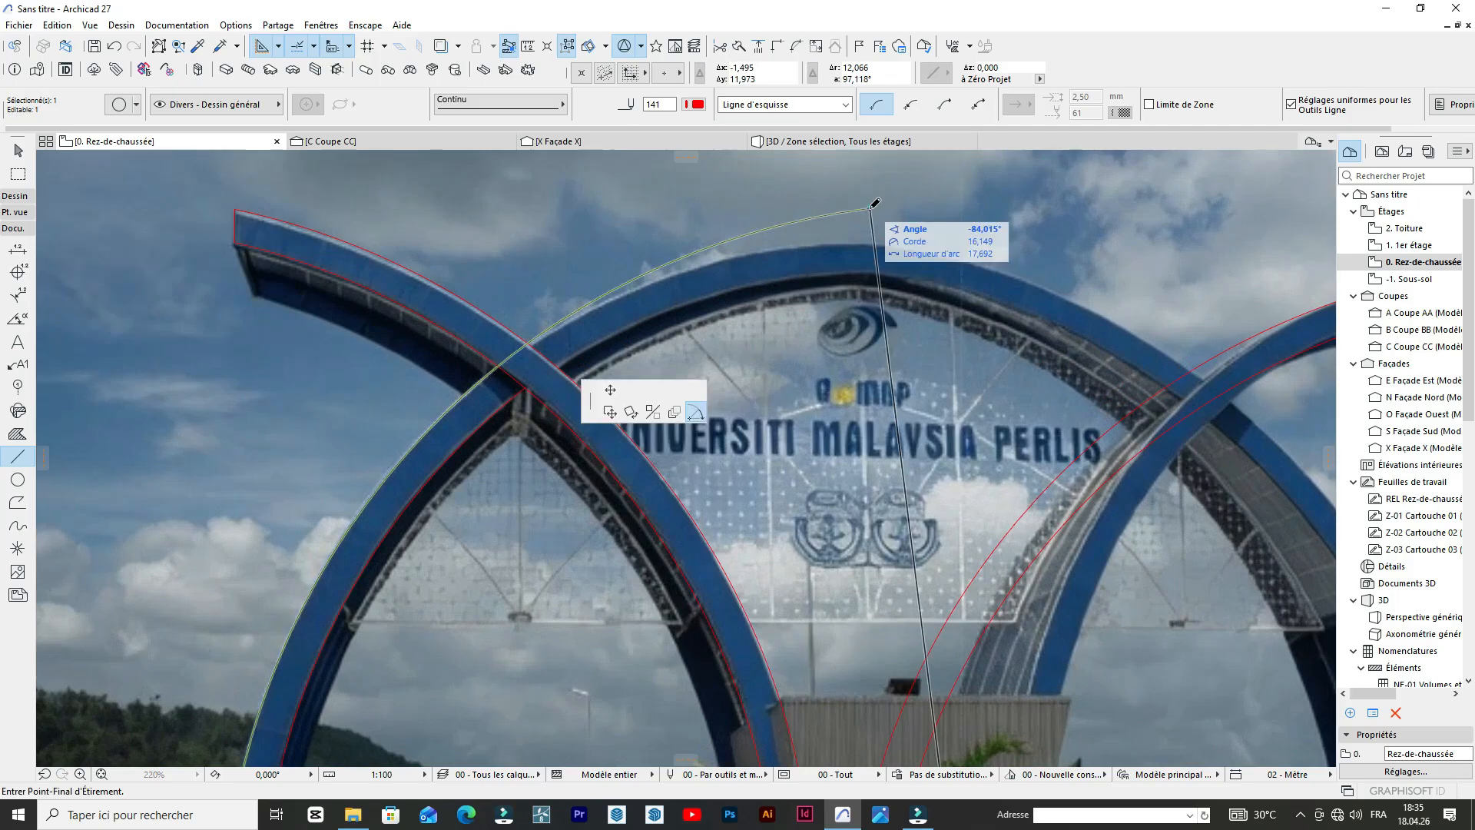
{"action": "left_click", "coordinate": [611, 391]}
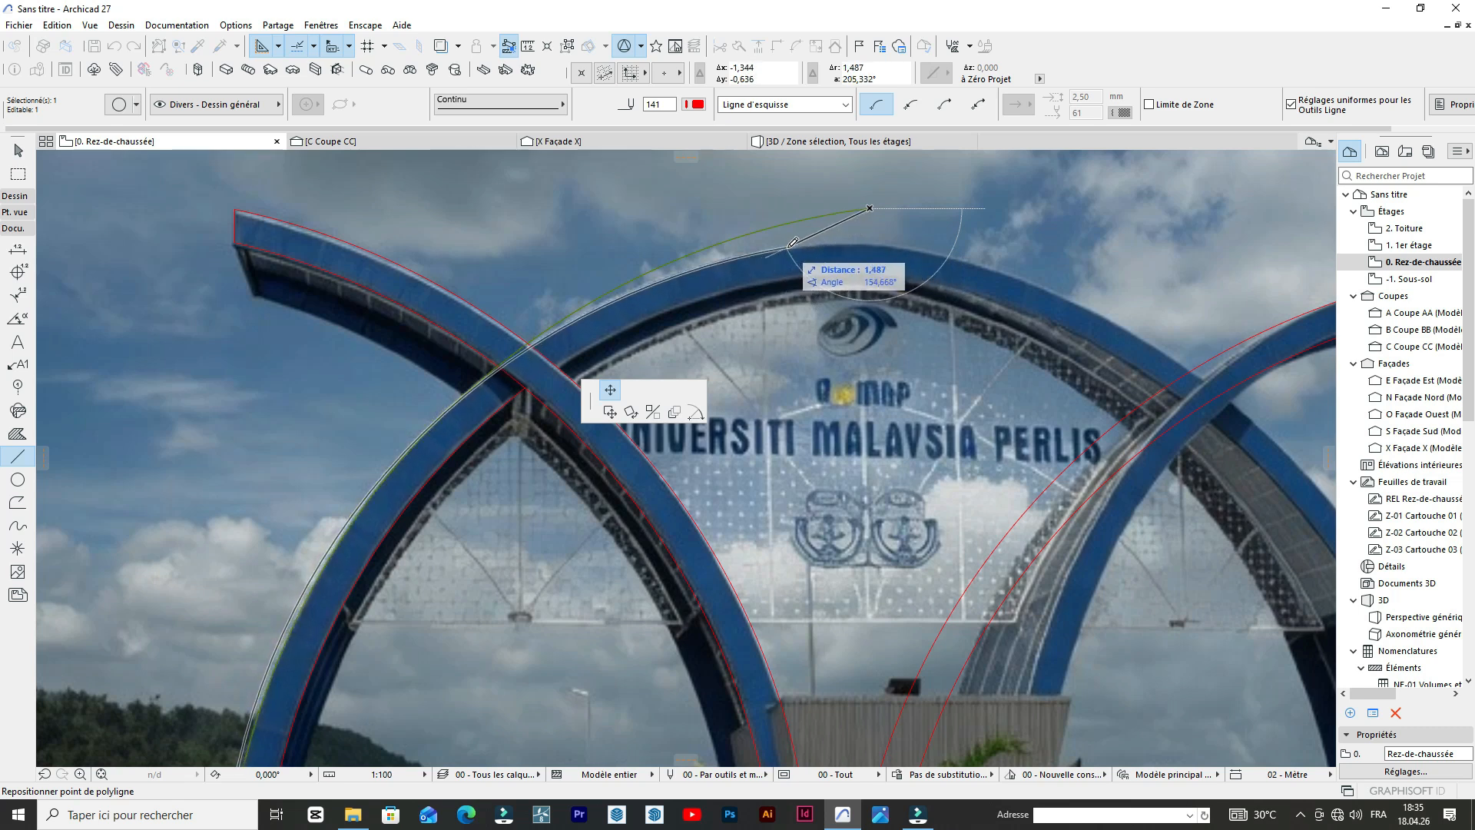
{"action": "scroll", "coordinate": [787, 246], "scroll_direction": "down", "scroll_amount": 5}
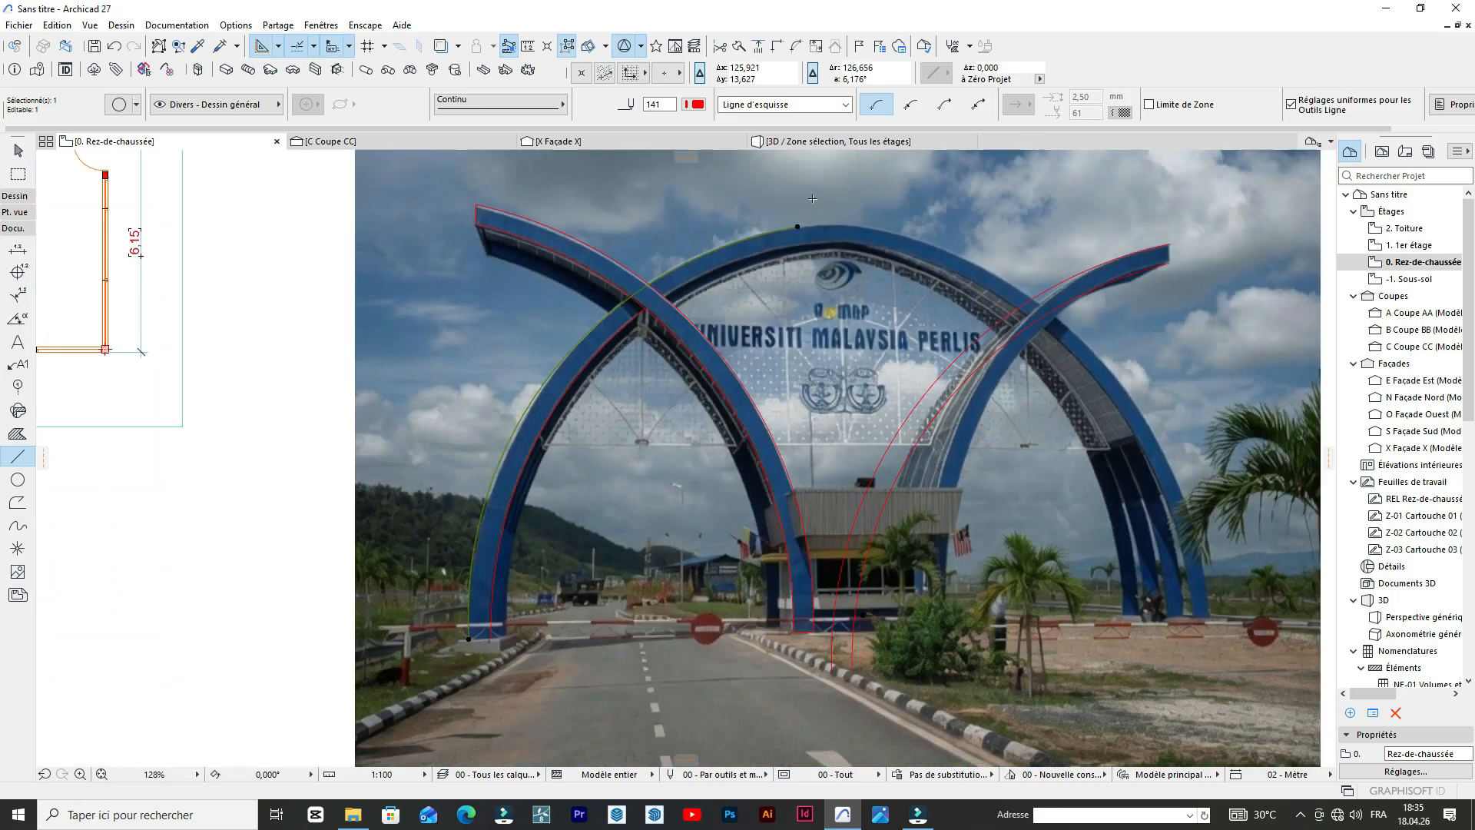
{"action": "scroll", "coordinate": [799, 223], "scroll_direction": "up", "scroll_amount": 5}
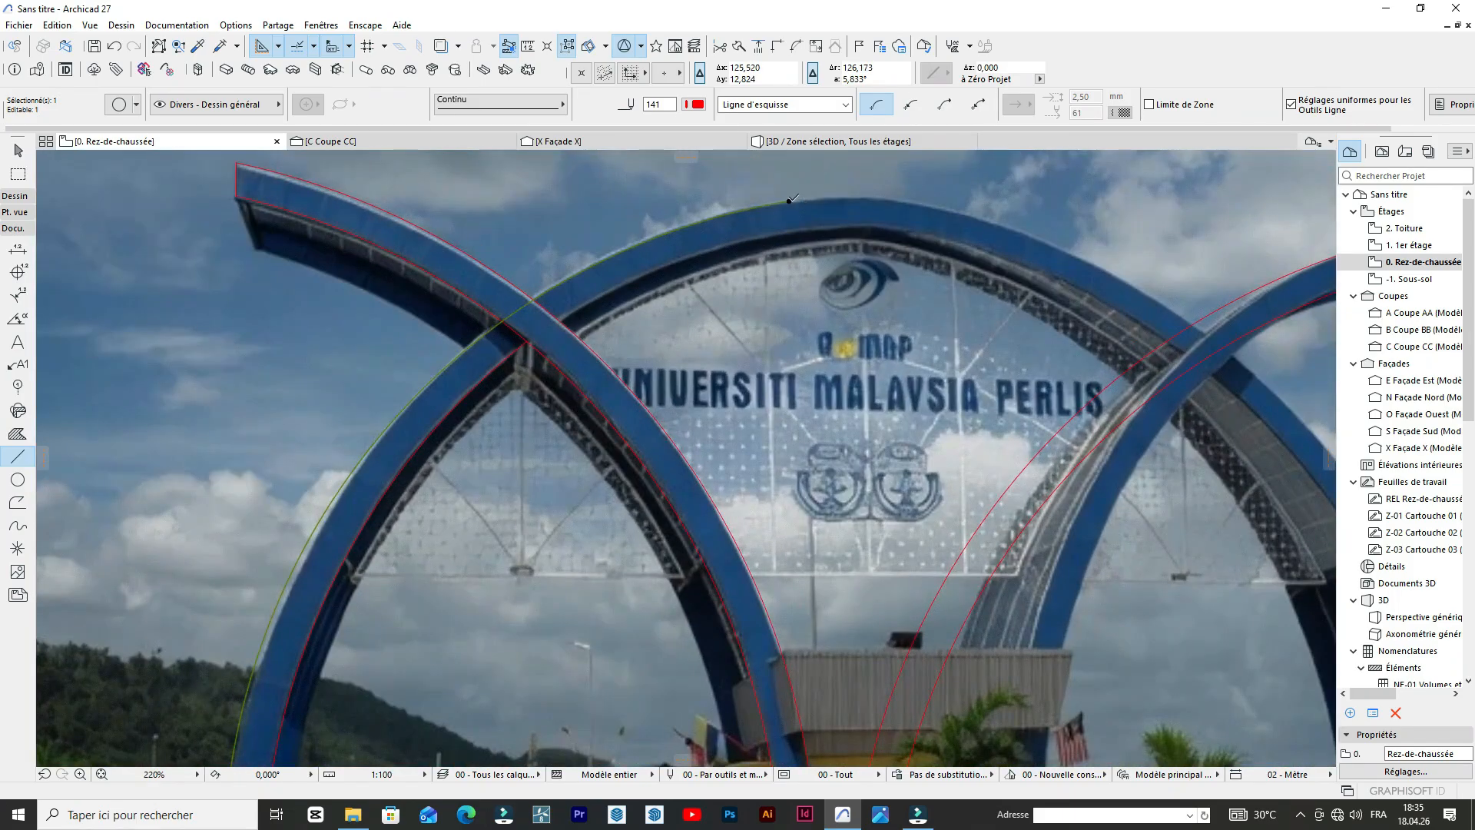
{"action": "left_click", "coordinate": [789, 200]}
Stretch the outer arc along its own curve to about 18 m long, ending just past the central arch's crown.
{"action": "left_click", "coordinate": [704, 413]}
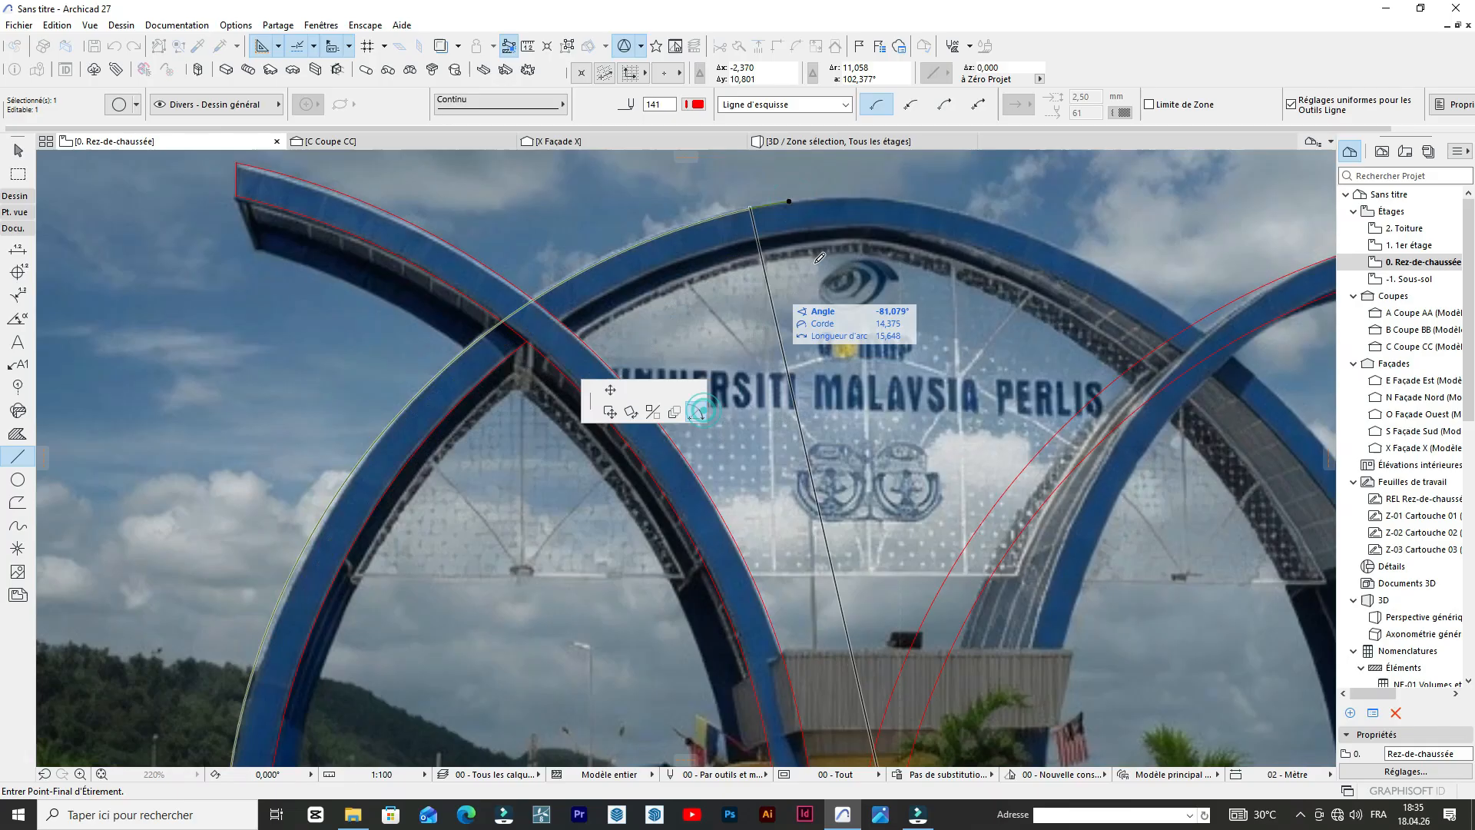
{"action": "left_click", "coordinate": [902, 215]}
{"action": "scroll", "coordinate": [914, 201], "scroll_direction": "down", "scroll_amount": 4}
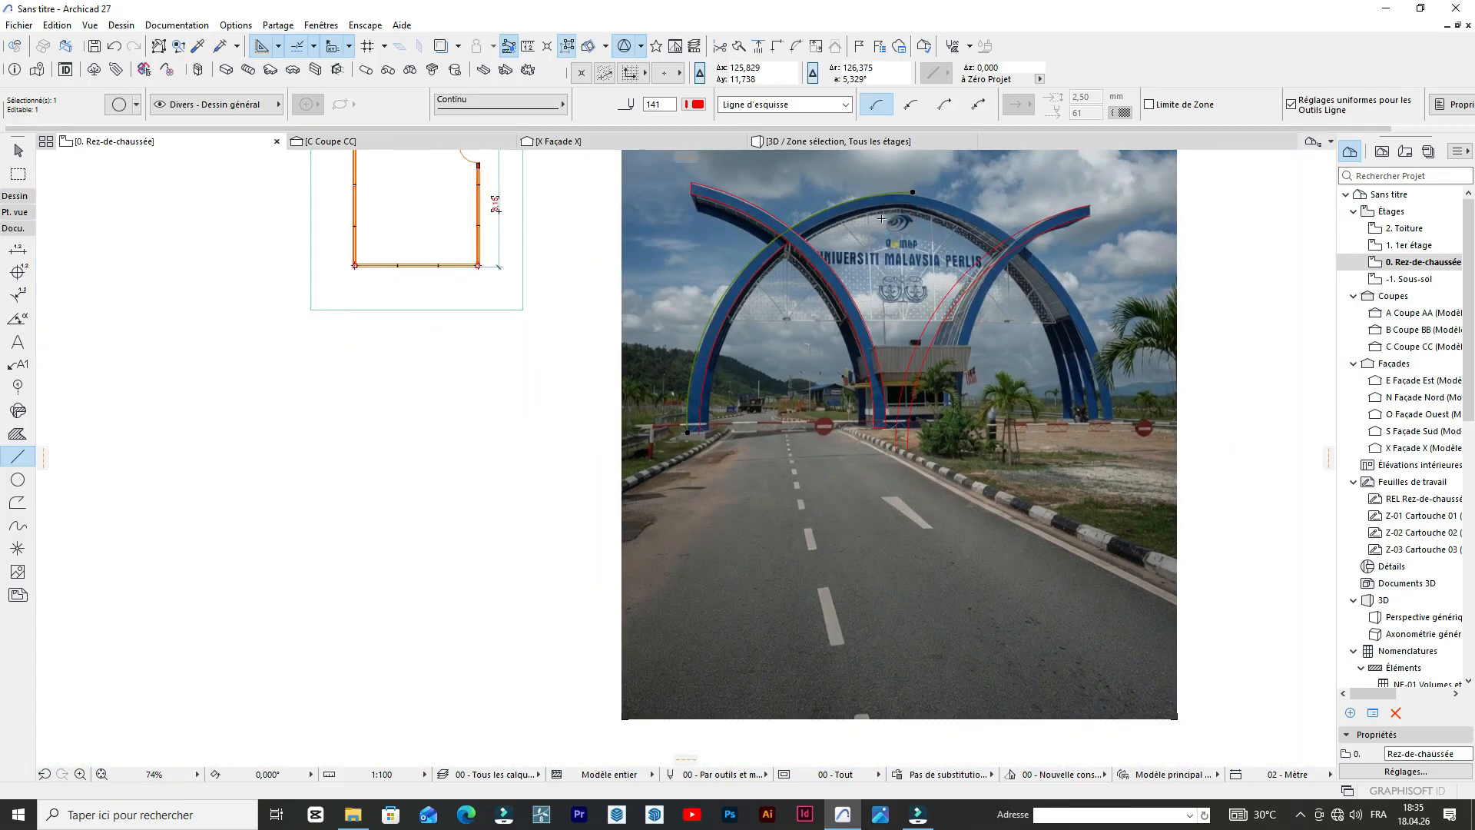
{"action": "scroll", "coordinate": [881, 219], "scroll_direction": "up", "scroll_amount": 4}
{"action": "scroll", "coordinate": [925, 186], "scroll_direction": "down", "scroll_amount": 2}
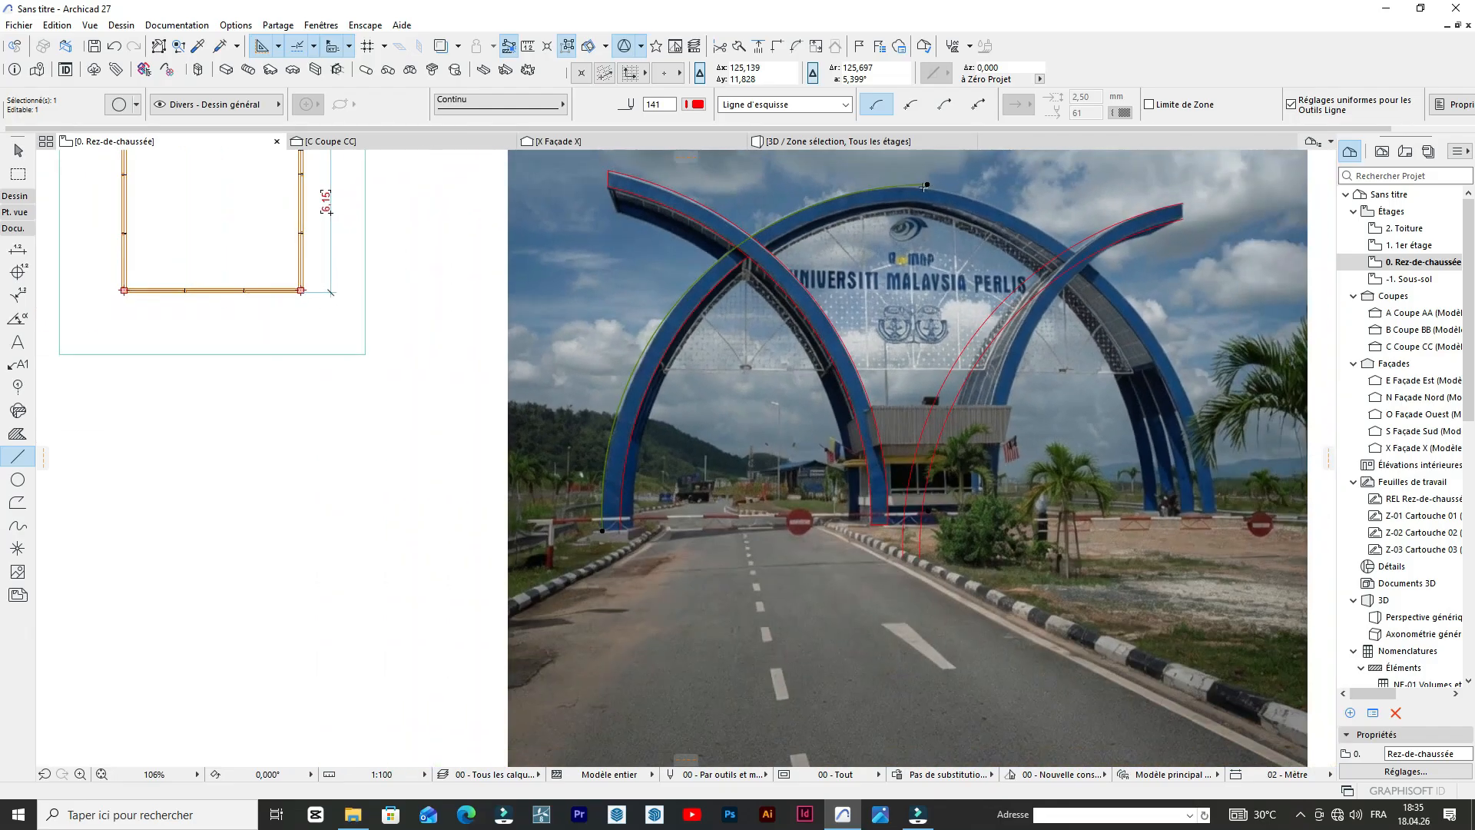
{"action": "scroll", "coordinate": [924, 186], "scroll_direction": "up", "scroll_amount": 4}
Draw a vertical line about 0.5 m long at the crown, from the outer arc down across the arch's blue front face.
{"action": "left_click", "coordinate": [967, 177]}
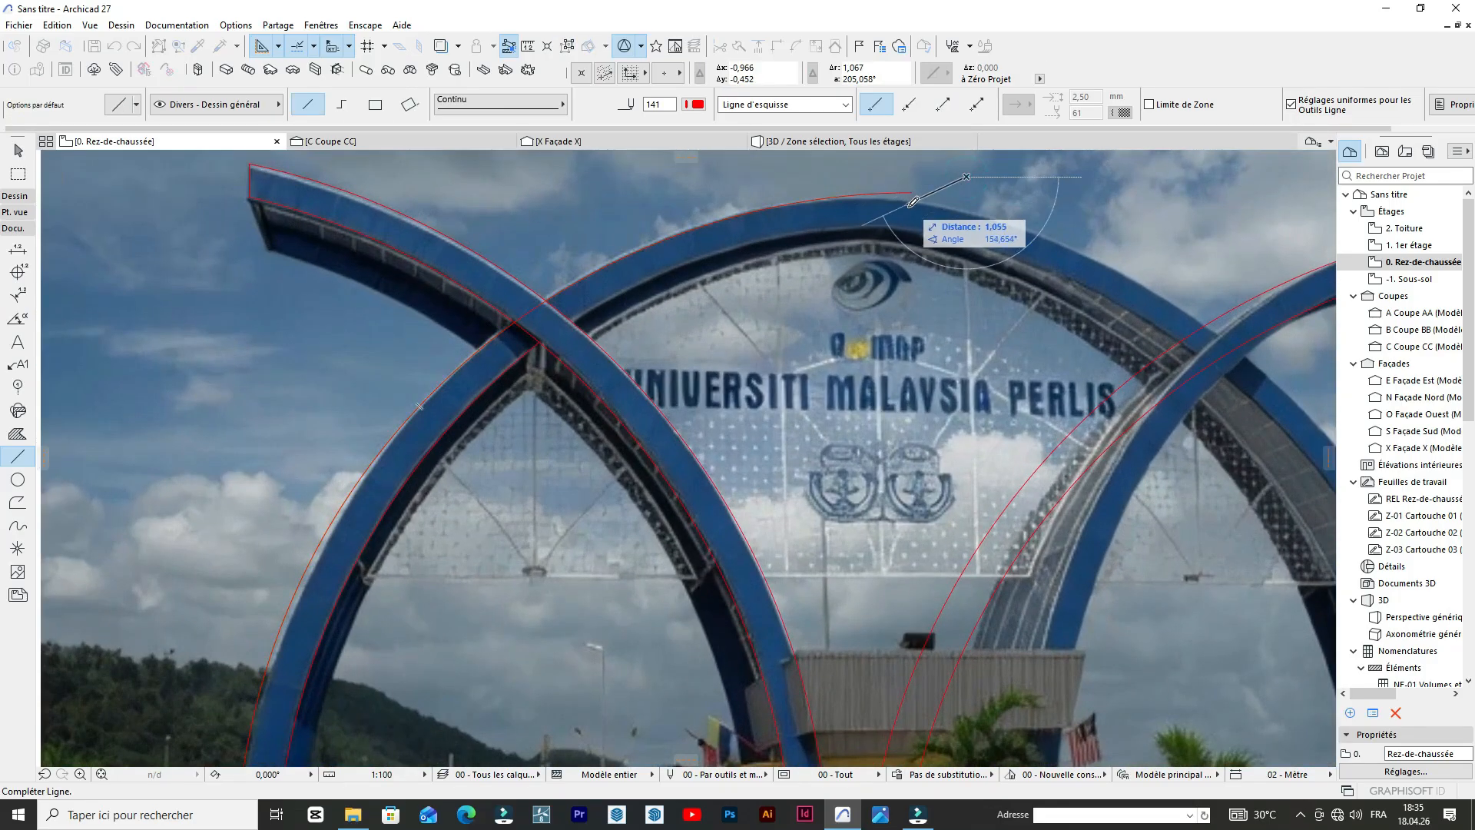
{"action": "key", "text": "Escape"}
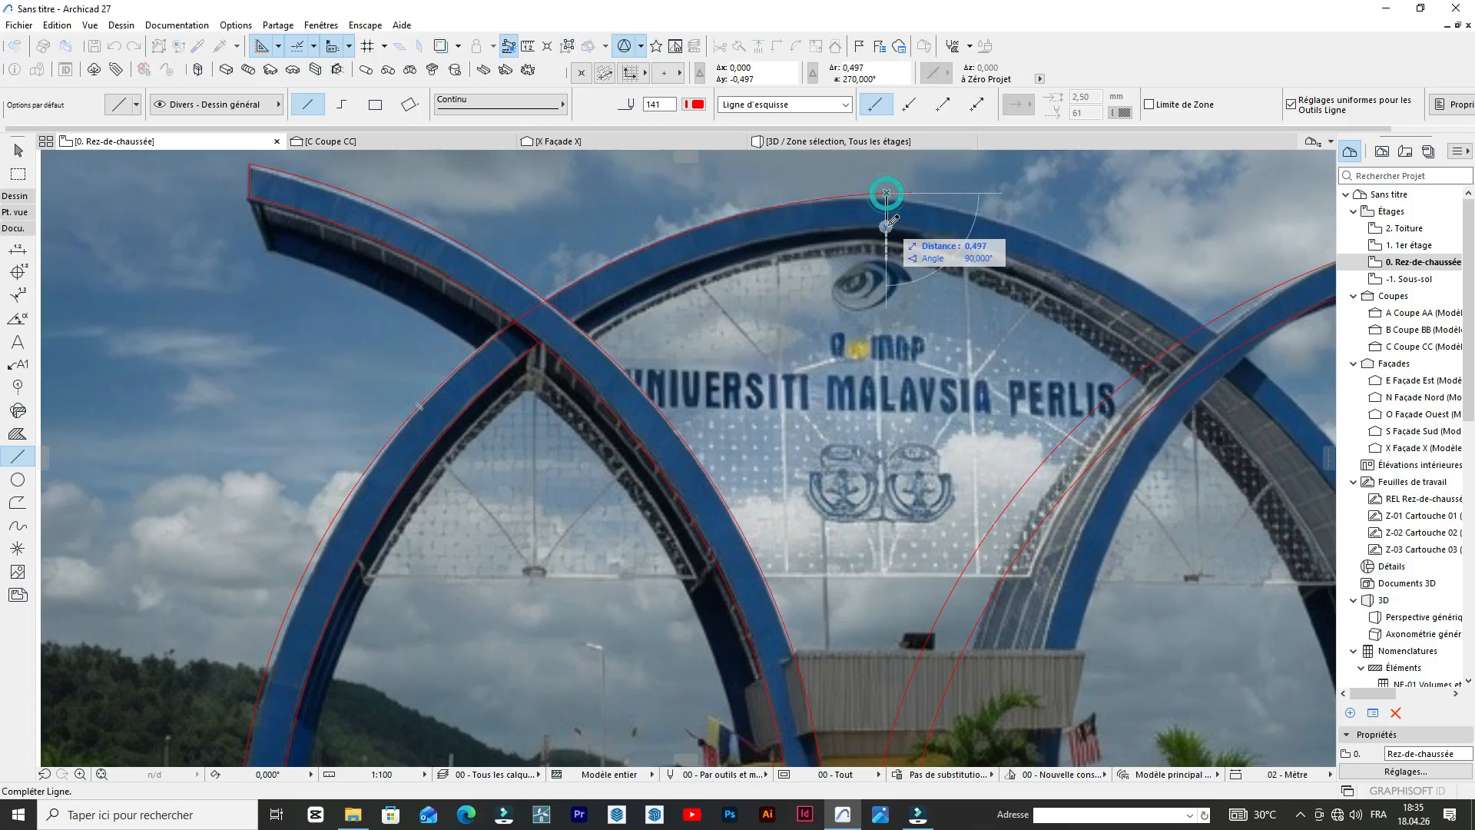
{"action": "left_click", "coordinate": [888, 224]}
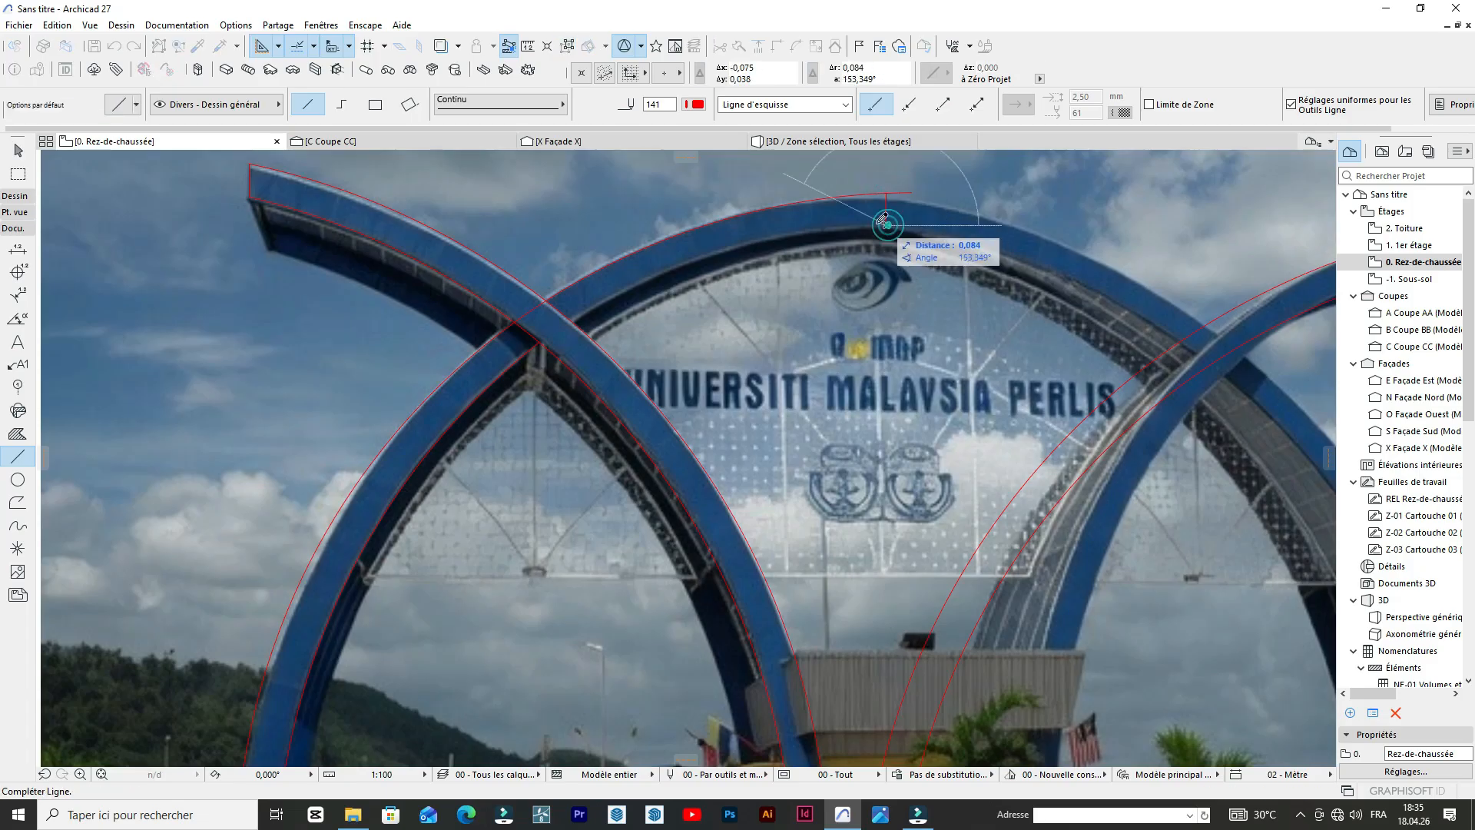
{"action": "key", "text": "Escape"}
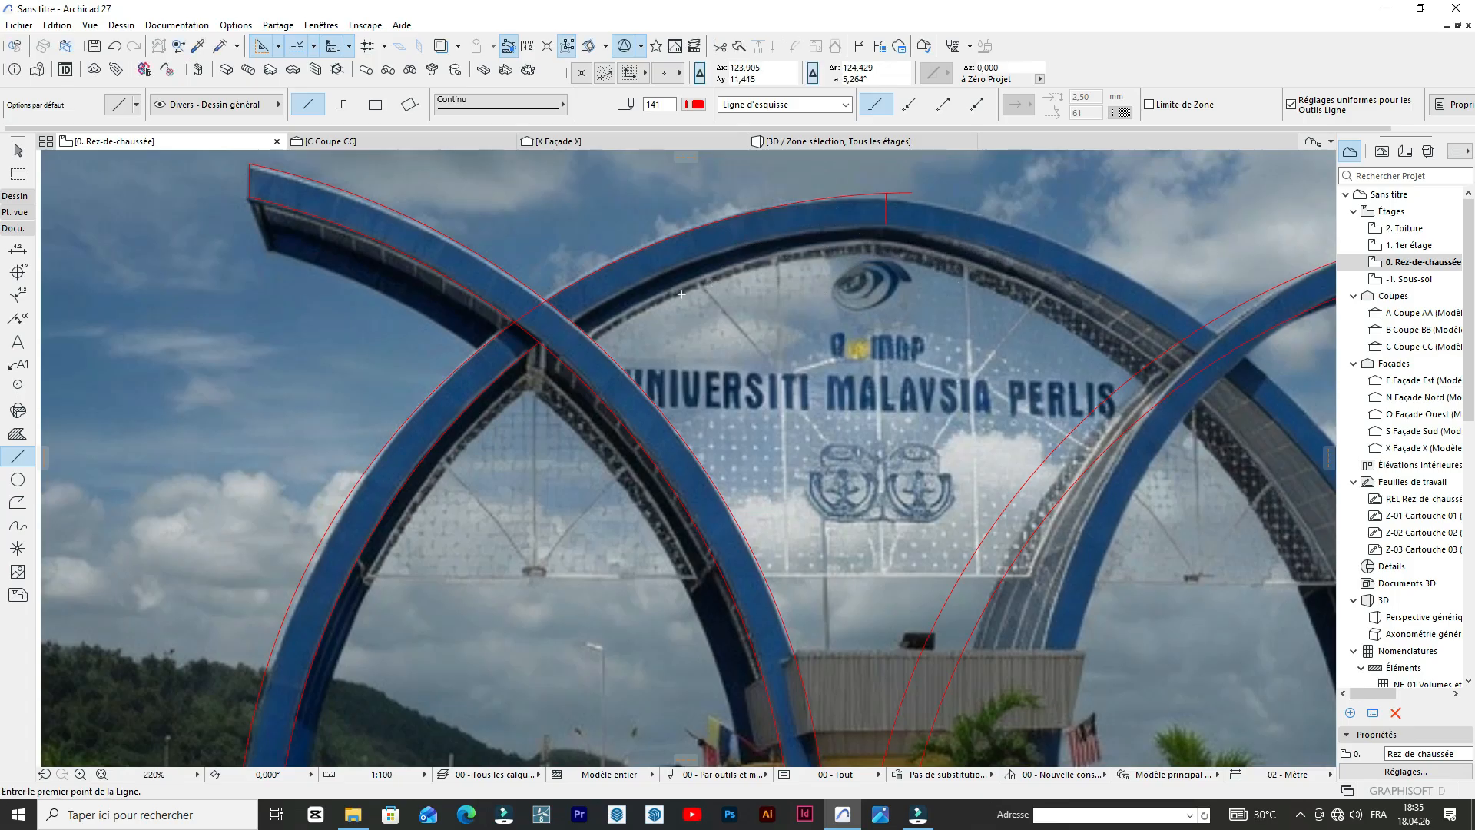
Move the upper end of the far-left leg's inner arc to the lower end of the short crown line.
{"action": "left_click", "coordinate": [530, 355], "text": "shift"}
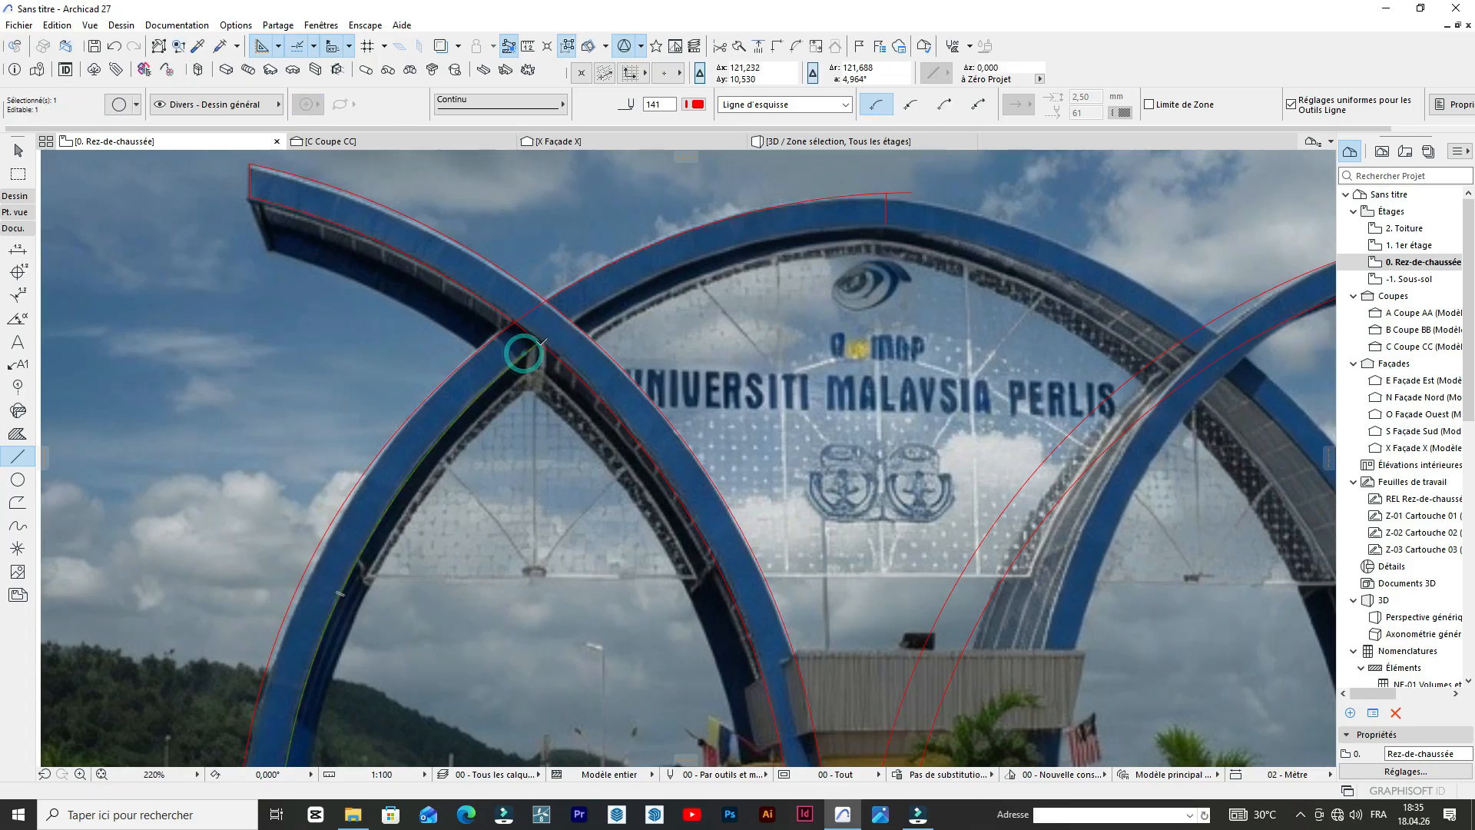
{"action": "left_click", "coordinate": [538, 345]}
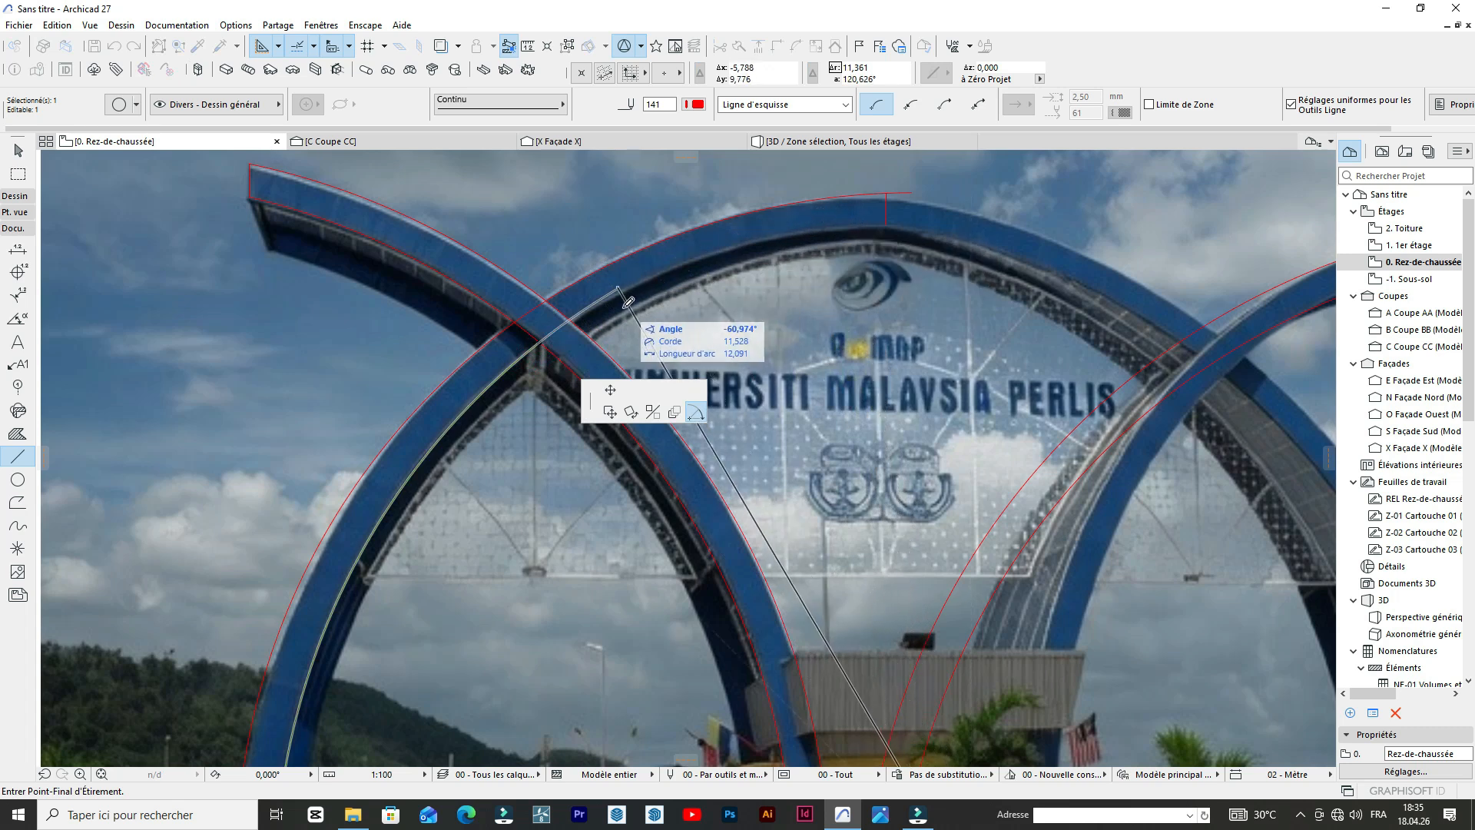
{"action": "left_click", "coordinate": [610, 393]}
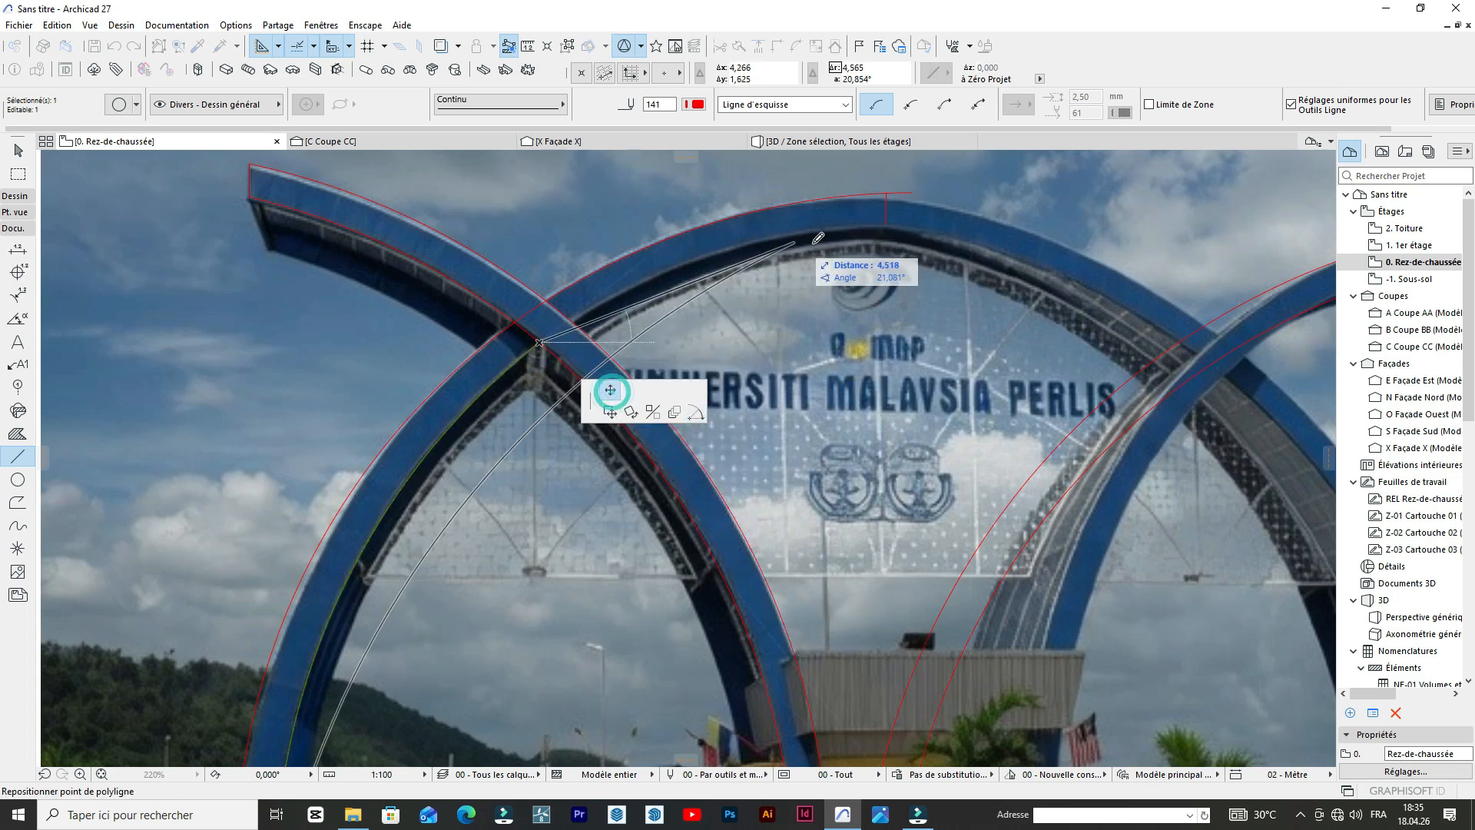
{"action": "left_click", "coordinate": [886, 224]}
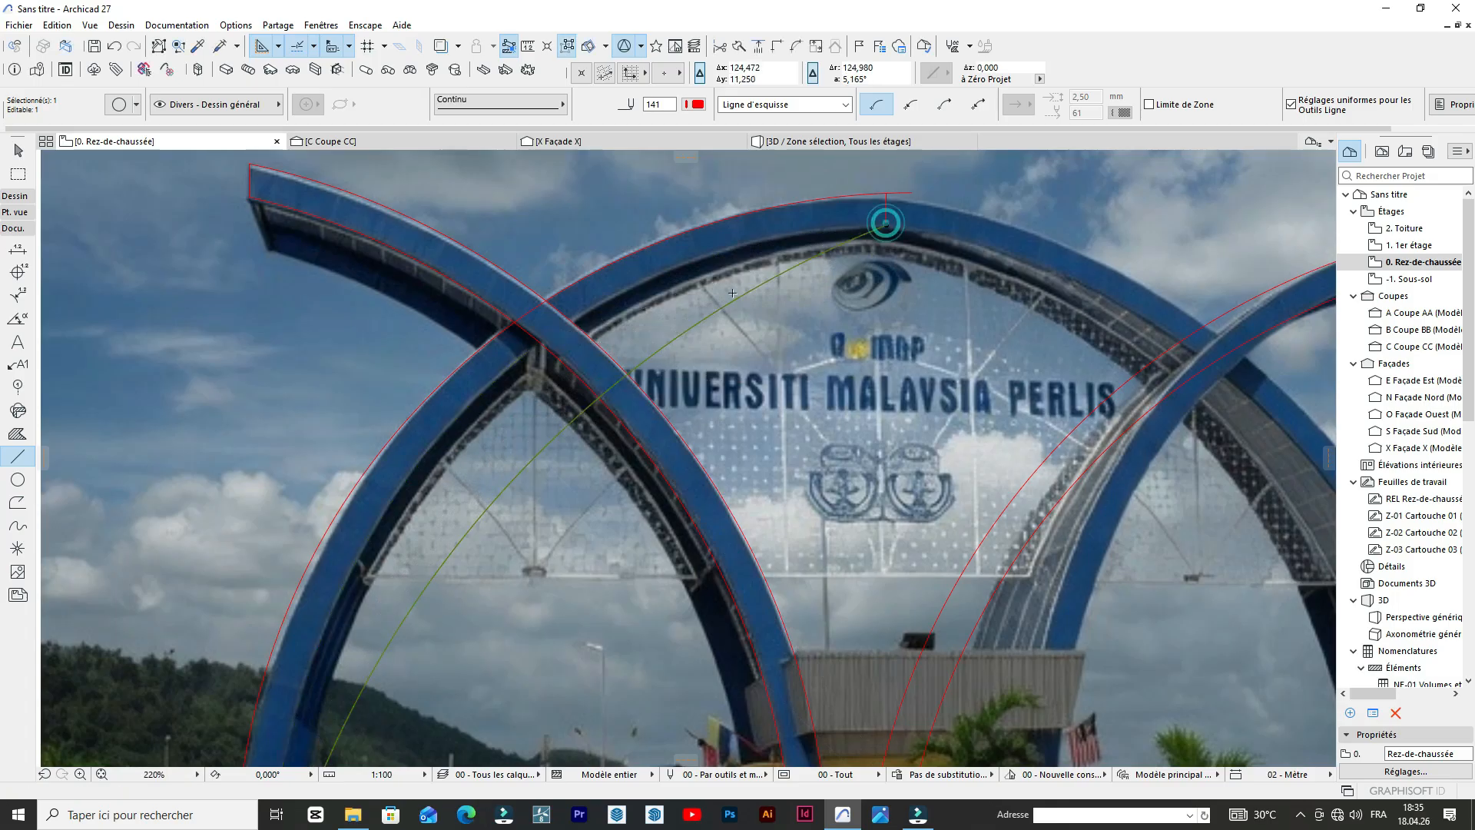
Curve the inner arc to about 10.5 m radius along the inner edge of the arch's front face.
{"action": "scroll", "coordinate": [886, 223], "scroll_direction": "down", "scroll_amount": 3}
{"action": "scroll", "coordinate": [674, 351], "scroll_direction": "up", "scroll_amount": 2}
{"action": "left_click", "coordinate": [674, 351]}
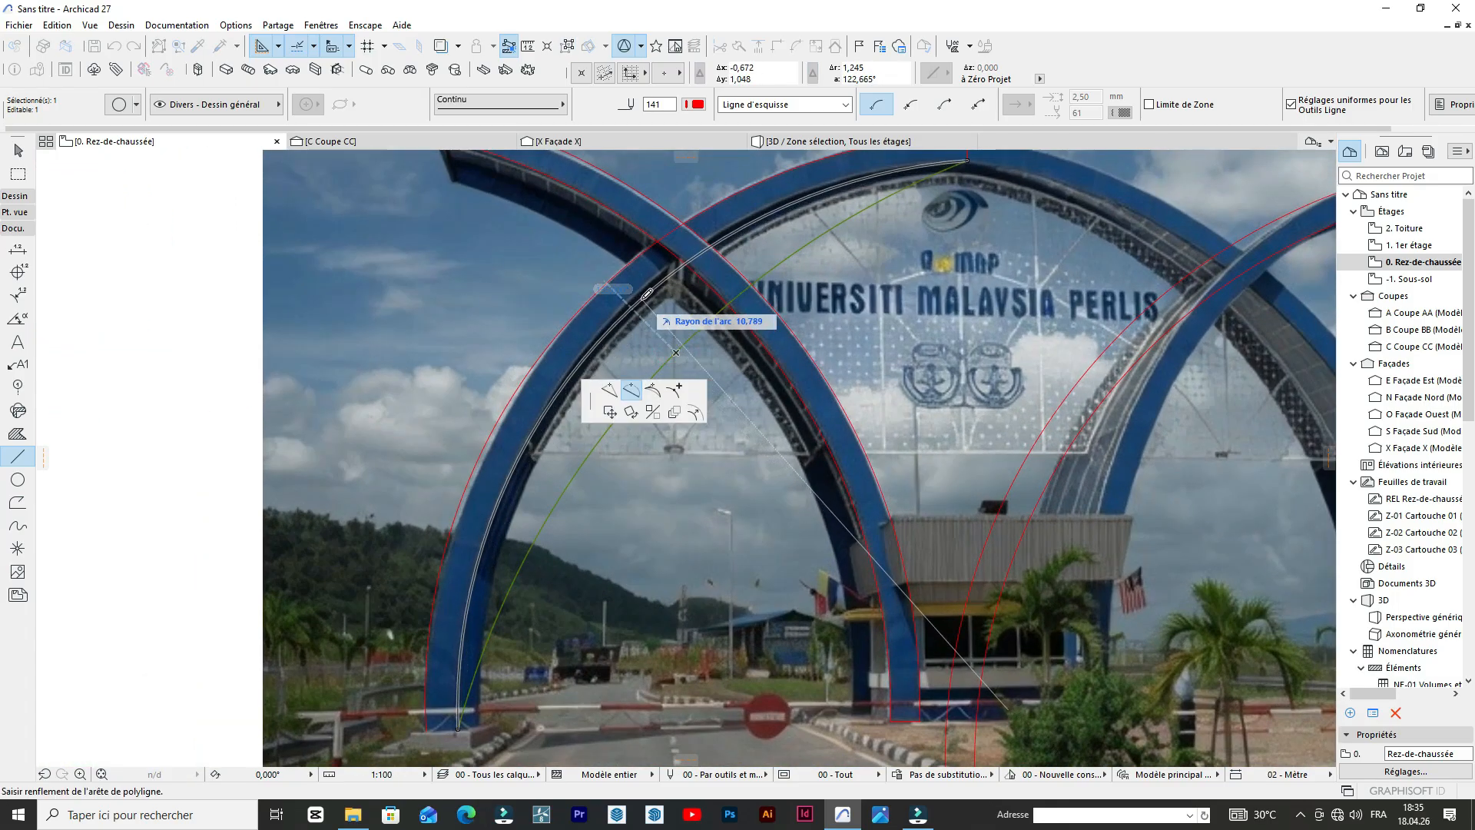
{"action": "left_click", "coordinate": [695, 249]}
{"action": "scroll", "coordinate": [698, 250], "scroll_direction": "down", "scroll_amount": 3}
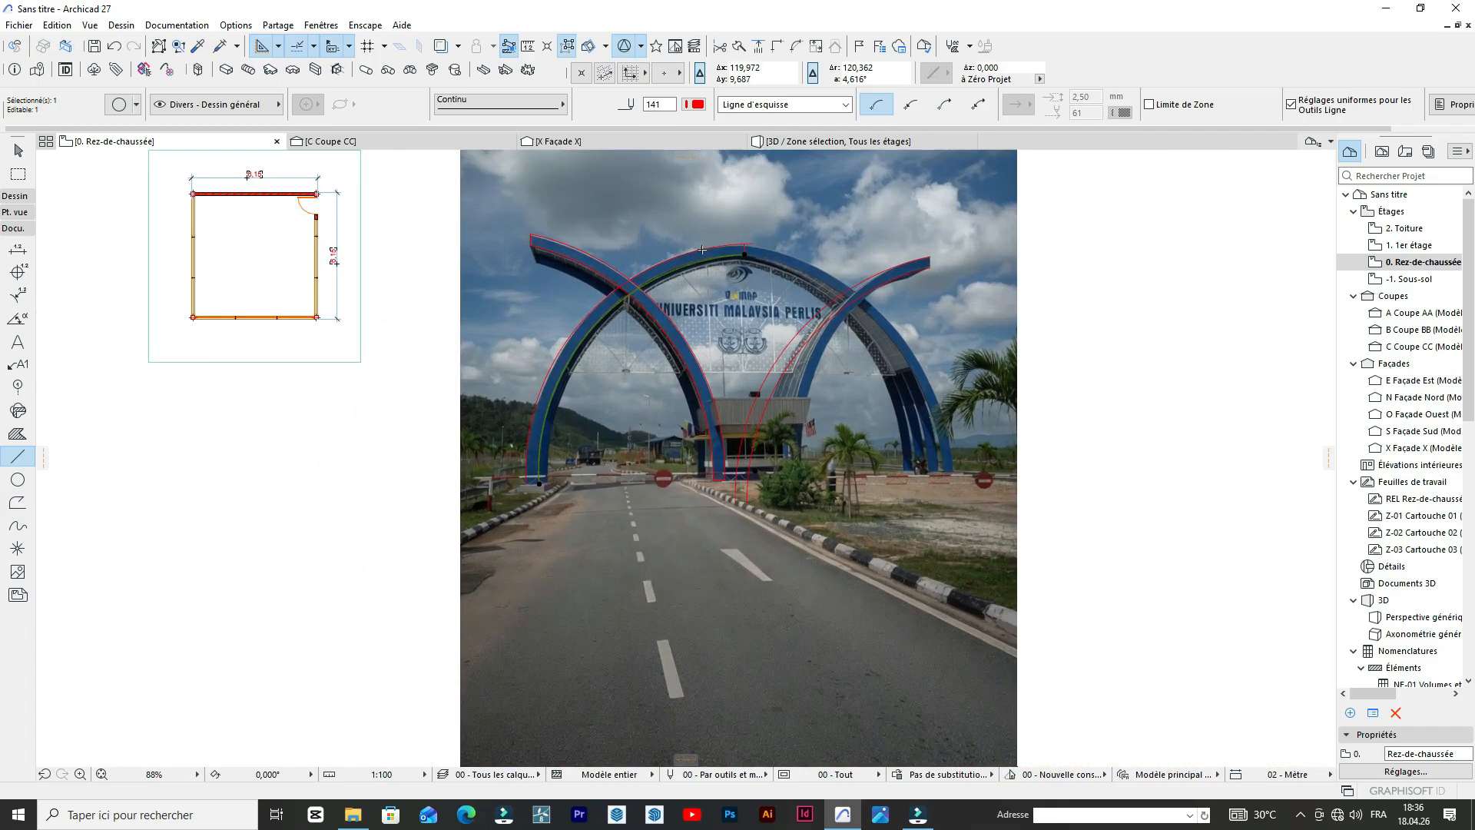
{"action": "scroll", "coordinate": [698, 250], "scroll_direction": "up", "scroll_amount": 4}
{"action": "scroll", "coordinate": [712, 261], "scroll_direction": "down", "scroll_amount": 7}
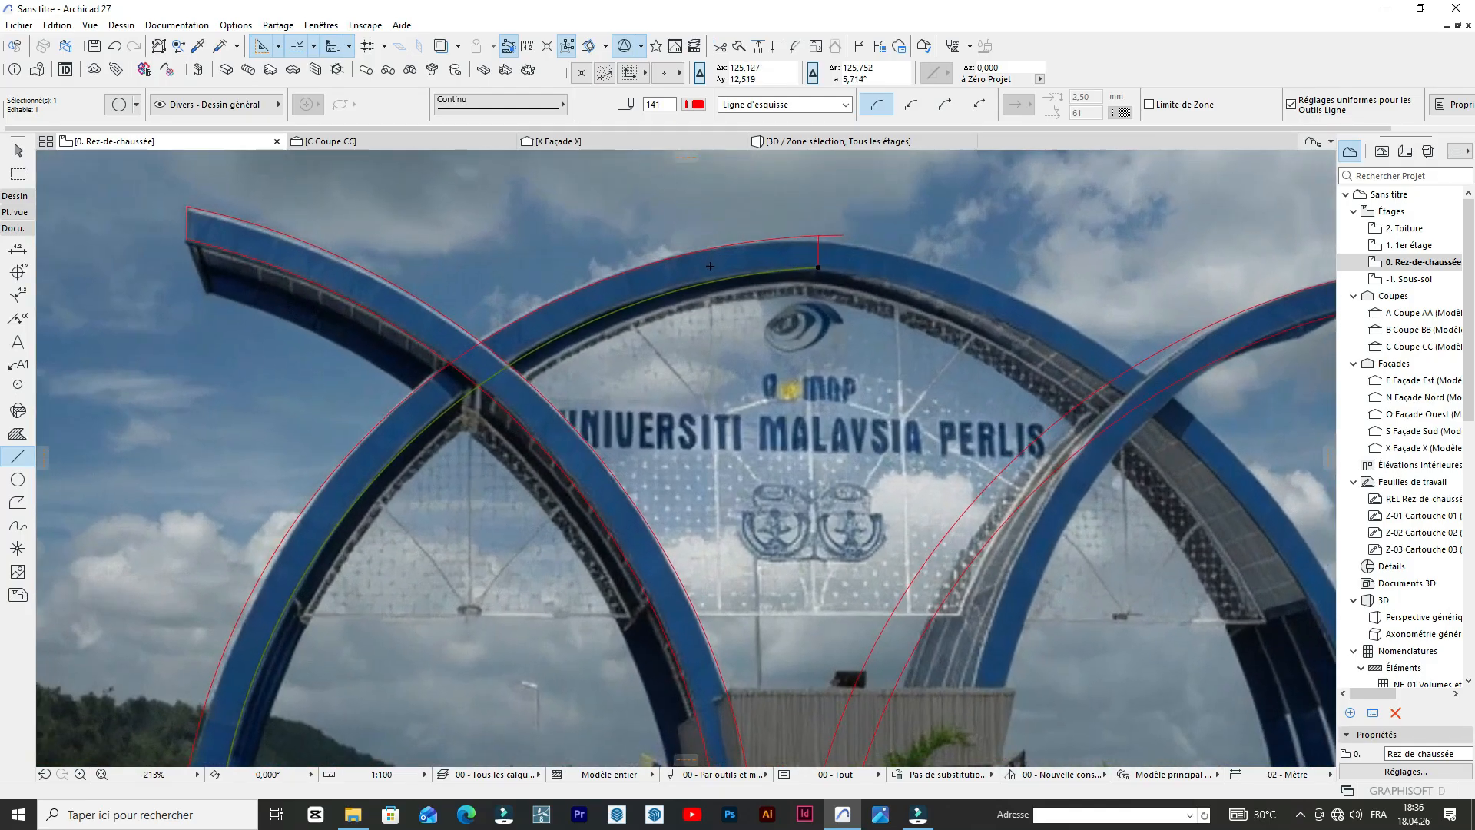
Trim the part of the outer arc that overhangs the vertical crown line.
{"action": "scroll", "coordinate": [712, 262], "scroll_direction": "up", "scroll_amount": 11}
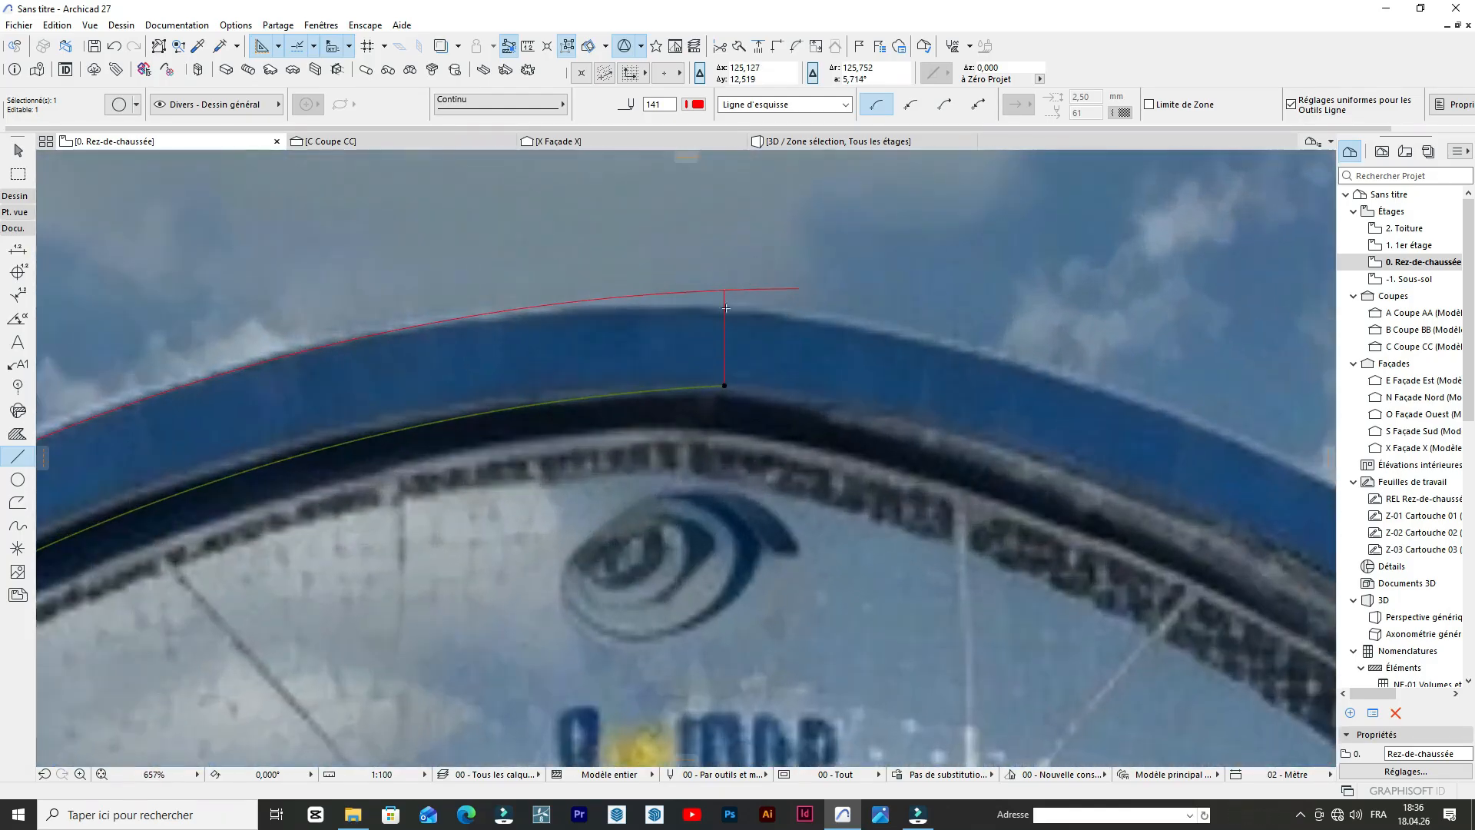
{"action": "scroll", "coordinate": [777, 334], "scroll_direction": "up", "scroll_amount": 4}
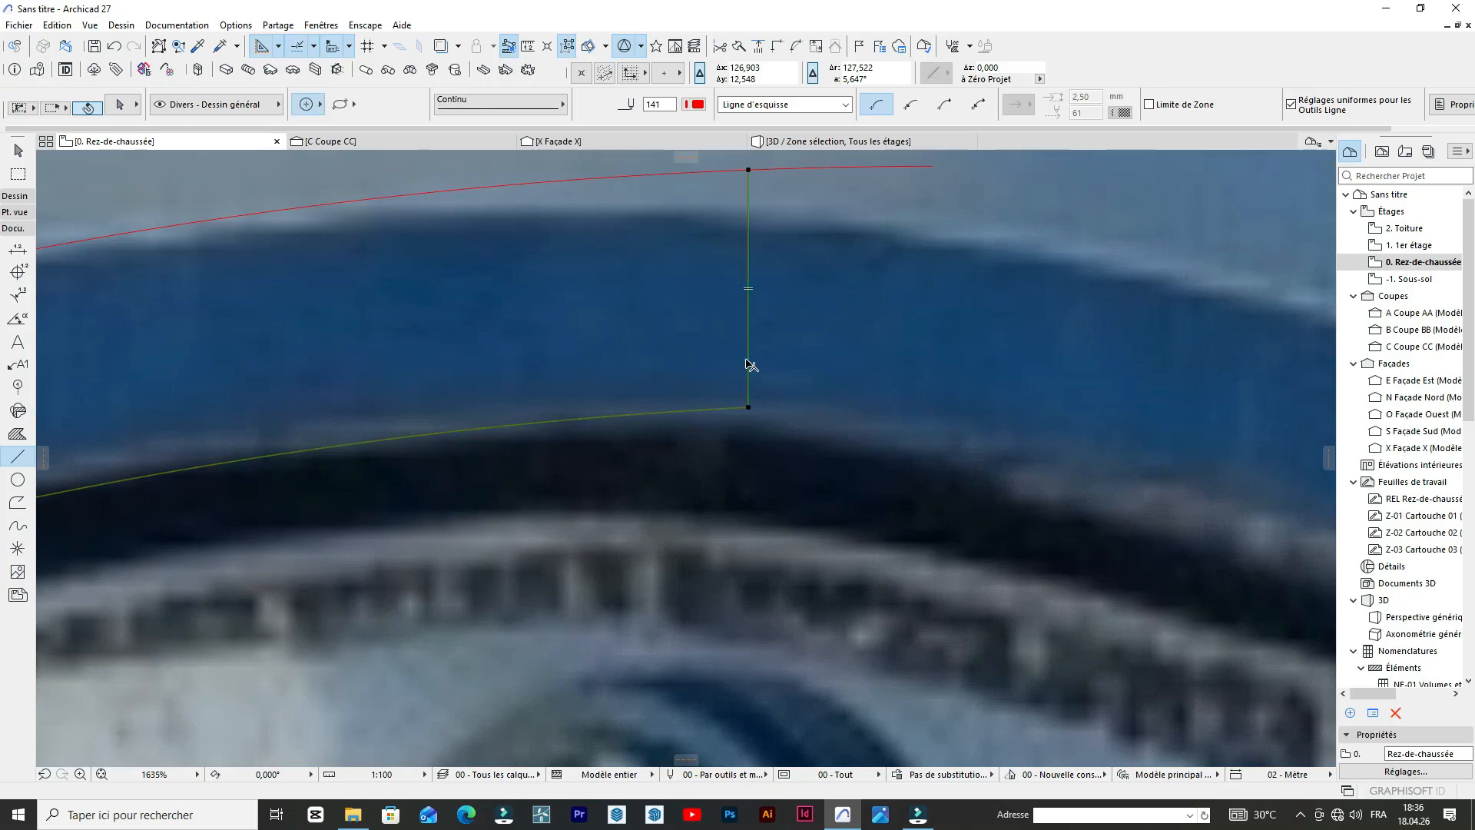
{"action": "left_click", "coordinate": [746, 359], "text": "shift"}
{"action": "key", "text": "Escape"}
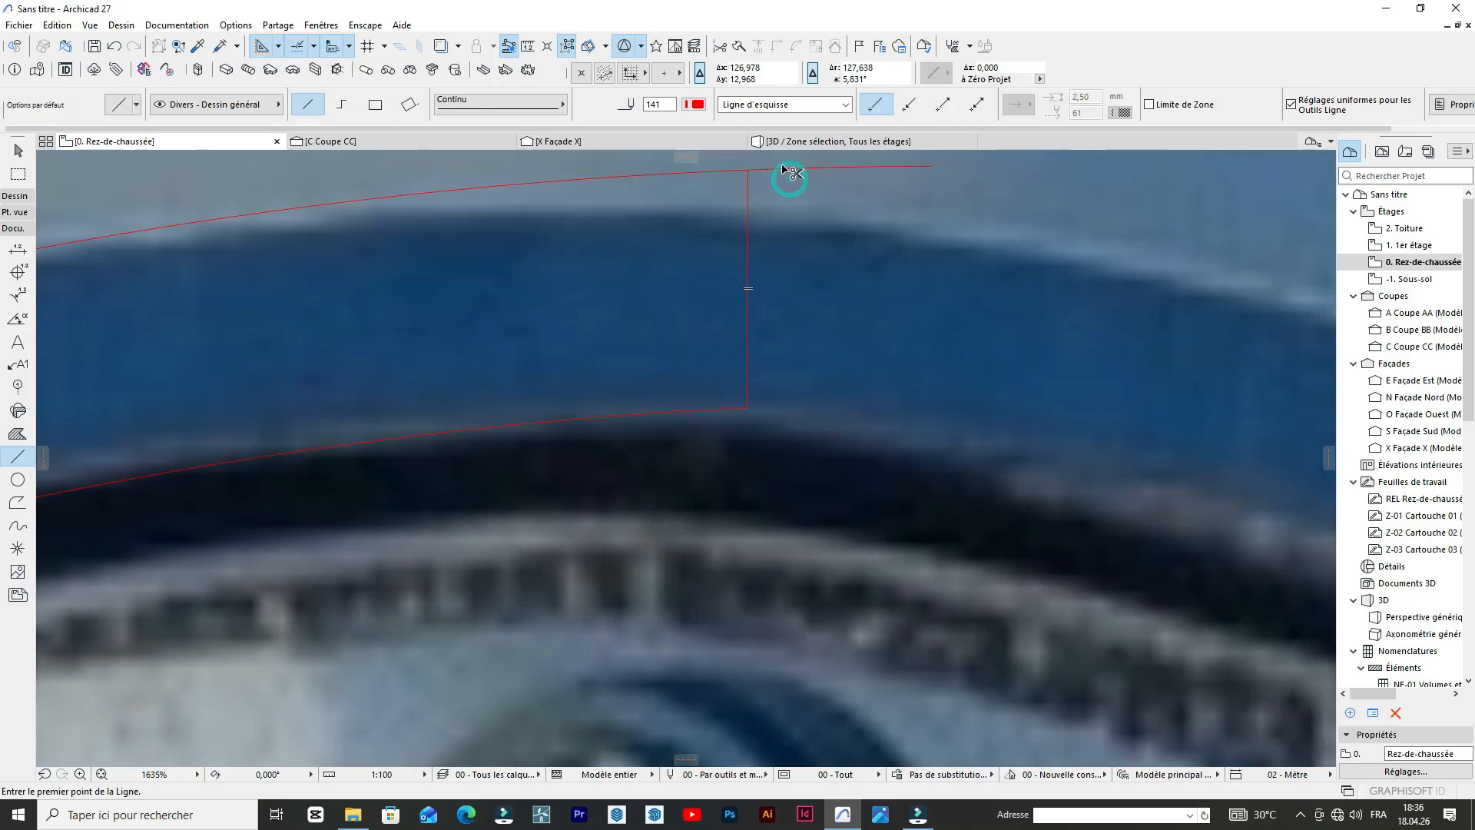
{"action": "scroll", "coordinate": [785, 171], "scroll_direction": "down", "scroll_amount": 10}
{"action": "scroll", "coordinate": [762, 244], "scroll_direction": "down", "scroll_amount": 3}
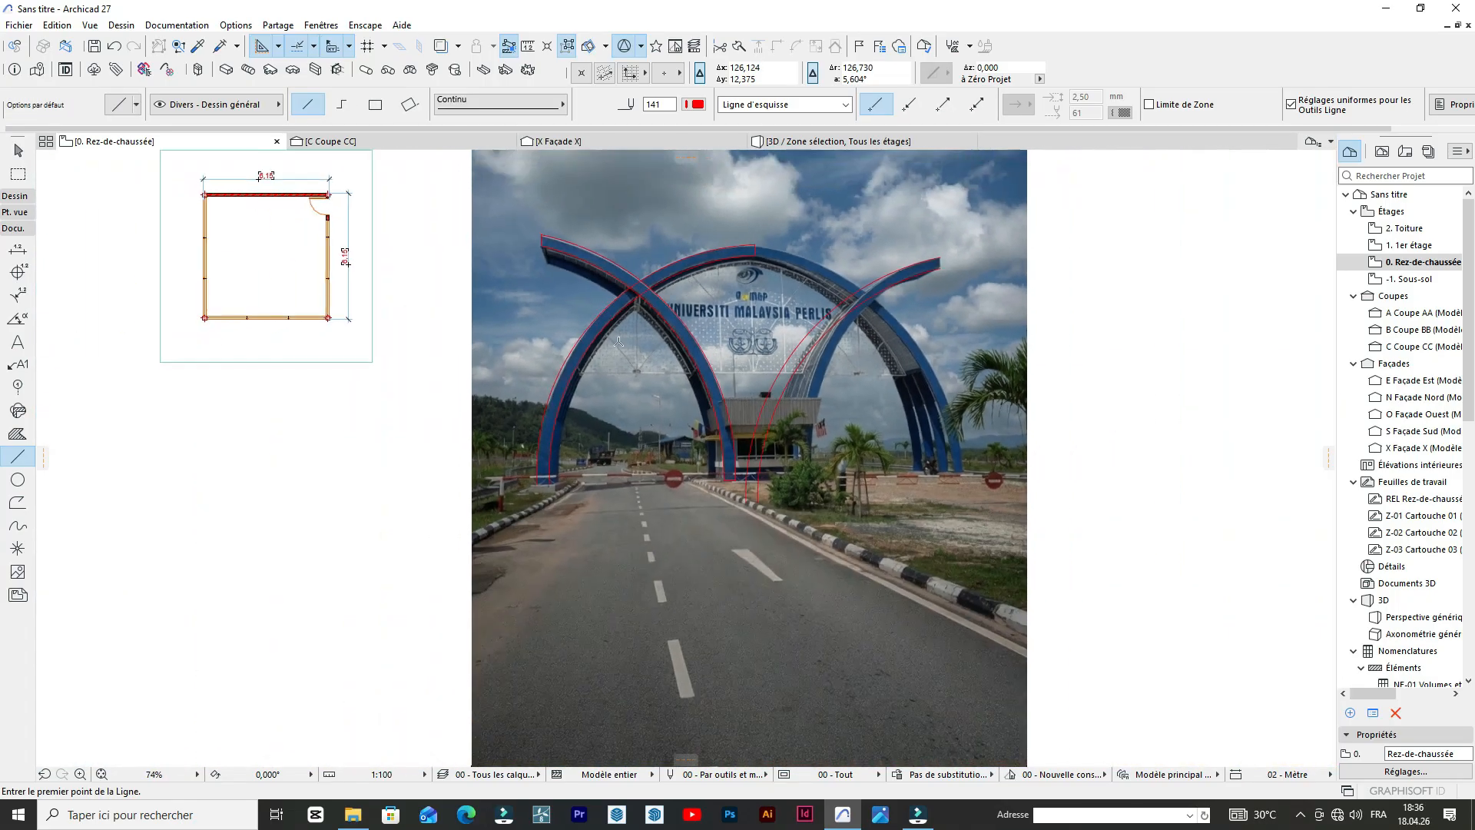
Close the base of the far-left leg with a line about 0.62 m long between its outer and inner arcs.
{"action": "scroll", "coordinate": [695, 297], "scroll_direction": "up", "scroll_amount": 1}
{"action": "scroll", "coordinate": [749, 394], "scroll_direction": "up", "scroll_amount": 3}
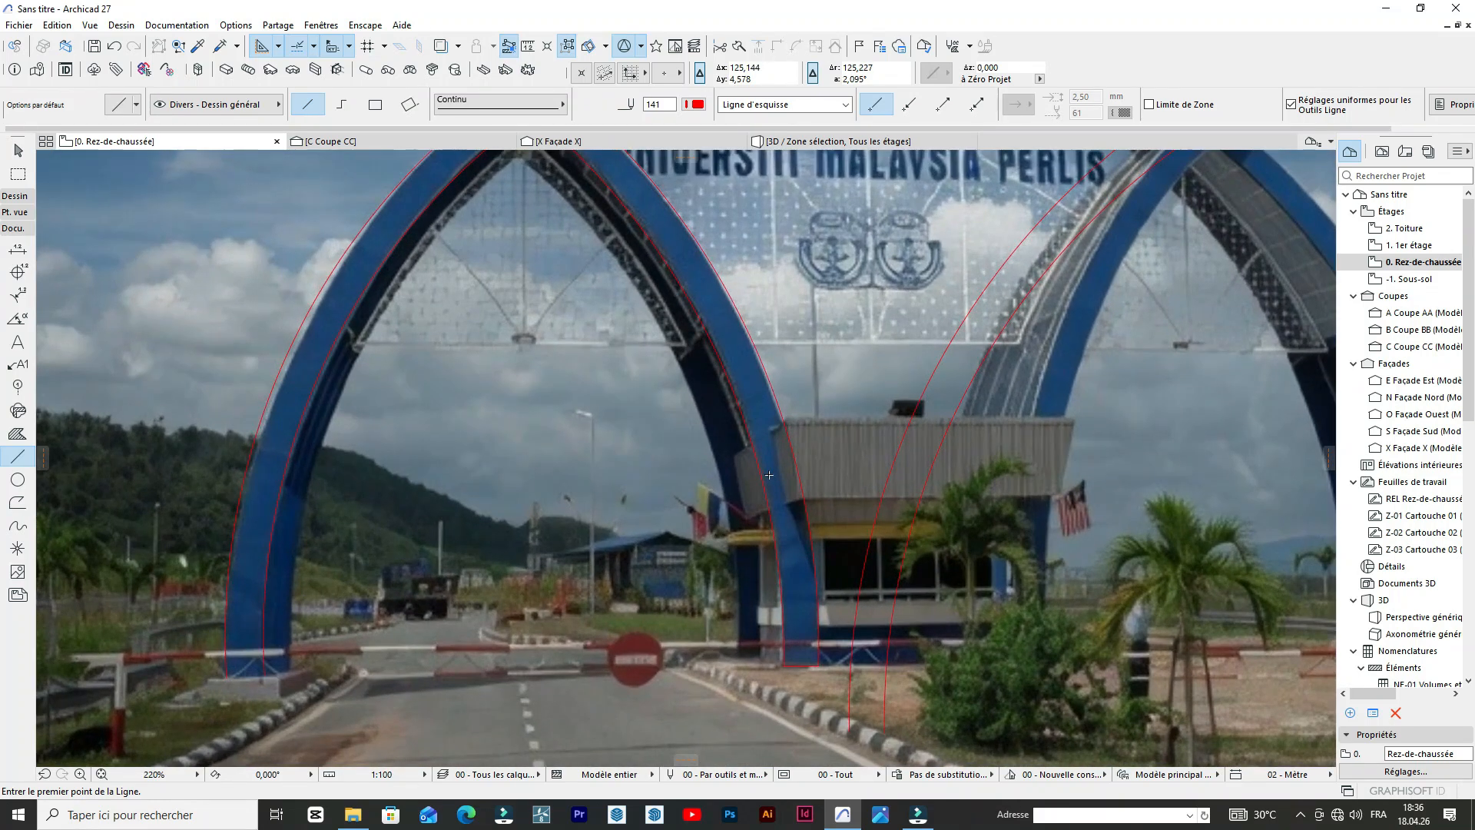
{"action": "scroll", "coordinate": [742, 483], "scroll_direction": "down", "scroll_amount": 5}
{"action": "scroll", "coordinate": [664, 573], "scroll_direction": "up", "scroll_amount": 2}
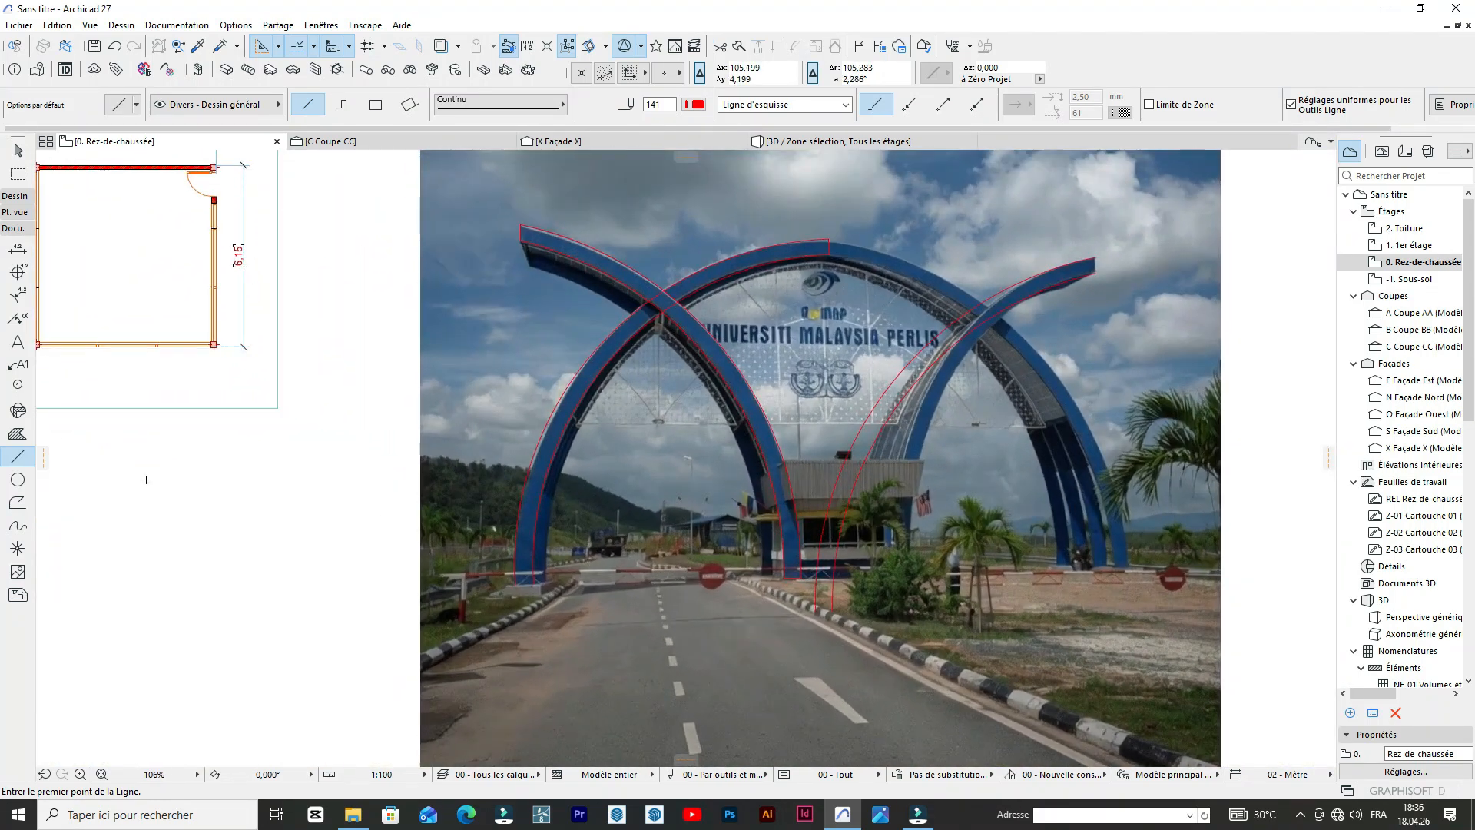
{"action": "scroll", "coordinate": [397, 572], "scroll_direction": "up", "scroll_amount": 8}
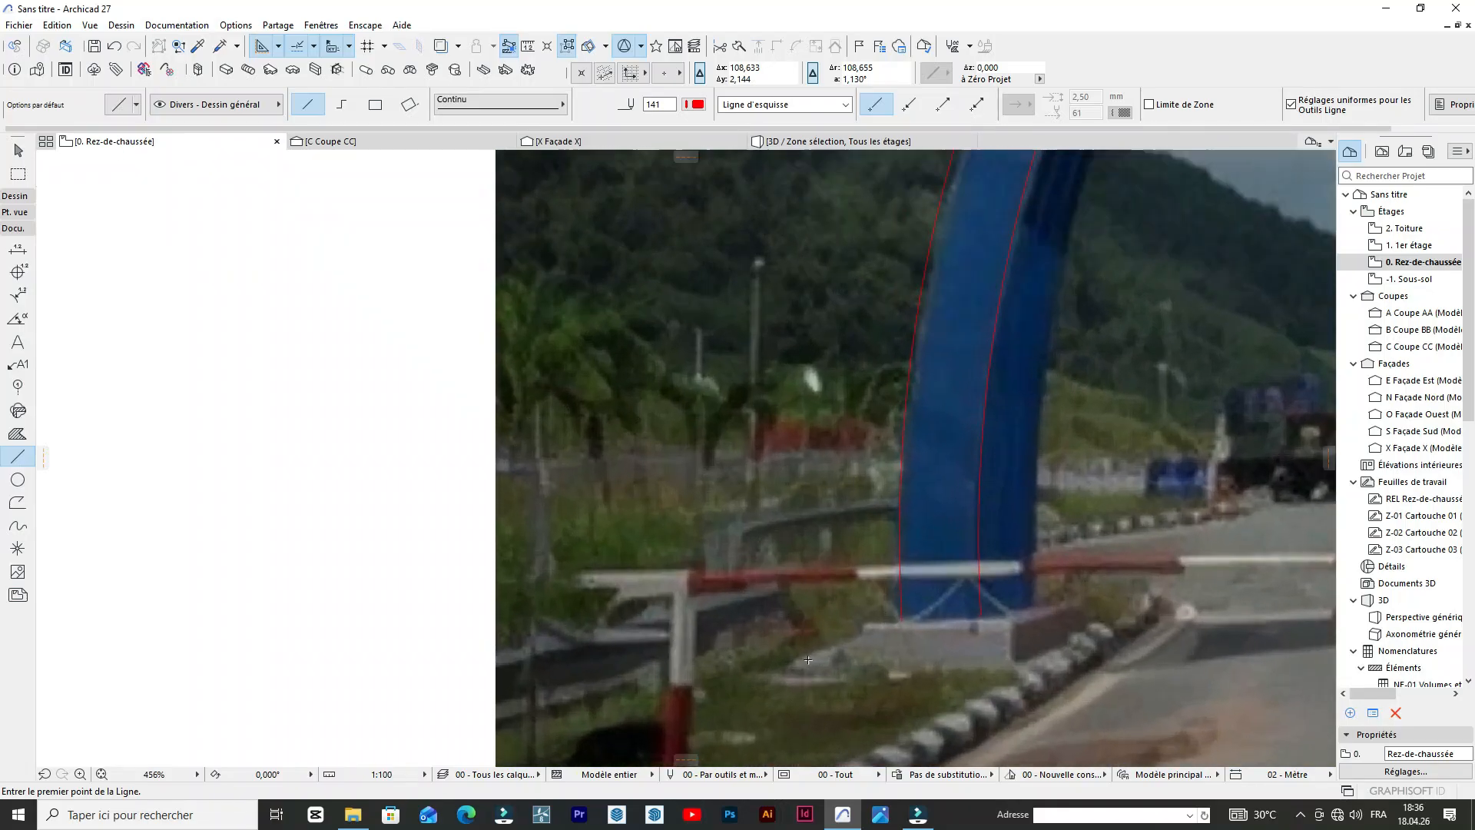
{"action": "left_click", "coordinate": [903, 618]}
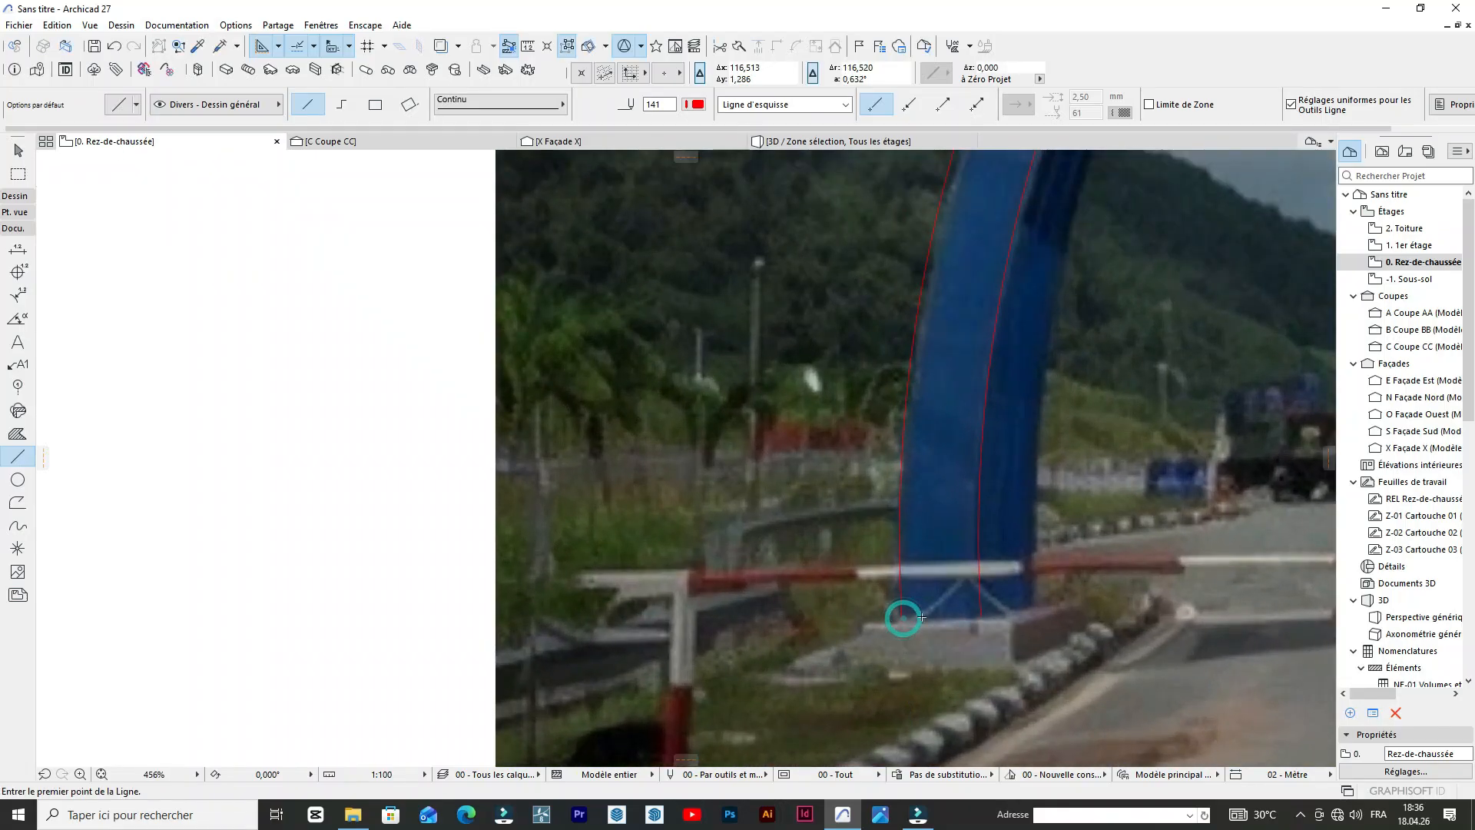
{"action": "left_click", "coordinate": [901, 619]}
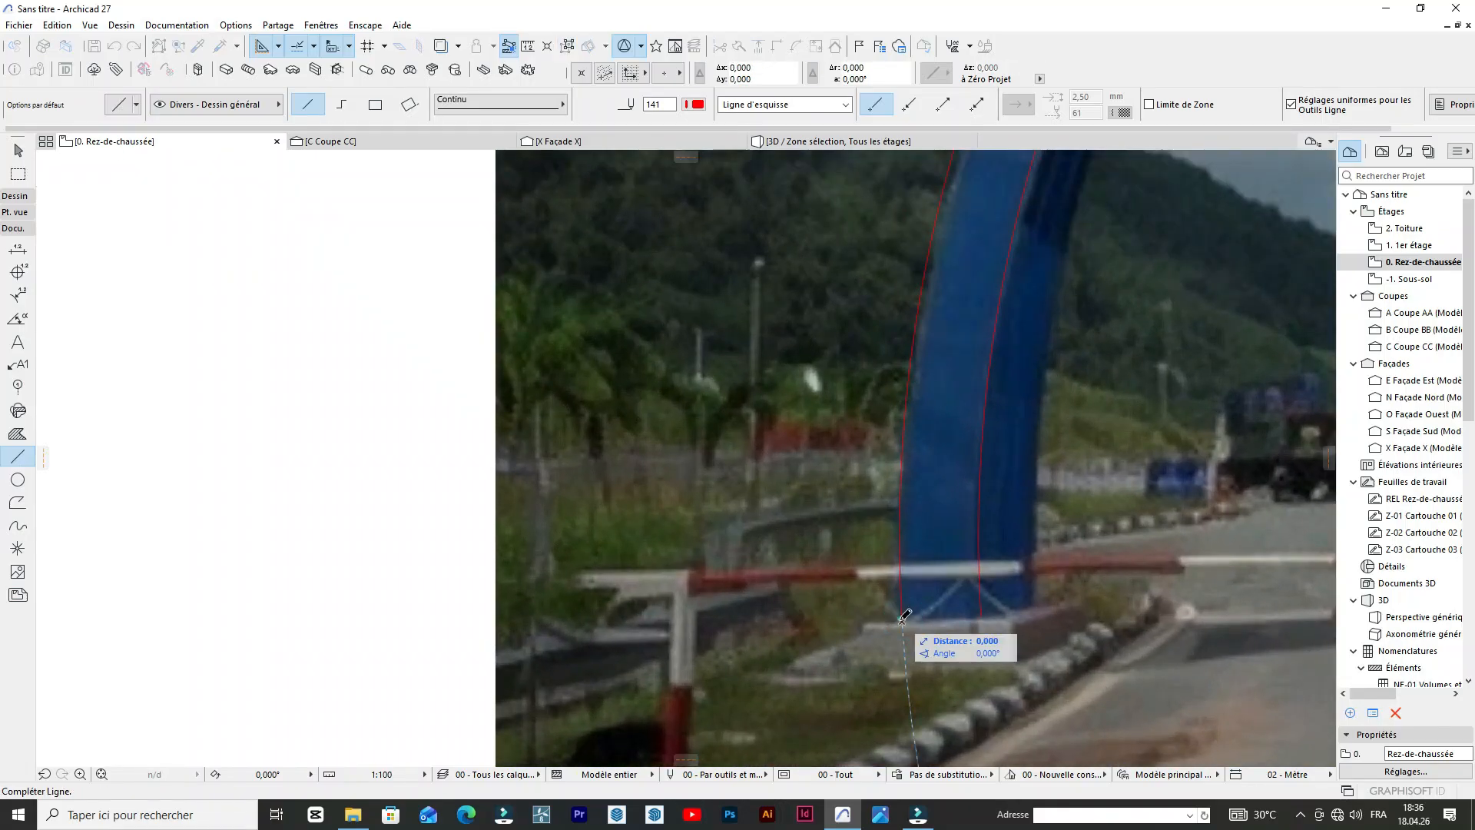
{"action": "left_click", "coordinate": [982, 616]}
Enclose the left and central arches in a marquee and select all the traced arcs and lines over the photo.
{"action": "scroll", "coordinate": [799, 603], "scroll_direction": "down", "scroll_amount": 11}
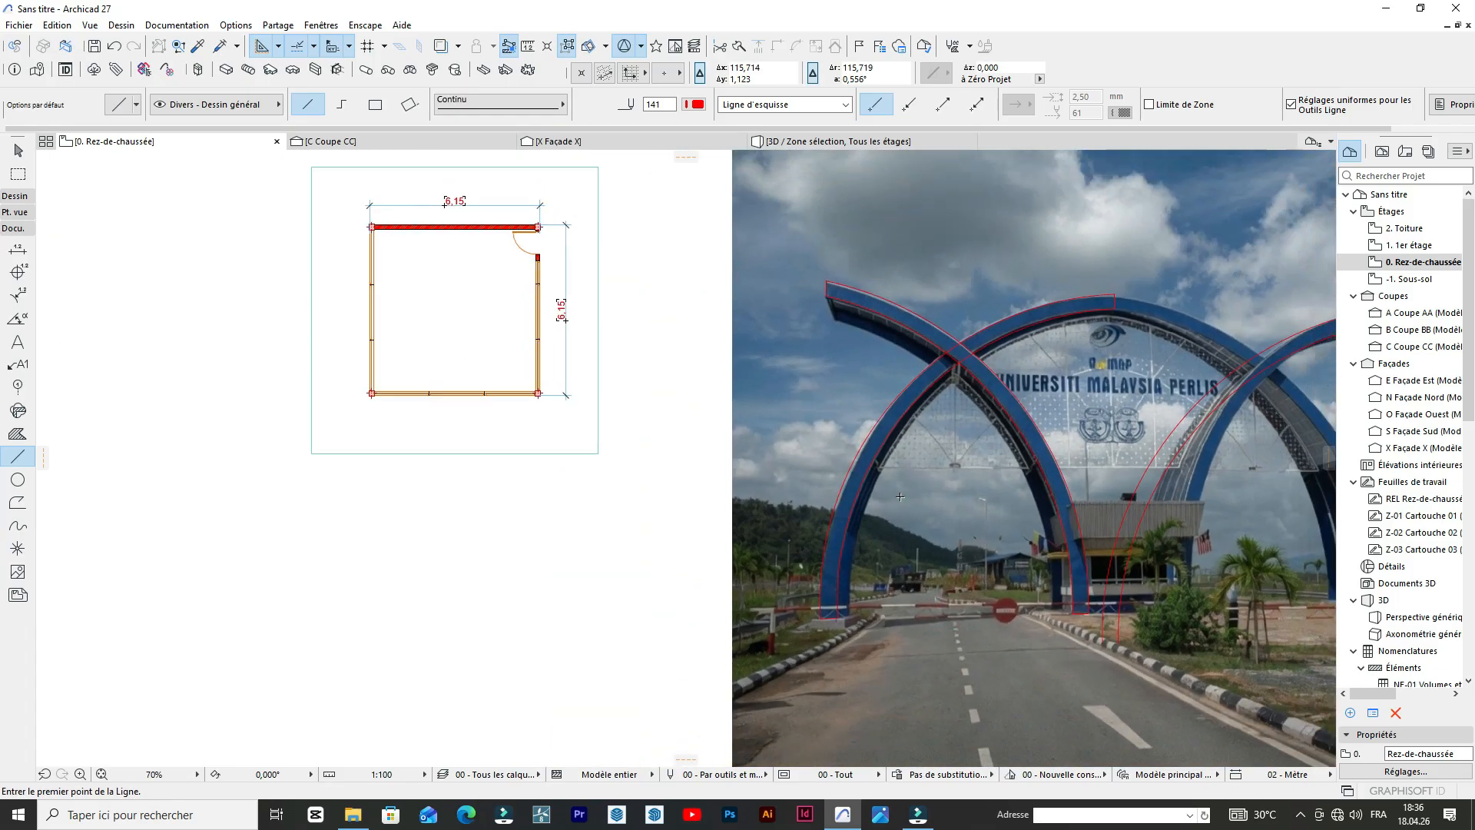
{"action": "scroll", "coordinate": [973, 486], "scroll_direction": "up", "scroll_amount": 5}
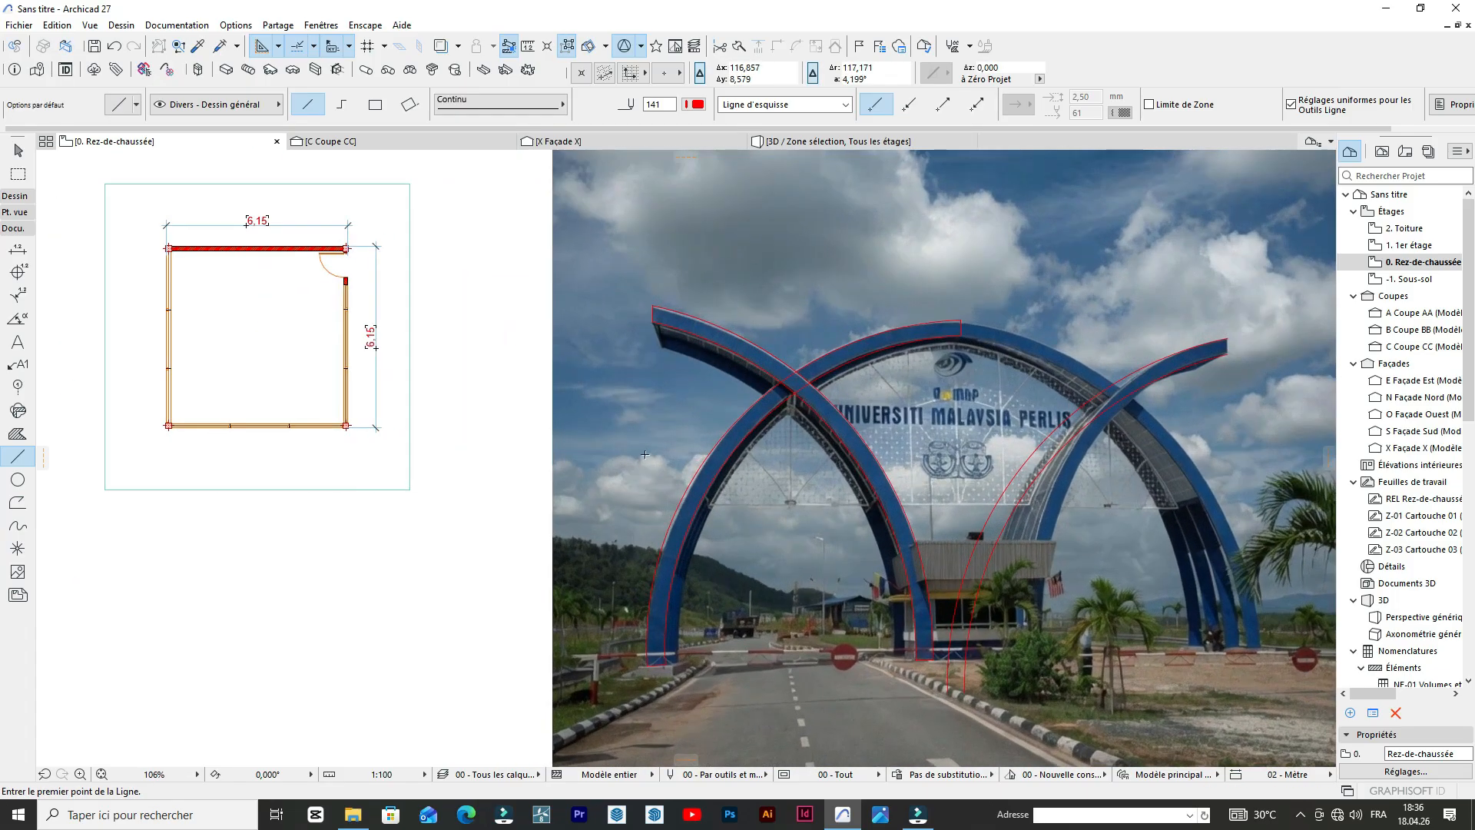
{"action": "scroll", "coordinate": [644, 454], "scroll_direction": "down", "scroll_amount": 3}
{"action": "scroll", "coordinate": [668, 423], "scroll_direction": "up", "scroll_amount": 4}
{"action": "scroll", "coordinate": [701, 392], "scroll_direction": "down", "scroll_amount": 3}
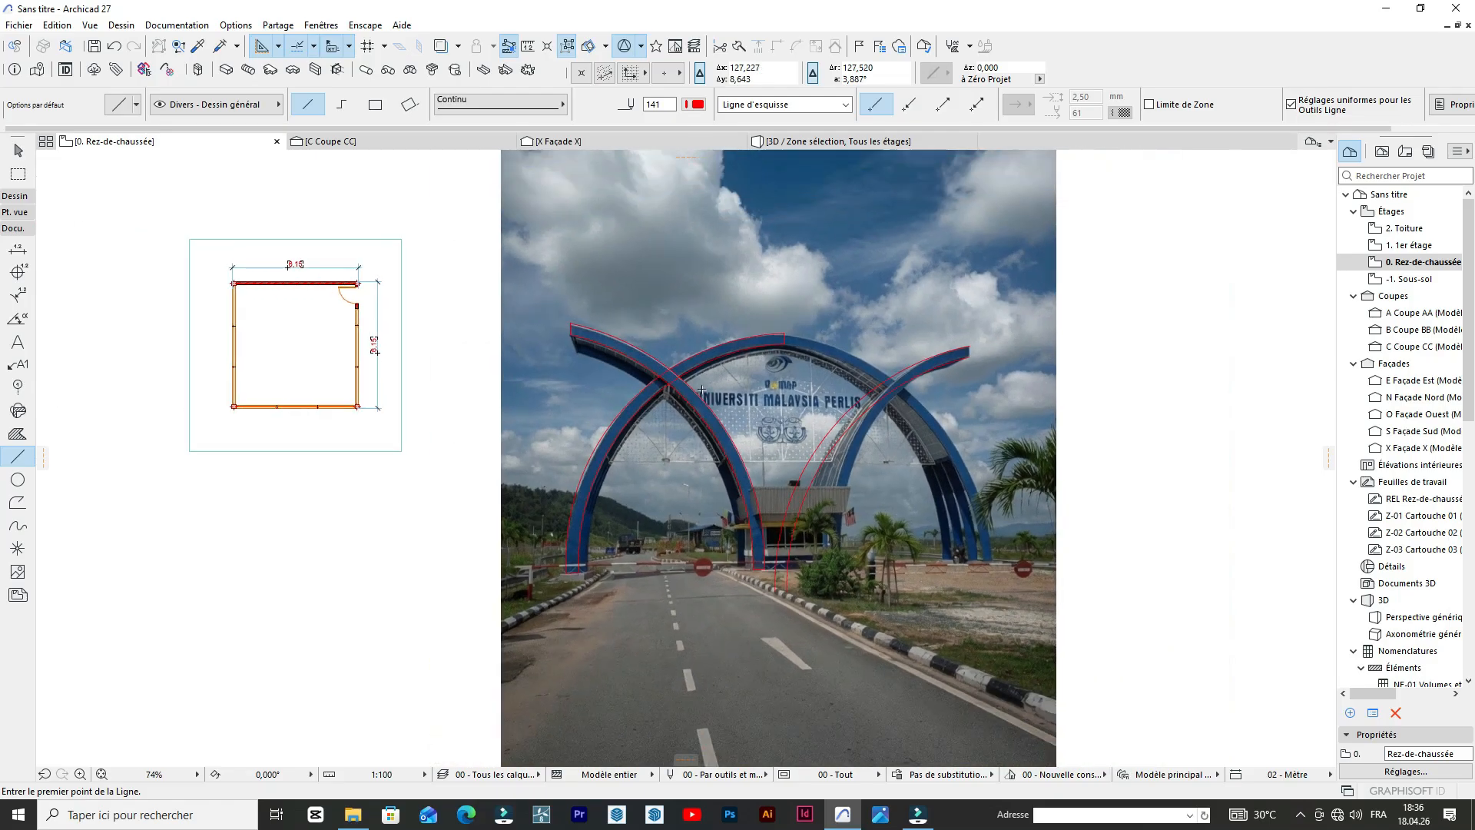
{"action": "left_click", "coordinate": [20, 170]}
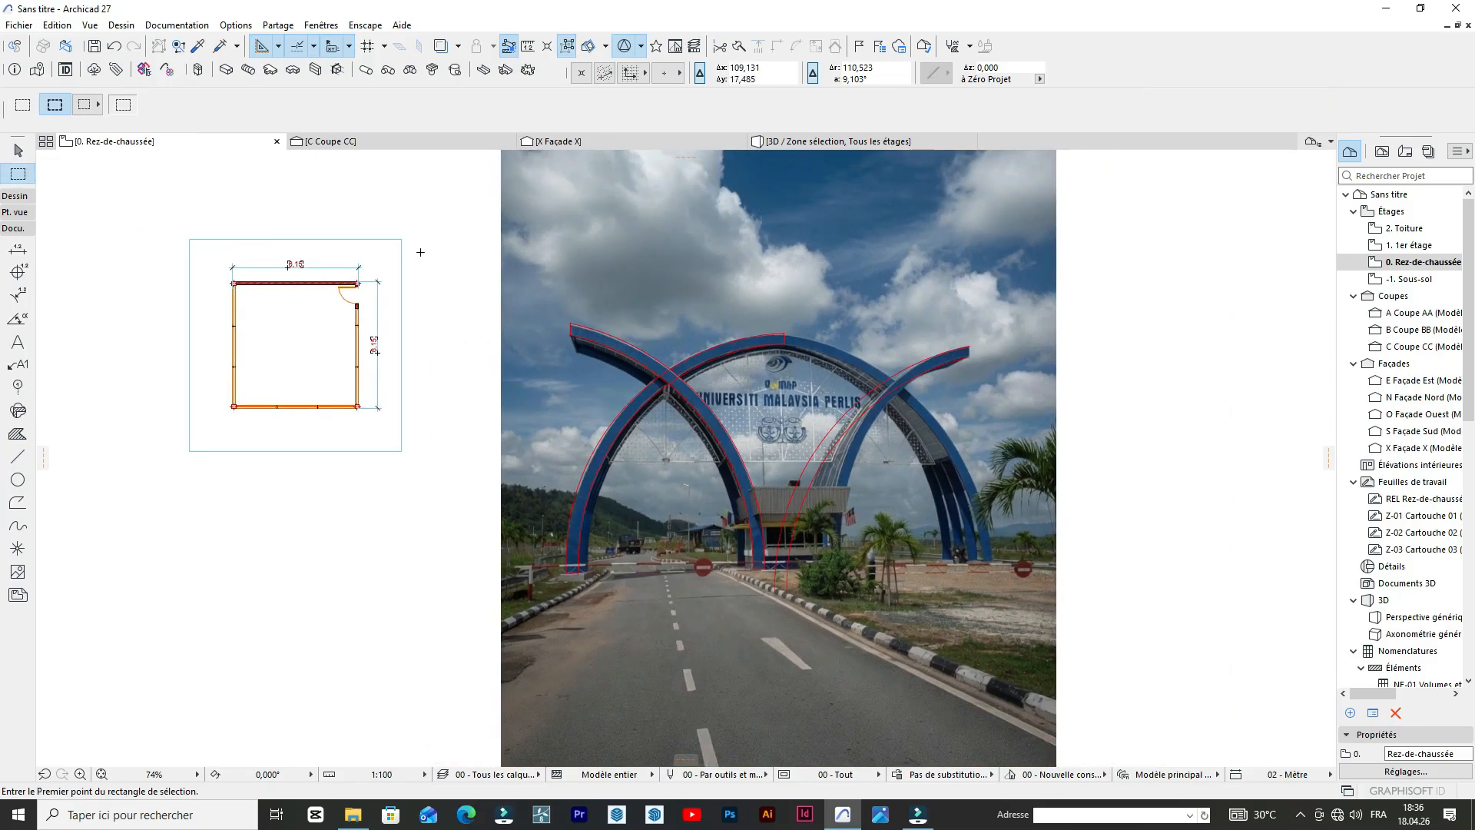
{"action": "left_click", "coordinate": [807, 599]}
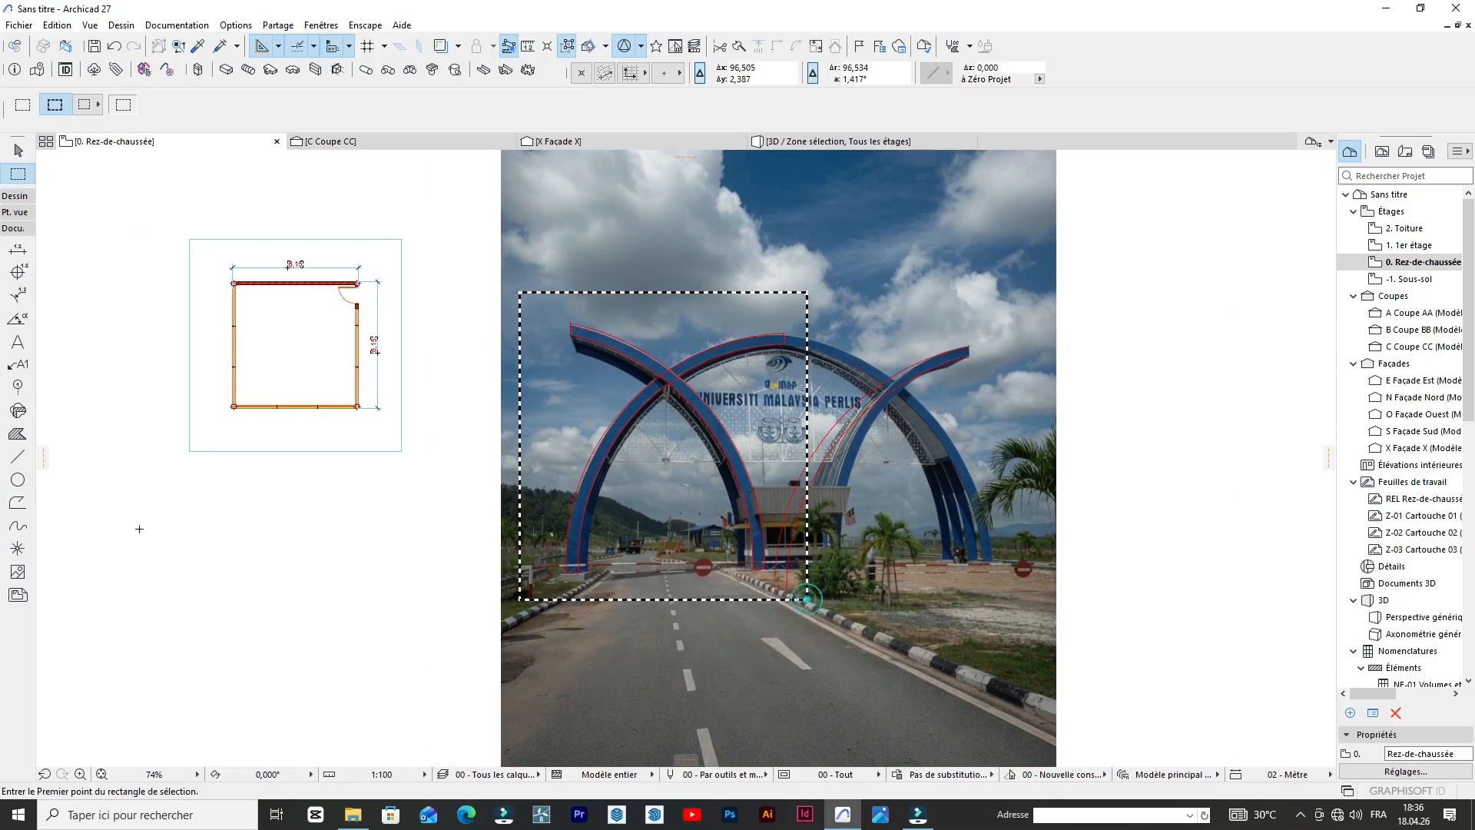
{"action": "left_click", "coordinate": [19, 478]}
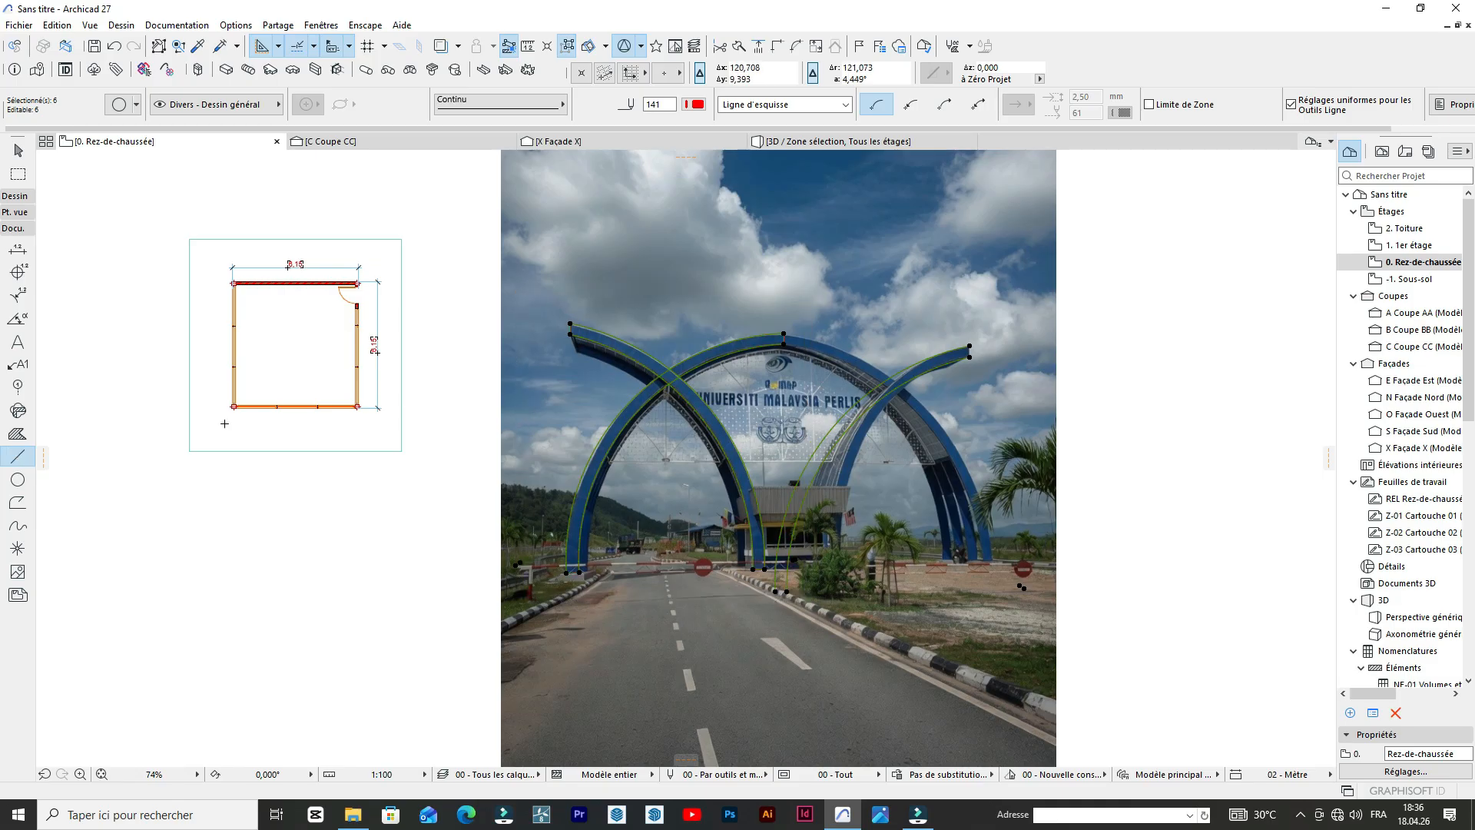
{"action": "left_click", "coordinate": [13, 198]}
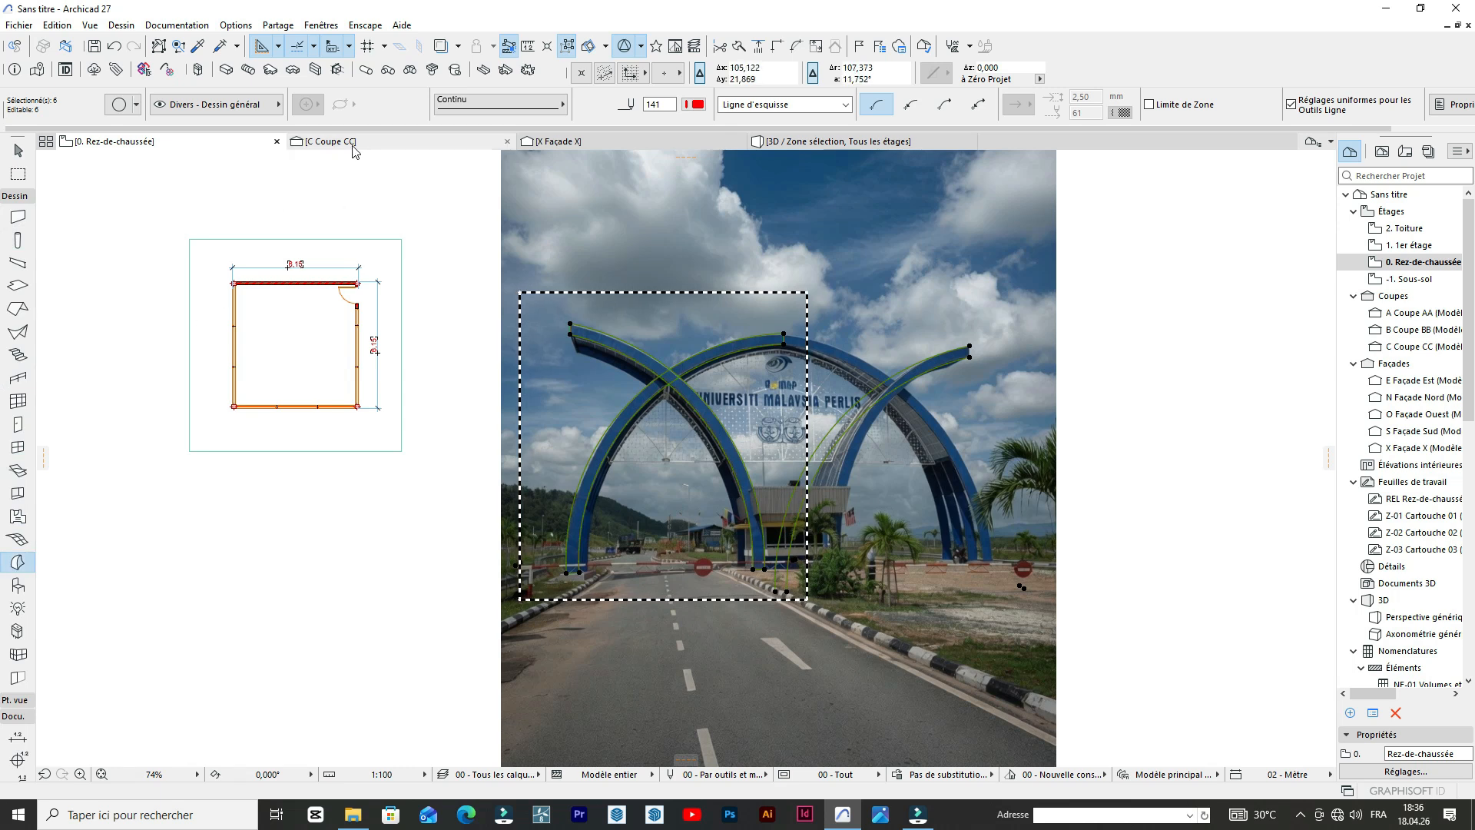
Move the selected arch outlines off the photo into the empty drawing area to its right and deselect them.
{"action": "scroll", "coordinate": [418, 313], "scroll_direction": "down", "scroll_amount": 4}
{"action": "scroll", "coordinate": [418, 313], "scroll_direction": "up", "scroll_amount": 2}
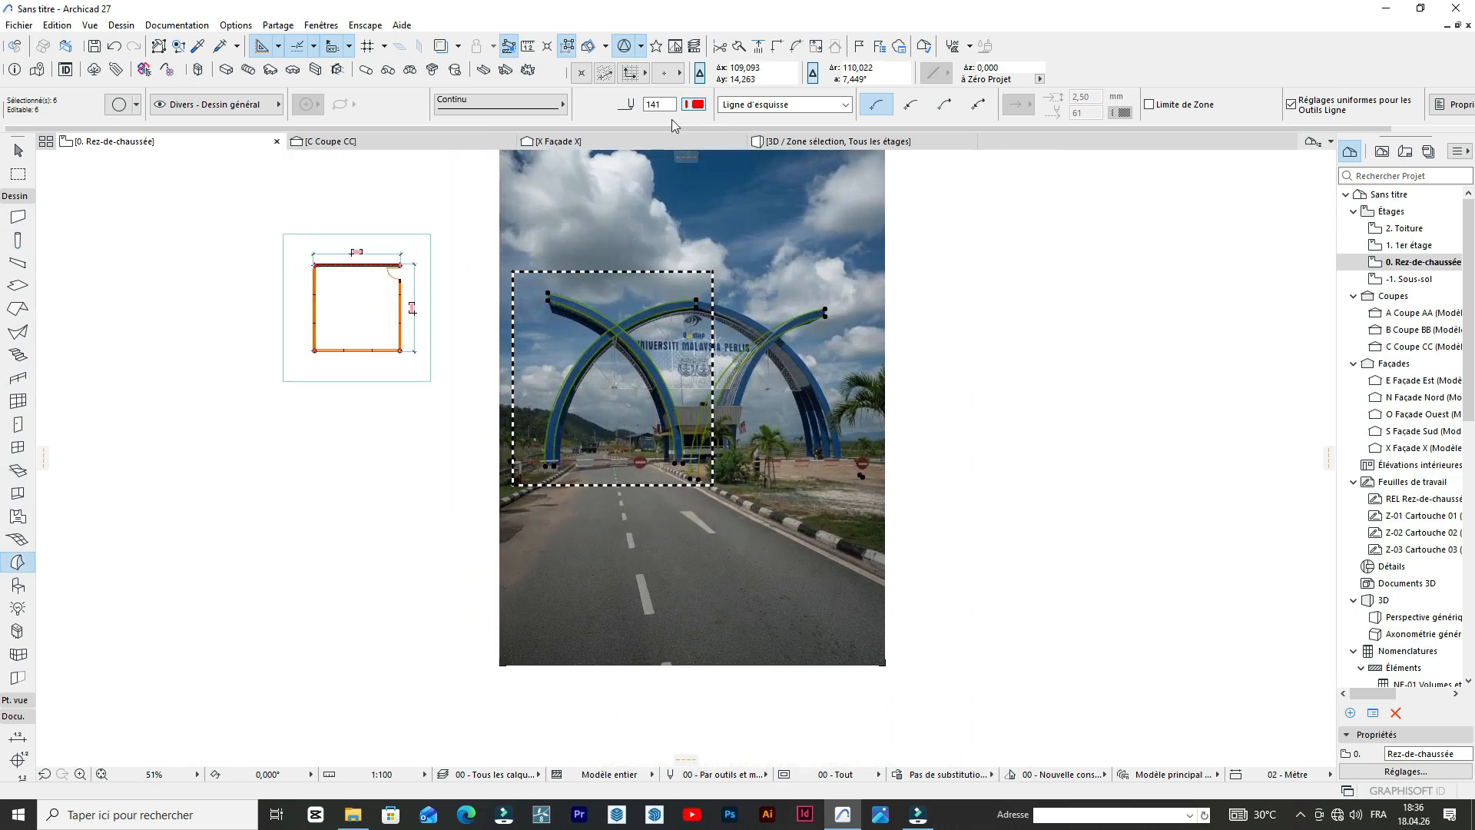
{"action": "scroll", "coordinate": [468, 145], "scroll_direction": "down", "scroll_amount": 4}
{"action": "scroll", "coordinate": [97, 405], "scroll_direction": "up", "scroll_amount": 2}
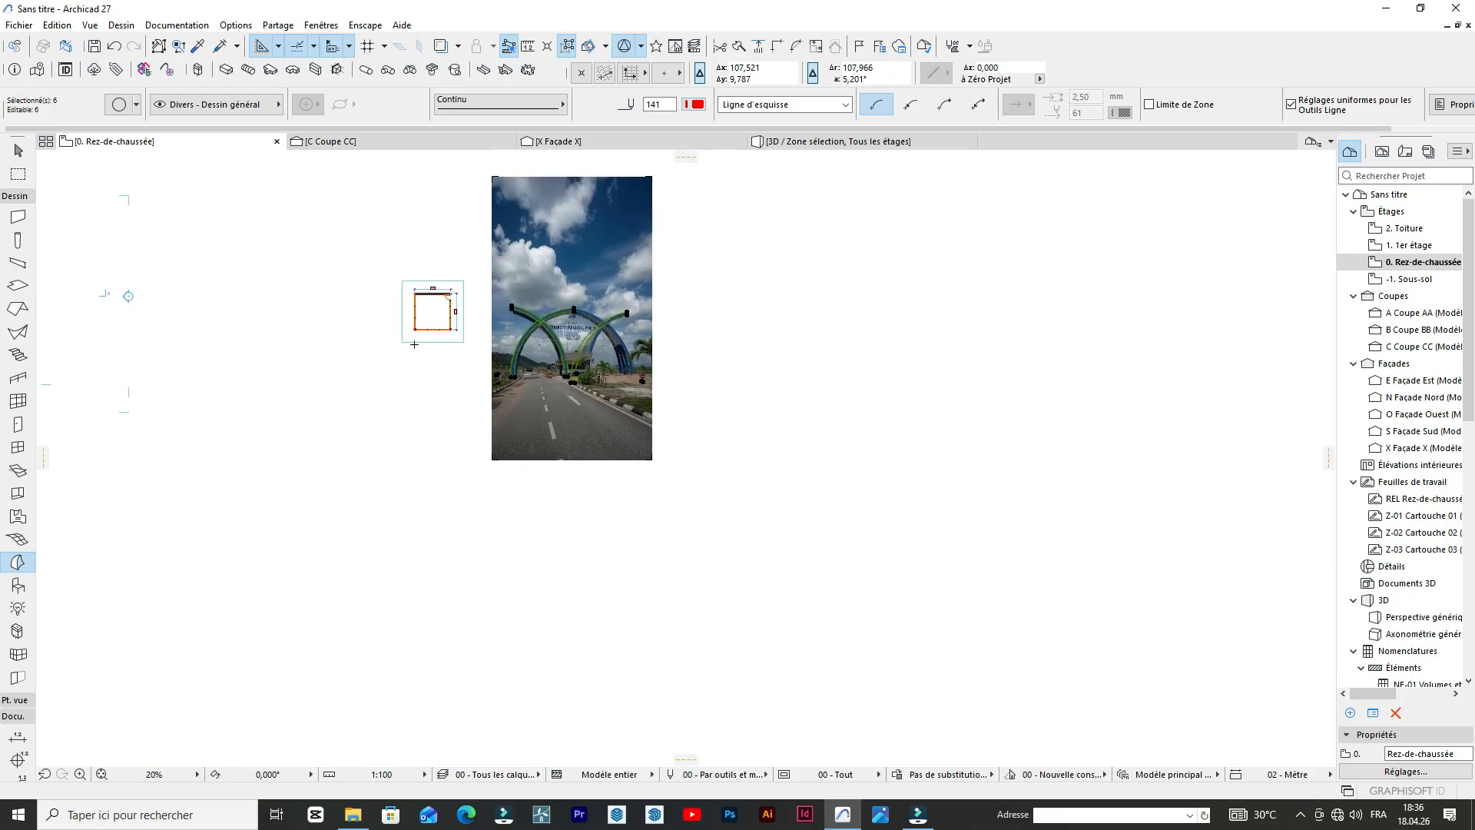
{"action": "scroll", "coordinate": [97, 405], "scroll_direction": "down", "scroll_amount": 3}
{"action": "left_click", "coordinate": [112, 388], "text": "shift"}
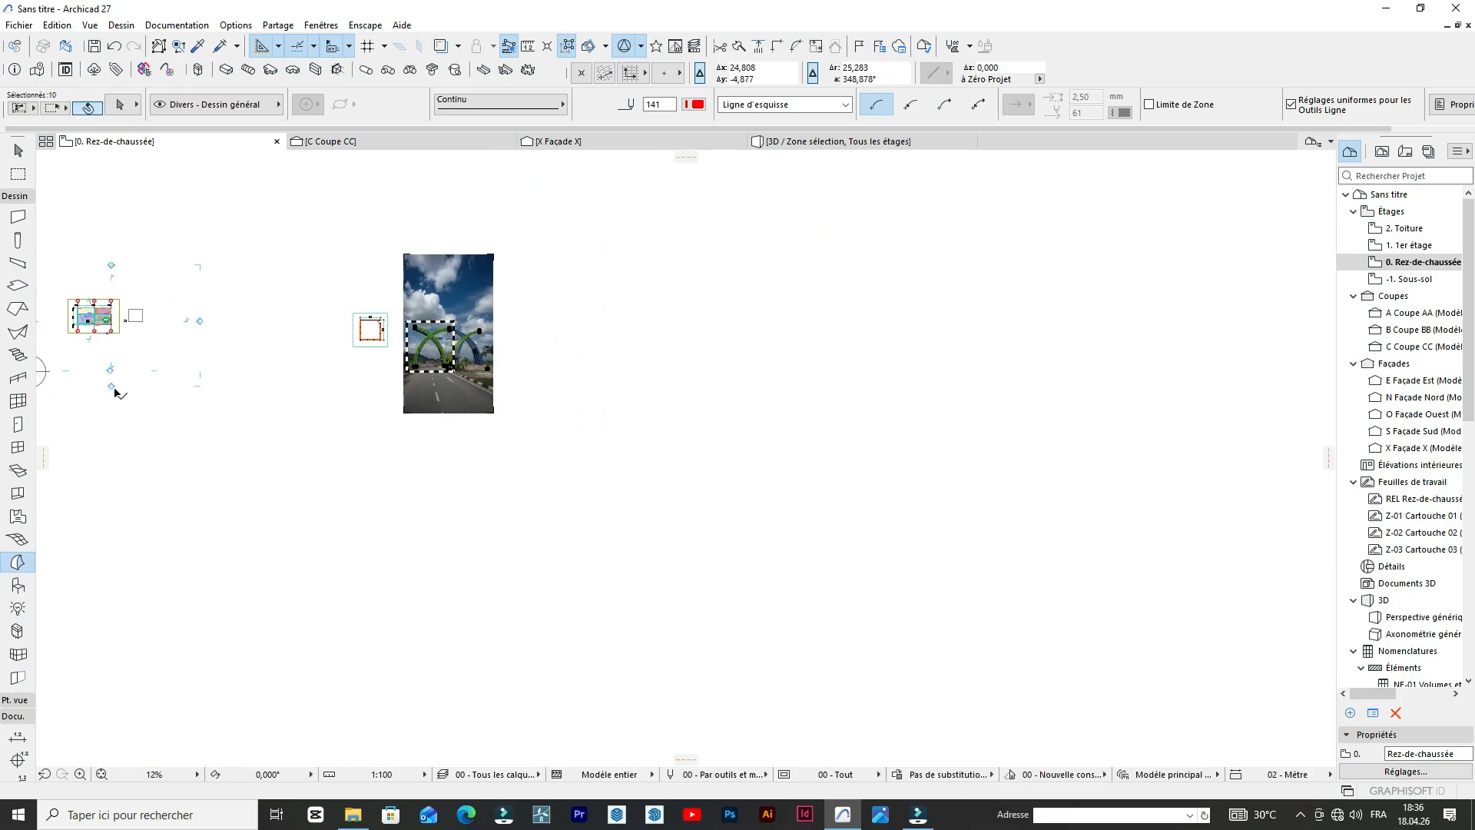
{"action": "key", "text": "ctrl+d"}
{"action": "left_click", "coordinate": [112, 387]}
{"action": "left_click", "coordinate": [367, 379]}
{"action": "scroll", "coordinate": [372, 372], "scroll_direction": "up", "scroll_amount": 5}
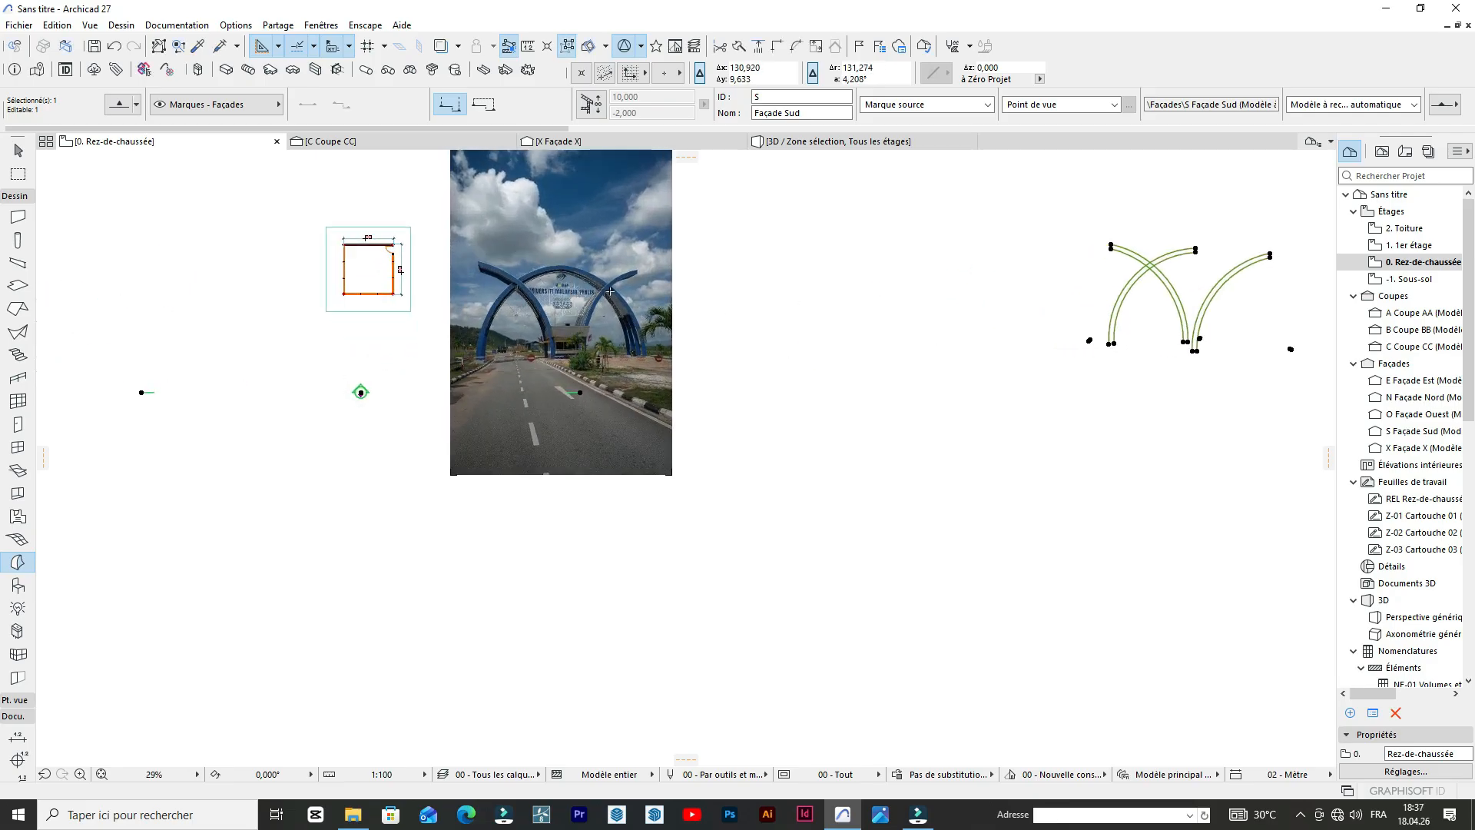
{"action": "scroll", "coordinate": [605, 292], "scroll_direction": "down", "scroll_amount": 2}
{"action": "left_click", "coordinate": [935, 388]}
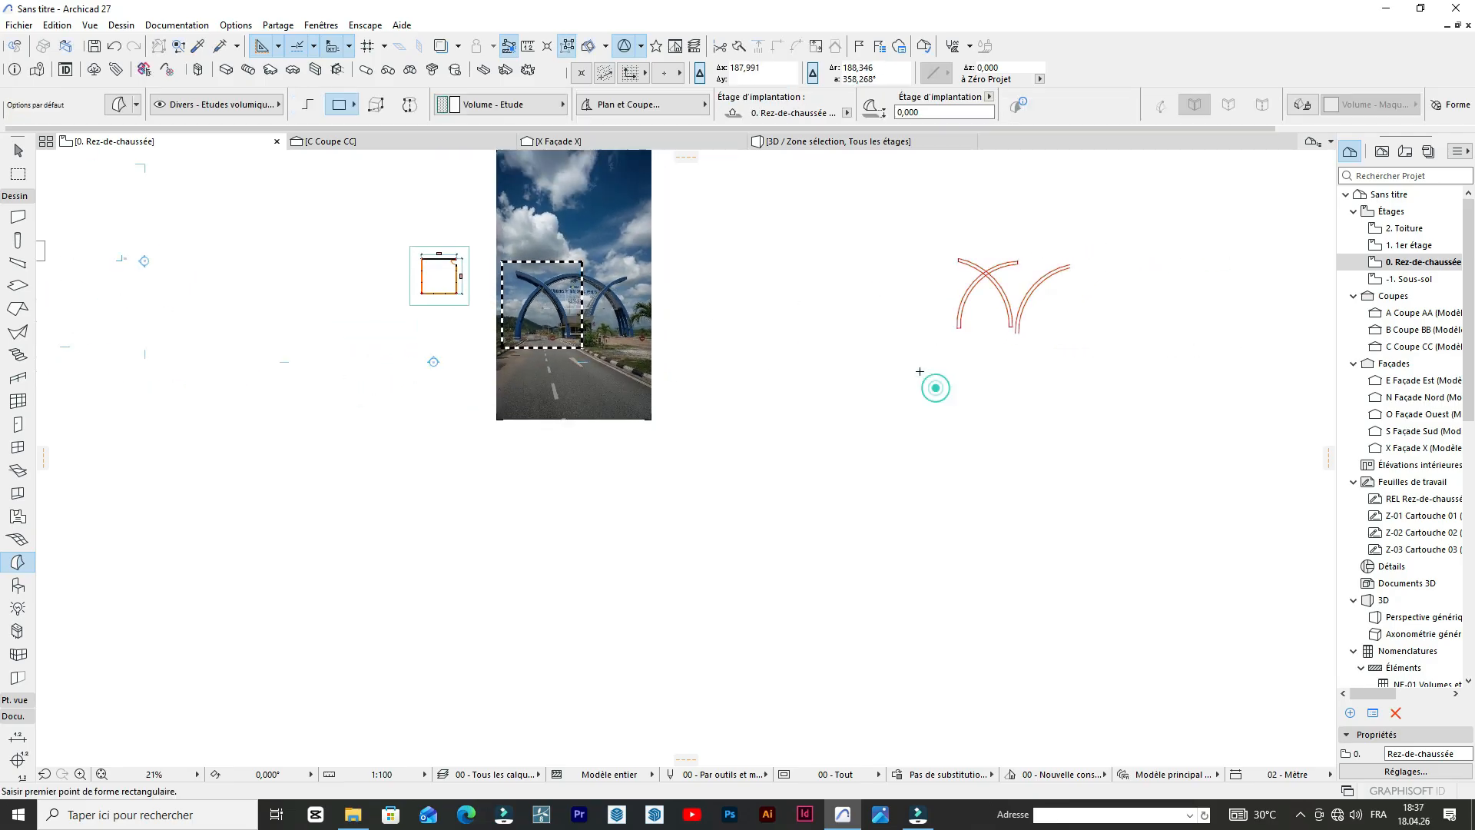
Delete the two arcs of the separate leaning arch on the right of the relocated outlines.
{"action": "scroll", "coordinate": [472, 347], "scroll_direction": "up", "scroll_amount": 2}
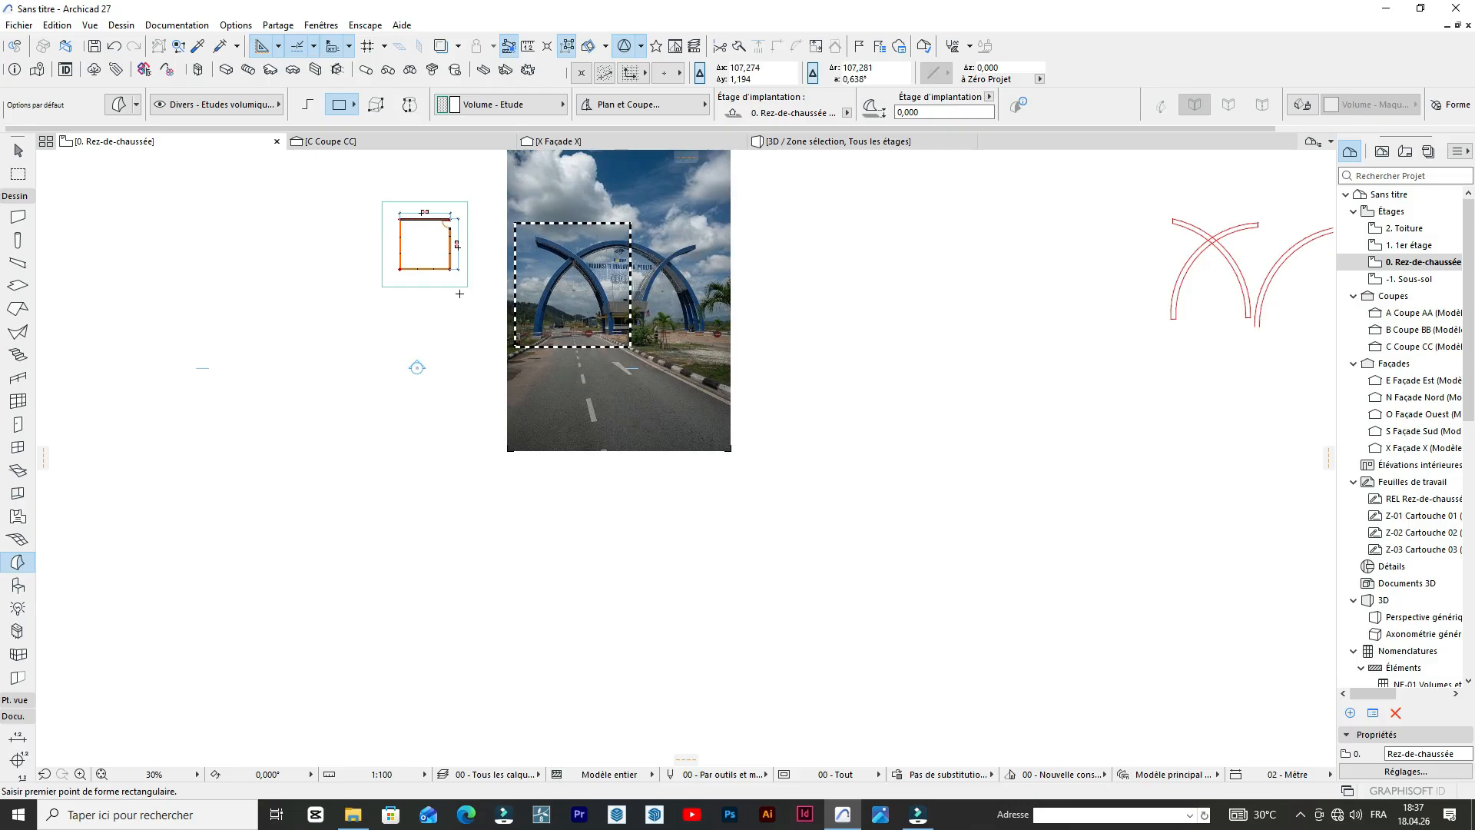
{"action": "left_click", "coordinate": [19, 150]}
{"action": "scroll", "coordinate": [332, 229], "scroll_direction": "down", "scroll_amount": 3}
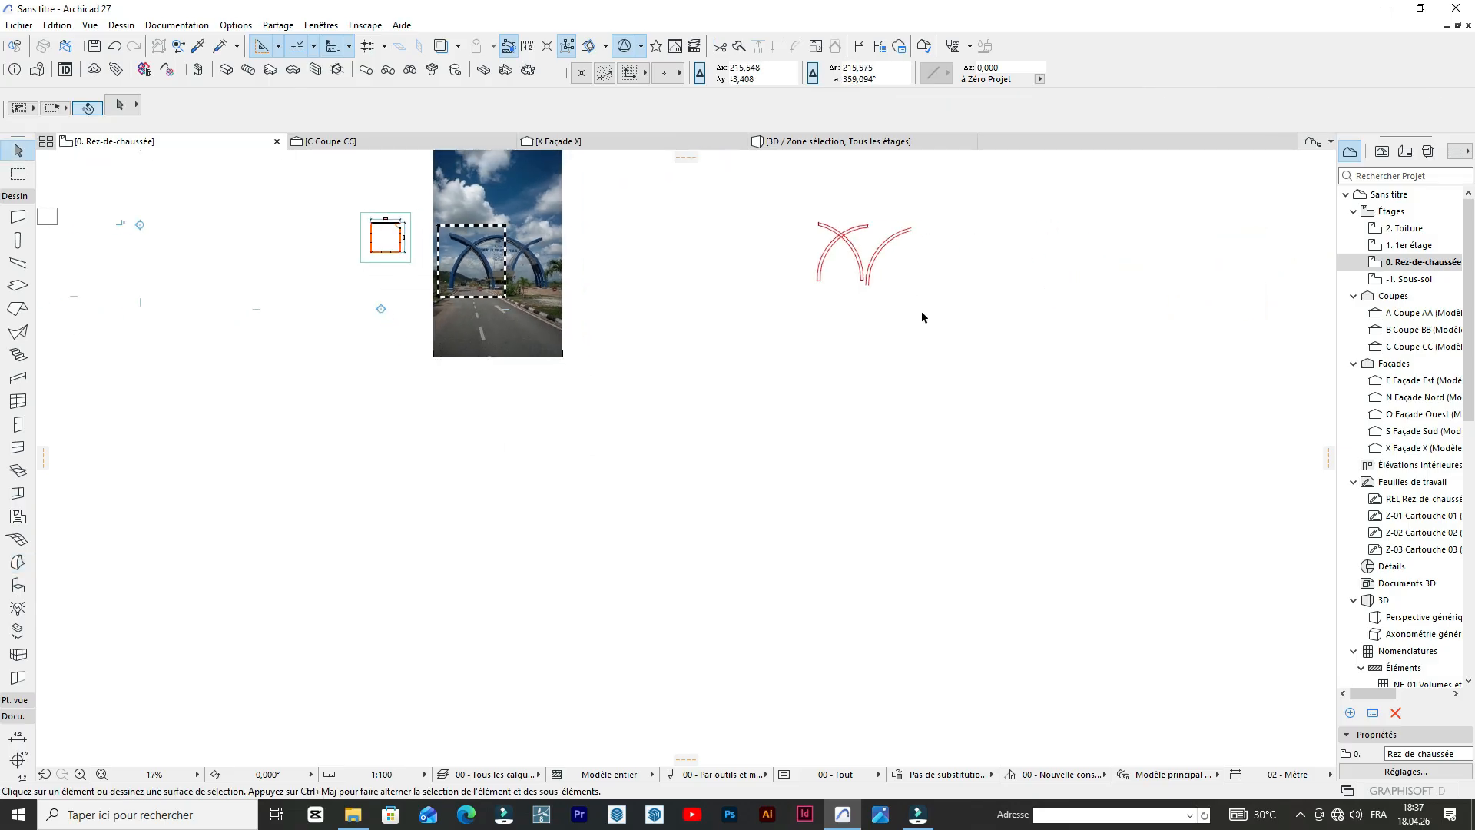
{"action": "left_click_drag", "start_coordinate": [887, 300], "coordinate": [855, 213]}
{"action": "scroll", "coordinate": [939, 230], "scroll_direction": "up", "scroll_amount": 4}
{"action": "left_click", "coordinate": [856, 214]}
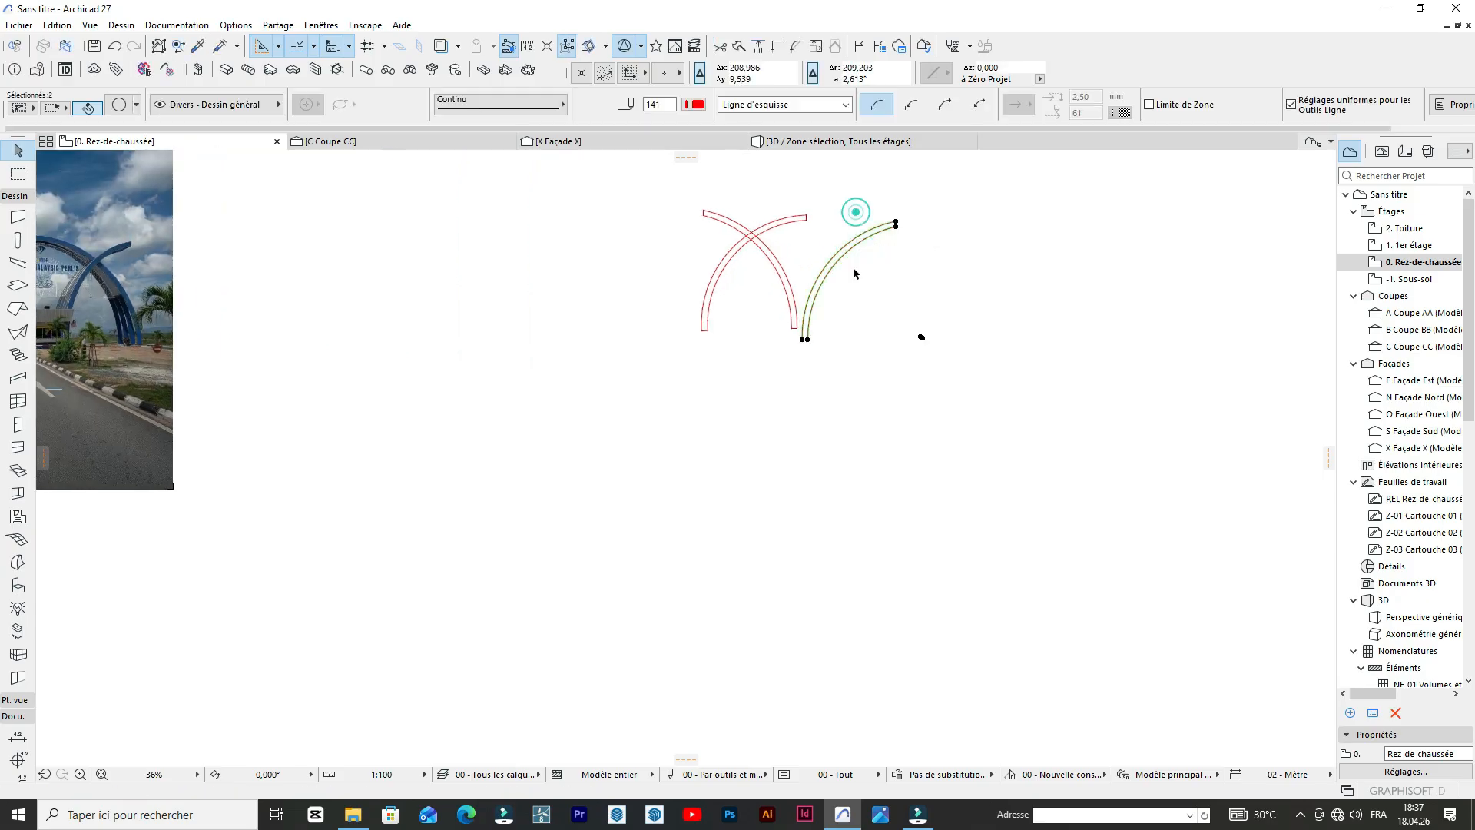
{"action": "key", "text": "Delete"}
Select and copy the outlines of the remaining pair of crossing arches.
{"action": "scroll", "coordinate": [903, 347], "scroll_direction": "down", "scroll_amount": 3}
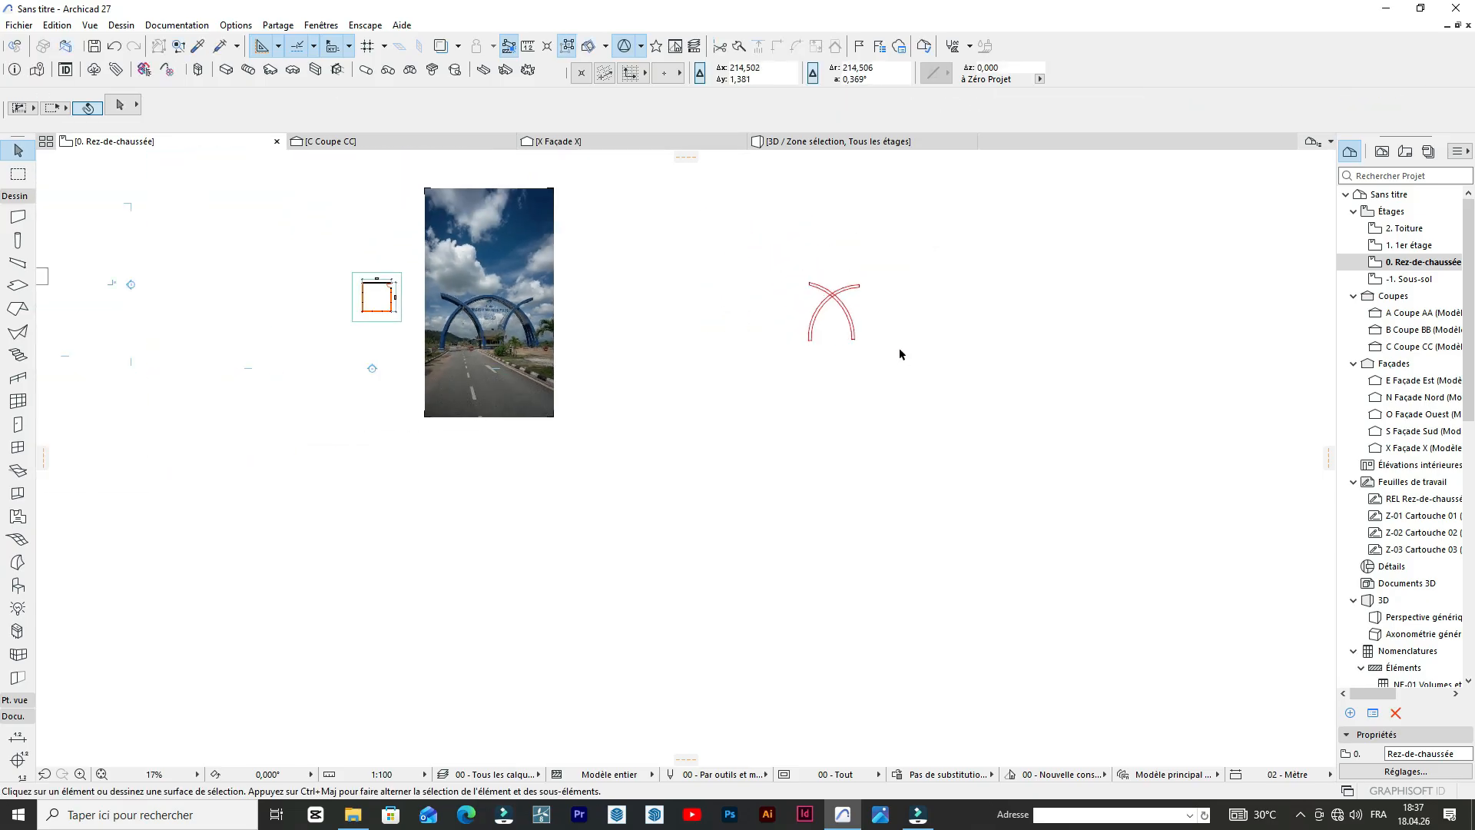
{"action": "left_click_drag", "start_coordinate": [895, 351], "coordinate": [780, 255]}
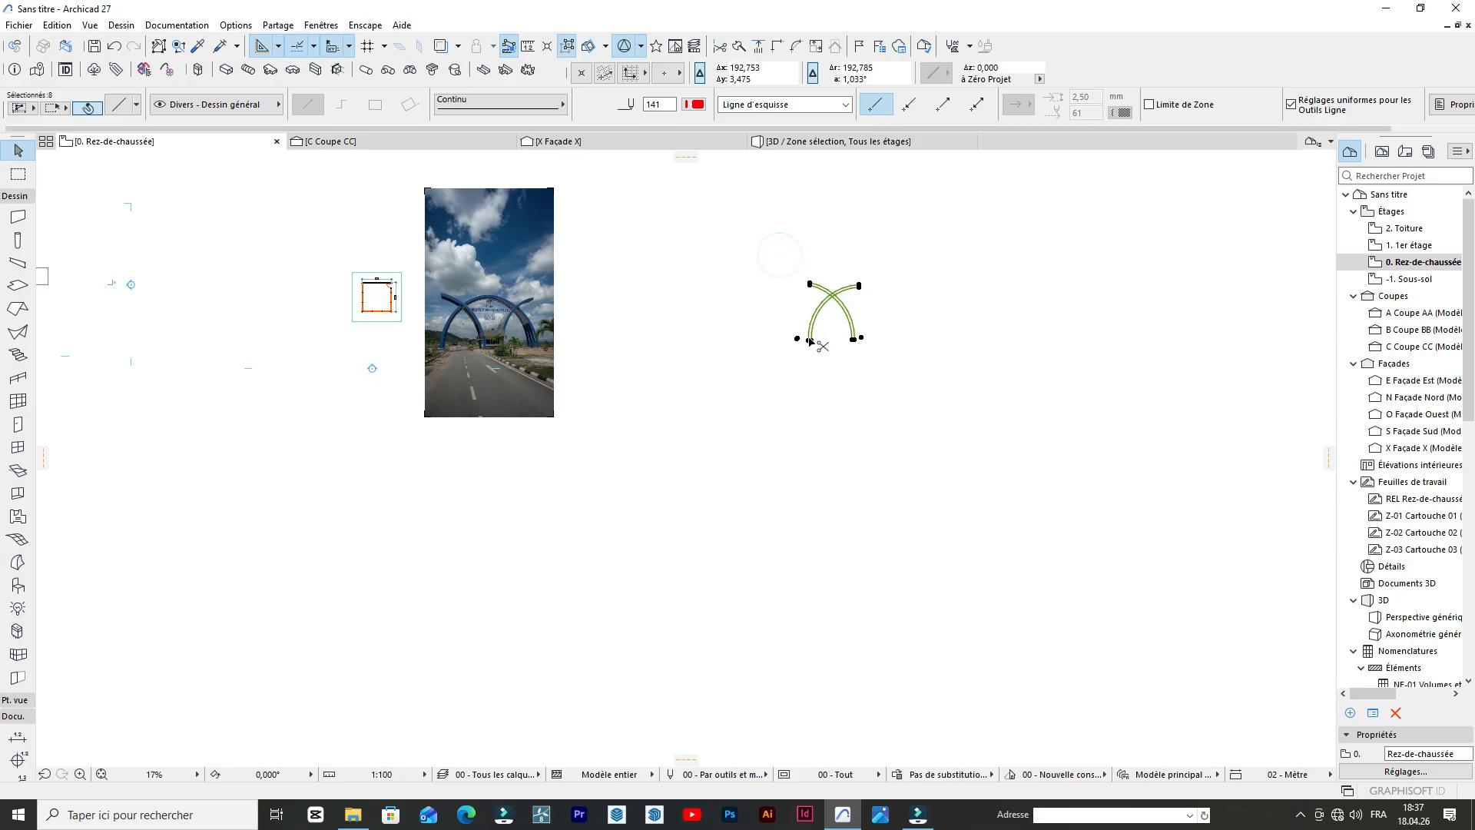
{"action": "scroll", "coordinate": [405, 363], "scroll_direction": "up", "scroll_amount": 3}
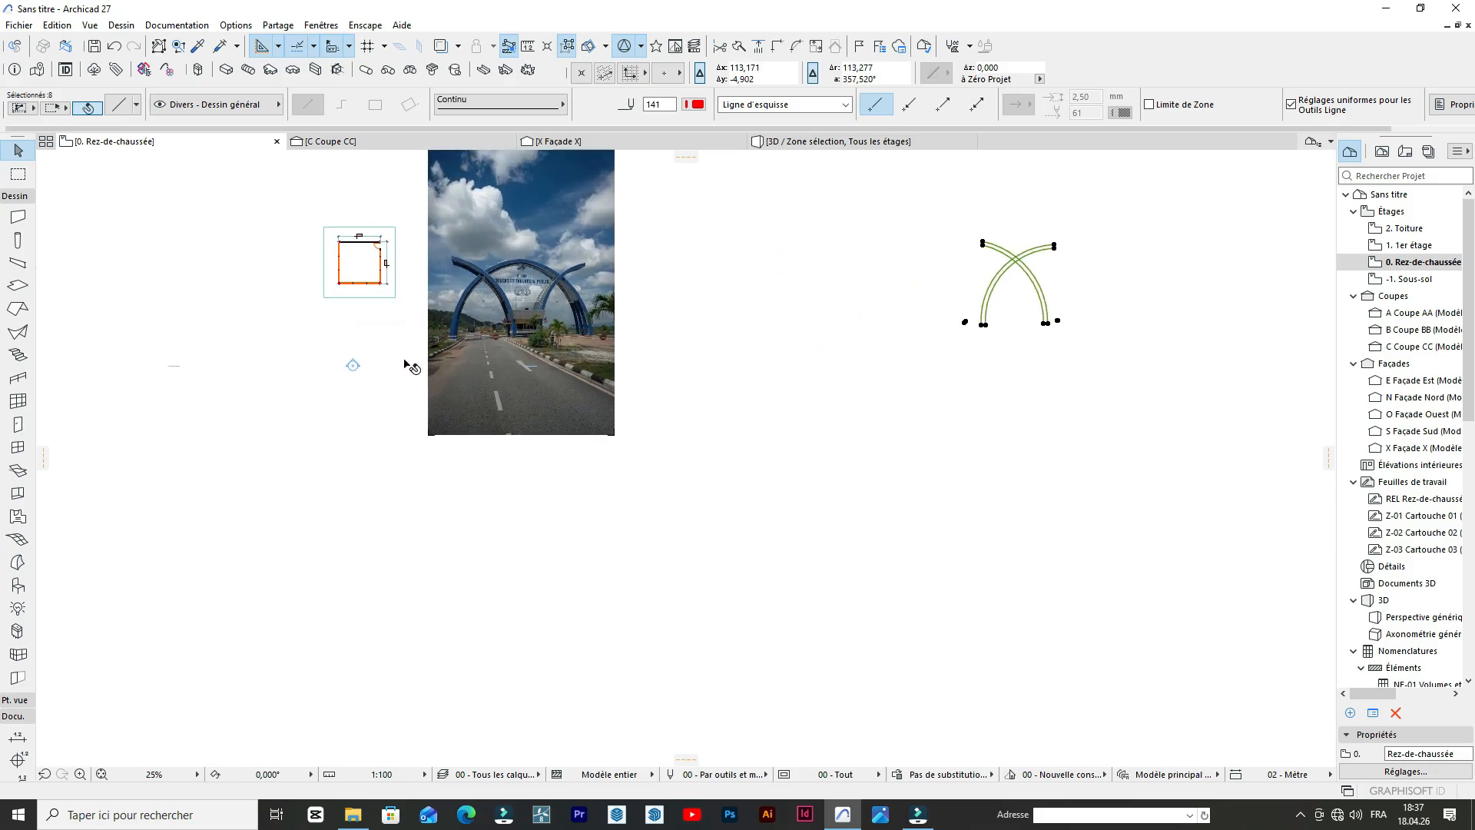
Open the south elevation from its marker in the plan and examine the view around the drawing area.
{"action": "left_click", "coordinate": [365, 347]}
{"action": "right_click", "coordinate": [342, 365]}
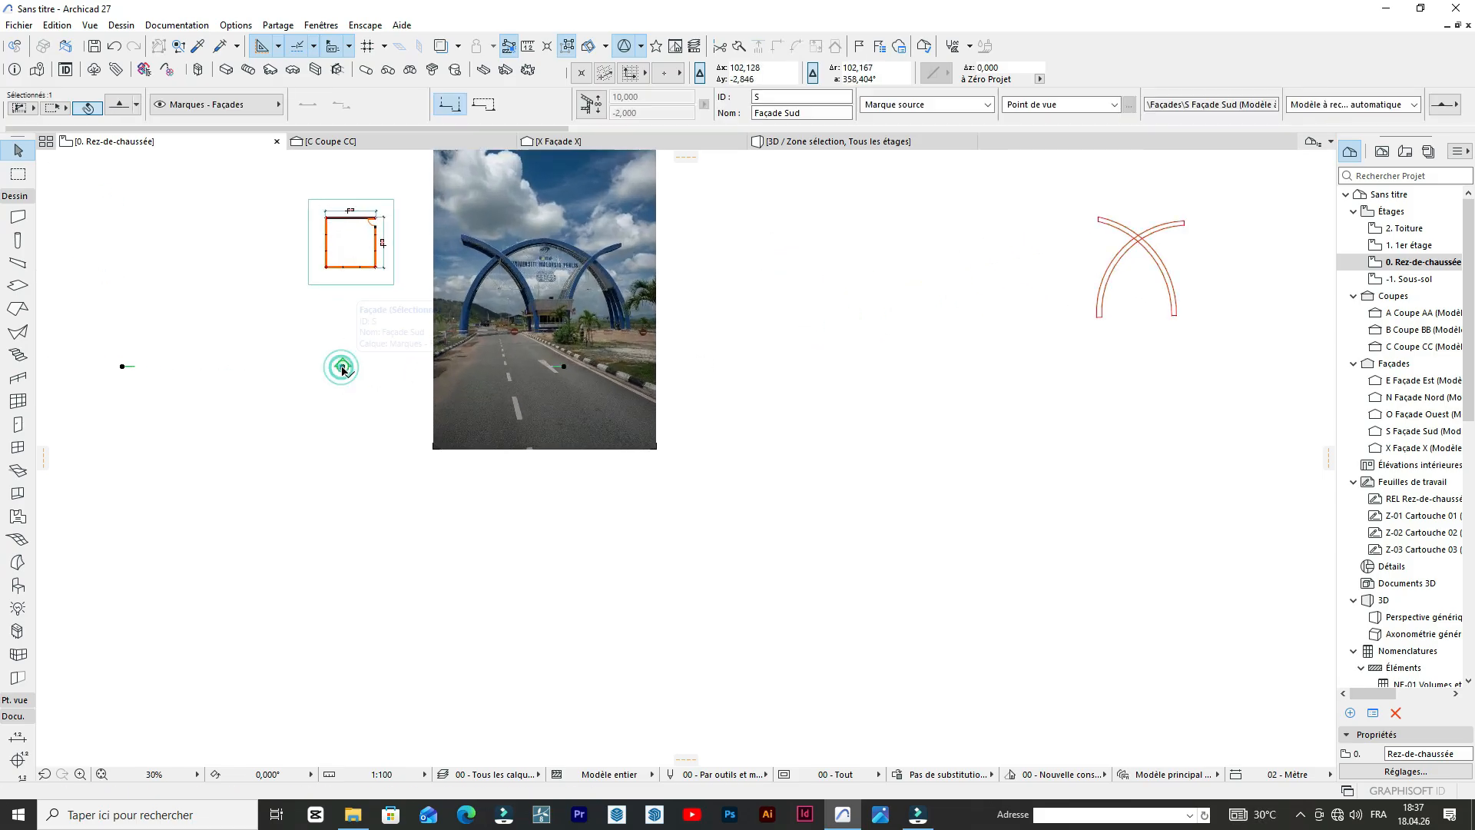
{"action": "left_click", "coordinate": [409, 414]}
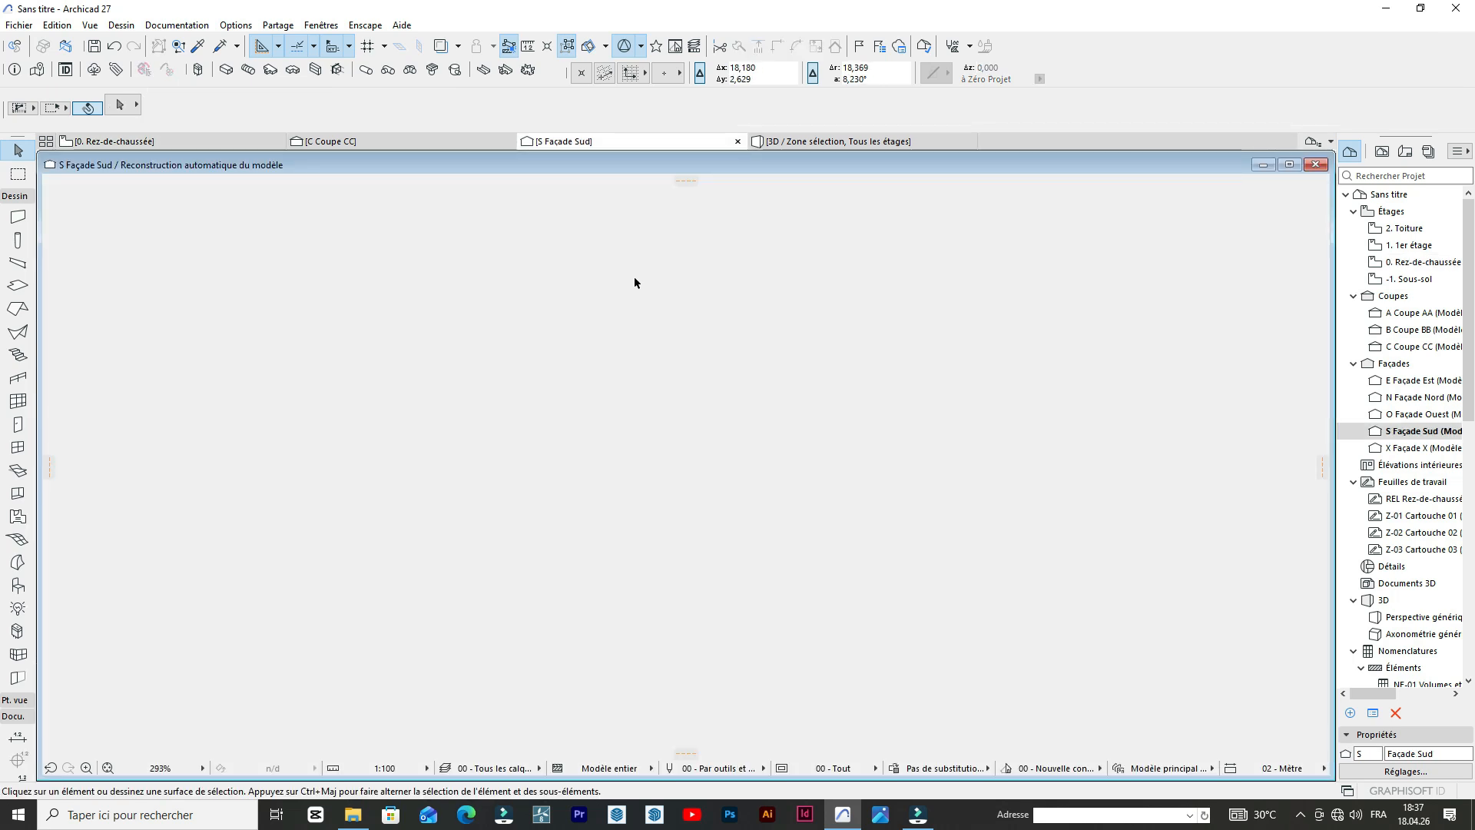
{"action": "scroll", "coordinate": [736, 371], "scroll_direction": "down", "scroll_amount": 3}
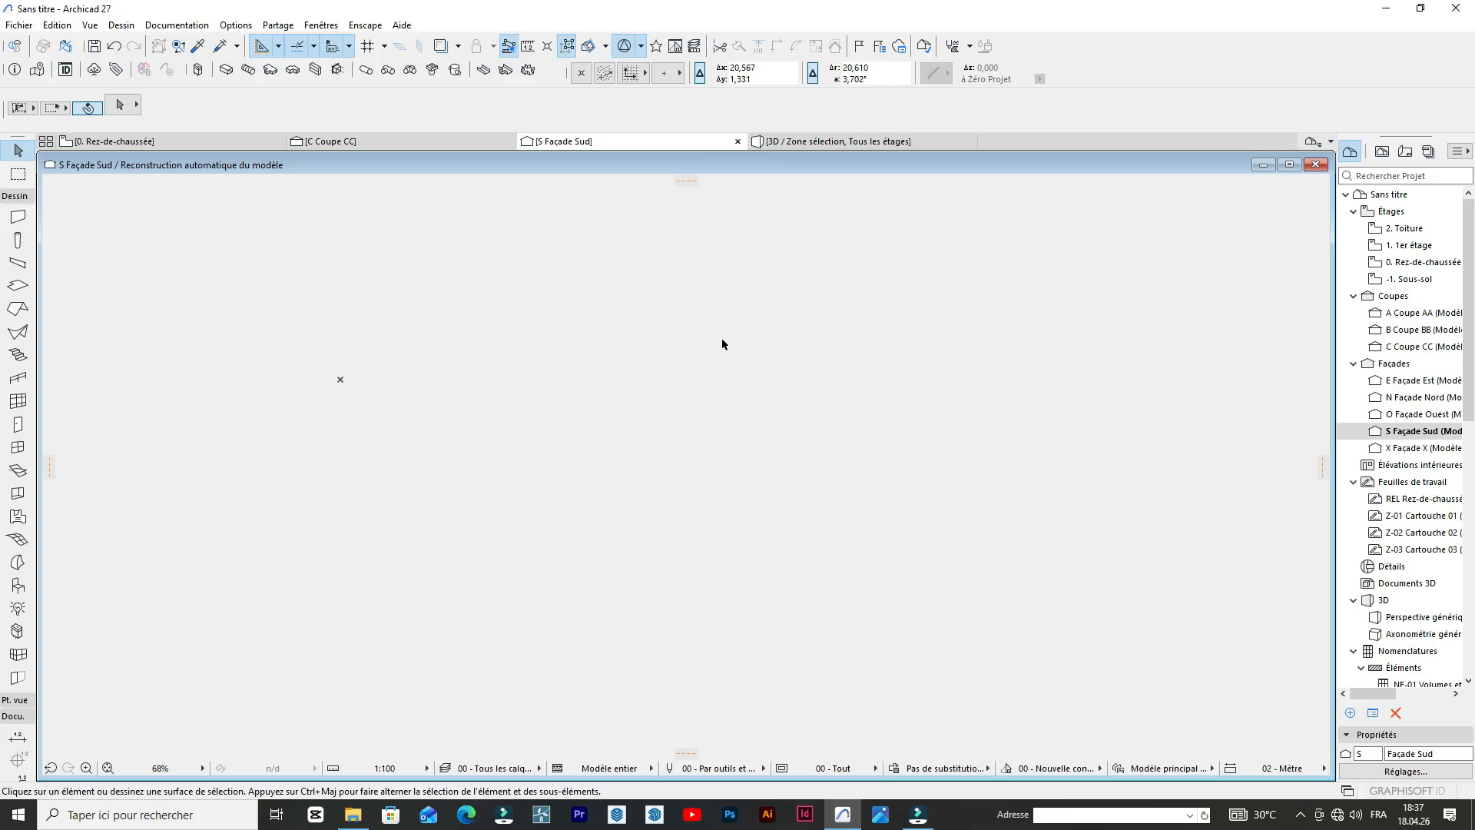
Return to the ground floor plan and move the south elevation marker about 4.7 m closer to the building.
{"action": "left_click", "coordinate": [182, 144]}
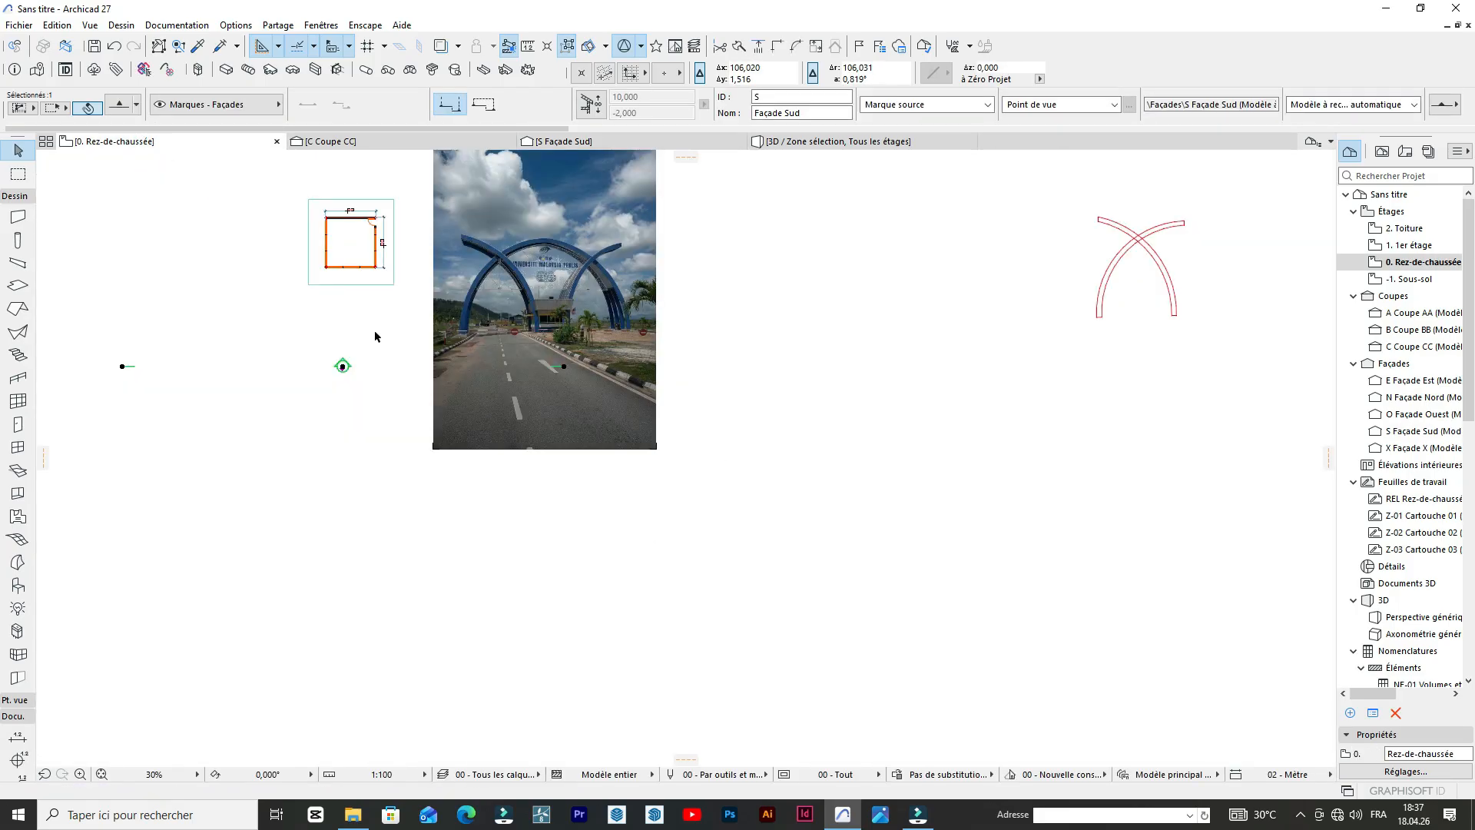
{"action": "scroll", "coordinate": [376, 335], "scroll_direction": "up", "scroll_amount": 2}
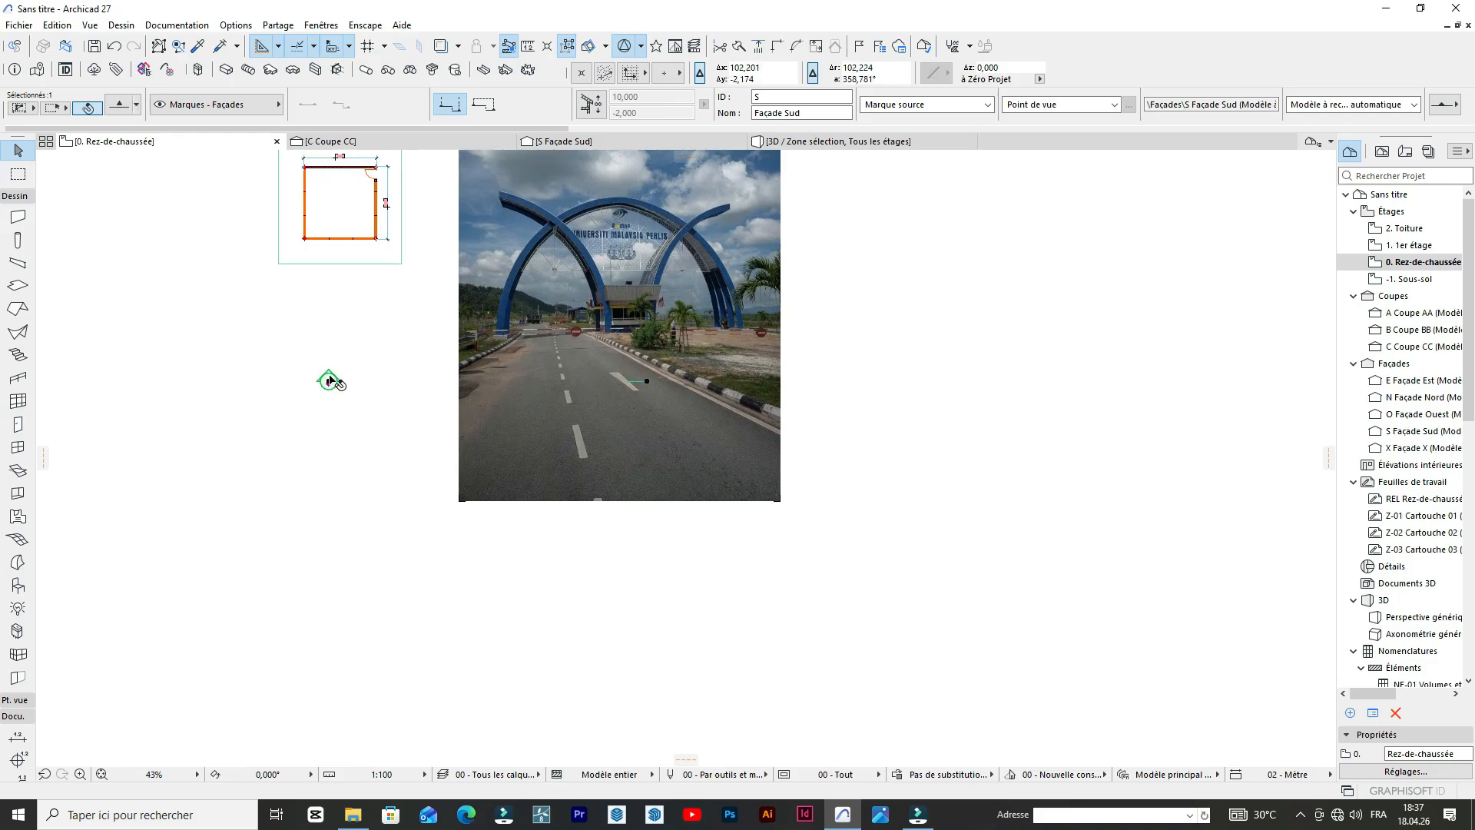
{"action": "left_click_drag", "start_coordinate": [330, 380], "coordinate": [328, 325]}
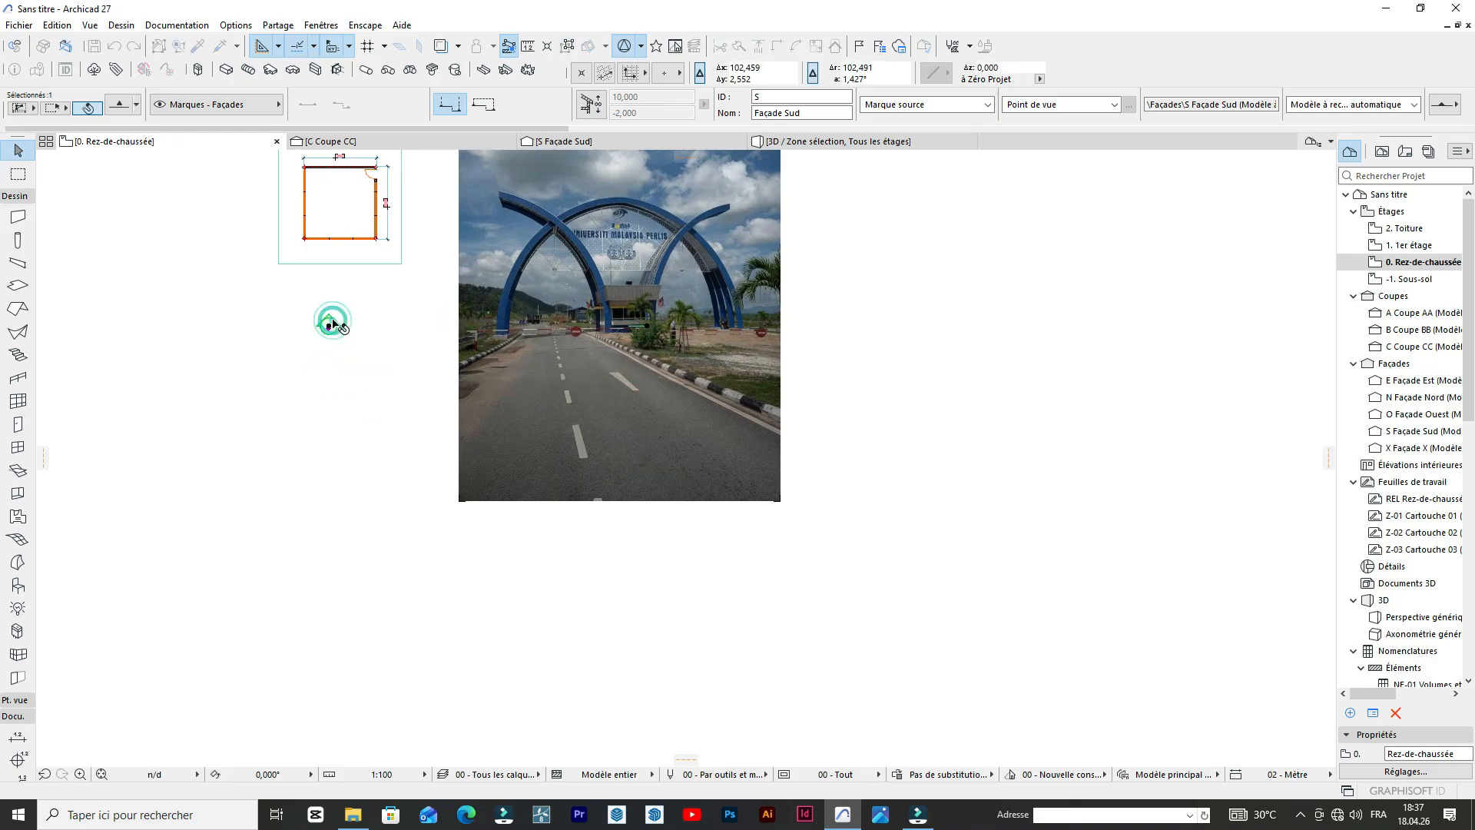
Open the south elevation with the current view settings and fit its whole content in the window.
{"action": "right_click", "coordinate": [329, 325]}
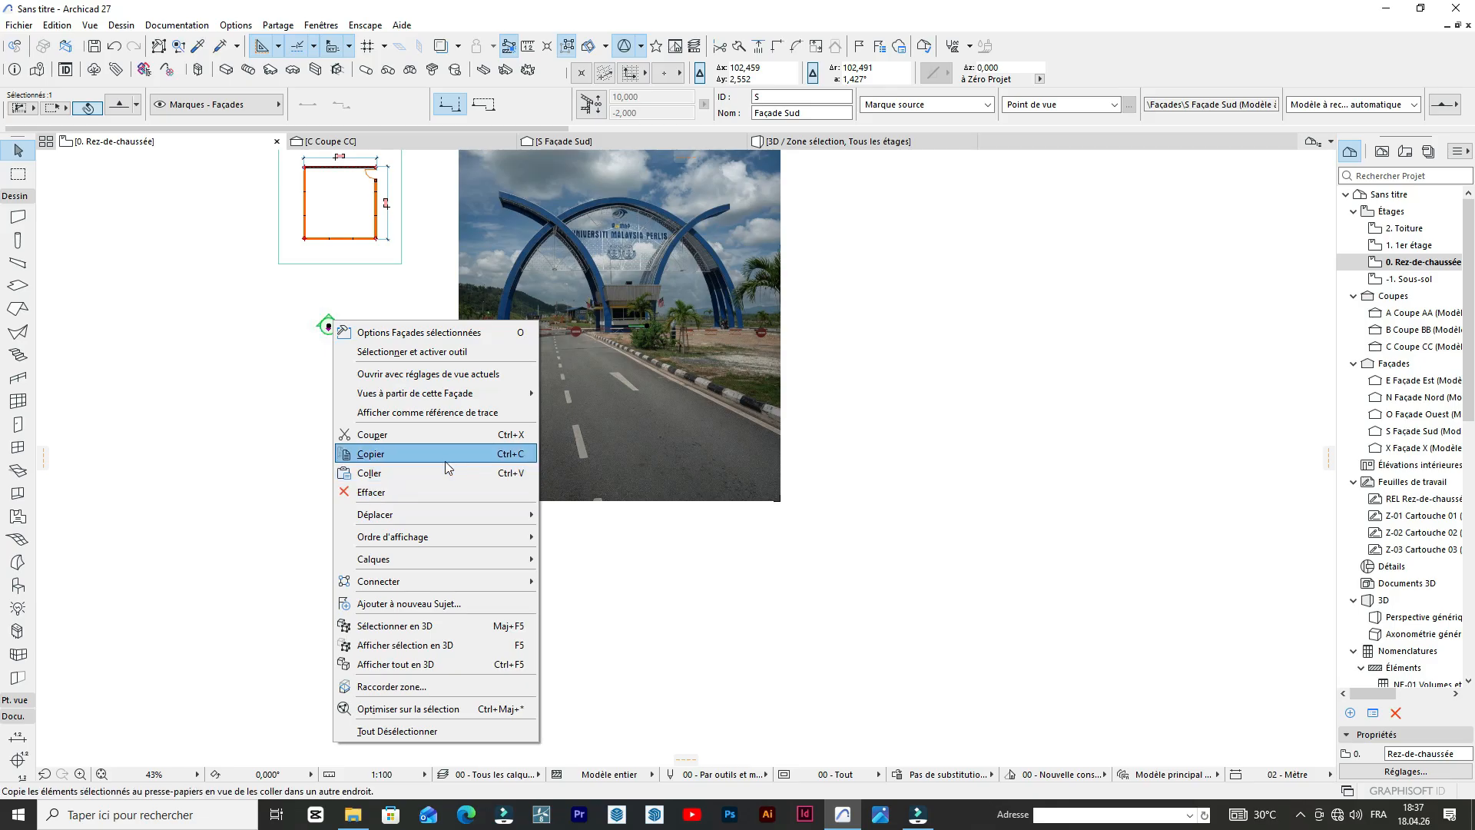
{"action": "left_click", "coordinate": [452, 382]}
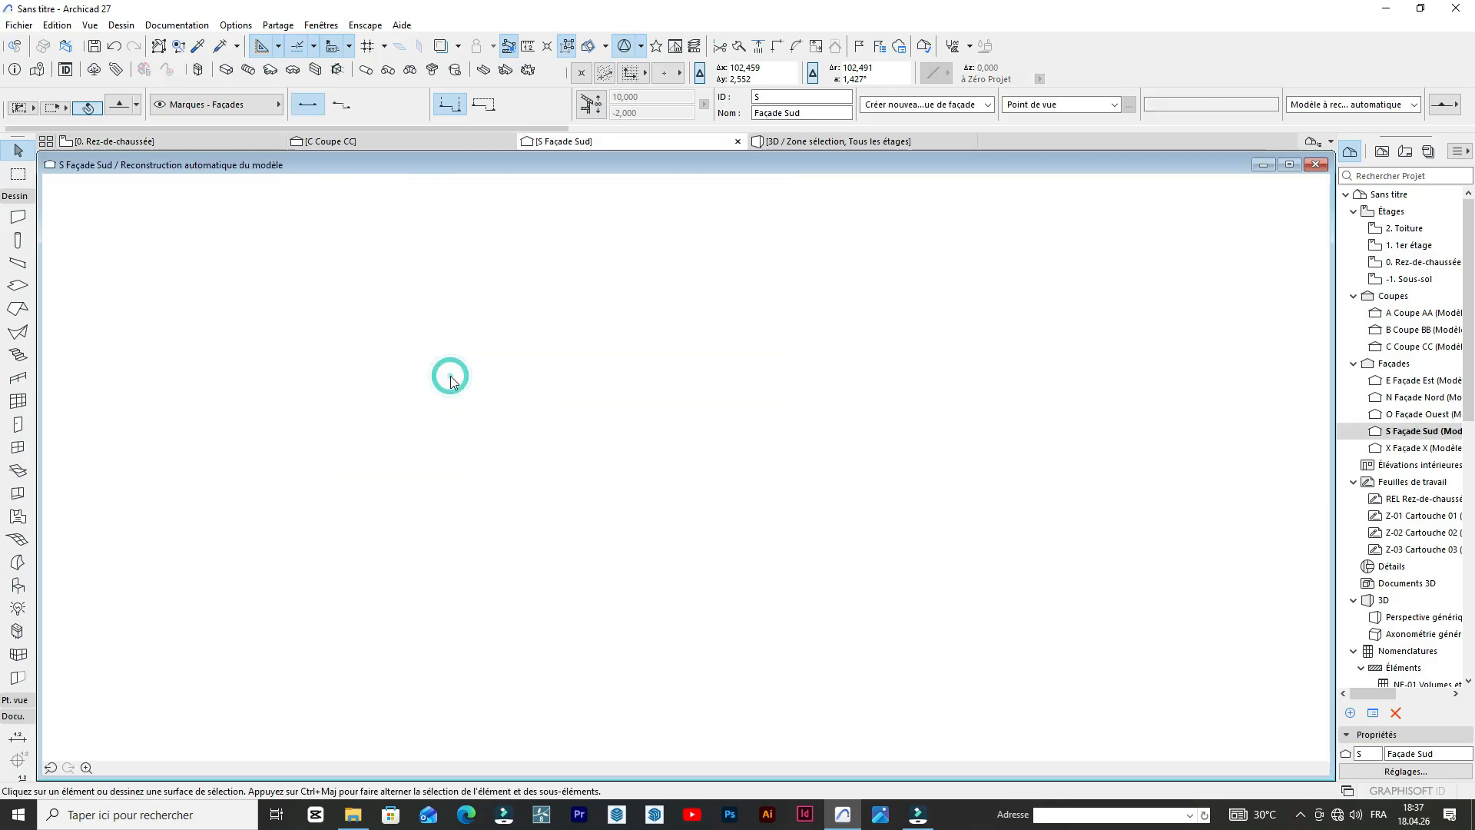
{"action": "left_click", "coordinate": [106, 769]}
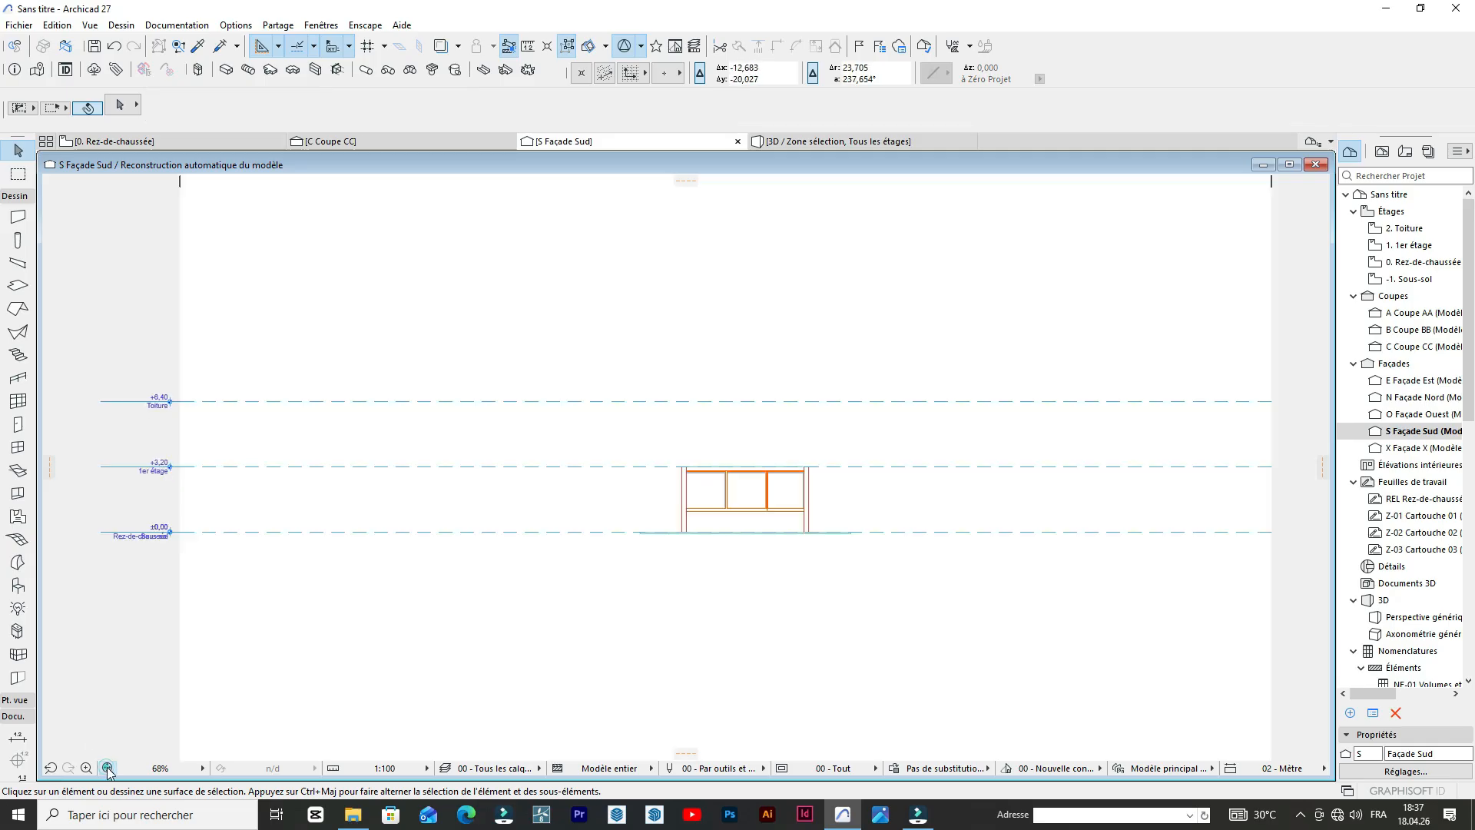
Paste the copied arch outlines at the centre of the current elevation view, keeping the current zoom.
{"action": "scroll", "coordinate": [849, 503], "scroll_direction": "up", "scroll_amount": 7}
{"action": "scroll", "coordinate": [684, 414], "scroll_direction": "down", "scroll_amount": 6}
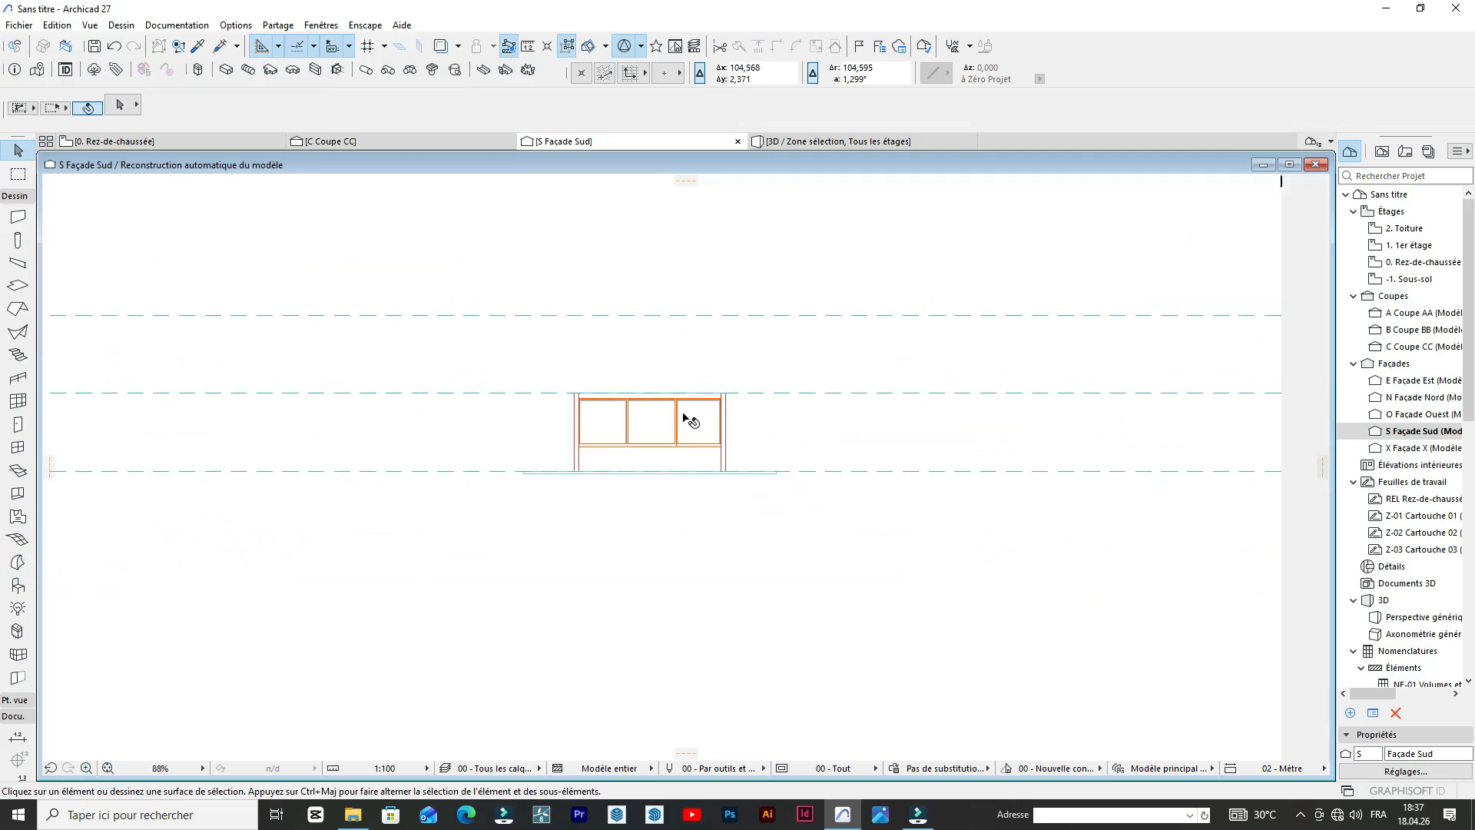
{"action": "mouse_move", "coordinate": [683, 419]}
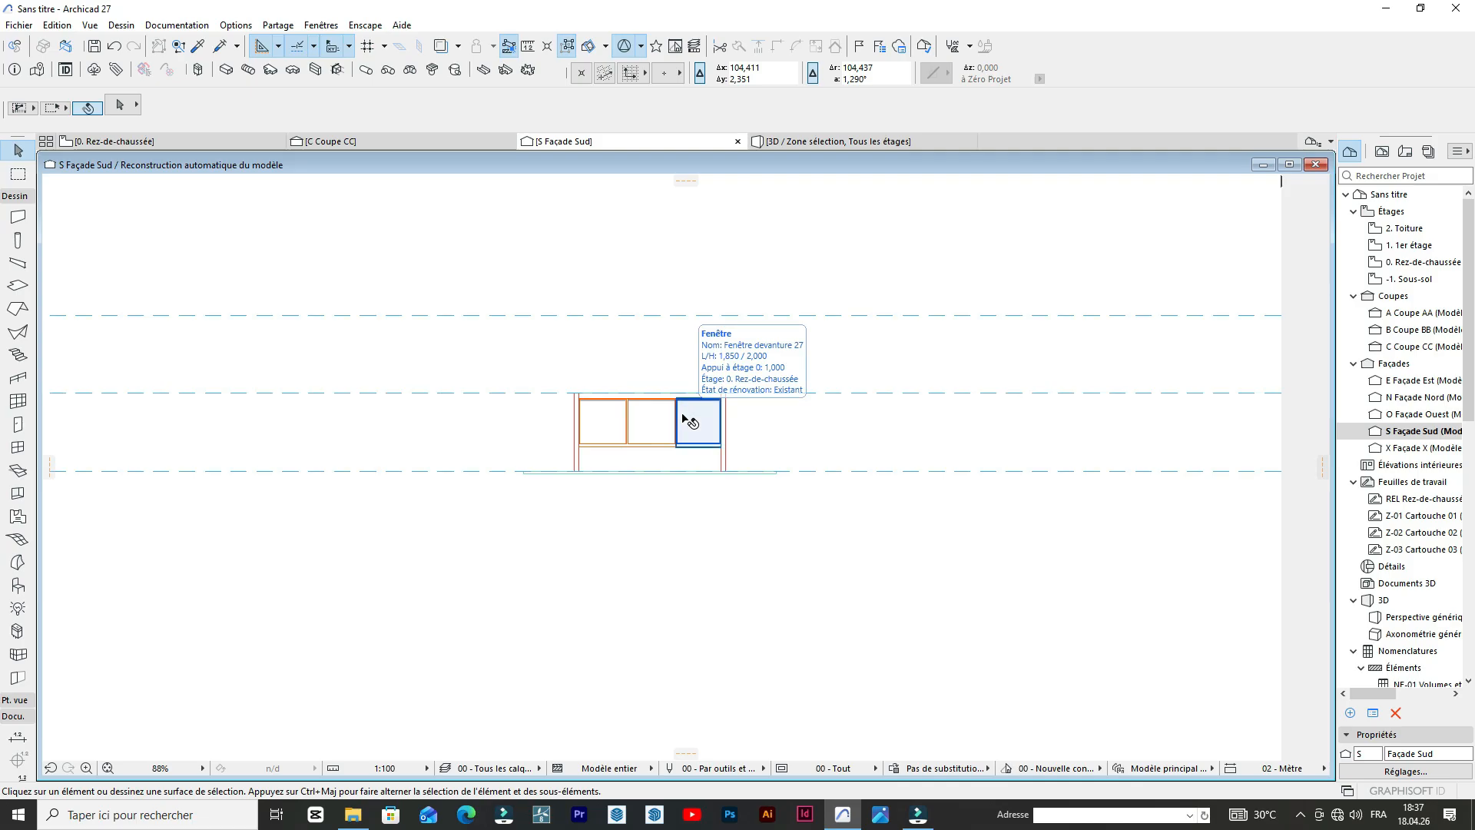
{"action": "key", "text": "ctrl+v"}
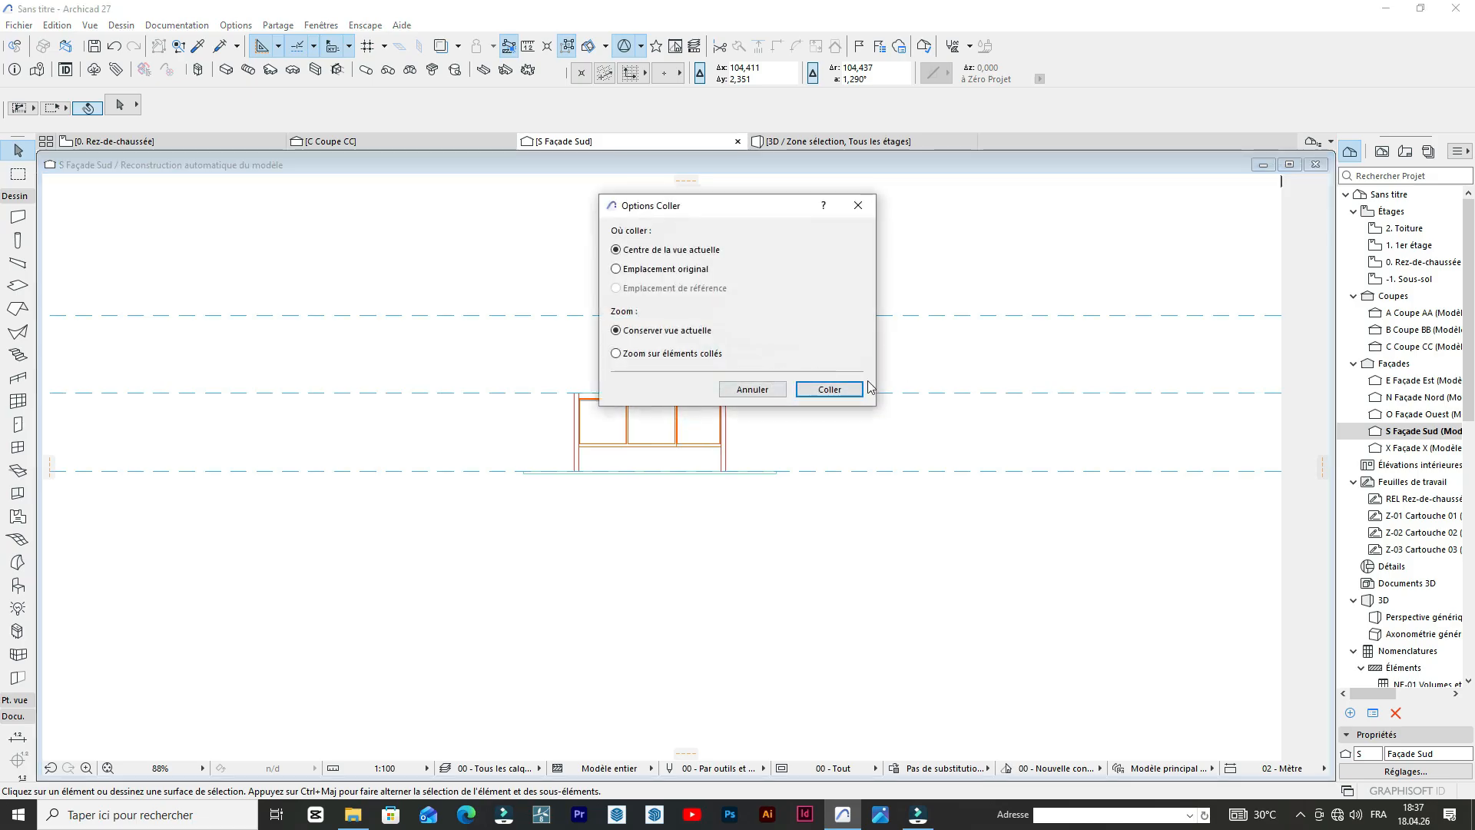
{"action": "left_click", "coordinate": [867, 388]}
Move the pasted outlines by the right leg's outer base corner to the foot of the building's left wall, at its inner face.
{"action": "scroll", "coordinate": [740, 559], "scroll_direction": "up", "scroll_amount": 4}
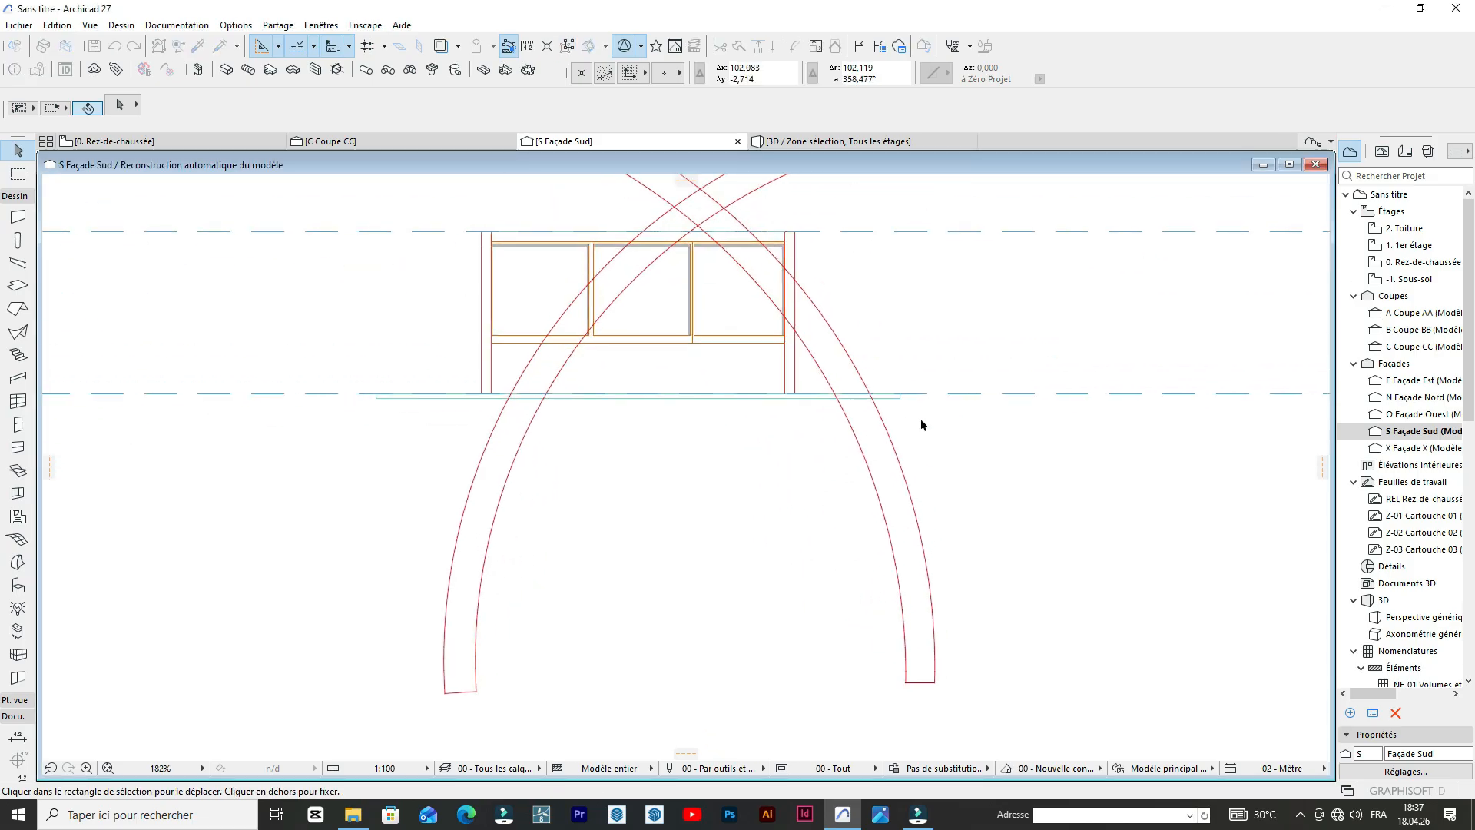
{"action": "scroll", "coordinate": [922, 424], "scroll_direction": "down", "scroll_amount": 4}
{"action": "scroll", "coordinate": [911, 504], "scroll_direction": "up", "scroll_amount": 2}
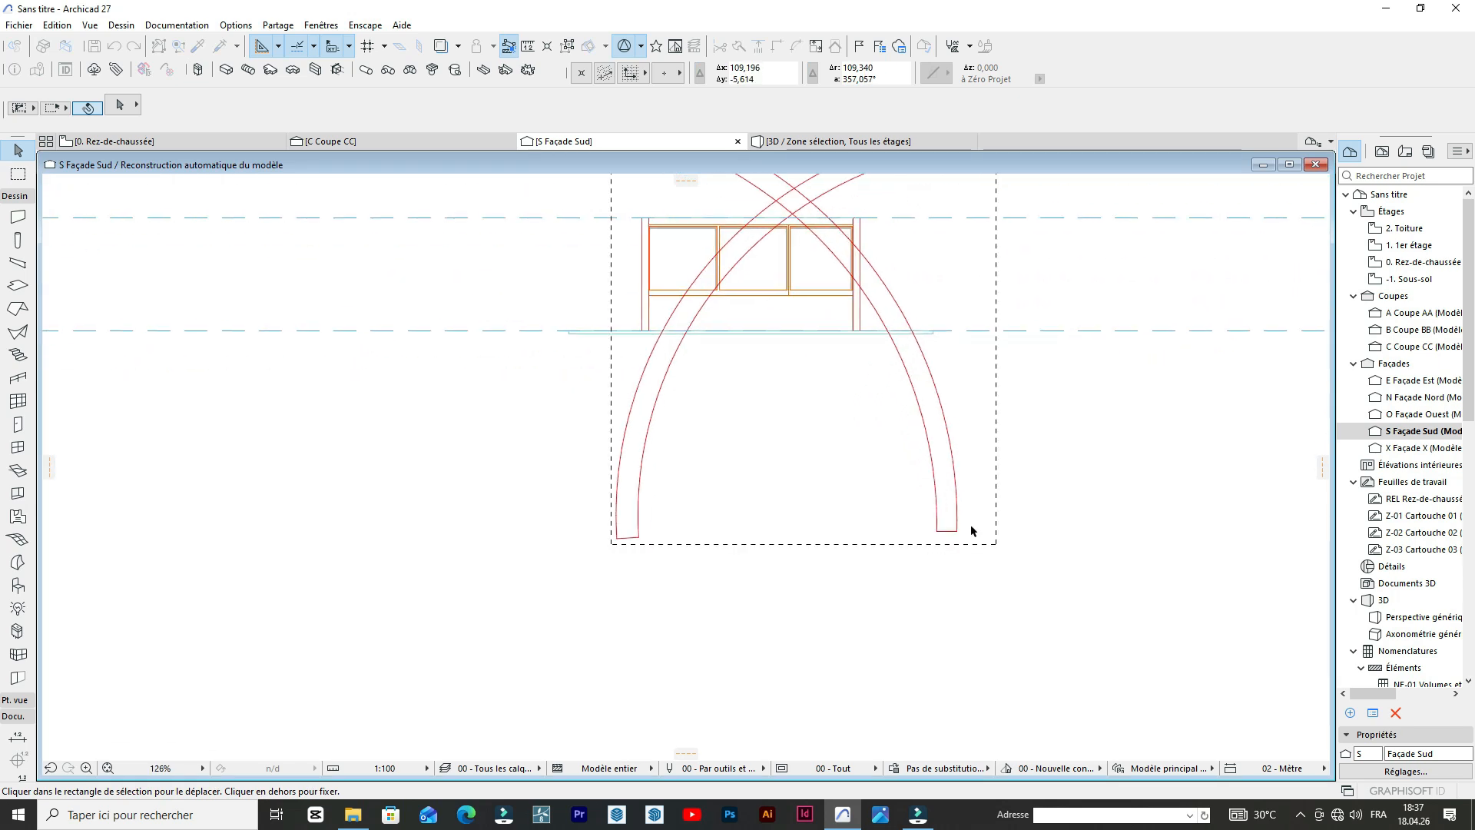
{"action": "left_click", "coordinate": [957, 530]}
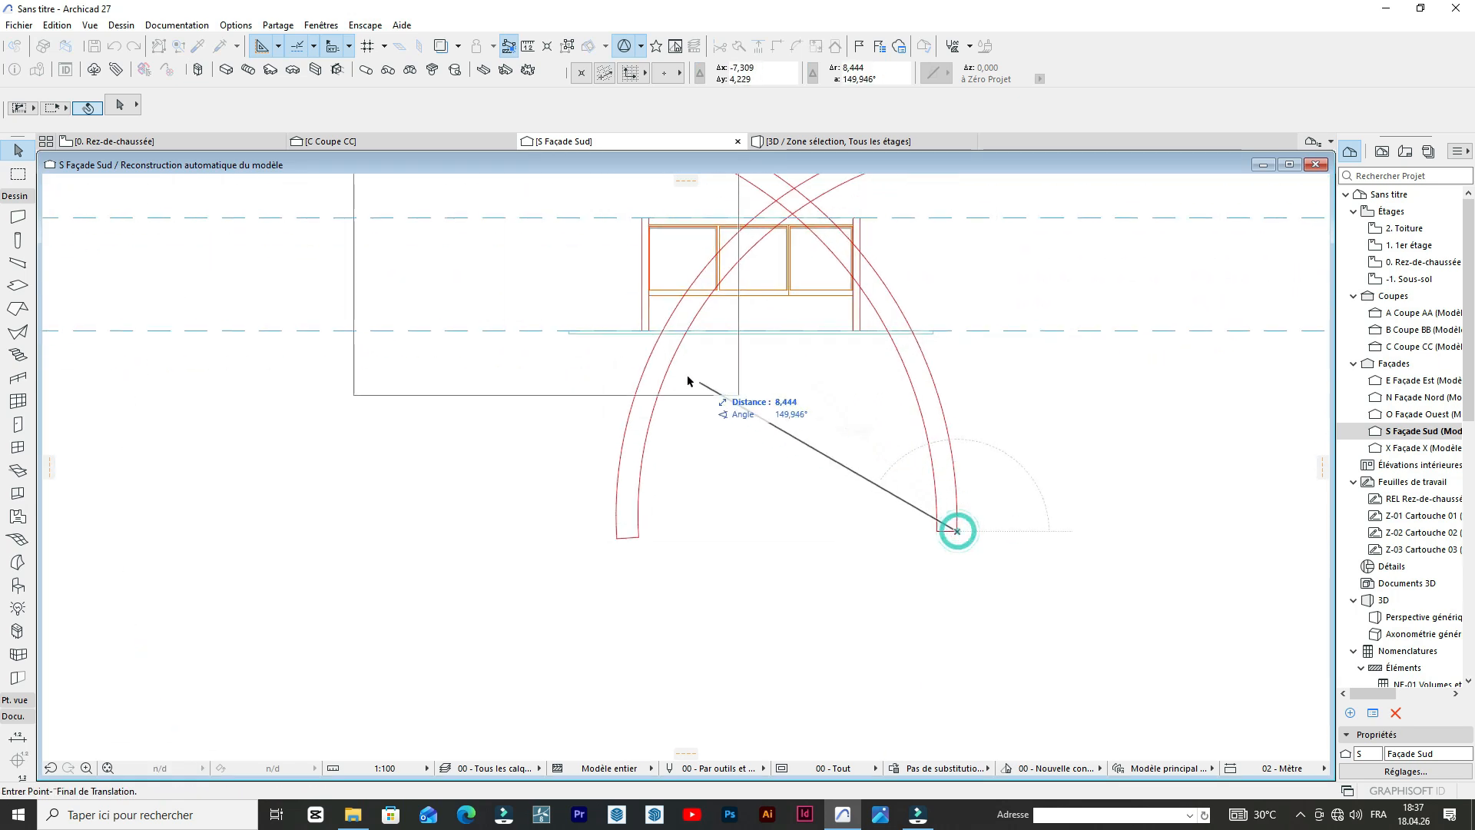
{"action": "scroll", "coordinate": [660, 315], "scroll_direction": "up", "scroll_amount": 3}
{"action": "left_click", "coordinate": [647, 335]}
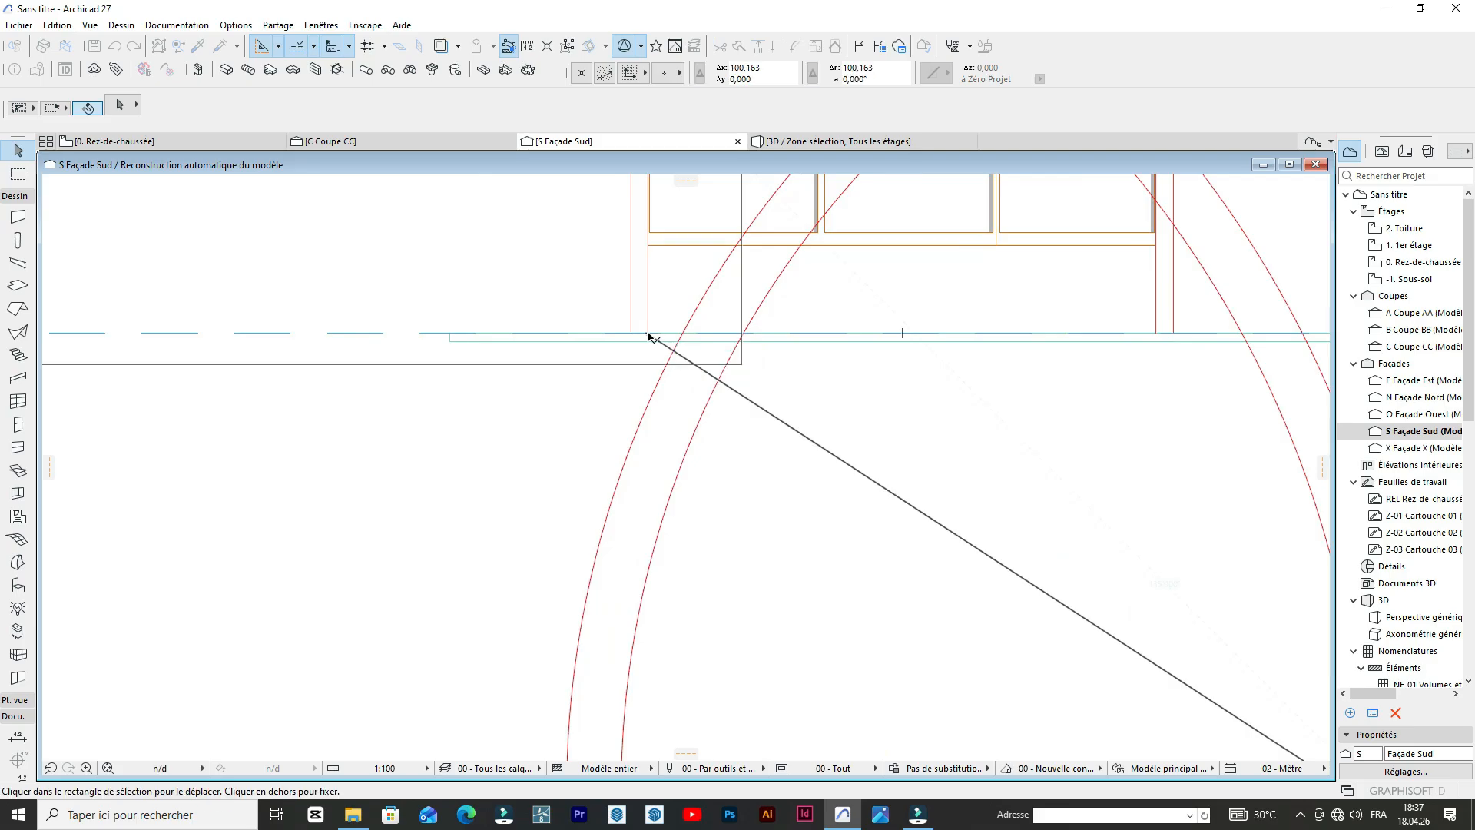
{"action": "scroll", "coordinate": [713, 450], "scroll_direction": "down", "scroll_amount": 4}
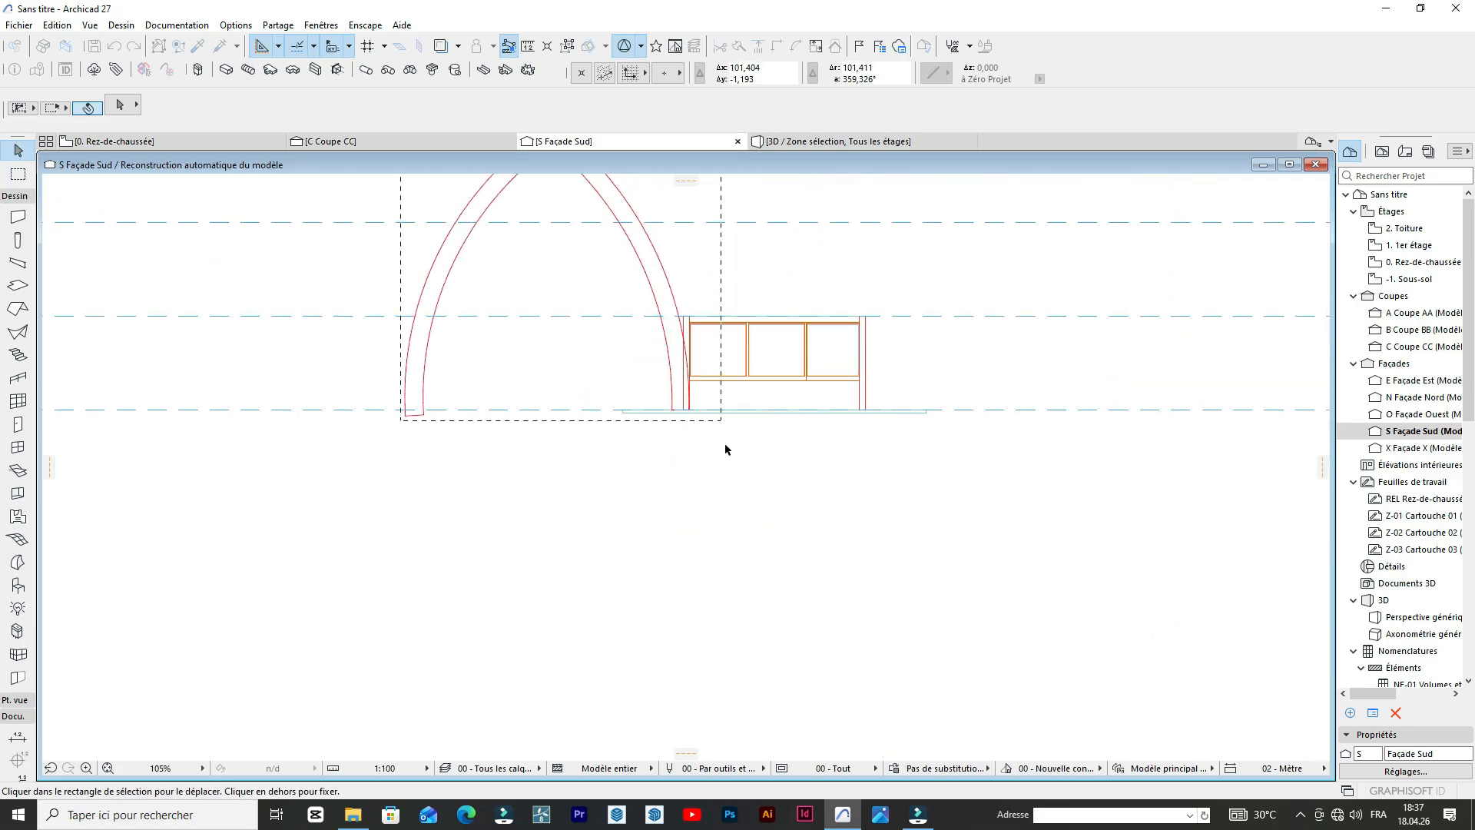
Shift the pasted arch outlines horizontally until the right leg's inner edge meets the left wall's outer face, and fix them in place.
{"action": "scroll", "coordinate": [662, 444], "scroll_direction": "down", "scroll_amount": 2}
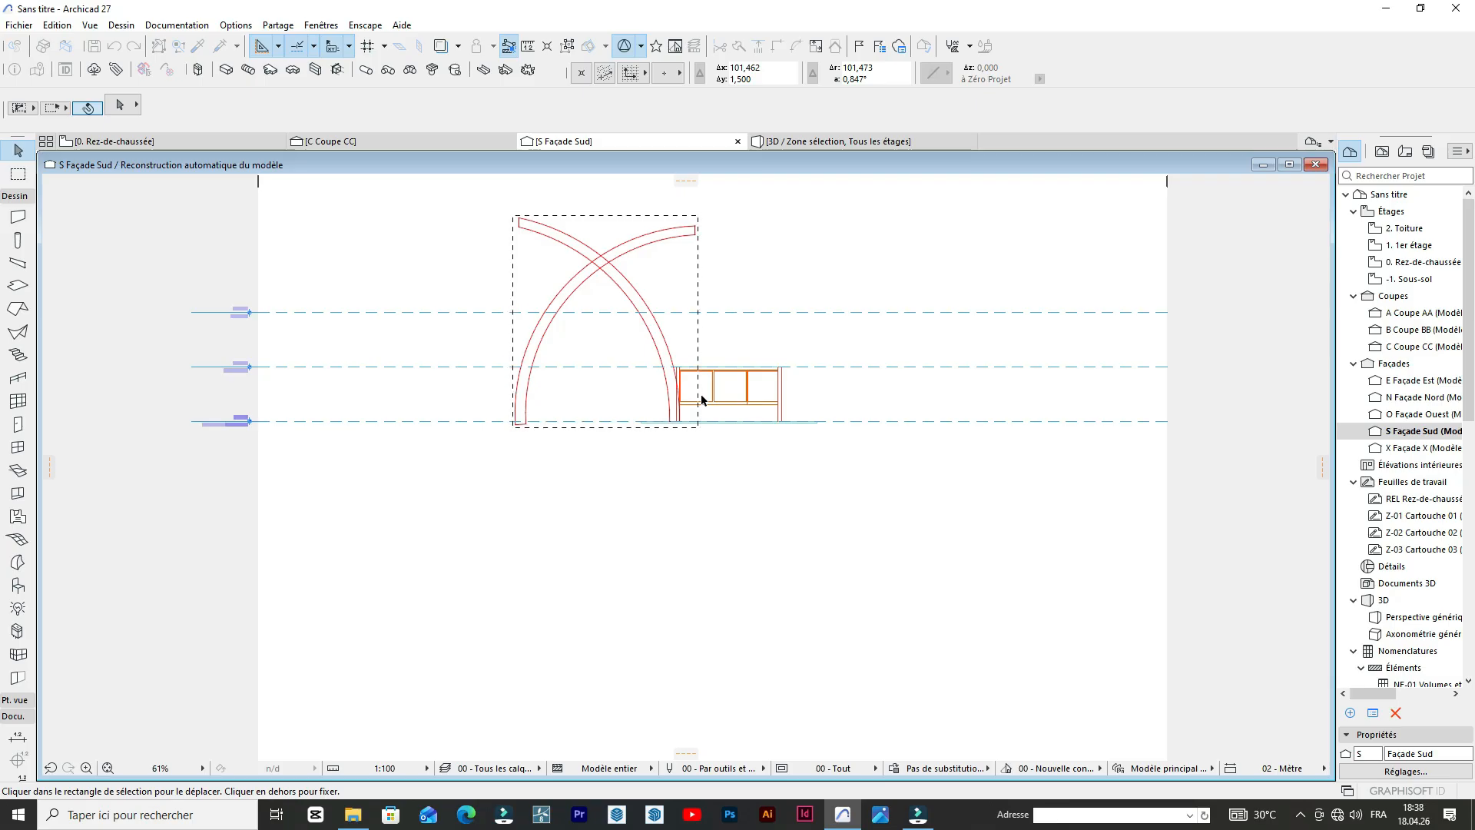
{"action": "scroll", "coordinate": [699, 397], "scroll_direction": "up", "scroll_amount": 5}
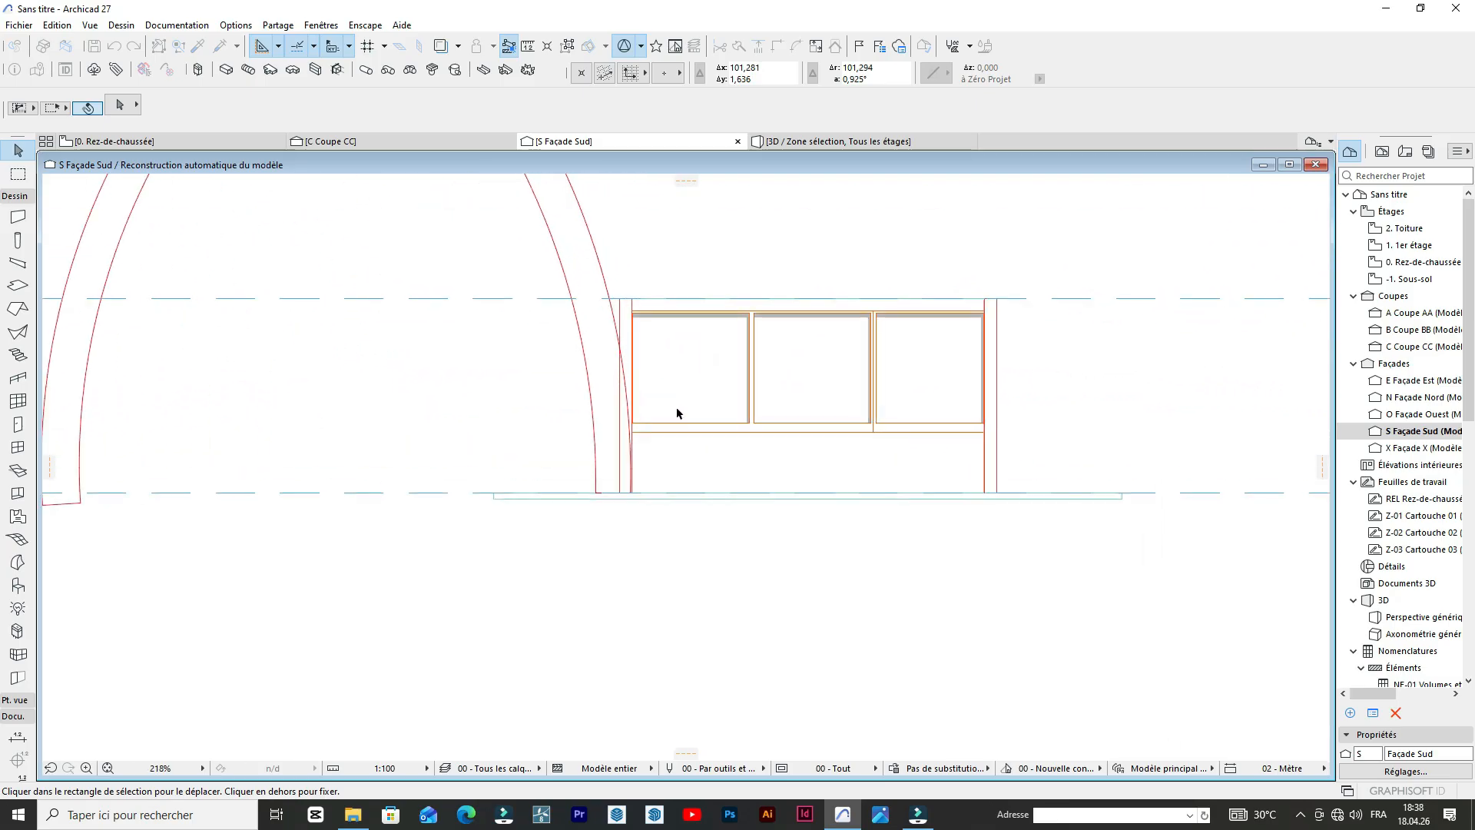
{"action": "scroll", "coordinate": [628, 458], "scroll_direction": "up", "scroll_amount": 2}
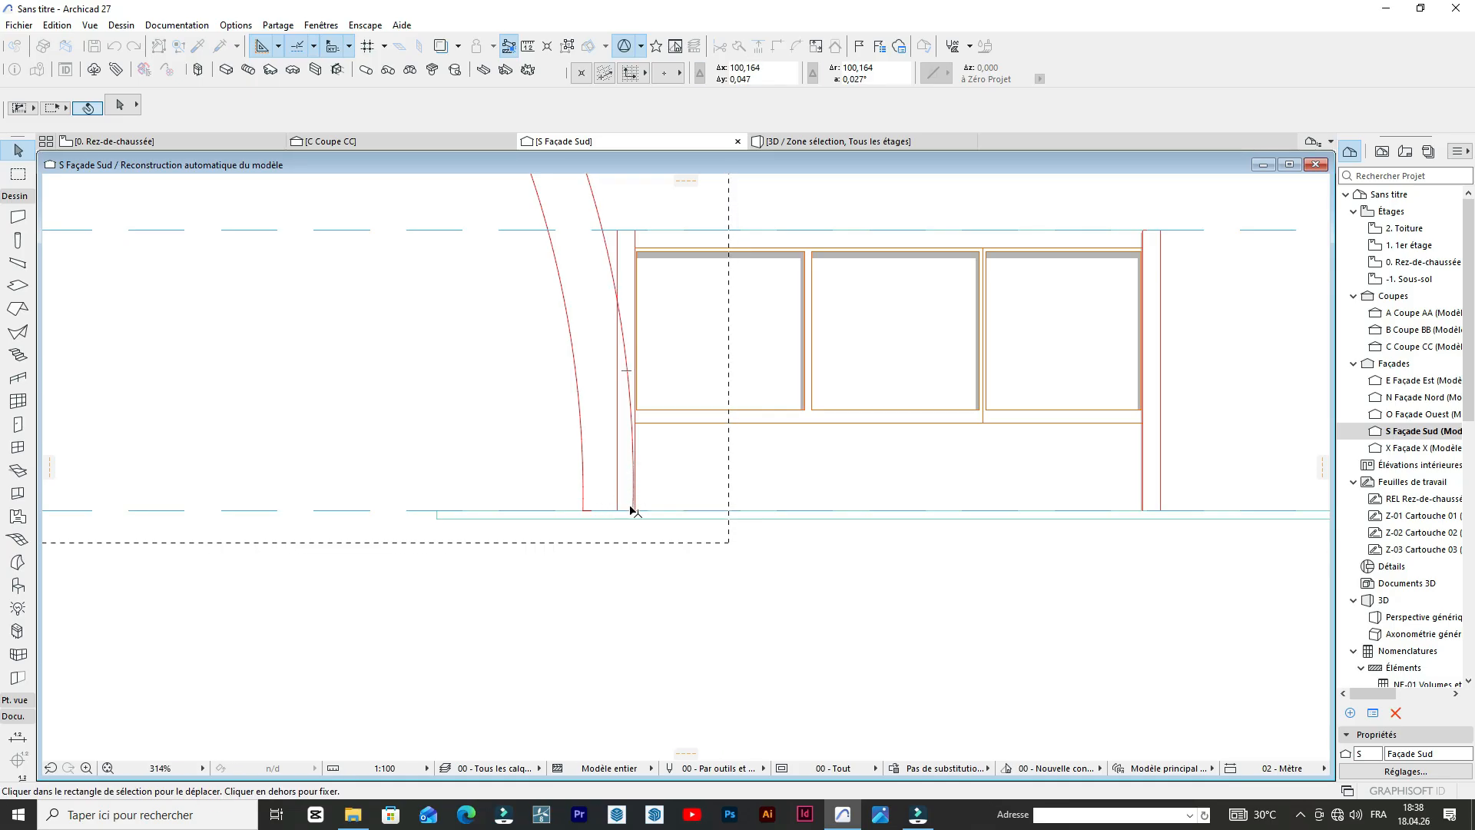
{"action": "left_click", "coordinate": [631, 509]}
{"action": "left_click", "coordinate": [634, 510]}
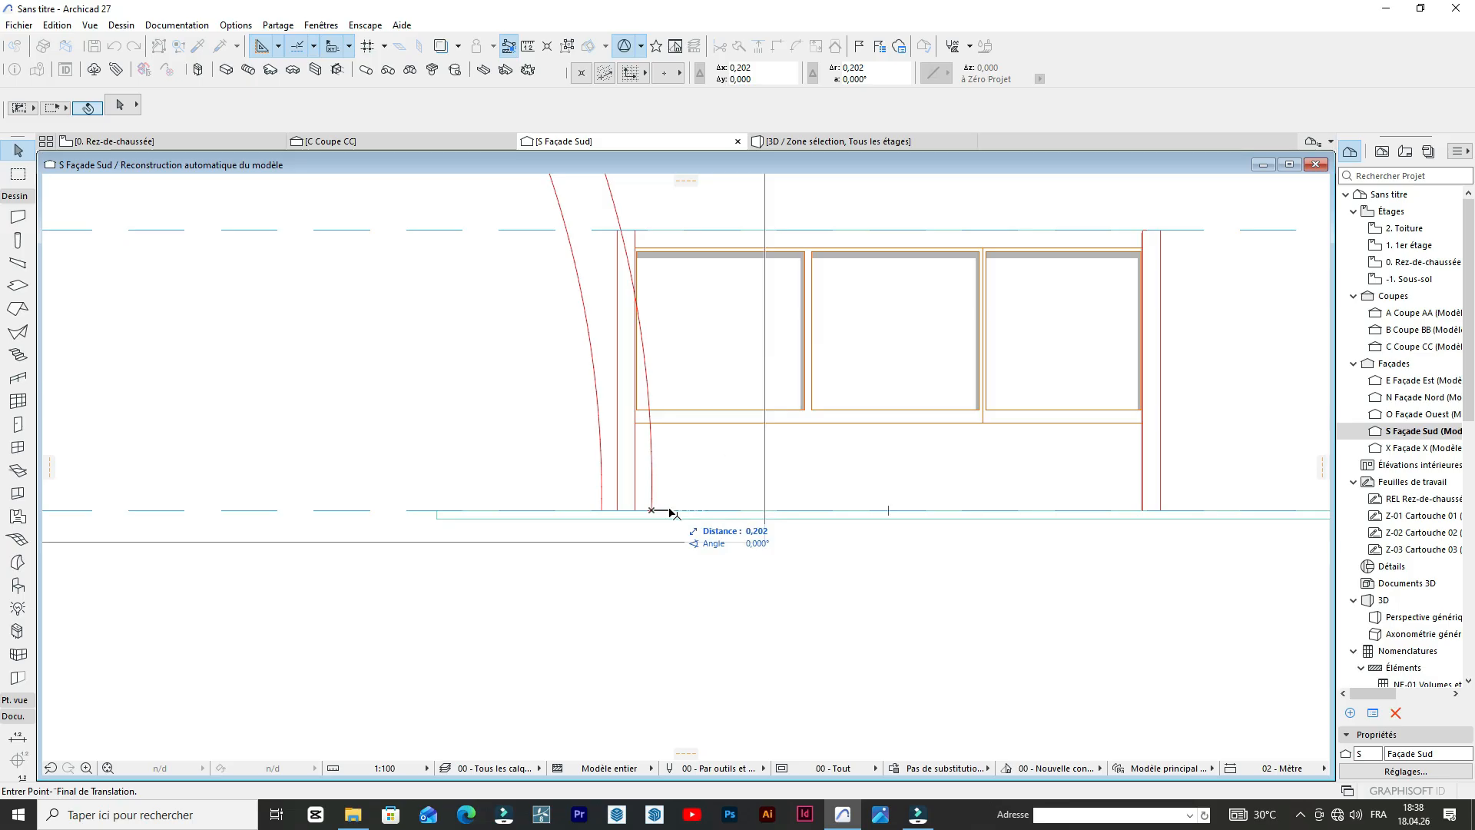
{"action": "scroll", "coordinate": [738, 464], "scroll_direction": "down", "scroll_amount": 3}
{"action": "left_click", "coordinate": [737, 464]}
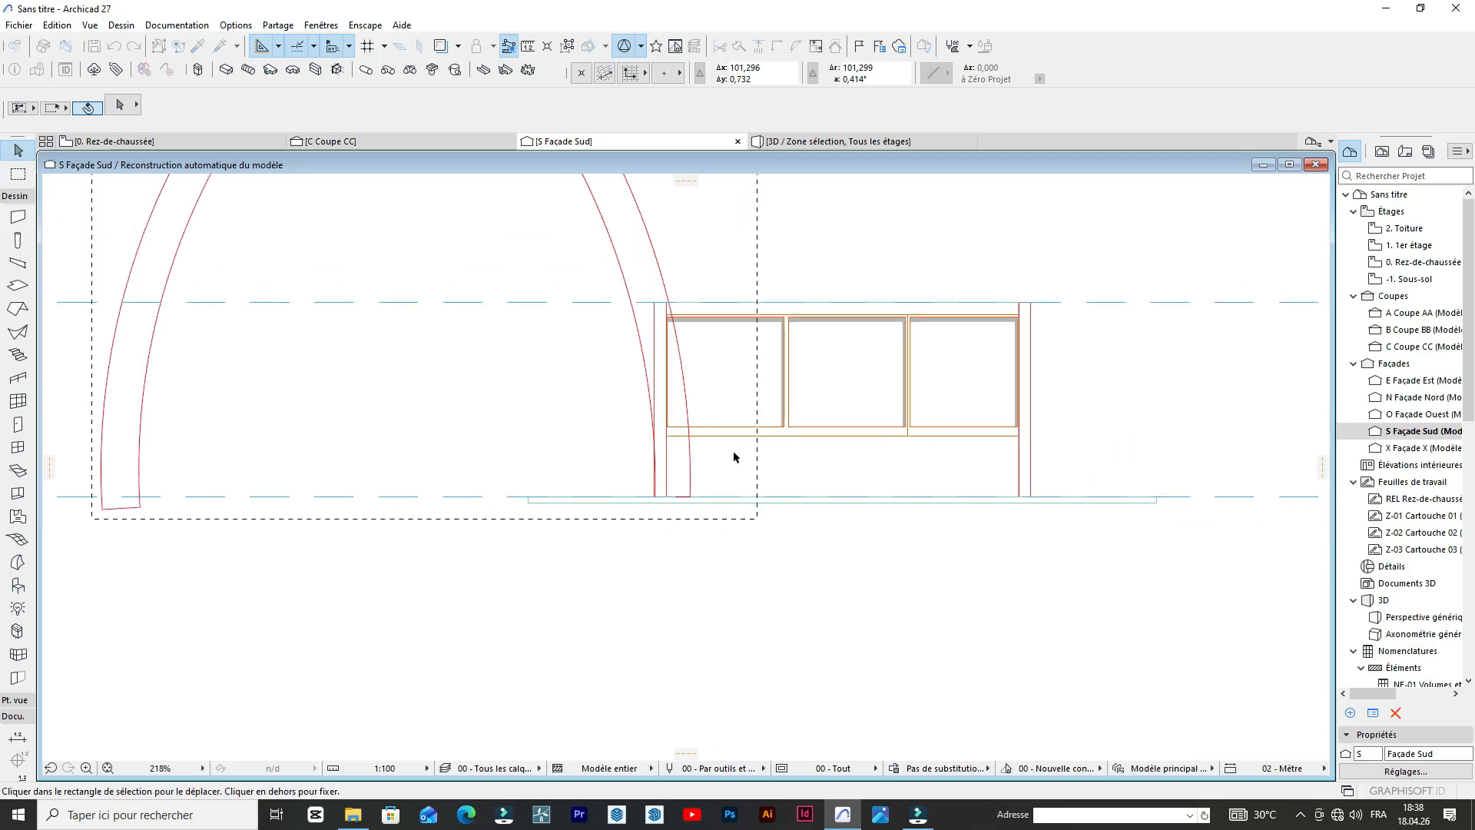
{"action": "scroll", "coordinate": [734, 457], "scroll_direction": "down", "scroll_amount": 5}
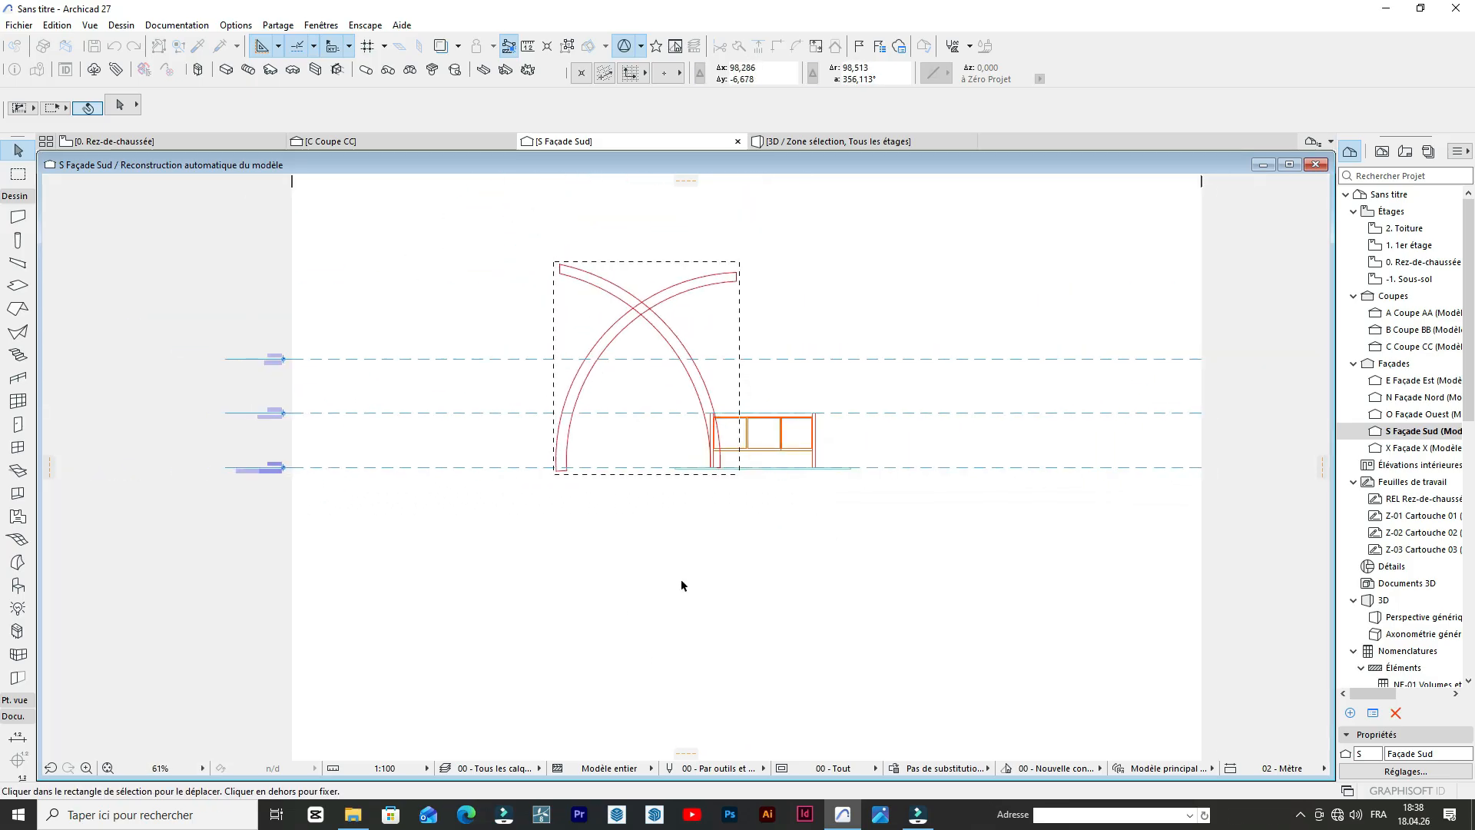
{"action": "left_click", "coordinate": [656, 584]}
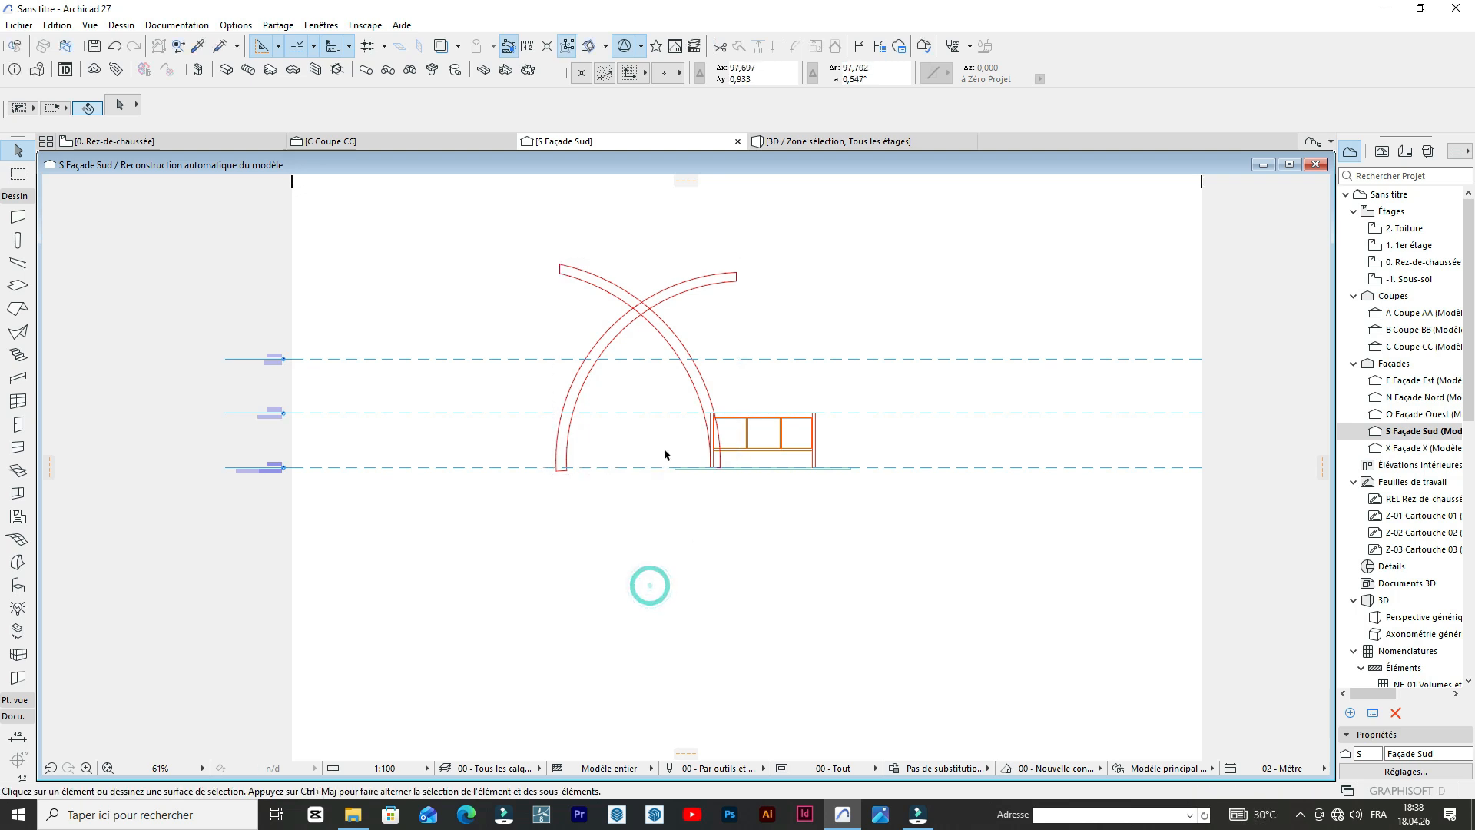
Select both curves and both end lines of the arch that stands on the left leg.
{"action": "scroll", "coordinate": [676, 442], "scroll_direction": "up", "scroll_amount": 4}
{"action": "scroll", "coordinate": [689, 435], "scroll_direction": "down", "scroll_amount": 4}
{"action": "scroll", "coordinate": [660, 361], "scroll_direction": "up", "scroll_amount": 3}
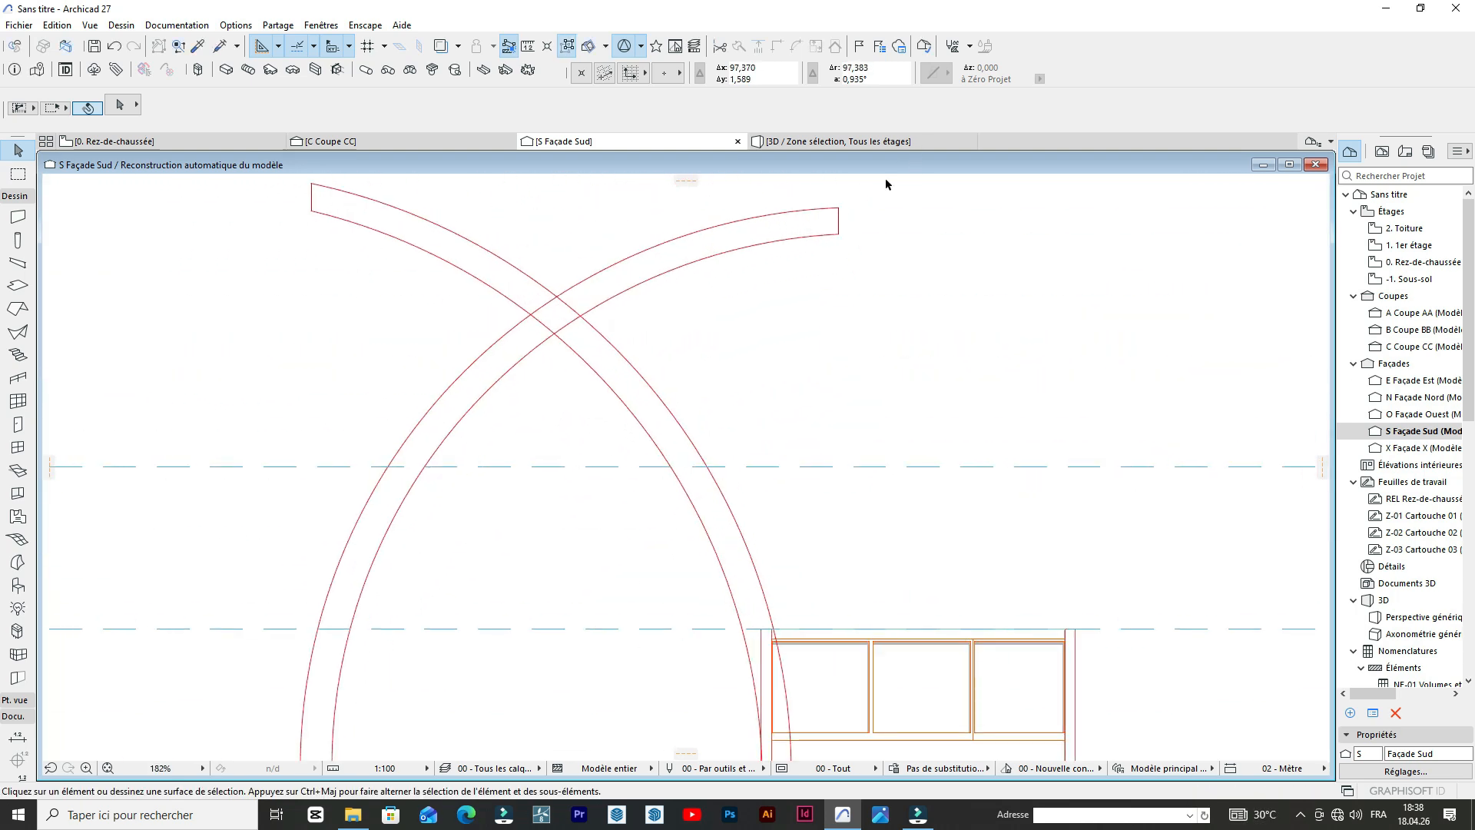
{"action": "scroll", "coordinate": [755, 277], "scroll_direction": "down", "scroll_amount": 3}
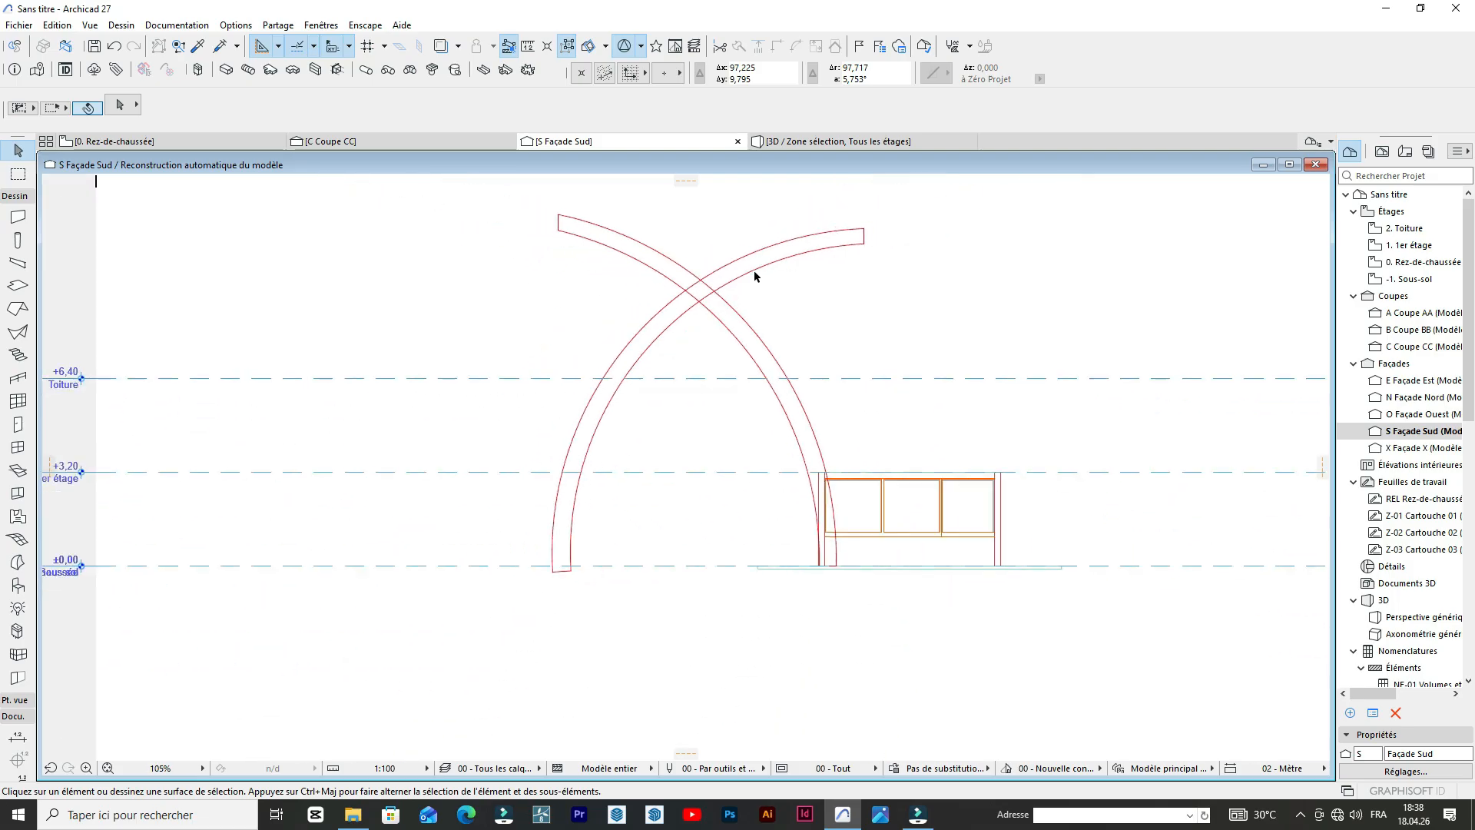
{"action": "left_click", "coordinate": [896, 229]}
{"action": "left_click", "coordinate": [930, 272]}
{"action": "left_click", "coordinate": [780, 219]}
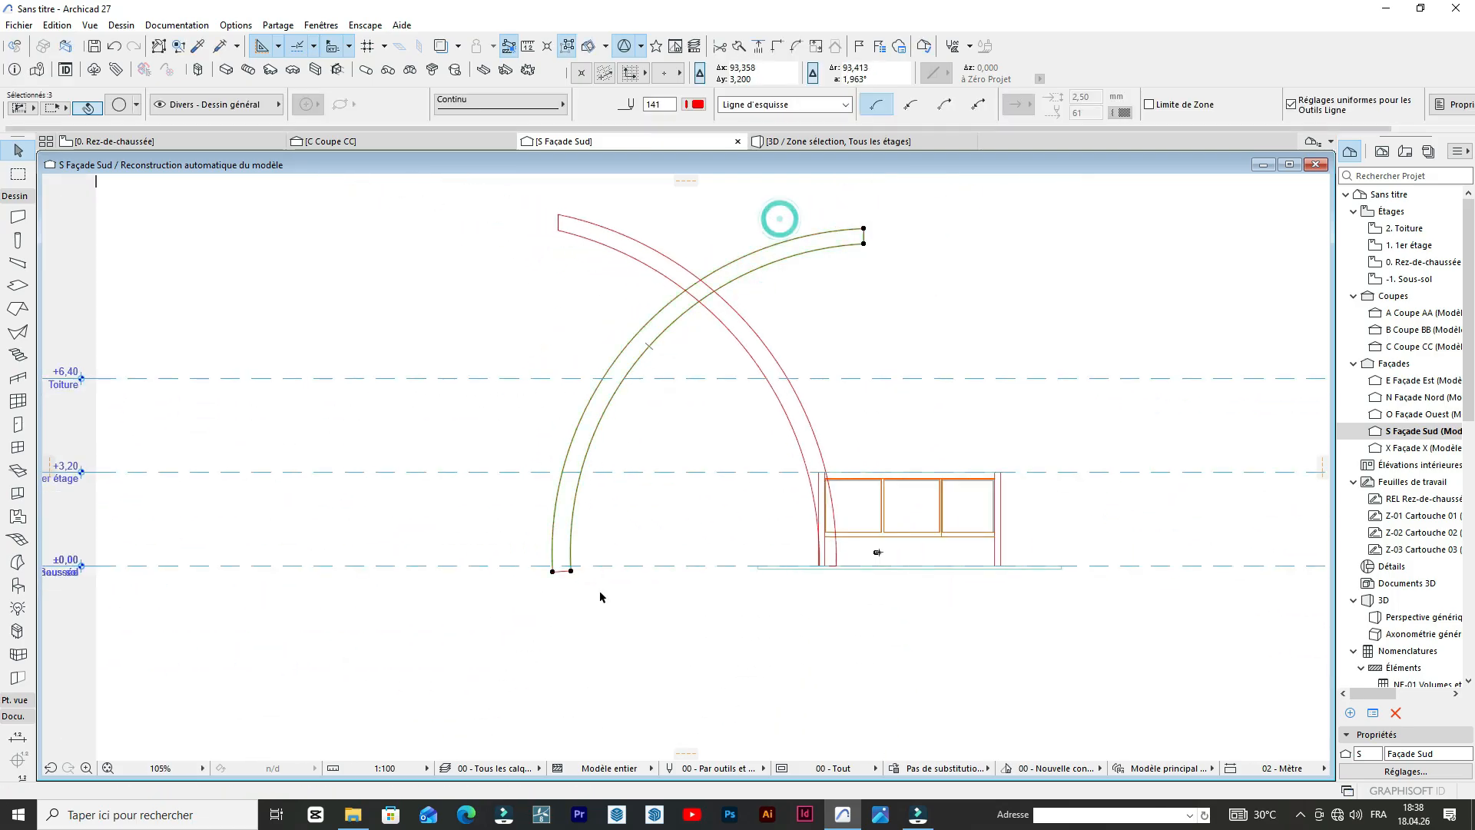
{"action": "scroll", "coordinate": [586, 586], "scroll_direction": "up", "scroll_amount": 2}
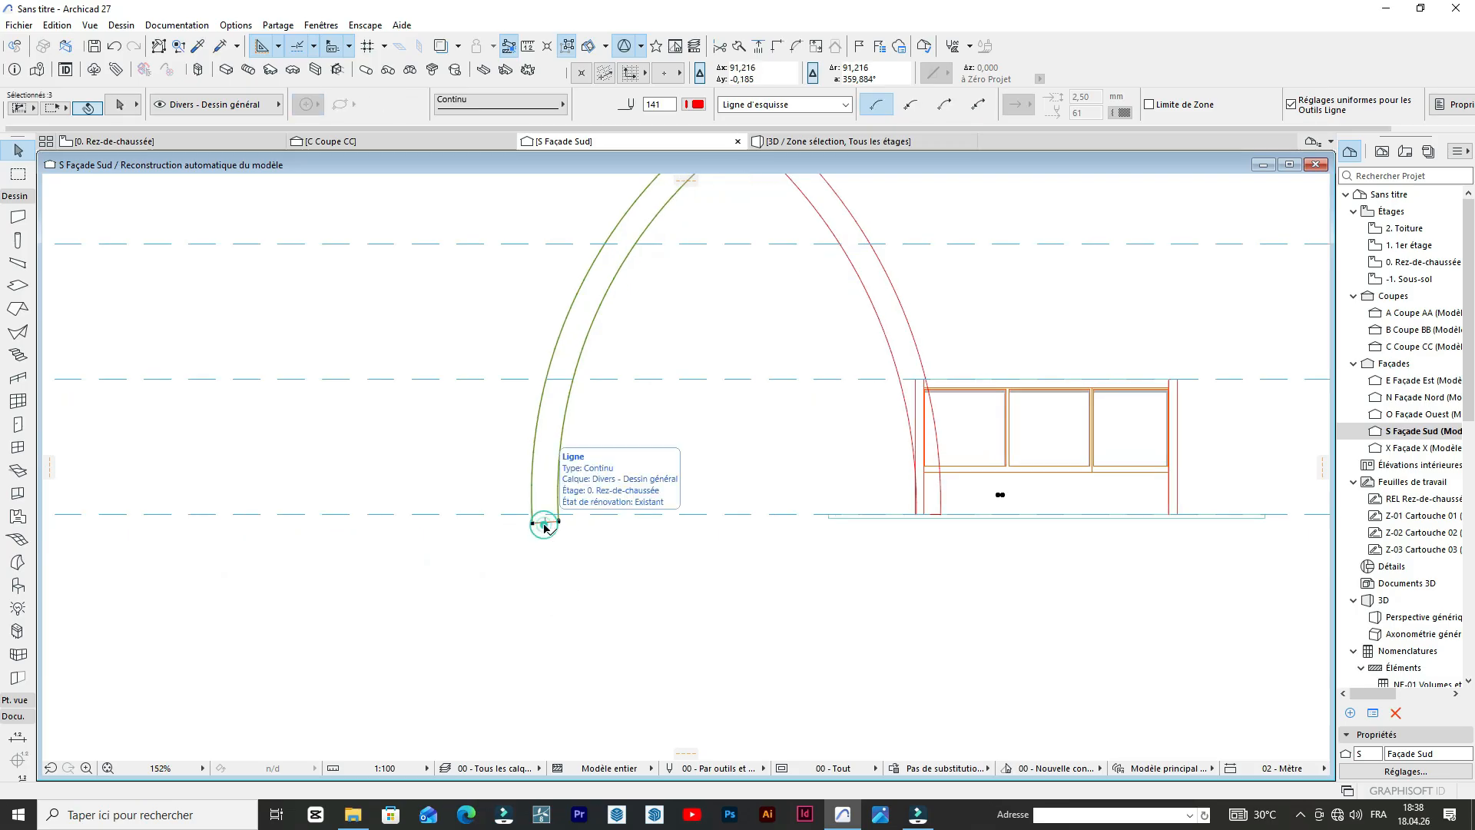
{"action": "scroll", "coordinate": [626, 517], "scroll_direction": "down", "scroll_amount": 2}
{"action": "scroll", "coordinate": [591, 492], "scroll_direction": "up", "scroll_amount": 1}
{"action": "scroll", "coordinate": [592, 492], "scroll_direction": "up", "scroll_amount": 1}
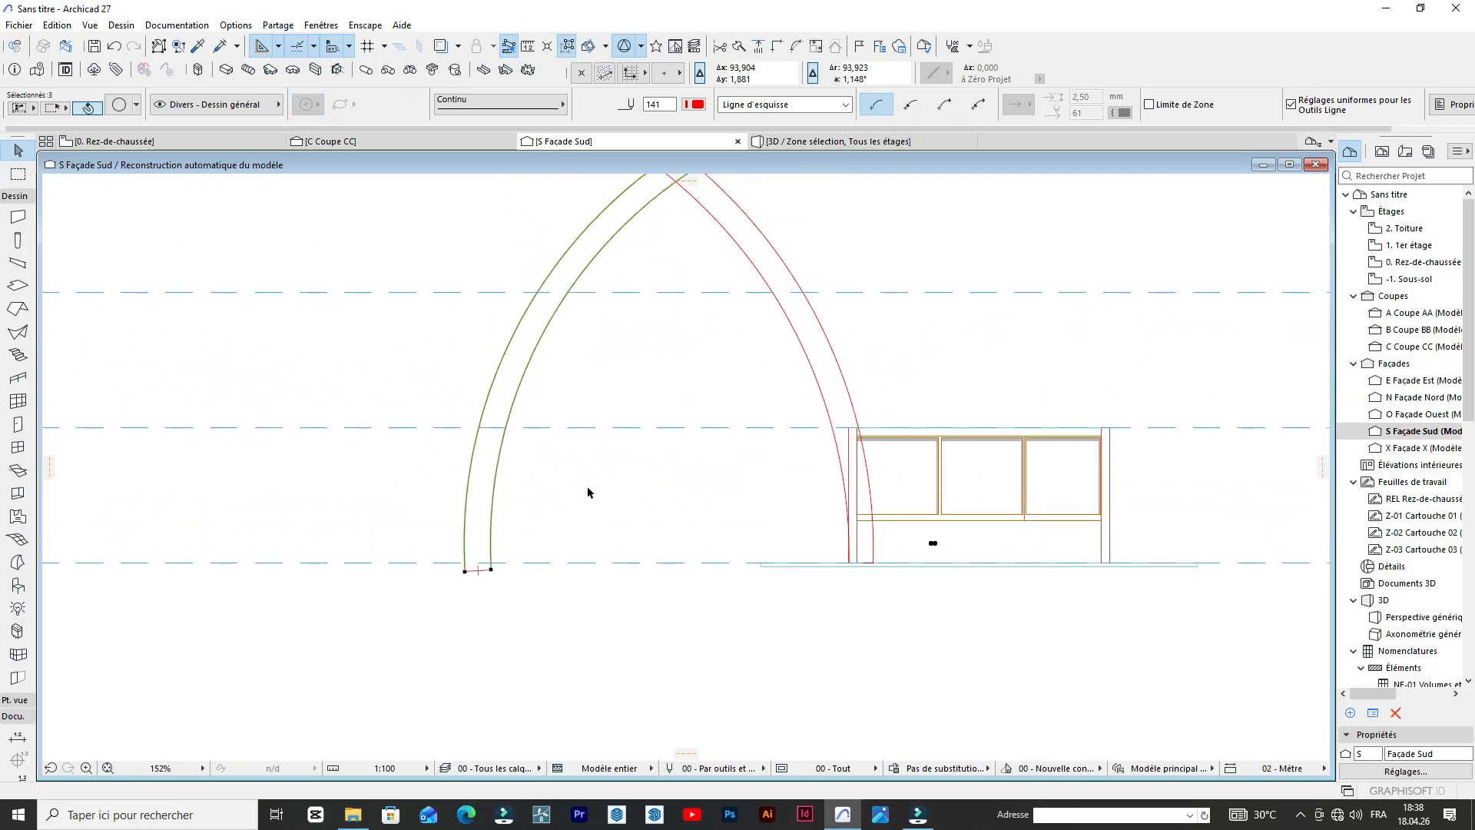
{"action": "scroll", "coordinate": [467, 582], "scroll_direction": "up", "scroll_amount": 4}
{"action": "left_click", "coordinate": [514, 561]}
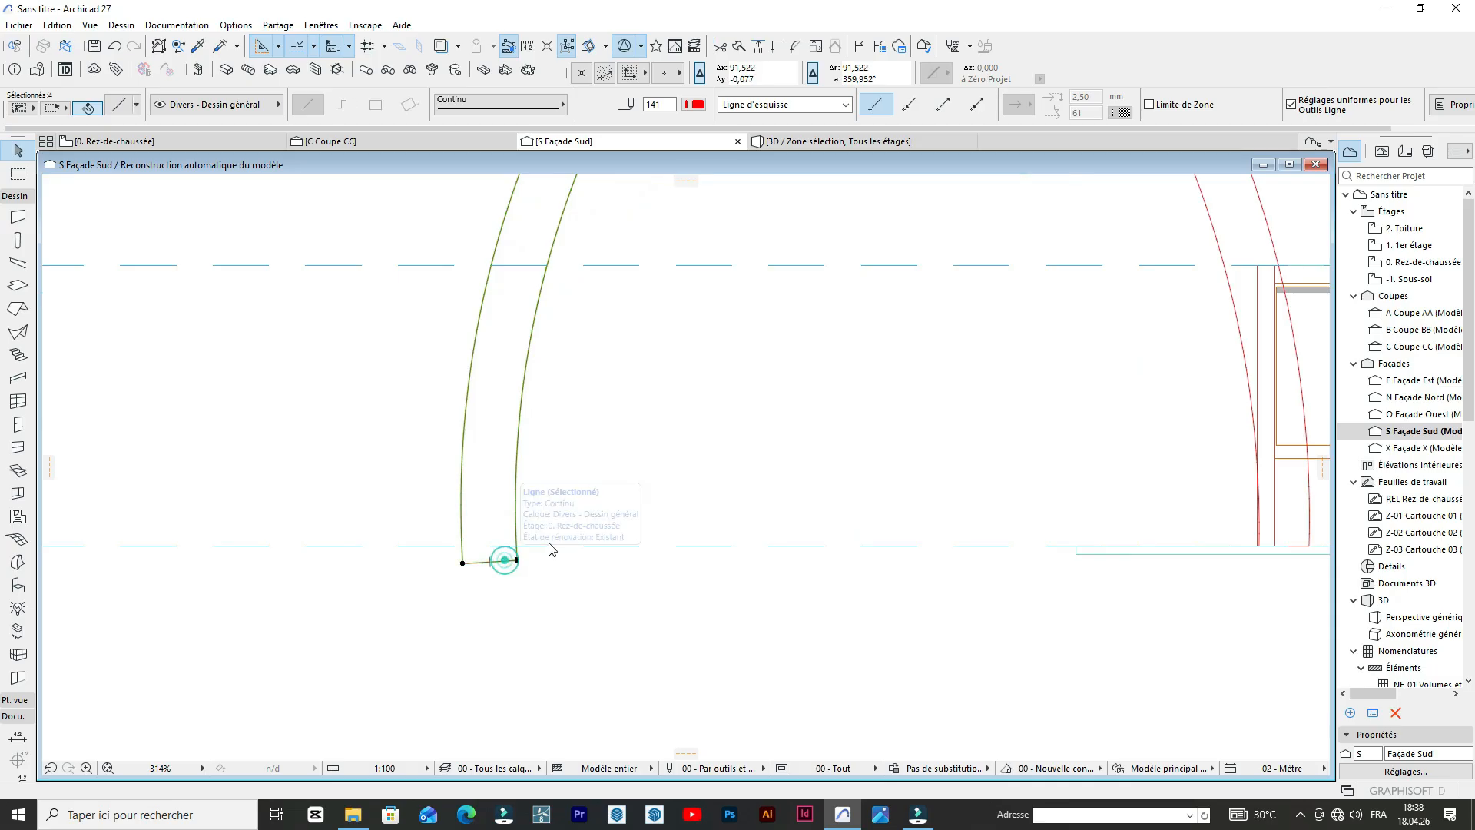
{"action": "scroll", "coordinate": [738, 487], "scroll_direction": "down", "scroll_amount": 8}
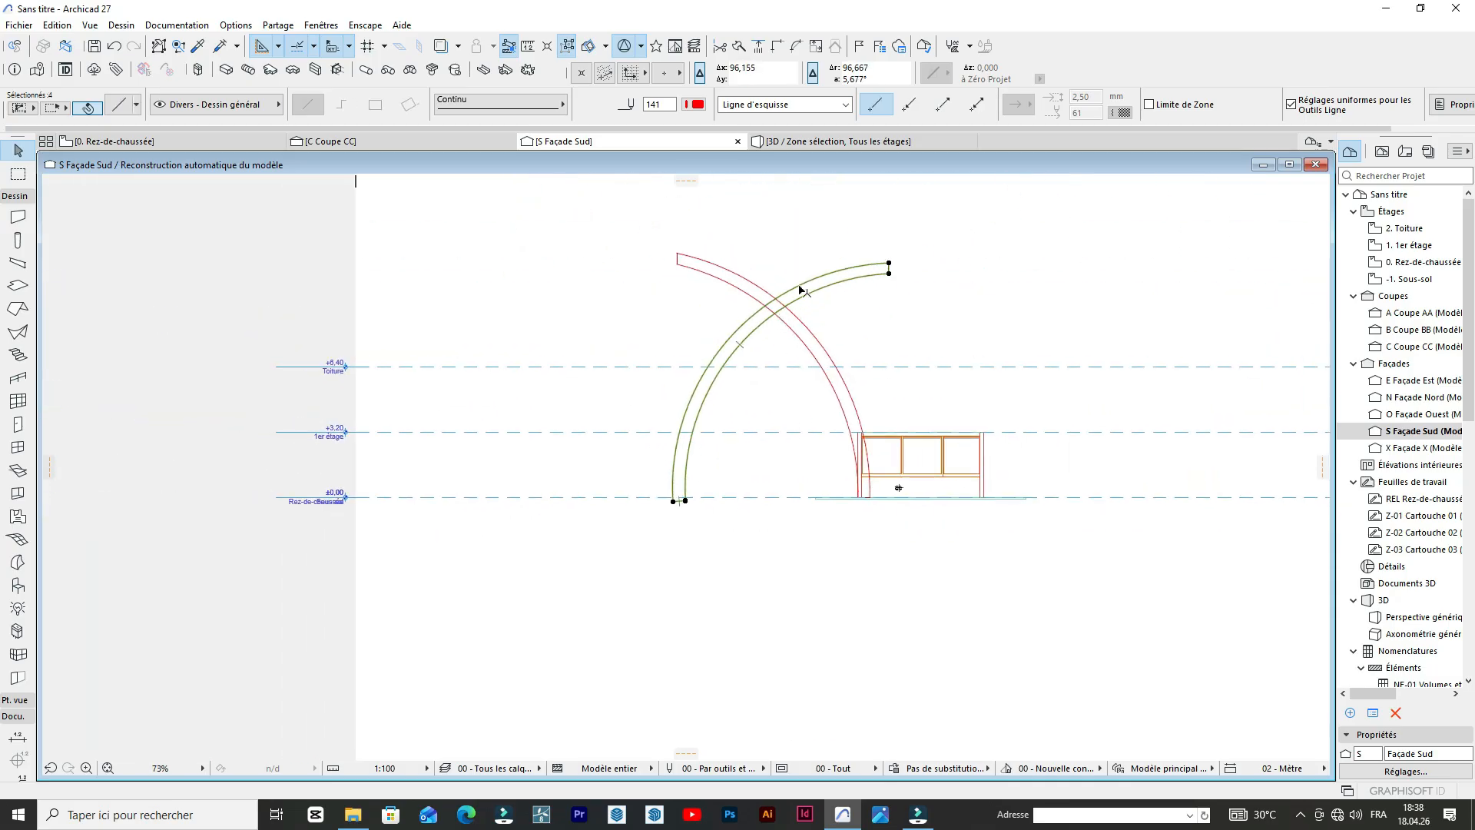
Copy the selected left-leg arch outline about 15 m horizontally to the left, and clear the selection.
{"action": "key", "text": "ctrl+d"}
{"action": "left_click", "coordinate": [826, 277]}
{"action": "scroll", "coordinate": [828, 294], "scroll_direction": "up", "scroll_amount": 3}
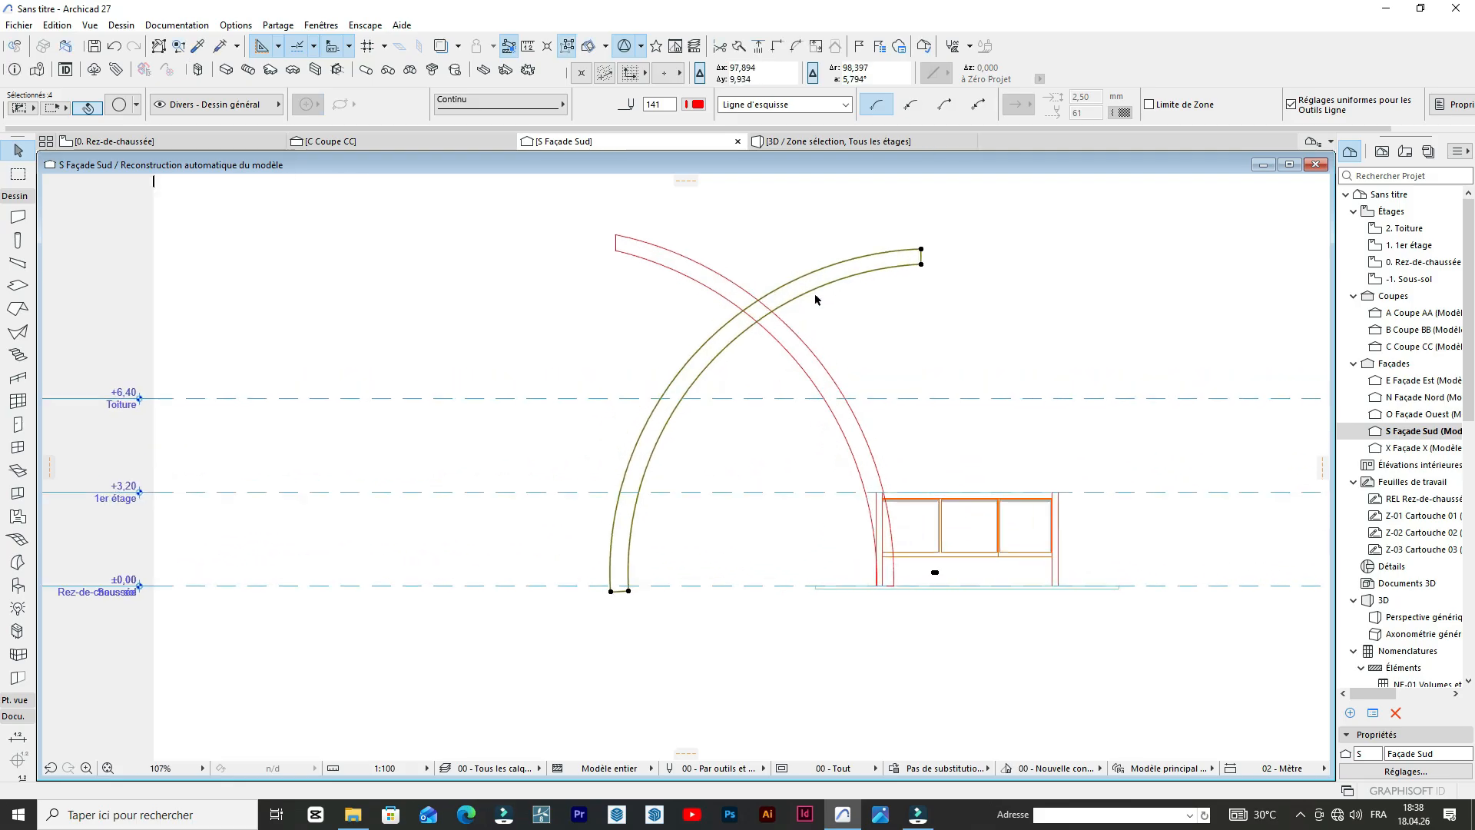
{"action": "scroll", "coordinate": [818, 295], "scroll_direction": "down", "scroll_amount": 2}
{"action": "key", "text": "ctrl+shift+d"}
{"action": "left_click", "coordinate": [807, 292]}
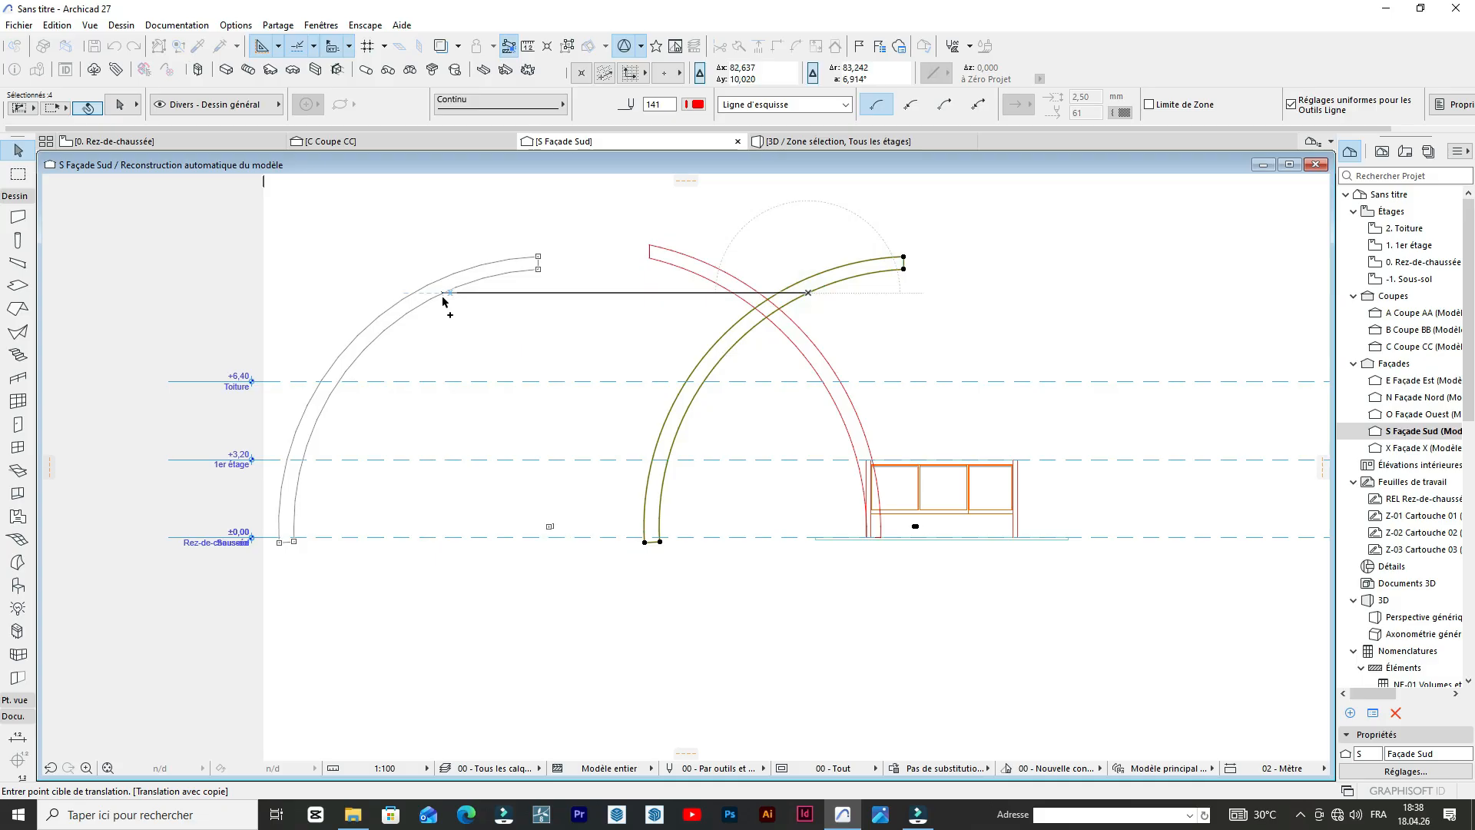
{"action": "left_click", "coordinate": [448, 293]}
{"action": "key", "text": "Escape"}
Trim the original left-leg arch's curves where they cross inside the right-leg arch.
{"action": "scroll", "coordinate": [781, 306], "scroll_direction": "up", "scroll_amount": 6}
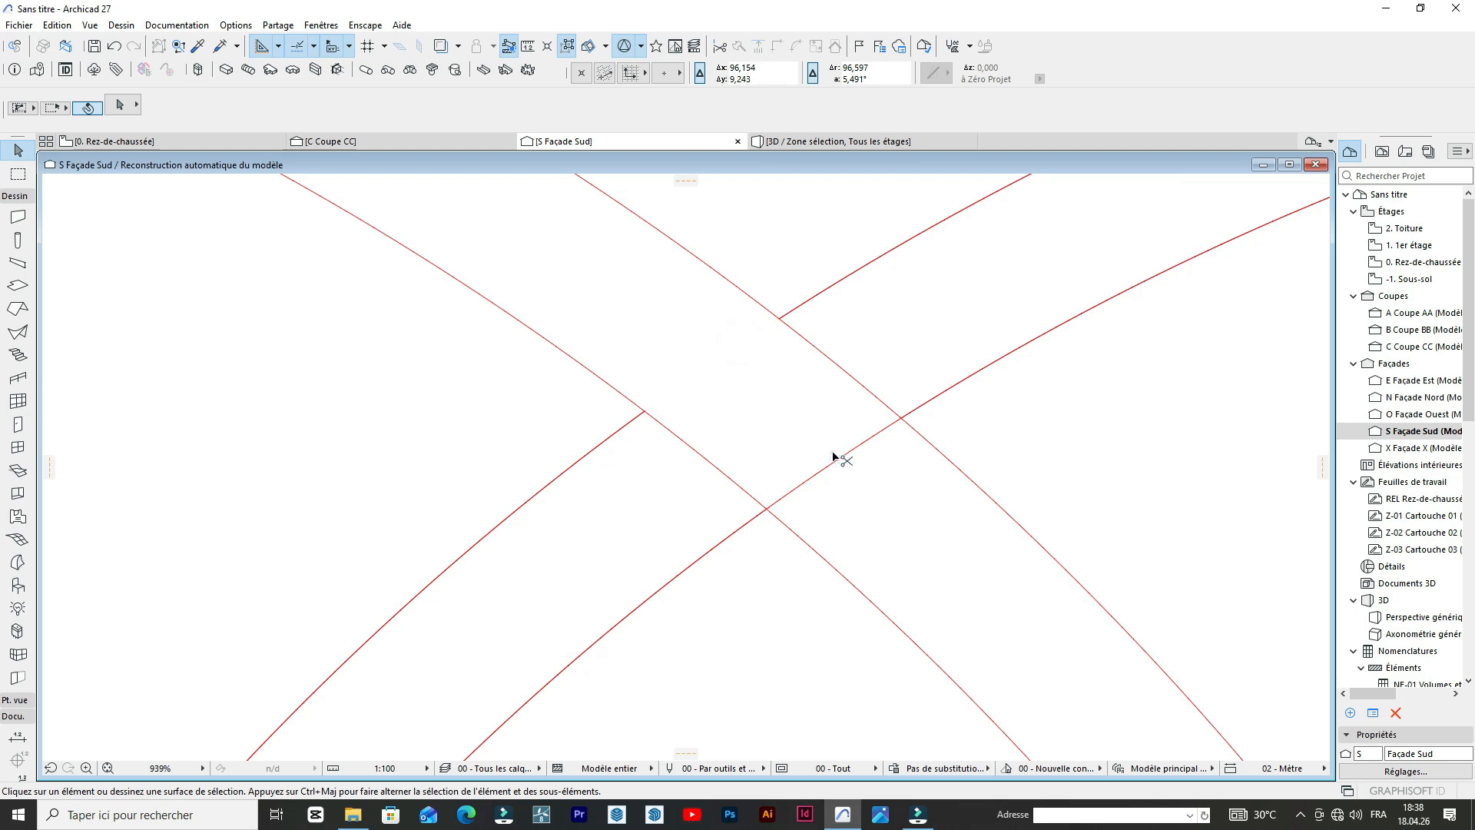
{"action": "scroll", "coordinate": [806, 417], "scroll_direction": "down", "scroll_amount": 10}
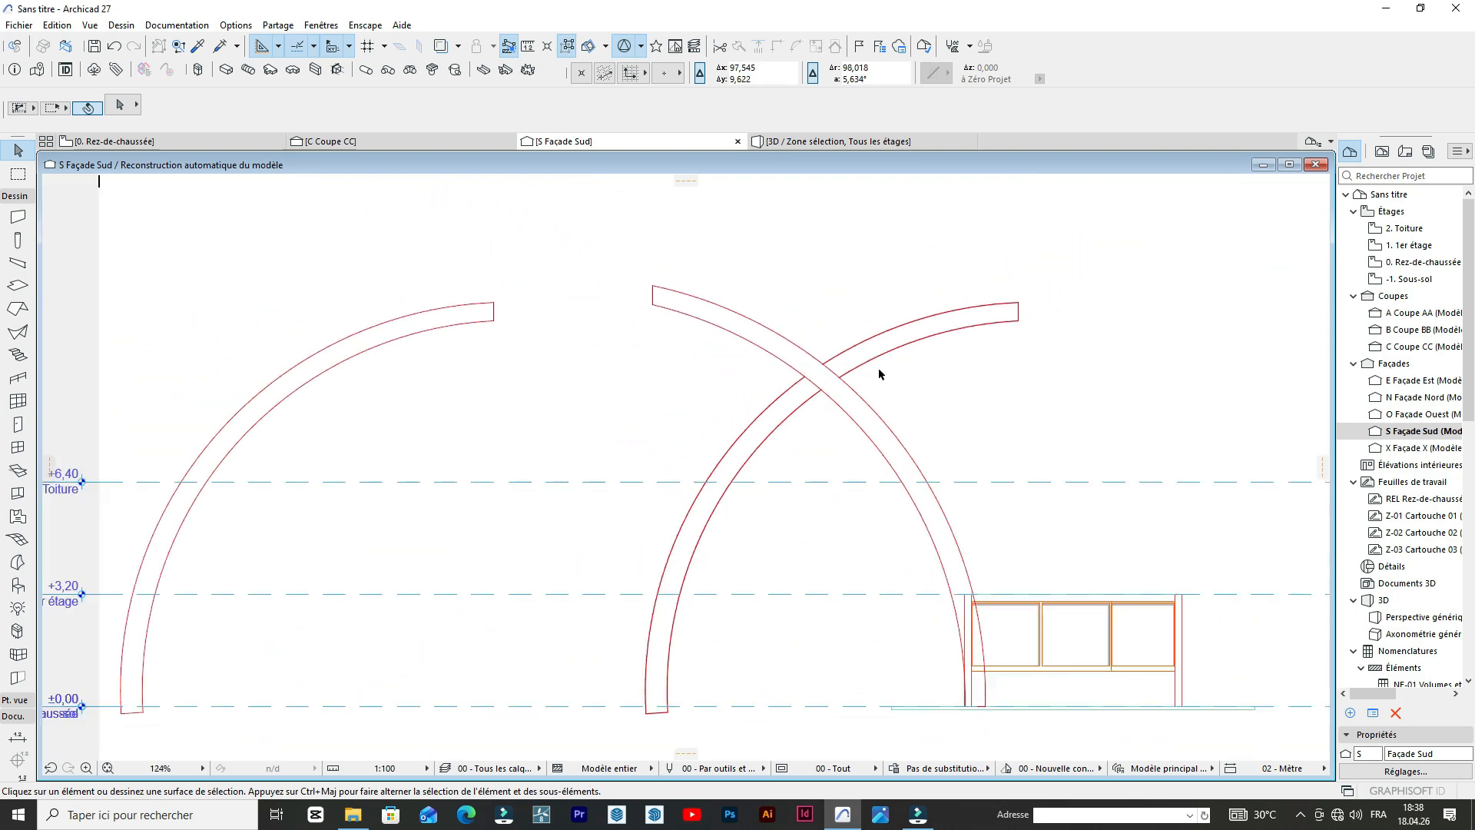
{"action": "scroll", "coordinate": [962, 549], "scroll_direction": "up", "scroll_amount": 3}
{"action": "scroll", "coordinate": [962, 548], "scroll_direction": "down", "scroll_amount": 4}
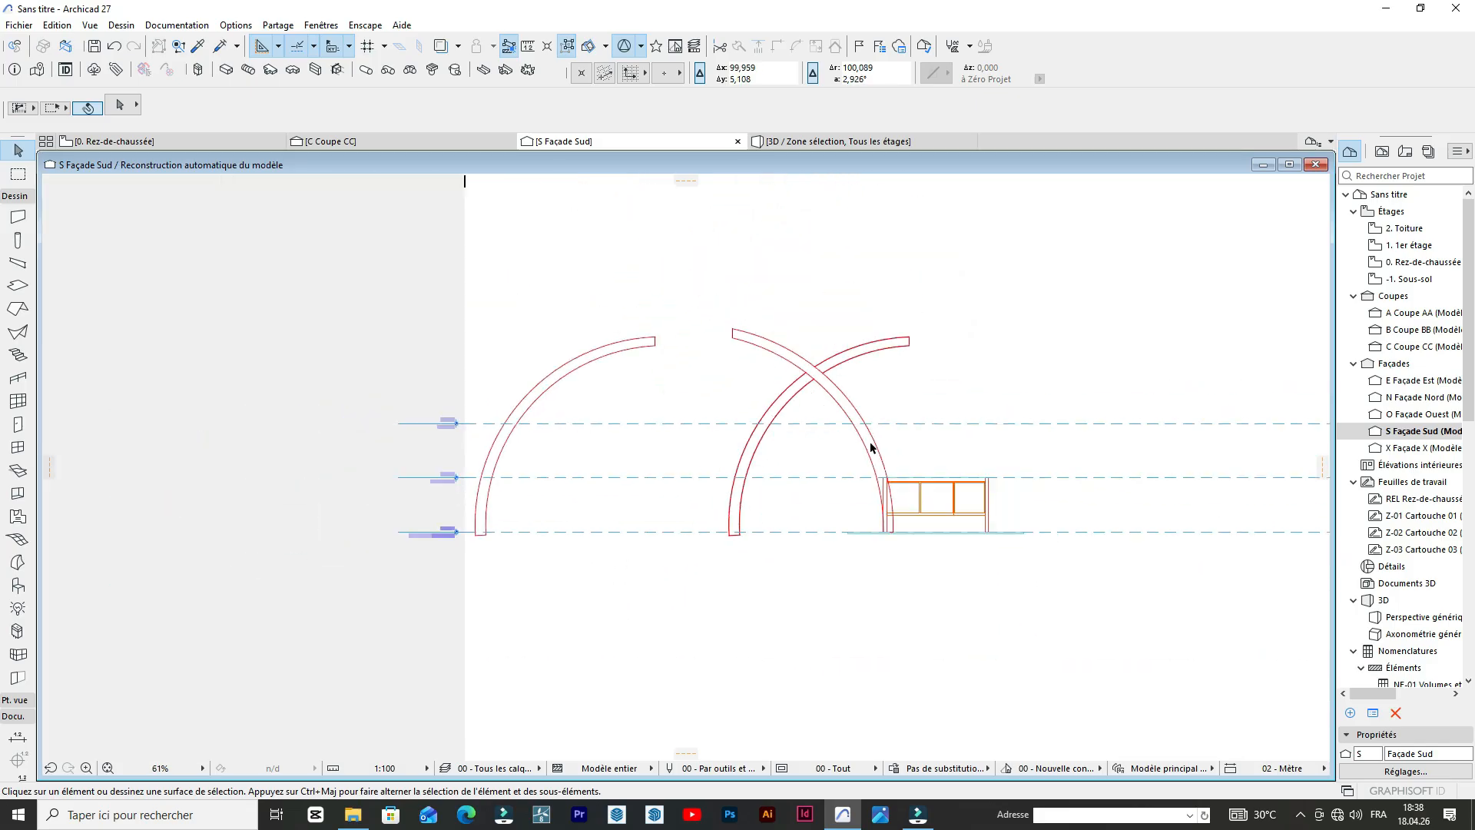
Select both curves and both end lines of the arch whose leg stands at the building's left wall.
{"action": "left_click", "coordinate": [857, 426]}
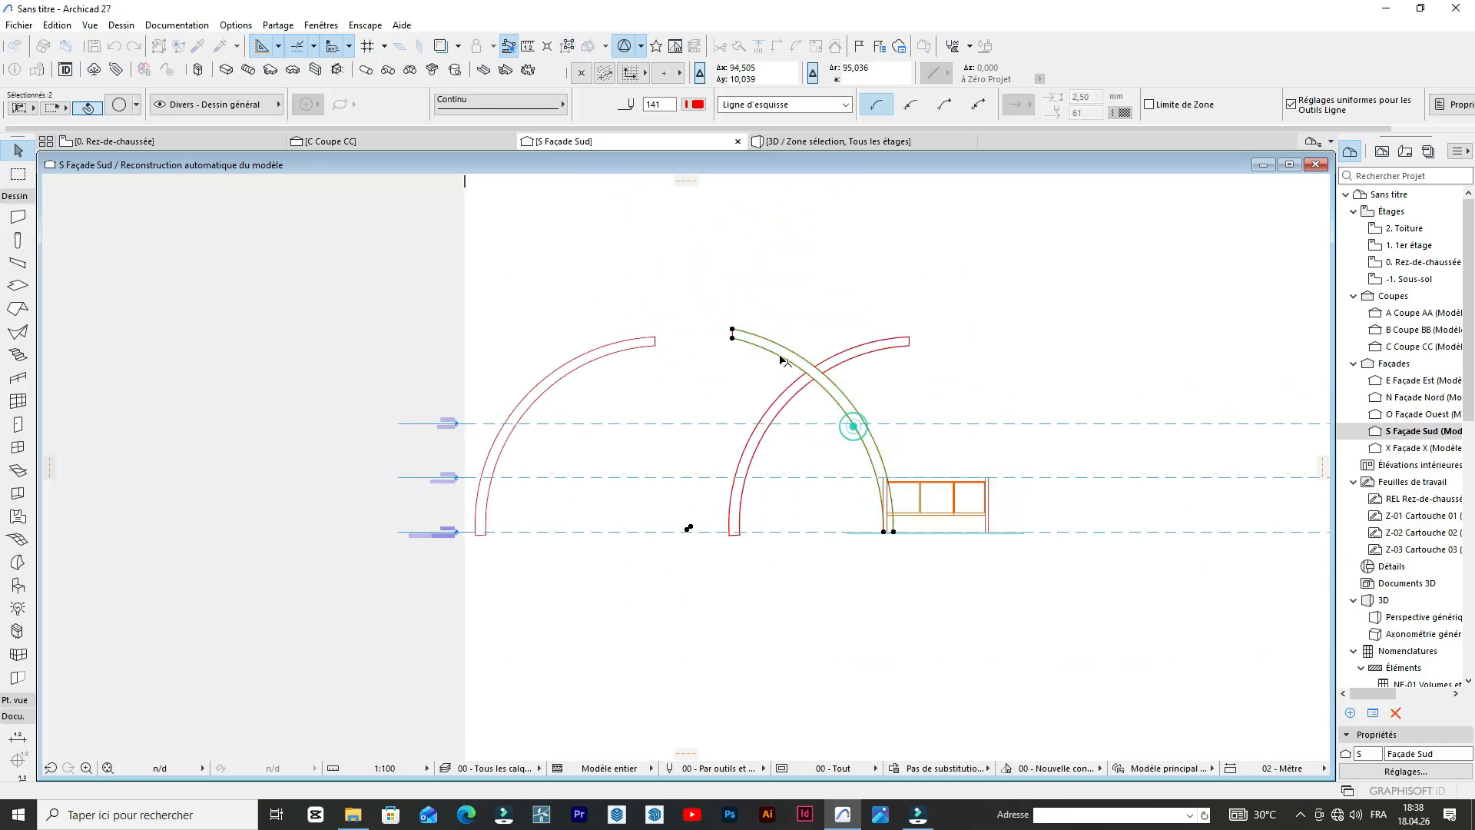
{"action": "scroll", "coordinate": [709, 331], "scroll_direction": "up", "scroll_amount": 4}
{"action": "scroll", "coordinate": [716, 306], "scroll_direction": "down", "scroll_amount": 4}
{"action": "scroll", "coordinate": [636, 343], "scroll_direction": "up", "scroll_amount": 6}
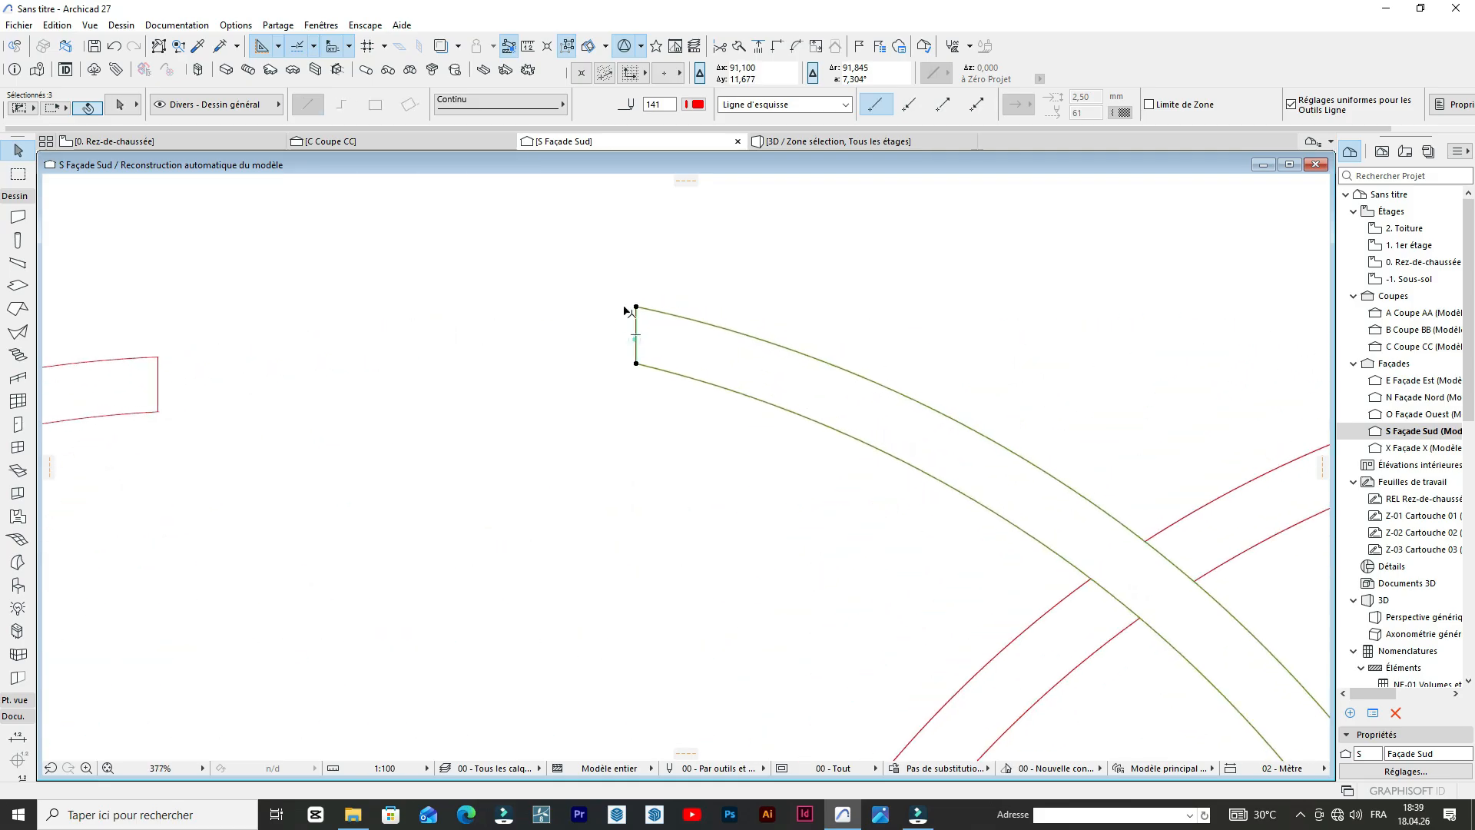
{"action": "scroll", "coordinate": [626, 311], "scroll_direction": "down", "scroll_amount": 5}
{"action": "scroll", "coordinate": [791, 335], "scroll_direction": "up", "scroll_amount": 9}
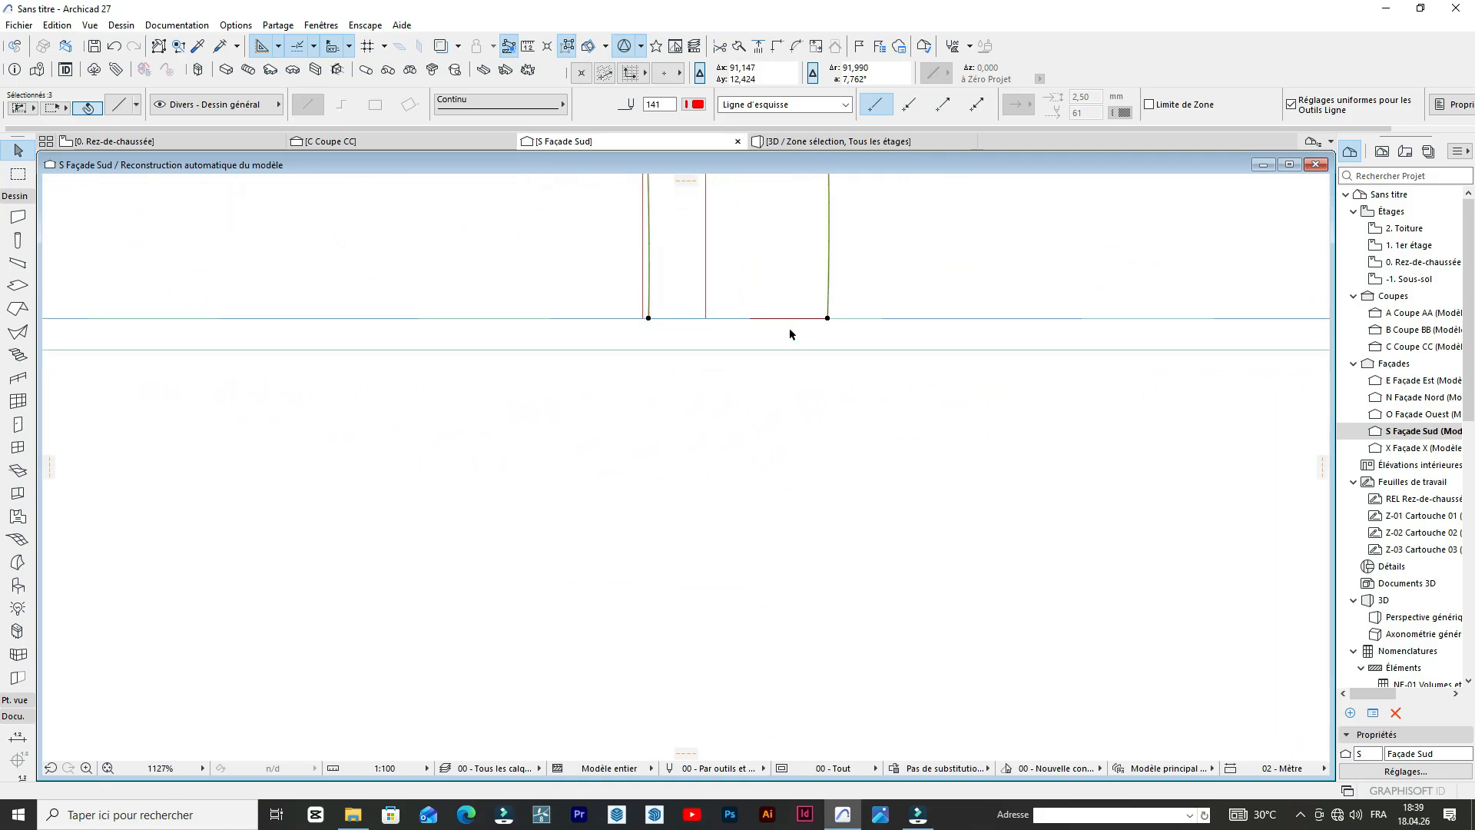
{"action": "scroll", "coordinate": [500, 412], "scroll_direction": "down", "scroll_amount": 5}
{"action": "scroll", "coordinate": [379, 405], "scroll_direction": "up", "scroll_amount": 5}
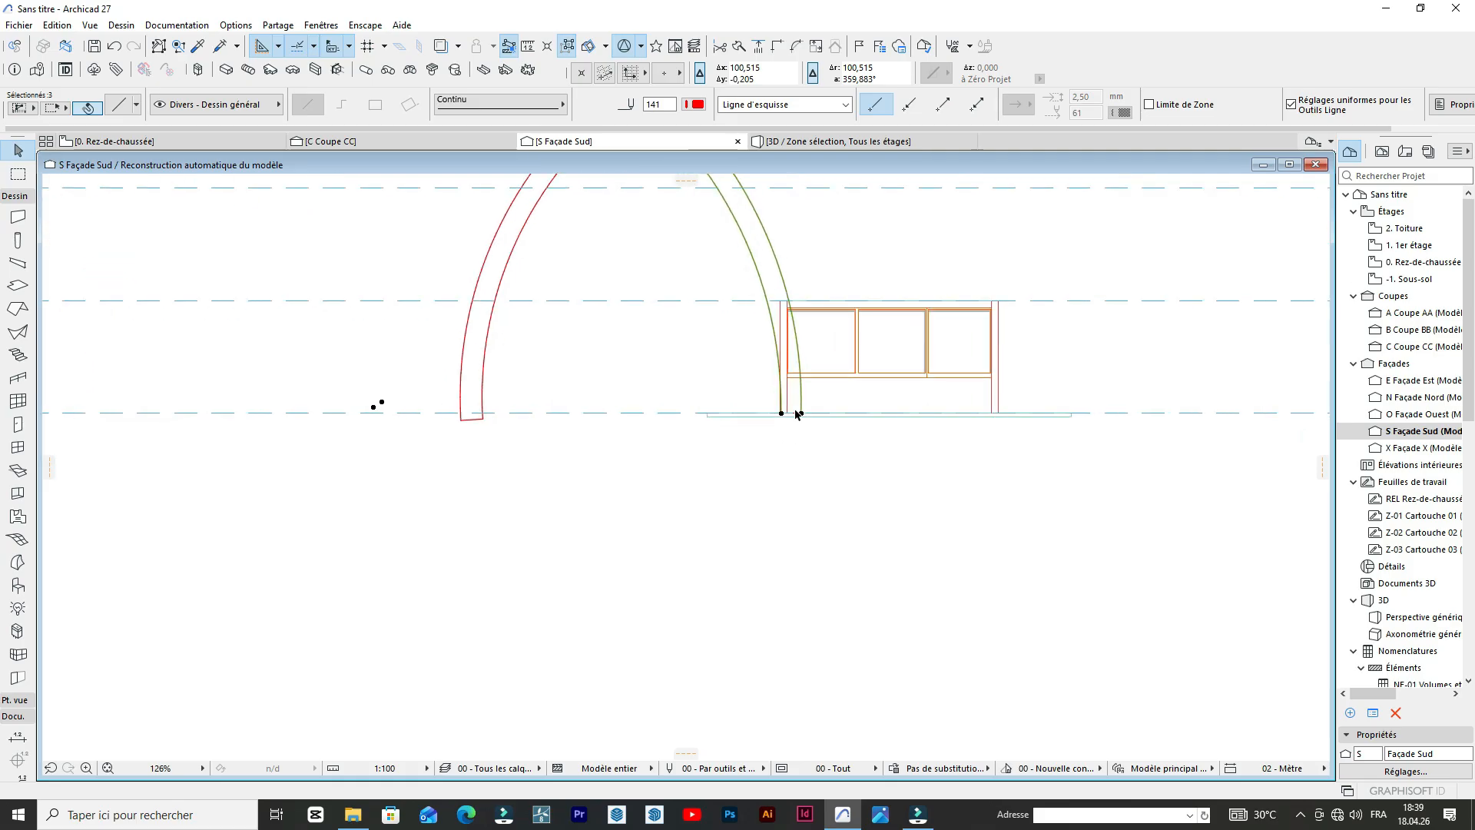
{"action": "left_click", "coordinate": [802, 436], "text": "shift"}
{"action": "scroll", "coordinate": [802, 434], "scroll_direction": "down", "scroll_amount": 9}
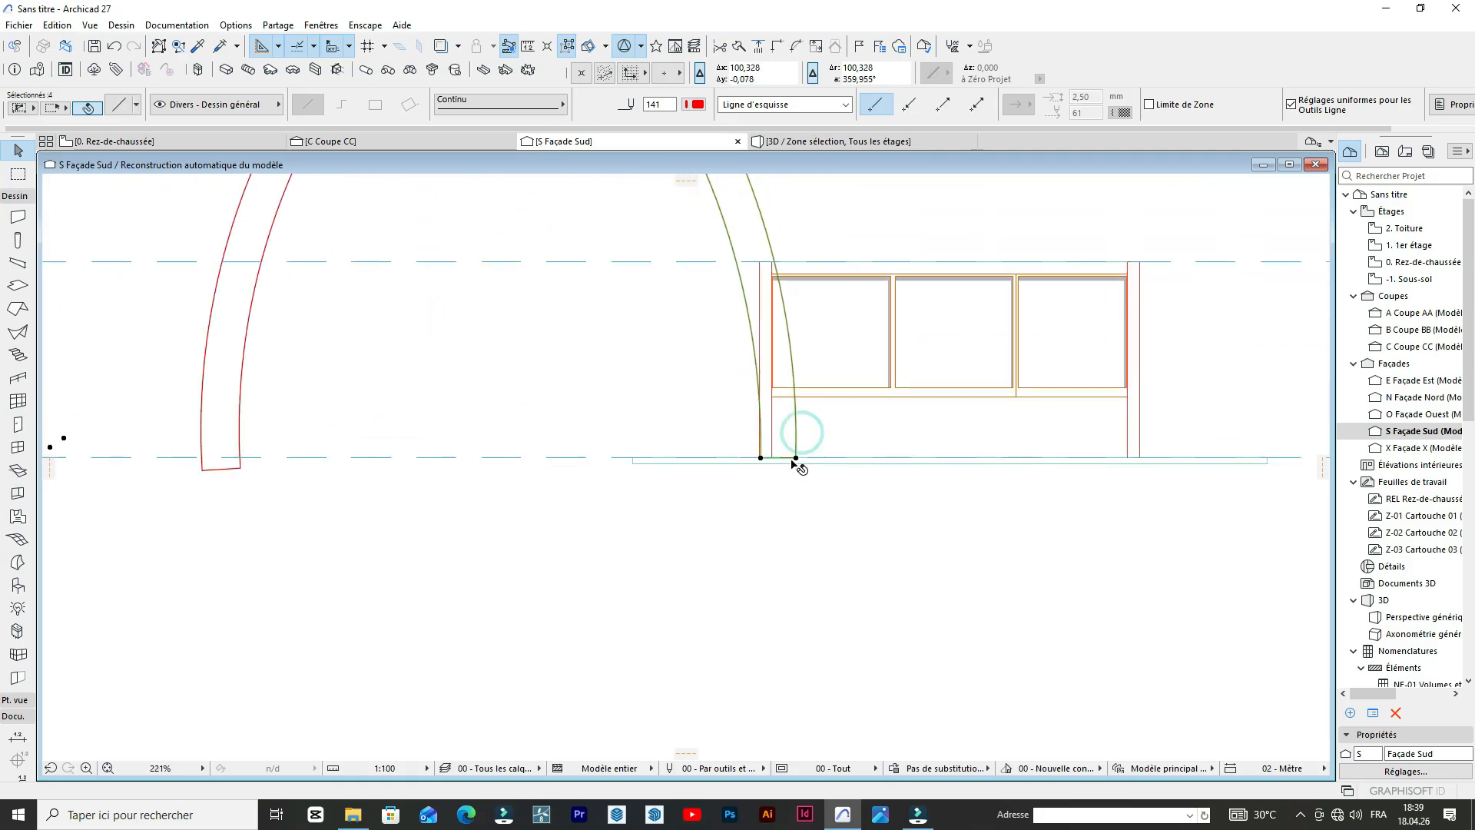
{"action": "key", "text": "ctrl+d"}
{"action": "left_click", "coordinate": [777, 401]}
{"action": "key", "text": "Escape"}
Copy the selected right-leg arch outline about 14 m horizontally to the right, past the building, and clear the selection.
{"action": "scroll", "coordinate": [780, 379], "scroll_direction": "up", "scroll_amount": 1}
{"action": "scroll", "coordinate": [768, 377], "scroll_direction": "up", "scroll_amount": 2}
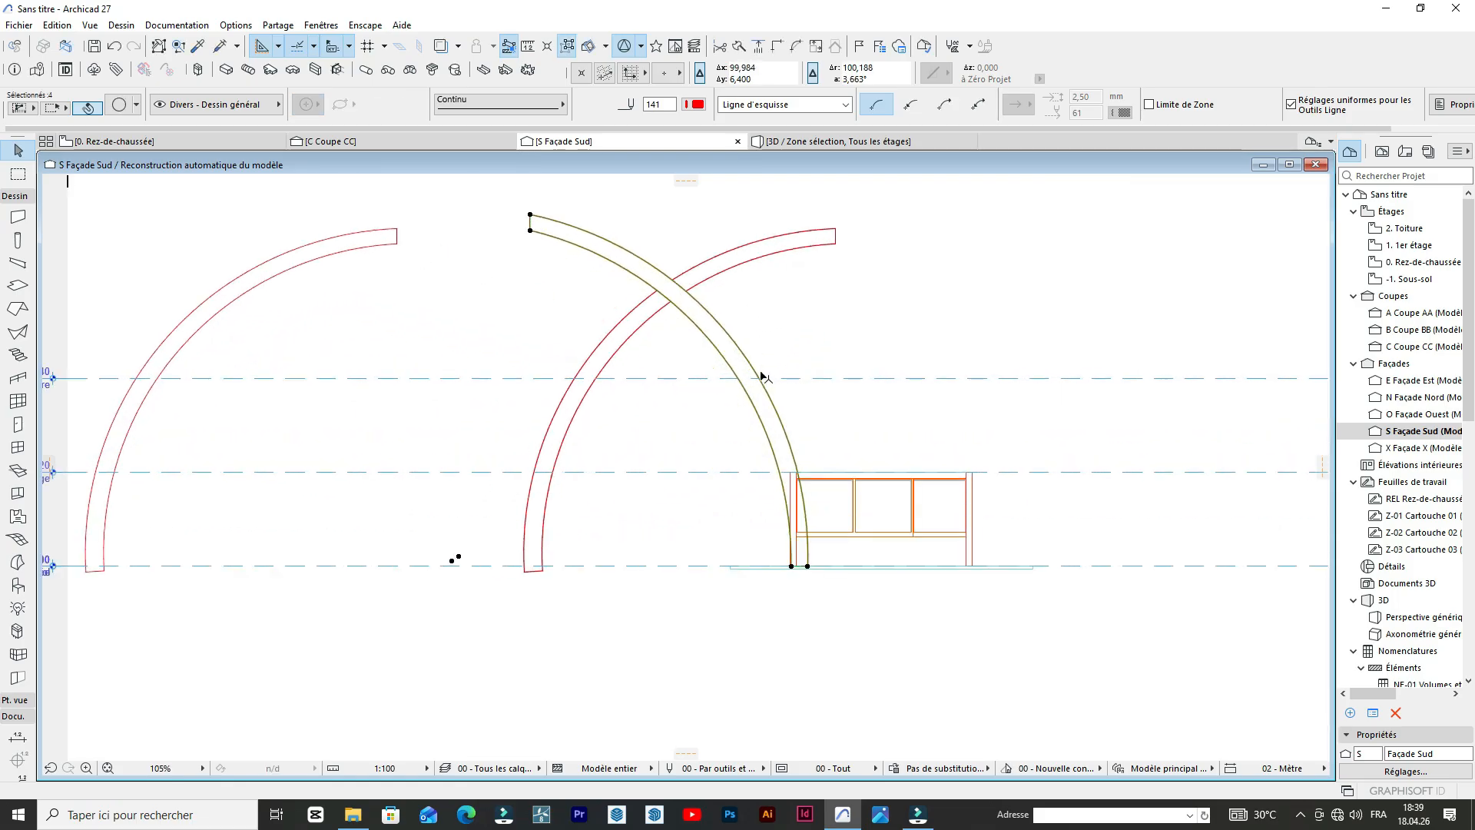
{"action": "key", "text": "ctrl+d"}
{"action": "left_click", "coordinate": [751, 381]}
{"action": "left_click", "coordinate": [1158, 329]}
{"action": "scroll", "coordinate": [958, 299], "scroll_direction": "down", "scroll_amount": 1}
{"action": "scroll", "coordinate": [958, 299], "scroll_direction": "down", "scroll_amount": 1}
{"action": "scroll", "coordinate": [1047, 297], "scroll_direction": "up", "scroll_amount": 1}
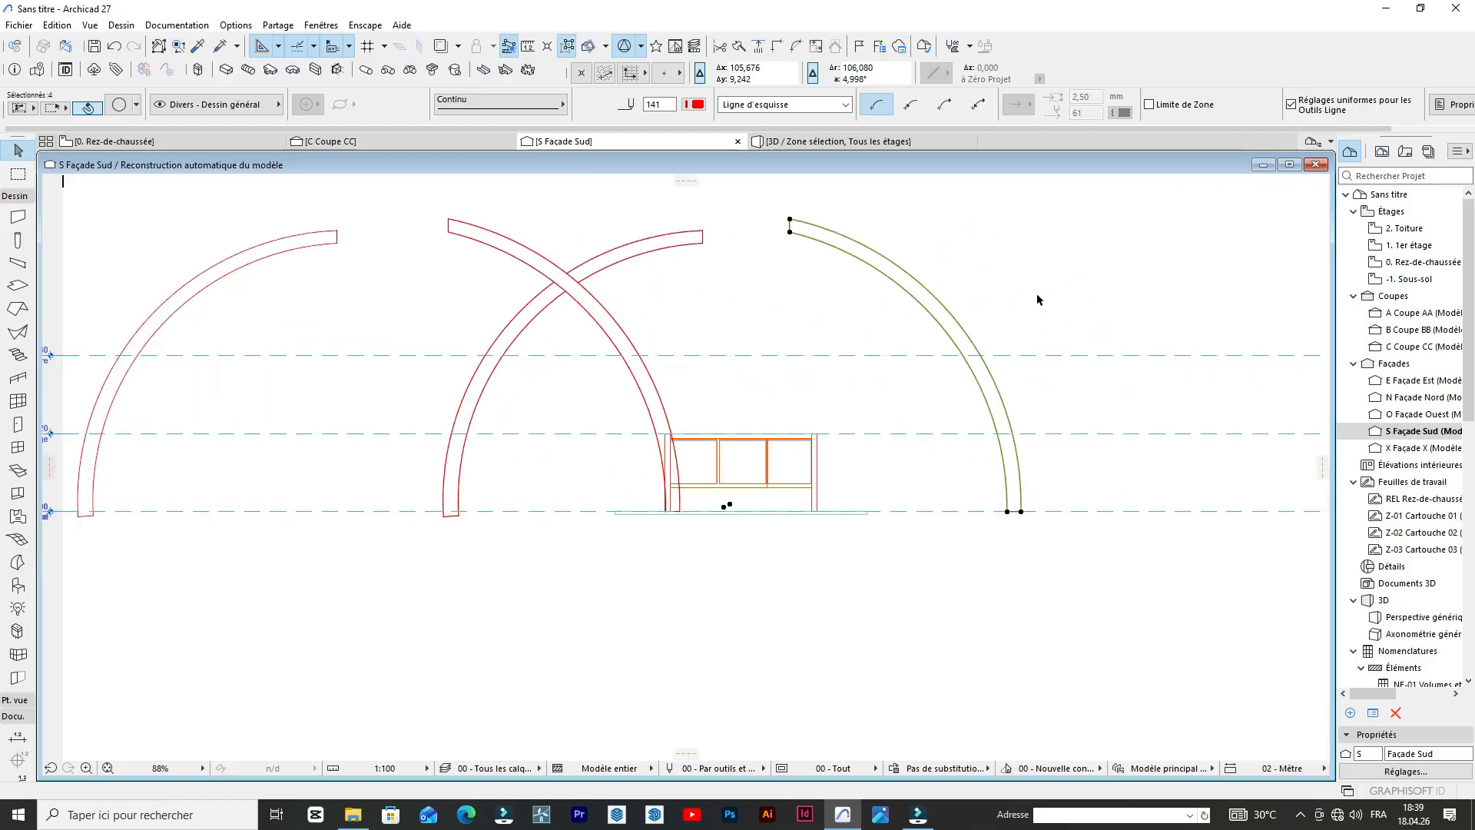
{"action": "left_click", "coordinate": [1011, 257]}
{"action": "left_click", "coordinate": [1011, 257]}
{"action": "scroll", "coordinate": [918, 292], "scroll_direction": "down", "scroll_amount": 4}
{"action": "scroll", "coordinate": [941, 281], "scroll_direction": "up", "scroll_amount": 2}
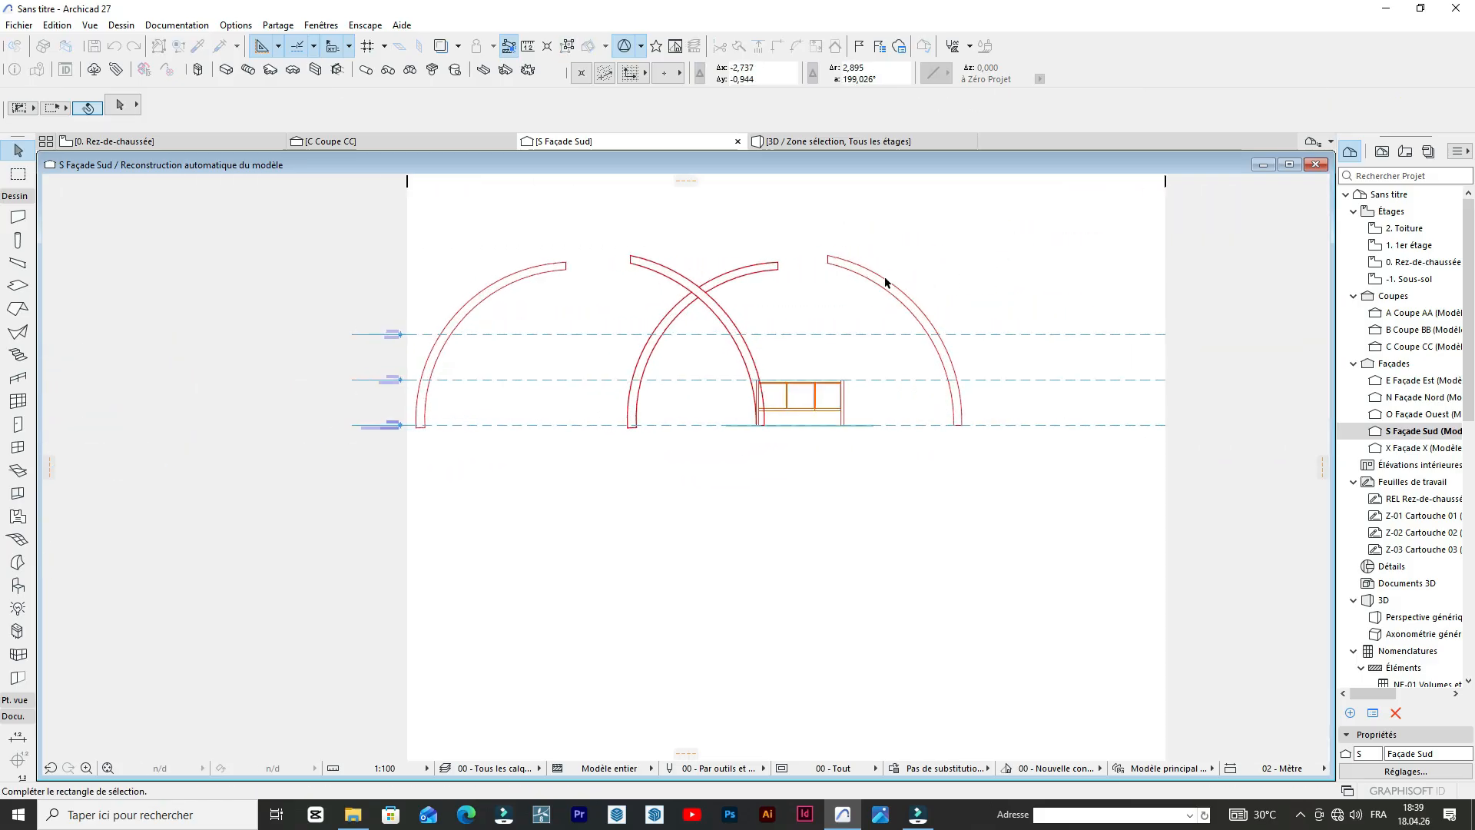
{"action": "key", "text": "Escape"}
{"action": "scroll", "coordinate": [856, 314], "scroll_direction": "up", "scroll_amount": 1}
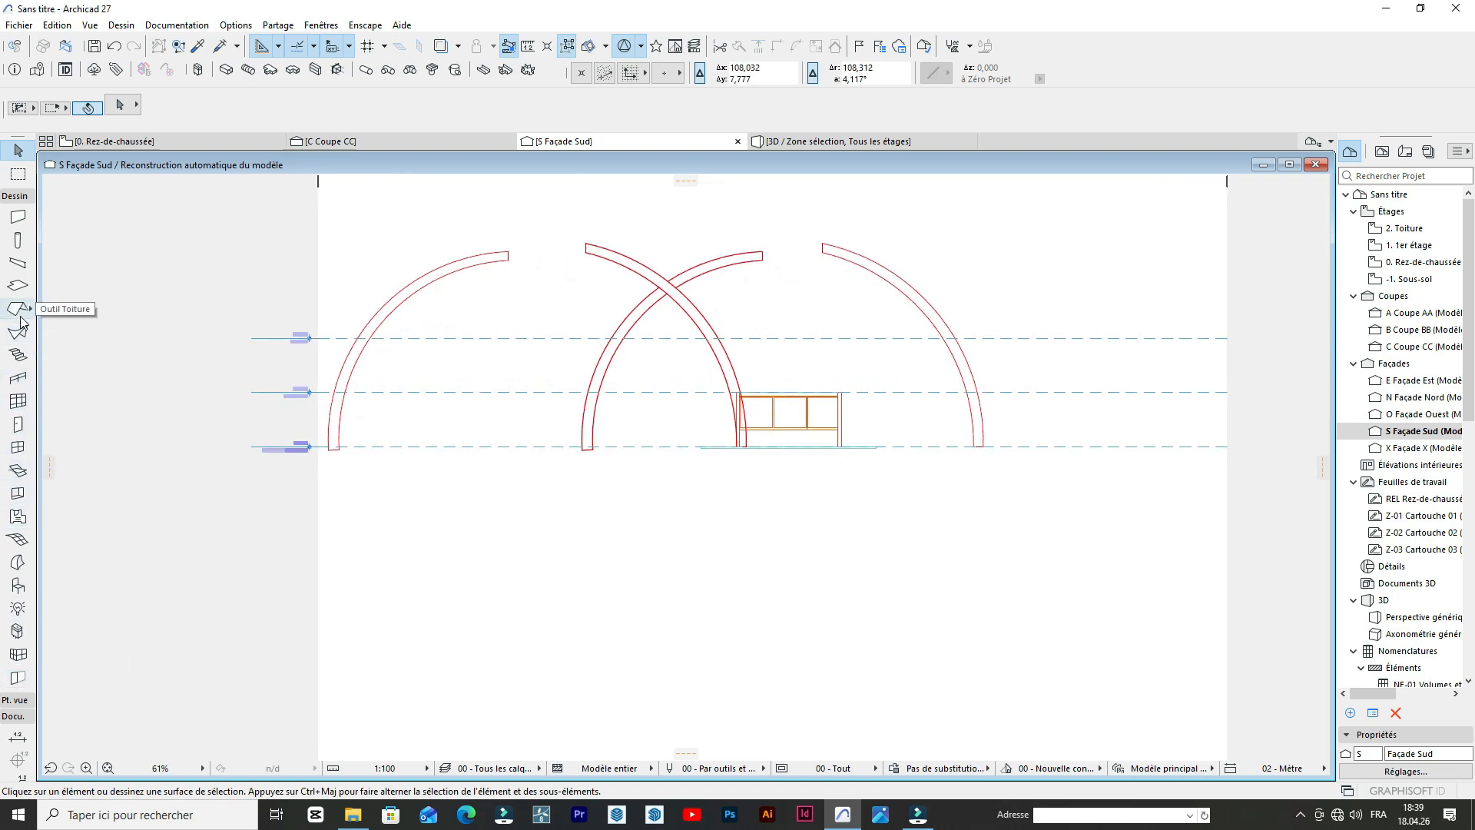
Create a Morph face that fills the closed outline of the arch copy to the right of the building.
{"action": "left_click", "coordinate": [15, 197]}
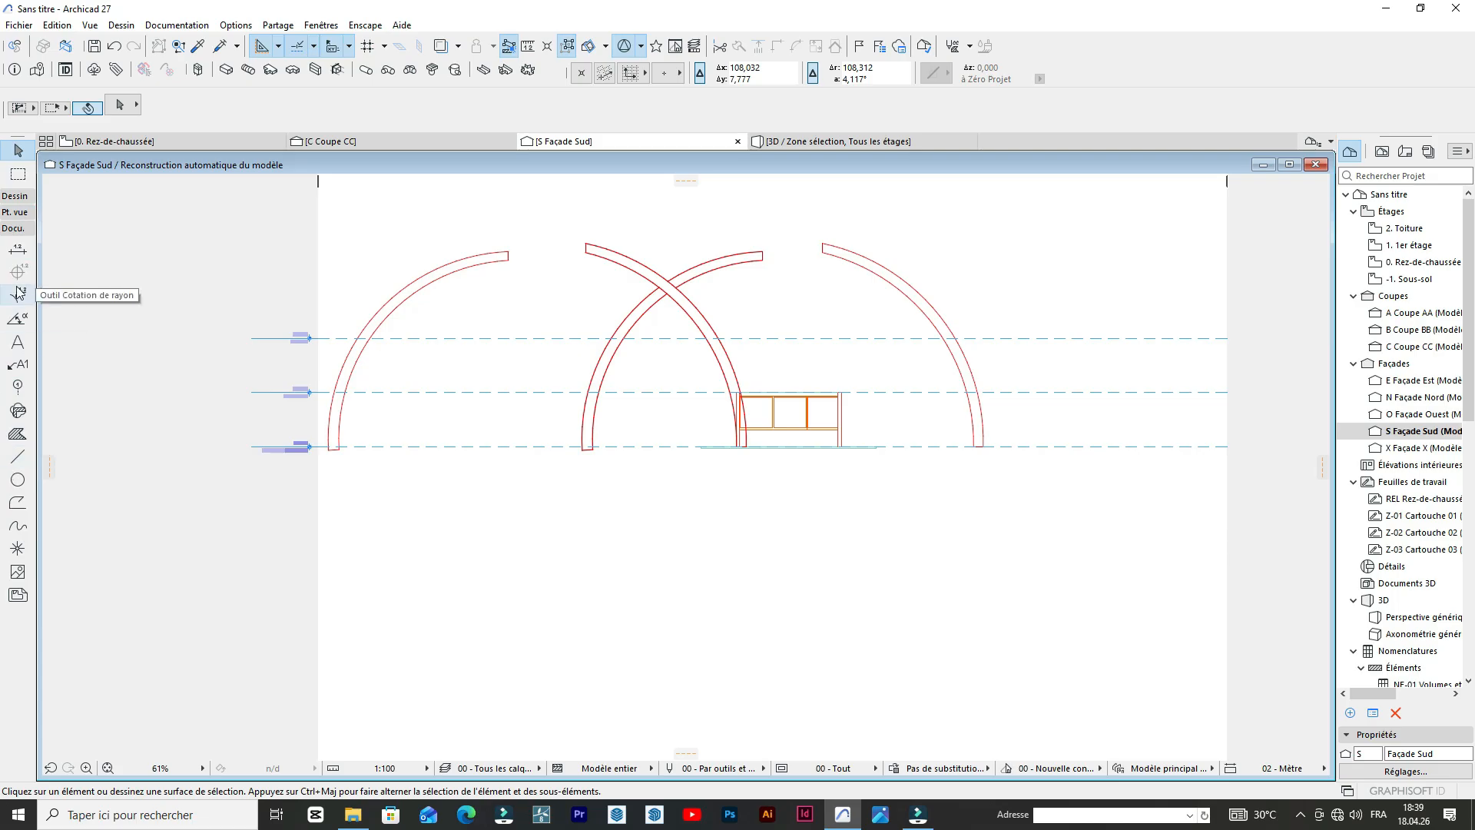
{"action": "left_click", "coordinate": [17, 198]}
{"action": "left_click", "coordinate": [18, 562]}
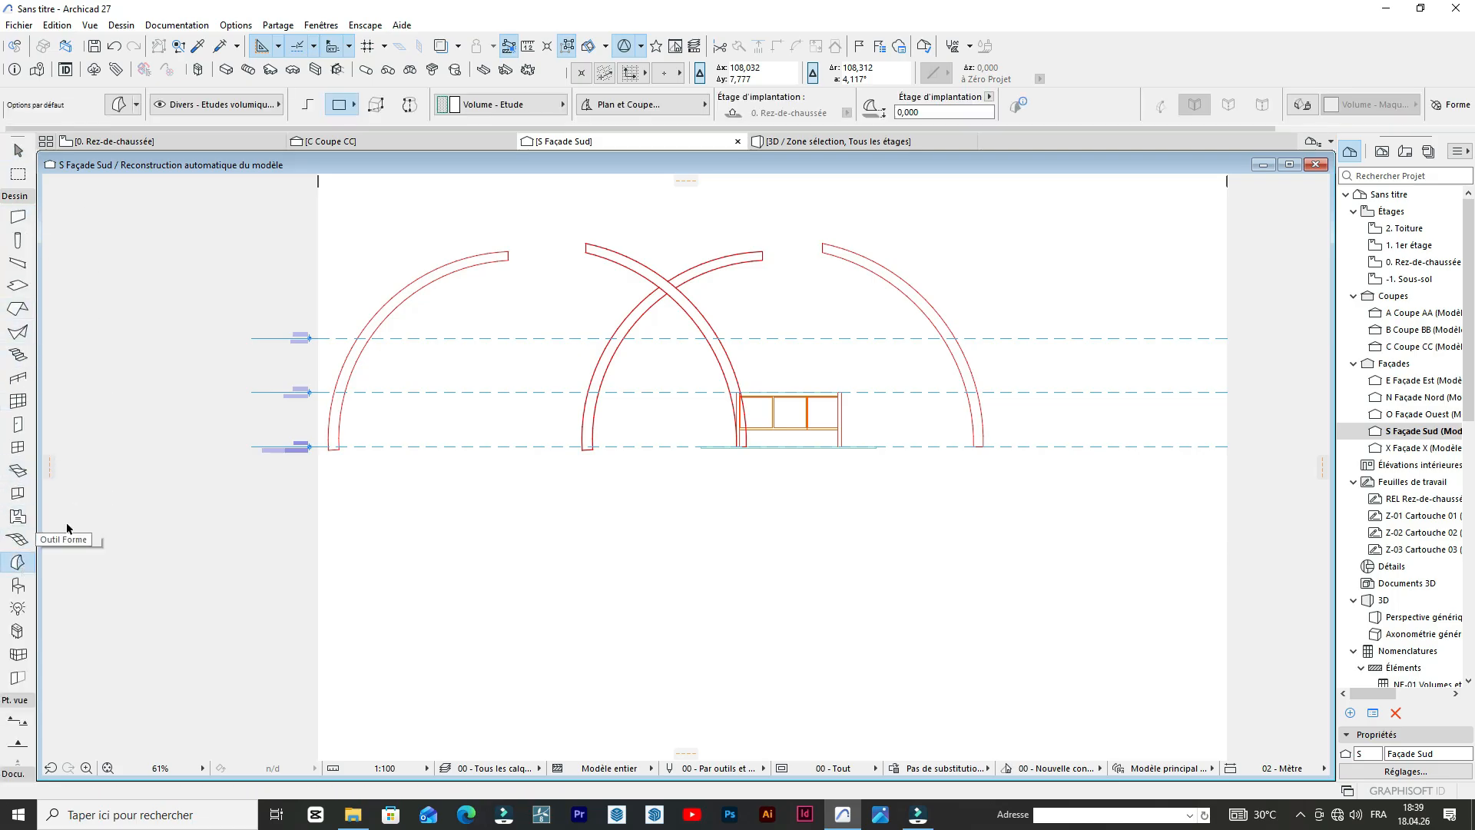
{"action": "scroll", "coordinate": [1039, 204], "scroll_direction": "up", "scroll_amount": 4}
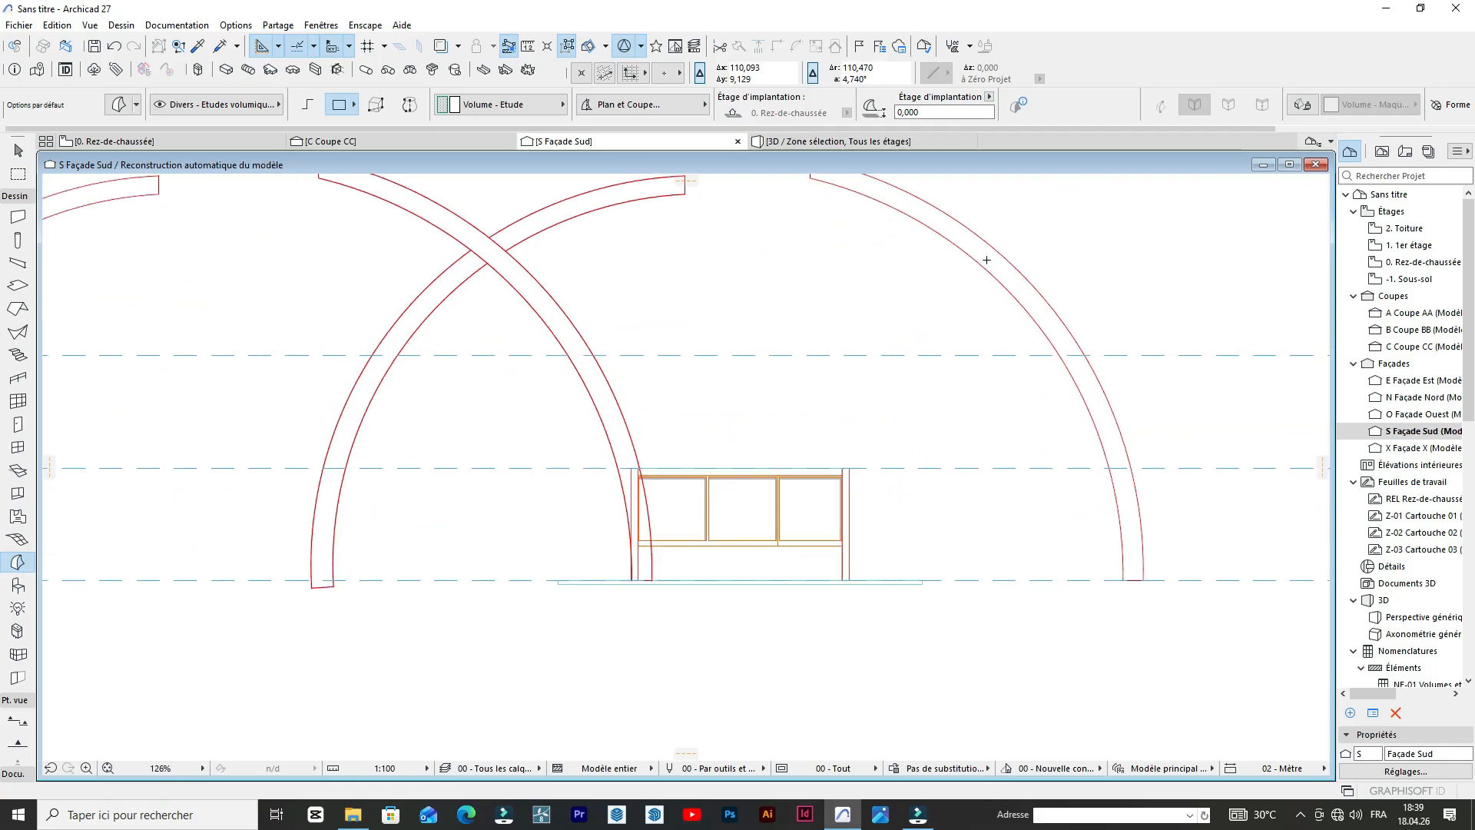
{"action": "left_click", "coordinate": [991, 258]}
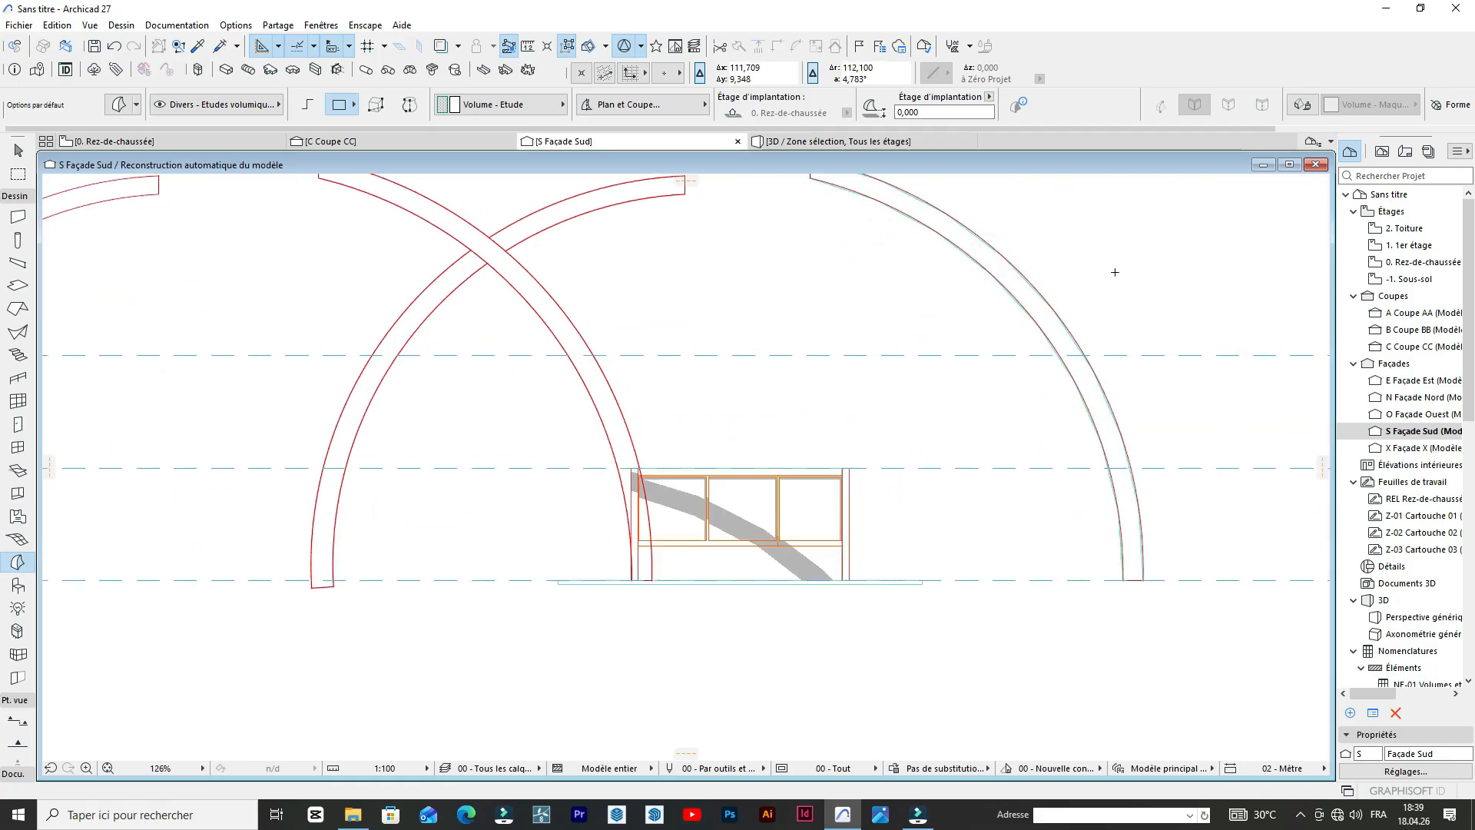
Move the Morph arch from the right of the building onto the matching arch outline at the building's left wall.
{"action": "scroll", "coordinate": [1115, 271], "scroll_direction": "down", "scroll_amount": 3}
{"action": "left_click", "coordinate": [1115, 306]}
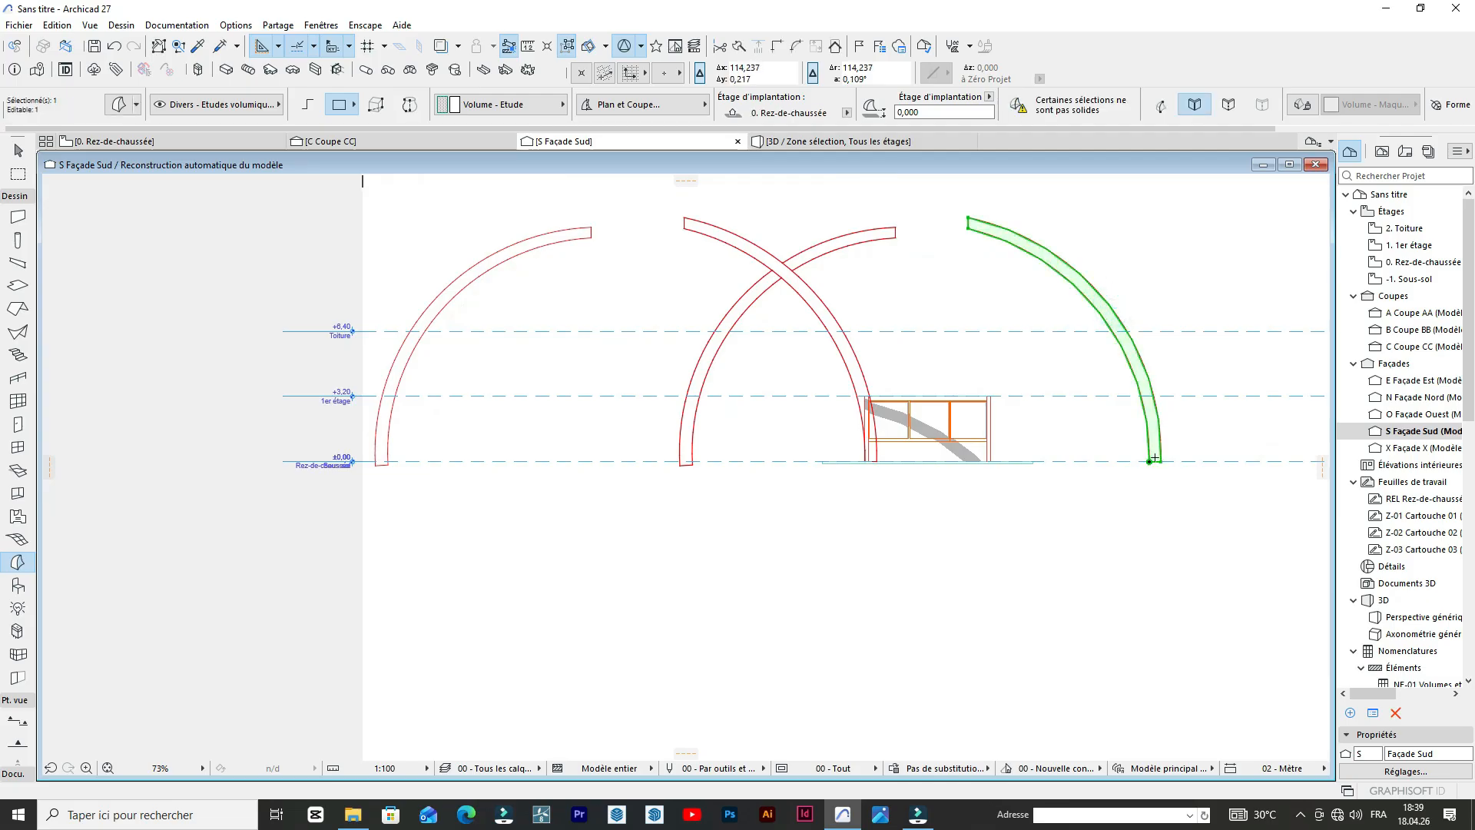
{"action": "key", "text": "ctrl+d"}
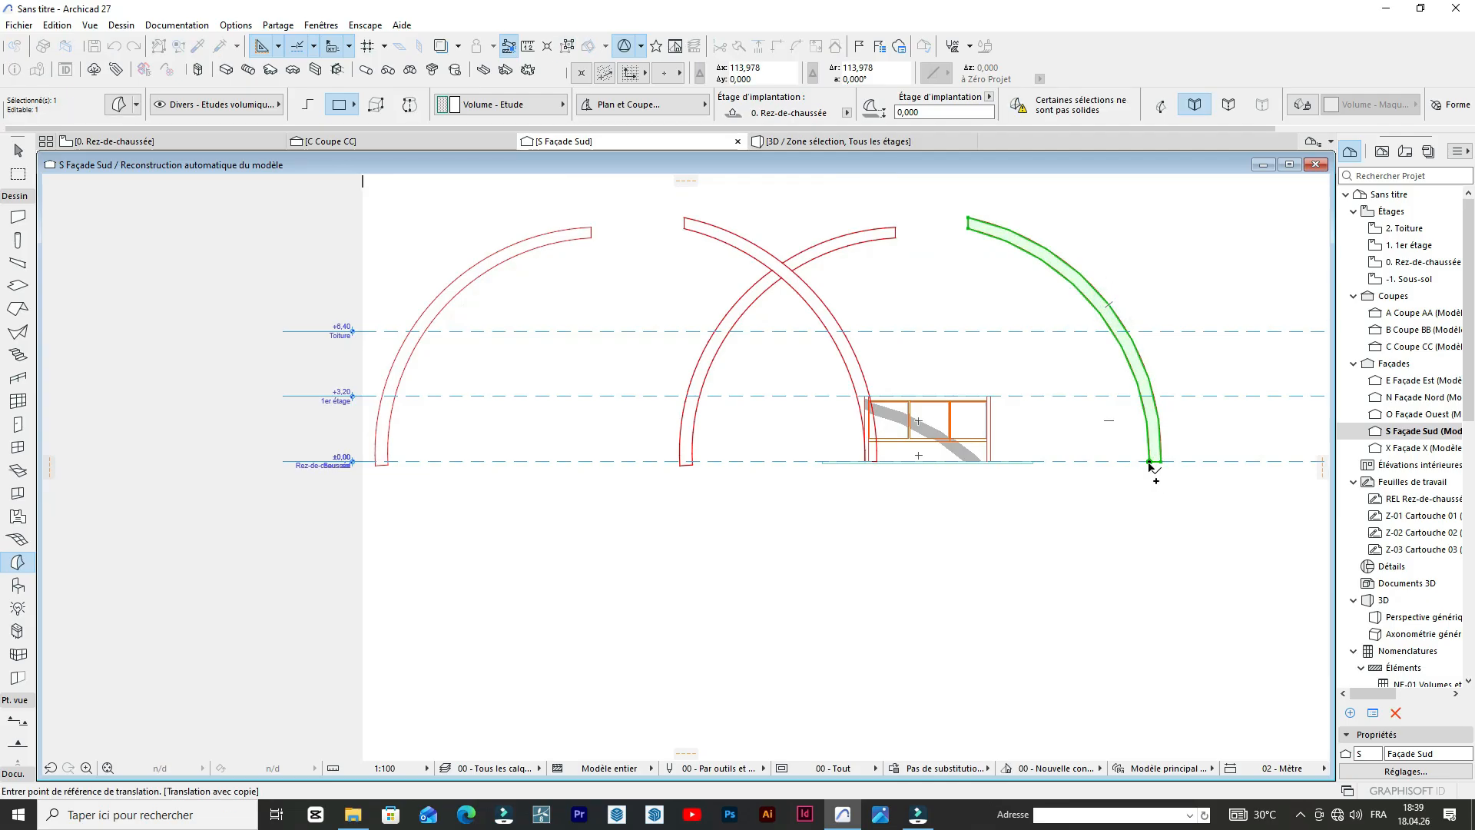
{"action": "key", "text": "Escape"}
{"action": "key", "text": "ctrl+d"}
{"action": "left_click", "coordinate": [1150, 460]}
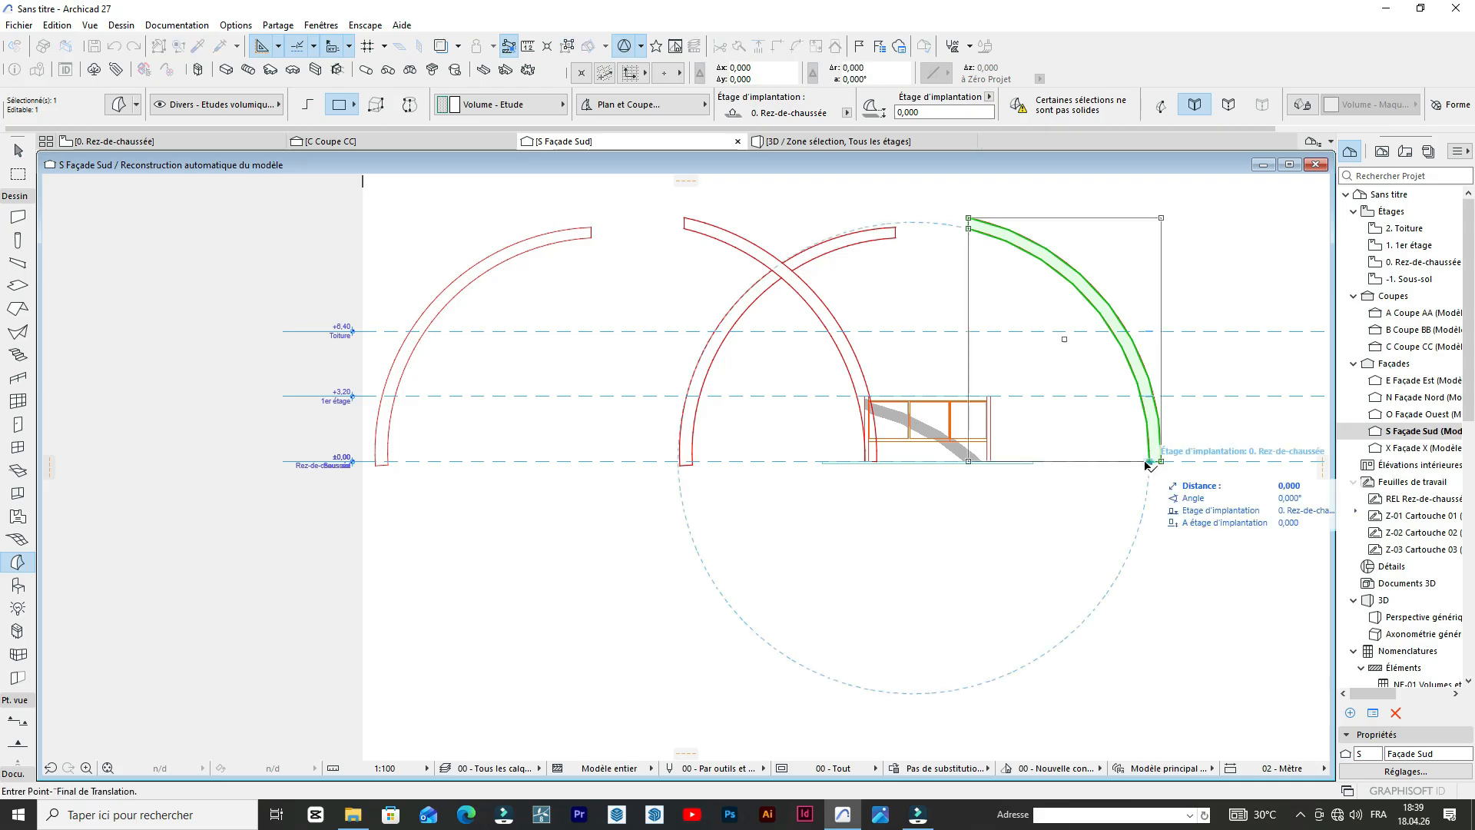
{"action": "scroll", "coordinate": [744, 518], "scroll_direction": "up", "scroll_amount": 4}
{"action": "scroll", "coordinate": [739, 441], "scroll_direction": "down", "scroll_amount": 4}
{"action": "scroll", "coordinate": [847, 439], "scroll_direction": "up", "scroll_amount": 5}
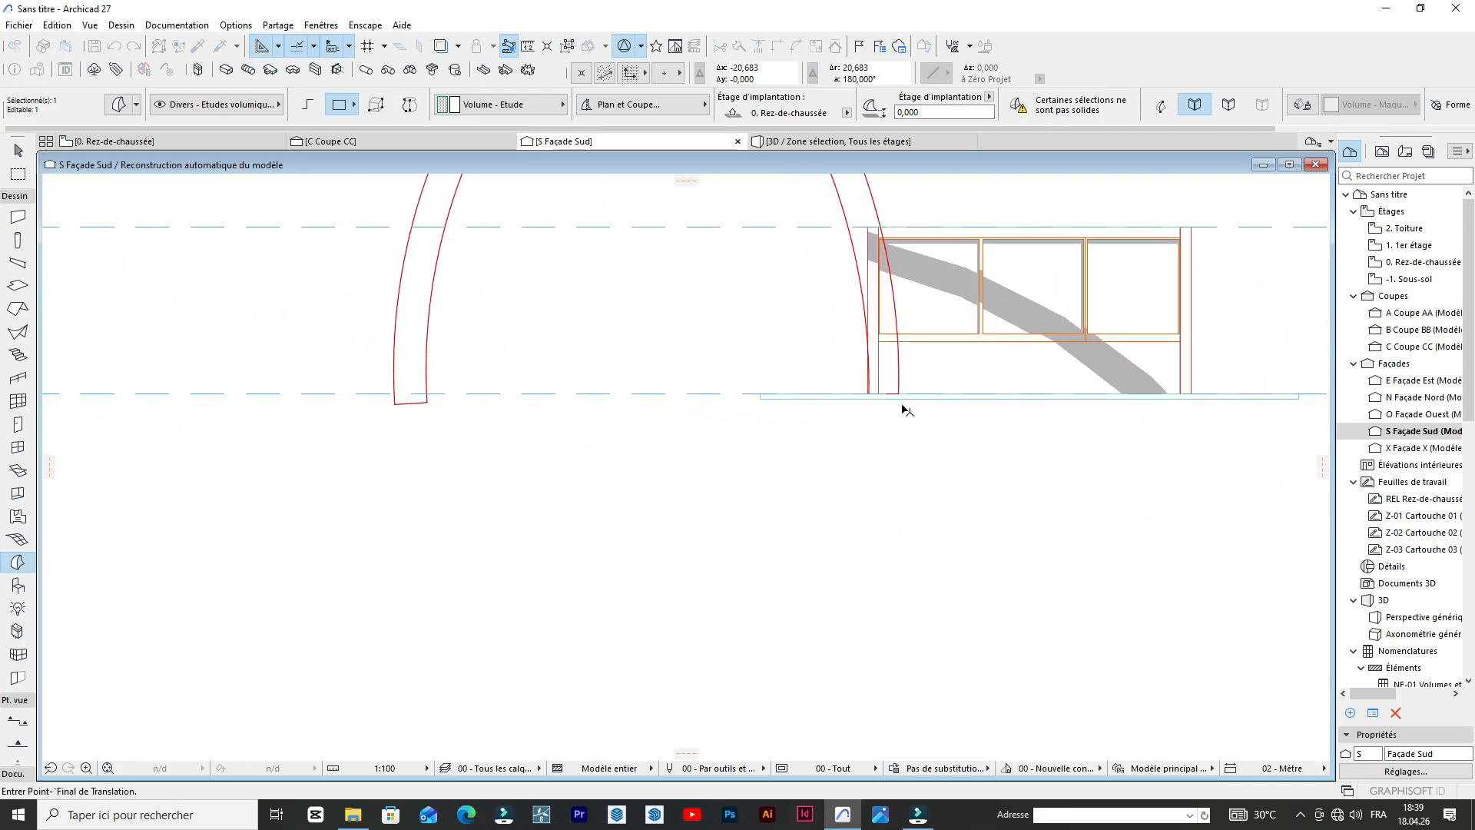
{"action": "left_click", "coordinate": [896, 381]}
{"action": "scroll", "coordinate": [845, 493], "scroll_direction": "down", "scroll_amount": 4}
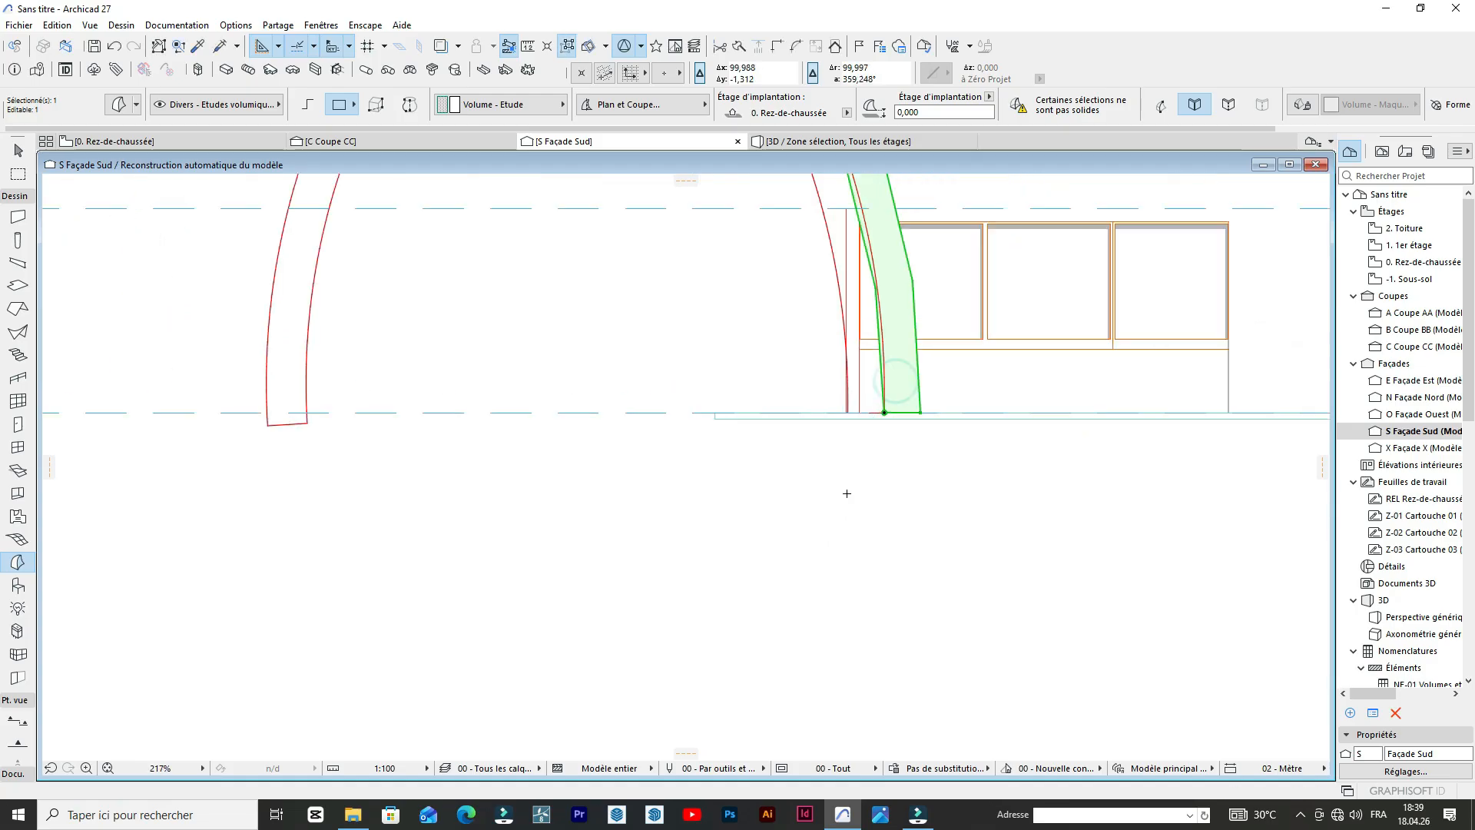
Shift the Morph arch 0.545 m horizontally to the left to align its foot with the traced outline, and clear the selection.
{"action": "scroll", "coordinate": [880, 459], "scroll_direction": "up", "scroll_amount": 6}
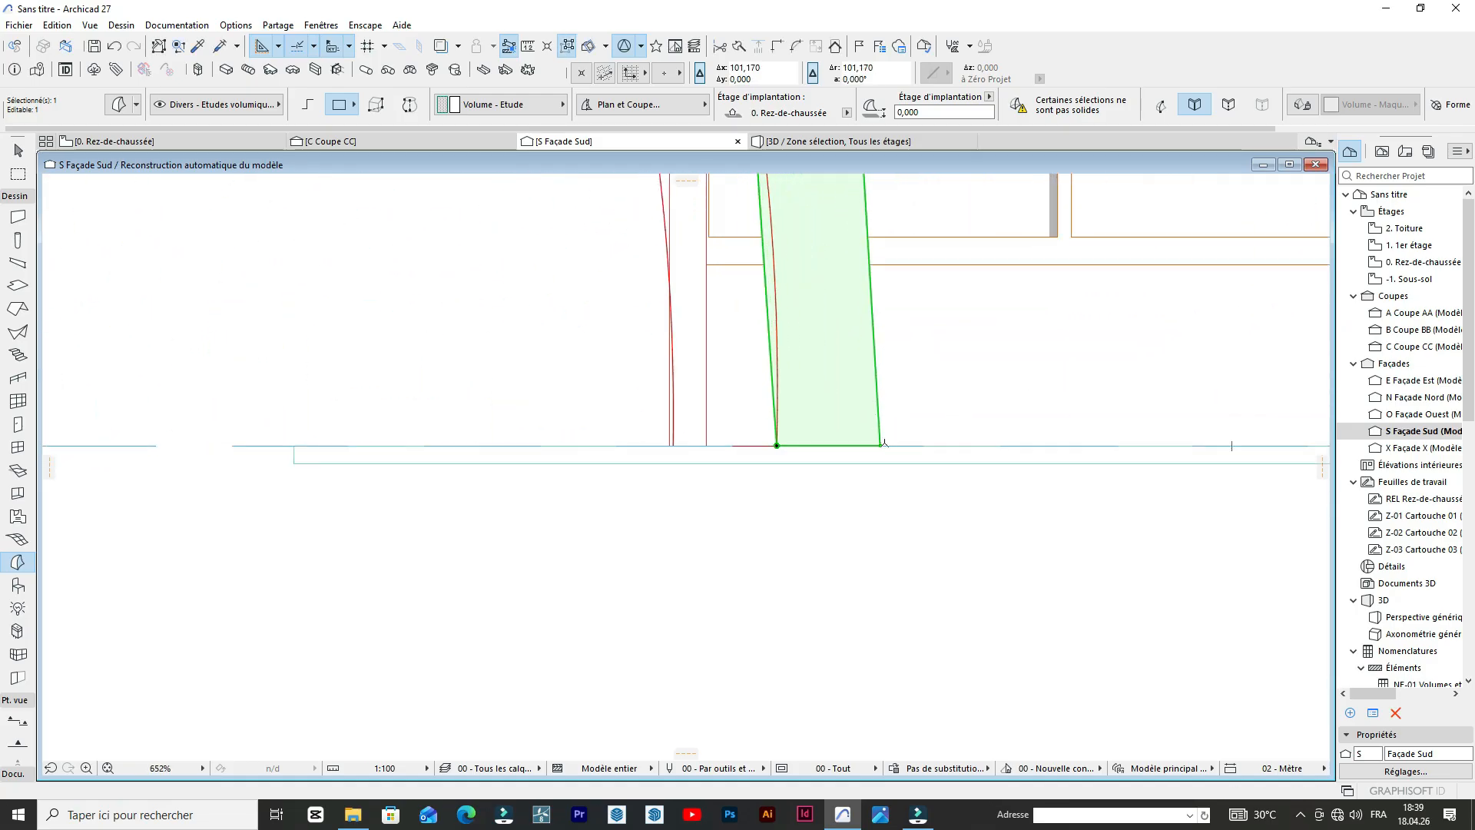
{"action": "key", "text": "ctrl+d"}
{"action": "left_click", "coordinate": [881, 445]}
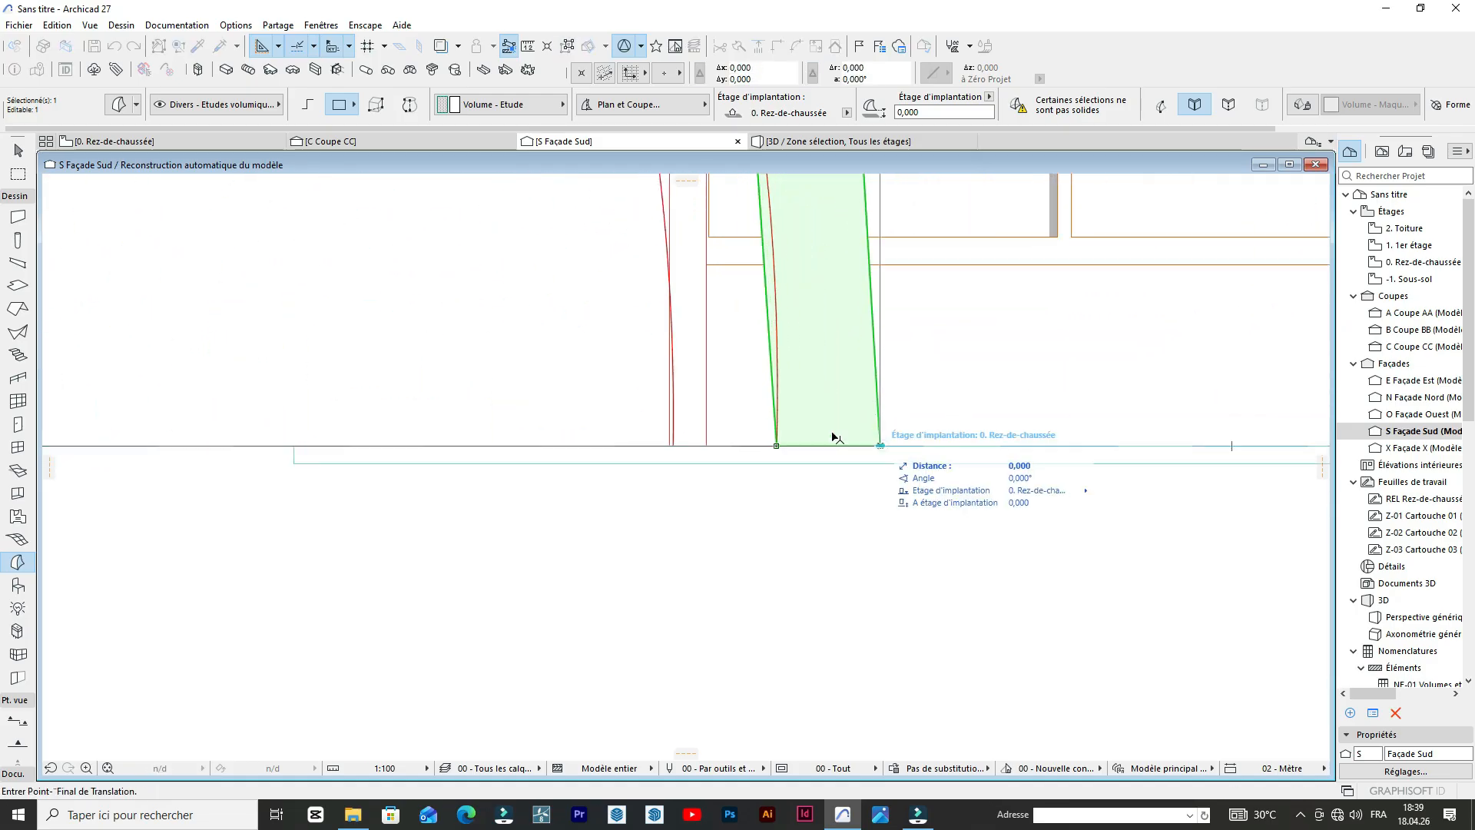
{"action": "left_click", "coordinate": [779, 446]}
{"action": "scroll", "coordinate": [778, 450], "scroll_direction": "down", "scroll_amount": 8}
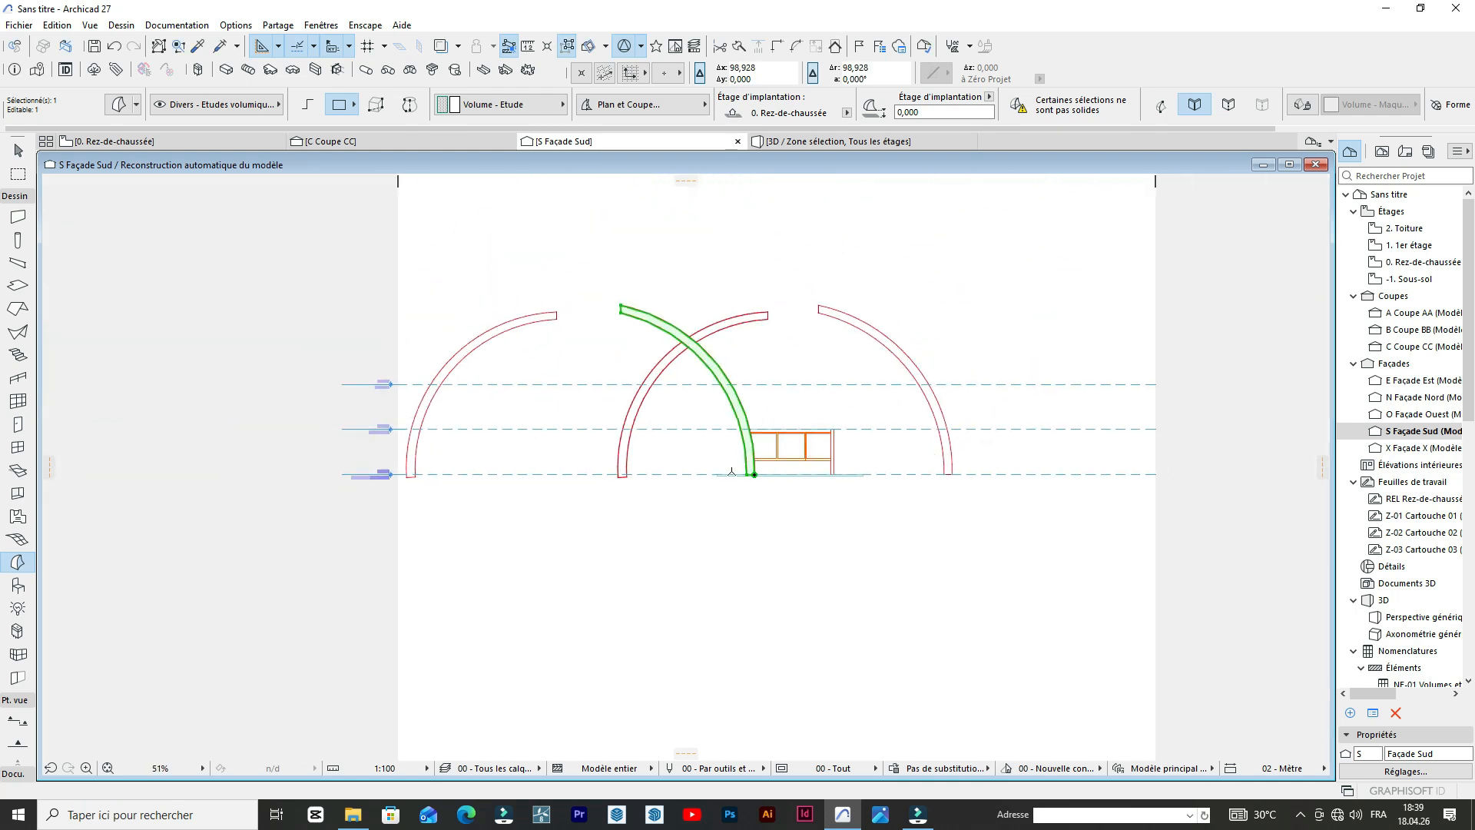
{"action": "scroll", "coordinate": [695, 449], "scroll_direction": "up", "scroll_amount": 3}
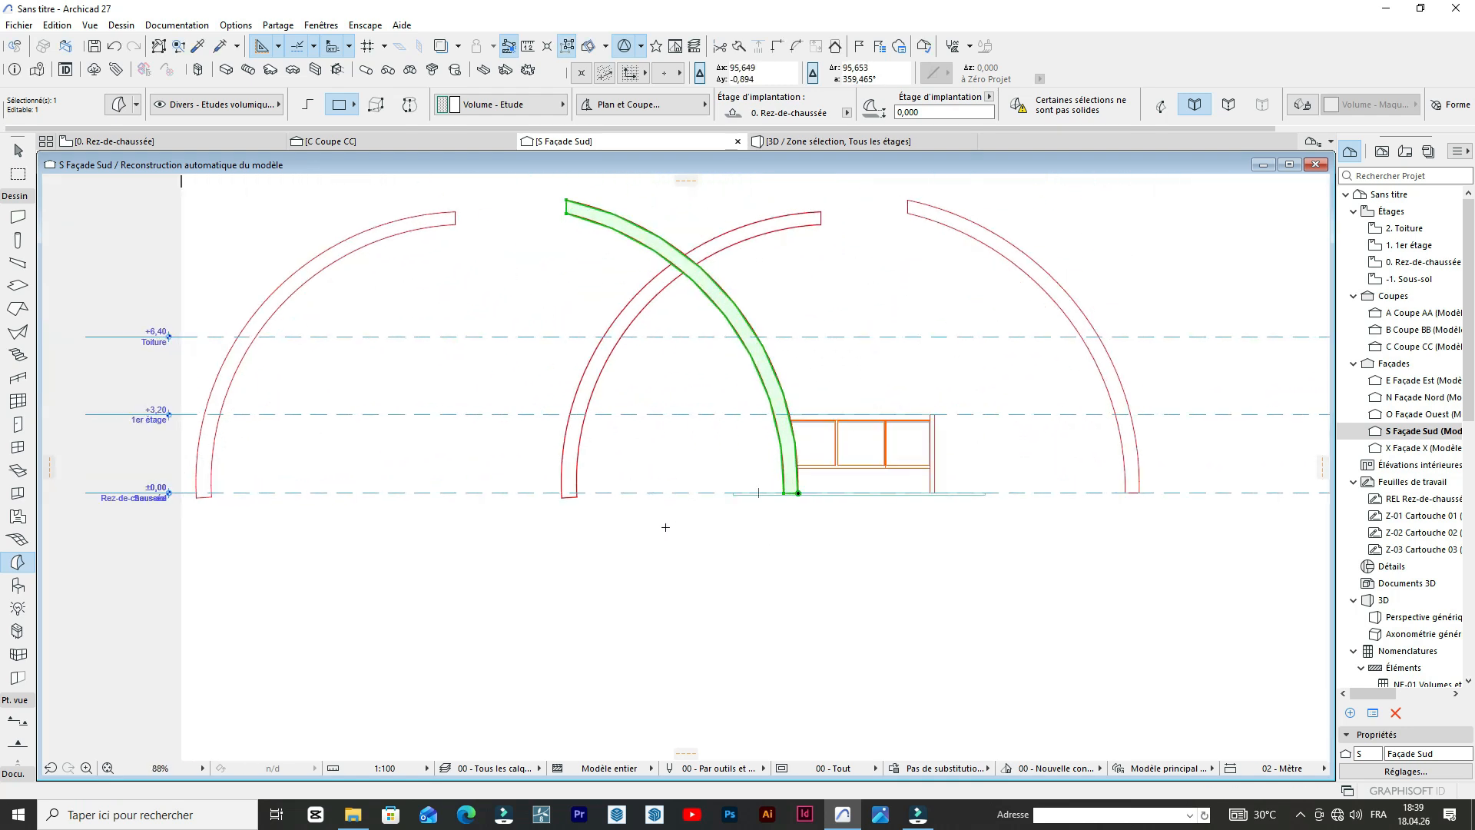
{"action": "key", "text": "Escape"}
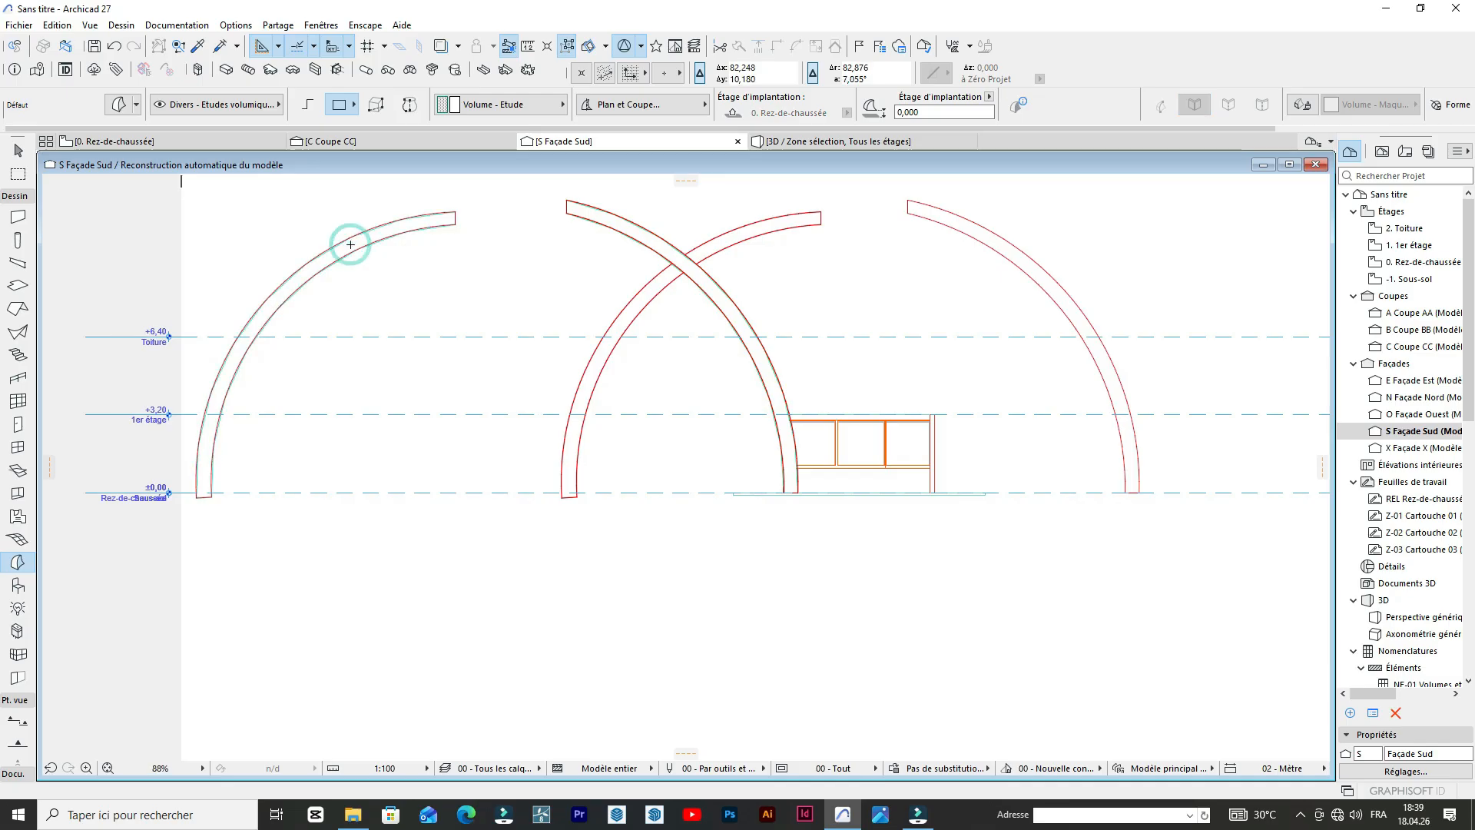
Move the leftmost Morph arch by its inner foot corner onto the matching outline that crosses the right-leg arch, and clear the selection.
{"action": "left_click", "coordinate": [392, 229]}
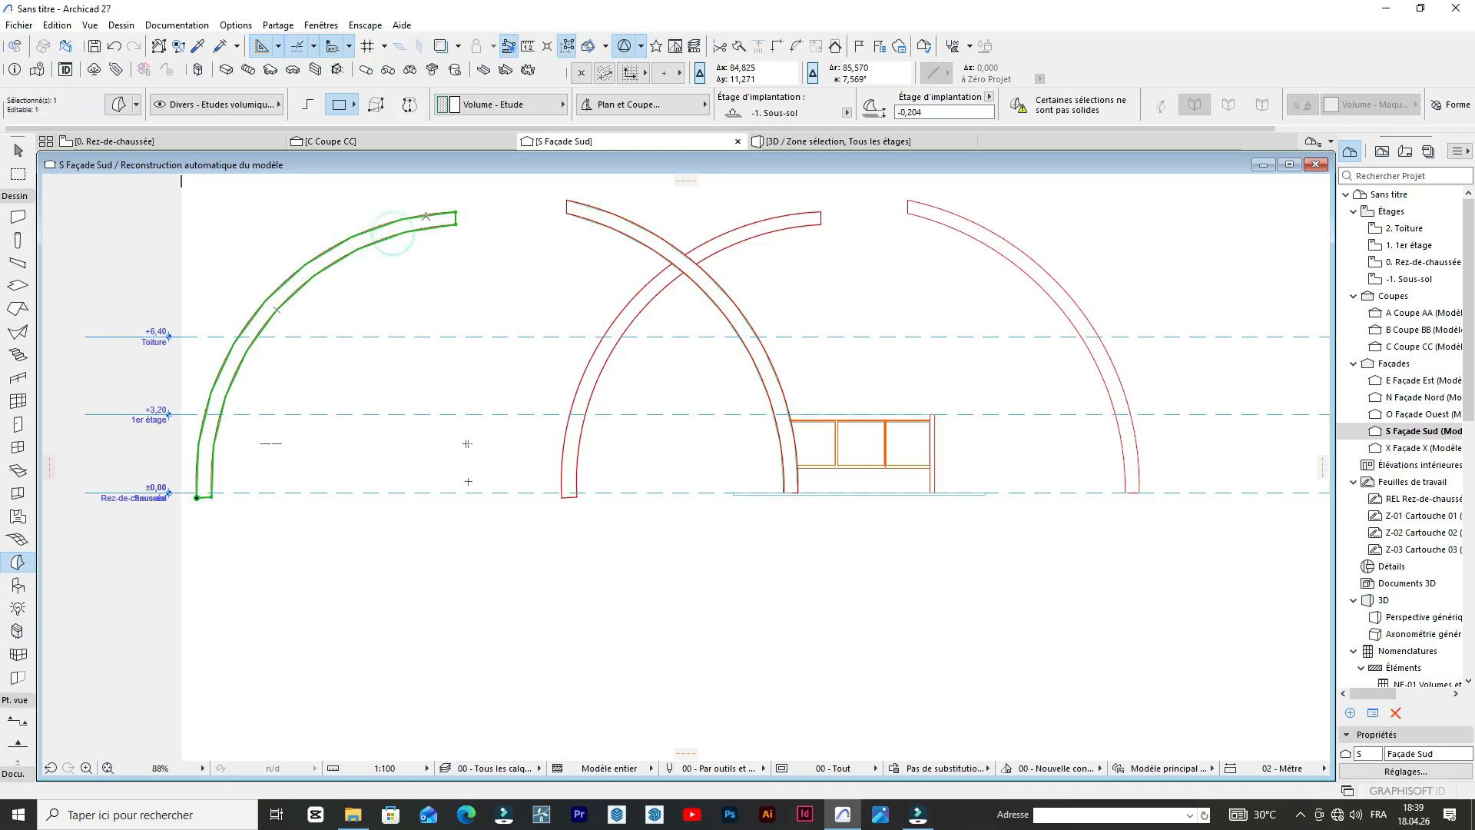
{"action": "scroll", "coordinate": [453, 218], "scroll_direction": "up", "scroll_amount": 3}
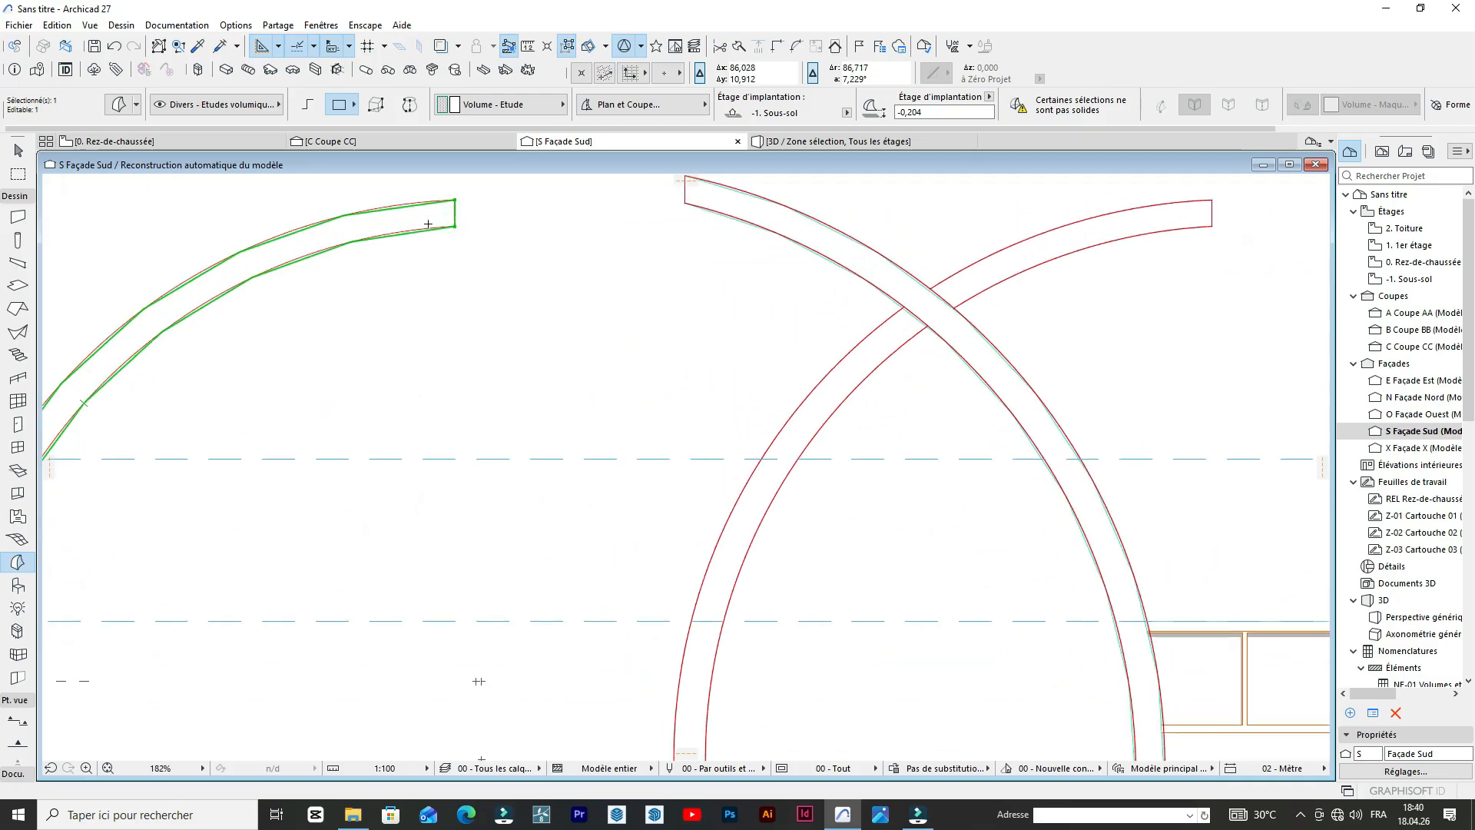
{"action": "scroll", "coordinate": [428, 224], "scroll_direction": "down", "scroll_amount": 3}
{"action": "scroll", "coordinate": [238, 451], "scroll_direction": "up", "scroll_amount": 2}
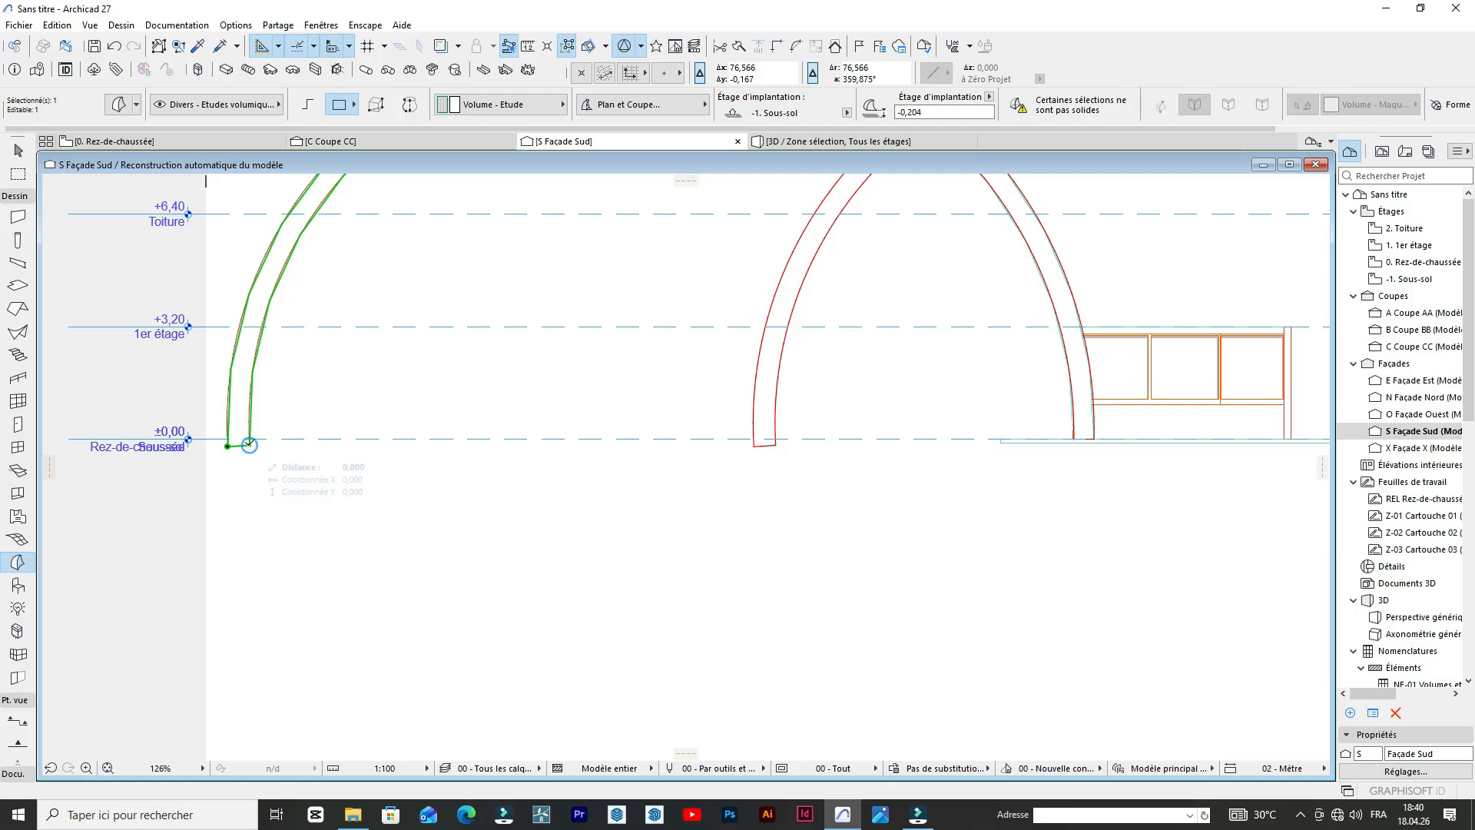
{"action": "key", "text": "ctrl+d"}
{"action": "left_click", "coordinate": [249, 444]}
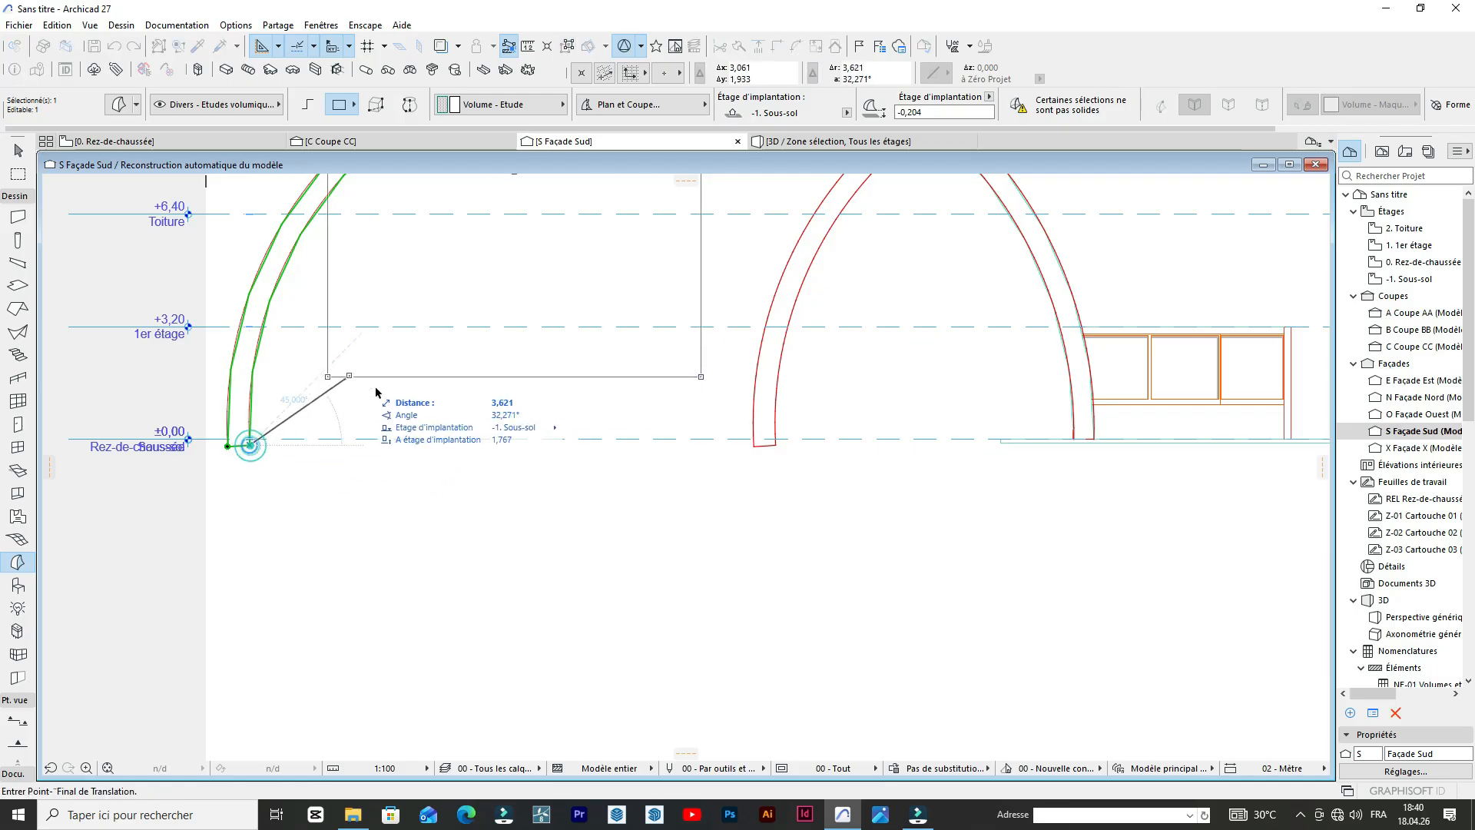
{"action": "scroll", "coordinate": [729, 453], "scroll_direction": "up", "scroll_amount": 1}
{"action": "scroll", "coordinate": [764, 439], "scroll_direction": "up", "scroll_amount": 3}
{"action": "left_click", "coordinate": [815, 434]}
{"action": "scroll", "coordinate": [711, 405], "scroll_direction": "down", "scroll_amount": 1}
{"action": "scroll", "coordinate": [776, 352], "scroll_direction": "down", "scroll_amount": 4}
{"action": "scroll", "coordinate": [823, 313], "scroll_direction": "up", "scroll_amount": 2}
{"action": "key", "text": "Escape"}
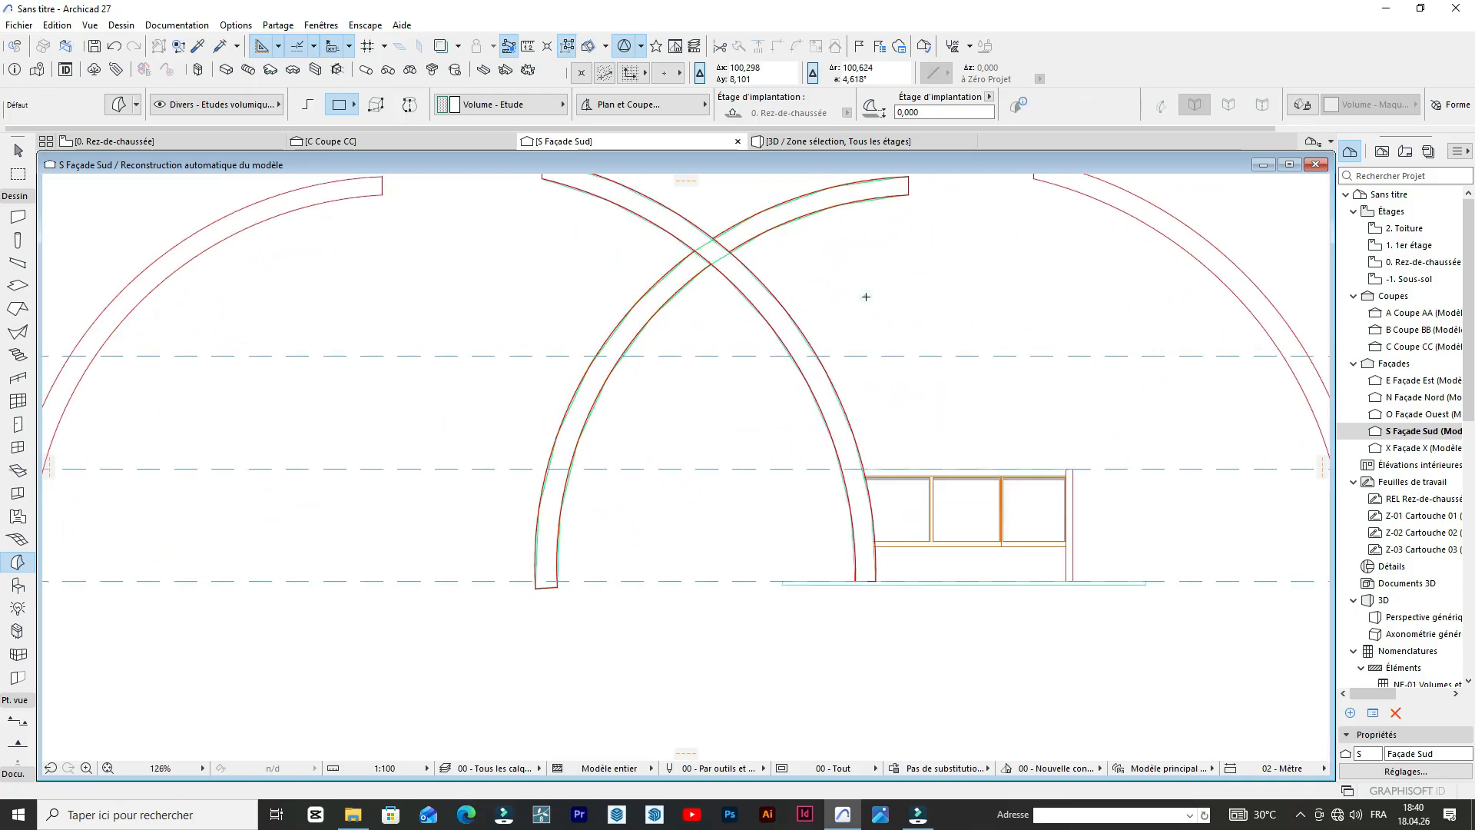
Check the 3D model, and in the ground floor plan move the South elevation marker farther away from the building, below the arches.
{"action": "scroll", "coordinate": [866, 296], "scroll_direction": "down", "scroll_amount": 4}
{"action": "left_click", "coordinate": [828, 146]}
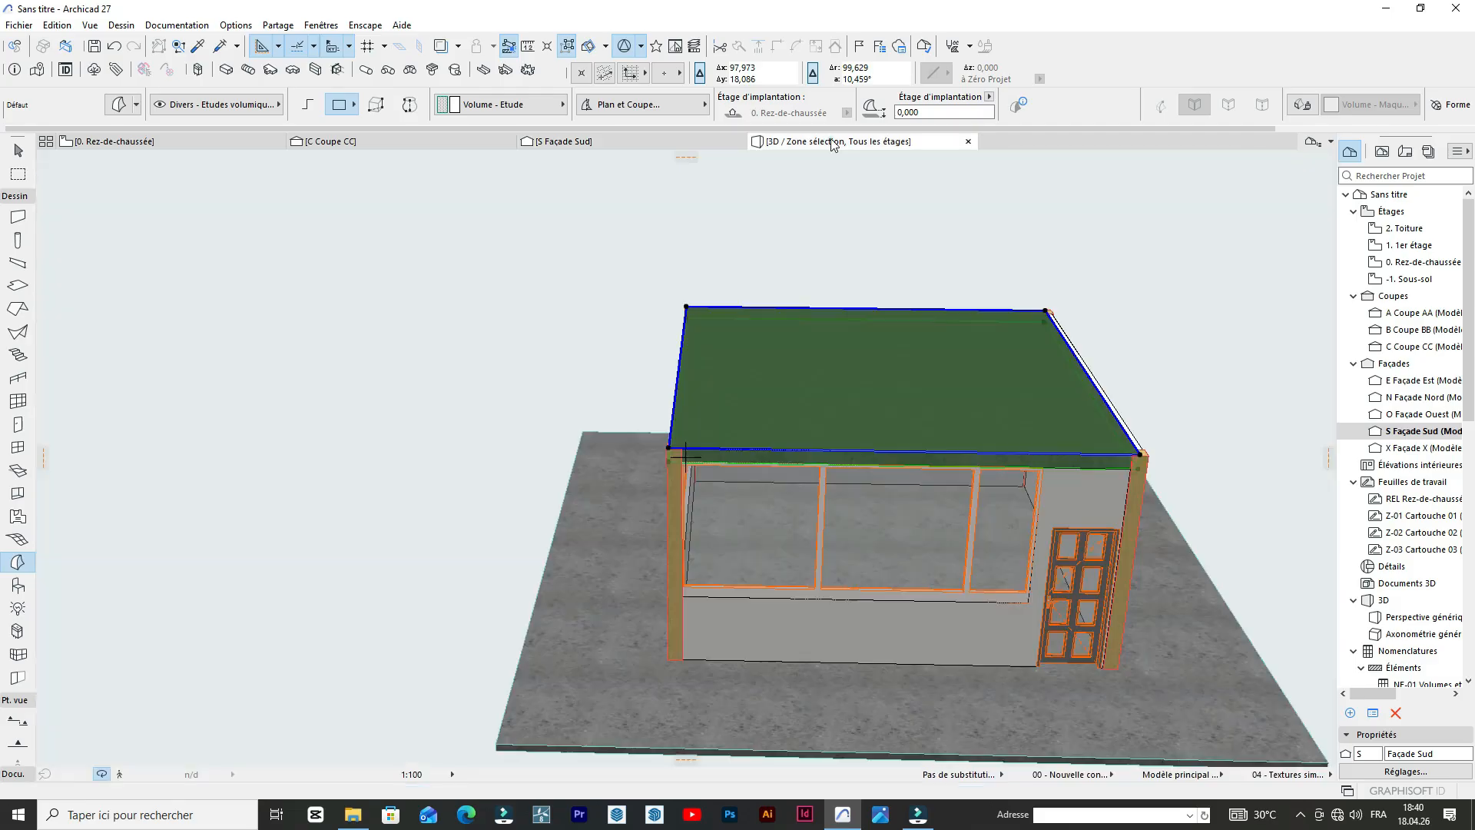
{"action": "scroll", "coordinate": [705, 391], "scroll_direction": "down", "scroll_amount": 3}
{"action": "scroll", "coordinate": [705, 391], "scroll_direction": "down", "scroll_amount": 4}
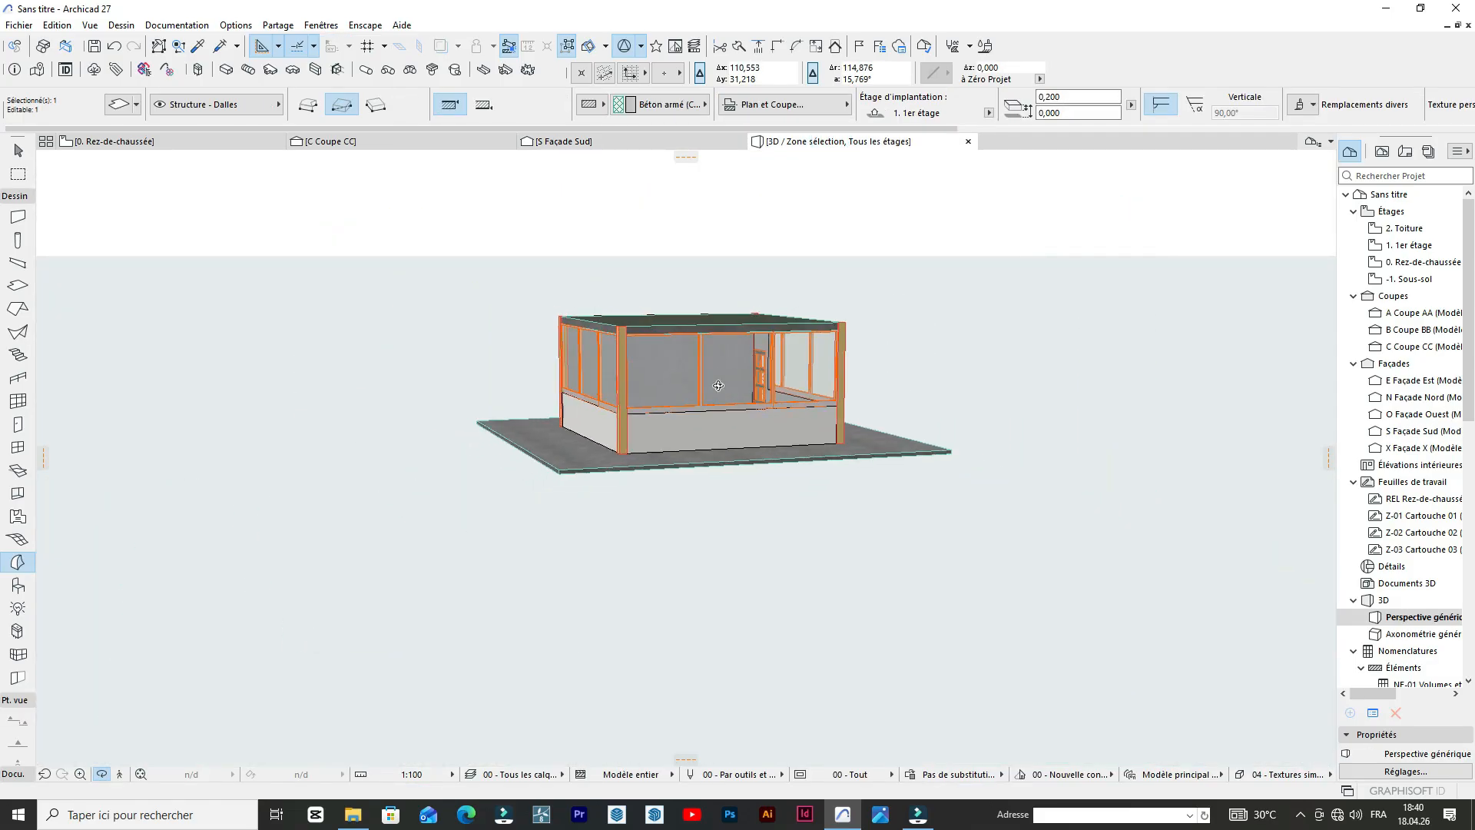
{"action": "left_click", "coordinate": [138, 141]}
{"action": "left_click", "coordinate": [328, 325]}
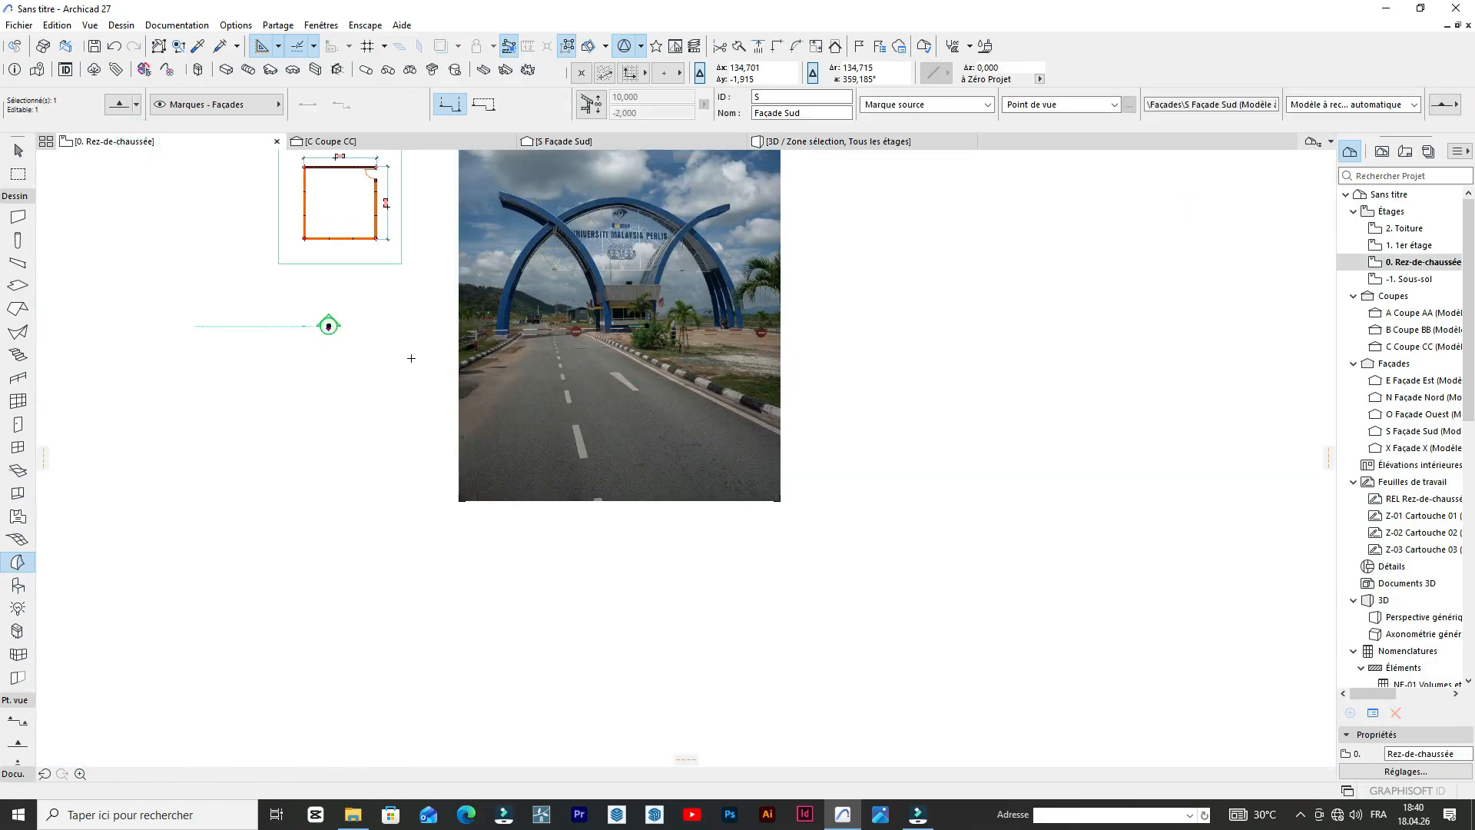
{"action": "scroll", "coordinate": [348, 332], "scroll_direction": "up", "scroll_amount": 7}
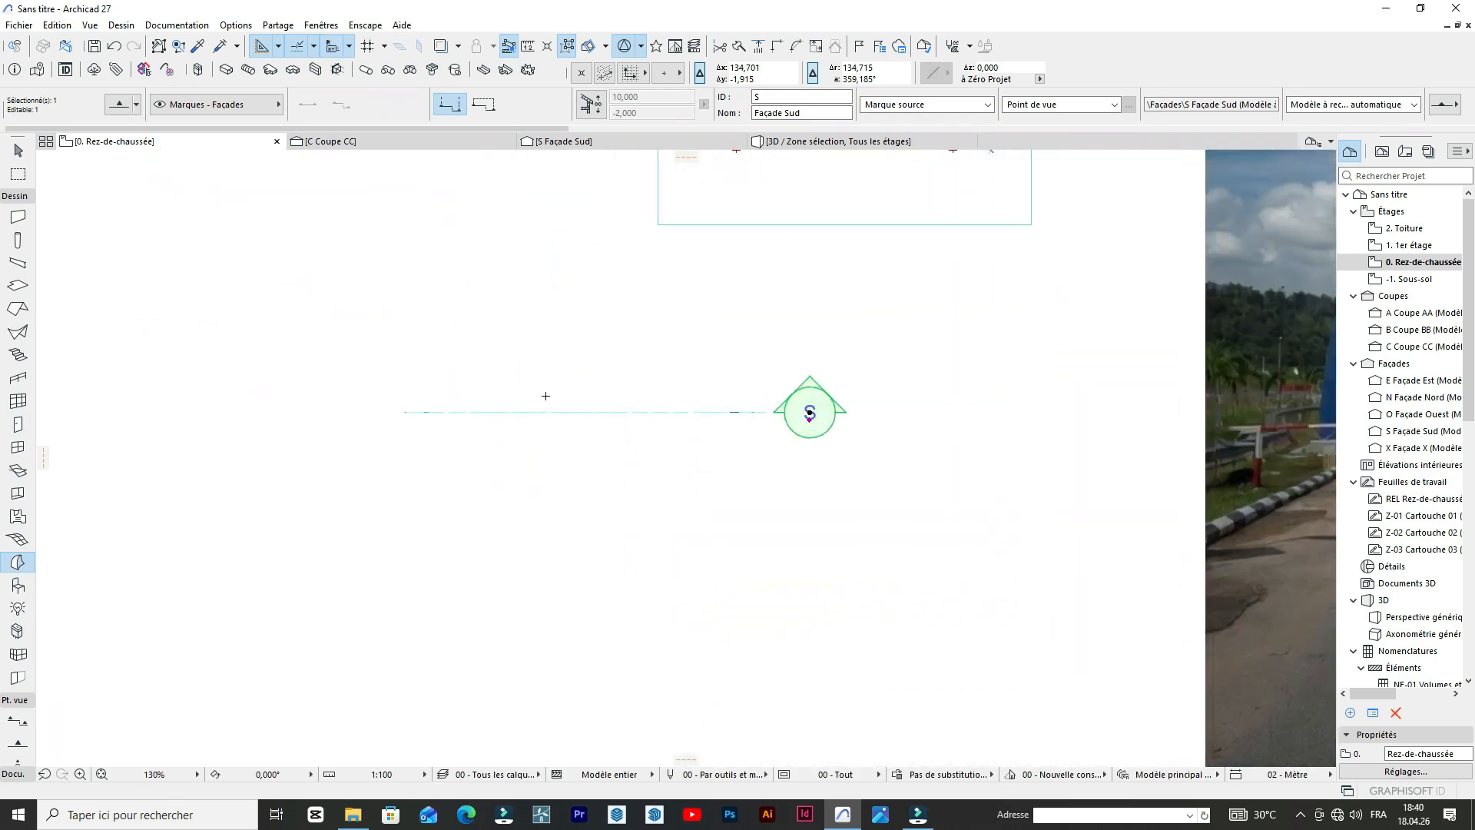
{"action": "scroll", "coordinate": [857, 433], "scroll_direction": "down", "scroll_amount": 4}
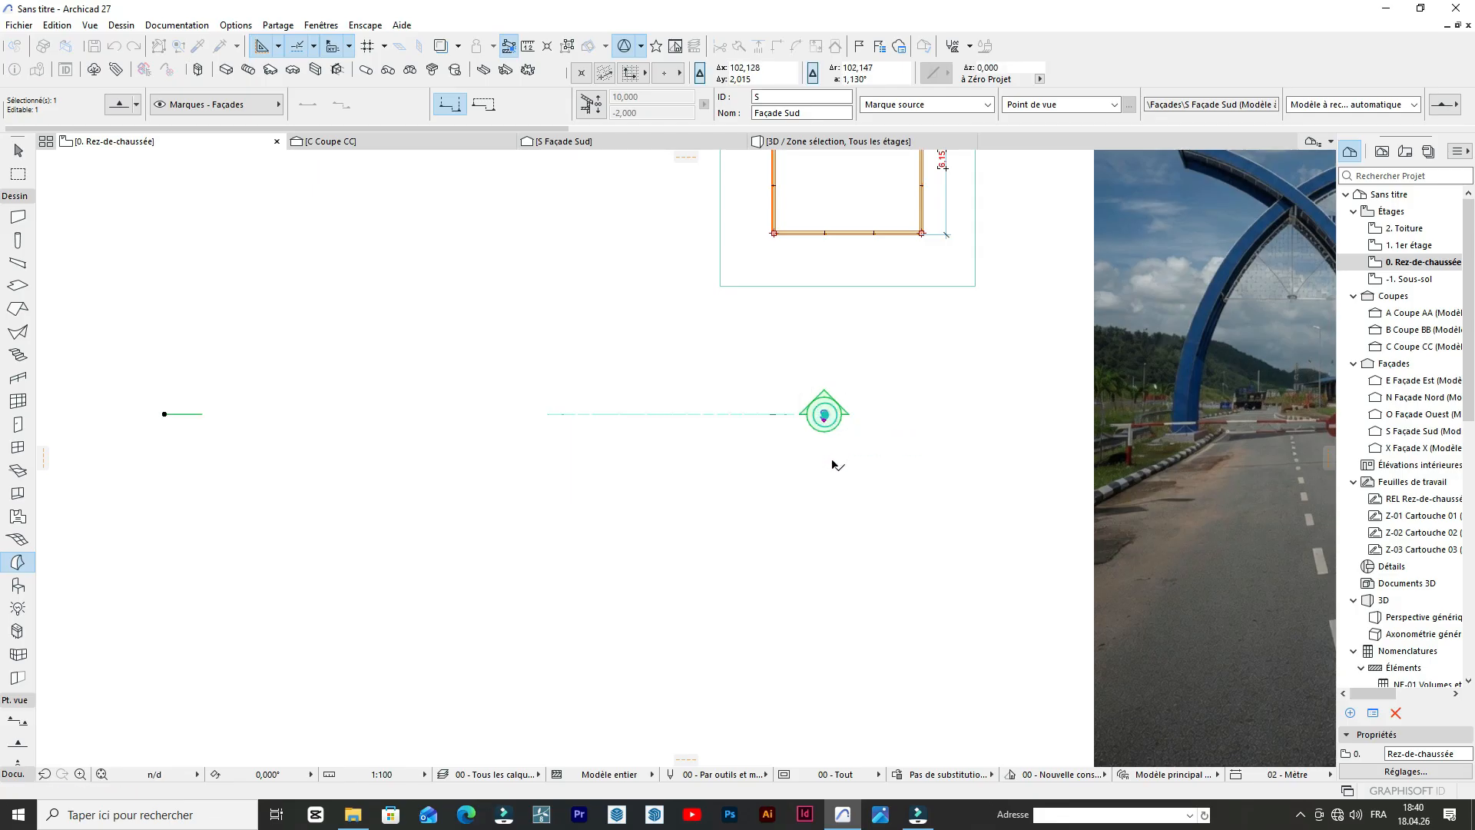
{"action": "left_click_drag", "start_coordinate": [823, 415], "coordinate": [824, 482]}
{"action": "left_click", "coordinate": [694, 438]}
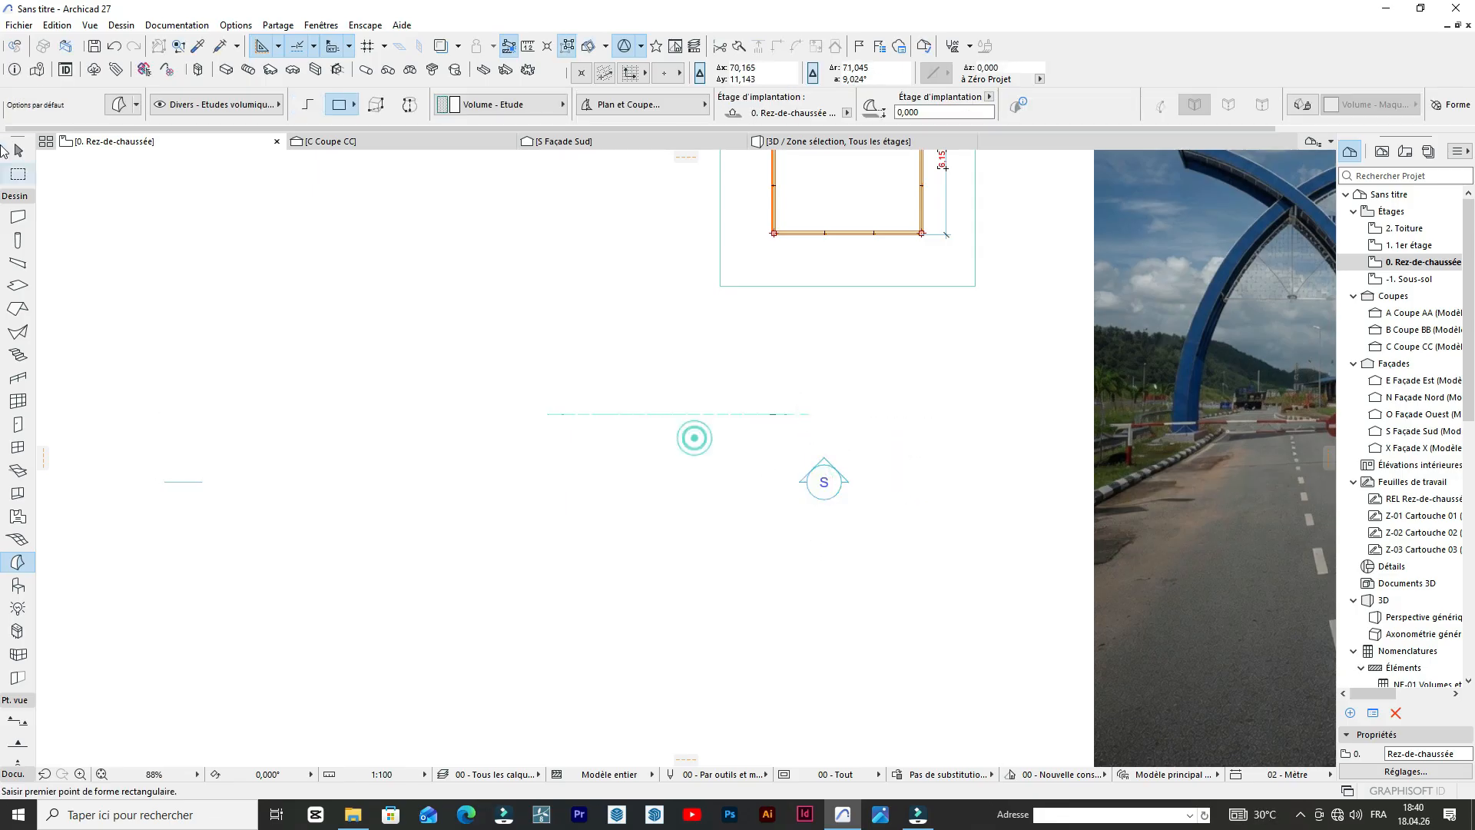
Select both Morph arches in the ground floor plan and move them about 7.3 m vertically to line up with the building's south wall.
{"action": "left_click", "coordinate": [16, 153]}
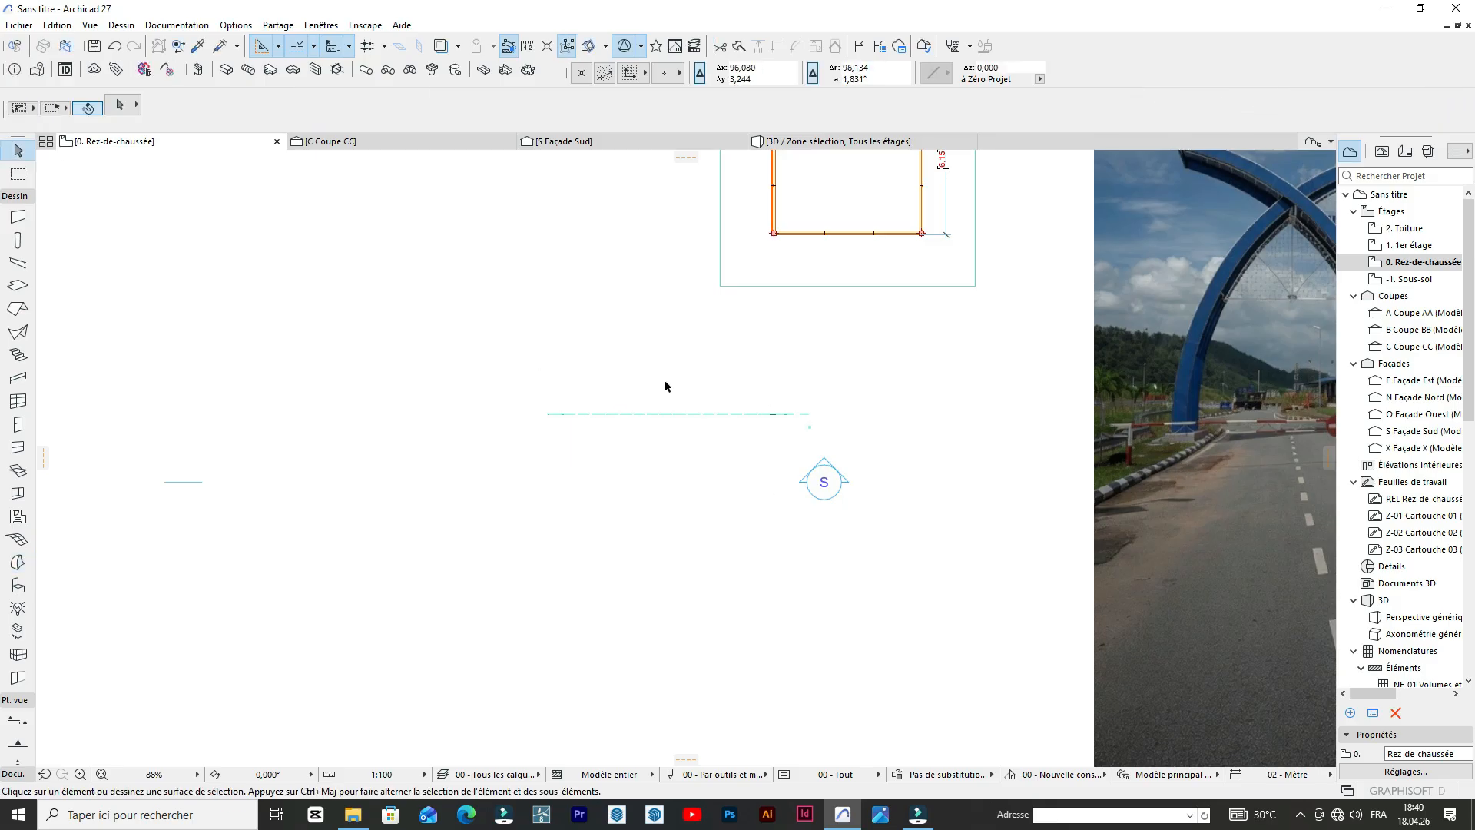
{"action": "left_click_drag", "start_coordinate": [862, 427], "coordinate": [457, 350]}
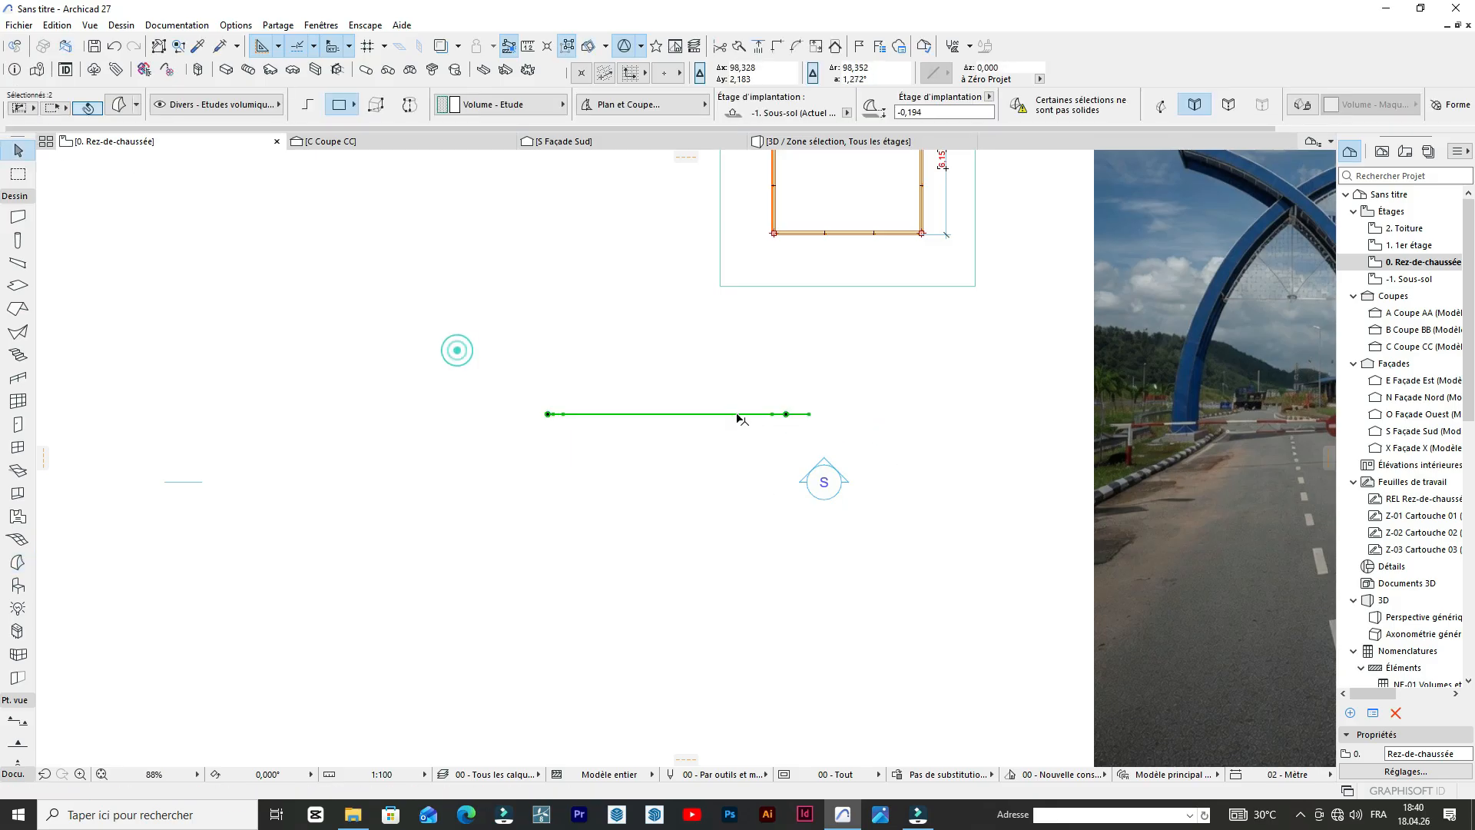
{"action": "key", "text": "ctrl+d"}
{"action": "left_click", "coordinate": [786, 415]}
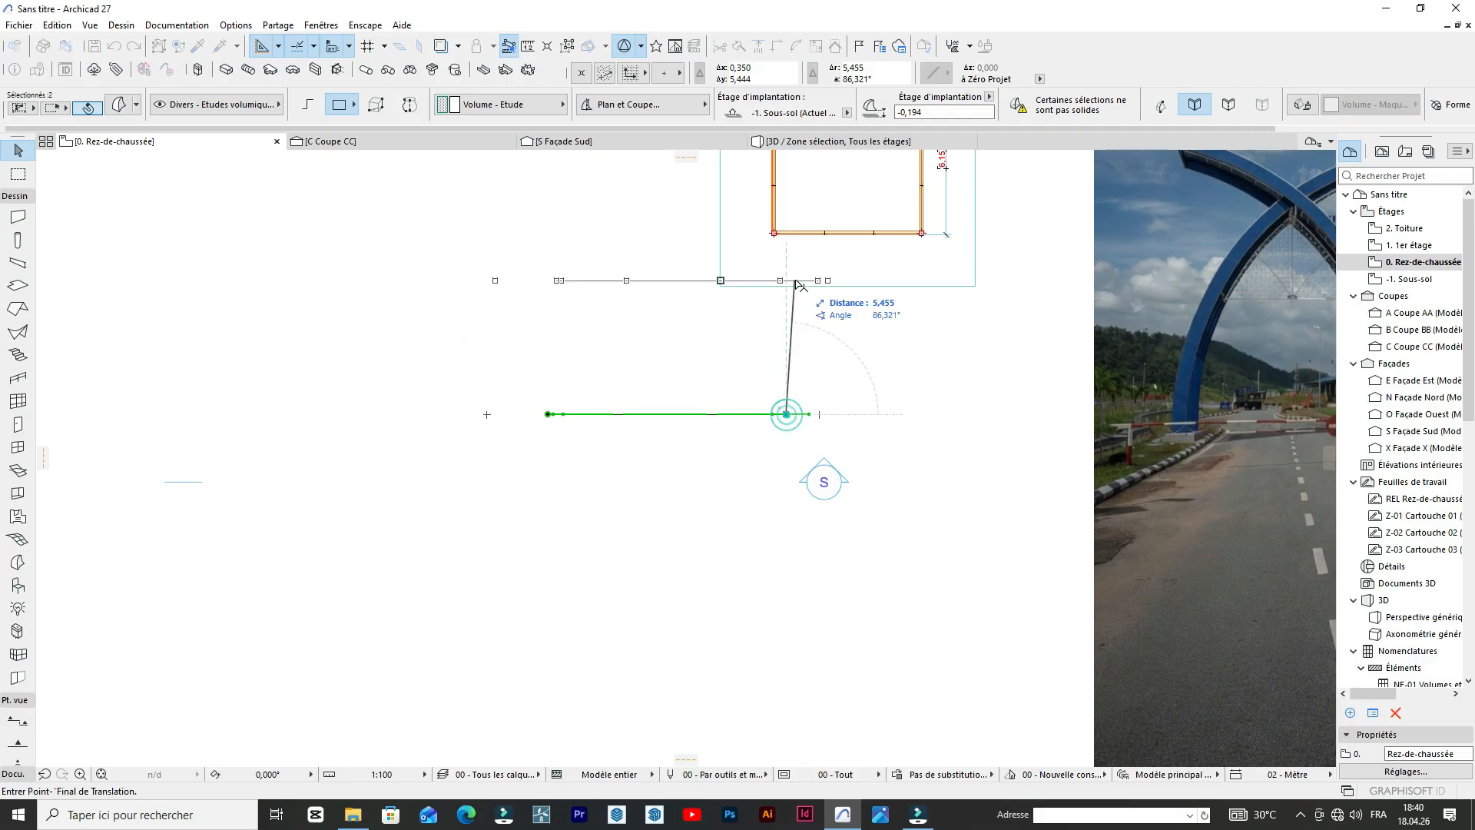
{"action": "left_click", "coordinate": [786, 234]}
{"action": "scroll", "coordinate": [768, 246], "scroll_direction": "up", "scroll_amount": 8}
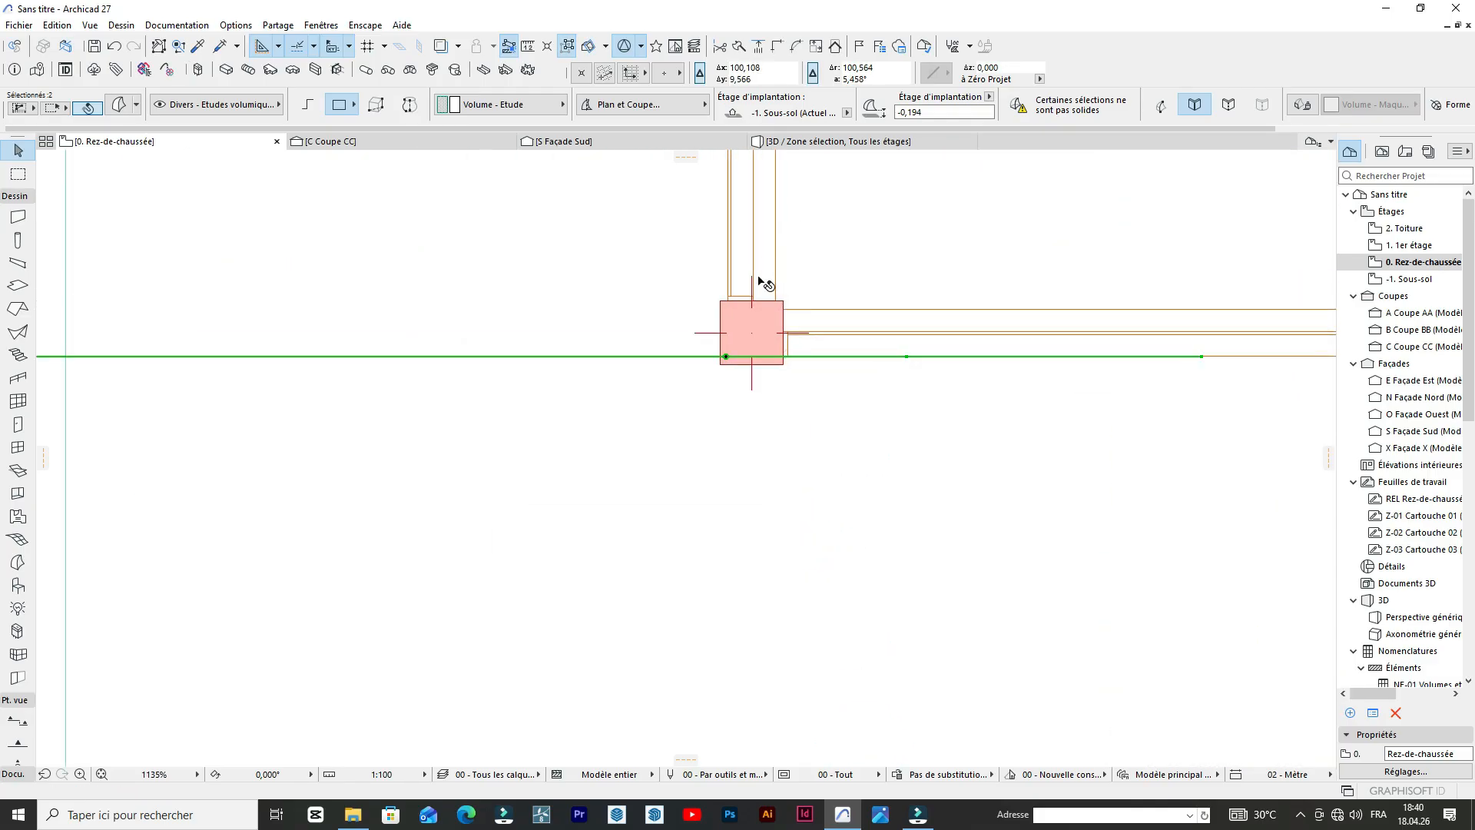
{"action": "scroll", "coordinate": [753, 307], "scroll_direction": "down", "scroll_amount": 6}
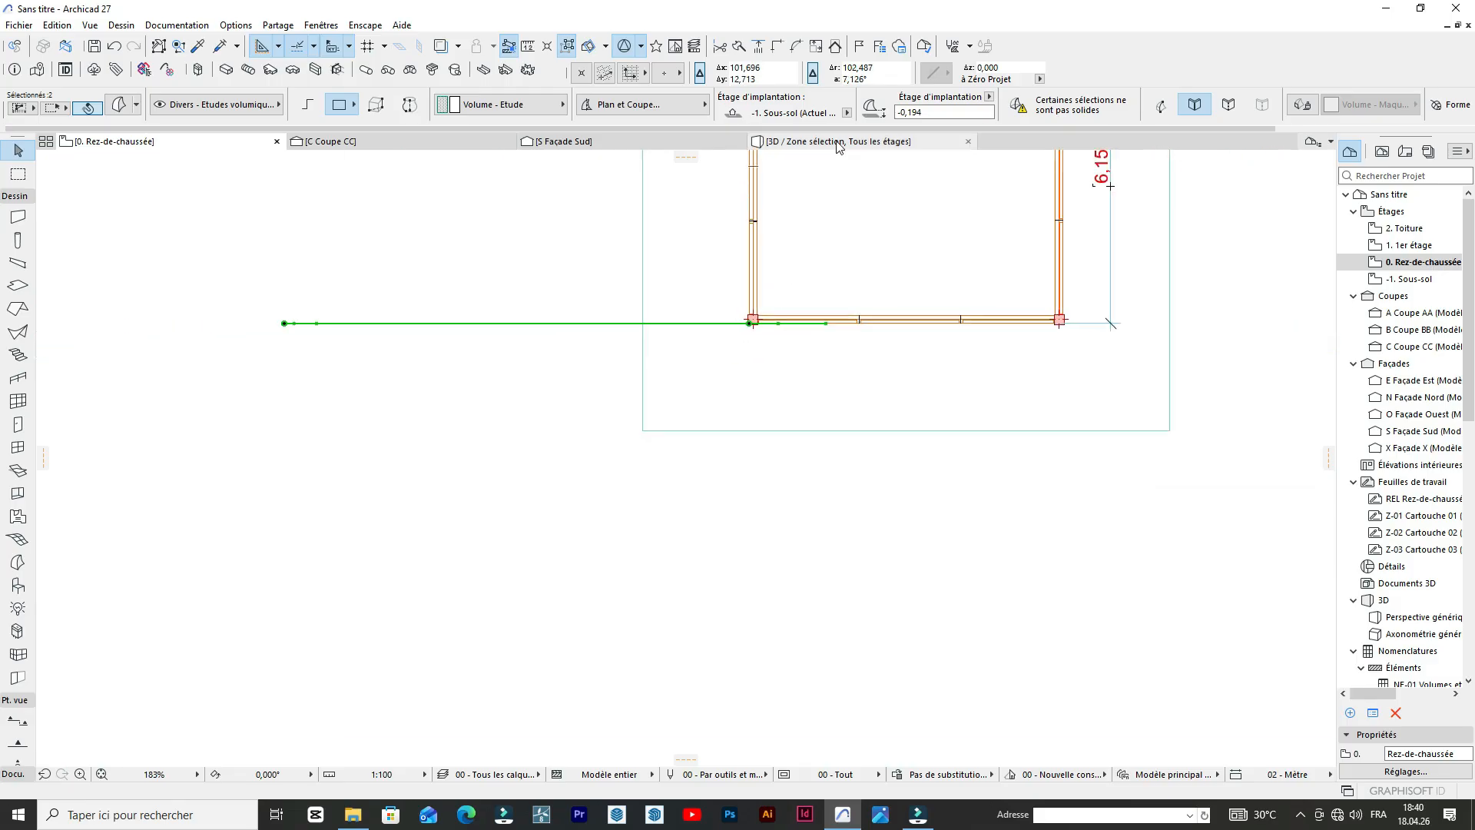
Examine in 3D how the two crossing Morph arches sit against the building and whether their faces are filled.
{"action": "left_click", "coordinate": [837, 142]}
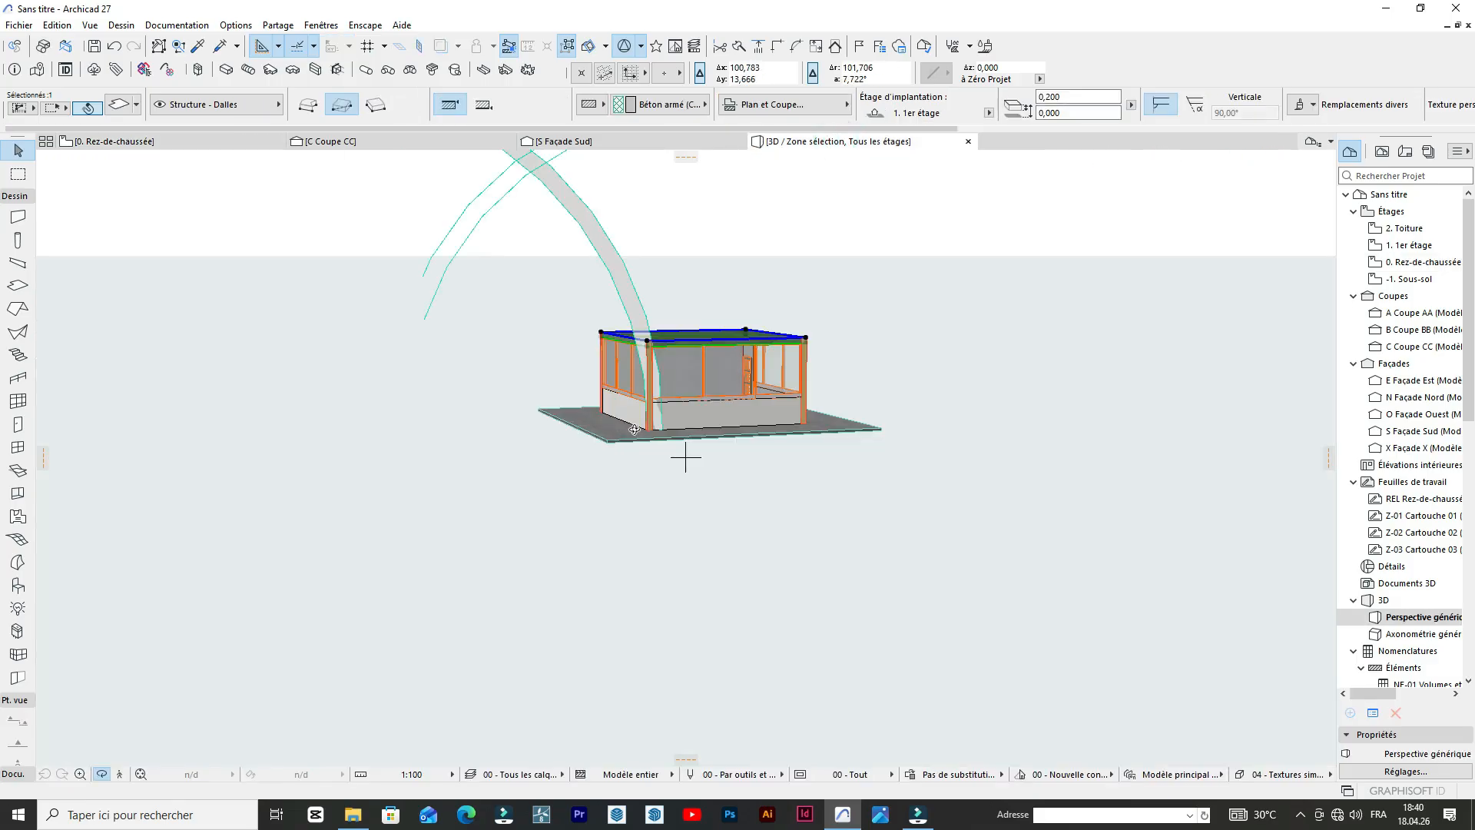
{"action": "scroll", "coordinate": [647, 262], "scroll_direction": "up", "scroll_amount": 2}
{"action": "scroll", "coordinate": [642, 280], "scroll_direction": "down", "scroll_amount": 4}
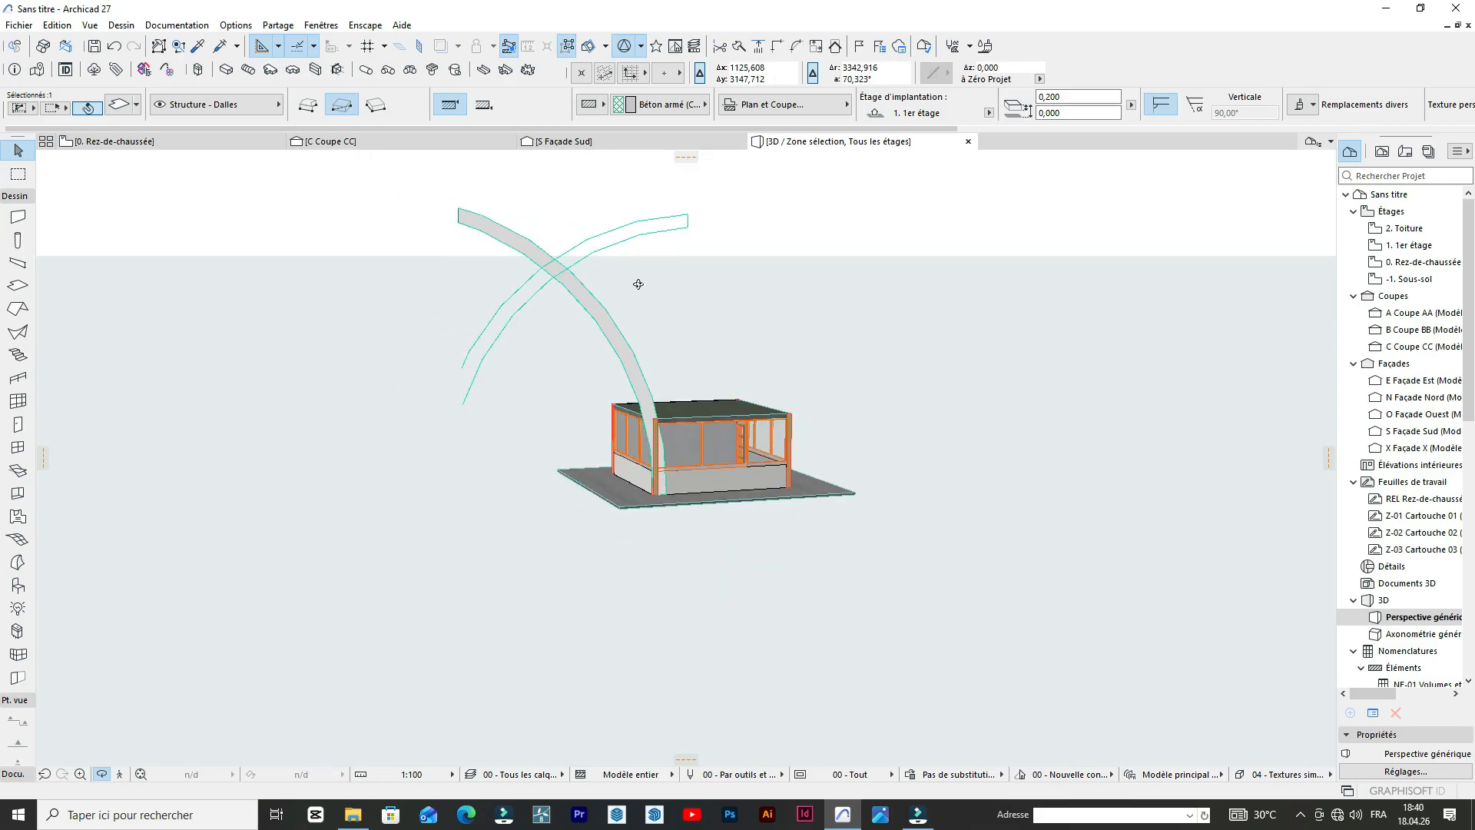
{"action": "scroll", "coordinate": [641, 275], "scroll_direction": "up", "scroll_amount": 6}
{"action": "scroll", "coordinate": [643, 270], "scroll_direction": "down", "scroll_amount": 3}
{"action": "scroll", "coordinate": [661, 395], "scroll_direction": "up", "scroll_amount": 3}
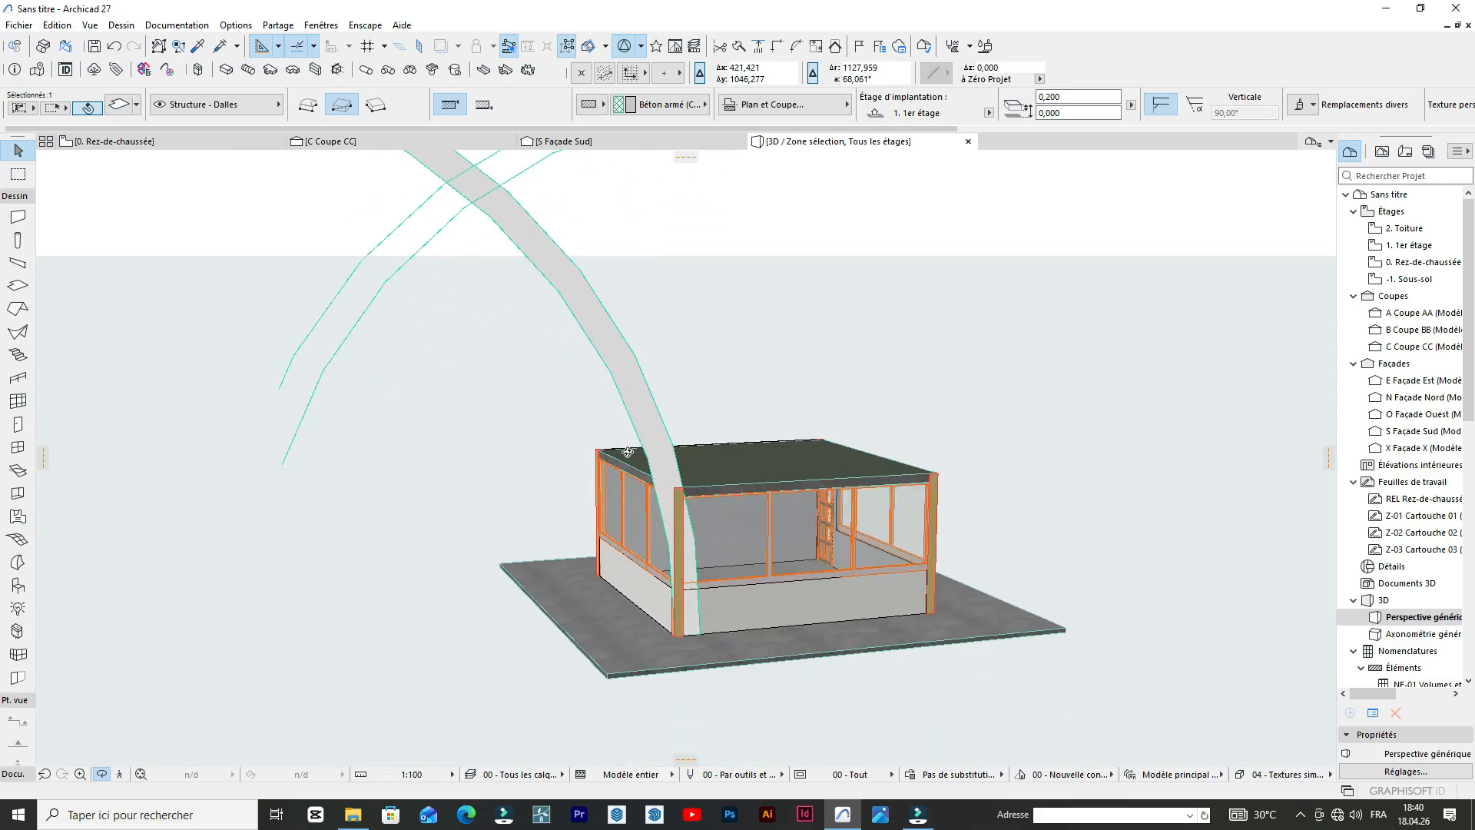
{"action": "scroll", "coordinate": [695, 388], "scroll_direction": "down", "scroll_amount": 4}
{"action": "scroll", "coordinate": [570, 274], "scroll_direction": "up", "scroll_amount": 2}
{"action": "mouse_move", "coordinate": [631, 263]}
{"action": "left_mouse_down"}
{"action": "mouse_move", "coordinate": [786, 369]}
{"action": "mouse_move", "coordinate": [846, 321]}
{"action": "mouse_move", "coordinate": [619, 287]}
{"action": "left_mouse_up"}
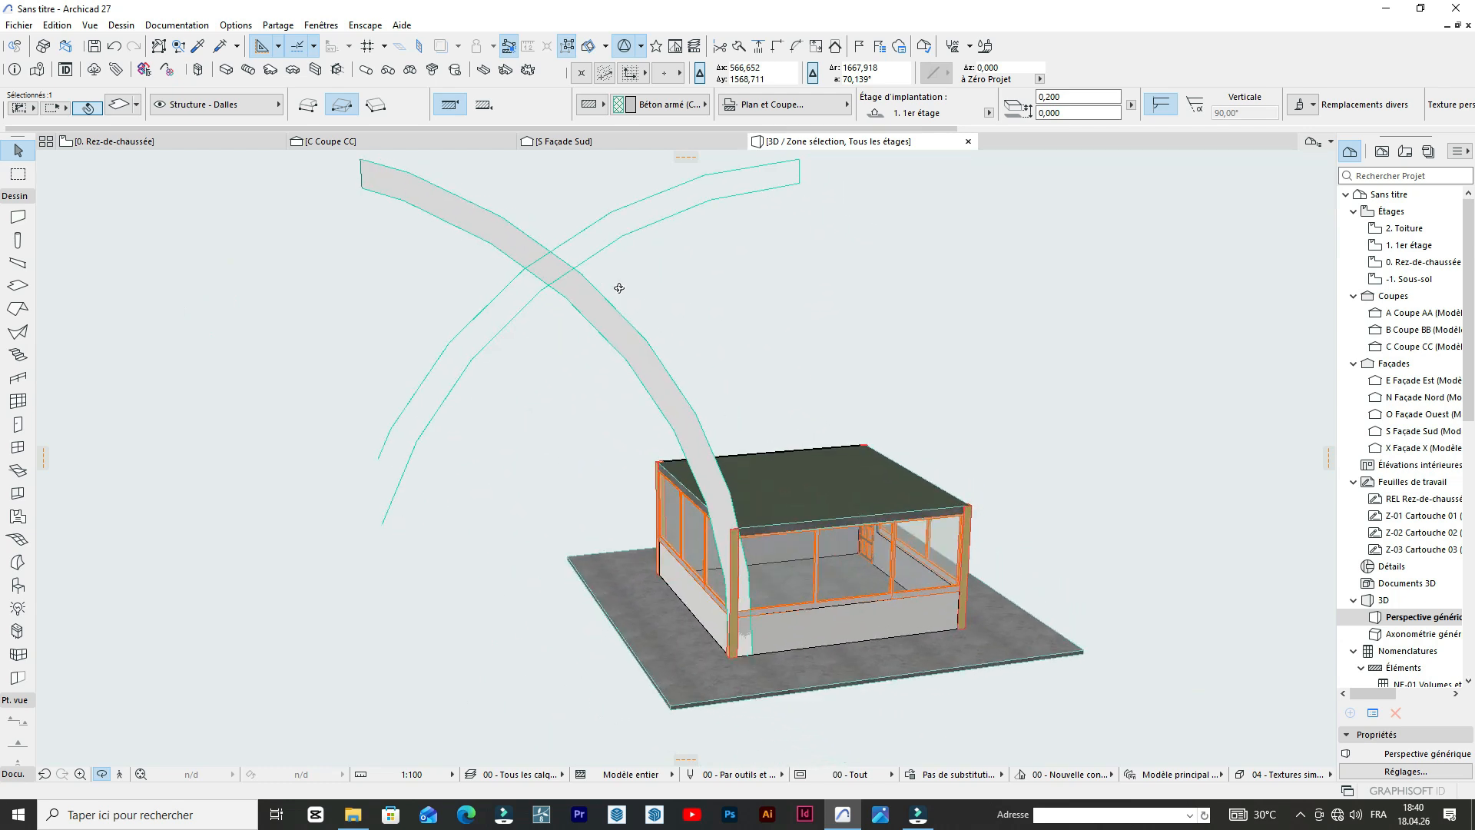
{"action": "left_click", "coordinate": [196, 146]}
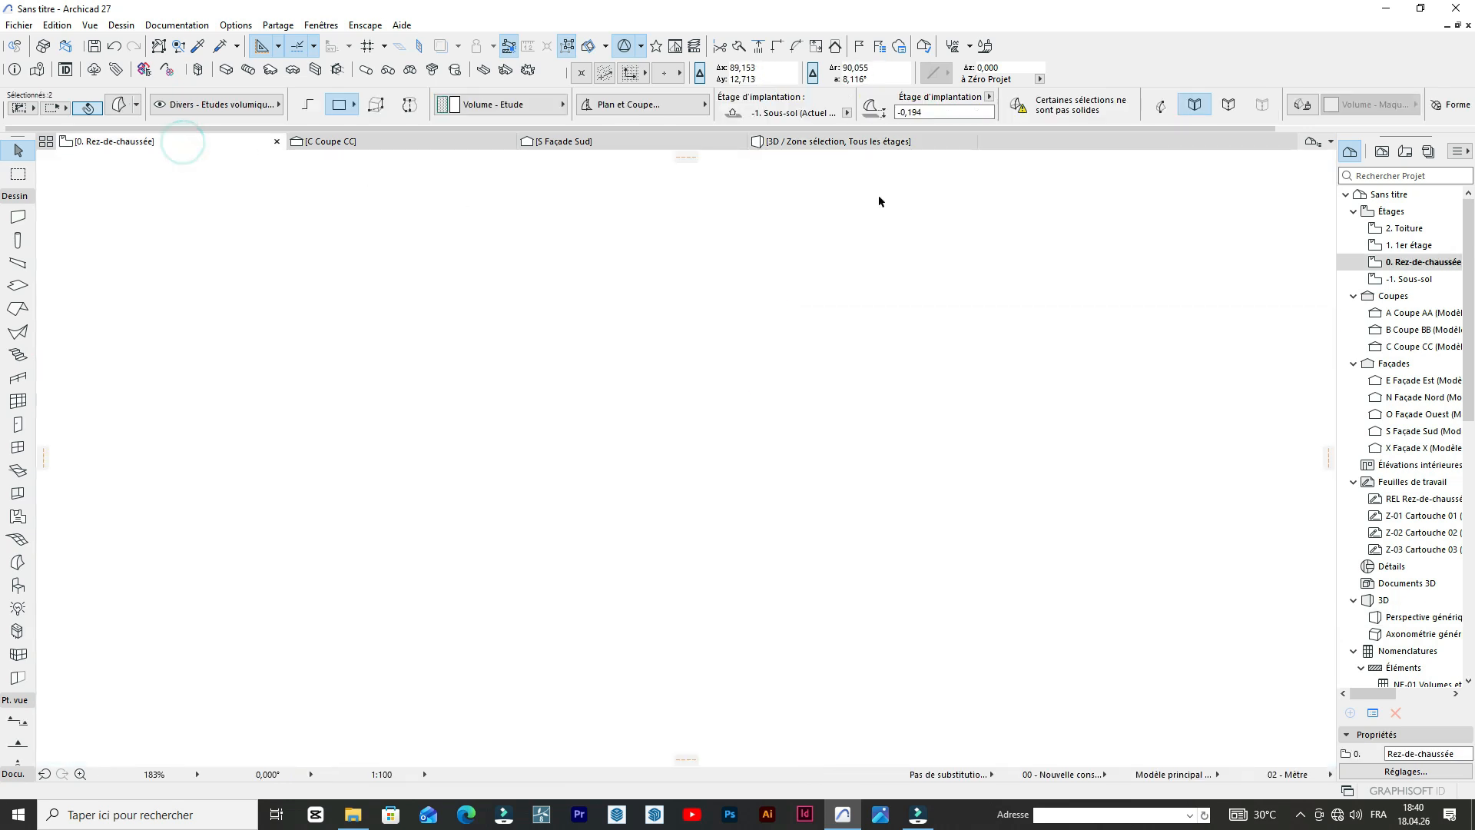
{"action": "left_click", "coordinate": [824, 143]}
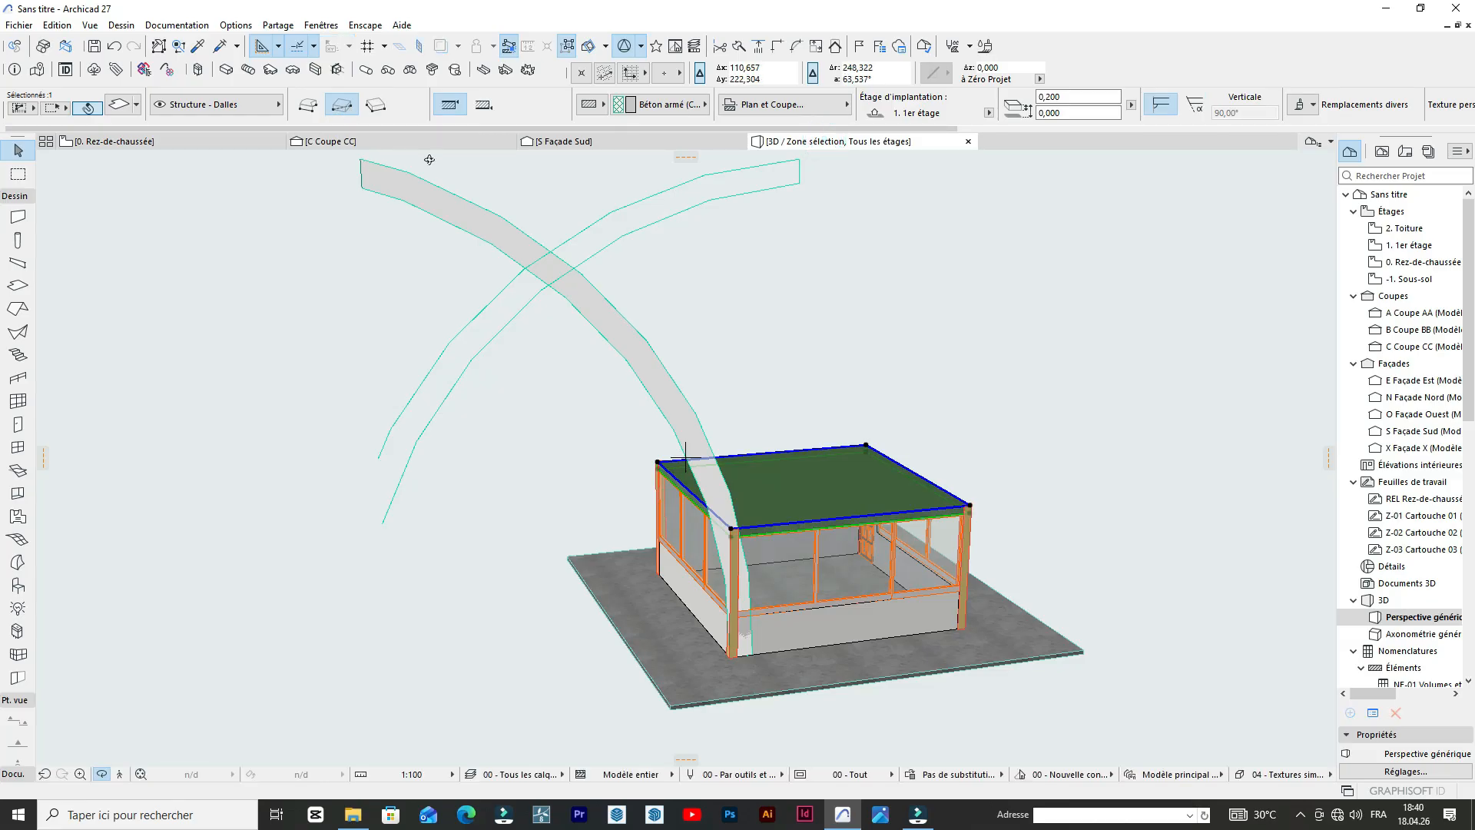
Inspect the foot of the leftmost arch outline on the south elevation, where its inner curve meets the end line.
{"action": "left_click", "coordinate": [615, 144]}
{"action": "scroll", "coordinate": [560, 422], "scroll_direction": "up", "scroll_amount": 5}
{"action": "scroll", "coordinate": [518, 412], "scroll_direction": "up", "scroll_amount": 5}
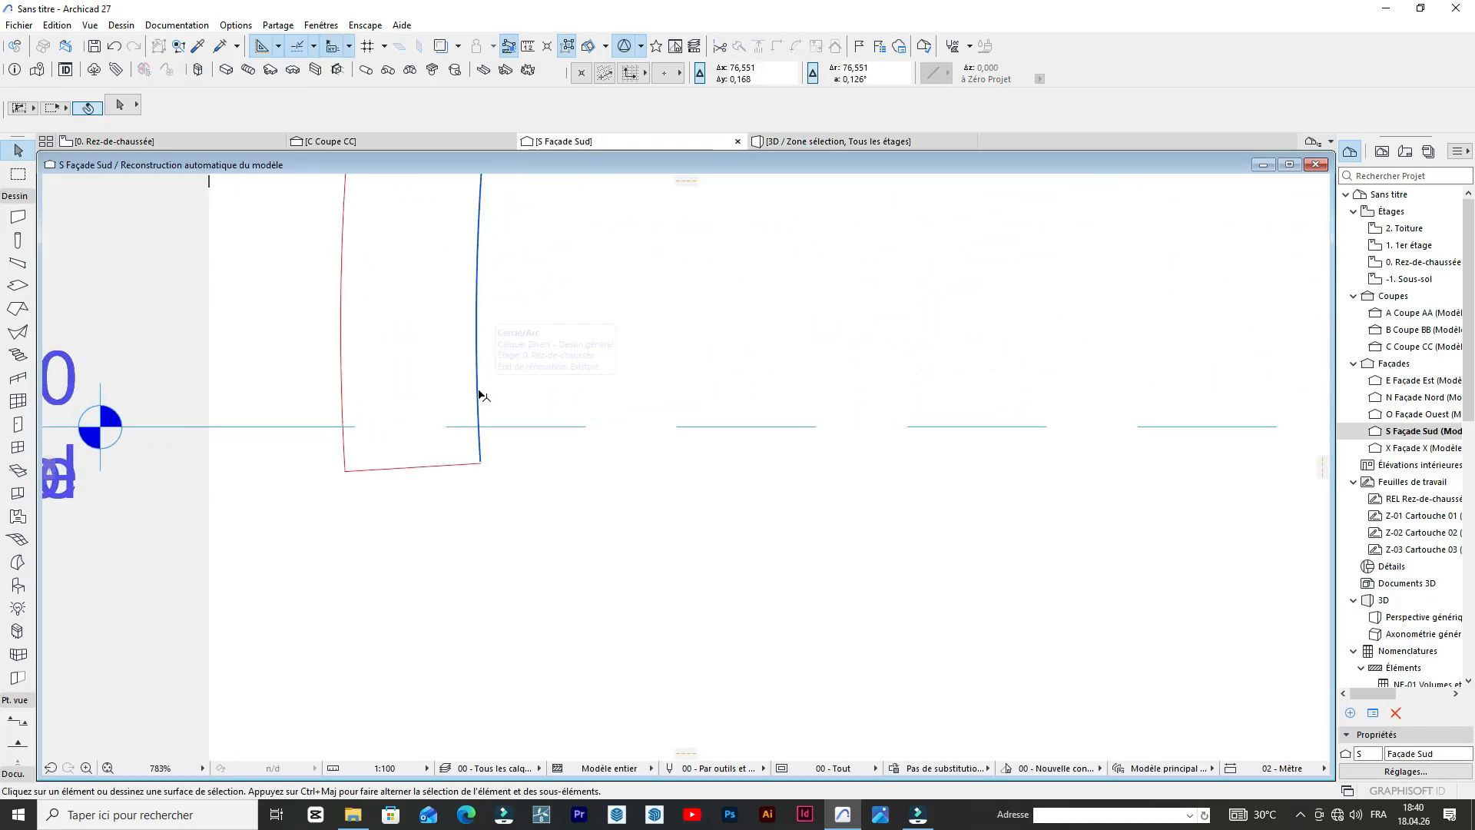
{"action": "left_click", "coordinate": [479, 395]}
{"action": "scroll", "coordinate": [479, 459], "scroll_direction": "up", "scroll_amount": 7}
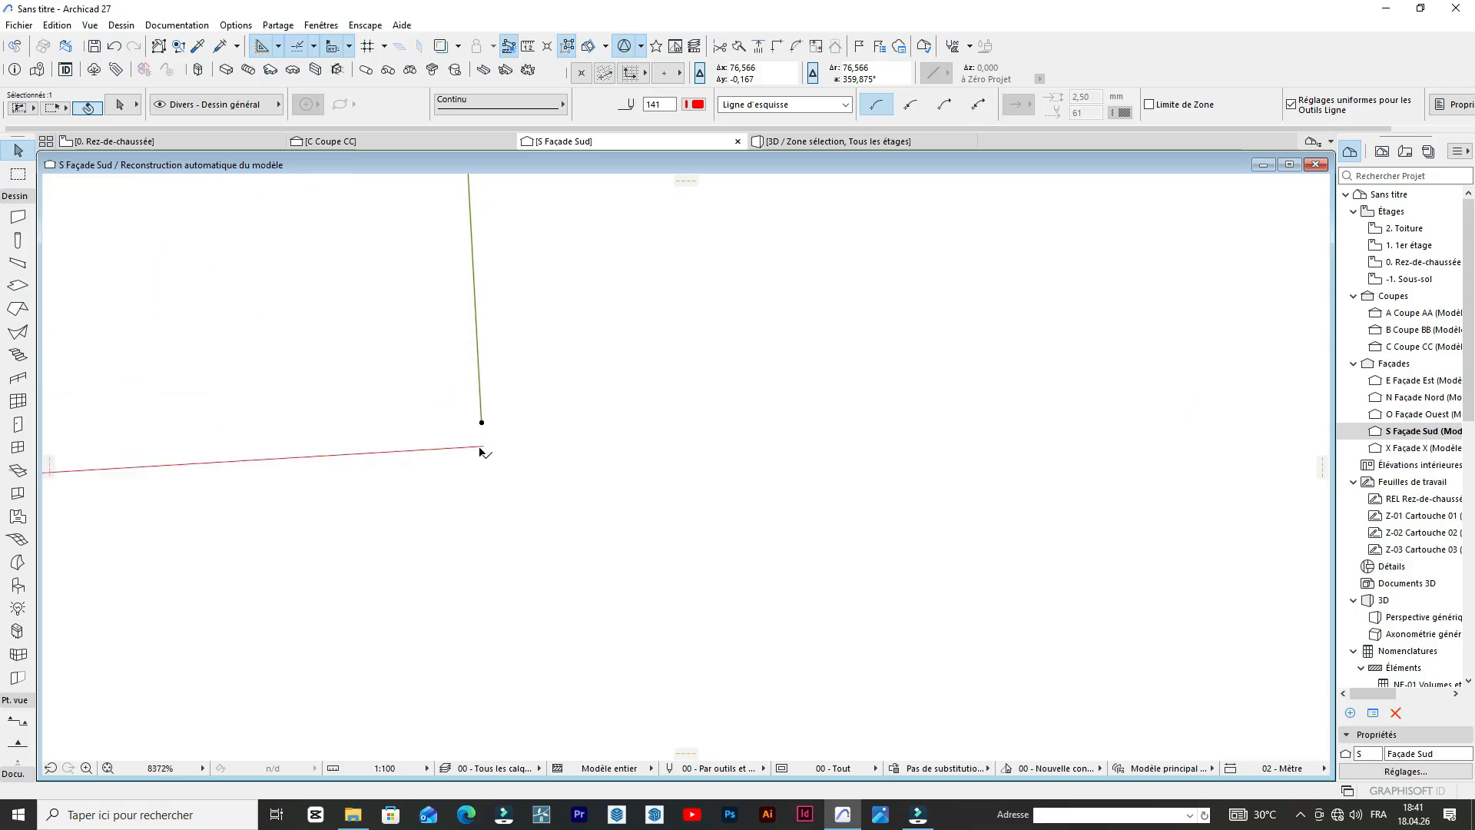
{"action": "left_click", "coordinate": [604, 539]}
{"action": "scroll", "coordinate": [561, 529], "scroll_direction": "down", "scroll_amount": 10}
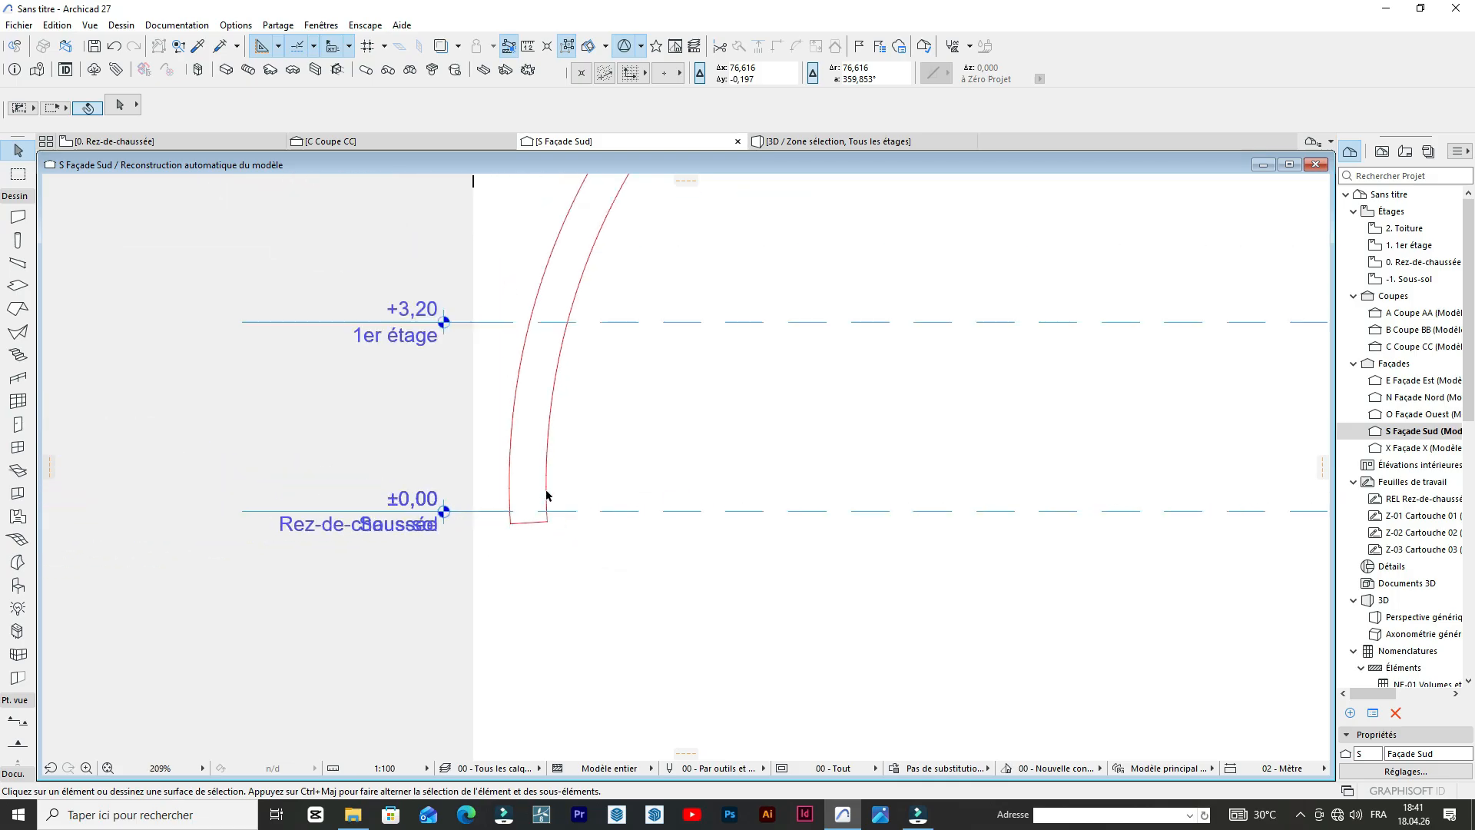
On the south elevation, delete the faceted Morph lying over the second arch outline from the left.
{"action": "scroll", "coordinate": [546, 495], "scroll_direction": "down", "scroll_amount": 2}
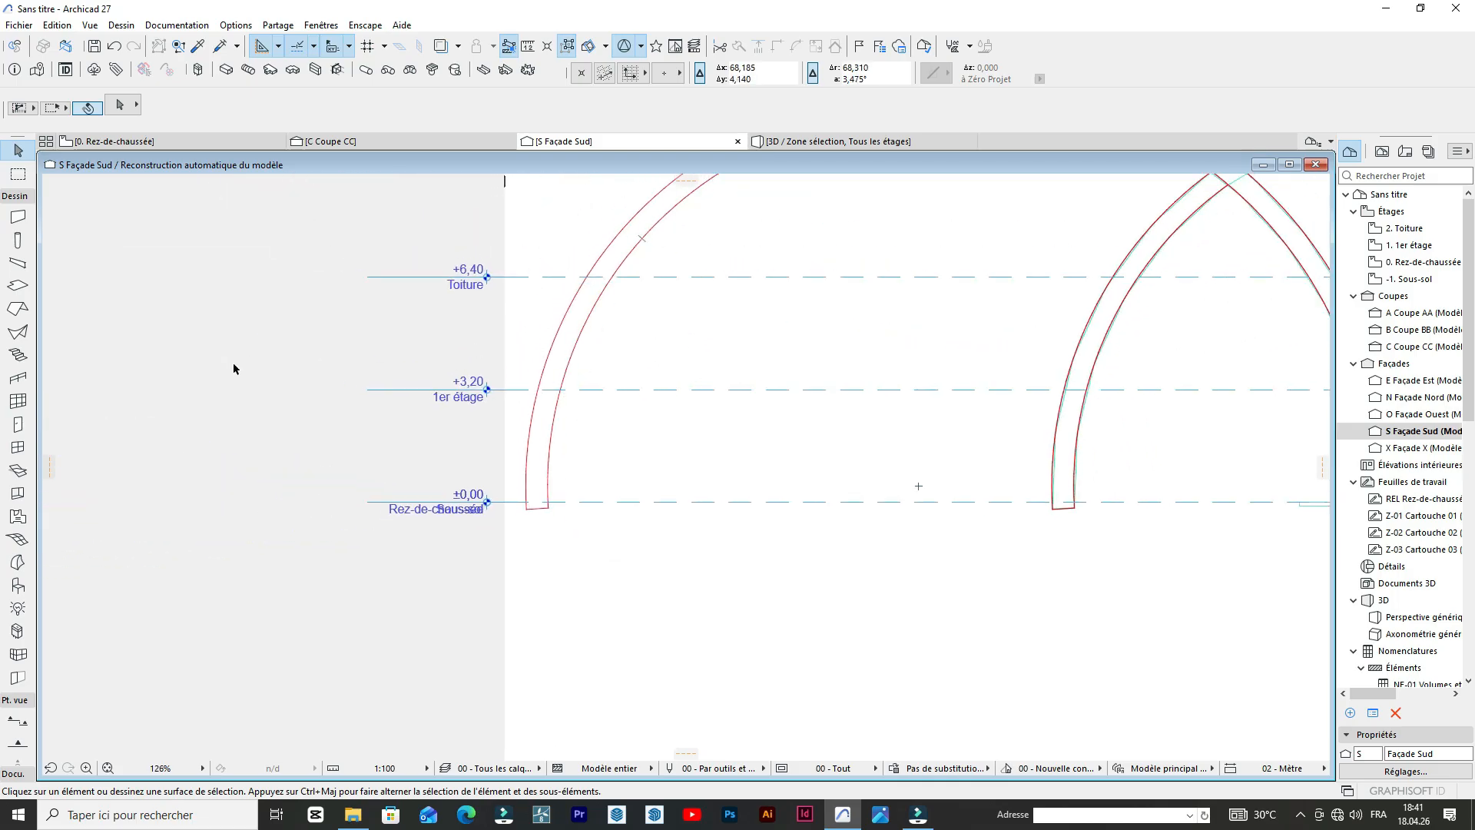
{"action": "scroll", "coordinate": [398, 362], "scroll_direction": "down", "scroll_amount": 4}
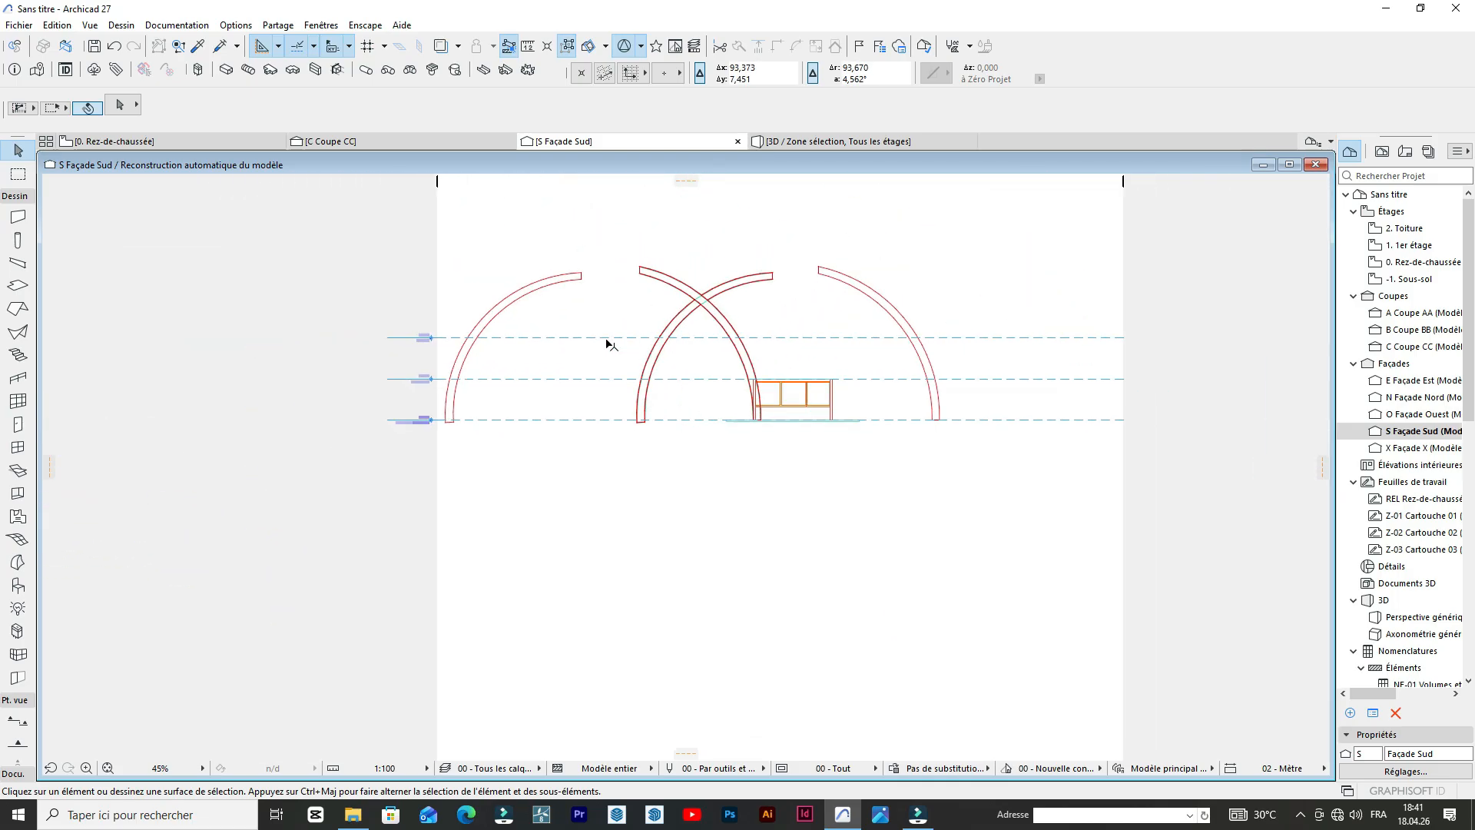
{"action": "scroll", "coordinate": [553, 333], "scroll_direction": "up", "scroll_amount": 4}
{"action": "scroll", "coordinate": [890, 406], "scroll_direction": "up", "scroll_amount": 4}
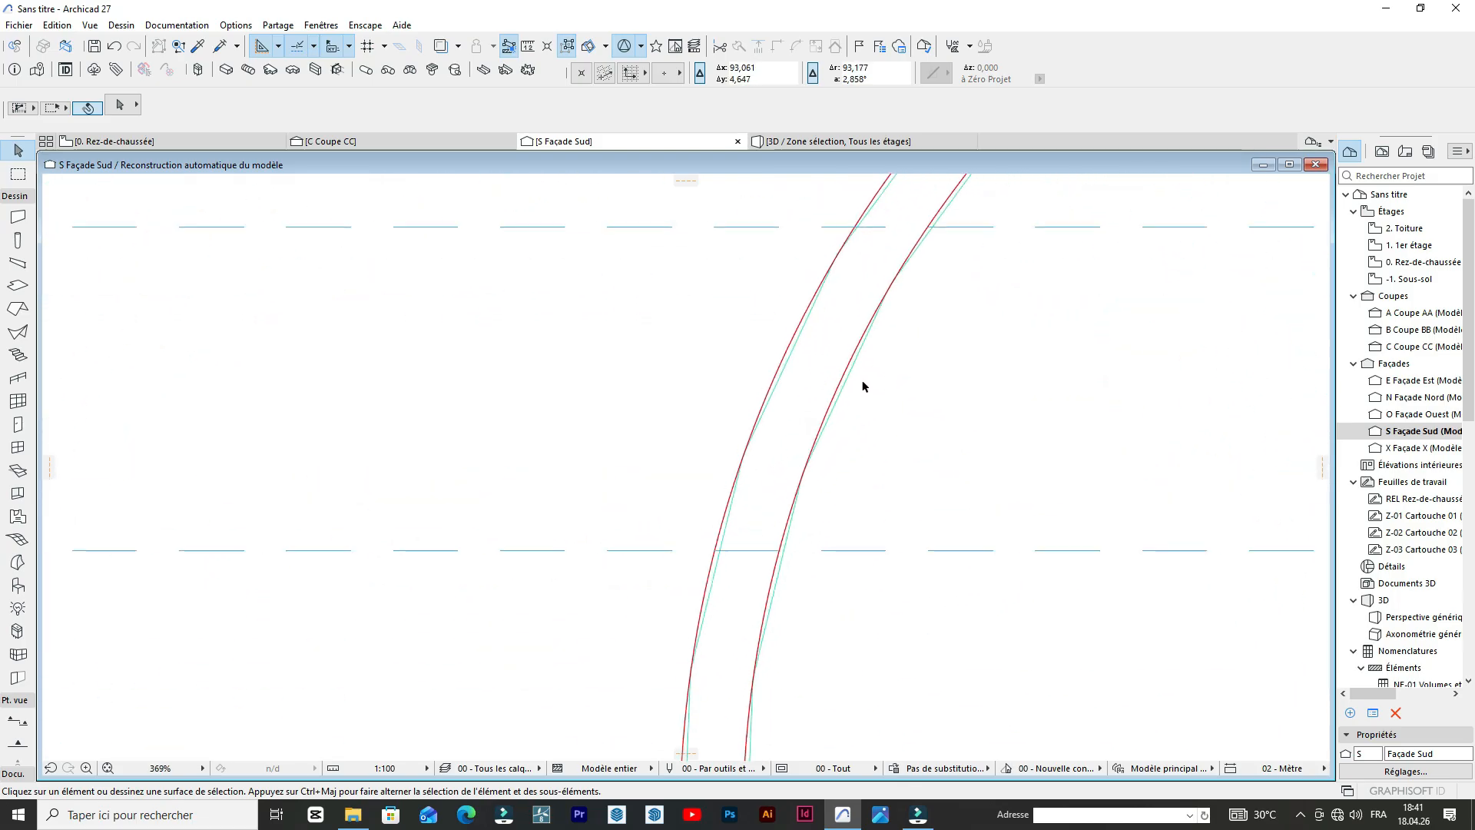
{"action": "left_click", "coordinate": [820, 392]}
{"action": "scroll", "coordinate": [791, 384], "scroll_direction": "down", "scroll_amount": 3}
{"action": "scroll", "coordinate": [789, 381], "scroll_direction": "down", "scroll_amount": 1}
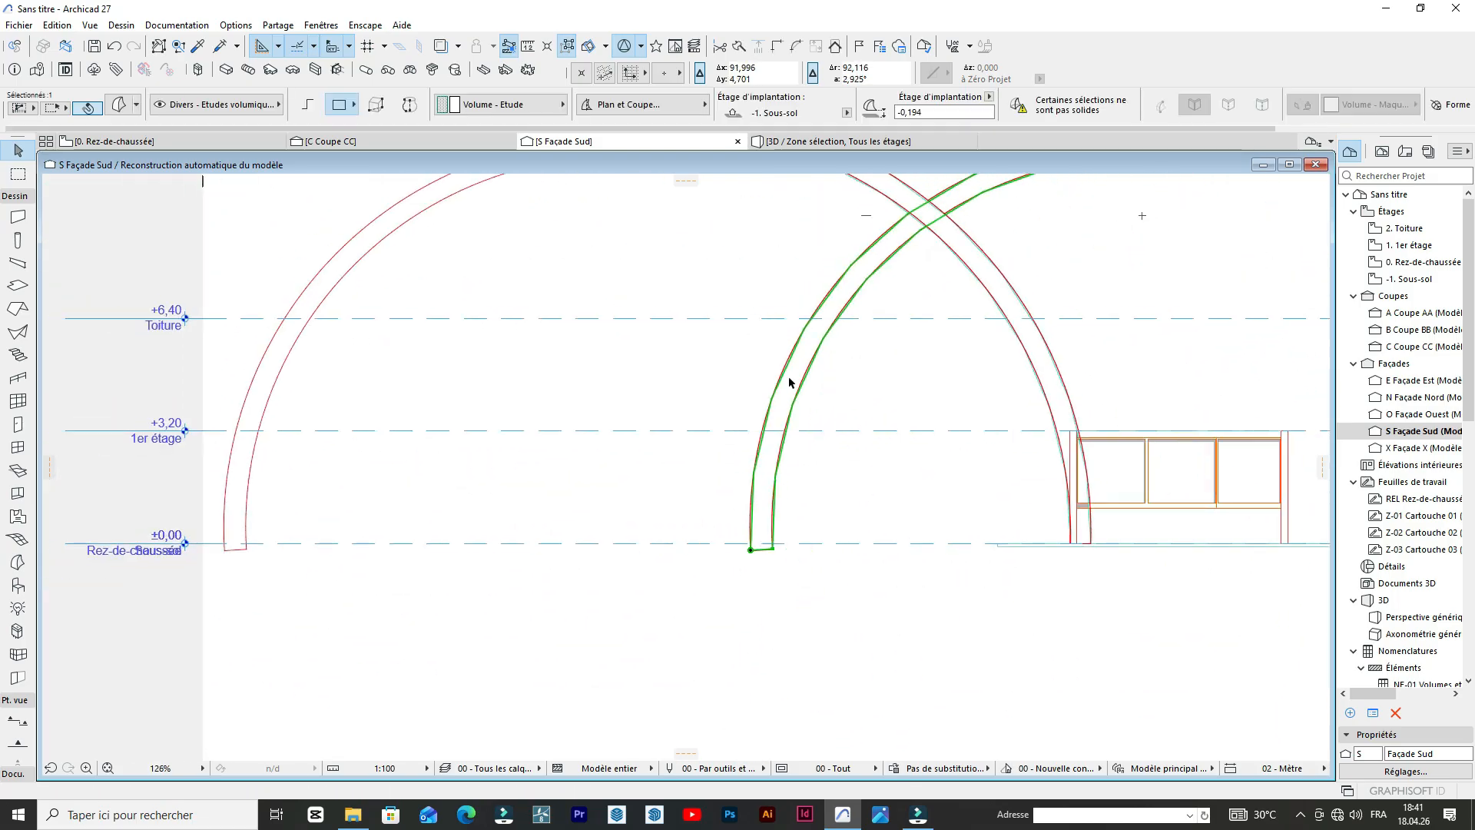
{"action": "key", "text": "Escape"}
{"action": "scroll", "coordinate": [727, 330], "scroll_direction": "down", "scroll_amount": 3}
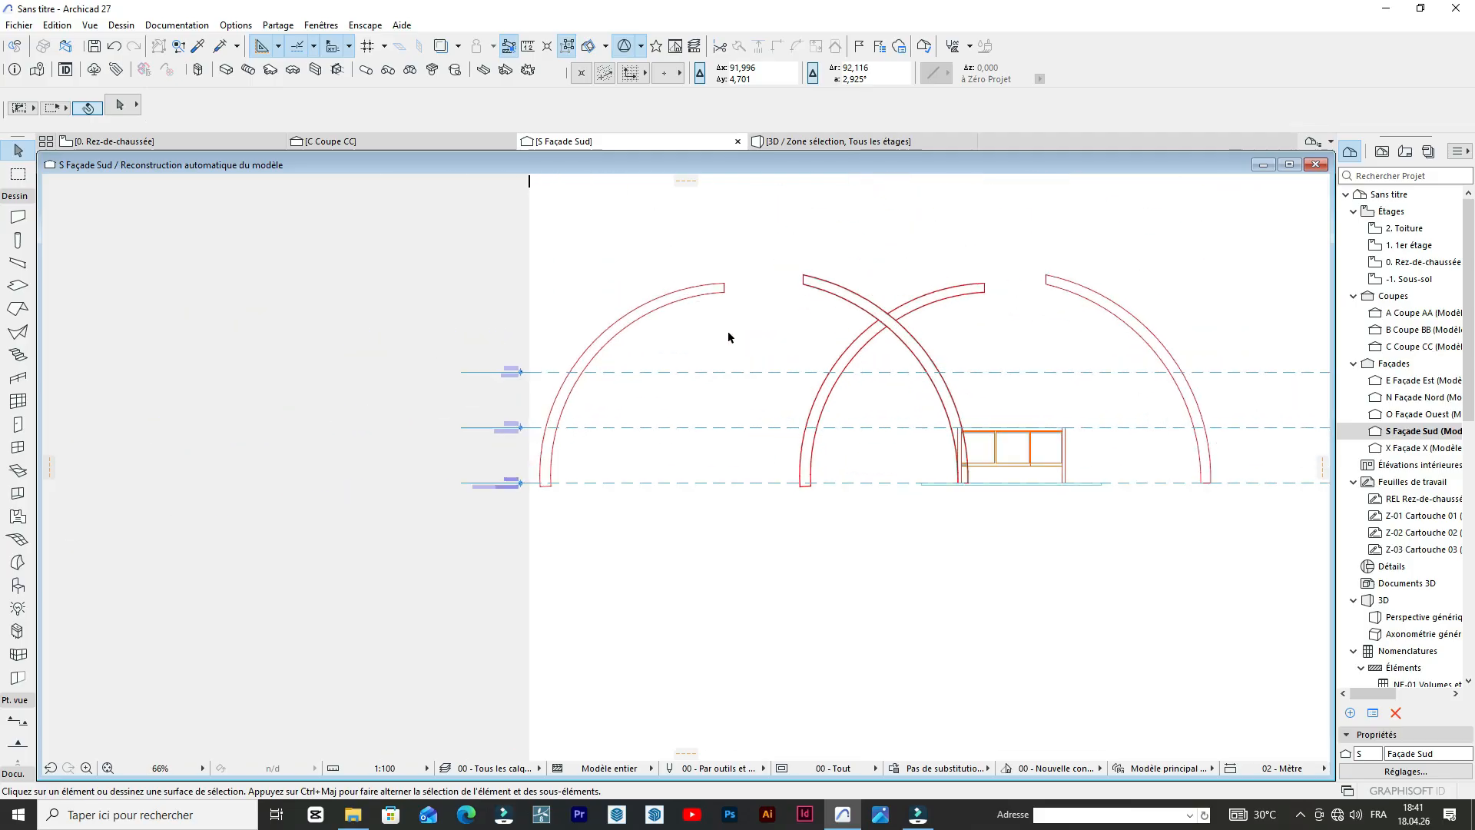
Create a filled Morph from the leftmost arch outline on the south elevation by tracing it with the Magic Wand.
{"action": "scroll", "coordinate": [581, 334], "scroll_direction": "up", "scroll_amount": 3}
{"action": "scroll", "coordinate": [739, 240], "scroll_direction": "up", "scroll_amount": 12}
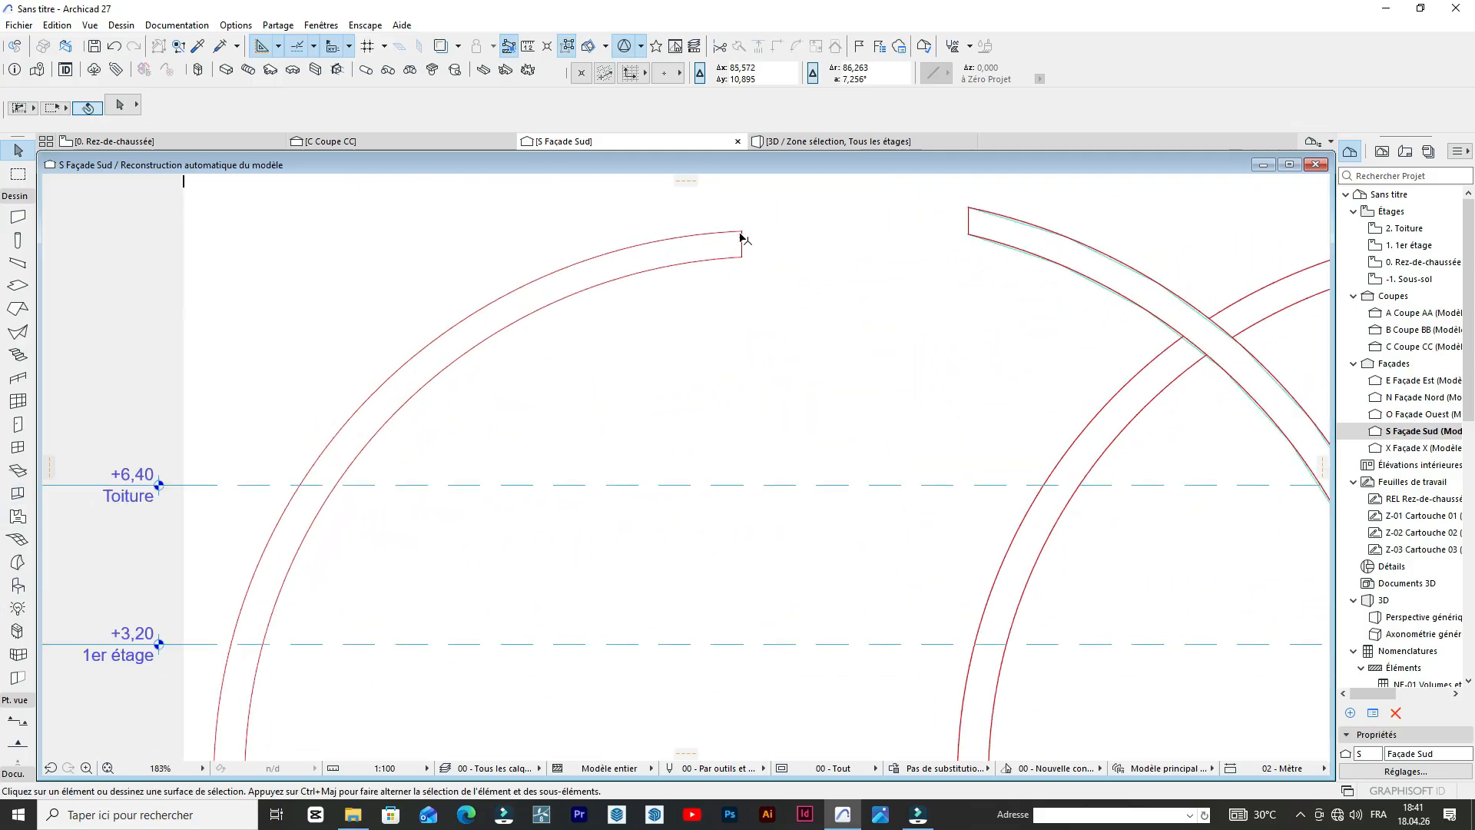
{"action": "scroll", "coordinate": [822, 307], "scroll_direction": "down", "scroll_amount": 14}
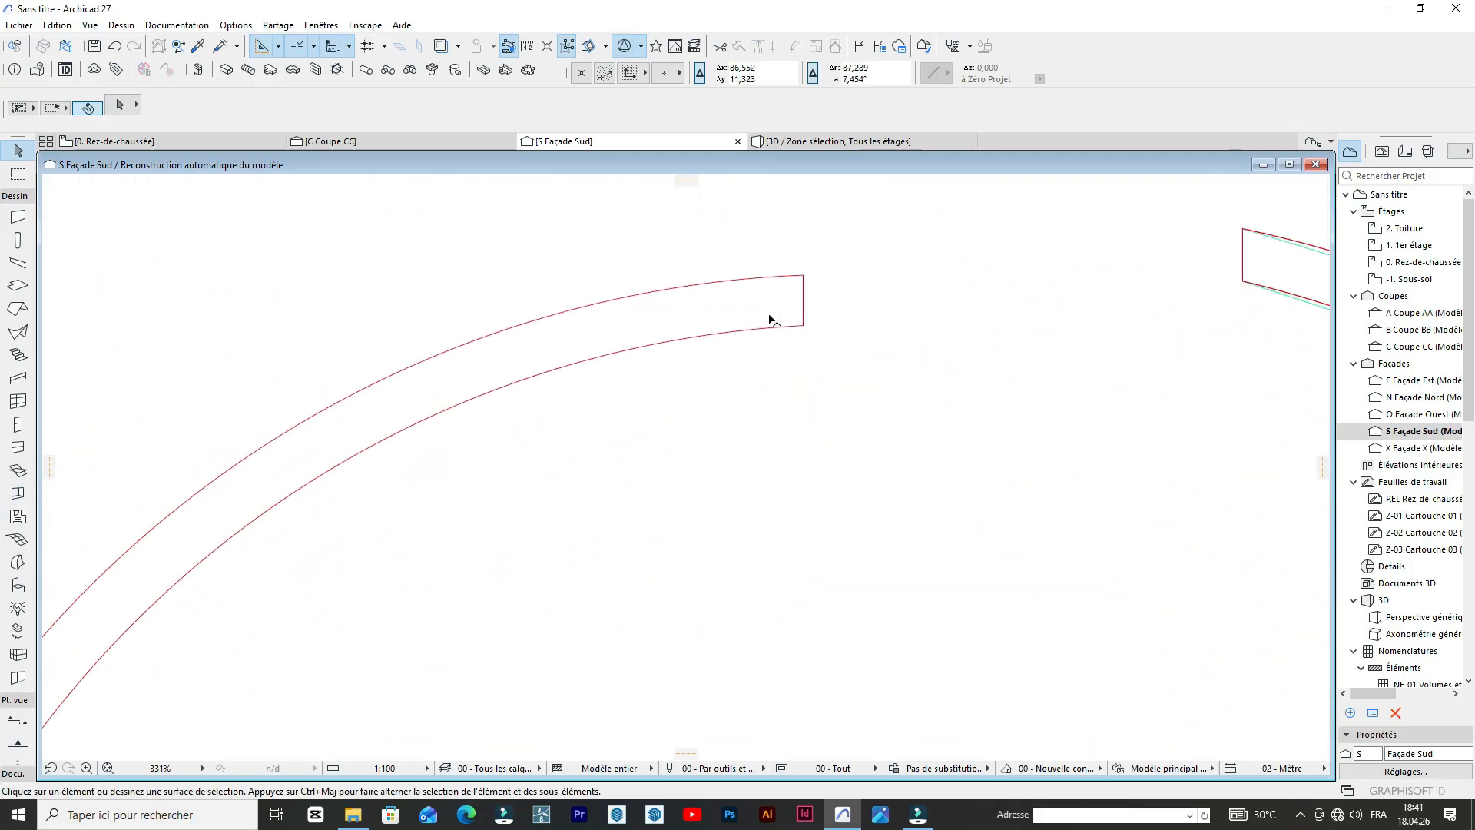
{"action": "scroll", "coordinate": [461, 538], "scroll_direction": "up", "scroll_amount": 5}
{"action": "scroll", "coordinate": [454, 530], "scroll_direction": "down", "scroll_amount": 1}
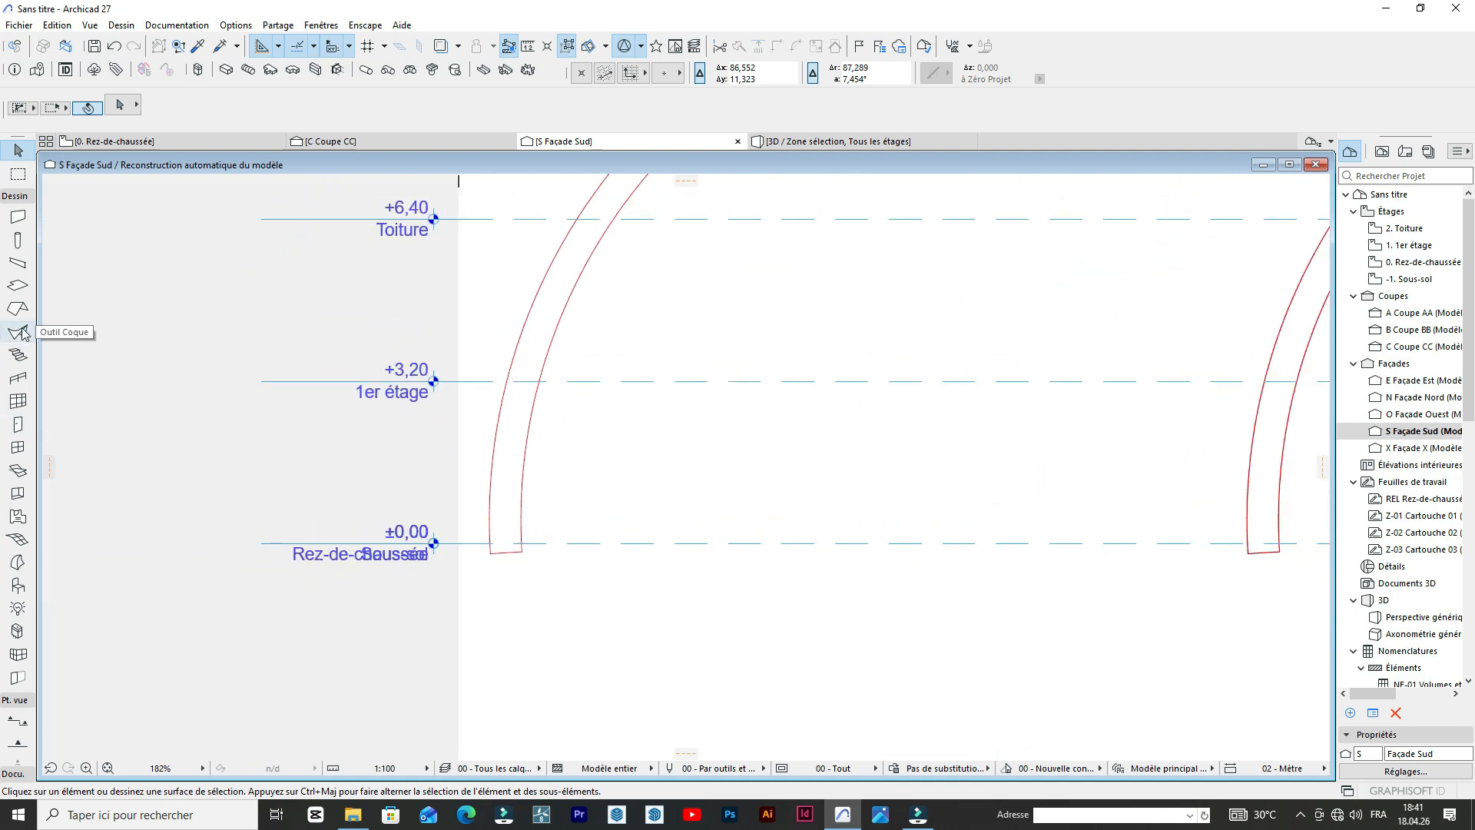
{"action": "left_click", "coordinate": [18, 563]}
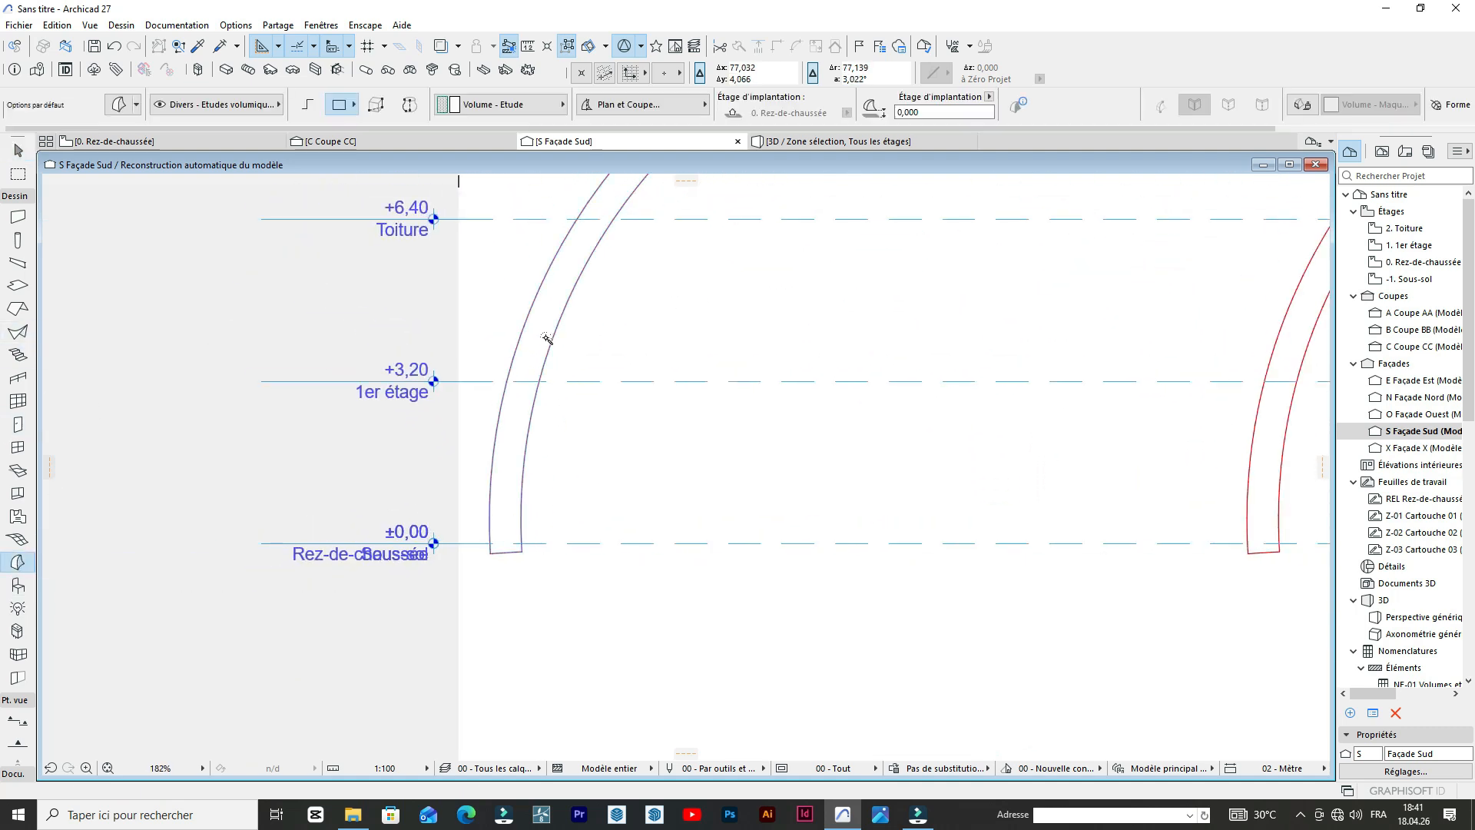
{"action": "left_click", "coordinate": [545, 337]}
{"action": "left_click", "coordinate": [547, 337], "text": "shift"}
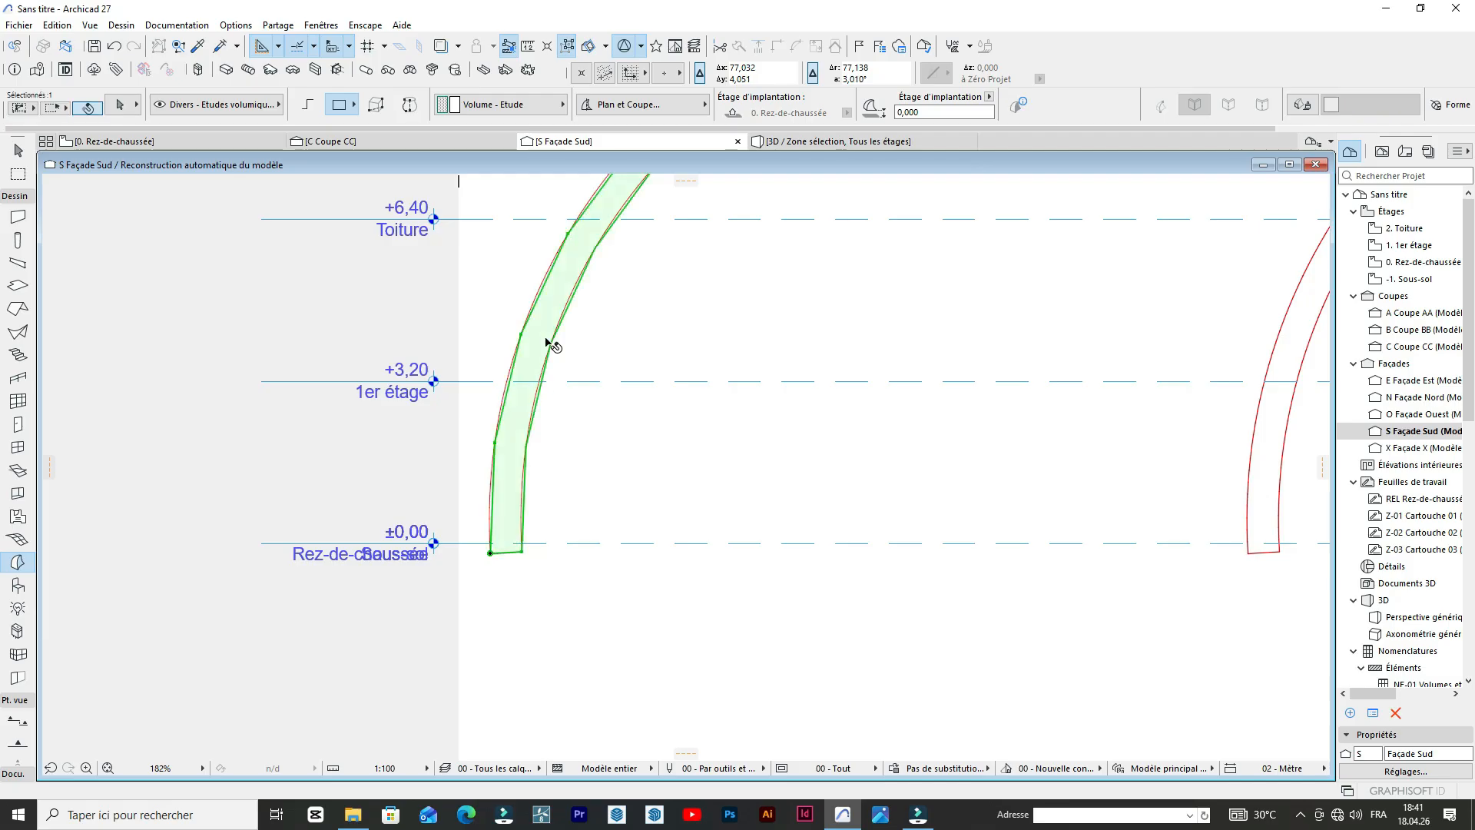
Place the new Morph over the second arch outline, using the inner foot corner as reference and the matching corner as target.
{"action": "scroll", "coordinate": [411, 400], "scroll_direction": "down", "scroll_amount": 3}
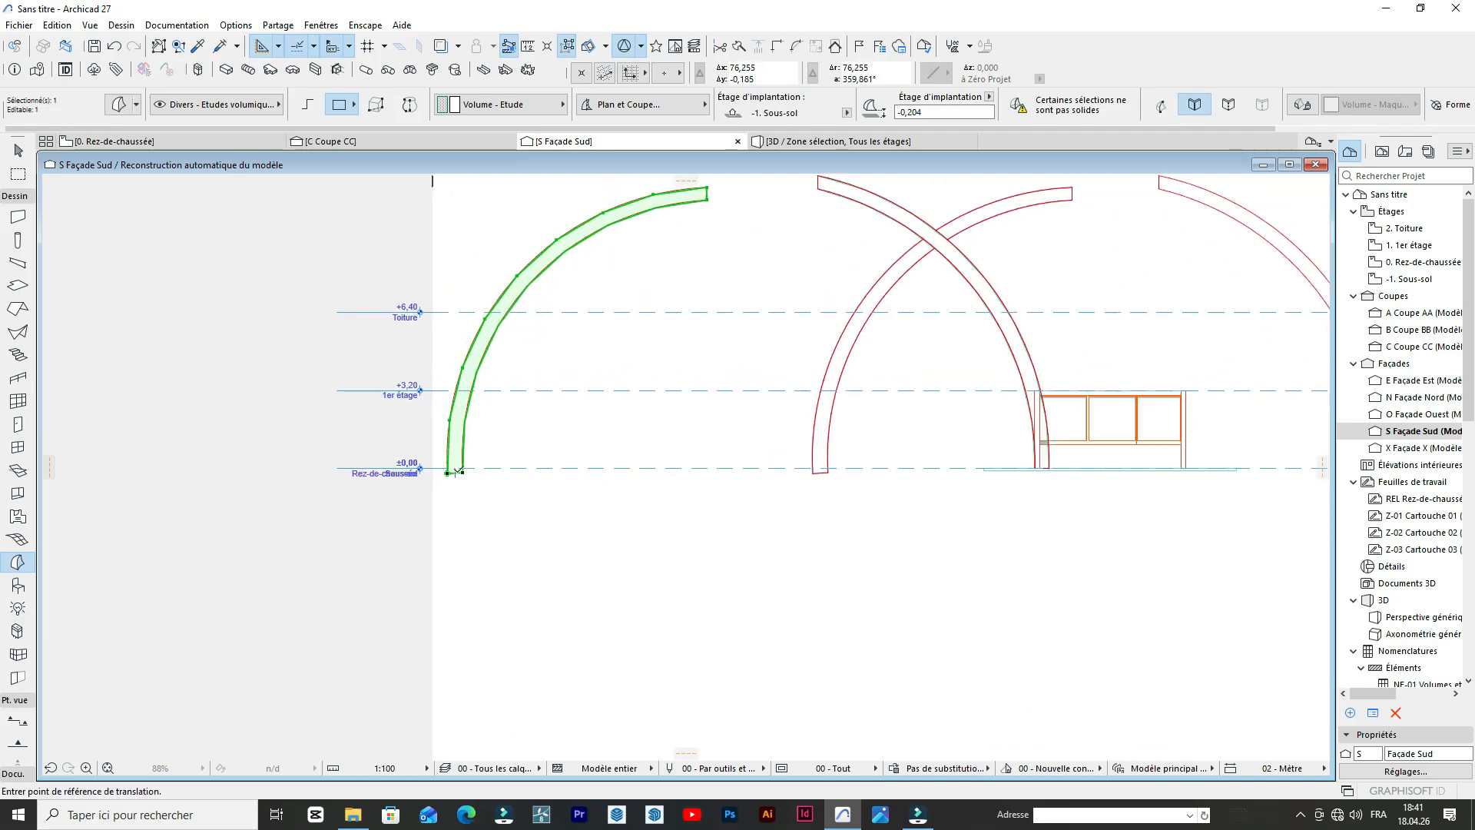
{"action": "left_click", "coordinate": [462, 472], "text": "ctrl"}
{"action": "left_click", "coordinate": [463, 472]}
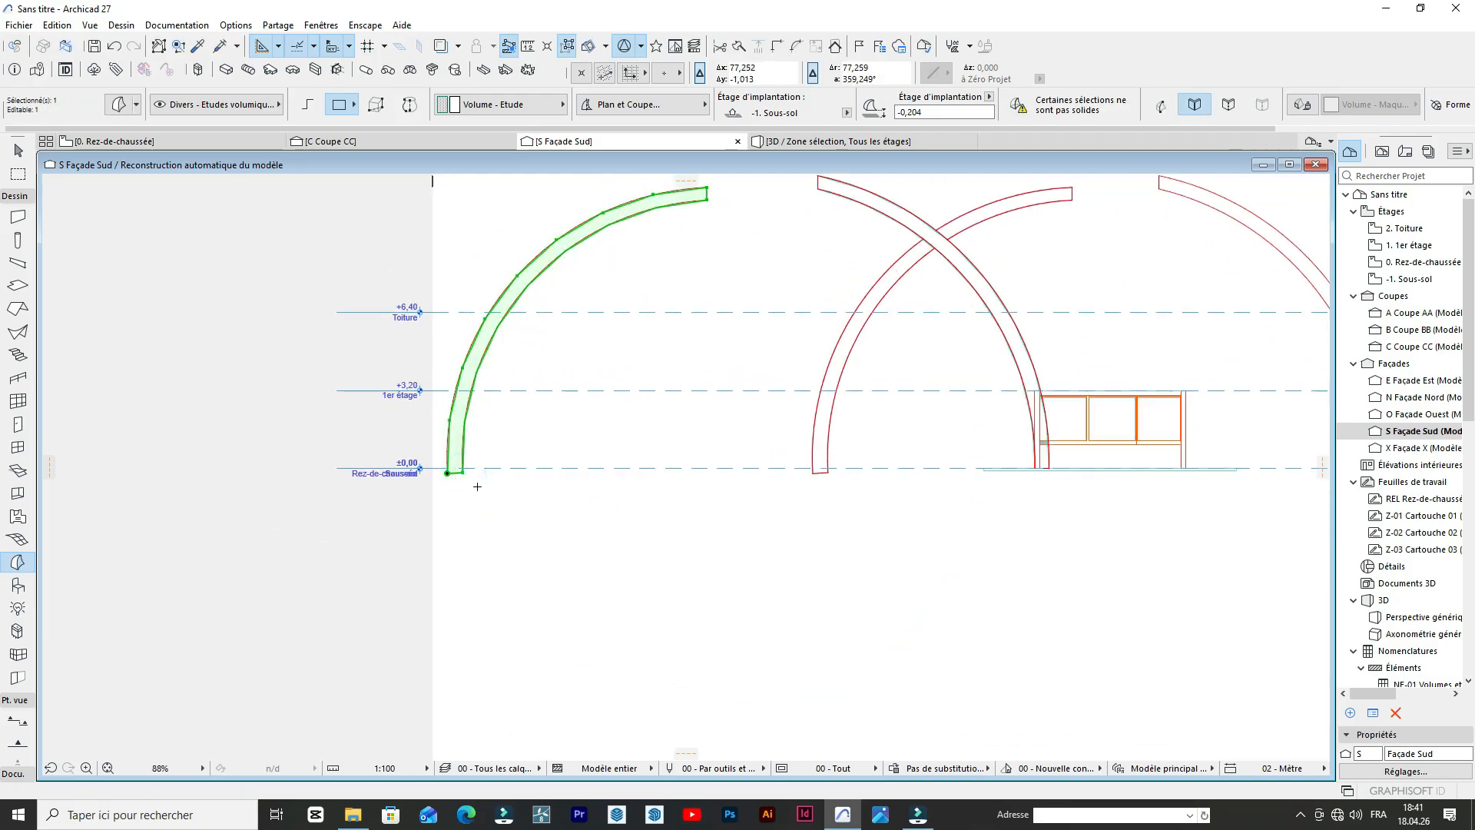
{"action": "key", "text": "ctrl+d"}
{"action": "left_click", "coordinate": [463, 472]}
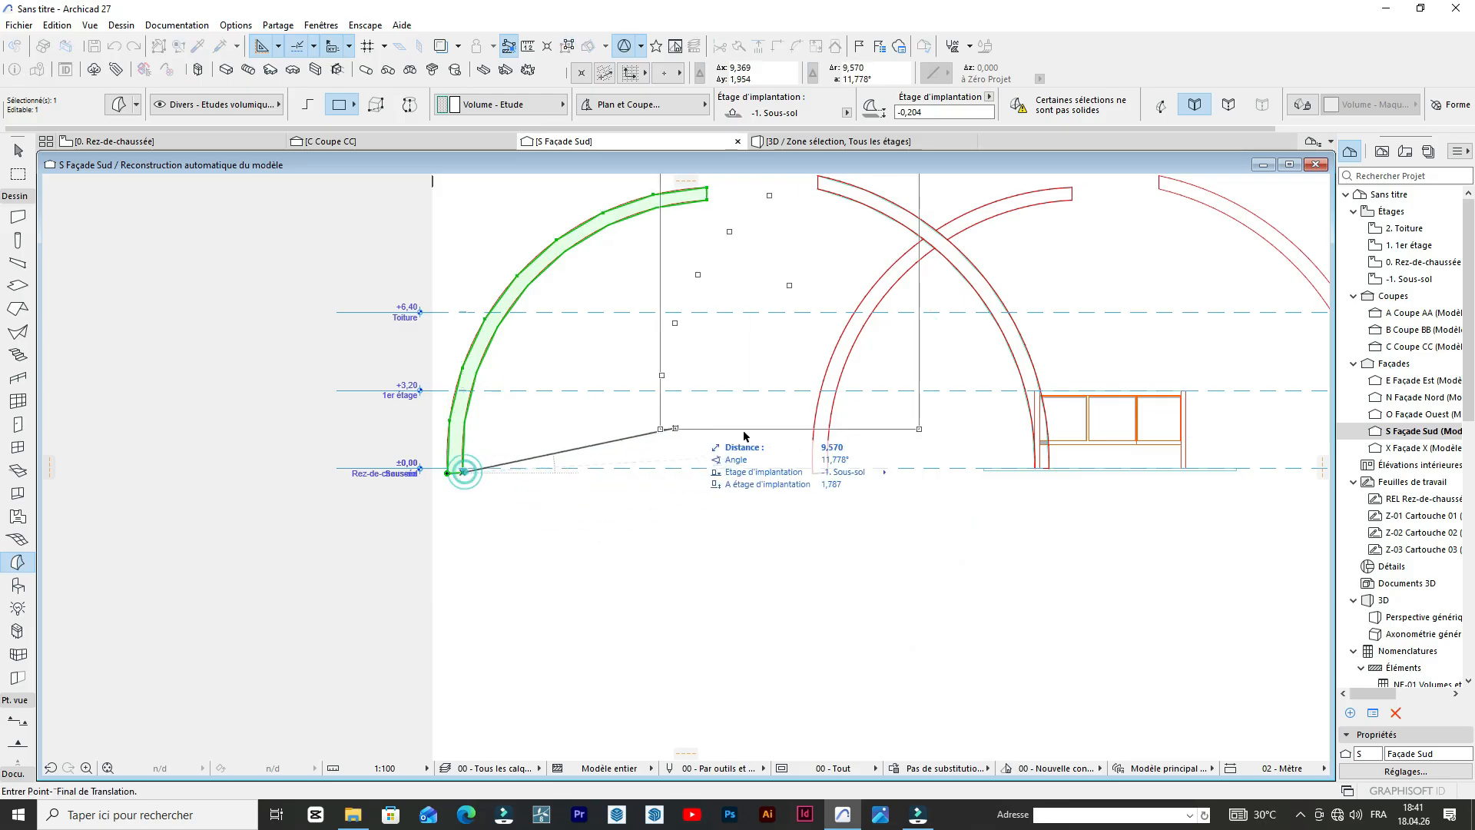
{"action": "scroll", "coordinate": [826, 449], "scroll_direction": "up", "scroll_amount": 5}
{"action": "left_click", "coordinate": [834, 533]}
Check in 3D whether the new Morph arch stands beside the building, and return to the ground floor plan with nothing selected.
{"action": "scroll", "coordinate": [659, 483], "scroll_direction": "down", "scroll_amount": 10}
{"action": "left_click", "coordinate": [824, 142]}
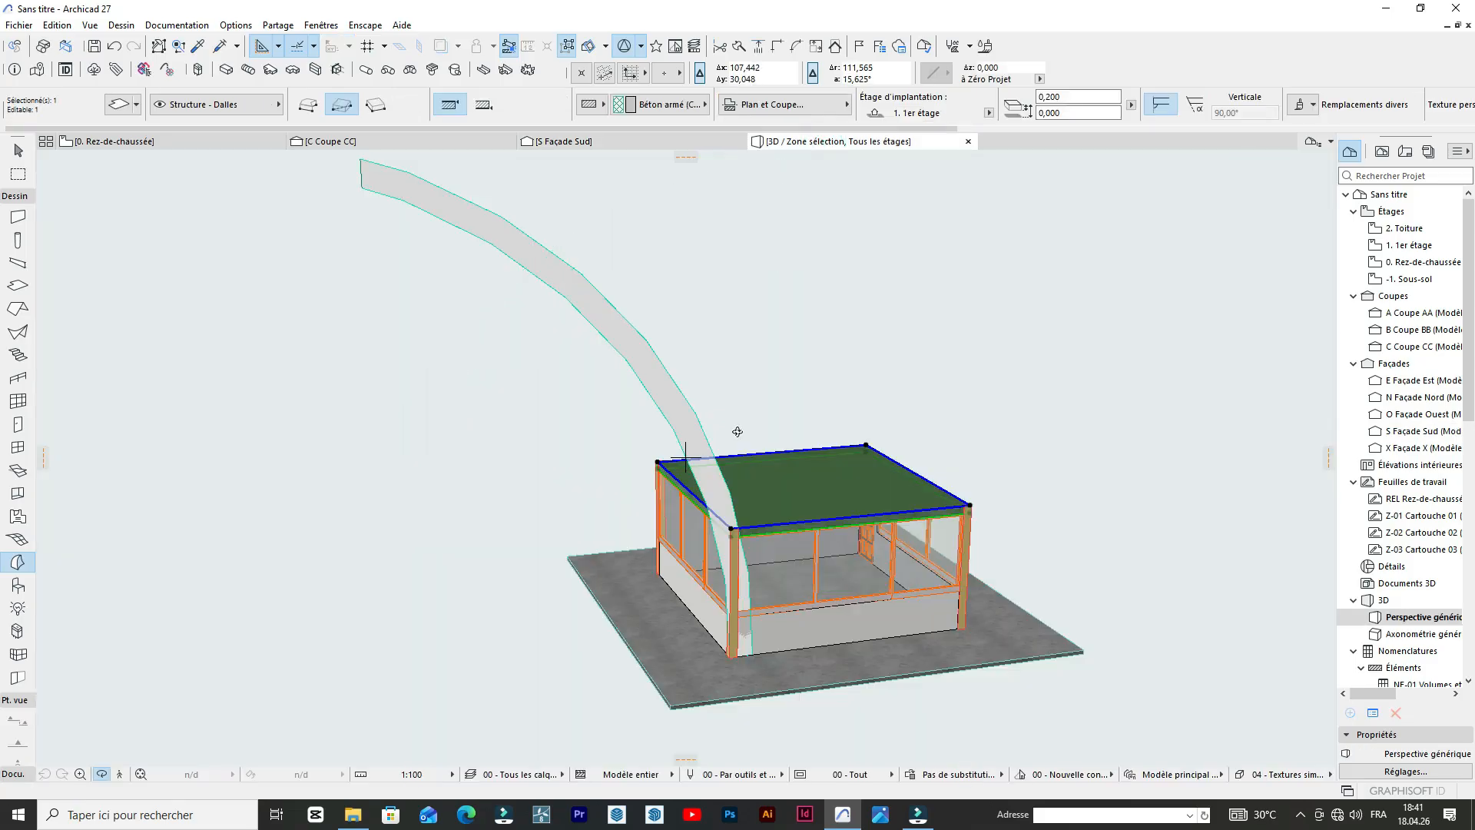
{"action": "scroll", "coordinate": [736, 431], "scroll_direction": "down", "scroll_amount": 3}
{"action": "left_click", "coordinate": [159, 141]}
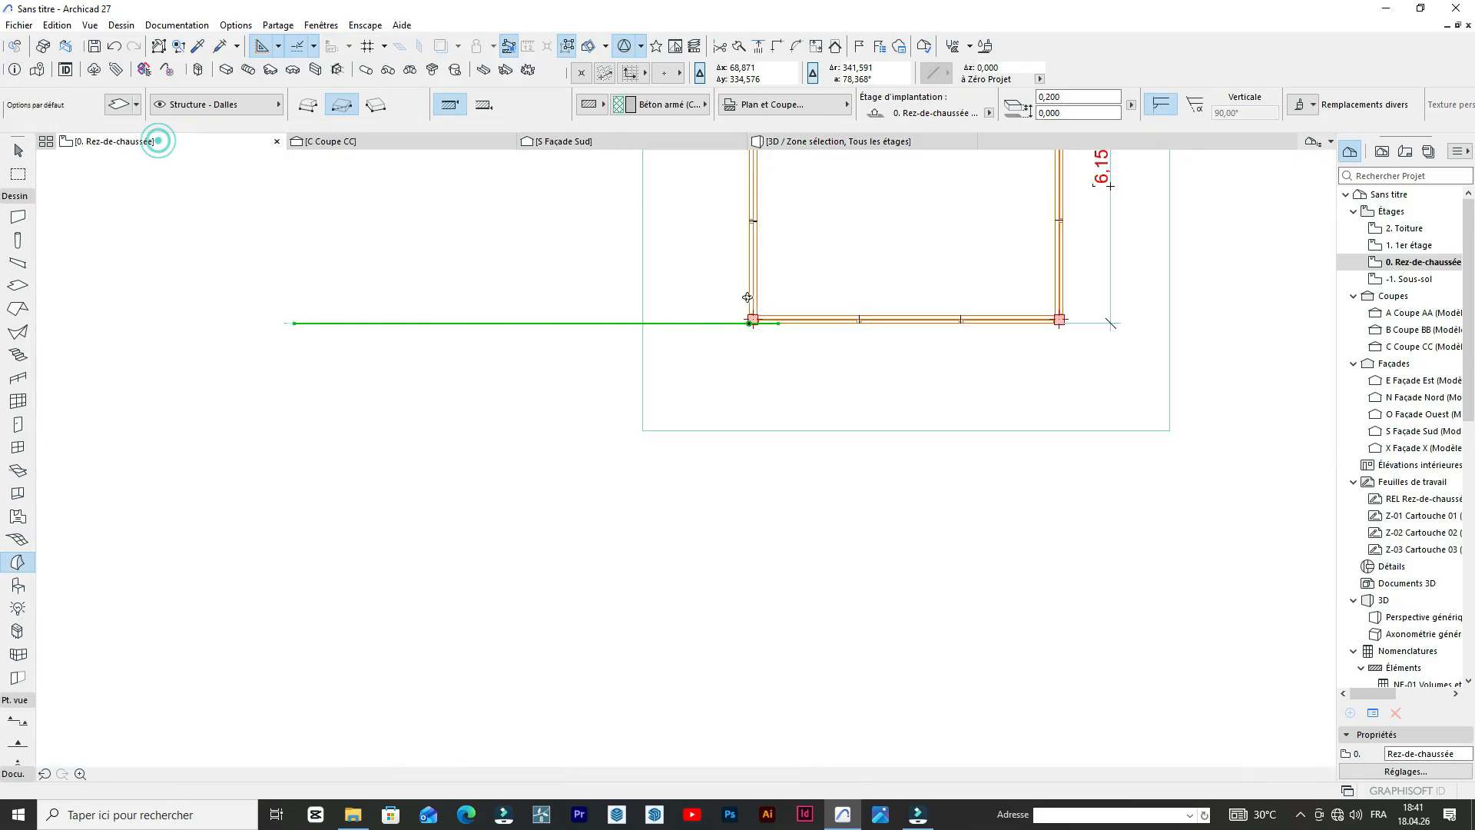
{"action": "key", "text": "Escape"}
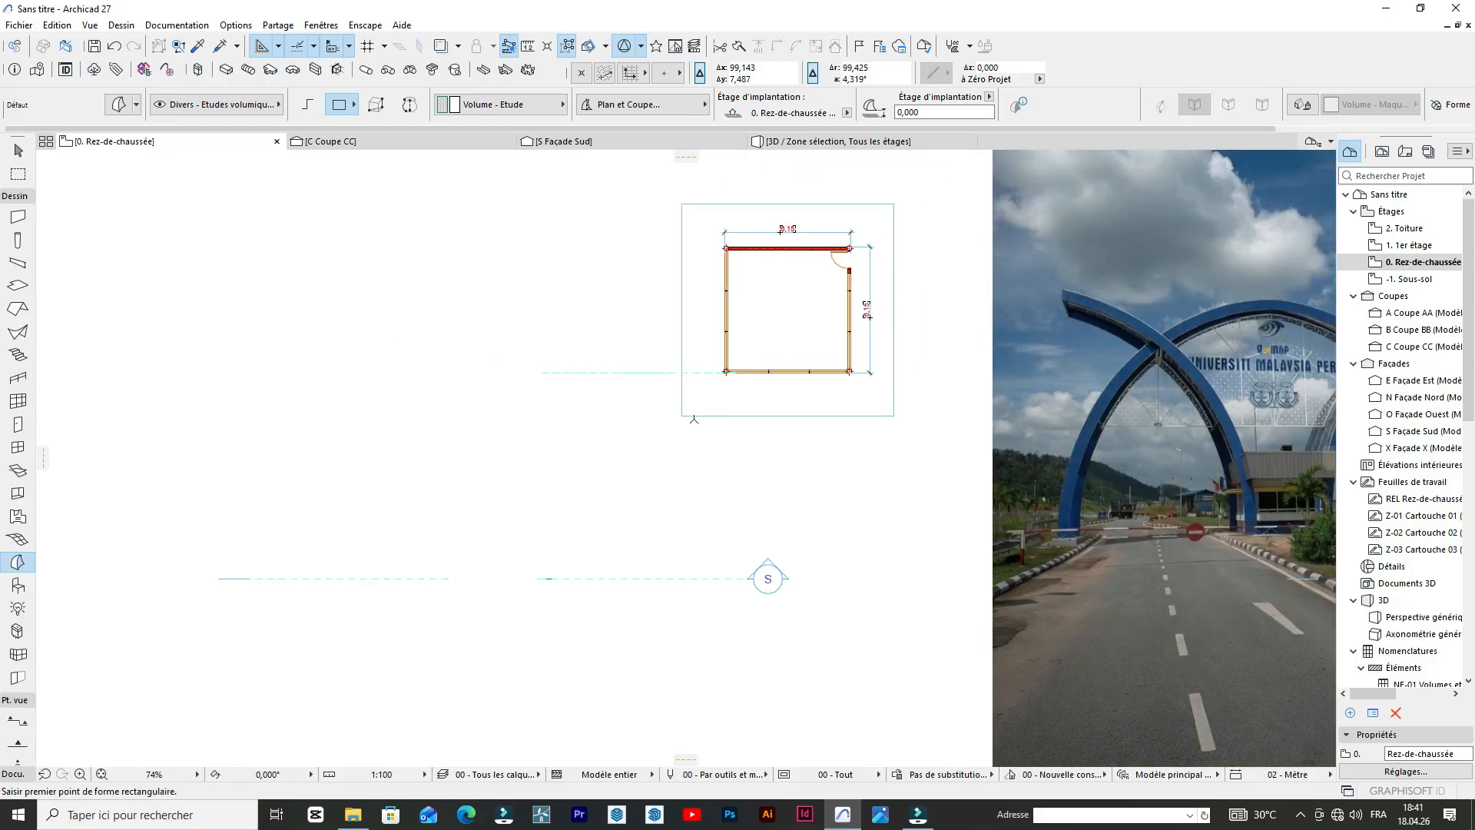
Try to move the leftmost Morph arch horizontally toward the other Morph in the ground floor plan.
{"action": "left_click", "coordinate": [422, 579]}
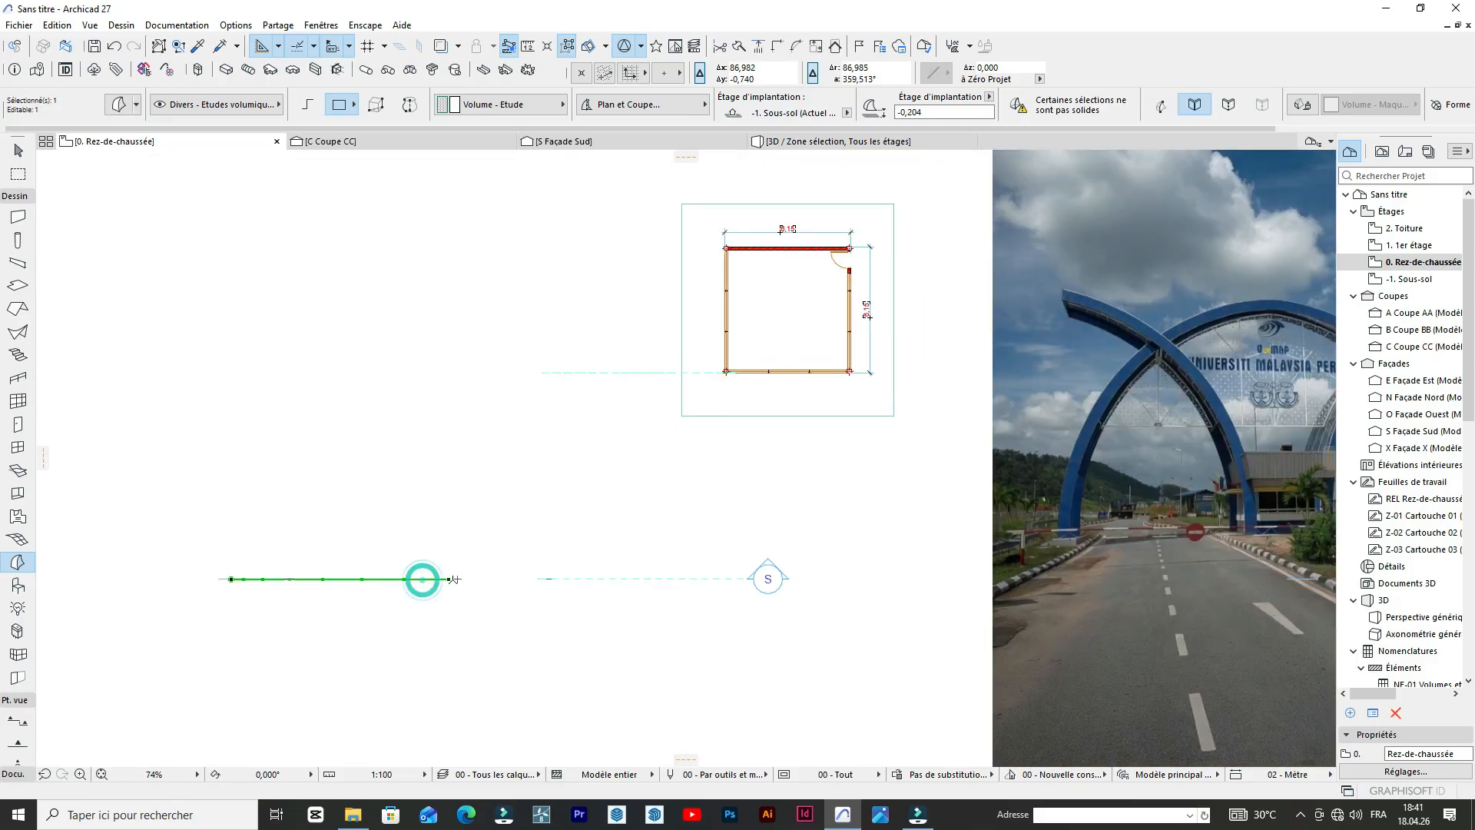
{"action": "key", "text": "ctrl+d"}
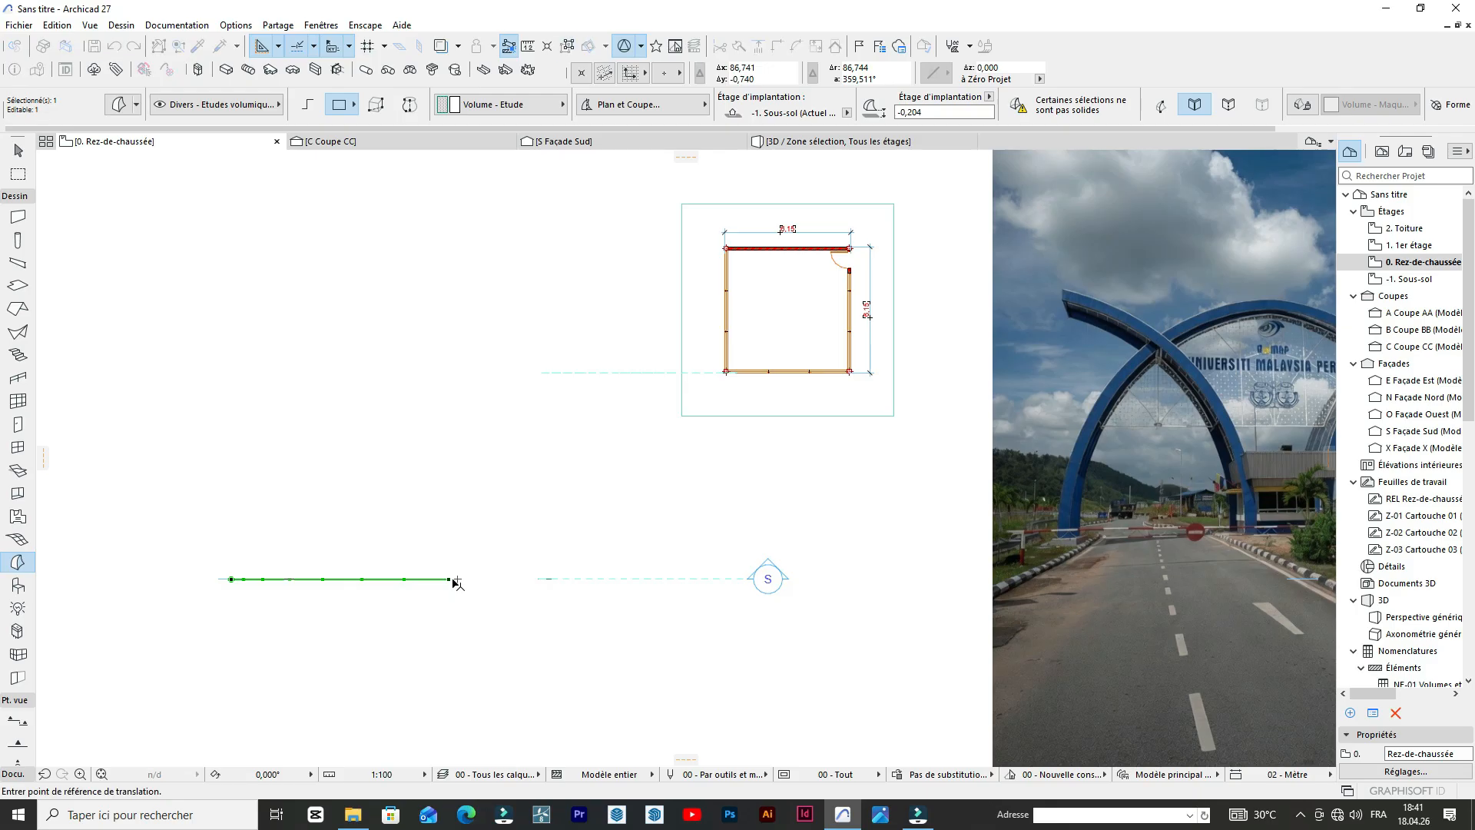
{"action": "left_click", "coordinate": [451, 579]}
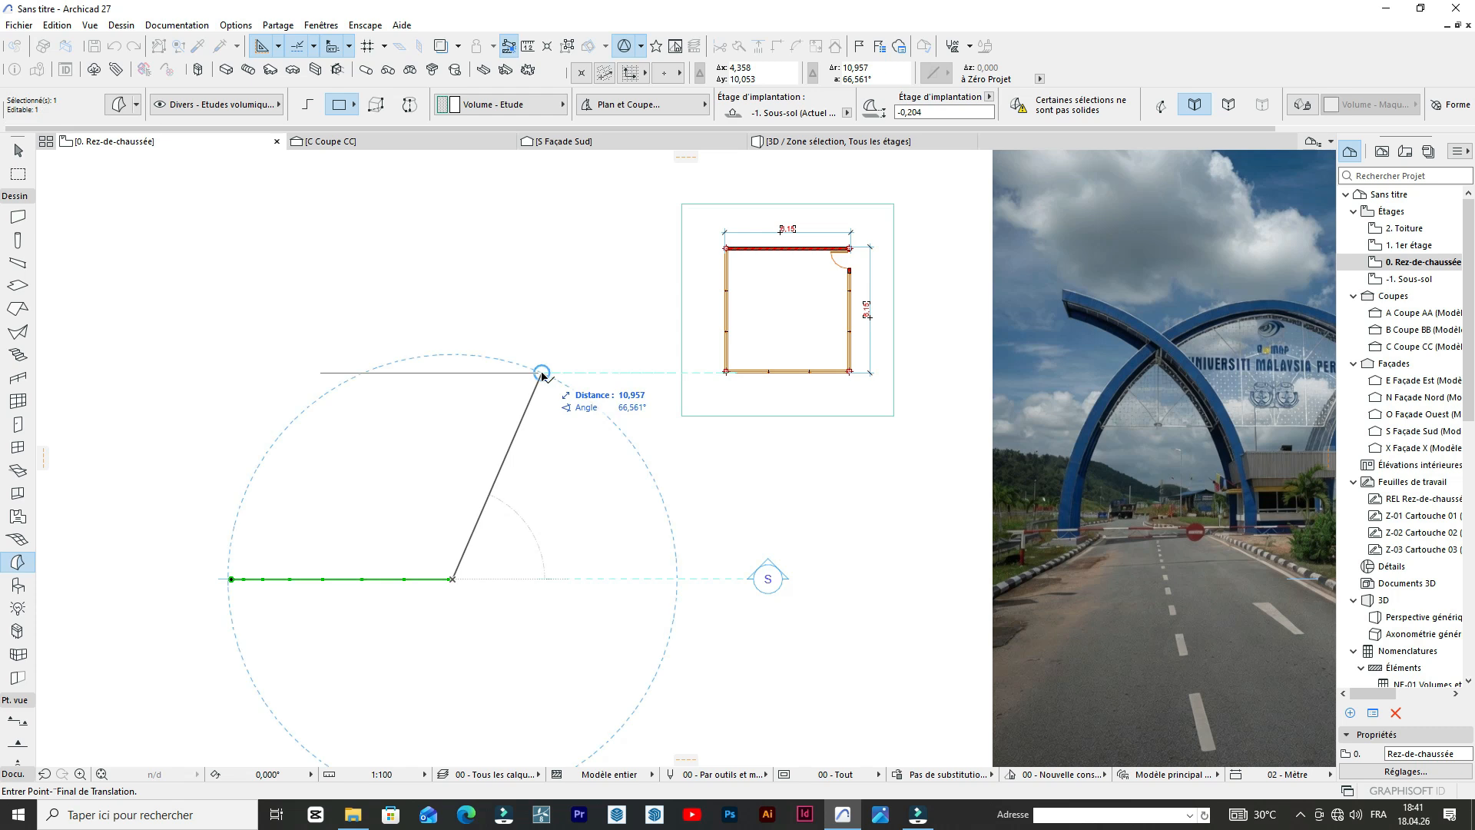
{"action": "left_click", "coordinate": [624, 584]}
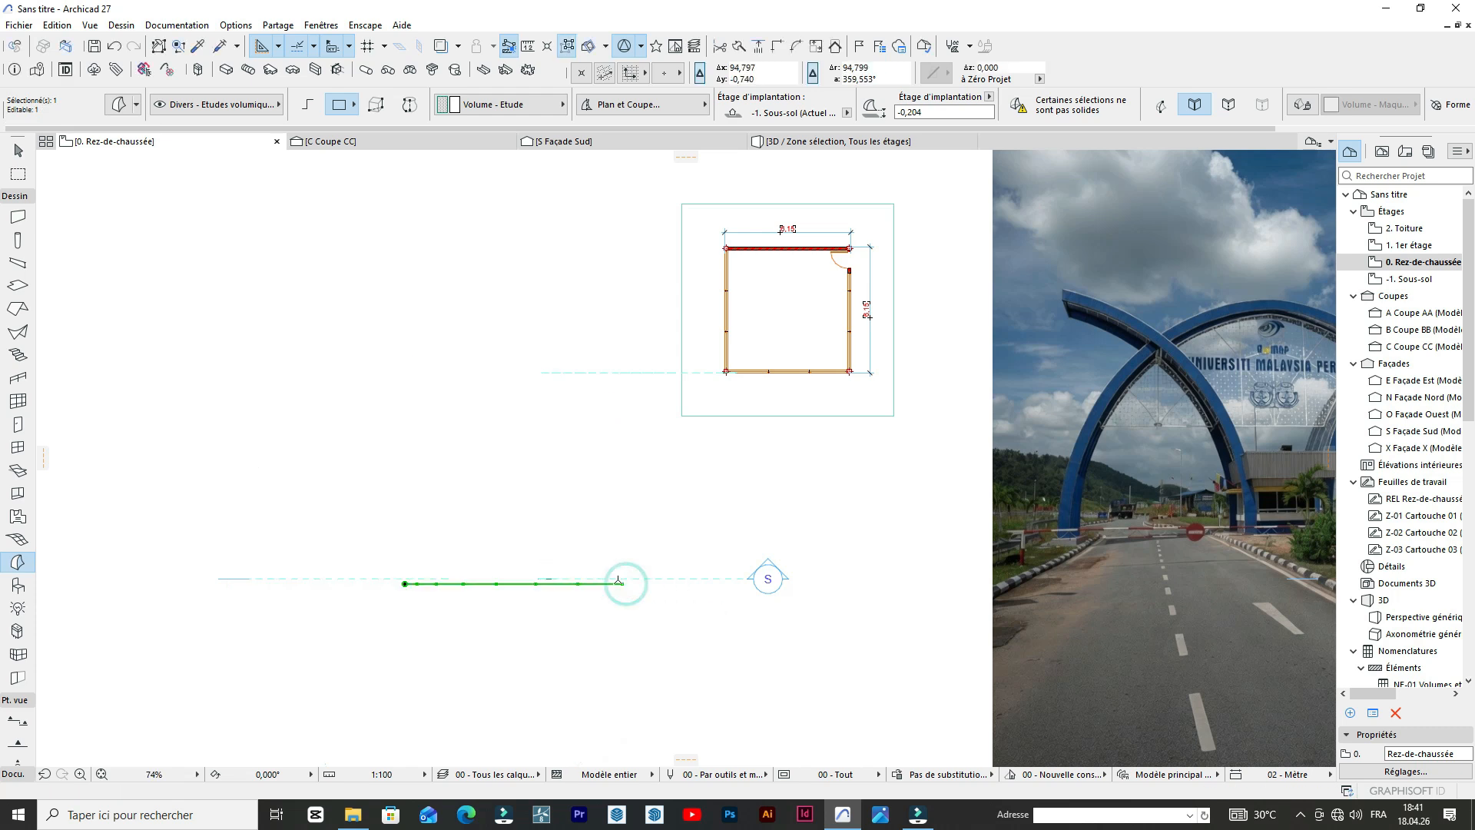
{"action": "key", "text": "ctrl+shift+z"}
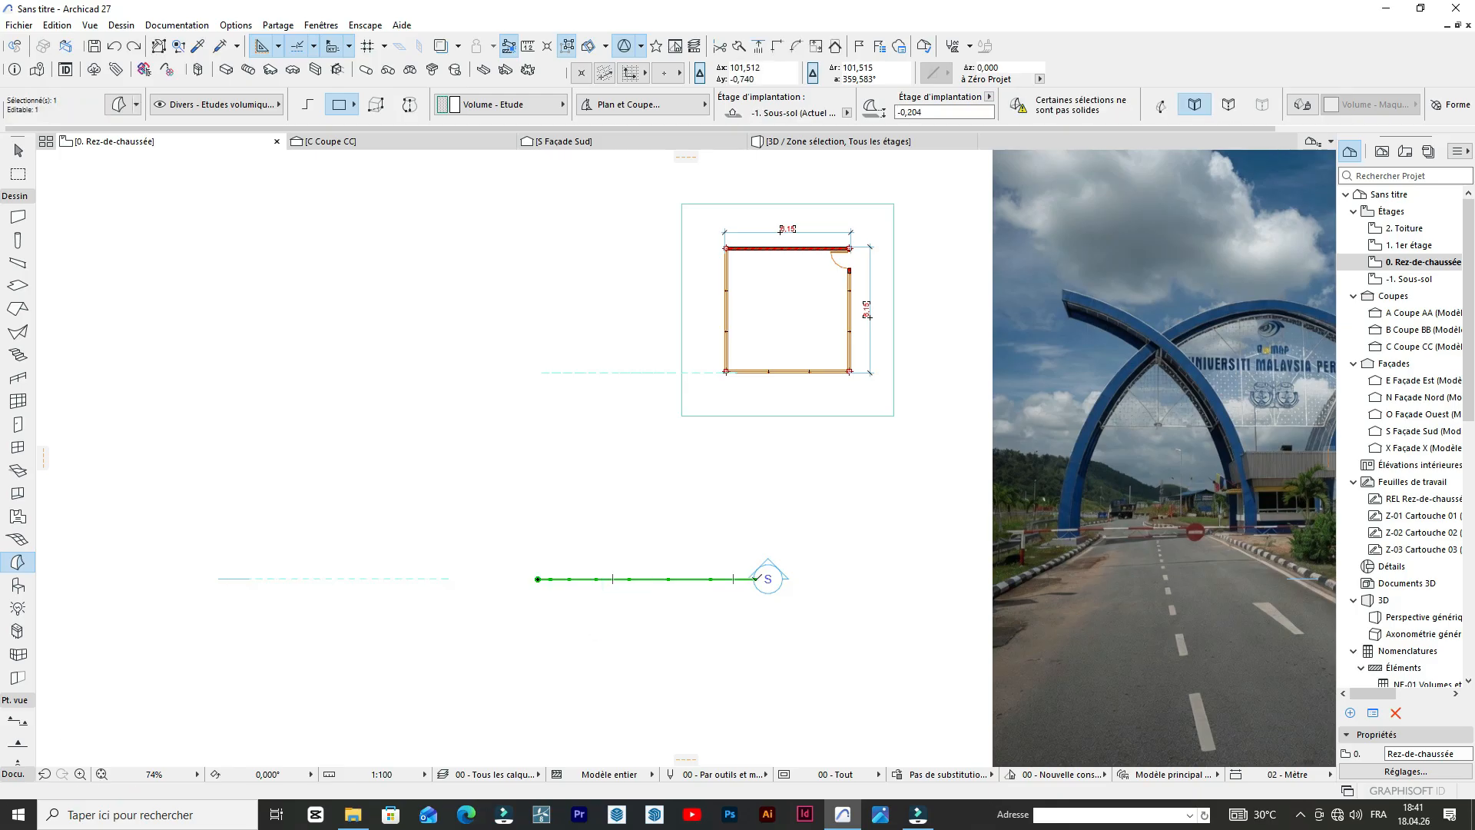
Select the two Morph arches level with the South elevation marker and move them about 9.2 m vertically toward the building's south wall.
{"action": "scroll", "coordinate": [737, 580], "scroll_direction": "up", "scroll_amount": 1}
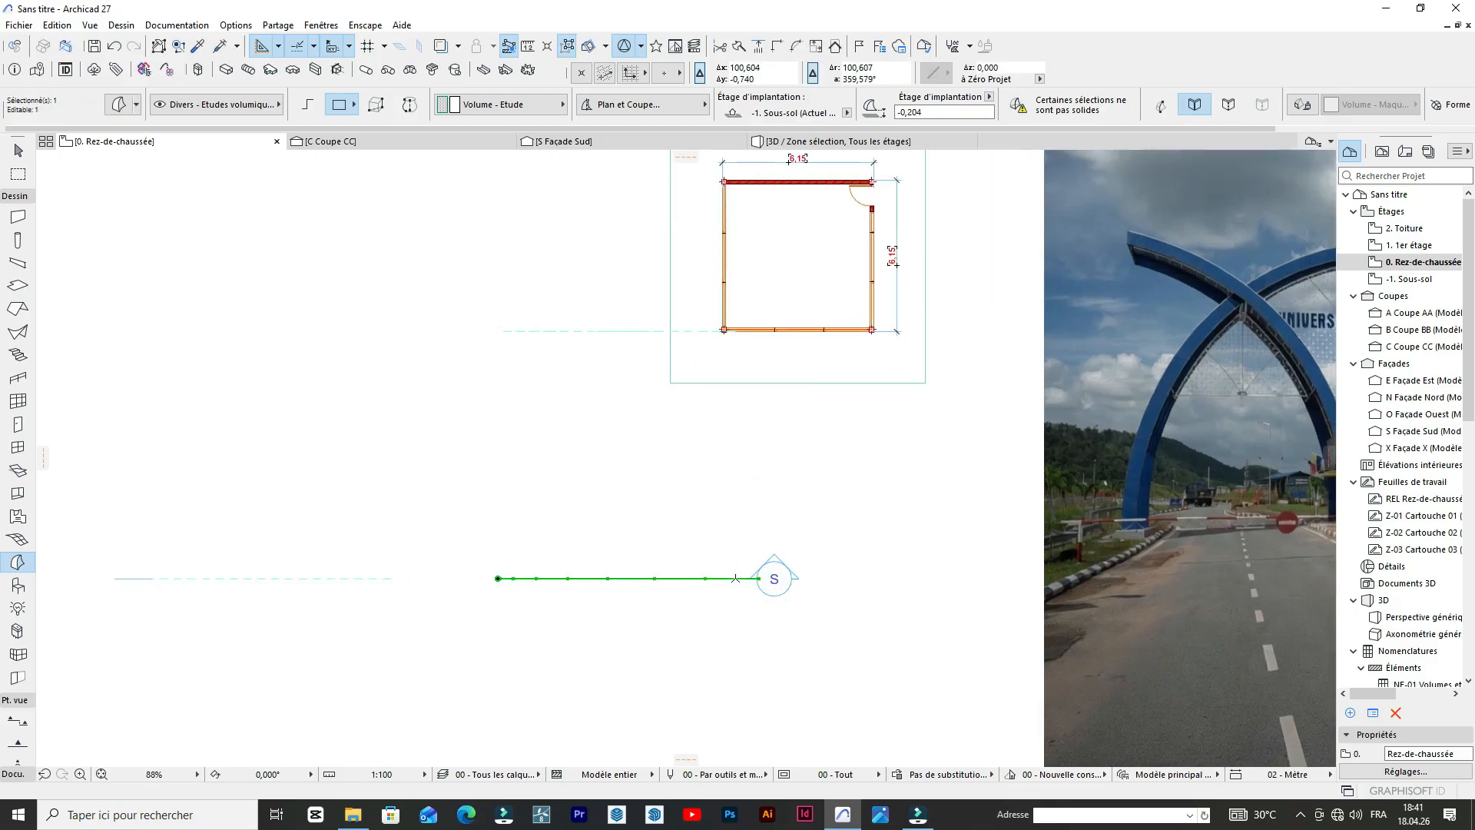
{"action": "key", "text": "Escape"}
{"action": "scroll", "coordinate": [649, 527], "scroll_direction": "down", "scroll_amount": 1}
{"action": "left_click", "coordinate": [714, 570], "text": "shift"}
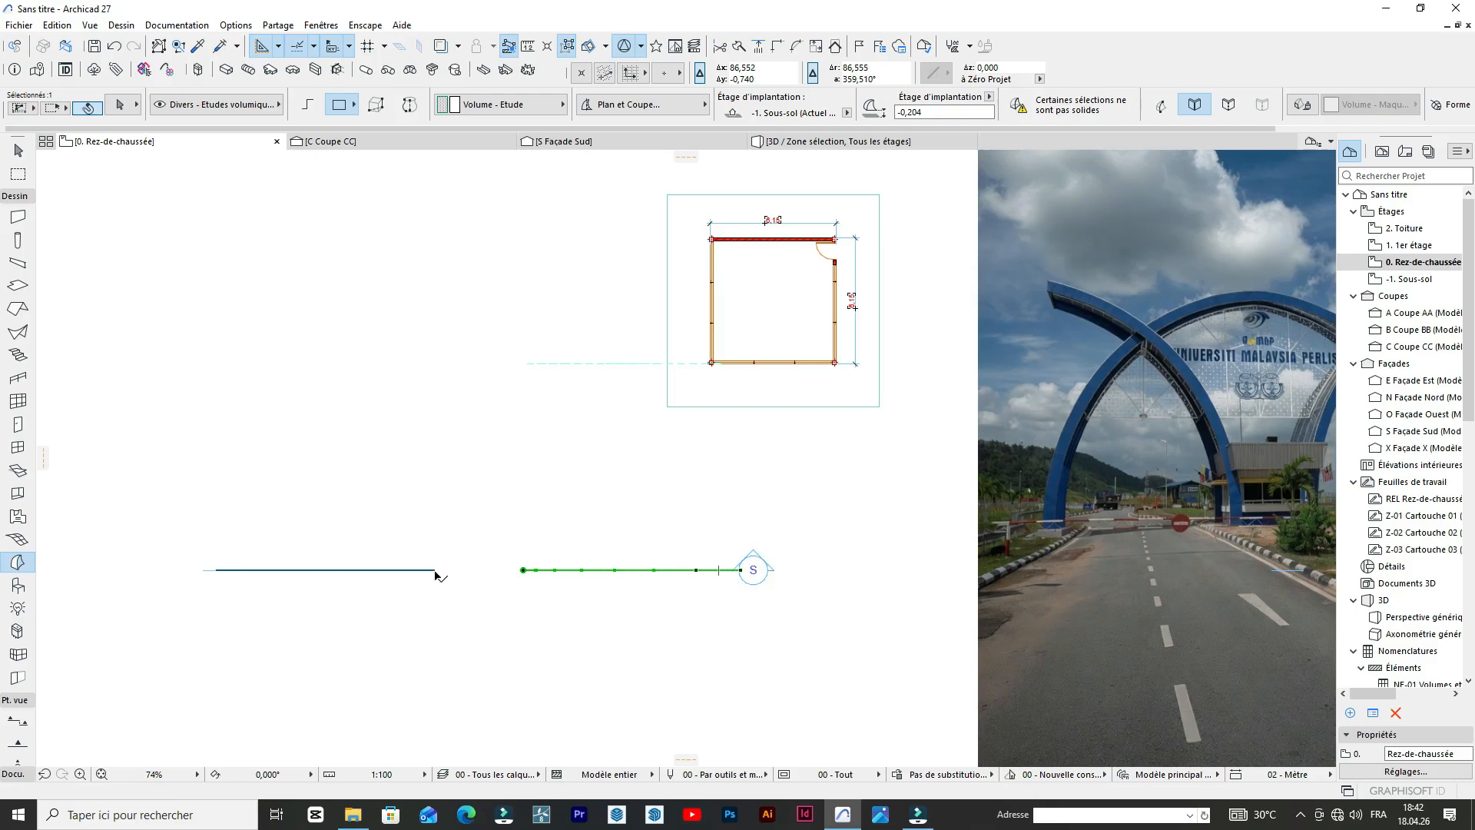
{"action": "key", "text": "ctrl+d"}
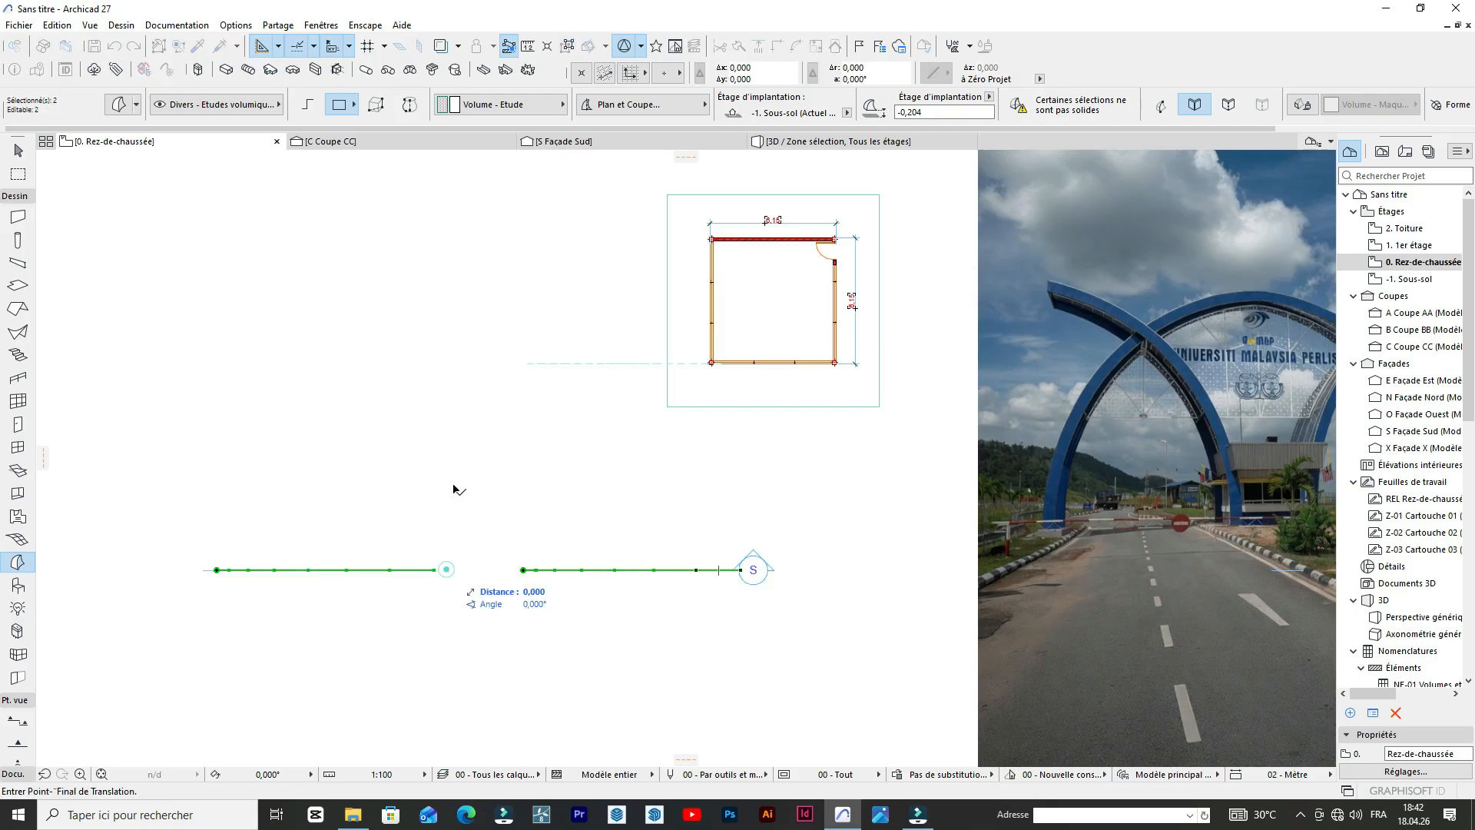
{"action": "left_click", "coordinate": [481, 381]}
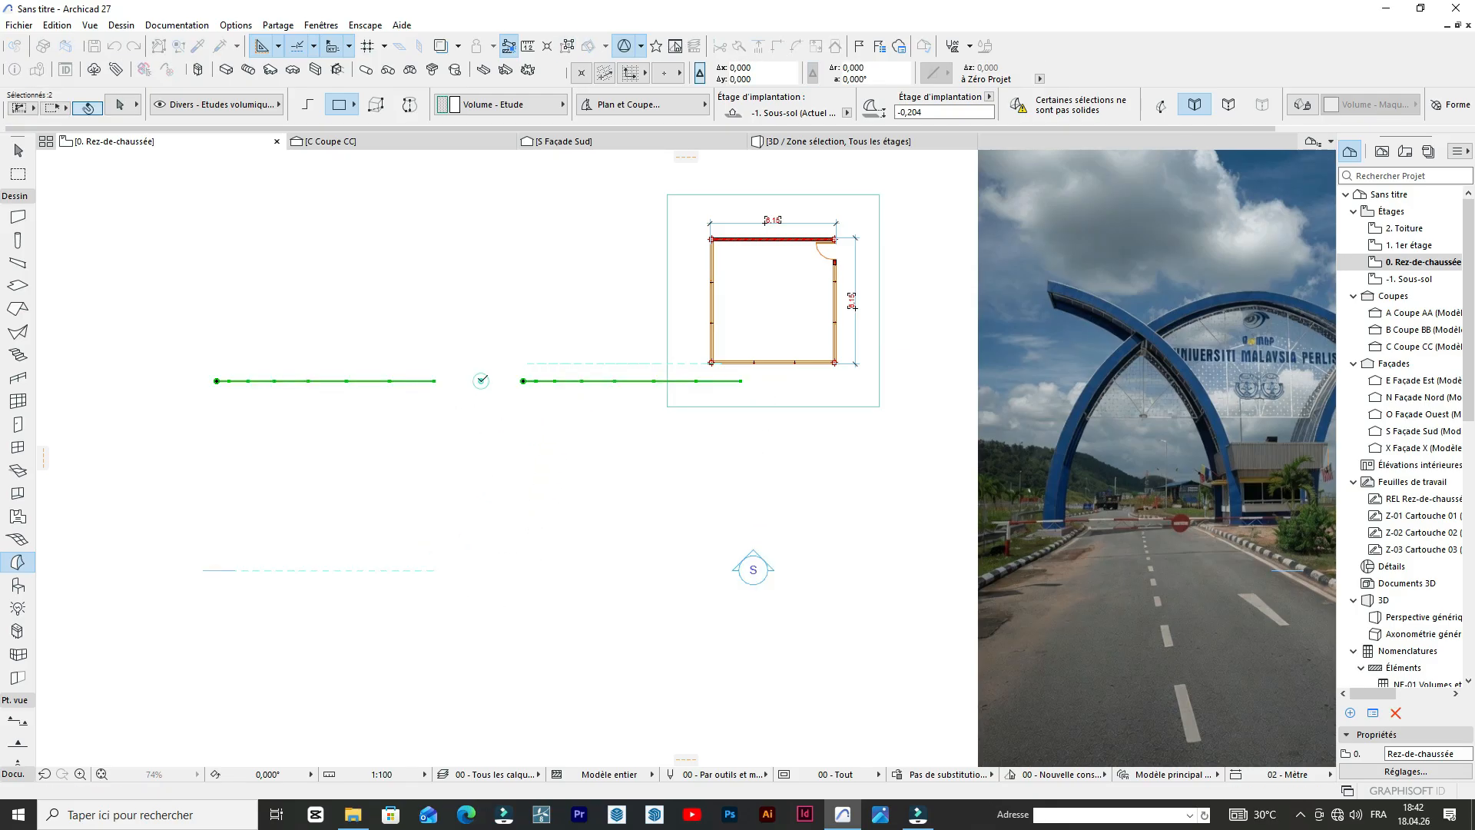
{"action": "left_click_drag", "start_coordinate": [481, 381], "coordinate": [703, 464]}
{"action": "left_click", "coordinate": [693, 464]}
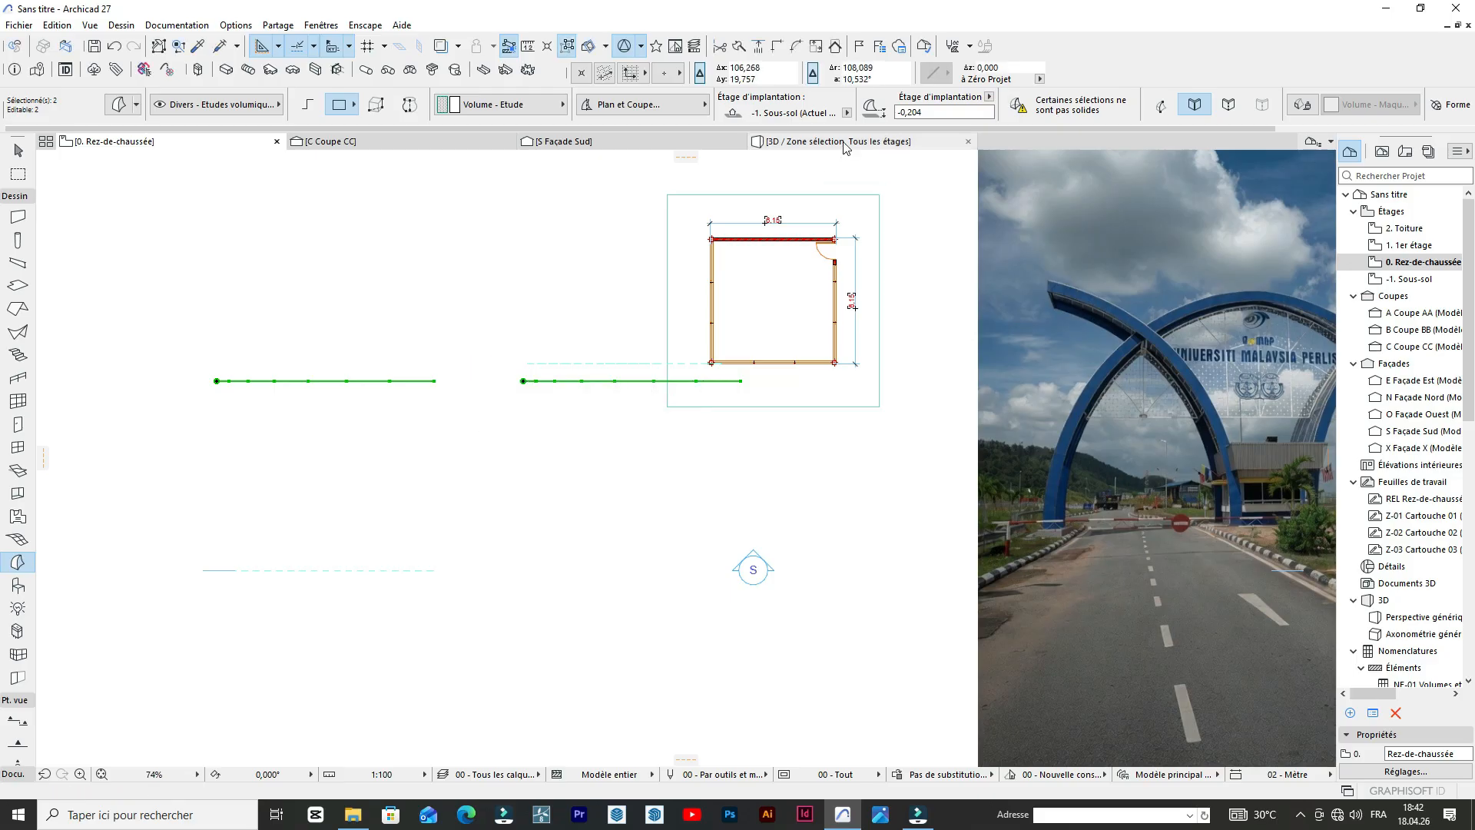
Examine in 3D how the two crossing Morph arches sit relative to each other and to the building.
{"action": "left_click", "coordinate": [845, 141]}
{"action": "scroll", "coordinate": [744, 307], "scroll_direction": "up", "scroll_amount": 5}
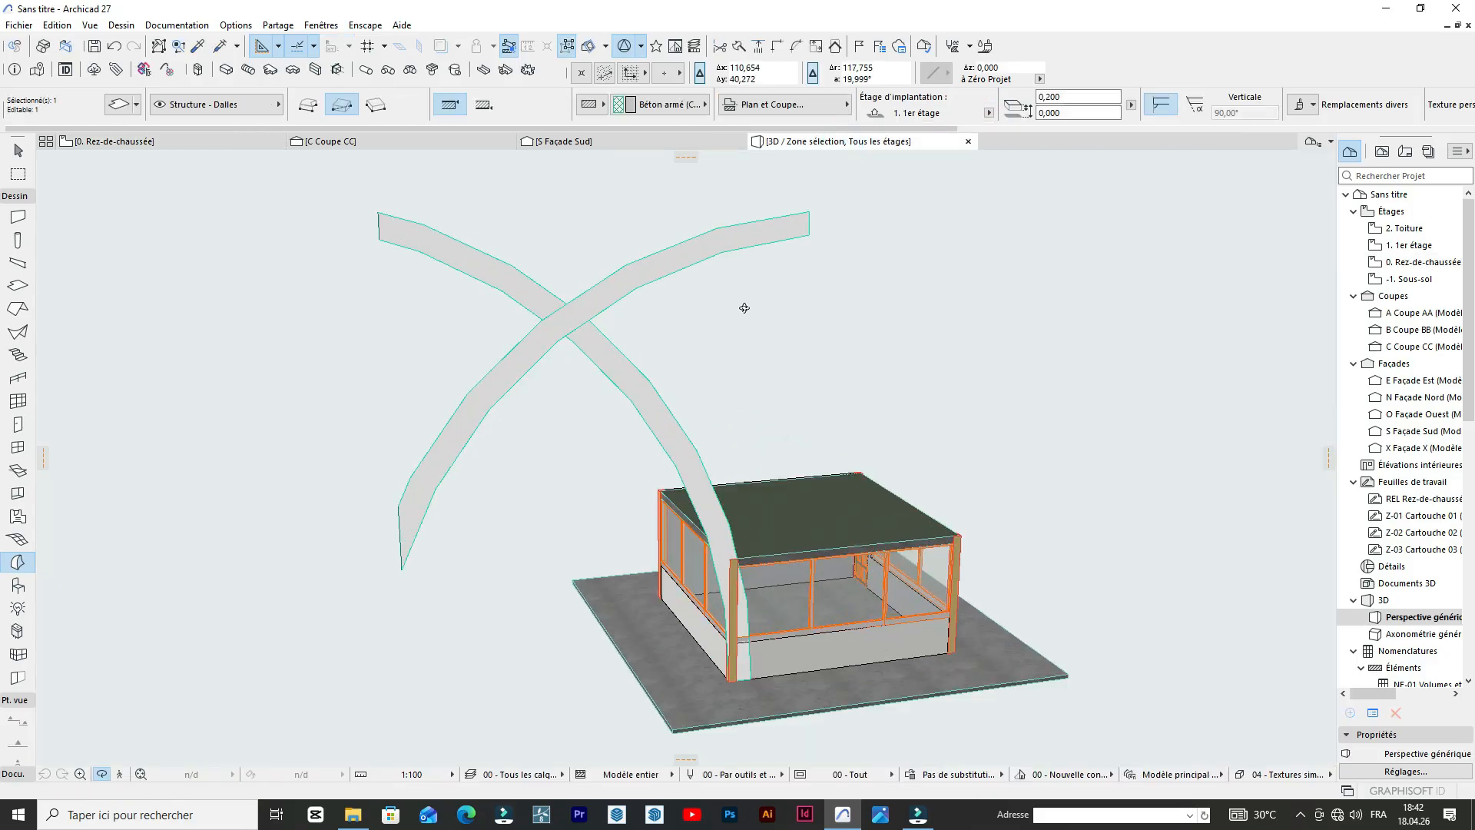
{"action": "scroll", "coordinate": [789, 376], "scroll_direction": "down", "scroll_amount": 3}
{"action": "left_click_drag", "start_coordinate": [868, 361], "coordinate": [716, 388]}
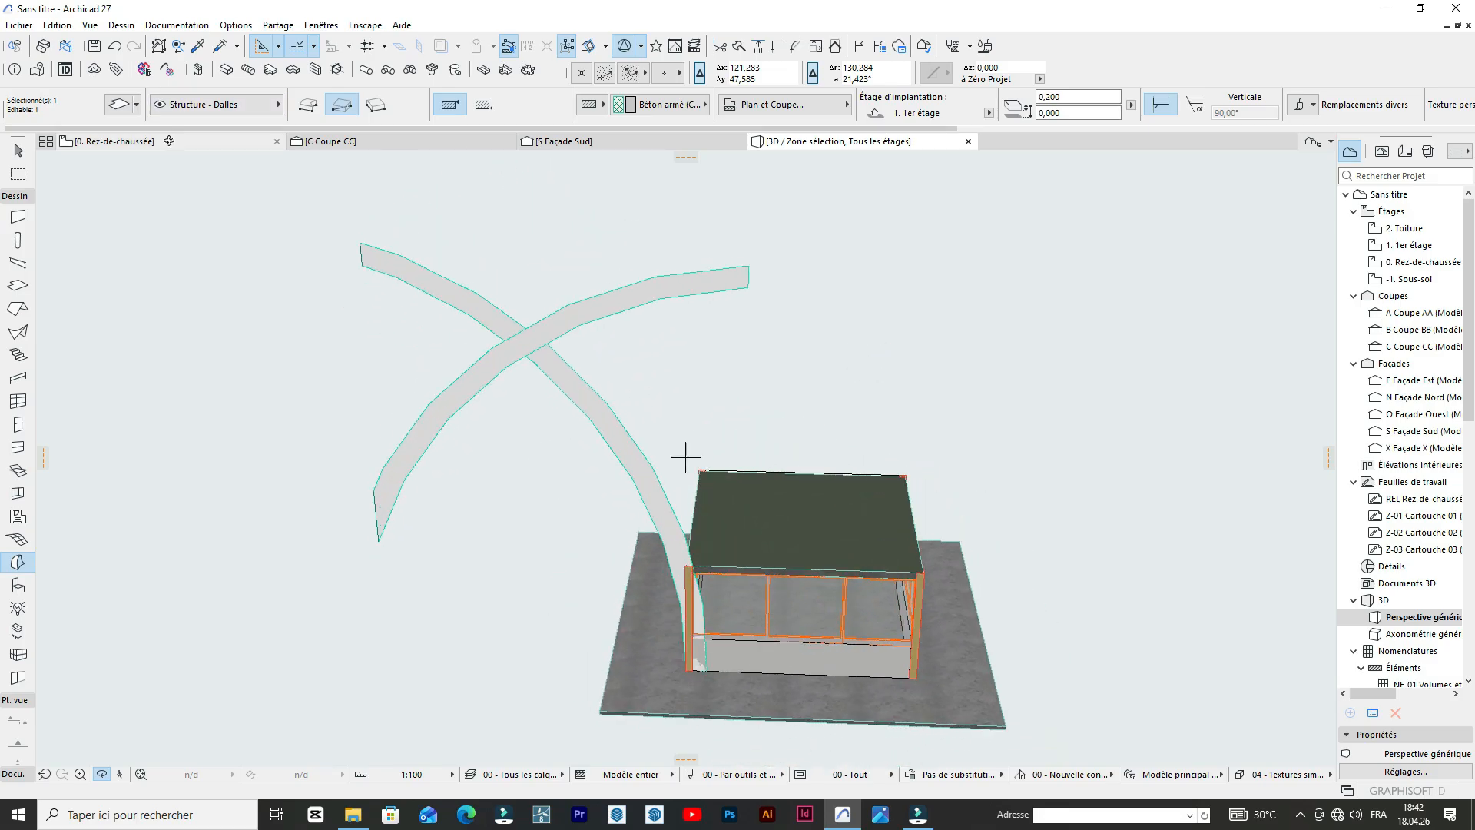
In the ground floor plan, select both newly moved Morph arches and shift them about 0.5 m closer to the south wall line.
{"action": "key", "text": "F2"}
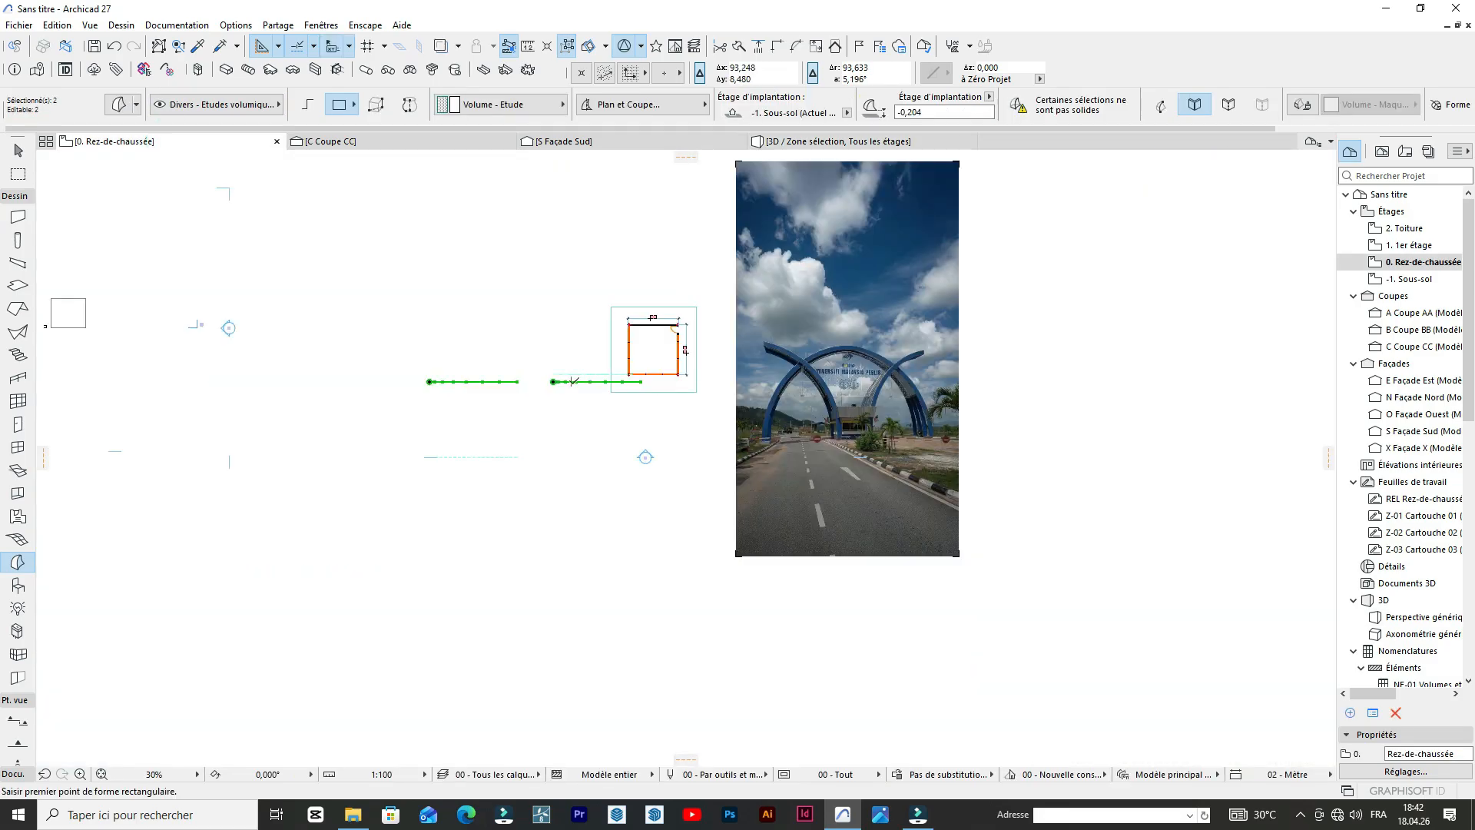
{"action": "key", "text": "Escape"}
{"action": "scroll", "coordinate": [573, 380], "scroll_direction": "up", "scroll_amount": 5}
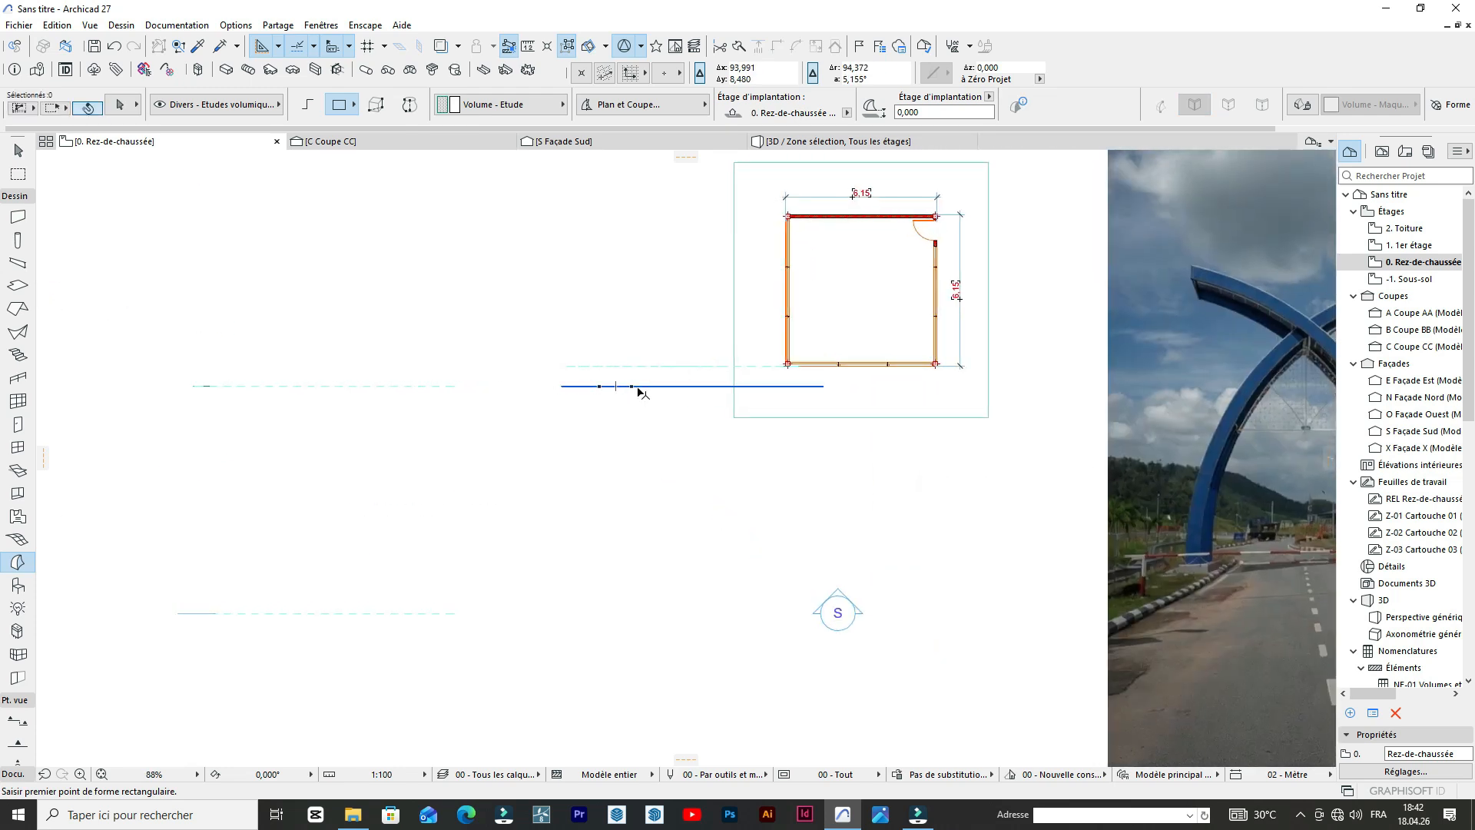
{"action": "key", "text": "Escape"}
{"action": "left_click", "coordinate": [614, 387]}
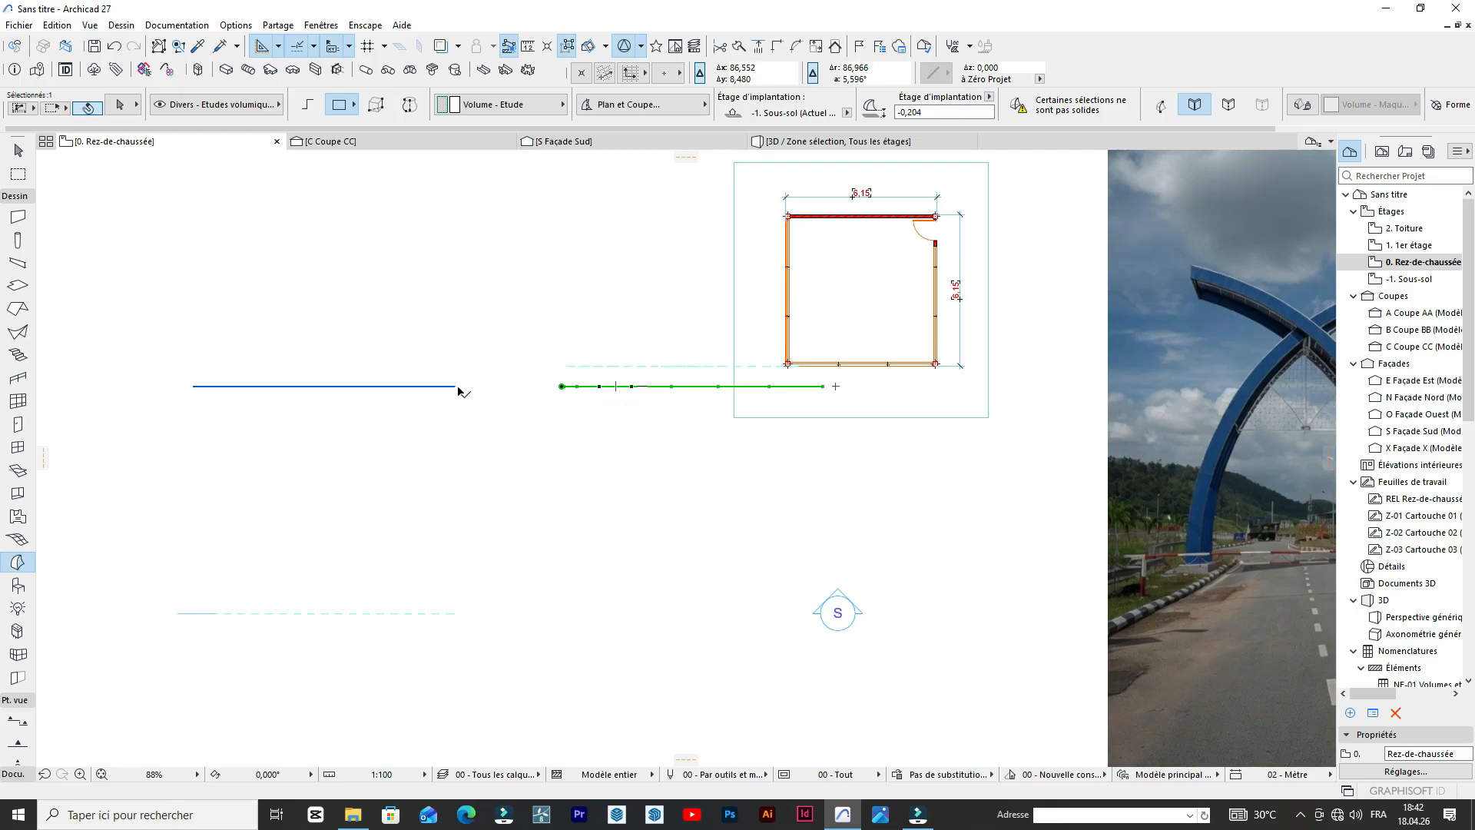
{"action": "key", "text": "ctrl+d"}
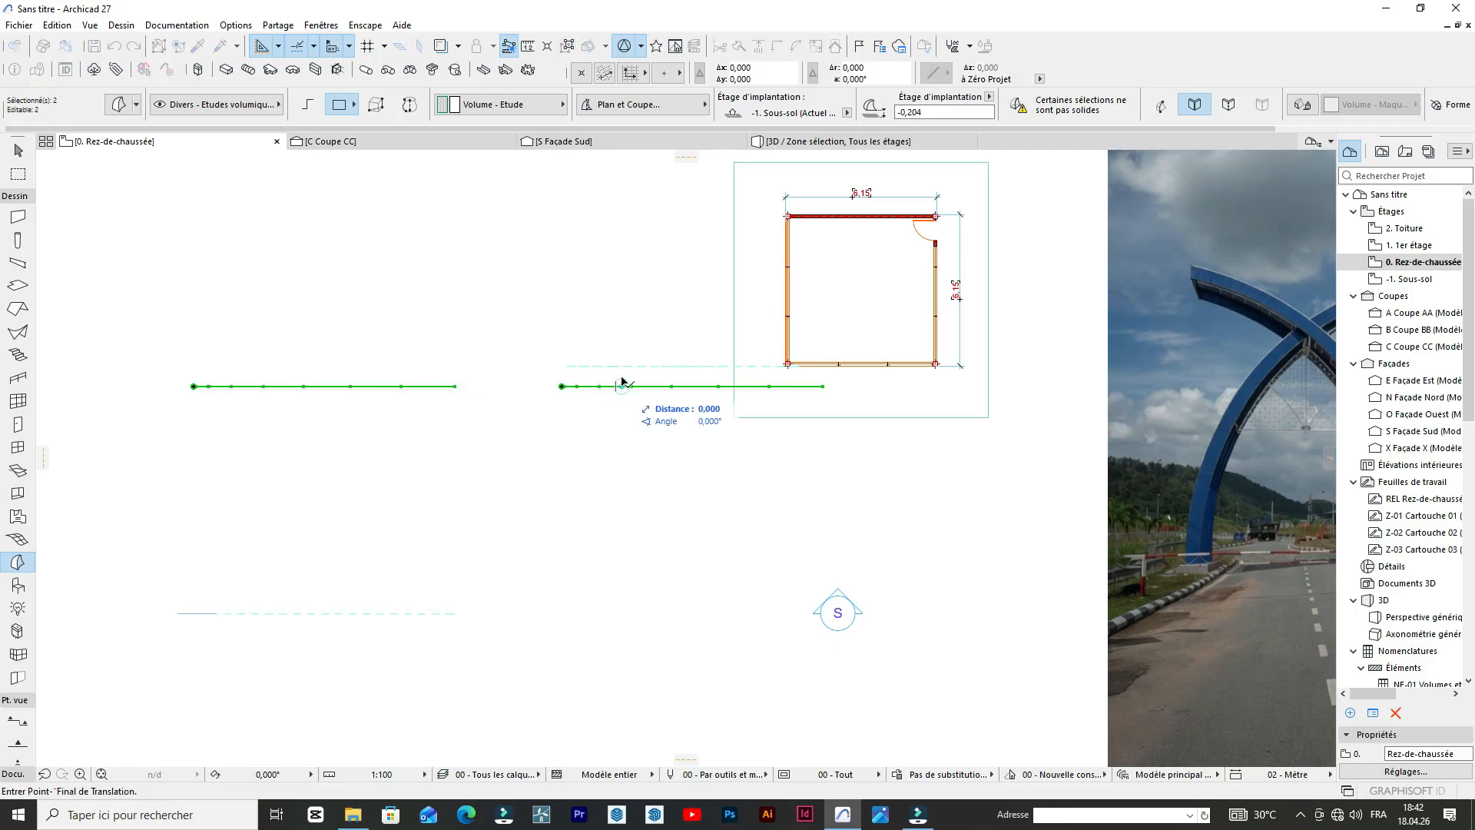
{"action": "left_click", "coordinate": [624, 378]}
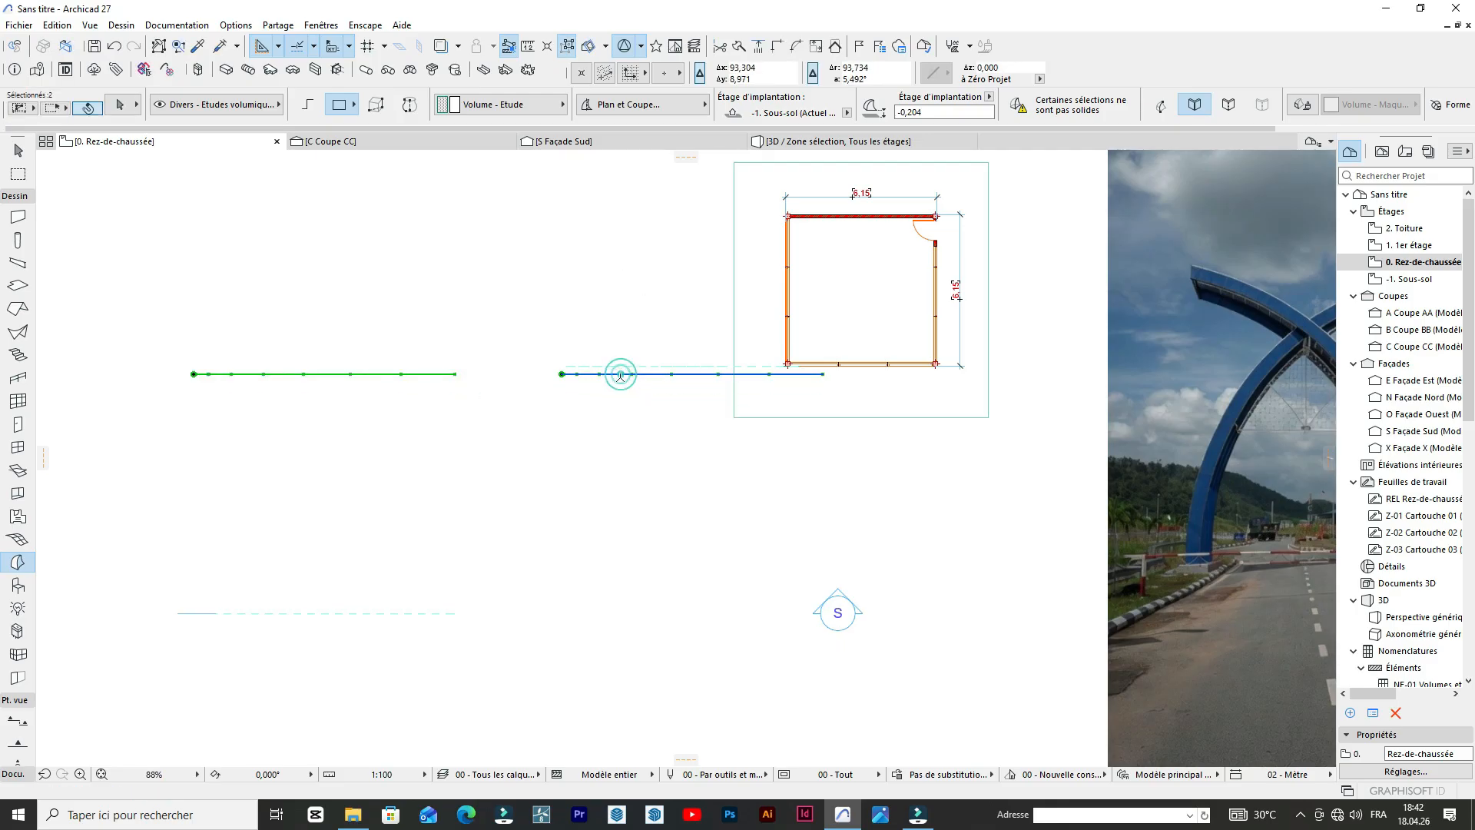
{"action": "key", "text": "Escape"}
{"action": "left_click", "coordinate": [612, 408]}
{"action": "key", "text": "Escape"}
Enclose the small building, all the Morph arches and the reference photo in a rectangular marquee on the ground floor plan and show that area in 3D.
{"action": "scroll", "coordinate": [691, 336], "scroll_direction": "down", "scroll_amount": 7}
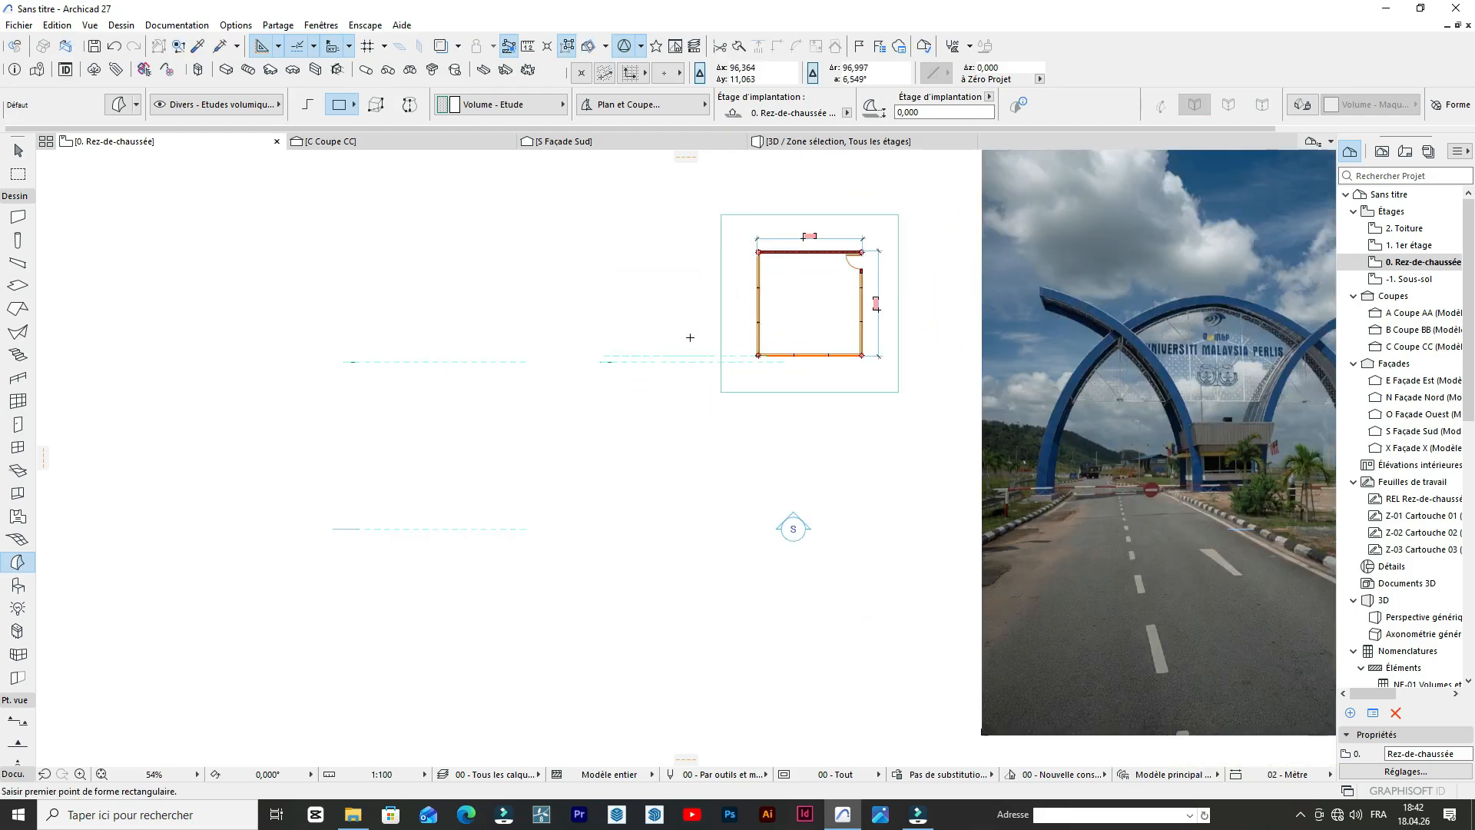
{"action": "left_click", "coordinate": [26, 179]}
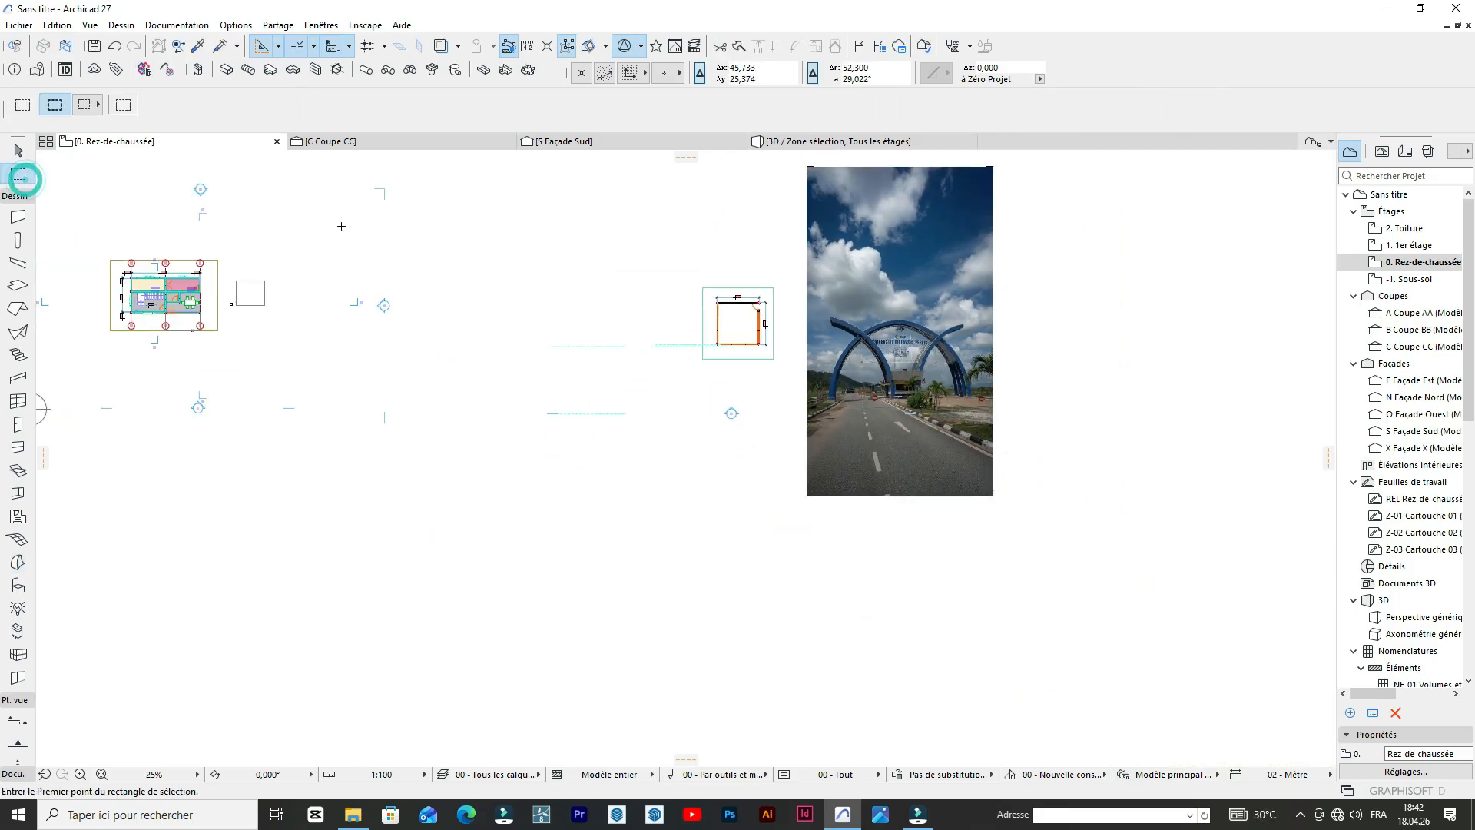
{"action": "left_click", "coordinate": [318, 196]}
{"action": "left_click", "coordinate": [1168, 521]}
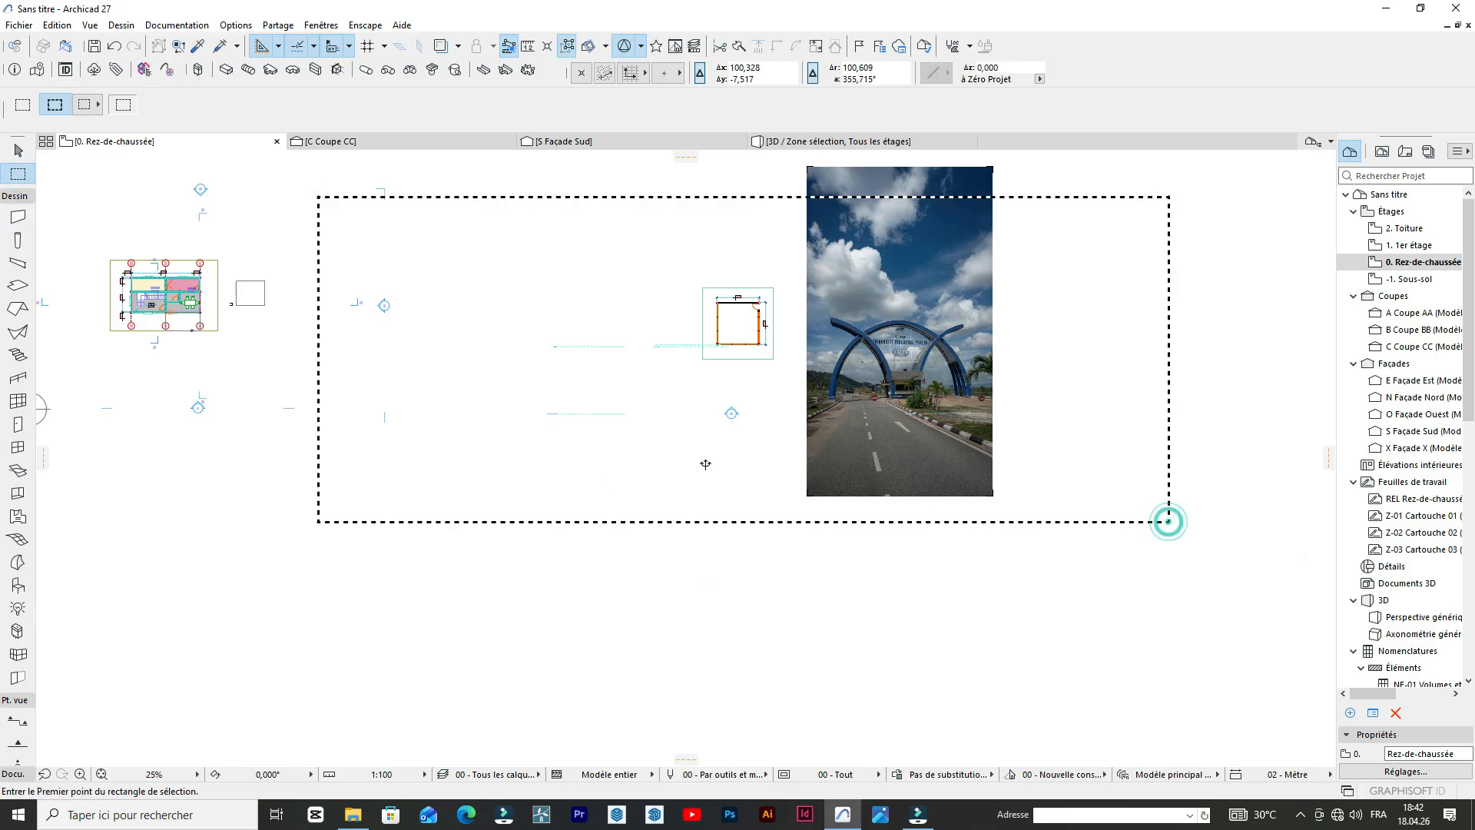
{"action": "right_click", "coordinate": [702, 461]}
{"action": "left_click", "coordinate": [761, 708]}
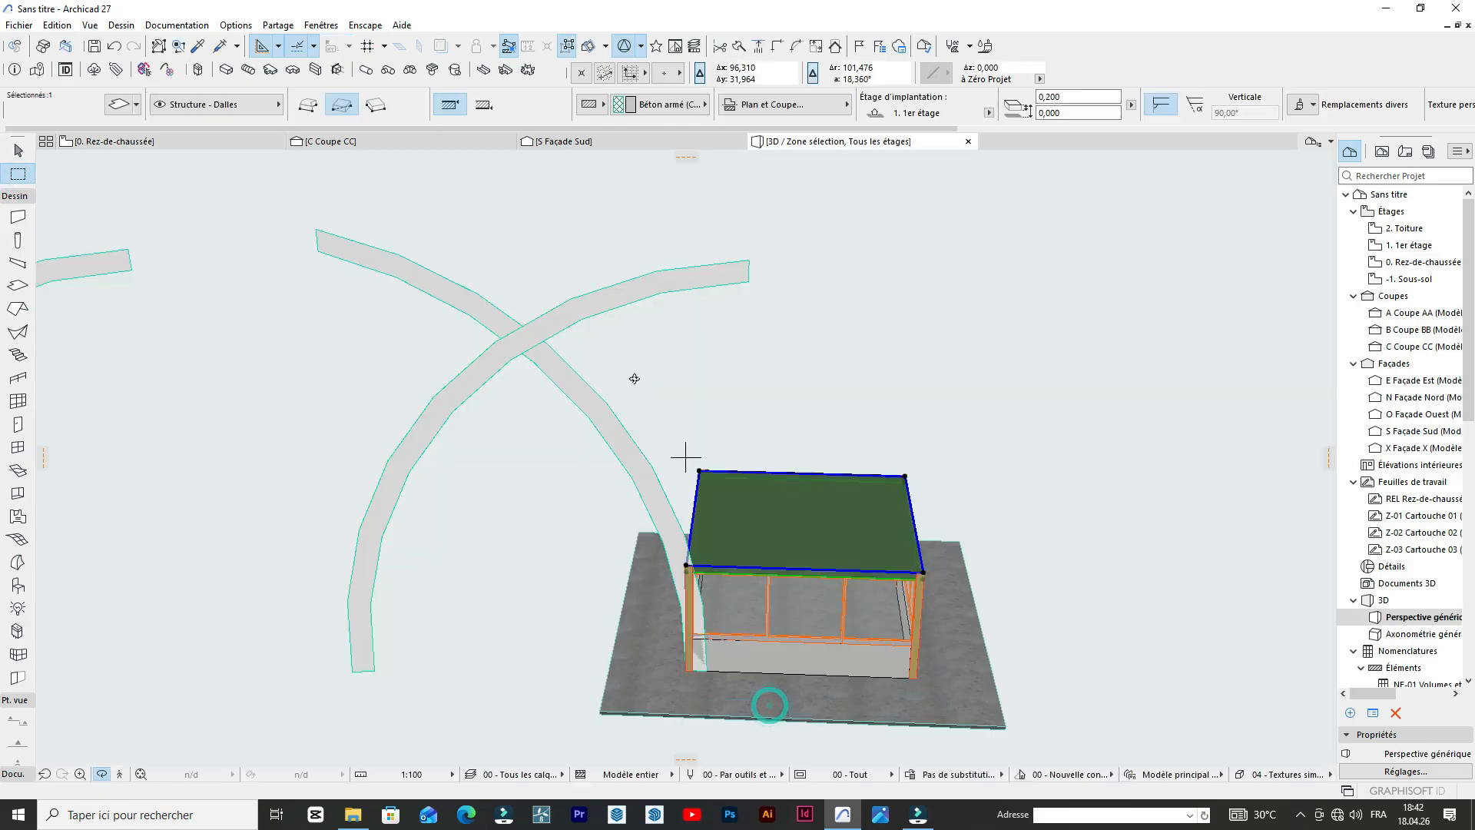
Delete the two surplus Morph arches that stand apart from the crossing pair in the 3D view.
{"action": "mouse_move", "coordinate": [677, 385]}
{"action": "middle_mouse_down", "text": "shift"}
{"action": "mouse_move", "coordinate": [961, 422]}
{"action": "mouse_move", "coordinate": [866, 336]}
{"action": "mouse_move", "coordinate": [428, 346]}
{"action": "mouse_move", "coordinate": [435, 323]}
{"action": "mouse_move", "coordinate": [698, 356]}
{"action": "mouse_move", "coordinate": [589, 380]}
{"action": "mouse_move", "coordinate": [438, 368]}
{"action": "mouse_move", "coordinate": [675, 451]}
{"action": "mouse_move", "coordinate": [636, 451]}
{"action": "mouse_move", "coordinate": [901, 432]}
{"action": "mouse_move", "coordinate": [975, 517]}
{"action": "mouse_move", "coordinate": [796, 365]}
{"action": "mouse_move", "coordinate": [656, 405]}
{"action": "middle_mouse_up", "text": "shift"}
{"action": "left_click", "coordinate": [423, 265], "text": "shift"}
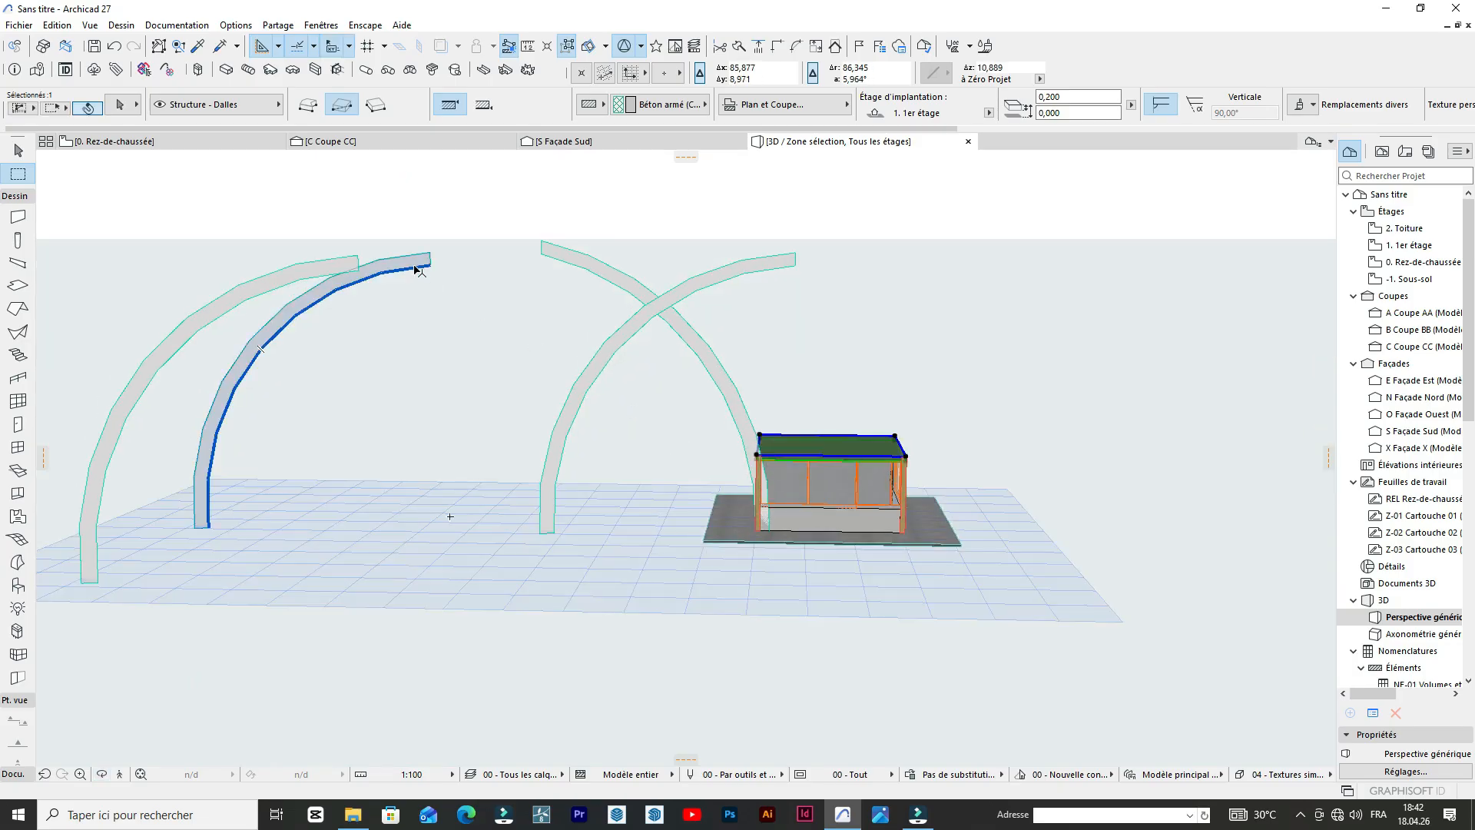
{"action": "left_click", "coordinate": [283, 269], "text": "shift"}
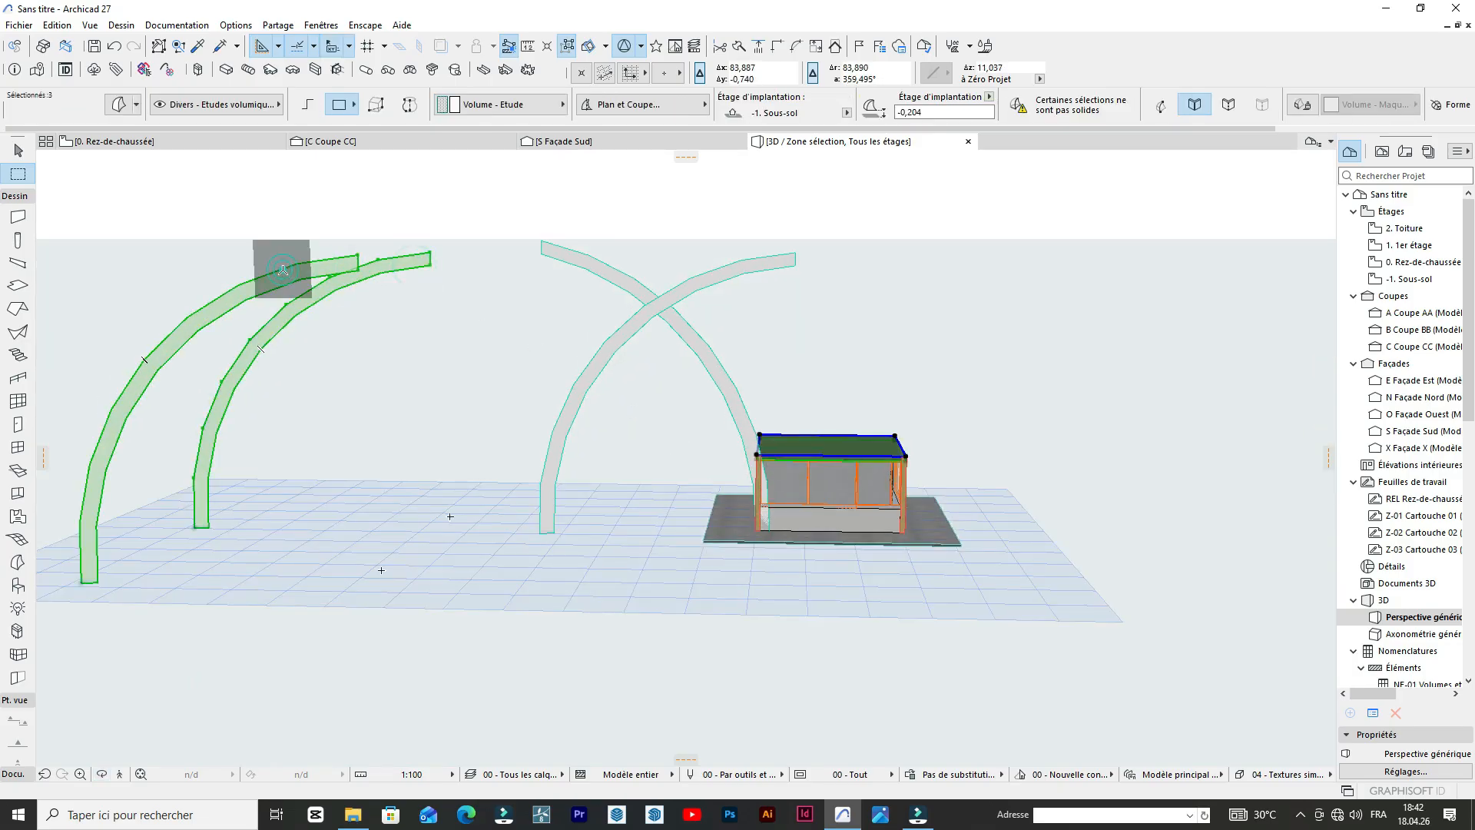
{"action": "key", "text": "Delete"}
{"action": "scroll", "coordinate": [587, 428], "scroll_direction": "down", "scroll_amount": 2}
{"action": "scroll", "coordinate": [586, 428], "scroll_direction": "up", "scroll_amount": 5}
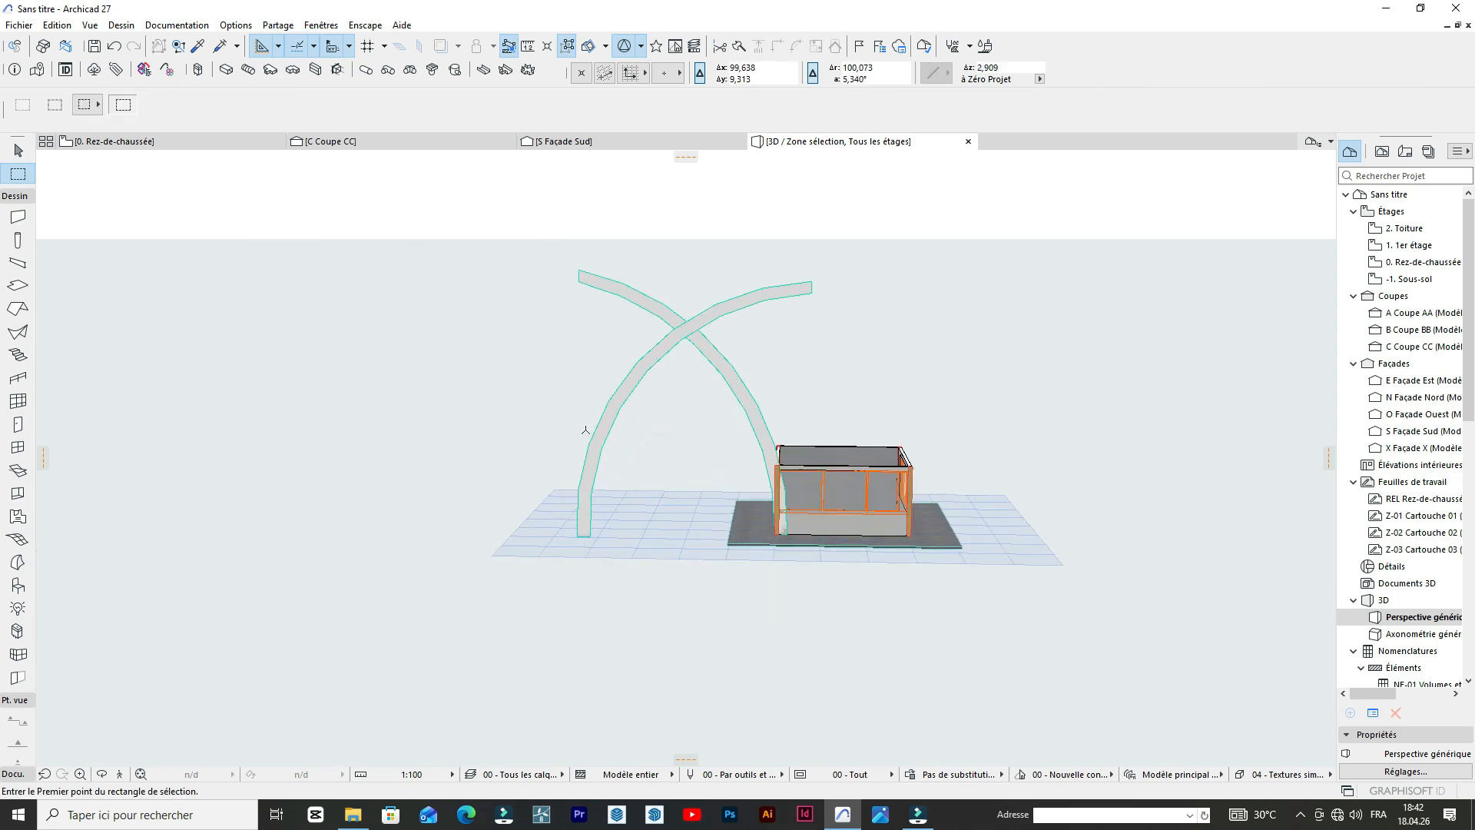
Check the remaining crossing arches' position relative to the building in both the 3D view and the ground floor plan.
{"action": "scroll", "coordinate": [632, 527], "scroll_direction": "up", "scroll_amount": 3}
{"action": "scroll", "coordinate": [653, 530], "scroll_direction": "down", "scroll_amount": 4}
{"action": "scroll", "coordinate": [827, 444], "scroll_direction": "up", "scroll_amount": 3}
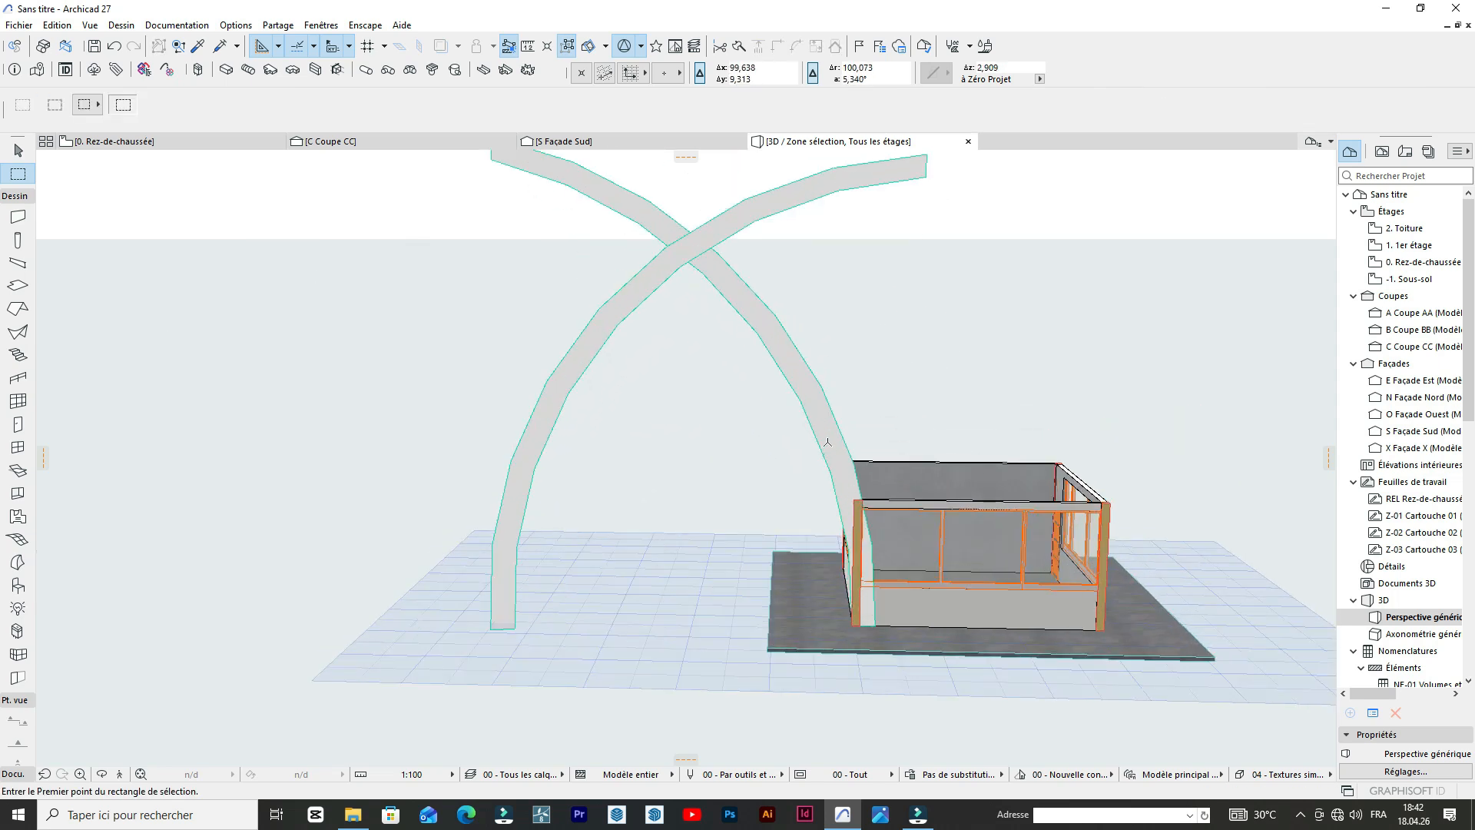
{"action": "left_click", "coordinate": [177, 143]}
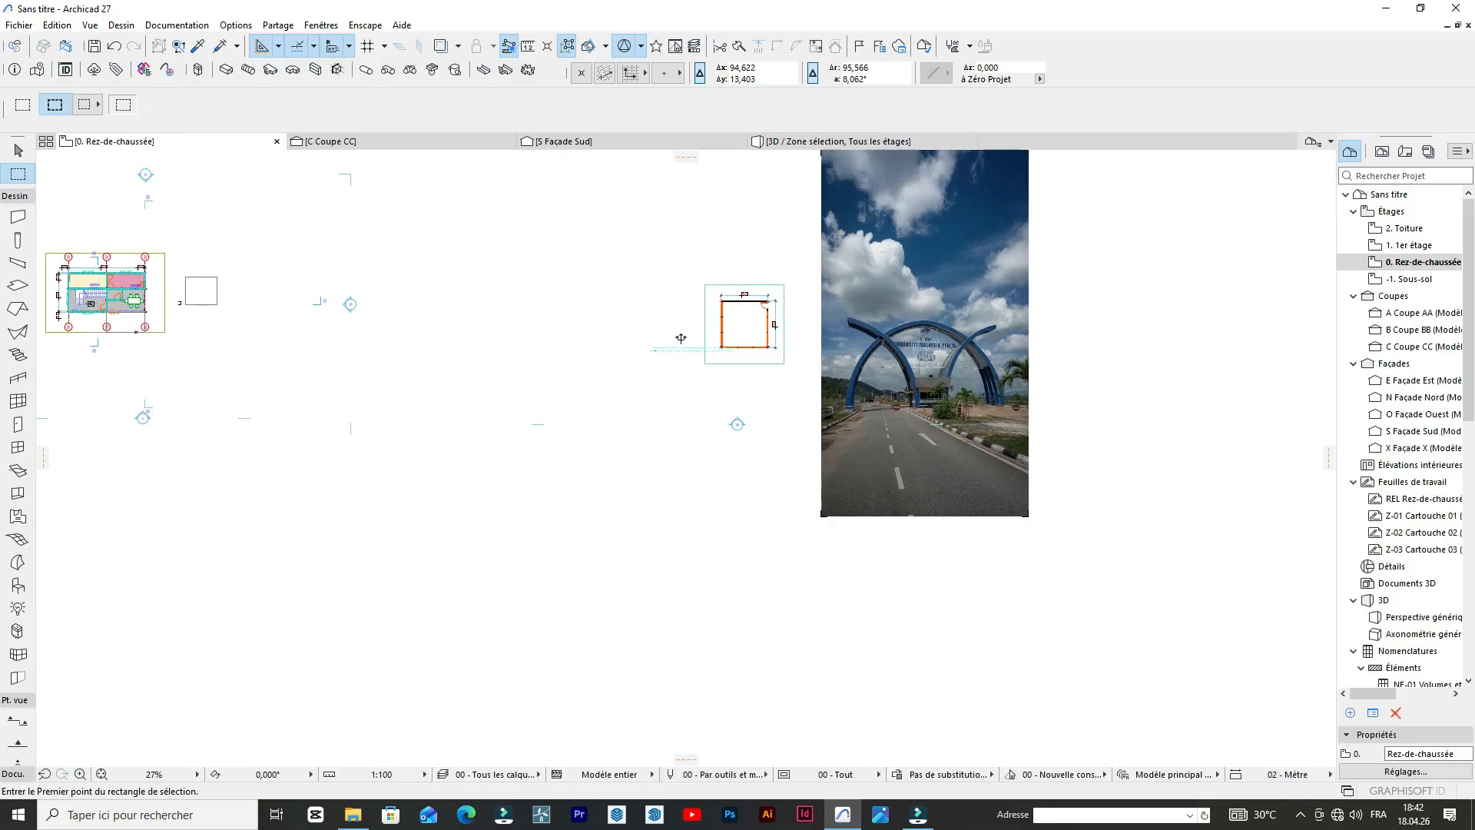
{"action": "scroll", "coordinate": [715, 354], "scroll_direction": "up", "scroll_amount": 2}
{"action": "scroll", "coordinate": [715, 354], "scroll_direction": "up", "scroll_amount": 4}
{"action": "scroll", "coordinate": [752, 338], "scroll_direction": "down", "scroll_amount": 4}
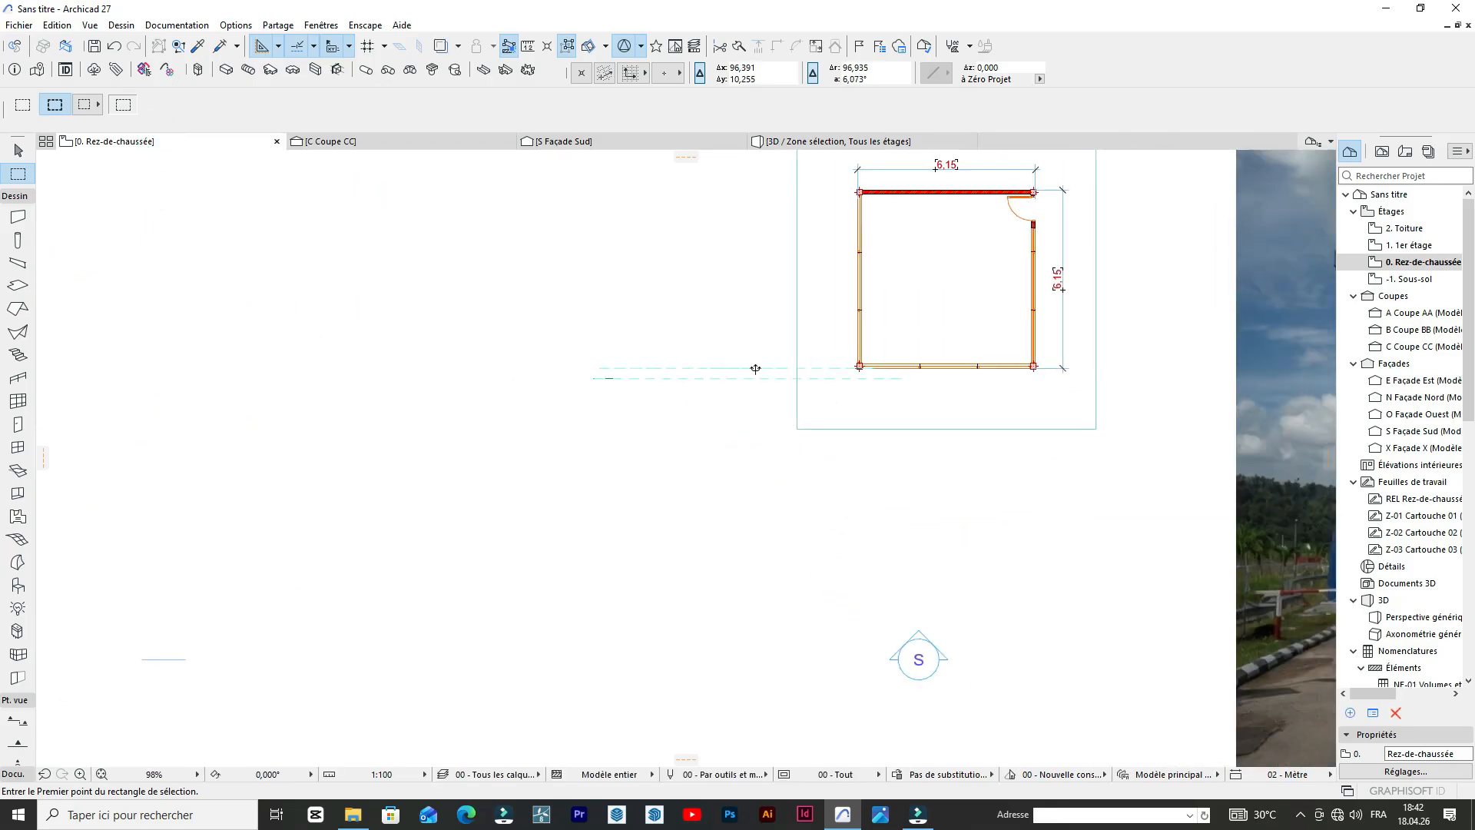
{"action": "scroll", "coordinate": [746, 217], "scroll_direction": "up", "scroll_amount": 4}
{"action": "left_click", "coordinate": [817, 143]}
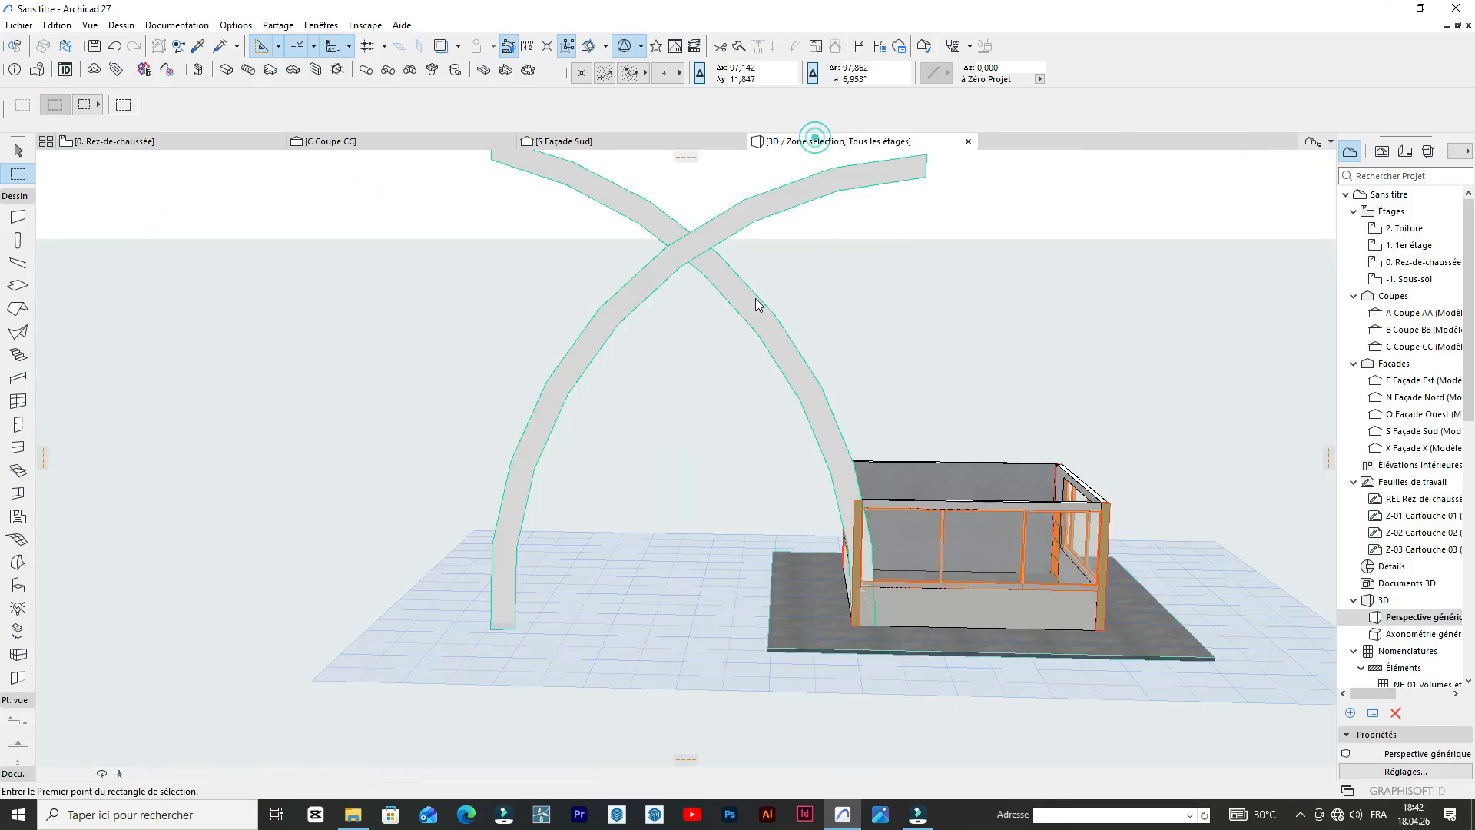
{"action": "scroll", "coordinate": [740, 257], "scroll_direction": "up", "scroll_amount": 5}
{"action": "scroll", "coordinate": [640, 391], "scroll_direction": "down", "scroll_amount": 6}
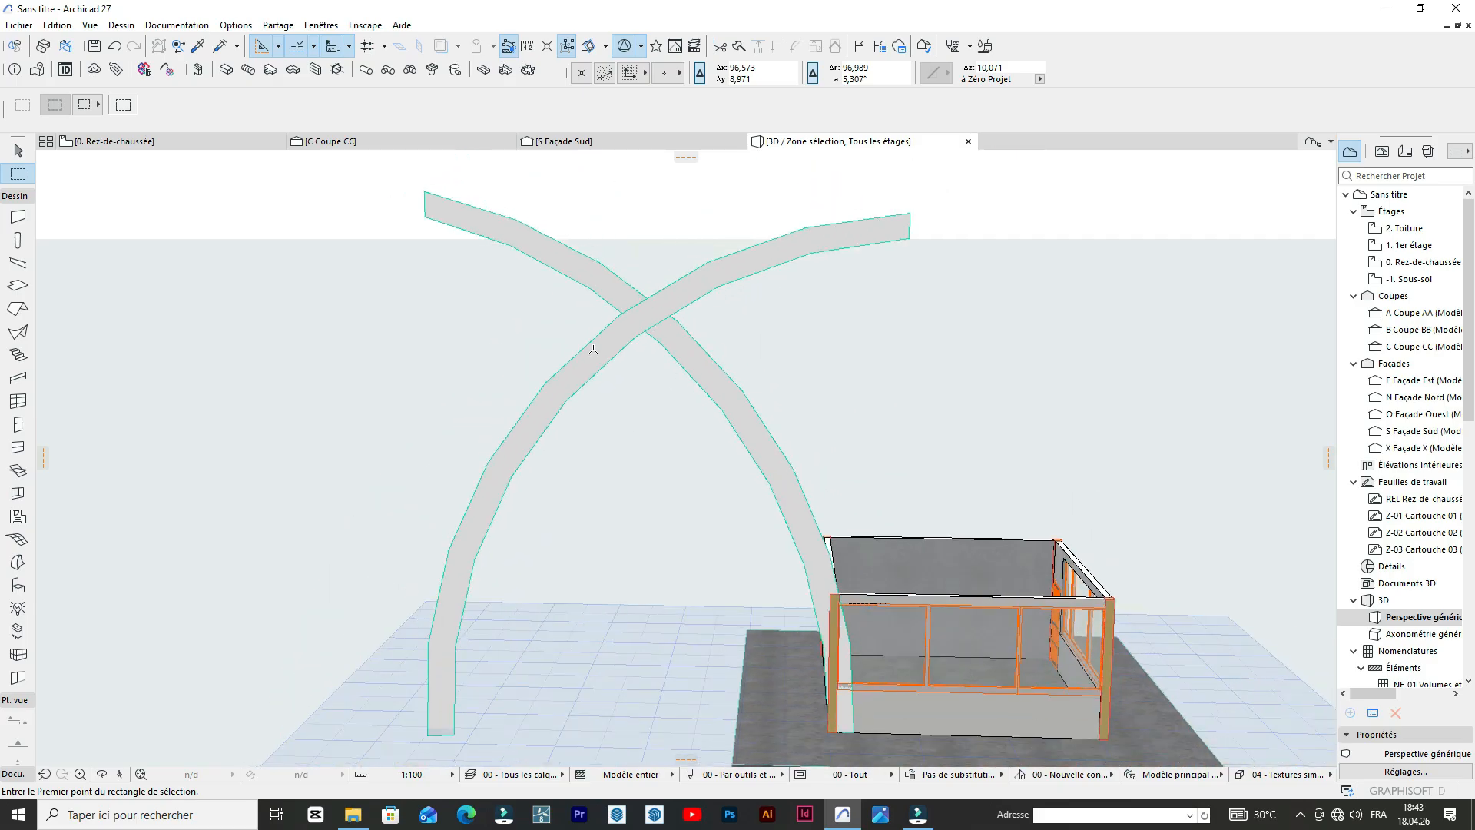
Examine the depth and crossing of the blue arches in the reference photo on the ground floor plan.
{"action": "left_click", "coordinate": [146, 143]}
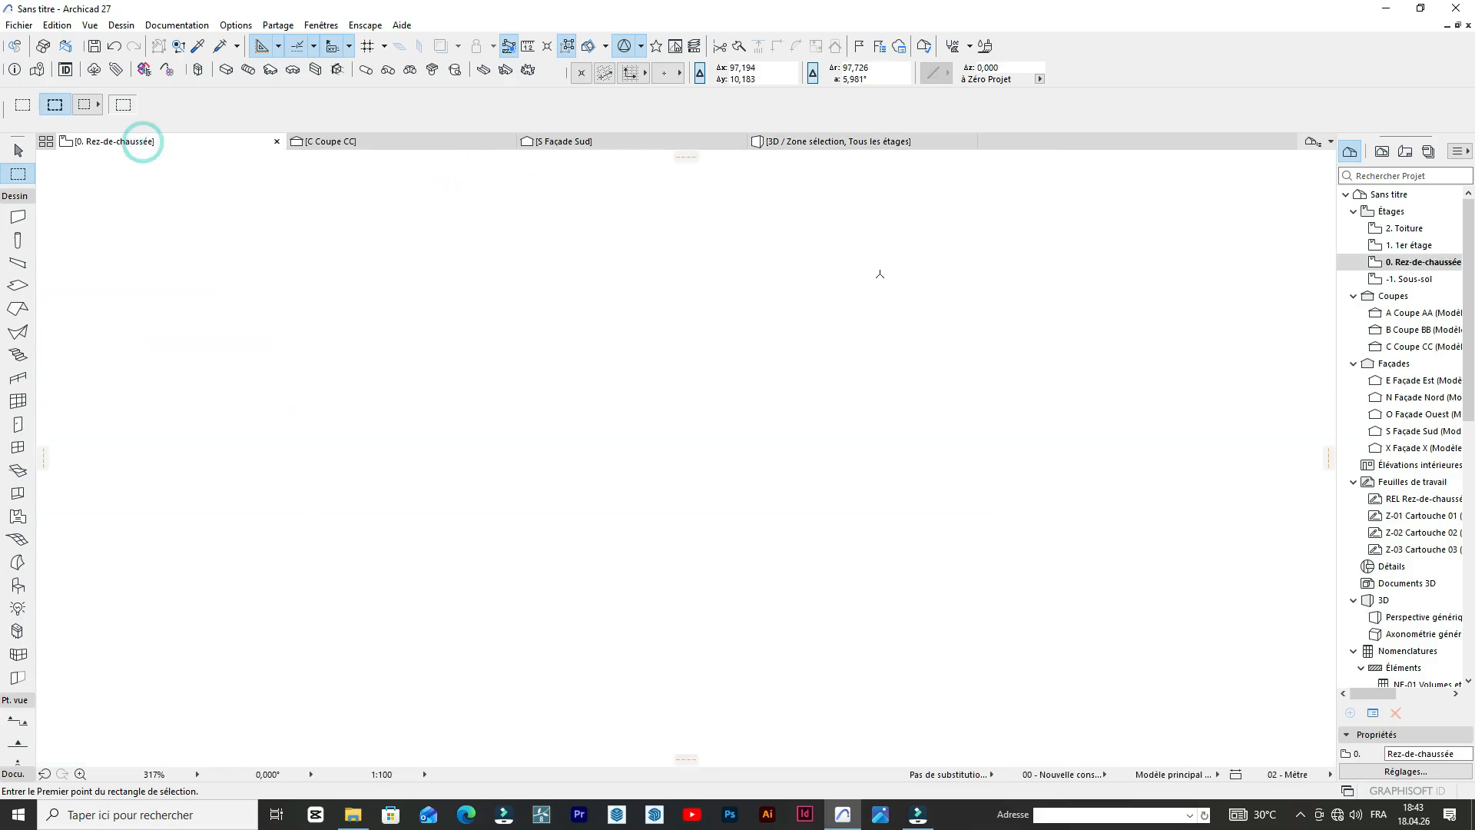
{"action": "scroll", "coordinate": [606, 345], "scroll_direction": "down", "scroll_amount": 6}
{"action": "scroll", "coordinate": [817, 315], "scroll_direction": "up", "scroll_amount": 4}
{"action": "middle_click_drag", "start_coordinate": [817, 315], "coordinate": [729, 383]}
{"action": "scroll", "coordinate": [600, 367], "scroll_direction": "up", "scroll_amount": 4}
{"action": "scroll", "coordinate": [729, 383], "scroll_direction": "down", "scroll_amount": 4}
{"action": "scroll", "coordinate": [598, 316], "scroll_direction": "up", "scroll_amount": 2}
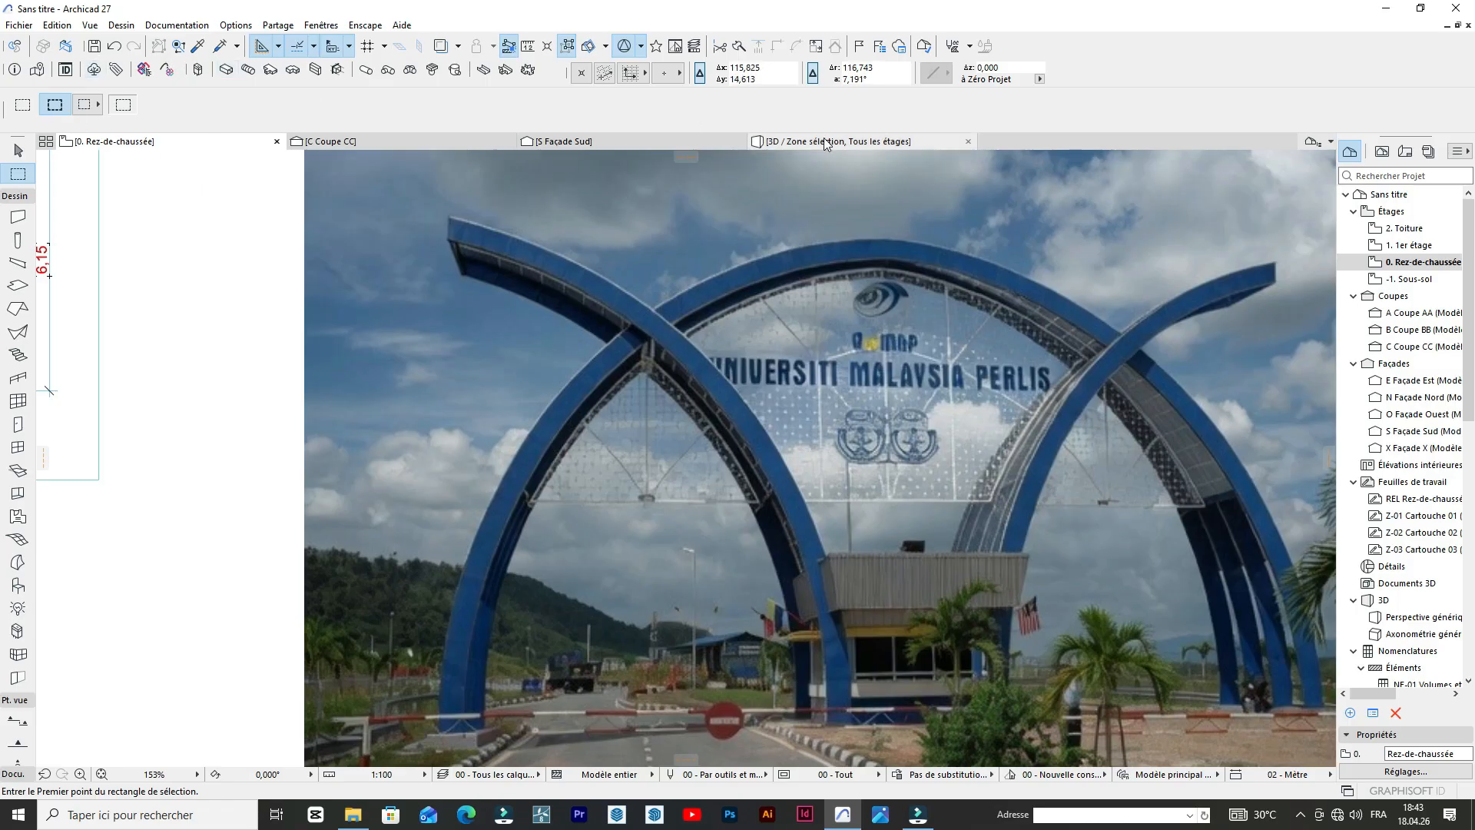
In 3D, extrude the face of the Morph arch standing at the building's corner to give it depth toward the building, and deselect it.
{"action": "mouse_move", "coordinate": [824, 144]}
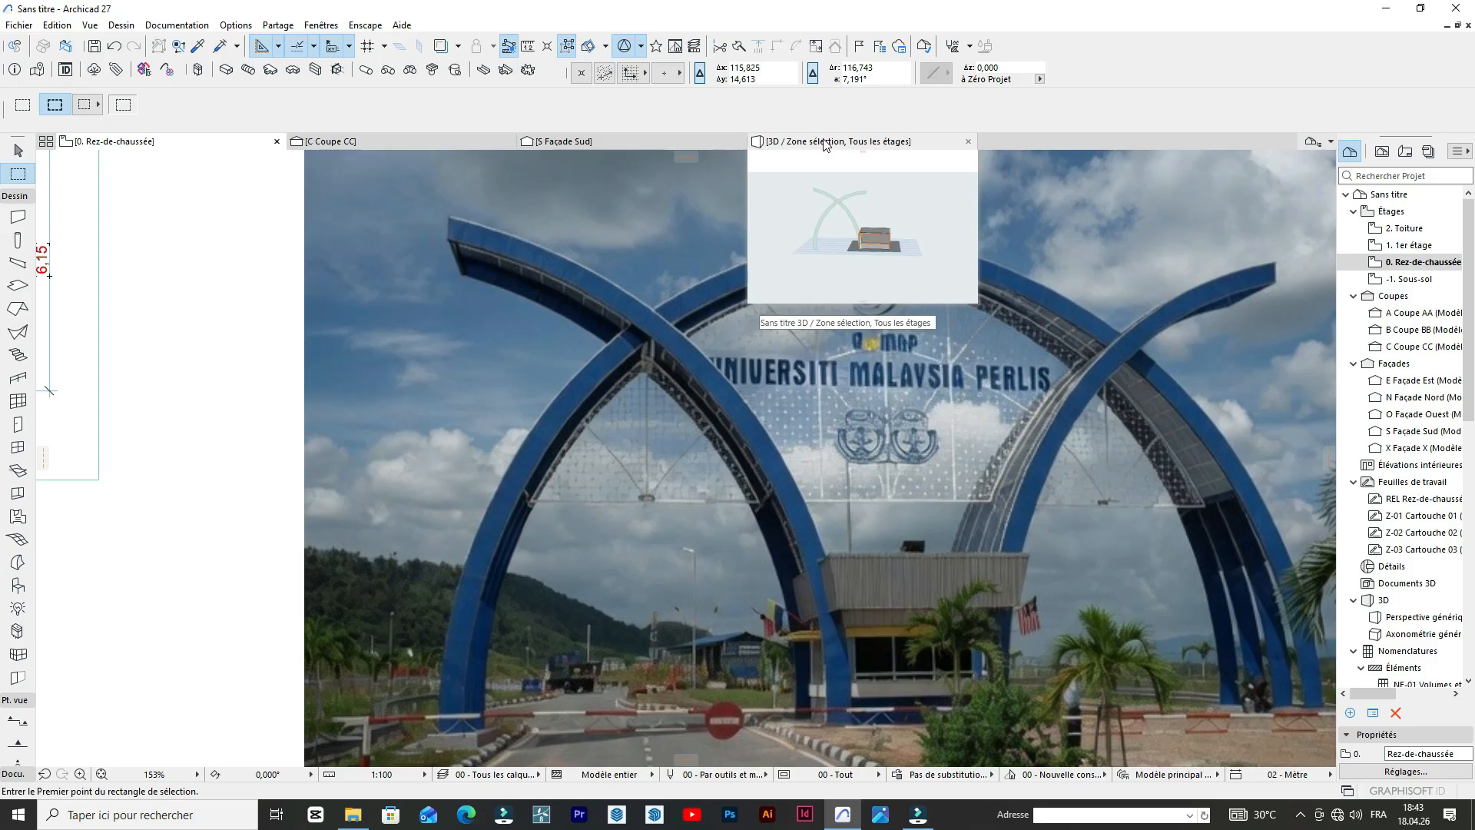
{"action": "left_click", "coordinate": [824, 143]}
{"action": "scroll", "coordinate": [614, 411], "scroll_direction": "up", "scroll_amount": 5}
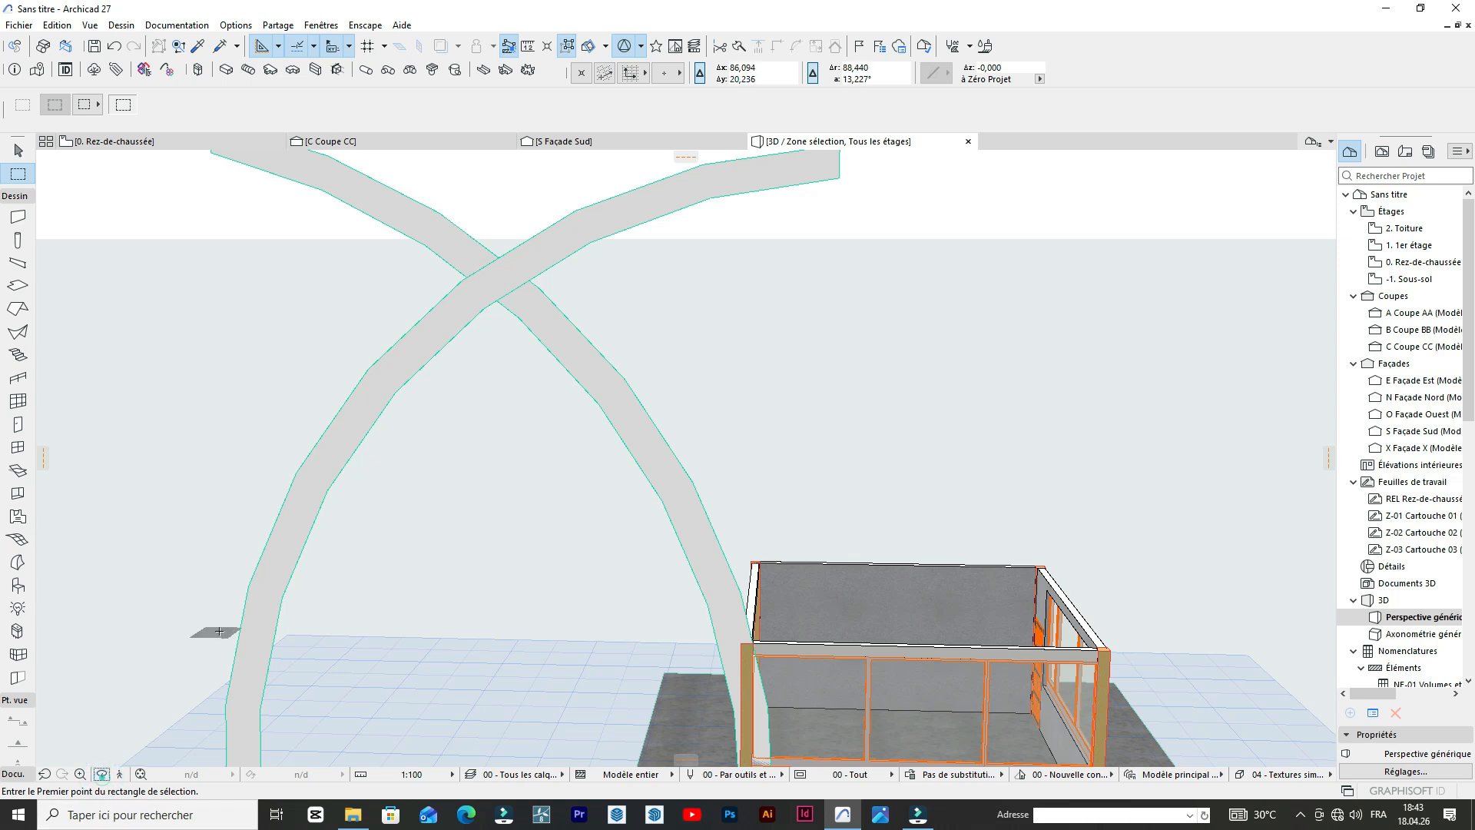
{"action": "scroll", "coordinate": [345, 489], "scroll_direction": "down", "scroll_amount": 2}
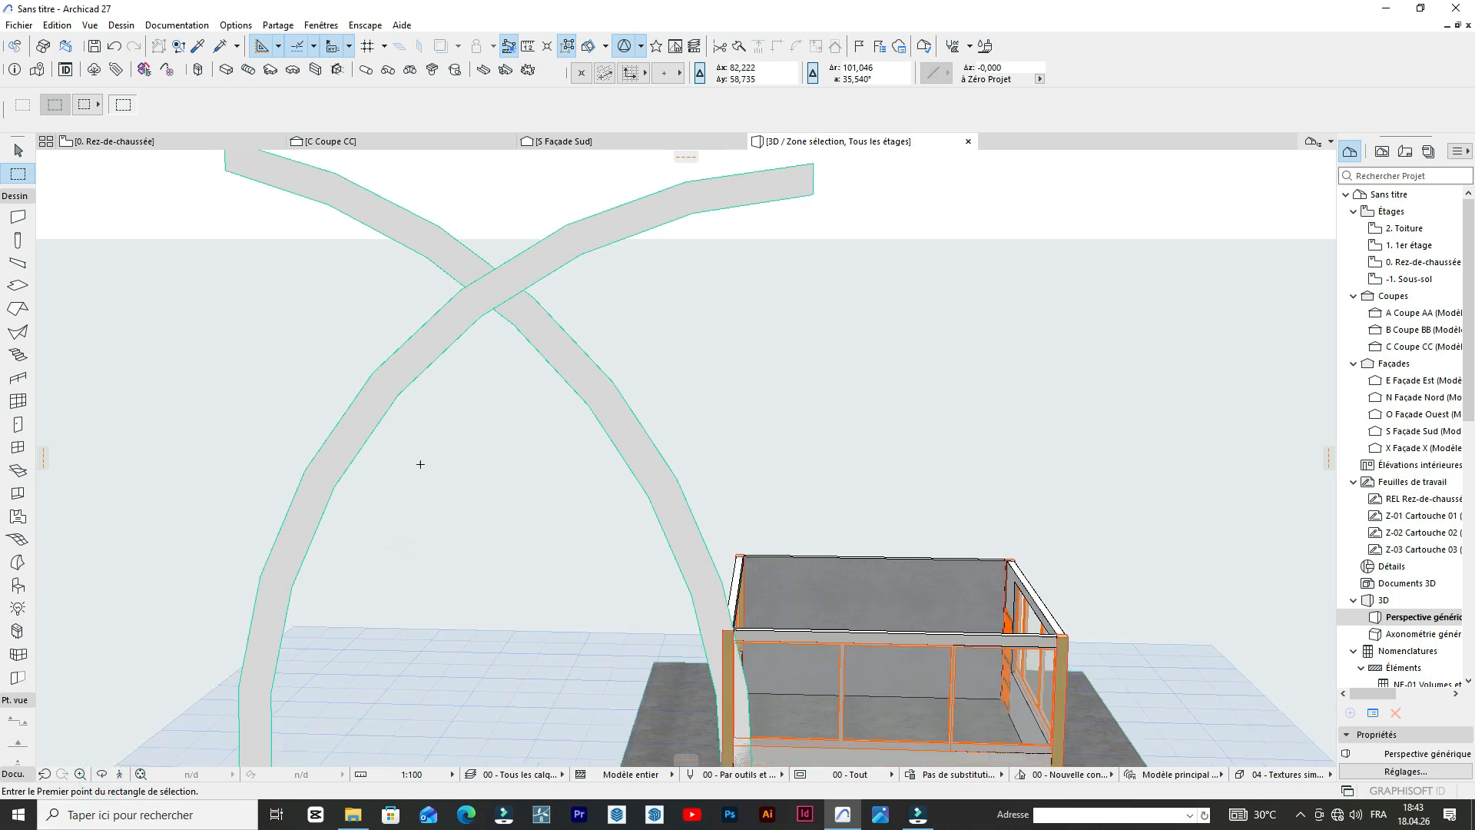
{"action": "left_click_drag", "start_coordinate": [580, 461], "coordinate": [269, 510]}
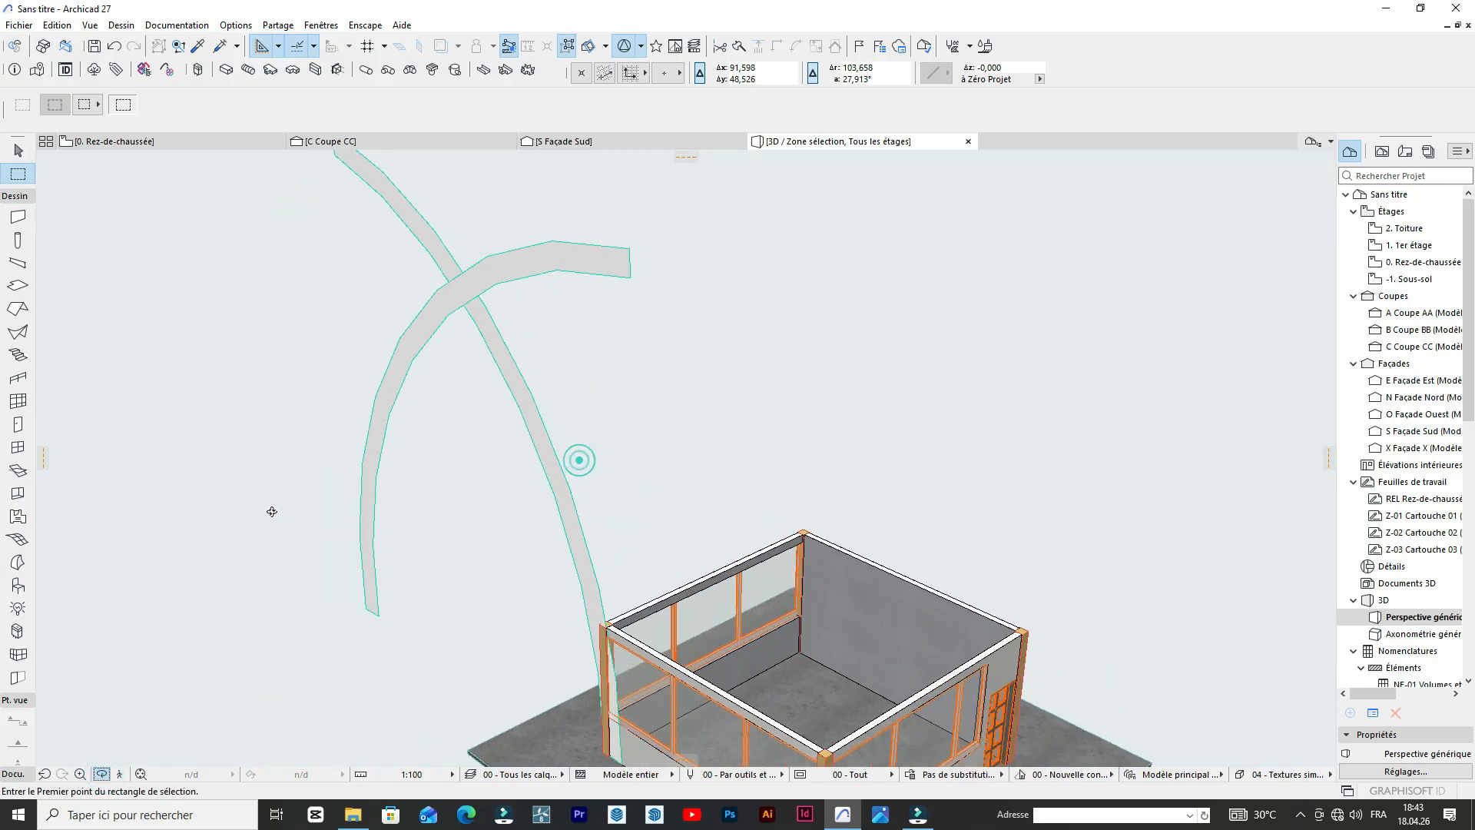
{"action": "left_click_drag", "start_coordinate": [570, 501], "coordinate": [330, 460]}
{"action": "scroll", "coordinate": [587, 503], "scroll_direction": "up", "scroll_amount": 3}
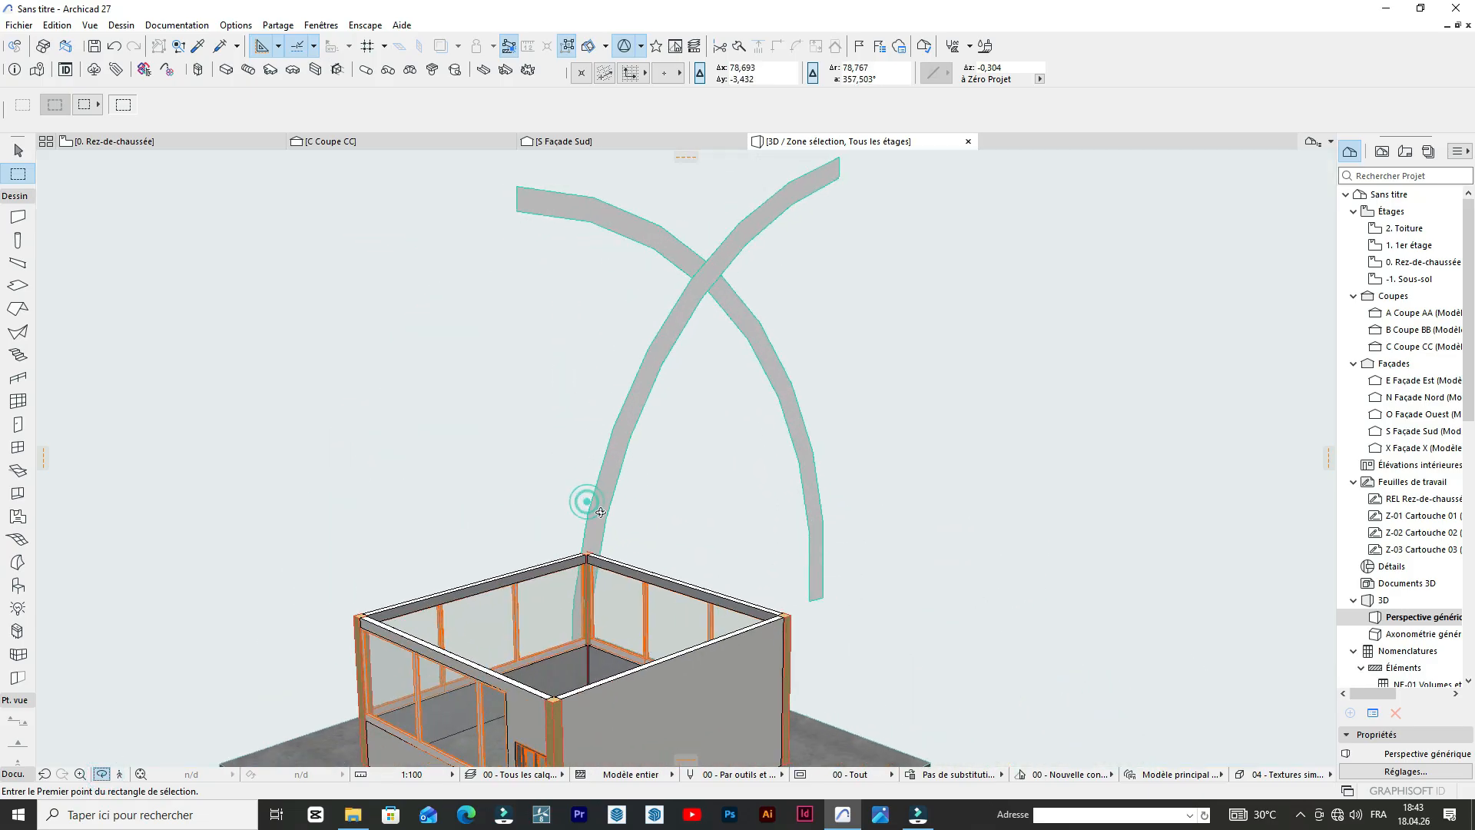
{"action": "left_click", "coordinate": [597, 461]}
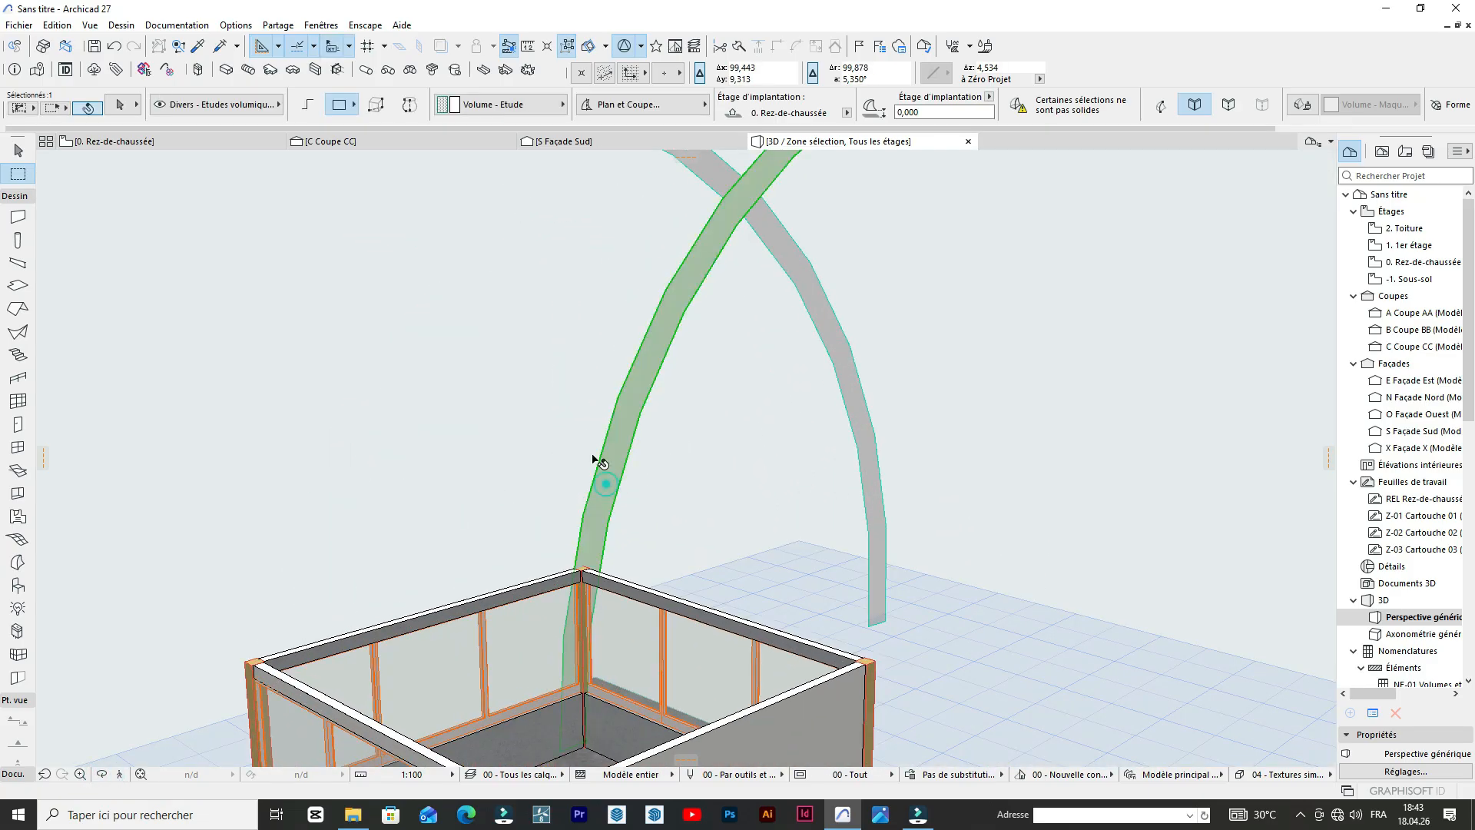
{"action": "left_click", "coordinate": [608, 462]}
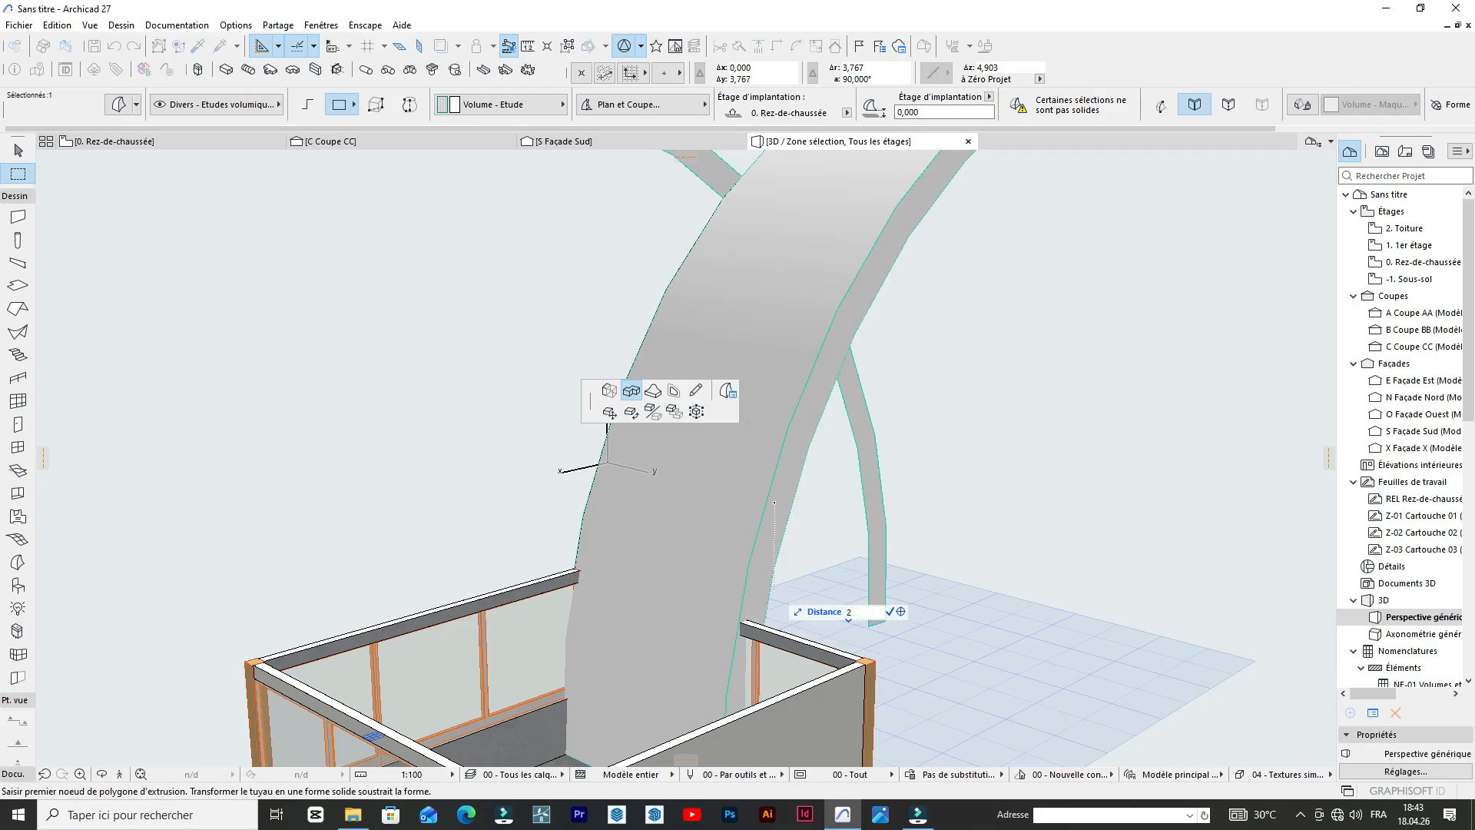
{"action": "key", "text": "Return"}
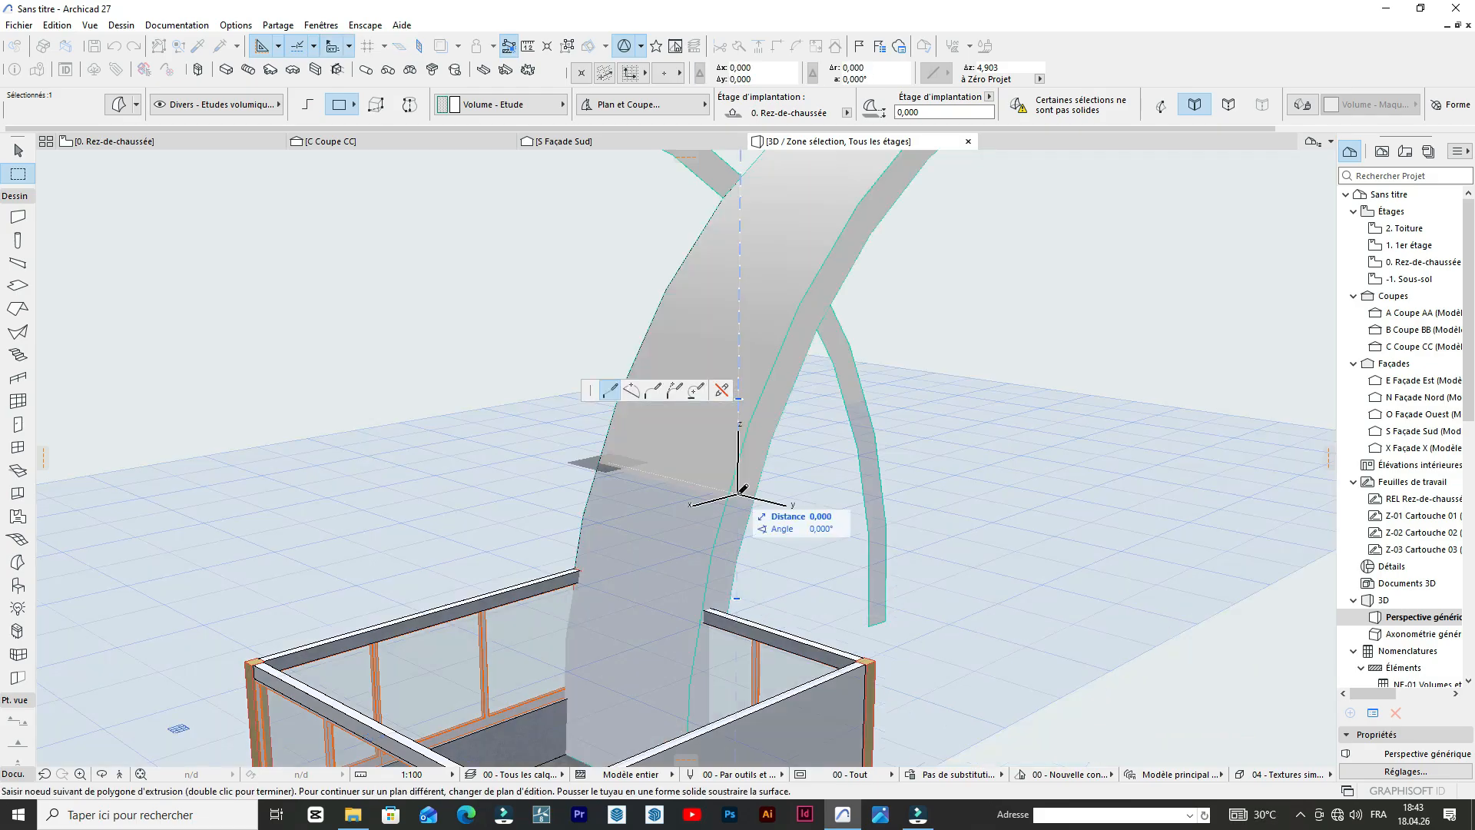
{"action": "scroll", "coordinate": [833, 455], "scroll_direction": "down", "scroll_amount": 5}
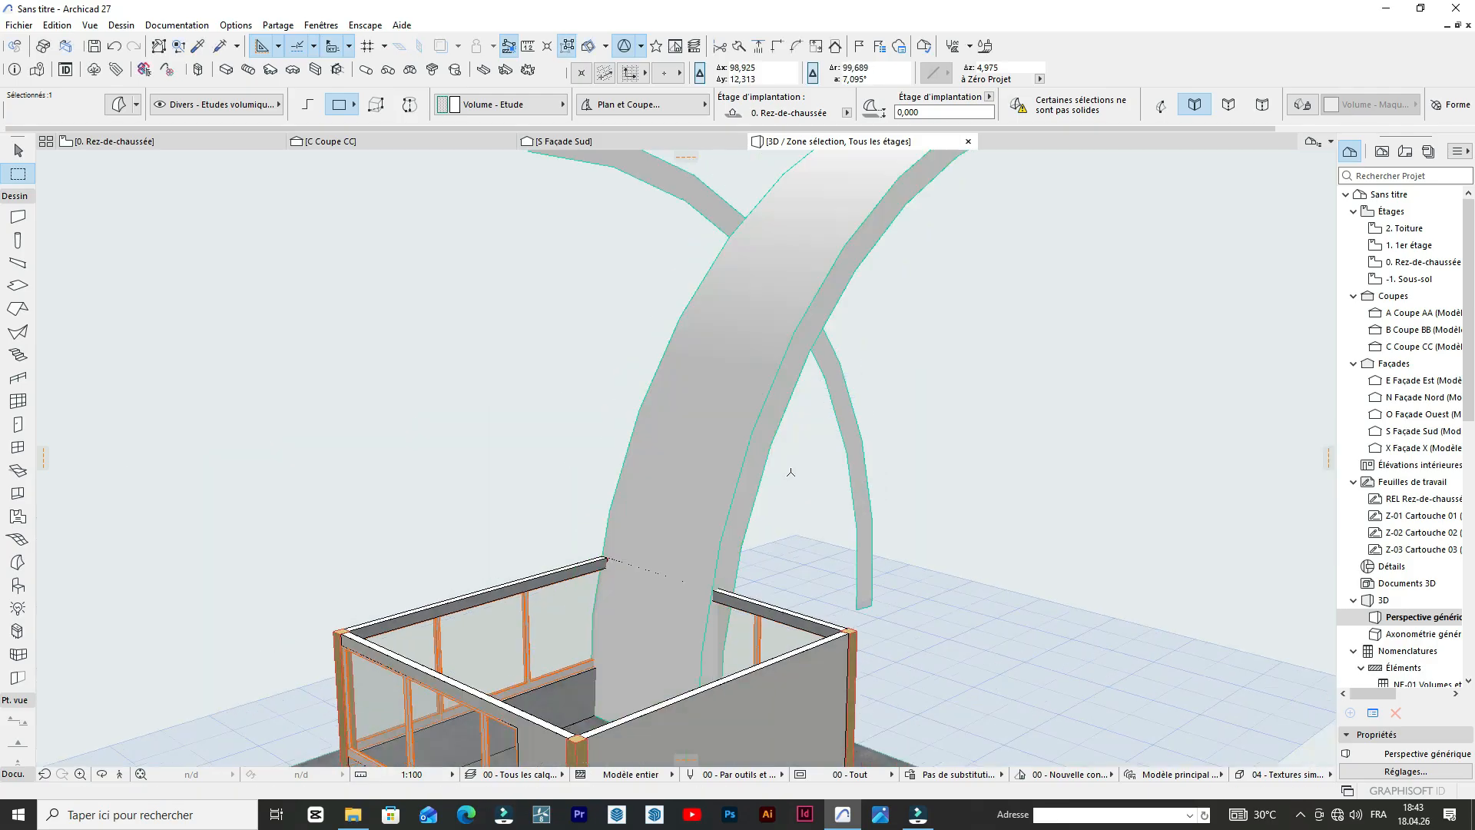
{"action": "scroll", "coordinate": [835, 454], "scroll_direction": "up", "scroll_amount": 4}
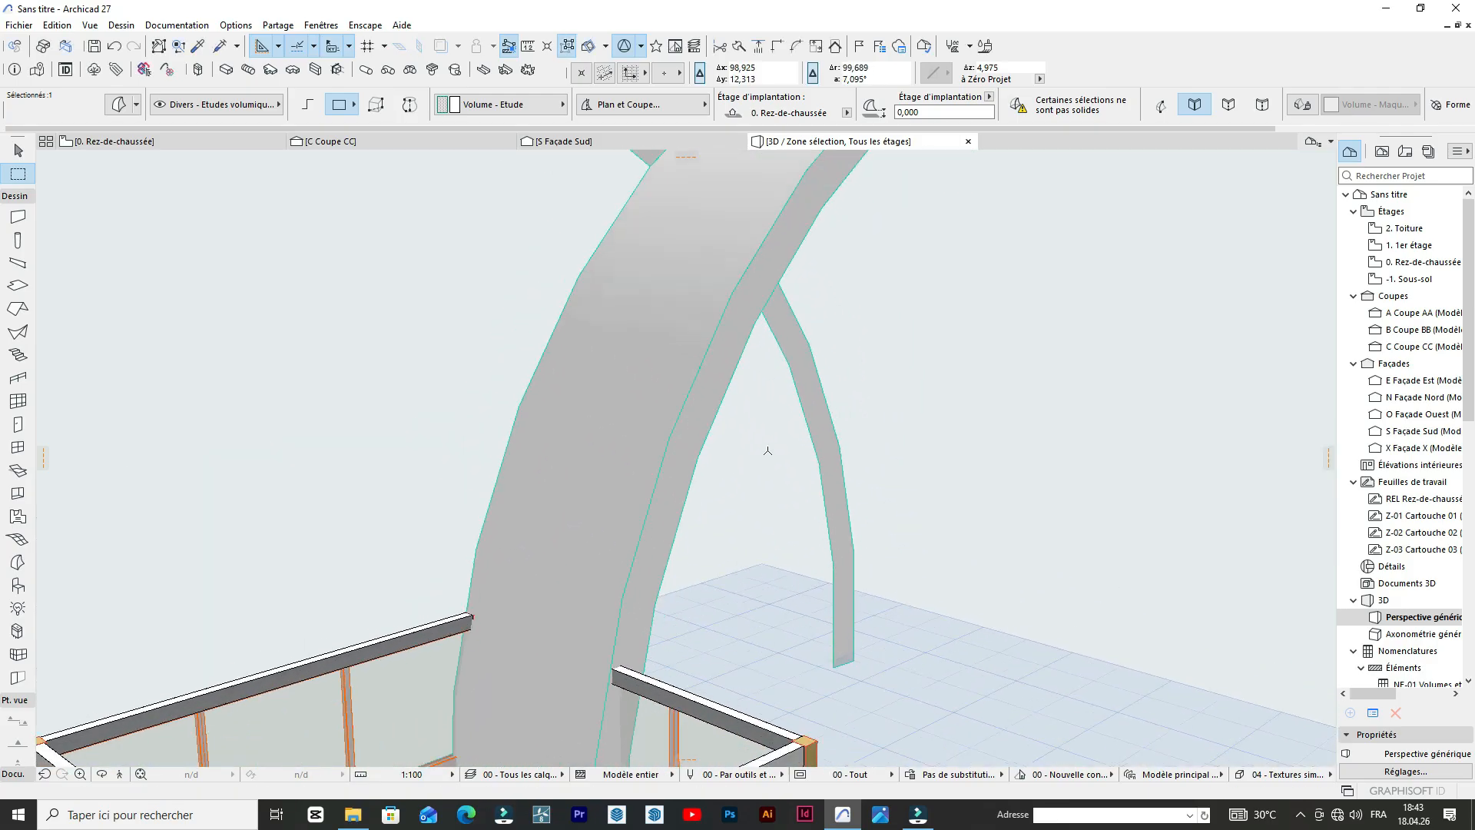
{"action": "scroll", "coordinate": [768, 451], "scroll_direction": "down", "scroll_amount": 3}
{"action": "scroll", "coordinate": [836, 439], "scroll_direction": "up", "scroll_amount": 4}
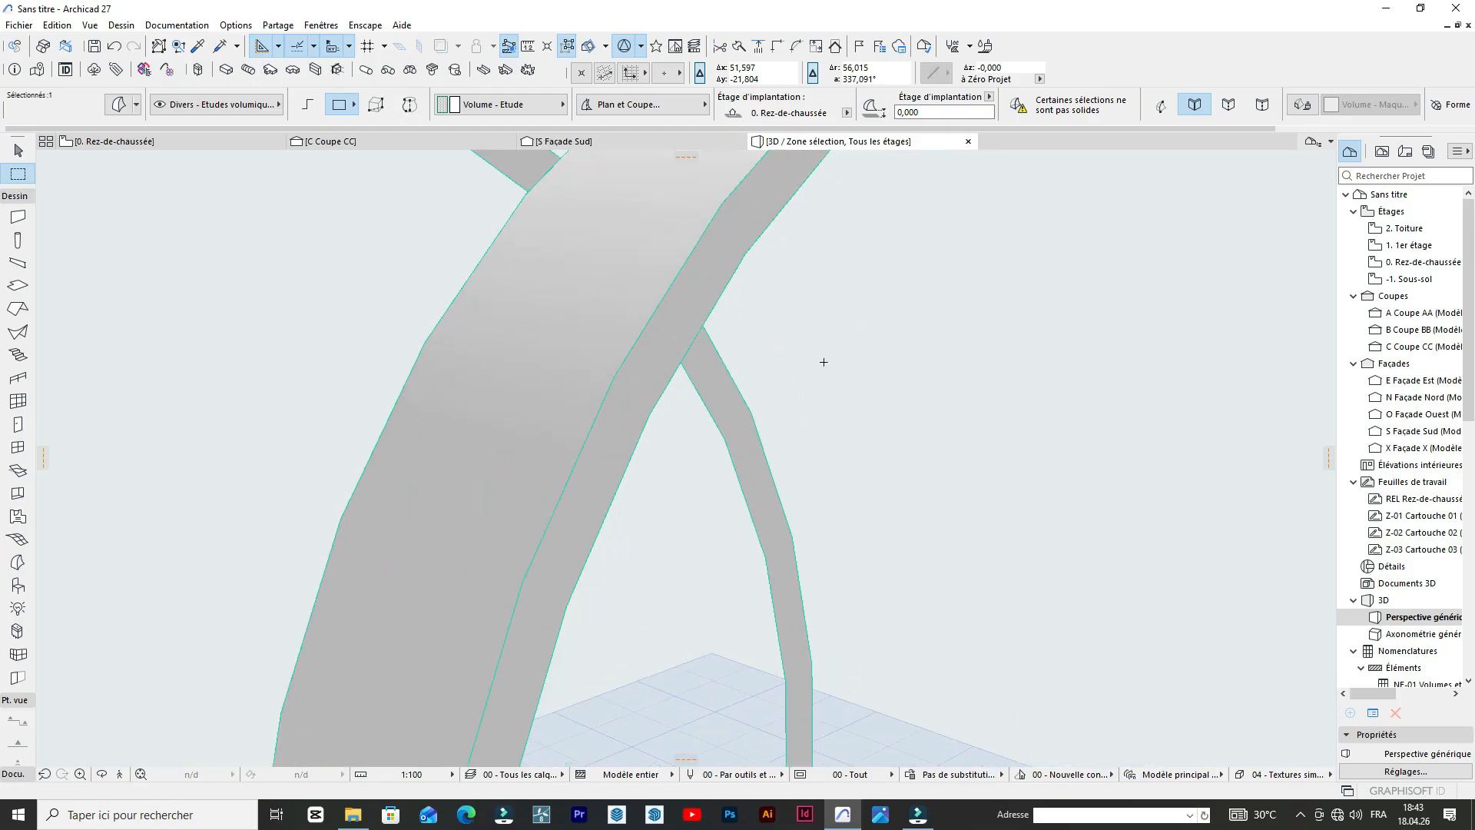
{"action": "left_click", "coordinate": [904, 378]}
Extrude the face of the second Morph arch, whose foot stands away from the building, toward the first arch's depth.
{"action": "scroll", "coordinate": [751, 385], "scroll_direction": "down", "scroll_amount": 2}
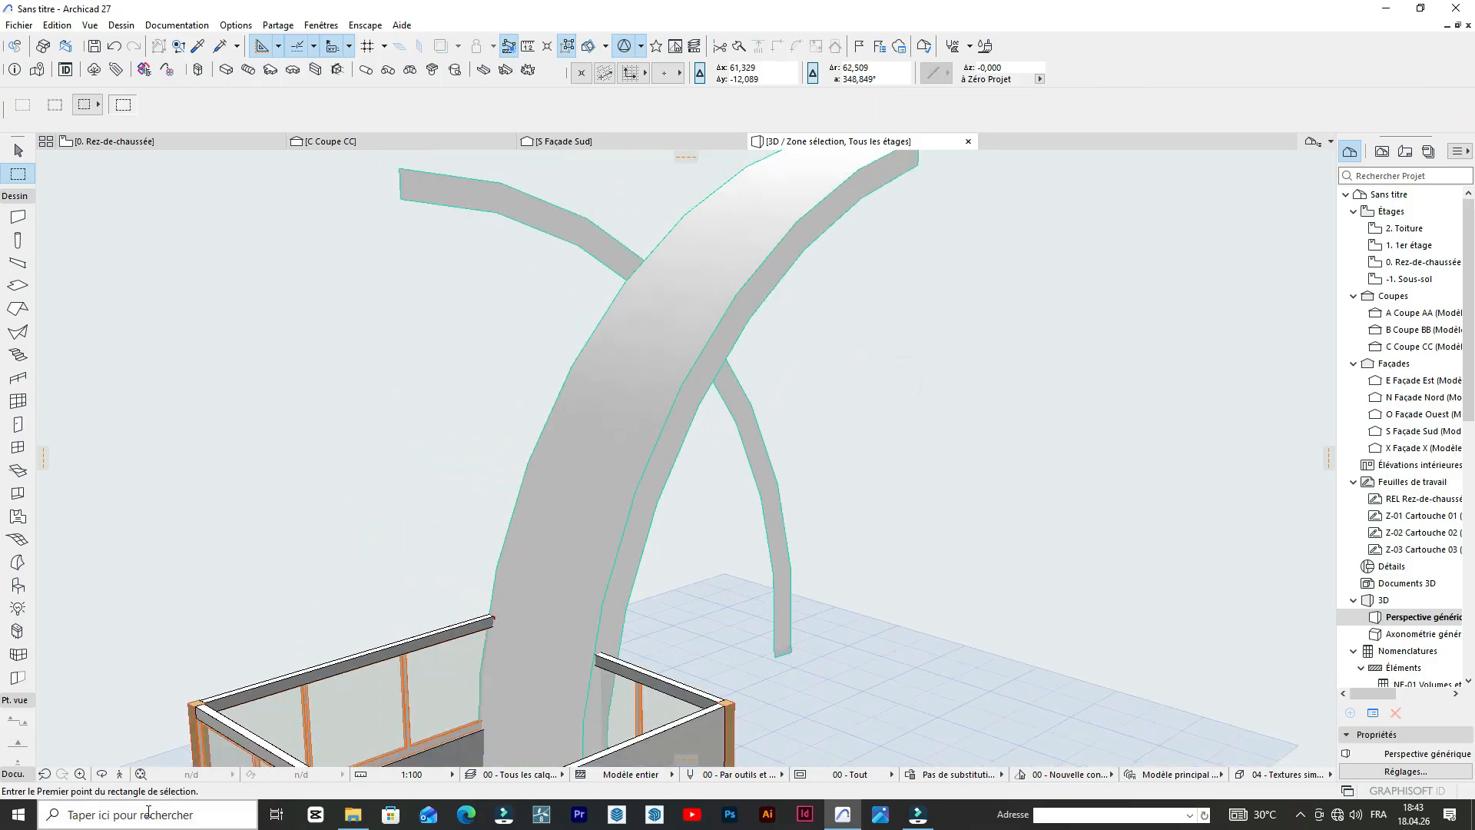
{"action": "left_click", "coordinate": [101, 782]}
{"action": "left_click_drag", "start_coordinate": [369, 483], "coordinate": [807, 431]}
{"action": "scroll", "coordinate": [902, 432], "scroll_direction": "down", "scroll_amount": 3}
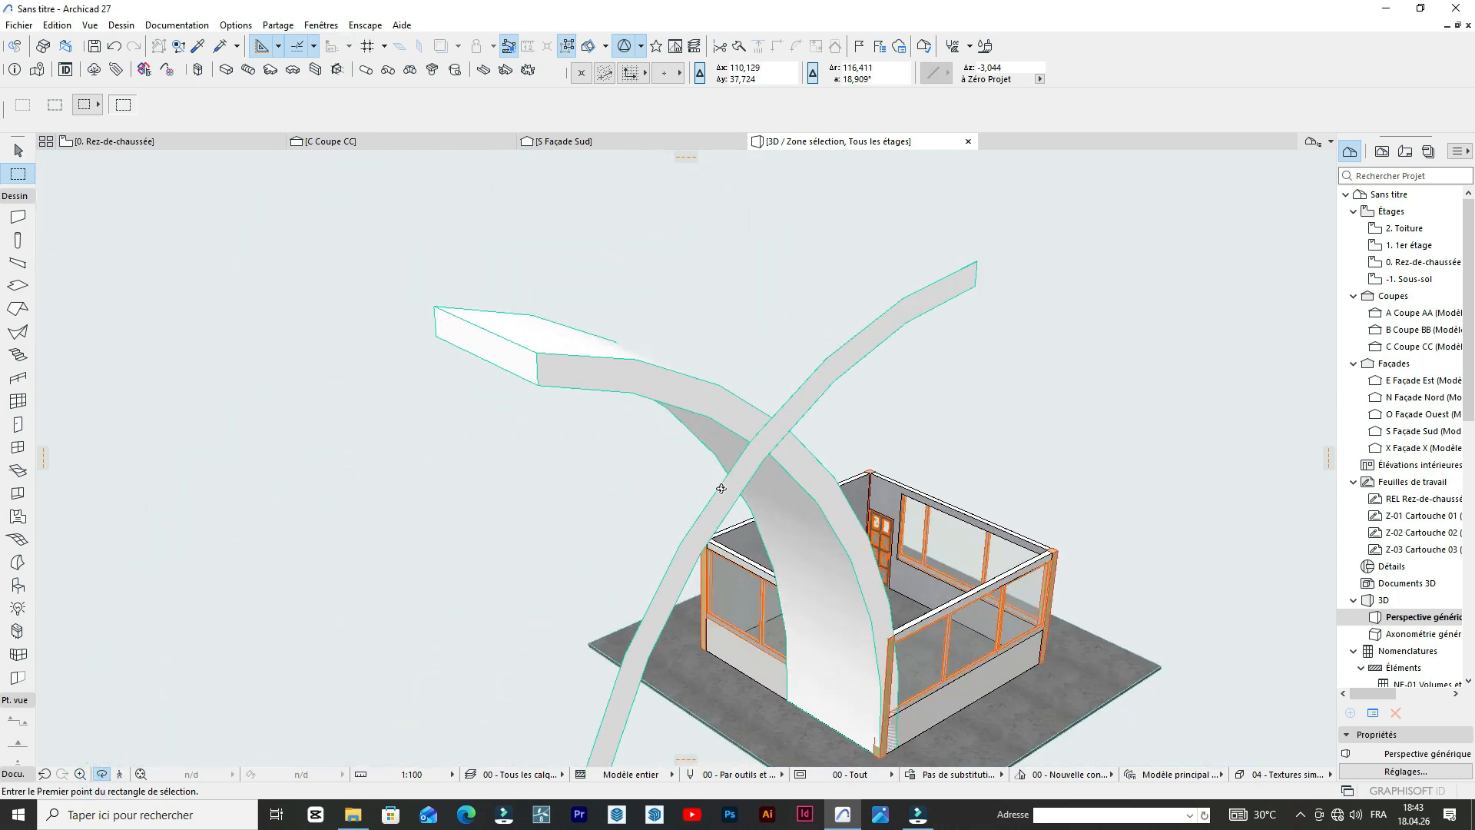
{"action": "scroll", "coordinate": [807, 428], "scroll_direction": "up", "scroll_amount": 4}
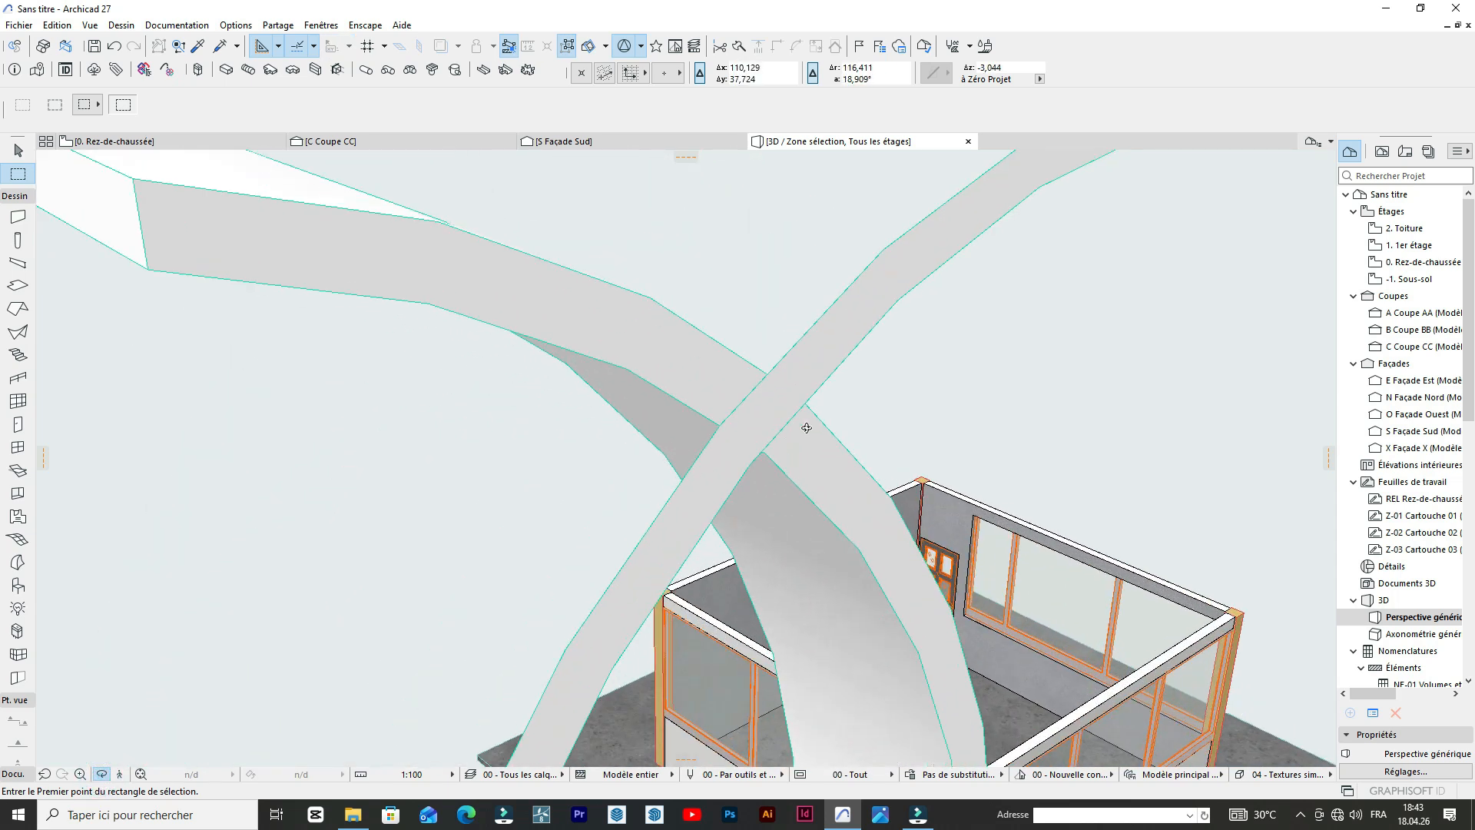
{"action": "left_click", "coordinate": [751, 419]}
{"action": "left_click", "coordinate": [767, 410]}
{"action": "left_click", "coordinate": [767, 409]}
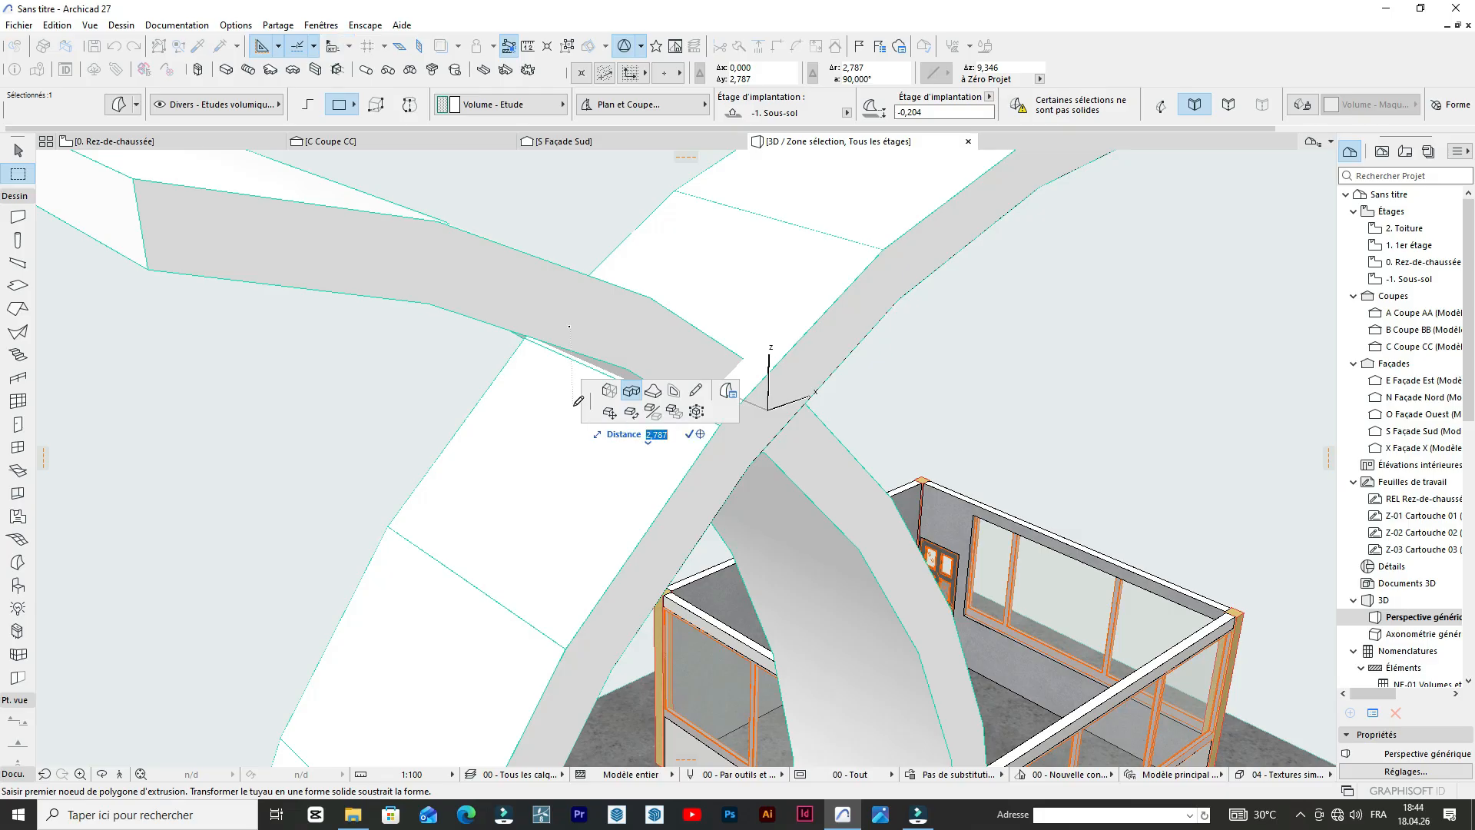
{"action": "key", "text": "Return"}
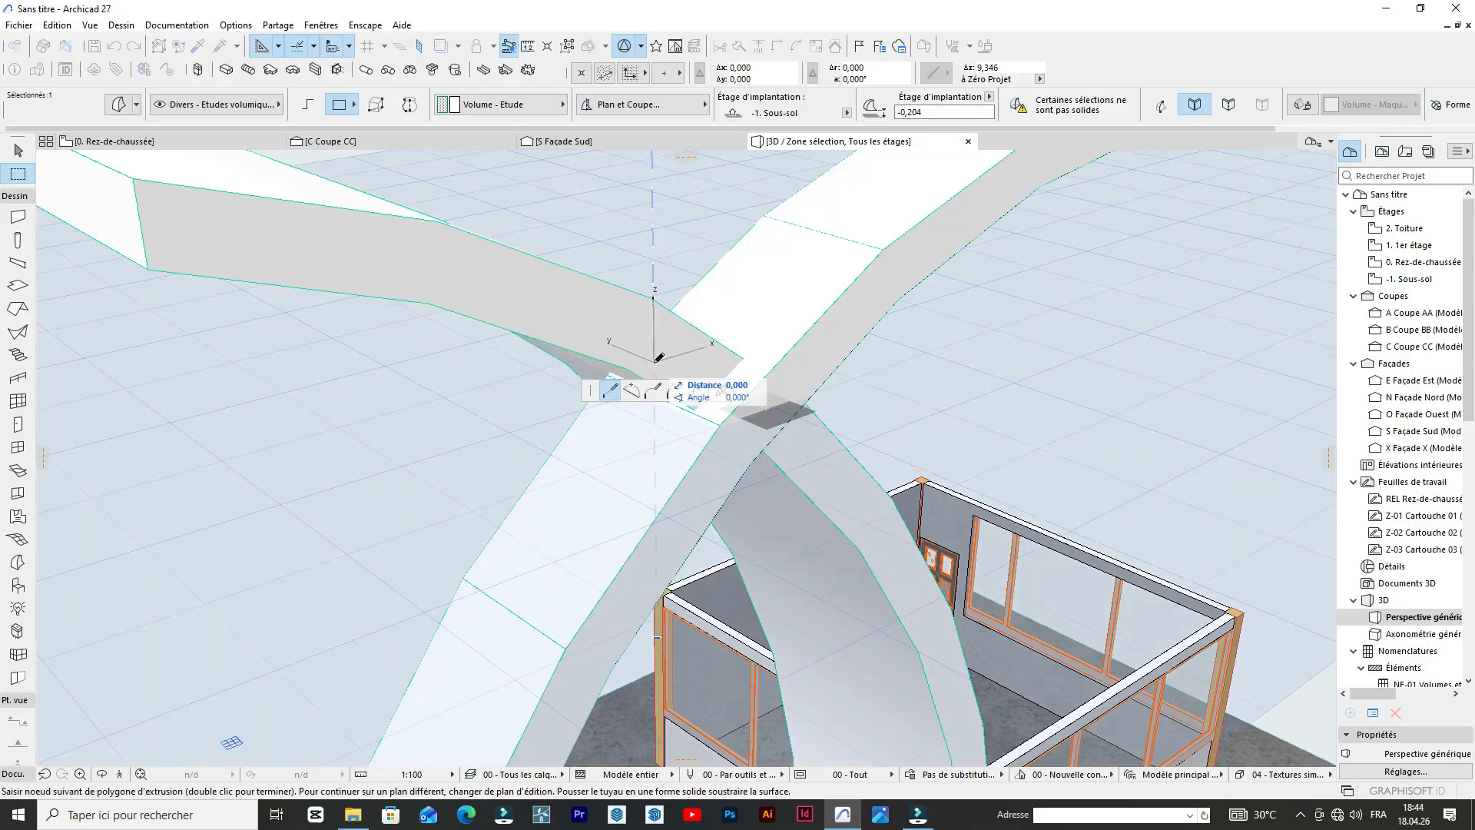
{"action": "double_click", "coordinate": [659, 358]}
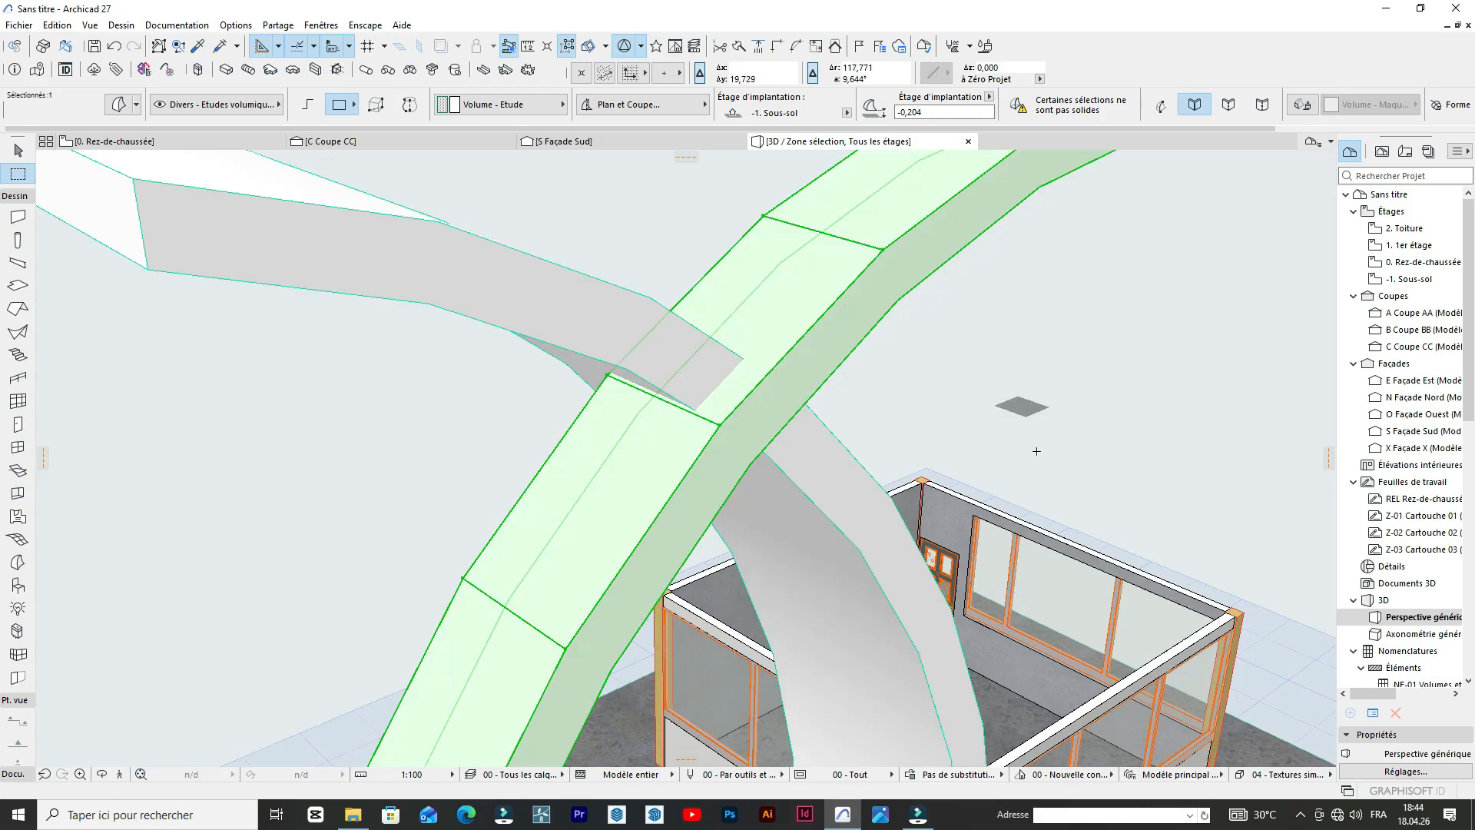
Move the selected Morph arch, whose foot stands away from the building, horizontally along its crossing edge so it passes behind the other arch.
{"action": "scroll", "coordinate": [998, 430], "scroll_direction": "down", "scroll_amount": 5}
{"action": "scroll", "coordinate": [883, 405], "scroll_direction": "up", "scroll_amount": 10}
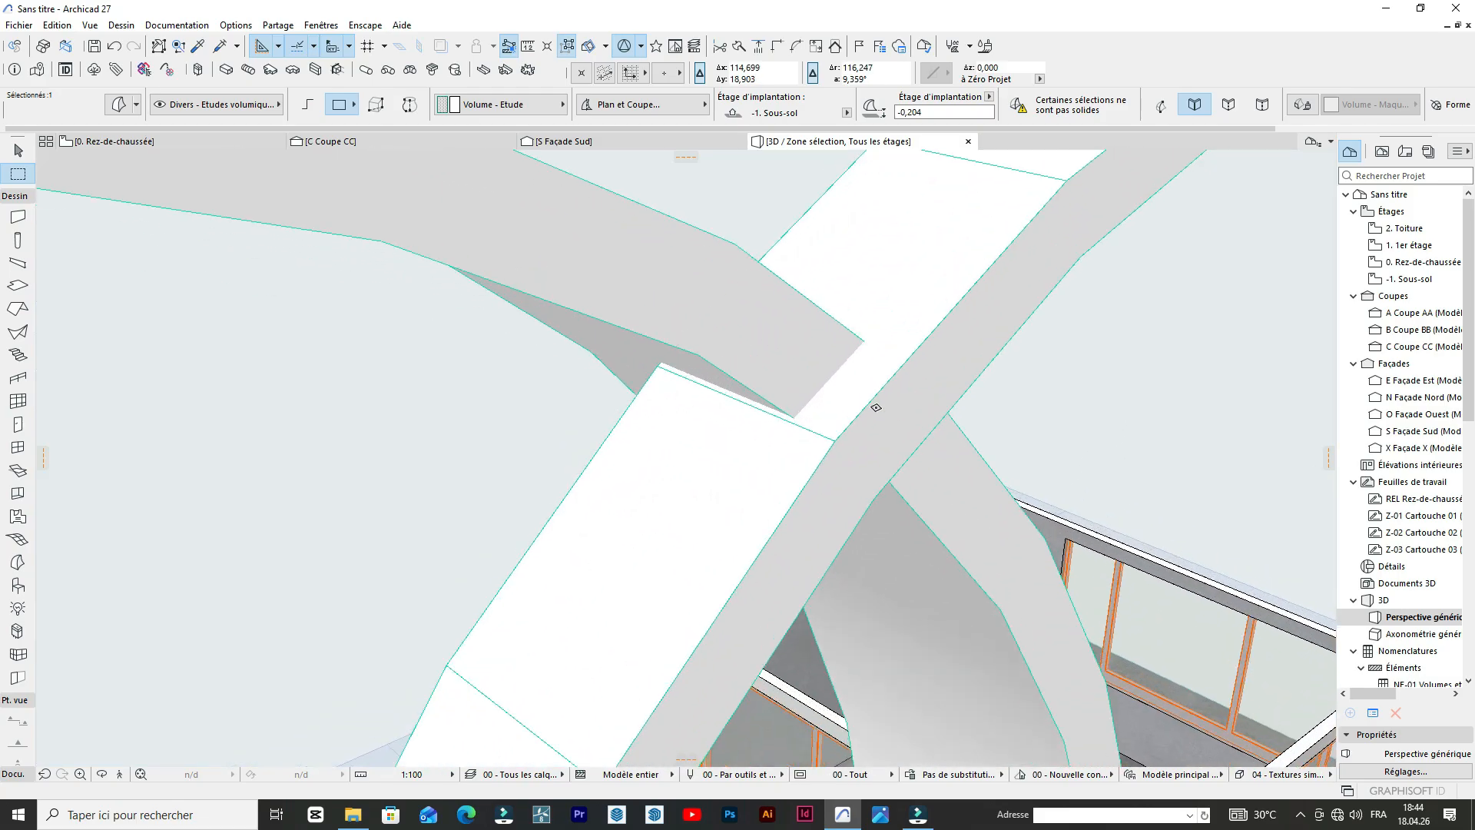
{"action": "key", "text": "ctrl+d"}
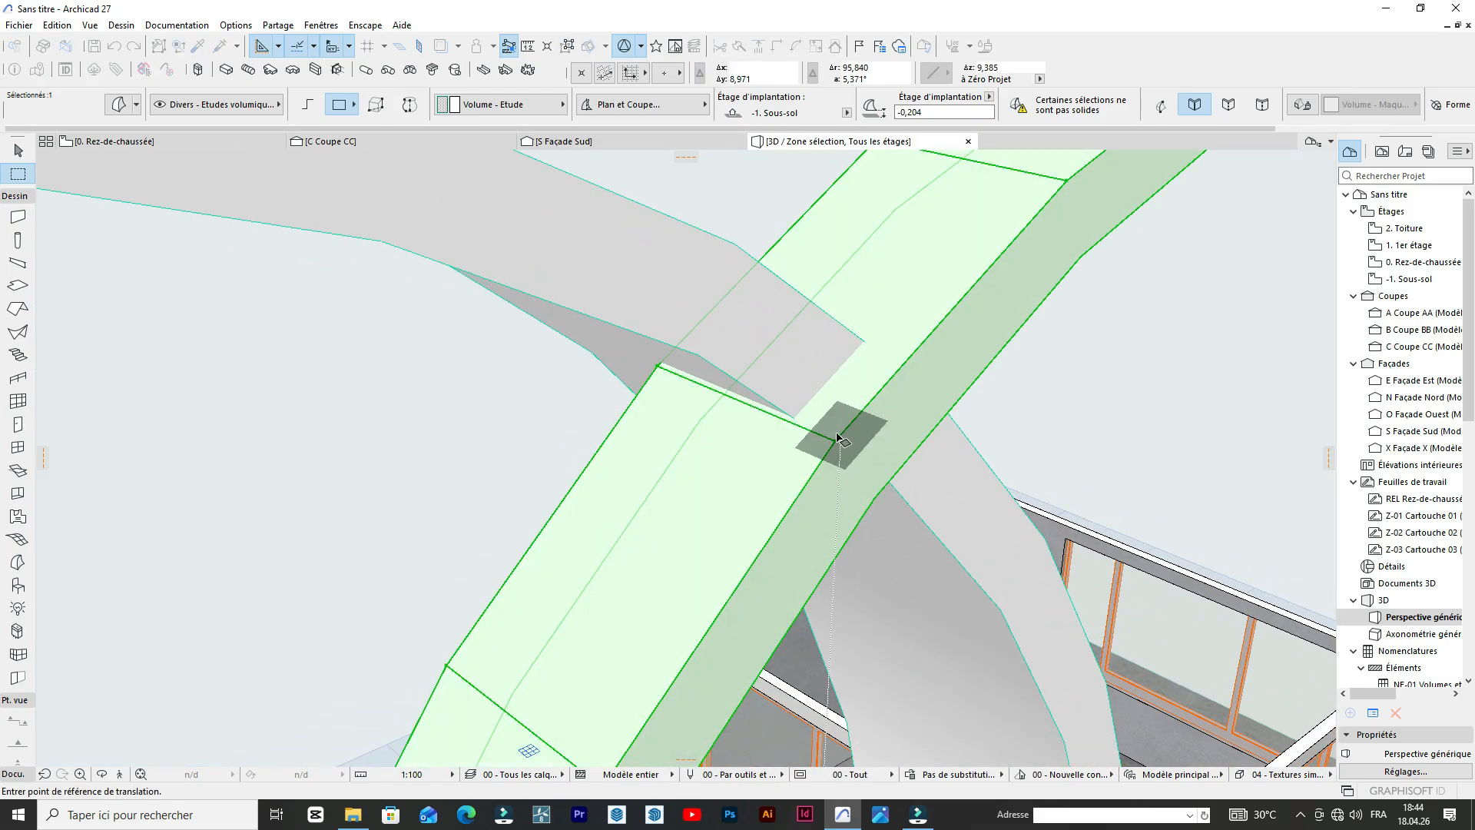
{"action": "double_click", "coordinate": [834, 438]}
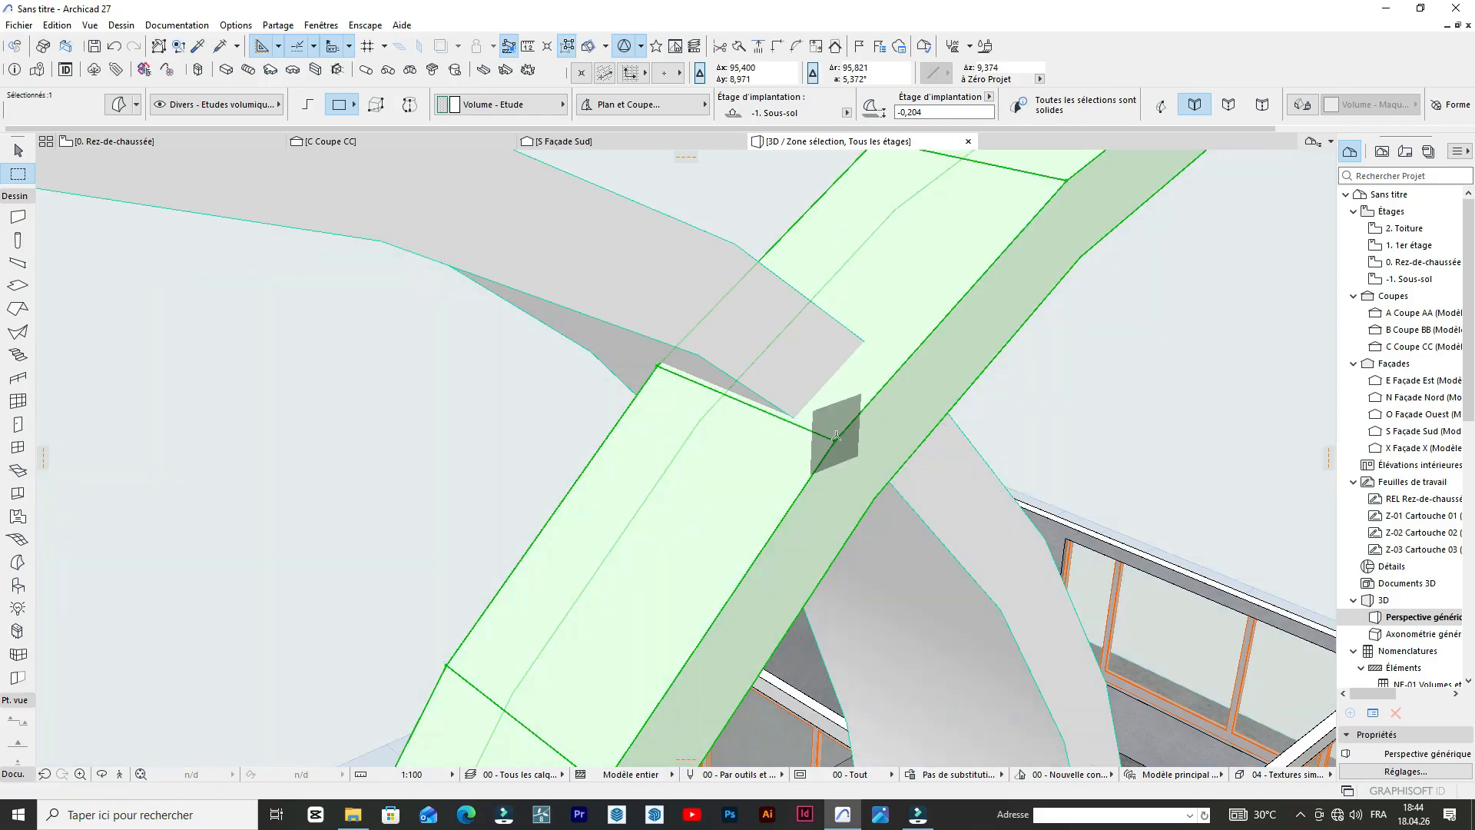
{"action": "key", "text": "ctrl+d"}
{"action": "left_click", "coordinate": [835, 441]}
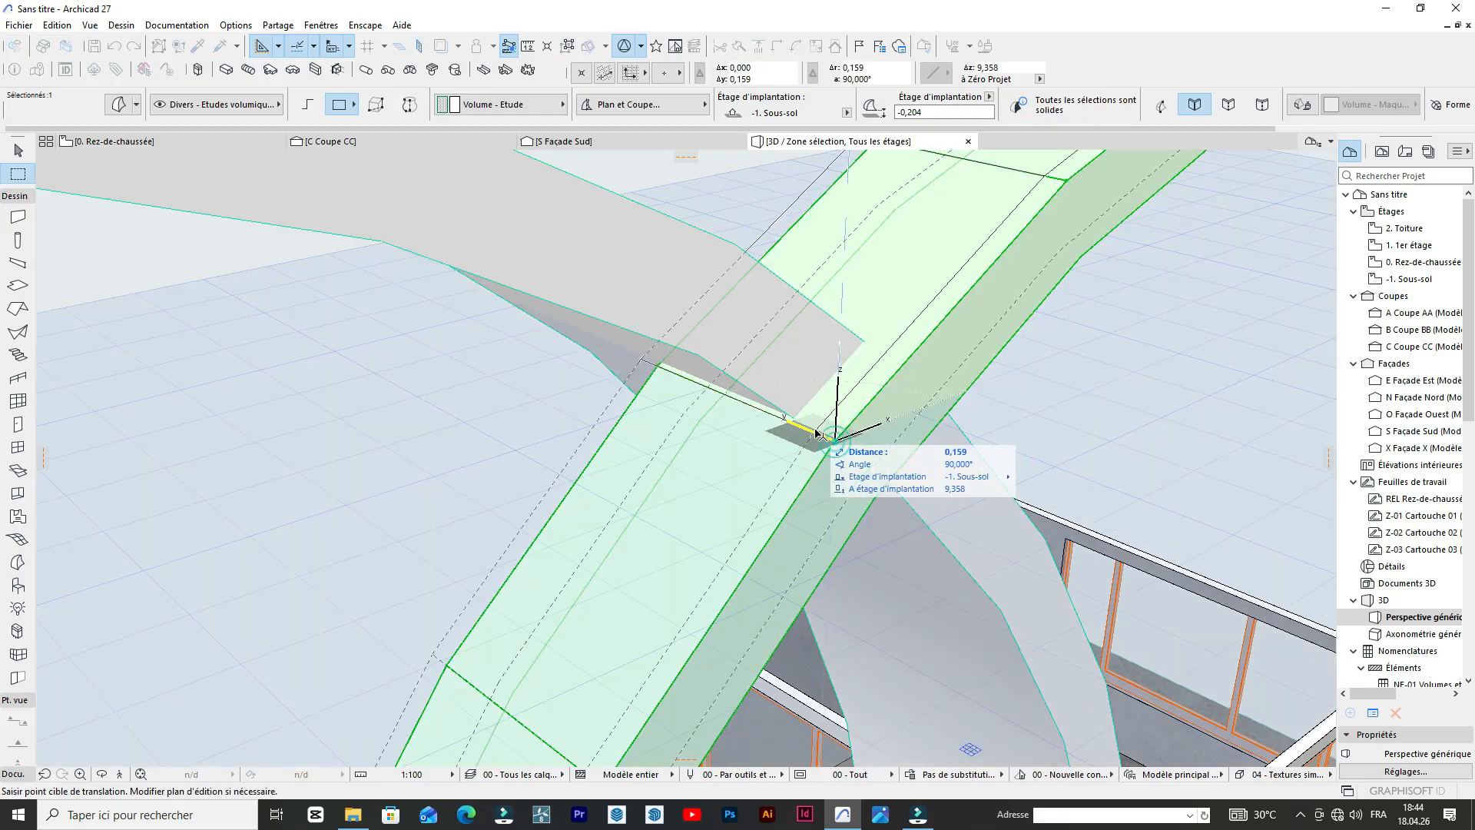
{"action": "left_click", "coordinate": [752, 413]}
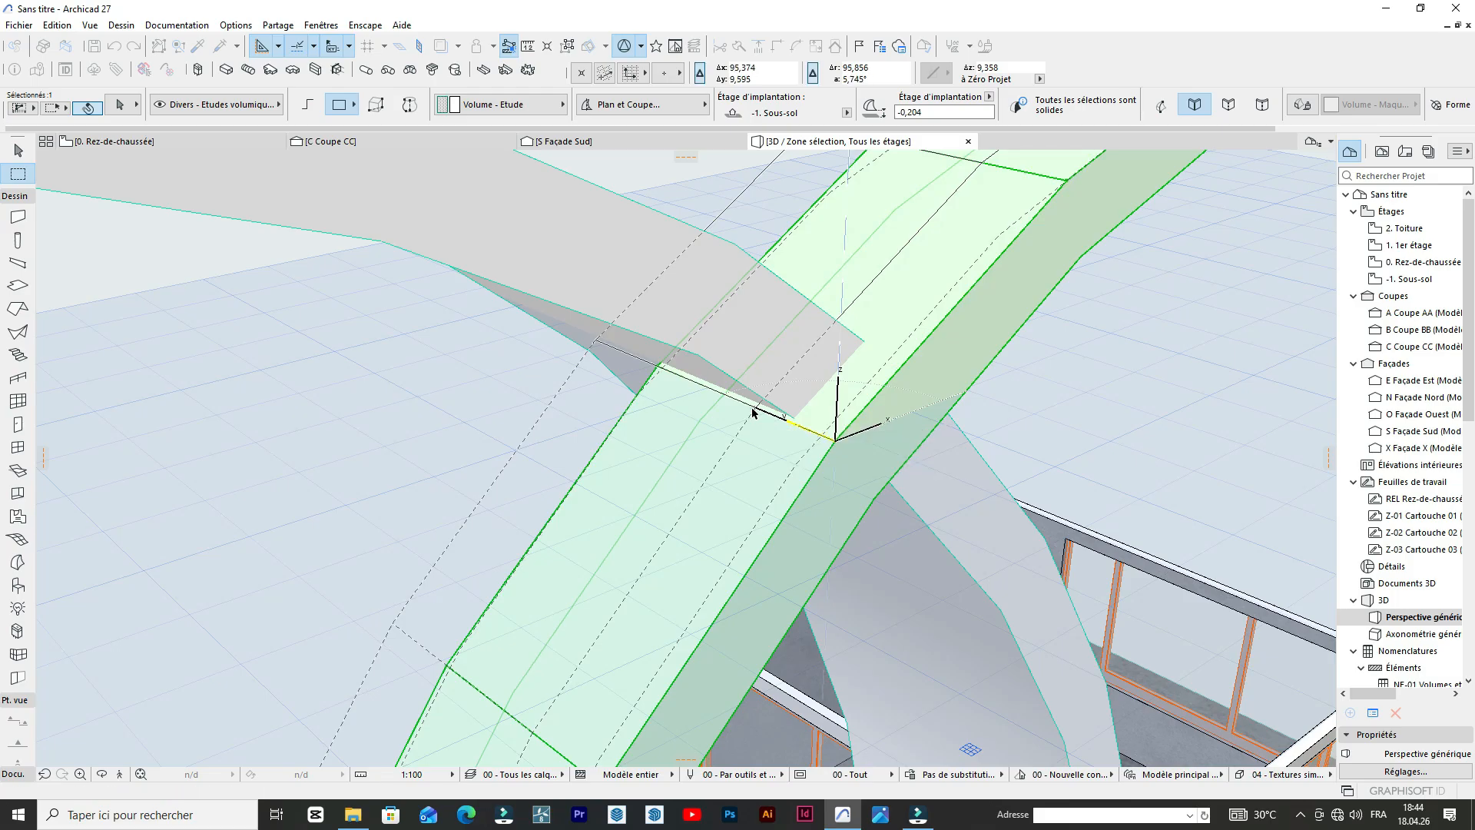
Shift the same arch about 0,2 further in the same direction to clear the crossing, and deselect it.
{"action": "scroll", "coordinate": [742, 409], "scroll_direction": "up", "scroll_amount": 6}
{"action": "scroll", "coordinate": [736, 404], "scroll_direction": "up", "scroll_amount": 4}
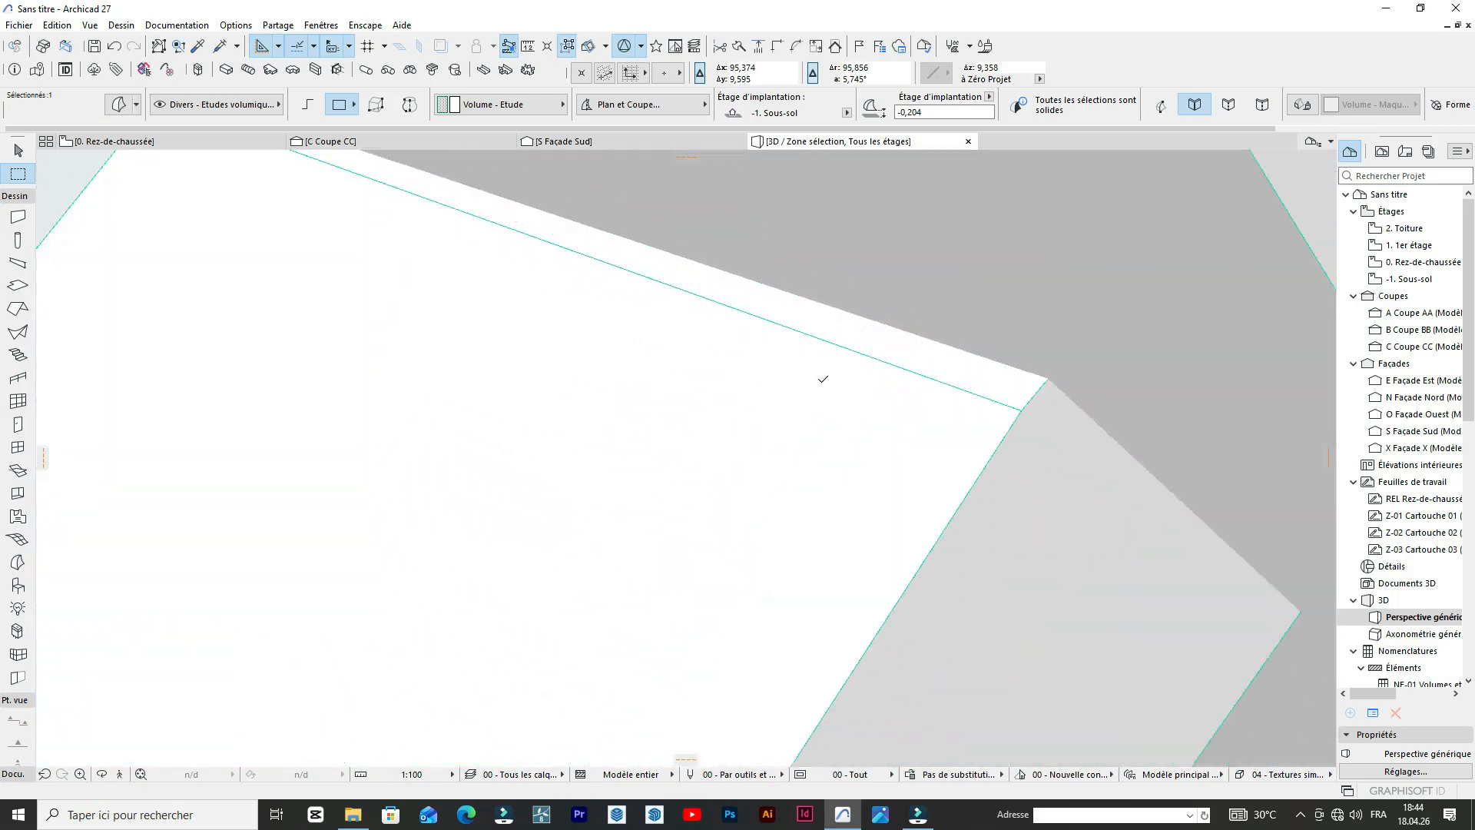
{"action": "scroll", "coordinate": [926, 432], "scroll_direction": "down", "scroll_amount": 3}
{"action": "key", "text": "ctrl+d"}
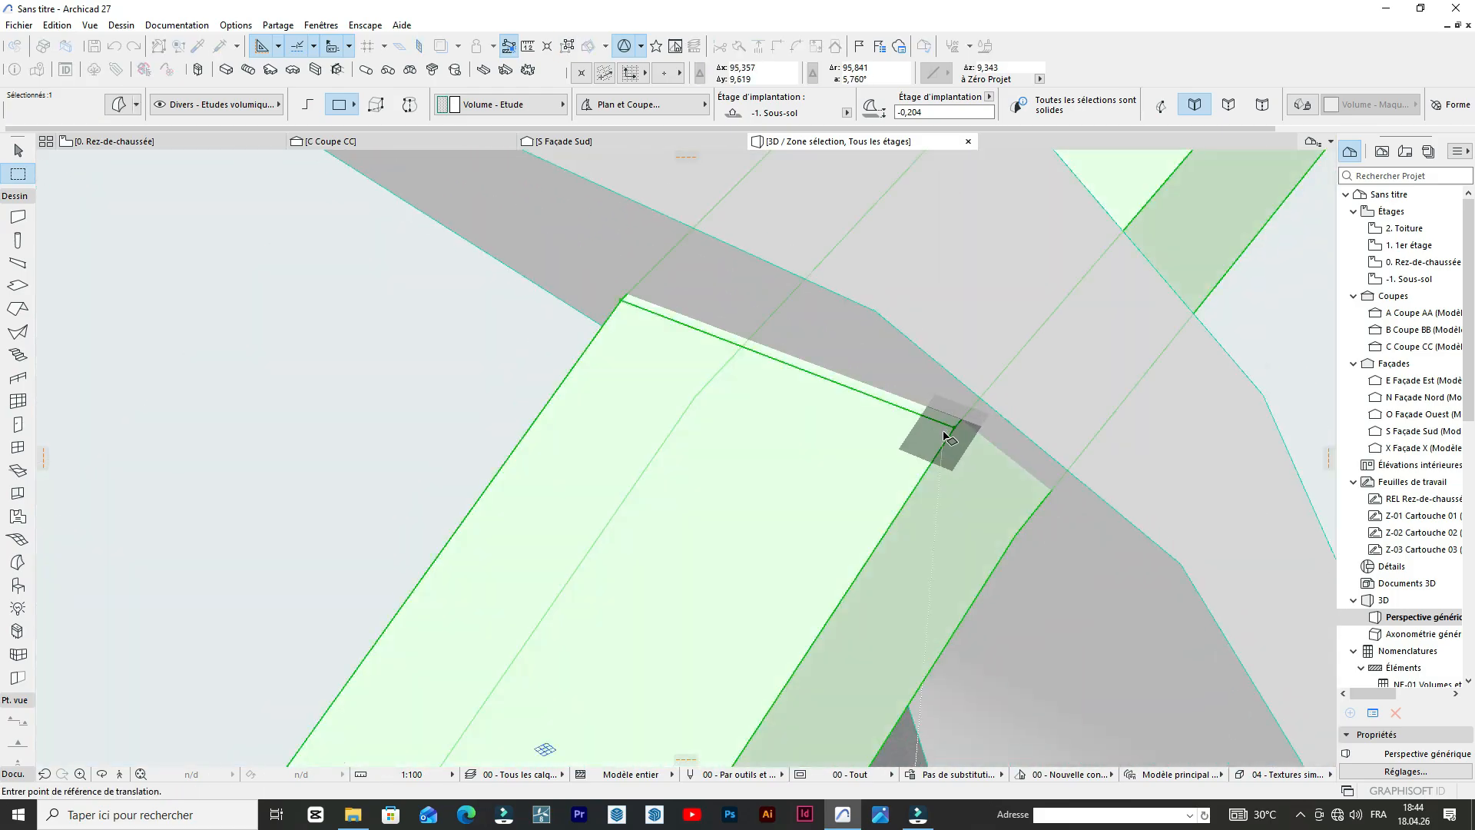
{"action": "left_click", "coordinate": [950, 428]}
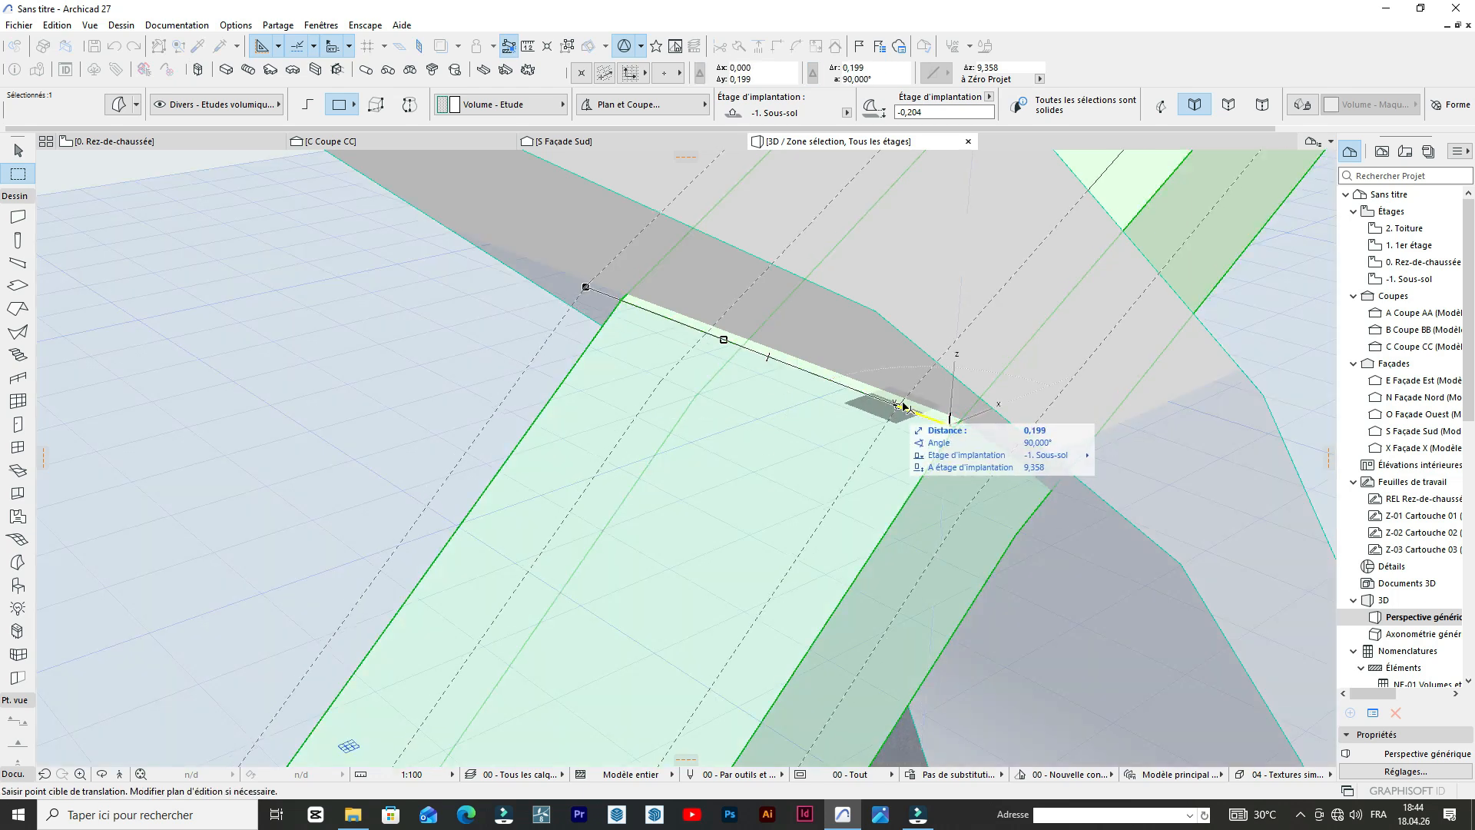
{"action": "left_click", "coordinate": [901, 407]}
{"action": "scroll", "coordinate": [606, 349], "scroll_direction": "down", "scroll_amount": 10}
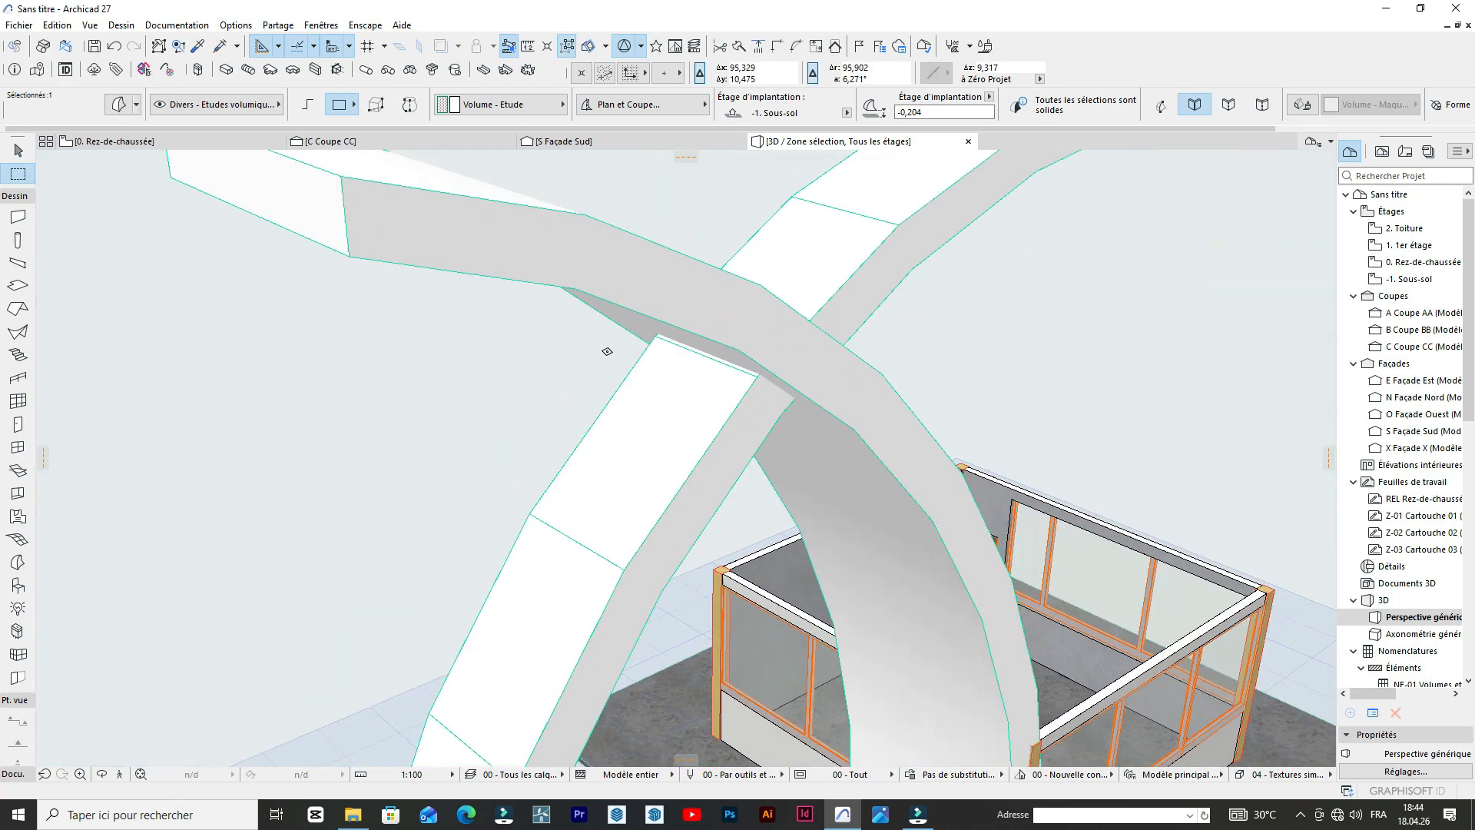
{"action": "scroll", "coordinate": [874, 364], "scroll_direction": "down", "scroll_amount": 2}
{"action": "scroll", "coordinate": [951, 387], "scroll_direction": "down", "scroll_amount": 1}
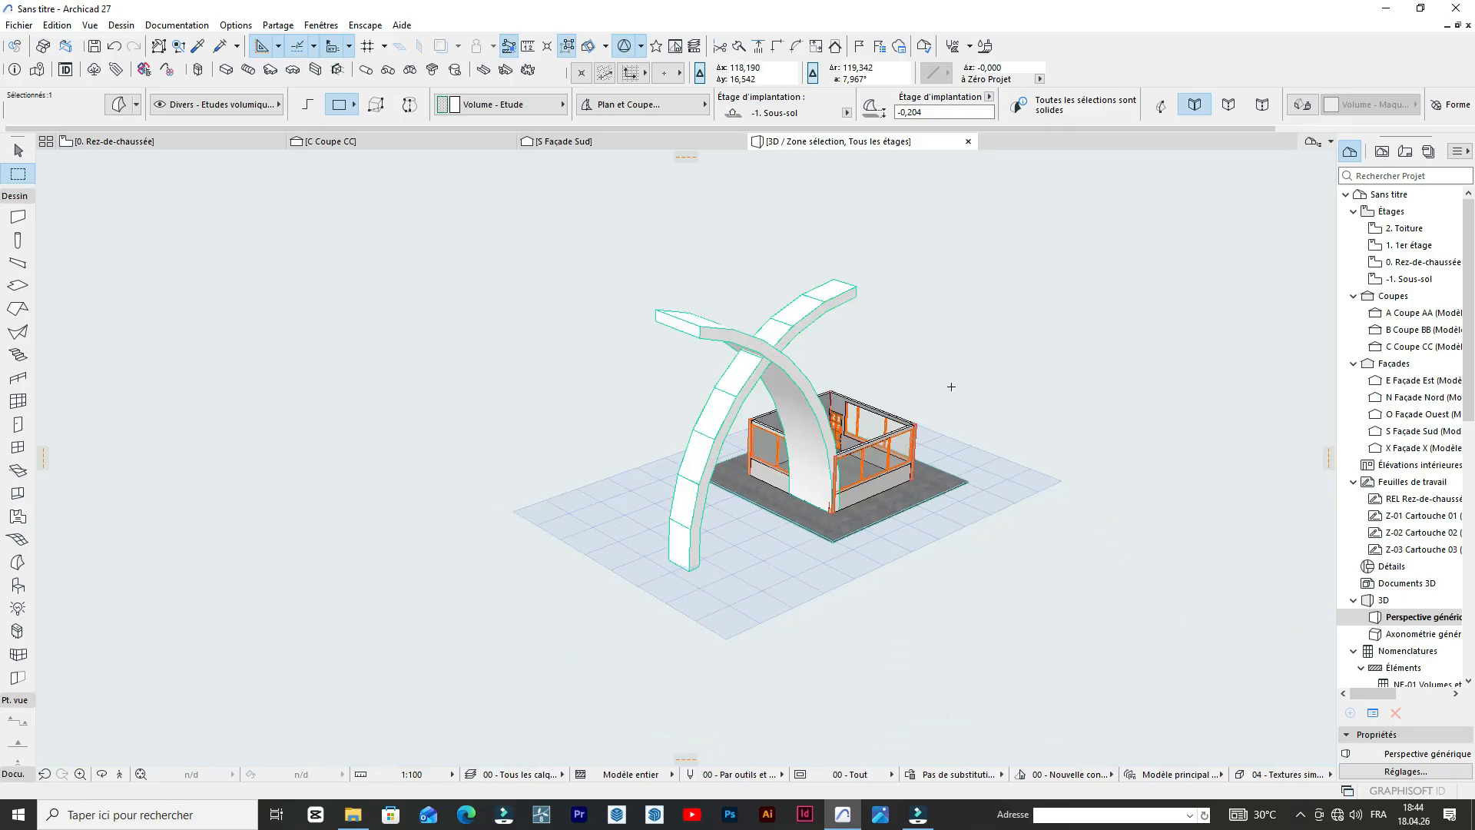
{"action": "scroll", "coordinate": [974, 387], "scroll_direction": "up", "scroll_amount": 3}
{"action": "key", "text": "Escape"}
{"action": "left_click", "coordinate": [991, 385]}
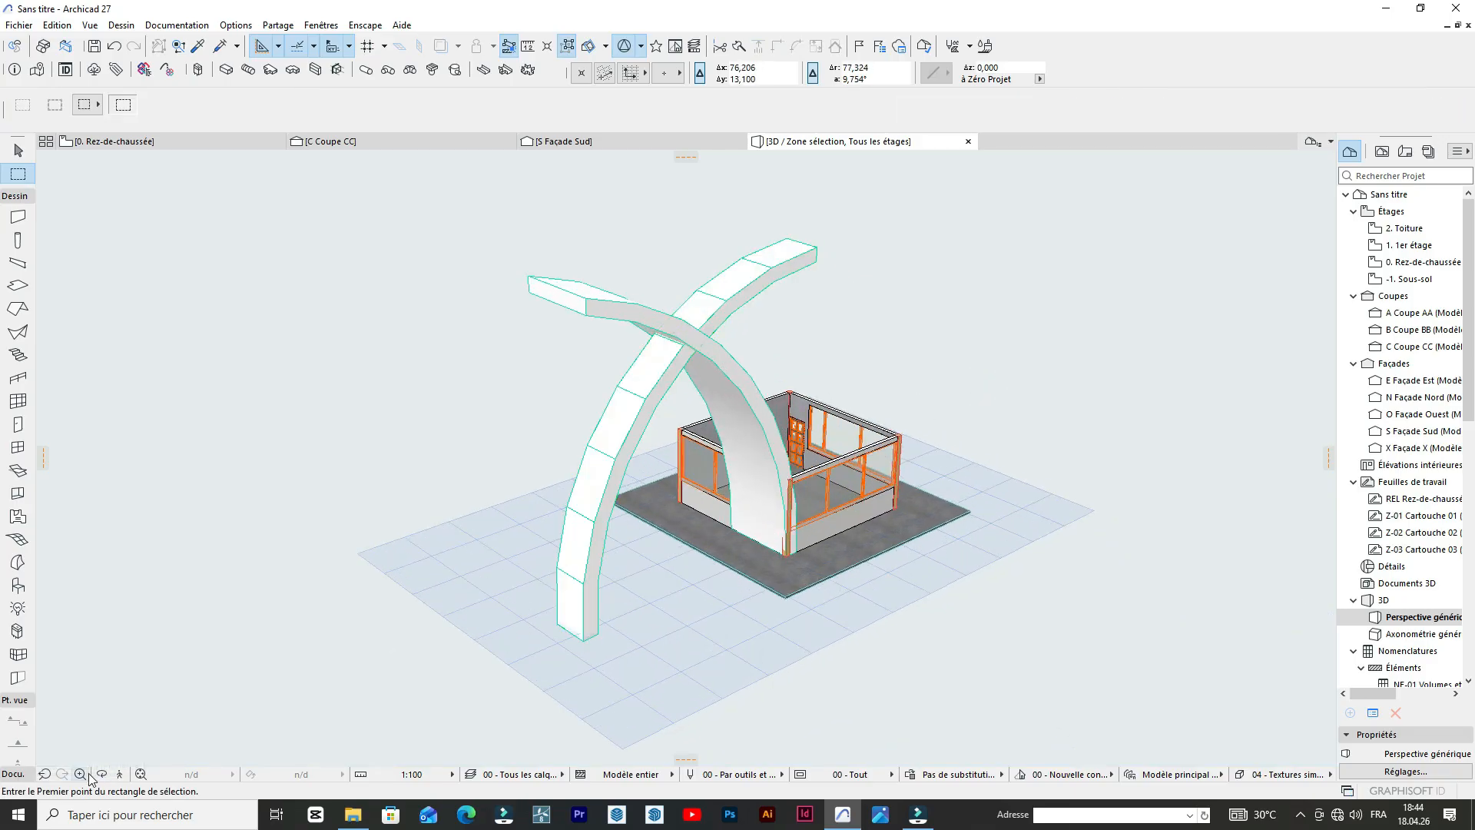
Compare the crossing arches from several sides in 3D with the blue arches and their supports in the reference photo on the ground floor plan.
{"action": "left_click", "coordinate": [100, 772]}
{"action": "left_click_drag", "start_coordinate": [347, 553], "coordinate": [945, 615]}
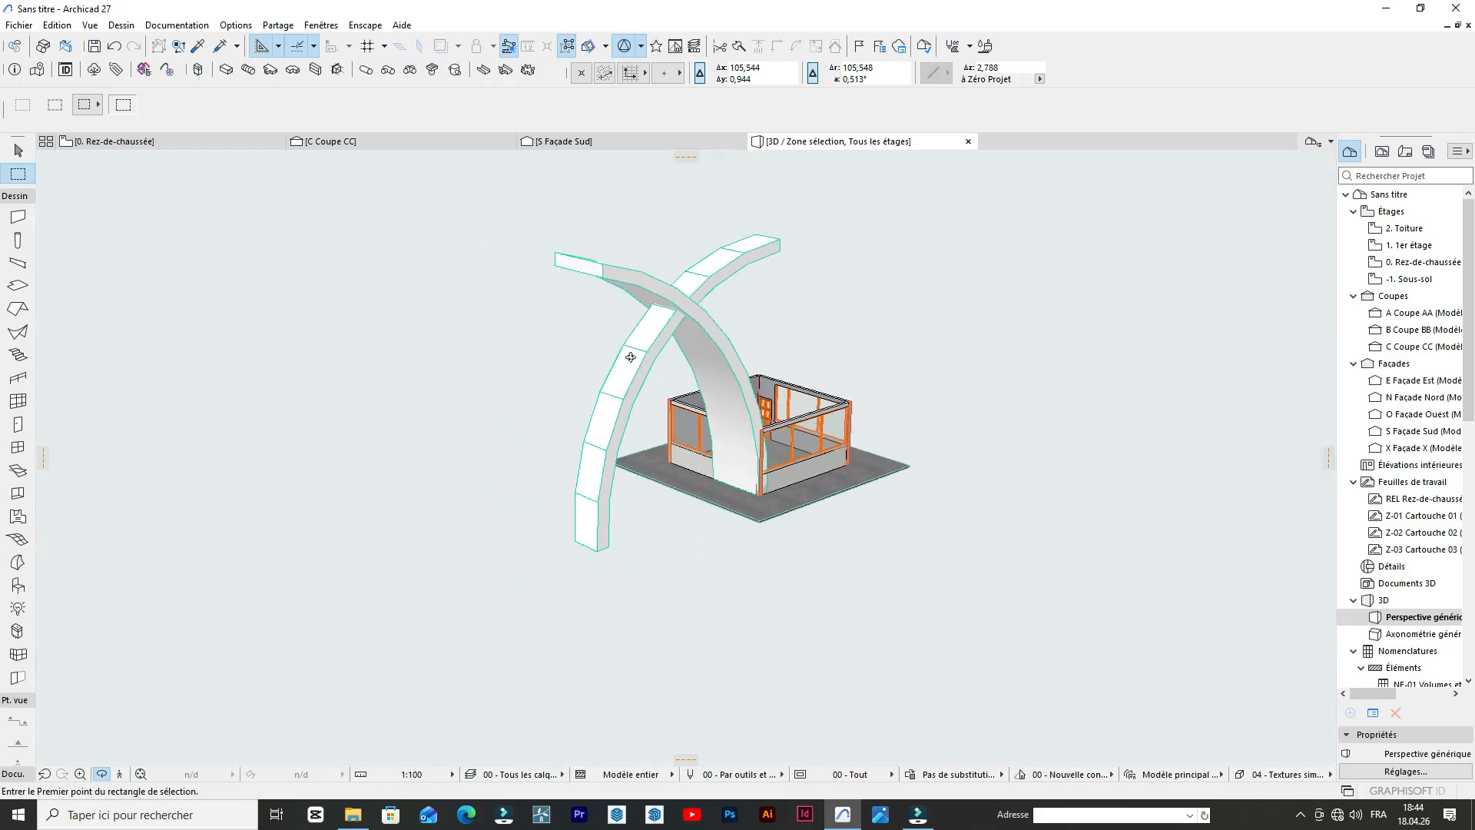
{"action": "left_click_drag", "start_coordinate": [997, 466], "coordinate": [784, 354]}
{"action": "scroll", "coordinate": [783, 354], "scroll_direction": "up", "scroll_amount": 2}
{"action": "left_click_drag", "start_coordinate": [836, 312], "coordinate": [442, 252]}
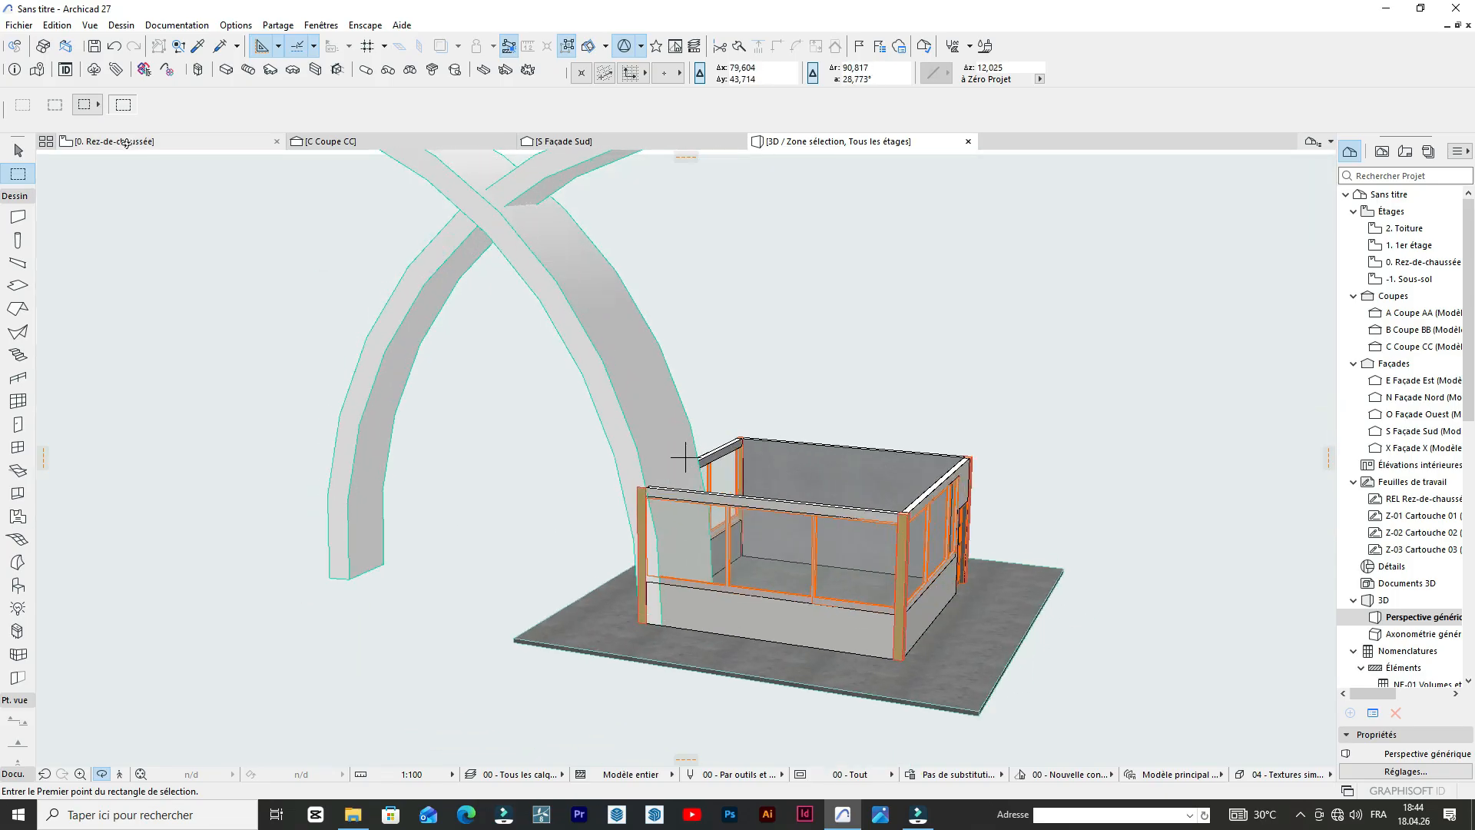
{"action": "left_click", "coordinate": [125, 142]}
{"action": "scroll", "coordinate": [512, 289], "scroll_direction": "up", "scroll_amount": 5}
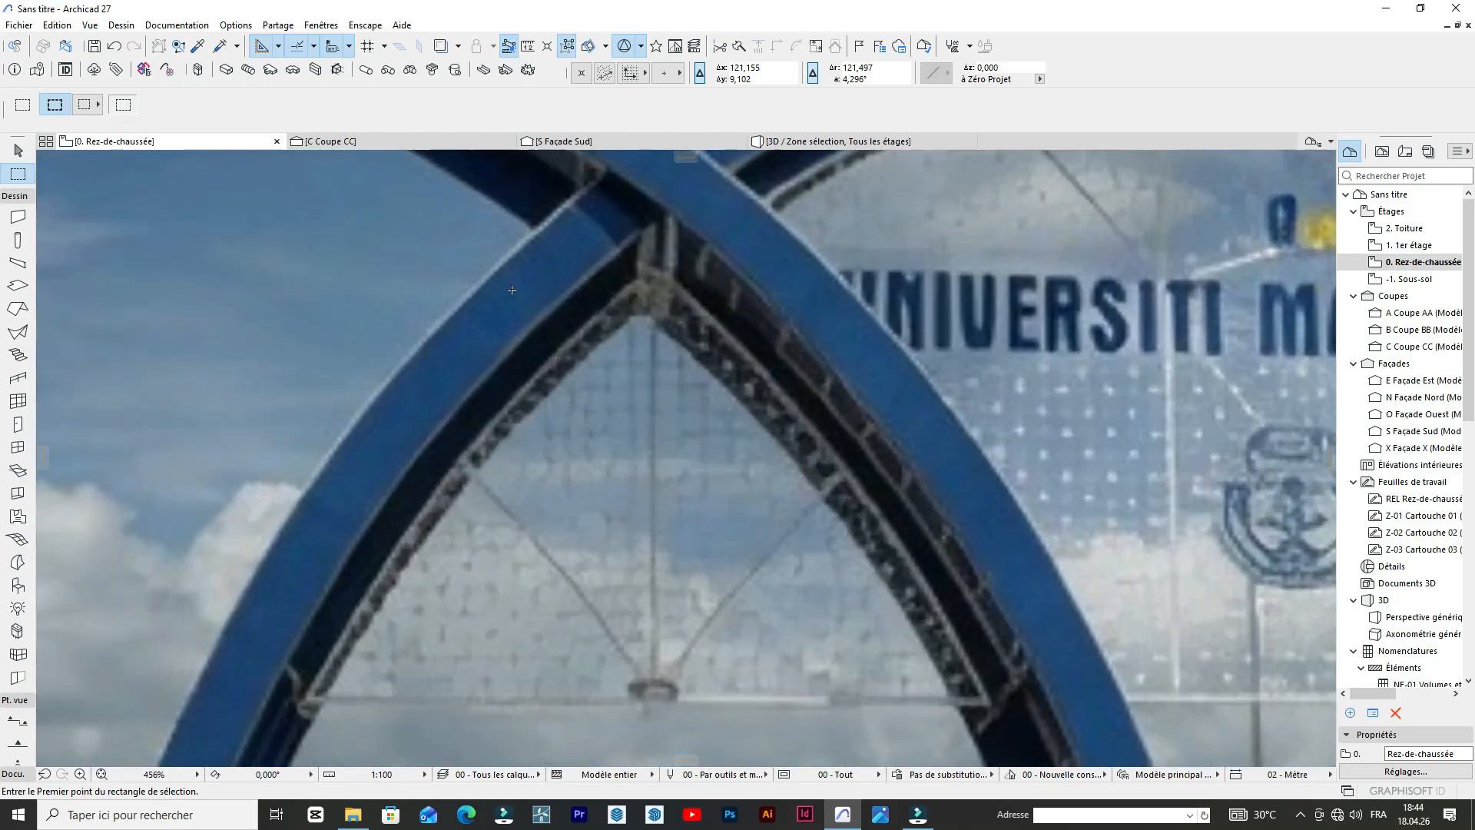
{"action": "scroll", "coordinate": [559, 369], "scroll_direction": "down", "scroll_amount": 5}
{"action": "scroll", "coordinate": [562, 373], "scroll_direction": "up", "scroll_amount": 8}
{"action": "scroll", "coordinate": [653, 353], "scroll_direction": "down", "scroll_amount": 5}
{"action": "scroll", "coordinate": [684, 347], "scroll_direction": "up", "scroll_amount": 1}
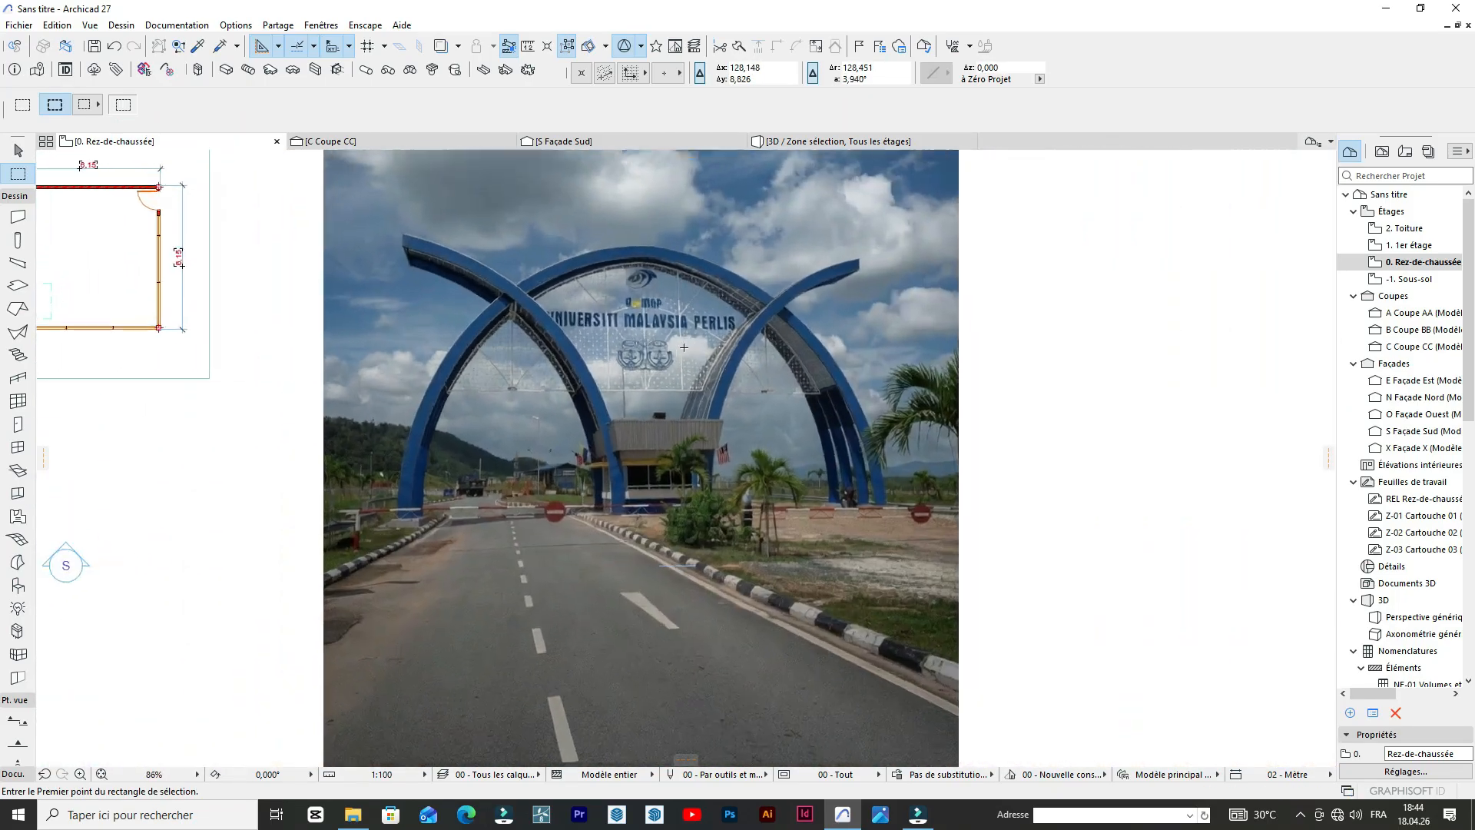
{"action": "scroll", "coordinate": [683, 348], "scroll_direction": "up", "scroll_amount": 2}
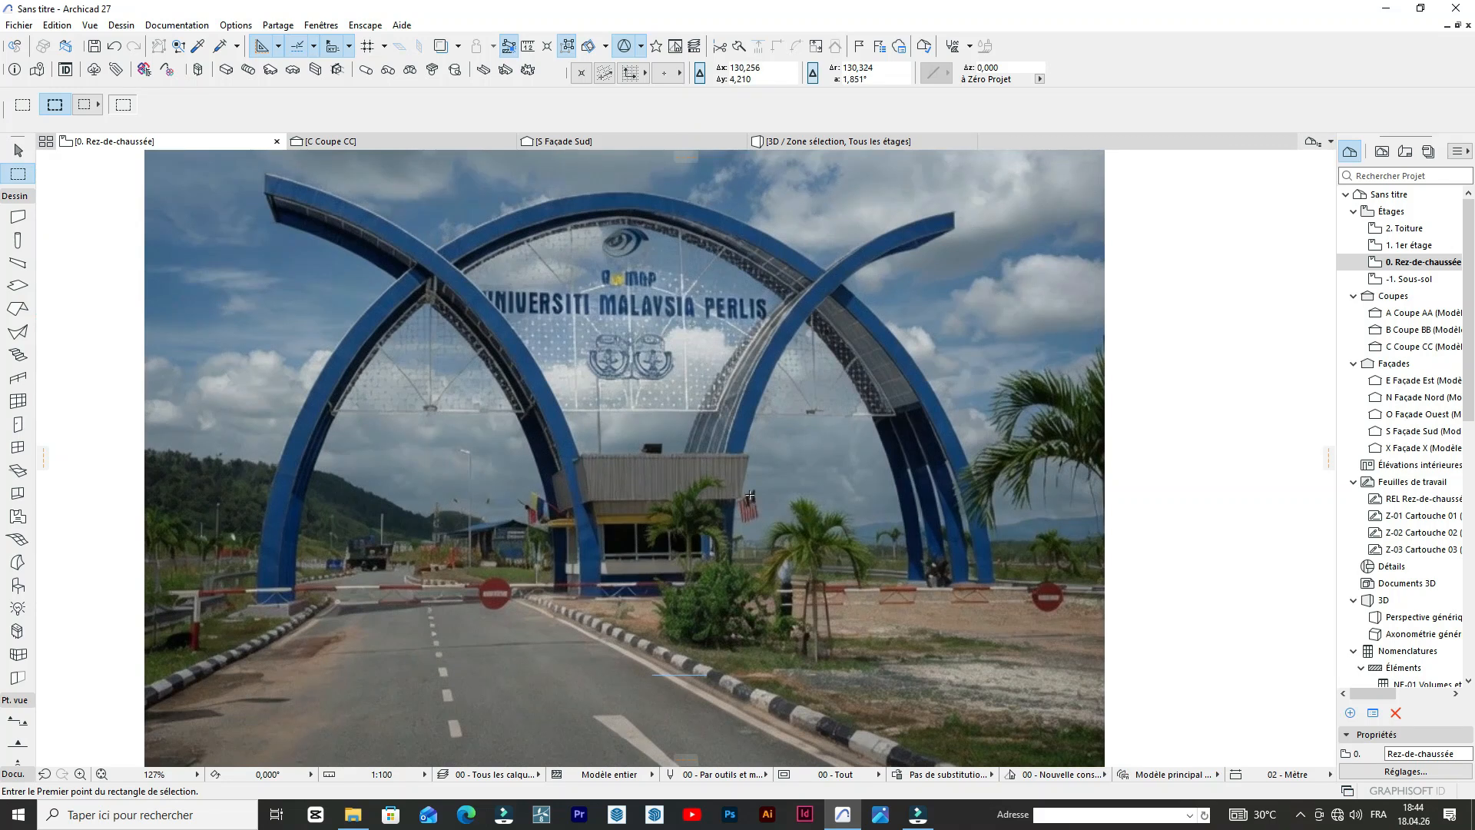
{"action": "scroll", "coordinate": [750, 496], "scroll_direction": "down", "scroll_amount": 1}
{"action": "scroll", "coordinate": [916, 545], "scroll_direction": "up", "scroll_amount": 2}
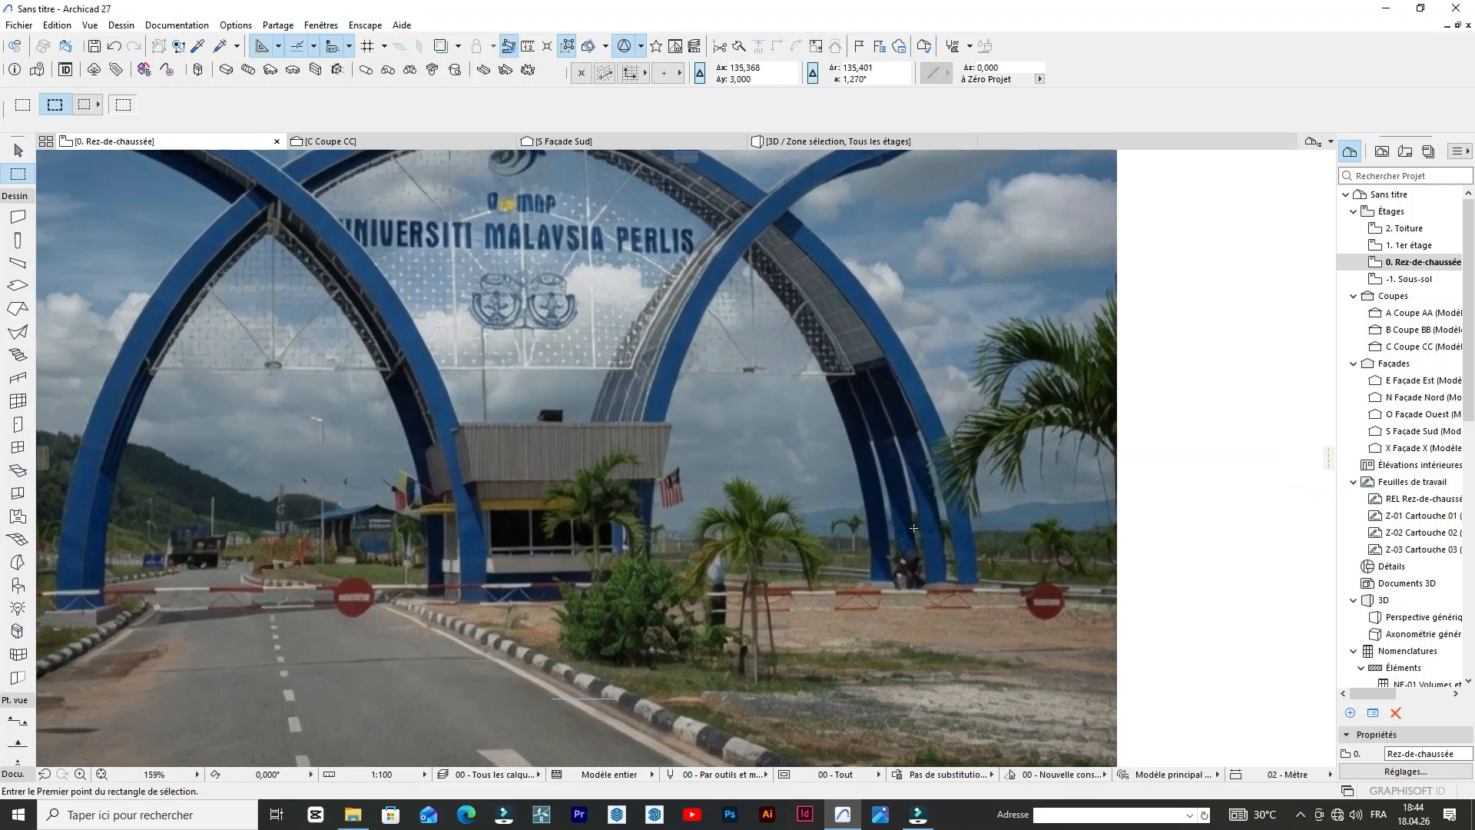
{"action": "scroll", "coordinate": [916, 545], "scroll_direction": "down", "scroll_amount": 3}
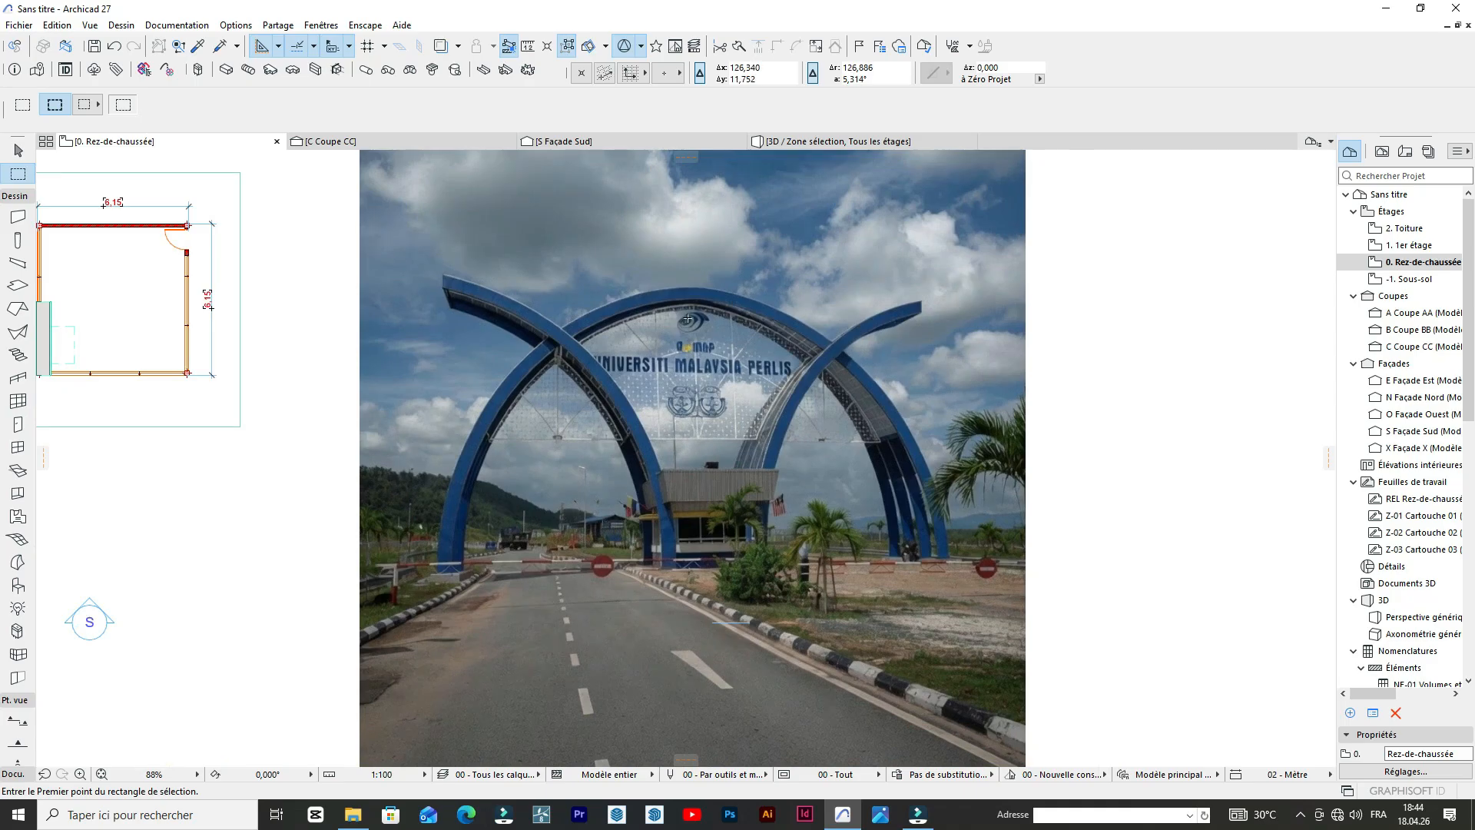
{"action": "scroll", "coordinate": [796, 414], "scroll_direction": "up", "scroll_amount": 4}
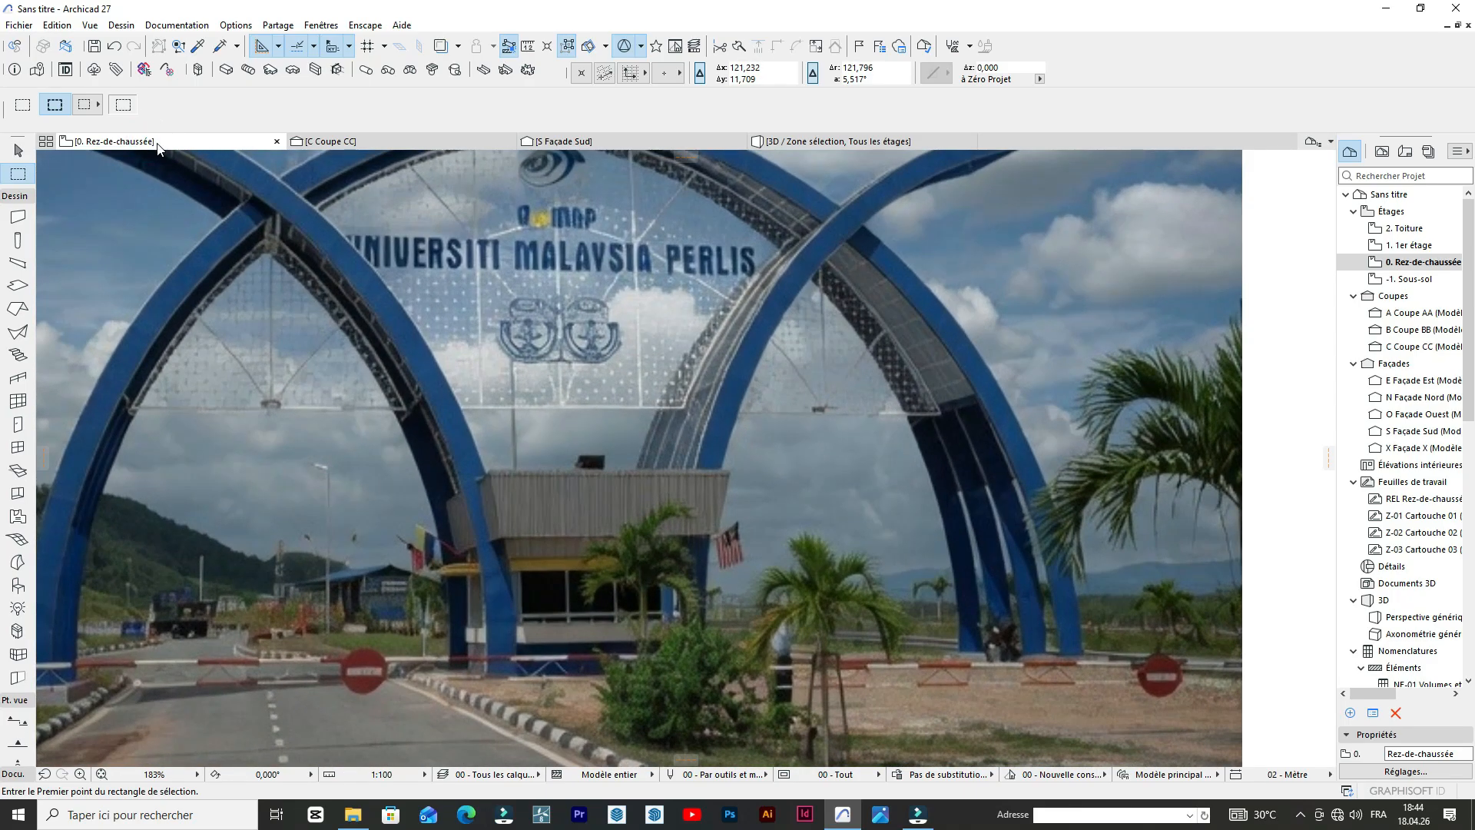
In the 3D view, select the Morph arch that rises from the building's corner.
{"action": "left_click", "coordinate": [815, 143]}
{"action": "scroll", "coordinate": [692, 328], "scroll_direction": "down", "scroll_amount": 2}
{"action": "mouse_move", "coordinate": [744, 314]}
{"action": "left_mouse_down"}
{"action": "mouse_move", "coordinate": [560, 343]}
{"action": "mouse_move", "coordinate": [741, 313]}
{"action": "left_mouse_up"}
{"action": "scroll", "coordinate": [774, 310], "scroll_direction": "up", "scroll_amount": 4}
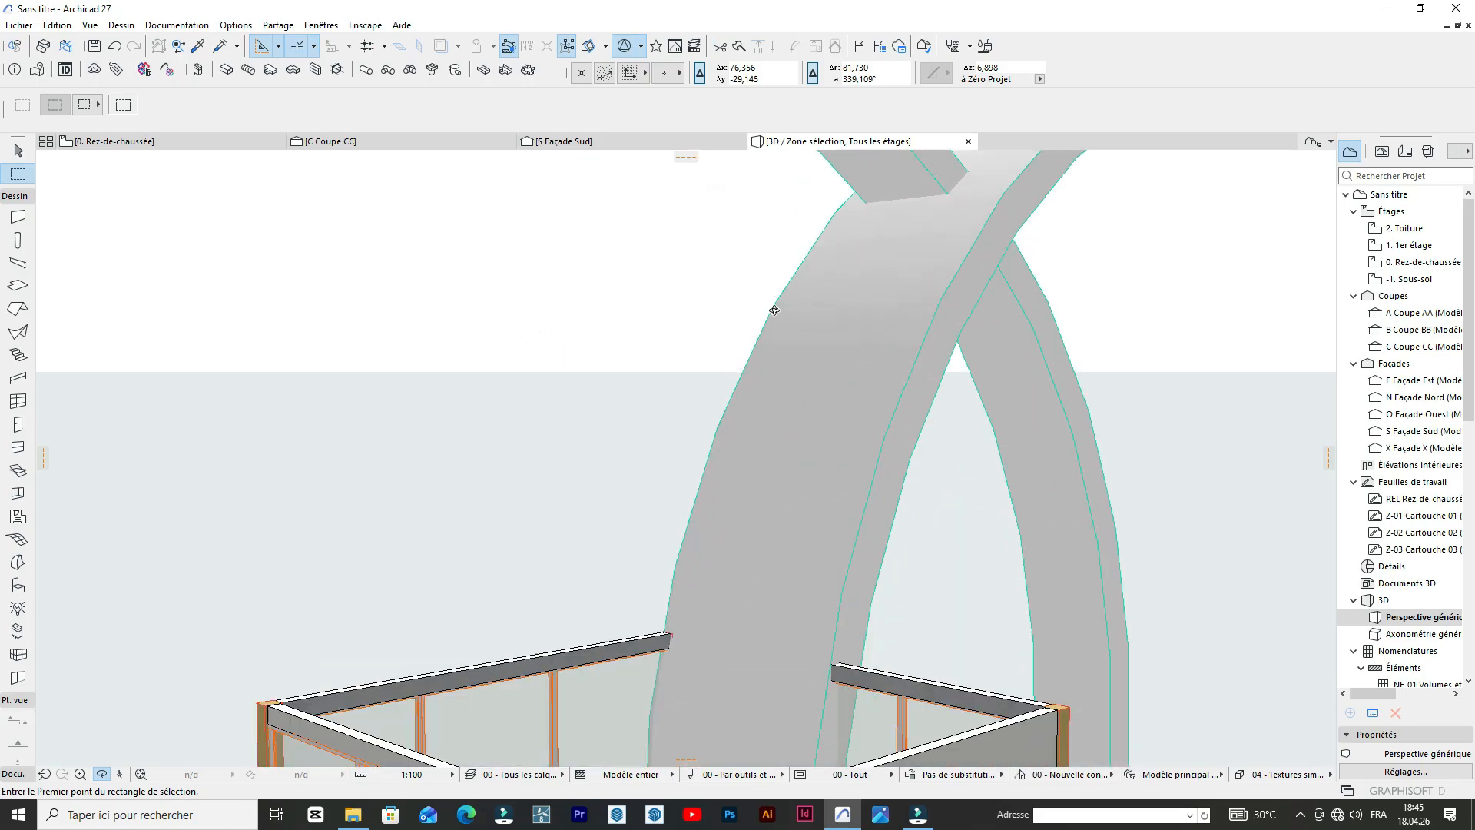
{"action": "scroll", "coordinate": [775, 310], "scroll_direction": "up", "scroll_amount": 1}
{"action": "left_click", "coordinate": [921, 504]}
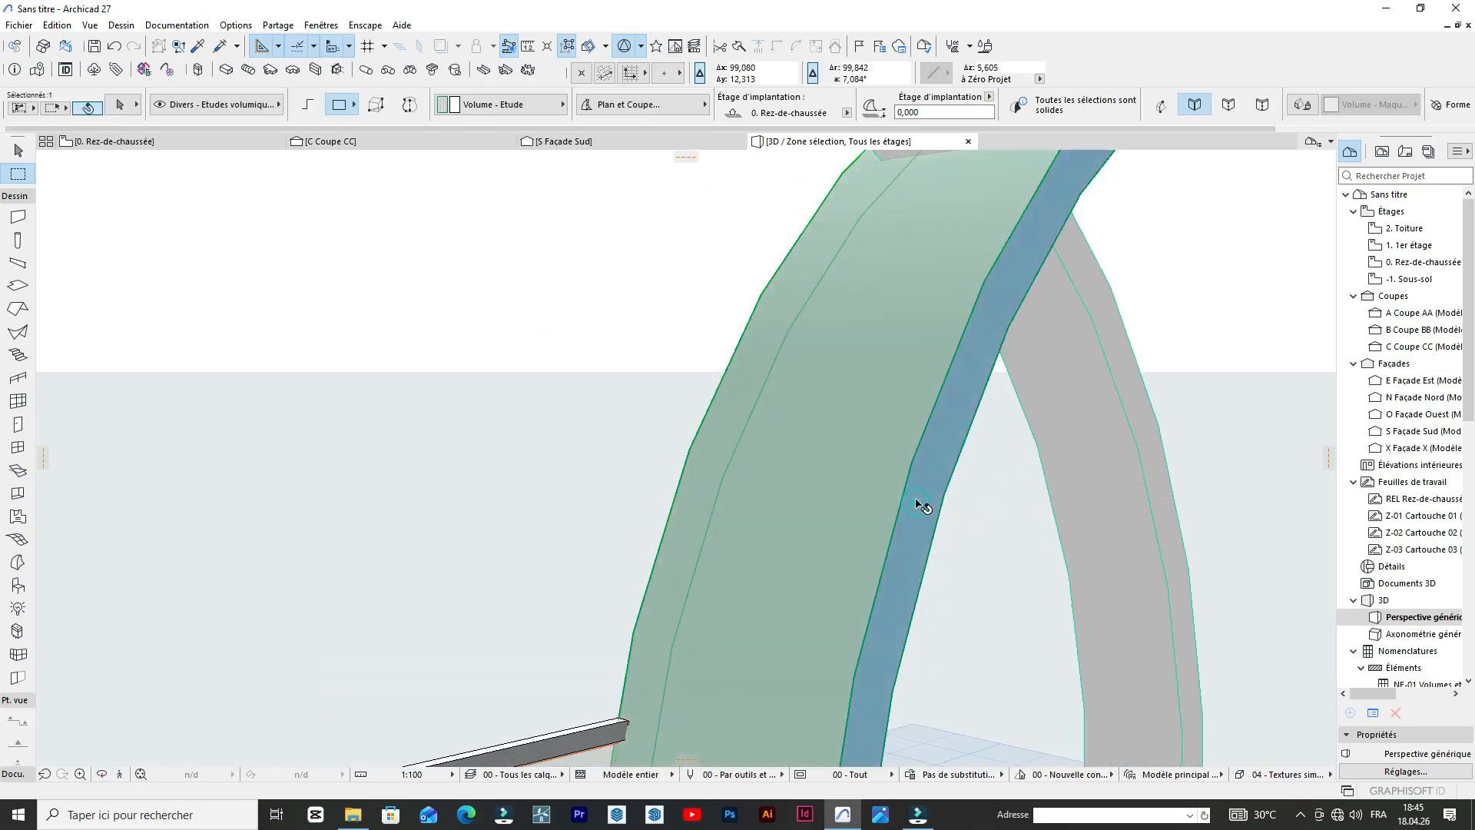
{"action": "left_click", "coordinate": [916, 499], "text": "shift"}
{"action": "left_click", "coordinate": [921, 497], "text": "shift"}
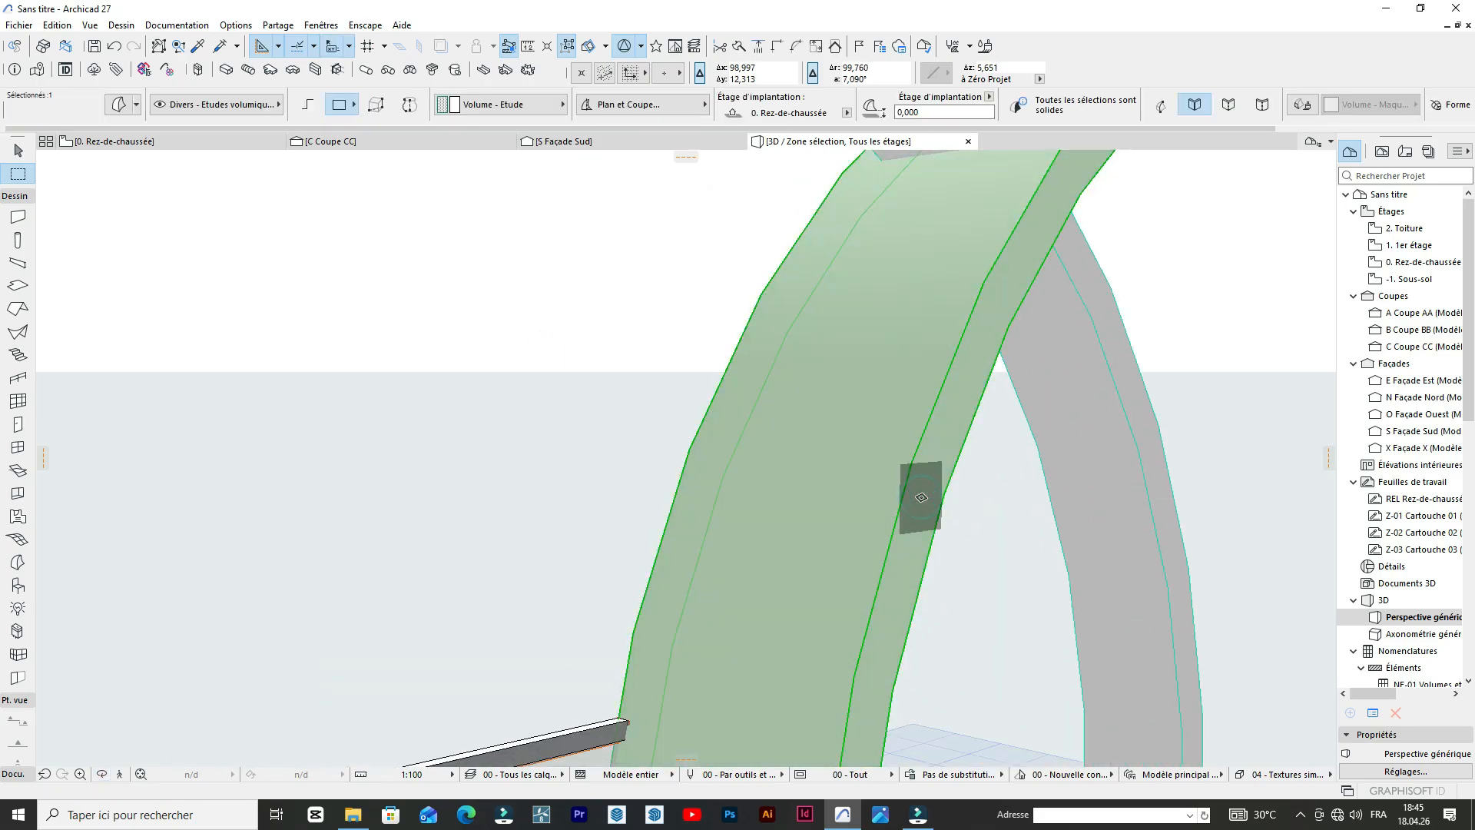
{"action": "left_click", "coordinate": [921, 497]}
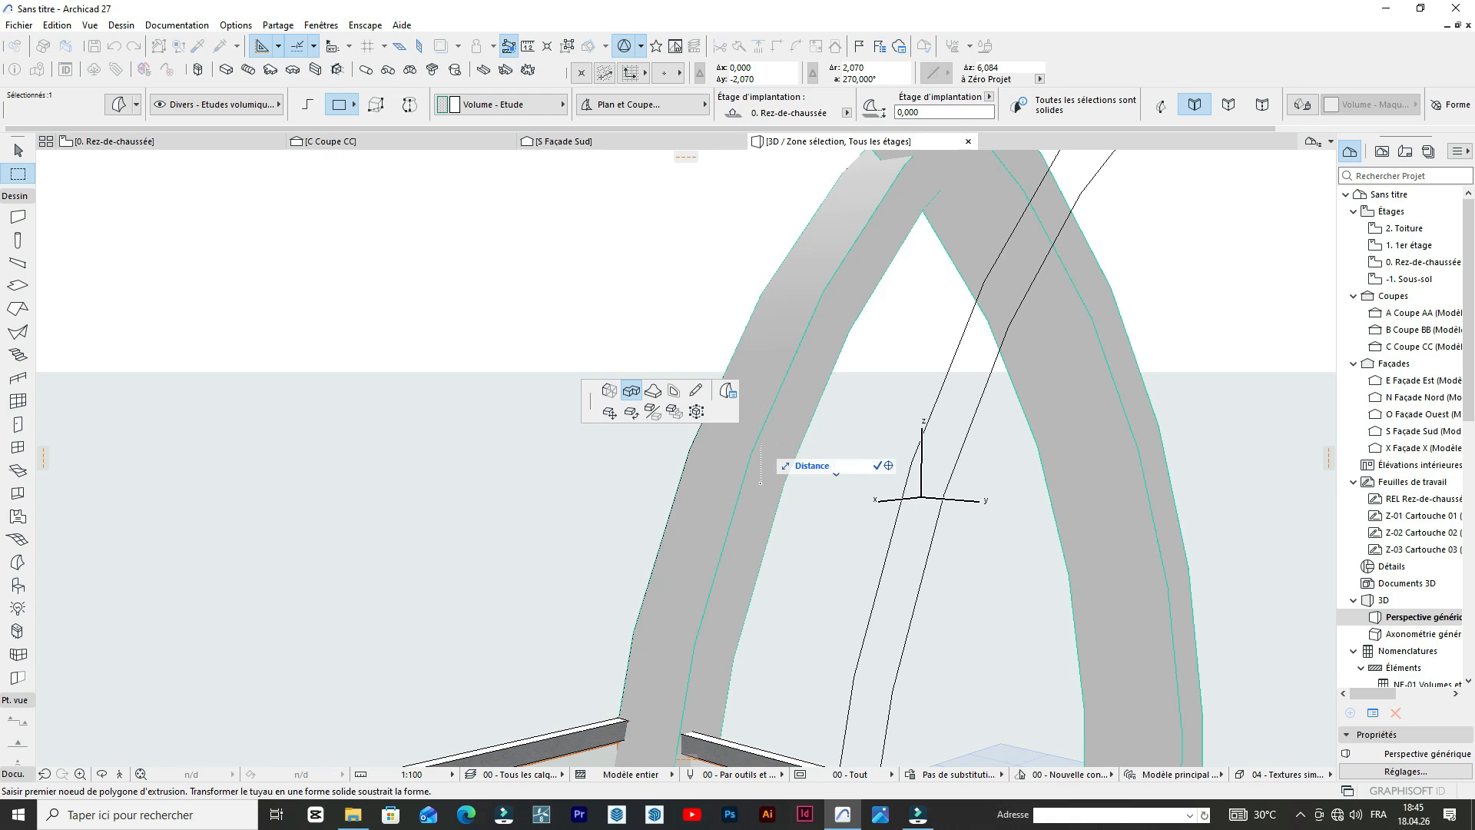
{"action": "key", "text": "Return"}
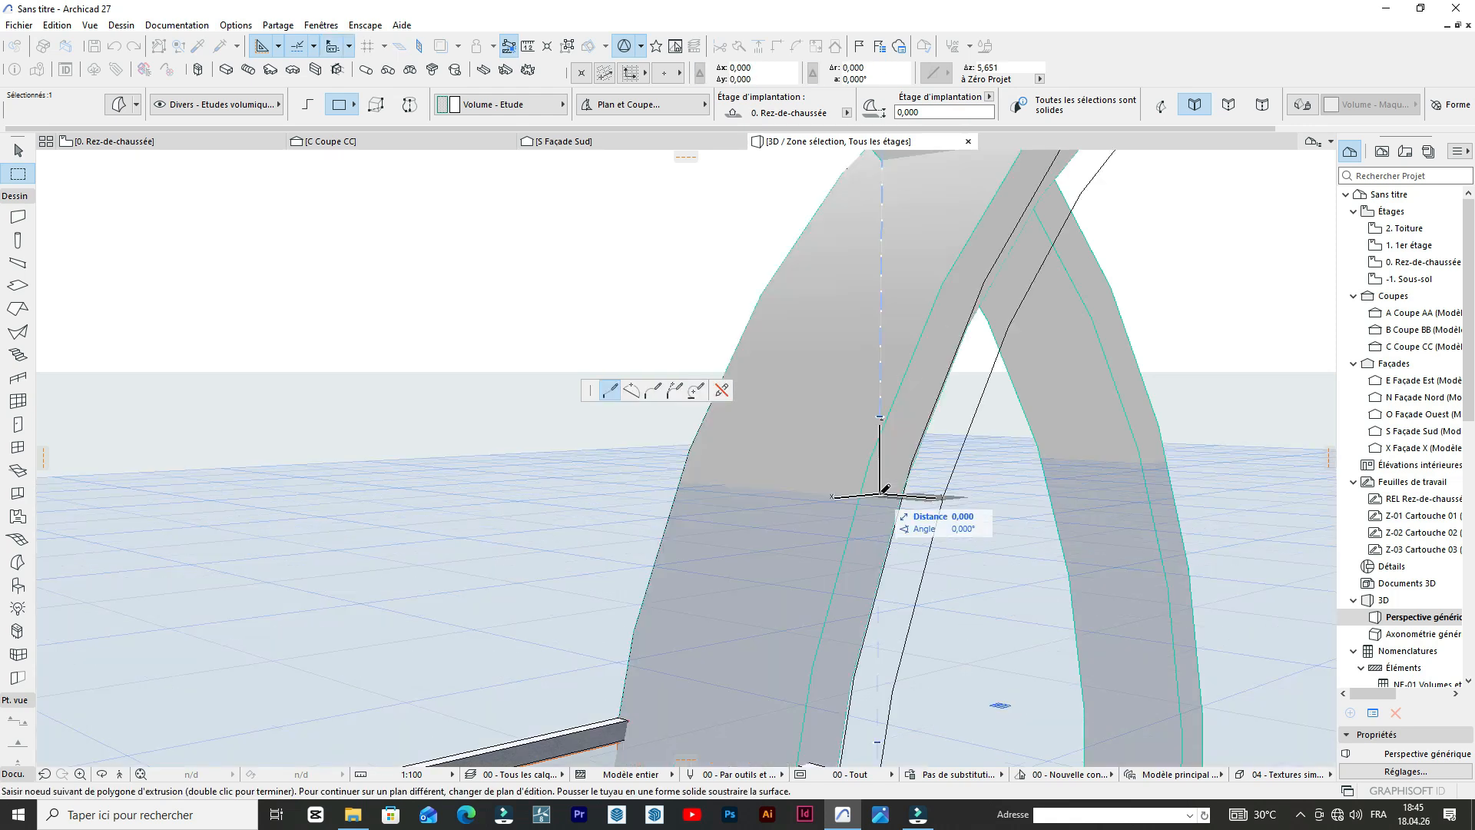
{"action": "scroll", "coordinate": [801, 343], "scroll_direction": "down", "scroll_amount": 5}
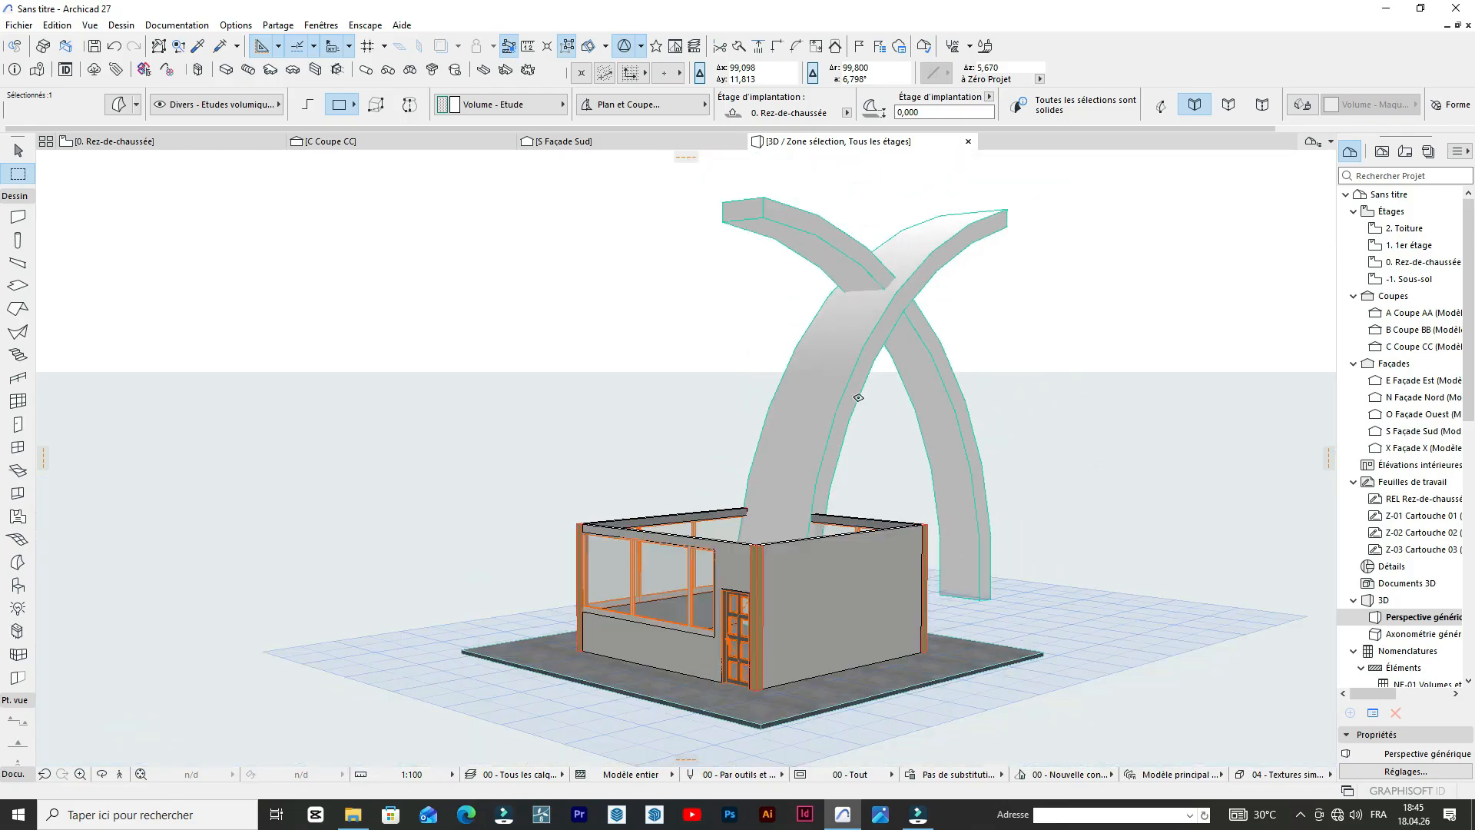
{"action": "left_click", "coordinate": [100, 774]}
{"action": "left_click_drag", "start_coordinate": [708, 354], "coordinate": [1129, 538]}
{"action": "left_click_drag", "start_coordinate": [1021, 533], "coordinate": [1195, 448]}
{"action": "left_click_drag", "start_coordinate": [1159, 391], "coordinate": [823, 372]}
{"action": "scroll", "coordinate": [845, 391], "scroll_direction": "up", "scroll_amount": 5}
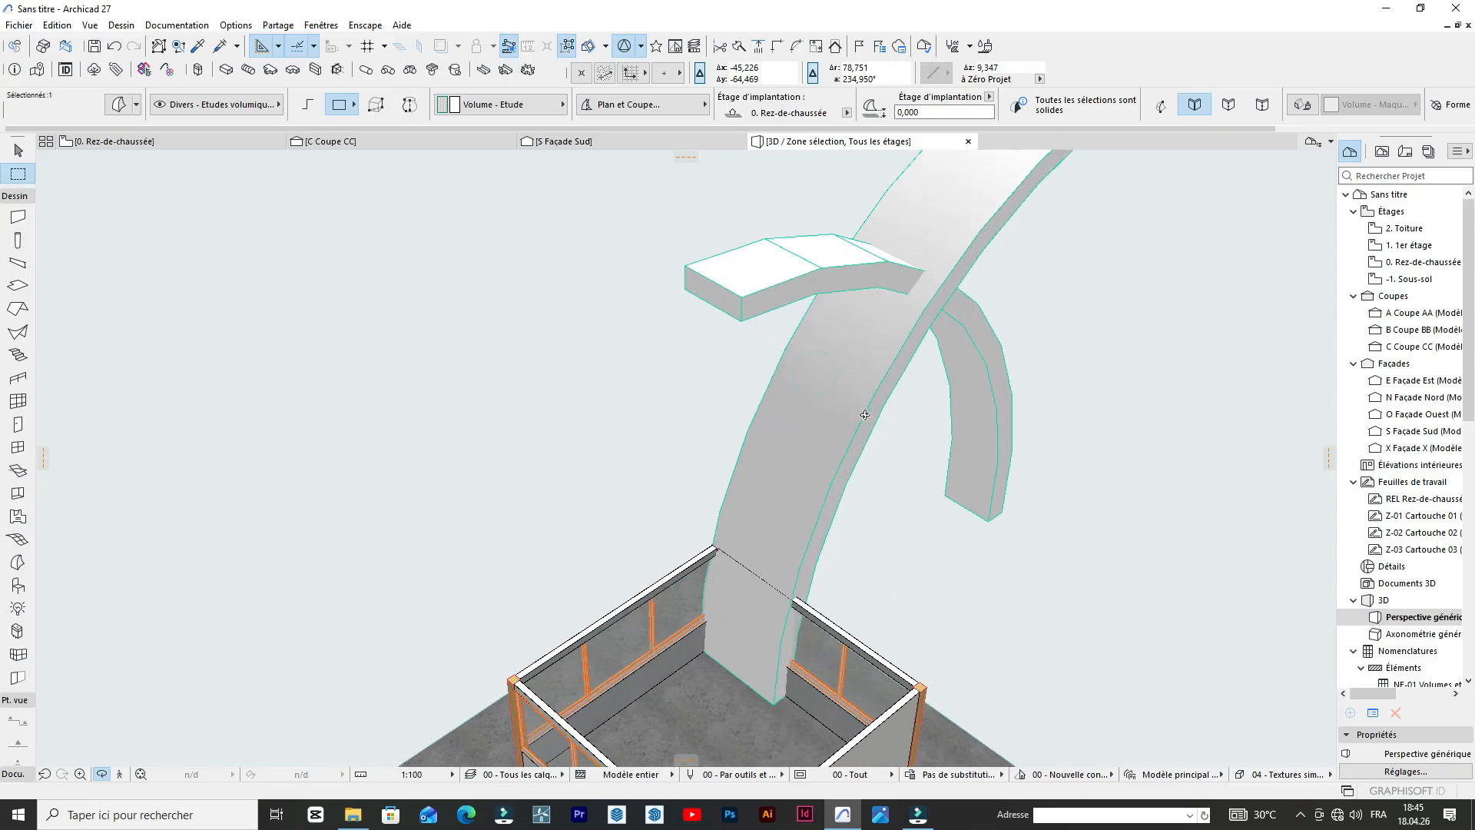
{"action": "scroll", "coordinate": [864, 415], "scroll_direction": "up", "scroll_amount": 4}
{"action": "key", "text": "Escape"}
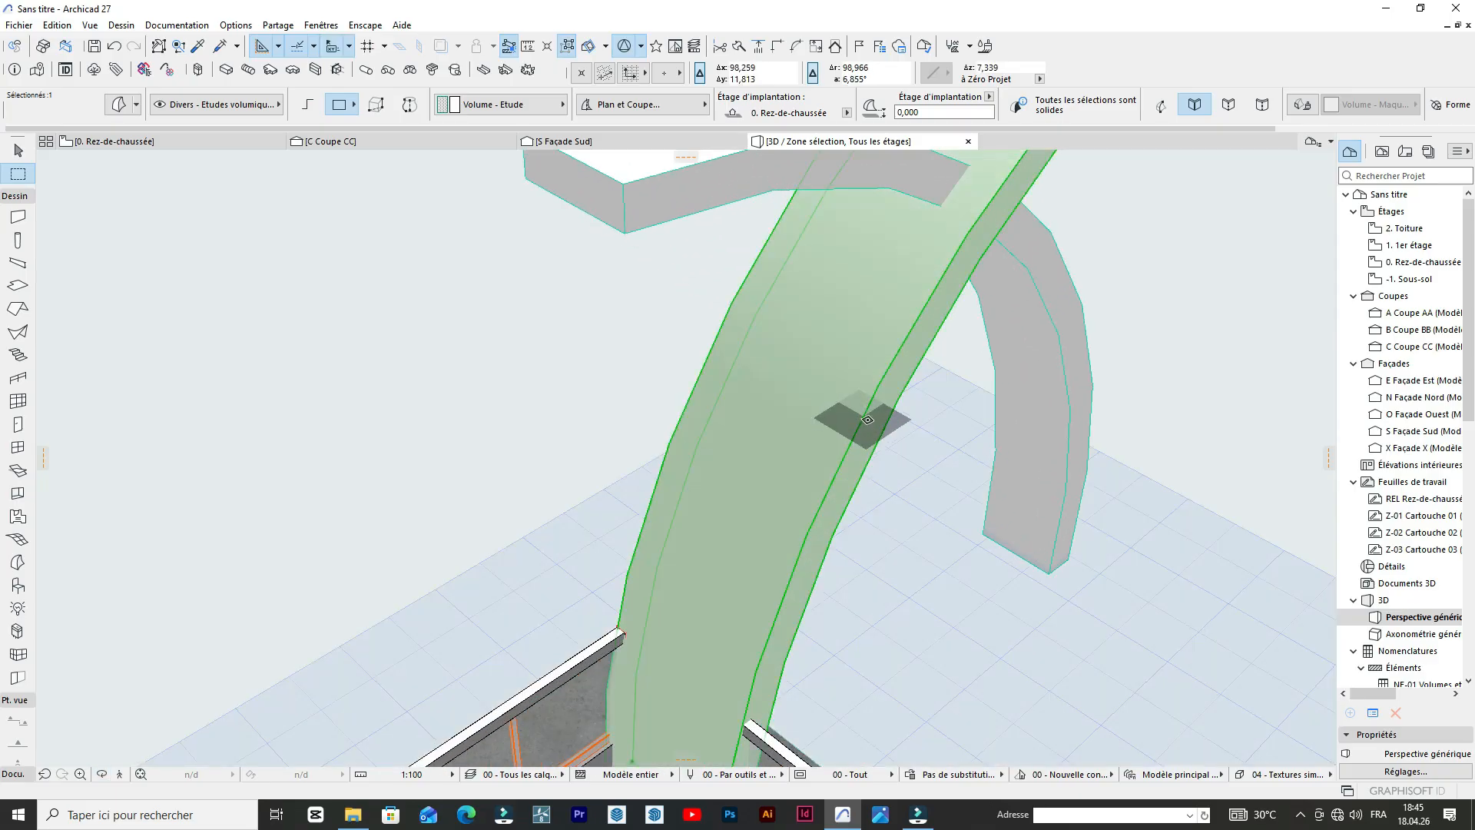
{"action": "left_click", "coordinate": [872, 418]}
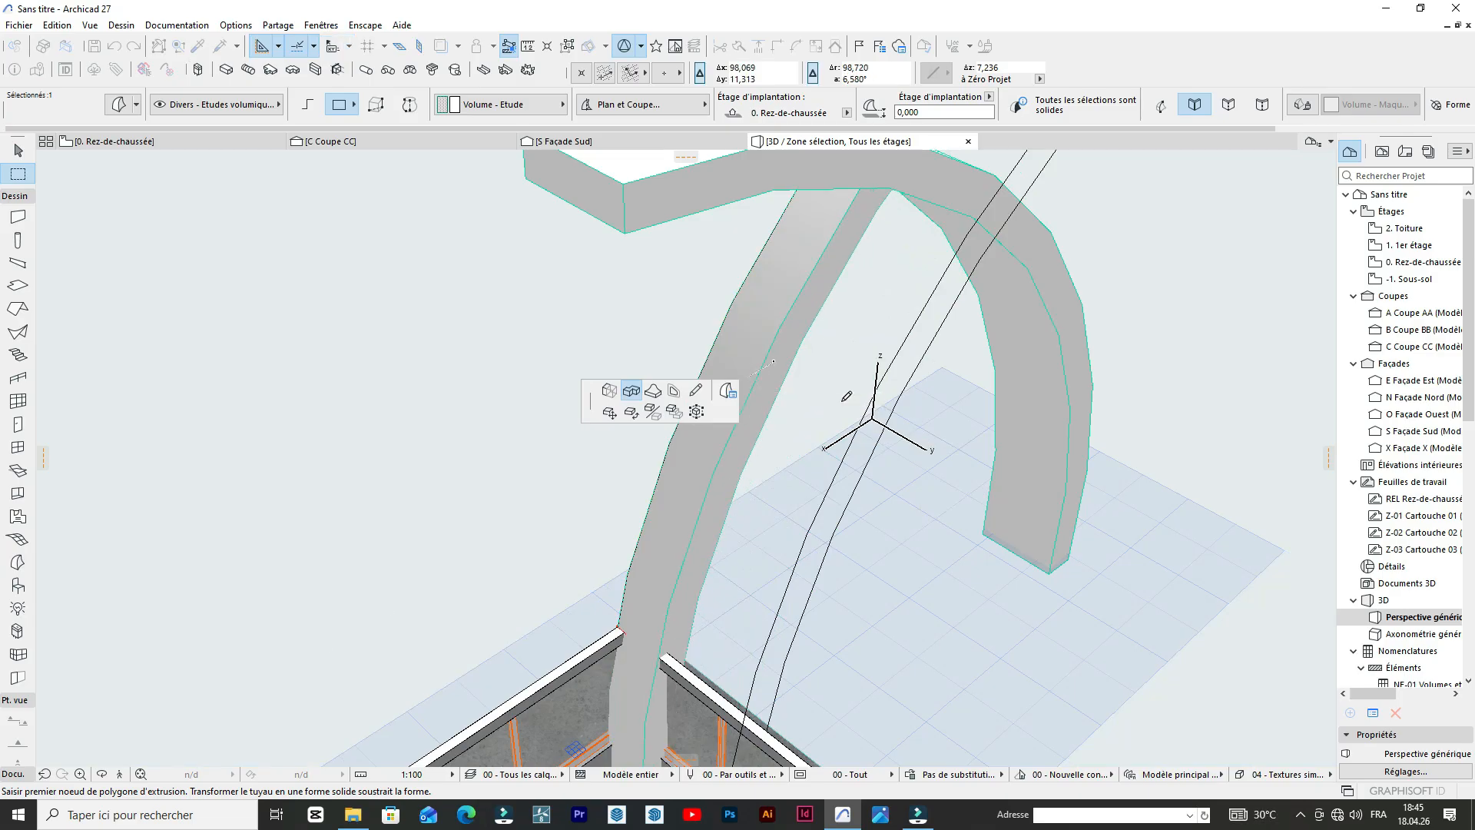
{"action": "left_click", "coordinate": [846, 396]}
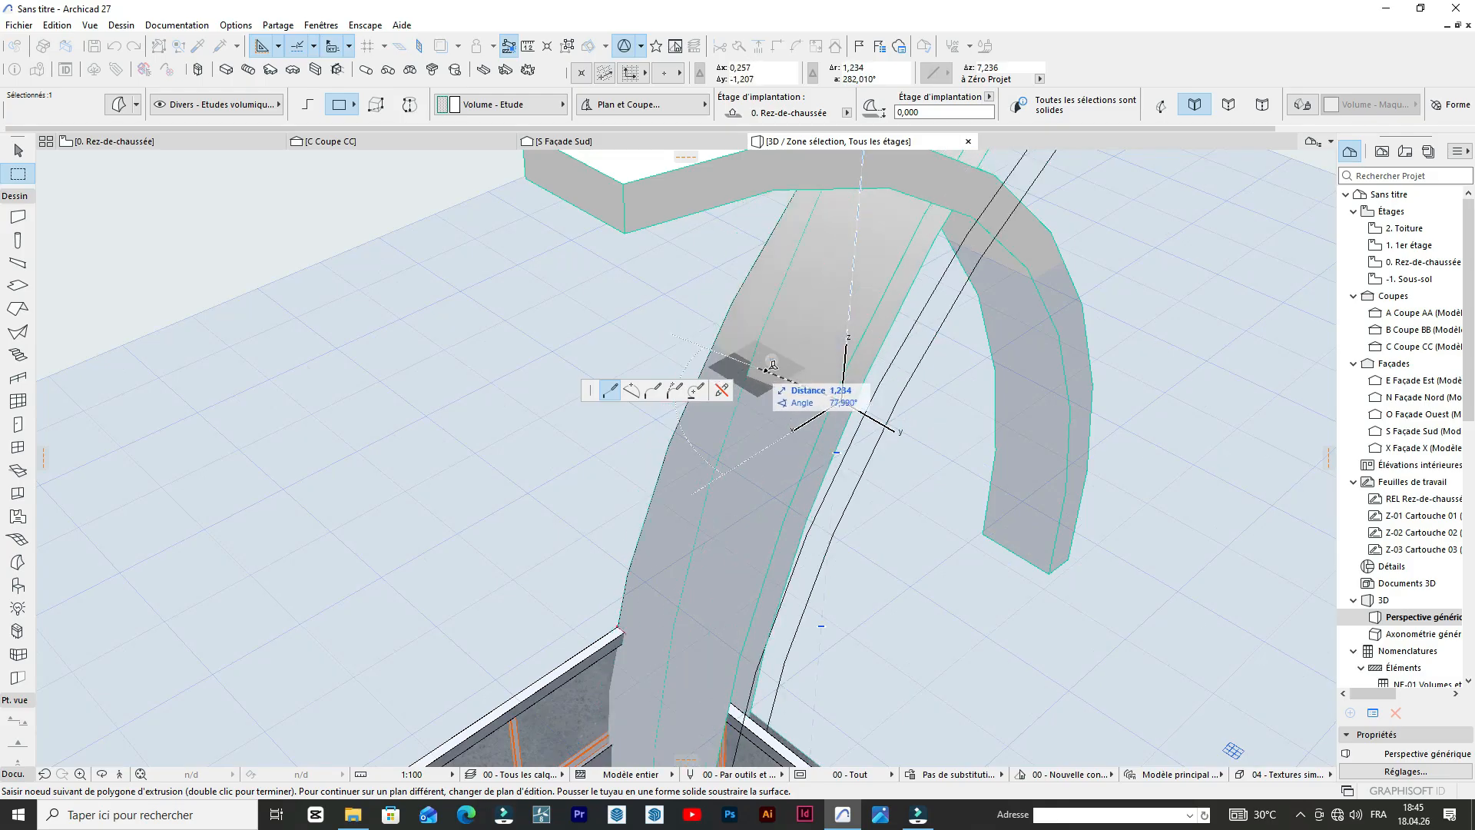
{"action": "key", "text": "Escape"}
{"action": "key", "text": "Escape"}
Push the narrow side face of the building-side arch inward by 0,5 to reduce its depth.
{"action": "scroll", "coordinate": [857, 398], "scroll_direction": "up", "scroll_amount": 2}
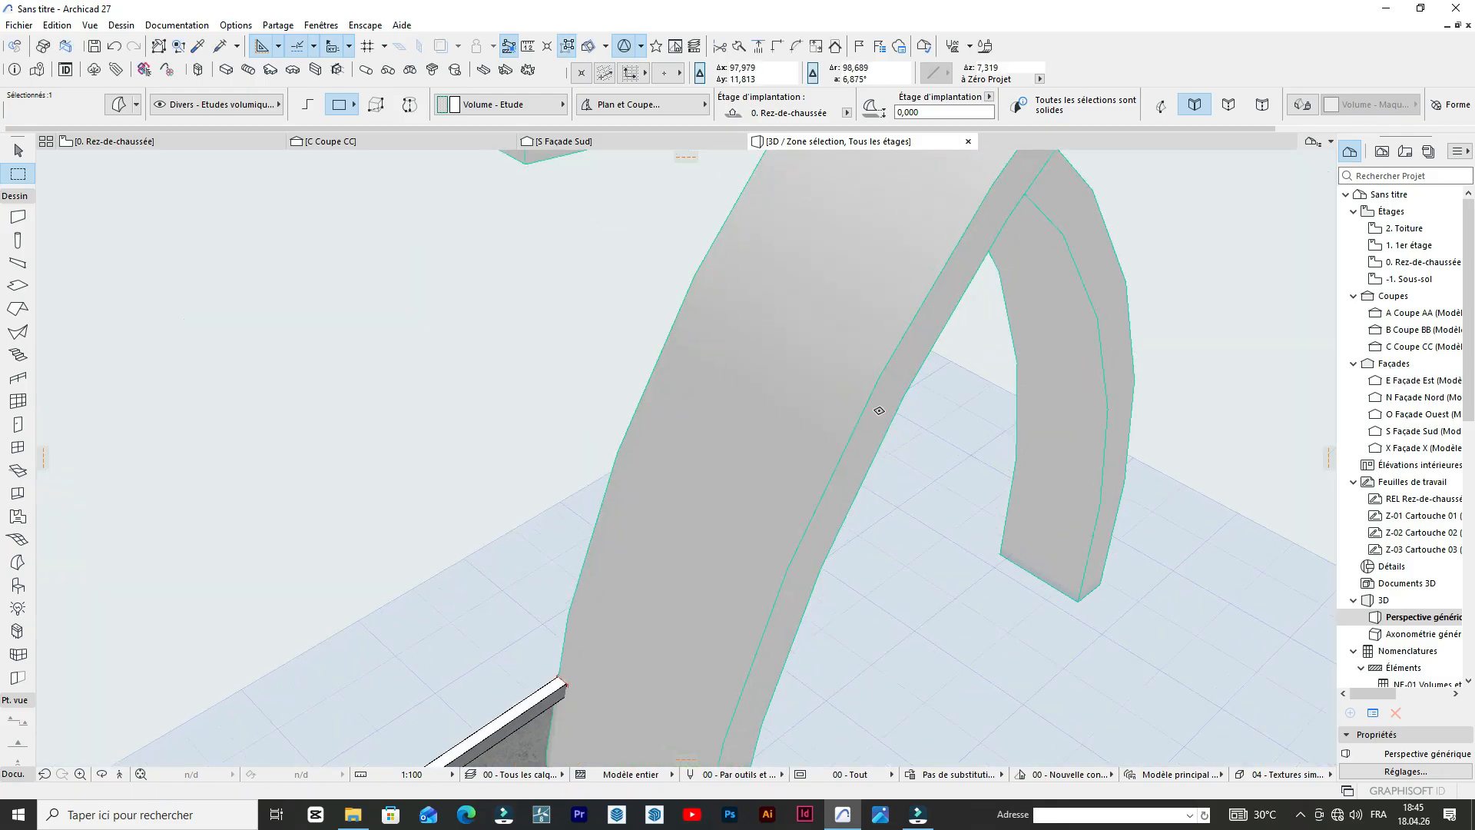
{"action": "left_click", "coordinate": [878, 411]}
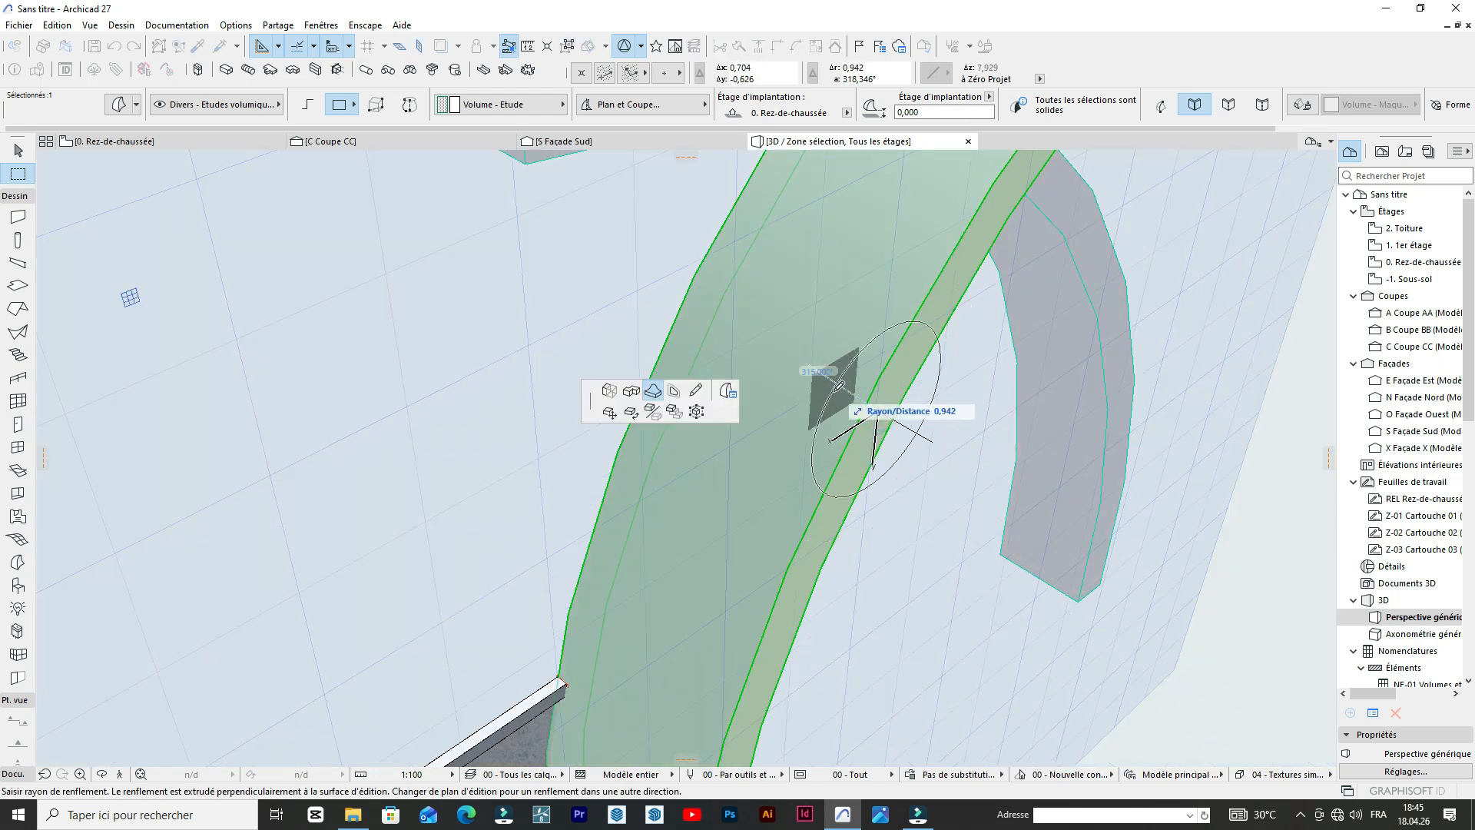
{"action": "left_click", "coordinate": [631, 390]}
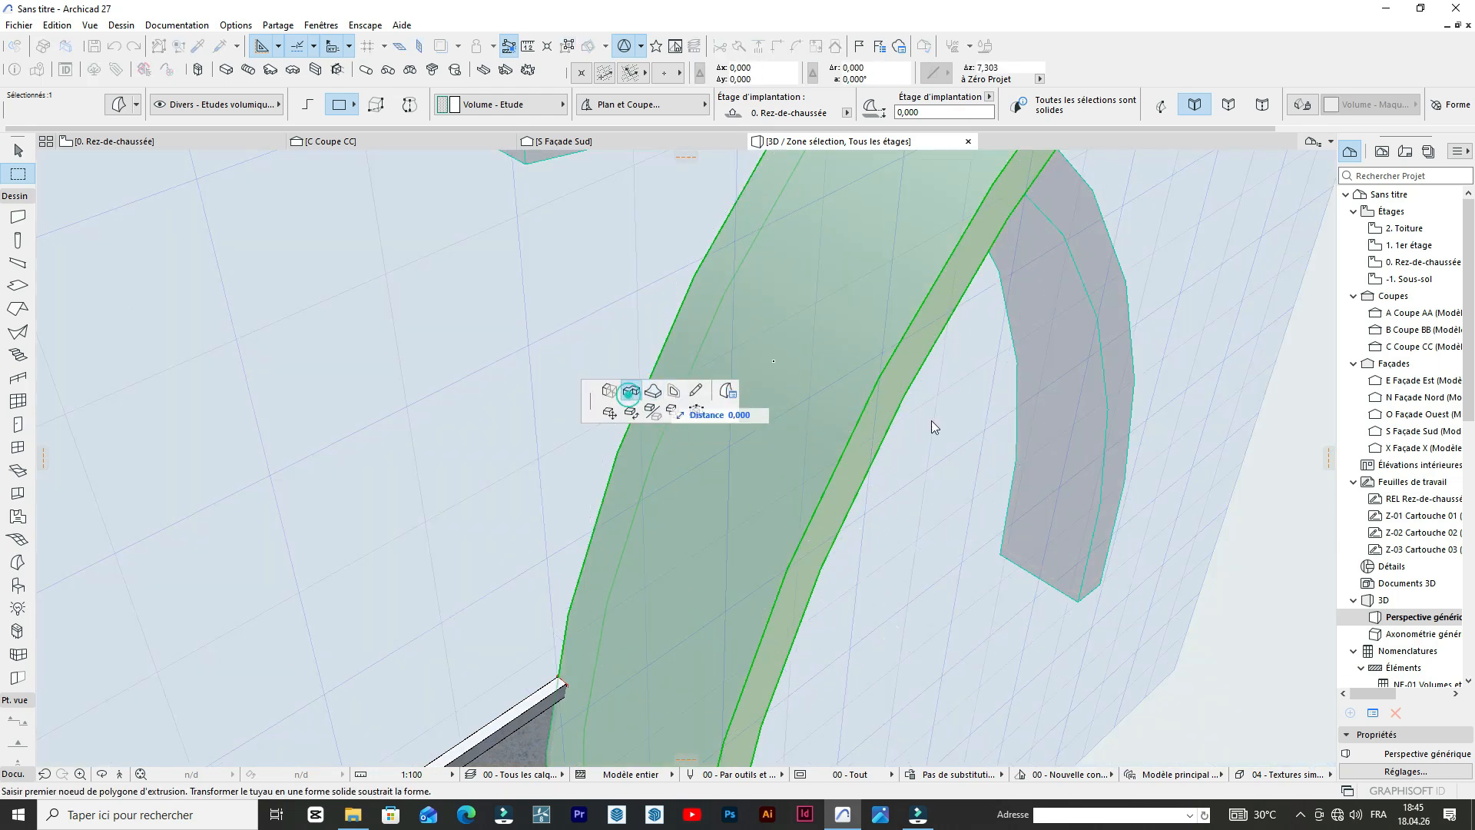
{"action": "type", "text": "0,"}
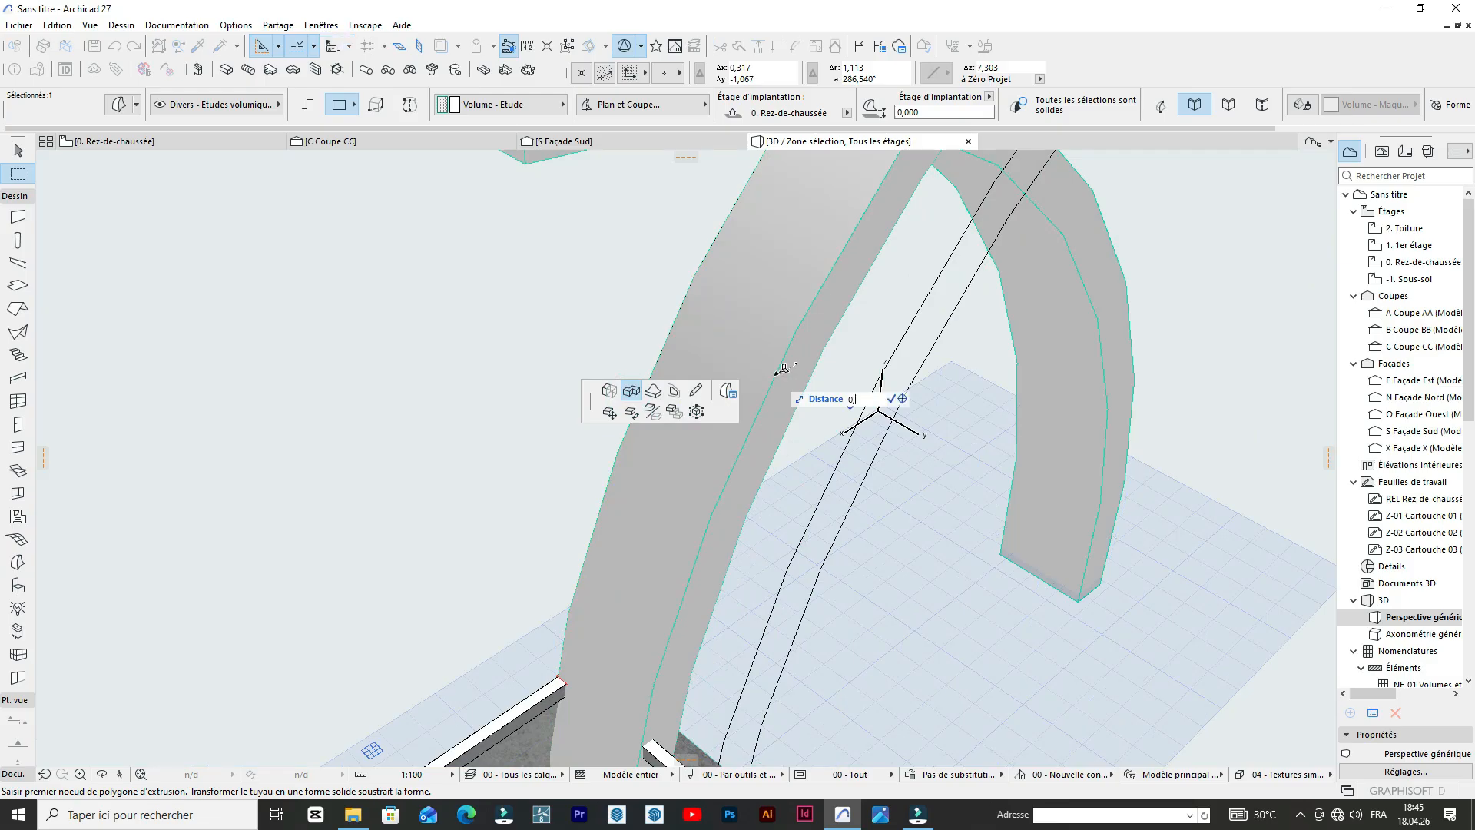
{"action": "type", "text": "5"}
{"action": "key", "text": "Return"}
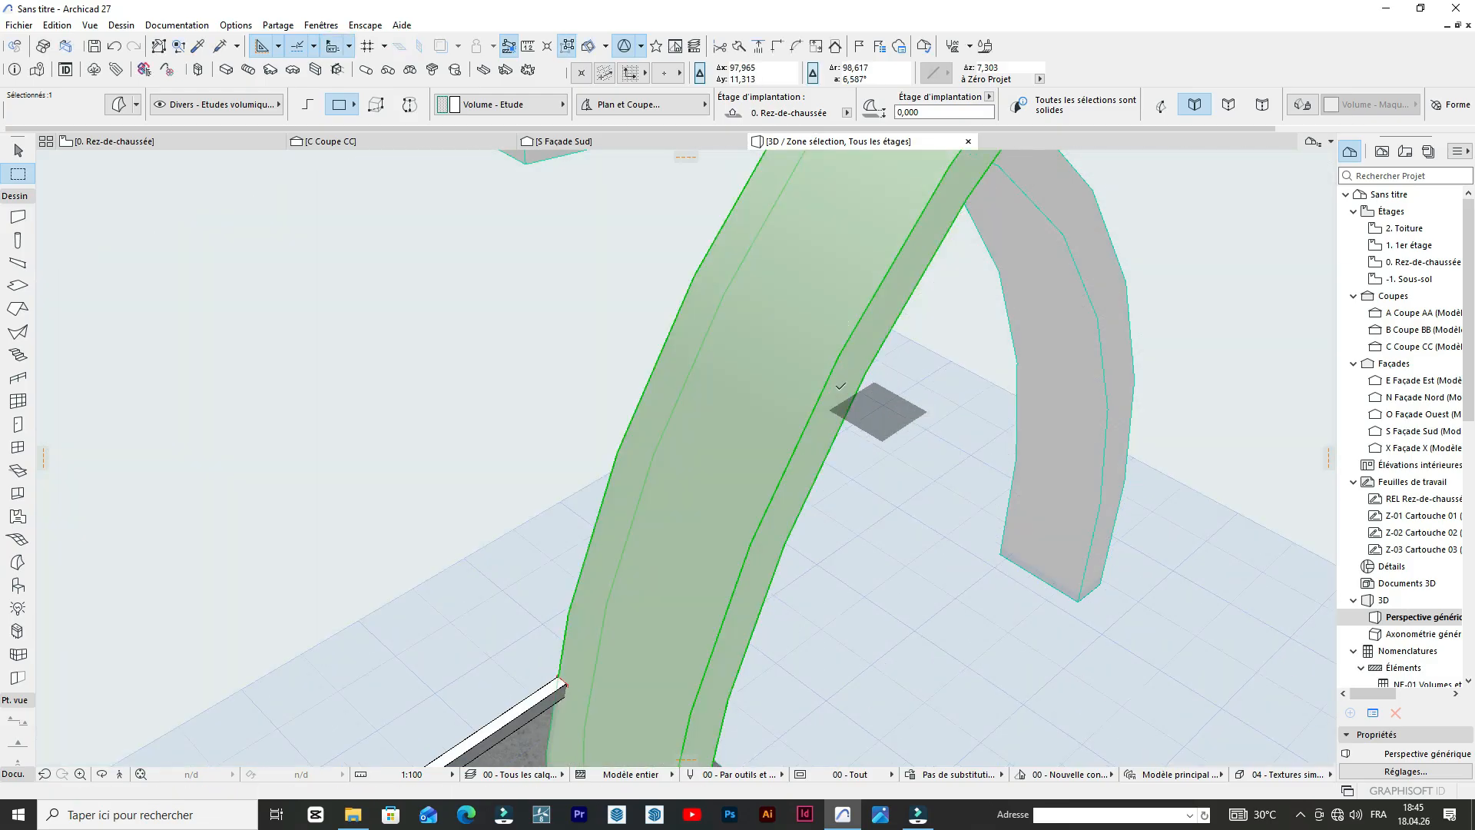
{"action": "scroll", "coordinate": [769, 328], "scroll_direction": "down", "scroll_amount": 5}
{"action": "scroll", "coordinate": [828, 345], "scroll_direction": "up", "scroll_amount": 4}
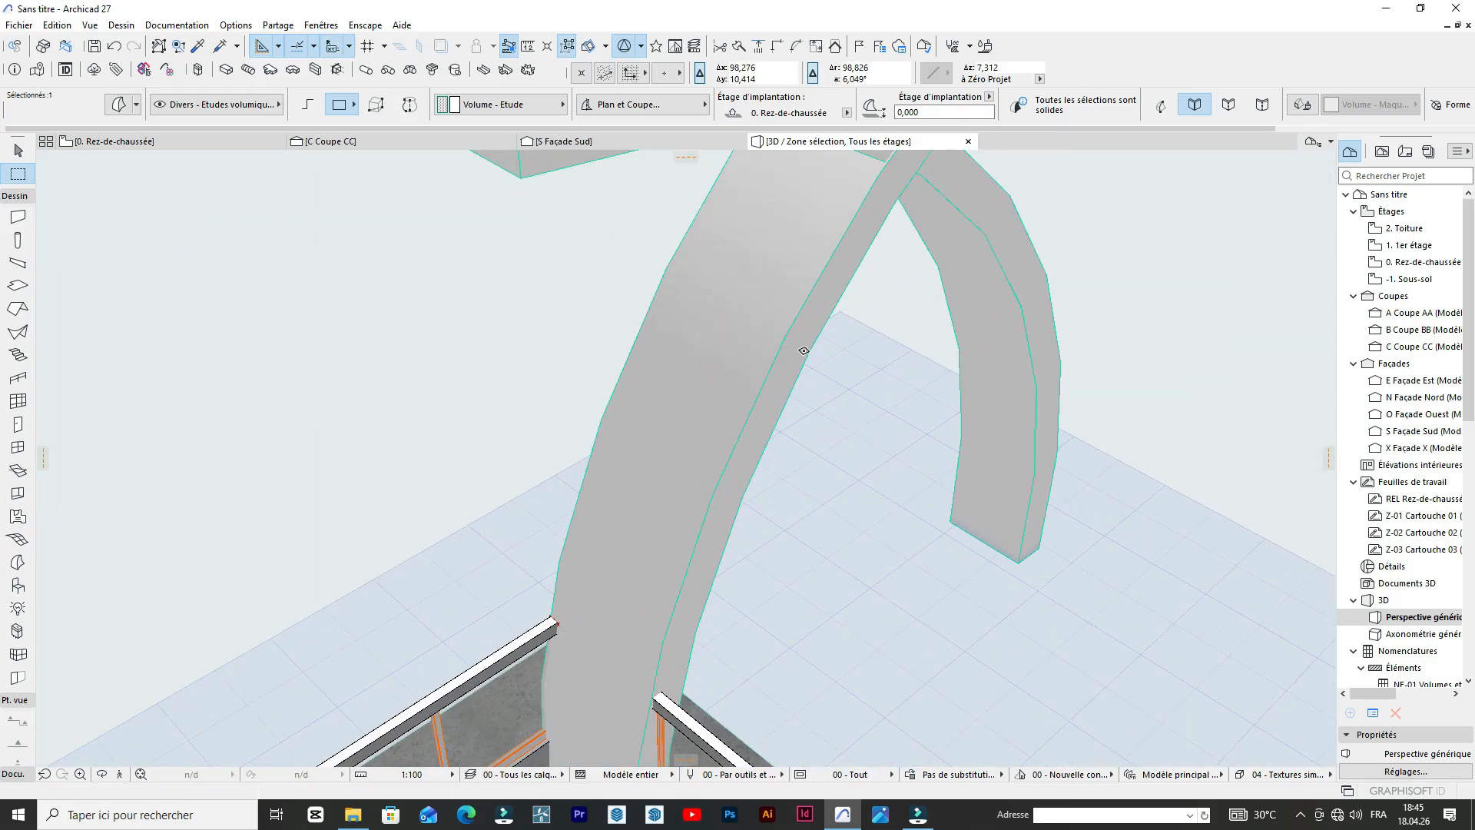
{"action": "left_click", "coordinate": [796, 354]}
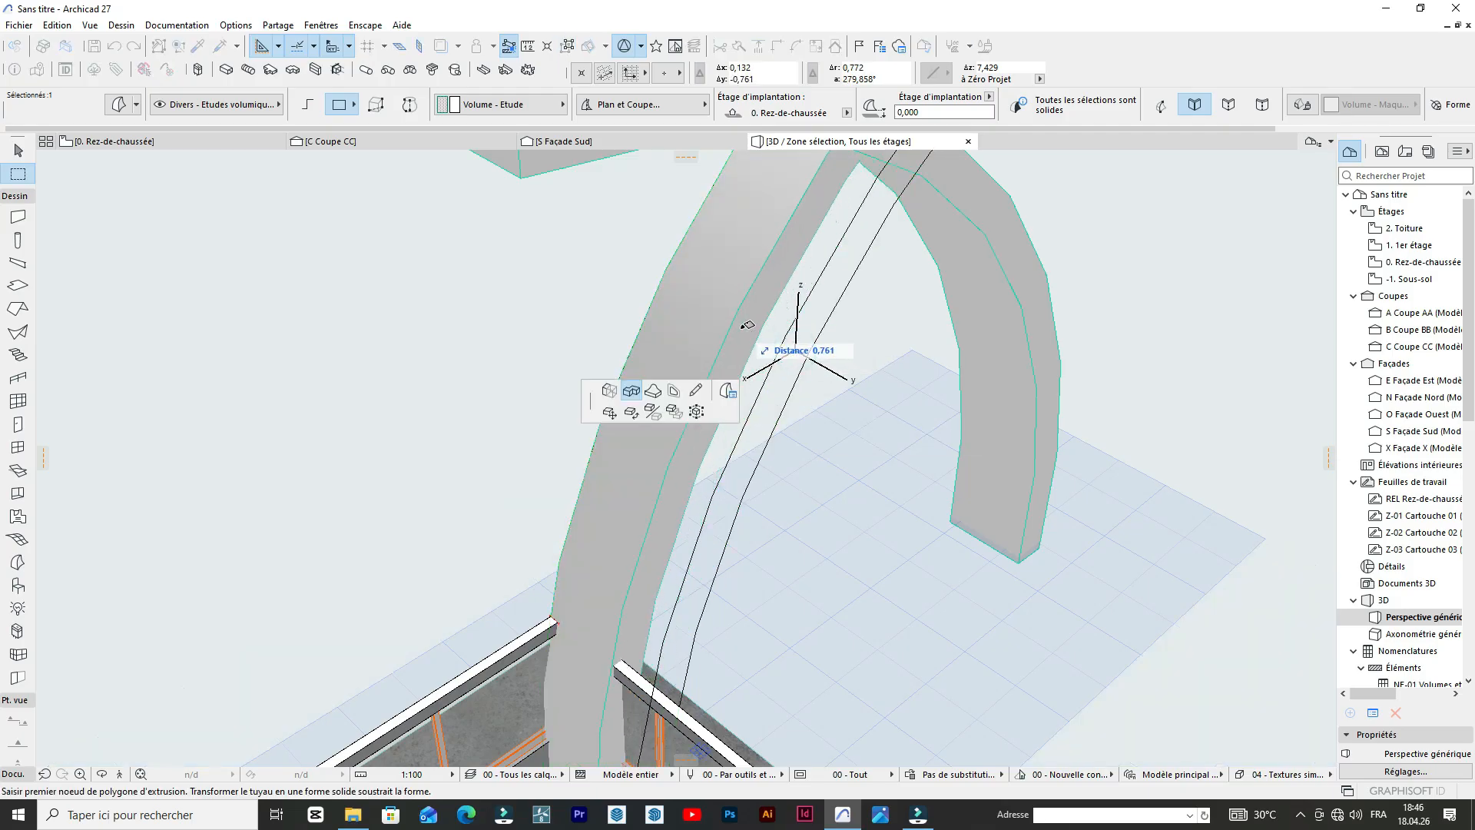
{"action": "key", "text": "Return"}
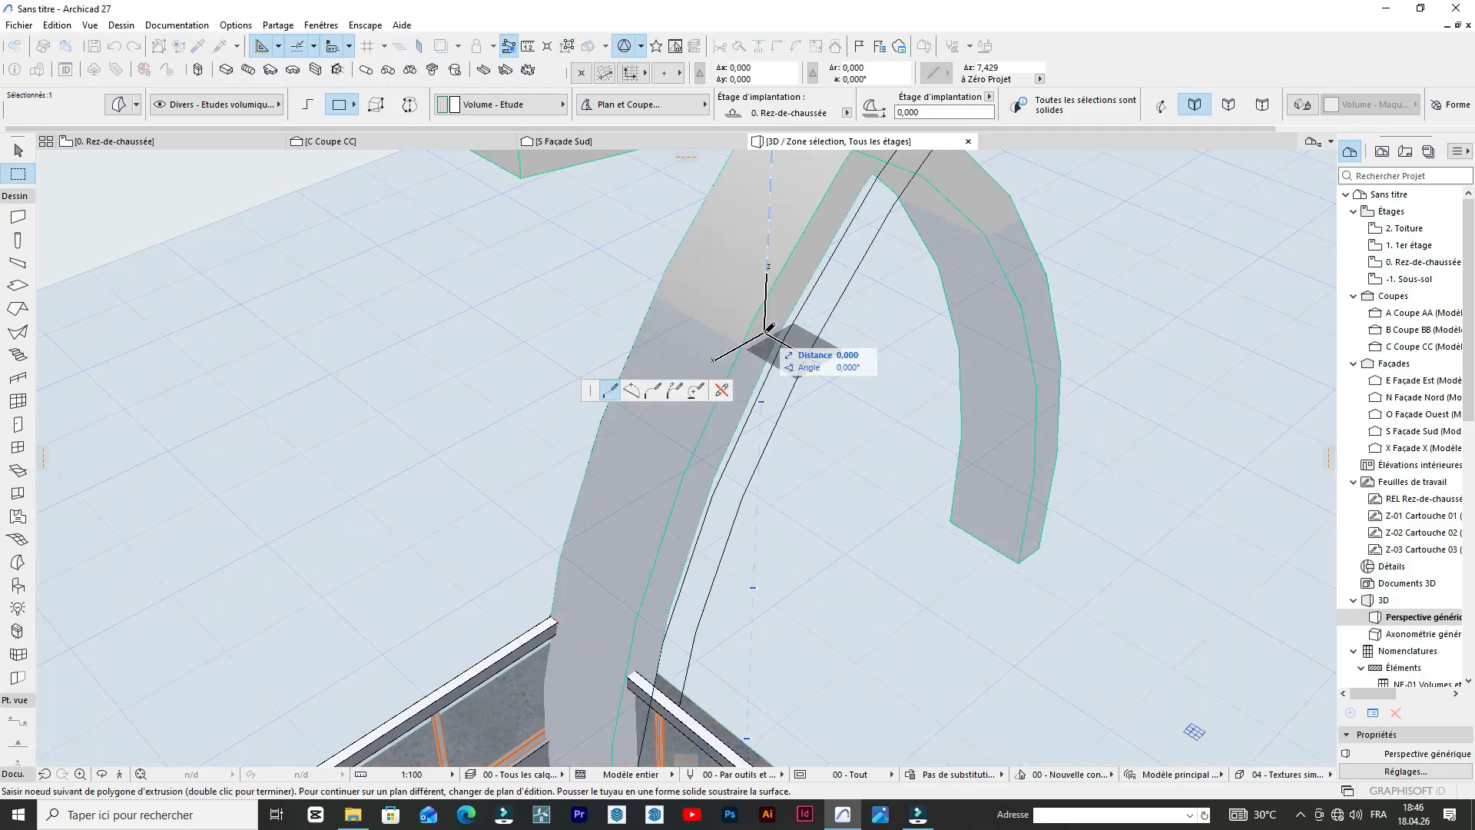
{"action": "key", "text": "Escape"}
Compare the crossing 3D arches with the blue arch supports in the reference photo on the ground floor plan.
{"action": "scroll", "coordinate": [760, 341], "scroll_direction": "down", "scroll_amount": 5}
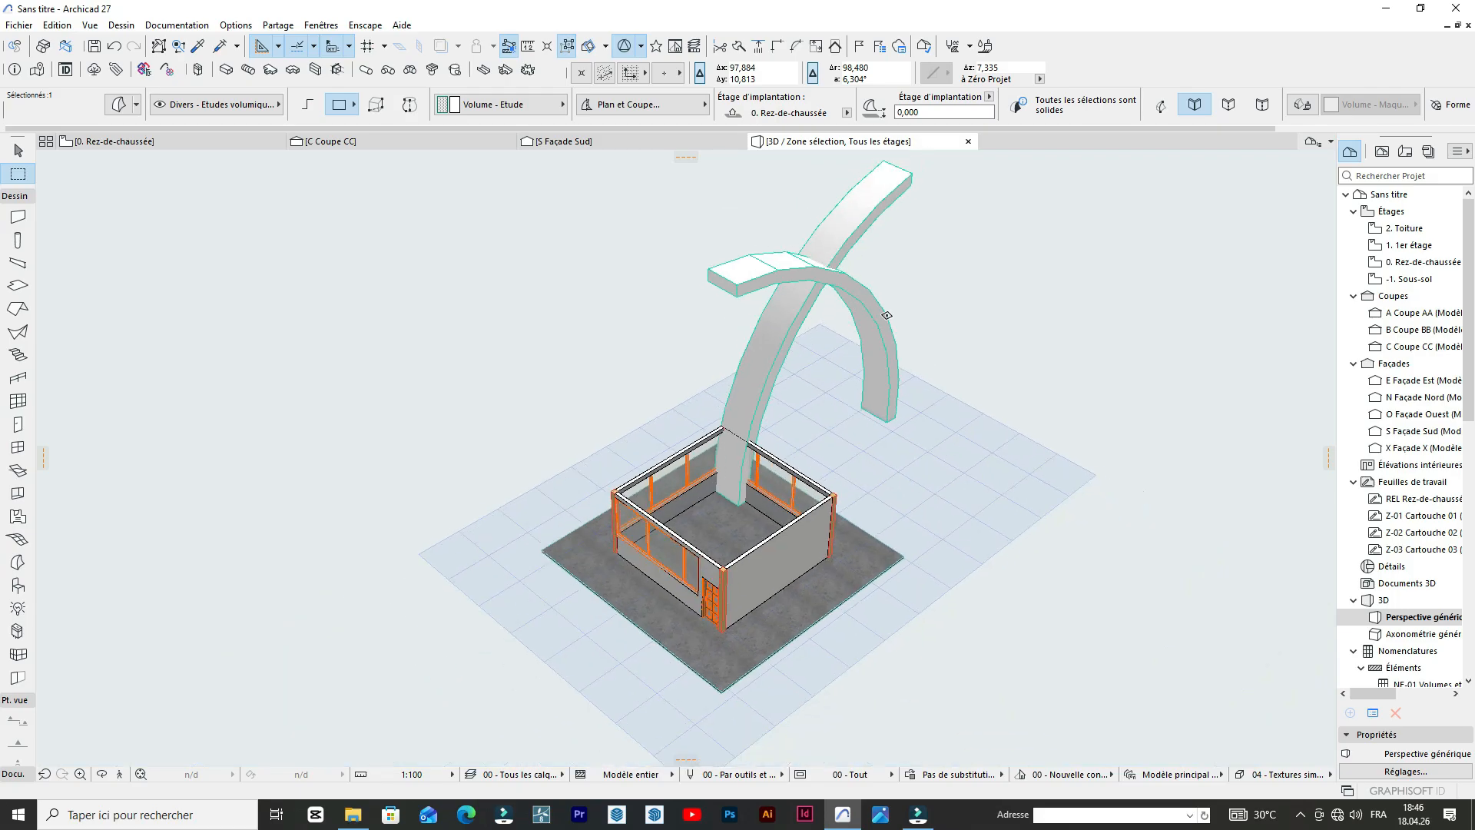
{"action": "scroll", "coordinate": [914, 303], "scroll_direction": "up", "scroll_amount": 5}
{"action": "scroll", "coordinate": [722, 392], "scroll_direction": "down", "scroll_amount": 5}
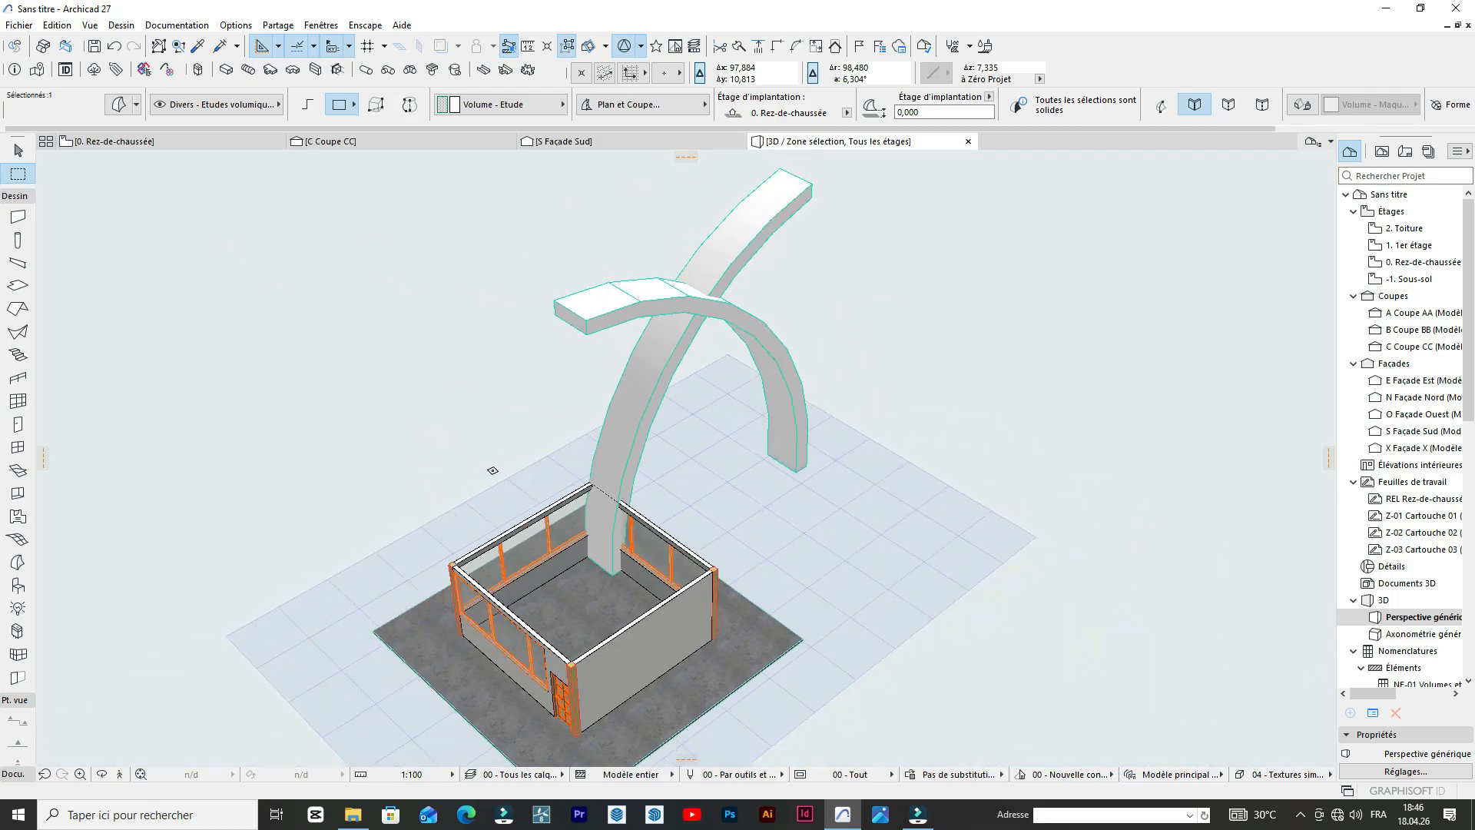
{"action": "left_click", "coordinate": [116, 142]}
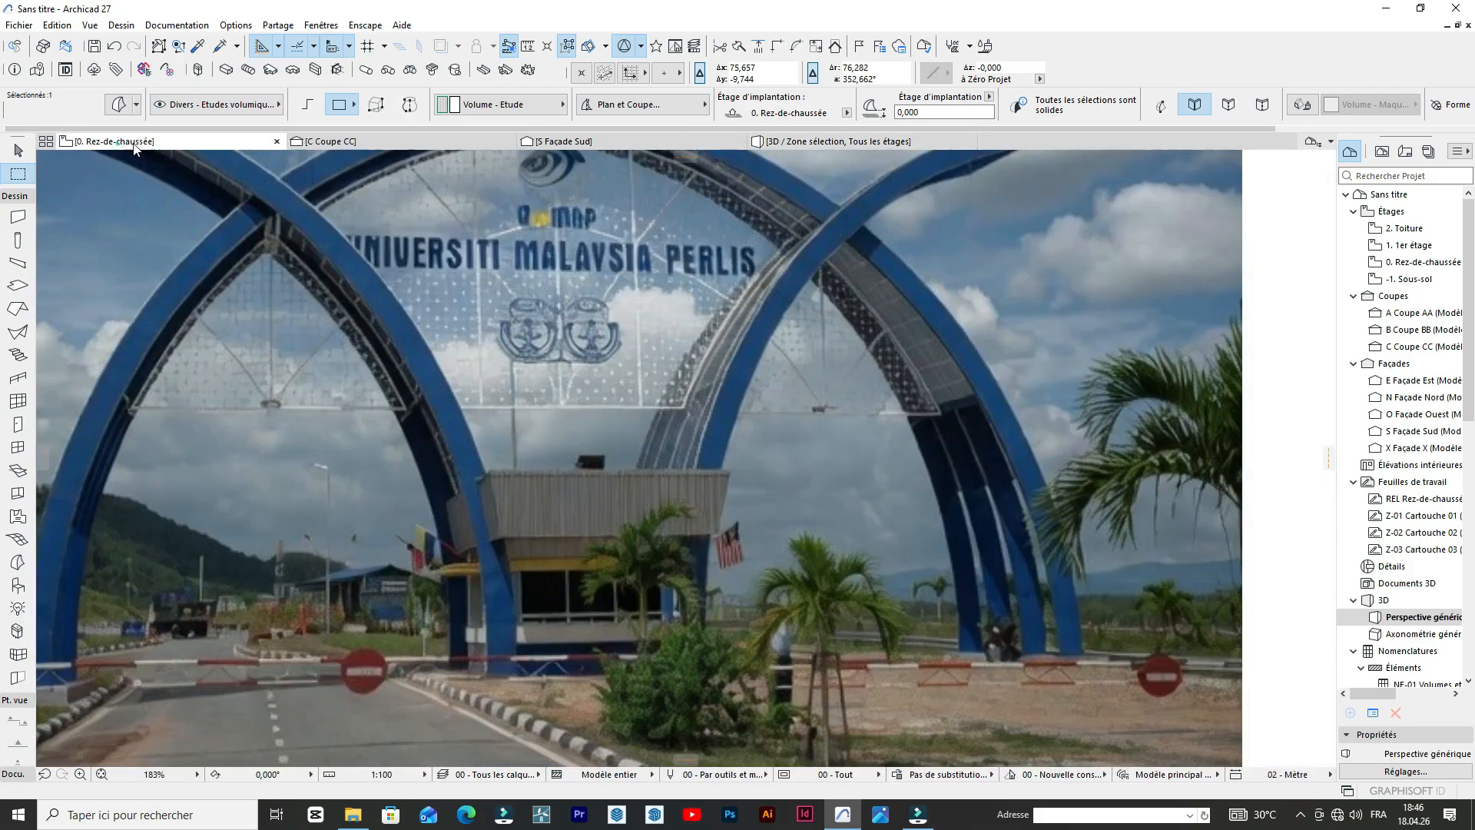
{"action": "scroll", "coordinate": [692, 425], "scroll_direction": "up", "scroll_amount": 5}
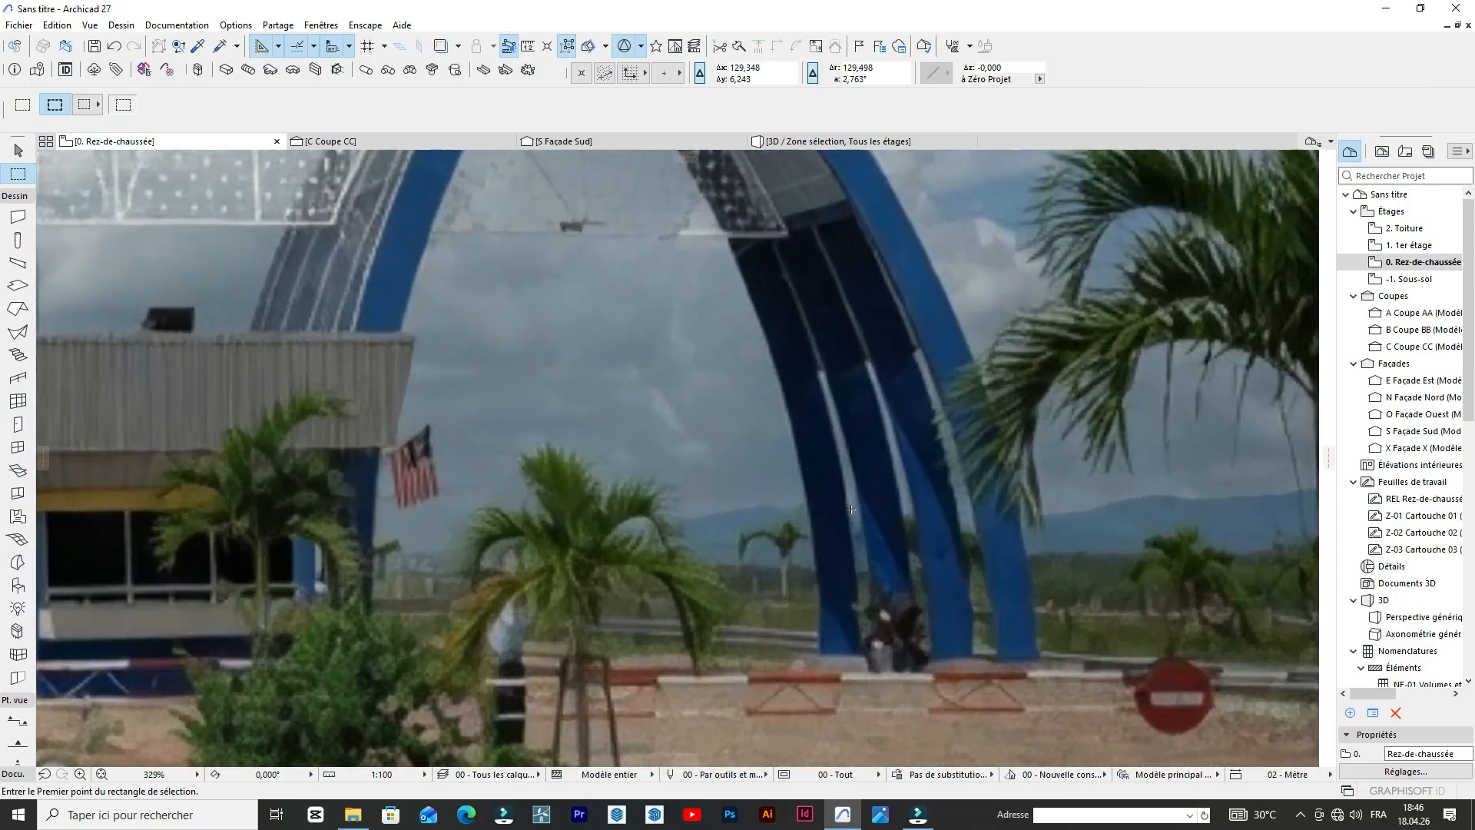
{"action": "scroll", "coordinate": [971, 382], "scroll_direction": "down", "scroll_amount": 3}
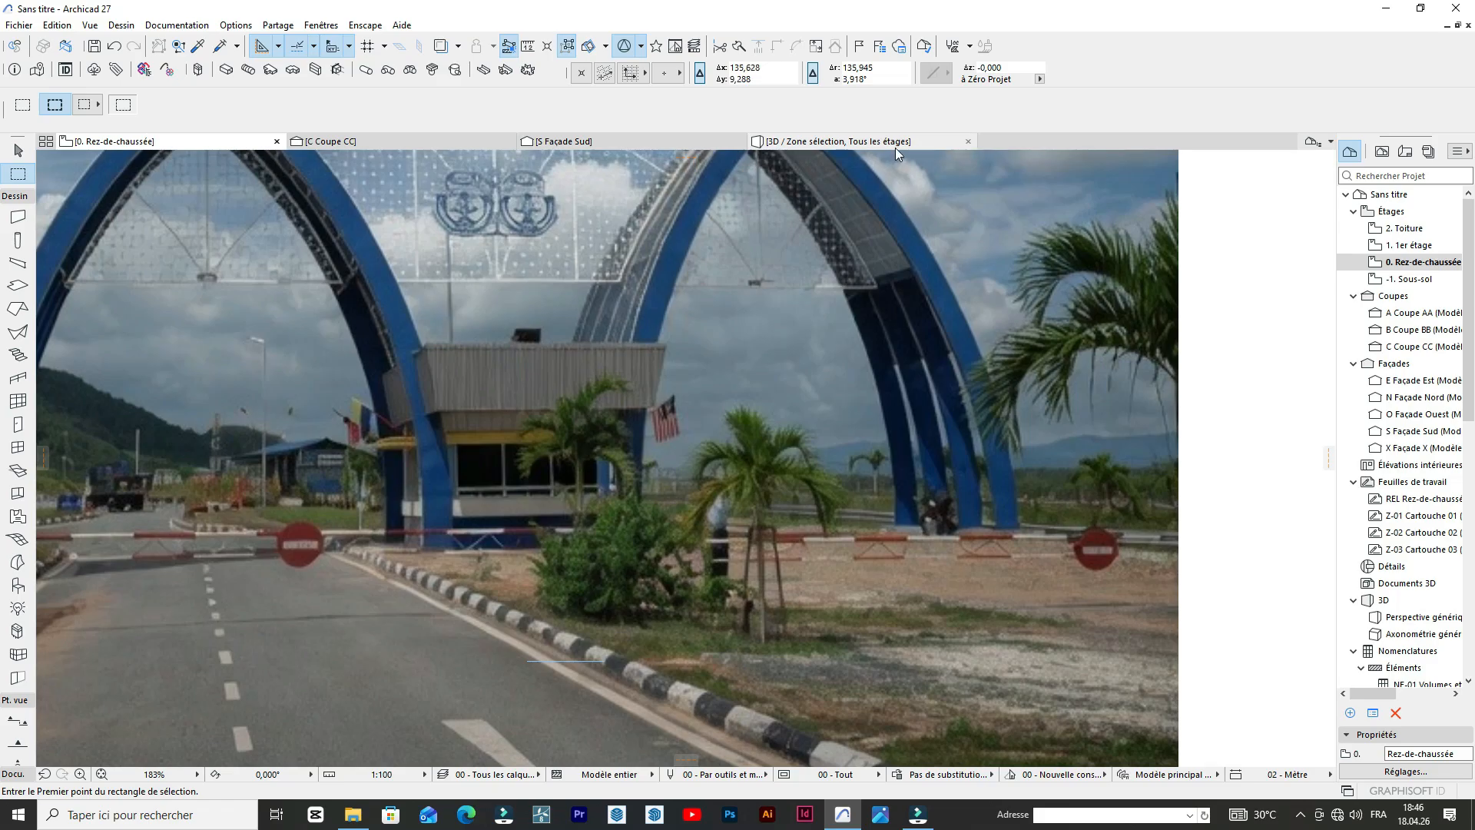
{"action": "mouse_move", "coordinate": [895, 150]}
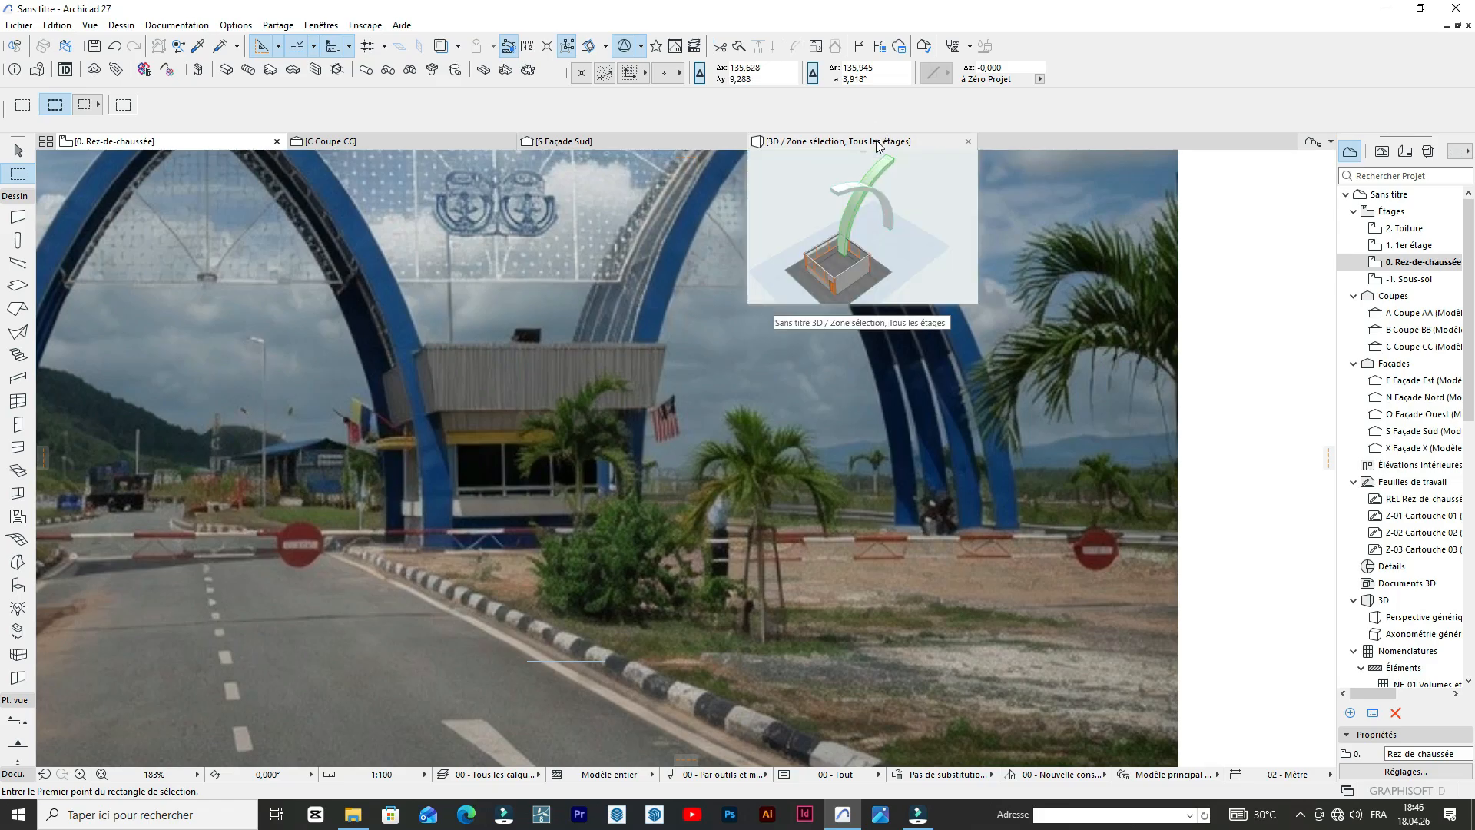
{"action": "left_click", "coordinate": [879, 146]}
{"action": "left_click", "coordinate": [693, 422]}
{"action": "scroll", "coordinate": [668, 448], "scroll_direction": "up", "scroll_amount": 5}
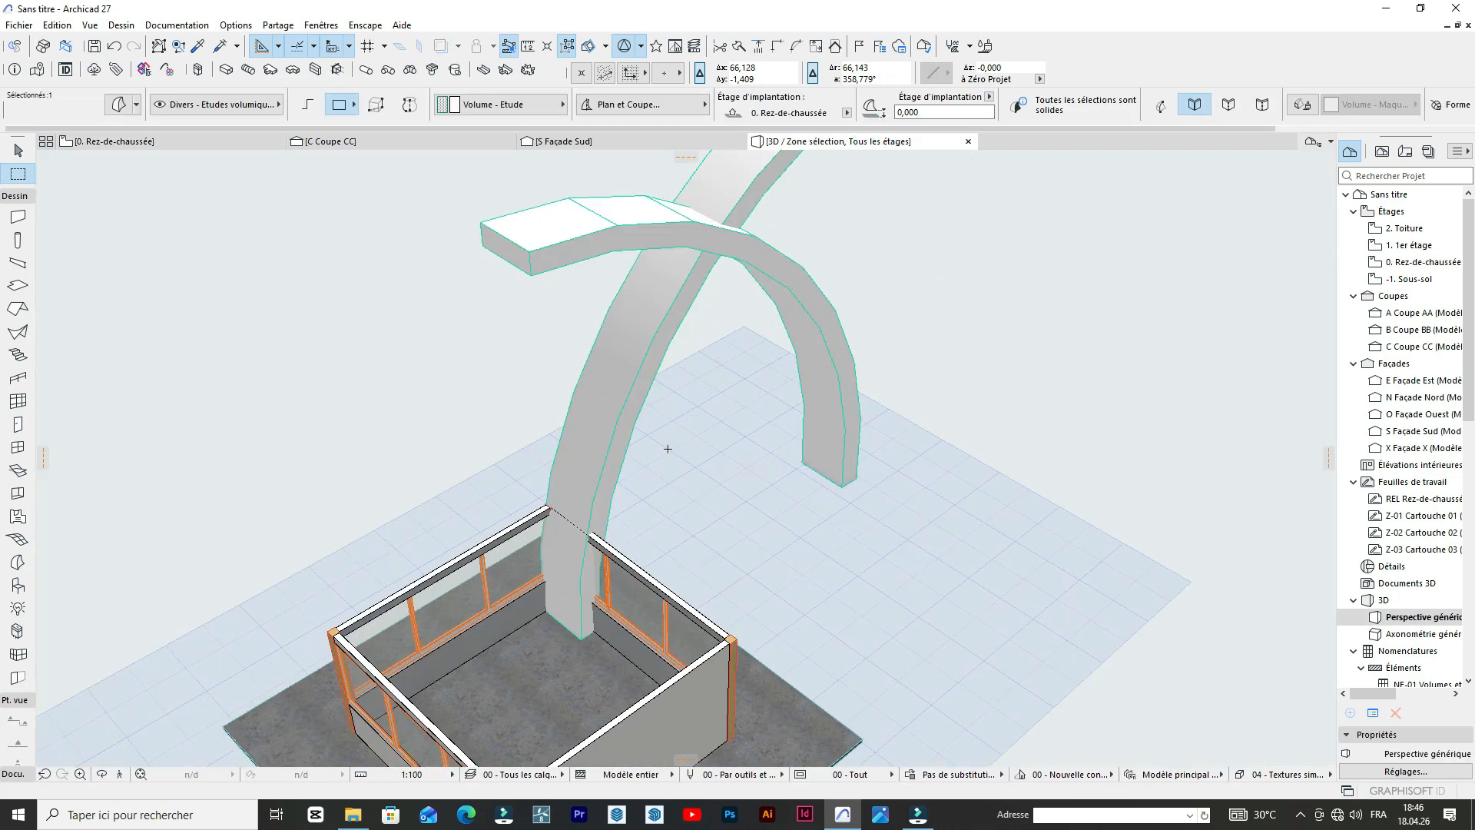
{"action": "scroll", "coordinate": [612, 431], "scroll_direction": "up", "scroll_amount": 5}
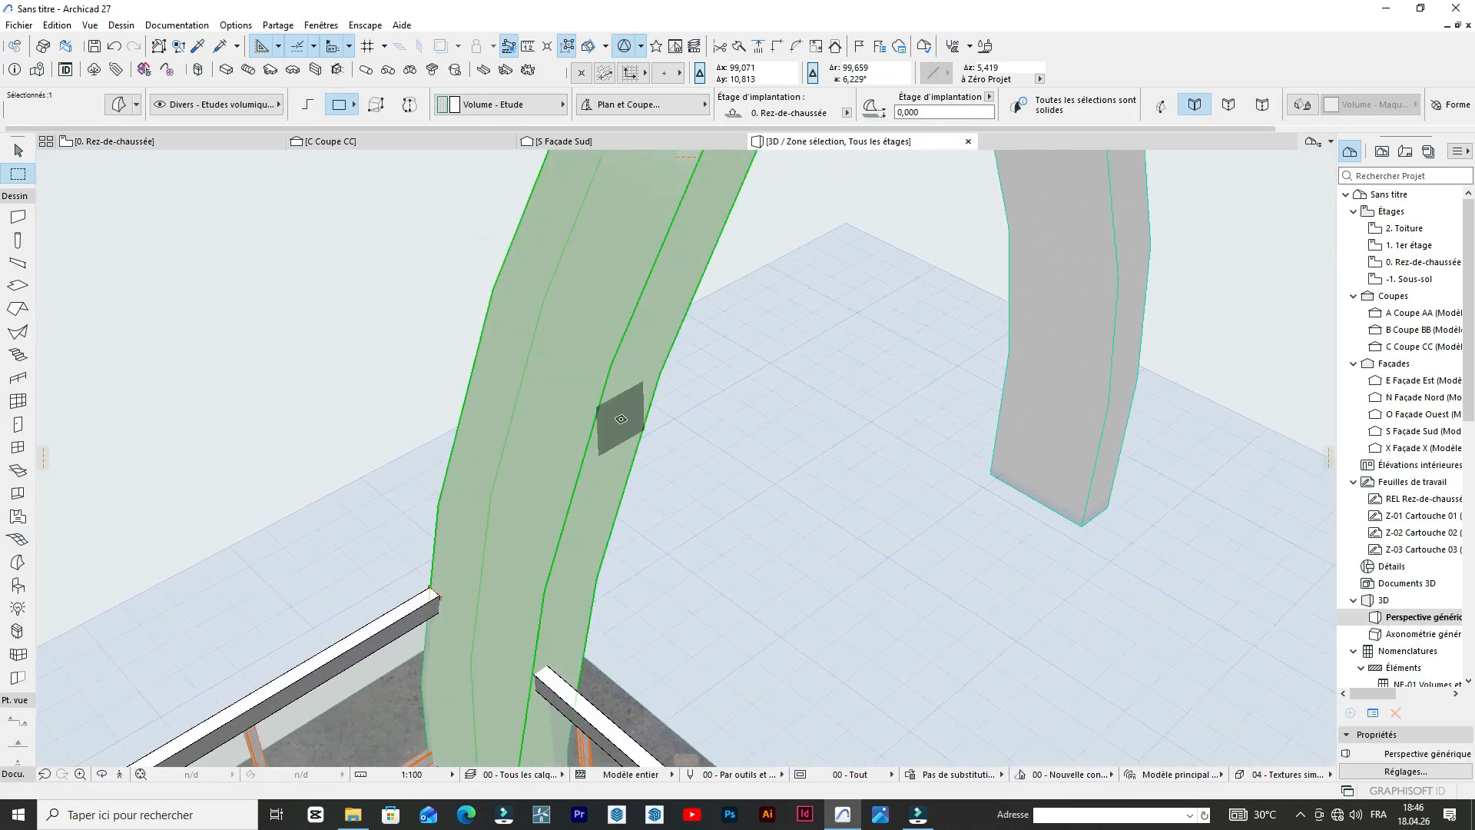
{"action": "left_click", "coordinate": [621, 419]}
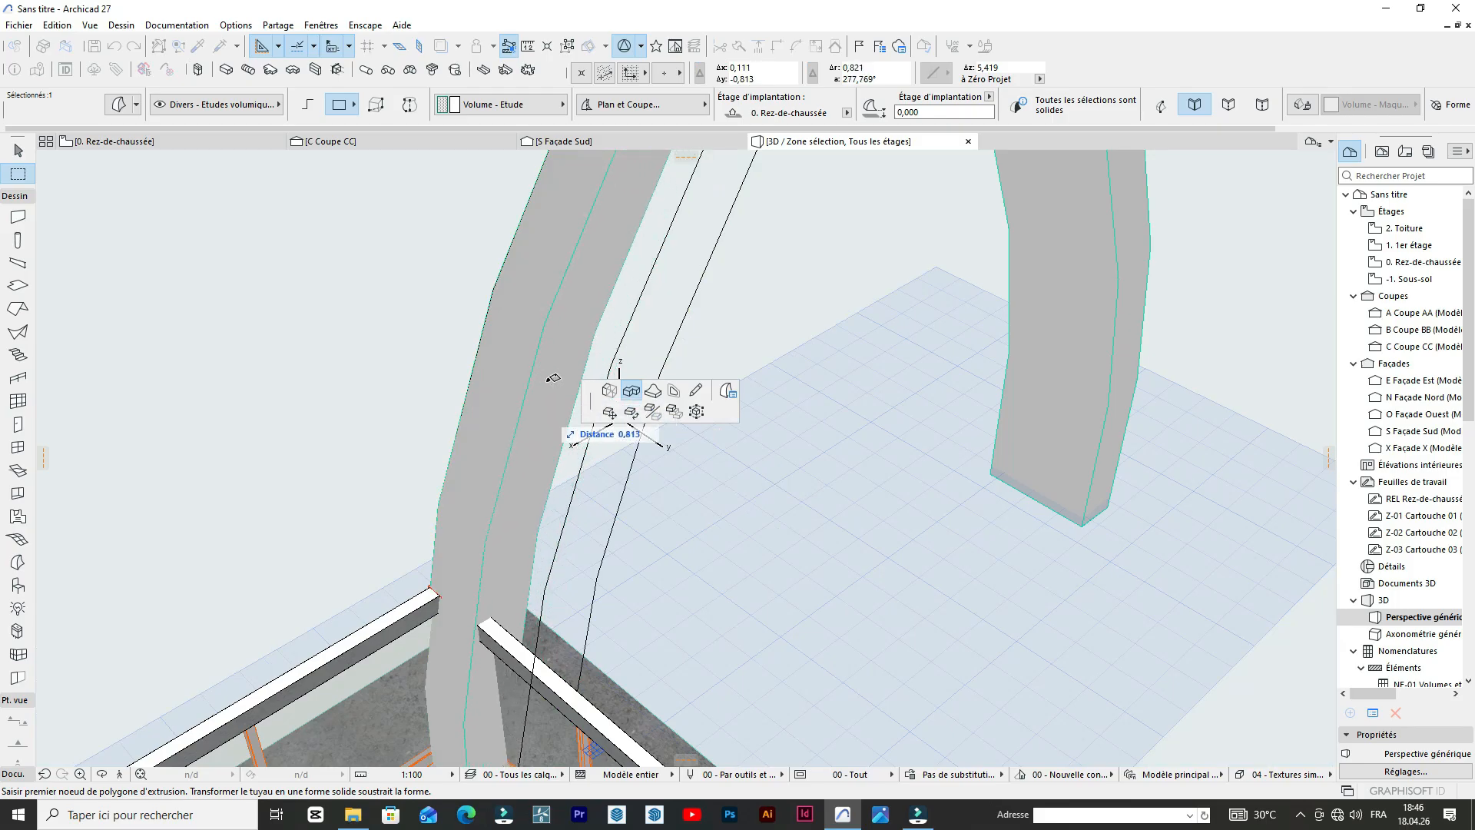
{"action": "key", "text": "Return"}
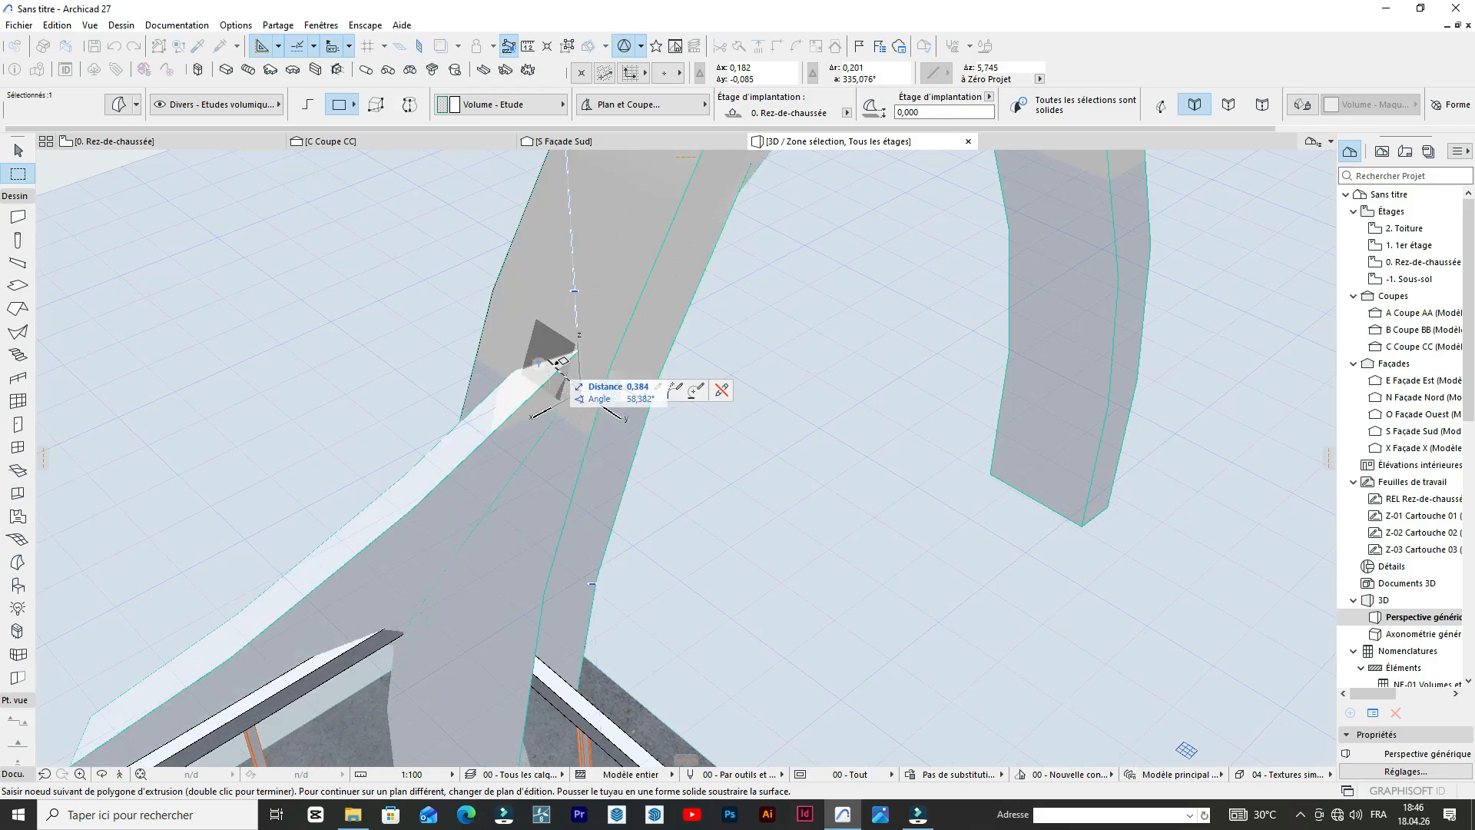
{"action": "key", "text": "Escape"}
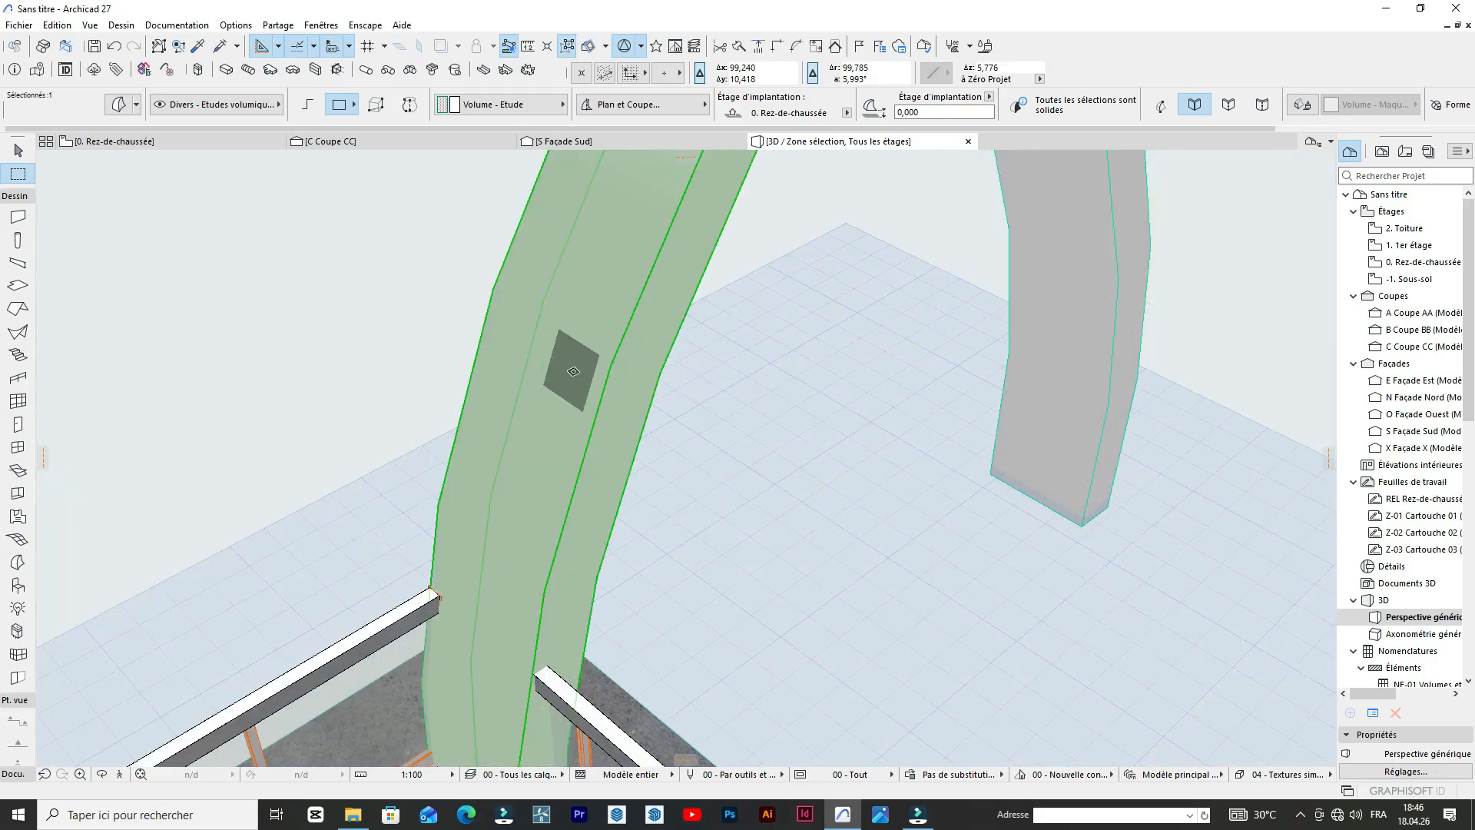
{"action": "left_click", "coordinate": [615, 401]}
{"action": "left_click", "coordinate": [610, 411]}
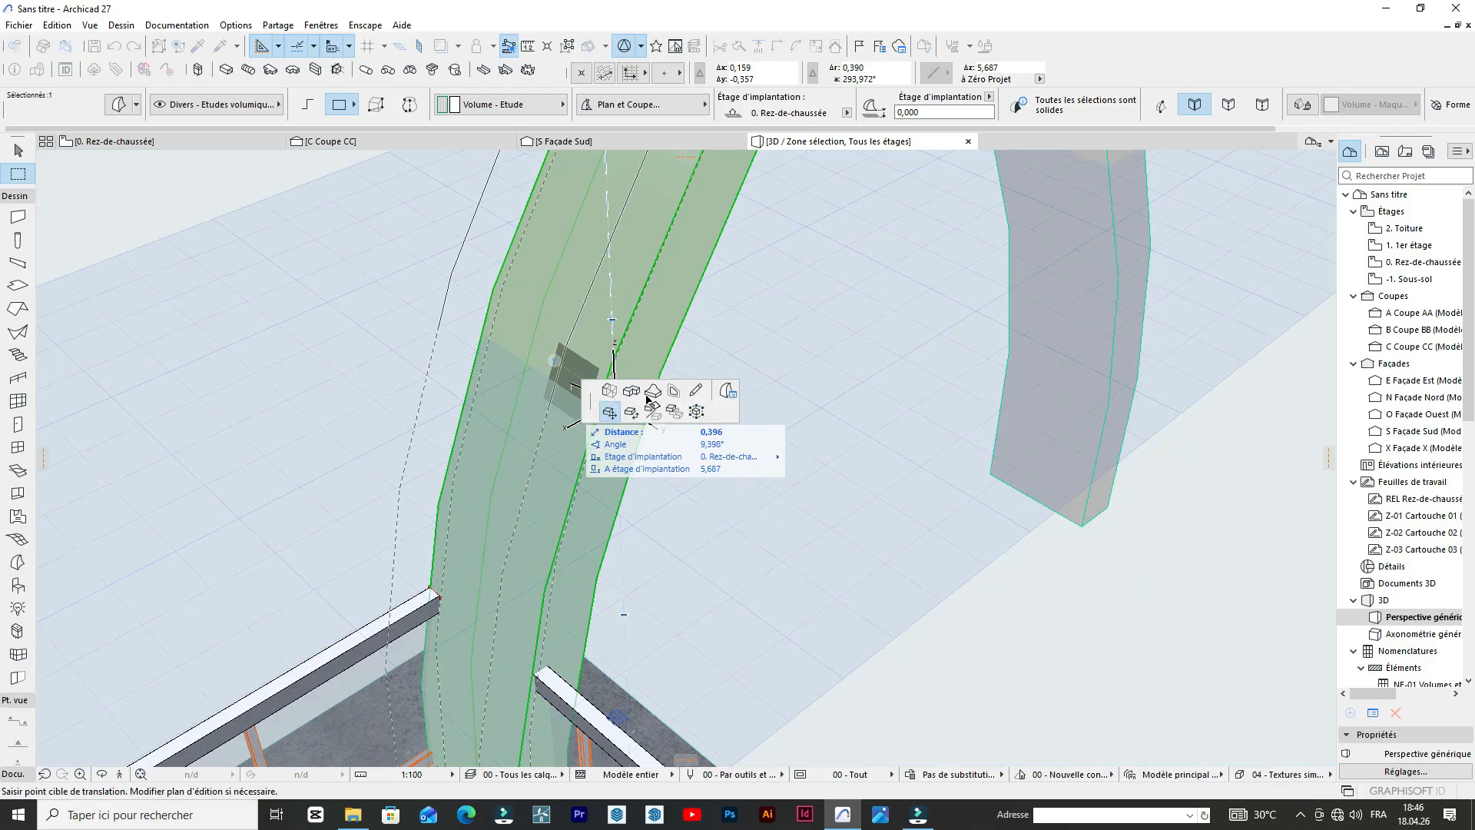
{"action": "left_click", "coordinate": [631, 390]}
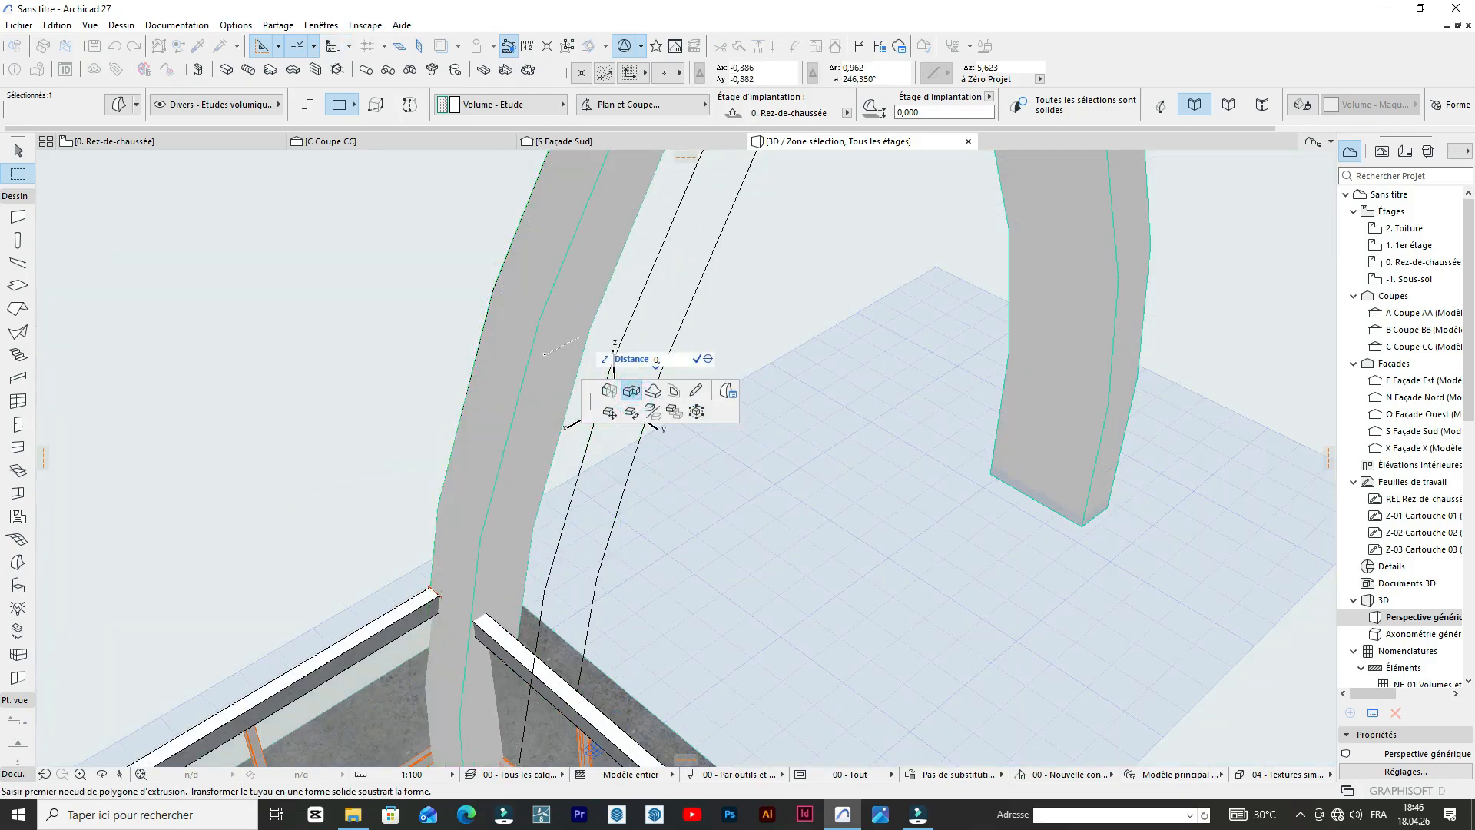
{"action": "key", "text": "Return"}
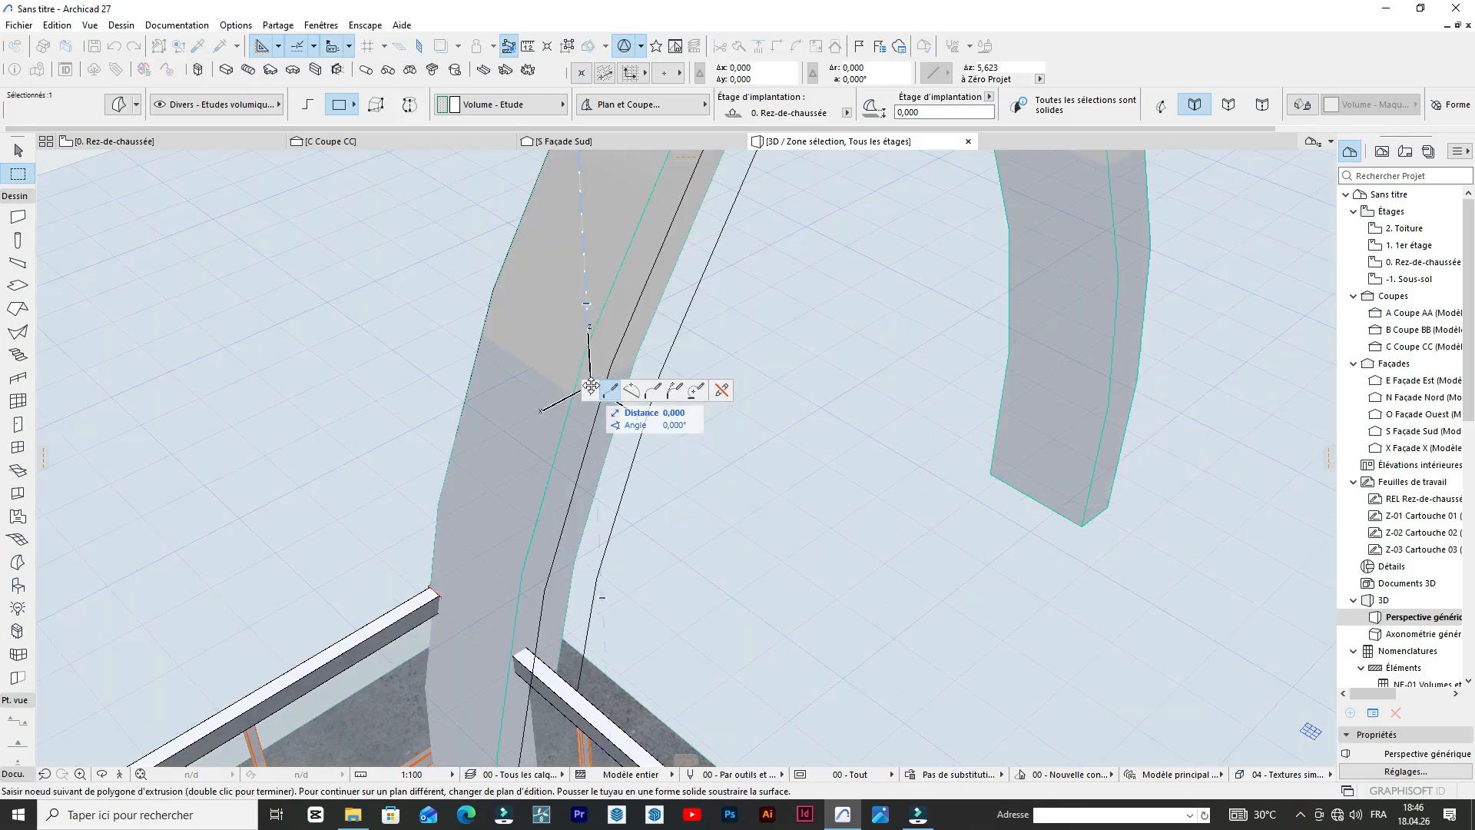
{"action": "scroll", "coordinate": [637, 282], "scroll_direction": "down", "scroll_amount": 1}
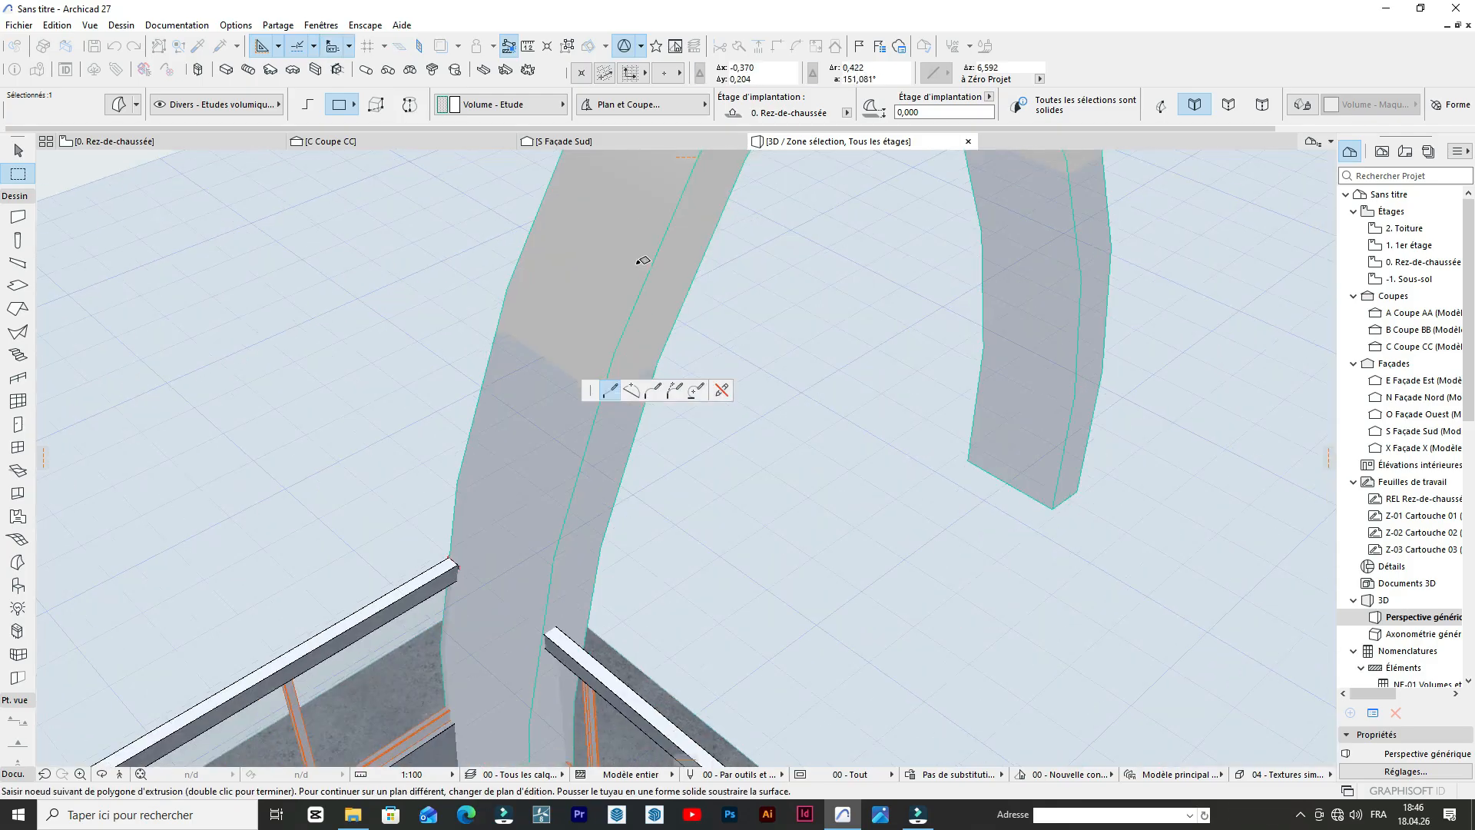
{"action": "key", "text": "Escape"}
{"action": "scroll", "coordinate": [805, 275], "scroll_direction": "down", "scroll_amount": 3}
{"action": "scroll", "coordinate": [804, 275], "scroll_direction": "up", "scroll_amount": 2}
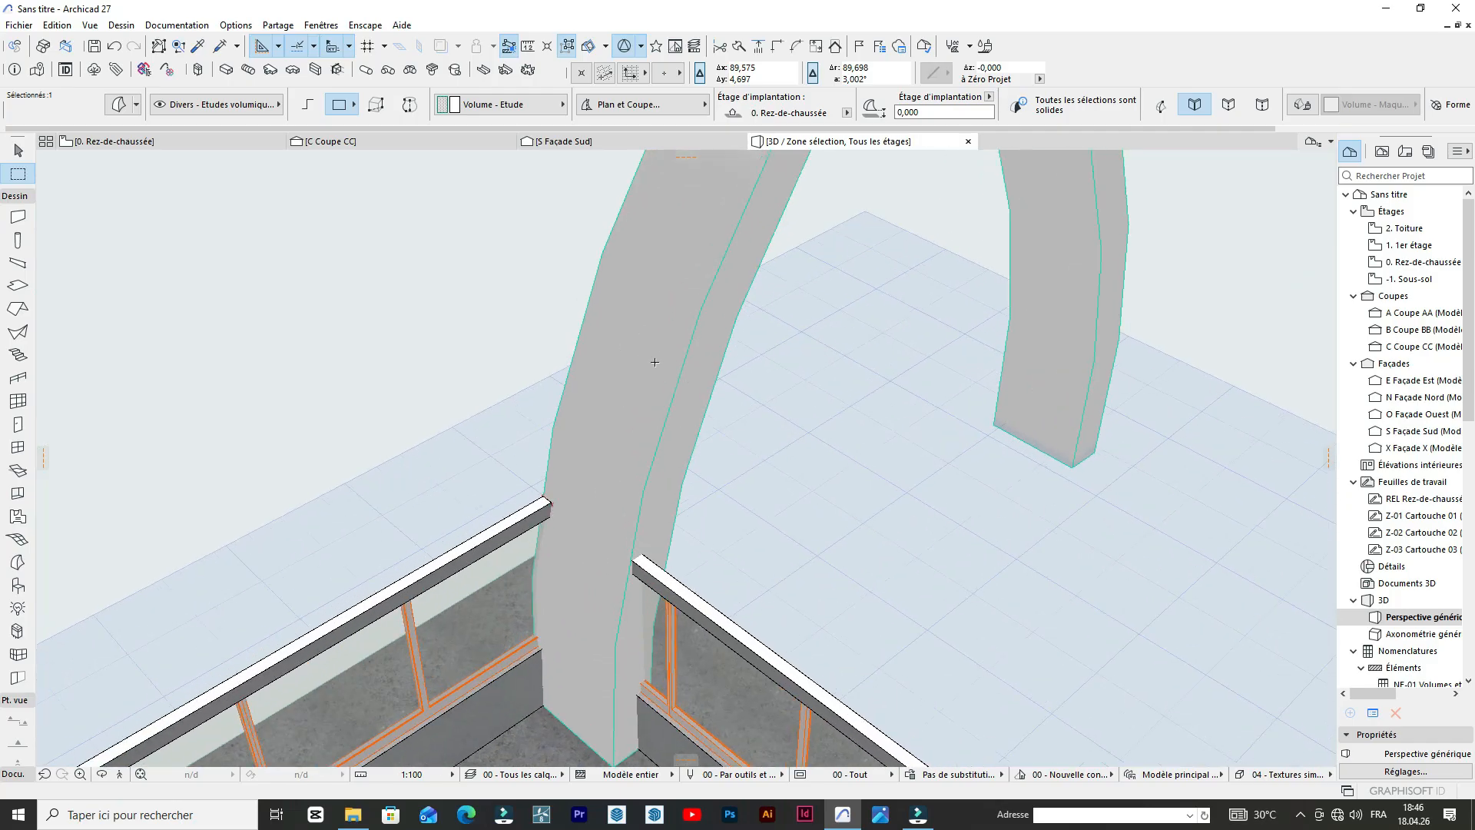
Push the narrow side face of the arch at the building's corner inward by about 1,1 to thin it.
{"action": "left_click", "coordinate": [693, 385]}
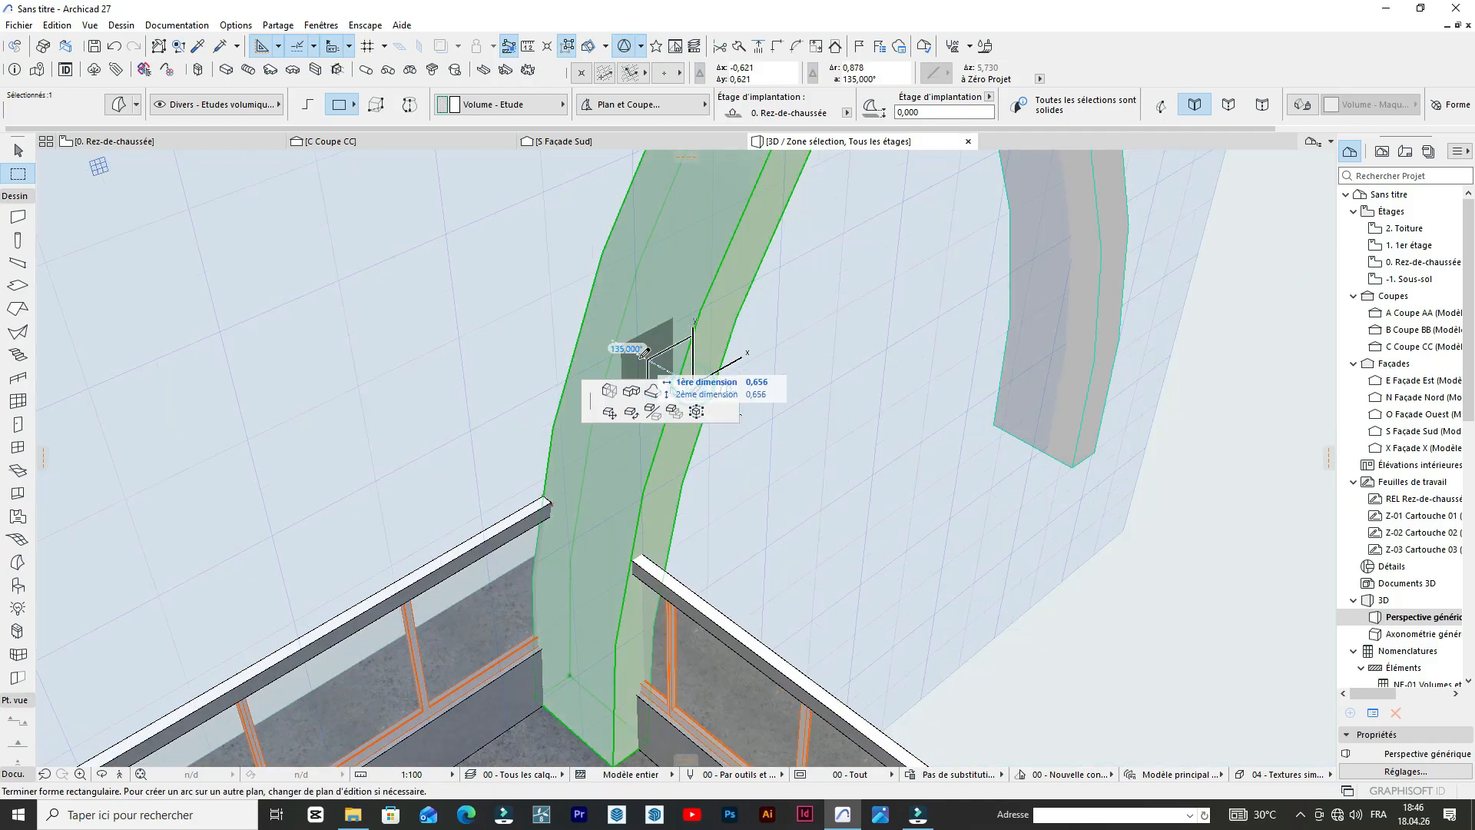
{"action": "left_click", "coordinate": [632, 392]}
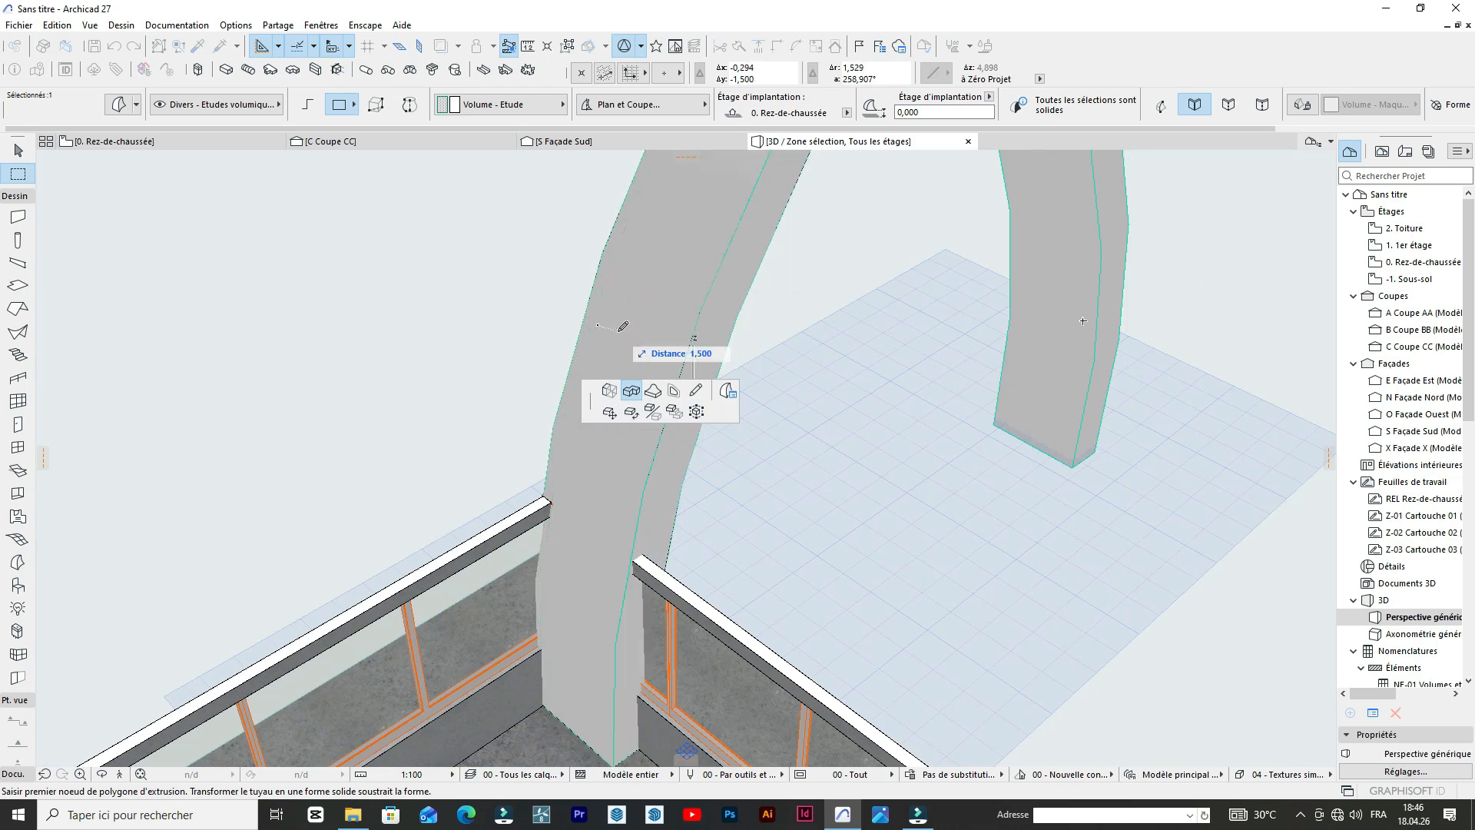
{"action": "scroll", "coordinate": [623, 324], "scroll_direction": "up", "scroll_amount": 1}
{"action": "scroll", "coordinate": [623, 326], "scroll_direction": "up", "scroll_amount": 1}
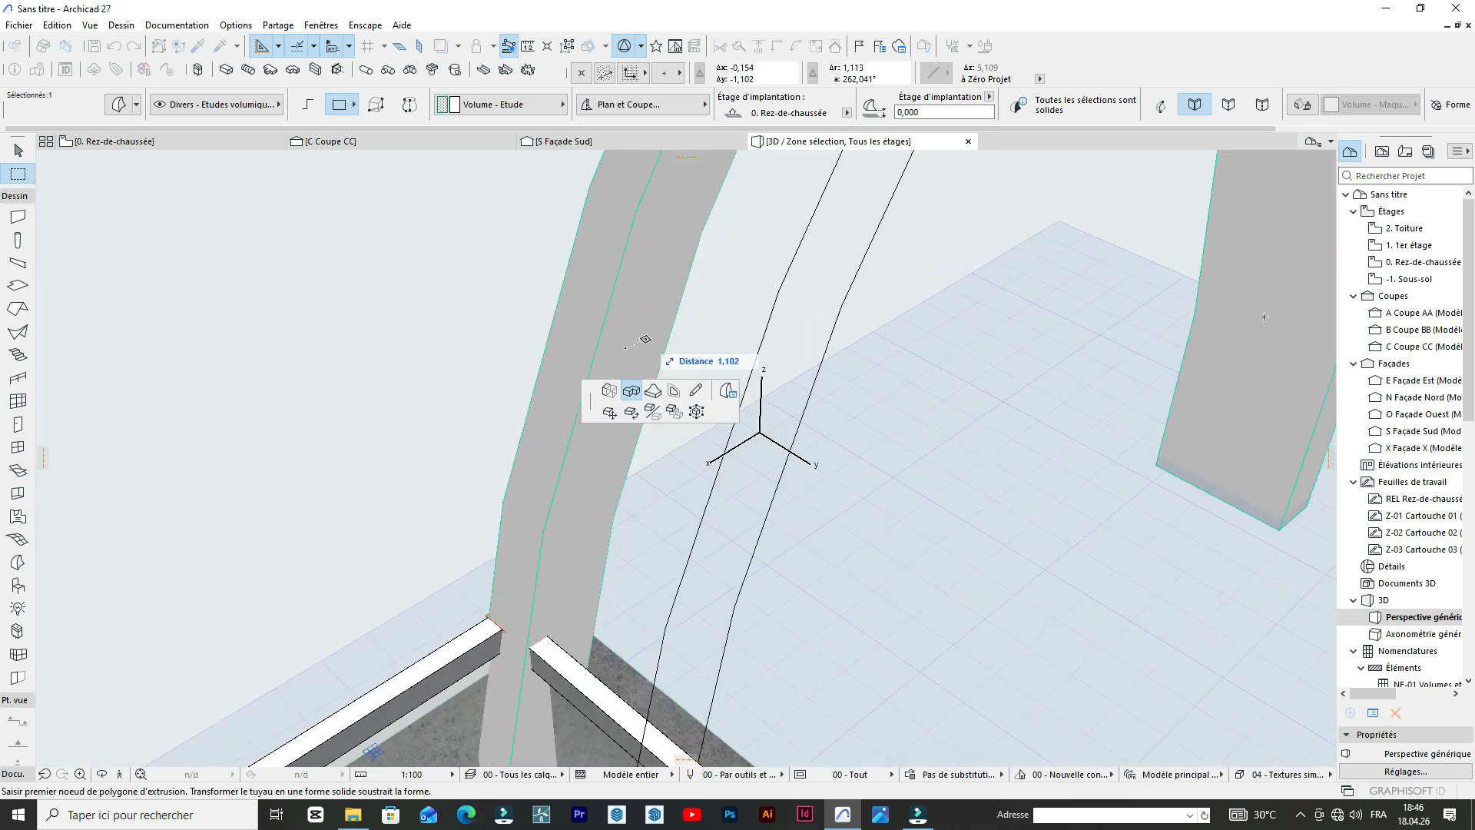
{"action": "left_click", "coordinate": [645, 339]}
{"action": "key", "text": "Escape"}
{"action": "key", "text": "Escape"}
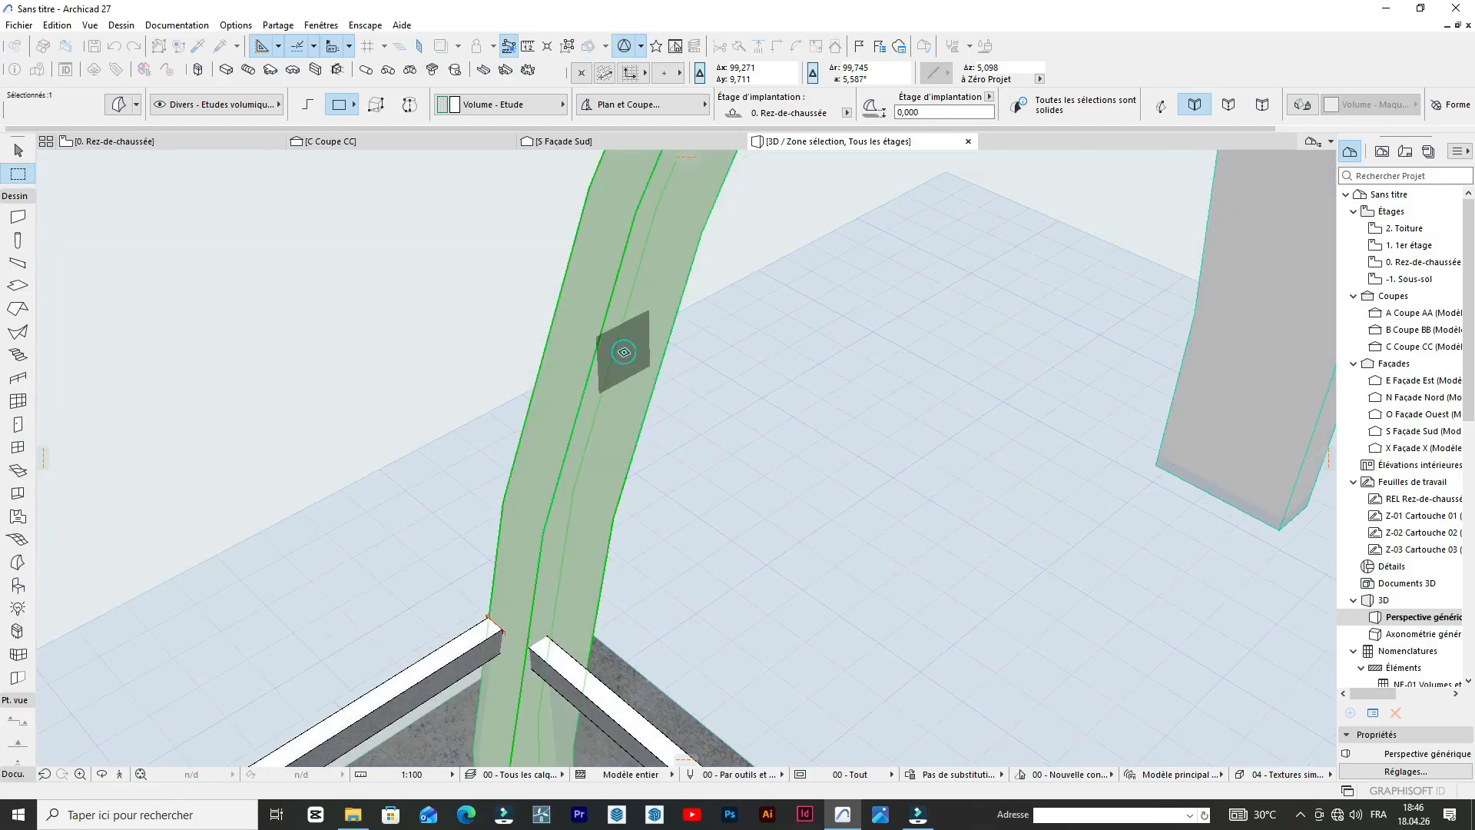
{"action": "scroll", "coordinate": [725, 359], "scroll_direction": "down", "scroll_amount": 9}
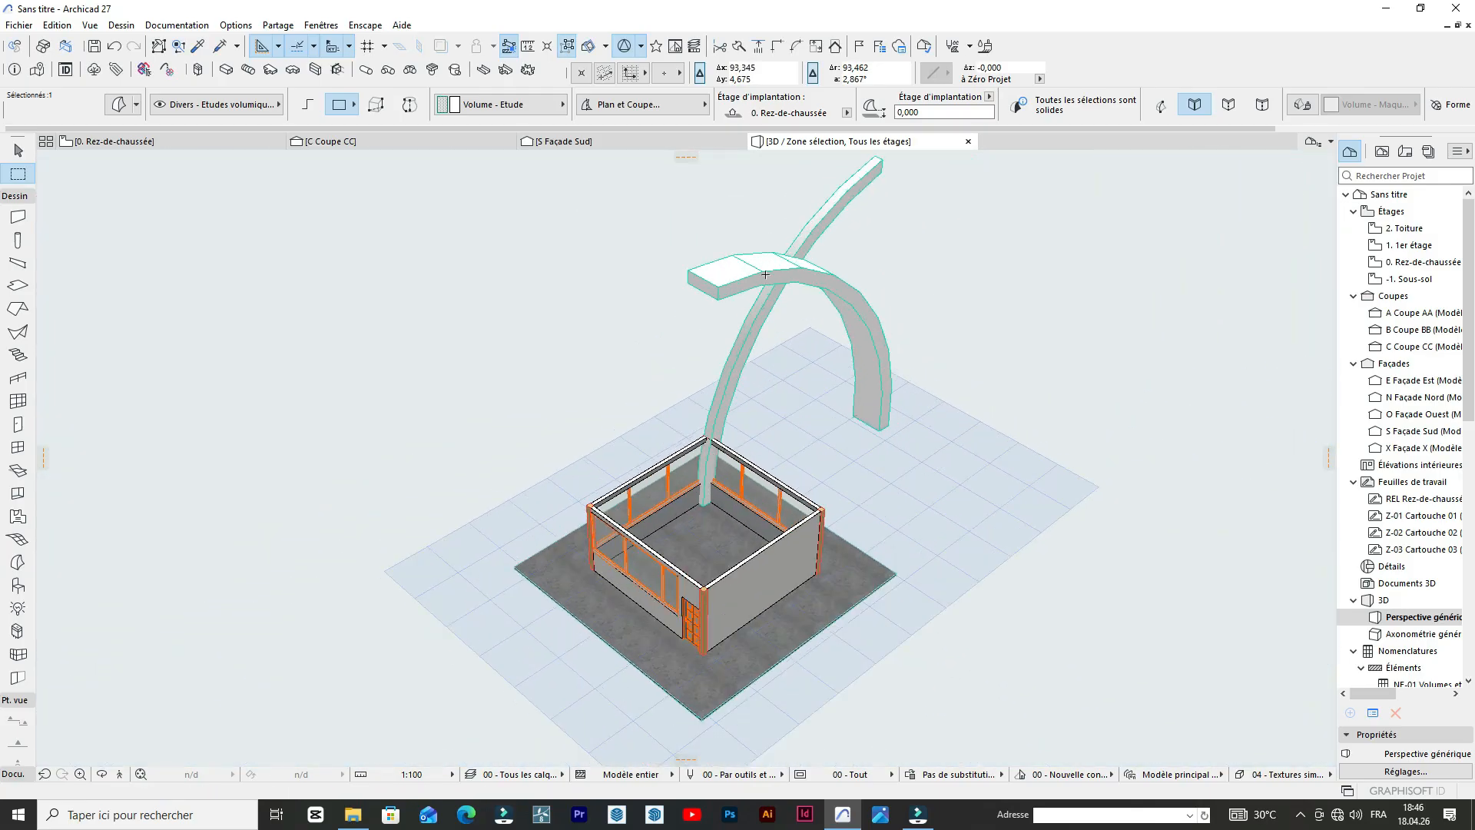
{"action": "scroll", "coordinate": [607, 307], "scroll_direction": "up", "scroll_amount": 4}
{"action": "left_click", "coordinate": [492, 401]}
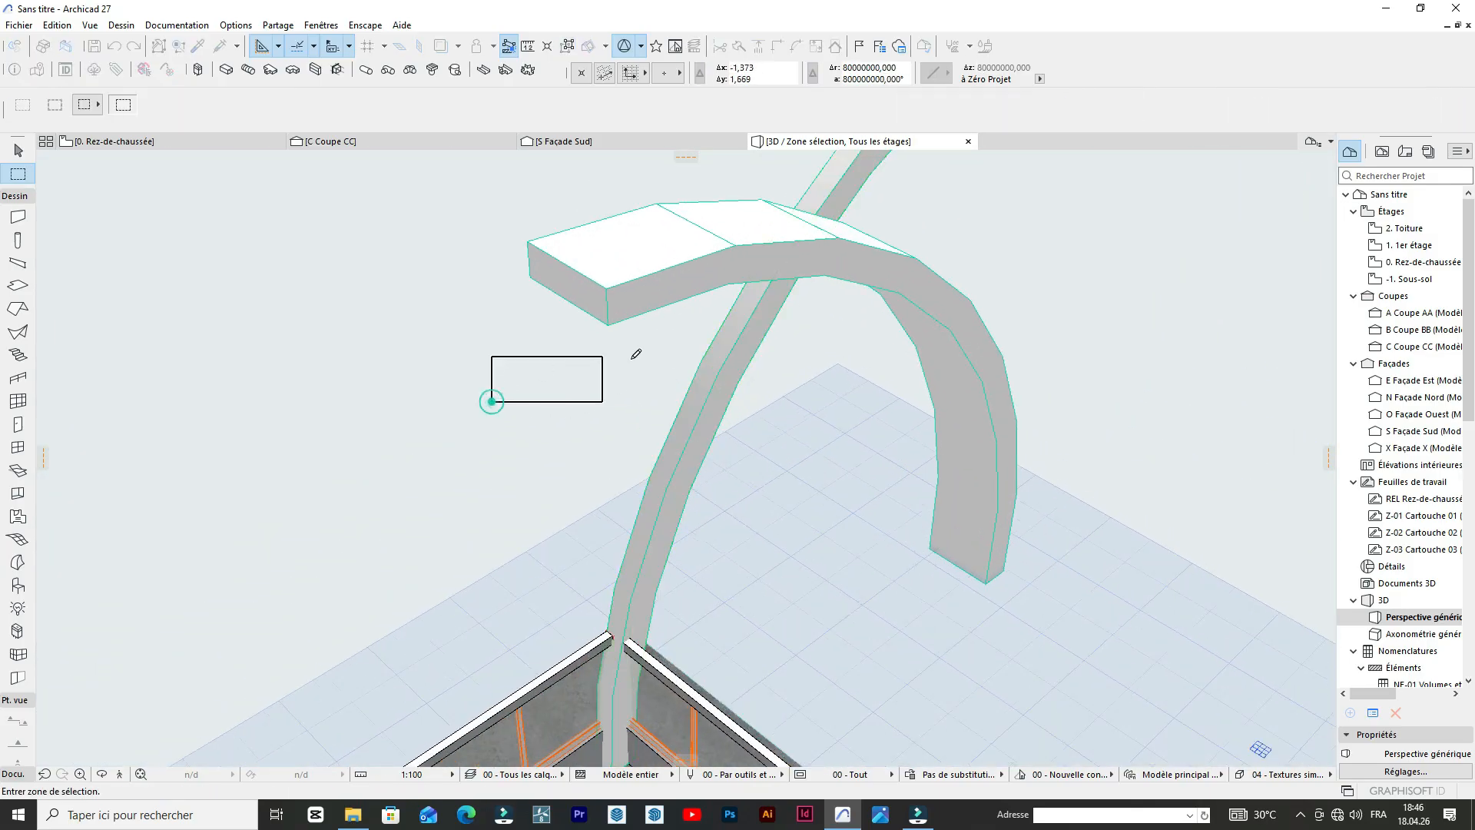
{"action": "key", "text": "Escape"}
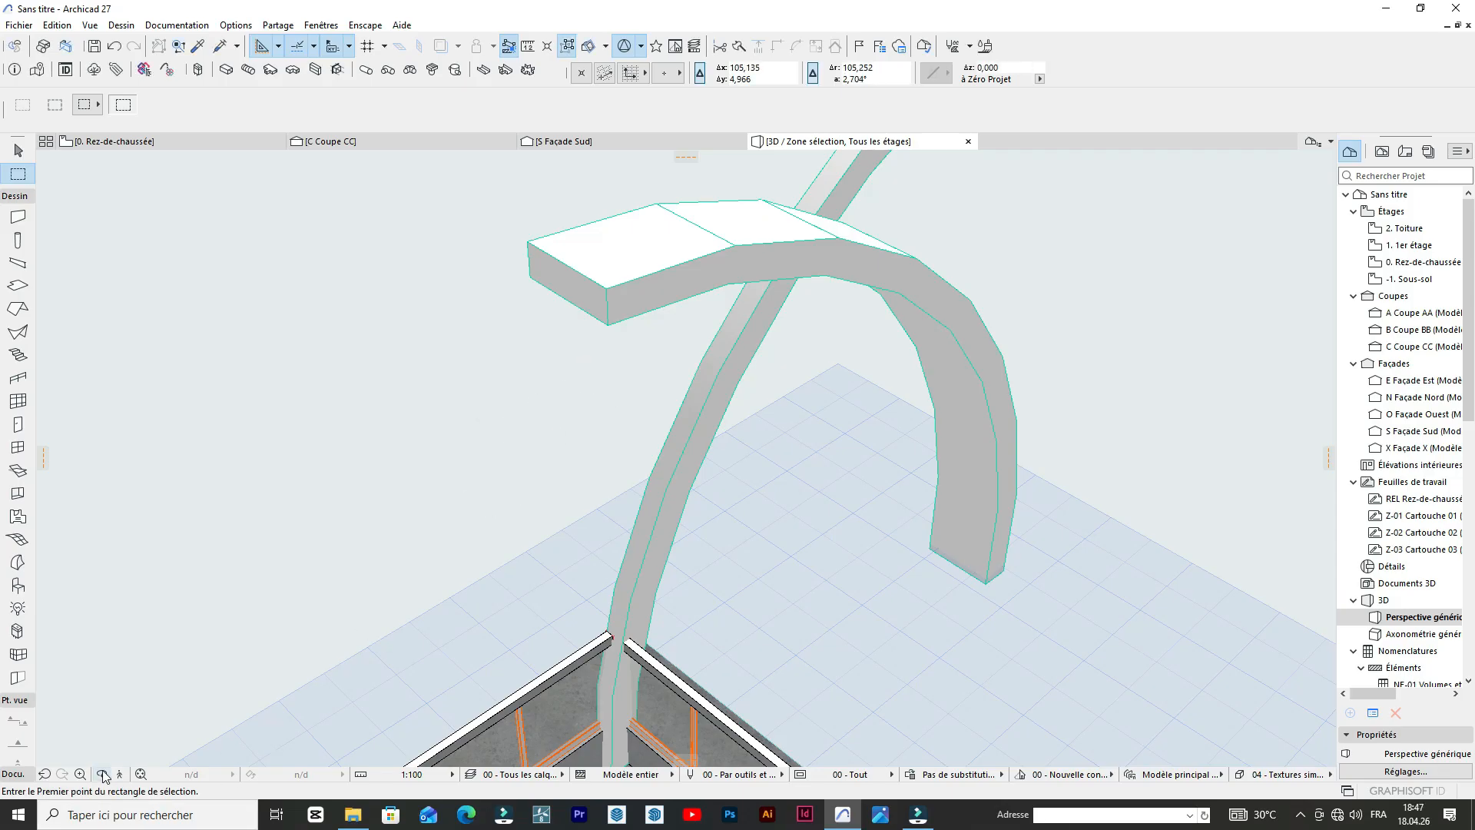
Push/pull the side face of the other crossing arch, near its free end, to adjust its depth.
{"action": "left_click_drag", "start_coordinate": [774, 334], "coordinate": [693, 264]}
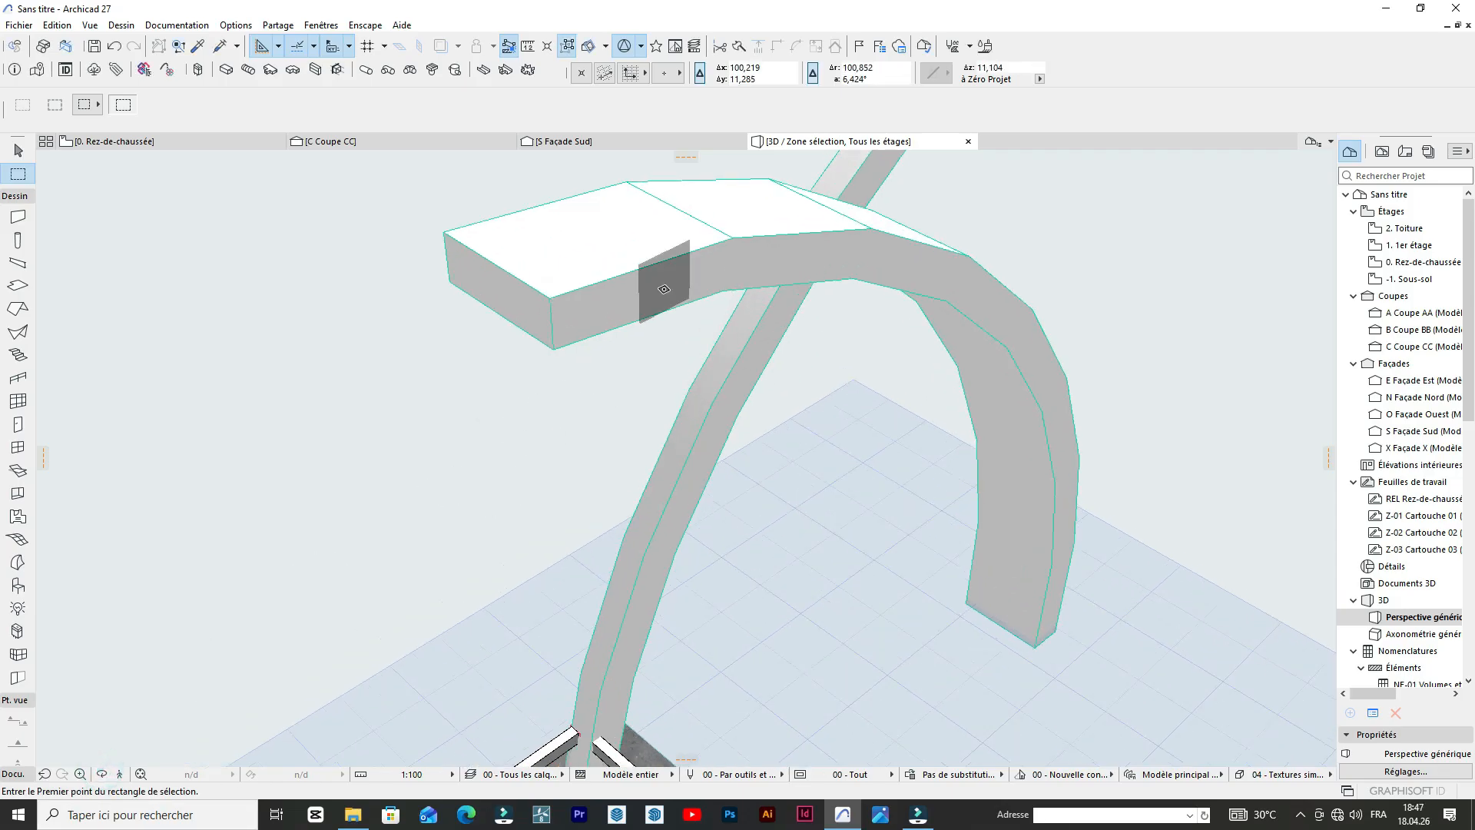
{"action": "scroll", "coordinate": [664, 289], "scroll_direction": "down", "scroll_amount": 2}
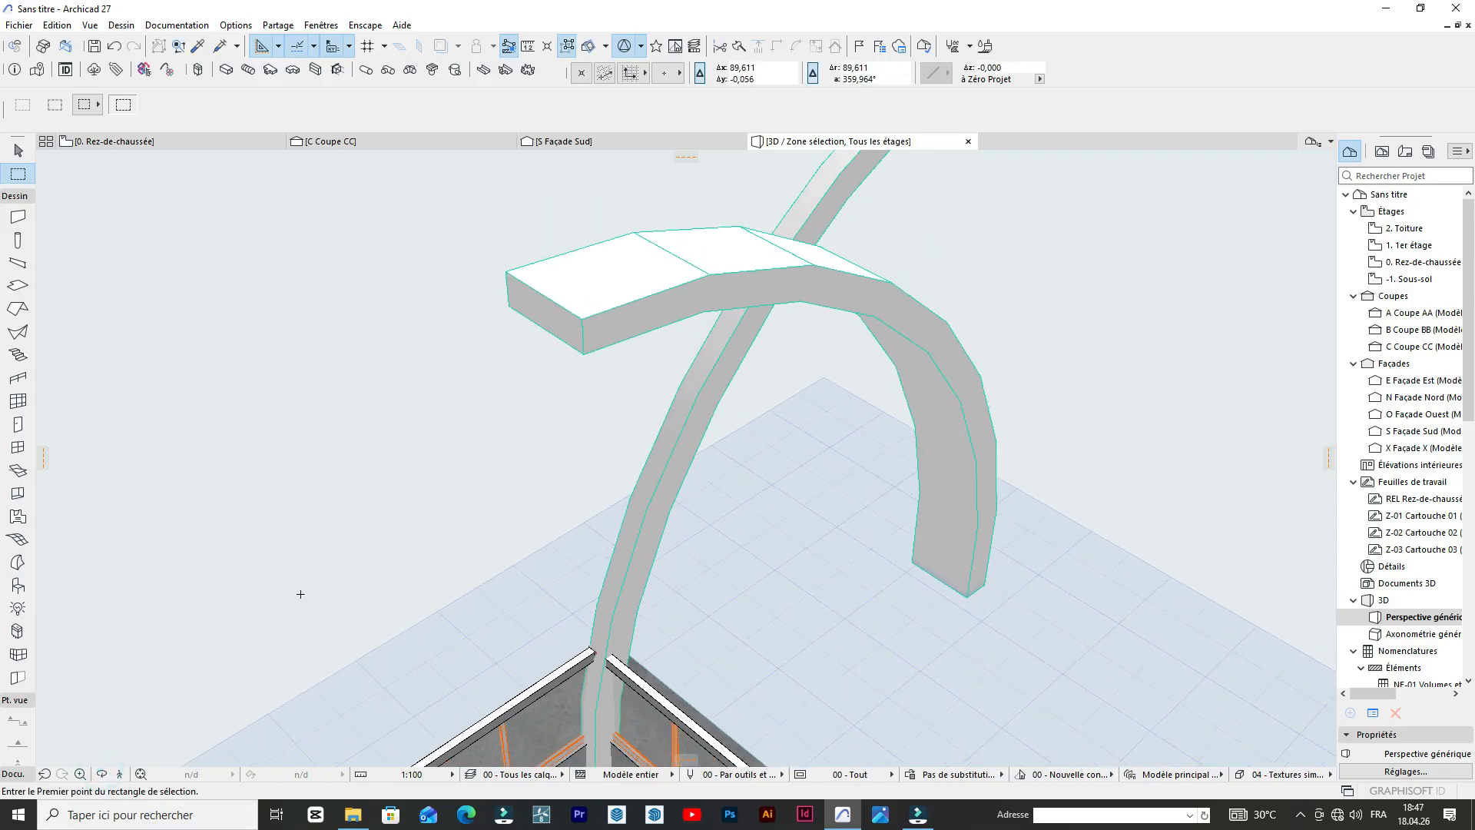
{"action": "left_click", "coordinate": [103, 776]}
{"action": "left_click_drag", "start_coordinate": [341, 401], "coordinate": [812, 417]}
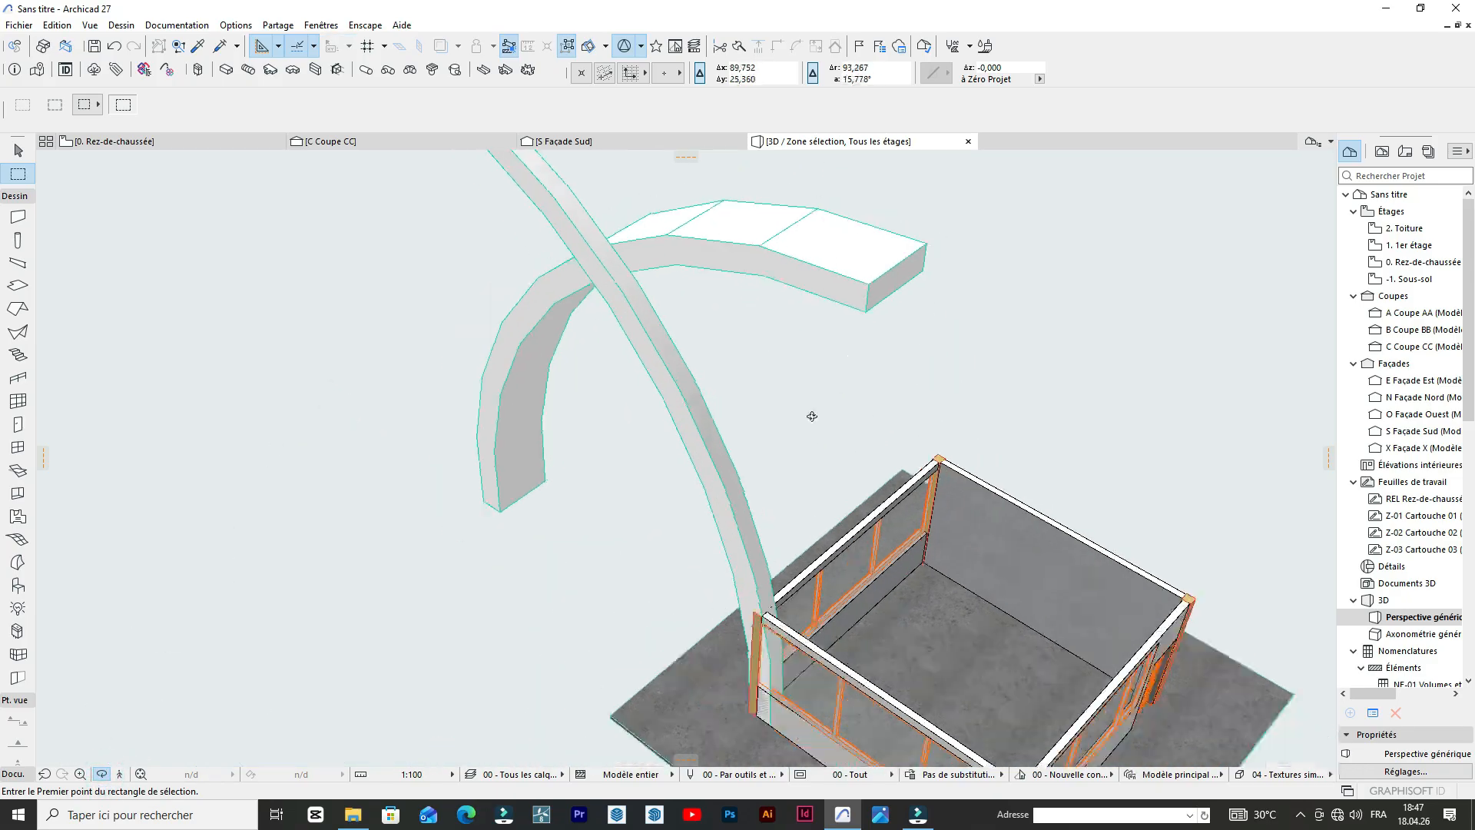
{"action": "scroll", "coordinate": [785, 453], "scroll_direction": "down", "scroll_amount": 2}
{"action": "left_click_drag", "start_coordinate": [687, 563], "coordinate": [867, 418]}
{"action": "scroll", "coordinate": [835, 278], "scroll_direction": "up", "scroll_amount": 3}
{"action": "left_click_drag", "start_coordinate": [909, 254], "coordinate": [718, 388]}
{"action": "key", "text": "Escape"}
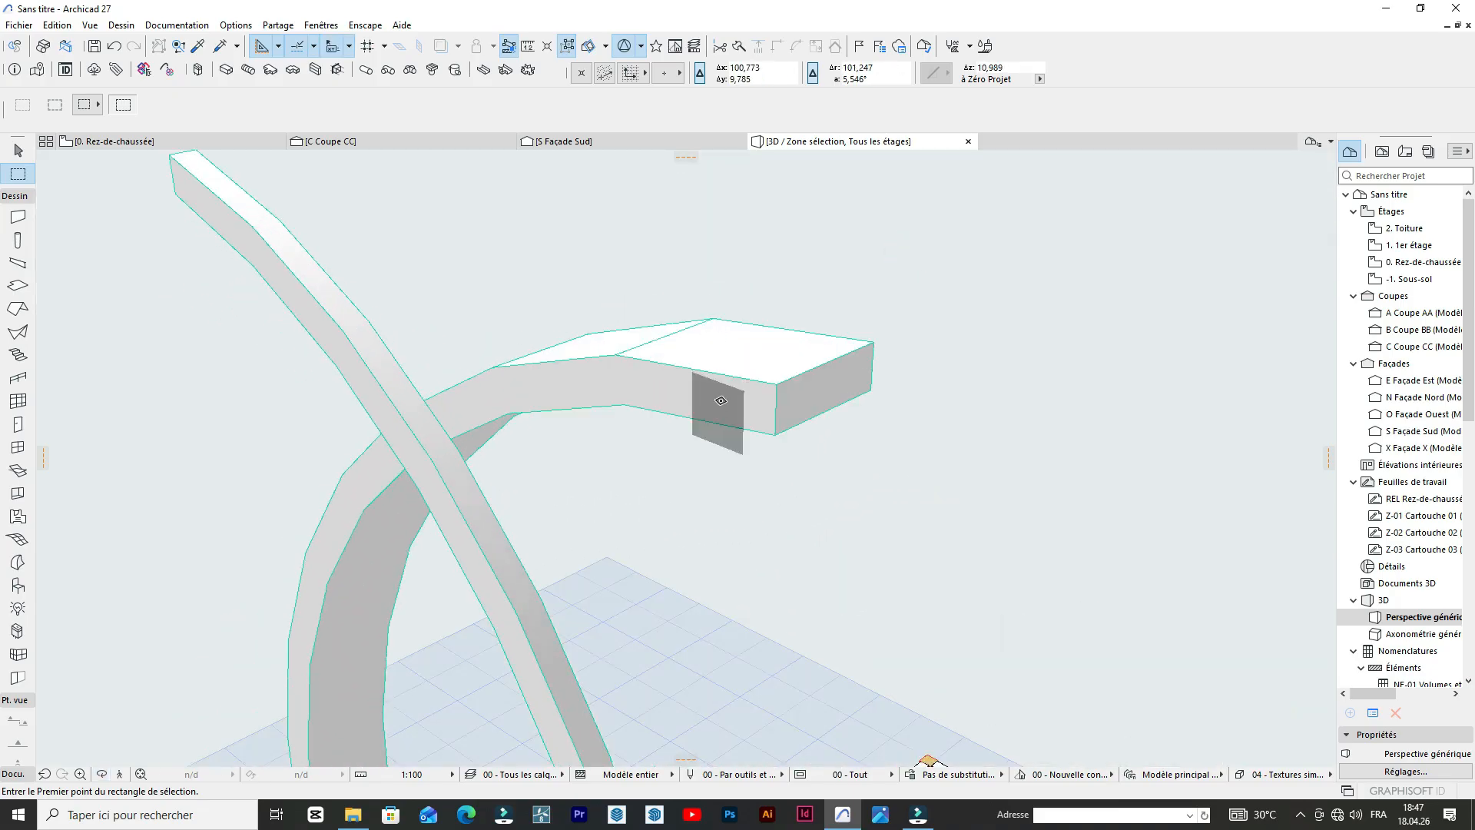
{"action": "left_click", "coordinate": [721, 400]}
{"action": "left_click", "coordinate": [721, 399]}
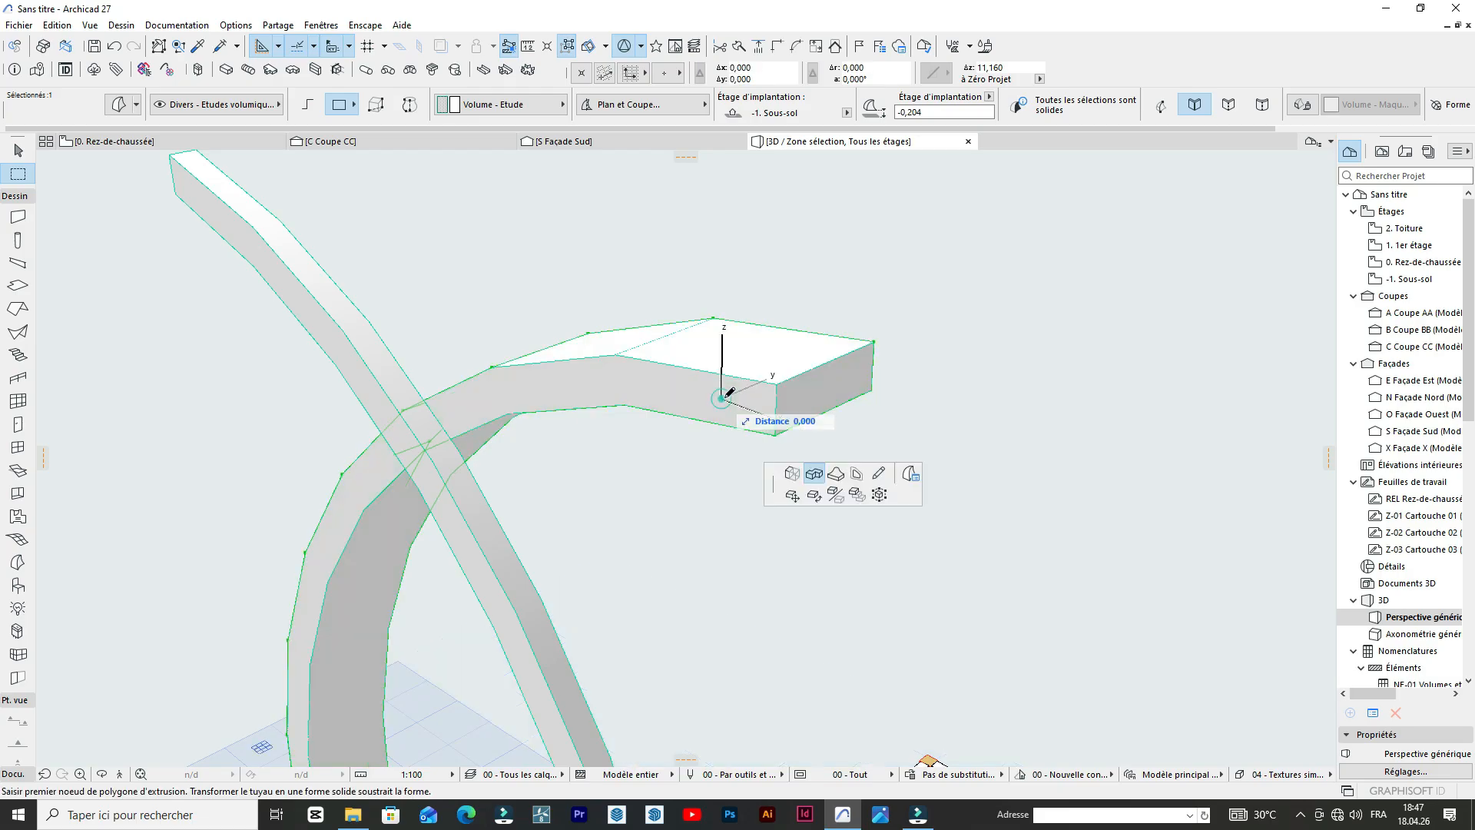
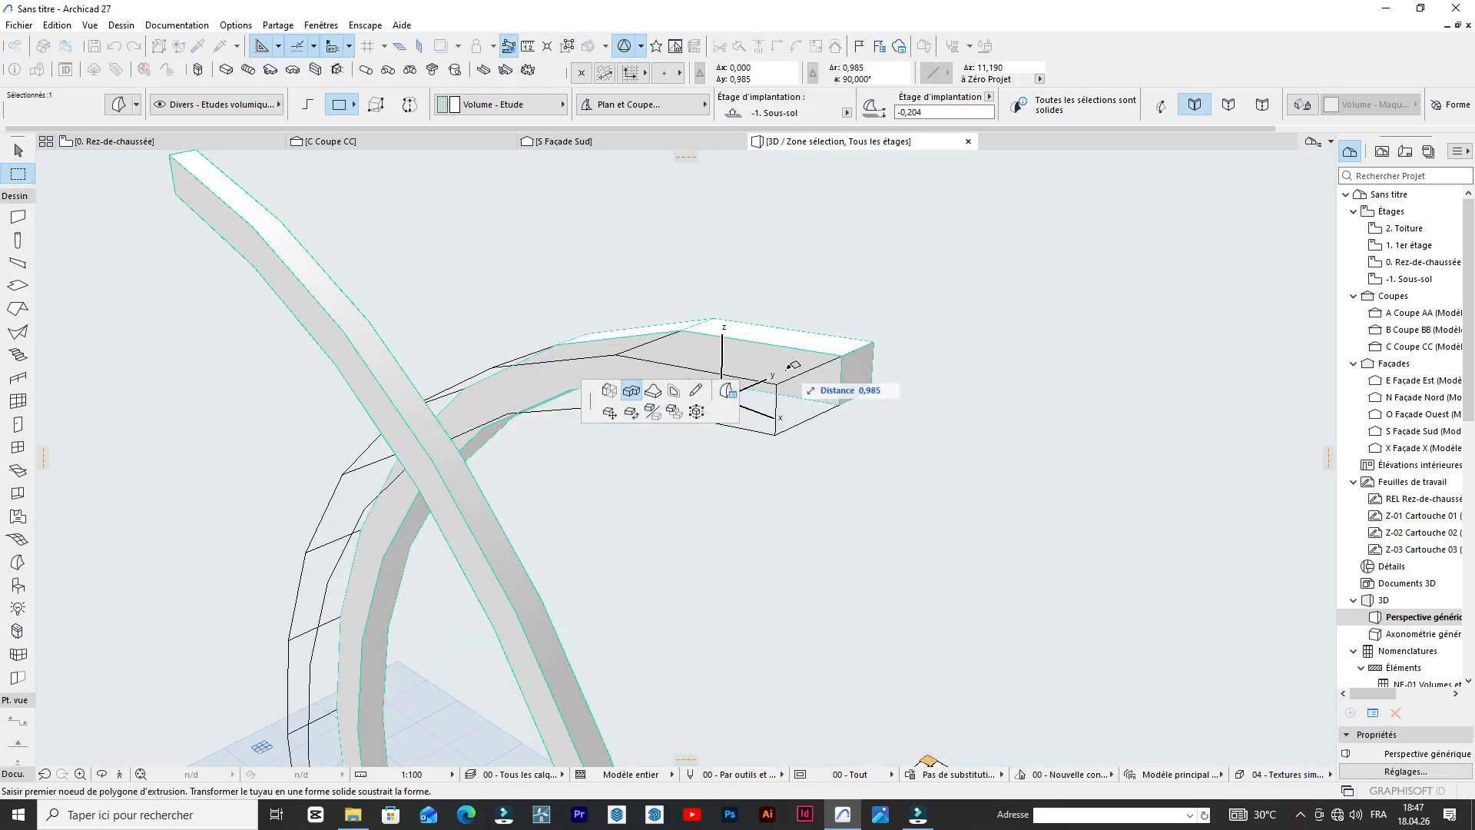
Compare the crossing arches in the 3D view with their outlines in the south elevation.
{"action": "key", "text": "Escape"}
{"action": "scroll", "coordinate": [520, 329], "scroll_direction": "down", "scroll_amount": 5}
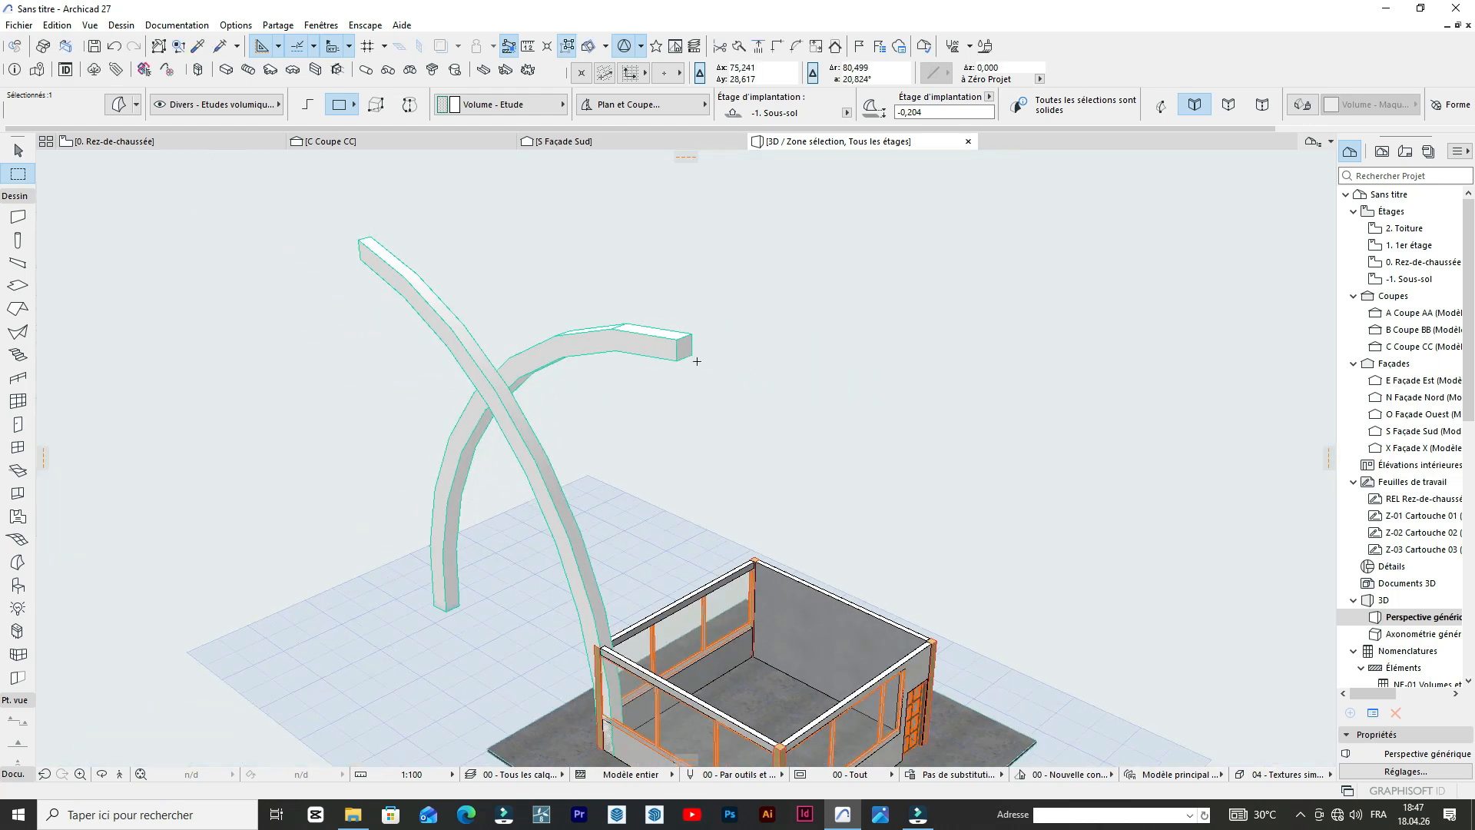
{"action": "scroll", "coordinate": [707, 394], "scroll_direction": "up", "scroll_amount": 3}
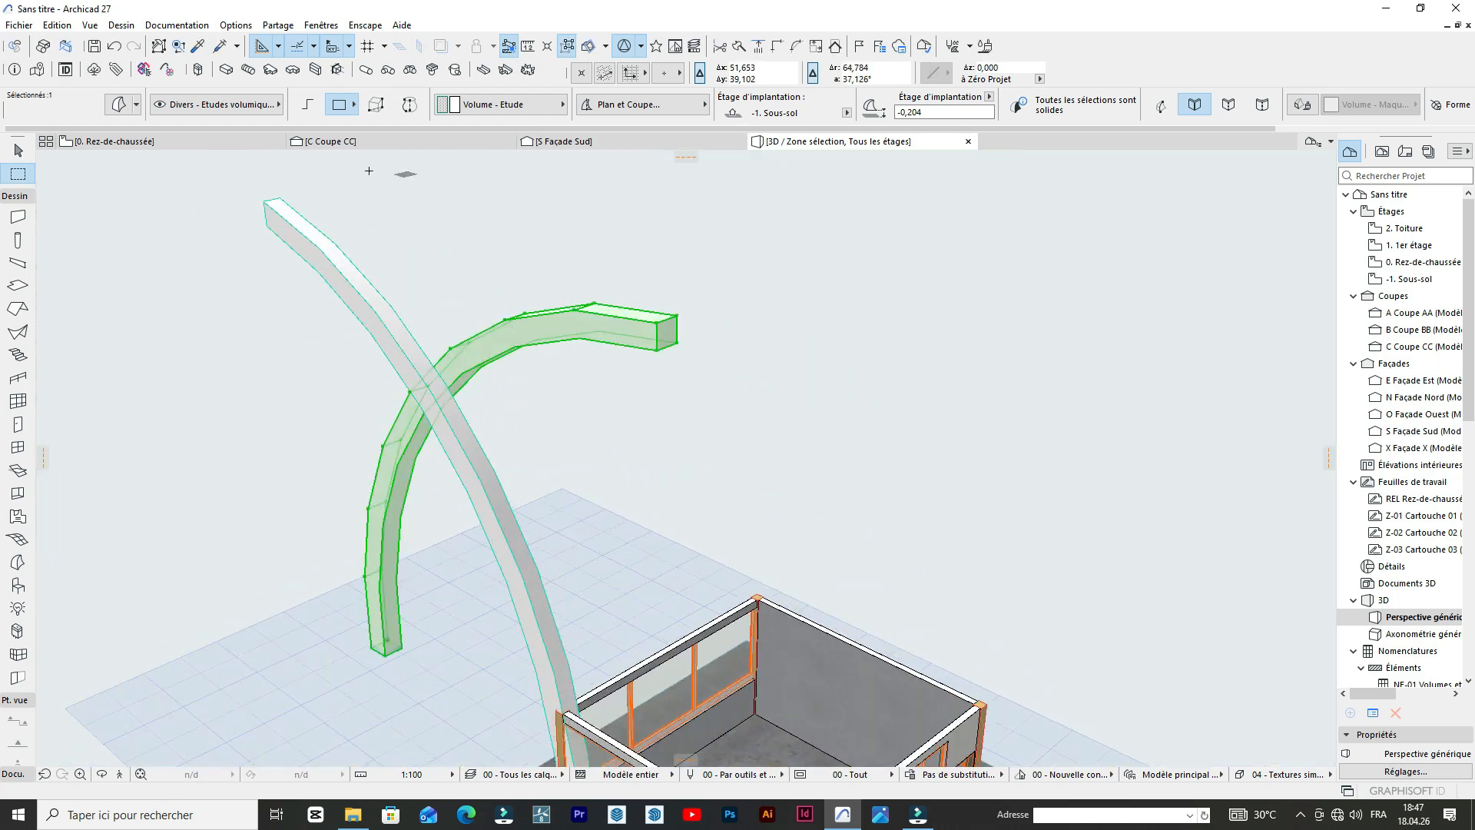
{"action": "left_click", "coordinate": [588, 145]}
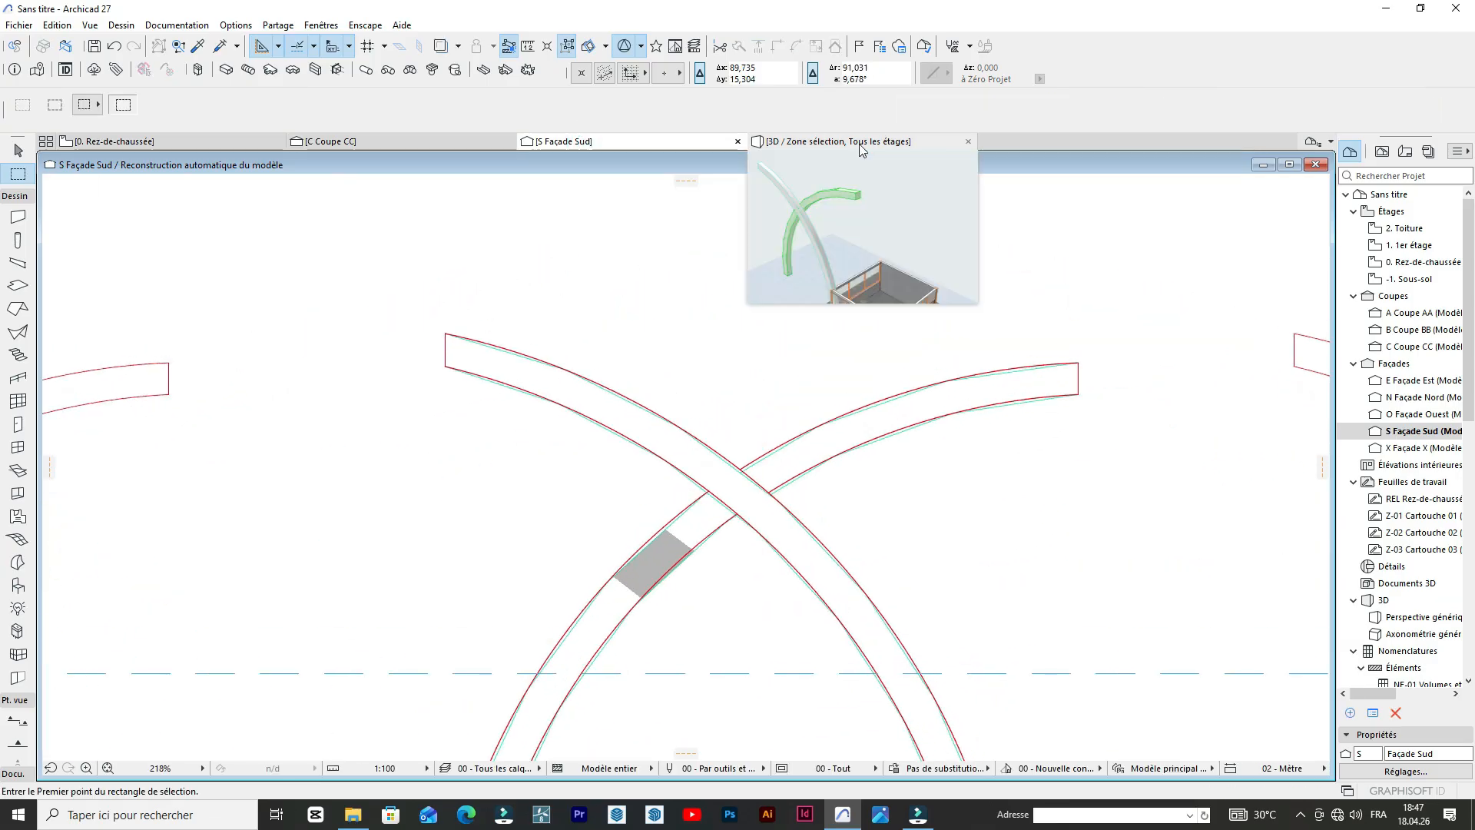
{"action": "left_click", "coordinate": [859, 142]}
{"action": "scroll", "coordinate": [784, 377], "scroll_direction": "down", "scroll_amount": 4}
{"action": "scroll", "coordinate": [598, 500], "scroll_direction": "up", "scroll_amount": 2}
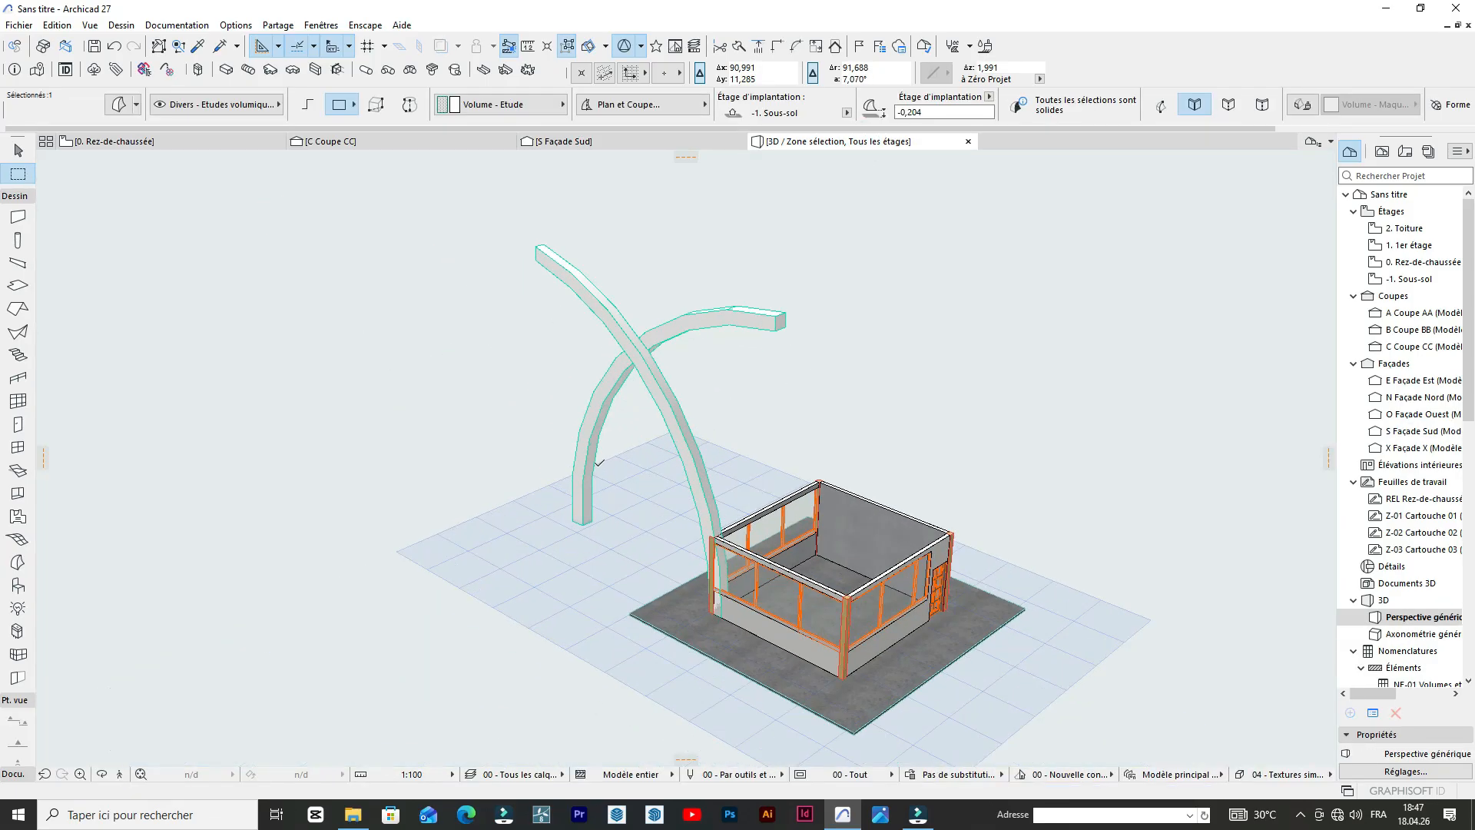
Move both crossing arches together by about 0,08 along the wall base, outward over the building's corner post.
{"action": "left_click", "coordinate": [101, 773]}
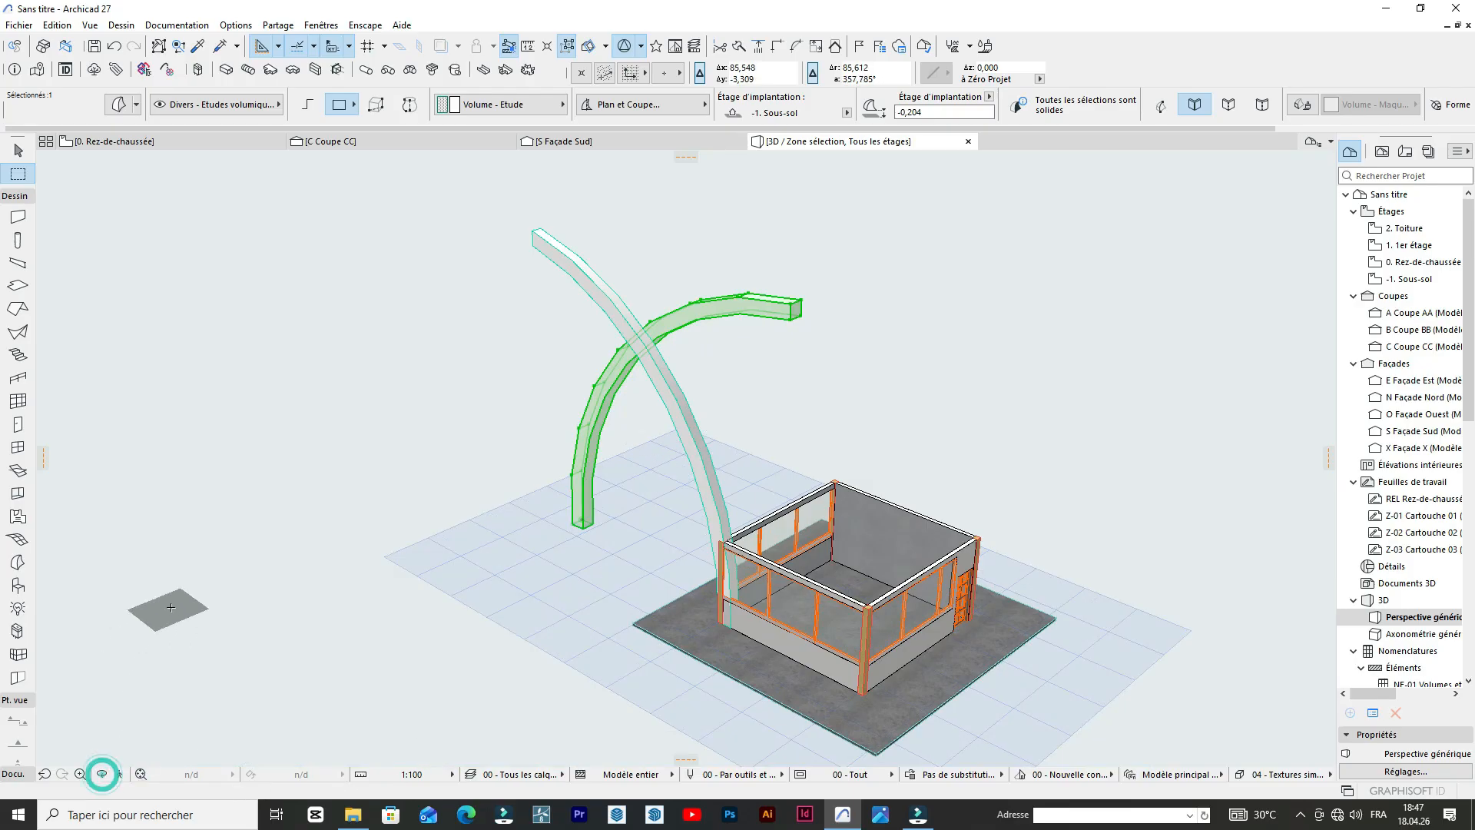
{"action": "left_click", "coordinate": [101, 774]}
{"action": "left_click_drag", "start_coordinate": [225, 550], "coordinate": [984, 543]}
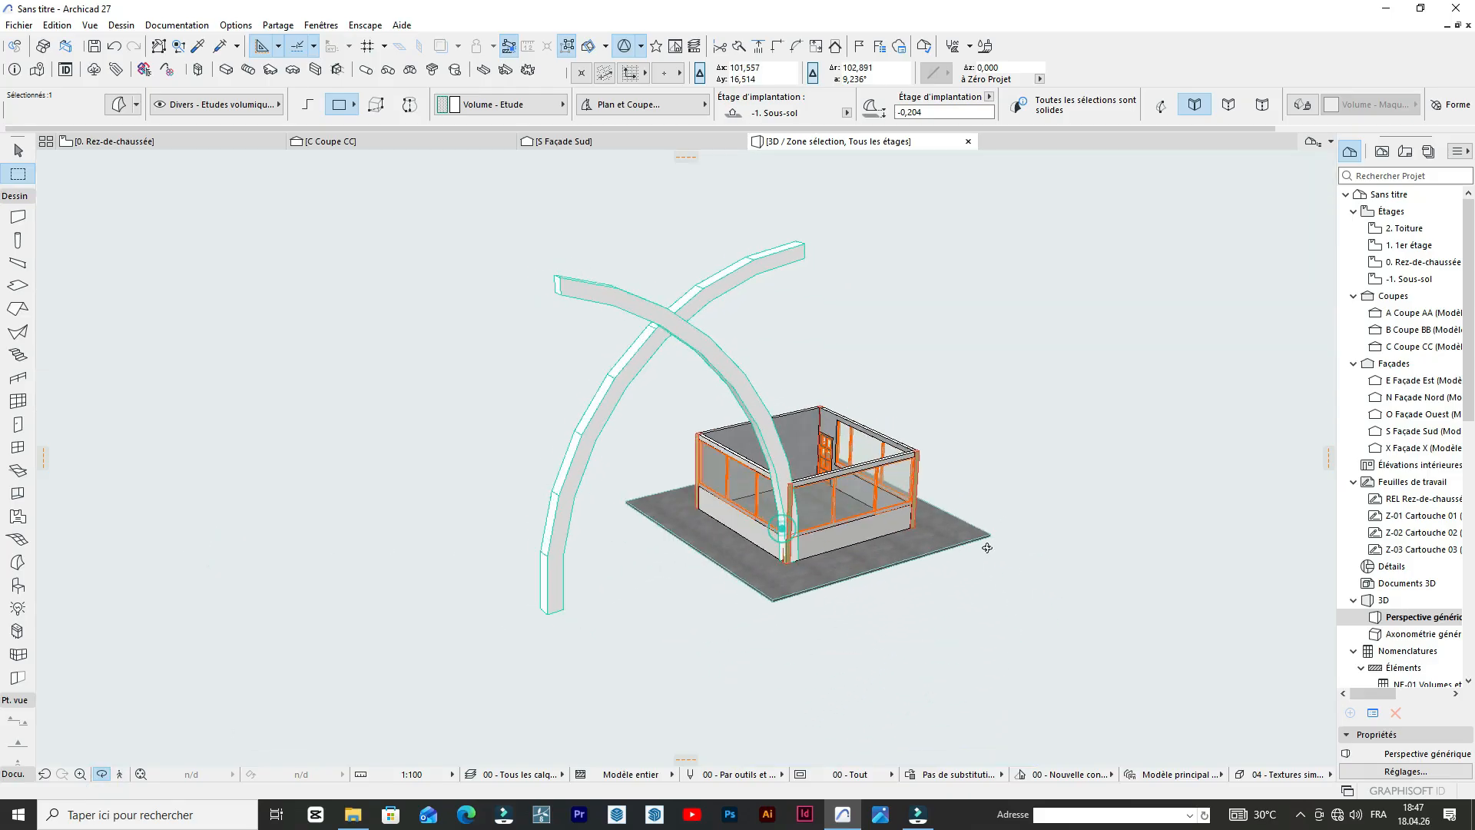
{"action": "scroll", "coordinate": [788, 537], "scroll_direction": "up", "scroll_amount": 8}
{"action": "scroll", "coordinate": [822, 572], "scroll_direction": "up", "scroll_amount": 5}
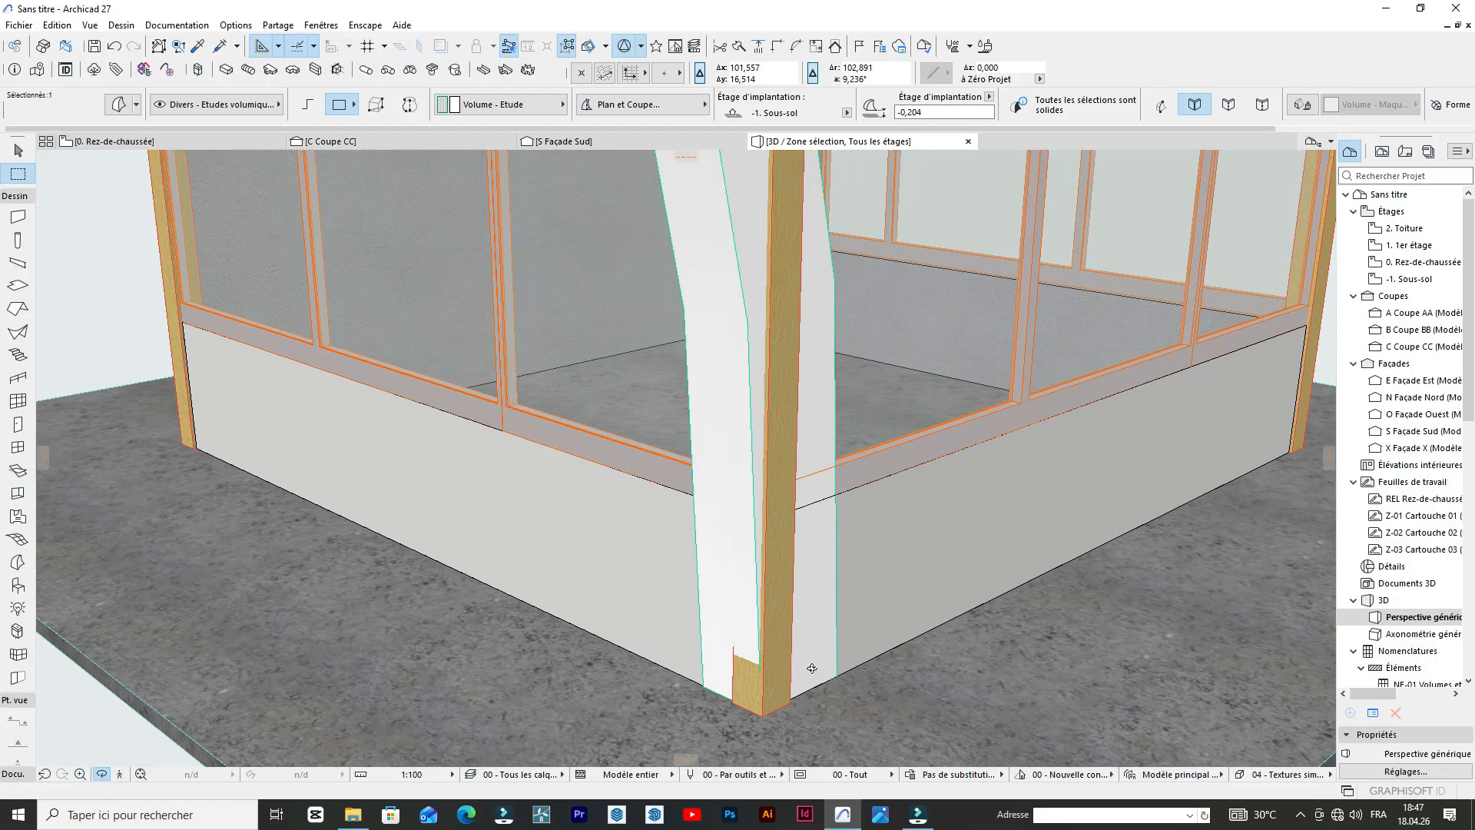
{"action": "left_click", "coordinate": [826, 665], "text": "shift"}
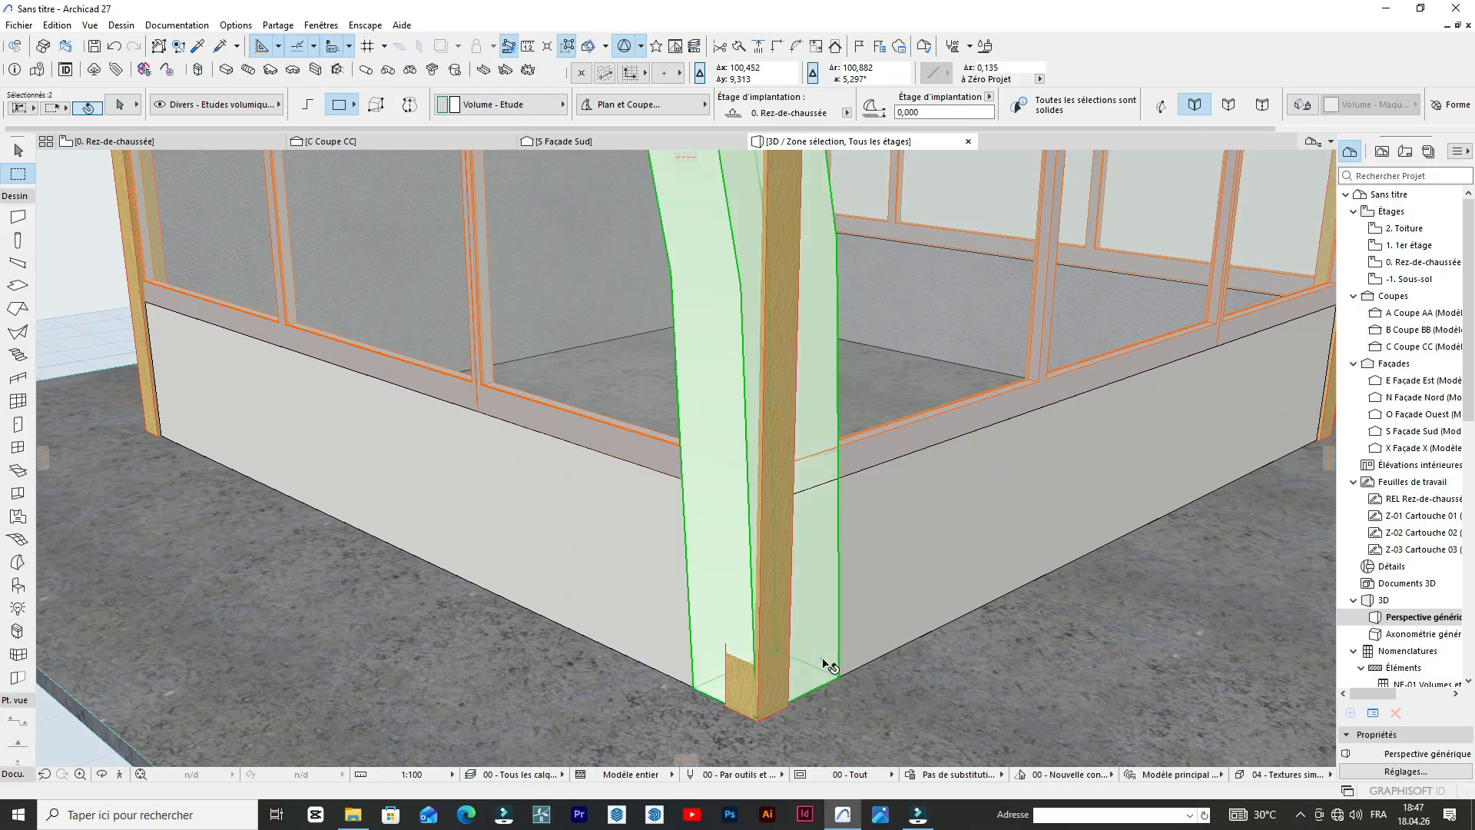
{"action": "scroll", "coordinate": [820, 682], "scroll_direction": "up", "scroll_amount": 5}
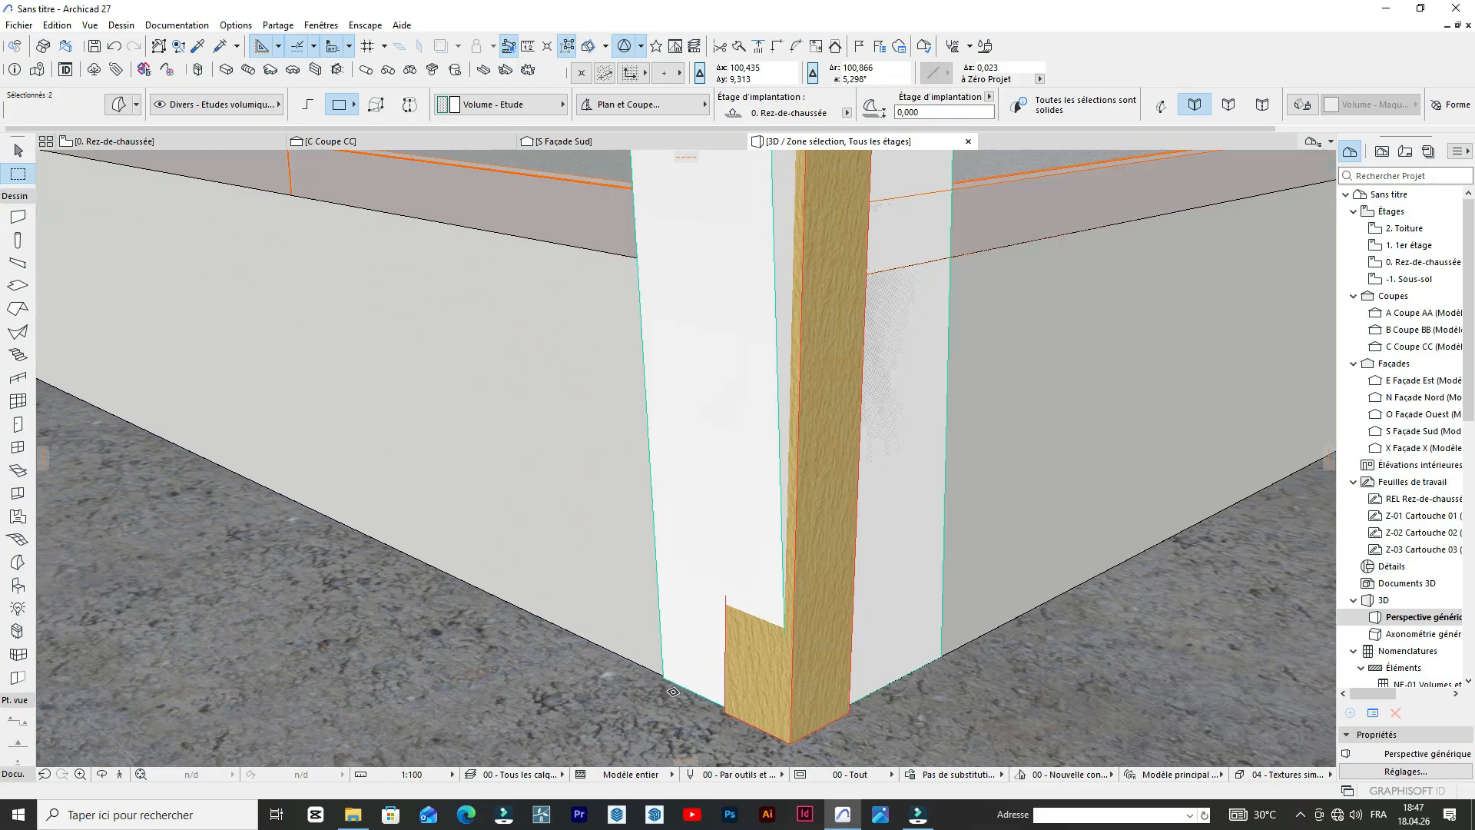
{"action": "key", "text": "ctrl+d"}
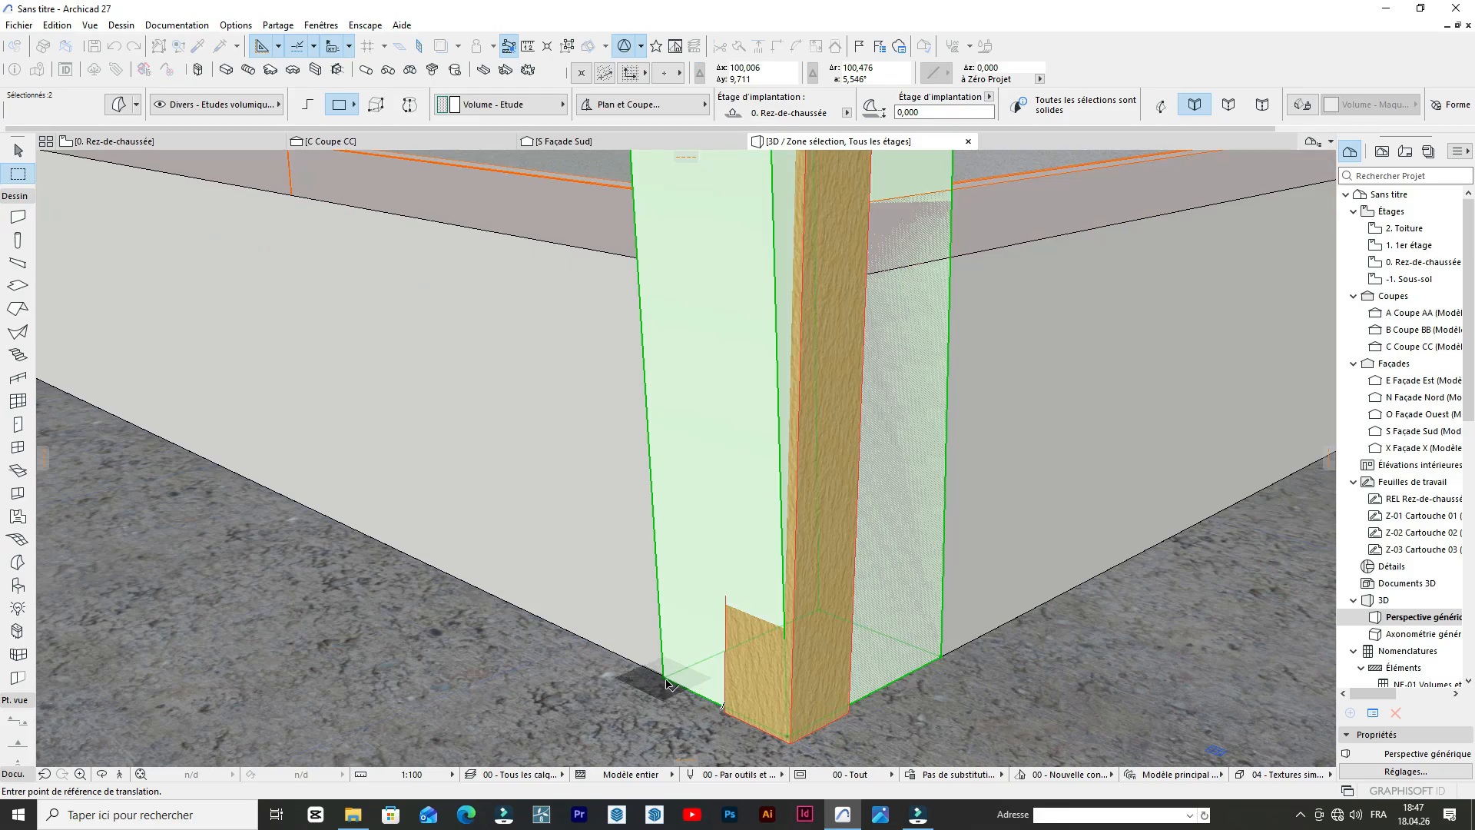
{"action": "left_click", "coordinate": [666, 681]}
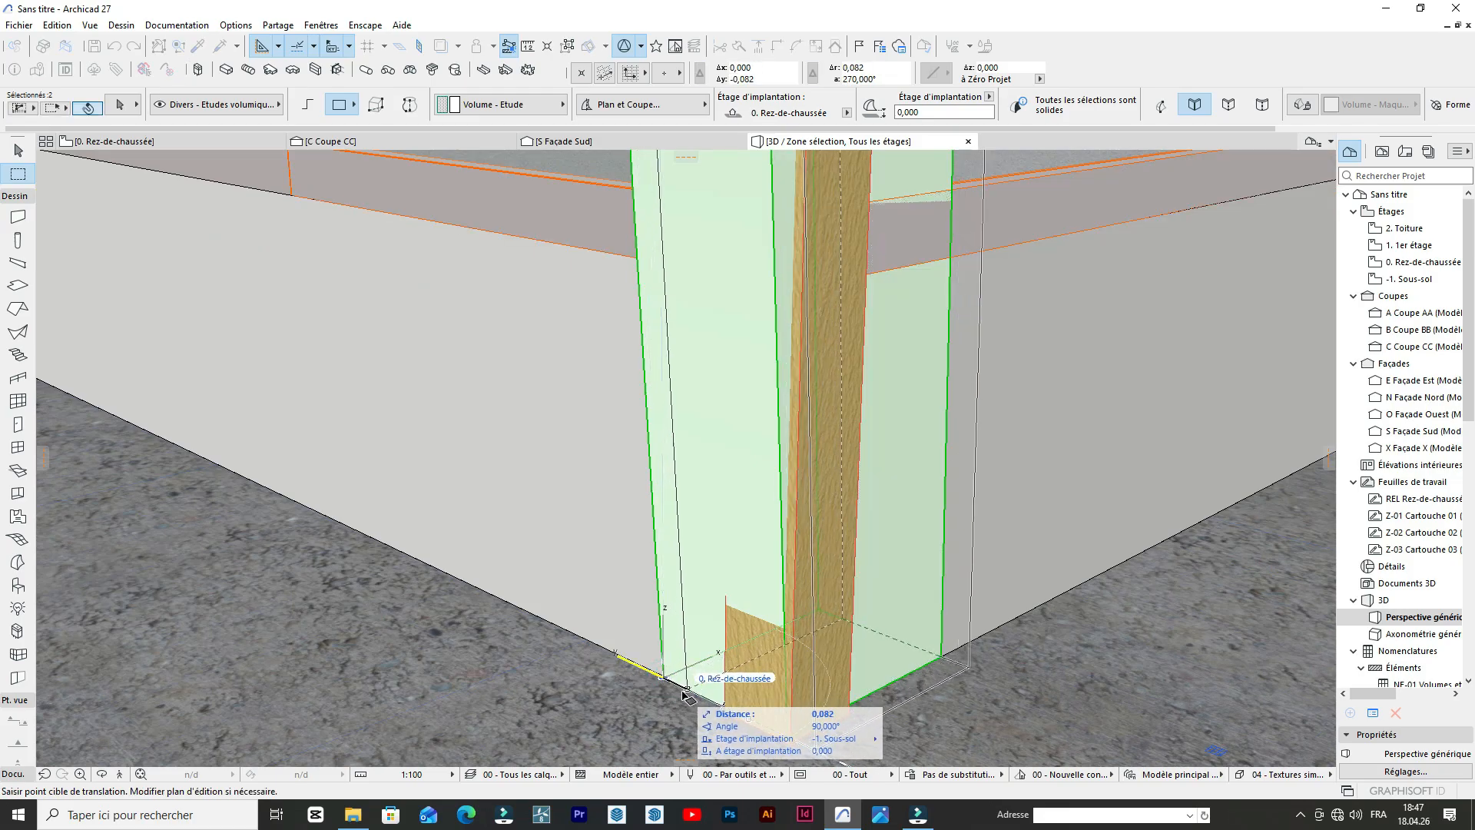
{"action": "left_click", "coordinate": [686, 695]}
{"action": "scroll", "coordinate": [754, 632], "scroll_direction": "down", "scroll_amount": 10}
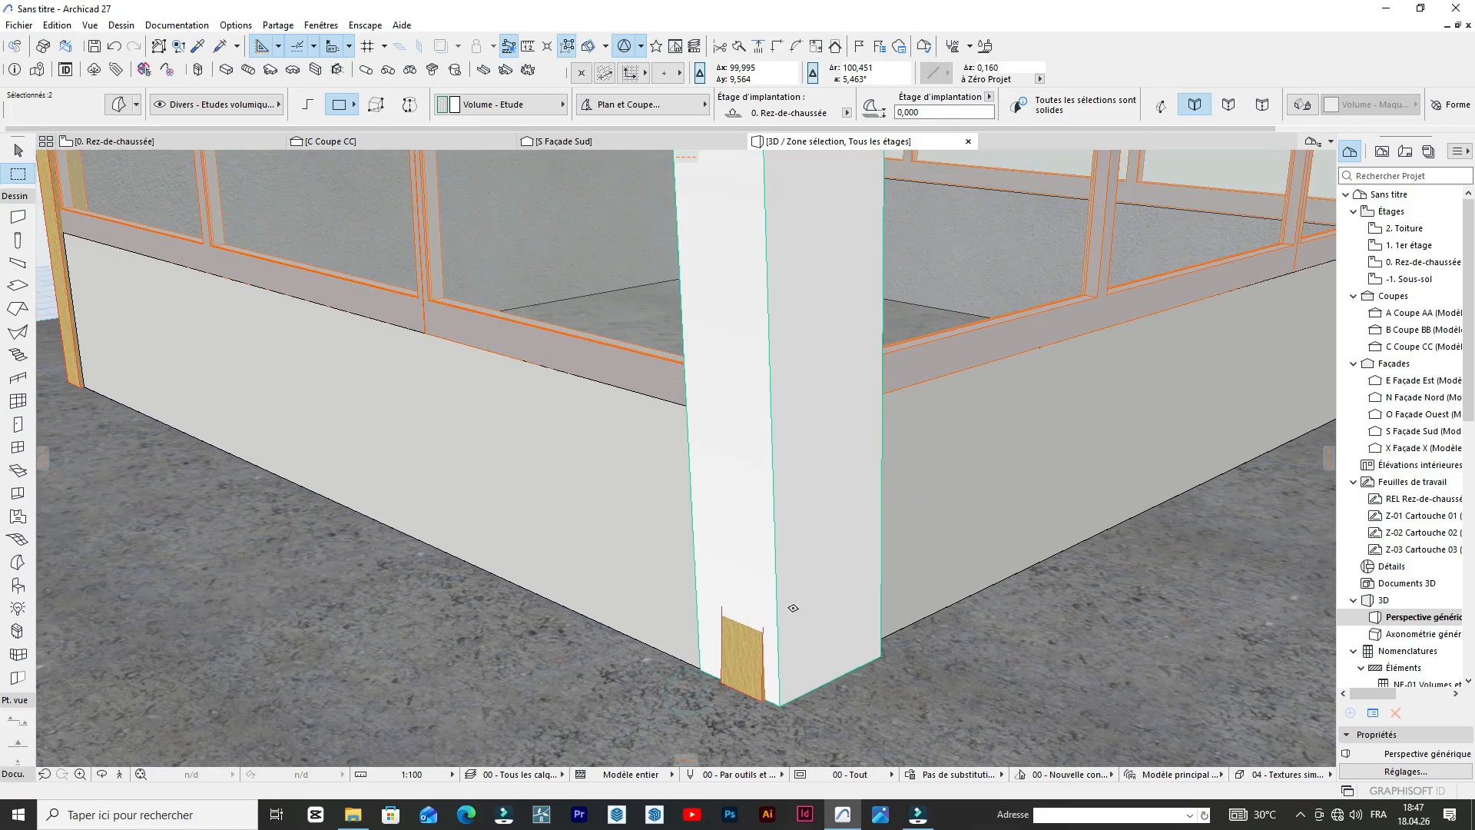
{"action": "scroll", "coordinate": [754, 633], "scroll_direction": "down", "scroll_amount": 3}
{"action": "key", "text": "Escape"}
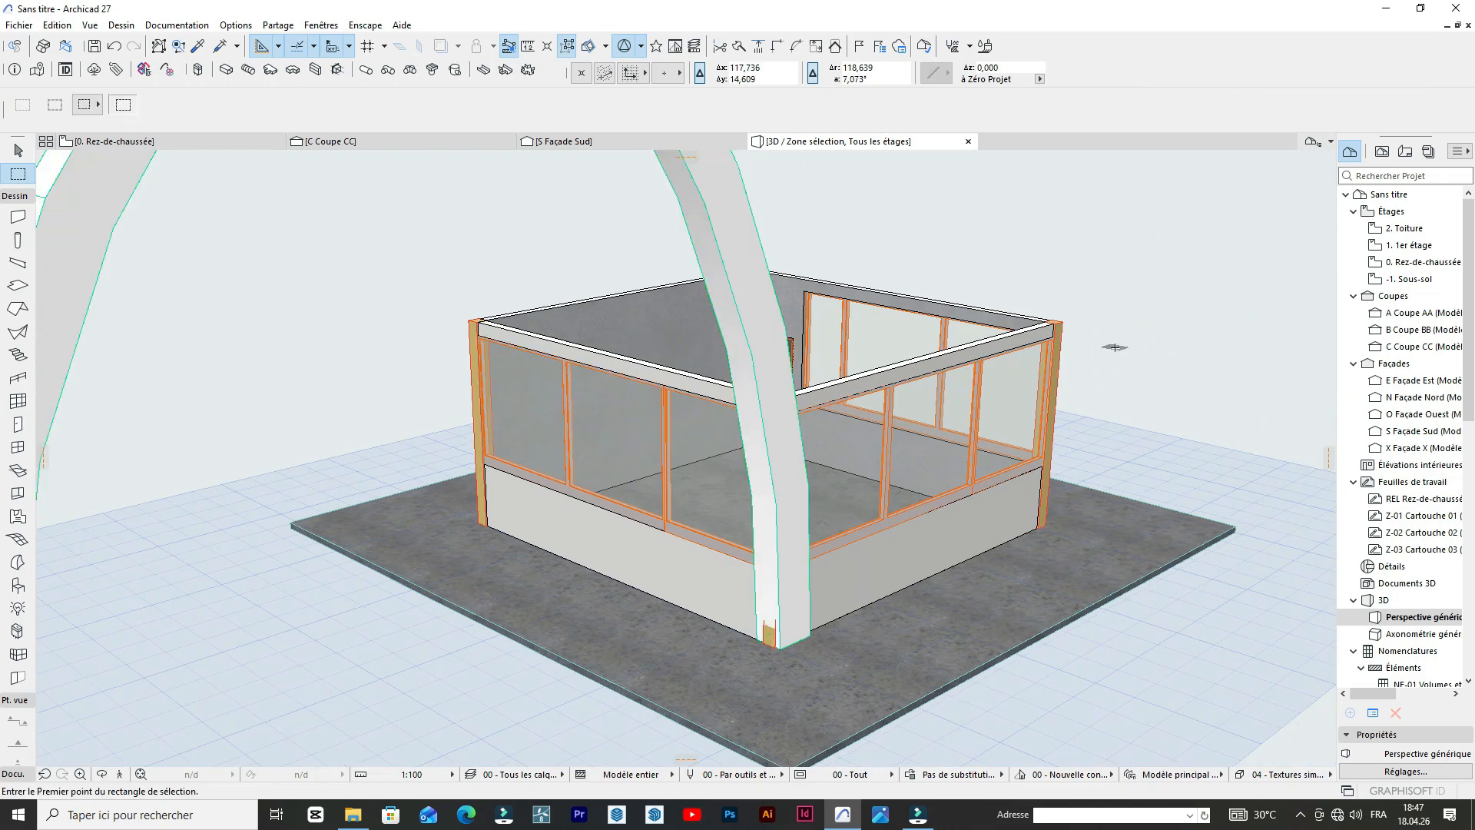
Examine the arches around the building corner in 3D and against the reference photo, ending in the south elevation.
{"action": "left_click", "coordinate": [103, 779]}
{"action": "left_click_drag", "start_coordinate": [729, 431], "coordinate": [461, 371]}
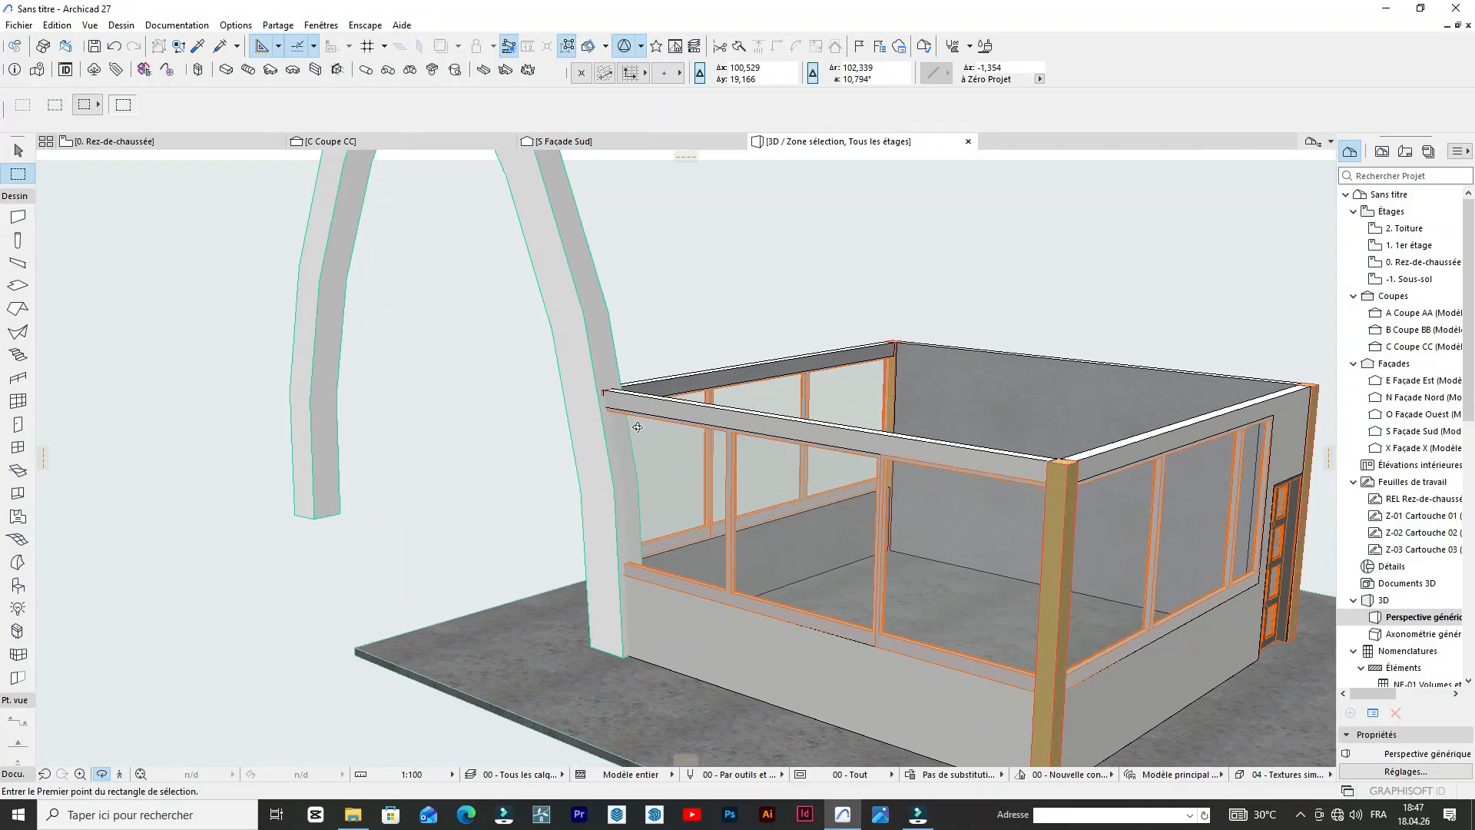
{"action": "scroll", "coordinate": [596, 455], "scroll_direction": "down", "scroll_amount": 5}
{"action": "left_click_drag", "start_coordinate": [597, 453], "coordinate": [665, 428]}
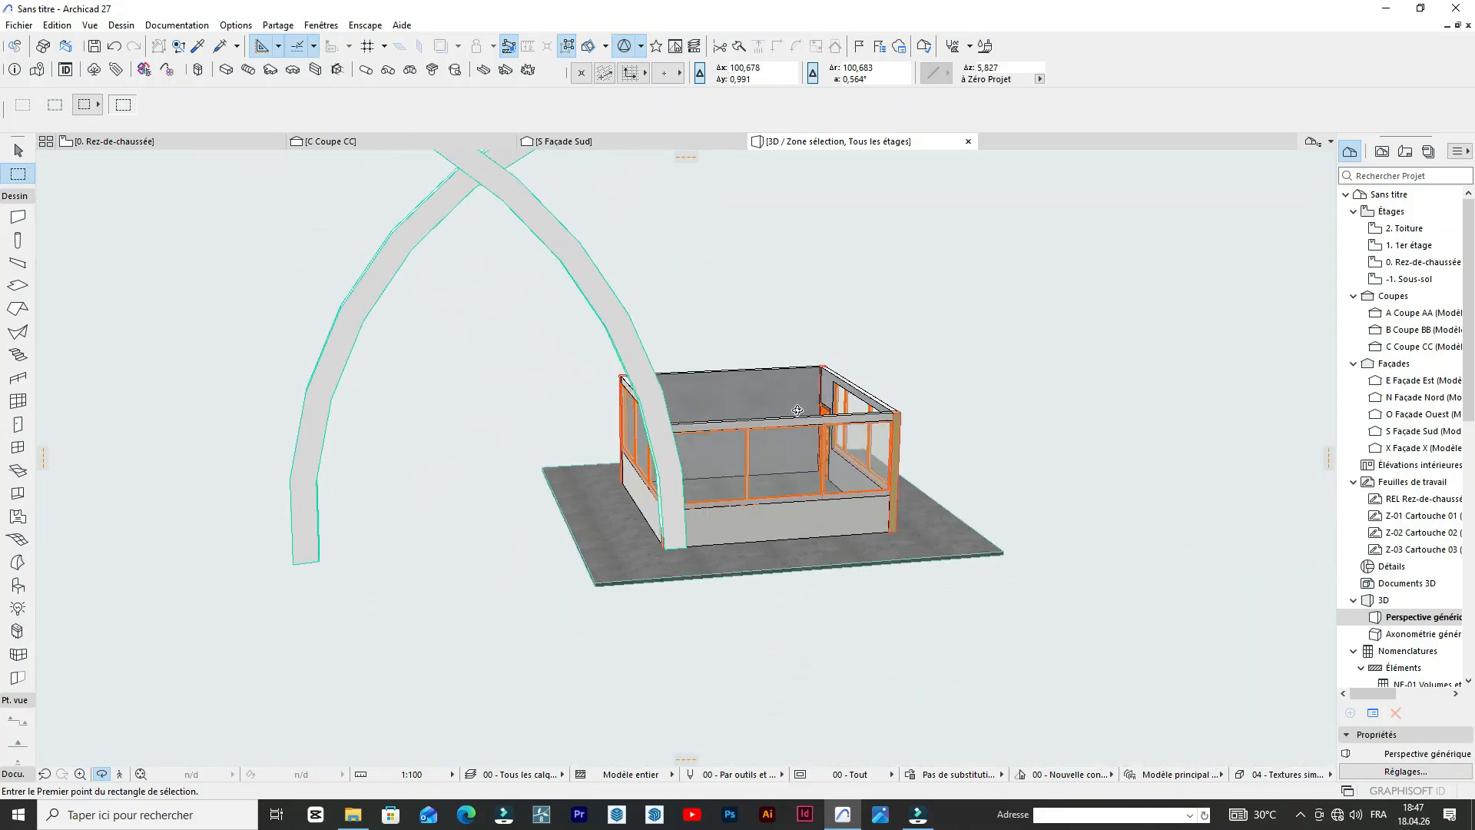
{"action": "scroll", "coordinate": [666, 428], "scroll_direction": "down", "scroll_amount": 5}
{"action": "scroll", "coordinate": [665, 428], "scroll_direction": "up", "scroll_amount": 4}
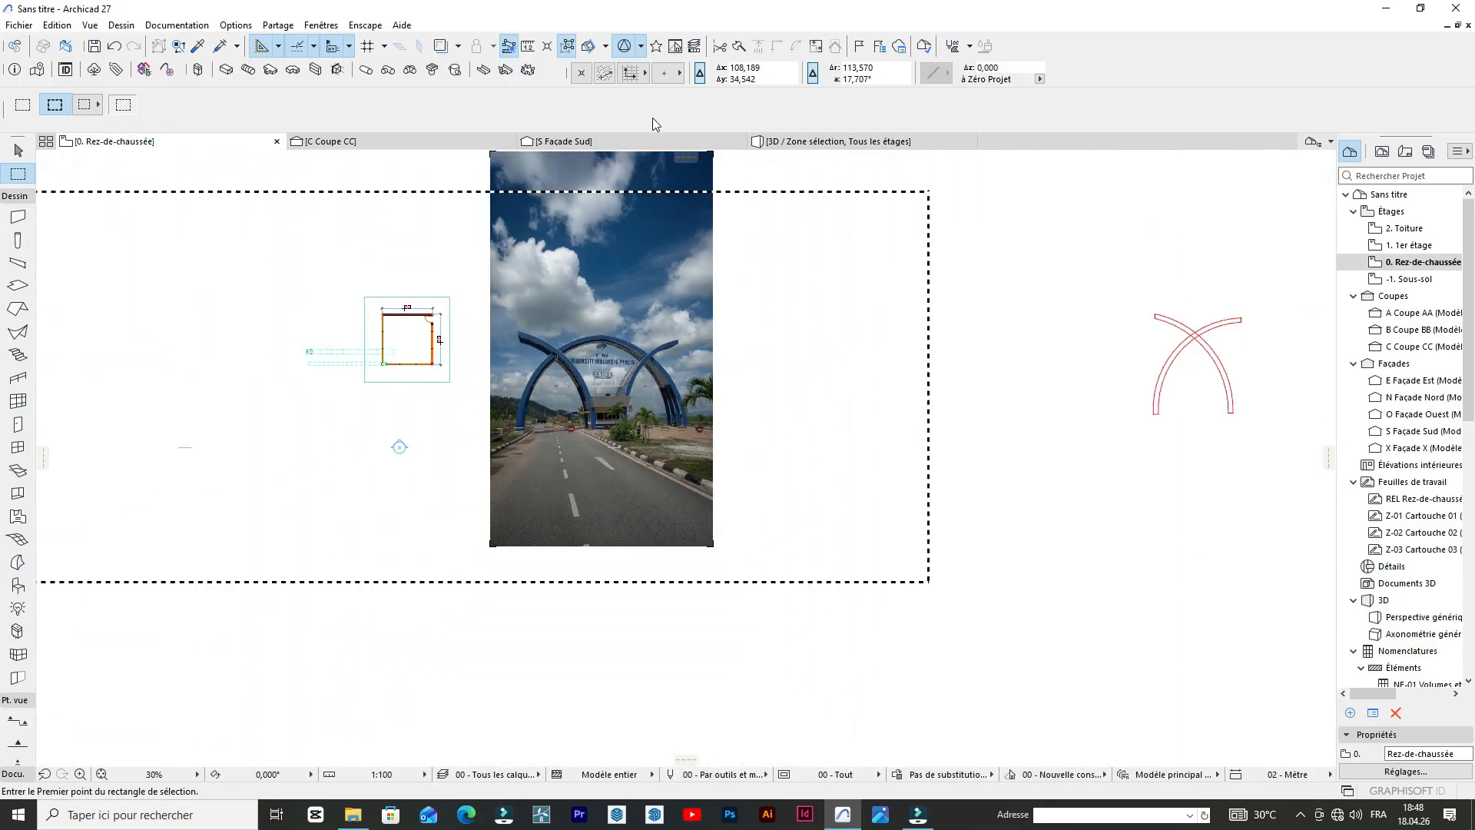
{"action": "left_click", "coordinate": [816, 143]}
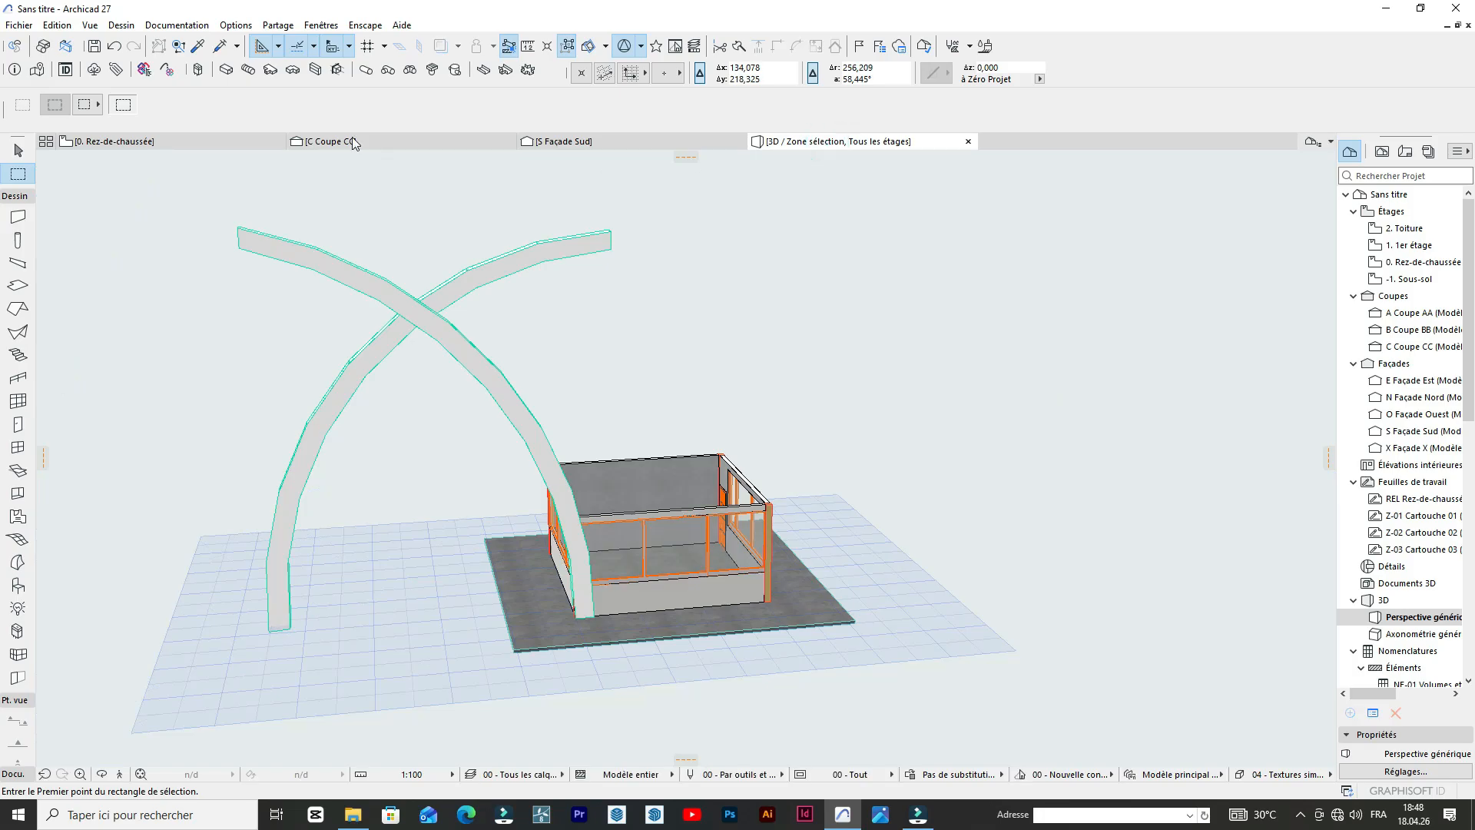
{"action": "left_click", "coordinate": [626, 140]}
{"action": "scroll", "coordinate": [581, 239], "scroll_direction": "down", "scroll_amount": 7}
{"action": "scroll", "coordinate": [657, 347], "scroll_direction": "up", "scroll_amount": 4}
{"action": "left_click", "coordinate": [696, 280]}
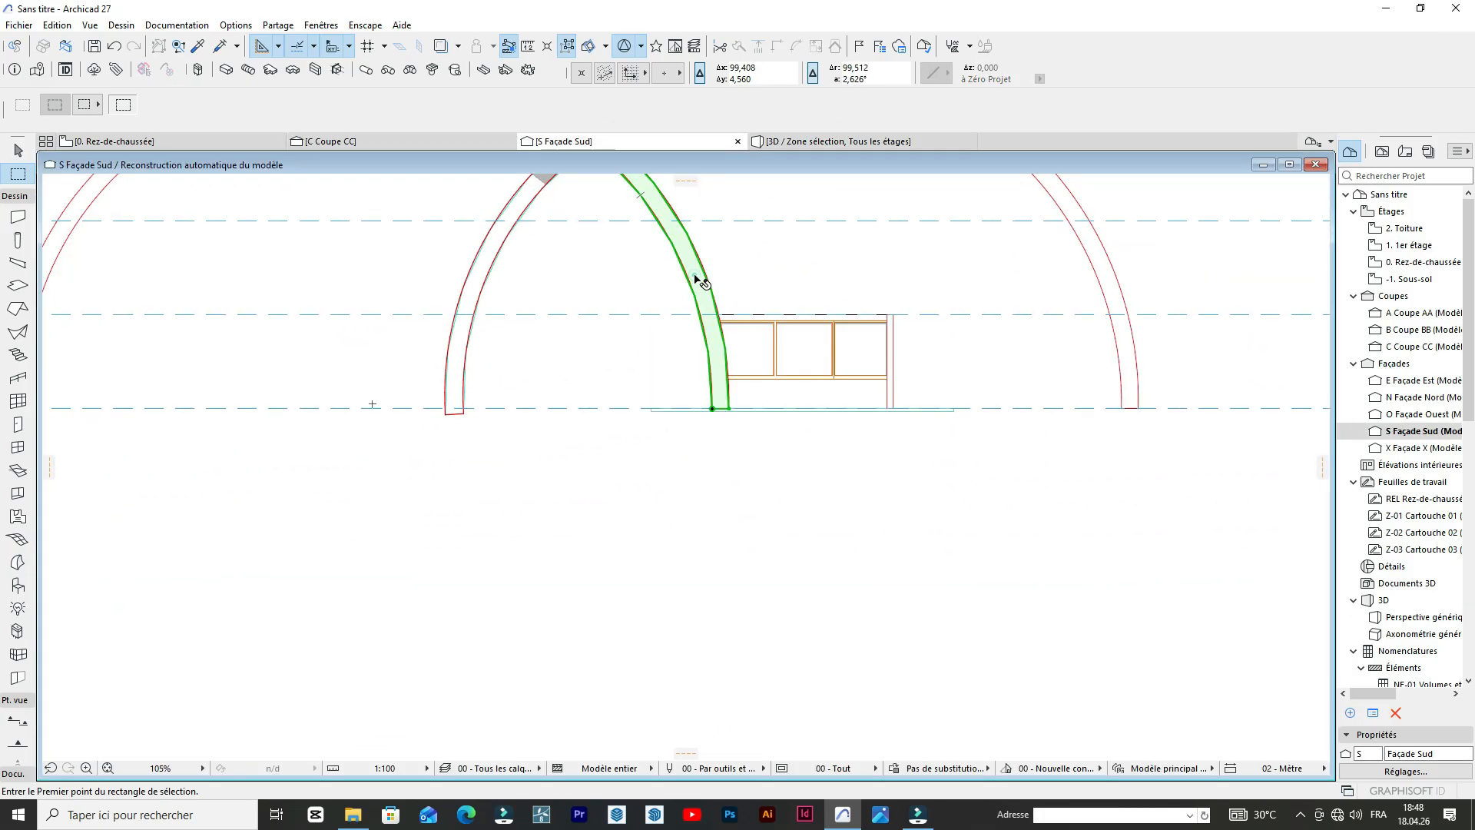
{"action": "scroll", "coordinate": [718, 410], "scroll_direction": "up", "scroll_amount": 3}
{"action": "left_click", "coordinate": [713, 412]}
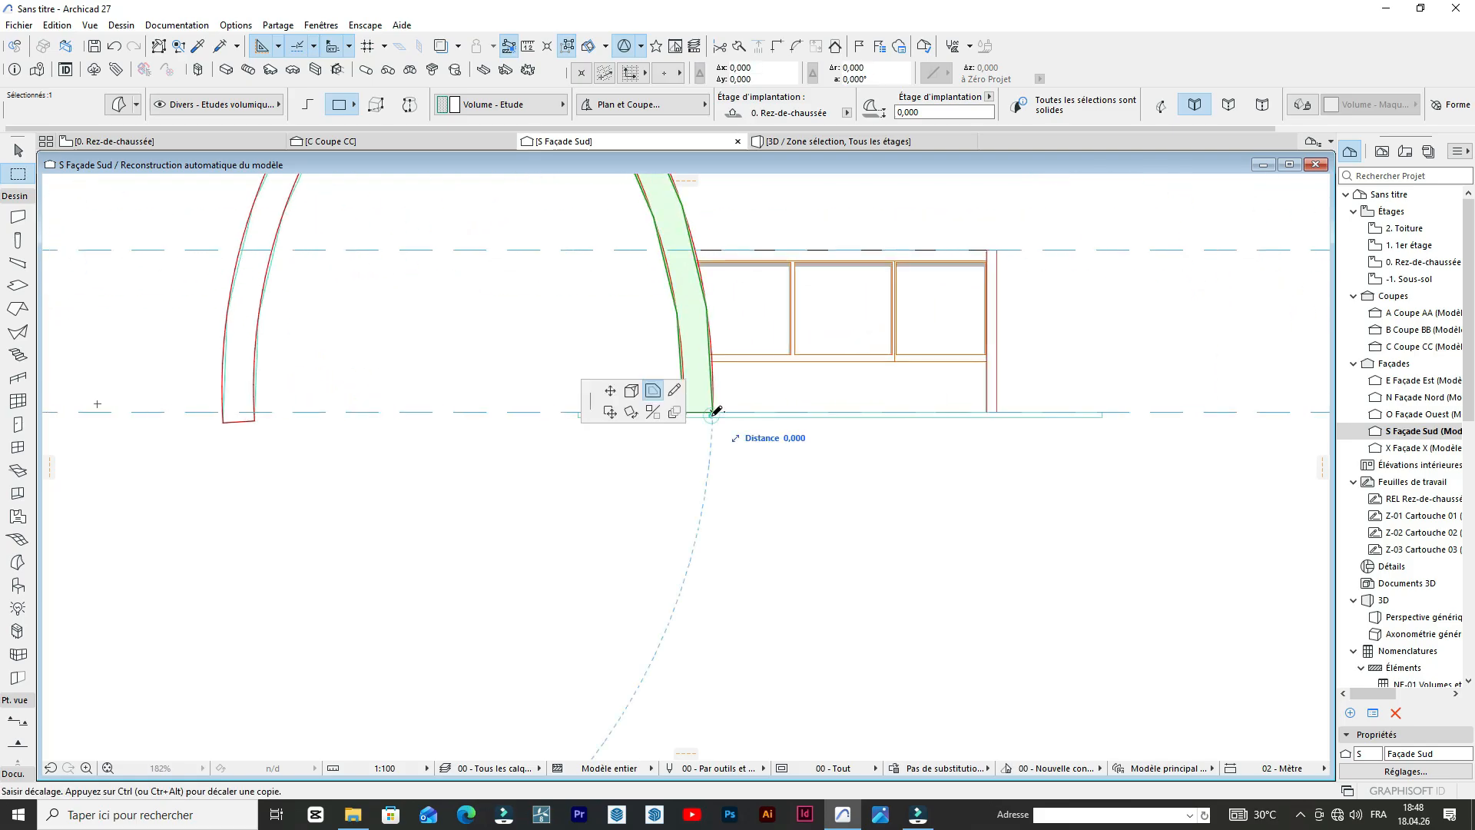
{"action": "key", "text": "Escape"}
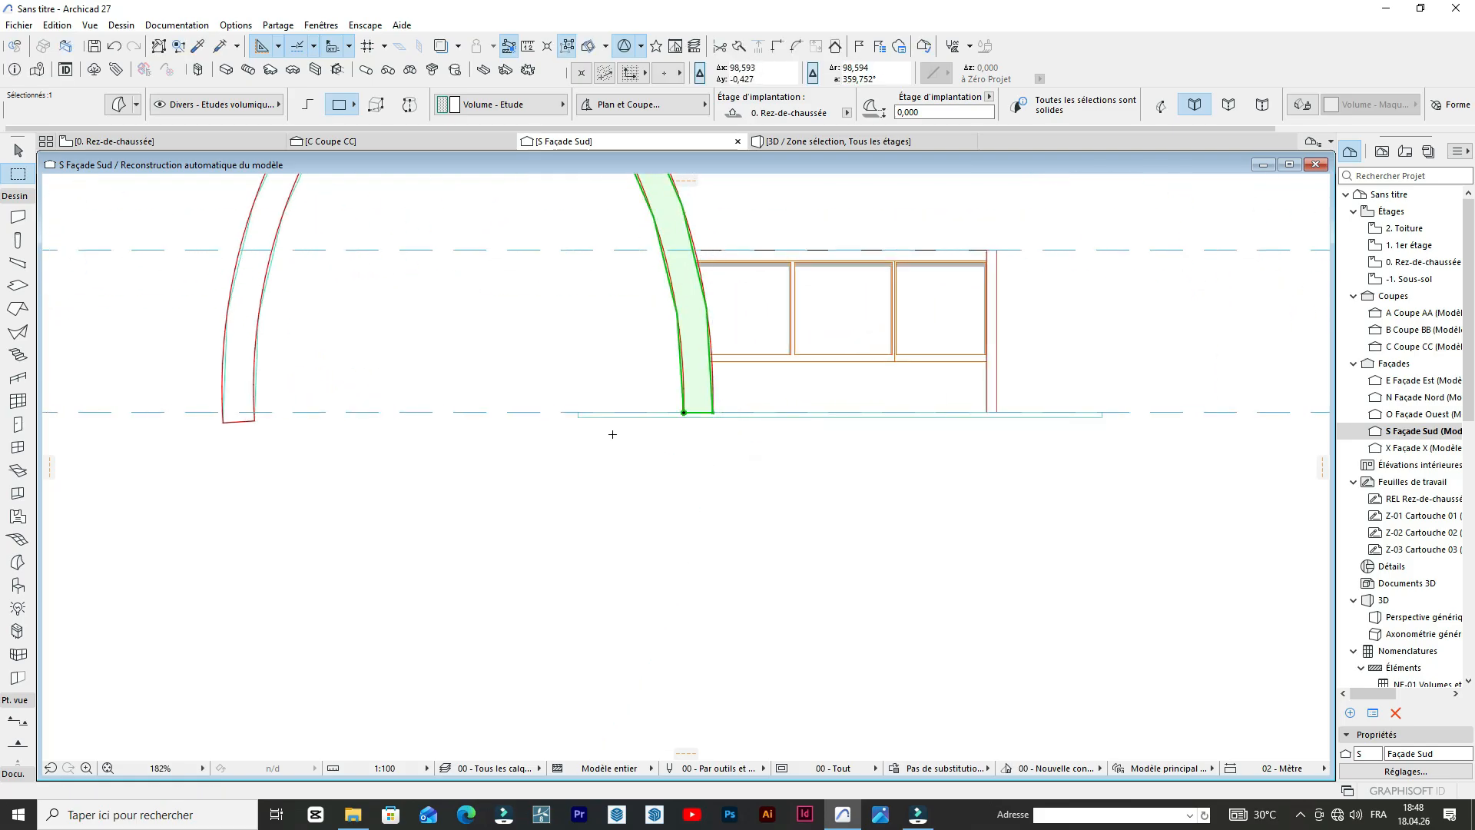
{"action": "left_click", "coordinate": [243, 490]}
Draw a guide line from the corner arch's outer edge to the building's far edge, plus a 0,541 vertical line from its midpoint.
{"action": "left_click", "coordinate": [13, 196]}
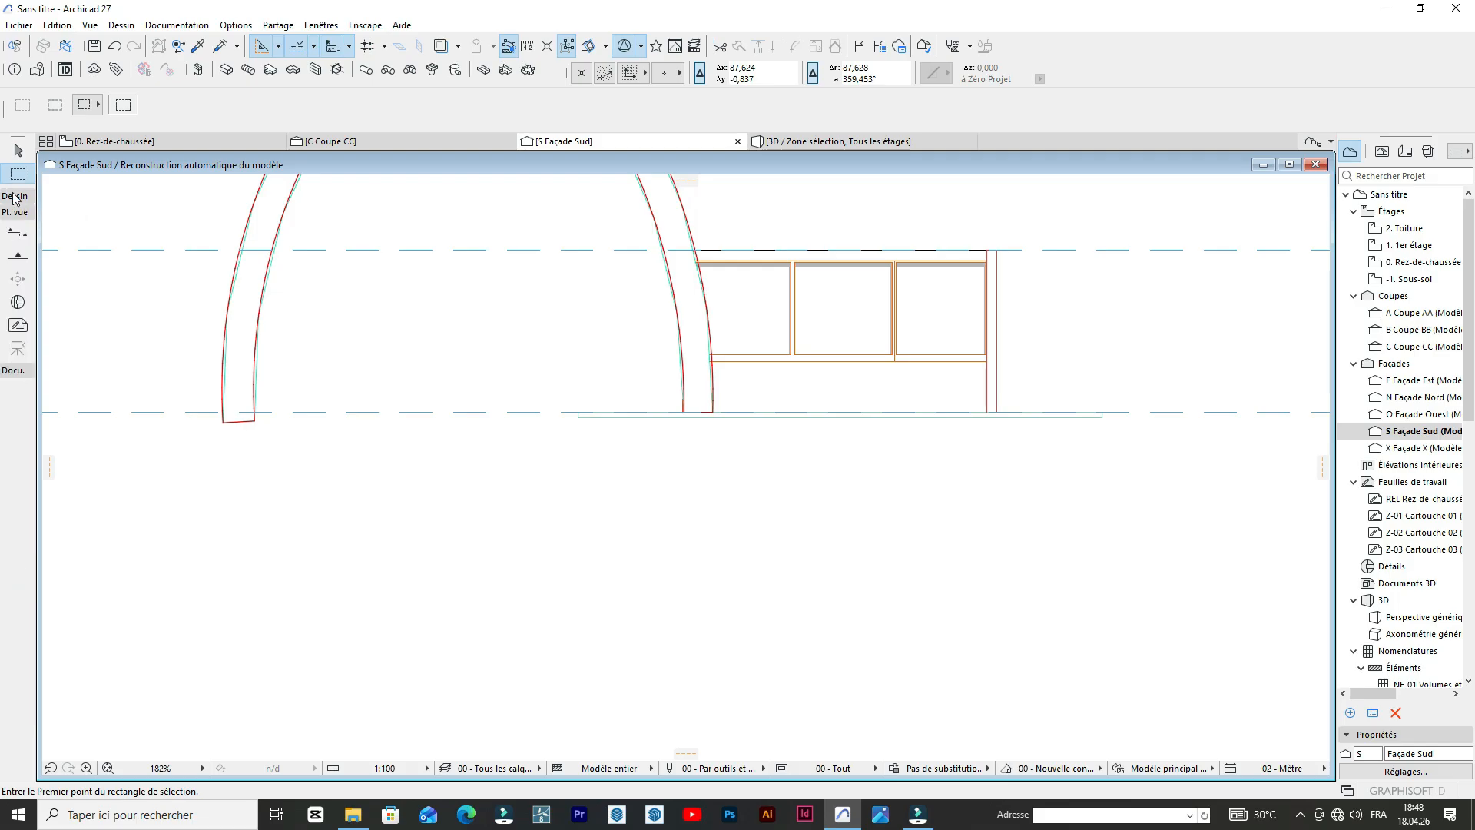
{"action": "left_click", "coordinate": [24, 196]}
{"action": "left_click", "coordinate": [26, 195]}
{"action": "left_click", "coordinate": [18, 229]}
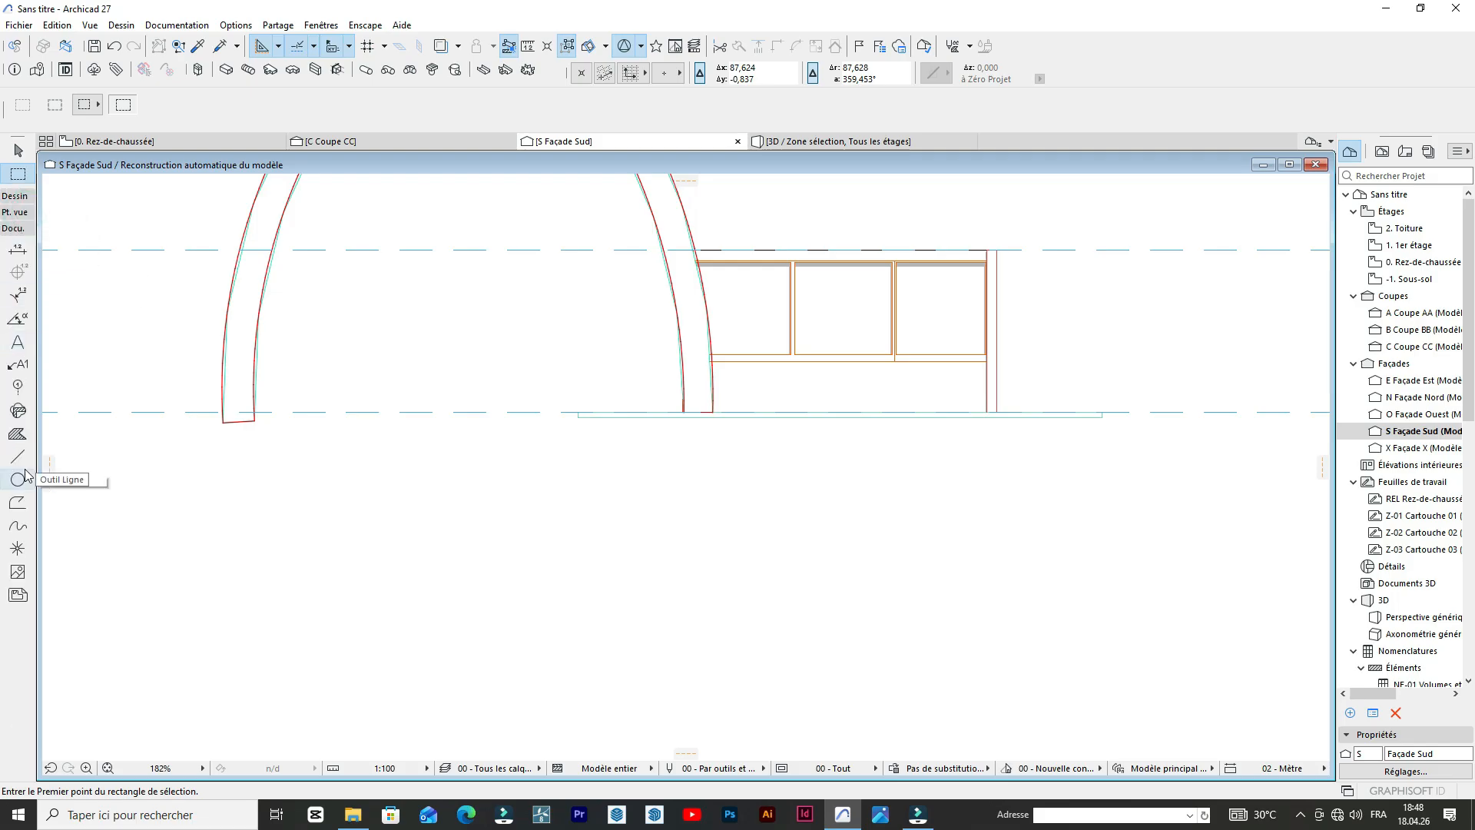
{"action": "left_click", "coordinate": [17, 458]}
{"action": "scroll", "coordinate": [982, 367], "scroll_direction": "up", "scroll_amount": 4}
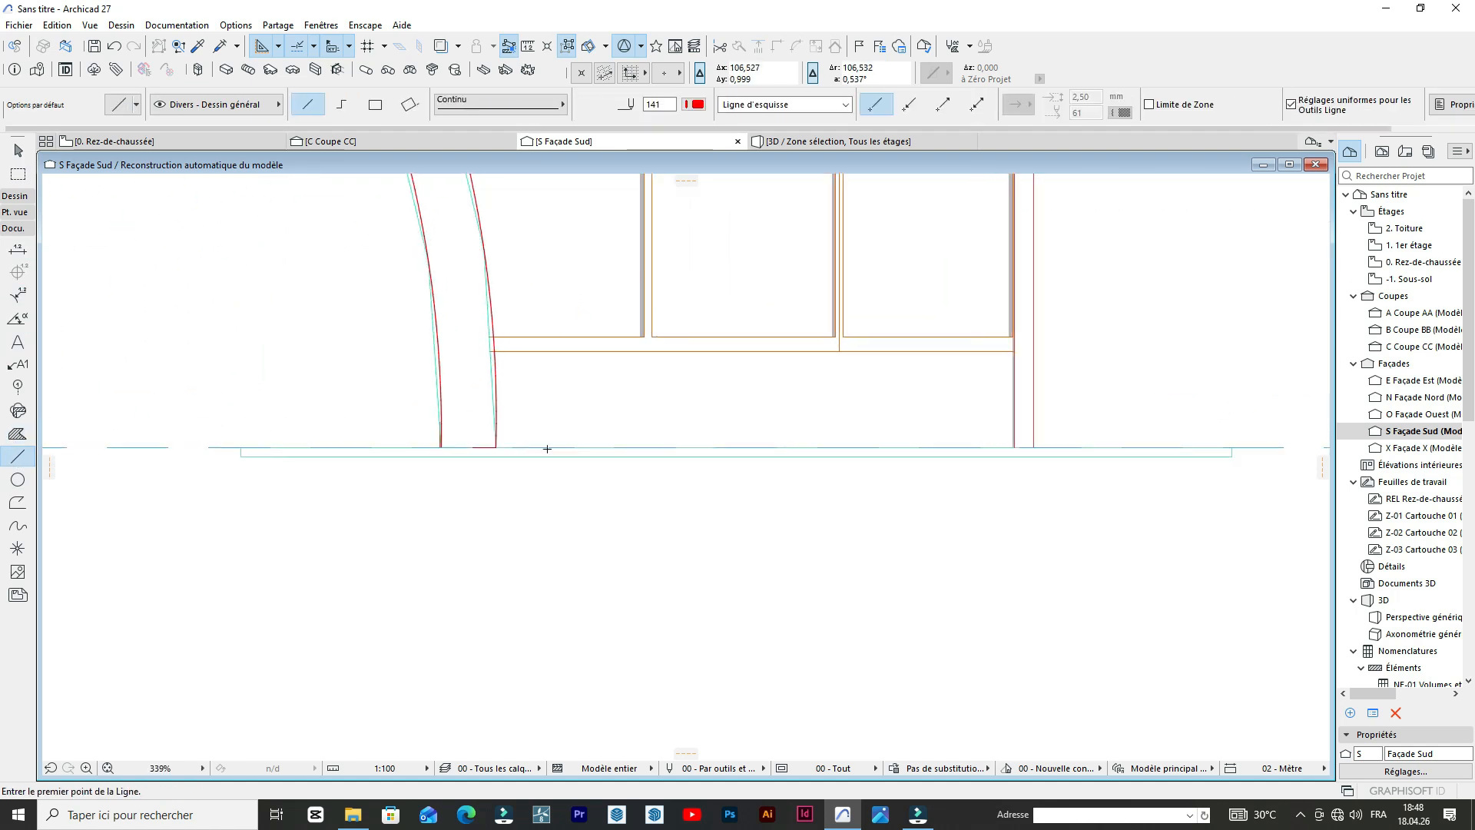
{"action": "left_click", "coordinate": [425, 439]}
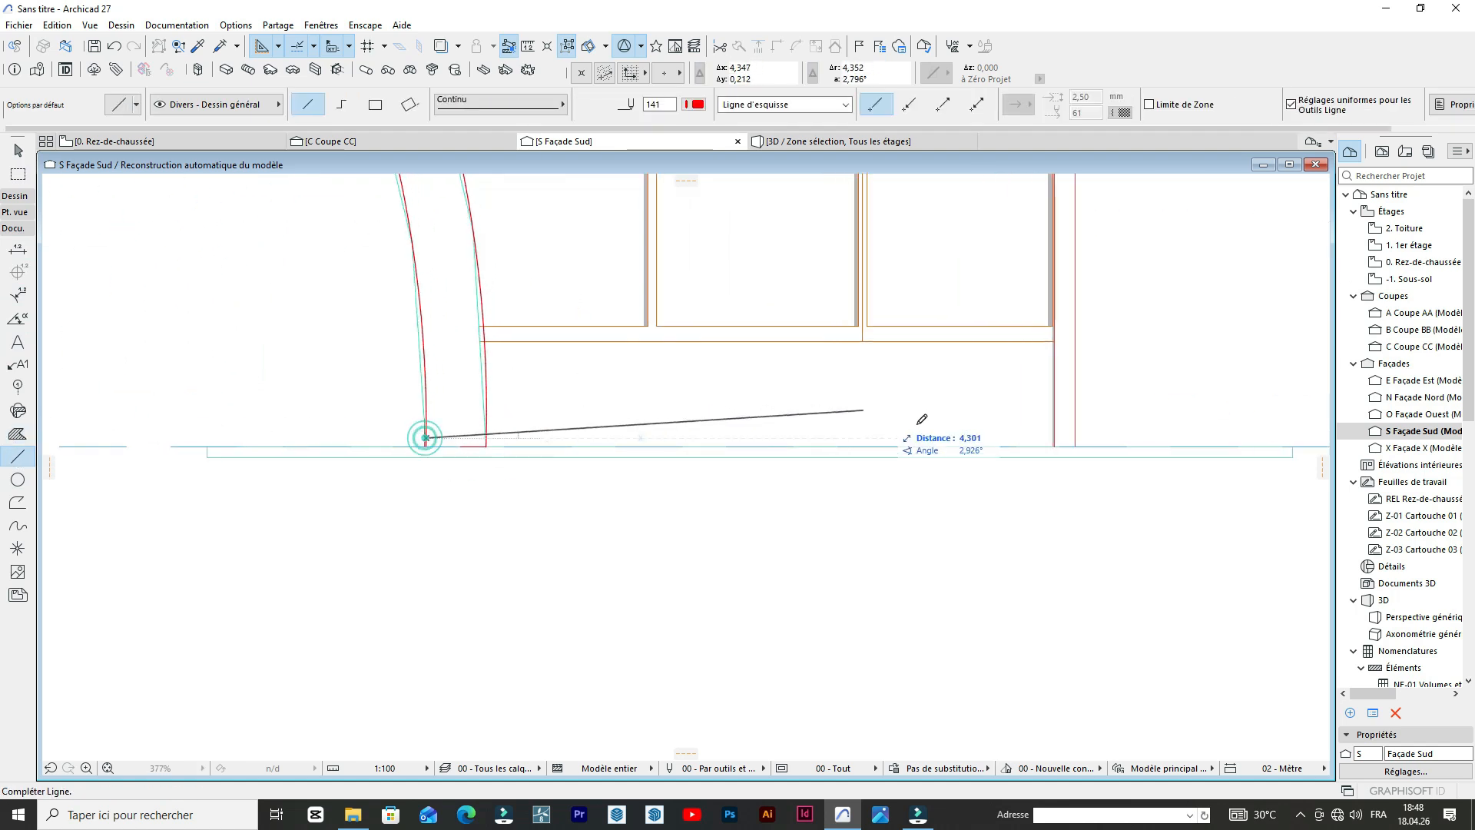
{"action": "left_click", "coordinate": [1074, 437]}
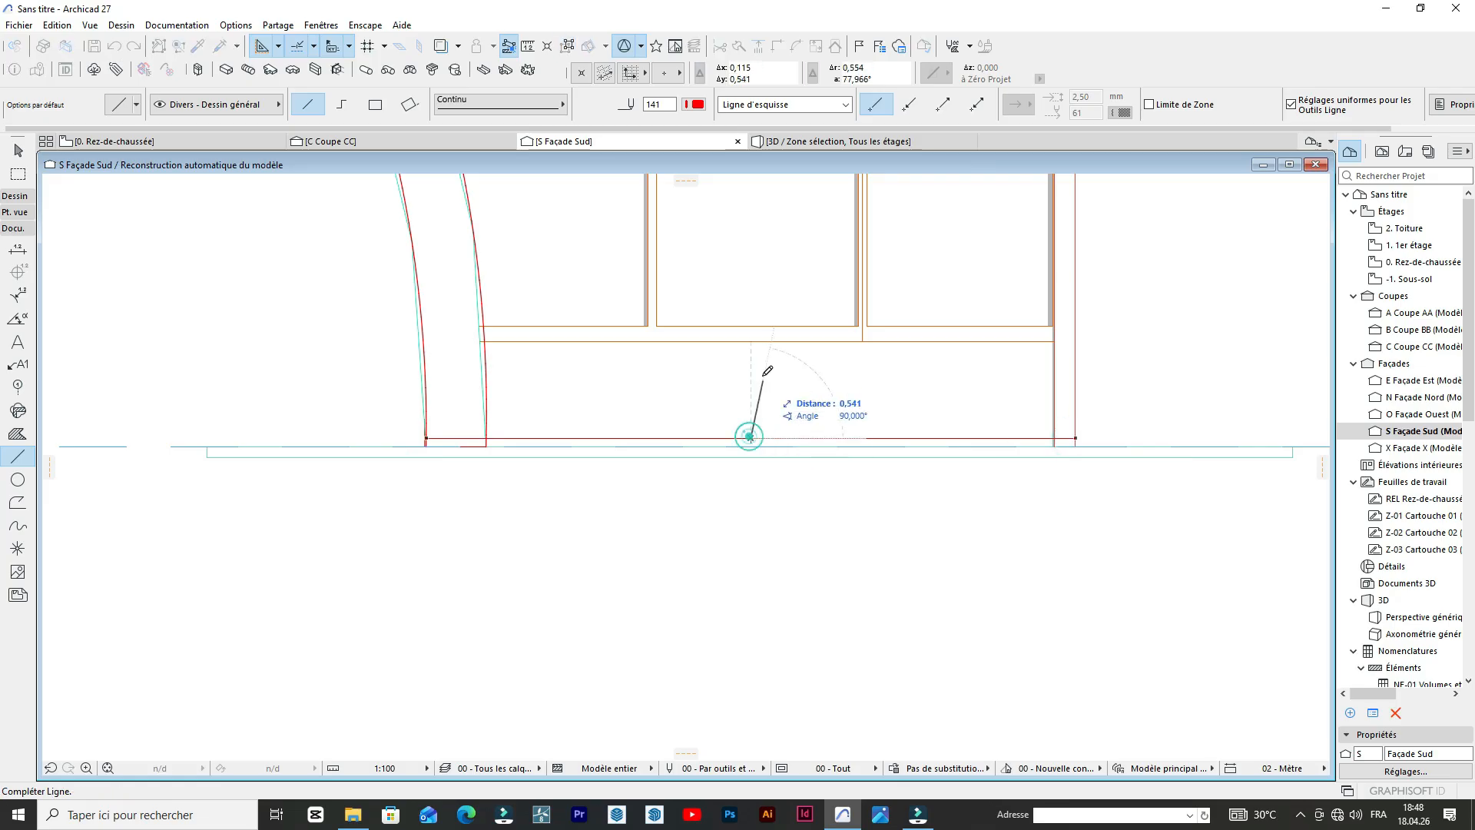
{"action": "scroll", "coordinate": [458, 347], "scroll_direction": "down", "scroll_amount": 2}
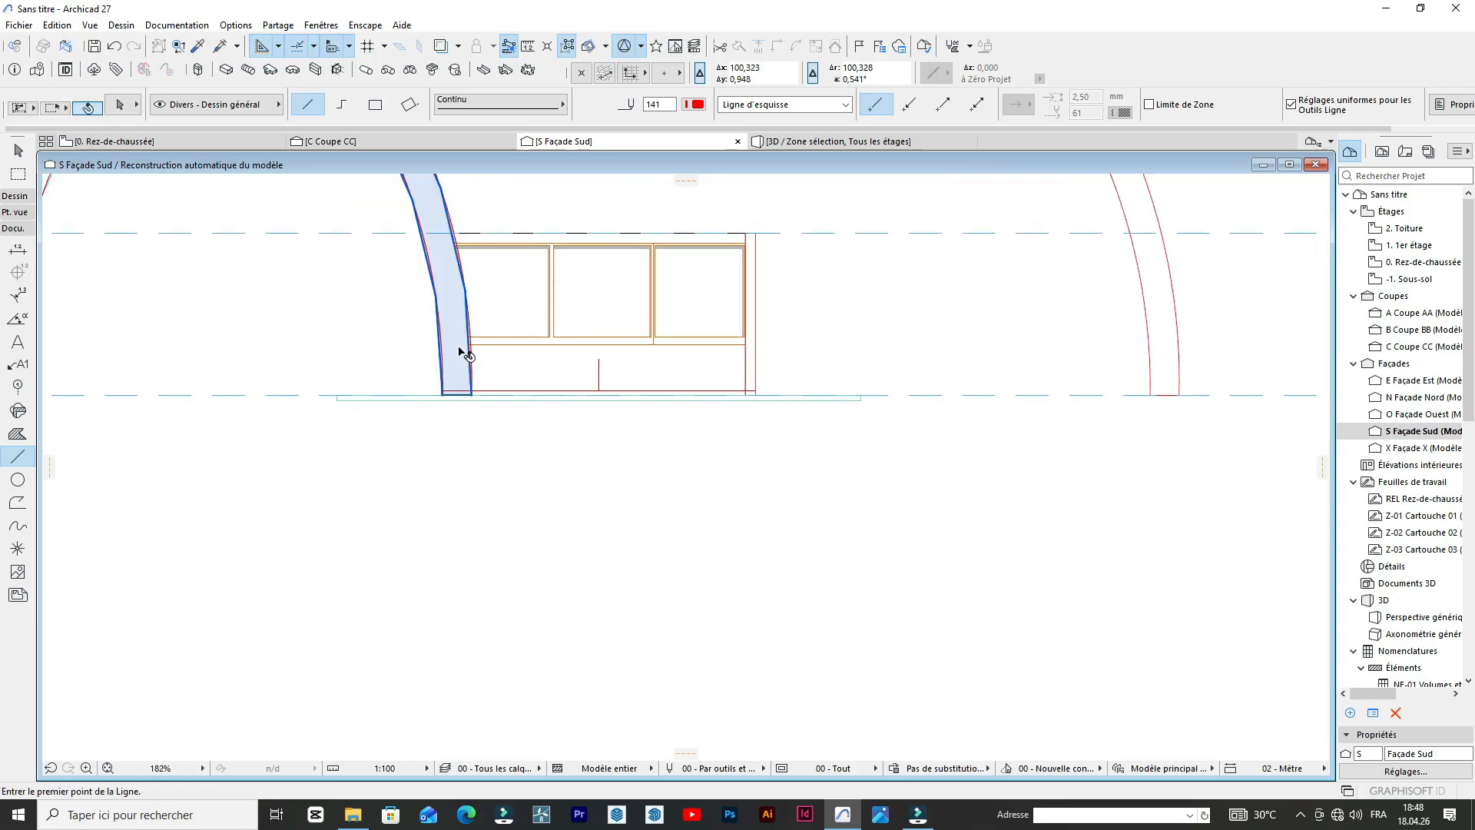
Mirror a copy of the building-corner arch about the vertical guide line at the middle of the building.
{"action": "left_click", "coordinate": [460, 347], "text": "shift"}
{"action": "left_click", "coordinate": [471, 395]}
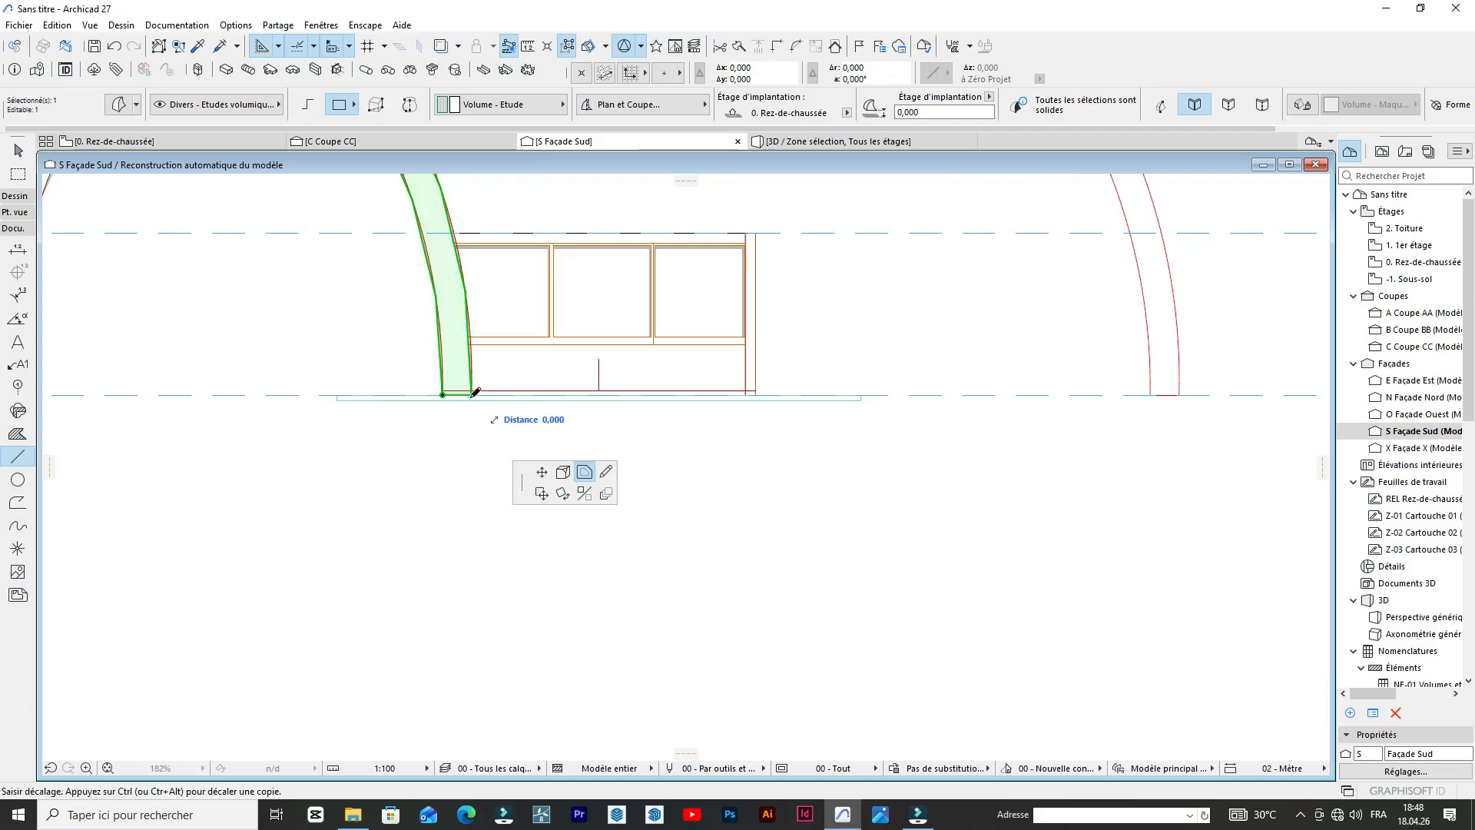
{"action": "left_click", "coordinate": [653, 390]}
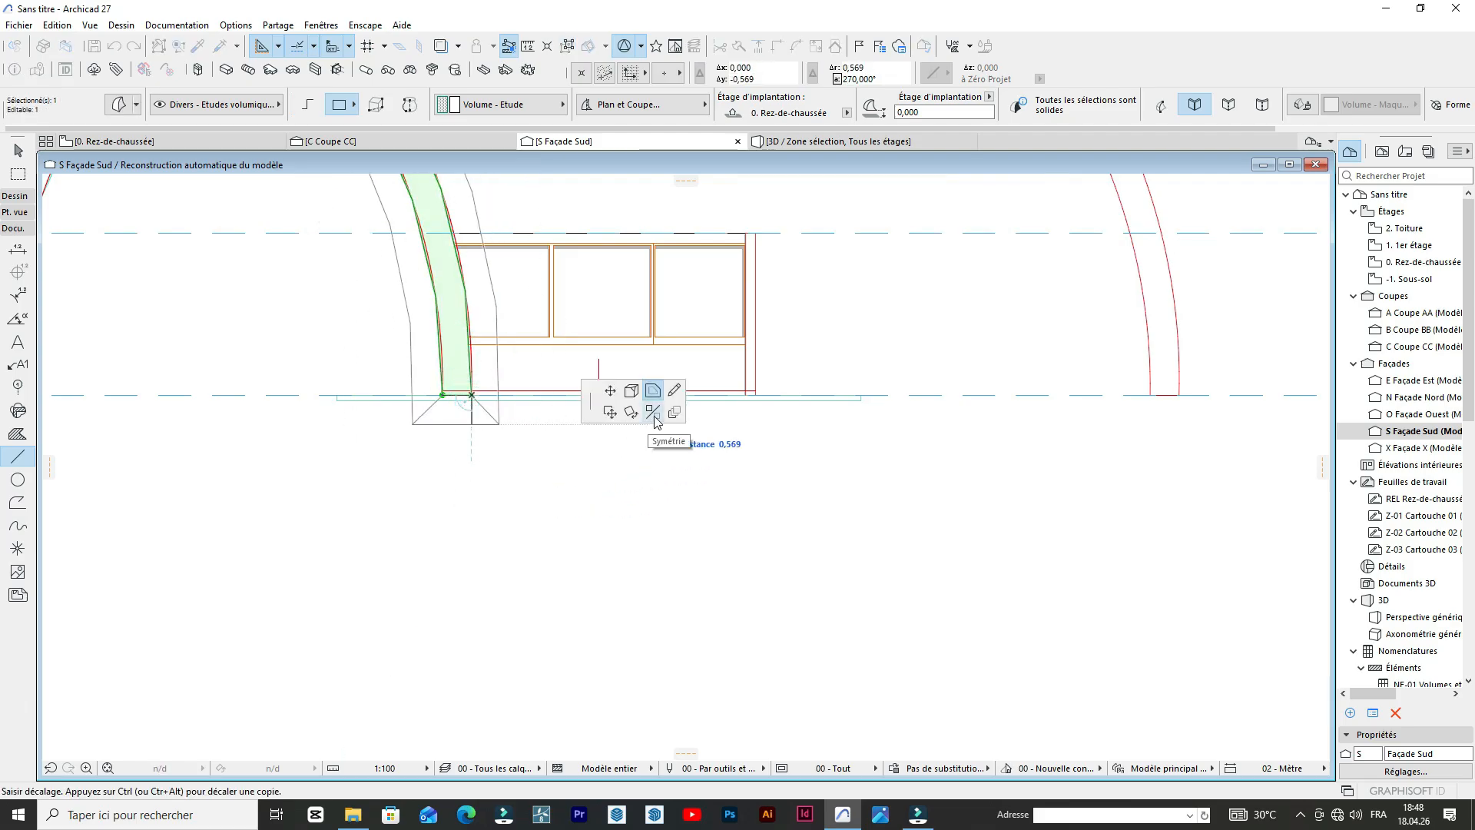
{"action": "left_click", "coordinate": [652, 412]}
{"action": "scroll", "coordinate": [659, 339], "scroll_direction": "up", "scroll_amount": 3}
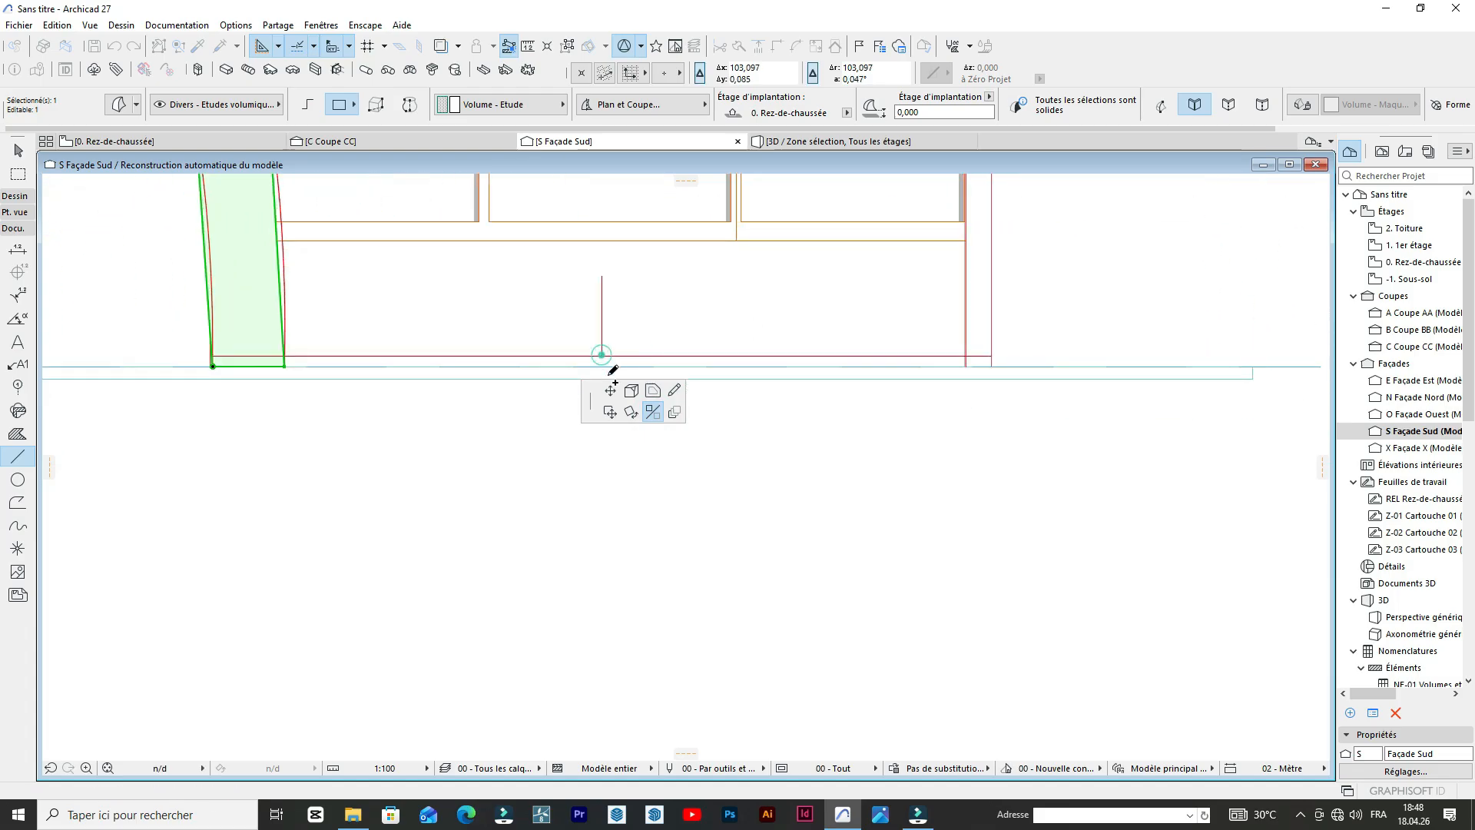
{"action": "left_click", "coordinate": [613, 370]}
{"action": "scroll", "coordinate": [653, 345], "scroll_direction": "down", "scroll_amount": 4}
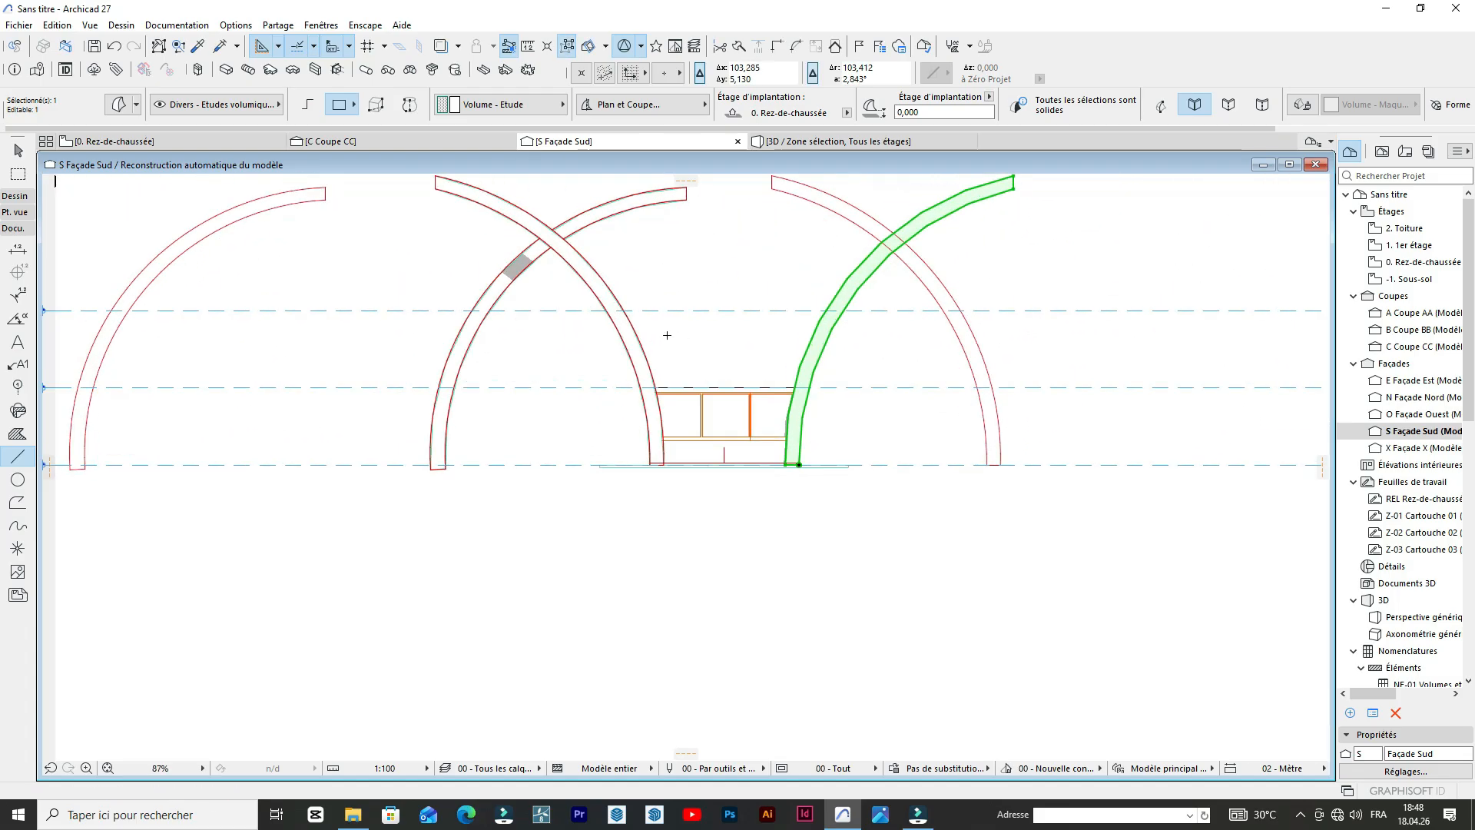
{"action": "scroll", "coordinate": [362, 566], "scroll_direction": "up", "scroll_amount": 3}
{"action": "key", "text": "Escape"}
Mirror a copy of the other crossing arch, the one standing away from the building, about the same central guide line.
{"action": "scroll", "coordinate": [323, 503], "scroll_direction": "up", "scroll_amount": 3}
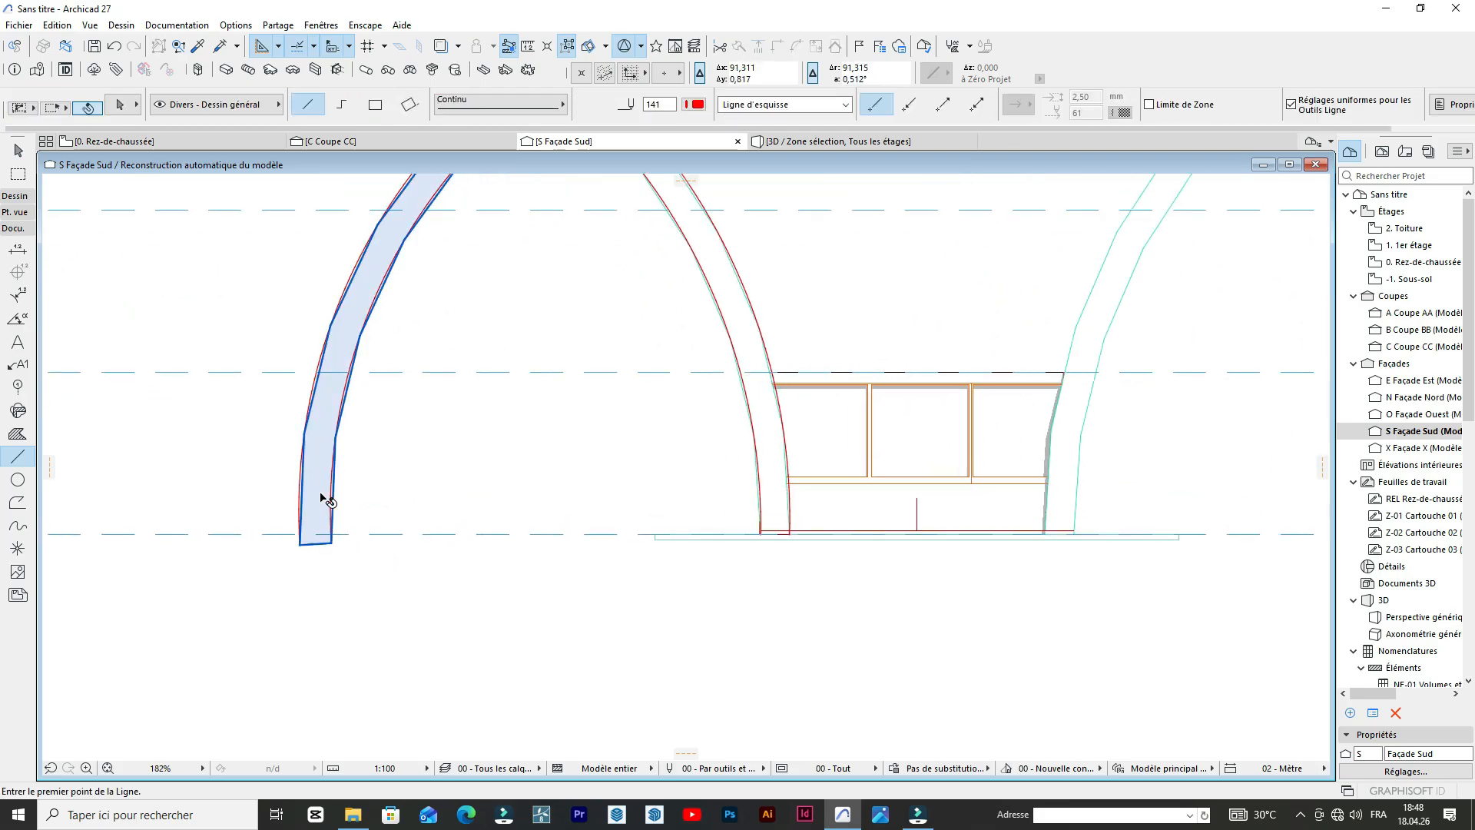
{"action": "left_click", "coordinate": [327, 501], "text": "shift"}
{"action": "left_click", "coordinate": [336, 539]}
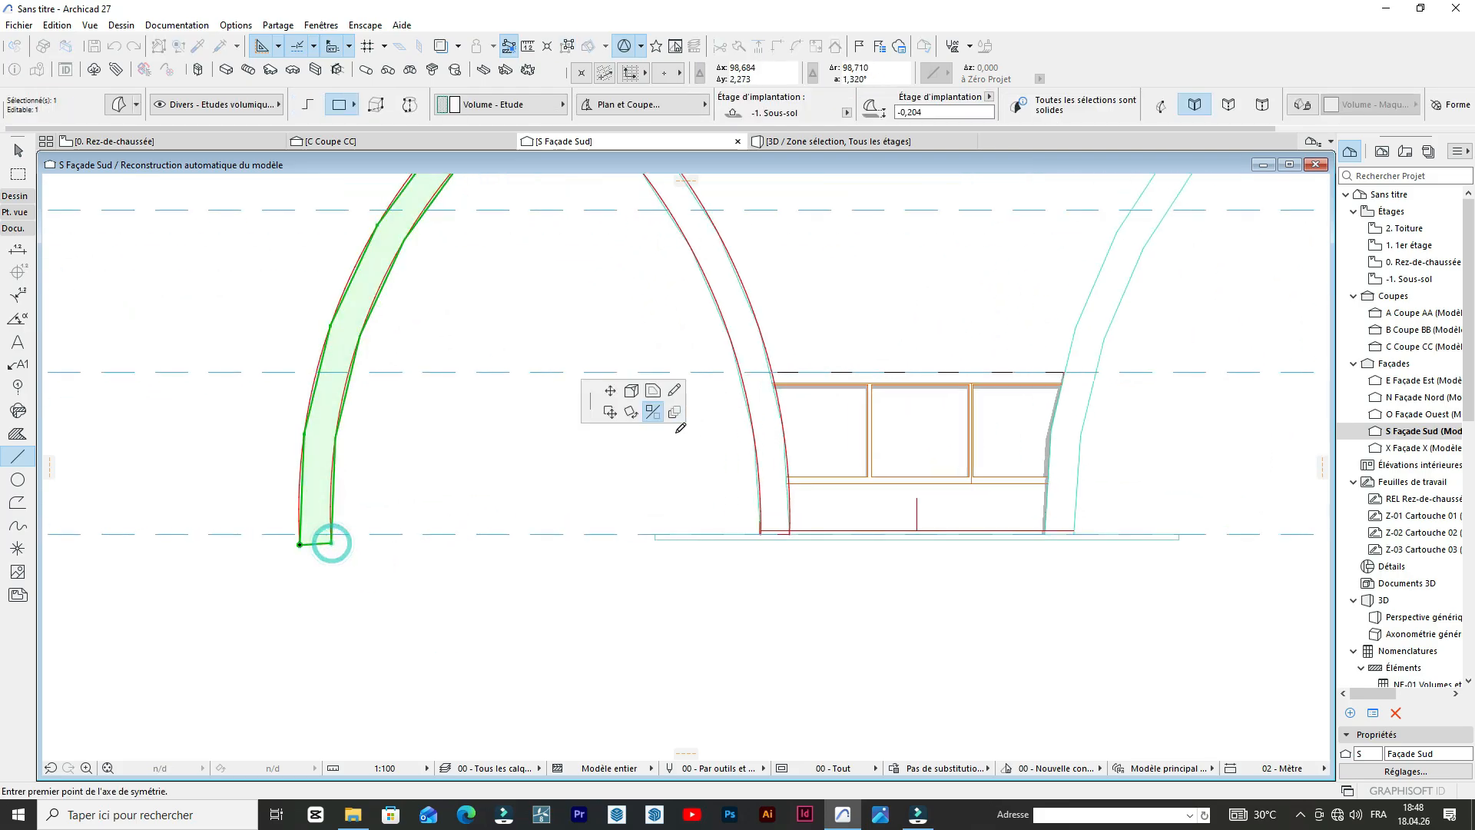
{"action": "left_click", "coordinate": [917, 533]}
{"action": "scroll", "coordinate": [662, 442], "scroll_direction": "down", "scroll_amount": 4}
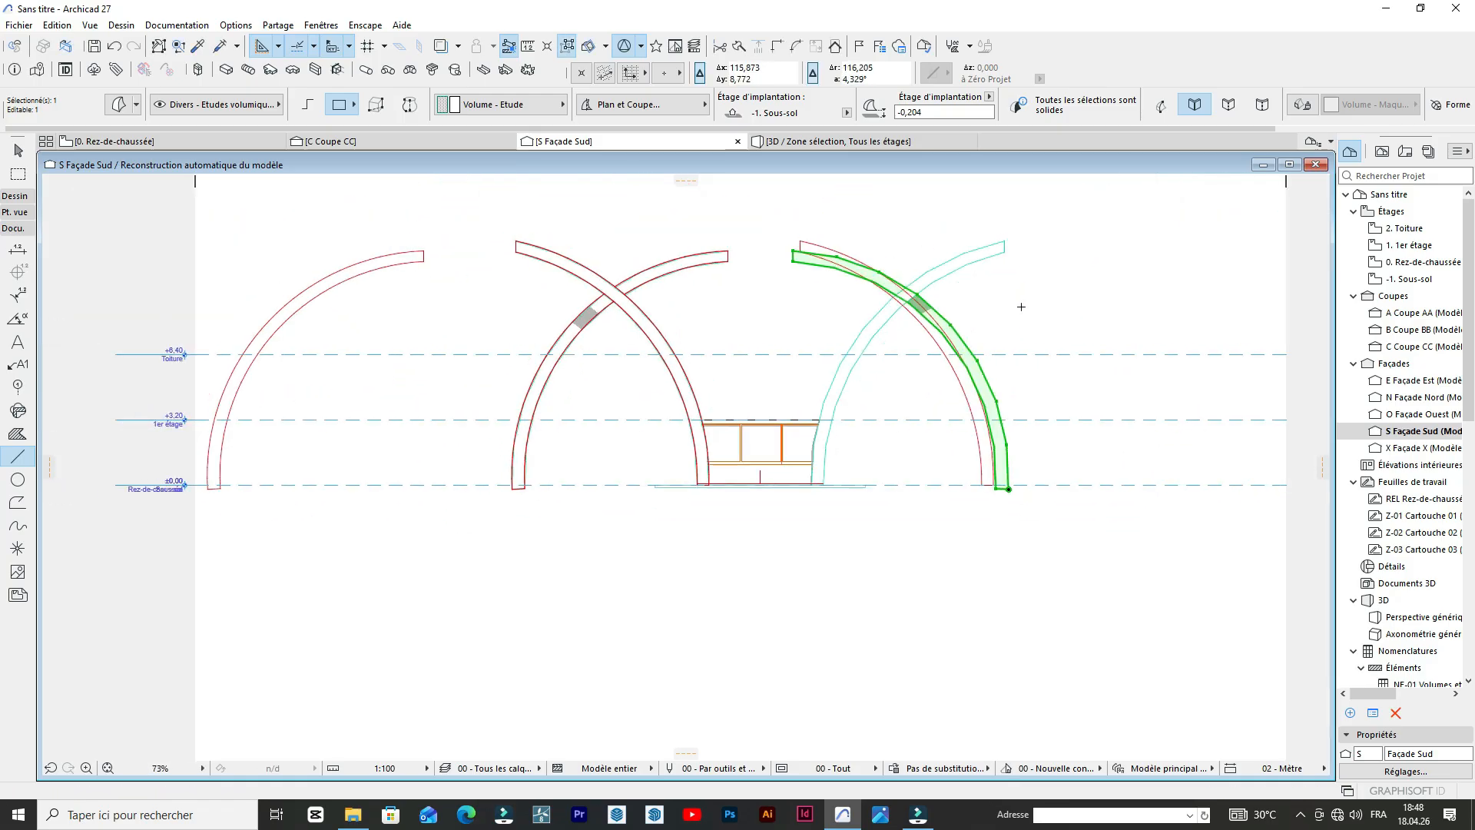
{"action": "key", "text": "Escape"}
Examine the mirrored crossing arches and the gap between their upper ends in the south elevation and in 3D.
{"action": "scroll", "coordinate": [821, 318], "scroll_direction": "up", "scroll_amount": 5}
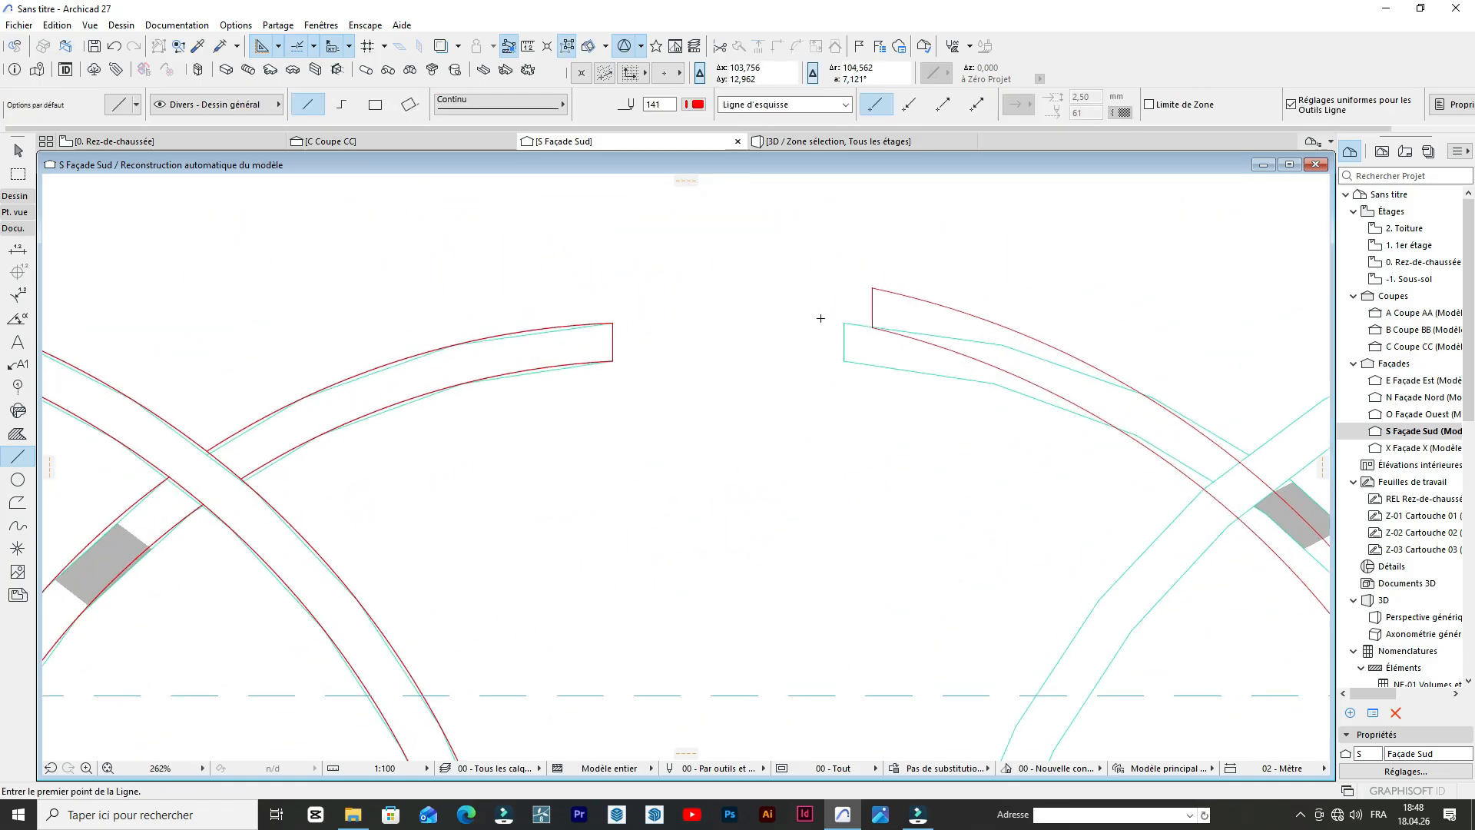
{"action": "left_click", "coordinate": [844, 344], "text": "shift"}
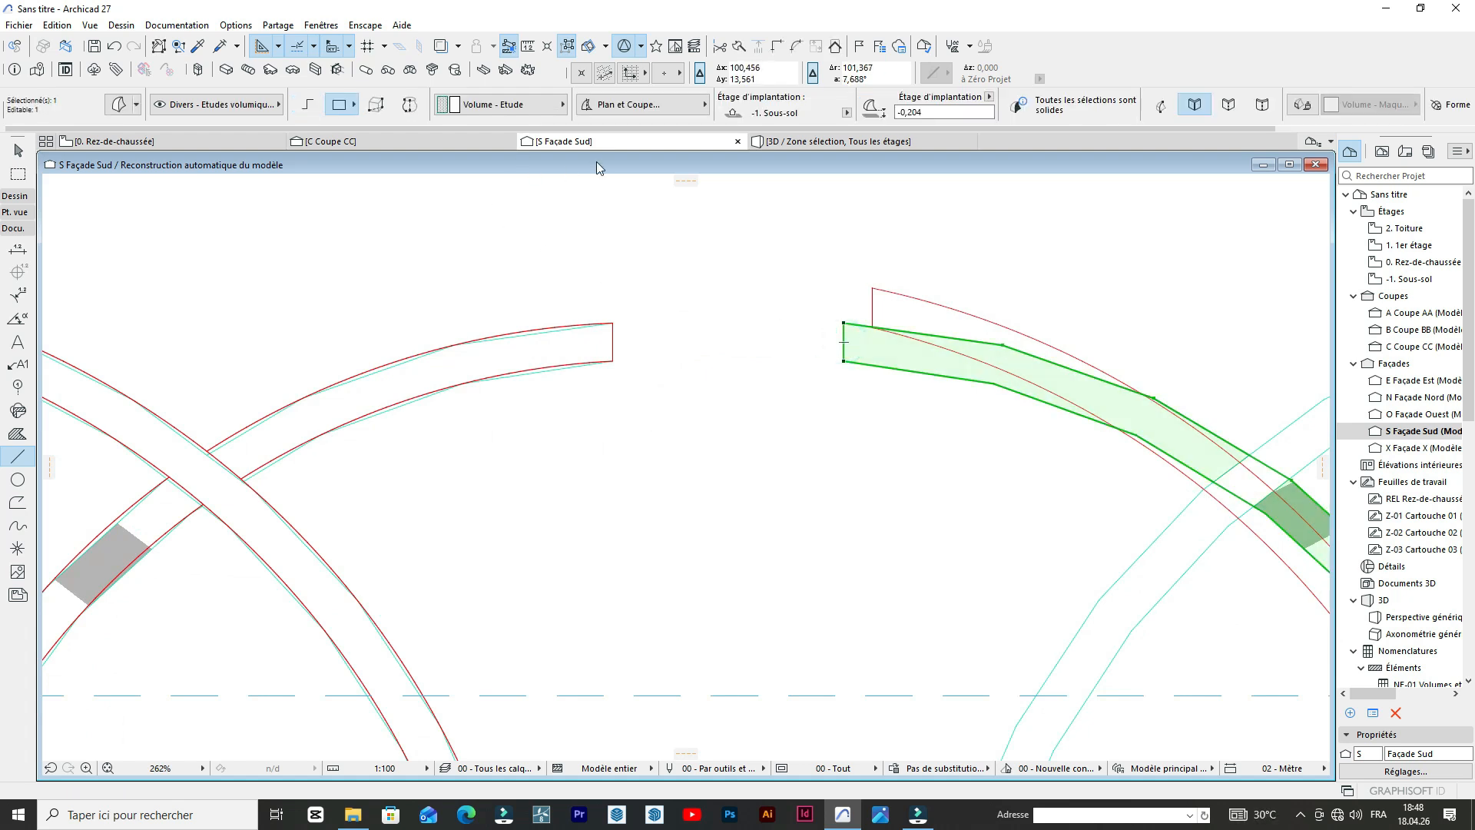
{"action": "left_click", "coordinate": [816, 141]}
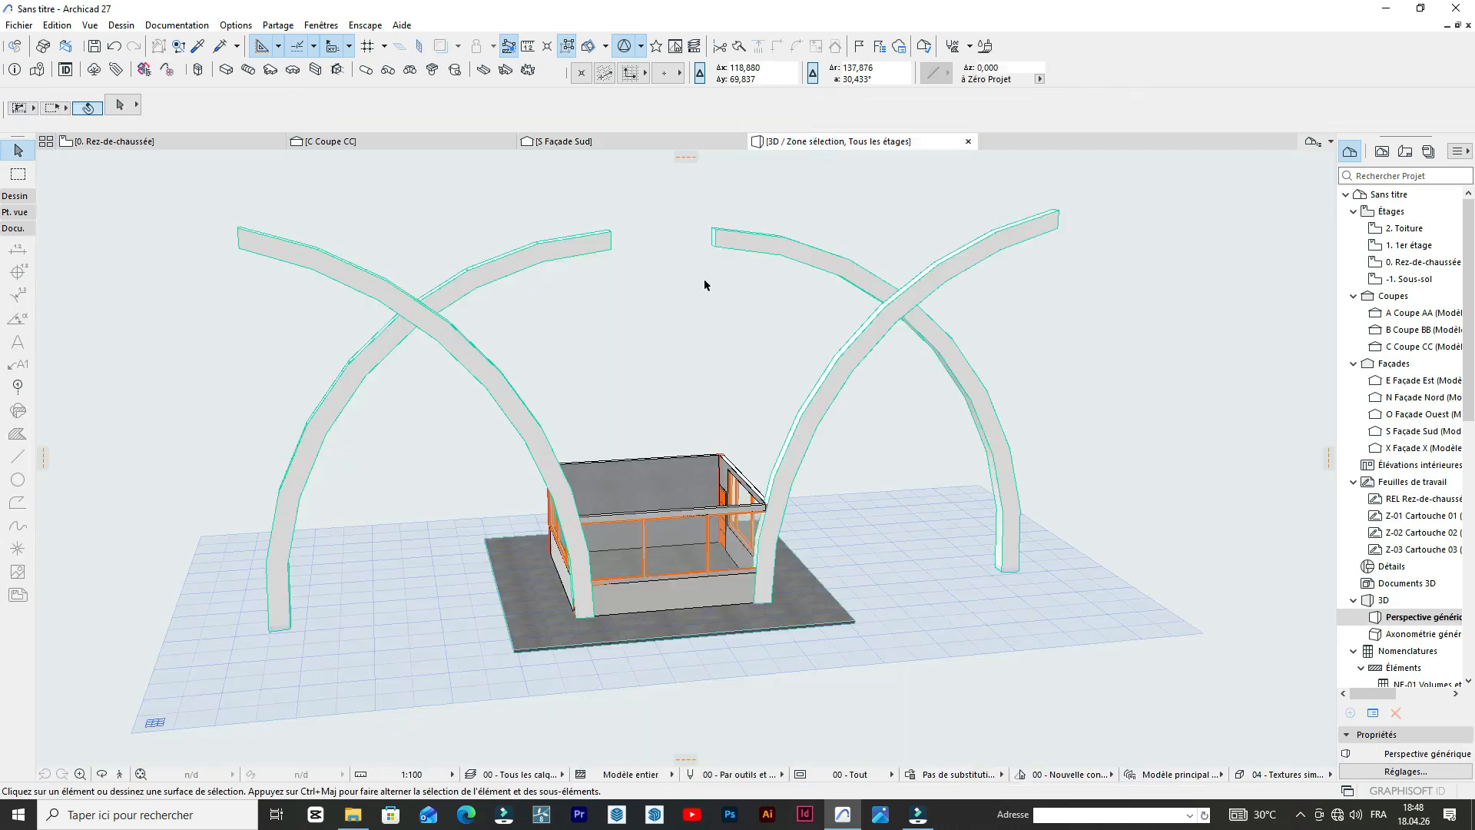
{"action": "scroll", "coordinate": [851, 338], "scroll_direction": "up", "scroll_amount": 8}
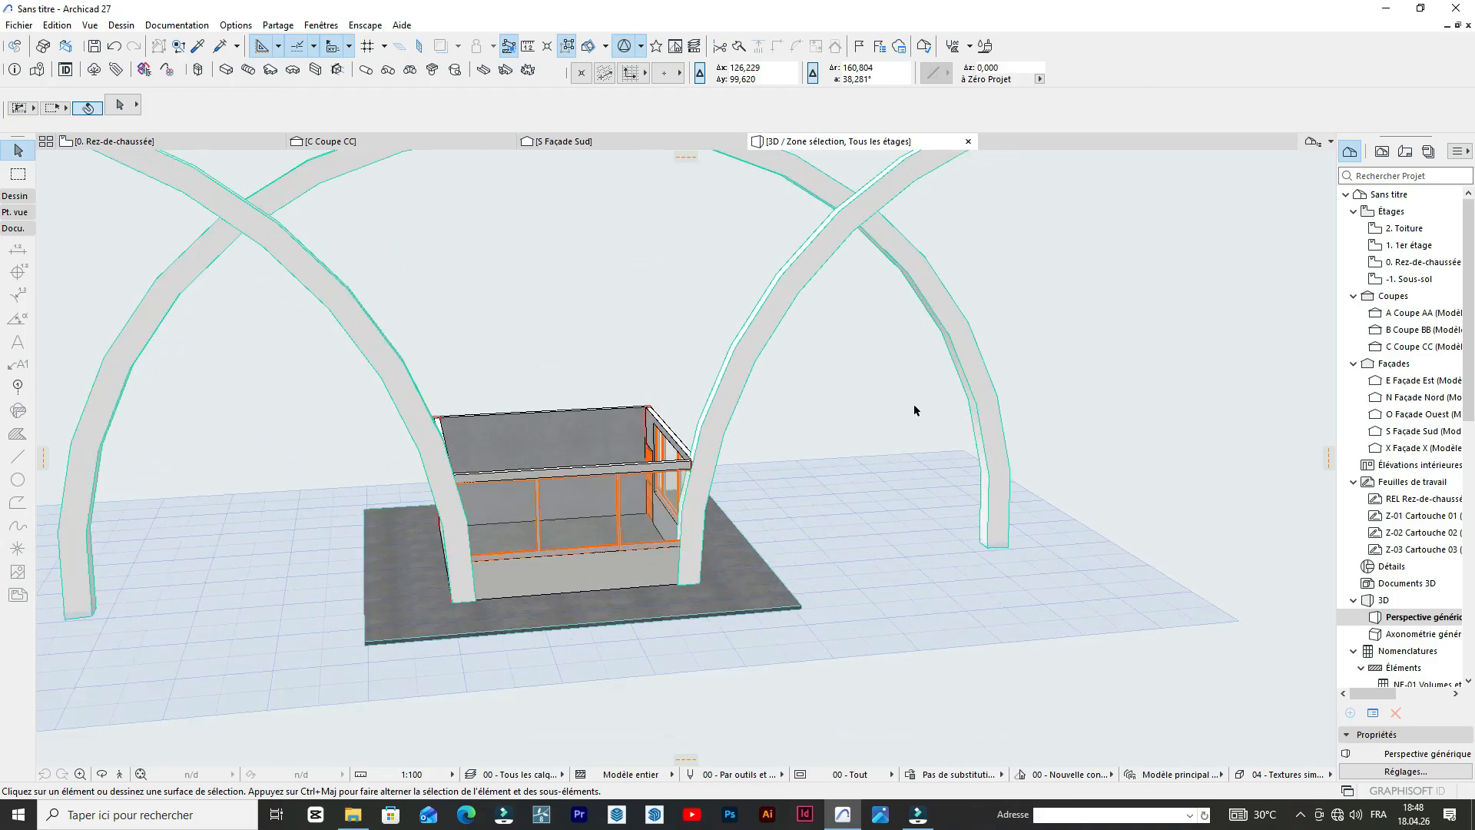
{"action": "scroll", "coordinate": [1070, 430], "scroll_direction": "down", "scroll_amount": 8}
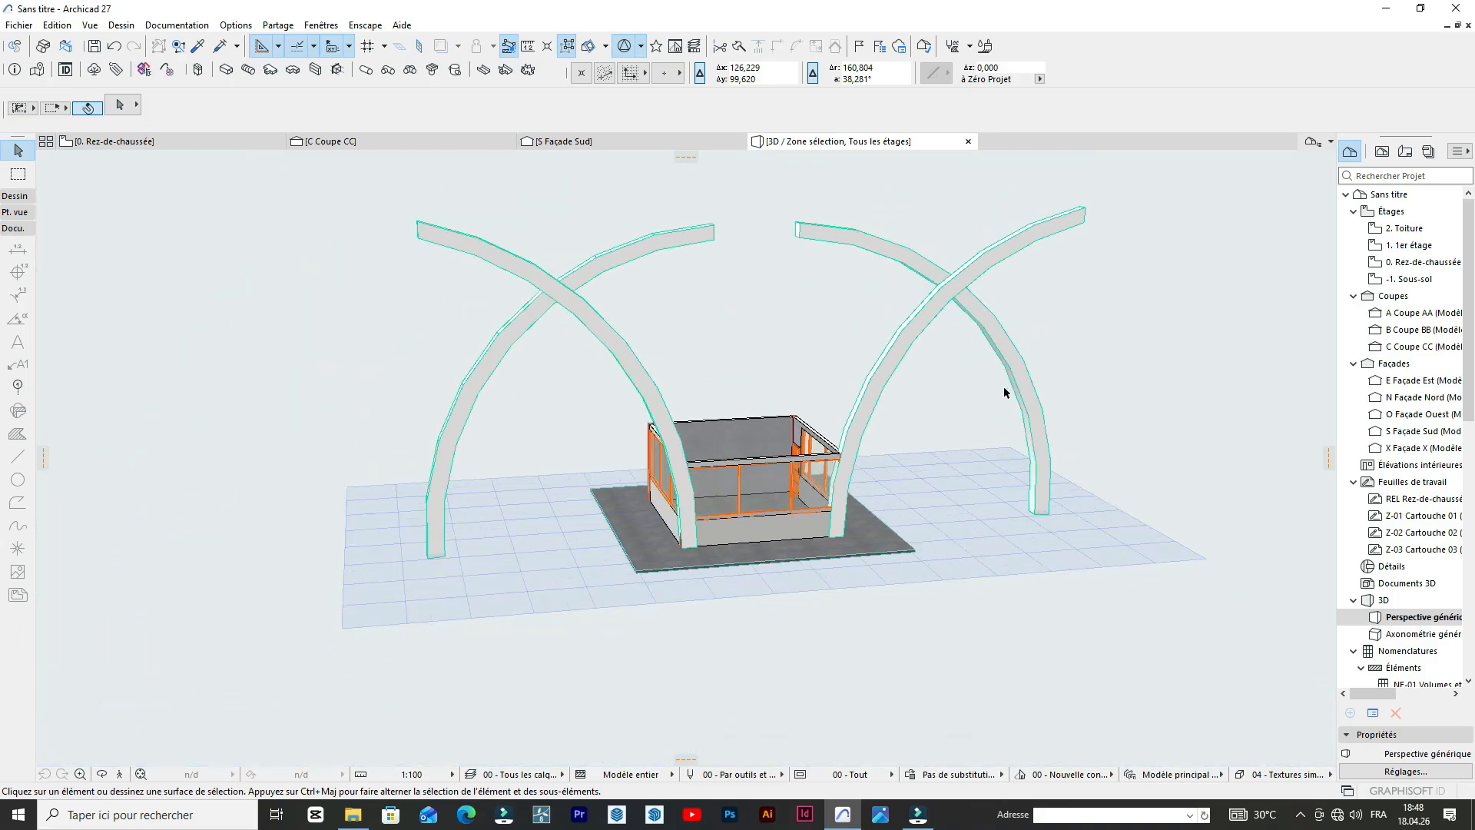
{"action": "scroll", "coordinate": [827, 252], "scroll_direction": "down", "scroll_amount": 4}
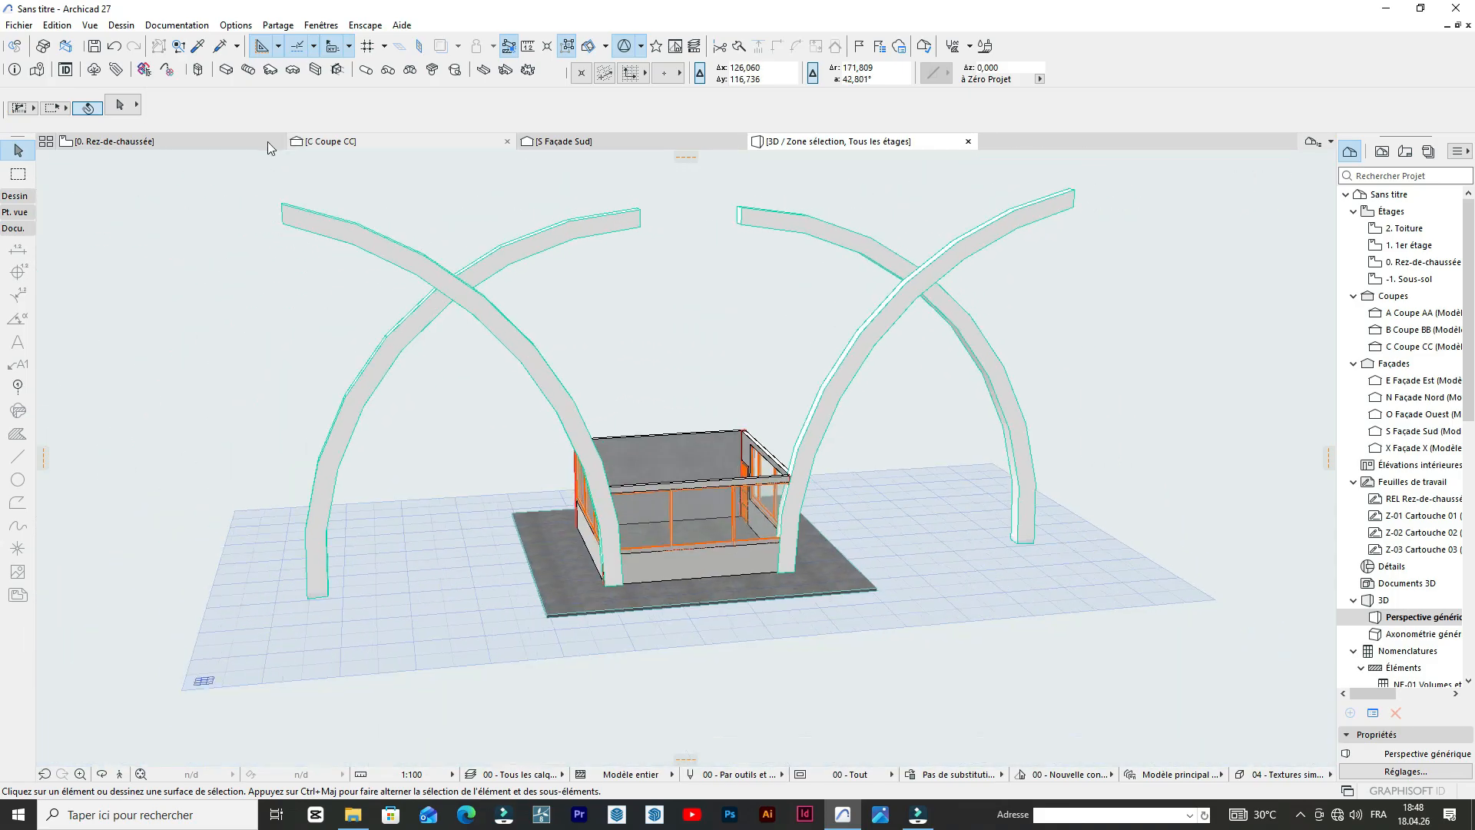
On the ground-floor plan, draw a guide line from the middle of the building's south glazing straight to its solid north wall.
{"action": "left_click", "coordinate": [128, 146]}
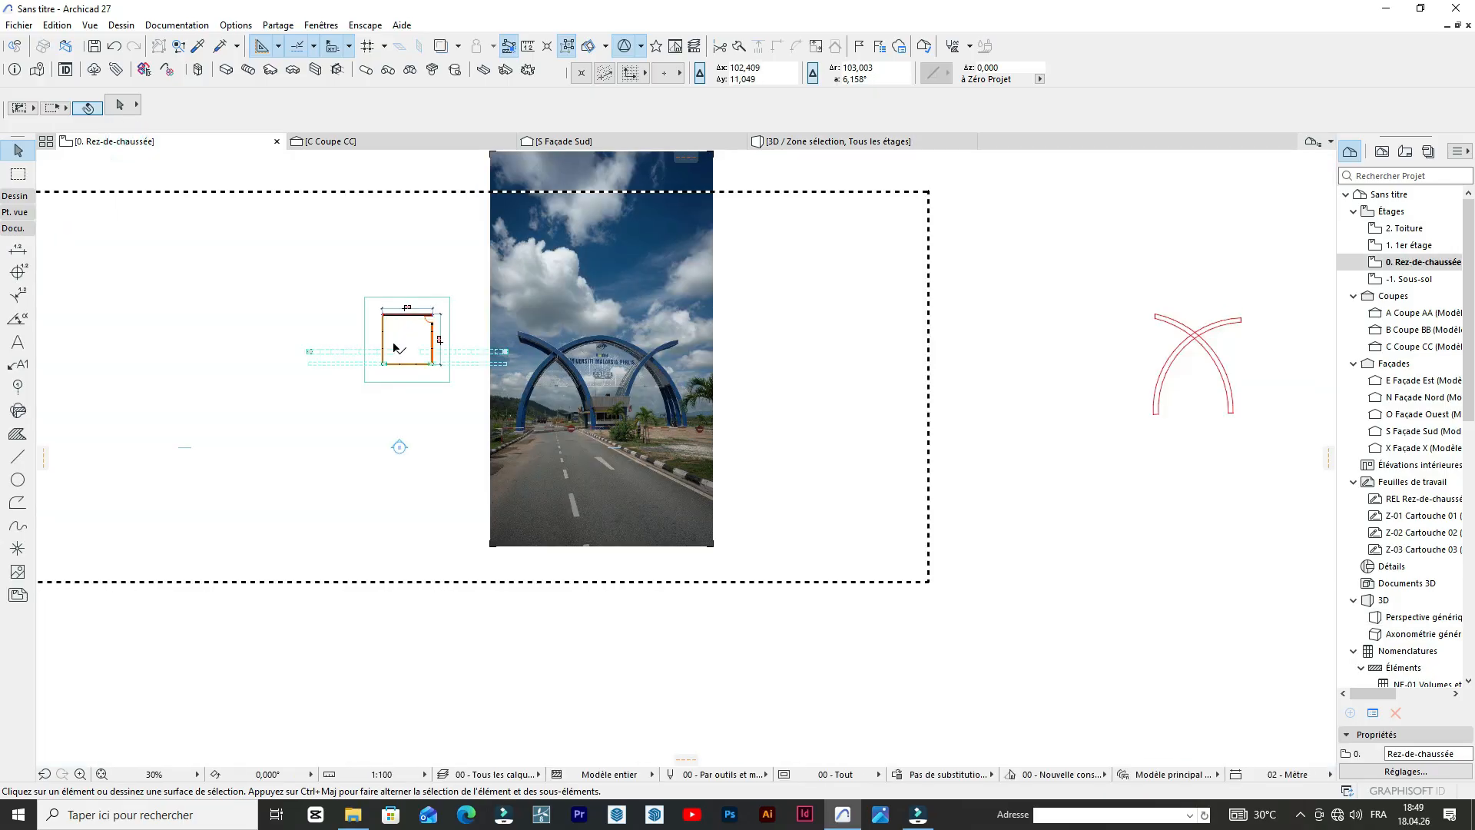
{"action": "scroll", "coordinate": [386, 368], "scroll_direction": "up", "scroll_amount": 3}
{"action": "scroll", "coordinate": [407, 374], "scroll_direction": "up", "scroll_amount": 5}
{"action": "scroll", "coordinate": [572, 453], "scroll_direction": "down", "scroll_amount": 3}
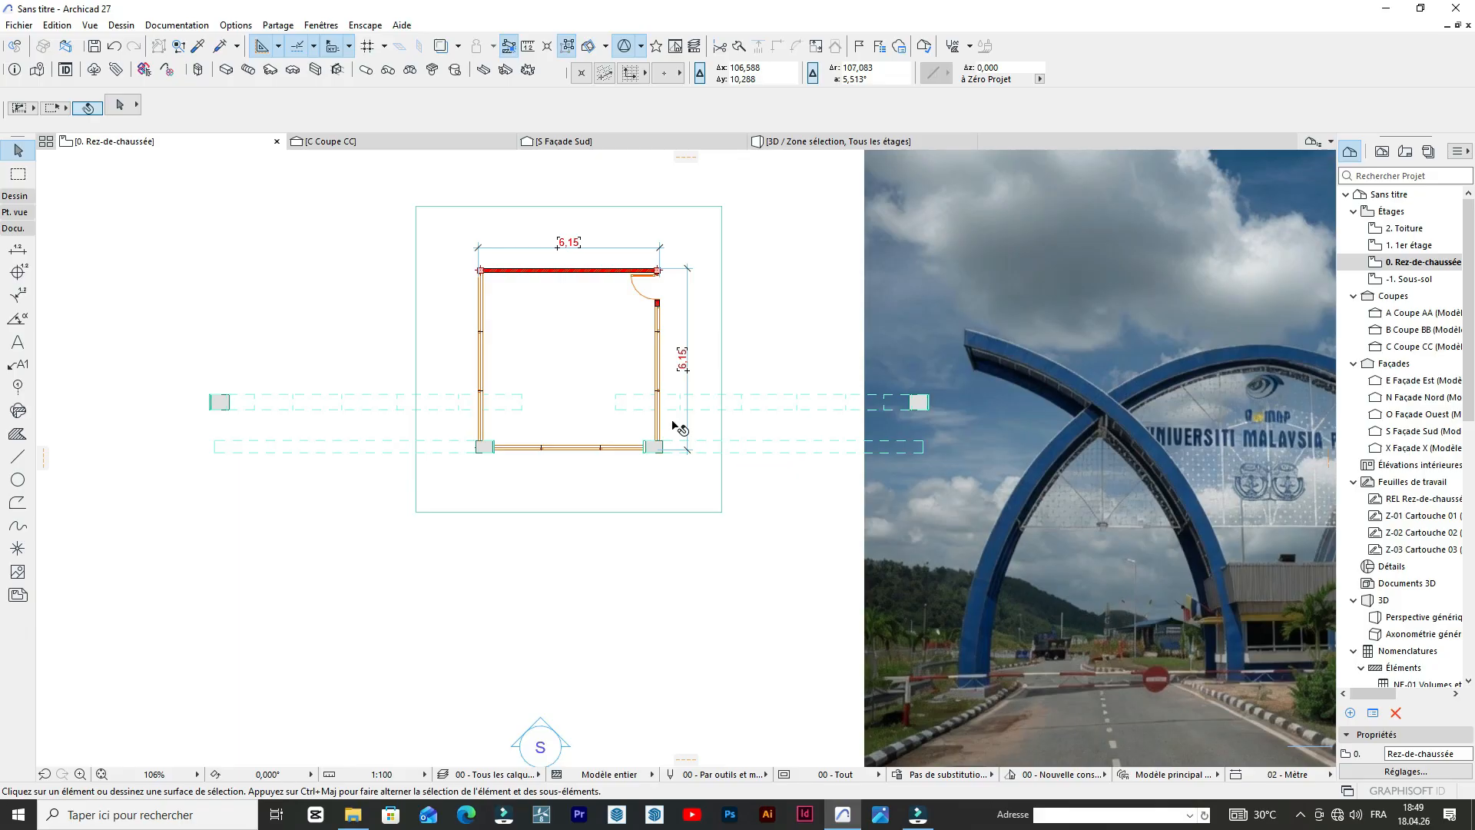
{"action": "scroll", "coordinate": [421, 468], "scroll_direction": "up", "scroll_amount": 2}
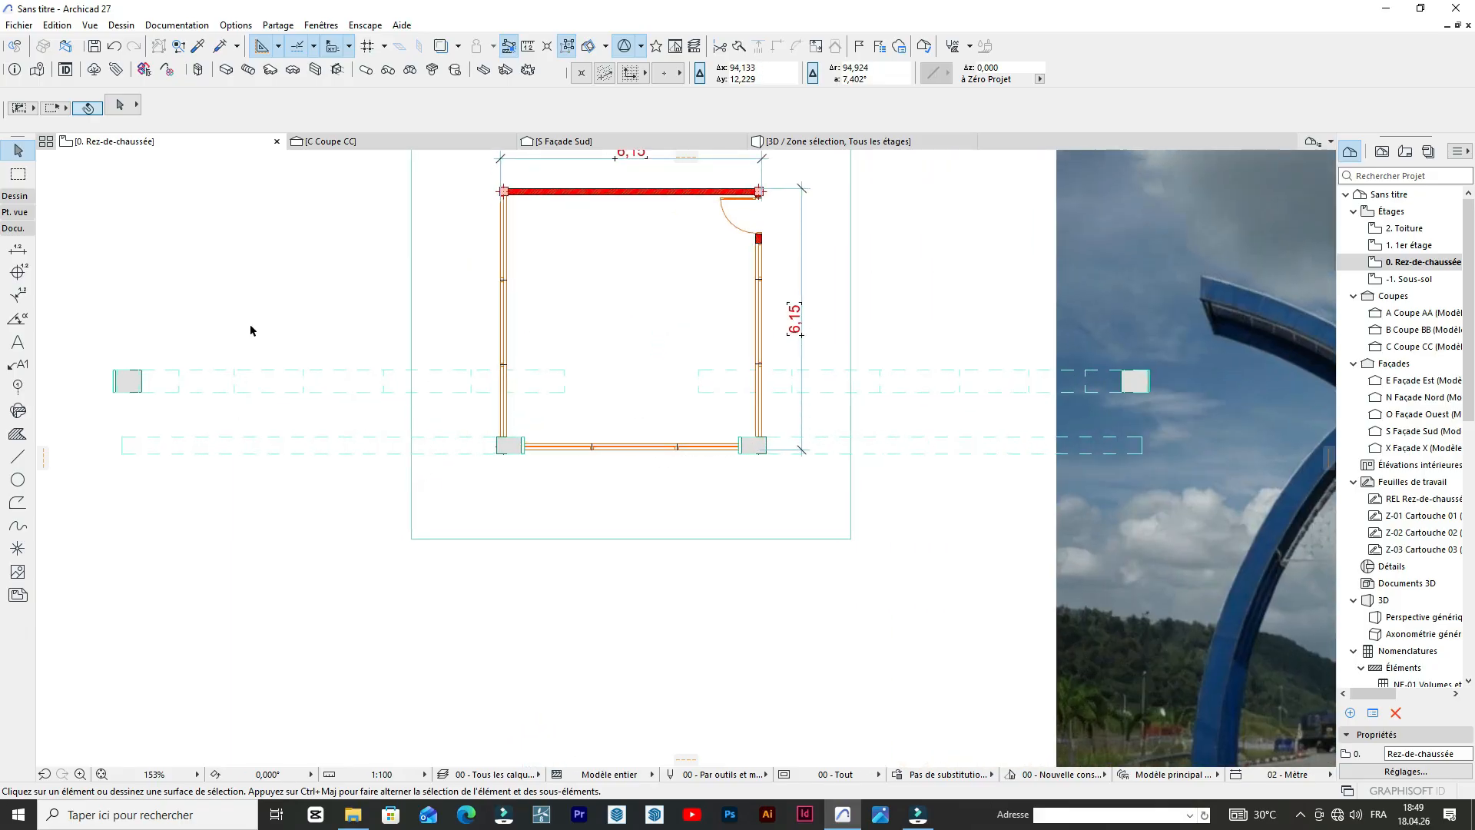
{"action": "left_click", "coordinate": [17, 456]}
{"action": "scroll", "coordinate": [661, 322], "scroll_direction": "up", "scroll_amount": 2}
{"action": "scroll", "coordinate": [590, 505], "scroll_direction": "down", "scroll_amount": 1}
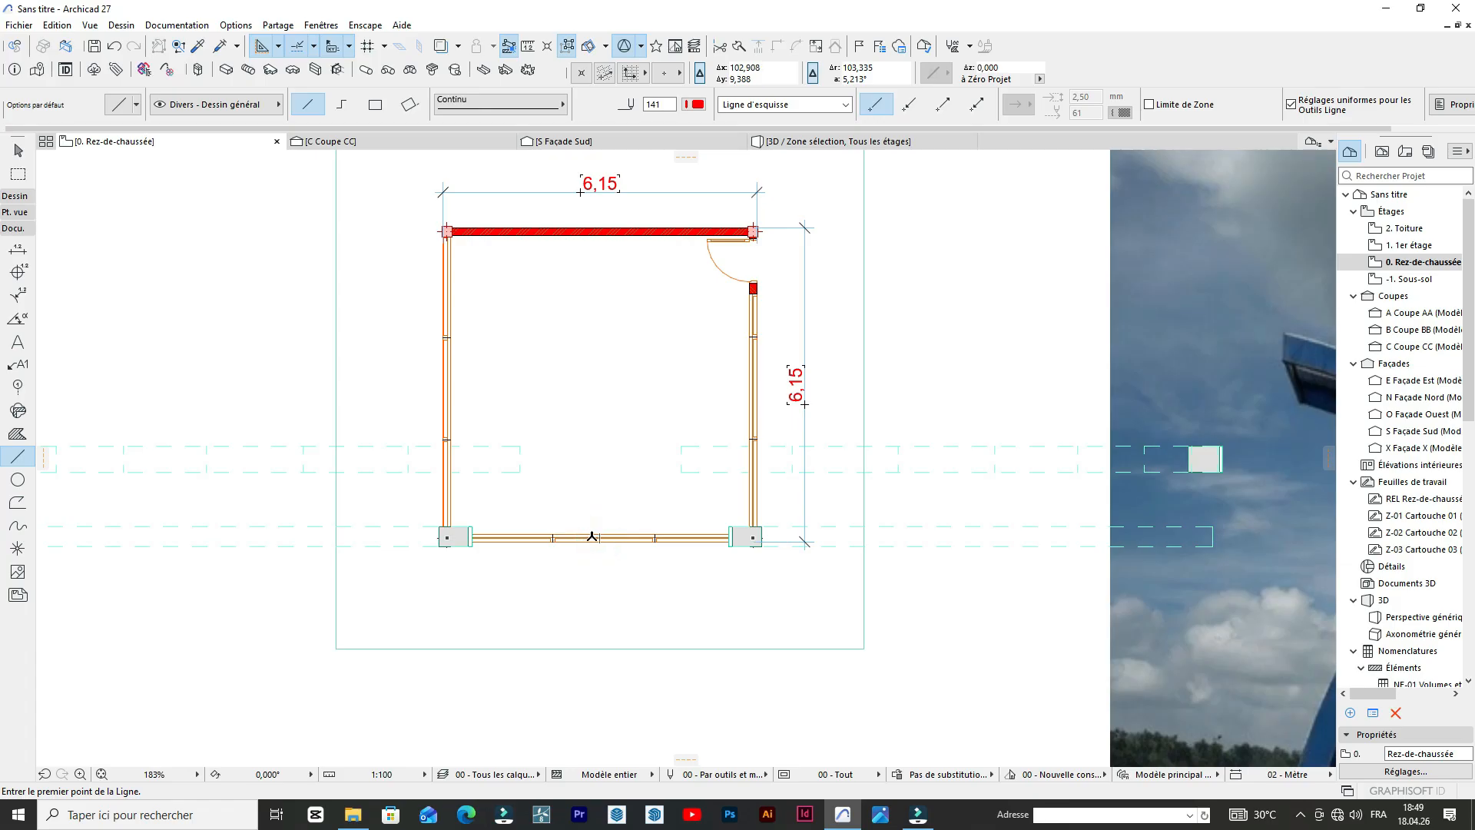
{"action": "left_click", "coordinate": [600, 536]}
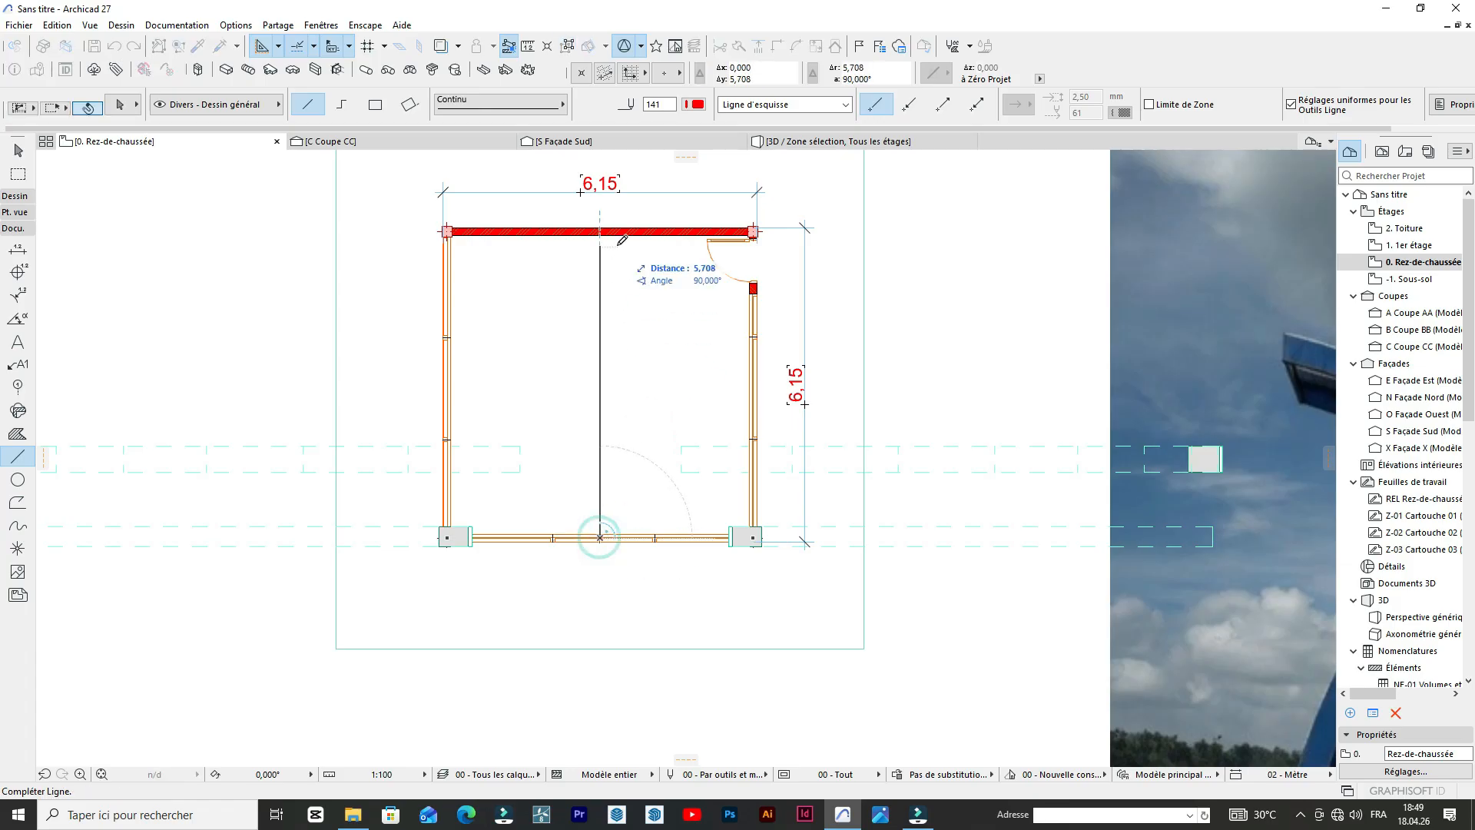
{"action": "left_click", "coordinate": [600, 229]}
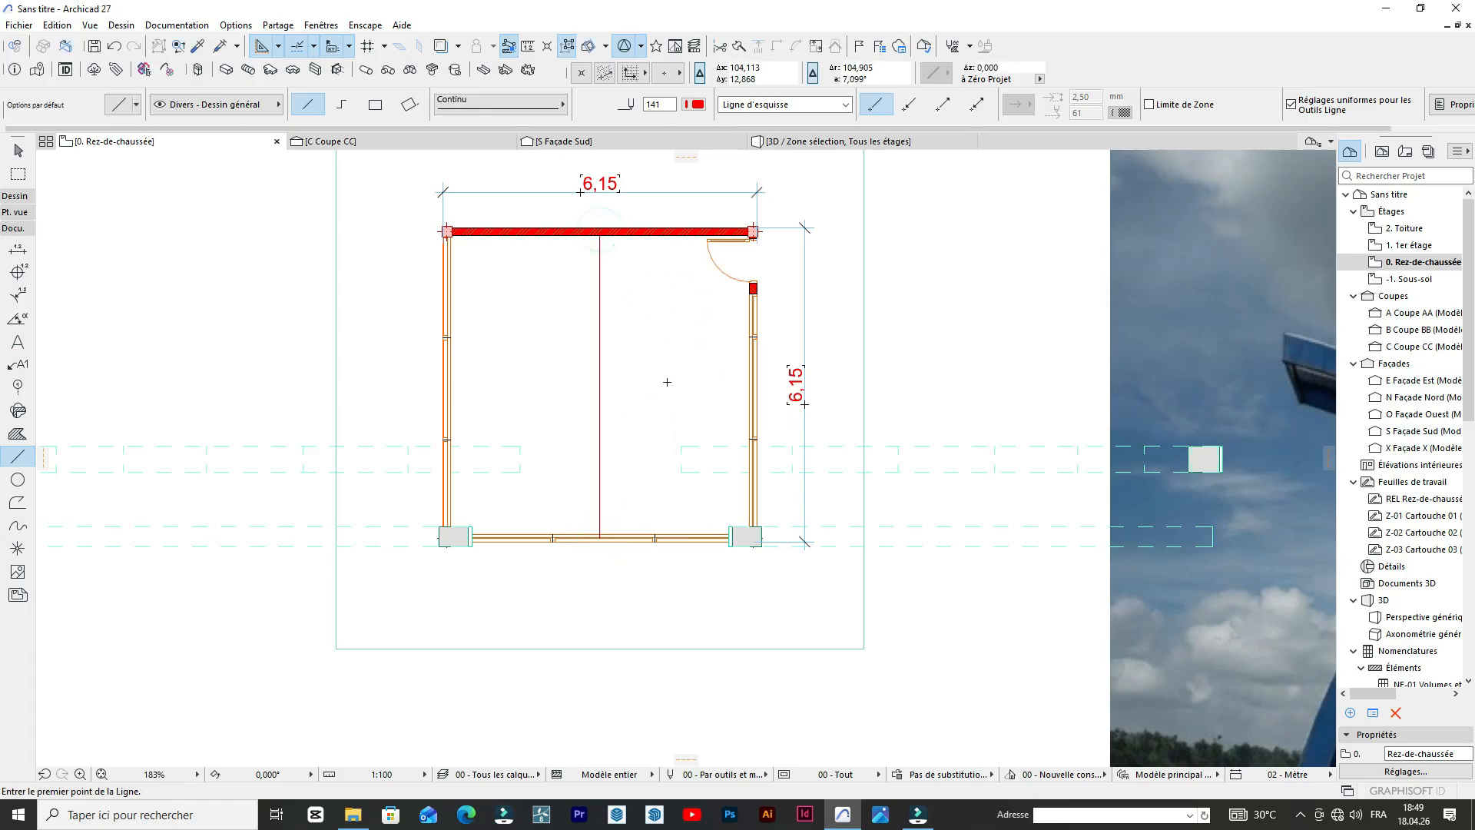
Move the east outer arch horizontally until its inner end meets the building's central guide line.
{"action": "left_click", "coordinate": [688, 461], "text": "shift"}
{"action": "left_click", "coordinate": [961, 319]}
{"action": "scroll", "coordinate": [717, 464], "scroll_direction": "up", "scroll_amount": 2}
{"action": "left_click", "coordinate": [681, 450]}
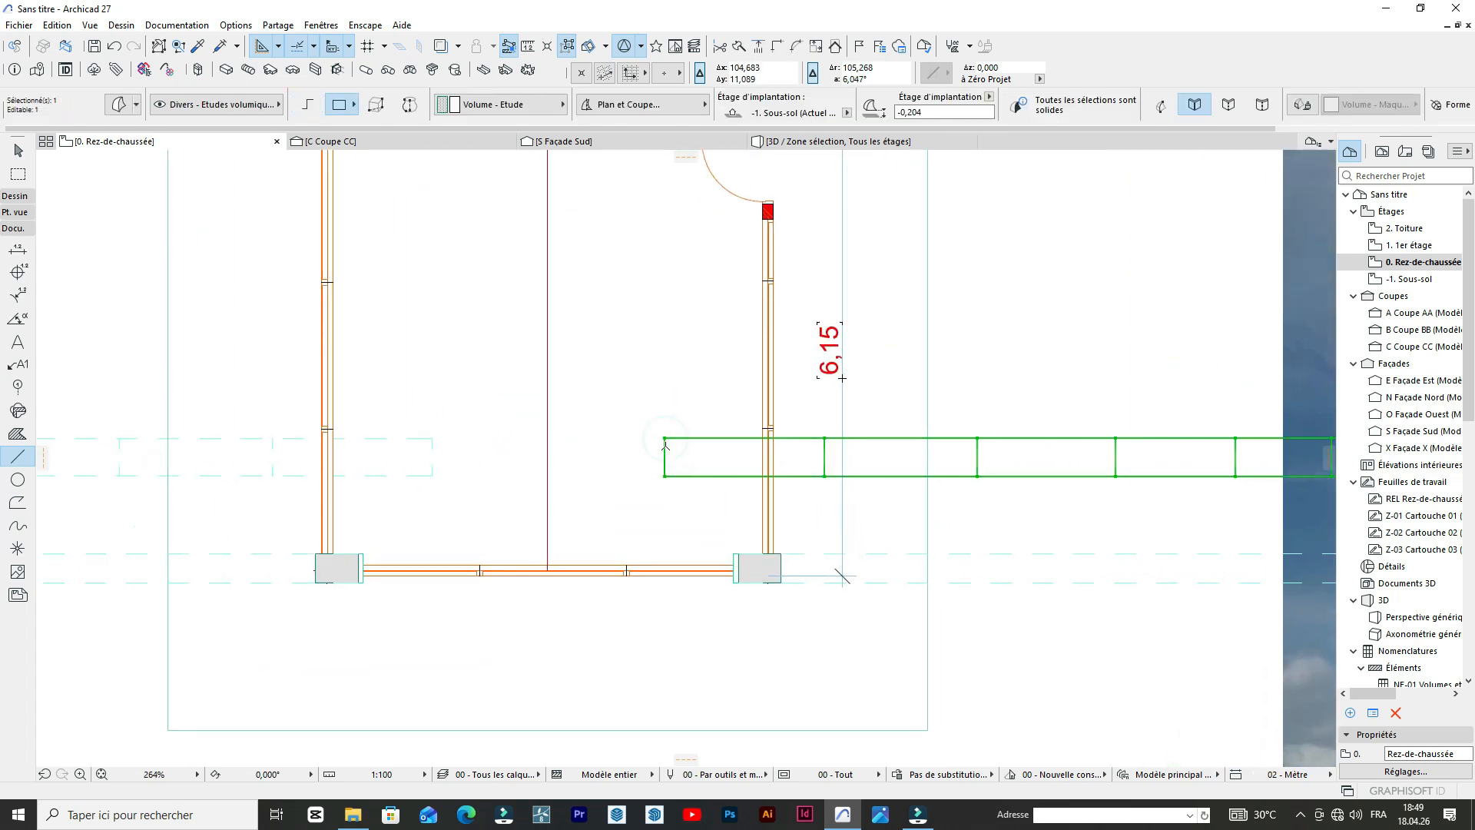
{"action": "key", "text": "ctrl+d"}
{"action": "left_click", "coordinate": [665, 451]}
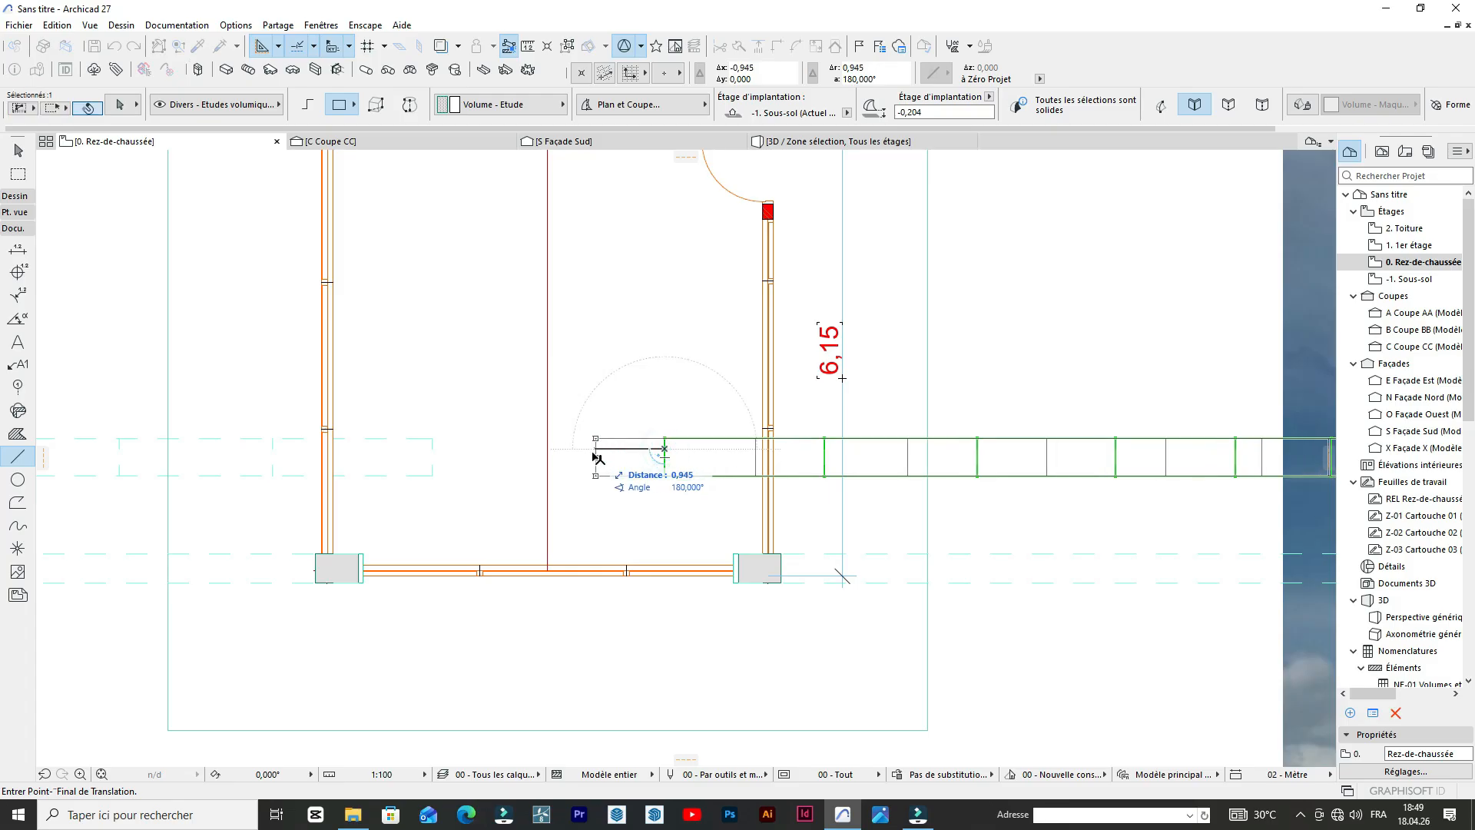
{"action": "left_click", "coordinate": [548, 456]}
{"action": "key", "text": "Escape"}
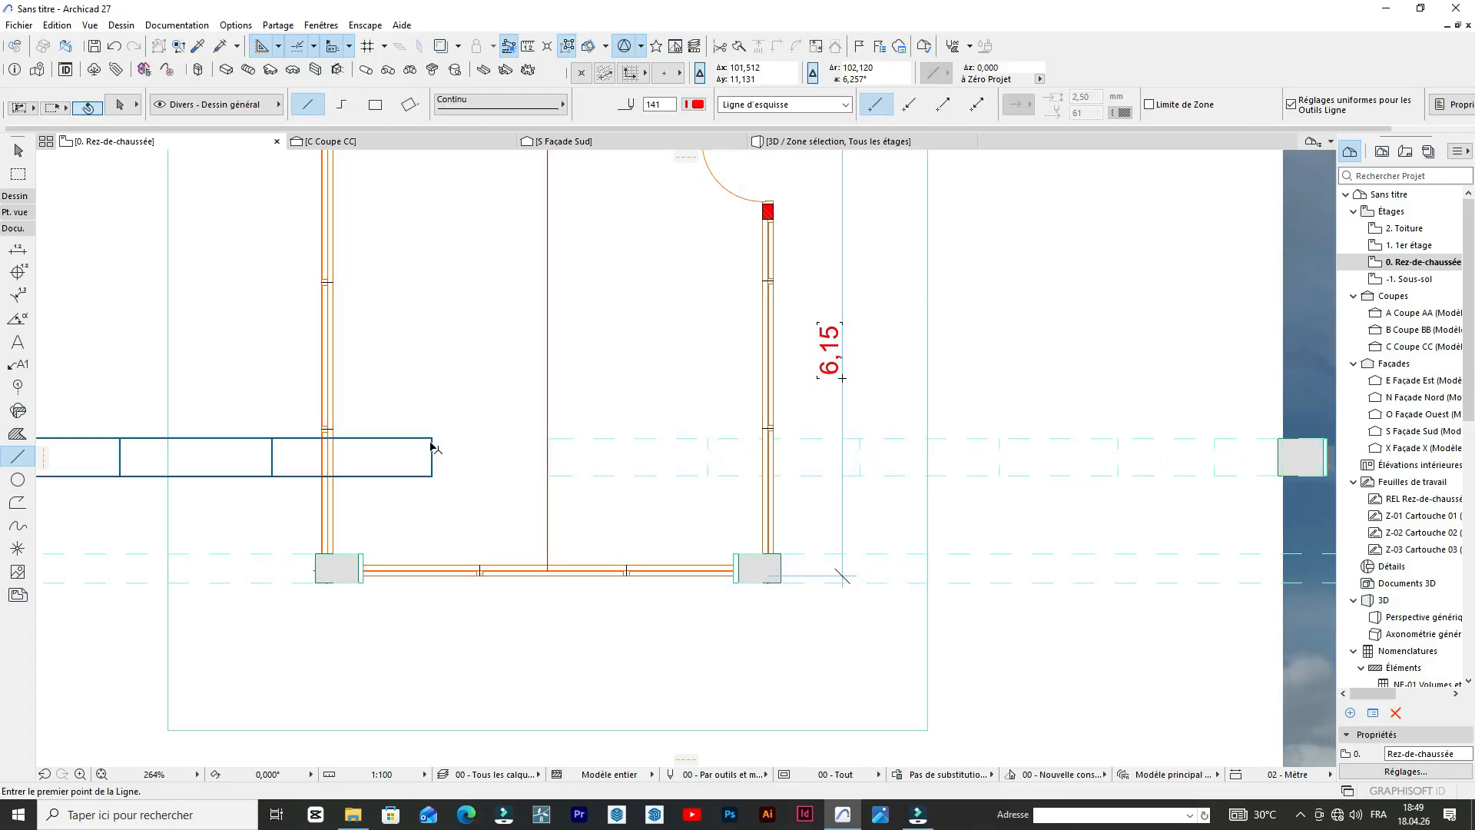
Move the west outer arch horizontally until its inner end meets the central guide line and the east arch.
{"action": "left_click", "coordinate": [428, 451], "text": "shift"}
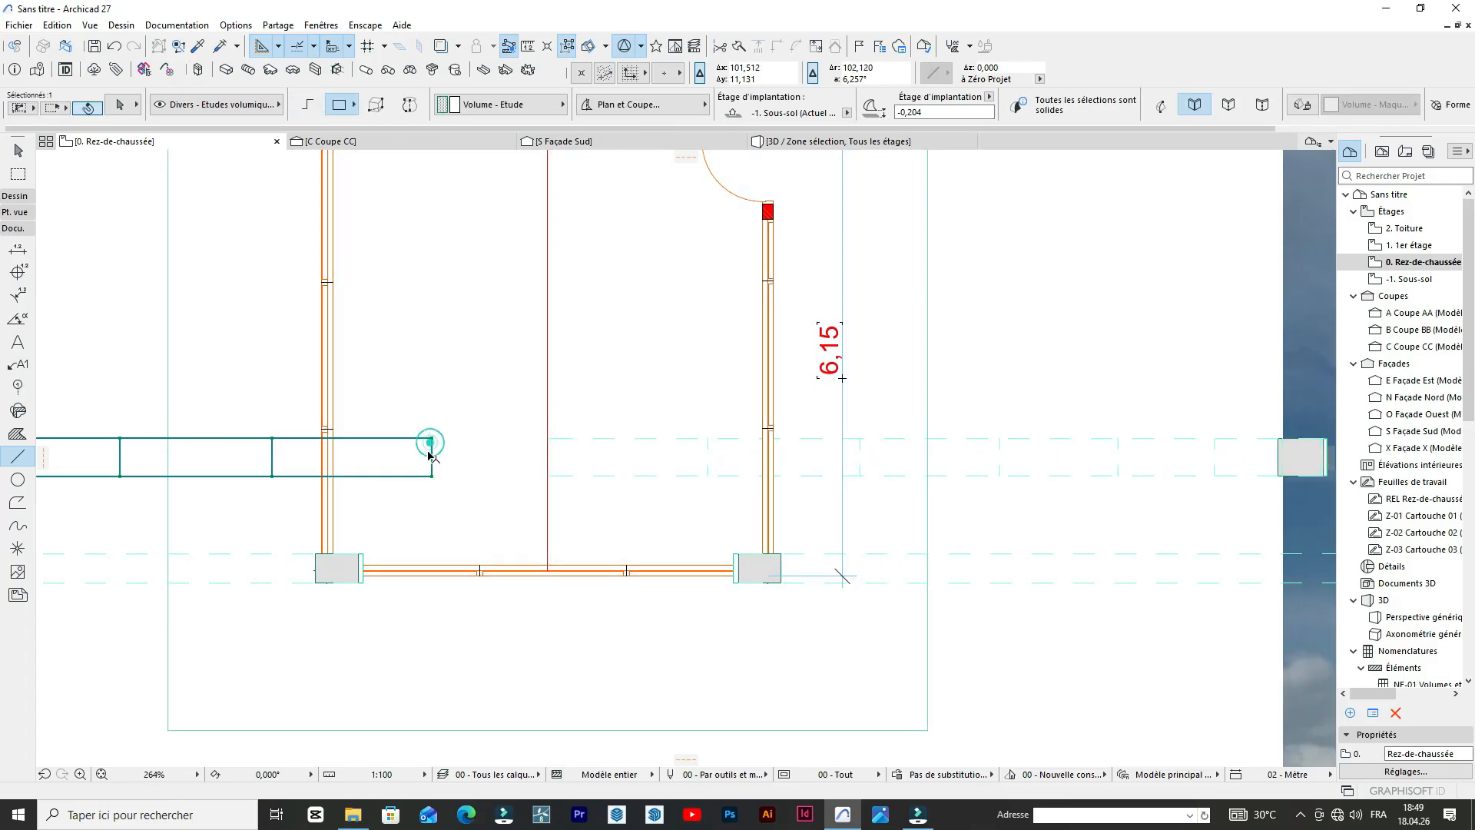
{"action": "key", "text": "ctrl+d"}
{"action": "left_click", "coordinate": [432, 453]}
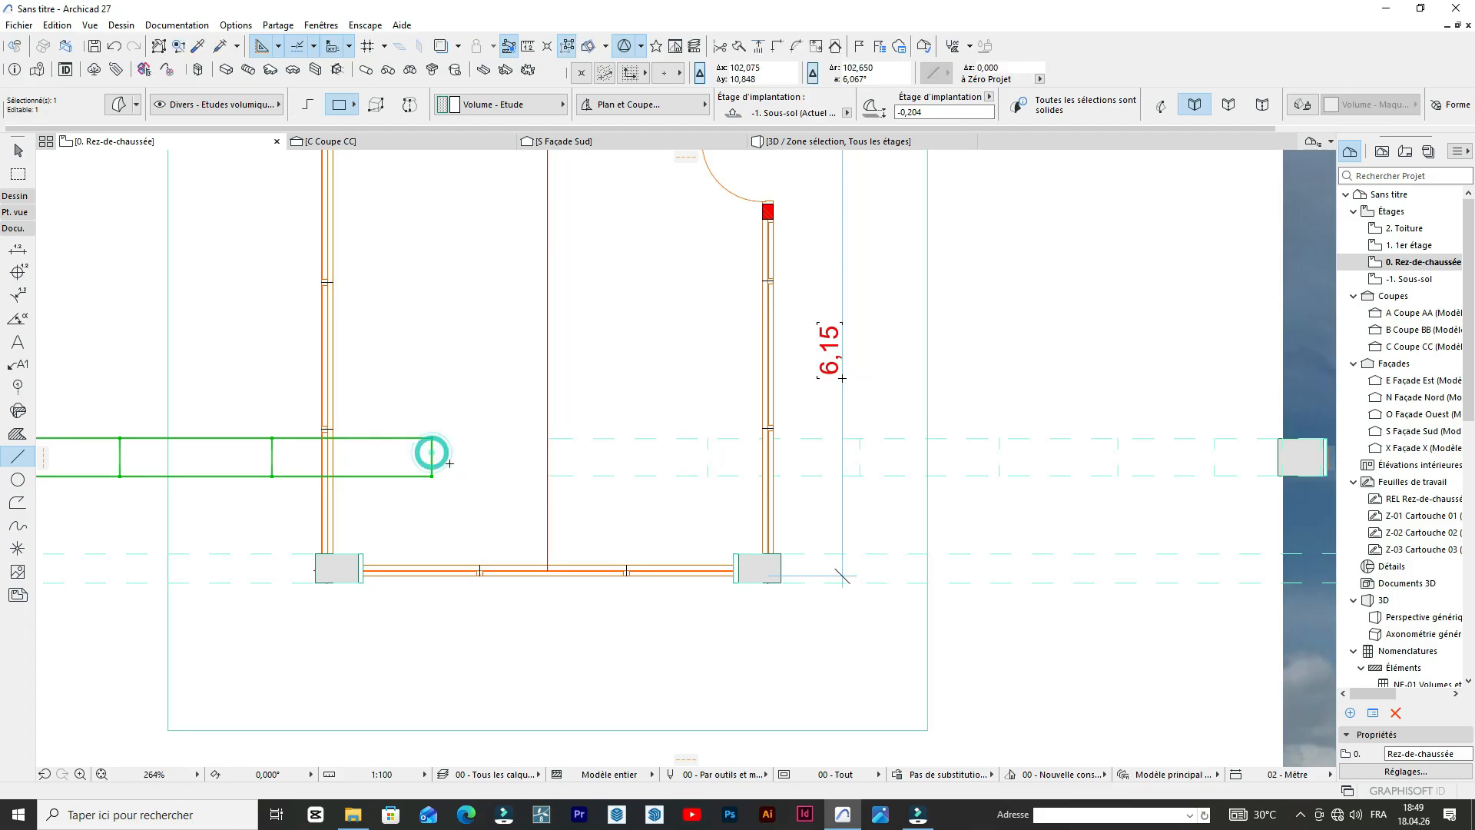
{"action": "key", "text": "ctrl+d"}
{"action": "left_click", "coordinate": [432, 461]}
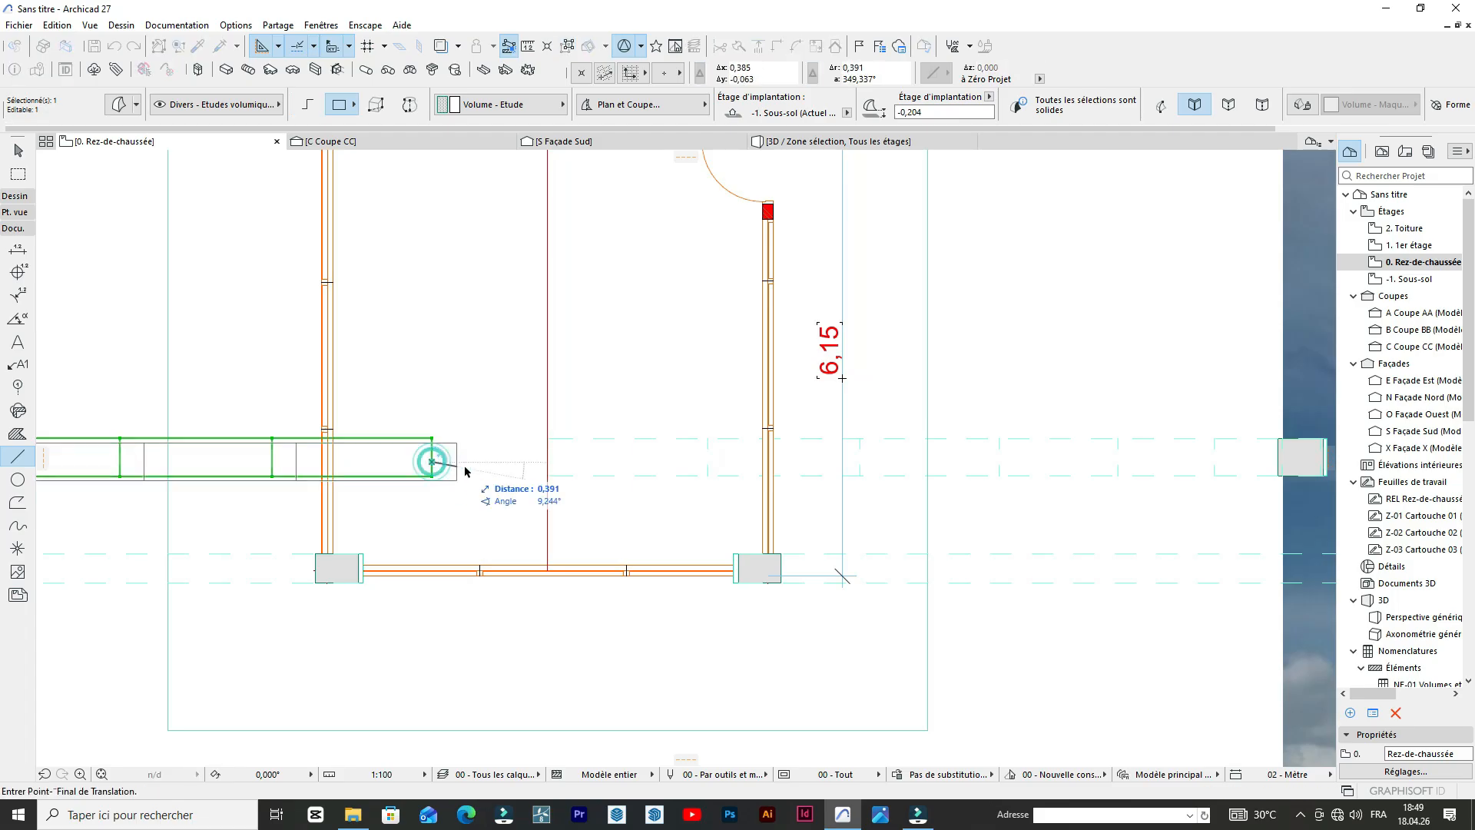
{"action": "left_click", "coordinate": [547, 443]}
{"action": "scroll", "coordinate": [737, 389], "scroll_direction": "down", "scroll_amount": 5}
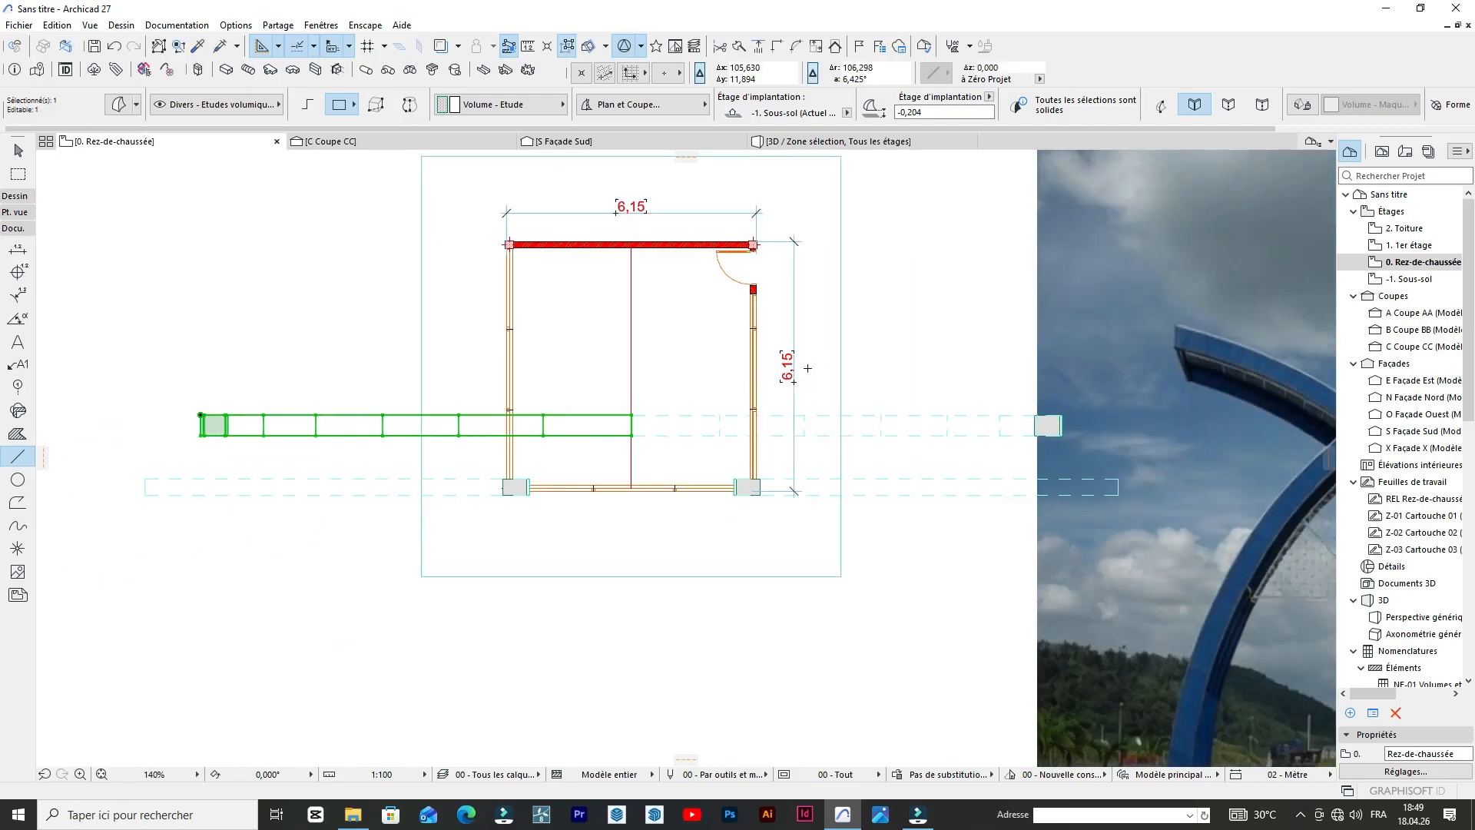
{"action": "left_click", "coordinate": [878, 333]}
Examine the joined central arch from other angles in 3D and compare it with the gateway in the reference photo.
{"action": "left_click", "coordinate": [838, 142]}
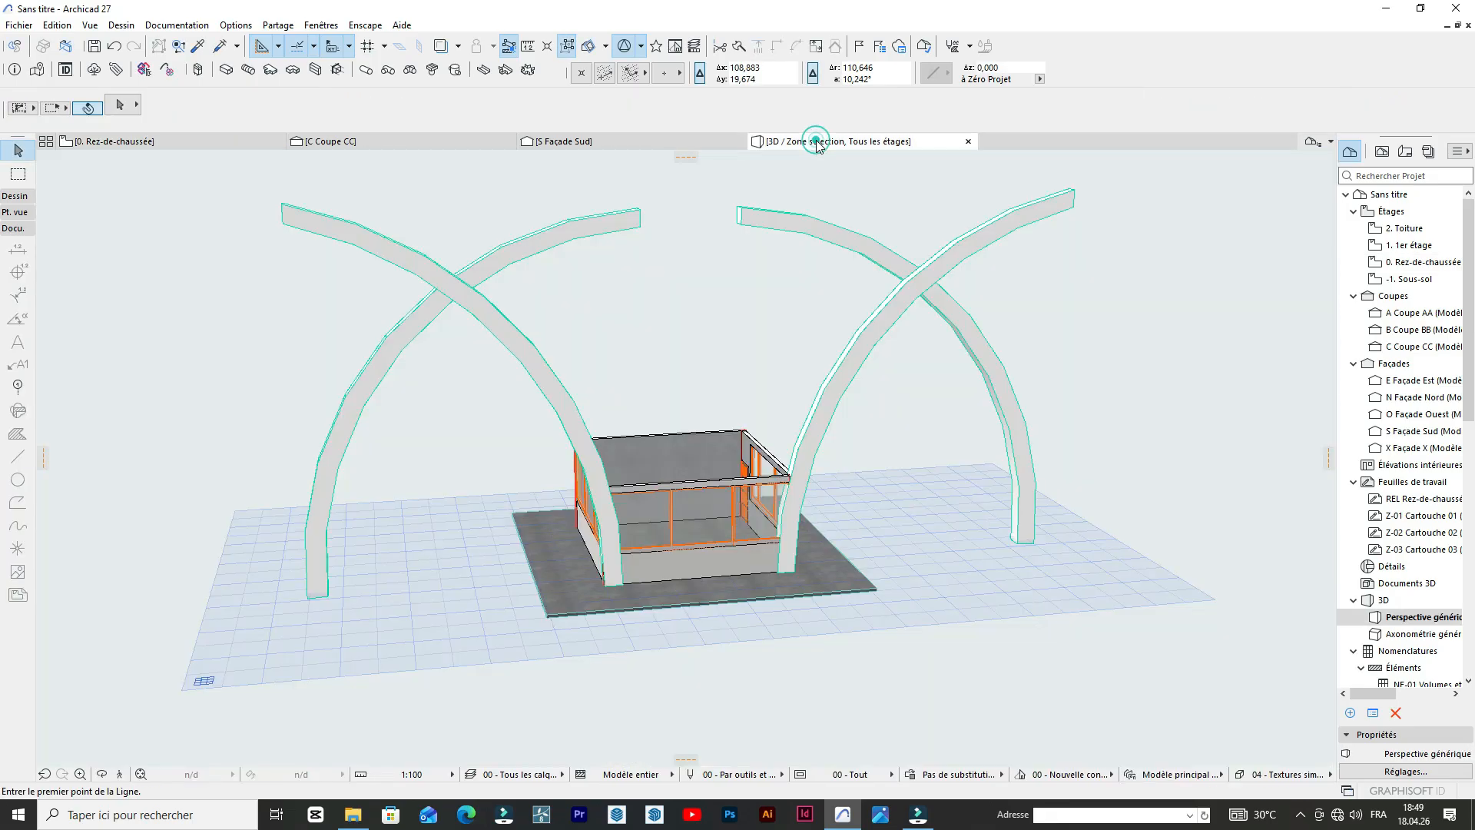
{"action": "scroll", "coordinate": [758, 225], "scroll_direction": "up", "scroll_amount": 5}
{"action": "scroll", "coordinate": [477, 524], "scroll_direction": "down", "scroll_amount": 3}
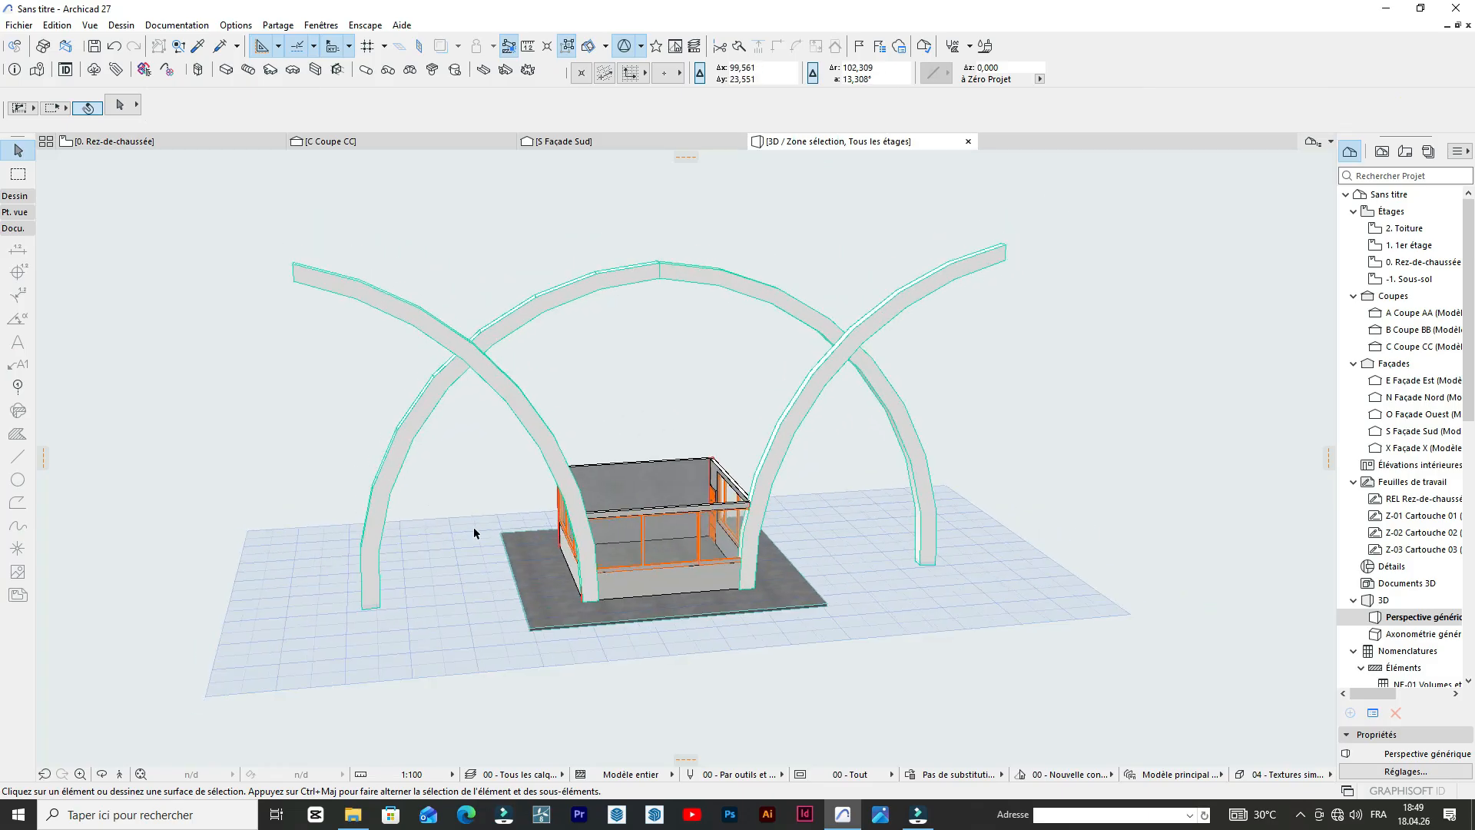
{"action": "left_click", "coordinate": [101, 775]}
{"action": "left_click_drag", "start_coordinate": [371, 428], "coordinate": [481, 395]}
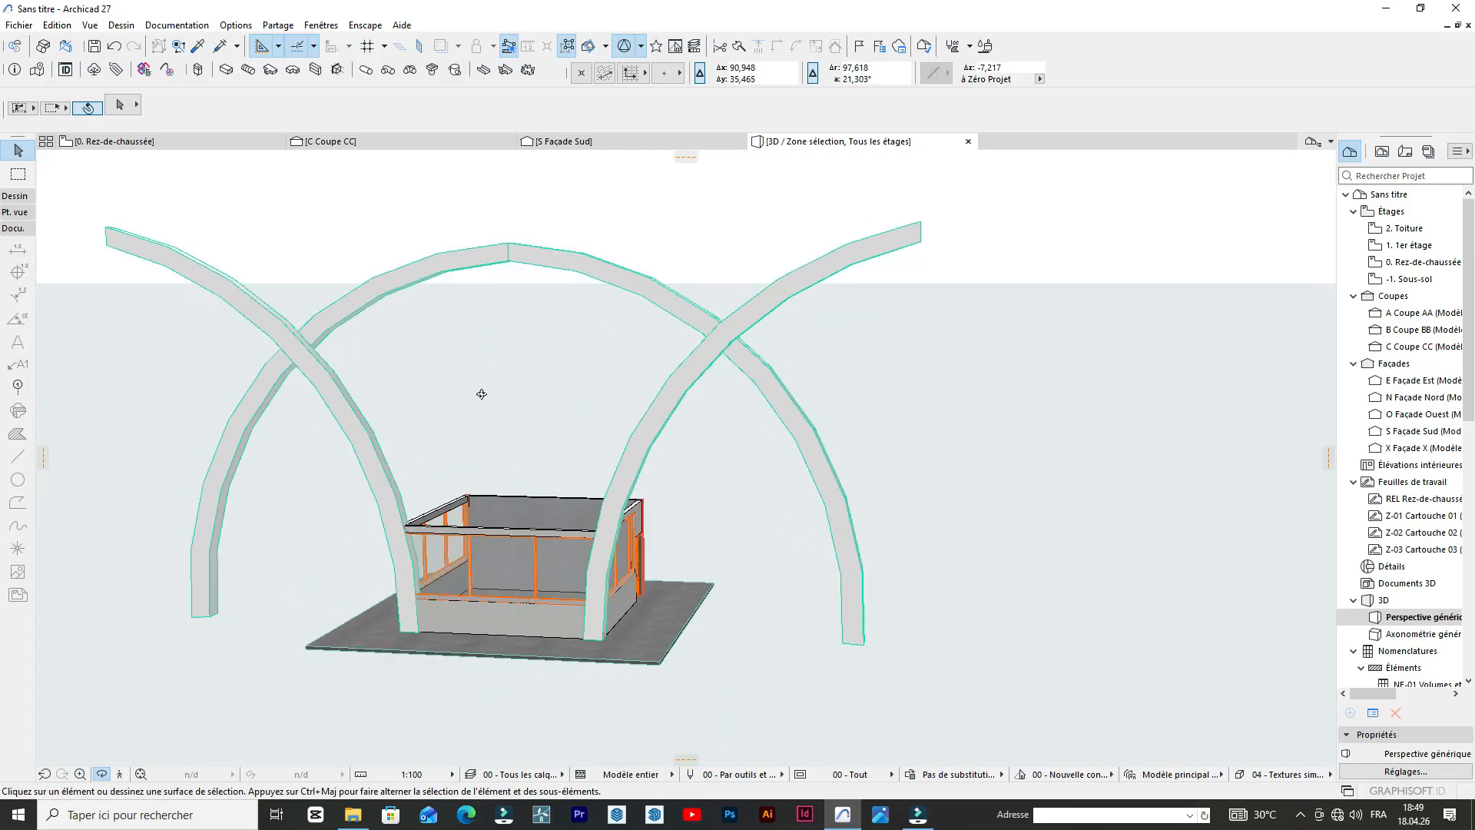
{"action": "left_click", "coordinate": [125, 142]}
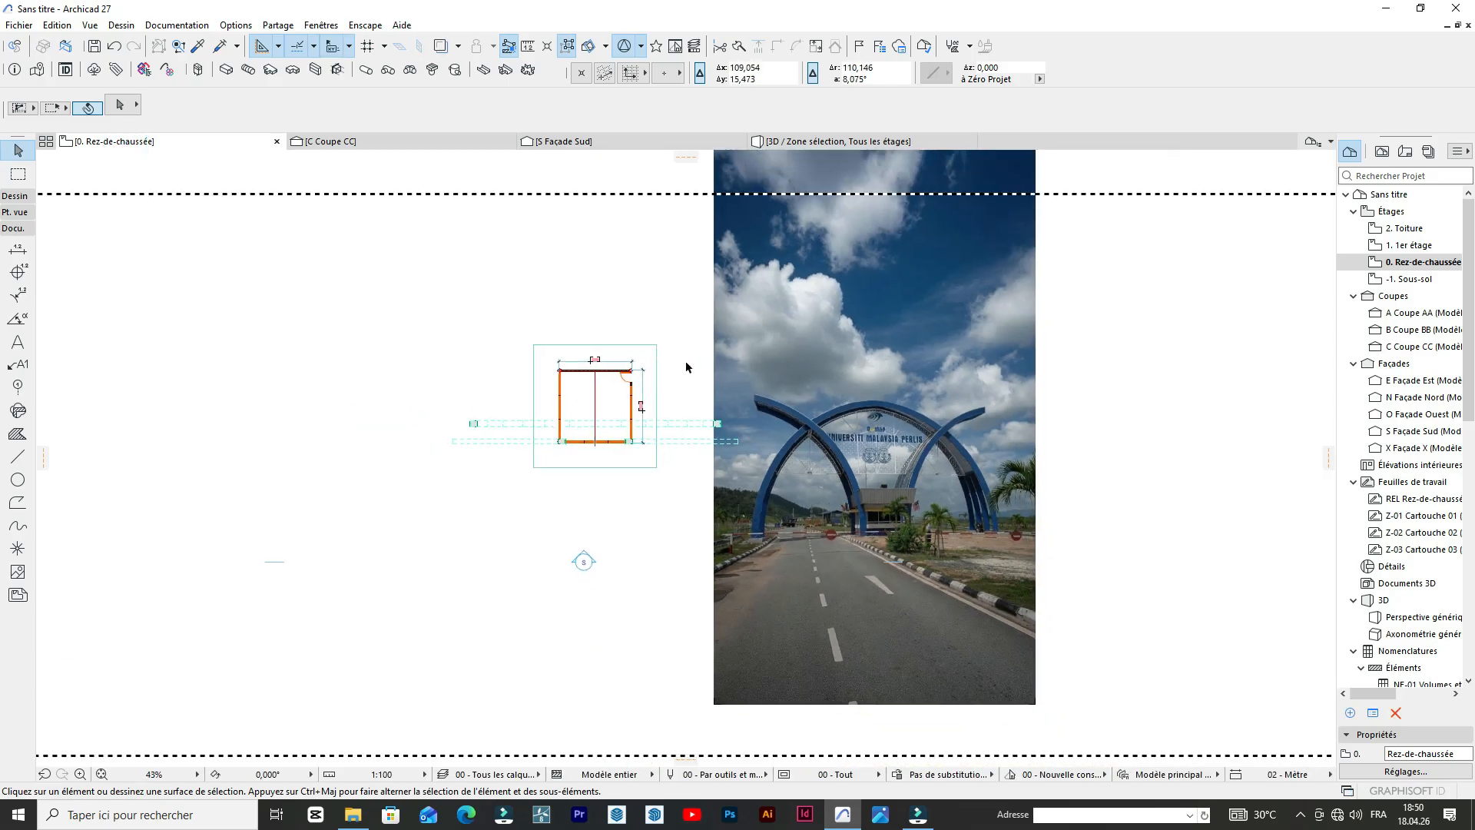
{"action": "scroll", "coordinate": [911, 431], "scroll_direction": "up", "scroll_amount": 4}
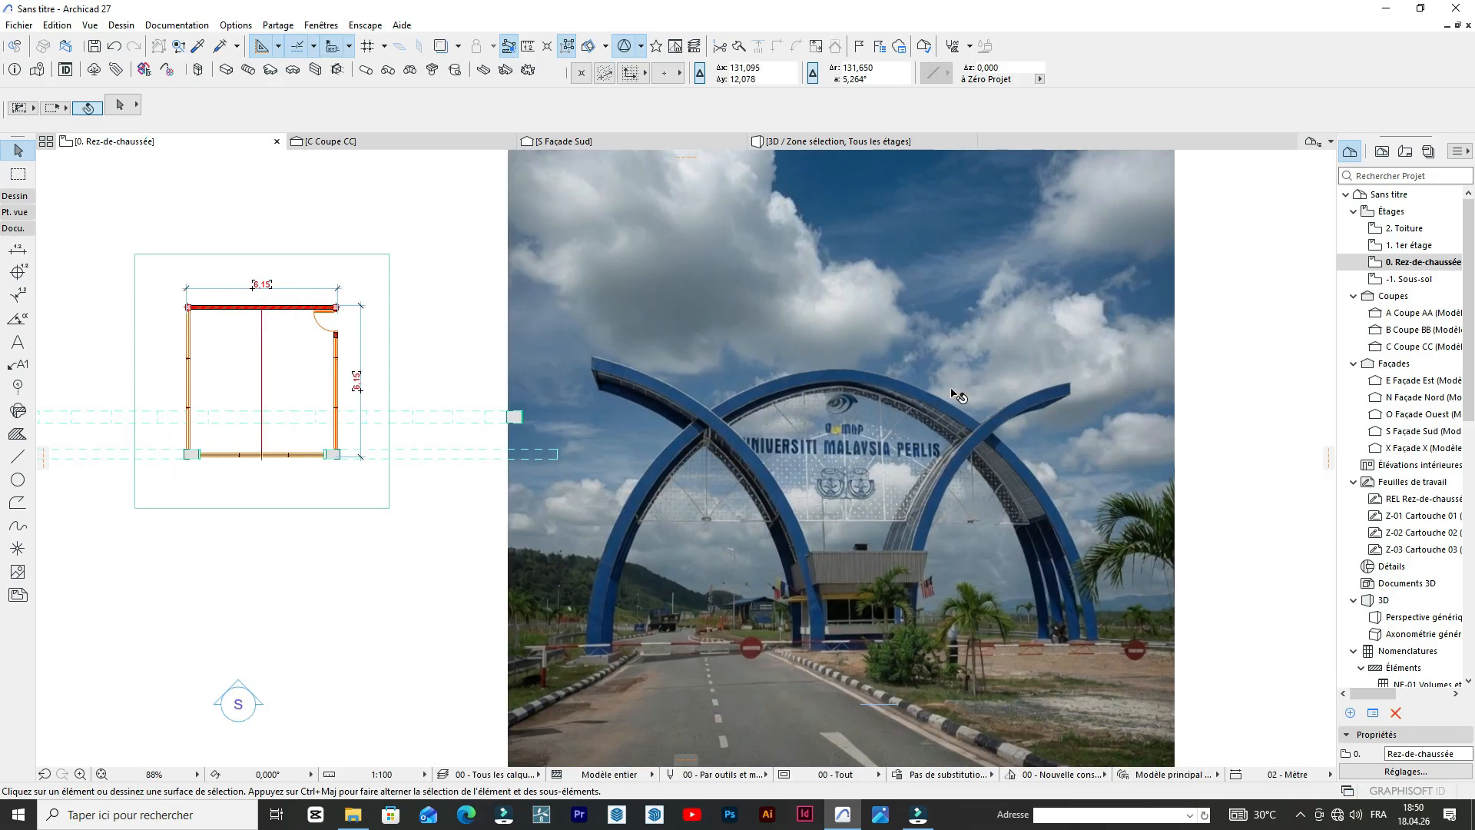
{"action": "scroll", "coordinate": [957, 395], "scroll_direction": "up", "scroll_amount": 5}
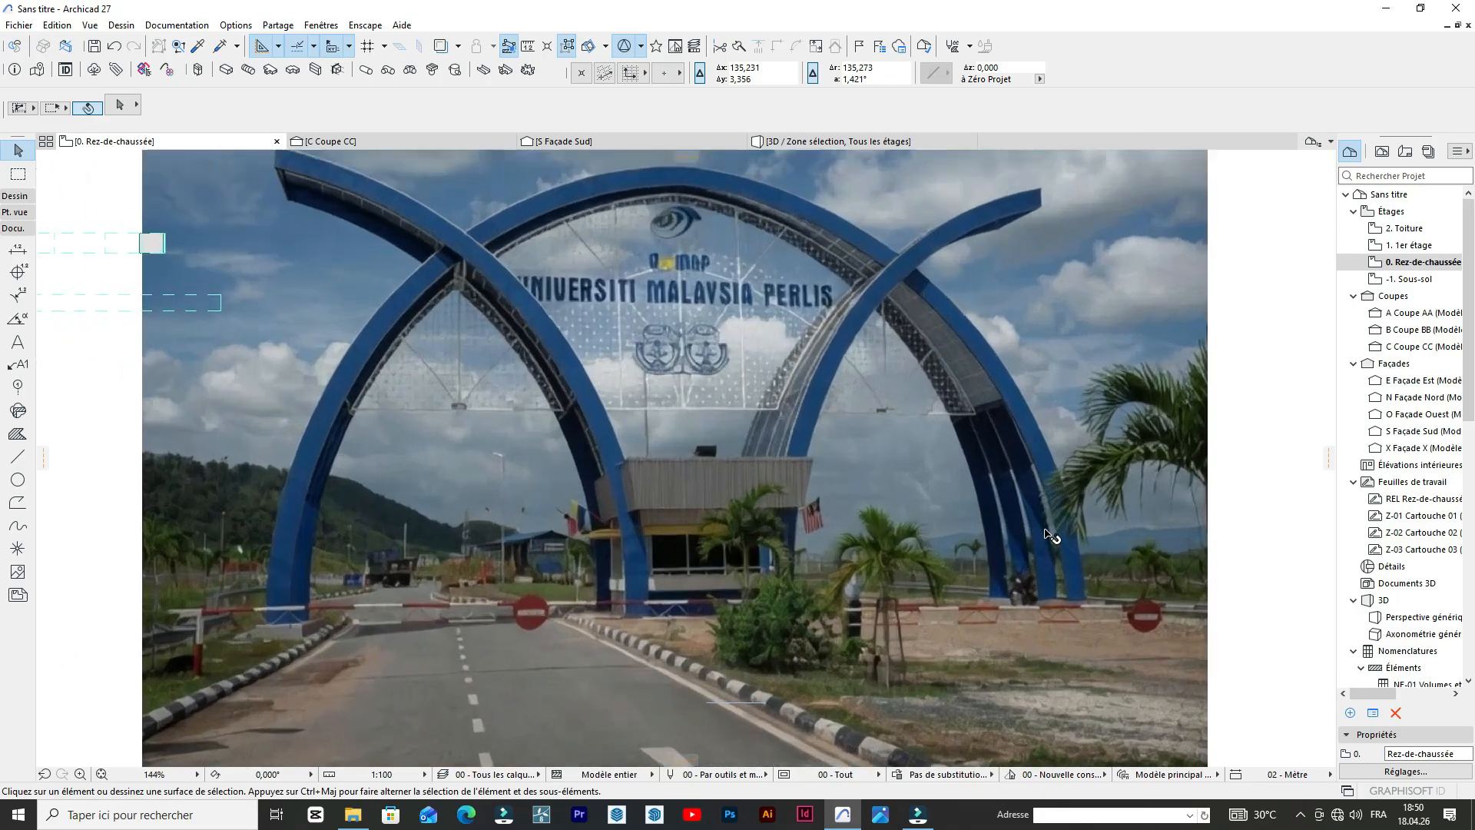
{"action": "scroll", "coordinate": [1050, 535], "scroll_direction": "down", "scroll_amount": 7}
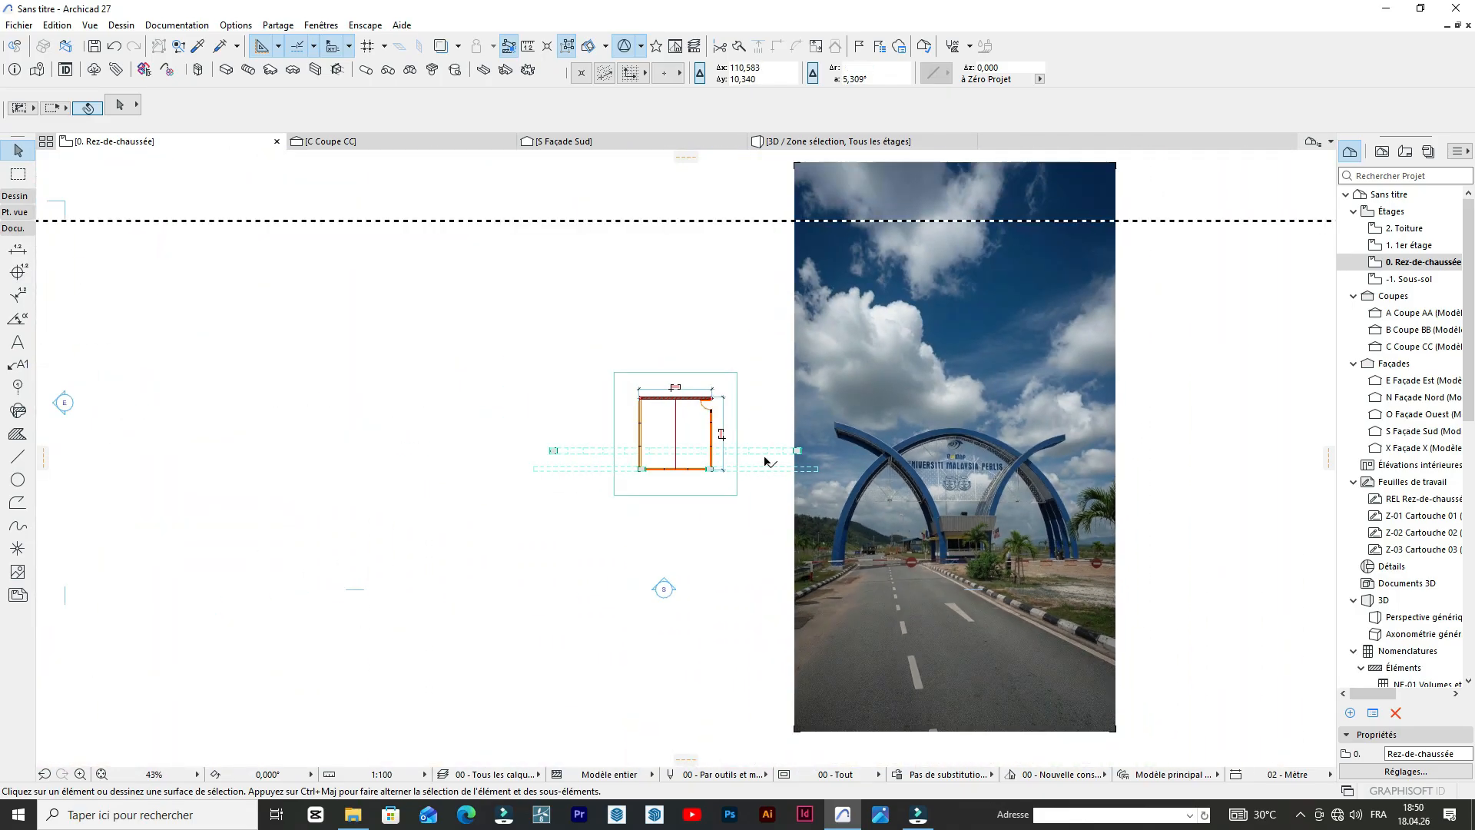
Copy both halves of the joined arch northward along the guide line, leaving a gap of one arch depth behind the original.
{"action": "scroll", "coordinate": [701, 443], "scroll_direction": "up", "scroll_amount": 3}
{"action": "left_click", "coordinate": [845, 464]}
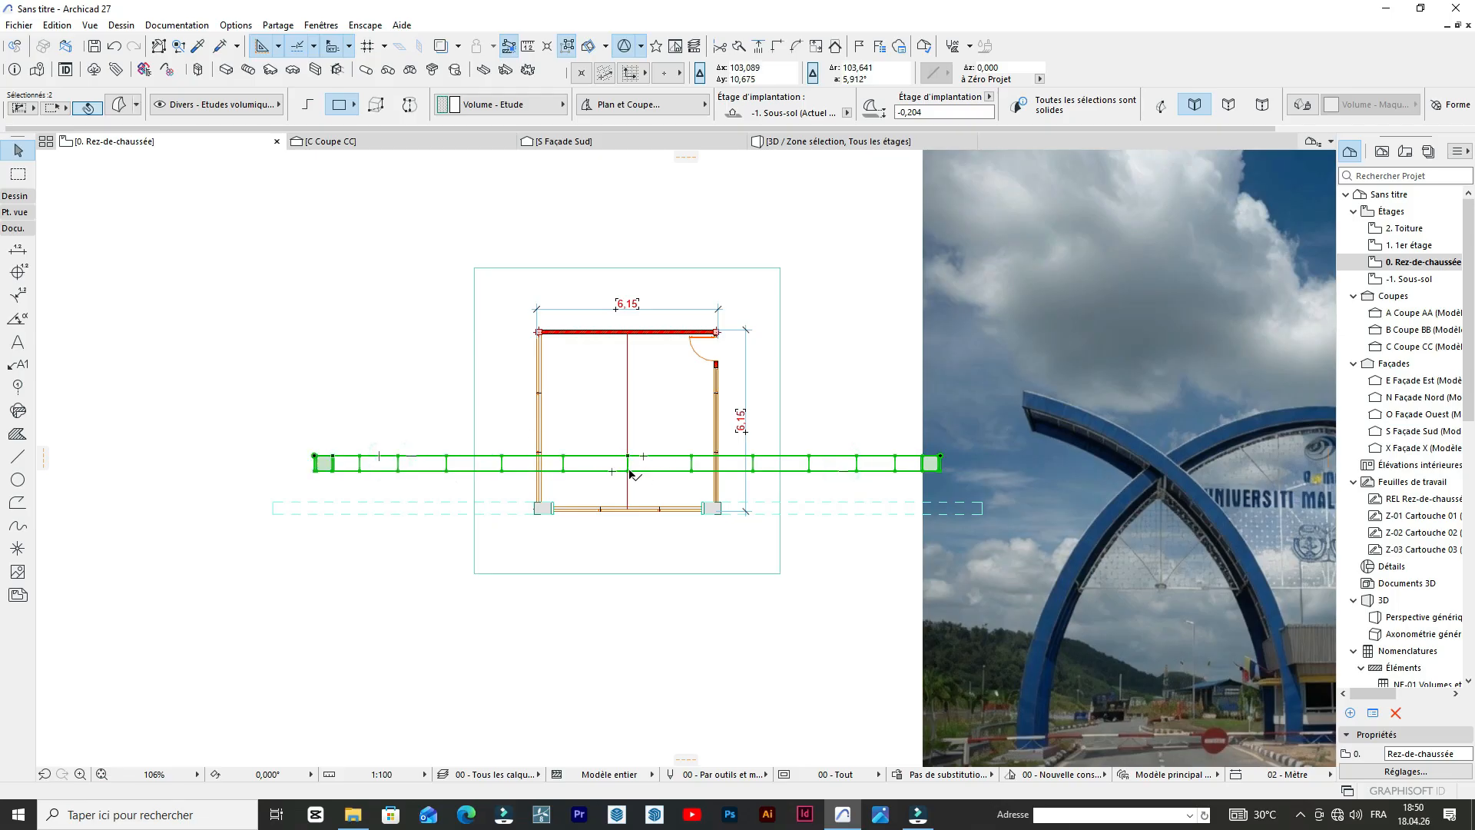
{"action": "key", "text": "ctrl+d"}
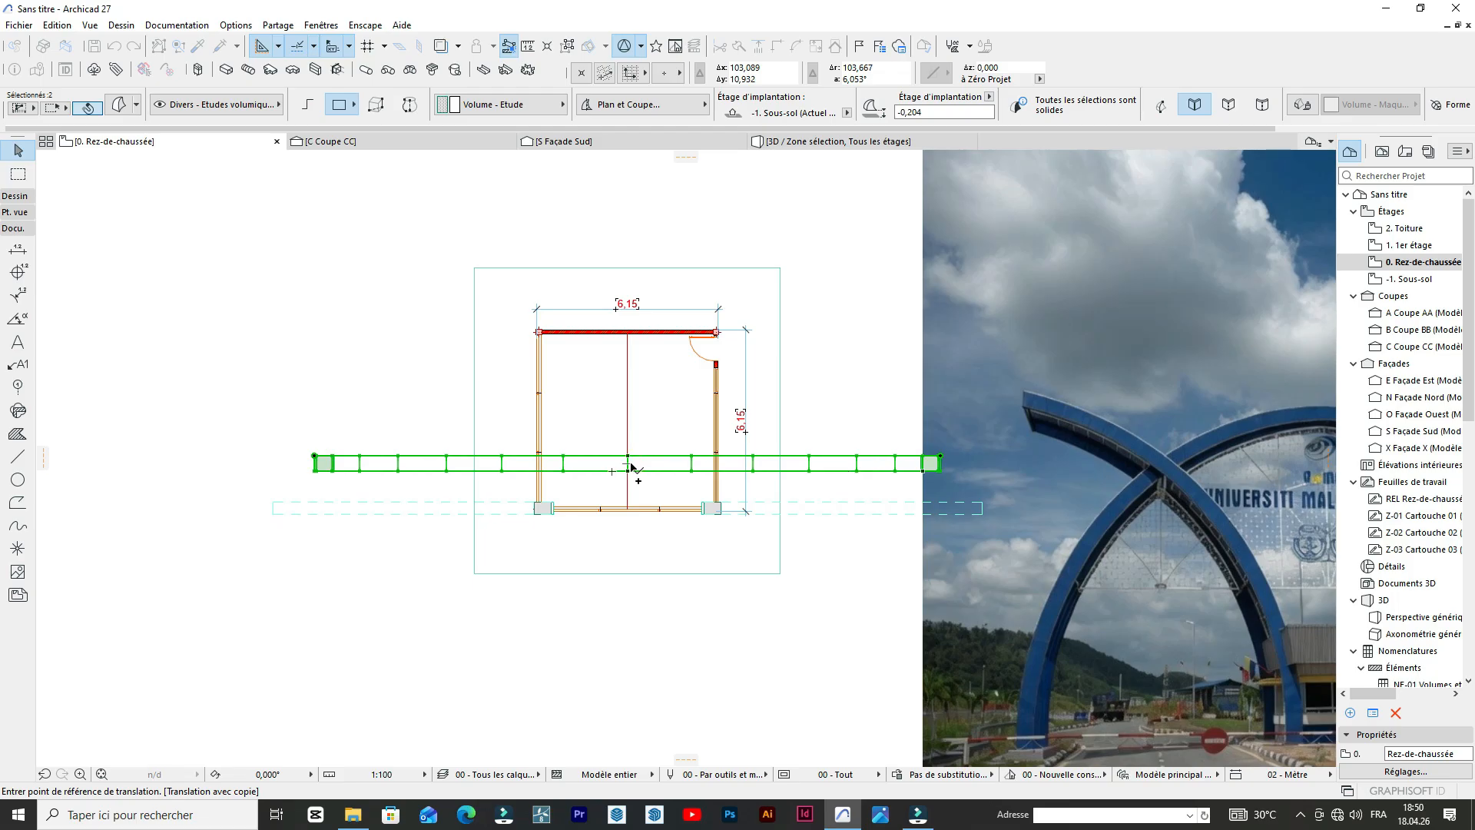
{"action": "left_click", "coordinate": [628, 470]}
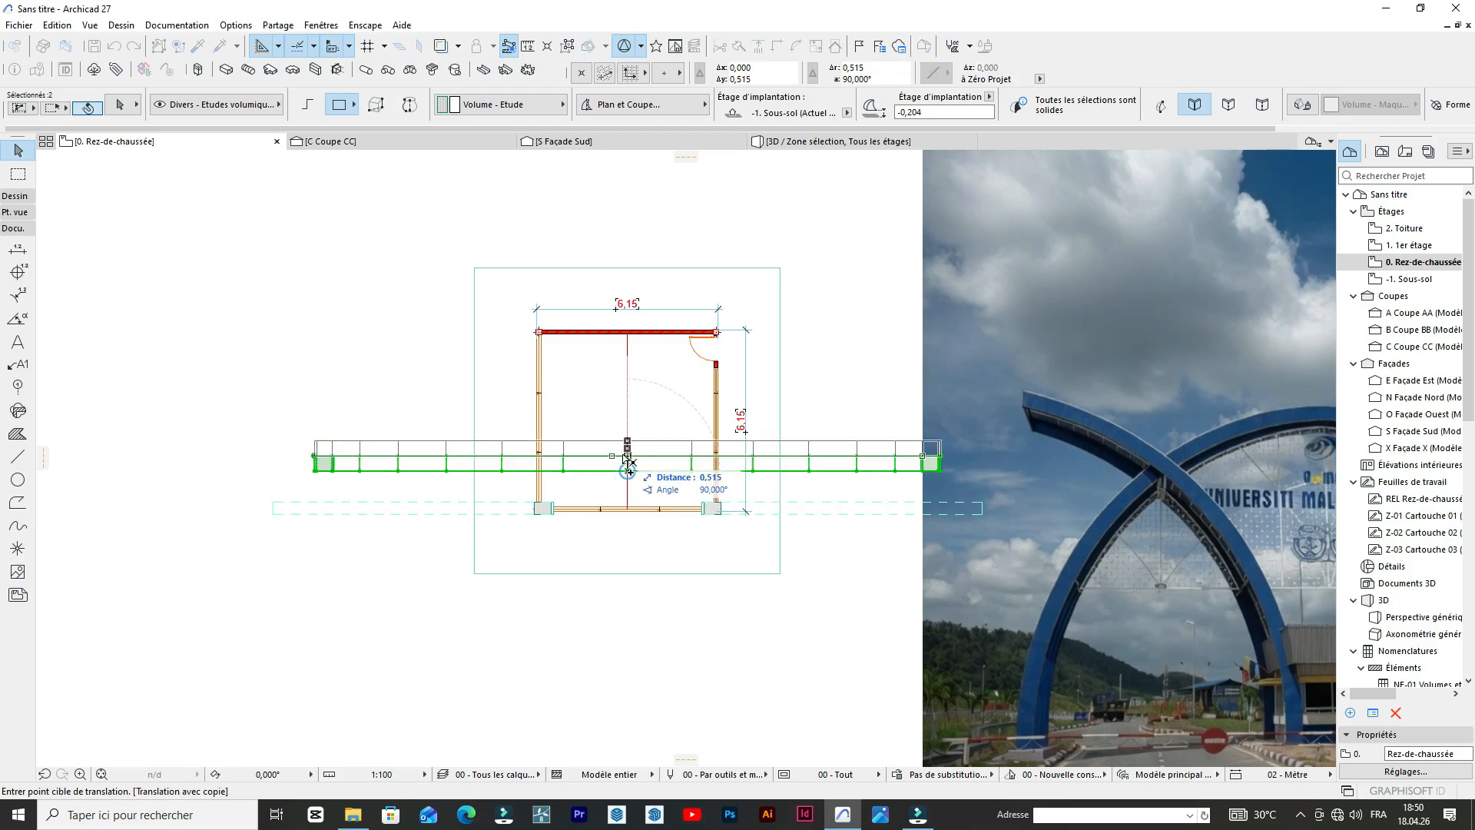
{"action": "left_click", "coordinate": [627, 460]}
{"action": "scroll", "coordinate": [623, 463], "scroll_direction": "up", "scroll_amount": 5}
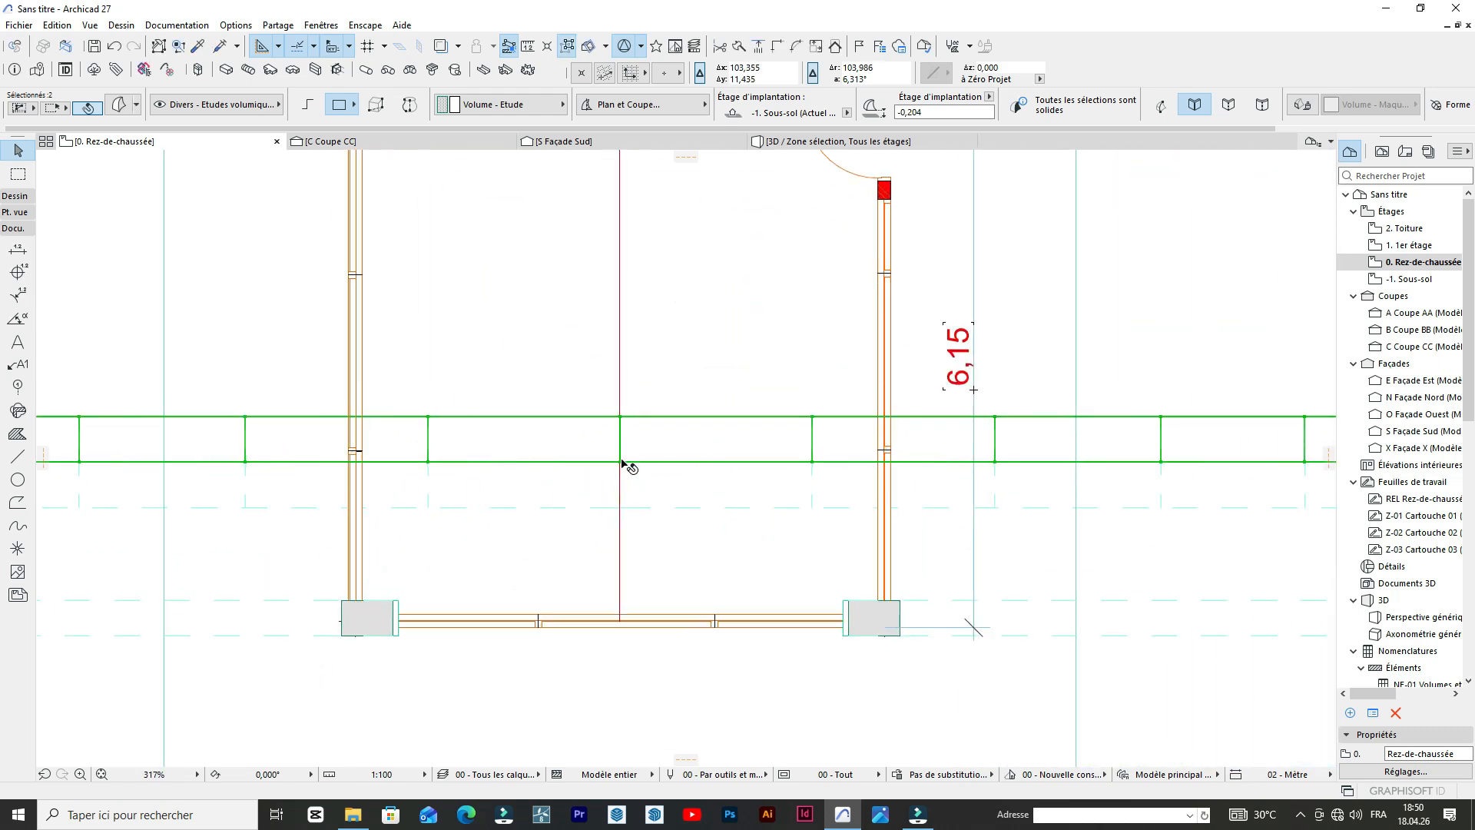
{"action": "left_click", "coordinate": [620, 461]}
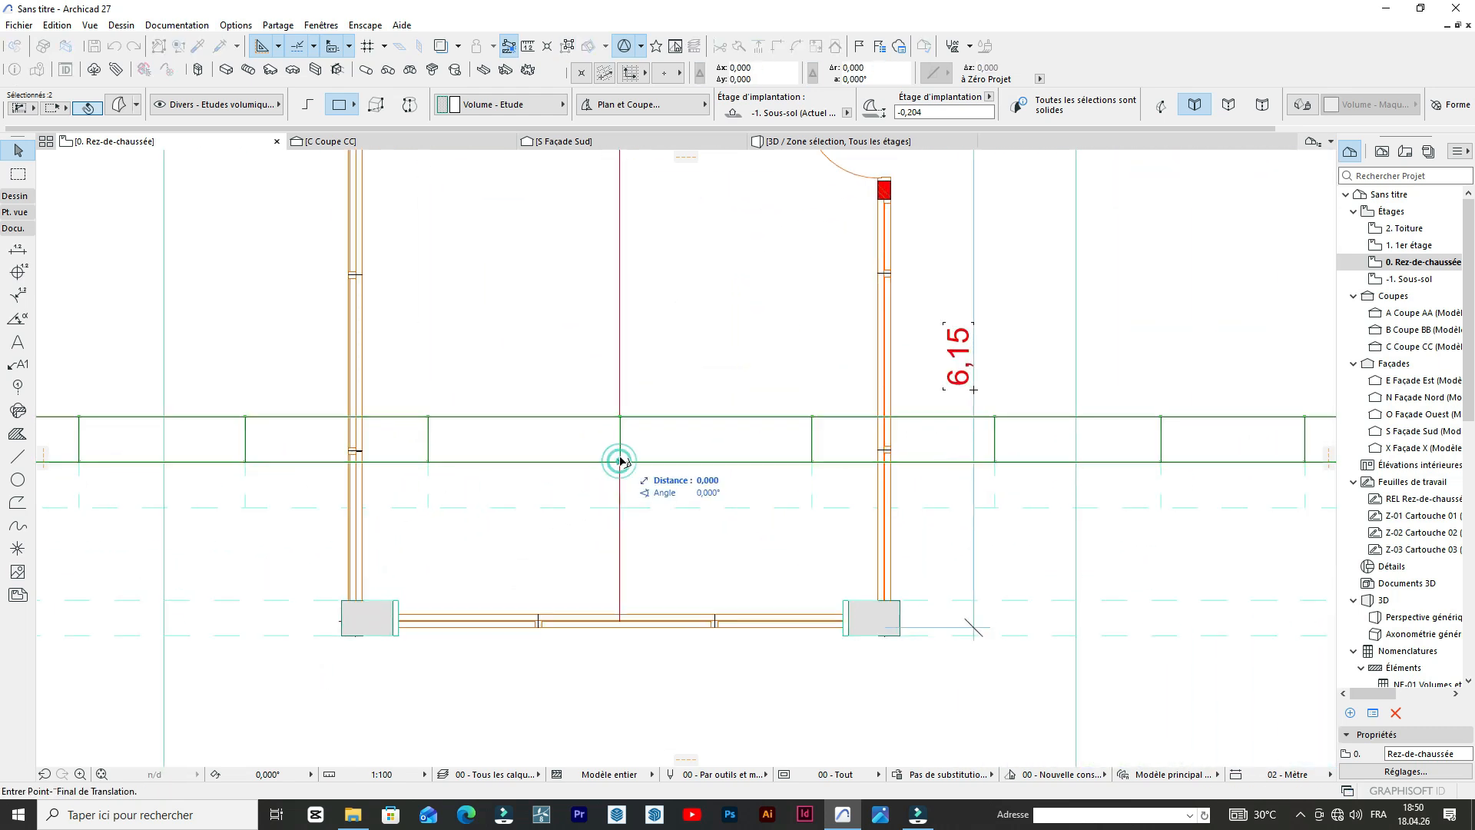
{"action": "left_click", "coordinate": [622, 419]}
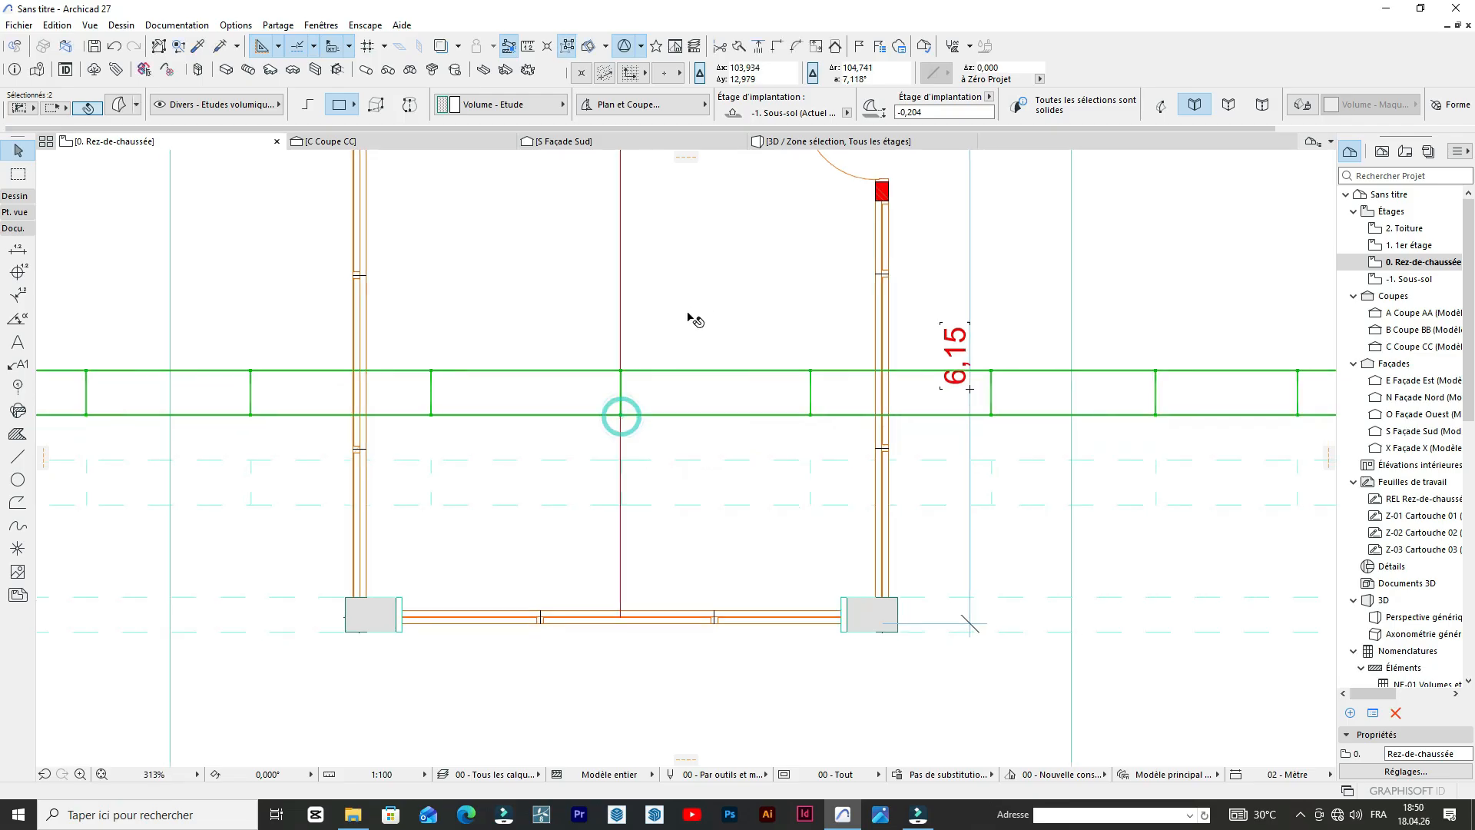
Move both halves of the copied arch one more arch depth north along the central guide line.
{"action": "scroll", "coordinate": [692, 320], "scroll_direction": "down", "scroll_amount": 10}
{"action": "scroll", "coordinate": [684, 325], "scroll_direction": "up", "scroll_amount": 8}
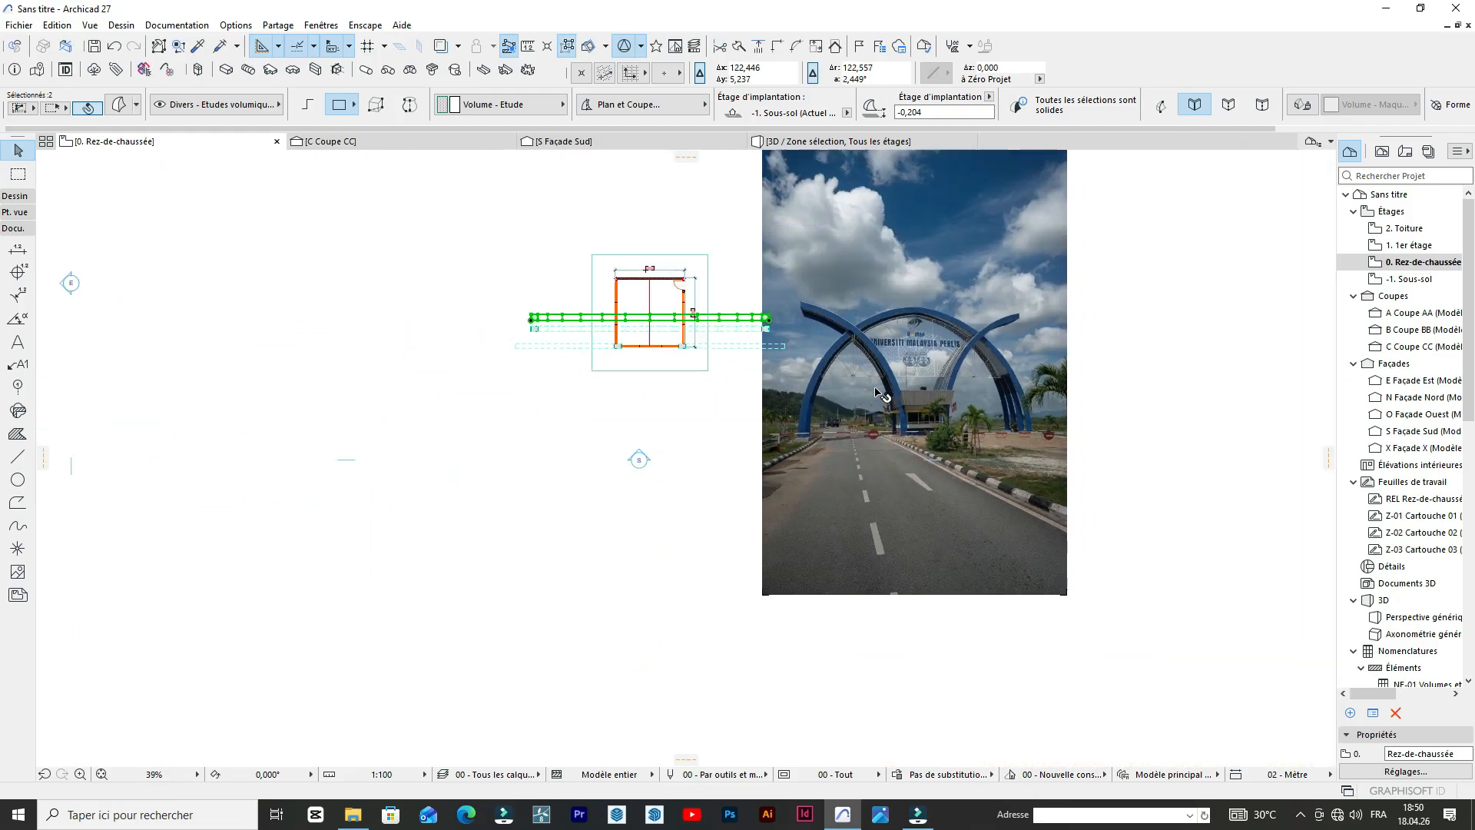
{"action": "scroll", "coordinate": [508, 281], "scroll_direction": "up", "scroll_amount": 3}
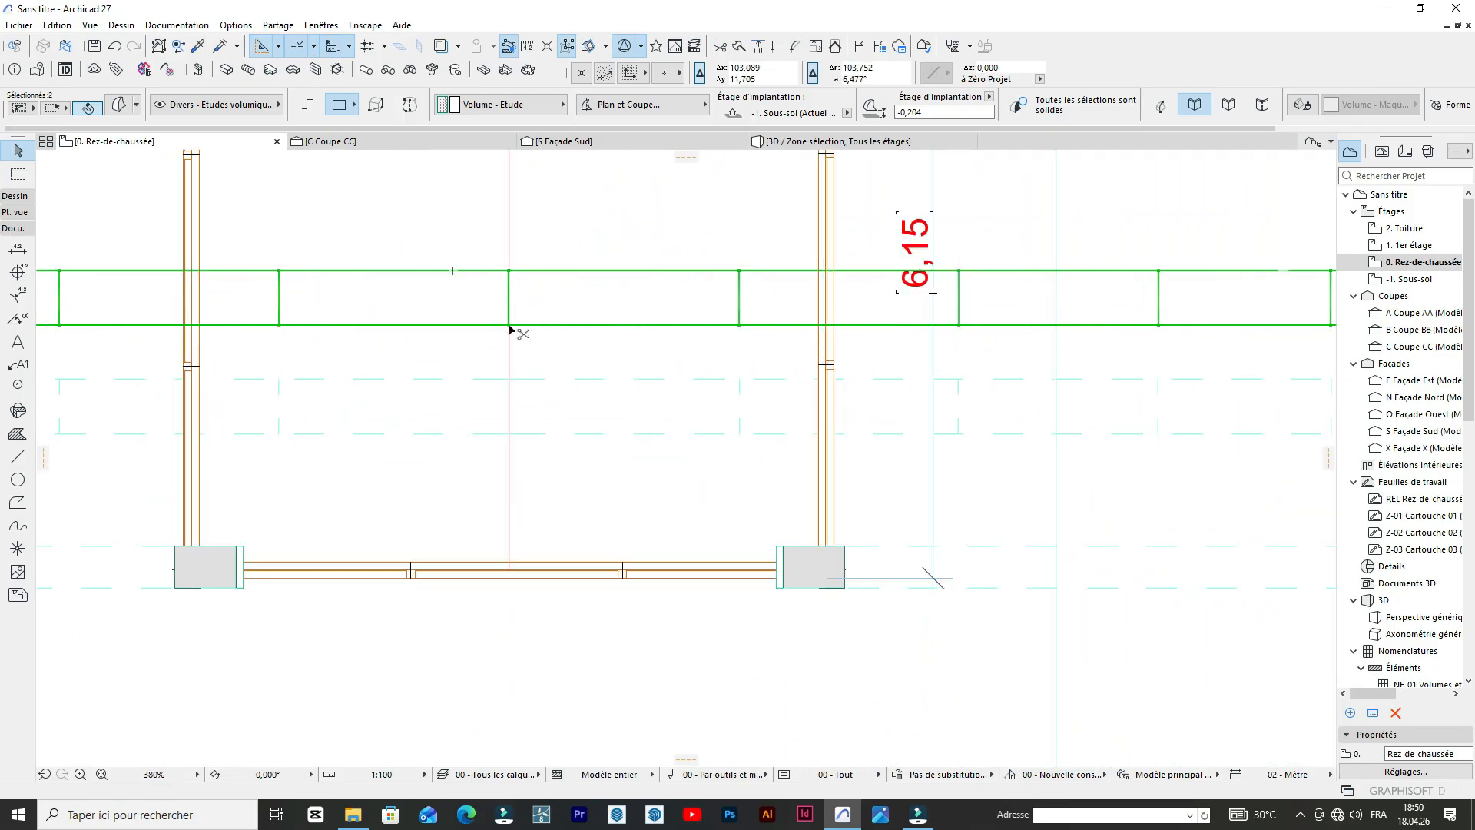
{"action": "key", "text": "ctrl+d"}
{"action": "left_click", "coordinate": [509, 324]}
{"action": "left_click", "coordinate": [510, 270]}
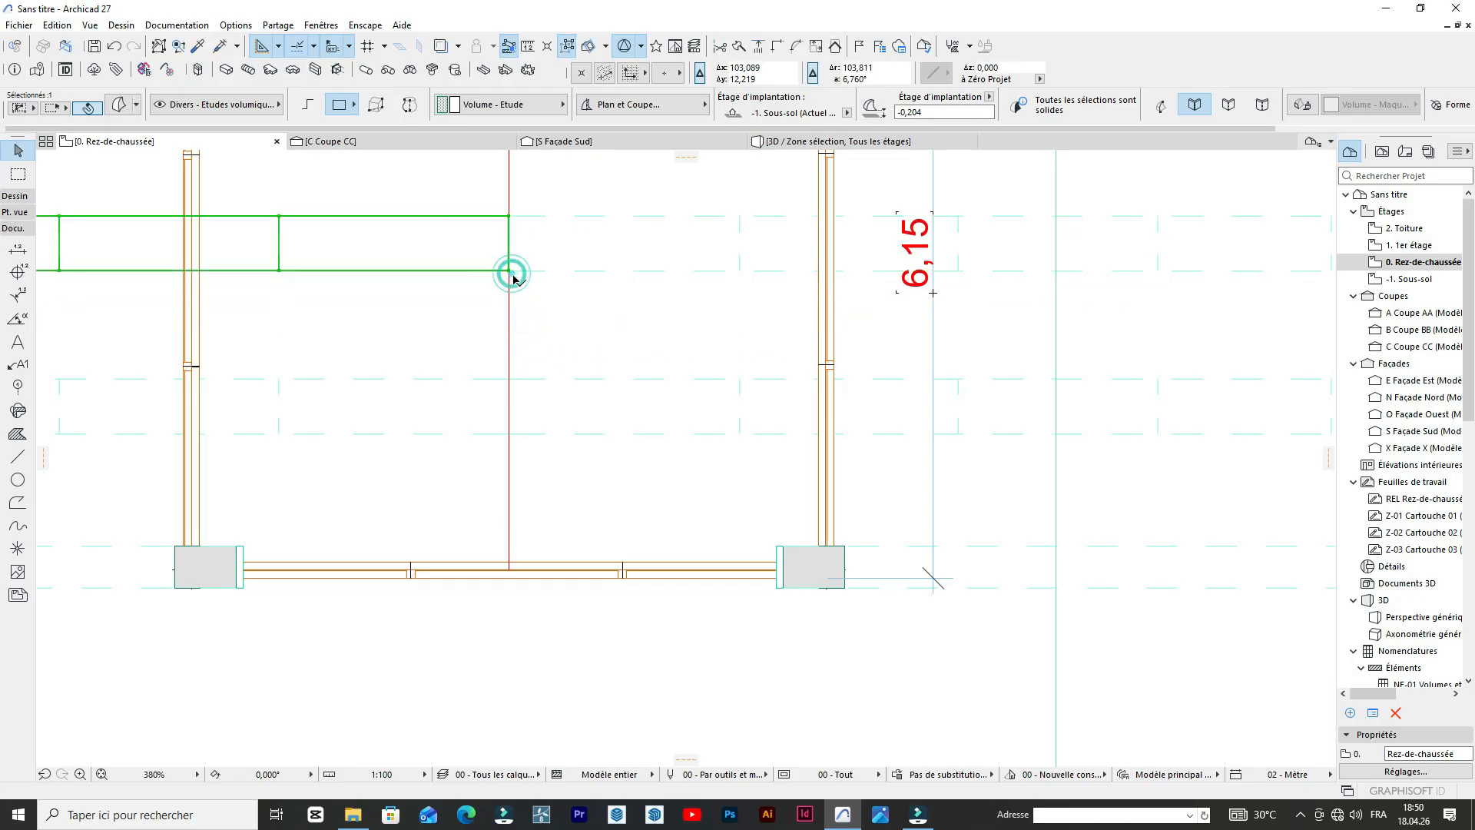
Copy both halves of the second-row arch one arch depth north along the central guide line.
{"action": "scroll", "coordinate": [532, 333], "scroll_direction": "down", "scroll_amount": 10}
{"action": "scroll", "coordinate": [512, 299], "scroll_direction": "up", "scroll_amount": 2}
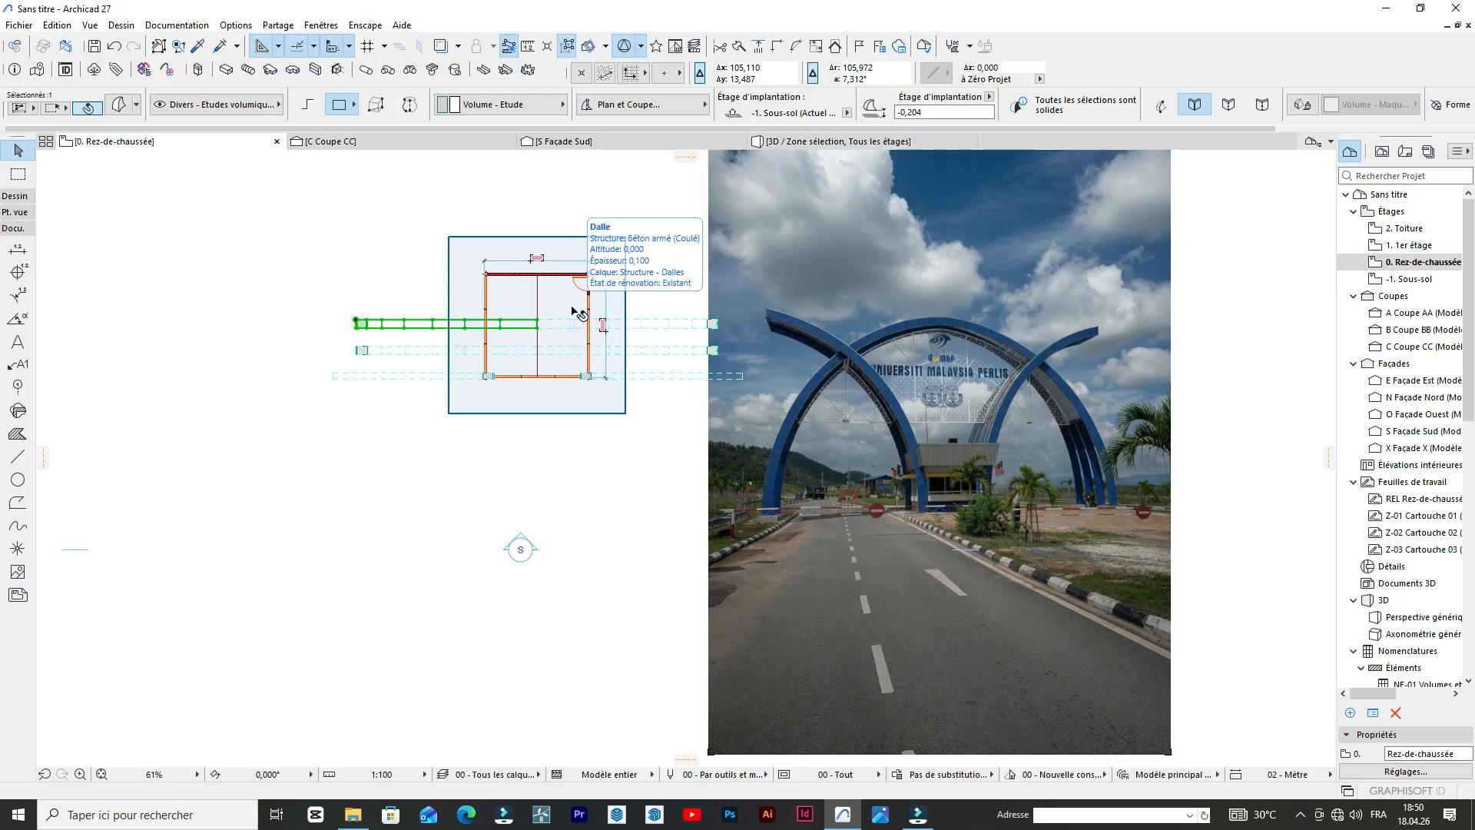
{"action": "scroll", "coordinate": [1106, 490], "scroll_direction": "up", "scroll_amount": 4}
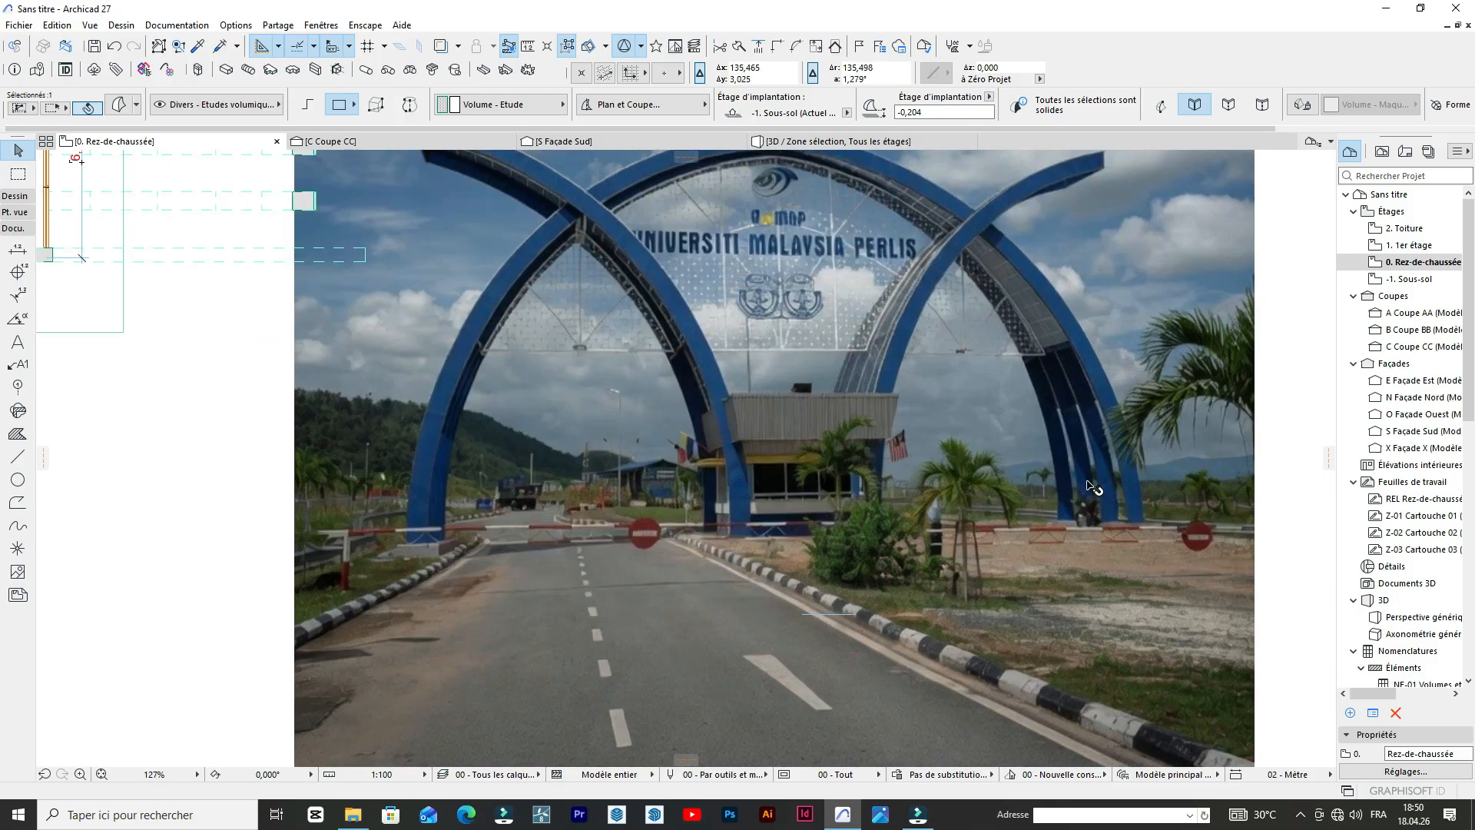
{"action": "scroll", "coordinate": [763, 402], "scroll_direction": "down", "scroll_amount": 4}
{"action": "scroll", "coordinate": [781, 412], "scroll_direction": "up", "scroll_amount": 6}
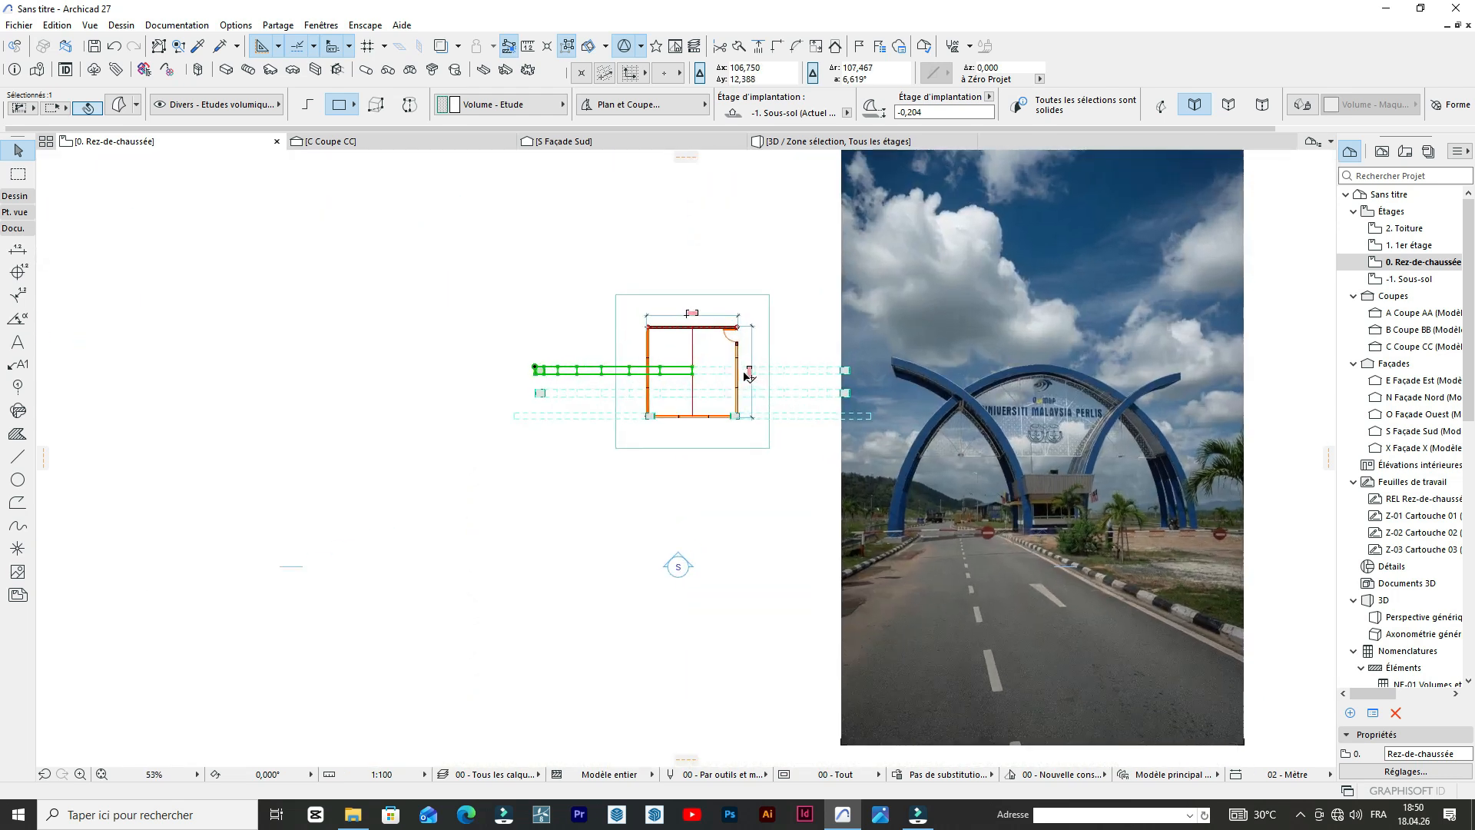
{"action": "scroll", "coordinate": [743, 376], "scroll_direction": "up", "scroll_amount": 1}
{"action": "left_click", "coordinate": [588, 358], "text": "shift"}
{"action": "scroll", "coordinate": [584, 354], "scroll_direction": "down", "scroll_amount": 6}
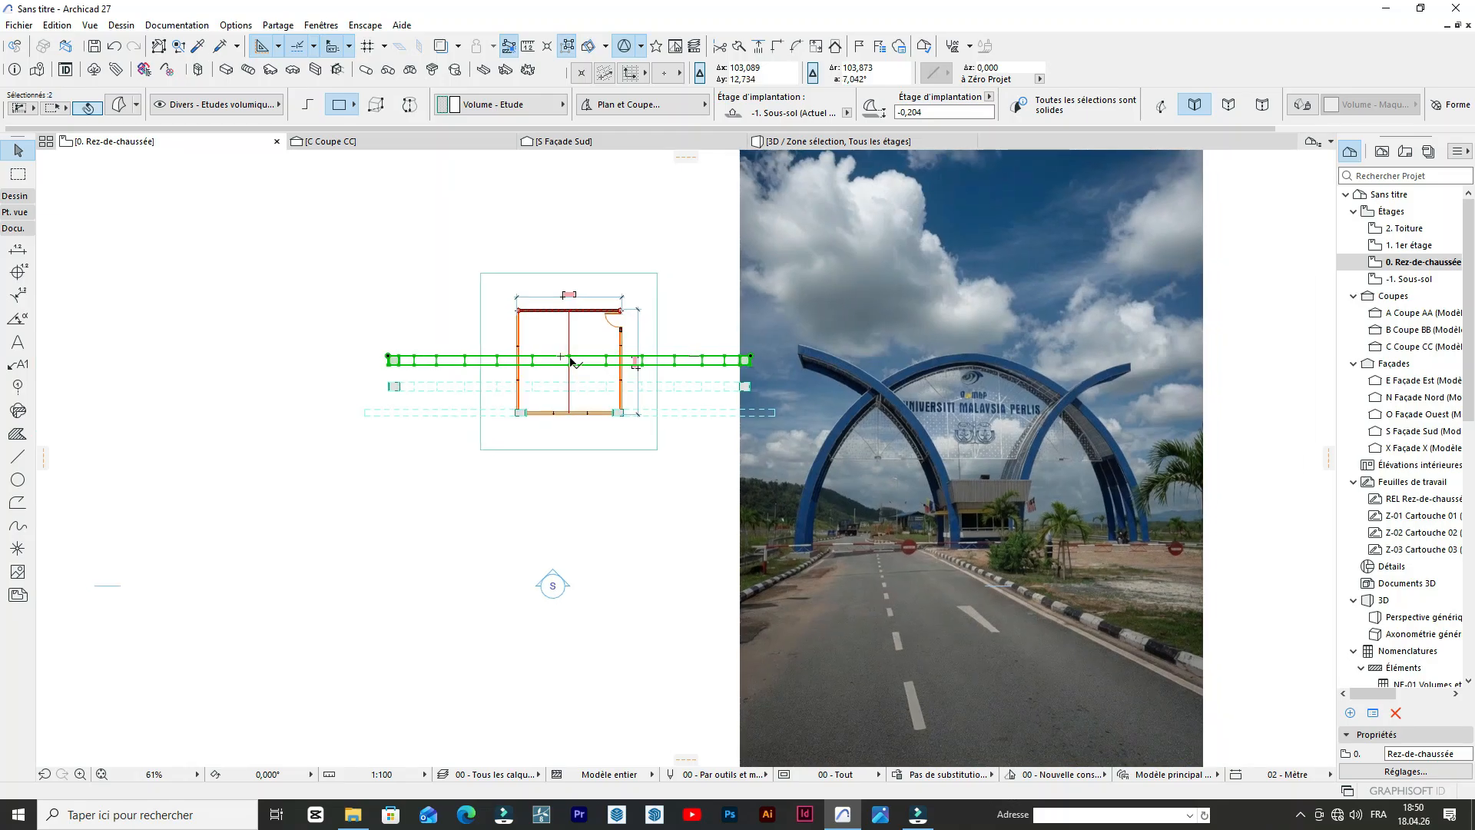
{"action": "scroll", "coordinate": [570, 360], "scroll_direction": "up", "scroll_amount": 8}
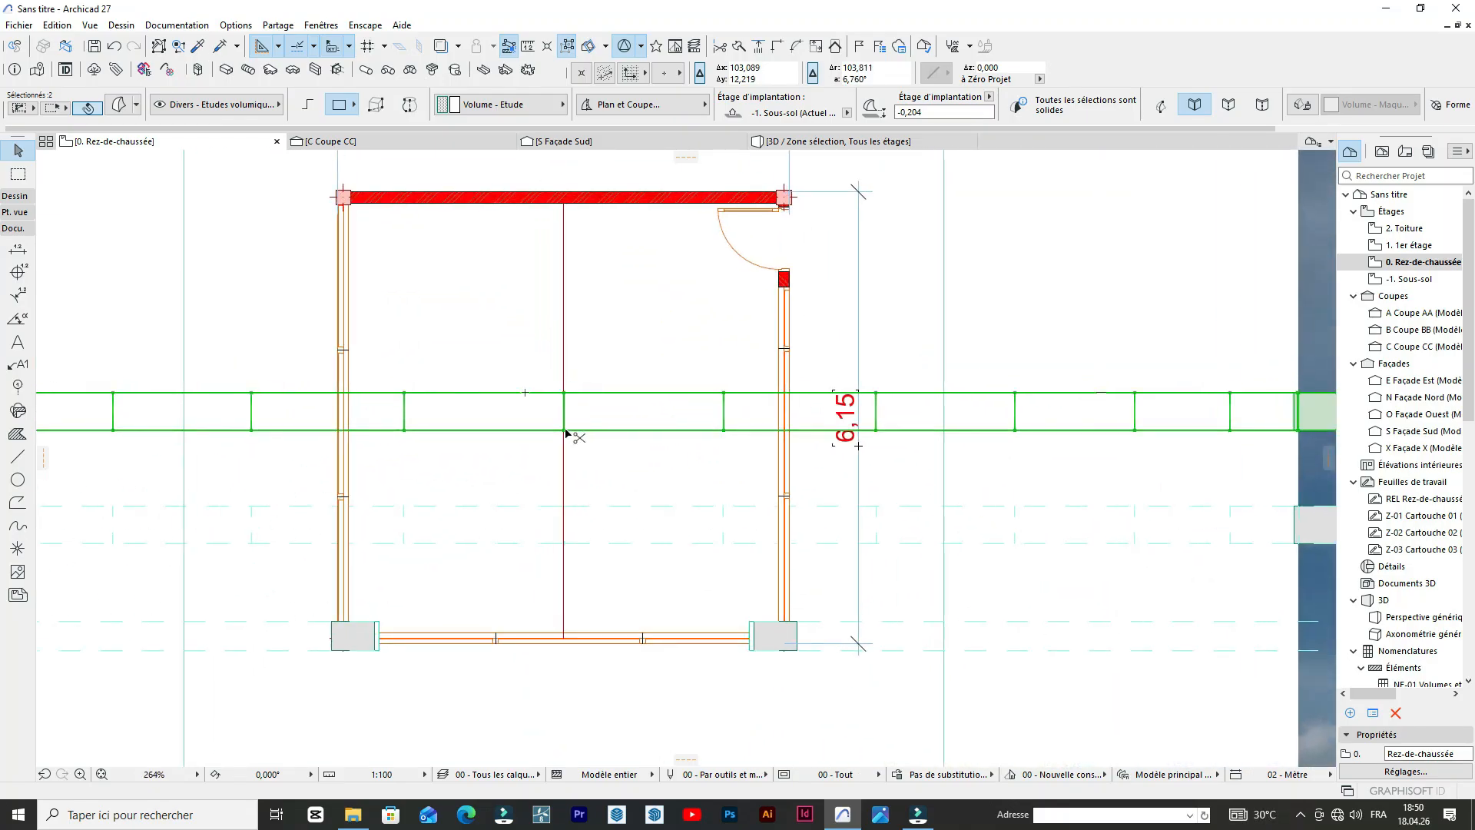
{"action": "key", "text": "ctrl+shift+d"}
{"action": "left_click", "coordinate": [565, 430]}
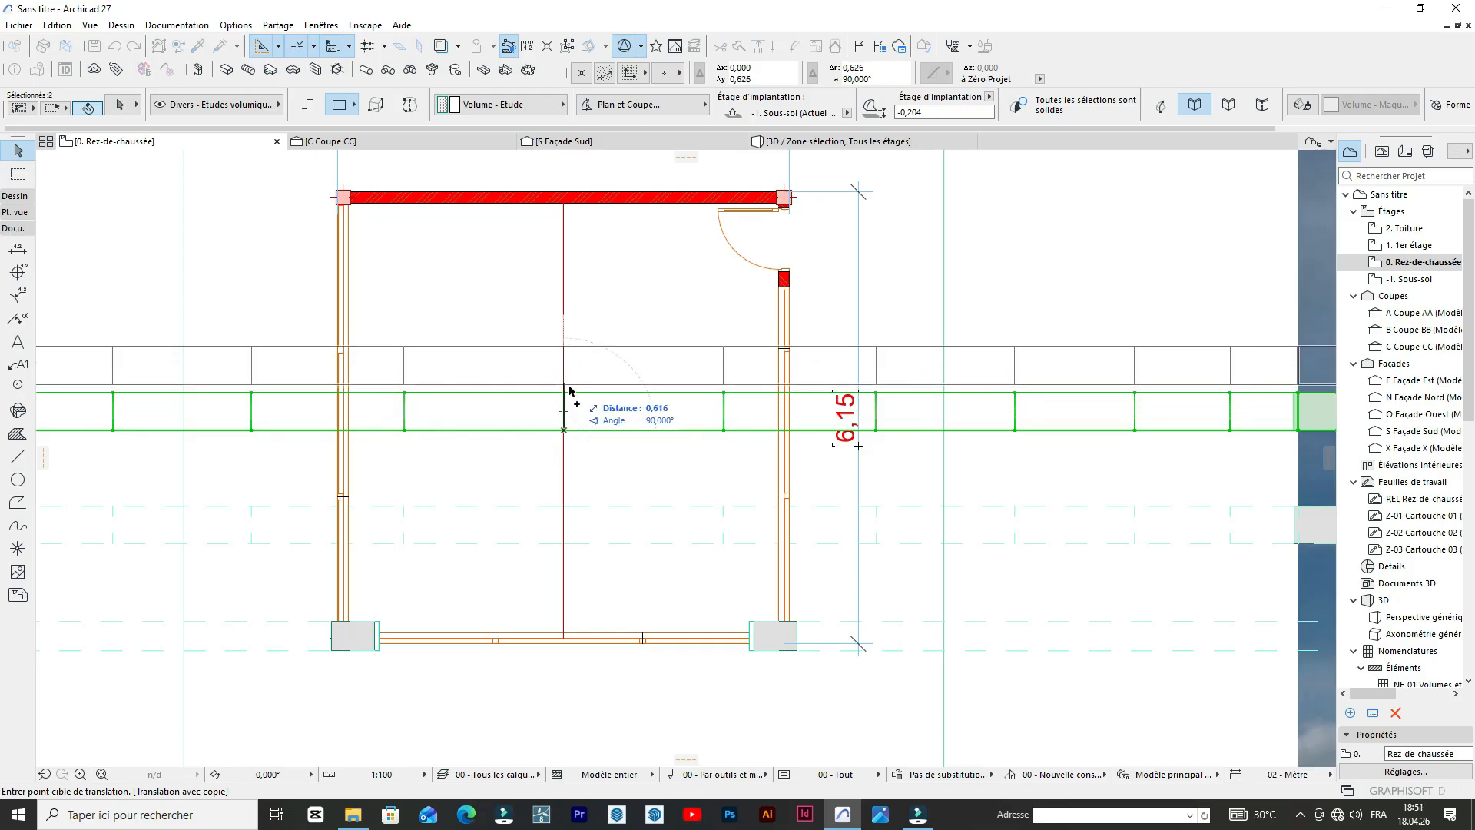
{"action": "left_click", "coordinate": [567, 395]}
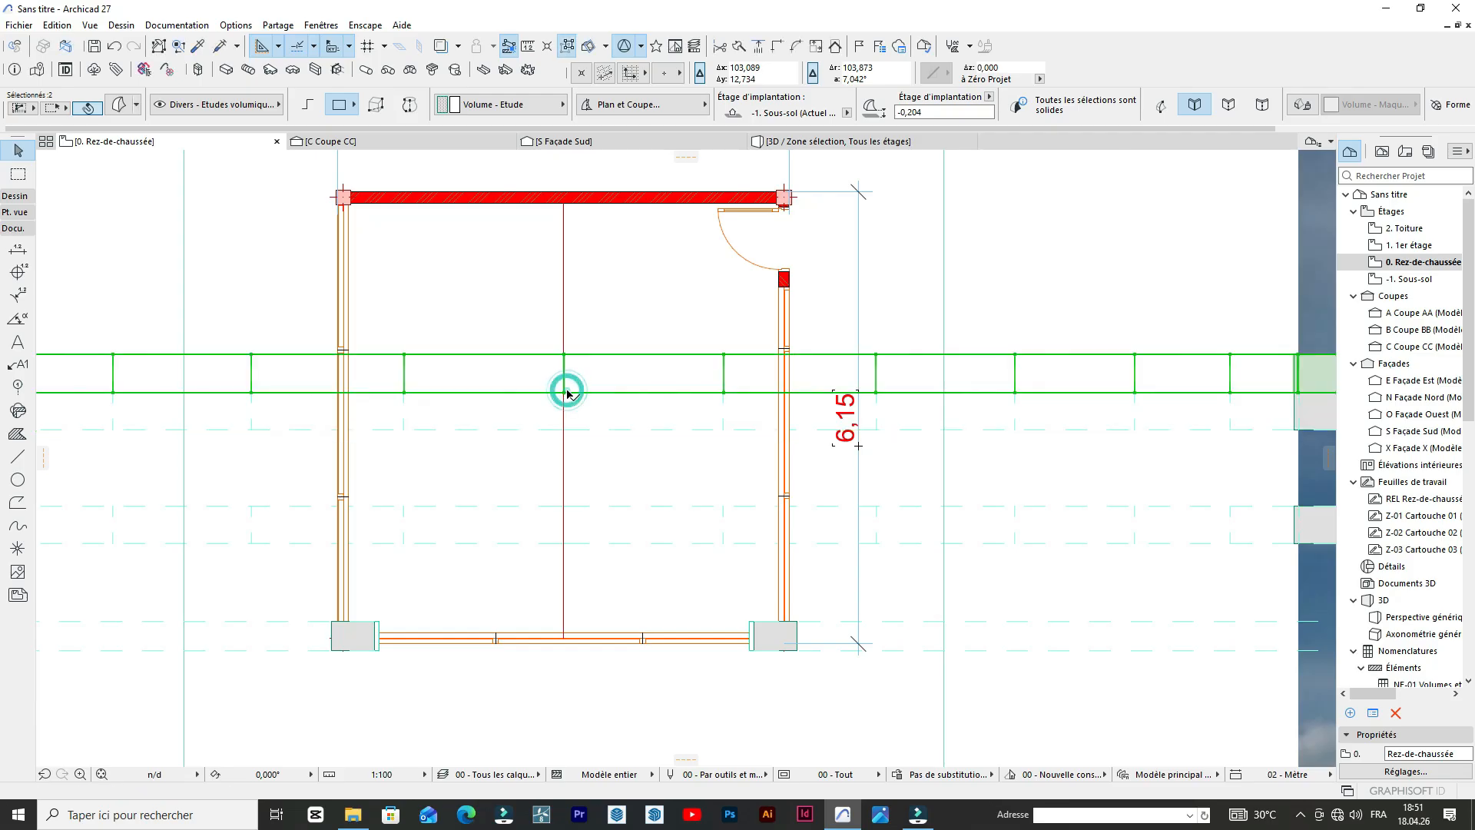
Move both halves of the newest arch copy north along the guide line by one more arch depth.
{"action": "left_click", "coordinate": [564, 394]}
{"action": "left_click", "coordinate": [565, 393]}
{"action": "key", "text": "ctrl+d"}
{"action": "left_click", "coordinate": [565, 394]}
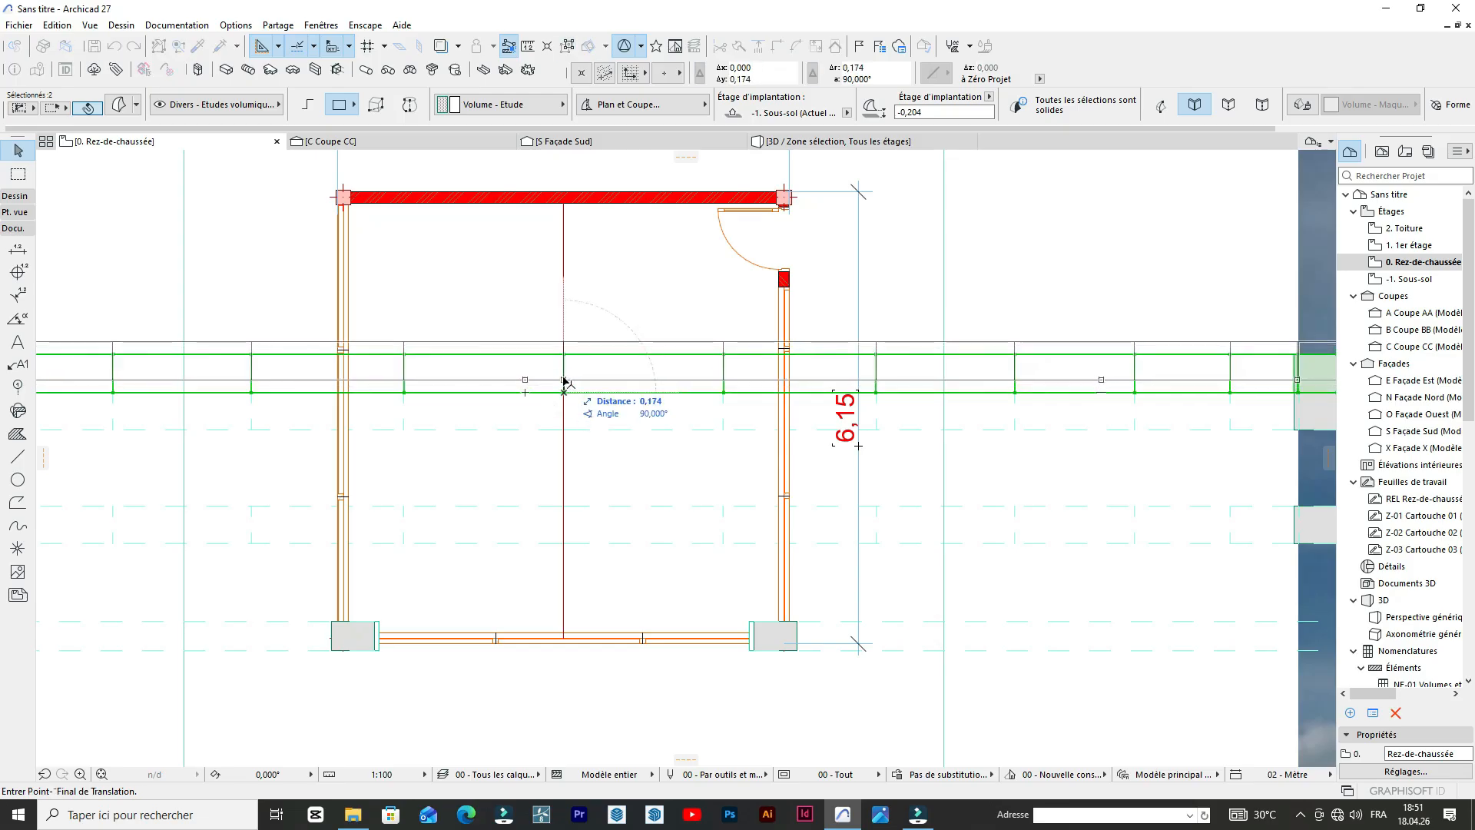
{"action": "left_click", "coordinate": [564, 355]}
{"action": "scroll", "coordinate": [640, 304], "scroll_direction": "down", "scroll_amount": 5}
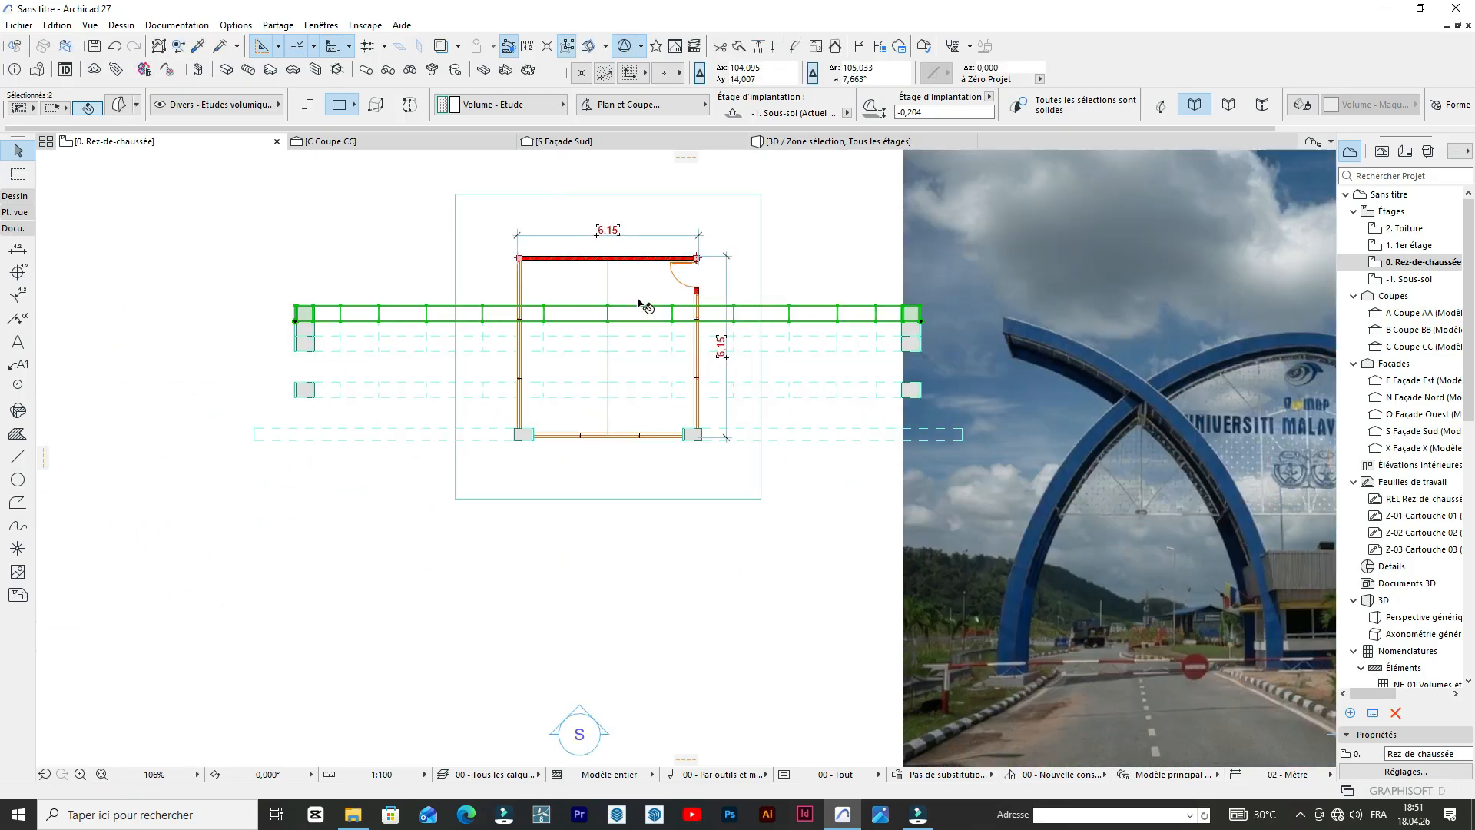
Delete both halves of the extra arch lying directly between the northernmost row and the row south of it.
{"action": "scroll", "coordinate": [644, 300], "scroll_direction": "up", "scroll_amount": 3}
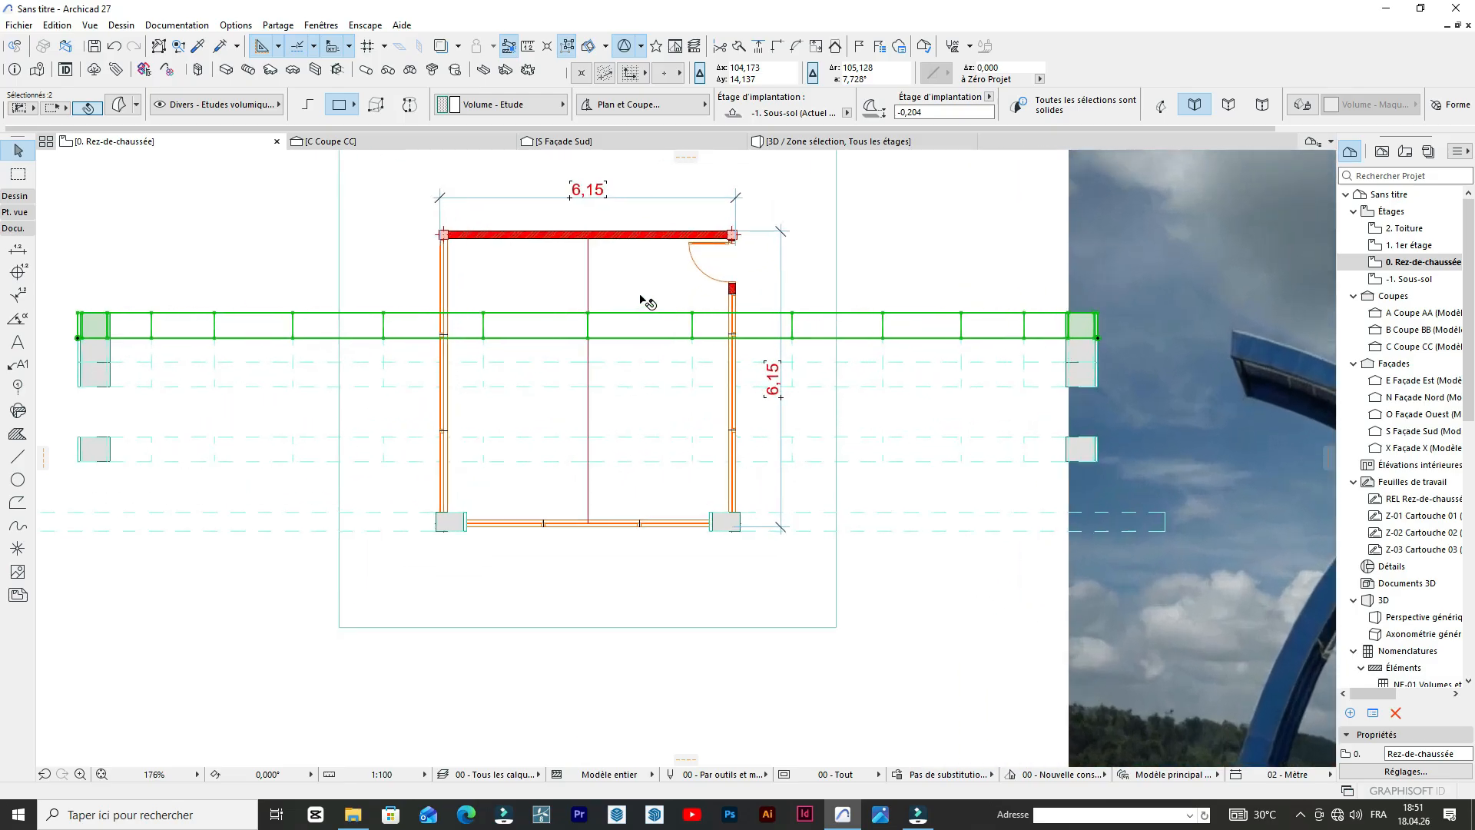
{"action": "scroll", "coordinate": [603, 357], "scroll_direction": "down", "scroll_amount": 2}
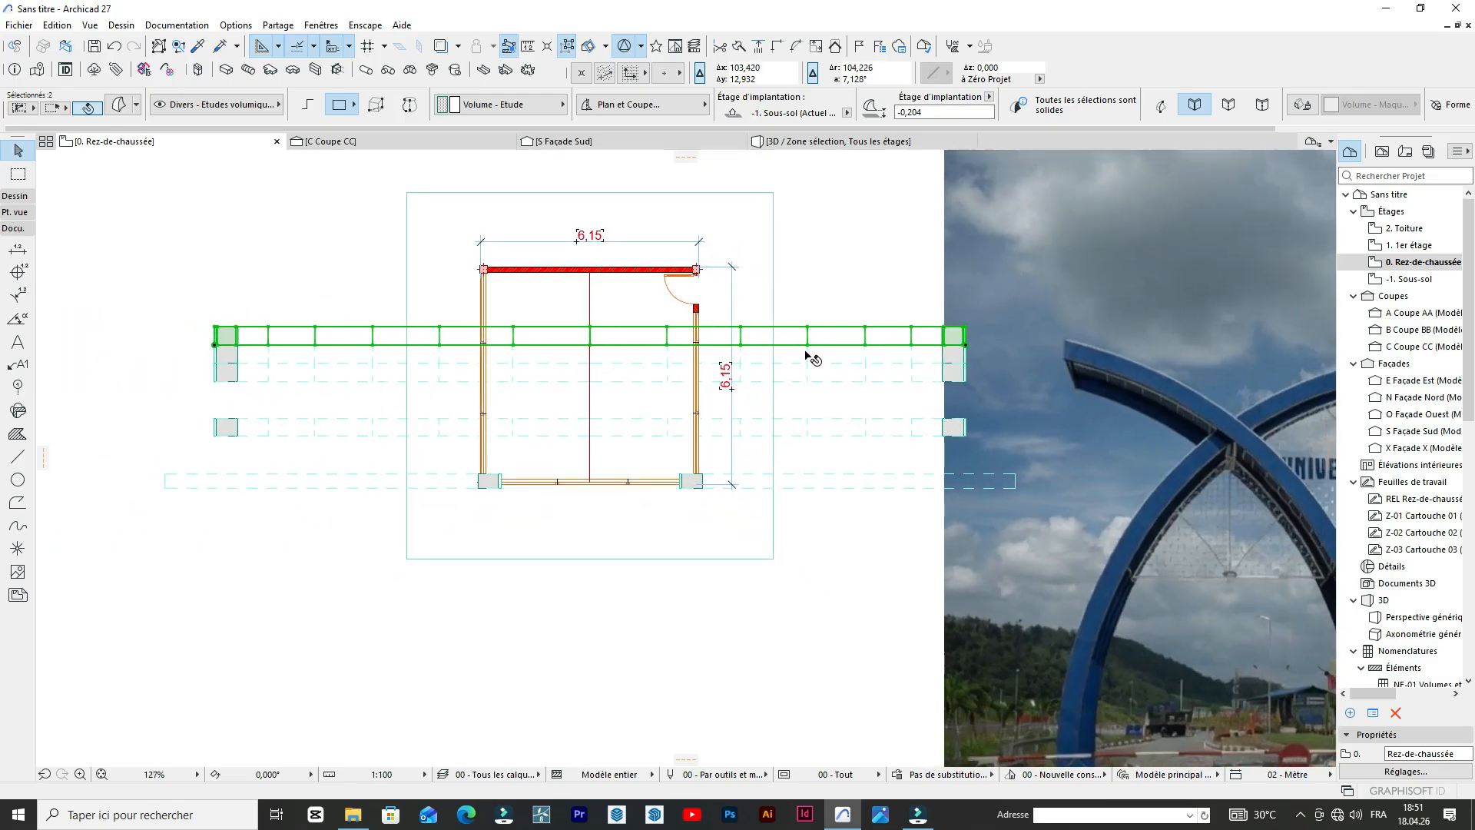
{"action": "scroll", "coordinate": [799, 342], "scroll_direction": "up", "scroll_amount": 2}
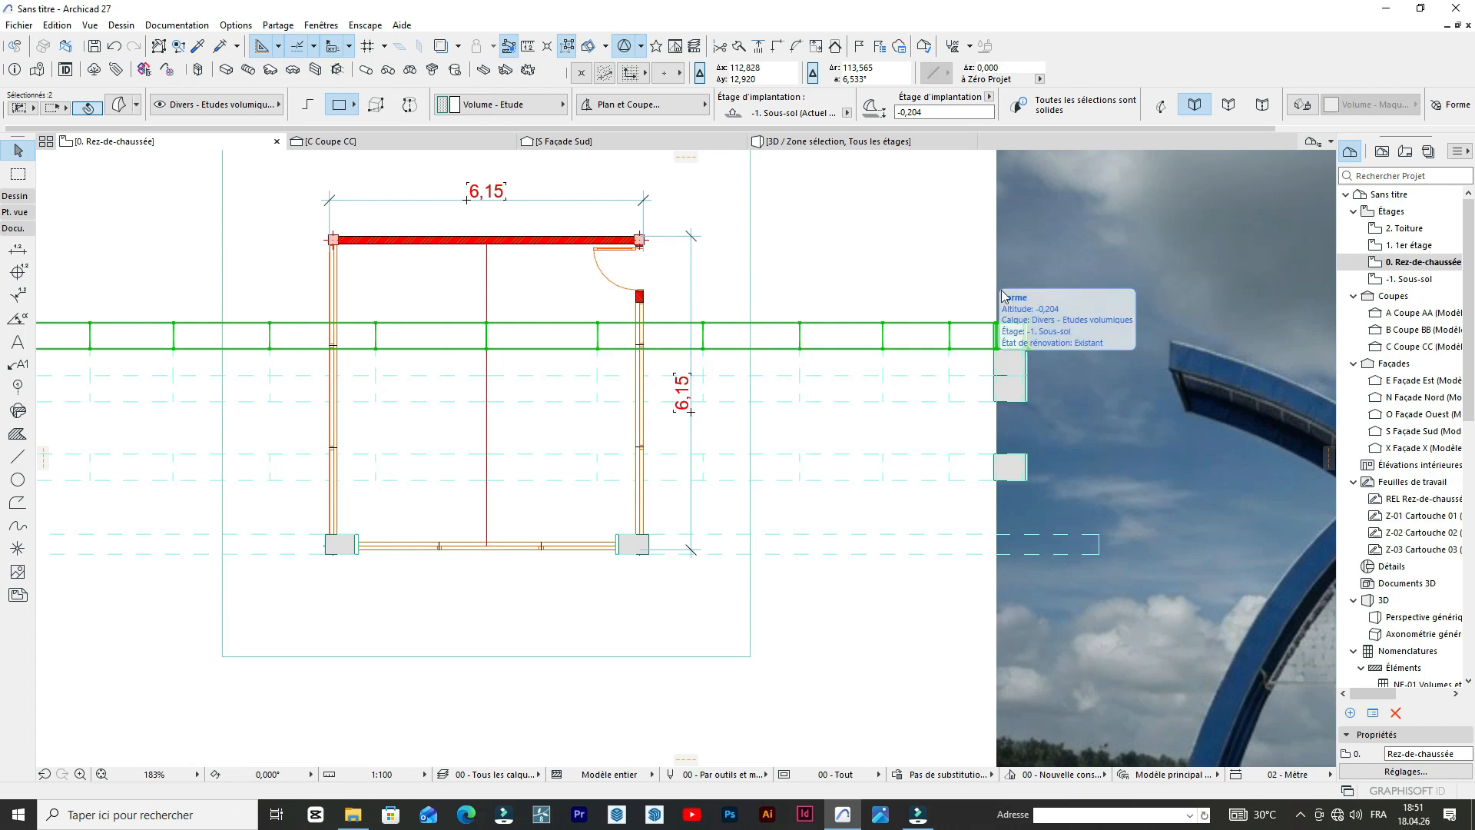
{"action": "left_click", "coordinate": [1063, 255]}
{"action": "scroll", "coordinate": [914, 326], "scroll_direction": "down", "scroll_amount": 3}
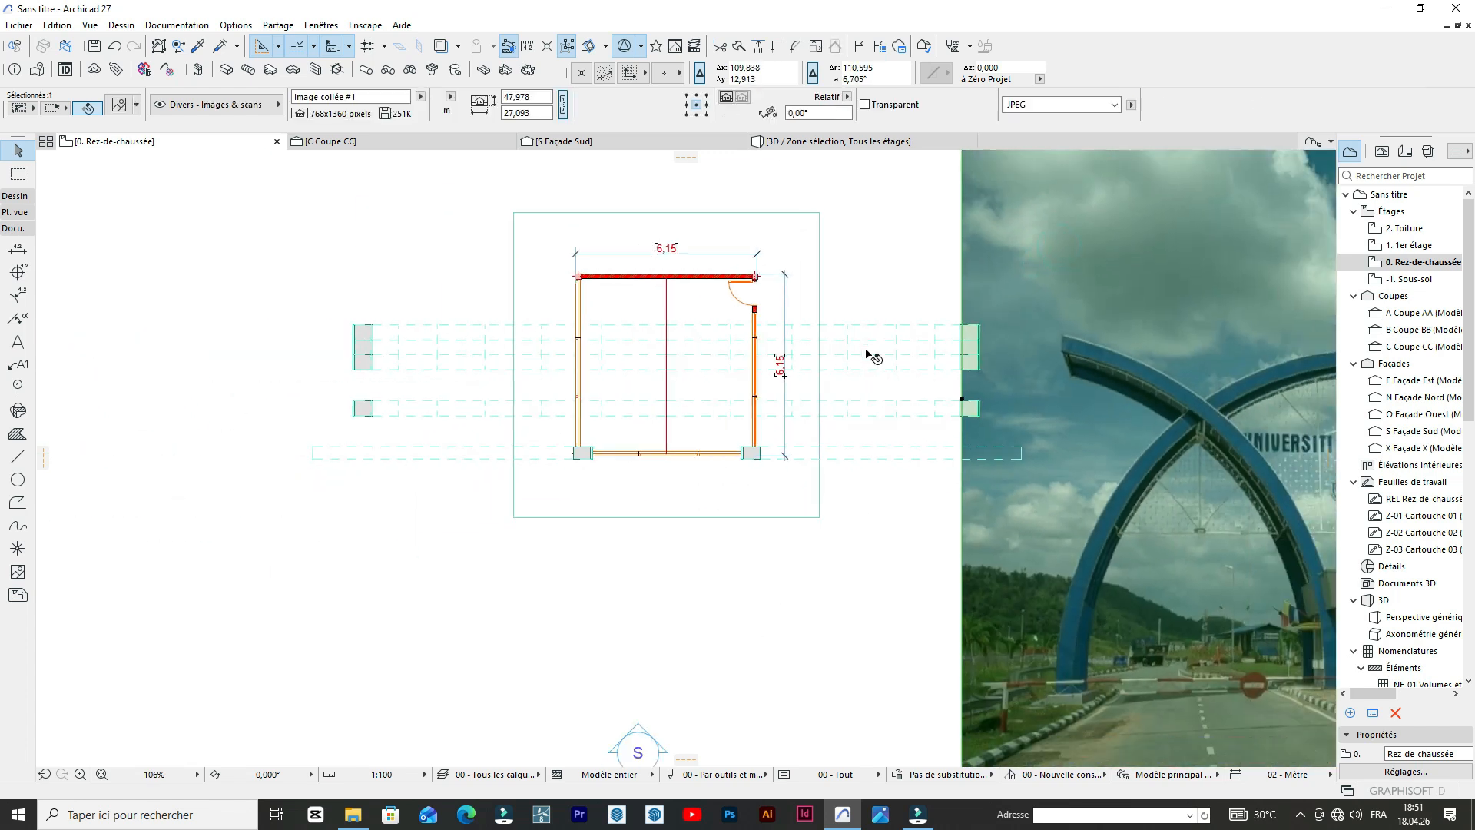
{"action": "left_click", "coordinate": [874, 355]}
{"action": "scroll", "coordinate": [650, 344], "scroll_direction": "up", "scroll_amount": 3}
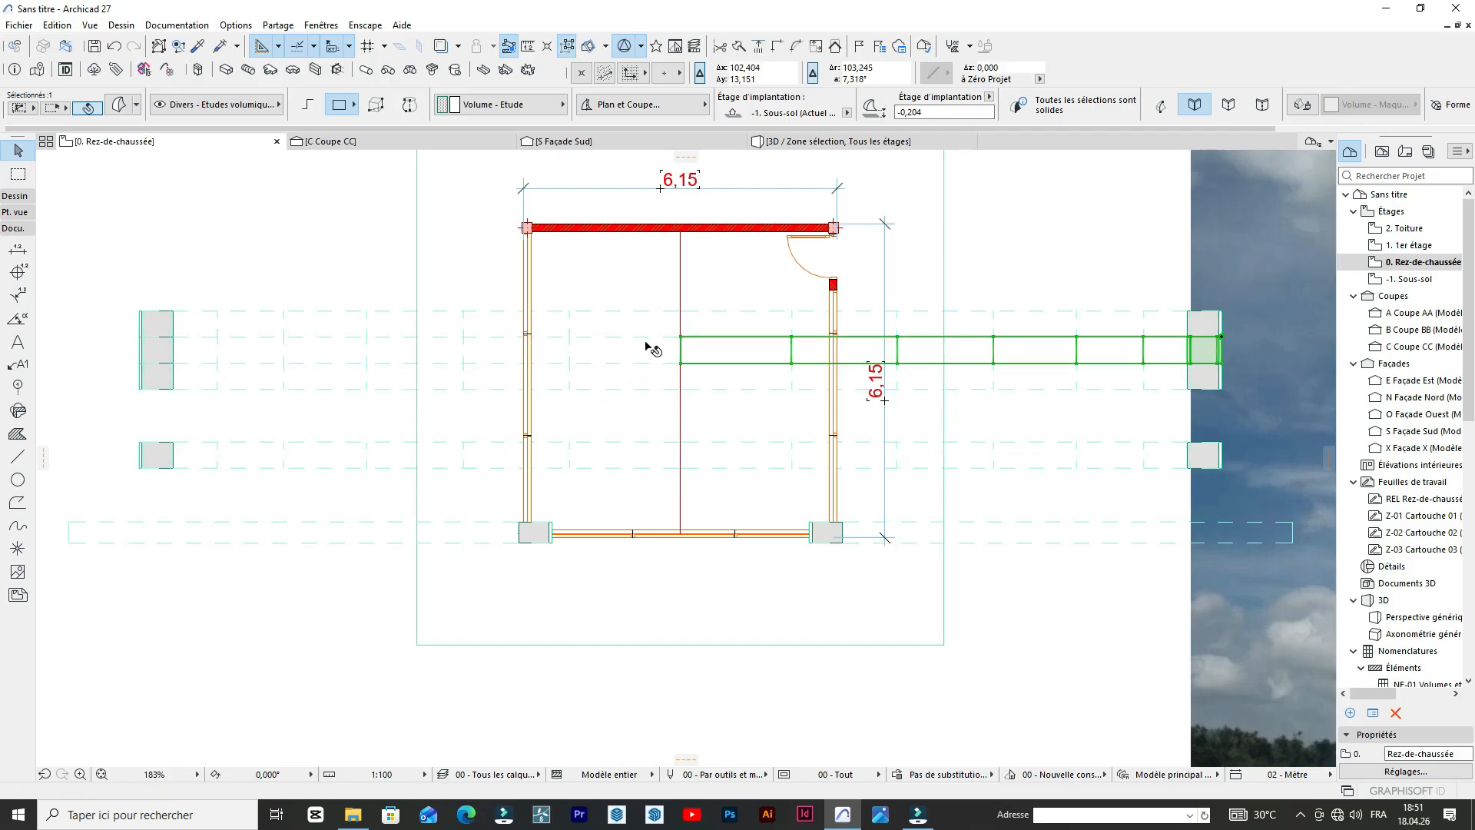
{"action": "left_click", "coordinate": [641, 352]}
{"action": "left_click", "coordinate": [300, 359]}
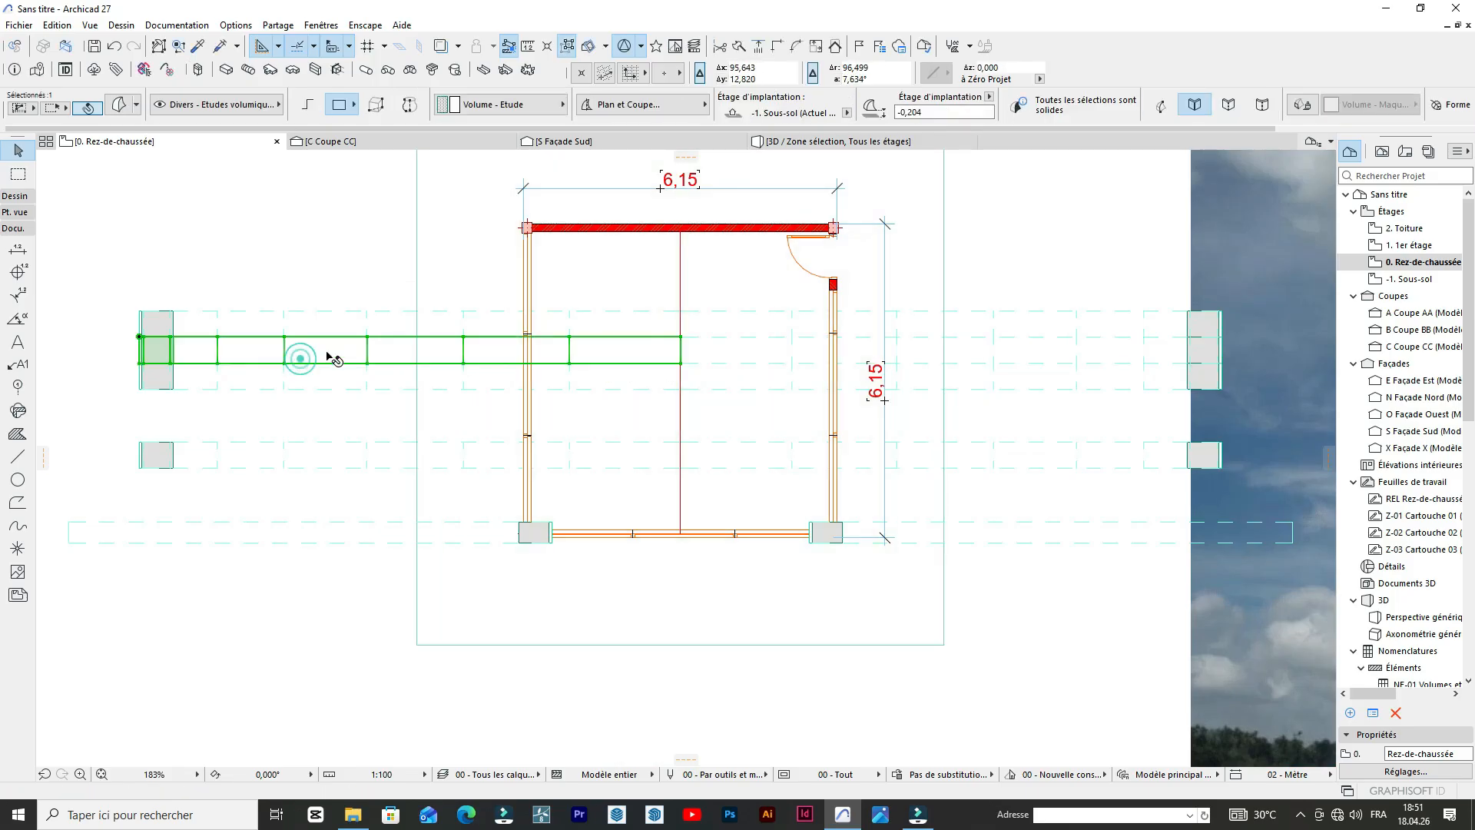
{"action": "key", "text": "Escape"}
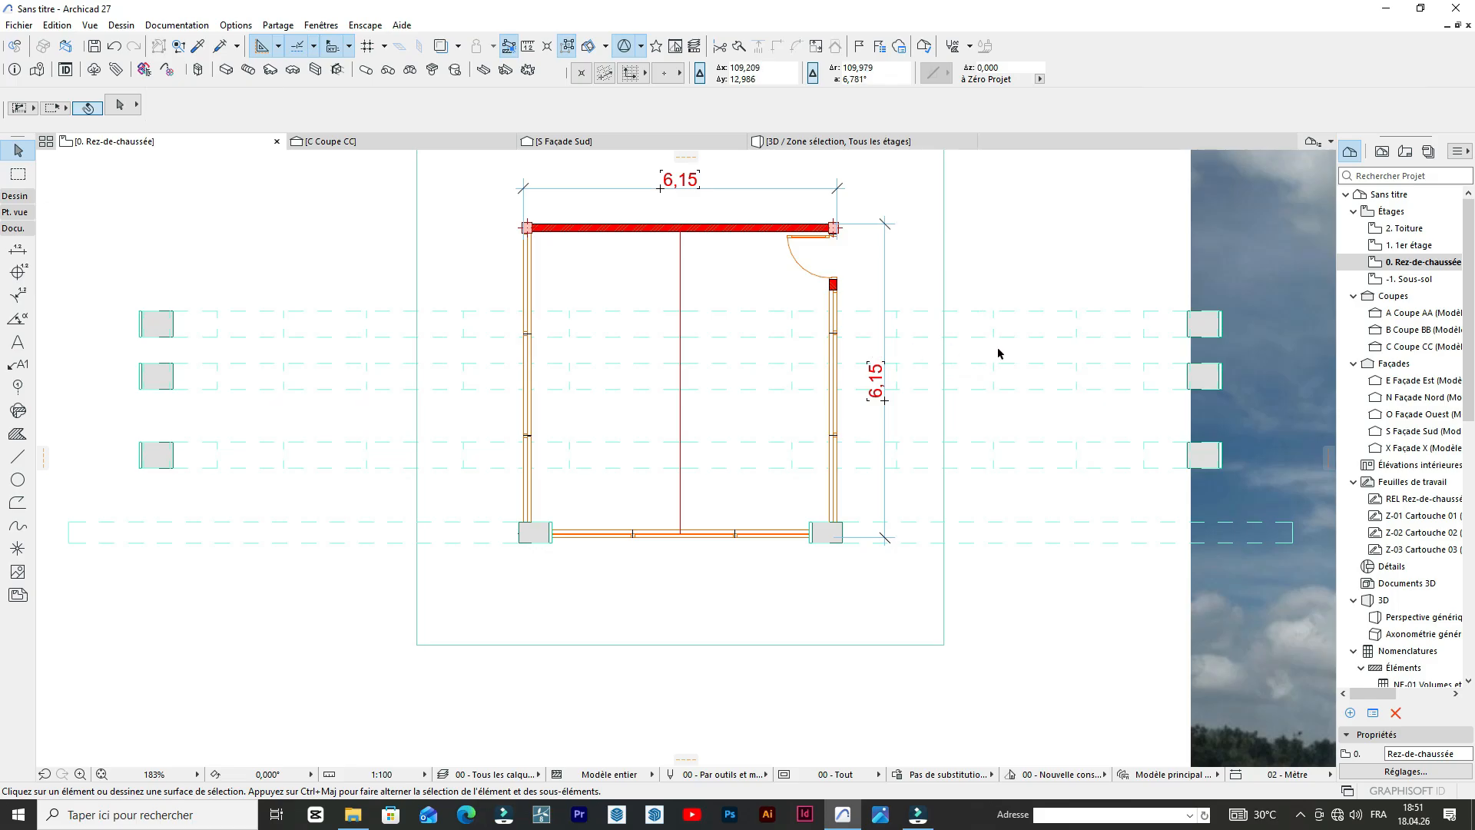
Move both halves of the northernmost arch another arch depth north, leaving a gap of two arch depths behind the second row.
{"action": "scroll", "coordinate": [859, 338], "scroll_direction": "down", "scroll_amount": 3}
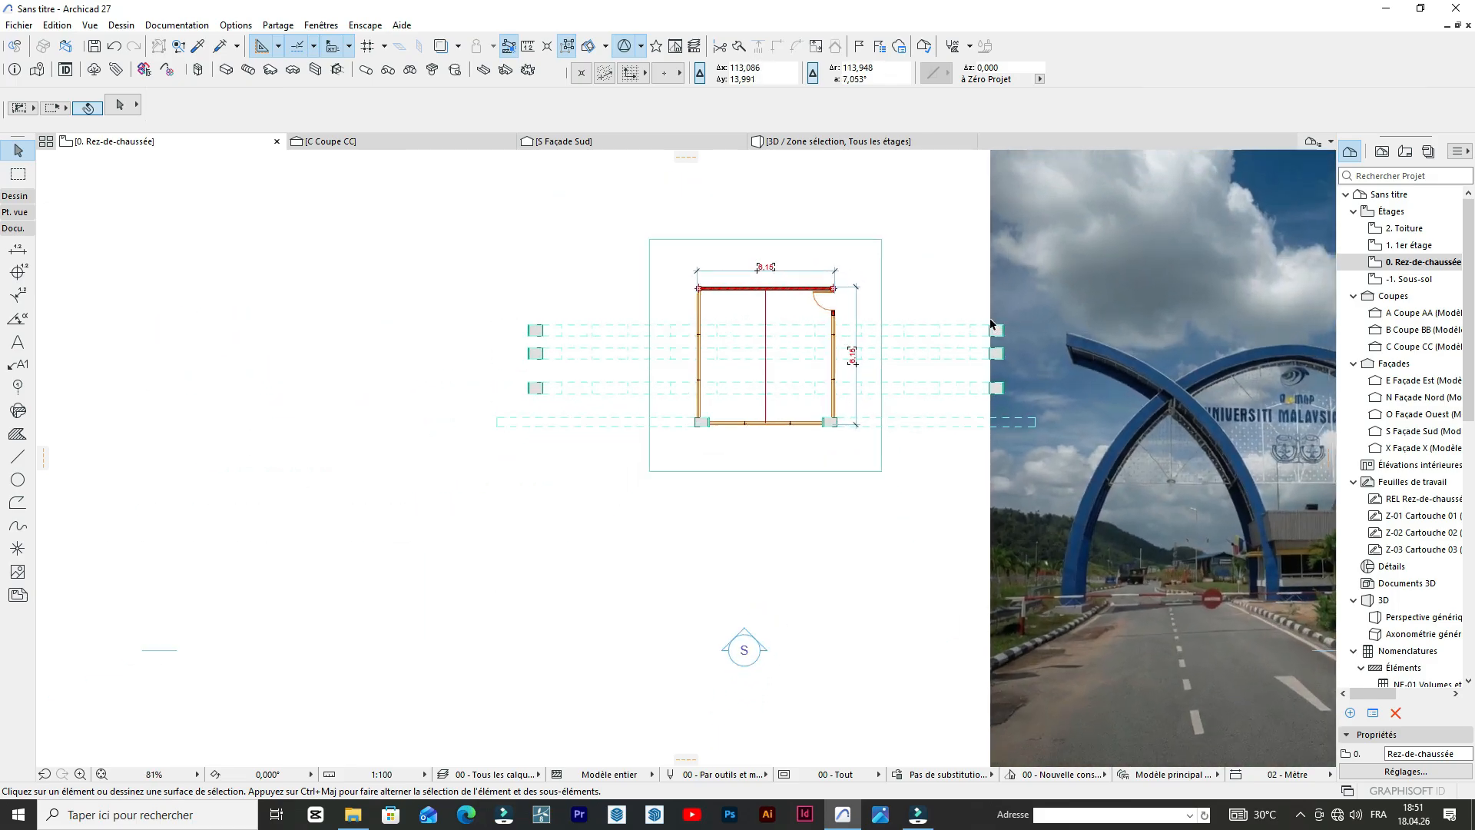
{"action": "scroll", "coordinate": [957, 348], "scroll_direction": "up", "scroll_amount": 3}
{"action": "left_click", "coordinate": [939, 347]}
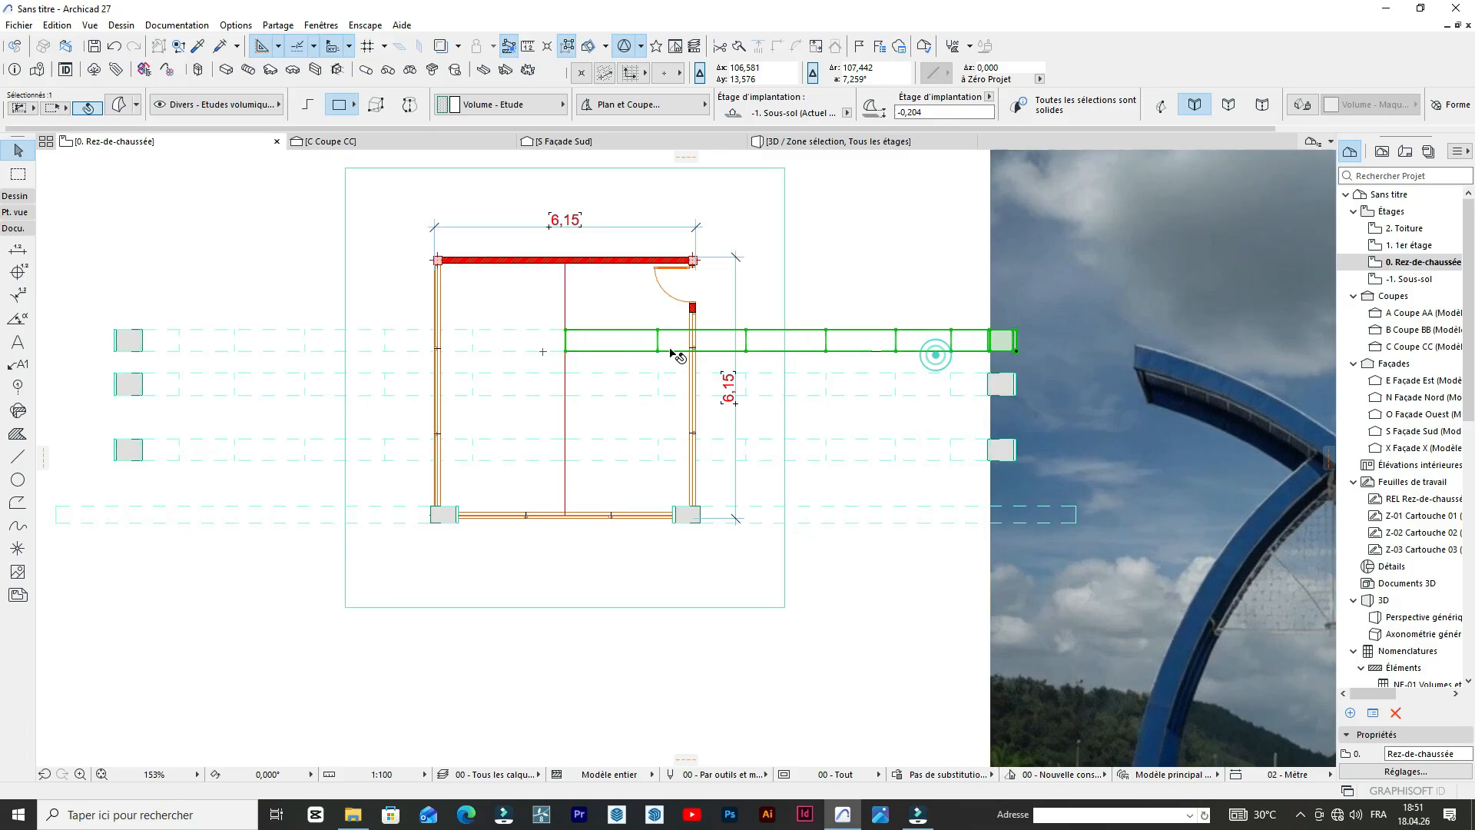
{"action": "left_click", "coordinate": [509, 328], "text": "shift"}
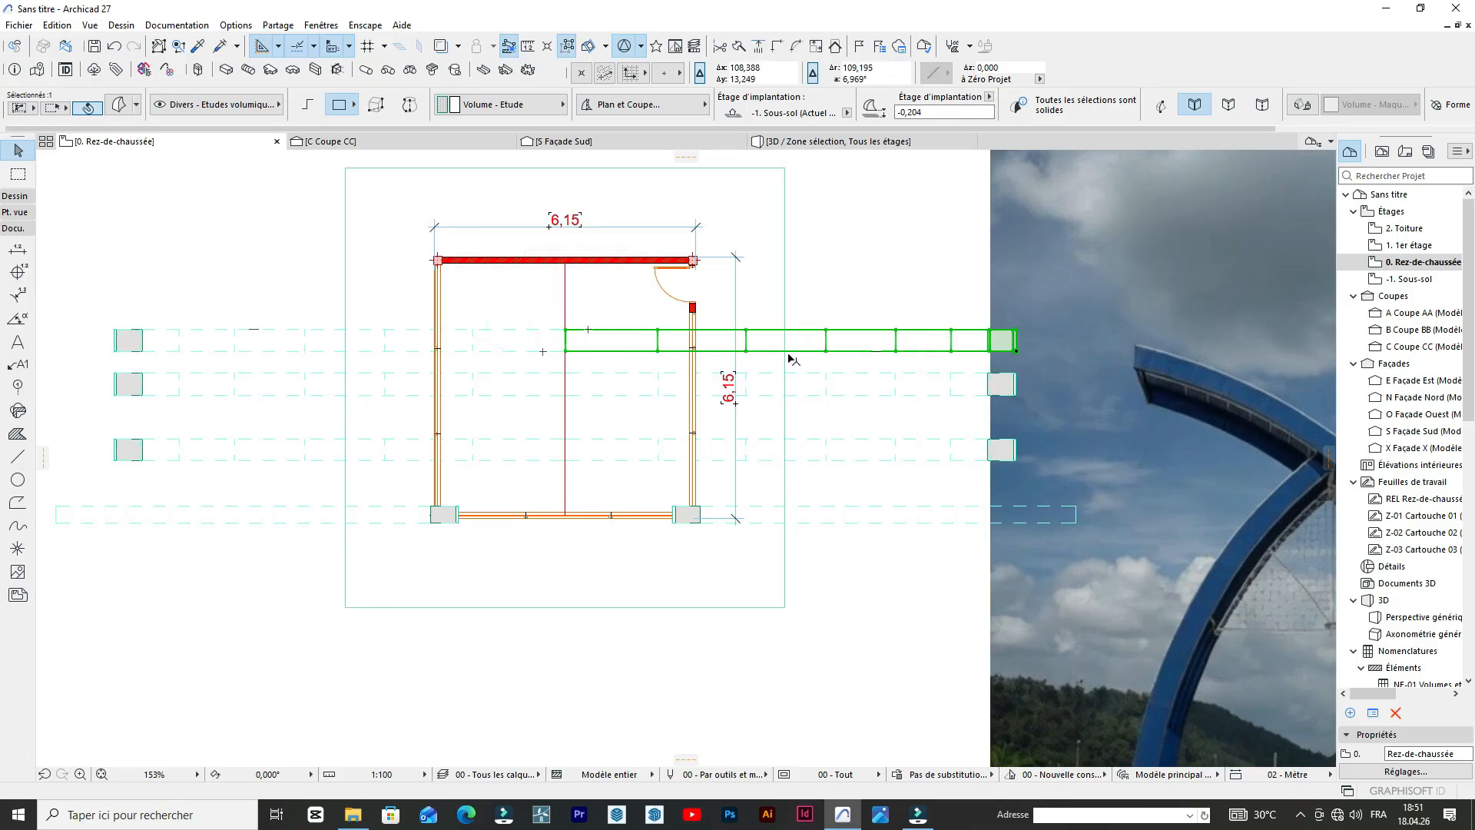
{"action": "left_click", "coordinate": [510, 328], "text": "shift"}
{"action": "left_click", "coordinate": [538, 334], "text": "shift"}
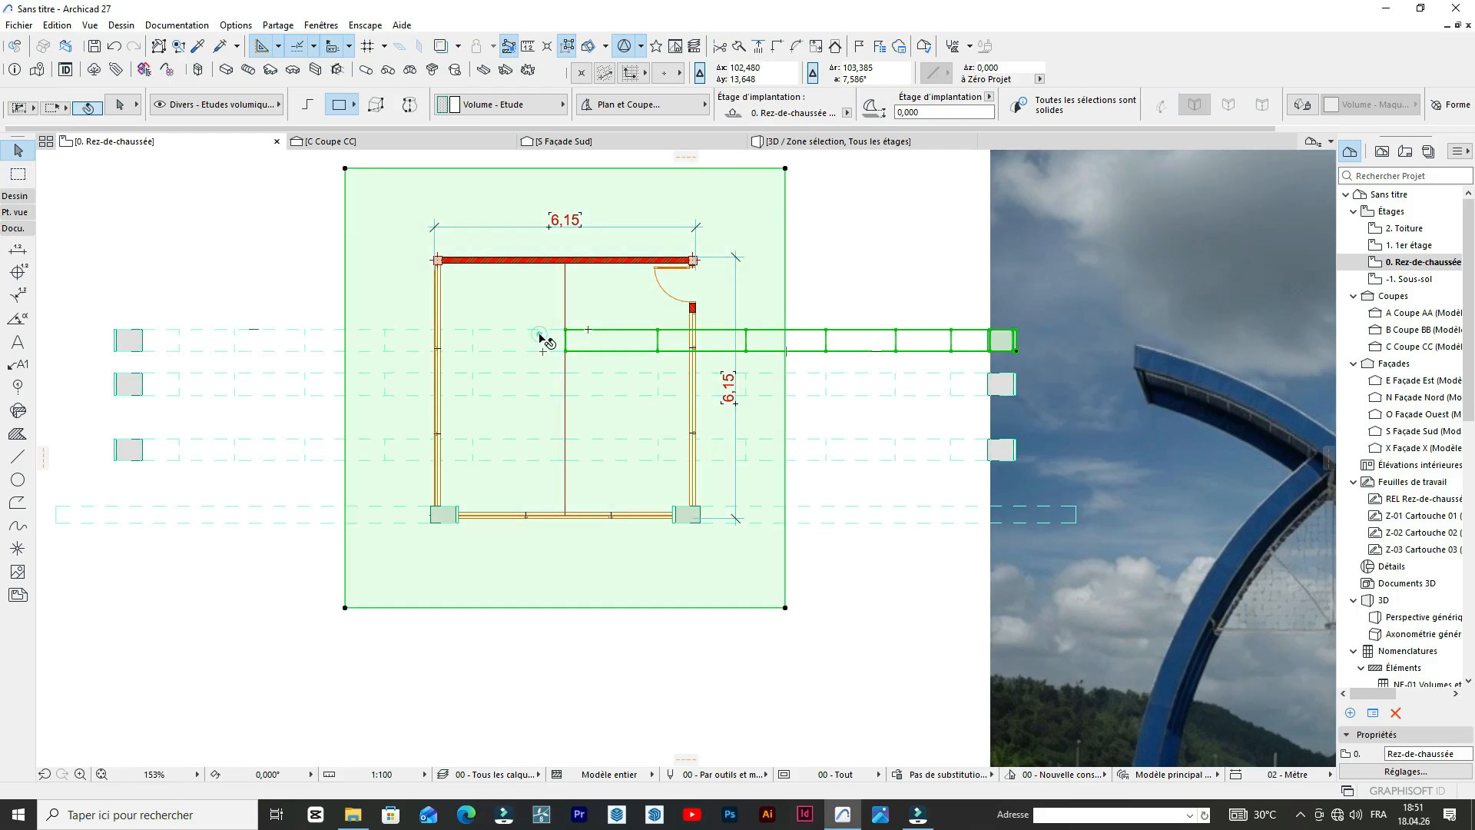
{"action": "key", "text": "Escape"}
{"action": "left_click", "coordinate": [313, 333]}
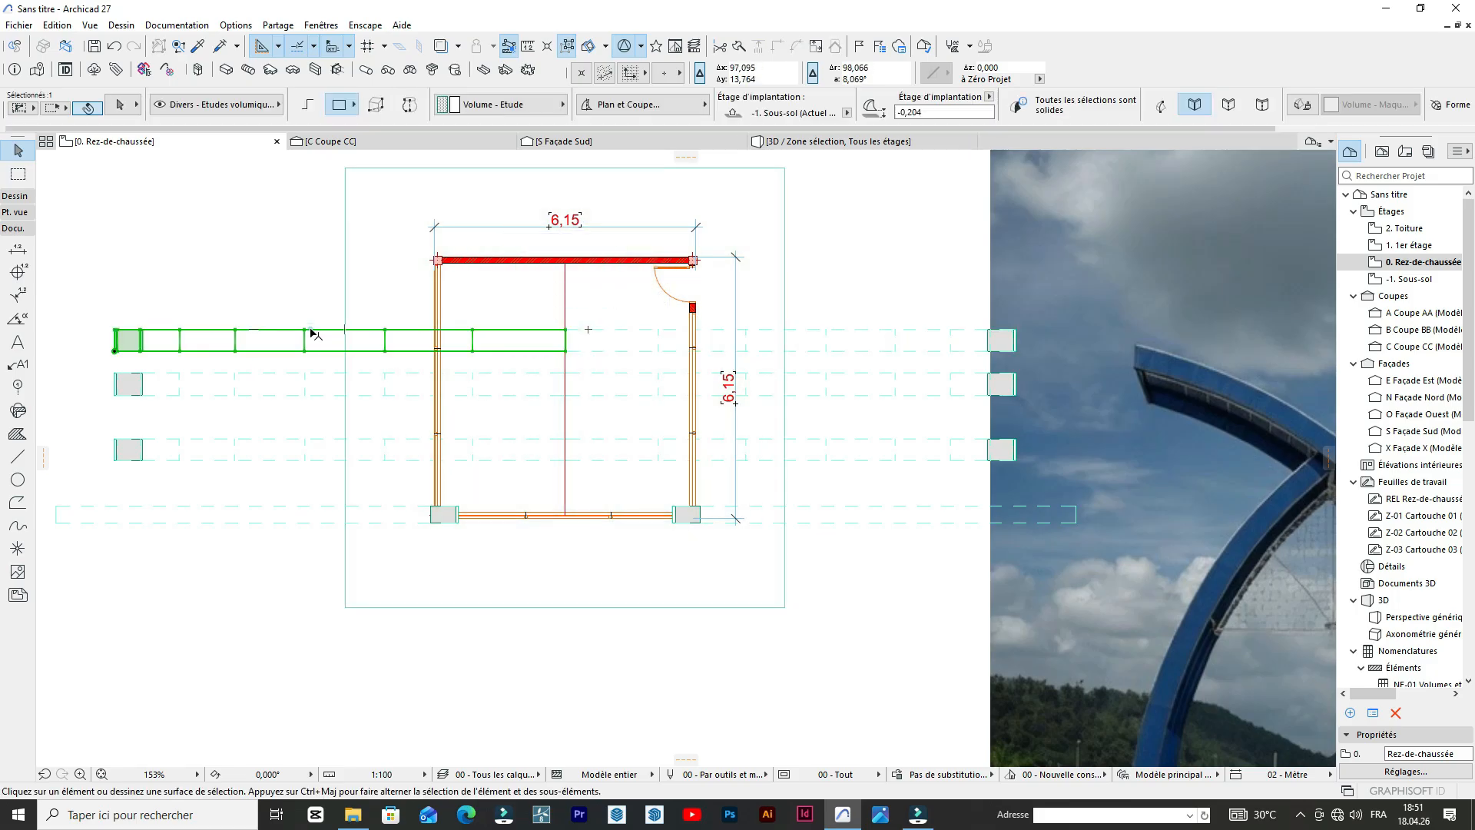
{"action": "left_click", "coordinate": [645, 335], "text": "shift"}
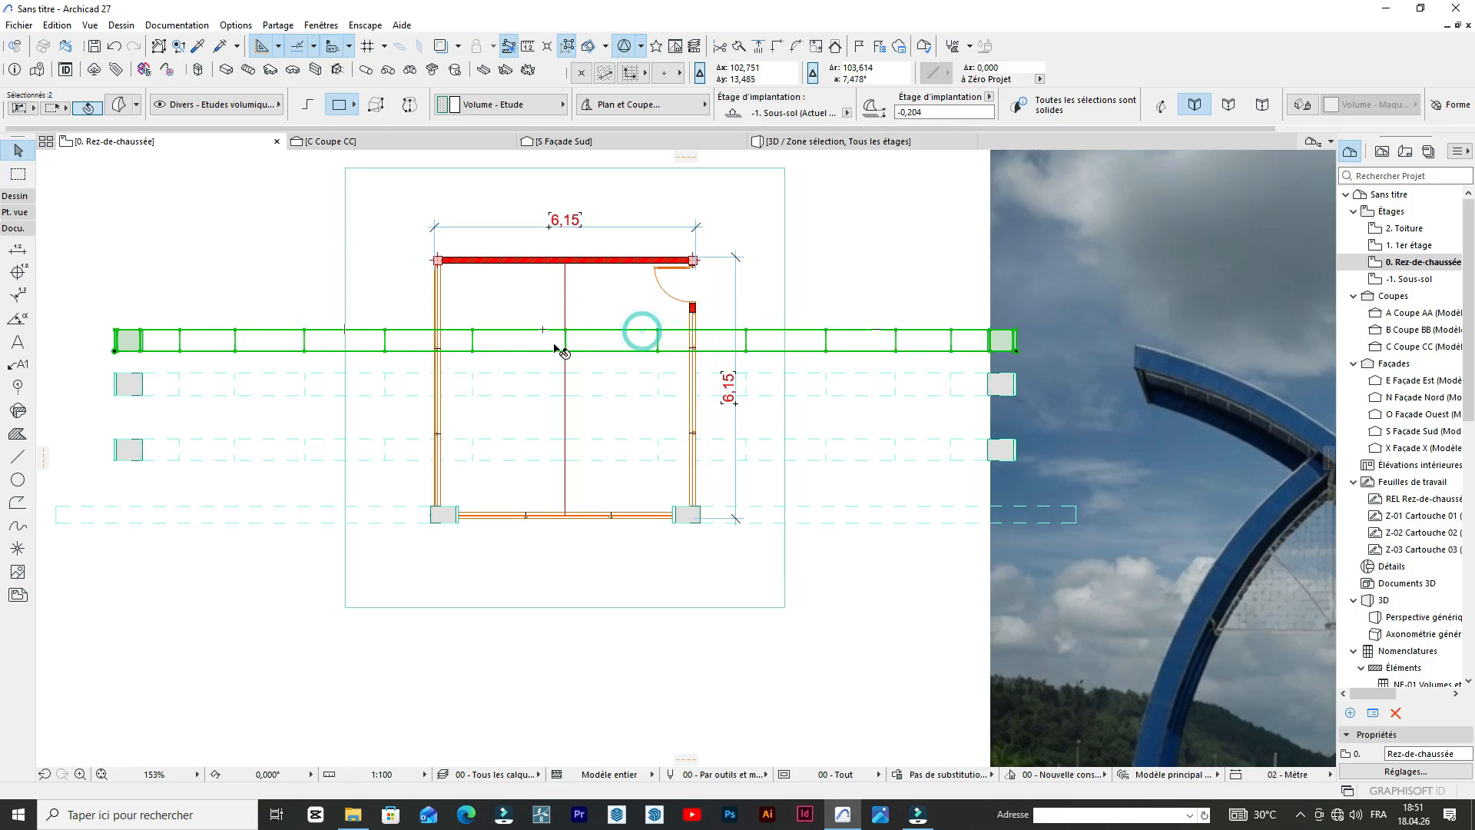
{"action": "key", "text": "ctrl+d"}
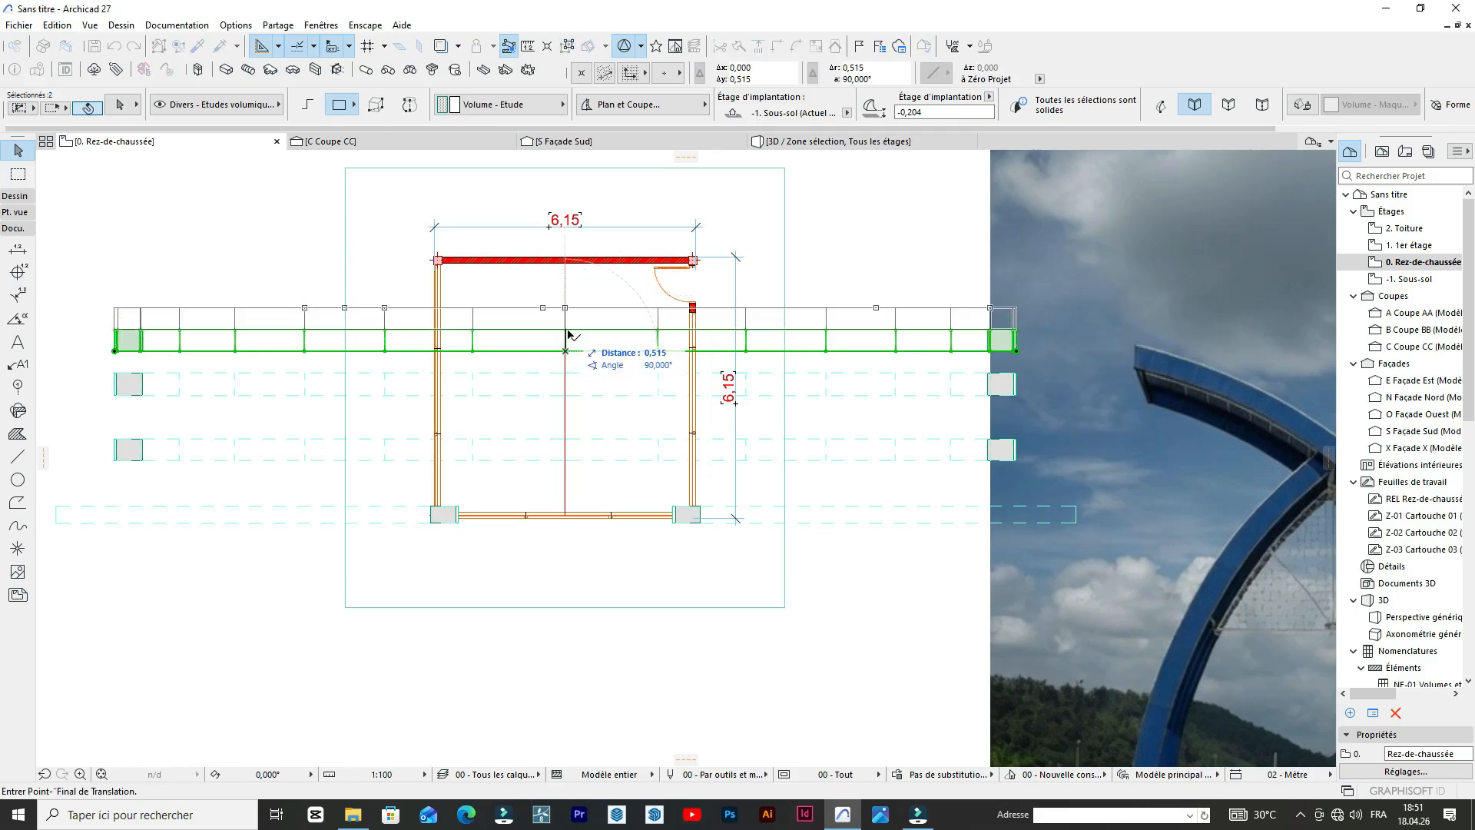
{"action": "left_click", "coordinate": [567, 332]}
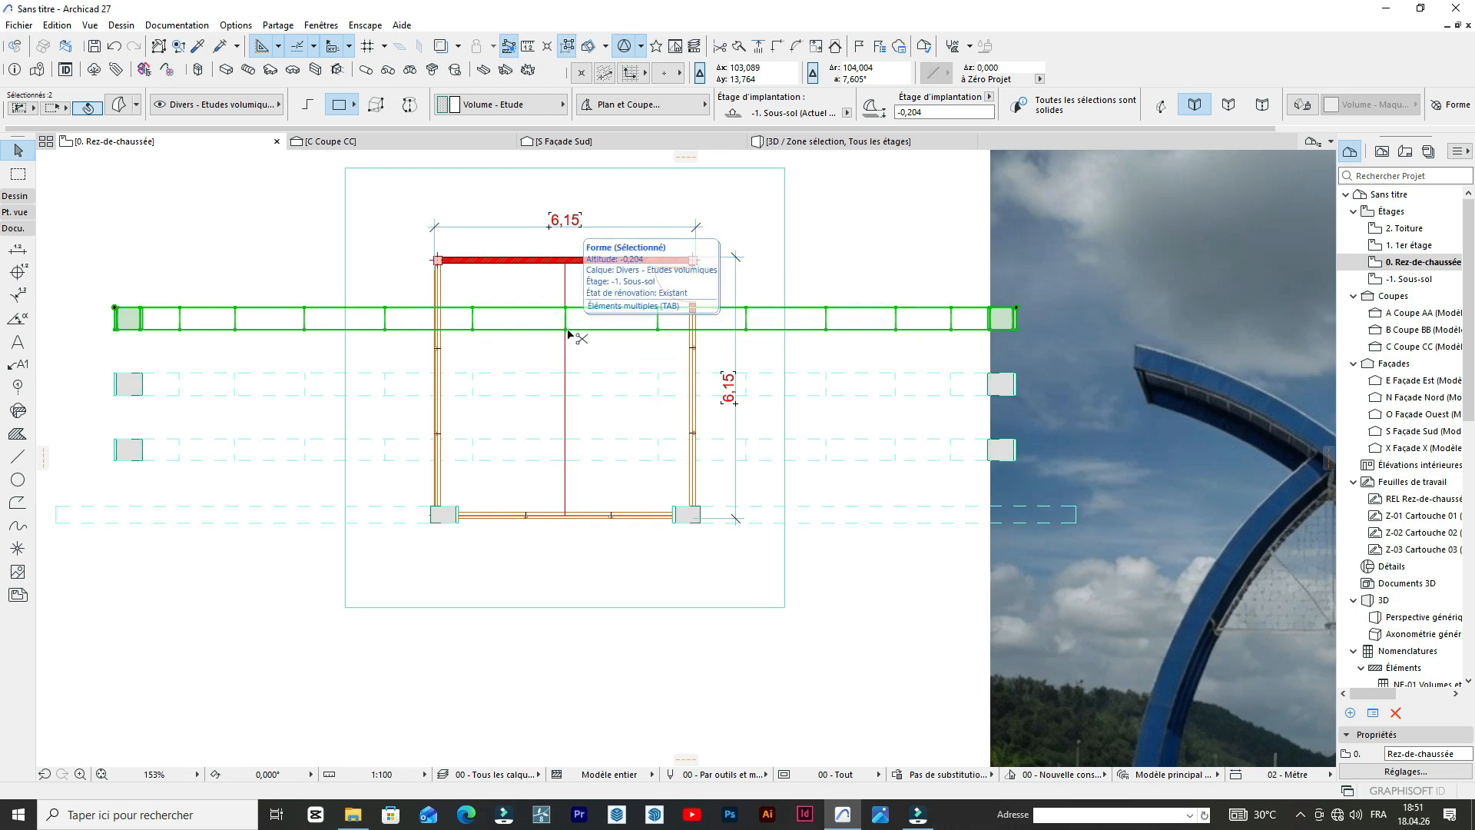
{"action": "key", "text": "ctrl+e"}
{"action": "key", "text": "Escape"}
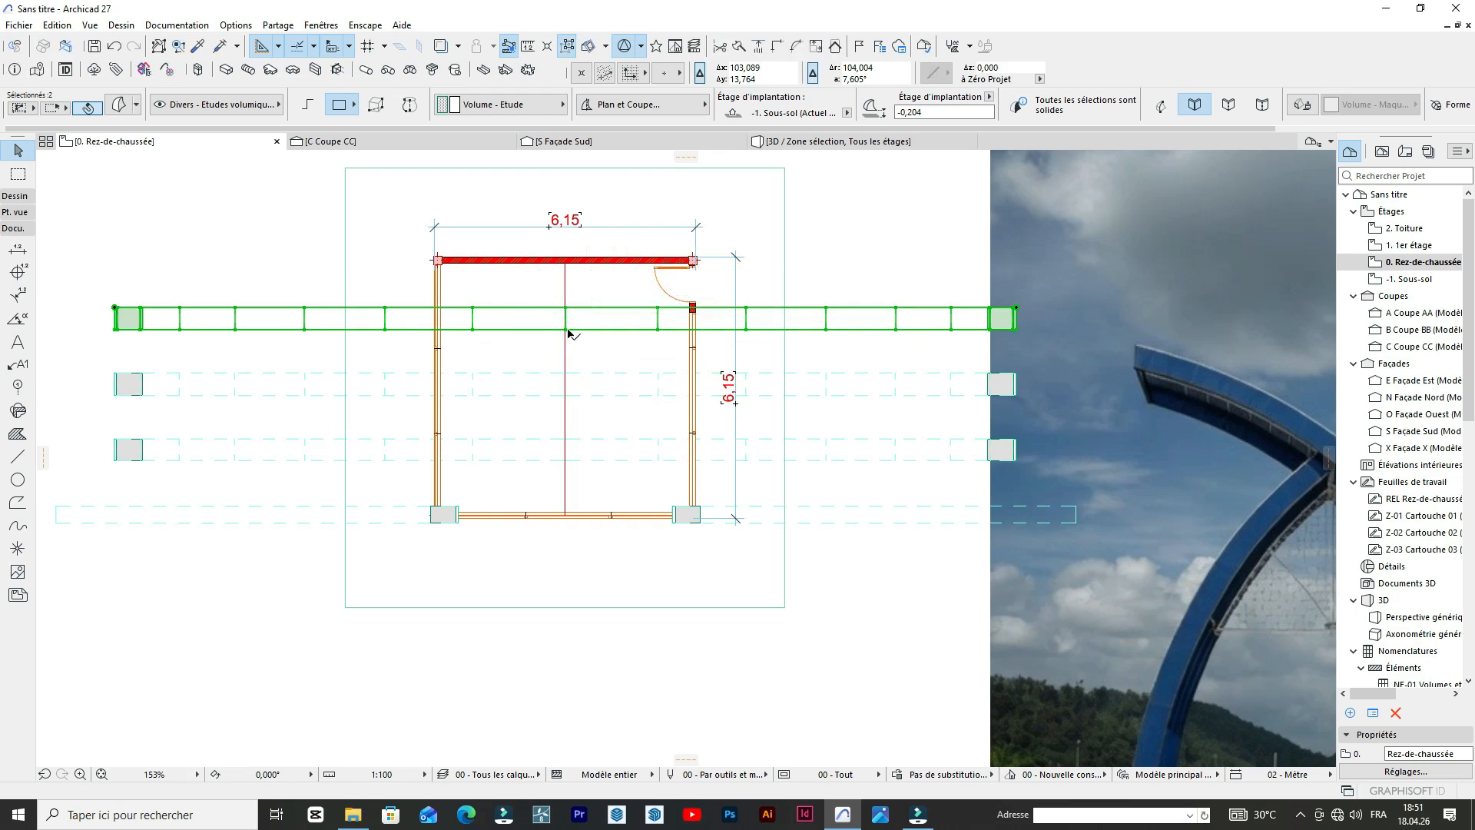
Copy both halves of the northernmost arch about 1.17 m north along the guide line as a fourth row.
{"action": "scroll", "coordinate": [679, 295], "scroll_direction": "down", "scroll_amount": 5}
{"action": "scroll", "coordinate": [955, 391], "scroll_direction": "up", "scroll_amount": 2}
{"action": "scroll", "coordinate": [958, 393], "scroll_direction": "up", "scroll_amount": 3}
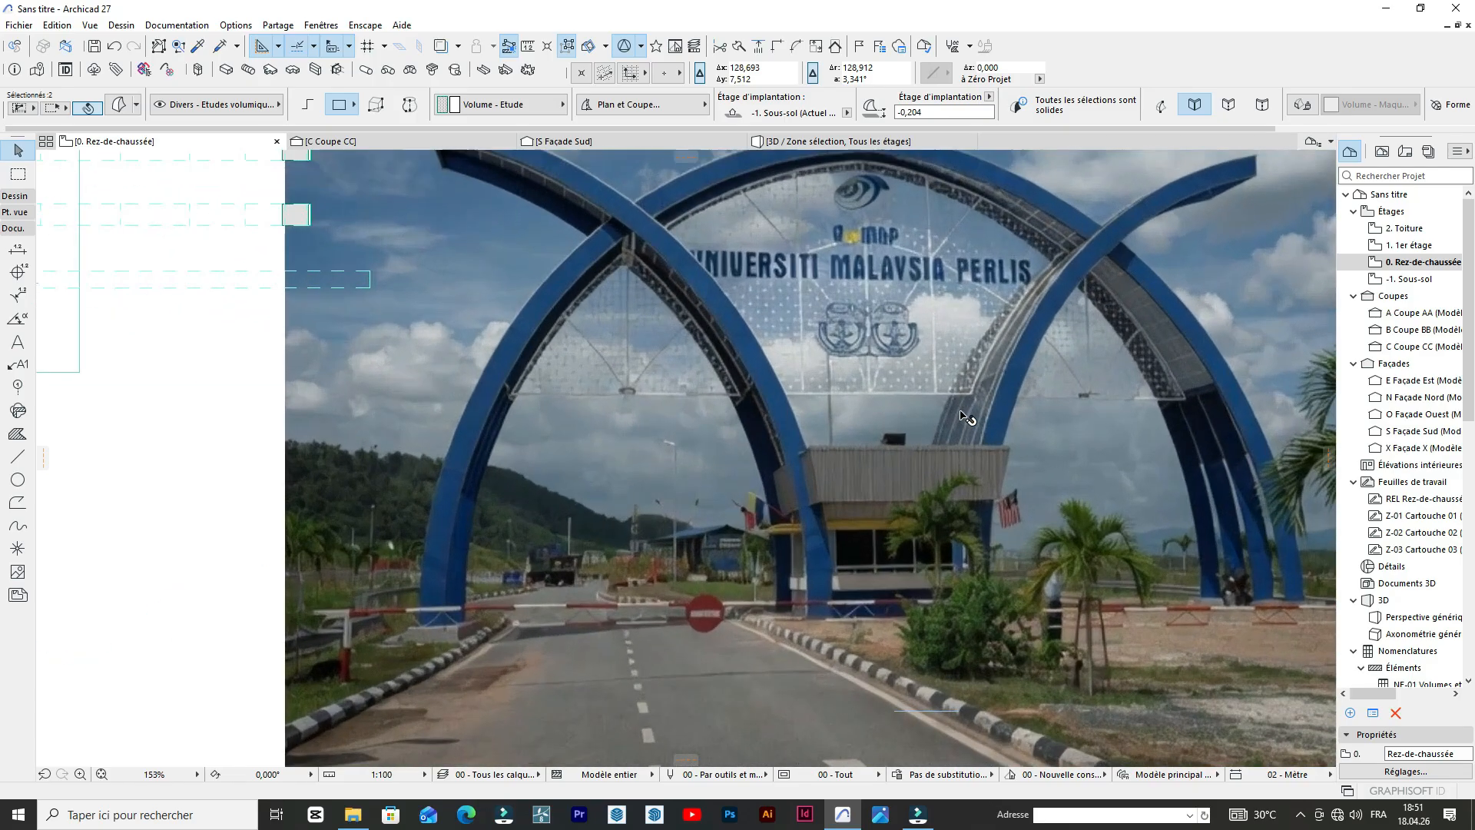
{"action": "scroll", "coordinate": [1081, 400], "scroll_direction": "down", "scroll_amount": 5}
{"action": "scroll", "coordinate": [738, 316], "scroll_direction": "up", "scroll_amount": 4}
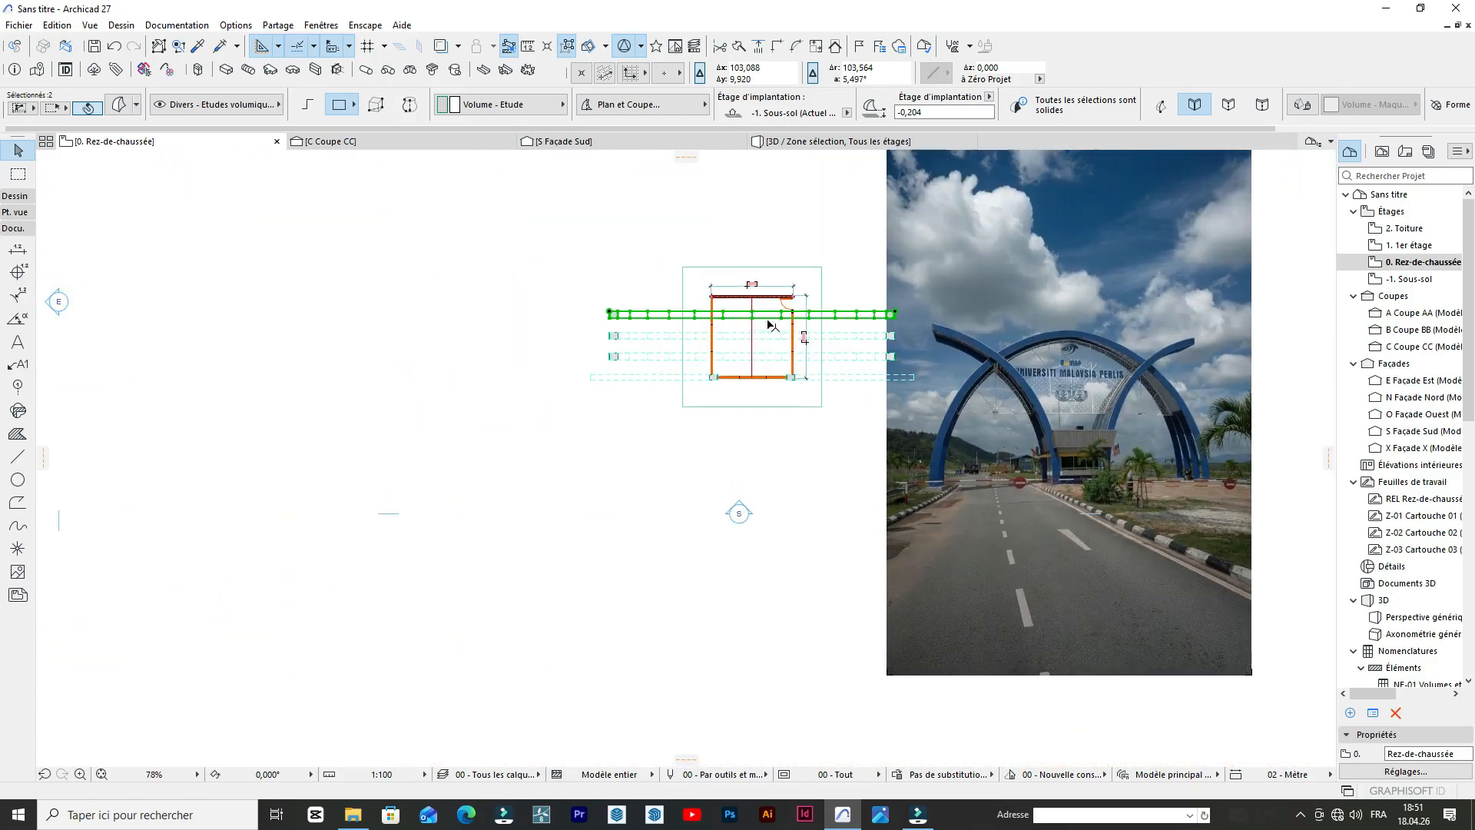
{"action": "scroll", "coordinate": [738, 316], "scroll_direction": "up", "scroll_amount": 3}
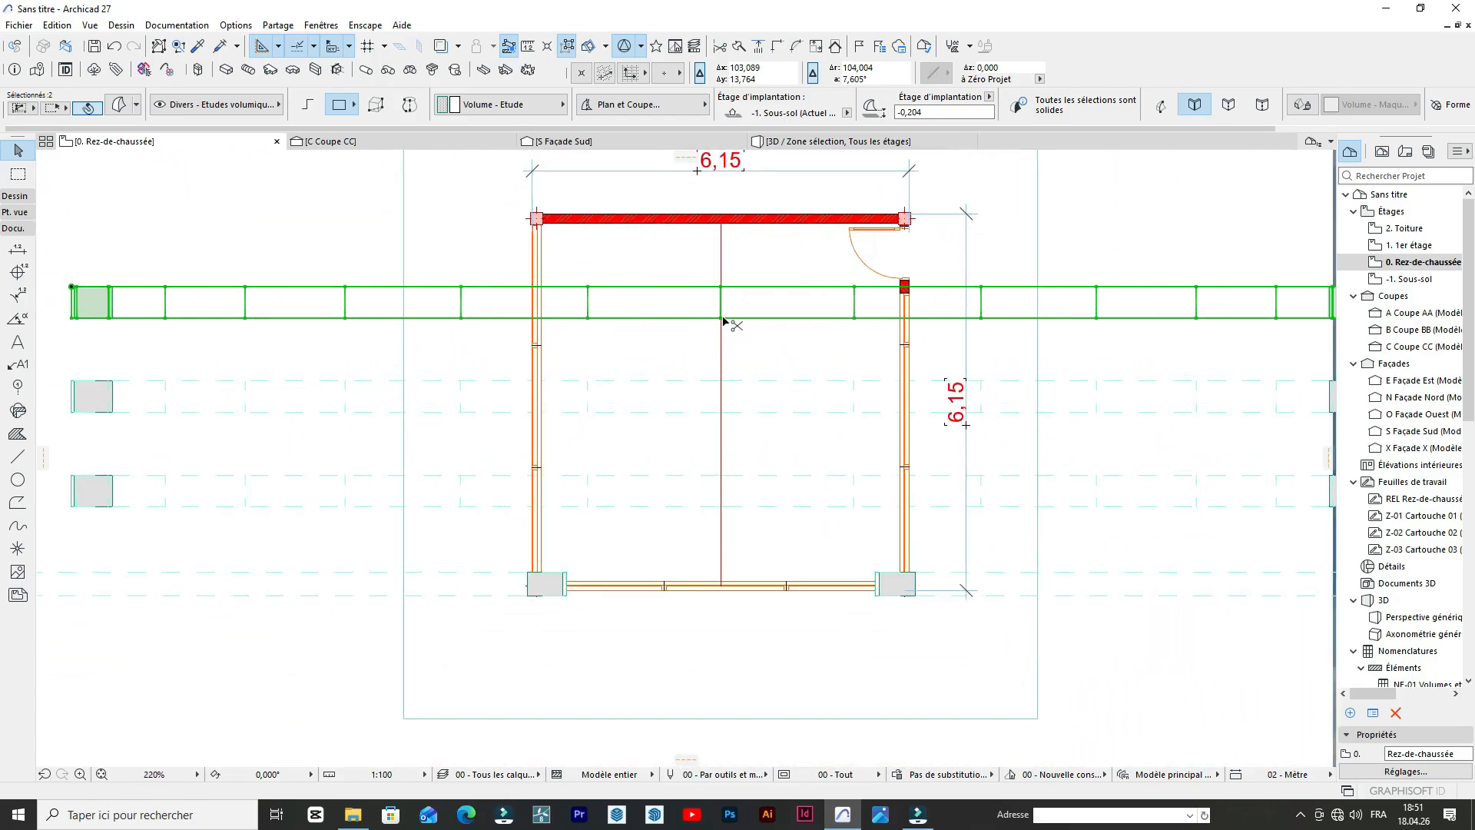
{"action": "key", "text": "ctrl+shift+d"}
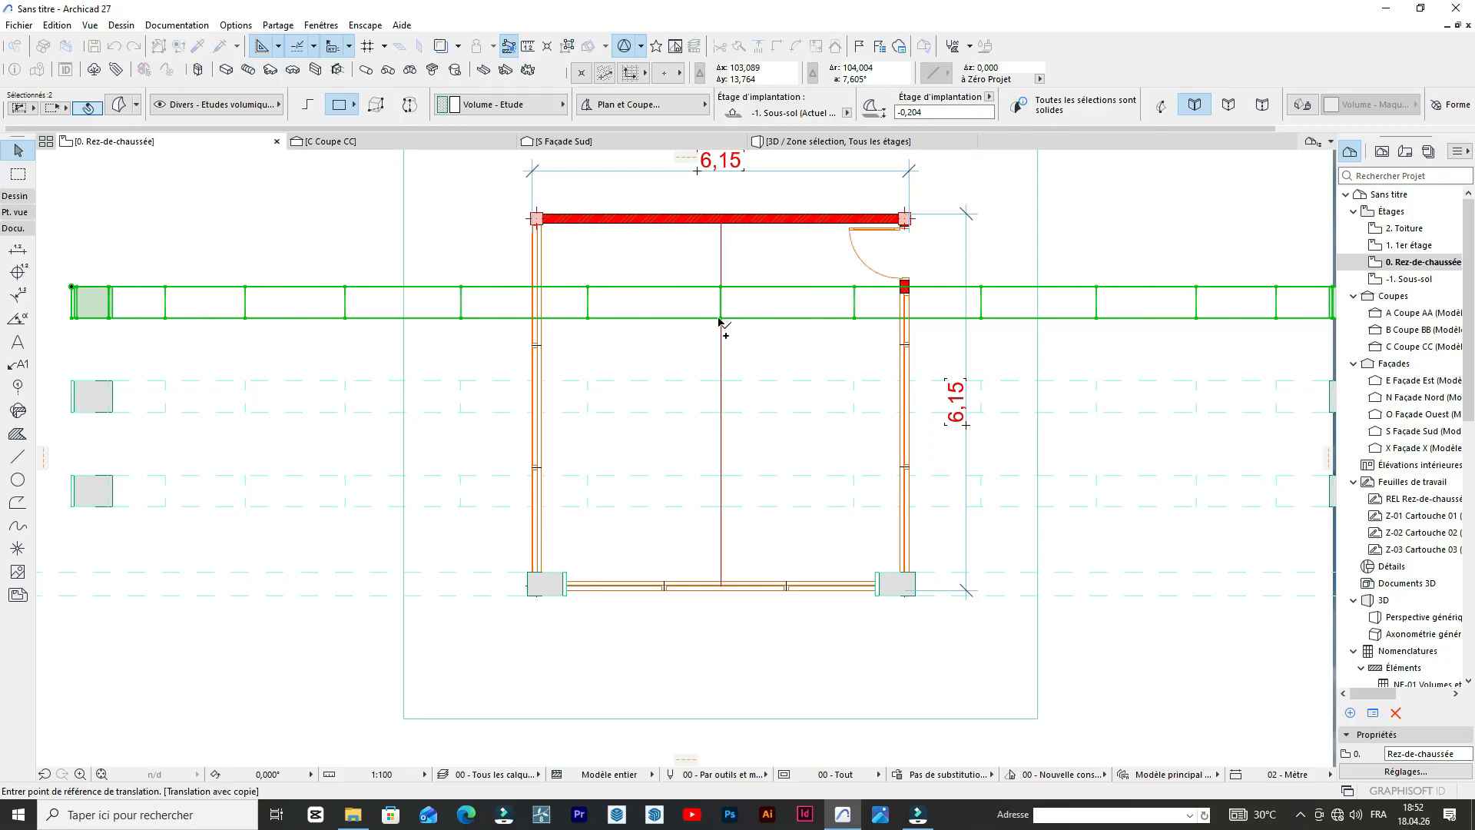
{"action": "left_click", "coordinate": [720, 317]}
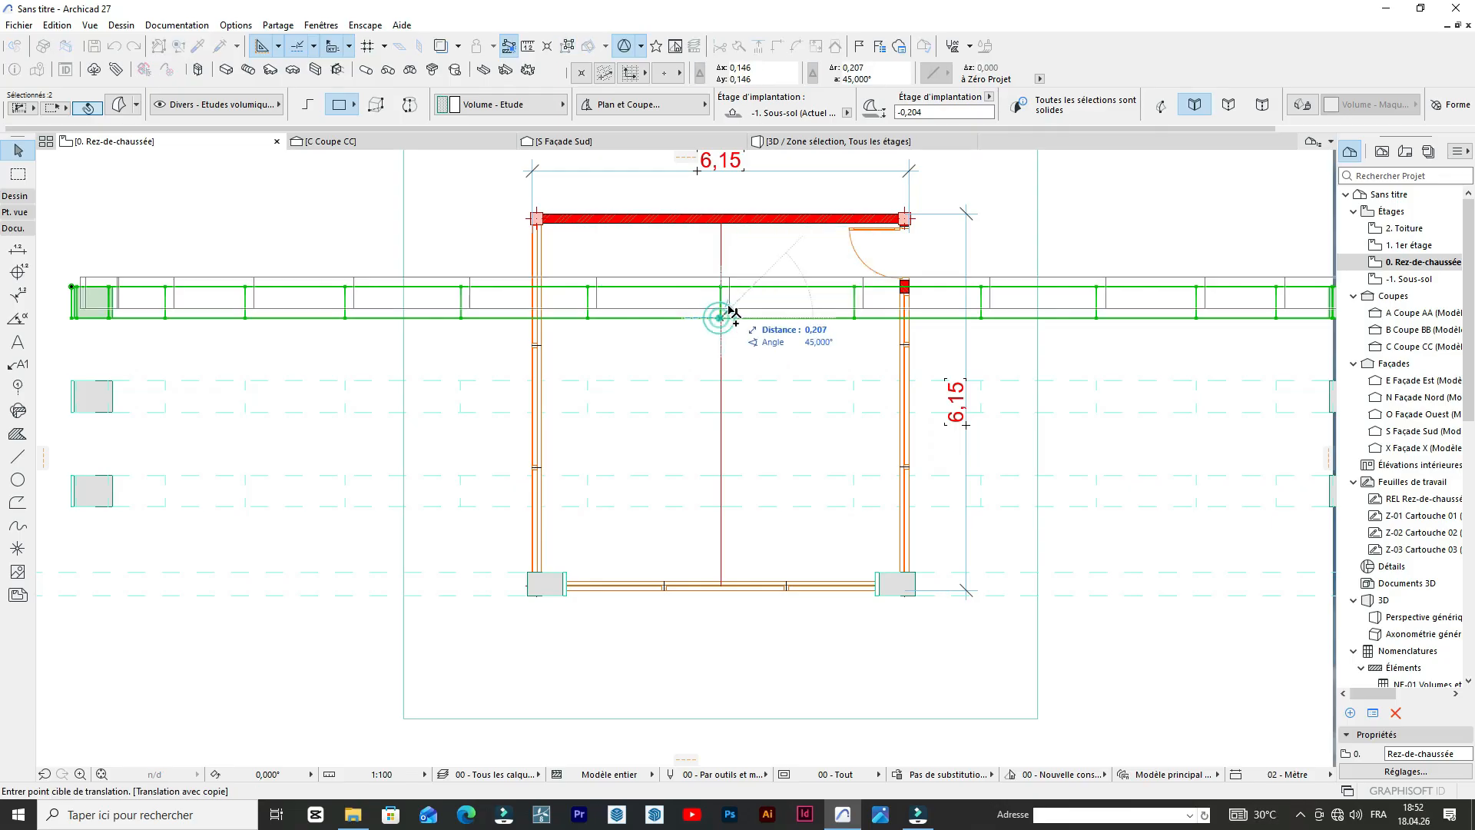
{"action": "left_click", "coordinate": [715, 246]}
Examine the four arch rows in the 3D perspective from the front and above, and return to the ground-floor plan beside the reference photo.
{"action": "scroll", "coordinate": [715, 250], "scroll_direction": "down", "scroll_amount": 5}
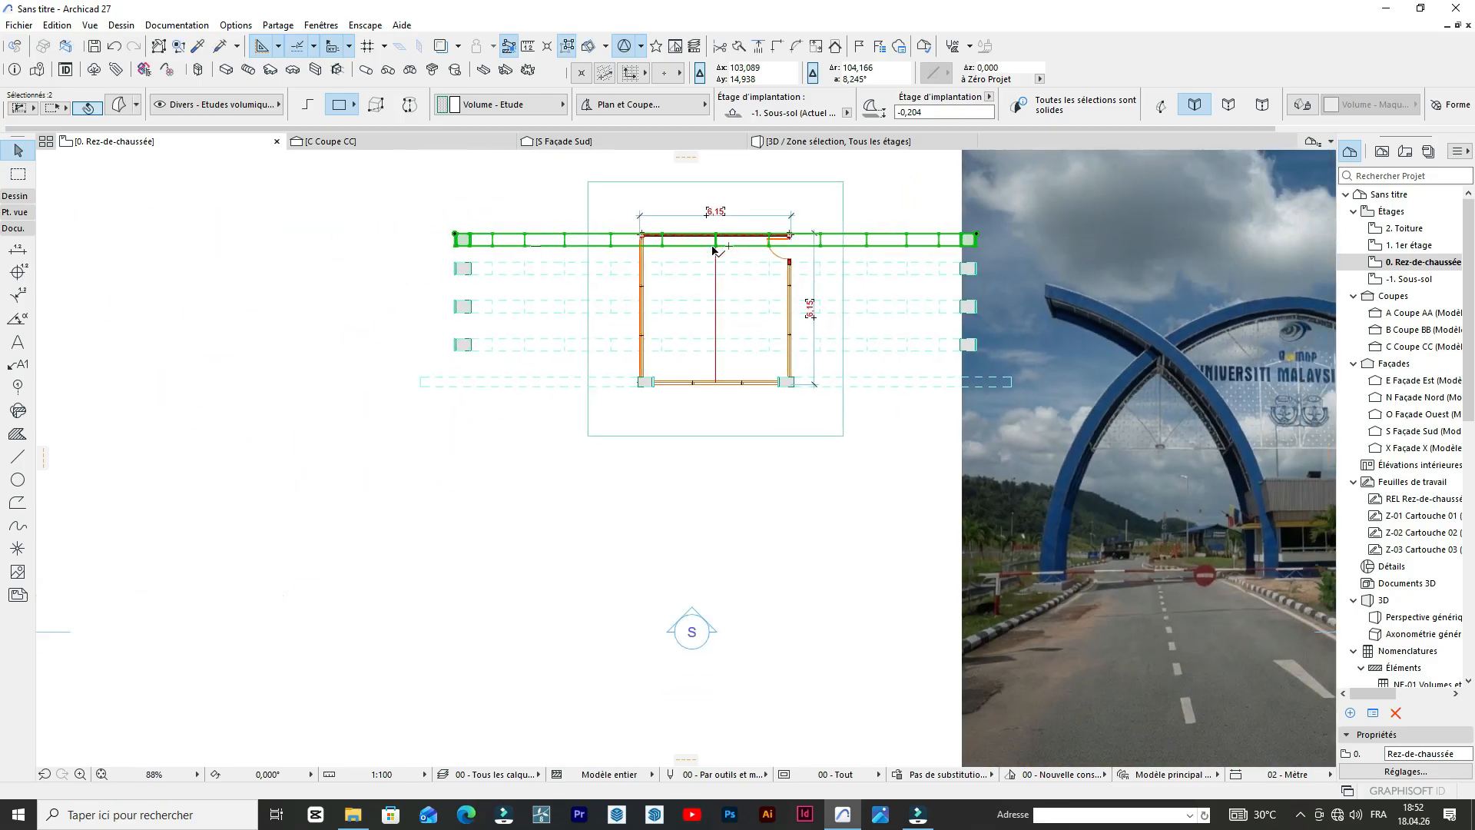
{"action": "scroll", "coordinate": [849, 239], "scroll_direction": "down", "scroll_amount": 3}
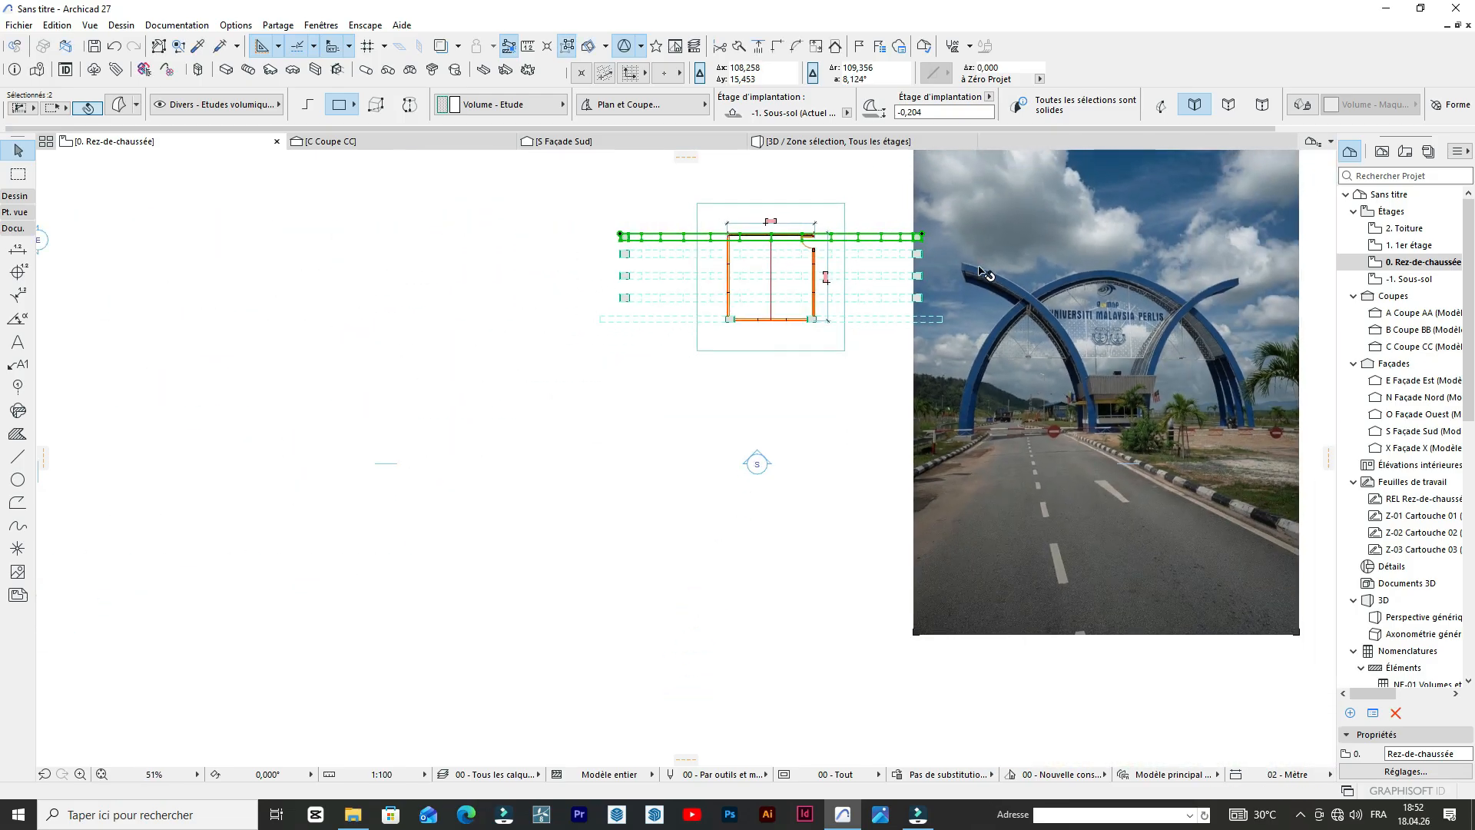
{"action": "left_click", "coordinate": [862, 149]}
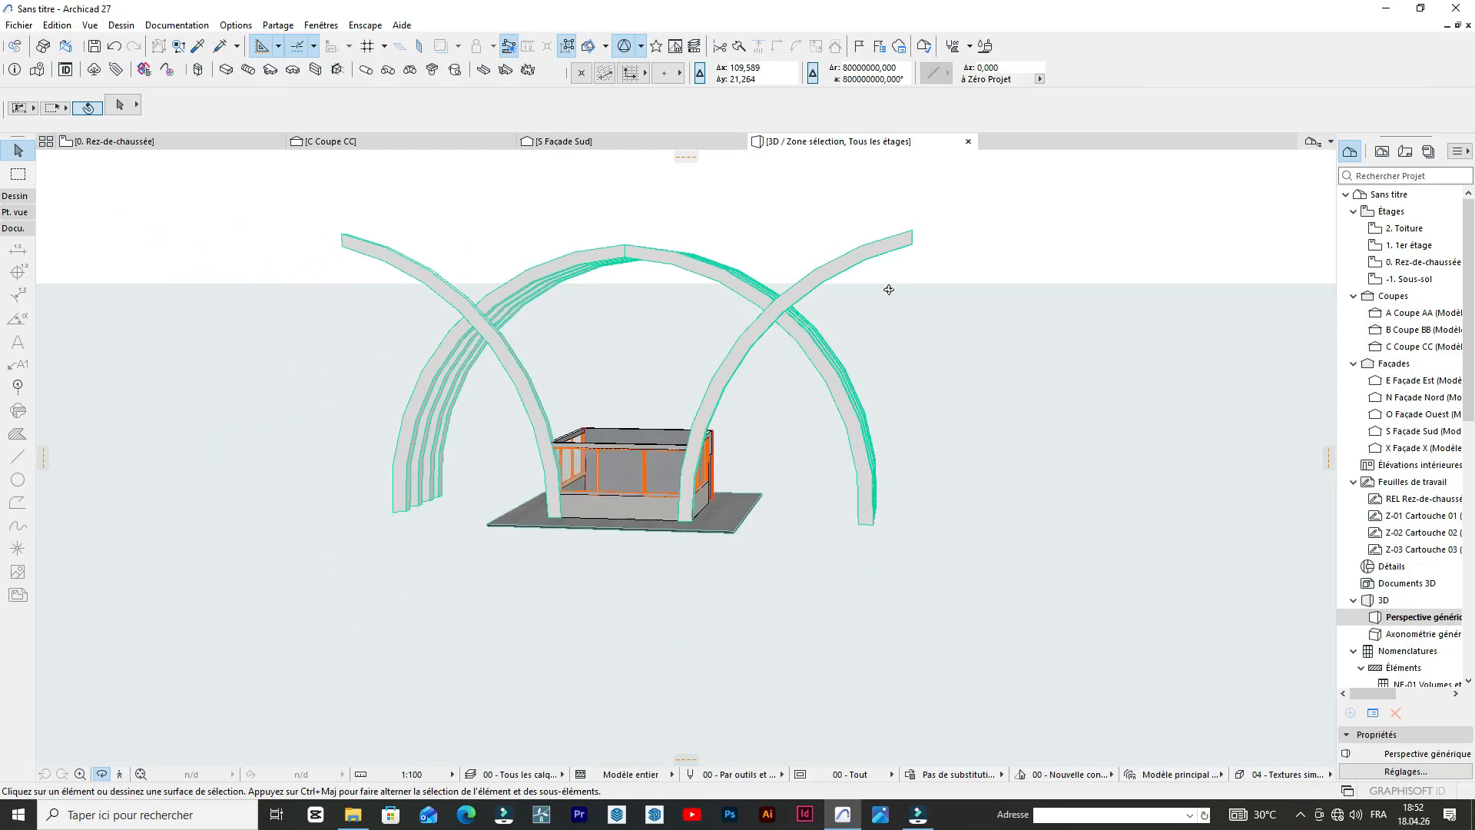
{"action": "scroll", "coordinate": [676, 473], "scroll_direction": "up", "scroll_amount": 3}
{"action": "left_click_drag", "start_coordinate": [546, 575], "coordinate": [589, 450]}
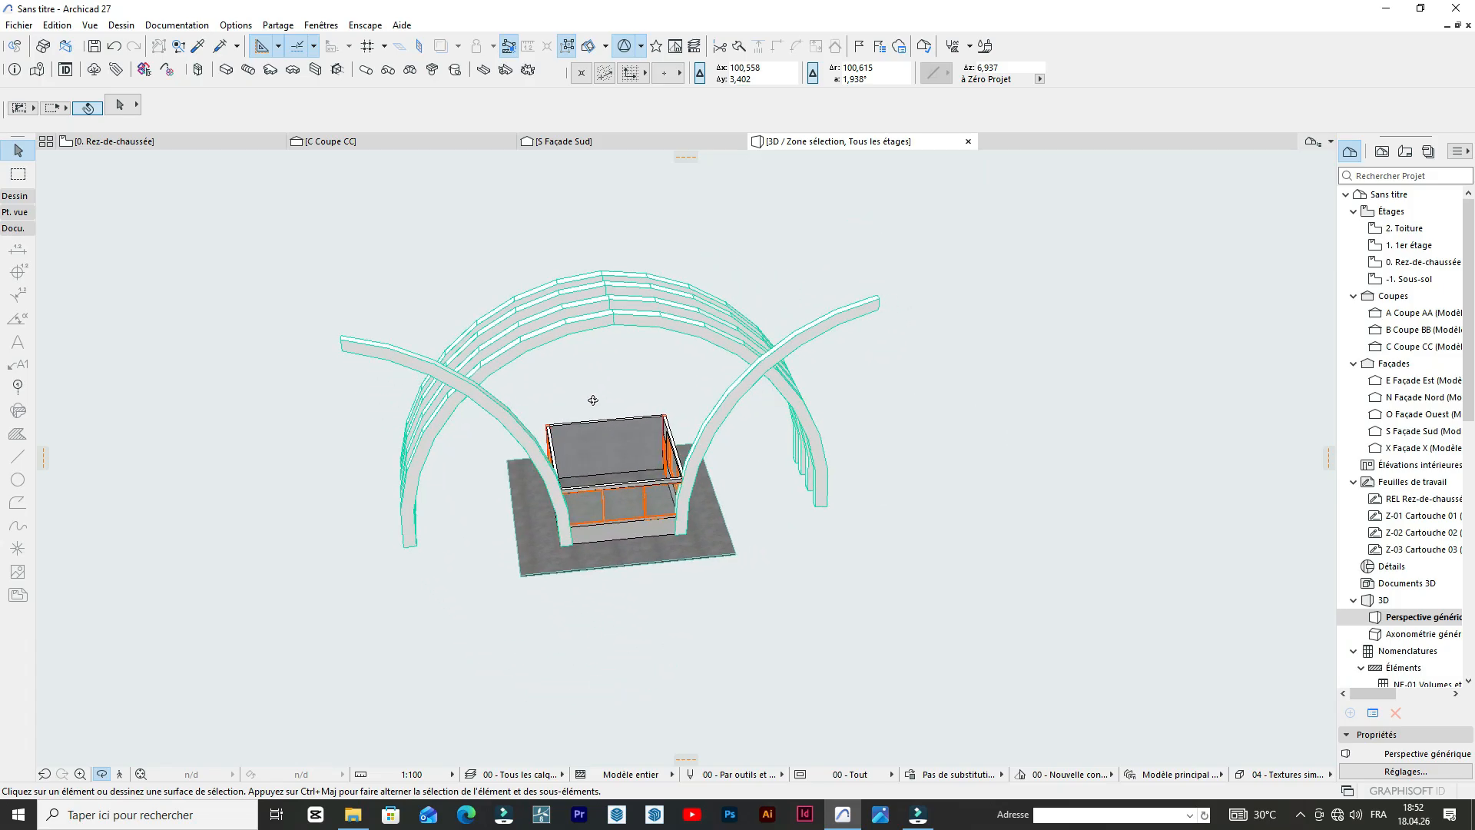
{"action": "left_click", "coordinate": [113, 141]}
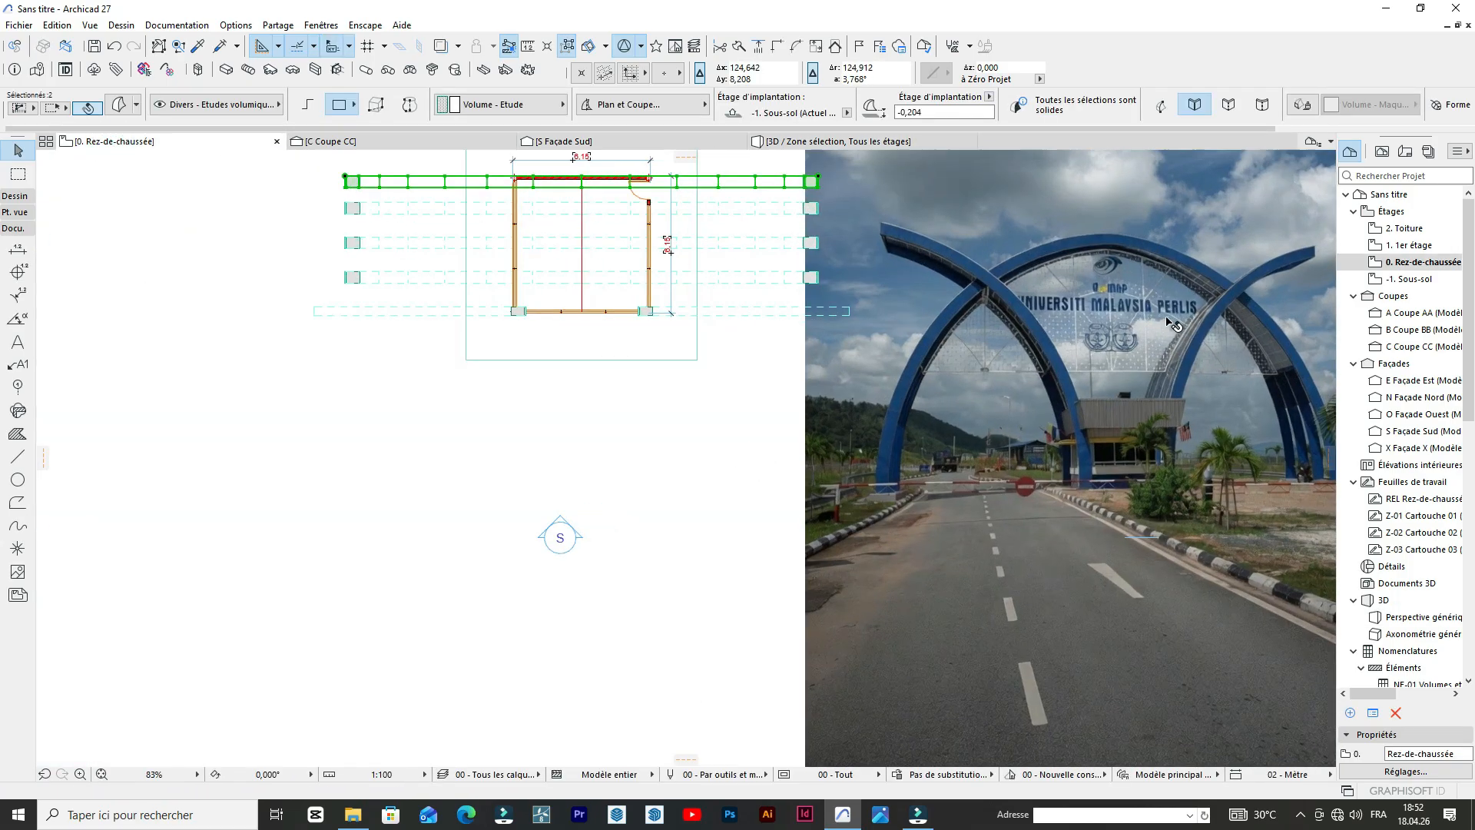
Copy both outer half-arches from the building's south face about 6.05 m north to its rear wall.
{"action": "scroll", "coordinate": [1054, 344], "scroll_direction": "up", "scroll_amount": 6}
{"action": "scroll", "coordinate": [1137, 425], "scroll_direction": "down", "scroll_amount": 2}
{"action": "scroll", "coordinate": [1133, 420], "scroll_direction": "down", "scroll_amount": 3}
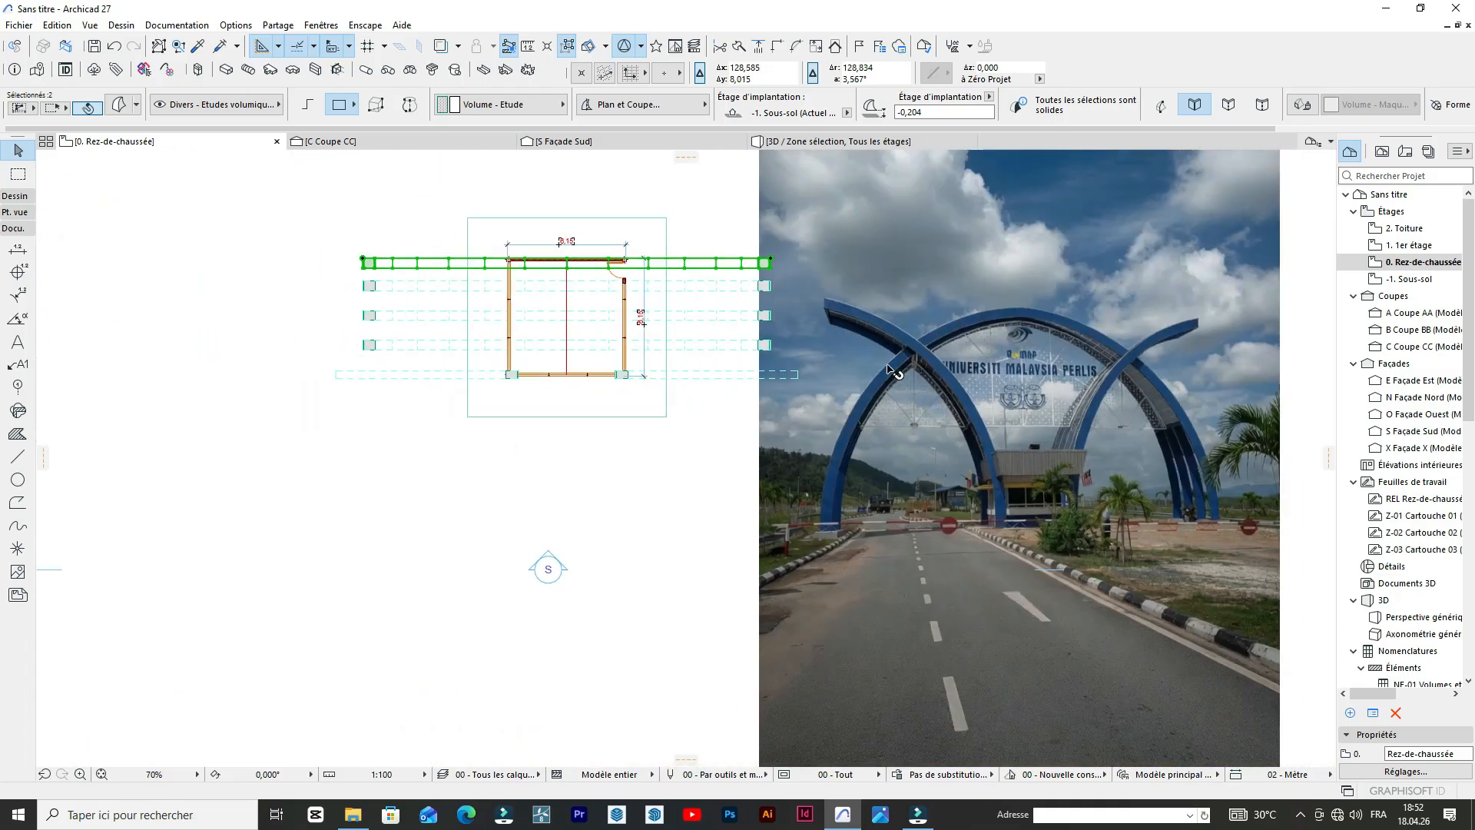
{"action": "middle_click_drag", "start_coordinate": [625, 261], "coordinate": [734, 309]}
{"action": "scroll", "coordinate": [733, 311], "scroll_direction": "up", "scroll_amount": 1}
{"action": "left_click", "coordinate": [856, 560]}
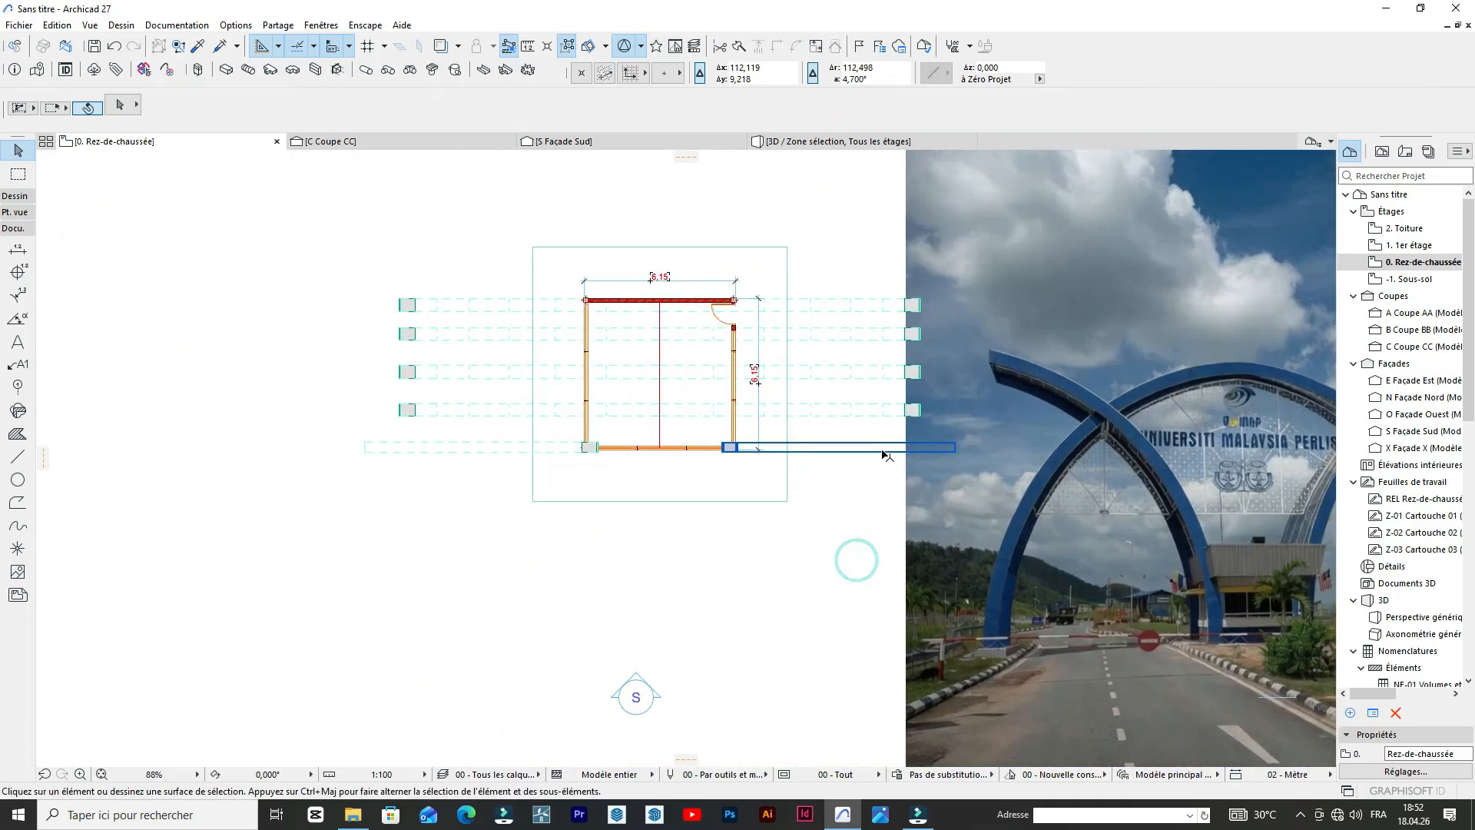
{"action": "left_click", "coordinate": [884, 452]}
{"action": "scroll", "coordinate": [699, 454], "scroll_direction": "up", "scroll_amount": 5}
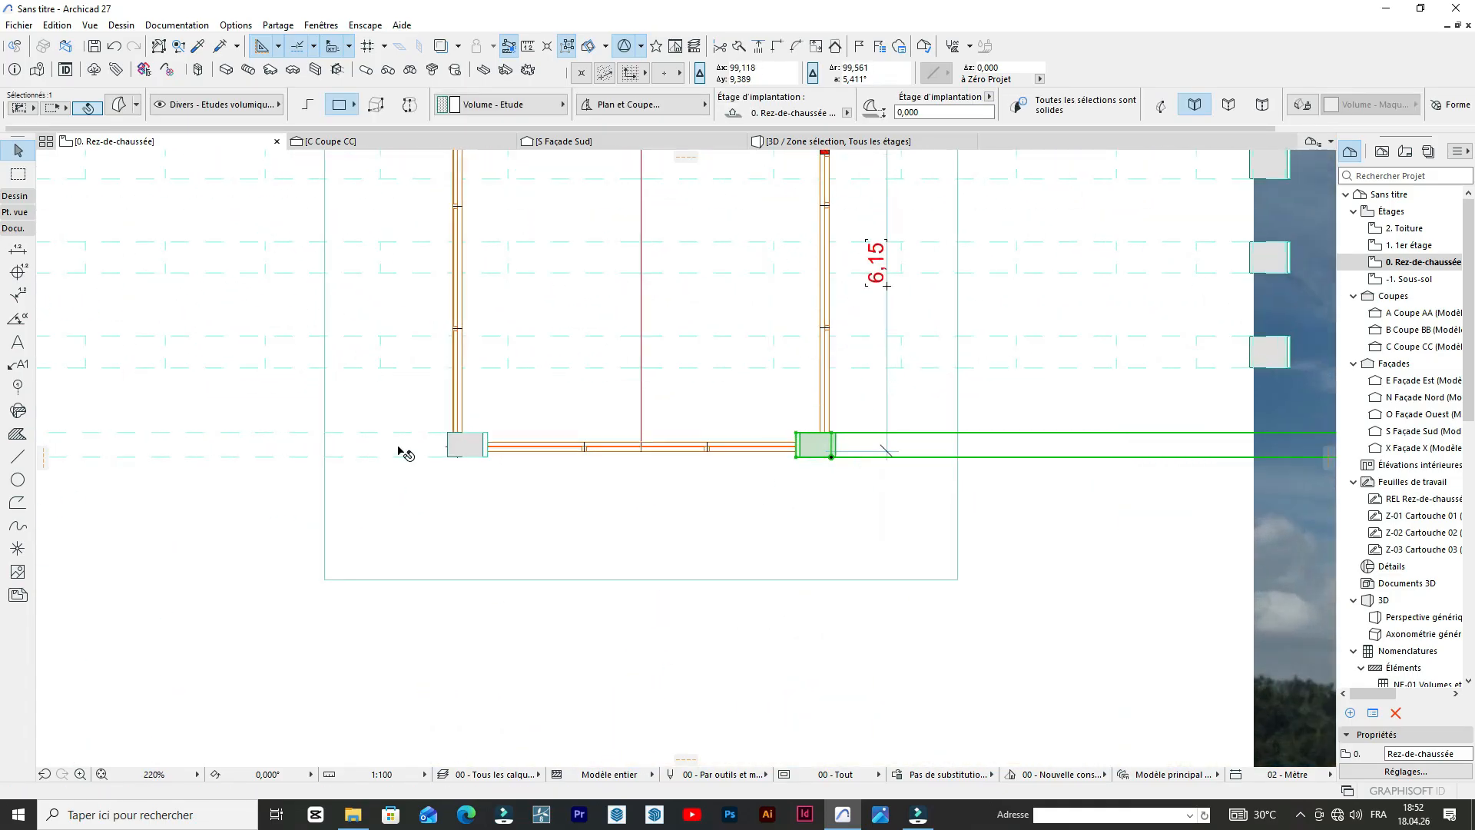
{"action": "scroll", "coordinate": [407, 453], "scroll_direction": "down", "scroll_amount": 3}
{"action": "scroll", "coordinate": [607, 510], "scroll_direction": "up", "scroll_amount": 2}
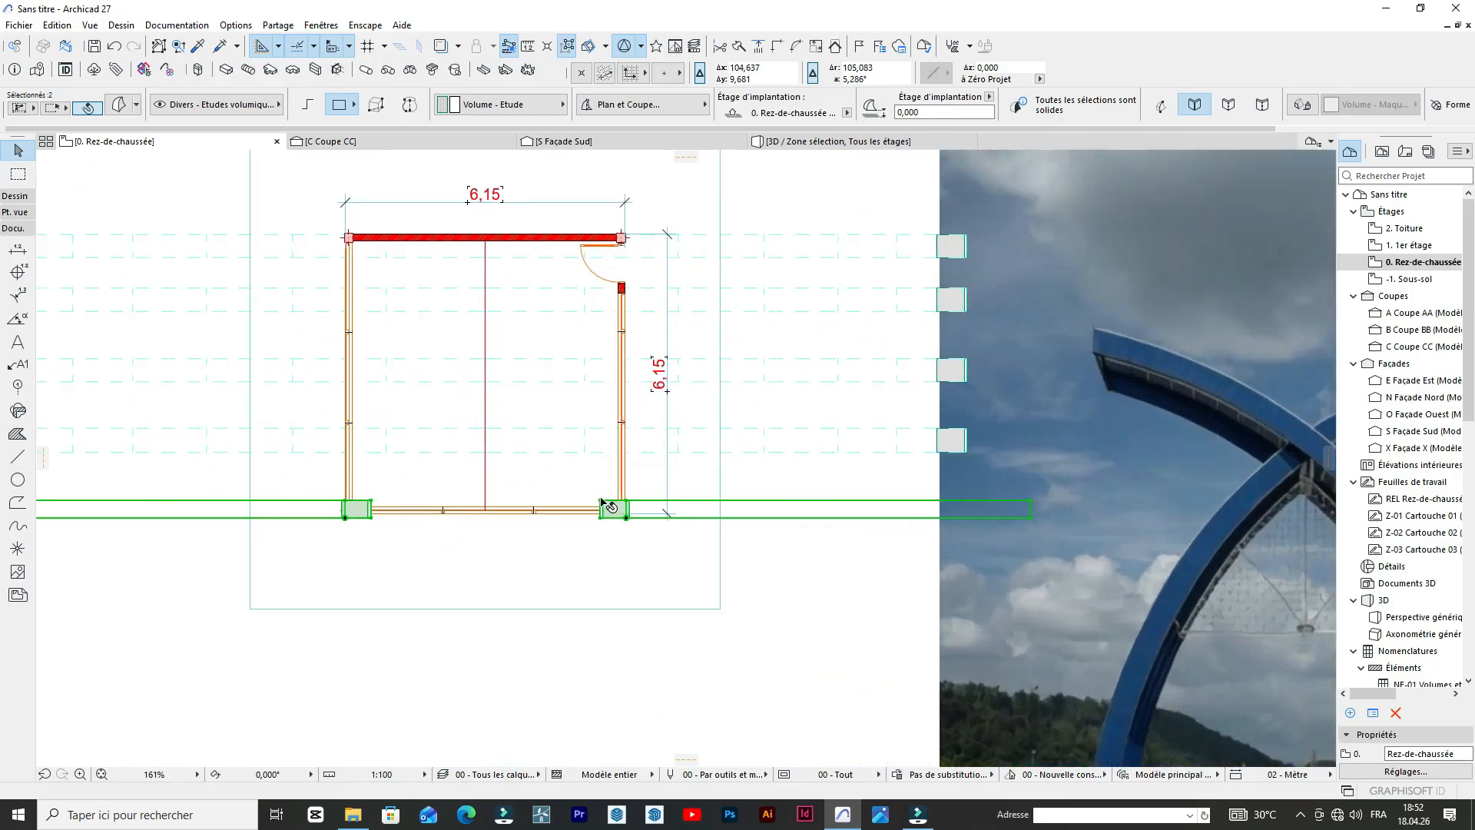
{"action": "key", "text": "ctrl+shift+d"}
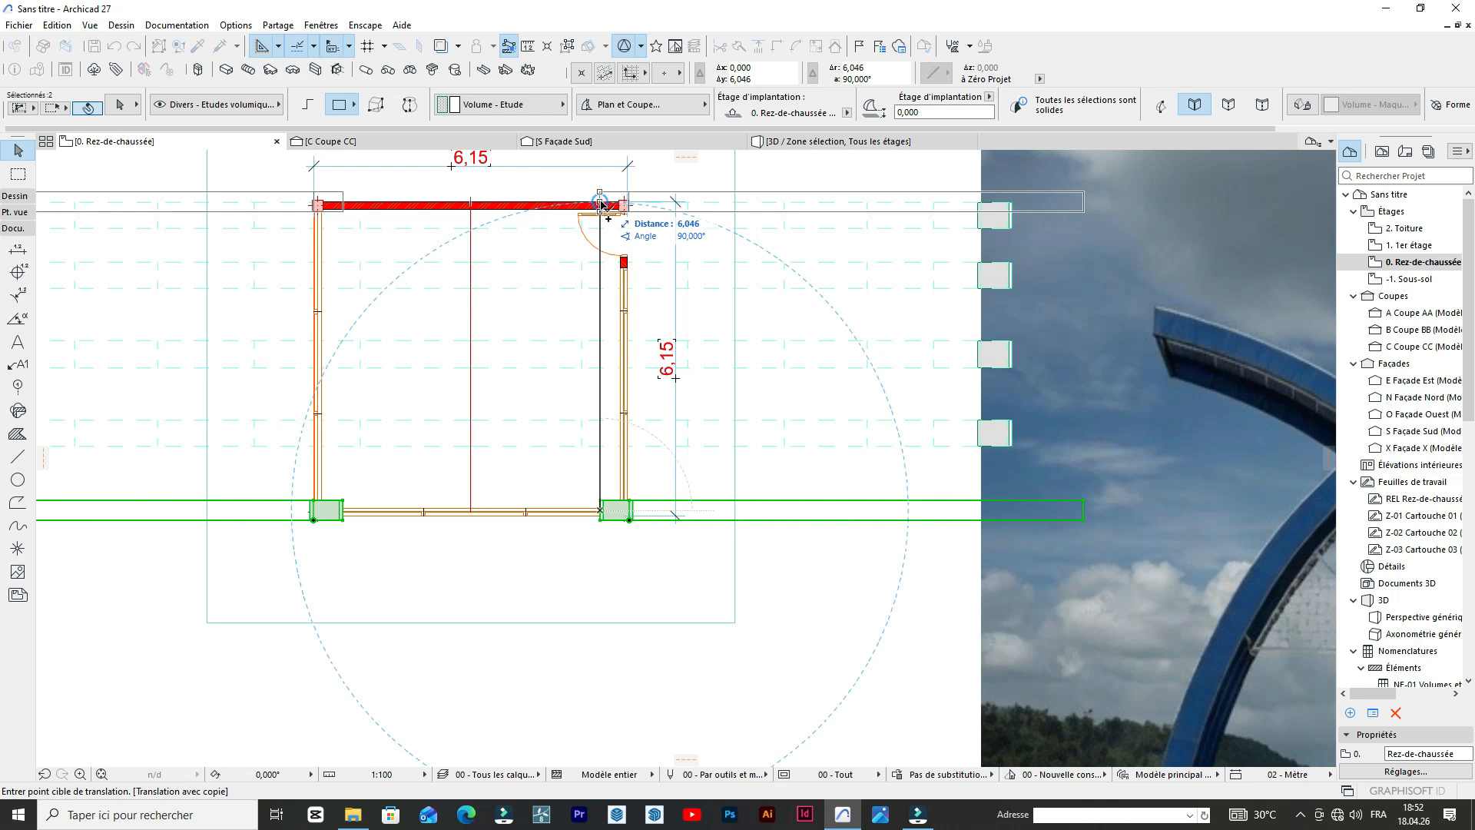
{"action": "left_click", "coordinate": [602, 203]}
{"action": "scroll", "coordinate": [796, 292], "scroll_direction": "down", "scroll_amount": 3}
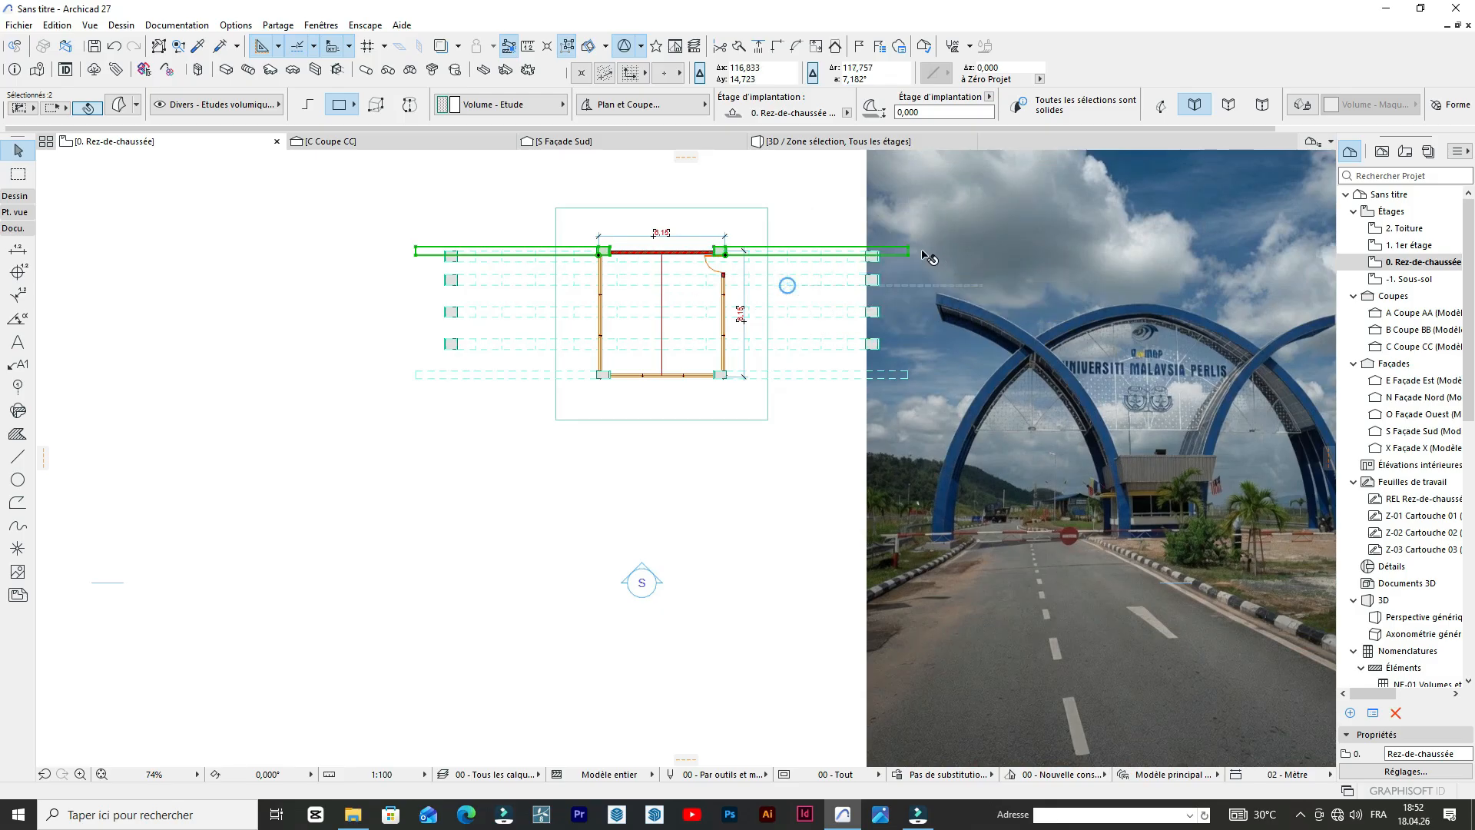
Delete both halves of the northernmost central arch row that overlaps the copied rear half-arches.
{"action": "scroll", "coordinate": [915, 261], "scroll_direction": "up", "scroll_amount": 3}
{"action": "left_click", "coordinate": [796, 284]}
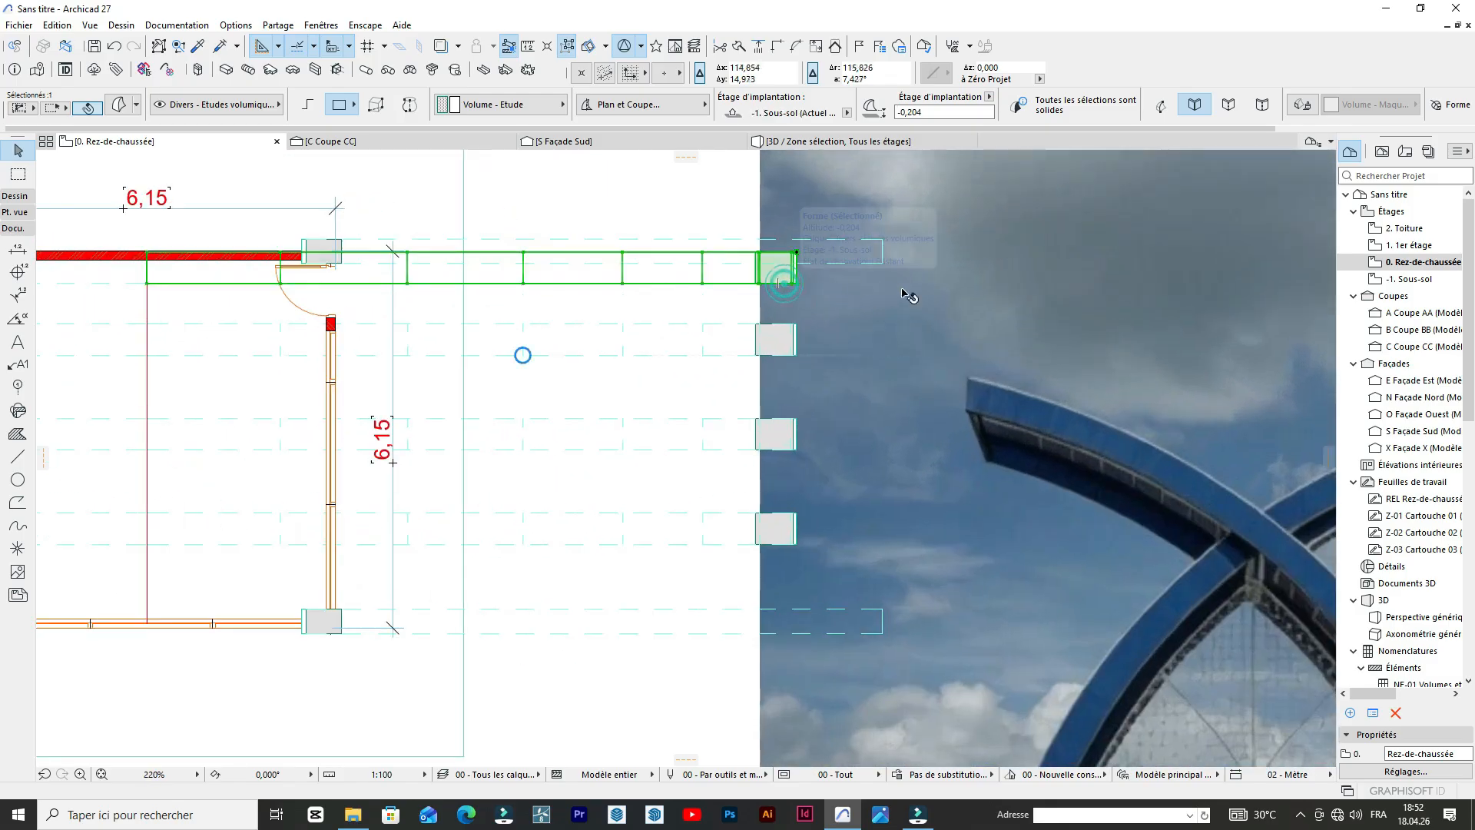
{"action": "scroll", "coordinate": [908, 290], "scroll_direction": "down", "scroll_amount": 2}
{"action": "middle_click_drag", "start_coordinate": [402, 306], "coordinate": [453, 307]}
{"action": "scroll", "coordinate": [459, 307], "scroll_direction": "down", "scroll_amount": 2}
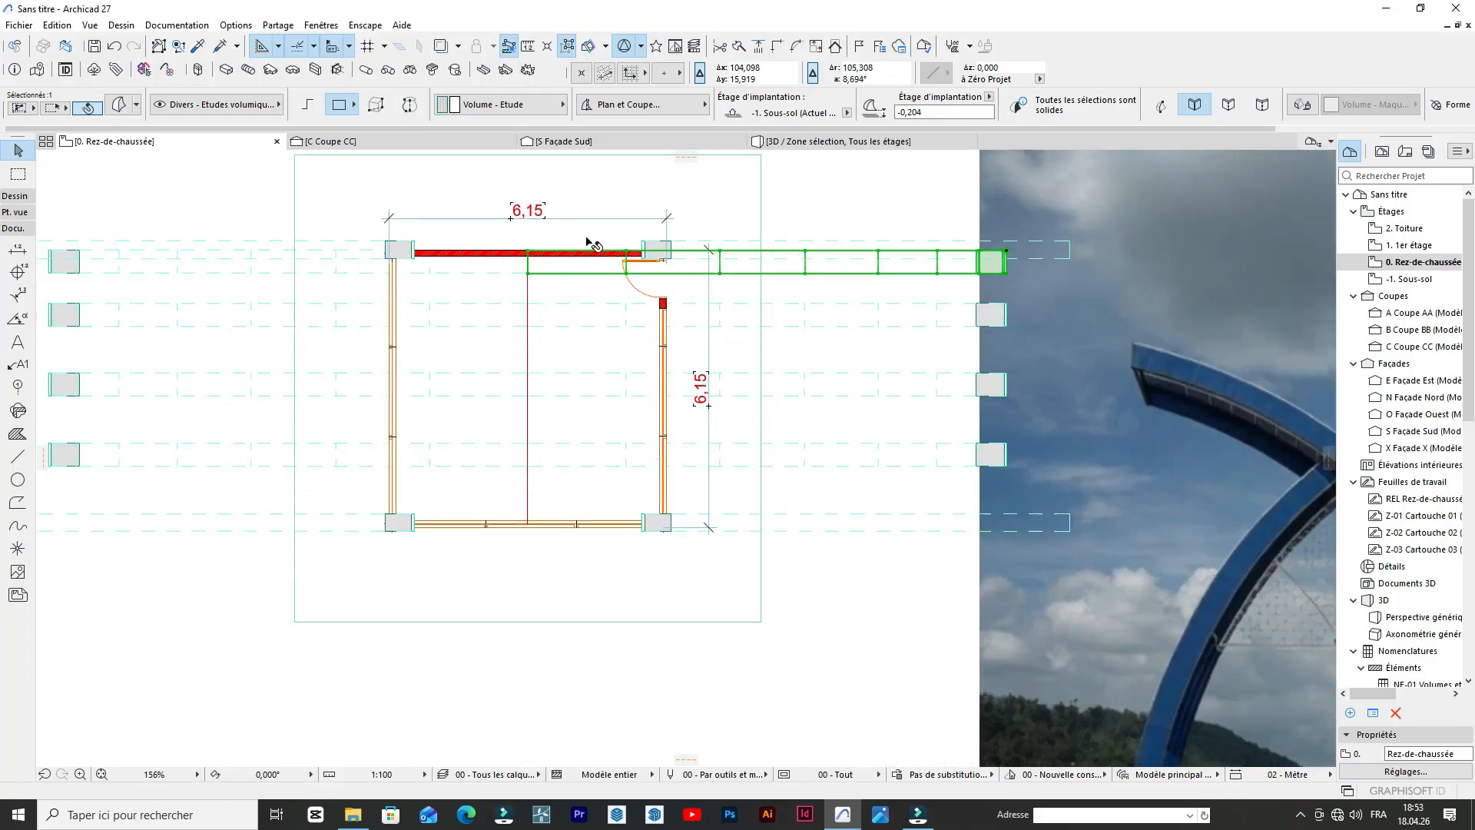
{"action": "scroll", "coordinate": [431, 300], "scroll_direction": "up", "scroll_amount": 4}
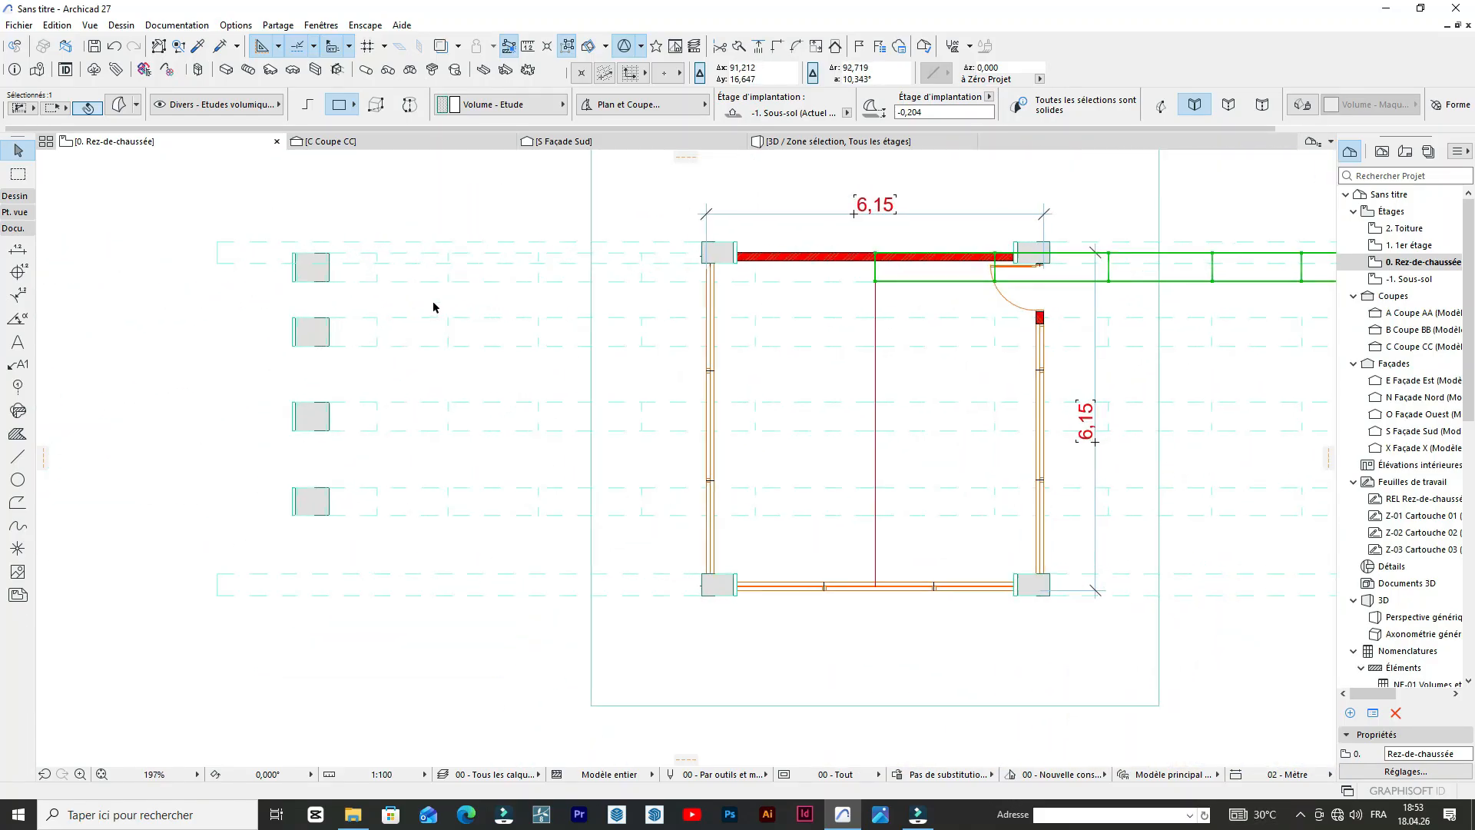
{"action": "left_click", "coordinate": [433, 283], "text": "shift"}
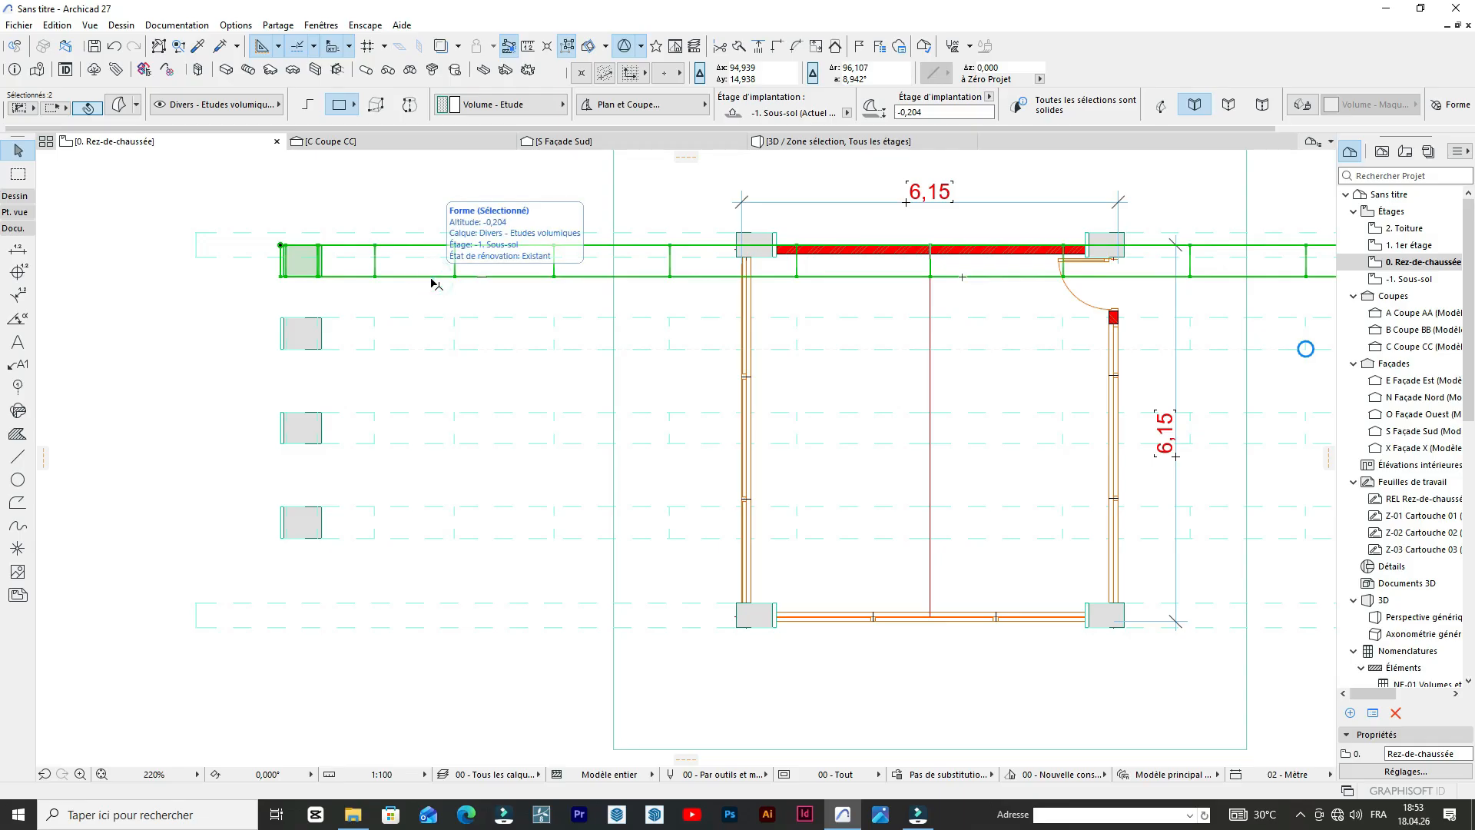
{"action": "key", "text": "Delete"}
{"action": "scroll", "coordinate": [653, 242], "scroll_direction": "down", "scroll_amount": 4}
{"action": "scroll", "coordinate": [676, 285], "scroll_direction": "down", "scroll_amount": 3}
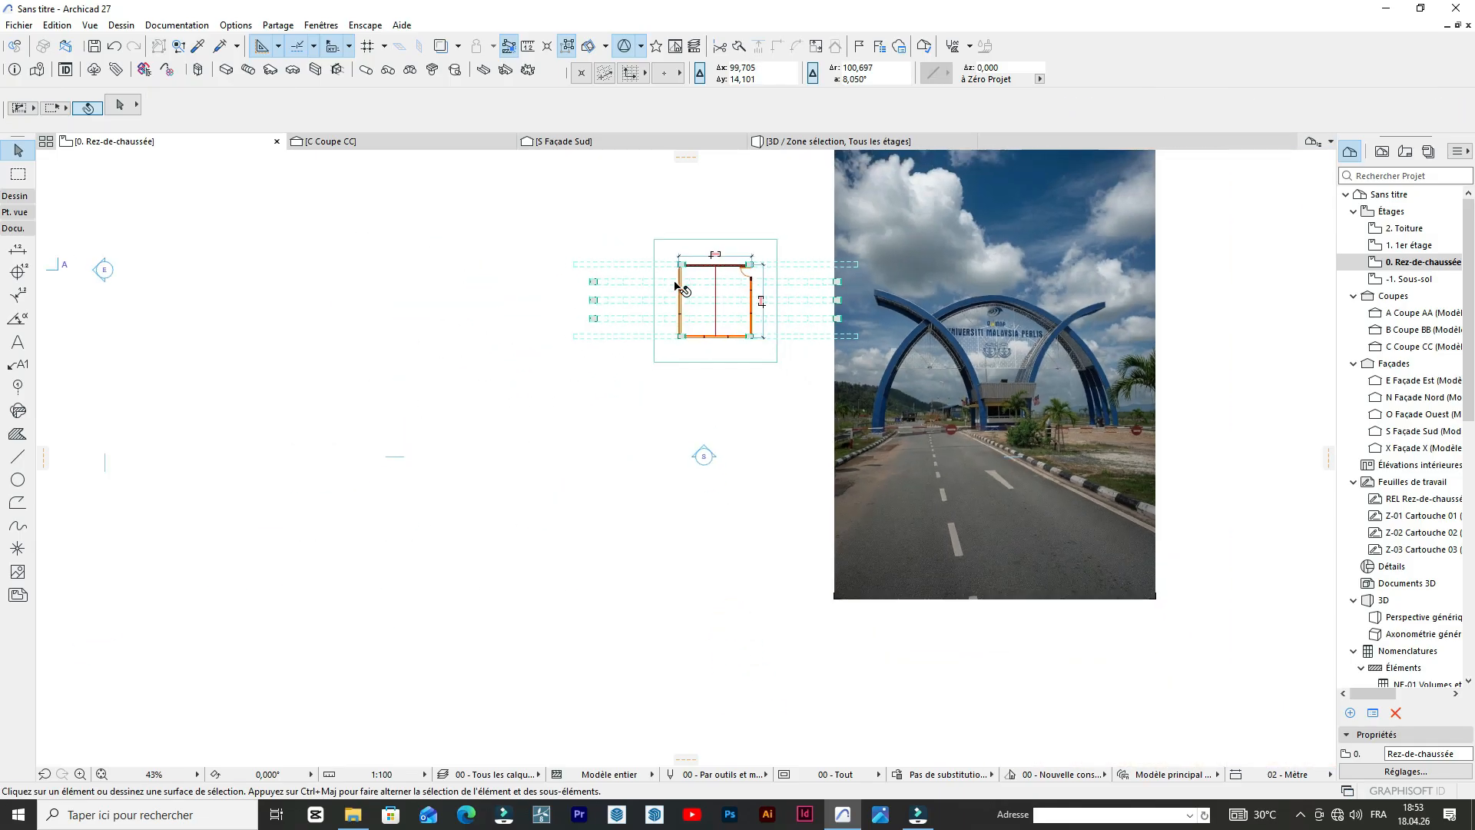
Examine the front and rear half-arches and the central arch rows in the 3D perspective, and return to the ground-floor plan.
{"action": "scroll", "coordinate": [694, 272], "scroll_direction": "up", "scroll_amount": 2}
{"action": "scroll", "coordinate": [572, 392], "scroll_direction": "down", "scroll_amount": 3}
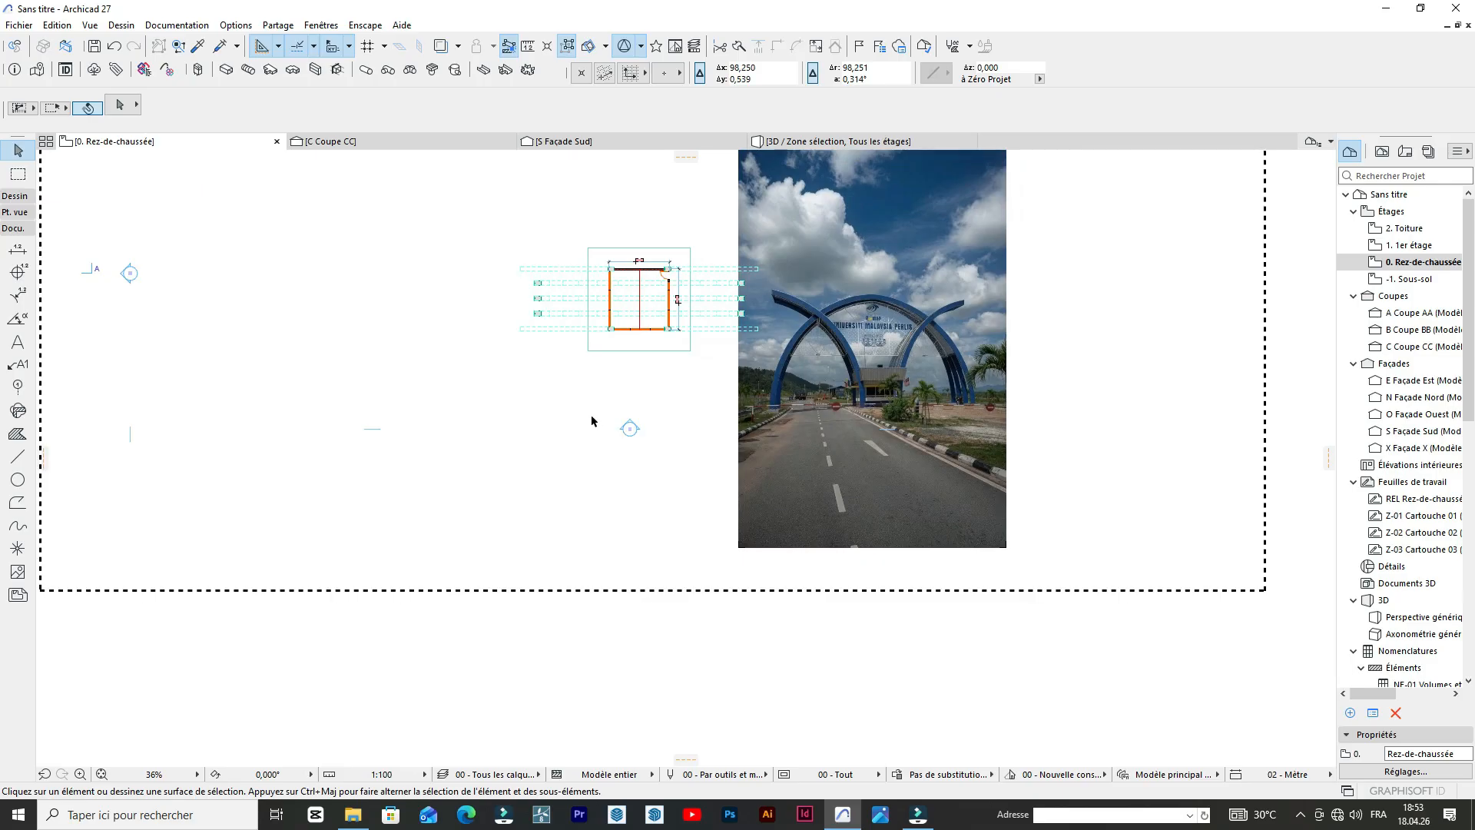
{"action": "left_click", "coordinate": [838, 143]}
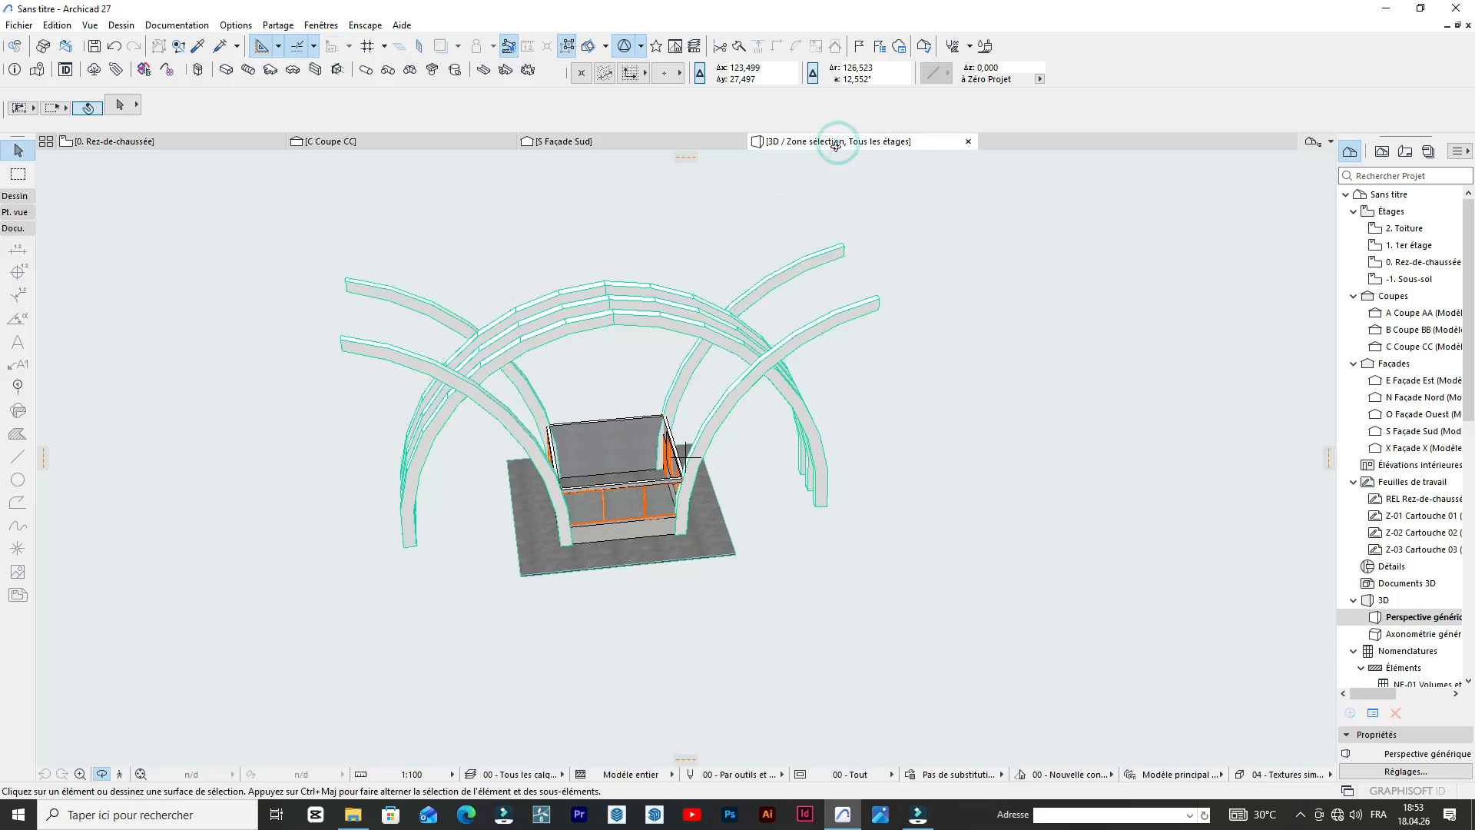
{"action": "scroll", "coordinate": [751, 487], "scroll_direction": "up", "scroll_amount": 5}
{"action": "left_click_drag", "start_coordinate": [788, 480], "coordinate": [849, 431]}
{"action": "scroll", "coordinate": [836, 375], "scroll_direction": "down", "scroll_amount": 5}
{"action": "scroll", "coordinate": [830, 411], "scroll_direction": "up", "scroll_amount": 5}
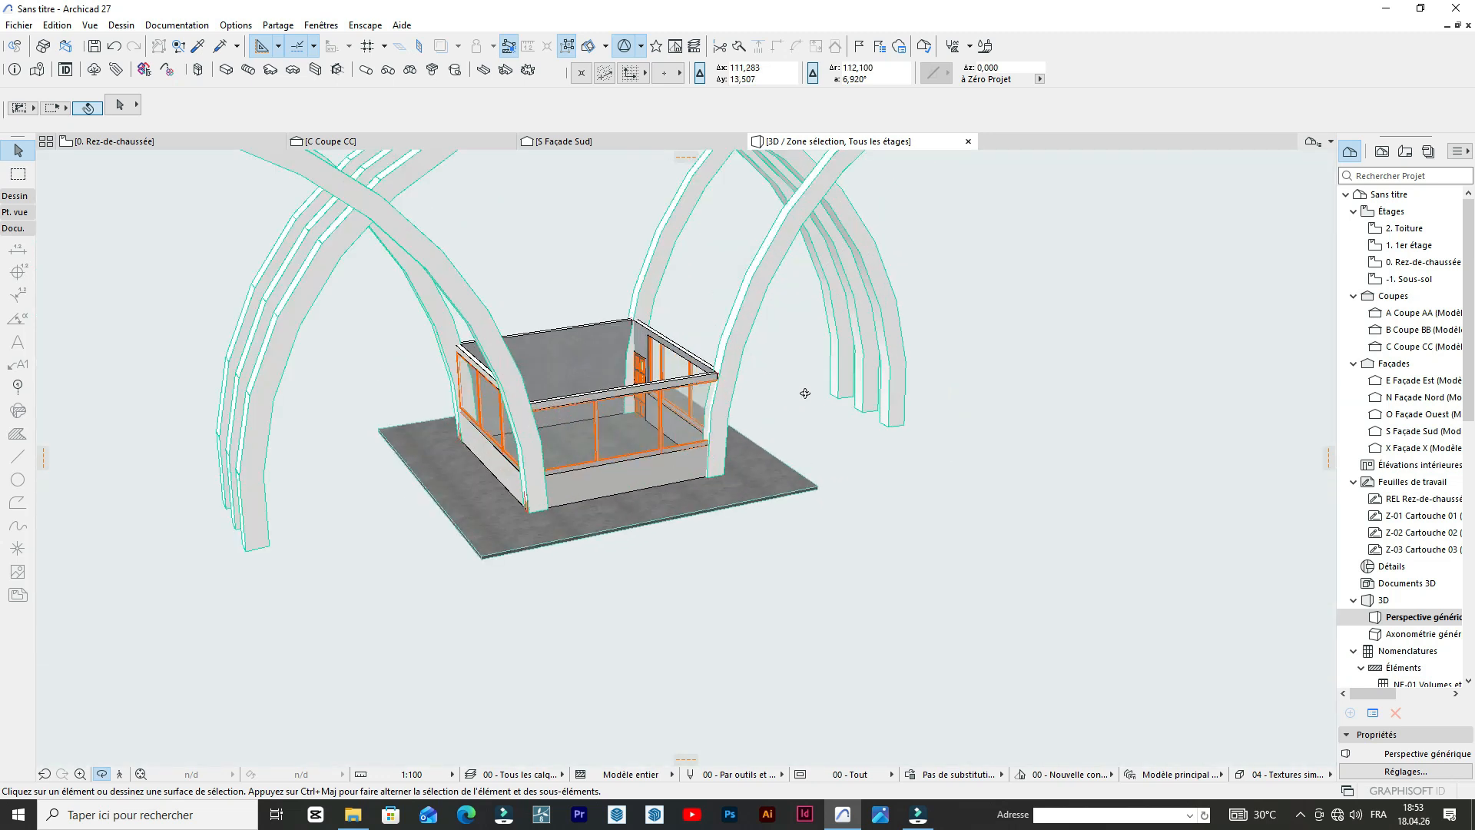
{"action": "scroll", "coordinate": [727, 346], "scroll_direction": "down", "scroll_amount": 6}
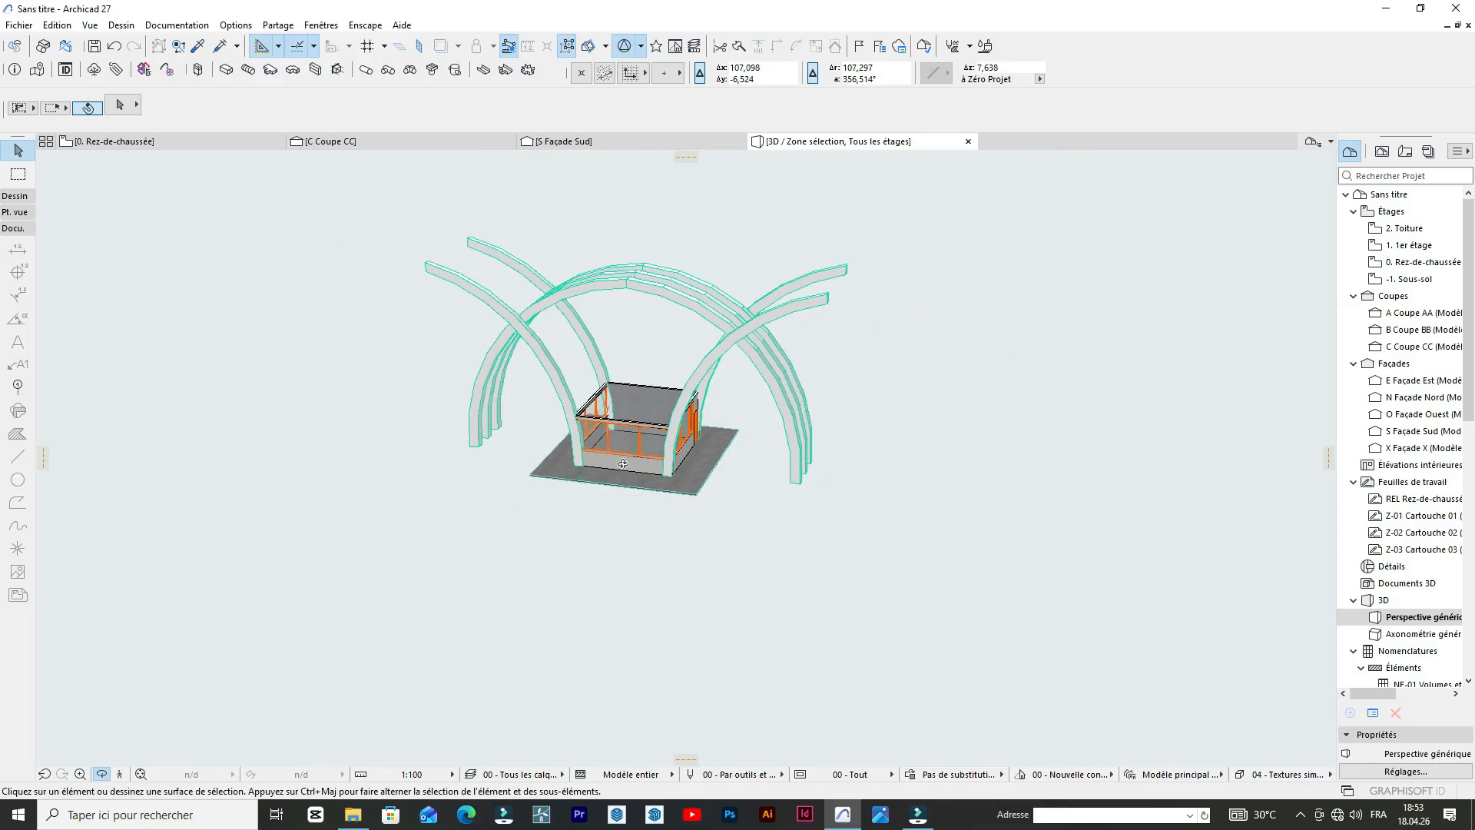
{"action": "left_click_drag", "start_coordinate": [813, 456], "coordinate": [424, 280]}
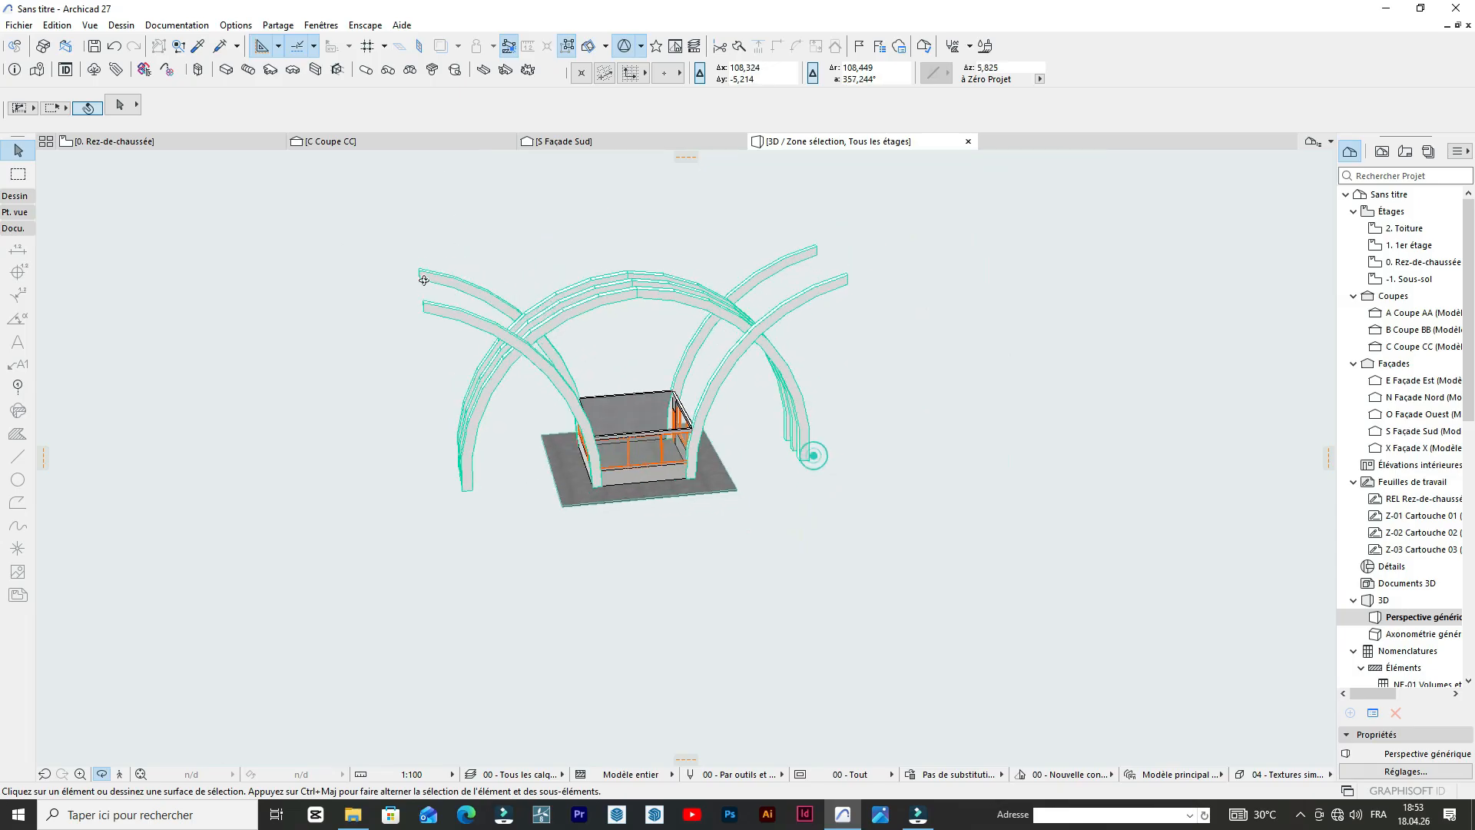
{"action": "left_click", "coordinate": [129, 141]}
Compare the arch feet in the reference photo with the west ends of the arch rows in the ground-floor plan.
{"action": "scroll", "coordinate": [711, 412], "scroll_direction": "up", "scroll_amount": 6}
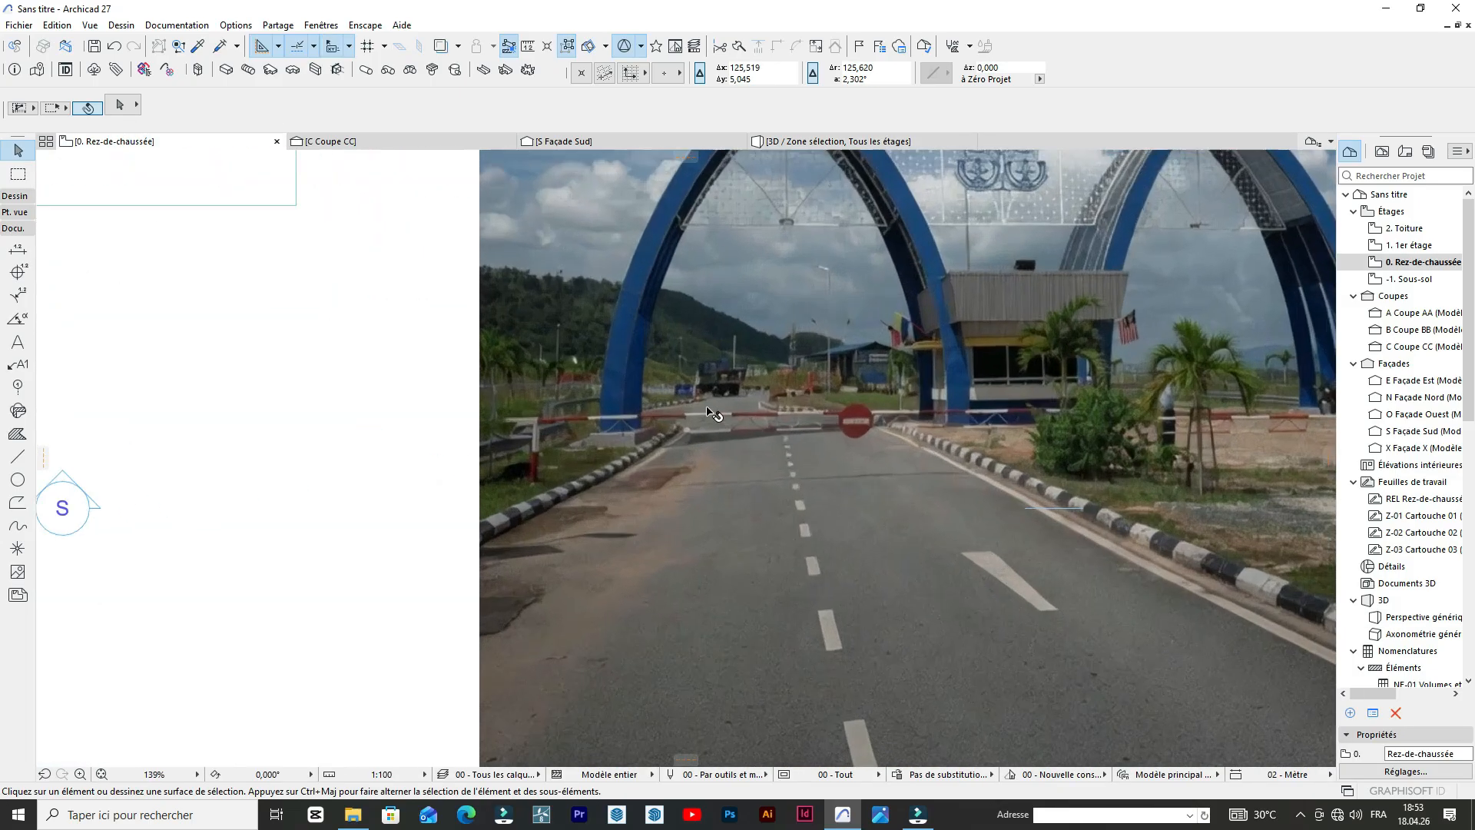
{"action": "scroll", "coordinate": [710, 413], "scroll_direction": "down", "scroll_amount": 6}
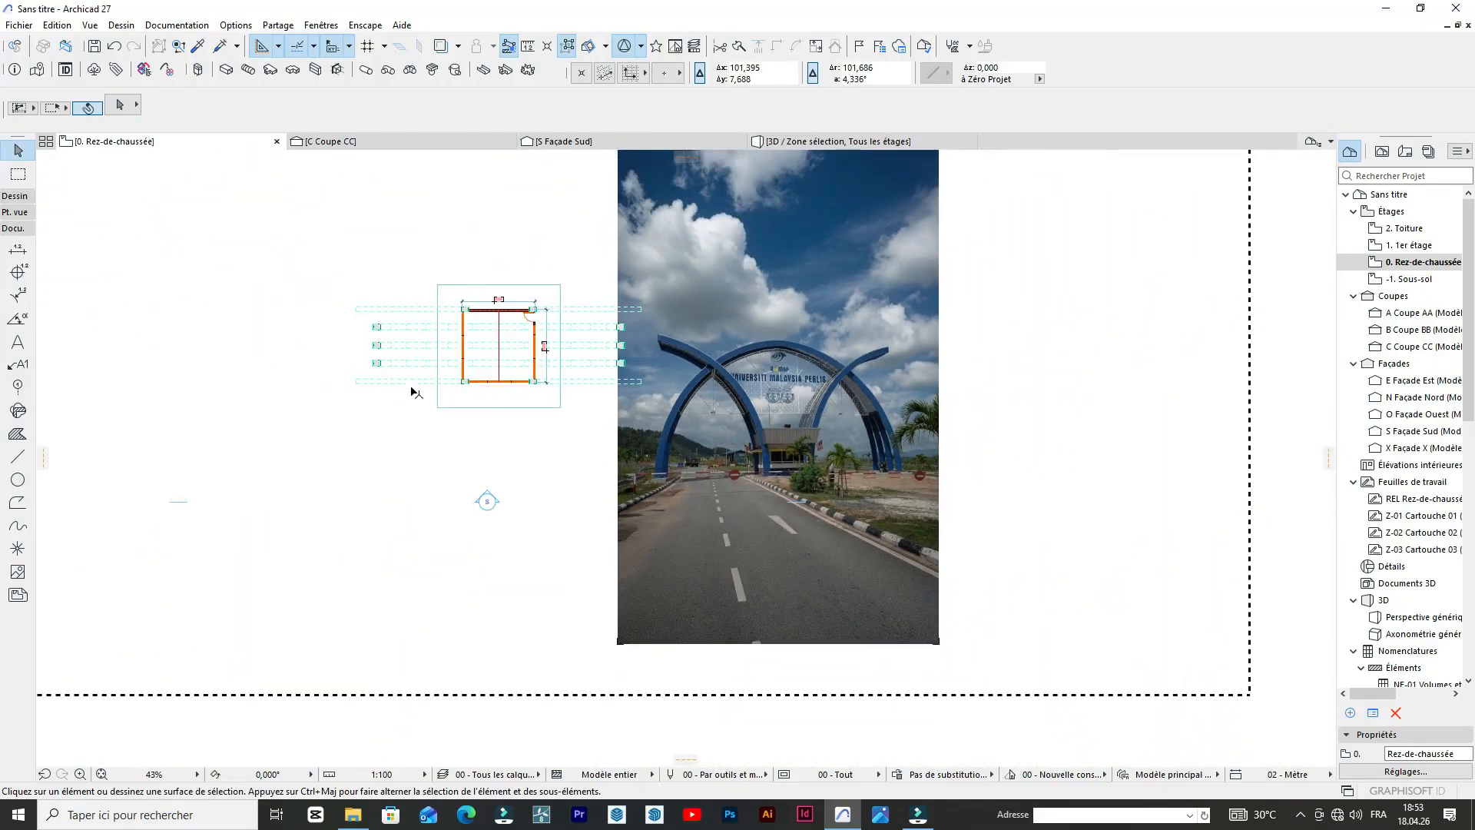
{"action": "scroll", "coordinate": [415, 393], "scroll_direction": "up", "scroll_amount": 6}
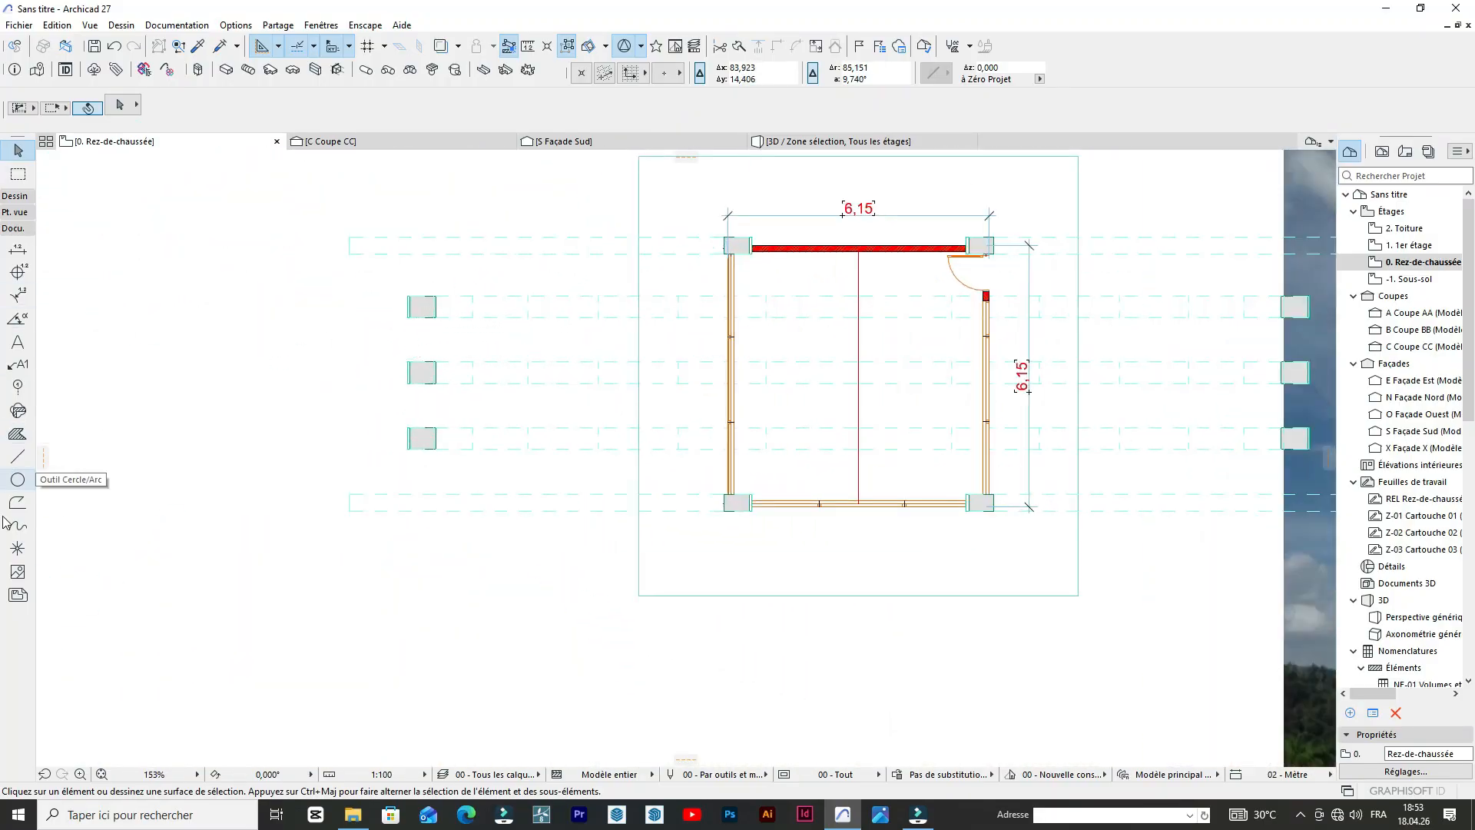
{"action": "scroll", "coordinate": [487, 355], "scroll_direction": "down", "scroll_amount": 6}
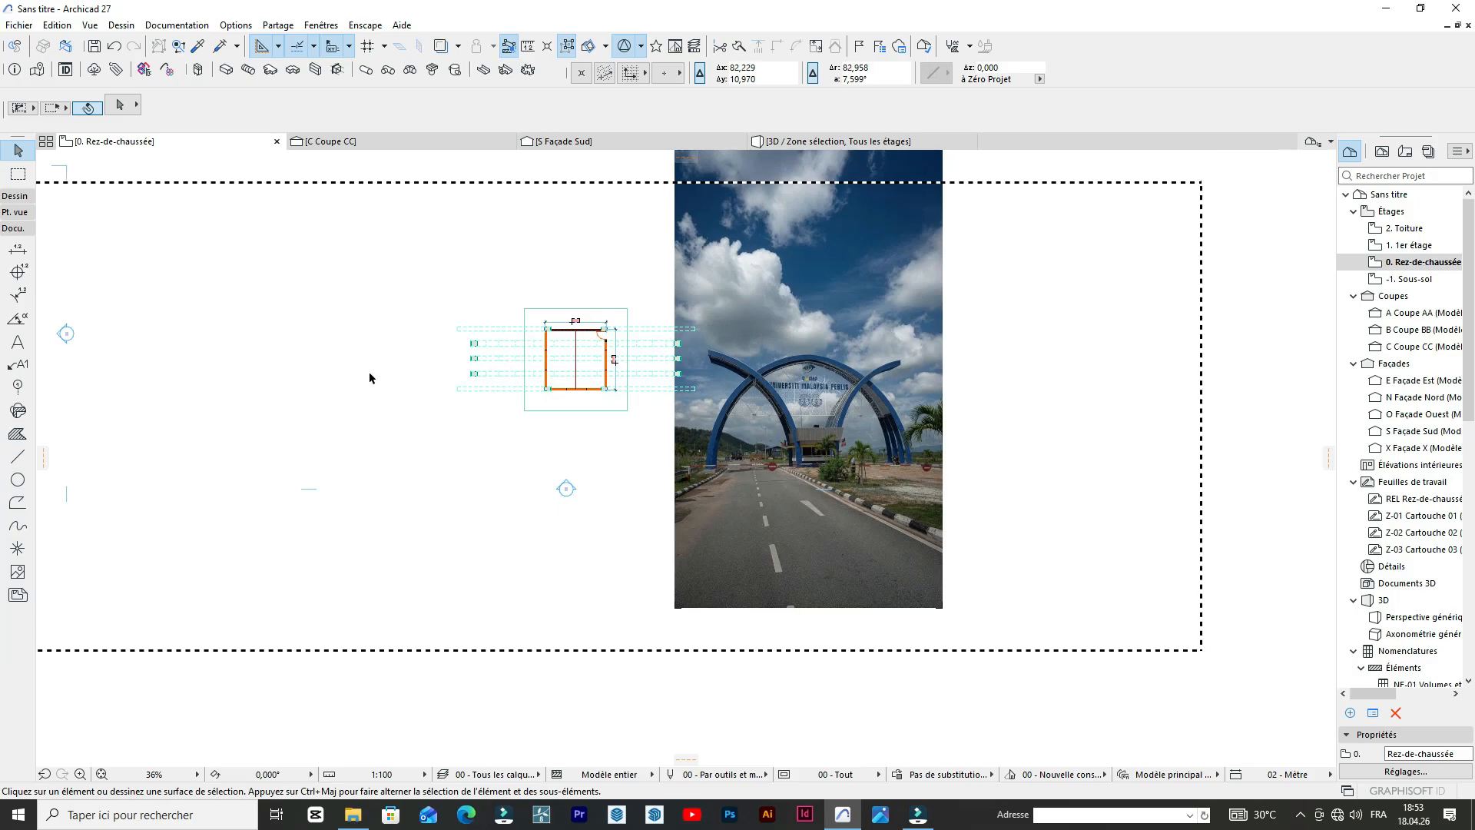
{"action": "scroll", "coordinate": [474, 345], "scroll_direction": "up", "scroll_amount": 3}
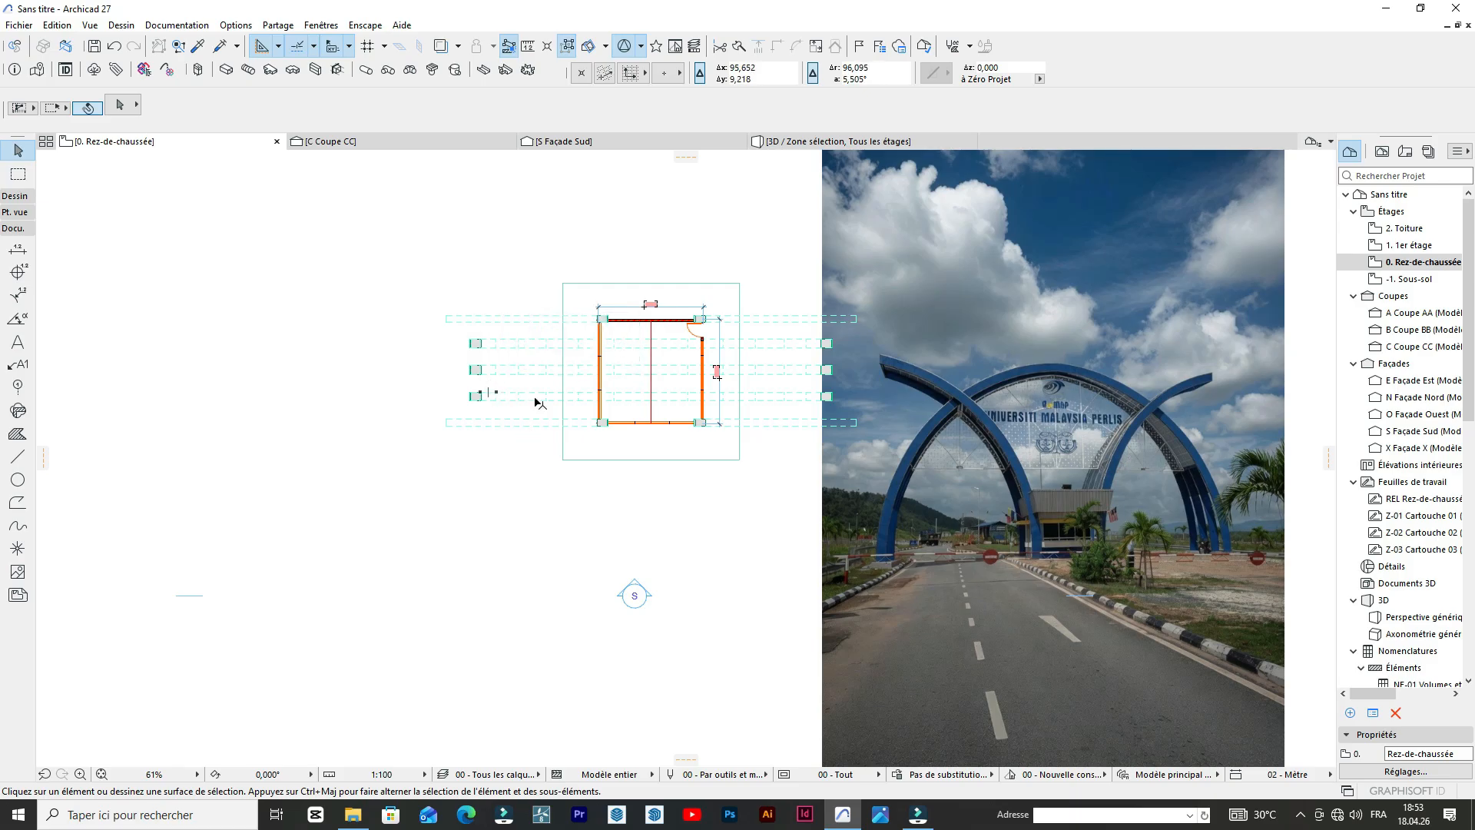
{"action": "scroll", "coordinate": [538, 402], "scroll_direction": "up", "scroll_amount": 3}
{"action": "scroll", "coordinate": [398, 429], "scroll_direction": "down", "scroll_amount": 1}
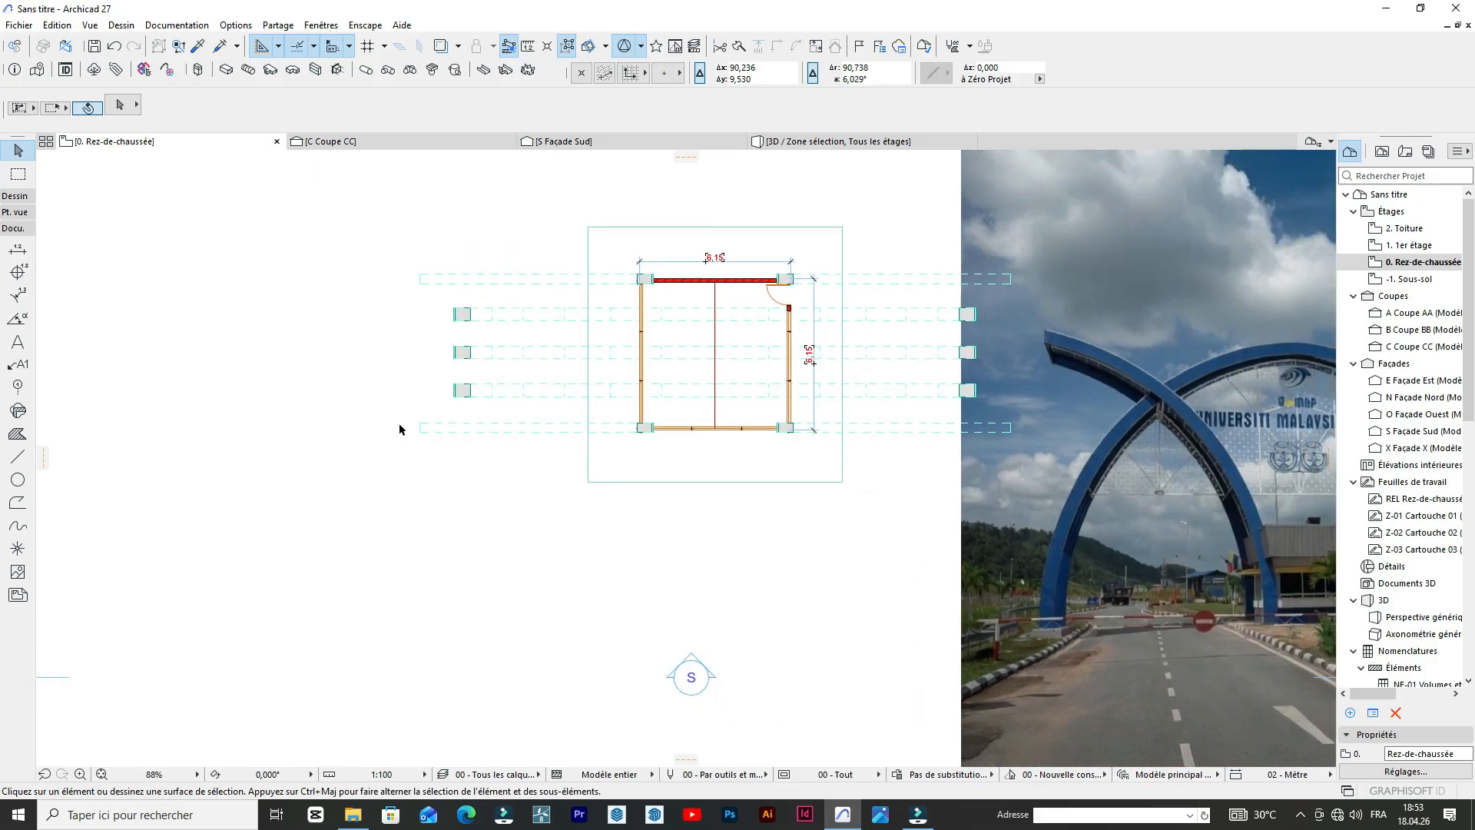
{"action": "scroll", "coordinate": [431, 362], "scroll_direction": "up", "scroll_amount": 2}
{"action": "scroll", "coordinate": [236, 451], "scroll_direction": "down", "scroll_amount": 3}
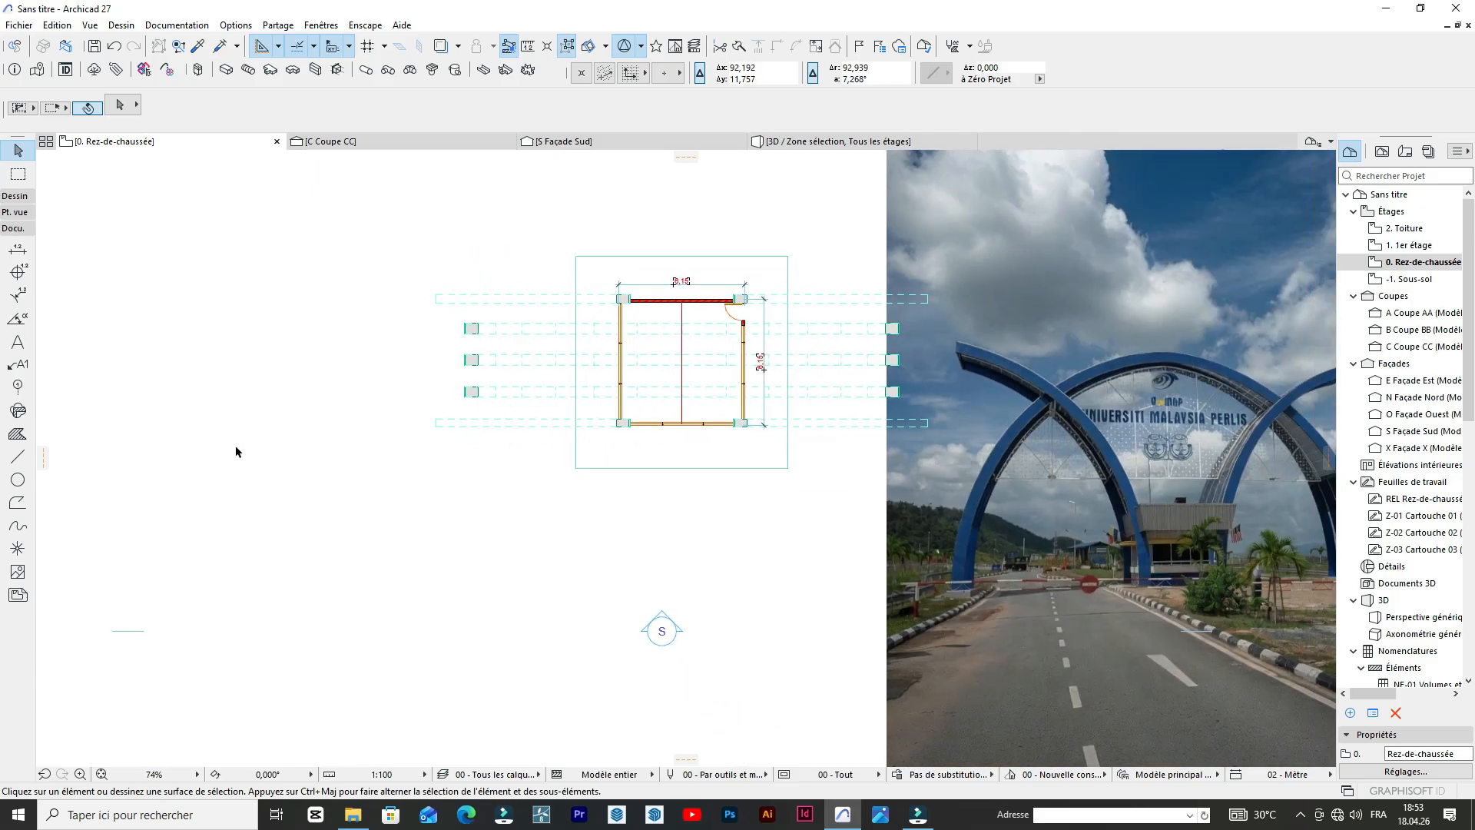
Draw a narrow north-south rectangular outline just west of the central arch feet, spanning all the arch rows.
{"action": "left_click", "coordinate": [18, 456]}
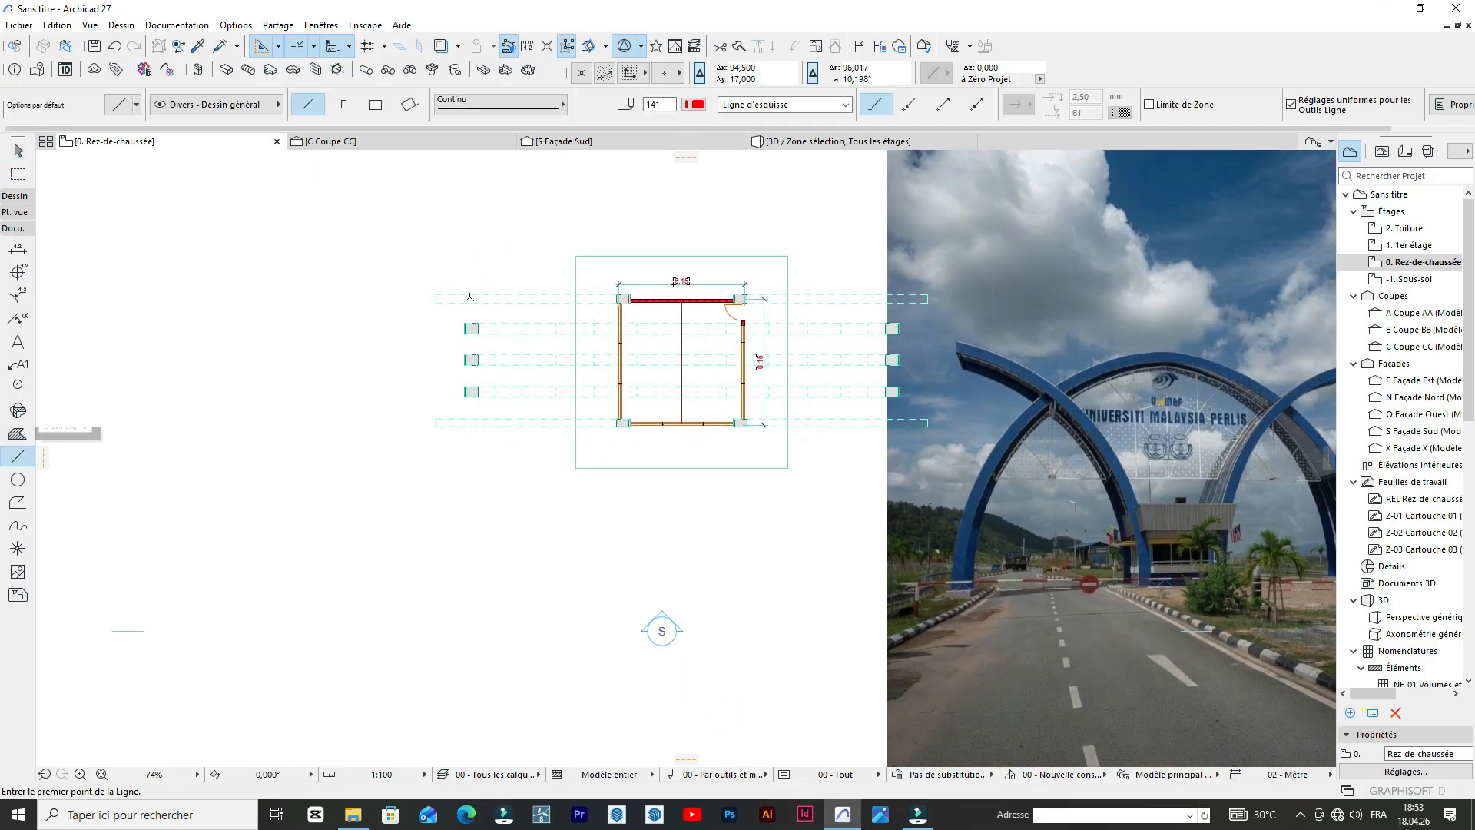
{"action": "scroll", "coordinate": [461, 315], "scroll_direction": "up", "scroll_amount": 3}
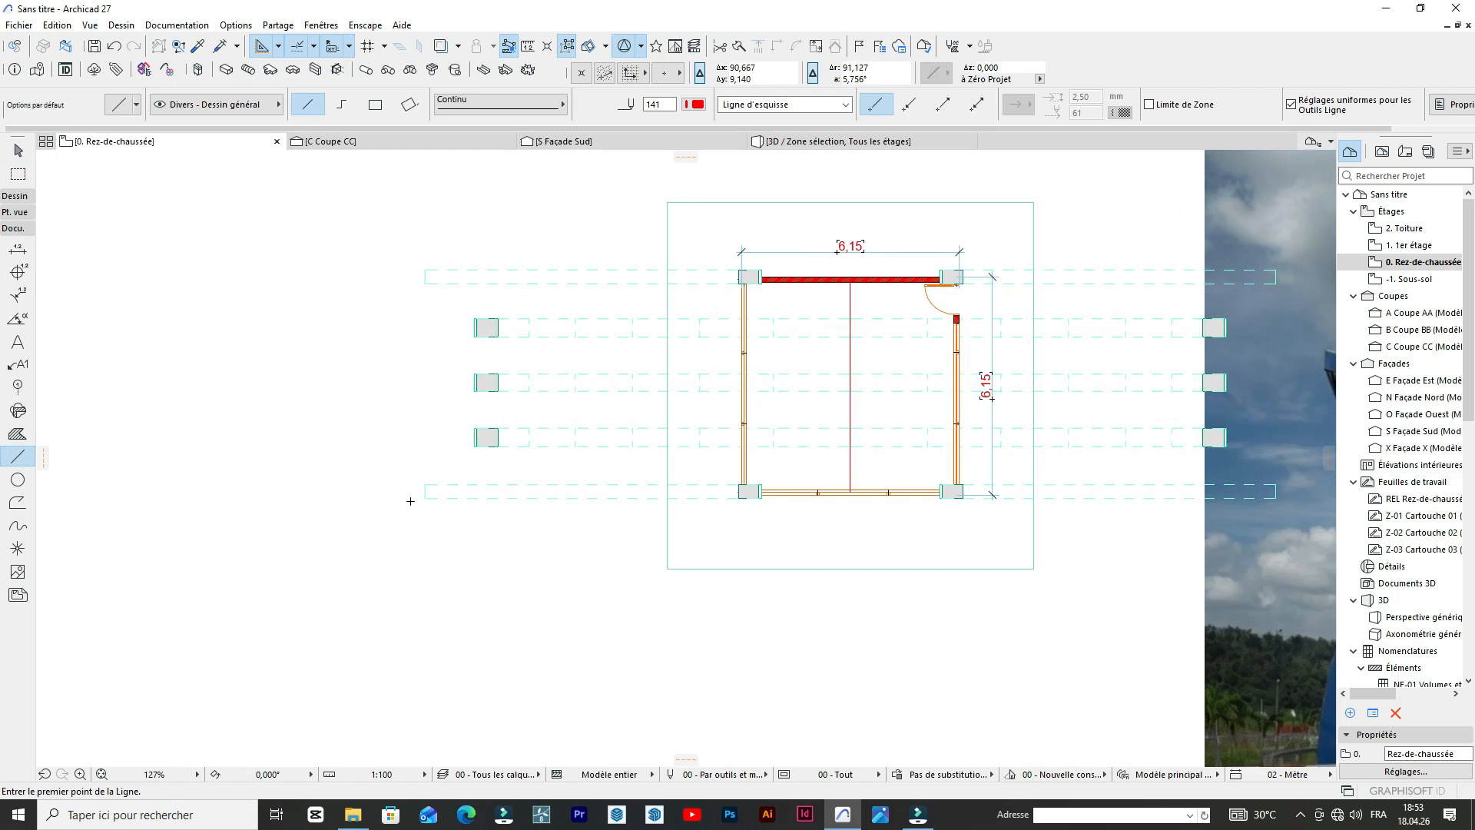
{"action": "left_click", "coordinate": [401, 499]}
{"action": "left_click", "coordinate": [375, 103]}
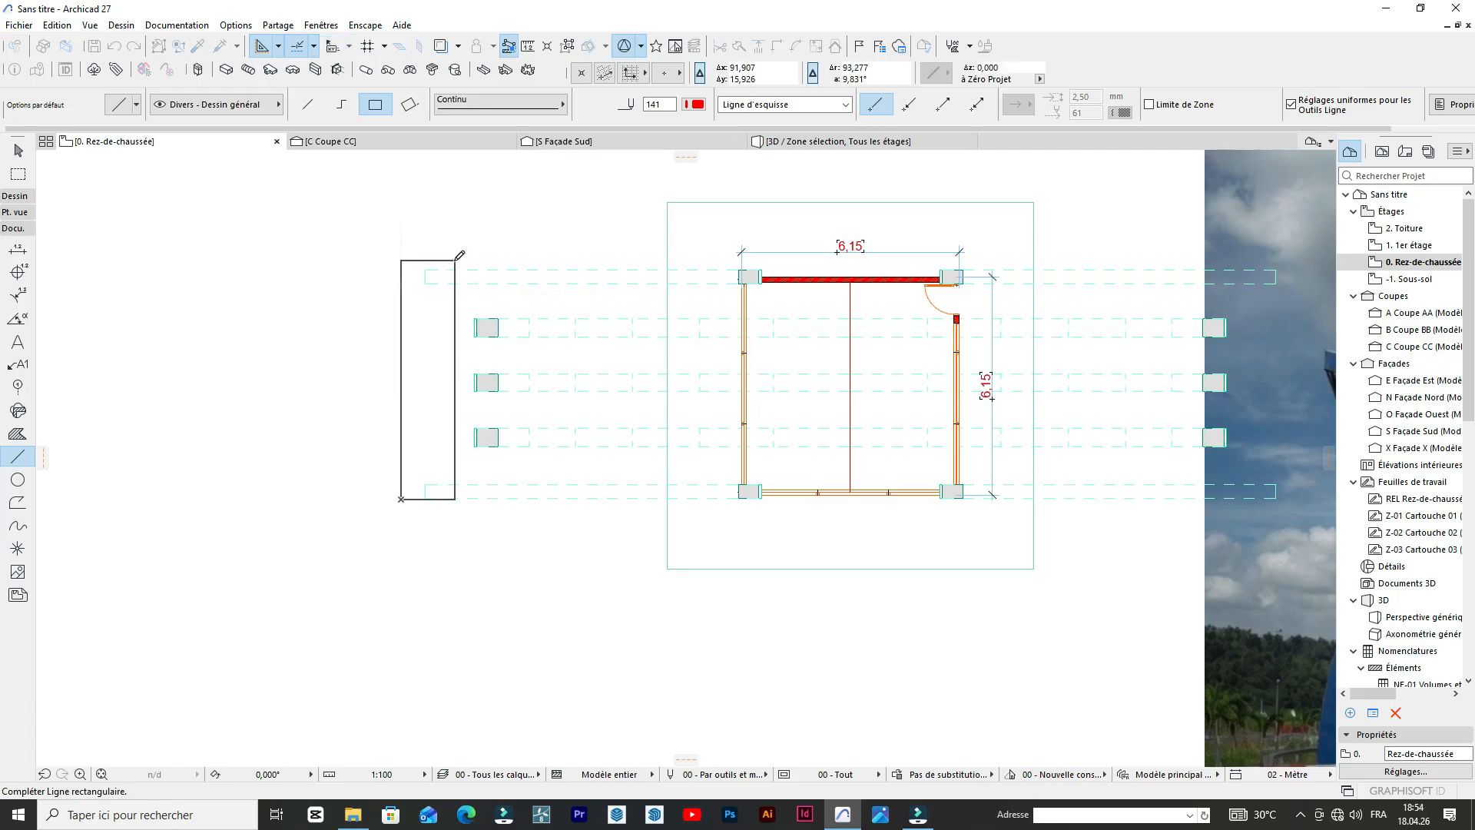
{"action": "left_click", "coordinate": [456, 259]}
{"action": "scroll", "coordinate": [460, 326], "scroll_direction": "up", "scroll_amount": 2}
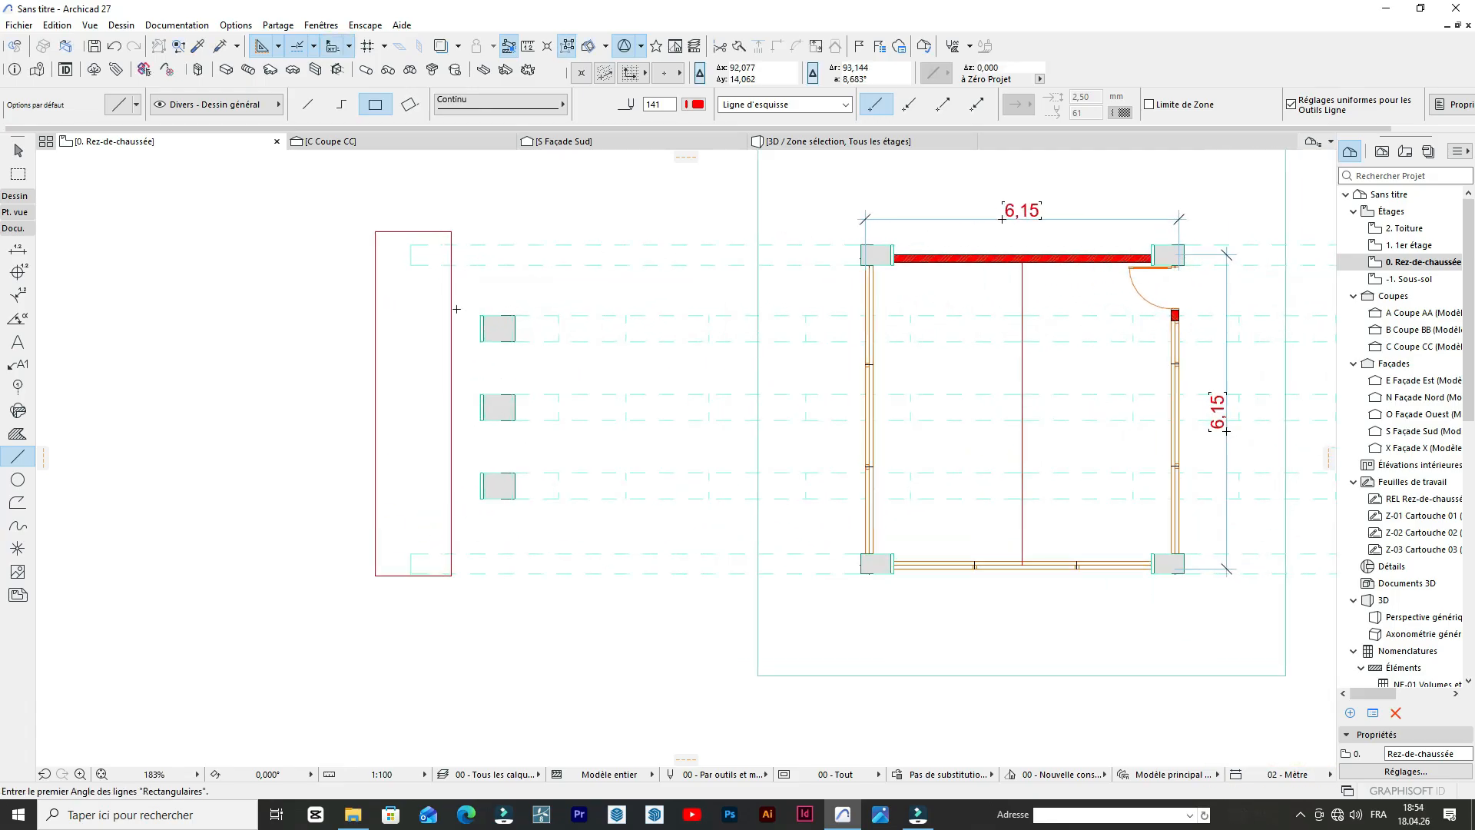
Pick up the settings of the building's base slab and draw a rectangular slab over the narrow outline west of the arches.
{"action": "scroll", "coordinate": [643, 303], "scroll_direction": "down", "scroll_amount": 2}
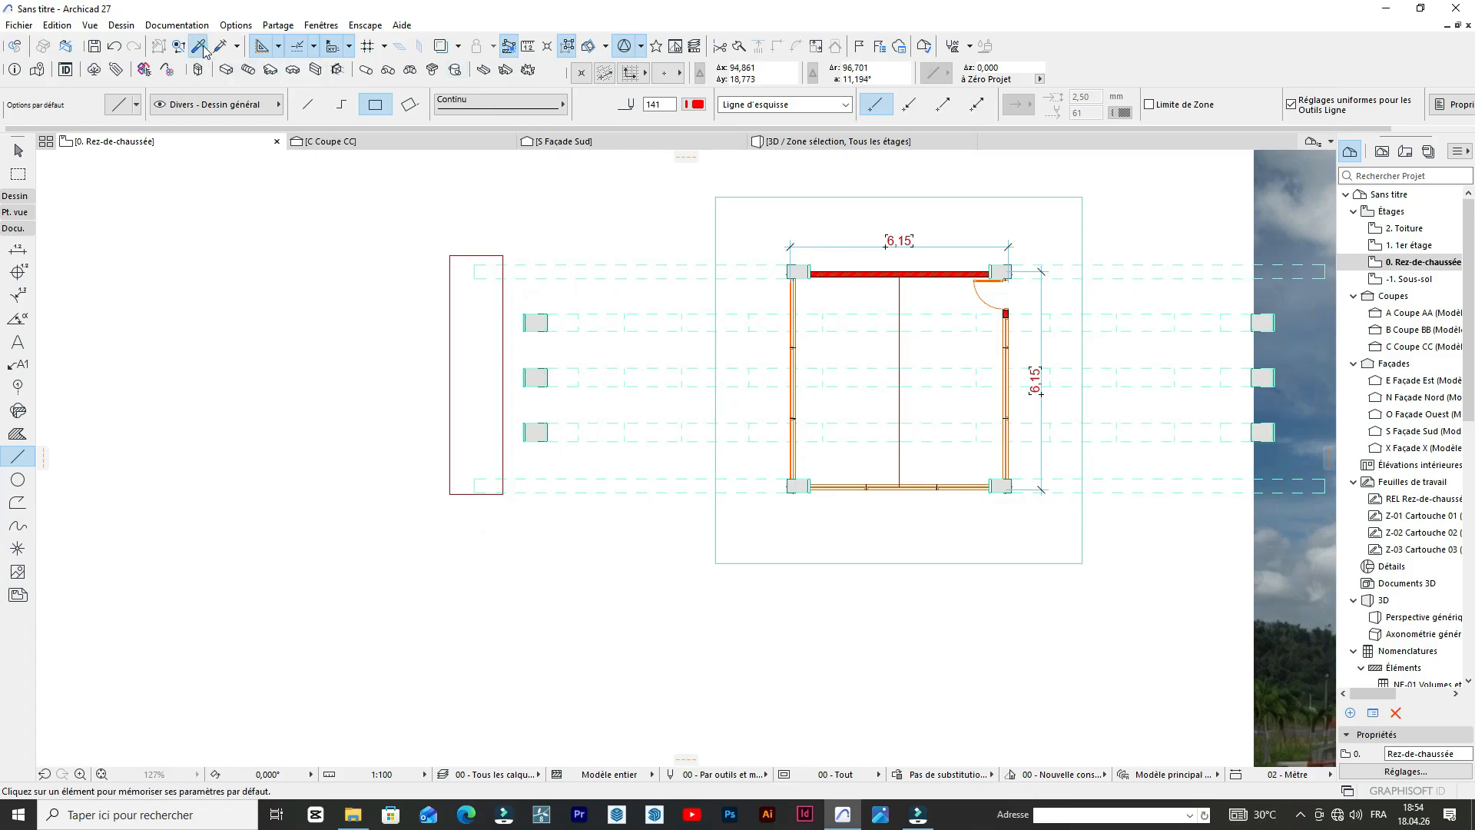
{"action": "left_click", "coordinate": [768, 542]}
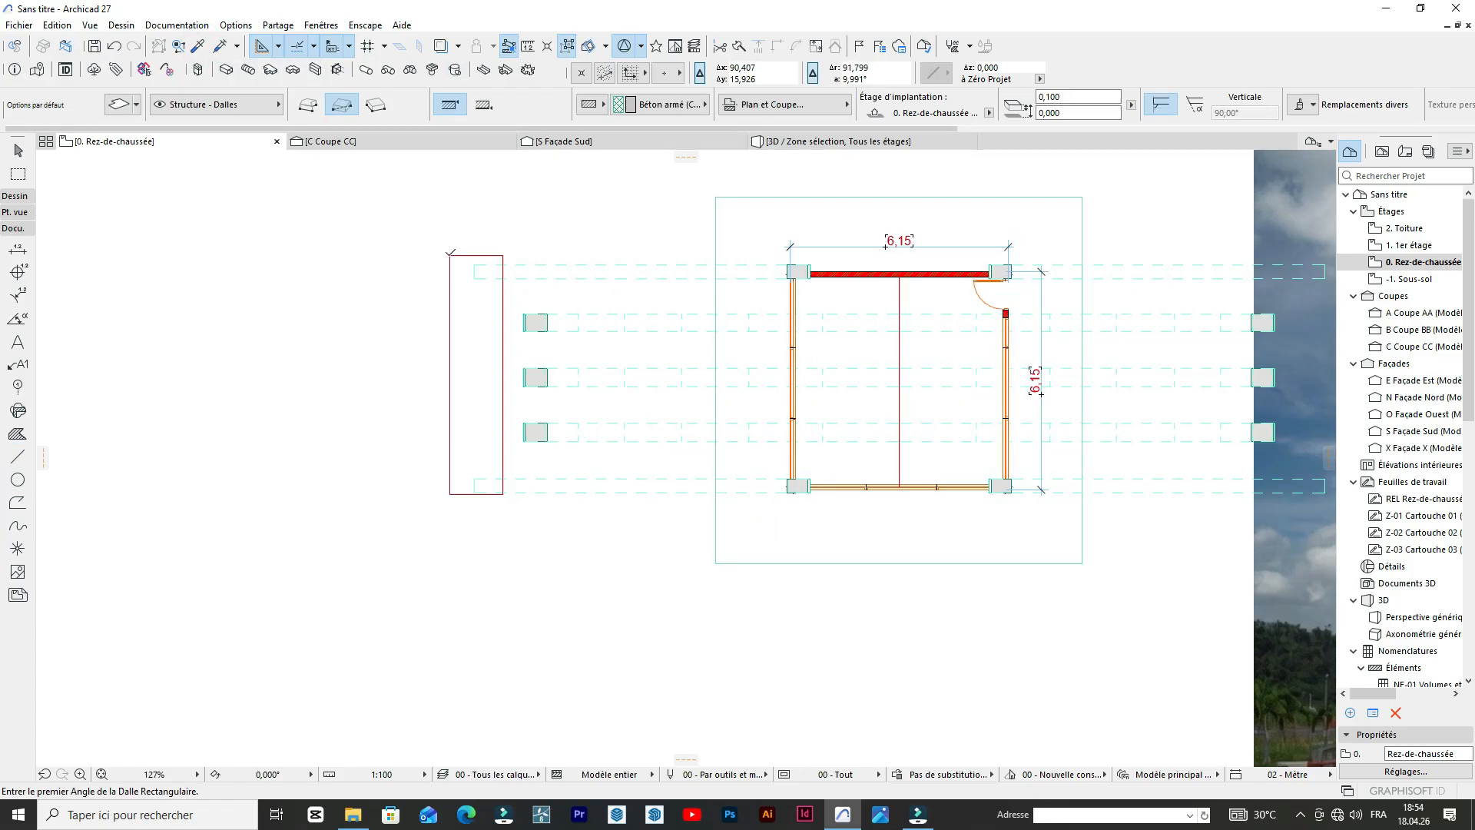
{"action": "left_click", "coordinate": [450, 255]}
{"action": "left_click", "coordinate": [512, 499]}
In the 3D view, set the new west slab's thickness to 0,5 and its top surface to Béton - Brut de décoffrage (Planches).
{"action": "left_click", "coordinate": [799, 144]}
{"action": "scroll", "coordinate": [484, 476], "scroll_direction": "up", "scroll_amount": 5}
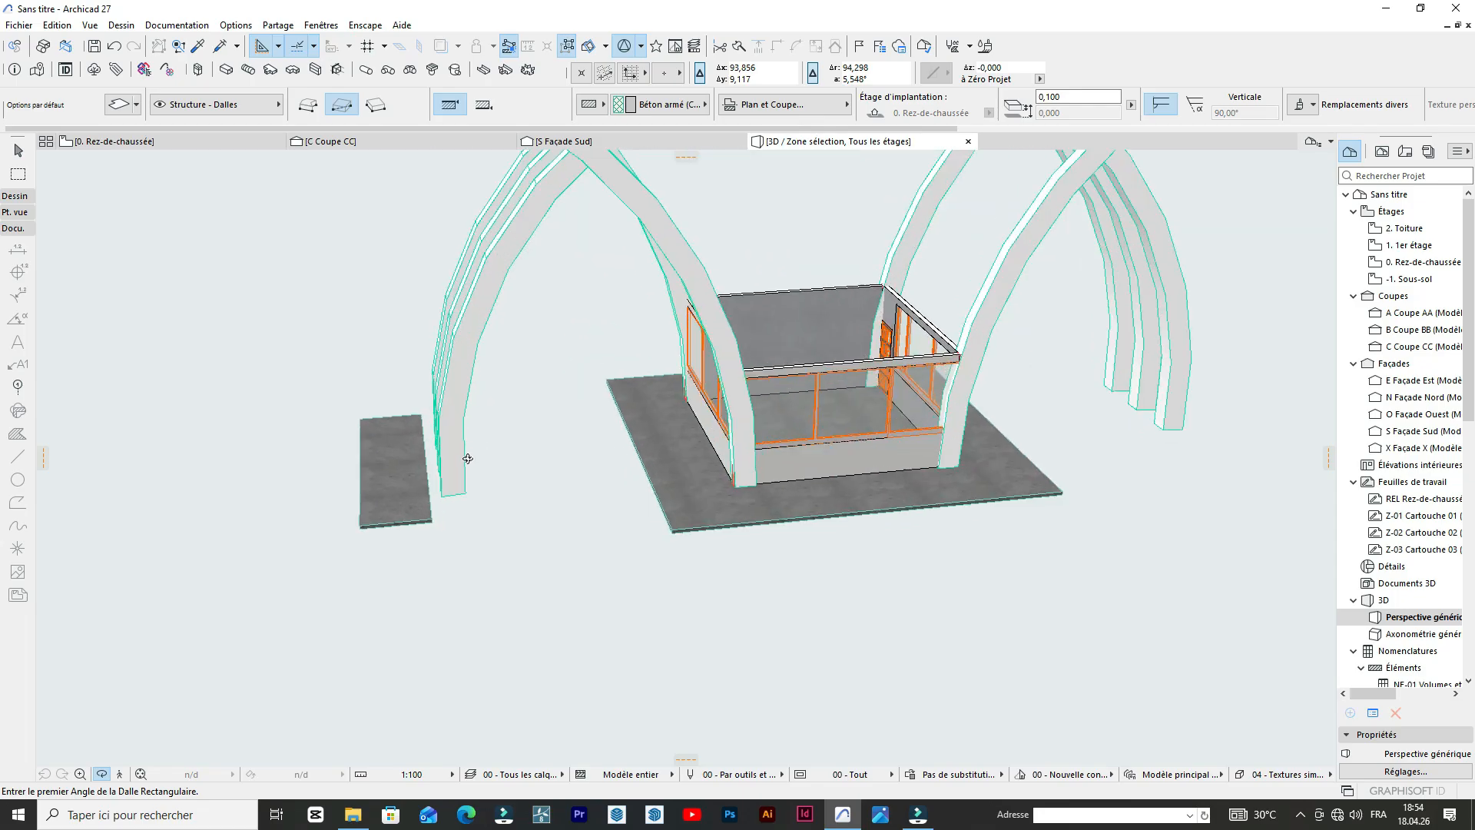
{"action": "scroll", "coordinate": [419, 501], "scroll_direction": "up", "scroll_amount": 3}
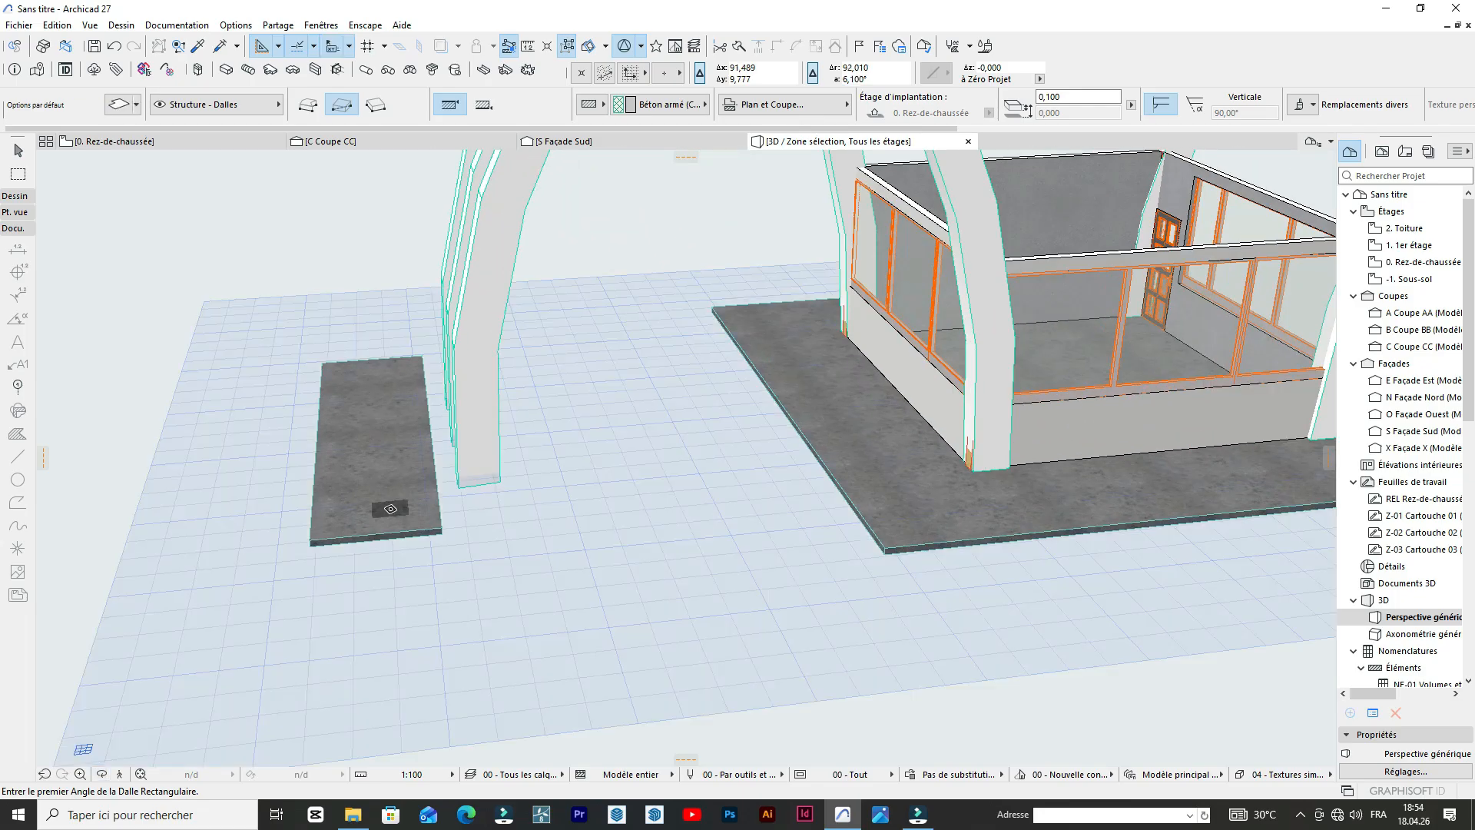
{"action": "left_click", "coordinate": [391, 503], "text": "shift"}
{"action": "left_click", "coordinate": [118, 104]}
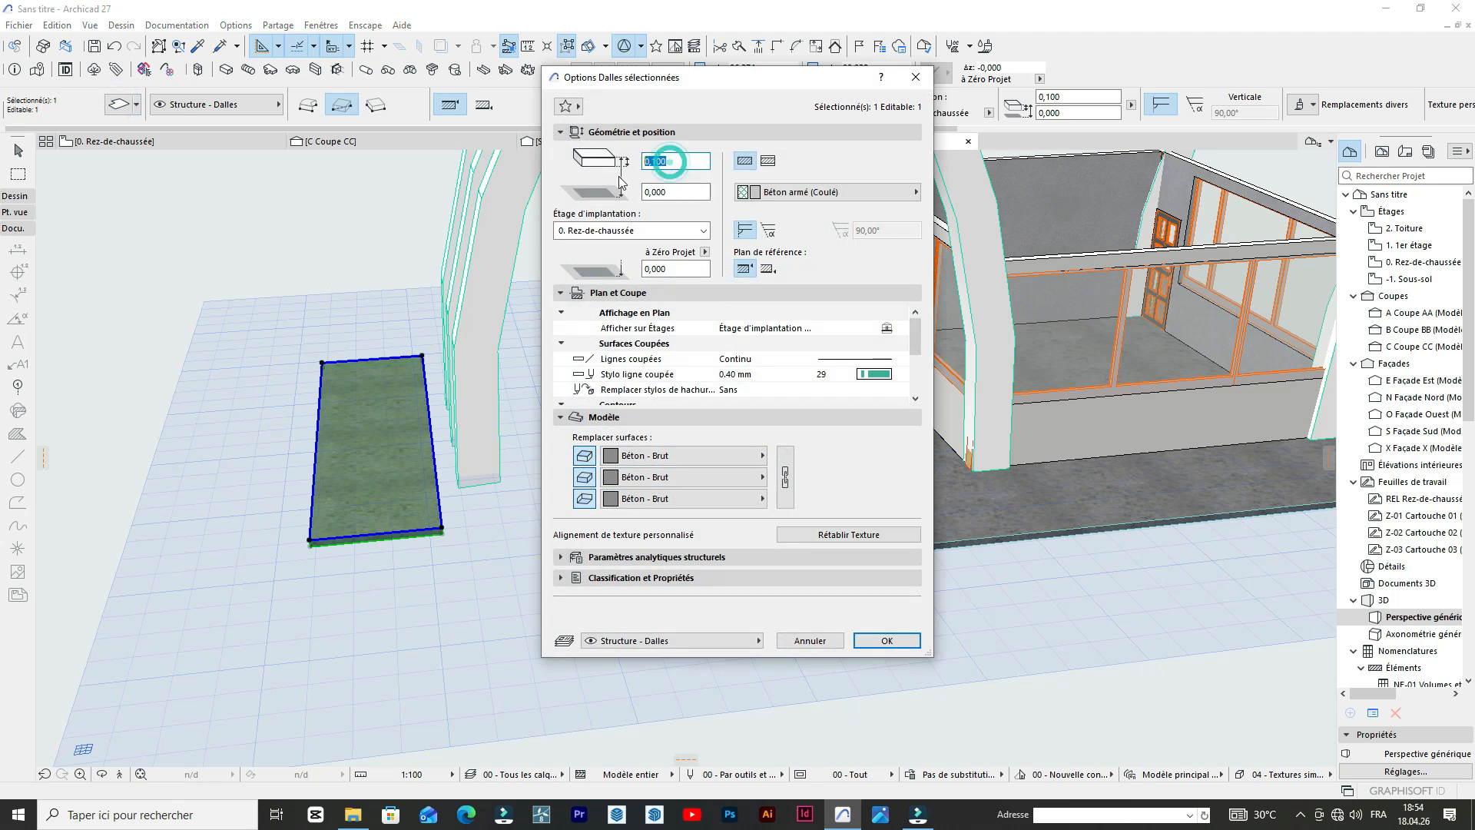
{"action": "type", "text": "0,5"}
{"action": "left_click", "coordinate": [675, 455]}
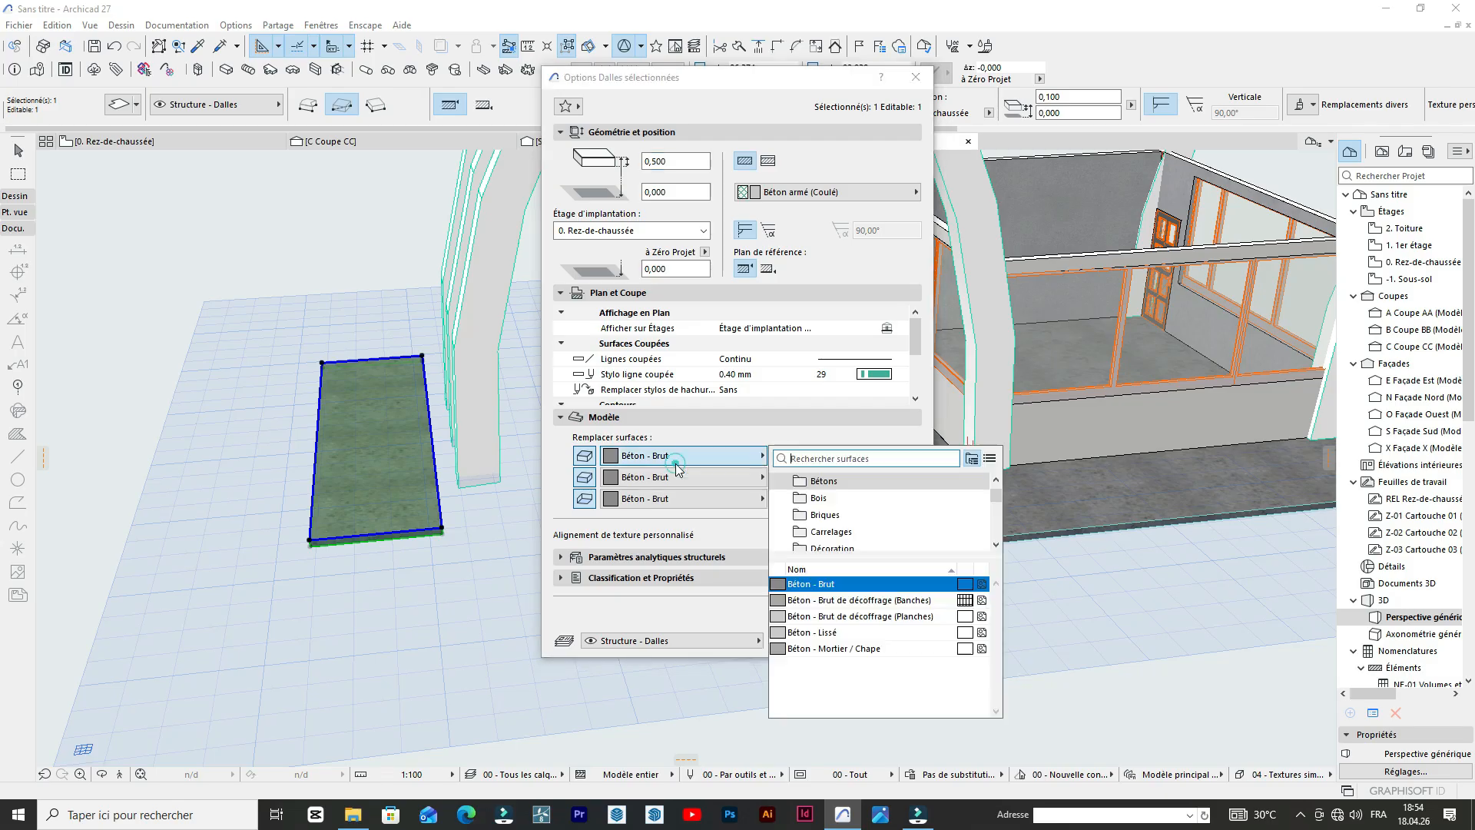
{"action": "left_click", "coordinate": [791, 616]}
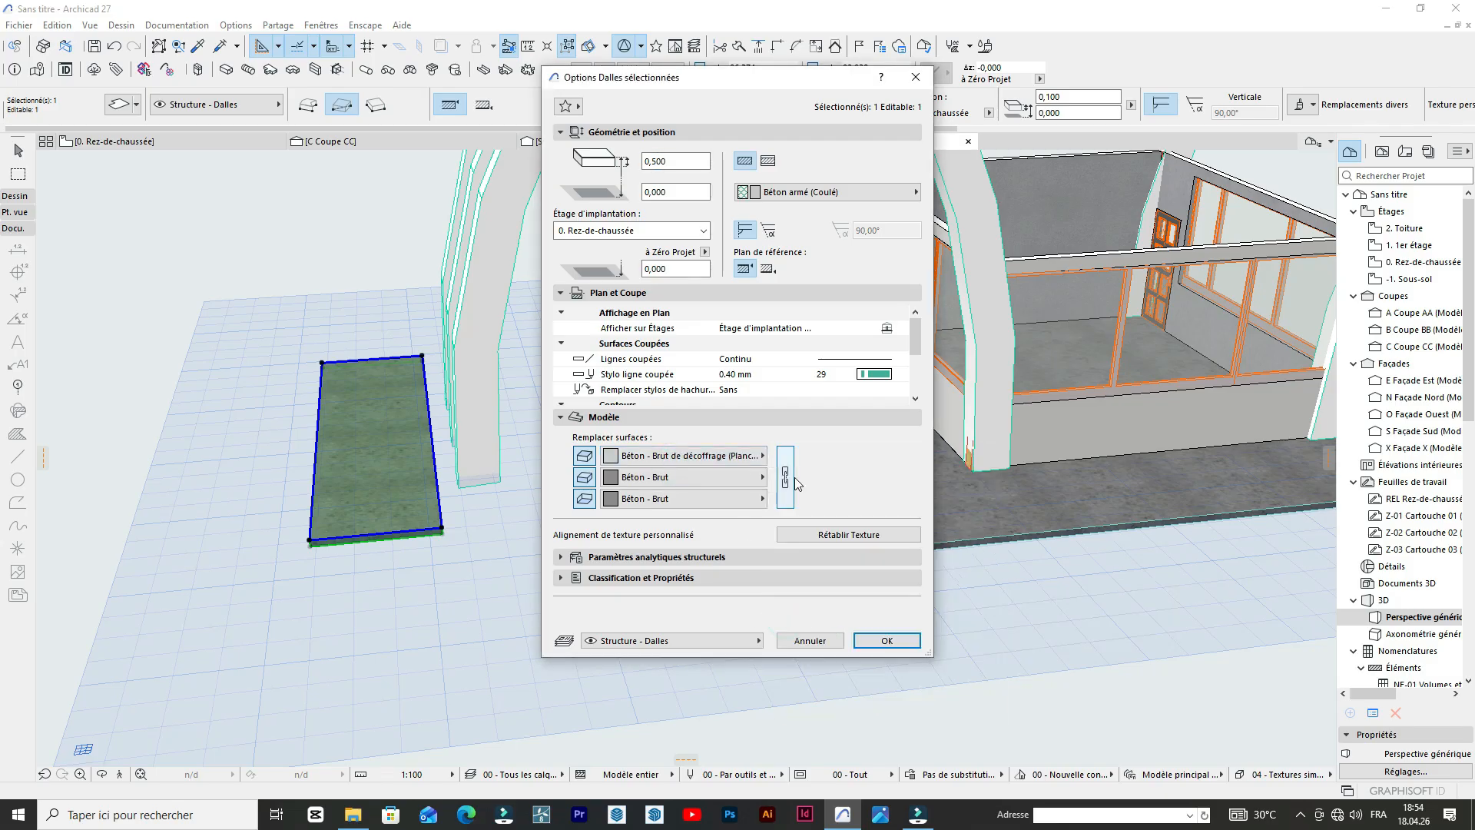
{"action": "left_click", "coordinate": [872, 643]}
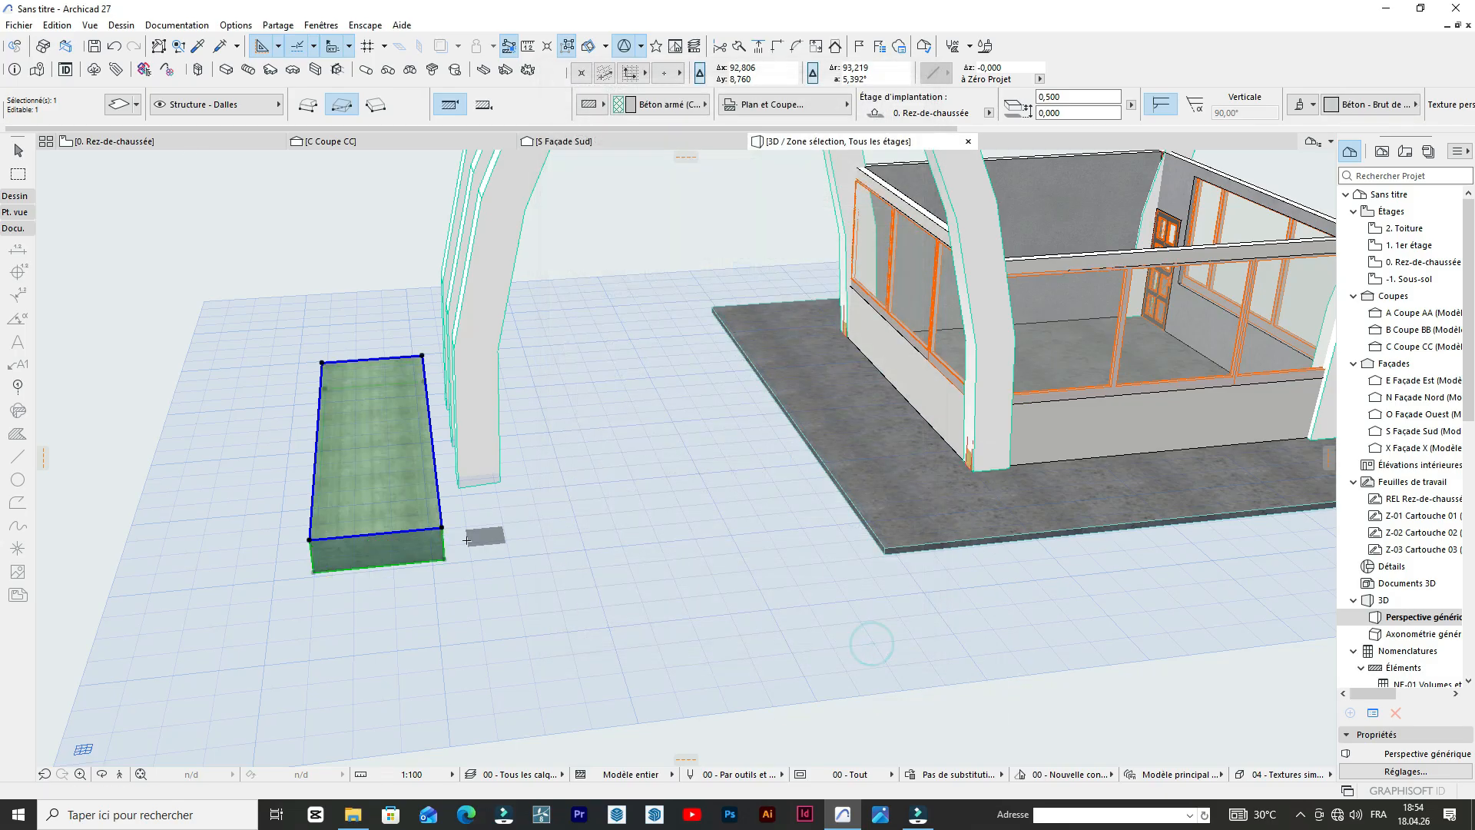
Move the west slab about 1 m east in the ground-floor plan so it extends under the central arch feet.
{"action": "scroll", "coordinate": [475, 477], "scroll_direction": "up", "scroll_amount": 3}
{"action": "scroll", "coordinate": [475, 477], "scroll_direction": "up", "scroll_amount": 1}
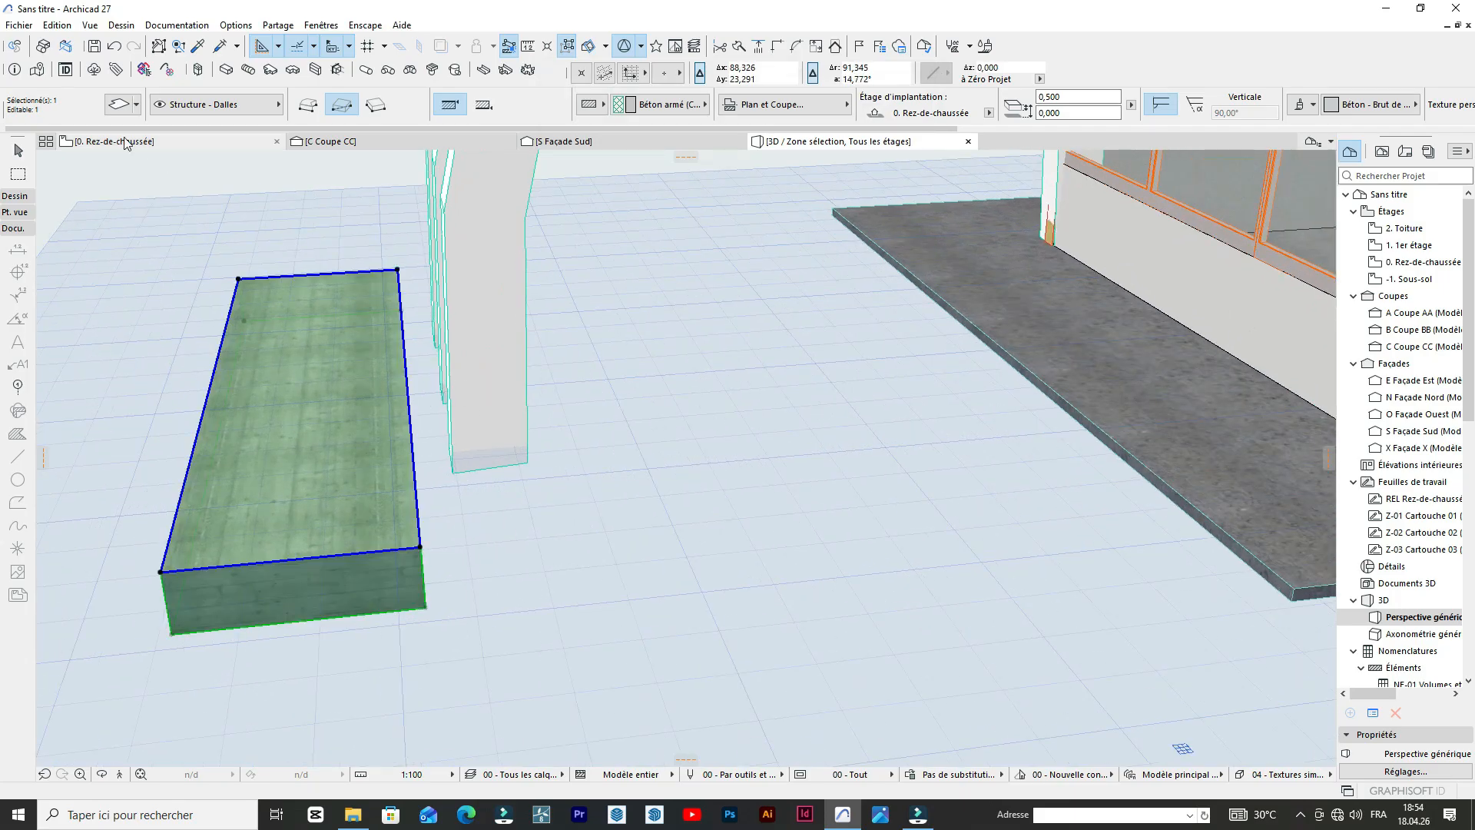
{"action": "left_click", "coordinate": [126, 143]}
{"action": "scroll", "coordinate": [525, 323], "scroll_direction": "up", "scroll_amount": 3}
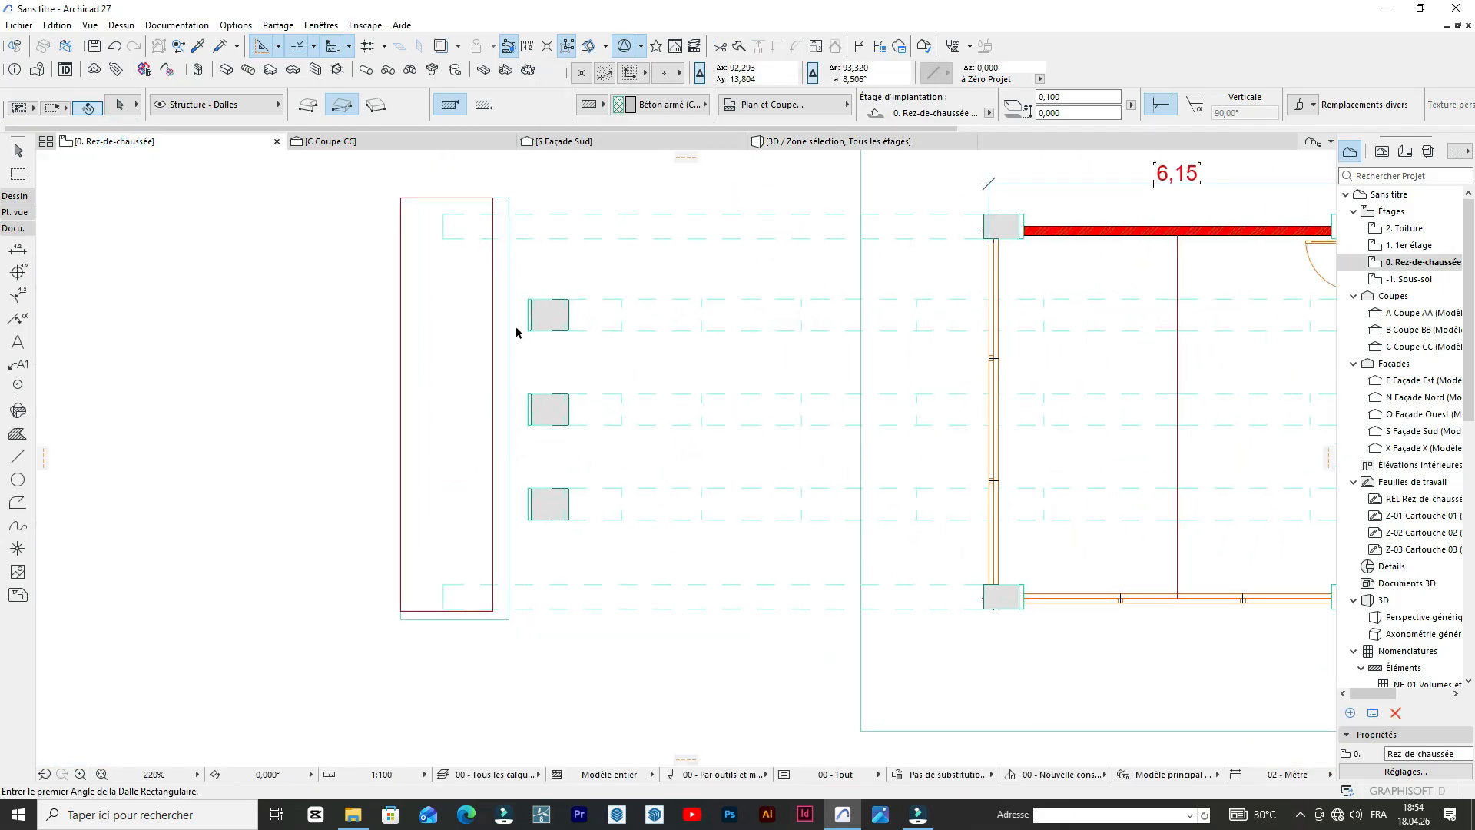
{"action": "left_click", "coordinate": [509, 335], "text": "shift"}
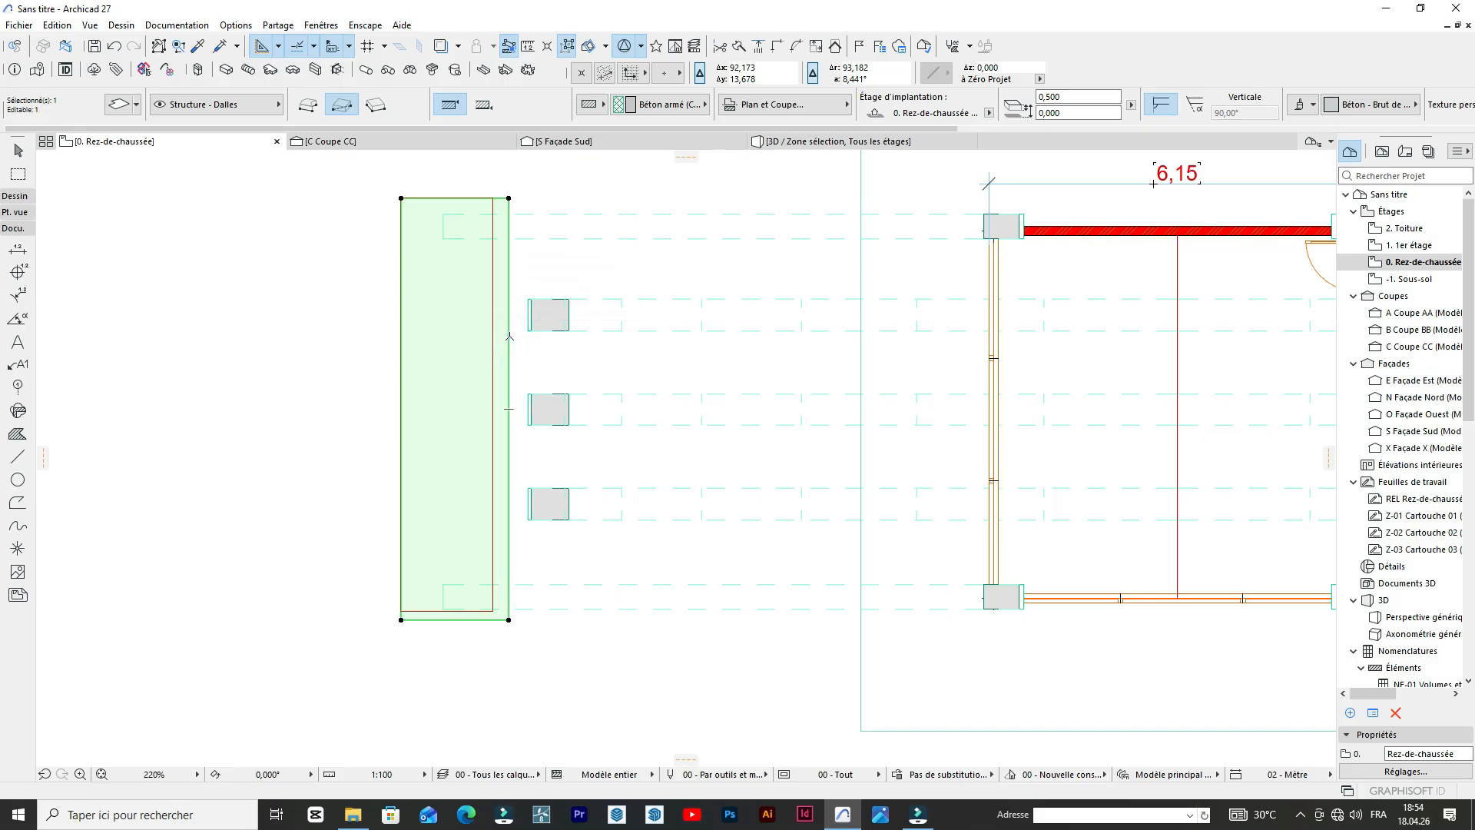
{"action": "left_click", "coordinate": [509, 335]}
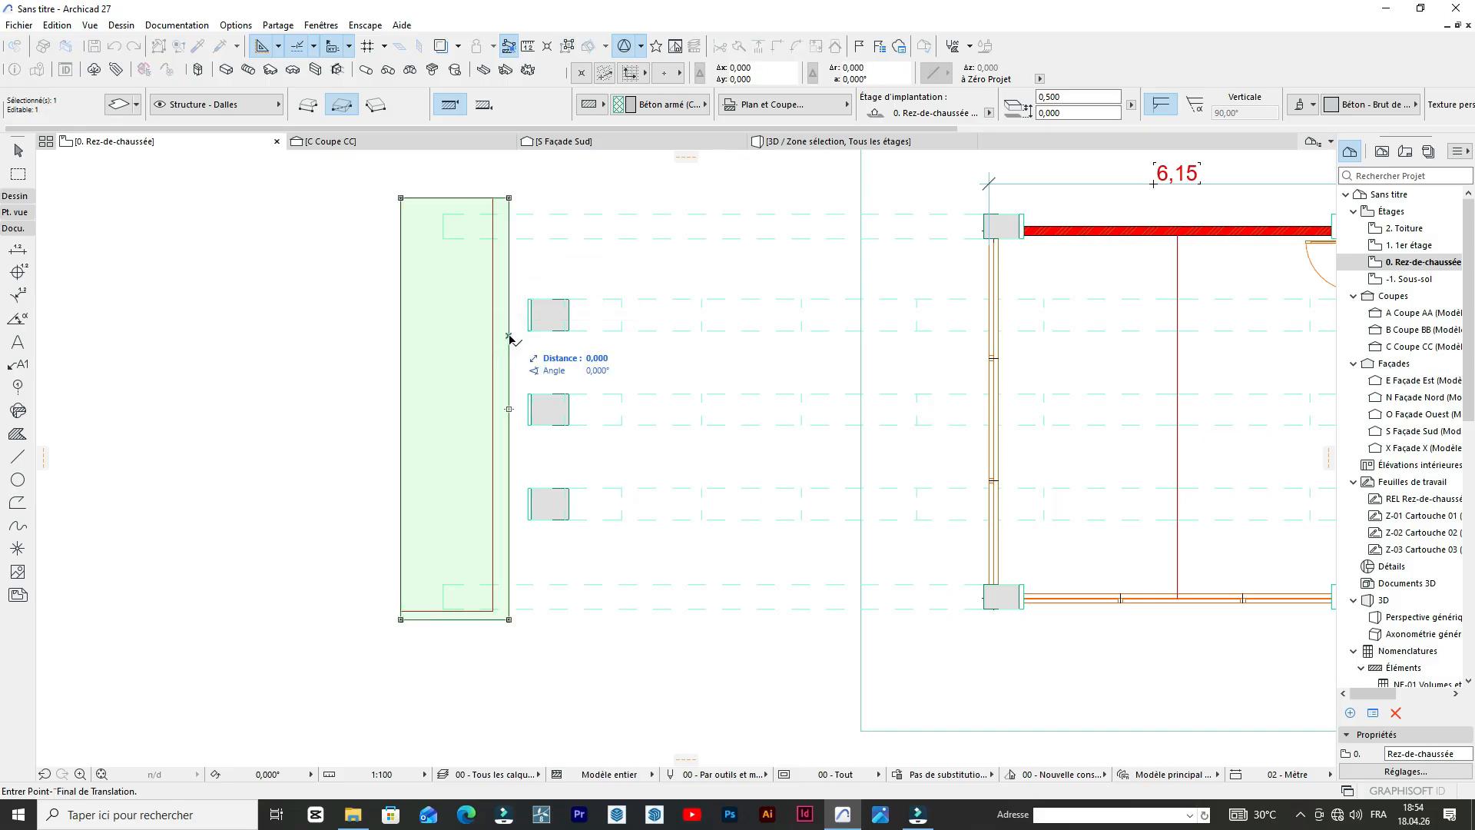
{"action": "left_click", "coordinate": [569, 335]}
{"action": "left_click", "coordinate": [835, 143]}
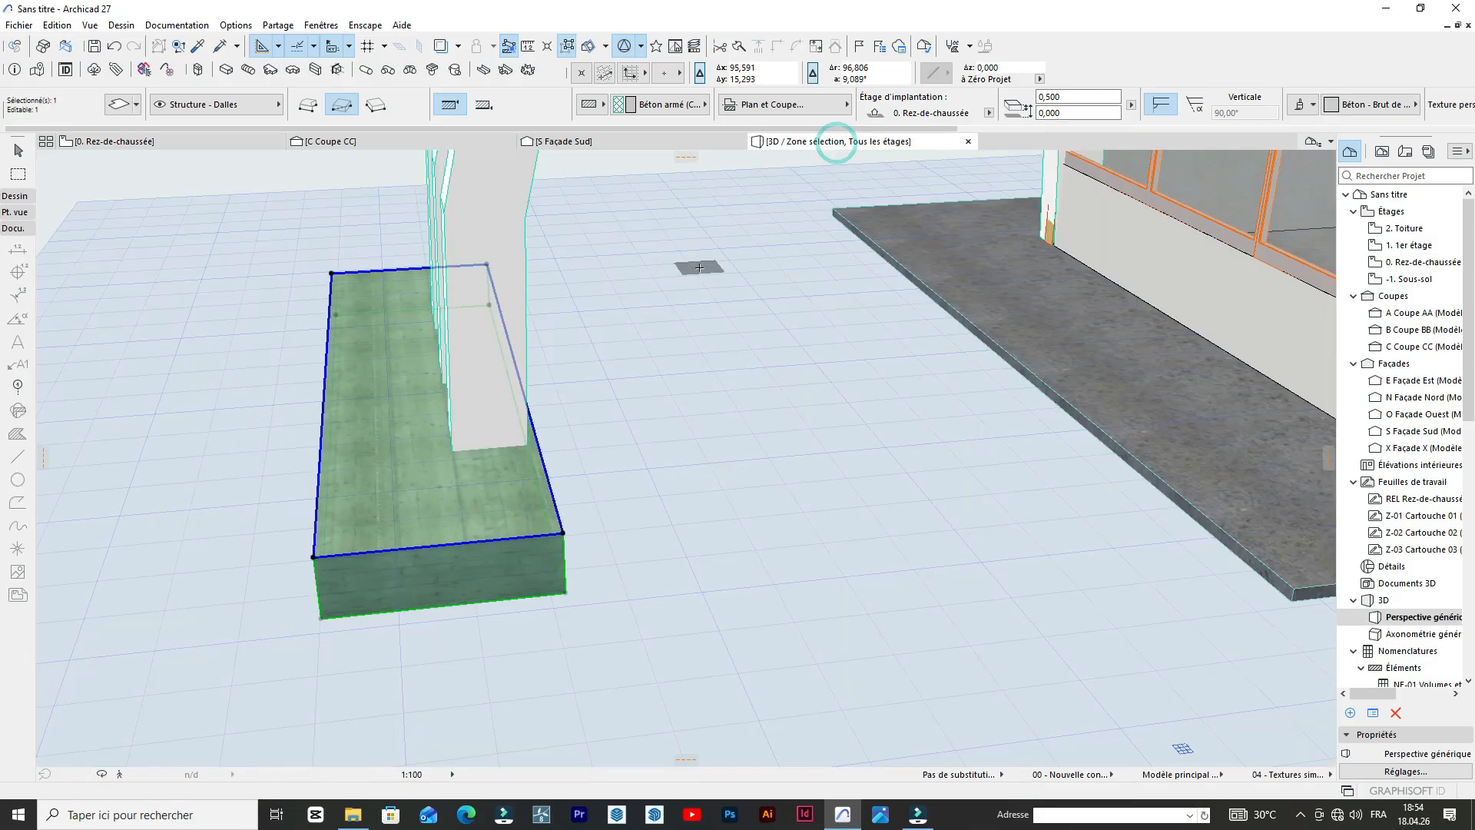
{"action": "scroll", "coordinate": [666, 411], "scroll_direction": "down", "scroll_amount": 6}
{"action": "scroll", "coordinate": [652, 356], "scroll_direction": "up", "scroll_amount": 5}
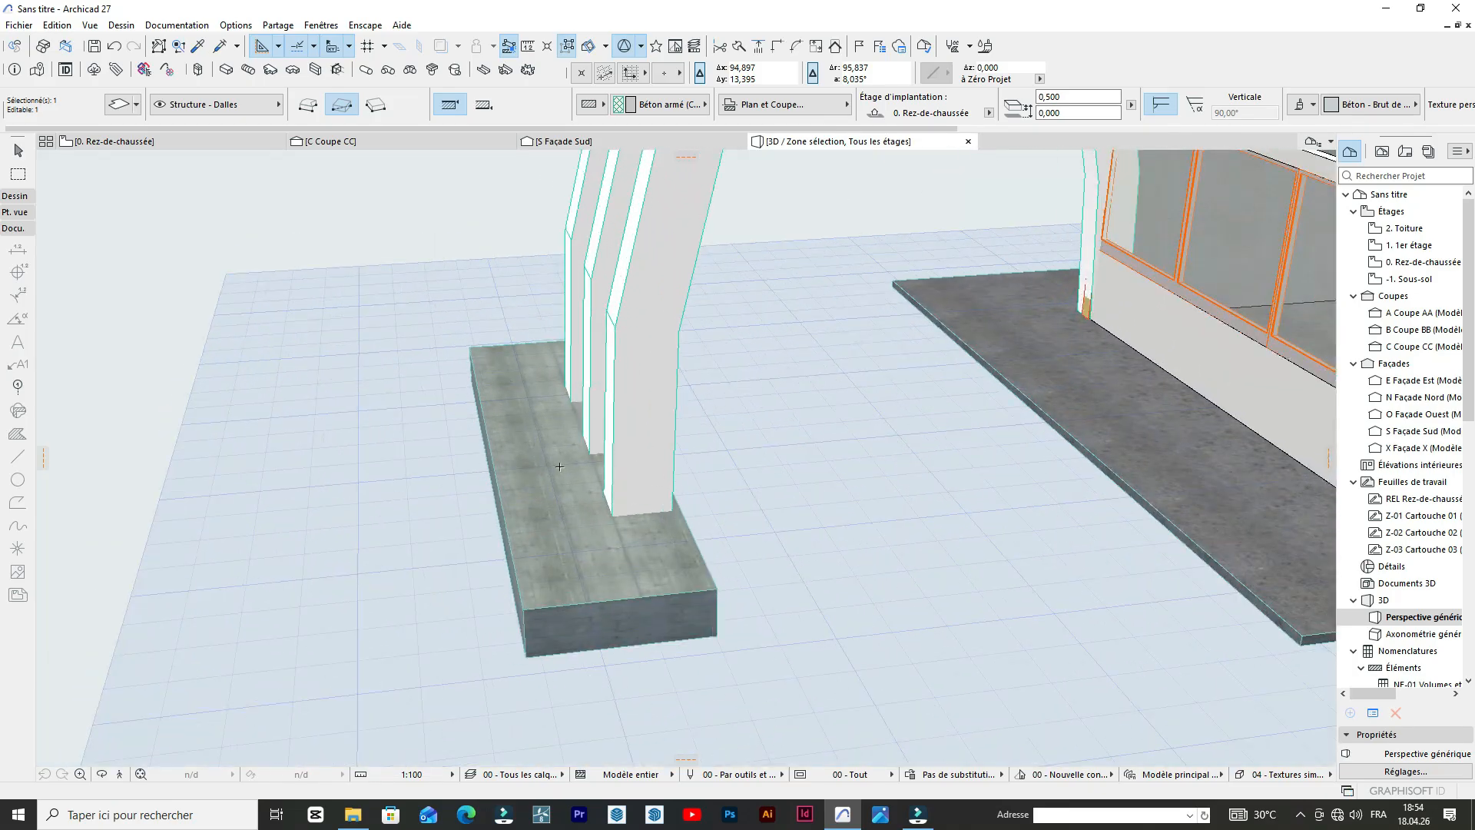
Shift the west slab slightly further east in the ground-floor plan so the three arch feet sit near its centre.
{"action": "scroll", "coordinate": [559, 467], "scroll_direction": "up", "scroll_amount": 1}
{"action": "left_click", "coordinate": [508, 489], "text": "alt"}
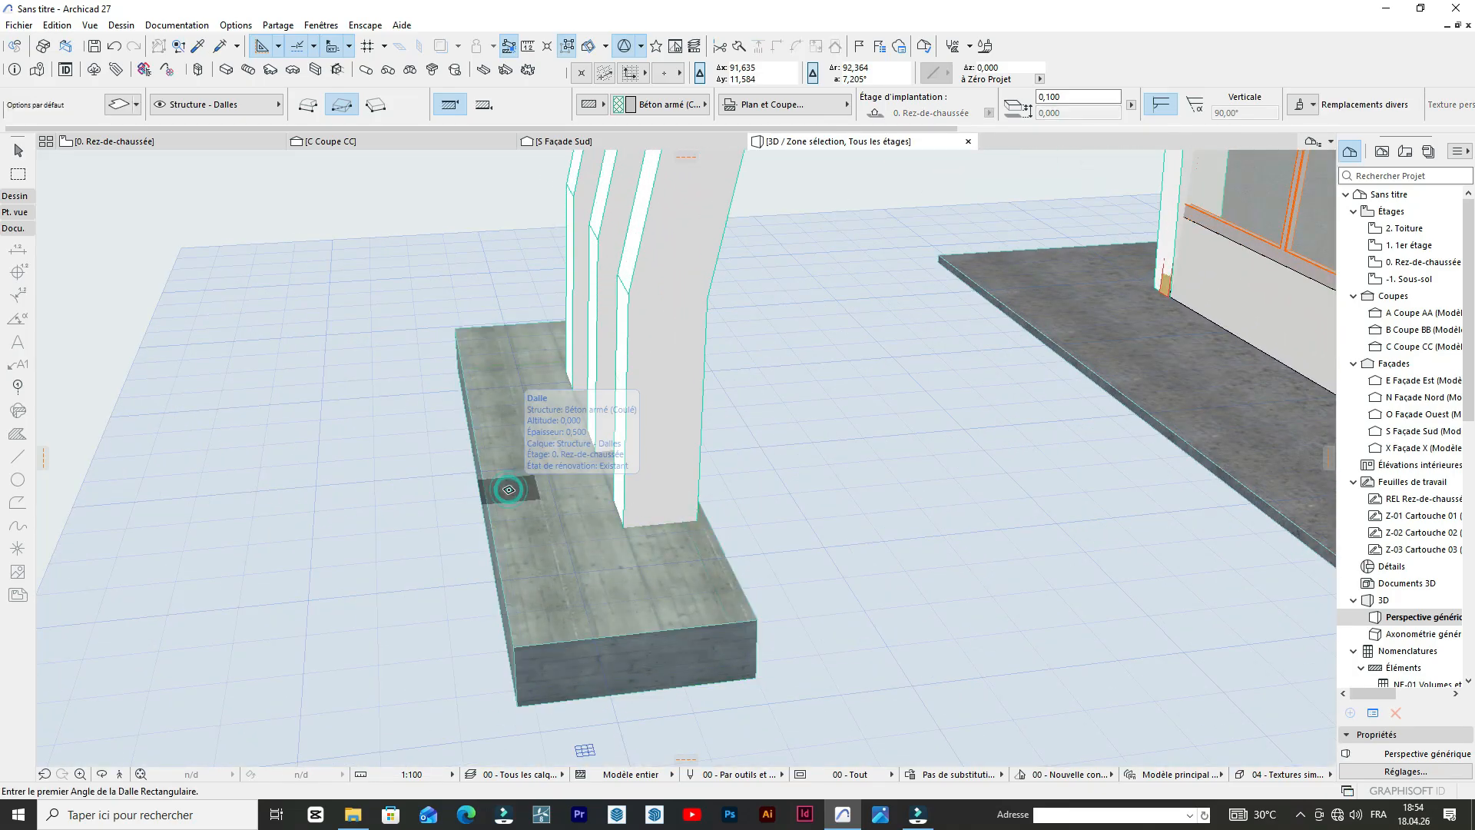
{"action": "left_click", "coordinate": [535, 489], "text": "shift"}
{"action": "left_click", "coordinate": [530, 485], "text": "alt"}
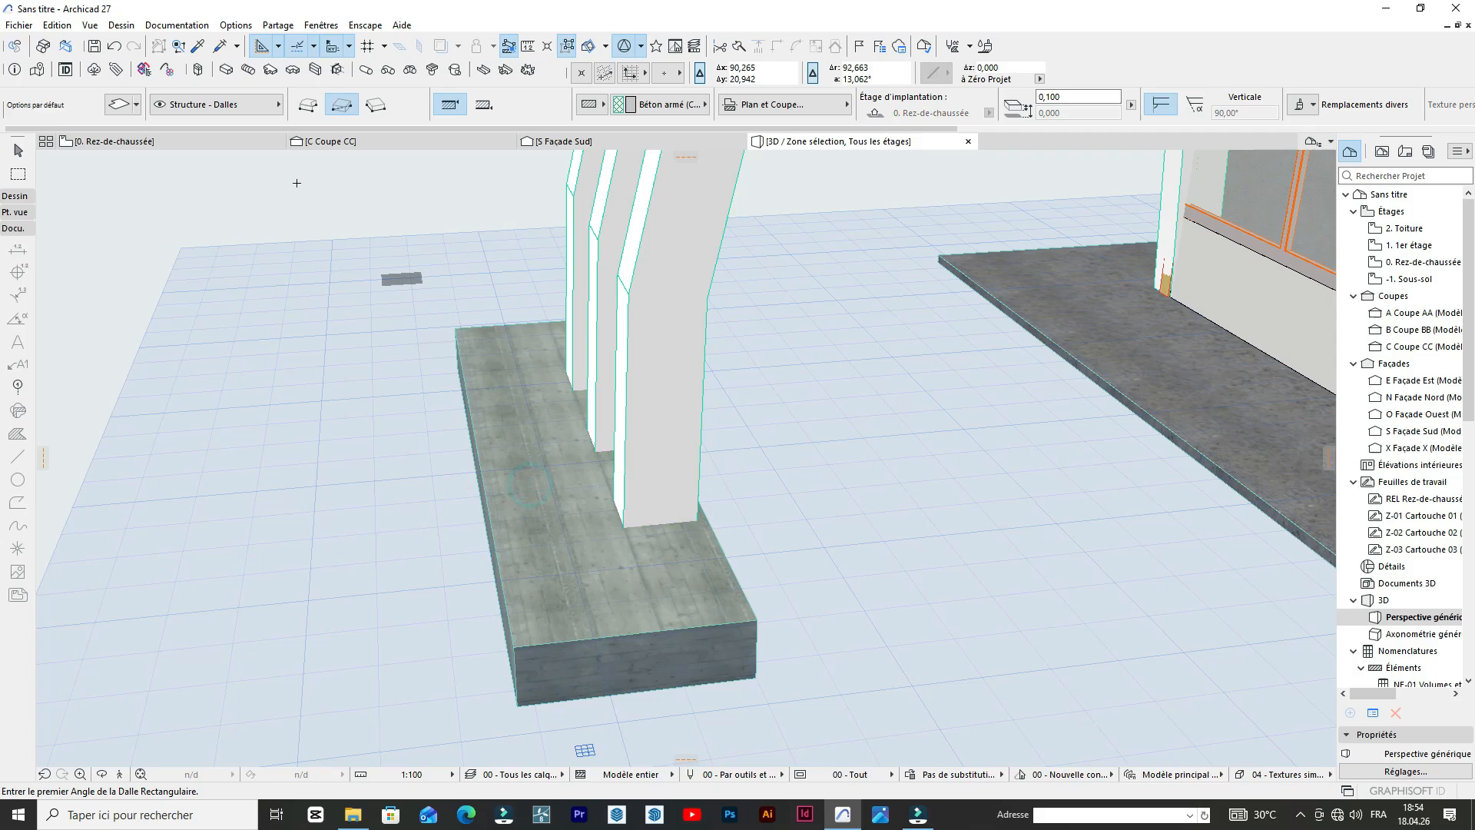
{"action": "left_click", "coordinate": [160, 141]}
{"action": "left_click", "coordinate": [503, 341], "text": "alt"}
{"action": "left_click", "coordinate": [504, 340], "text": "shift"}
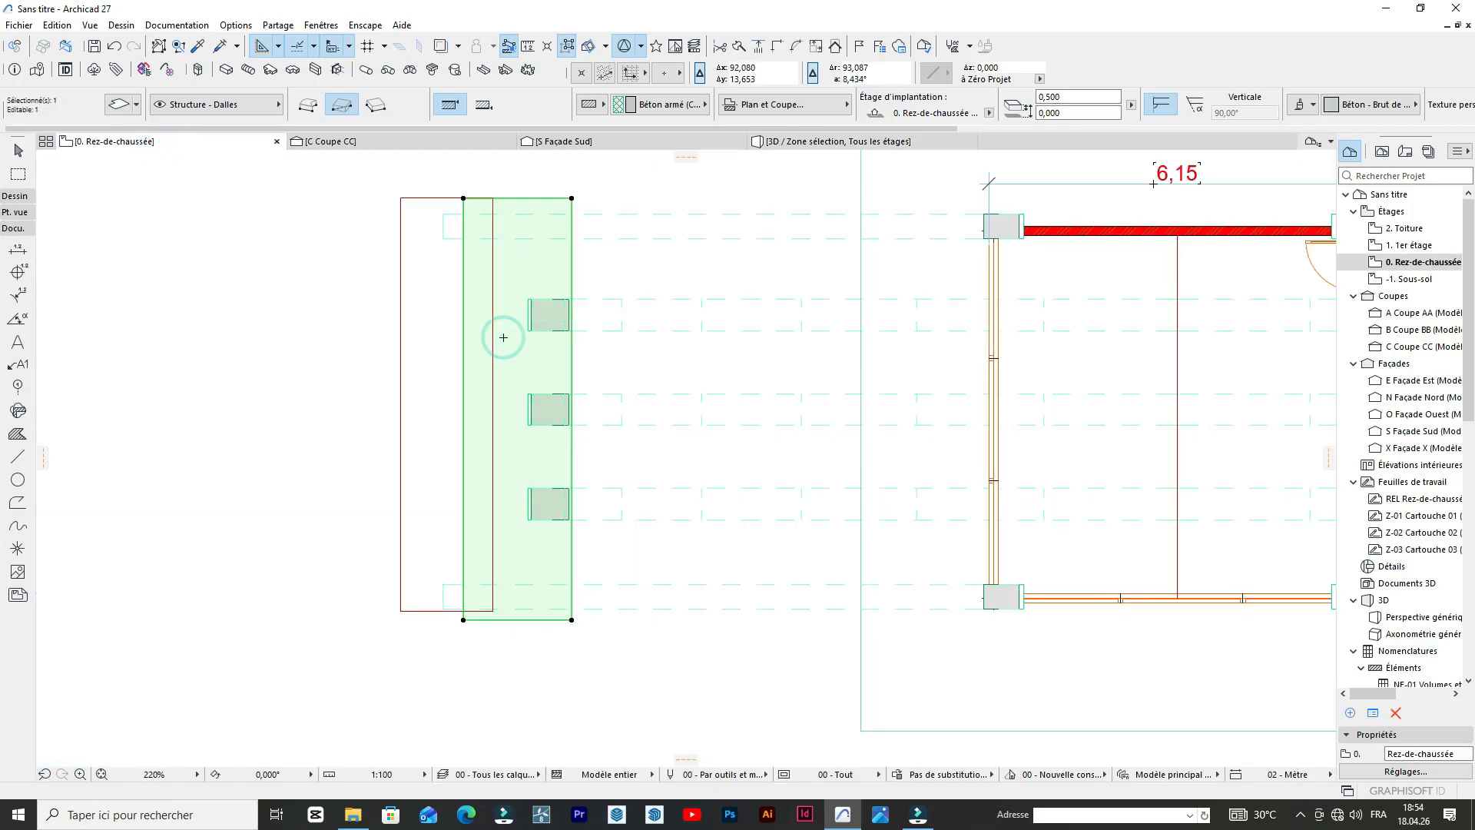
{"action": "left_click_drag", "start_coordinate": [504, 337], "coordinate": [542, 371]}
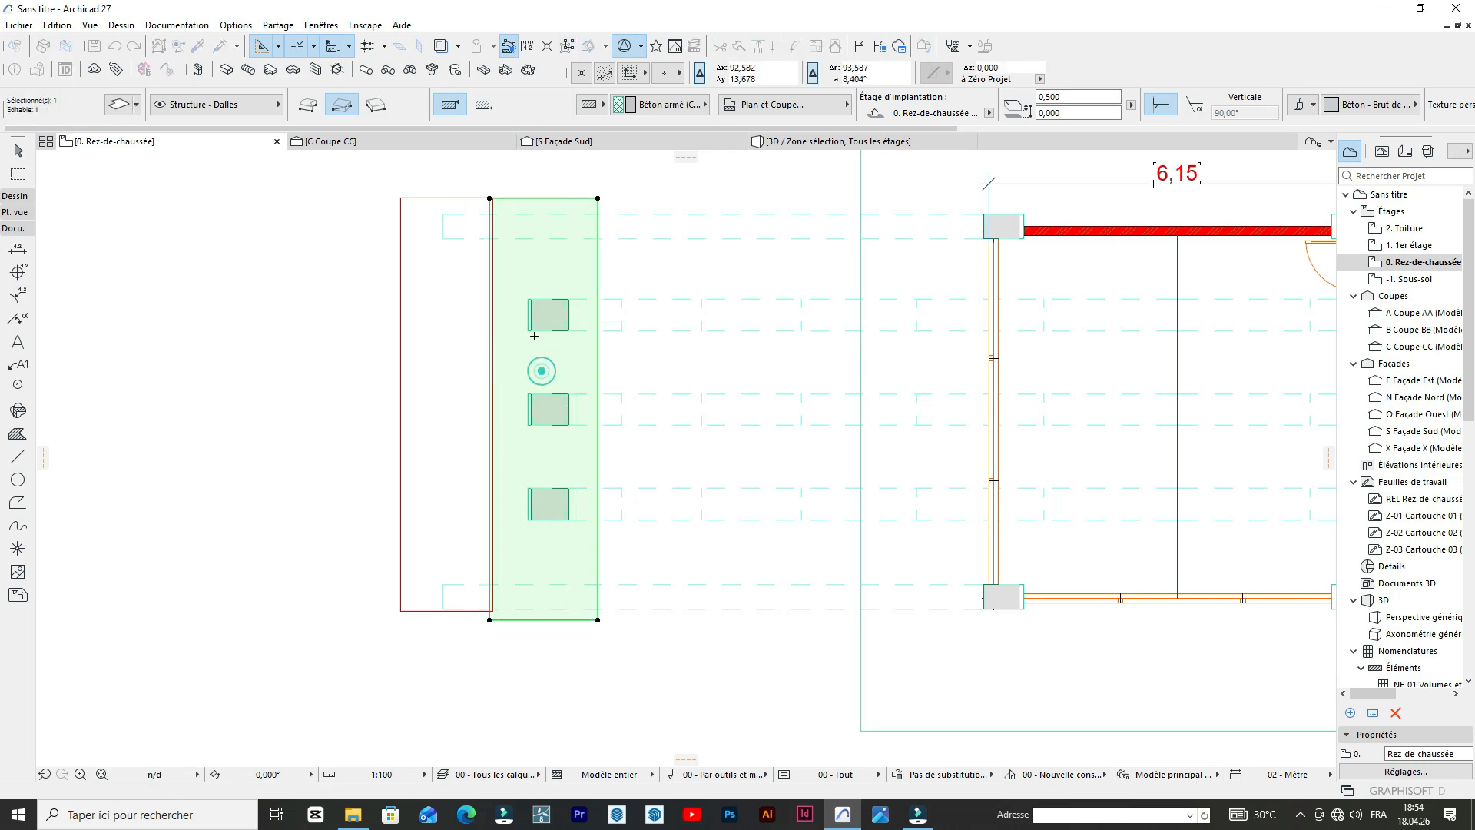
{"action": "scroll", "coordinate": [381, 315], "scroll_direction": "down", "scroll_amount": 3}
Examine the position of the west slab under the arch feet in 3D from several angles.
{"action": "left_click", "coordinate": [795, 145]}
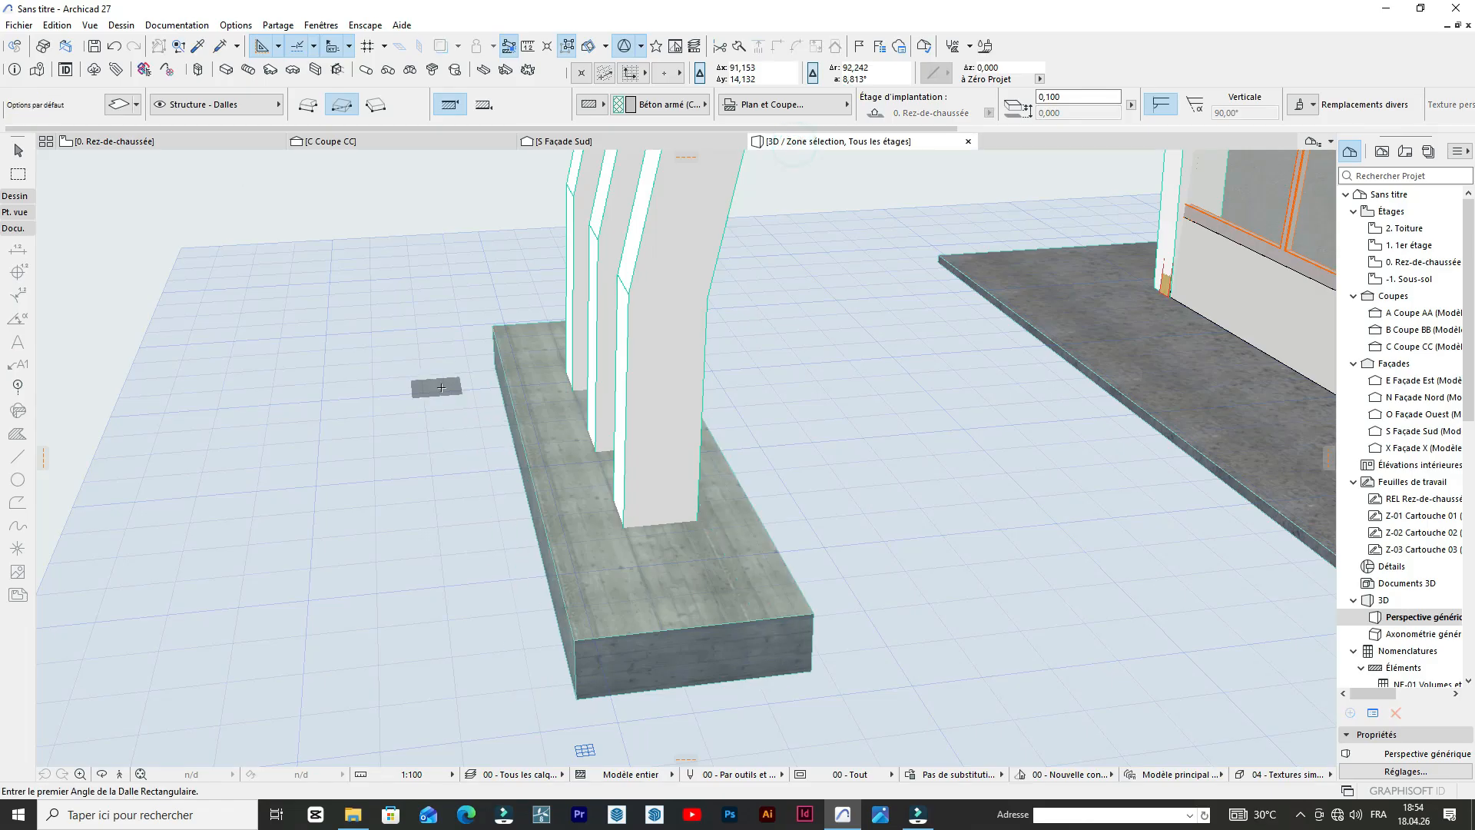
{"action": "scroll", "coordinate": [442, 387], "scroll_direction": "down", "scroll_amount": 10}
{"action": "scroll", "coordinate": [526, 576], "scroll_direction": "up", "scroll_amount": 2}
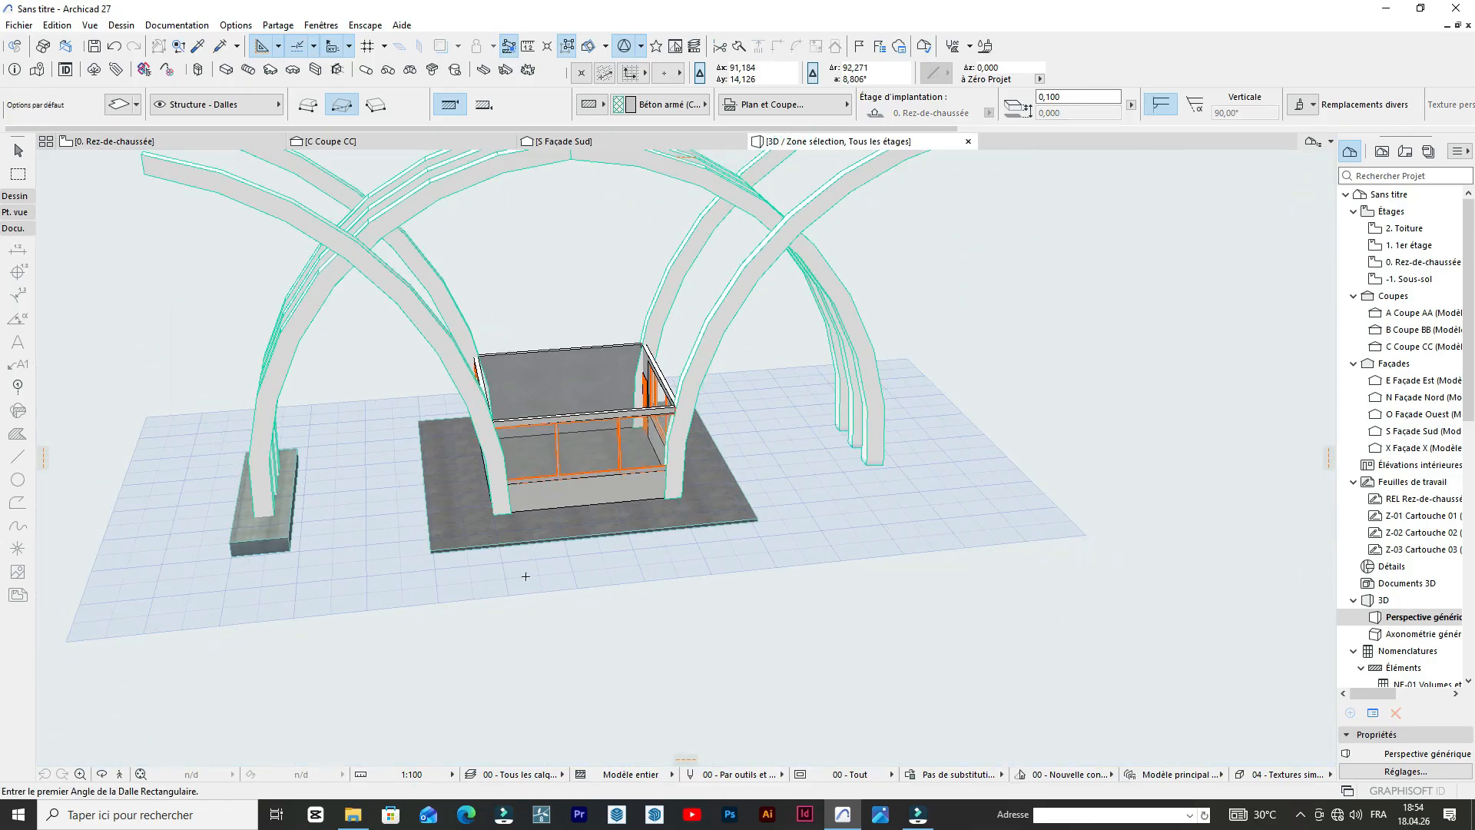
{"action": "scroll", "coordinate": [525, 576], "scroll_direction": "down", "scroll_amount": 2}
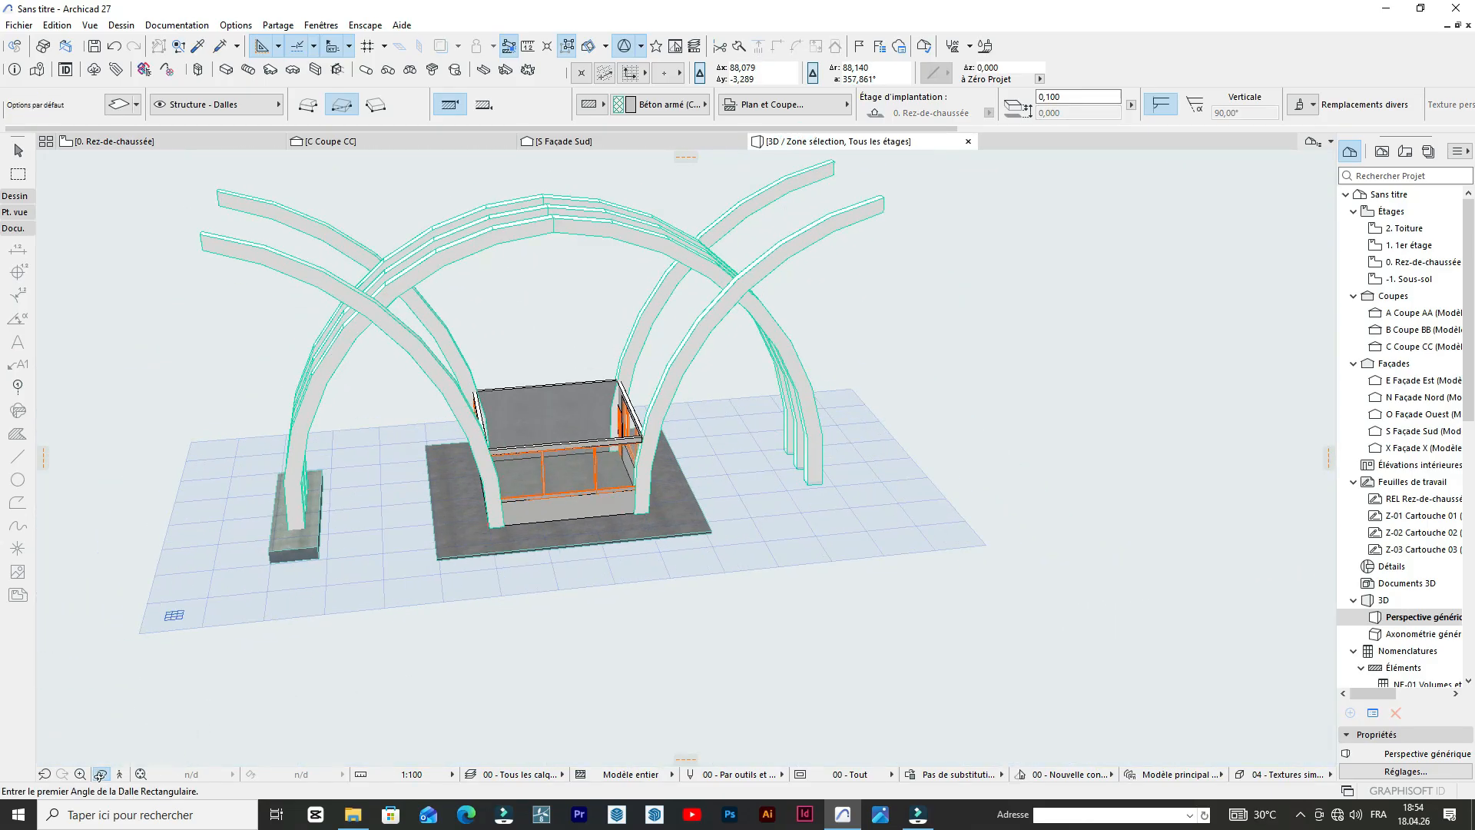
{"action": "left_click", "coordinate": [100, 775]}
{"action": "left_click_drag", "start_coordinate": [492, 607], "coordinate": [162, 523]}
{"action": "left_click_drag", "start_coordinate": [212, 589], "coordinate": [464, 527]}
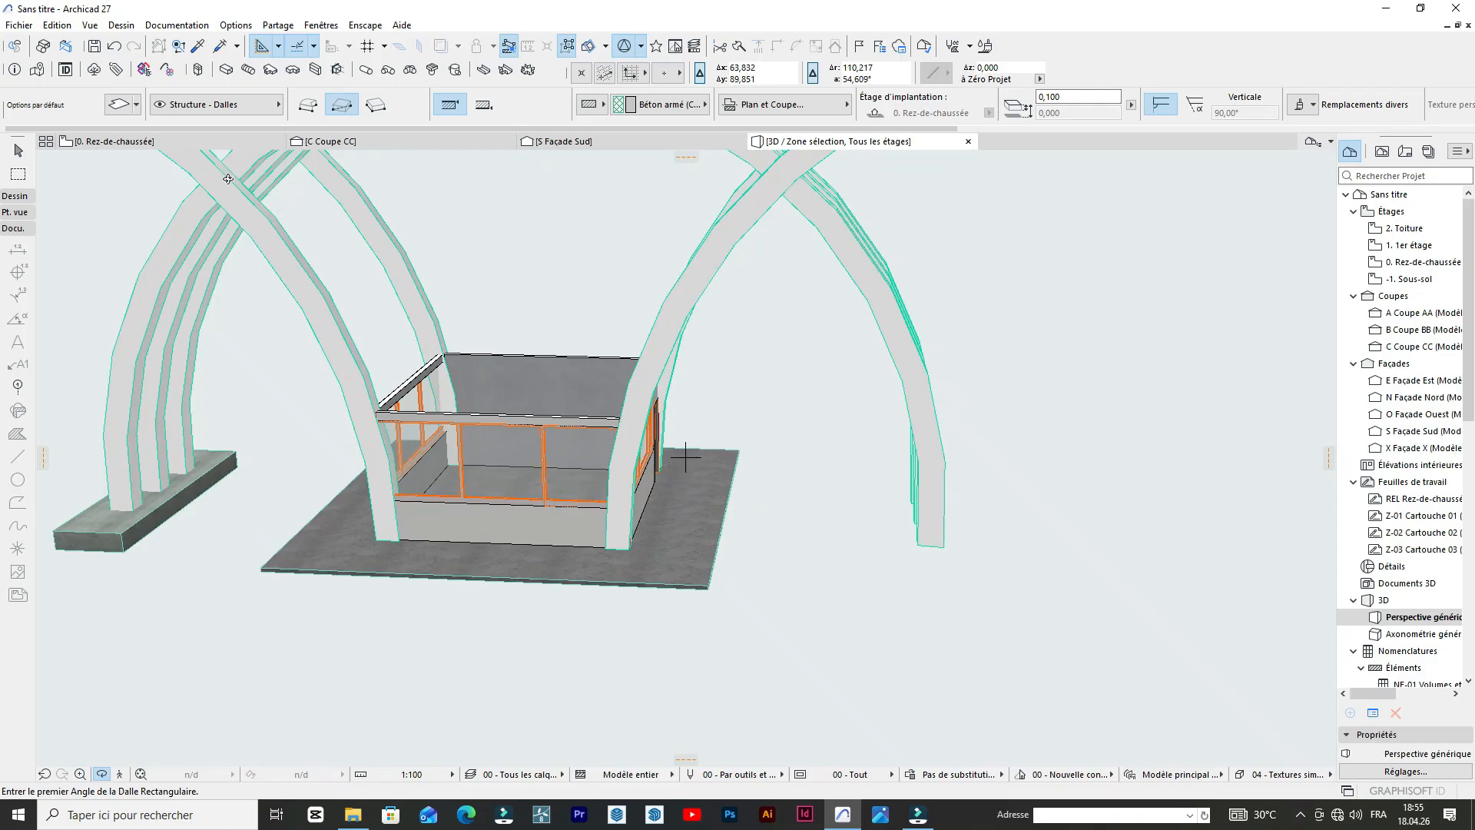
Mirror a copy of the west slab across the building's north-south centre line, under the east arch feet.
{"action": "left_click", "coordinate": [92, 144]}
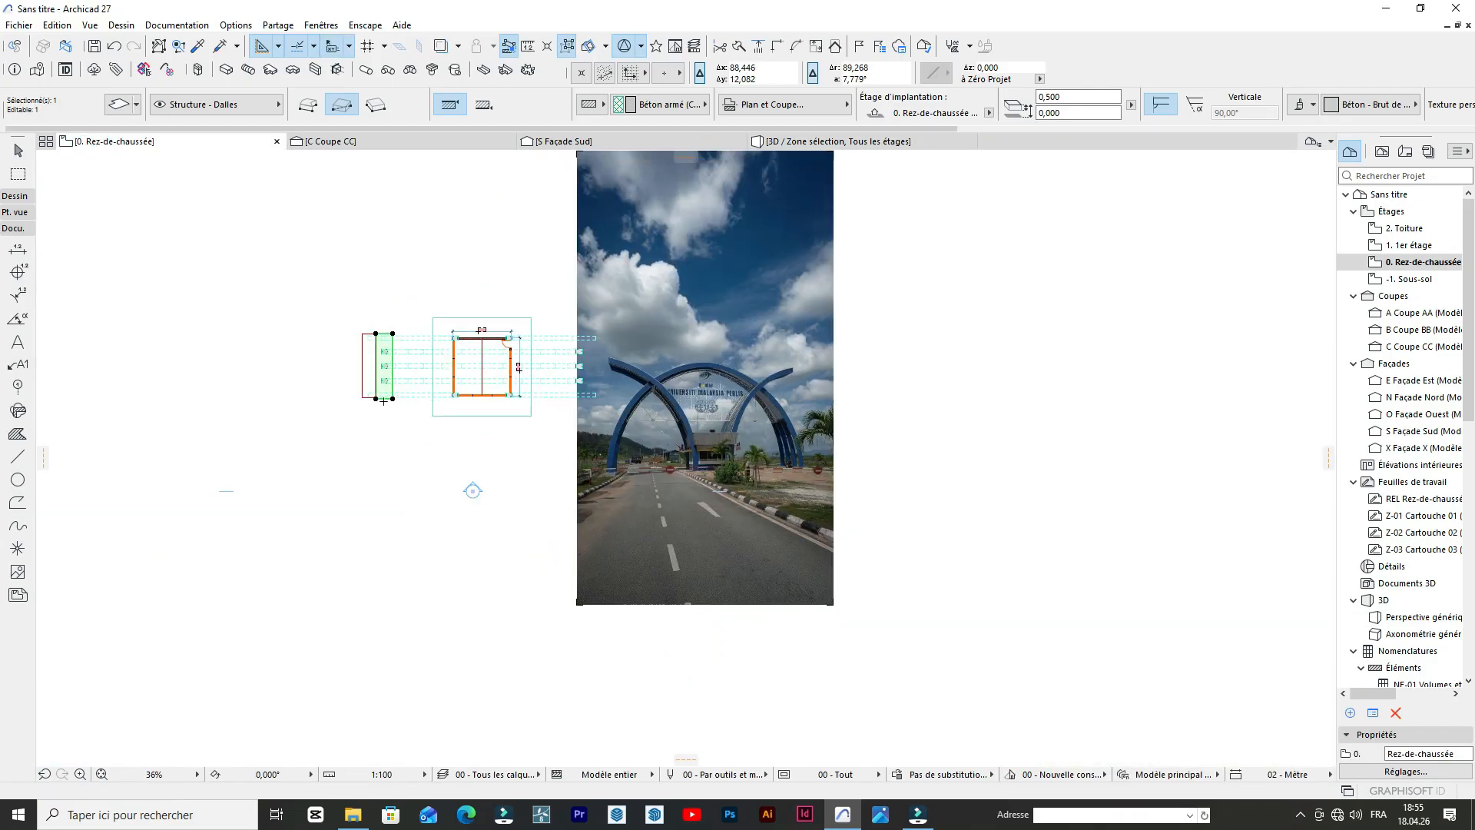
{"action": "scroll", "coordinate": [385, 381], "scroll_direction": "up", "scroll_amount": 2}
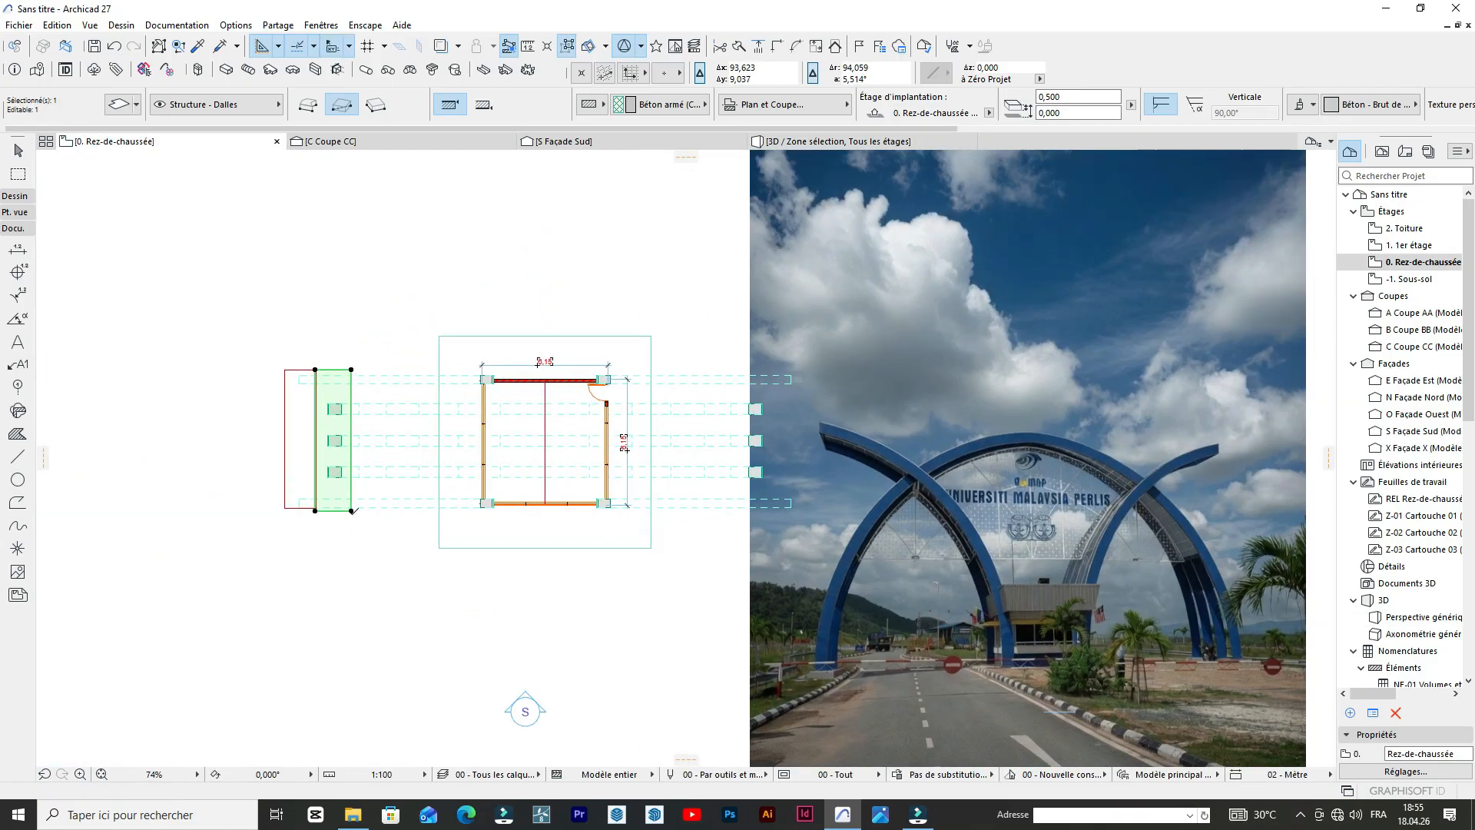
{"action": "left_click", "coordinate": [351, 510]}
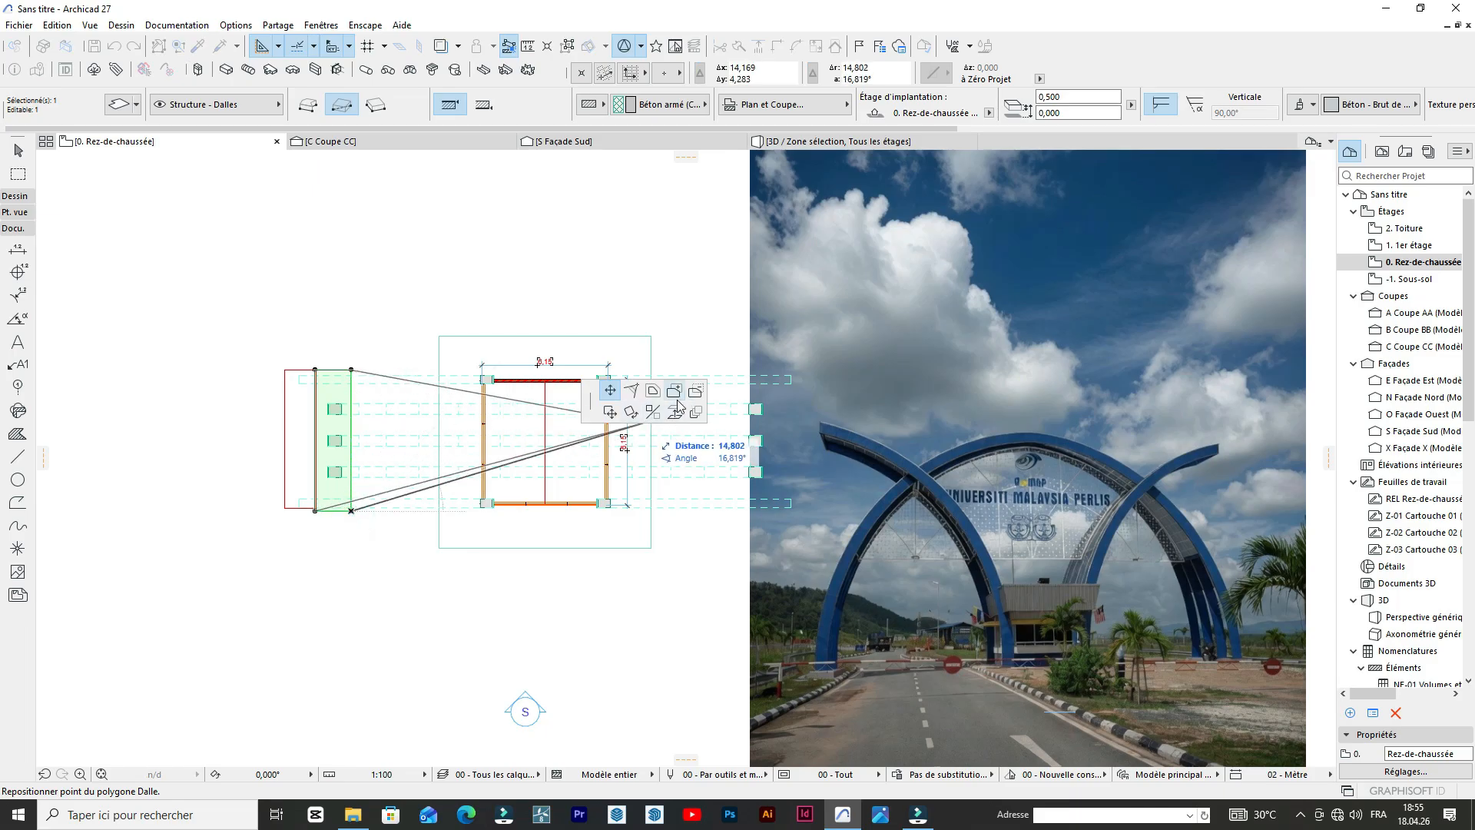
{"action": "scroll", "coordinate": [615, 439], "scroll_direction": "up", "scroll_amount": 5}
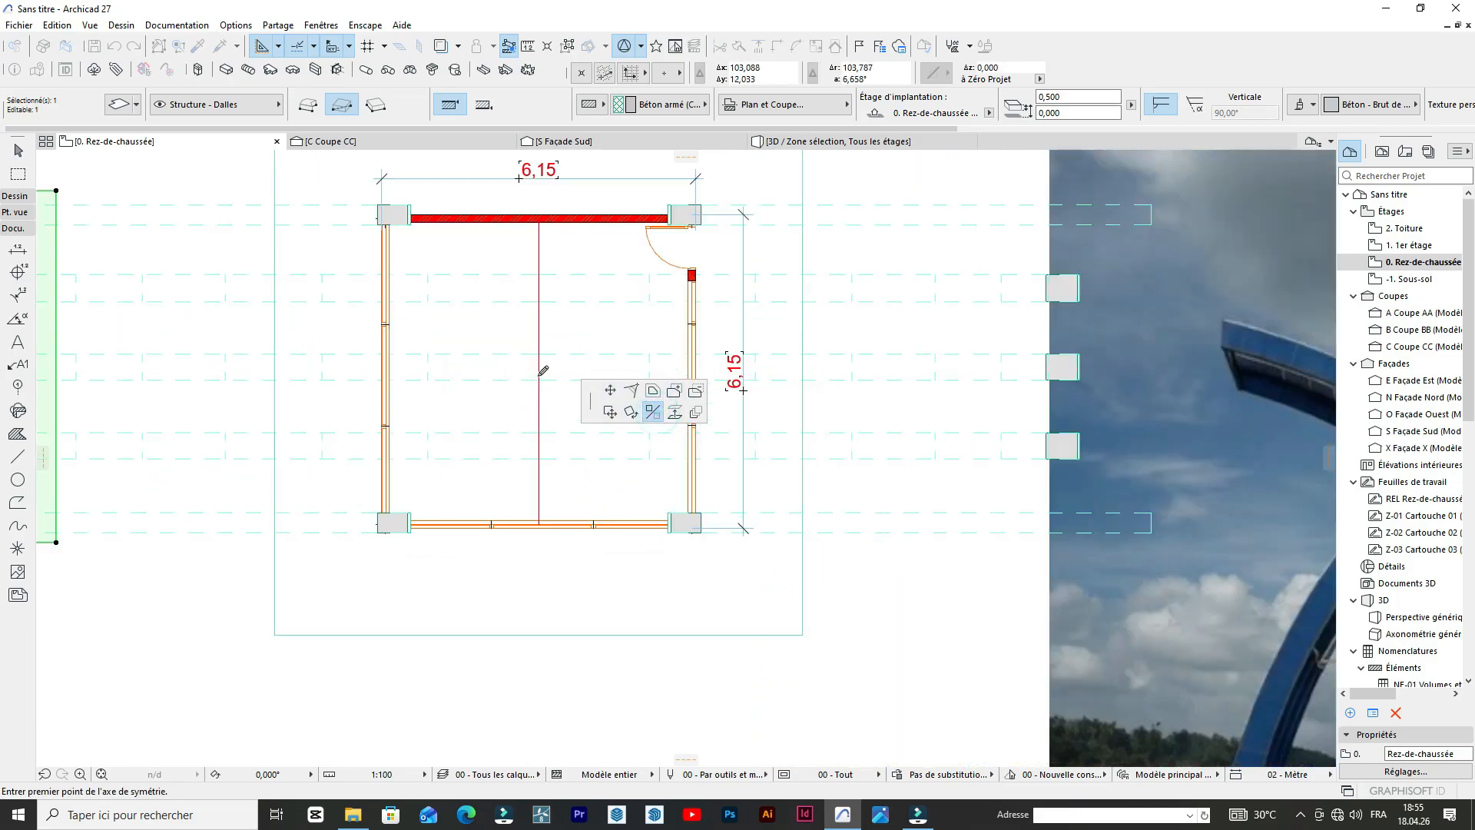
{"action": "left_click", "coordinate": [537, 452]}
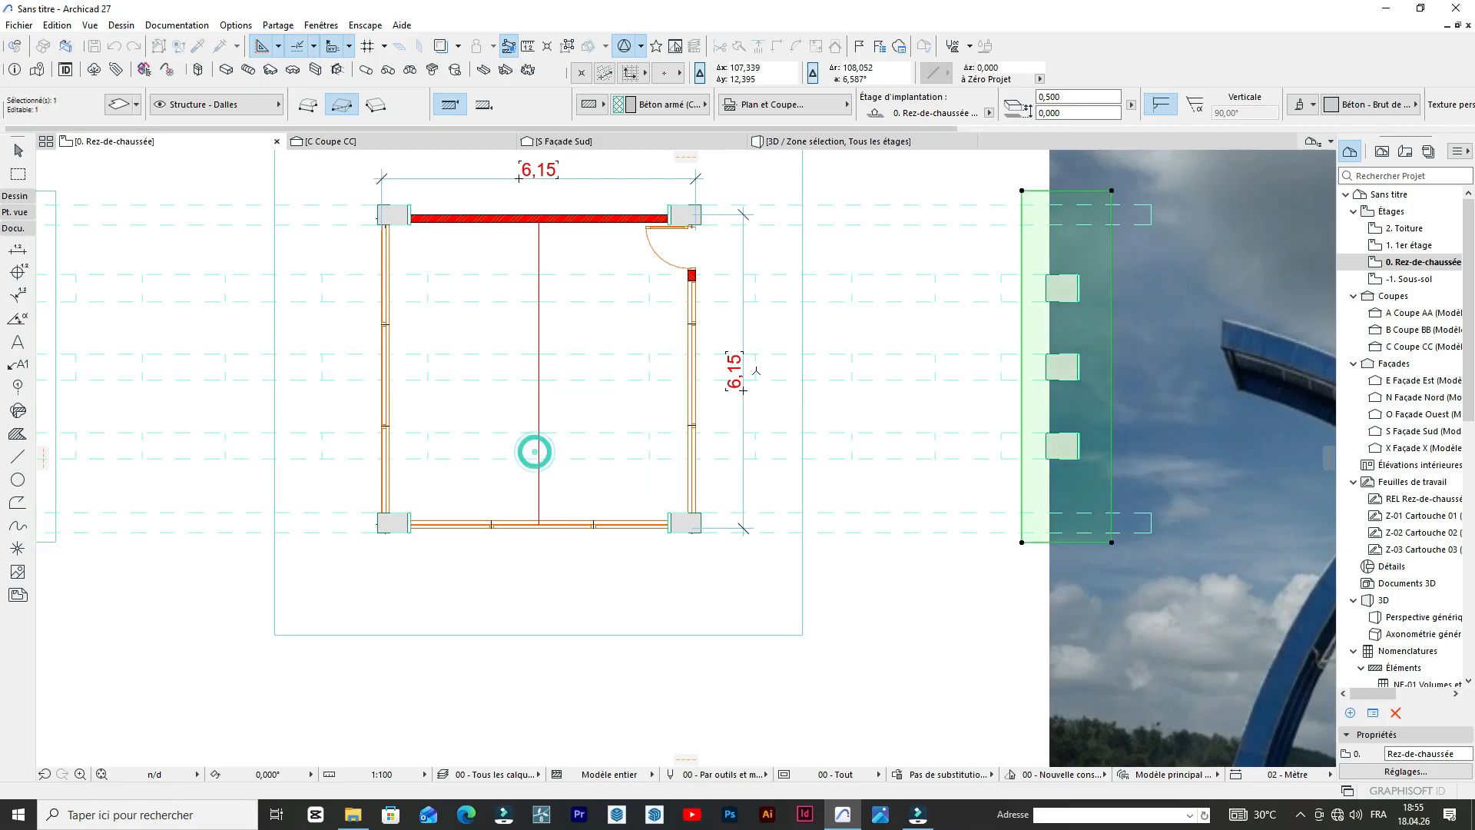
{"action": "scroll", "coordinate": [757, 371], "scroll_direction": "down", "scroll_amount": 6}
{"action": "left_click", "coordinate": [780, 493]}
{"action": "left_click", "coordinate": [865, 146]}
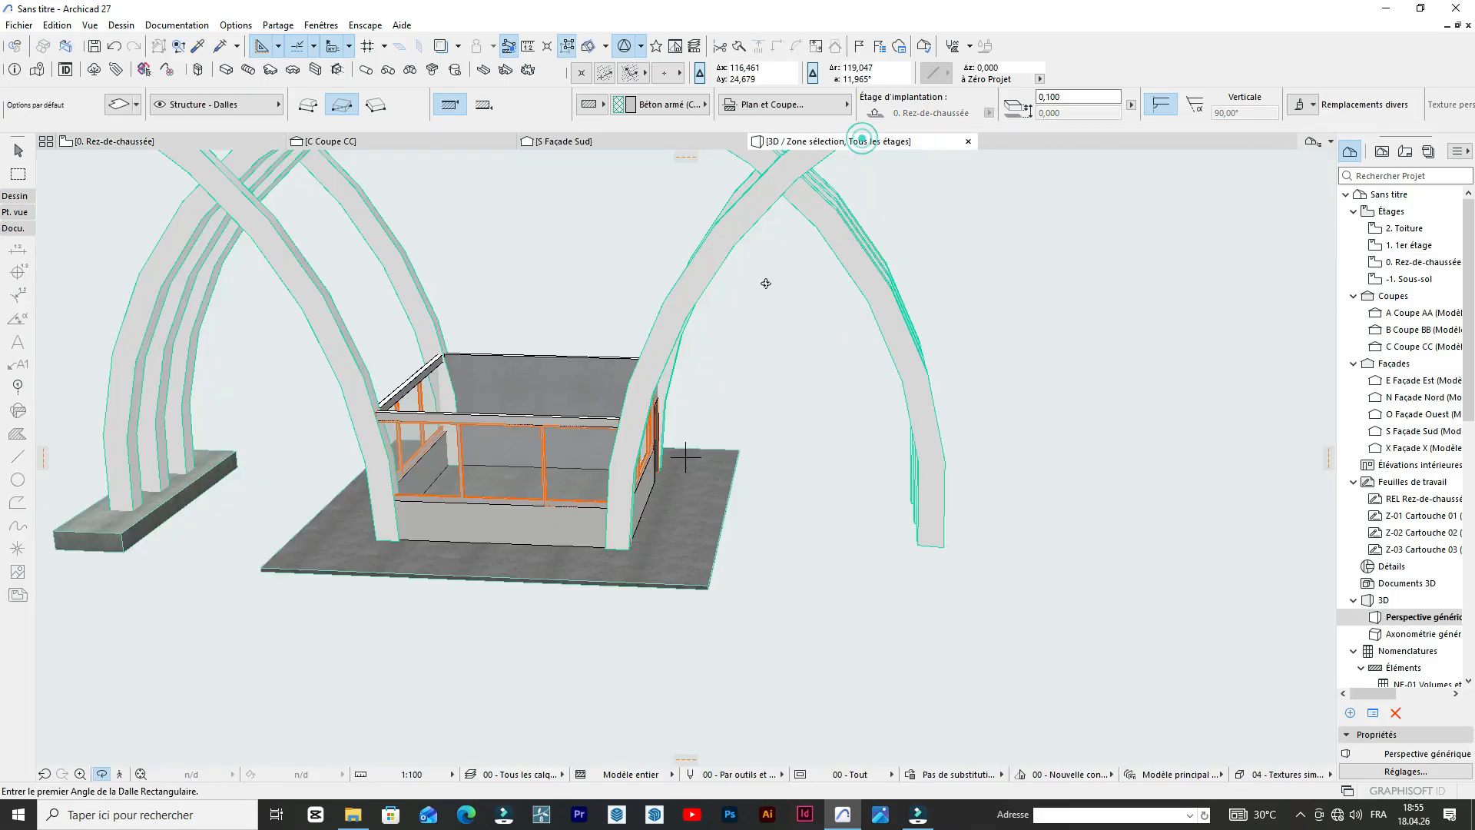
Select the building's base slab in the 3D view and open its settings.
{"action": "scroll", "coordinate": [914, 385], "scroll_direction": "down", "scroll_amount": 5}
{"action": "middle_click_drag", "start_coordinate": [616, 515], "coordinate": [692, 540], "text": "shift"}
{"action": "scroll", "coordinate": [682, 474], "scroll_direction": "up", "scroll_amount": 5}
{"action": "left_click", "coordinate": [629, 515], "text": "shift"}
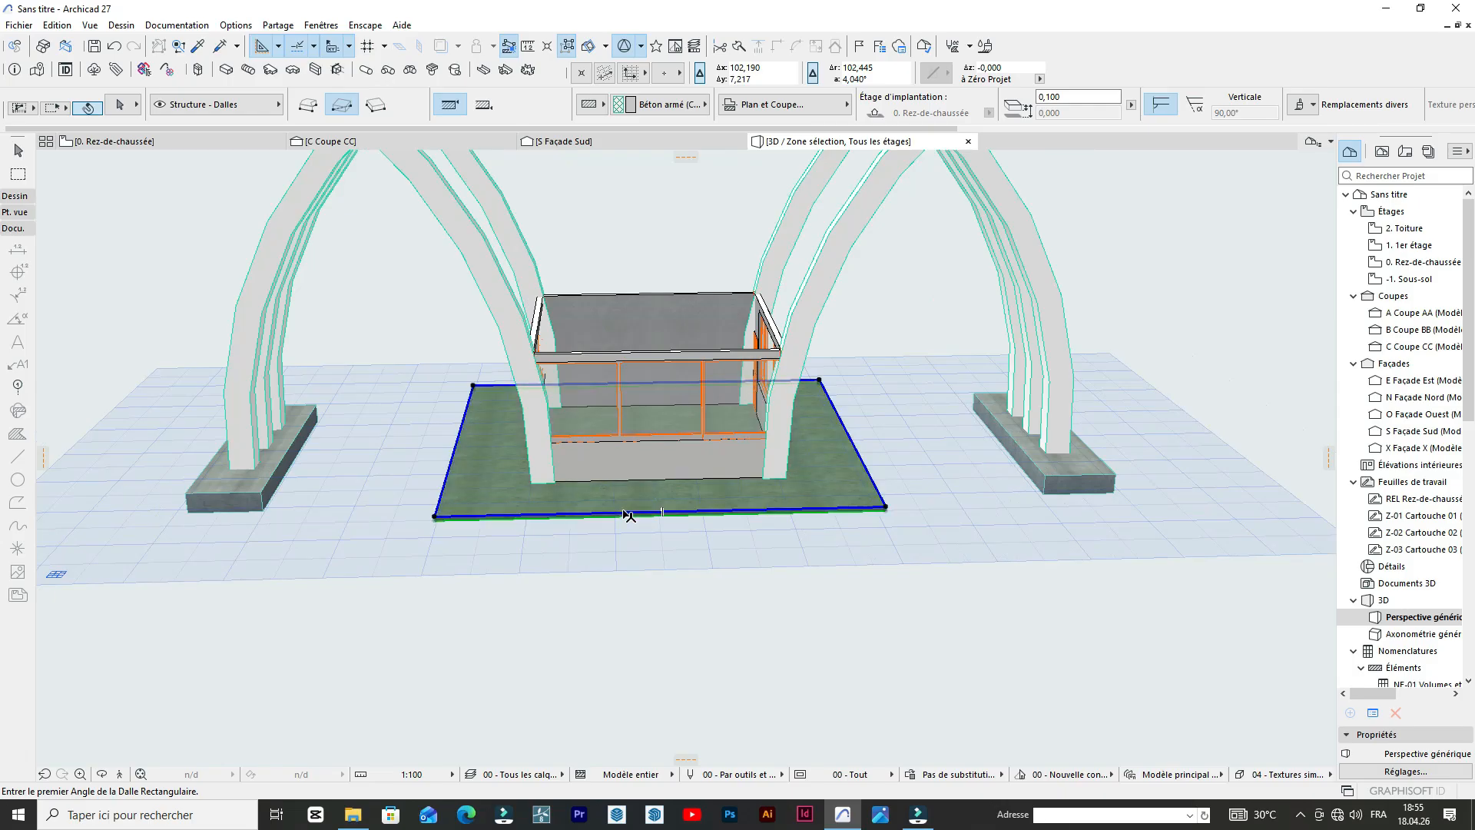
{"action": "left_click", "coordinate": [121, 107]}
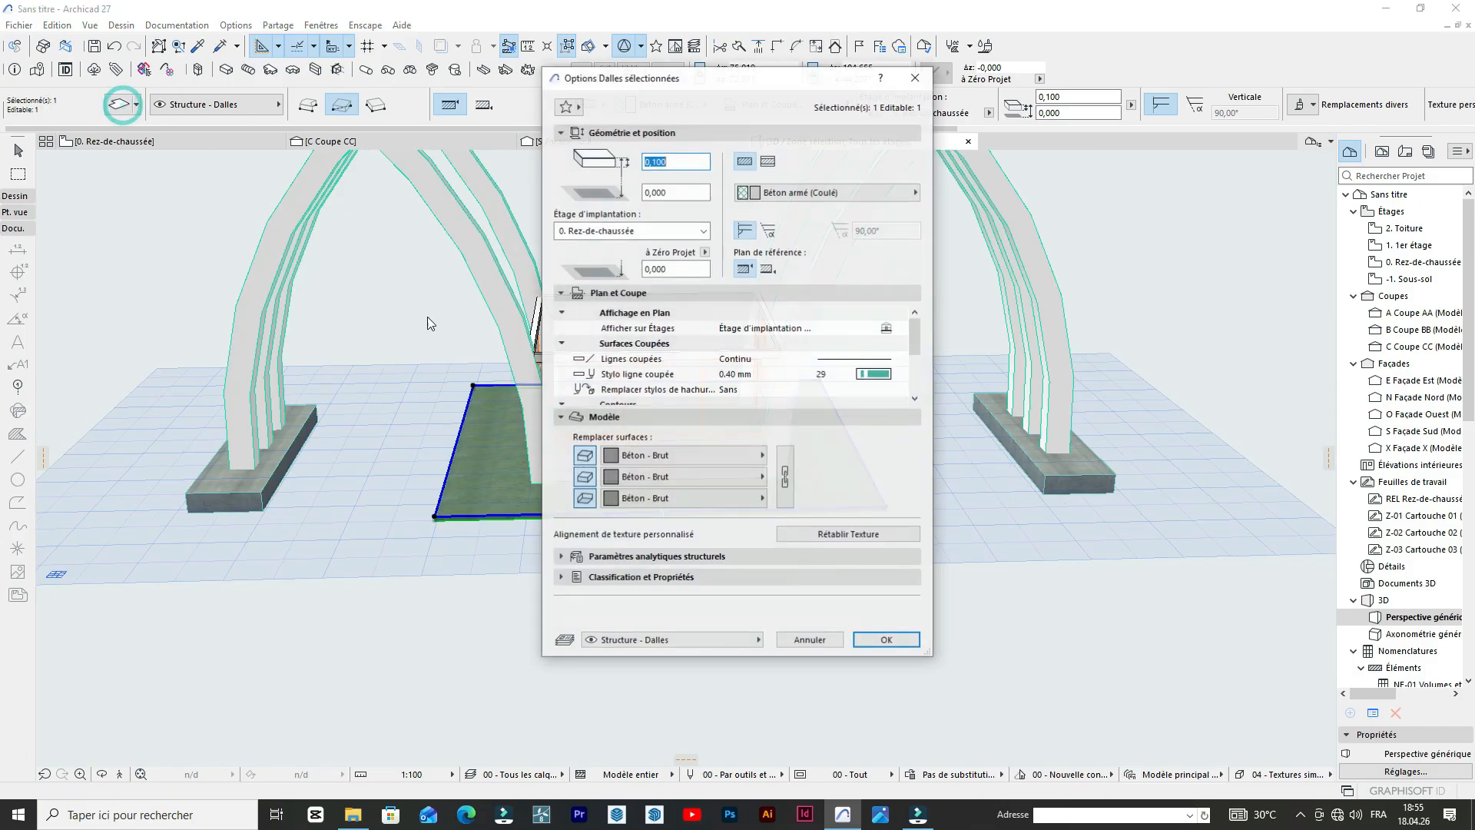
{"action": "left_click", "coordinate": [612, 456]}
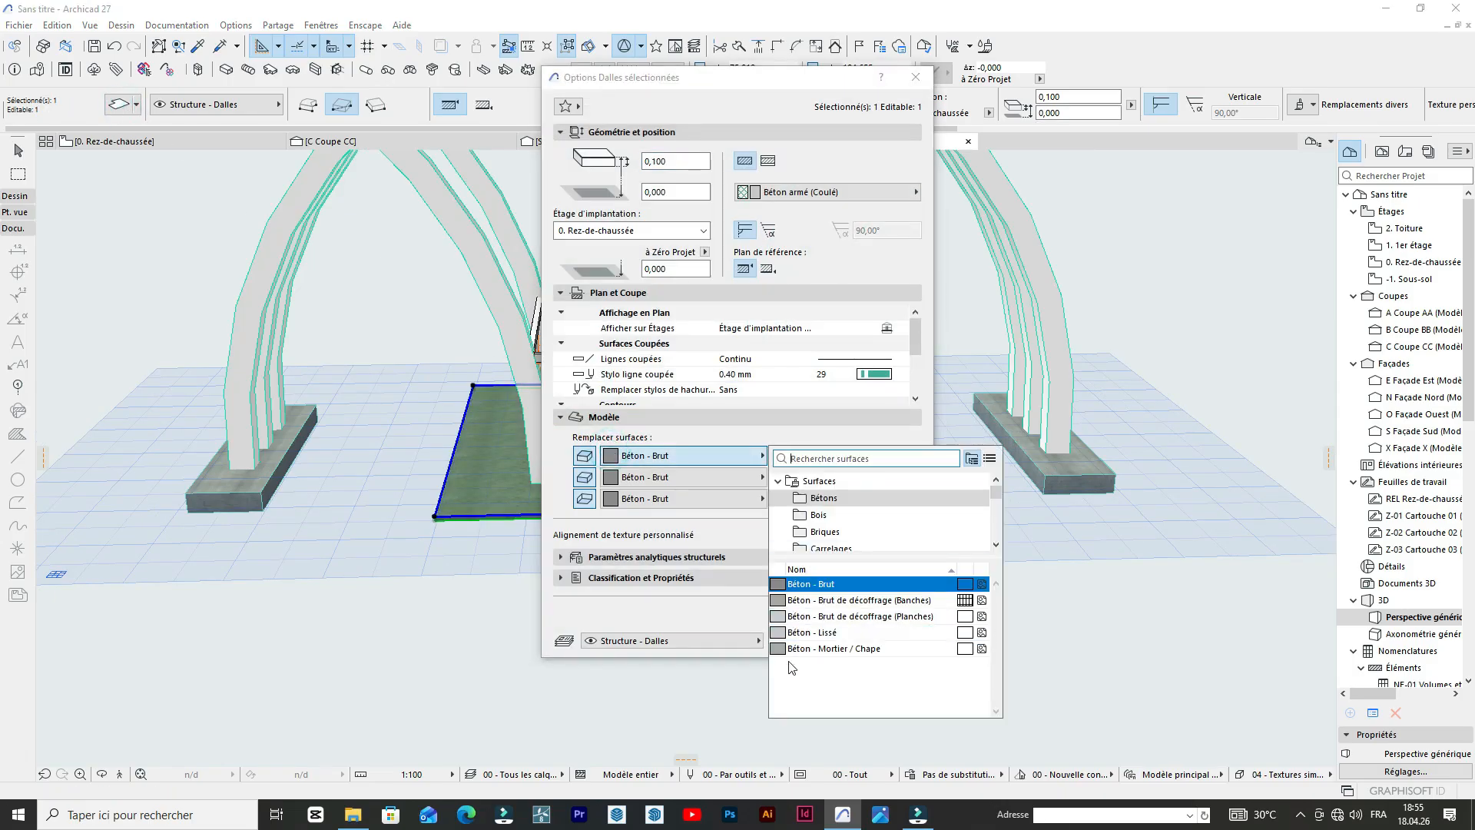
{"action": "scroll", "coordinate": [812, 533], "scroll_direction": "down", "scroll_amount": 3}
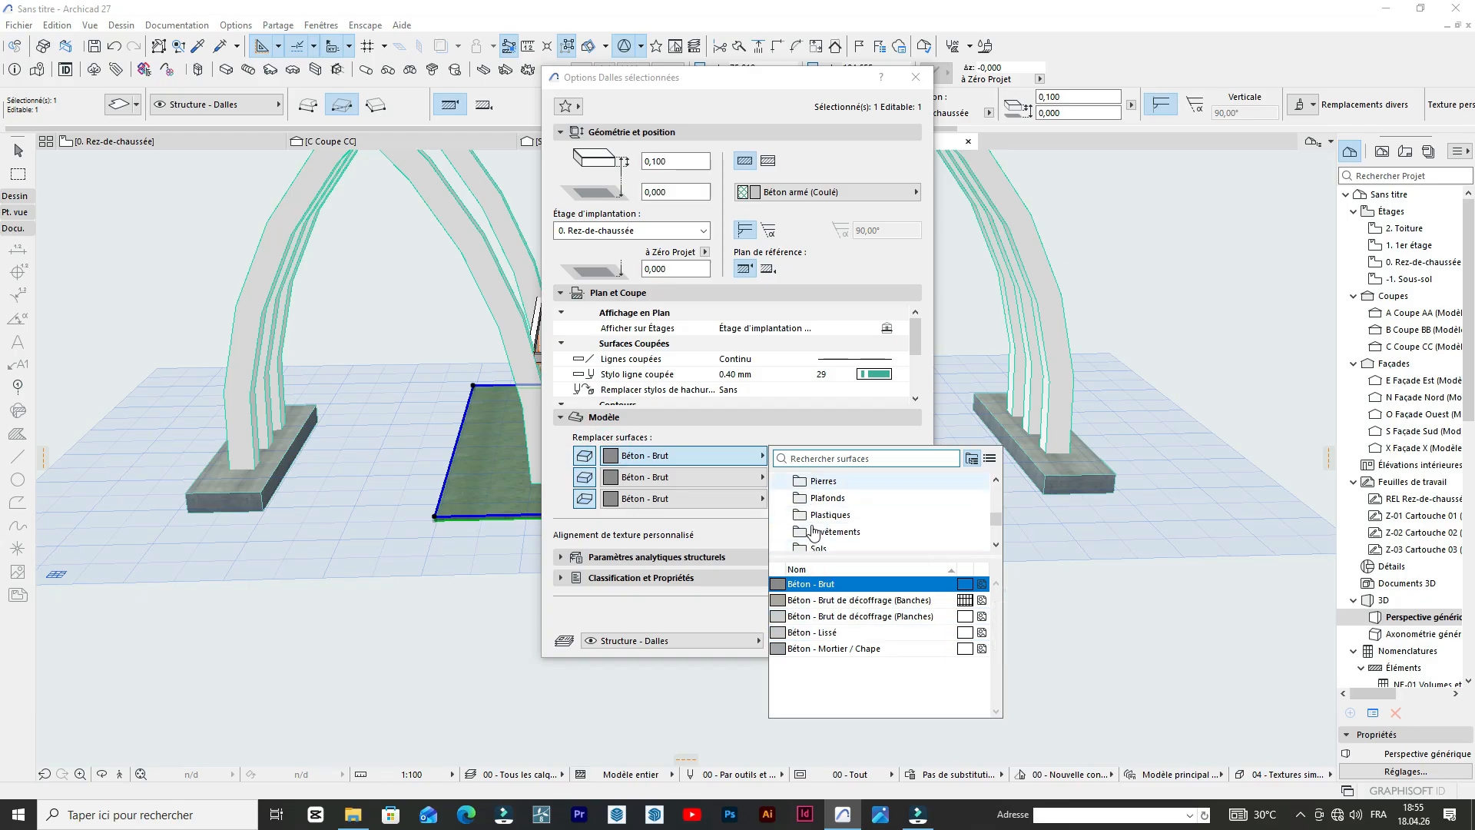
{"action": "left_click", "coordinate": [816, 532]}
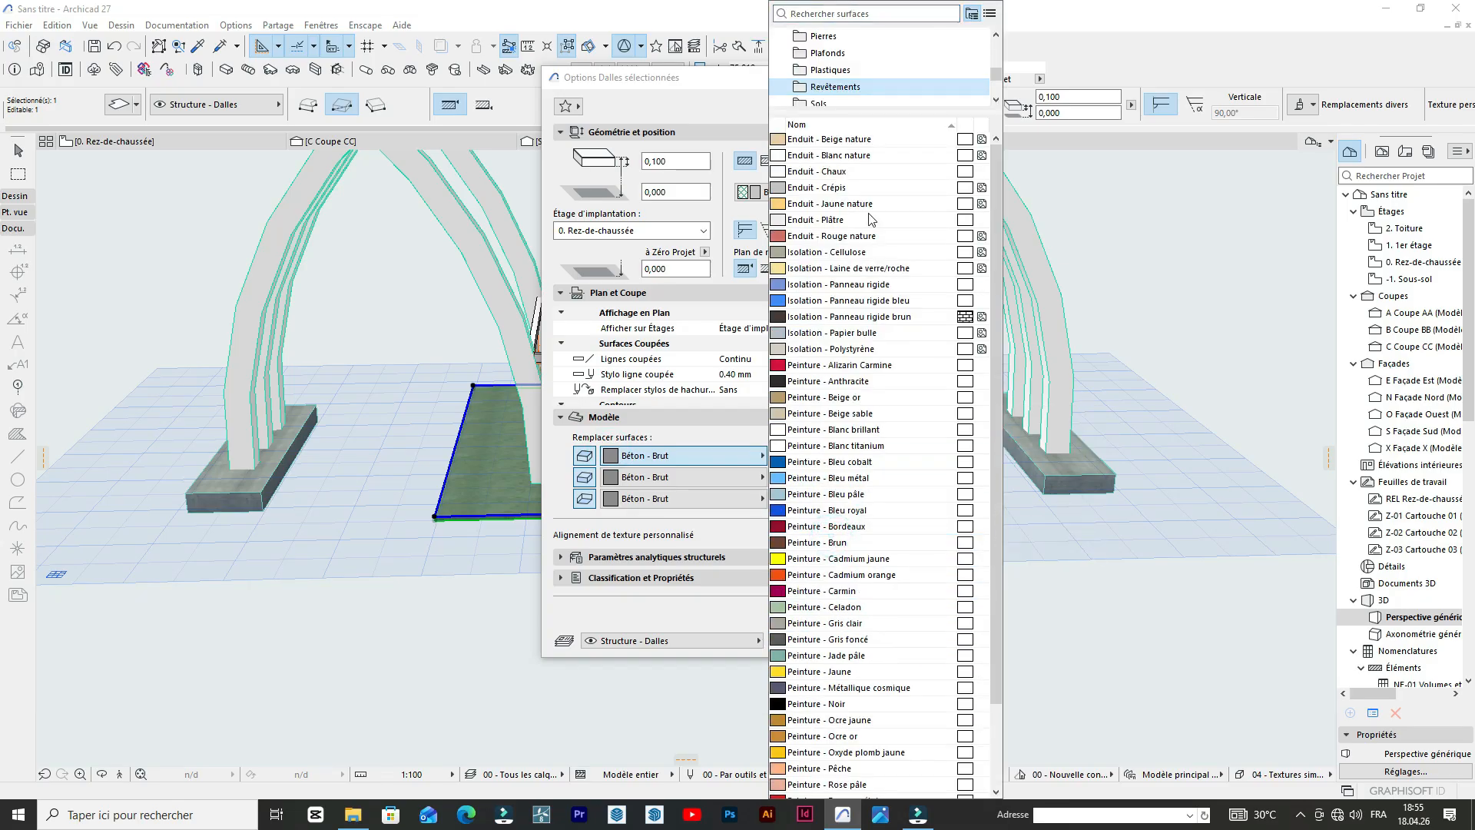
{"action": "left_click", "coordinate": [699, 361]}
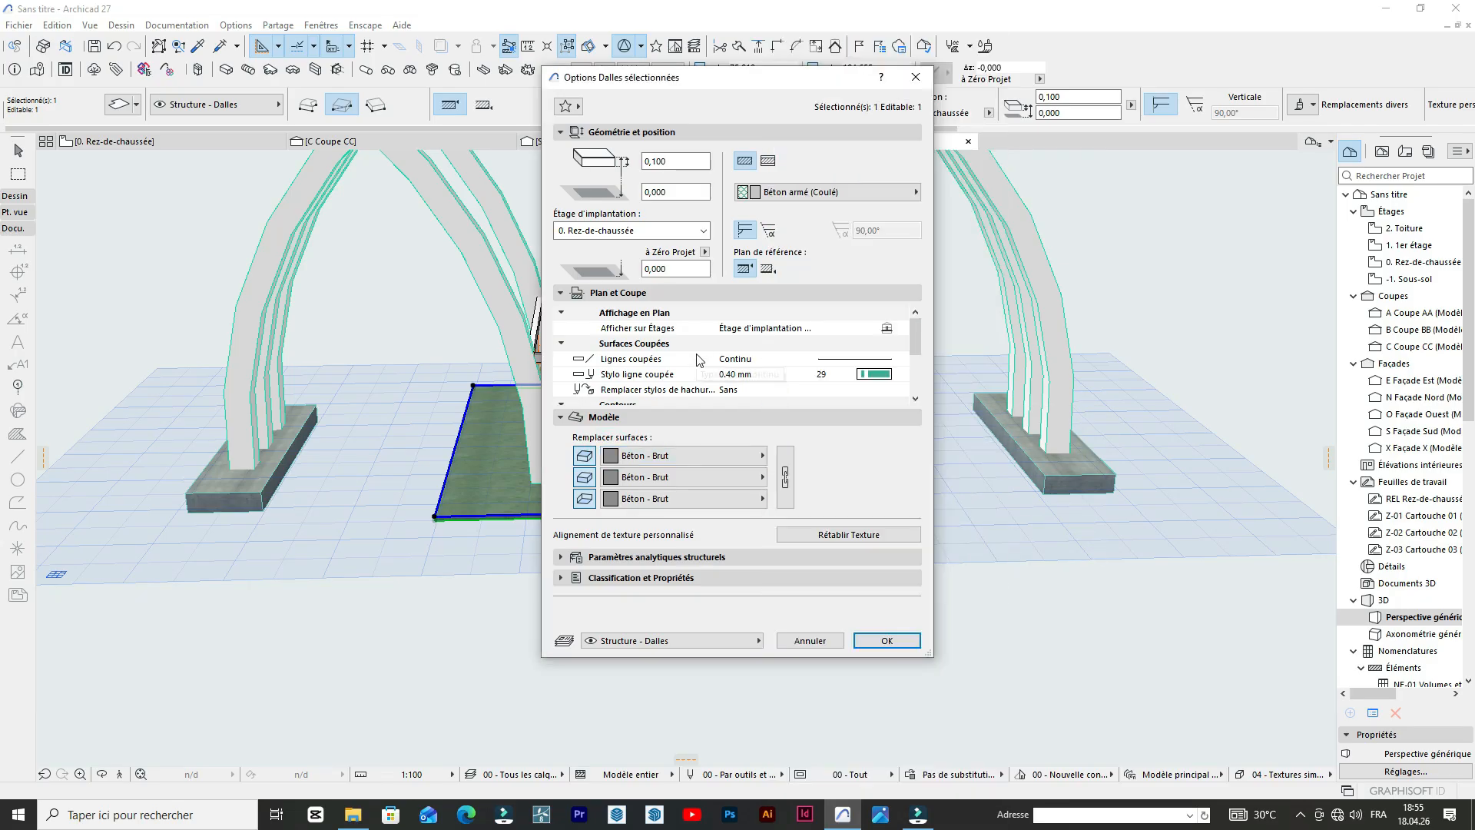
Set the base slab's top surface to Carrelage - Anthracite 60x120 and check the tiling around the building.
{"action": "left_click", "coordinate": [702, 456]}
{"action": "scroll", "coordinate": [868, 511], "scroll_direction": "down", "scroll_amount": 2}
{"action": "scroll", "coordinate": [868, 511], "scroll_direction": "up", "scroll_amount": 3}
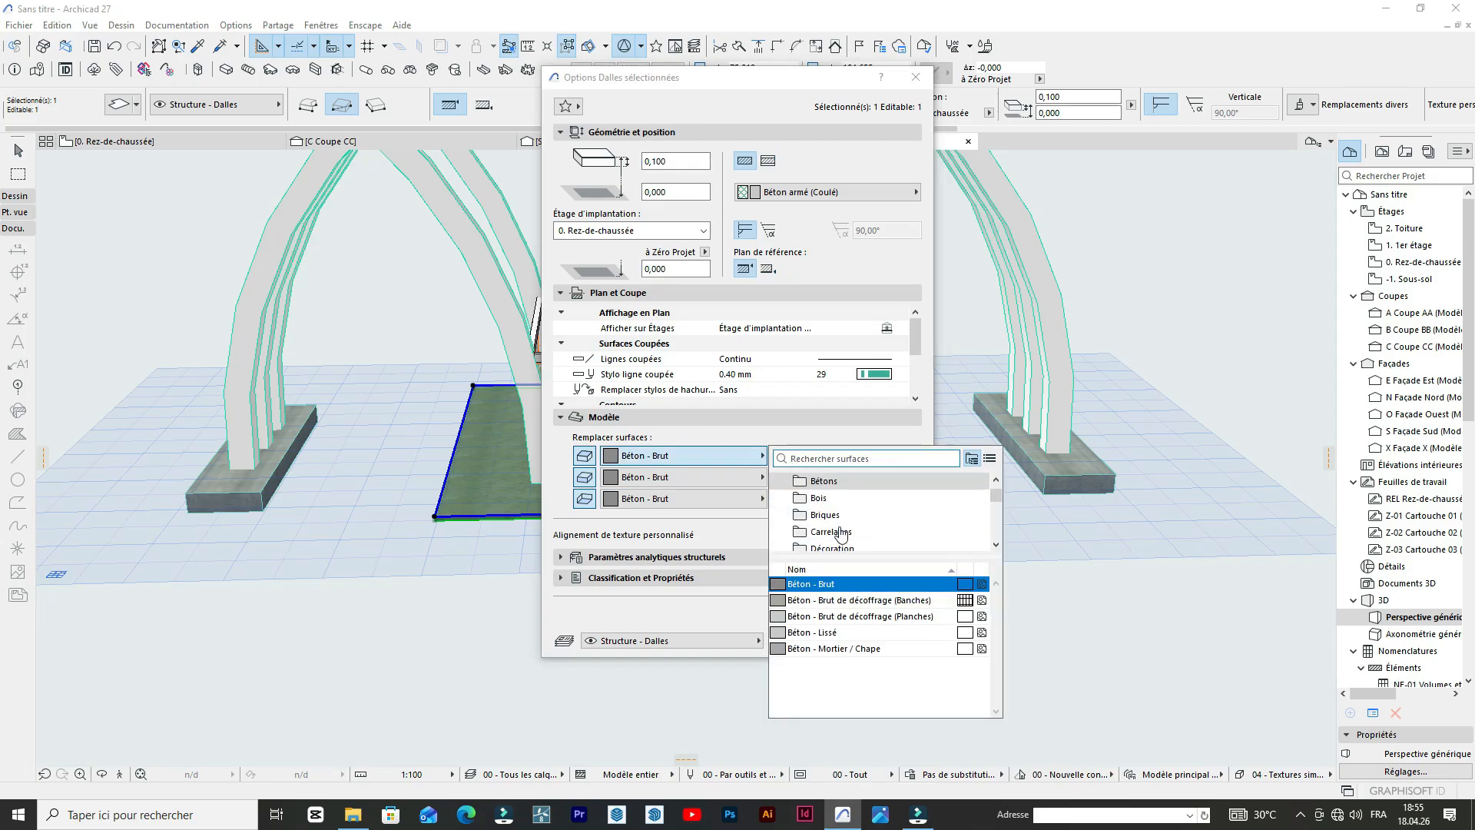
{"action": "scroll", "coordinate": [841, 531], "scroll_direction": "down", "scroll_amount": 1}
{"action": "left_click", "coordinate": [841, 481]}
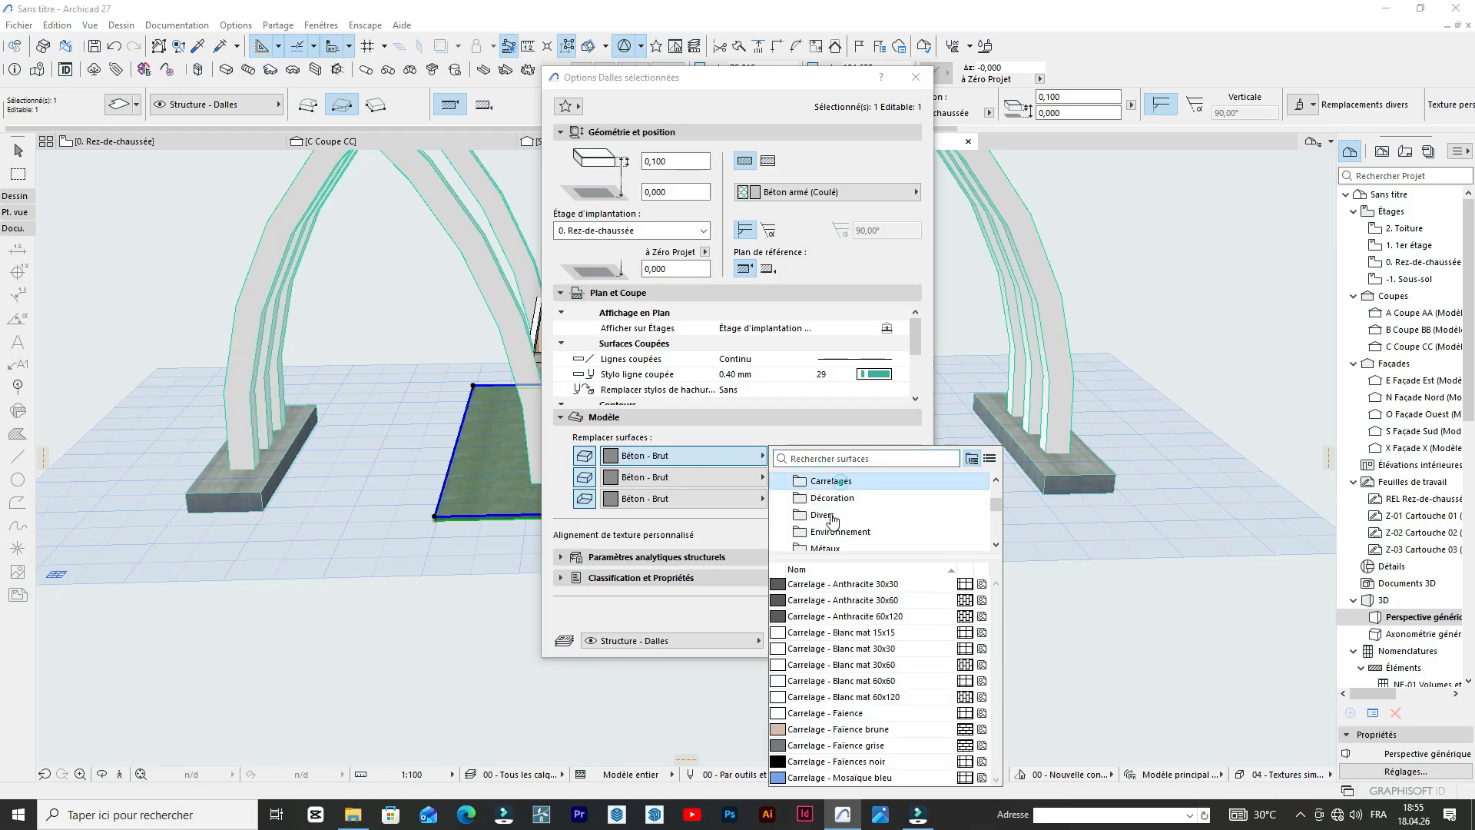
{"action": "left_click", "coordinate": [896, 616]}
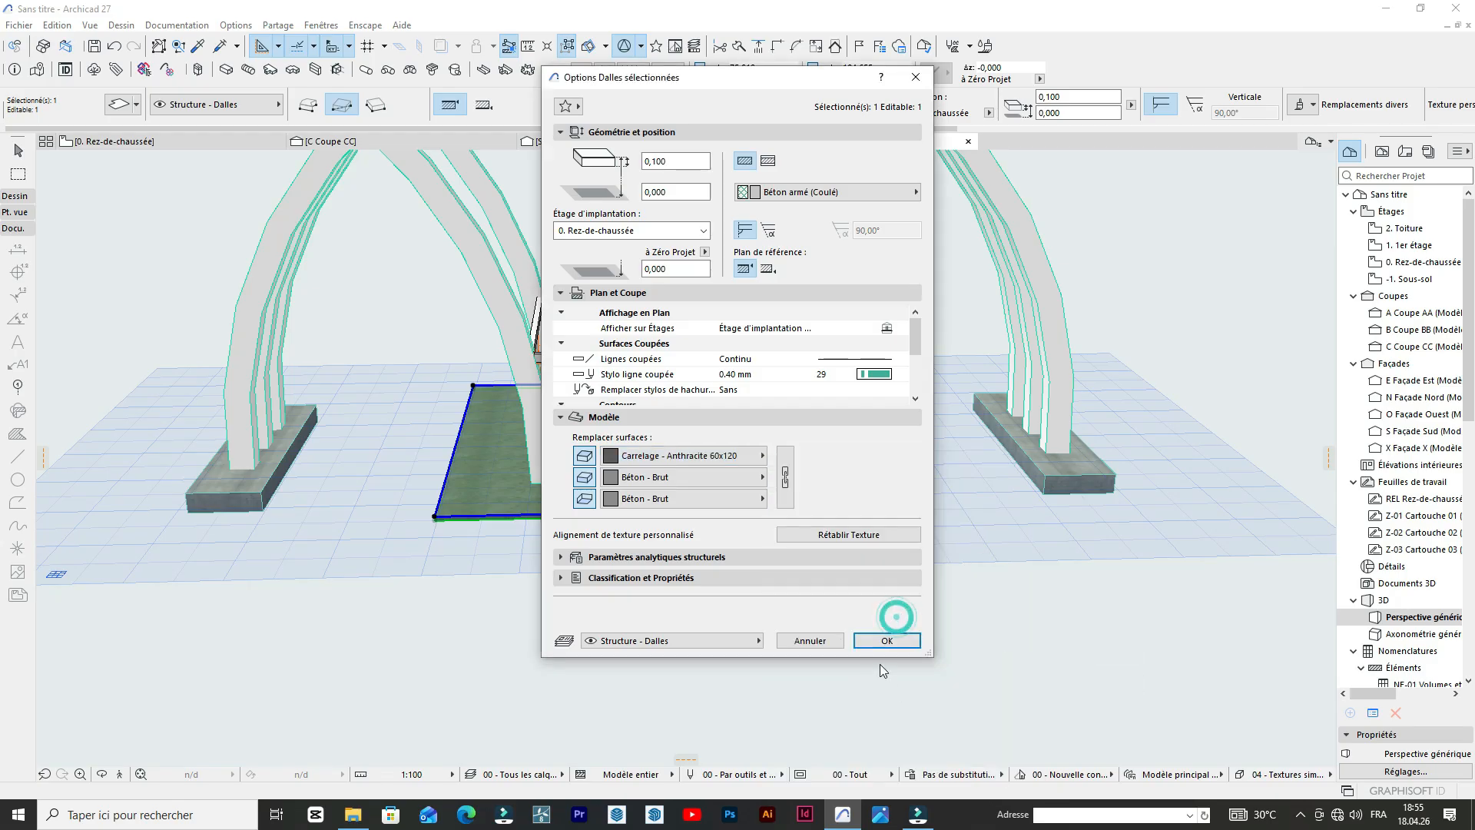
{"action": "left_click", "coordinate": [873, 638]}
{"action": "scroll", "coordinate": [628, 548], "scroll_direction": "up", "scroll_amount": 5}
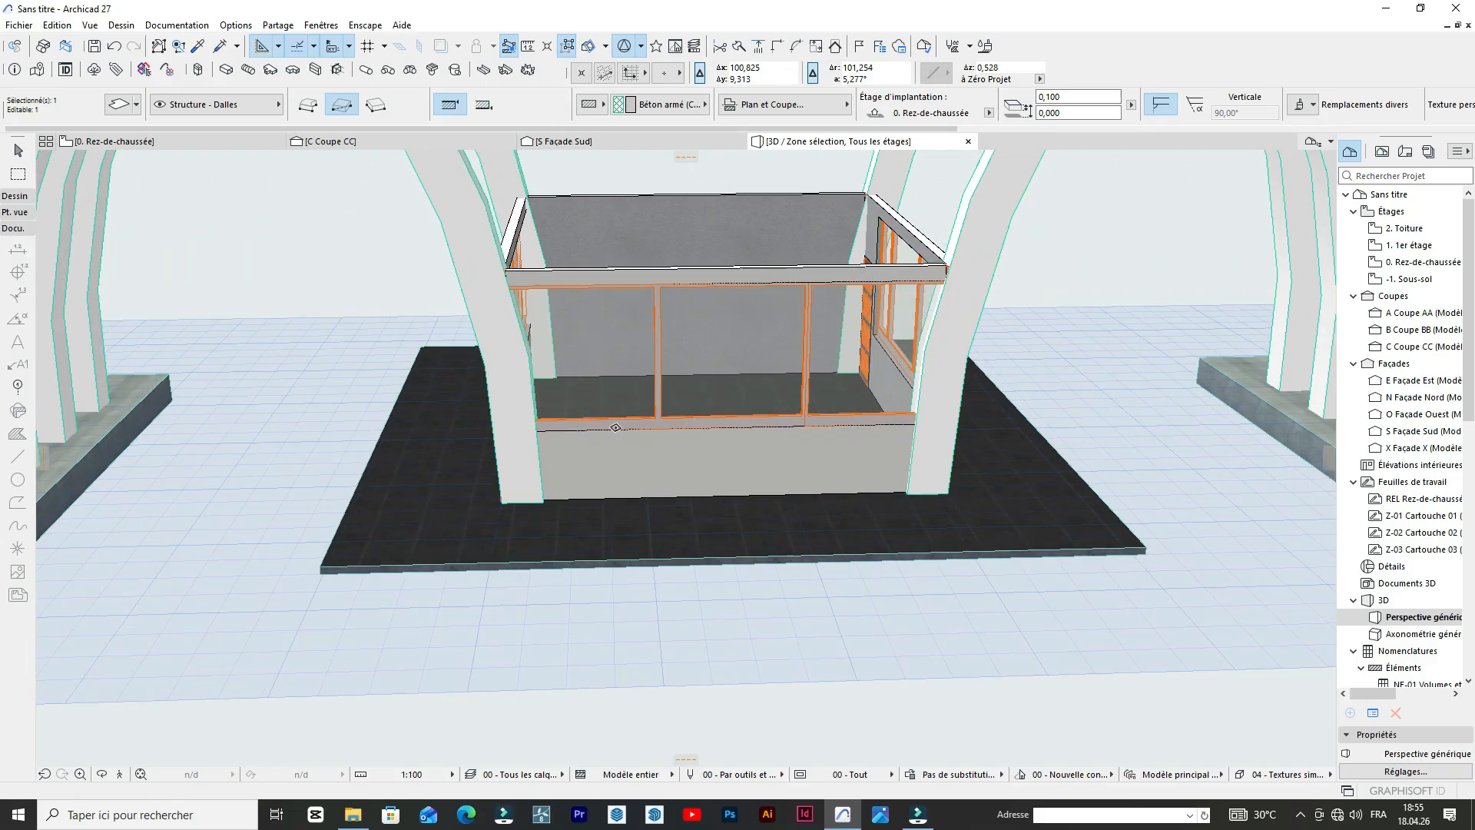
{"action": "scroll", "coordinate": [782, 548], "scroll_direction": "down", "scroll_amount": 3}
{"action": "scroll", "coordinate": [960, 488], "scroll_direction": "up", "scroll_amount": 3}
{"action": "middle_click_drag", "start_coordinate": [964, 484], "coordinate": [873, 513]}
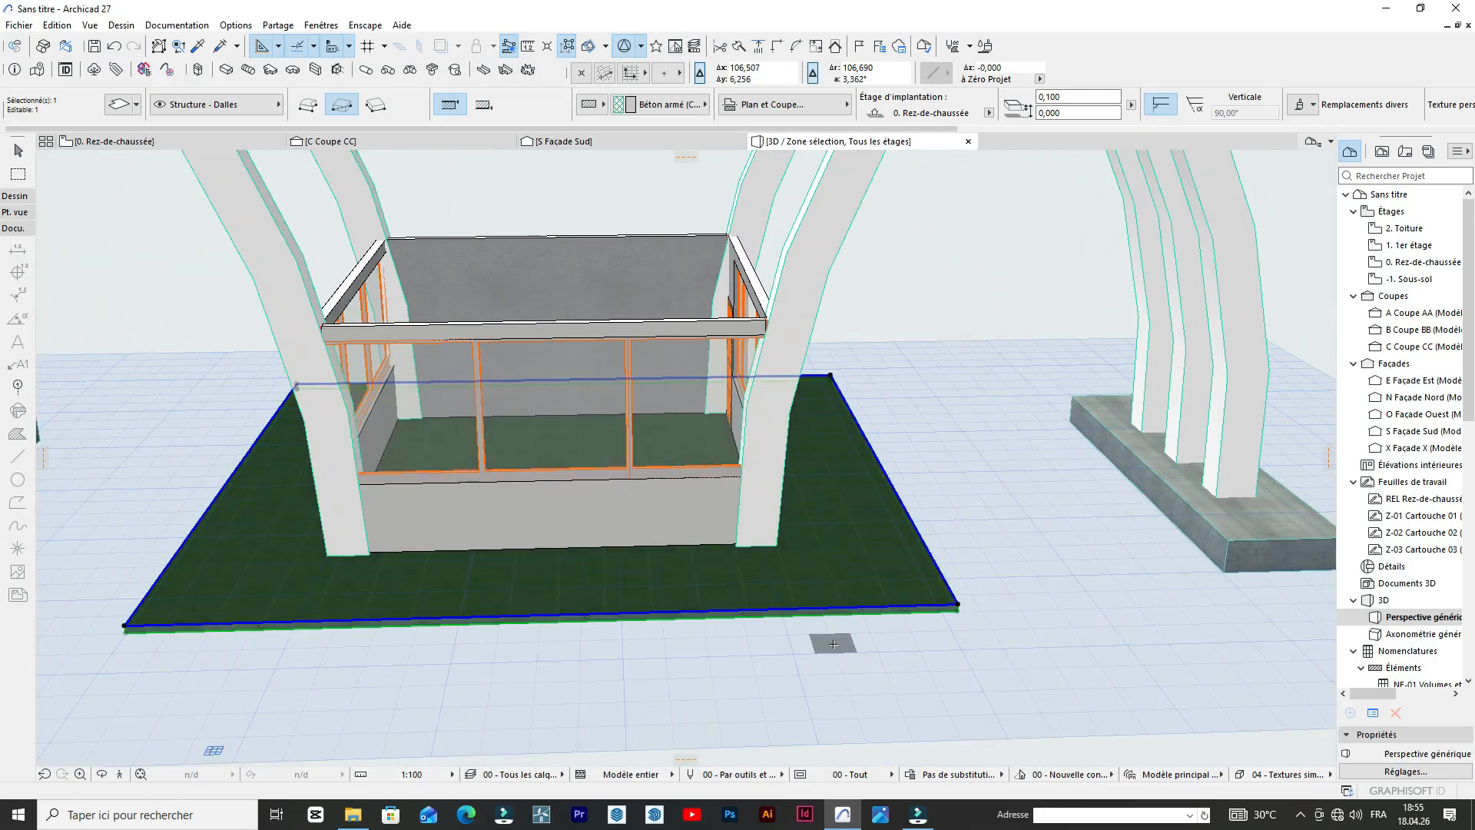
Draw a rectangular roof slab about 5,97 by 6,62 m over the tops of the building's walls, using the base slab's settings.
{"action": "key", "text": "Escape"}
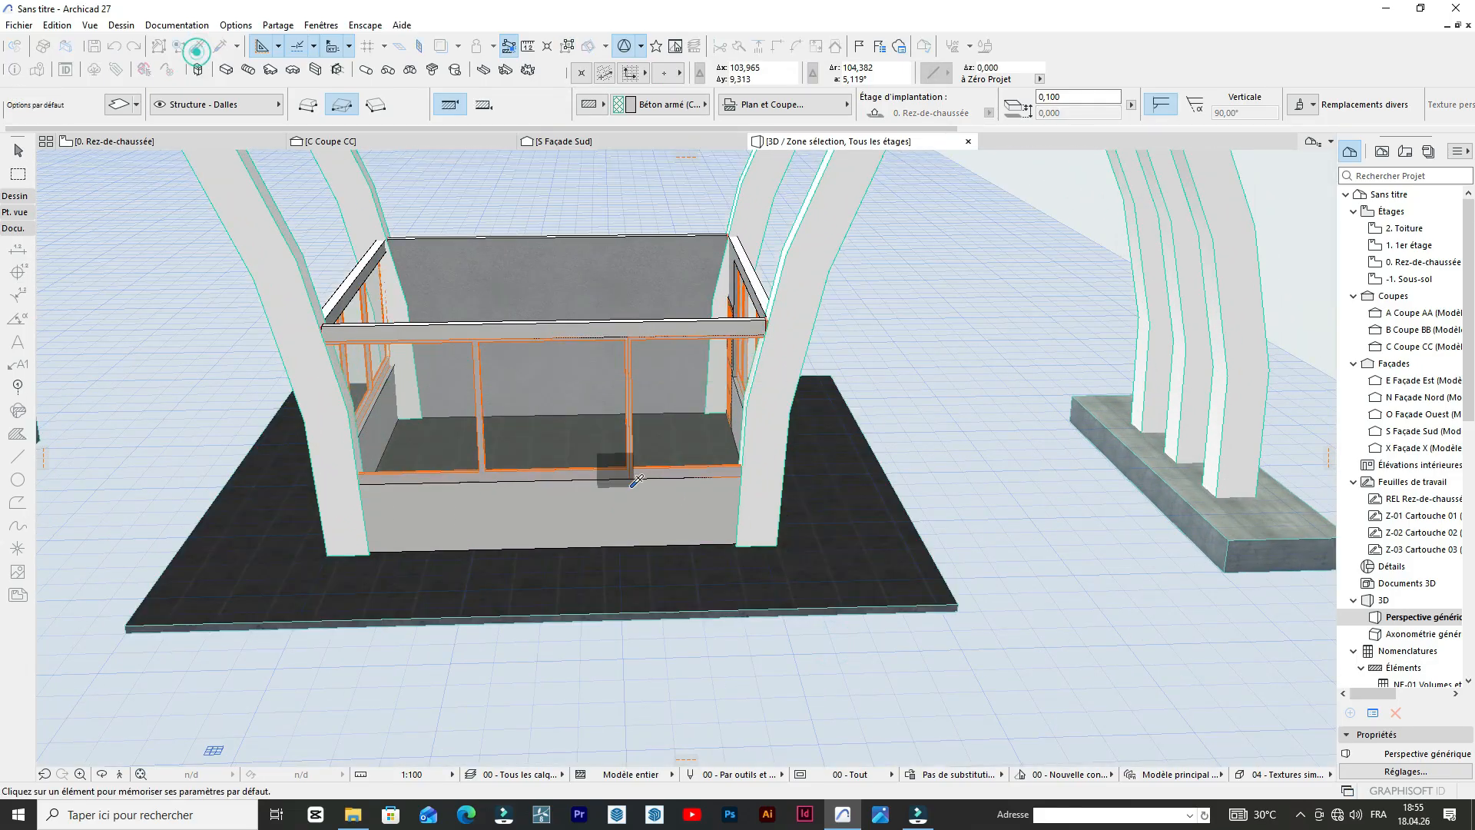
{"action": "left_click", "coordinate": [742, 582]}
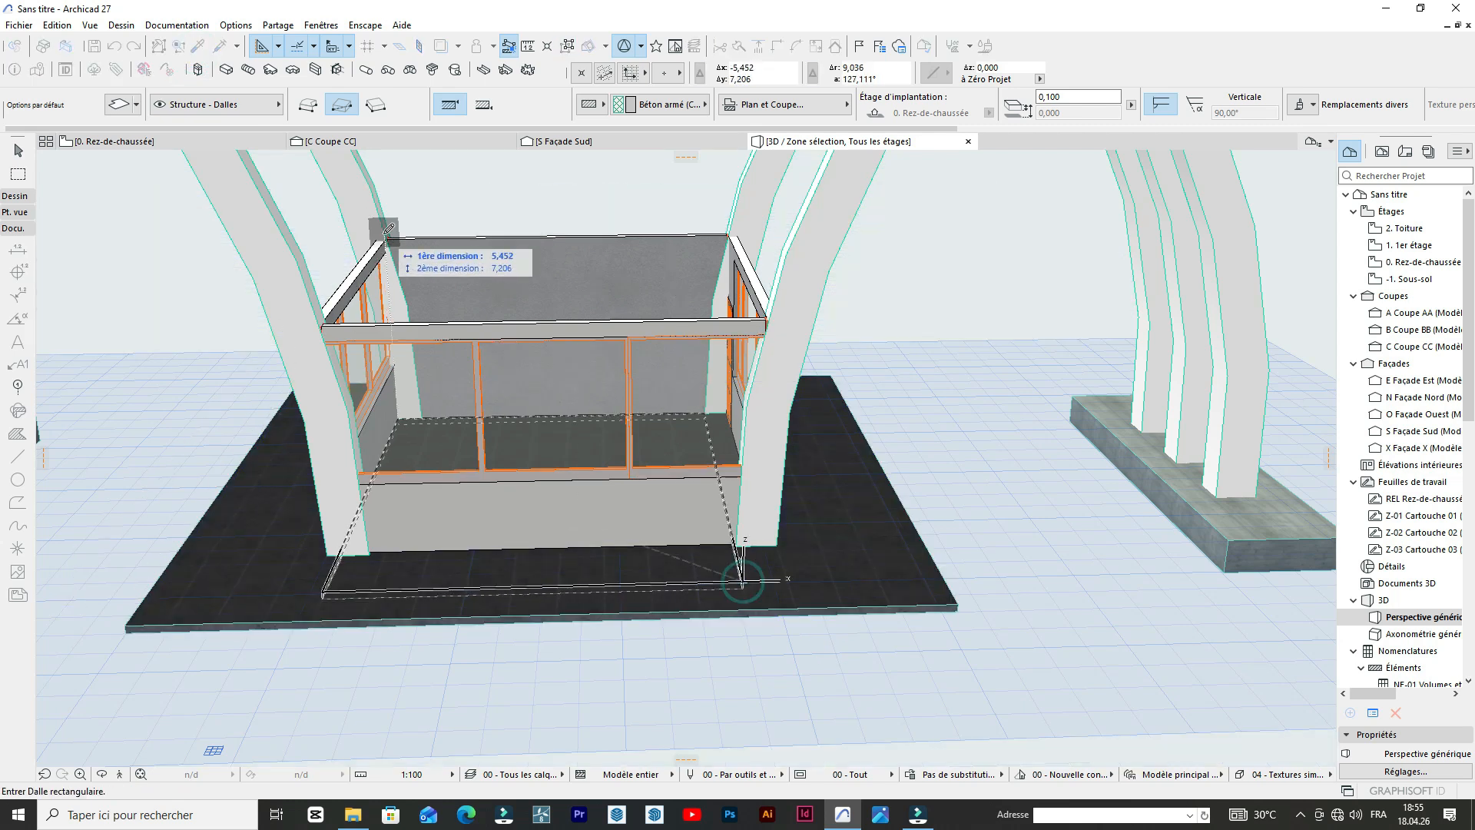
{"action": "key", "text": "Escape"}
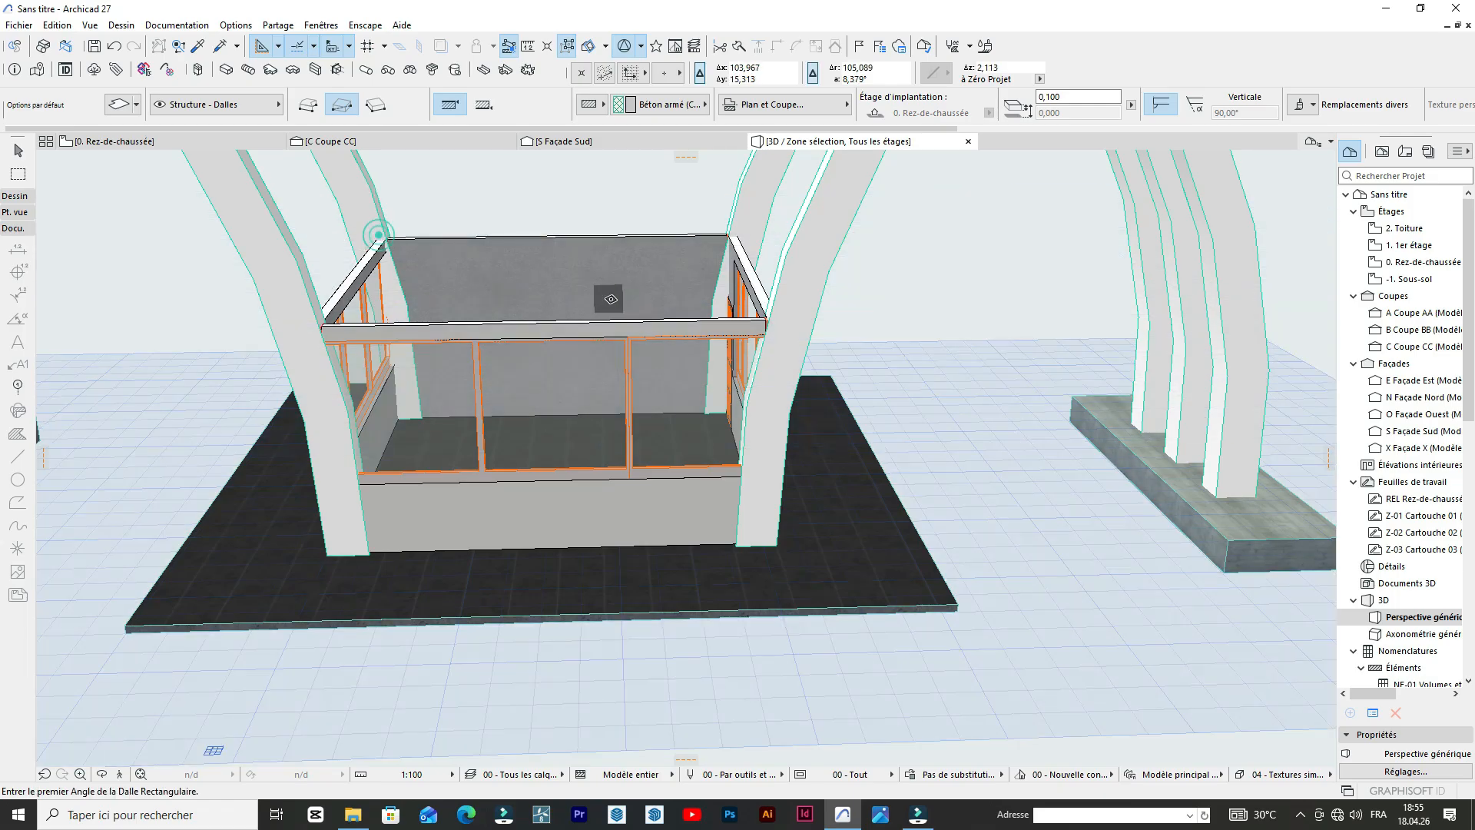
{"action": "left_click", "coordinate": [383, 230]}
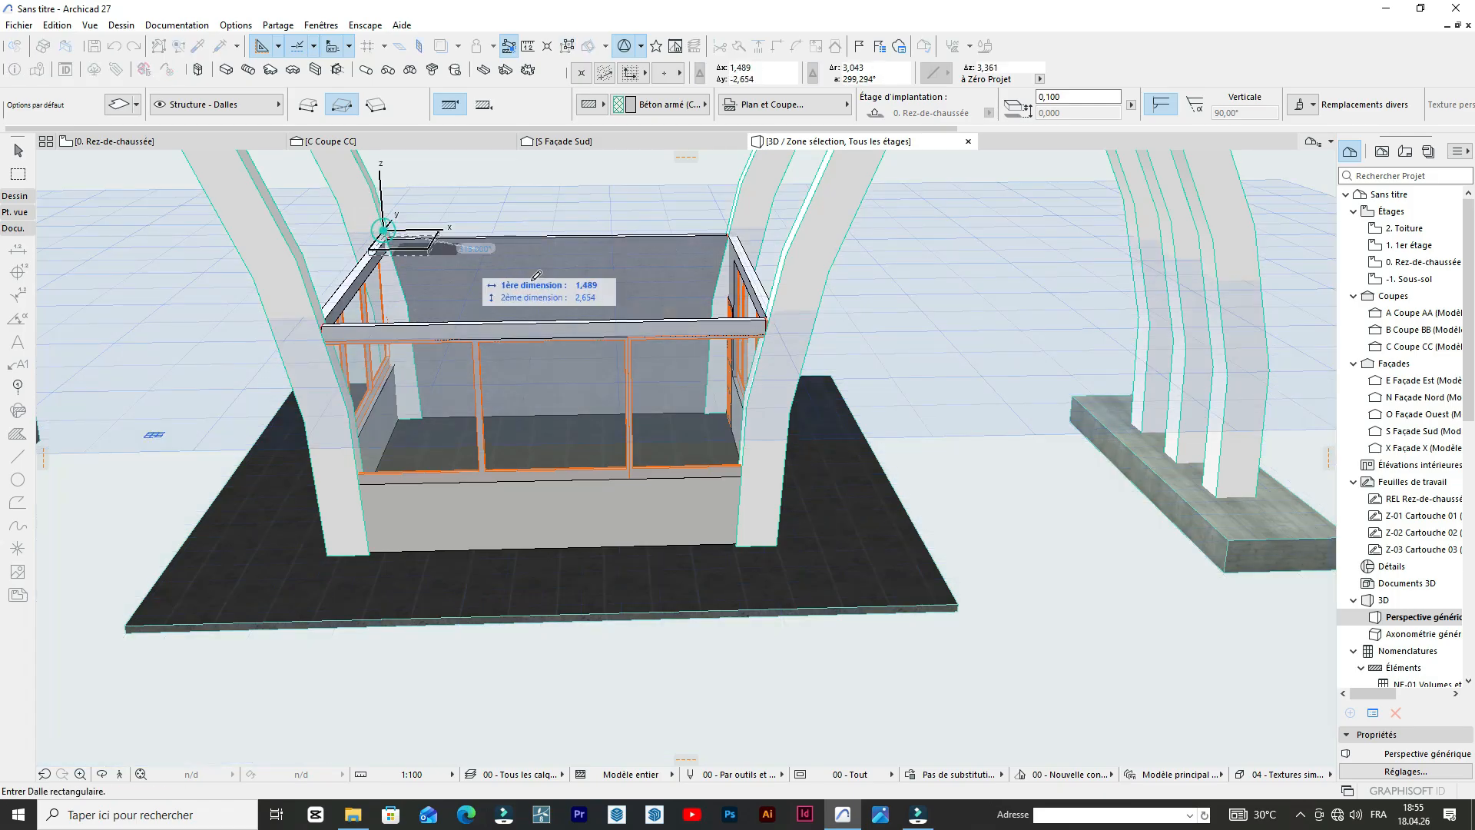
{"action": "left_click", "coordinate": [783, 316]}
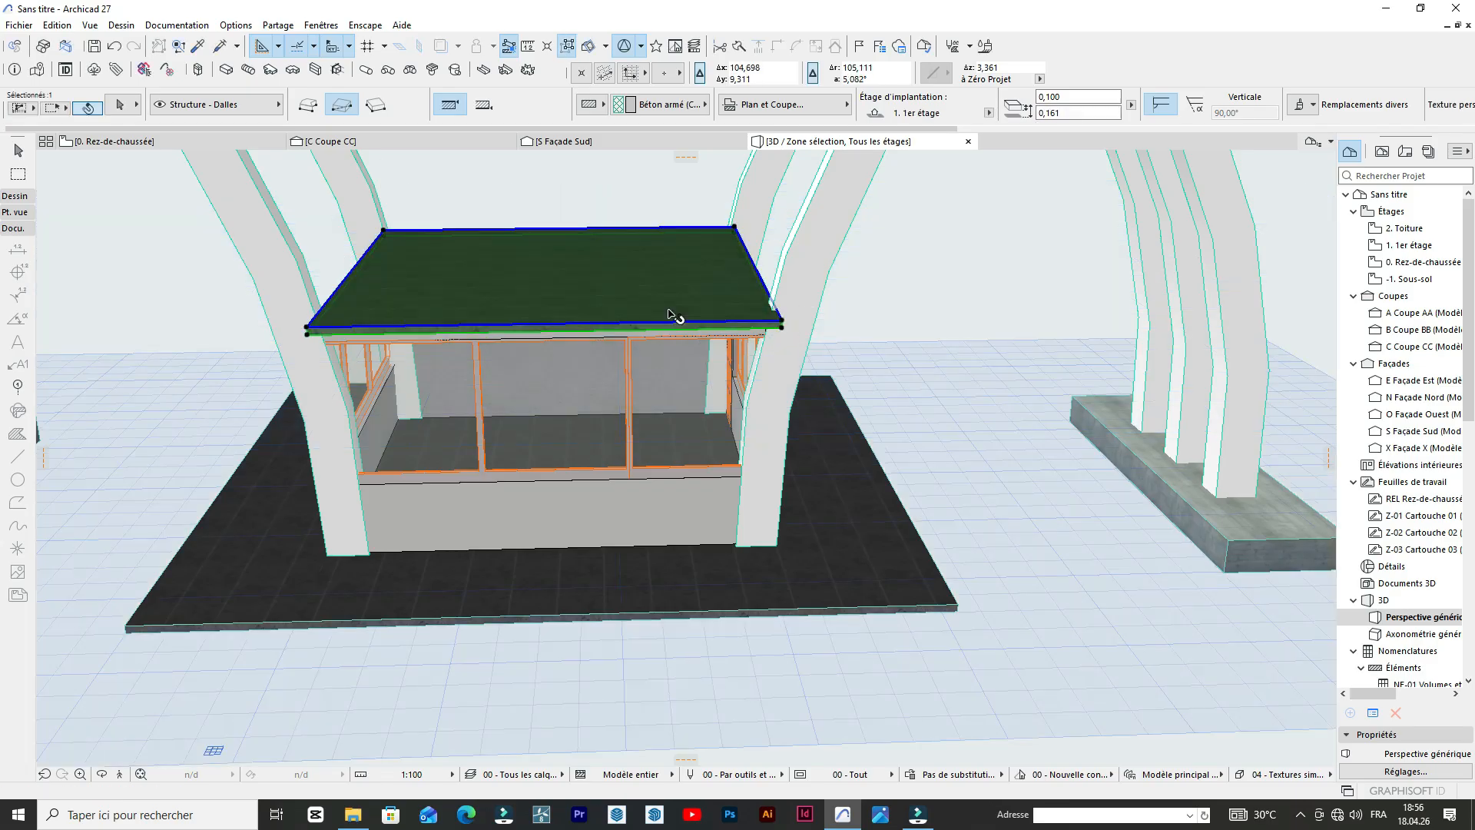
Set the new roof slab's thickness to 0,200 and its bottom surface to Enduit - Chaux.
{"action": "left_click", "coordinate": [507, 246], "text": "shift"}
{"action": "left_click", "coordinate": [118, 106]}
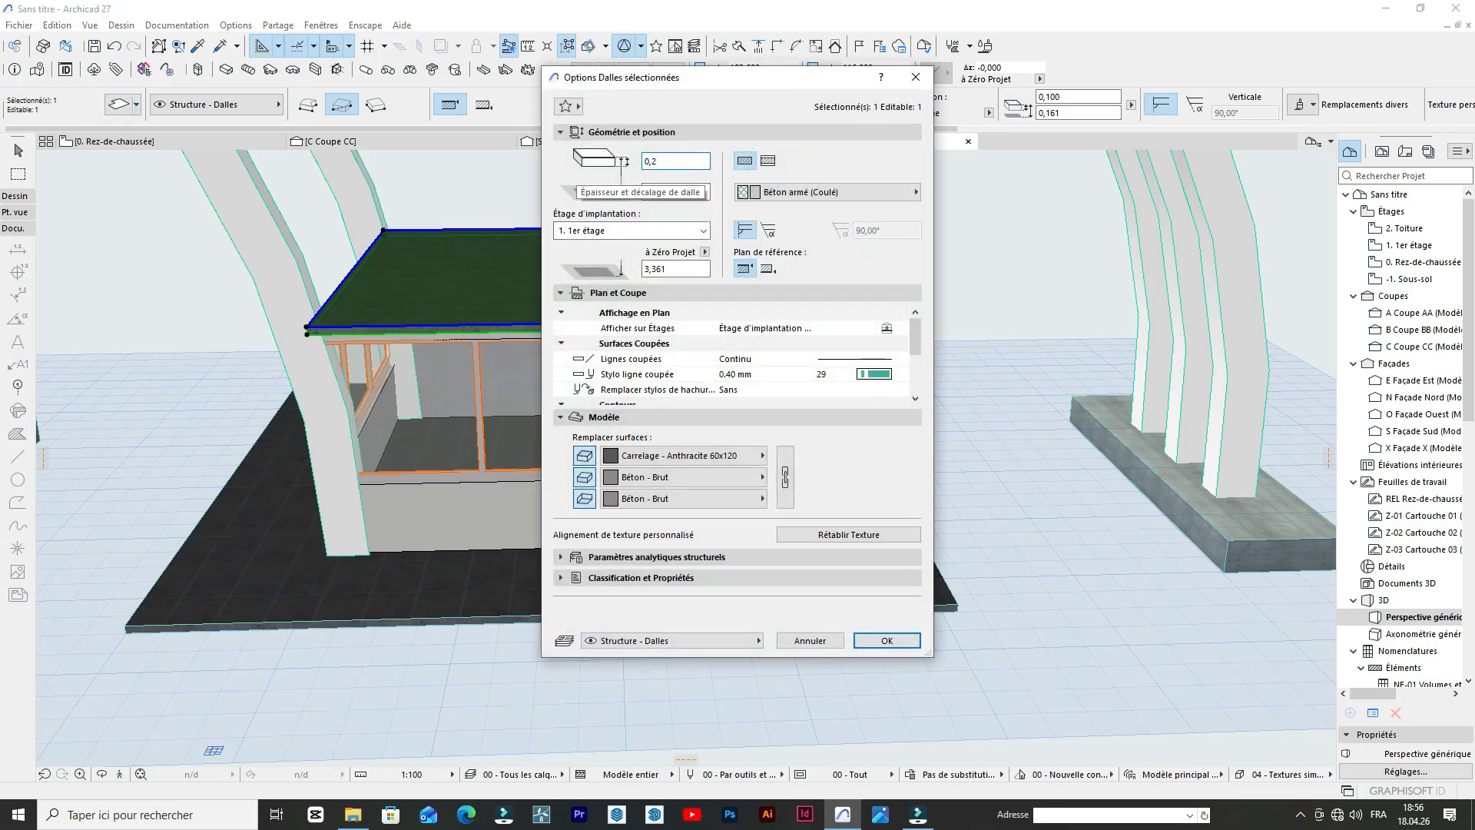
{"action": "left_click", "coordinate": [672, 455]}
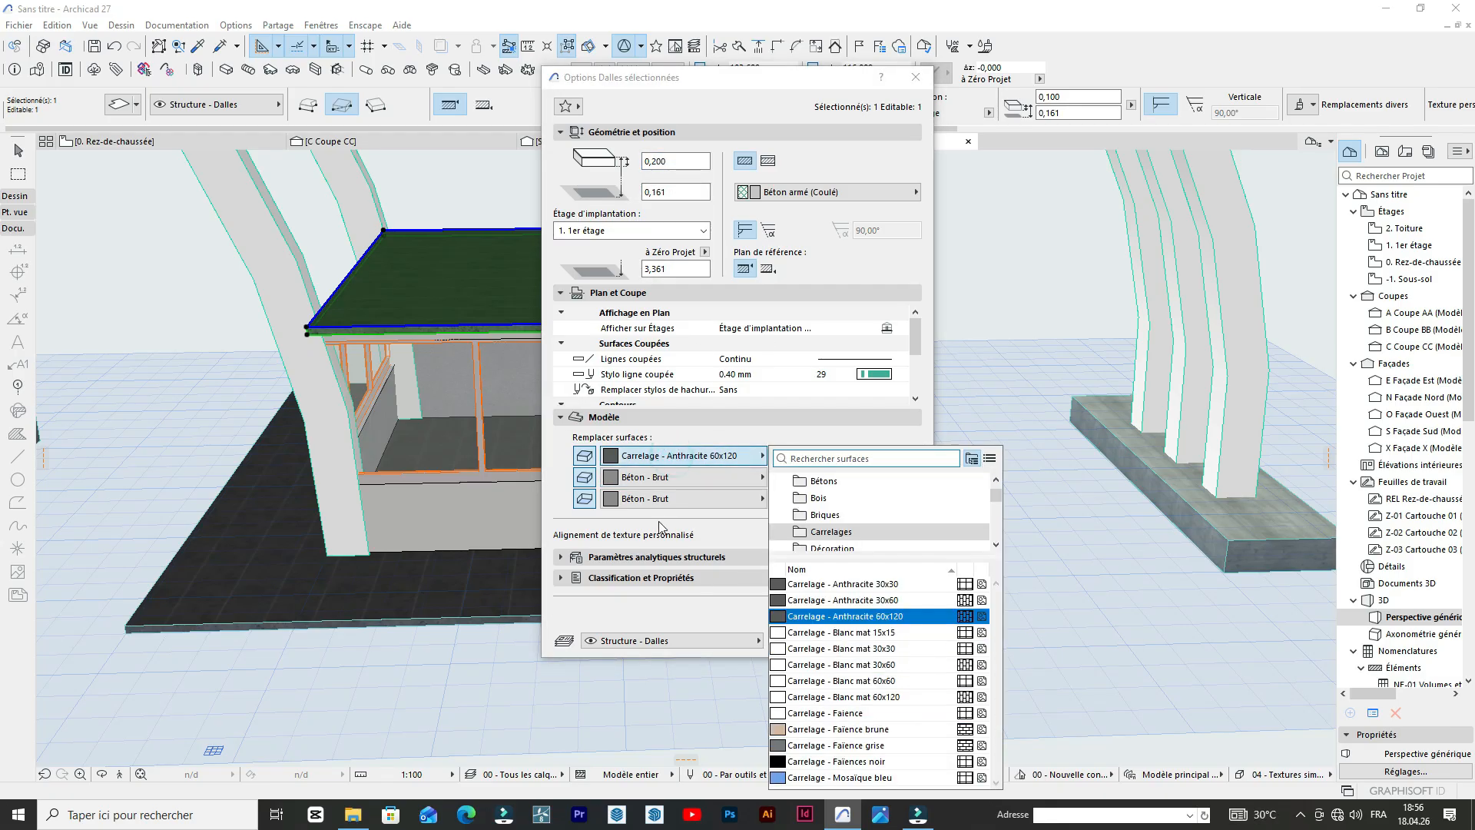
{"action": "left_click", "coordinate": [670, 475]}
{"action": "left_click", "coordinate": [626, 500]}
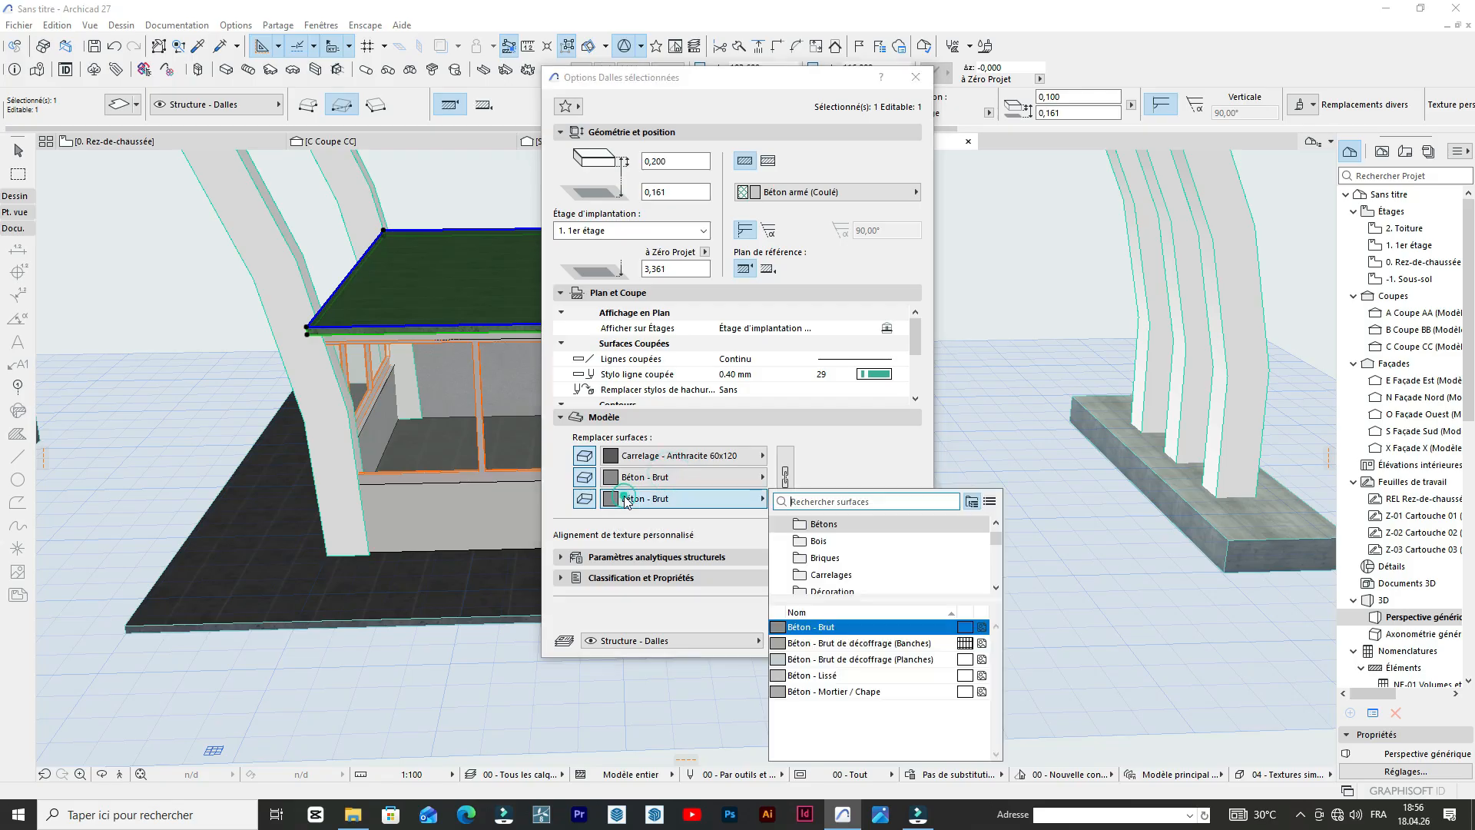
{"action": "scroll", "coordinate": [845, 555], "scroll_direction": "down", "scroll_amount": 3}
{"action": "left_click", "coordinate": [841, 566]}
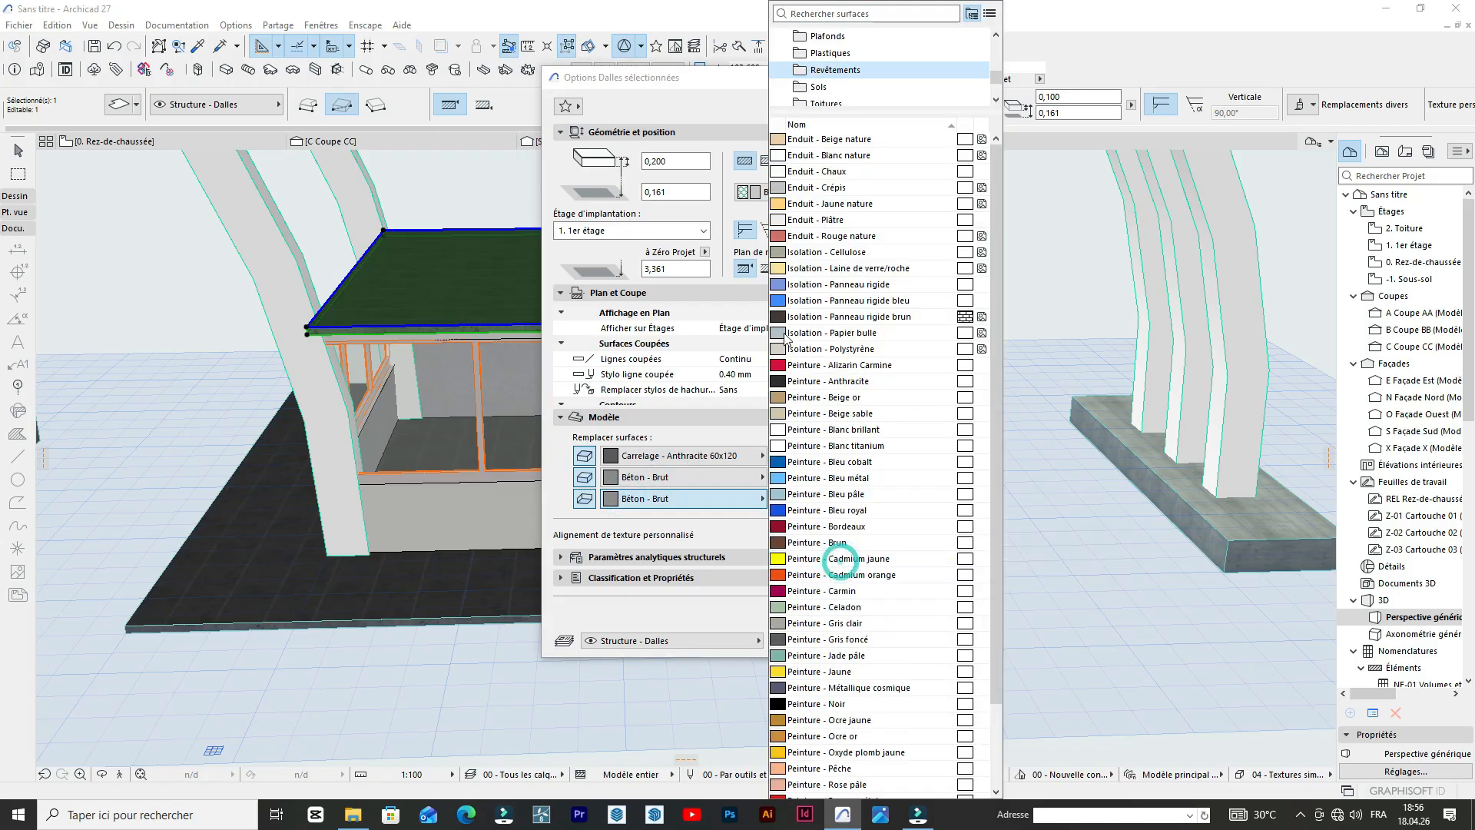
{"action": "left_click", "coordinate": [828, 171]}
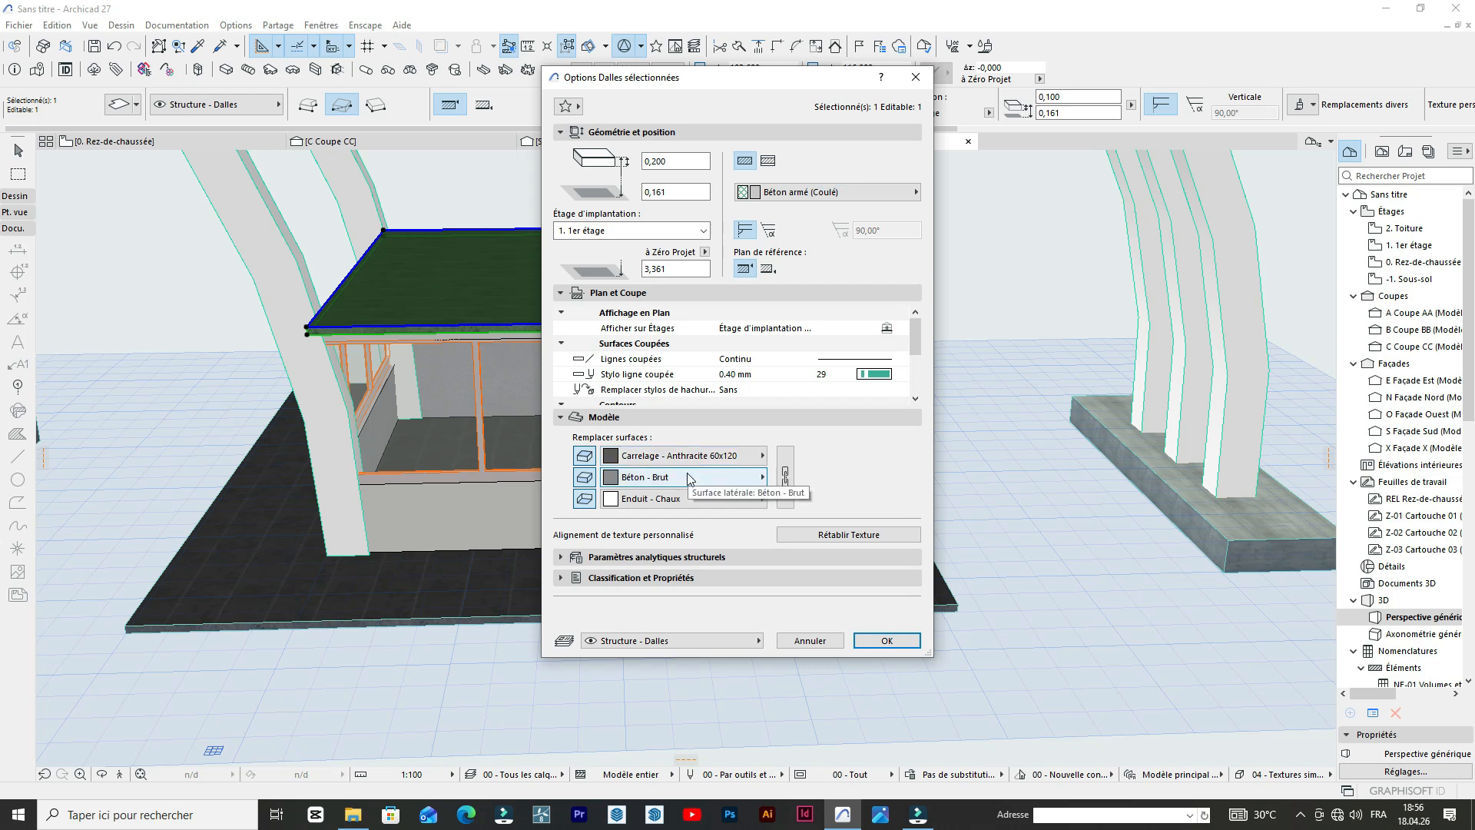
Set the roof slab's side surface to Enduit - Blanc nature.
{"action": "left_click", "coordinate": [687, 478]}
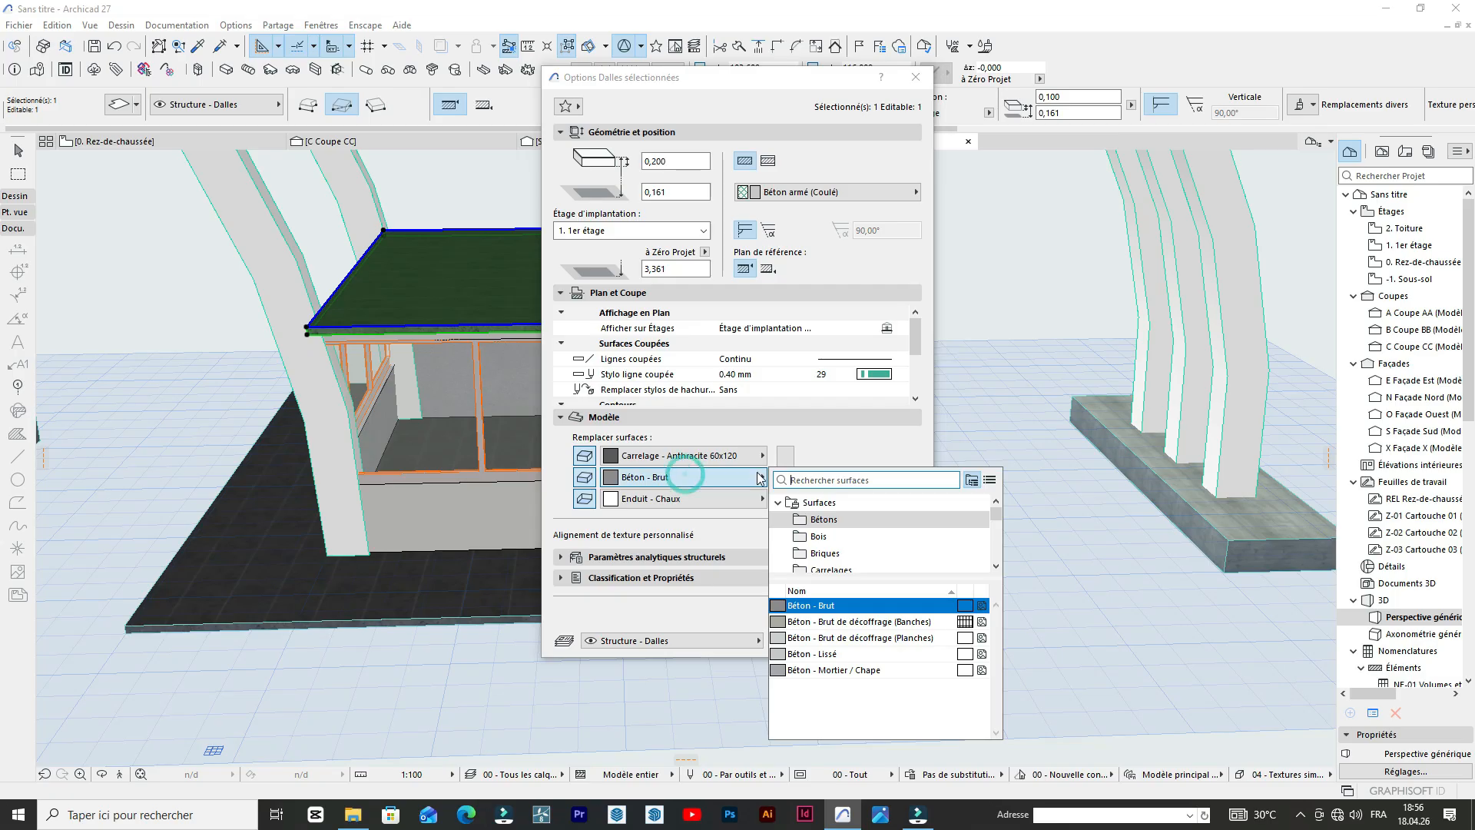
{"action": "scroll", "coordinate": [860, 561], "scroll_direction": "down", "scroll_amount": 5}
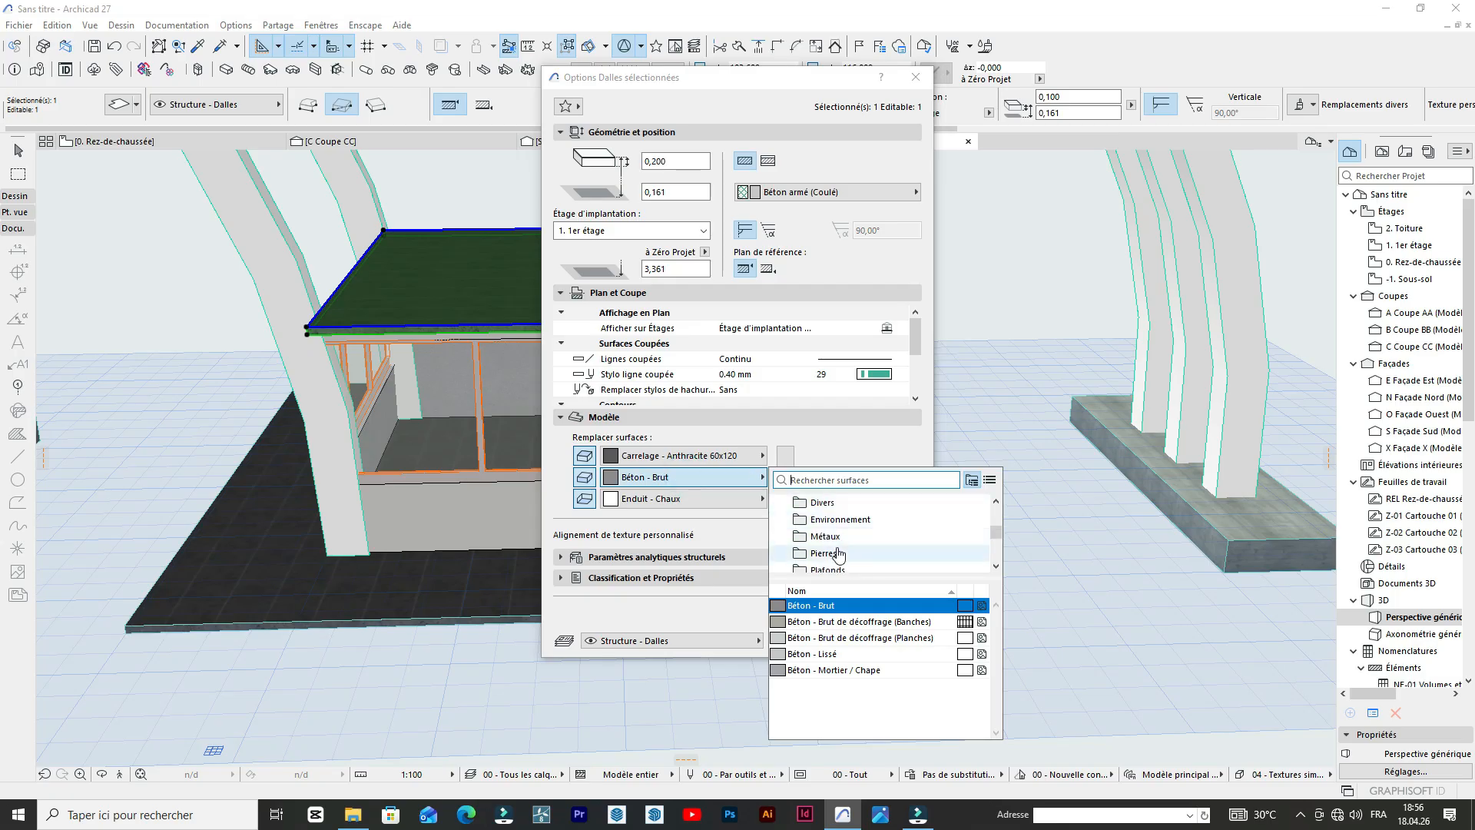
{"action": "left_click", "coordinate": [836, 553]}
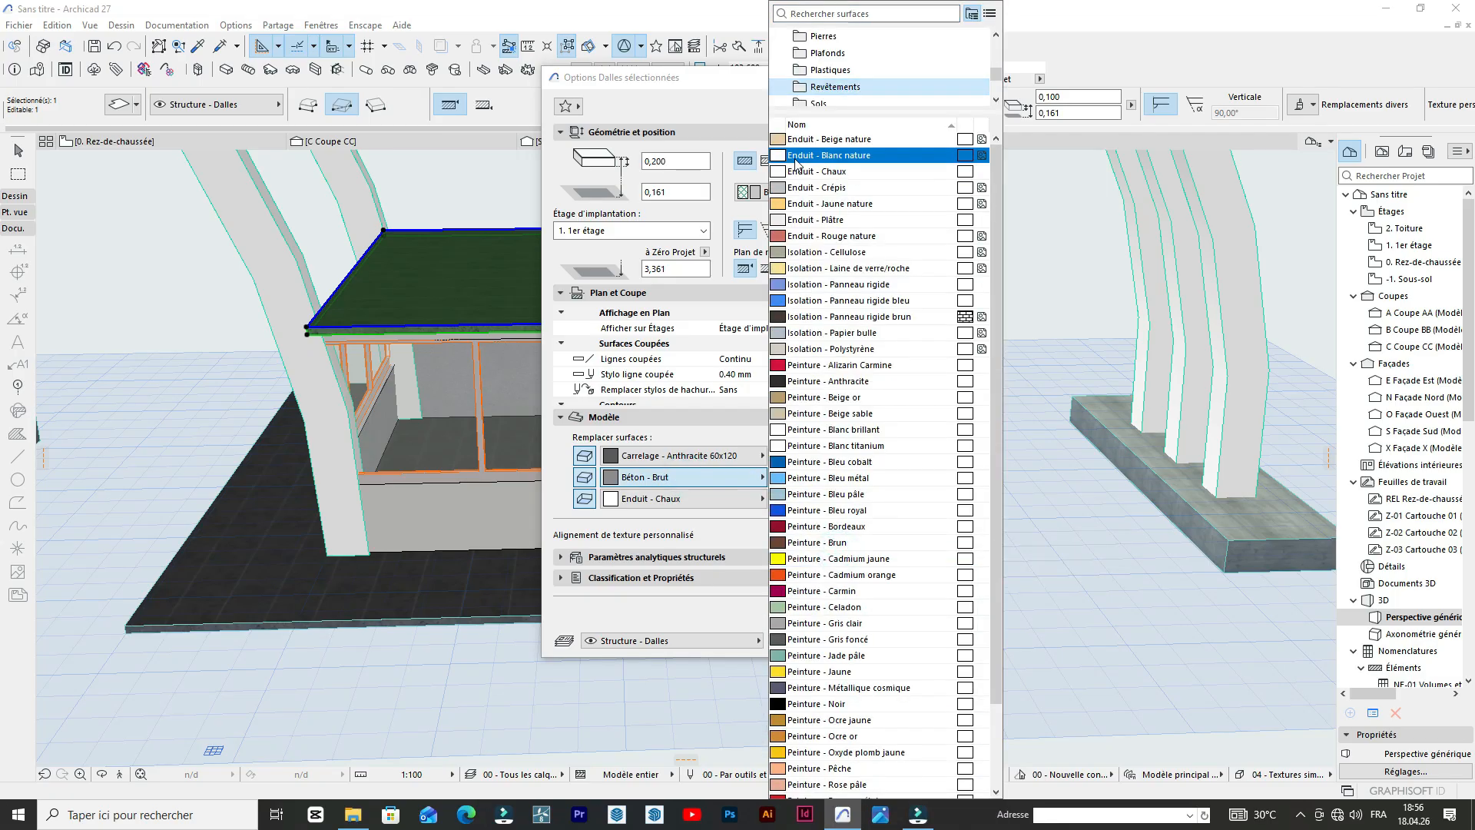
{"action": "left_click", "coordinate": [803, 154]}
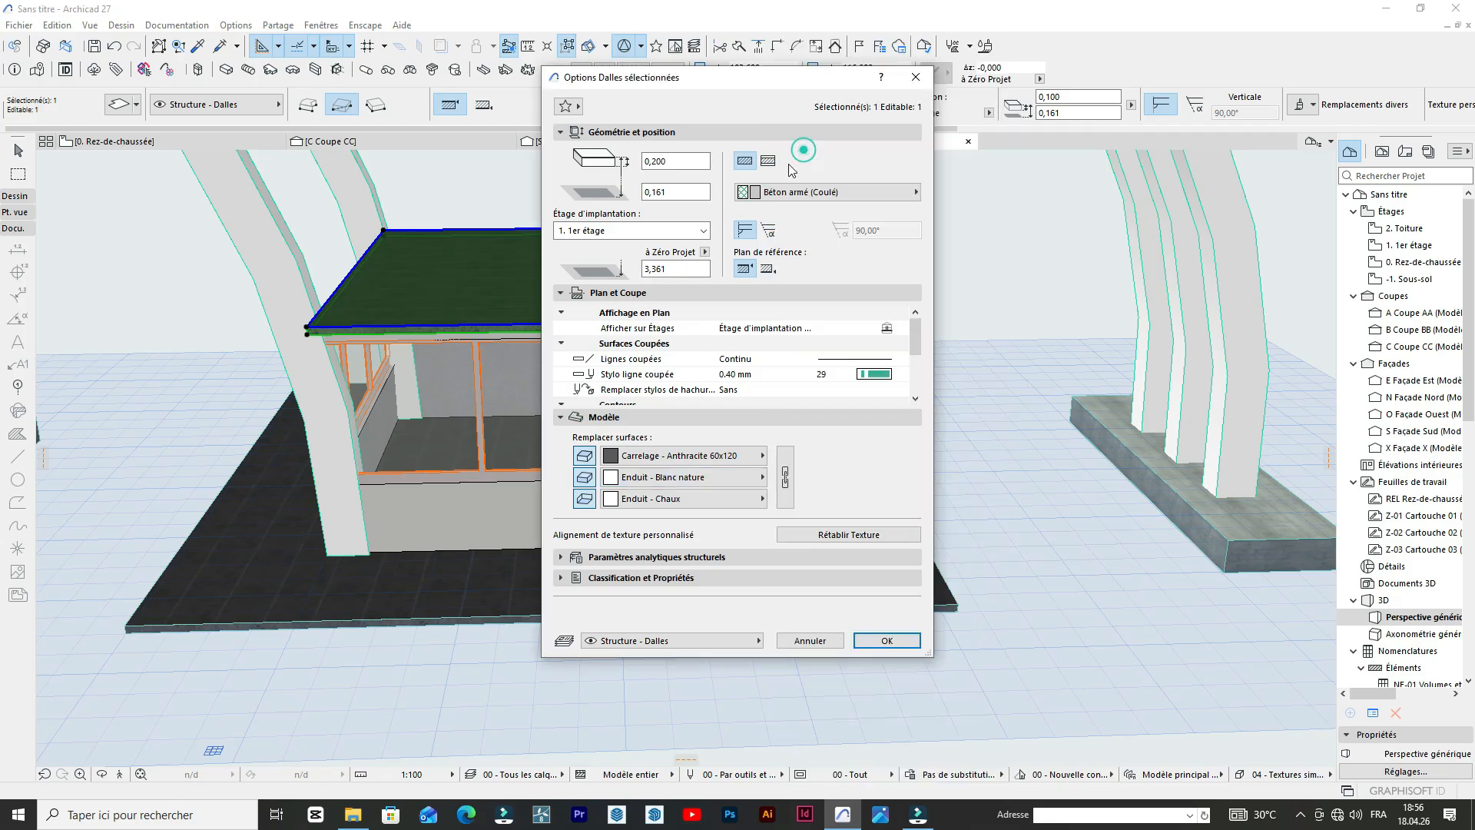
Set the roof slab's top surface to Sol - Moquette 02 and apply the slab settings.
{"action": "left_click", "coordinate": [674, 458]}
{"action": "scroll", "coordinate": [821, 522], "scroll_direction": "down", "scroll_amount": 3}
{"action": "left_click", "coordinate": [820, 531]}
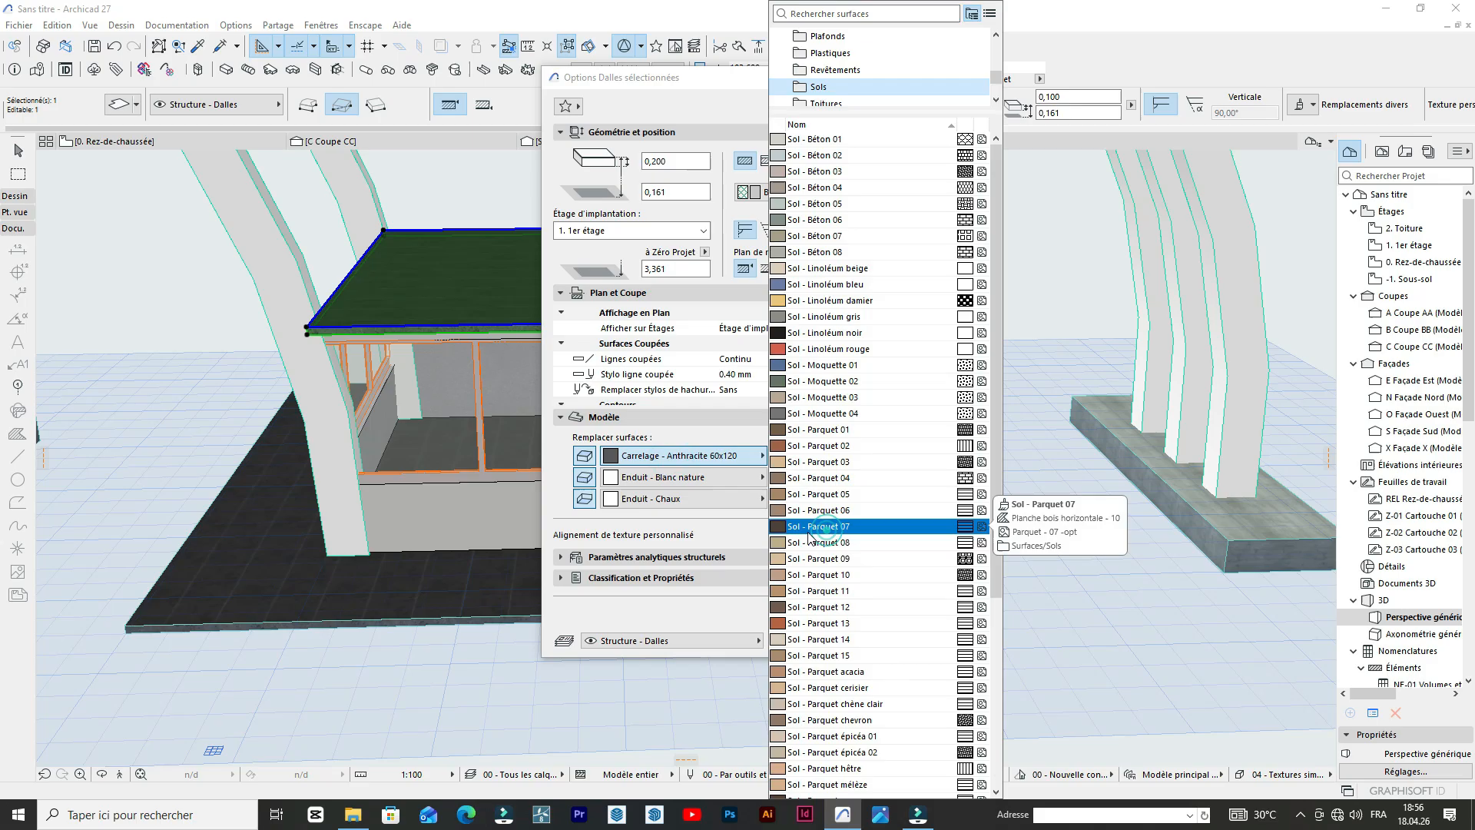
{"action": "left_click", "coordinate": [795, 375]}
{"action": "left_click", "coordinate": [886, 641]}
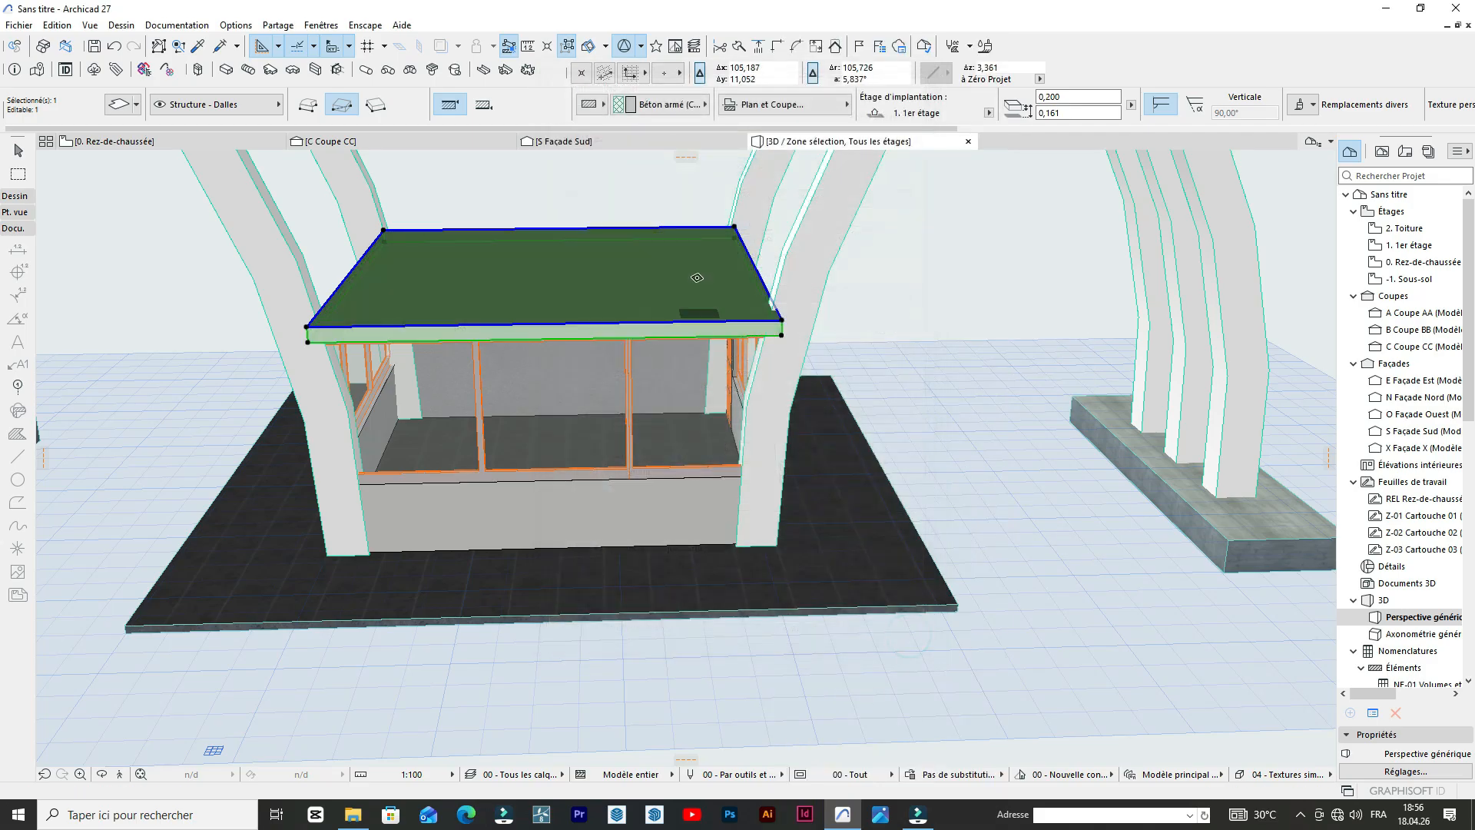
Compare the roof slab in 3D with the gatehouse roof in the reference photo on the ground floor plan.
{"action": "scroll", "coordinate": [841, 305], "scroll_direction": "up", "scroll_amount": 5}
{"action": "scroll", "coordinate": [841, 304], "scroll_direction": "down", "scroll_amount": 5}
{"action": "middle_click_drag", "start_coordinate": [369, 265], "coordinate": [829, 352]}
{"action": "scroll", "coordinate": [431, 304], "scroll_direction": "up", "scroll_amount": 1}
{"action": "scroll", "coordinate": [431, 304], "scroll_direction": "up", "scroll_amount": 2}
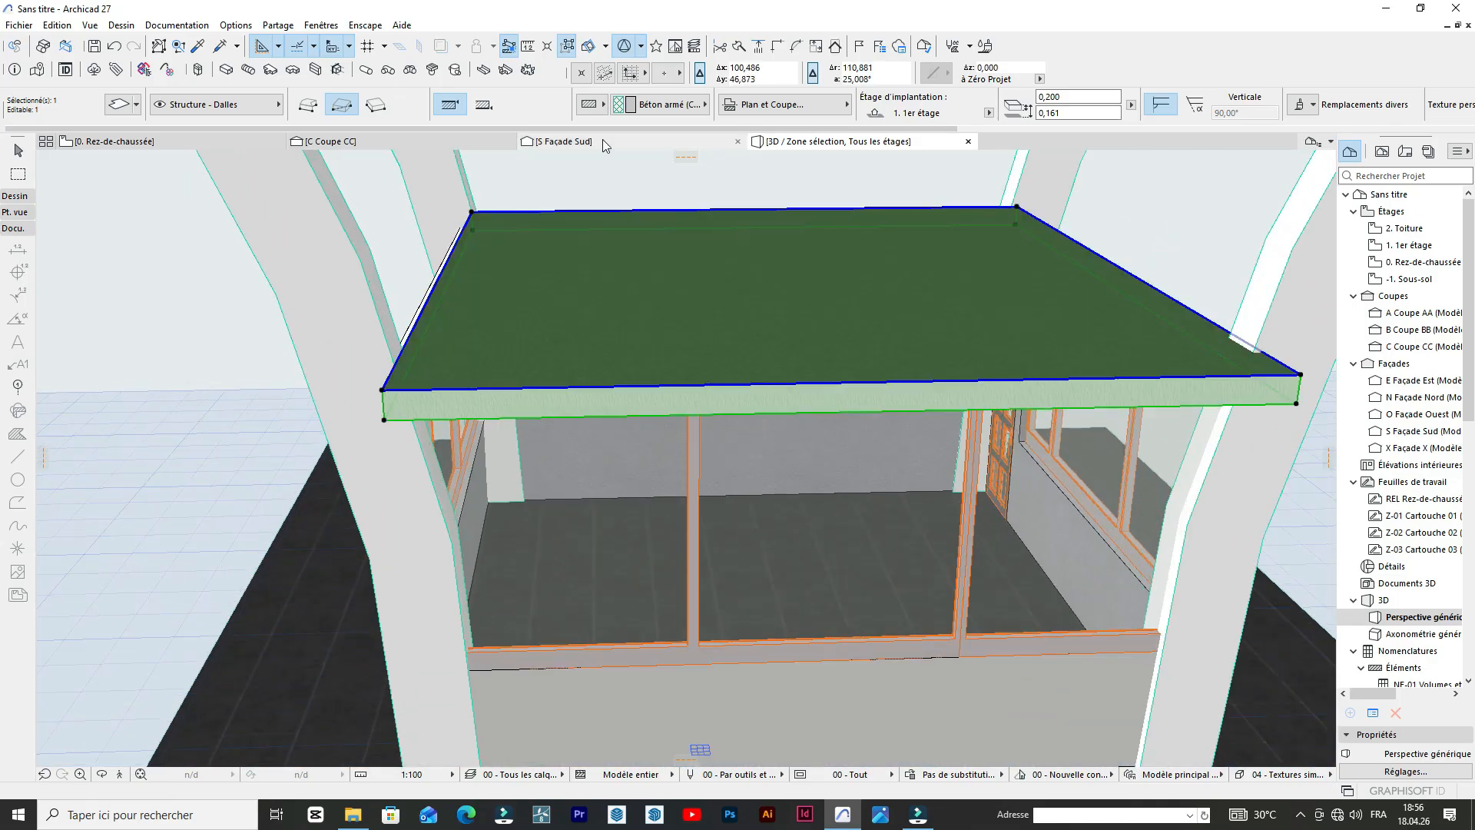
{"action": "scroll", "coordinate": [568, 336], "scroll_direction": "down", "scroll_amount": 6}
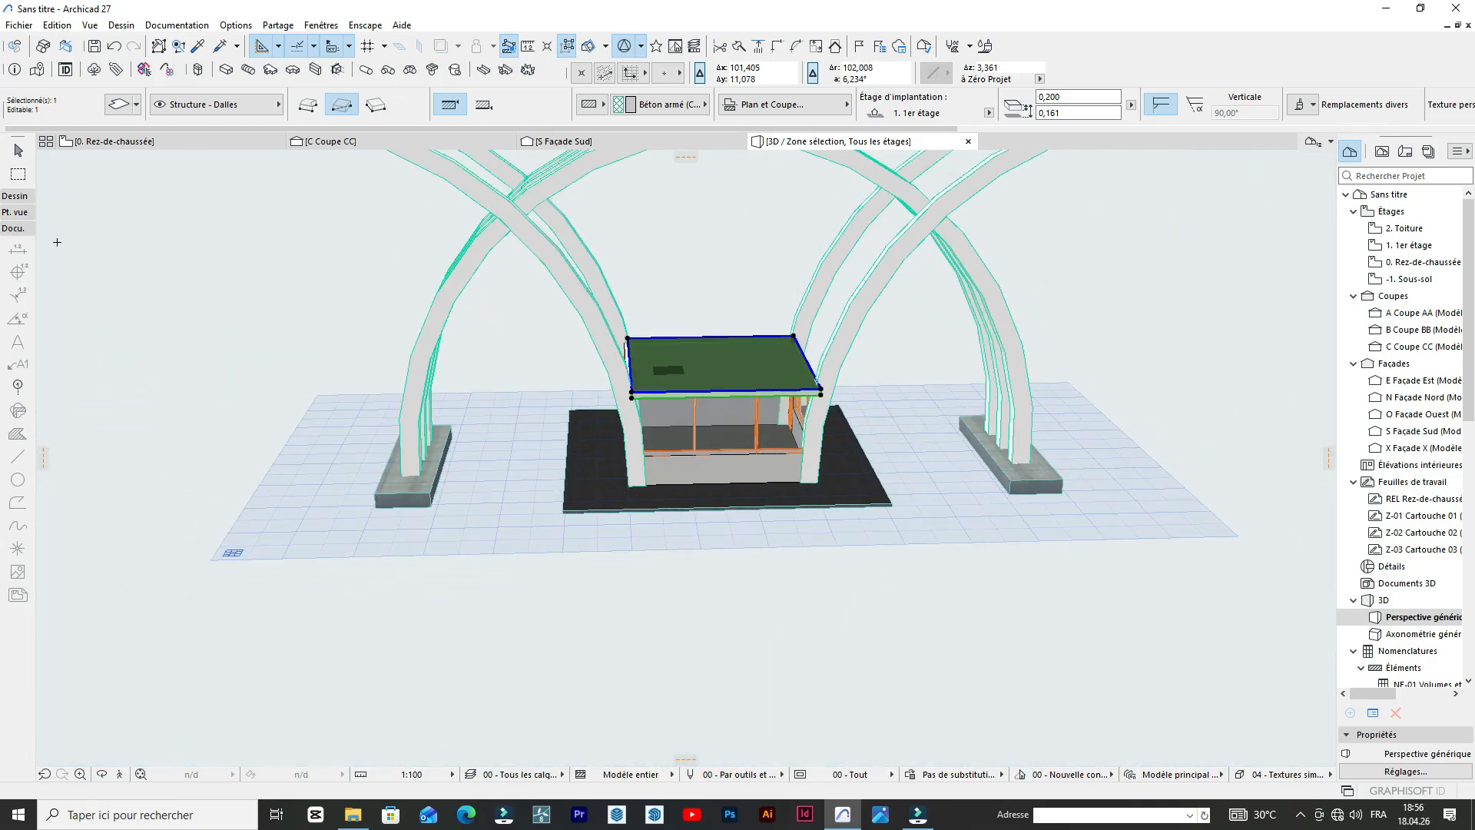
{"action": "left_click", "coordinate": [157, 140]}
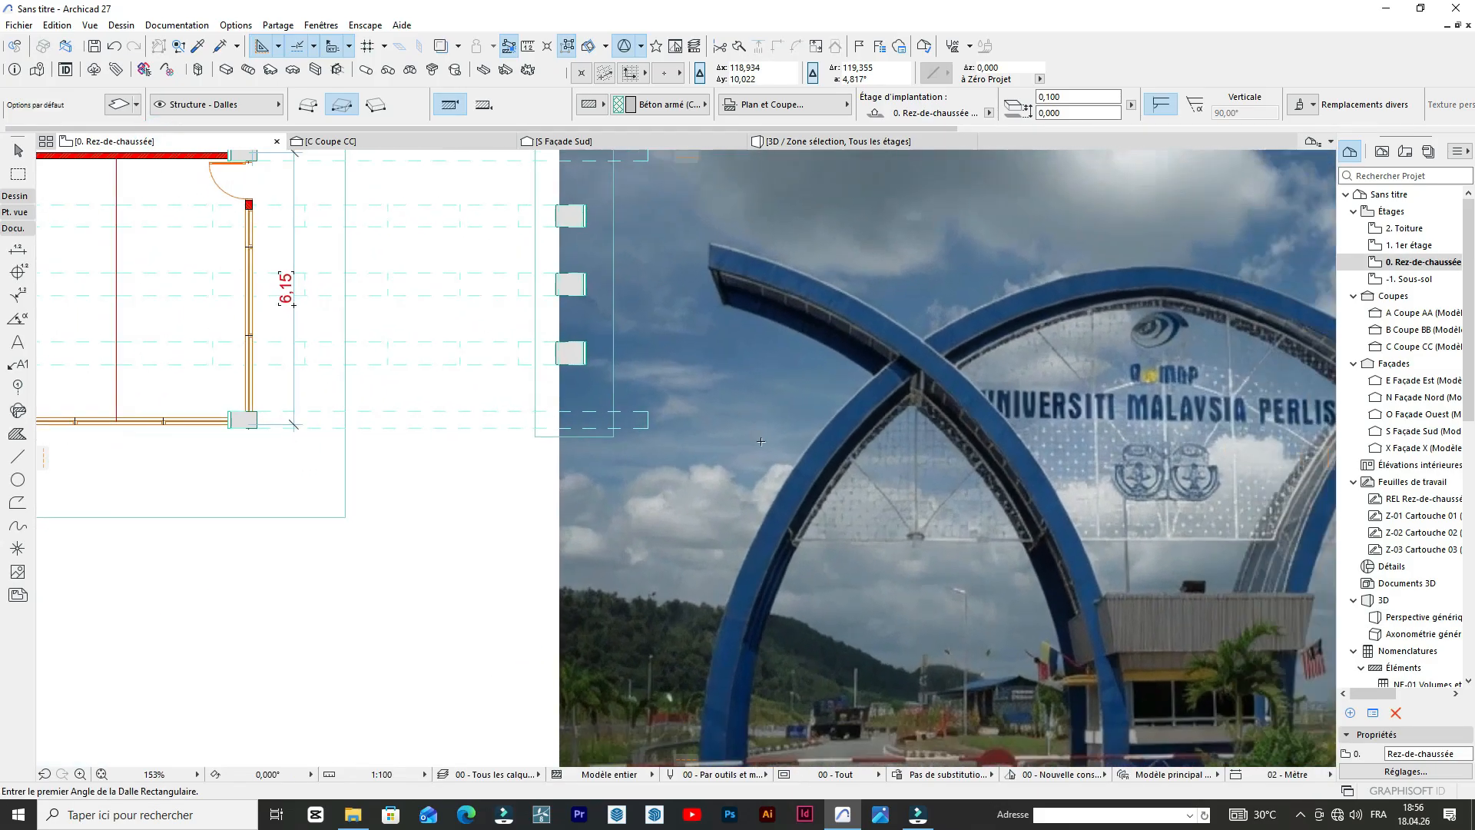
{"action": "scroll", "coordinate": [907, 561], "scroll_direction": "up", "scroll_amount": 4}
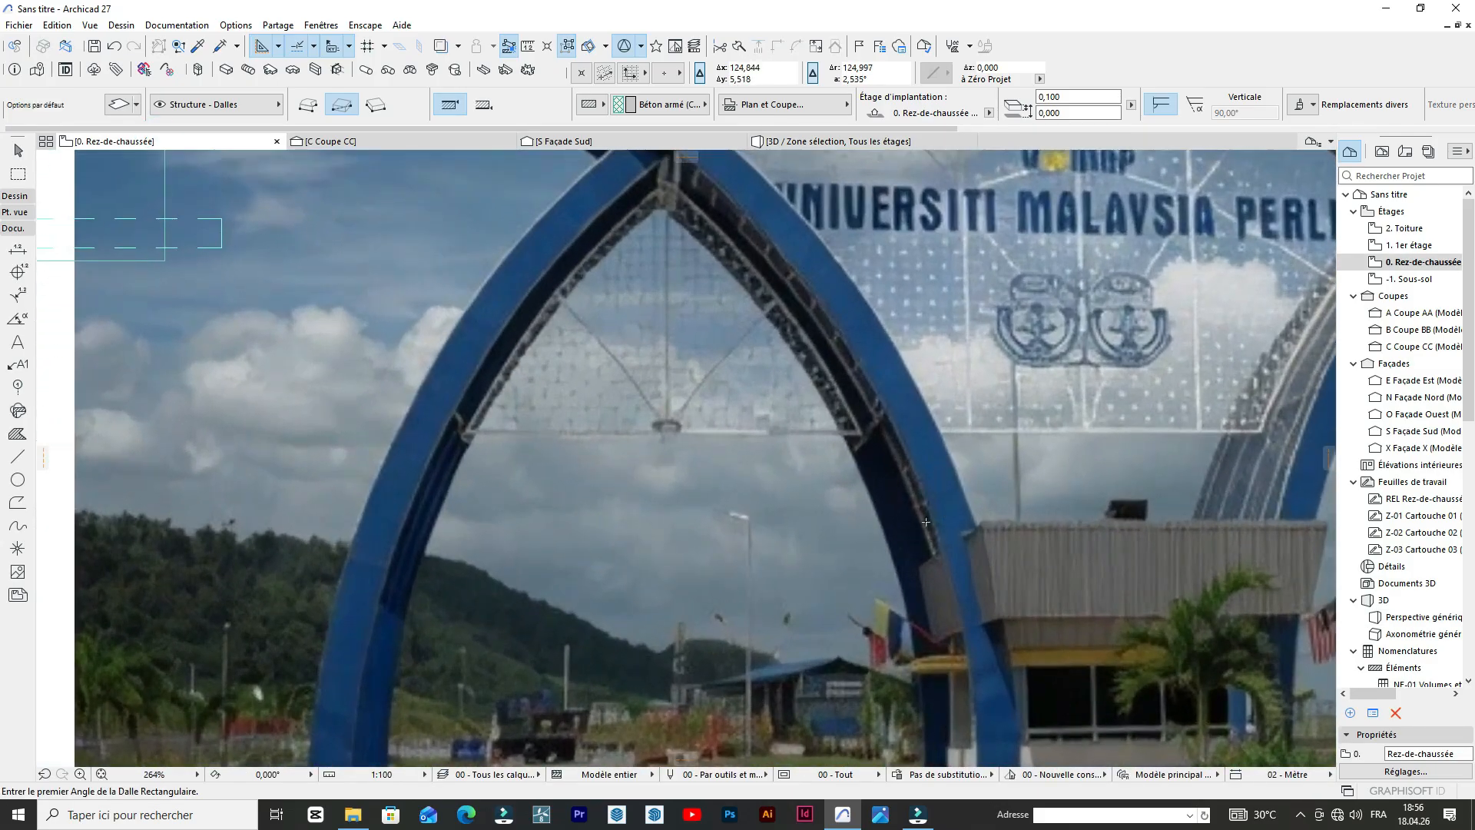
{"action": "scroll", "coordinate": [1051, 465], "scroll_direction": "down", "scroll_amount": 1}
{"action": "scroll", "coordinate": [947, 505], "scroll_direction": "down", "scroll_amount": 2}
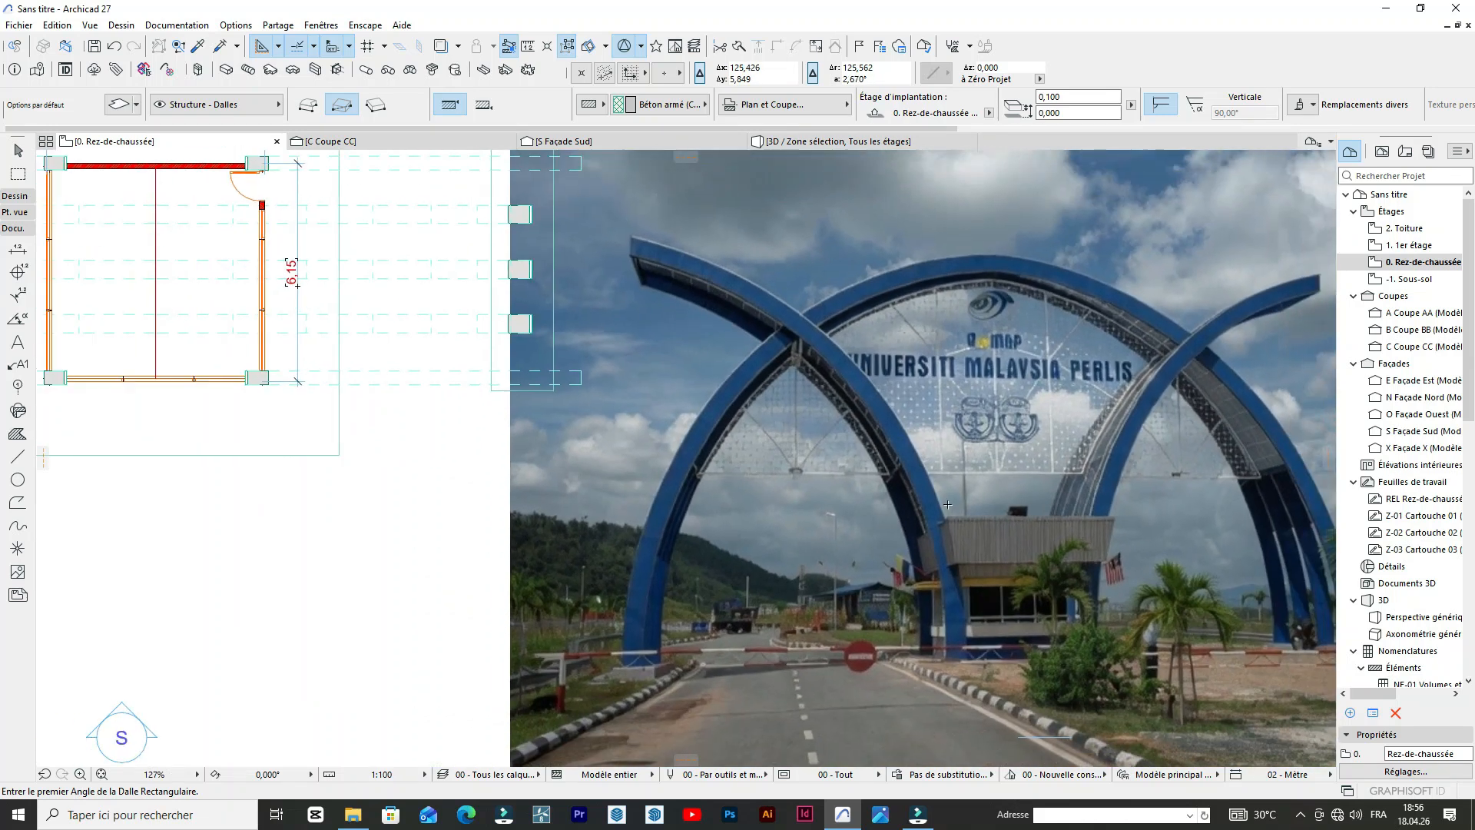
{"action": "left_click", "coordinate": [787, 141]}
Offset the roof slab's west edge outward by about 0,17 m, past the west arch feet.
{"action": "scroll", "coordinate": [655, 399], "scroll_direction": "up", "scroll_amount": 5}
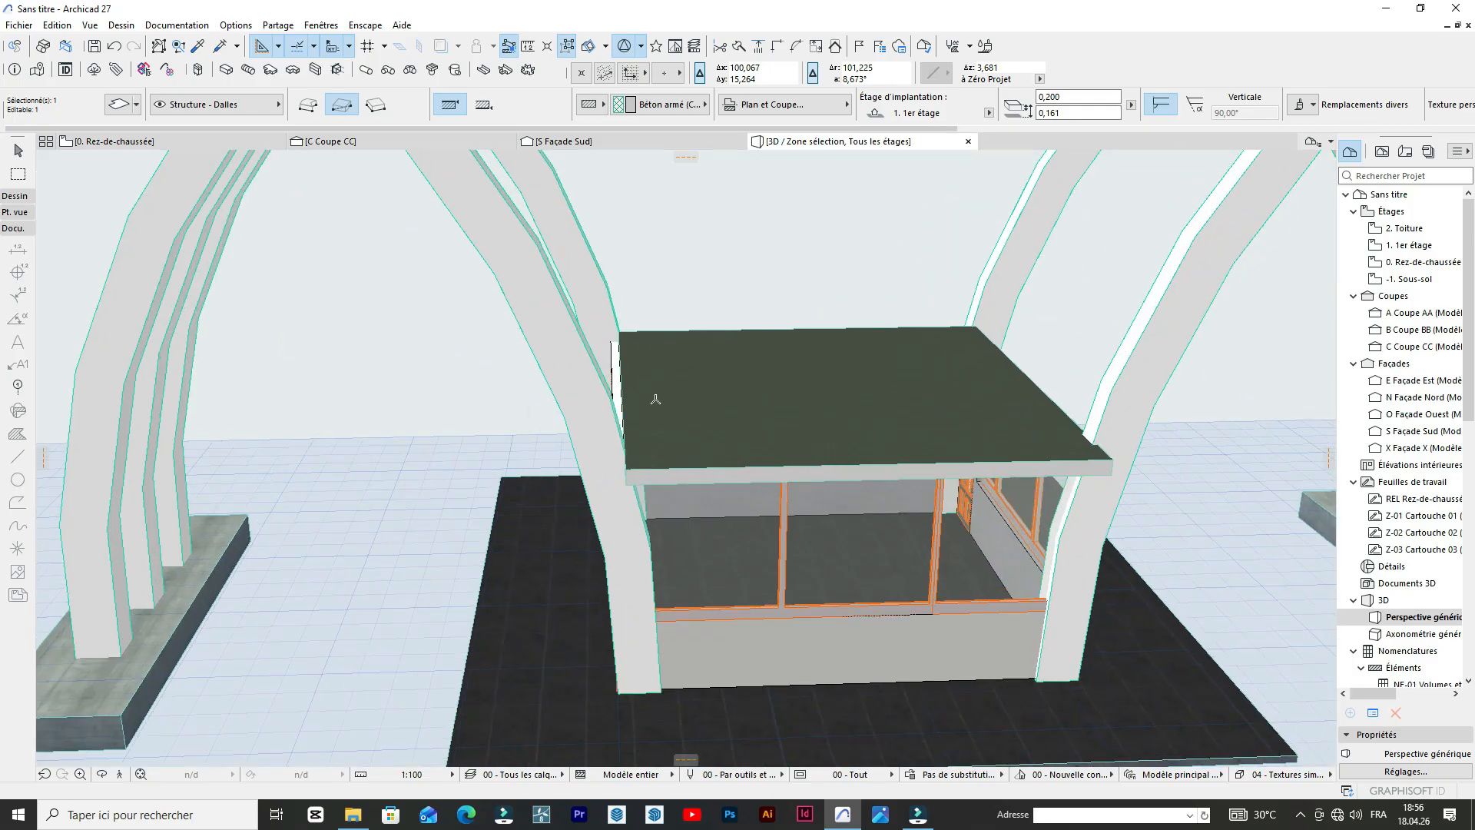
{"action": "scroll", "coordinate": [655, 399], "scroll_direction": "up", "scroll_amount": 2}
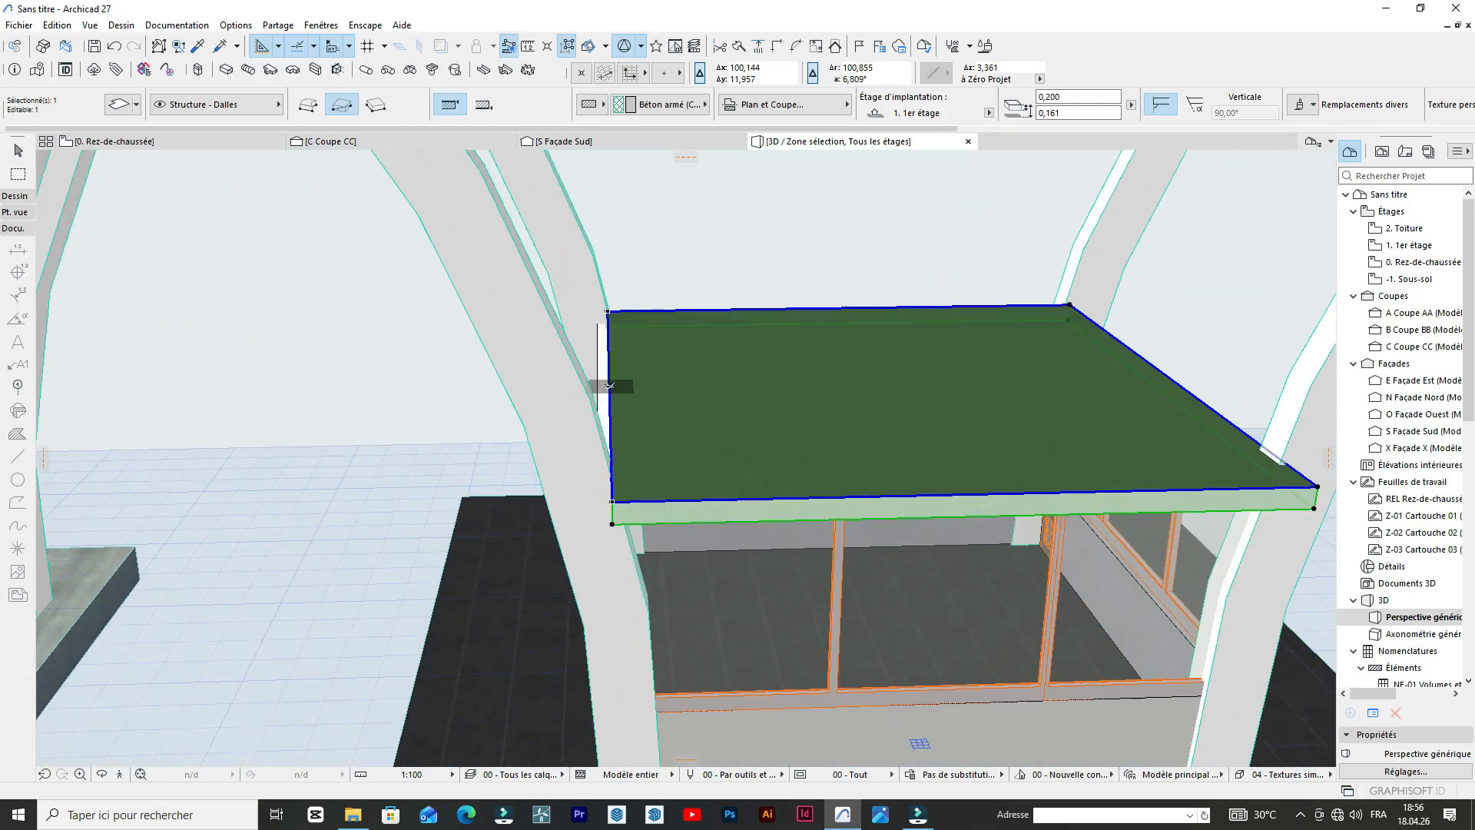
{"action": "left_click", "coordinate": [609, 386]}
{"action": "left_click", "coordinate": [674, 394]}
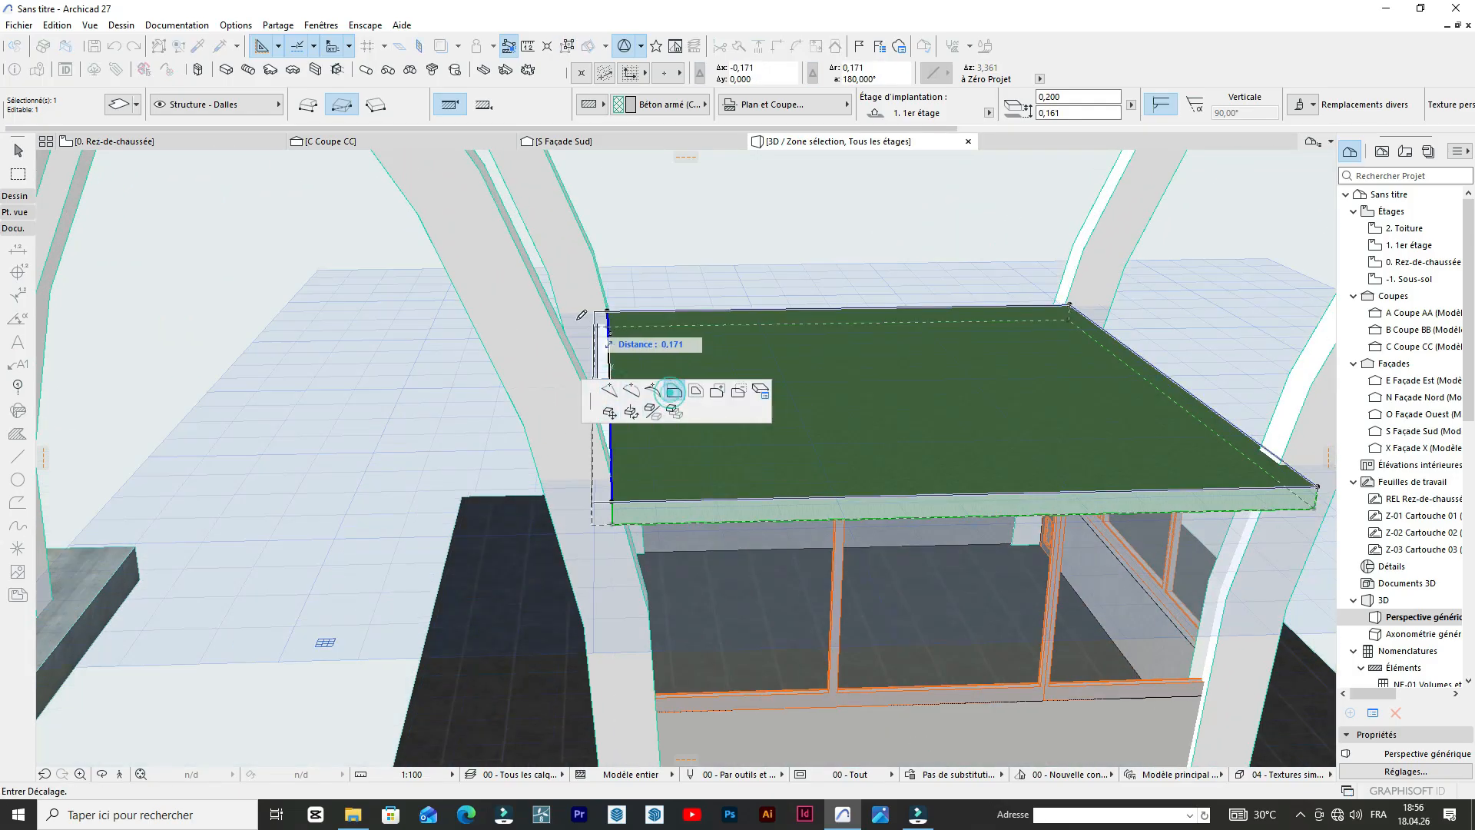
{"action": "double_click", "coordinate": [589, 311]}
{"action": "scroll", "coordinate": [467, 335], "scroll_direction": "down", "scroll_amount": 2}
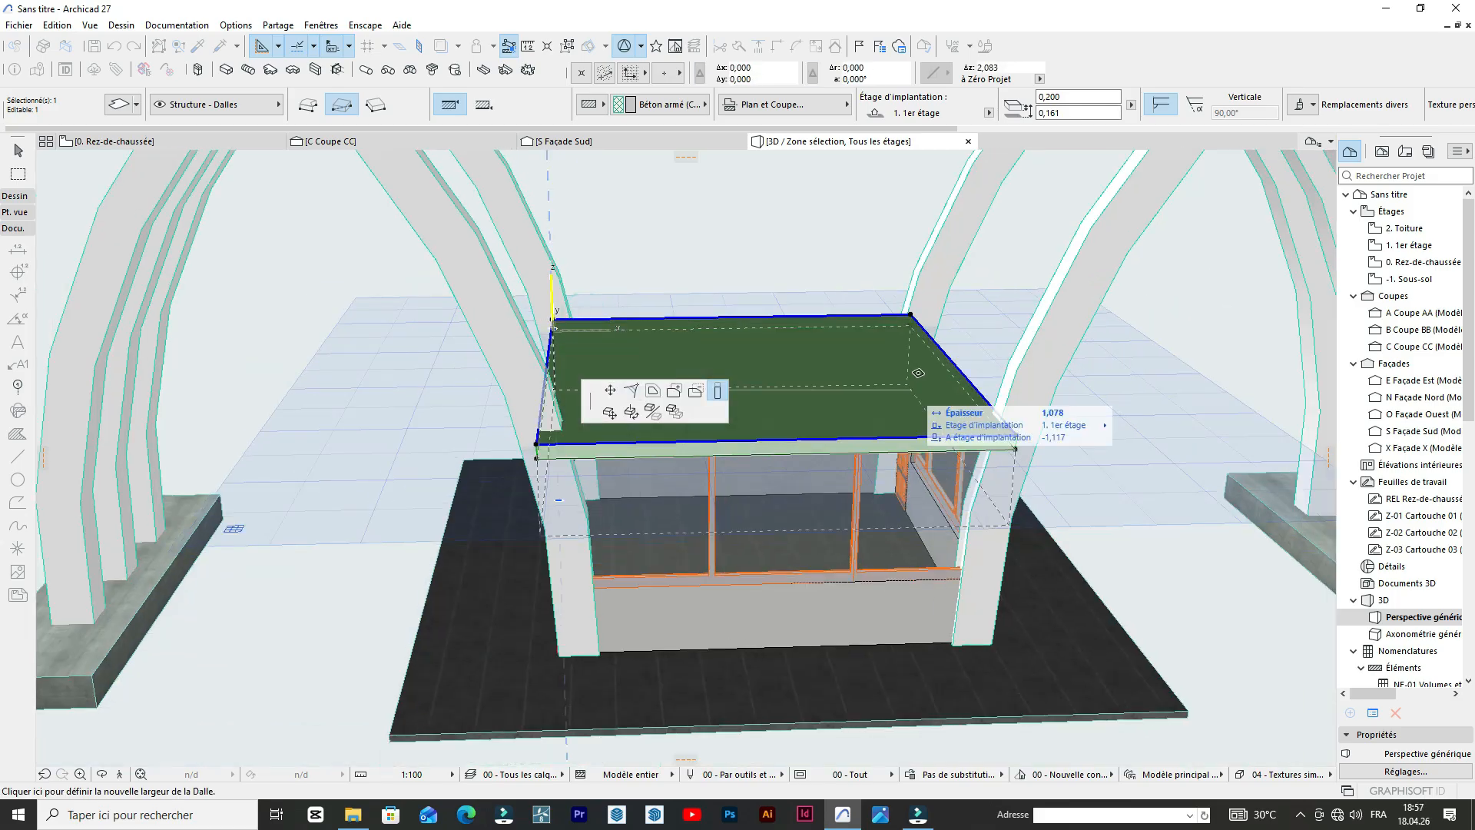
{"action": "scroll", "coordinate": [937, 348], "scroll_direction": "up", "scroll_amount": 1}
{"action": "key", "text": "Escape"}
{"action": "scroll", "coordinate": [939, 349], "scroll_direction": "up", "scroll_amount": 1}
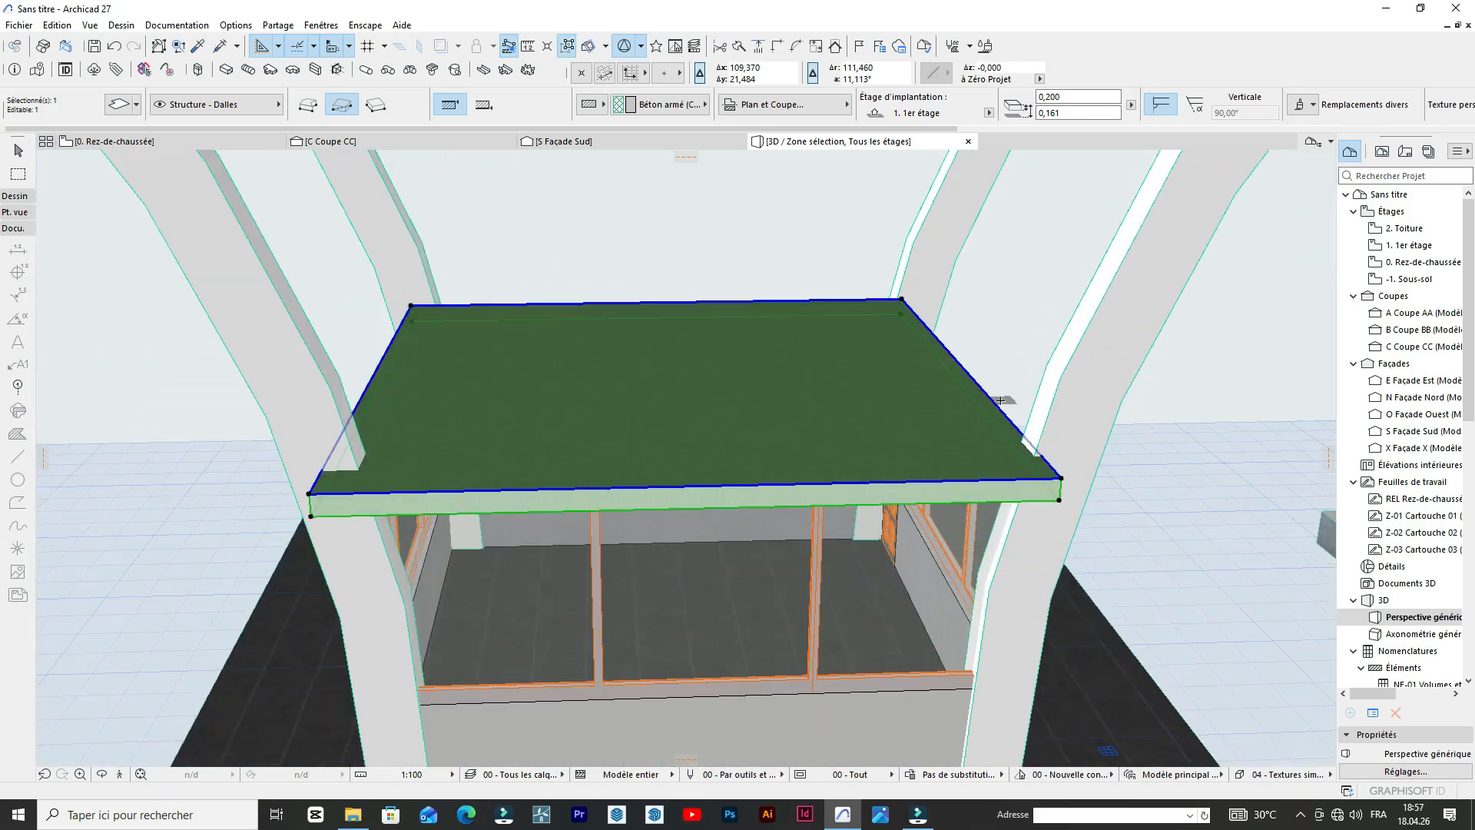
Offset the roof slab's east edge outward by about 0,26 m, past the east arch feet.
{"action": "left_click", "coordinate": [998, 407]}
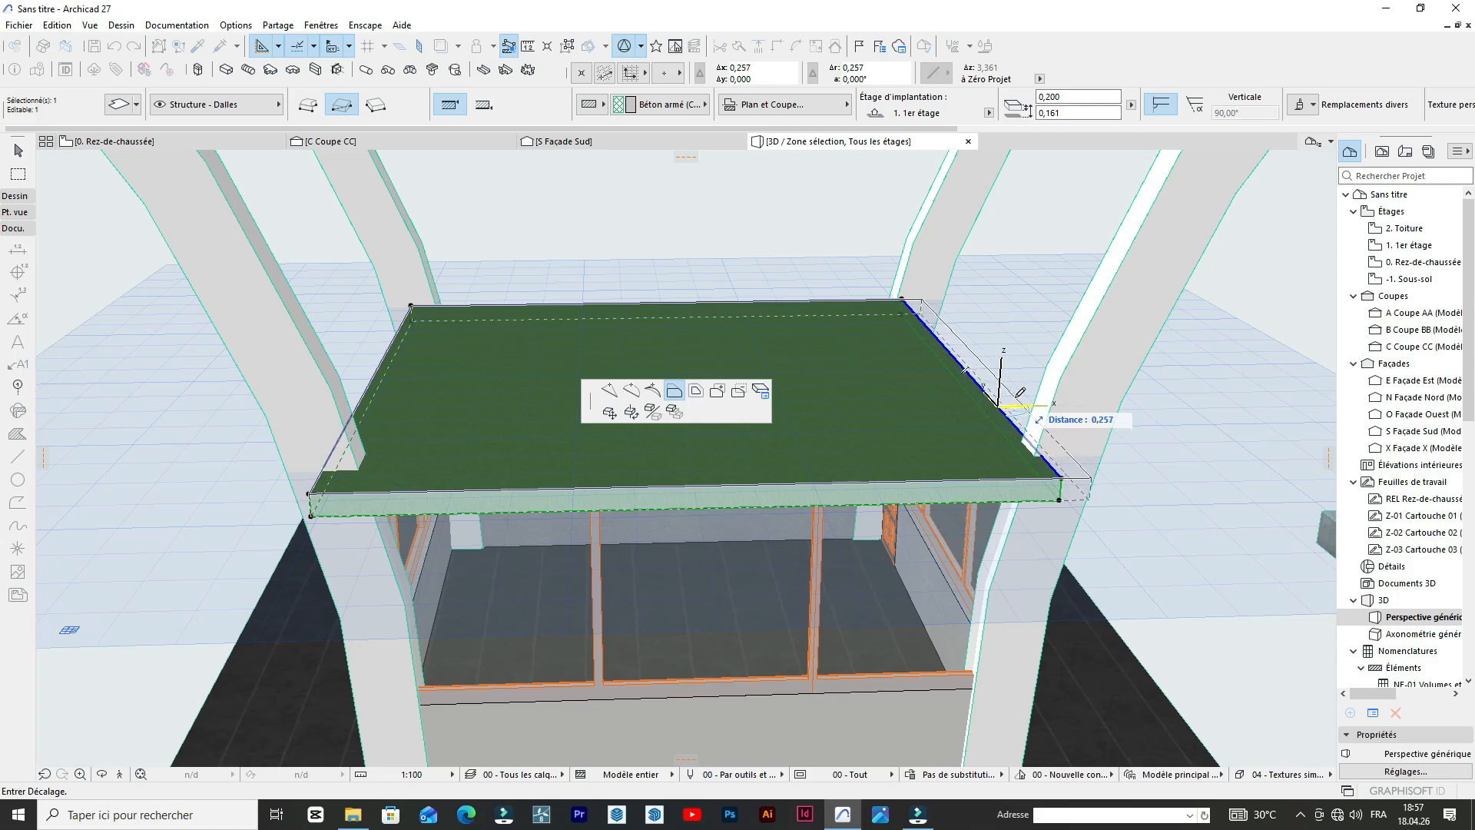
{"action": "left_click", "coordinate": [1014, 397]}
{"action": "scroll", "coordinate": [718, 272], "scroll_direction": "down", "scroll_amount": 3}
{"action": "scroll", "coordinate": [737, 322], "scroll_direction": "up", "scroll_amount": 4}
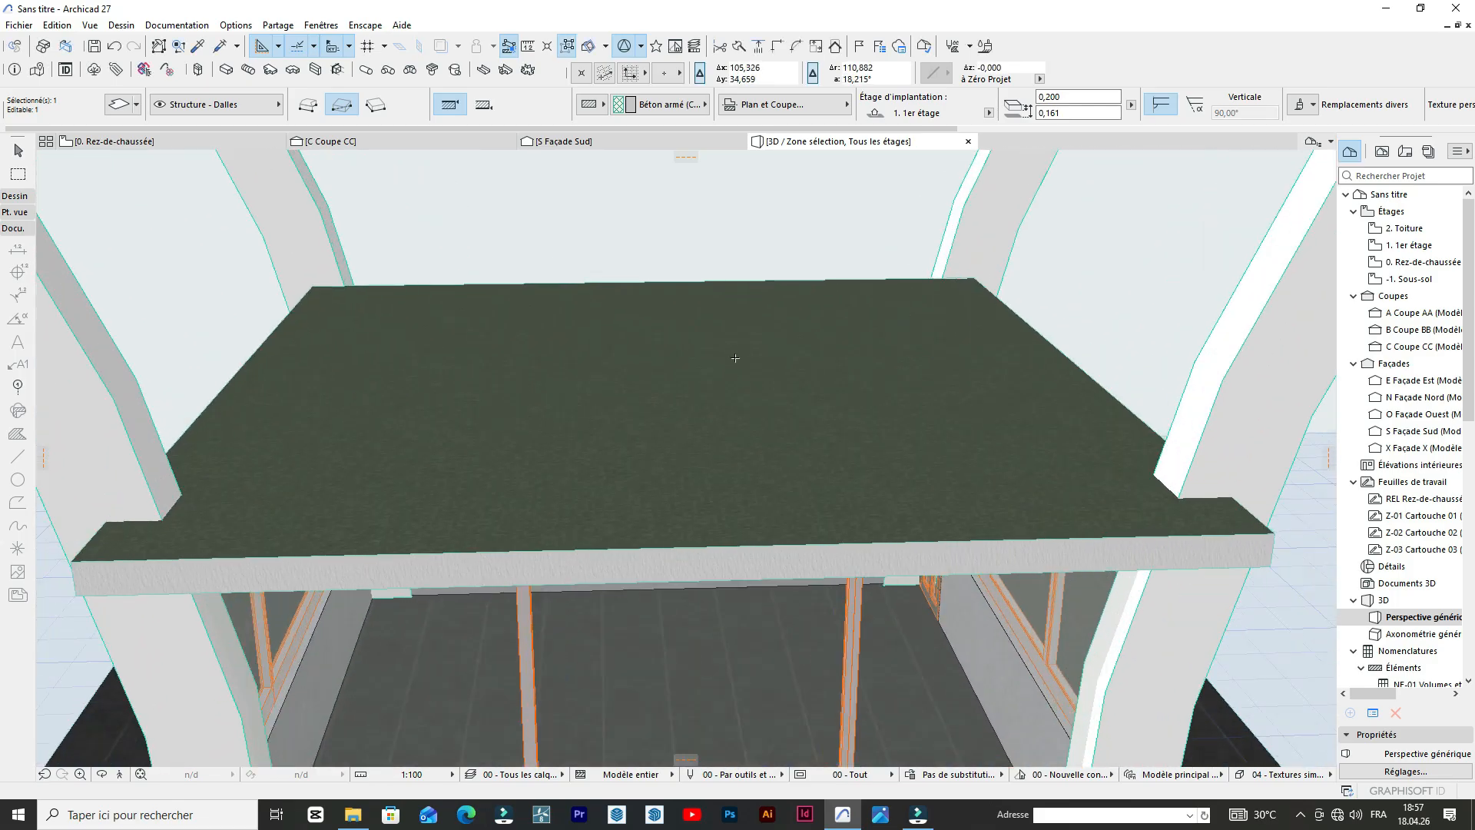
Offset the roof slab's north edge outward by about 0,19 m, beyond the solid rear wall.
{"action": "scroll", "coordinate": [750, 365], "scroll_direction": "down", "scroll_amount": 2}
{"action": "scroll", "coordinate": [749, 365], "scroll_direction": "down", "scroll_amount": 1}
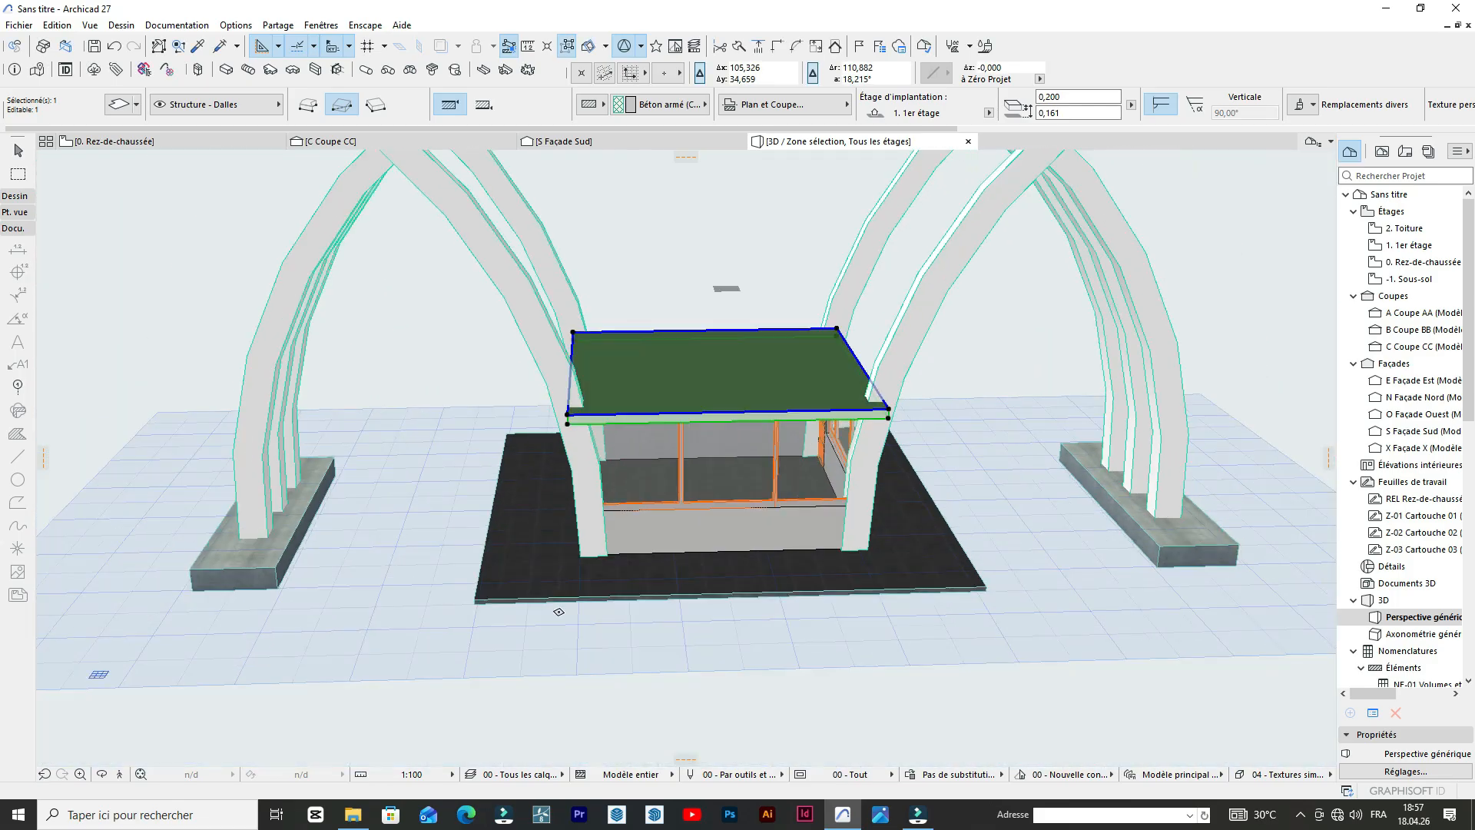
{"action": "left_click", "coordinate": [103, 775]}
{"action": "left_click_drag", "start_coordinate": [409, 472], "coordinate": [714, 514]}
{"action": "scroll", "coordinate": [527, 310], "scroll_direction": "up", "scroll_amount": 2}
{"action": "key", "text": "Escape"}
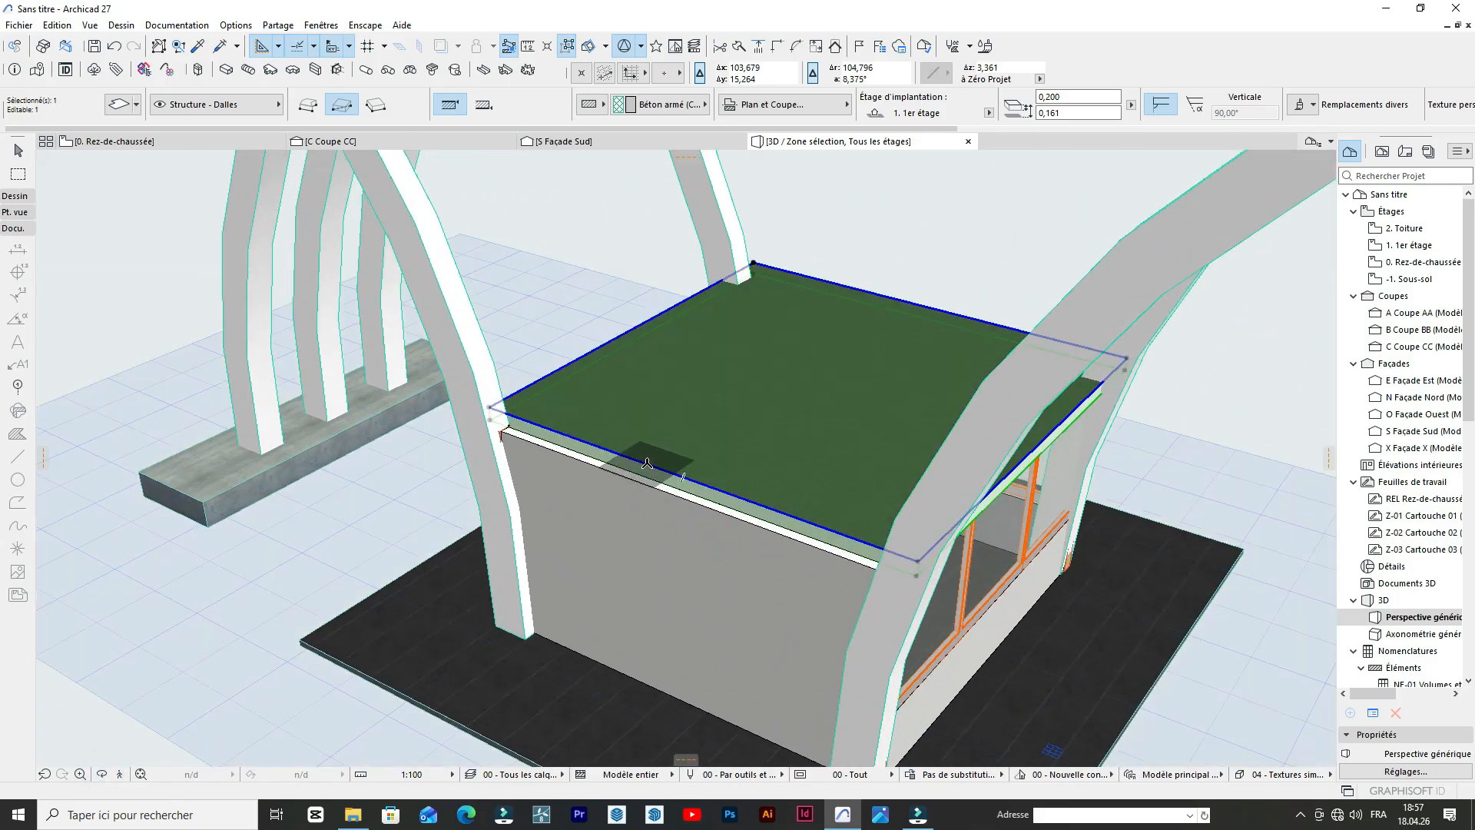
{"action": "left_click", "coordinate": [647, 463]}
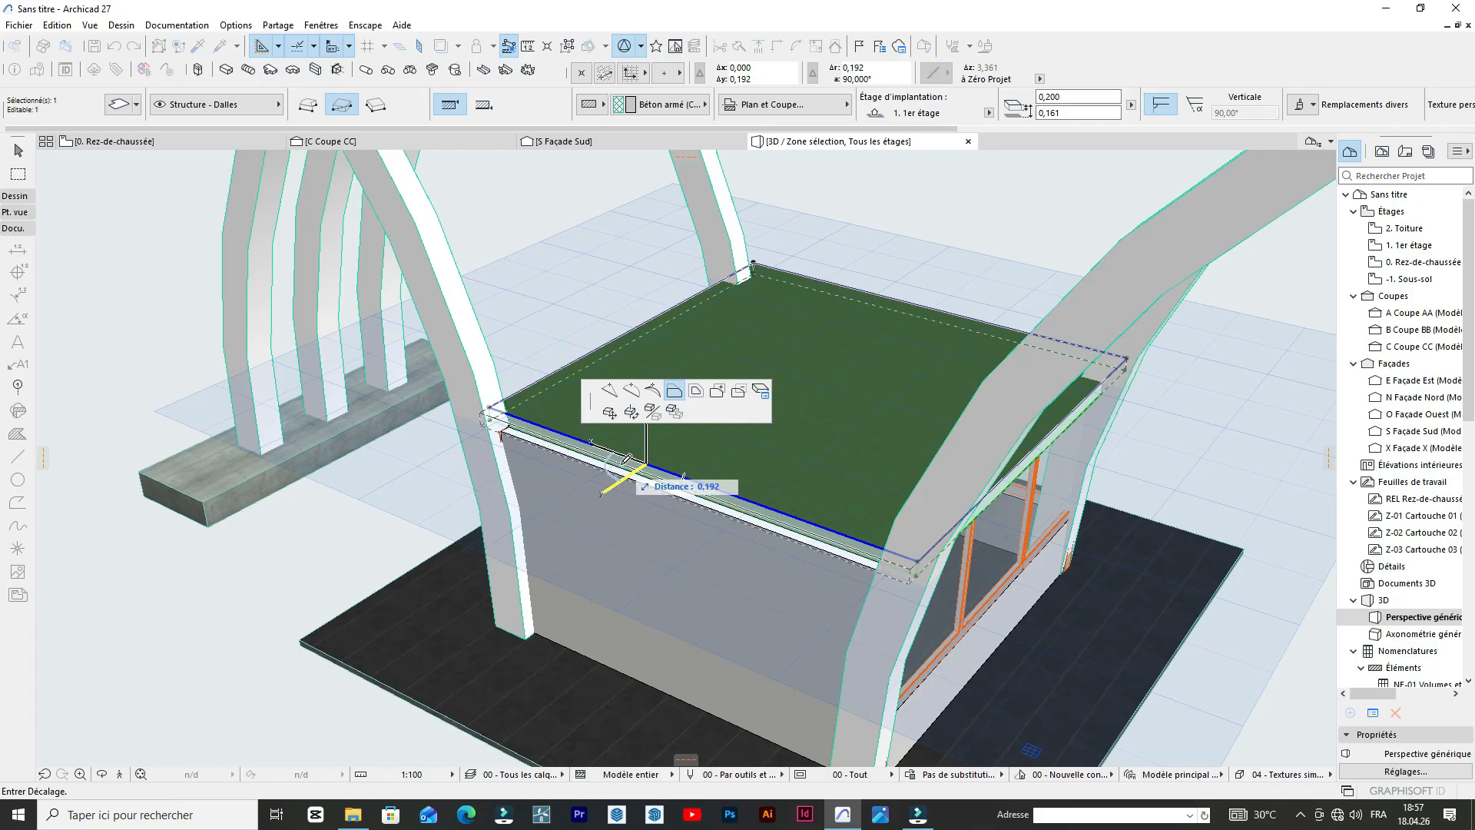
{"action": "left_click", "coordinate": [617, 468]}
Examine the extended roof slab and the whole gateway in 3D from several angles.
{"action": "scroll", "coordinate": [316, 375], "scroll_direction": "down", "scroll_amount": 5}
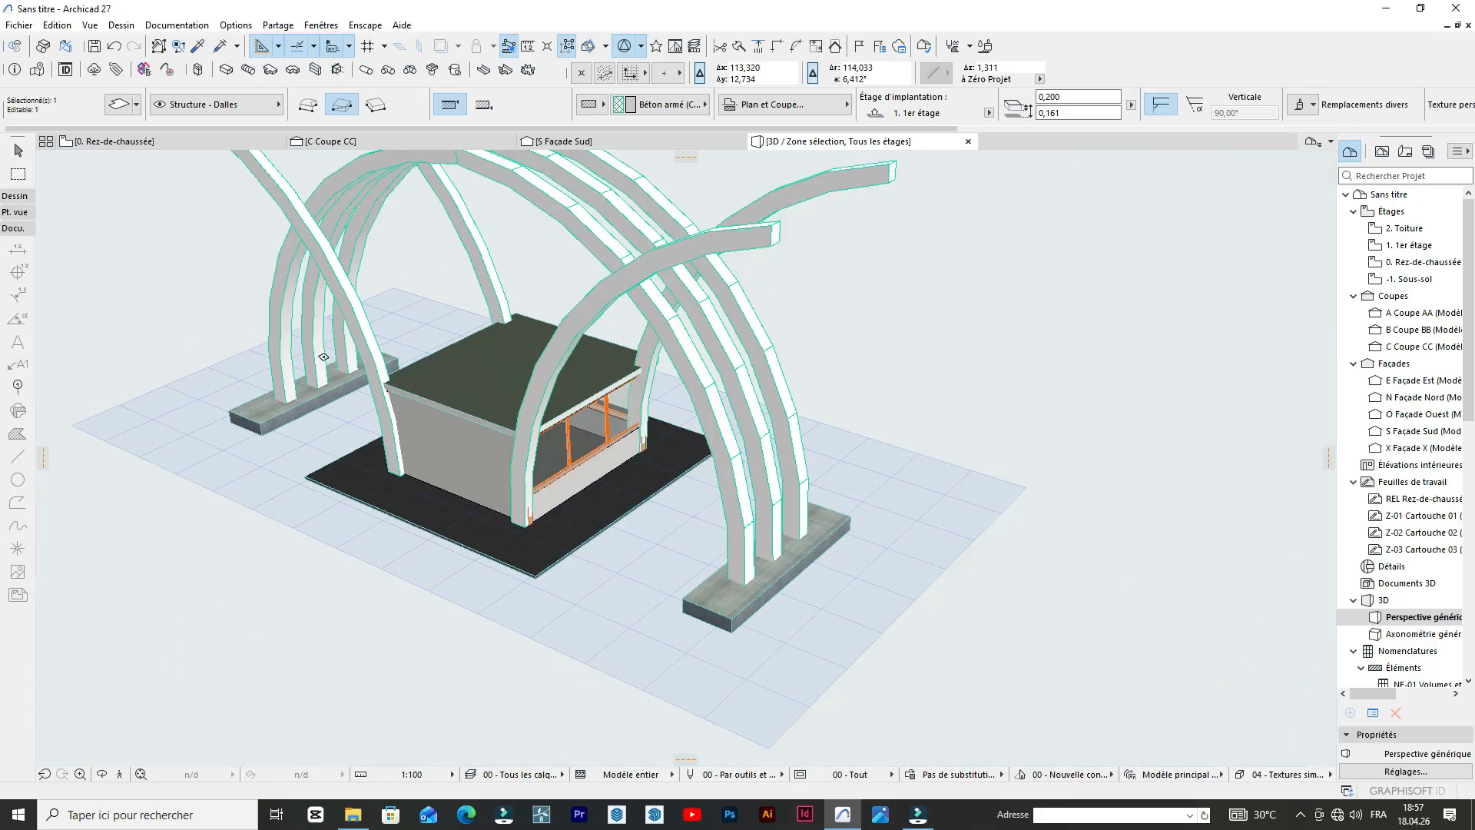
{"action": "scroll", "coordinate": [512, 394], "scroll_direction": "up", "scroll_amount": 6}
{"action": "scroll", "coordinate": [511, 394], "scroll_direction": "down", "scroll_amount": 6}
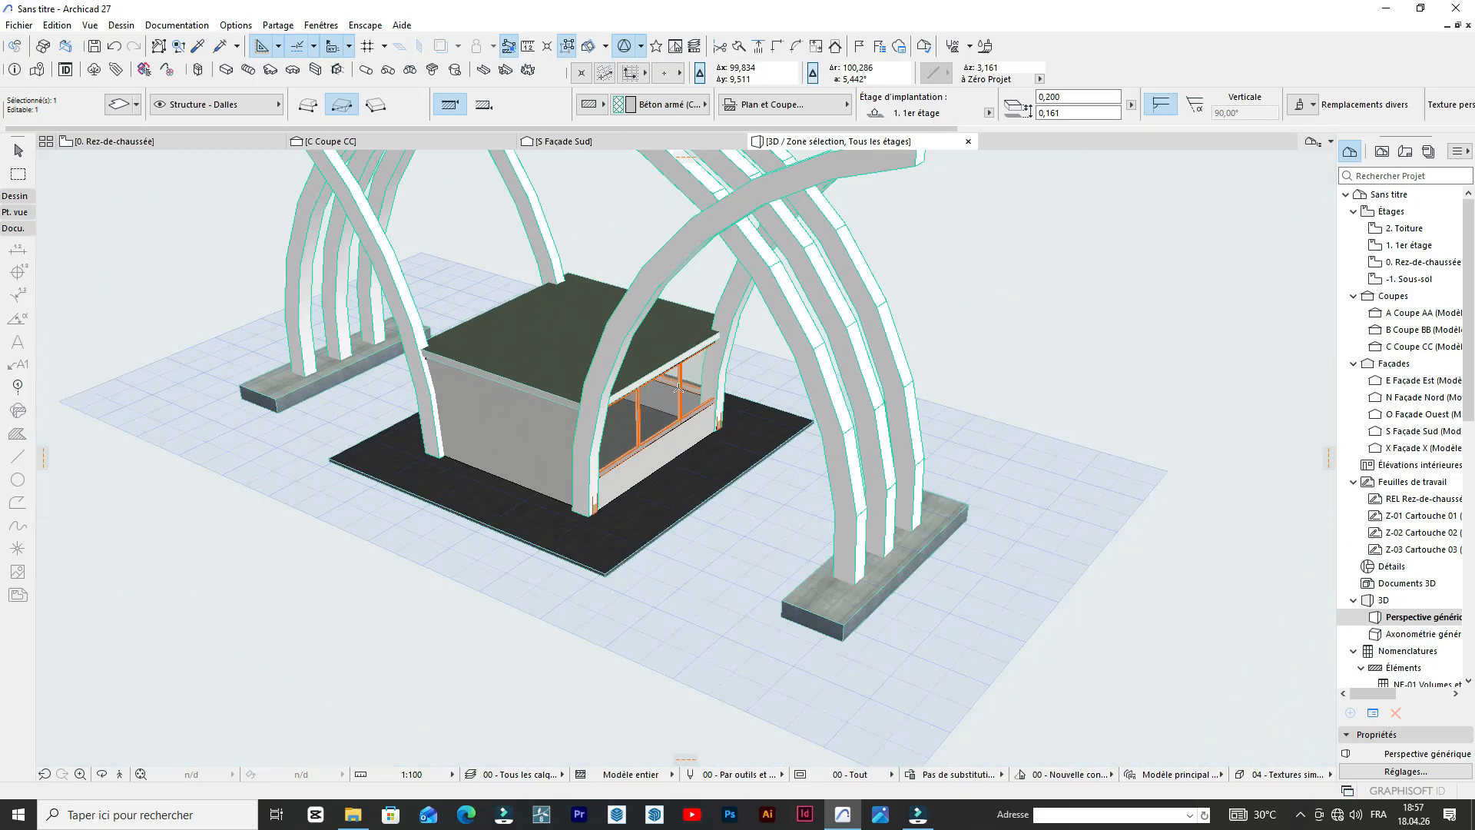
{"action": "left_click", "coordinate": [103, 774]}
{"action": "left_click_drag", "start_coordinate": [231, 604], "coordinate": [478, 382]}
{"action": "scroll", "coordinate": [477, 382], "scroll_direction": "up", "scroll_amount": 4}
{"action": "left_click_drag", "start_coordinate": [490, 626], "coordinate": [653, 634]}
{"action": "scroll", "coordinate": [704, 544], "scroll_direction": "down", "scroll_amount": 3}
{"action": "scroll", "coordinate": [602, 613], "scroll_direction": "down", "scroll_amount": 3}
{"action": "scroll", "coordinate": [814, 545], "scroll_direction": "up", "scroll_amount": 3}
{"action": "left_click_drag", "start_coordinate": [902, 563], "coordinate": [388, 543]}
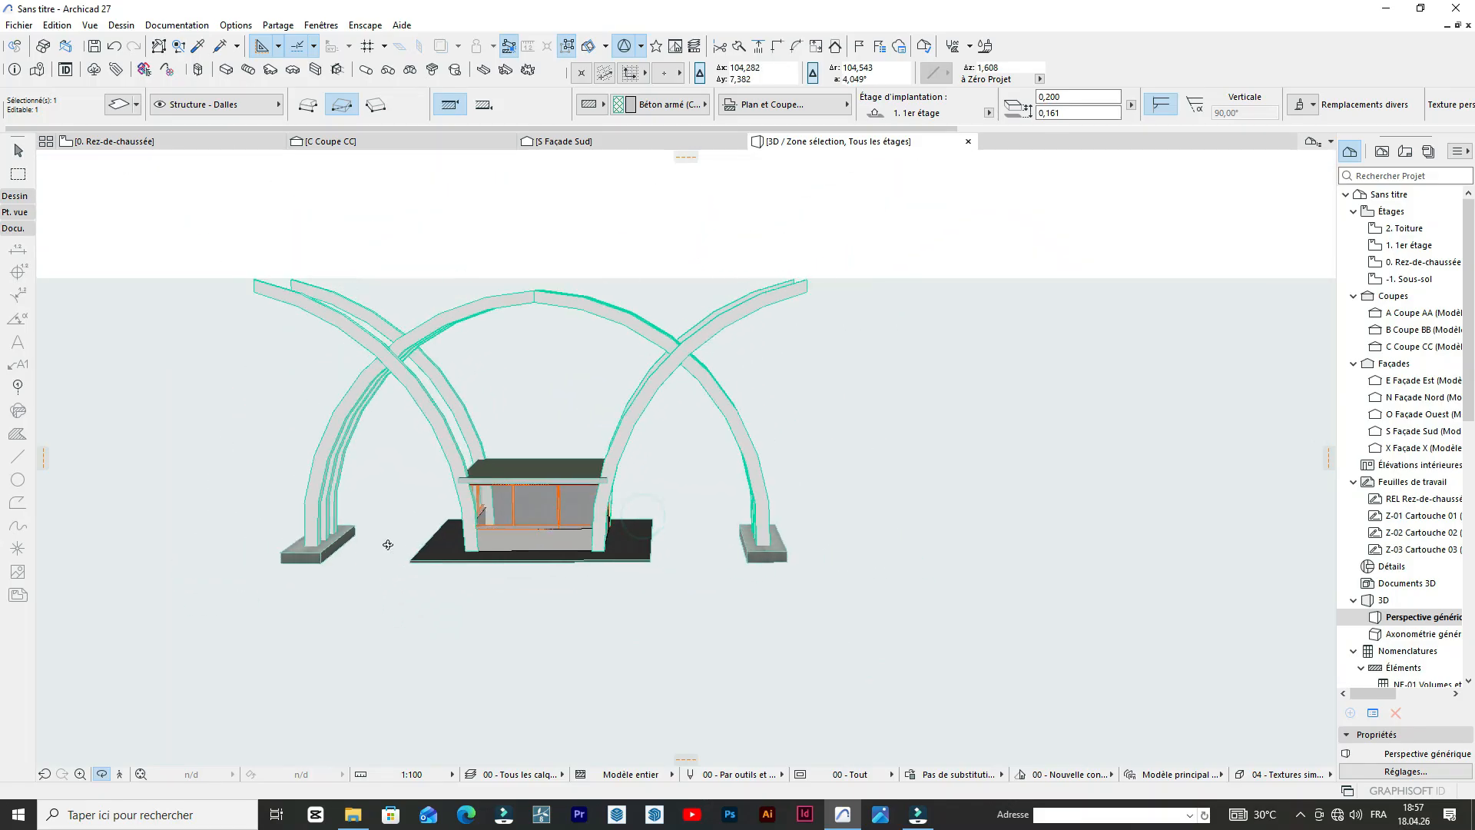
{"action": "scroll", "coordinate": [476, 515], "scroll_direction": "up", "scroll_amount": 2}
{"action": "key", "text": "Escape"}
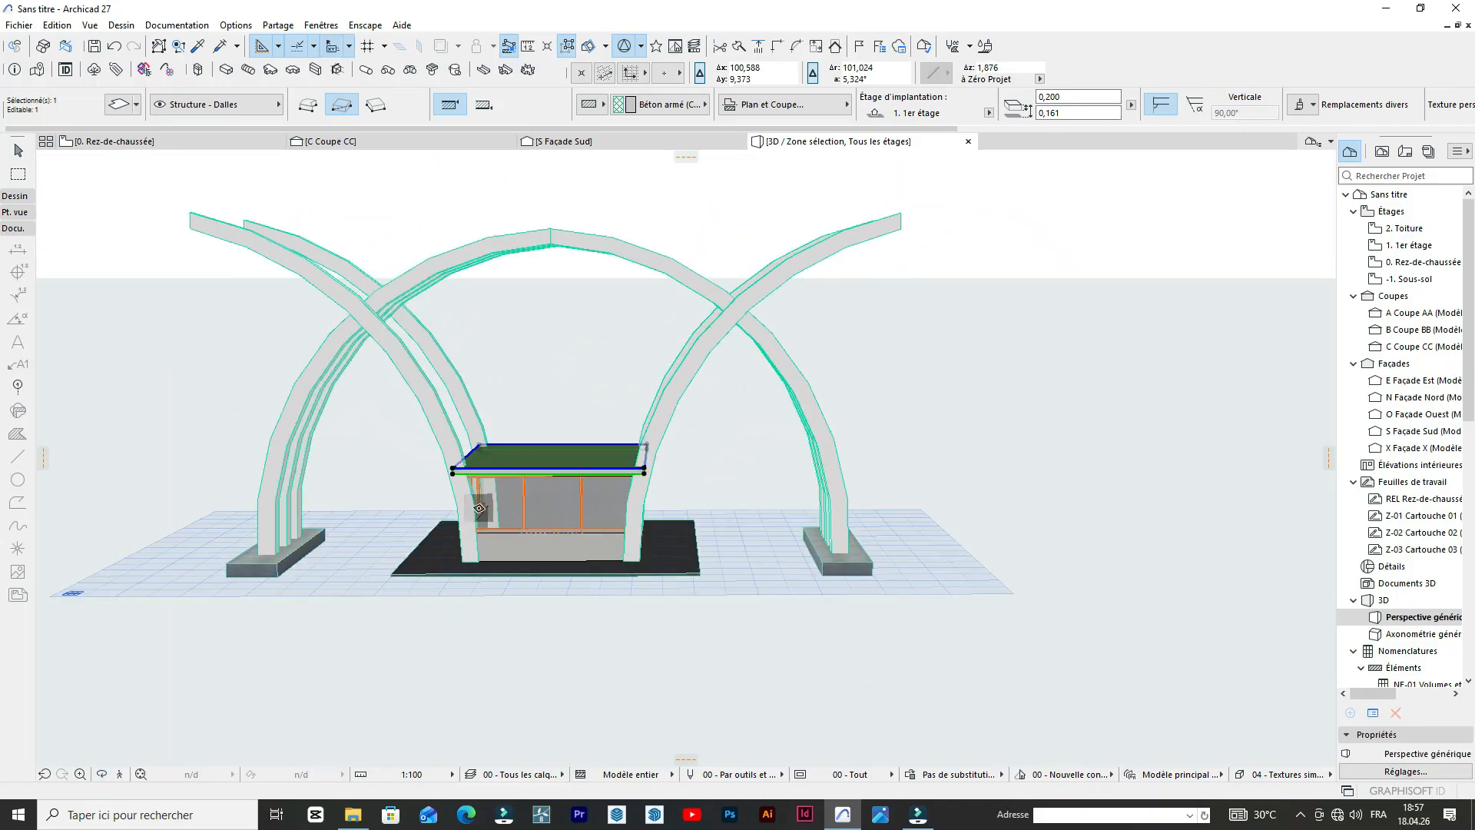
Deselect the roof slab and inspect how it sits between the arch legs in the 3D view, from close up and afar.
{"action": "key", "text": "Escape"}
{"action": "scroll", "coordinate": [727, 344], "scroll_direction": "down", "scroll_amount": 3}
{"action": "scroll", "coordinate": [492, 343], "scroll_direction": "up", "scroll_amount": 4}
{"action": "scroll", "coordinate": [442, 344], "scroll_direction": "down", "scroll_amount": 3}
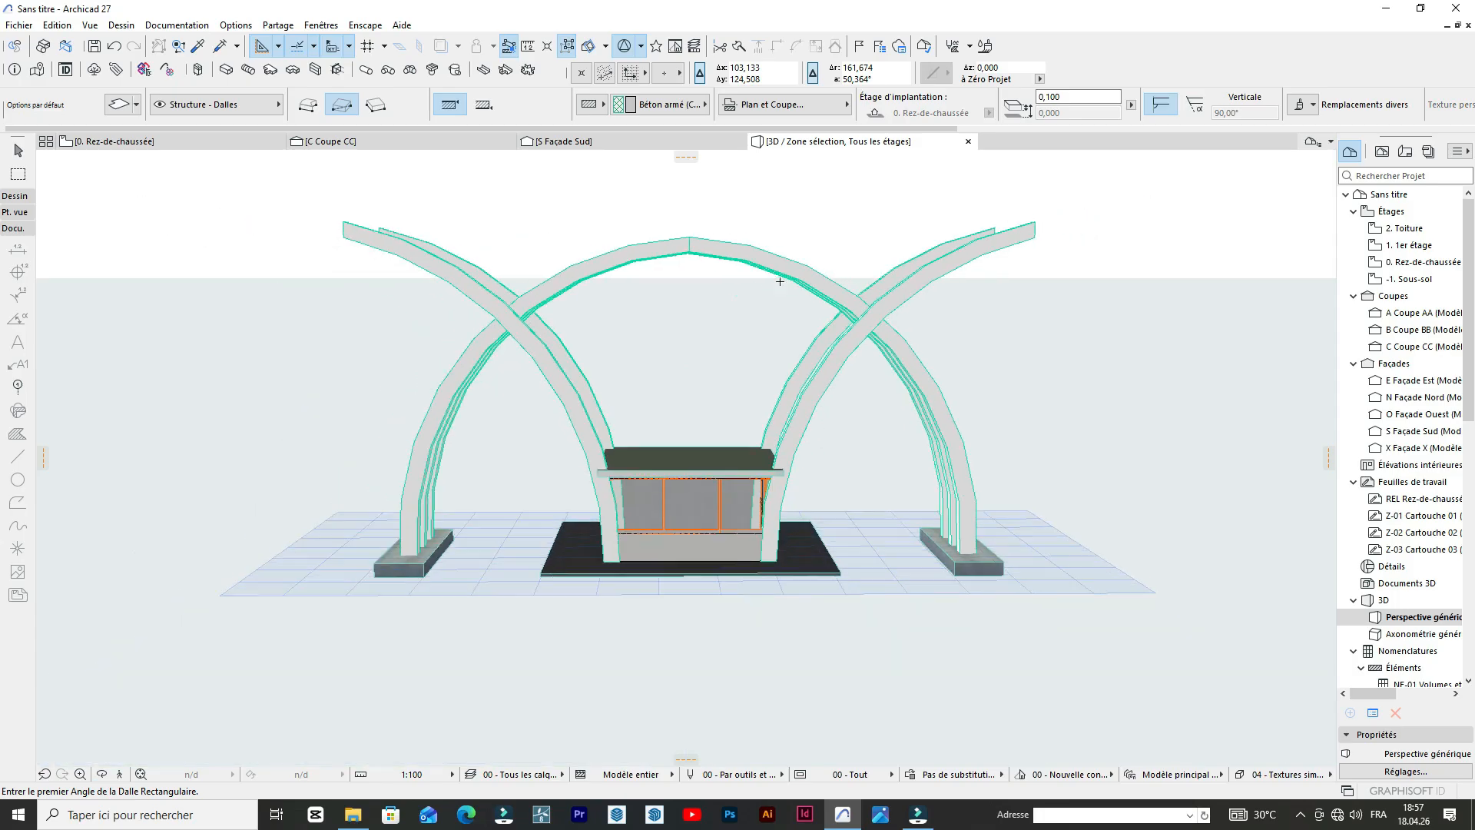
{"action": "scroll", "coordinate": [691, 349], "scroll_direction": "up", "scroll_amount": 5}
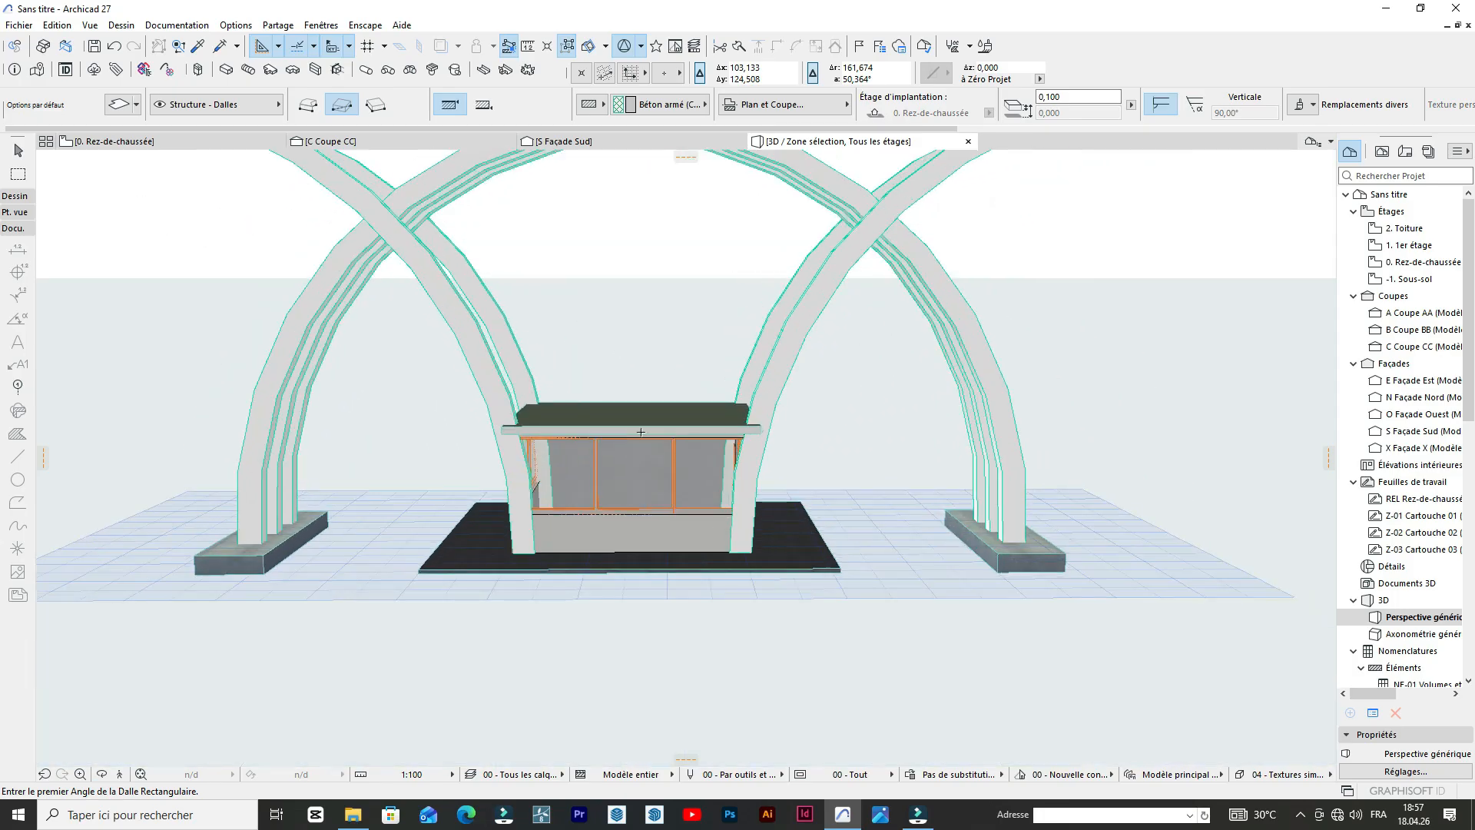
{"action": "scroll", "coordinate": [845, 507], "scroll_direction": "up", "scroll_amount": 3}
{"action": "scroll", "coordinate": [837, 492], "scroll_direction": "down", "scroll_amount": 2}
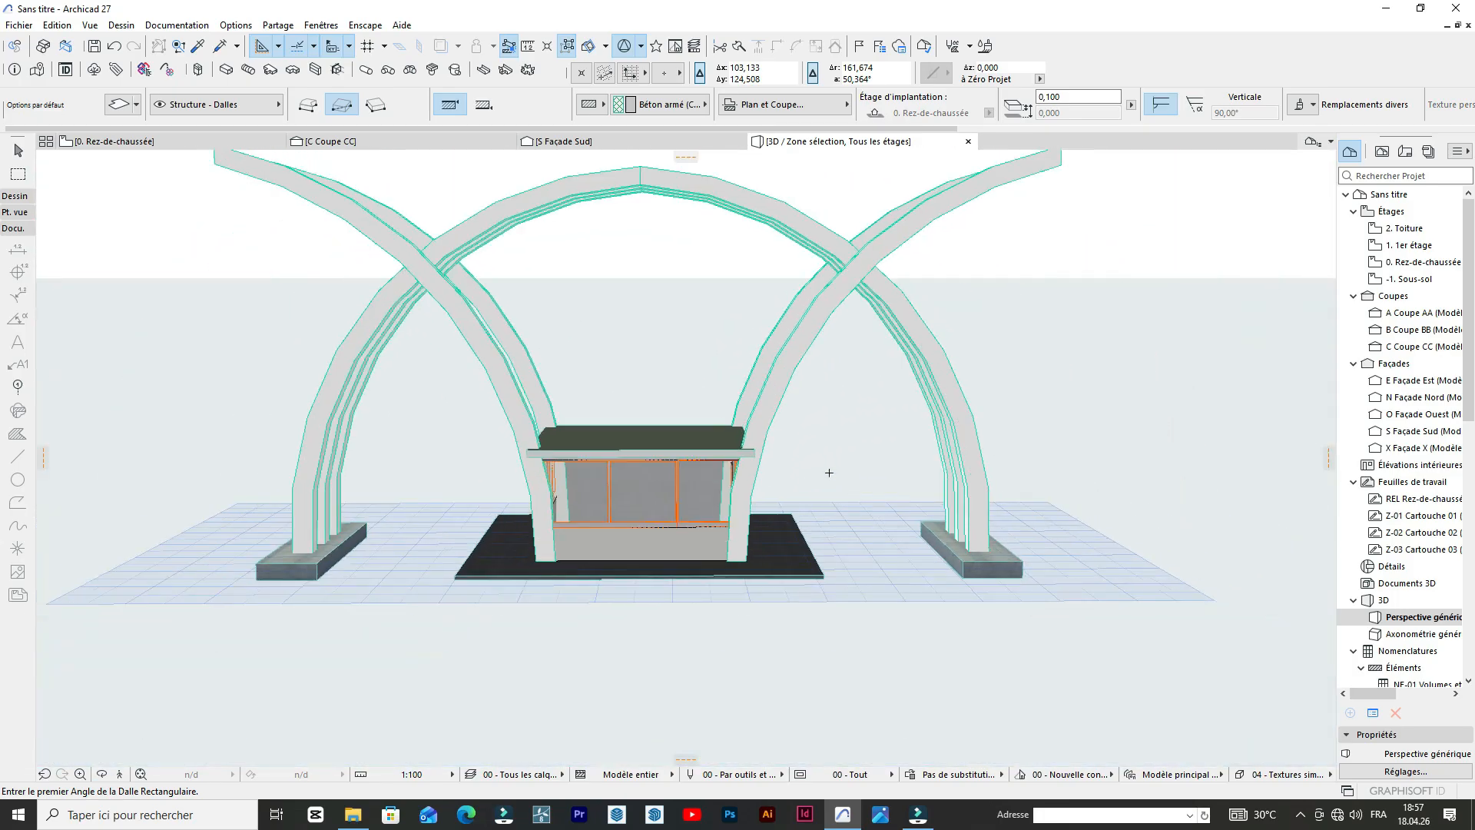
{"action": "scroll", "coordinate": [763, 534], "scroll_direction": "up", "scroll_amount": 4}
{"action": "scroll", "coordinate": [547, 537], "scroll_direction": "down", "scroll_amount": 4}
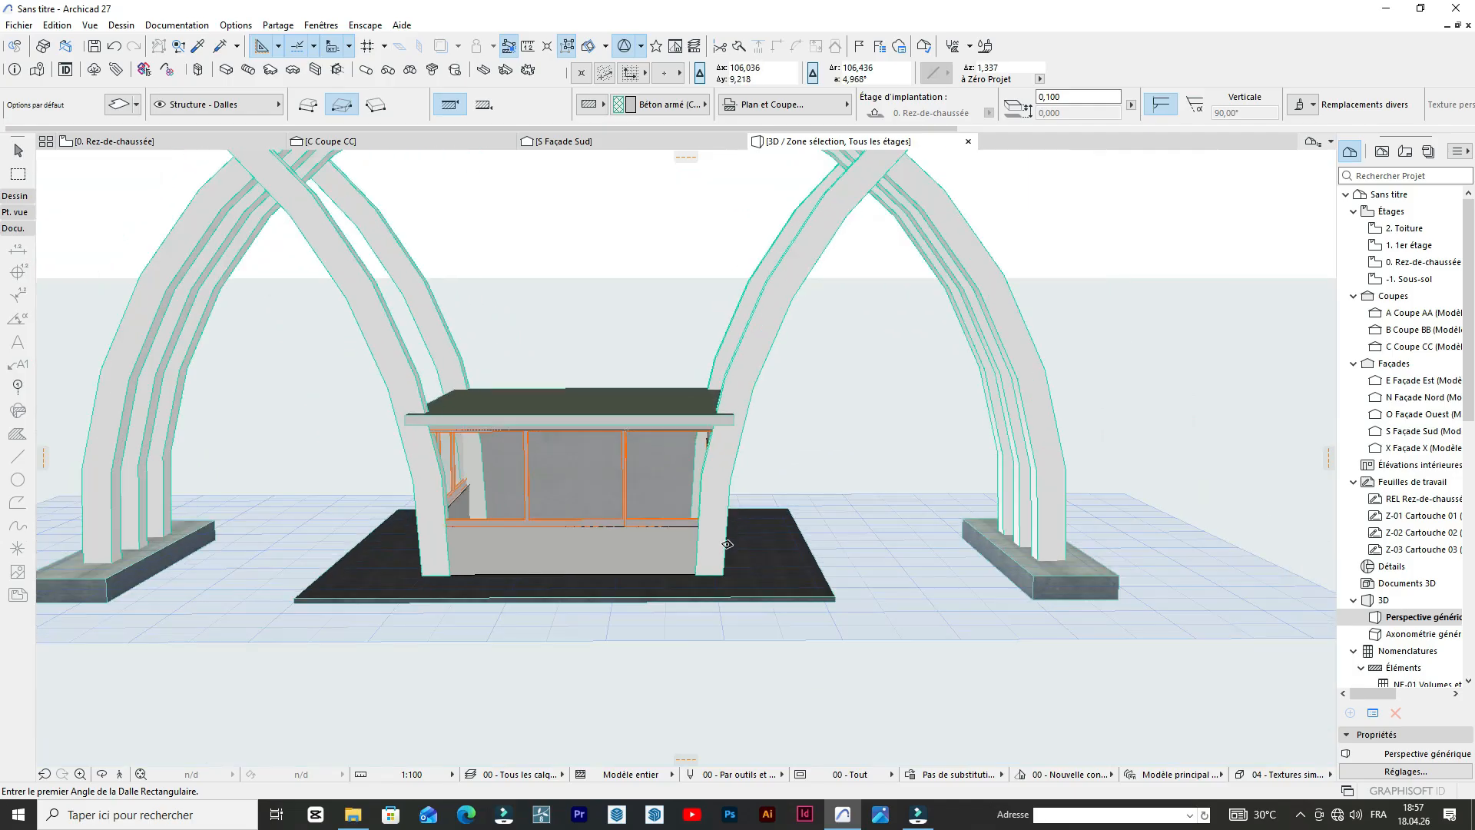
{"action": "scroll", "coordinate": [392, 434], "scroll_direction": "up", "scroll_amount": 2}
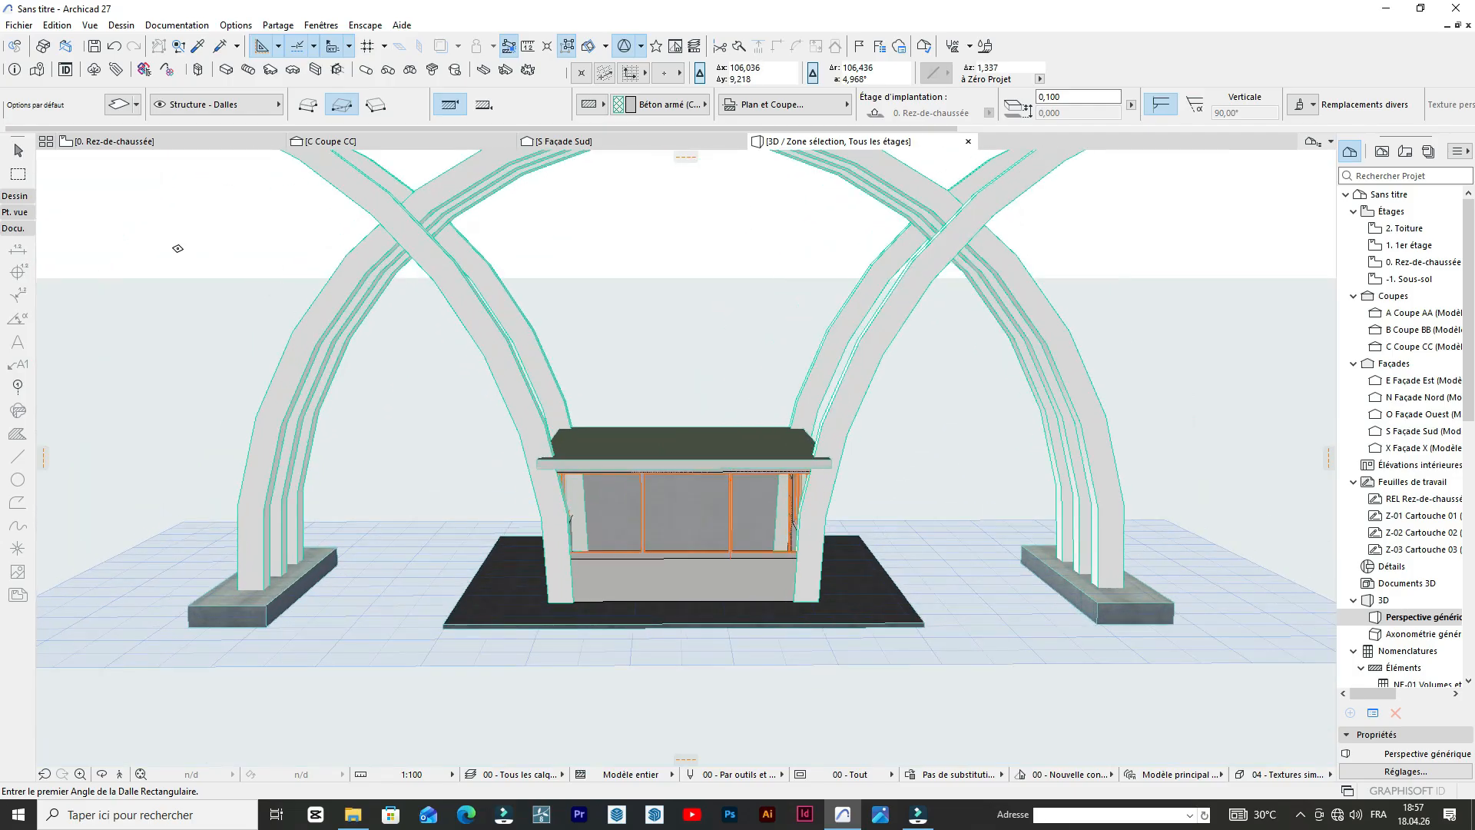
Compare the booth's roof in the reference photo on the Rez-de-chaussée plan with the roof slab in the Façade Sud elevation.
{"action": "left_click", "coordinate": [164, 141]}
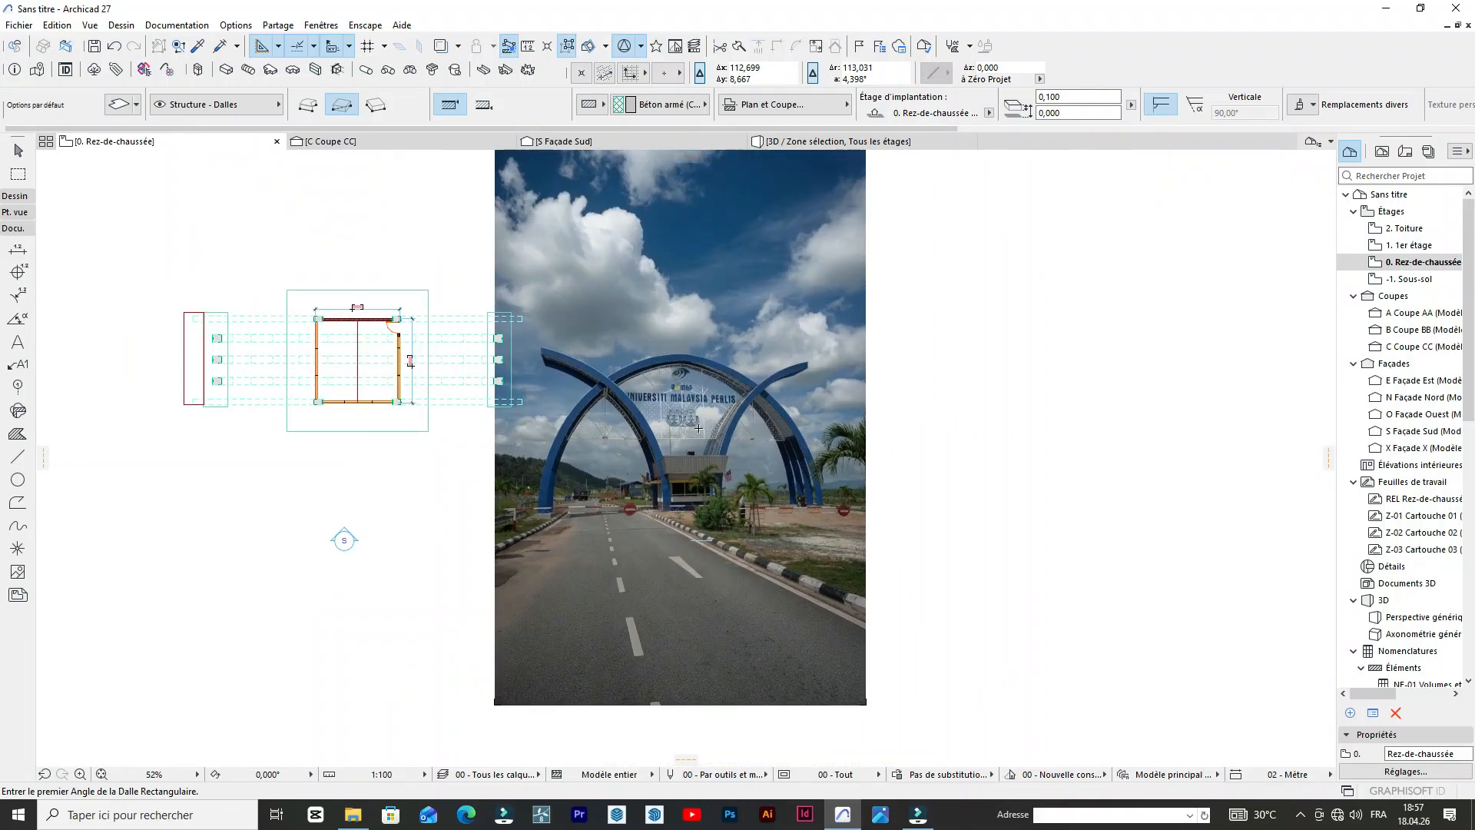
{"action": "scroll", "coordinate": [695, 515], "scroll_direction": "up", "scroll_amount": 5}
{"action": "scroll", "coordinate": [590, 519], "scroll_direction": "up", "scroll_amount": 2}
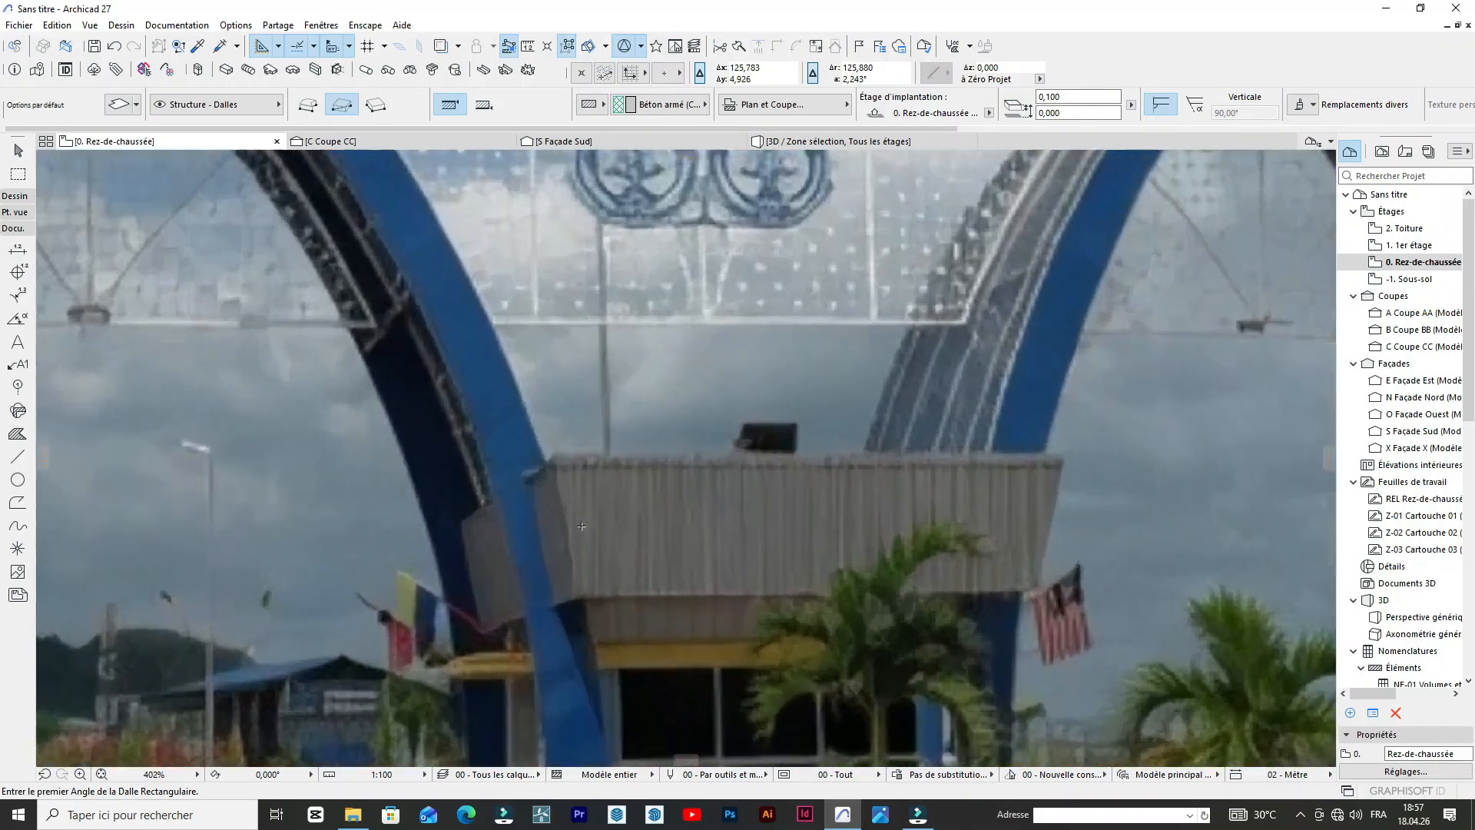
{"action": "scroll", "coordinate": [730, 491], "scroll_direction": "down", "scroll_amount": 4}
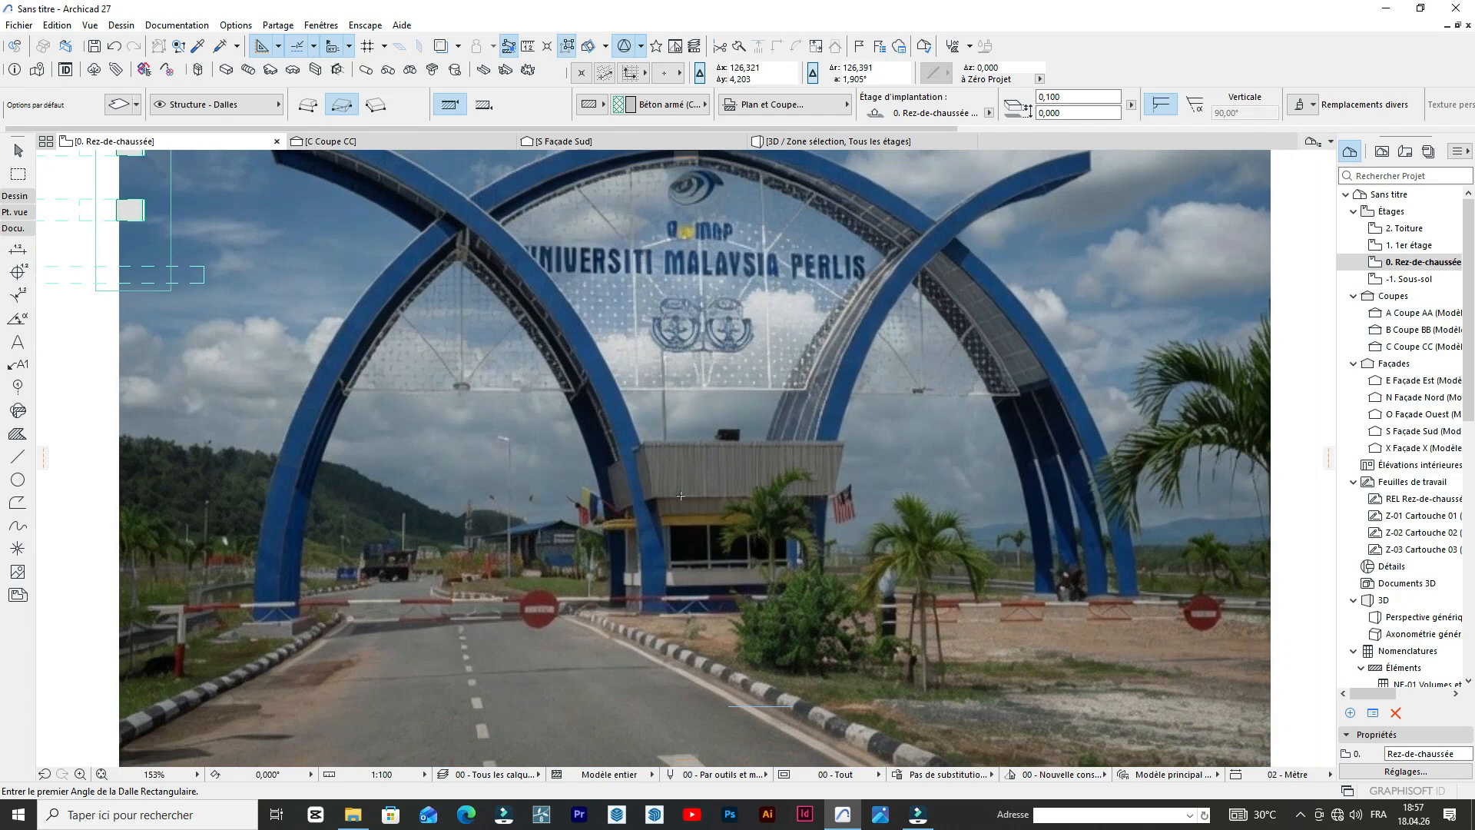
{"action": "scroll", "coordinate": [670, 502], "scroll_direction": "up", "scroll_amount": 8}
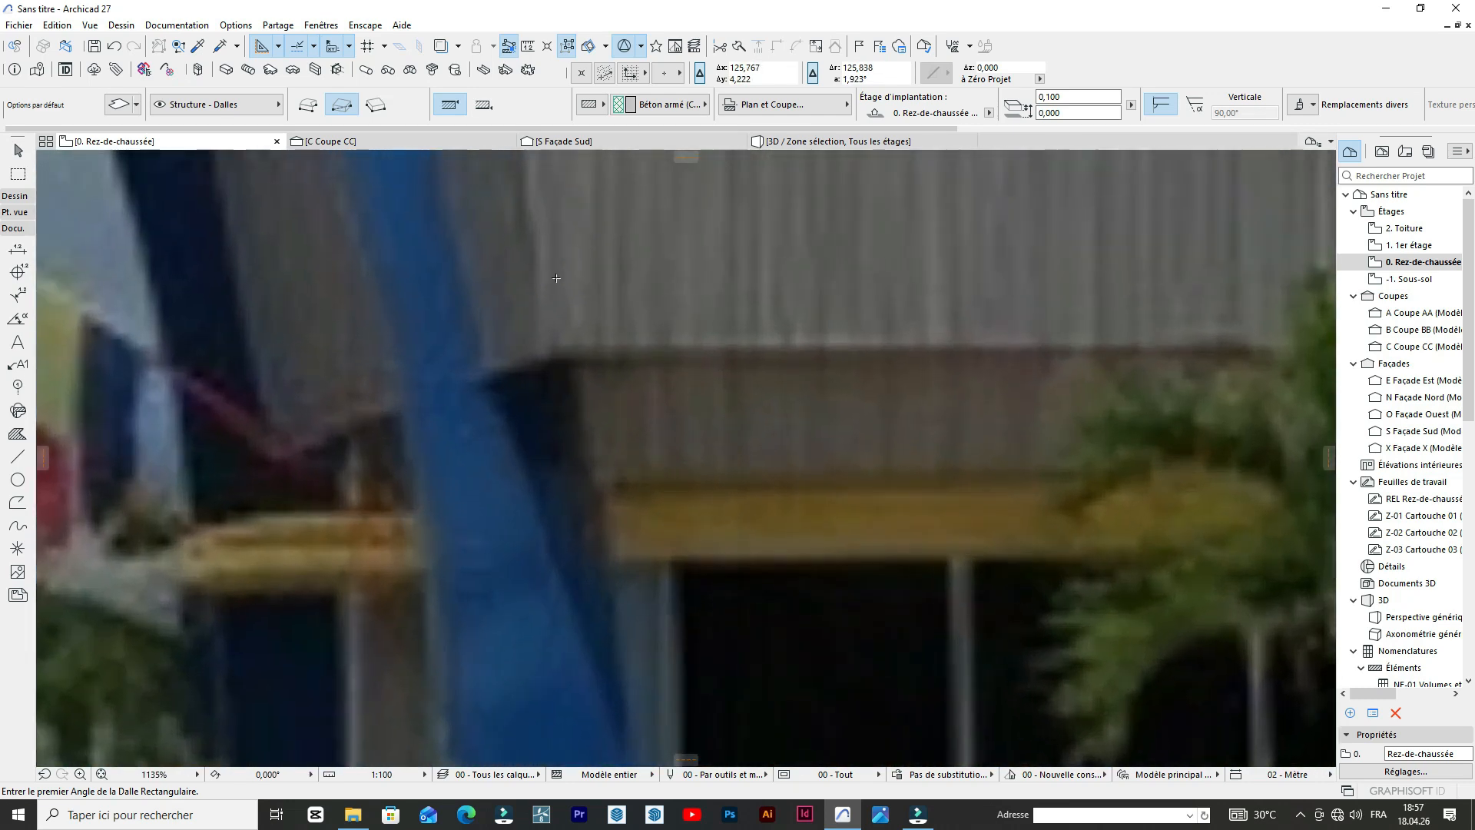
{"action": "scroll", "coordinate": [551, 352], "scroll_direction": "down", "scroll_amount": 4}
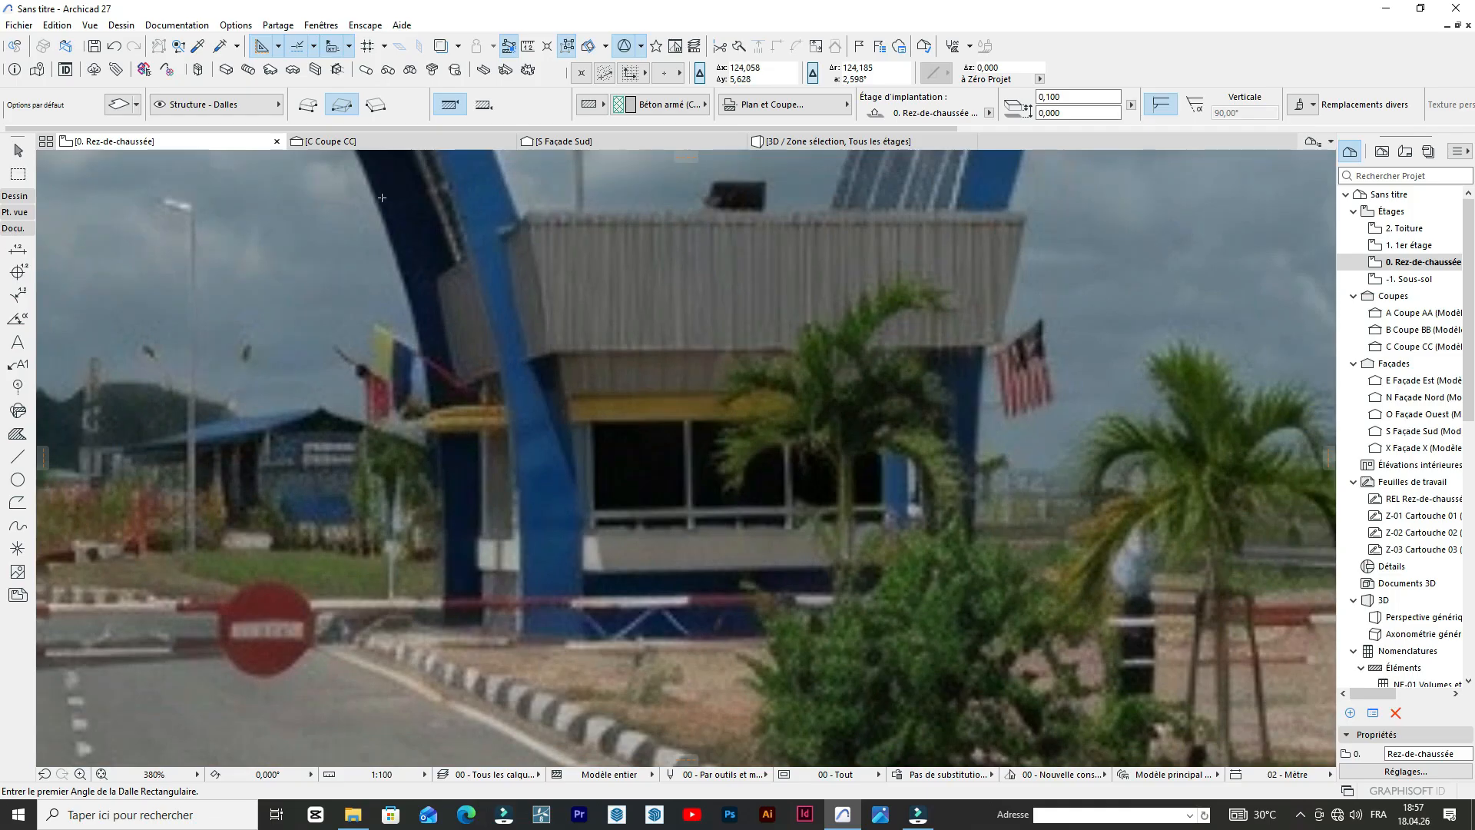
{"action": "scroll", "coordinate": [778, 342], "scroll_direction": "down", "scroll_amount": 4}
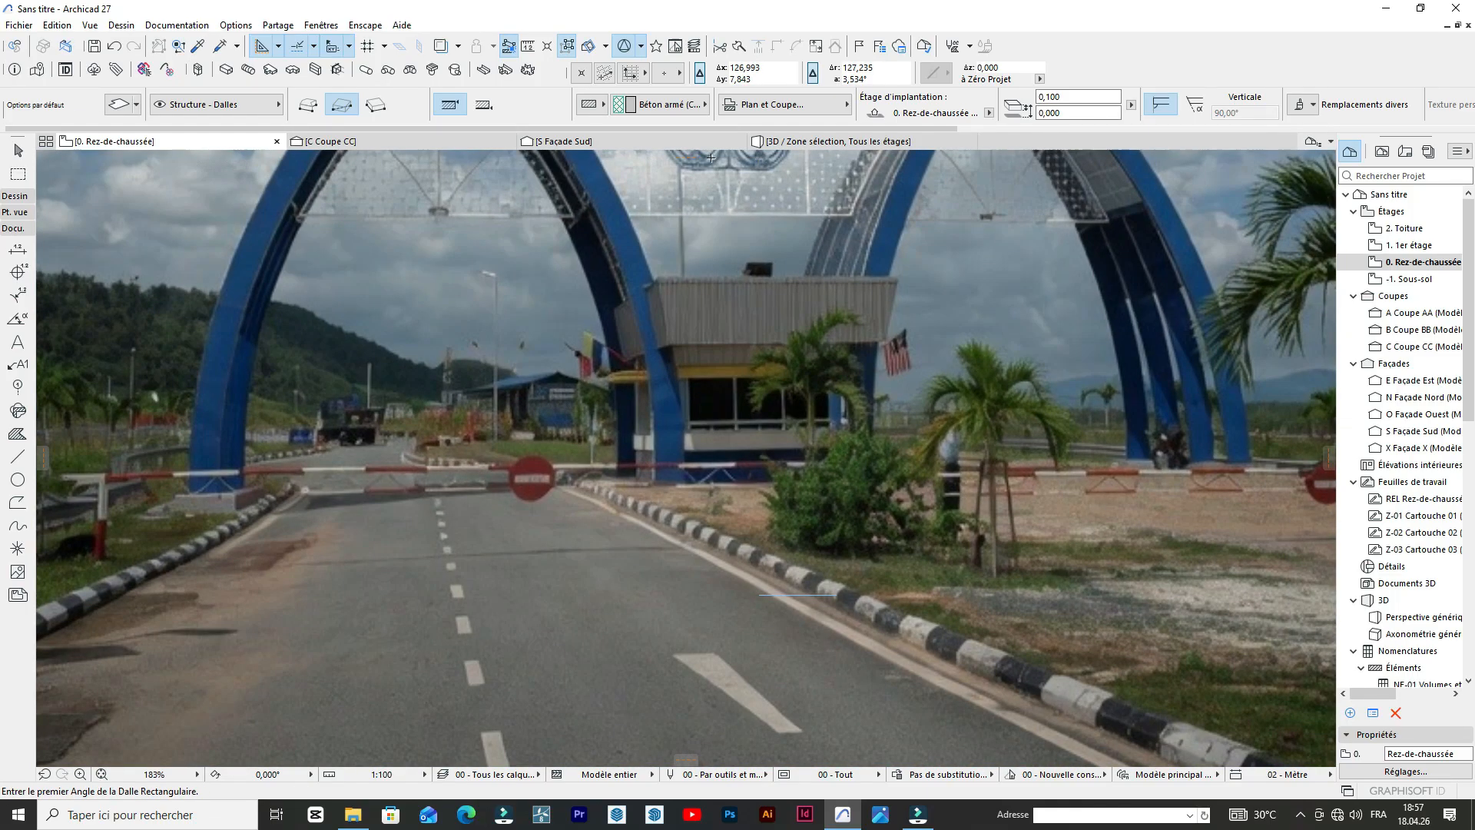
{"action": "left_click", "coordinate": [561, 142]}
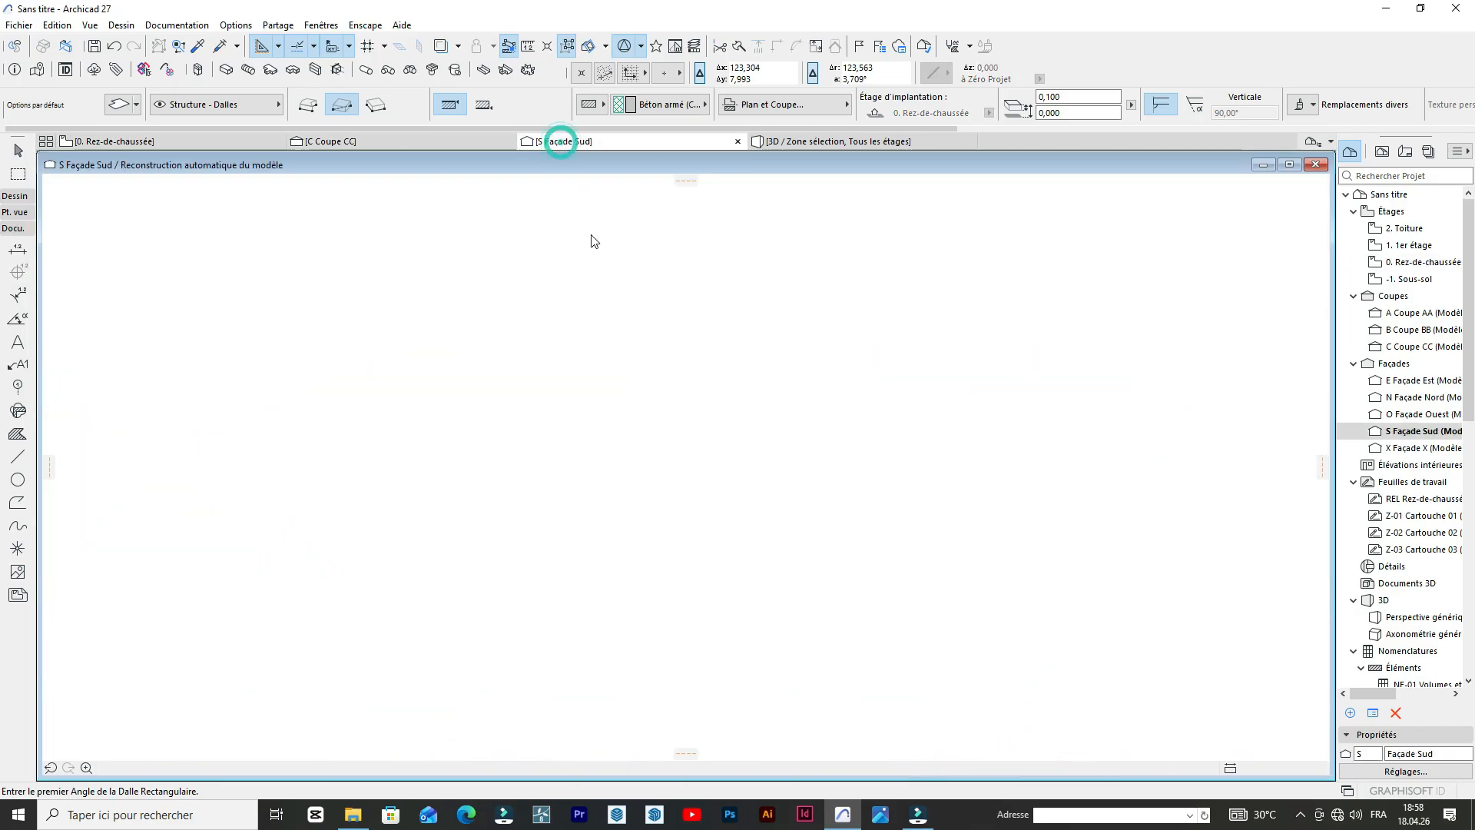
{"action": "scroll", "coordinate": [610, 252], "scroll_direction": "down", "scroll_amount": 4}
{"action": "scroll", "coordinate": [662, 326], "scroll_direction": "up", "scroll_amount": 10}
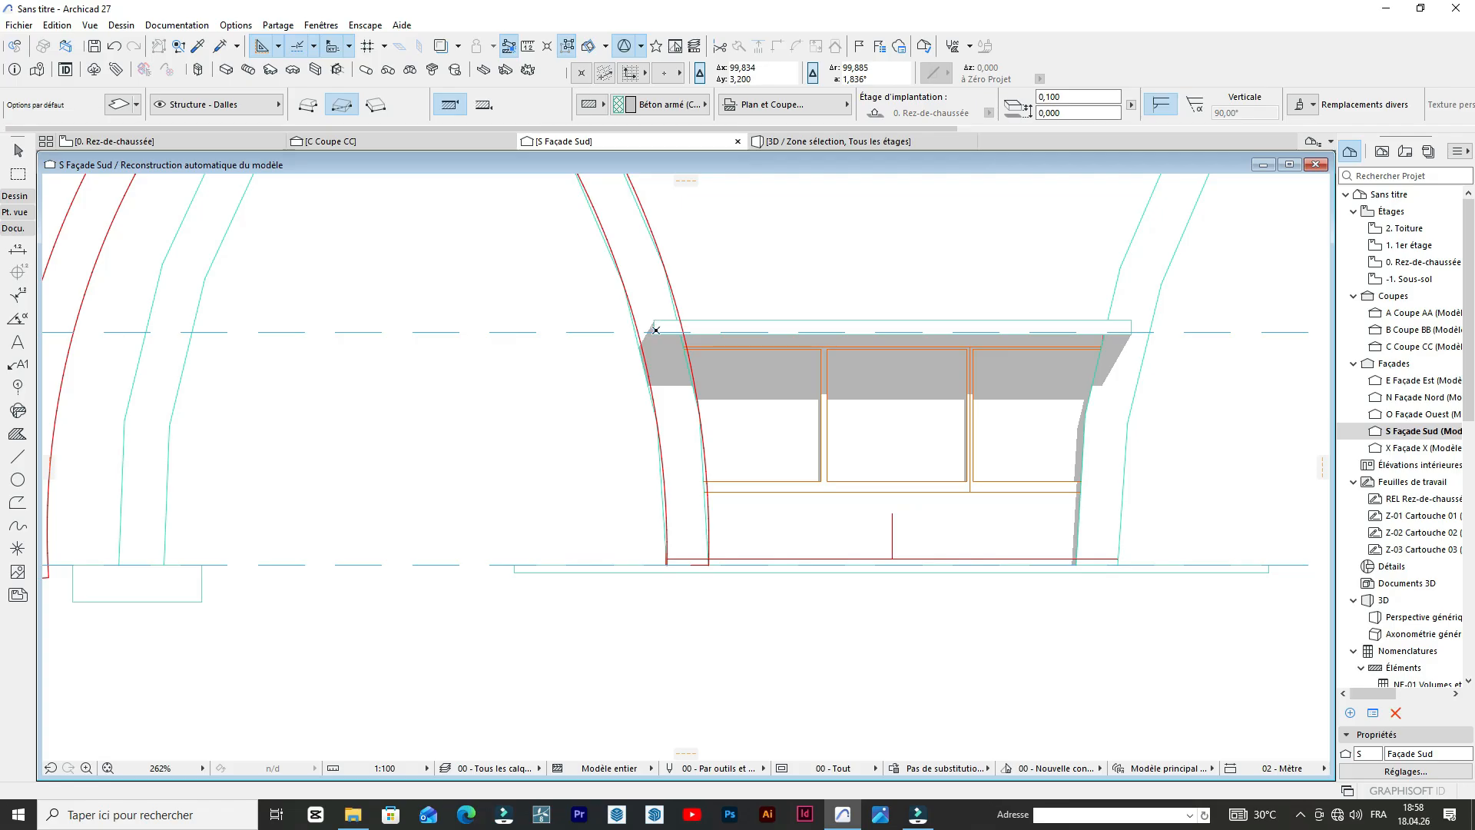
{"action": "scroll", "coordinate": [655, 331], "scroll_direction": "down", "scroll_amount": 10}
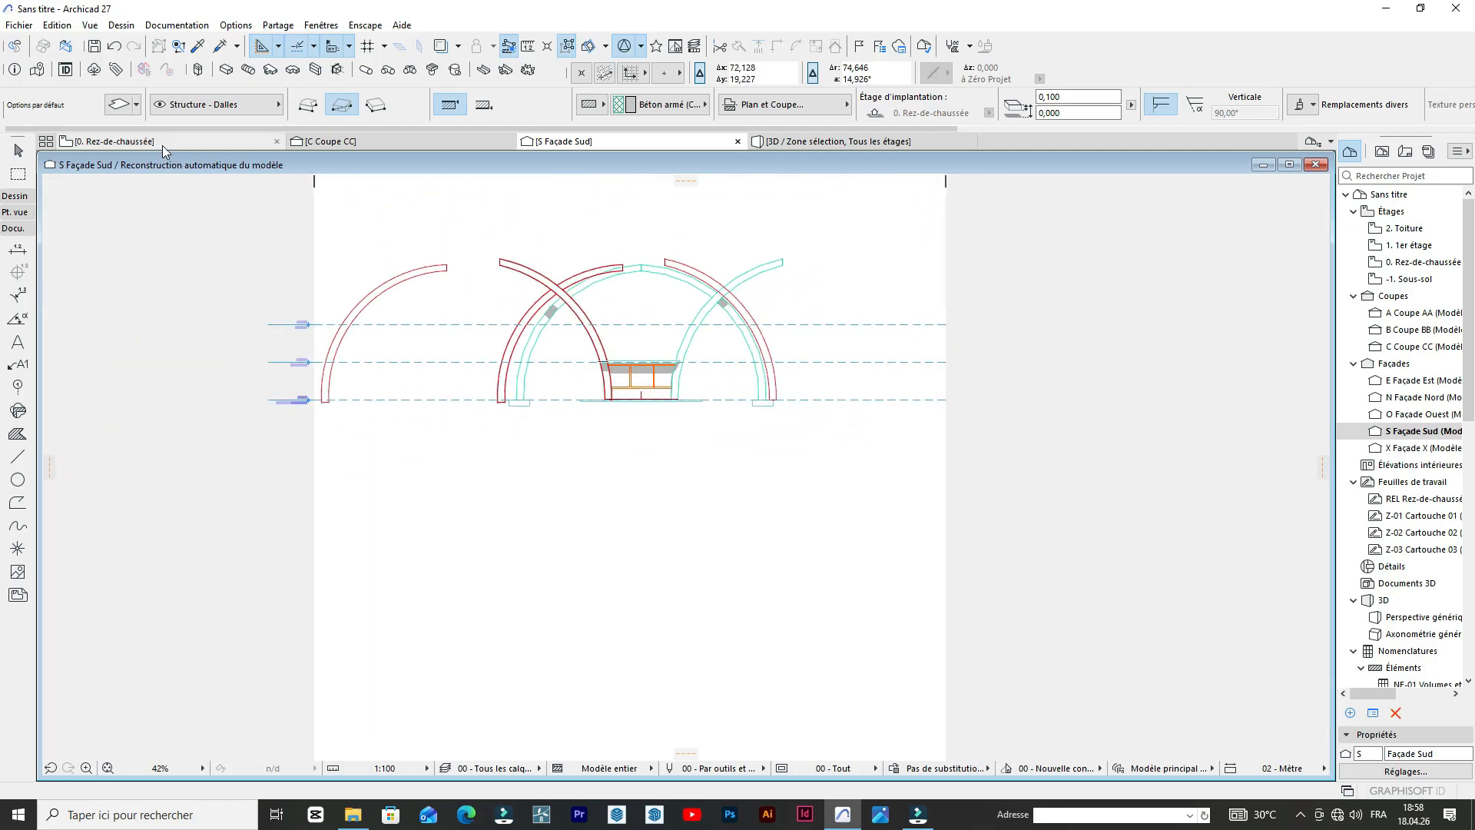
Copy the reference photo from the Rez-de-chaussée plan and paste it at the centre of the Façade Sud view, zooming on the pasted elements.
{"action": "left_click", "coordinate": [793, 143]}
{"action": "left_click", "coordinate": [115, 142]}
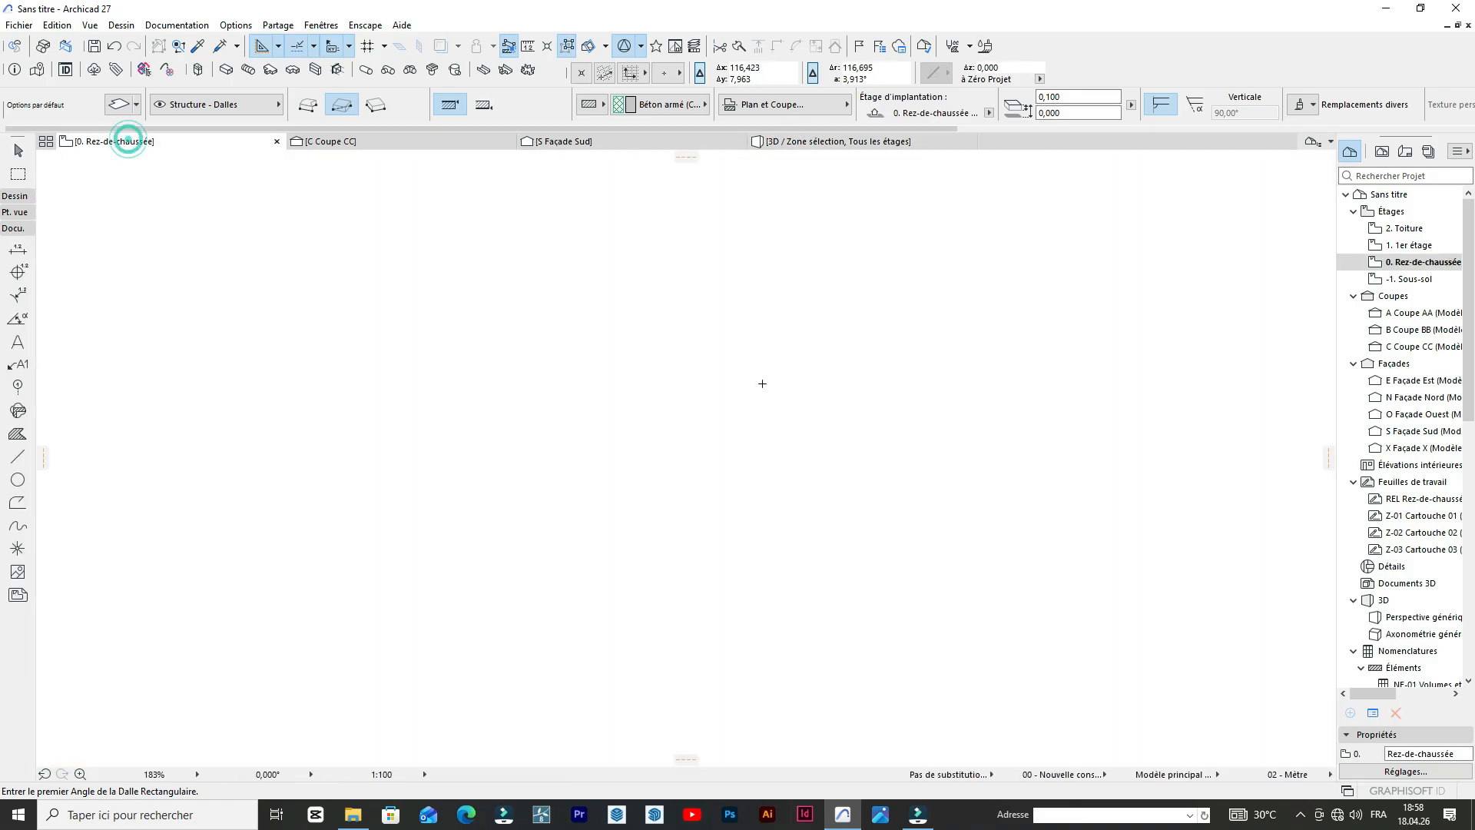
{"action": "left_click", "coordinate": [715, 480]}
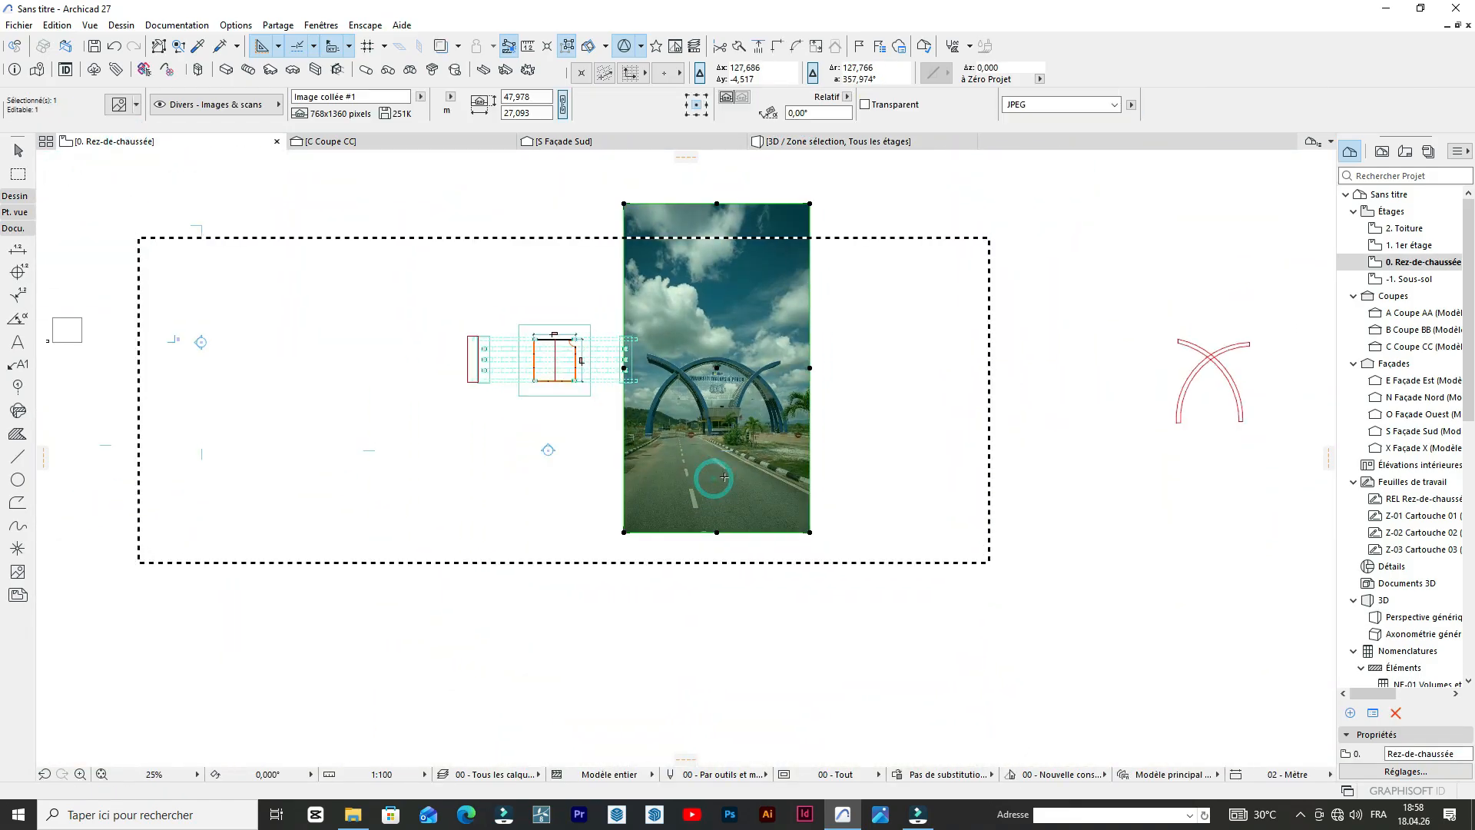
{"action": "key", "text": "ctrl+d"}
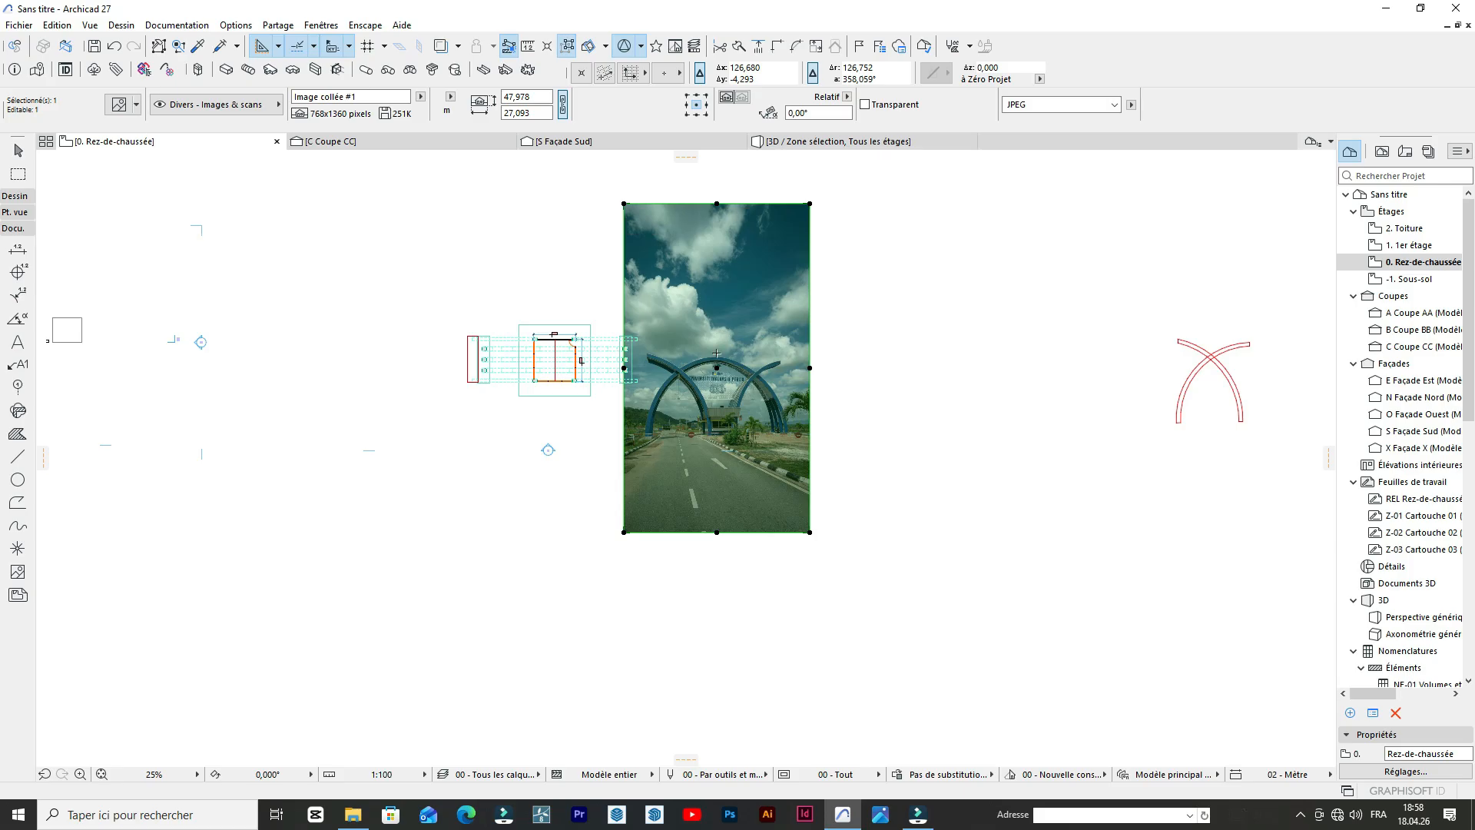
{"action": "left_click", "coordinate": [571, 143]}
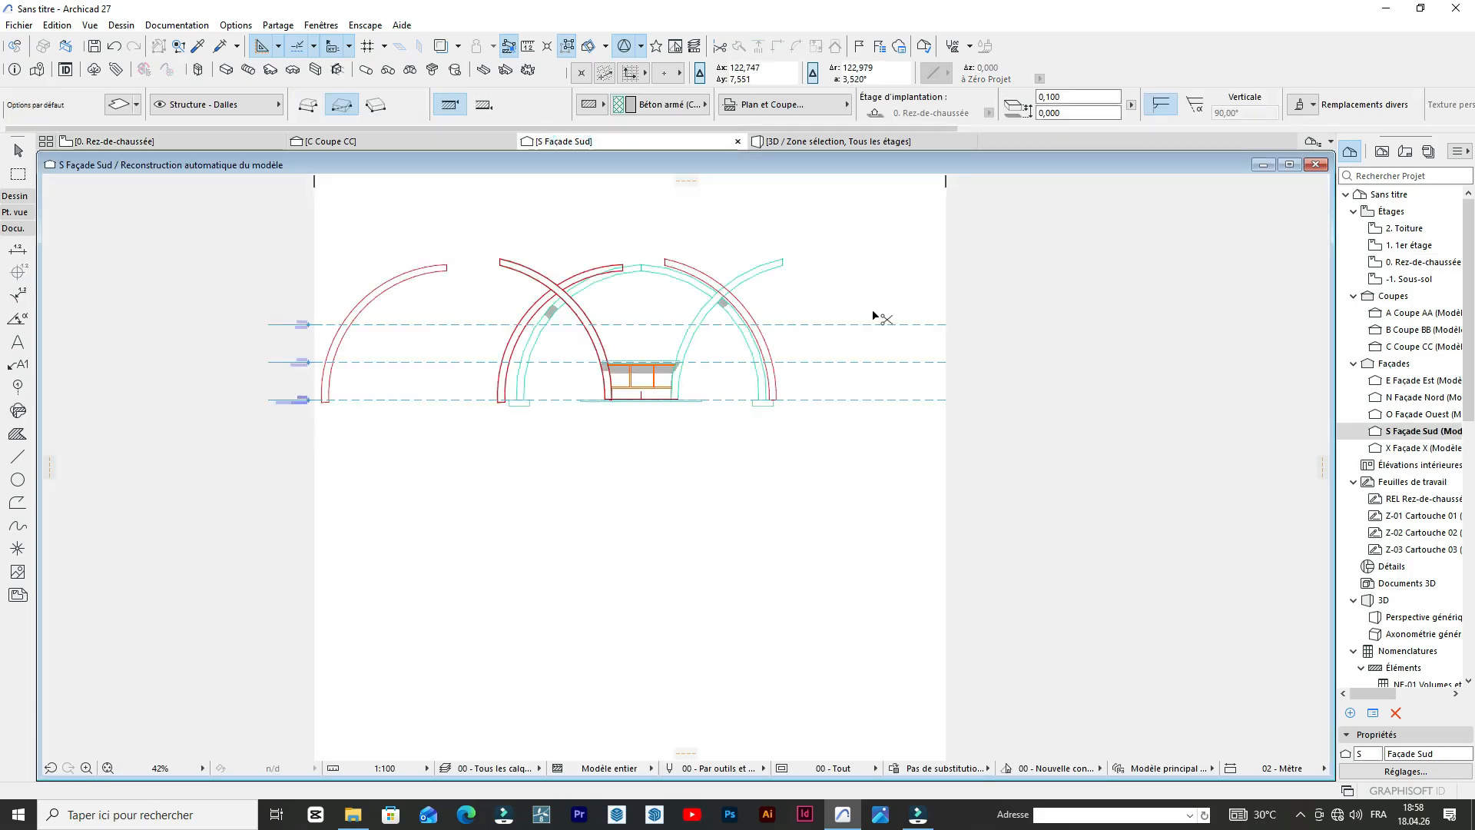
{"action": "key", "text": "ctrl+v"}
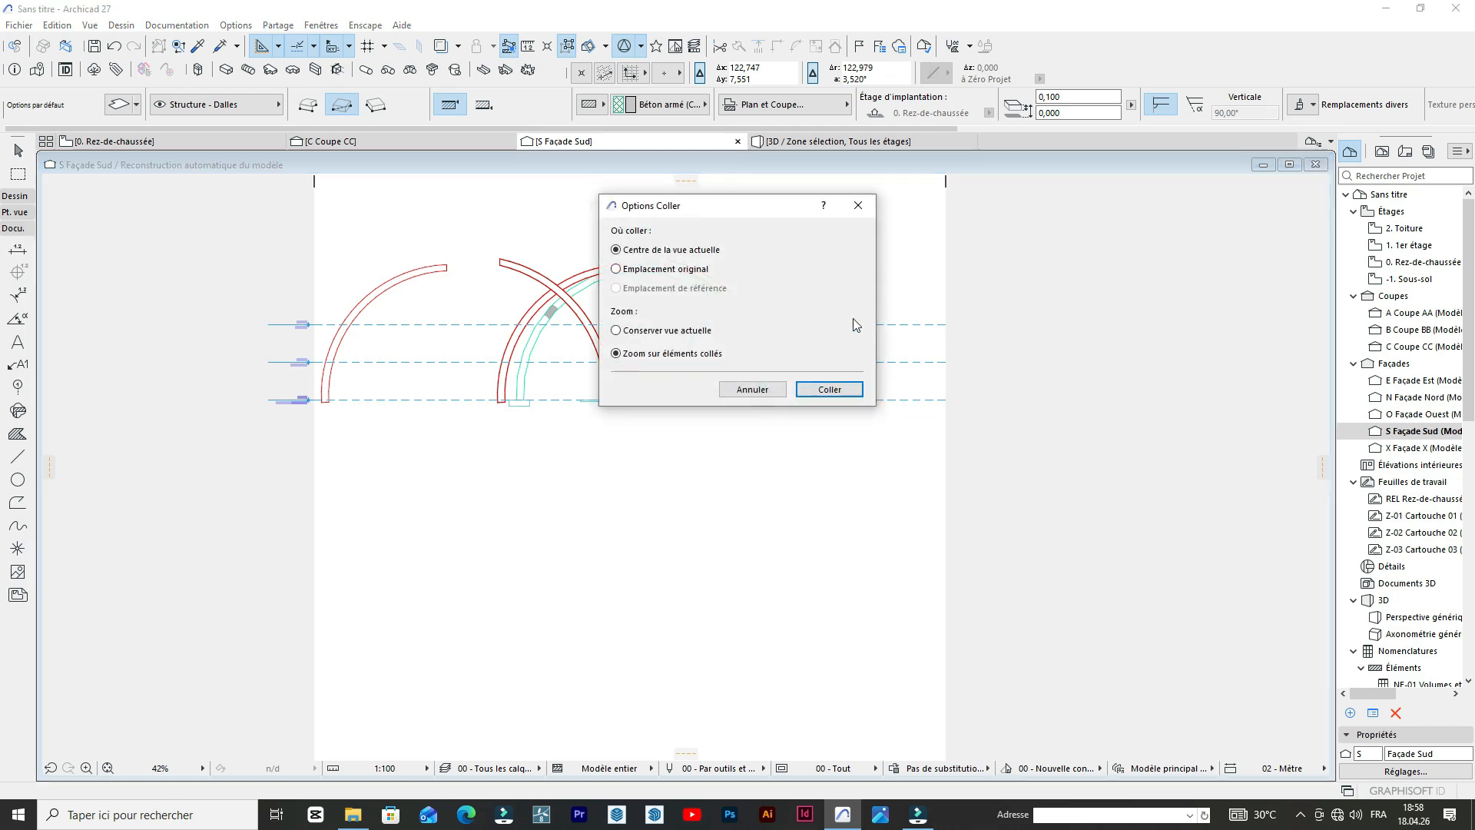
{"action": "left_click", "coordinate": [827, 389]}
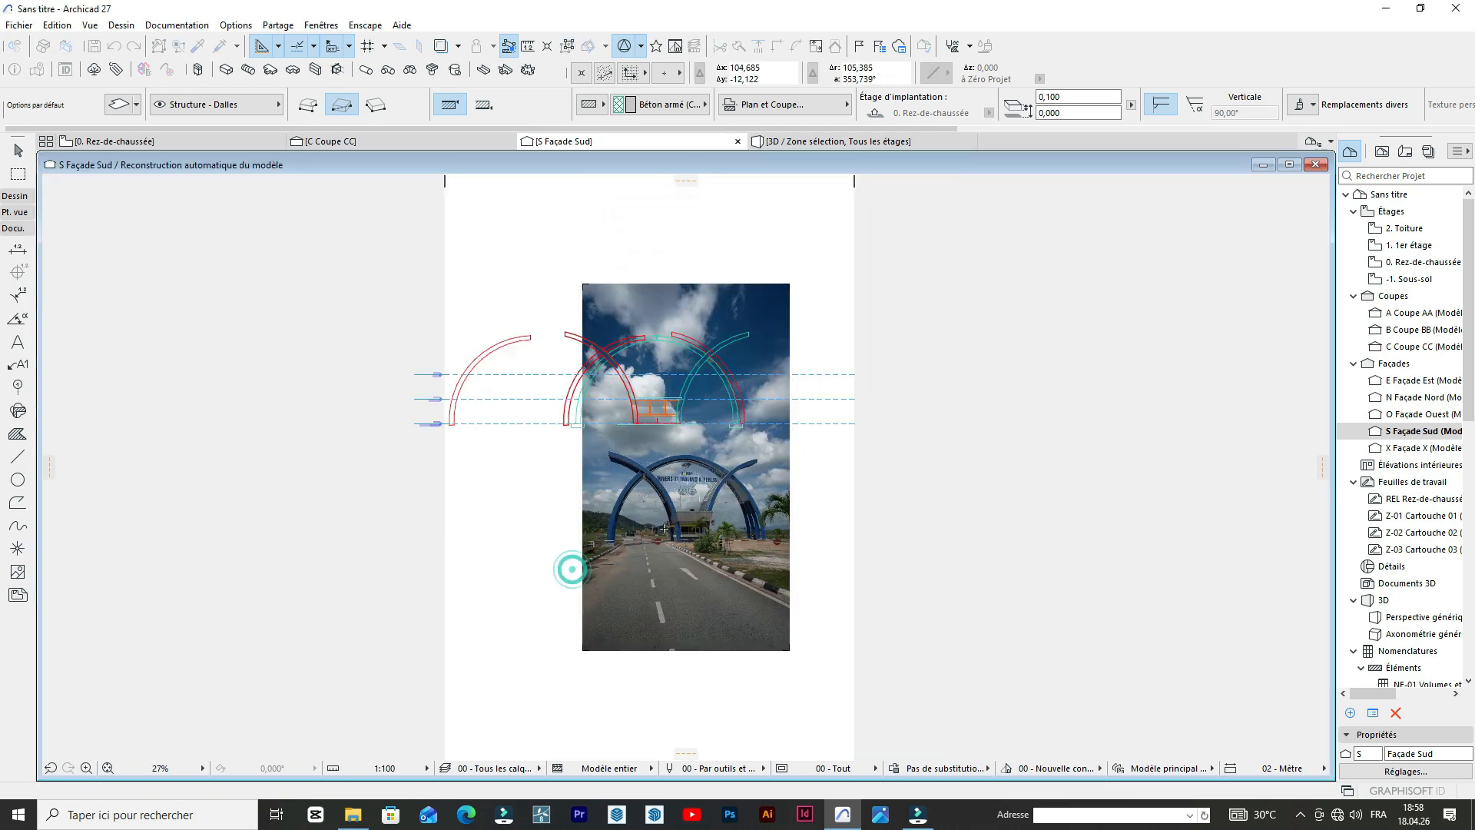
Move the pasted reference photo clear of the booth, to the east side of the arches in the Façade Sud elevation.
{"action": "left_click", "coordinate": [685, 526], "text": "shift"}
{"action": "key", "text": "ctrl+d"}
{"action": "left_click", "coordinate": [684, 526]}
{"action": "left_click", "coordinate": [846, 343]}
{"action": "key", "text": "Escape"}
{"action": "scroll", "coordinate": [851, 367], "scroll_direction": "up", "scroll_amount": 6}
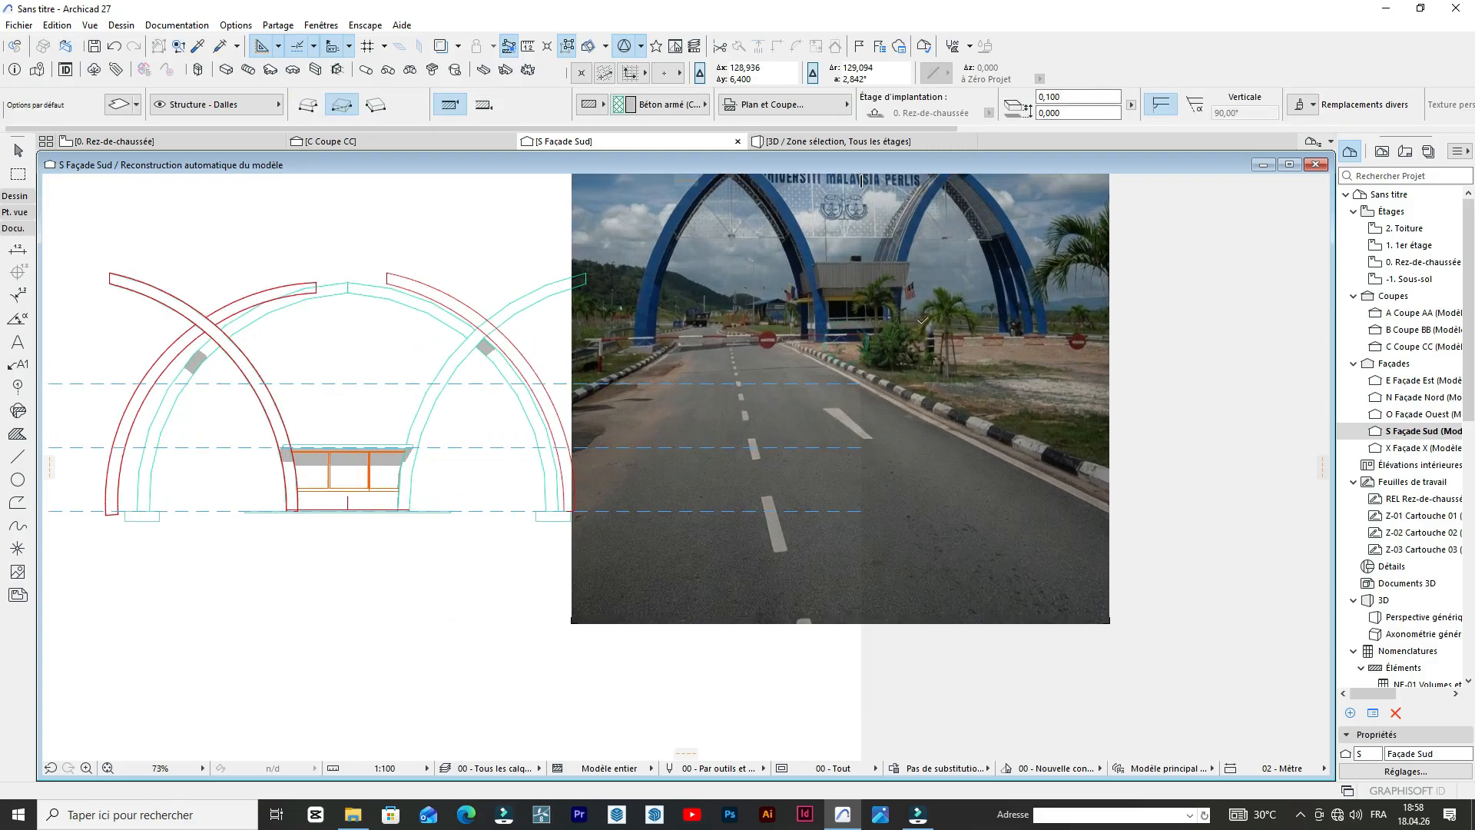
Compare the booth's roof parapet in the relocated photo with the roof slab edges in the south elevation.
{"action": "scroll", "coordinate": [956, 443], "scroll_direction": "down", "scroll_amount": 3}
{"action": "scroll", "coordinate": [1060, 322], "scroll_direction": "up", "scroll_amount": 5}
{"action": "scroll", "coordinate": [921, 369], "scroll_direction": "down", "scroll_amount": 4}
{"action": "scroll", "coordinate": [865, 388], "scroll_direction": "up", "scroll_amount": 3}
{"action": "scroll", "coordinate": [866, 388], "scroll_direction": "down", "scroll_amount": 3}
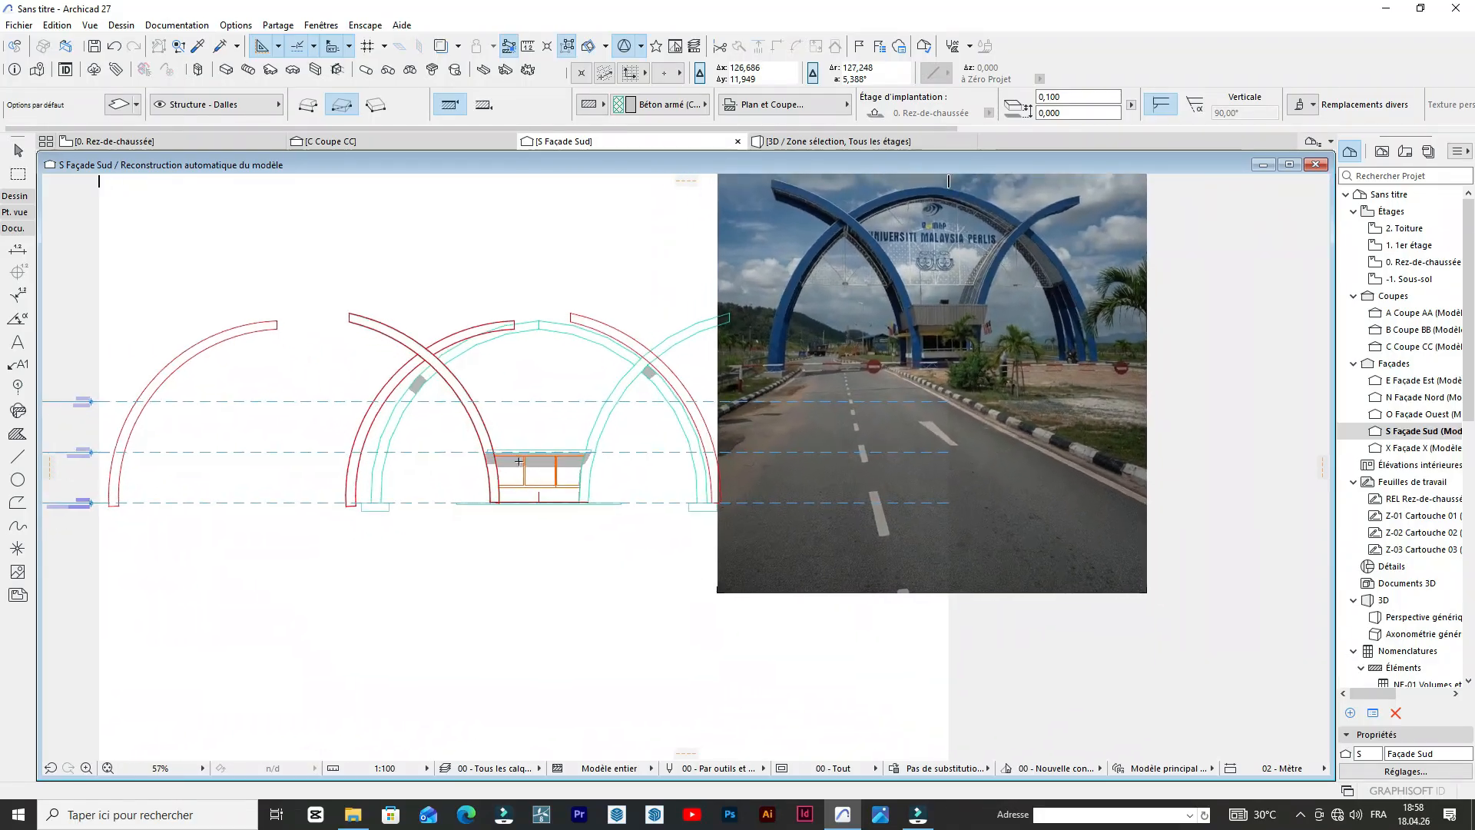
{"action": "scroll", "coordinate": [472, 448], "scroll_direction": "up", "scroll_amount": 1}
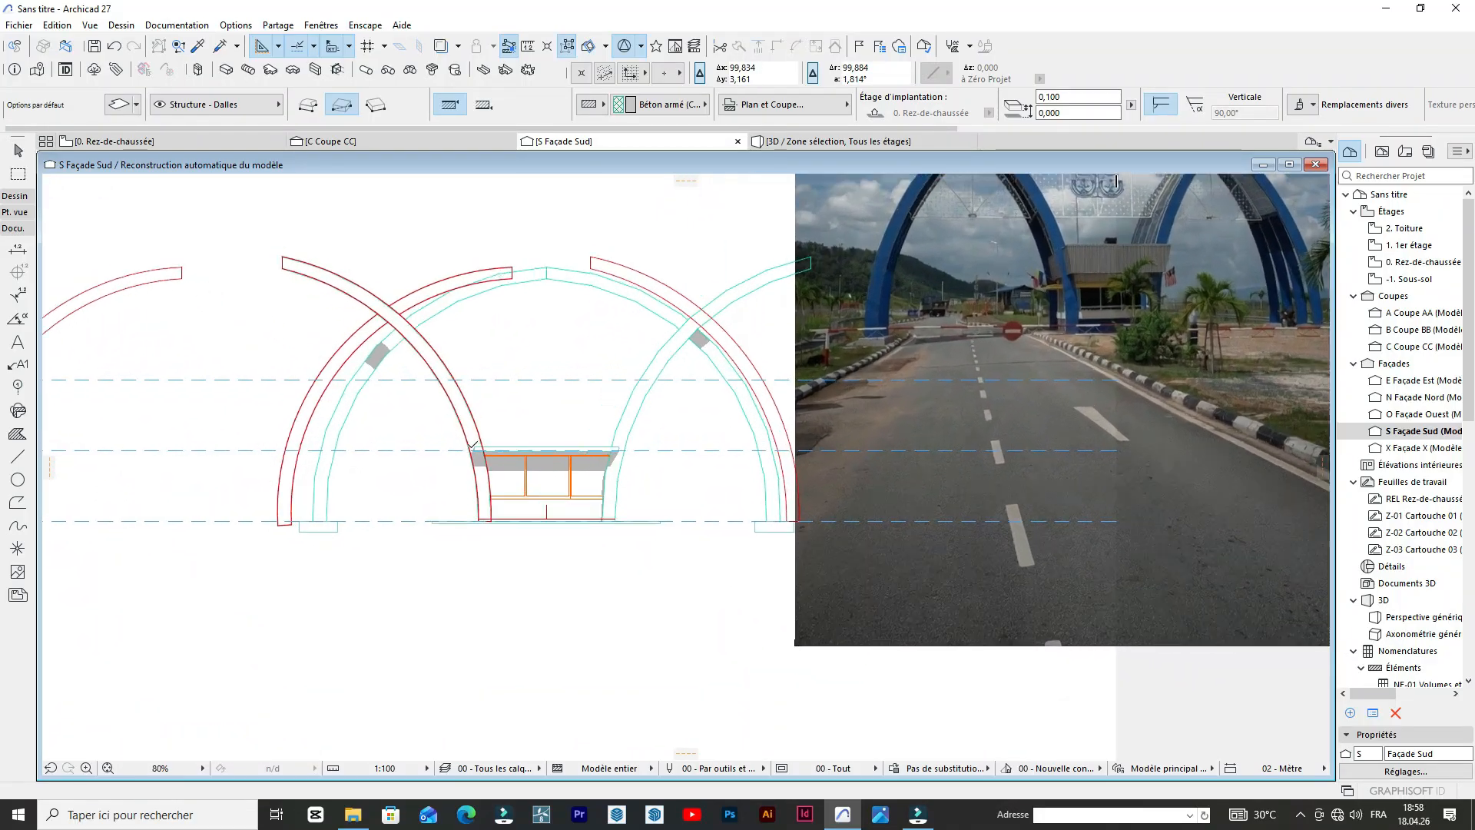
{"action": "scroll", "coordinate": [501, 459], "scroll_direction": "up", "scroll_amount": 2}
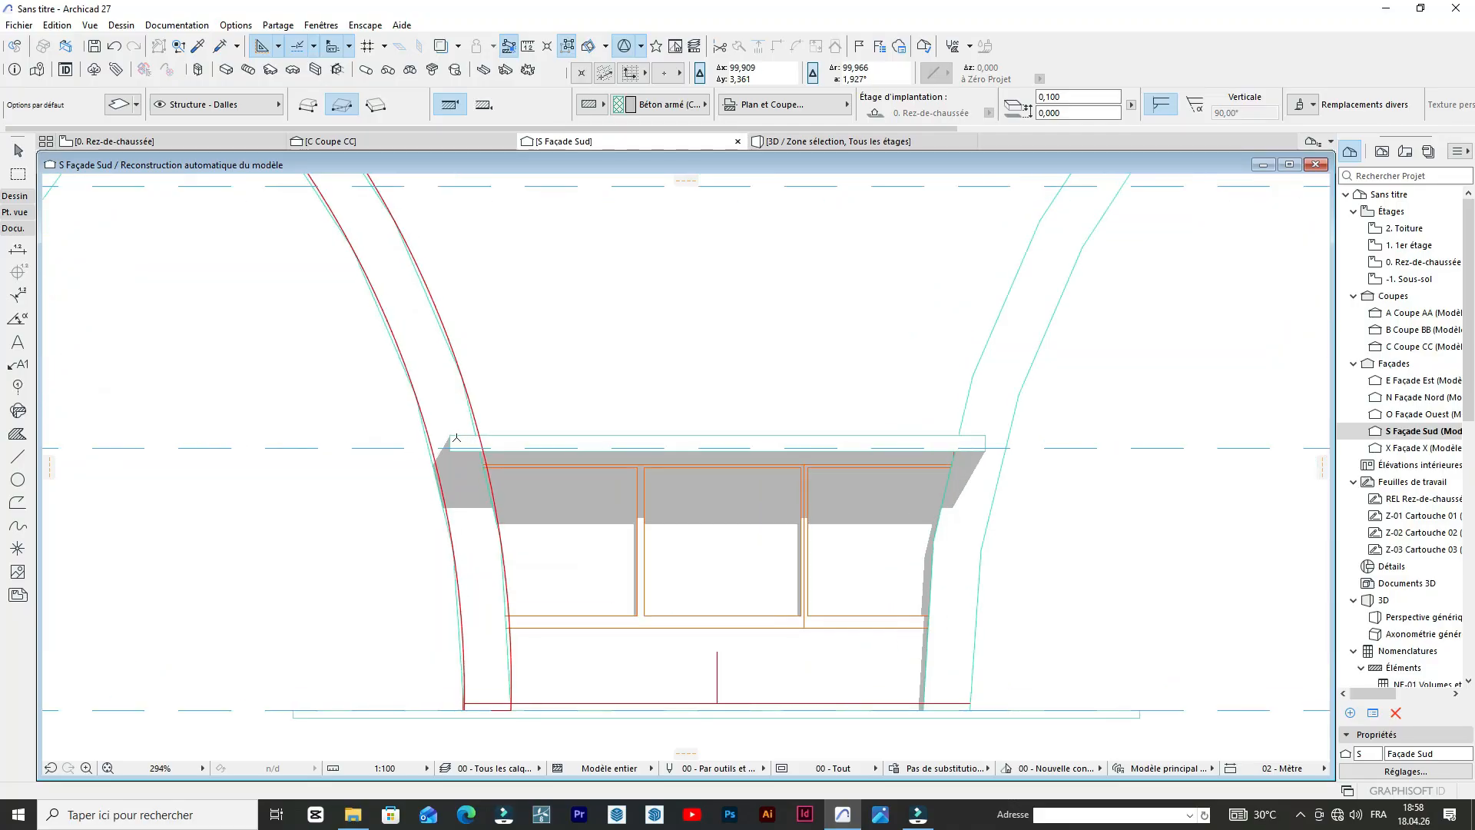
{"action": "scroll", "coordinate": [906, 281], "scroll_direction": "down", "scroll_amount": 4}
{"action": "scroll", "coordinate": [907, 281], "scroll_direction": "up", "scroll_amount": 3}
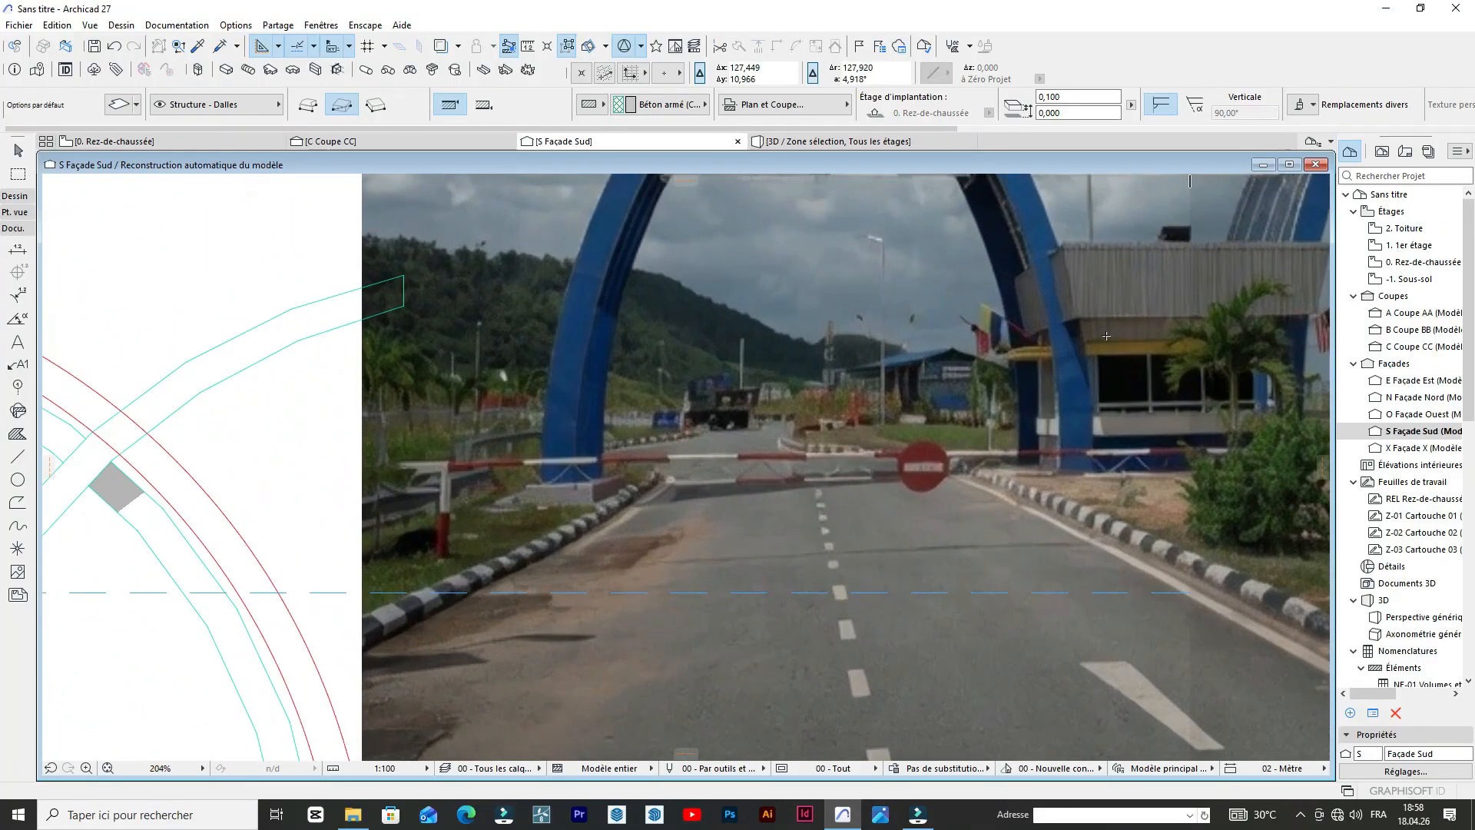
{"action": "scroll", "coordinate": [566, 505], "scroll_direction": "down", "scroll_amount": 3}
{"action": "scroll", "coordinate": [566, 504], "scroll_direction": "up", "scroll_amount": 3}
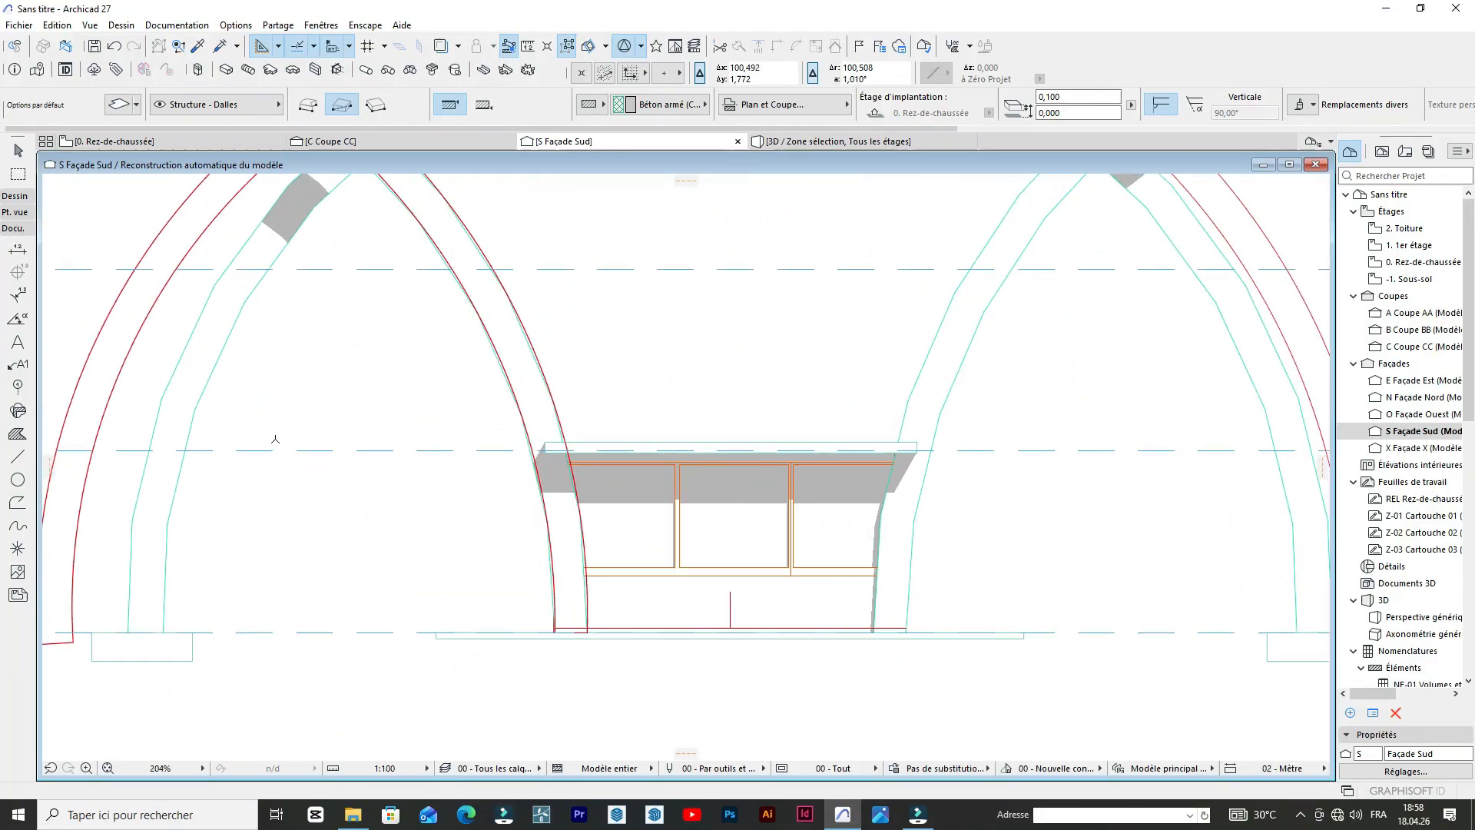
Begin a line at the roof slab's upper west corner in the south elevation, using the single-segment Line method.
{"action": "left_click", "coordinate": [28, 457]}
{"action": "scroll", "coordinate": [582, 438], "scroll_direction": "up", "scroll_amount": 2}
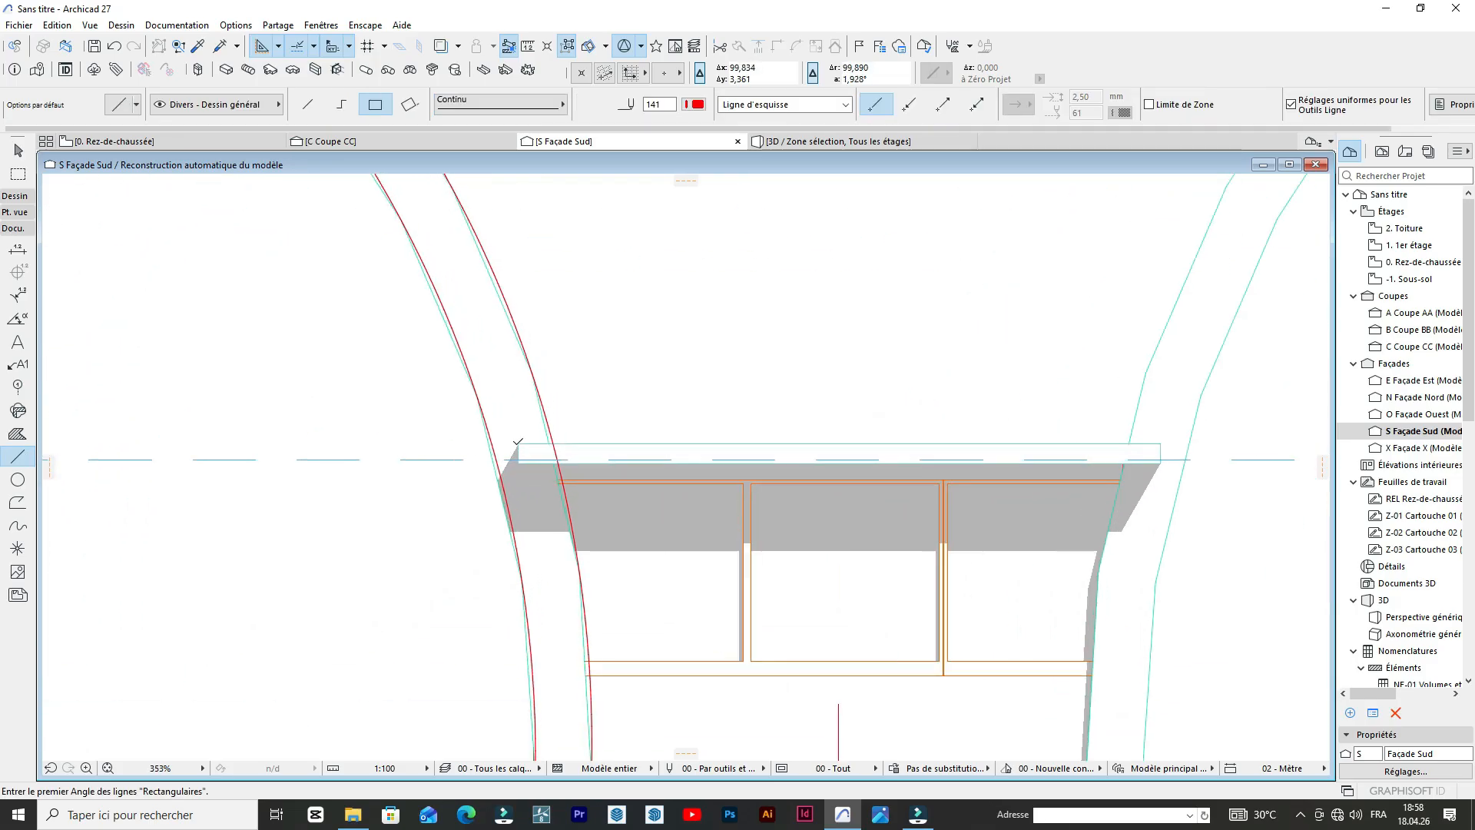
{"action": "left_click", "coordinate": [517, 444]}
{"action": "left_click", "coordinate": [308, 103]}
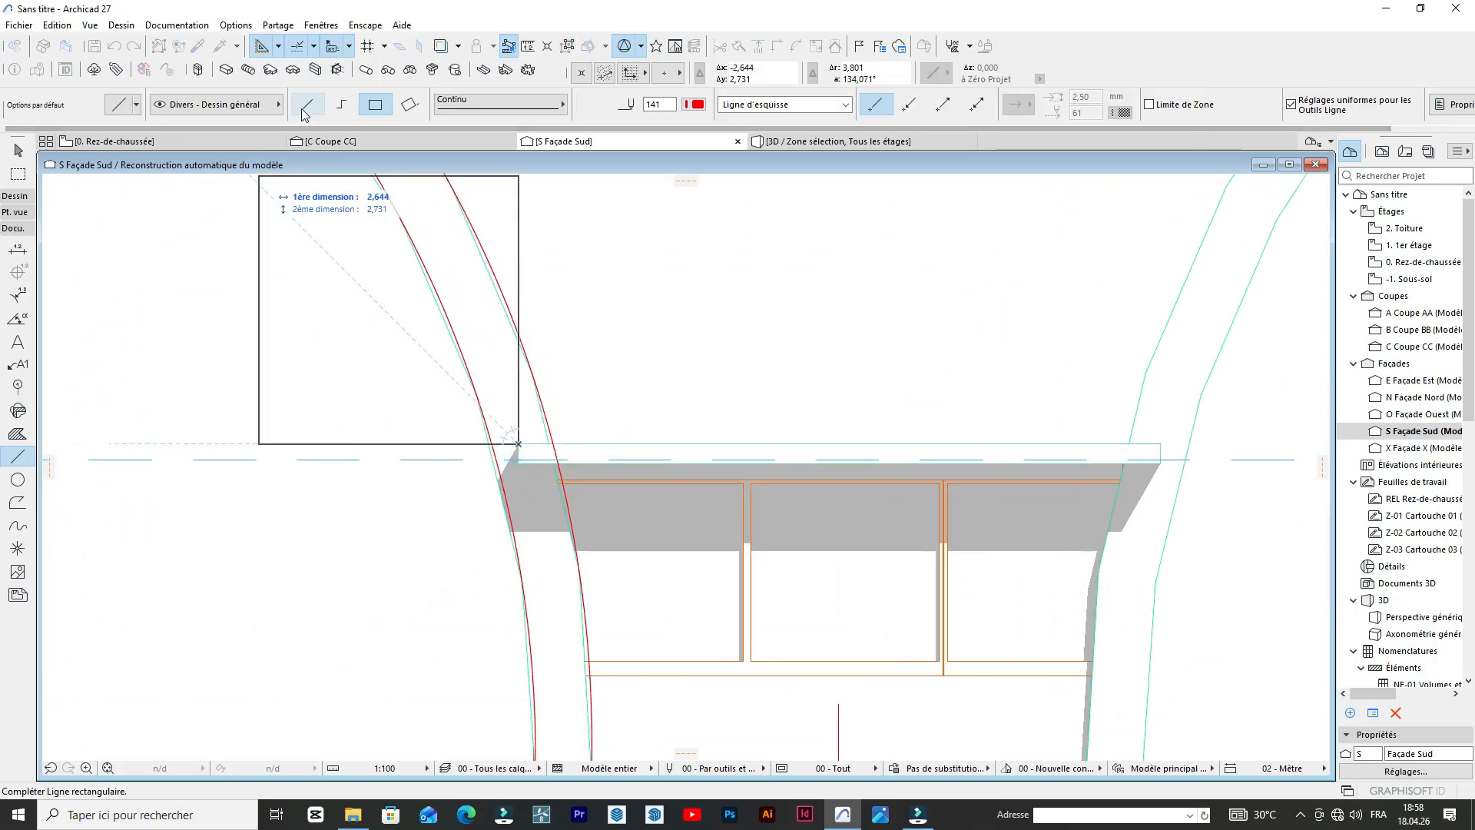
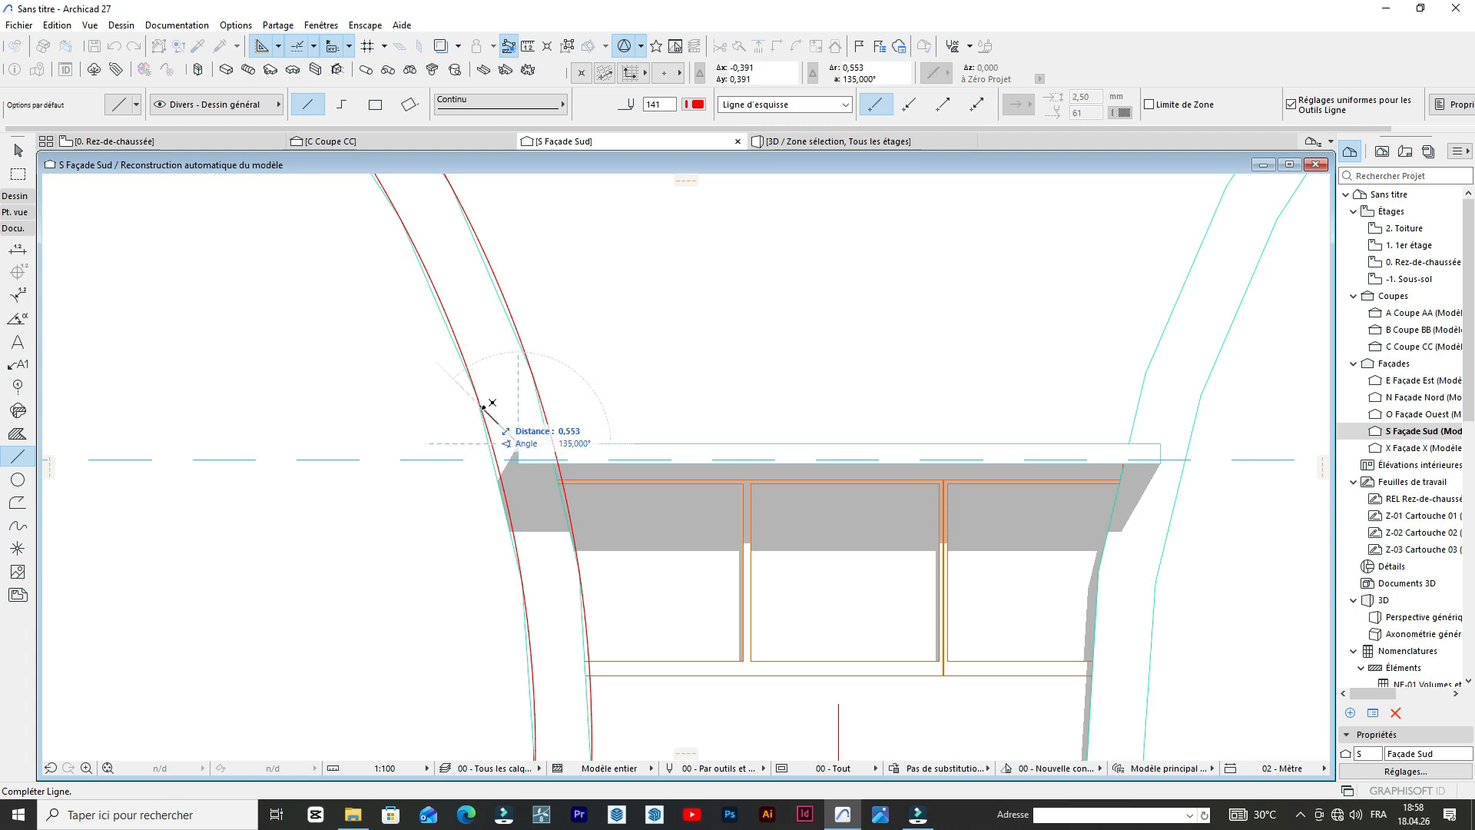
Finish the 135° line from the slab corner at about 0.55 m, then draw a 0.5 m horizontal line west from its end.
{"action": "left_click", "coordinate": [483, 407]}
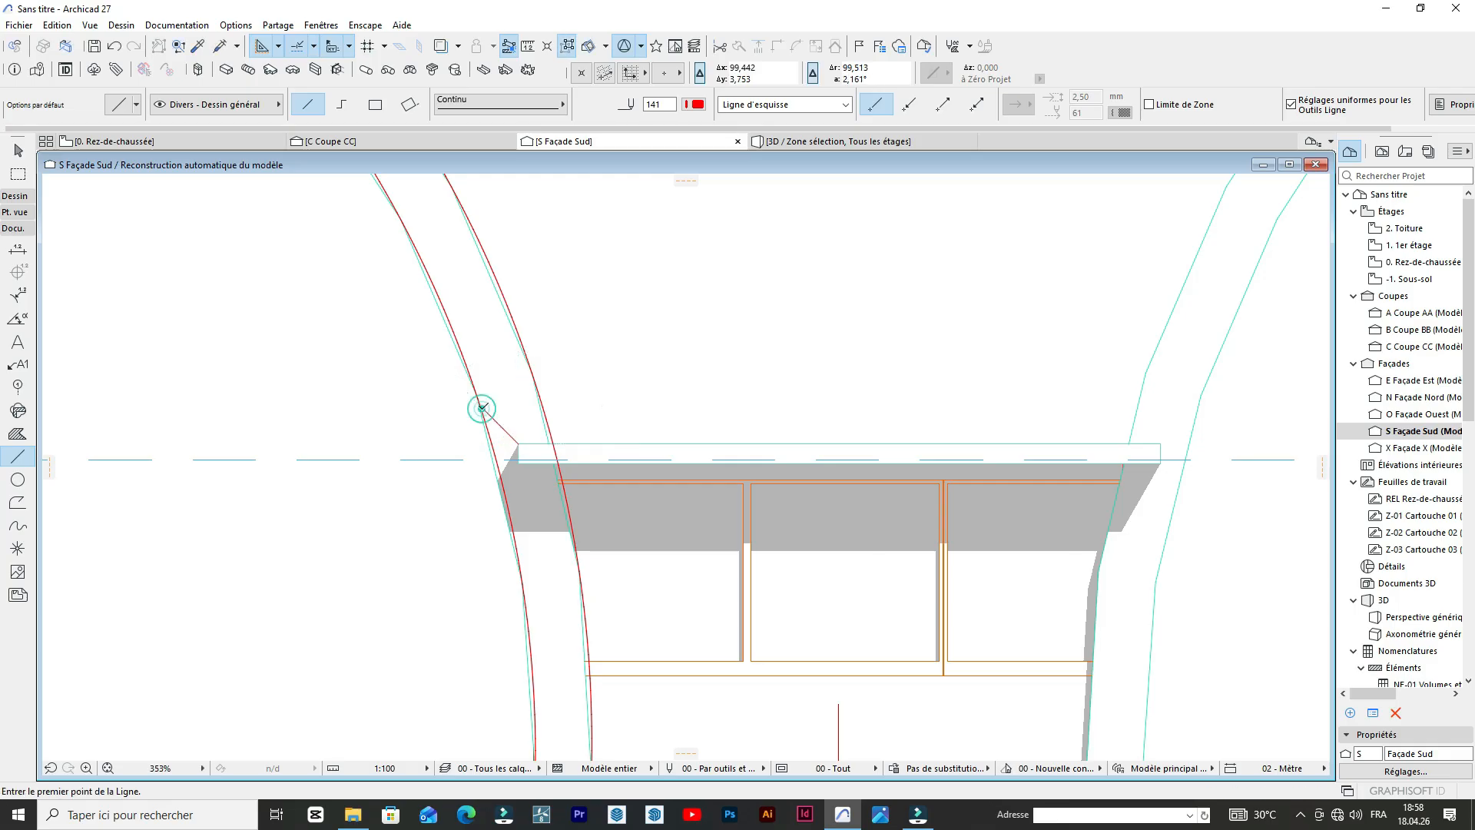
{"action": "left_click", "coordinate": [481, 405]}
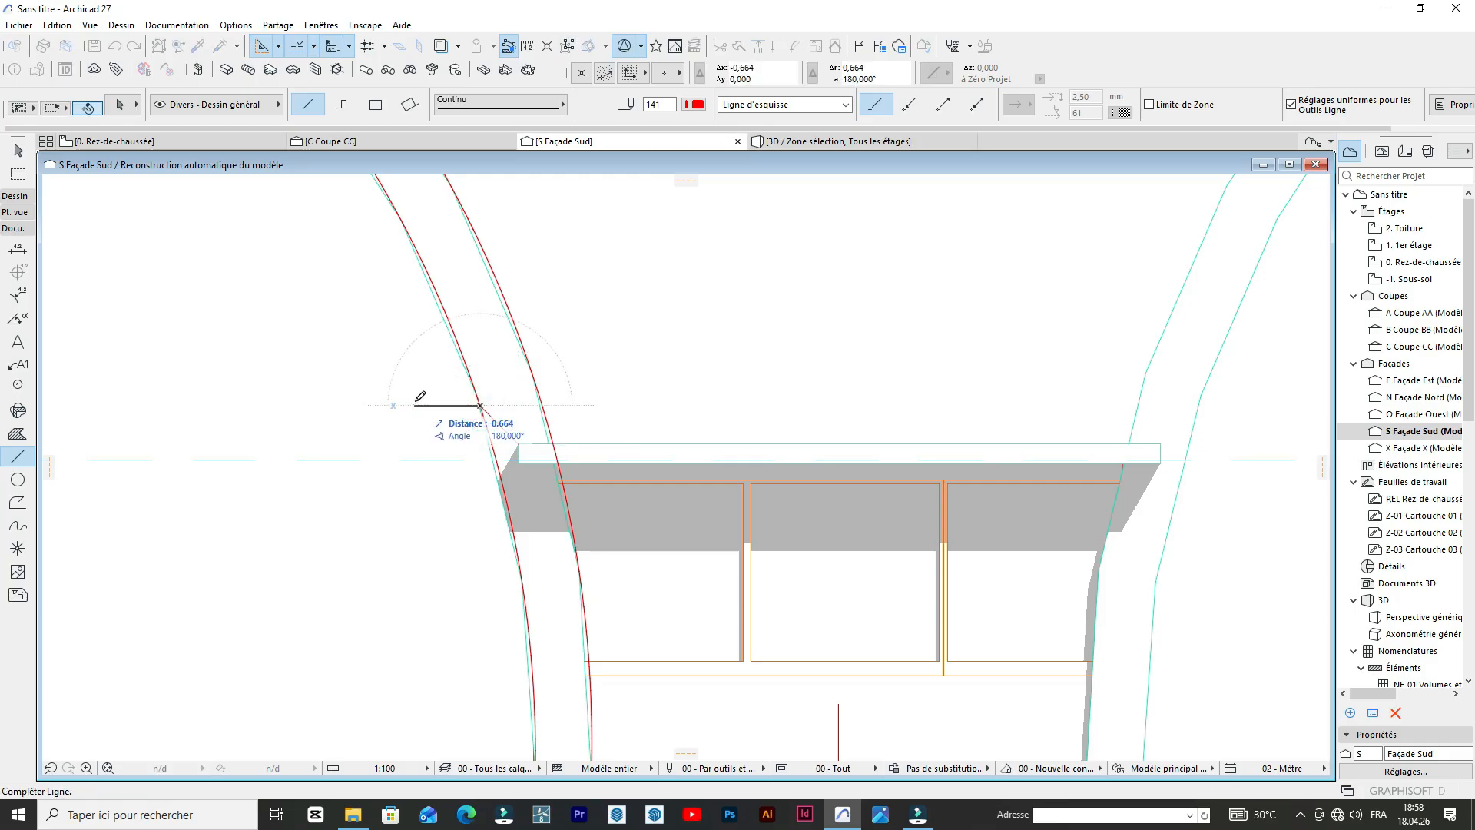
{"action": "scroll", "coordinate": [416, 402], "scroll_direction": "down", "scroll_amount": 9}
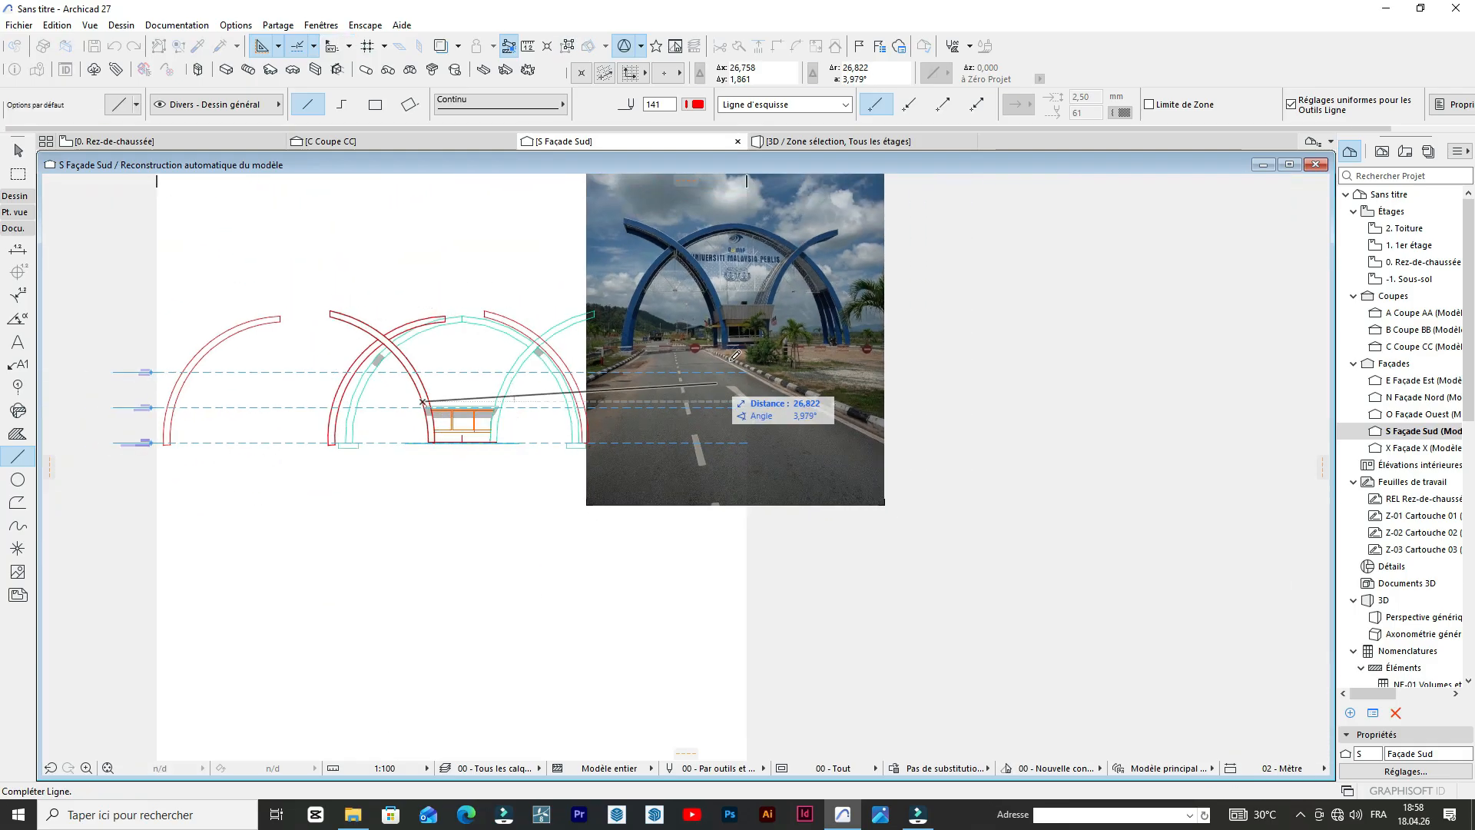
{"action": "scroll", "coordinate": [742, 323], "scroll_direction": "up", "scroll_amount": 5}
{"action": "scroll", "coordinate": [697, 293], "scroll_direction": "up", "scroll_amount": 2}
{"action": "scroll", "coordinate": [643, 399], "scroll_direction": "down", "scroll_amount": 6}
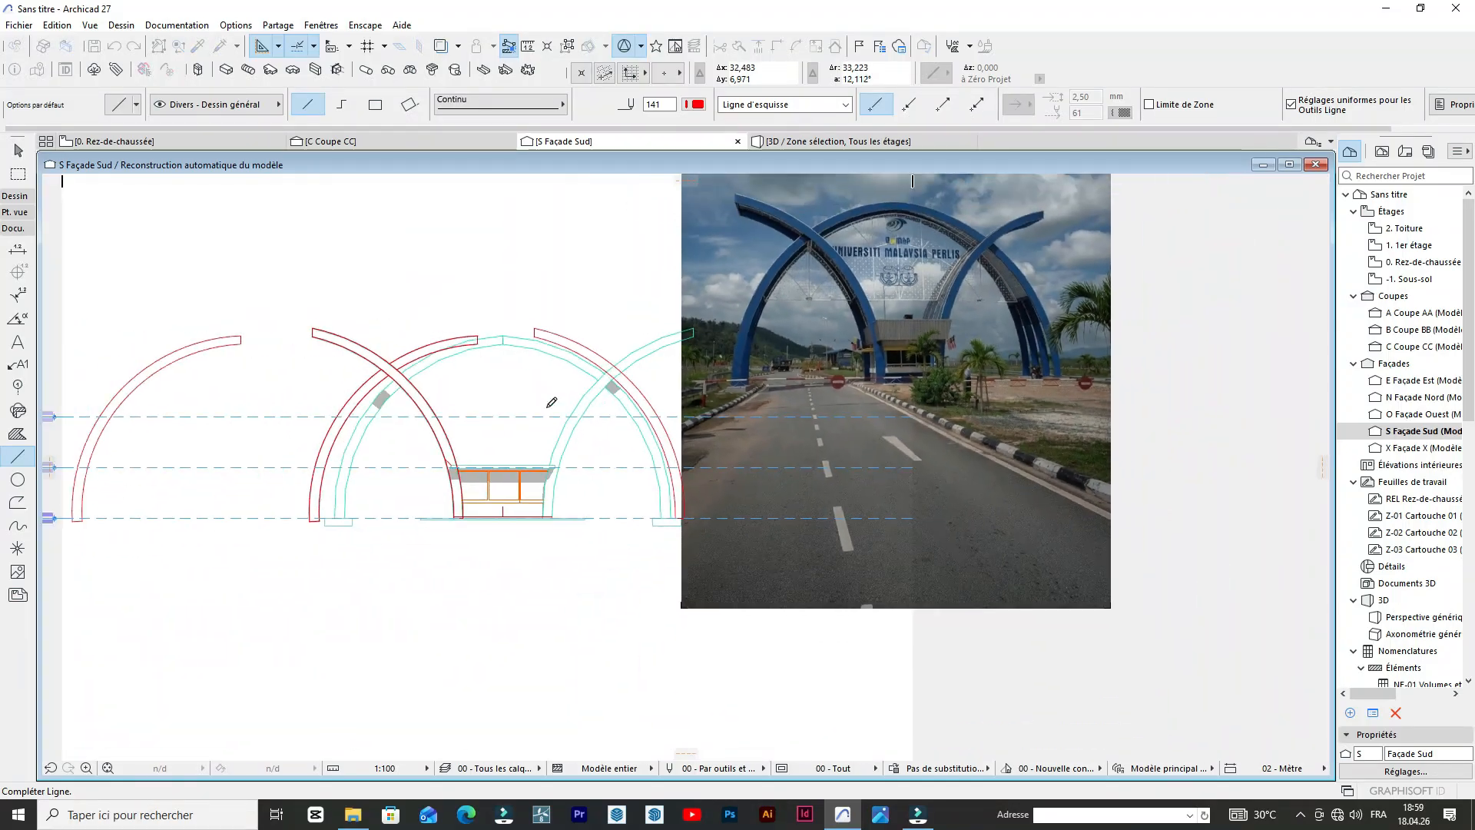
{"action": "scroll", "coordinate": [567, 453], "scroll_direction": "up", "scroll_amount": 5}
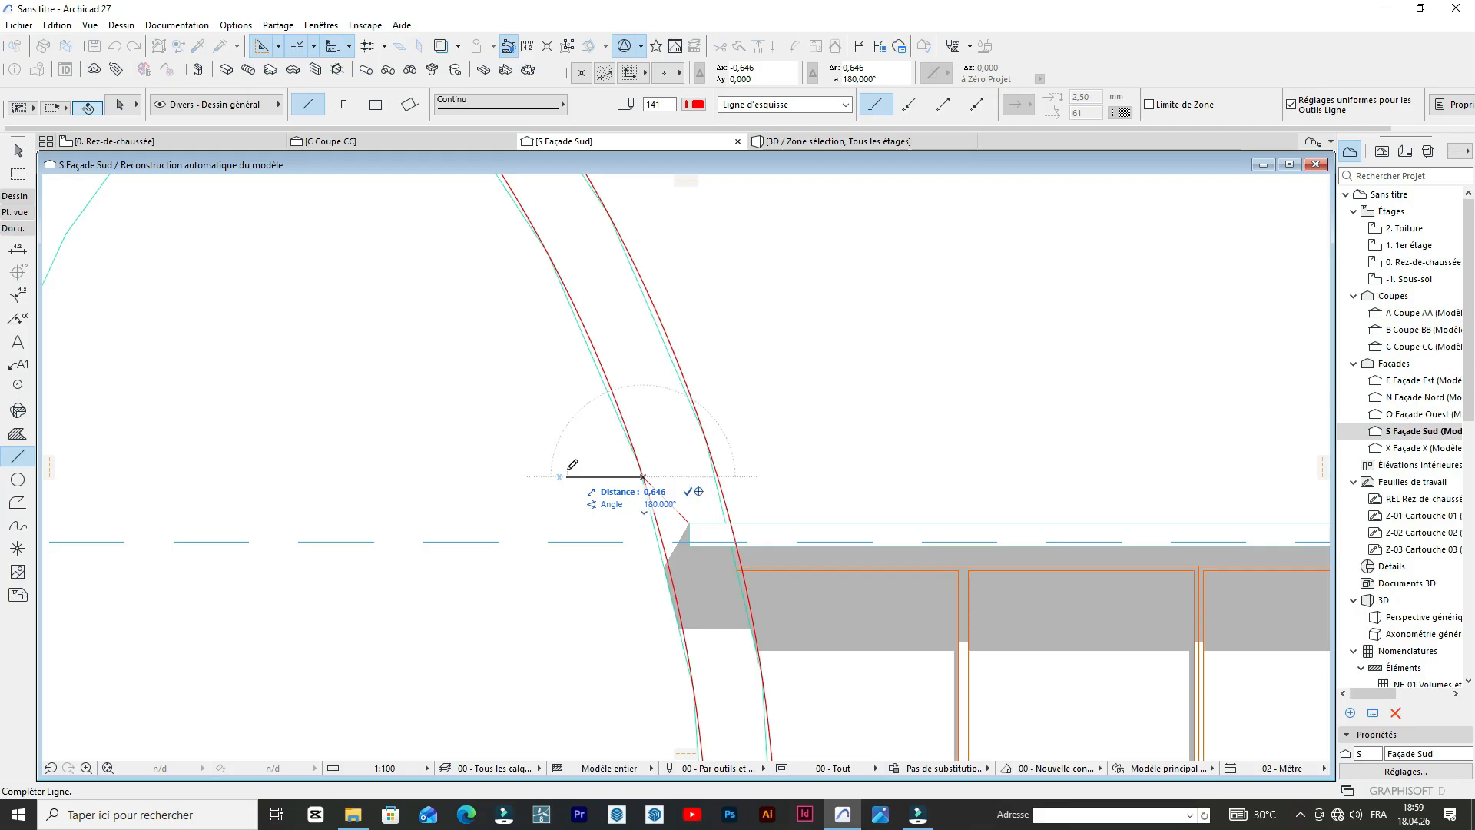
{"action": "key", "text": "Tab"}
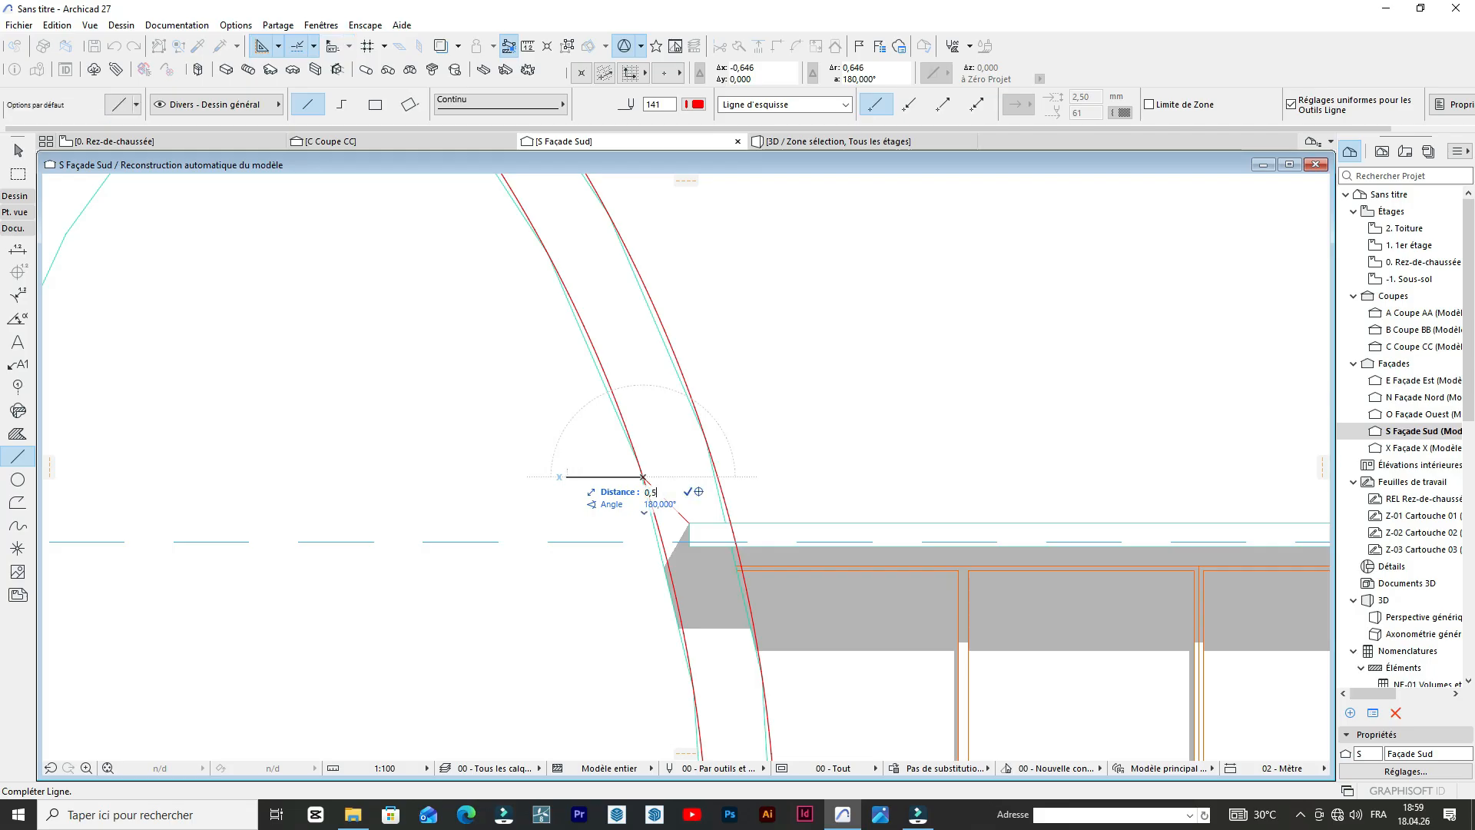
{"action": "type", "text": "0,5"}
{"action": "key", "text": "Return"}
{"action": "left_click", "coordinate": [584, 476]}
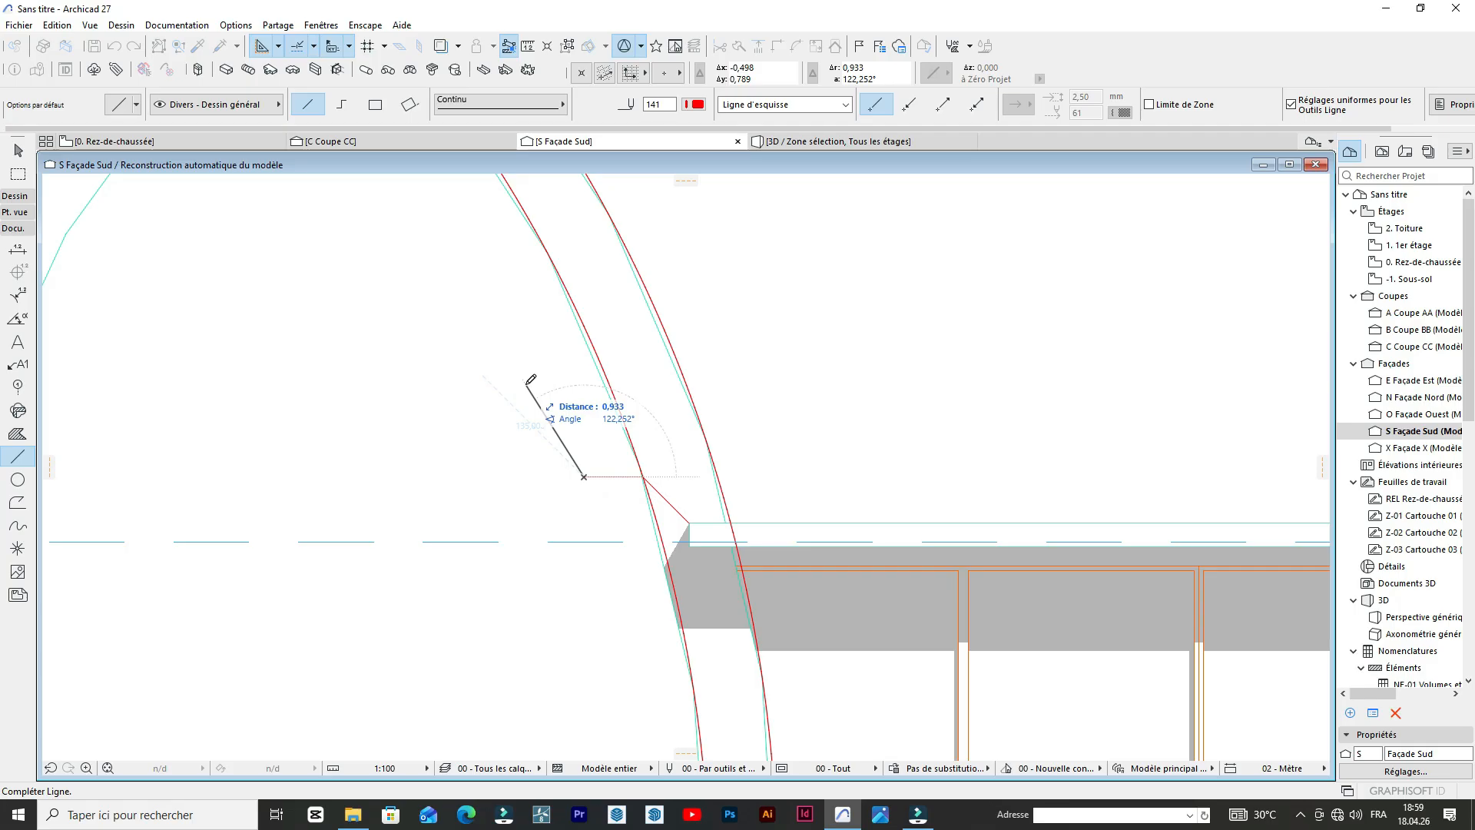
{"action": "key", "text": "Escape"}
Copy the slanted line from its lower end to the west end of the horizontal line.
{"action": "key", "text": "space"}
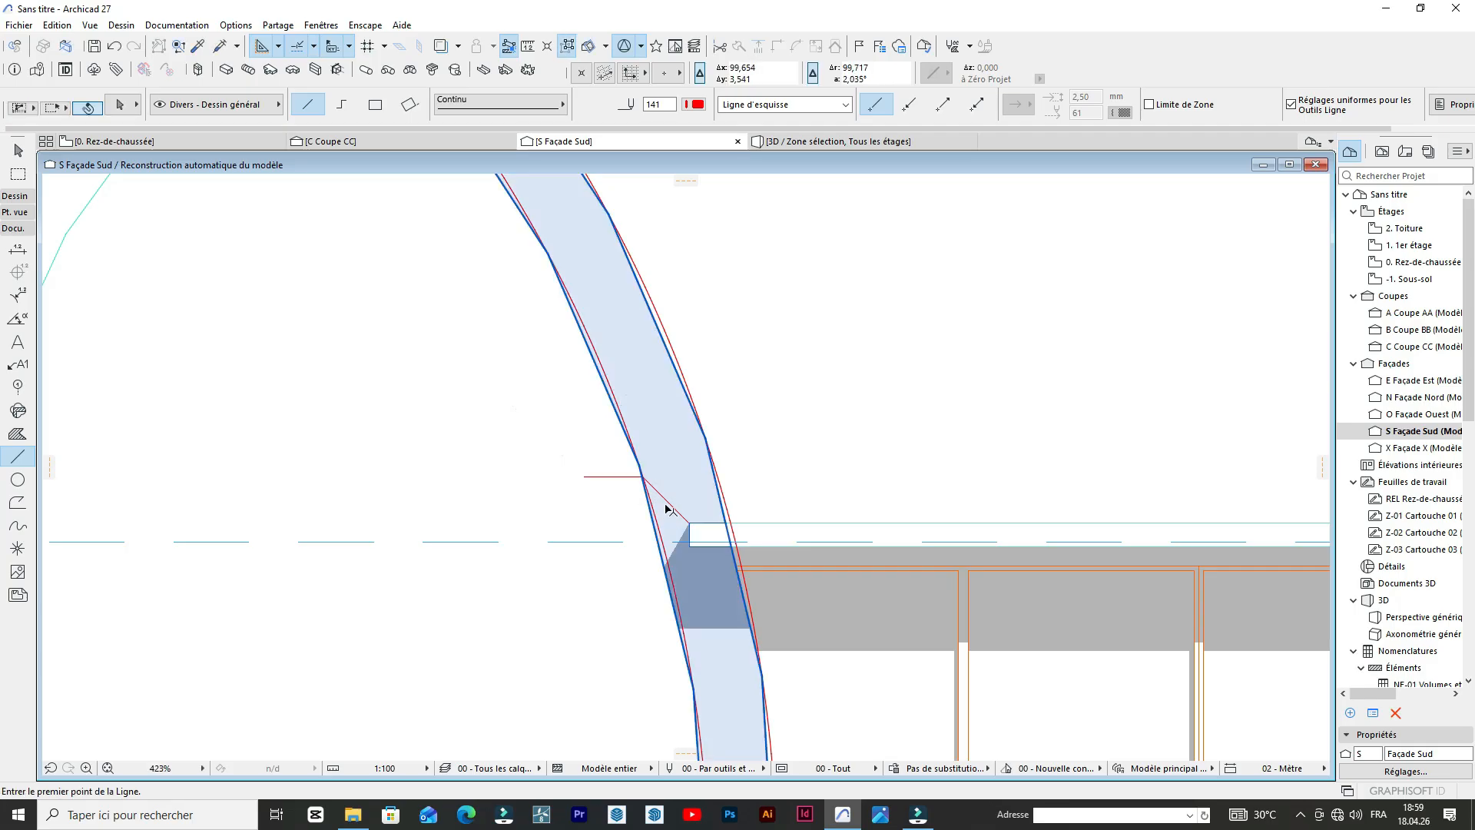
{"action": "left_click", "coordinate": [668, 504], "text": "shift"}
{"action": "key", "text": "ctrl+shift+d"}
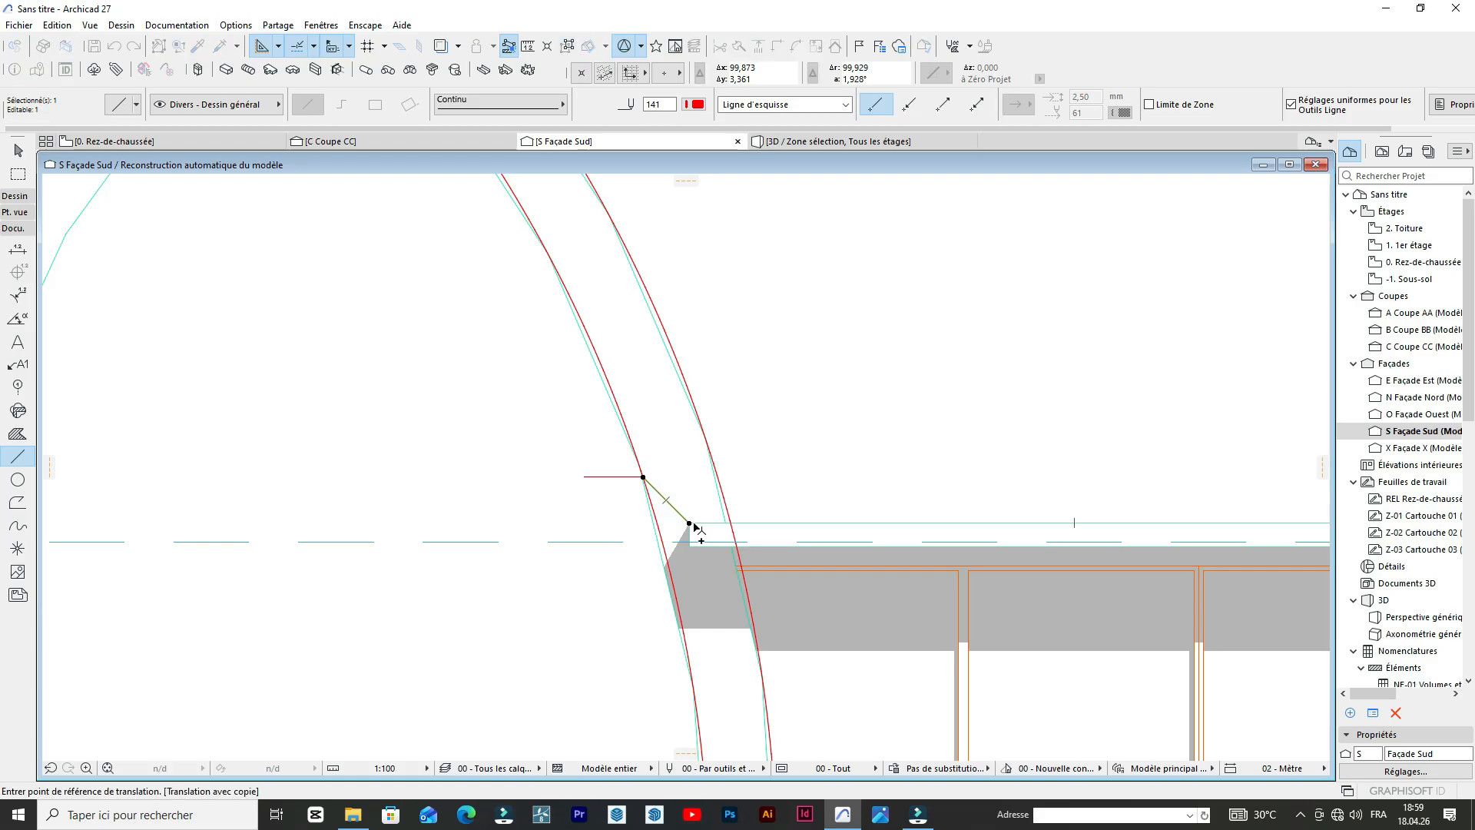
{"action": "left_click", "coordinate": [689, 523]}
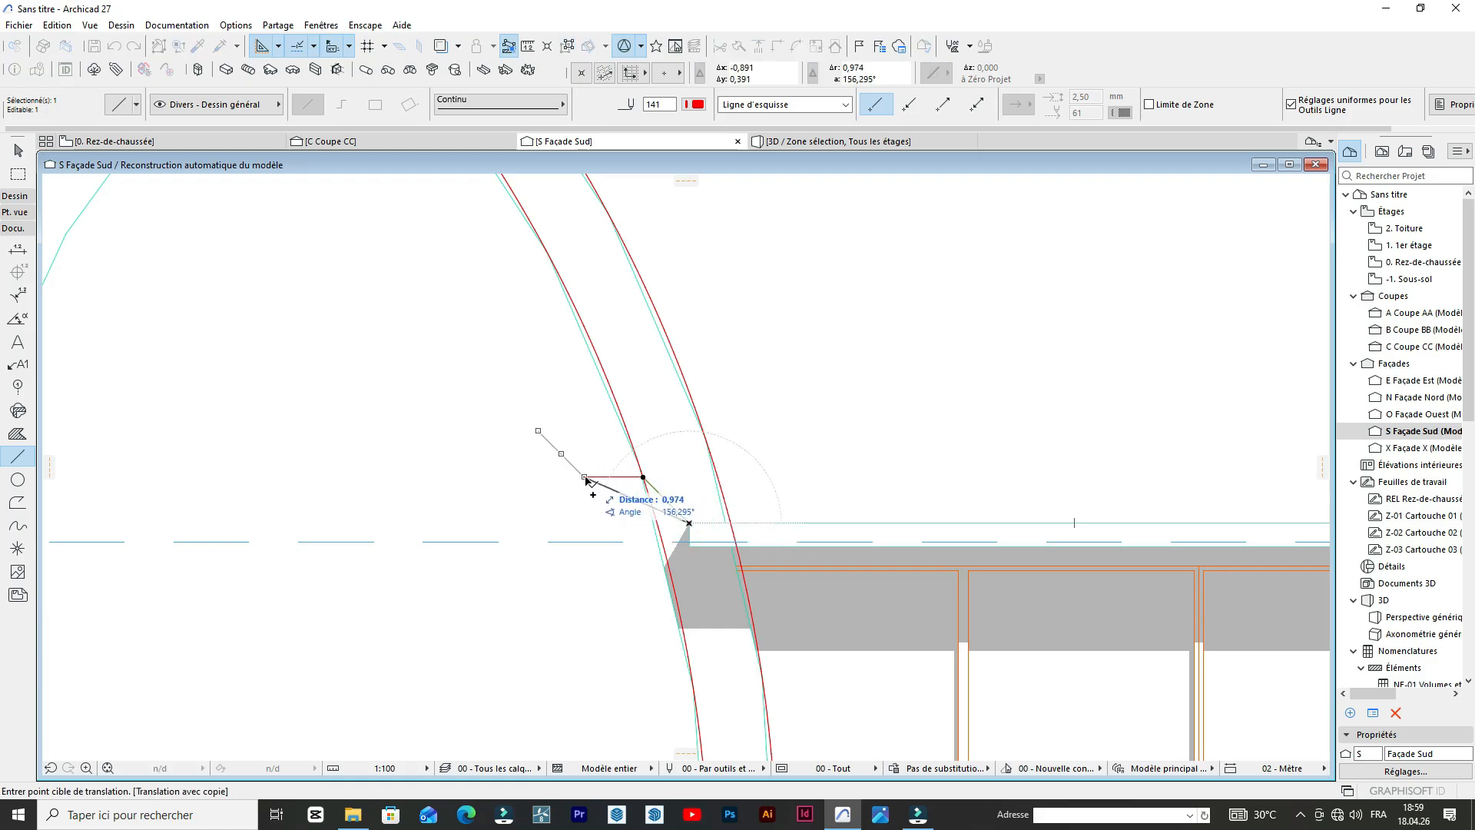
{"action": "left_click", "coordinate": [584, 477]}
Mirror a copy of the three west parapet lines to the east side about the booth's vertical centre mark.
{"action": "scroll", "coordinate": [540, 455], "scroll_direction": "down", "scroll_amount": 5}
{"action": "scroll", "coordinate": [527, 438], "scroll_direction": "up", "scroll_amount": 4}
{"action": "left_click", "coordinate": [578, 471]}
{"action": "scroll", "coordinate": [461, 400], "scroll_direction": "down", "scroll_amount": 4}
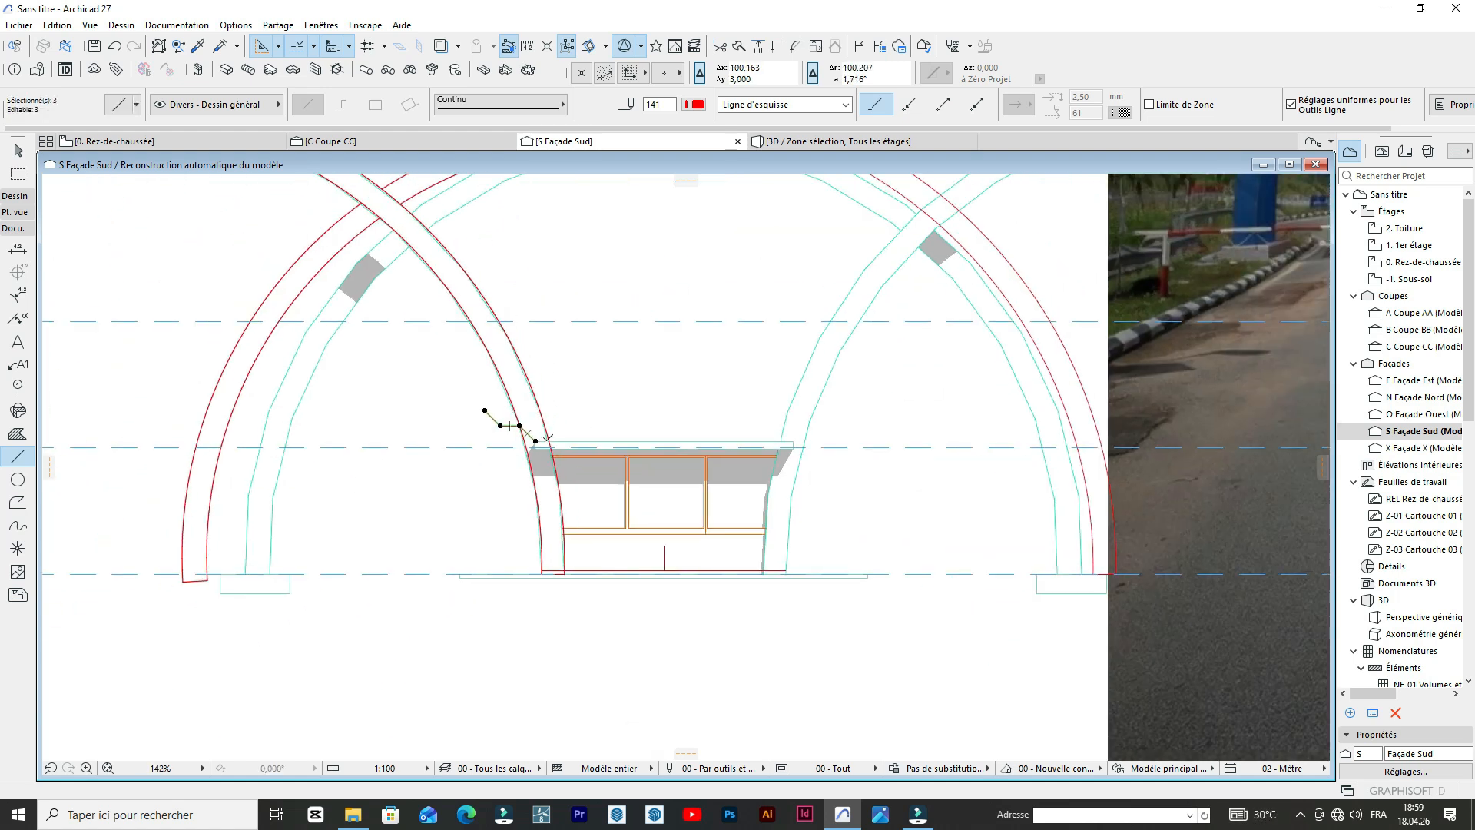
{"action": "left_click", "coordinate": [536, 439]}
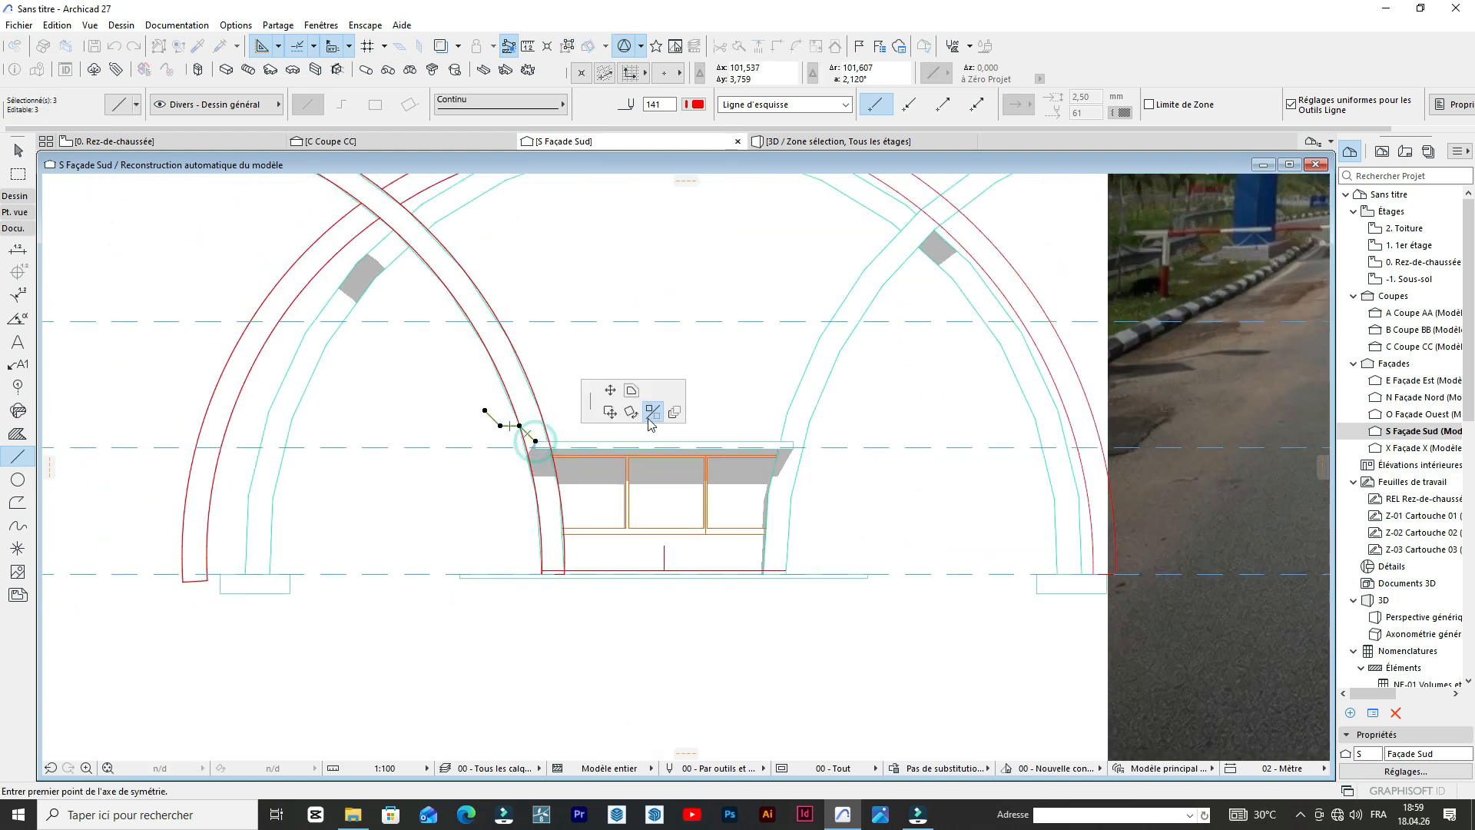
{"action": "left_click", "coordinate": [665, 545]}
{"action": "left_click", "coordinate": [649, 588], "text": "shift"}
{"action": "left_click", "coordinate": [650, 589], "text": "shift"}
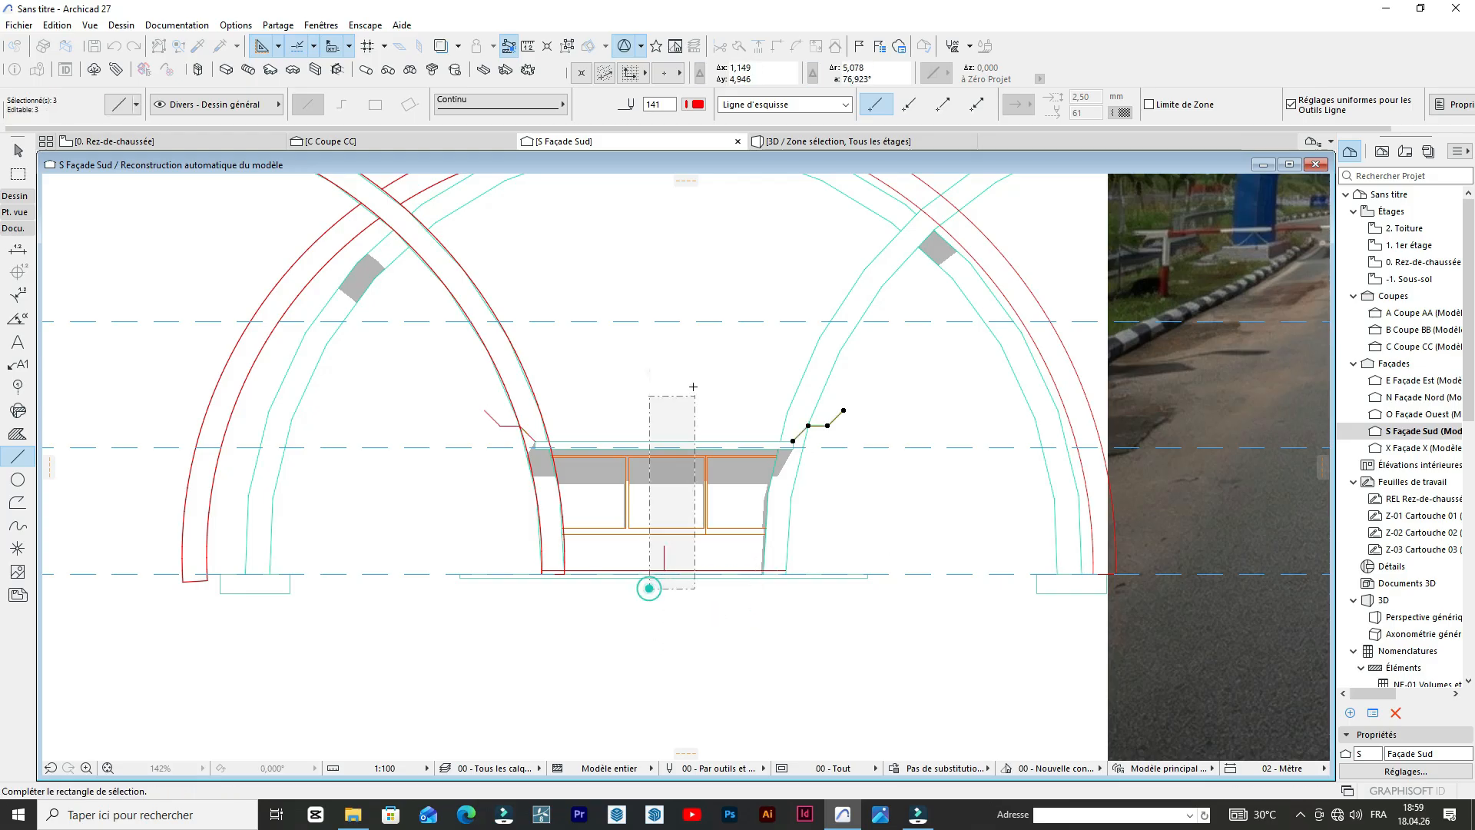
{"action": "left_click", "coordinate": [618, 470]}
{"action": "scroll", "coordinate": [620, 471], "scroll_direction": "down", "scroll_amount": 4}
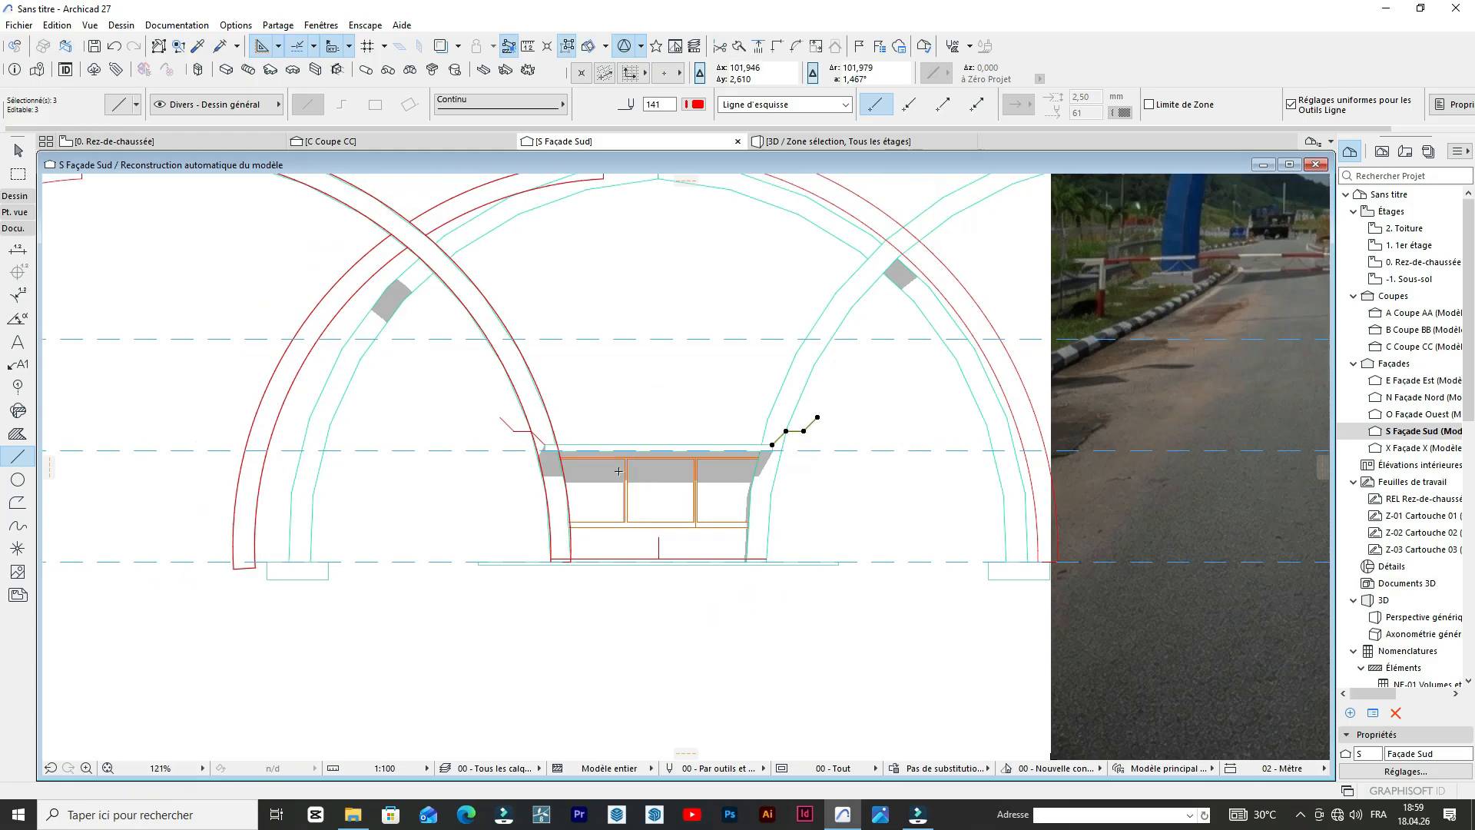
{"action": "key", "text": "Escape"}
Stretch the upper end of the outermost west parapet line higher, making it longer and steeper.
{"action": "scroll", "coordinate": [619, 474], "scroll_direction": "up", "scroll_amount": 5}
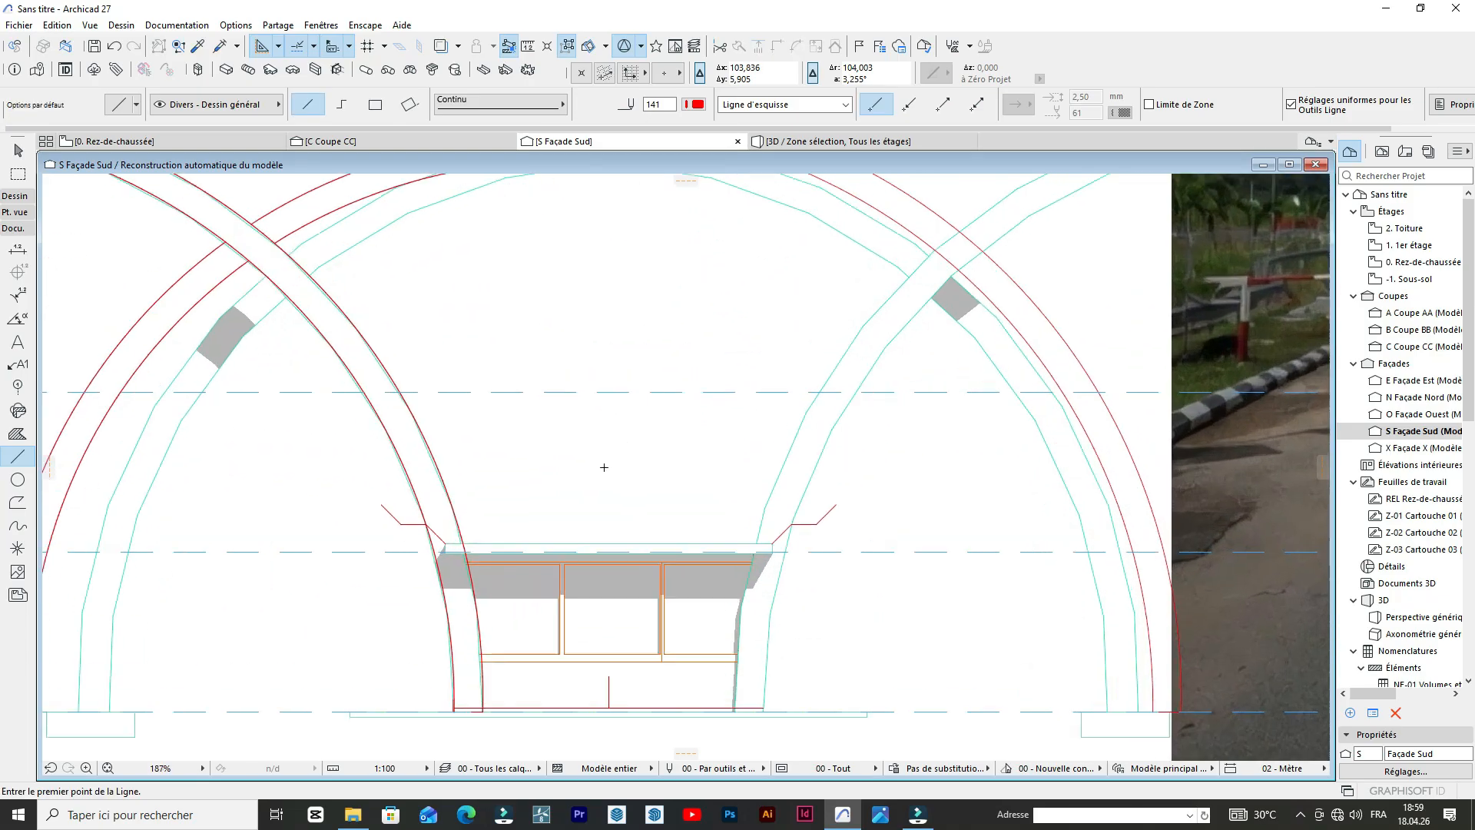
{"action": "left_click", "coordinate": [325, 512], "text": "shift"}
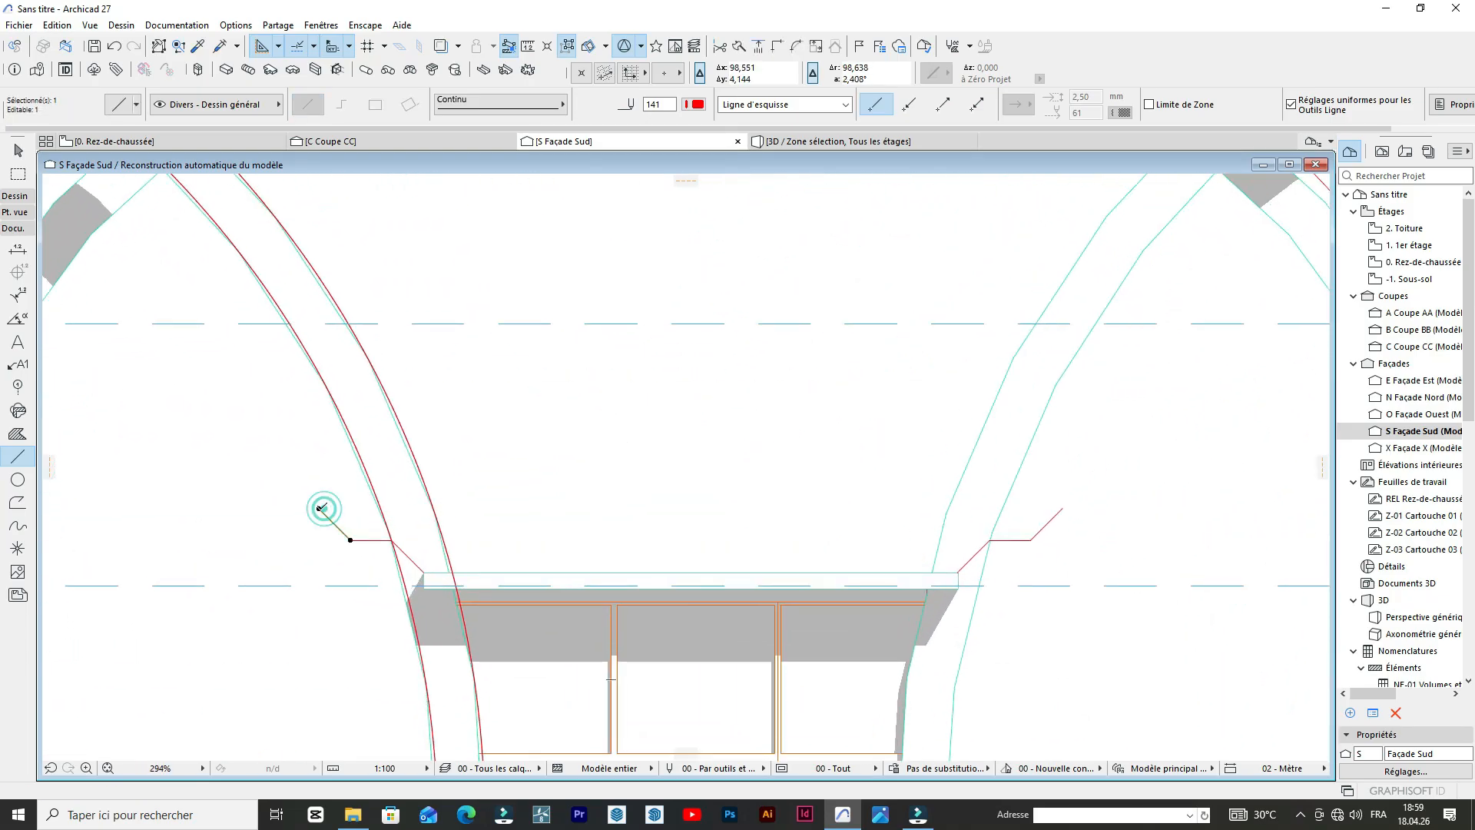
{"action": "key", "text": "ctrl+m"}
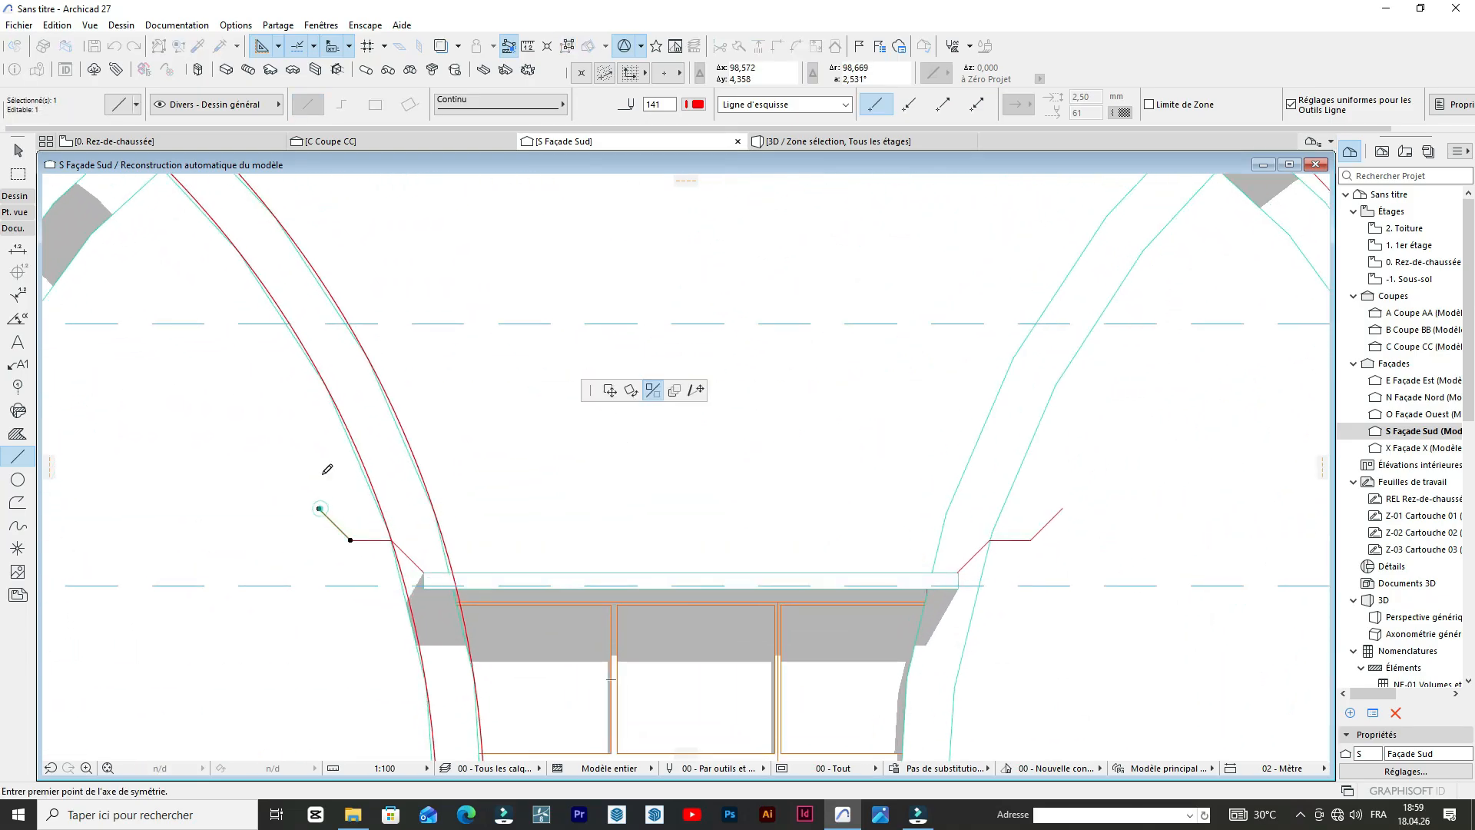
{"action": "left_click", "coordinate": [699, 391]}
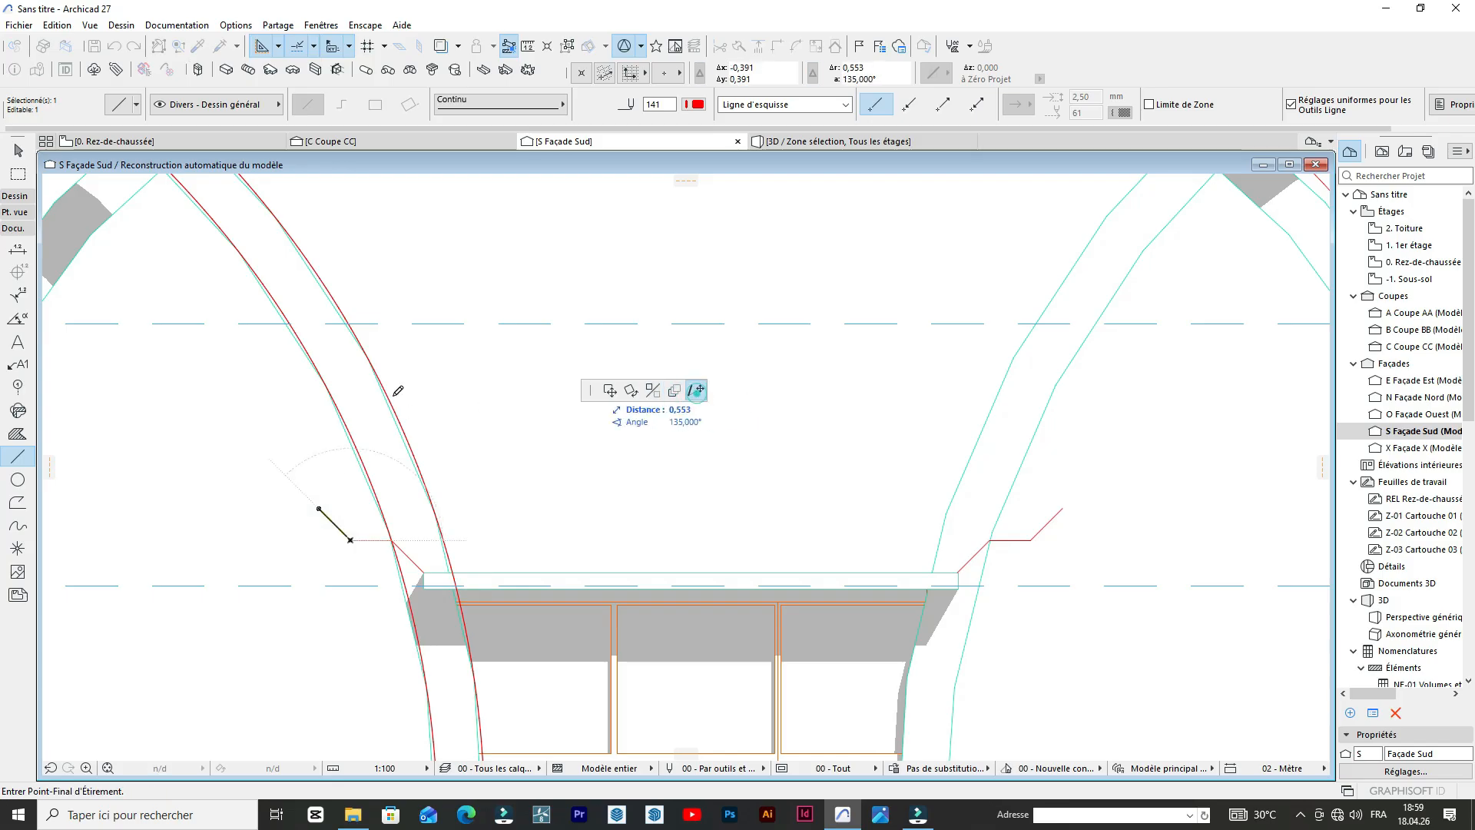
{"action": "left_click", "coordinate": [306, 428]}
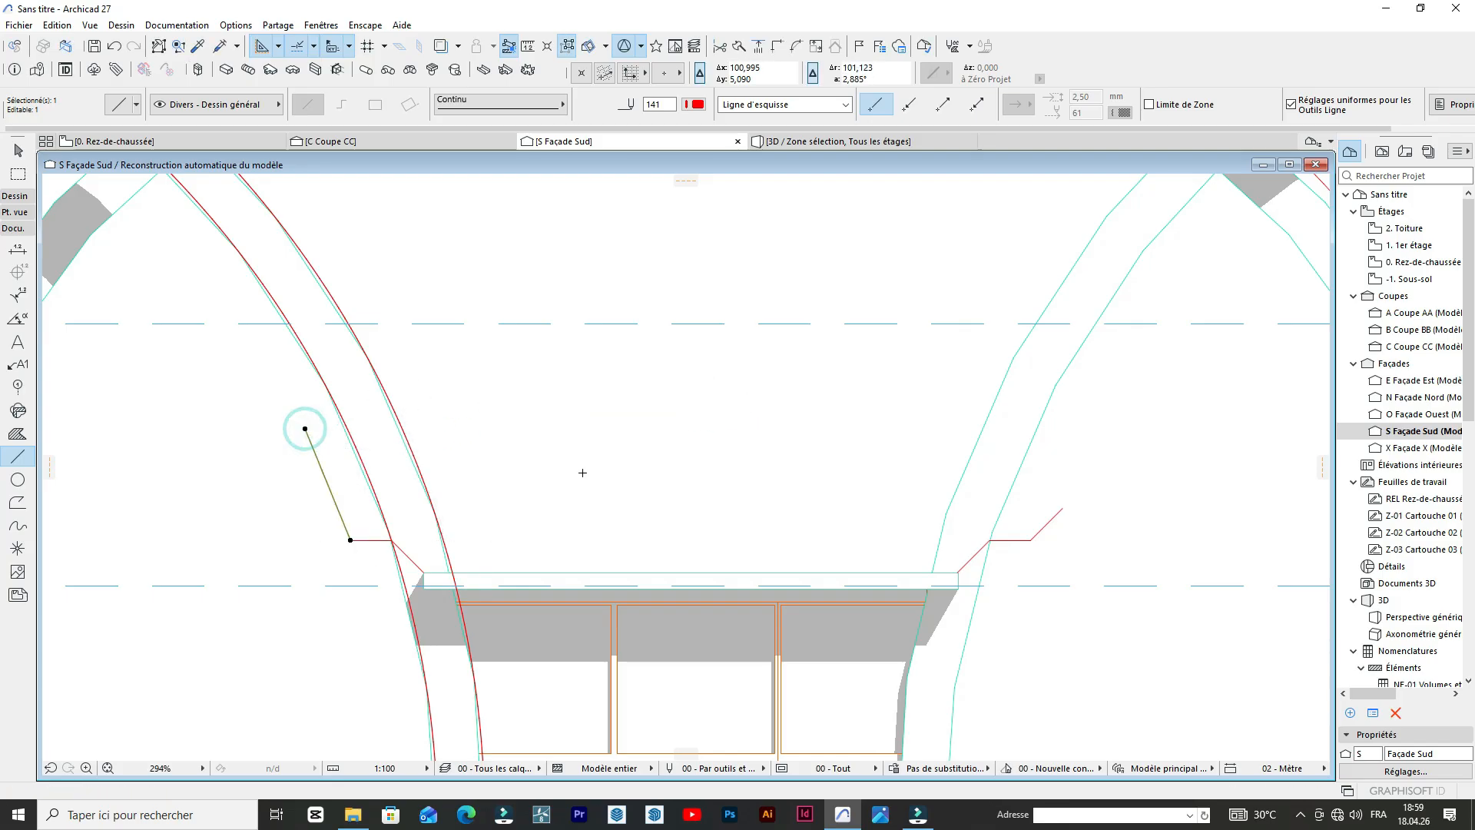
{"action": "scroll", "coordinate": [583, 473], "scroll_direction": "down", "scroll_amount": 3}
{"action": "scroll", "coordinate": [892, 402], "scroll_direction": "down", "scroll_amount": 1}
{"action": "scroll", "coordinate": [712, 453], "scroll_direction": "up", "scroll_amount": 1}
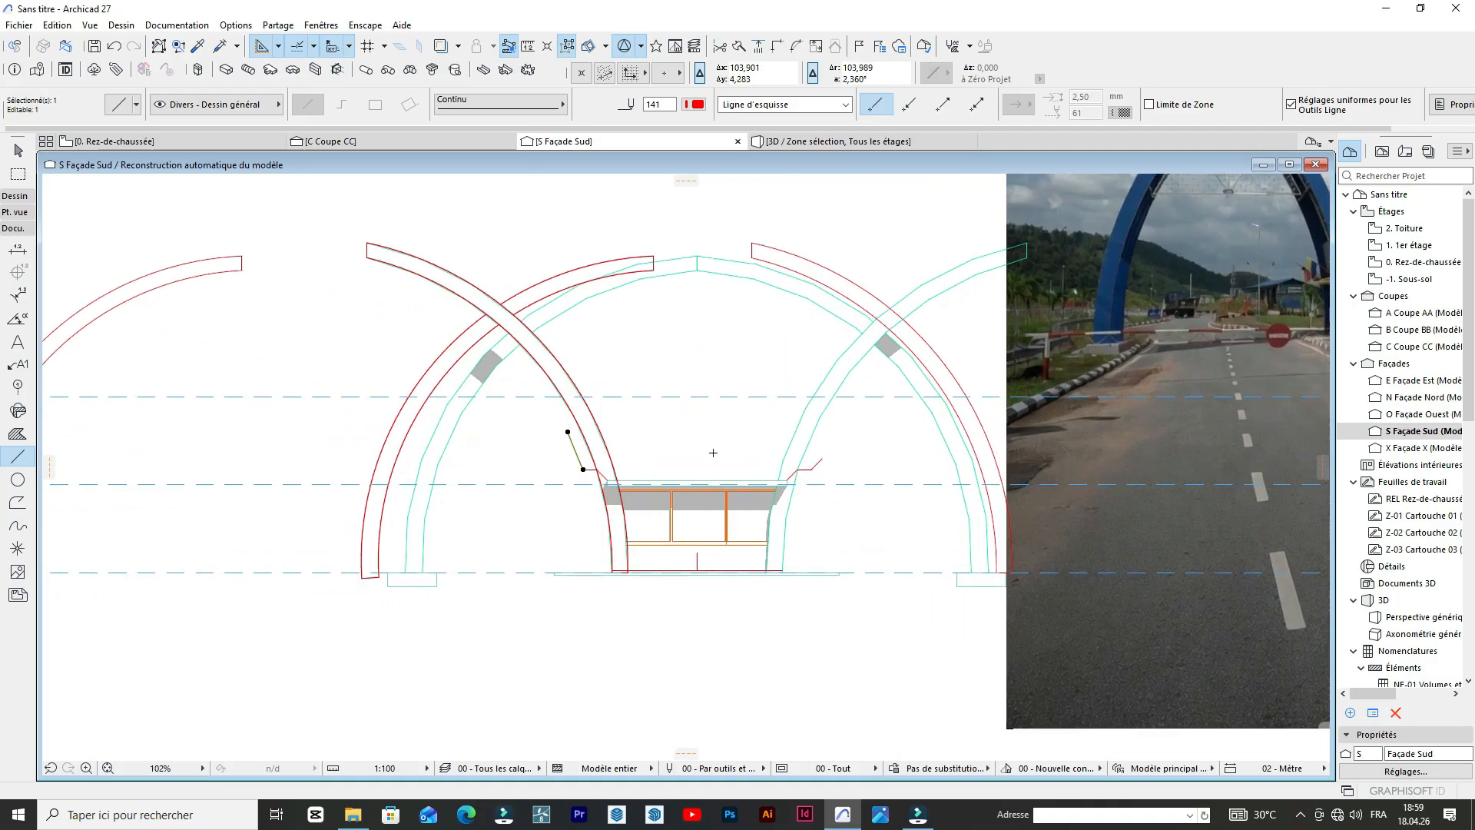
{"action": "scroll", "coordinate": [712, 452], "scroll_direction": "up", "scroll_amount": 3}
{"action": "key", "text": "Escape"}
{"action": "scroll", "coordinate": [550, 395], "scroll_direction": "down", "scroll_amount": 3}
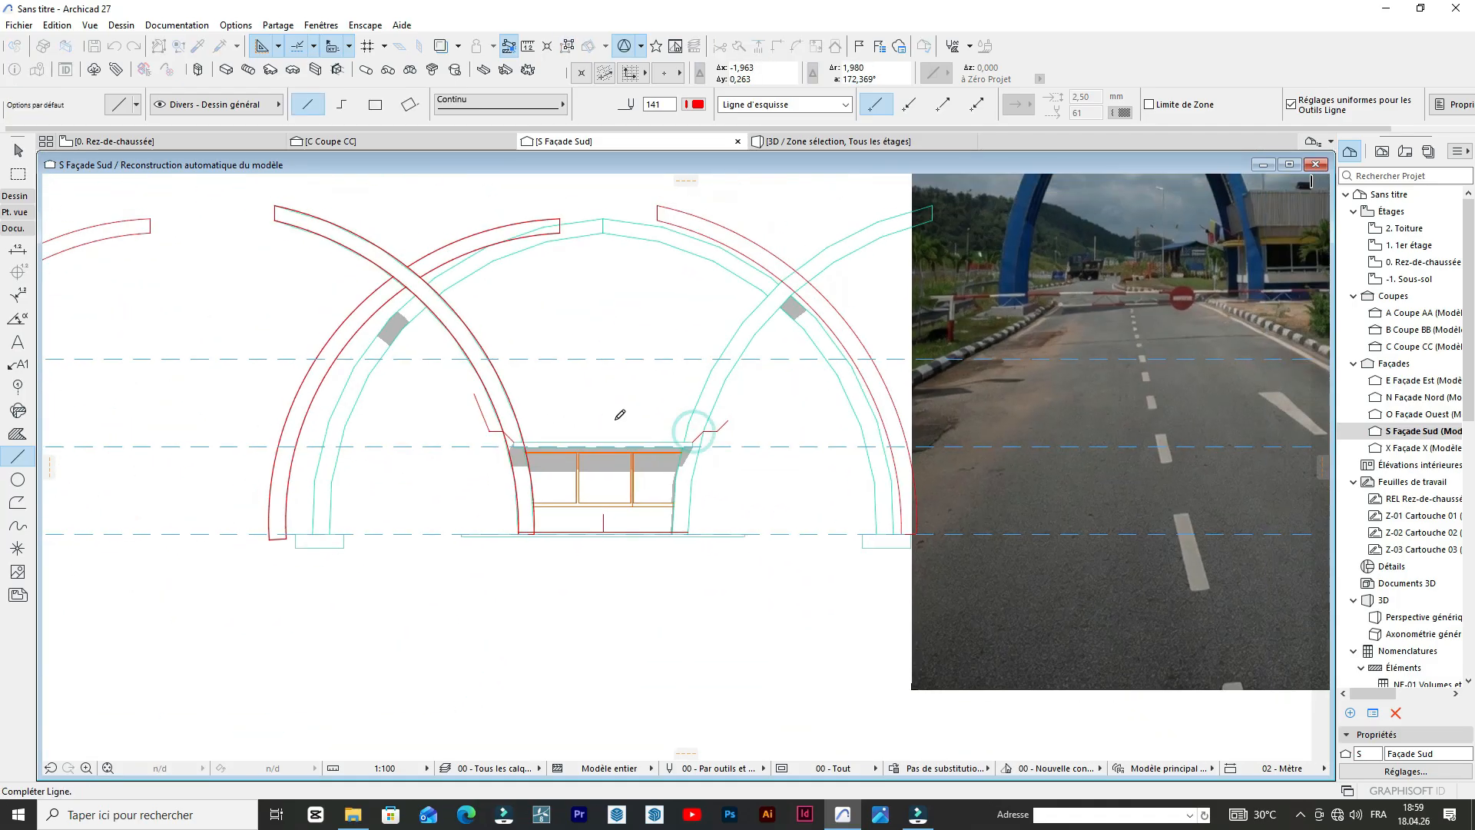
{"action": "key", "text": "Escape"}
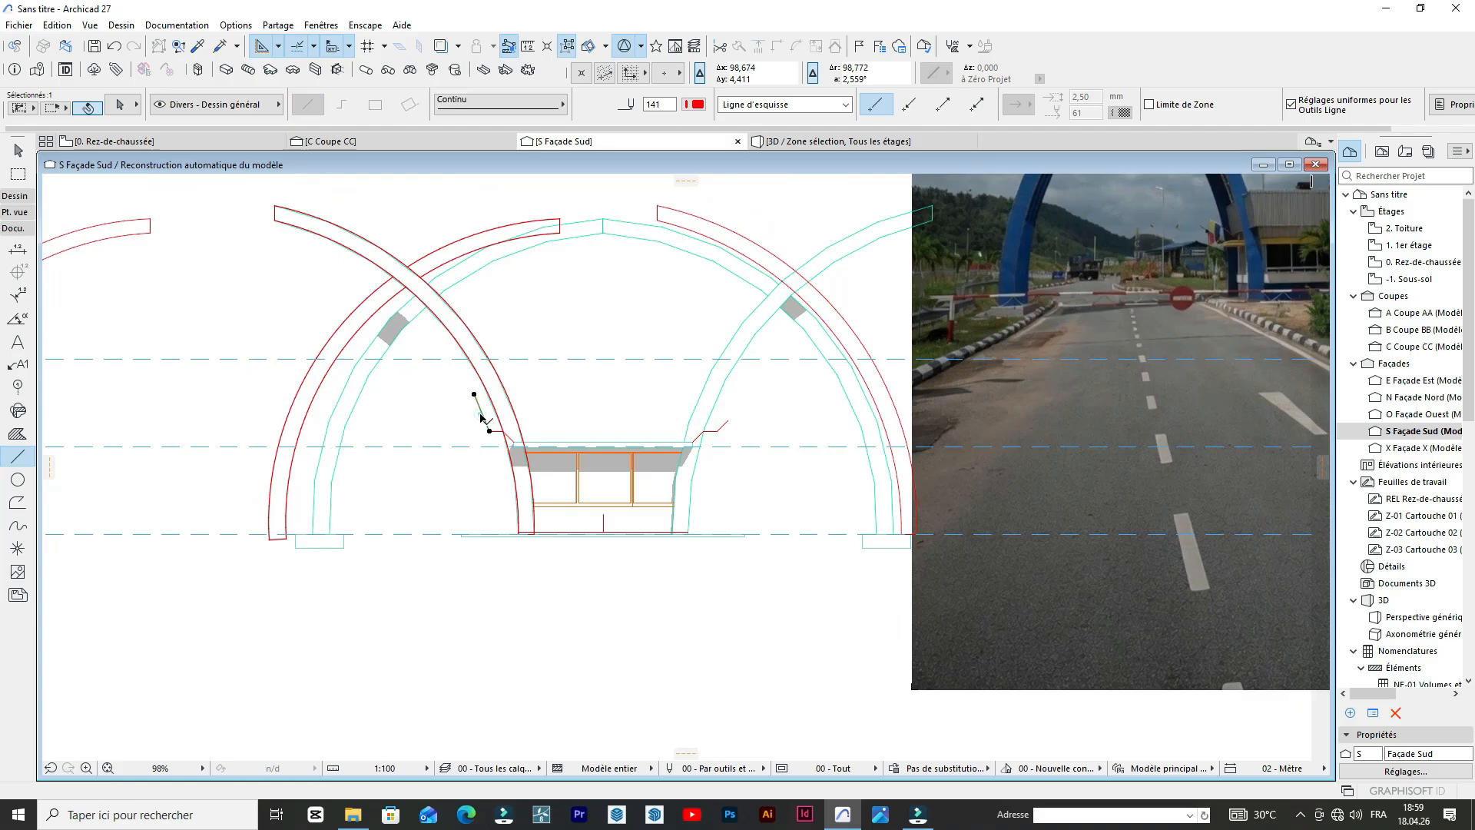
Select the reshaped west parapet profile's three lines and mirror a copy to the east about the booth's centre mark.
{"action": "left_click", "coordinate": [497, 432], "text": "shift"}
{"action": "scroll", "coordinate": [507, 442], "scroll_direction": "up", "scroll_amount": 2}
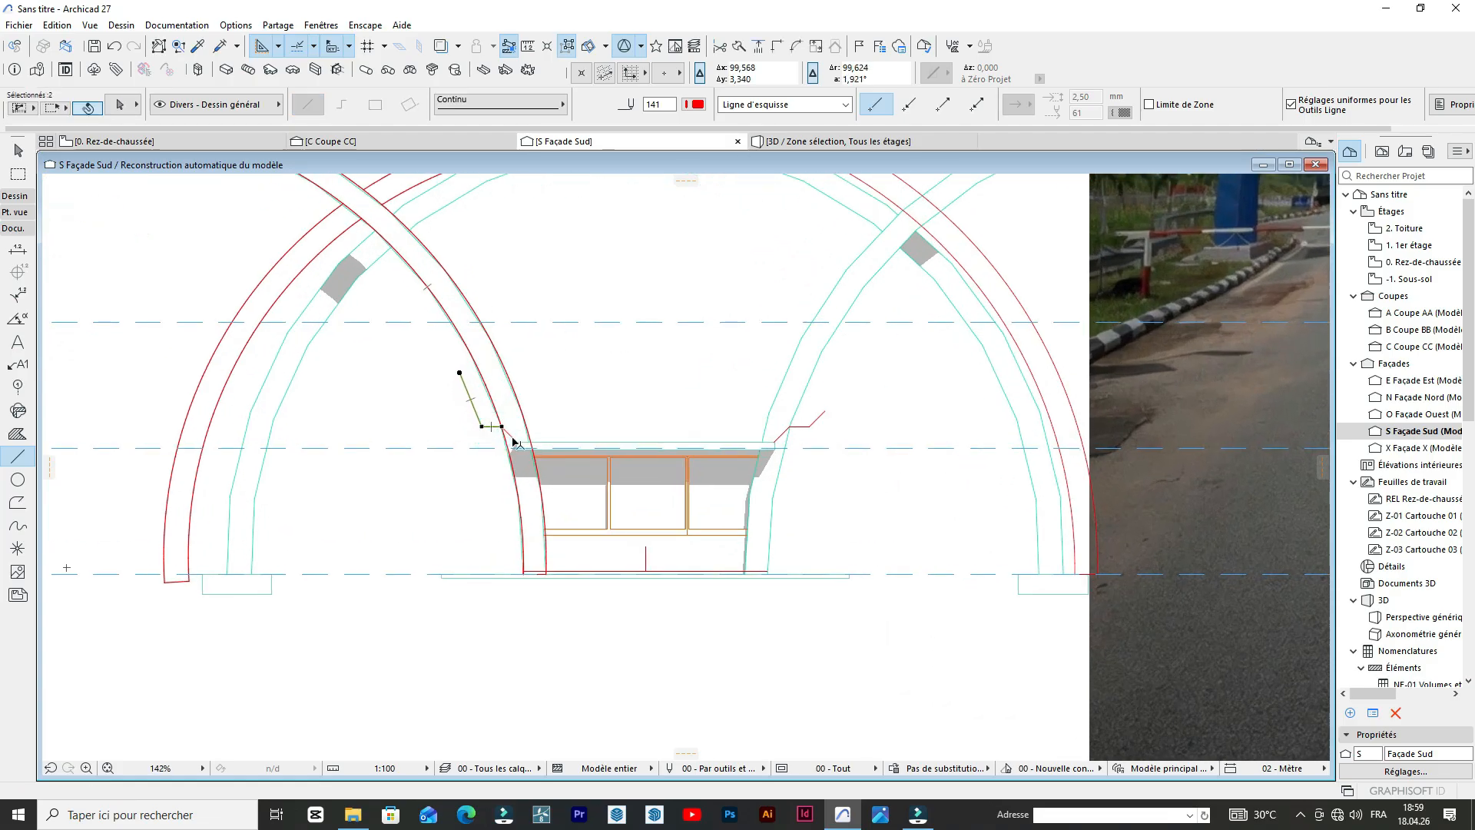
{"action": "left_click", "coordinate": [512, 439], "text": "shift"}
{"action": "left_click", "coordinate": [513, 440]}
{"action": "left_click", "coordinate": [653, 412]}
{"action": "key", "text": "ctrl"}
{"action": "left_click", "coordinate": [646, 547]}
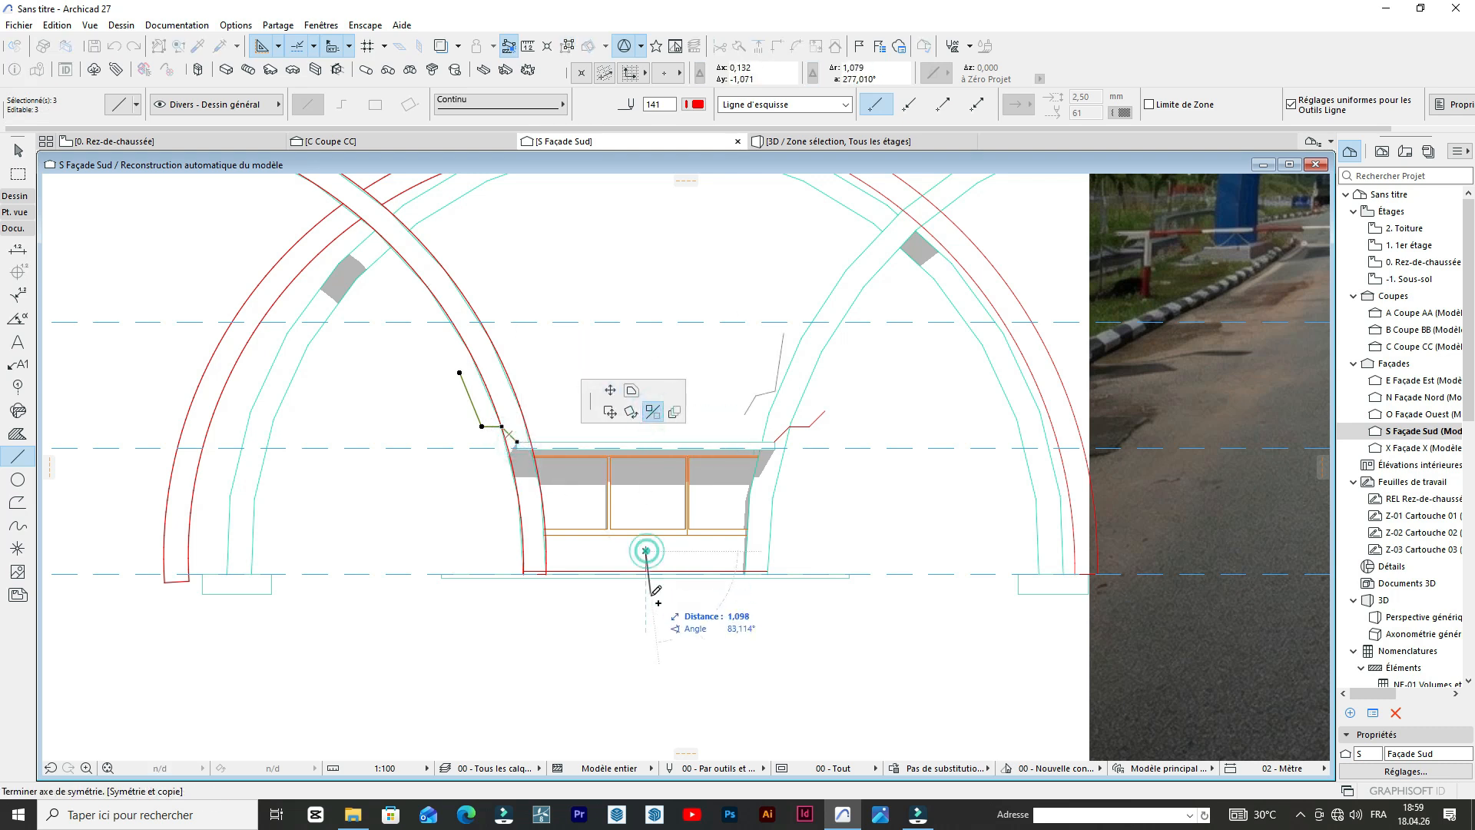
{"action": "left_click", "coordinate": [646, 611]}
{"action": "scroll", "coordinate": [865, 406], "scroll_direction": "up", "scroll_amount": 3}
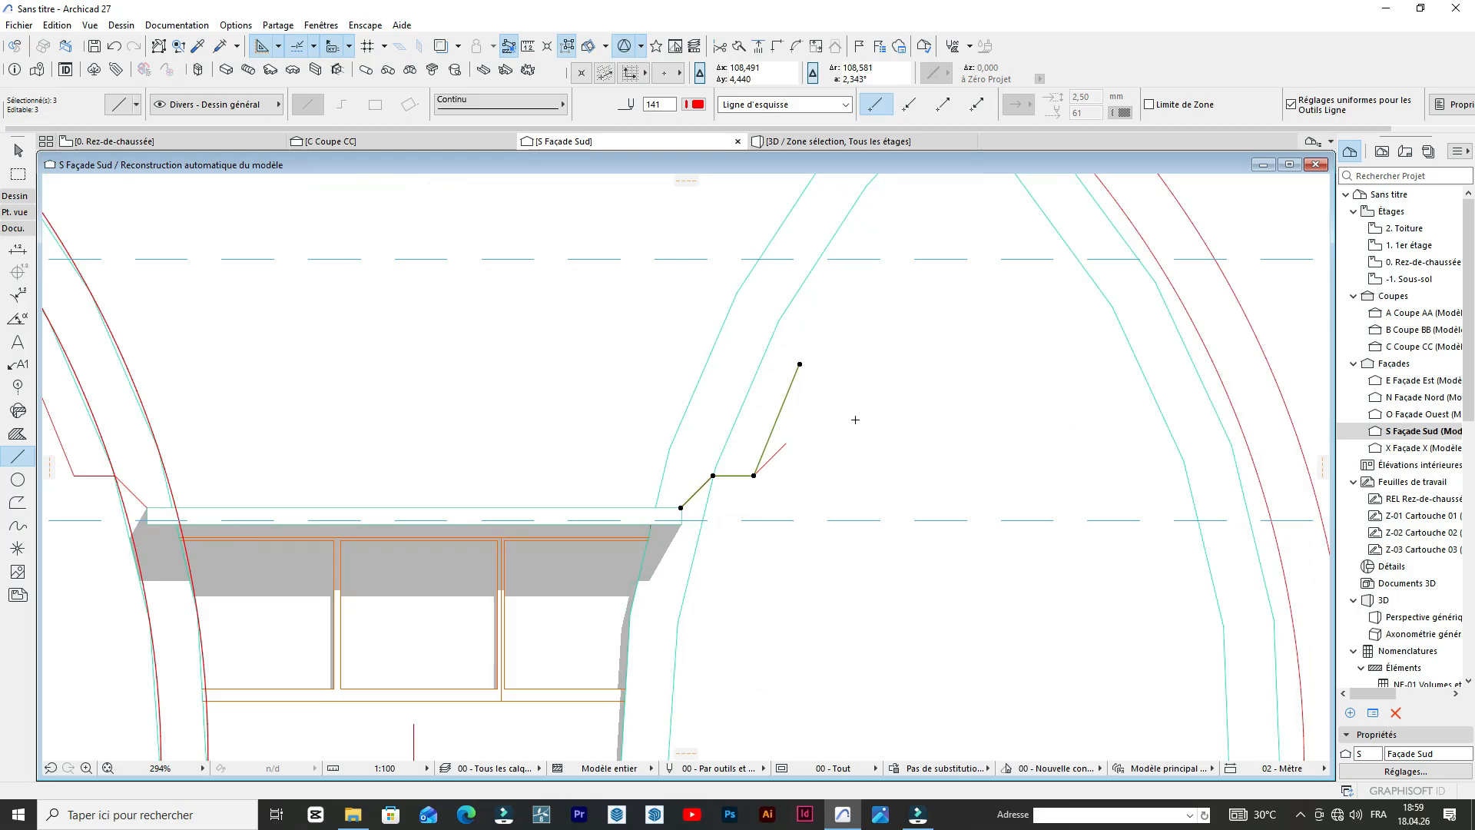
Delete the short outer slanted line left from the first mirrored copy on the east side.
{"action": "key", "text": "Escape"}
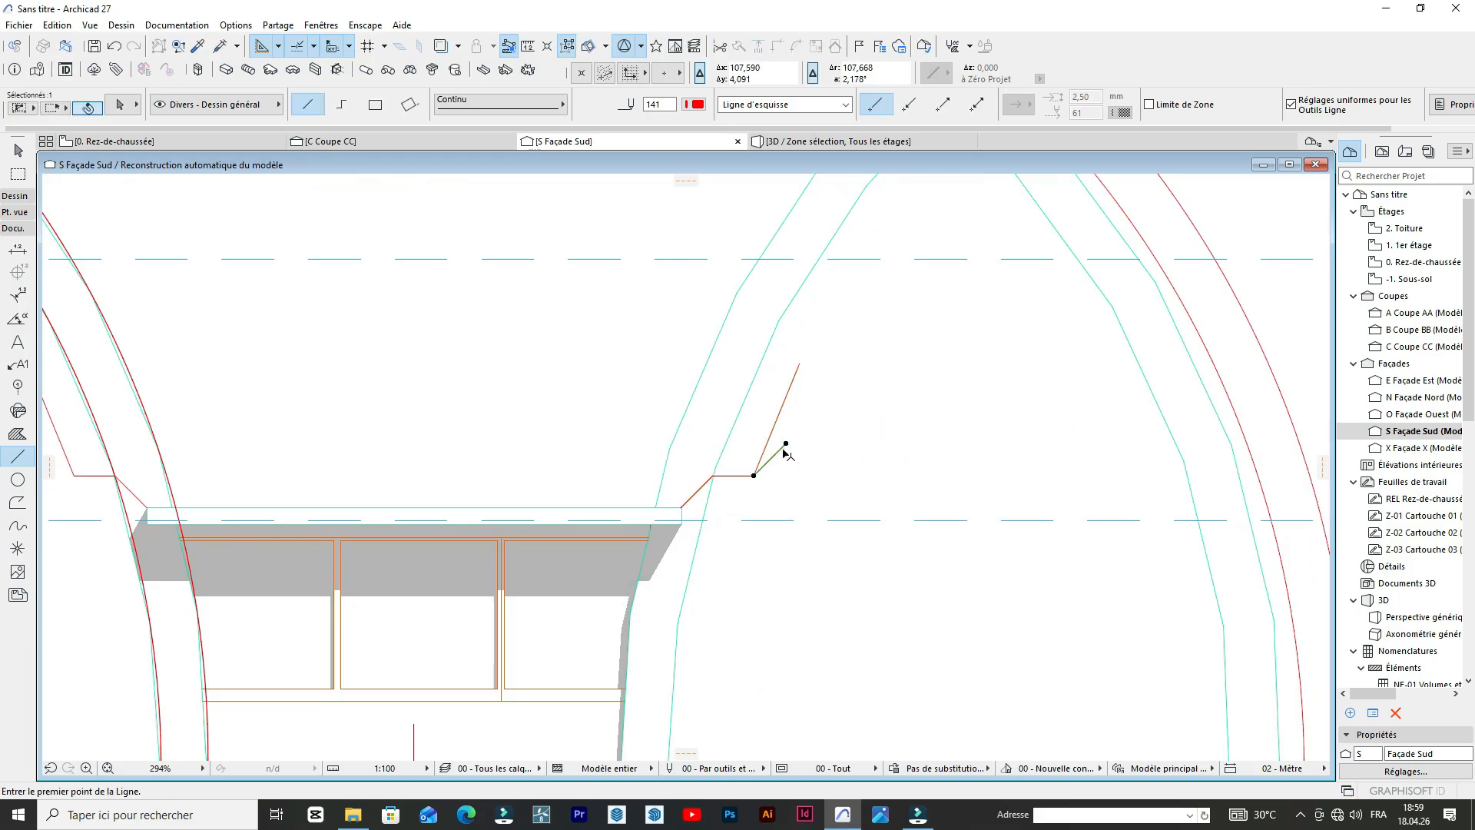
{"action": "key", "text": "Escape"}
{"action": "scroll", "coordinate": [769, 415], "scroll_direction": "down", "scroll_amount": 3}
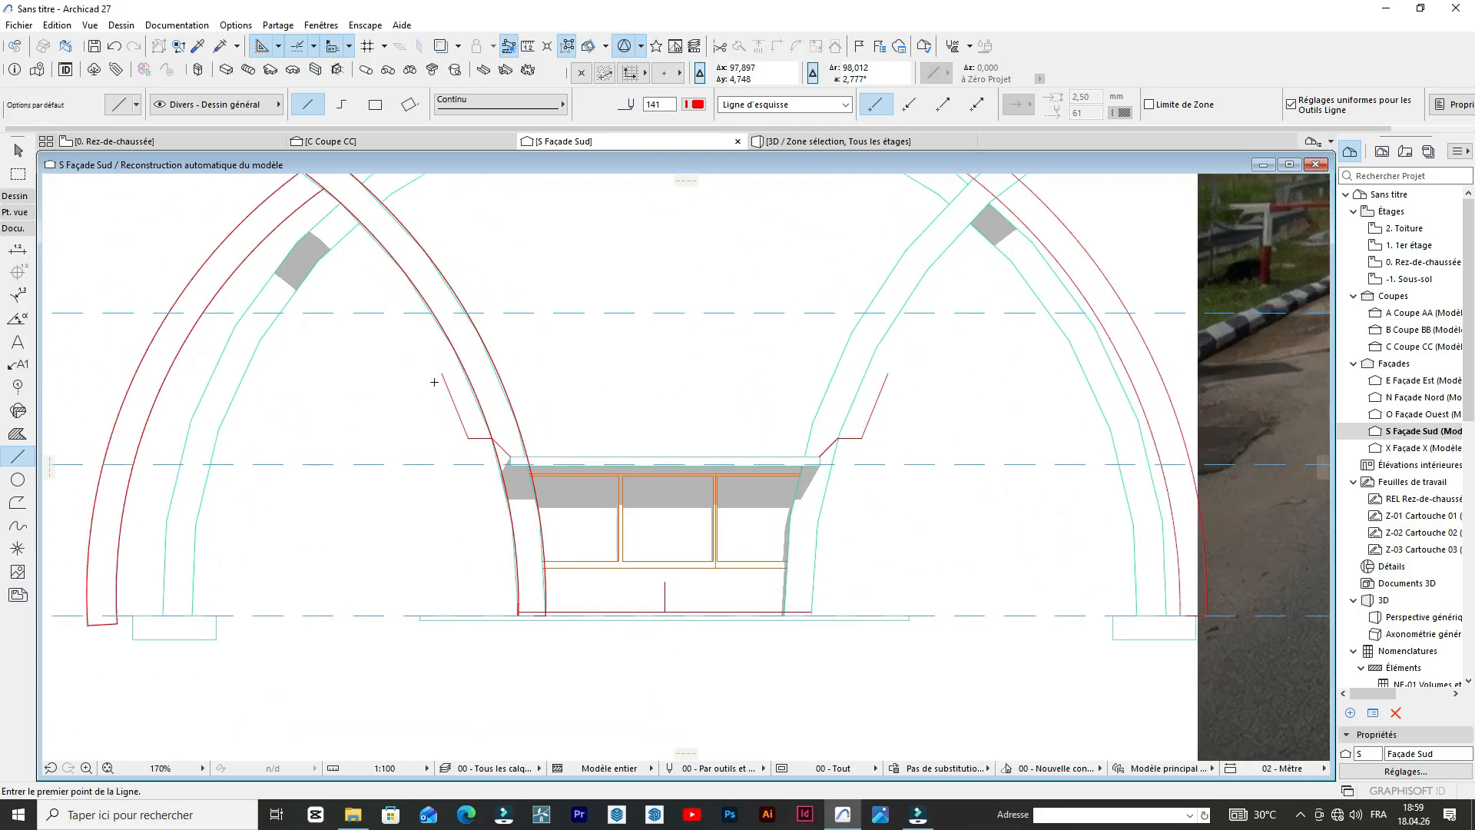
Draw a horizontal line joining the upper ends of the west and east parapet profiles.
{"action": "left_click", "coordinate": [442, 373]}
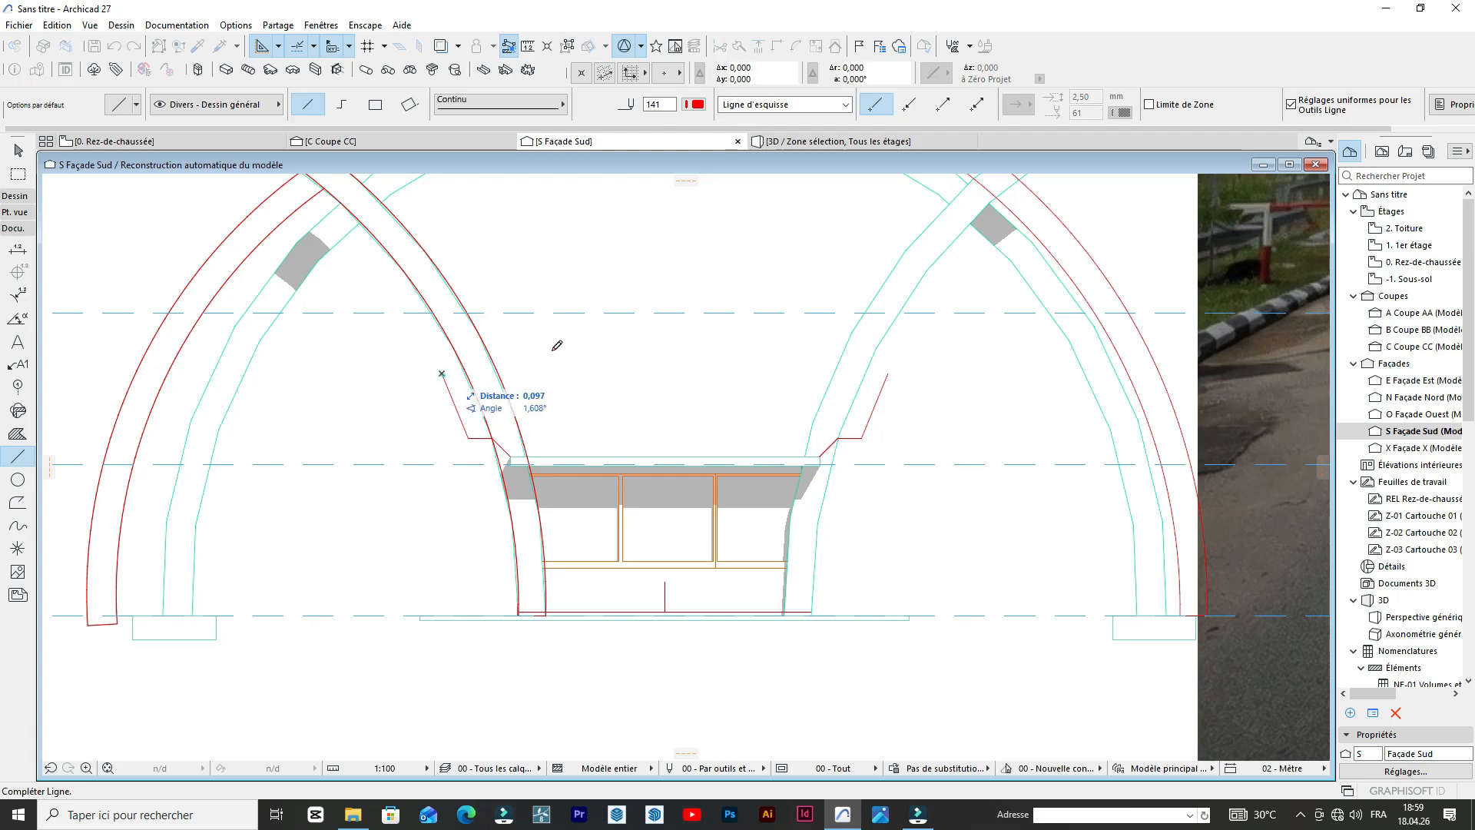
{"action": "left_click", "coordinate": [889, 371]}
{"action": "scroll", "coordinate": [883, 369], "scroll_direction": "down", "scroll_amount": 5}
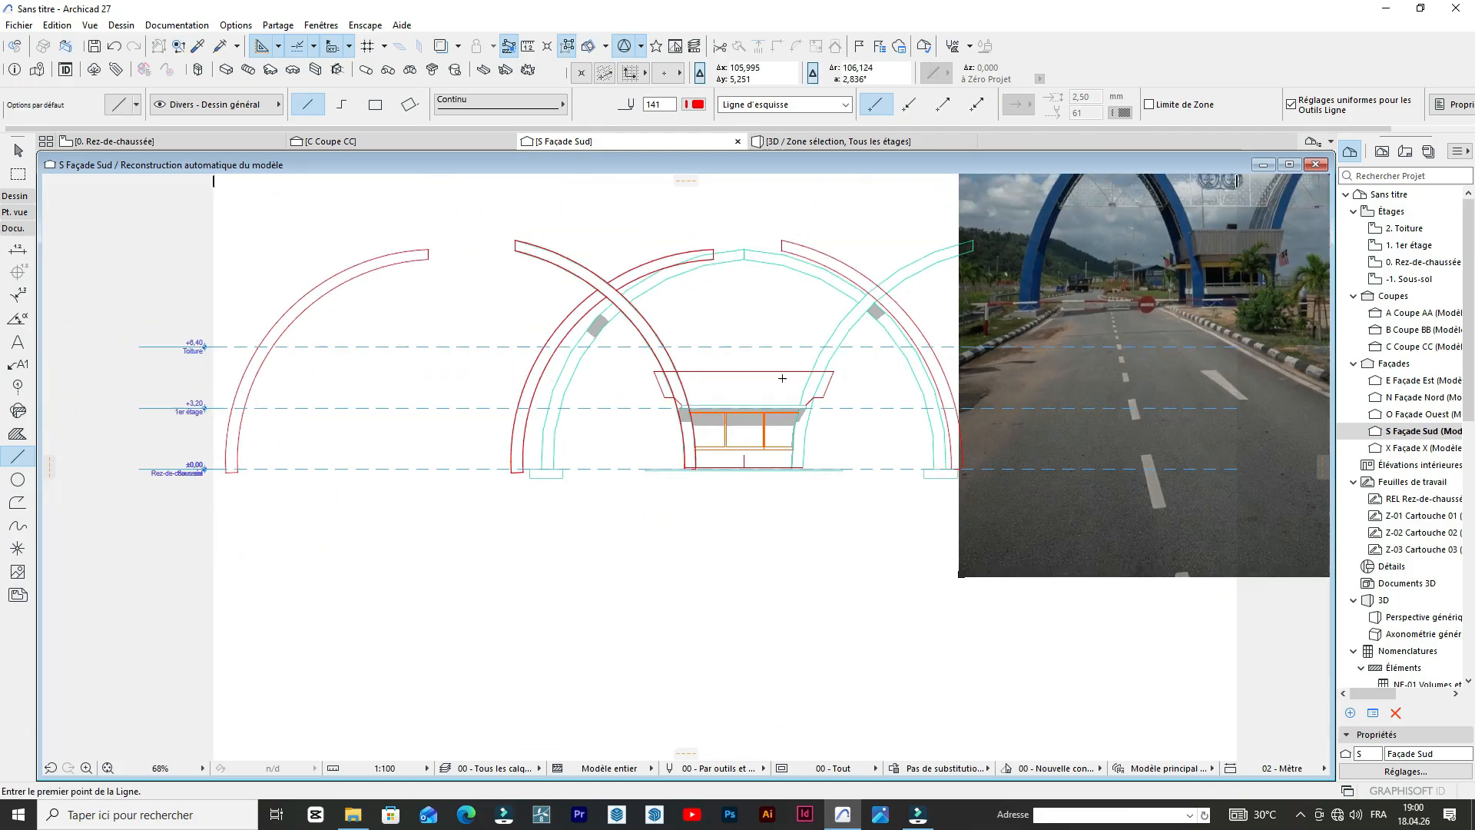
{"action": "scroll", "coordinate": [856, 399], "scroll_direction": "up", "scroll_amount": 4}
{"action": "scroll", "coordinate": [703, 424], "scroll_direction": "down", "scroll_amount": 6}
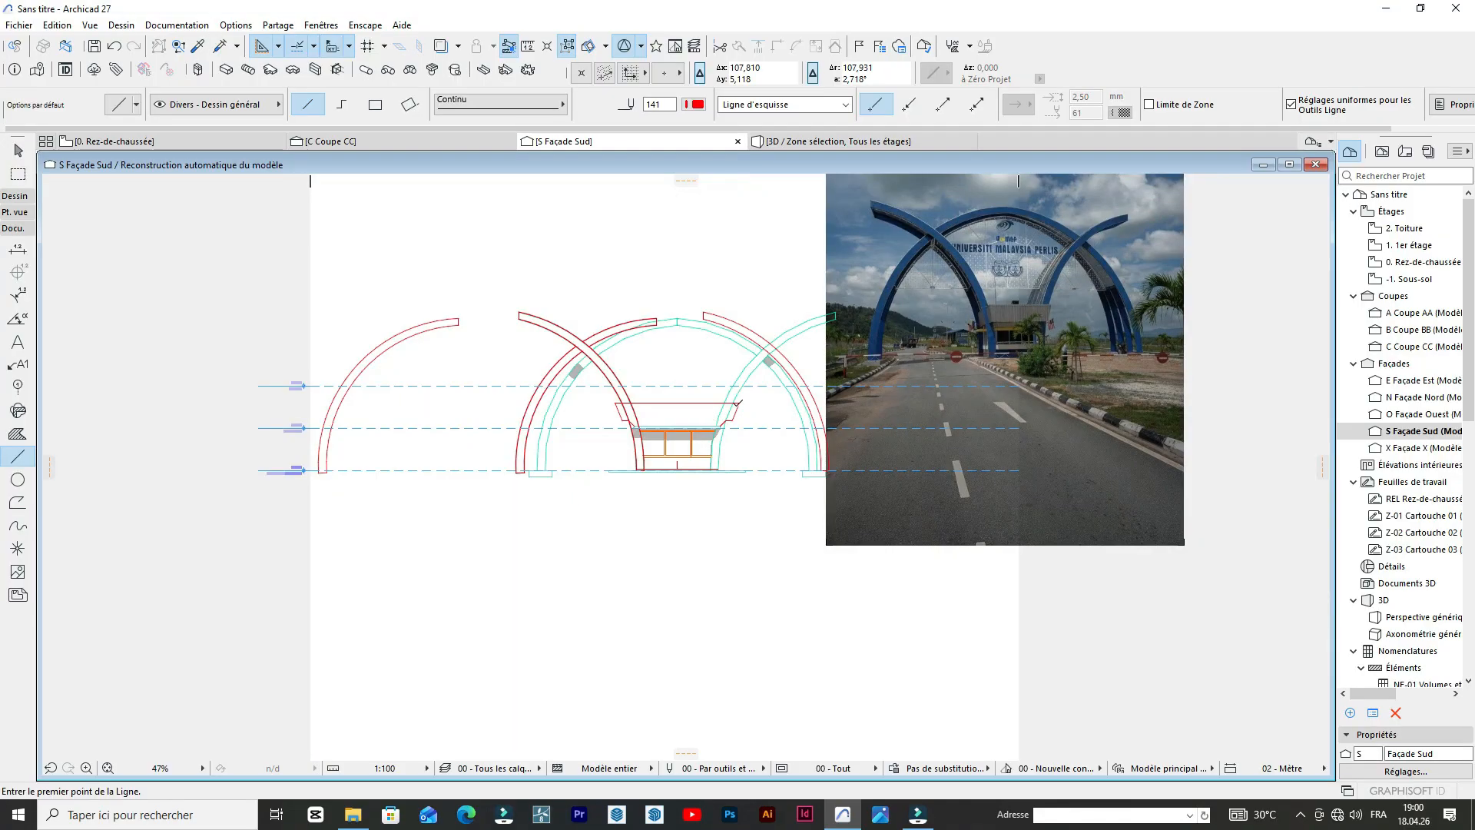
Draw a horizontal line across the parapet's lower fold, between the inner slanted lines' upper ends on both sides.
{"action": "scroll", "coordinate": [738, 403], "scroll_direction": "up", "scroll_amount": 9}
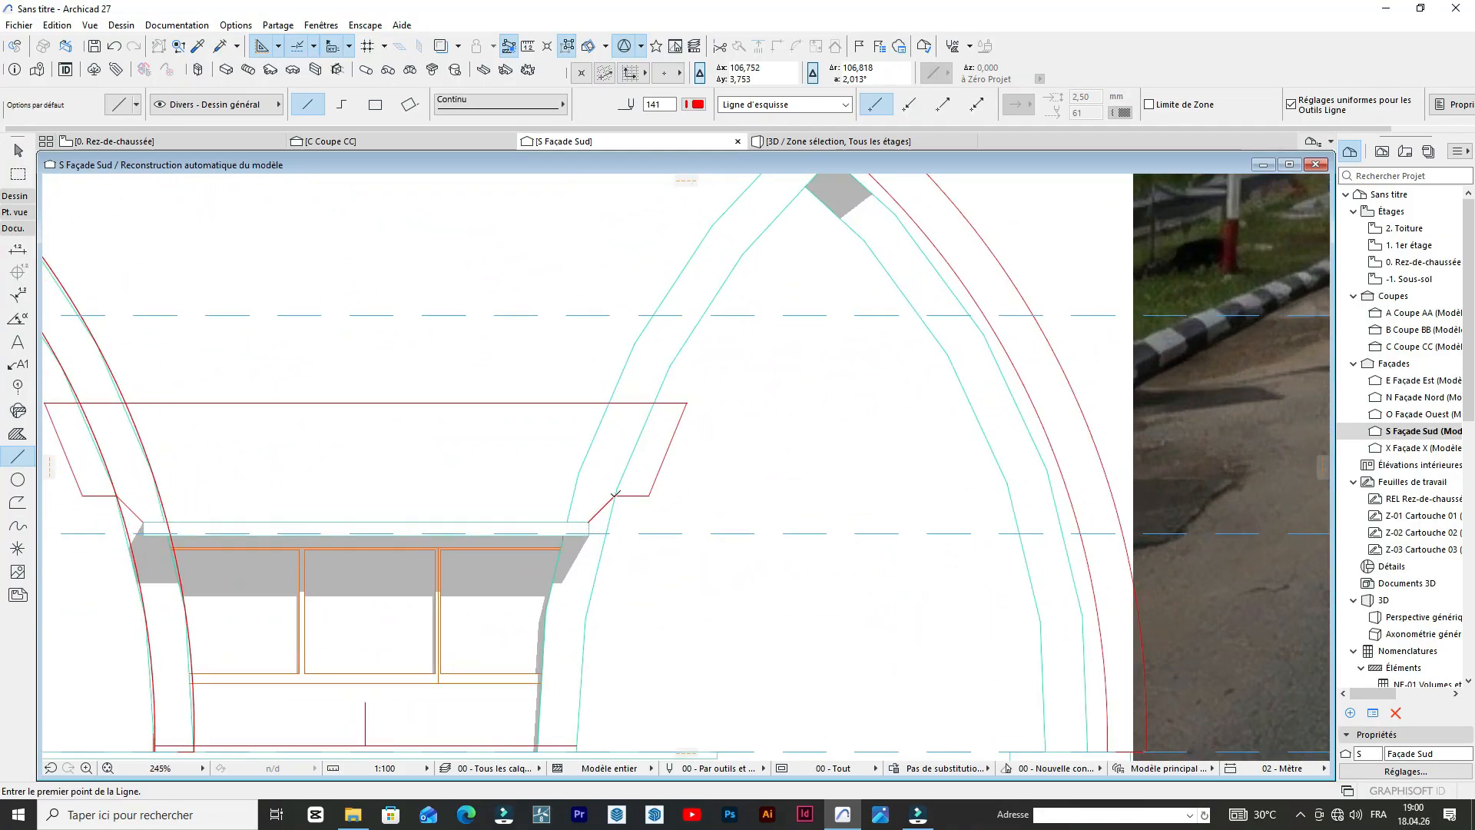
{"action": "left_click", "coordinate": [616, 494]}
{"action": "scroll", "coordinate": [345, 491], "scroll_direction": "down", "scroll_amount": 4}
{"action": "scroll", "coordinate": [308, 484], "scroll_direction": "up", "scroll_amount": 2}
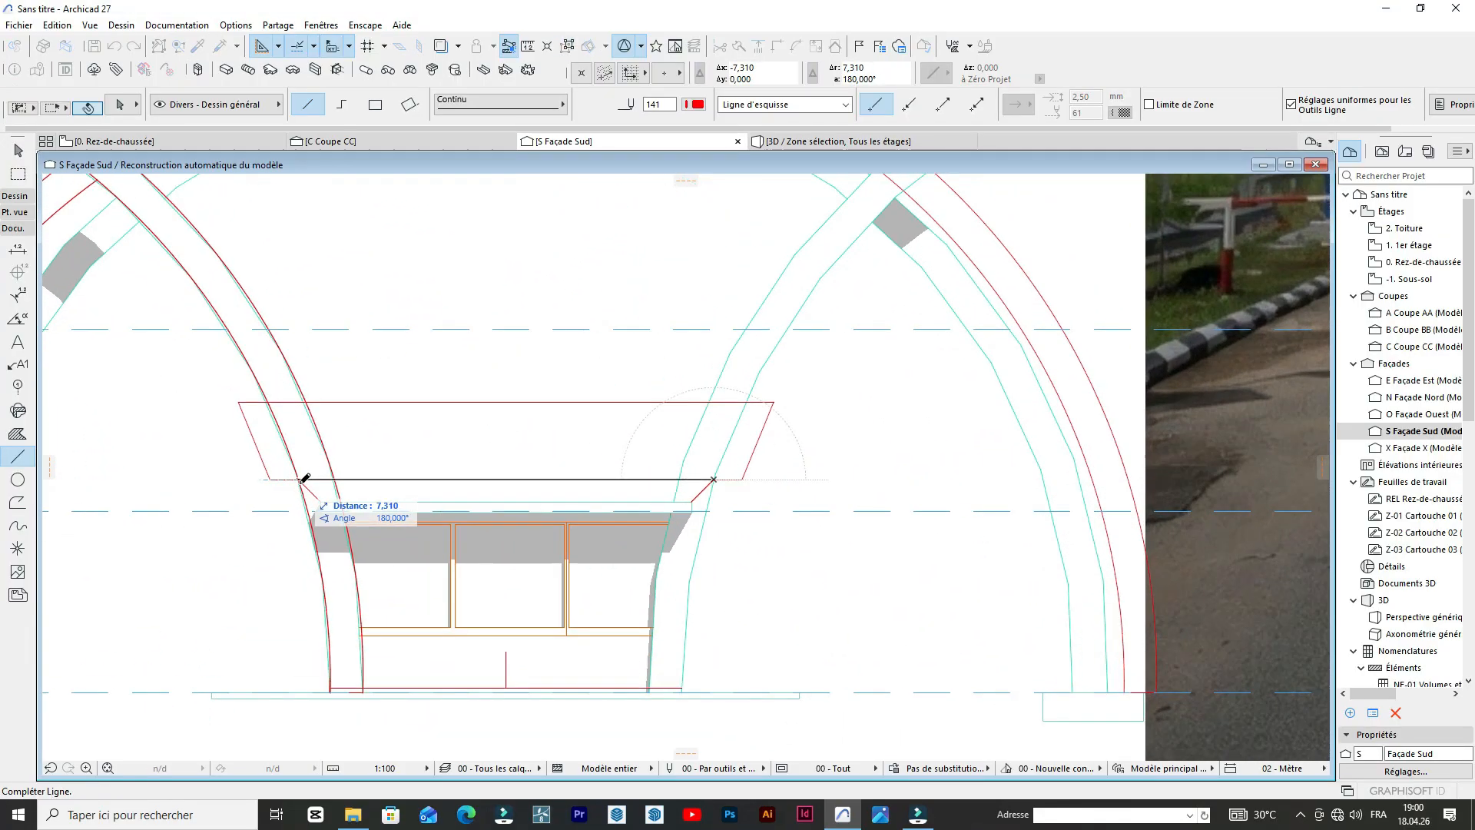
{"action": "left_click", "coordinate": [303, 480]}
{"action": "scroll", "coordinate": [300, 478], "scroll_direction": "down", "scroll_amount": 5}
{"action": "scroll", "coordinate": [714, 386], "scroll_direction": "up", "scroll_amount": 3}
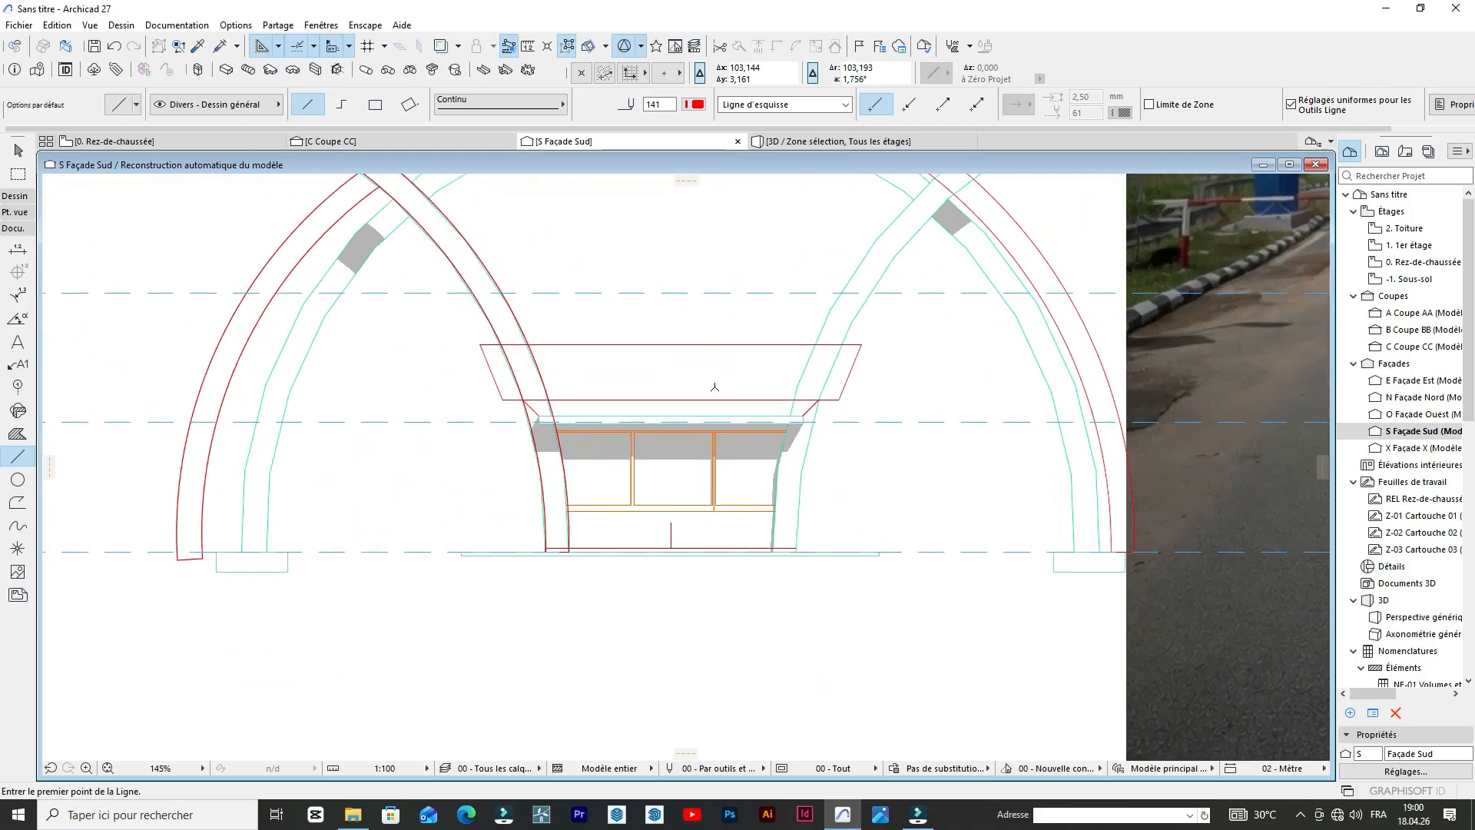
Select the booth parapet's profile lines inside a marquee and place a copy straight below the ground line in the south elevation.
{"action": "scroll", "coordinate": [714, 386], "scroll_direction": "up", "scroll_amount": 1}
{"action": "scroll", "coordinate": [628, 343], "scroll_direction": "up", "scroll_amount": 2}
{"action": "scroll", "coordinate": [628, 343], "scroll_direction": "down", "scroll_amount": 4}
{"action": "scroll", "coordinate": [623, 338], "scroll_direction": "up", "scroll_amount": 1}
{"action": "scroll", "coordinate": [613, 329], "scroll_direction": "down", "scroll_amount": 3}
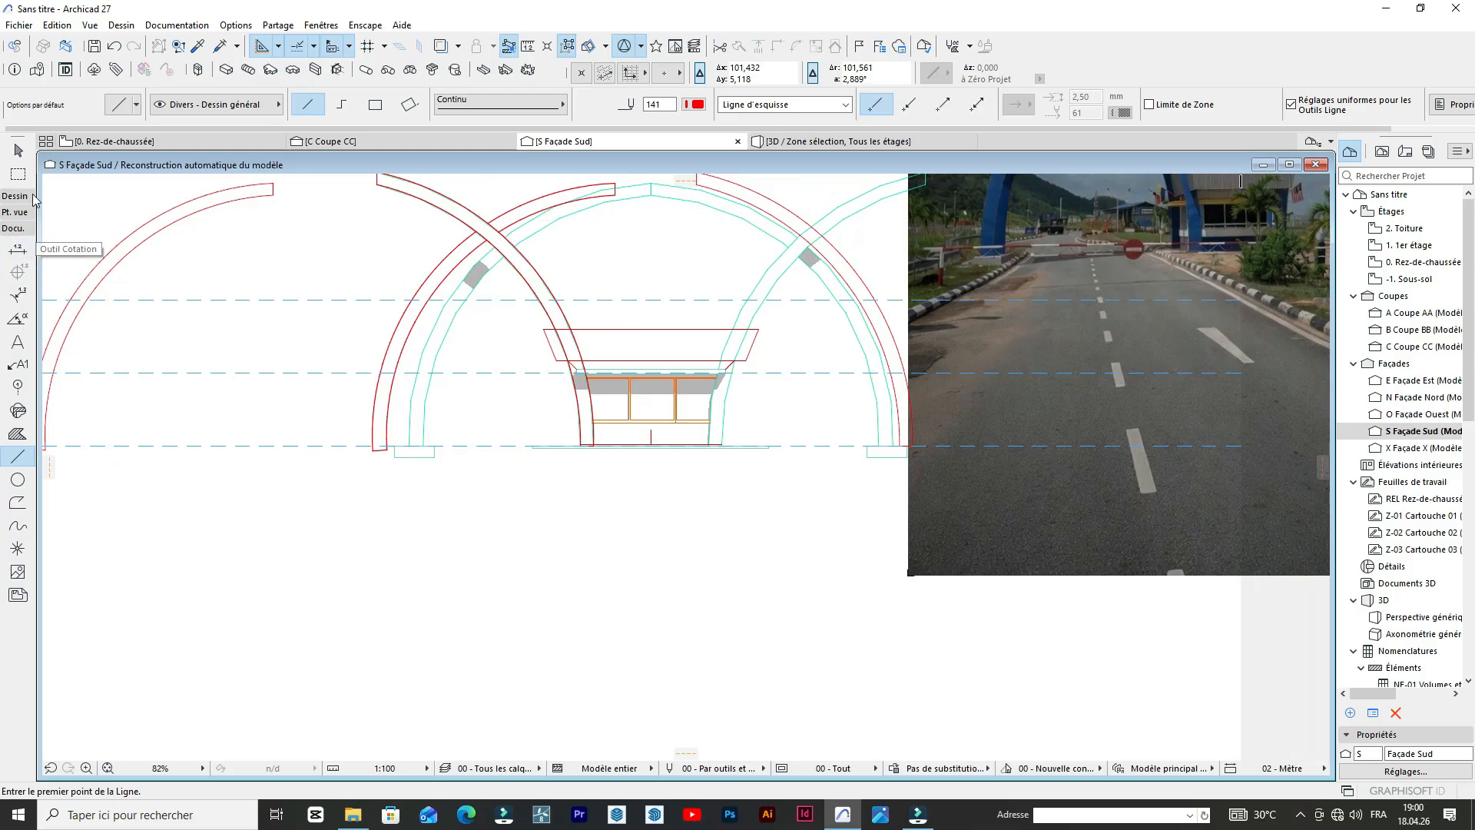
{"action": "left_click", "coordinate": [18, 174]}
{"action": "left_click", "coordinate": [521, 318]}
{"action": "left_click", "coordinate": [776, 404]}
{"action": "double_click", "coordinate": [17, 456]}
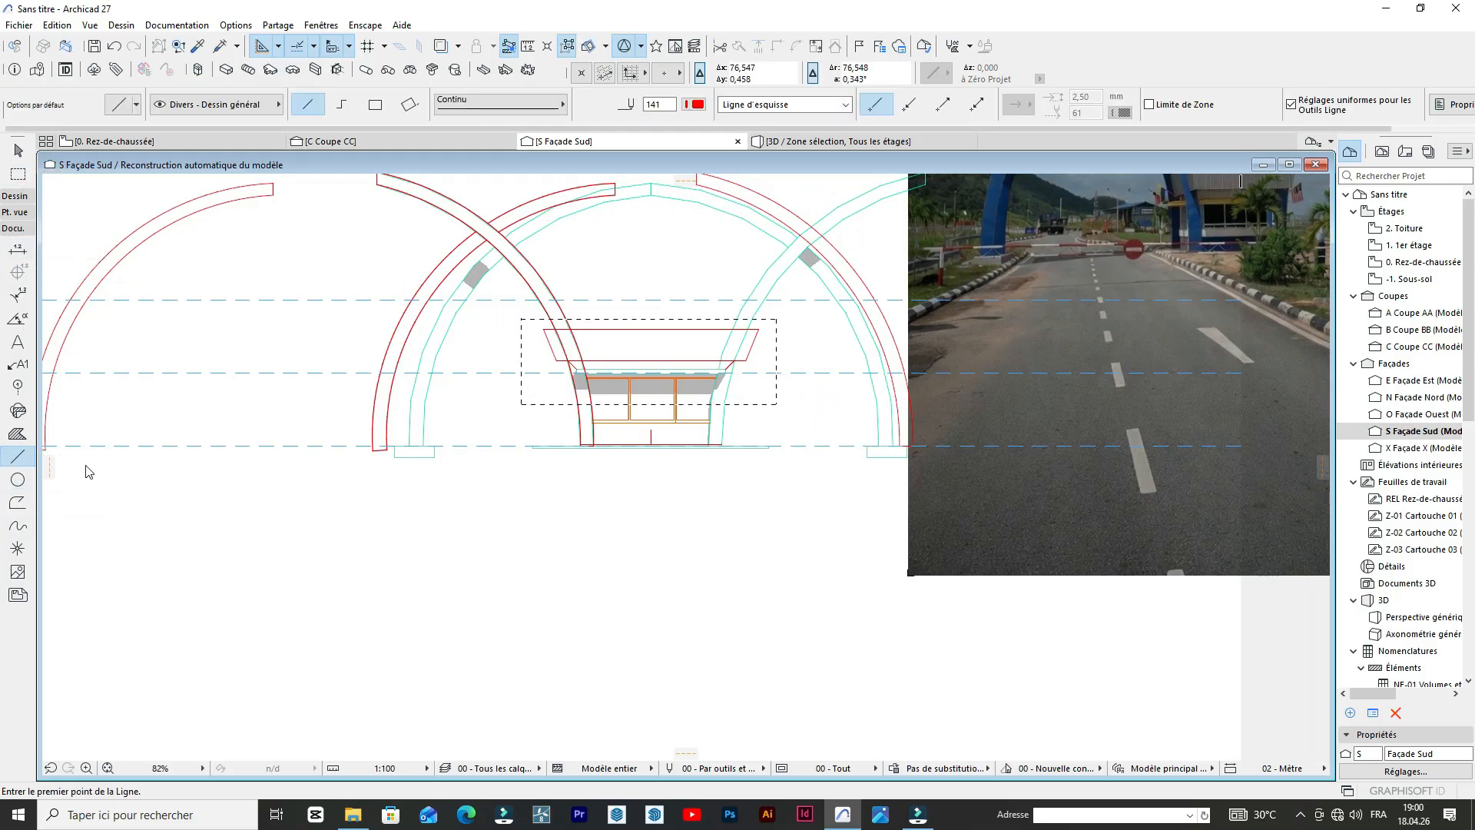
{"action": "left_click", "coordinate": [703, 34]}
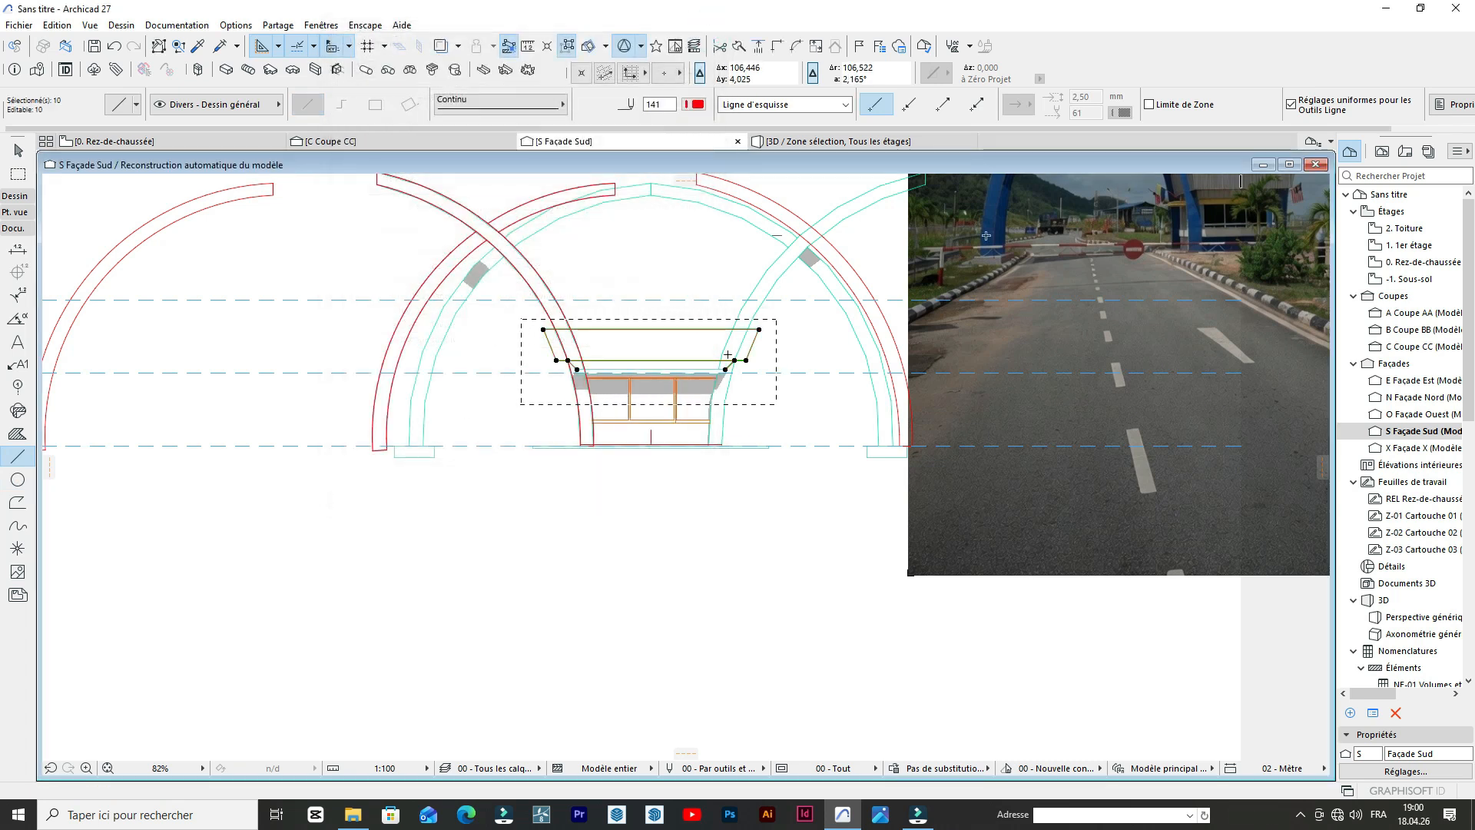
{"action": "key", "text": "ctrl+shift+d"}
{"action": "left_click", "coordinate": [675, 342]}
{"action": "left_click", "coordinate": [650, 534], "text": "shift"}
{"action": "left_click", "coordinate": [816, 559]}
{"action": "key", "text": "Escape"}
Close the copied parapet profile with a horizontal line between the lower ends of its two short slanted lines.
{"action": "scroll", "coordinate": [672, 613], "scroll_direction": "up", "scroll_amount": 4}
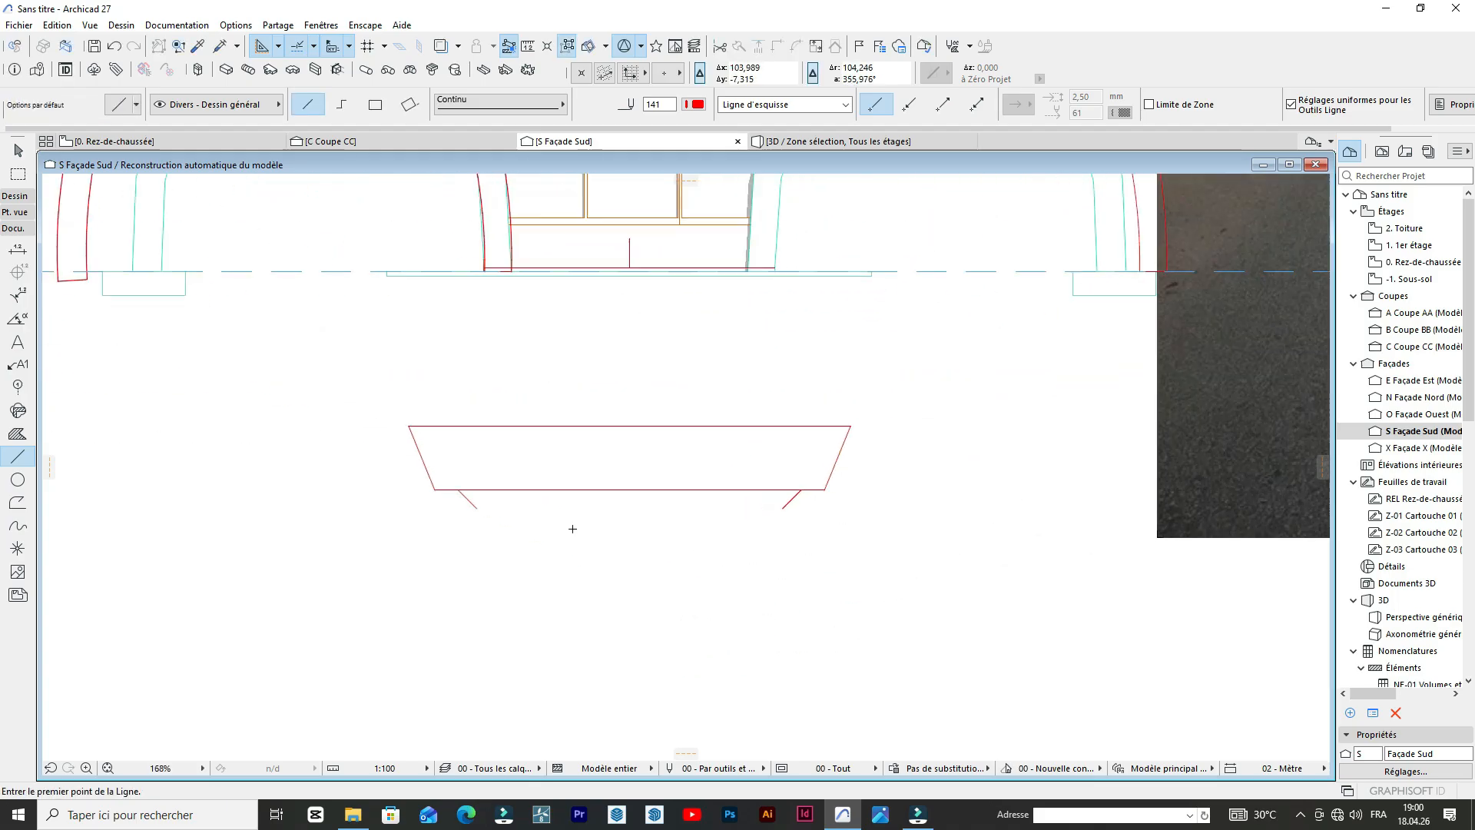
{"action": "left_click", "coordinate": [474, 507]}
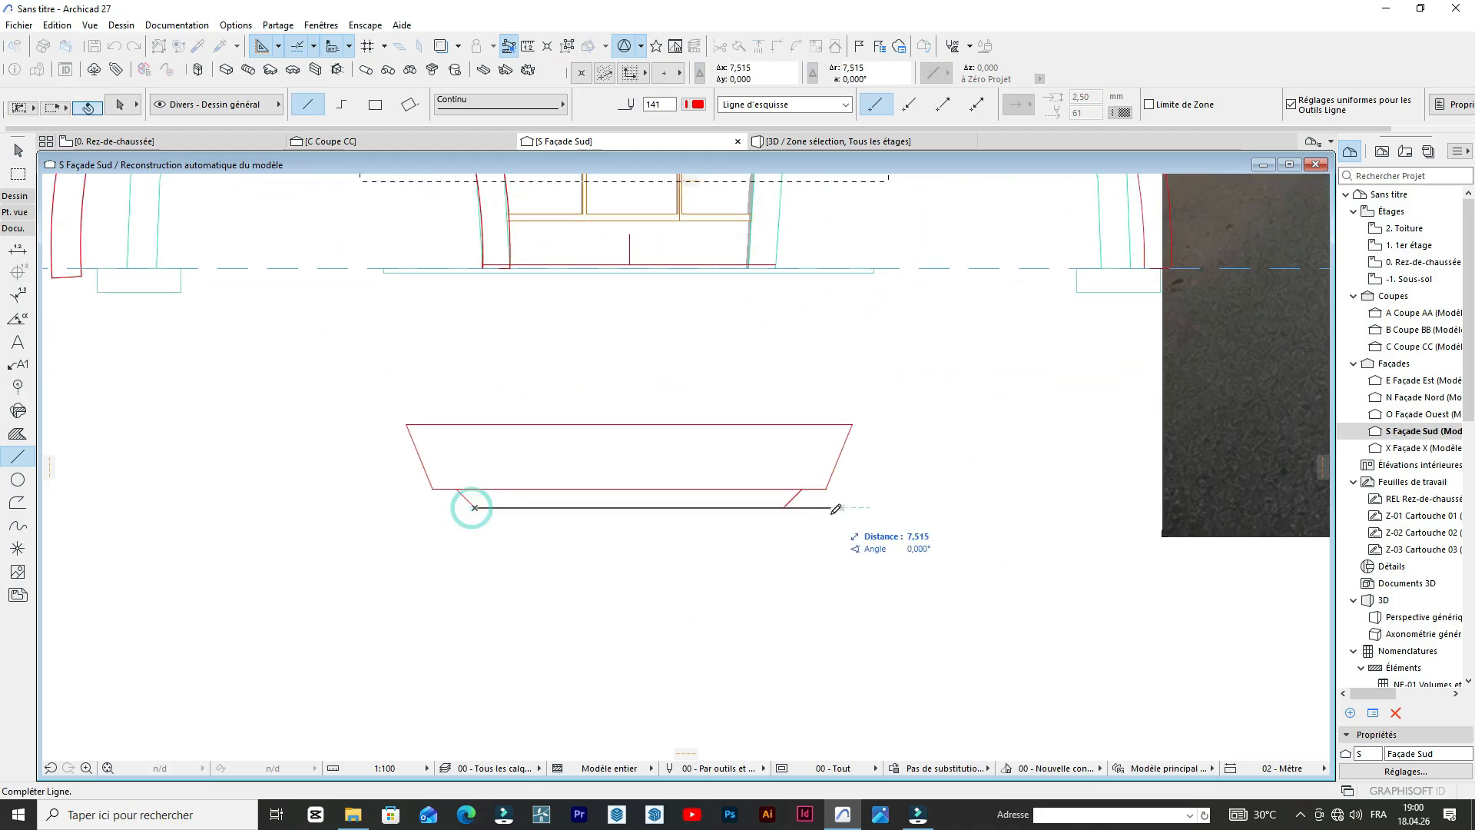
{"action": "left_click", "coordinate": [787, 507]}
{"action": "scroll", "coordinate": [780, 469], "scroll_direction": "up", "scroll_amount": 4}
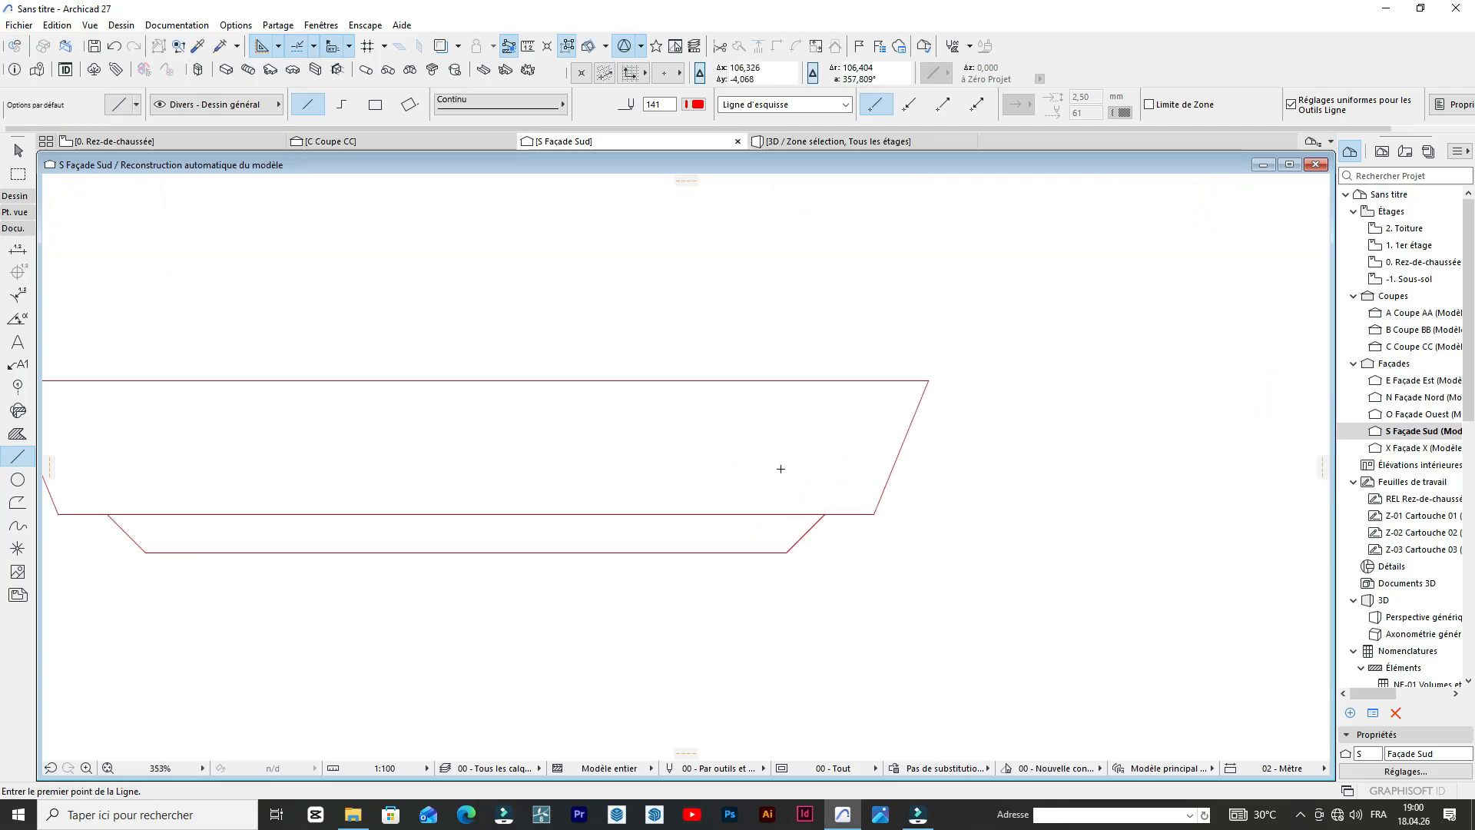
{"action": "scroll", "coordinate": [768, 480], "scroll_direction": "down", "scroll_amount": 5}
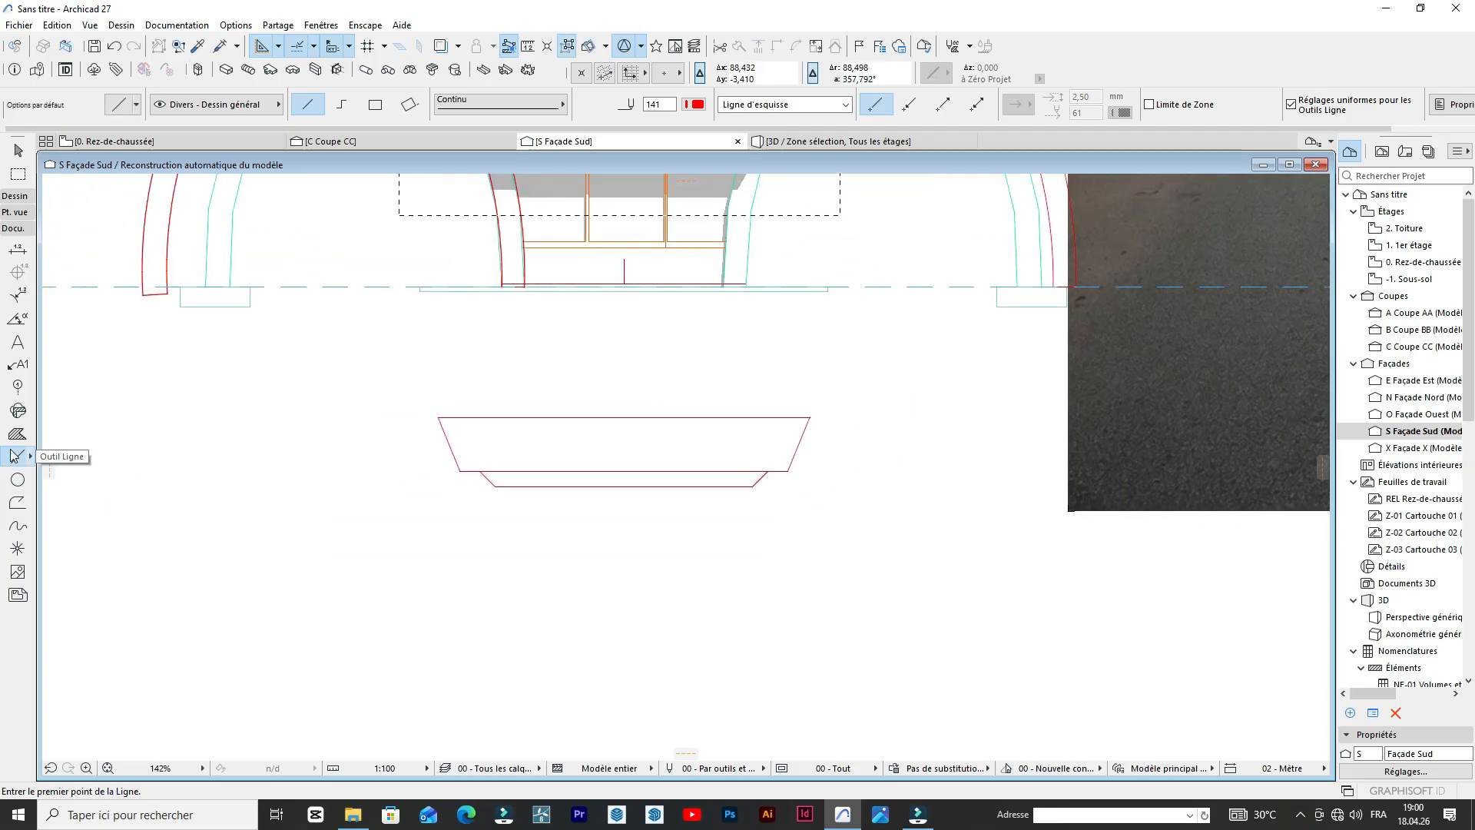
Create Morph faces from the copied profile's lower and upper closed outlines with the Magic Wand.
{"action": "left_click", "coordinate": [15, 197]}
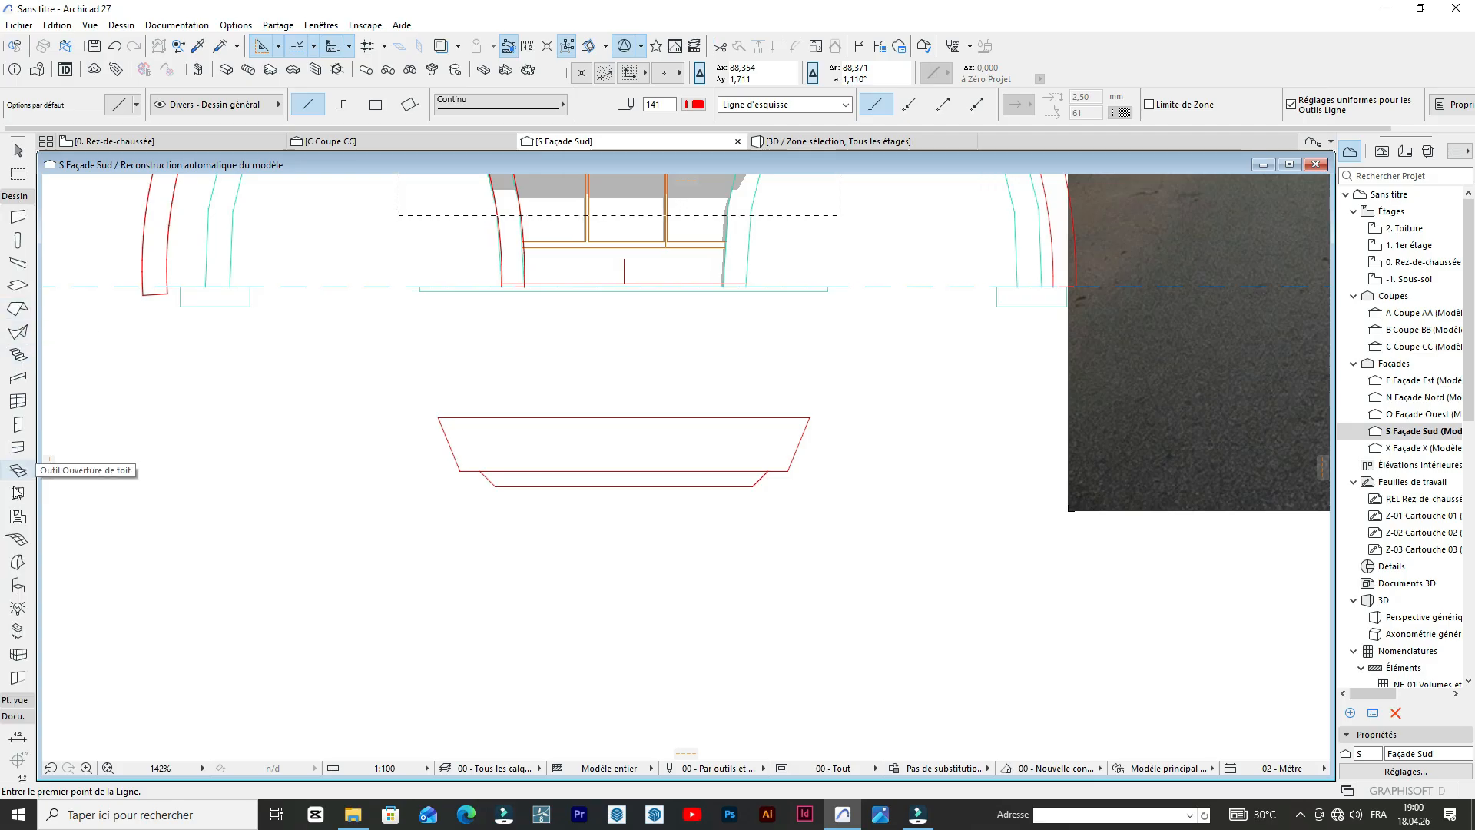
{"action": "left_click", "coordinate": [17, 561]}
{"action": "scroll", "coordinate": [615, 484], "scroll_direction": "up", "scroll_amount": 3}
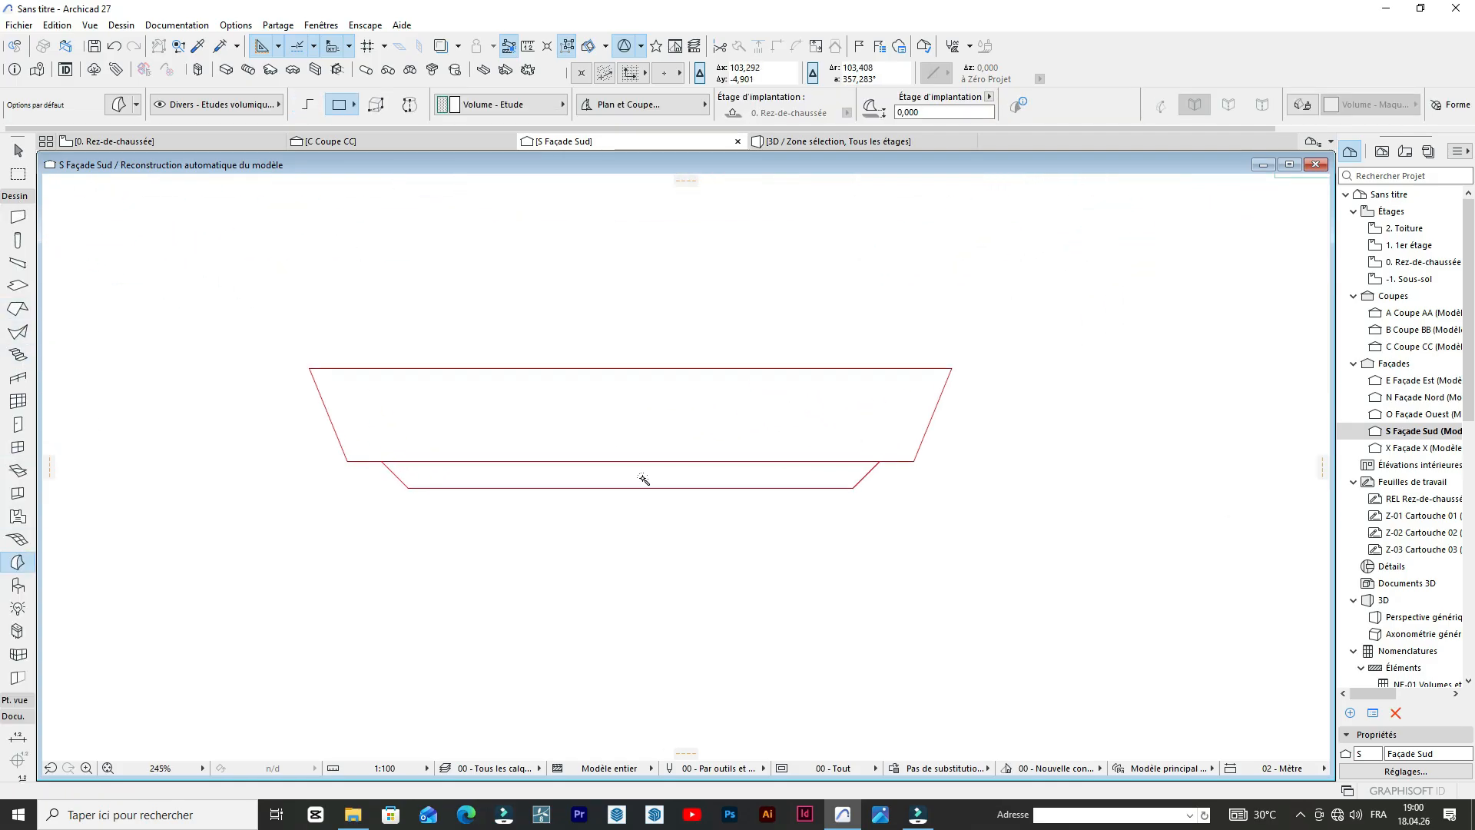
{"action": "left_click", "coordinate": [643, 479]}
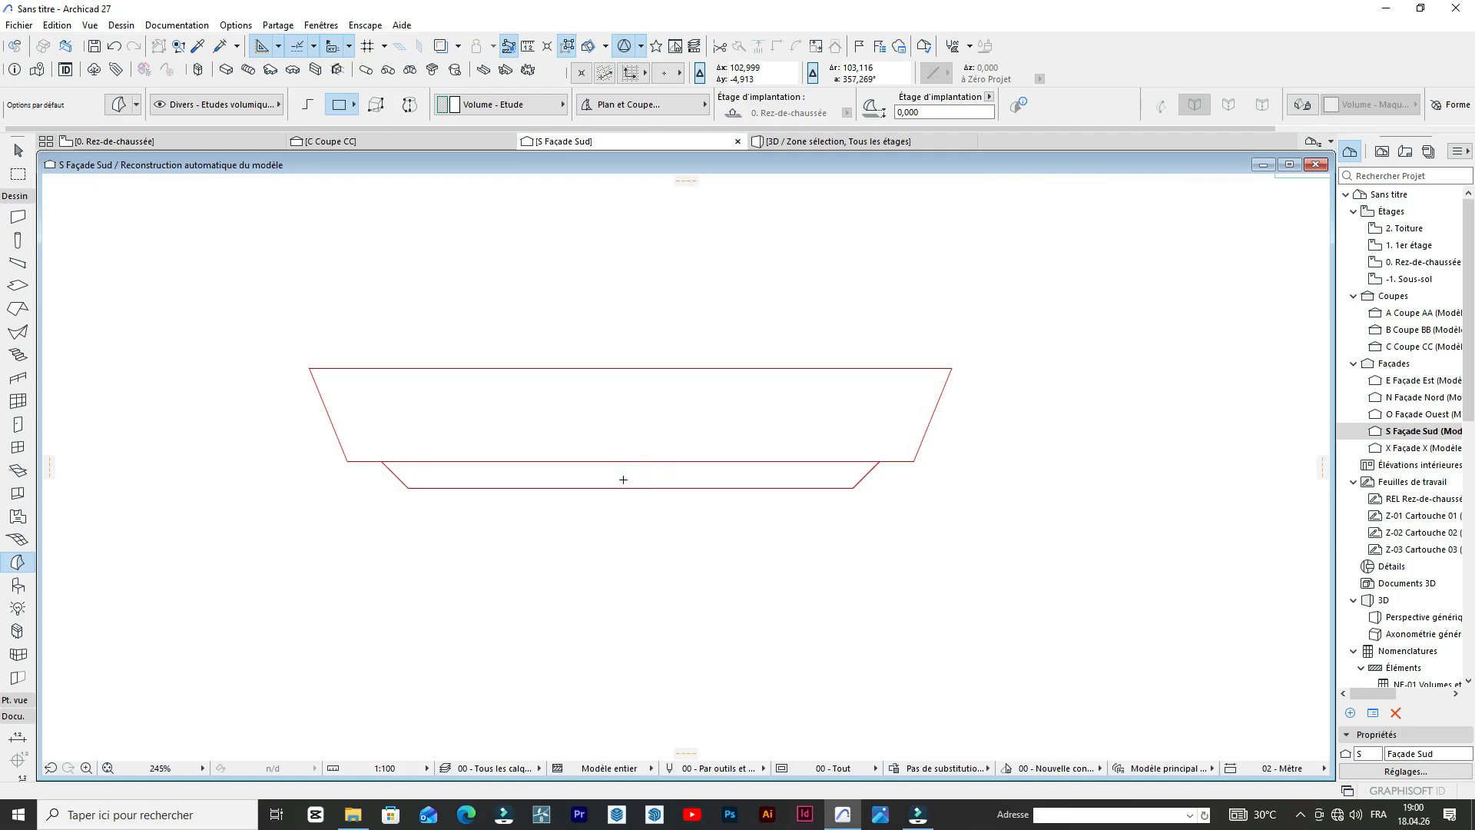
{"action": "left_click", "coordinate": [634, 429]}
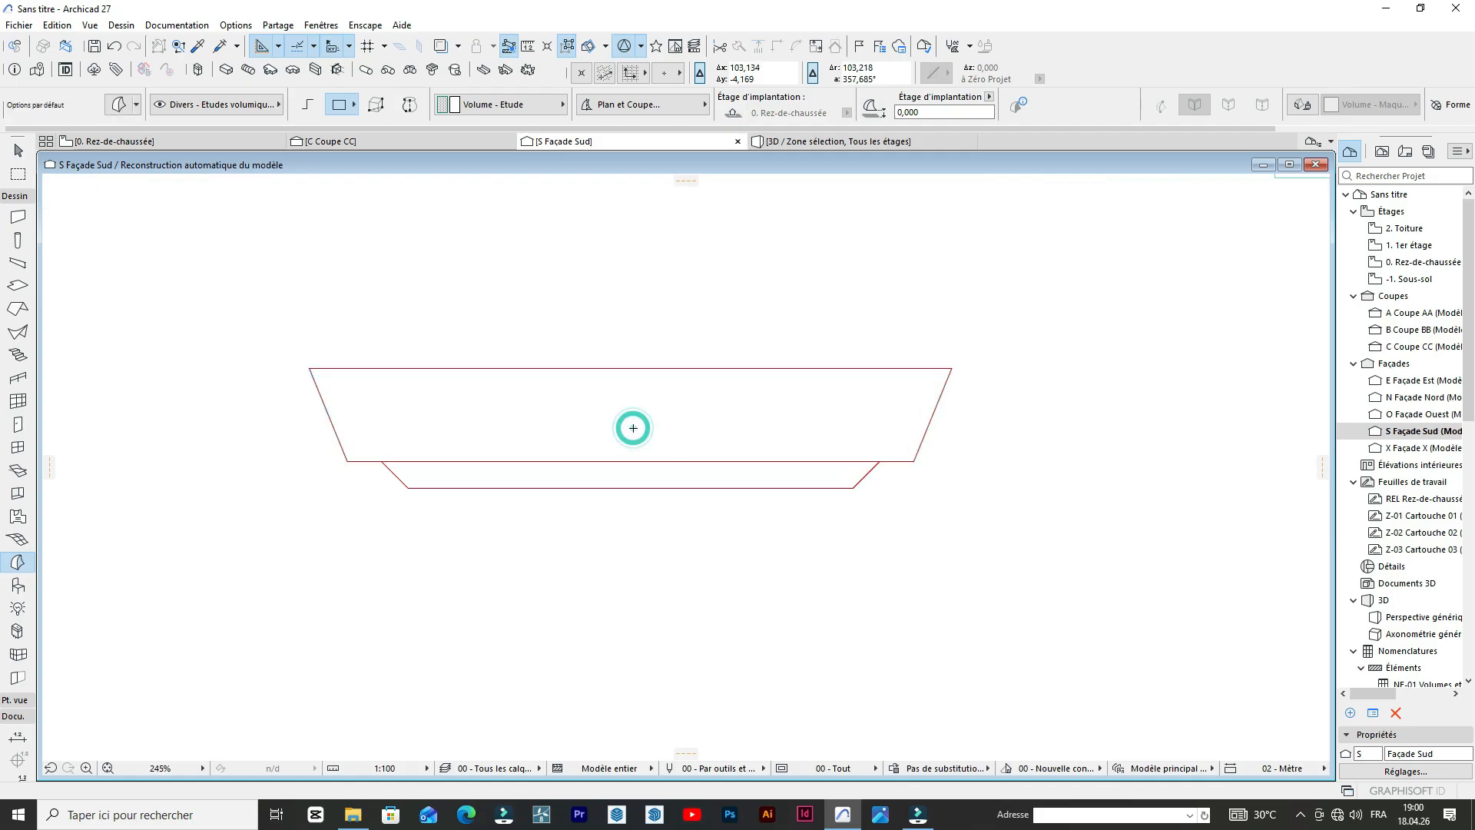
Select both morph faces and move them up onto the original parapet outline above the booth, aligning their lower east corners.
{"action": "left_click", "coordinate": [602, 487]}
{"action": "scroll", "coordinate": [730, 480], "scroll_direction": "down", "scroll_amount": 1}
{"action": "scroll", "coordinate": [738, 484], "scroll_direction": "down", "scroll_amount": 4}
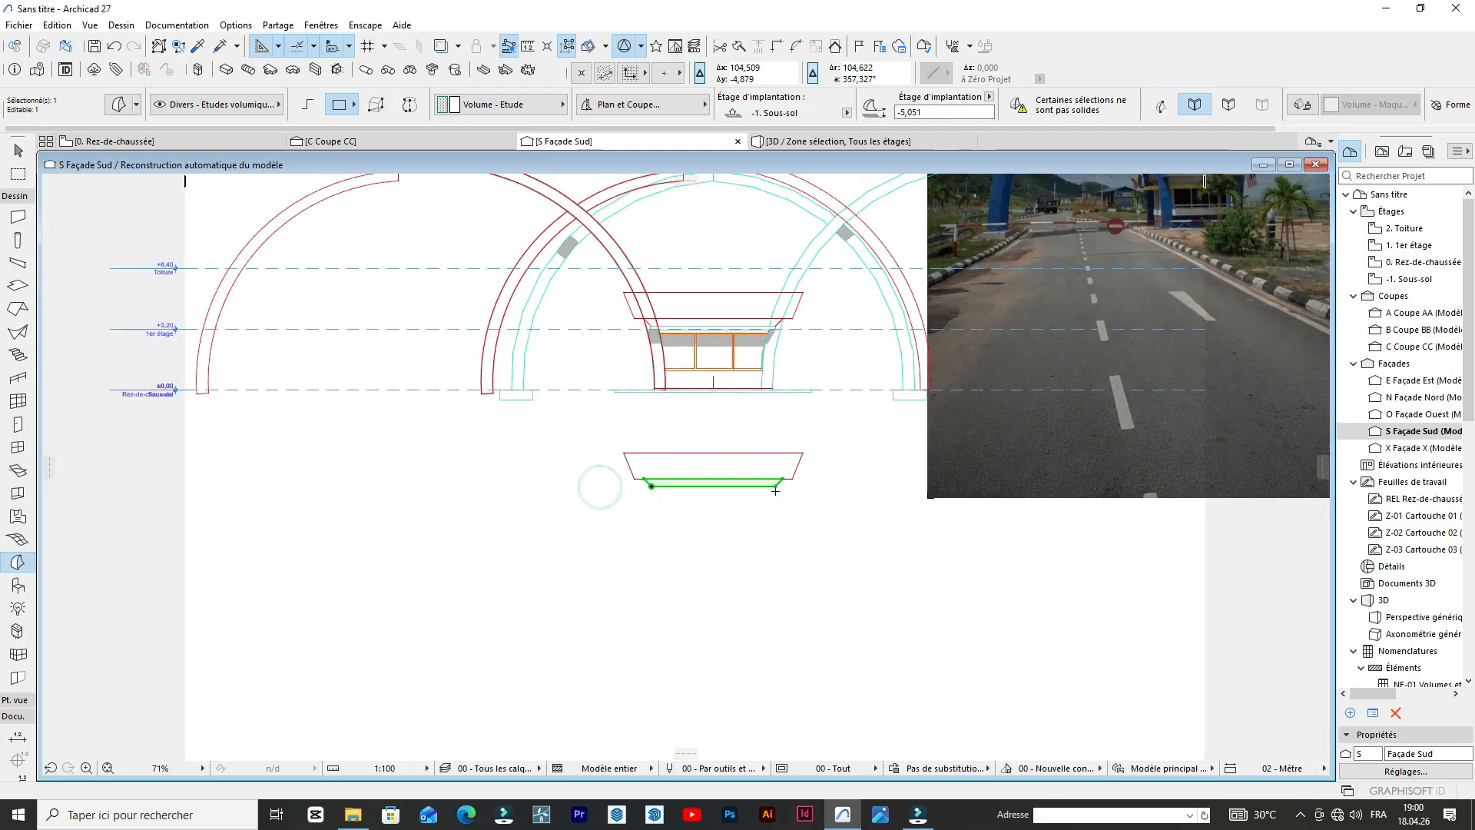
{"action": "left_click", "coordinate": [767, 466], "text": "shift"}
{"action": "scroll", "coordinate": [767, 465], "scroll_direction": "up", "scroll_amount": 1}
{"action": "key", "text": "ctrl+d"}
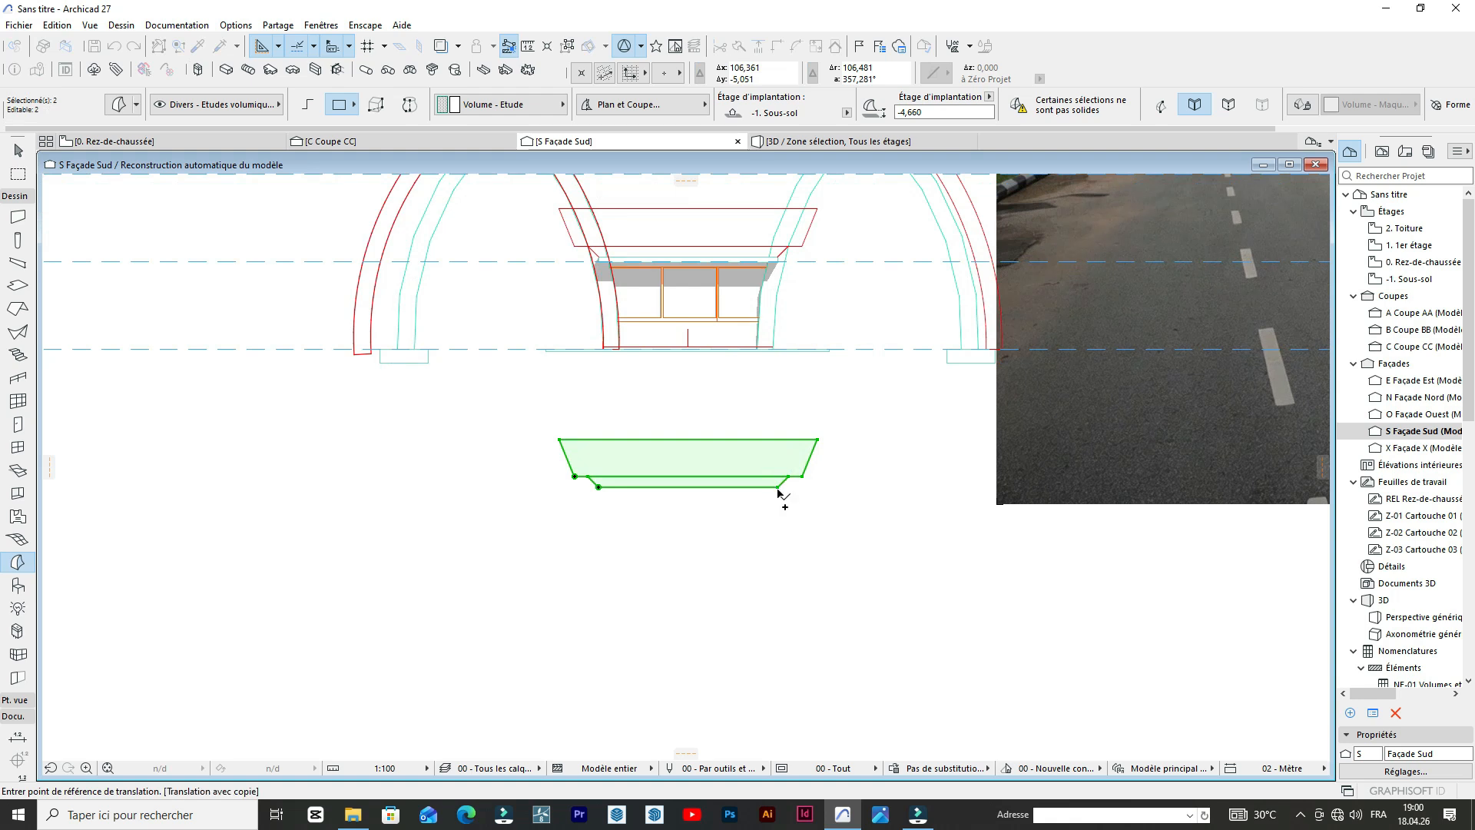
{"action": "key", "text": "Escape"}
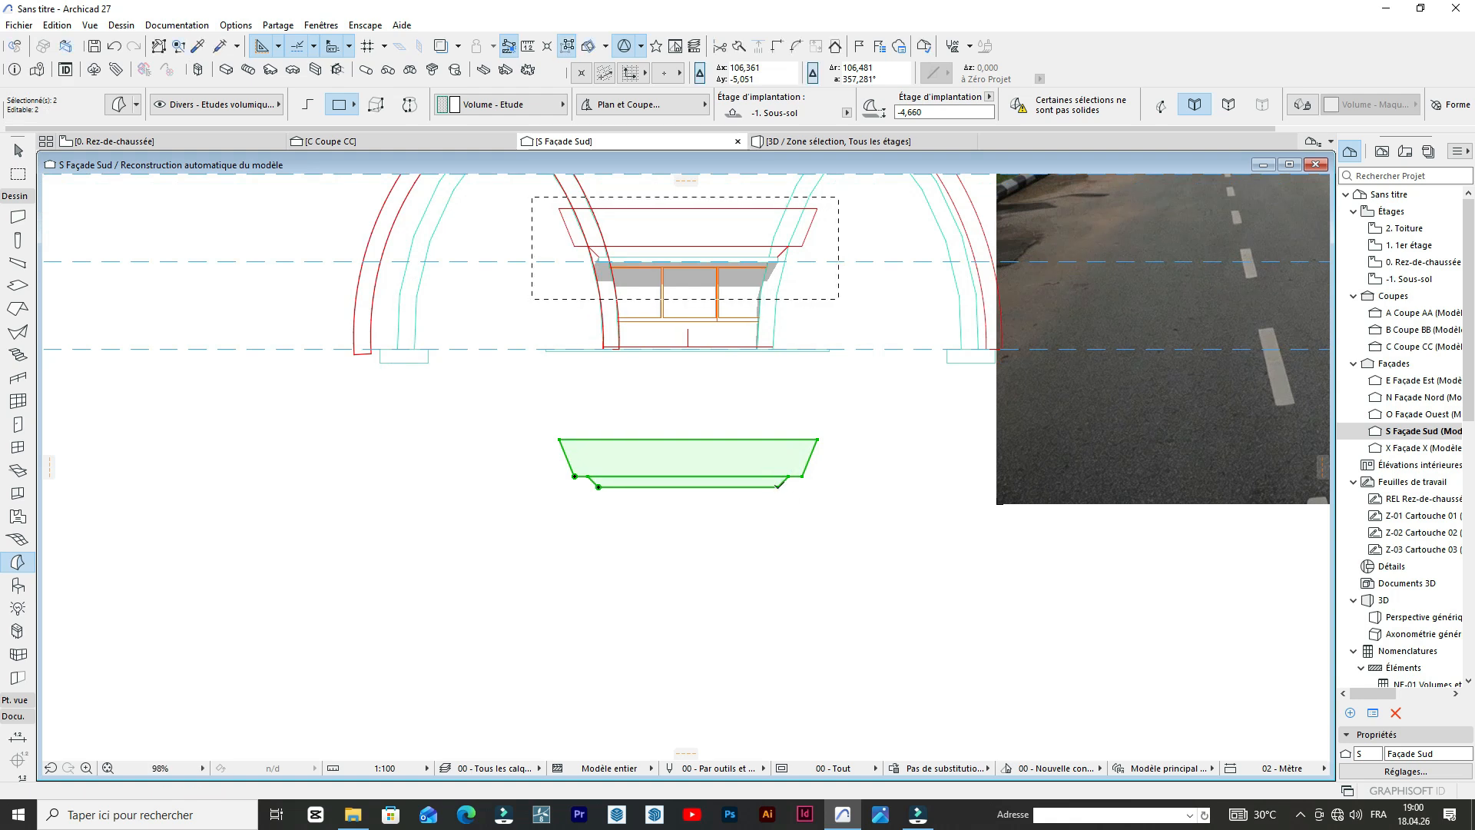
{"action": "key", "text": "ctrl+d"}
{"action": "left_click", "coordinate": [778, 485]}
{"action": "scroll", "coordinate": [780, 246], "scroll_direction": "up", "scroll_amount": 3}
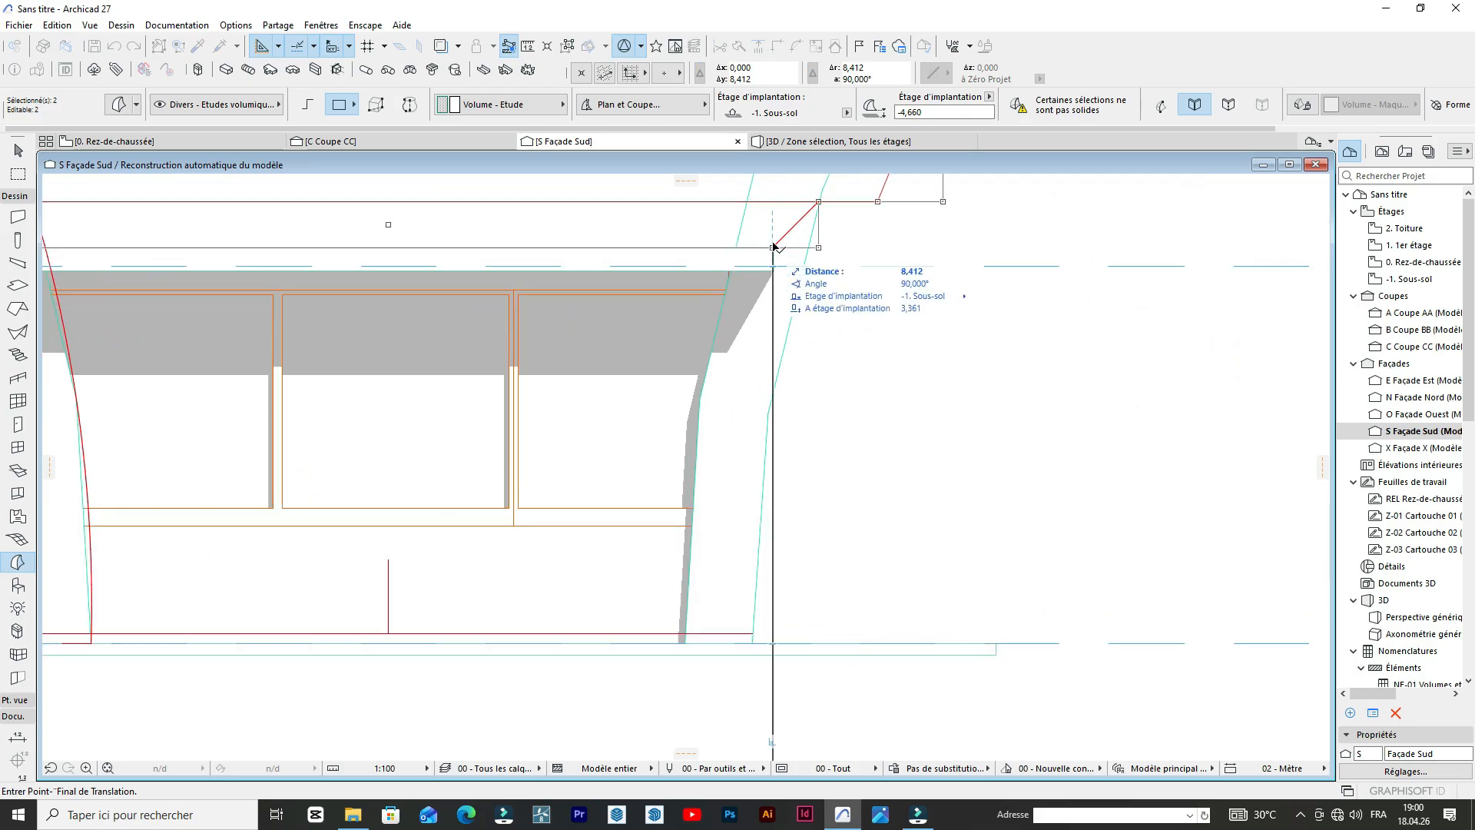
{"action": "left_click", "coordinate": [773, 246]}
{"action": "scroll", "coordinate": [777, 247], "scroll_direction": "down", "scroll_amount": 5}
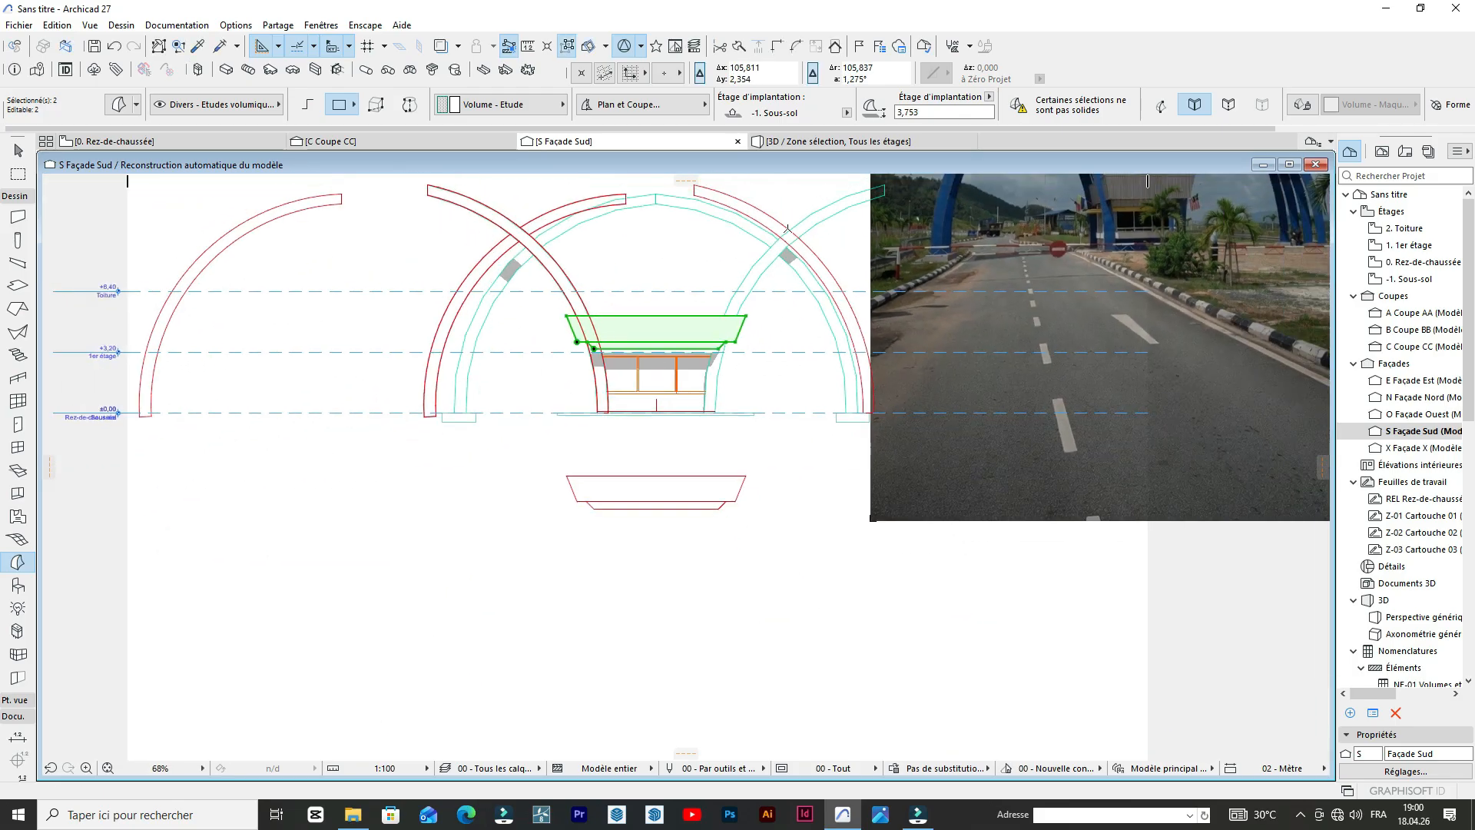
Check the parapet faces' placement in the 3D view and on the ground-floor plan.
{"action": "left_click", "coordinate": [835, 145]}
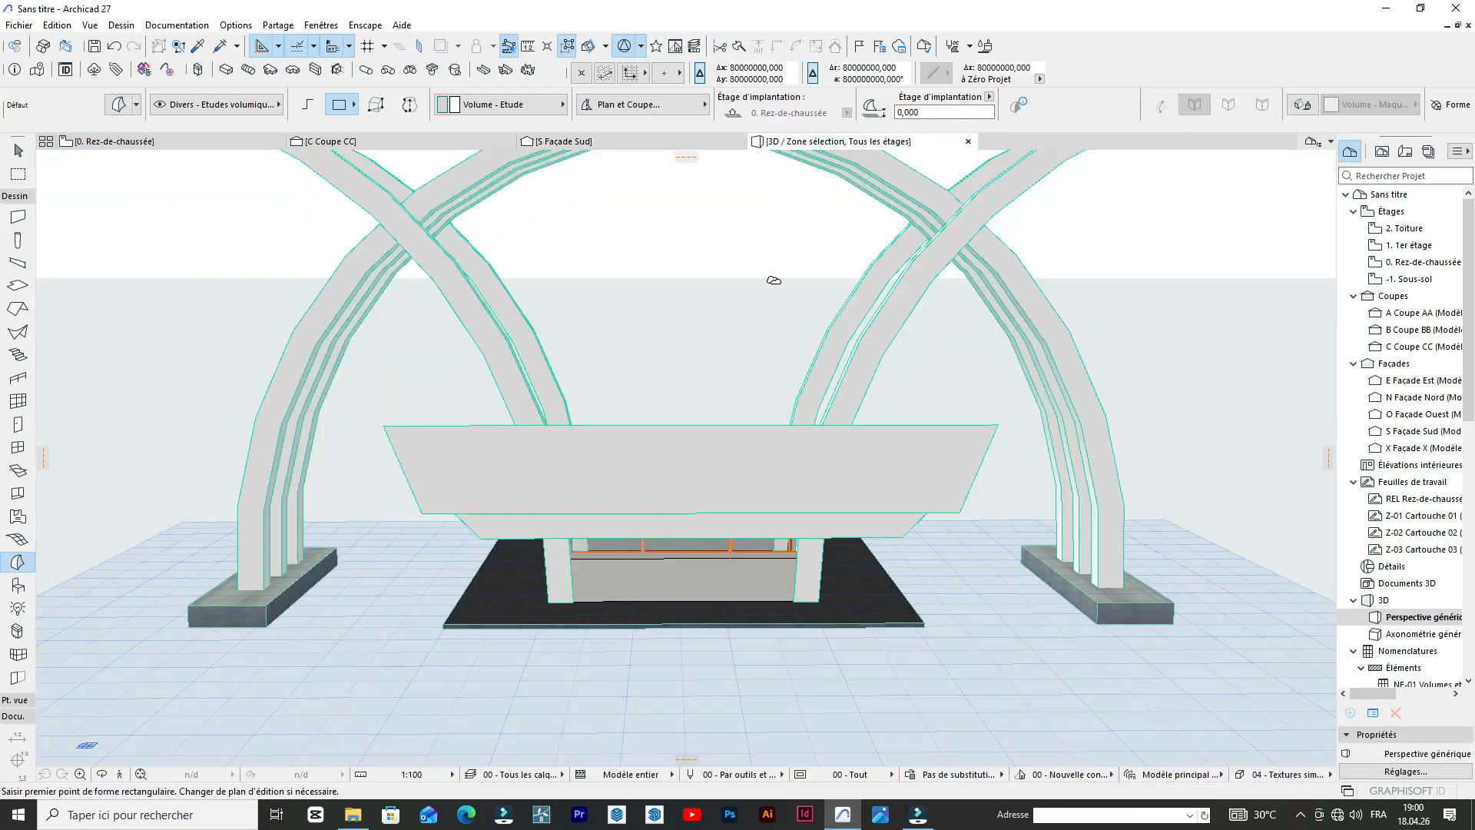
{"action": "left_click", "coordinate": [139, 139]}
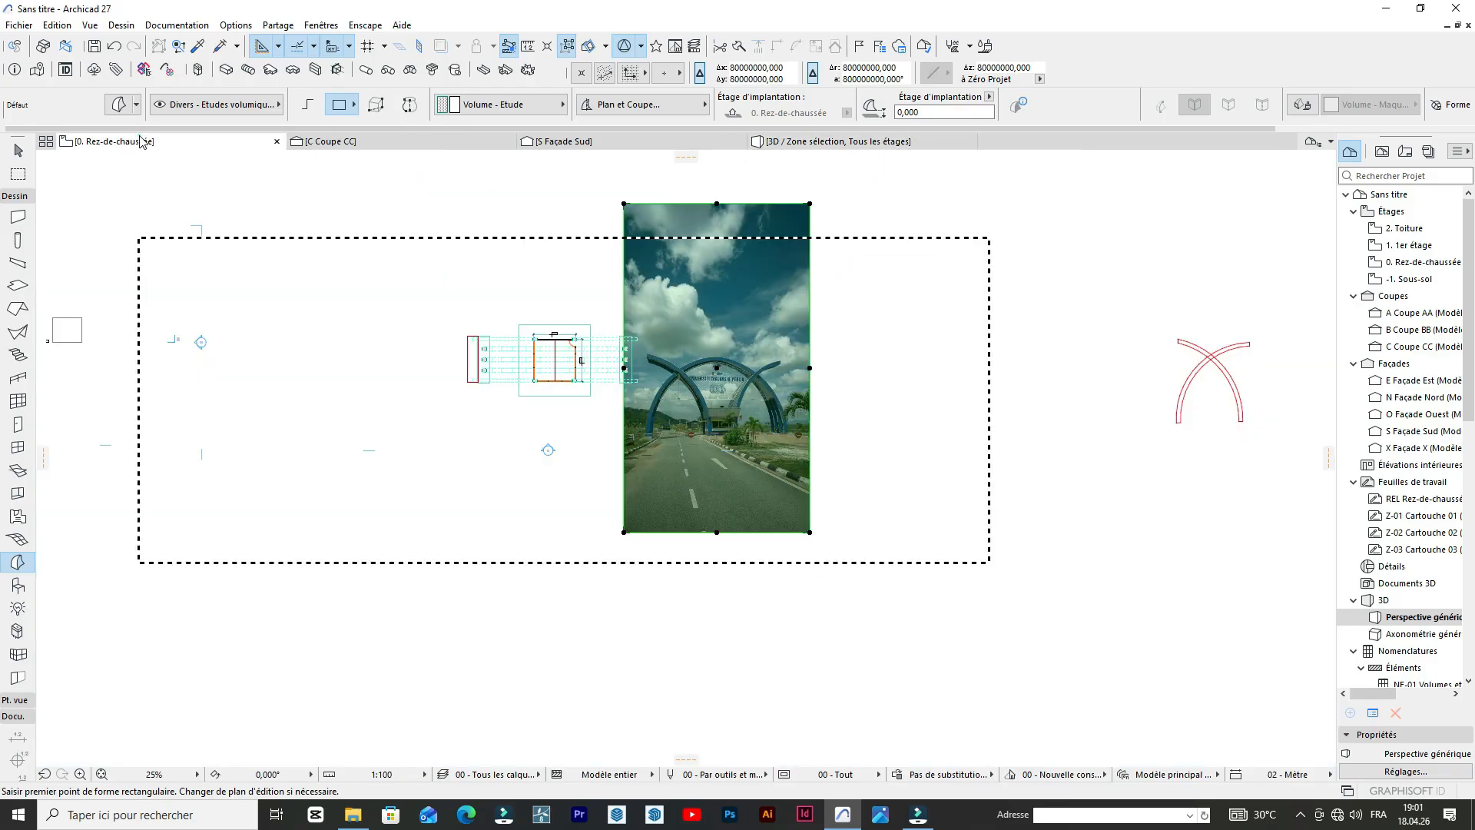
{"action": "scroll", "coordinate": [531, 417], "scroll_direction": "up", "scroll_amount": 7}
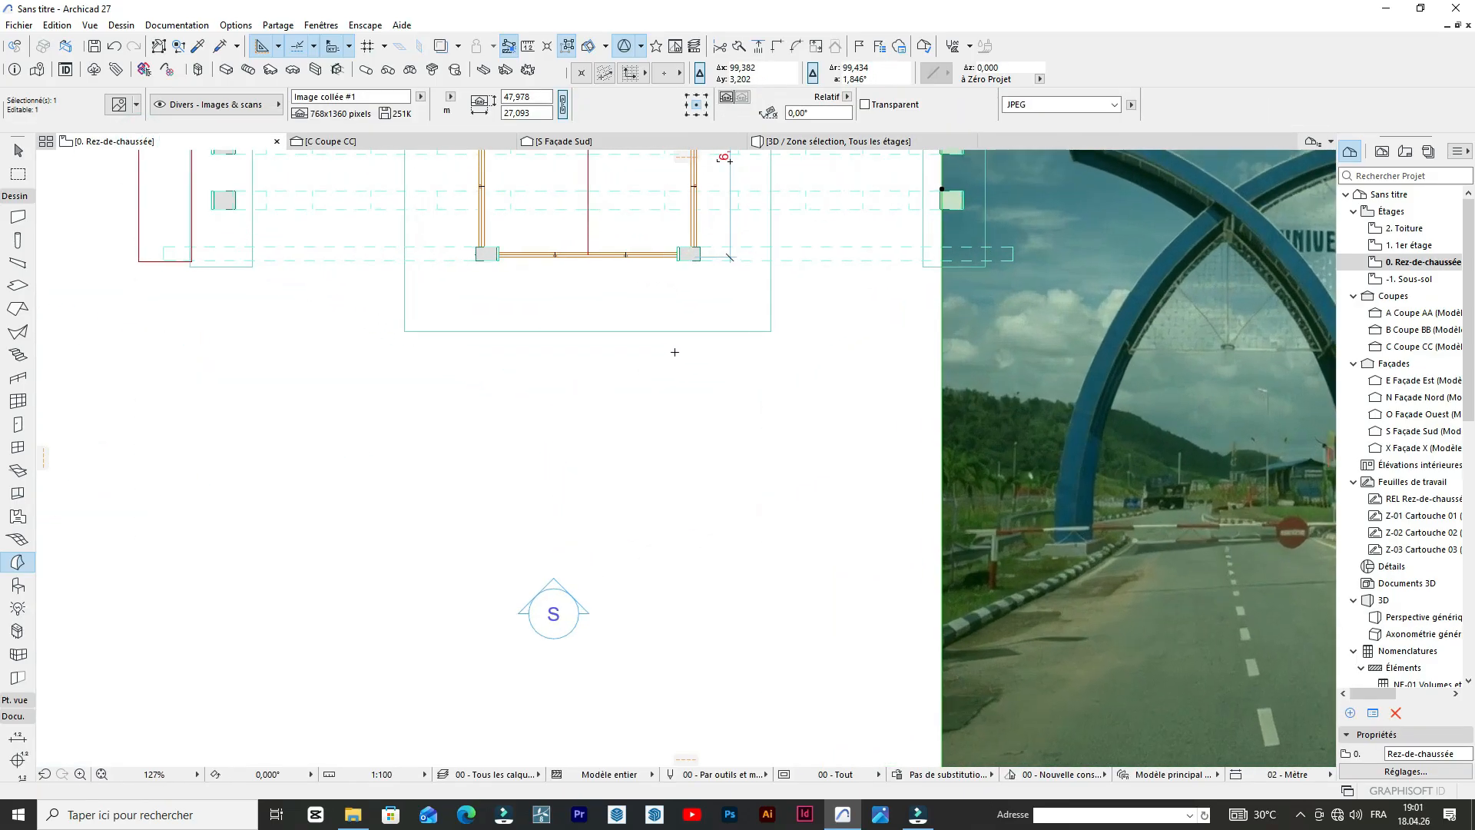
{"action": "scroll", "coordinate": [655, 415], "scroll_direction": "down", "scroll_amount": 4}
{"action": "scroll", "coordinate": [652, 376], "scroll_direction": "down", "scroll_amount": 2}
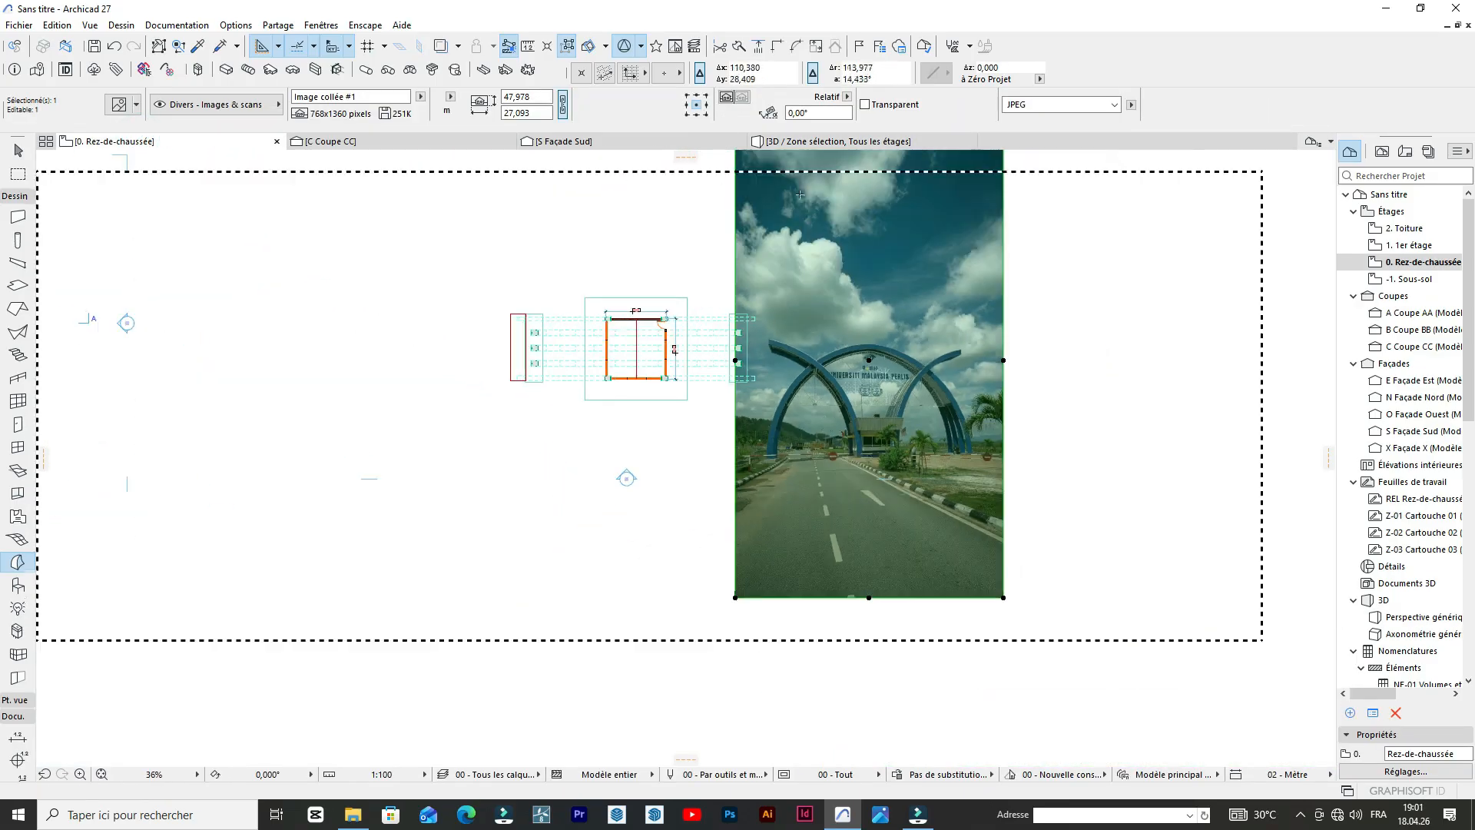
{"action": "left_click", "coordinate": [837, 141]}
{"action": "scroll", "coordinate": [739, 399], "scroll_direction": "down", "scroll_amount": 6}
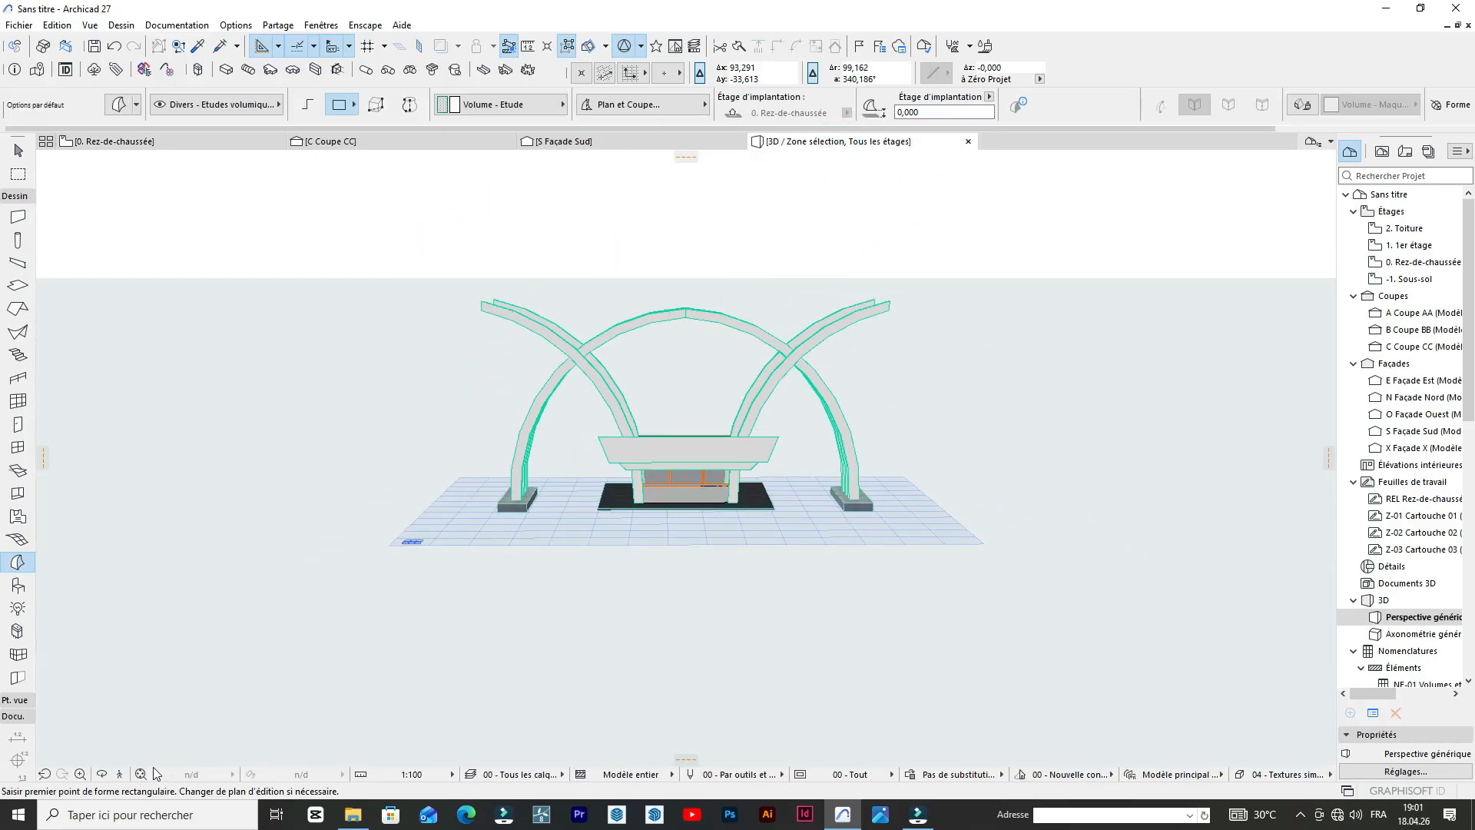
Select both parapet faces in 3D and extrude them to a thickness of 0.03 m.
{"action": "left_click", "coordinate": [100, 776]}
{"action": "left_click_drag", "start_coordinate": [425, 412], "coordinate": [798, 472]}
{"action": "scroll", "coordinate": [689, 468], "scroll_direction": "up", "scroll_amount": 5}
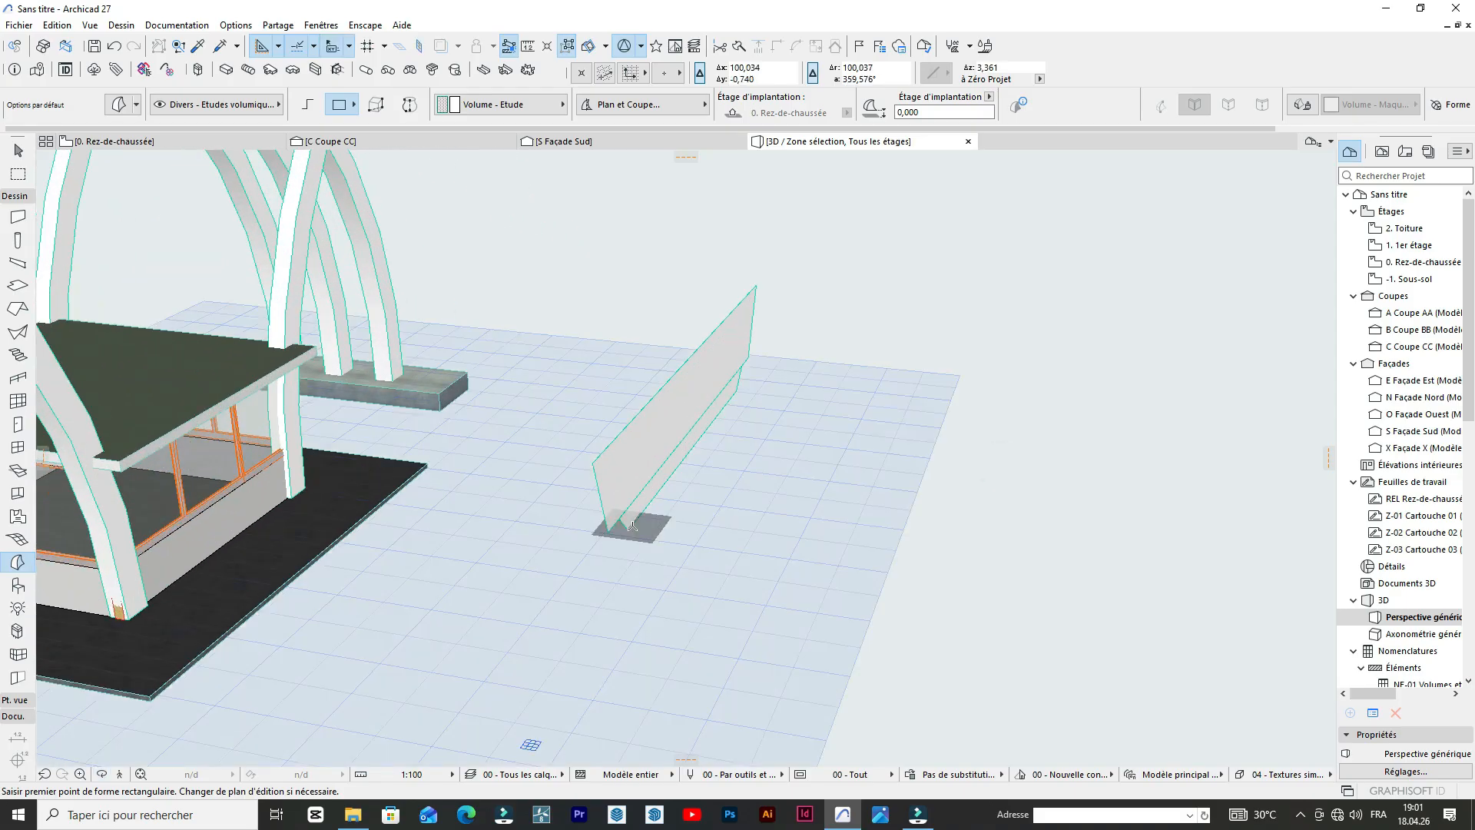
{"action": "left_click", "coordinate": [631, 528], "text": "shift"}
{"action": "left_click", "coordinate": [616, 479], "text": "shift"}
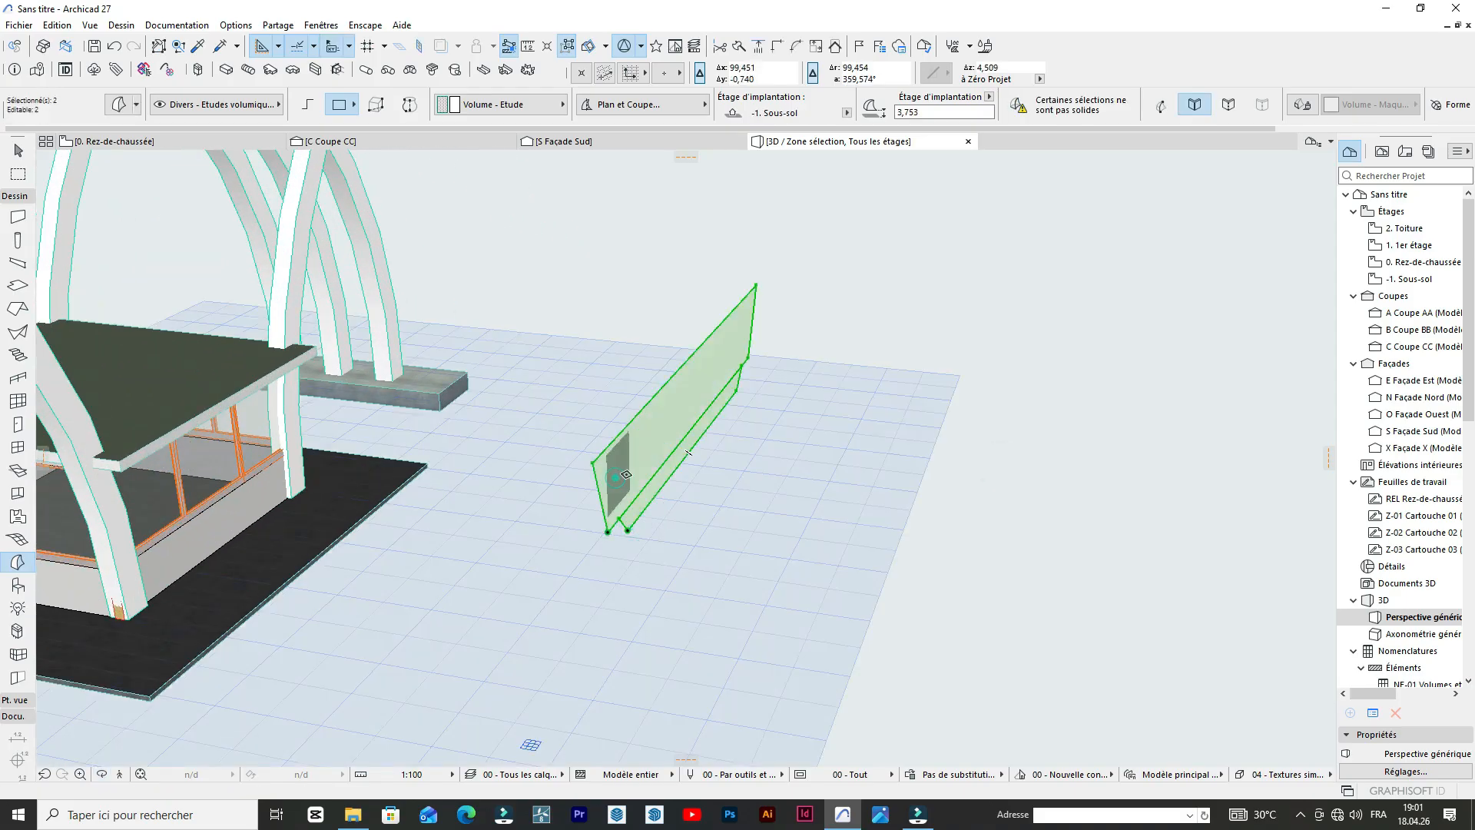
{"action": "scroll", "coordinate": [630, 451], "scroll_direction": "up", "scroll_amount": 2}
{"action": "left_click", "coordinate": [630, 449]}
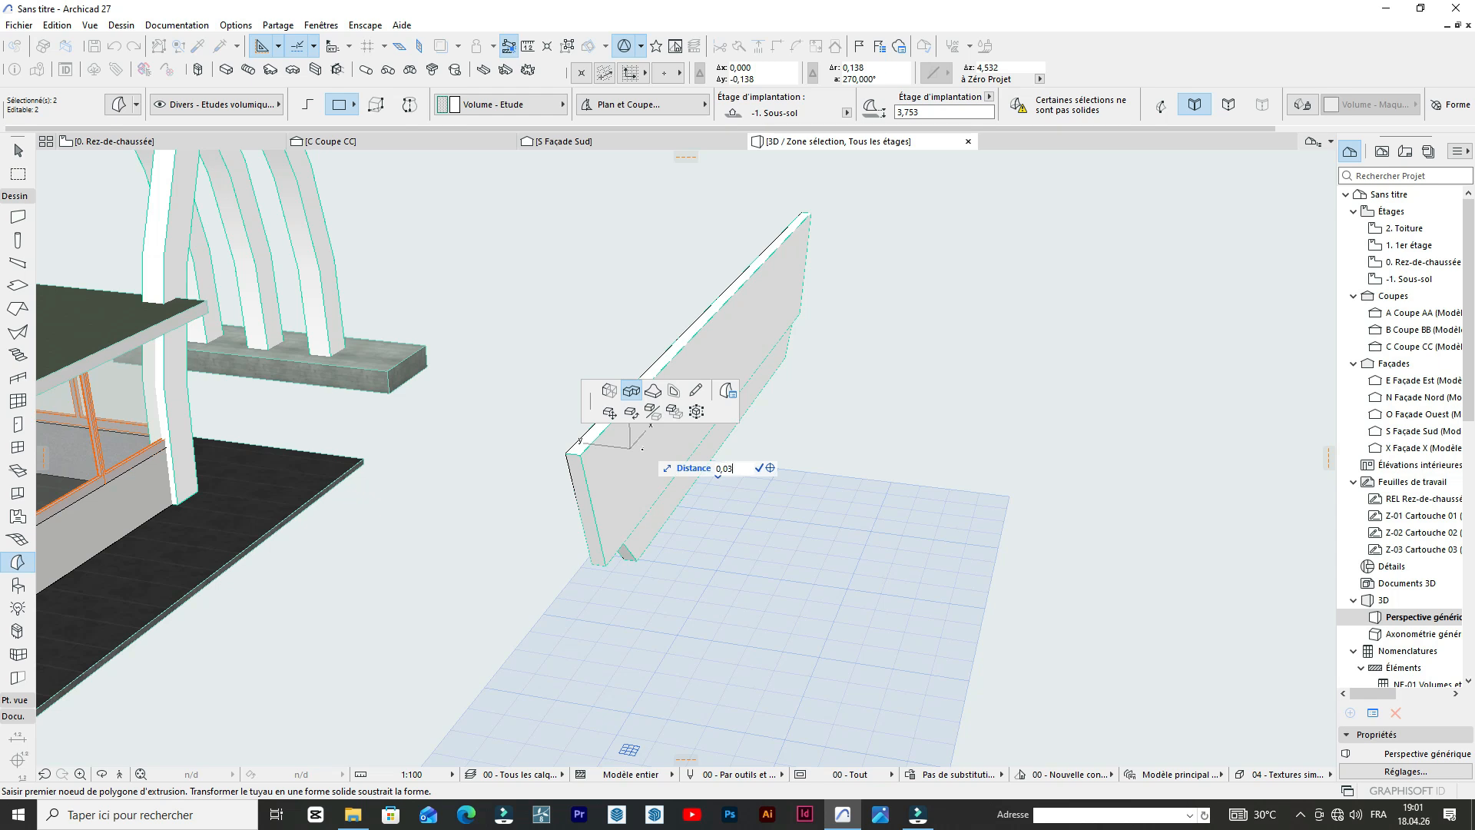
{"action": "key", "text": "Return"}
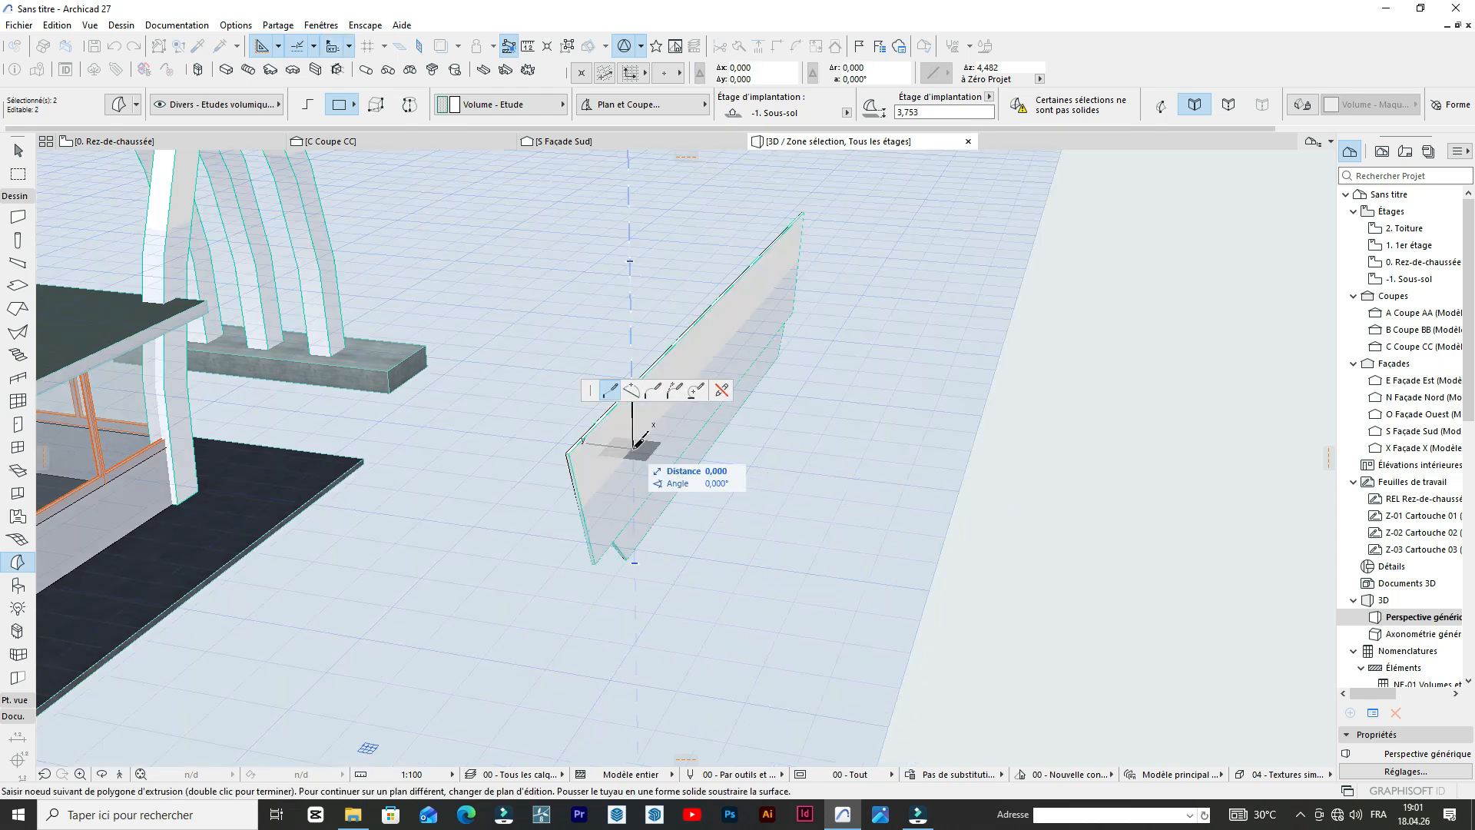
{"action": "key", "text": "Escape"}
Move the two parapet panels from their lower corner onto the corner of the roof slab's south edge.
{"action": "scroll", "coordinate": [731, 510], "scroll_direction": "down", "scroll_amount": 3}
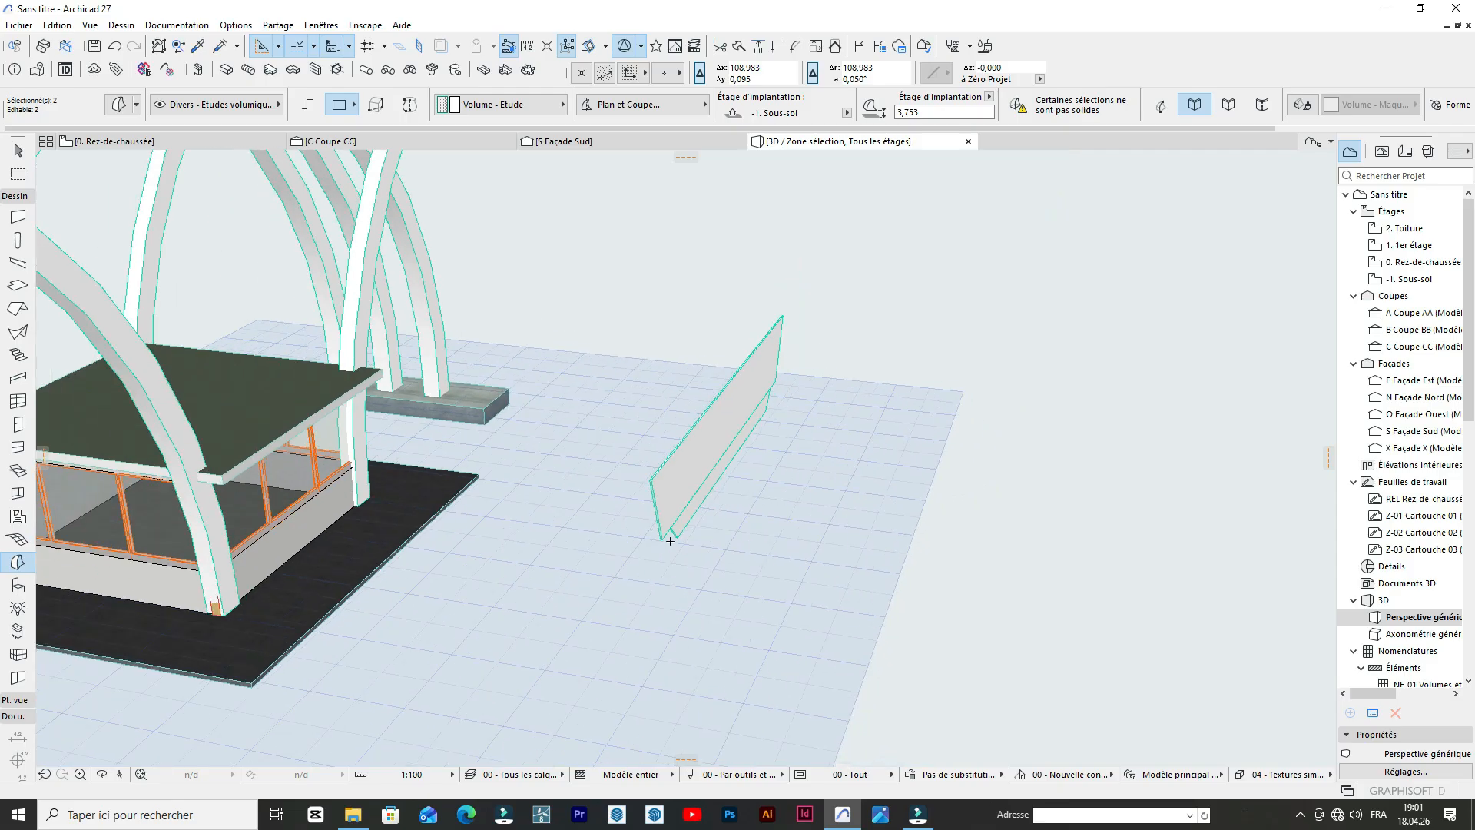
{"action": "left_click", "coordinate": [675, 532]}
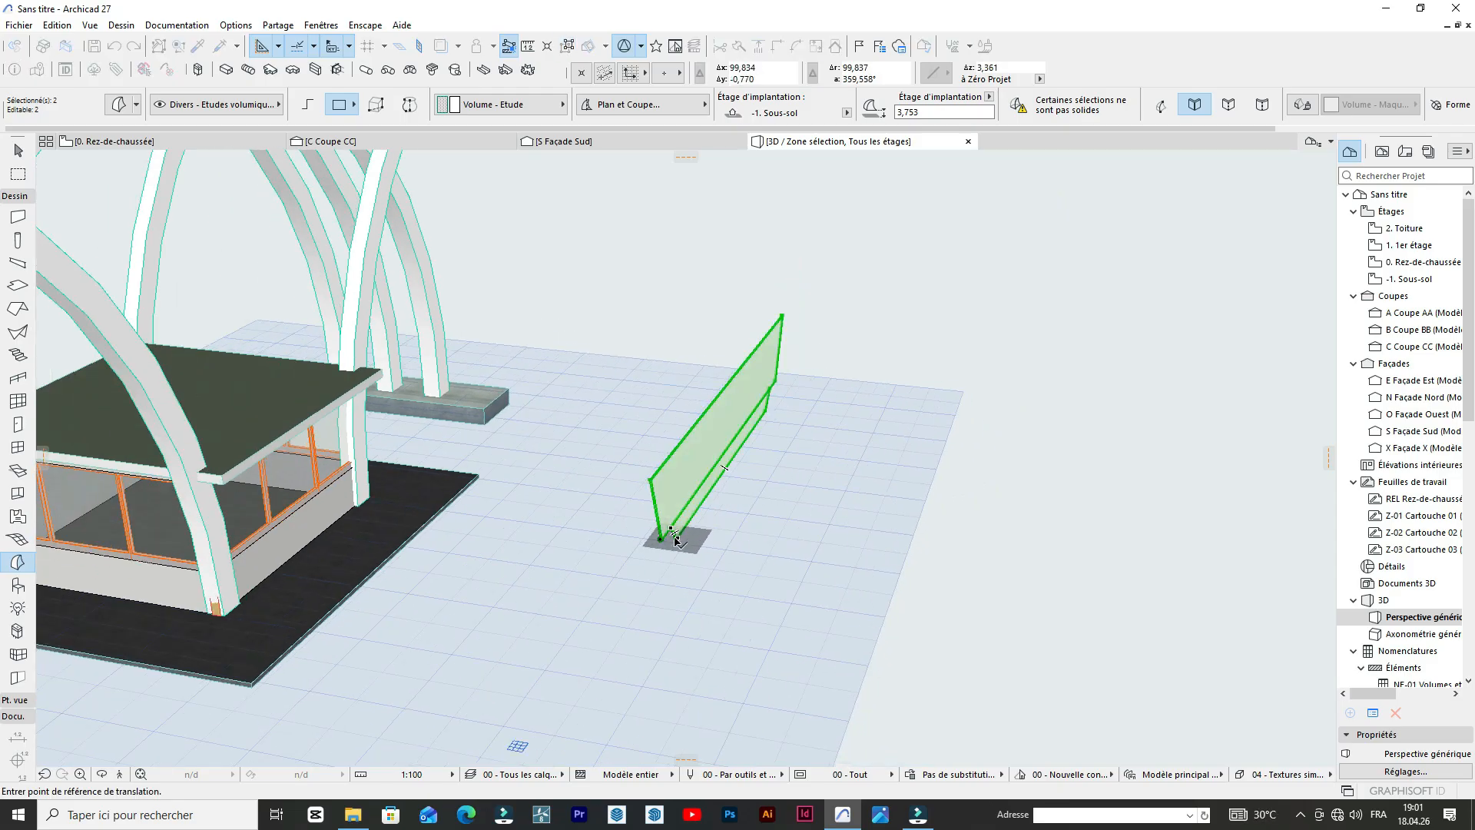
{"action": "left_click", "coordinate": [221, 477]}
{"action": "scroll", "coordinate": [286, 454], "scroll_direction": "up", "scroll_amount": 6}
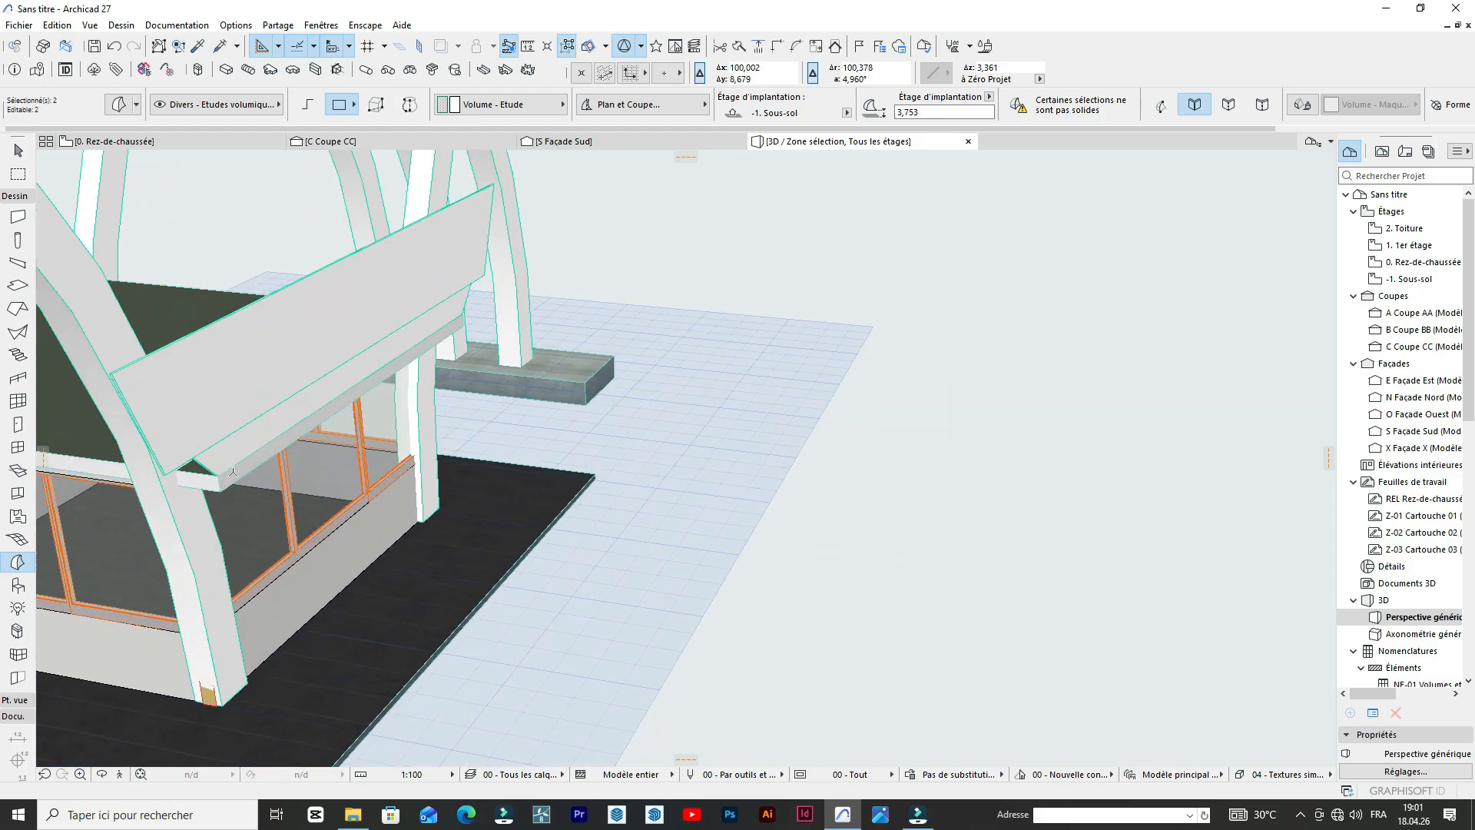
{"action": "scroll", "coordinate": [409, 320], "scroll_direction": "down", "scroll_amount": 8}
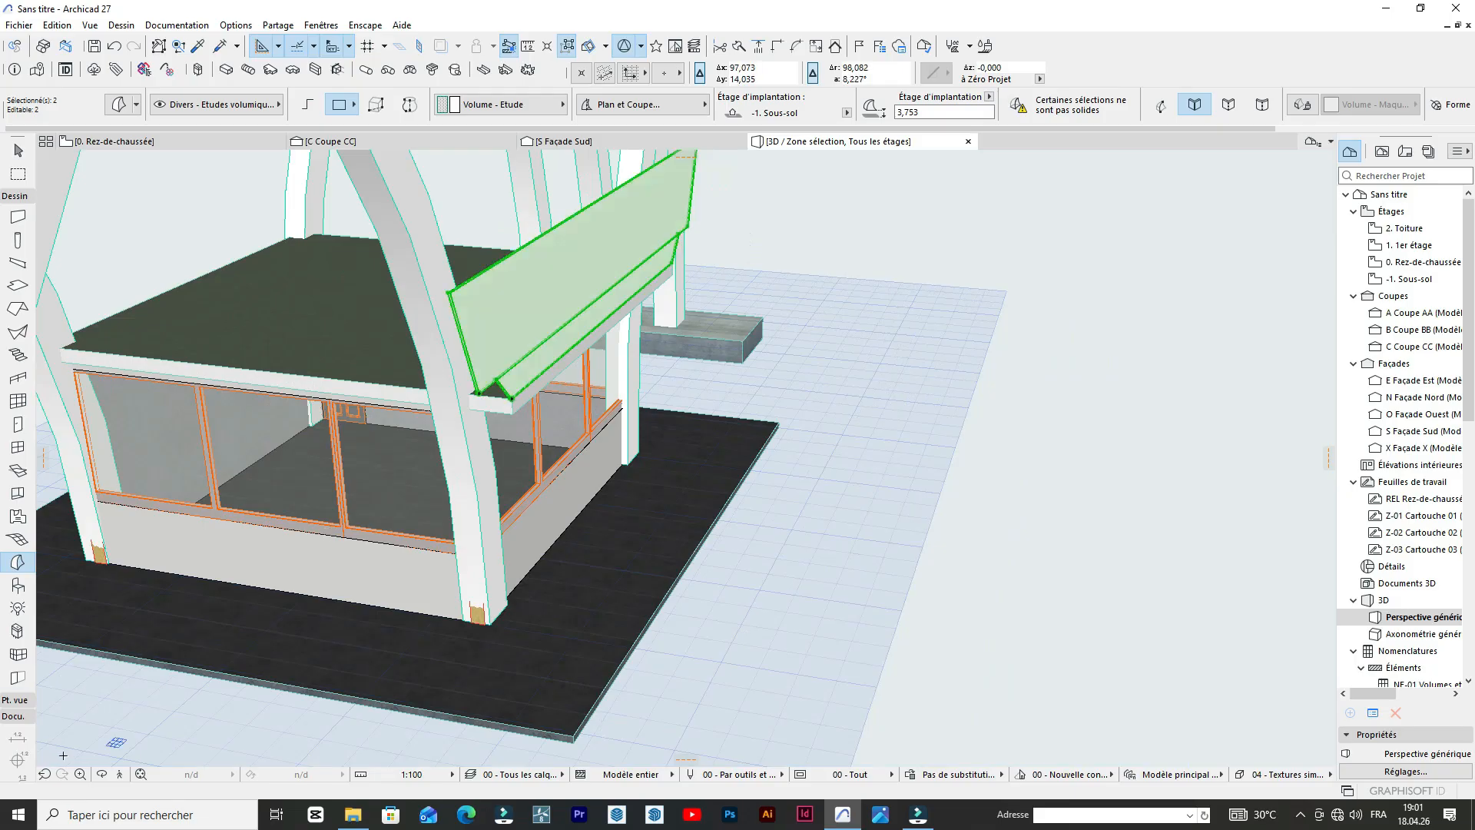
Select the upper, larger parapet panel and move it 0.5 m outward from the booth's south side.
{"action": "left_click", "coordinate": [104, 776]}
{"action": "left_click_drag", "start_coordinate": [603, 432], "coordinate": [173, 463]}
{"action": "left_click_drag", "start_coordinate": [192, 457], "coordinate": [433, 375]}
{"action": "scroll", "coordinate": [315, 321], "scroll_direction": "up", "scroll_amount": 3}
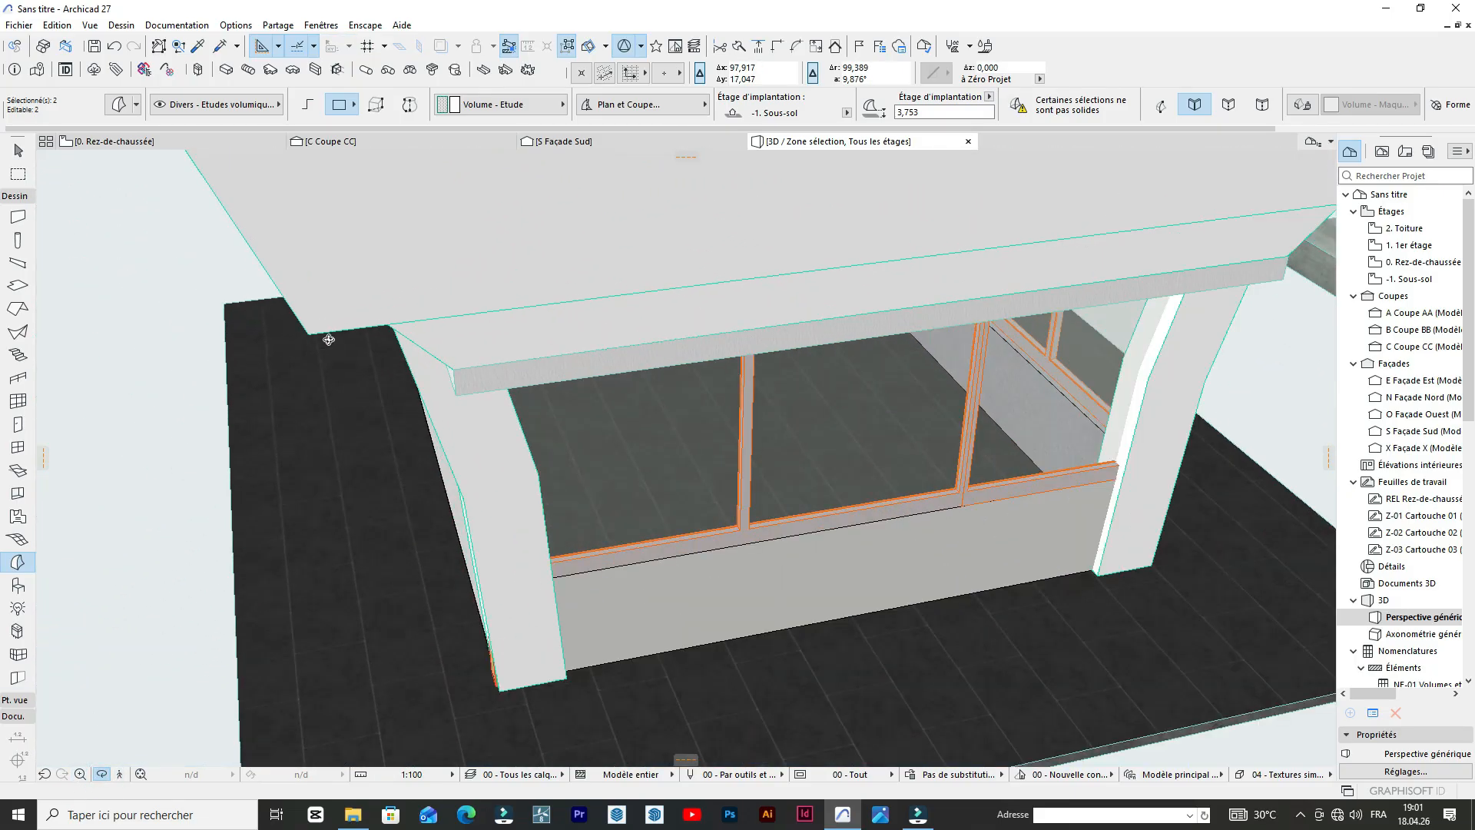
{"action": "key", "text": "Escape"}
{"action": "scroll", "coordinate": [717, 431], "scroll_direction": "down", "scroll_amount": 4}
{"action": "scroll", "coordinate": [520, 382], "scroll_direction": "up", "scroll_amount": 4}
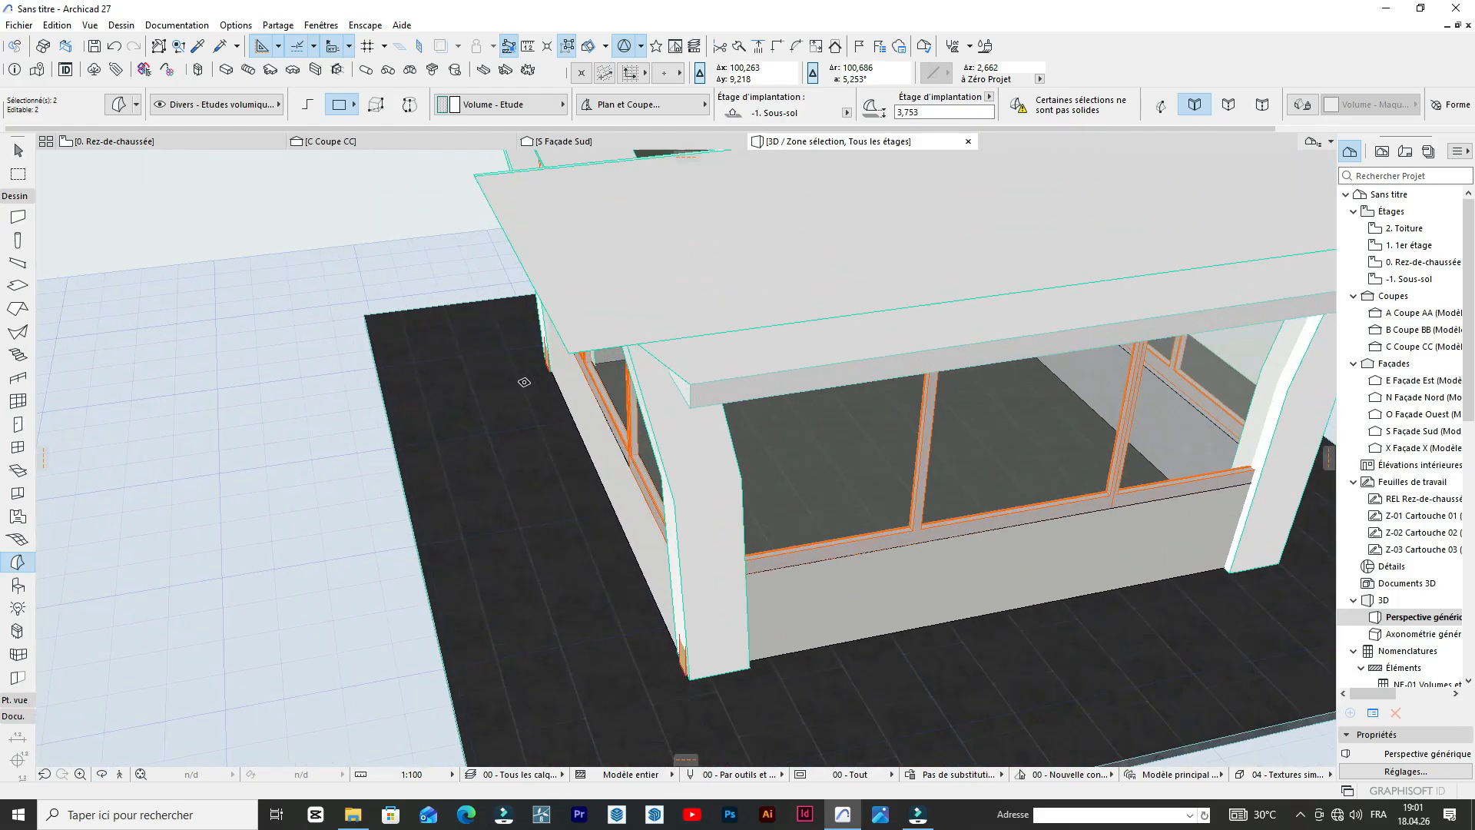
{"action": "key", "text": "Escape"}
{"action": "left_click", "coordinate": [577, 344], "text": "shift"}
{"action": "key", "text": "Escape"}
{"action": "left_click", "coordinate": [577, 344], "text": "shift"}
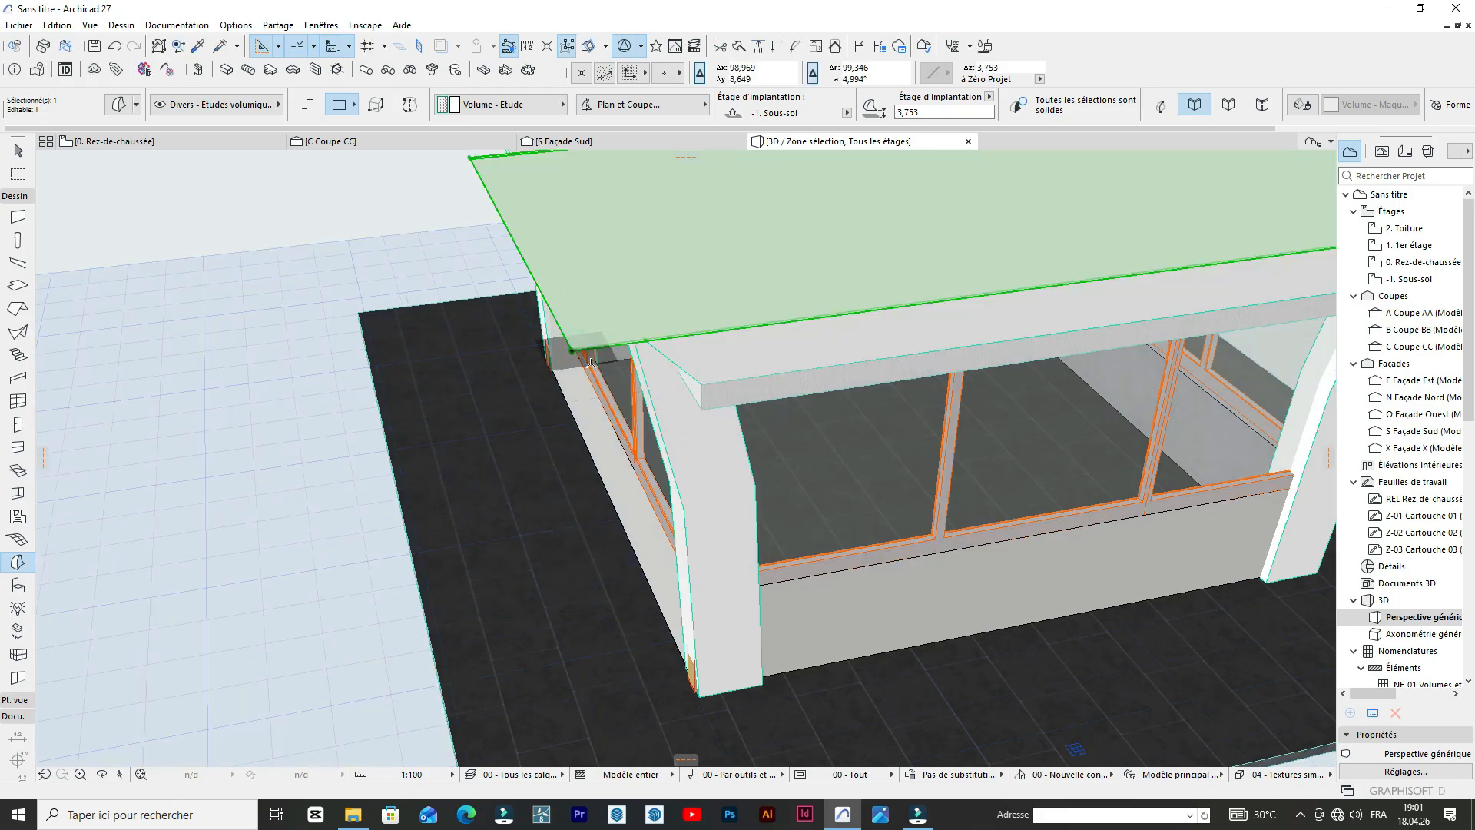
{"action": "scroll", "coordinate": [677, 424], "scroll_direction": "up", "scroll_amount": 2}
{"action": "scroll", "coordinate": [677, 424], "scroll_direction": "up", "scroll_amount": 1}
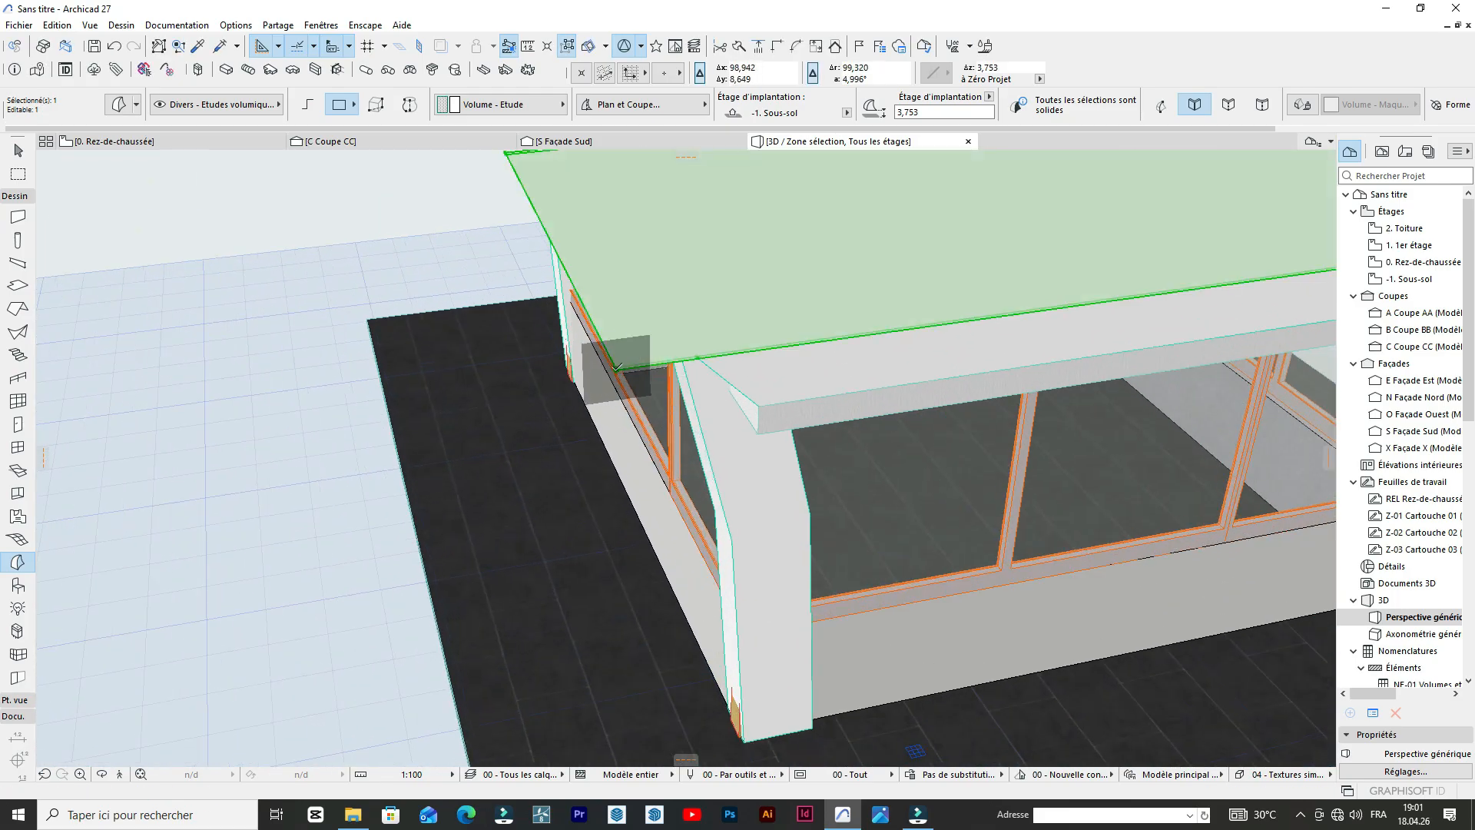
{"action": "left_click", "coordinate": [617, 371]}
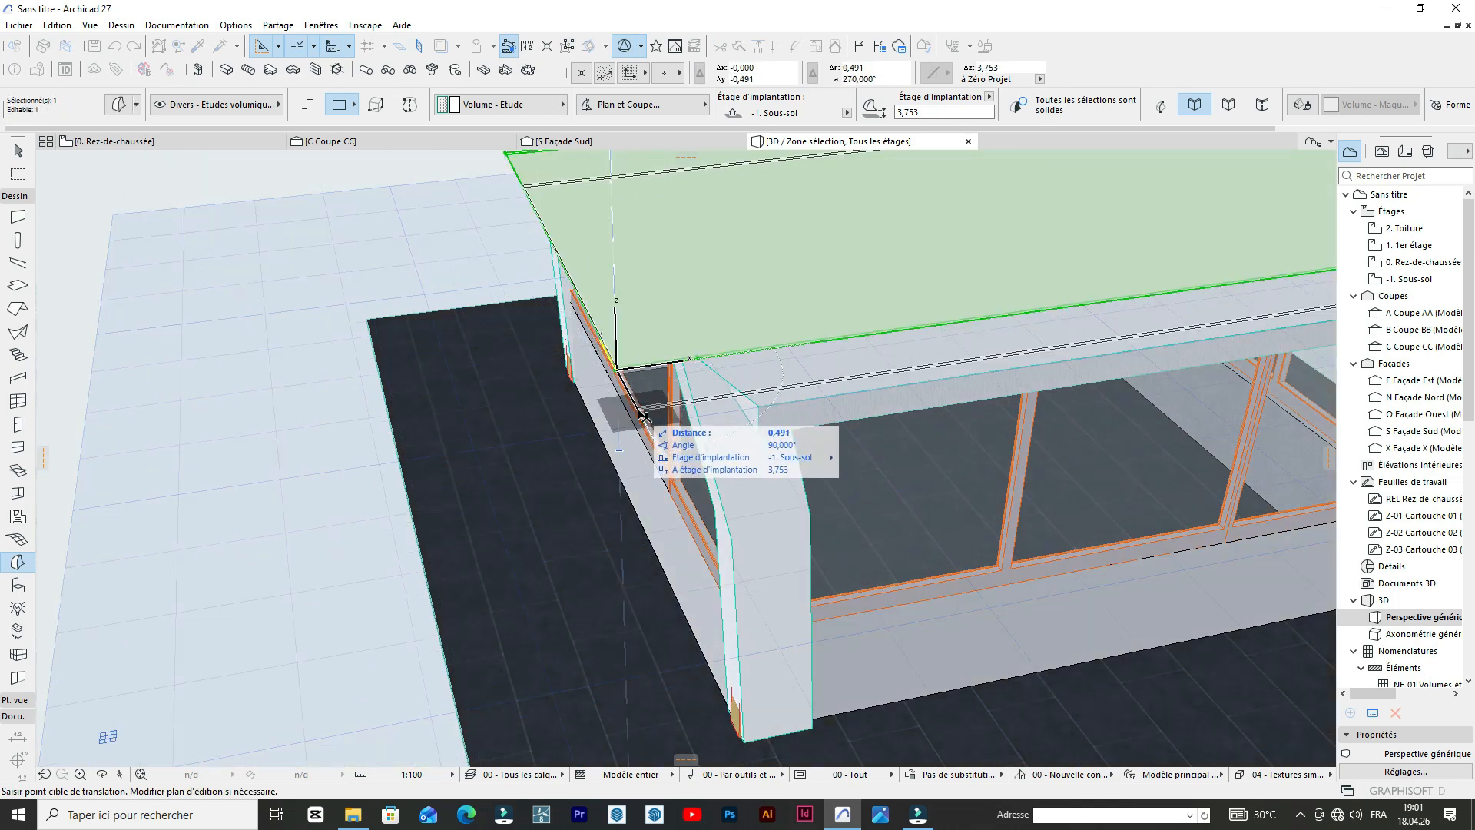
{"action": "type", "text": "0,5"}
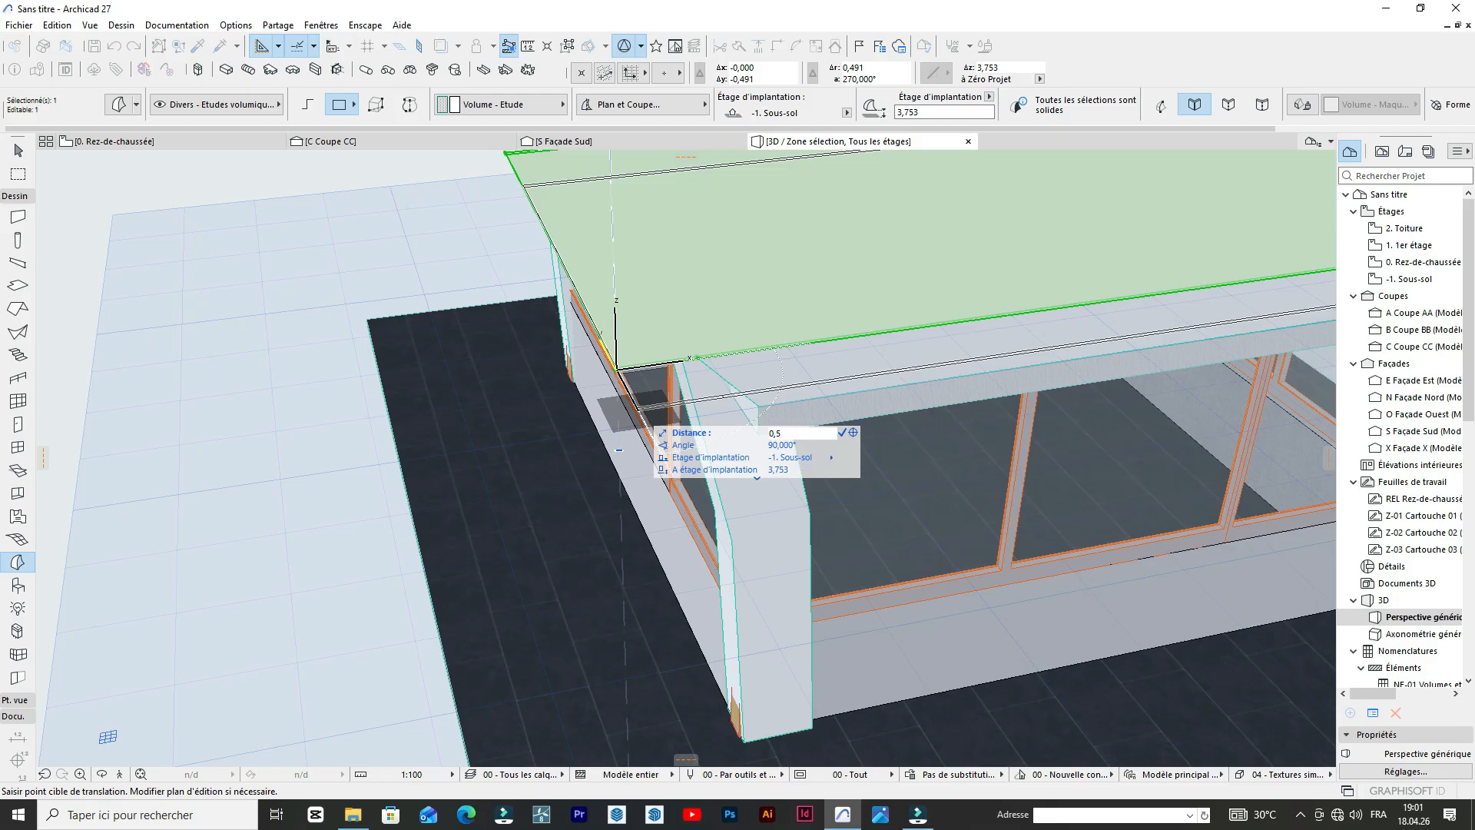
{"action": "key", "text": "Return"}
Examine the shifted parapet panel's position relative to the lower panel and the booth roof from several sides.
{"action": "scroll", "coordinate": [666, 371], "scroll_direction": "down", "scroll_amount": 5}
{"action": "left_click", "coordinate": [799, 331]}
{"action": "left_click", "coordinate": [102, 779]}
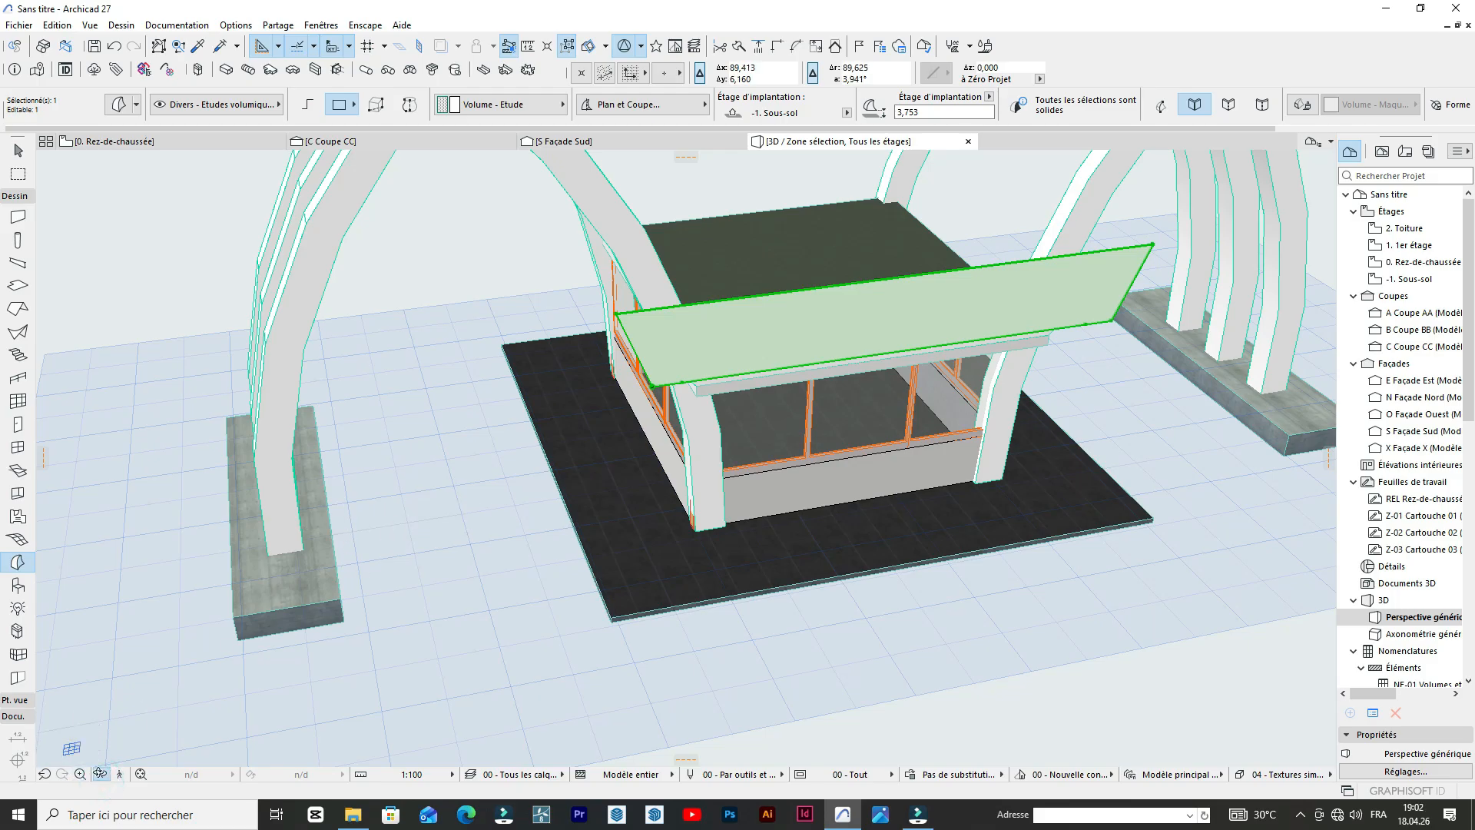
{"action": "left_click", "coordinate": [100, 773]}
{"action": "left_click_drag", "start_coordinate": [485, 554], "coordinate": [246, 652]}
{"action": "mouse_move", "coordinate": [612, 563]}
{"action": "left_mouse_down"}
{"action": "mouse_move", "coordinate": [619, 537]}
{"action": "mouse_move", "coordinate": [392, 384]}
{"action": "mouse_move", "coordinate": [338, 373]}
{"action": "left_mouse_up"}
{"action": "left_click_drag", "start_coordinate": [669, 336], "coordinate": [1158, 354]}
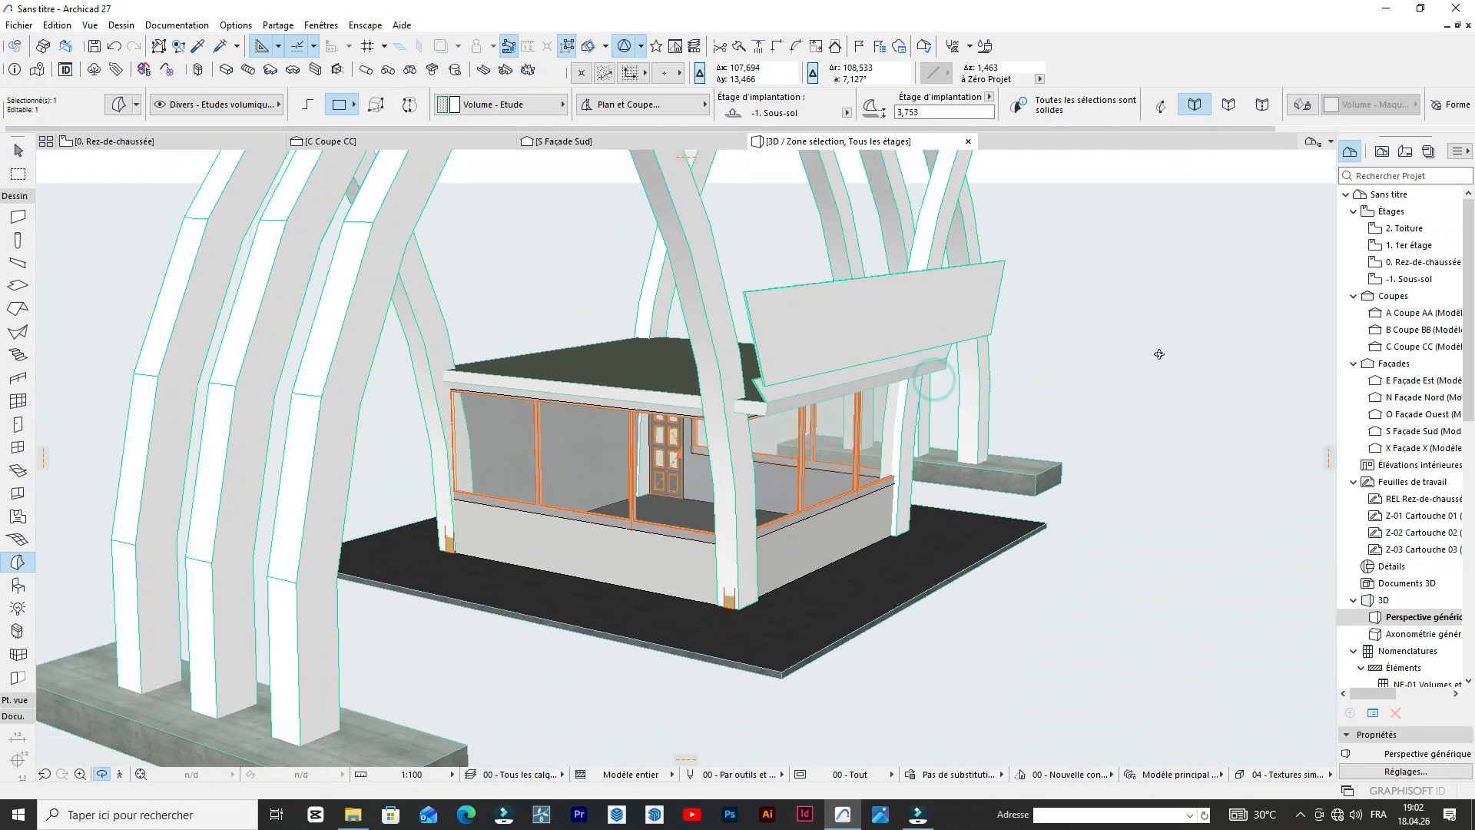
{"action": "left_click_drag", "start_coordinate": [959, 352], "coordinate": [800, 506]}
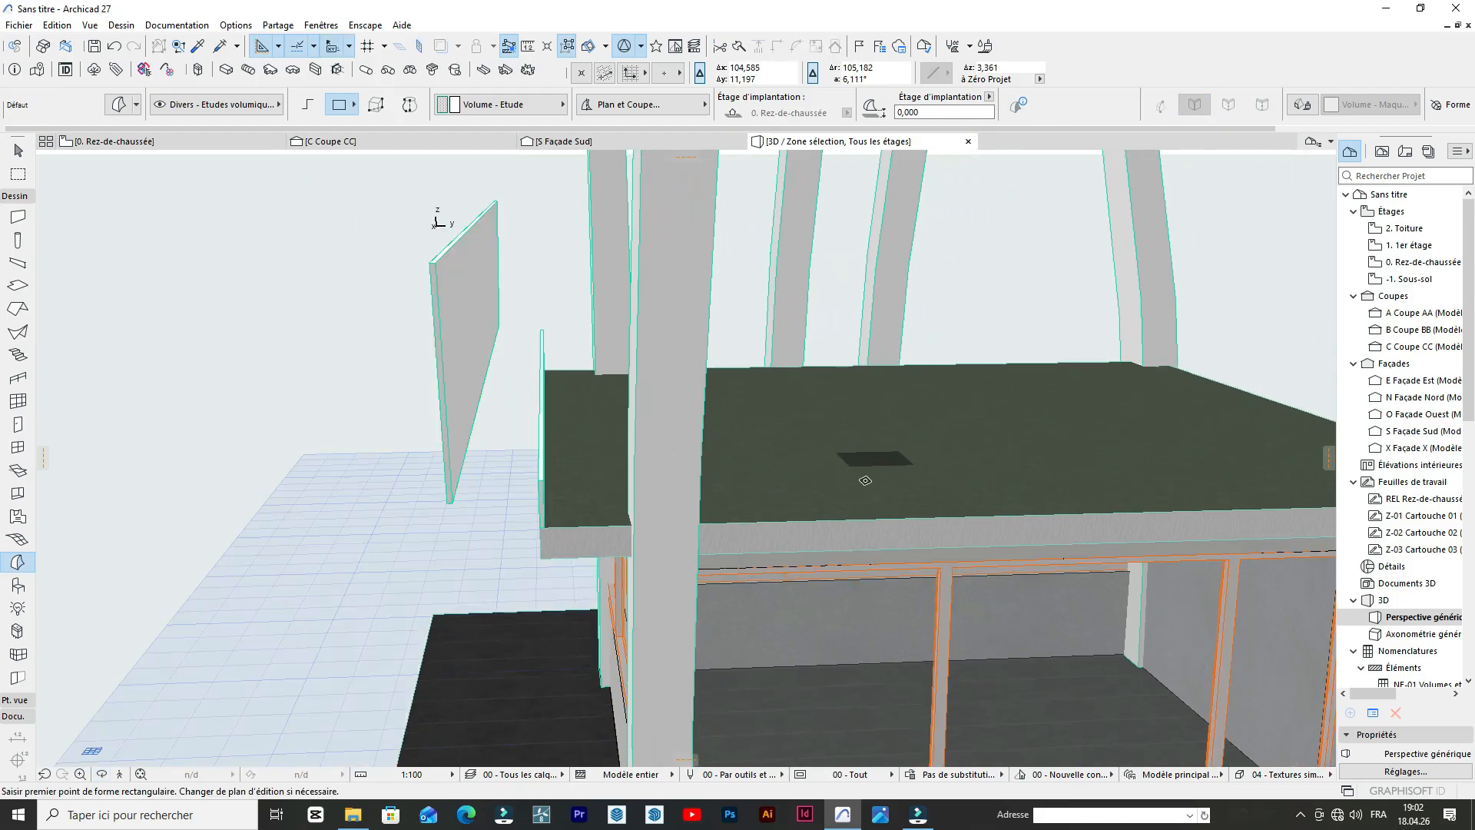
Copy the booth's roof slab vertically upward by about 0.86 m.
{"action": "left_click", "coordinate": [865, 481]}
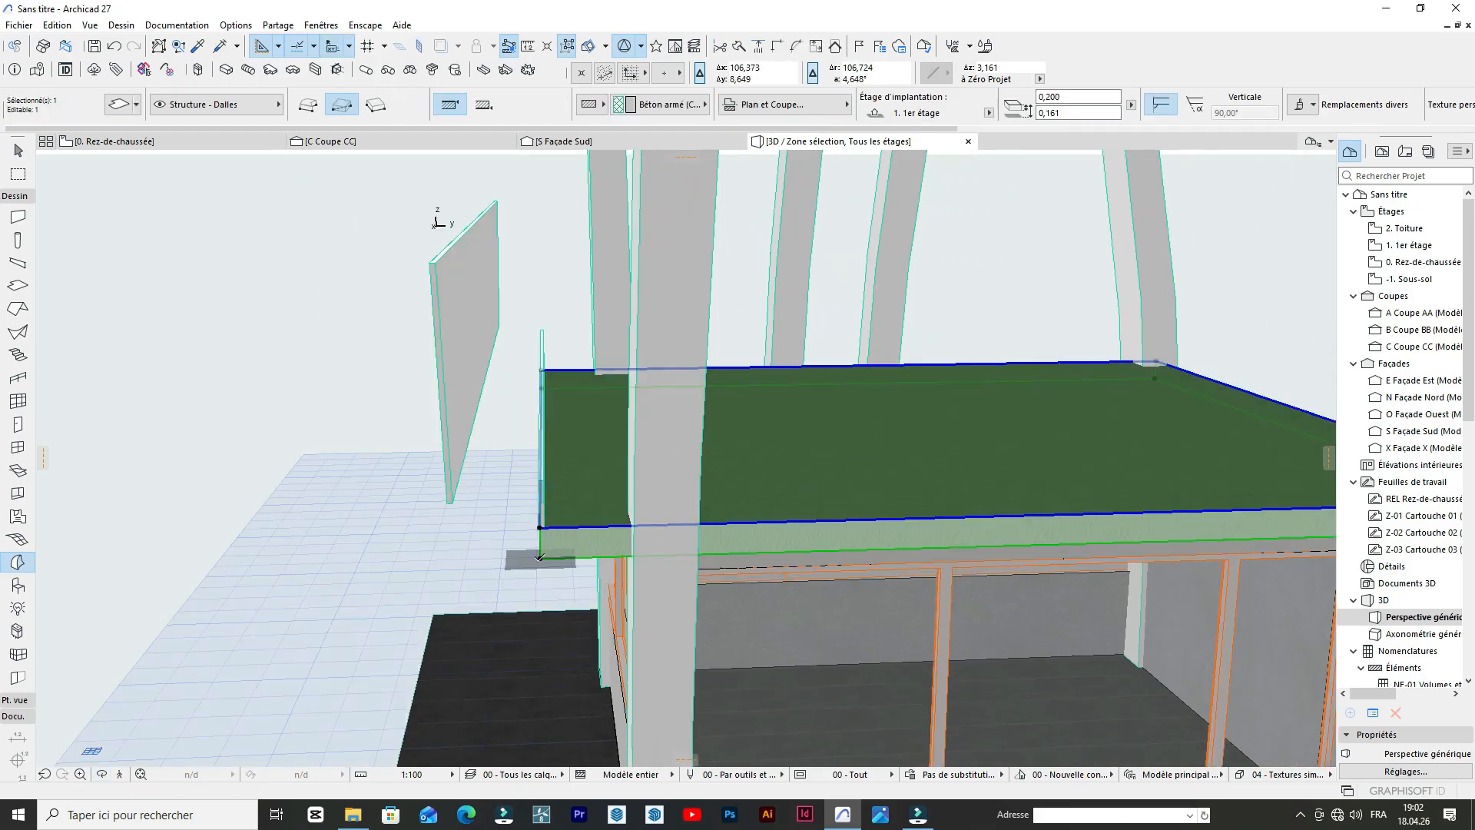
{"action": "left_click", "coordinate": [540, 557]}
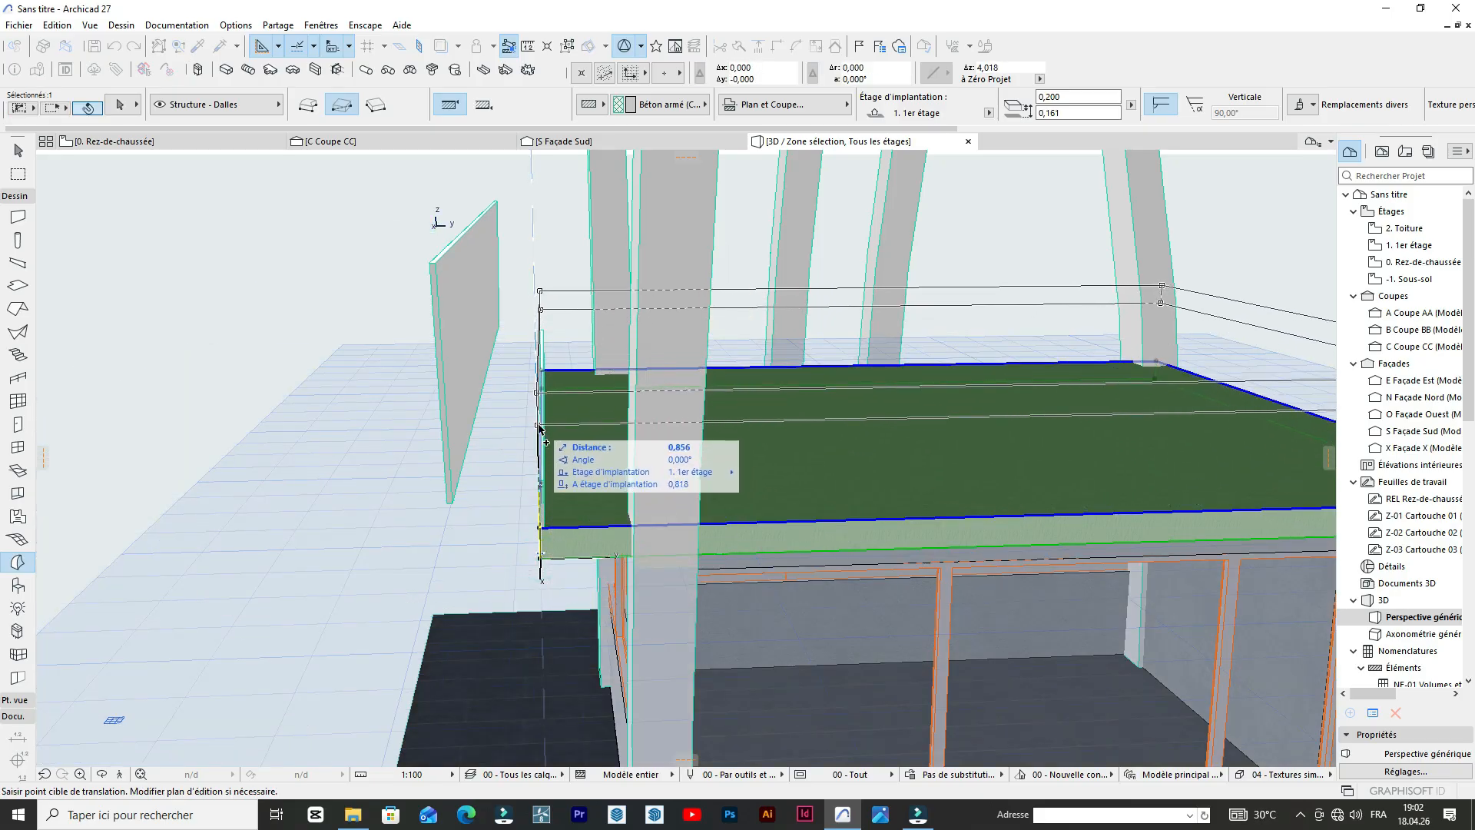
{"action": "left_click", "coordinate": [539, 426]}
{"action": "key", "text": "Escape"}
Lower the copied roof slab by about 0.36 m toward the top of the lower parapet panel.
{"action": "middle_click_drag", "start_coordinate": [837, 461], "coordinate": [801, 404], "text": "shift"}
{"action": "left_click", "coordinate": [807, 362], "text": "shift"}
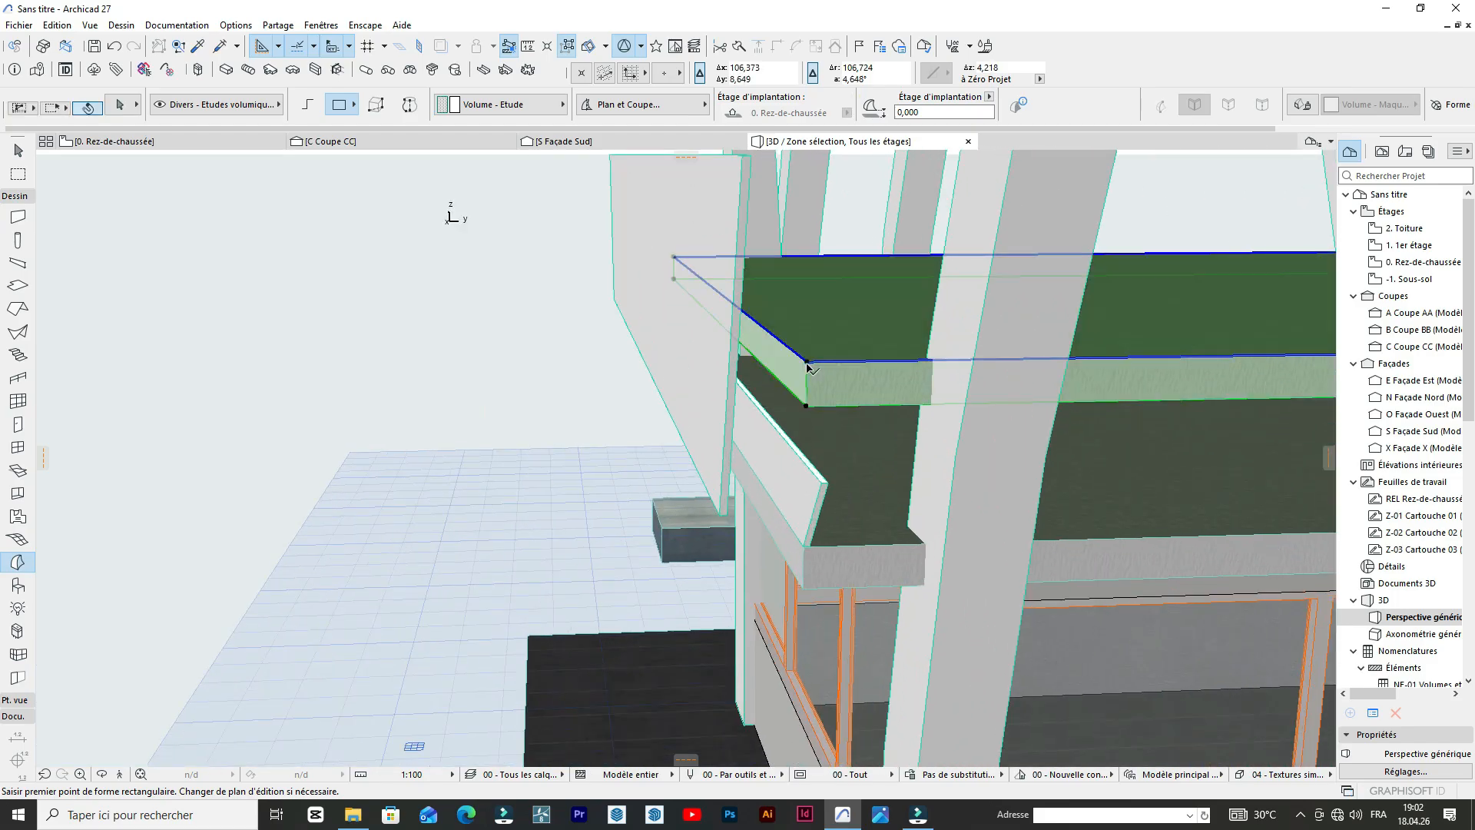
{"action": "key", "text": "ctrl+d"}
{"action": "left_click", "coordinate": [806, 361]}
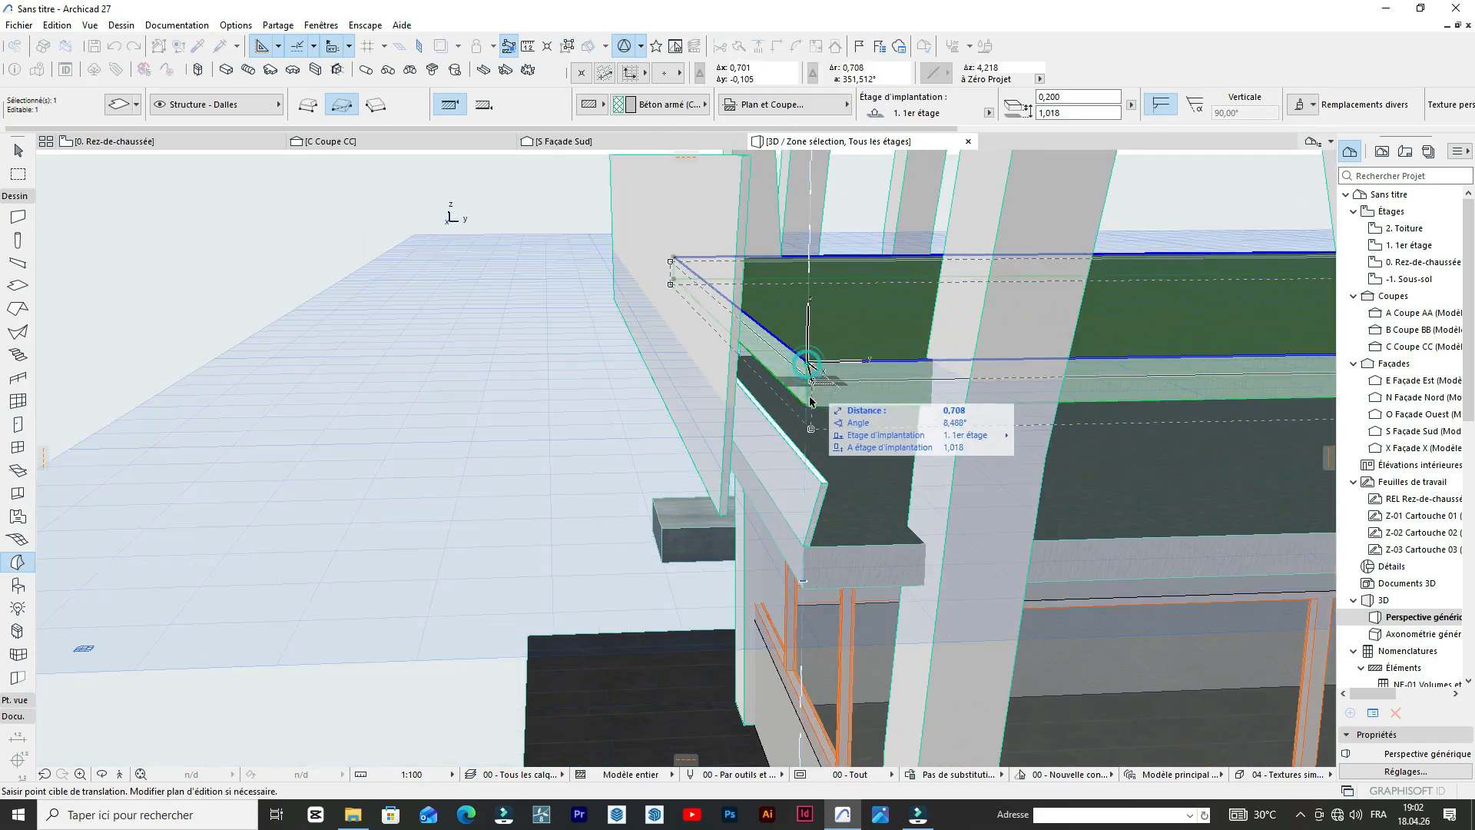
{"action": "left_click", "coordinate": [817, 442]}
Offset the upper slab's south edge outward by about 0.52 m to meet the shifted parapet panel.
{"action": "middle_click_drag", "start_coordinate": [810, 469], "coordinate": [735, 504], "text": "shift"}
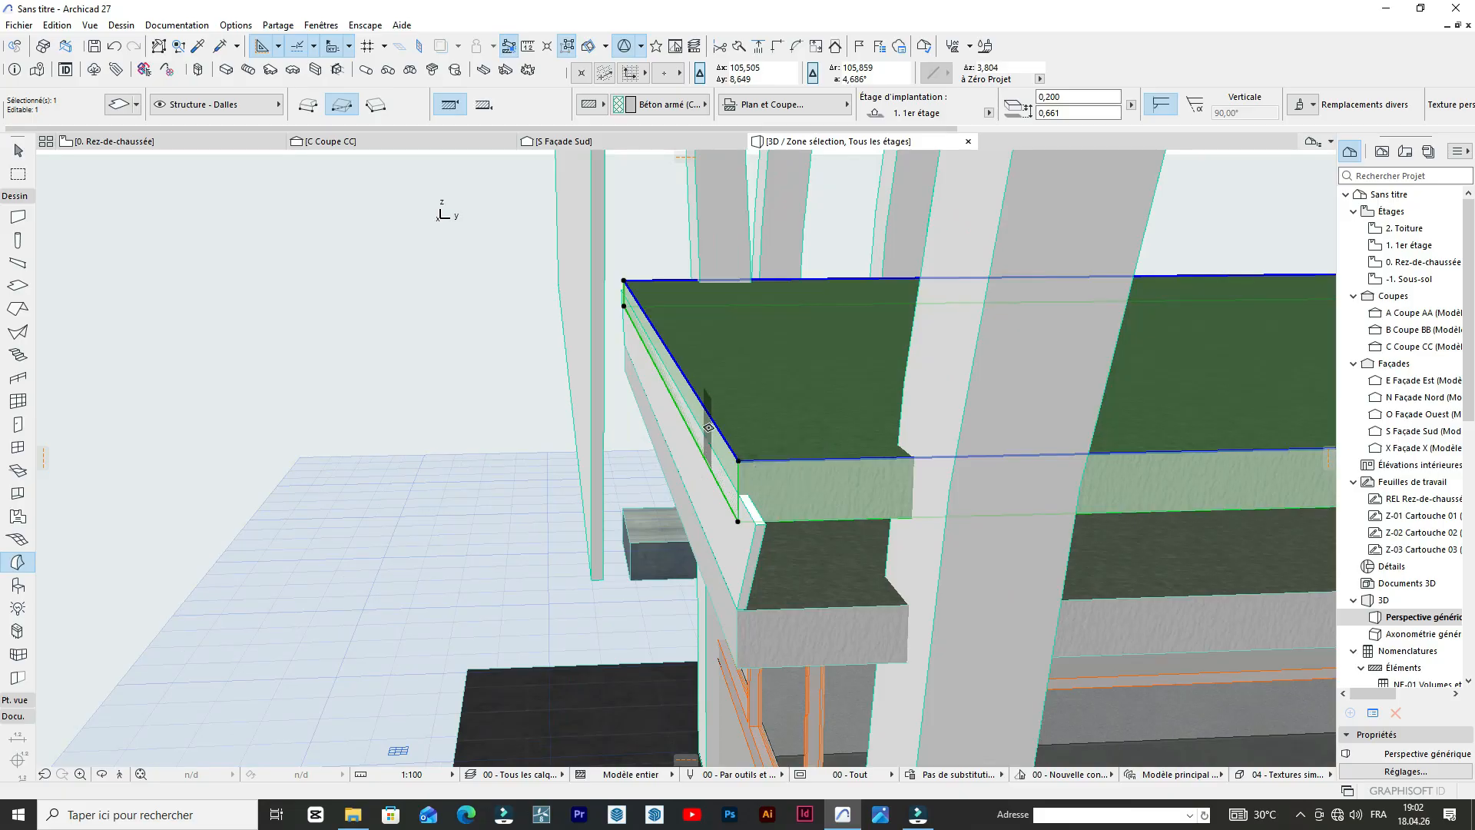
{"action": "left_click", "coordinate": [715, 424]}
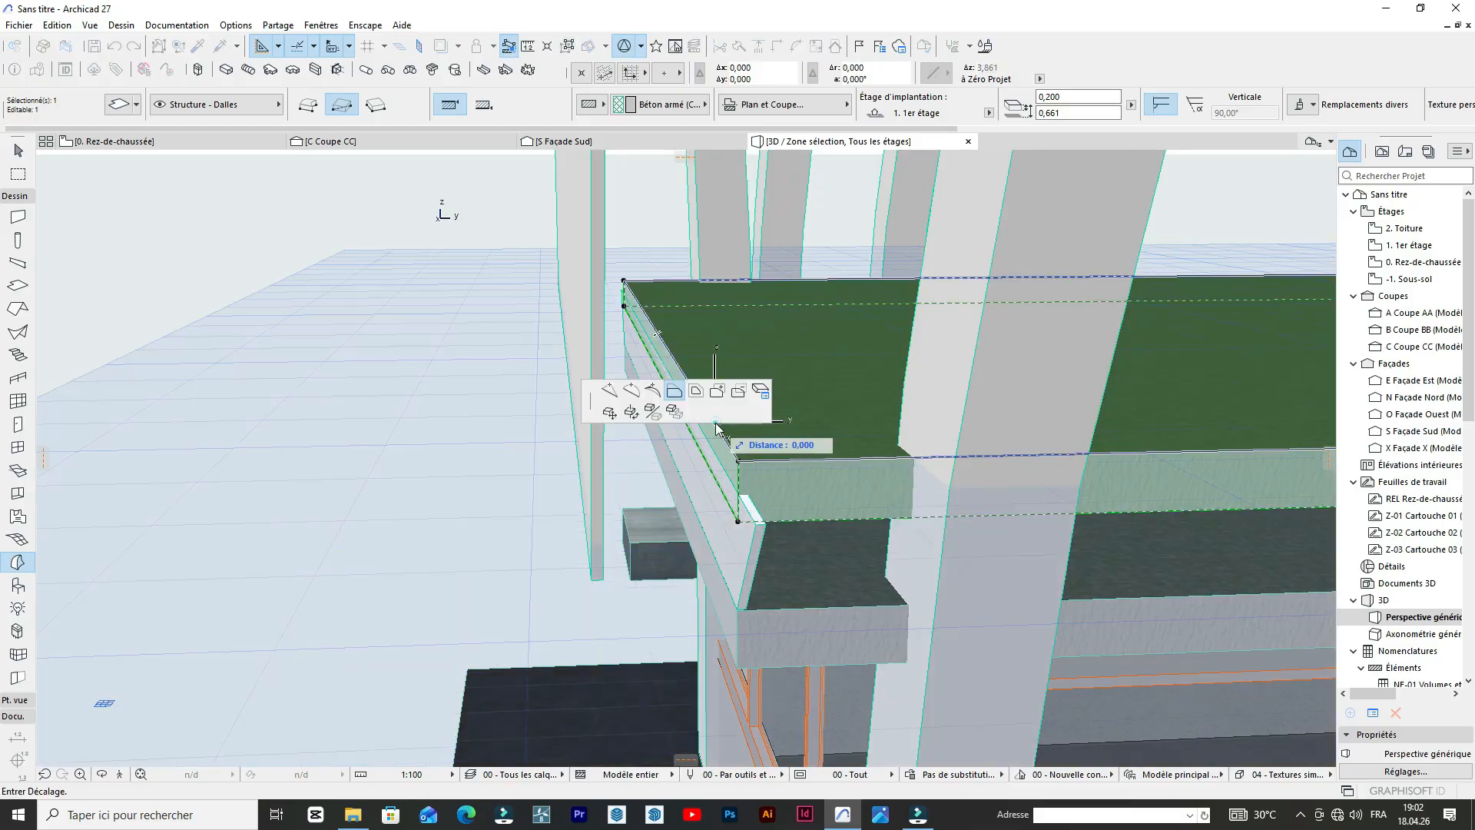
{"action": "left_click", "coordinate": [592, 517]}
{"action": "scroll", "coordinate": [714, 423], "scroll_direction": "down", "scroll_amount": 4}
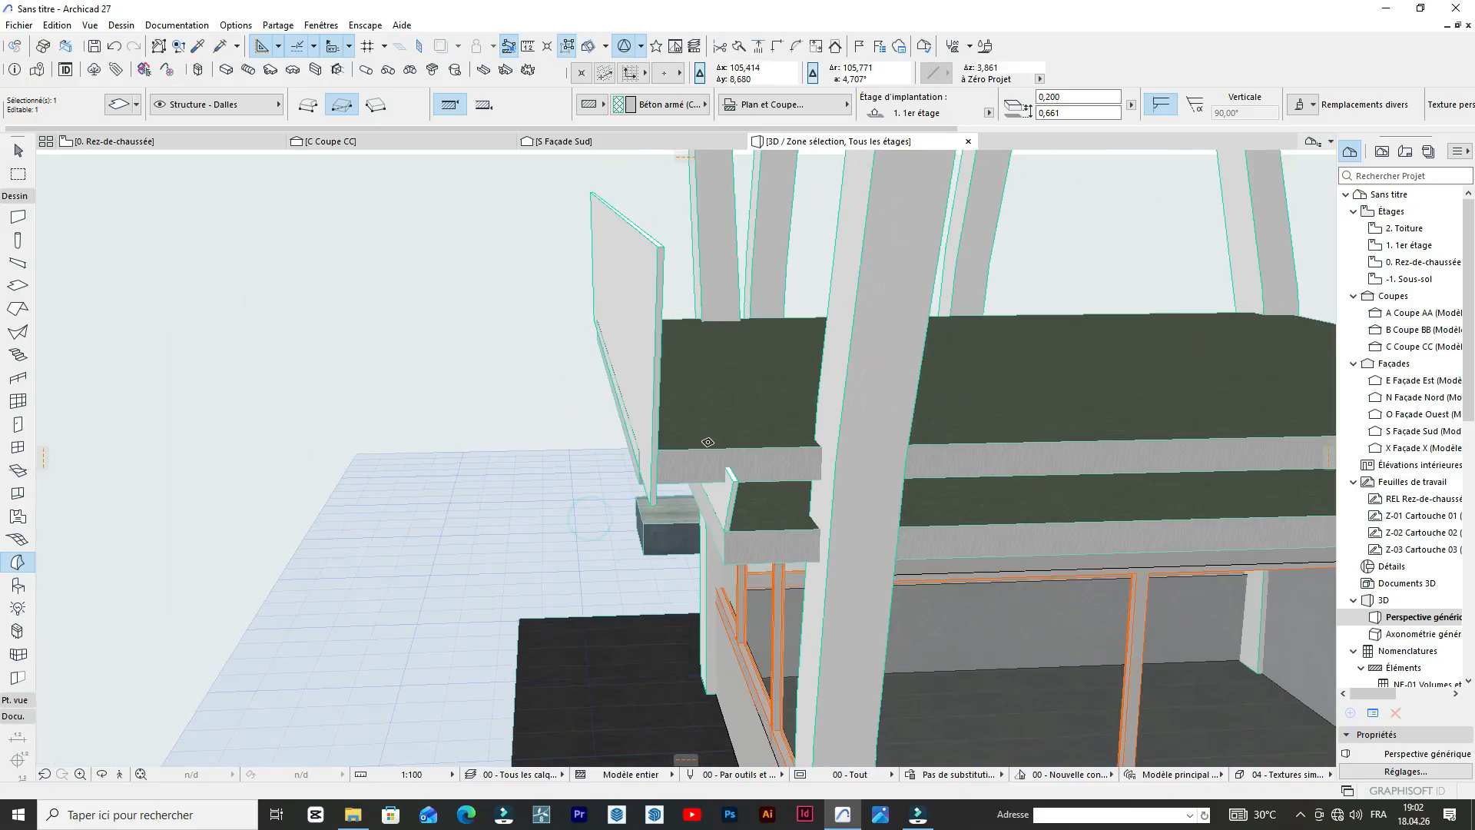
{"action": "scroll", "coordinate": [716, 466], "scroll_direction": "up", "scroll_amount": 5}
{"action": "left_click", "coordinate": [740, 396]}
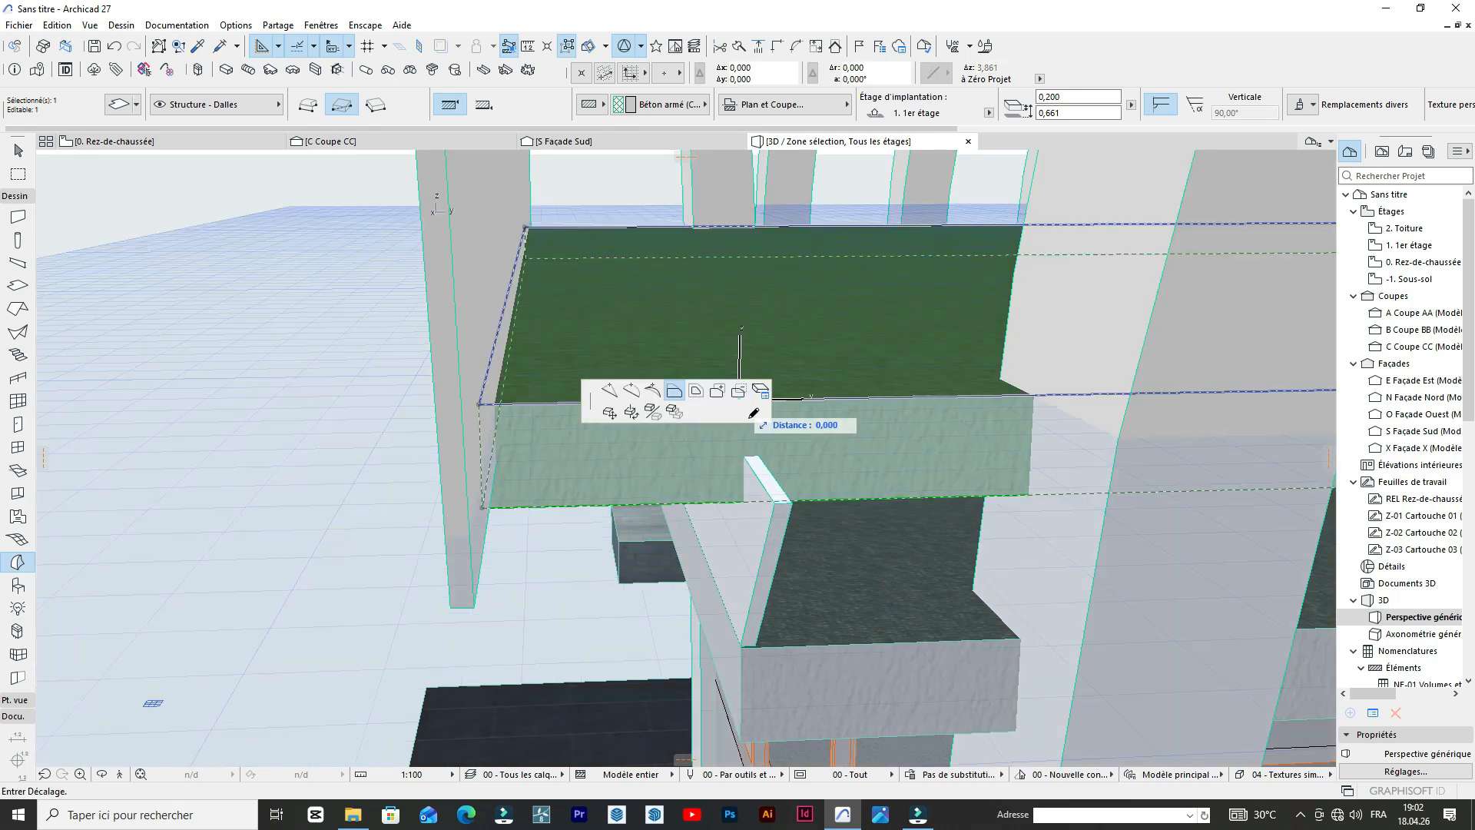
{"action": "left_click", "coordinate": [897, 399]}
{"action": "middle_click_drag", "start_coordinate": [880, 424], "coordinate": [897, 432], "text": "shift"}
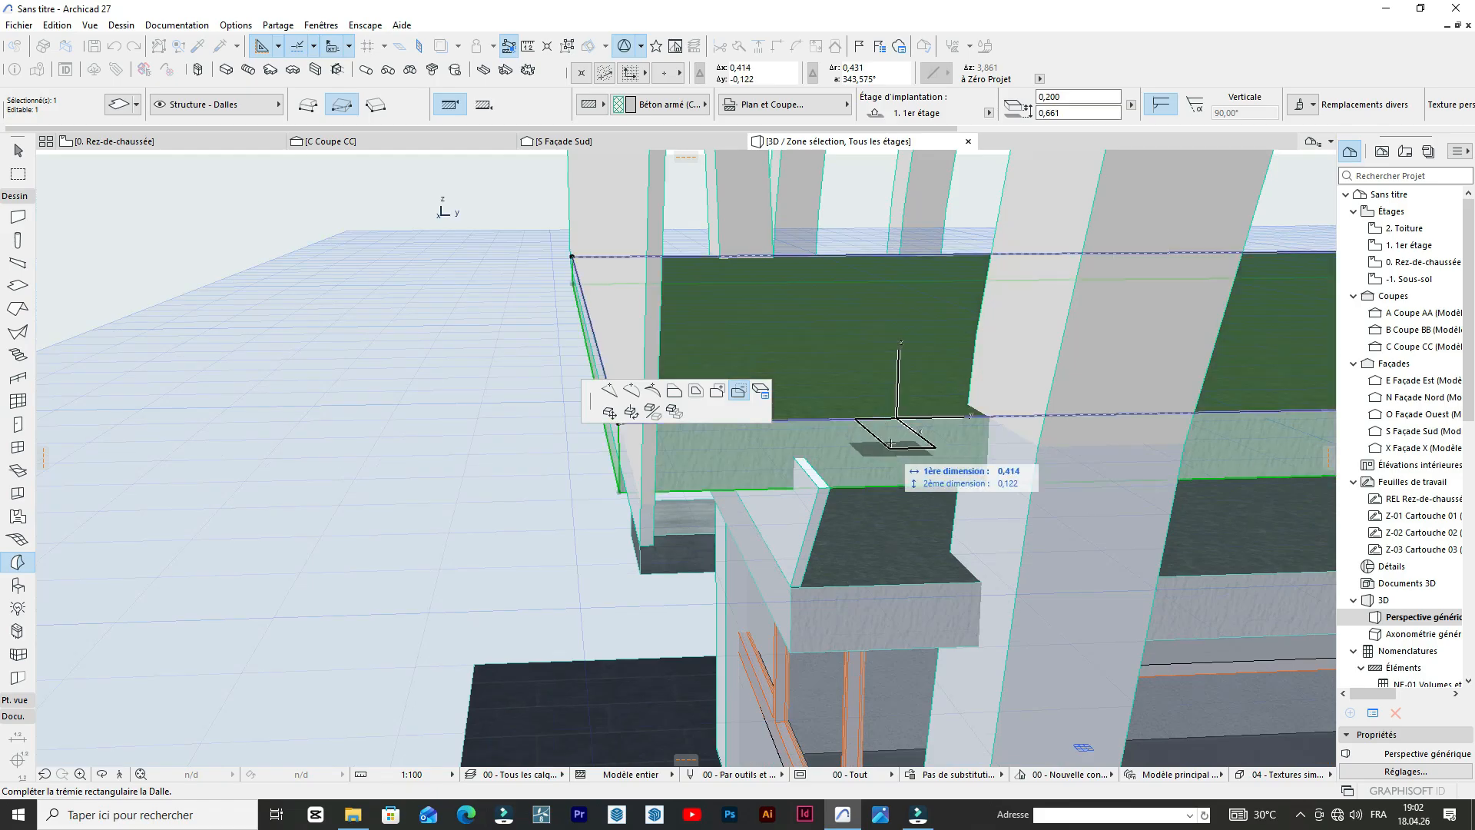
{"action": "scroll", "coordinate": [890, 444], "scroll_direction": "down", "scroll_amount": 2}
{"action": "key", "text": "Escape"}
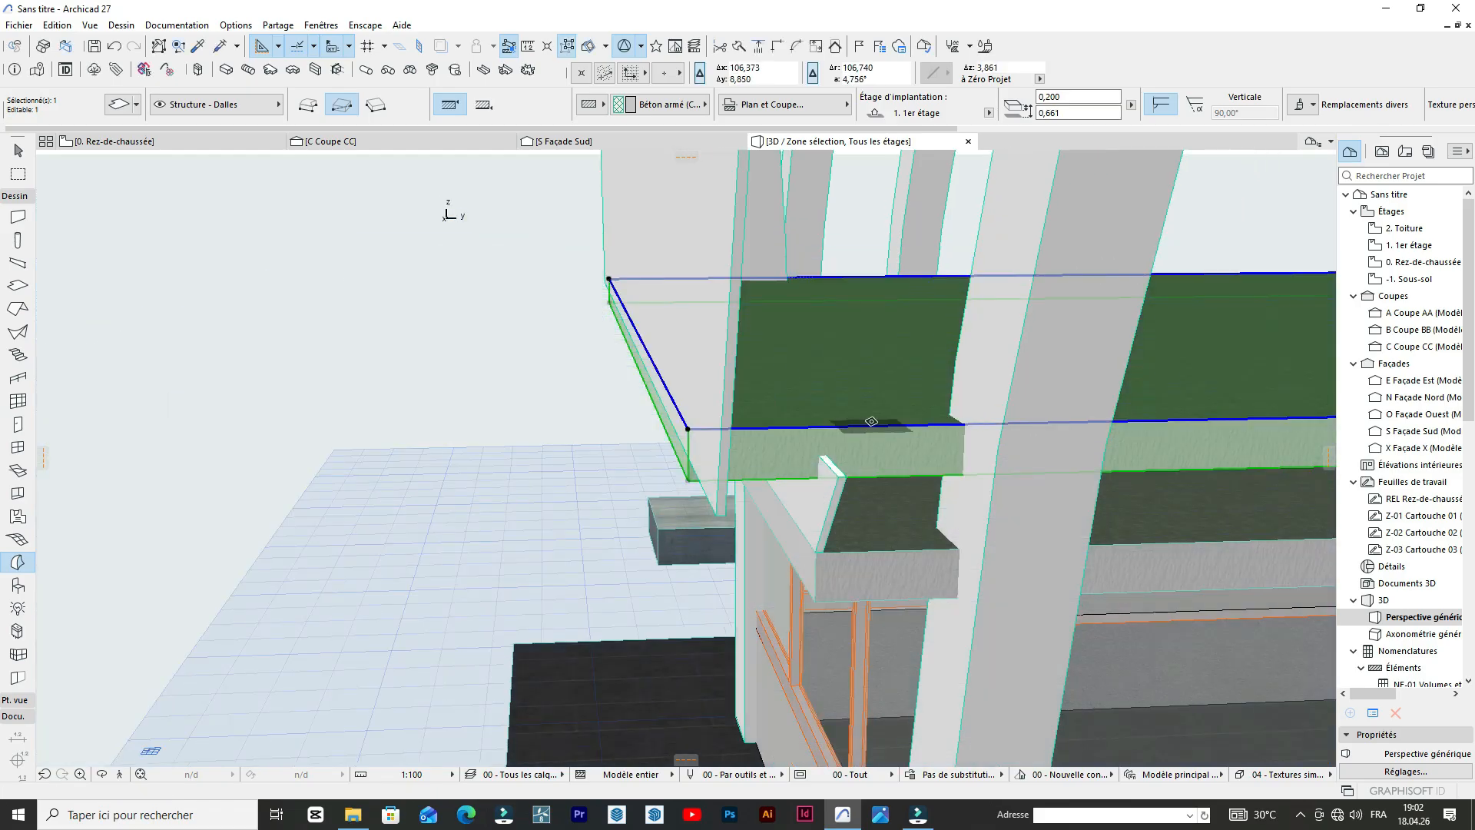
{"action": "left_click", "coordinate": [871, 421]}
{"action": "scroll", "coordinate": [906, 470], "scroll_direction": "down", "scroll_amount": 4}
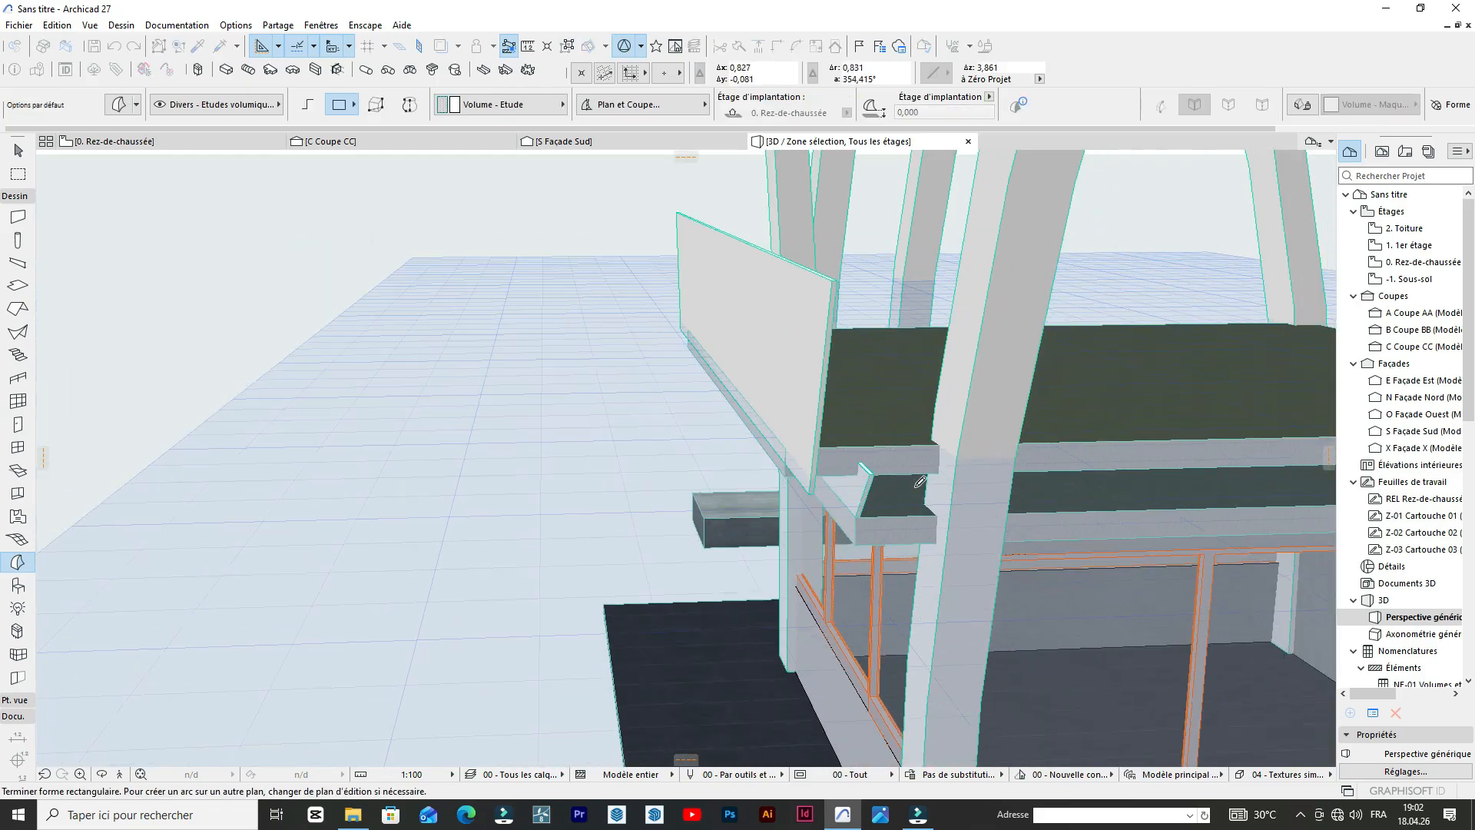
{"action": "key", "text": "Escape"}
{"action": "scroll", "coordinate": [783, 453], "scroll_direction": "up", "scroll_amount": 1}
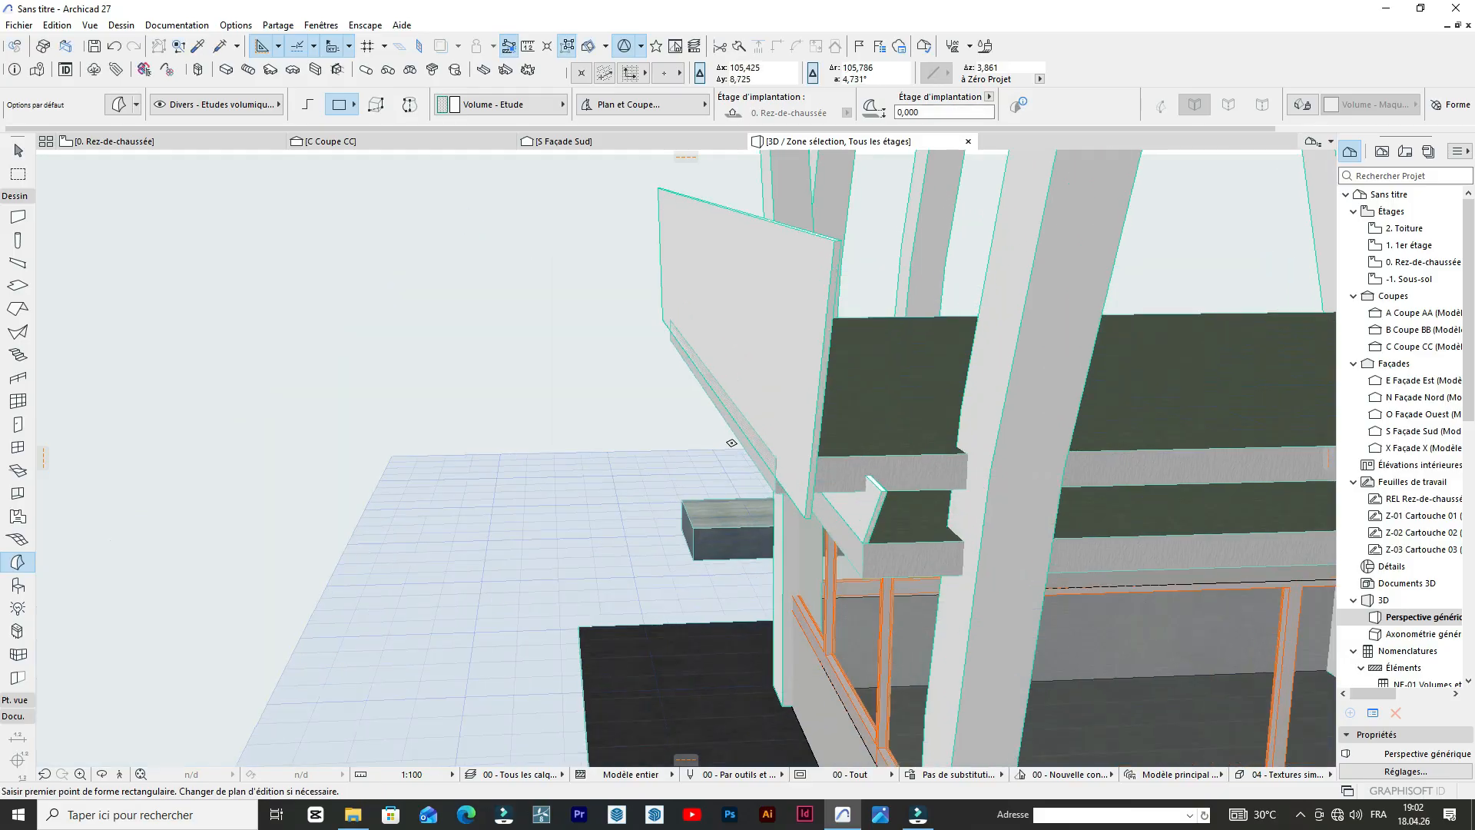
{"action": "left_click", "coordinate": [426, 347]}
Compare the ground-floor plan and the reference photo with the booth roof in the 3D view.
{"action": "left_click", "coordinate": [140, 142]}
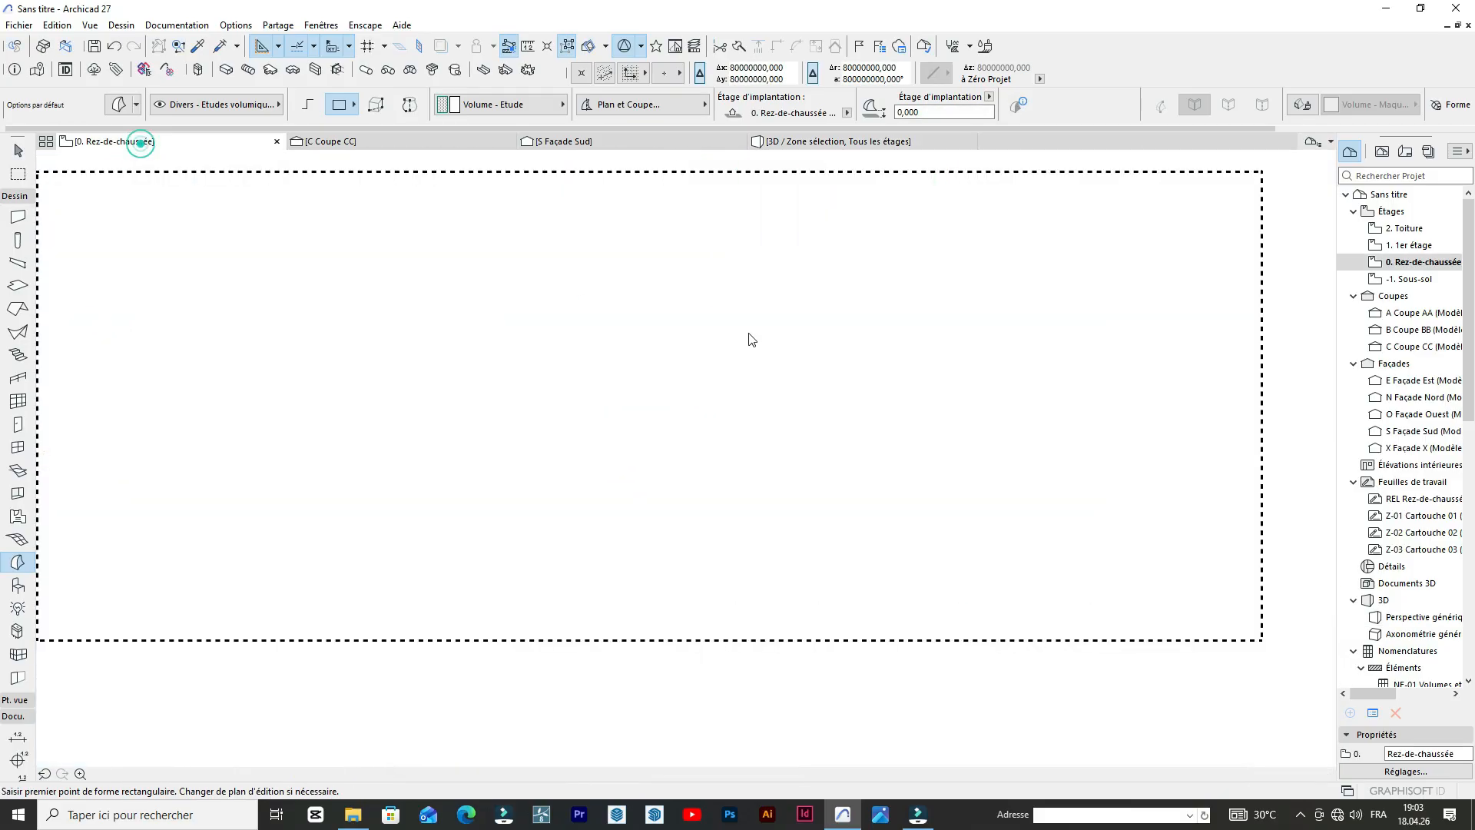
{"action": "key", "text": "ctrl+v"}
{"action": "scroll", "coordinate": [736, 375], "scroll_direction": "up", "scroll_amount": 5}
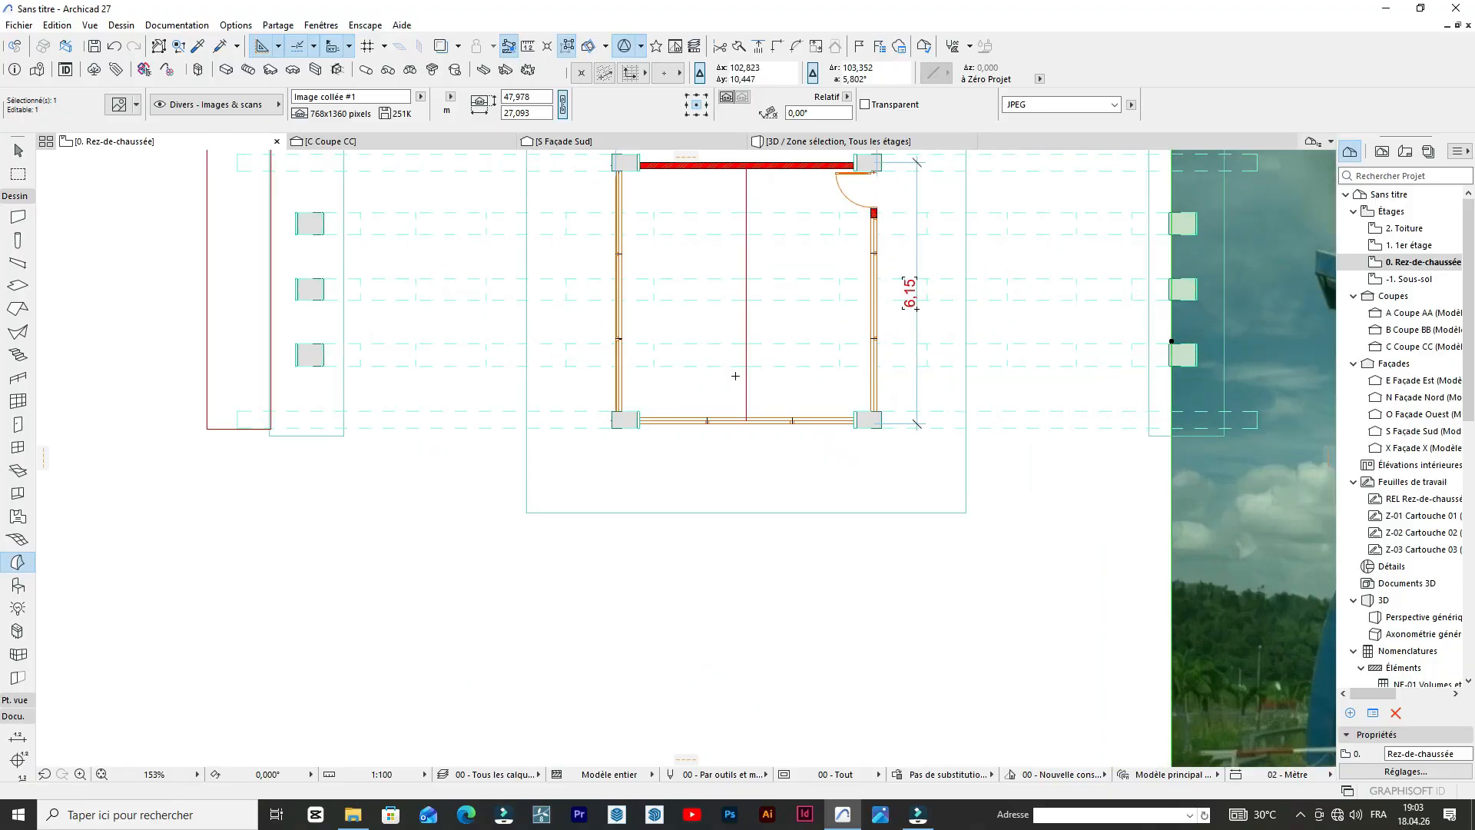
{"action": "scroll", "coordinate": [936, 416], "scroll_direction": "up", "scroll_amount": 2}
{"action": "scroll", "coordinate": [889, 439], "scroll_direction": "down", "scroll_amount": 8}
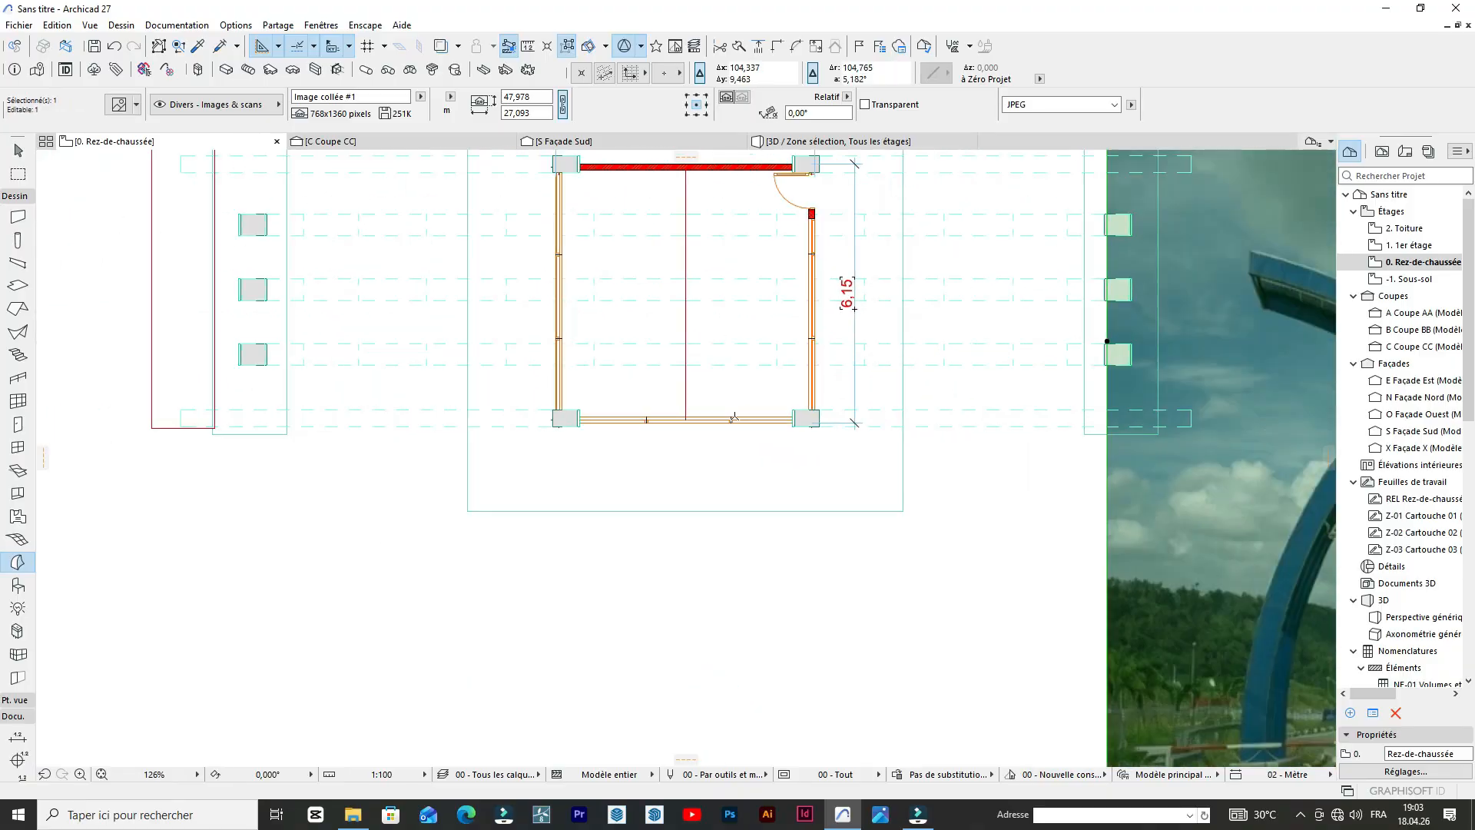
{"action": "scroll", "coordinate": [791, 323], "scroll_direction": "up", "scroll_amount": 6}
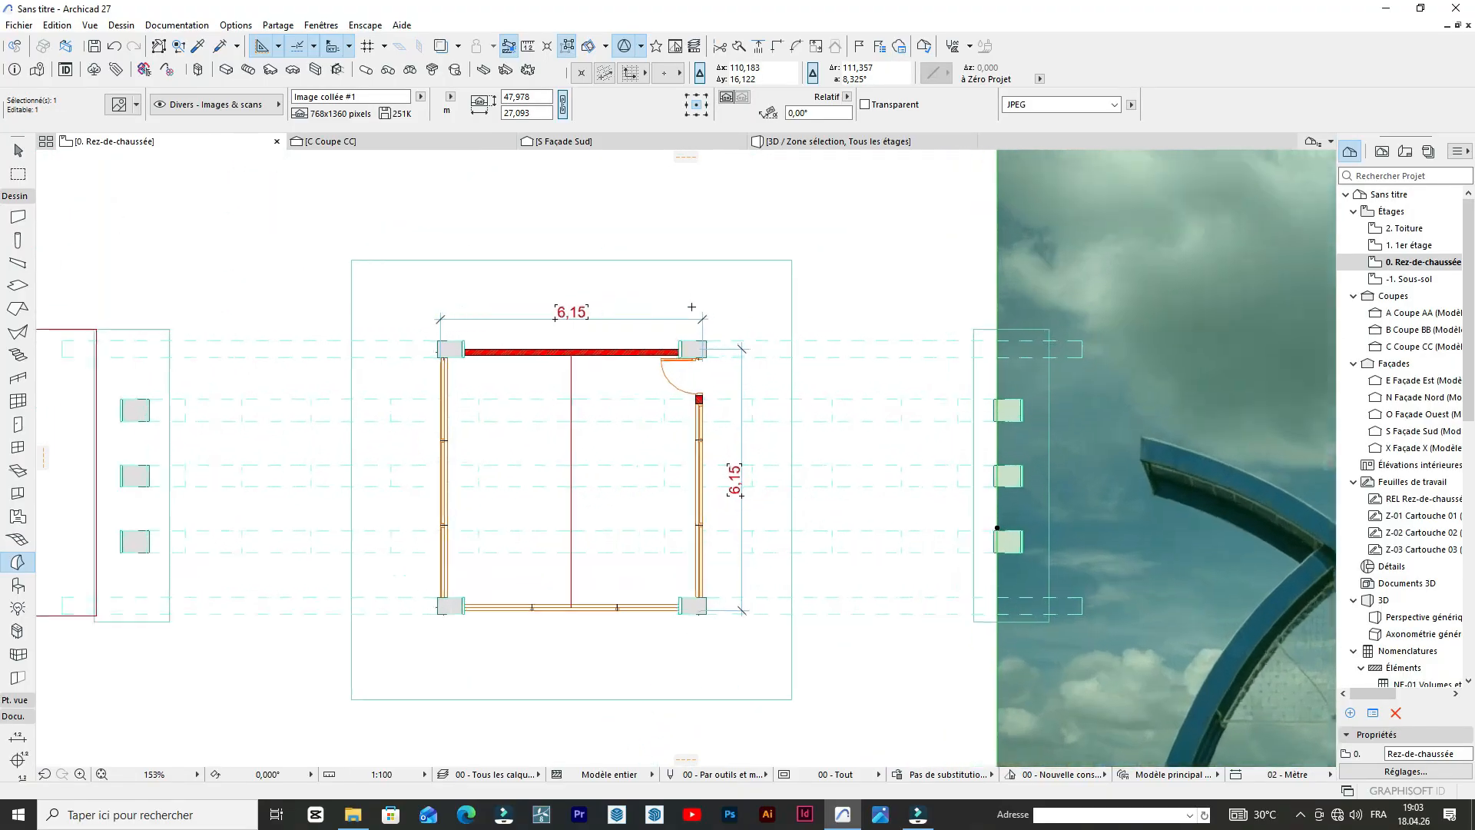
{"action": "left_click", "coordinate": [852, 142]}
{"action": "scroll", "coordinate": [692, 399], "scroll_direction": "down", "scroll_amount": 10}
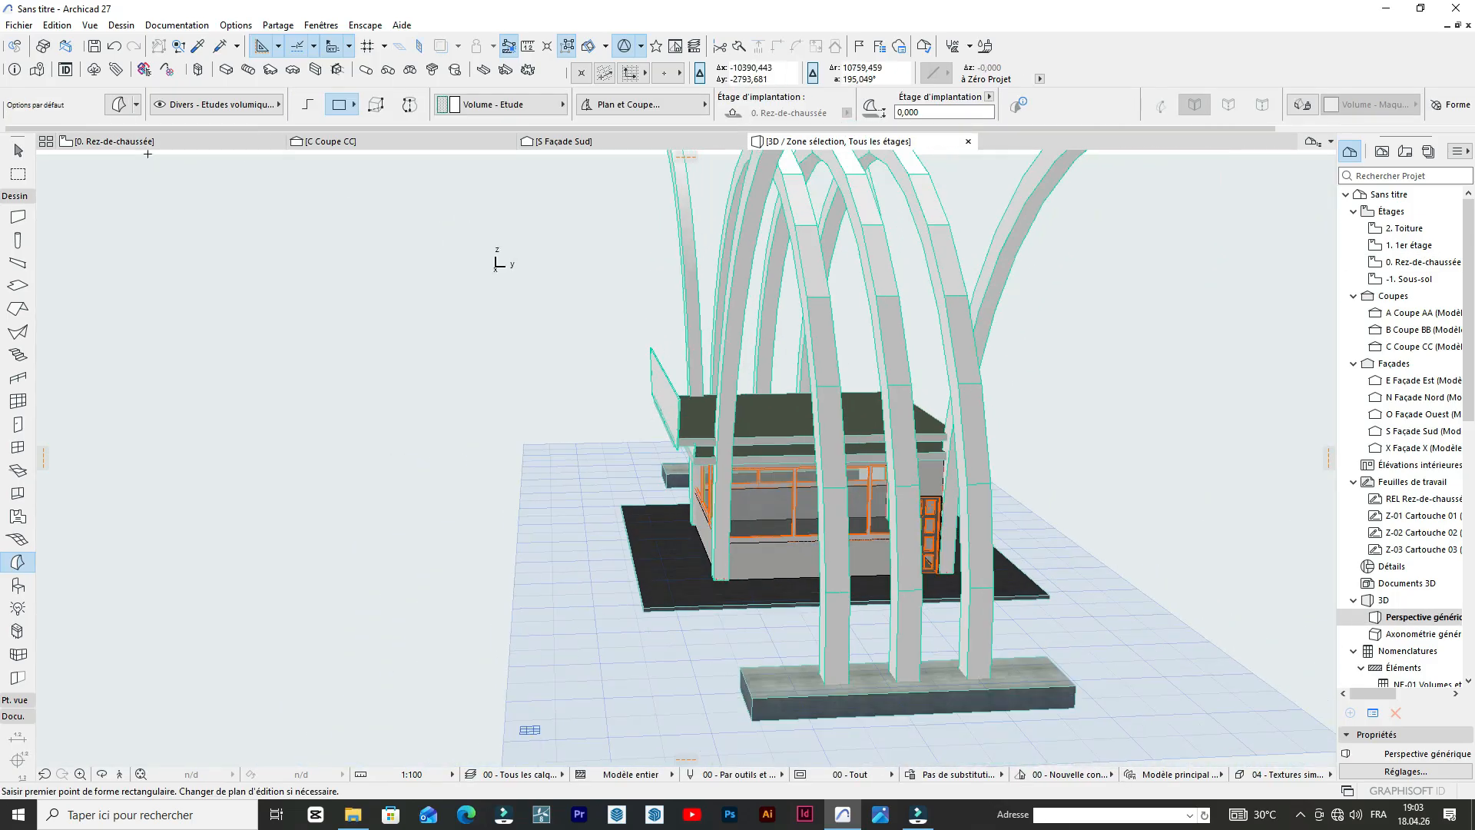
{"action": "left_click", "coordinate": [183, 143]}
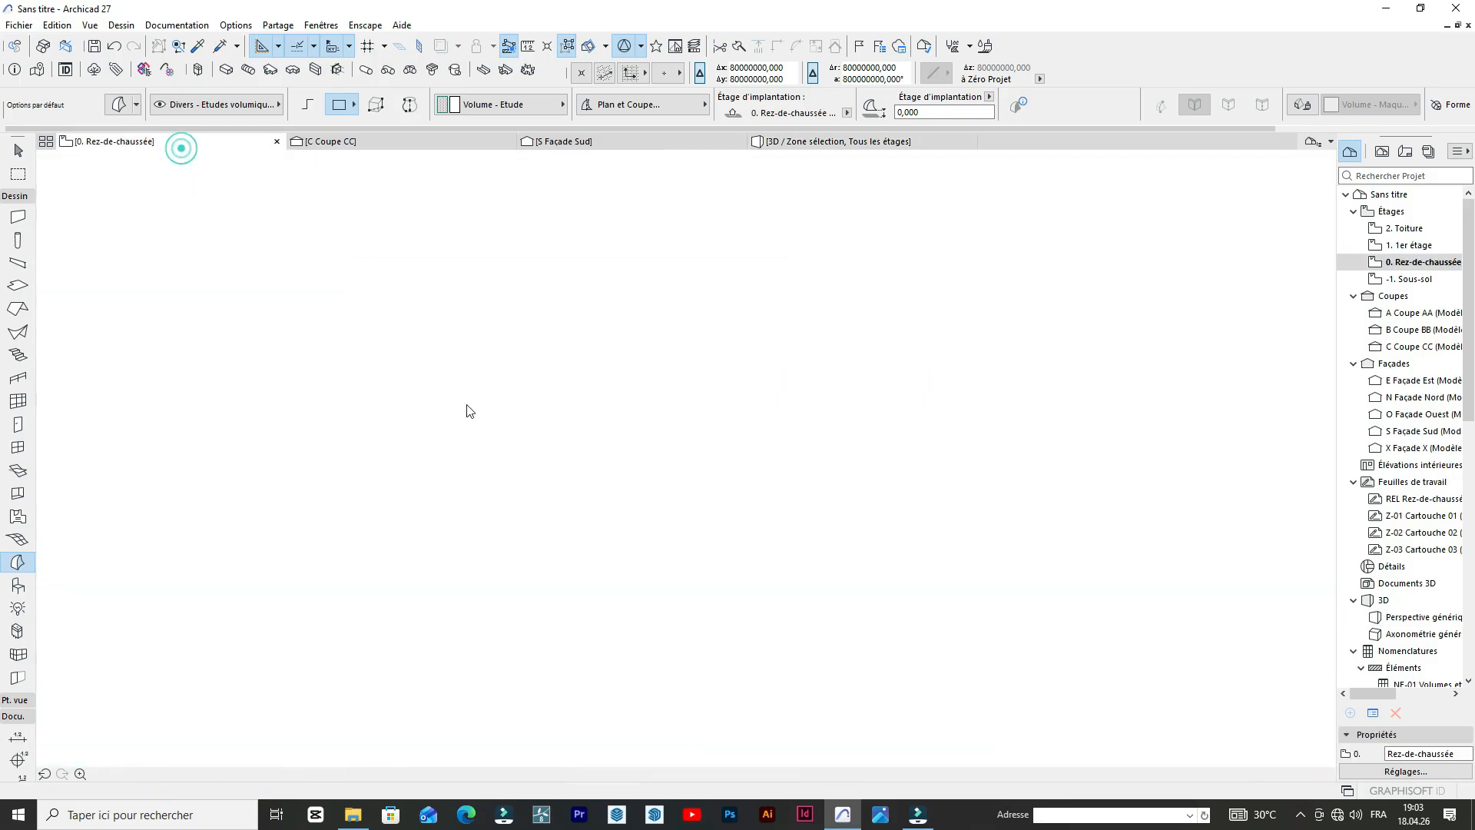
{"action": "scroll", "coordinate": [549, 365], "scroll_direction": "down", "scroll_amount": 4}
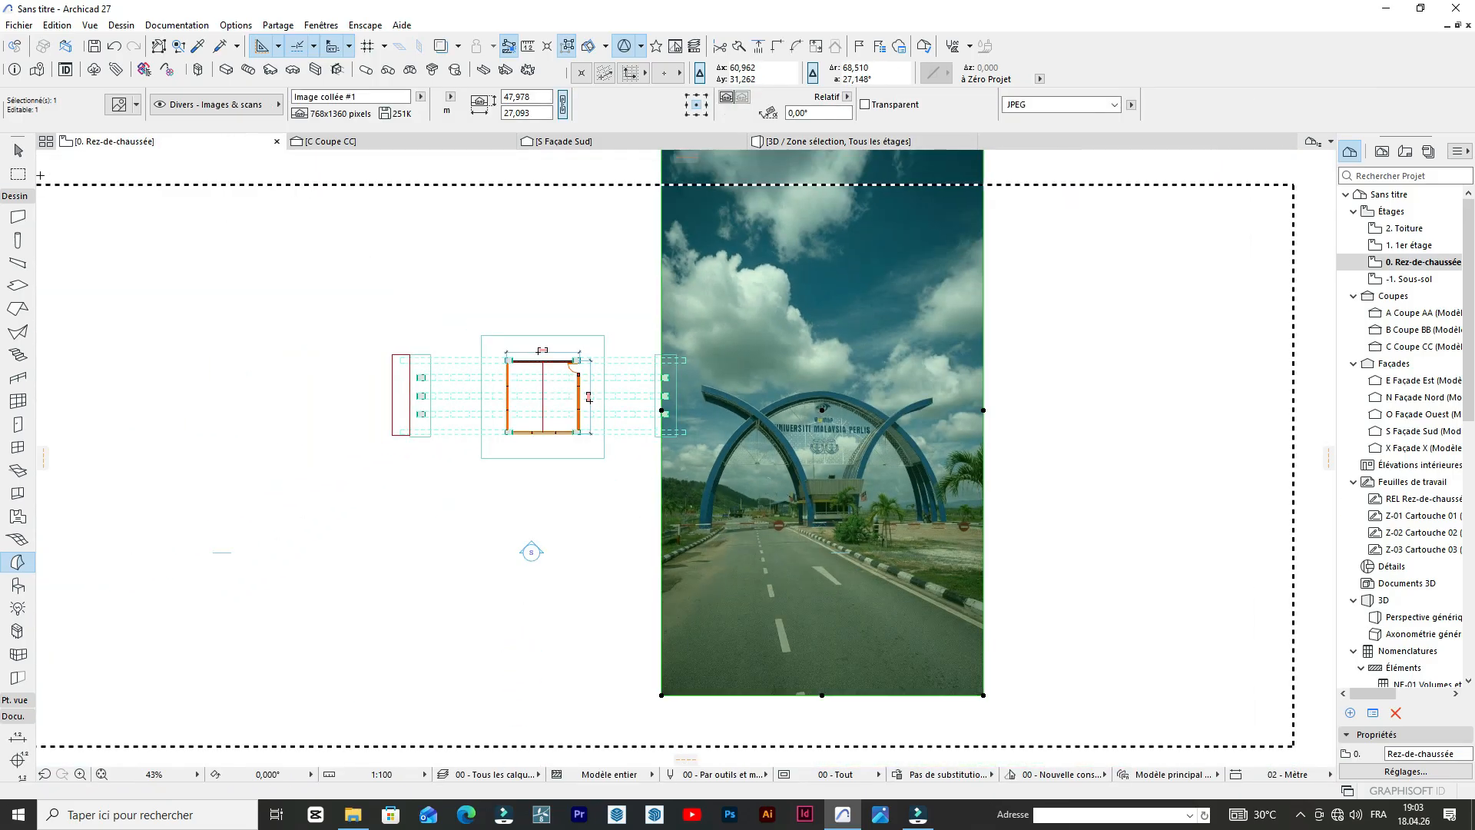
Clear the existing marquee, draw a new one around the gateway on the ground-floor plan and show that area in 3D.
{"action": "key", "text": "Escape"}
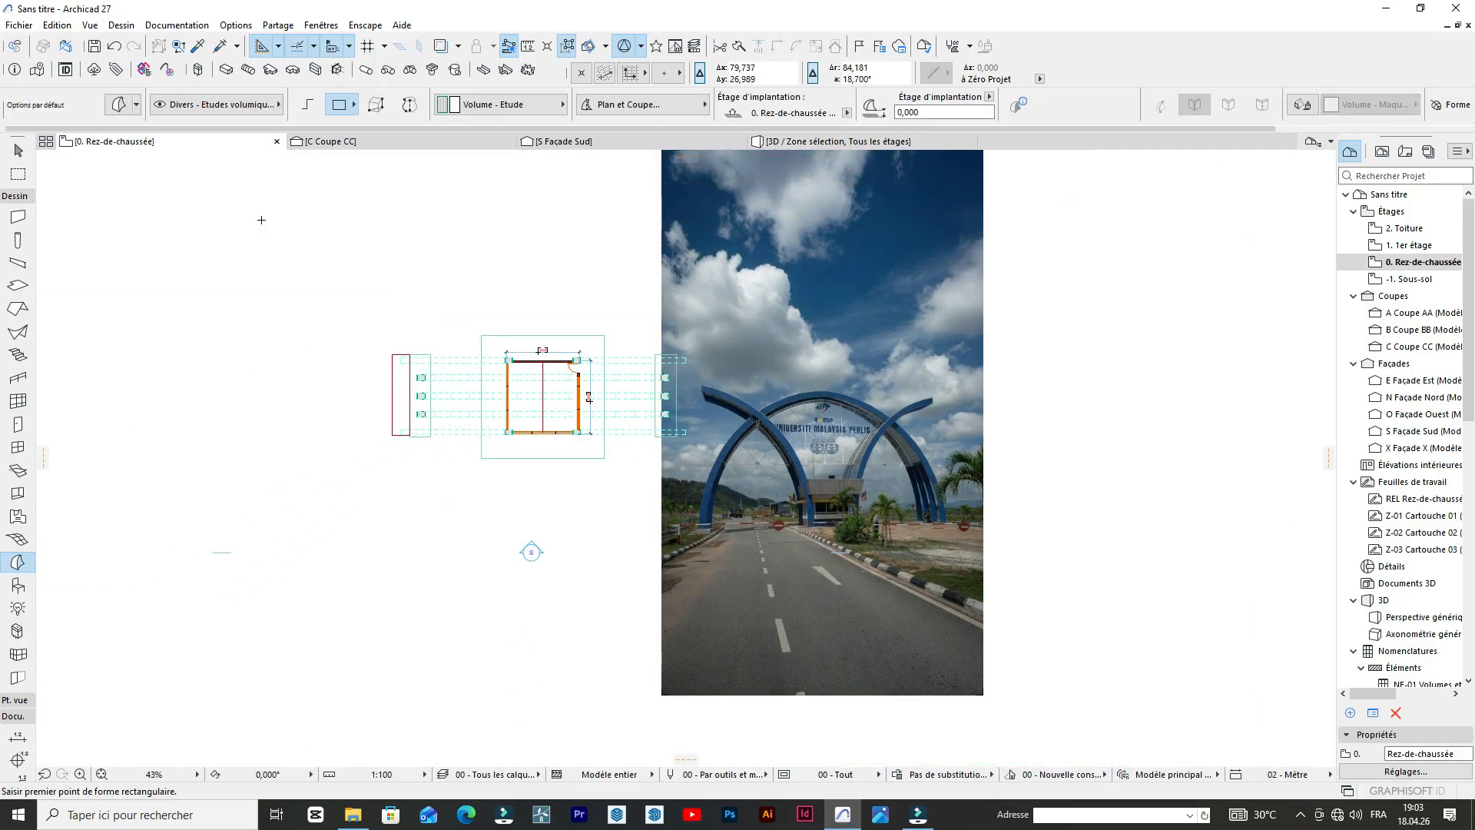
{"action": "left_click", "coordinate": [18, 176]}
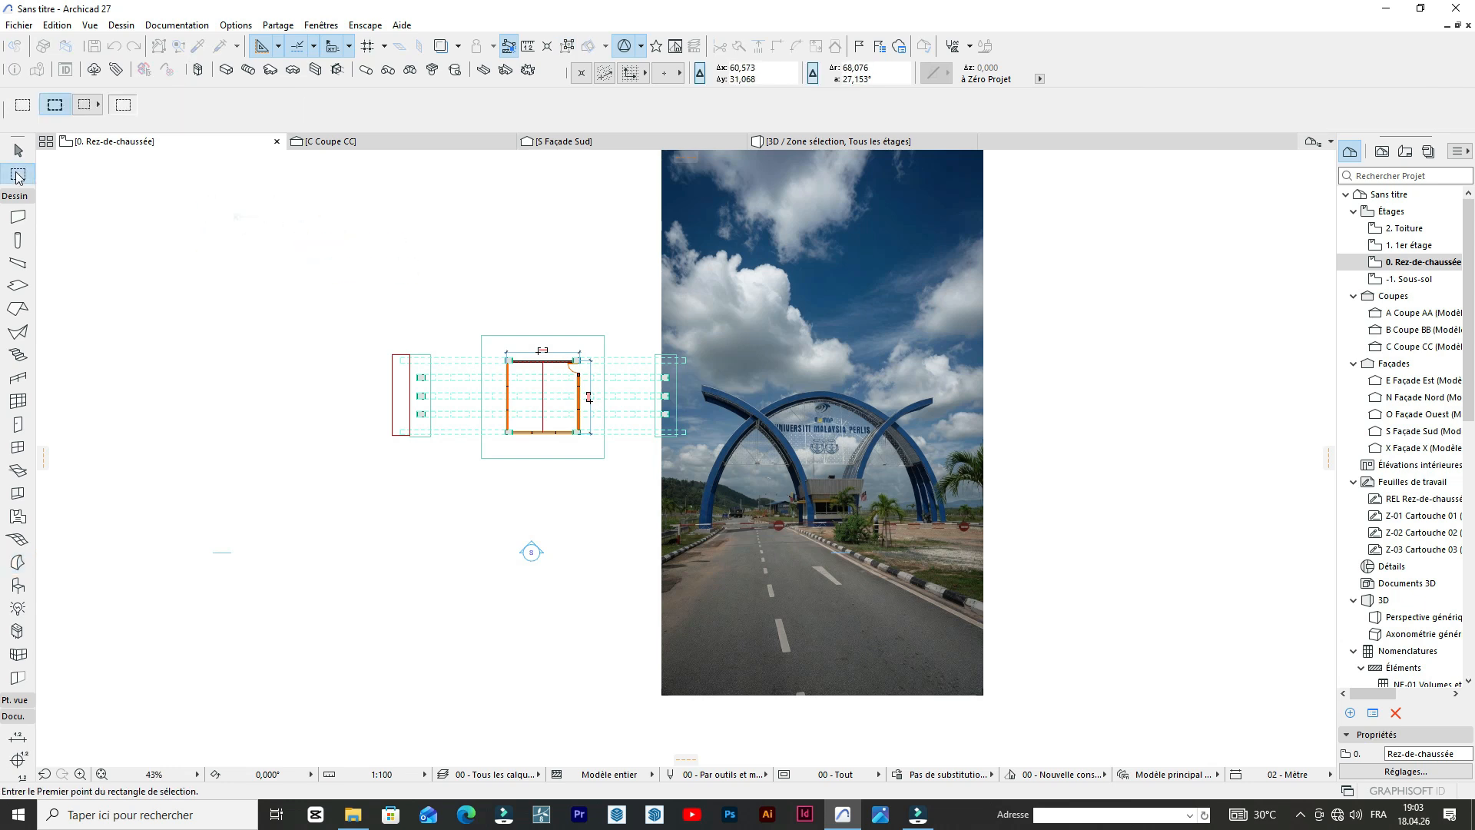
{"action": "left_click", "coordinate": [805, 551]}
{"action": "right_click", "coordinate": [577, 496]}
{"action": "left_click", "coordinate": [665, 743]}
{"action": "scroll", "coordinate": [735, 373], "scroll_direction": "up", "scroll_amount": 10}
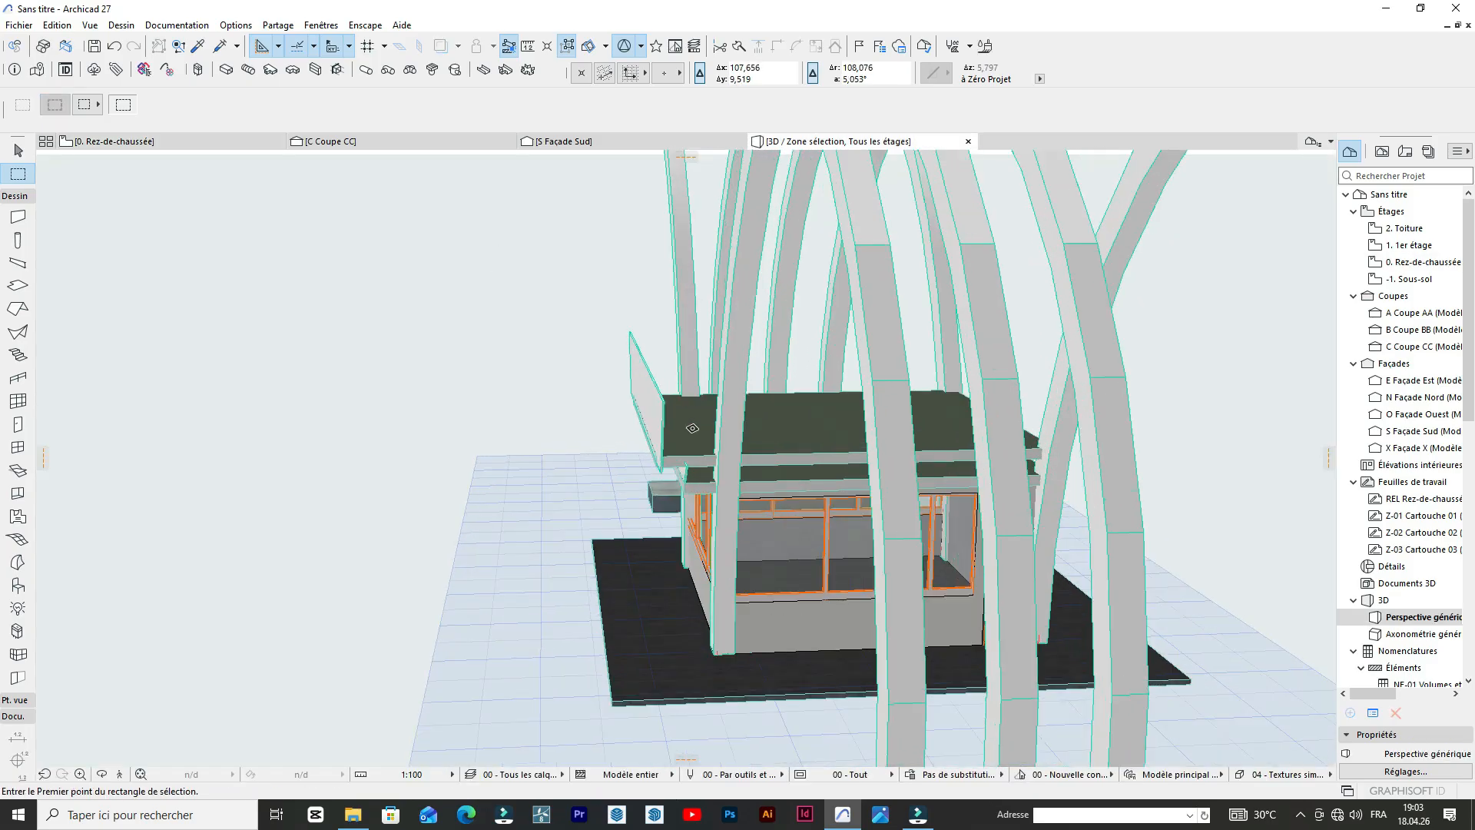
Rotate the upper parapet panel 90° in the horizontal plane about its lower front corner.
{"action": "scroll", "coordinate": [659, 328], "scroll_direction": "up", "scroll_amount": 2}
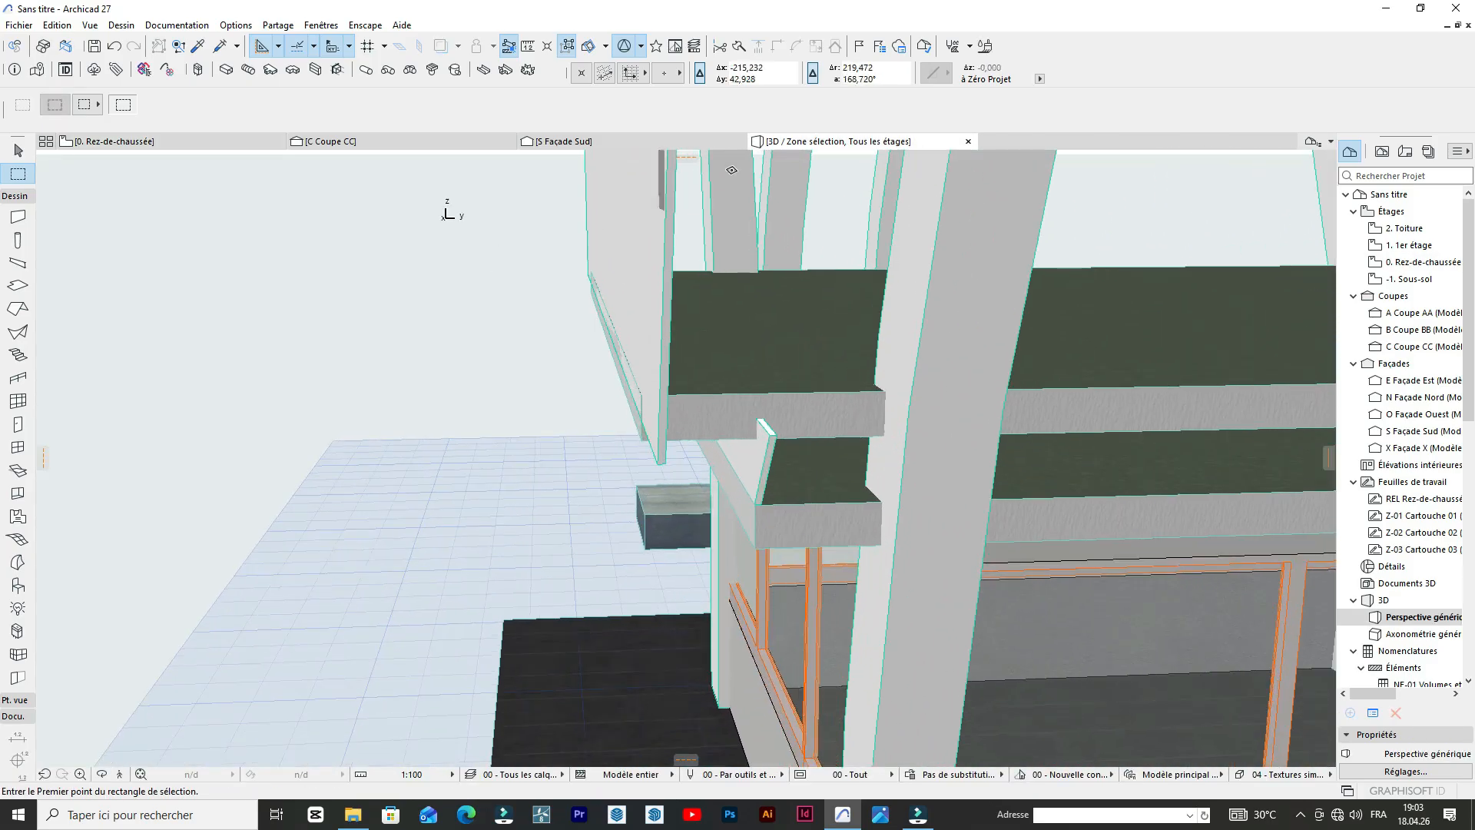
{"action": "scroll", "coordinate": [721, 366], "scroll_direction": "down", "scroll_amount": 4}
{"action": "scroll", "coordinate": [697, 409], "scroll_direction": "up", "scroll_amount": 6}
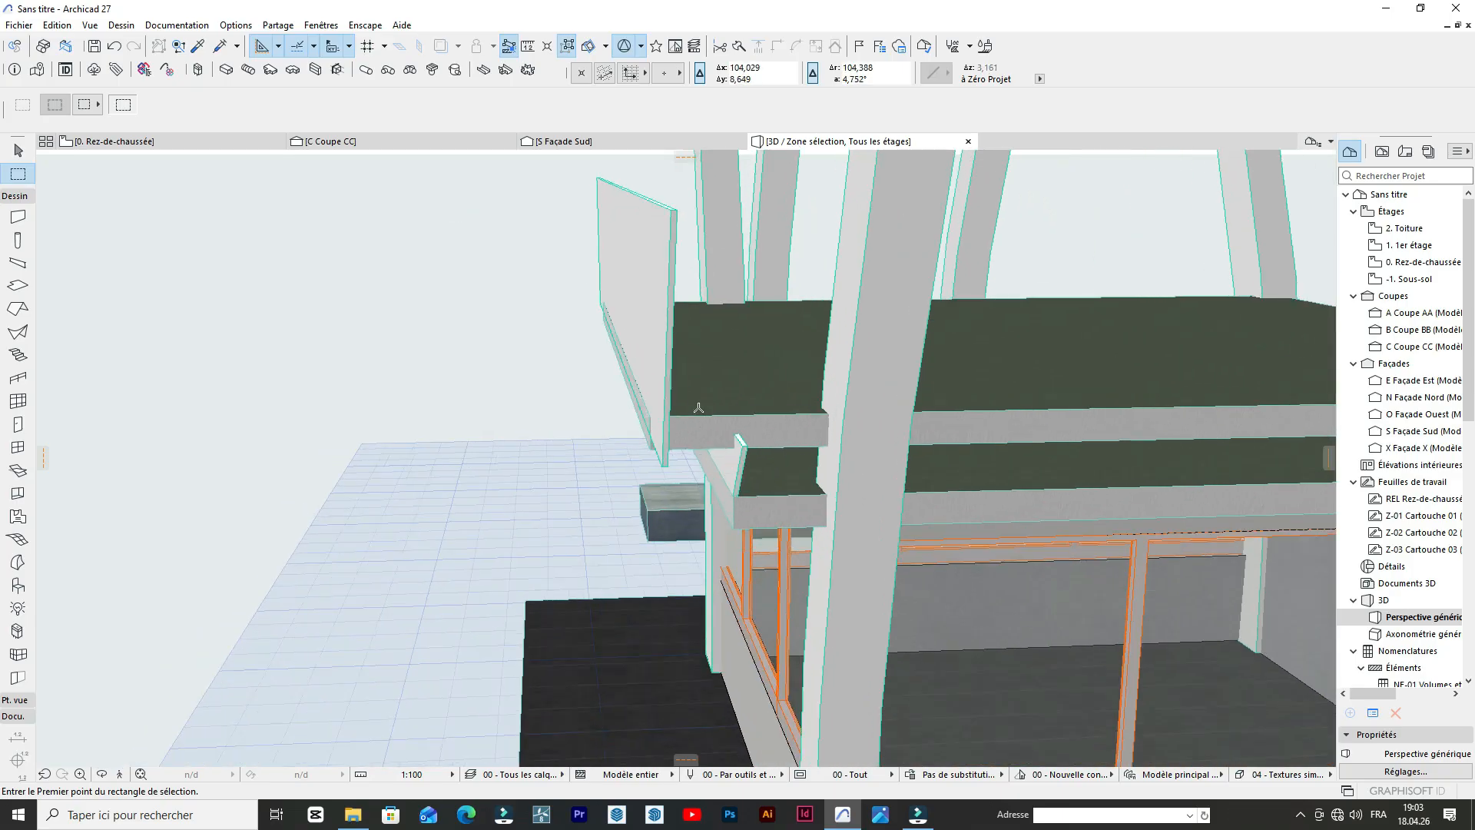
{"action": "scroll", "coordinate": [699, 417], "scroll_direction": "down", "scroll_amount": 4}
{"action": "scroll", "coordinate": [736, 362], "scroll_direction": "down", "scroll_amount": 1}
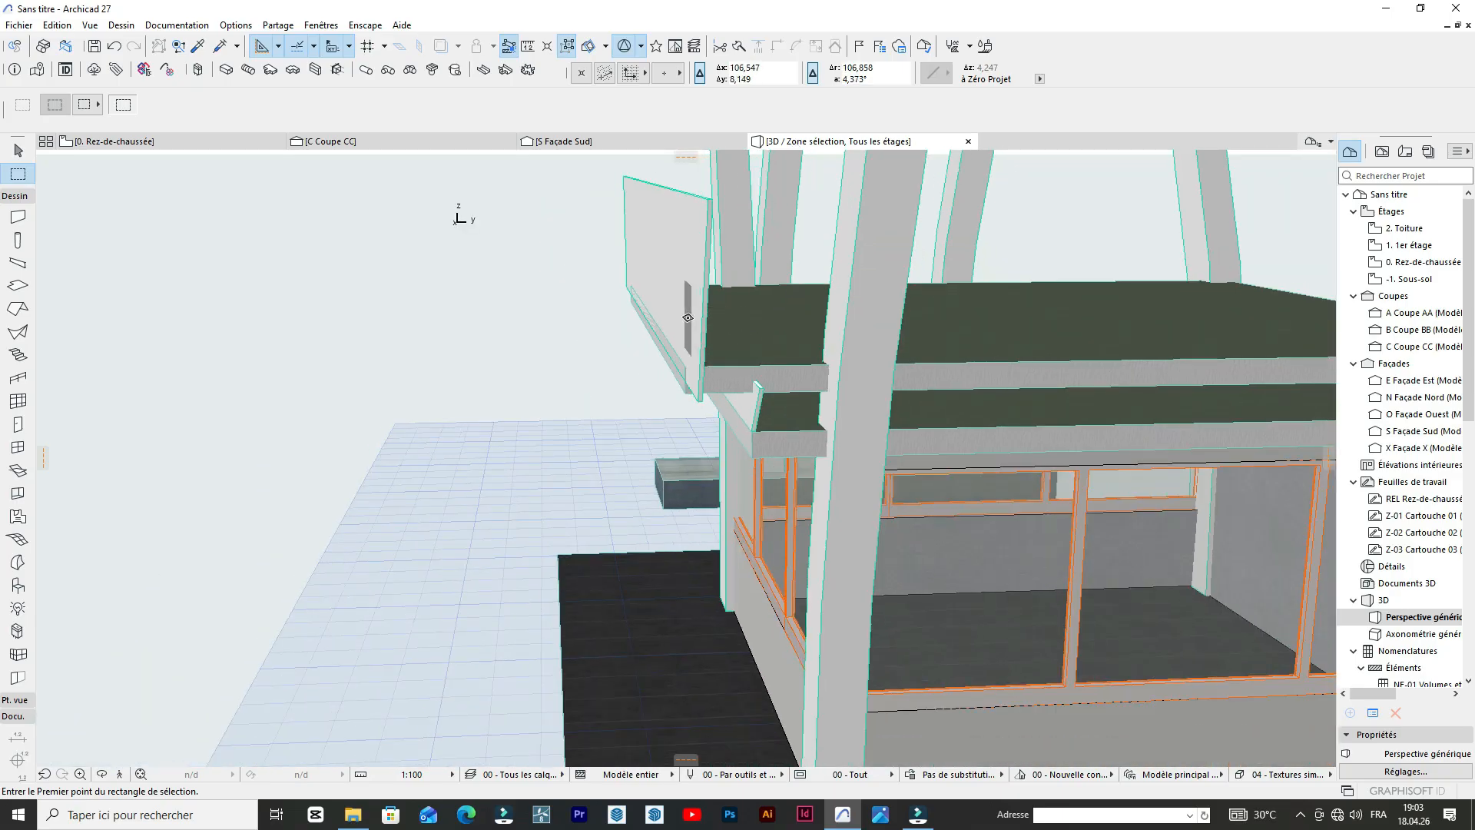
{"action": "scroll", "coordinate": [688, 317], "scroll_direction": "up", "scroll_amount": 1}
{"action": "left_click", "coordinate": [664, 330]}
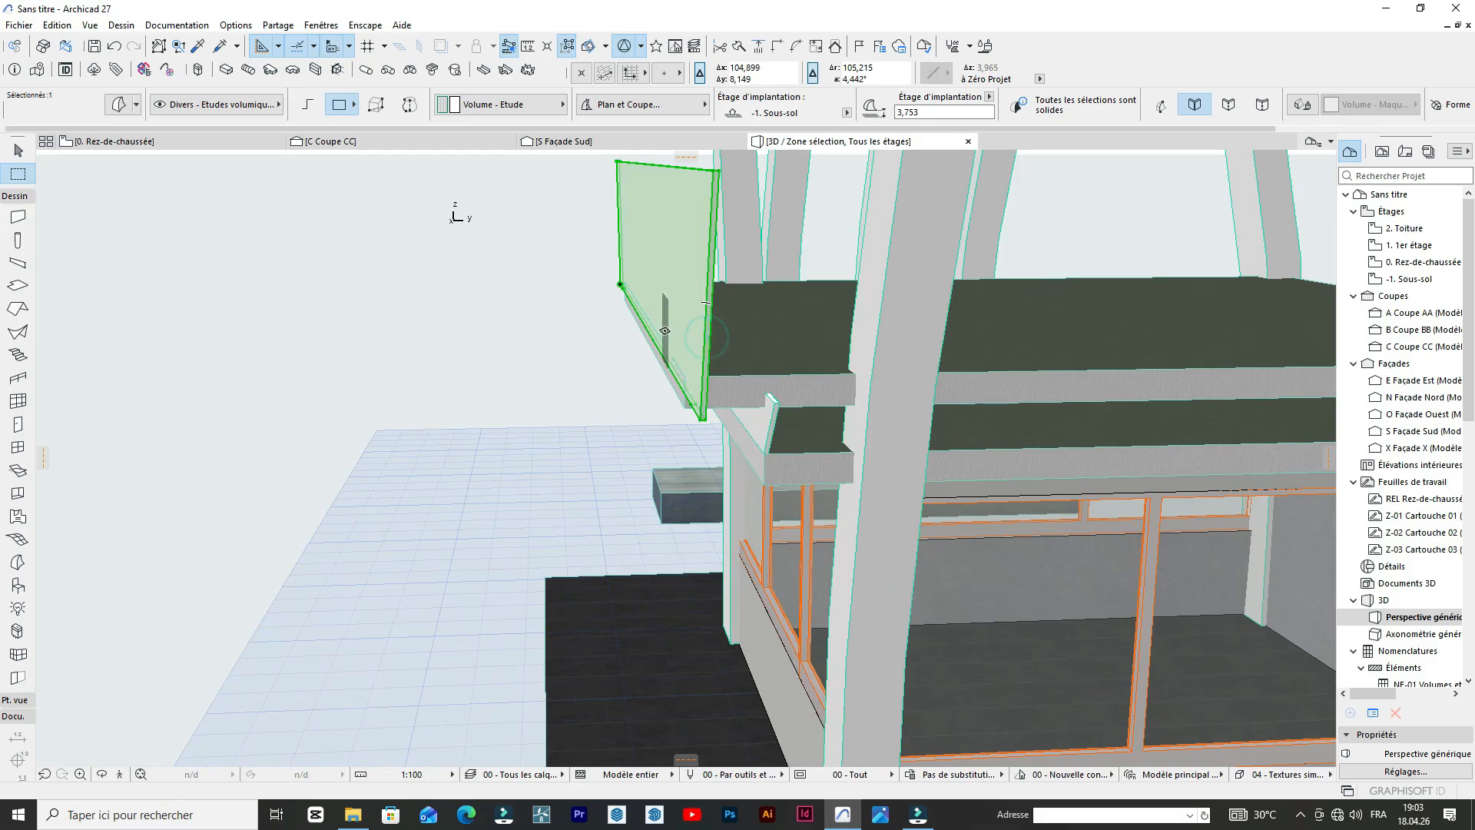
{"action": "key", "text": "ctrl+e"}
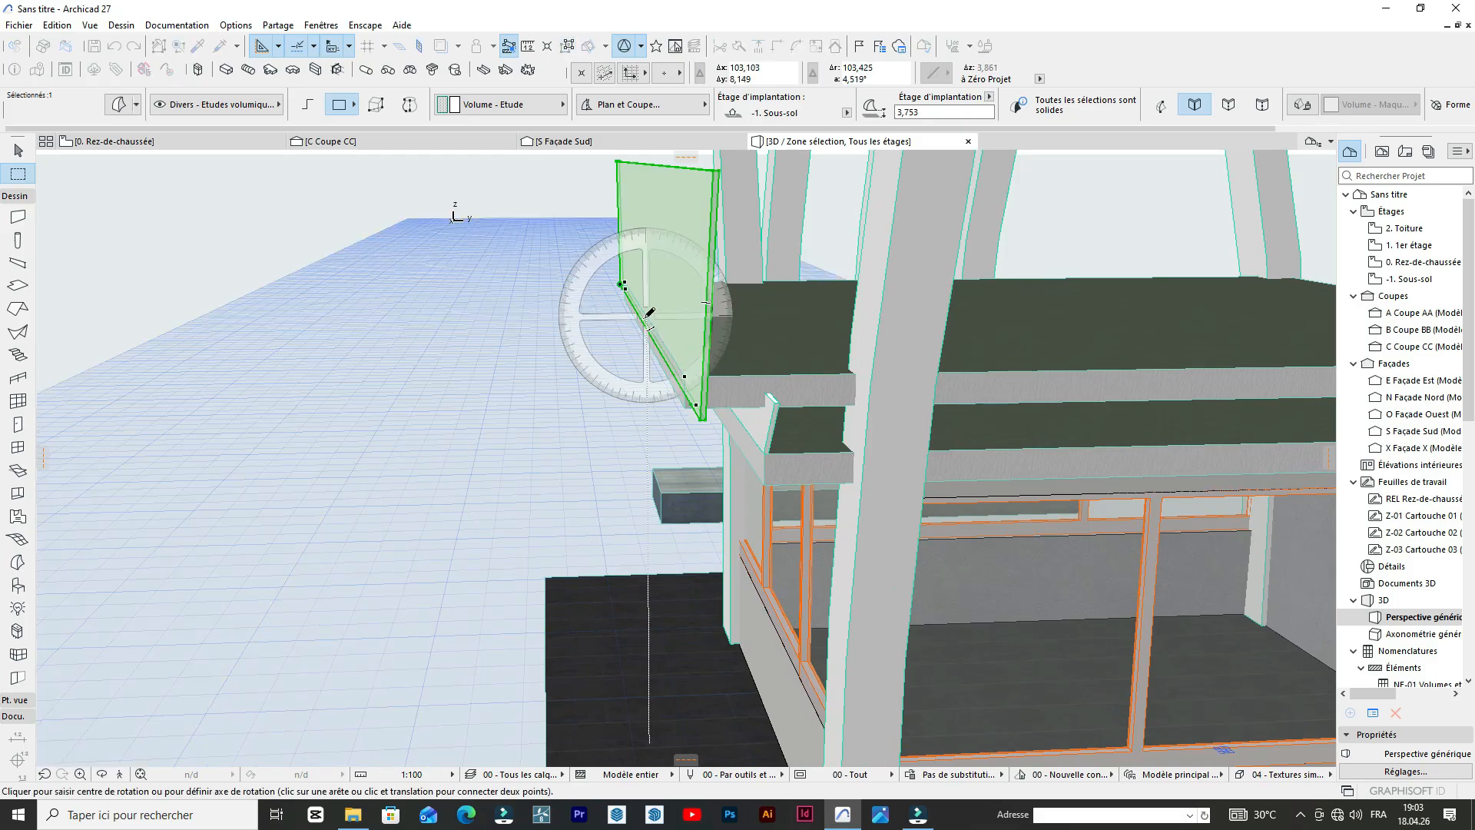
{"action": "left_click", "coordinate": [702, 417]}
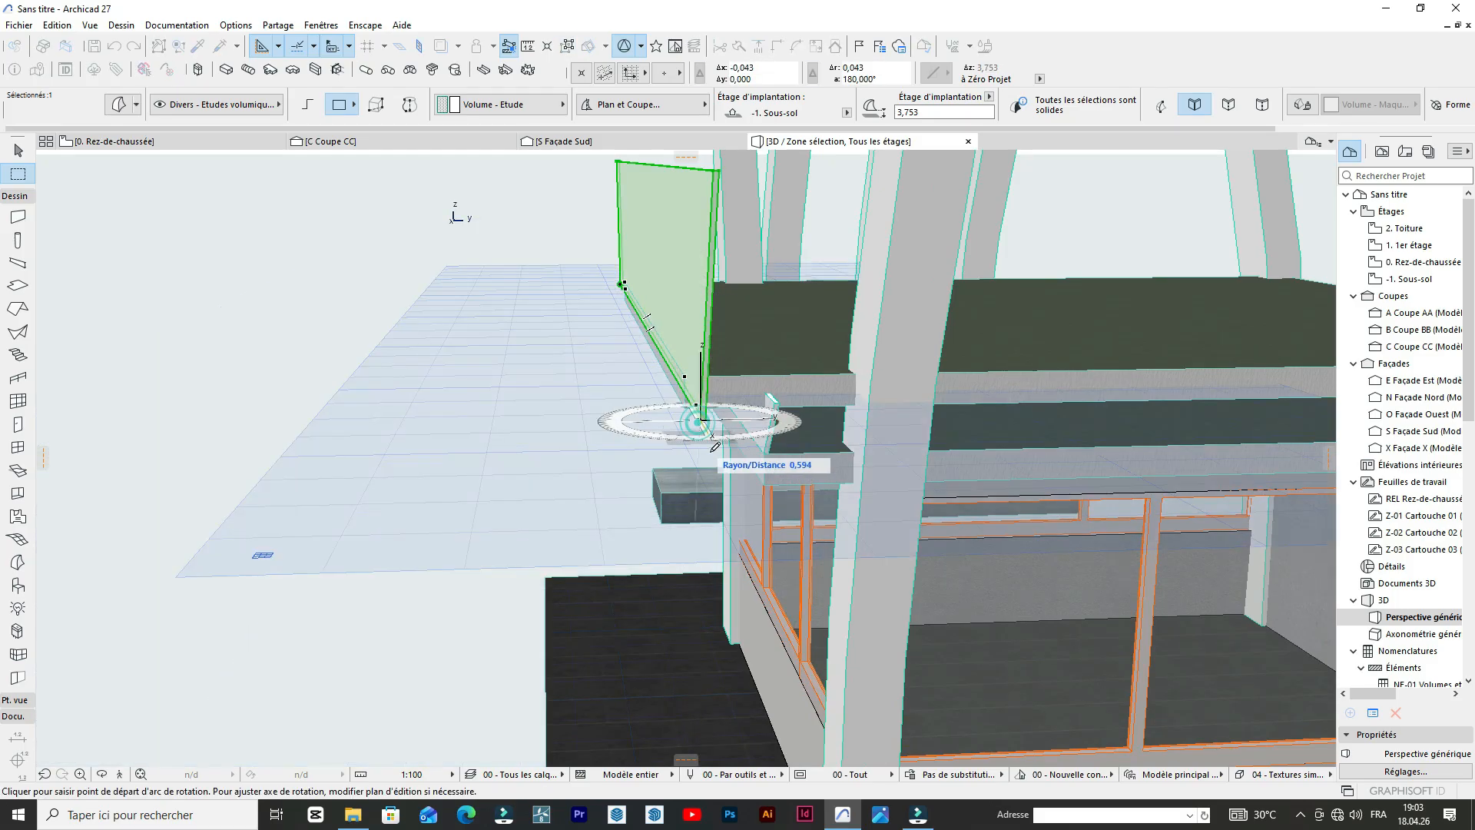
{"action": "left_click", "coordinate": [759, 526]}
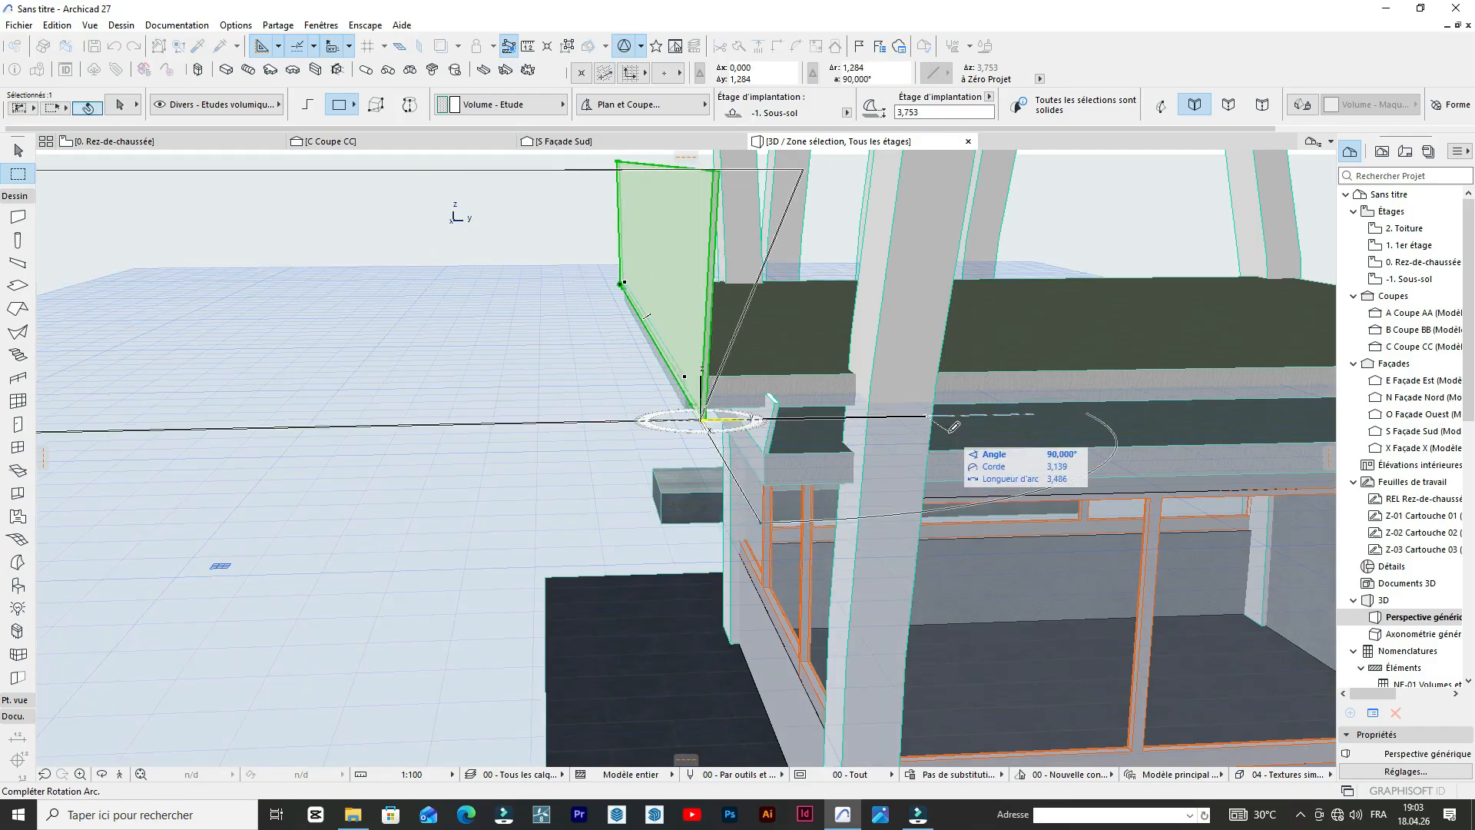
{"action": "left_click", "coordinate": [949, 431]}
{"action": "scroll", "coordinate": [949, 431], "scroll_direction": "down", "scroll_amount": 5}
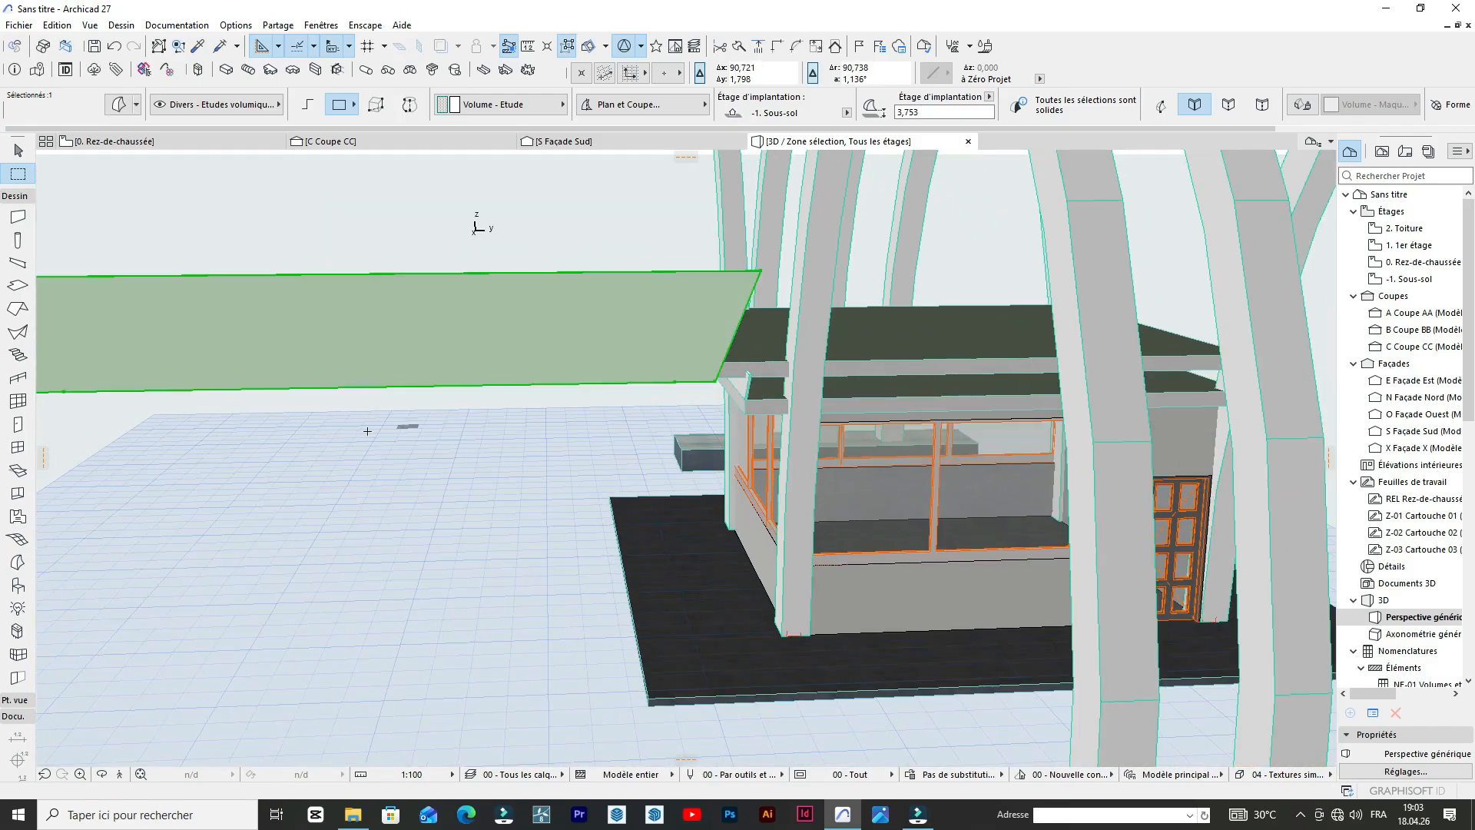
Try to move the rotated parapet panel about 8.27 m along the booth front, and undo both the move and the rotation.
{"action": "scroll", "coordinate": [408, 427], "scroll_direction": "down", "scroll_amount": 3}
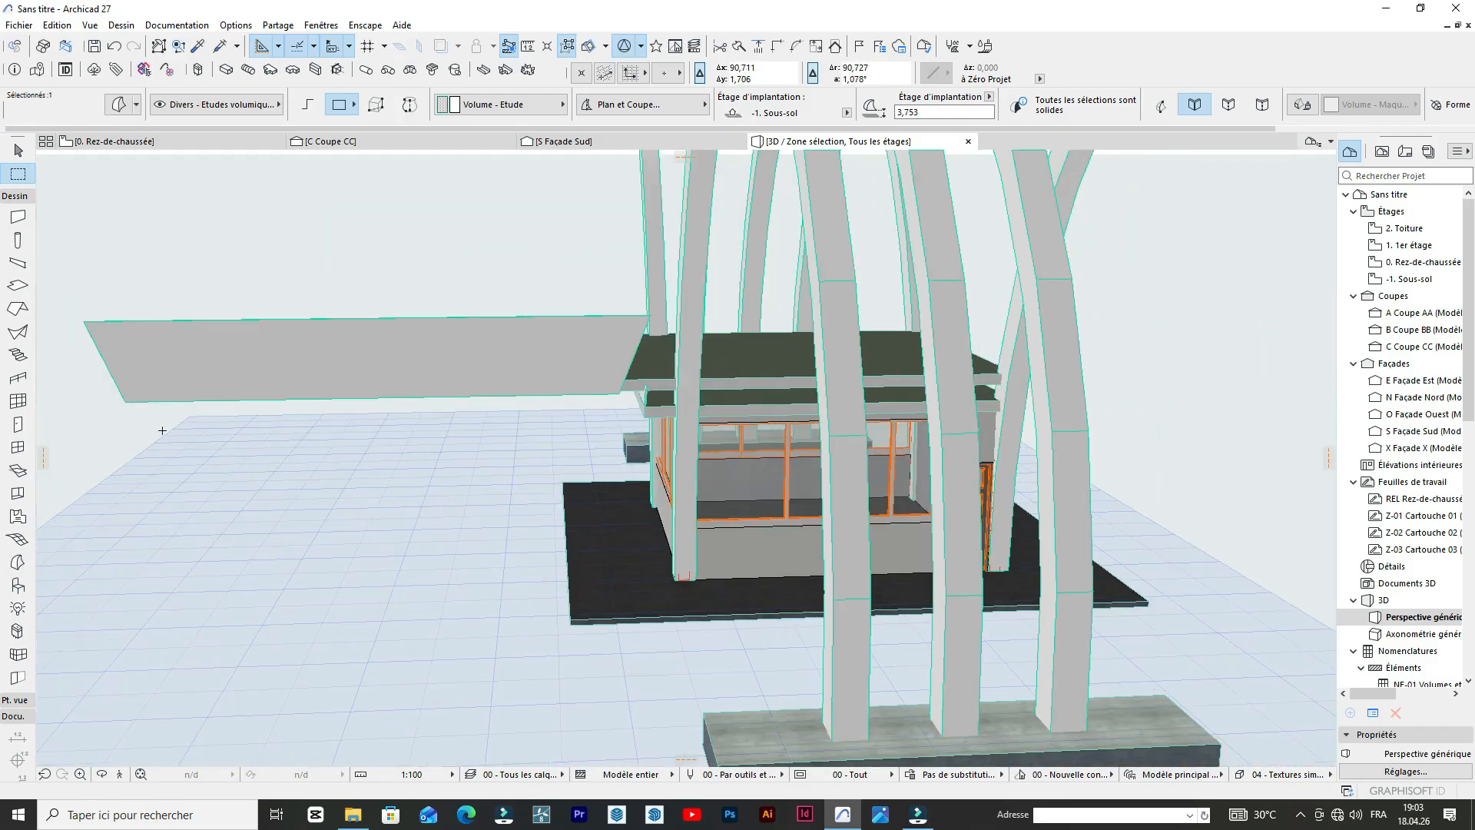
{"action": "key", "text": "ctrl+d"}
{"action": "left_click", "coordinate": [129, 404]}
{"action": "key", "text": "Escape"}
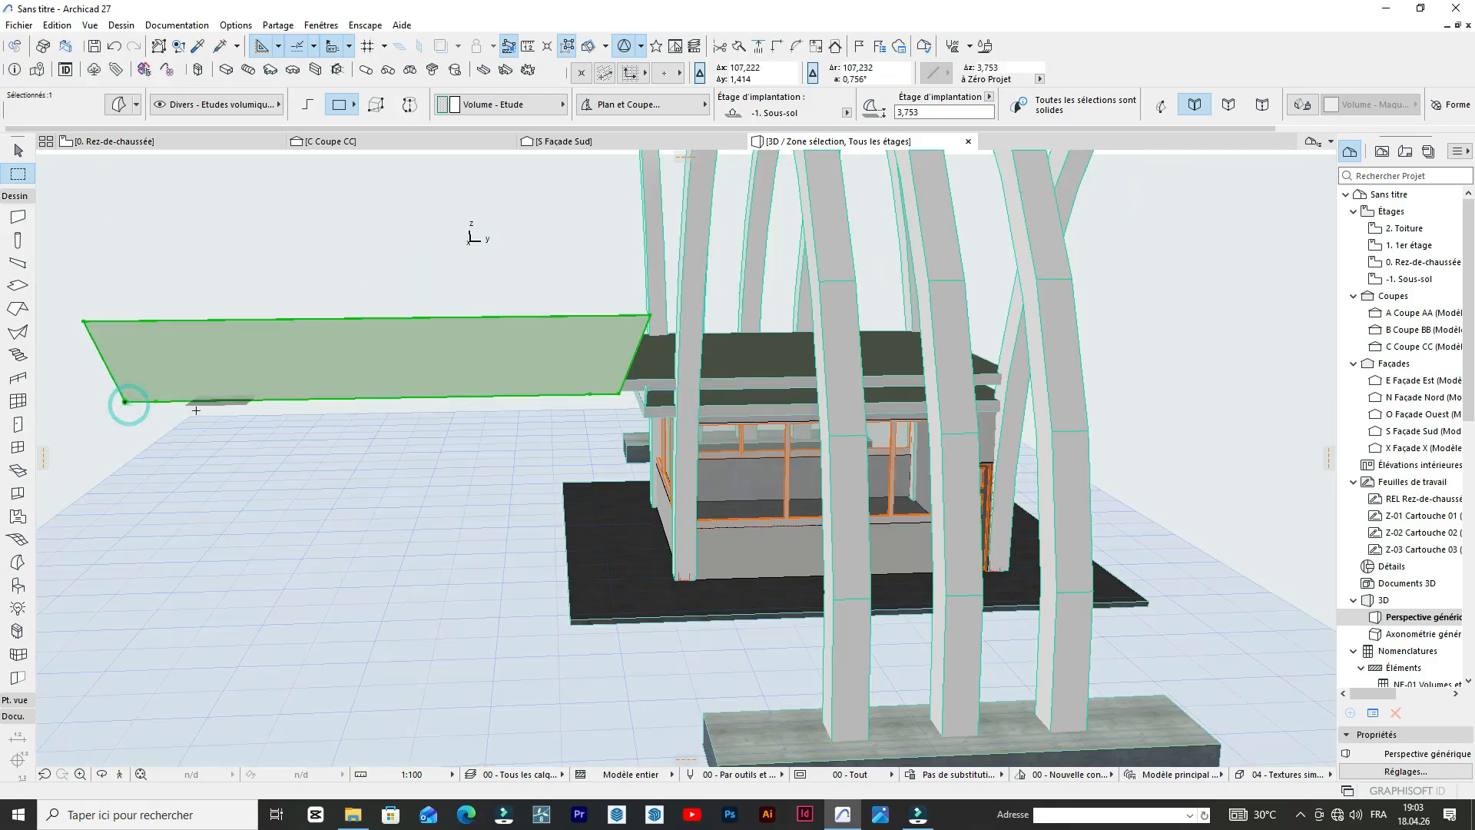
{"action": "key", "text": "ctrl+d"}
{"action": "left_click", "coordinate": [128, 405]}
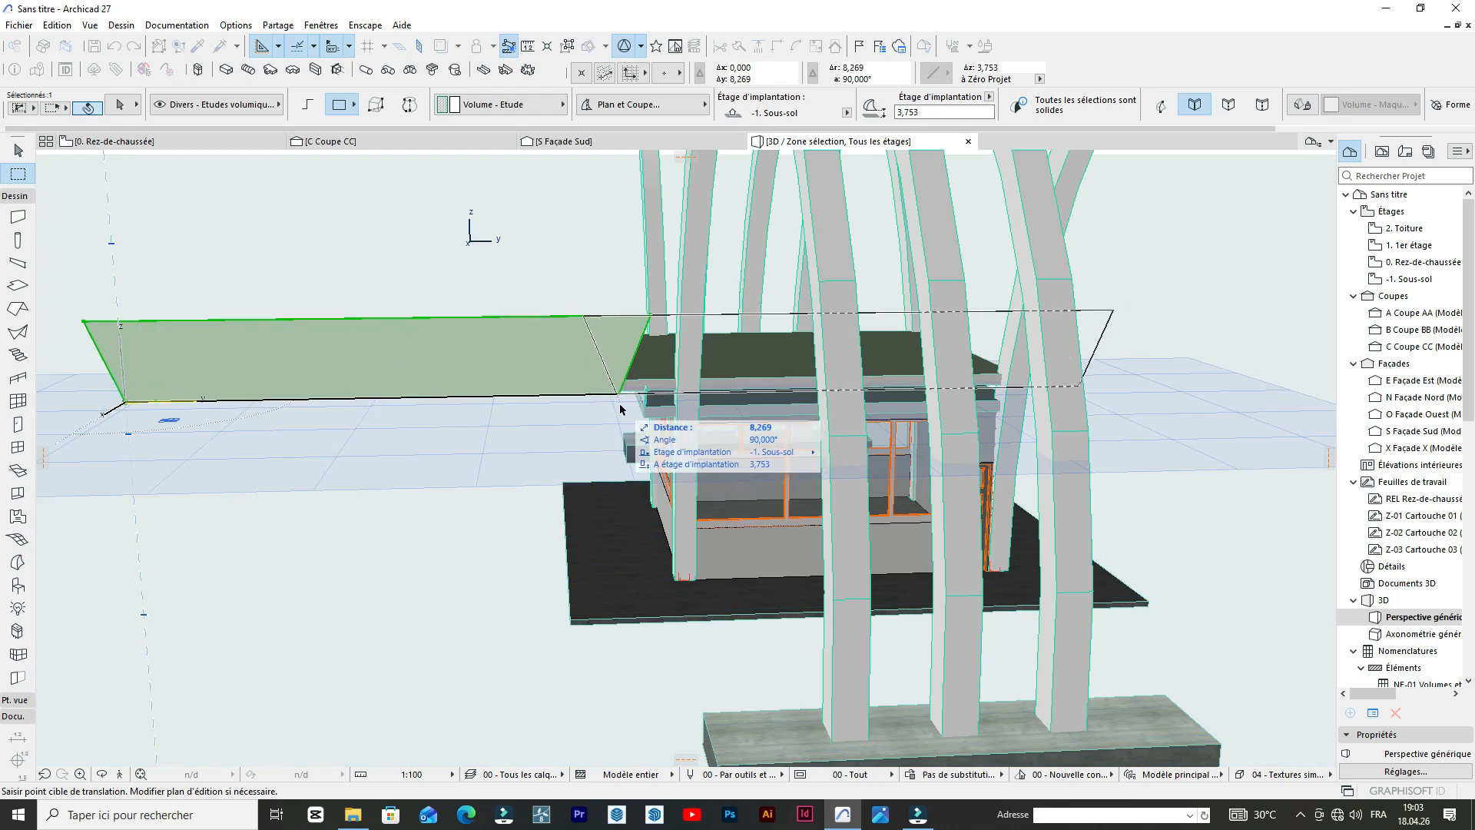
{"action": "left_click", "coordinate": [620, 404]}
{"action": "scroll", "coordinate": [451, 292], "scroll_direction": "up", "scroll_amount": 5}
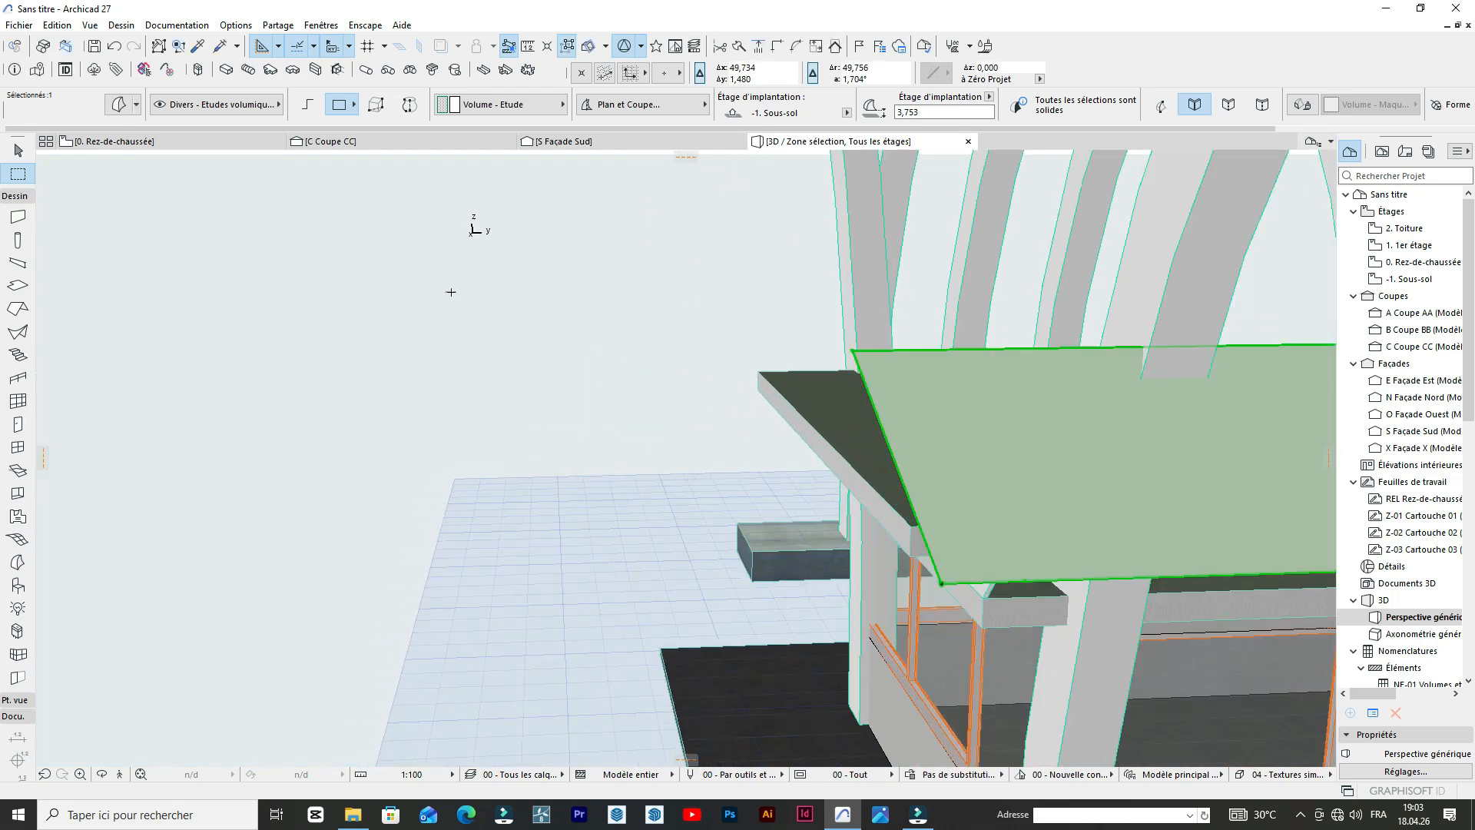
{"action": "scroll", "coordinate": [451, 292], "scroll_direction": "down", "scroll_amount": 5}
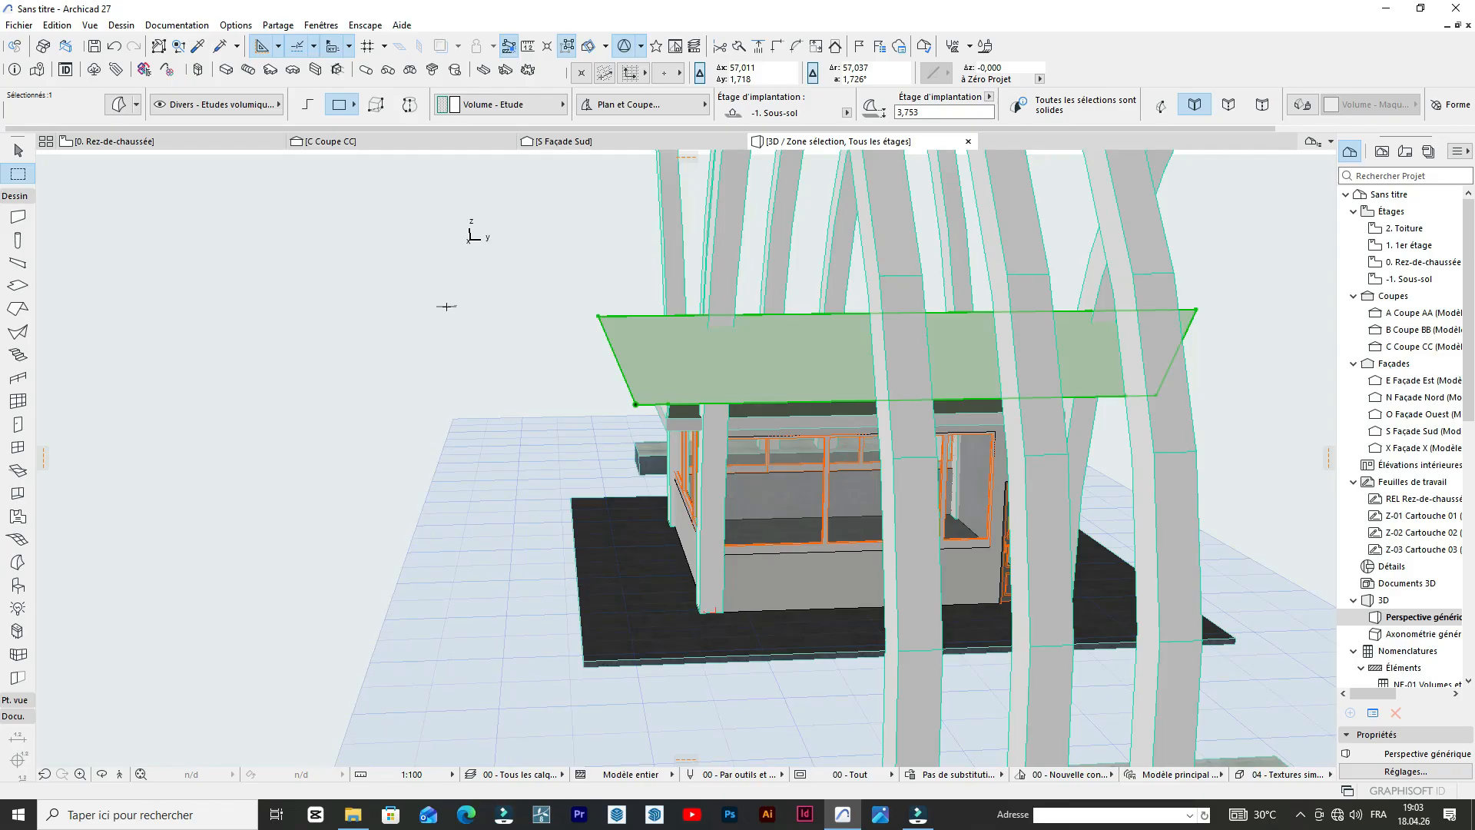
{"action": "key", "text": "ctrl+z"}
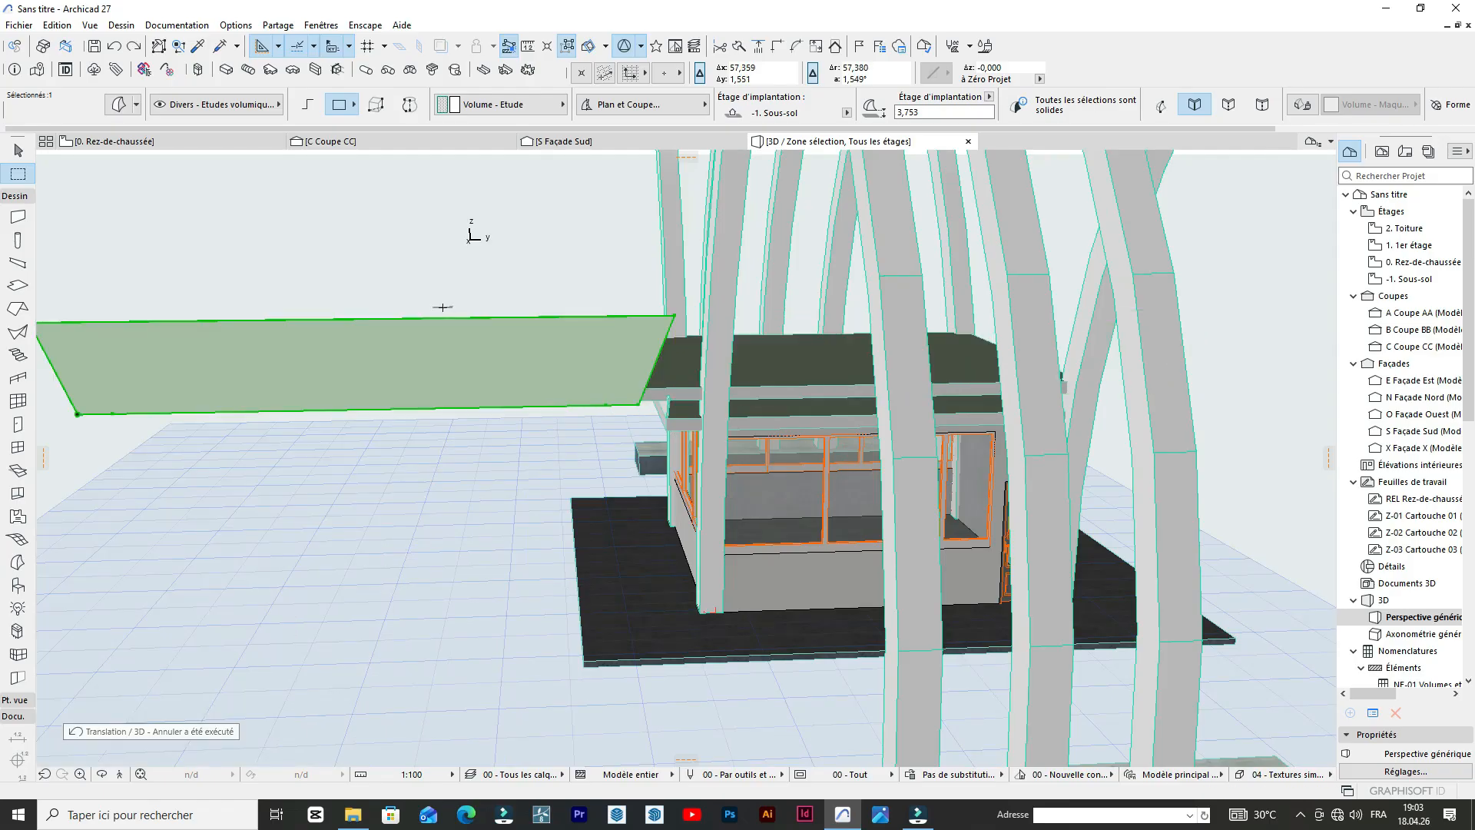
{"action": "key", "text": "ctrl+z"}
{"action": "scroll", "coordinate": [664, 402], "scroll_direction": "up", "scroll_amount": 2}
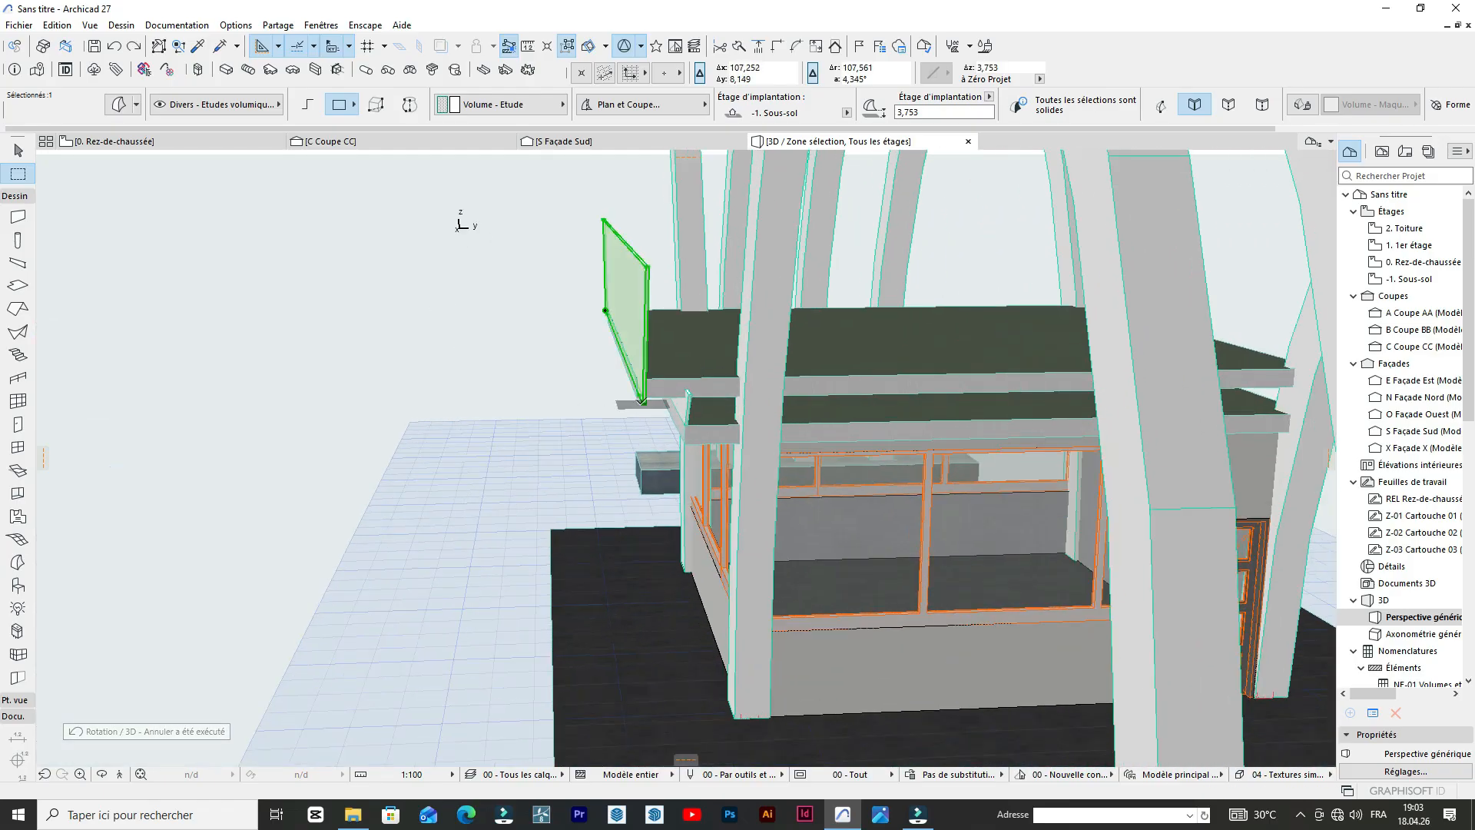
{"action": "key", "text": "ctrl+e"}
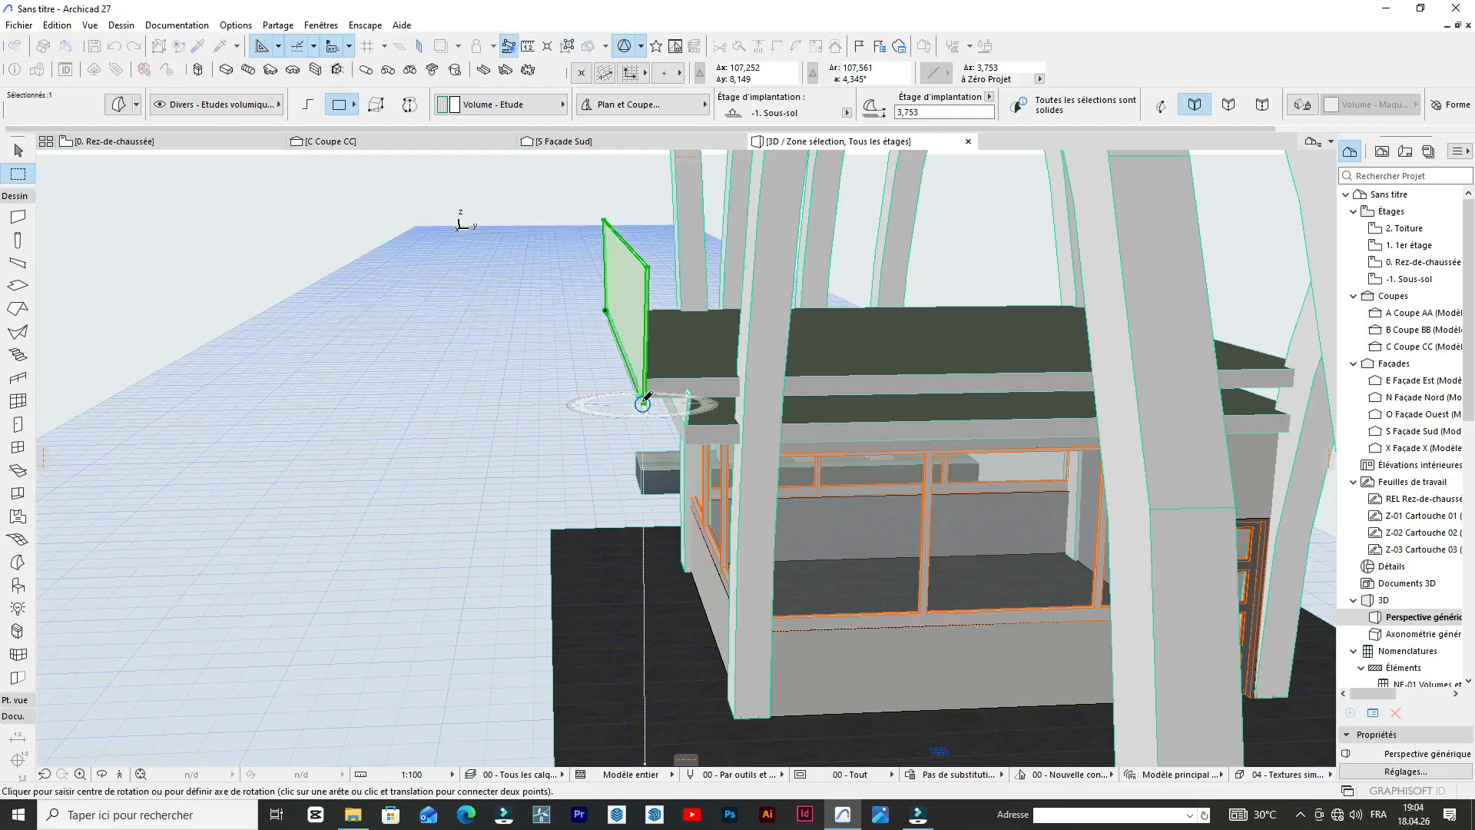
{"action": "left_click", "coordinate": [646, 406]}
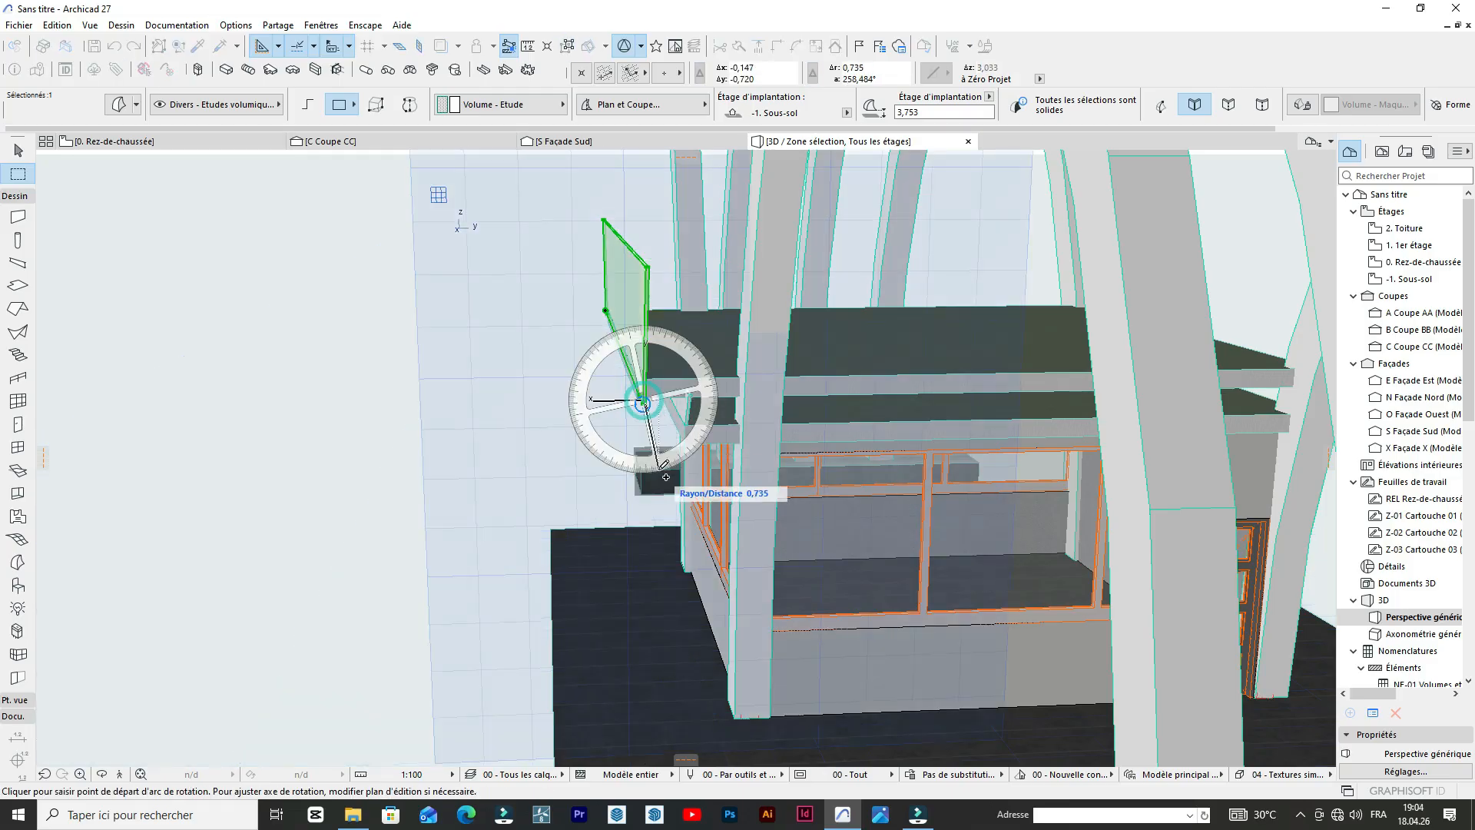
{"action": "scroll", "coordinate": [637, 386], "scroll_direction": "up", "scroll_amount": 1}
{"action": "scroll", "coordinate": [645, 400], "scroll_direction": "up", "scroll_amount": 2}
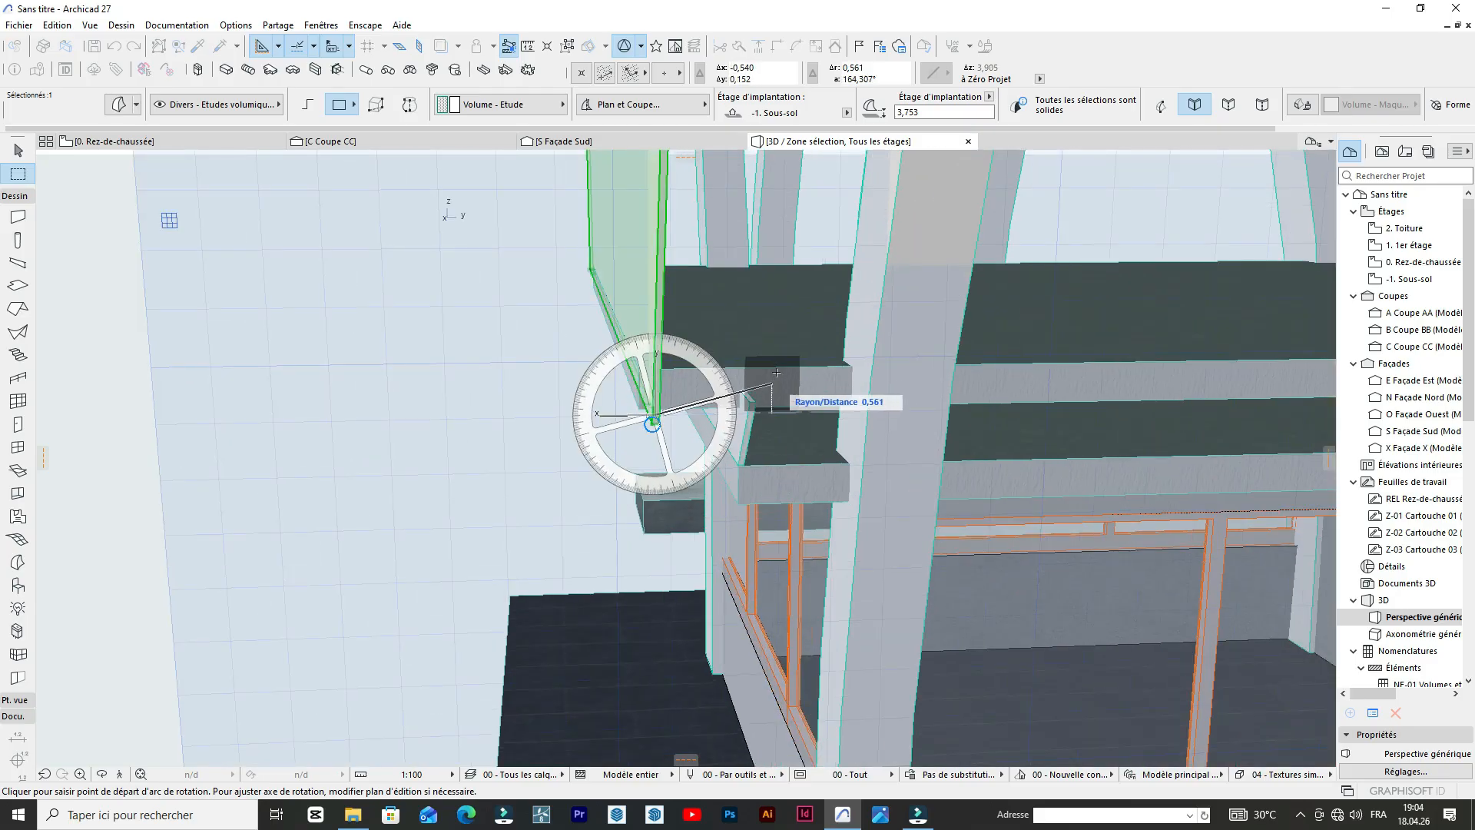
{"action": "key", "text": "Escape"}
Place a rotated copy of the upper parapet panel perpendicular to the original, turning it horizontally about the roof slab corner.
{"action": "middle_click_drag", "start_coordinate": [906, 530], "coordinate": [841, 435], "text": "shift"}
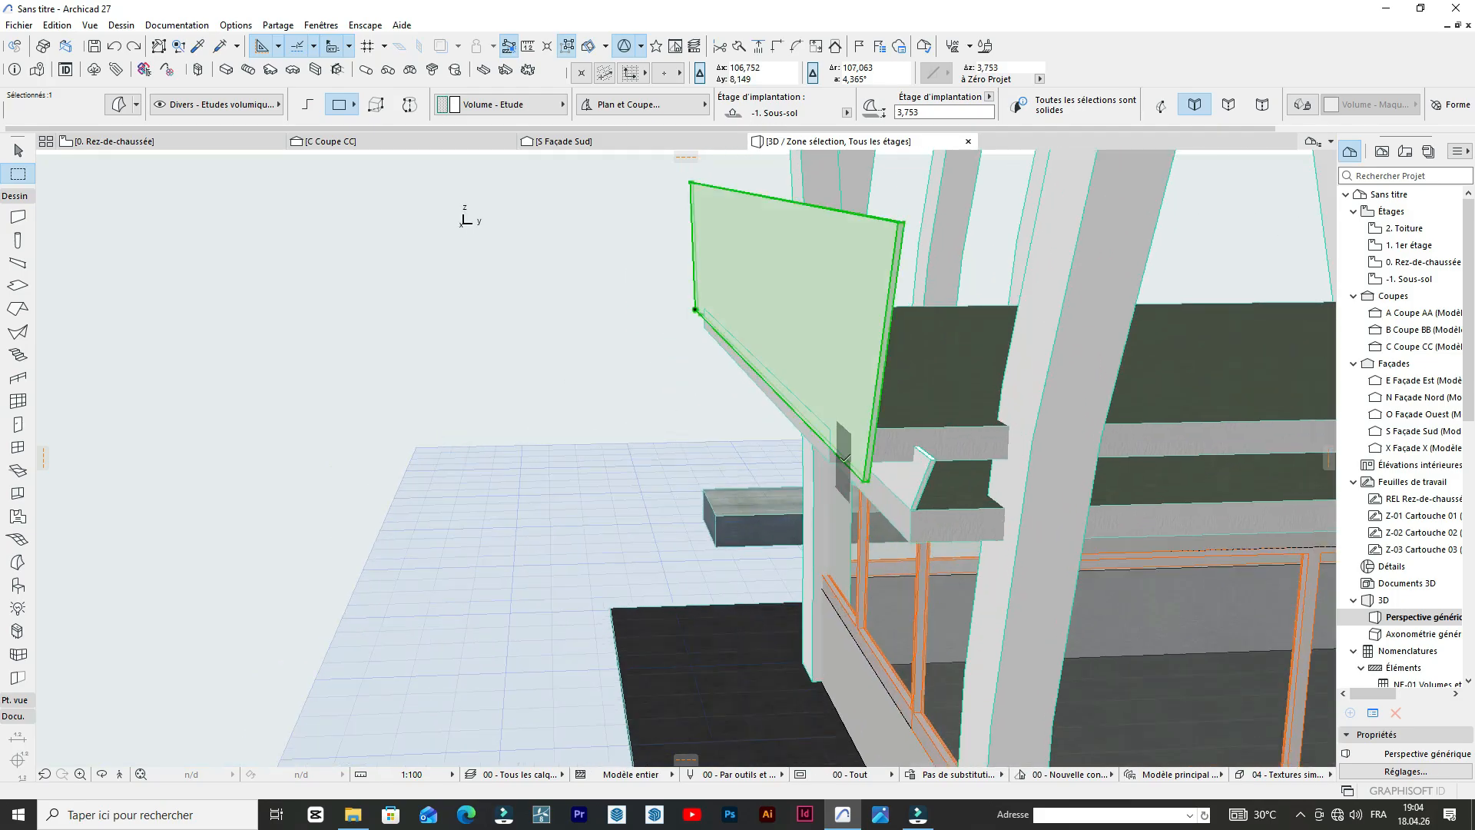
{"action": "key", "text": "ctrl+e"}
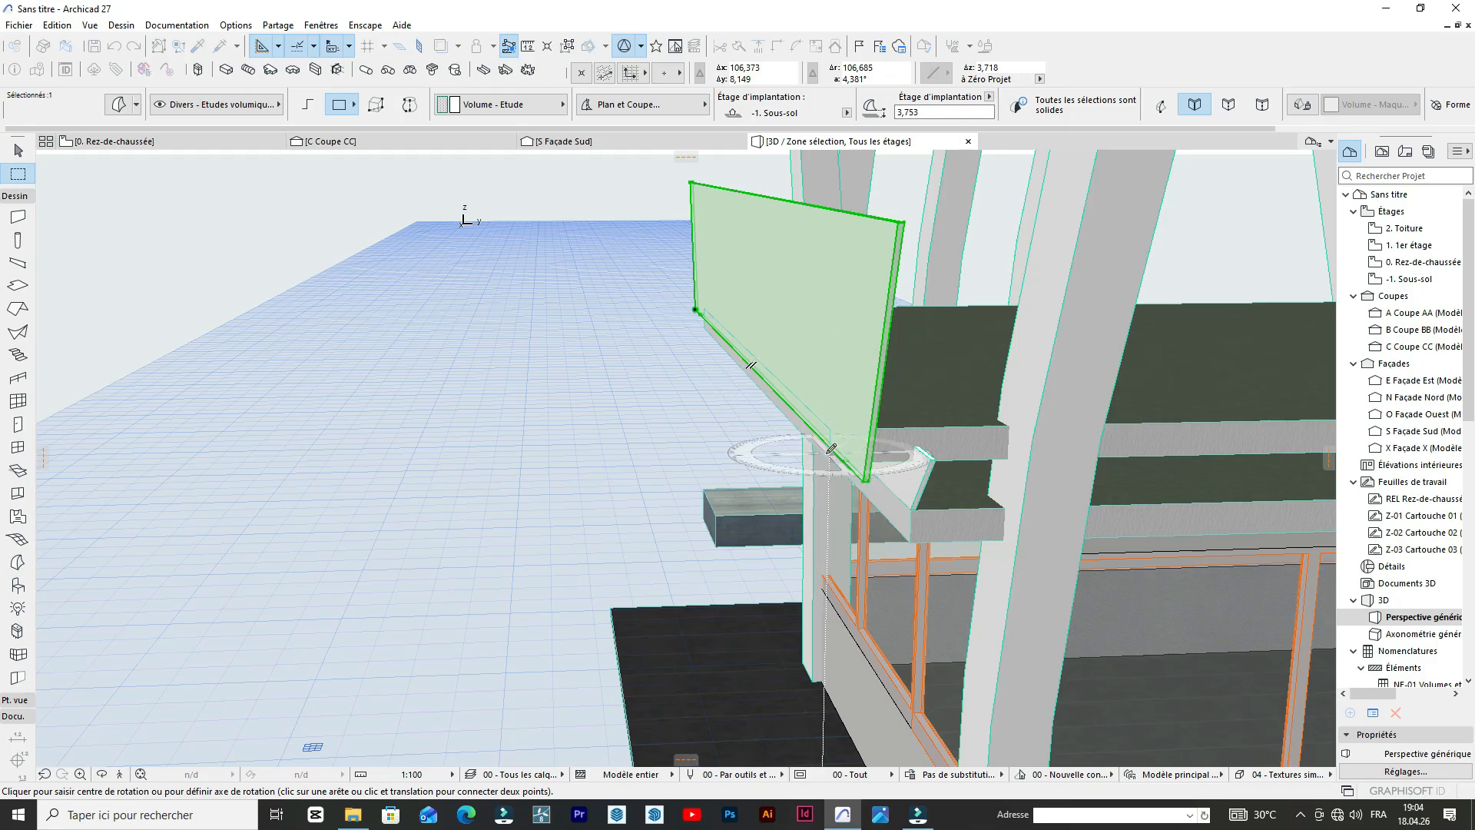
{"action": "left_click", "coordinate": [831, 449]}
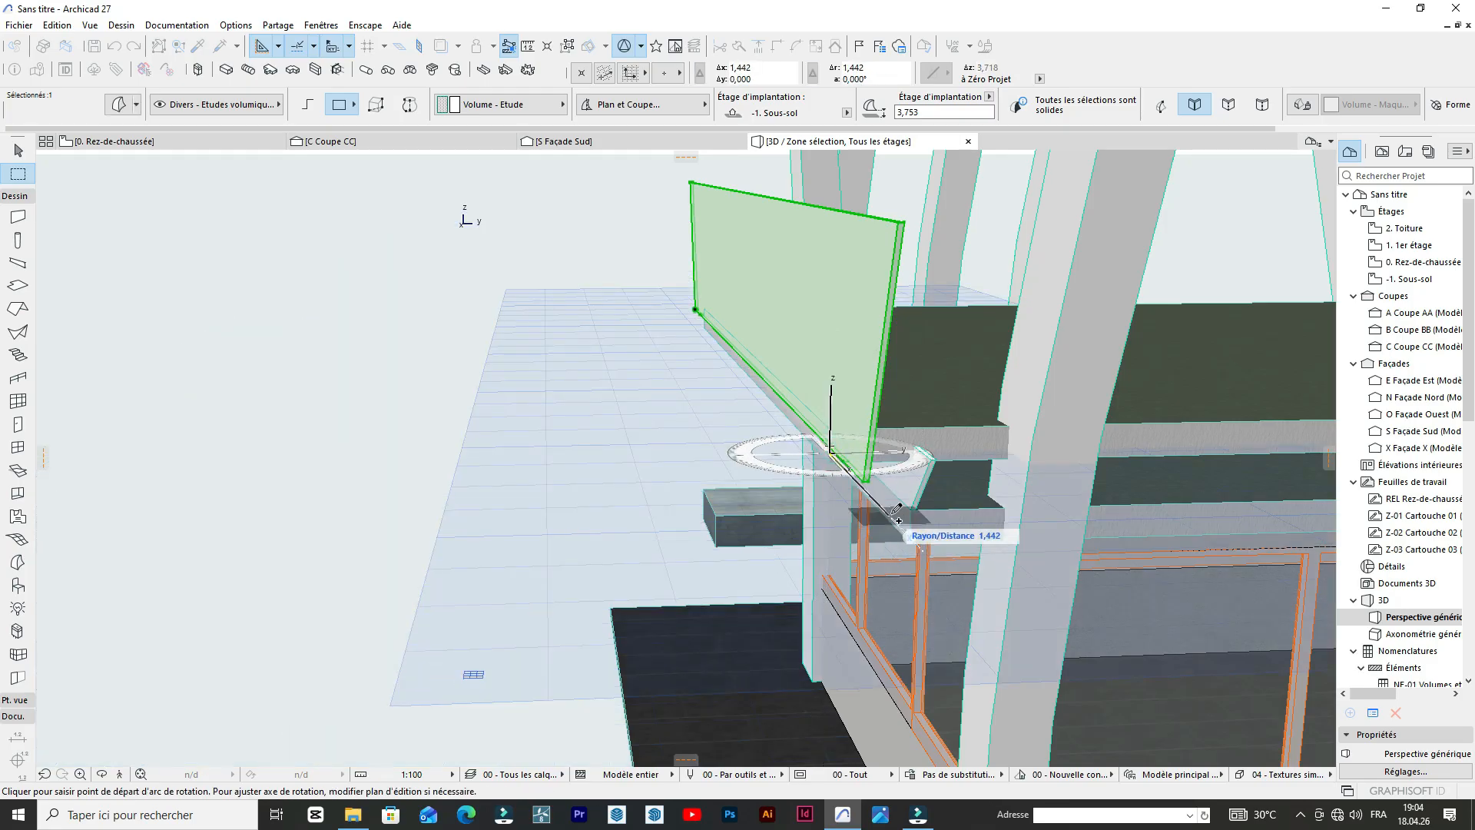
{"action": "left_click", "coordinate": [898, 520]}
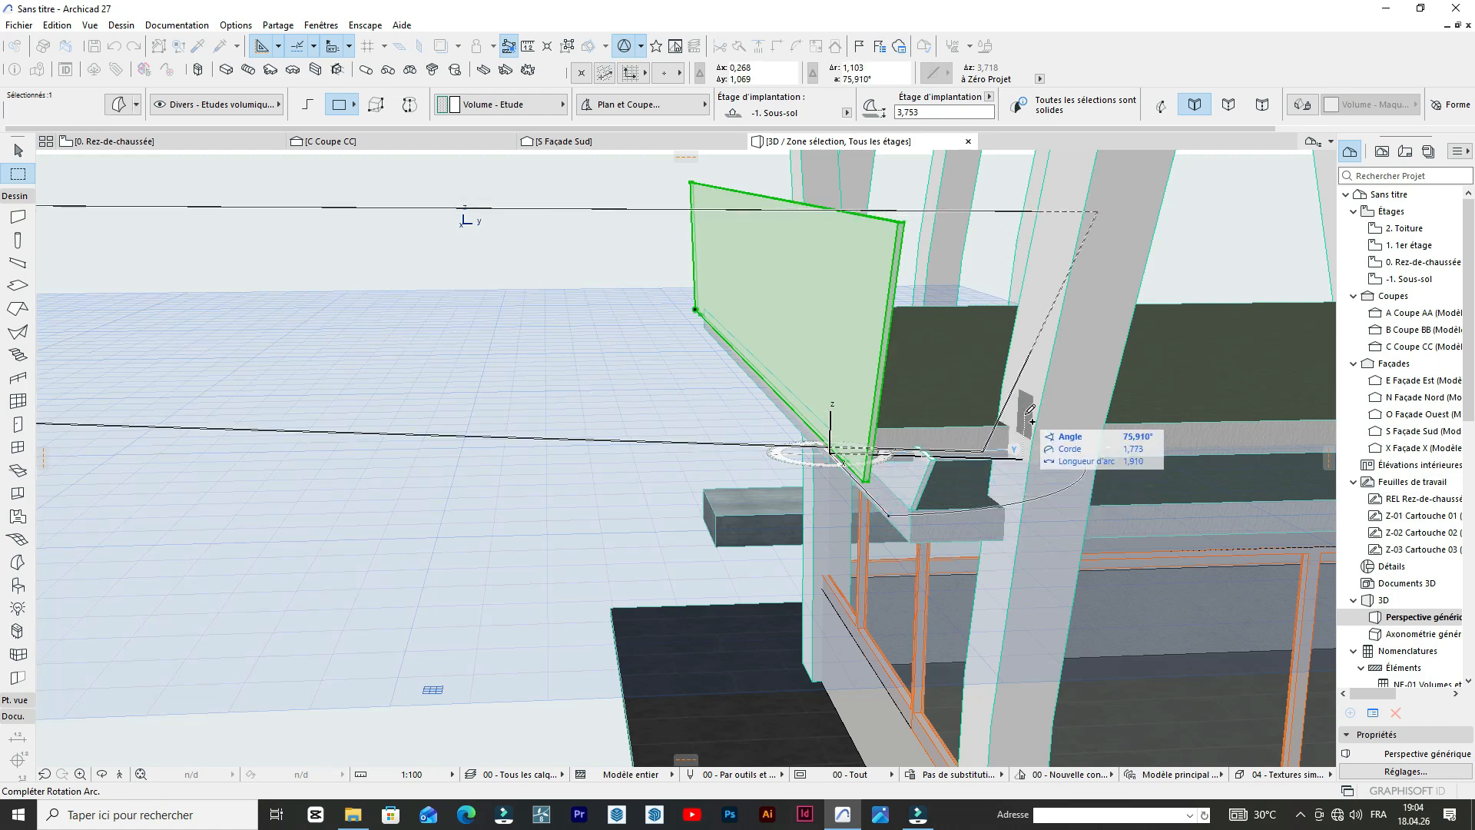
{"action": "left_click", "coordinate": [1026, 415]}
Move the rotated parapet copy along the booth front and align its lower corner with the original panel's lower front corner.
{"action": "middle_click_drag", "start_coordinate": [745, 355], "coordinate": [109, 384], "text": "shift"}
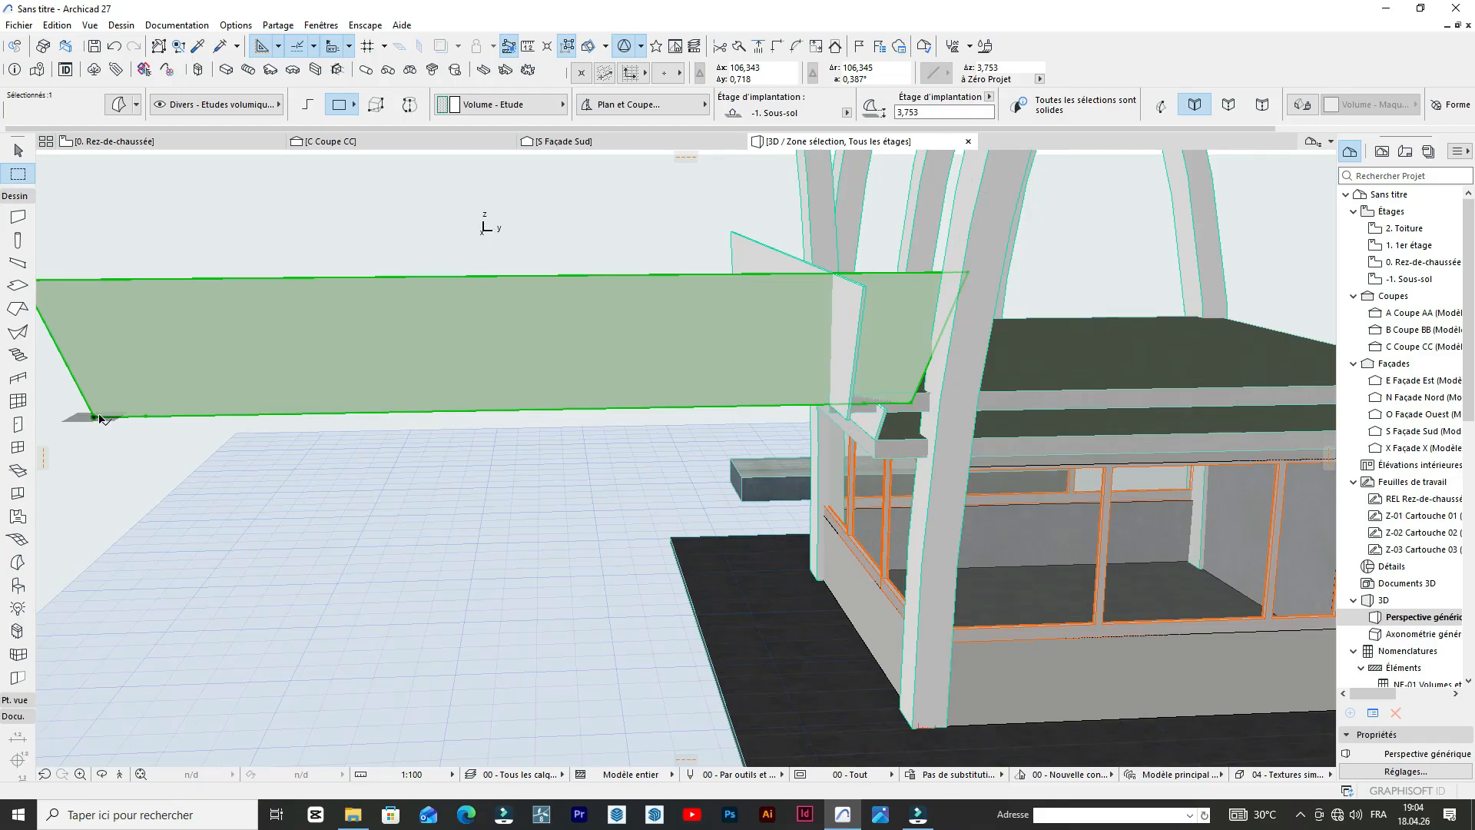
{"action": "left_click", "coordinate": [93, 417]}
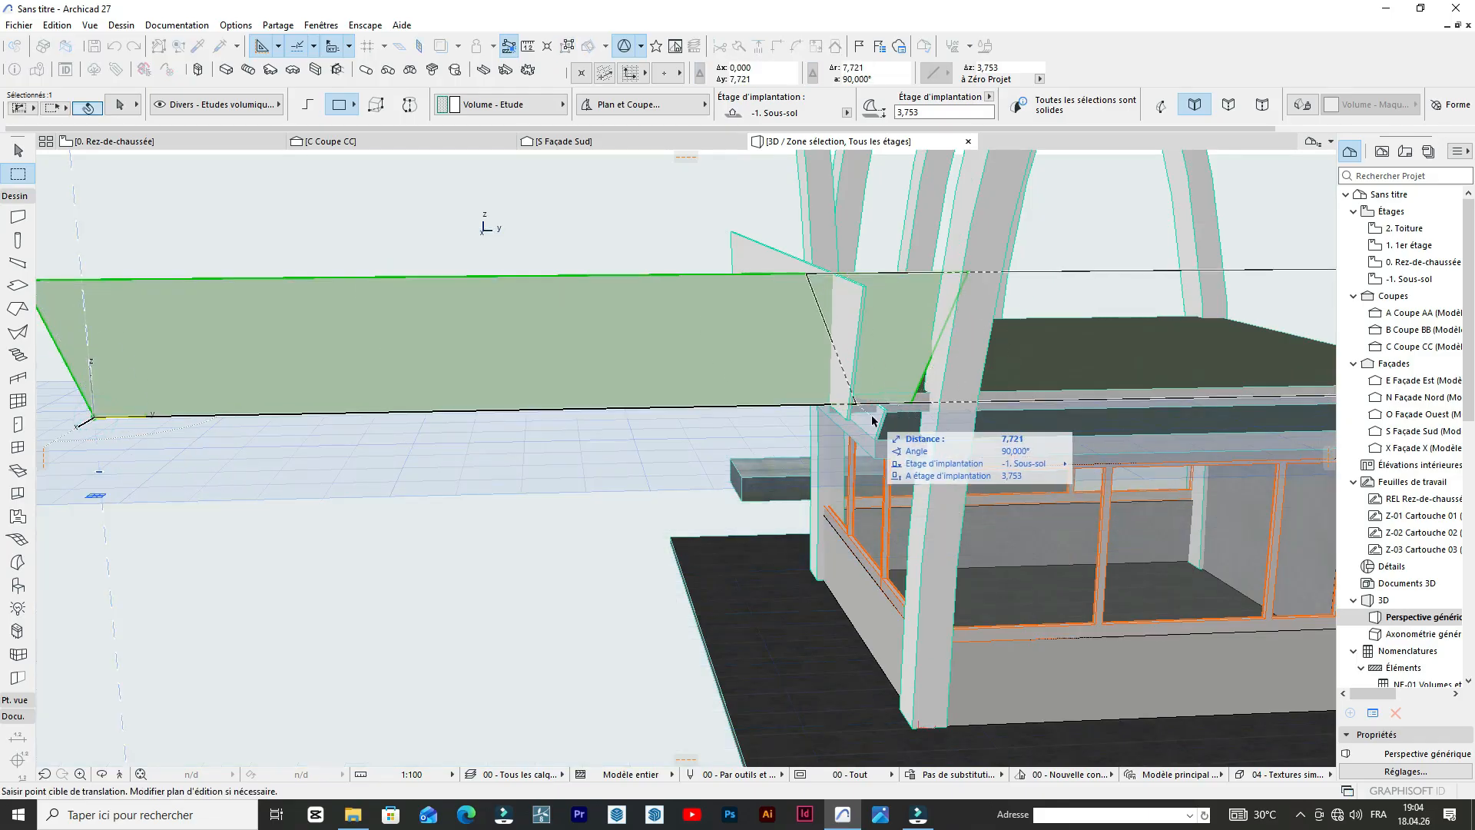
{"action": "left_click", "coordinate": [862, 425]}
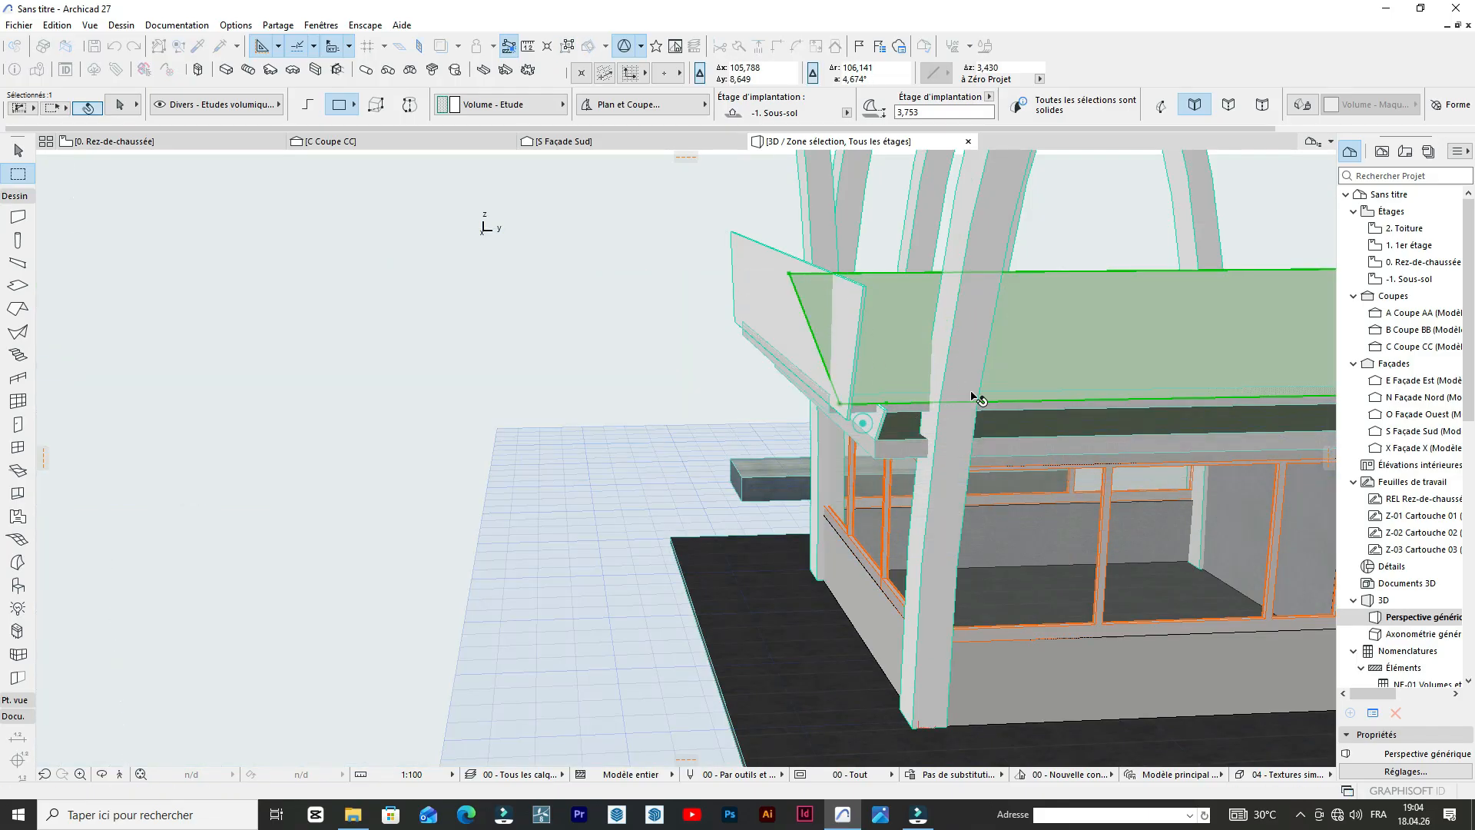
{"action": "scroll", "coordinate": [885, 365], "scroll_direction": "up", "scroll_amount": 5}
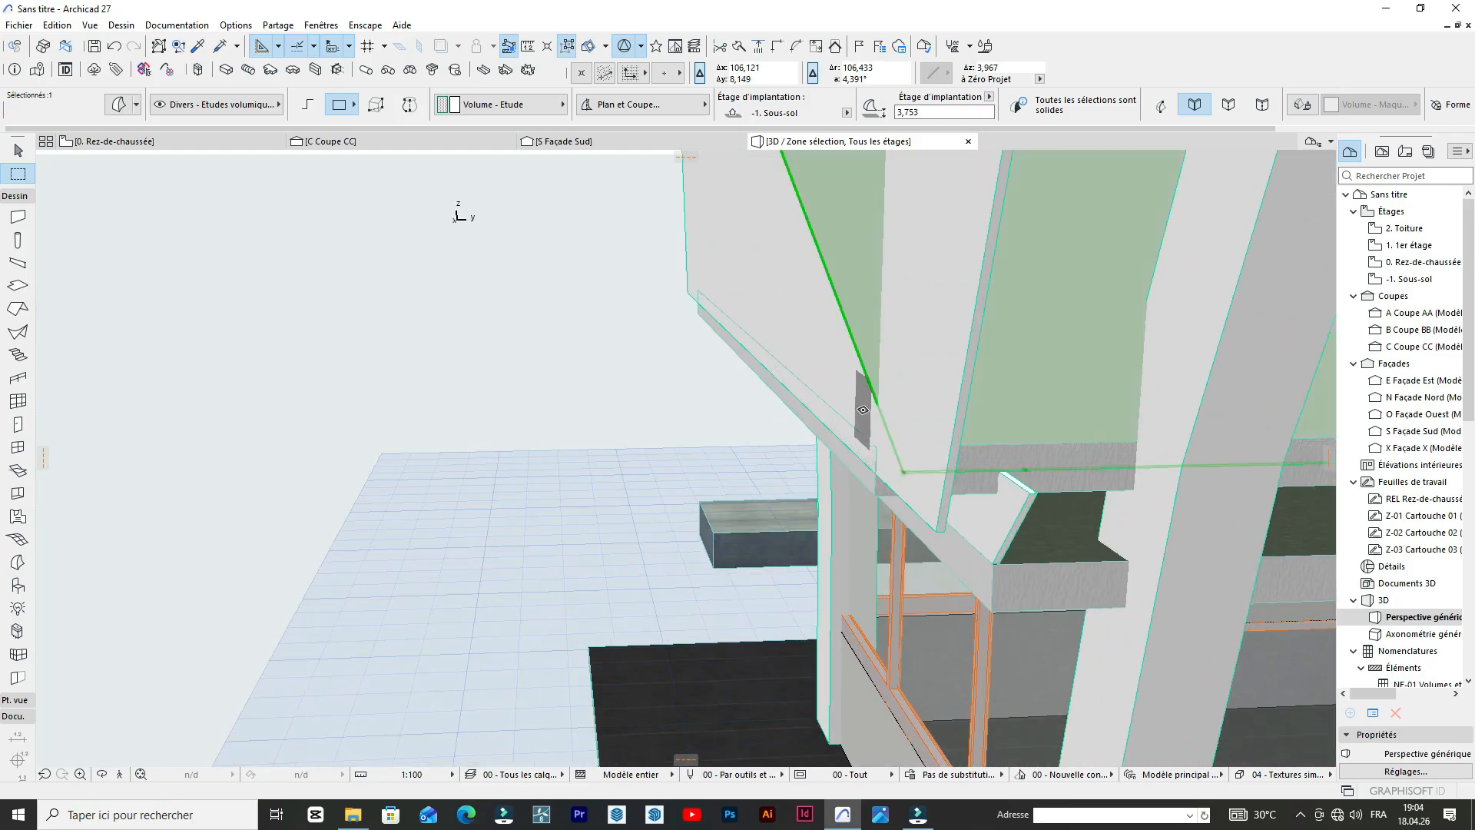
{"action": "left_click", "coordinate": [901, 471]}
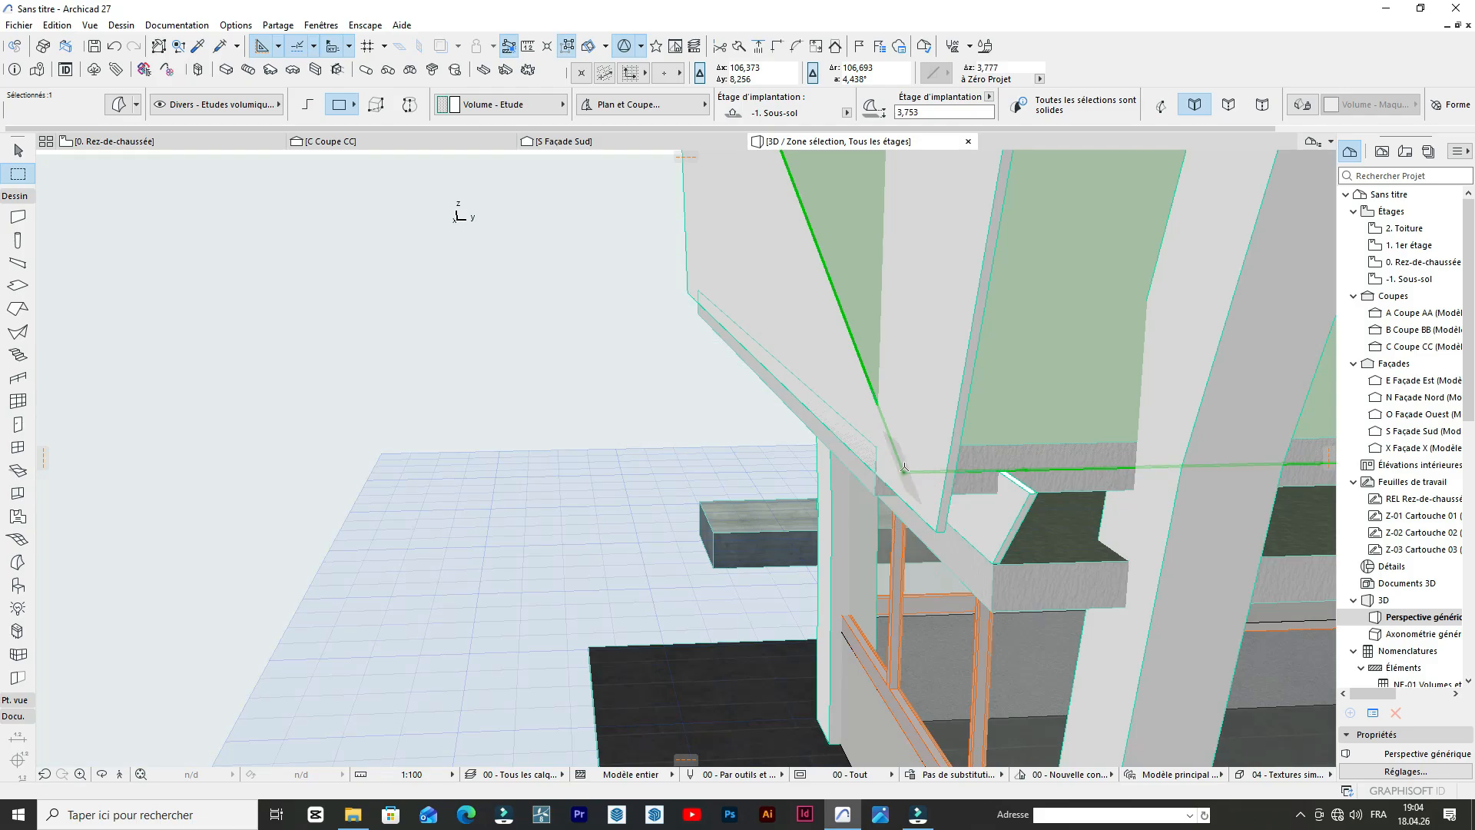
{"action": "key", "text": "ctrl+d"}
{"action": "left_click", "coordinate": [904, 471]}
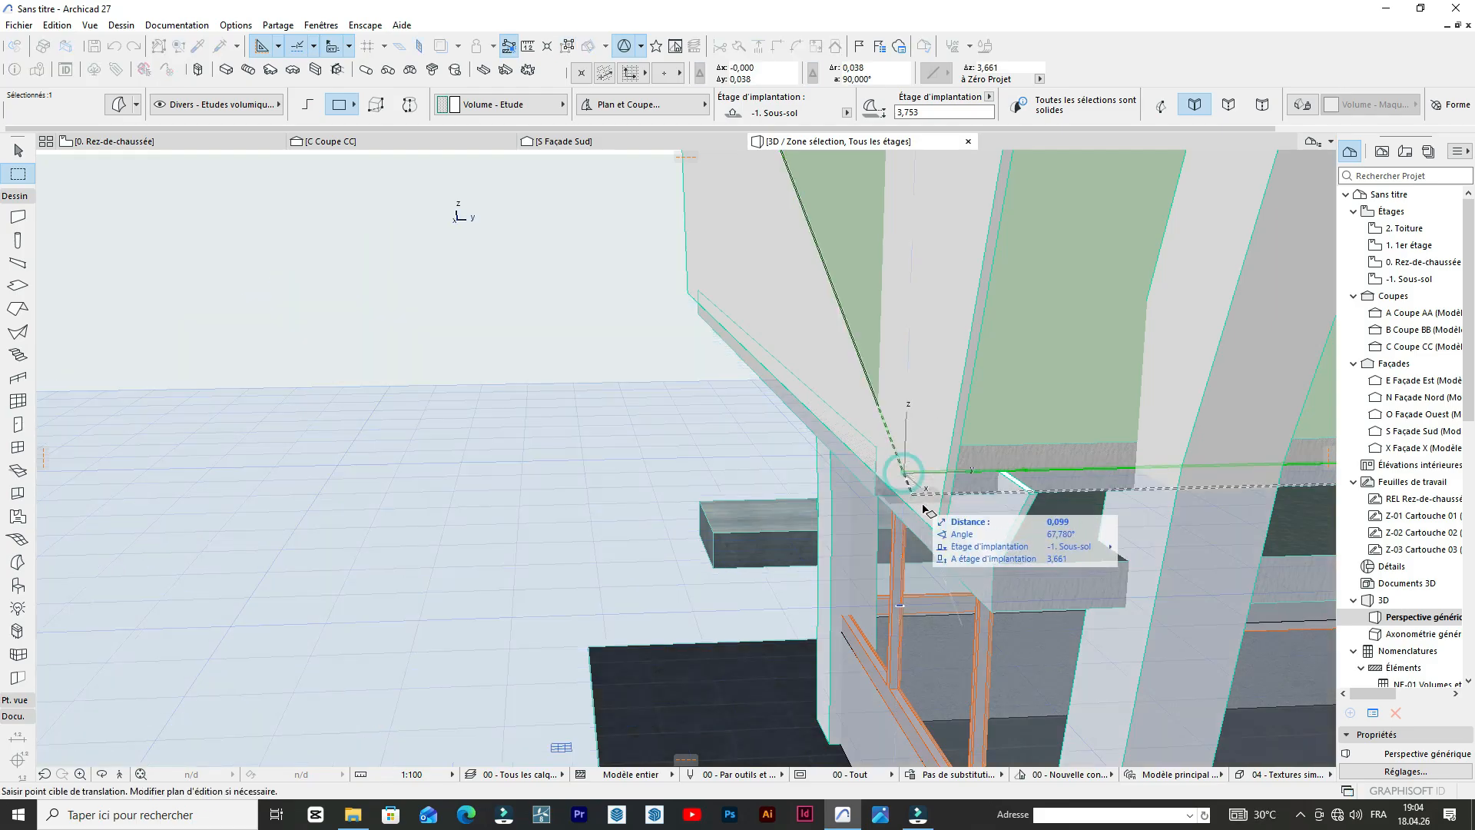
{"action": "left_click", "coordinate": [938, 533]}
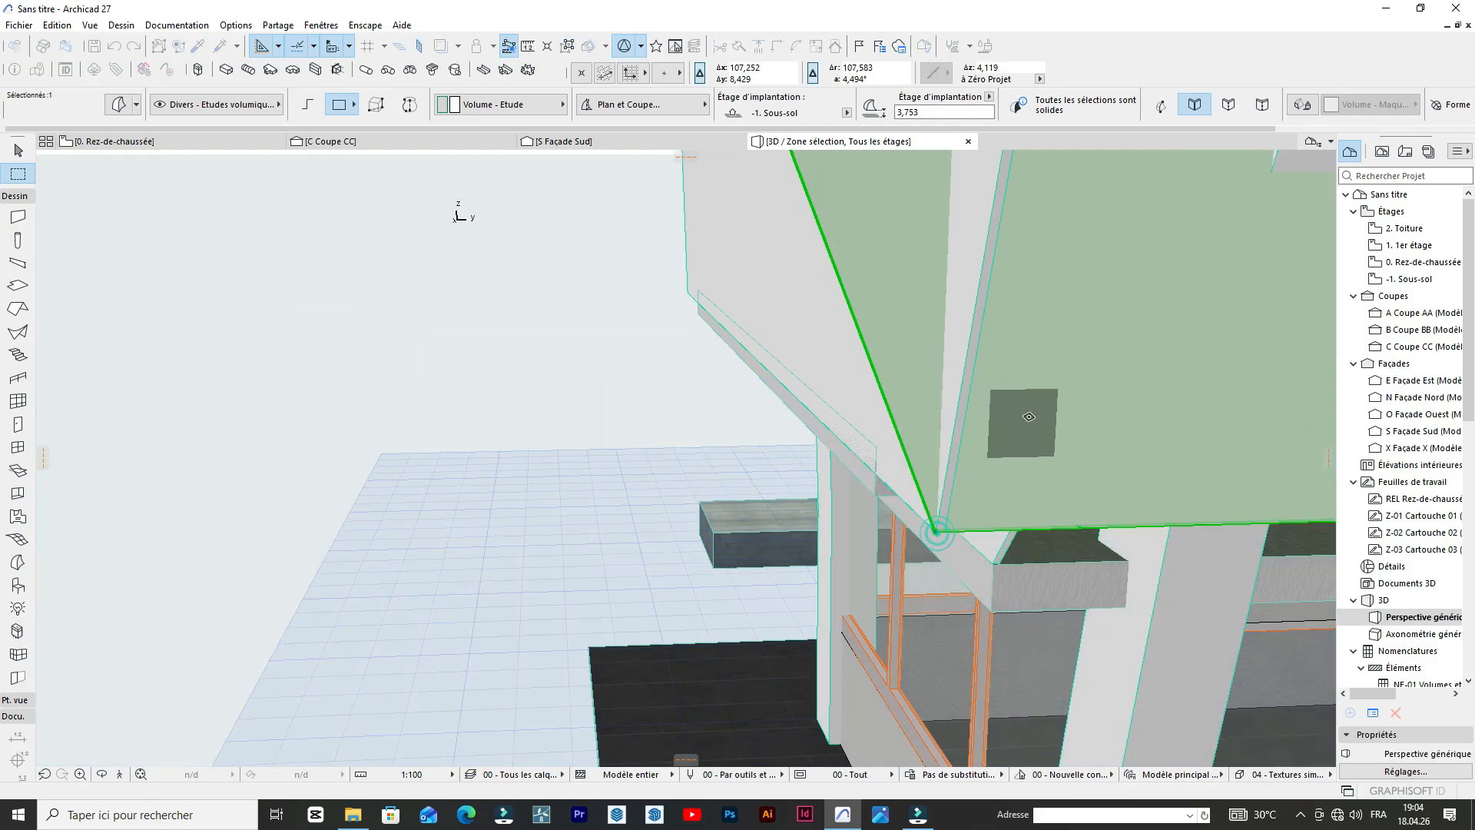
Shift the front parapet copy so its upper corner meets the original side panel's upper front corner.
{"action": "scroll", "coordinate": [956, 367], "scroll_direction": "down", "scroll_amount": 5}
{"action": "scroll", "coordinate": [956, 367], "scroll_direction": "up", "scroll_amount": 8}
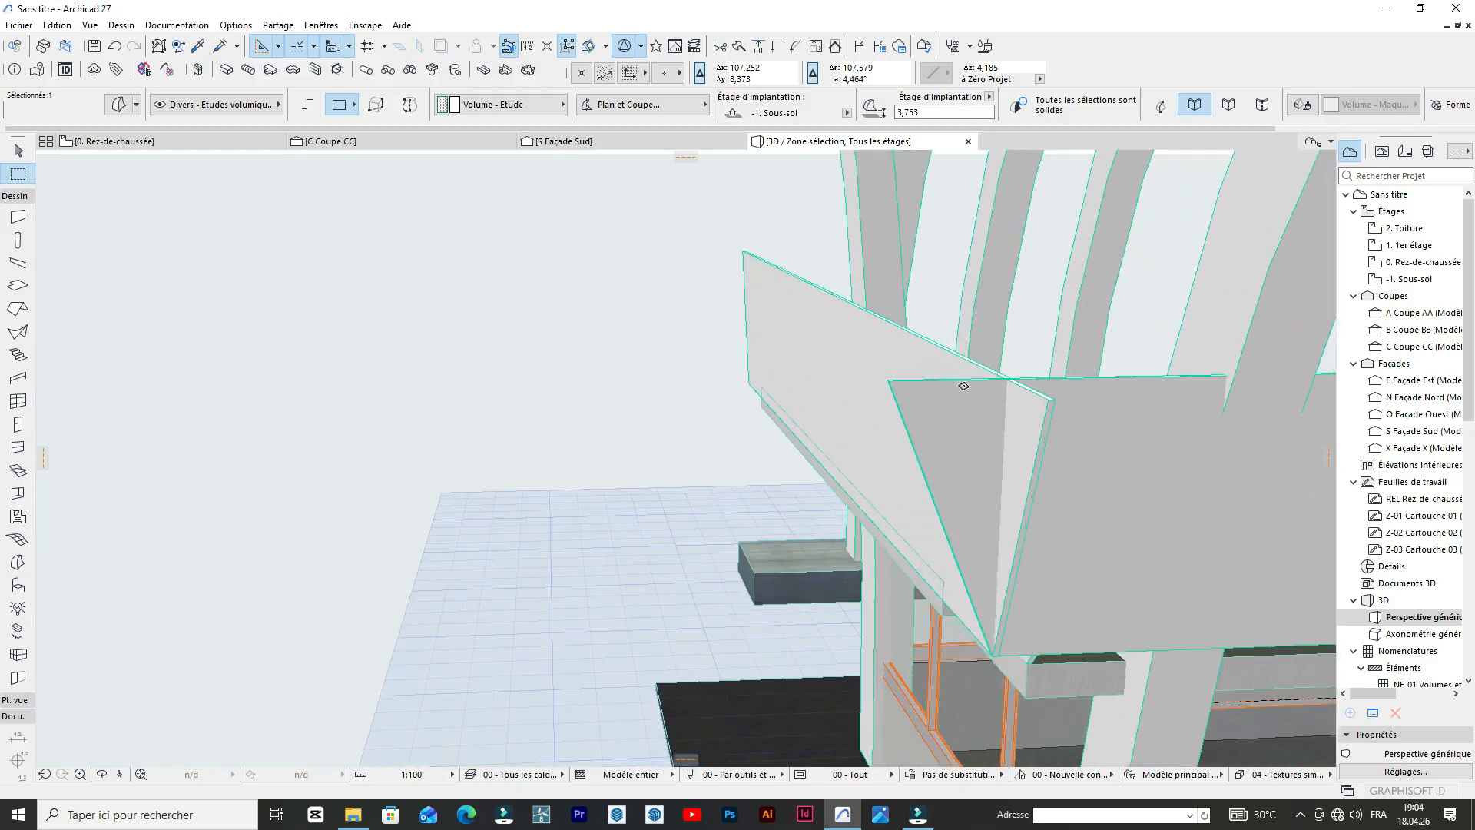
{"action": "scroll", "coordinate": [856, 368], "scroll_direction": "down", "scroll_amount": 6}
{"action": "scroll", "coordinate": [959, 415], "scroll_direction": "up", "scroll_amount": 5}
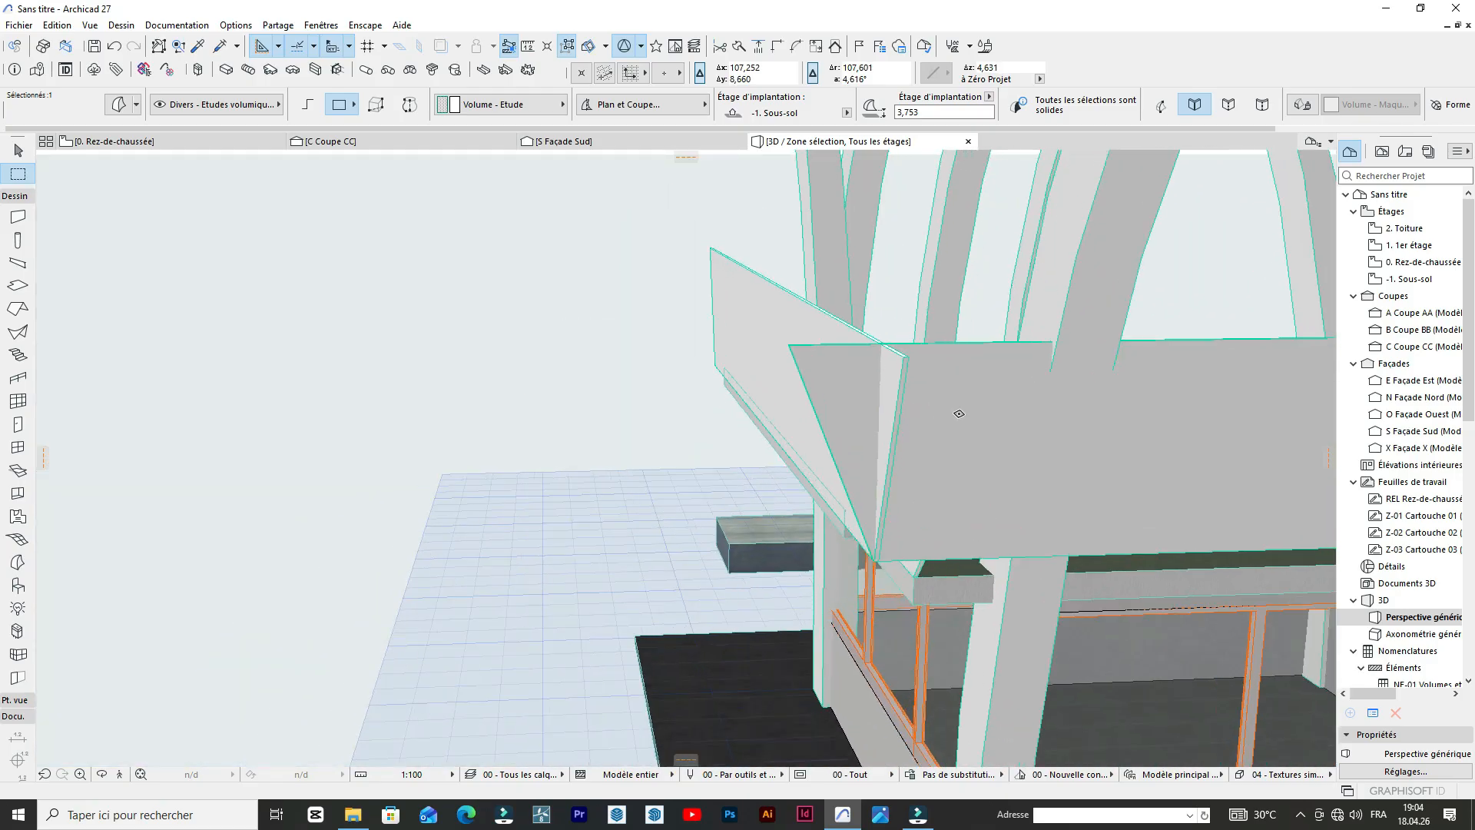
{"action": "scroll", "coordinate": [830, 375], "scroll_direction": "down", "scroll_amount": 5}
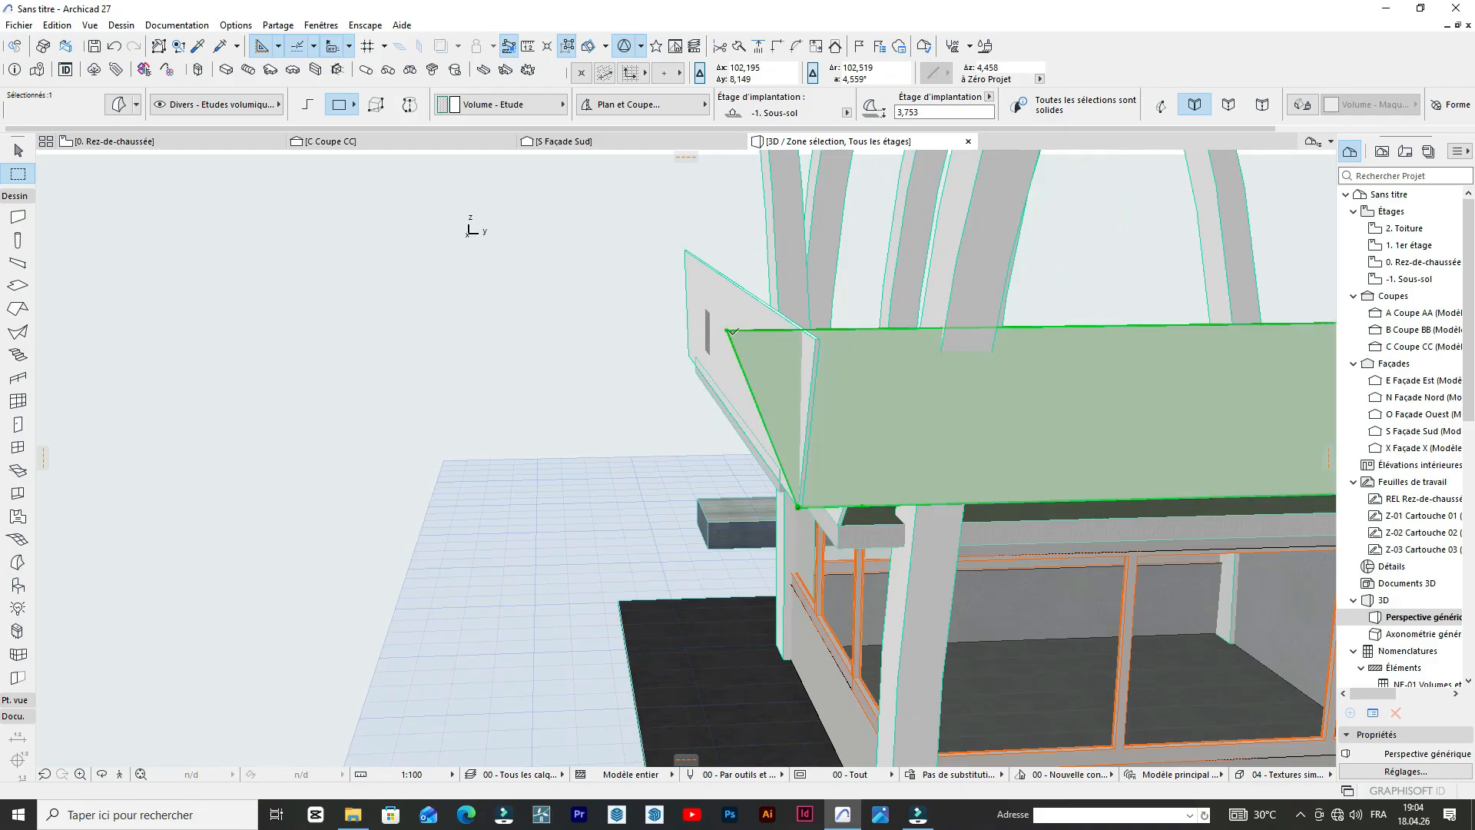
{"action": "key", "text": "ctrl+d"}
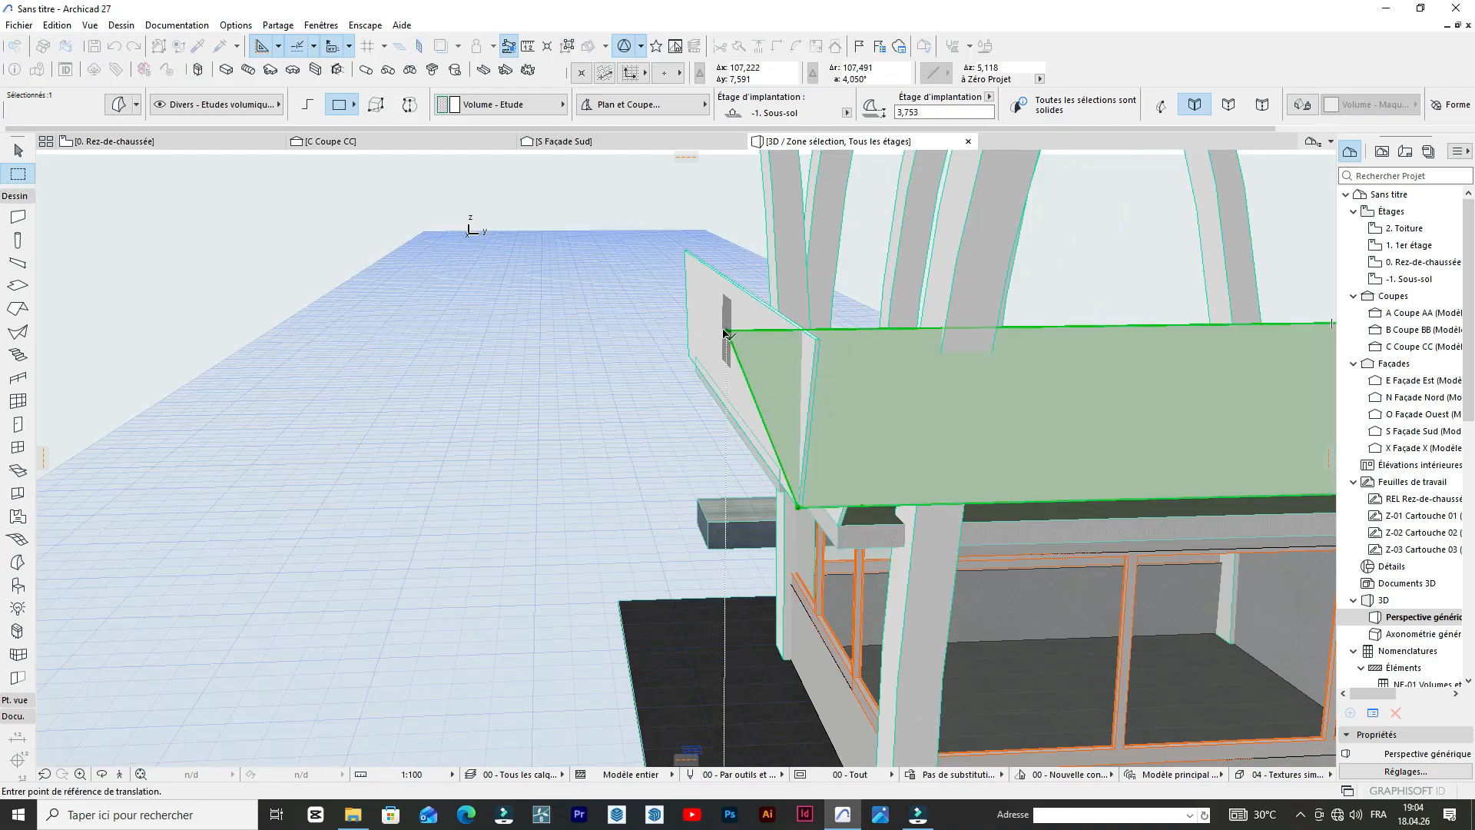
{"action": "left_click", "coordinate": [728, 335]}
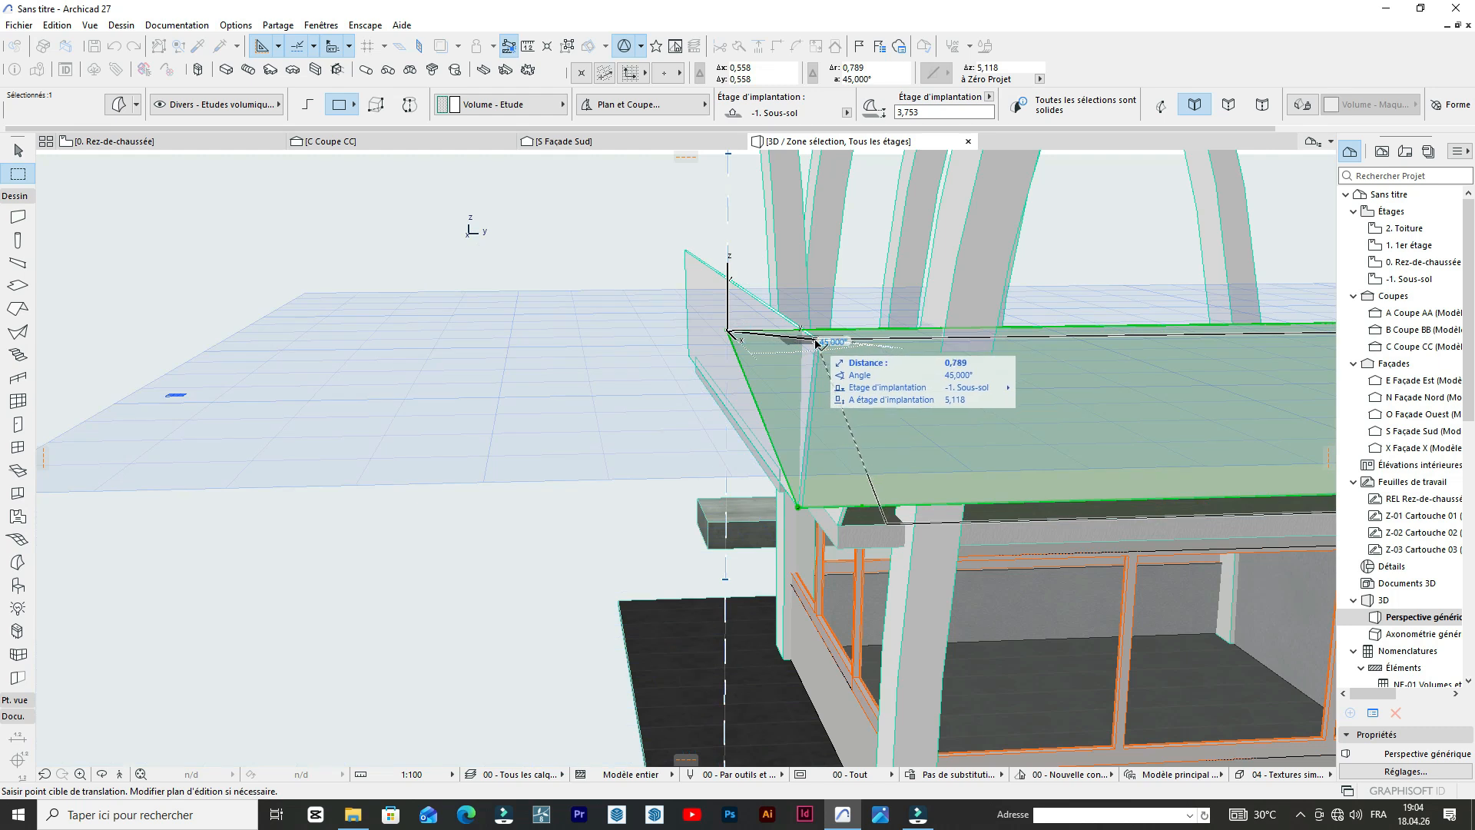
{"action": "left_click", "coordinate": [817, 342]}
{"action": "middle_click_drag", "start_coordinate": [893, 338], "coordinate": [817, 346], "text": "shift"}
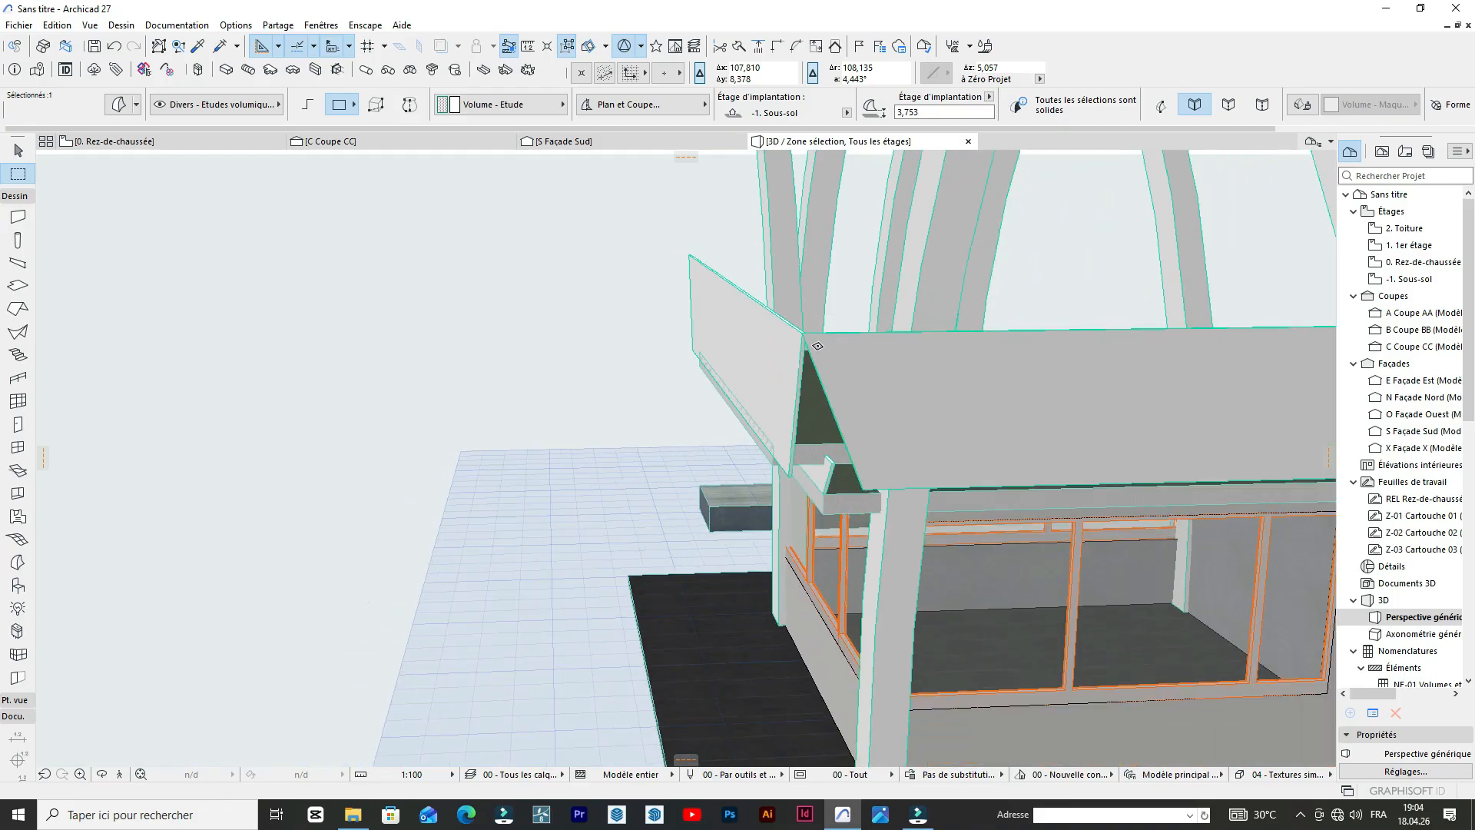
Mirror a copy of the side parapet panel to the opposite side of the booth, using the front panel's midpoint as axis.
{"action": "left_click", "coordinate": [100, 773]}
{"action": "left_click_drag", "start_coordinate": [247, 513], "coordinate": [1062, 451]}
{"action": "scroll", "coordinate": [863, 441], "scroll_direction": "down", "scroll_amount": 10}
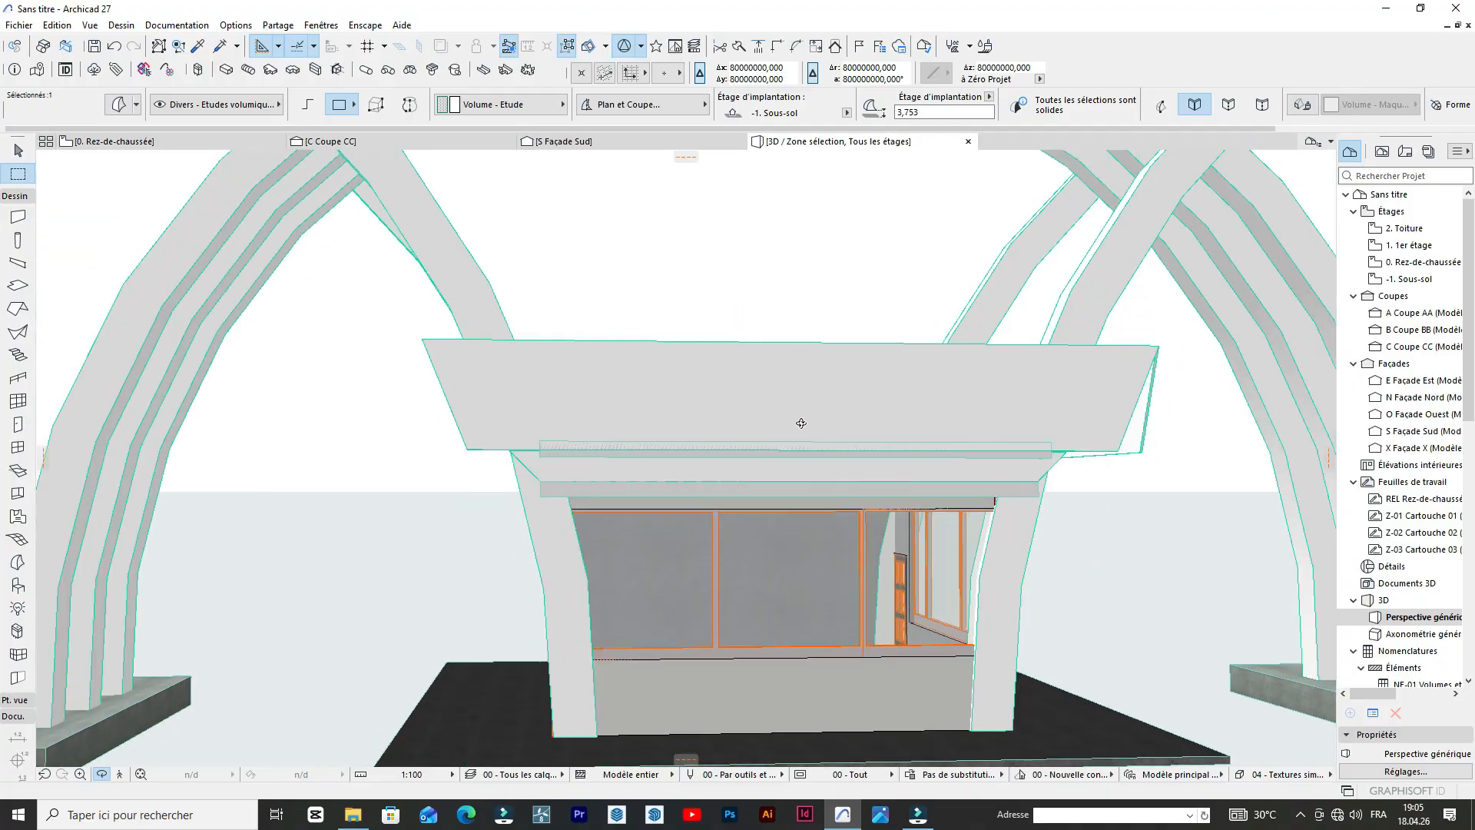
{"action": "left_click_drag", "start_coordinate": [883, 436], "coordinate": [827, 427]}
{"action": "scroll", "coordinate": [768, 367], "scroll_direction": "up", "scroll_amount": 5}
{"action": "scroll", "coordinate": [755, 358], "scroll_direction": "down", "scroll_amount": 5}
{"action": "left_click_drag", "start_coordinate": [755, 356], "coordinate": [656, 529]}
{"action": "middle_click_drag", "start_coordinate": [656, 529], "coordinate": [508, 468], "text": "shift"}
{"action": "scroll", "coordinate": [842, 382], "scroll_direction": "up", "scroll_amount": 4}
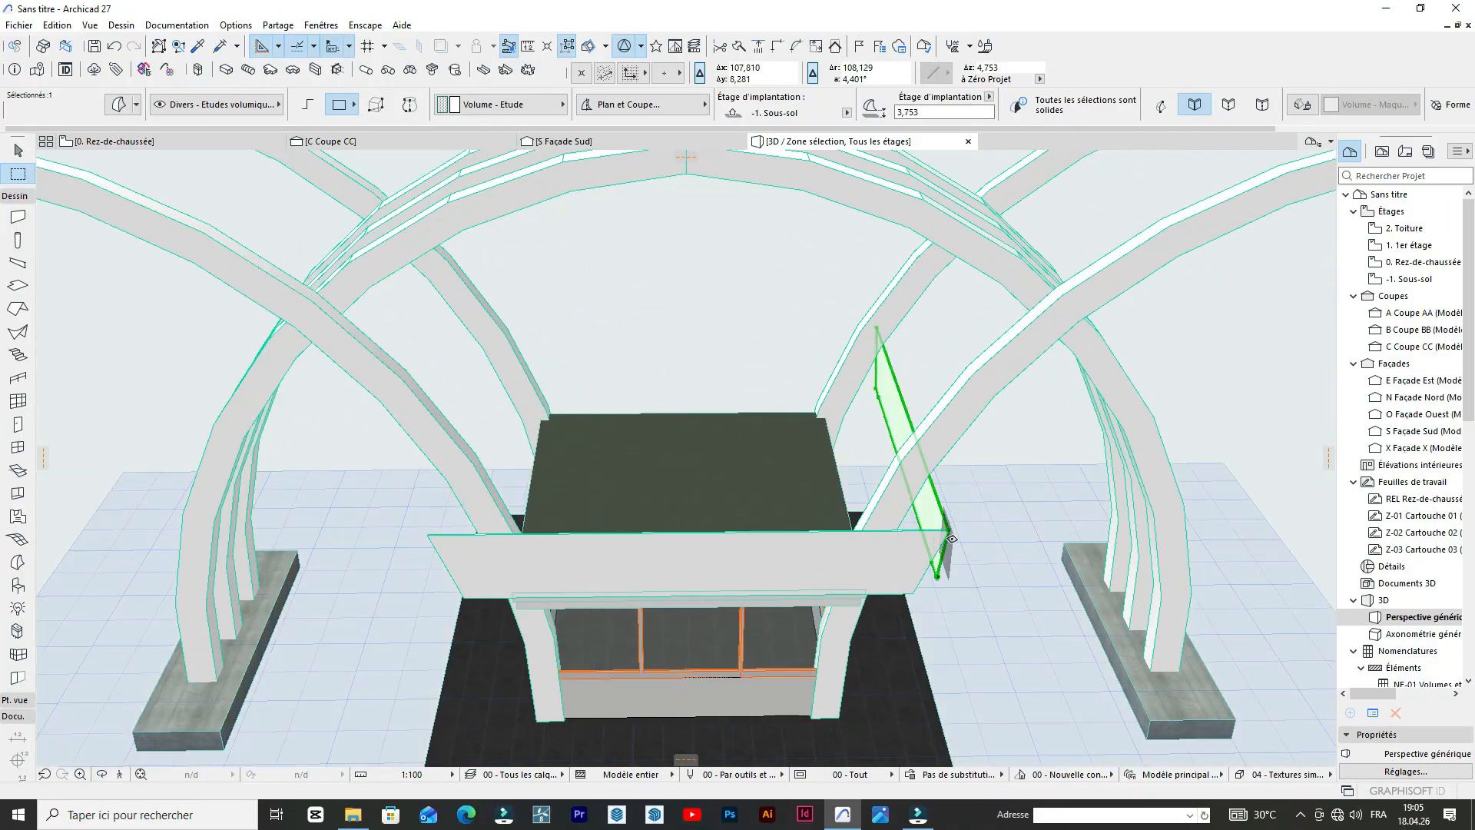
{"action": "left_click", "coordinate": [952, 527]}
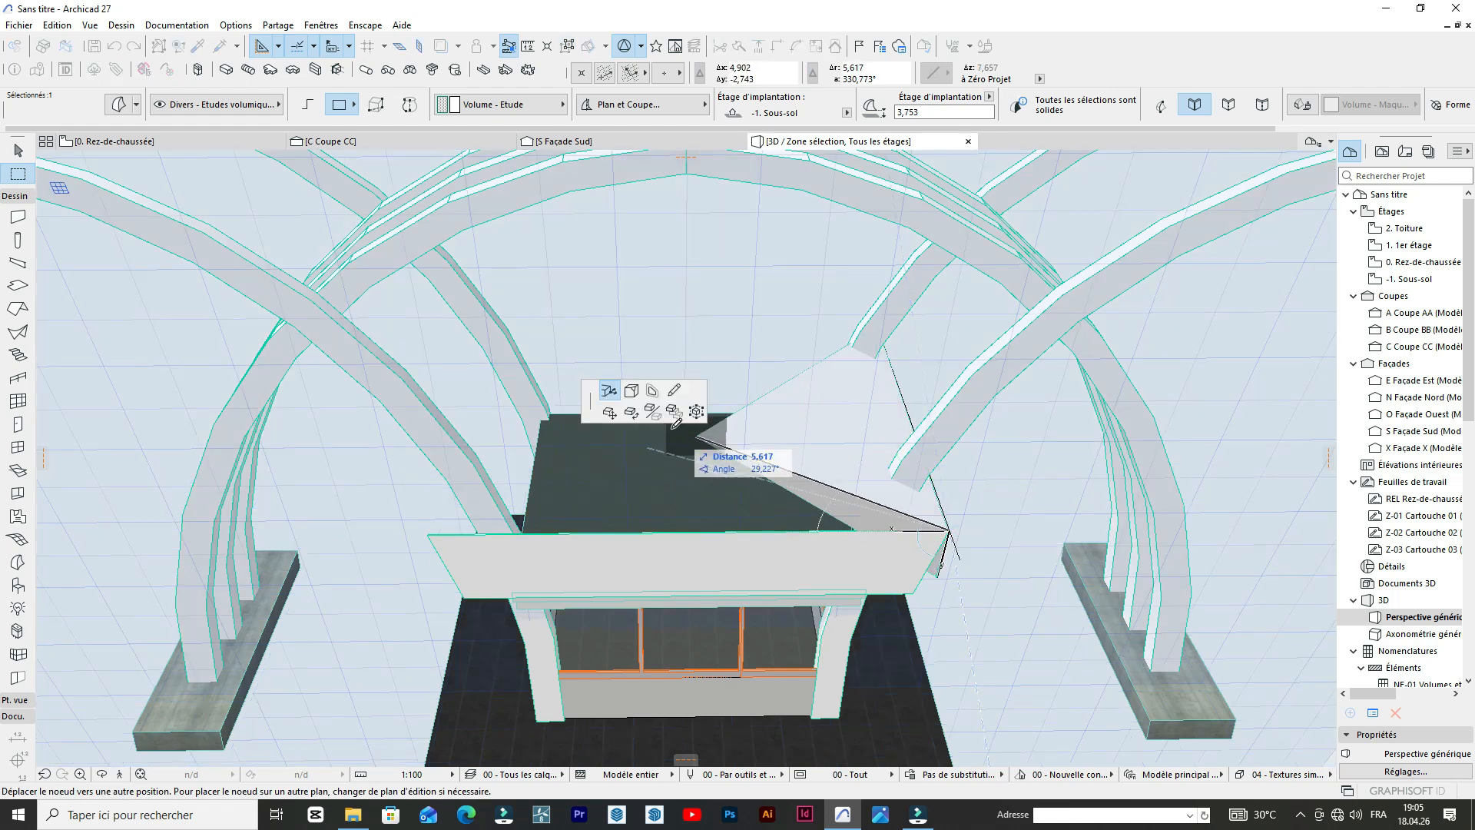
{"action": "left_click", "coordinate": [662, 412]}
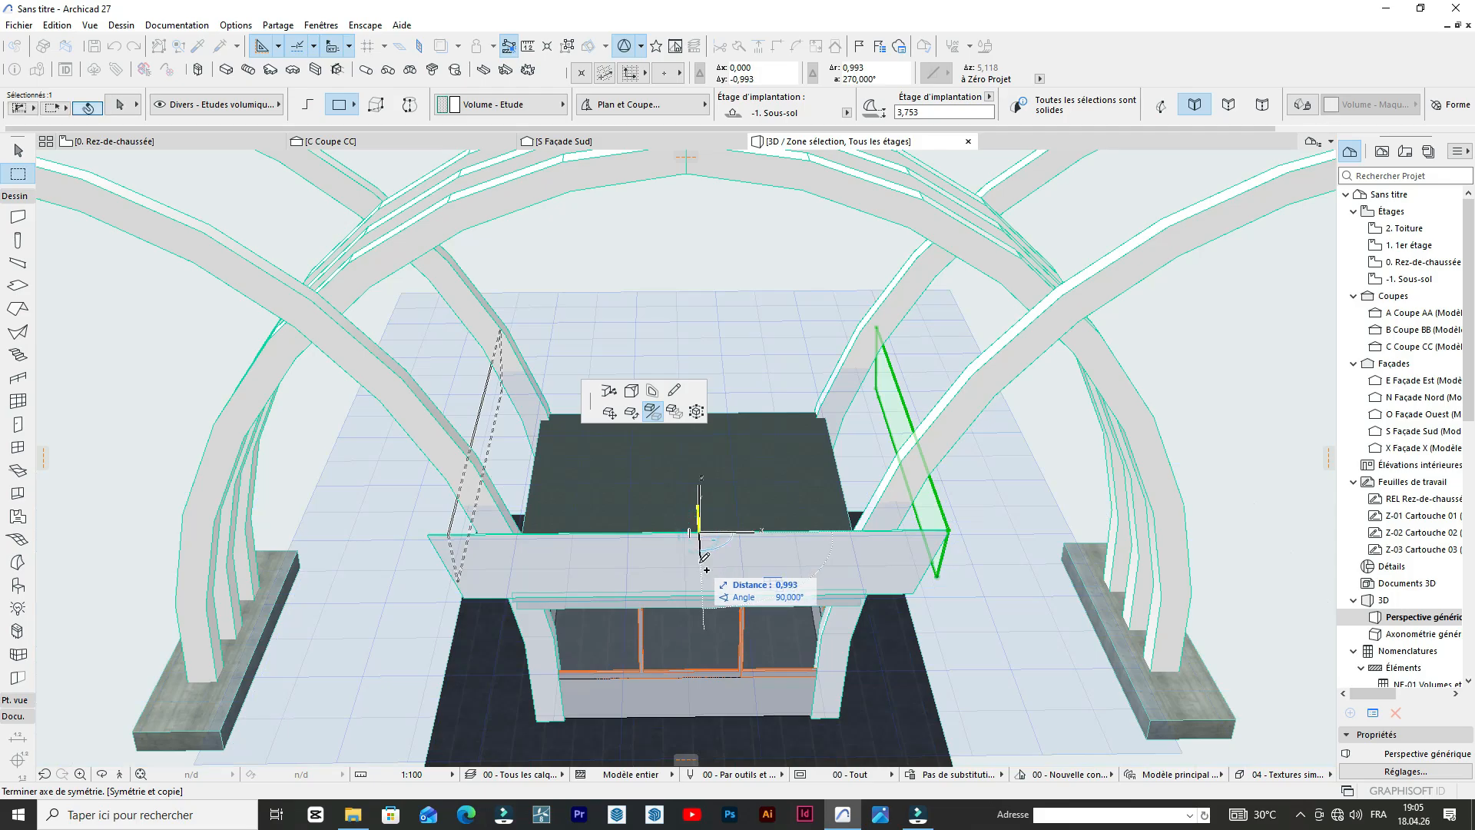
{"action": "left_click", "coordinate": [704, 556]}
Move the mirrored side parapet panel outward so its upper front corner meets the front panel's upper corner.
{"action": "scroll", "coordinate": [436, 523], "scroll_direction": "up", "scroll_amount": 5}
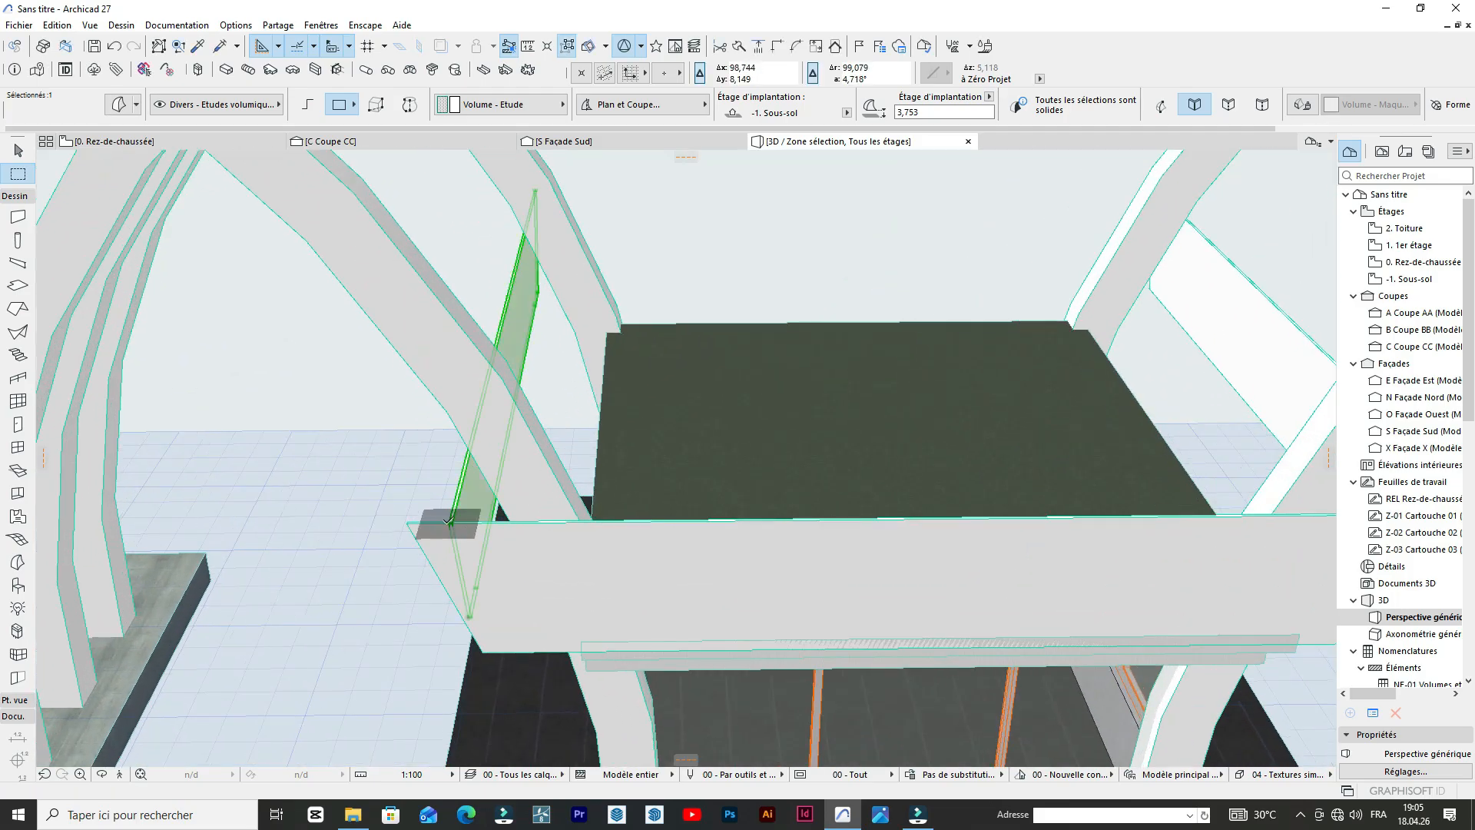
{"action": "left_click", "coordinate": [448, 525]}
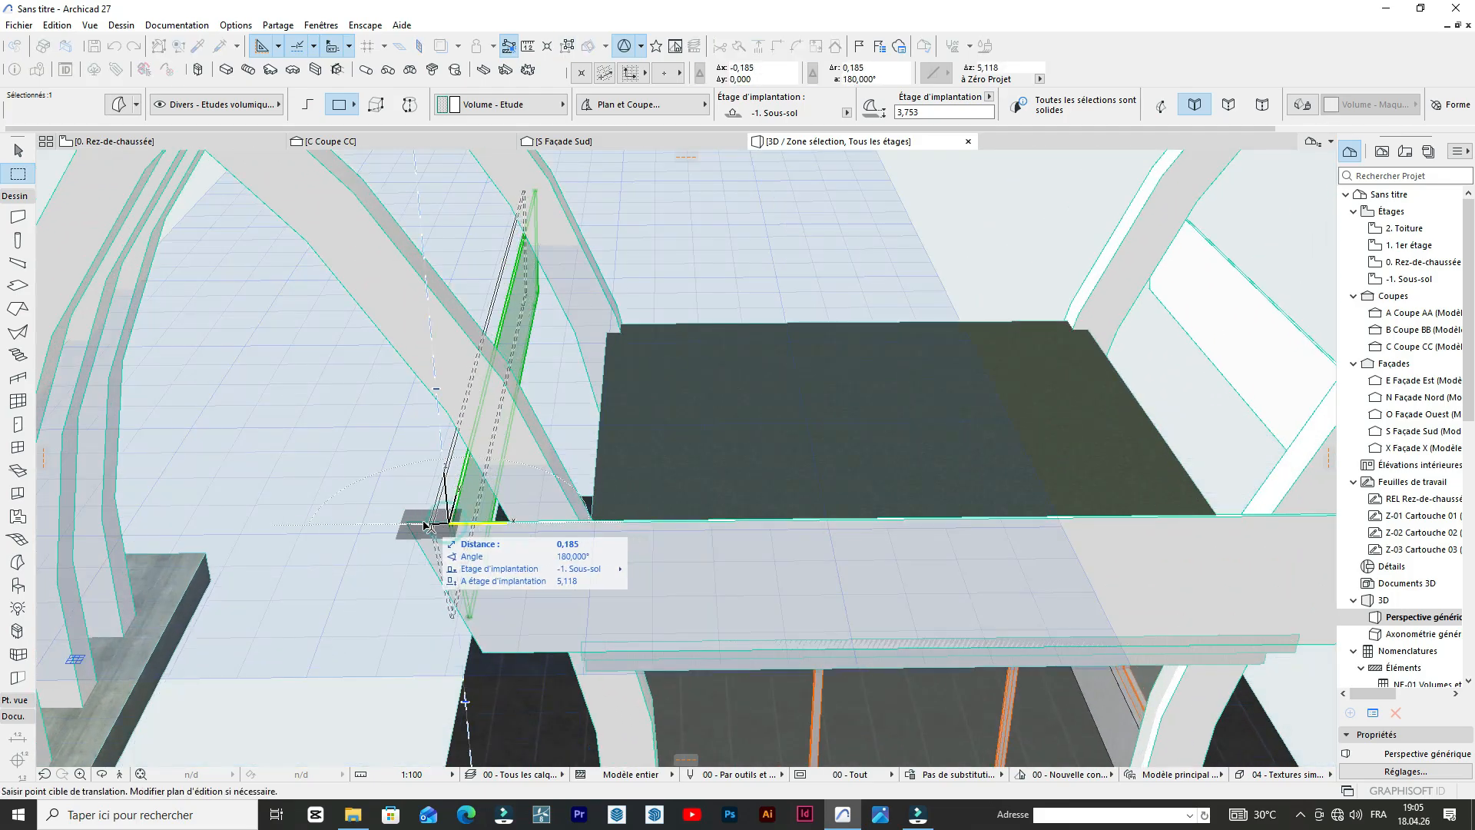
{"action": "key", "text": "Escape"}
{"action": "scroll", "coordinate": [676, 367], "scroll_direction": "down", "scroll_amount": 5}
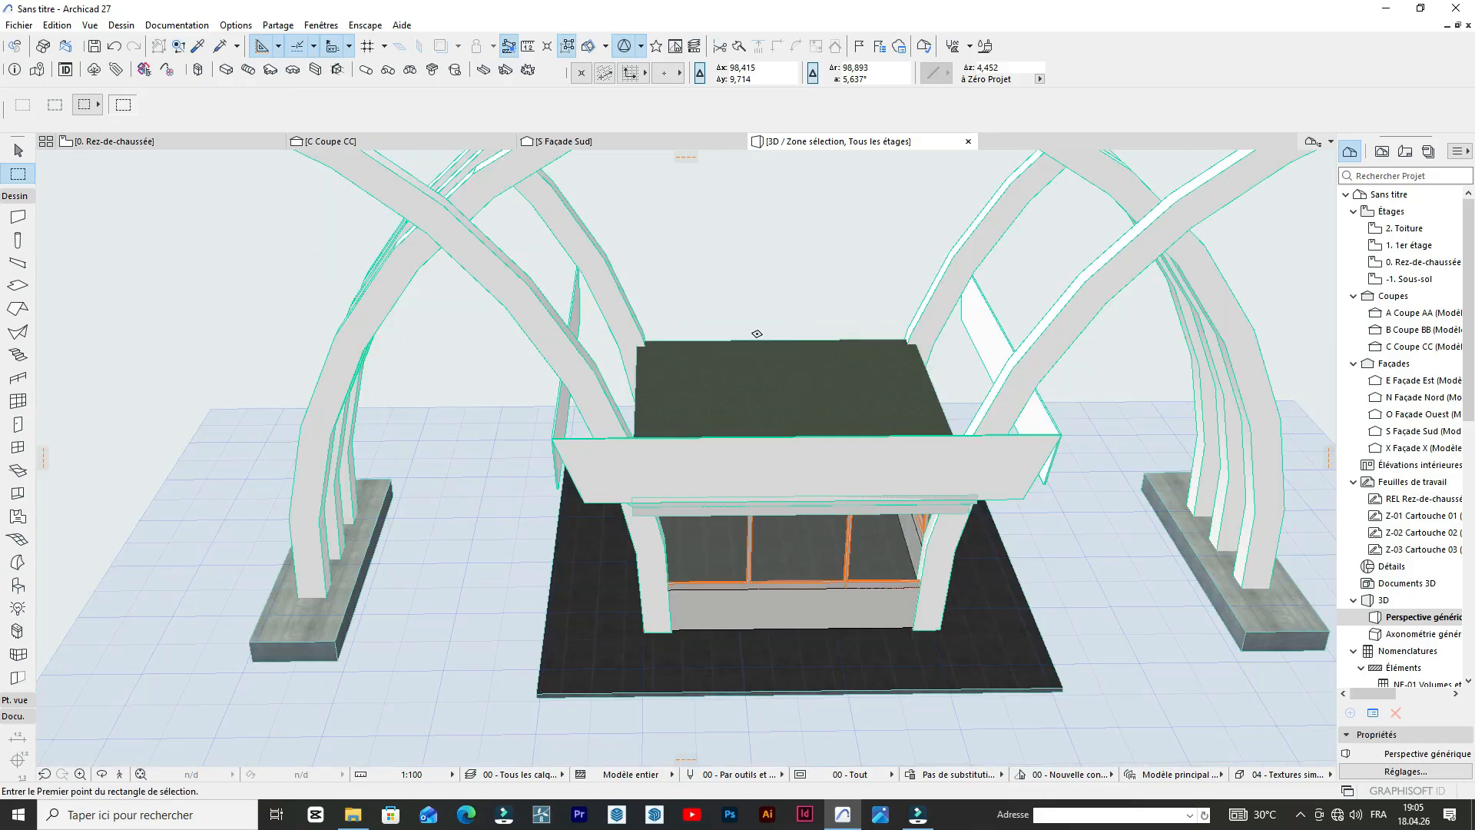
{"action": "left_click", "coordinate": [731, 455]}
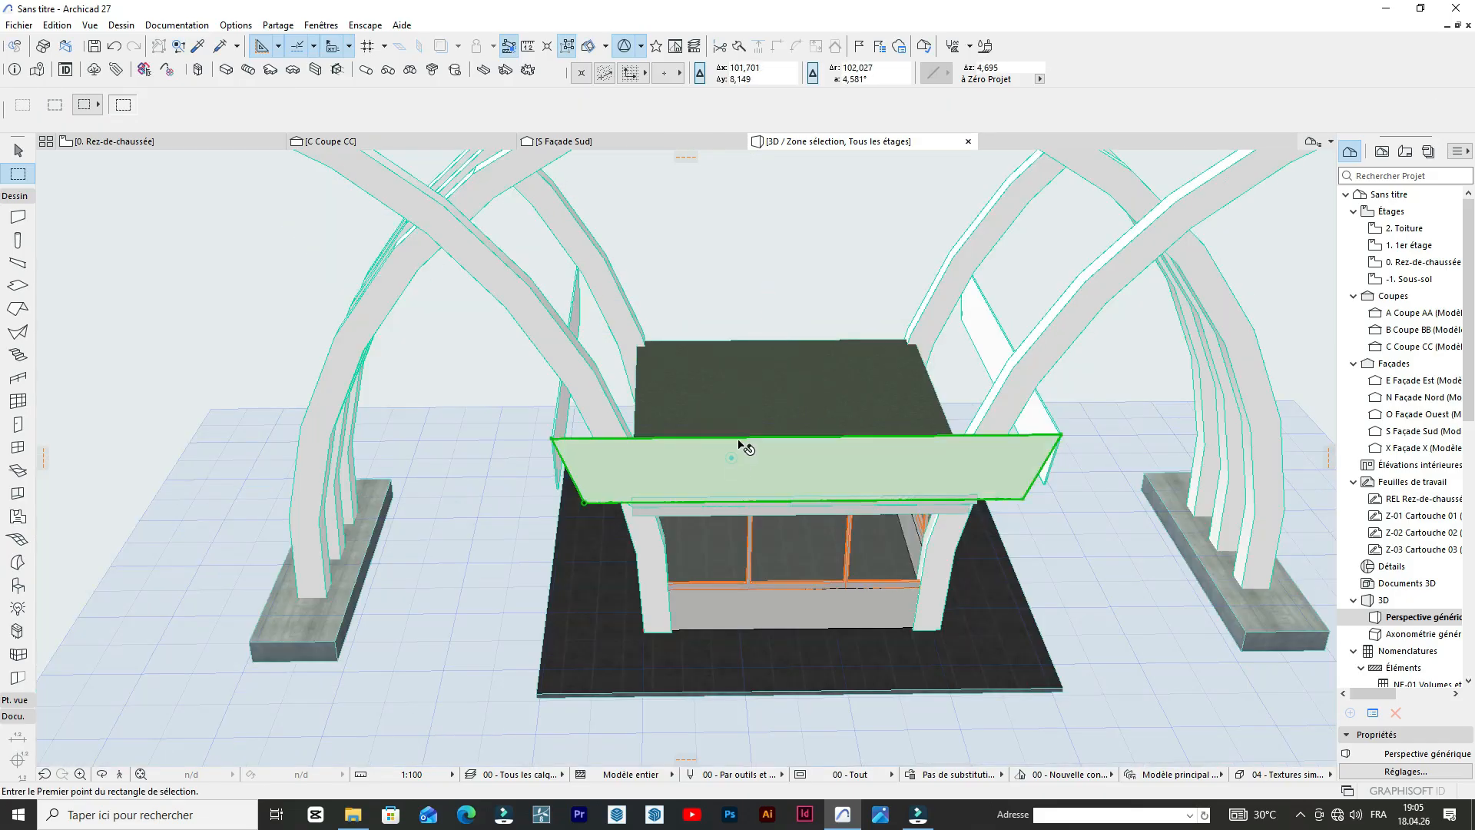
{"action": "left_click", "coordinate": [1058, 436]}
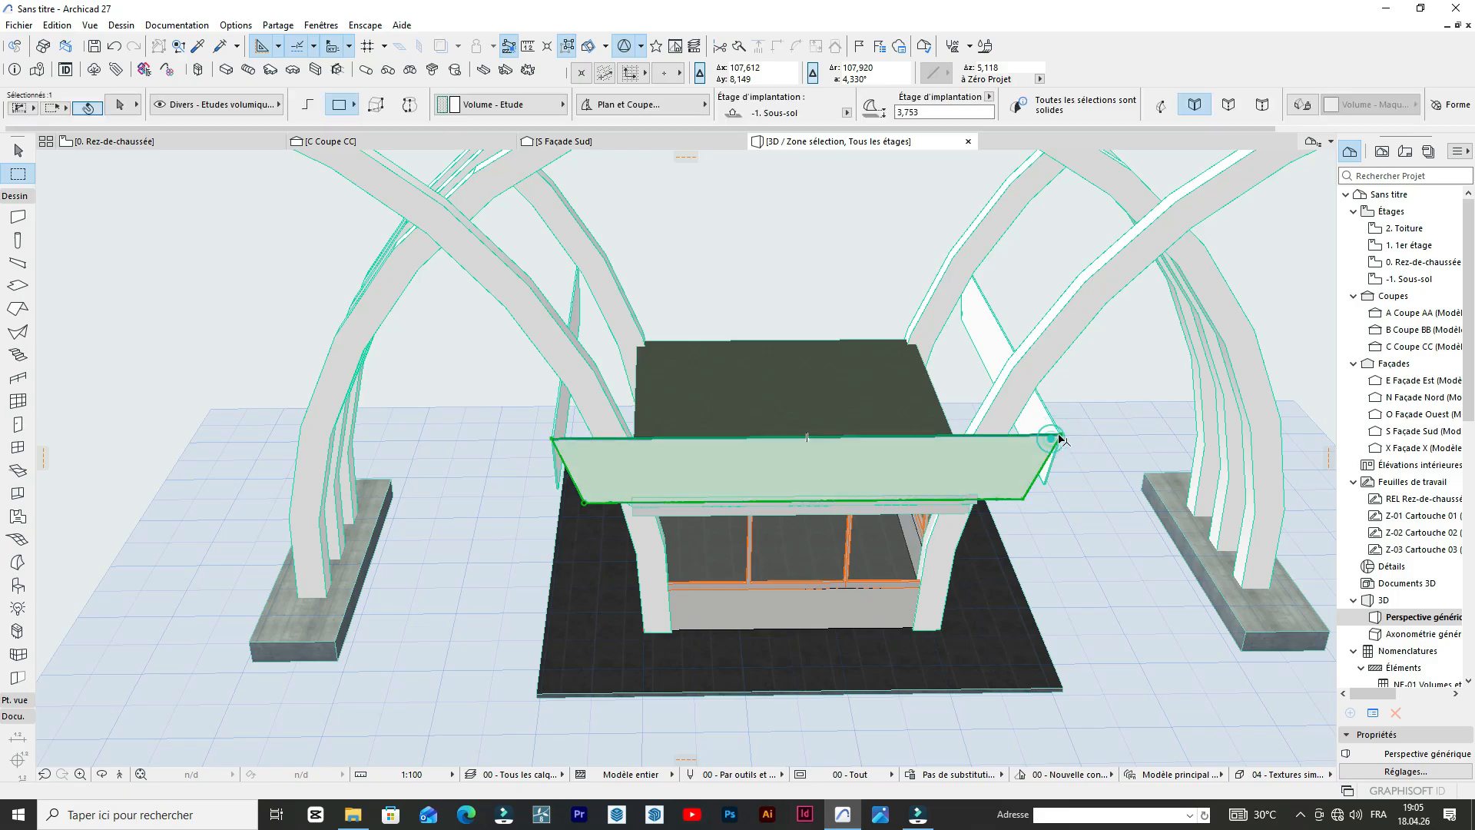
{"action": "left_click", "coordinate": [1057, 437]}
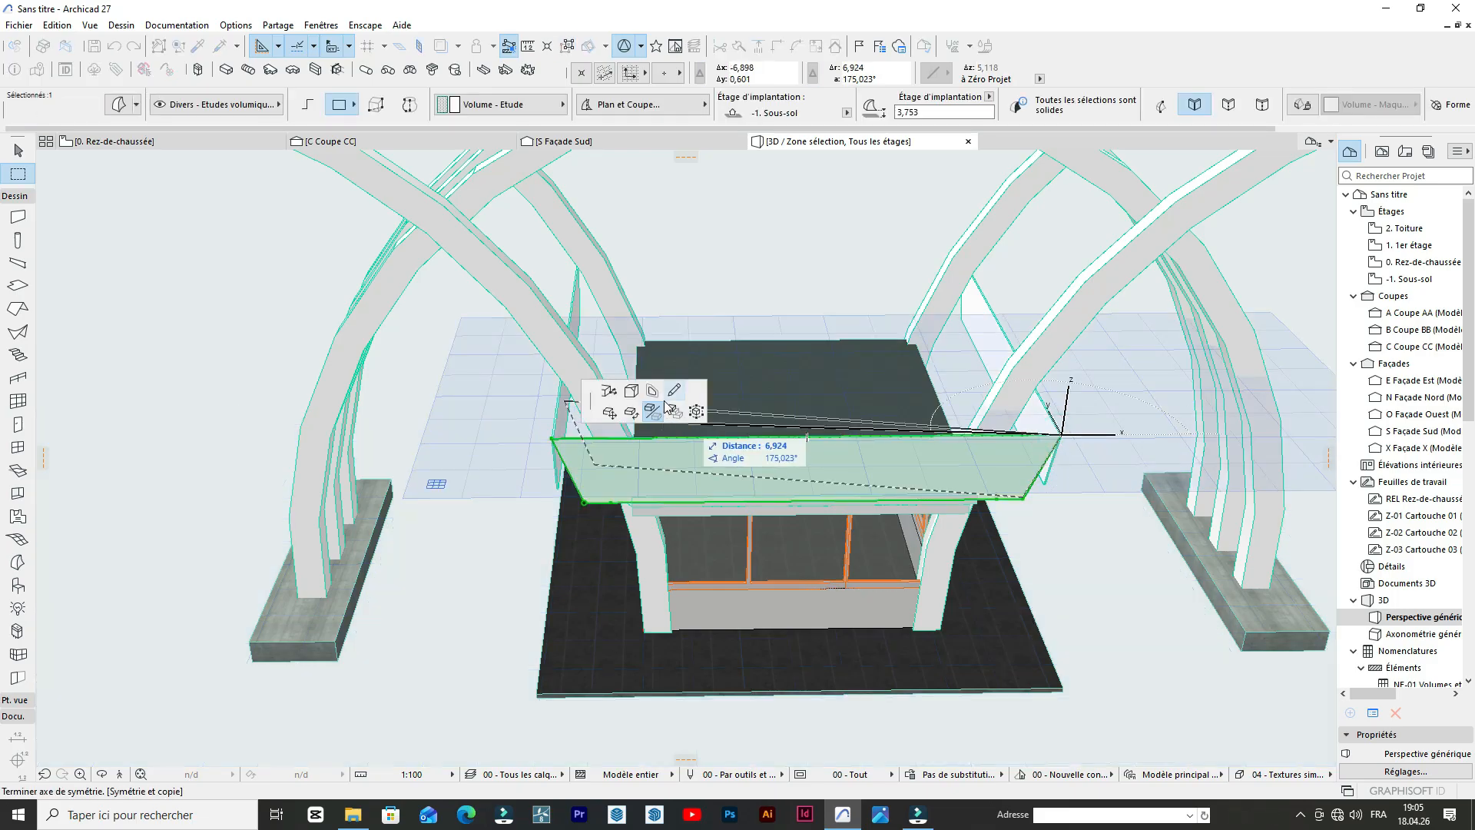
{"action": "key", "text": "Escape"}
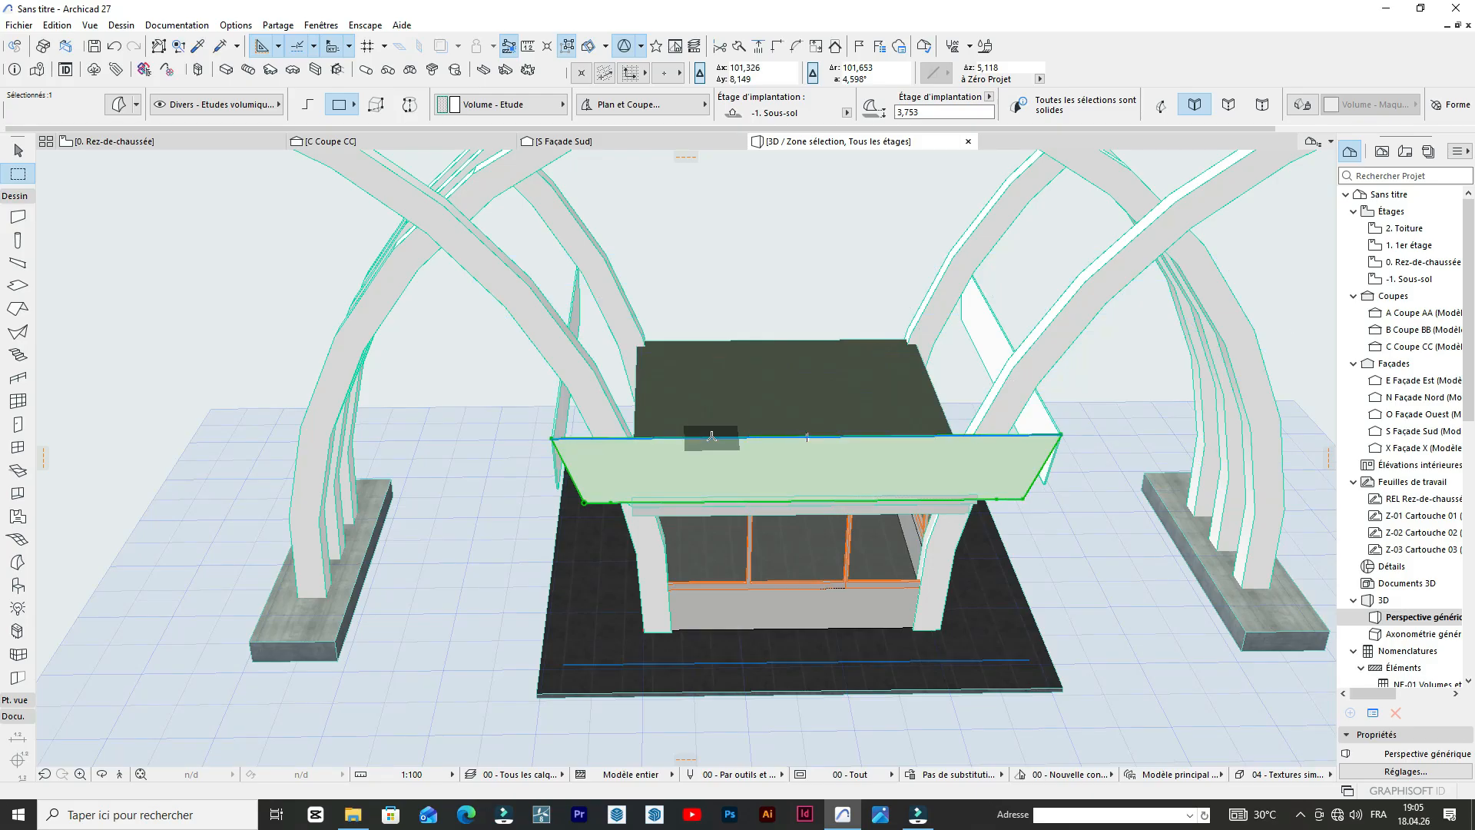
{"action": "key", "text": "ctrl+d"}
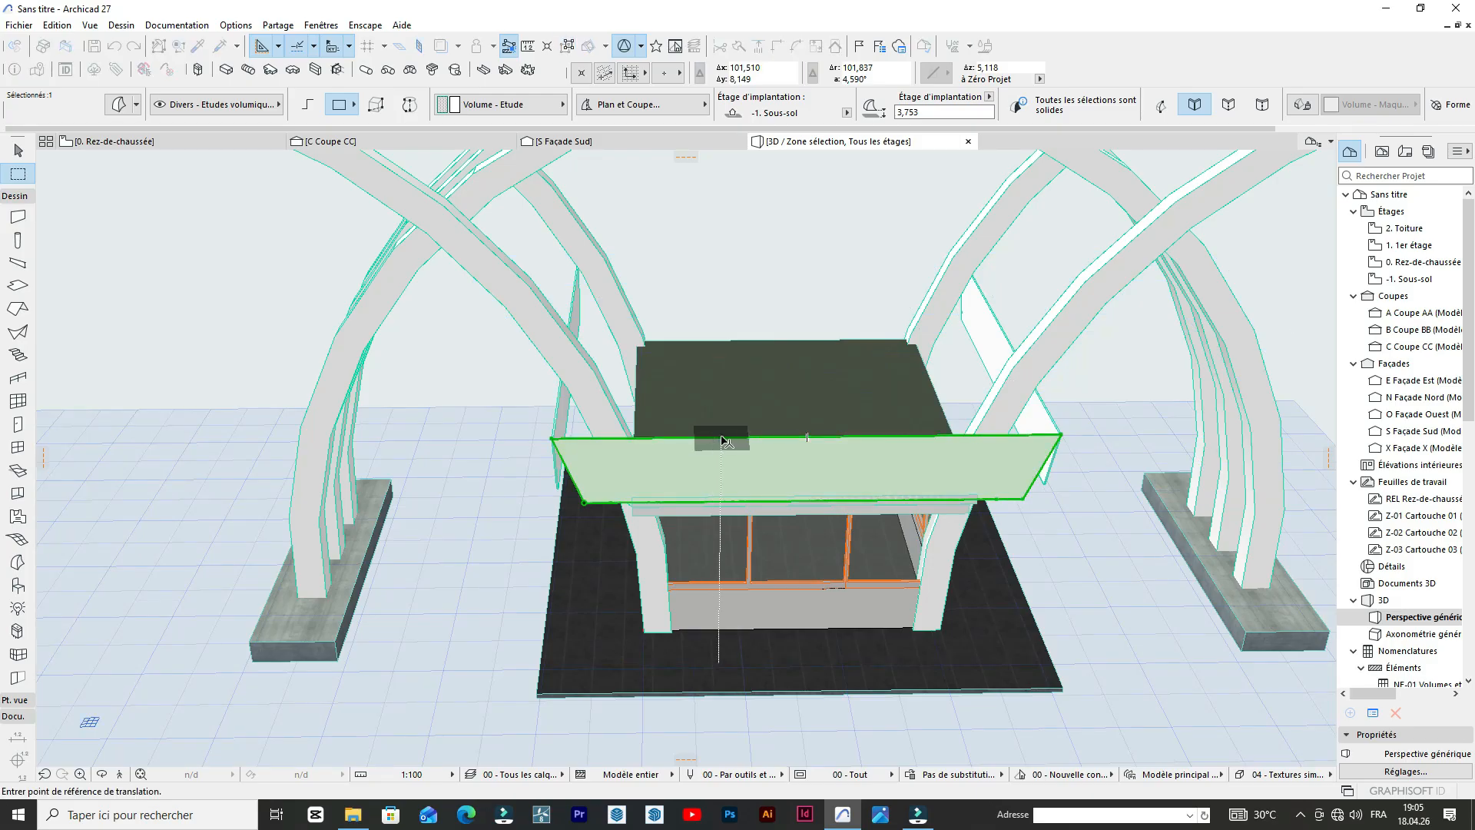
{"action": "key", "text": "Escape"}
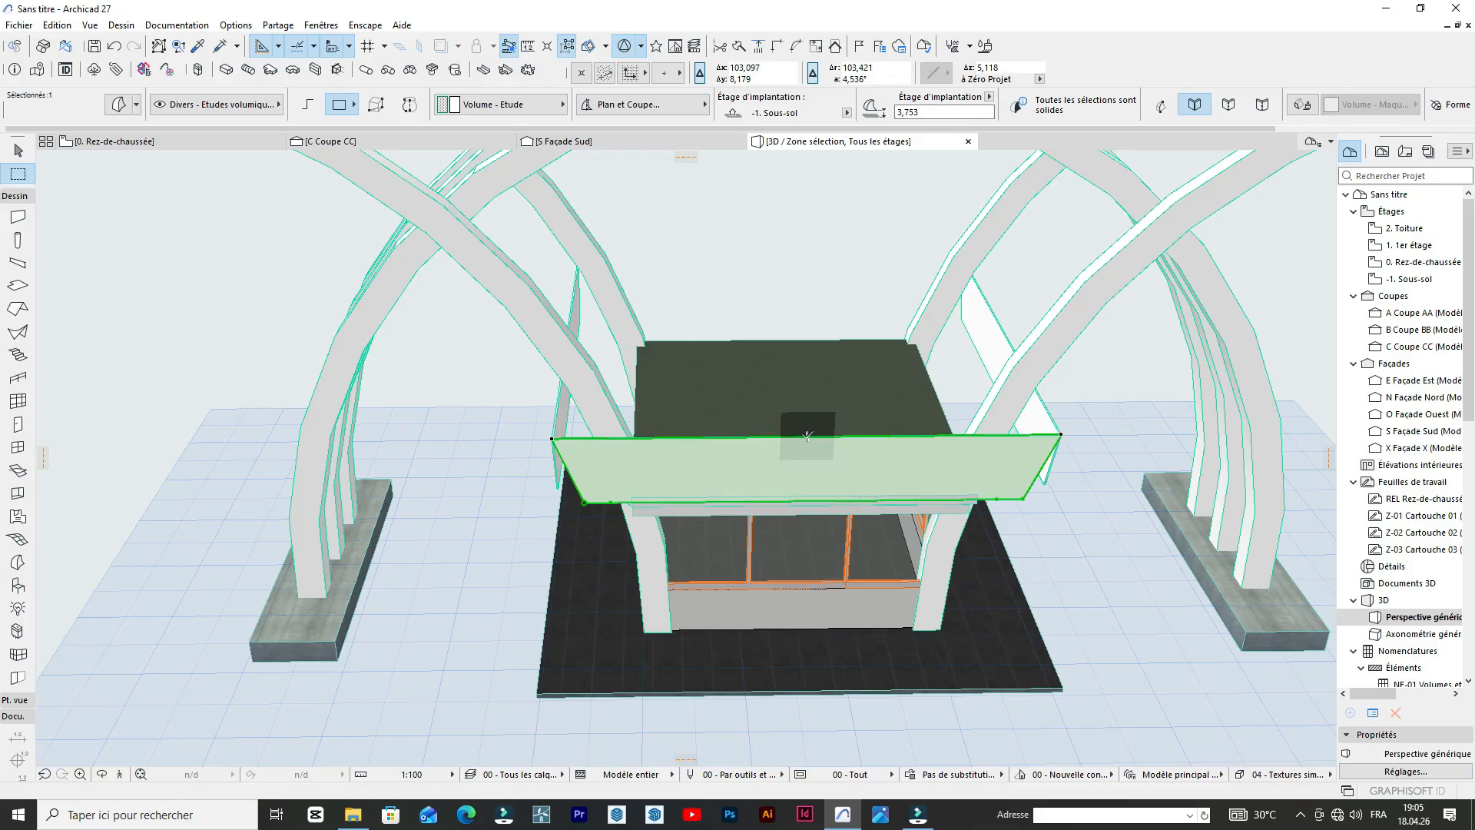
Mirror a copy of the front parapet panel about a horizontal axis running along its upper edge.
{"action": "key", "text": "ctrl+m"}
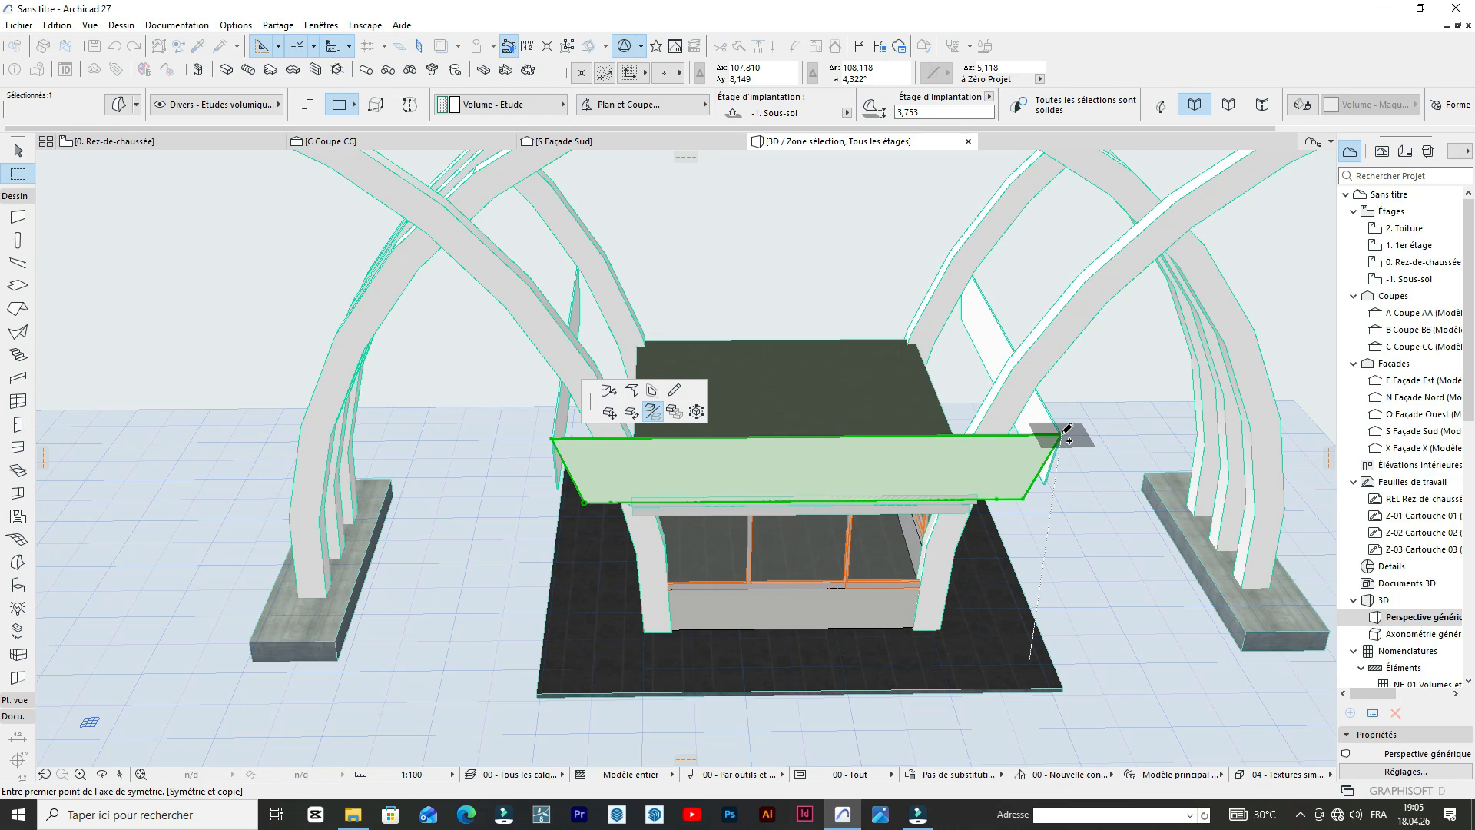
{"action": "left_click", "coordinate": [1062, 436]}
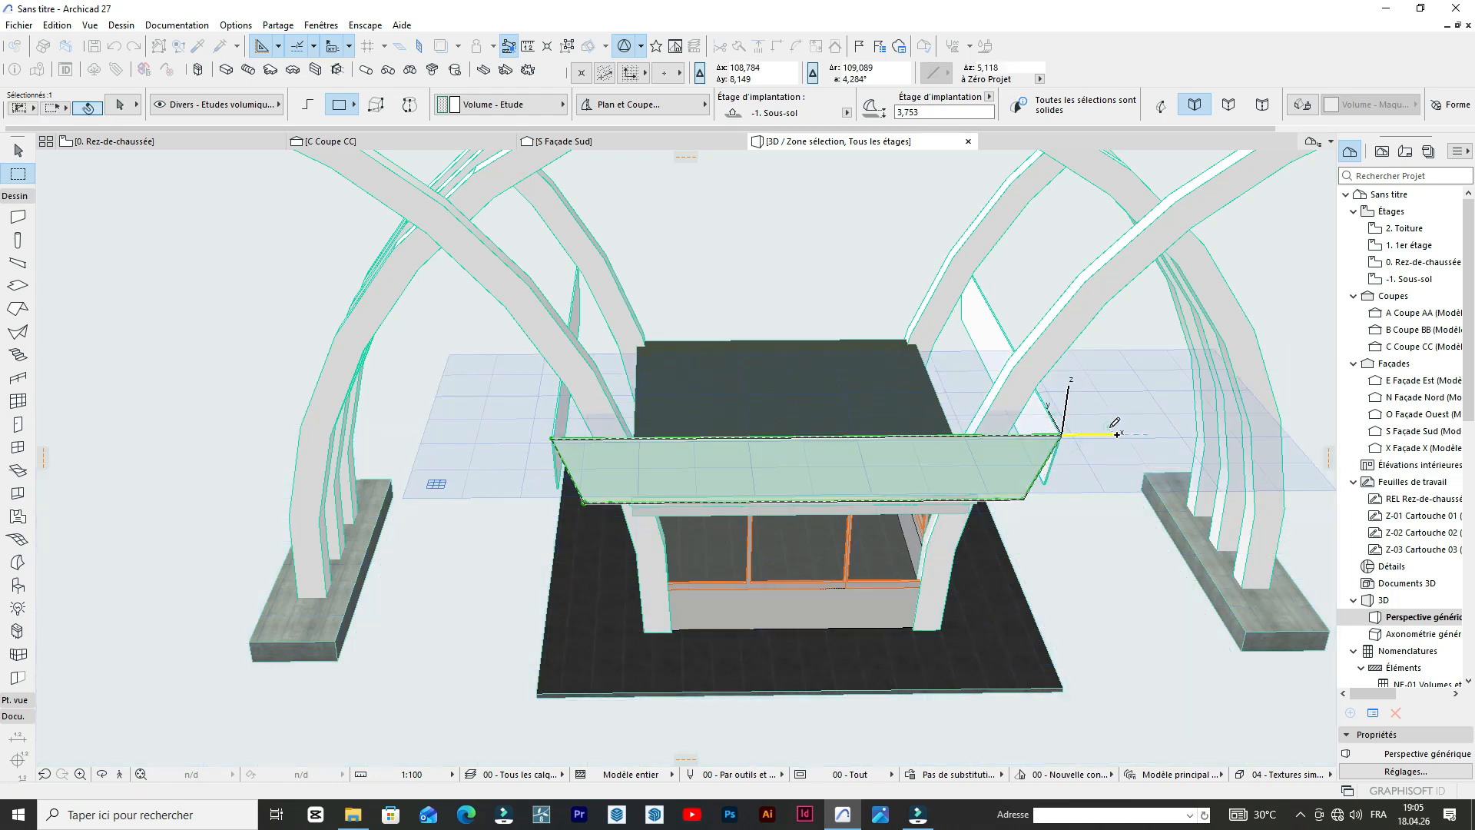
{"action": "left_click", "coordinate": [1117, 435]}
{"action": "scroll", "coordinate": [1110, 428], "scroll_direction": "down", "scroll_amount": 2}
{"action": "middle_click_drag", "start_coordinate": [793, 556], "coordinate": [745, 473], "text": "shift"}
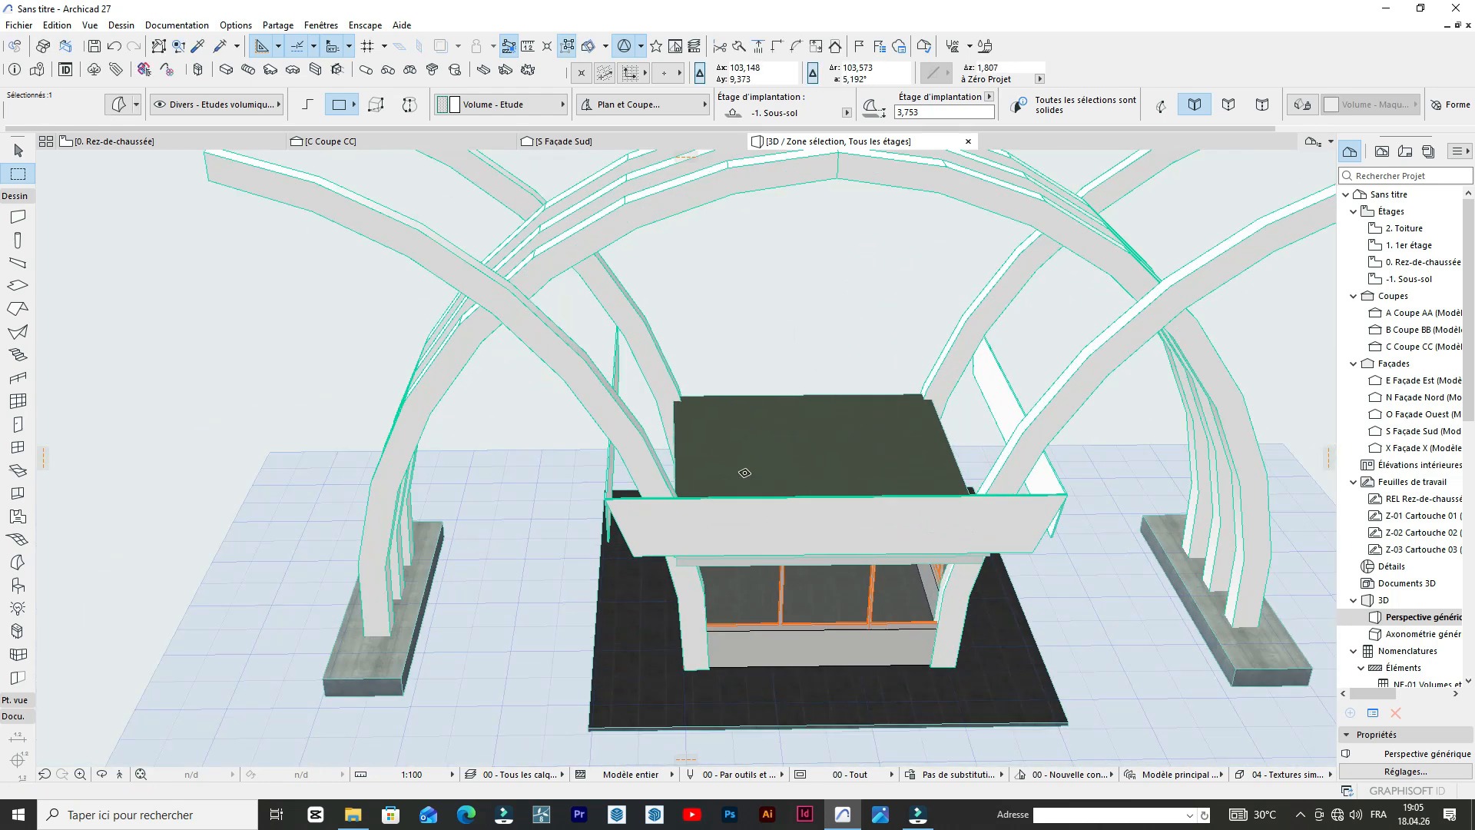
Move the mirrored front panel copy to the back of the roof, aligning its lower corner with the side panel's rear end.
{"action": "left_click", "coordinate": [634, 551]}
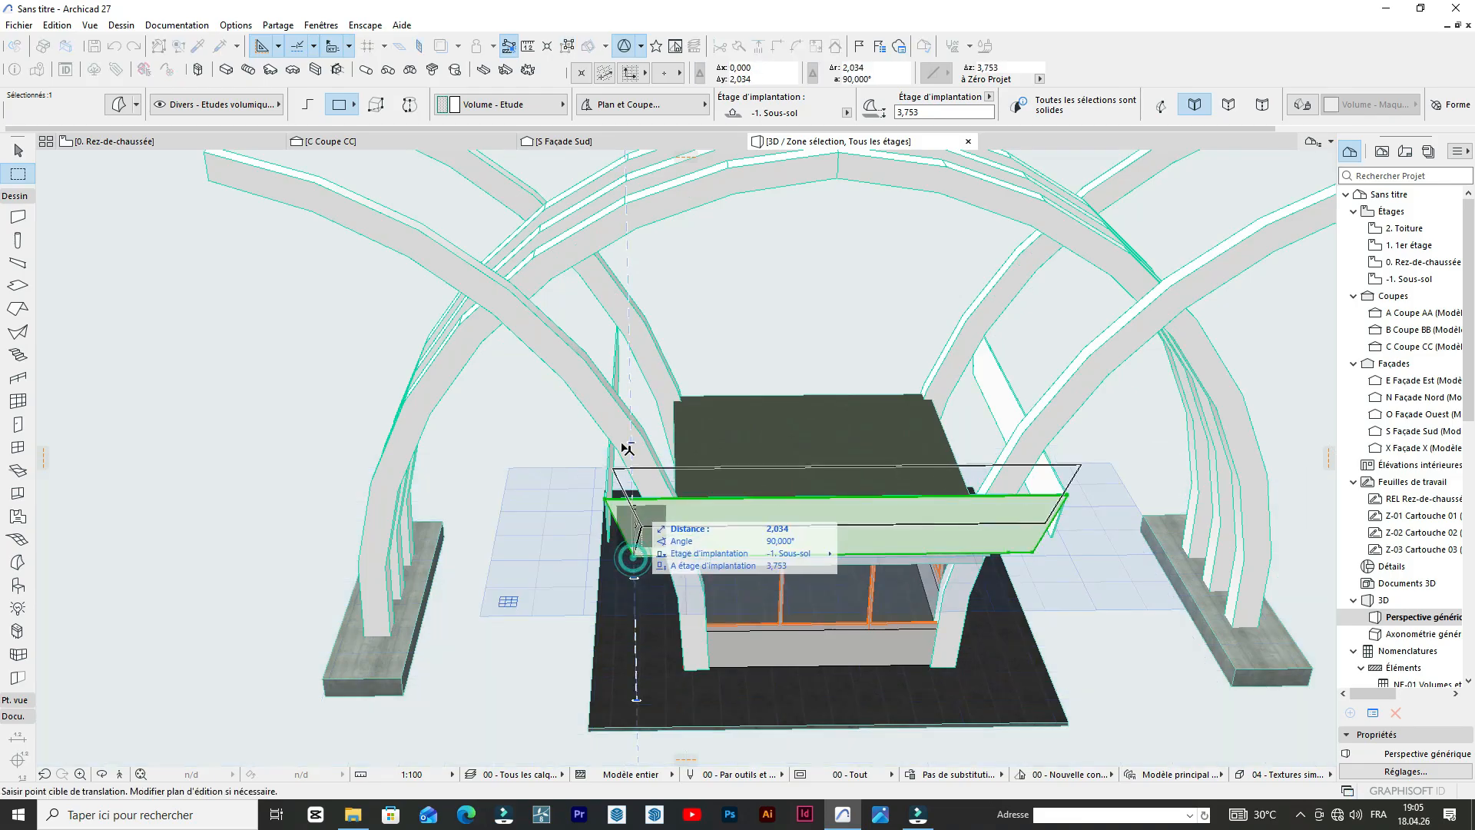
{"action": "scroll", "coordinate": [676, 396], "scroll_direction": "up", "scroll_amount": 6}
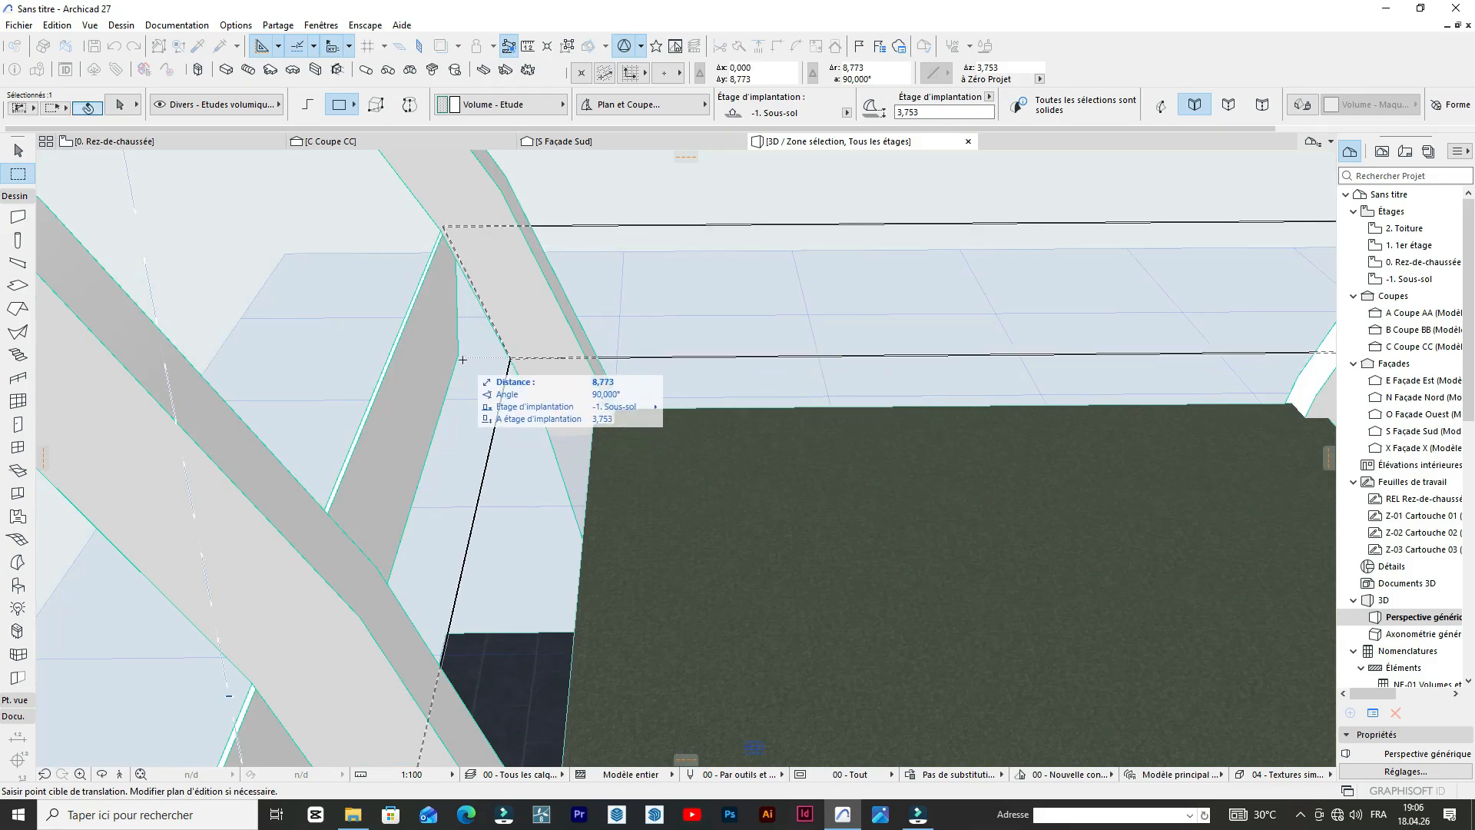
{"action": "left_click", "coordinate": [464, 356]}
{"action": "middle_click_drag", "start_coordinate": [464, 356], "coordinate": [658, 336], "text": "shift"}
{"action": "scroll", "coordinate": [657, 337], "scroll_direction": "down", "scroll_amount": 10}
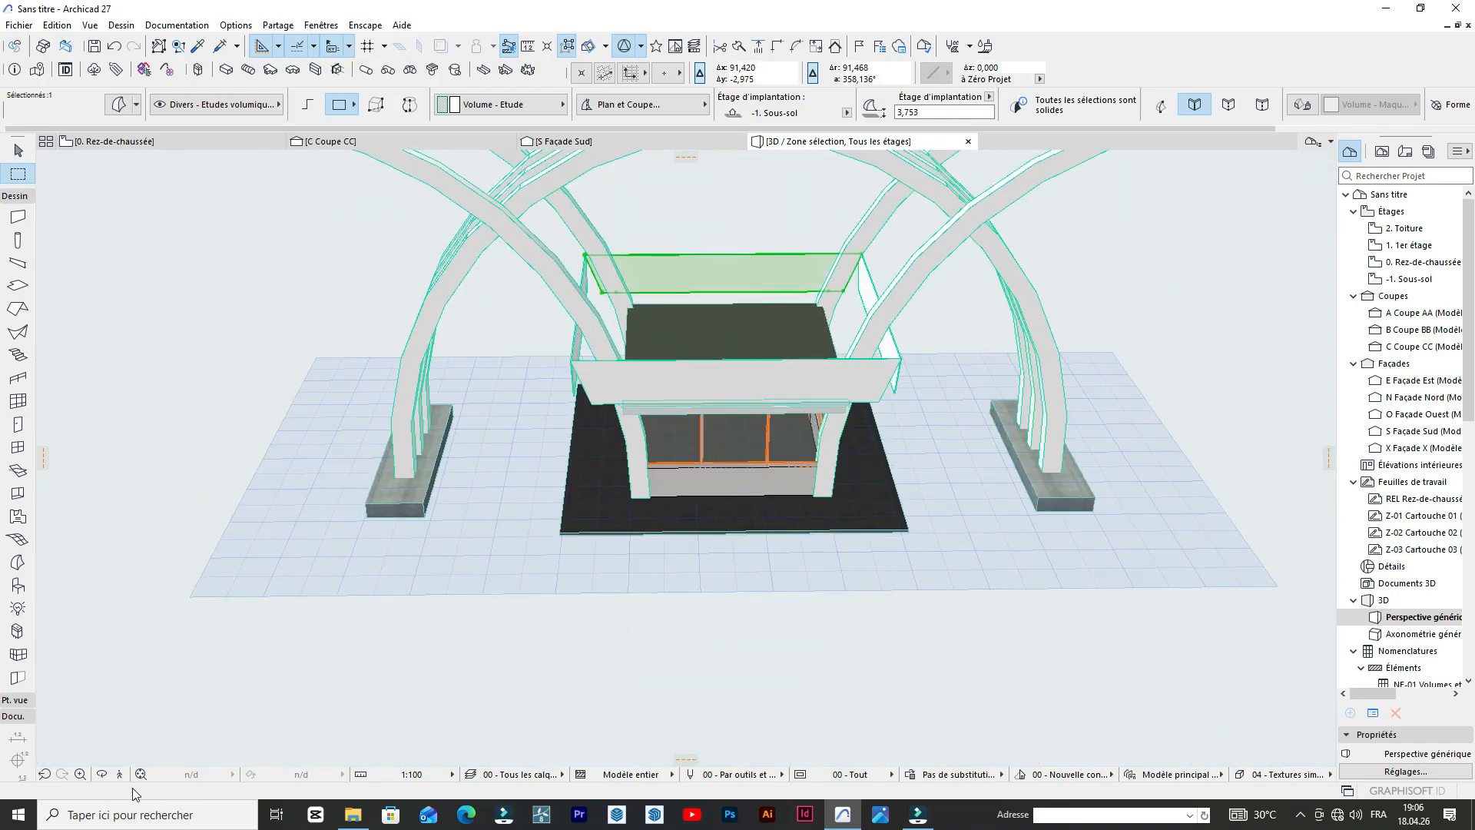
Shift the mirrored side parapet panel inward about 1.22 m along the front panel's upper edge.
{"action": "left_click", "coordinate": [100, 776]}
{"action": "left_click_drag", "start_coordinate": [166, 657], "coordinate": [484, 514]}
{"action": "scroll", "coordinate": [666, 369], "scroll_direction": "up", "scroll_amount": 2}
{"action": "mouse_move", "coordinate": [827, 319]}
{"action": "left_mouse_down"}
{"action": "mouse_move", "coordinate": [695, 366]}
{"action": "mouse_move", "coordinate": [1052, 492]}
{"action": "mouse_move", "coordinate": [715, 279]}
{"action": "mouse_move", "coordinate": [546, 417]}
{"action": "mouse_move", "coordinate": [817, 325]}
{"action": "left_mouse_up"}
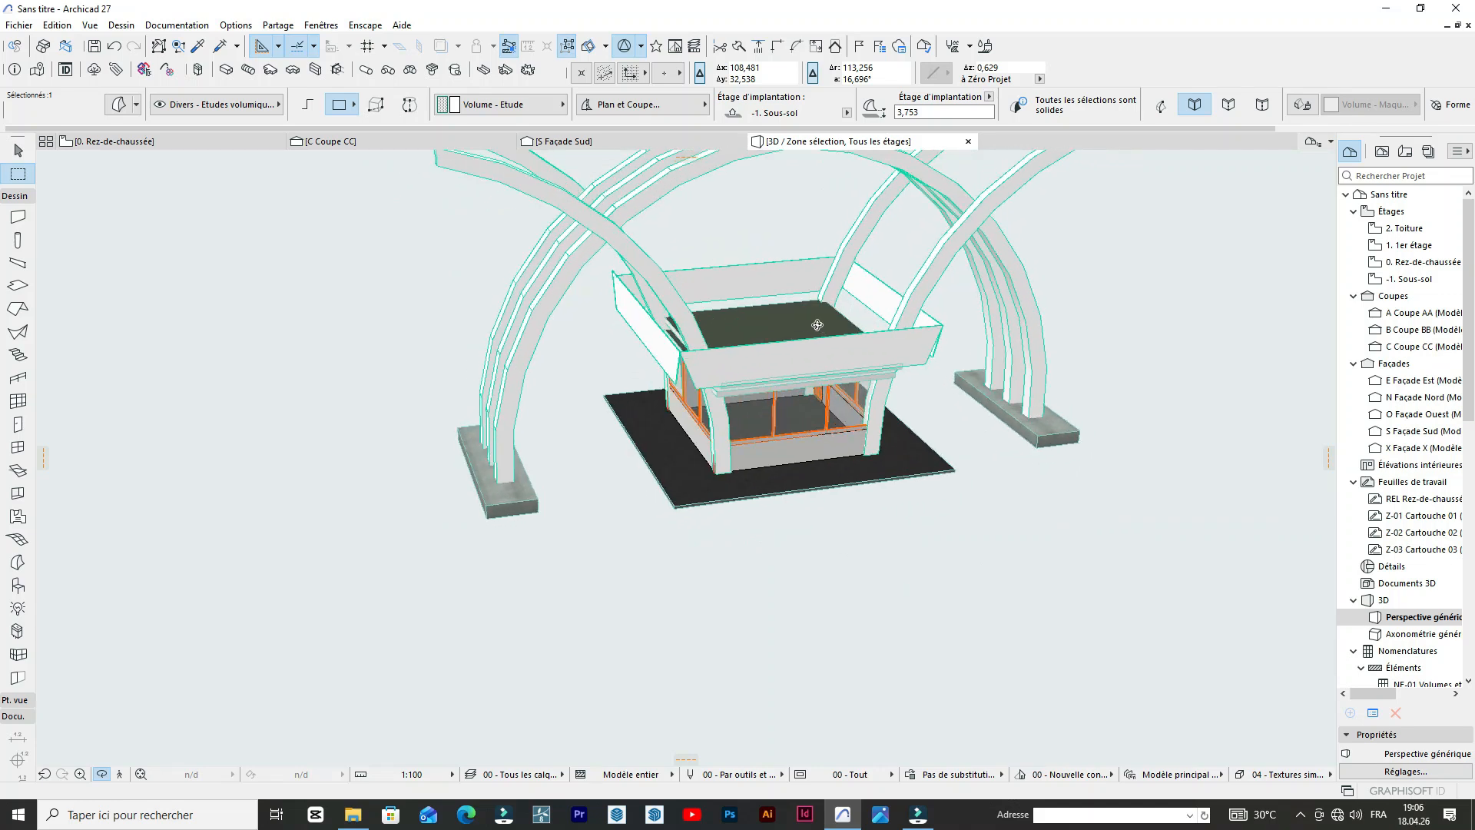
{"action": "scroll", "coordinate": [817, 325], "scroll_direction": "up", "scroll_amount": 5}
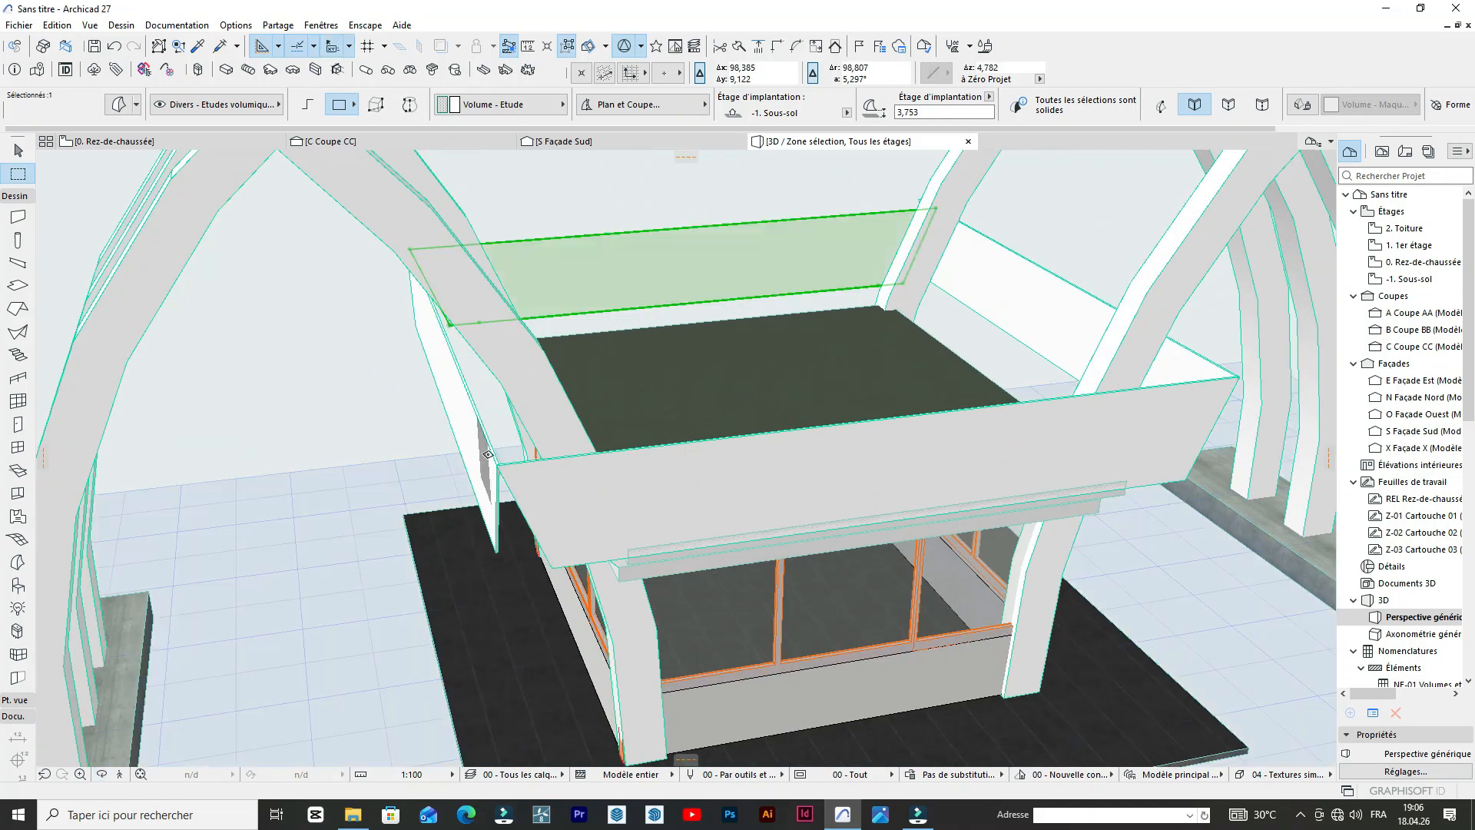
{"action": "key", "text": "Escape"}
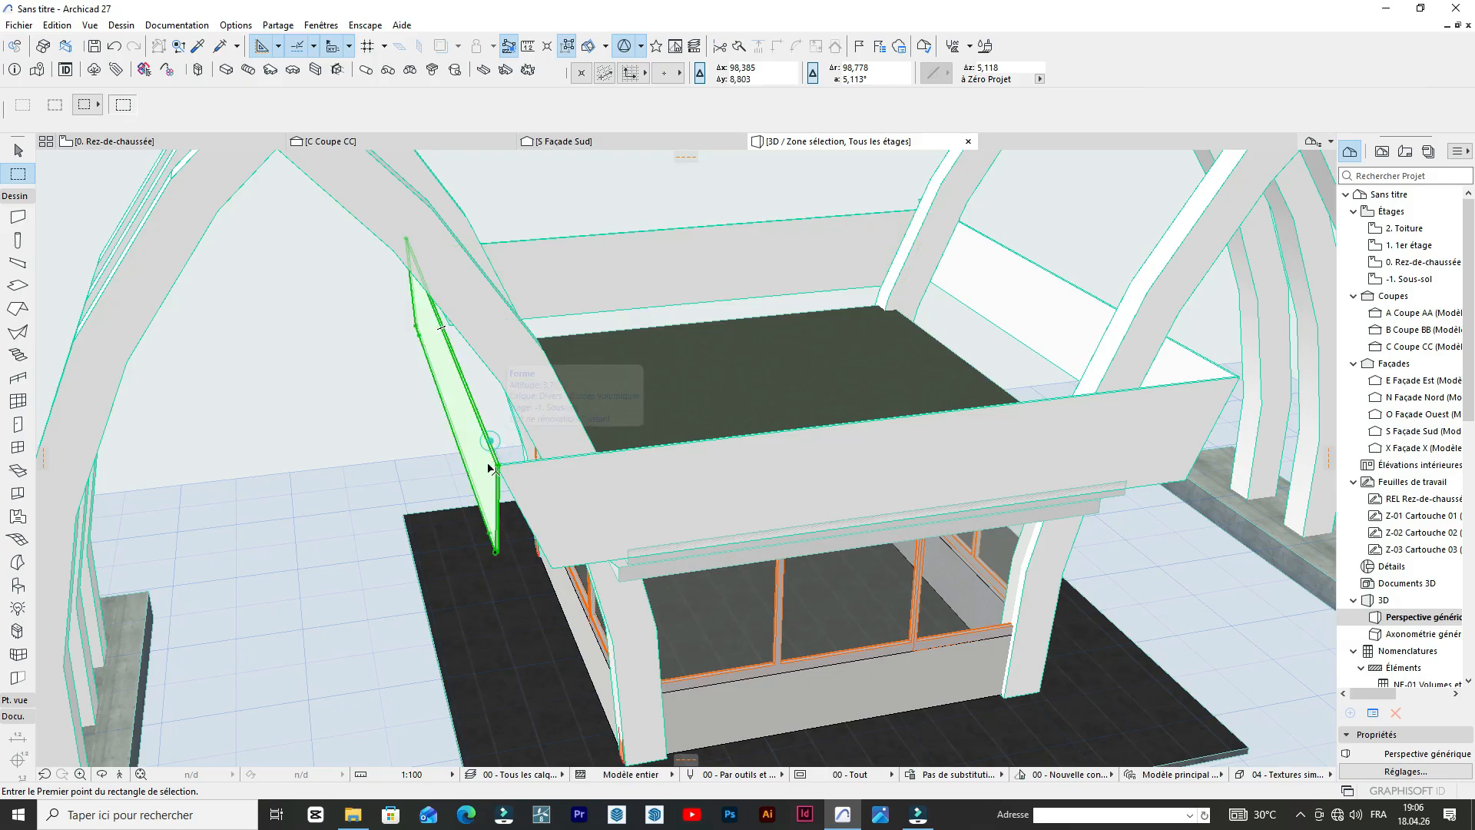
{"action": "left_click", "coordinate": [490, 466]}
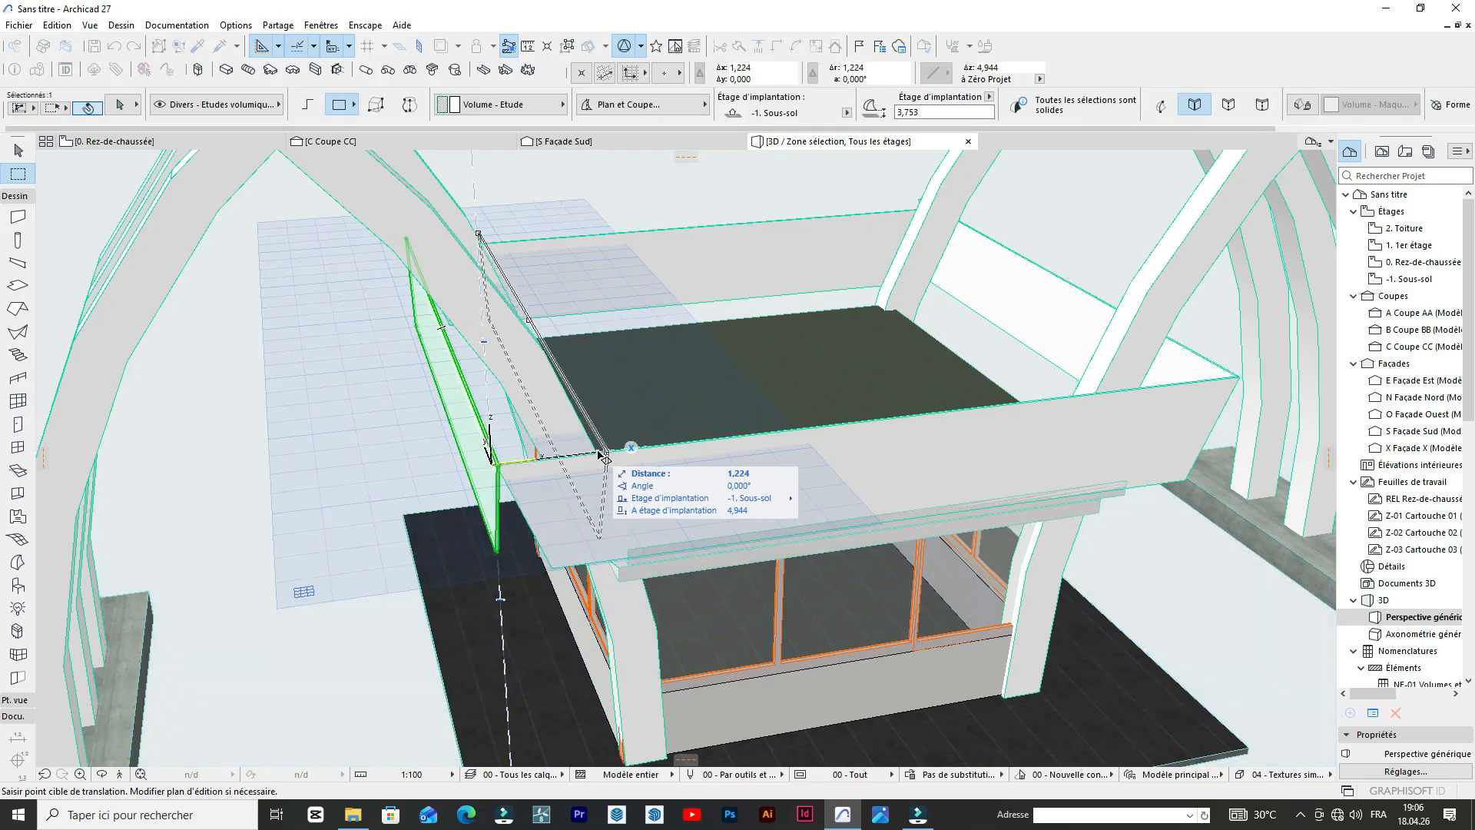
{"action": "left_click", "coordinate": [598, 460]}
{"action": "scroll", "coordinate": [592, 453], "scroll_direction": "down", "scroll_amount": 5}
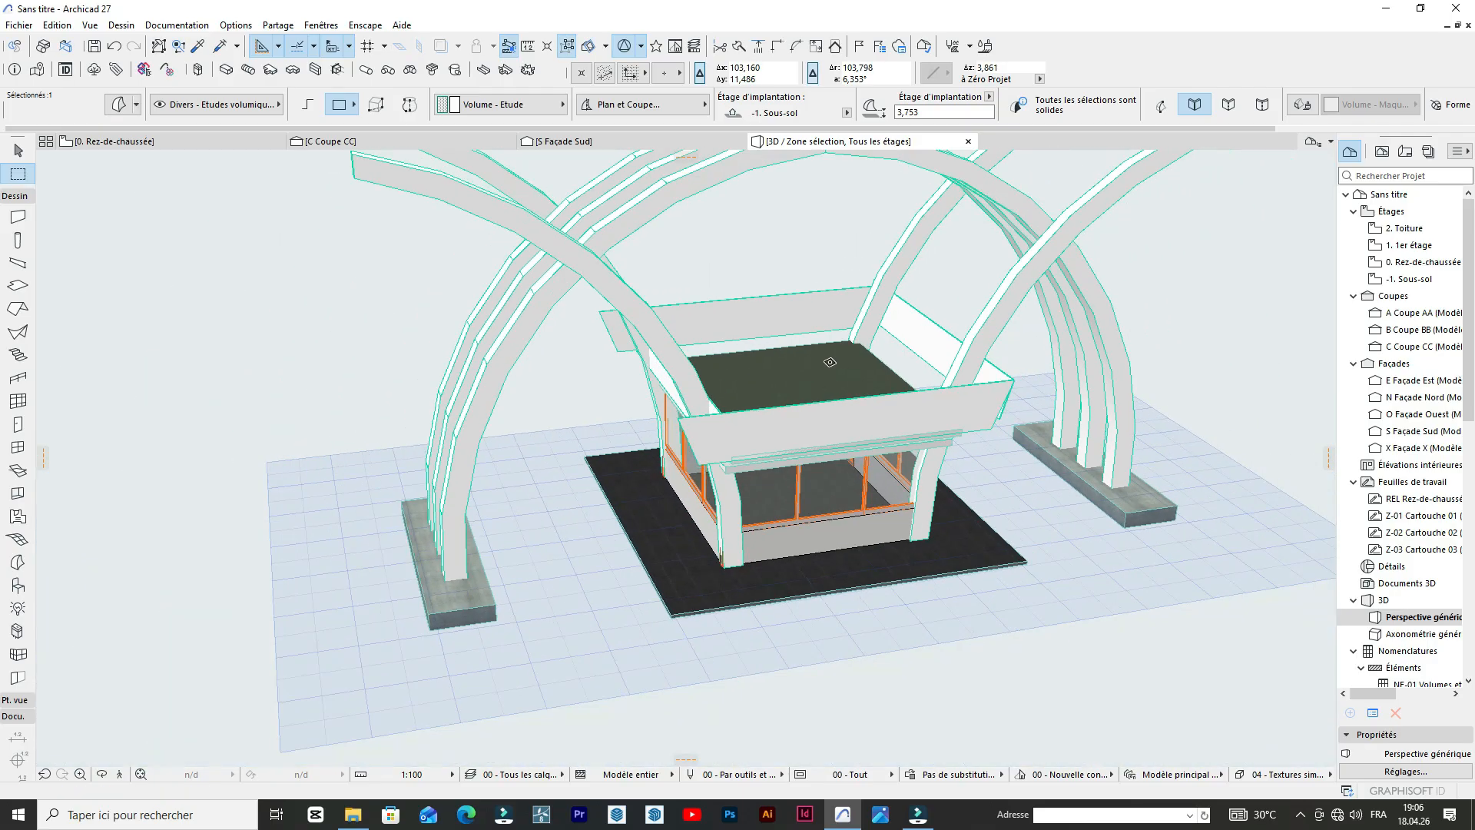
{"action": "scroll", "coordinate": [759, 410], "scroll_direction": "up", "scroll_amount": 4}
{"action": "scroll", "coordinate": [760, 410], "scroll_direction": "up", "scroll_amount": 4}
{"action": "scroll", "coordinate": [761, 418], "scroll_direction": "down", "scroll_amount": 4}
{"action": "scroll", "coordinate": [705, 393], "scroll_direction": "down", "scroll_amount": 2}
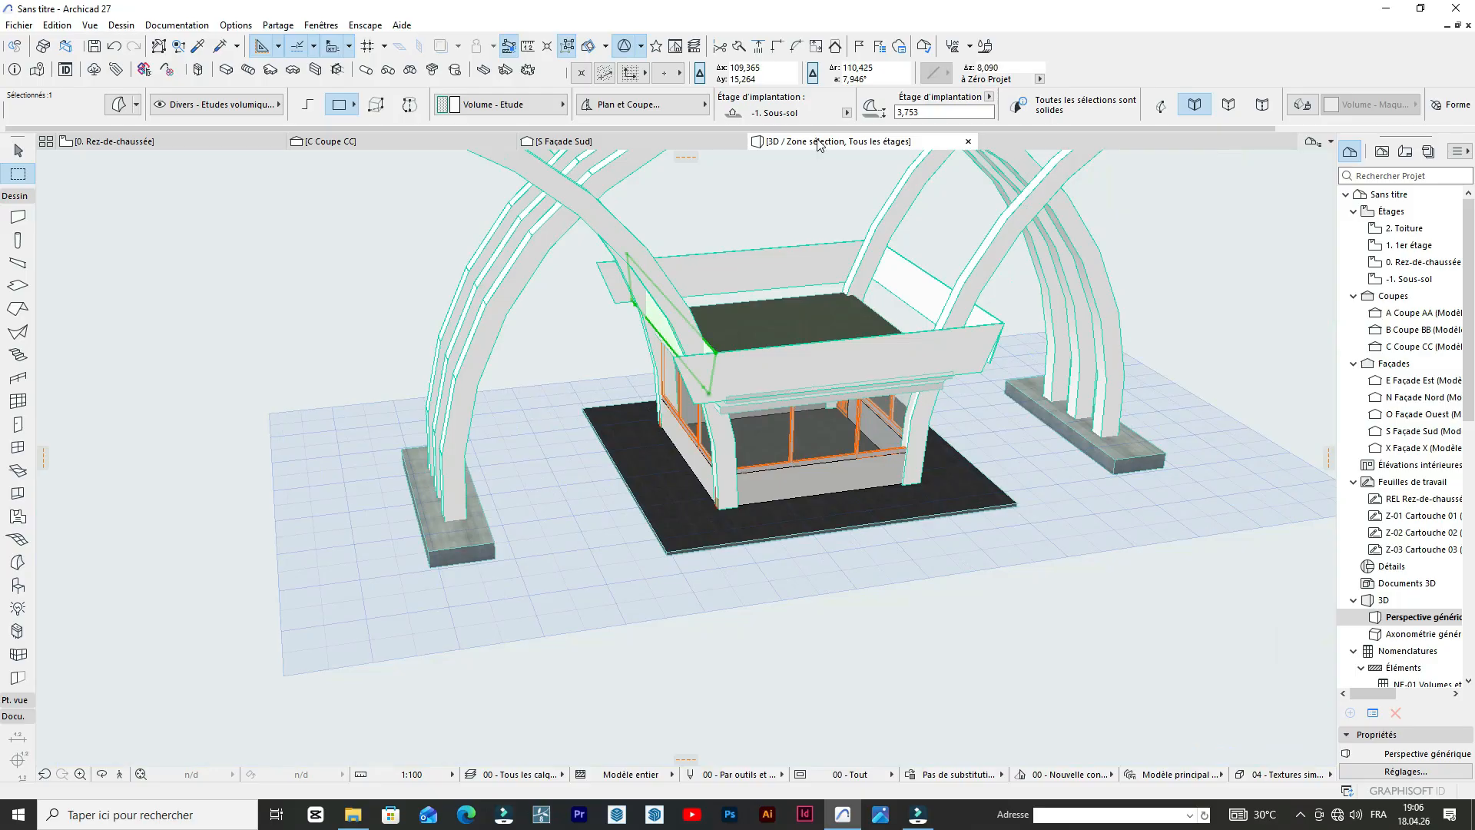
Open the Façade Sud elevation, examine the booth's parapet in the reference photo, and return to the 3D view.
{"action": "left_click", "coordinate": [605, 144]}
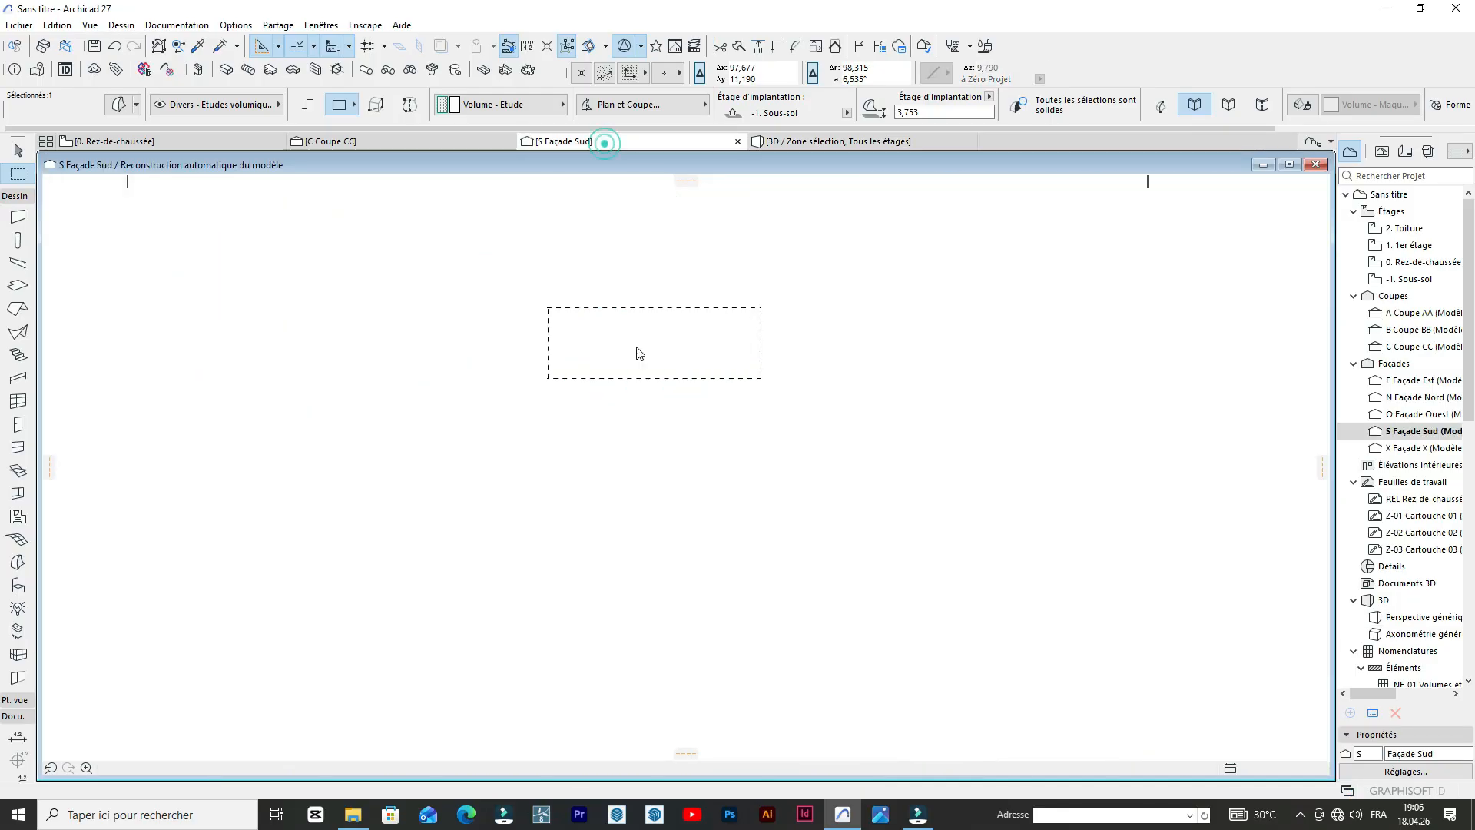
{"action": "key", "text": "Escape"}
{"action": "scroll", "coordinate": [917, 286], "scroll_direction": "up", "scroll_amount": 4}
{"action": "scroll", "coordinate": [835, 311], "scroll_direction": "down", "scroll_amount": 7}
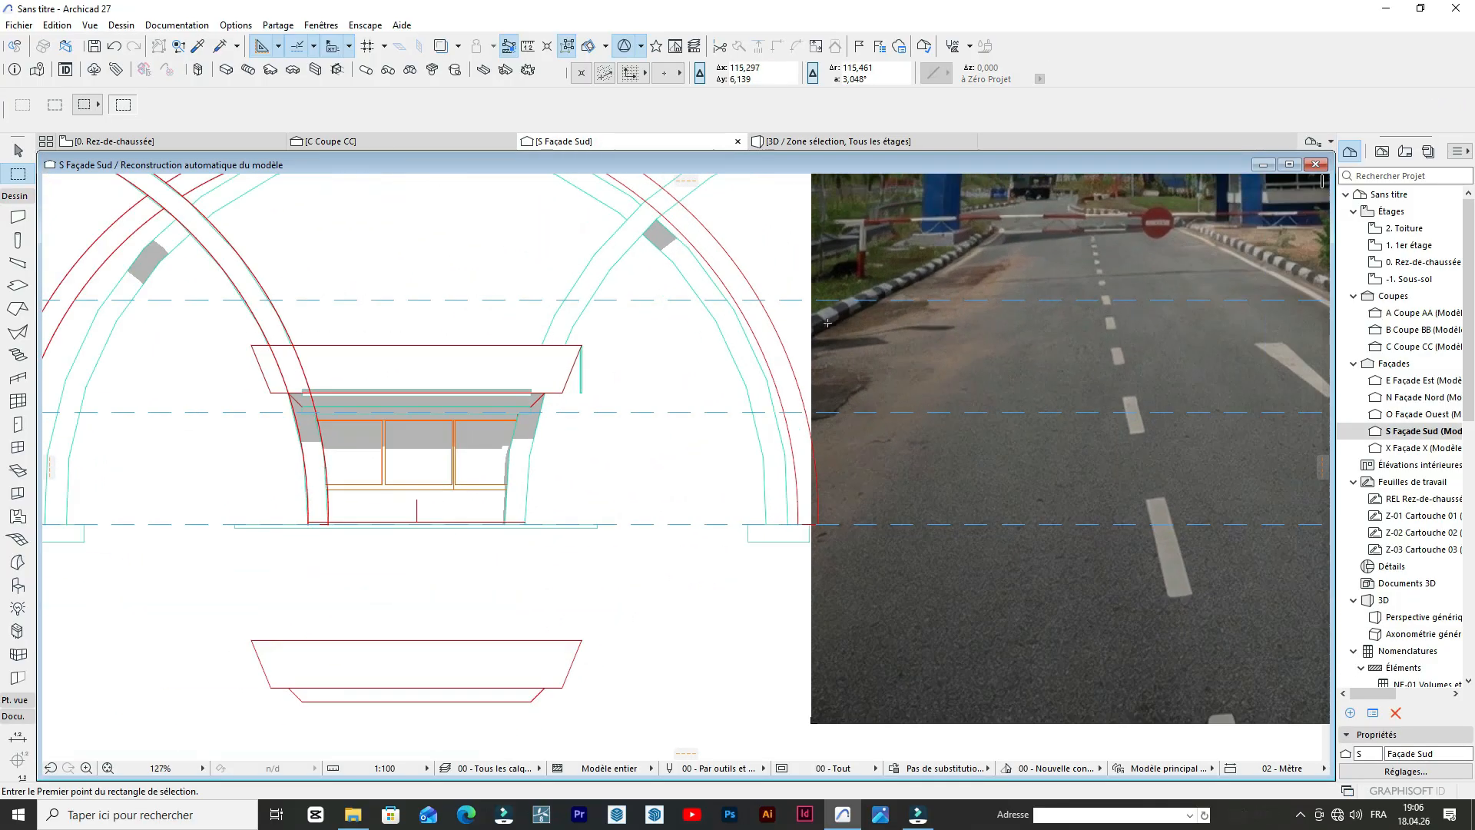
{"action": "scroll", "coordinate": [835, 311], "scroll_direction": "up", "scroll_amount": 7}
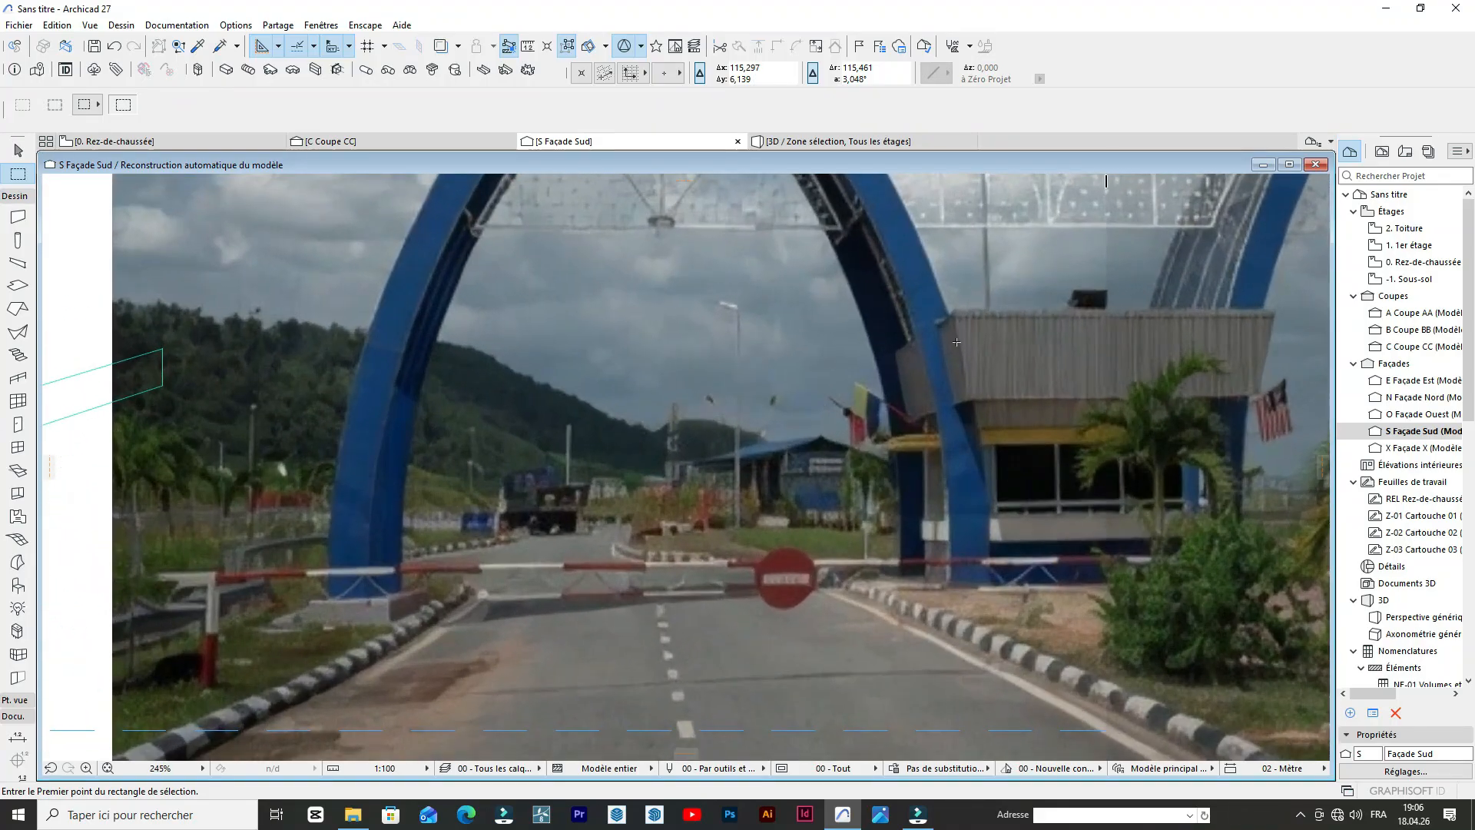
{"action": "scroll", "coordinate": [1080, 357], "scroll_direction": "down", "scroll_amount": 4}
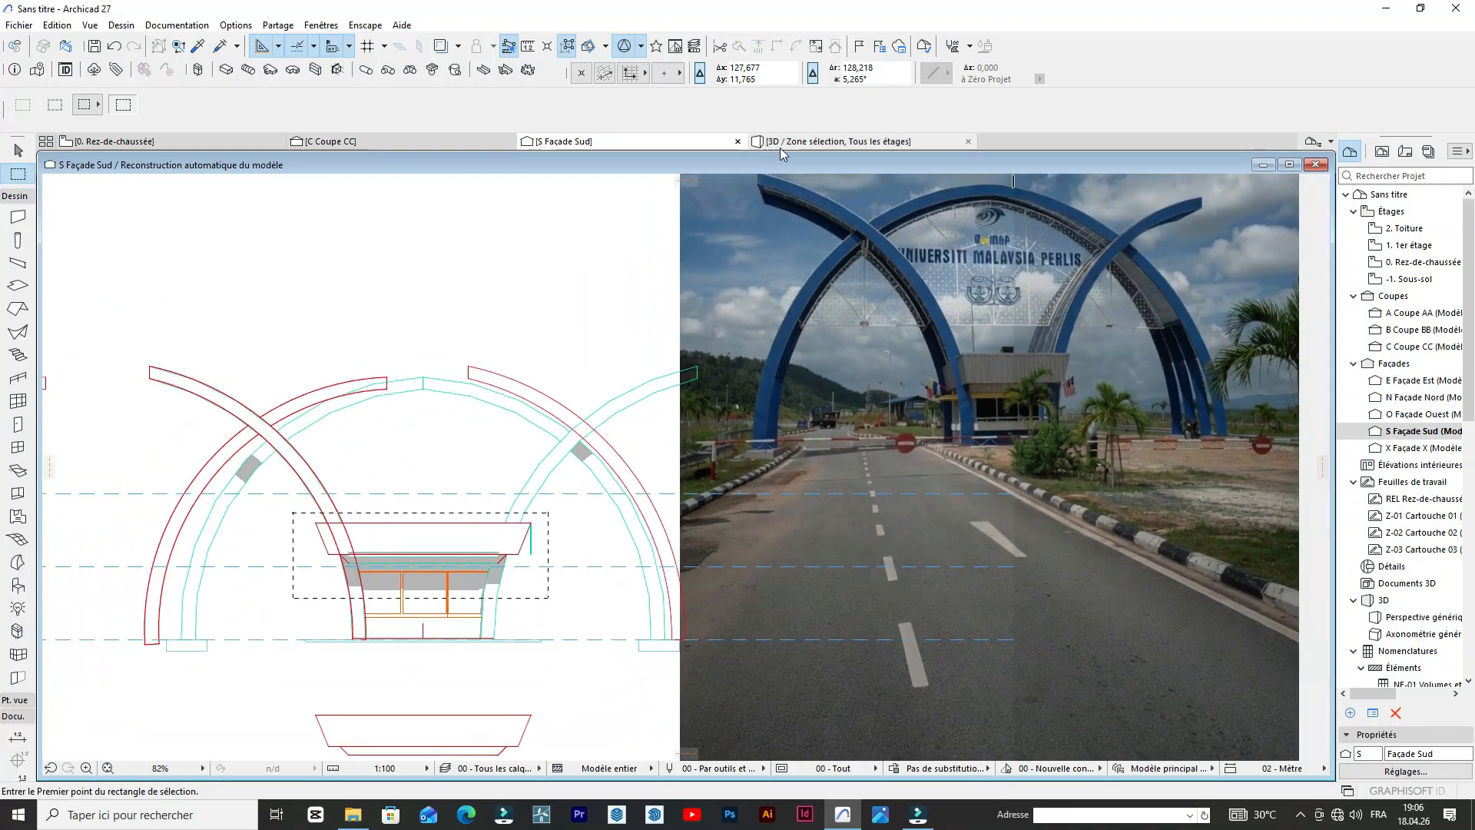
{"action": "left_click", "coordinate": [780, 145]}
Examine the junction between the front parapet panel, the inward-shifted side panel and the roof slab, and clear the selection.
{"action": "scroll", "coordinate": [678, 322], "scroll_direction": "up", "scroll_amount": 5}
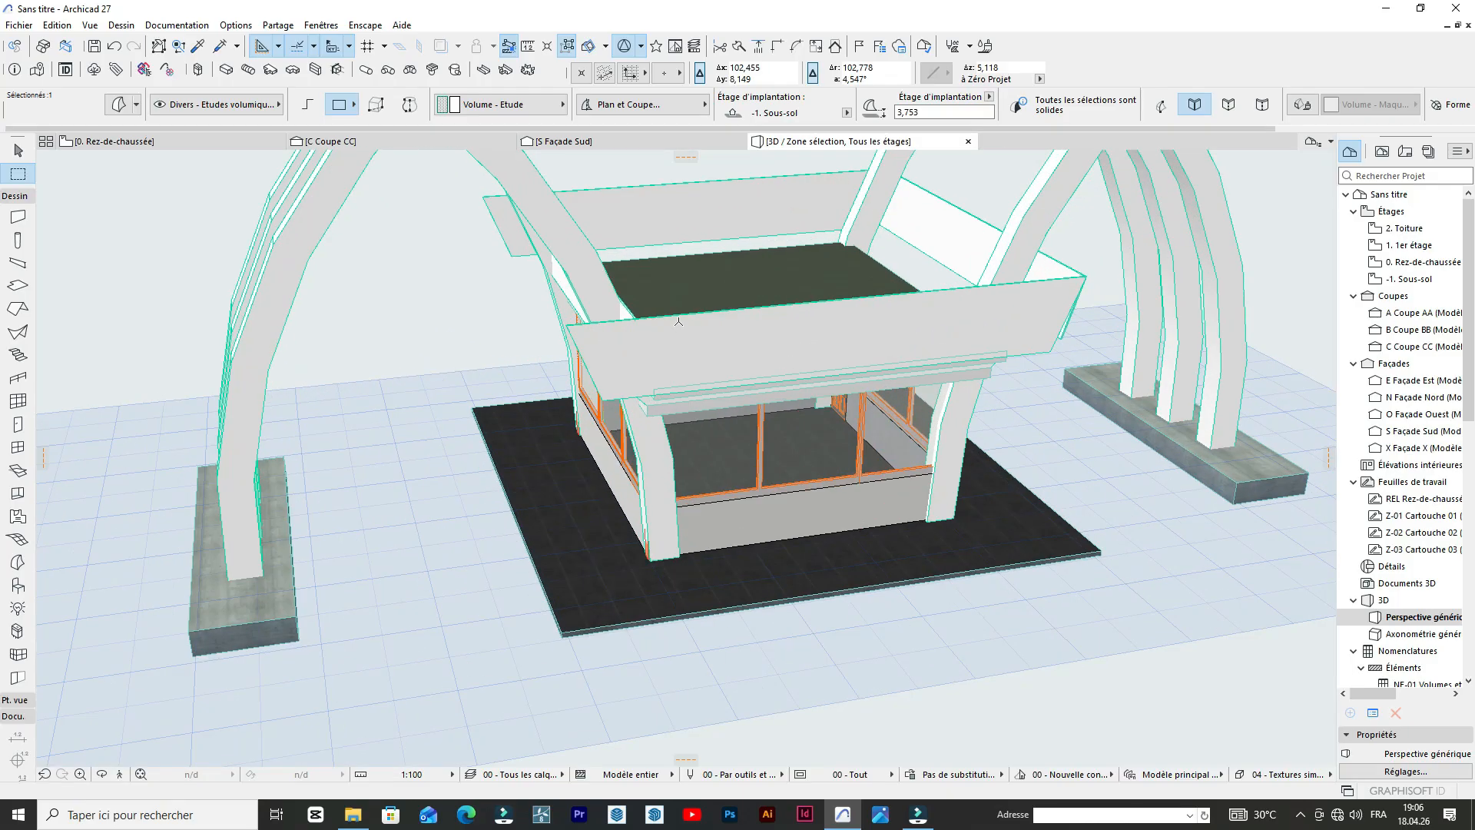
{"action": "scroll", "coordinate": [678, 321], "scroll_direction": "up", "scroll_amount": 2}
{"action": "scroll", "coordinate": [738, 339], "scroll_direction": "down", "scroll_amount": 3}
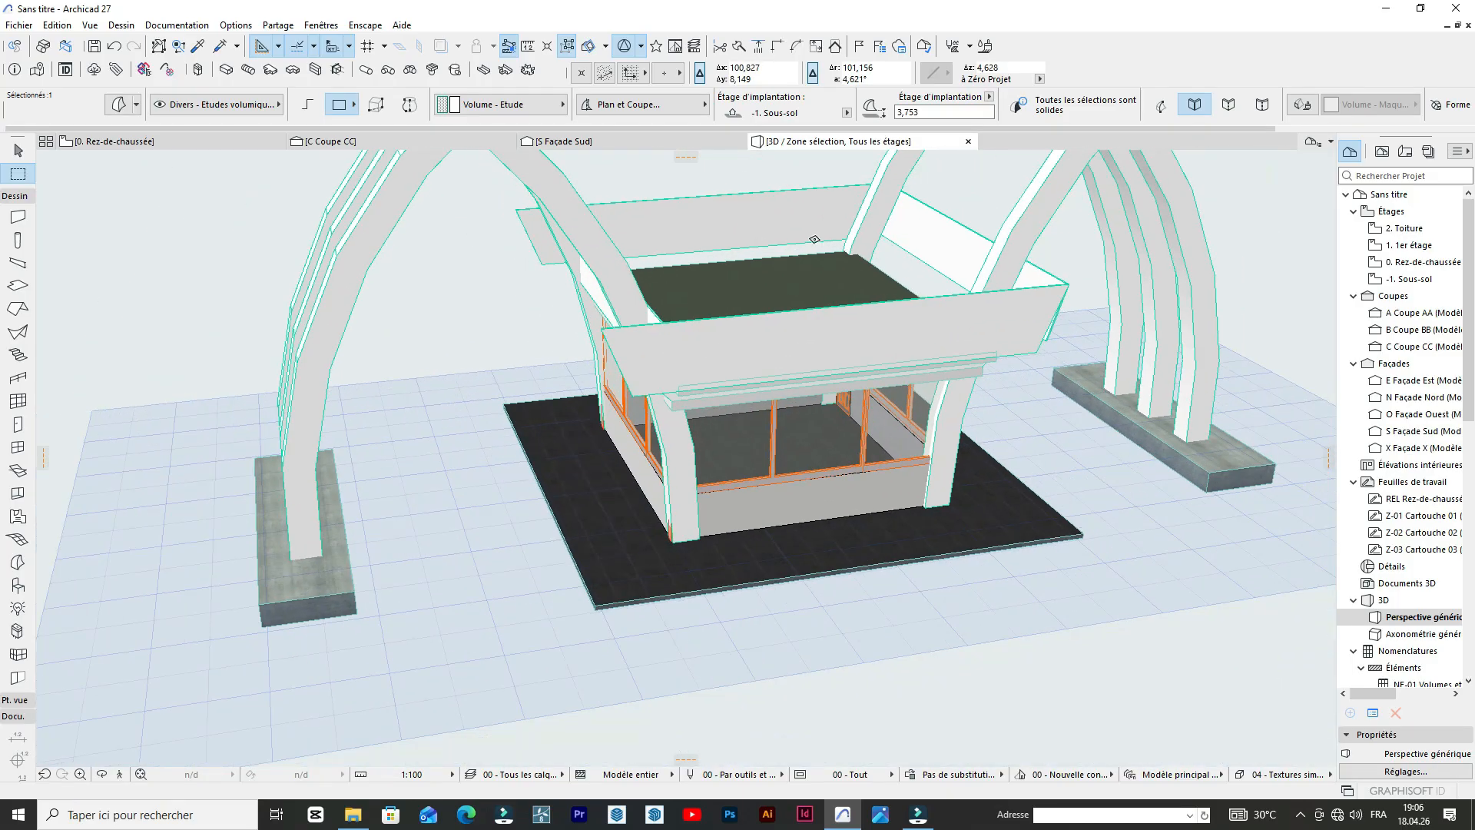
{"action": "scroll", "coordinate": [769, 292], "scroll_direction": "up", "scroll_amount": 4}
{"action": "scroll", "coordinate": [445, 320], "scroll_direction": "up", "scroll_amount": 4}
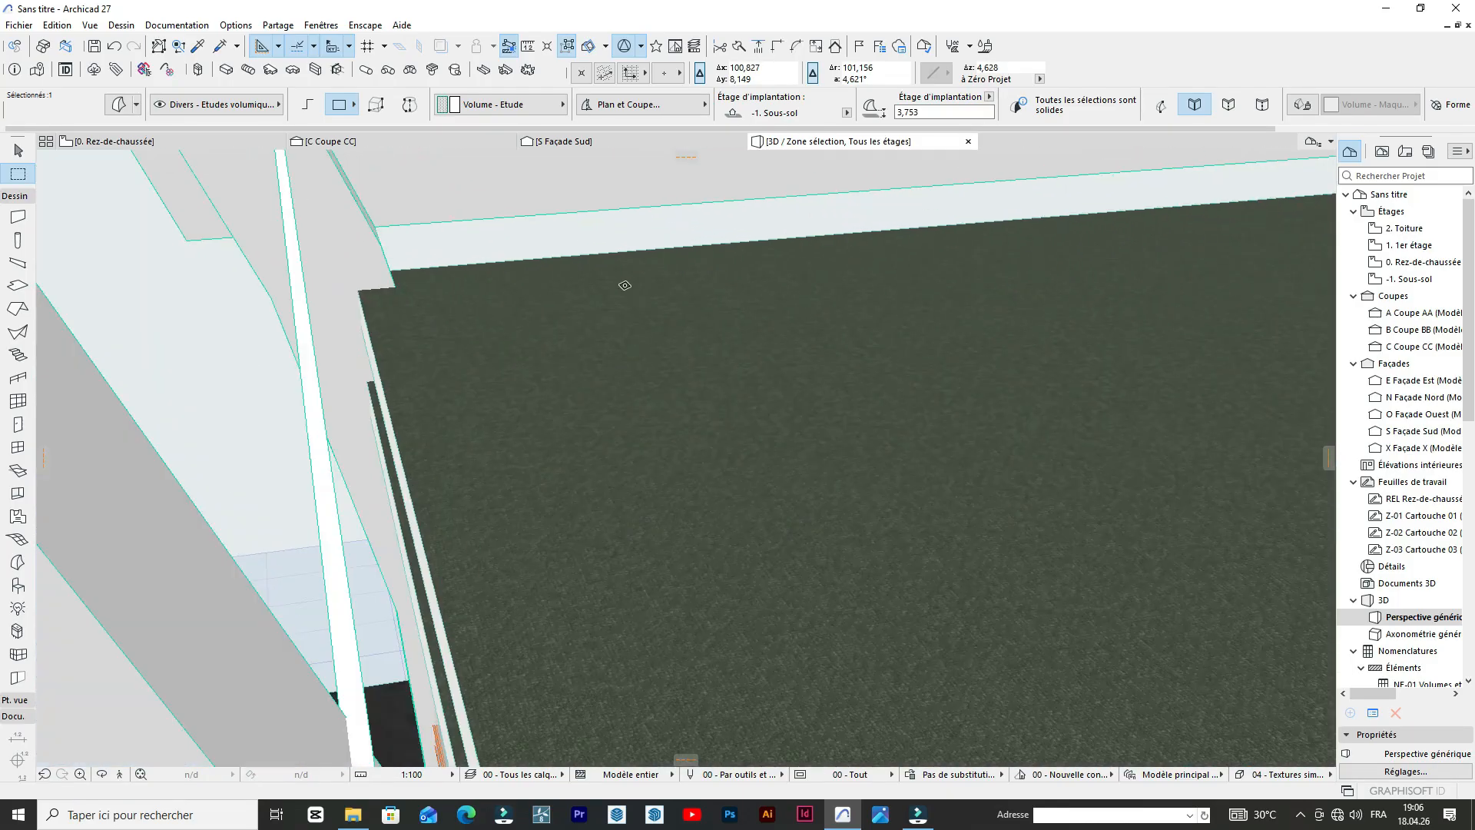
{"action": "scroll", "coordinate": [476, 211], "scroll_direction": "down", "scroll_amount": 3}
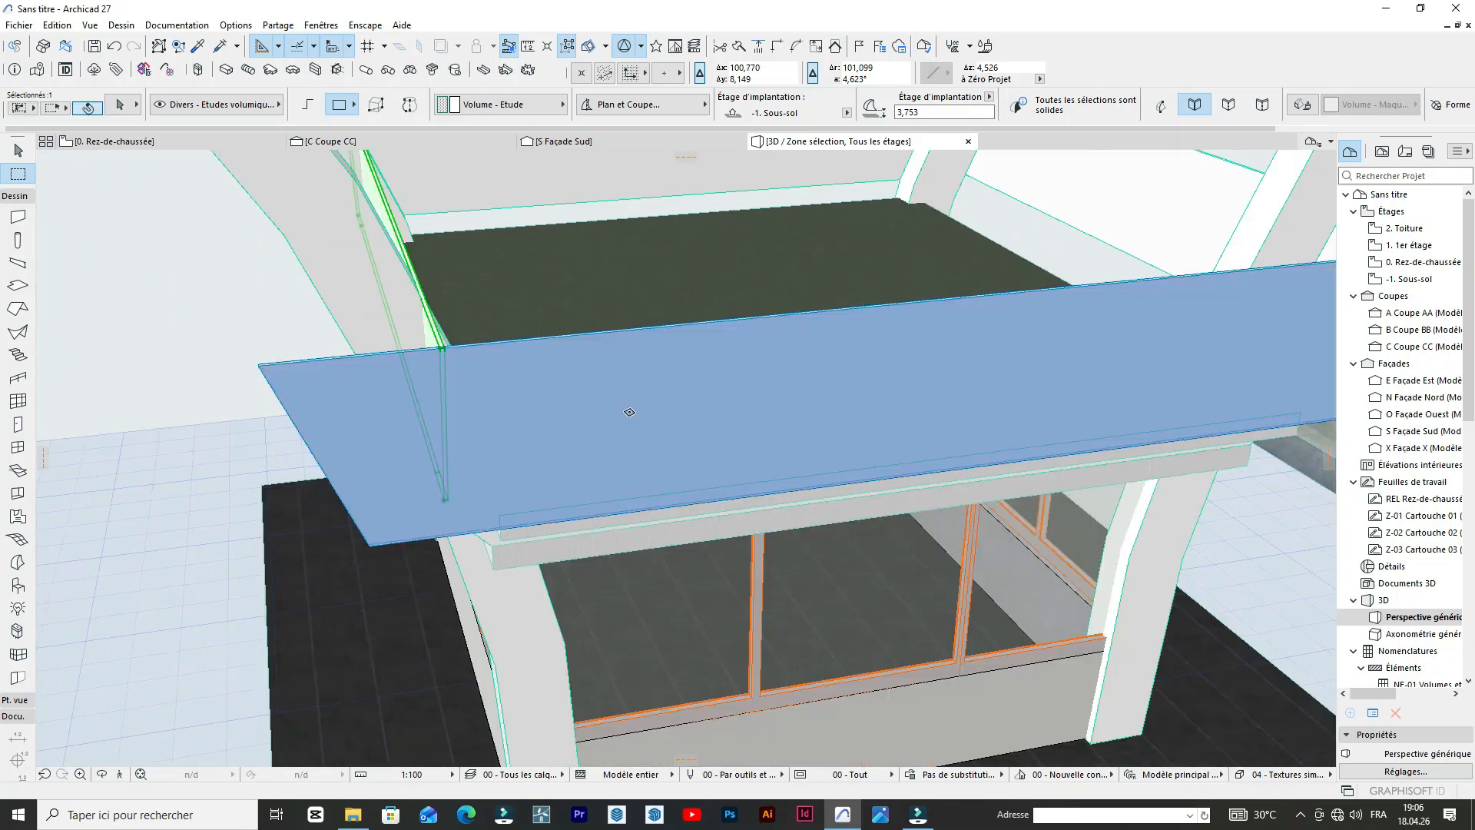
{"action": "scroll", "coordinate": [830, 384], "scroll_direction": "down", "scroll_amount": 4}
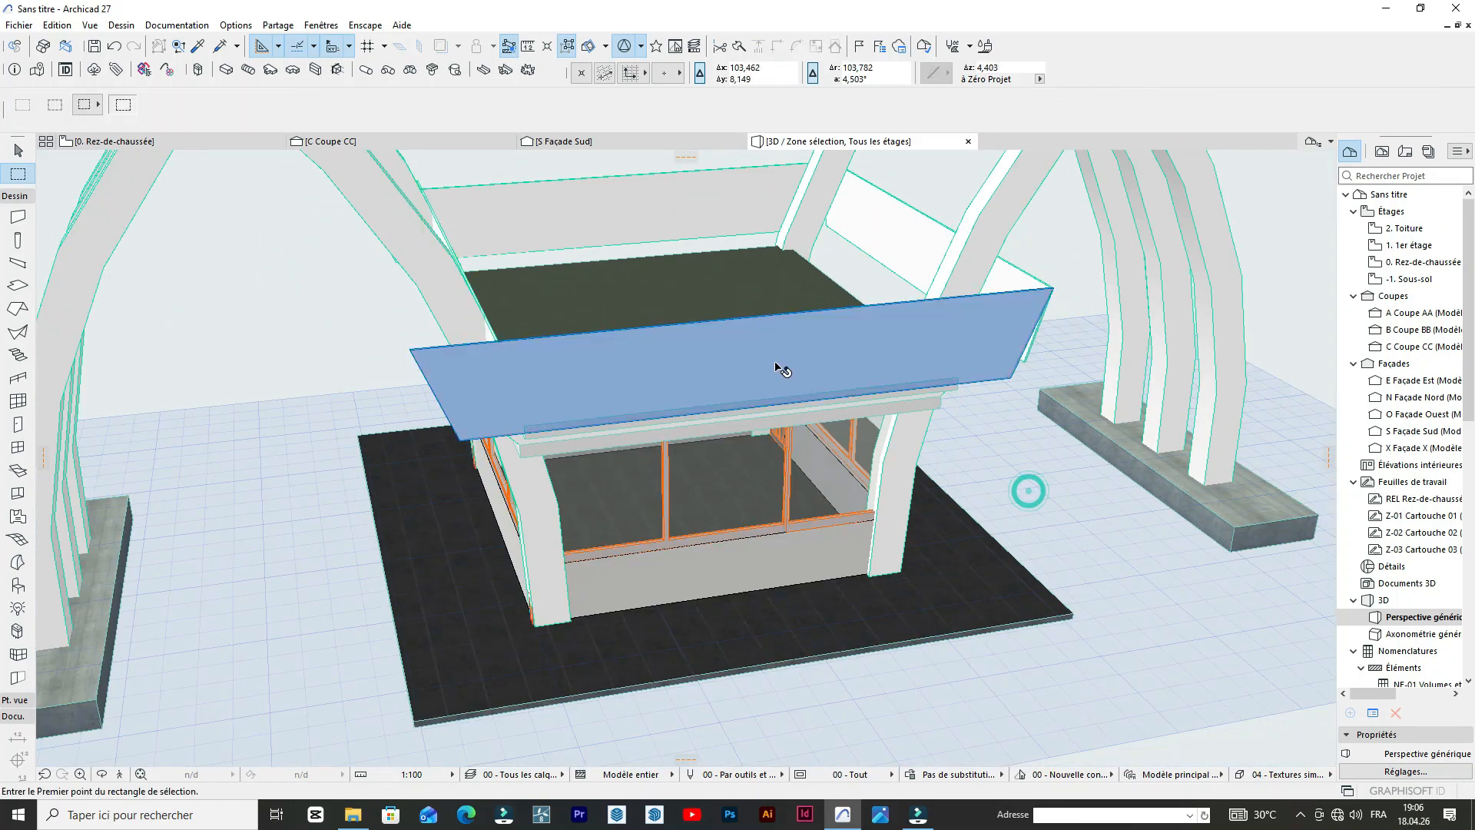
{"action": "scroll", "coordinate": [723, 375], "scroll_direction": "up", "scroll_amount": 4}
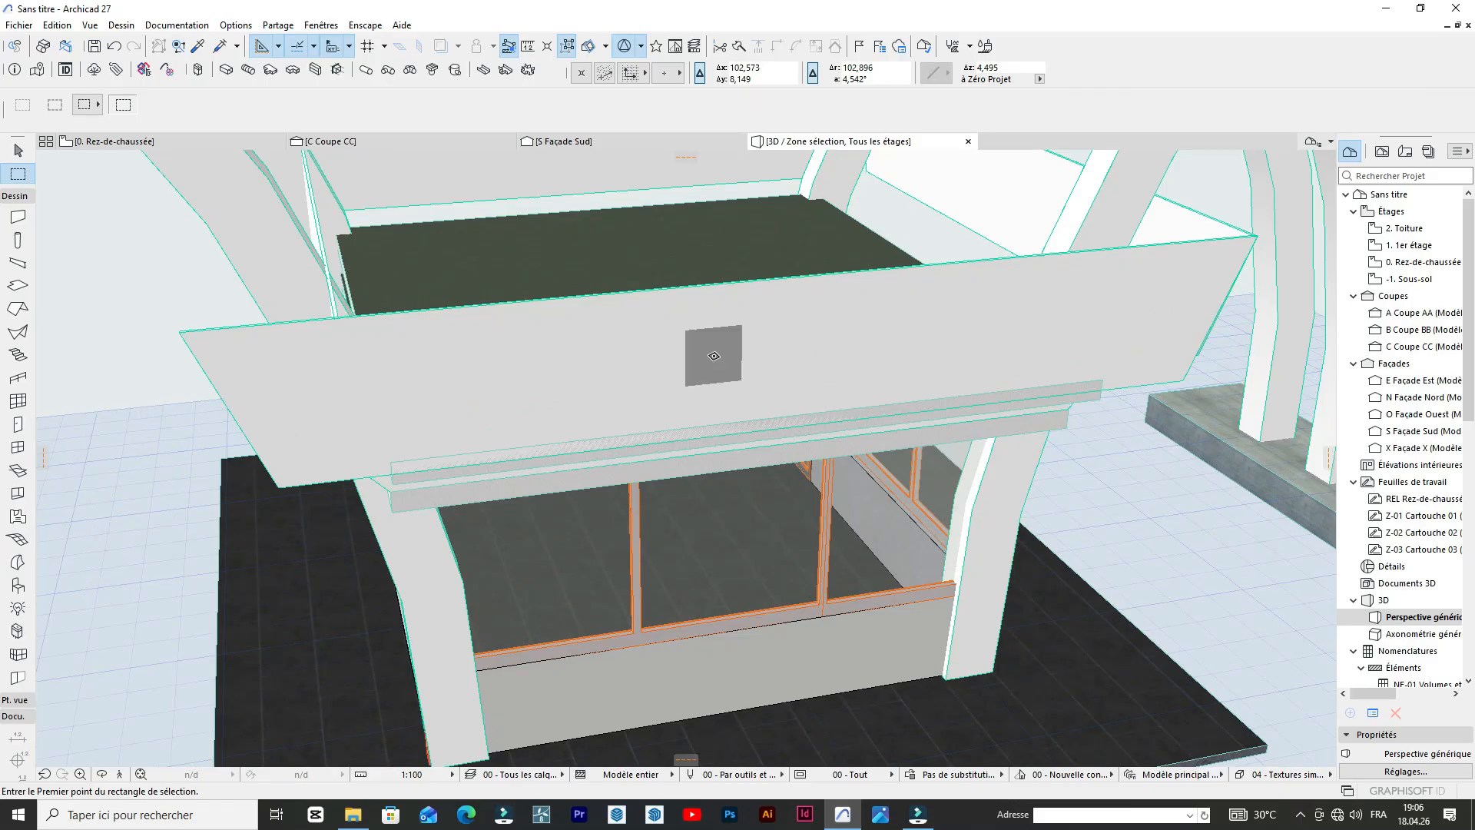
Thicken the front parapet panel inward over the roof slab by extruding its inner face with Push/Pull.
{"action": "scroll", "coordinate": [652, 338], "scroll_direction": "down", "scroll_amount": 4}
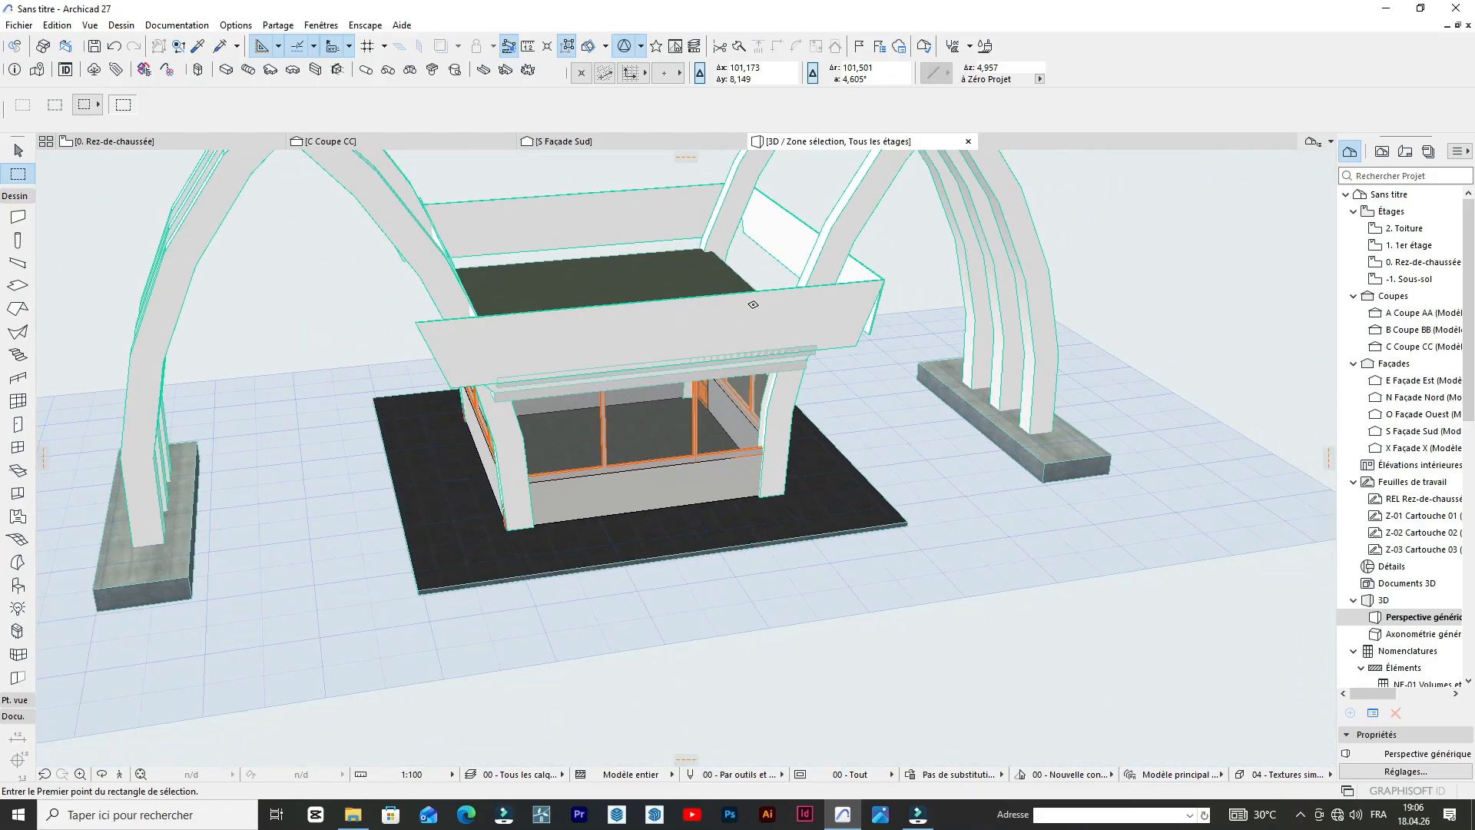
{"action": "scroll", "coordinate": [753, 304], "scroll_direction": "up", "scroll_amount": 2}
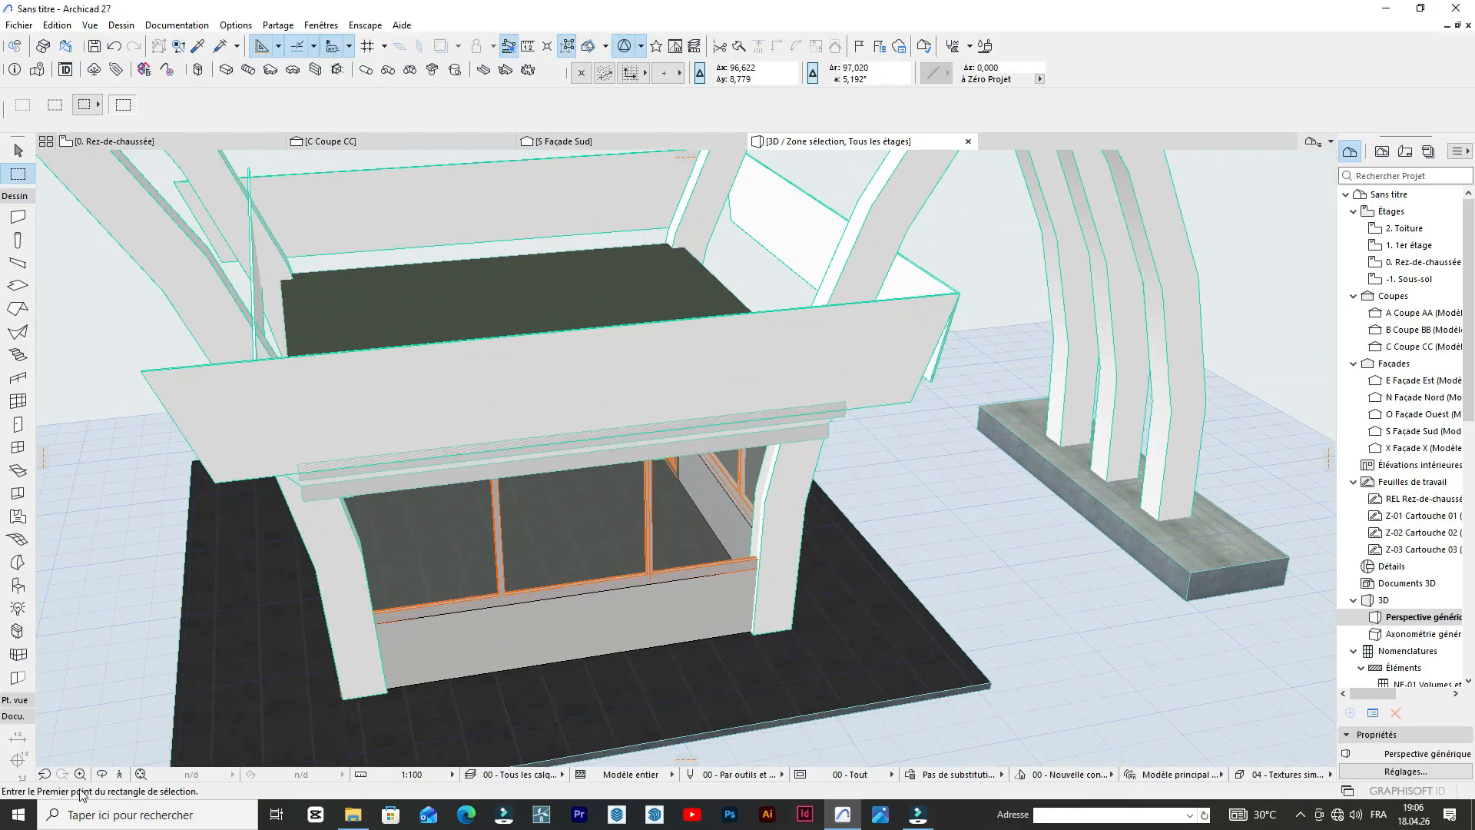
{"action": "left_click", "coordinate": [102, 774]}
{"action": "left_click_drag", "start_coordinate": [750, 448], "coordinate": [406, 415]}
{"action": "left_click_drag", "start_coordinate": [714, 371], "coordinate": [484, 328]}
{"action": "left_click_drag", "start_coordinate": [754, 348], "coordinate": [550, 345]}
{"action": "left_click_drag", "start_coordinate": [643, 300], "coordinate": [931, 295]}
{"action": "key", "text": "Escape"}
{"action": "left_click", "coordinate": [865, 305], "text": "shift"}
{"action": "left_click", "coordinate": [828, 293]}
{"action": "left_click", "coordinate": [832, 293]}
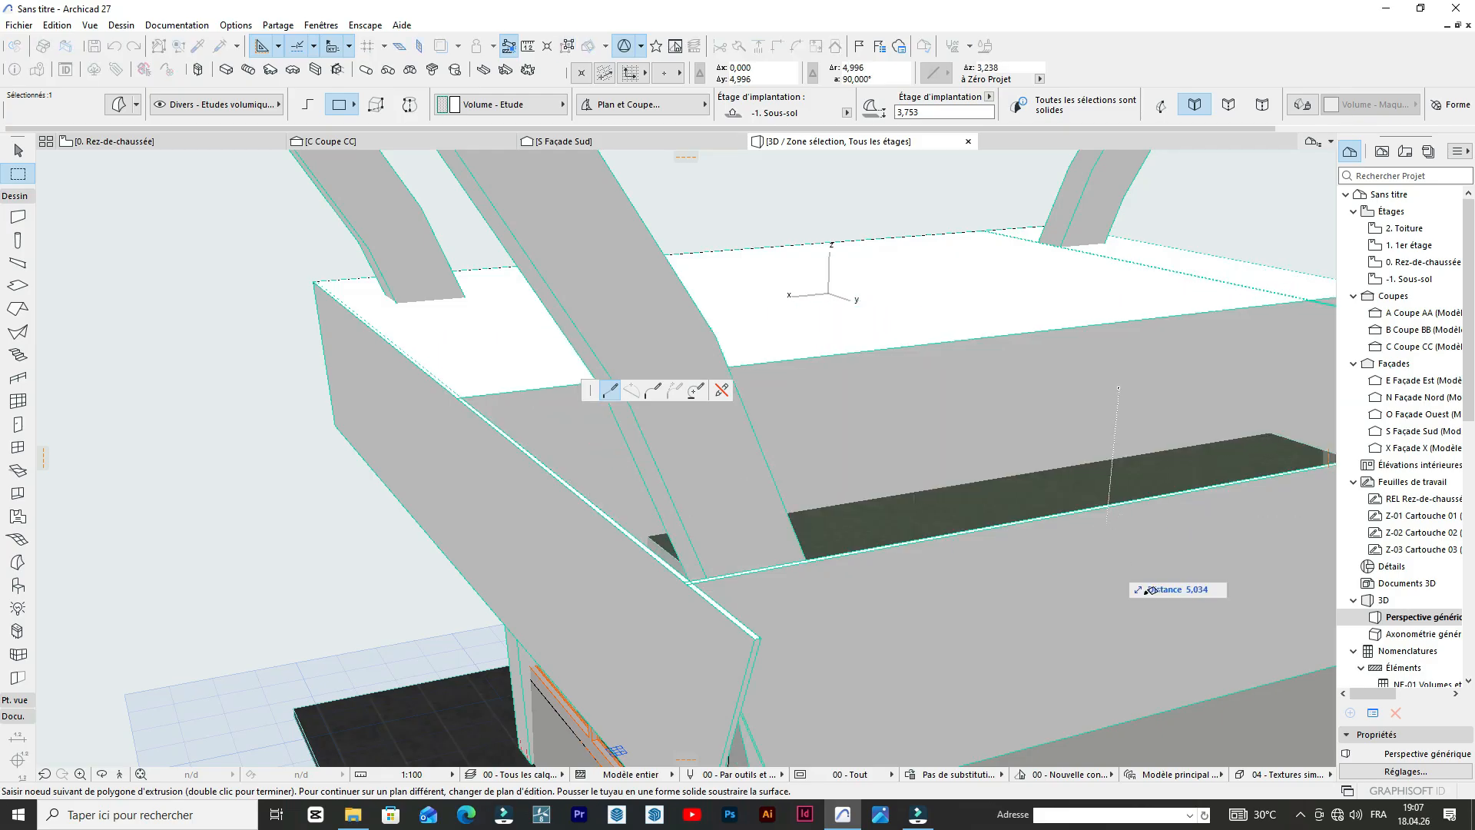
{"action": "scroll", "coordinate": [945, 443], "scroll_direction": "down", "scroll_amount": 3}
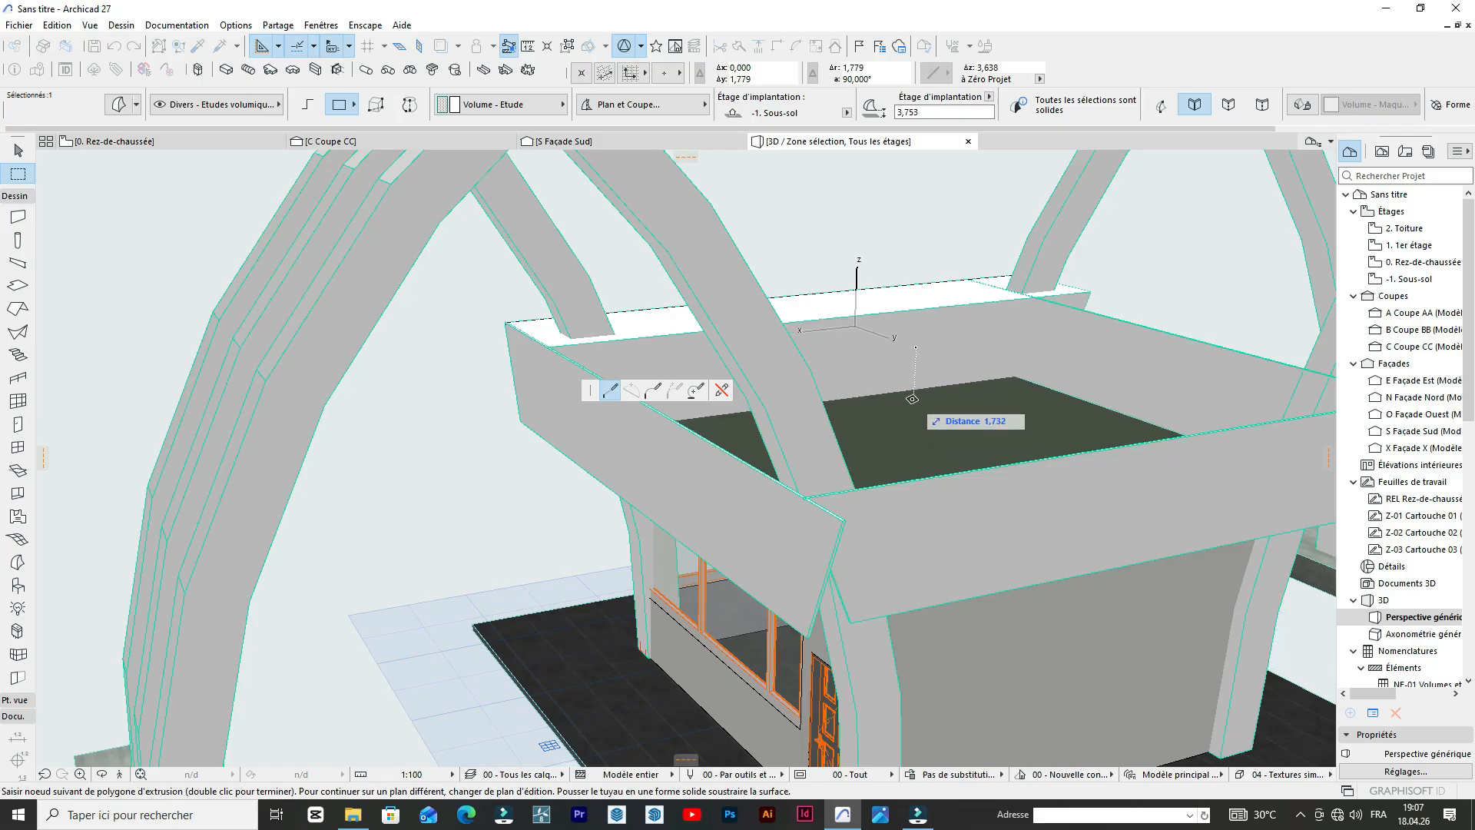
{"action": "left_click", "coordinate": [908, 384]}
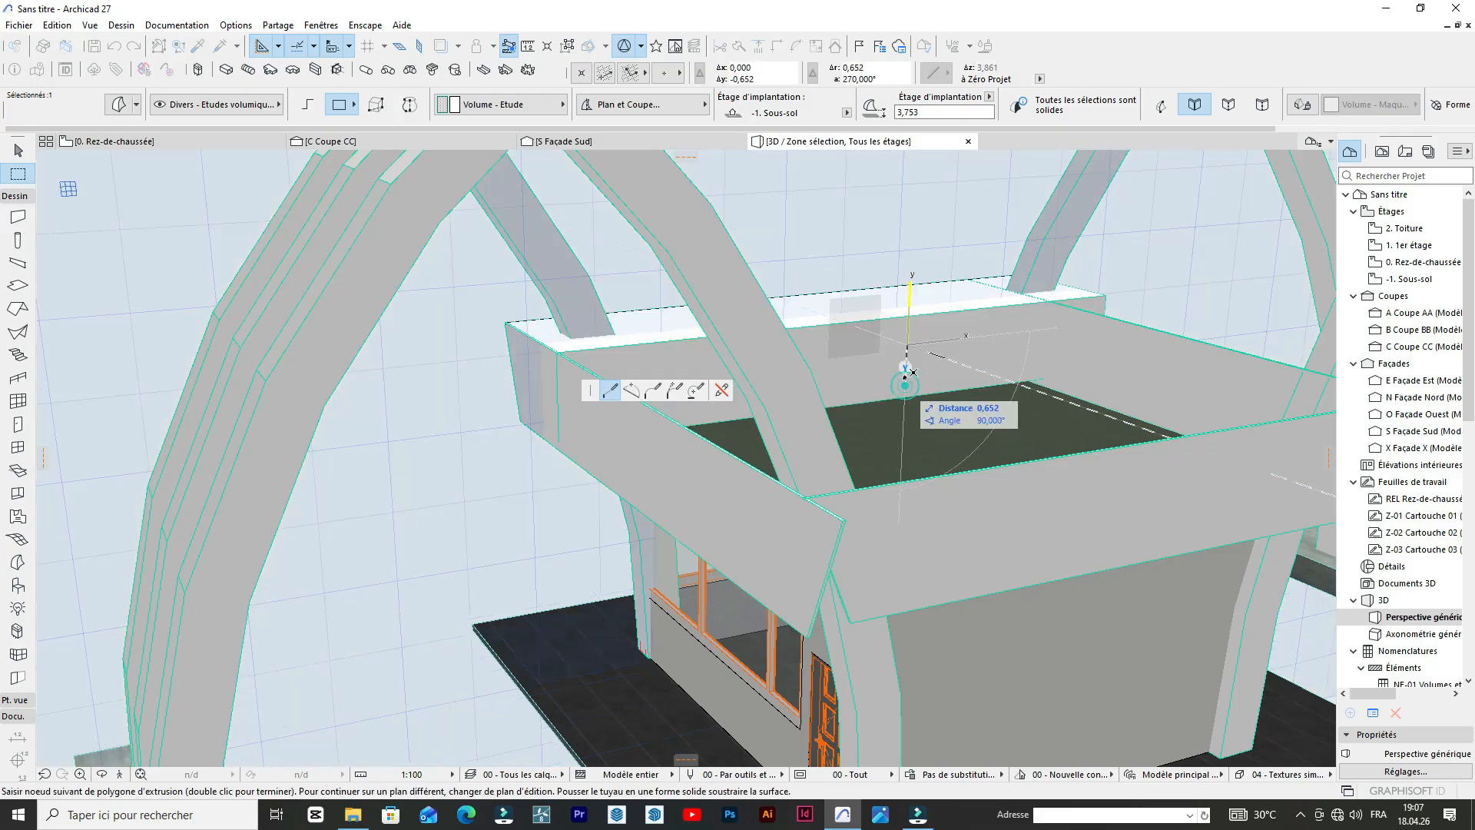
{"action": "double_click", "coordinate": [907, 346]}
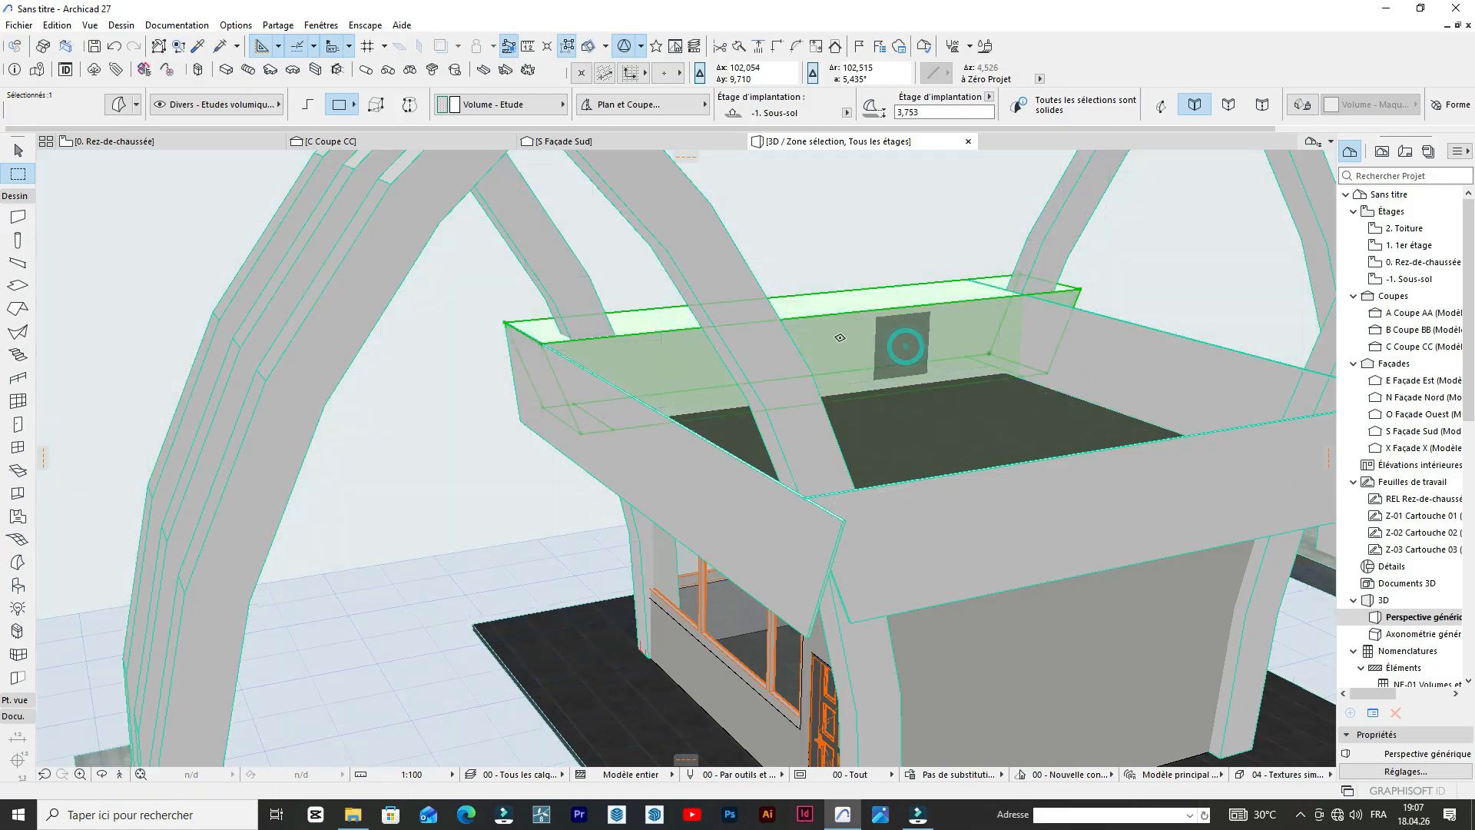
{"action": "scroll", "coordinate": [760, 326], "scroll_direction": "down", "scroll_amount": 3}
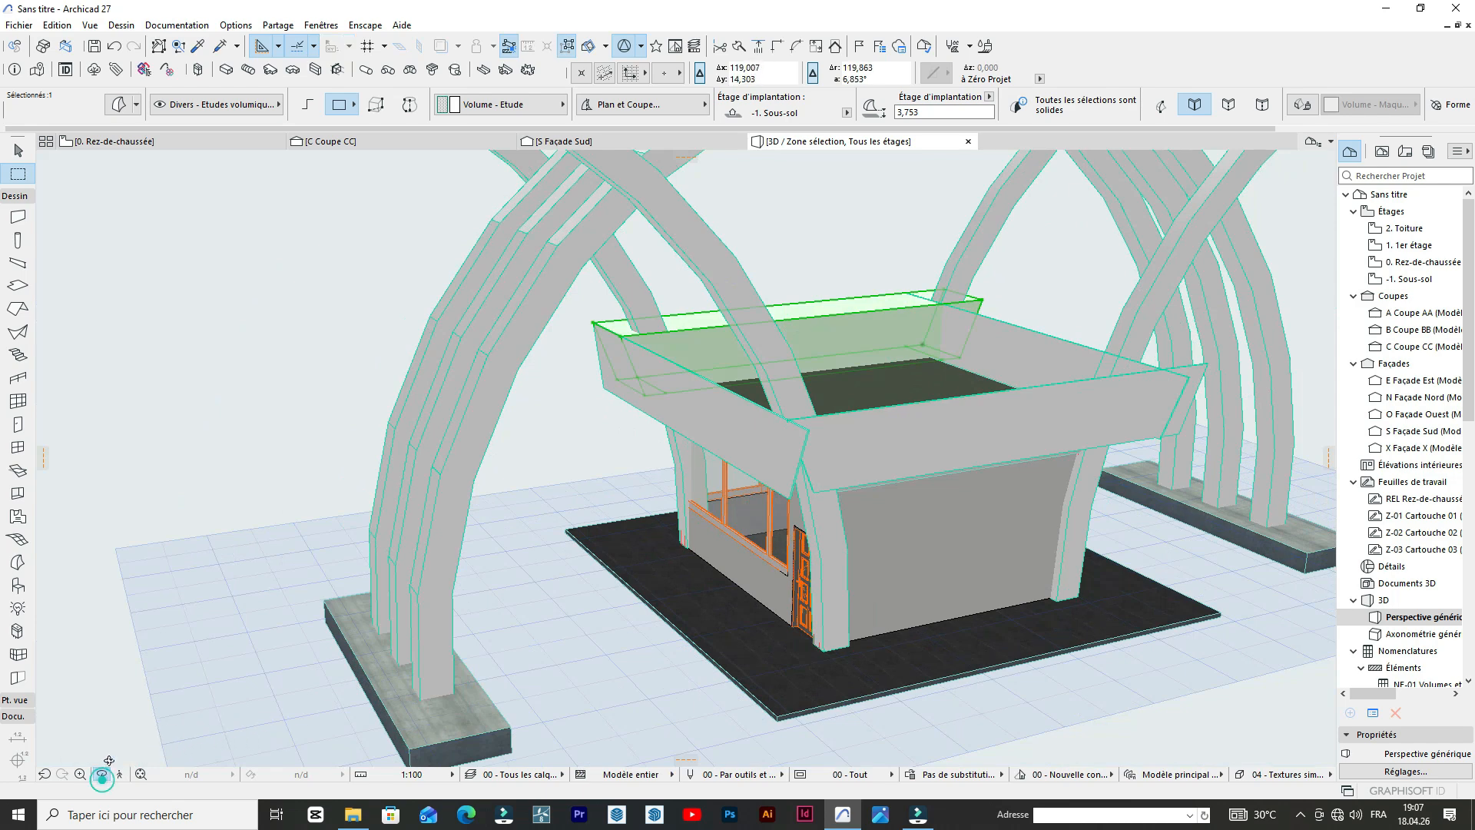
{"action": "left_click_drag", "start_coordinate": [237, 448], "coordinate": [1040, 417]}
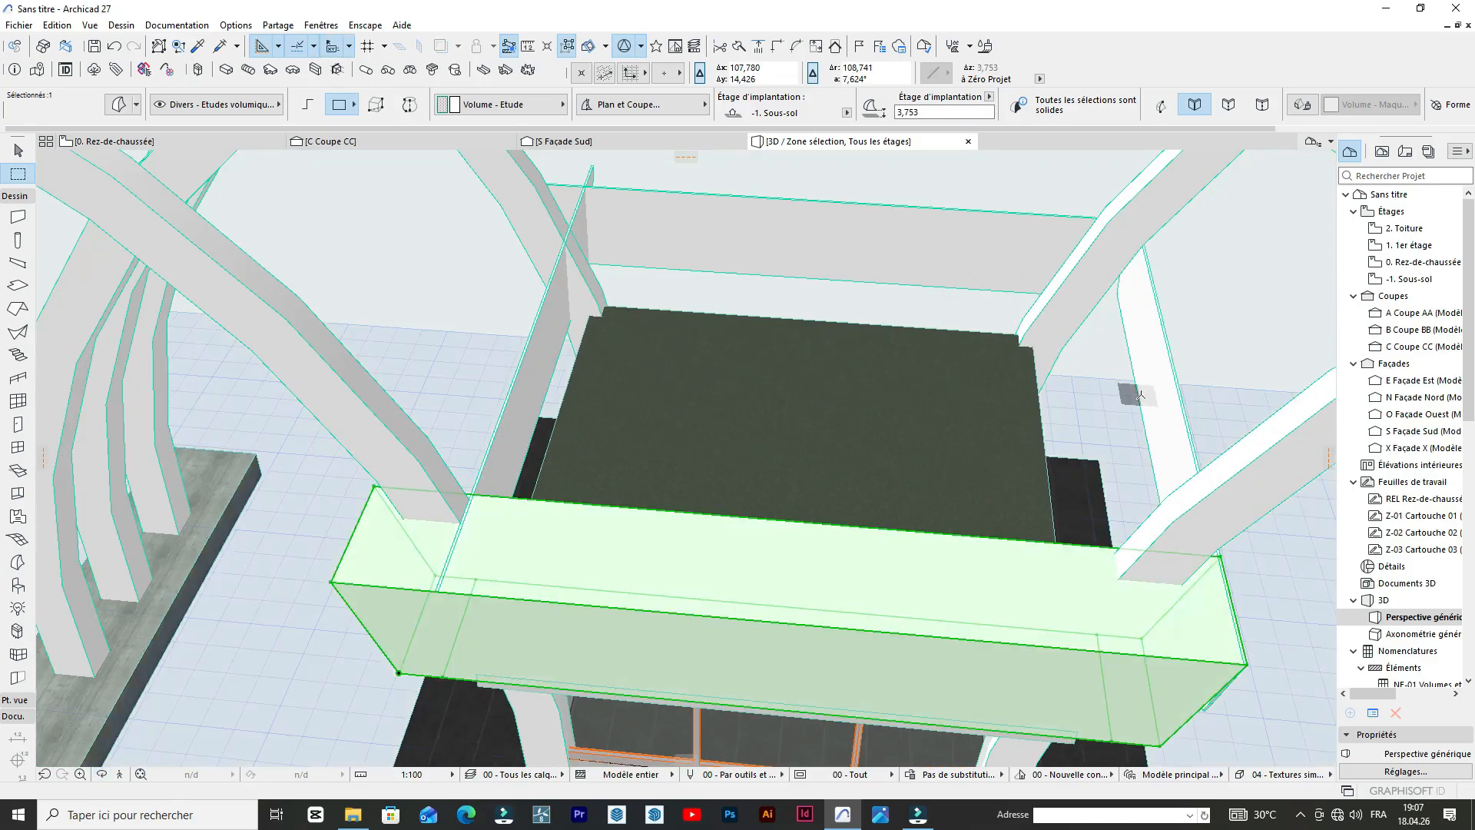
{"action": "scroll", "coordinate": [1185, 459], "scroll_direction": "up", "scroll_amount": 3}
{"action": "left_click", "coordinate": [1200, 446], "text": "shift"}
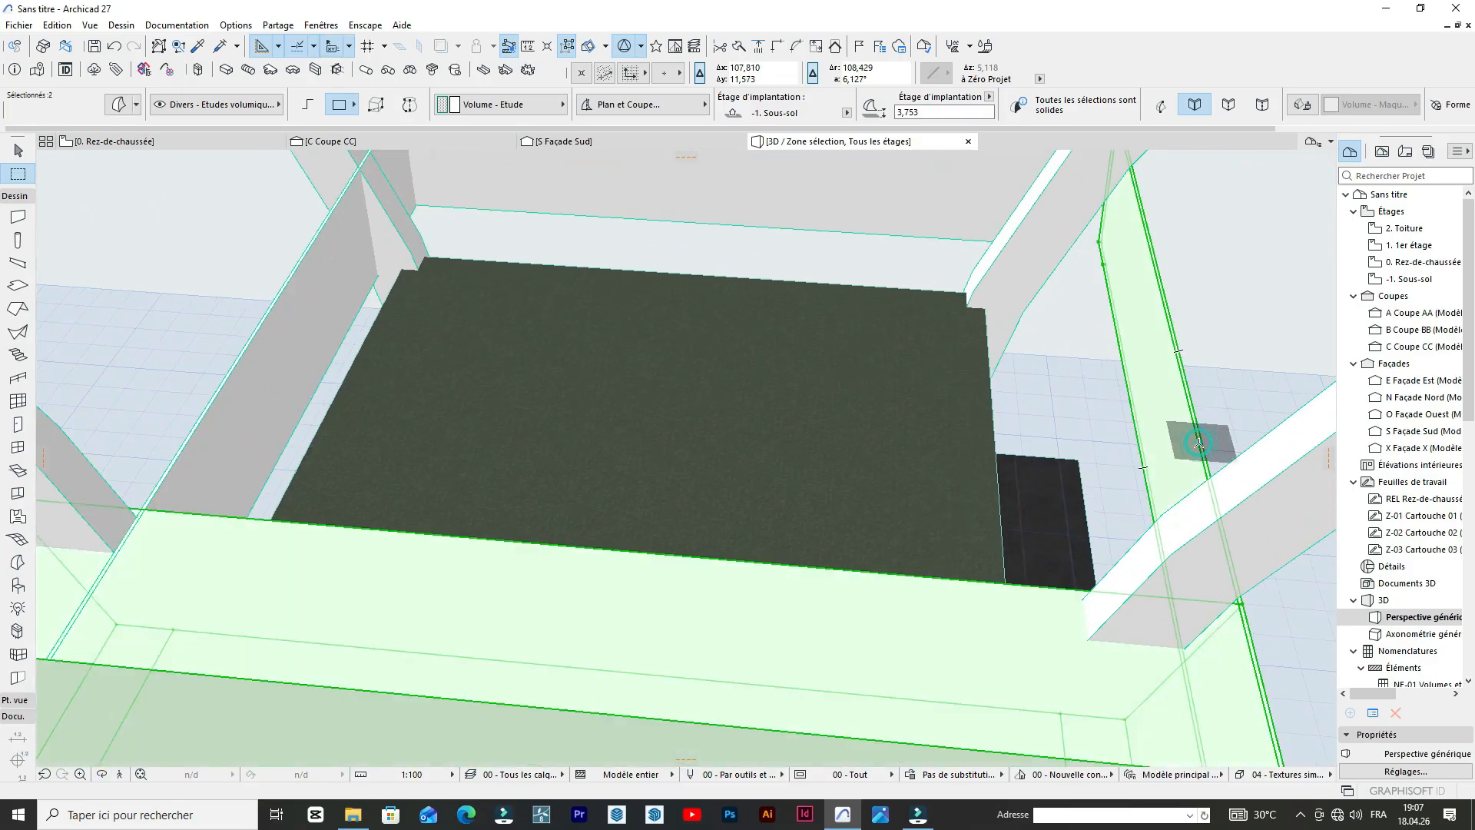
{"action": "left_click", "coordinate": [1199, 444]}
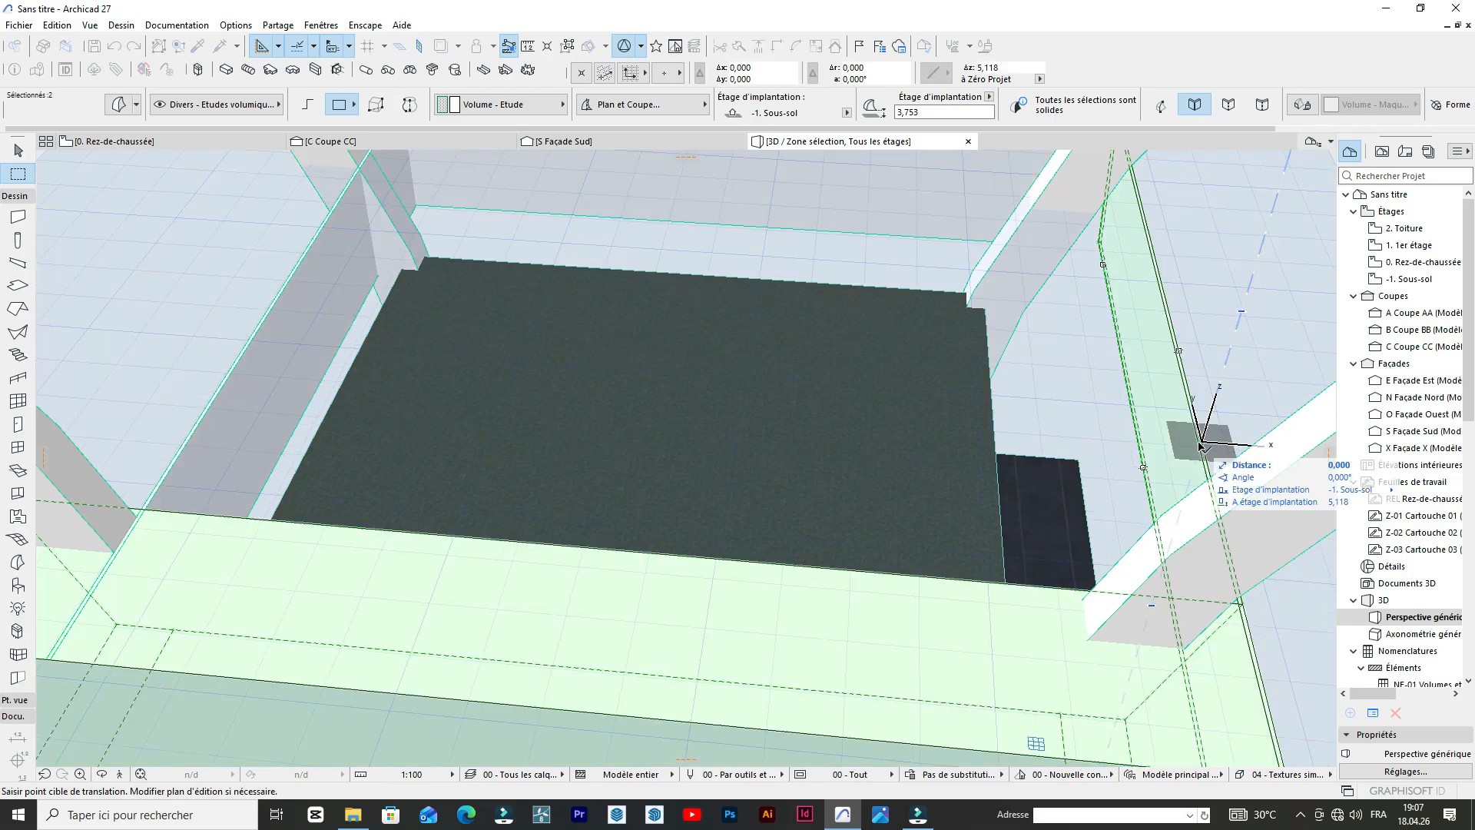
{"action": "left_click", "coordinate": [1199, 443]}
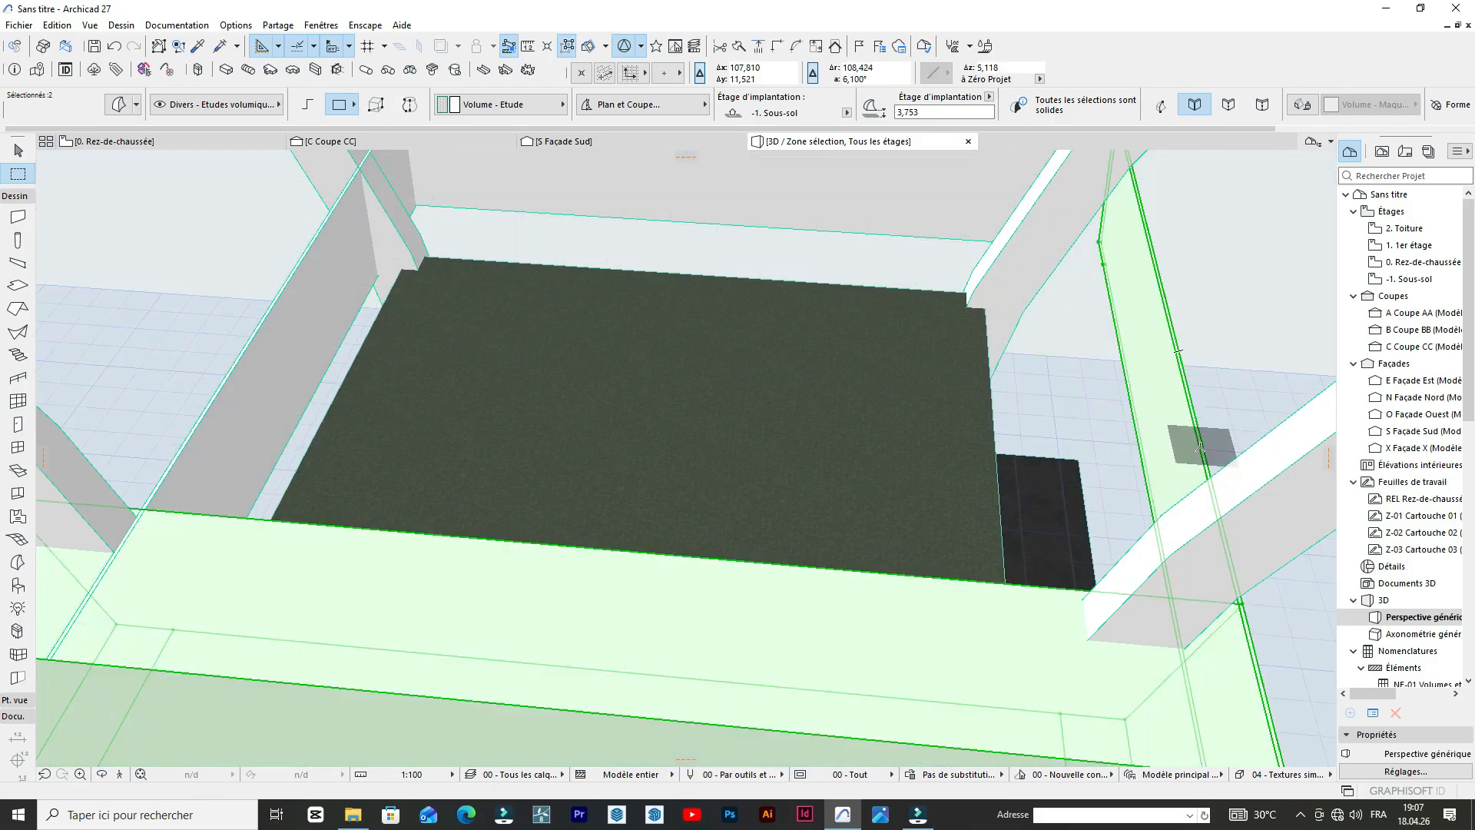
{"action": "left_click", "coordinate": [1202, 445]}
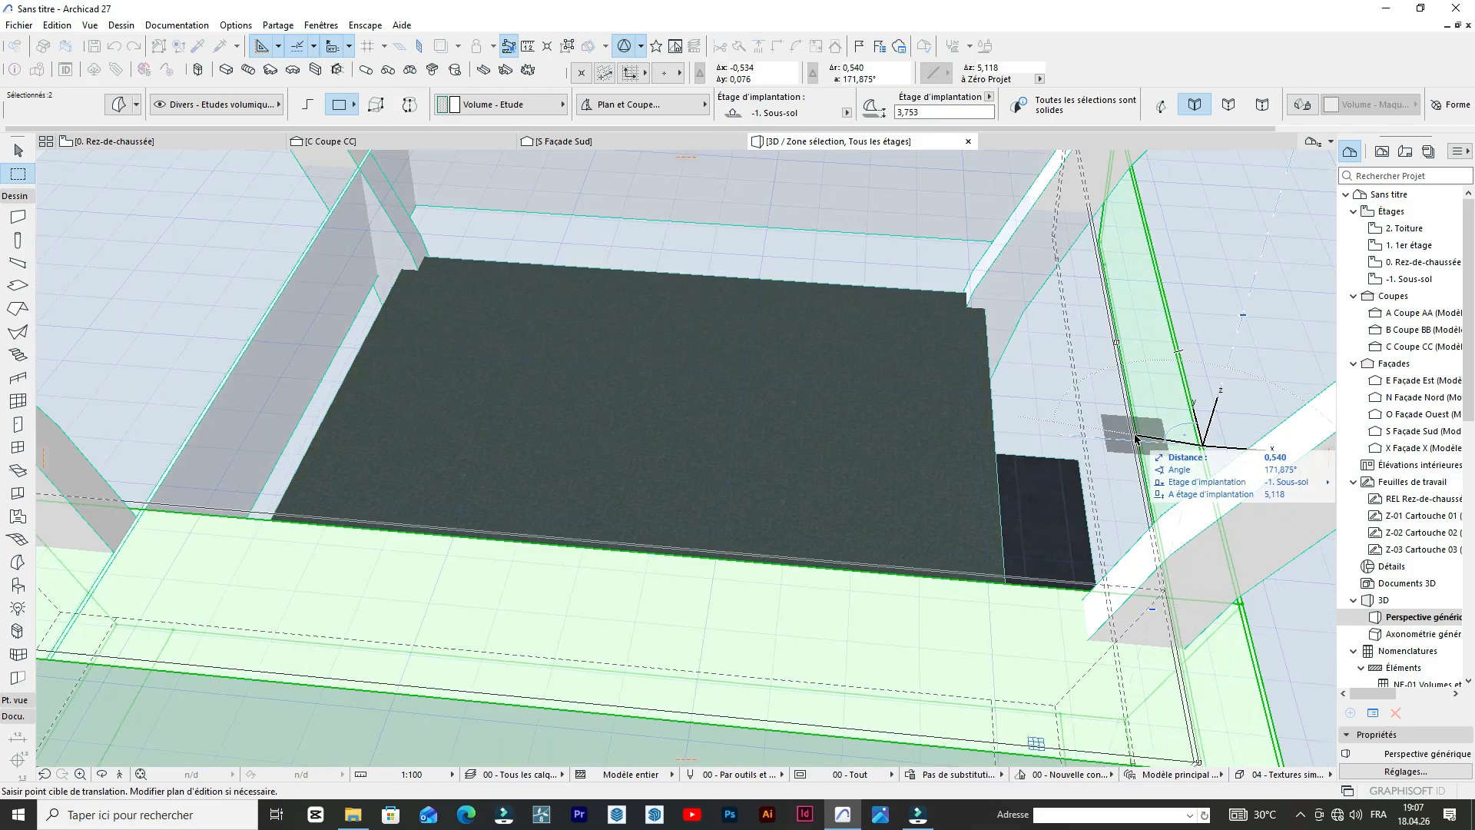
{"action": "key", "text": "Escape"}
Select only the side parapet panel and move it diagonally inward about 0.63 m toward the roof slab.
{"action": "left_click", "coordinate": [1224, 372]}
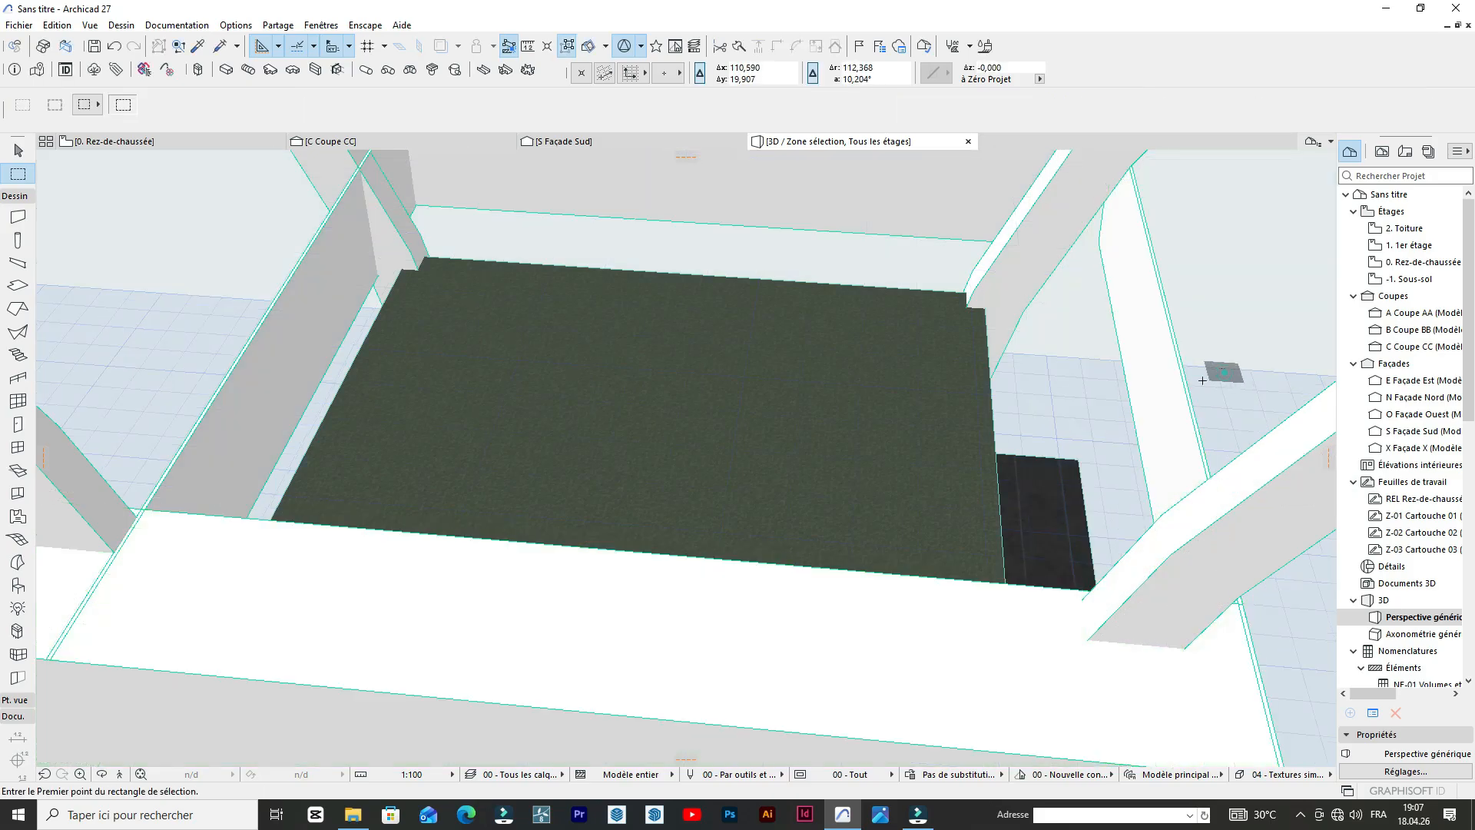
{"action": "left_click", "coordinate": [1183, 407]}
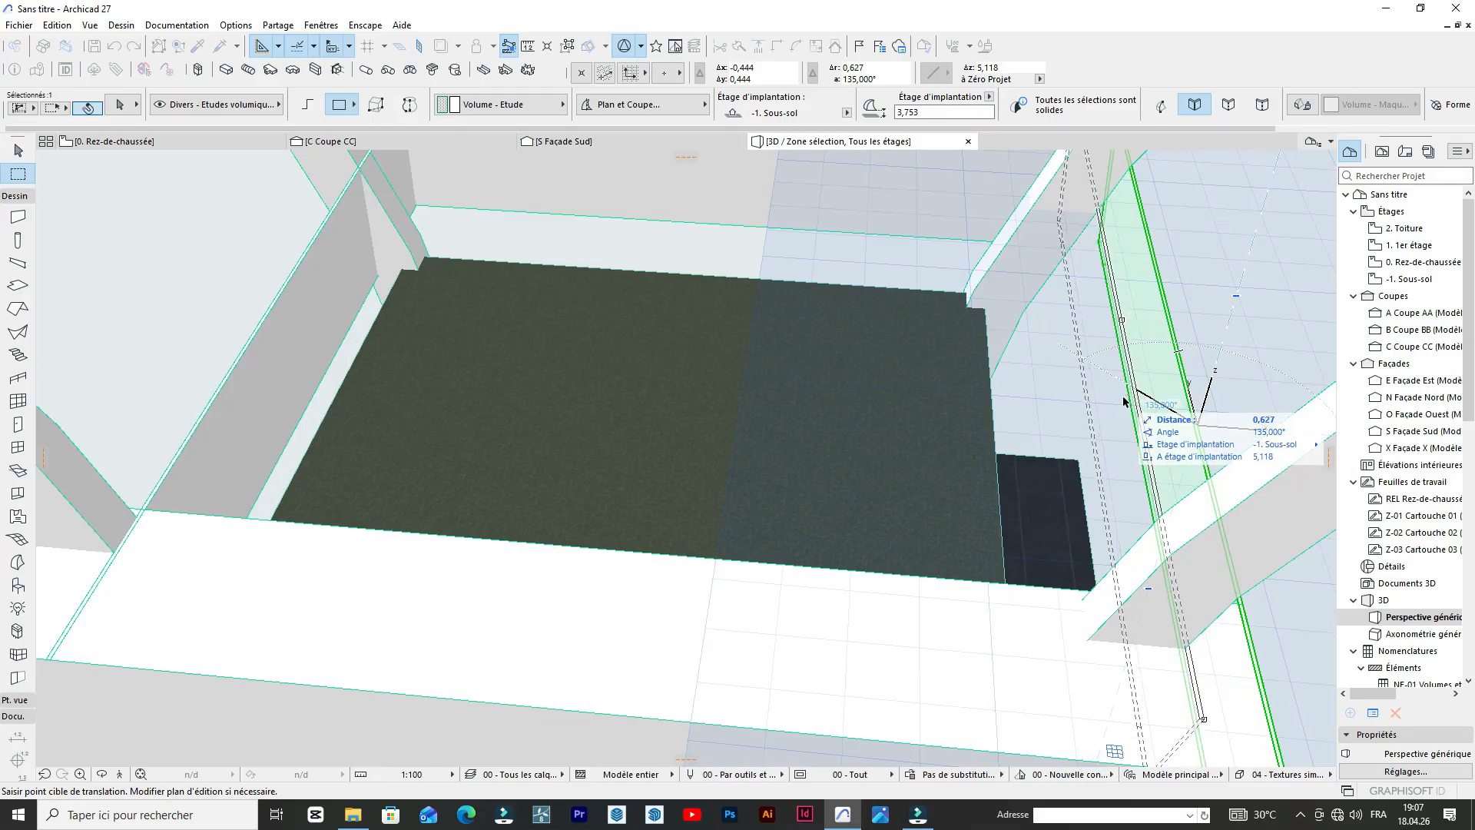
{"action": "left_click", "coordinate": [1124, 398]}
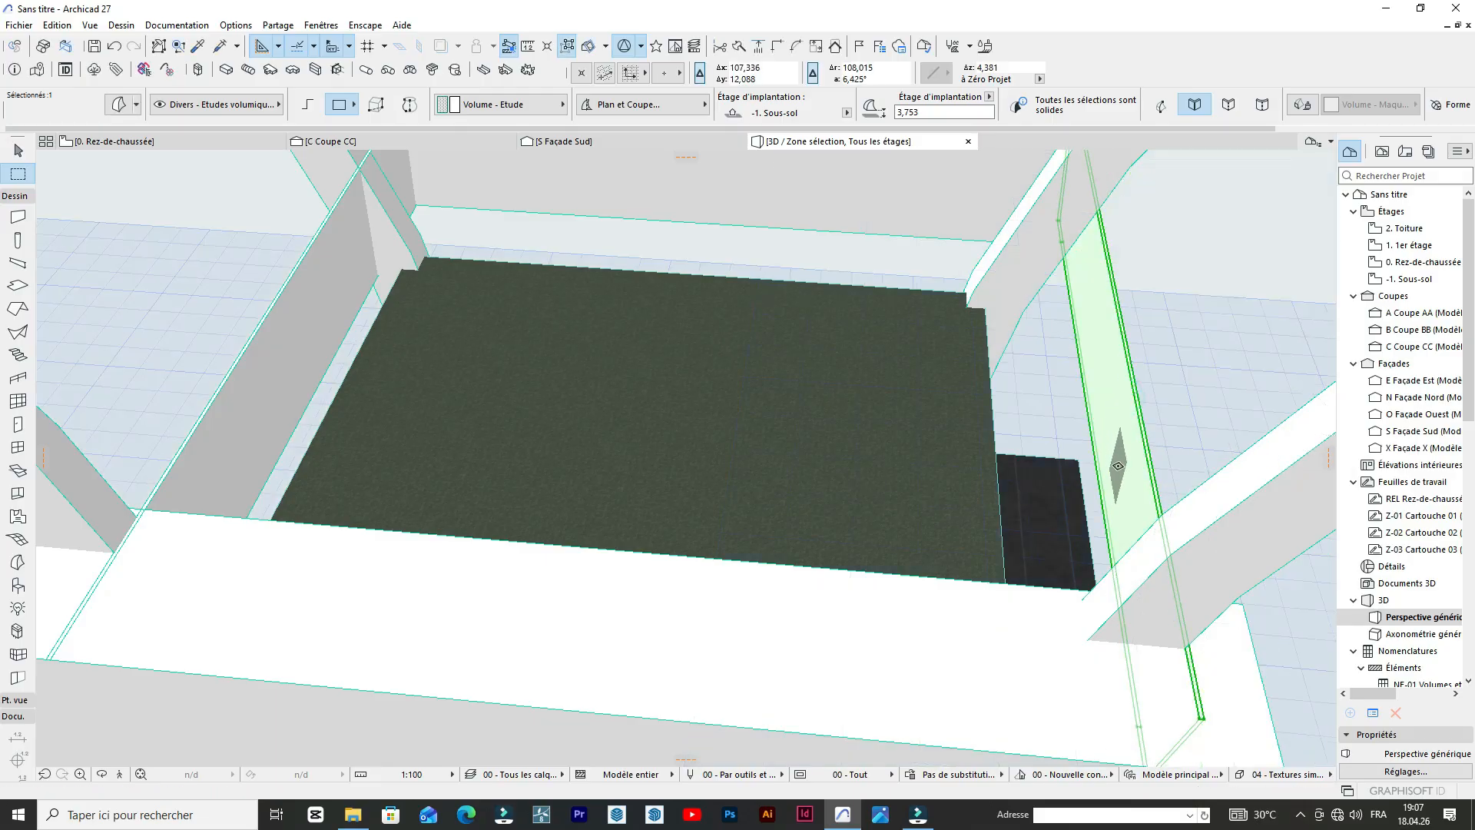
Try to thicken the moved side parapet panel inward with Push/Pull, and undo the extrusion.
{"action": "left_click", "coordinate": [1118, 465]}
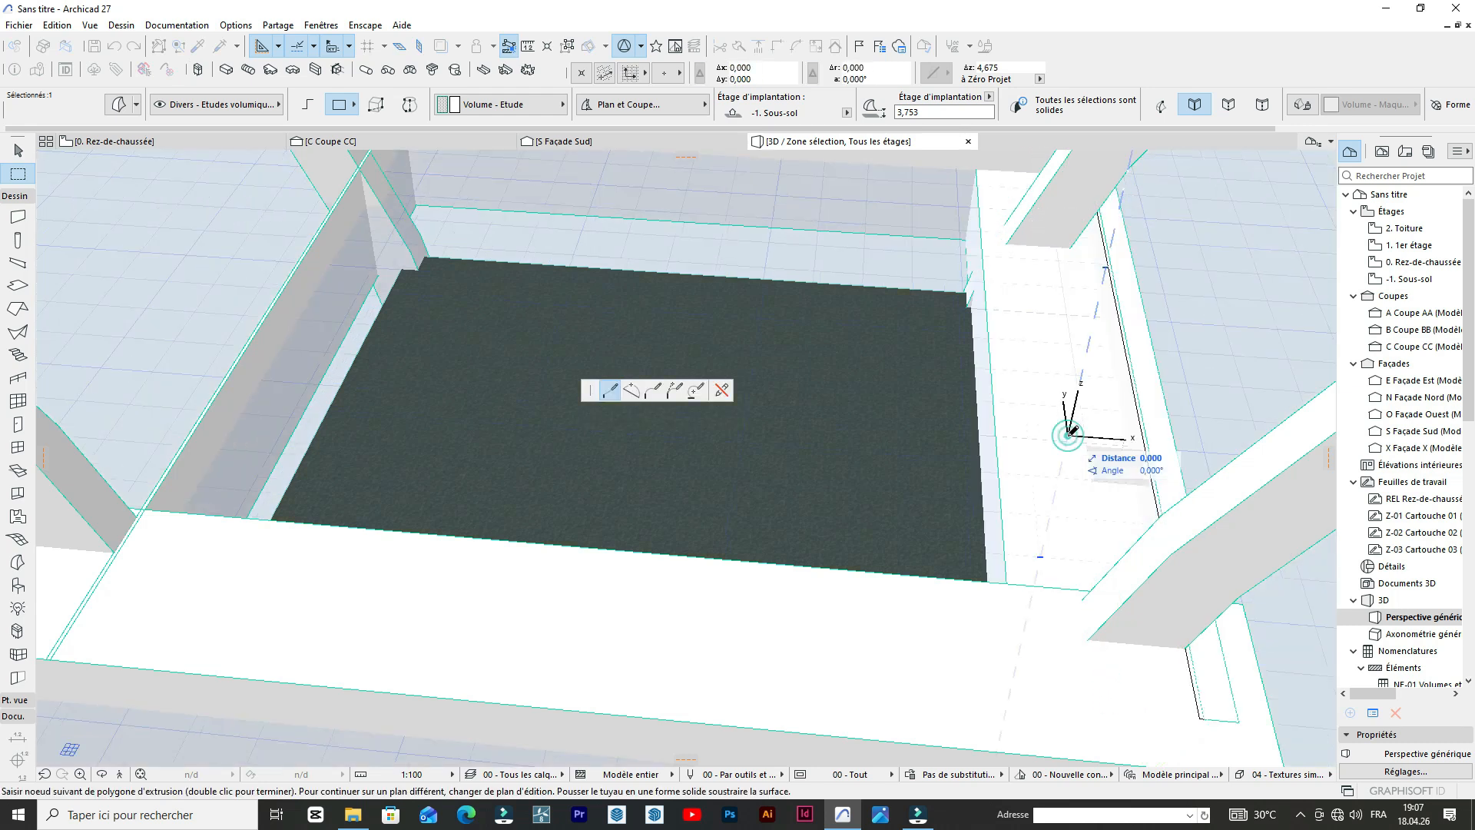
{"action": "left_click", "coordinate": [1068, 436]}
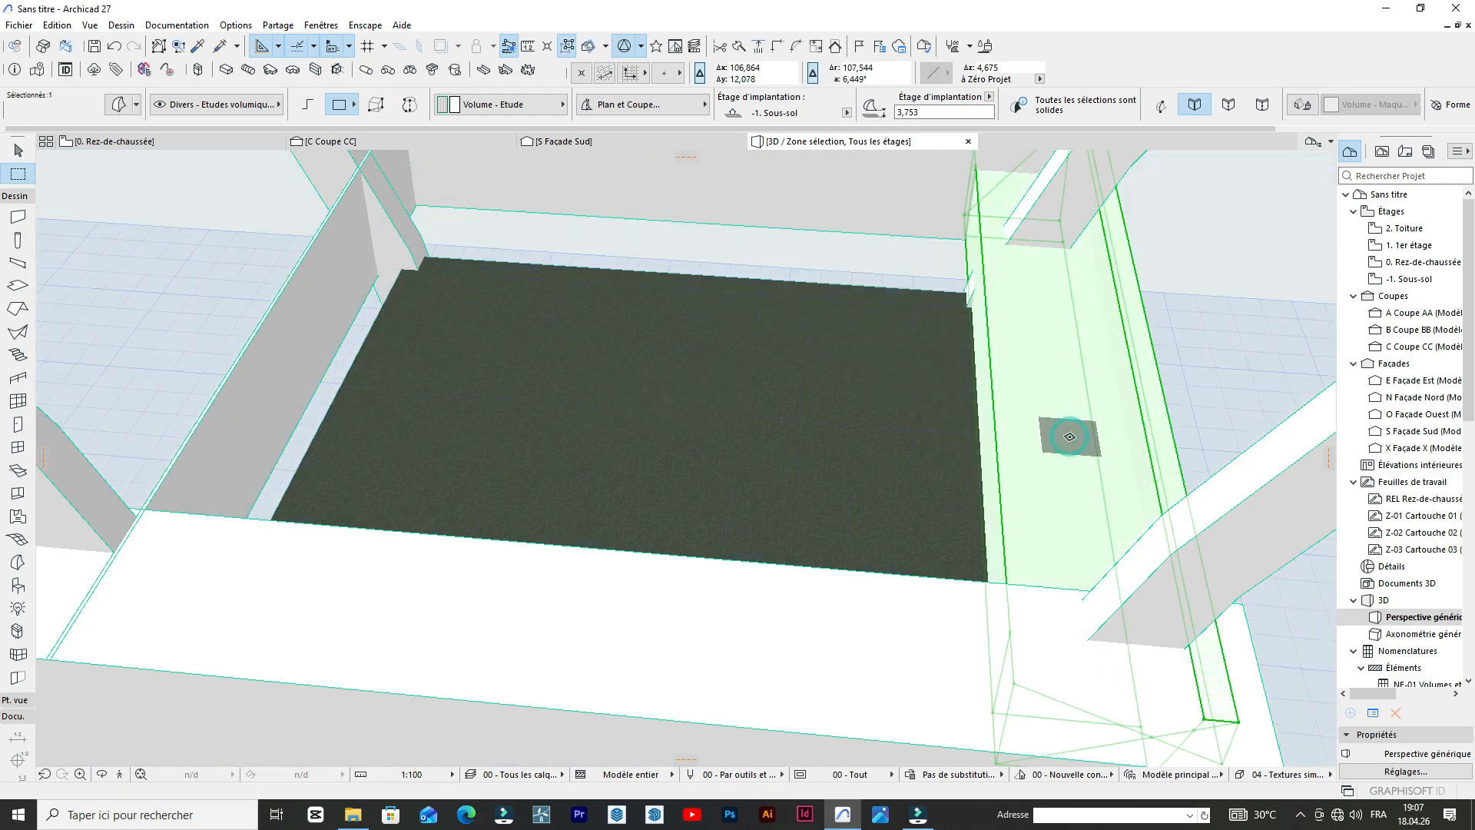
{"action": "scroll", "coordinate": [1203, 377], "scroll_direction": "down", "scroll_amount": 3}
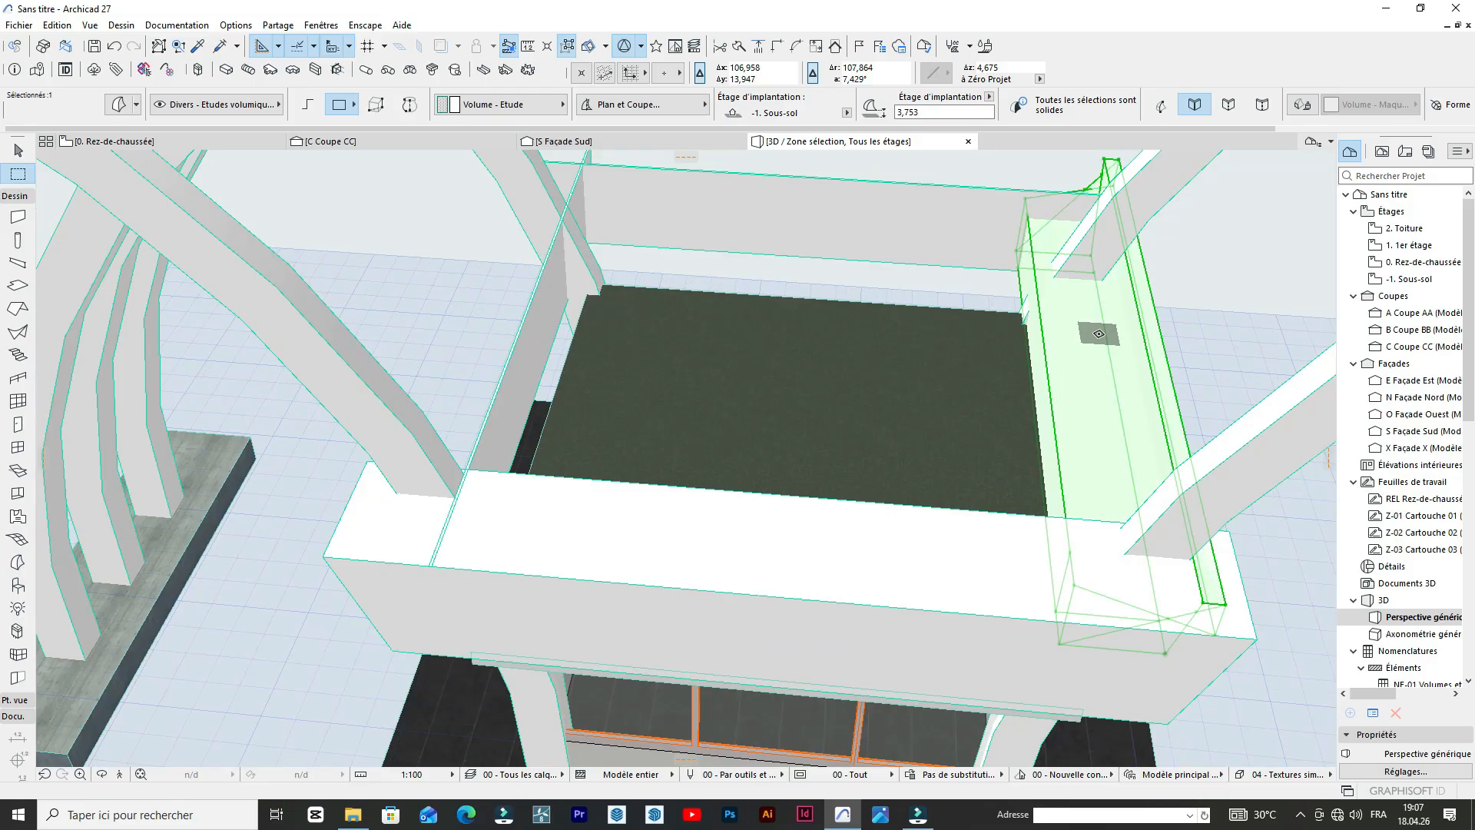
{"action": "key", "text": "ctrl+z"}
Thicken the side parapet panel slightly inward with Push/Pull and shift it about 0.26 m toward the roof slab.
{"action": "left_click", "coordinate": [1131, 373]}
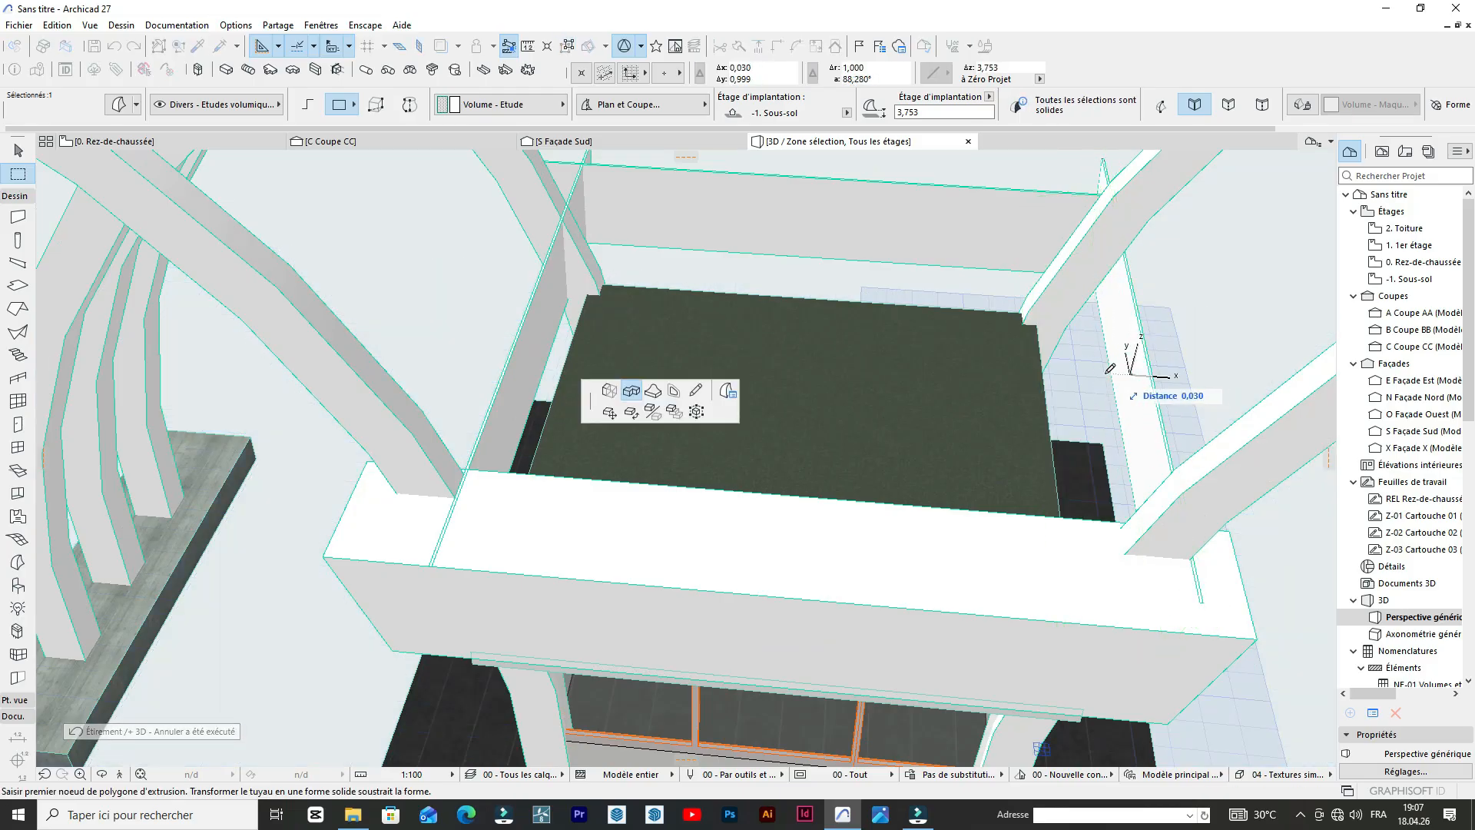
{"action": "left_click", "coordinate": [1110, 368]}
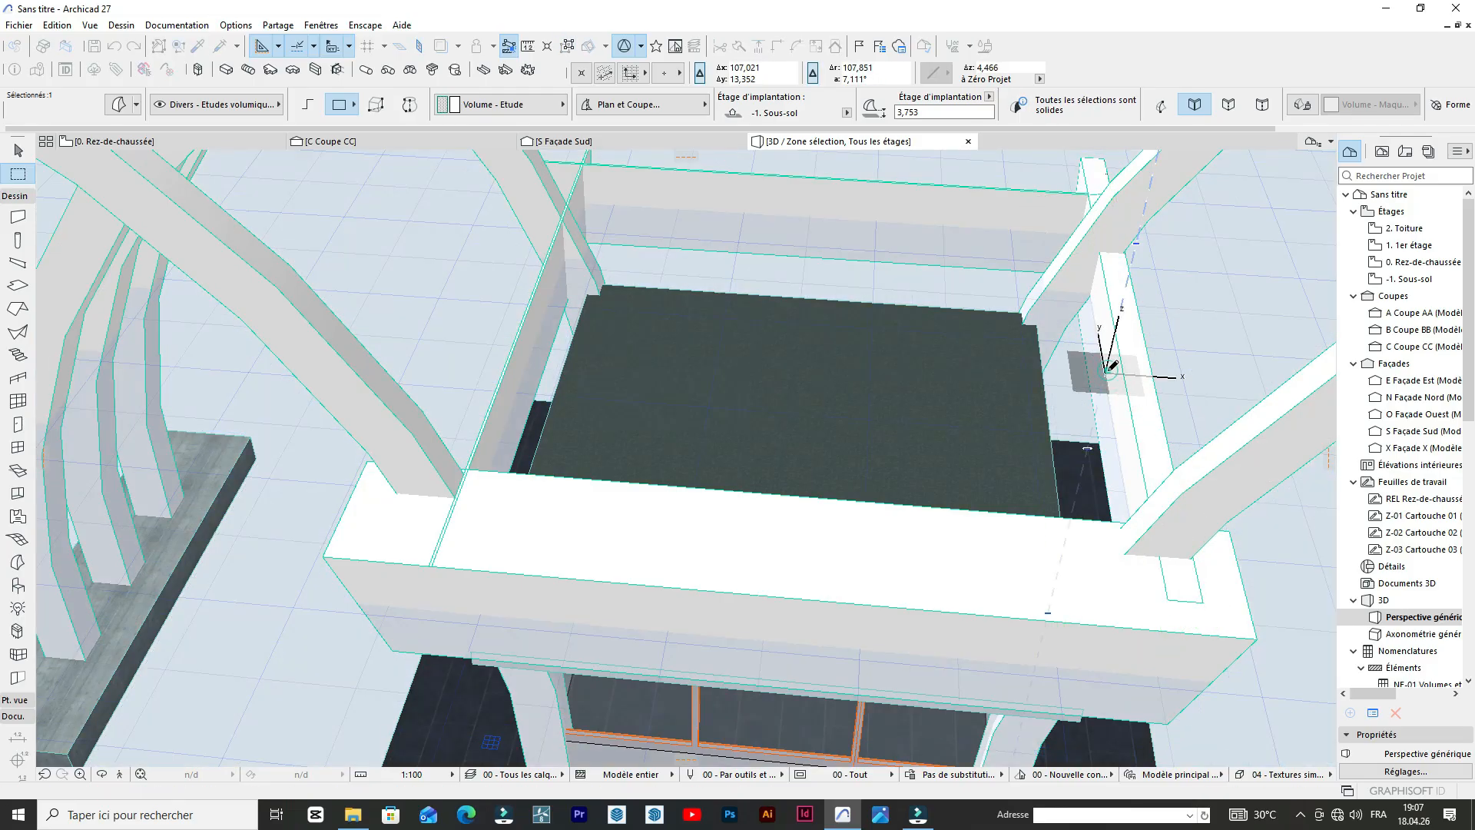
{"action": "scroll", "coordinate": [1152, 388], "scroll_direction": "up", "scroll_amount": 3}
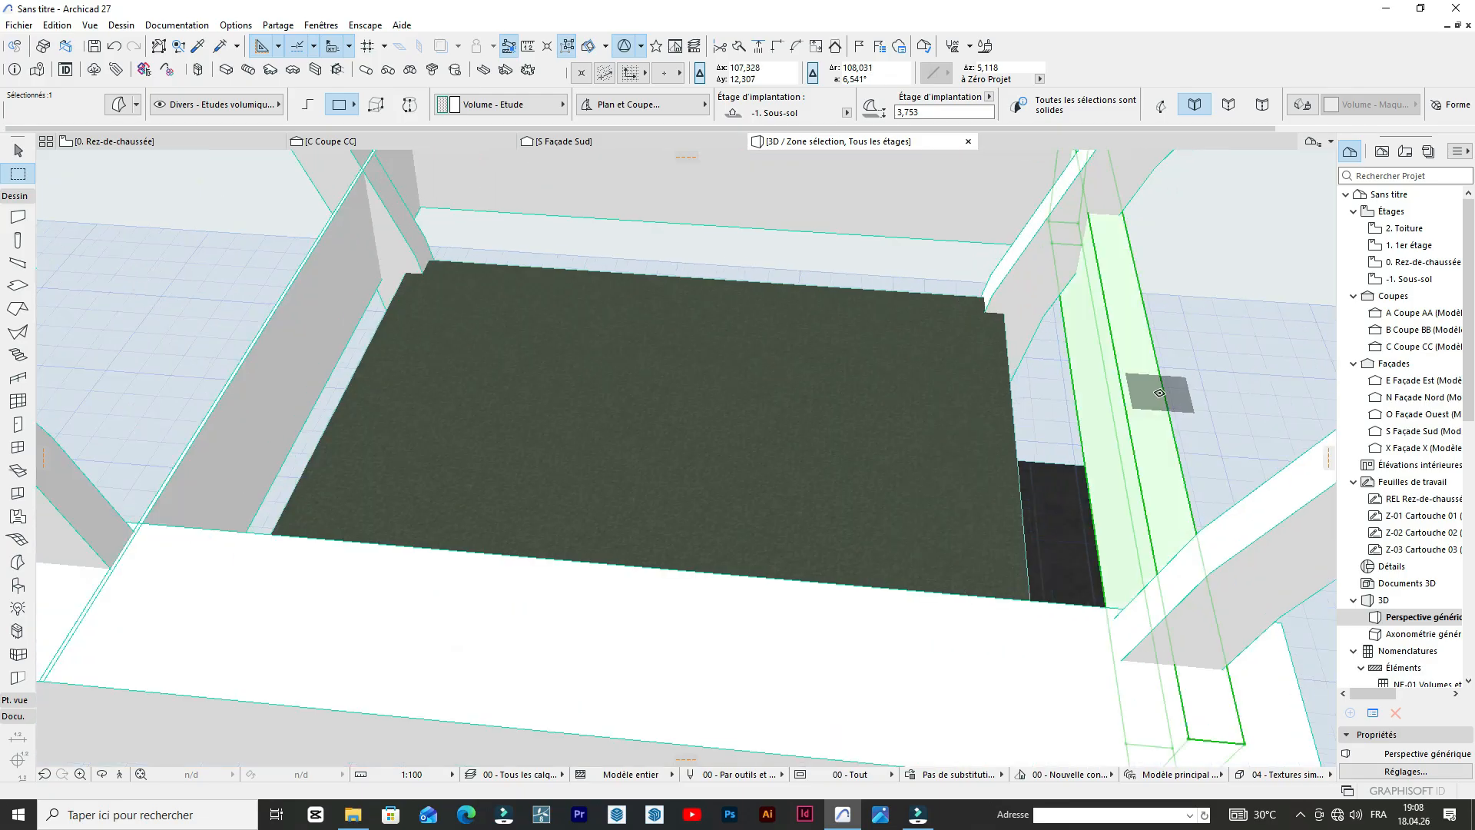
{"action": "left_click", "coordinate": [1160, 393]}
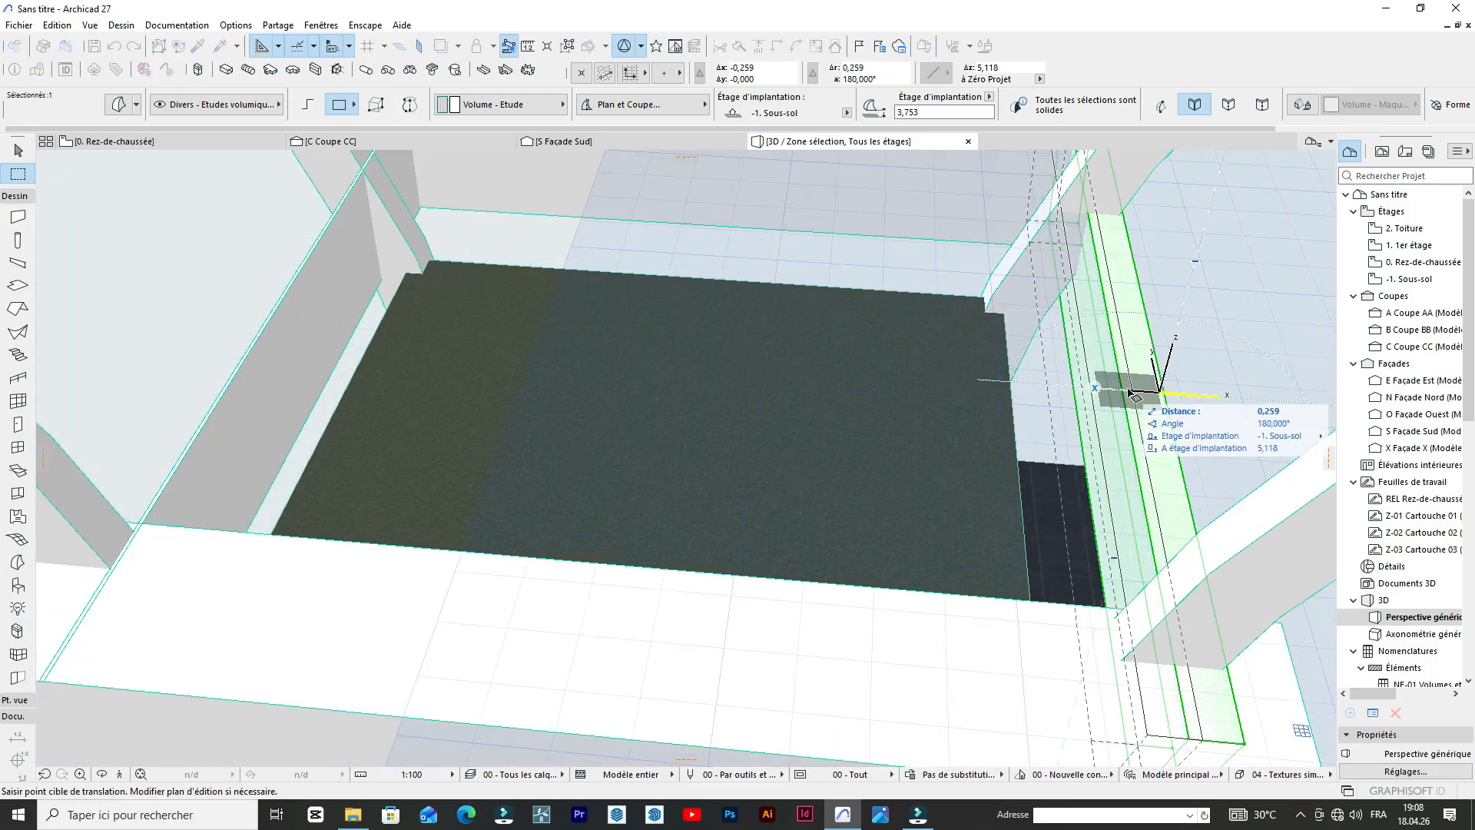
{"action": "left_click", "coordinate": [1127, 393]}
{"action": "scroll", "coordinate": [877, 161], "scroll_direction": "down", "scroll_amount": 2}
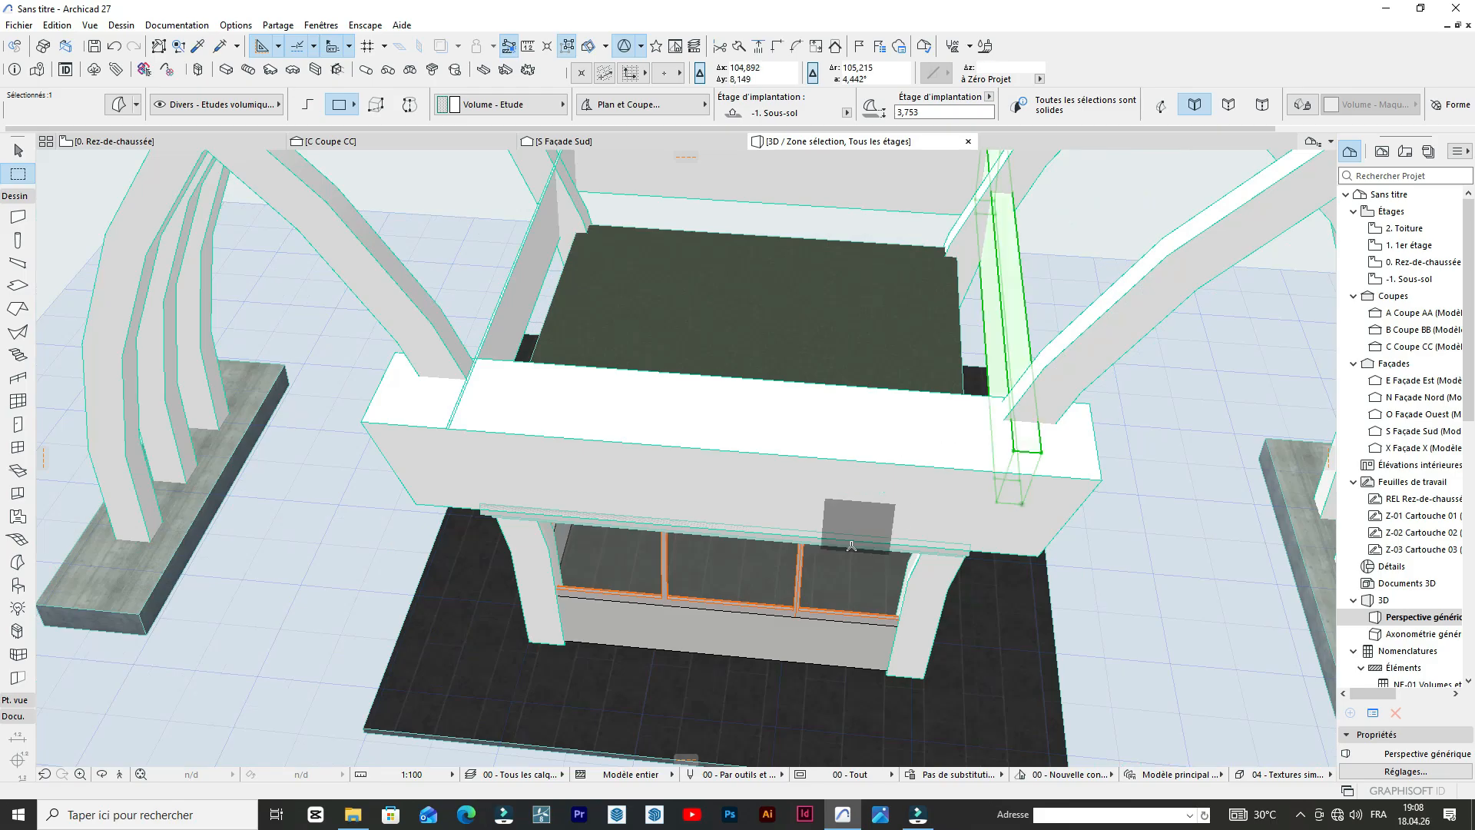
{"action": "left_click", "coordinate": [102, 776]}
{"action": "left_click_drag", "start_coordinate": [125, 689], "coordinate": [50, 586]}
{"action": "left_click_drag", "start_coordinate": [661, 442], "coordinate": [715, 337]}
{"action": "scroll", "coordinate": [758, 233], "scroll_direction": "up", "scroll_amount": 4}
{"action": "mouse_move", "coordinate": [820, 297]}
{"action": "left_mouse_down"}
{"action": "mouse_move", "coordinate": [1054, 175]}
{"action": "mouse_move", "coordinate": [1127, 274]}
{"action": "mouse_move", "coordinate": [776, 451]}
{"action": "mouse_move", "coordinate": [534, 294]}
{"action": "mouse_move", "coordinate": [830, 300]}
{"action": "mouse_move", "coordinate": [789, 347]}
{"action": "left_mouse_up"}
{"action": "scroll", "coordinate": [830, 298], "scroll_direction": "up", "scroll_amount": 5}
{"action": "key", "text": "Escape"}
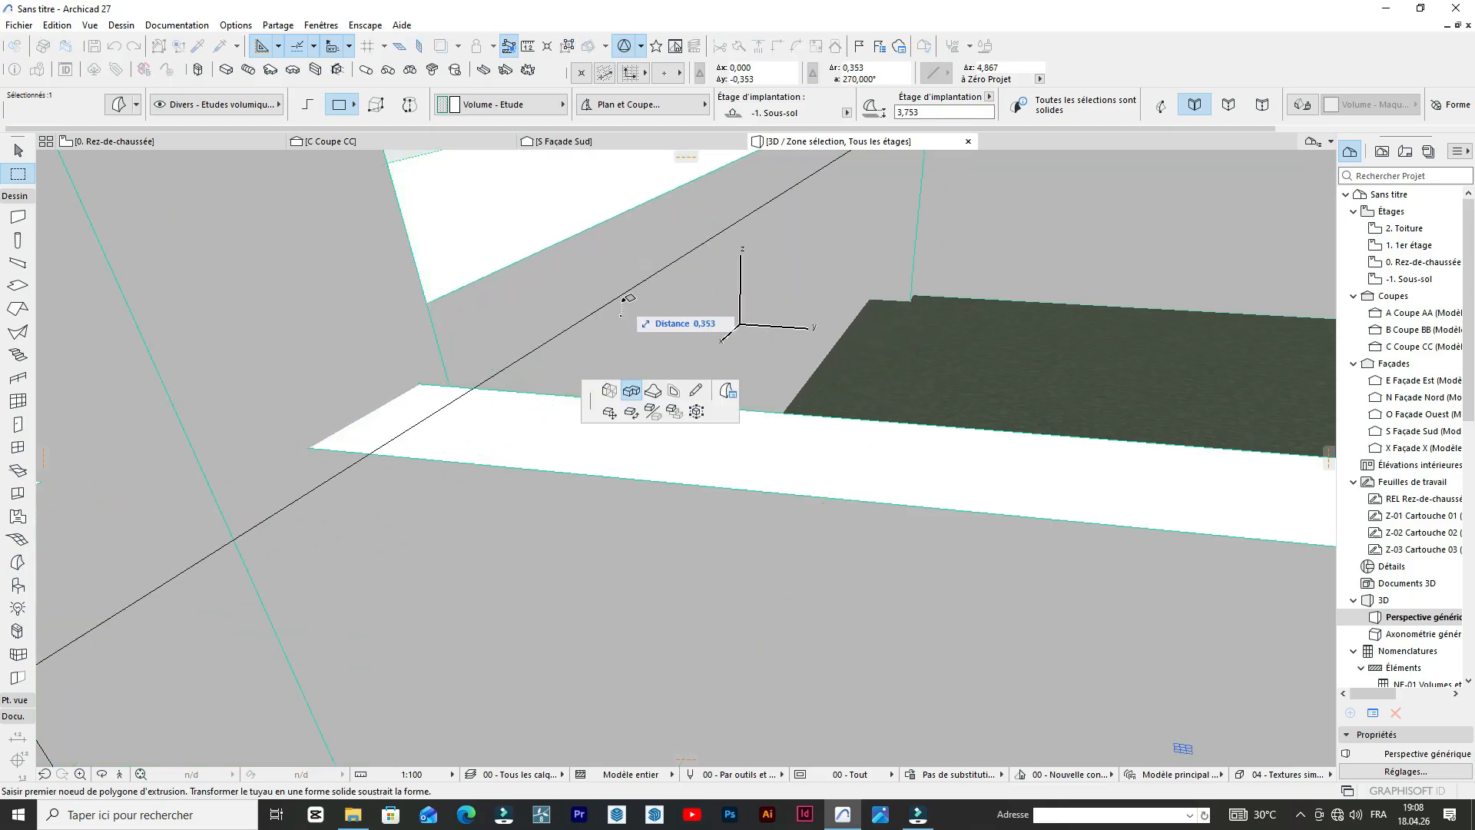
{"action": "left_click", "coordinate": [624, 313]}
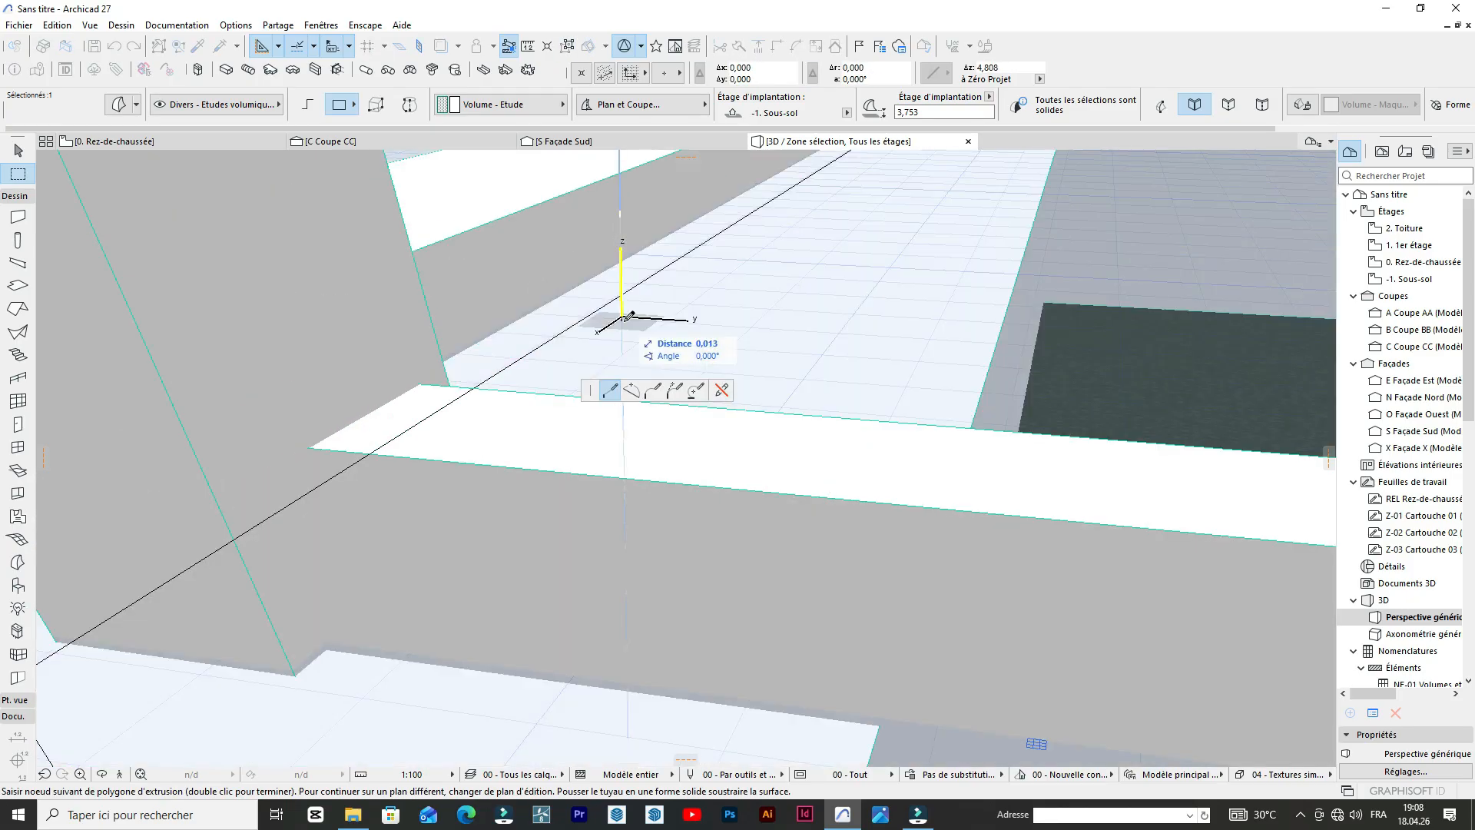
{"action": "key", "text": "Escape"}
{"action": "scroll", "coordinate": [828, 242], "scroll_direction": "down", "scroll_amount": 8}
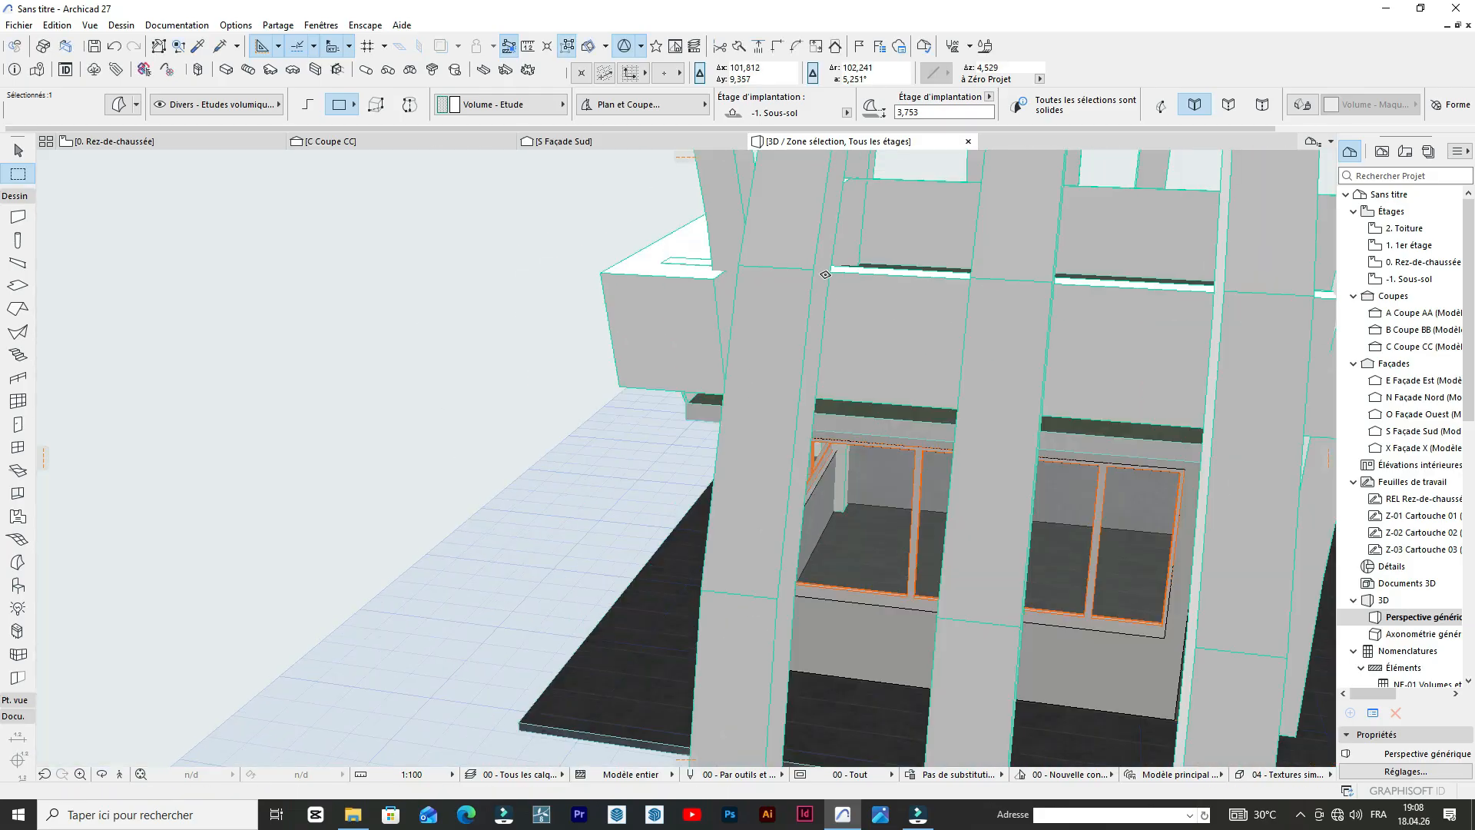
{"action": "scroll", "coordinate": [825, 274], "scroll_direction": "down", "scroll_amount": 4}
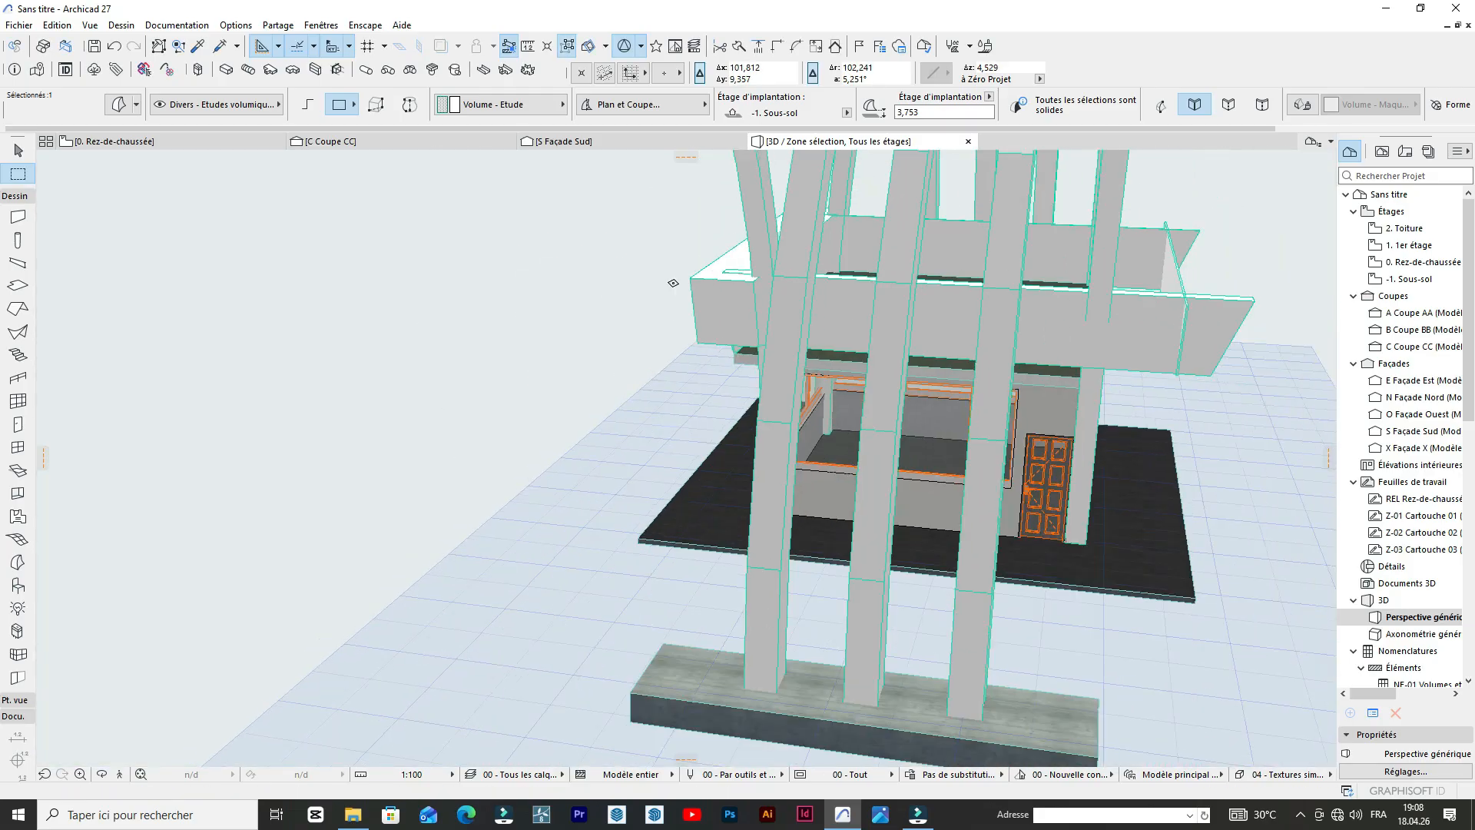
Examine the thickened front and side parapet panels and their junctions around the booth roof.
{"action": "left_click", "coordinate": [100, 772]}
{"action": "left_click_drag", "start_coordinate": [217, 517], "coordinate": [885, 376]}
{"action": "scroll", "coordinate": [777, 322], "scroll_direction": "up", "scroll_amount": 5}
{"action": "left_click_drag", "start_coordinate": [776, 323], "coordinate": [654, 318]}
{"action": "left_click_drag", "start_coordinate": [620, 254], "coordinate": [353, 306]}
{"action": "scroll", "coordinate": [353, 307], "scroll_direction": "down", "scroll_amount": 3}
{"action": "left_click_drag", "start_coordinate": [960, 458], "coordinate": [754, 432]}
{"action": "scroll", "coordinate": [452, 180], "scroll_direction": "up", "scroll_amount": 5}
{"action": "left_click_drag", "start_coordinate": [387, 404], "coordinate": [370, 350]}
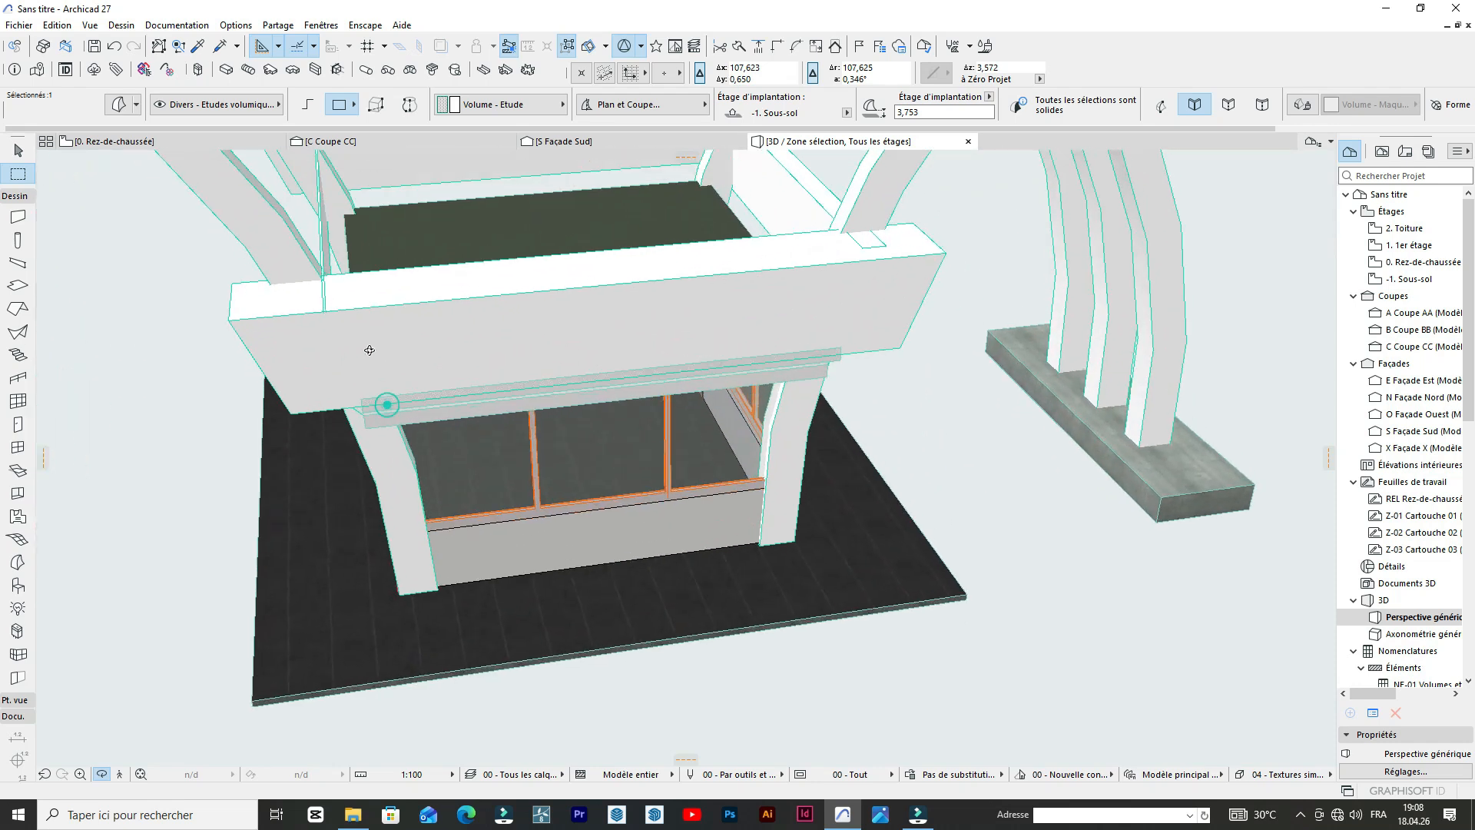
{"action": "scroll", "coordinate": [246, 421], "scroll_direction": "down", "scroll_amount": 4}
{"action": "scroll", "coordinate": [305, 322], "scroll_direction": "up", "scroll_amount": 6}
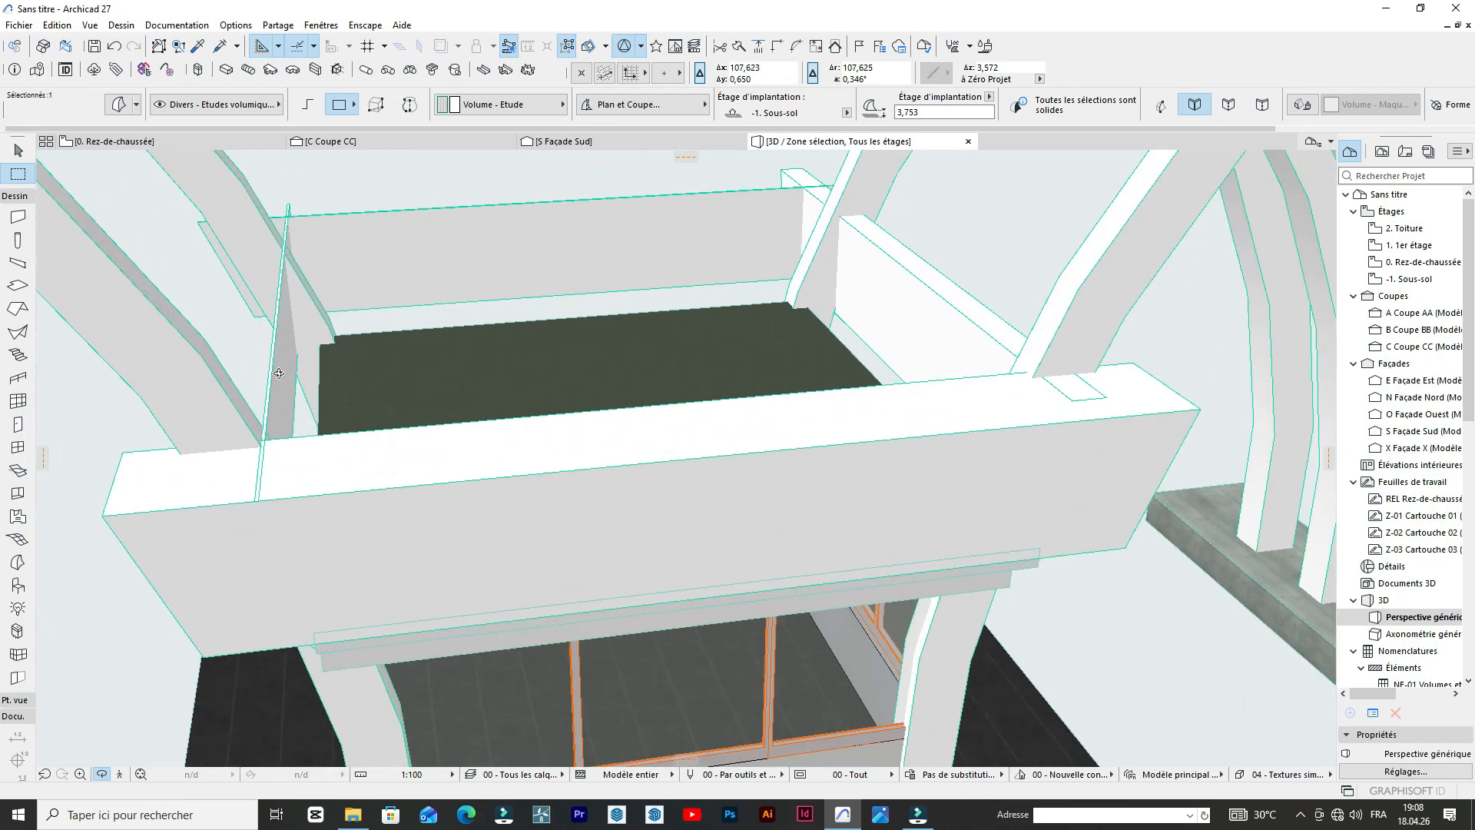
Thicken the opposite, still thin side parapet panel inward over the roof slab with Push/Pull, and clear the selection.
{"action": "key", "text": "Escape"}
{"action": "key", "text": "Escape"}
{"action": "left_click", "coordinate": [280, 374], "text": "shift"}
{"action": "left_click", "coordinate": [280, 374], "text": "shift"}
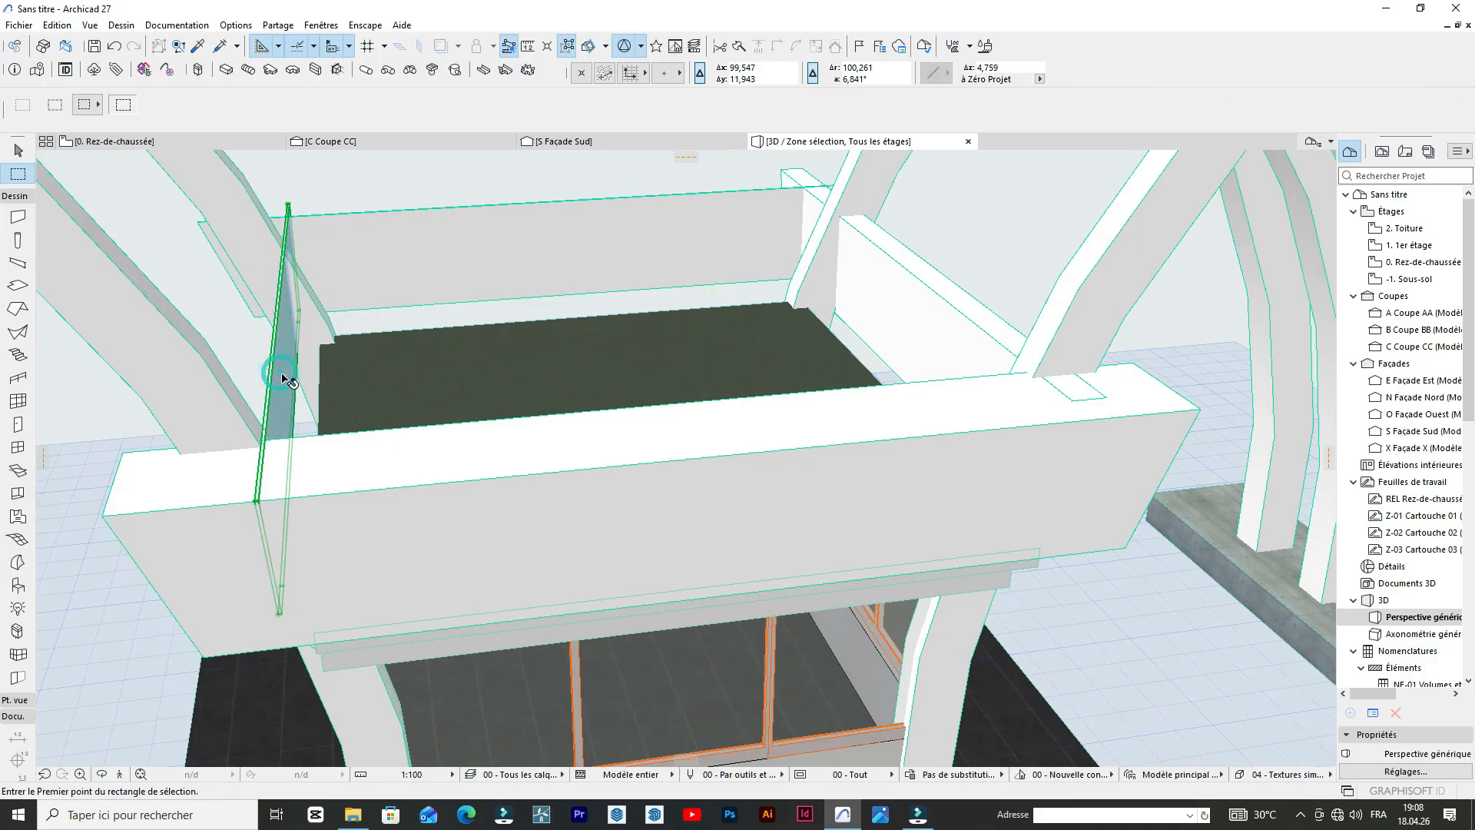
{"action": "left_click", "coordinate": [281, 374], "text": "shift"}
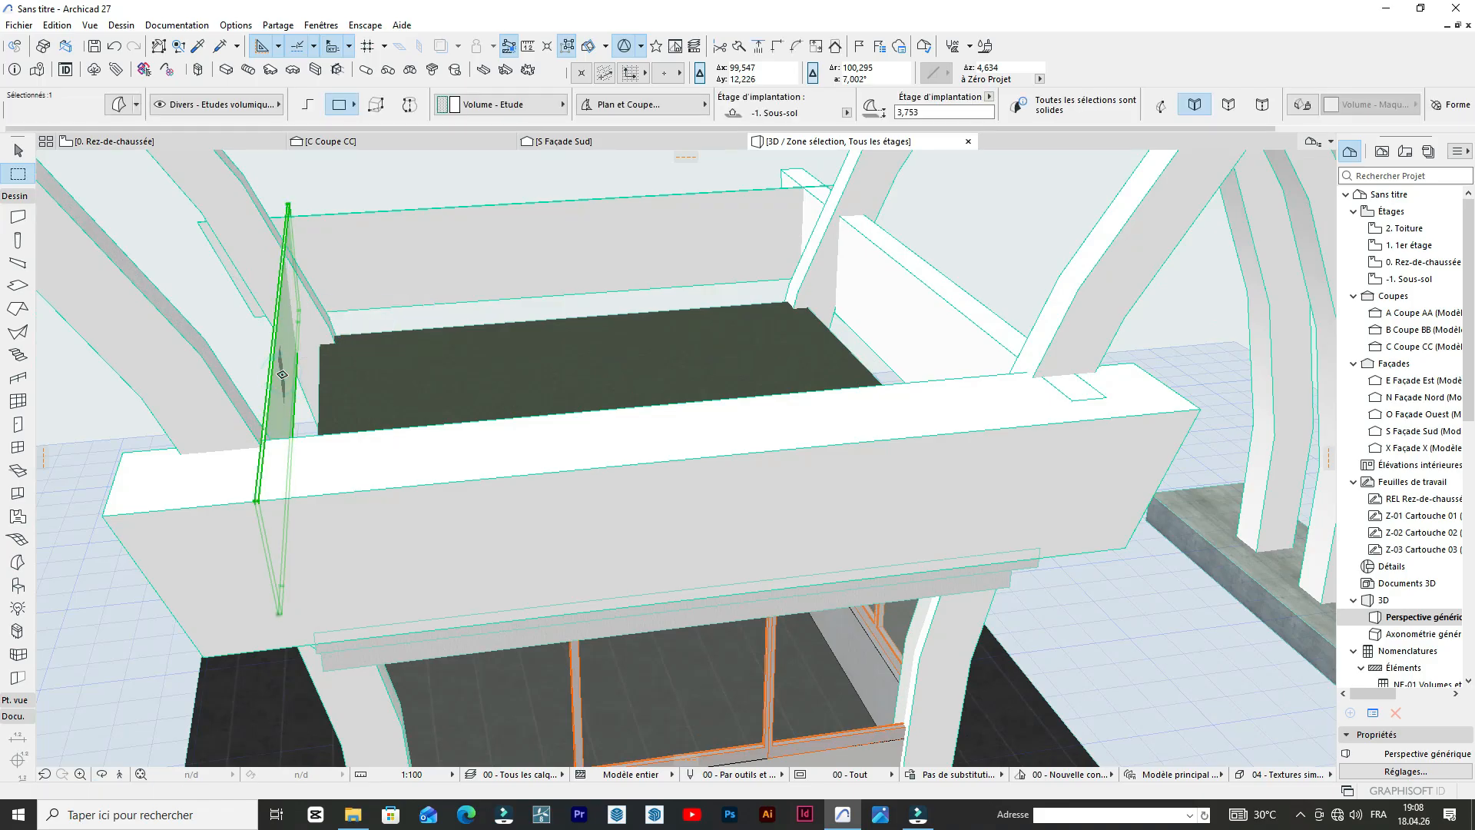
{"action": "left_click", "coordinate": [282, 374]}
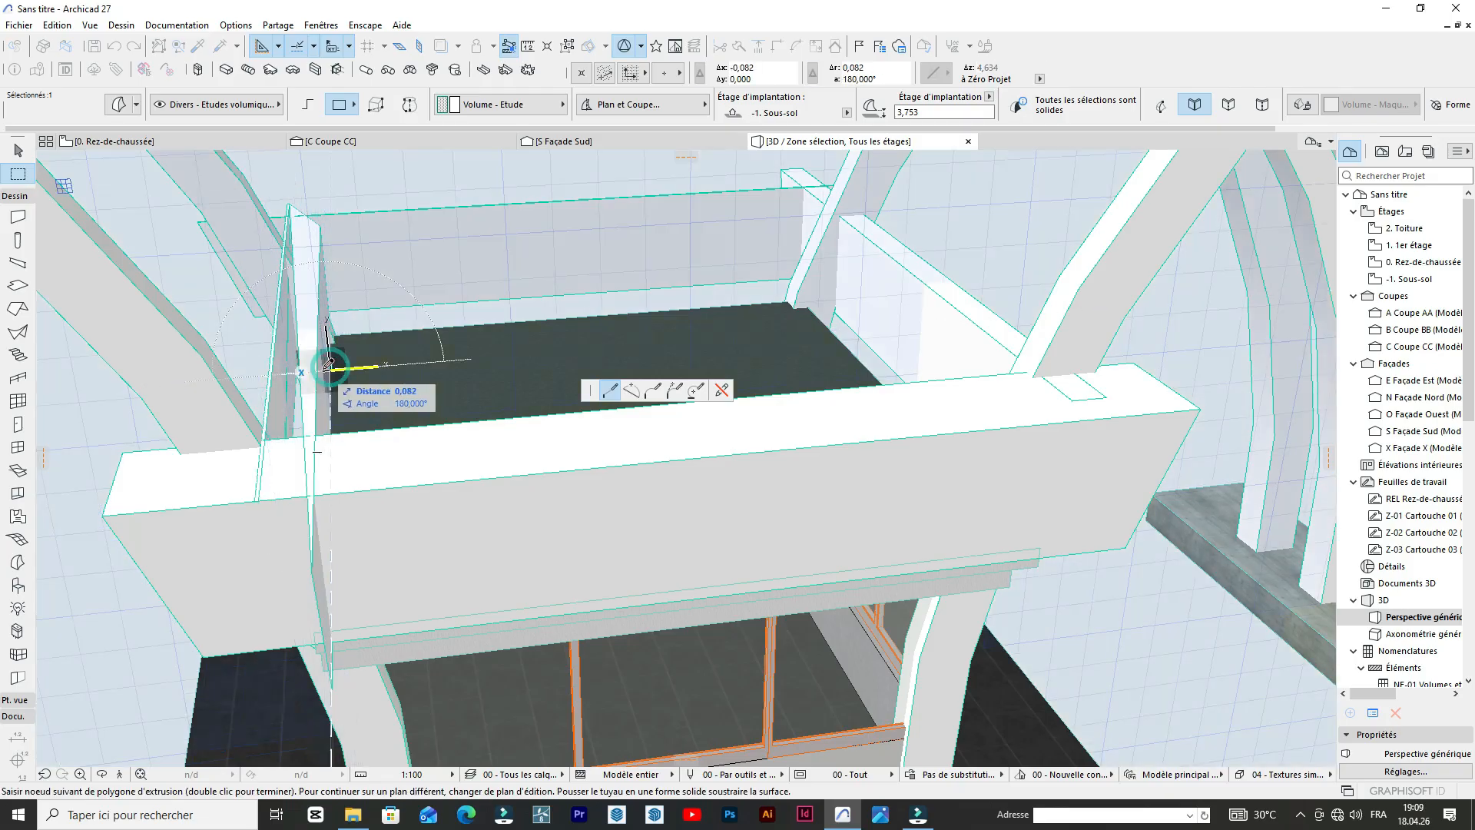
{"action": "left_click", "coordinate": [332, 369]}
{"action": "scroll", "coordinate": [465, 235], "scroll_direction": "down", "scroll_amount": 5}
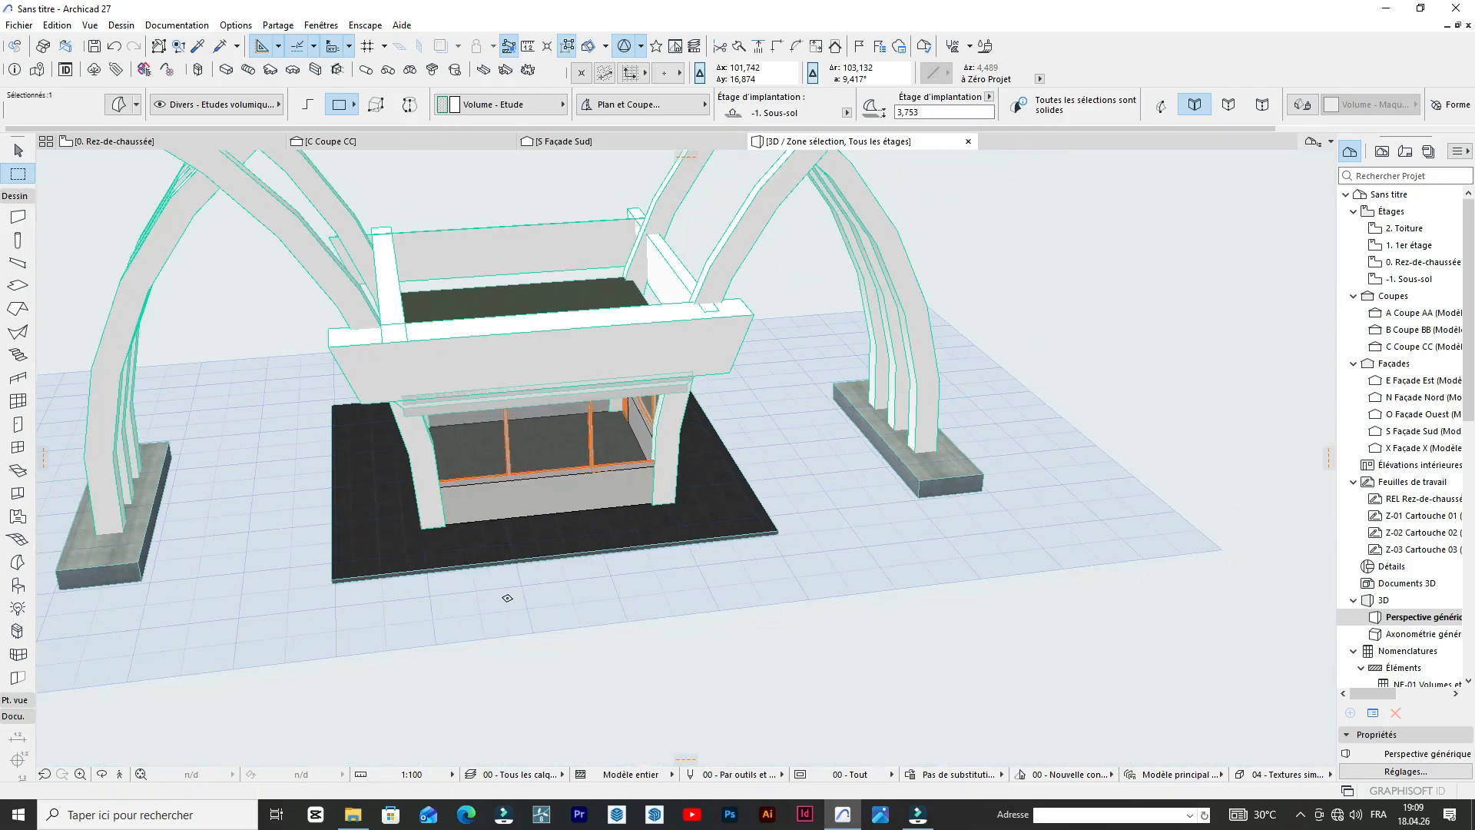
{"action": "key", "text": "Escape"}
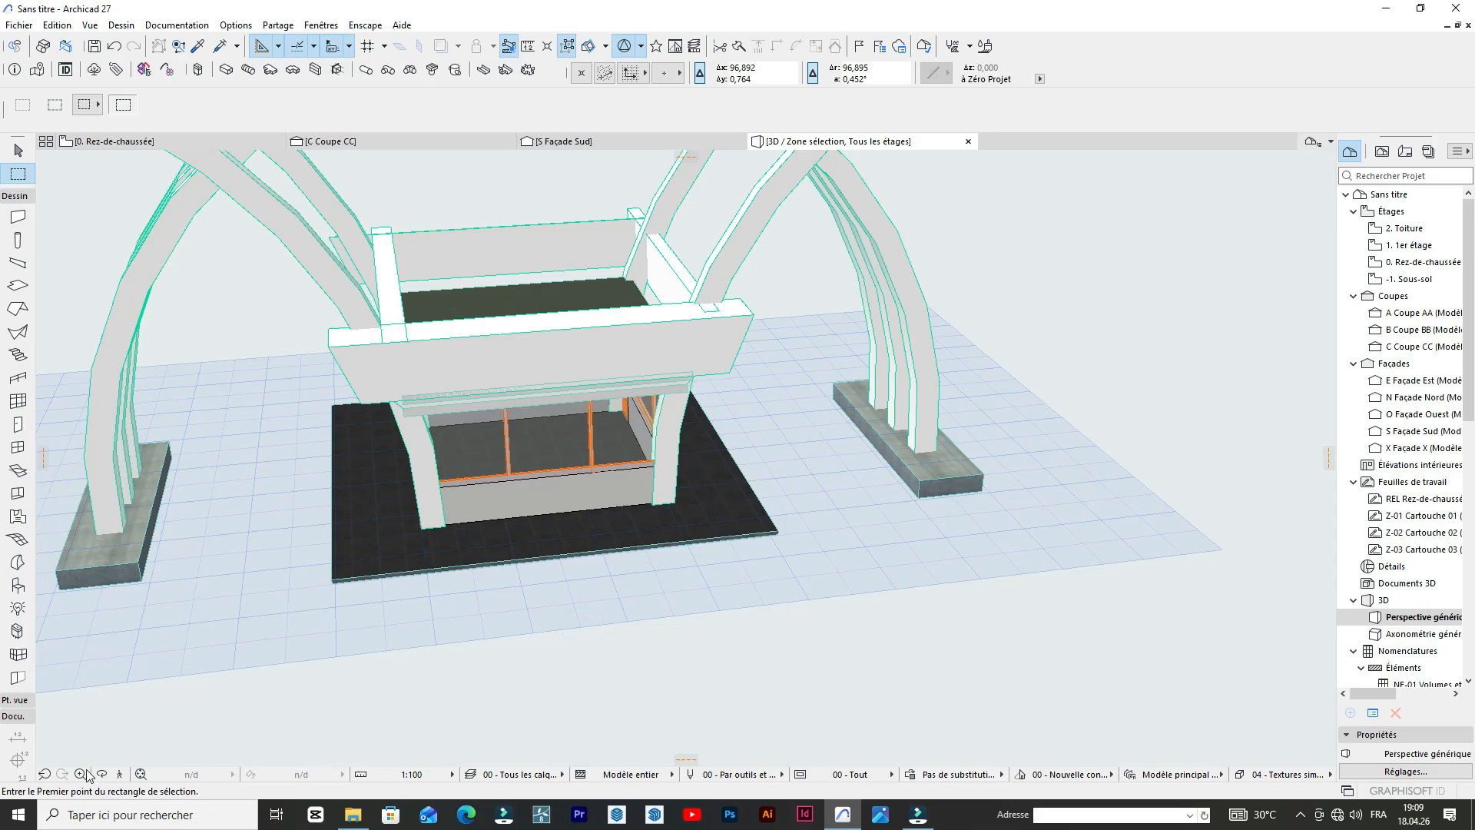
{"action": "left_click", "coordinate": [243, 650]}
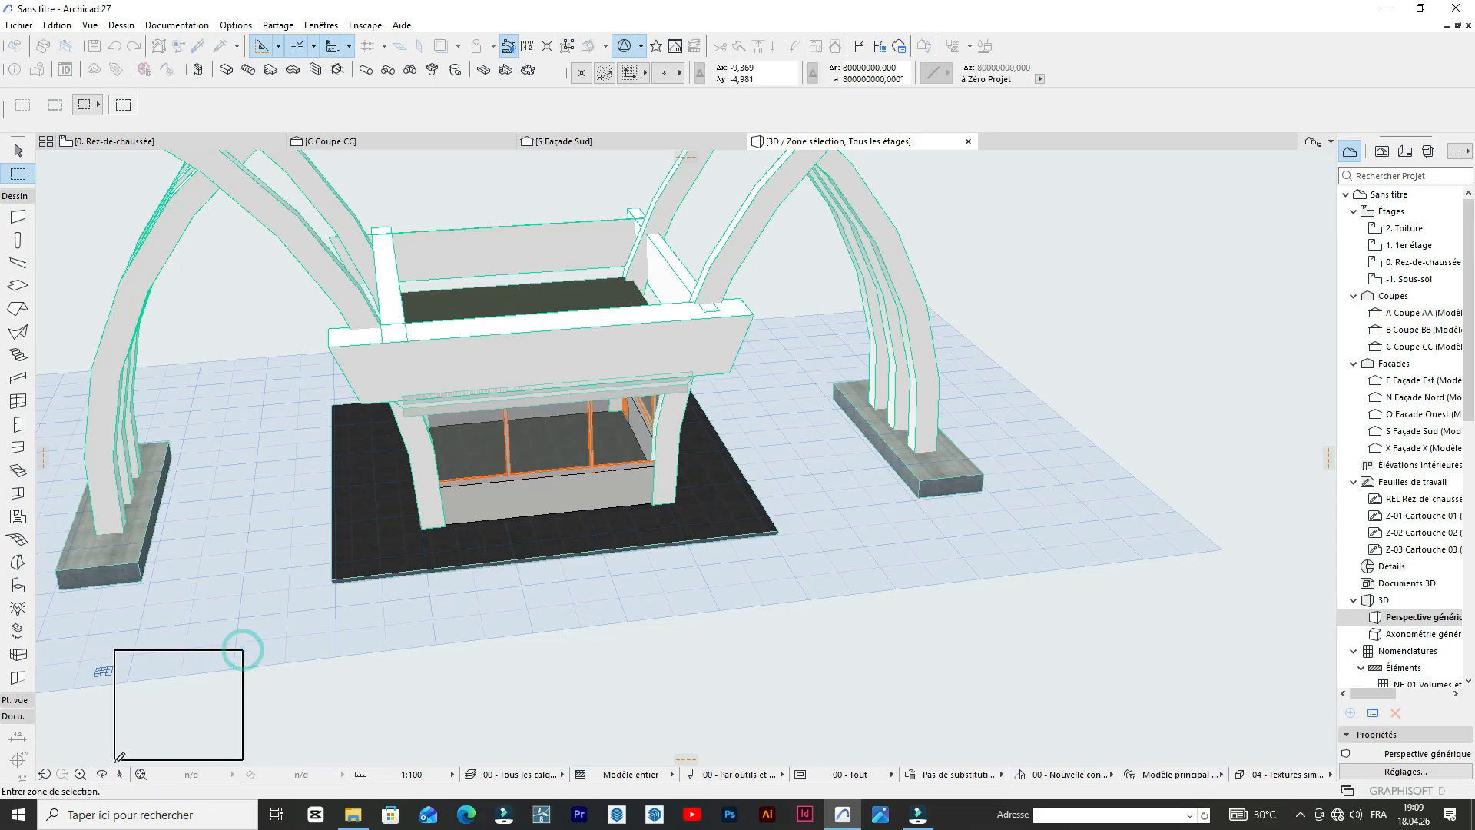
Move the thin side parapet panel about 0.97 m inward, toward the edge of the booth's roof slab.
{"action": "key", "text": "Escape"}
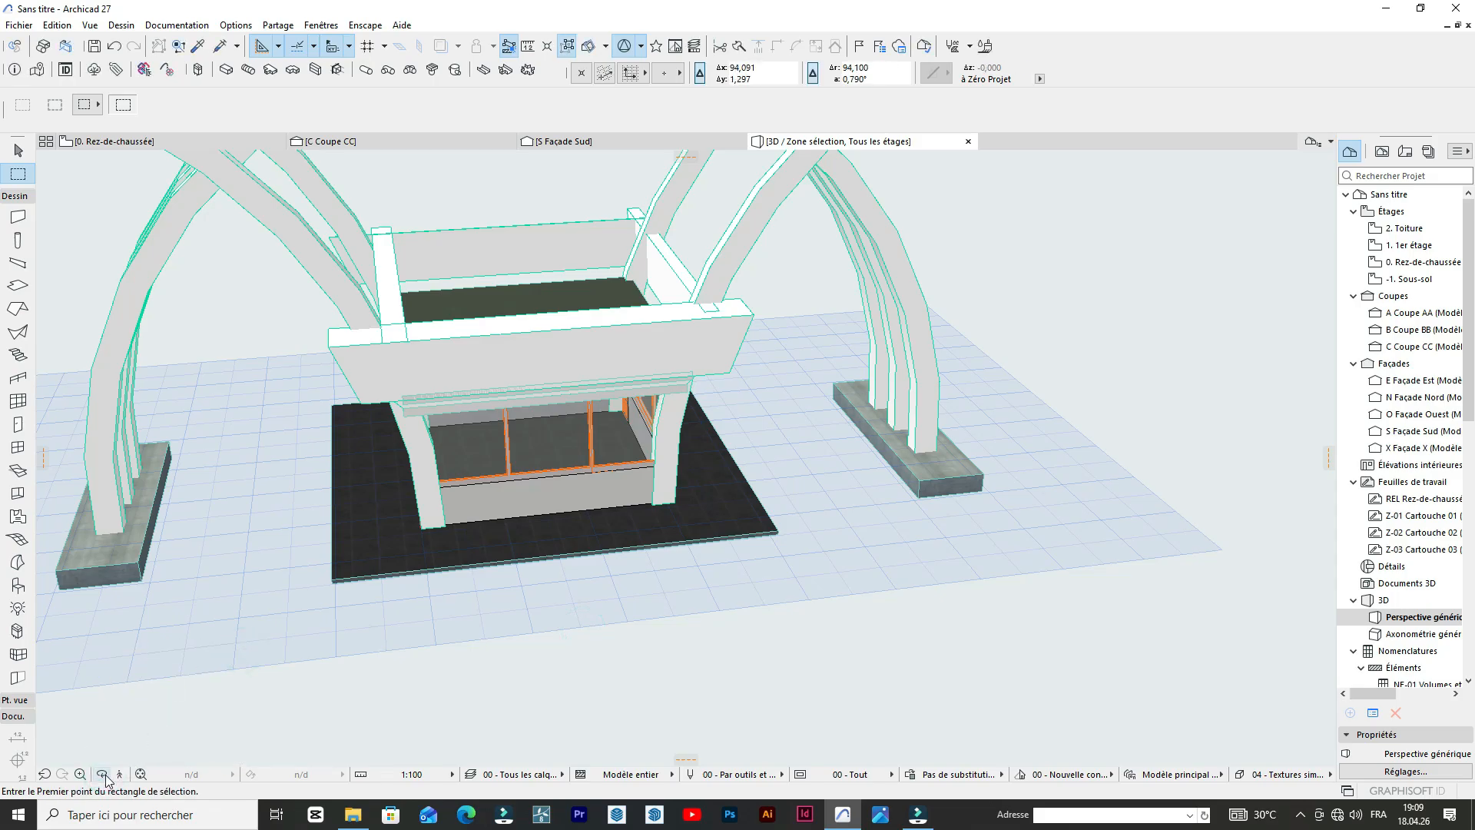
{"action": "left_click", "coordinate": [105, 775]}
{"action": "scroll", "coordinate": [344, 508], "scroll_direction": "down", "scroll_amount": 4}
{"action": "left_click_drag", "start_coordinate": [429, 537], "coordinate": [722, 373]}
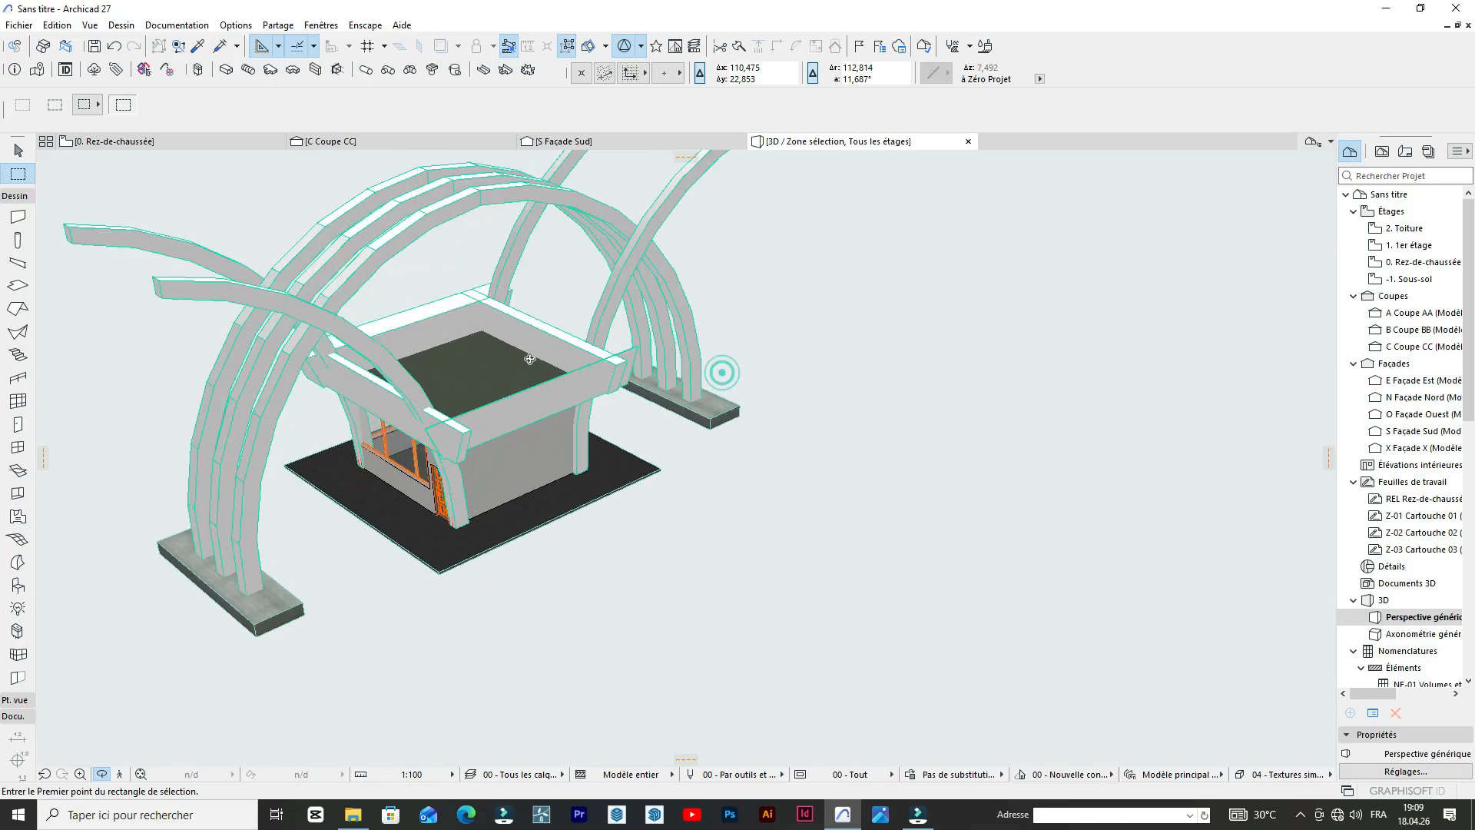
{"action": "scroll", "coordinate": [518, 371], "scroll_direction": "up", "scroll_amount": 4}
{"action": "left_click_drag", "start_coordinate": [518, 371], "coordinate": [679, 370]}
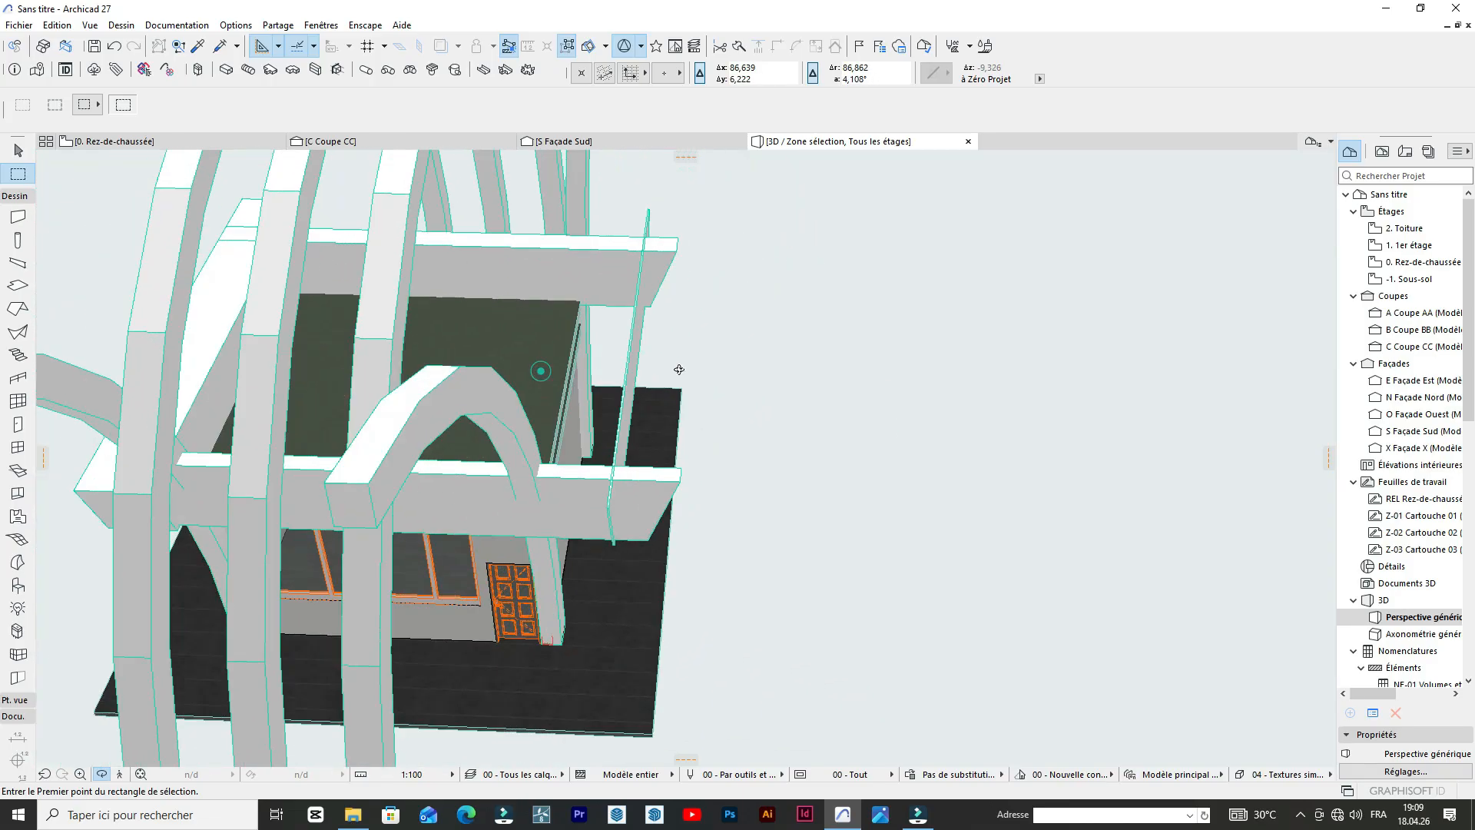
{"action": "scroll", "coordinate": [621, 308], "scroll_direction": "up", "scroll_amount": 2}
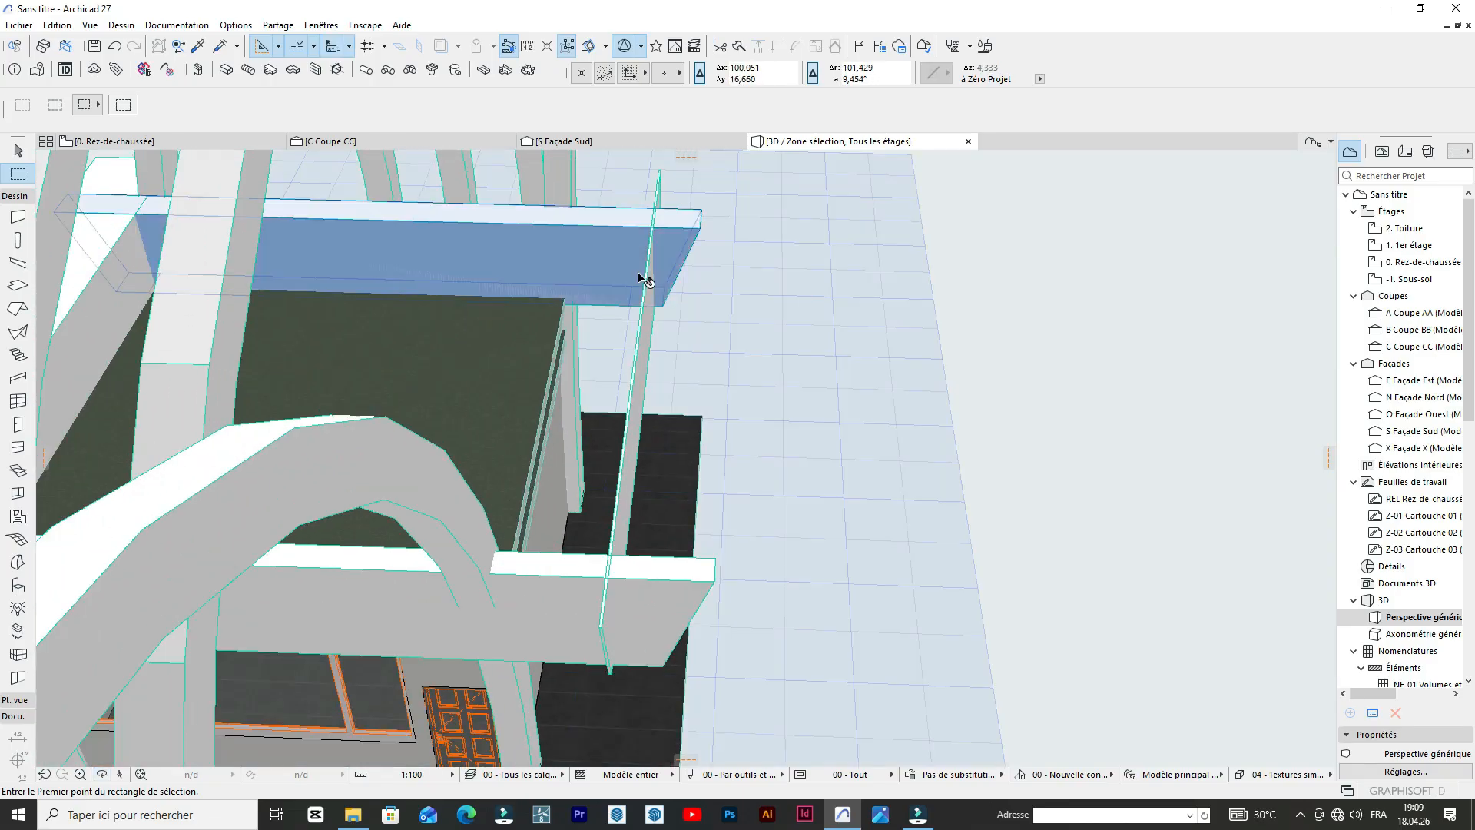
{"action": "left_click", "coordinate": [644, 319]}
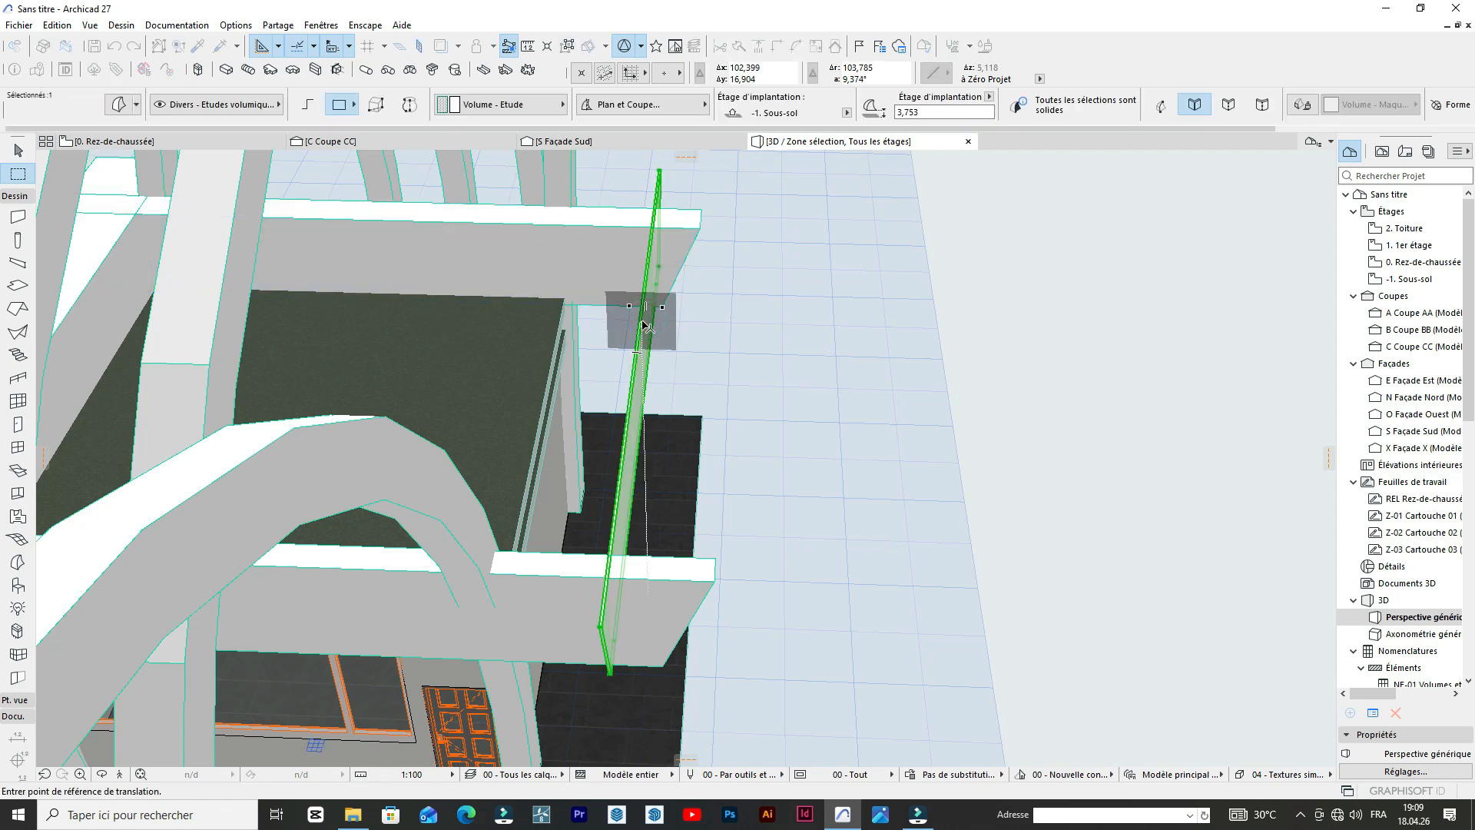
{"action": "left_click", "coordinate": [580, 320]}
{"action": "key", "text": "Escape"}
Shift the thin side parapet panel a little further inward to sit against the roof slab's edge.
{"action": "scroll", "coordinate": [528, 316], "scroll_direction": "up", "scroll_amount": 5}
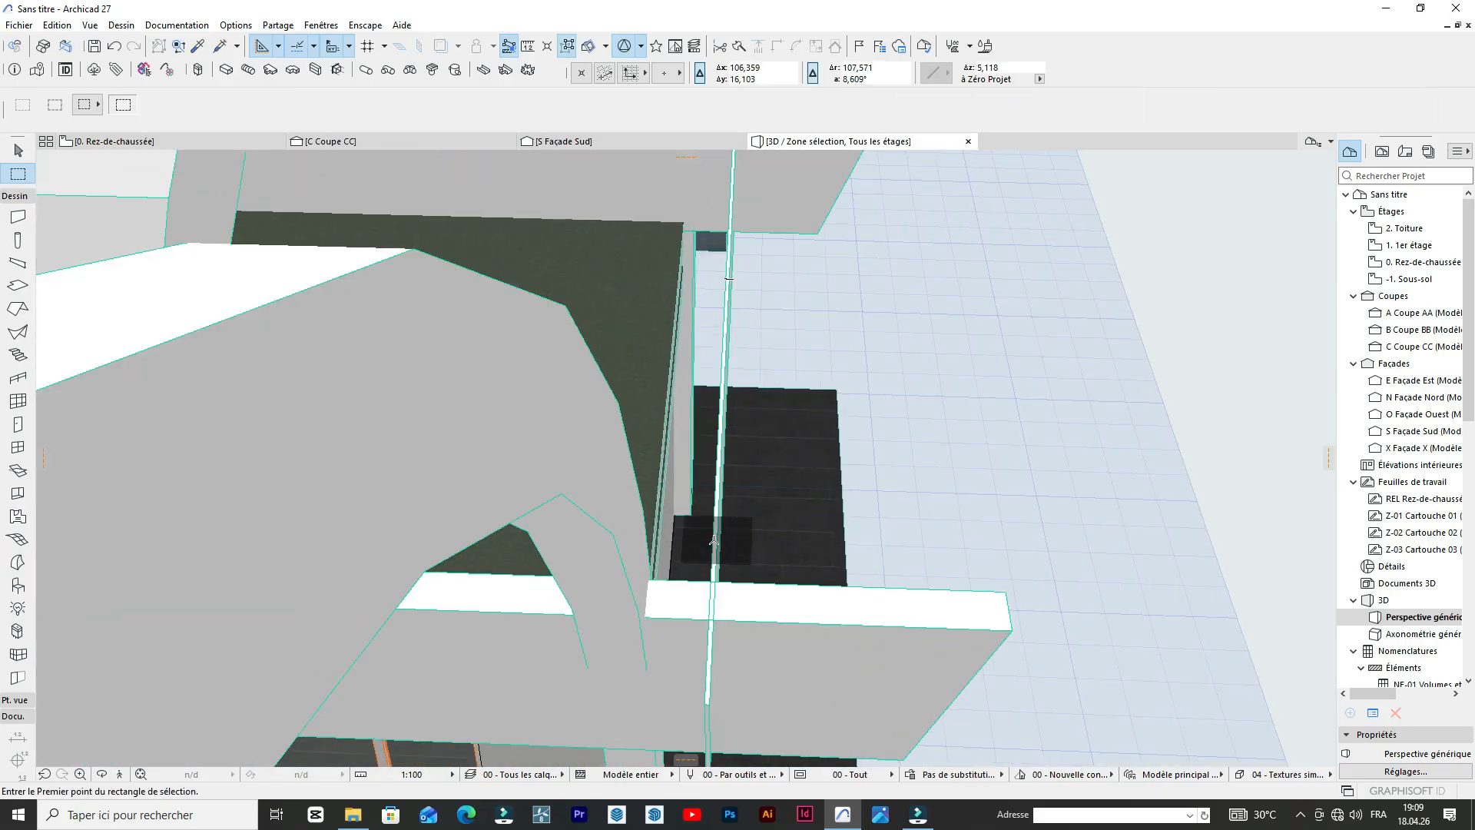
{"action": "left_click", "coordinate": [717, 540]}
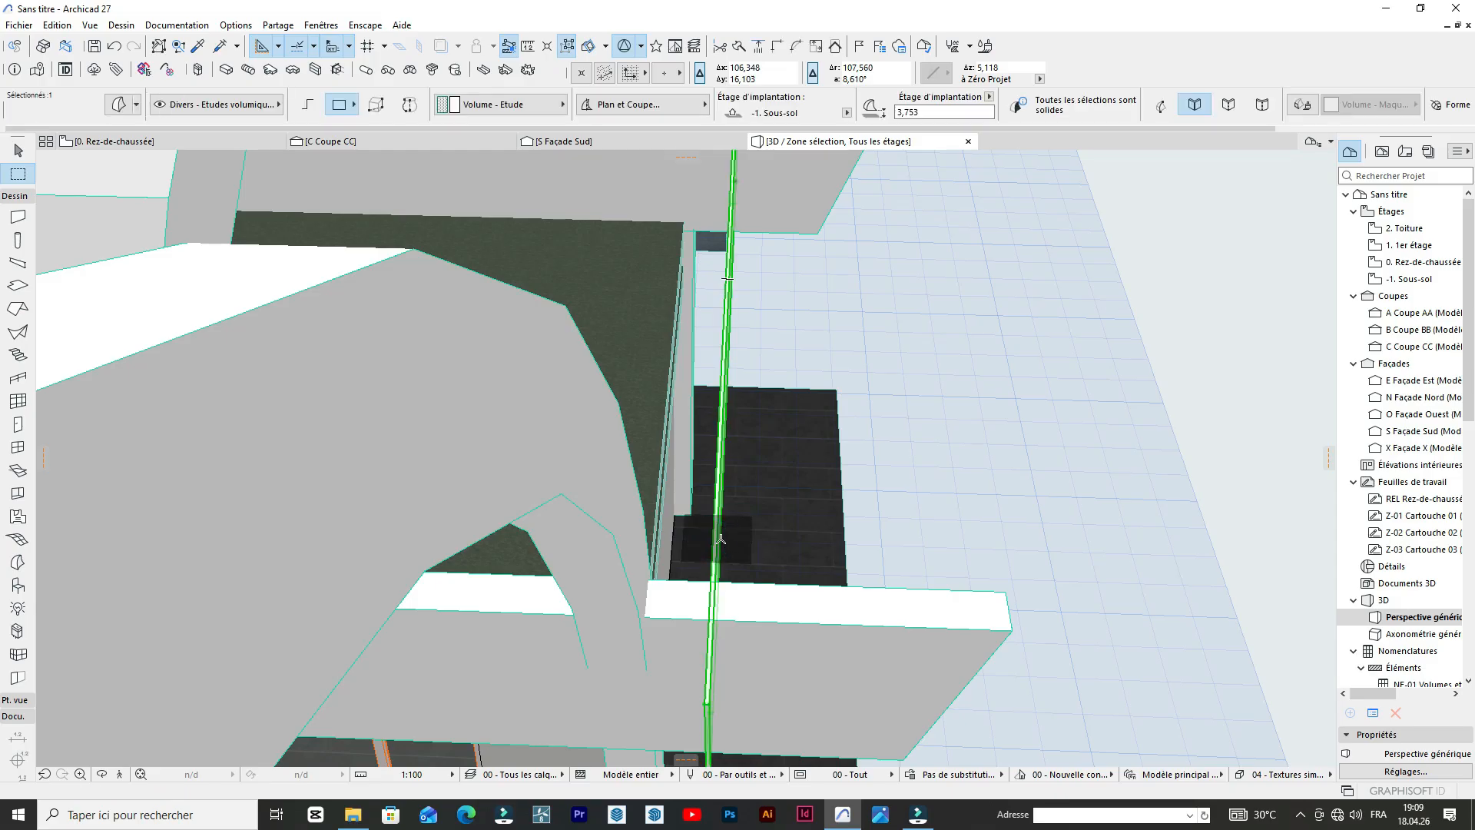
{"action": "left_click", "coordinate": [713, 549]}
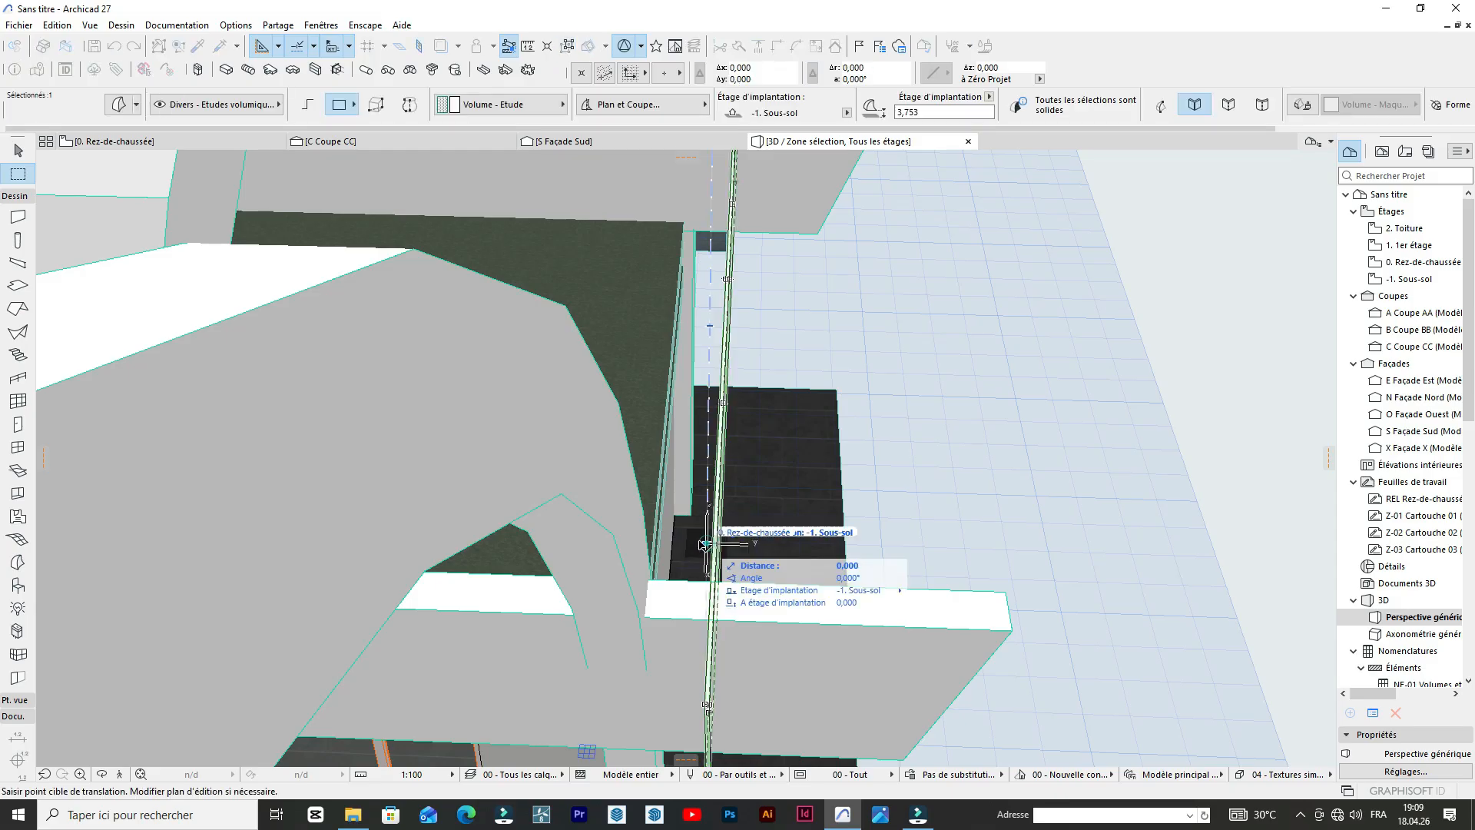
{"action": "scroll", "coordinate": [668, 531], "scroll_direction": "up", "scroll_amount": 8}
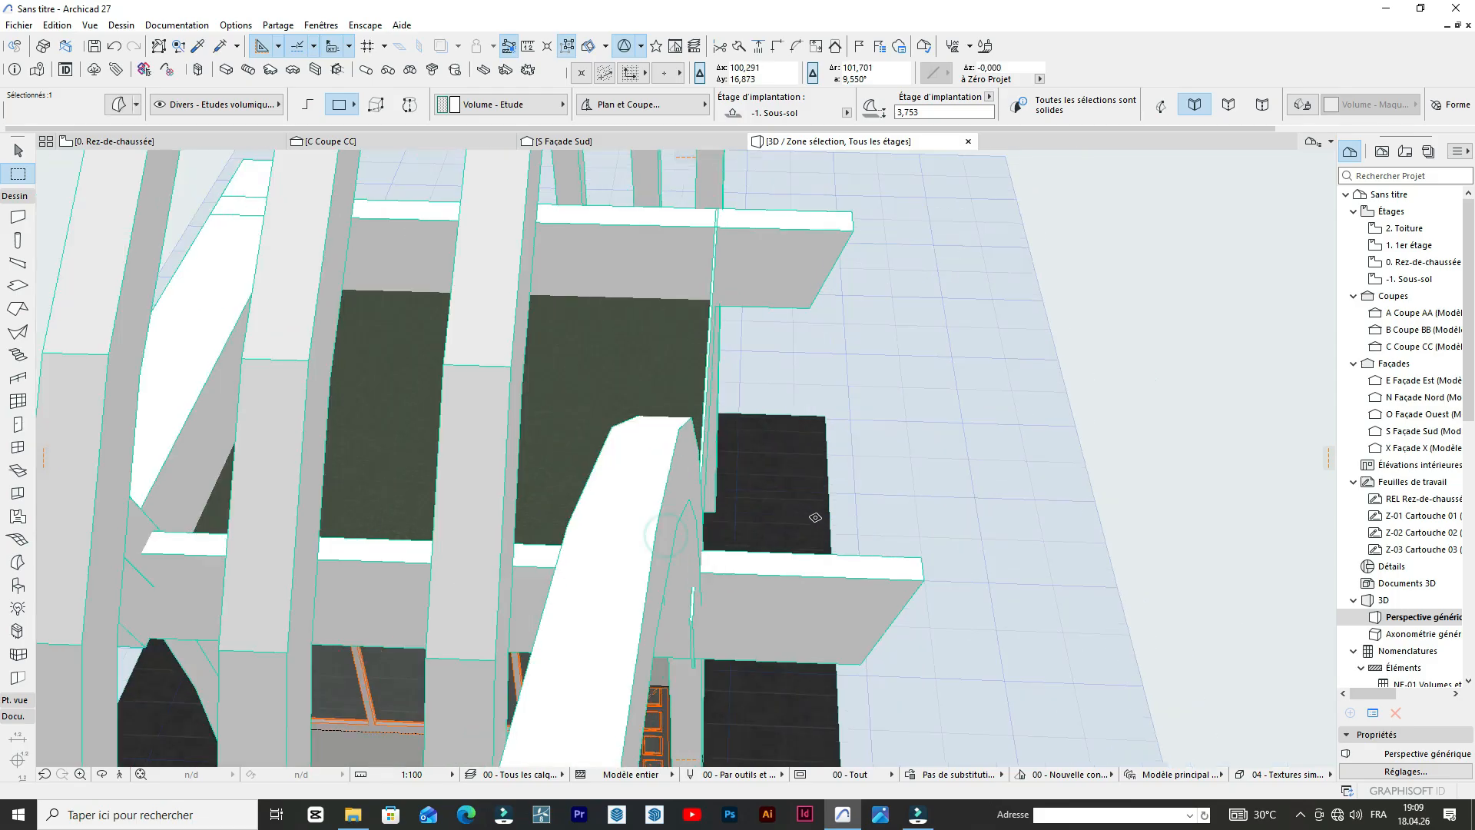
Thicken the repositioned side parapet panel inward over the roof slab with Push/Pull, and leave the extrusion command.
{"action": "left_click", "coordinate": [796, 403]}
{"action": "left_click", "coordinate": [796, 402]}
{"action": "scroll", "coordinate": [761, 411], "scroll_direction": "up", "scroll_amount": 1}
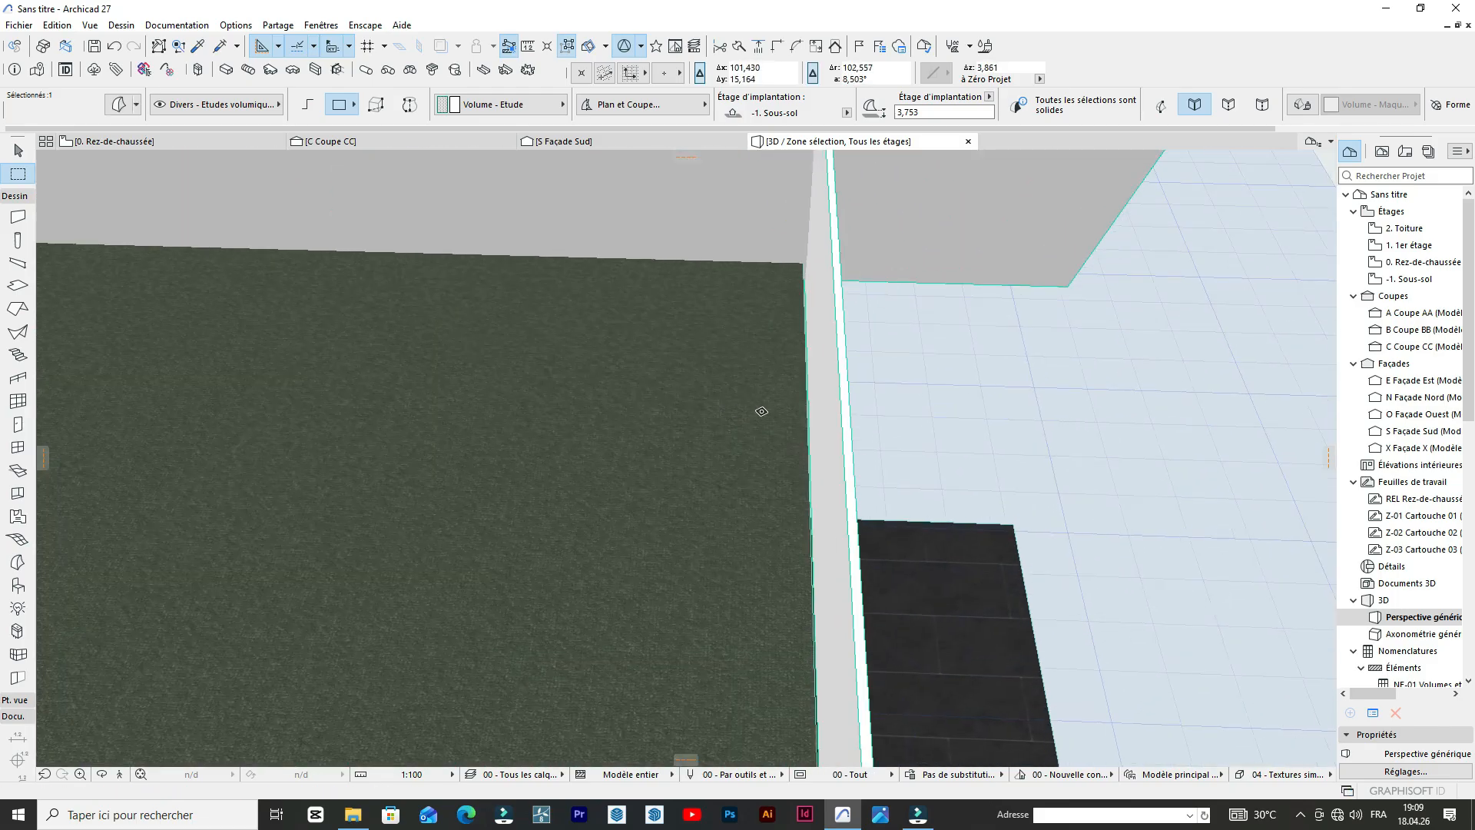
{"action": "left_click", "coordinate": [824, 447]}
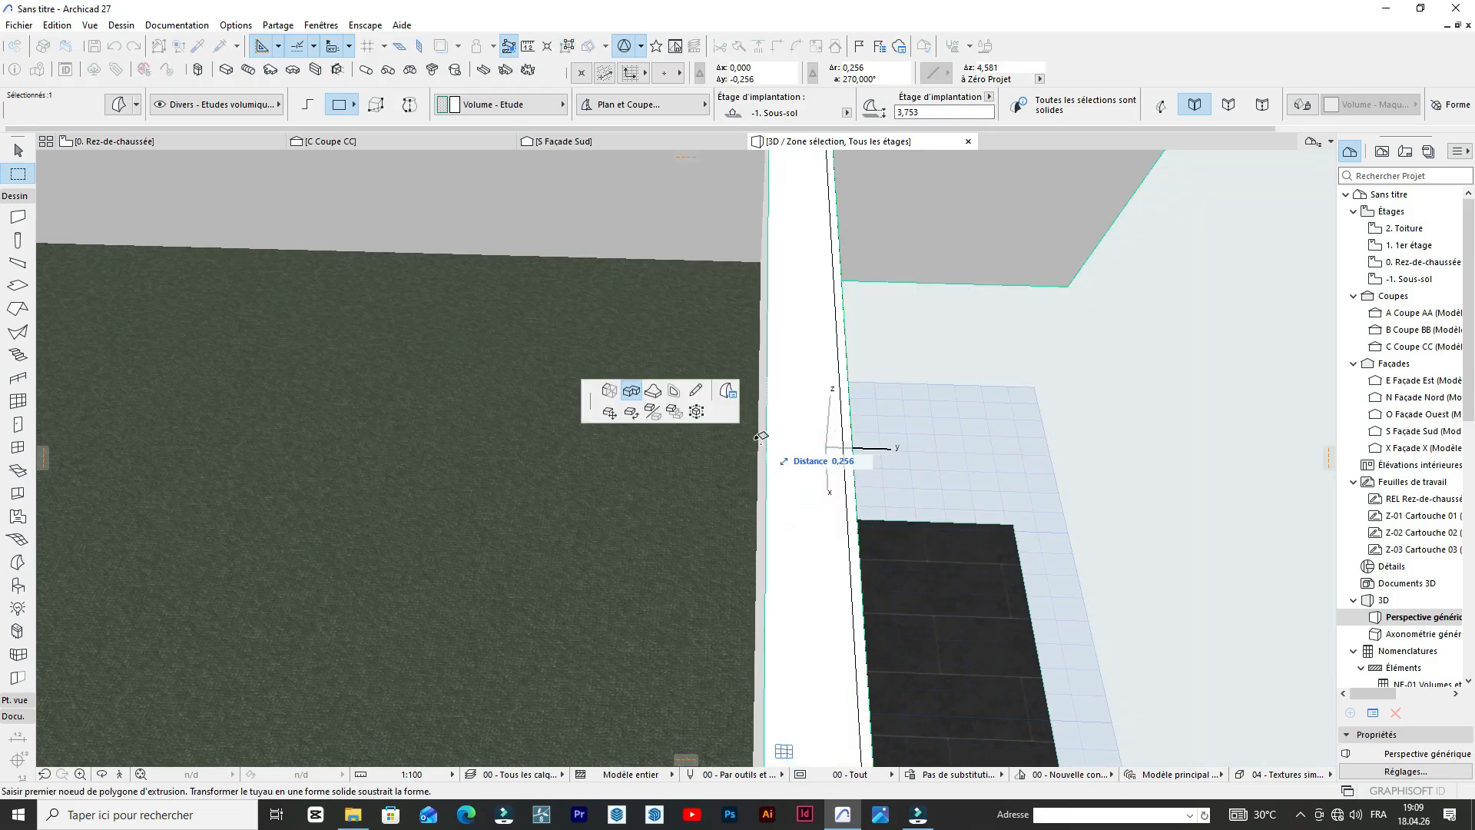
{"action": "left_click", "coordinate": [747, 436]}
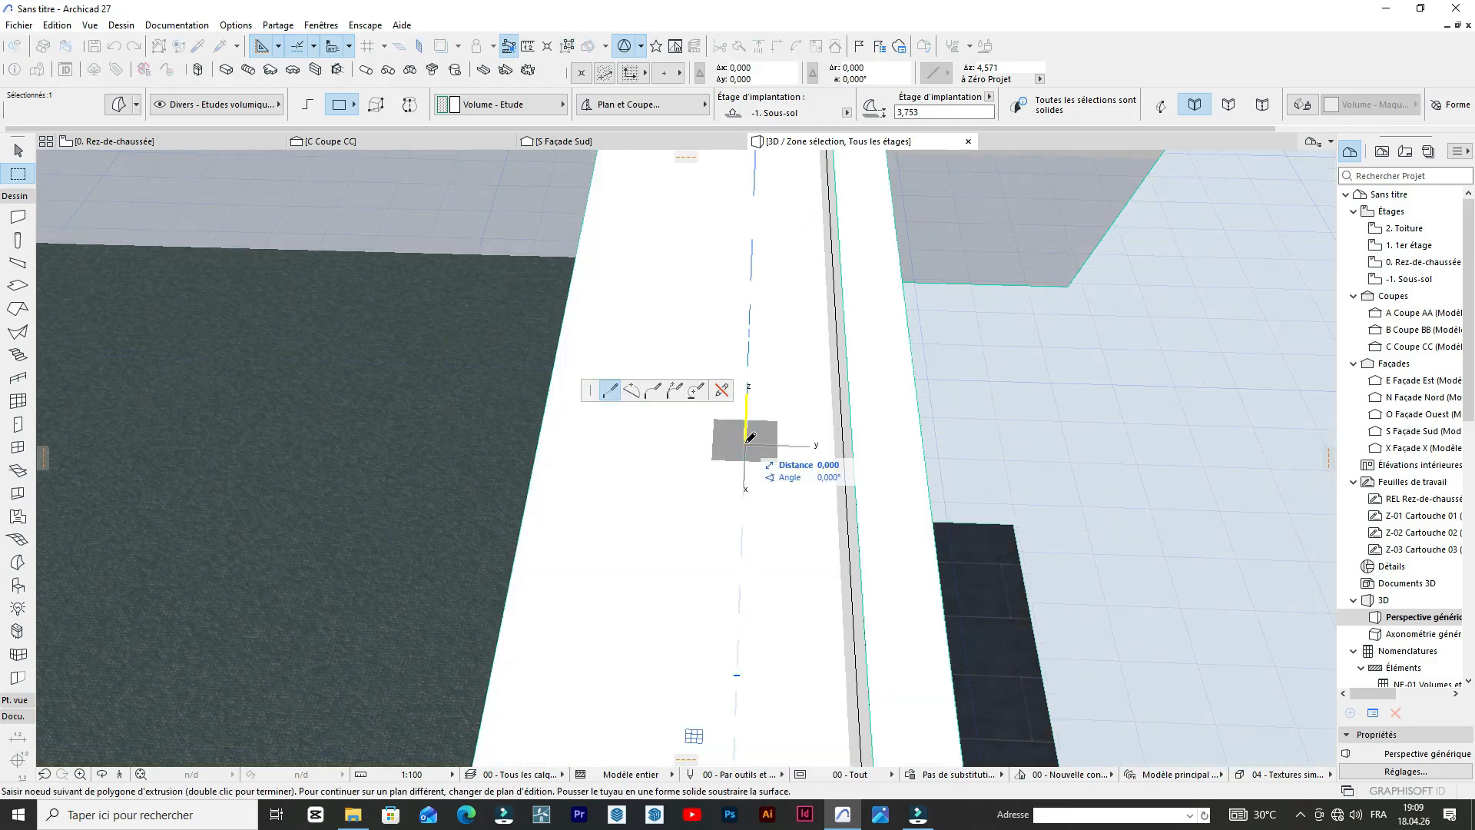
{"action": "key", "text": "Escape"}
{"action": "scroll", "coordinate": [741, 438], "scroll_direction": "down", "scroll_amount": 5}
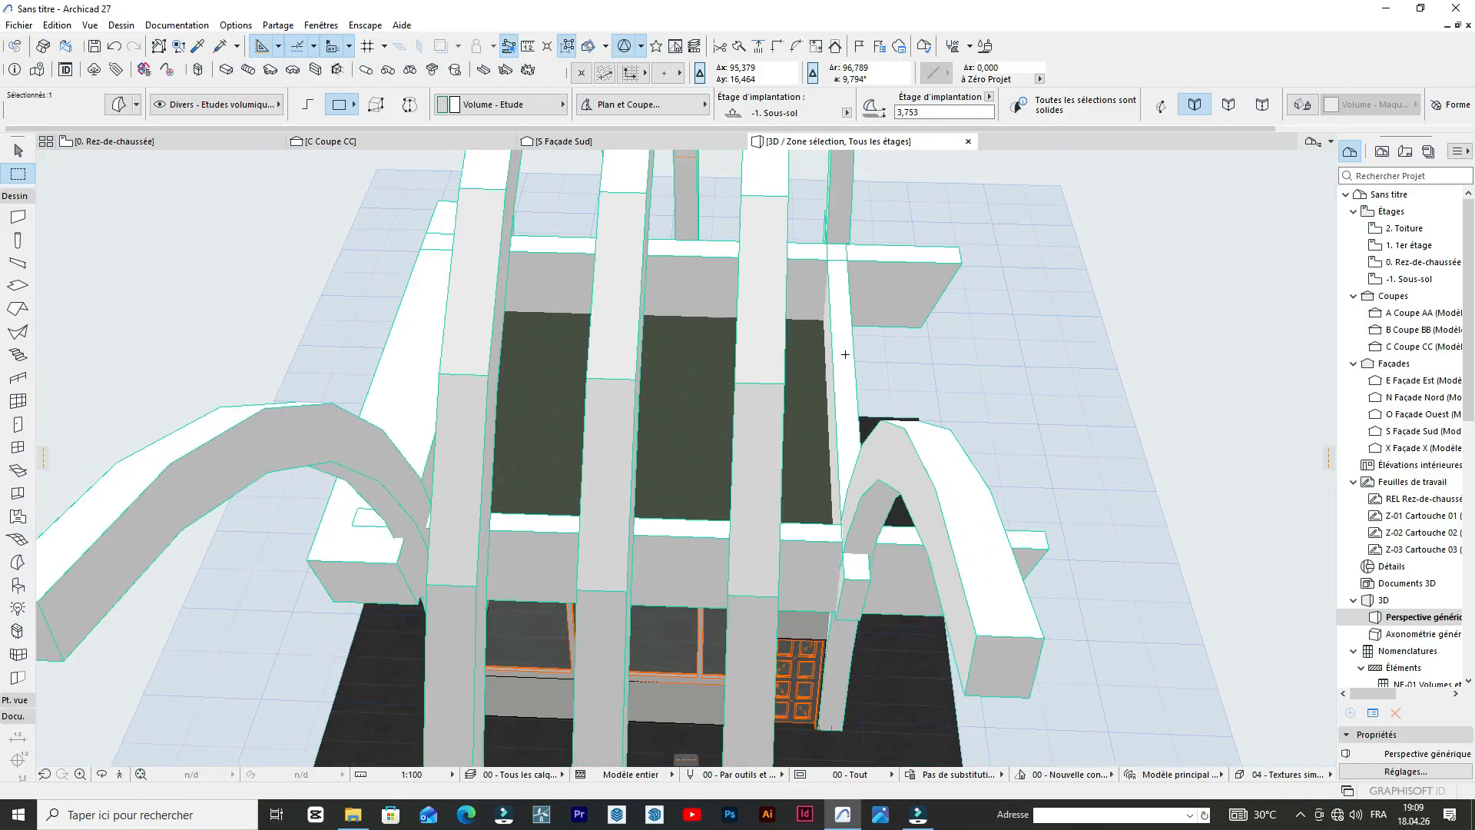
Examine the parapet panels and the gaps between roof slabs, posts and panels around the booth, and clear the selection.
{"action": "scroll", "coordinate": [845, 354], "scroll_direction": "down", "scroll_amount": 3}
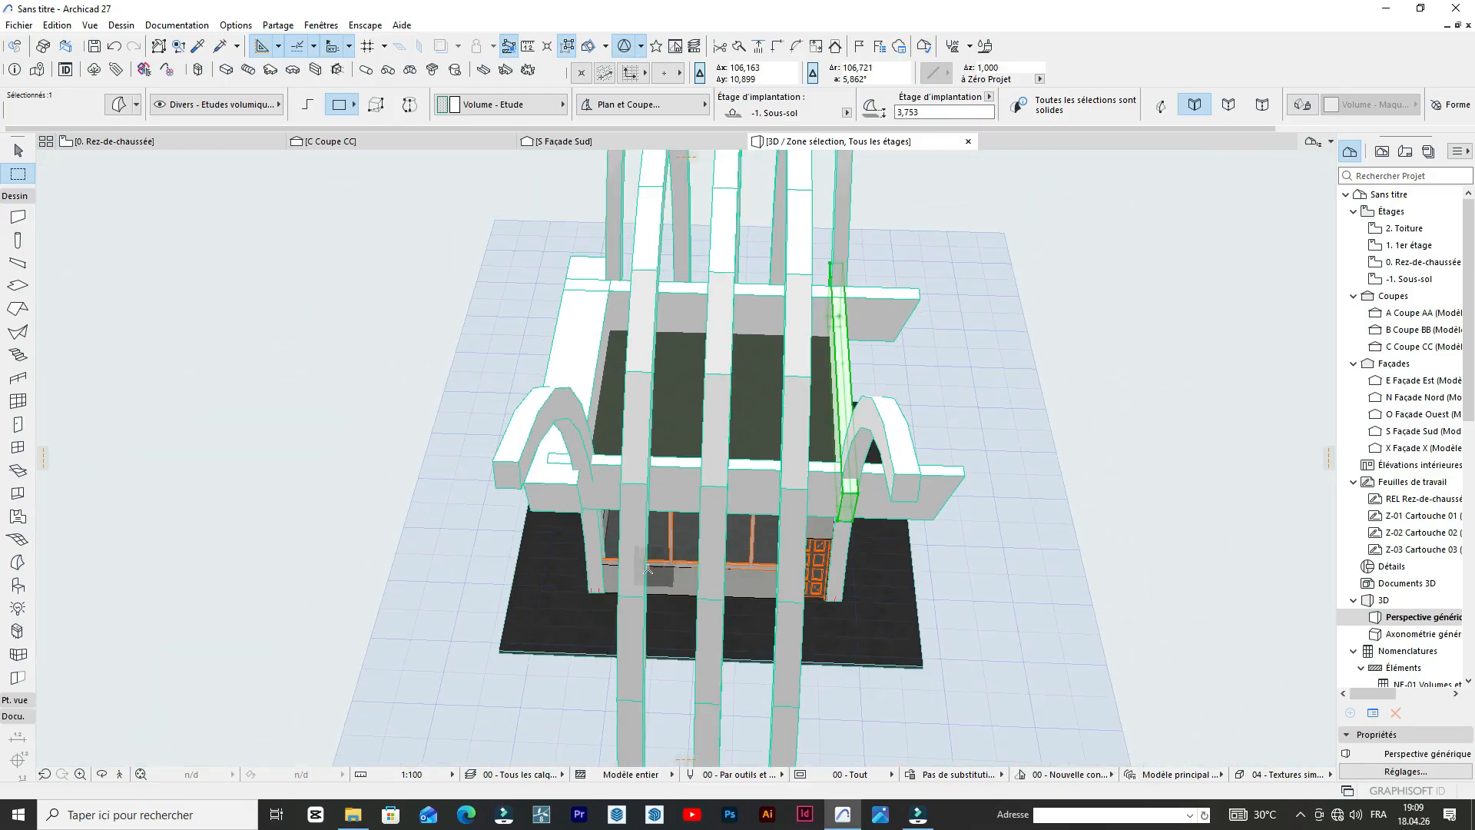
{"action": "scroll", "coordinate": [648, 569], "scroll_direction": "up", "scroll_amount": 2}
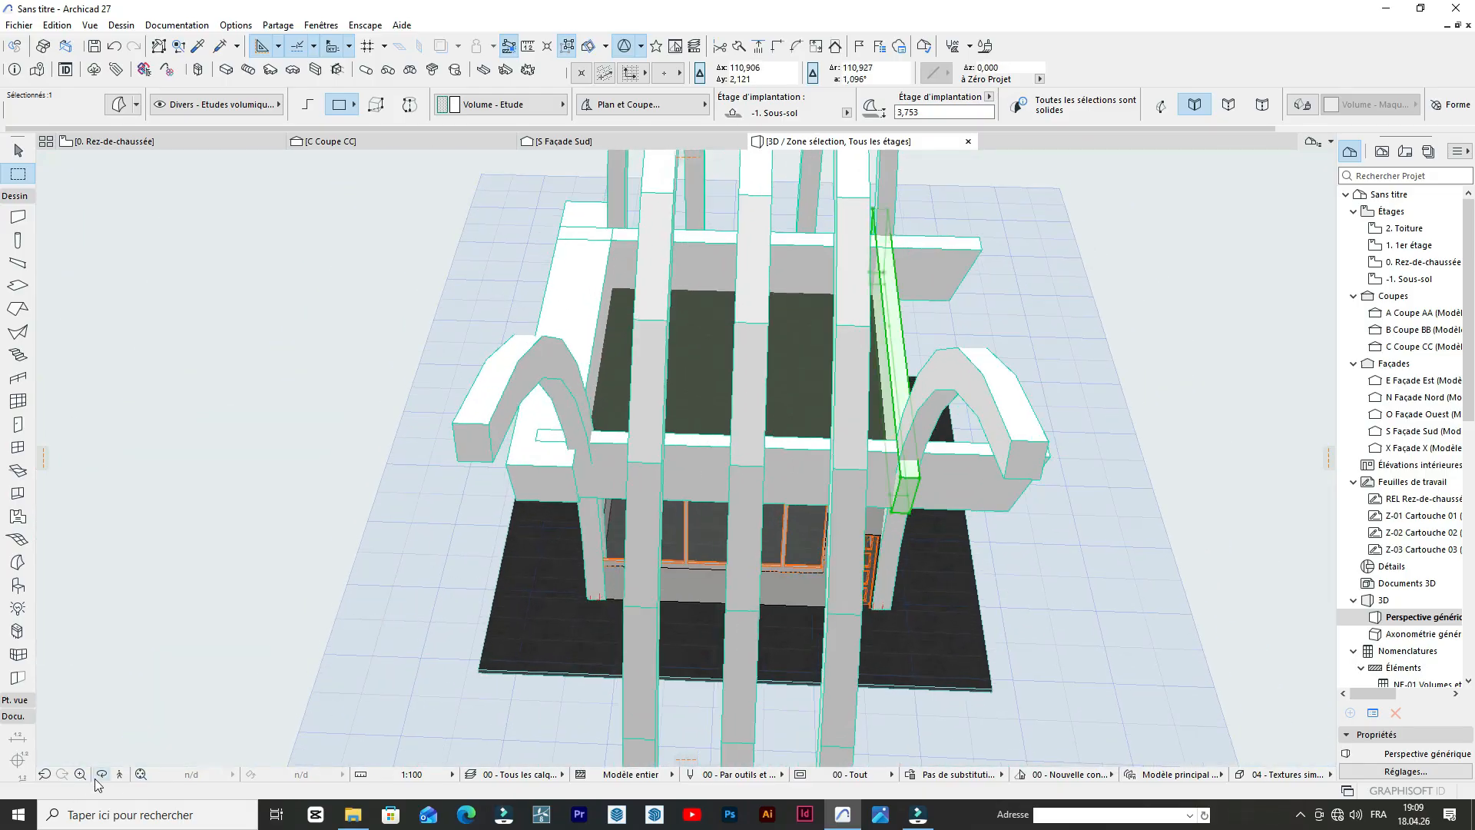
{"action": "left_click", "coordinate": [98, 776]}
{"action": "left_click_drag", "start_coordinate": [215, 581], "coordinate": [720, 496]}
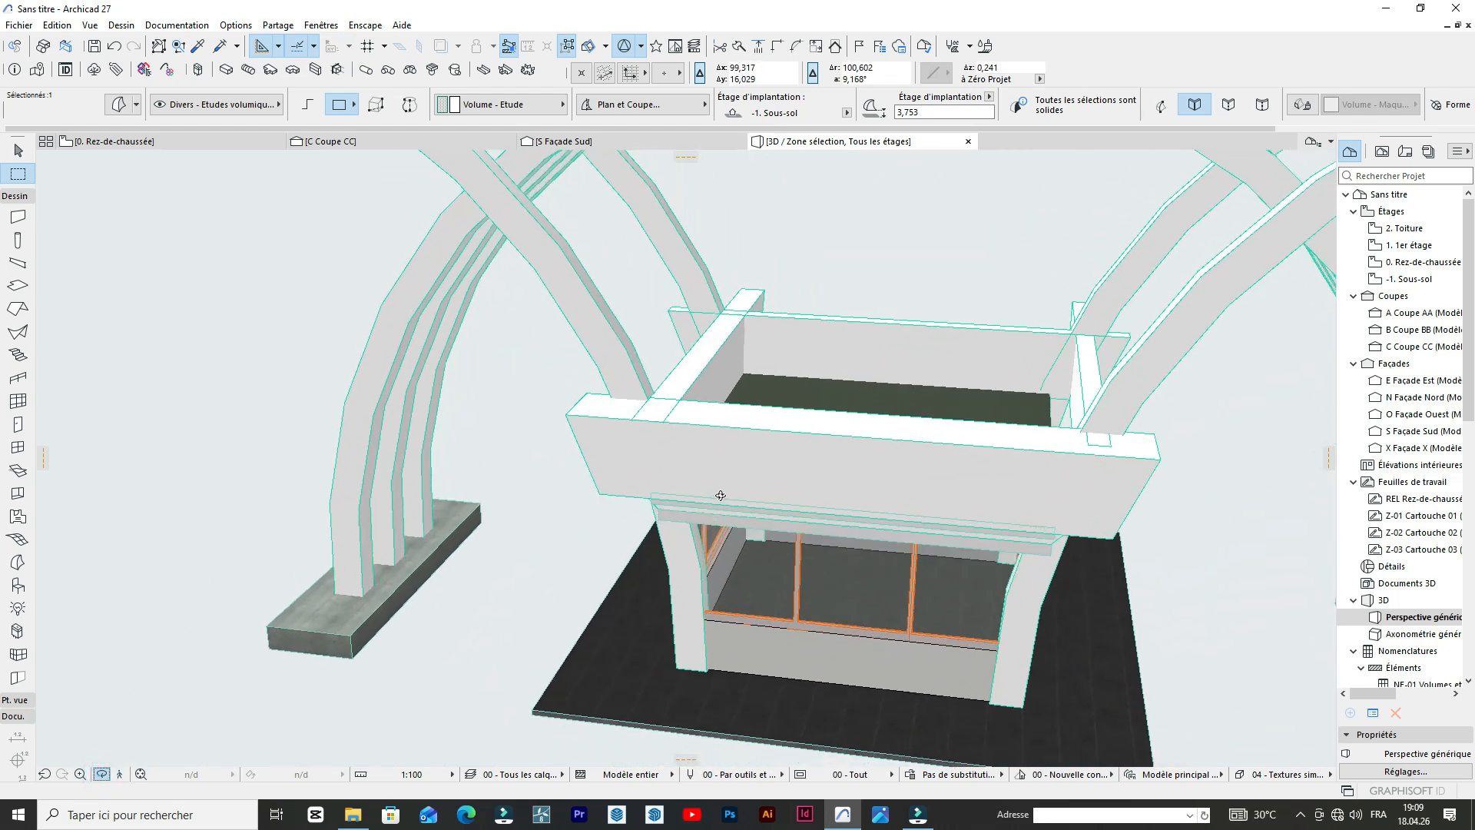
{"action": "scroll", "coordinate": [720, 496], "scroll_direction": "down", "scroll_amount": 6}
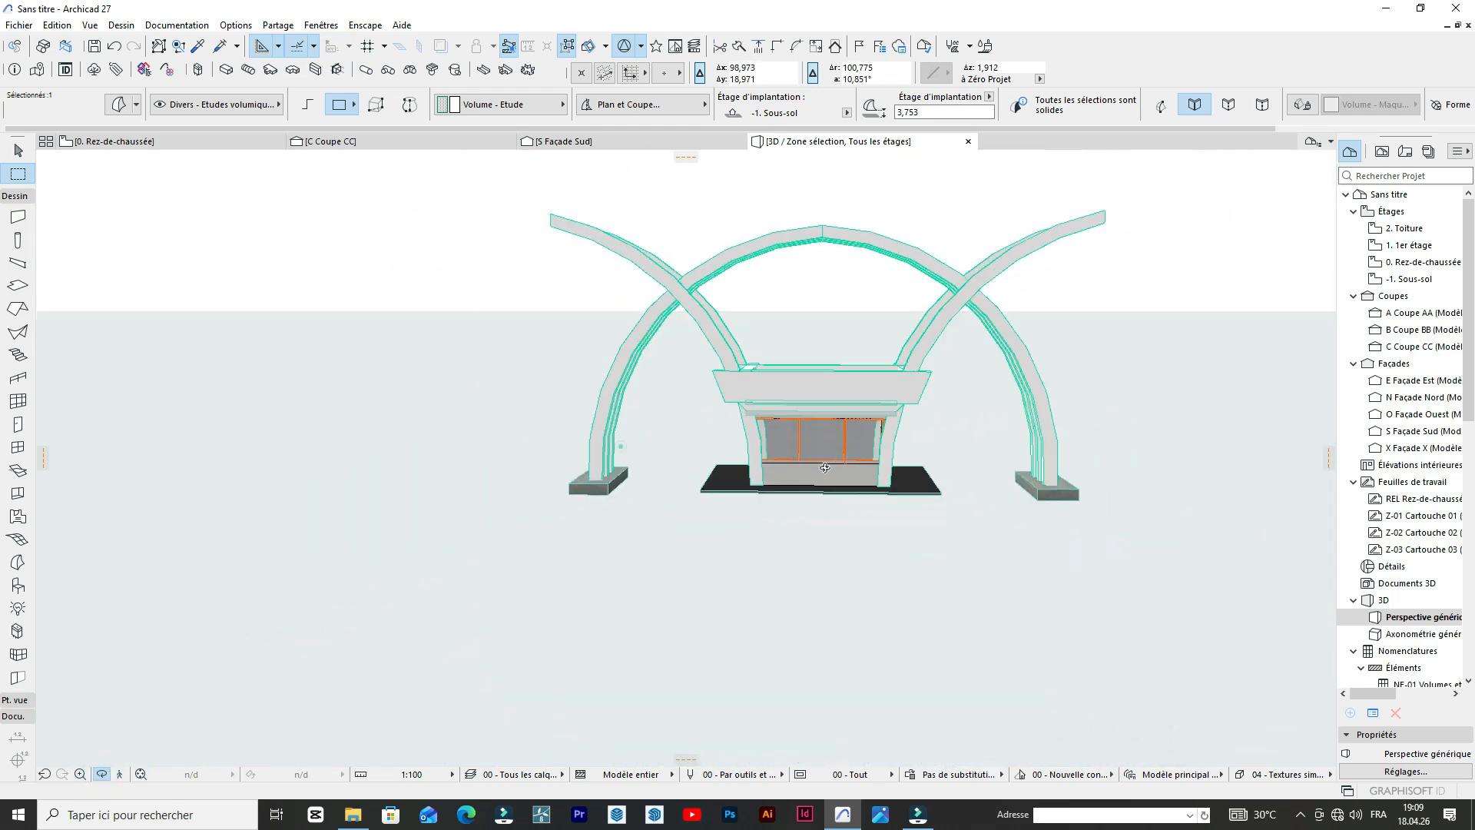
{"action": "left_click_drag", "start_coordinate": [825, 467], "coordinate": [707, 444]}
{"action": "scroll", "coordinate": [842, 412], "scroll_direction": "up", "scroll_amount": 5}
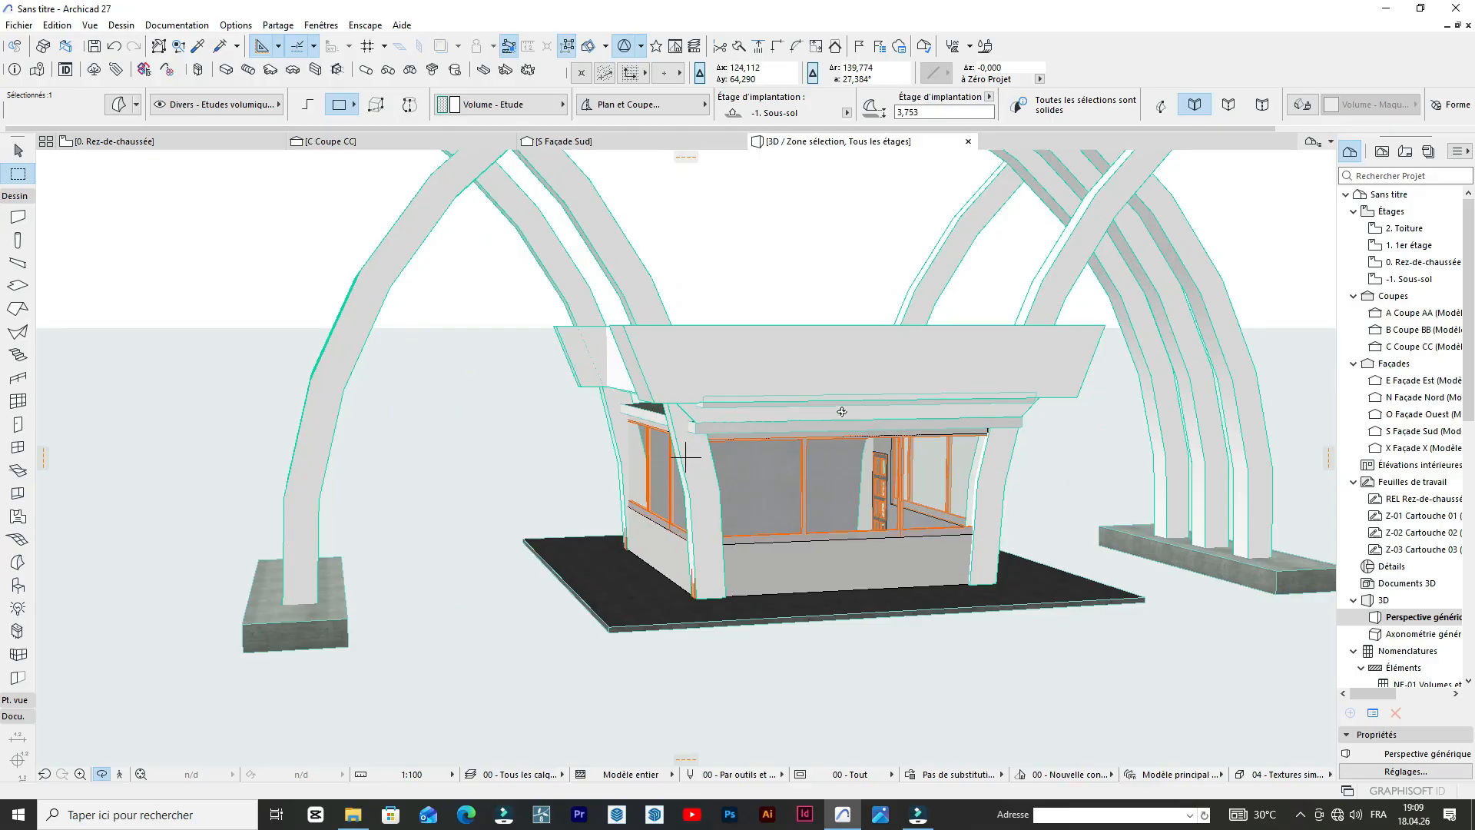
{"action": "scroll", "coordinate": [922, 308], "scroll_direction": "up", "scroll_amount": 4}
{"action": "left_click_drag", "start_coordinate": [655, 431], "coordinate": [619, 441]}
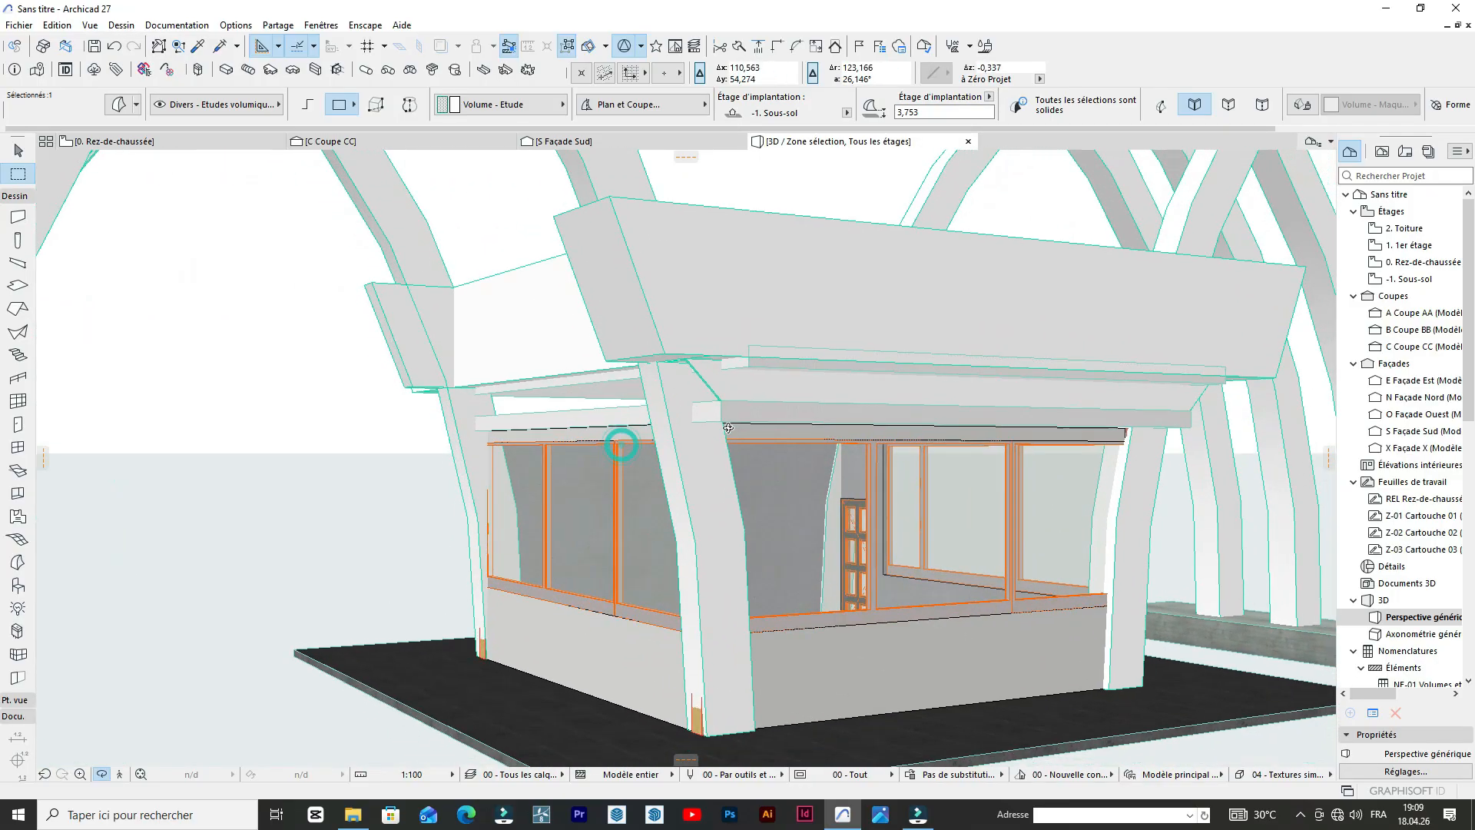
{"action": "scroll", "coordinate": [771, 362], "scroll_direction": "up", "scroll_amount": 1}
{"action": "scroll", "coordinate": [771, 362], "scroll_direction": "up", "scroll_amount": 5}
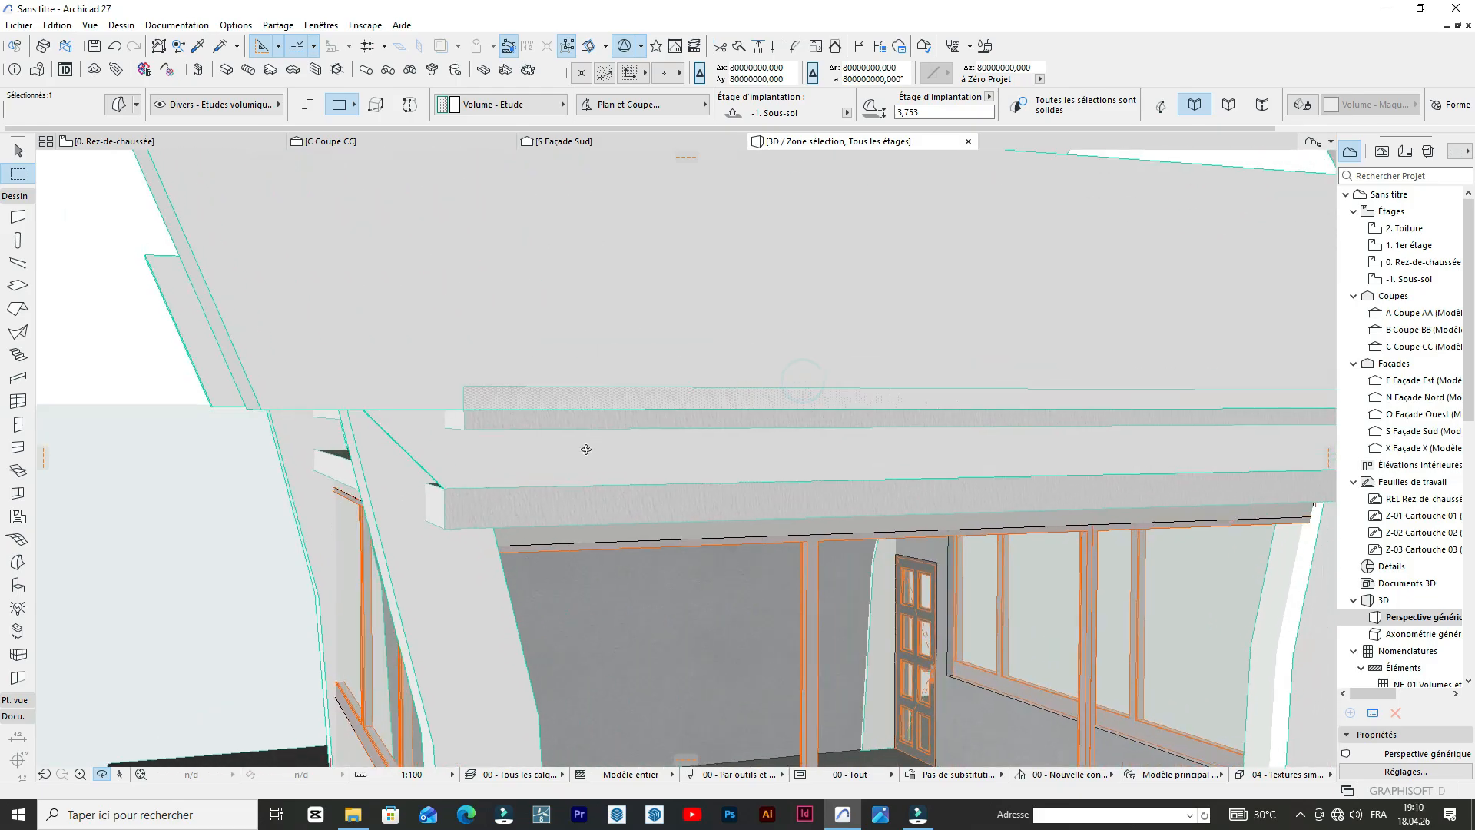
{"action": "left_click_drag", "start_coordinate": [606, 416], "coordinate": [626, 409]}
{"action": "middle_click_drag", "start_coordinate": [571, 407], "coordinate": [530, 392], "text": "shift"}
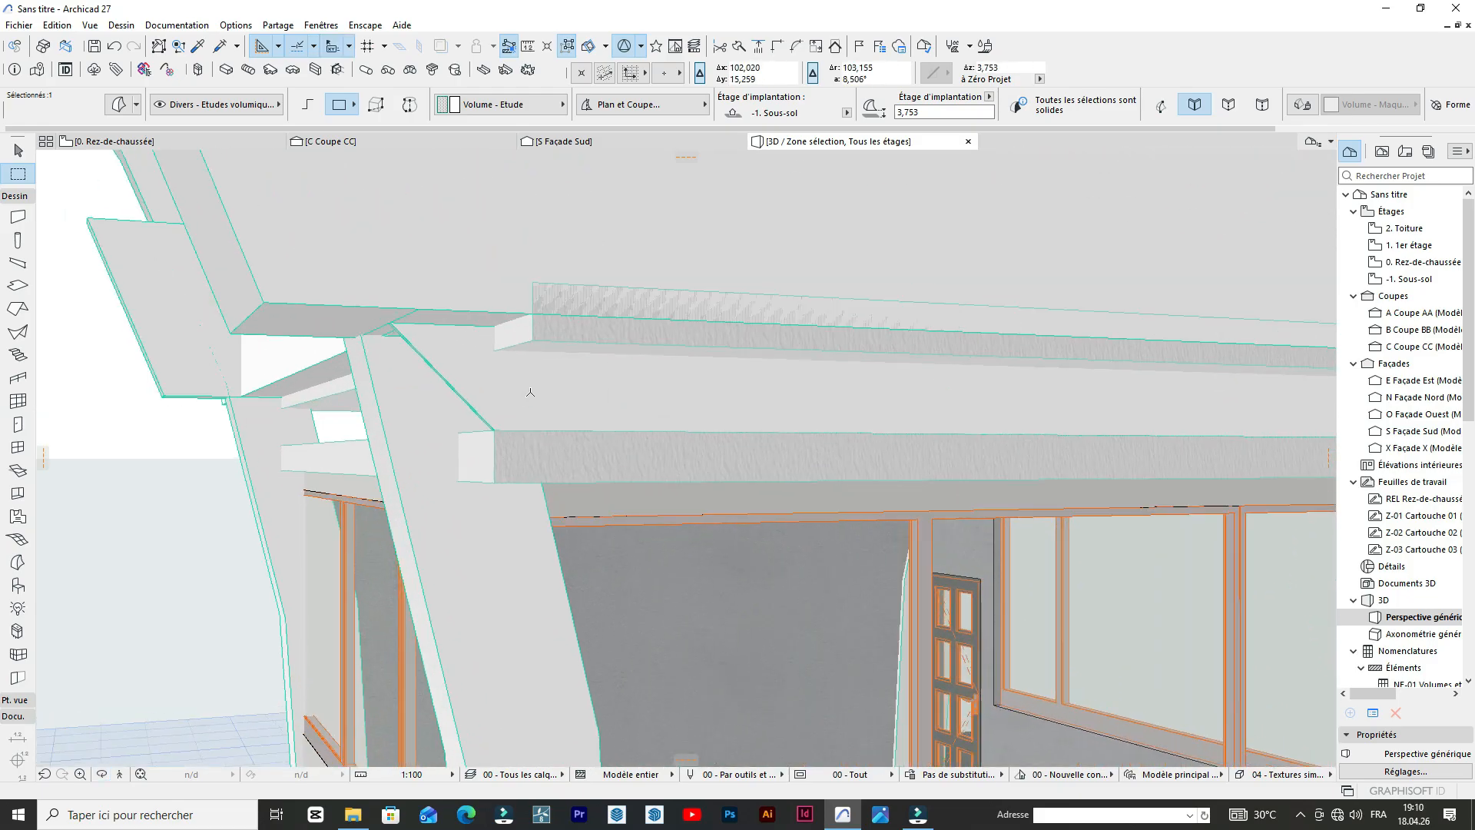
{"action": "scroll", "coordinate": [530, 392], "scroll_direction": "up", "scroll_amount": 2}
{"action": "scroll", "coordinate": [826, 421], "scroll_direction": "down", "scroll_amount": 4}
{"action": "scroll", "coordinate": [824, 437], "scroll_direction": "up", "scroll_amount": 3}
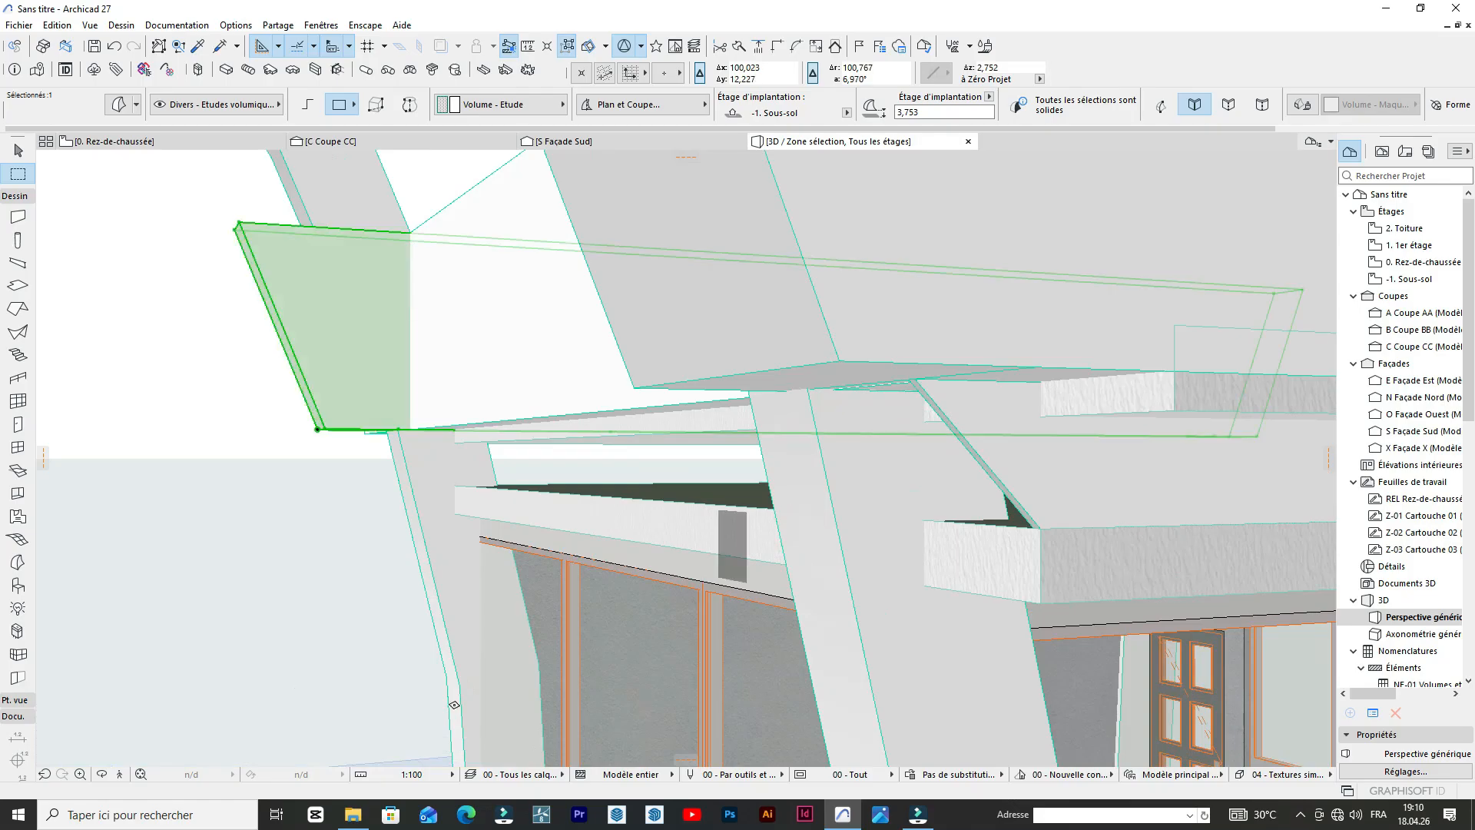
{"action": "key", "text": "Escape"}
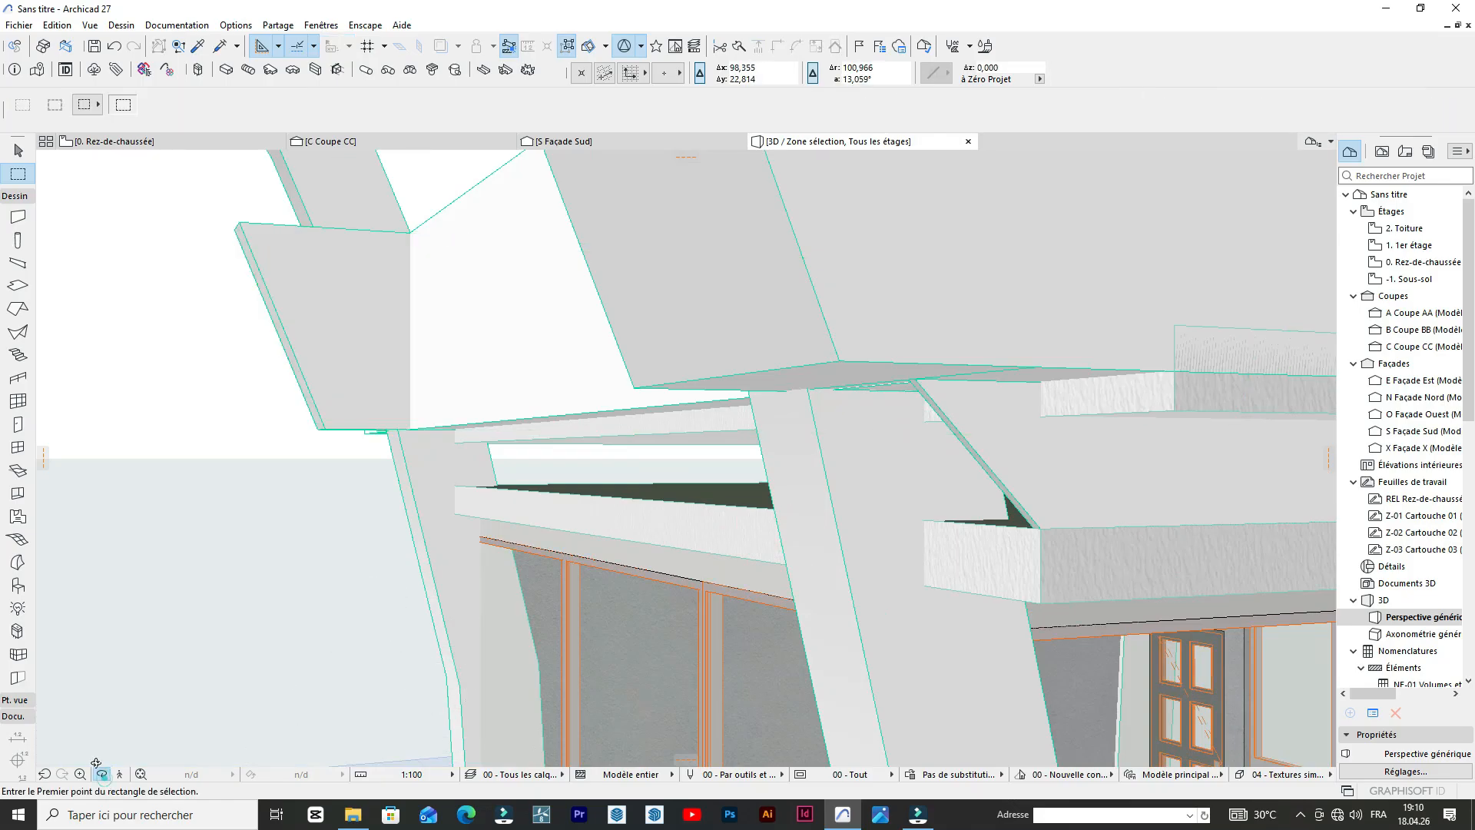
Extrude the small sloped panel between the roof slabs about 0.54 m toward the corner post with Push/Pull.
{"action": "scroll", "coordinate": [126, 613], "scroll_direction": "down", "scroll_amount": 10}
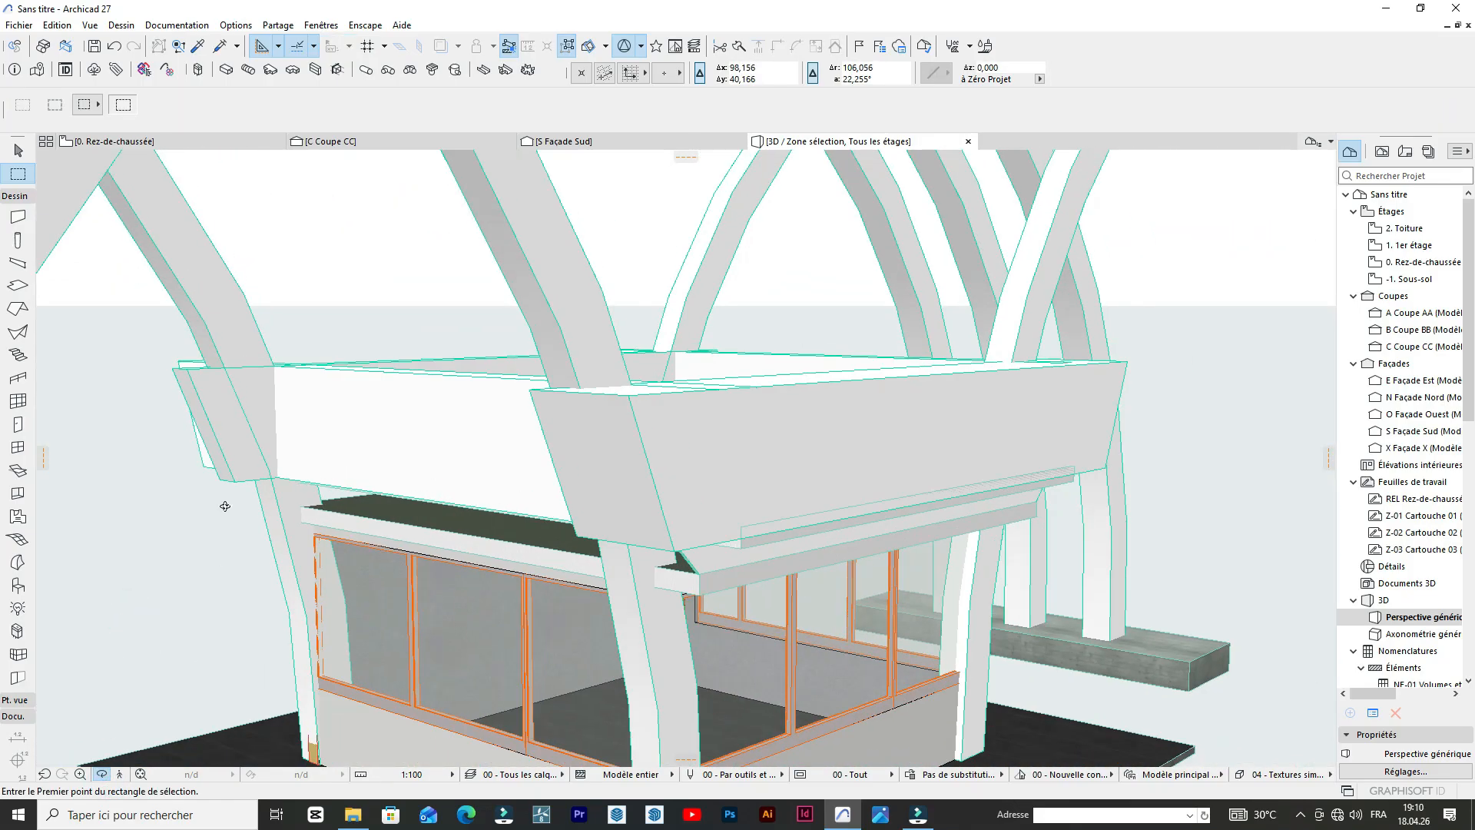
{"action": "scroll", "coordinate": [610, 515], "scroll_direction": "up", "scroll_amount": 10}
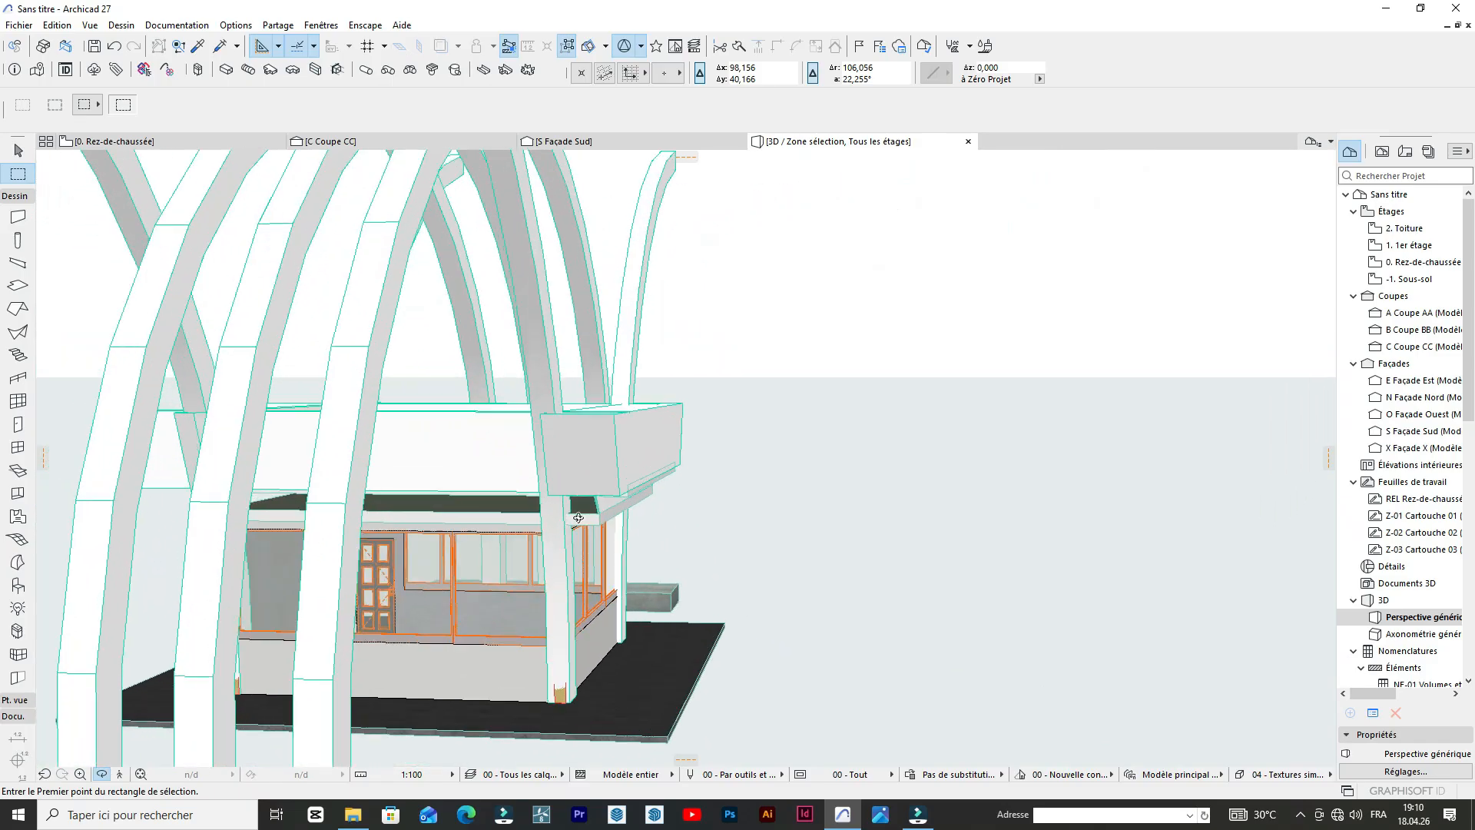
{"action": "scroll", "coordinate": [609, 515], "scroll_direction": "up", "scroll_amount": 10}
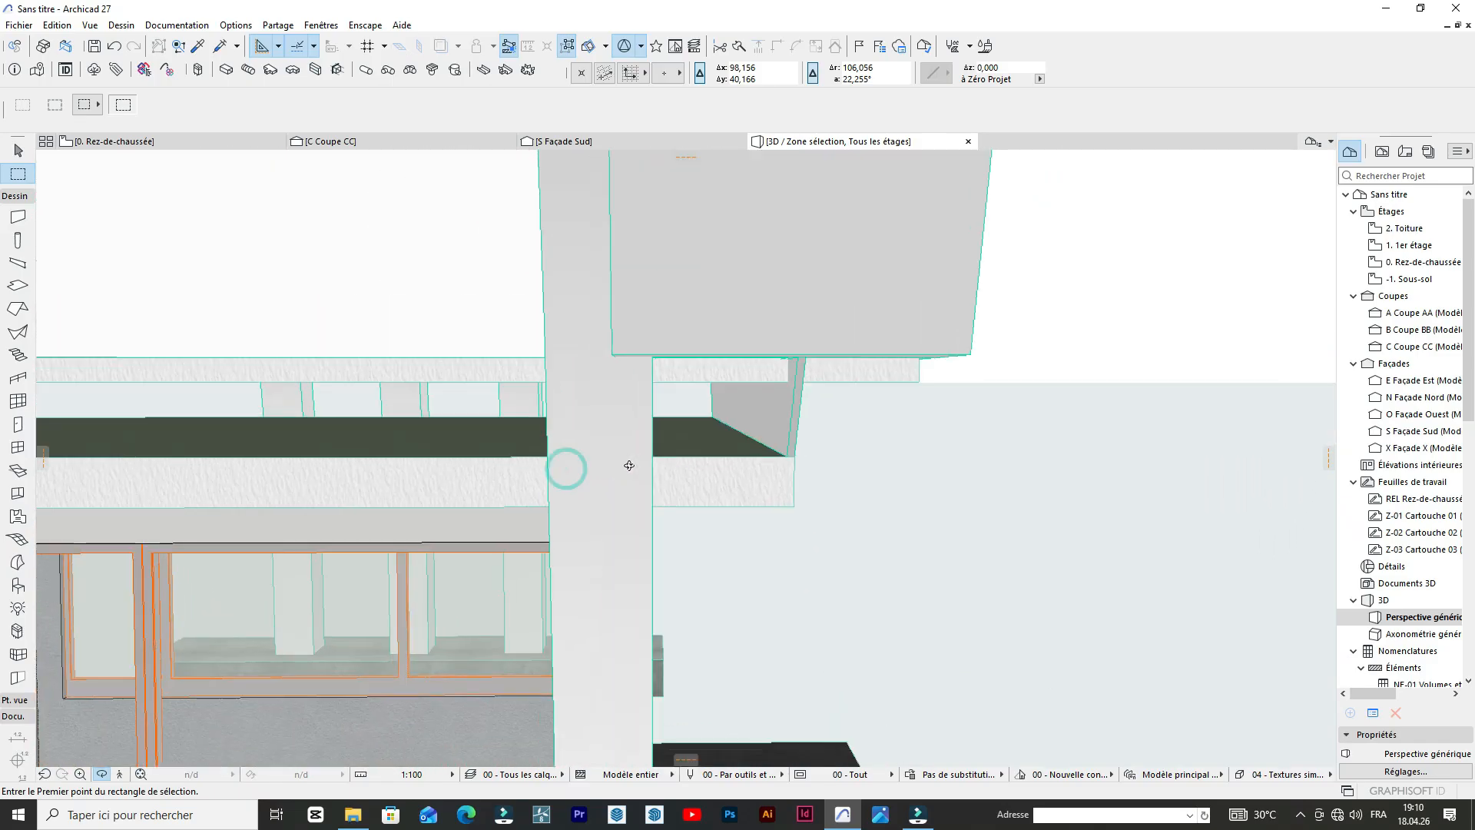
{"action": "left_click", "coordinate": [771, 419]}
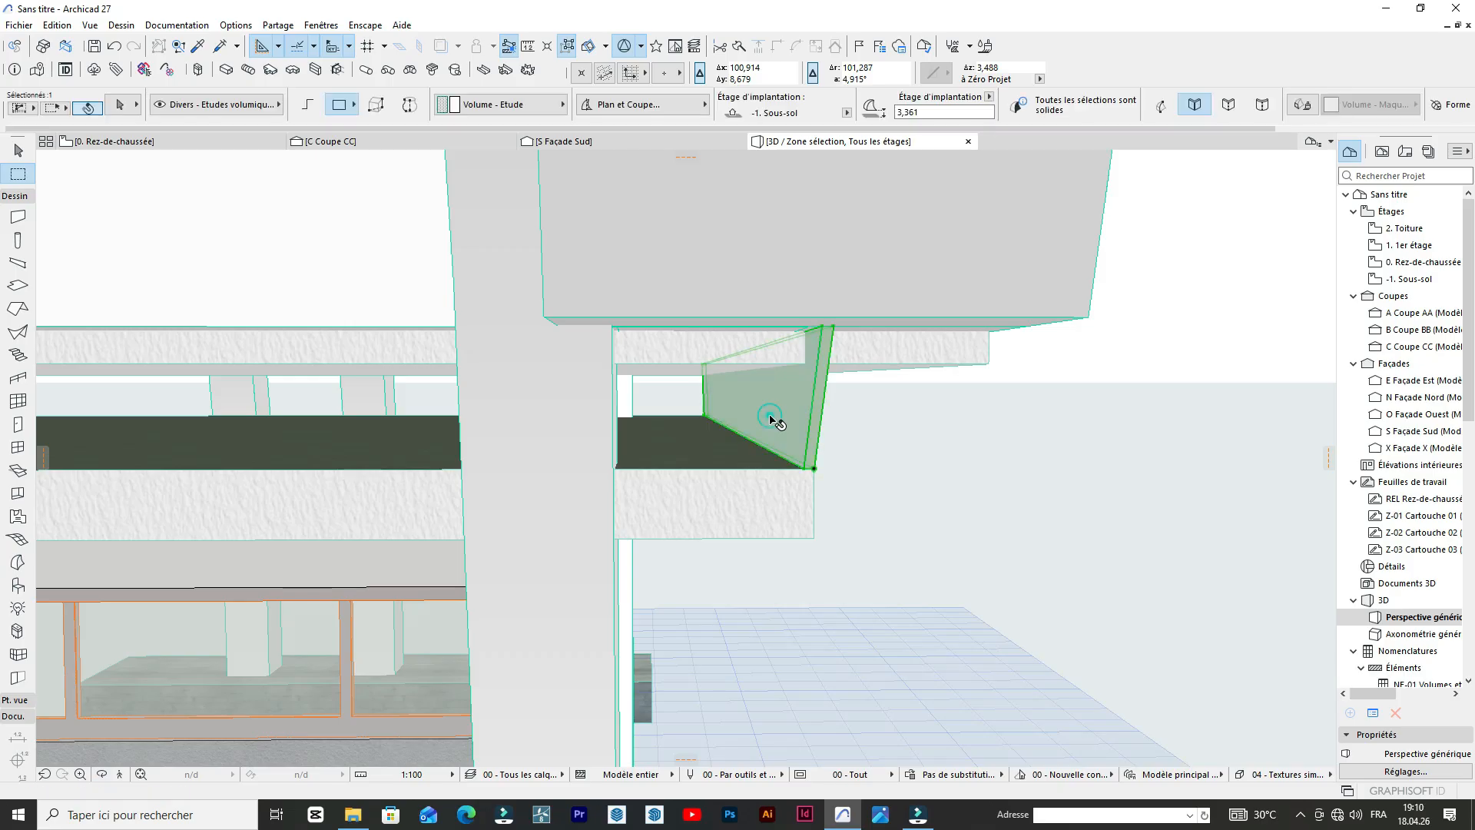
{"action": "left_click", "coordinate": [770, 415]}
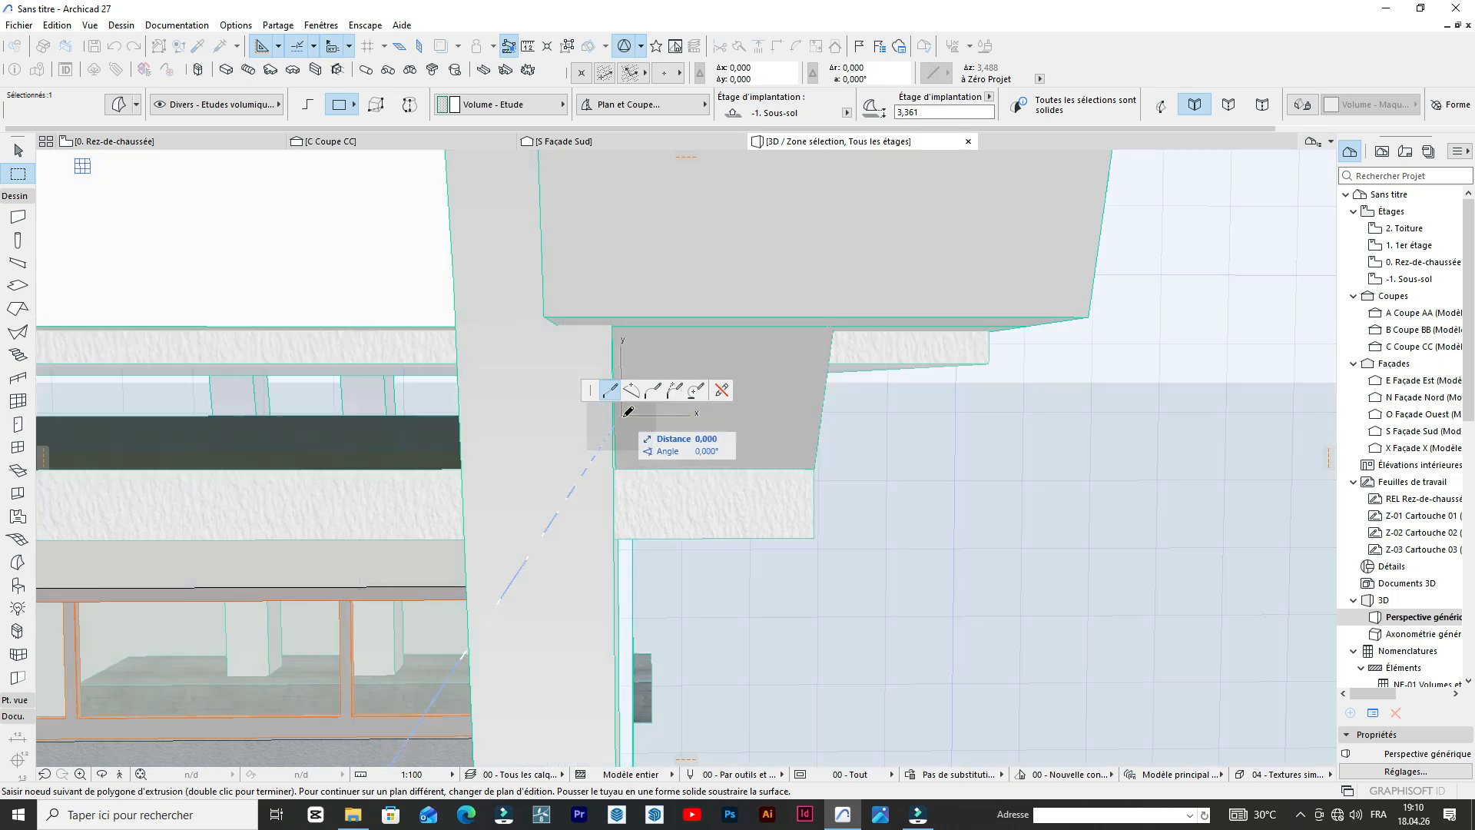
{"action": "left_click", "coordinate": [623, 416]}
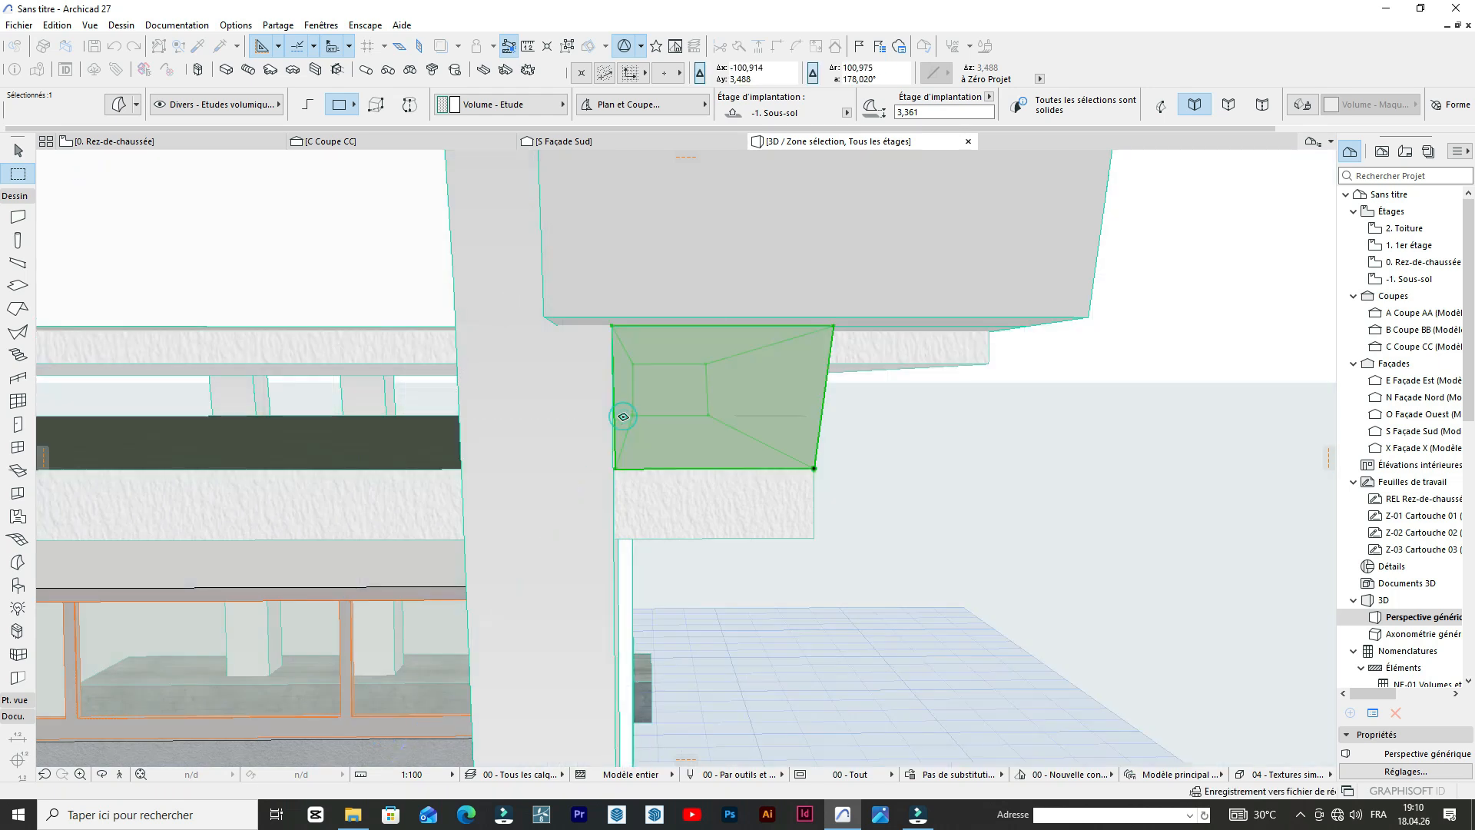
Examine the whole gateway and the booth roof from the side and the front.
{"action": "scroll", "coordinate": [623, 417], "scroll_direction": "down", "scroll_amount": 6}
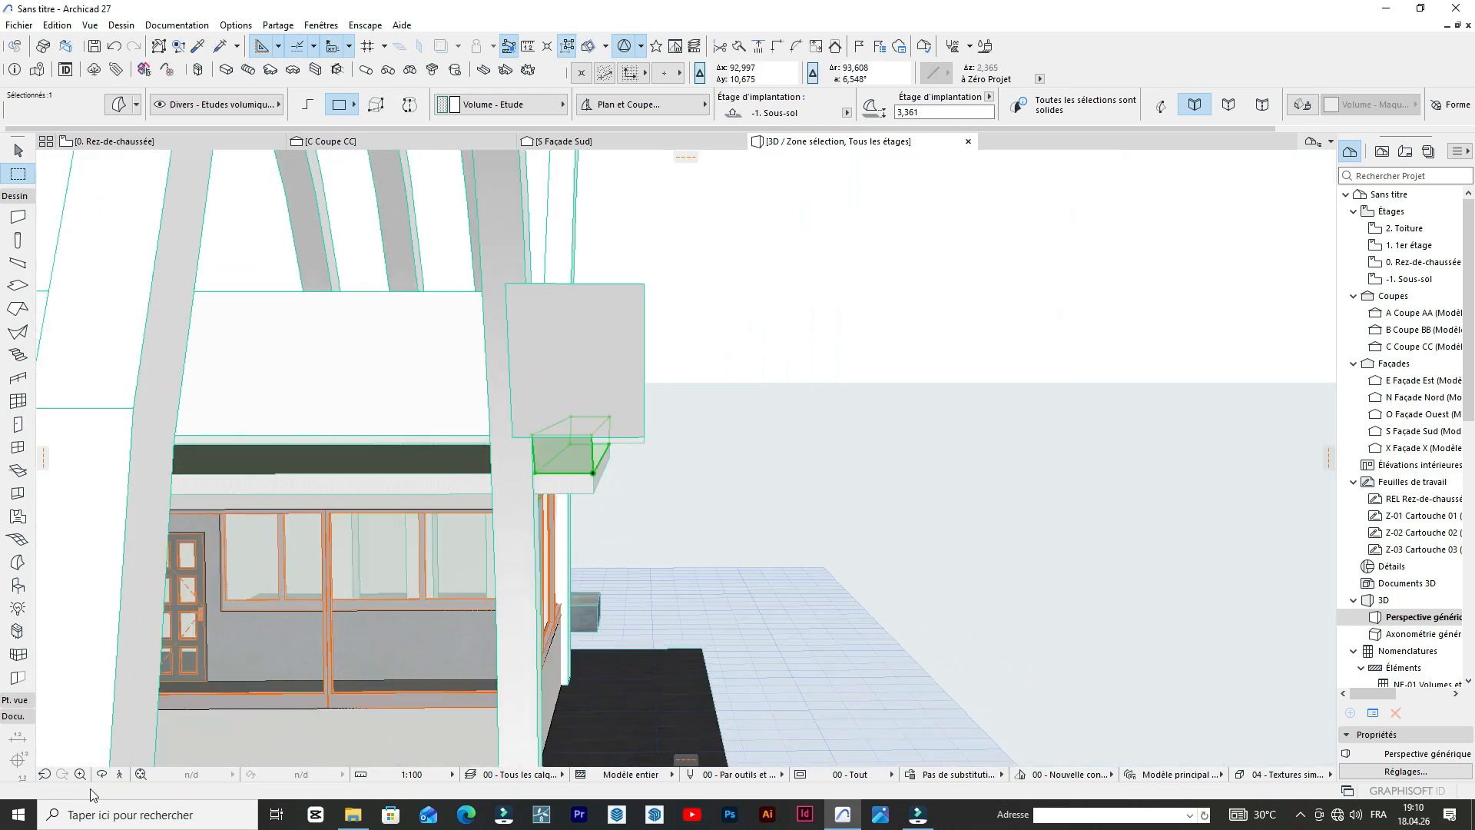
{"action": "left_click", "coordinate": [100, 775]}
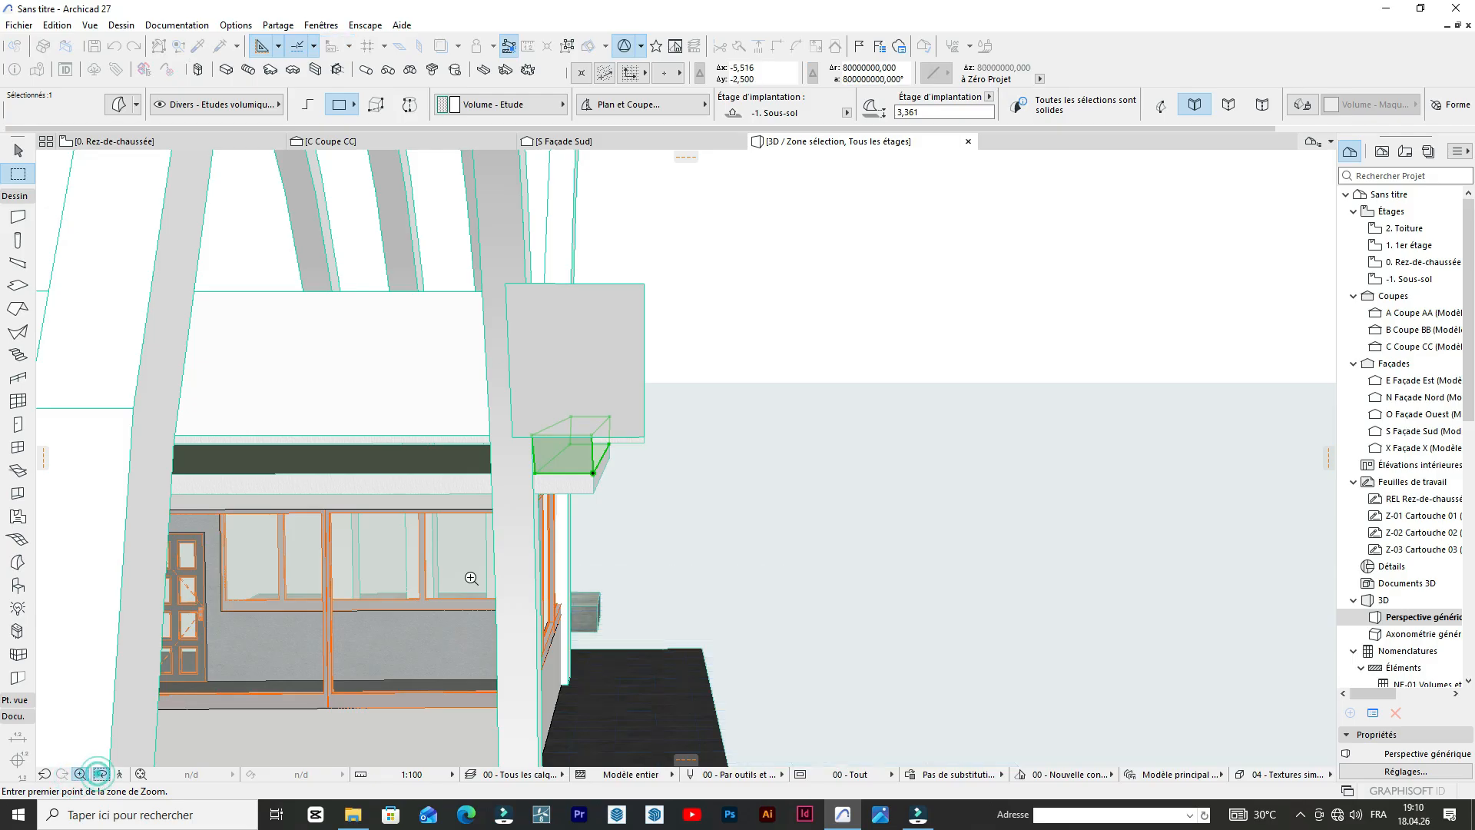
{"action": "left_click", "coordinate": [102, 776]}
{"action": "left_click", "coordinate": [102, 775]}
{"action": "left_click", "coordinate": [101, 774]}
{"action": "left_click", "coordinate": [100, 776]}
{"action": "left_click", "coordinate": [104, 778]}
{"action": "scroll", "coordinate": [561, 587], "scroll_direction": "down", "scroll_amount": 5}
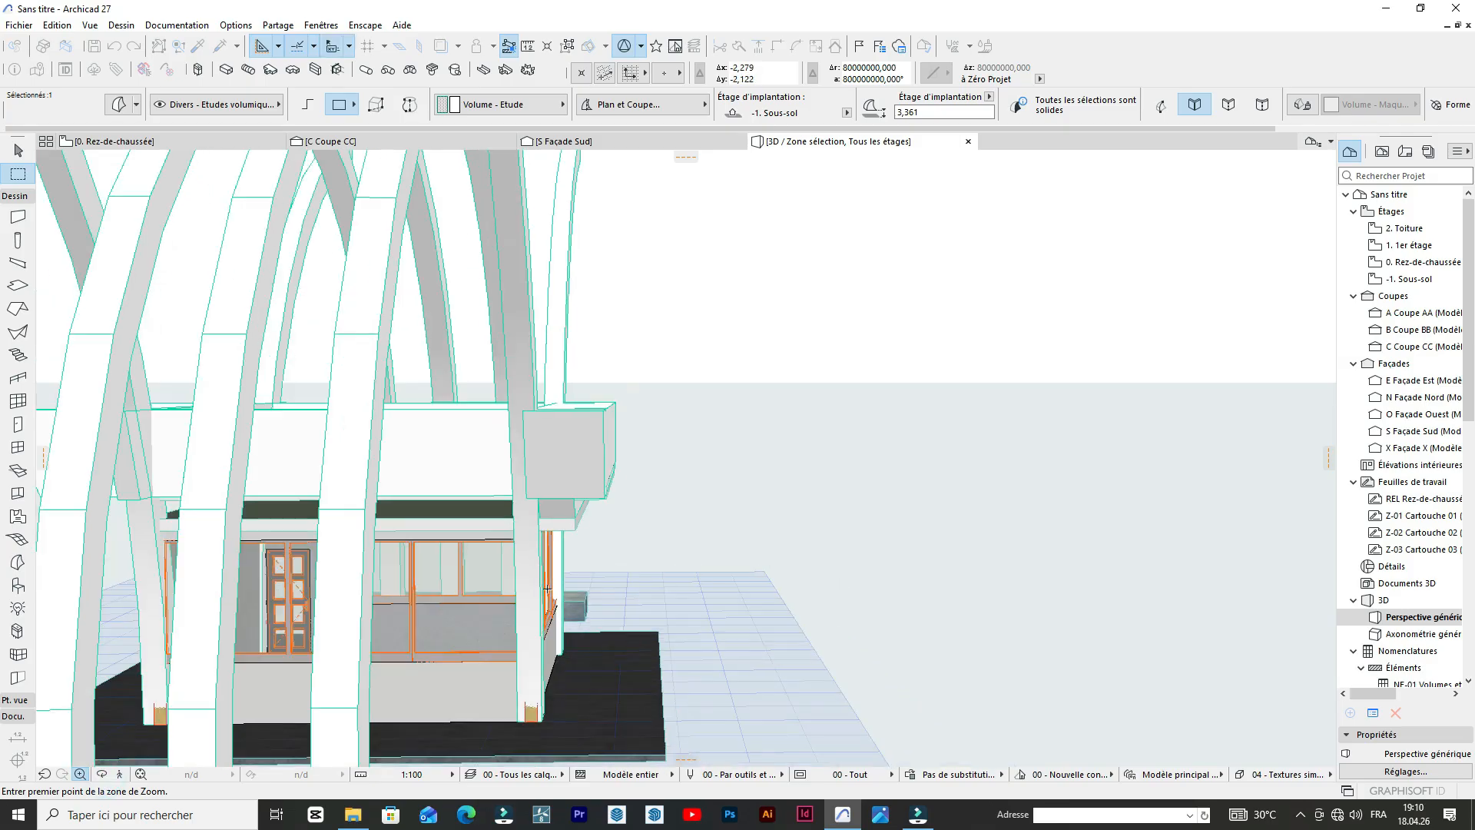
{"action": "left_click", "coordinate": [101, 774]}
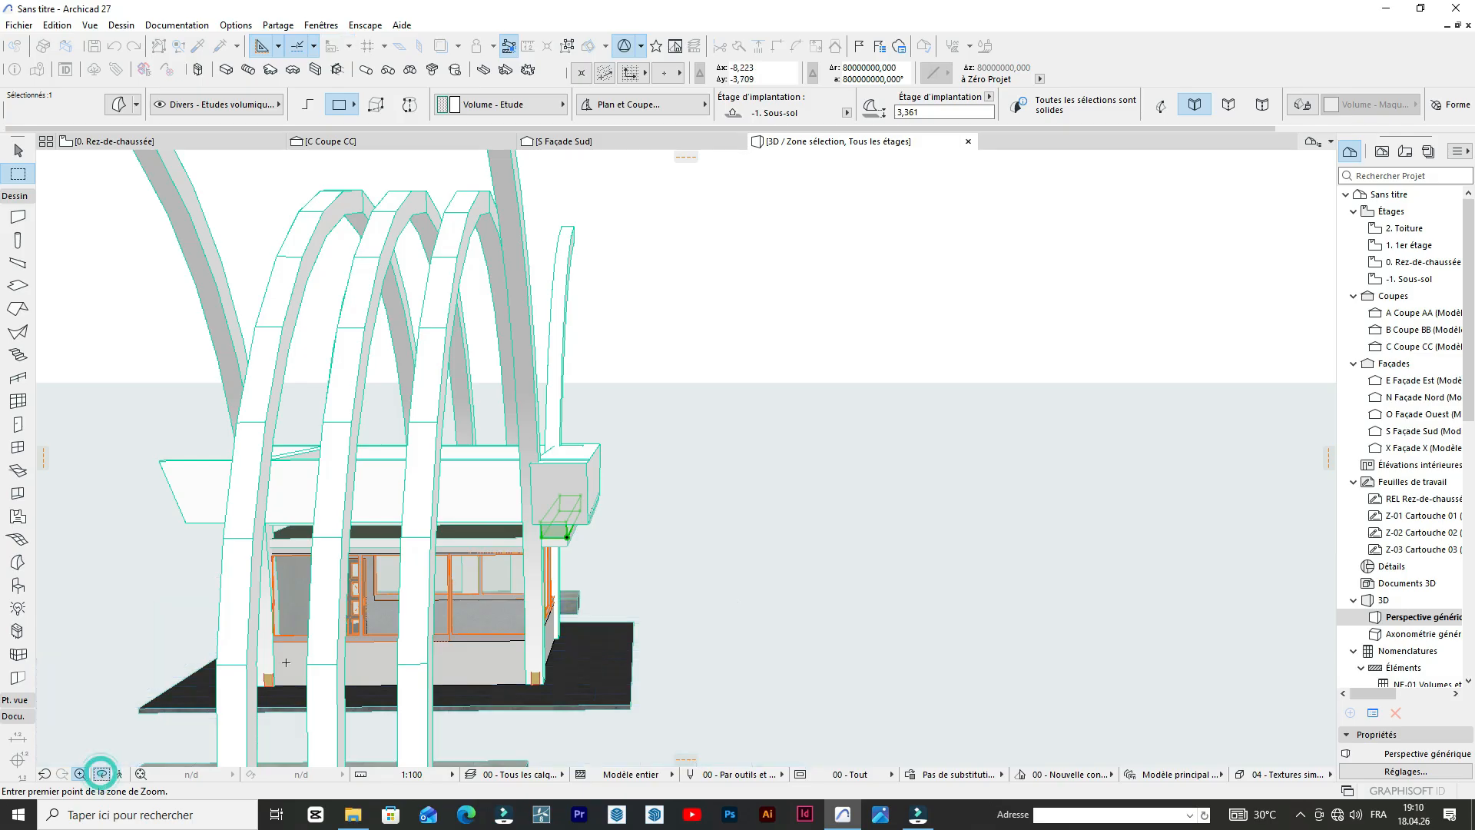
{"action": "scroll", "coordinate": [624, 603], "scroll_direction": "down", "scroll_amount": 3}
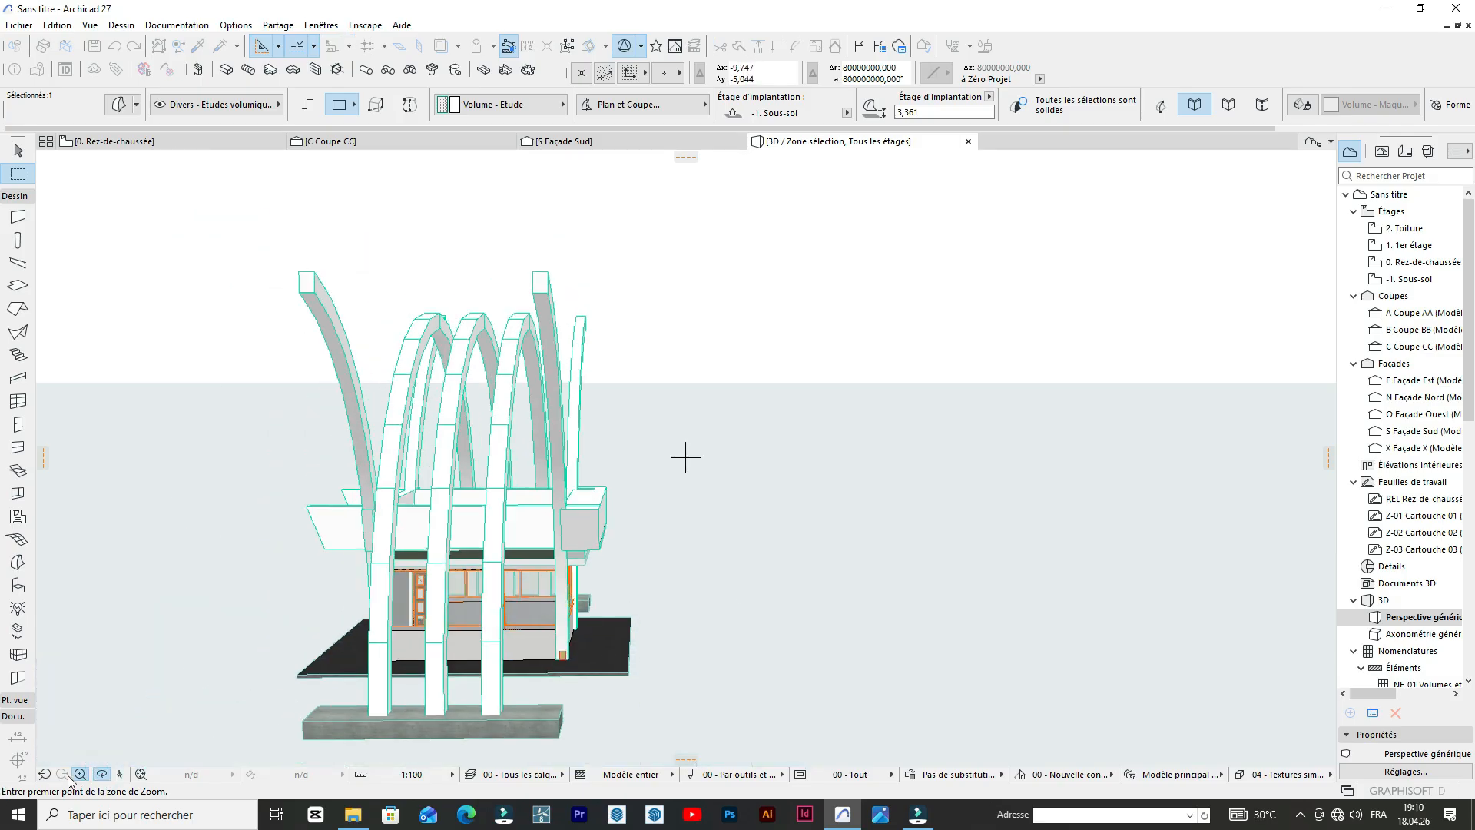
{"action": "left_click", "coordinate": [80, 773]}
{"action": "mouse_move", "coordinate": [689, 576]}
{"action": "left_mouse_down"}
{"action": "mouse_move", "coordinate": [592, 447]}
{"action": "mouse_move", "coordinate": [615, 430]}
{"action": "mouse_move", "coordinate": [600, 557]}
{"action": "mouse_move", "coordinate": [688, 494]}
{"action": "mouse_move", "coordinate": [659, 570]}
{"action": "mouse_move", "coordinate": [672, 547]}
{"action": "left_mouse_up"}
{"action": "scroll", "coordinate": [605, 465], "scroll_direction": "up", "scroll_amount": 3}
{"action": "scroll", "coordinate": [665, 523], "scroll_direction": "down", "scroll_amount": 4}
{"action": "scroll", "coordinate": [663, 526], "scroll_direction": "up", "scroll_amount": 1}
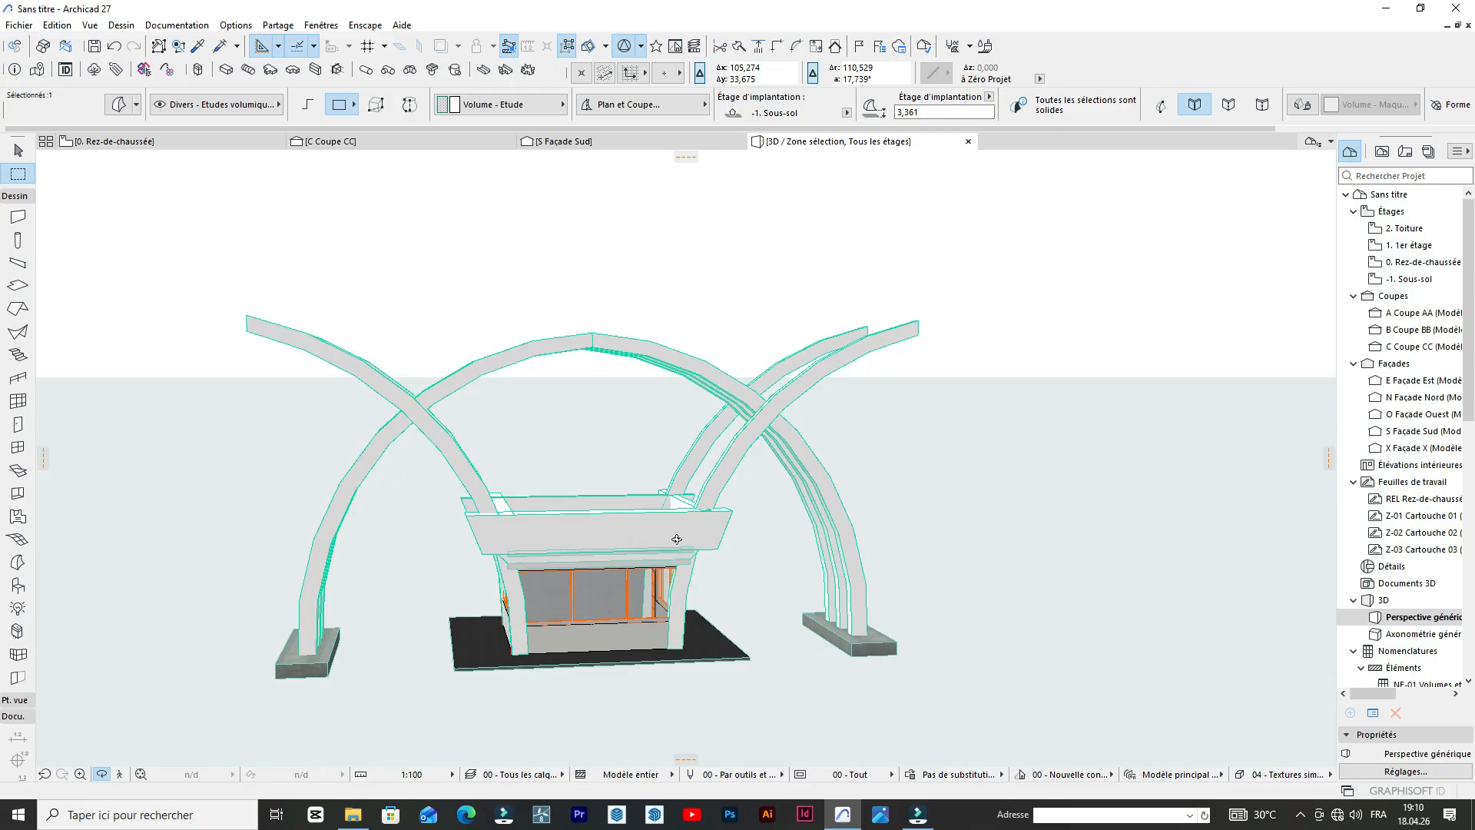
{"action": "scroll", "coordinate": [676, 539], "scroll_direction": "up", "scroll_amount": 4}
Try to push the outer face of the thick side parapet panel inward with Push/Pull.
{"action": "left_click_drag", "start_coordinate": [804, 590], "coordinate": [607, 518]}
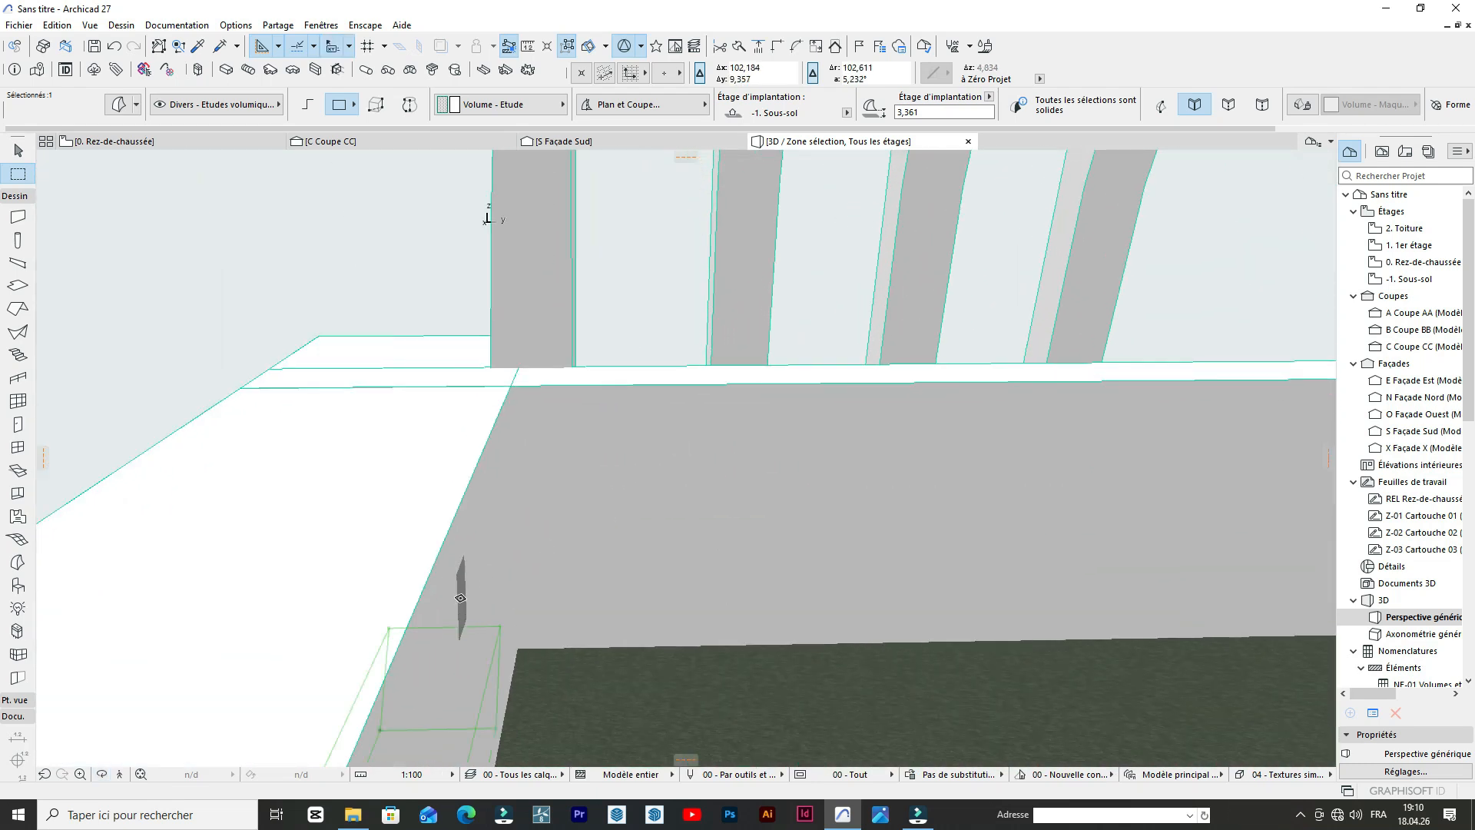
{"action": "middle_click_drag", "start_coordinate": [609, 546], "coordinate": [613, 589], "text": "shift"}
{"action": "scroll", "coordinate": [905, 596], "scroll_direction": "up", "scroll_amount": 2}
{"action": "left_click", "coordinate": [905, 595]}
{"action": "key", "text": "Escape"}
{"action": "left_click", "coordinate": [683, 490]}
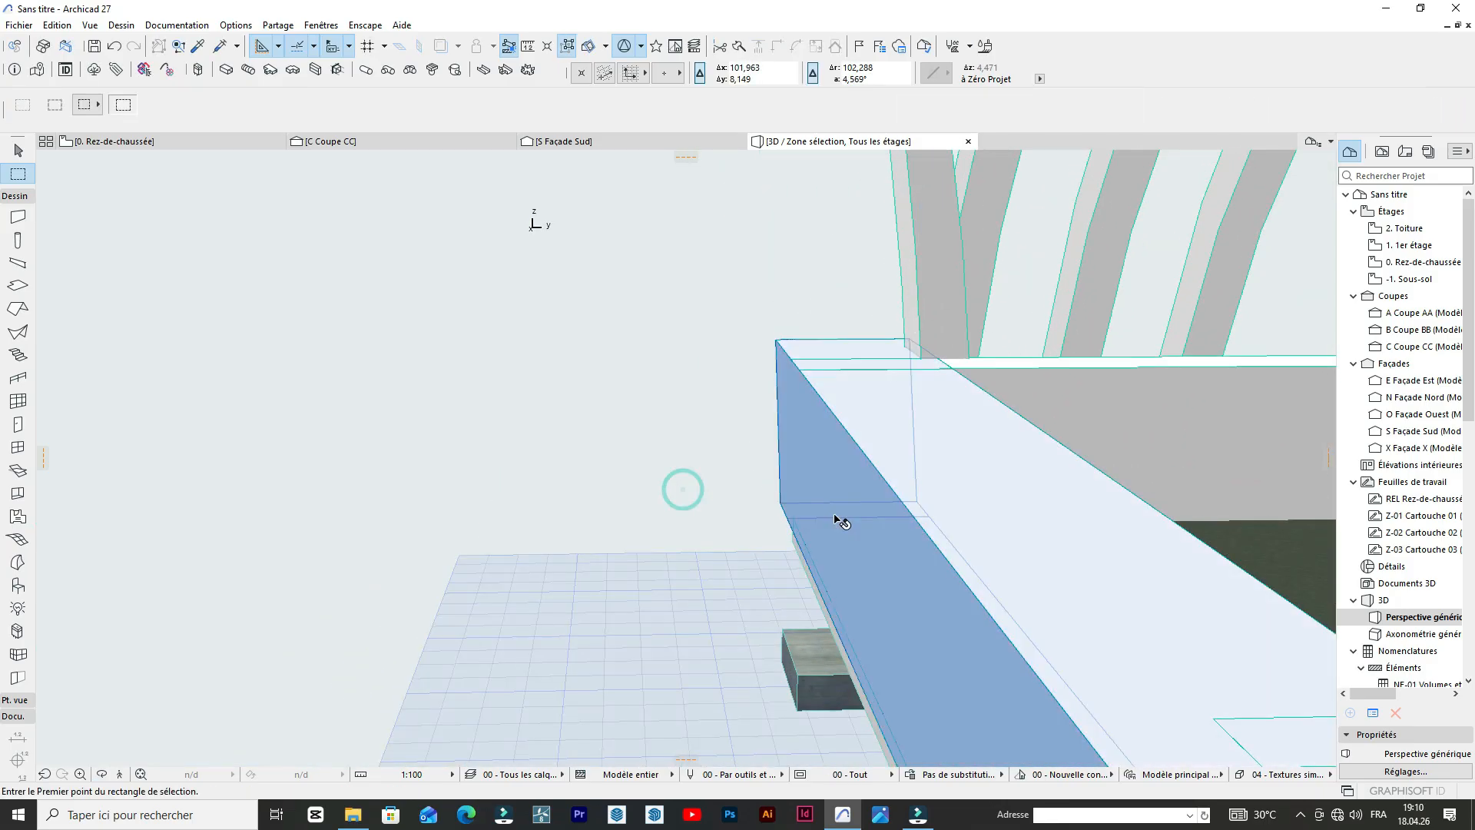
{"action": "left_click", "coordinate": [836, 514]}
{"action": "left_click", "coordinate": [905, 585]}
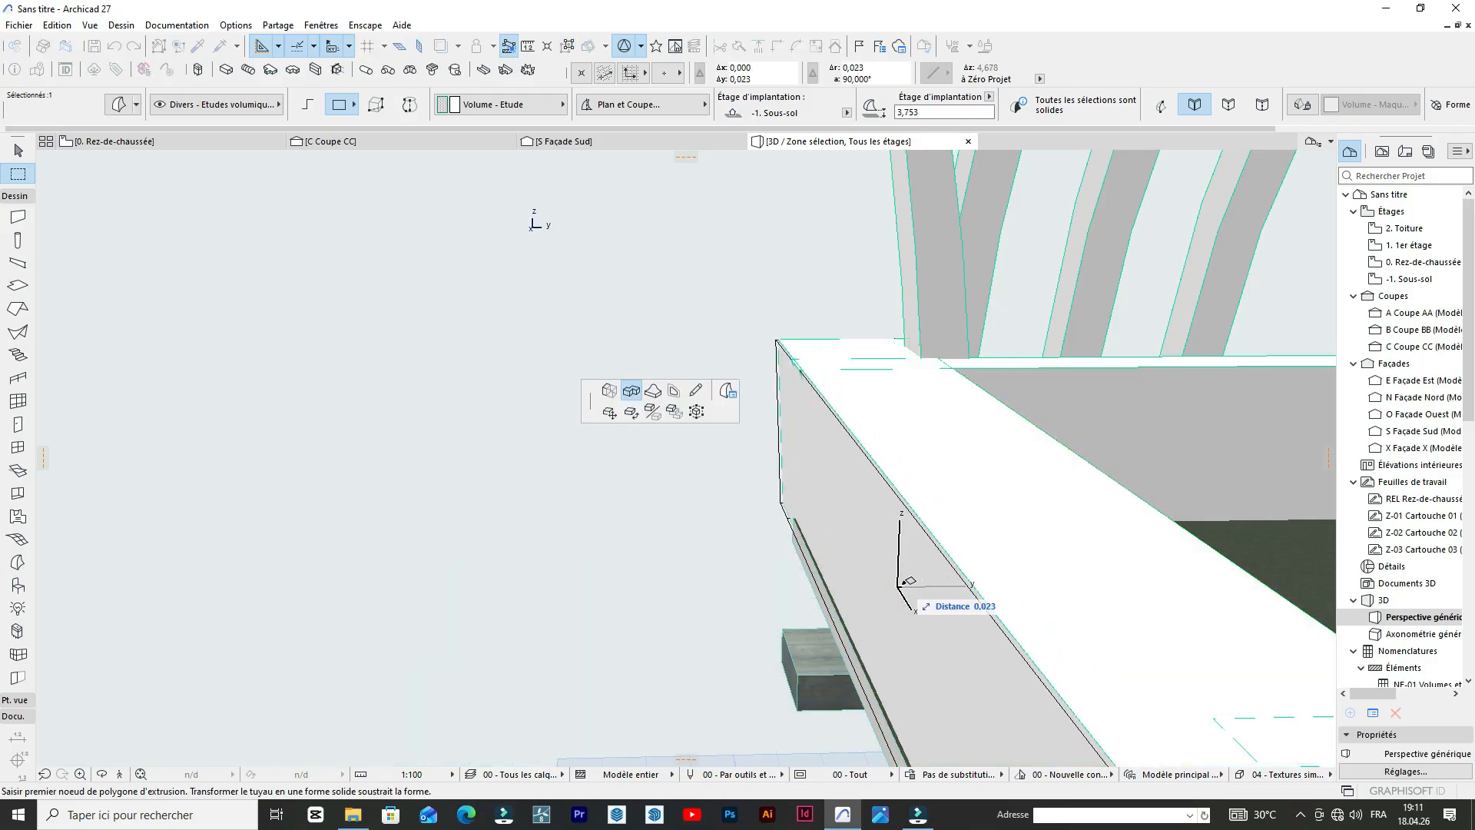
{"action": "left_click", "coordinate": [899, 585]}
Thin the thick side parapet panel by pushing its inner face outward with Push/Pull.
{"action": "scroll", "coordinate": [484, 467], "scroll_direction": "down", "scroll_amount": 5}
{"action": "scroll", "coordinate": [649, 445], "scroll_direction": "up", "scroll_amount": 9}
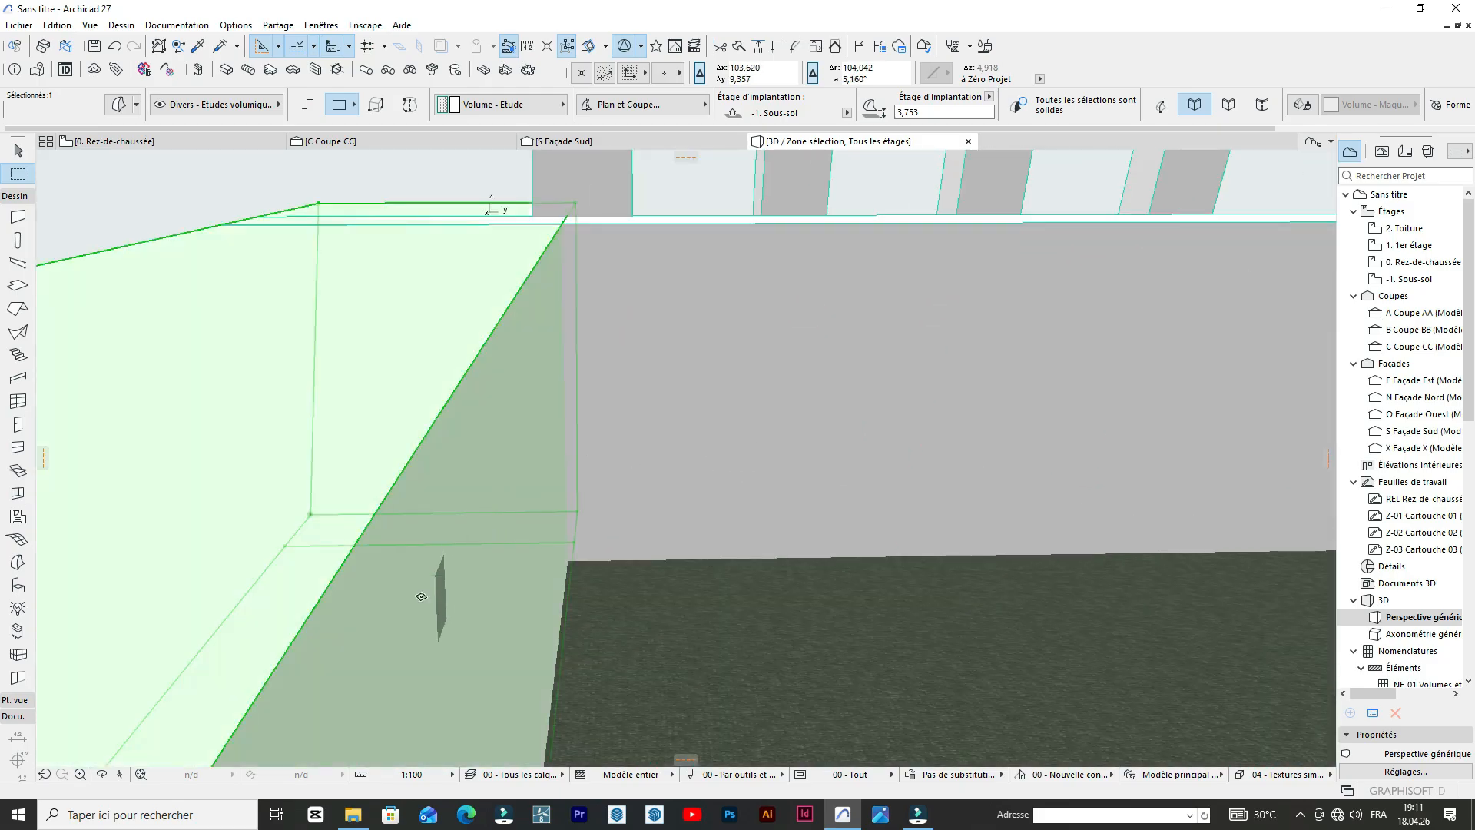
{"action": "left_click", "coordinate": [424, 596]}
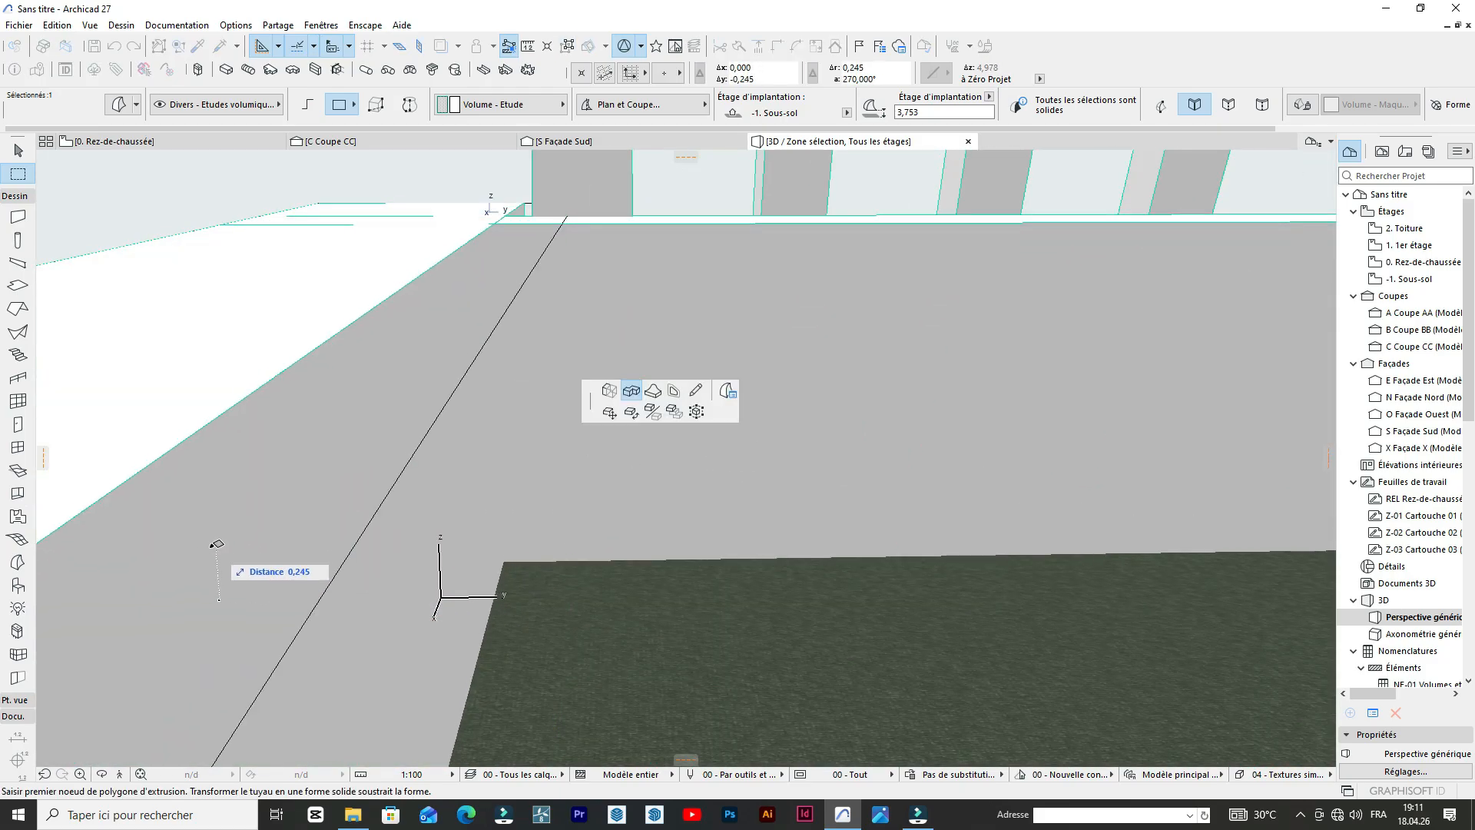
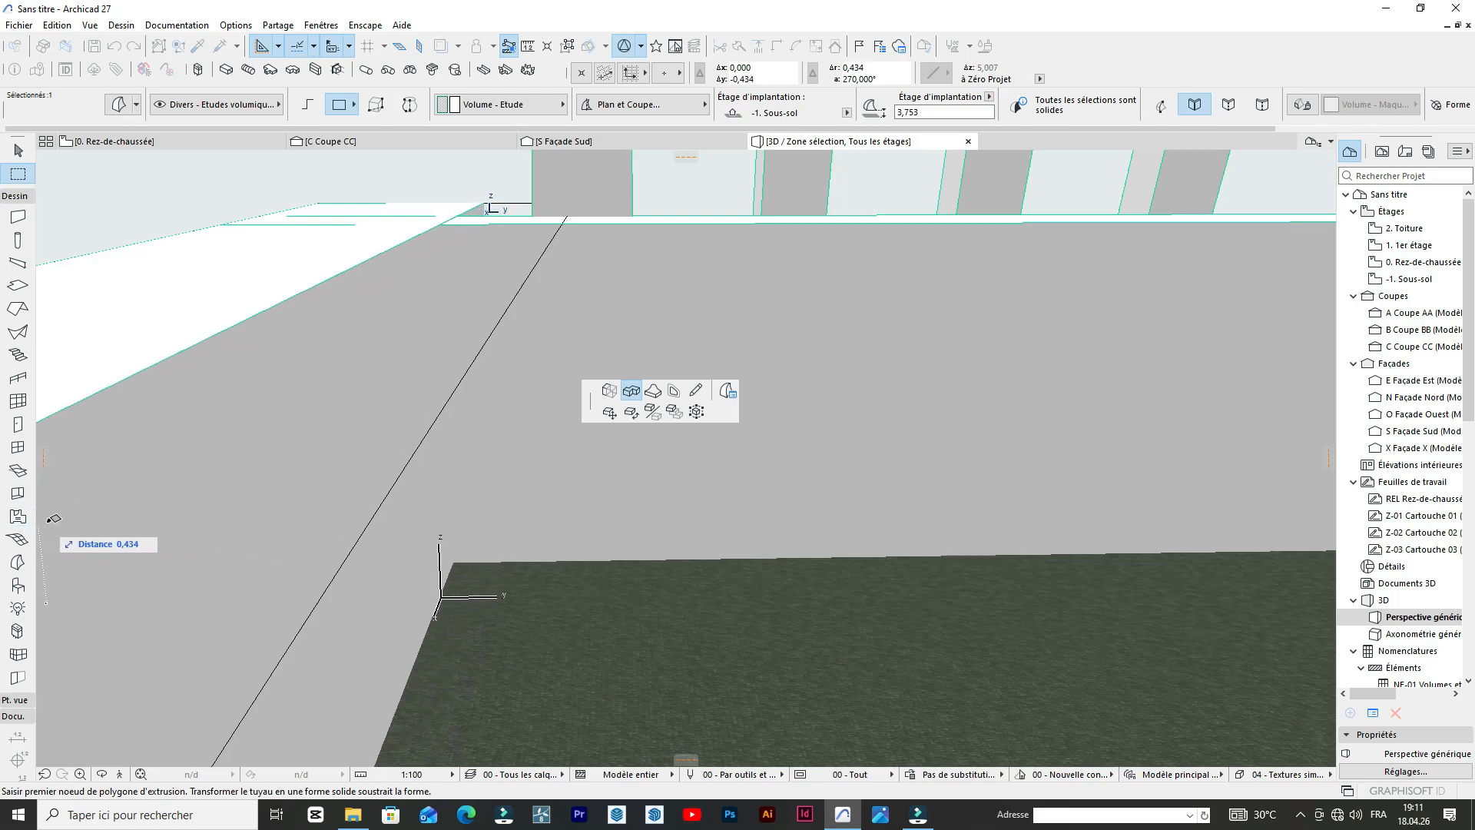
{"action": "scroll", "coordinate": [681, 464], "scroll_direction": "down", "scroll_amount": 3}
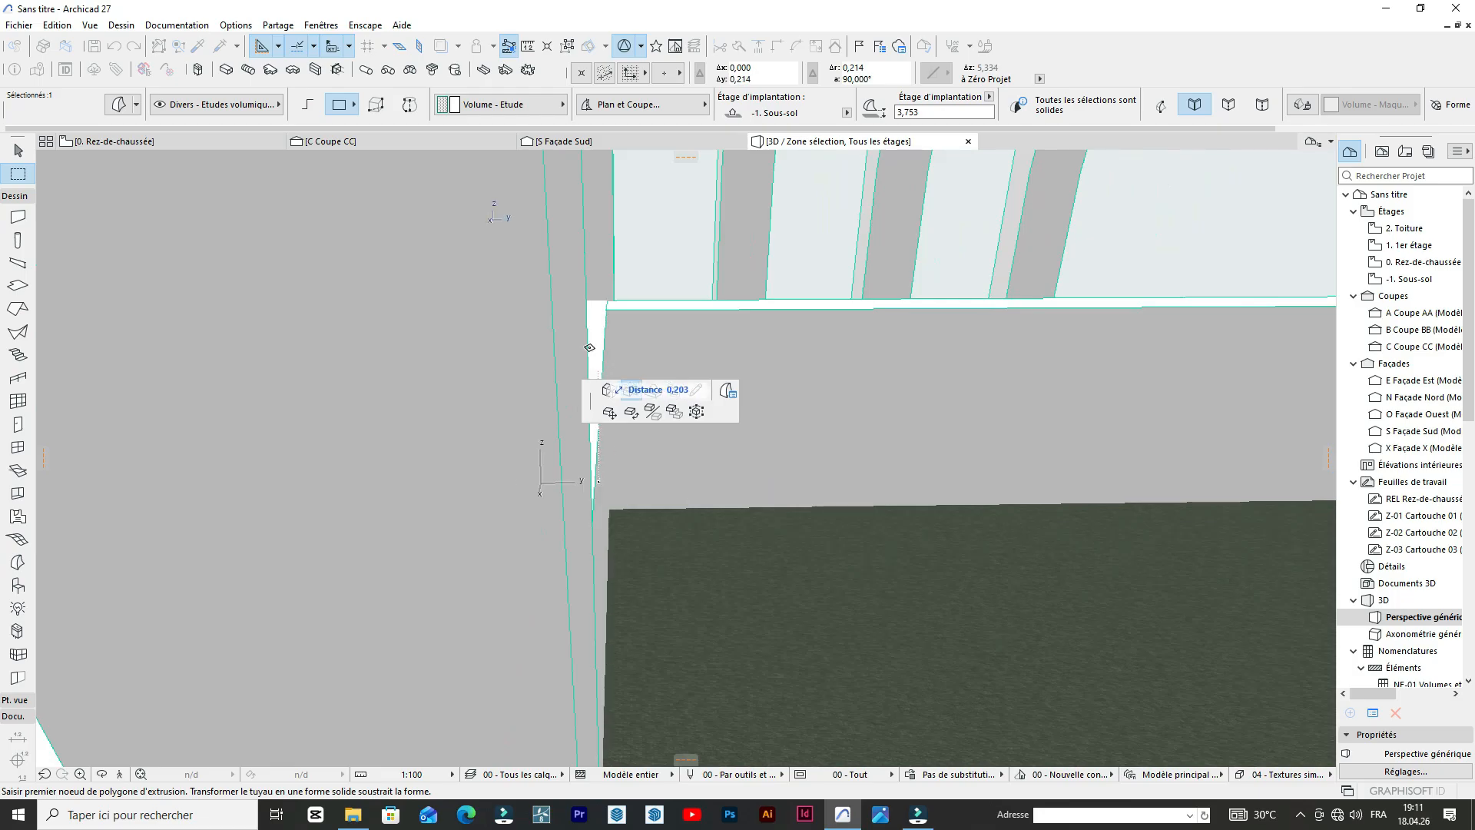
{"action": "scroll", "coordinate": [589, 348], "scroll_direction": "down", "scroll_amount": 3}
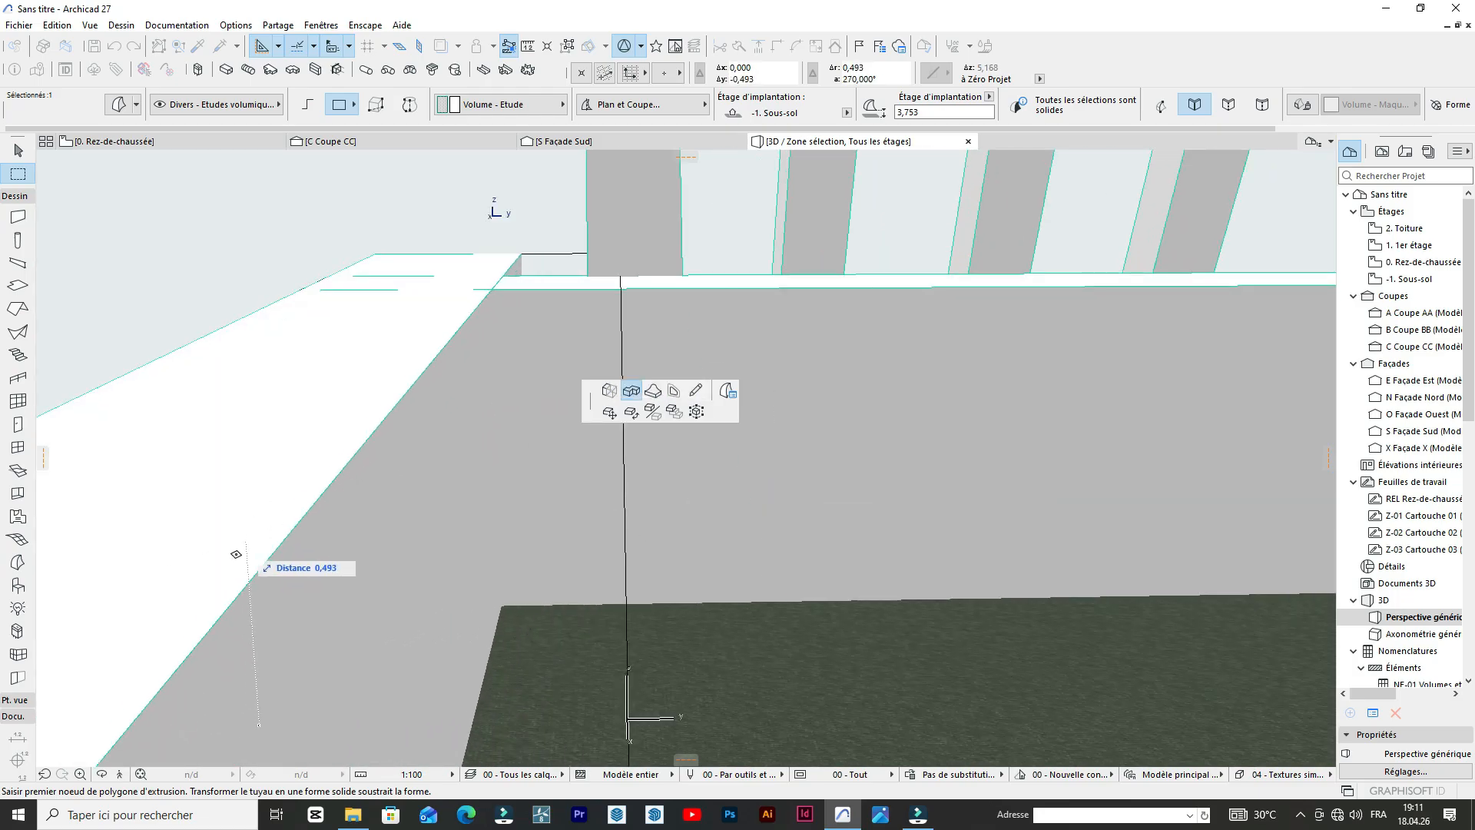
{"action": "left_click", "coordinate": [214, 644]}
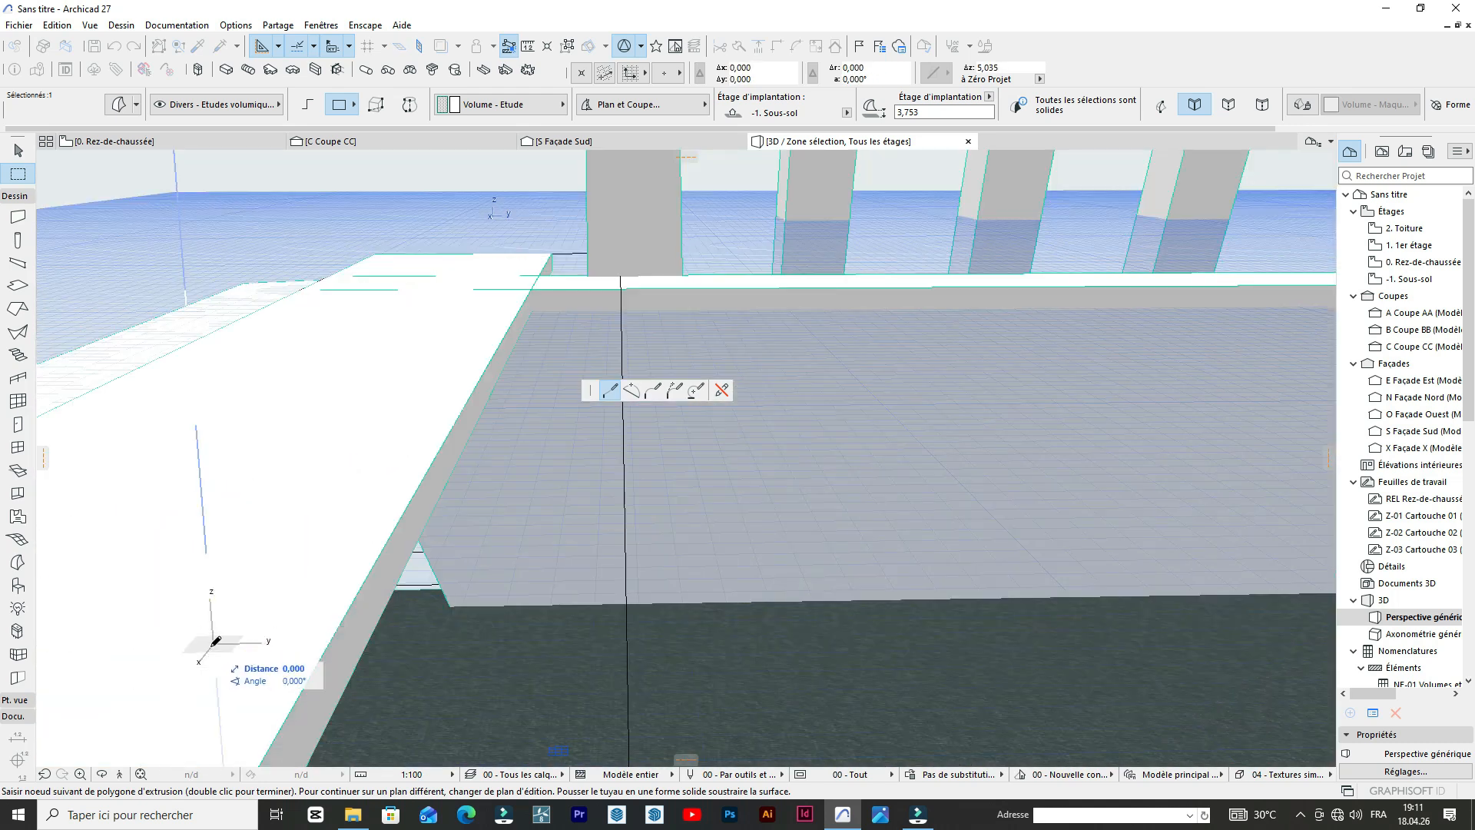
{"action": "key", "text": "Escape"}
{"action": "middle_click_drag", "start_coordinate": [748, 494], "coordinate": [863, 277], "text": "shift"}
{"action": "scroll", "coordinate": [854, 281], "scroll_direction": "down", "scroll_amount": 4}
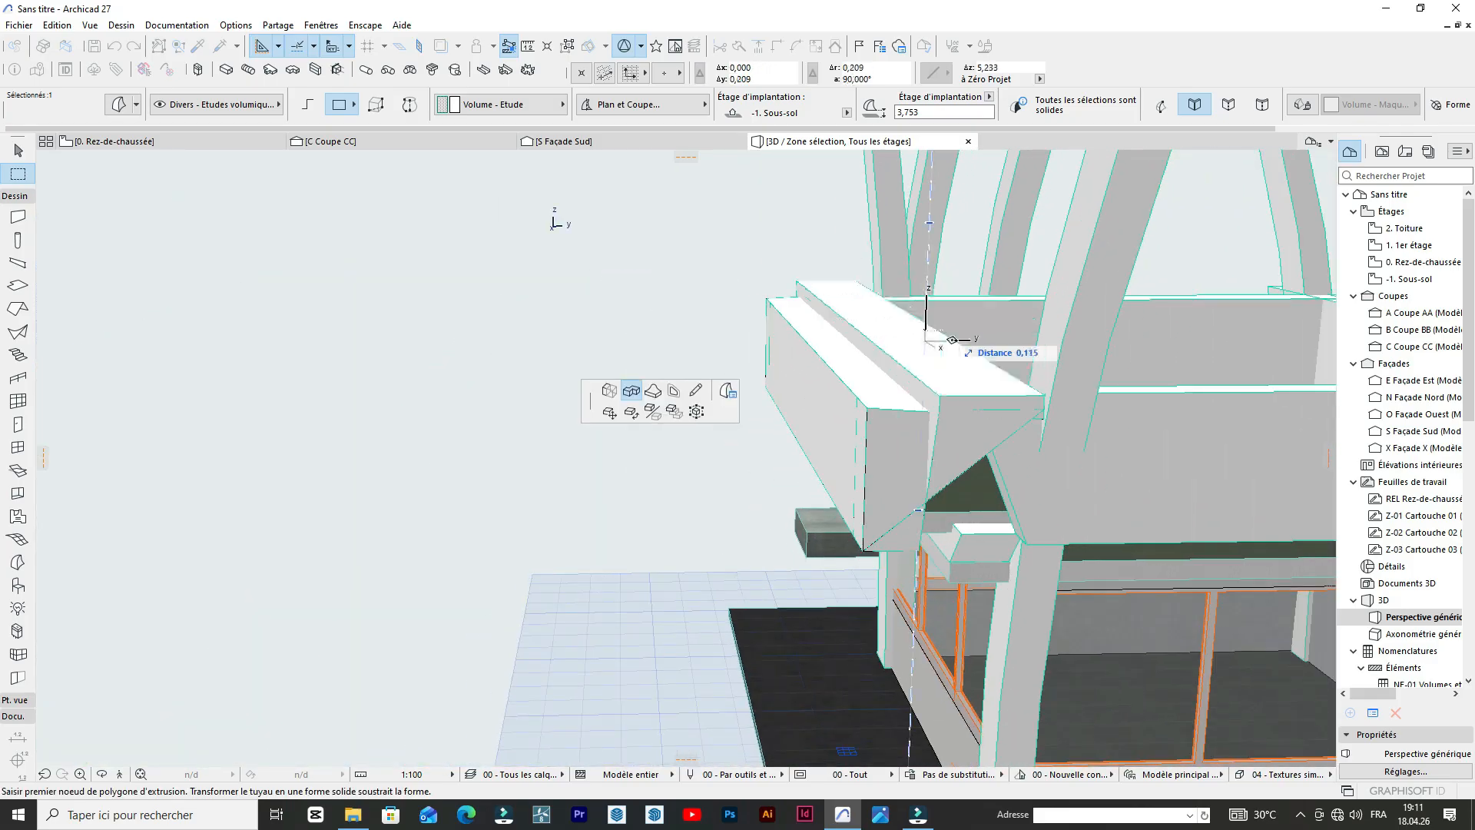
{"action": "scroll", "coordinate": [649, 320], "scroll_direction": "down", "scroll_amount": 2}
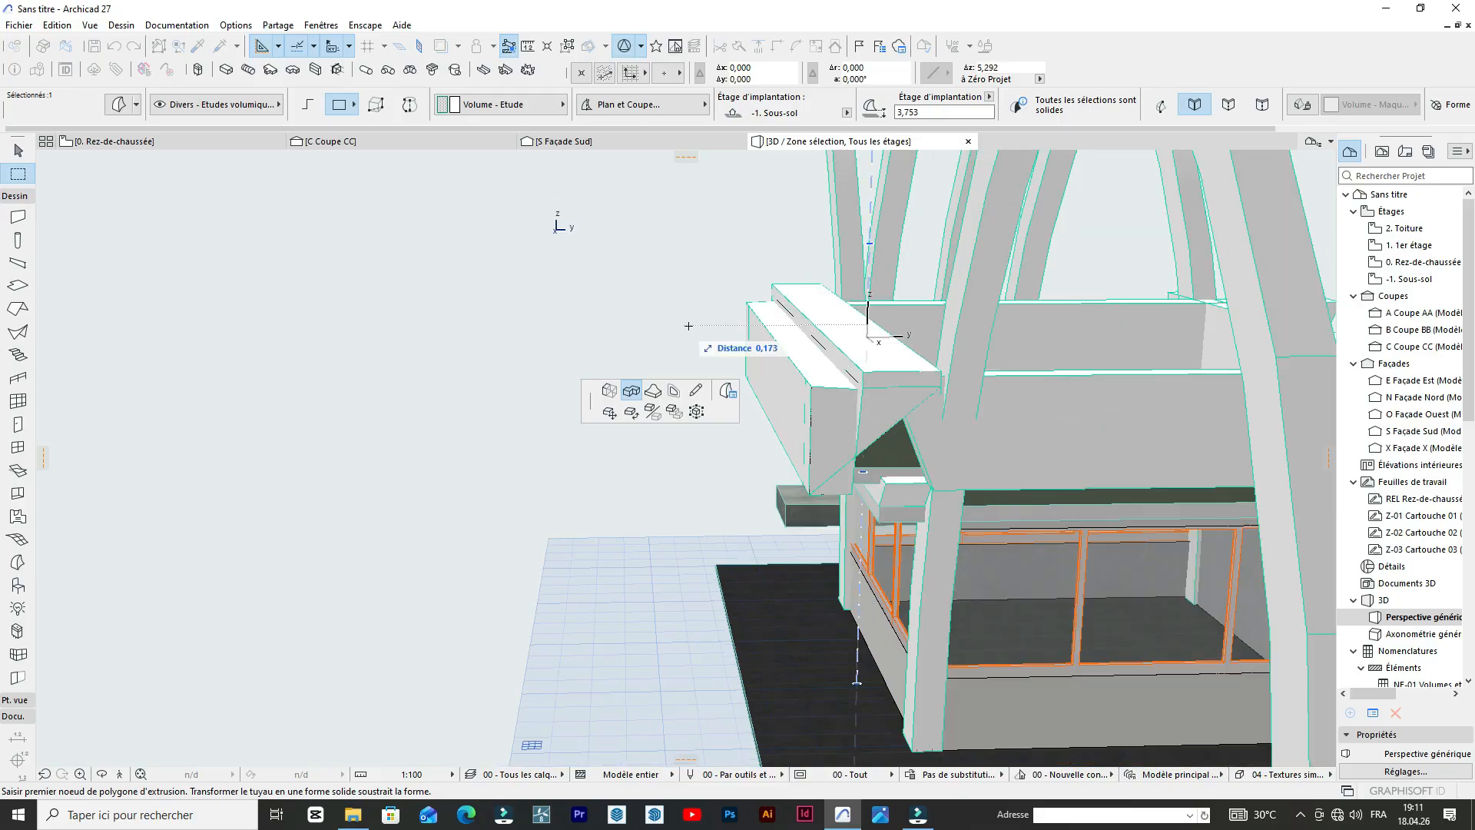
{"action": "key", "text": "Escape"}
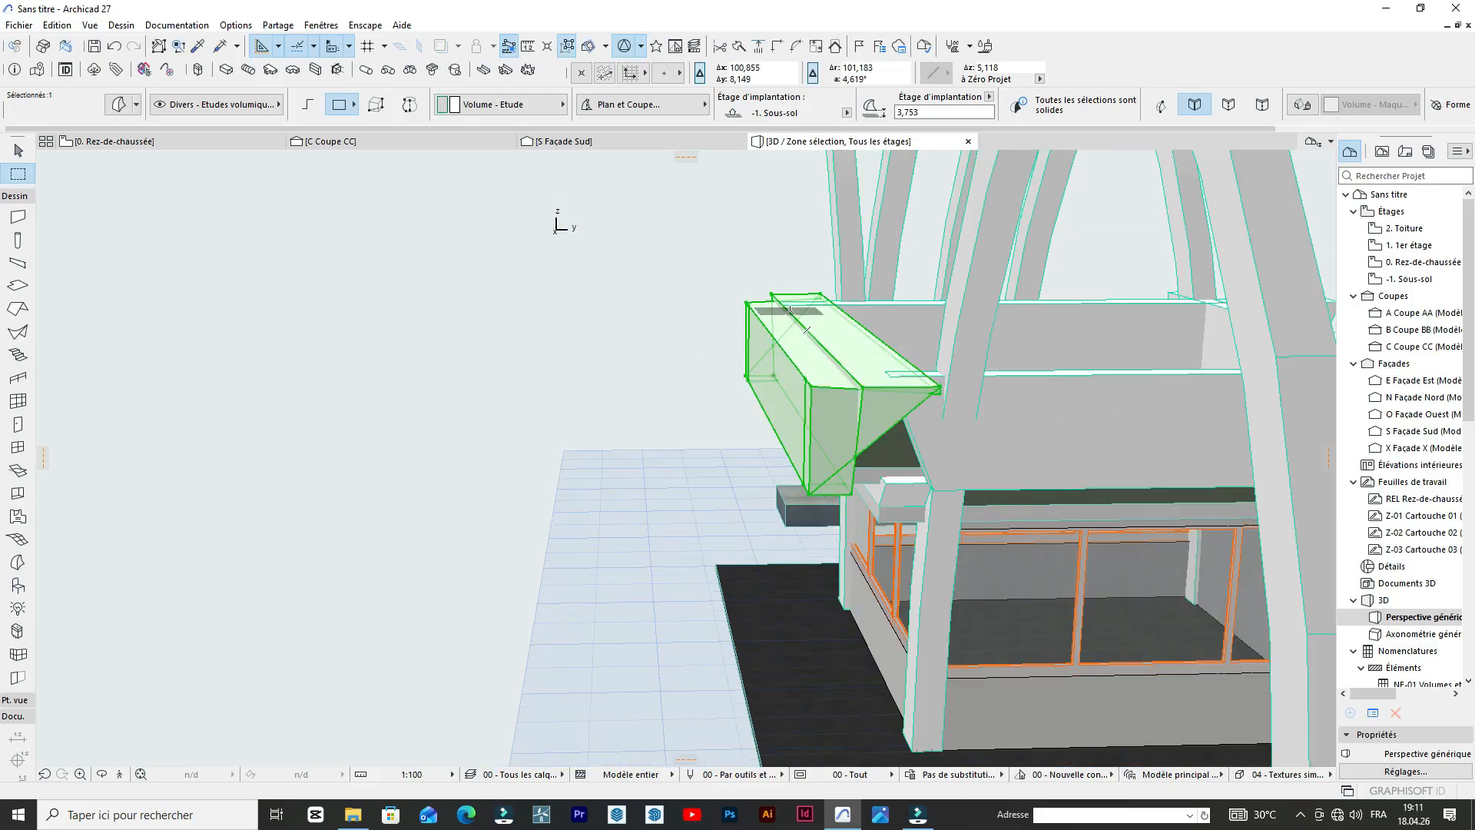
Step back and forth through the latest 3D stretches of the roof-edge beams and undo the ones that distort their shape.
{"action": "key", "text": "ctrl+z"}
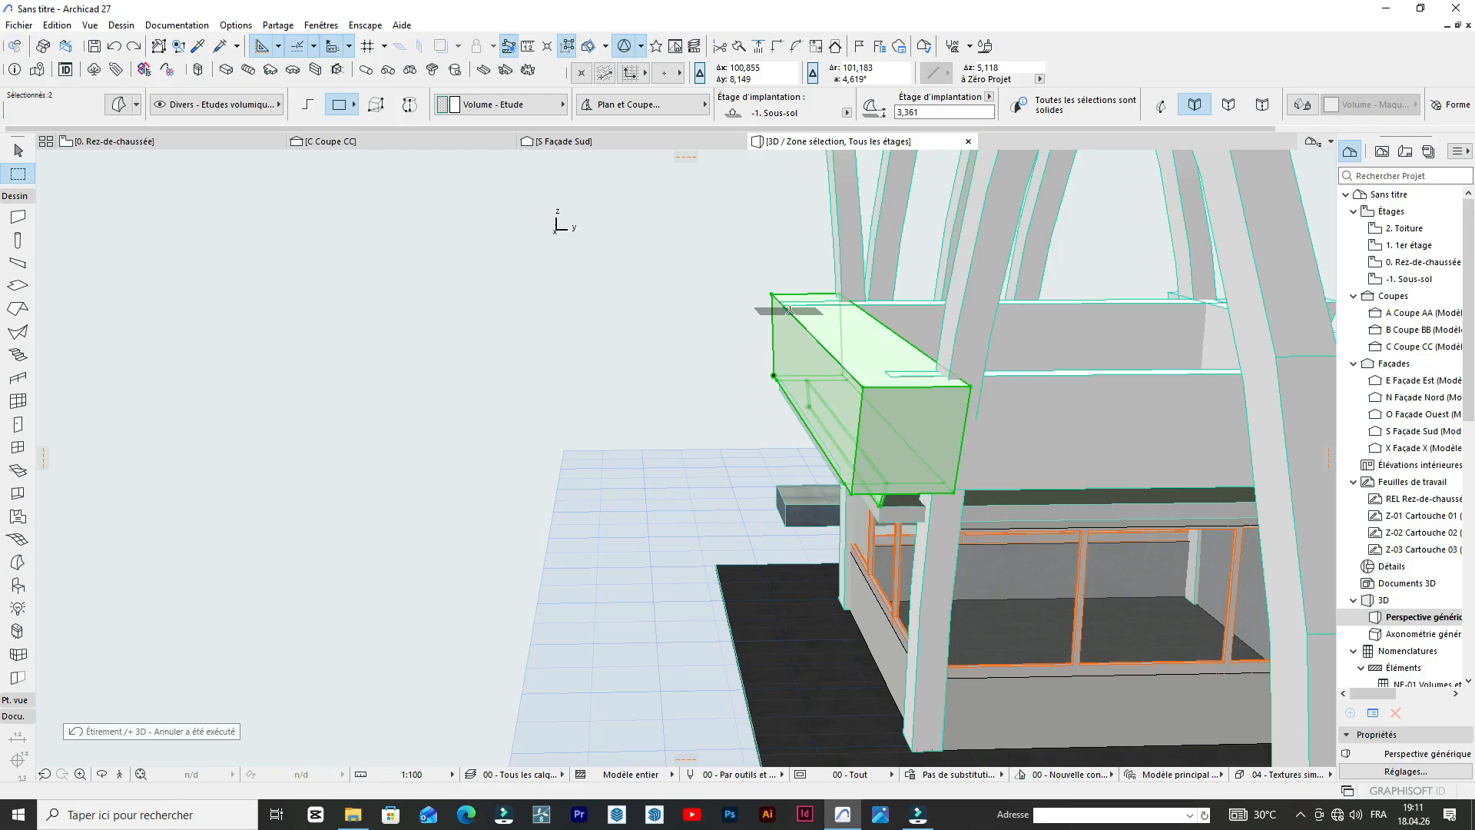
{"action": "scroll", "coordinate": [652, 339], "scroll_direction": "down", "scroll_amount": 3}
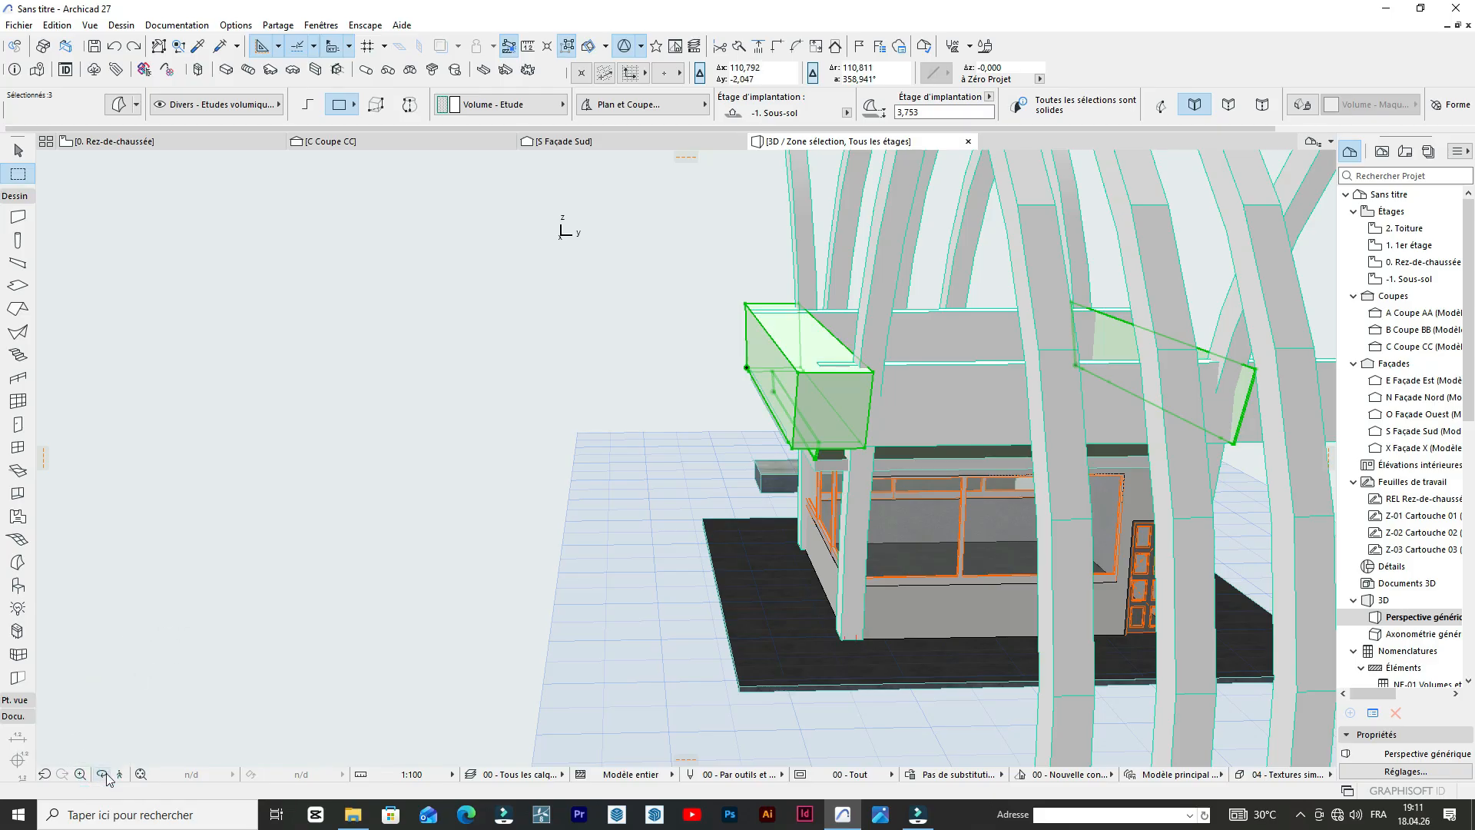
{"action": "left_click", "coordinate": [105, 769]}
{"action": "left_click_drag", "start_coordinate": [194, 589], "coordinate": [1122, 396]}
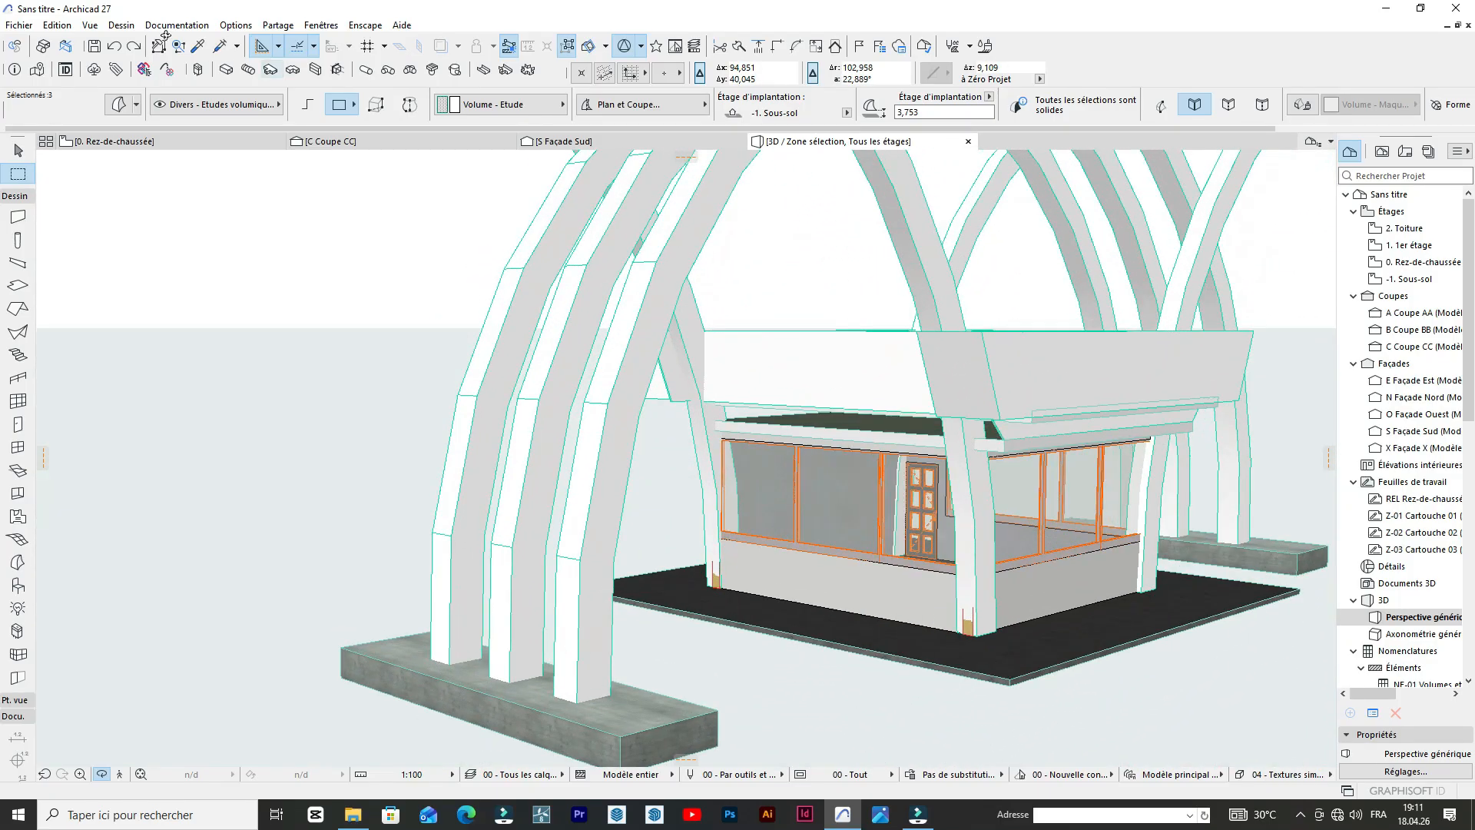
{"action": "left_click", "coordinate": [135, 45]}
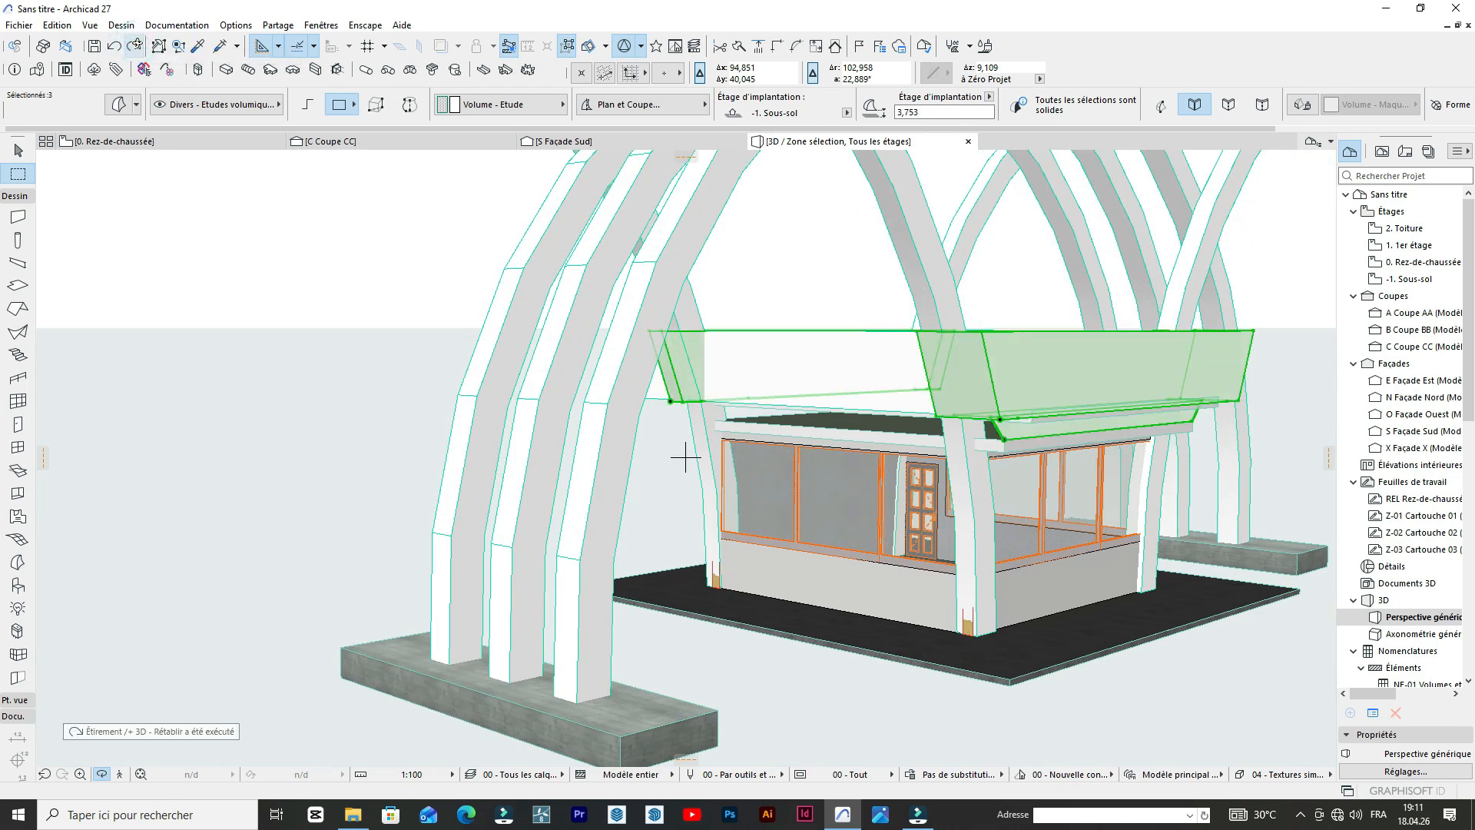
{"action": "mouse_move", "coordinate": [877, 325]}
{"action": "left_mouse_down"}
{"action": "mouse_move", "coordinate": [879, 362]}
{"action": "mouse_move", "coordinate": [883, 325]}
{"action": "mouse_move", "coordinate": [830, 399]}
{"action": "mouse_move", "coordinate": [695, 381]}
{"action": "mouse_move", "coordinate": [676, 261]}
{"action": "mouse_move", "coordinate": [684, 354]}
{"action": "left_mouse_up"}
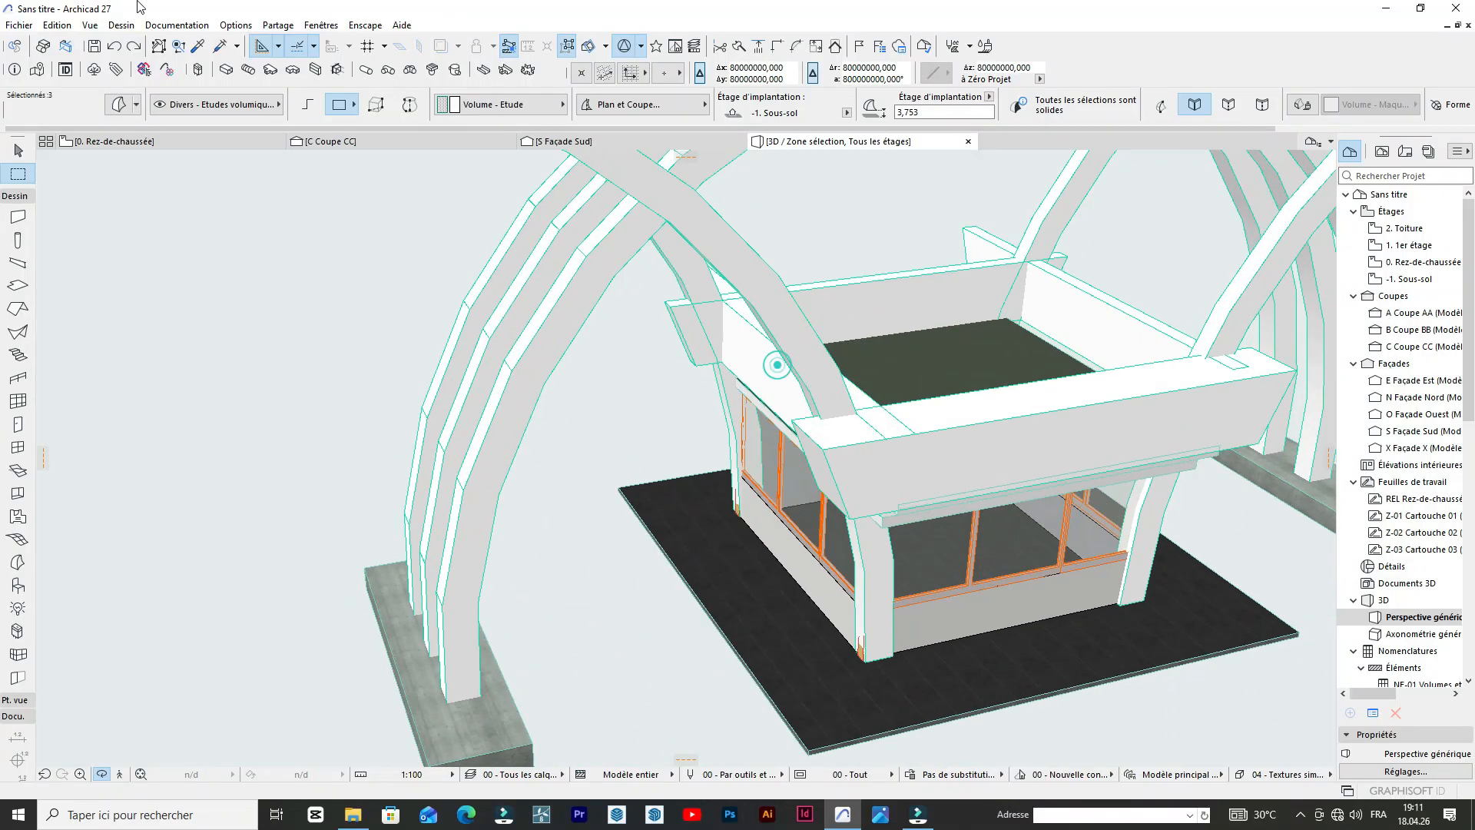
{"action": "left_click", "coordinate": [136, 48]}
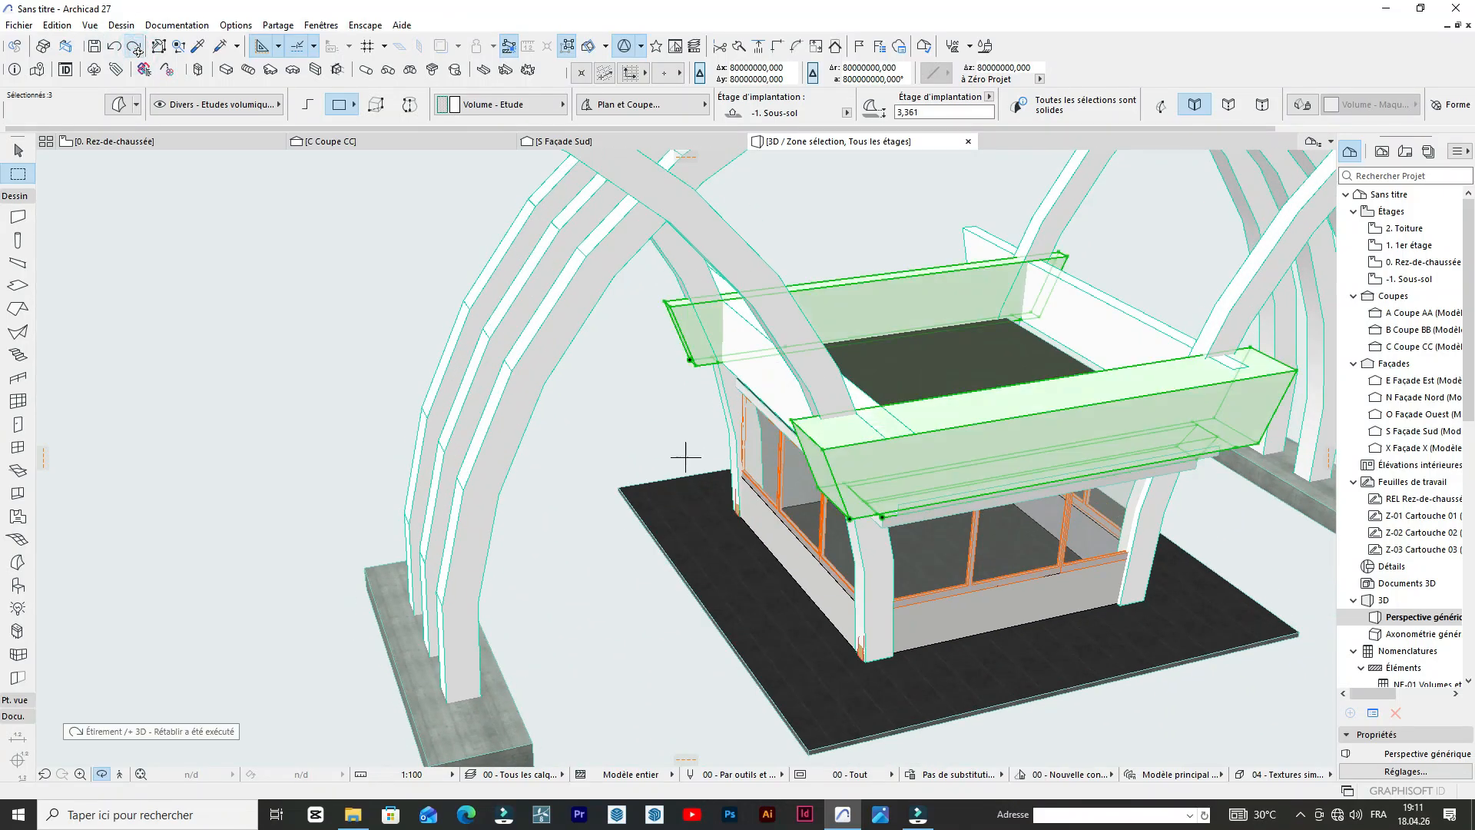
{"action": "left_click", "coordinate": [136, 49]}
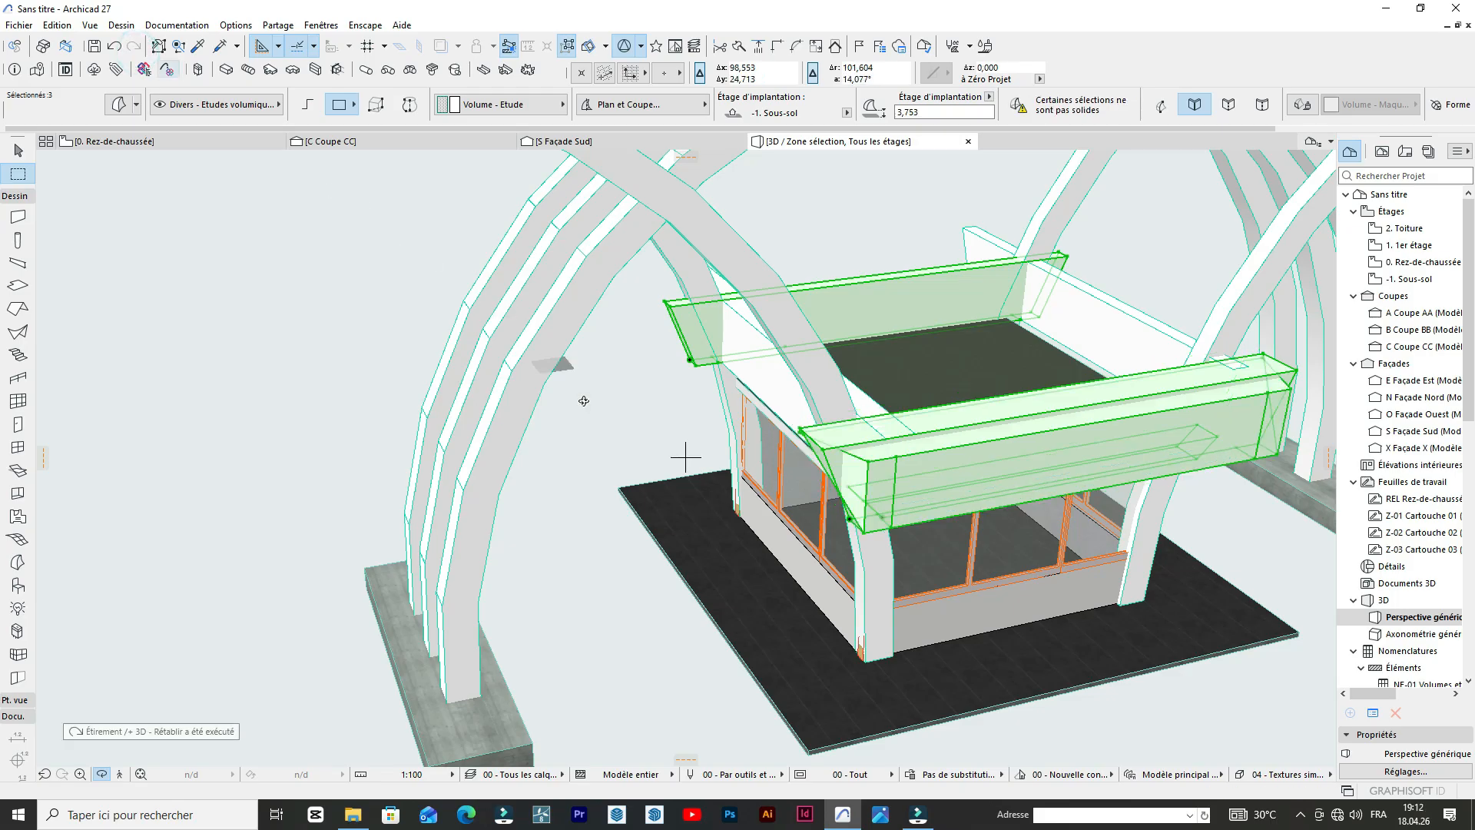
{"action": "left_click_drag", "start_coordinate": [641, 485], "coordinate": [632, 327]}
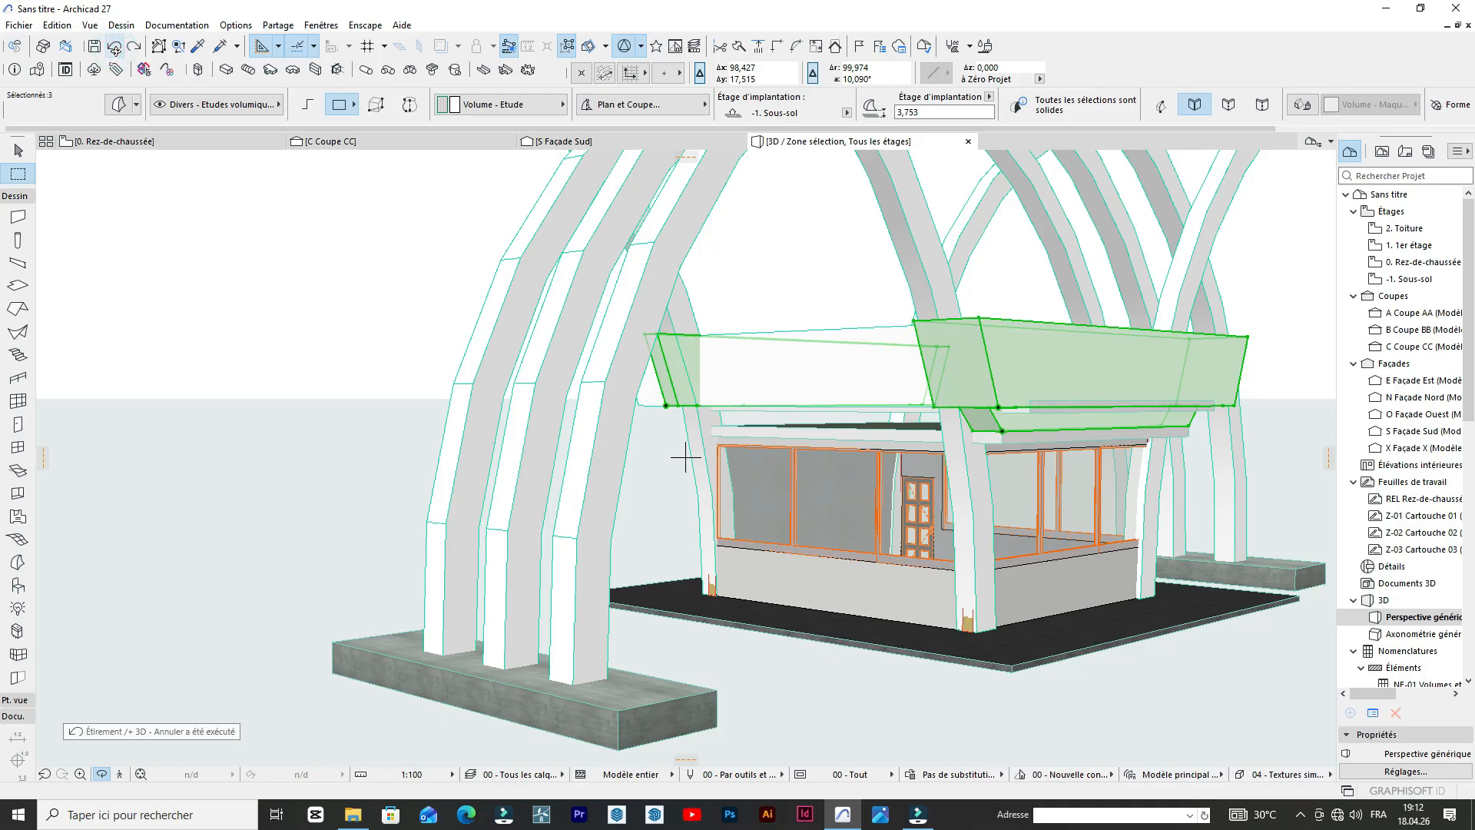
Offset the roof slab's outer side edge inward so it sits beneath the edge beam, and clear the selection.
{"action": "scroll", "coordinate": [86, 441], "scroll_direction": "down", "scroll_amount": 5}
{"action": "mouse_move", "coordinate": [656, 392]}
{"action": "left_mouse_down"}
{"action": "mouse_move", "coordinate": [671, 369]}
{"action": "mouse_move", "coordinate": [814, 339]}
{"action": "mouse_move", "coordinate": [896, 346]}
{"action": "mouse_move", "coordinate": [906, 379]}
{"action": "mouse_move", "coordinate": [892, 399]}
{"action": "mouse_move", "coordinate": [671, 367]}
{"action": "mouse_move", "coordinate": [446, 300]}
{"action": "mouse_move", "coordinate": [860, 417]}
{"action": "mouse_move", "coordinate": [491, 316]}
{"action": "mouse_move", "coordinate": [738, 425]}
{"action": "mouse_move", "coordinate": [513, 419]}
{"action": "mouse_move", "coordinate": [430, 388]}
{"action": "mouse_move", "coordinate": [211, 356]}
{"action": "mouse_move", "coordinate": [478, 380]}
{"action": "mouse_move", "coordinate": [507, 429]}
{"action": "mouse_move", "coordinate": [469, 361]}
{"action": "mouse_move", "coordinate": [428, 330]}
{"action": "left_mouse_up"}
{"action": "left_click", "coordinate": [438, 321]}
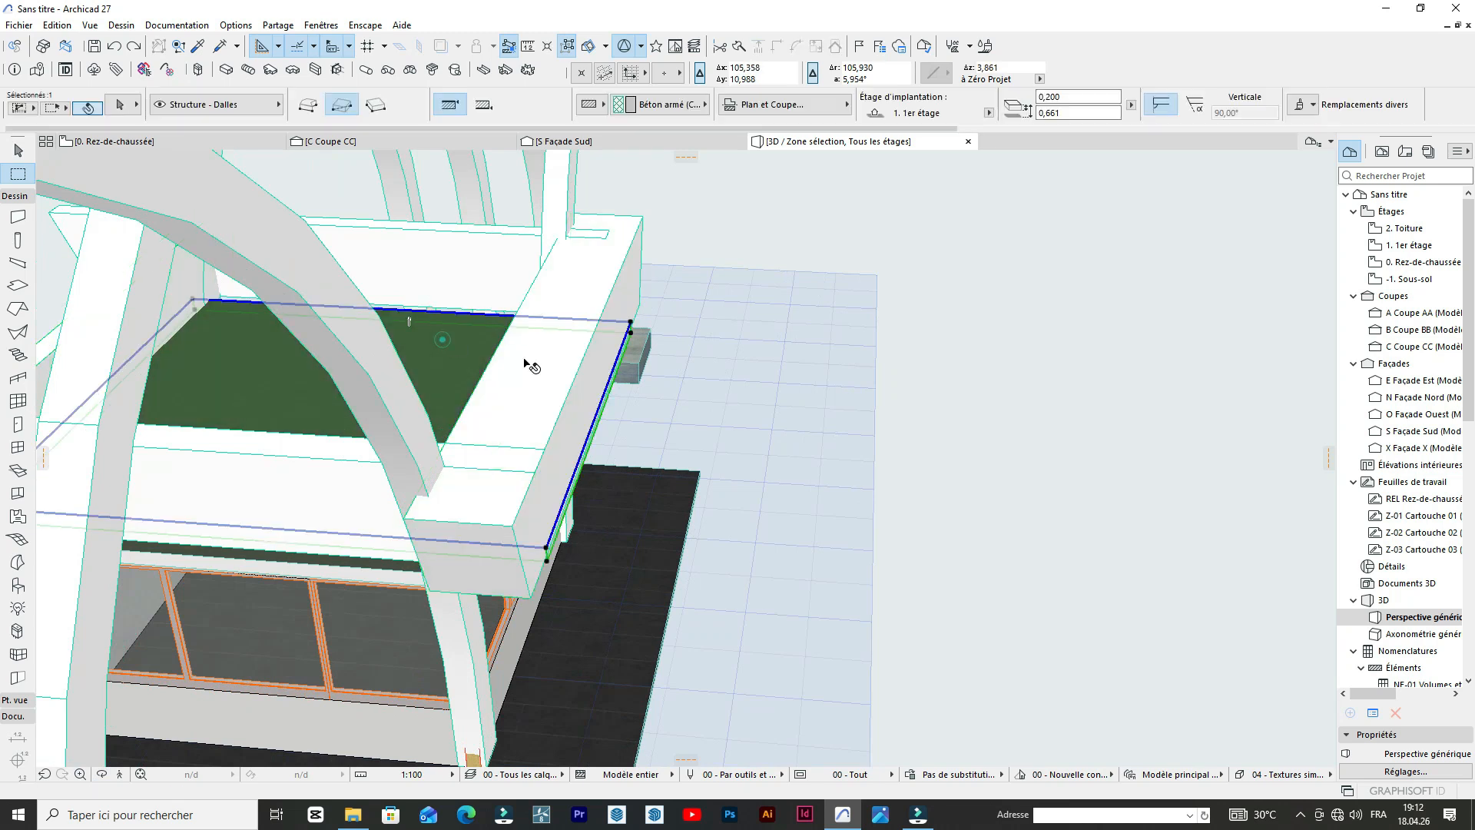
{"action": "left_click", "coordinate": [596, 419]}
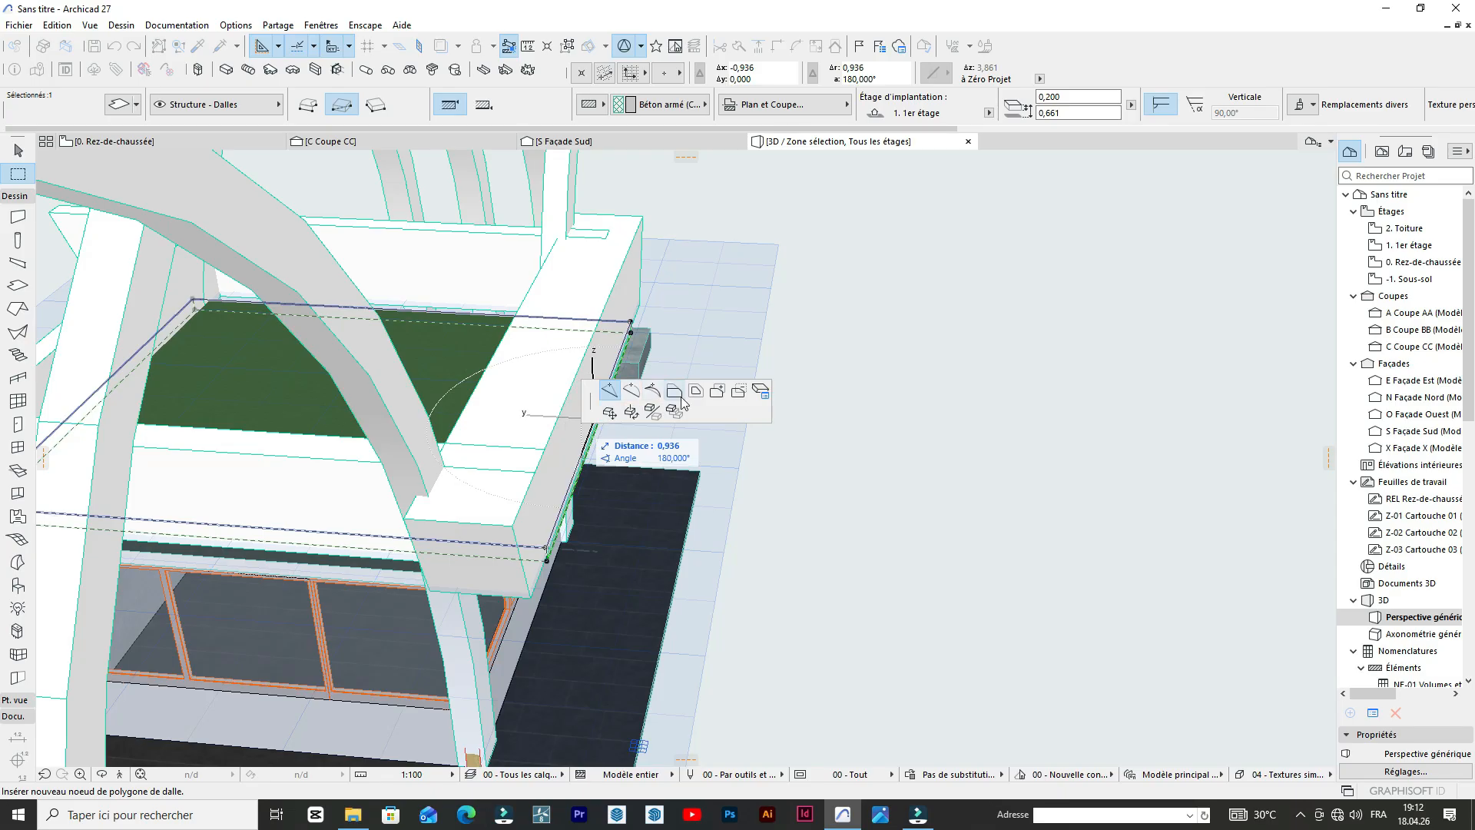
{"action": "left_click", "coordinate": [568, 407]}
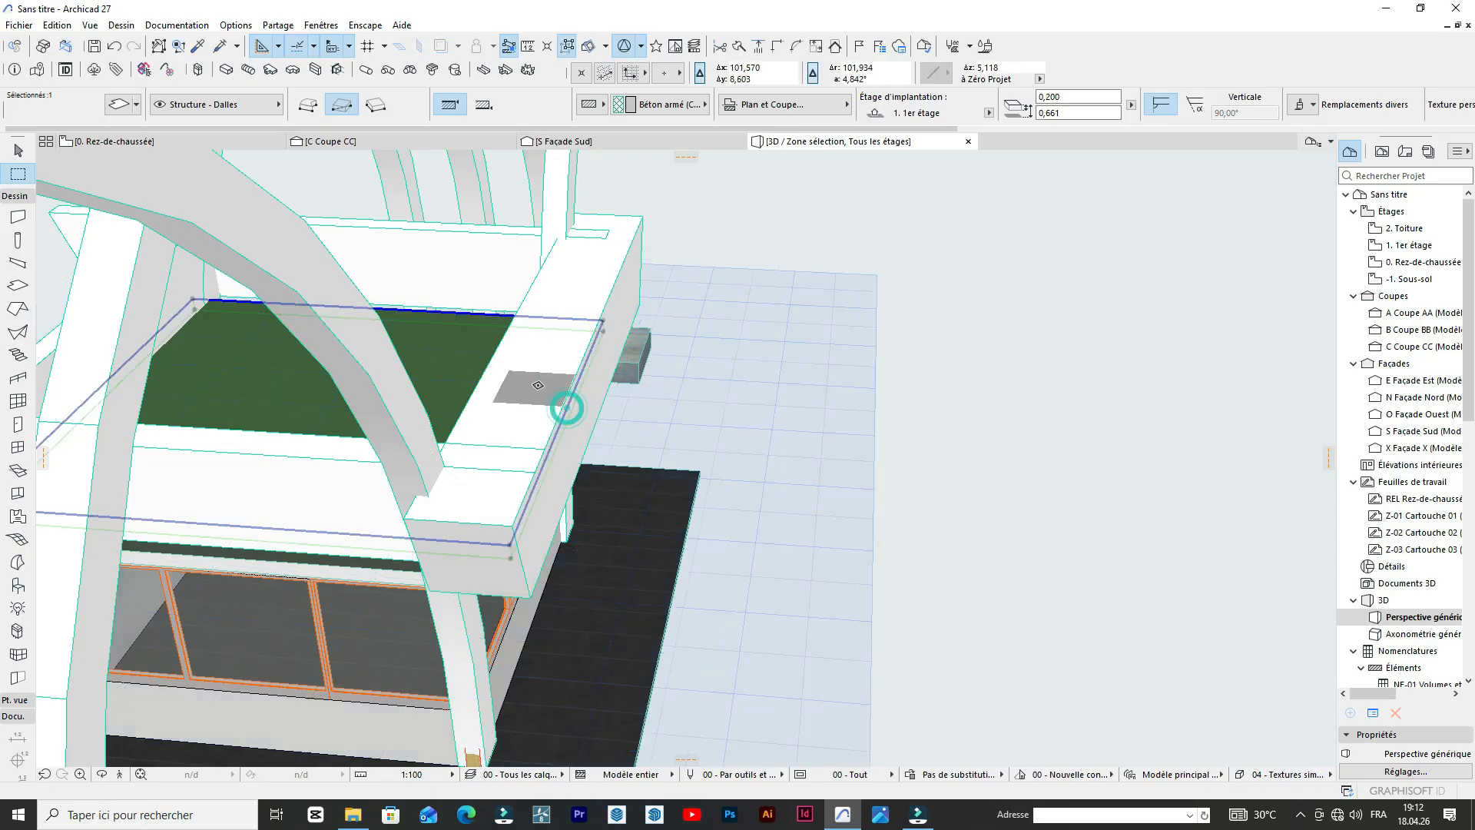
{"action": "scroll", "coordinate": [565, 408], "scroll_direction": "down", "scroll_amount": 3}
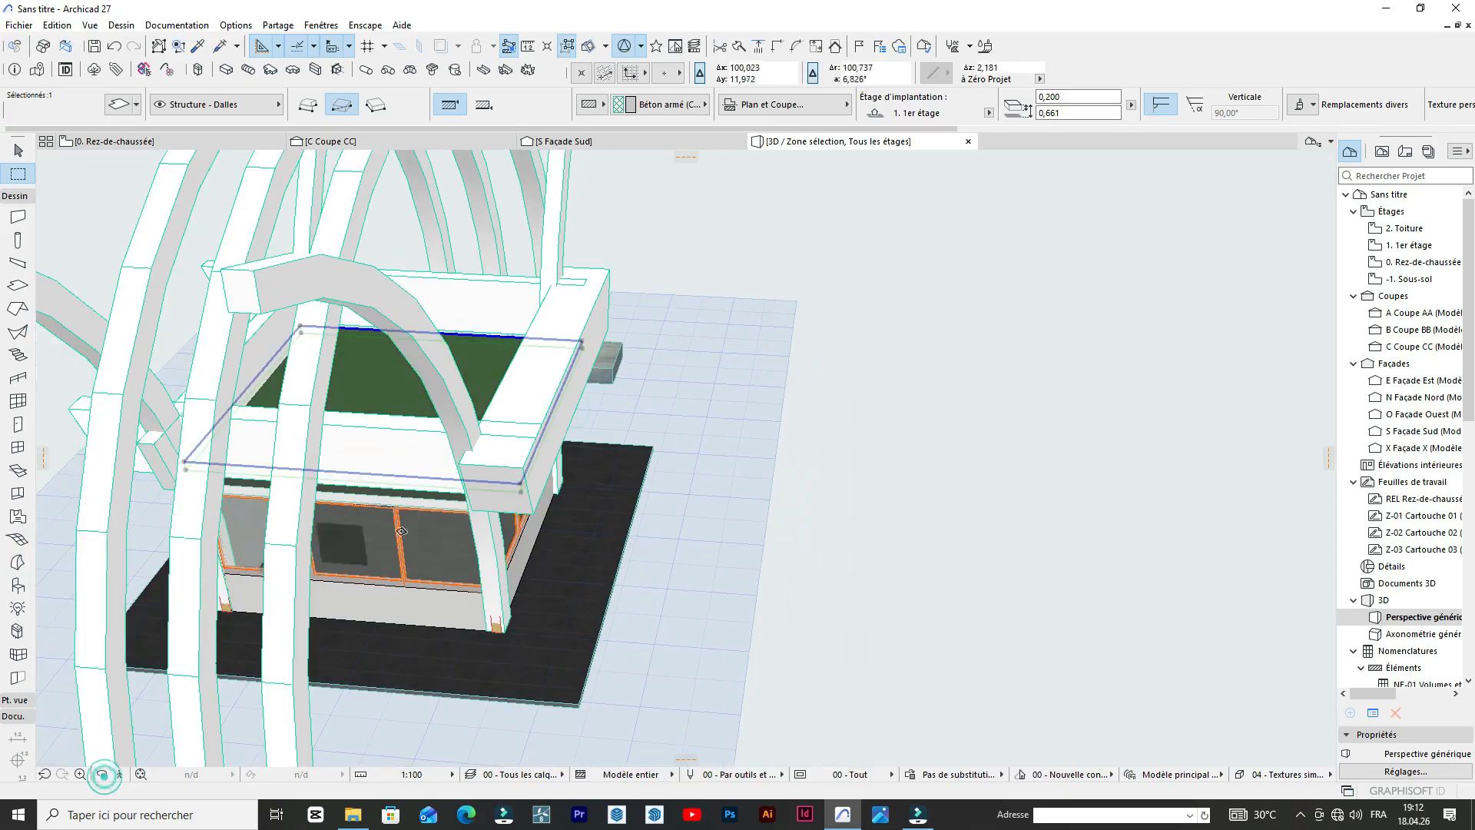
{"action": "key", "text": "Escape"}
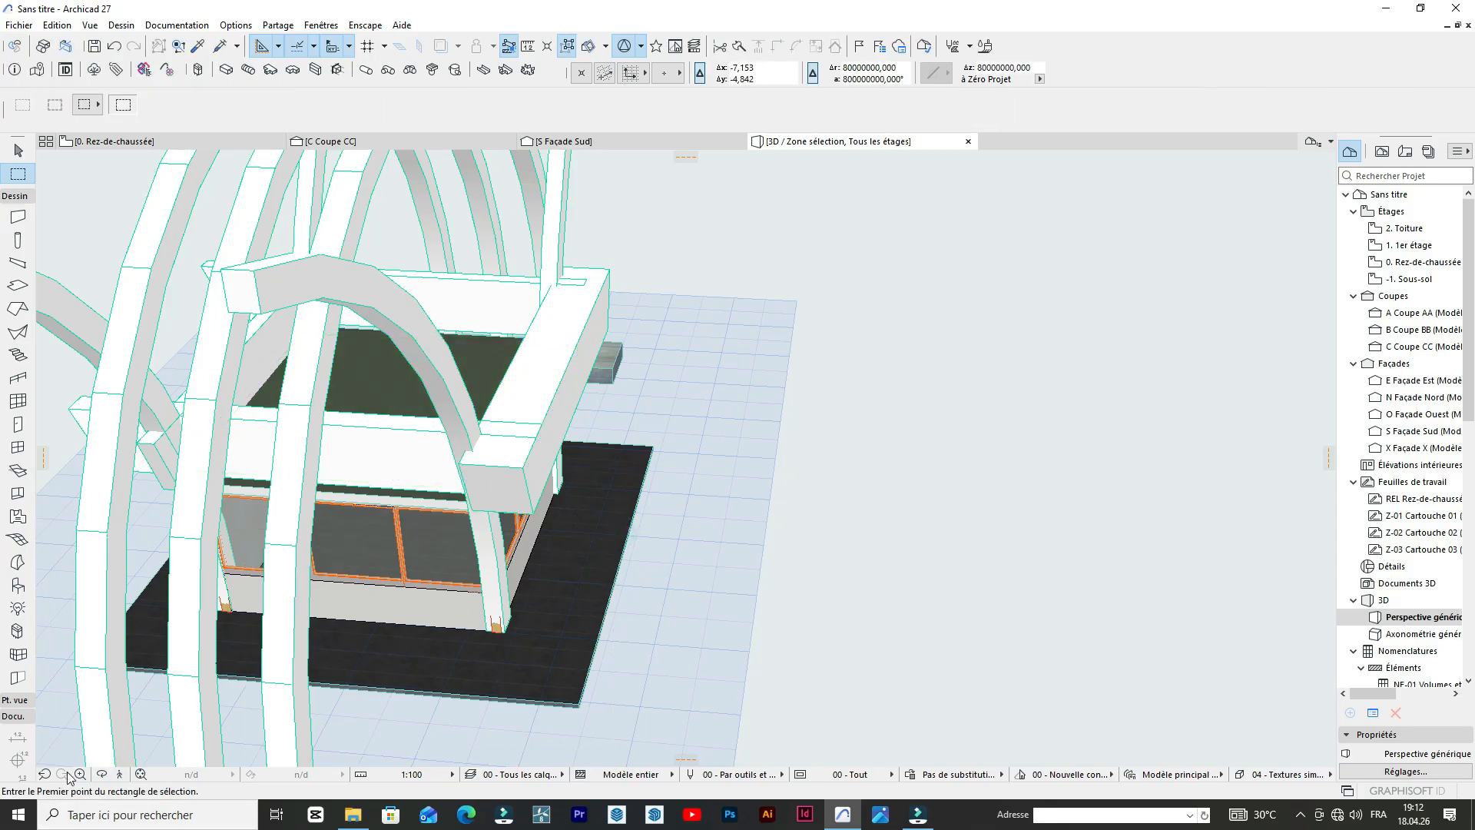
Copy the small sloped volume beneath the corner beam about 4.01 m out along its length, beyond the front facade.
{"action": "left_click", "coordinate": [100, 771]}
{"action": "left_click_drag", "start_coordinate": [543, 613], "coordinate": [507, 429]}
{"action": "scroll", "coordinate": [606, 514], "scroll_direction": "down", "scroll_amount": 5}
{"action": "left_click_drag", "start_coordinate": [443, 485], "coordinate": [507, 461]}
{"action": "scroll", "coordinate": [538, 438], "scroll_direction": "up", "scroll_amount": 6}
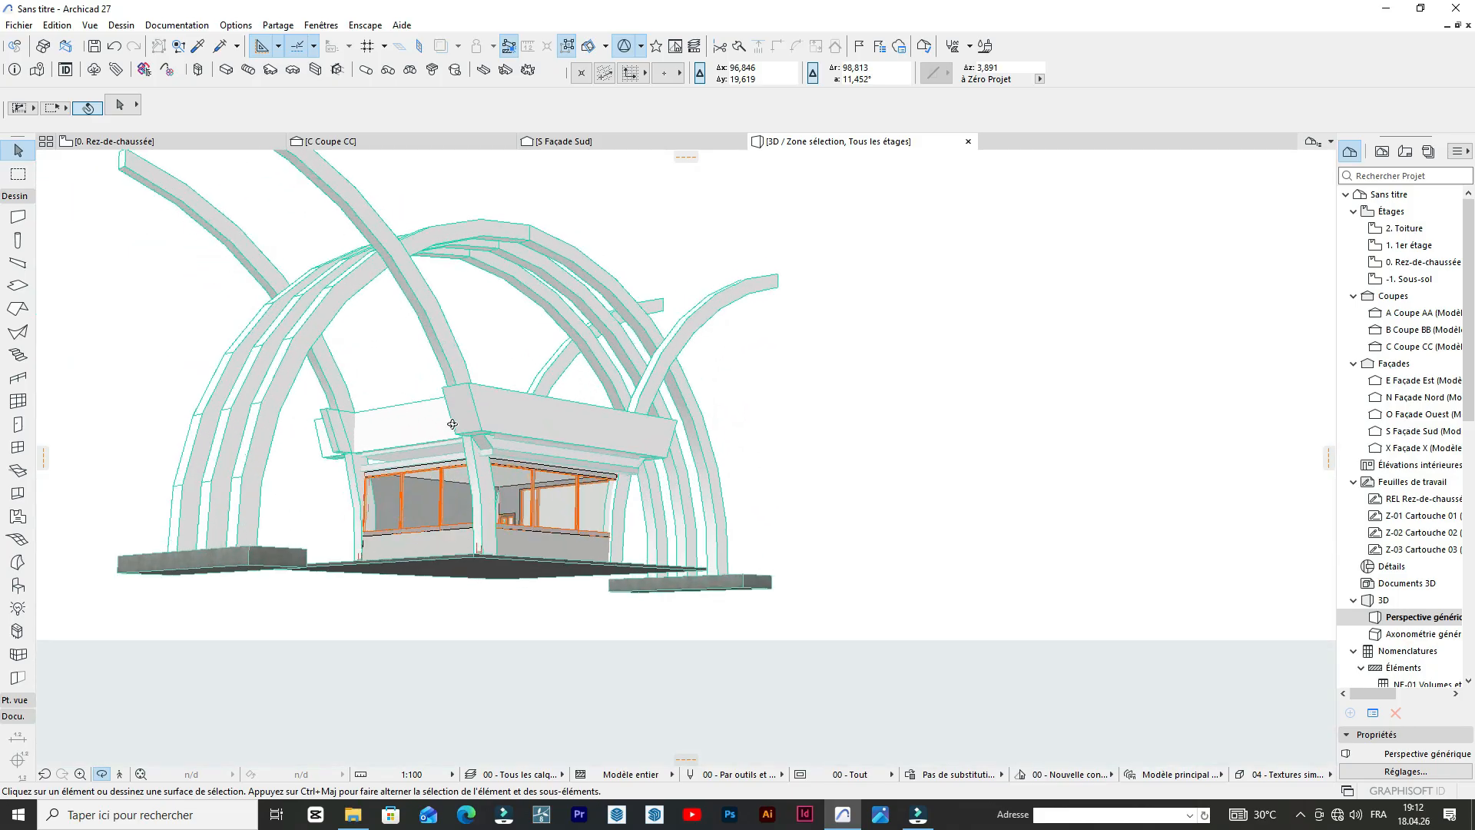
{"action": "left_click_drag", "start_coordinate": [591, 419], "coordinate": [769, 424]}
{"action": "scroll", "coordinate": [736, 422], "scroll_direction": "up", "scroll_amount": 5}
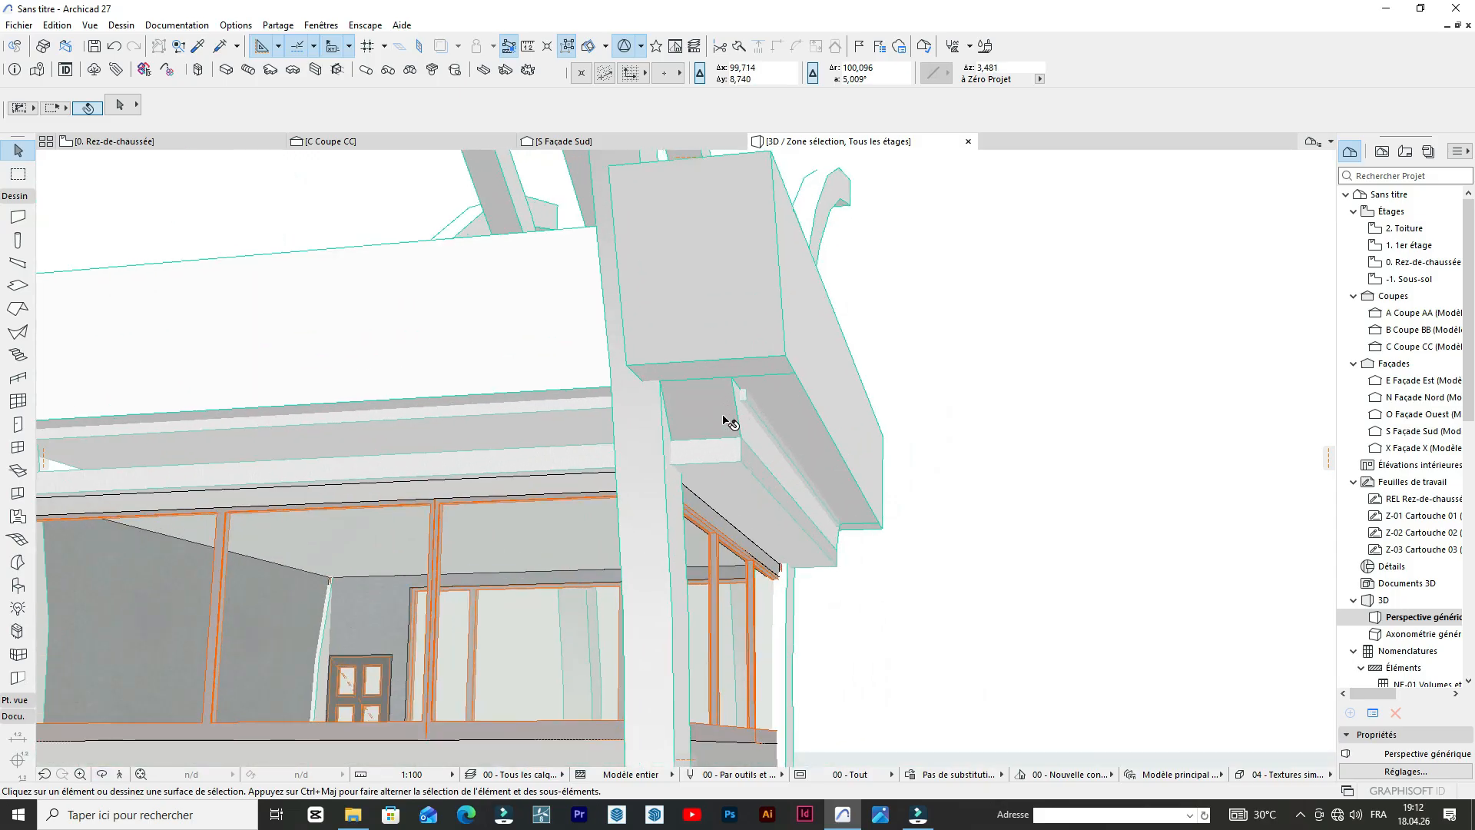
{"action": "left_click", "coordinate": [756, 434]}
{"action": "left_click_drag", "start_coordinate": [757, 434], "coordinate": [753, 581]}
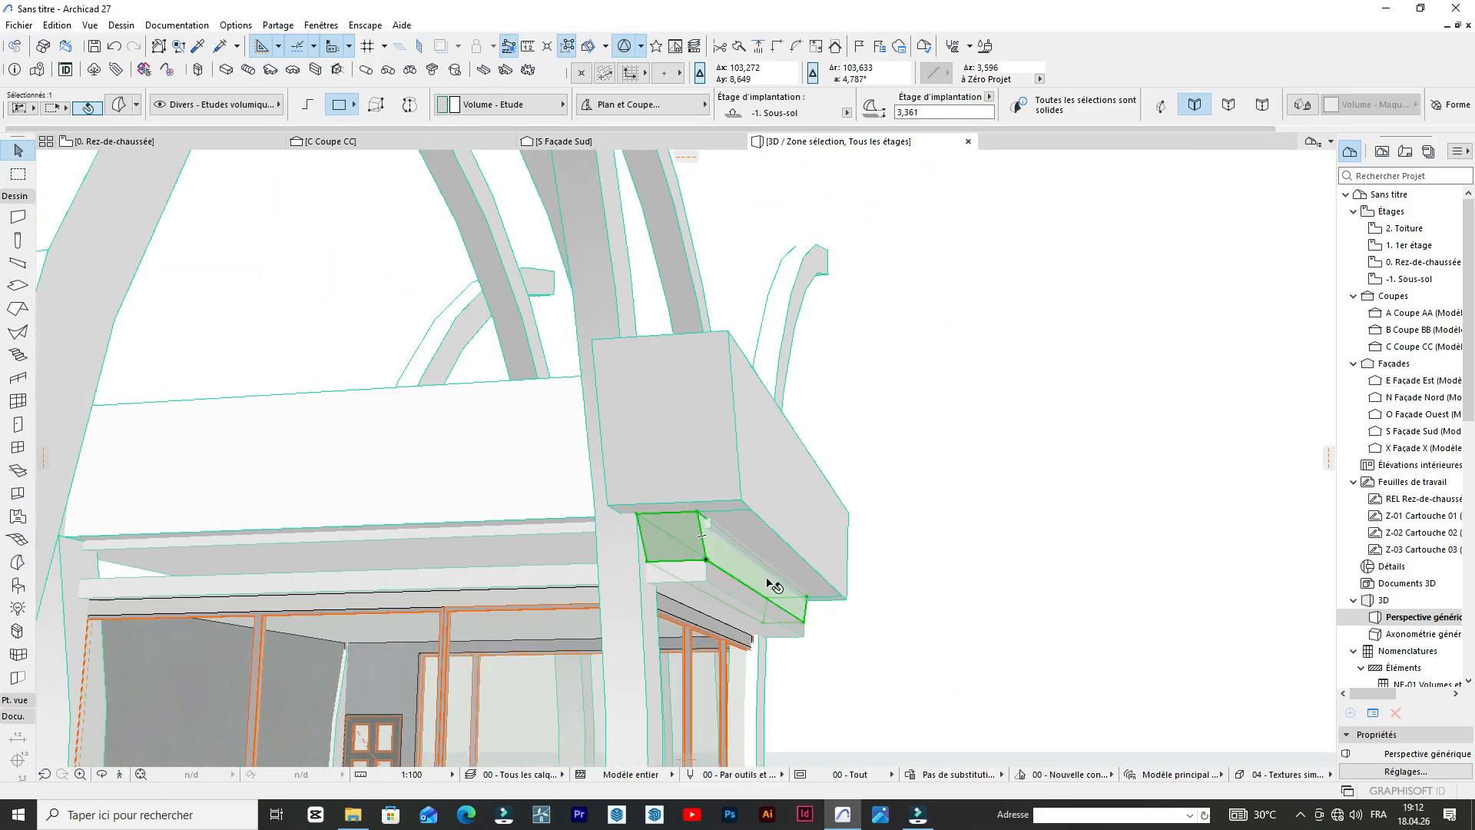
{"action": "scroll", "coordinate": [400, 572], "scroll_direction": "down", "scroll_amount": 5}
{"action": "scroll", "coordinate": [486, 556], "scroll_direction": "up", "scroll_amount": 4}
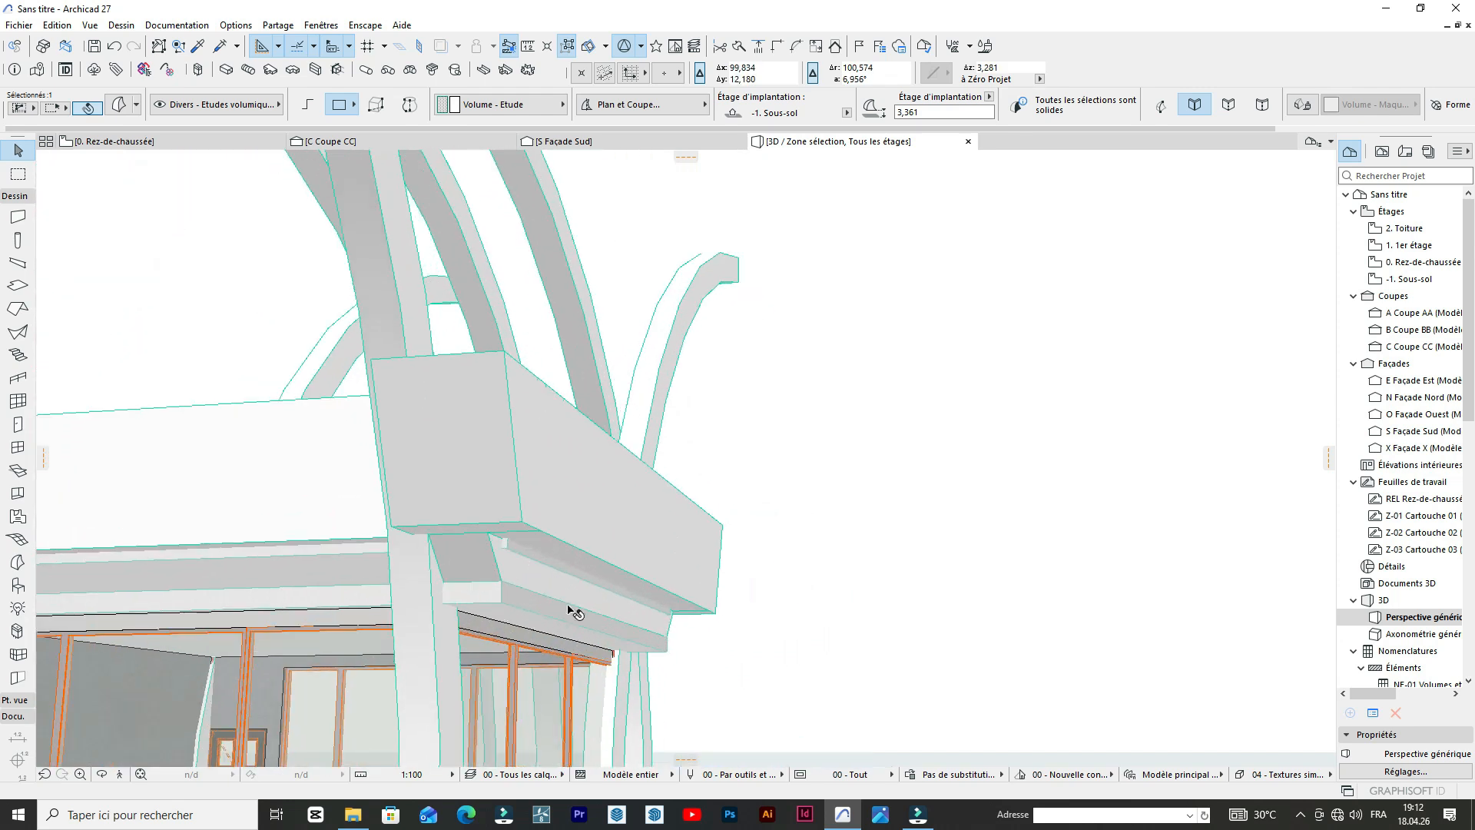
{"action": "key", "text": "ctrl+shift+d"}
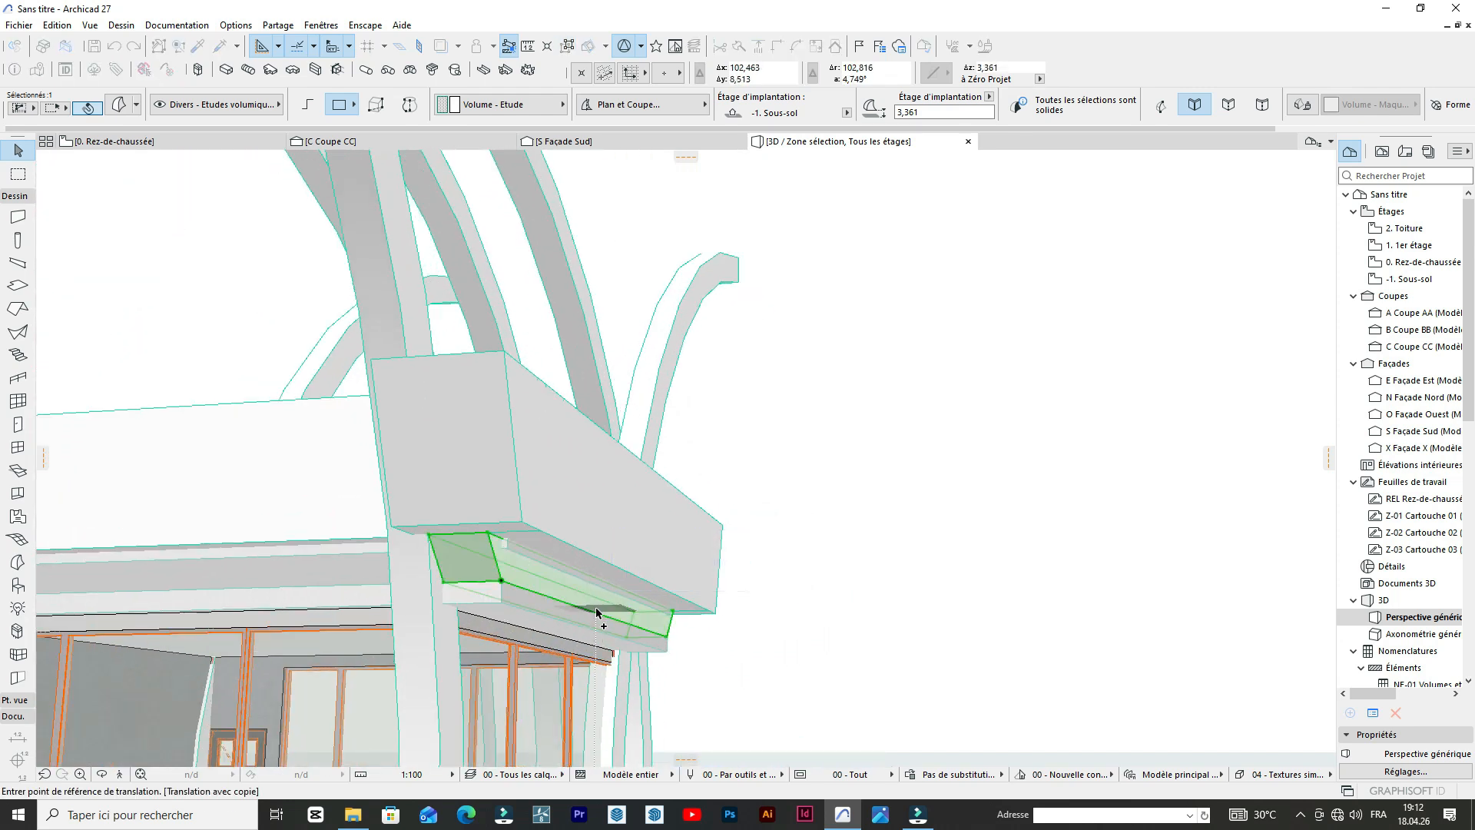
{"action": "left_click", "coordinate": [590, 614]}
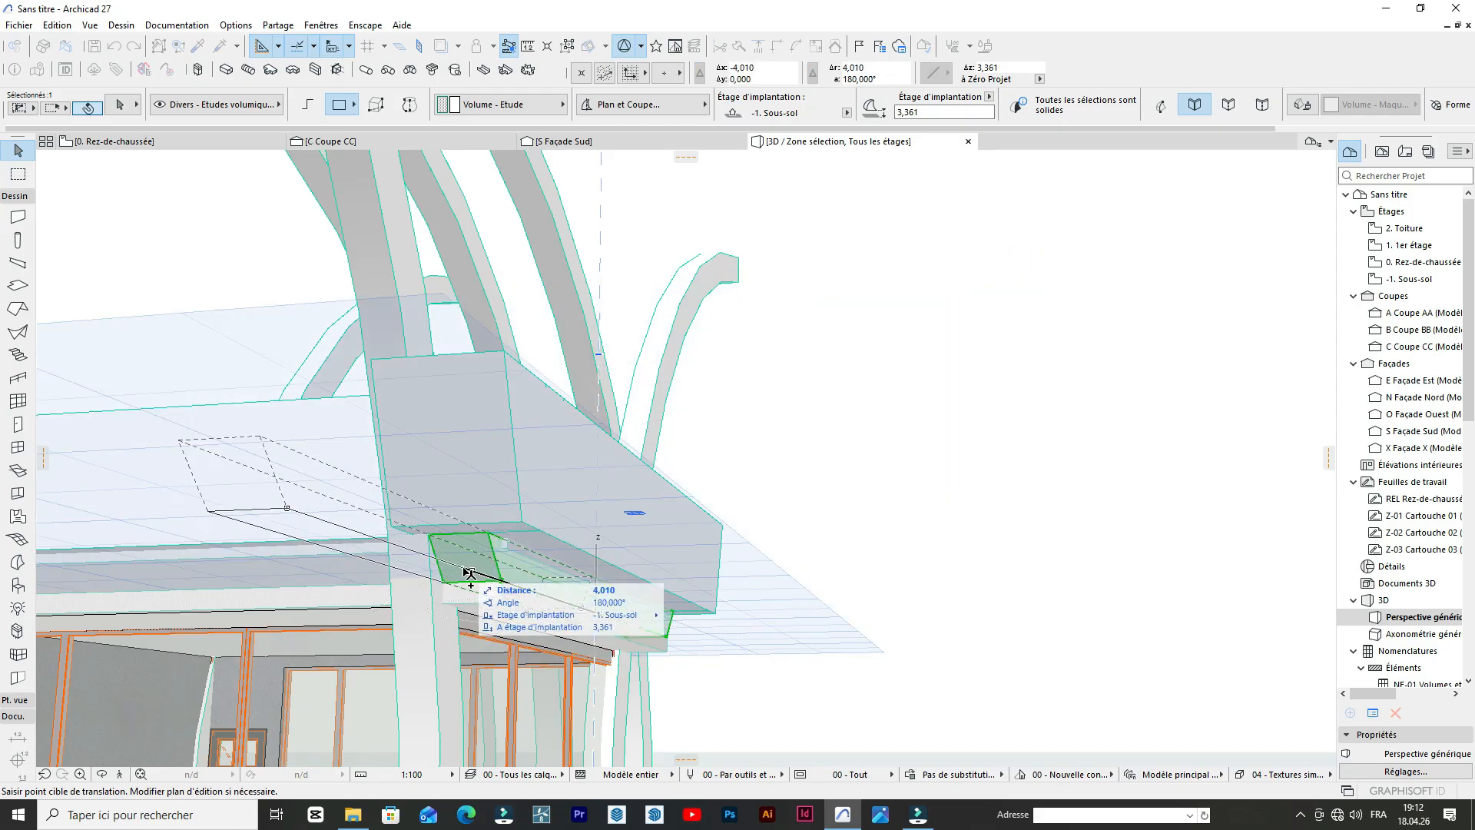
{"action": "left_click", "coordinate": [469, 573]}
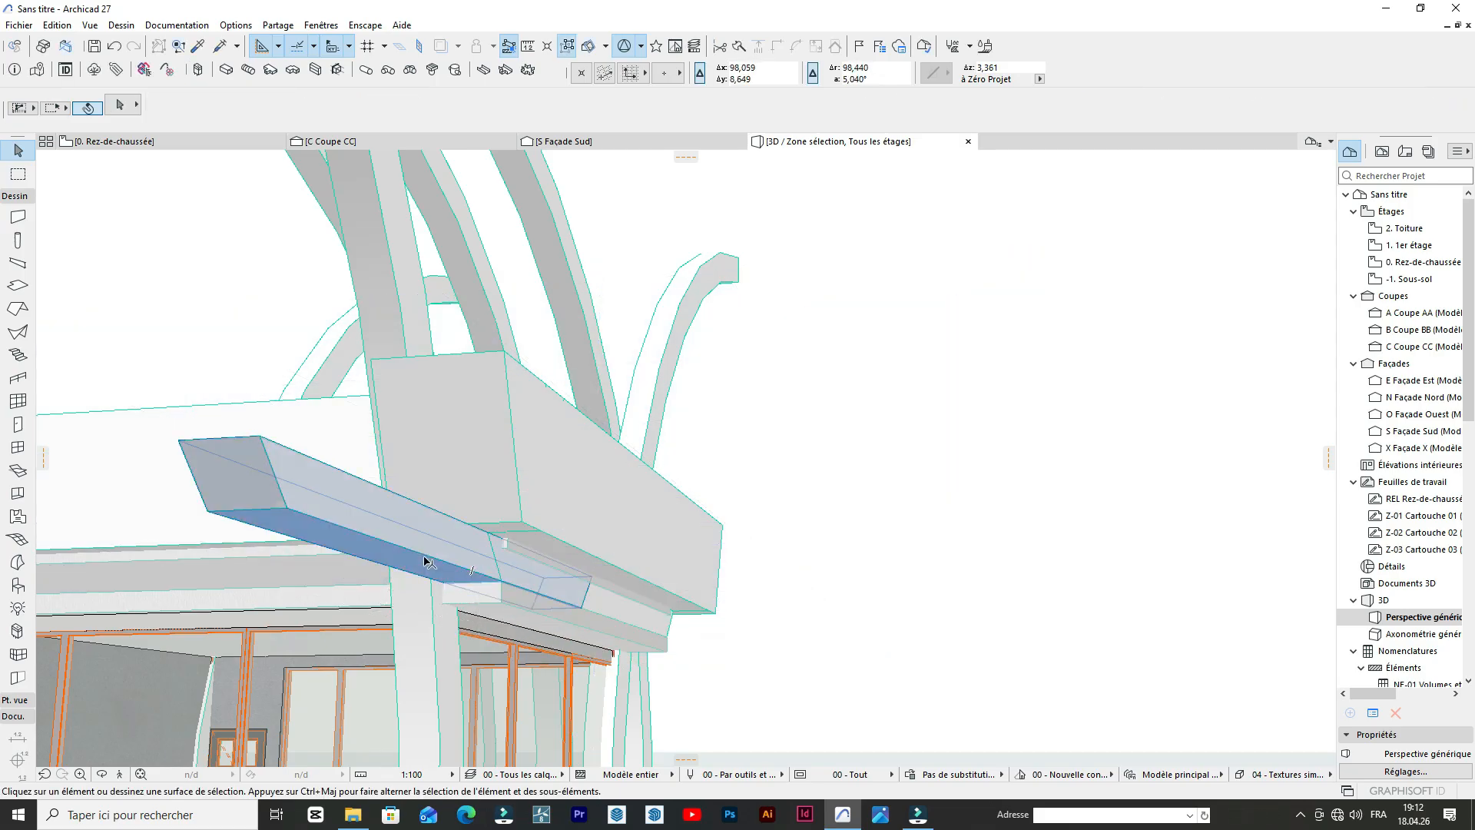
{"action": "left_click", "coordinate": [427, 563]}
{"action": "key", "text": "ctrl+e"}
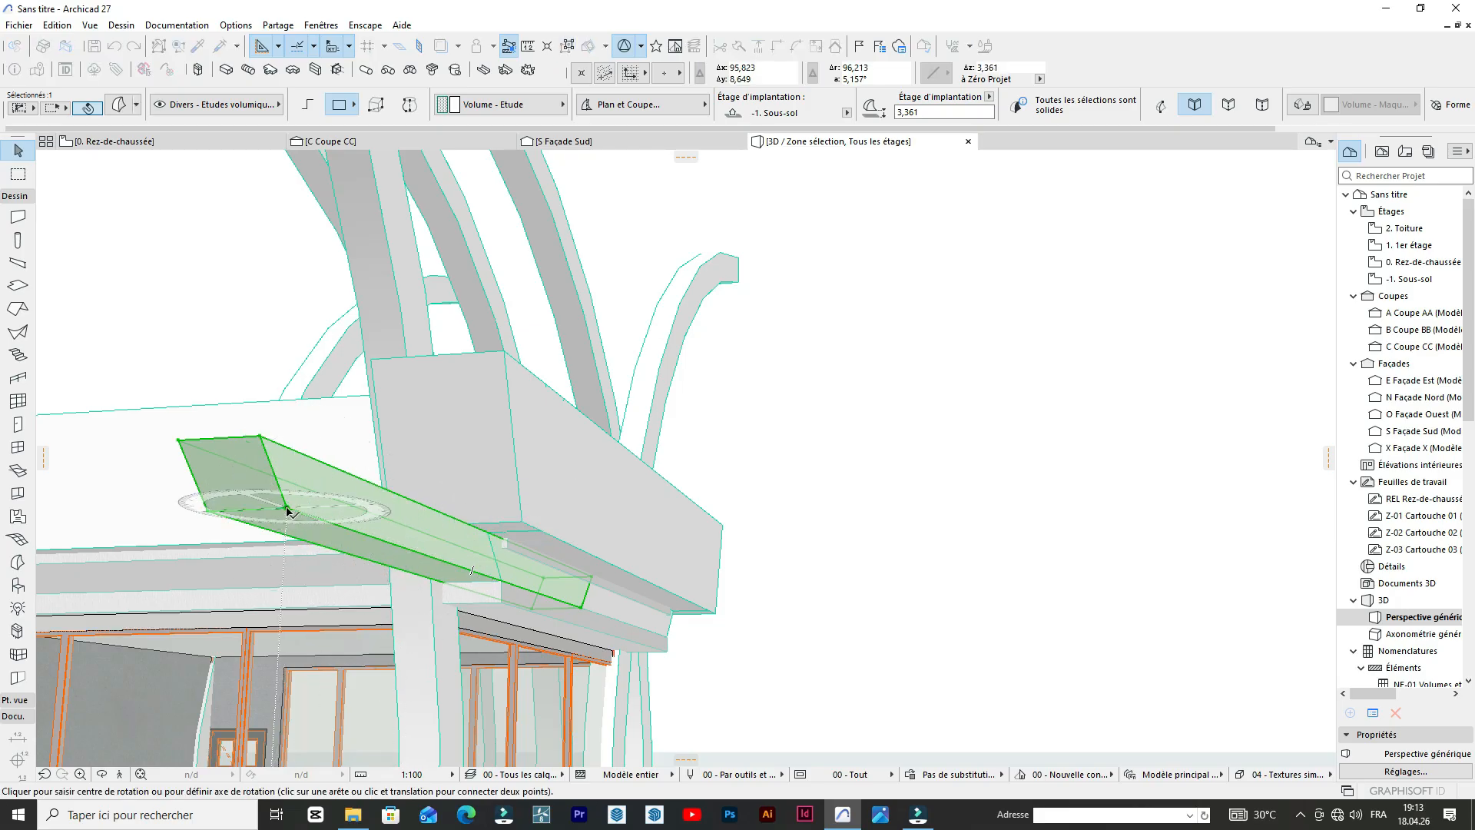
{"action": "scroll", "coordinate": [288, 509], "scroll_direction": "down", "scroll_amount": 2}
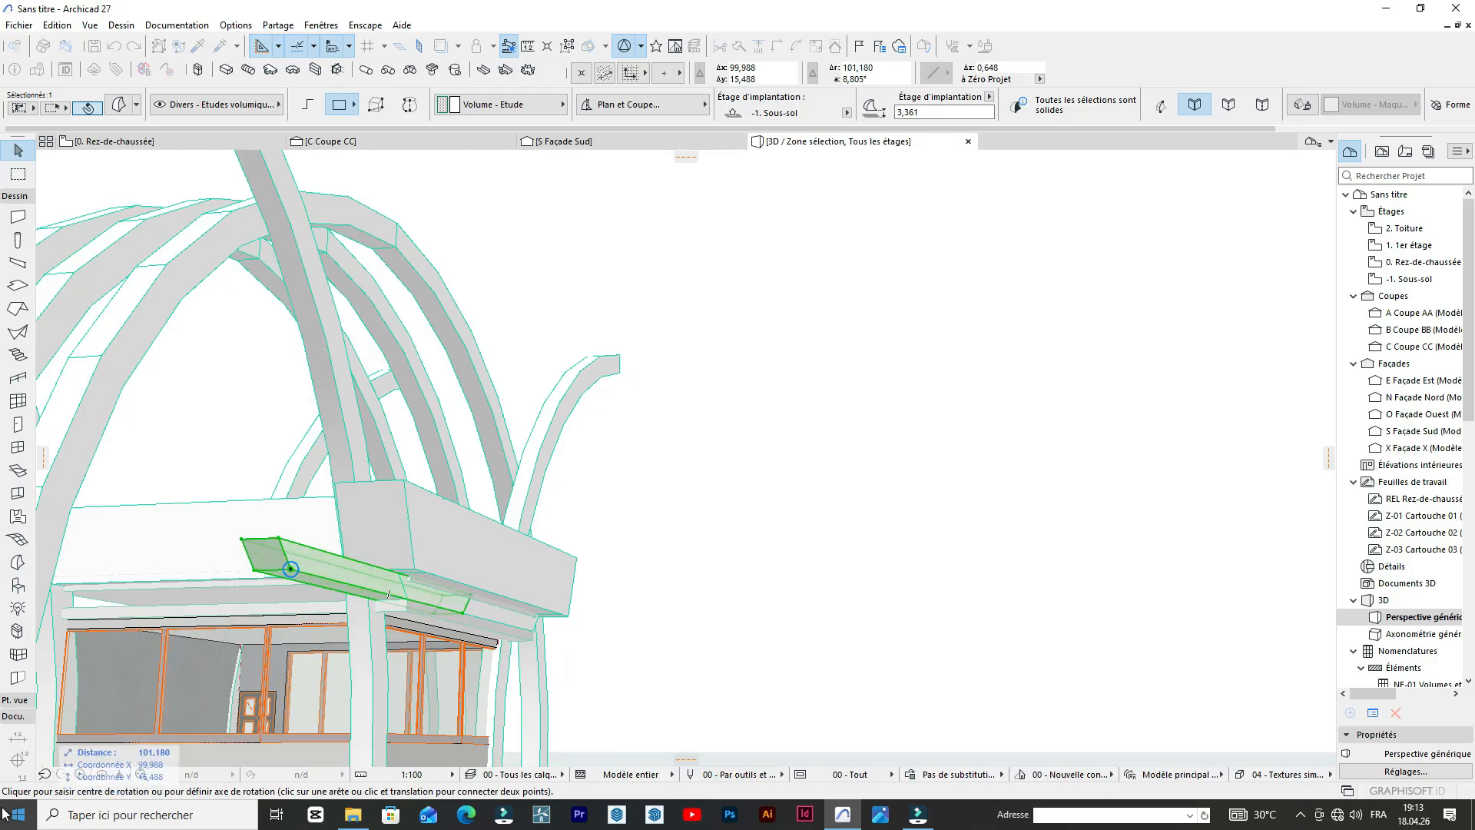
{"action": "left_click_drag", "start_coordinate": [340, 576], "coordinate": [319, 619]}
{"action": "key", "text": "Escape"}
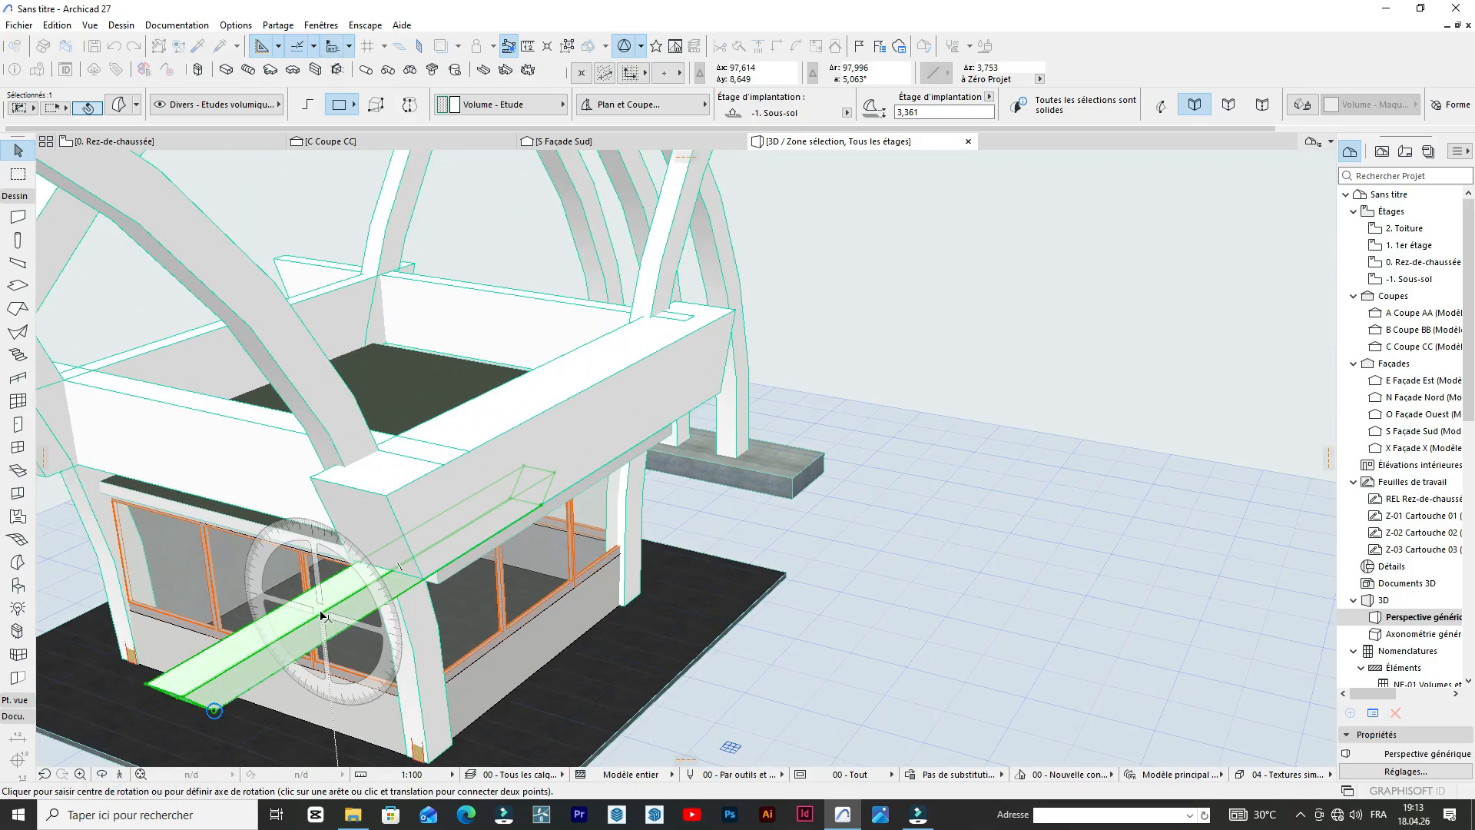
{"action": "left_click", "coordinate": [280, 616]}
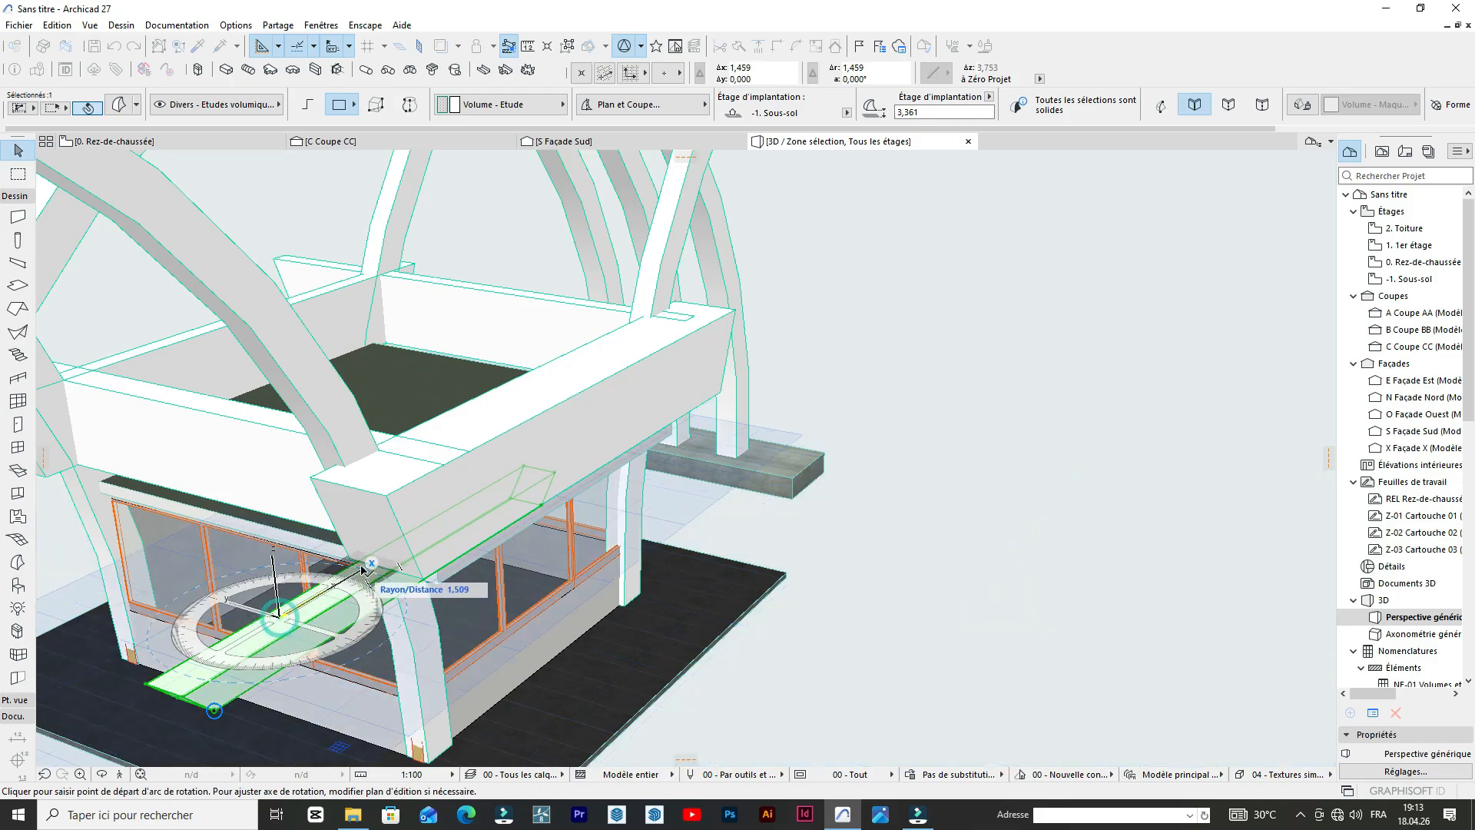
{"action": "left_click", "coordinate": [364, 566]}
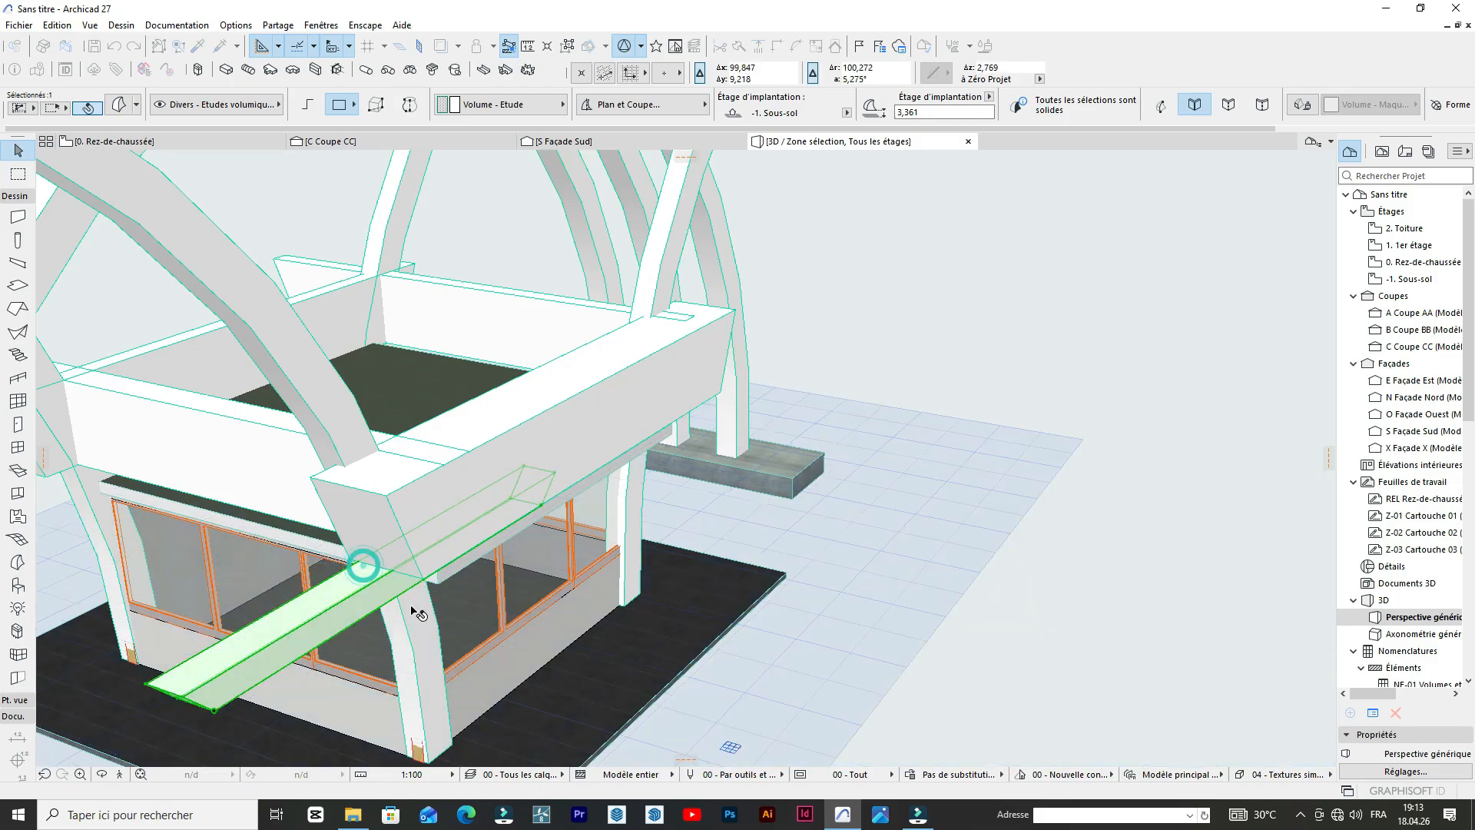
Rotate the copied sloped volume horizontally so it runs parallel to the glazed front facade.
{"action": "key", "text": "ctrl+e"}
{"action": "left_click", "coordinate": [294, 615]}
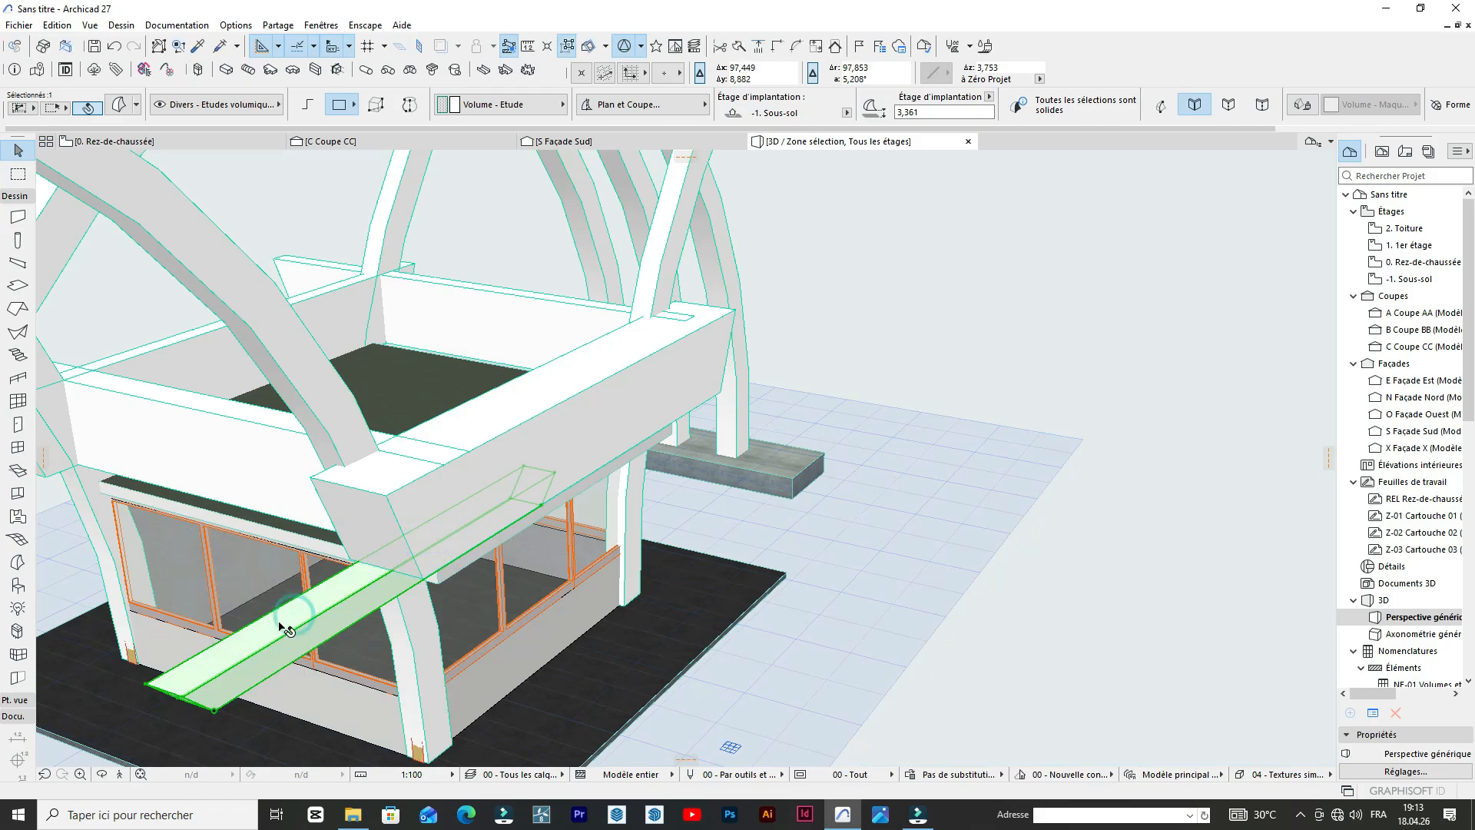
{"action": "key", "text": "ctrl+e"}
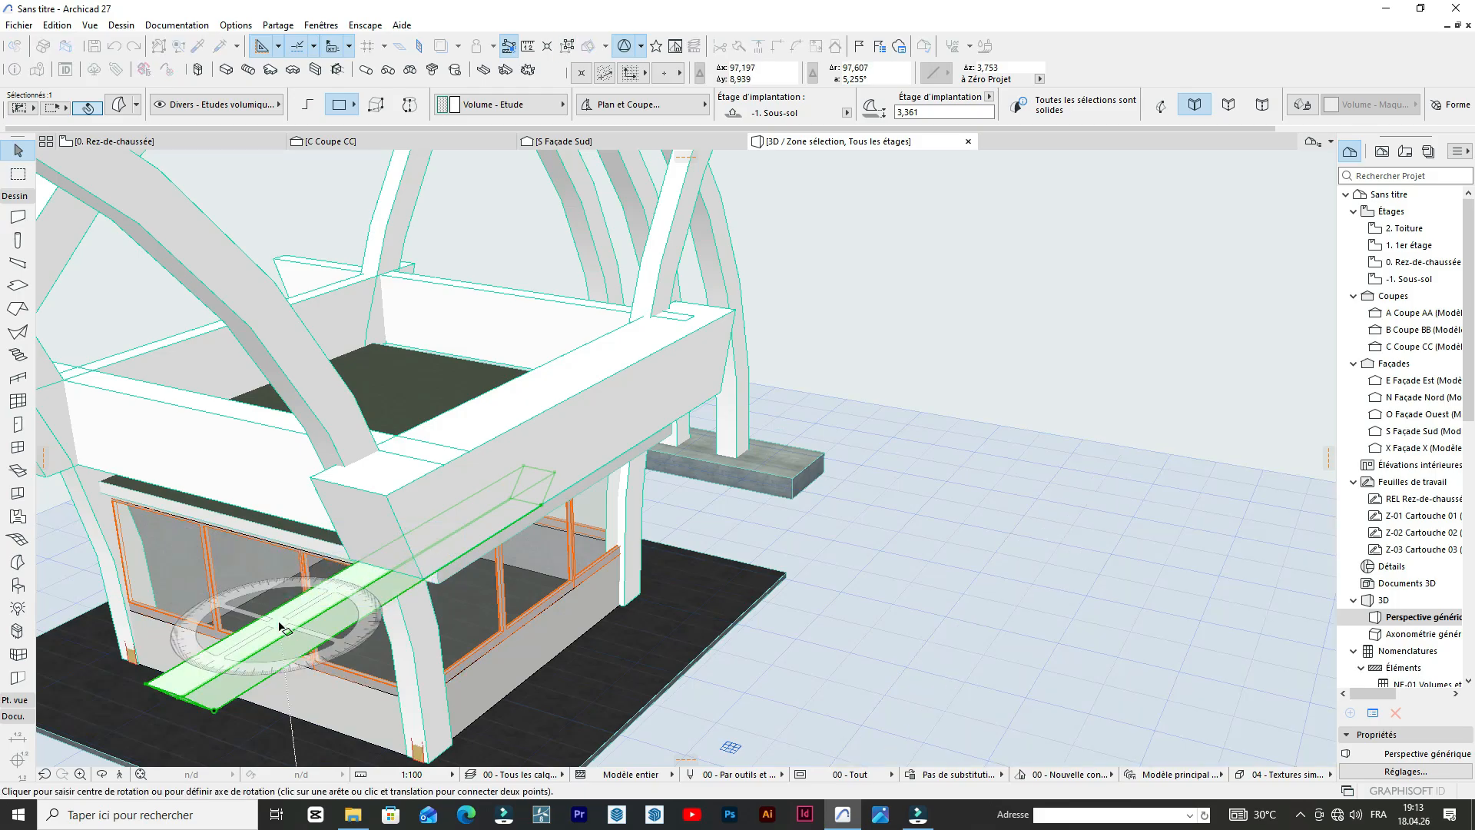
{"action": "left_click", "coordinate": [279, 619]}
{"action": "left_click", "coordinate": [311, 607]}
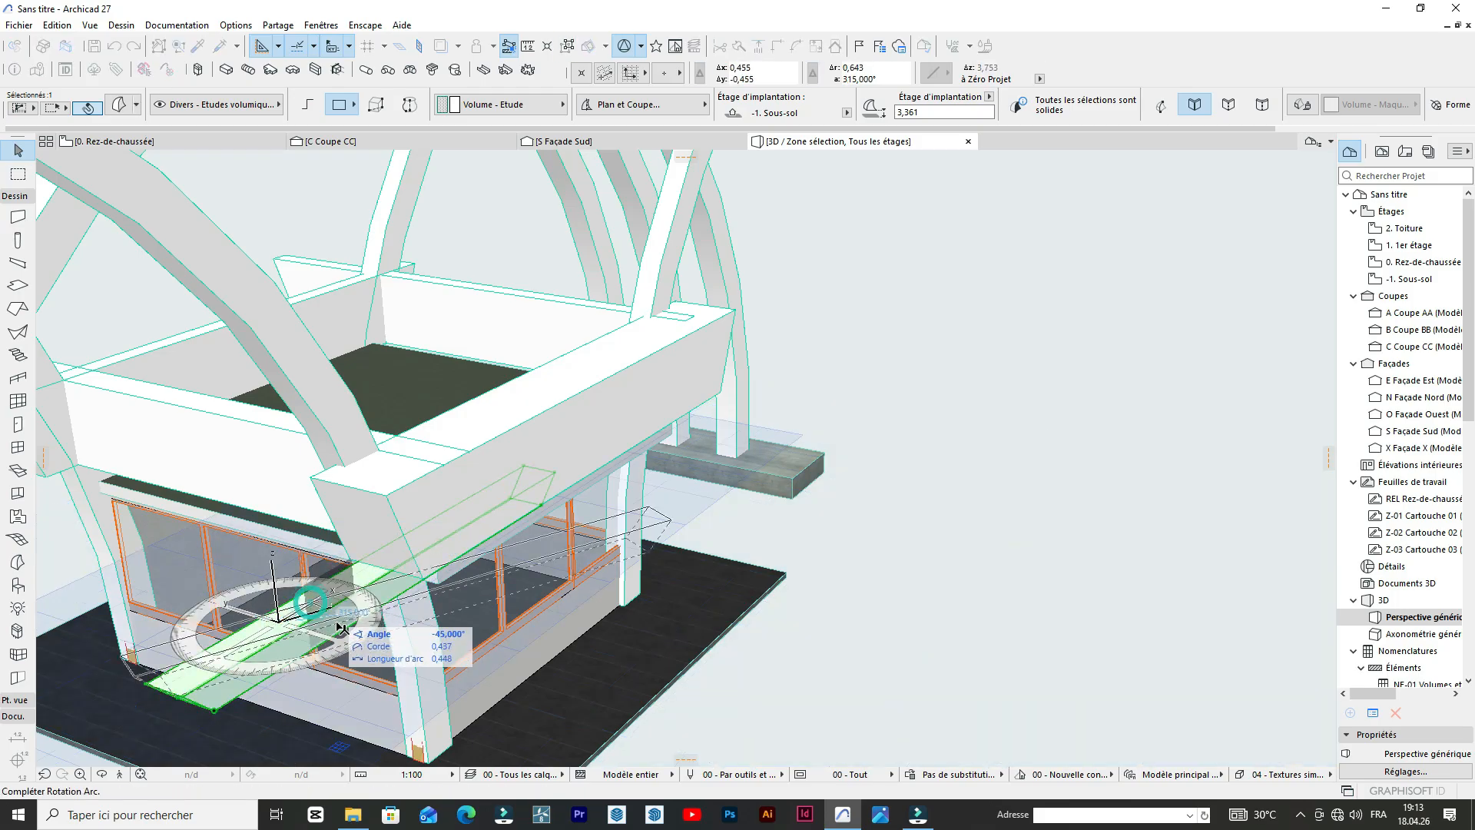
{"action": "left_click", "coordinate": [329, 647]}
Move the rotated sloped volume up beneath the front roof-edge beam, placing its end corner at the beam's lower corner above the column.
{"action": "middle_click_drag", "start_coordinate": [329, 647], "coordinate": [438, 594], "text": "shift"}
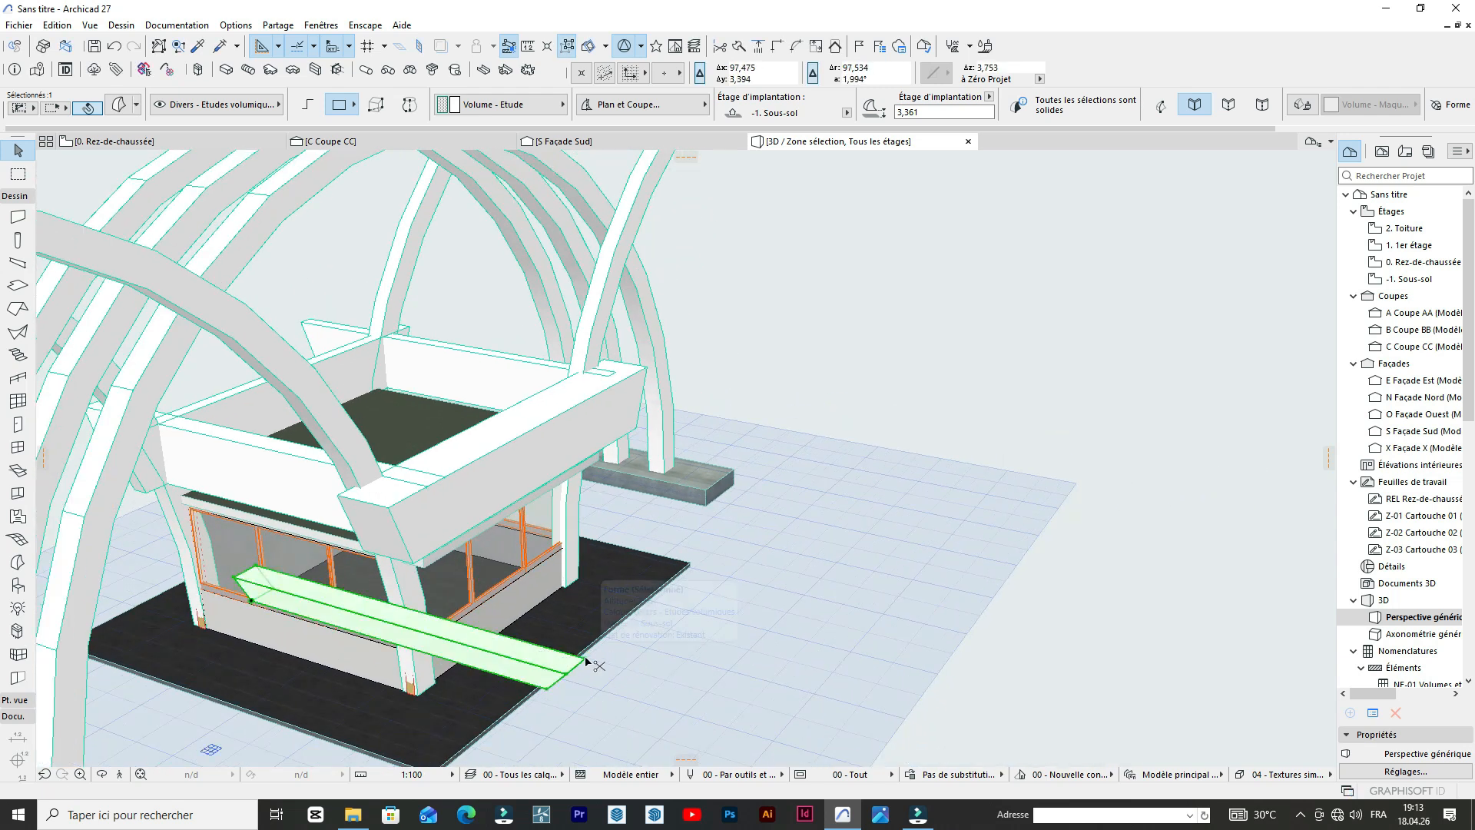
{"action": "key", "text": "ctrl+d"}
{"action": "left_click", "coordinate": [584, 657]}
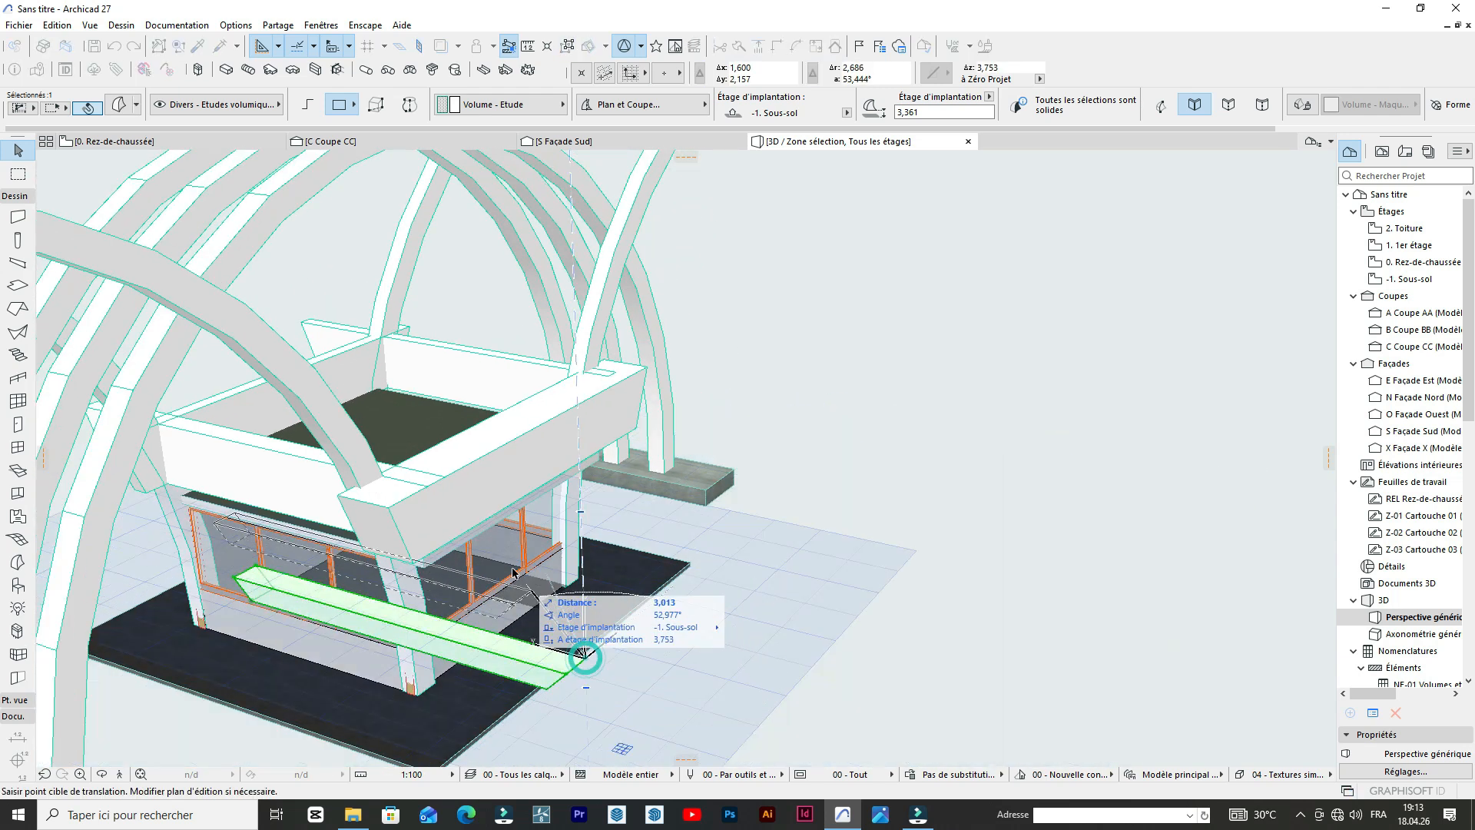
{"action": "left_click", "coordinate": [434, 554]}
{"action": "scroll", "coordinate": [475, 507], "scroll_direction": "up", "scroll_amount": 5}
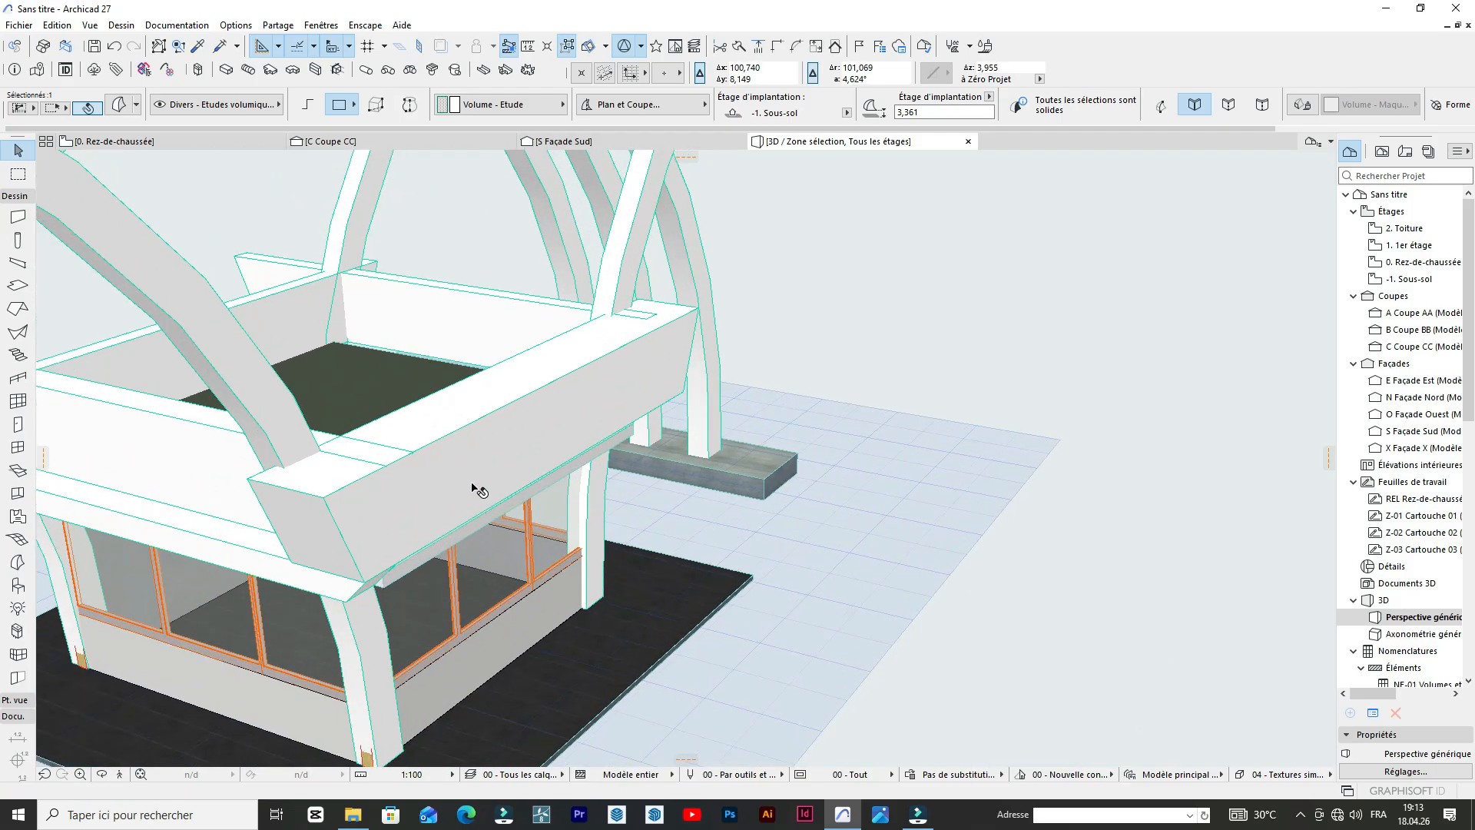
Shift the sloped volume horizontally inward from the beam's corner so it meets the sloped volume beneath the adjoining beam.
{"action": "scroll", "coordinate": [476, 490], "scroll_direction": "up", "scroll_amount": 2}
{"action": "left_click", "coordinate": [104, 773]}
{"action": "left_click_drag", "start_coordinate": [361, 653], "coordinate": [222, 592]}
{"action": "scroll", "coordinate": [230, 584], "scroll_direction": "up", "scroll_amount": 8}
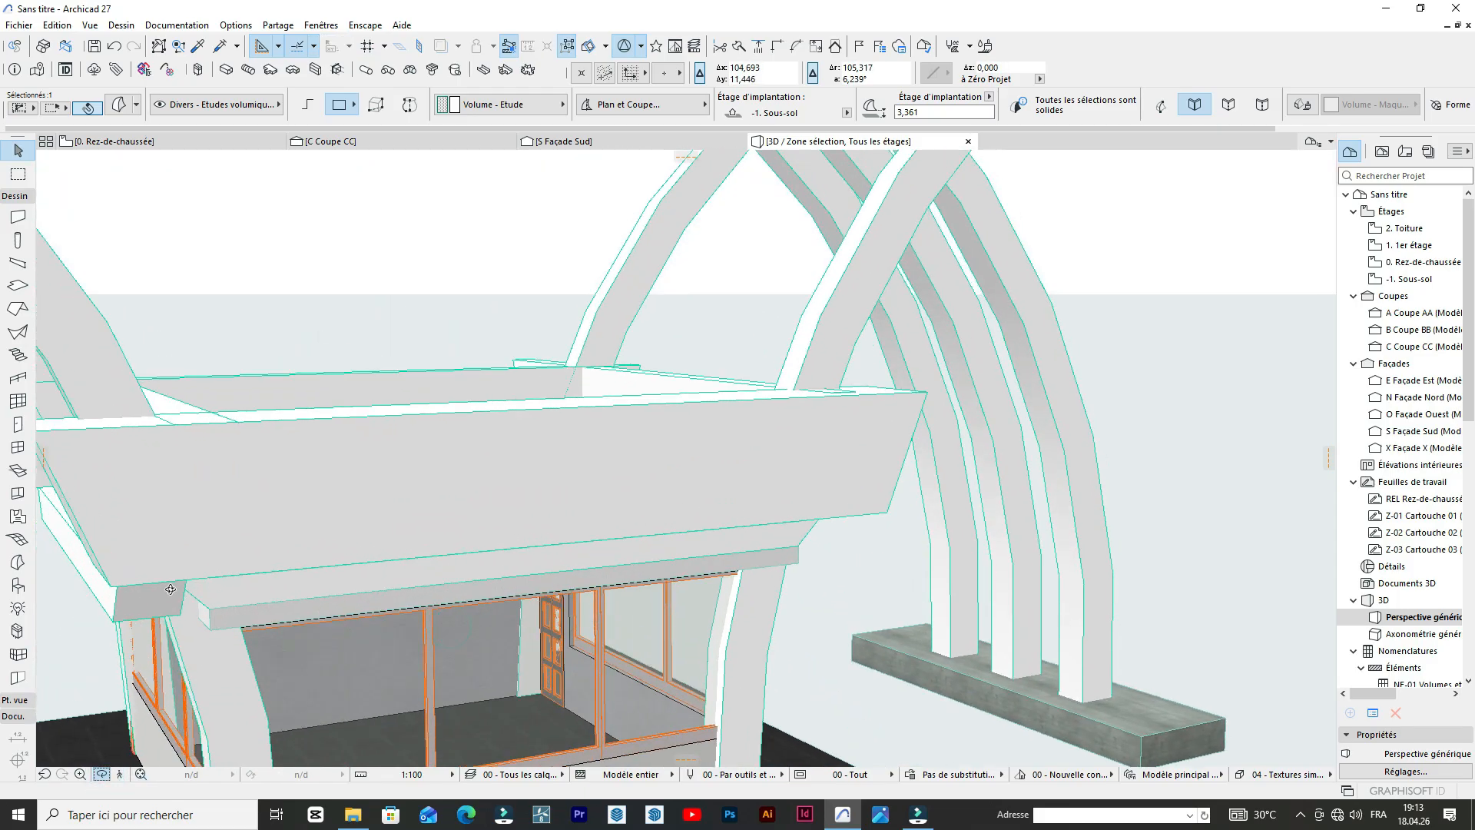
{"action": "scroll", "coordinate": [261, 559], "scroll_direction": "down", "scroll_amount": 4}
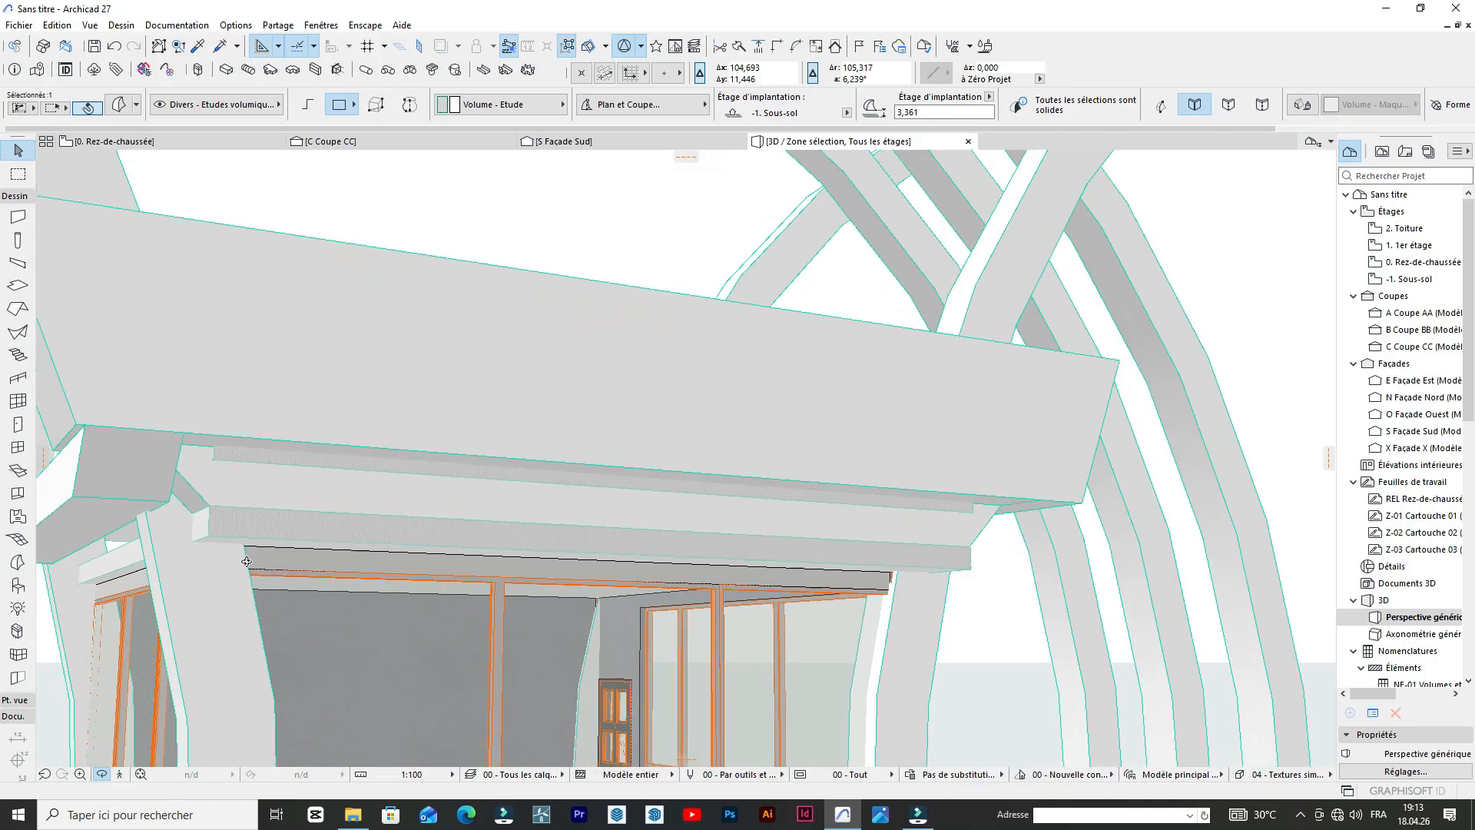
{"action": "scroll", "coordinate": [258, 525], "scroll_direction": "up", "scroll_amount": 3}
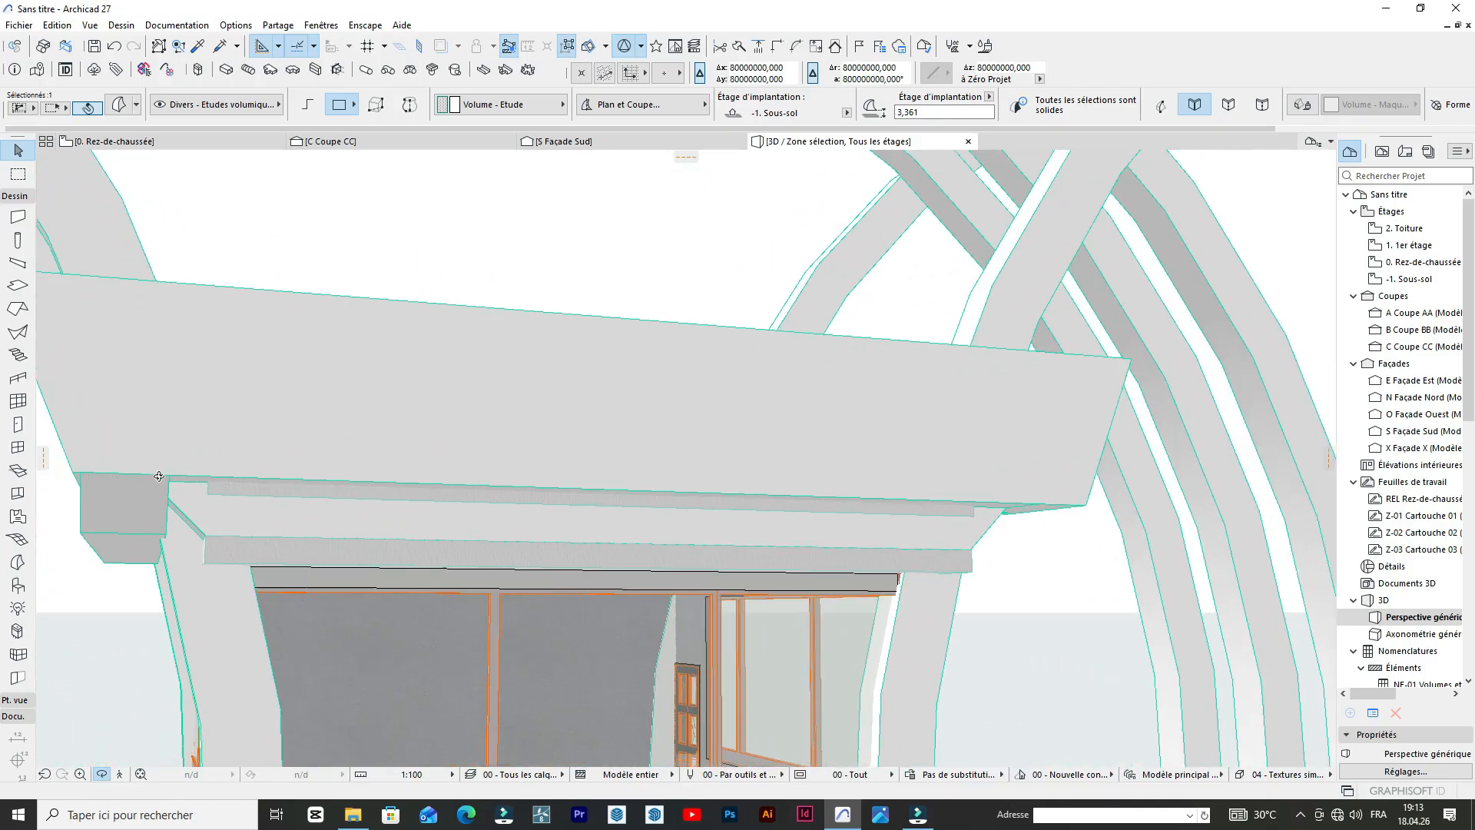
{"action": "left_click", "coordinate": [163, 547]}
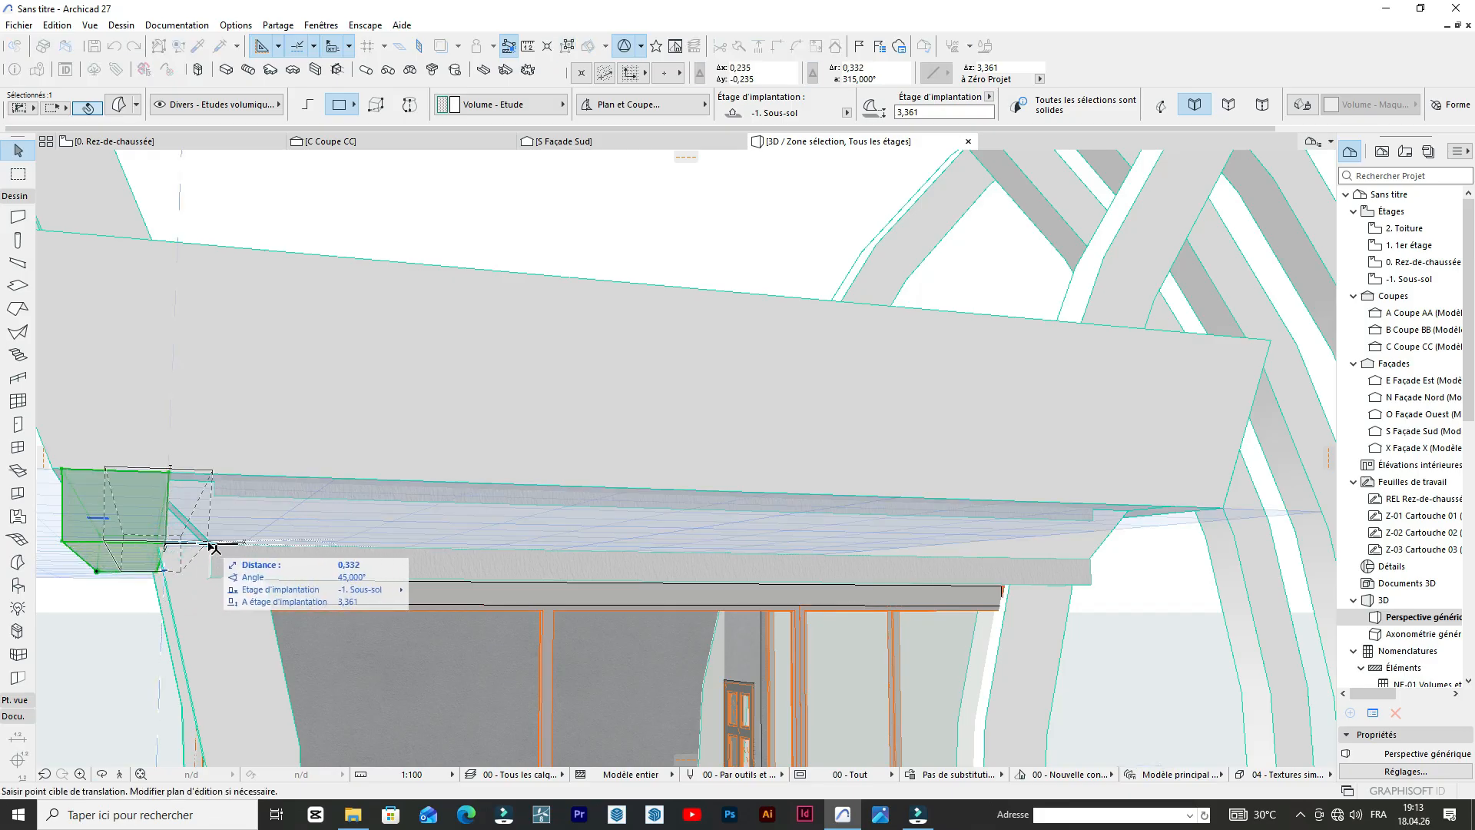
{"action": "left_click", "coordinate": [309, 547]}
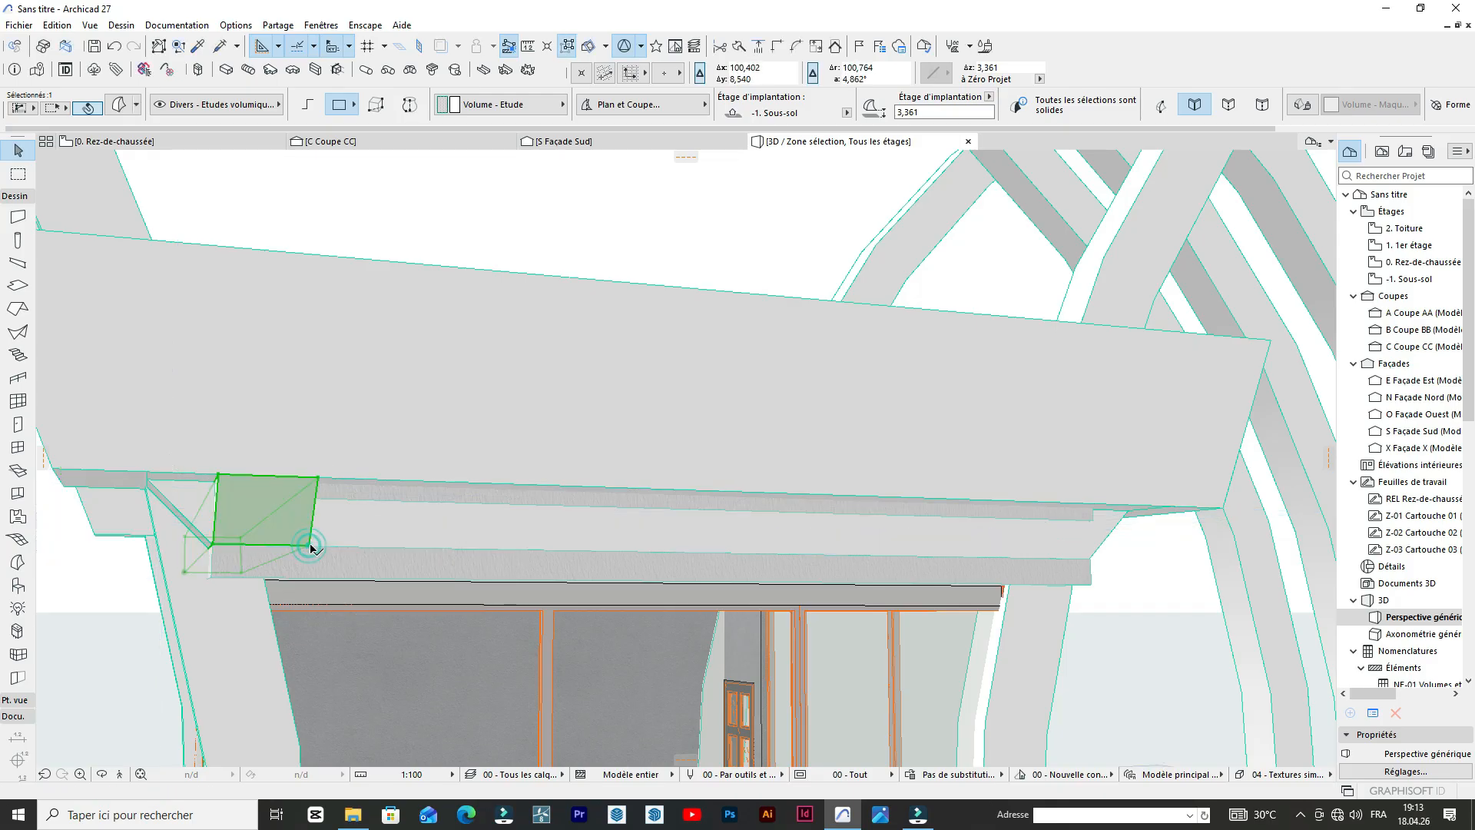
Move the sloped volume about 0.4 m lengthwise from its lower end corner, toward the column at its far end.
{"action": "scroll", "coordinate": [184, 527], "scroll_direction": "down", "scroll_amount": 8}
{"action": "scroll", "coordinate": [403, 613], "scroll_direction": "up", "scroll_amount": 10}
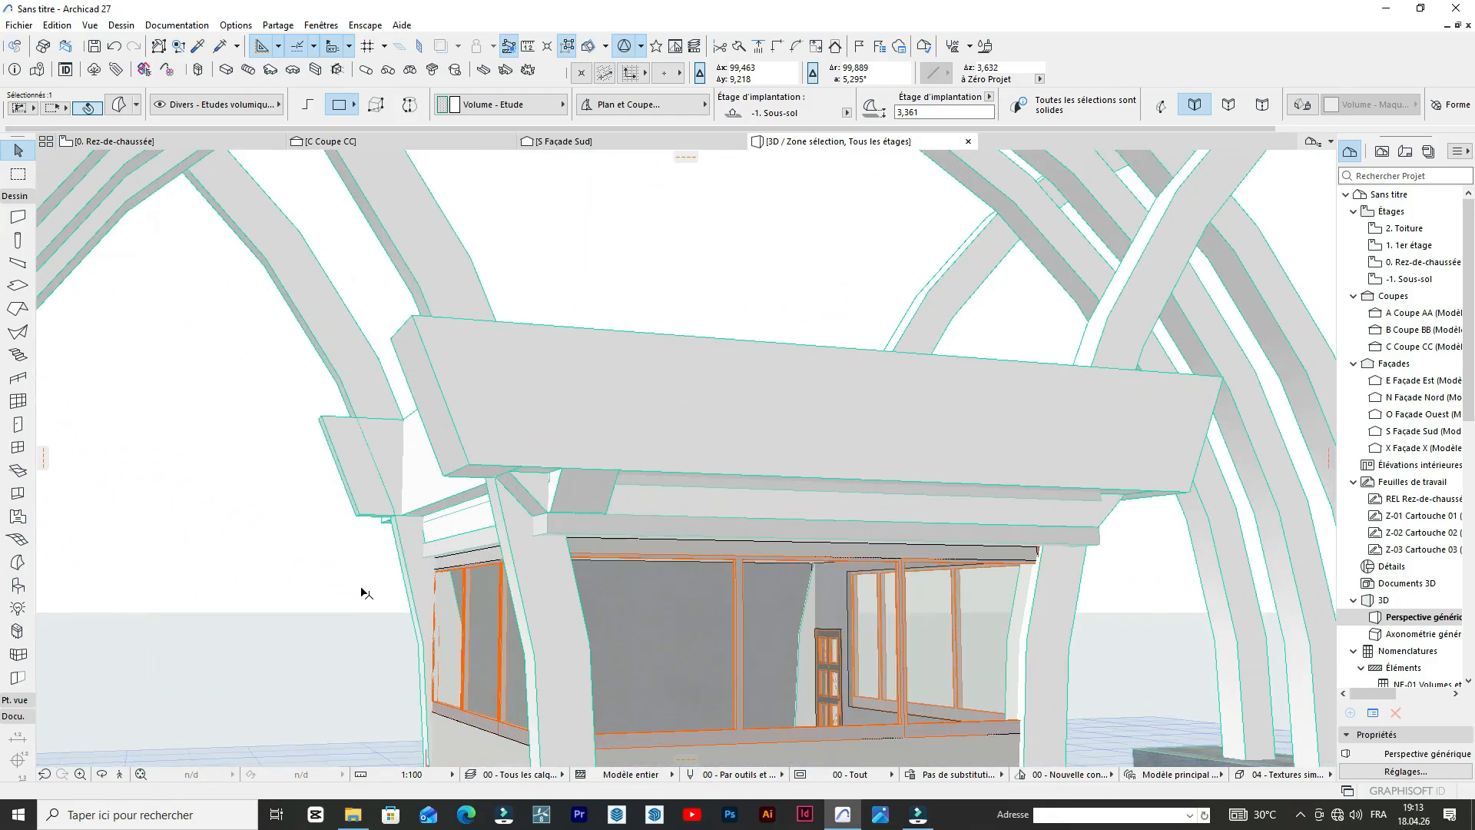
{"action": "scroll", "coordinate": [260, 531], "scroll_direction": "down", "scroll_amount": 6}
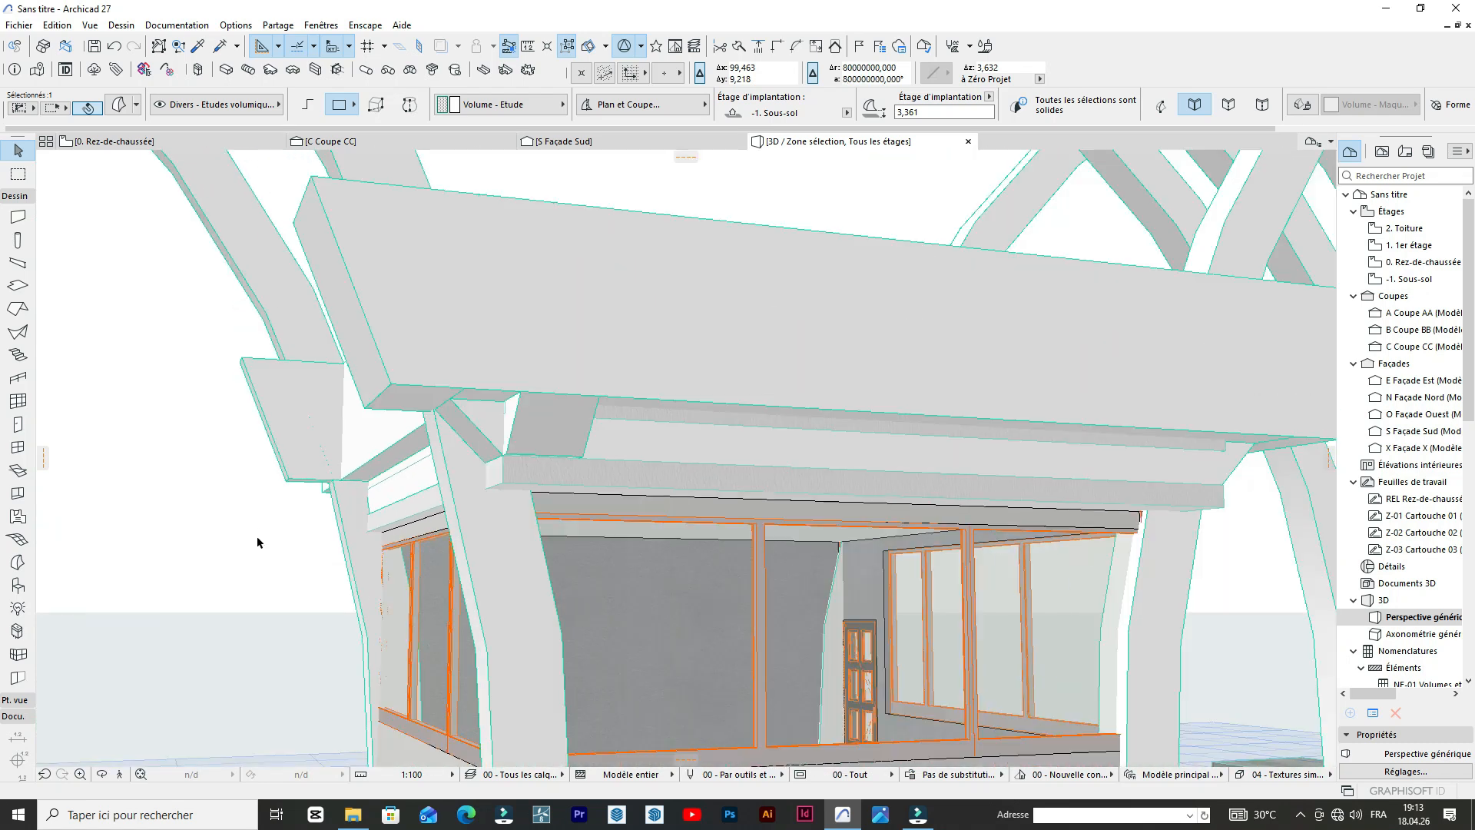
{"action": "scroll", "coordinate": [561, 492], "scroll_direction": "up", "scroll_amount": 6}
{"action": "scroll", "coordinate": [561, 492], "scroll_direction": "down", "scroll_amount": 5}
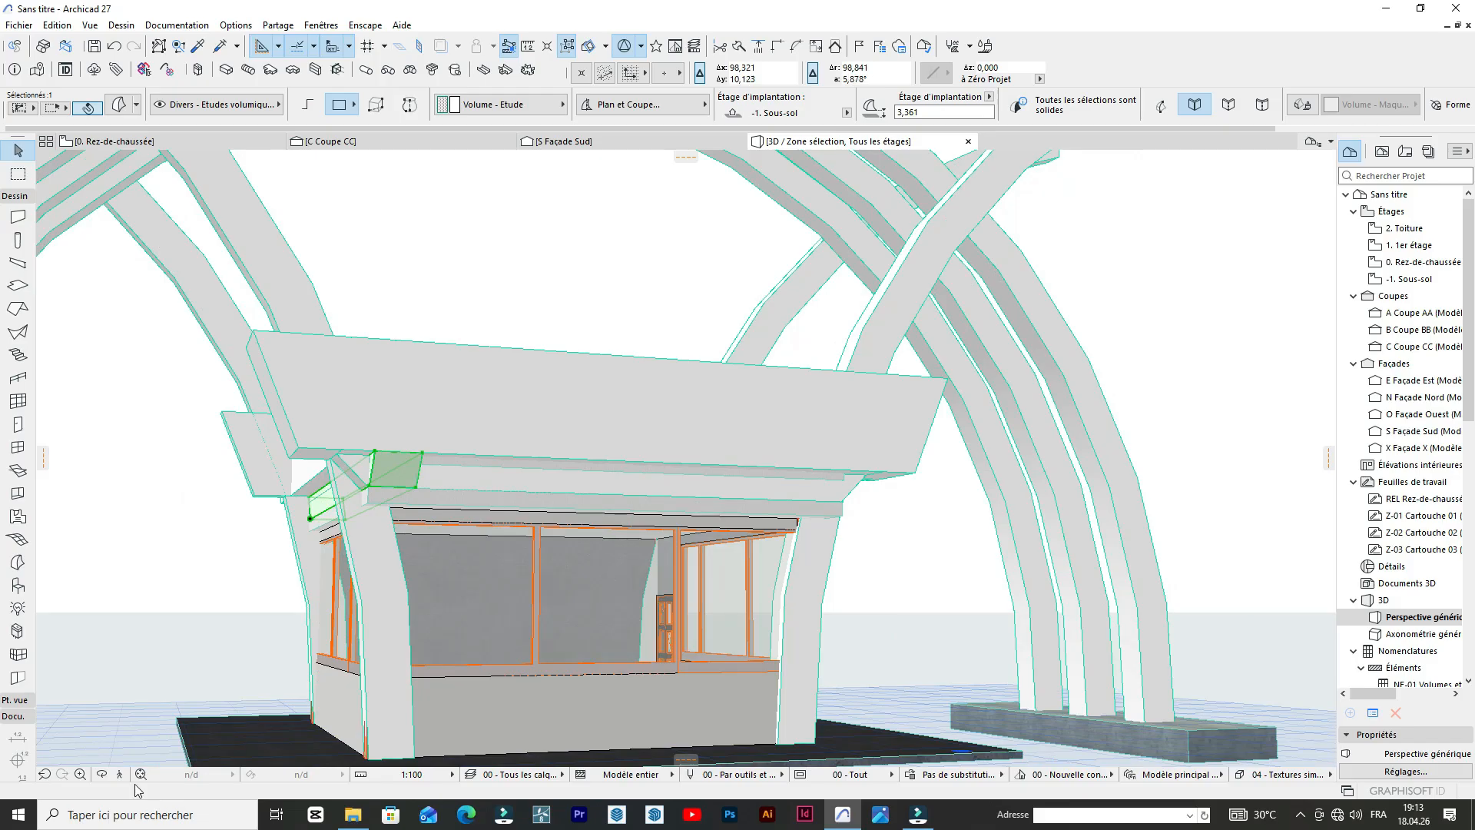
{"action": "left_click", "coordinate": [102, 775]}
{"action": "left_click_drag", "start_coordinate": [415, 560], "coordinate": [364, 420]}
{"action": "scroll", "coordinate": [364, 420], "scroll_direction": "up", "scroll_amount": 5}
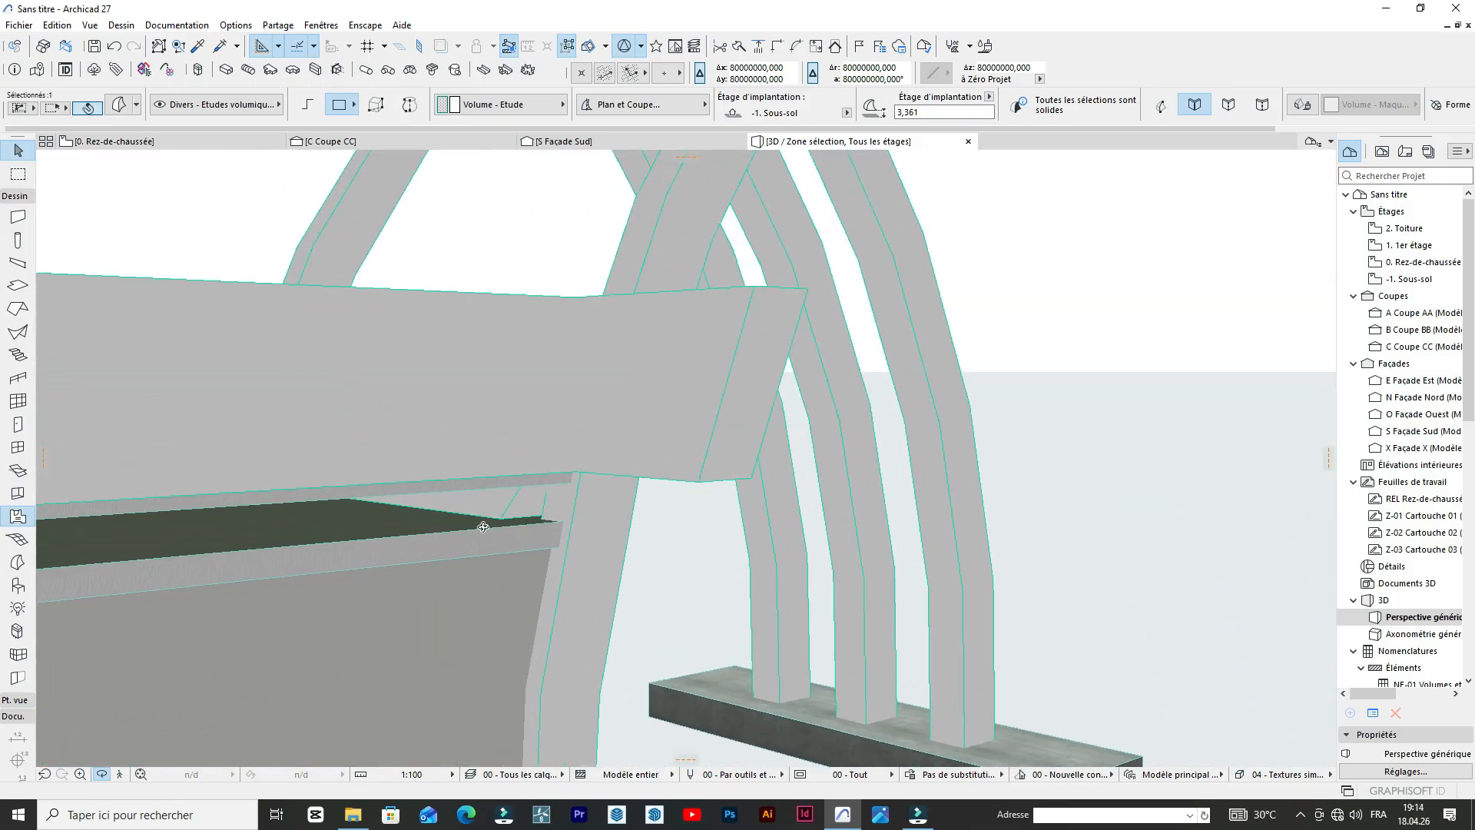
{"action": "key", "text": "Escape"}
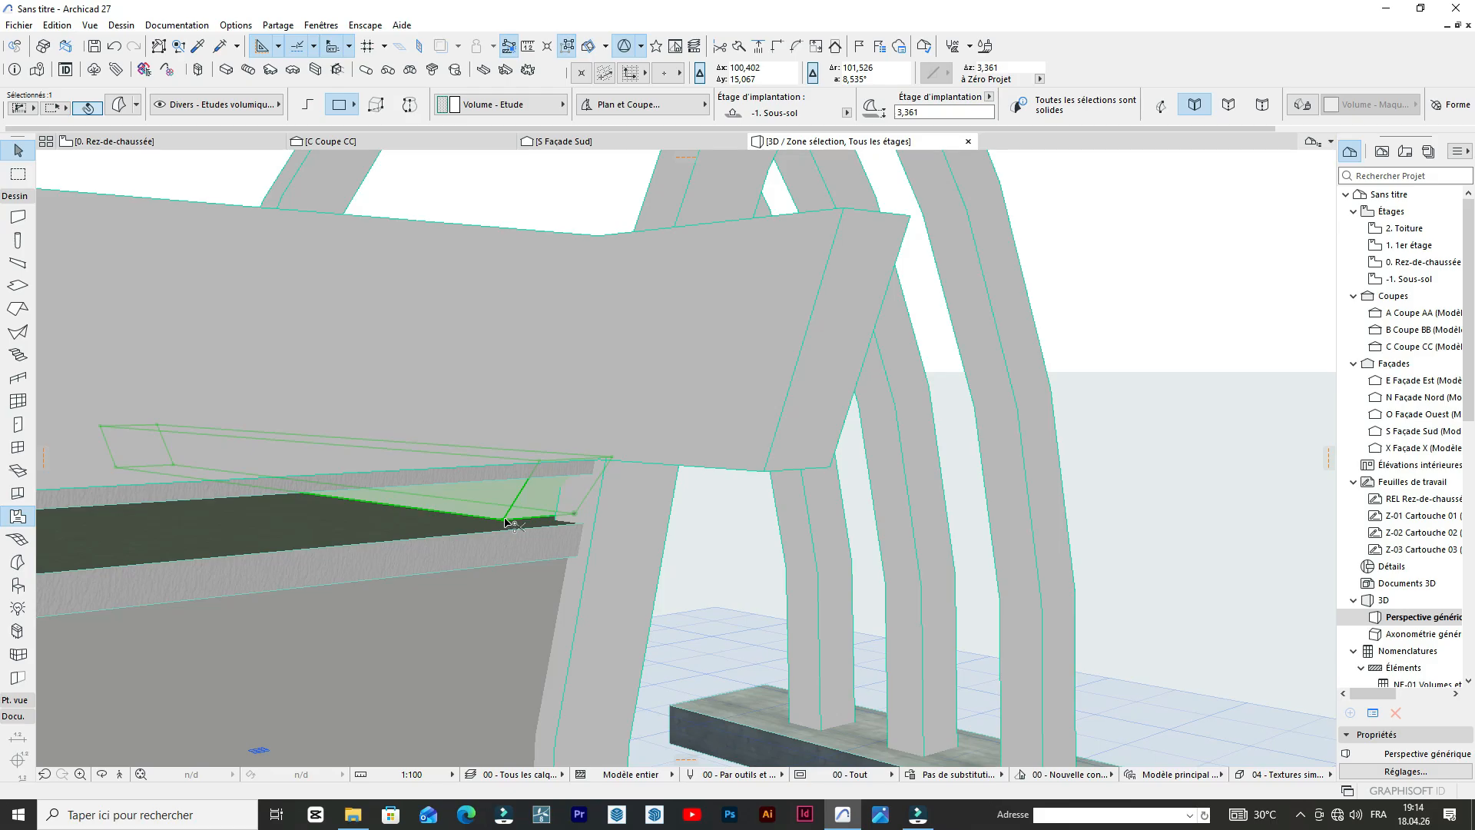
{"action": "left_click", "coordinate": [506, 522]}
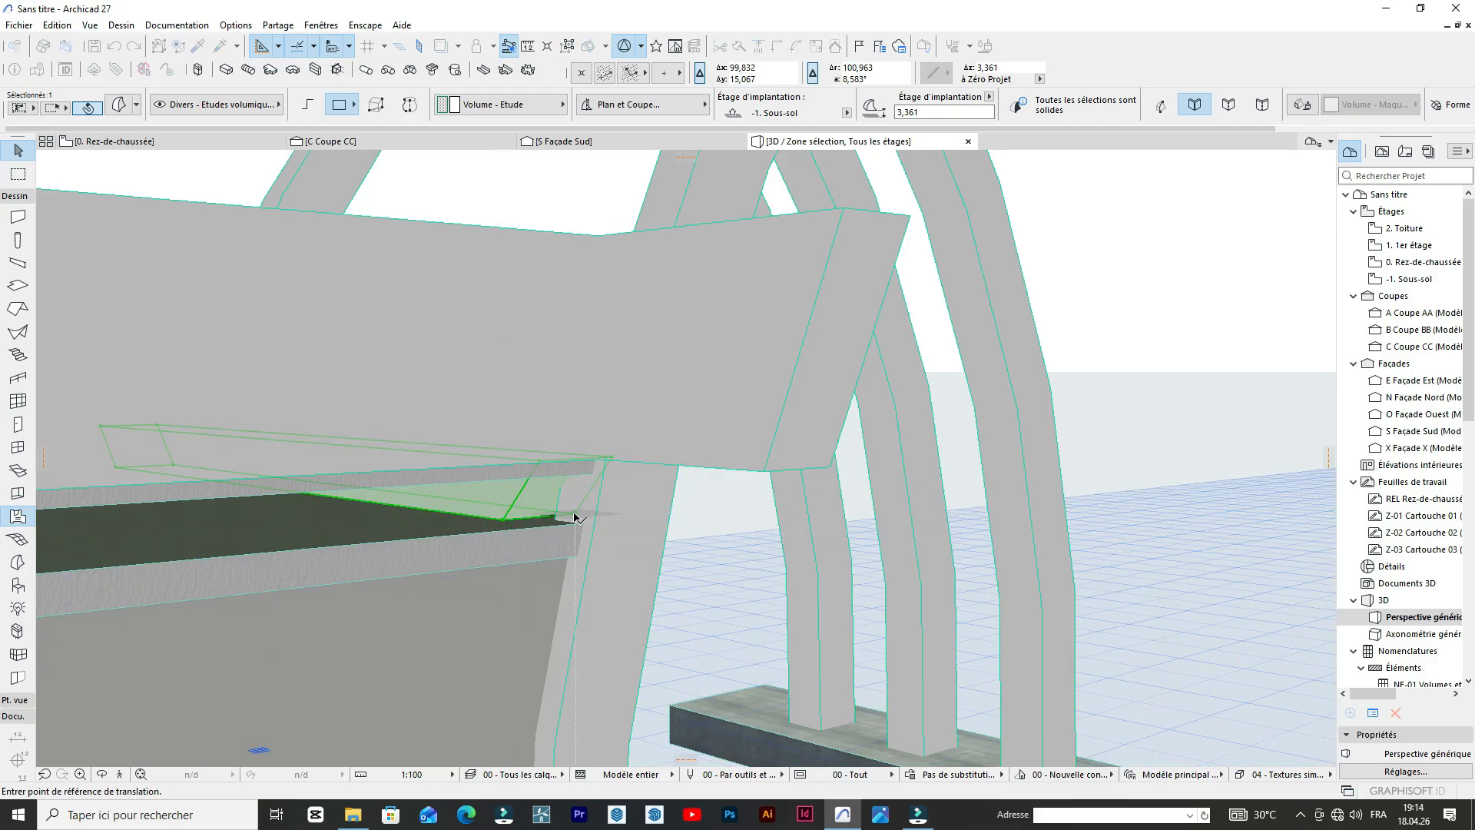
{"action": "left_click", "coordinate": [576, 517]}
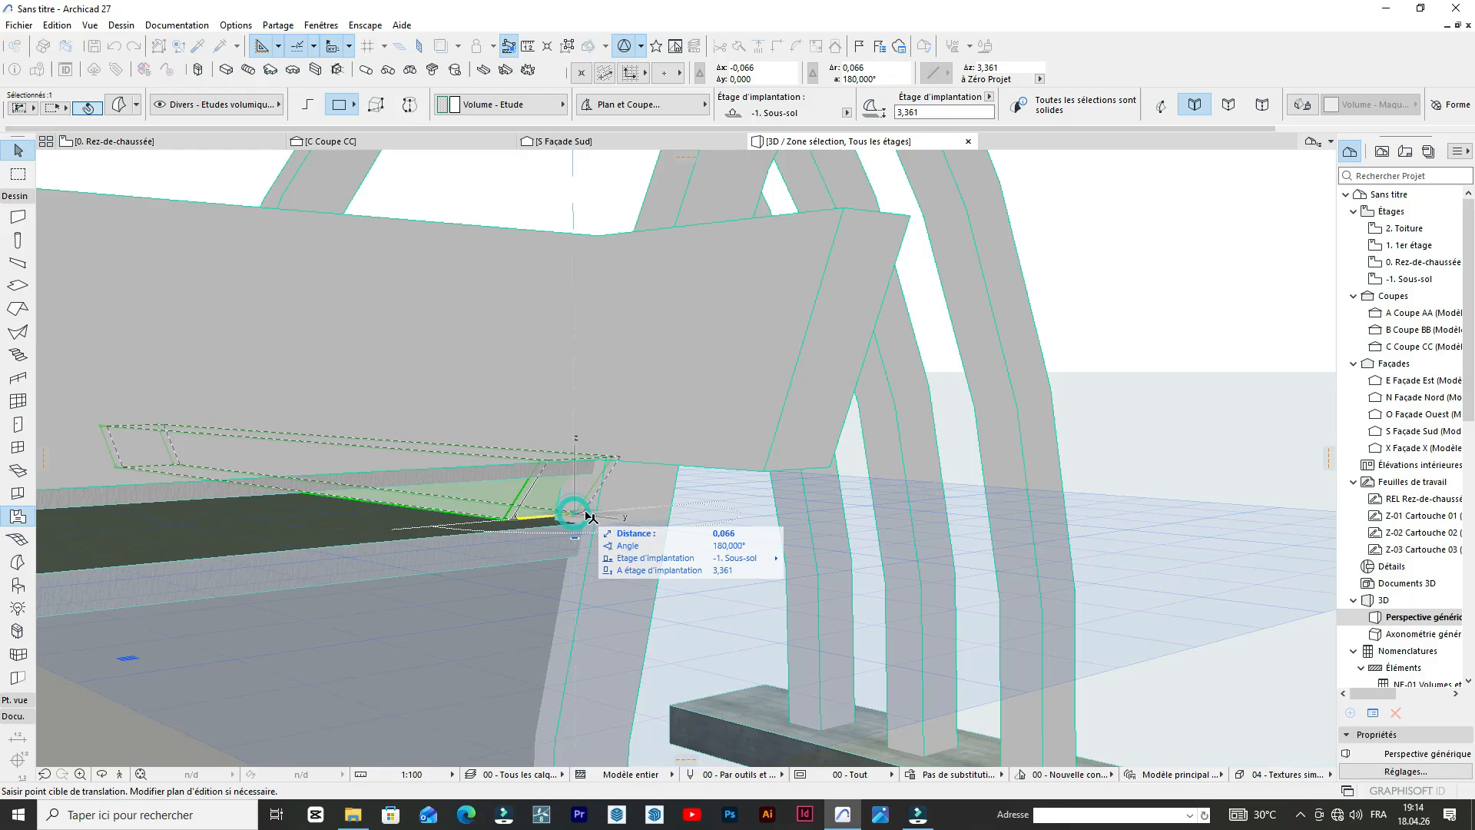
{"action": "left_click", "coordinate": [624, 524]}
Examine the fit of the sloped volumes beneath the roof-edge beams from several sides of the pavilion, and clear the selection.
{"action": "scroll", "coordinate": [906, 551], "scroll_direction": "down", "scroll_amount": 7}
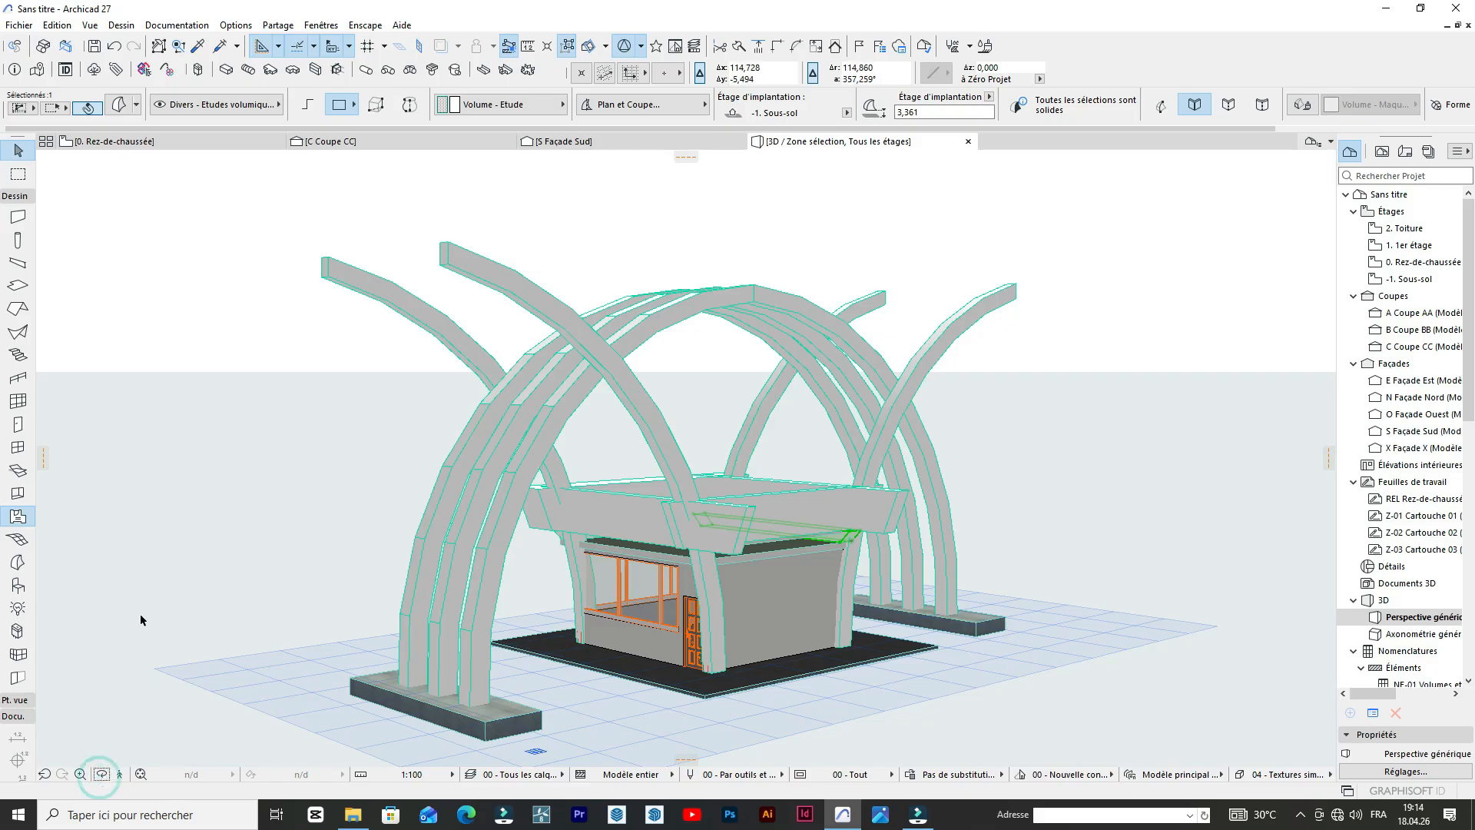
{"action": "left_click_drag", "start_coordinate": [211, 510], "coordinate": [902, 520]}
{"action": "scroll", "coordinate": [937, 510], "scroll_direction": "up", "scroll_amount": 8}
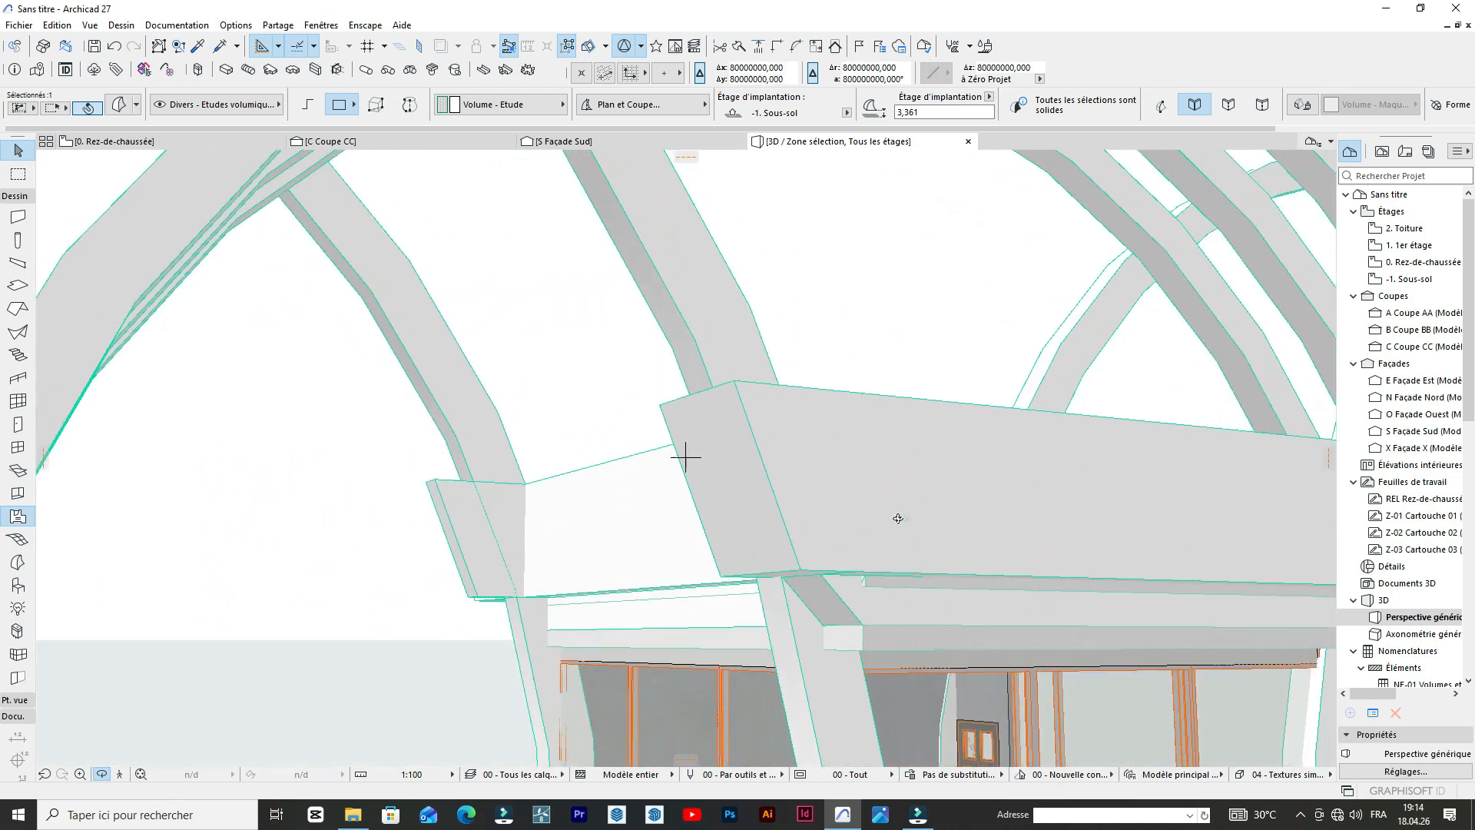
{"action": "left_click_drag", "start_coordinate": [596, 500], "coordinate": [947, 637]}
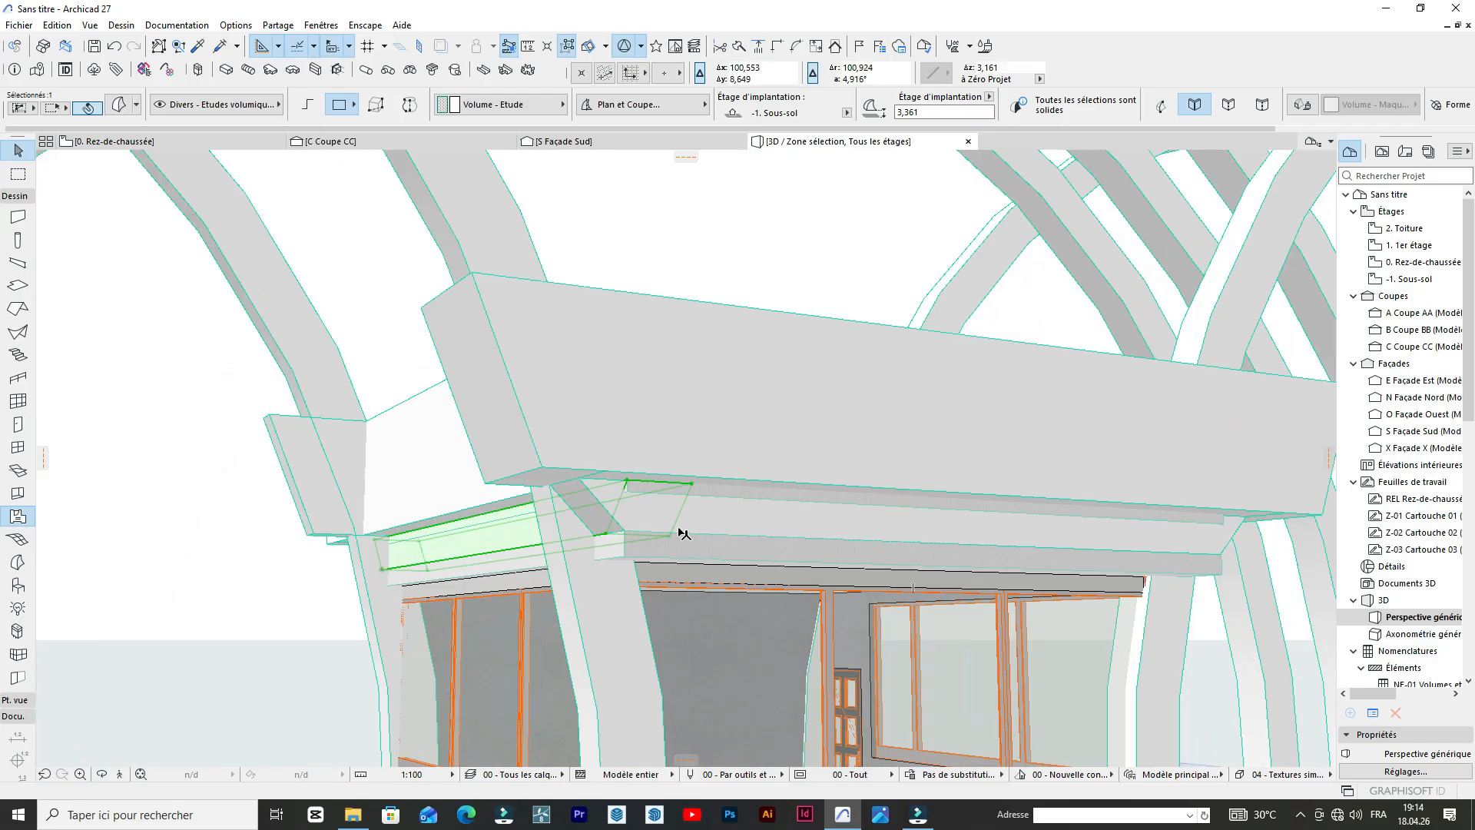
{"action": "scroll", "coordinate": [487, 461], "scroll_direction": "down", "scroll_amount": 6}
{"action": "scroll", "coordinate": [888, 517], "scroll_direction": "up", "scroll_amount": 6}
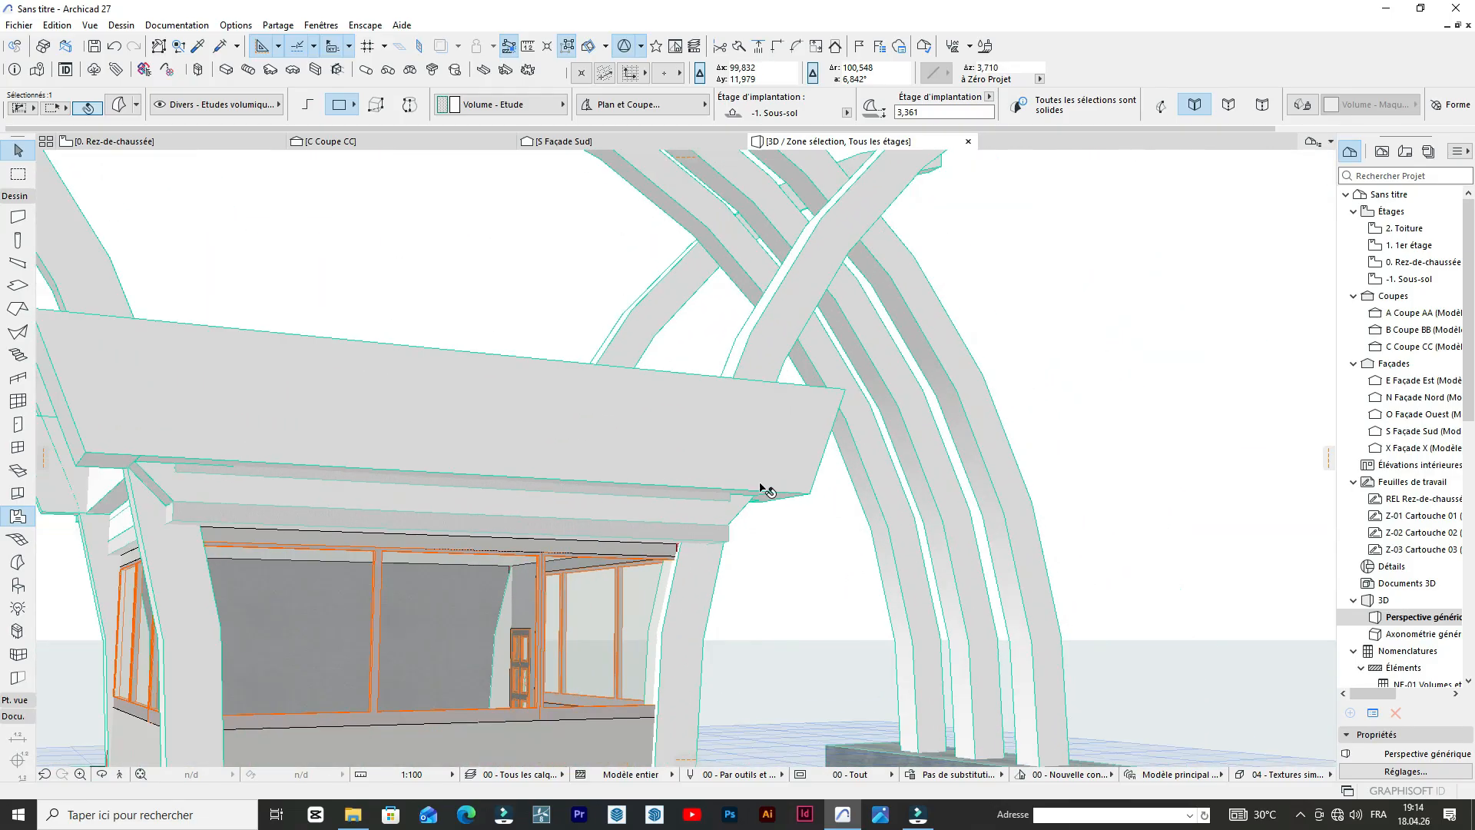
{"action": "scroll", "coordinate": [761, 488], "scroll_direction": "down", "scroll_amount": 4}
{"action": "left_click_drag", "start_coordinate": [852, 490], "coordinate": [752, 486]}
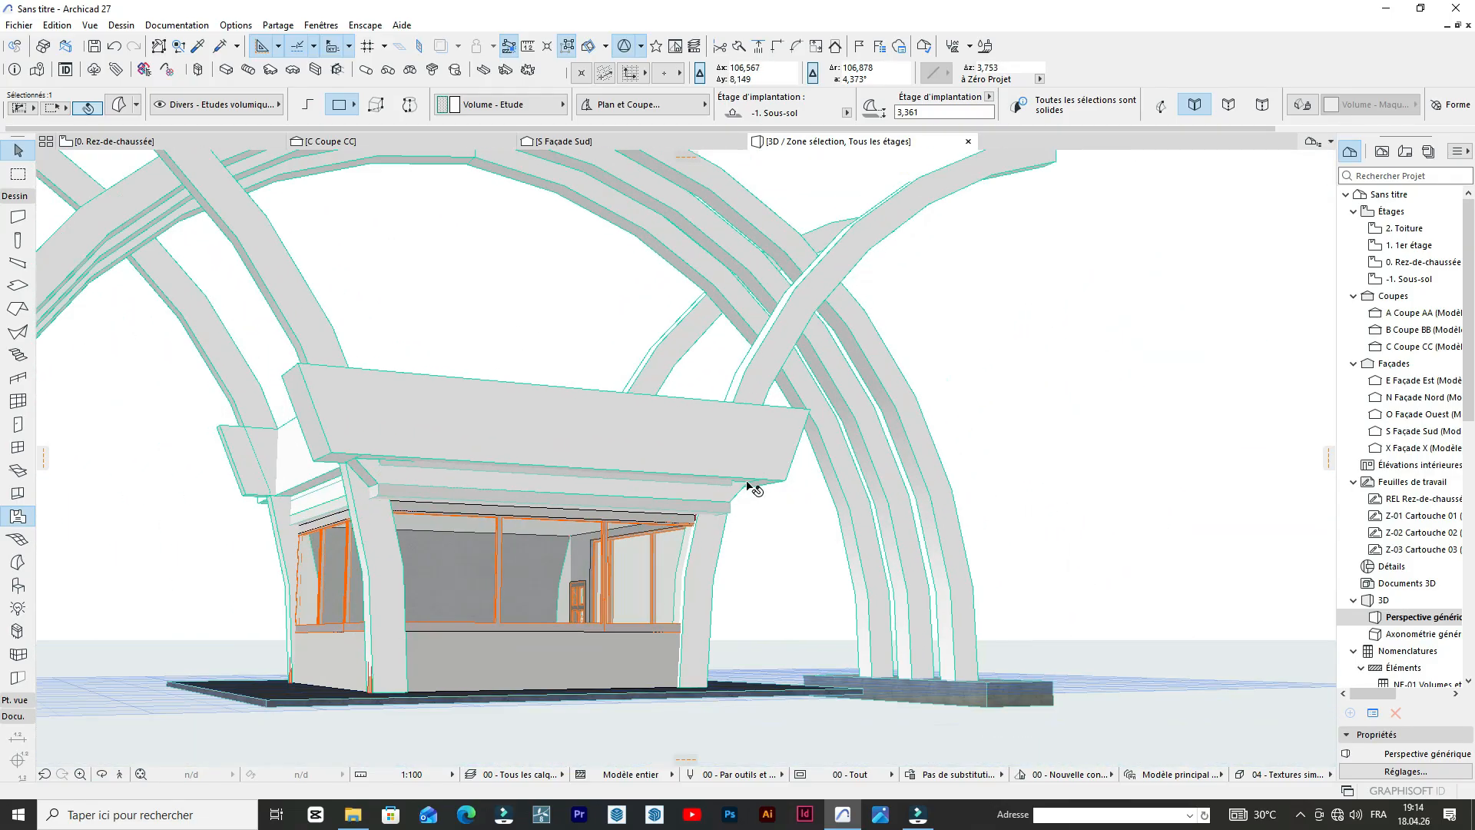
{"action": "left_click_drag", "start_coordinate": [630, 609], "coordinate": [683, 566]}
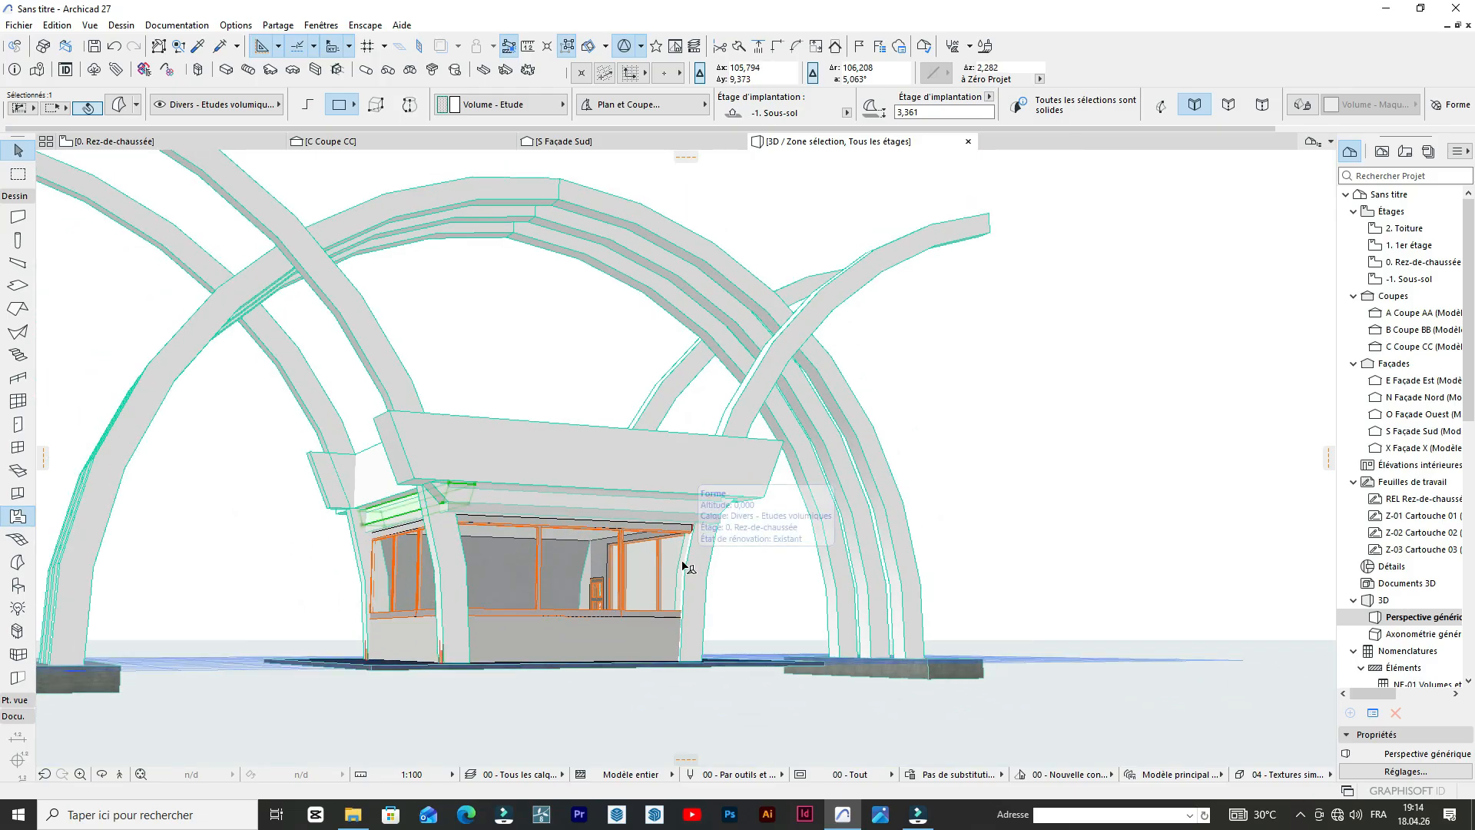
{"action": "left_click_drag", "start_coordinate": [466, 532], "coordinate": [815, 477]}
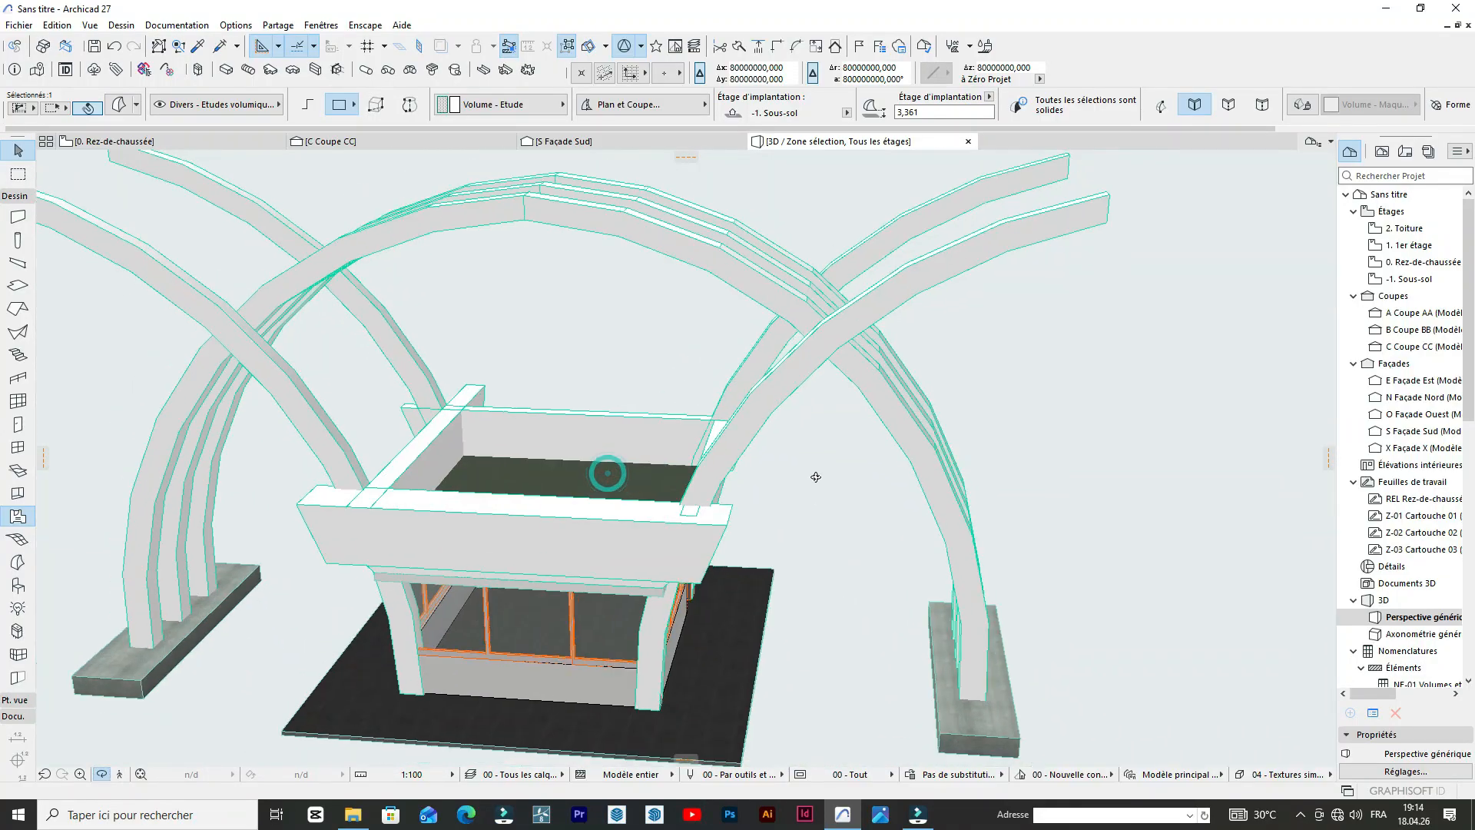
{"action": "scroll", "coordinate": [799, 483], "scroll_direction": "down", "scroll_amount": 4}
{"action": "mouse_move", "coordinate": [681, 606]}
{"action": "left_mouse_down"}
{"action": "mouse_move", "coordinate": [837, 517]}
{"action": "mouse_move", "coordinate": [861, 465]}
{"action": "left_mouse_up"}
{"action": "mouse_move", "coordinate": [569, 522]}
{"action": "left_mouse_down"}
{"action": "mouse_move", "coordinate": [494, 543]}
{"action": "mouse_move", "coordinate": [769, 561]}
{"action": "mouse_move", "coordinate": [533, 550]}
{"action": "mouse_move", "coordinate": [571, 563]}
{"action": "left_mouse_up"}
{"action": "scroll", "coordinate": [617, 523], "scroll_direction": "down", "scroll_amount": 2}
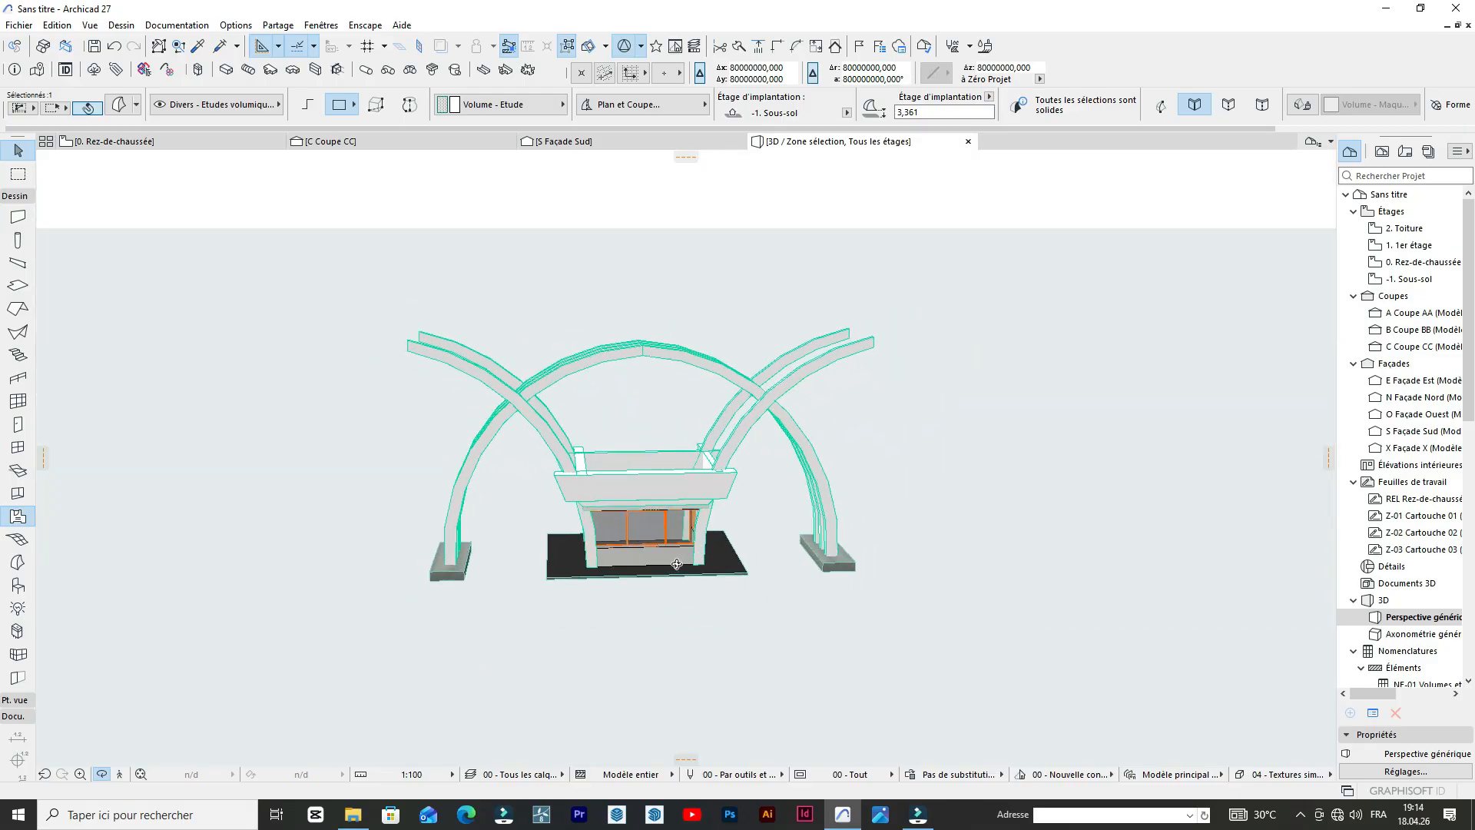
{"action": "scroll", "coordinate": [658, 599], "scroll_direction": "up", "scroll_amount": 4}
{"action": "mouse_move", "coordinate": [662, 605]}
{"action": "left_mouse_down"}
{"action": "mouse_move", "coordinate": [543, 543]}
{"action": "mouse_move", "coordinate": [376, 534]}
{"action": "left_mouse_up"}
{"action": "scroll", "coordinate": [471, 494], "scroll_direction": "up", "scroll_amount": 4}
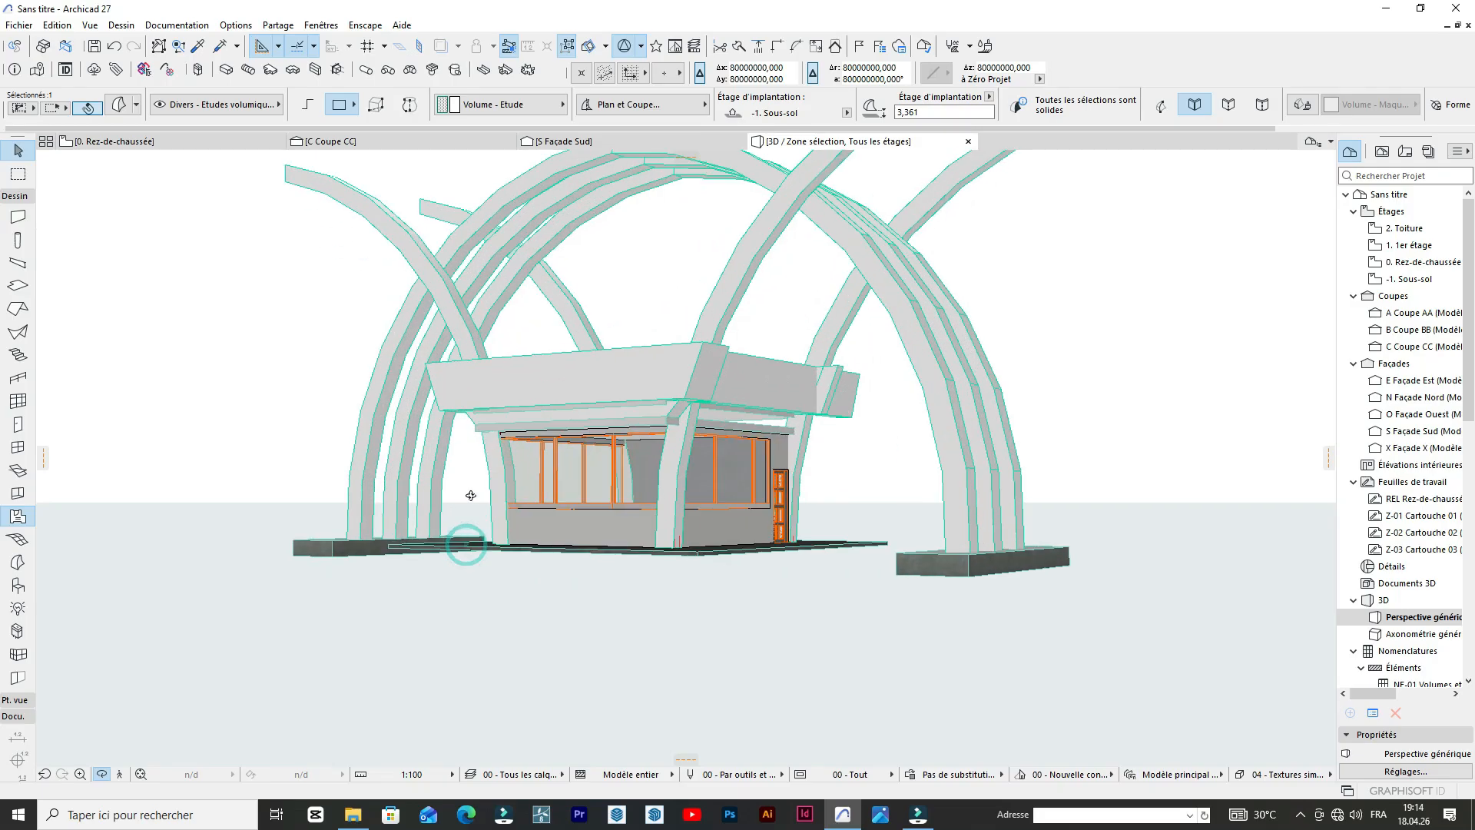
{"action": "left_click_drag", "start_coordinate": [530, 498], "coordinate": [725, 582]}
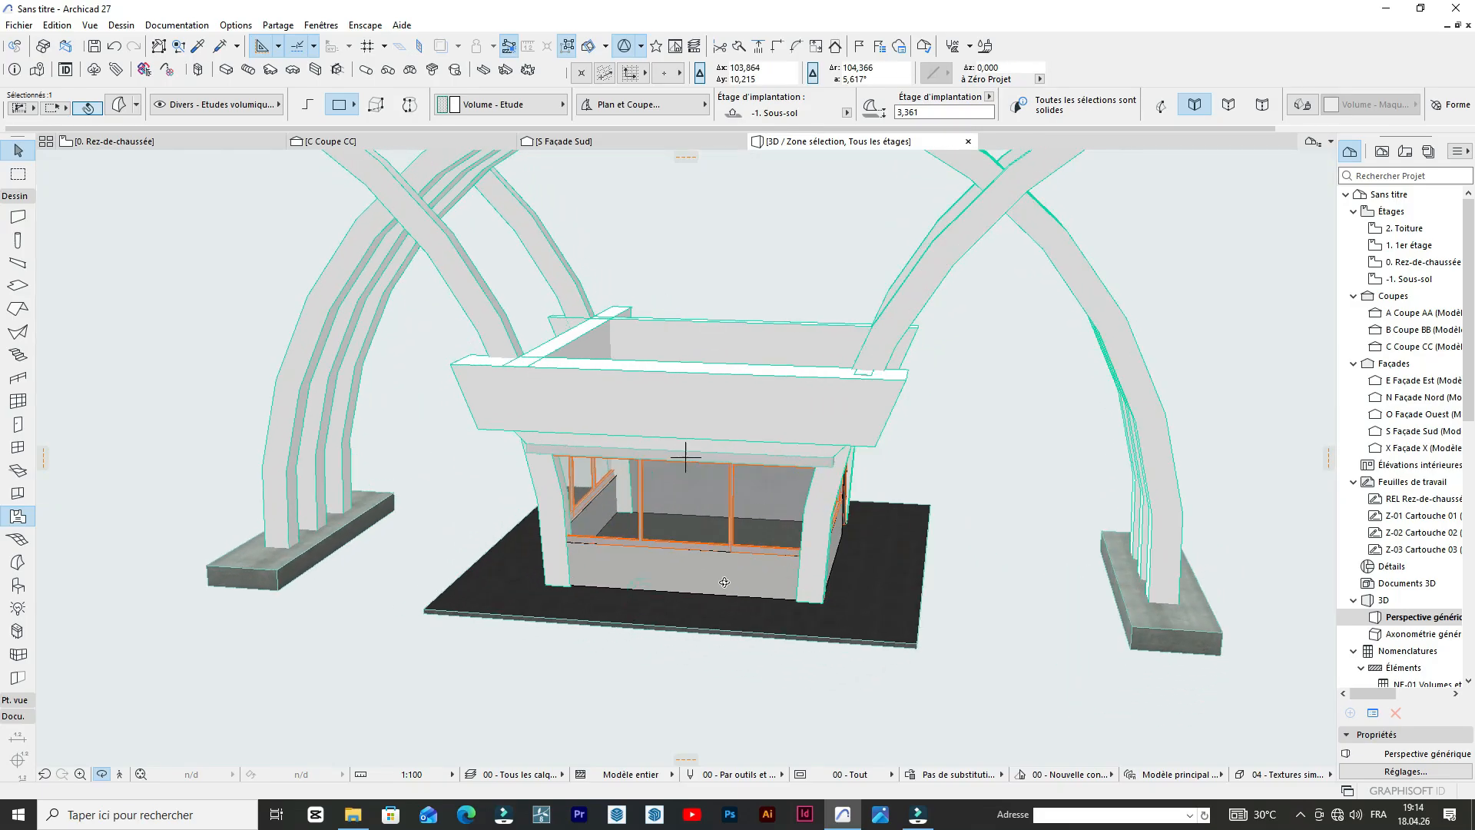
{"action": "key", "text": "Escape"}
Copy the concrete footing slab of the large arches about 12.12 m to the pavilion's low wall, beside the corner column.
{"action": "left_click", "coordinate": [1137, 639], "text": "shift"}
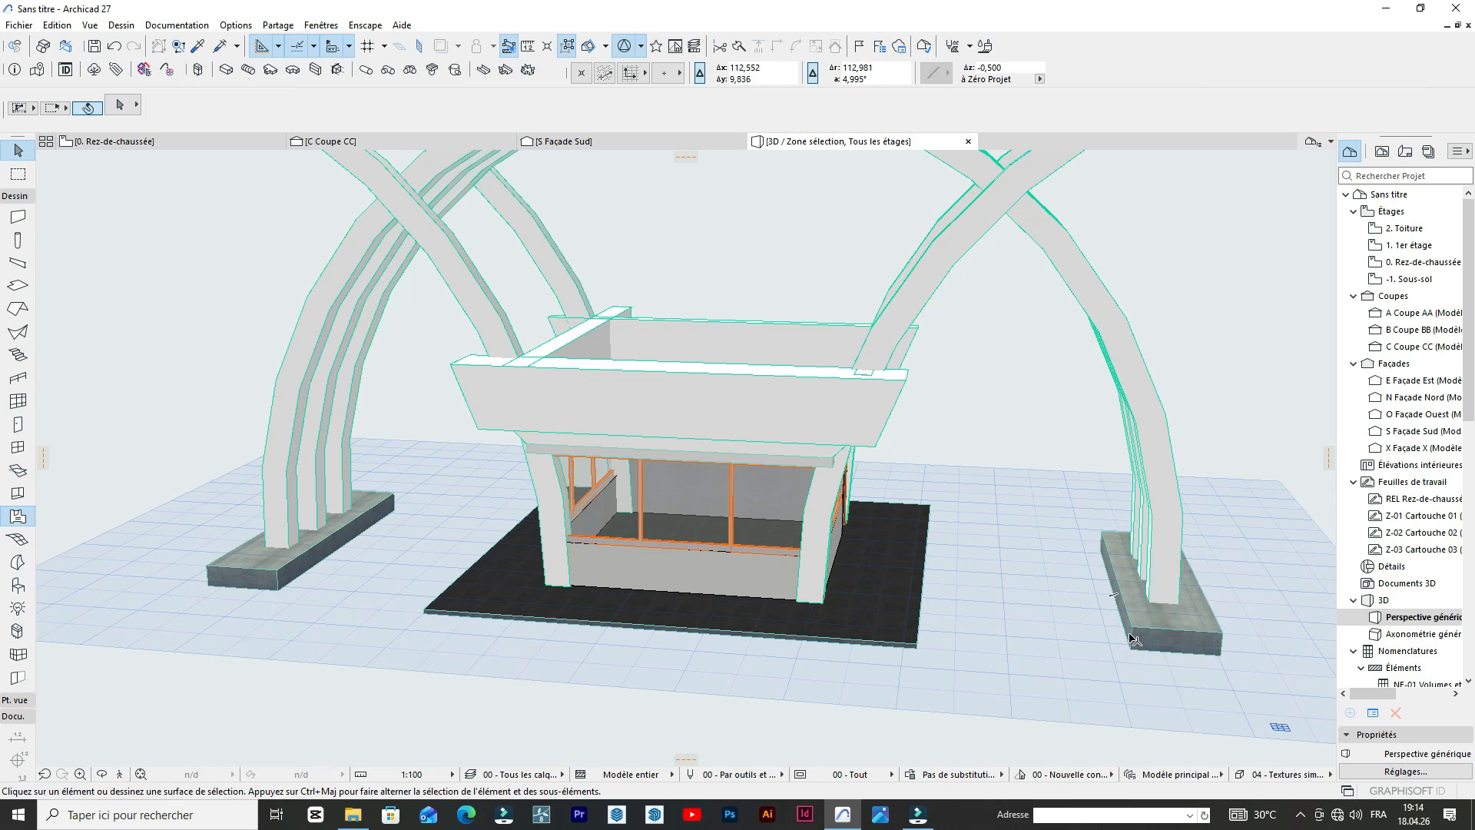
{"action": "left_click", "coordinate": [1135, 632]}
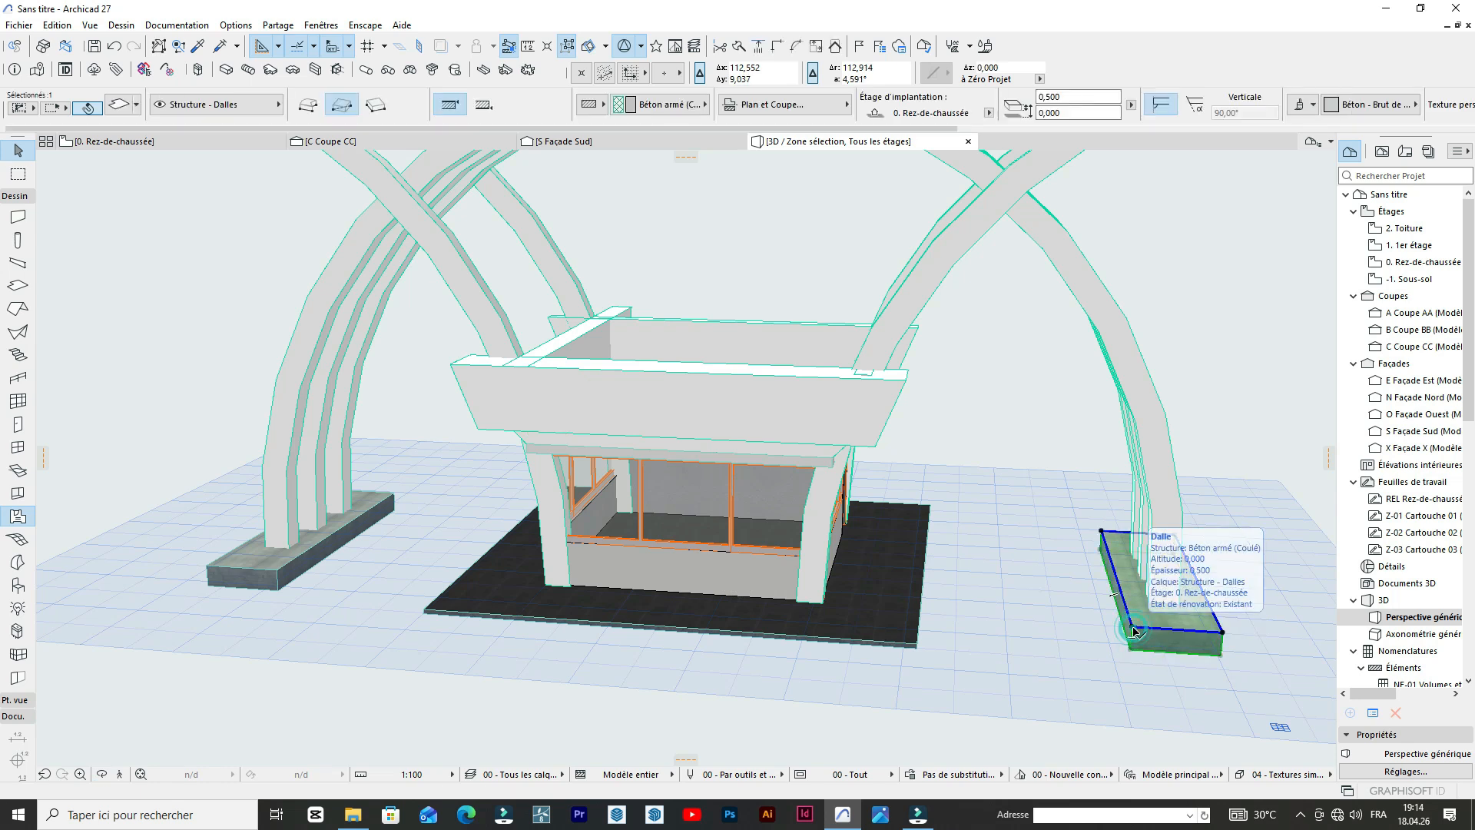
{"action": "key", "text": "ctrl+shift+d"}
{"action": "left_click", "coordinate": [1134, 630]}
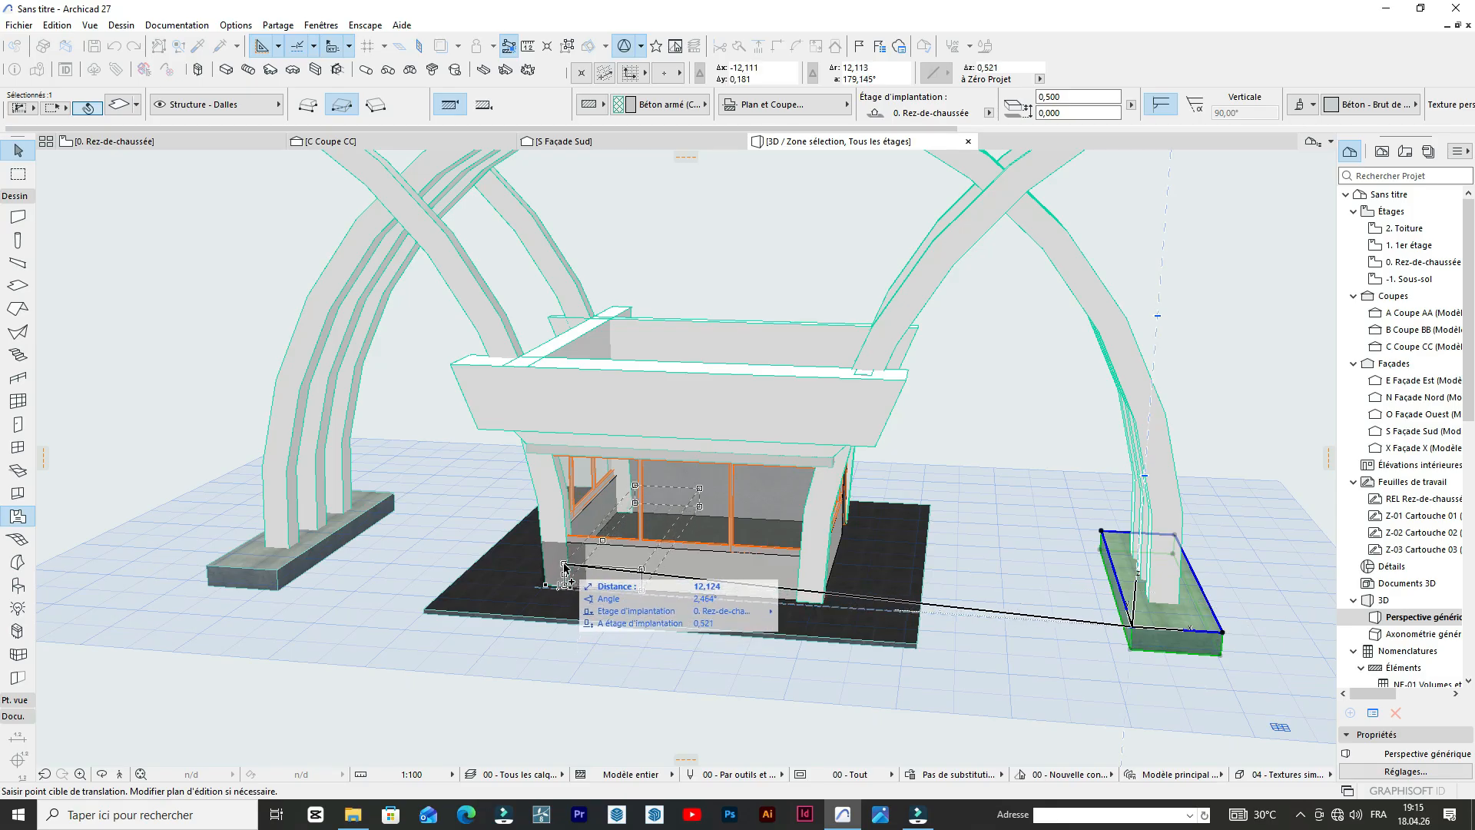
{"action": "left_click", "coordinate": [565, 565]}
{"action": "key", "text": "ctrl+m"}
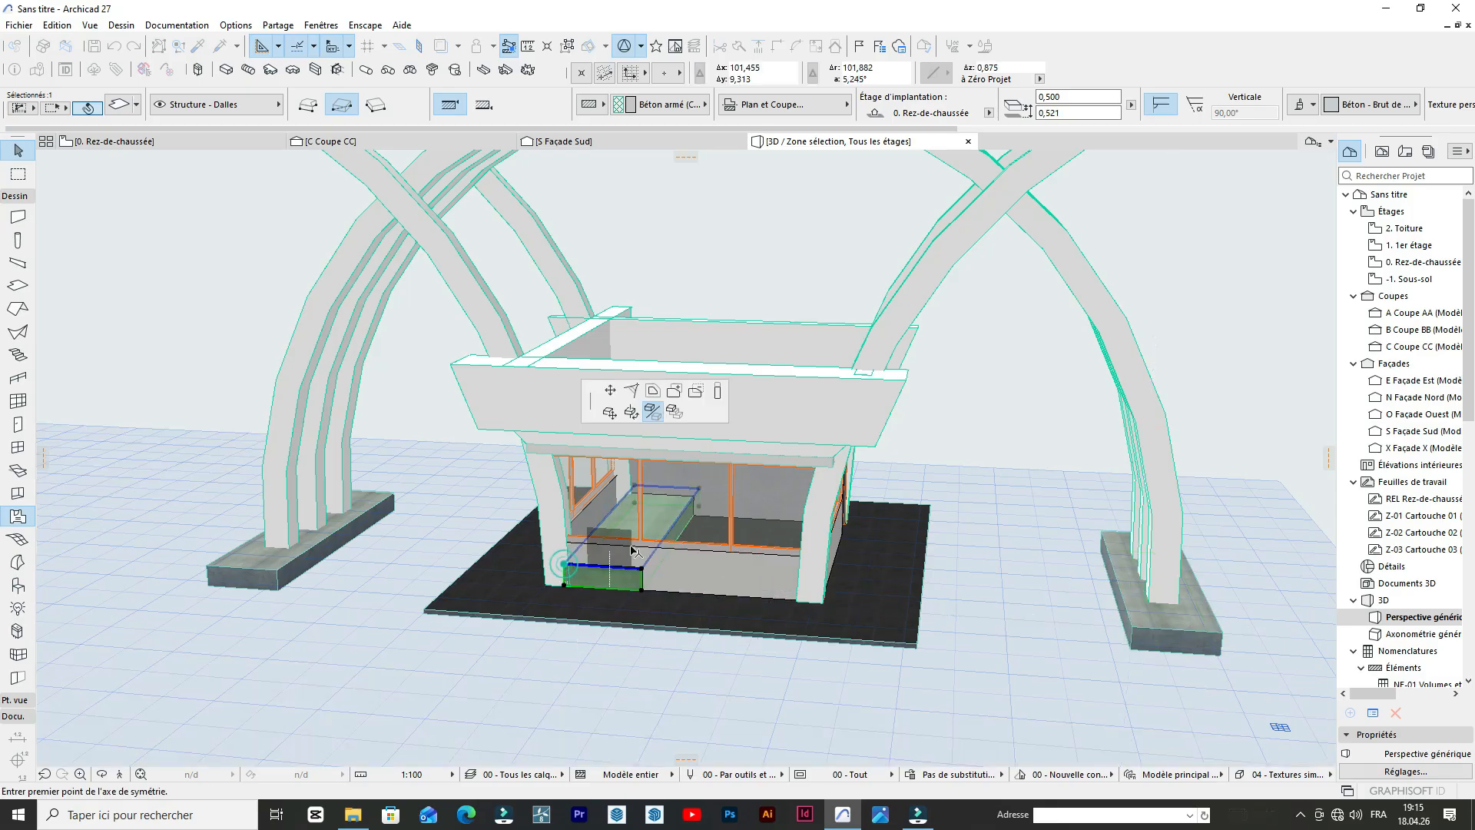
{"action": "scroll", "coordinate": [649, 570], "scroll_direction": "up", "scroll_amount": 5}
{"action": "scroll", "coordinate": [653, 584], "scroll_direction": "up", "scroll_amount": 5}
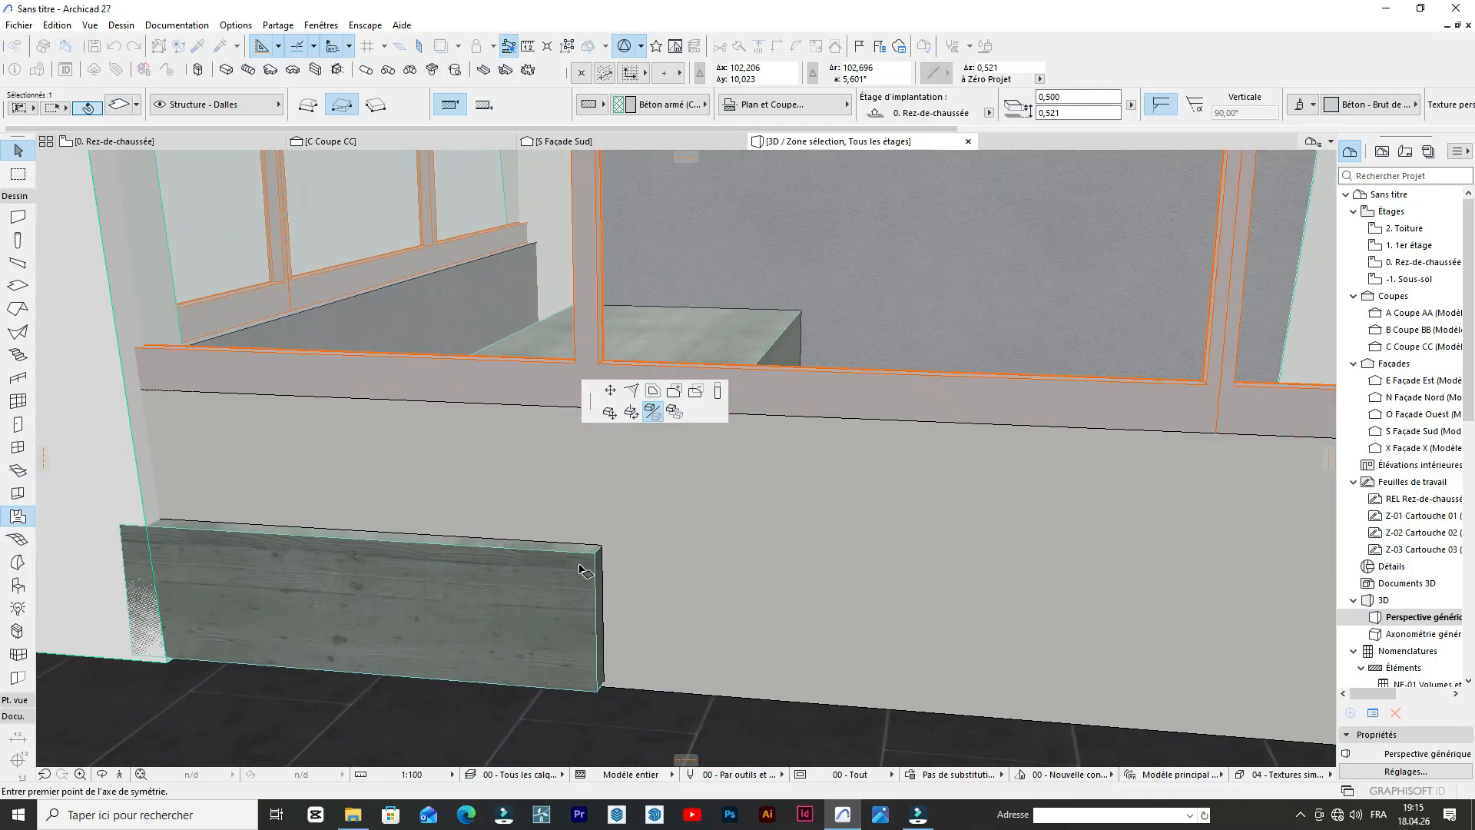
{"action": "scroll", "coordinate": [630, 576], "scroll_direction": "down", "scroll_amount": 3}
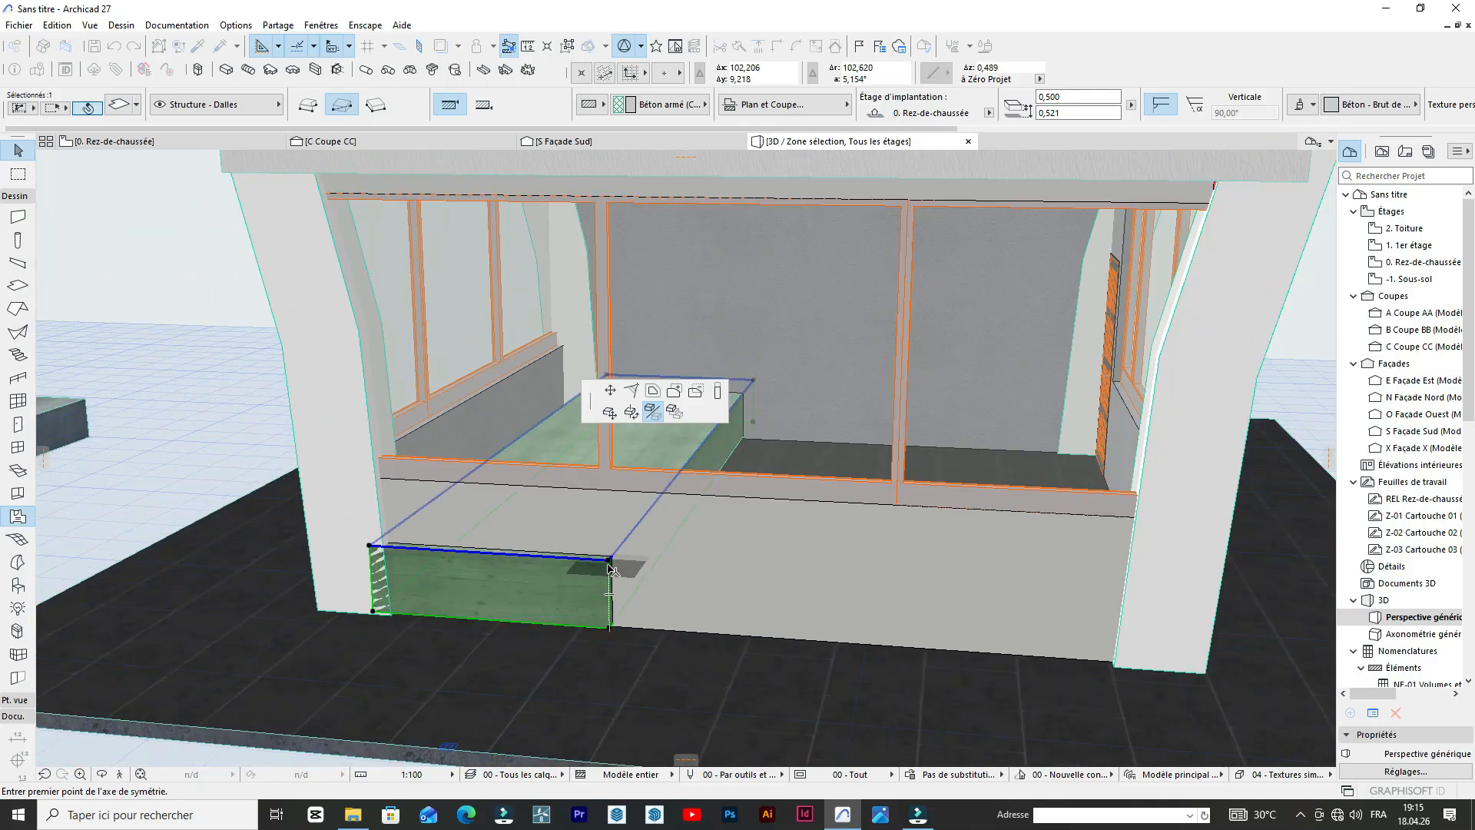
{"action": "left_click", "coordinate": [608, 565]}
{"action": "key", "text": "Escape"}
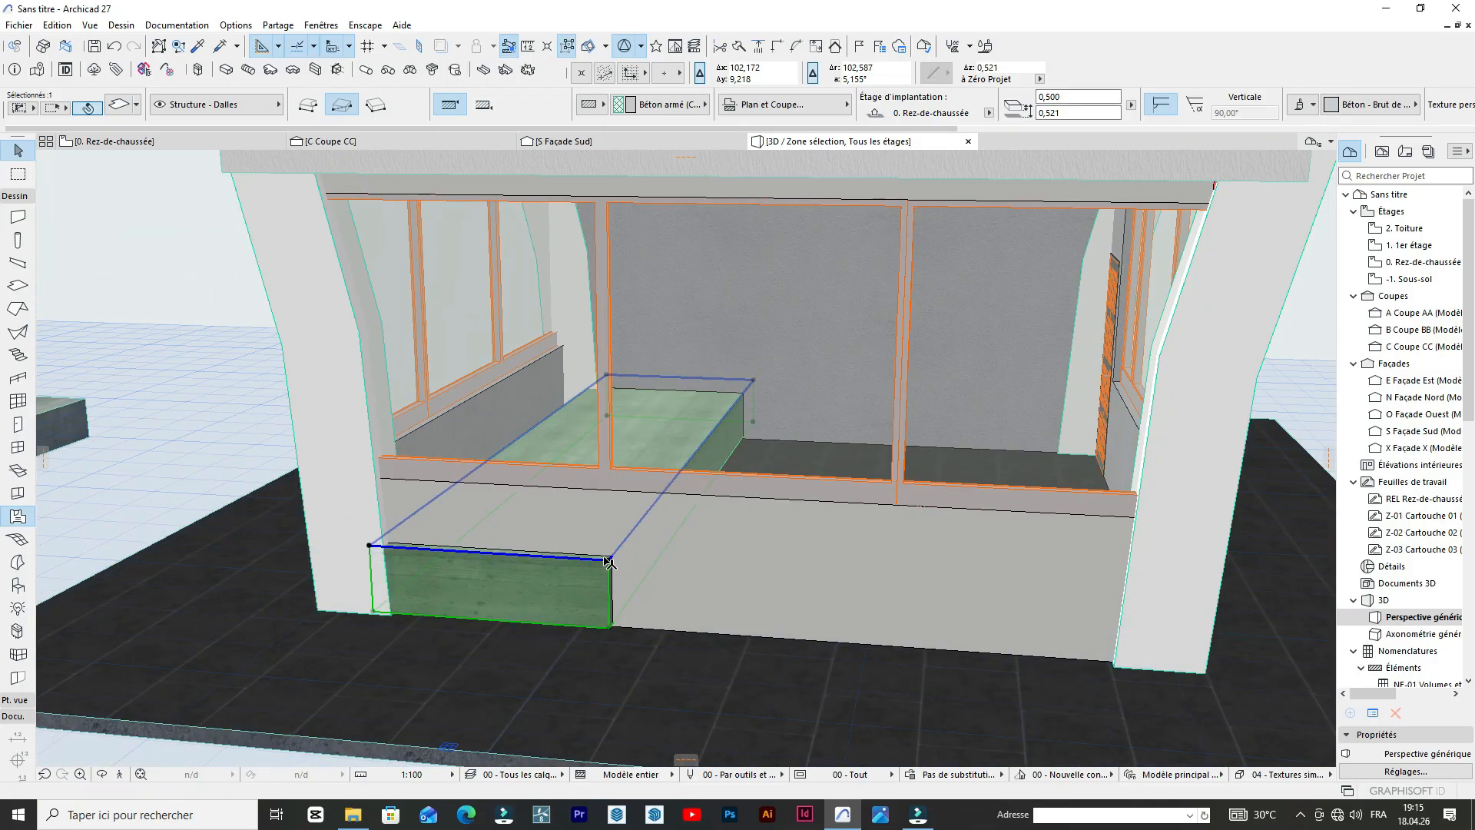
Lower the copied concrete slab about 0.3 m vertically at the foot of the low wall, and clear the selection.
{"action": "key", "text": "ctrl+d"}
{"action": "left_click", "coordinate": [605, 560]}
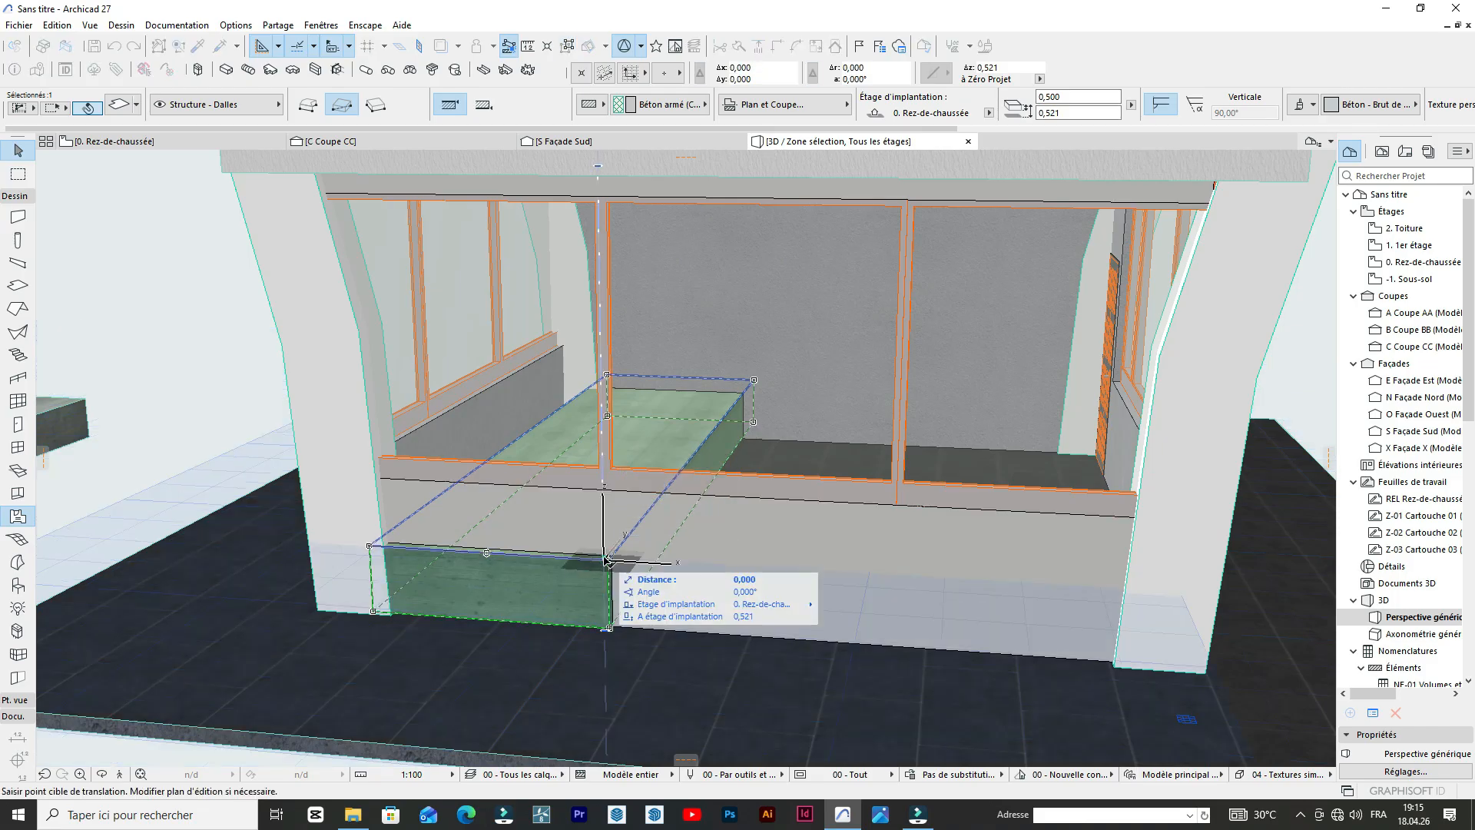
{"action": "left_click", "coordinate": [612, 602]}
{"action": "key", "text": "Escape"}
{"action": "scroll", "coordinate": [615, 603], "scroll_direction": "down", "scroll_amount": 5}
{"action": "scroll", "coordinate": [698, 580], "scroll_direction": "up", "scroll_amount": 4}
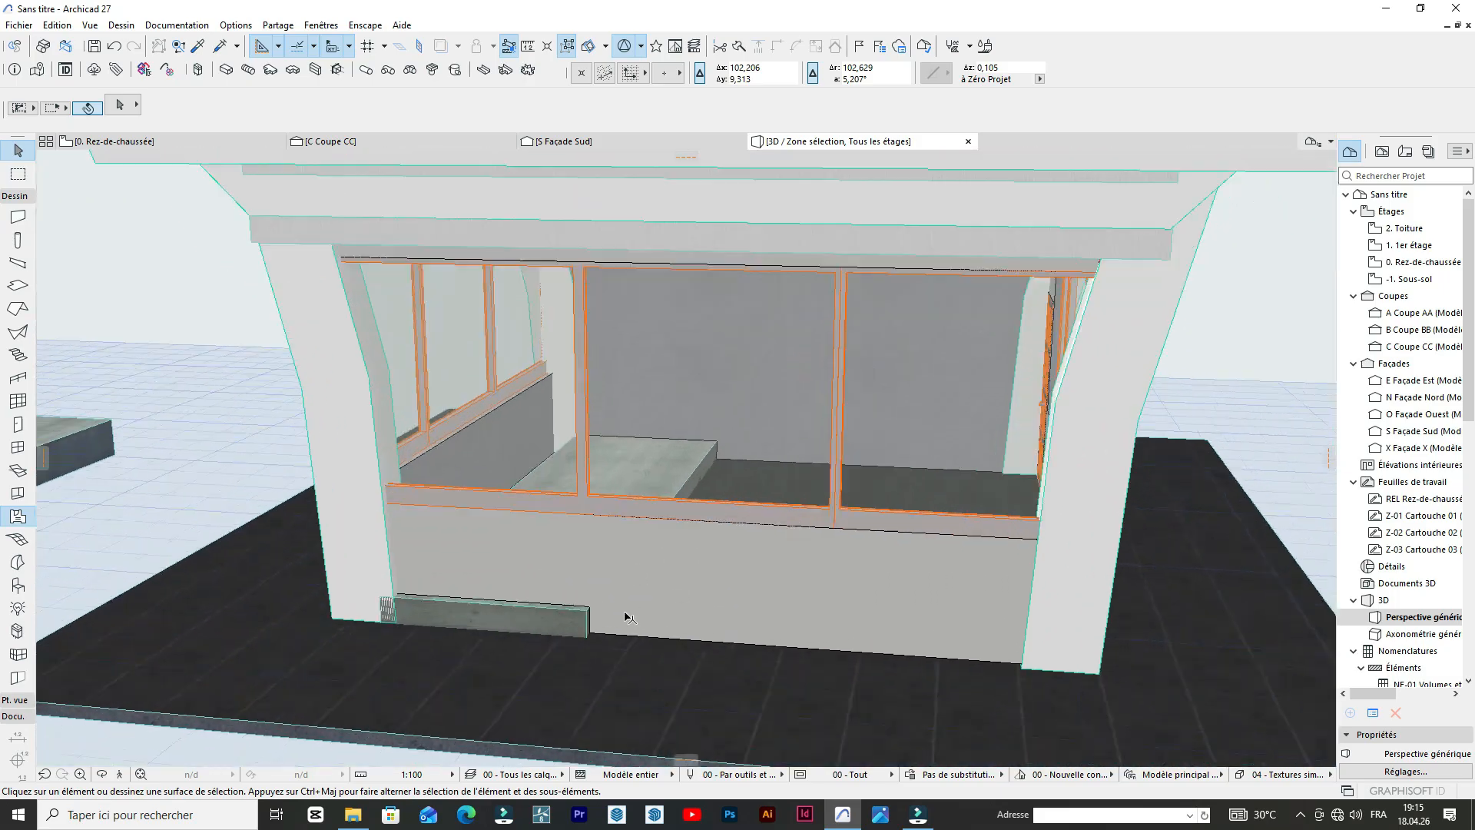
{"action": "scroll", "coordinate": [628, 617], "scroll_direction": "up", "scroll_amount": 3}
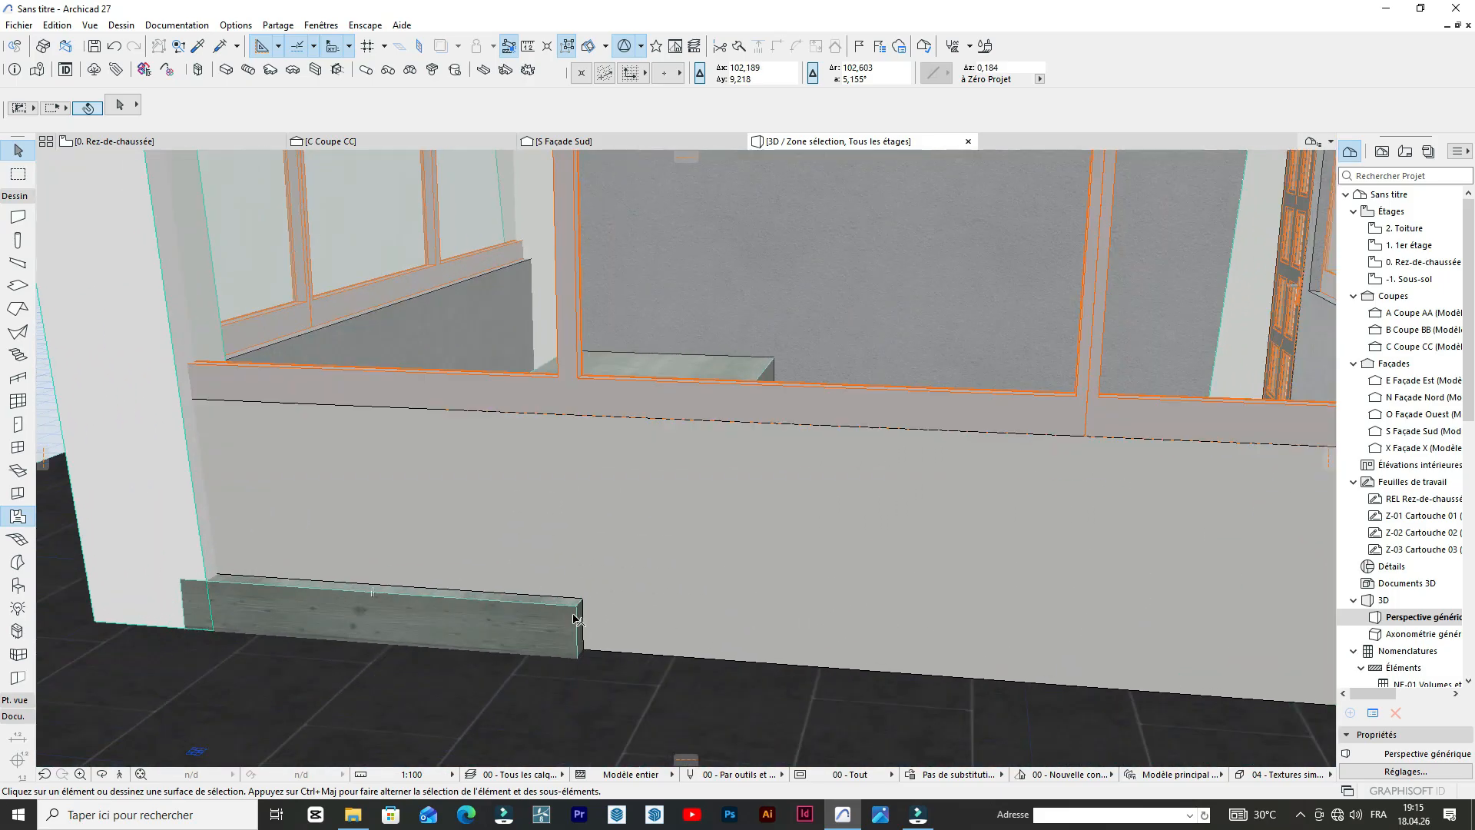
Delete the copied concrete slab at the foot of the pavilion's low wall.
{"action": "scroll", "coordinate": [576, 618], "scroll_direction": "down", "scroll_amount": 2}
{"action": "left_click", "coordinate": [520, 532]}
{"action": "scroll", "coordinate": [520, 532], "scroll_direction": "down", "scroll_amount": 3}
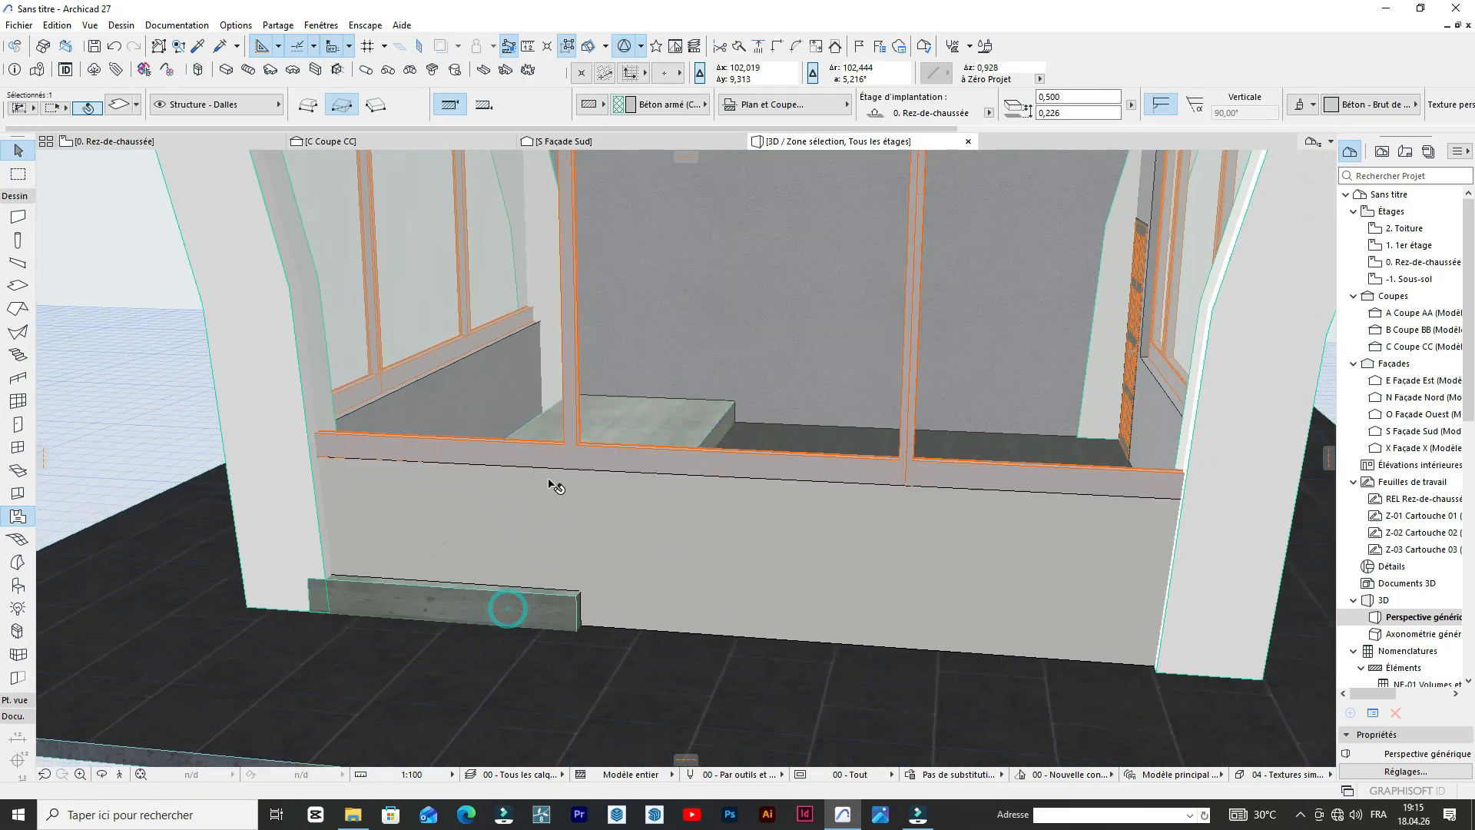
{"action": "key", "text": "Escape"}
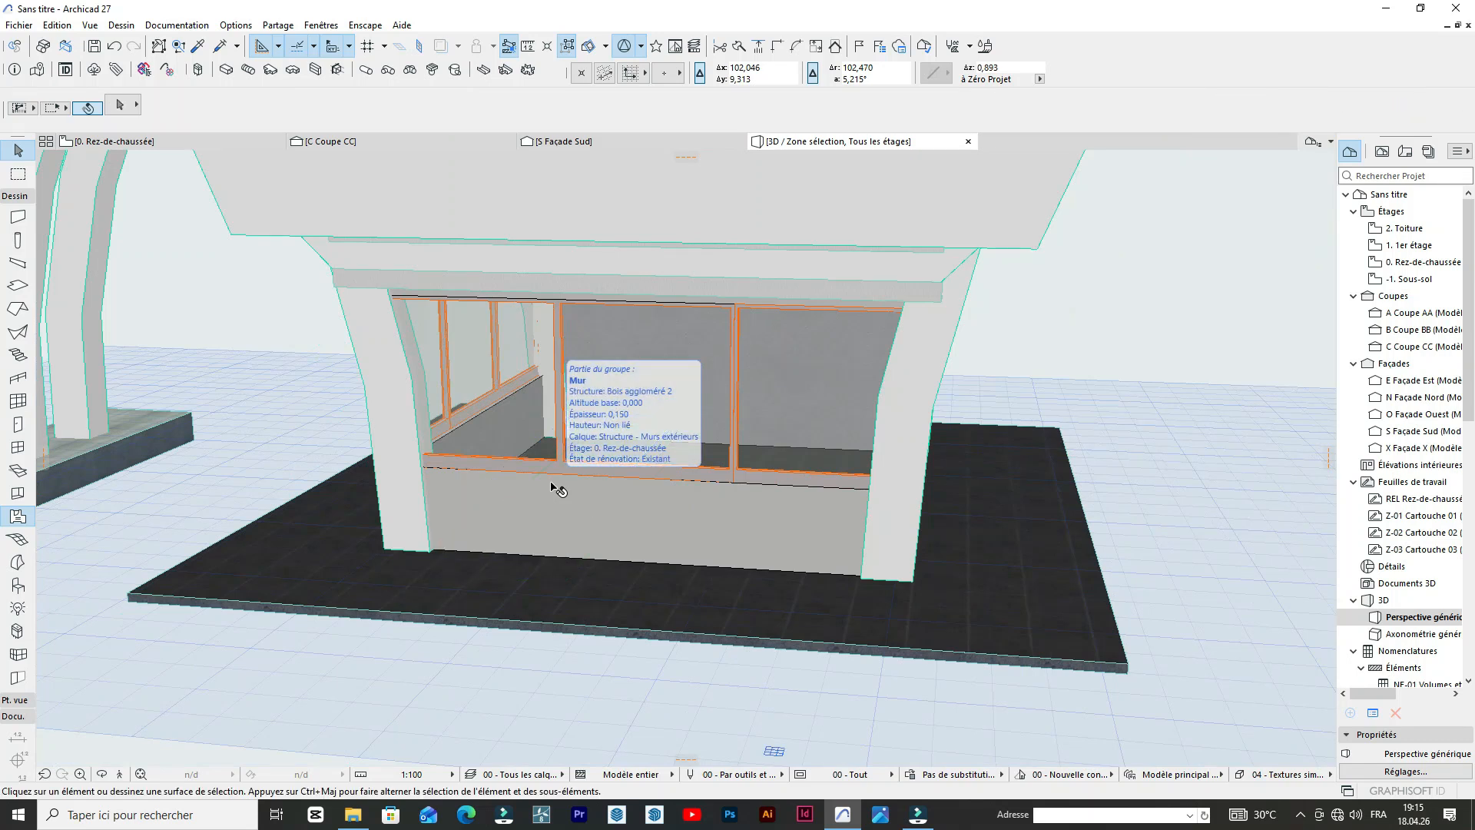
Set the thickness of the tiled base slab under the pavilion to 0.5 m, and clear the selection.
{"action": "scroll", "coordinate": [828, 529], "scroll_direction": "down", "scroll_amount": 3}
{"action": "left_click", "coordinate": [953, 581]}
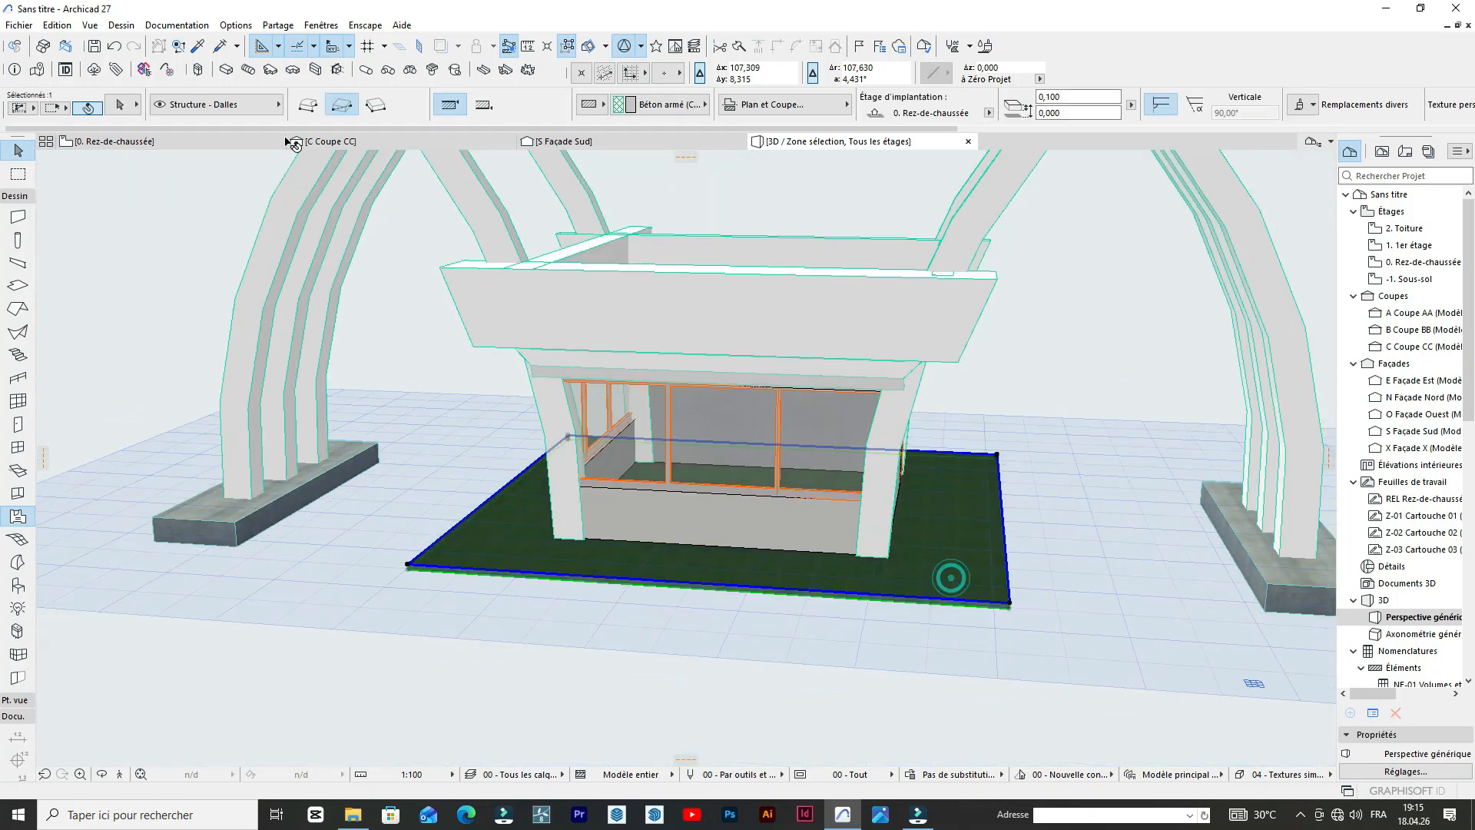
{"action": "key", "text": "ctrl+t"}
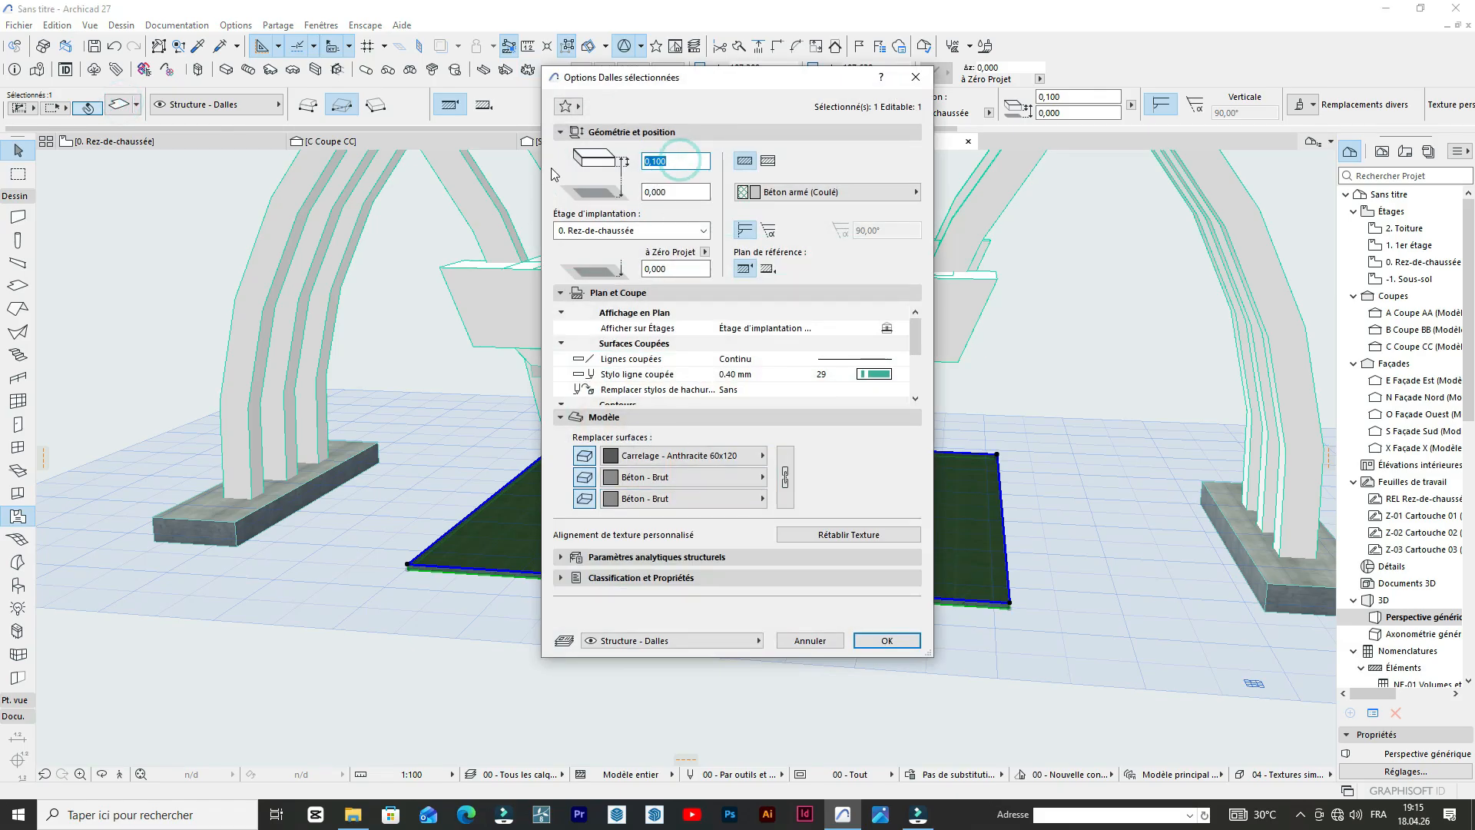
{"action": "key", "text": "Return"}
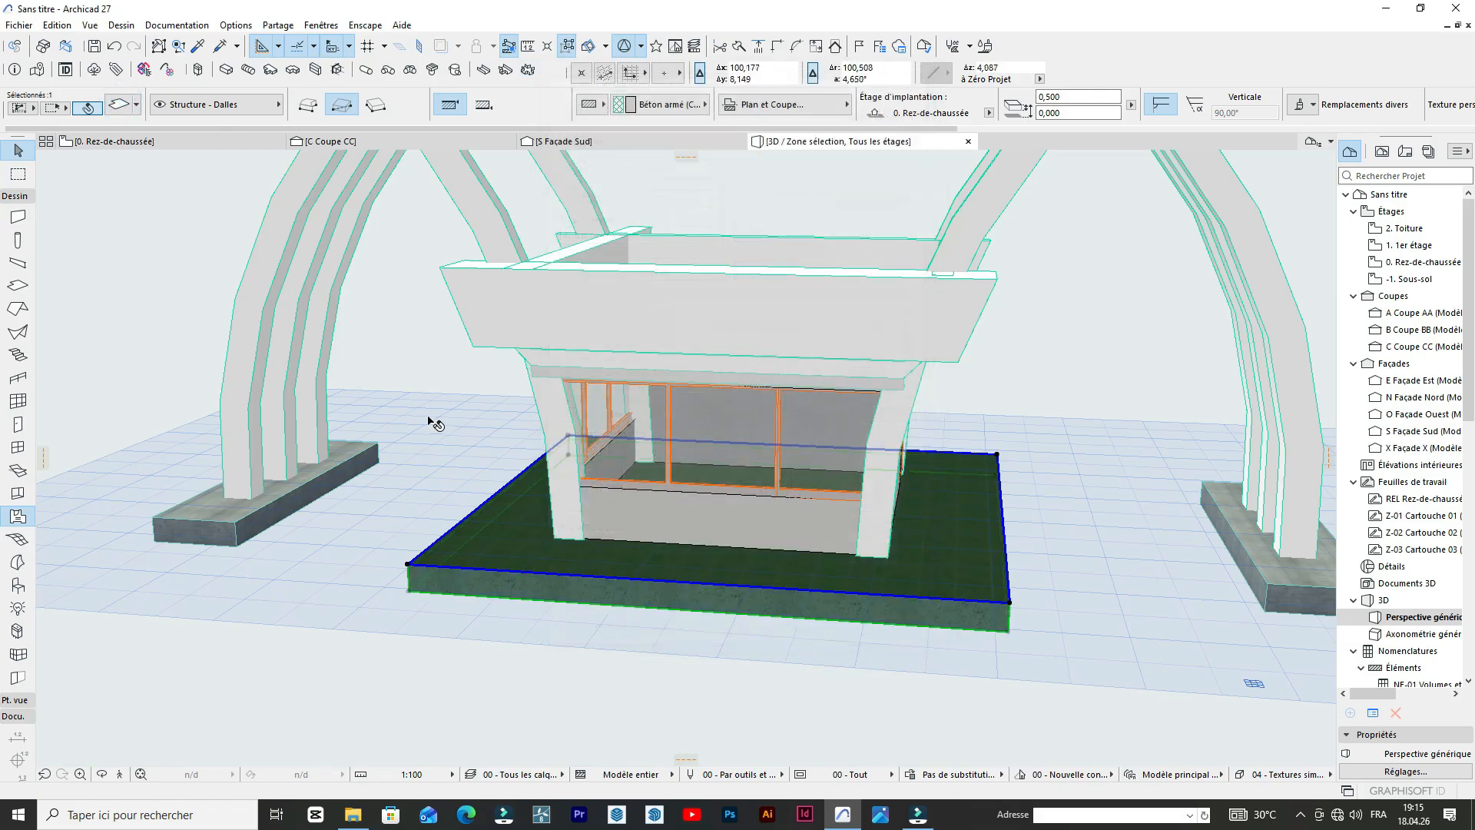
{"action": "scroll", "coordinate": [470, 666], "scroll_direction": "down", "scroll_amount": 5}
{"action": "left_click", "coordinate": [1037, 605]}
{"action": "scroll", "coordinate": [799, 540], "scroll_direction": "up", "scroll_amount": 2}
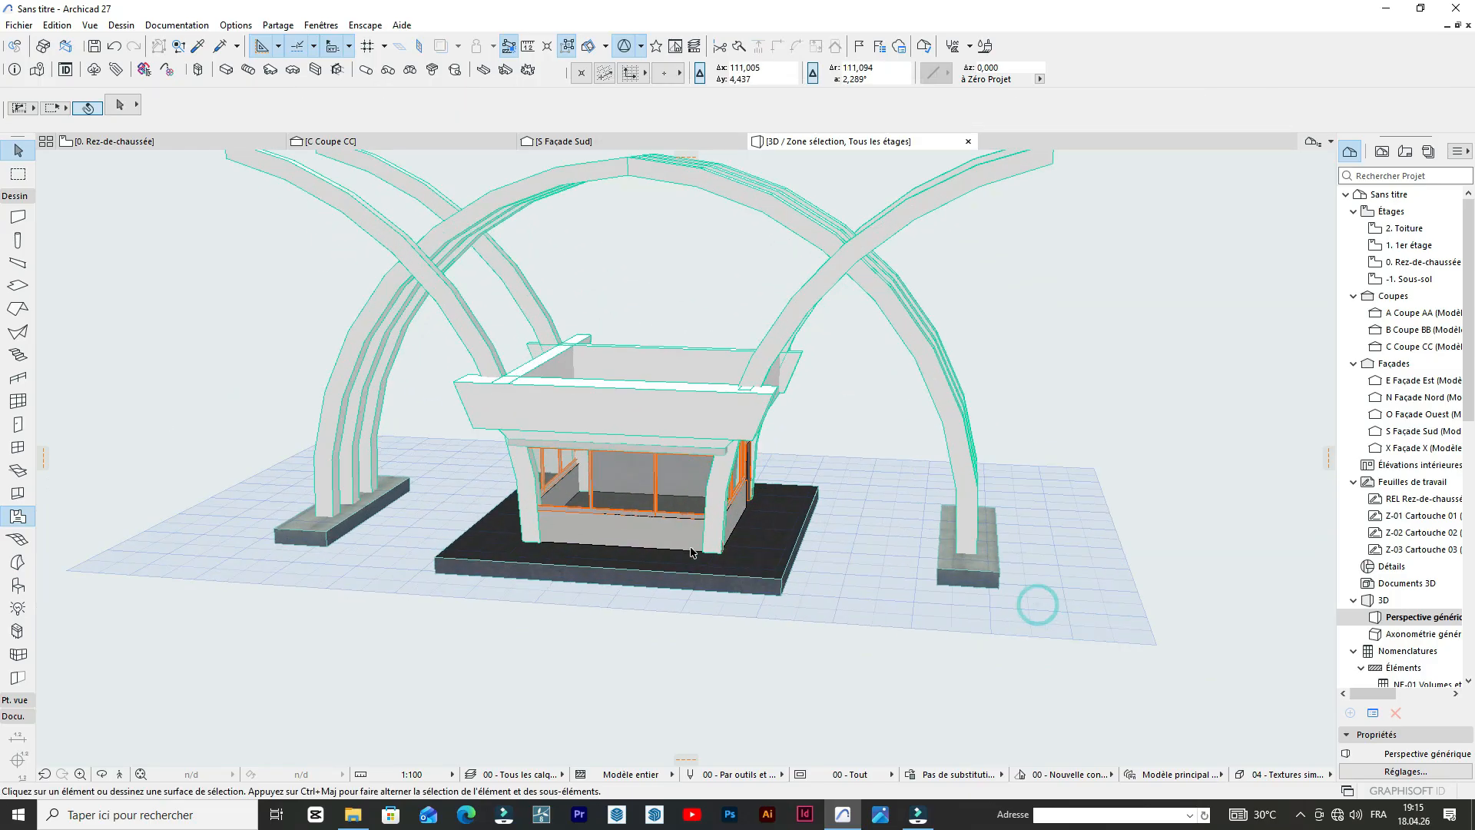
Create a rectangular Mesh terrain extending well beyond the pavilion and the arch footings on all sides.
{"action": "scroll", "coordinate": [633, 627], "scroll_direction": "down", "scroll_amount": 2}
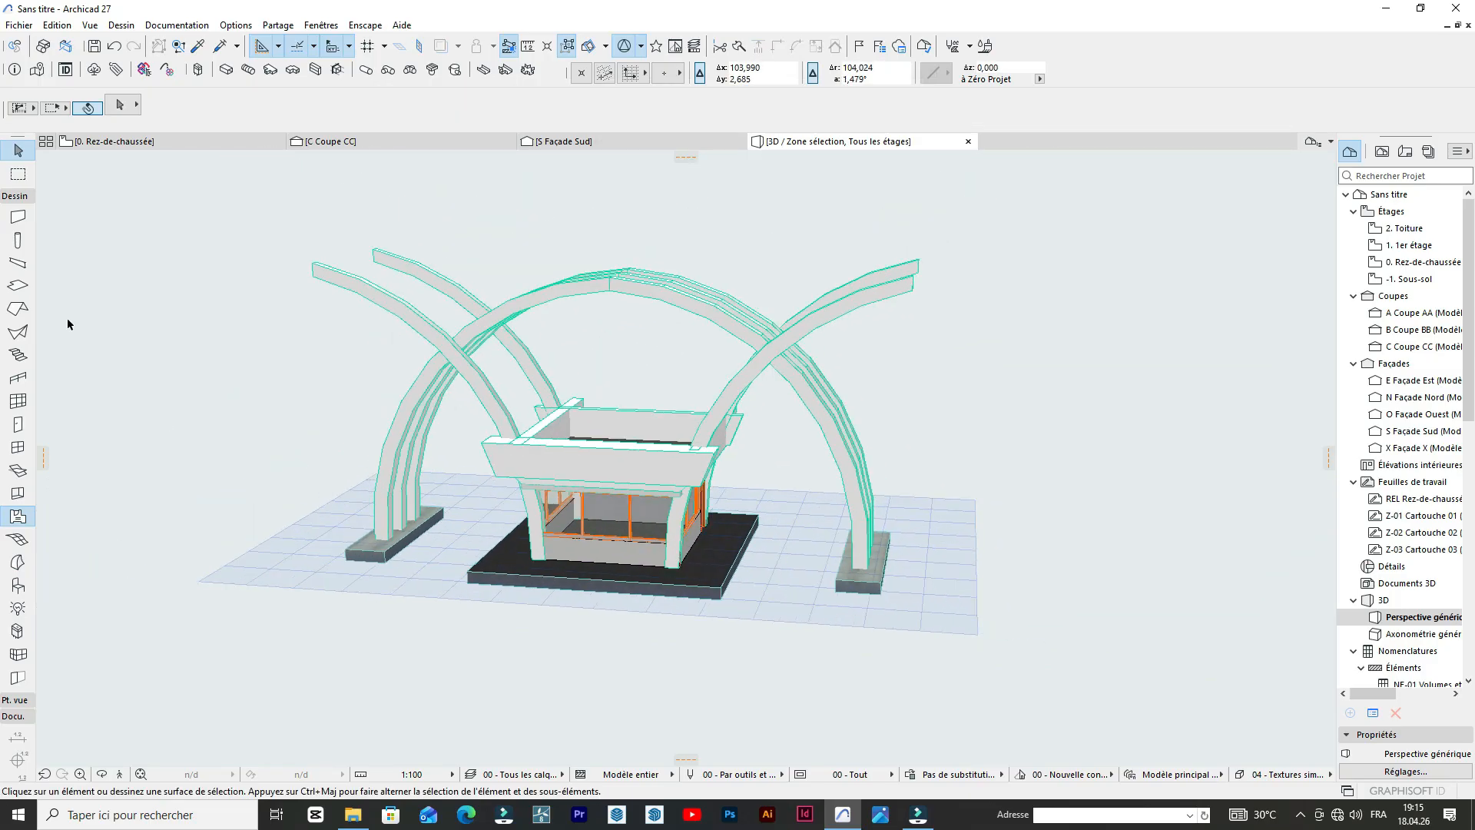
{"action": "left_click", "coordinate": [18, 541]}
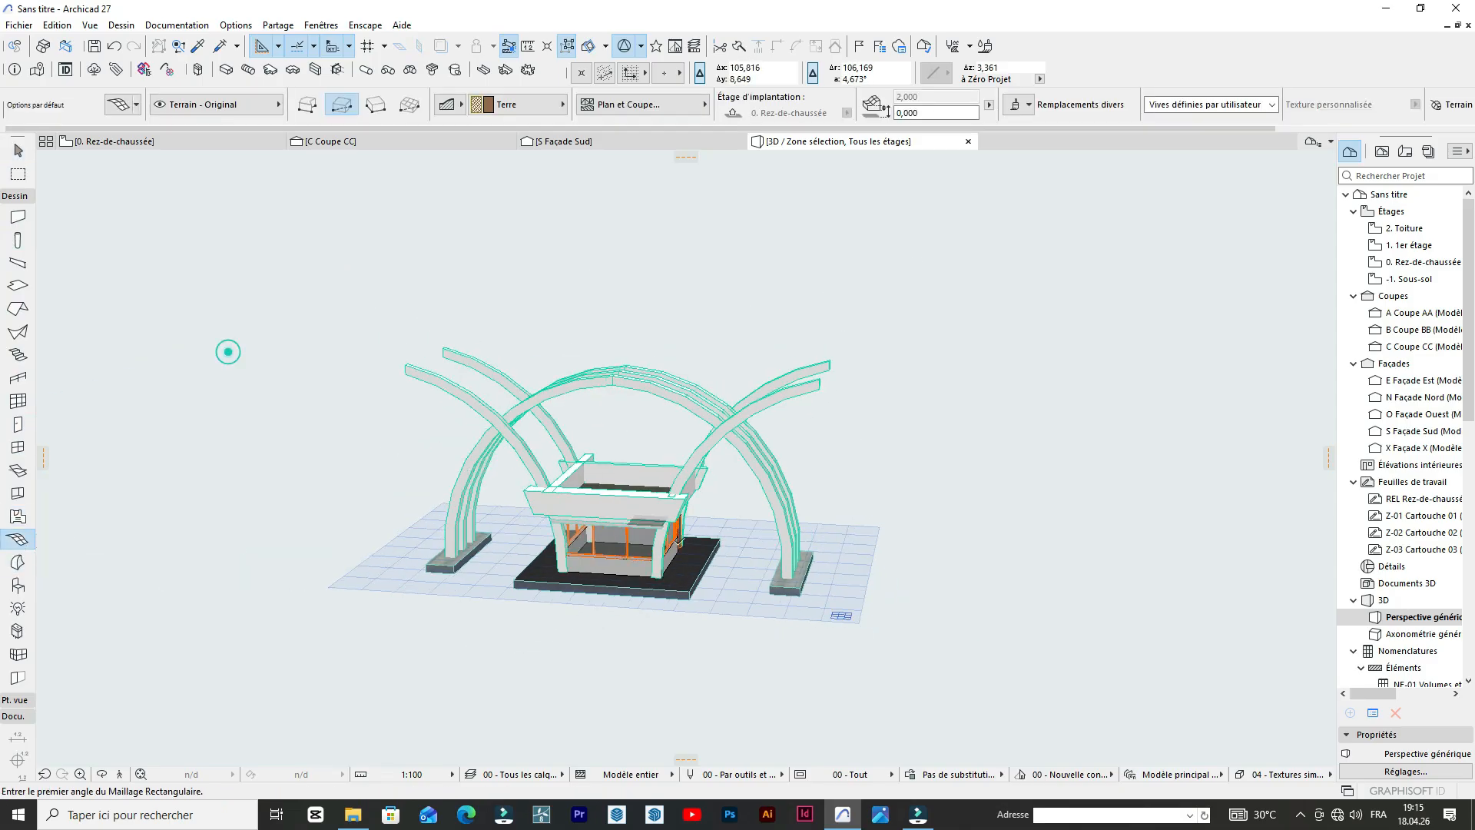
{"action": "left_click", "coordinate": [309, 384]}
{"action": "left_click", "coordinate": [1241, 698]}
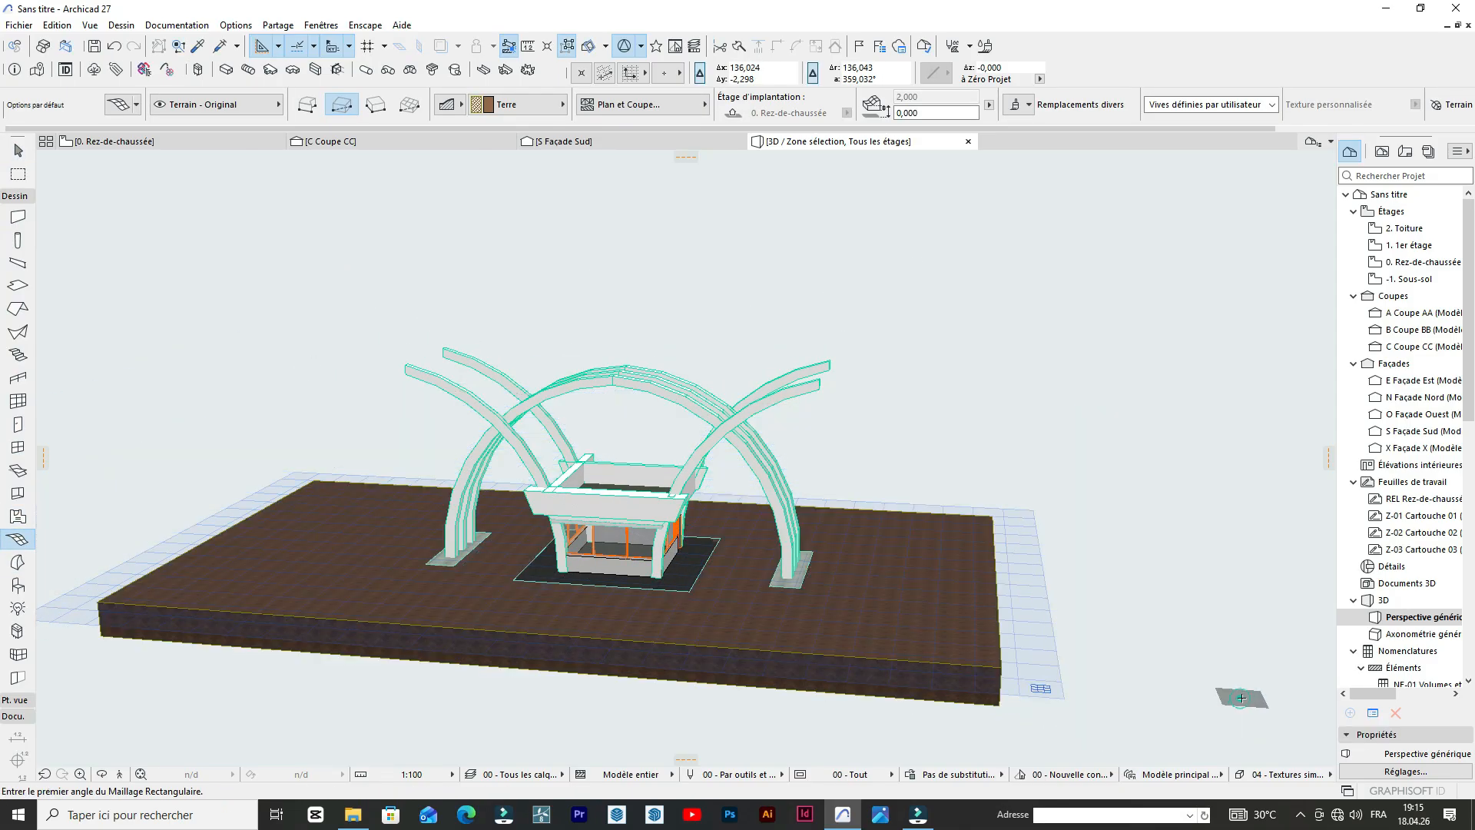
{"action": "scroll", "coordinate": [888, 500], "scroll_direction": "up", "scroll_amount": 5}
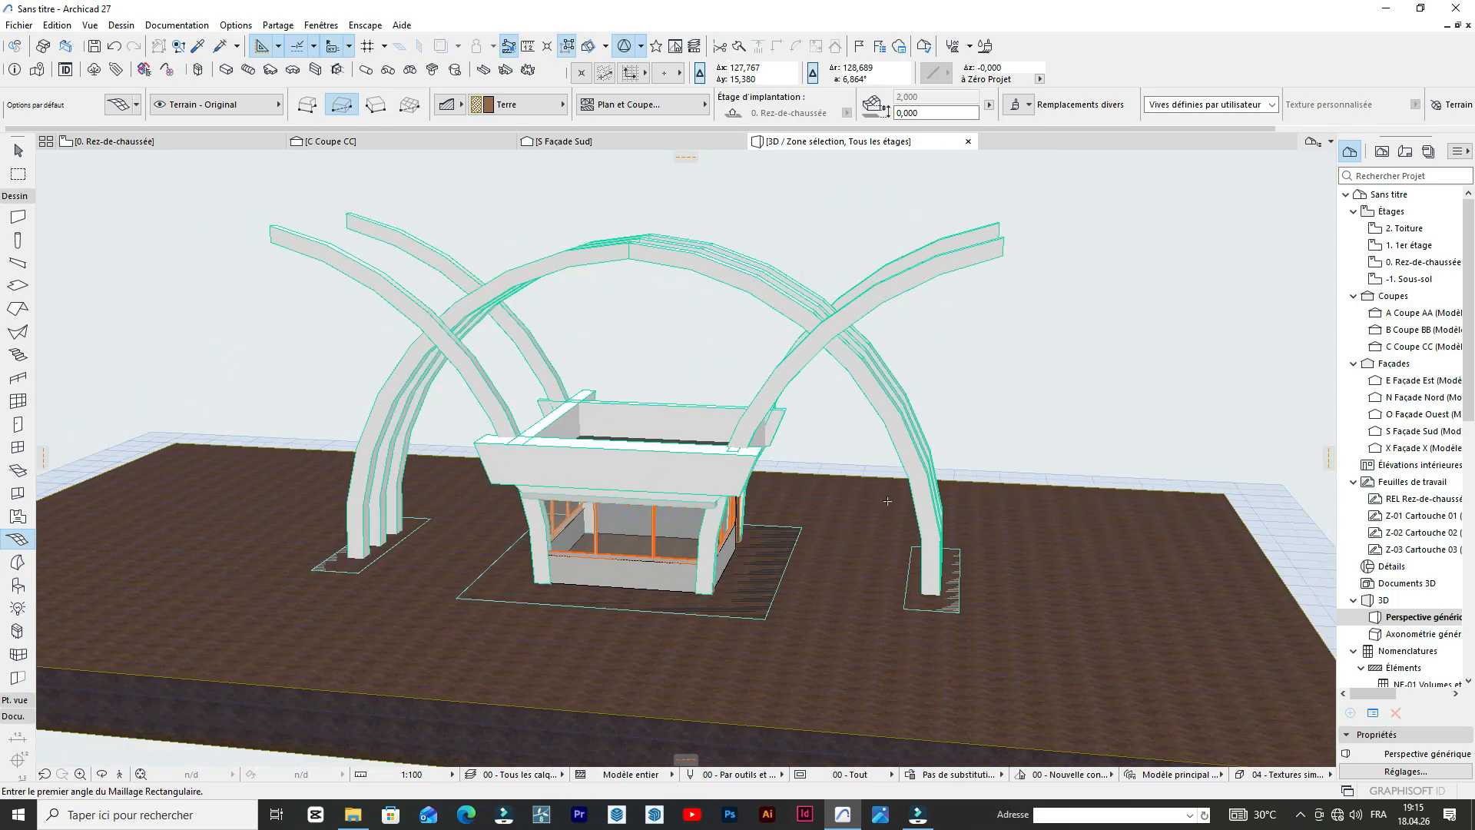
Lower the terrain mesh about 0.4 m to the underside of the arch footings, and clear the selection.
{"action": "scroll", "coordinate": [888, 501], "scroll_direction": "down", "scroll_amount": 2}
{"action": "left_click", "coordinate": [913, 658], "text": "shift"}
{"action": "scroll", "coordinate": [912, 658], "scroll_direction": "up", "scroll_amount": 4}
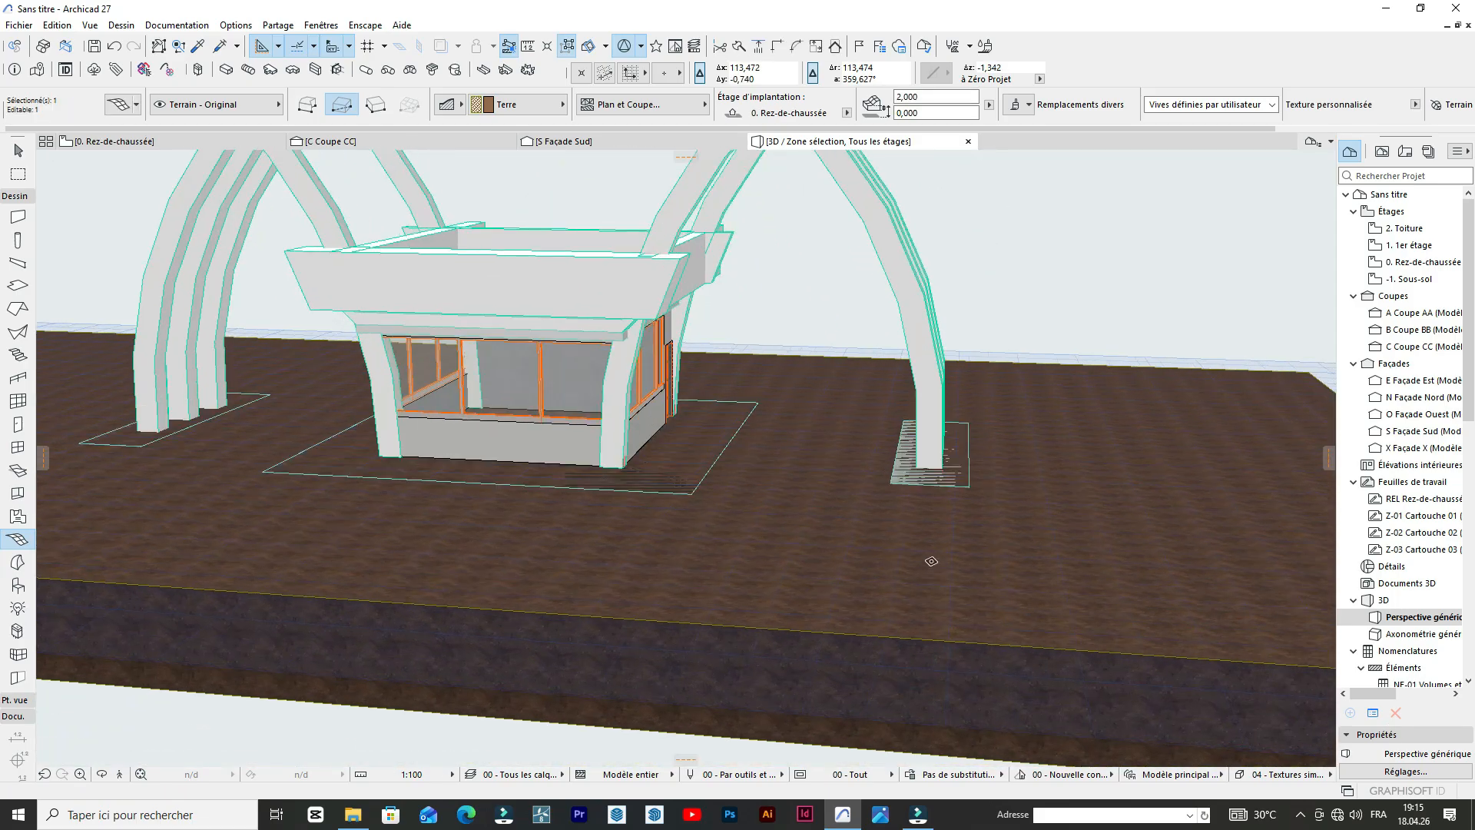
{"action": "scroll", "coordinate": [931, 562], "scroll_direction": "up", "scroll_amount": 1}
{"action": "key", "text": "ctrl+d"}
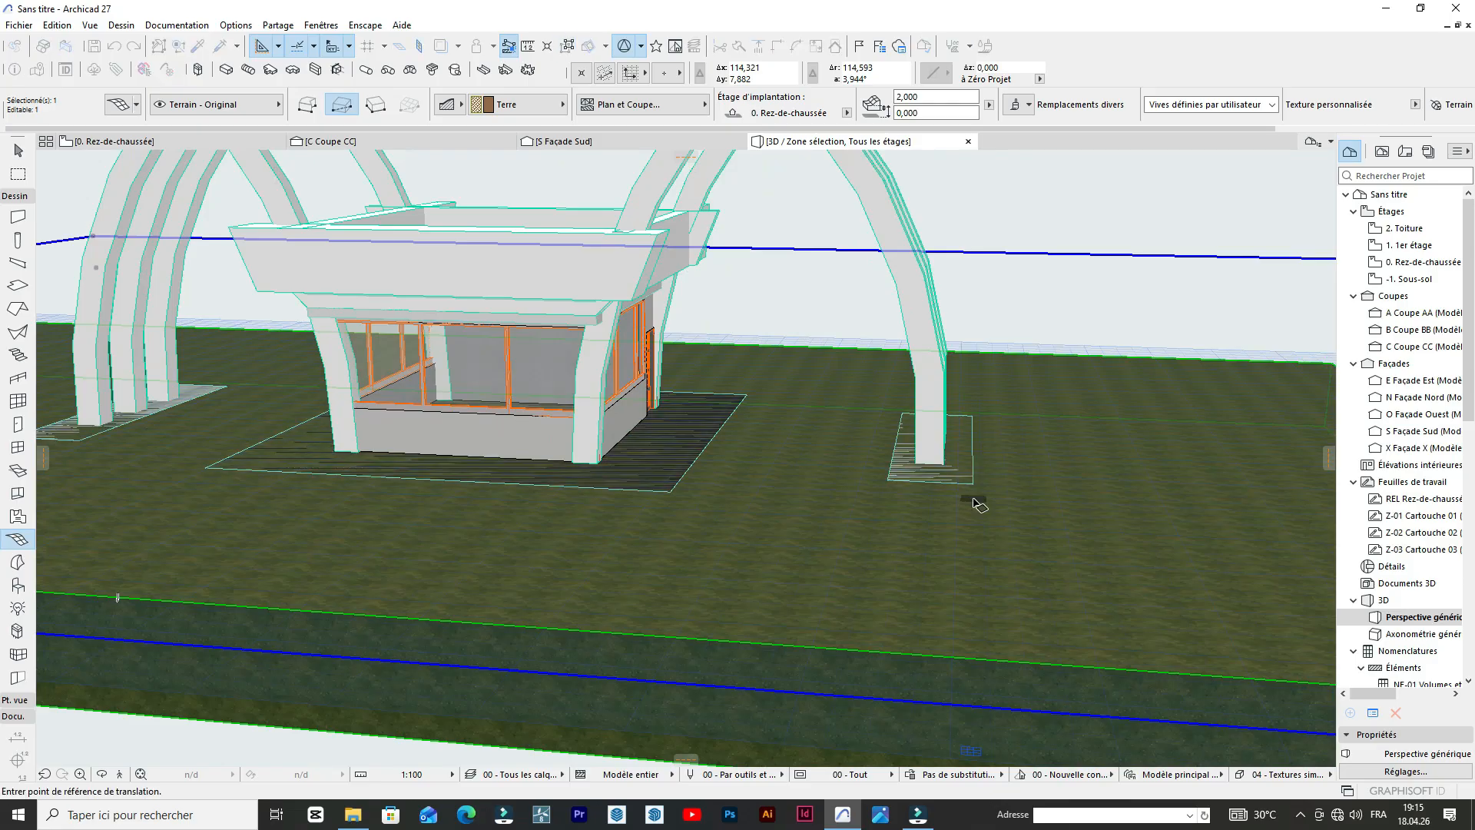
{"action": "left_click", "coordinate": [973, 484]}
{"action": "left_click", "coordinate": [973, 499]}
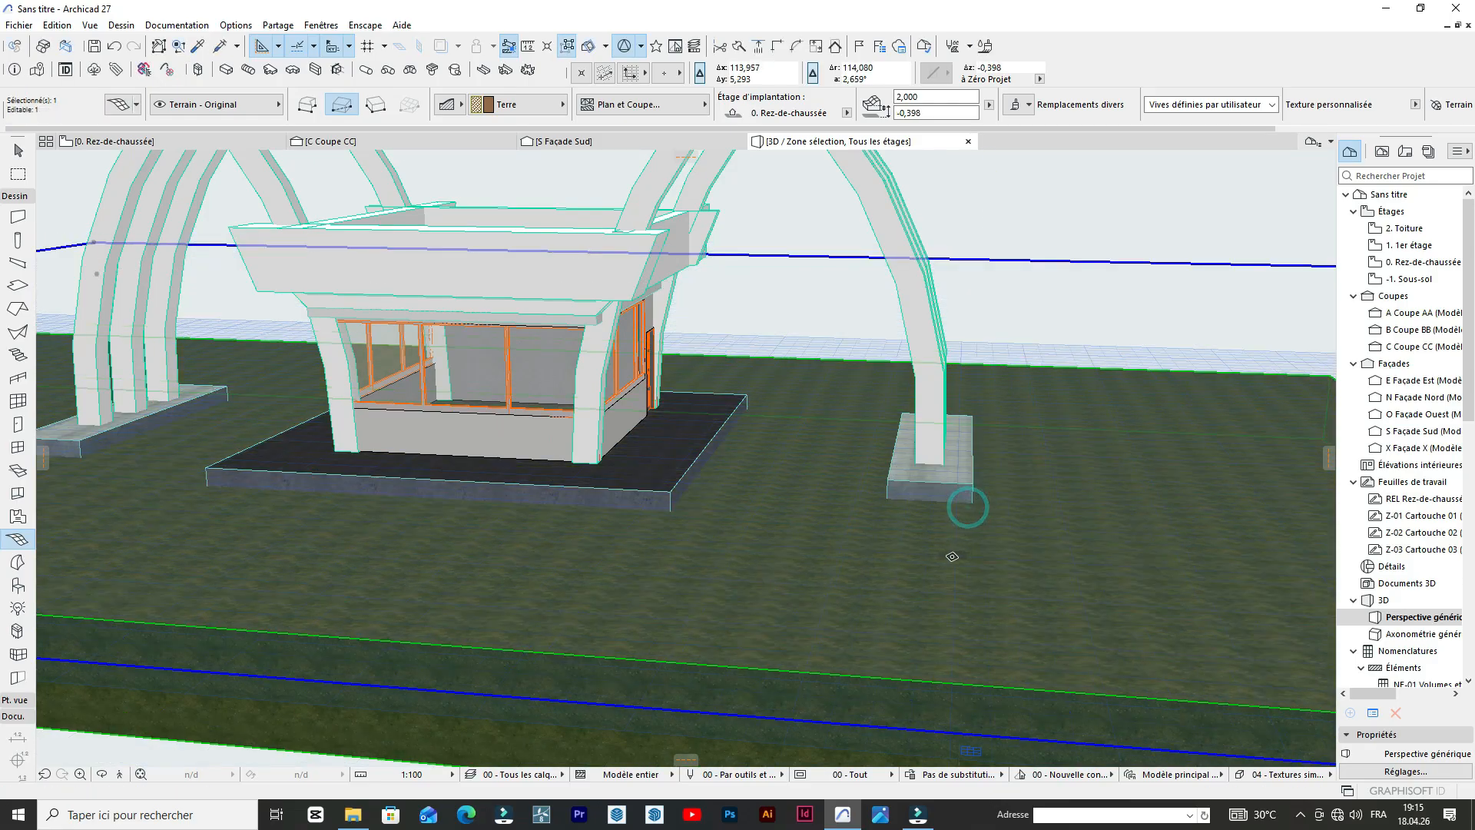
{"action": "scroll", "coordinate": [951, 553], "scroll_direction": "down", "scroll_amount": 4}
{"action": "scroll", "coordinate": [693, 498], "scroll_direction": "down", "scroll_amount": 3}
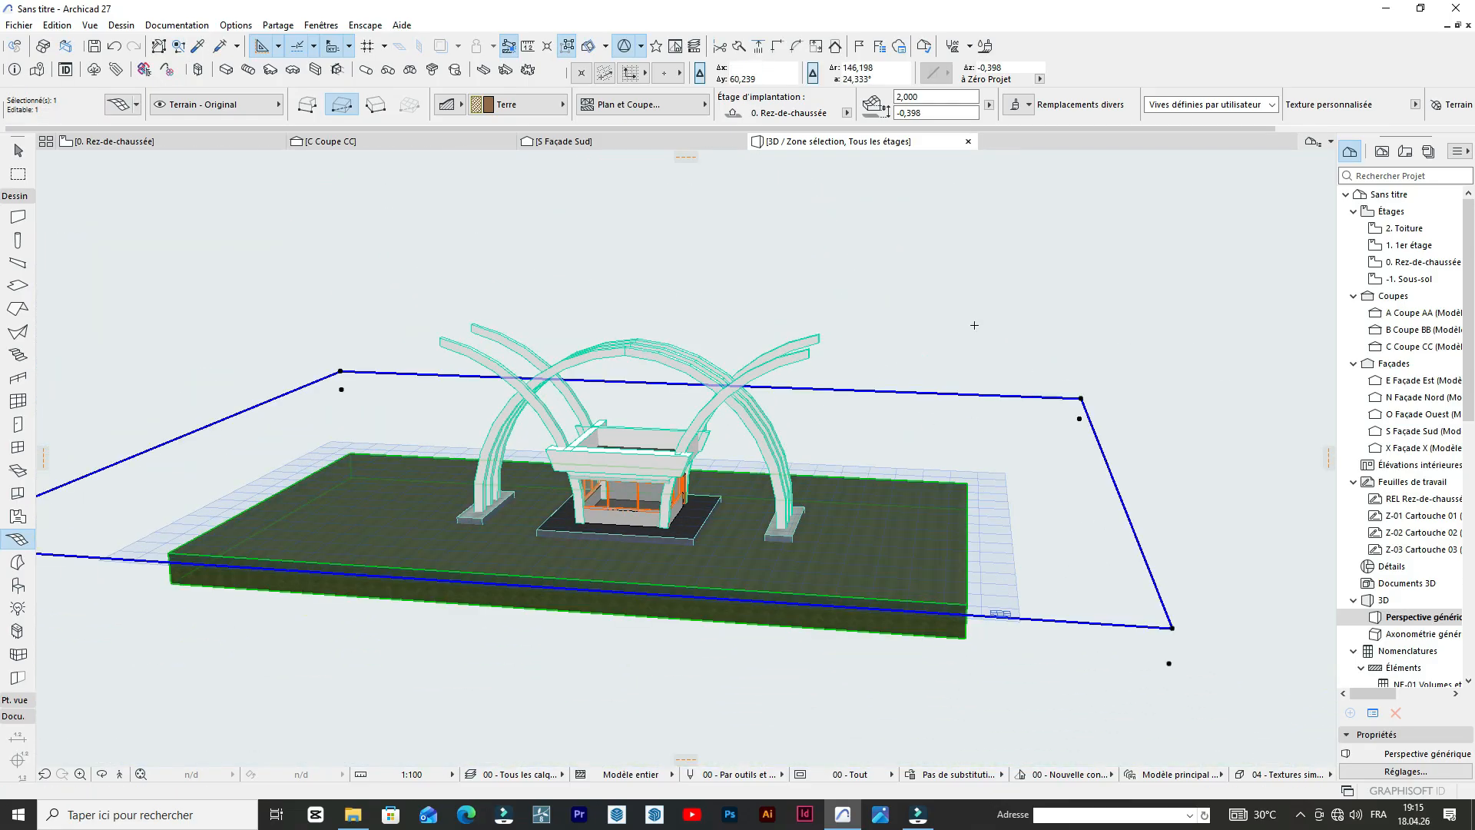
{"action": "left_click", "coordinate": [925, 291]}
{"action": "scroll", "coordinate": [432, 430], "scroll_direction": "up", "scroll_amount": 2}
{"action": "key", "text": "Escape"}
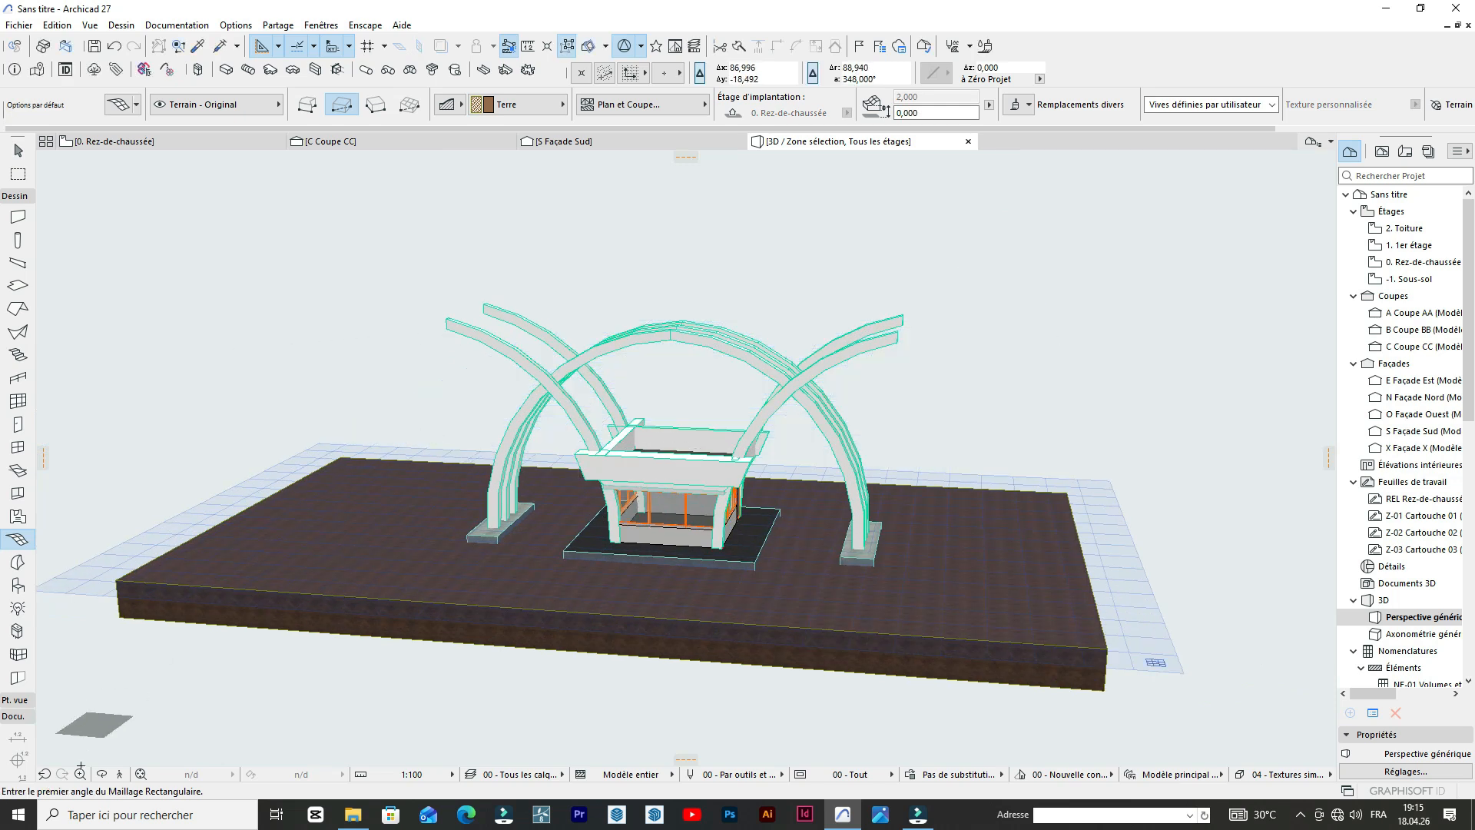
Examine the gate model in 3D and compare it with the reference photo in the ground-floor plan.
{"action": "left_click", "coordinate": [102, 774]}
{"action": "left_click_drag", "start_coordinate": [171, 596], "coordinate": [428, 287]}
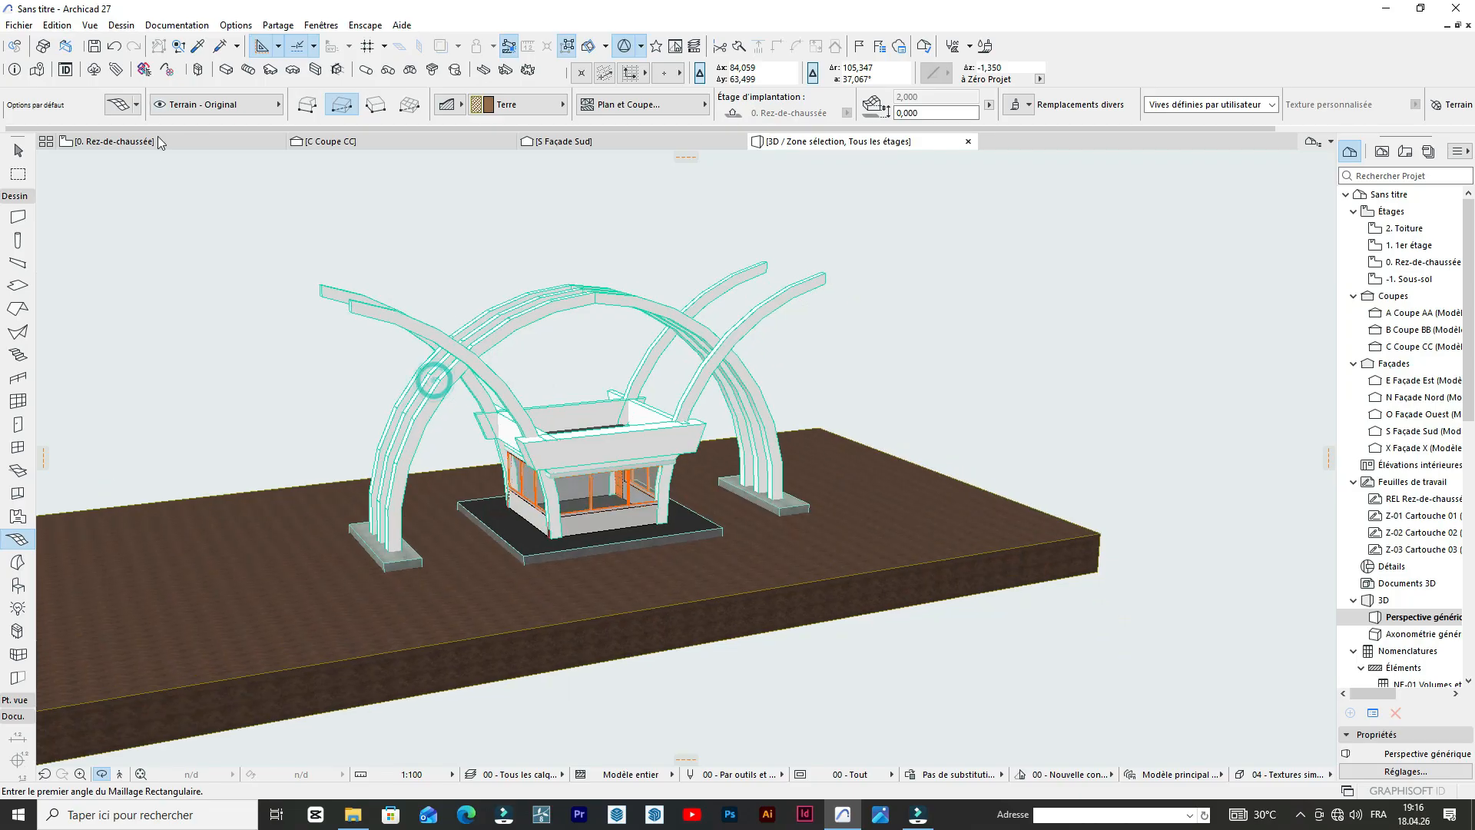
{"action": "left_click", "coordinate": [154, 141]}
{"action": "scroll", "coordinate": [883, 486], "scroll_direction": "up", "scroll_amount": 5}
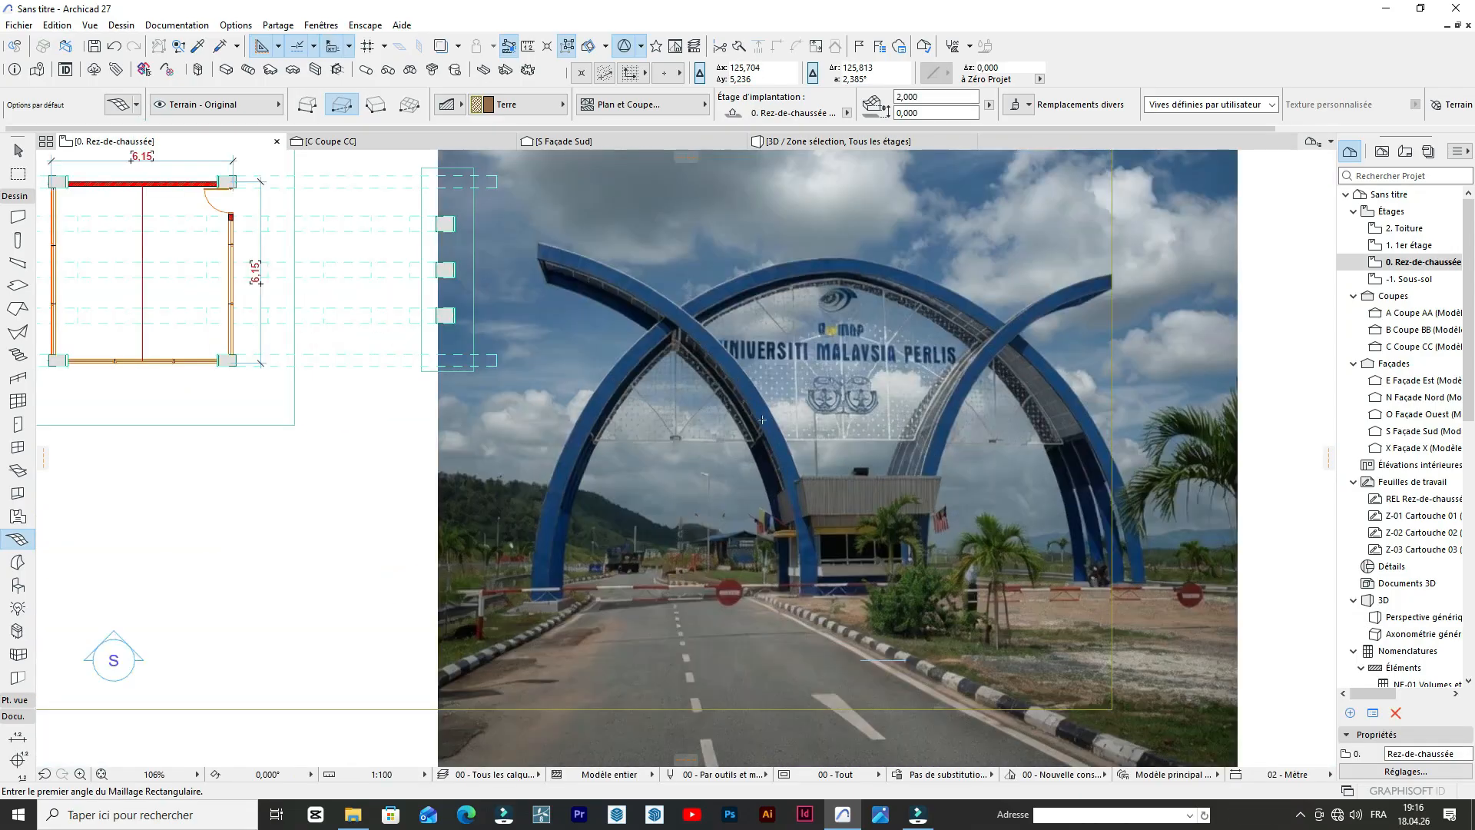
{"action": "scroll", "coordinate": [883, 485], "scroll_direction": "down", "scroll_amount": 4}
{"action": "scroll", "coordinate": [894, 459], "scroll_direction": "up", "scroll_amount": 5}
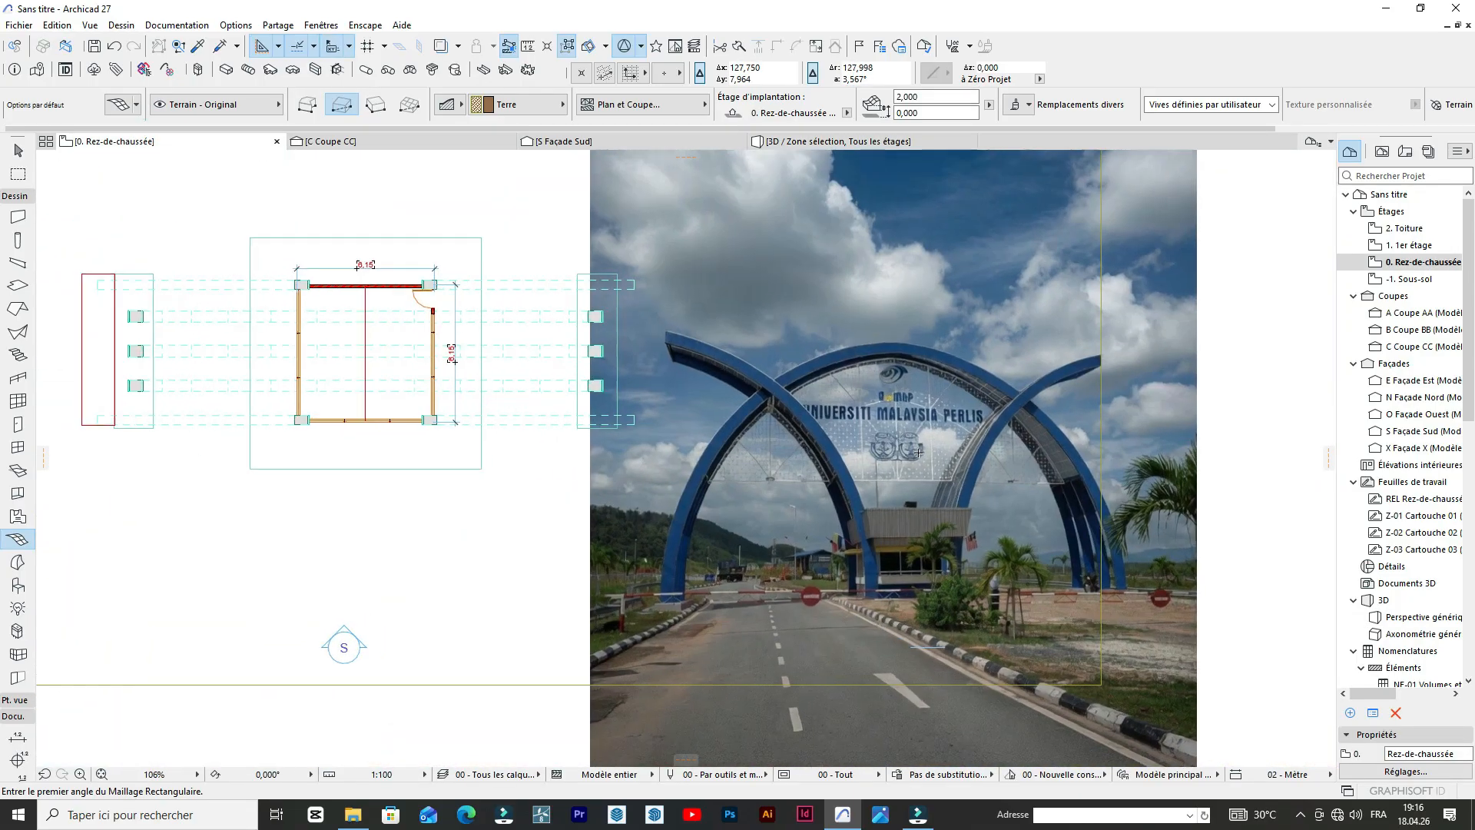
{"action": "scroll", "coordinate": [894, 459], "scroll_direction": "down", "scroll_amount": 3}
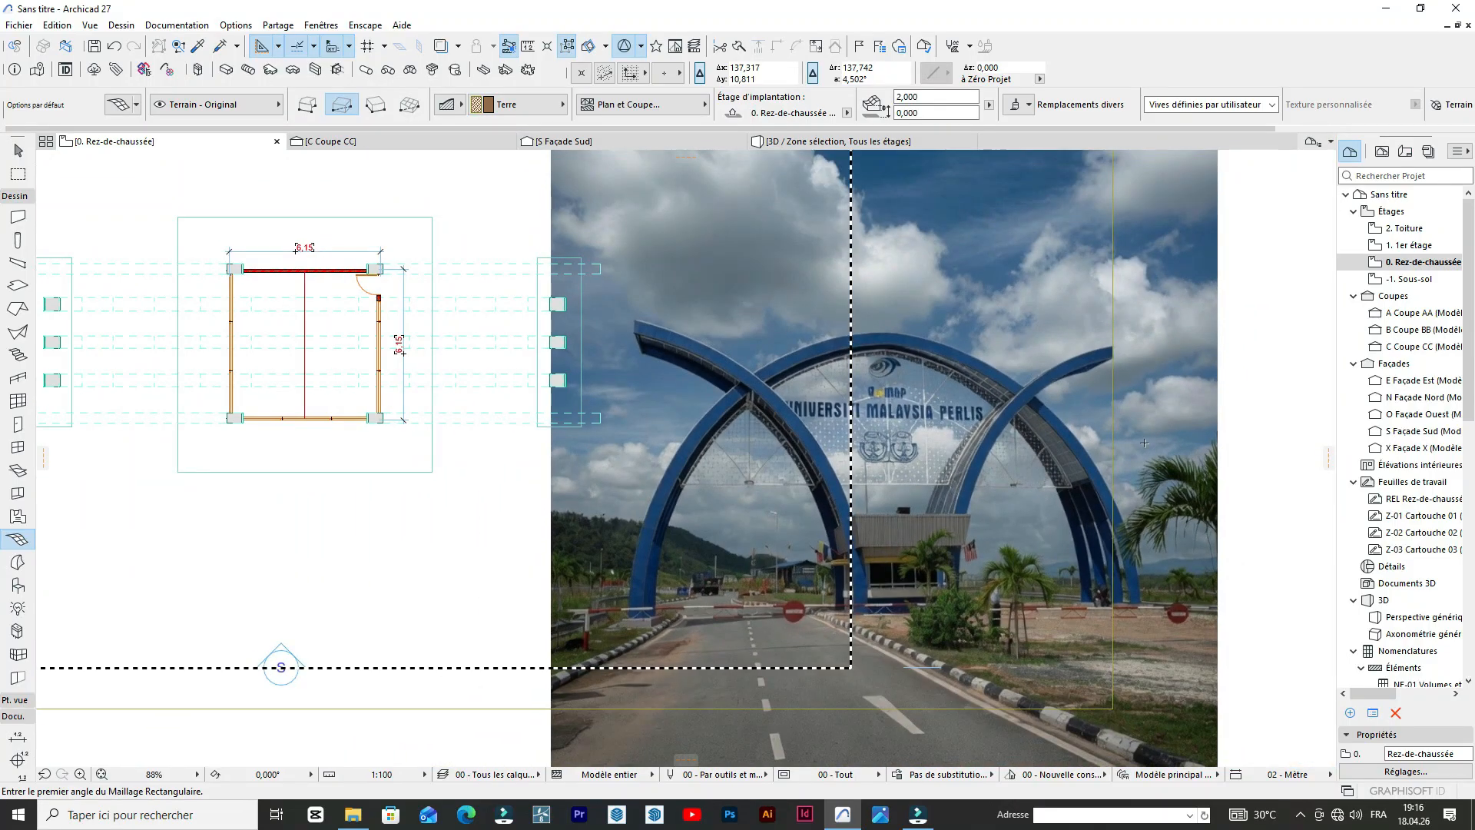
{"action": "scroll", "coordinate": [905, 611], "scroll_direction": "up", "scroll_amount": 5}
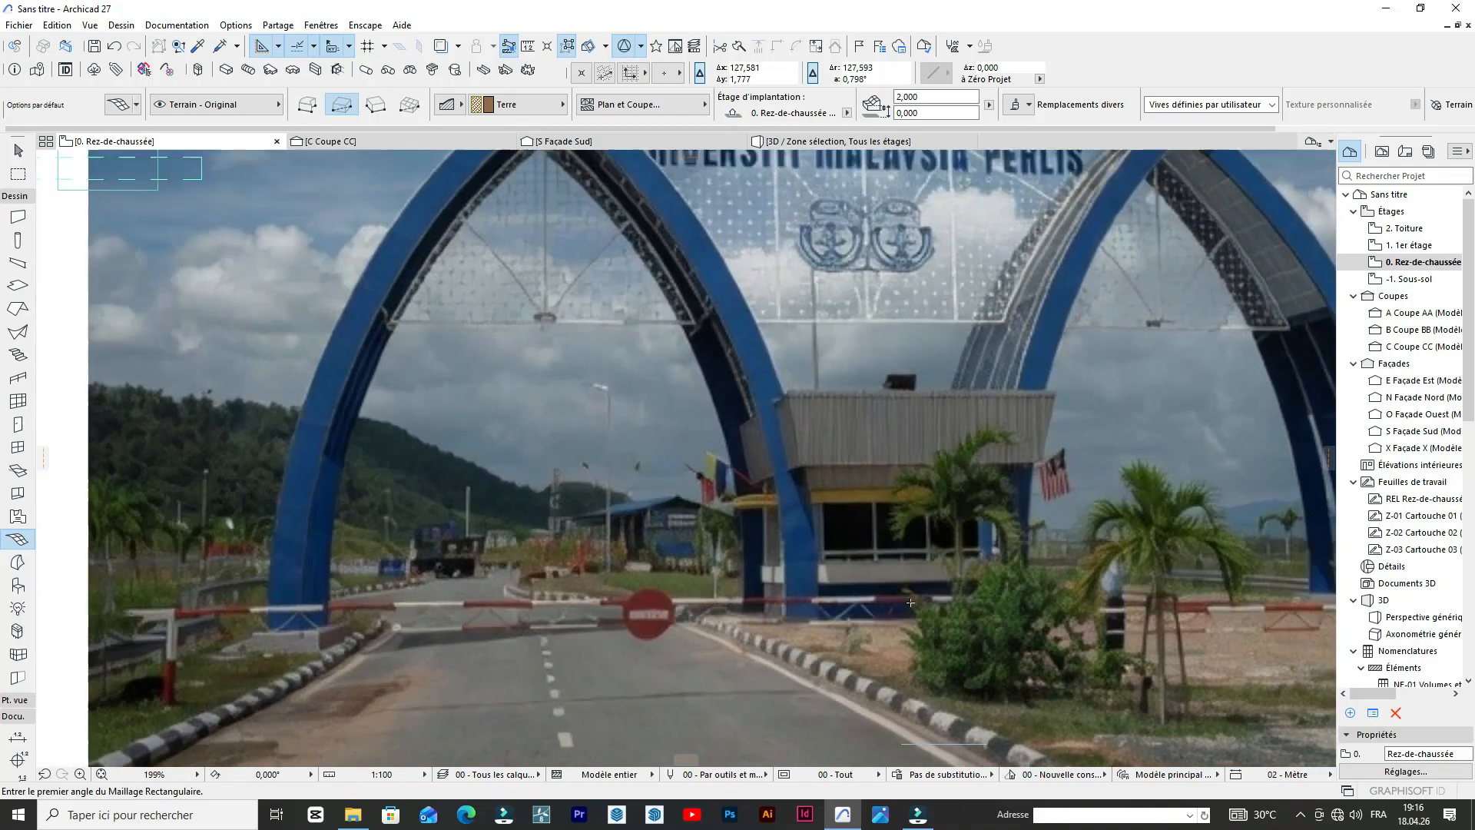
{"action": "scroll", "coordinate": [910, 603], "scroll_direction": "down", "scroll_amount": 4}
{"action": "scroll", "coordinate": [1174, 470], "scroll_direction": "up", "scroll_amount": 4}
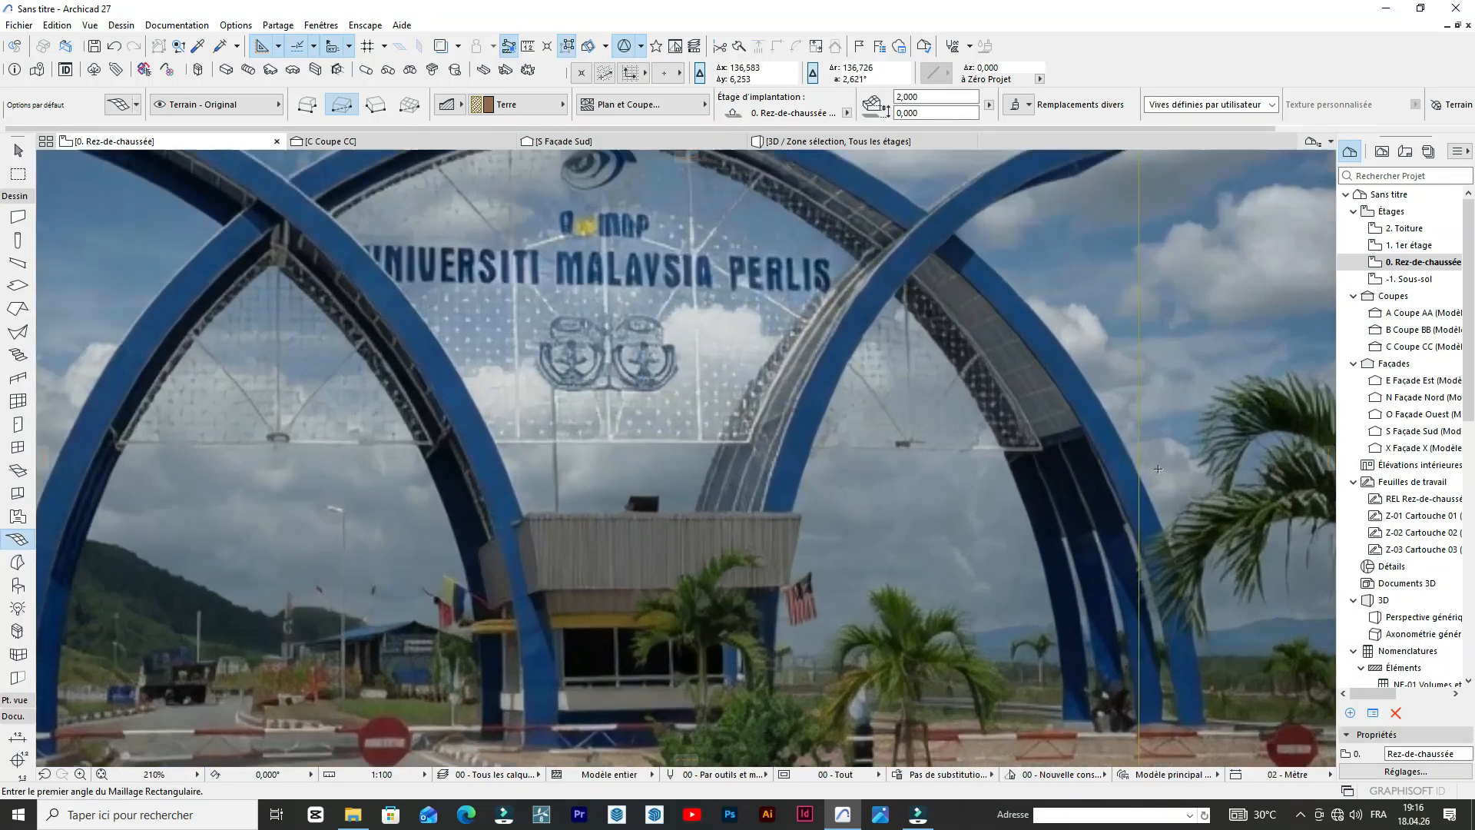
{"action": "scroll", "coordinate": [946, 429], "scroll_direction": "down", "scroll_amount": 7}
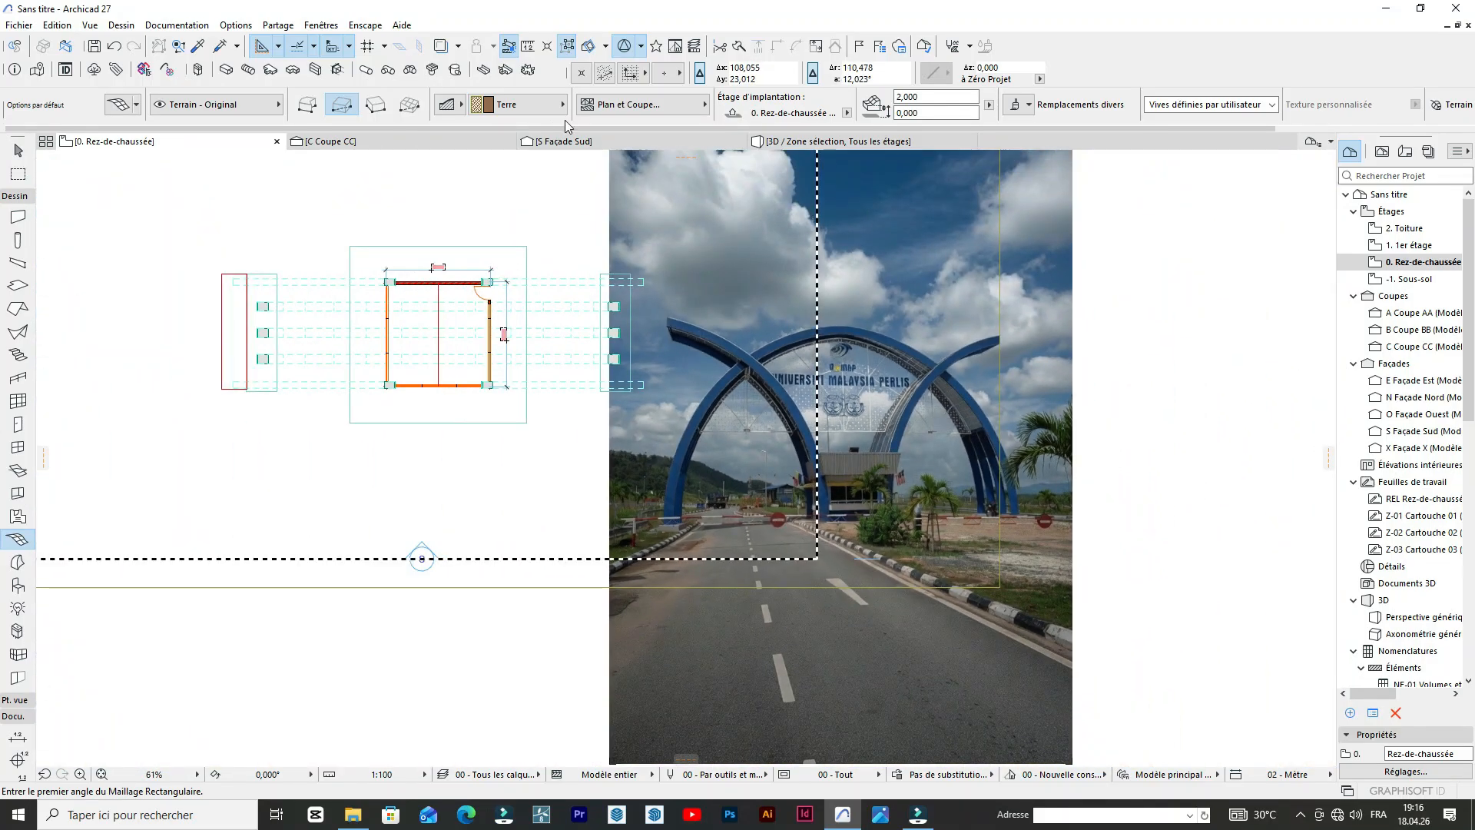
{"action": "left_click", "coordinate": [860, 142]}
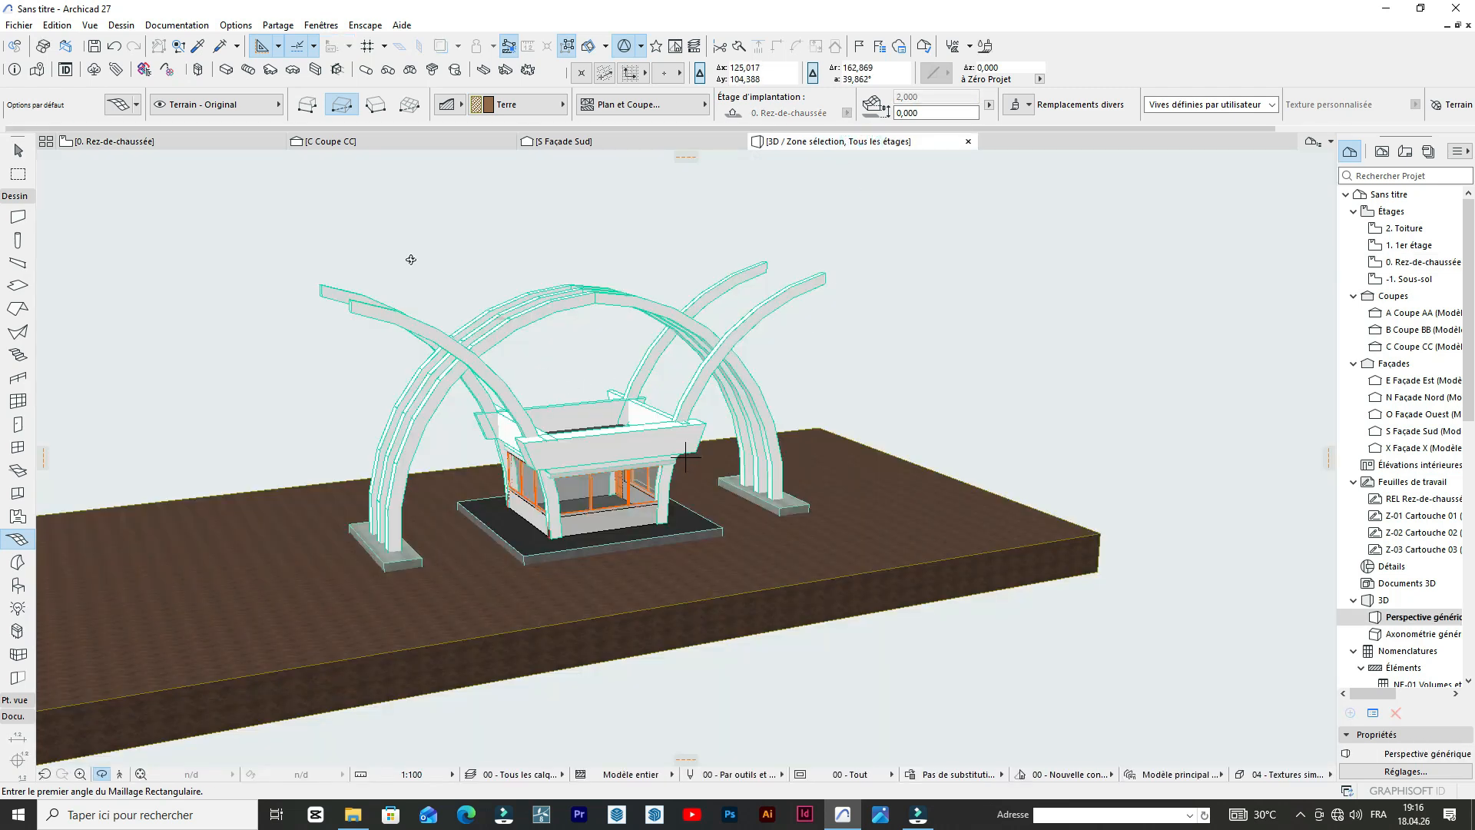
In the south elevation, copy the inner arc of the traced arch to the inner foot of the adjacent modelled arch leg.
{"action": "left_click", "coordinate": [555, 143]}
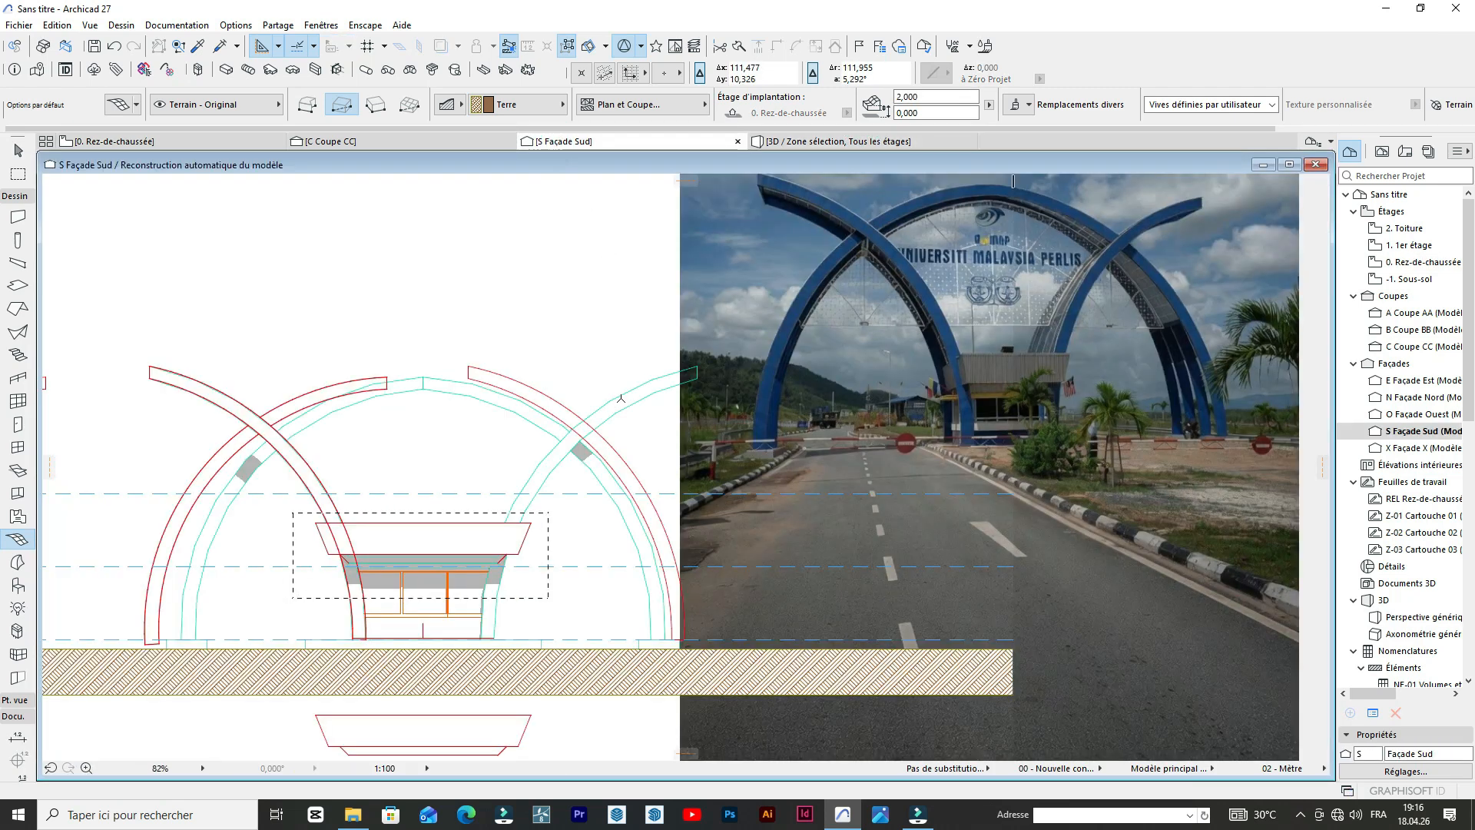
{"action": "scroll", "coordinate": [520, 410], "scroll_direction": "up", "scroll_amount": 6}
{"action": "scroll", "coordinate": [492, 477], "scroll_direction": "down", "scroll_amount": 4}
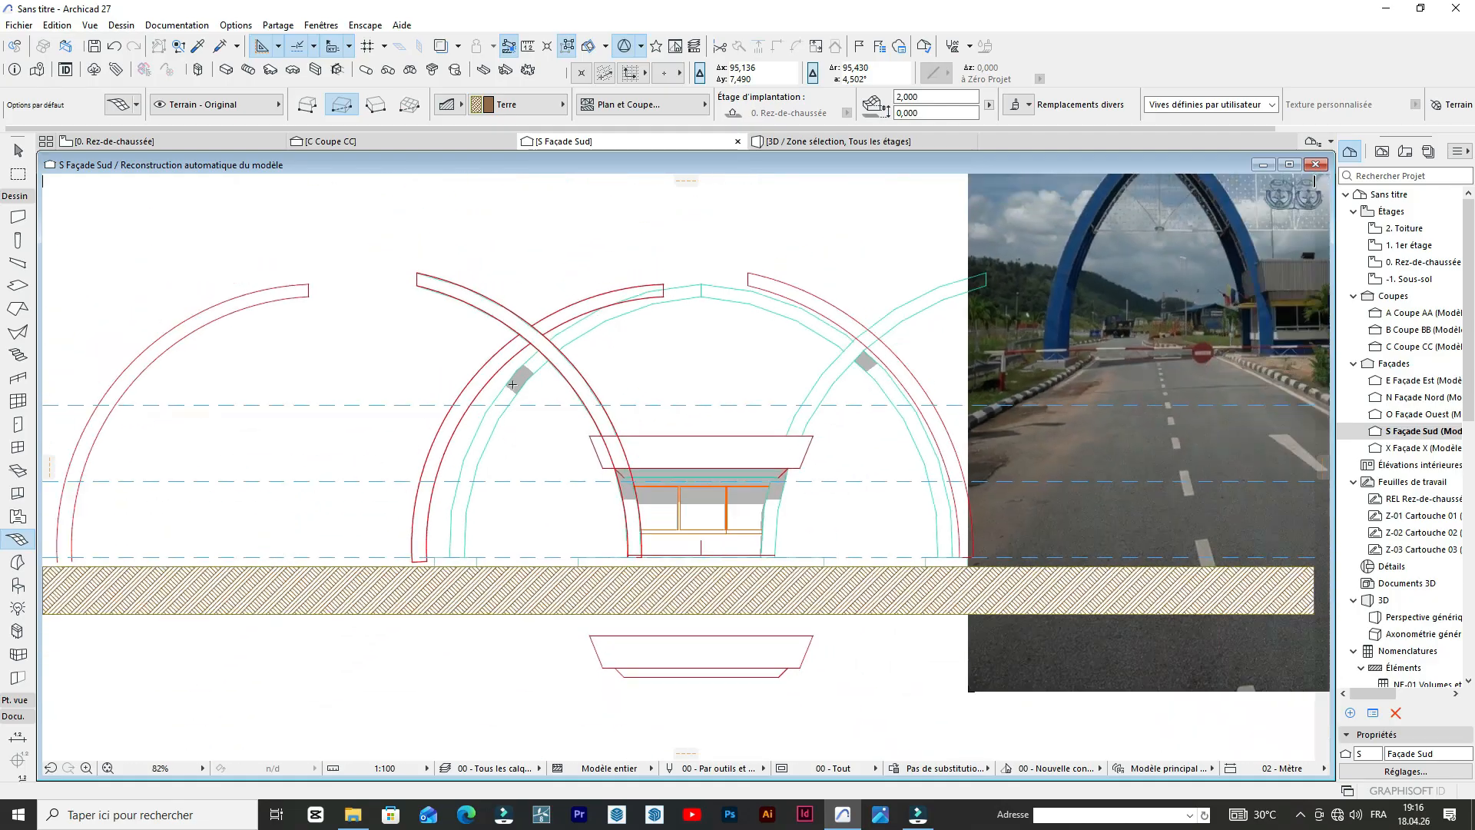
{"action": "scroll", "coordinate": [477, 507], "scroll_direction": "up", "scroll_amount": 8}
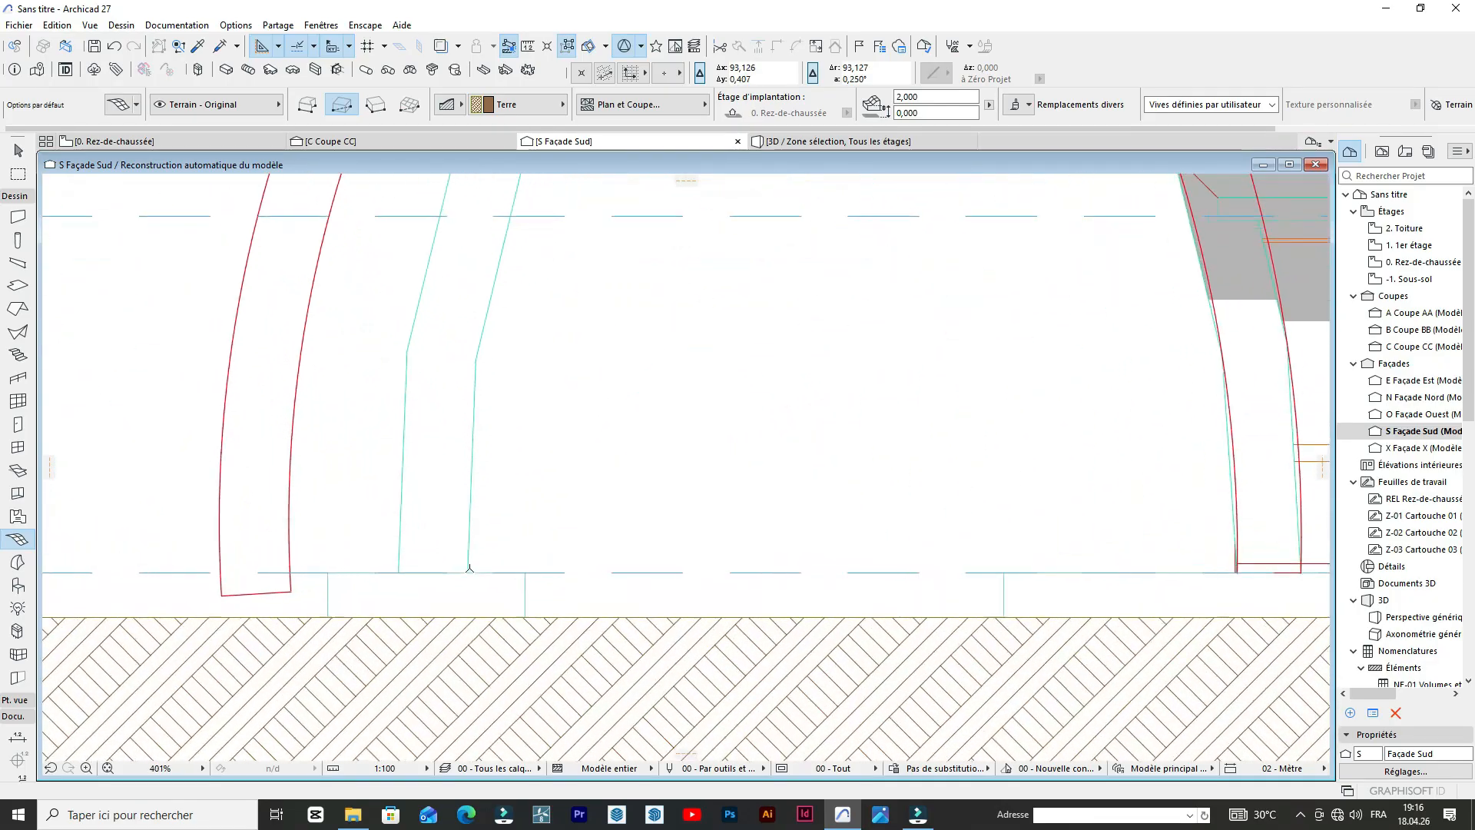
{"action": "scroll", "coordinate": [465, 568], "scroll_direction": "down", "scroll_amount": 4}
{"action": "left_click", "coordinate": [376, 586]}
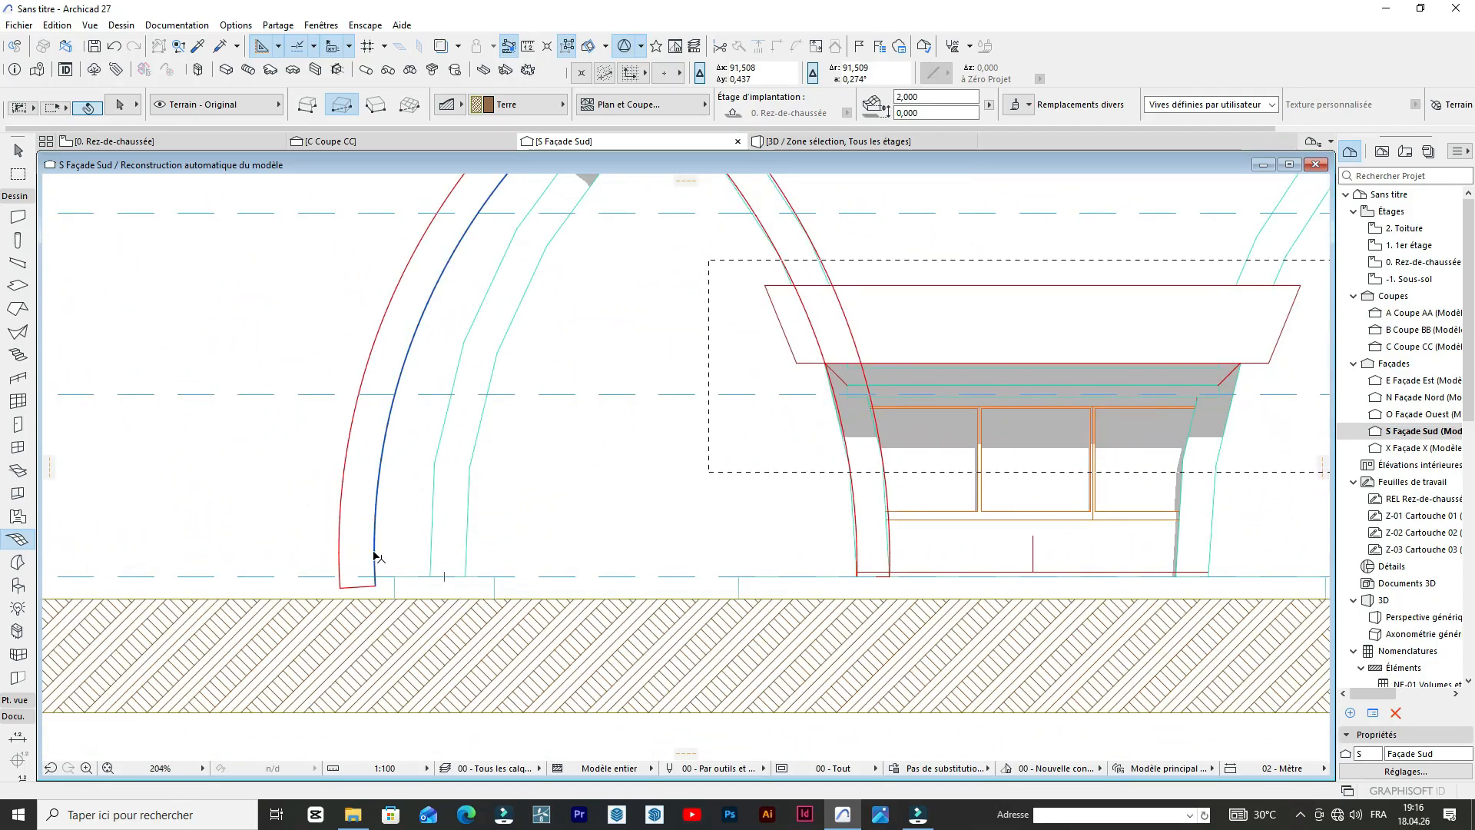
{"action": "key", "text": "ctrl+shift+d"}
{"action": "left_click", "coordinate": [376, 585]}
{"action": "left_click", "coordinate": [470, 582]}
{"action": "scroll", "coordinate": [465, 578], "scroll_direction": "down", "scroll_amount": 4}
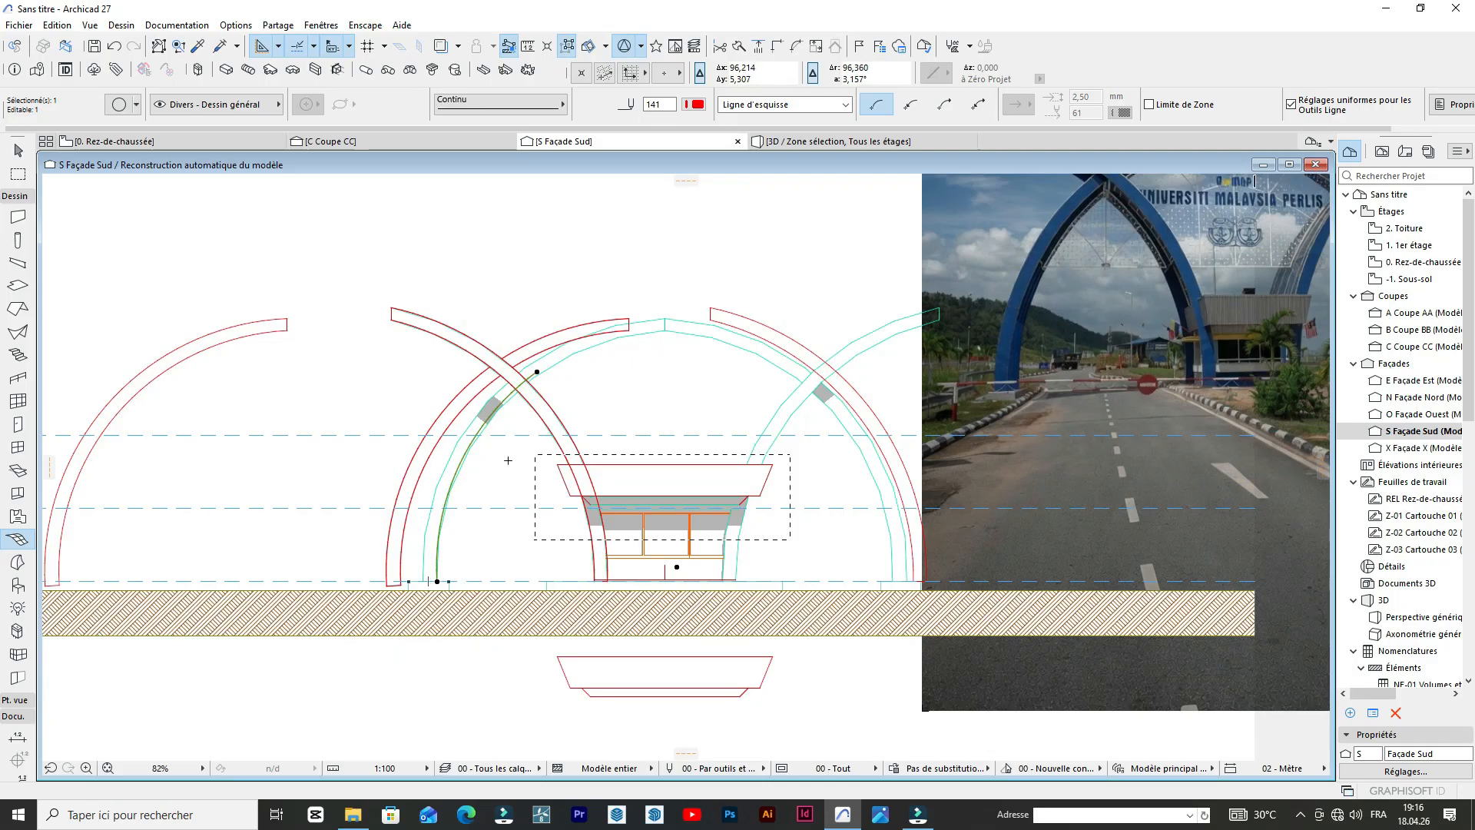
{"action": "key", "text": "Escape"}
Offset a copy of the leftmost traced arch's inner arc slightly outward so it lies inside the arch outline.
{"action": "scroll", "coordinate": [323, 378], "scroll_direction": "down", "scroll_amount": 2}
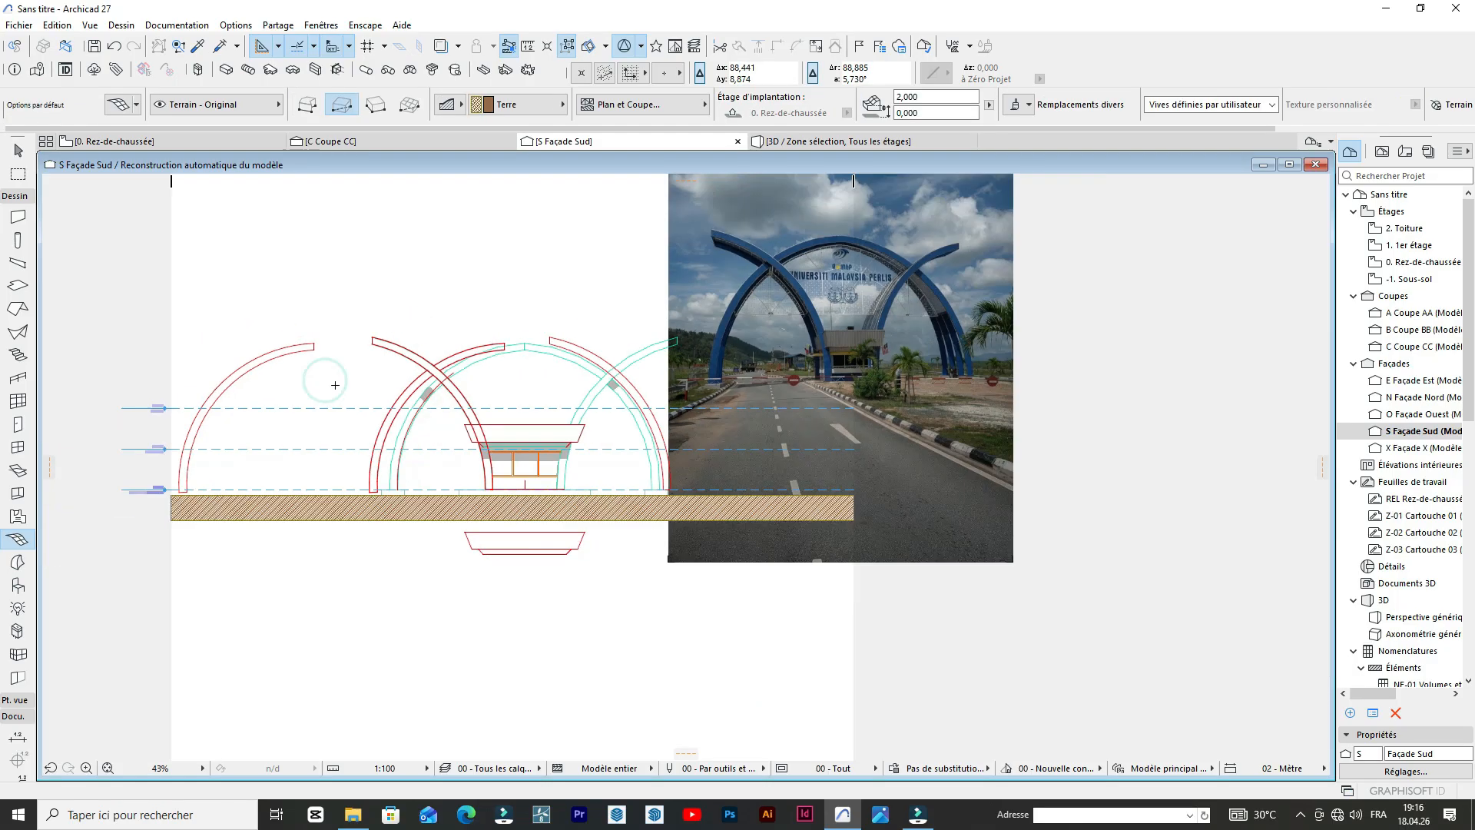
{"action": "scroll", "coordinate": [210, 376], "scroll_direction": "up", "scroll_amount": 7}
{"action": "left_click", "coordinate": [214, 377]}
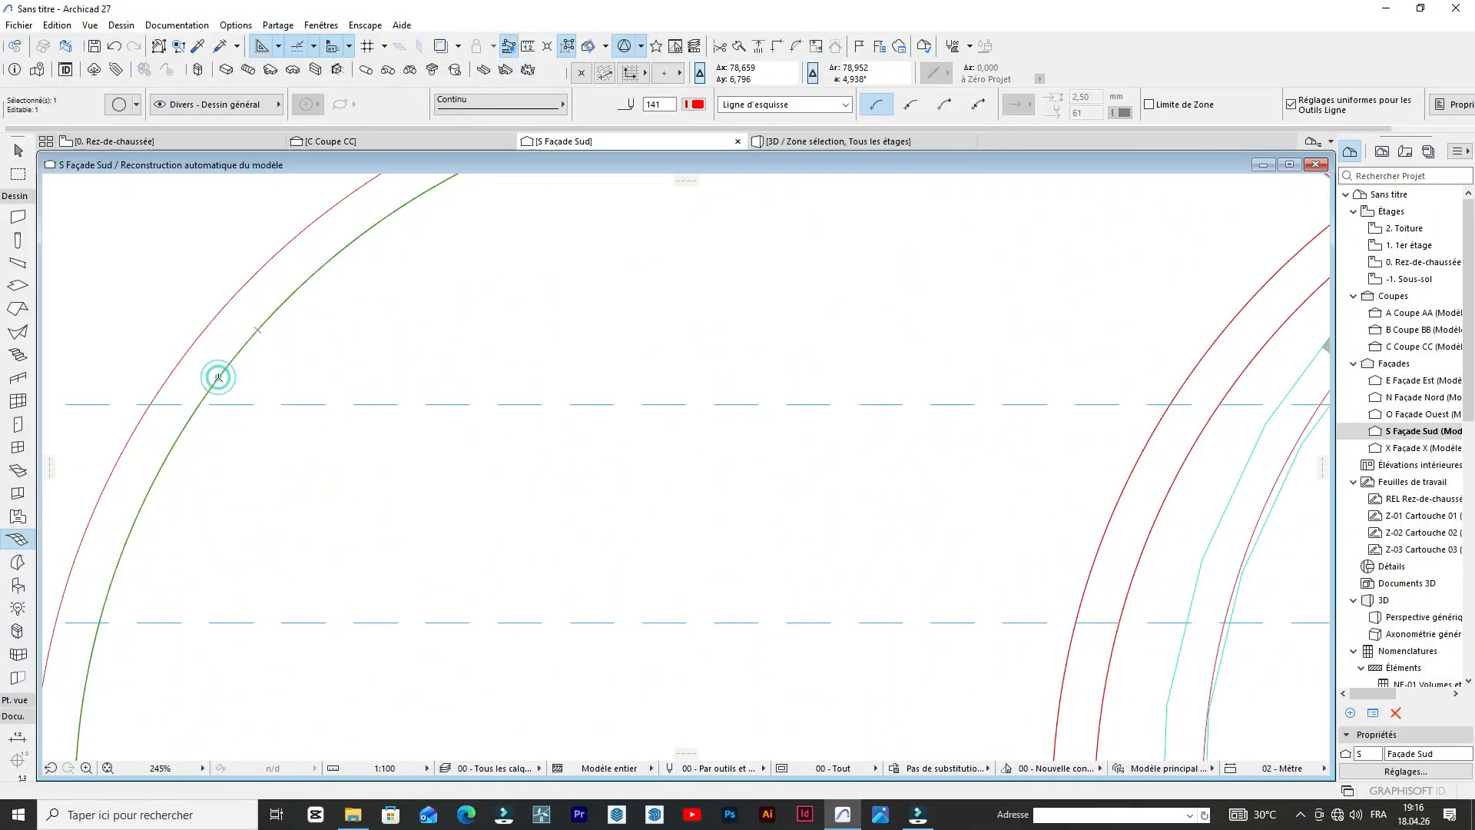
{"action": "key", "text": "ctrl+shift+d"}
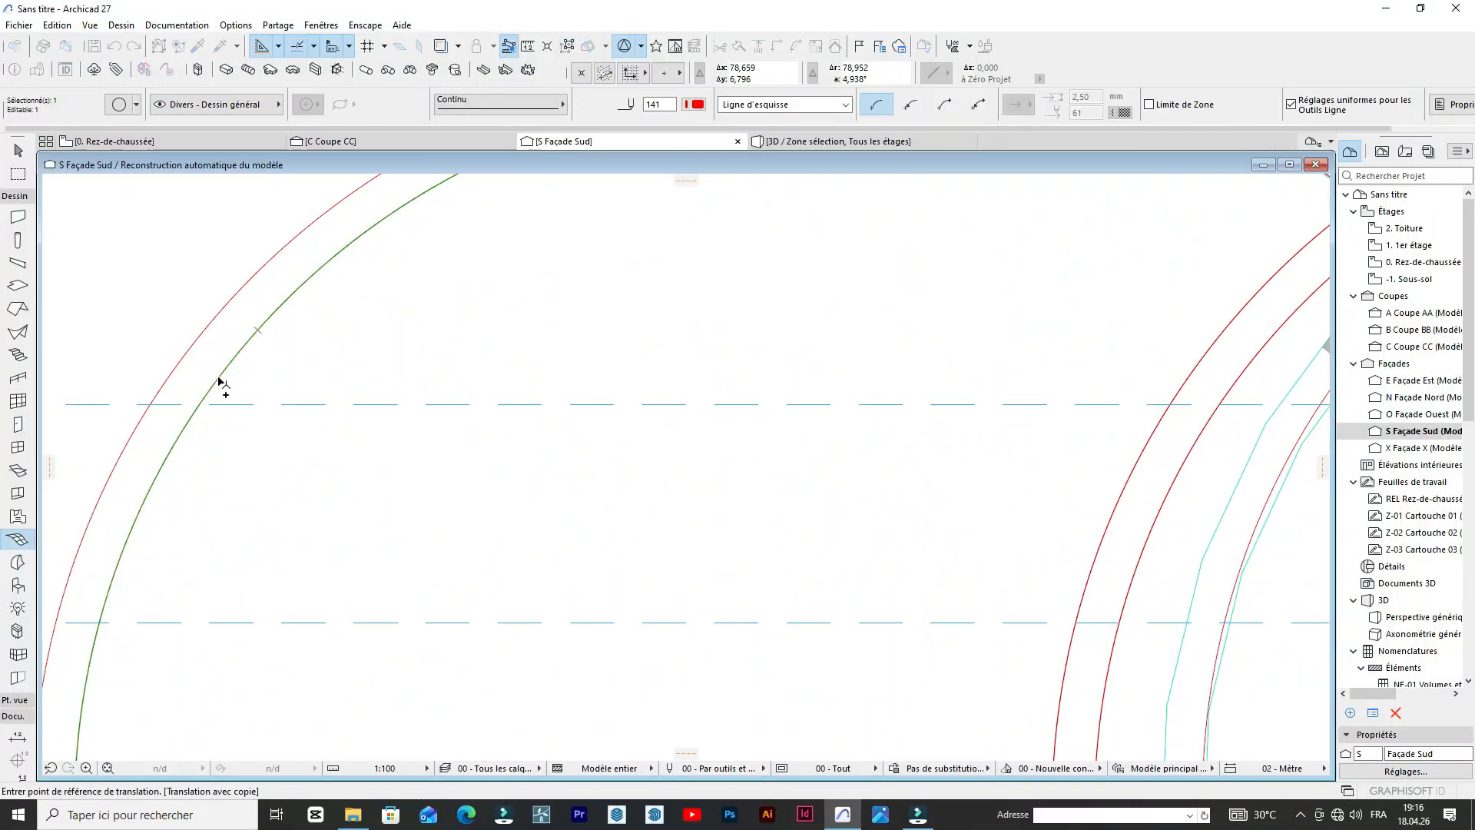
{"action": "left_click", "coordinate": [219, 381]}
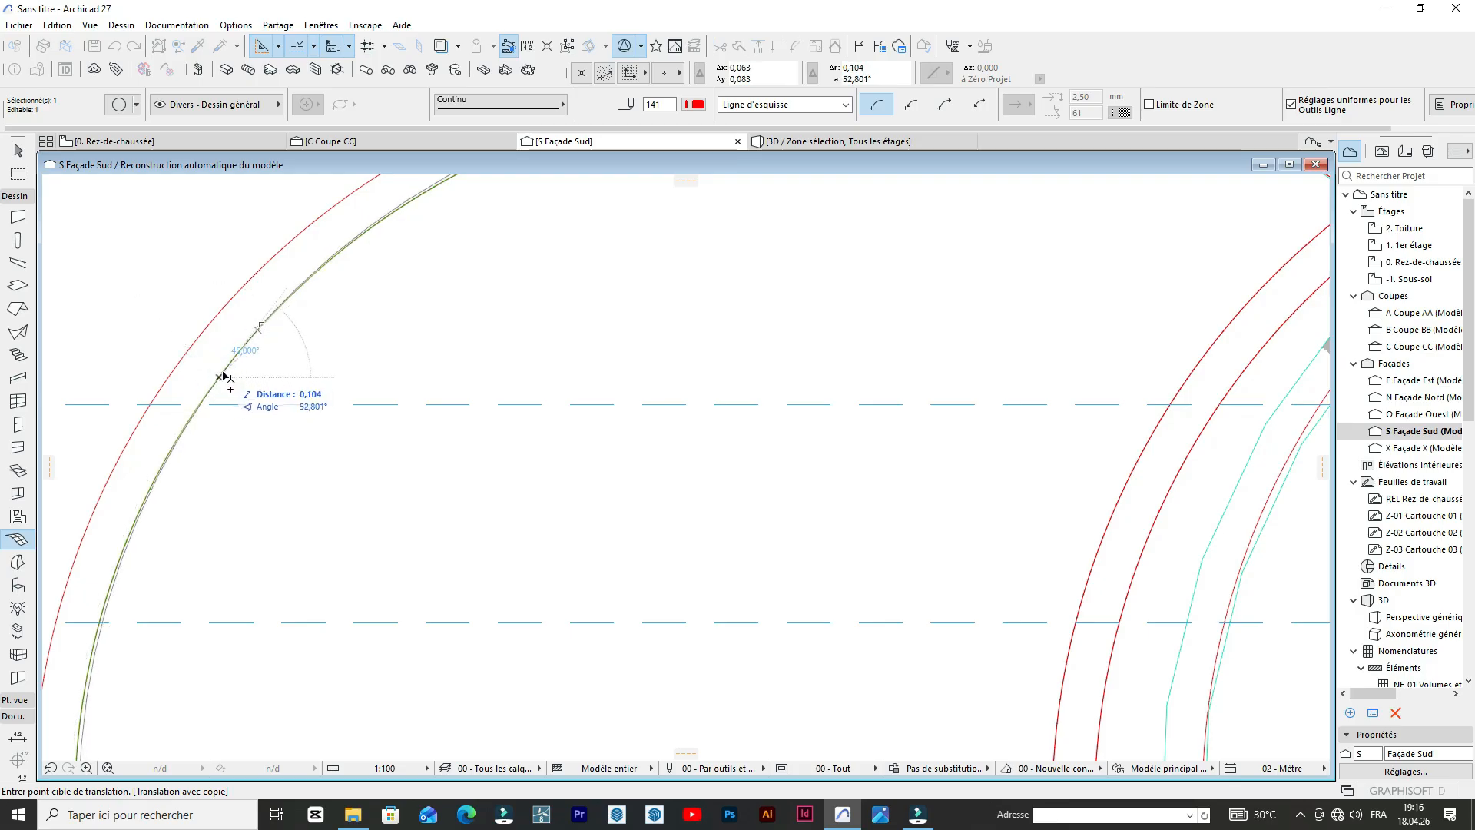
{"action": "left_click", "coordinate": [221, 373]}
{"action": "scroll", "coordinate": [220, 379], "scroll_direction": "up", "scroll_amount": 3}
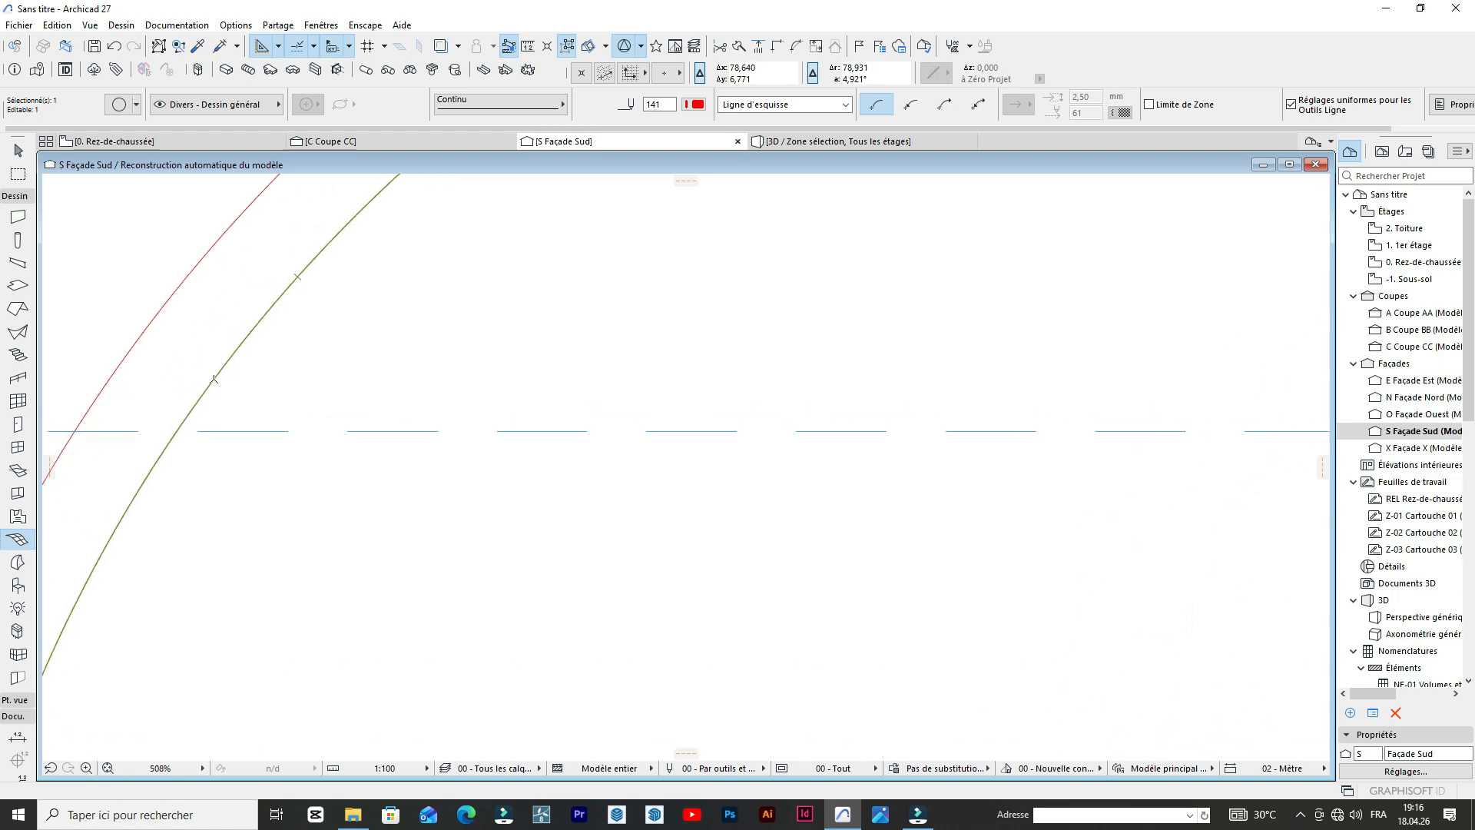
{"action": "key", "text": "ctrl+d"}
{"action": "left_click", "coordinate": [215, 382]}
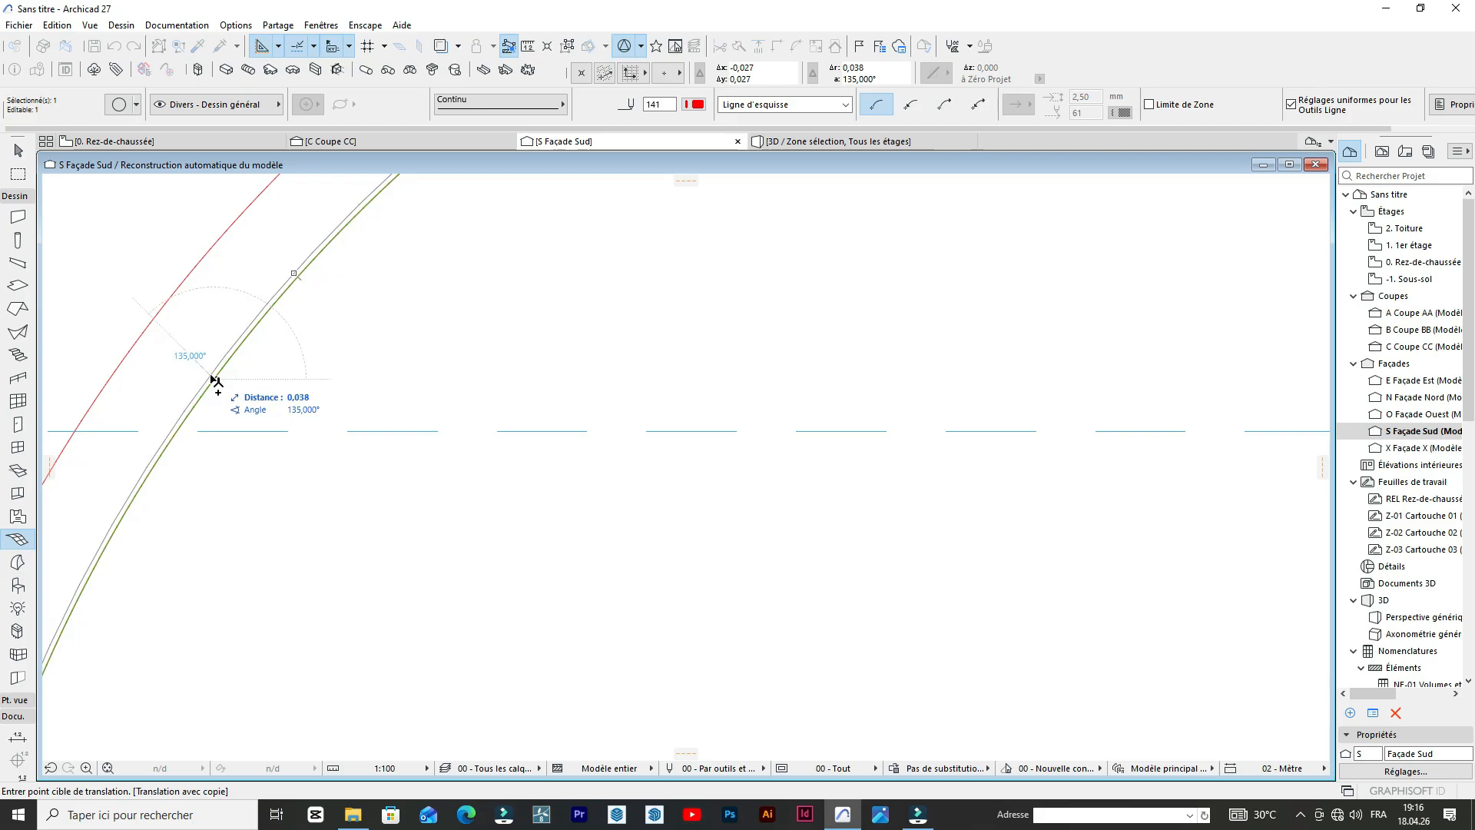
{"action": "left_click", "coordinate": [214, 376]}
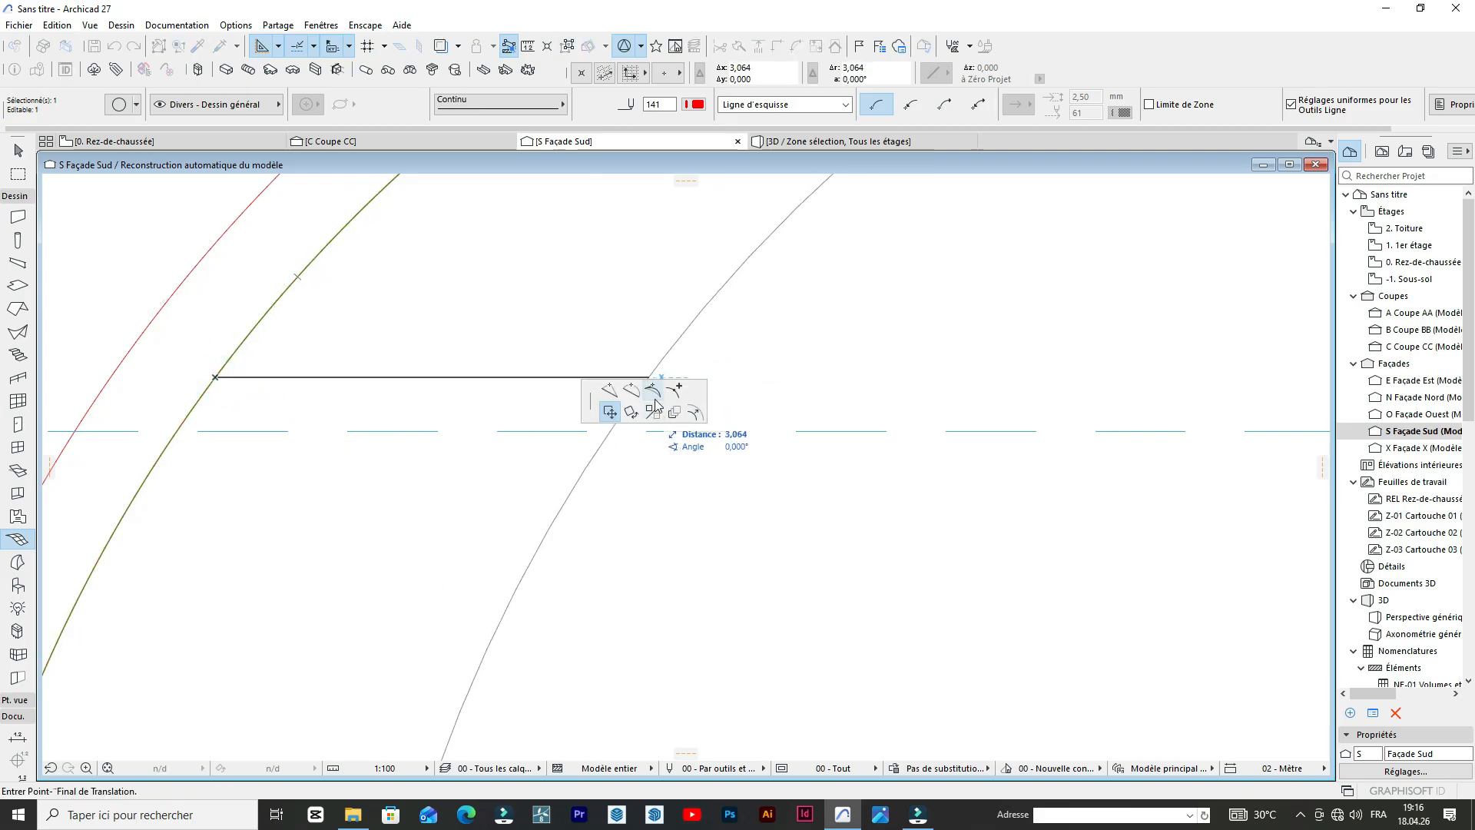
{"action": "left_click", "coordinate": [696, 413]}
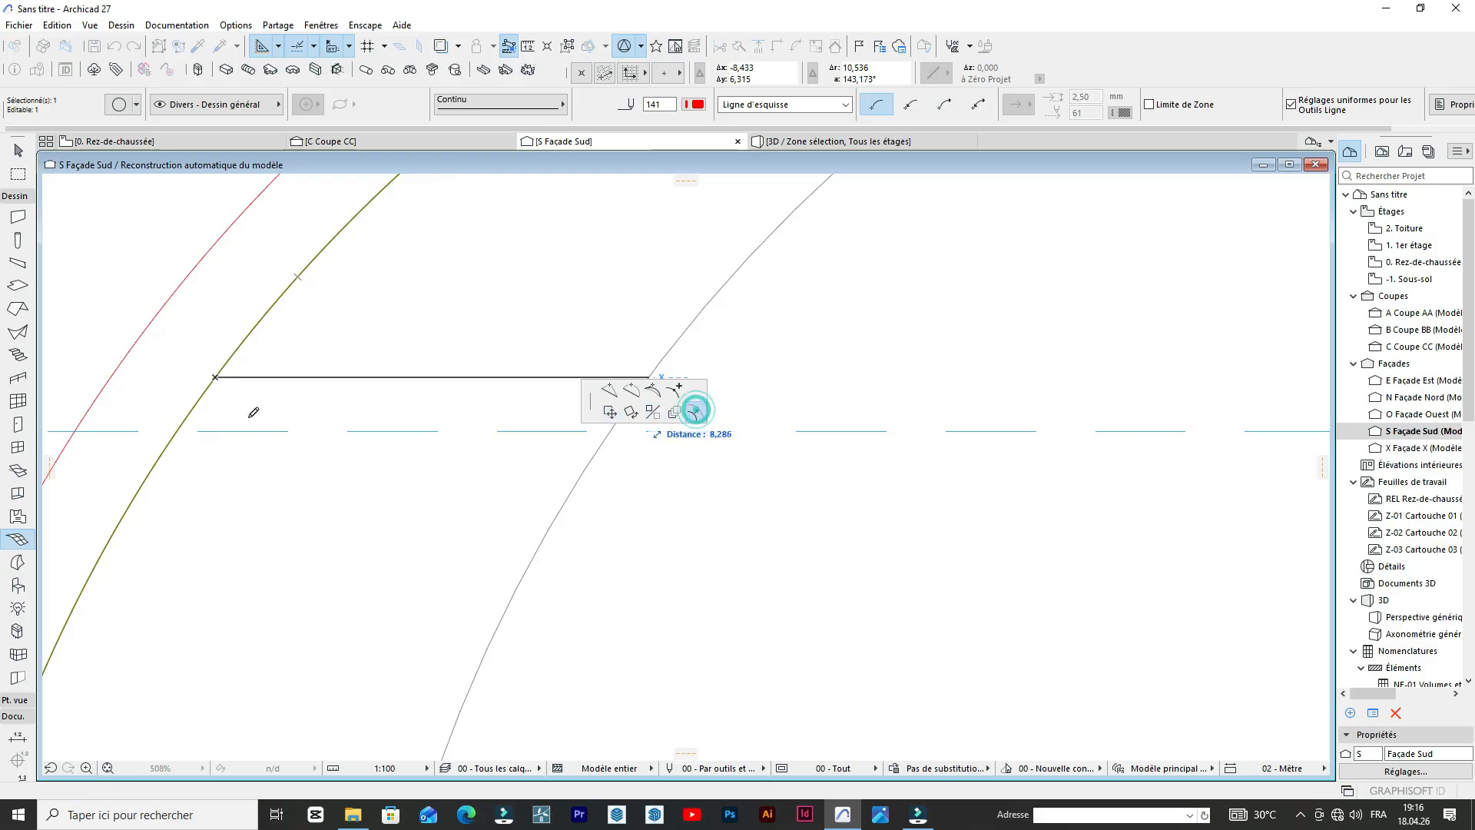
{"action": "left_click", "coordinate": [197, 374]}
{"action": "scroll", "coordinate": [510, 504], "scroll_direction": "down", "scroll_amount": 5}
{"action": "scroll", "coordinate": [563, 380], "scroll_direction": "up", "scroll_amount": 5}
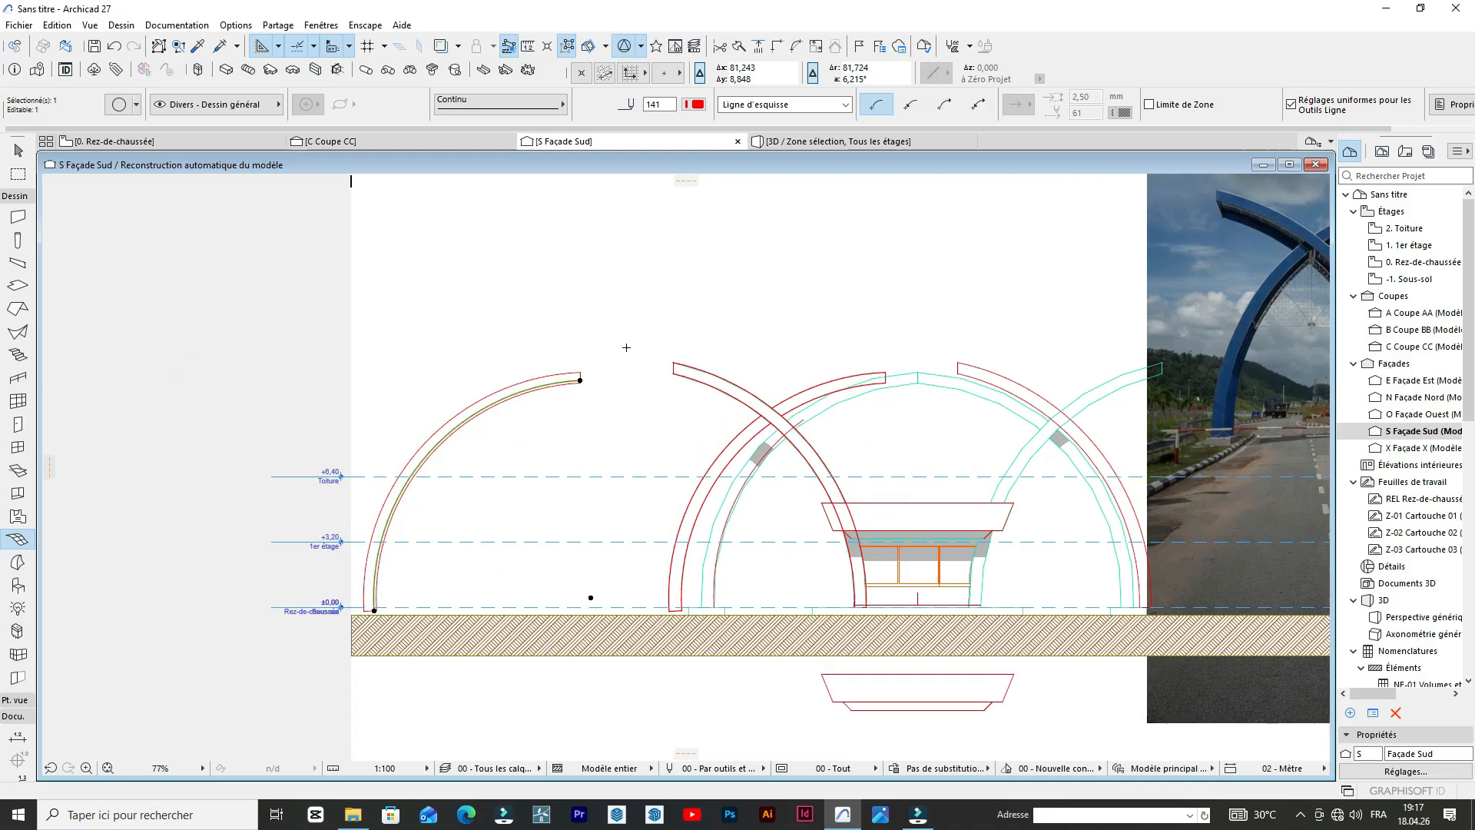
{"action": "scroll", "coordinate": [563, 380], "scroll_direction": "up", "scroll_amount": 5}
{"action": "key", "text": "Escape"}
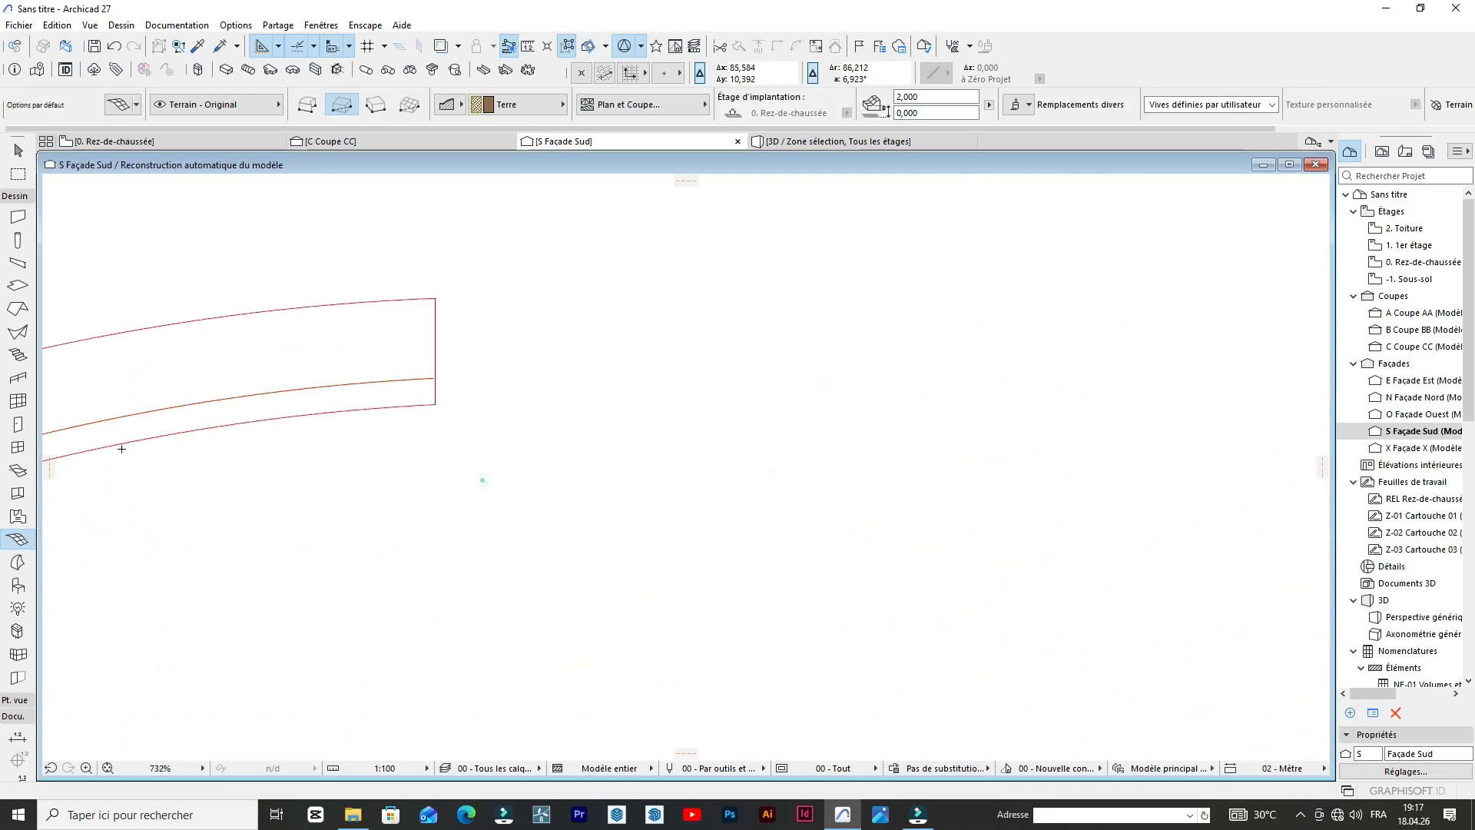
{"action": "left_click", "coordinate": [15, 195]}
{"action": "left_click", "coordinate": [17, 456]}
{"action": "scroll", "coordinate": [470, 389], "scroll_direction": "down", "scroll_amount": 6}
{"action": "scroll", "coordinate": [421, 573], "scroll_direction": "up", "scroll_amount": 3}
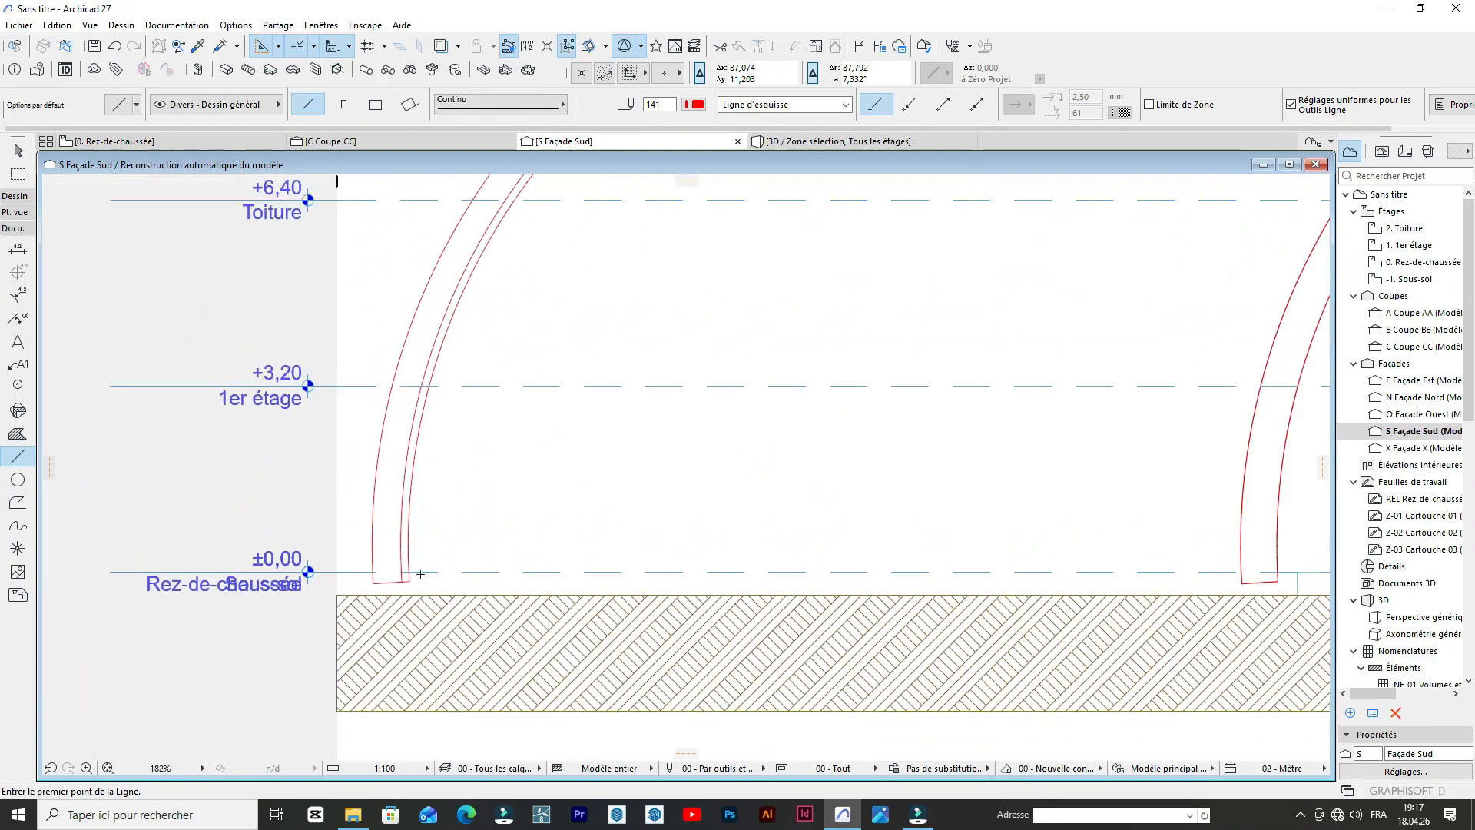
{"action": "scroll", "coordinate": [517, 339], "scroll_direction": "down", "scroll_amount": 2}
{"action": "scroll", "coordinate": [132, 581], "scroll_direction": "up", "scroll_amount": 5}
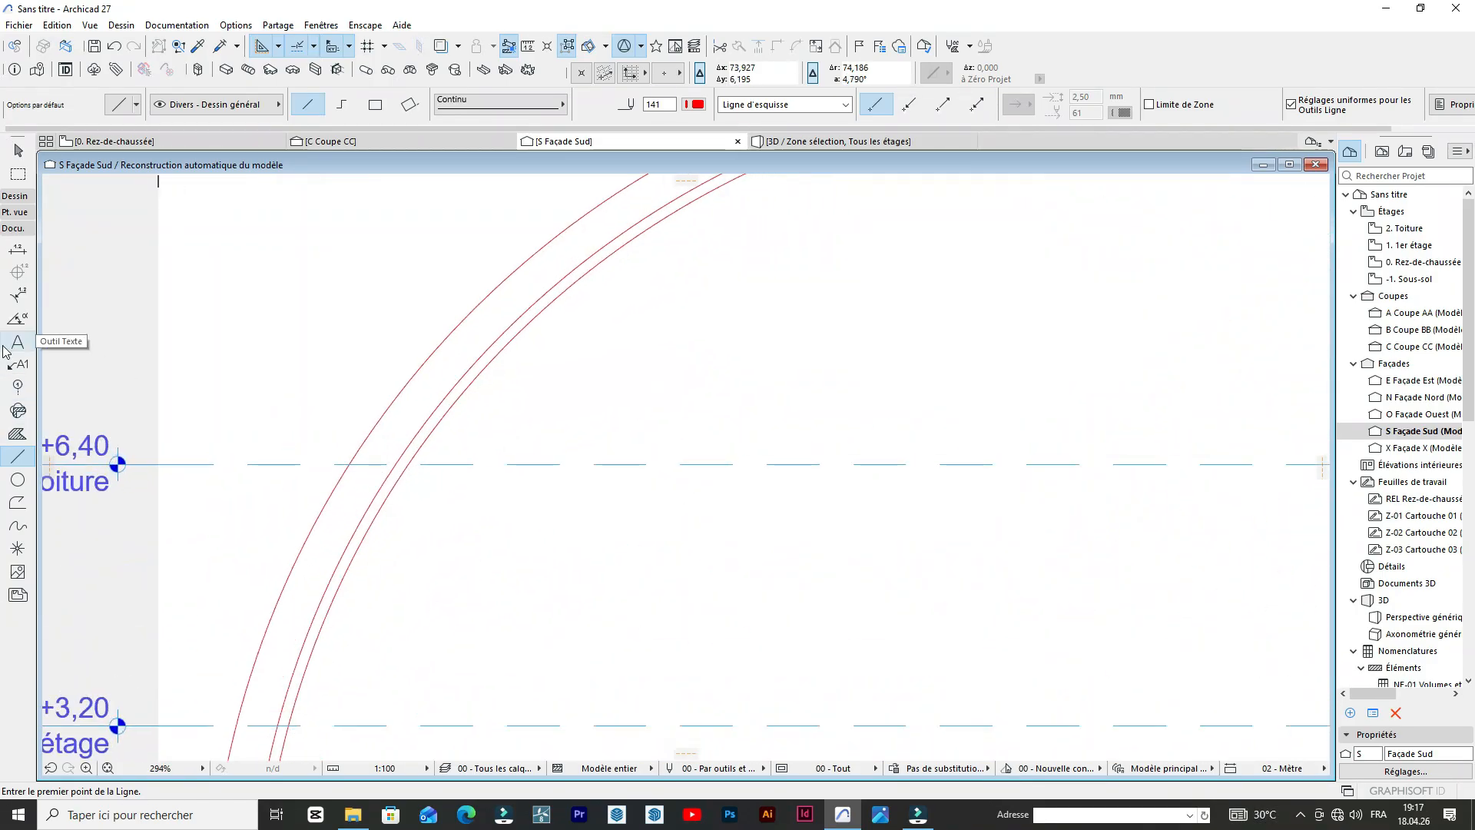
Activate the Morph tool, then stretch the traced arch's foot line to run horizontally from the inner corner to just past the offset arc.
{"action": "left_click", "coordinate": [21, 197]}
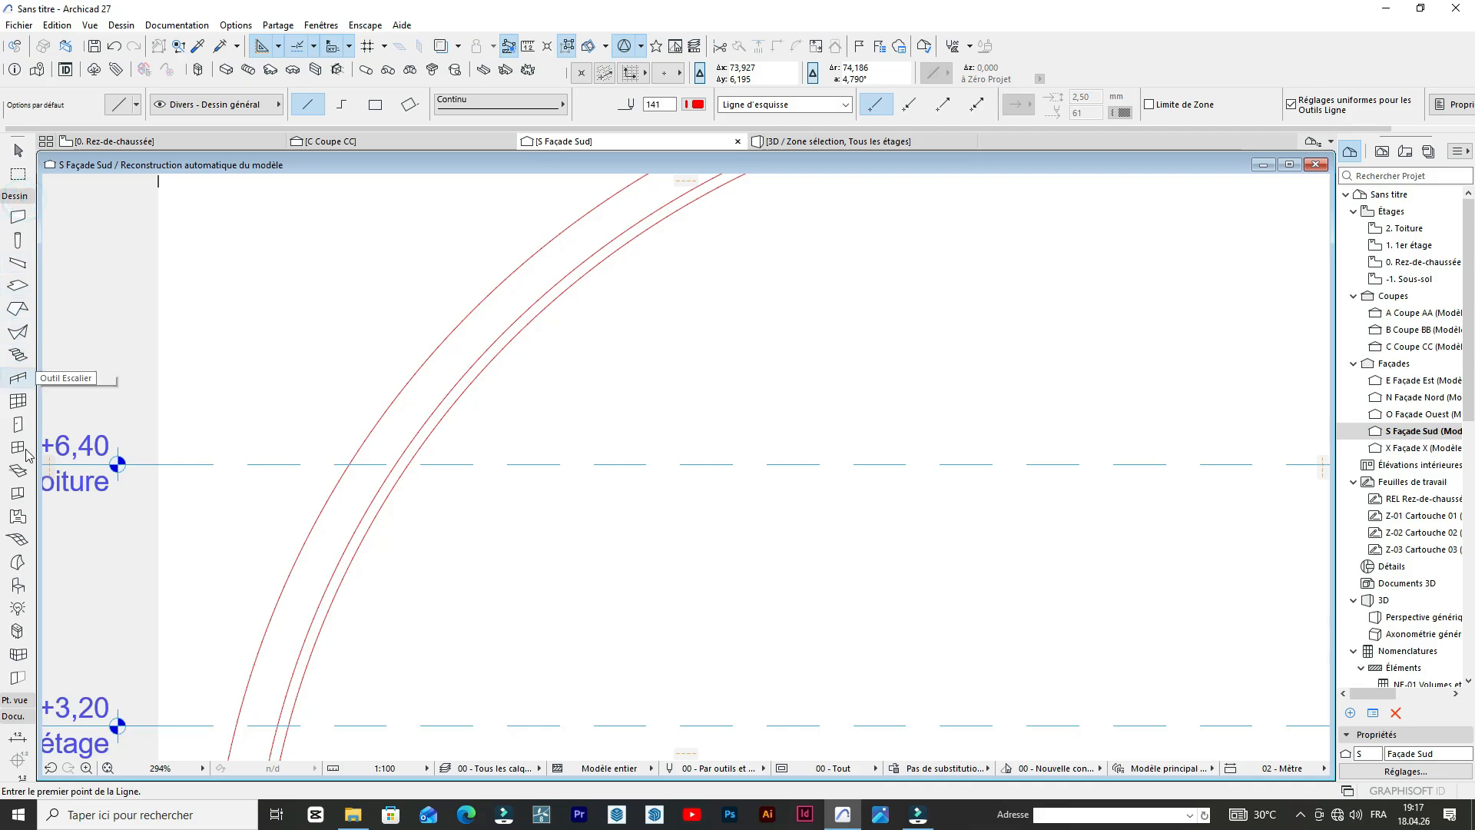
{"action": "left_click", "coordinate": [18, 563]}
{"action": "scroll", "coordinate": [471, 421], "scroll_direction": "up", "scroll_amount": 5}
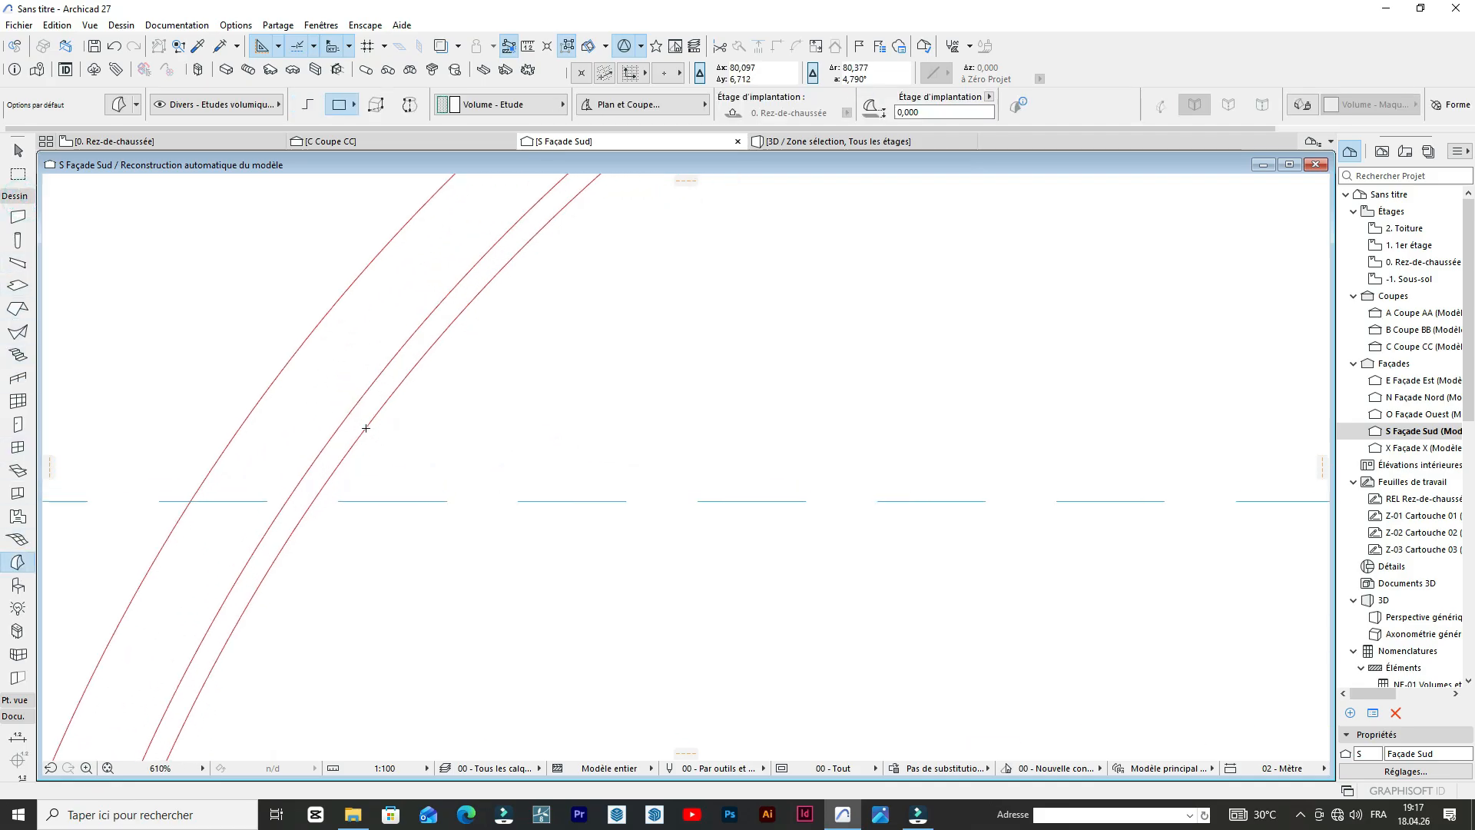
{"action": "scroll", "coordinate": [352, 422], "scroll_direction": "down", "scroll_amount": 8}
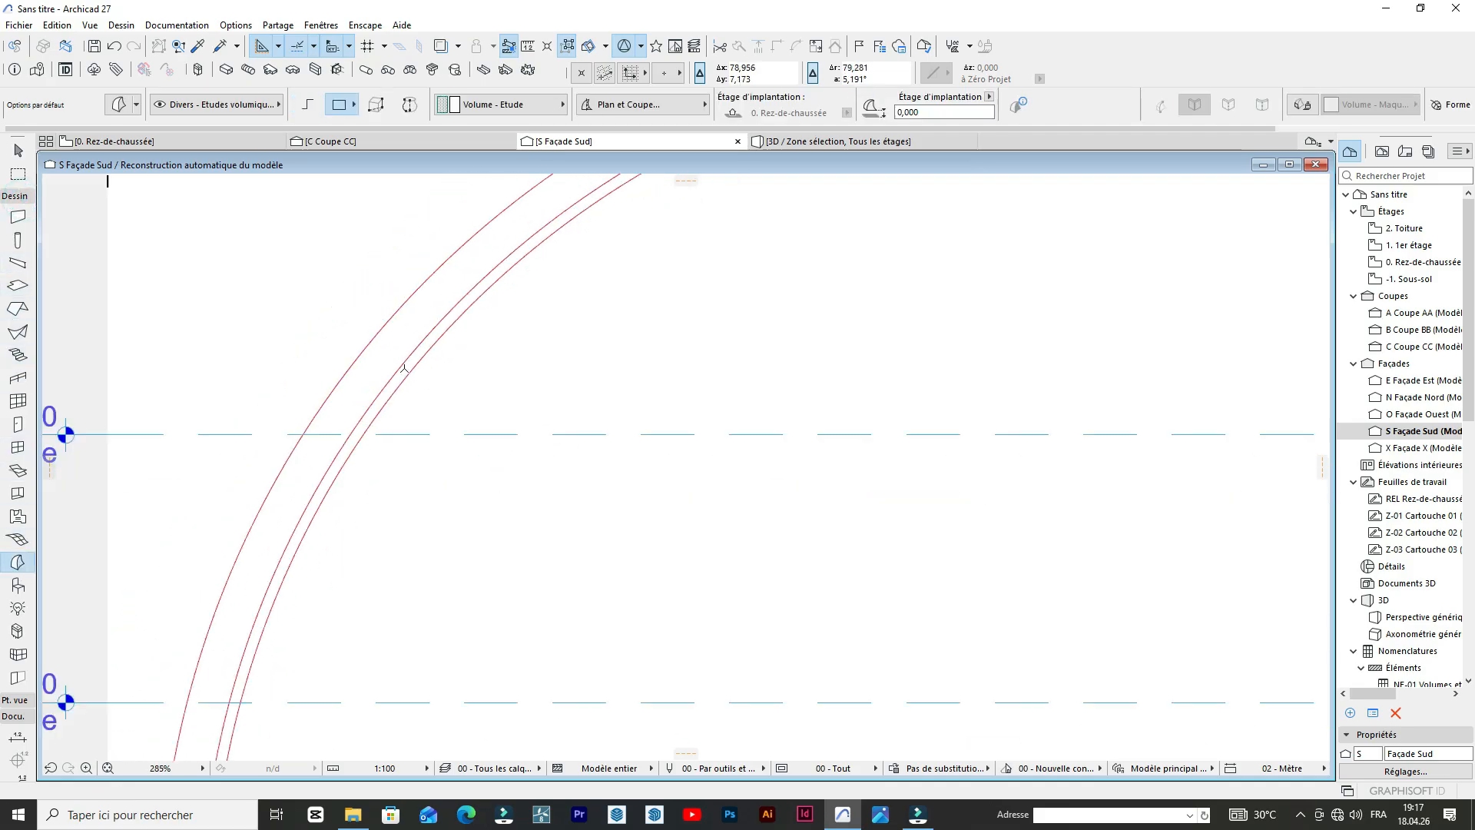
{"action": "scroll", "coordinate": [285, 543], "scroll_direction": "up", "scroll_amount": 13}
{"action": "scroll", "coordinate": [286, 542], "scroll_direction": "up", "scroll_amount": 4}
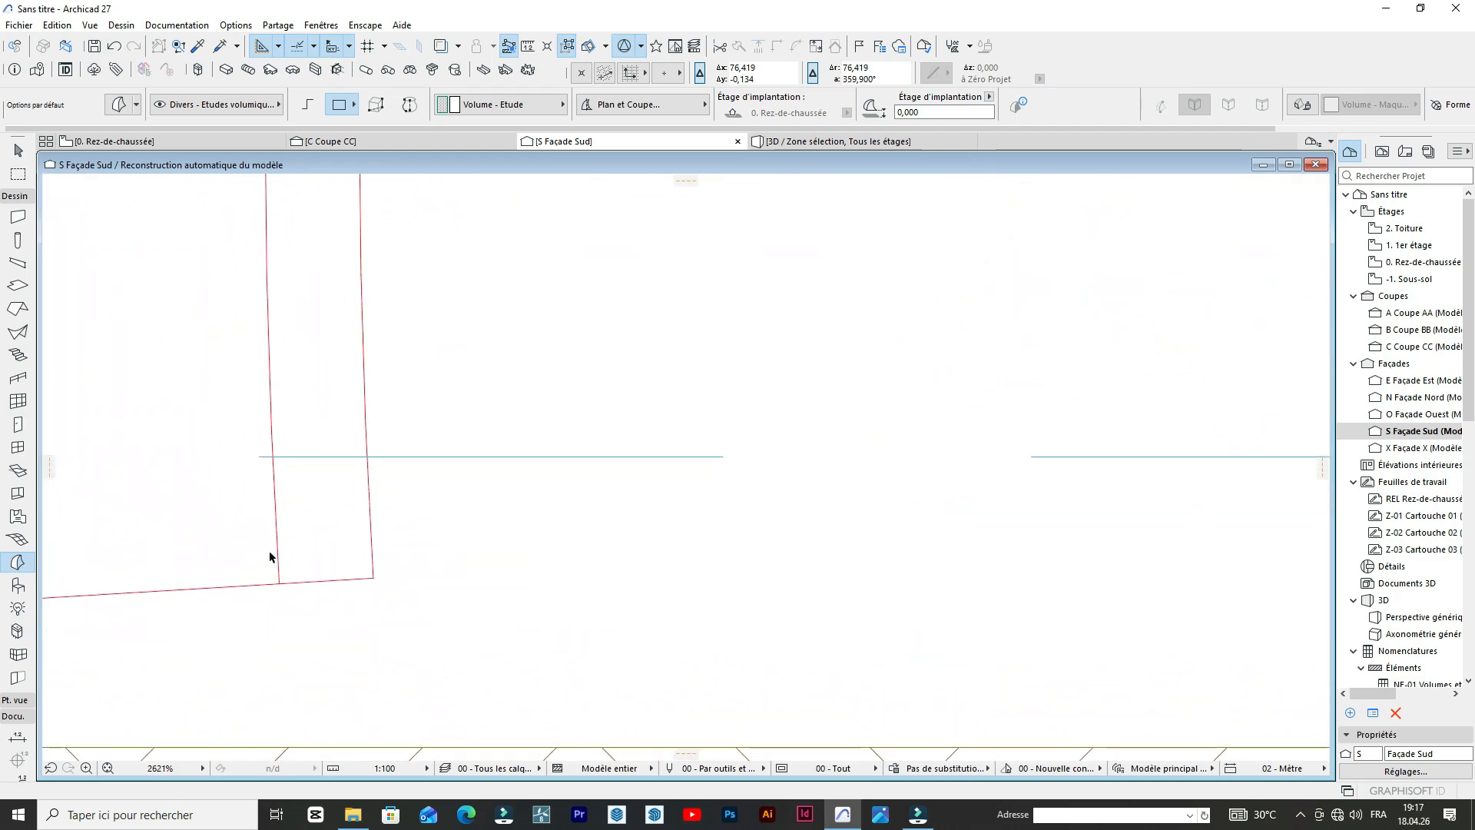
{"action": "left_click", "coordinate": [289, 590]}
{"action": "scroll", "coordinate": [461, 545], "scroll_direction": "down", "scroll_amount": 4}
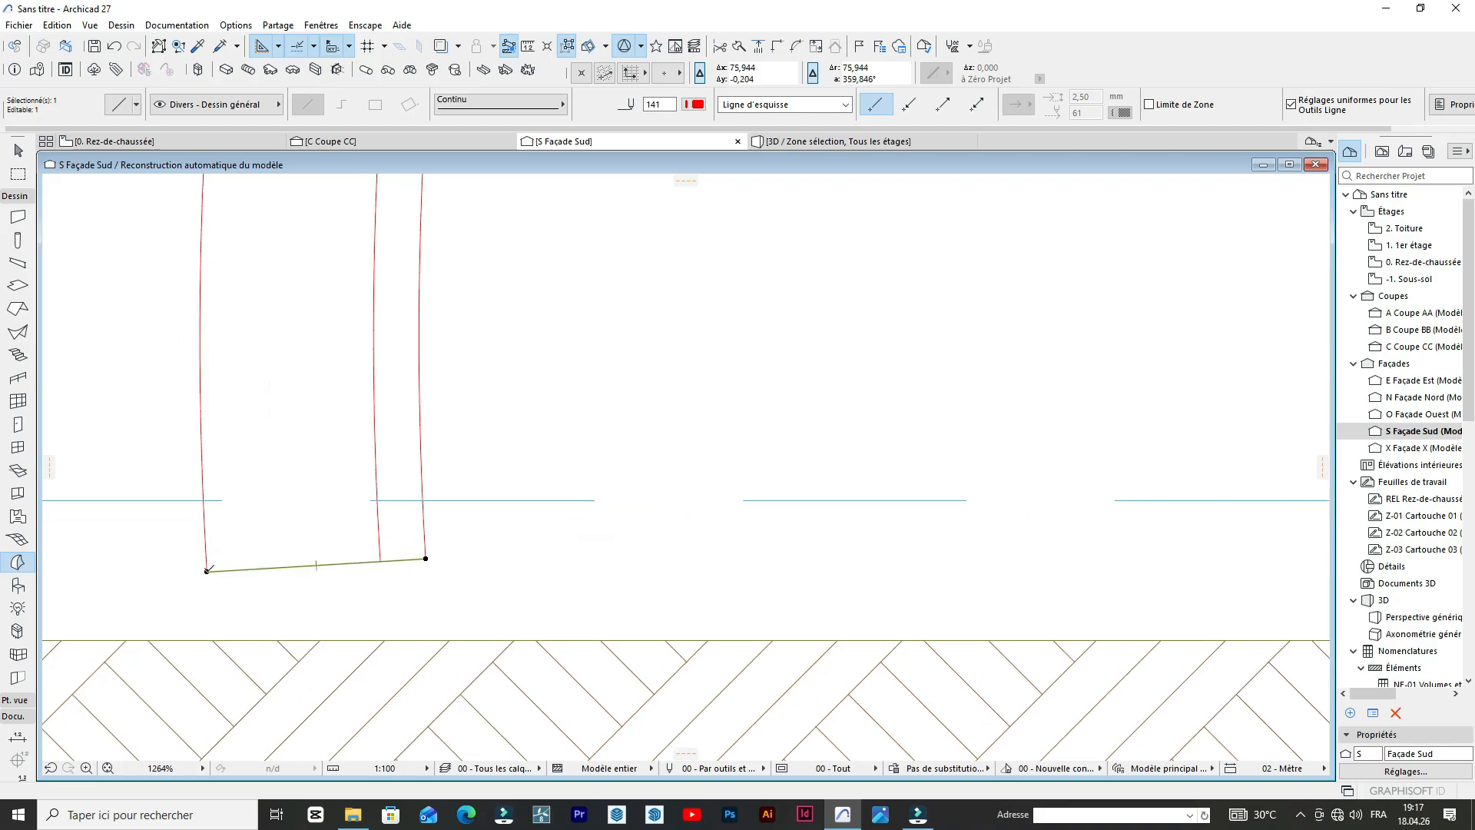
{"action": "key", "text": "ctrl+m"}
{"action": "left_click", "coordinate": [698, 391]}
{"action": "scroll", "coordinate": [481, 542], "scroll_direction": "up", "scroll_amount": 3}
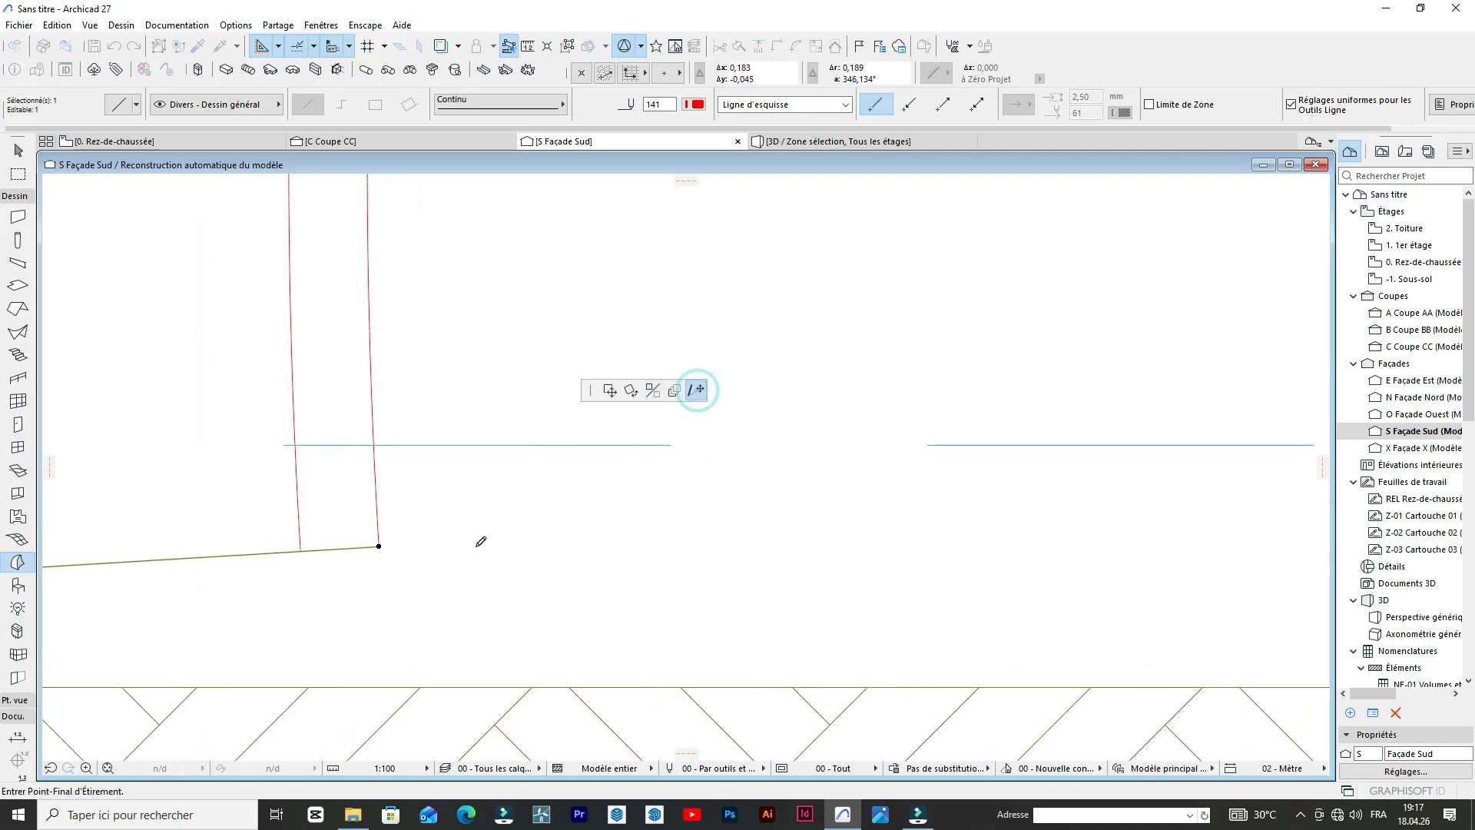
{"action": "left_click", "coordinate": [275, 546]}
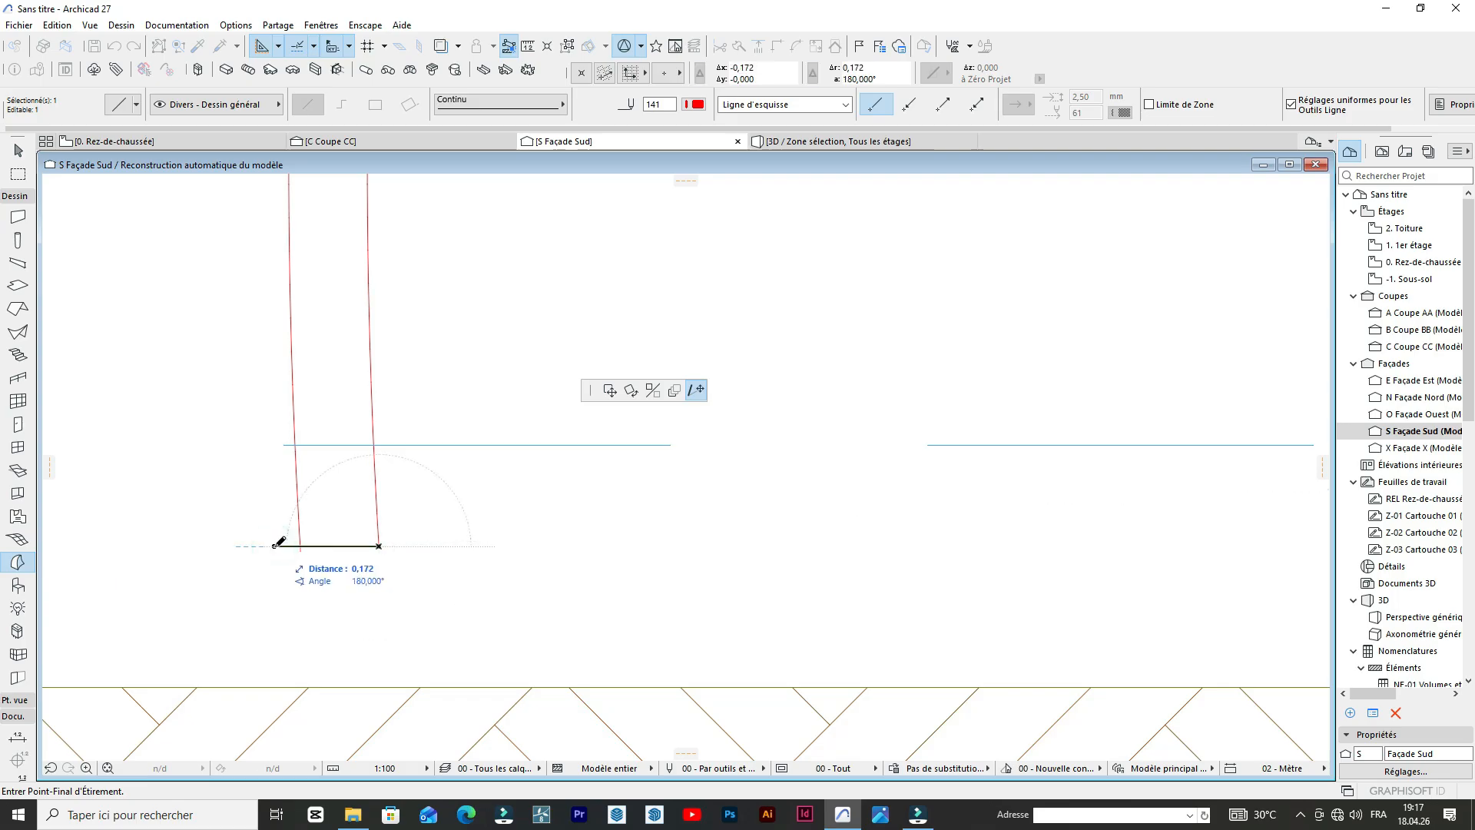
{"action": "left_click", "coordinate": [275, 545]}
Trim the overhanging line ends where the foot line crosses the offset arc.
{"action": "scroll", "coordinate": [353, 517], "scroll_direction": "up", "scroll_amount": 4}
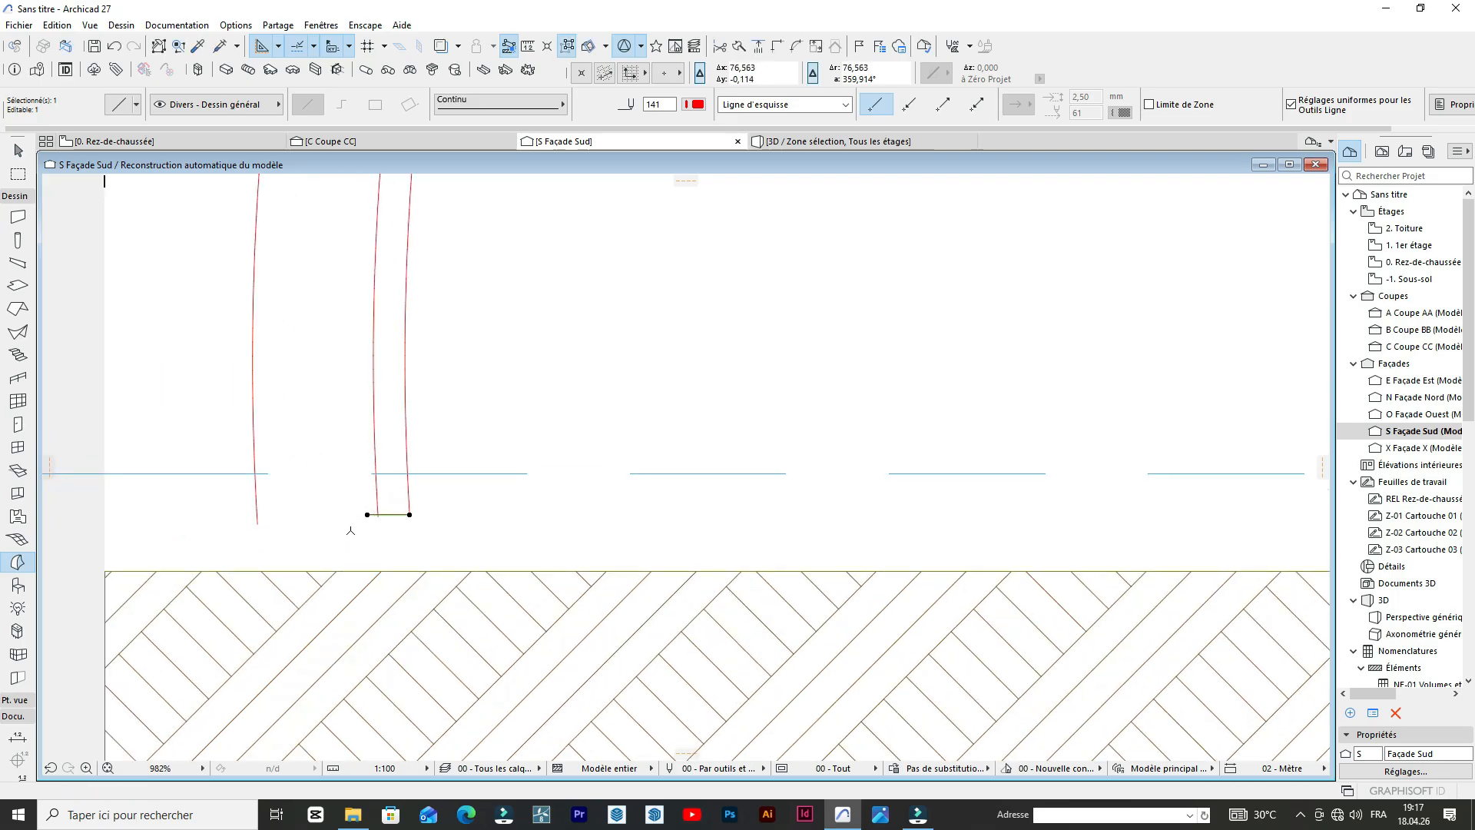
{"action": "left_click", "coordinate": [651, 421]}
{"action": "scroll", "coordinate": [492, 384], "scroll_direction": "up", "scroll_amount": 3}
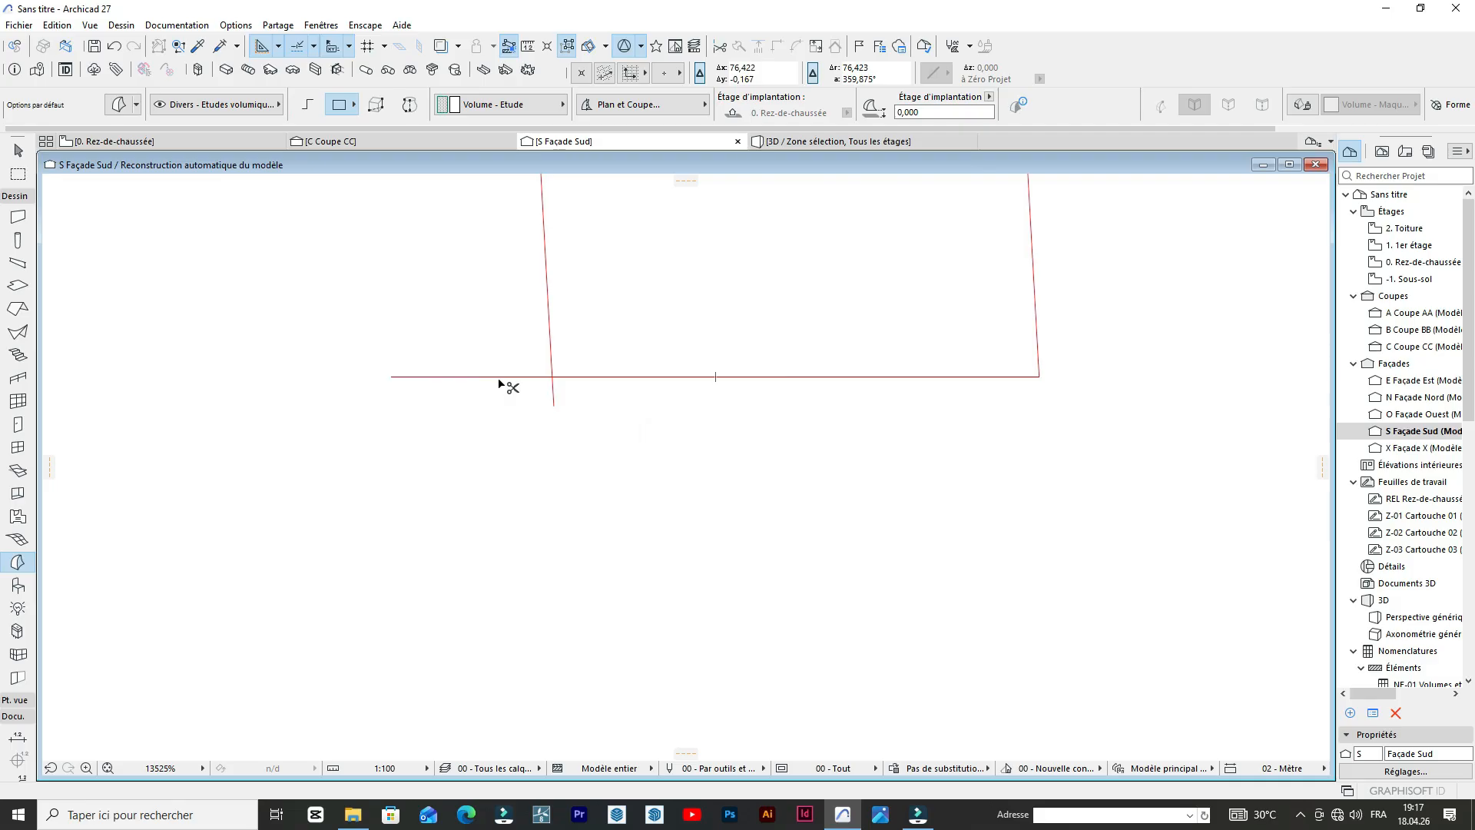
{"action": "scroll", "coordinate": [549, 413], "scroll_direction": "down", "scroll_amount": 10}
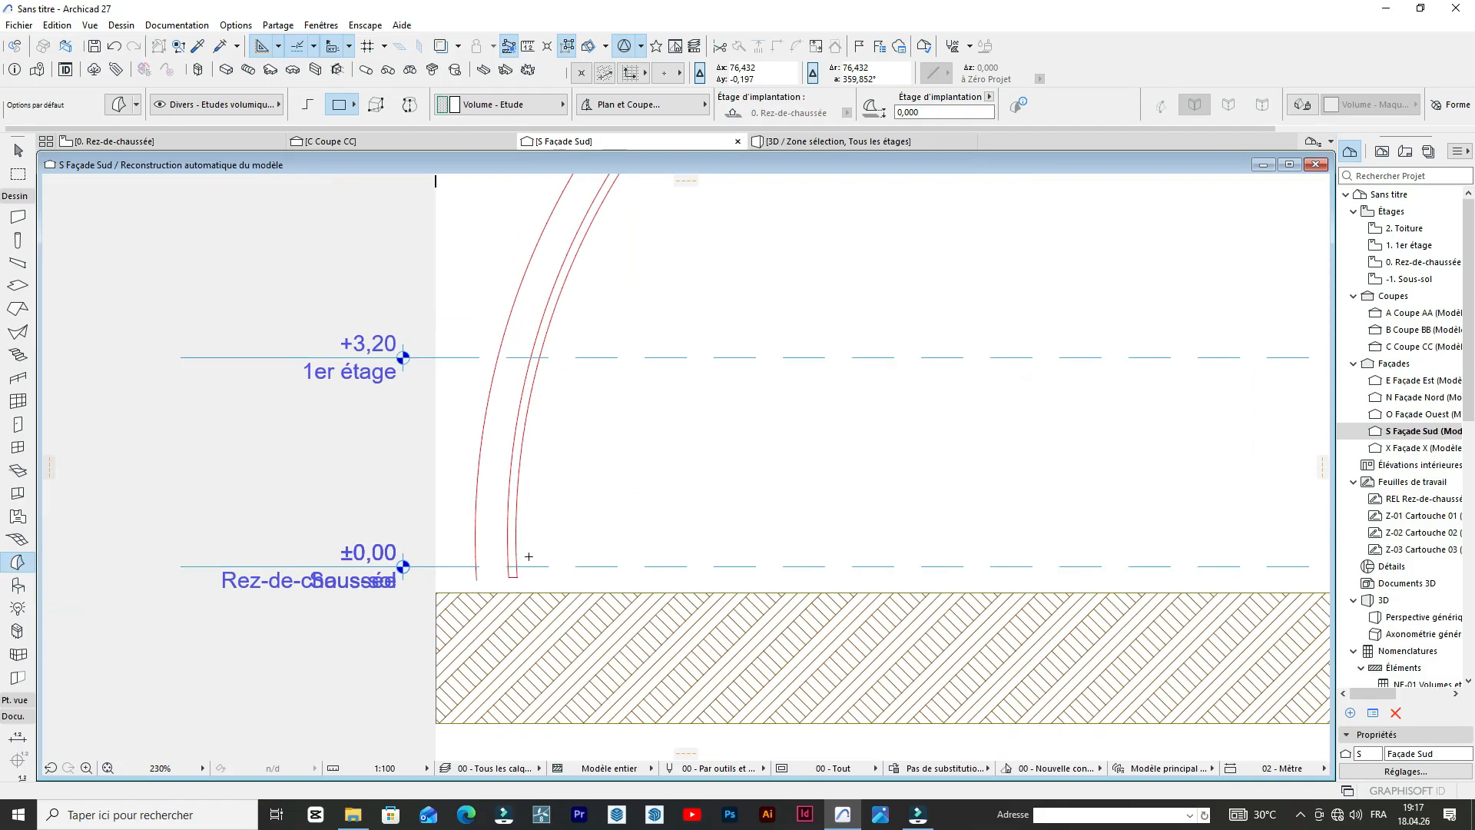
Extend the offset arc's upper end past the arch's end line and trim the excess so the thin band is closed.
{"action": "scroll", "coordinate": [717, 201], "scroll_direction": "up", "scroll_amount": 3}
{"action": "scroll", "coordinate": [717, 201], "scroll_direction": "up", "scroll_amount": 5}
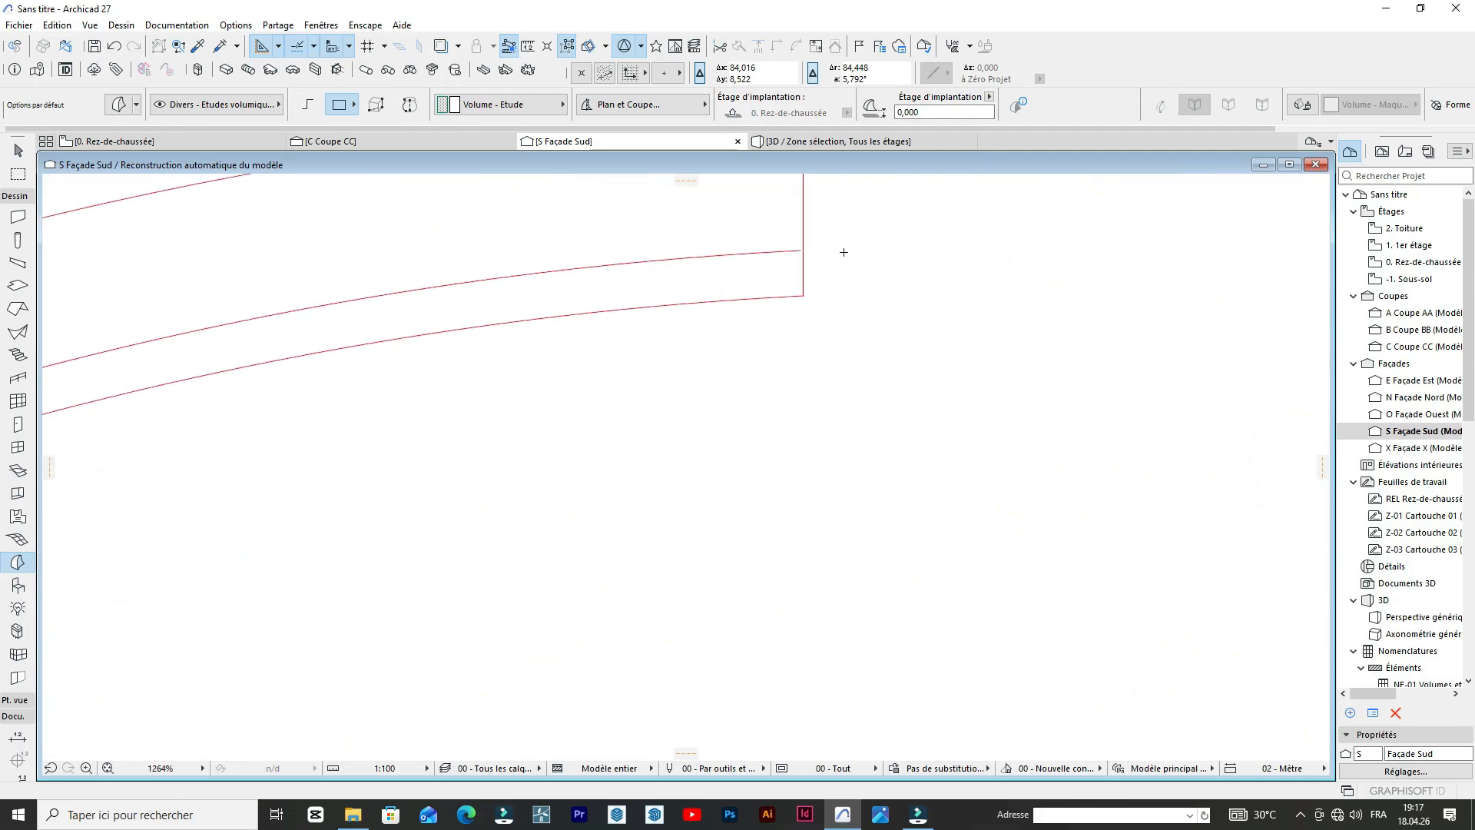
{"action": "left_click", "coordinate": [741, 250]}
{"action": "left_click", "coordinate": [780, 248]}
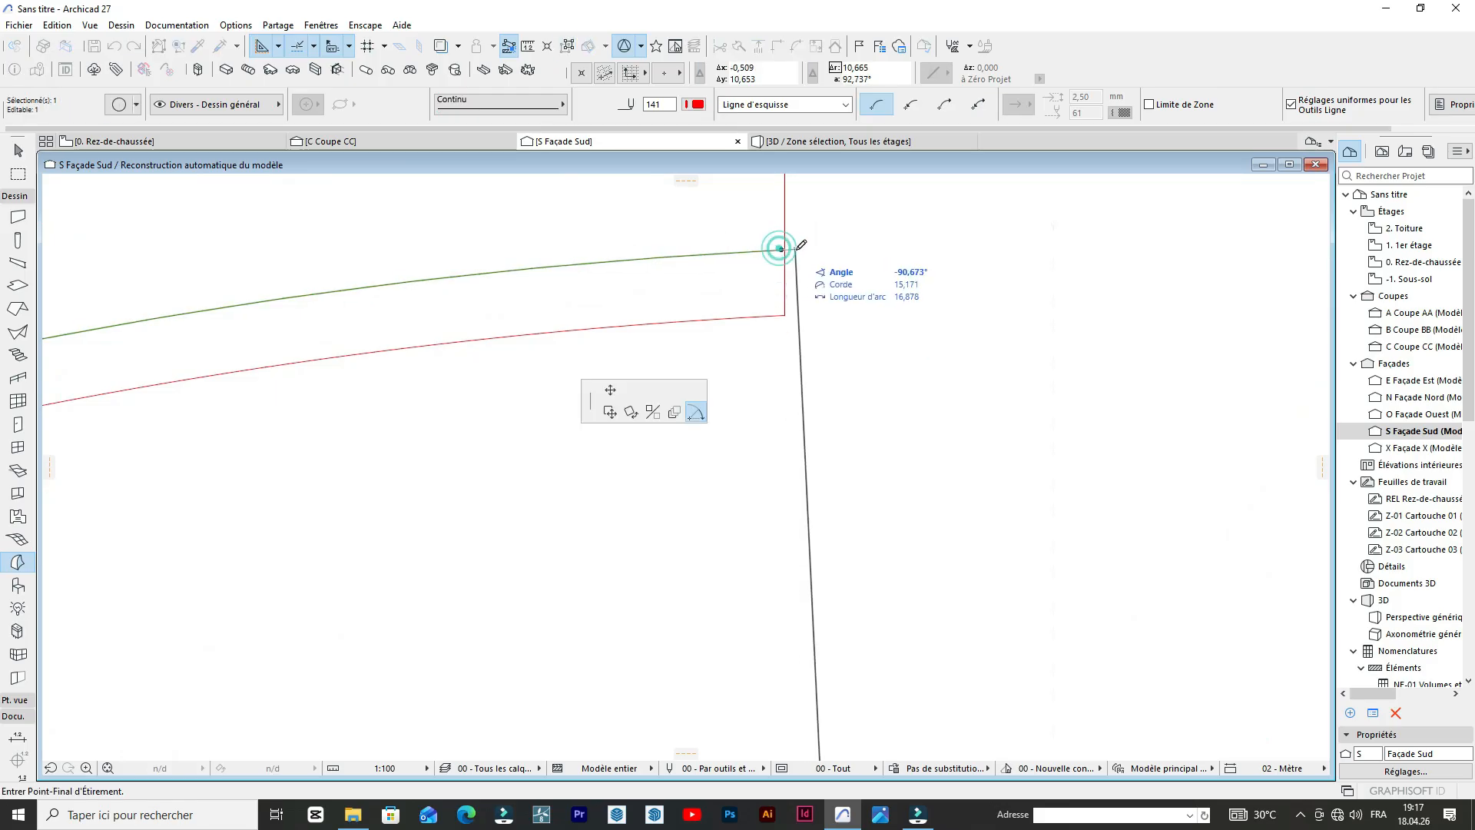
{"action": "left_click", "coordinate": [796, 249]}
{"action": "left_click", "coordinate": [784, 225], "text": "ctrl"}
{"action": "scroll", "coordinate": [808, 250], "scroll_direction": "down", "scroll_amount": 5}
{"action": "scroll", "coordinate": [809, 257], "scroll_direction": "up", "scroll_amount": 6}
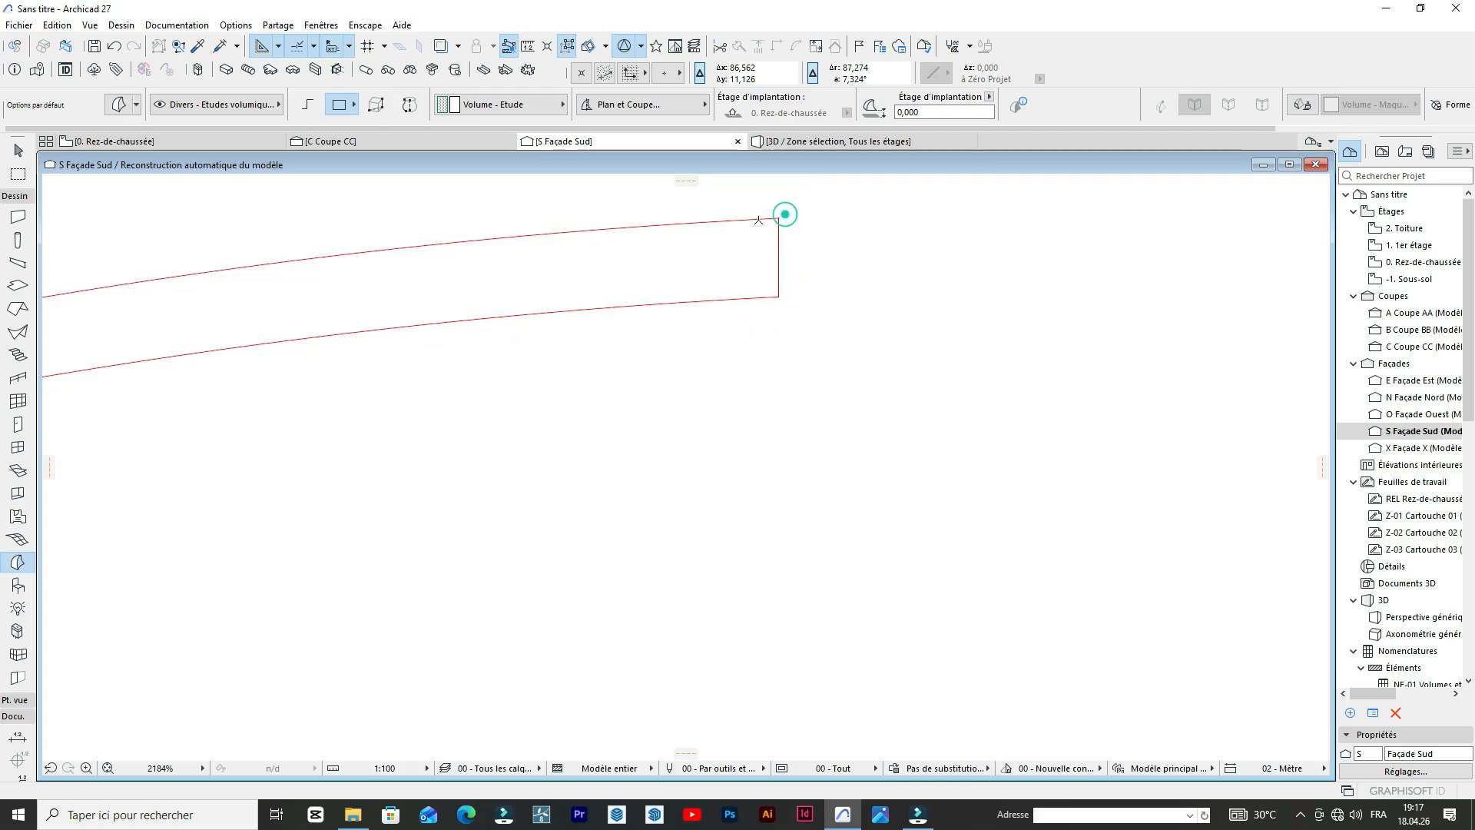
Create a morph from the closed outline of the thin curved band and select it.
{"action": "left_click", "coordinate": [272, 306]}
{"action": "scroll", "coordinate": [475, 265], "scroll_direction": "down", "scroll_amount": 8}
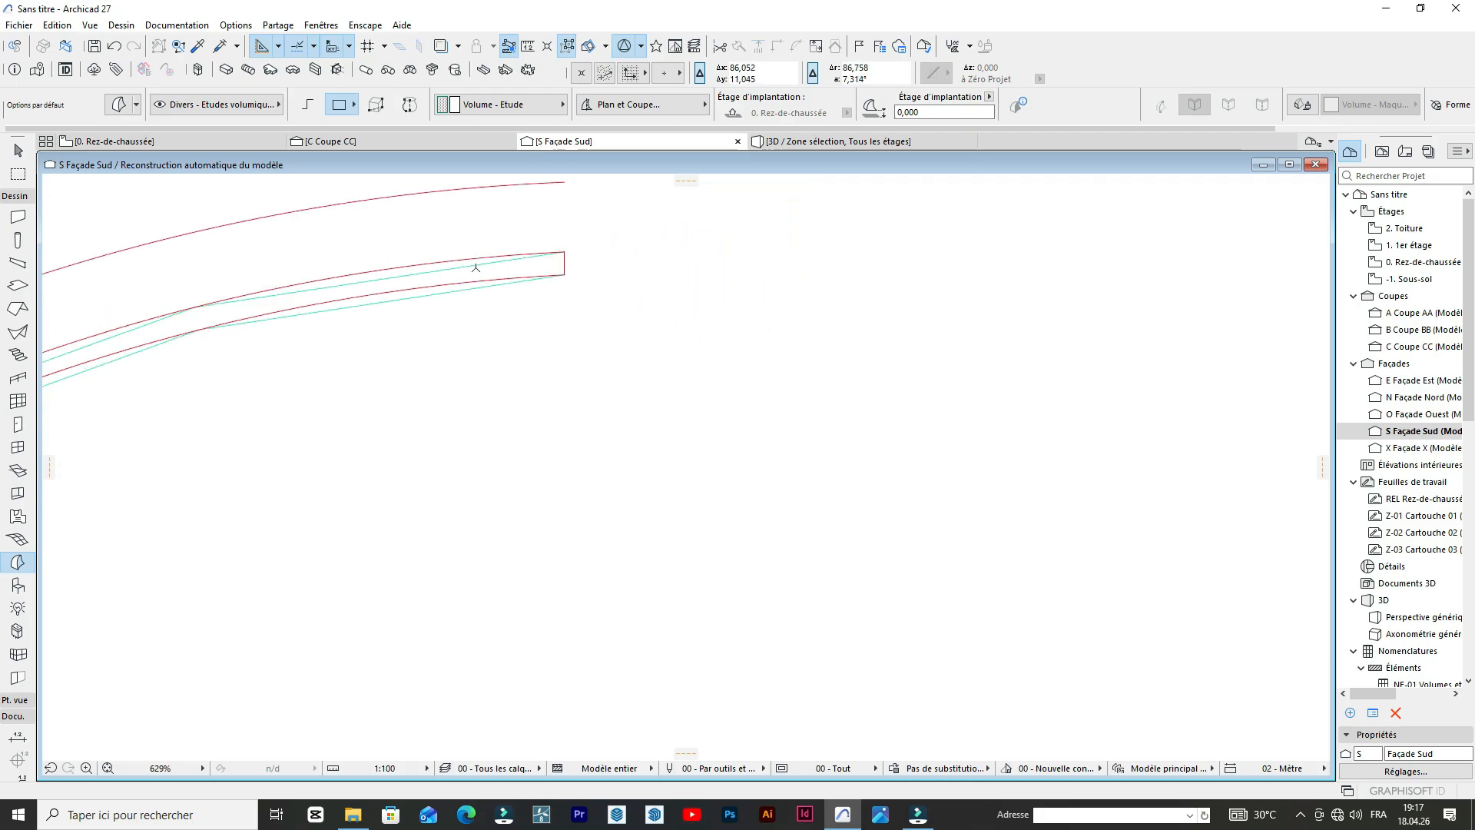
{"action": "left_click", "coordinate": [509, 261], "text": "shift"}
{"action": "left_click", "coordinate": [505, 258]}
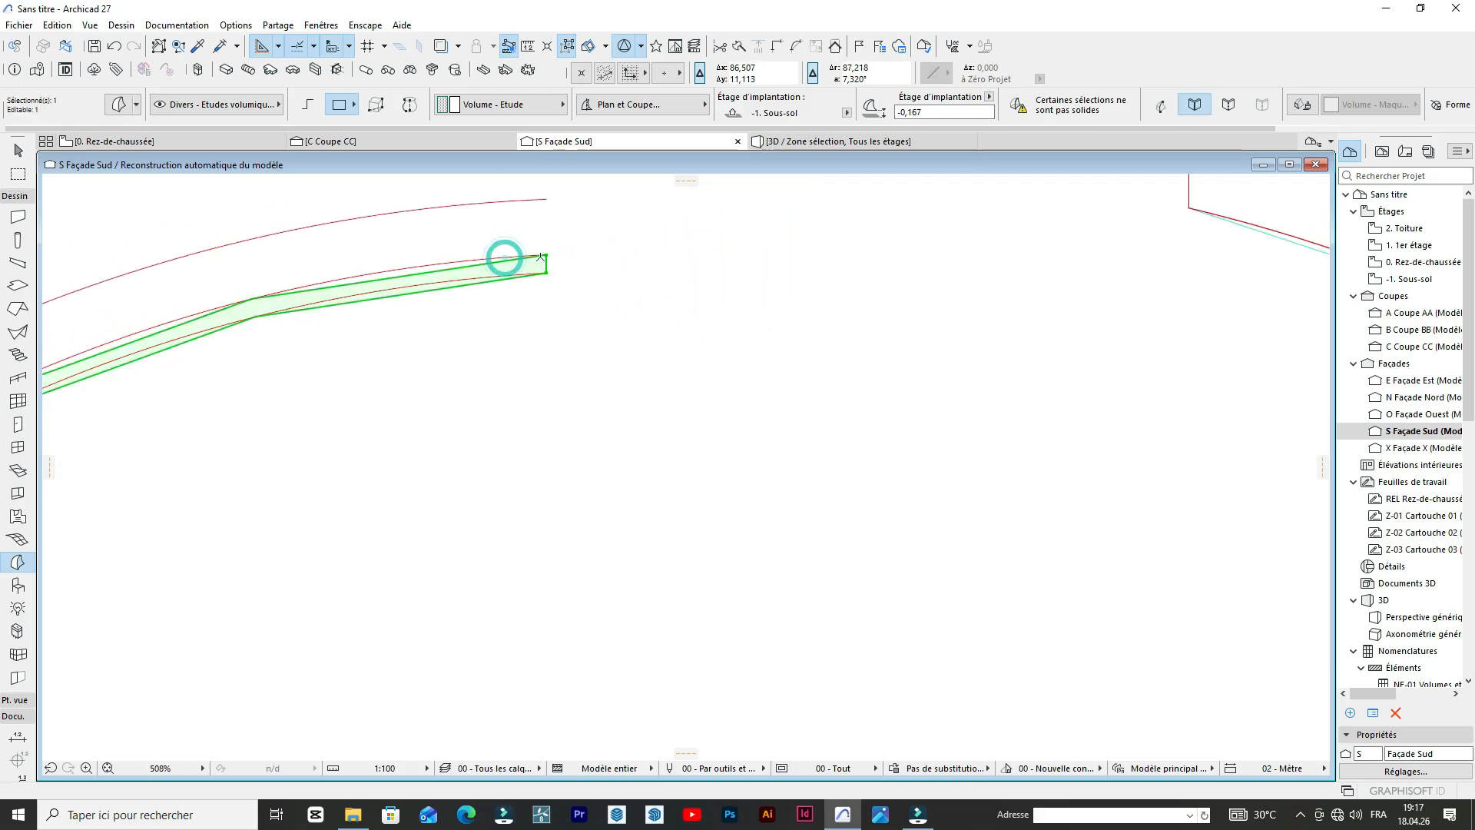
Move the thin band morph by its upper end corner to the crown line of the central modelled arch.
{"action": "key", "text": "ctrl+d"}
{"action": "left_click", "coordinate": [546, 255]}
{"action": "scroll", "coordinate": [538, 275], "scroll_direction": "down", "scroll_amount": 13}
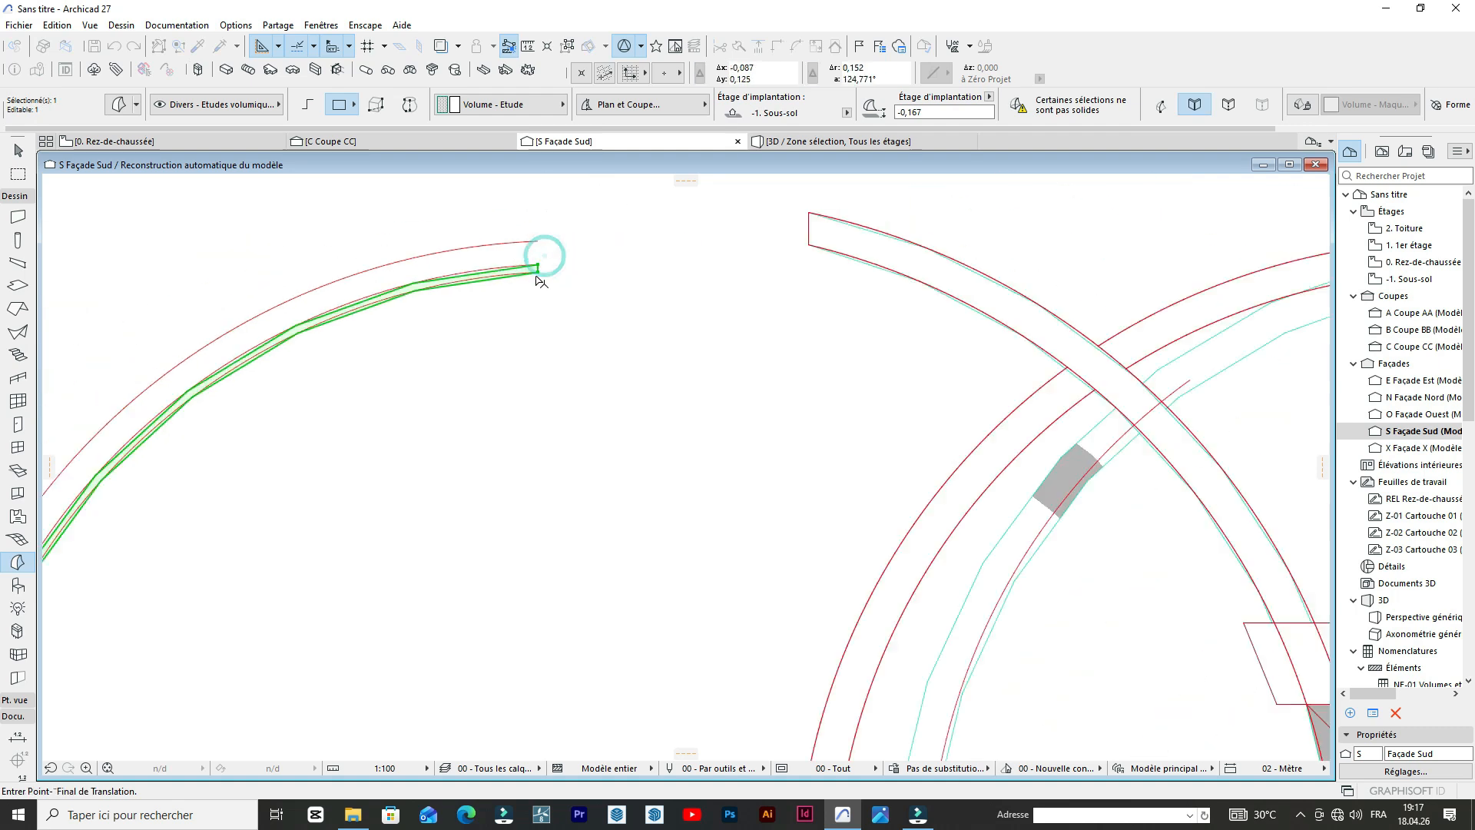
{"action": "scroll", "coordinate": [727, 282], "scroll_direction": "up", "scroll_amount": 5}
{"action": "scroll", "coordinate": [743, 276], "scroll_direction": "up", "scroll_amount": 4}
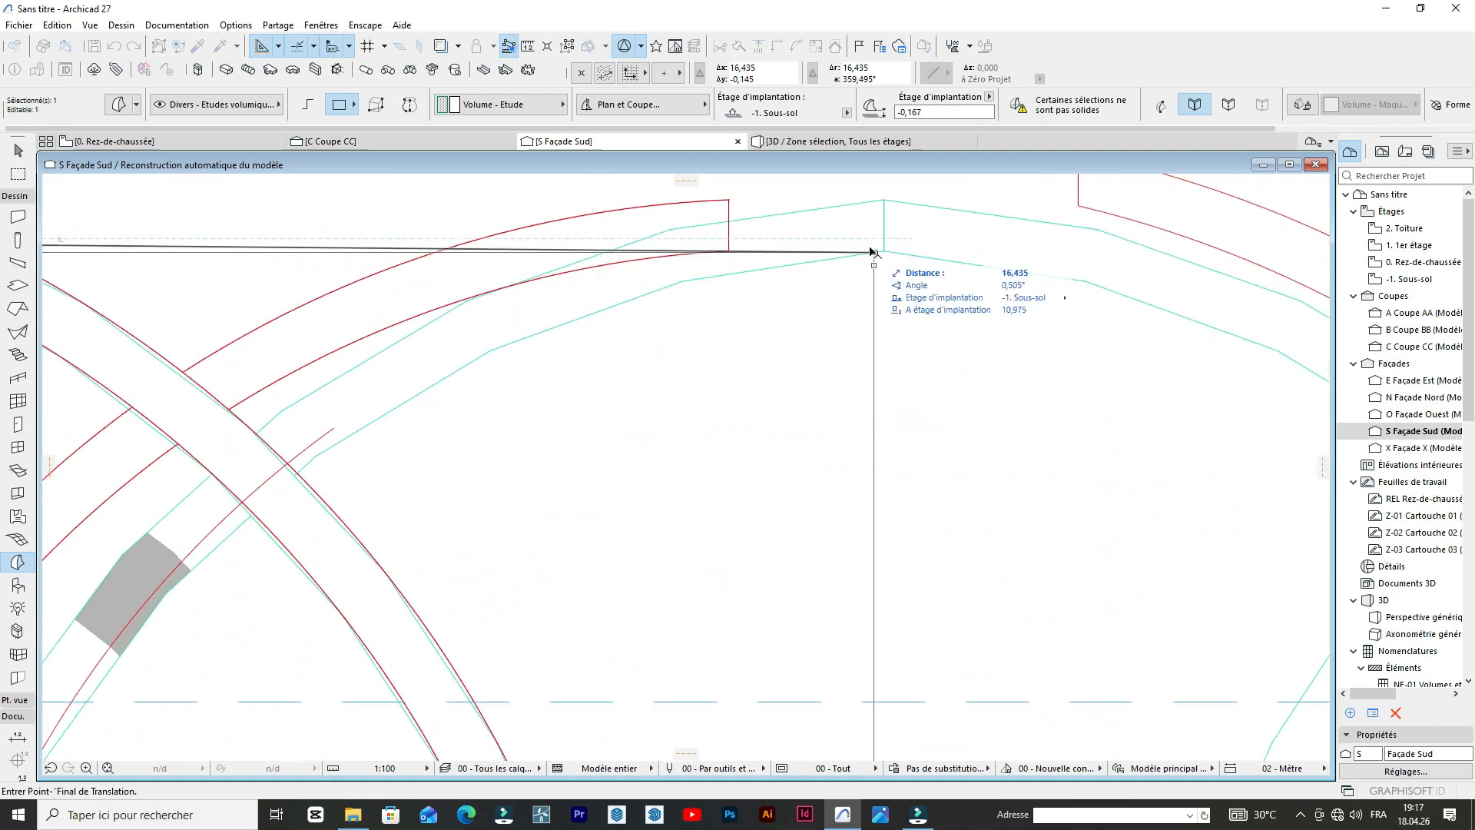
{"action": "left_click", "coordinate": [884, 239]}
{"action": "scroll", "coordinate": [770, 355], "scroll_direction": "down", "scroll_amount": 6}
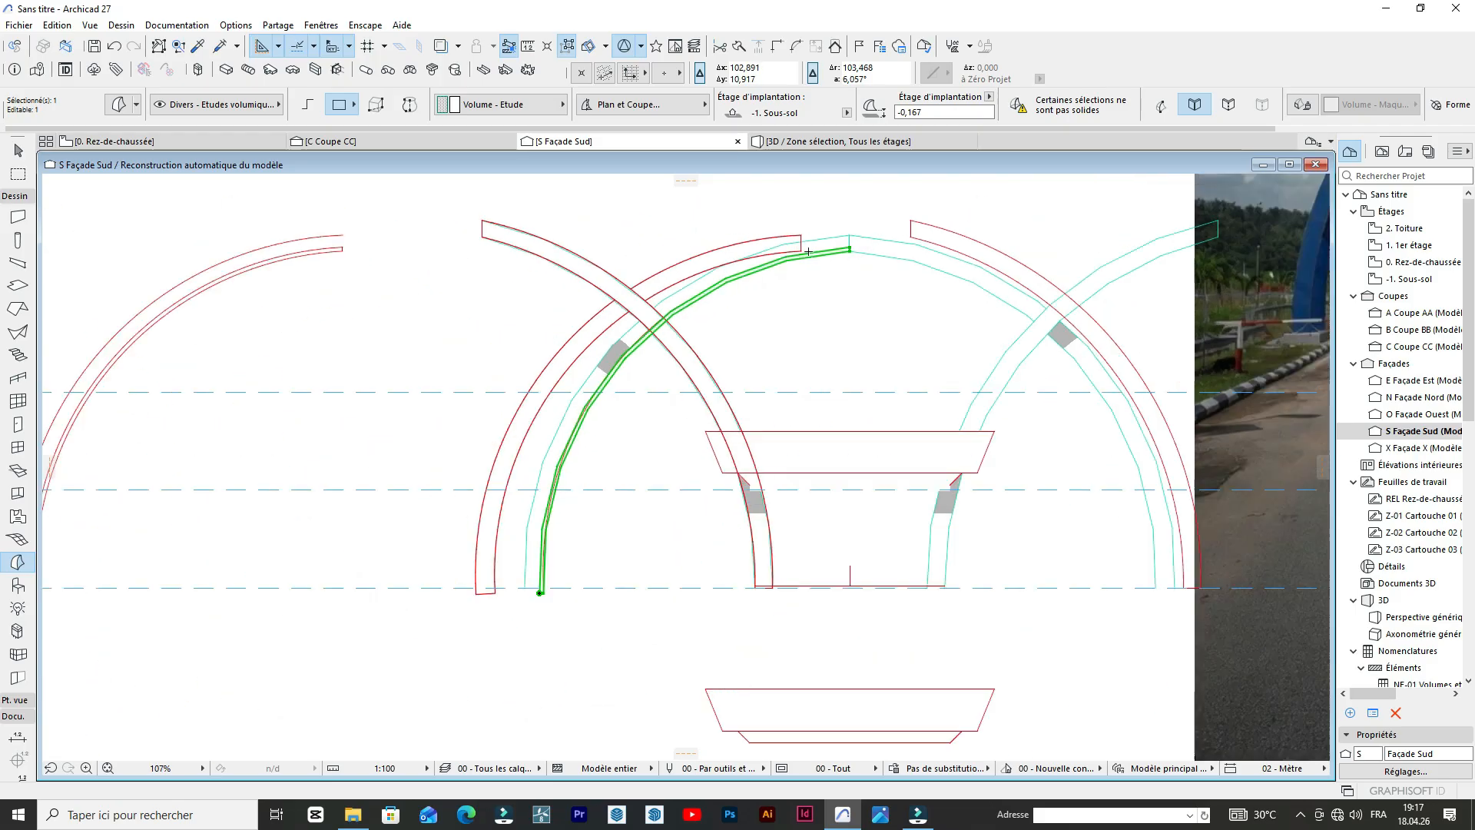
{"action": "scroll", "coordinate": [606, 511], "scroll_direction": "up", "scroll_amount": 5}
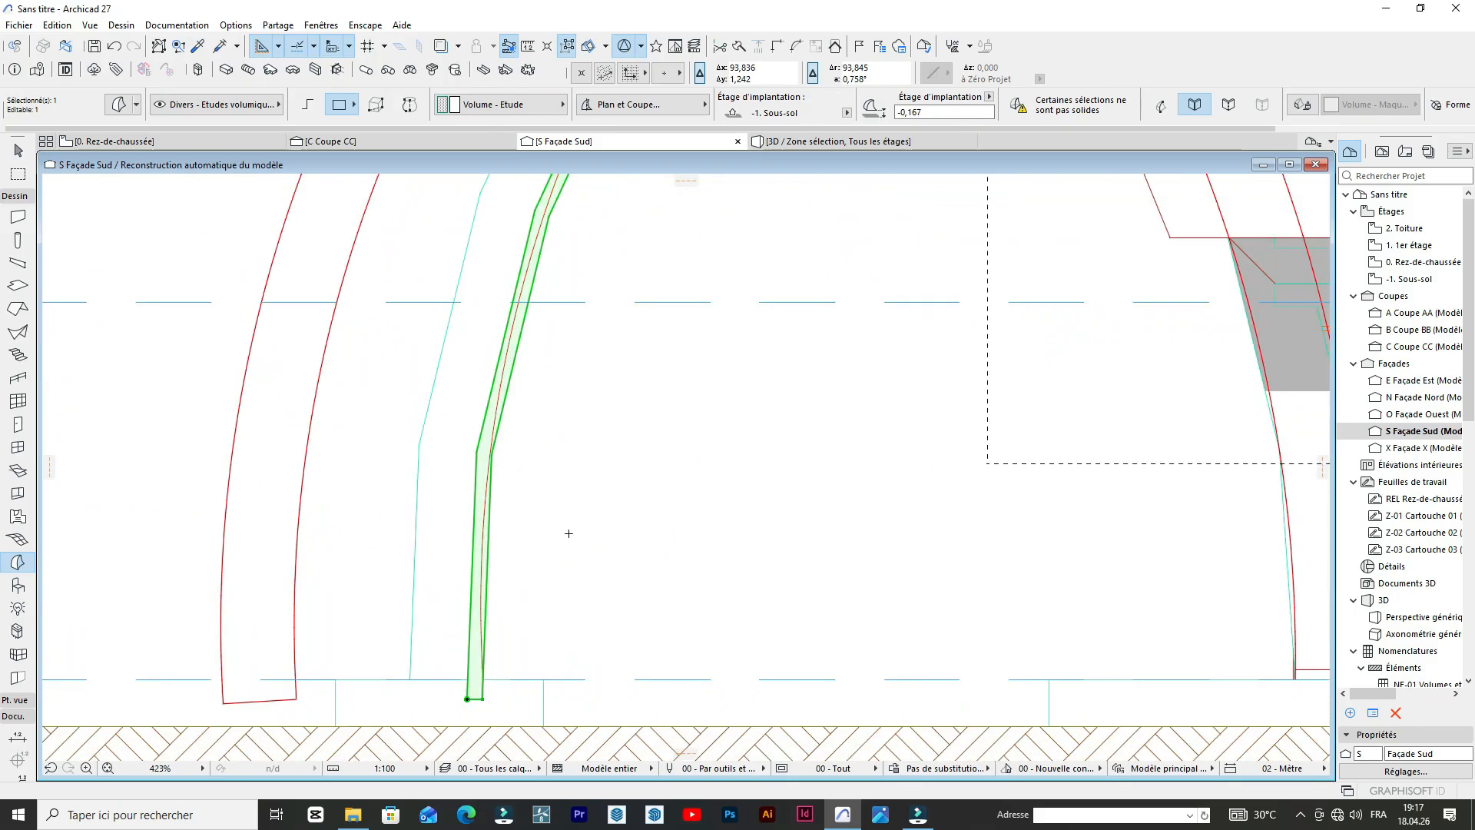
{"action": "scroll", "coordinate": [572, 533], "scroll_direction": "up", "scroll_amount": 4}
{"action": "scroll", "coordinate": [554, 570], "scroll_direction": "down", "scroll_amount": 3}
{"action": "scroll", "coordinate": [554, 570], "scroll_direction": "down", "scroll_amount": 7}
{"action": "scroll", "coordinate": [841, 278], "scroll_direction": "up", "scroll_amount": 3}
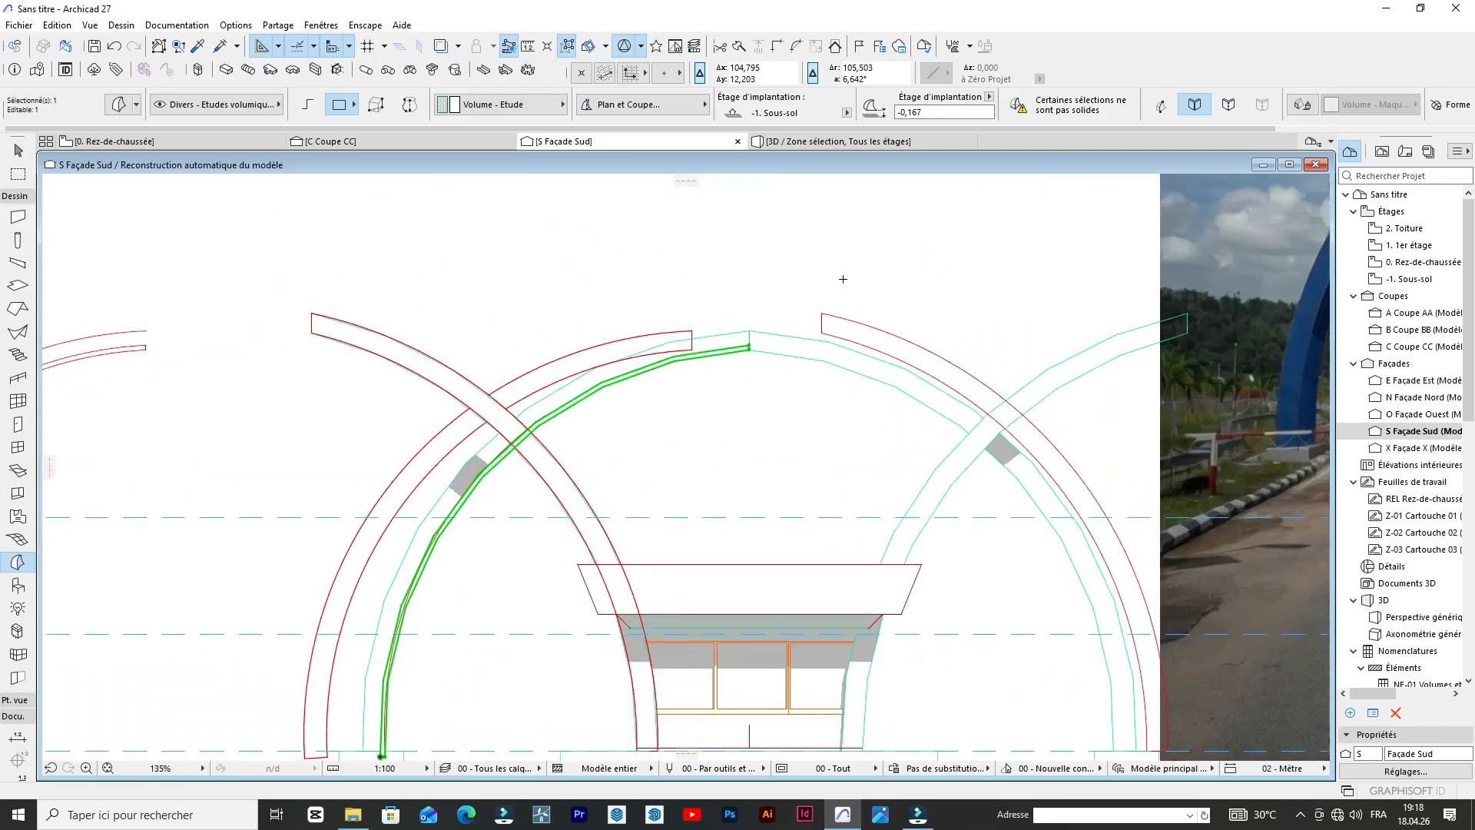
Switch to the 3D view and select the thin curved band morph in front of the kiosk.
{"action": "left_click", "coordinate": [858, 144]}
{"action": "scroll", "coordinate": [535, 471], "scroll_direction": "up", "scroll_amount": 6}
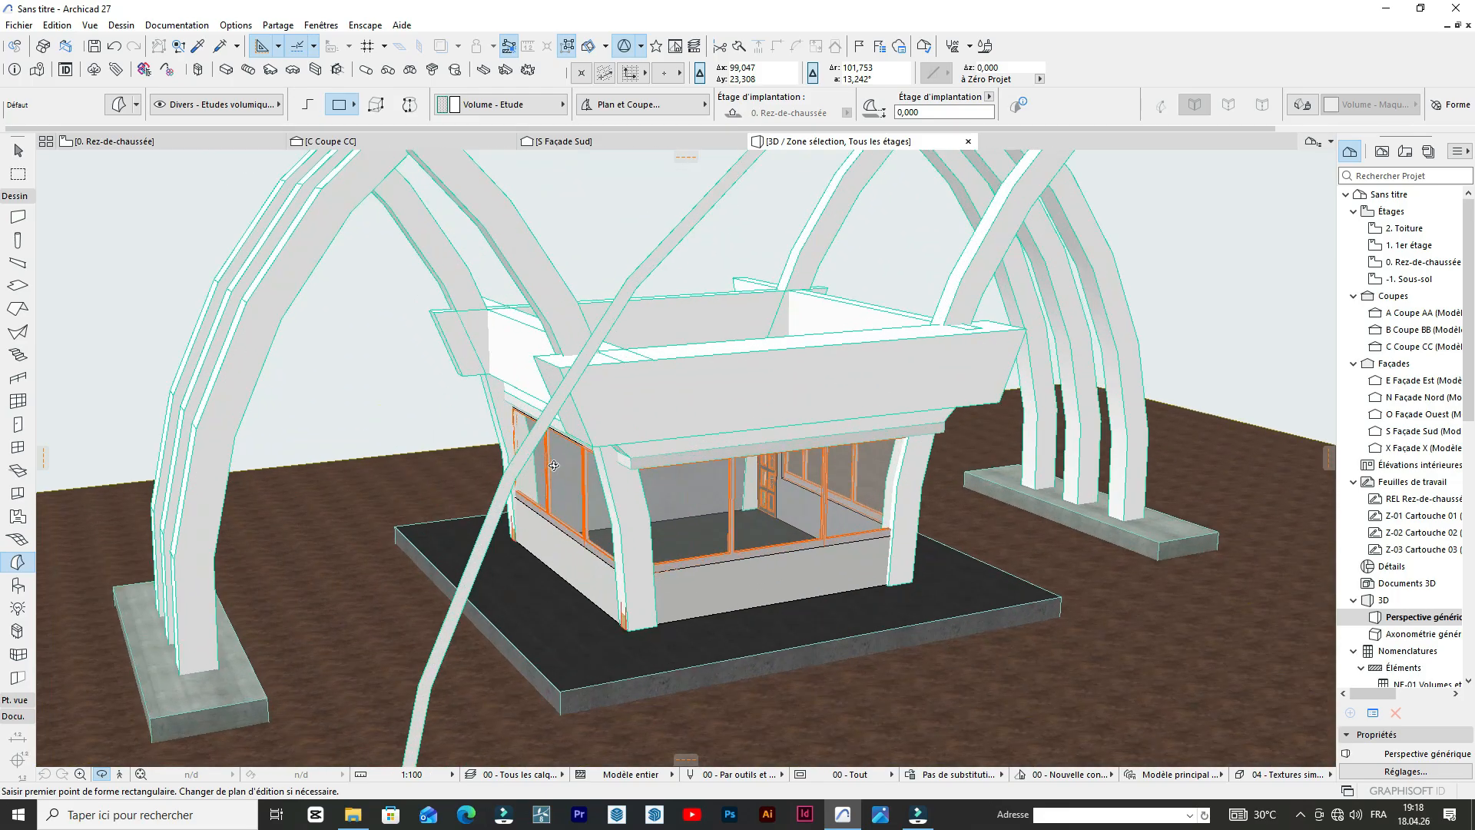
{"action": "scroll", "coordinate": [464, 452], "scroll_direction": "down", "scroll_amount": 6}
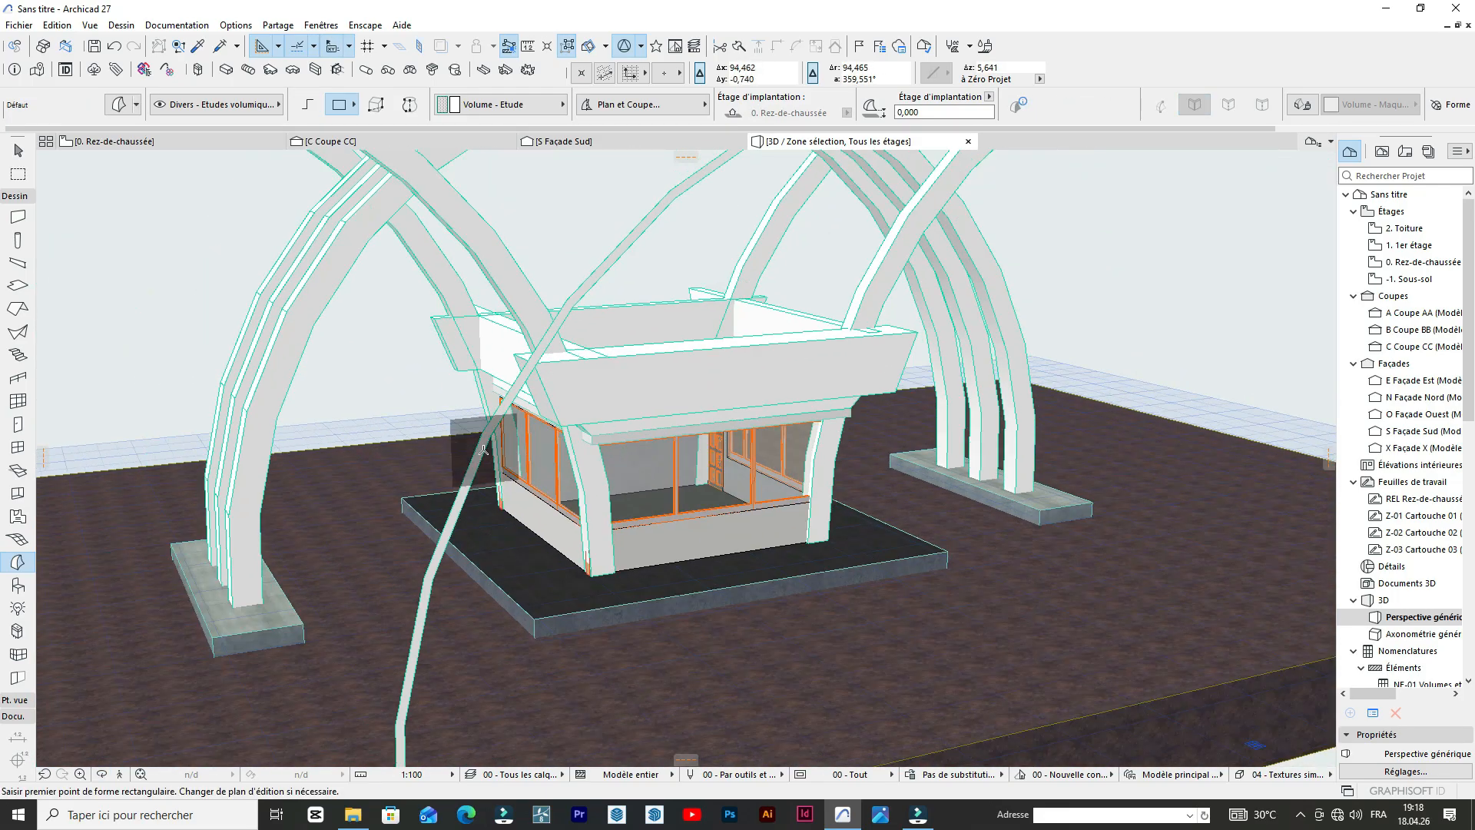
{"action": "left_click", "coordinate": [484, 449]}
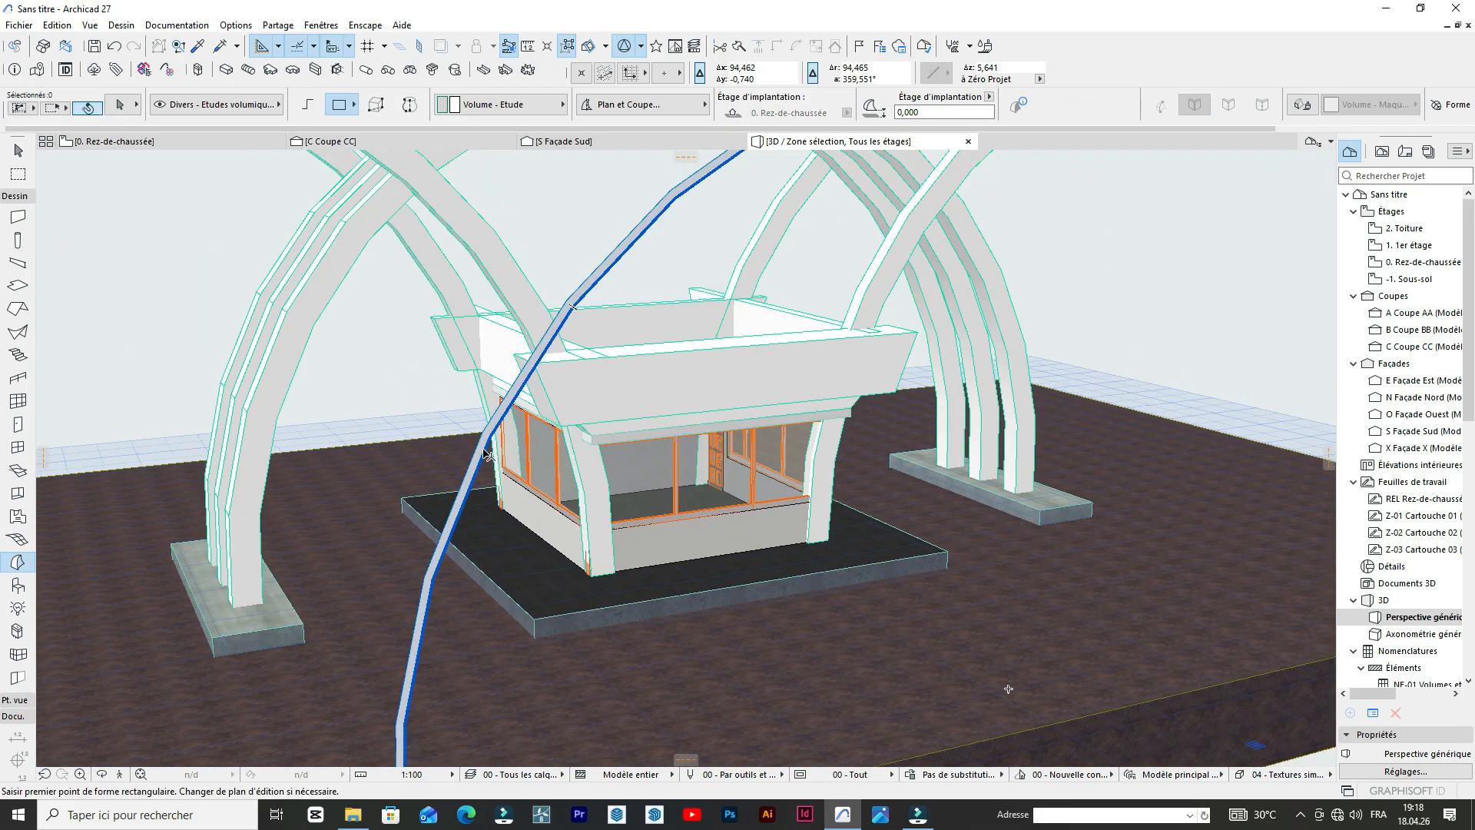
{"action": "scroll", "coordinate": [465, 450], "scroll_direction": "up", "scroll_amount": 3}
Try to extrude the thin band's front face by 4 m, and undo the result.
{"action": "left_click", "coordinate": [498, 461]}
{"action": "scroll", "coordinate": [535, 443], "scroll_direction": "down", "scroll_amount": 2}
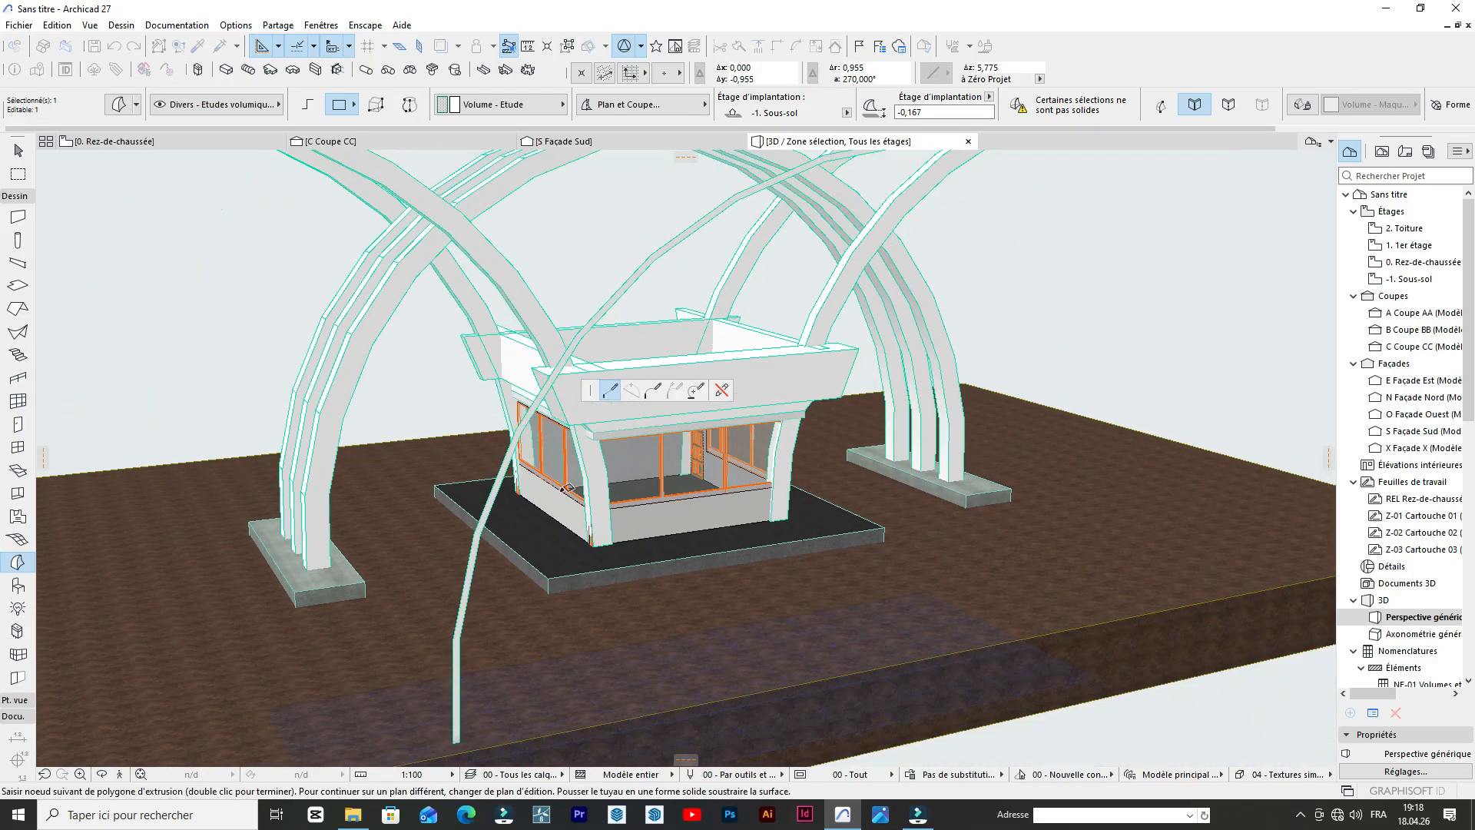
{"action": "scroll", "coordinate": [522, 441], "scroll_direction": "up", "scroll_amount": 3}
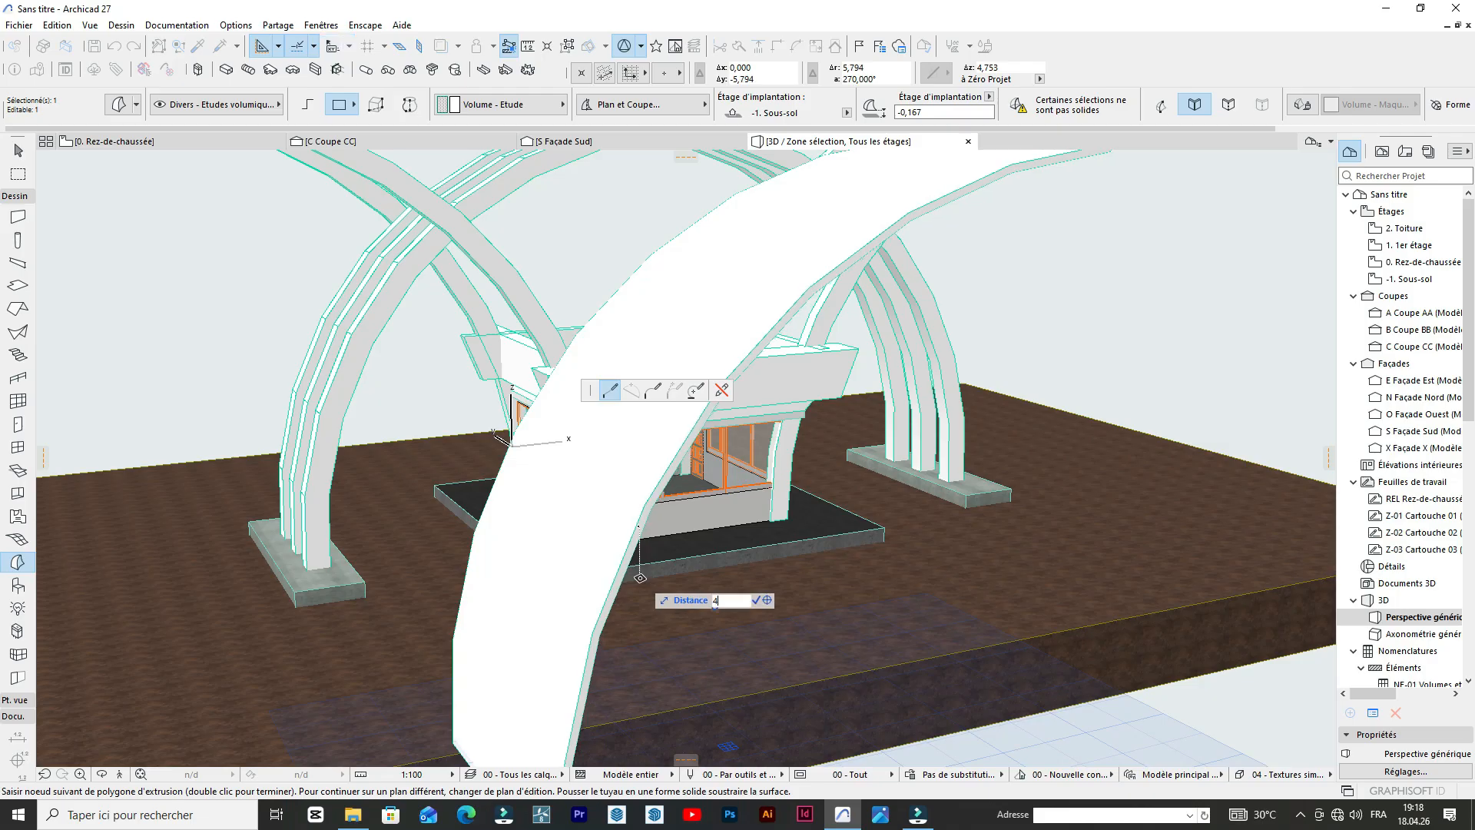
{"action": "key", "text": "Return"}
{"action": "key", "text": "Escape"}
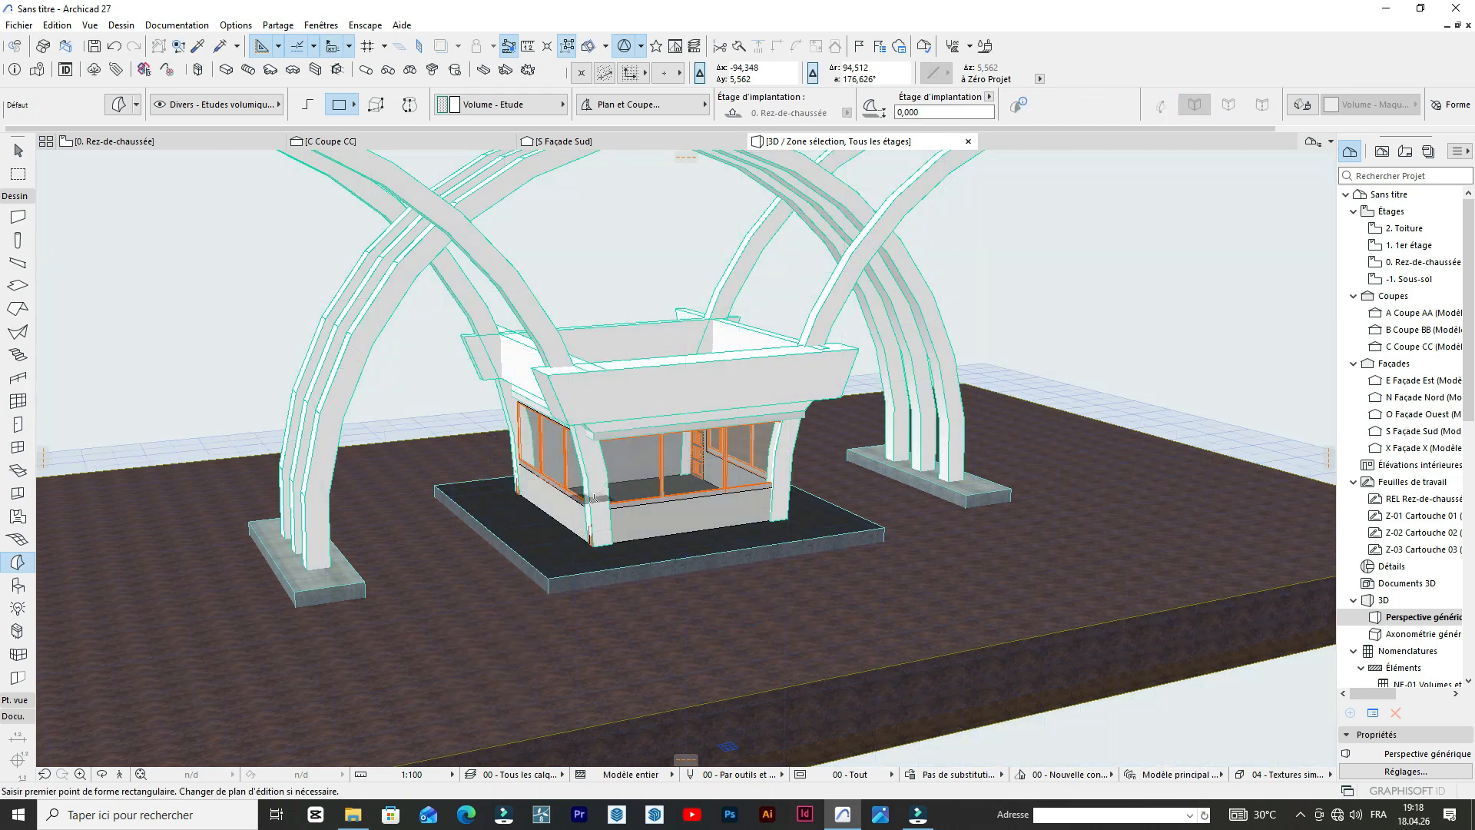
{"action": "scroll", "coordinate": [556, 405], "scroll_direction": "down", "scroll_amount": 5}
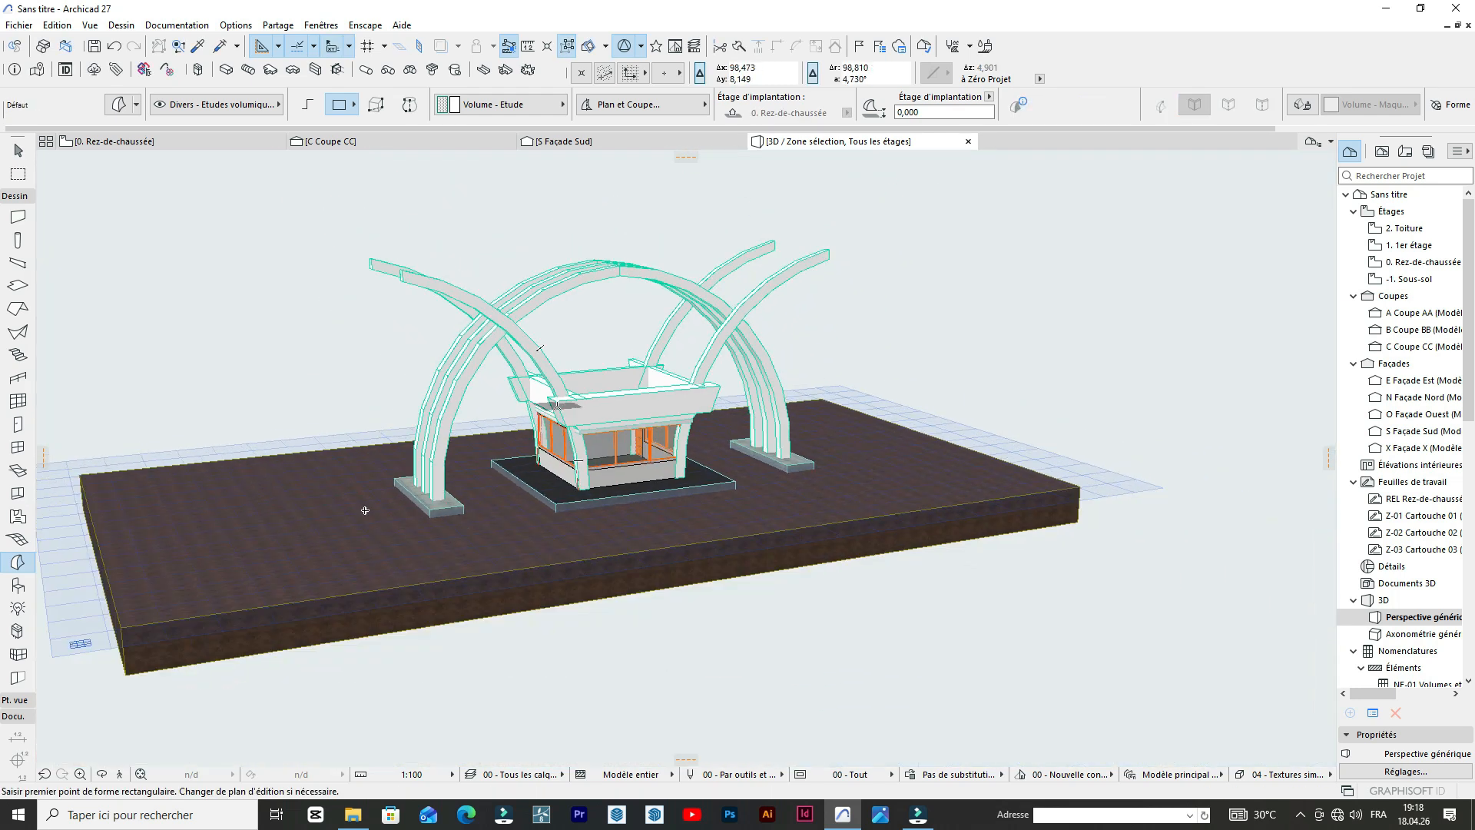
{"action": "key", "text": "ctrl+z"}
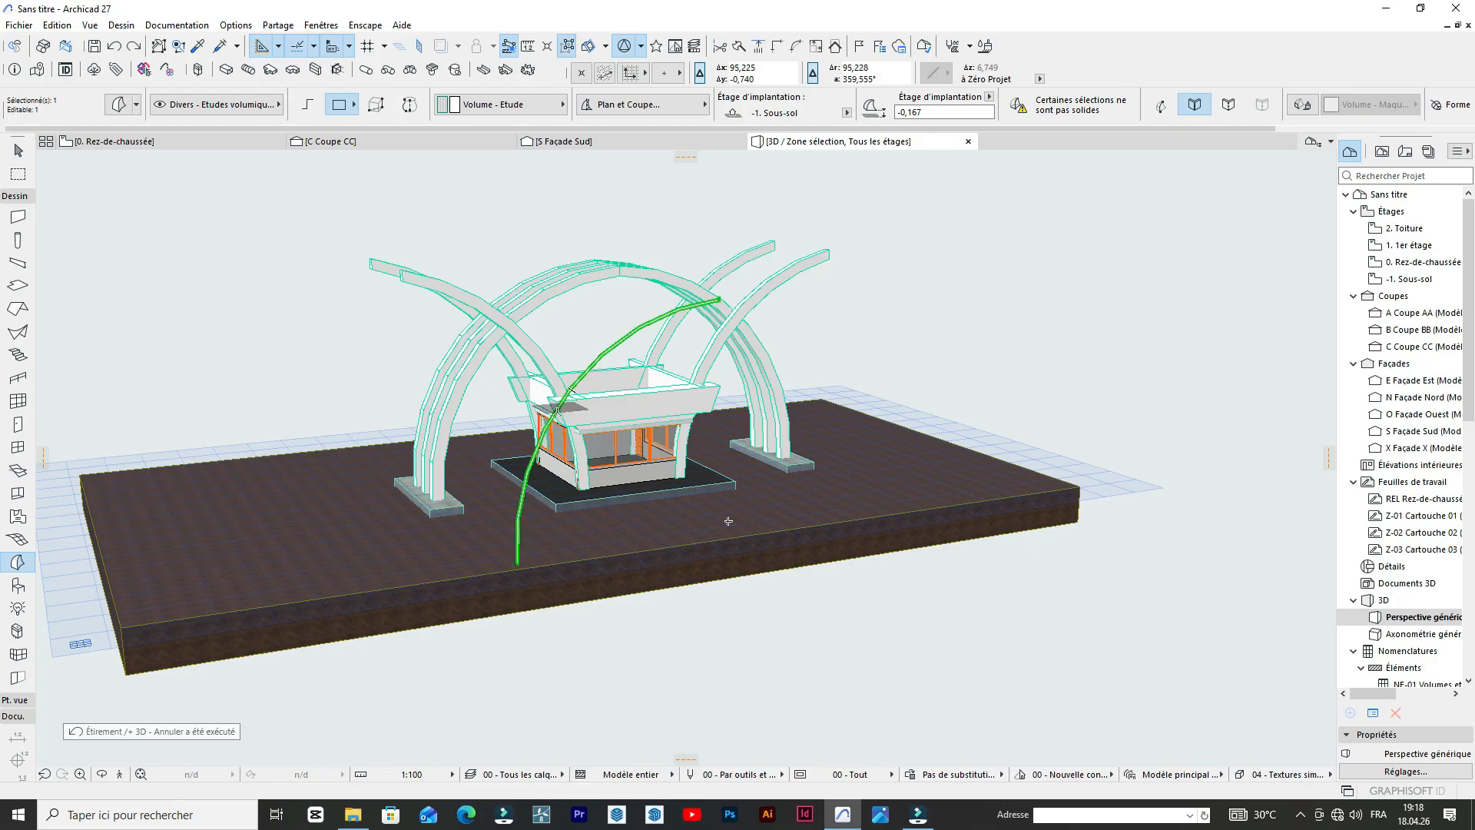
Retry the 4 m extrusion from a different point on the thin band's face, and undo it again.
{"action": "scroll", "coordinate": [558, 411], "scroll_direction": "up", "scroll_amount": 5}
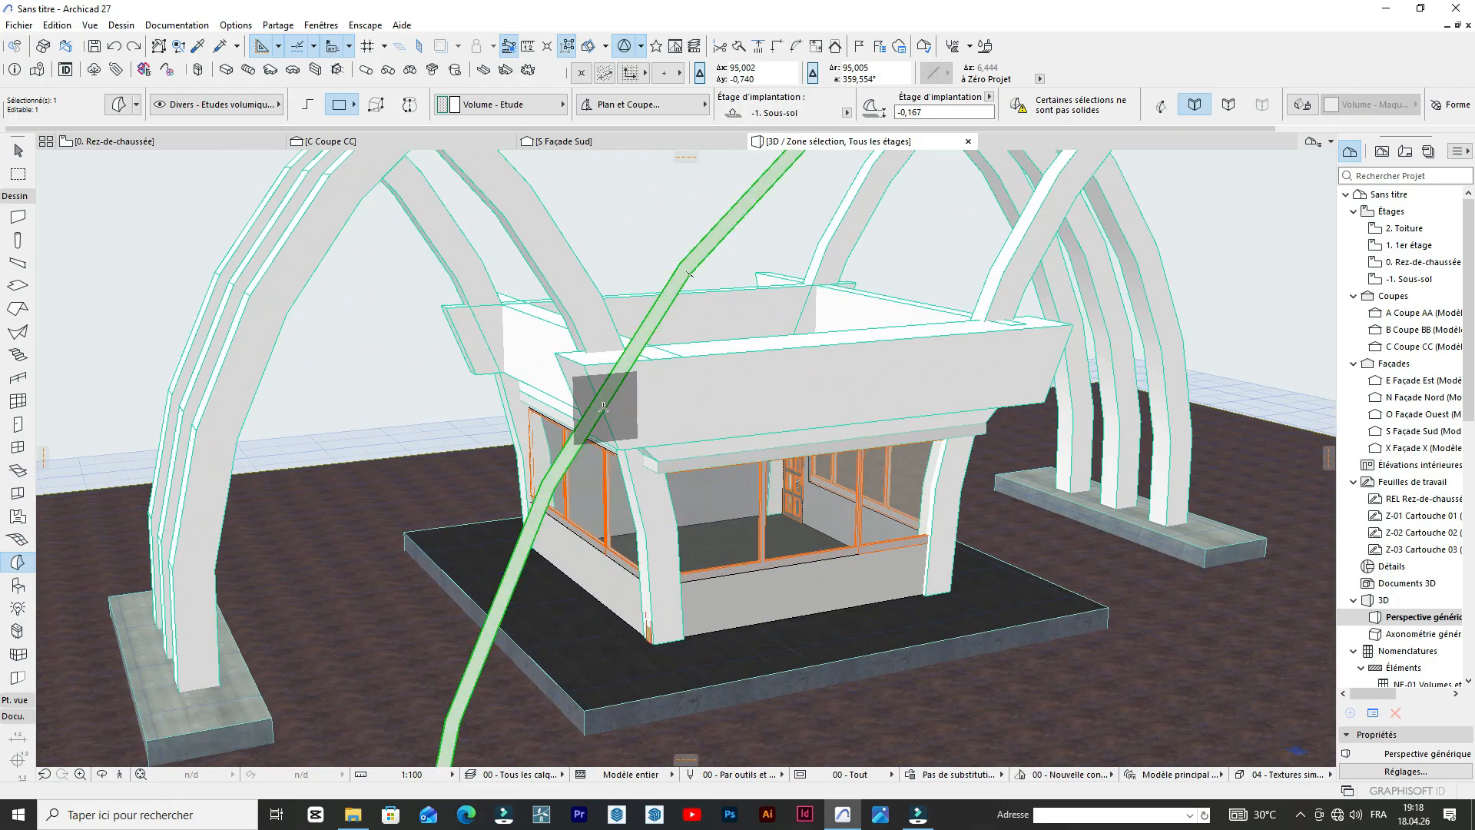
{"action": "left_click", "coordinate": [600, 401]}
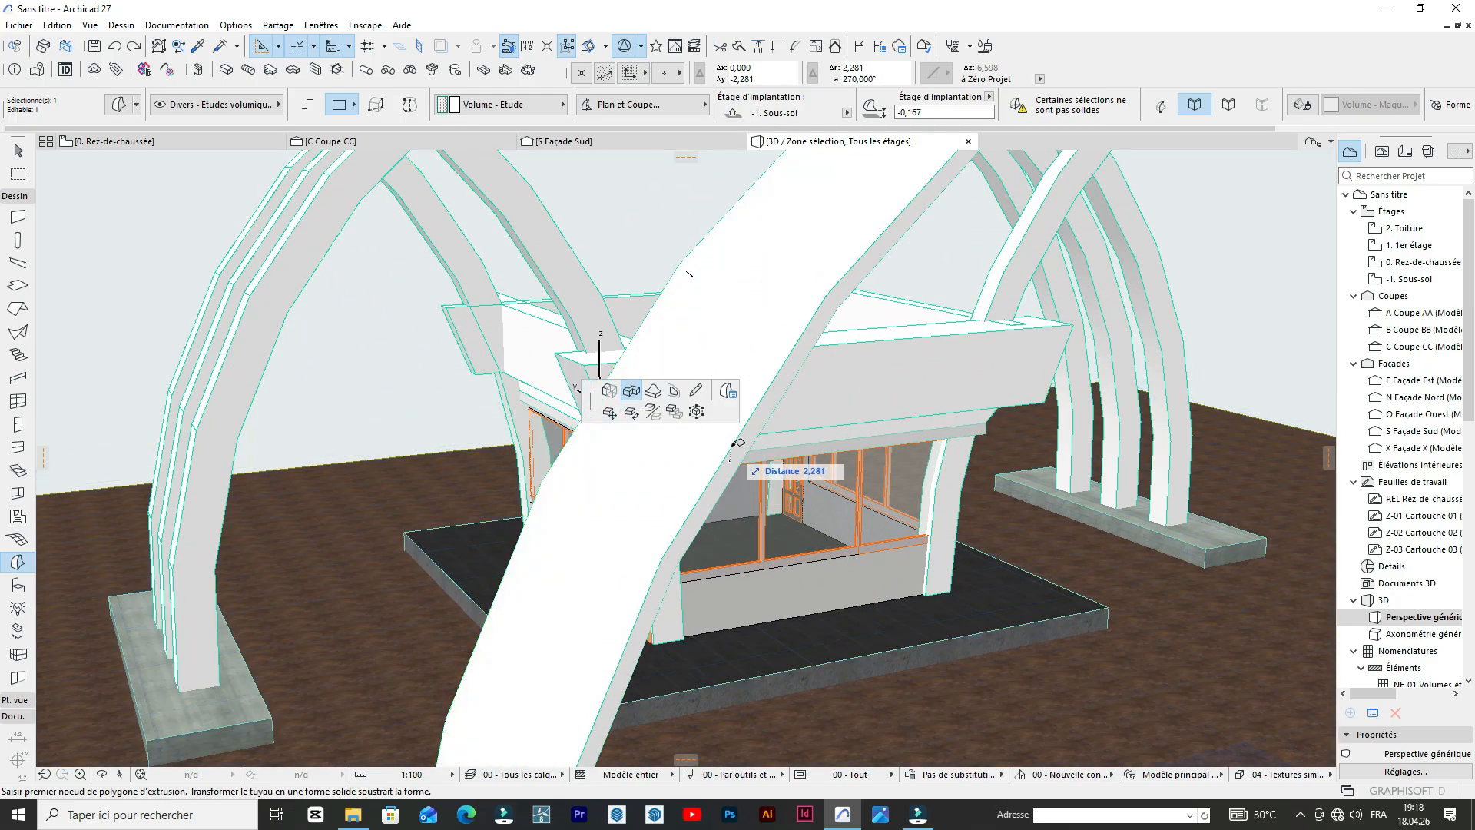
{"action": "scroll", "coordinate": [742, 429], "scroll_direction": "down", "scroll_amount": 3}
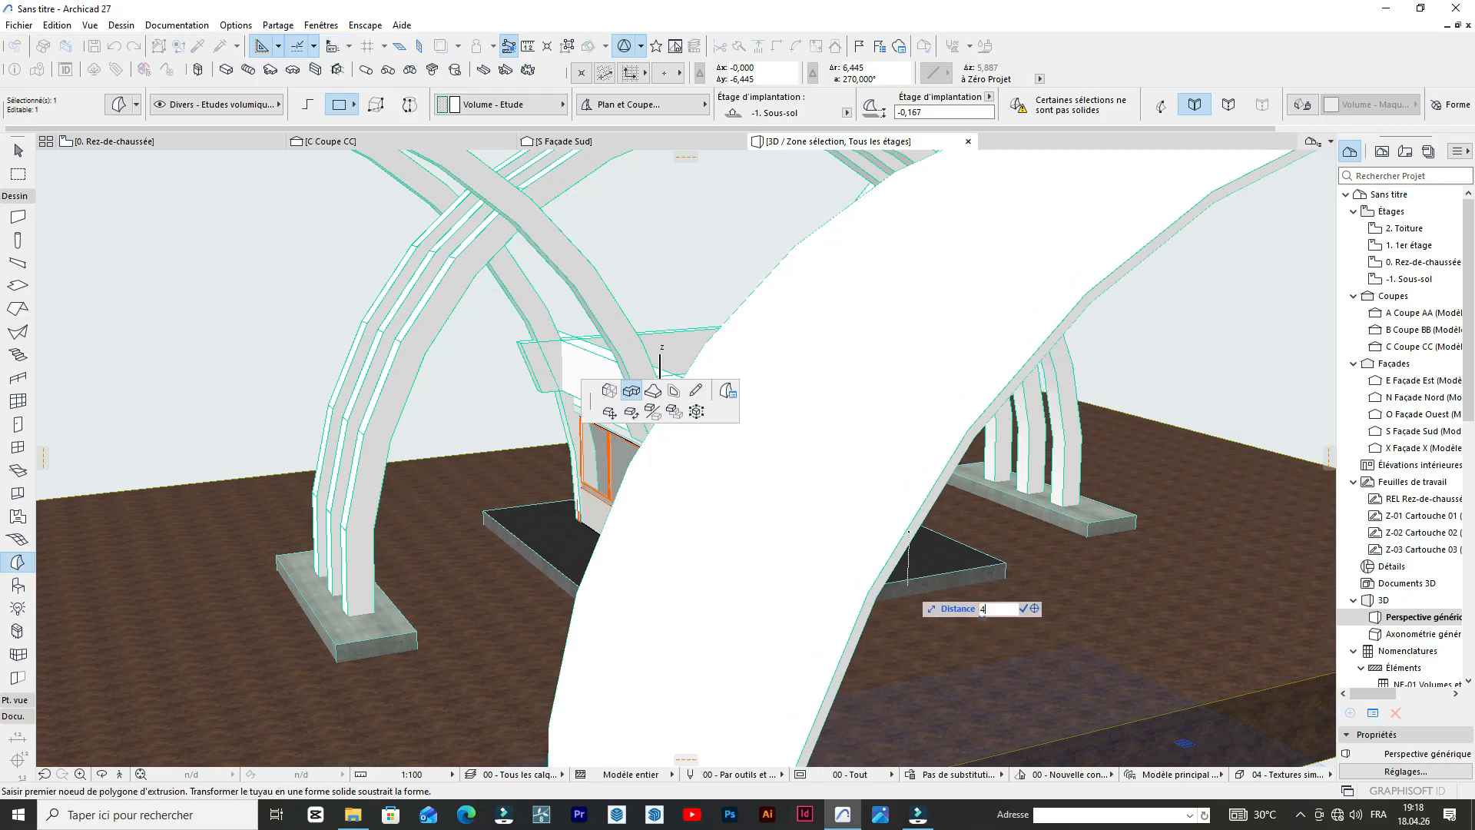
{"action": "key", "text": "Return"}
{"action": "key", "text": "Escape"}
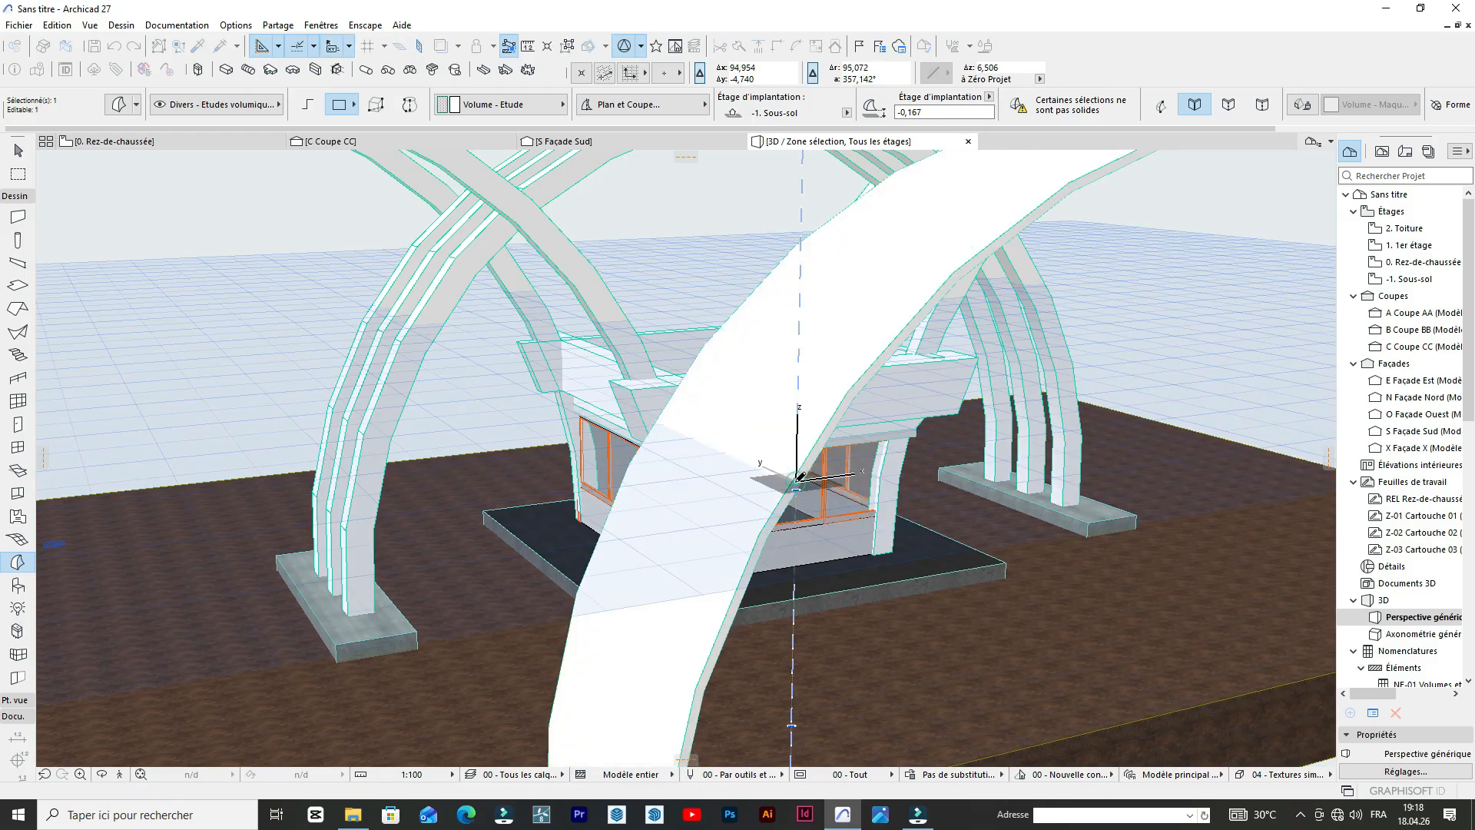
{"action": "key", "text": "ctrl+z"}
Move the thin band morph from its foot corner back onto the concrete footing beside the nearest modelled arch.
{"action": "scroll", "coordinate": [863, 462], "scroll_direction": "down", "scroll_amount": 1}
{"action": "scroll", "coordinate": [833, 463], "scroll_direction": "down", "scroll_amount": 3}
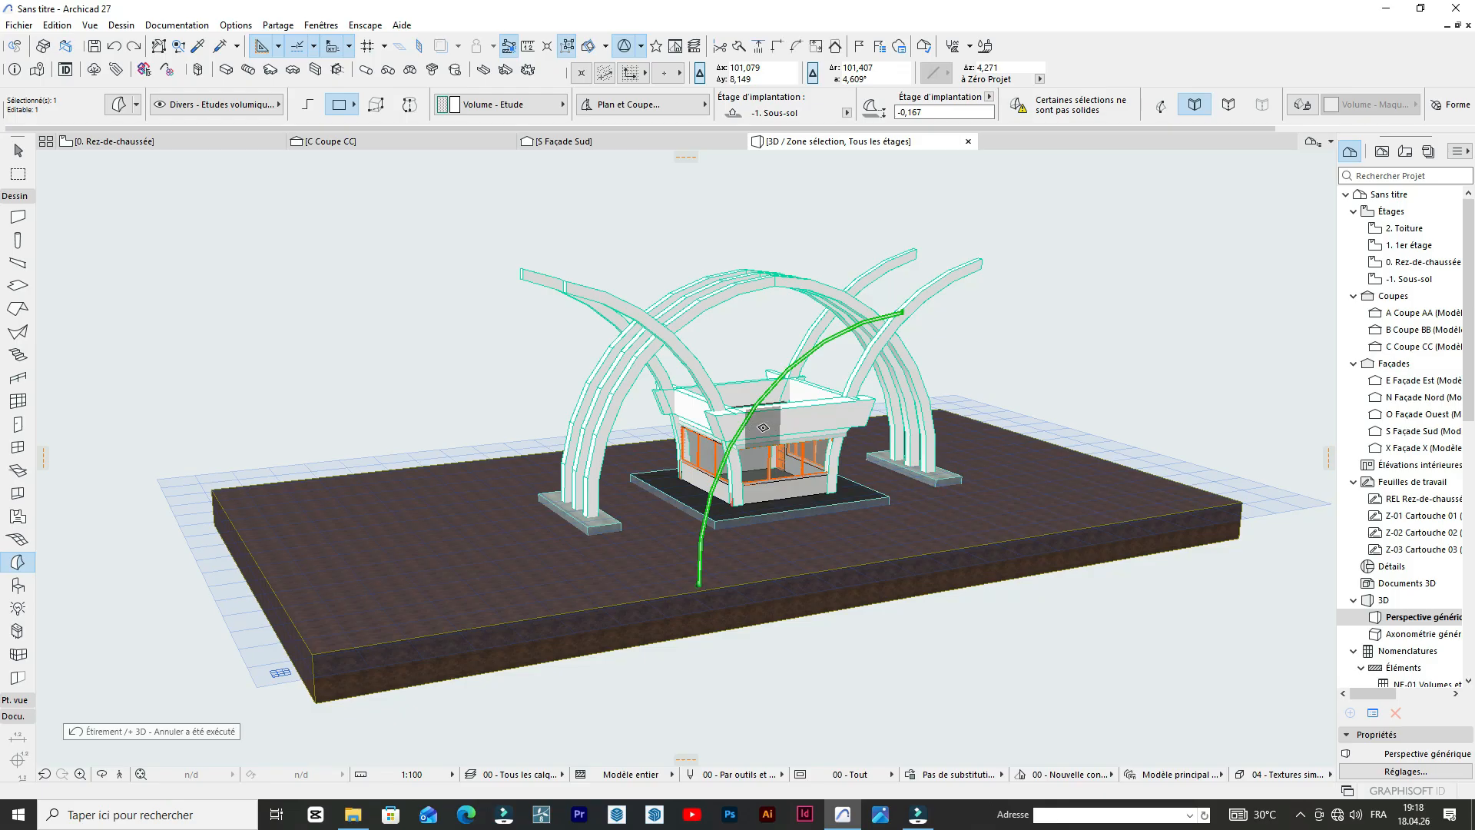
{"action": "scroll", "coordinate": [644, 450], "scroll_direction": "up", "scroll_amount": 2}
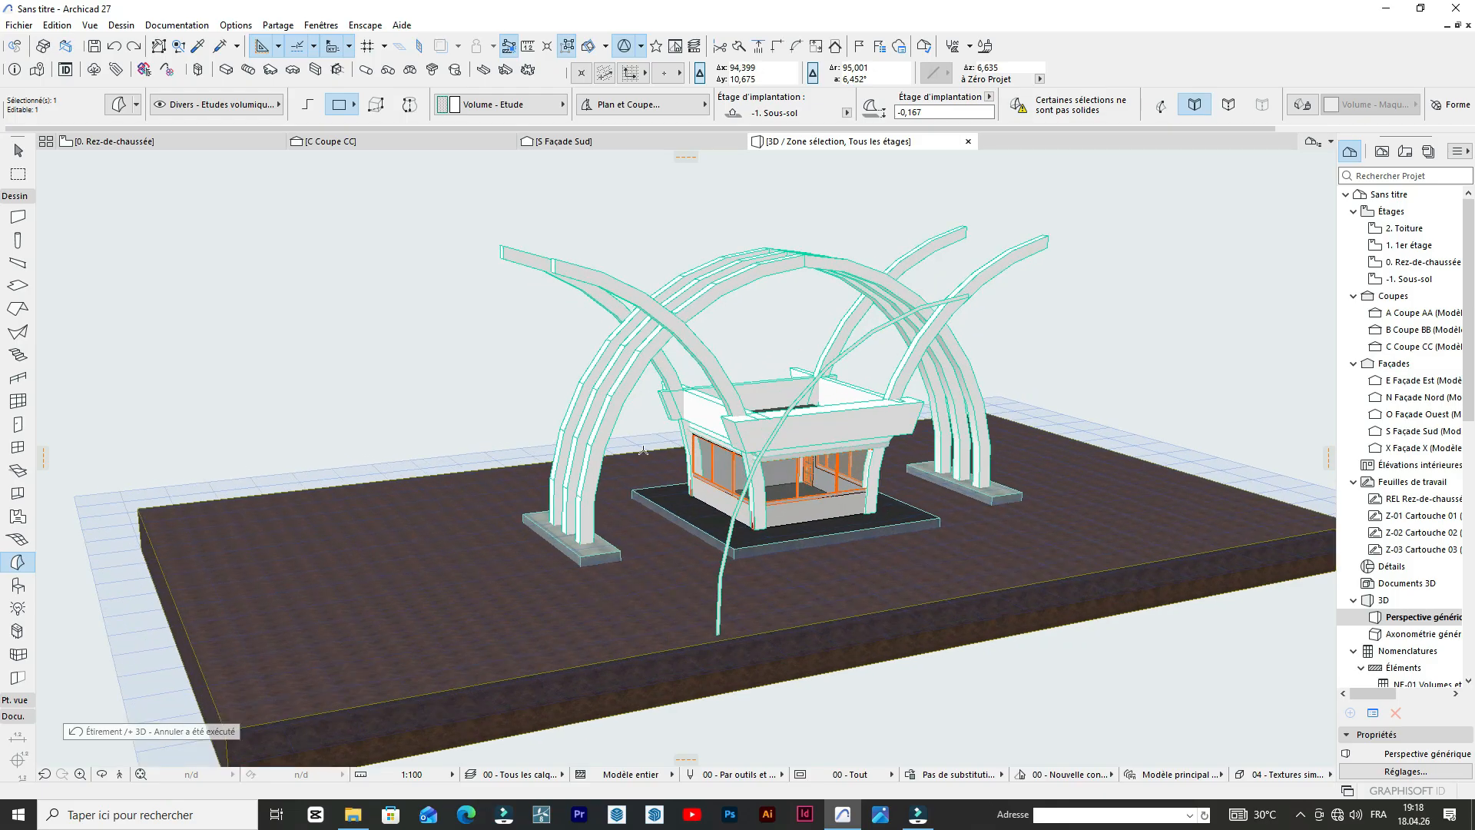
{"action": "left_click", "coordinate": [100, 775]}
{"action": "left_click_drag", "start_coordinate": [197, 619], "coordinate": [553, 635]}
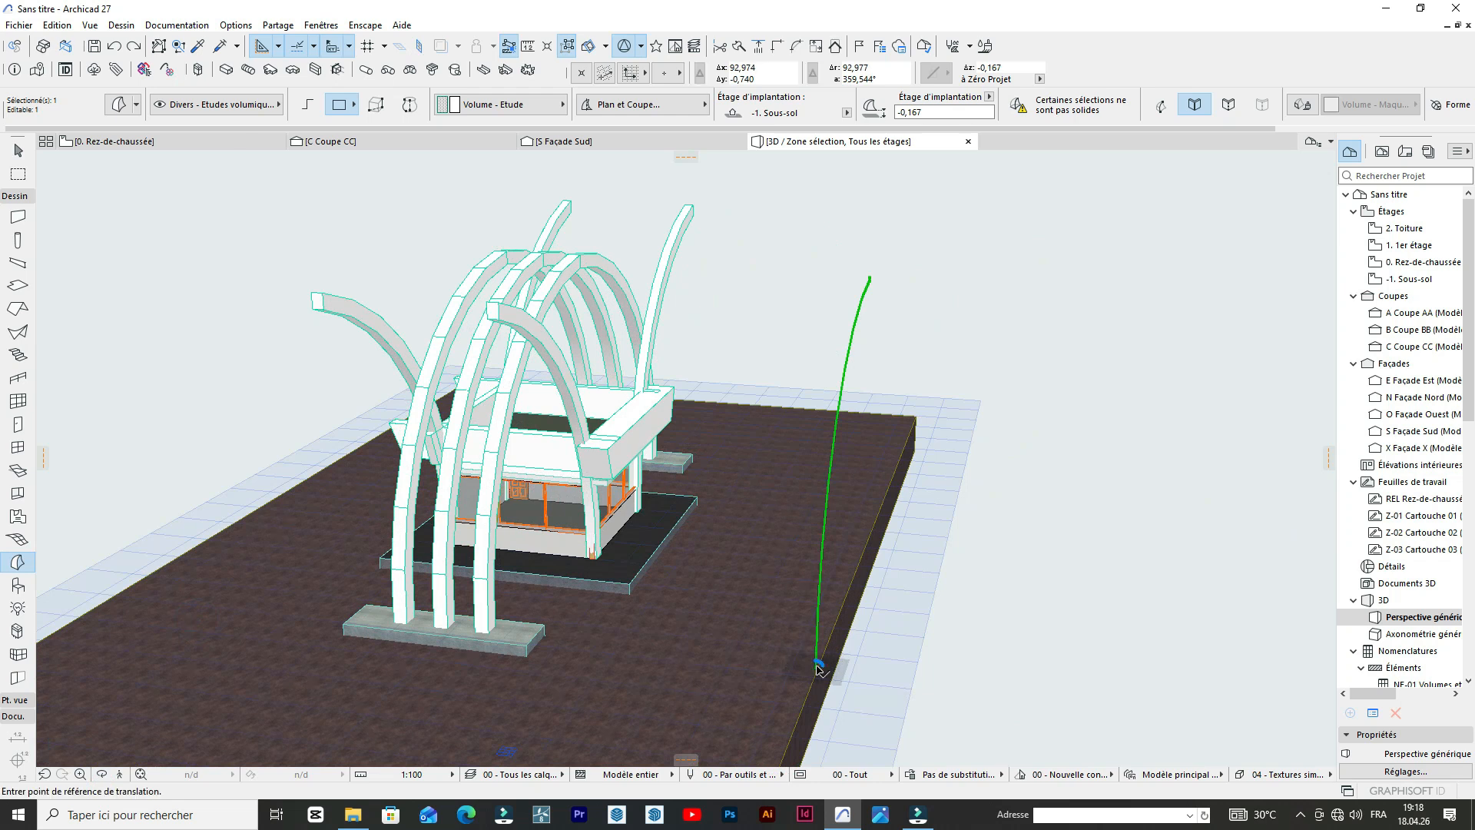
{"action": "left_click", "coordinate": [818, 665]}
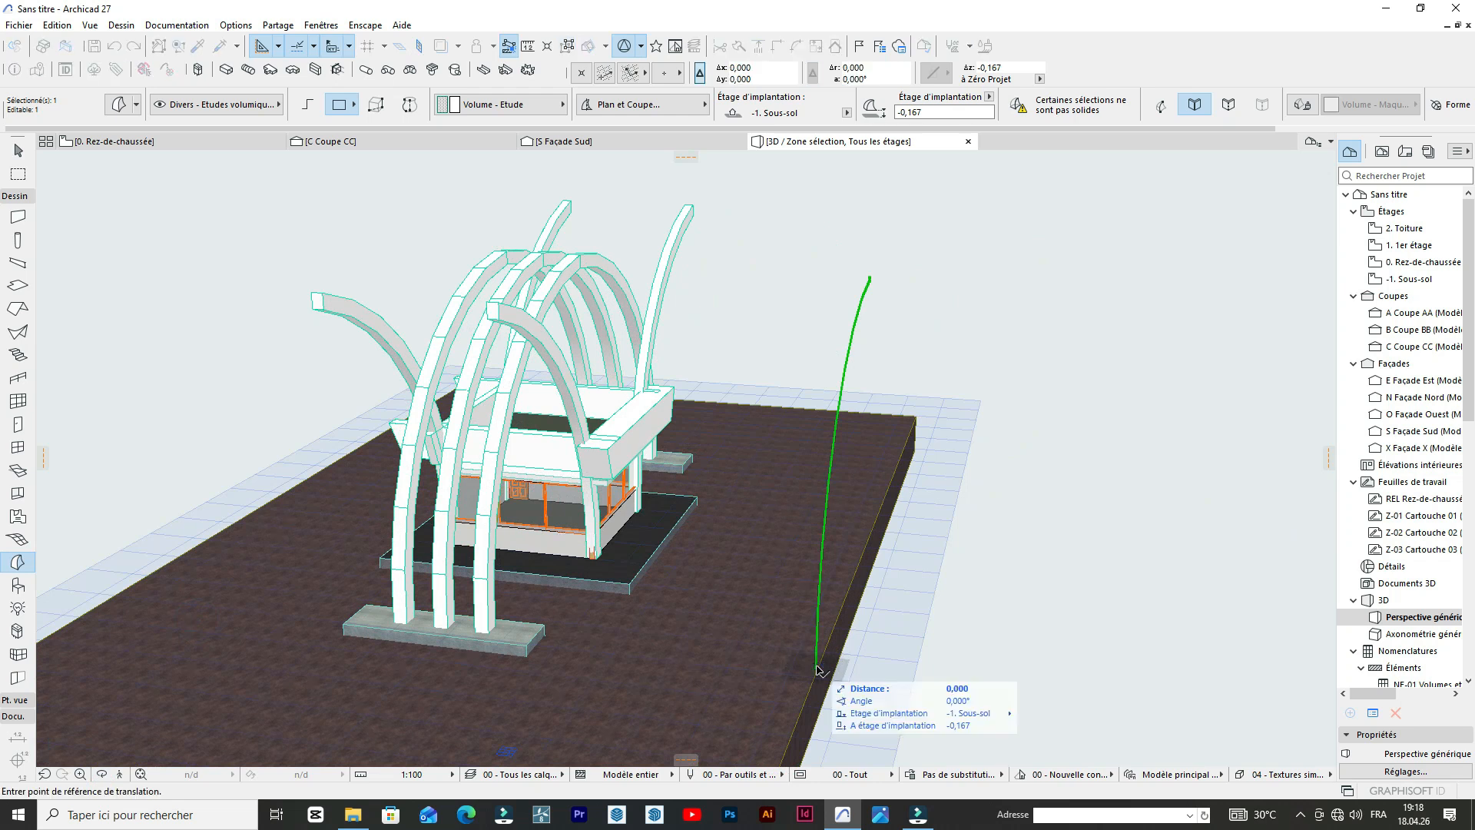
{"action": "left_click", "coordinate": [510, 648]}
Extrude the thin band's side face about 5.19 m so it spans the three parallel arches.
{"action": "scroll", "coordinate": [392, 508], "scroll_direction": "up", "scroll_amount": 5}
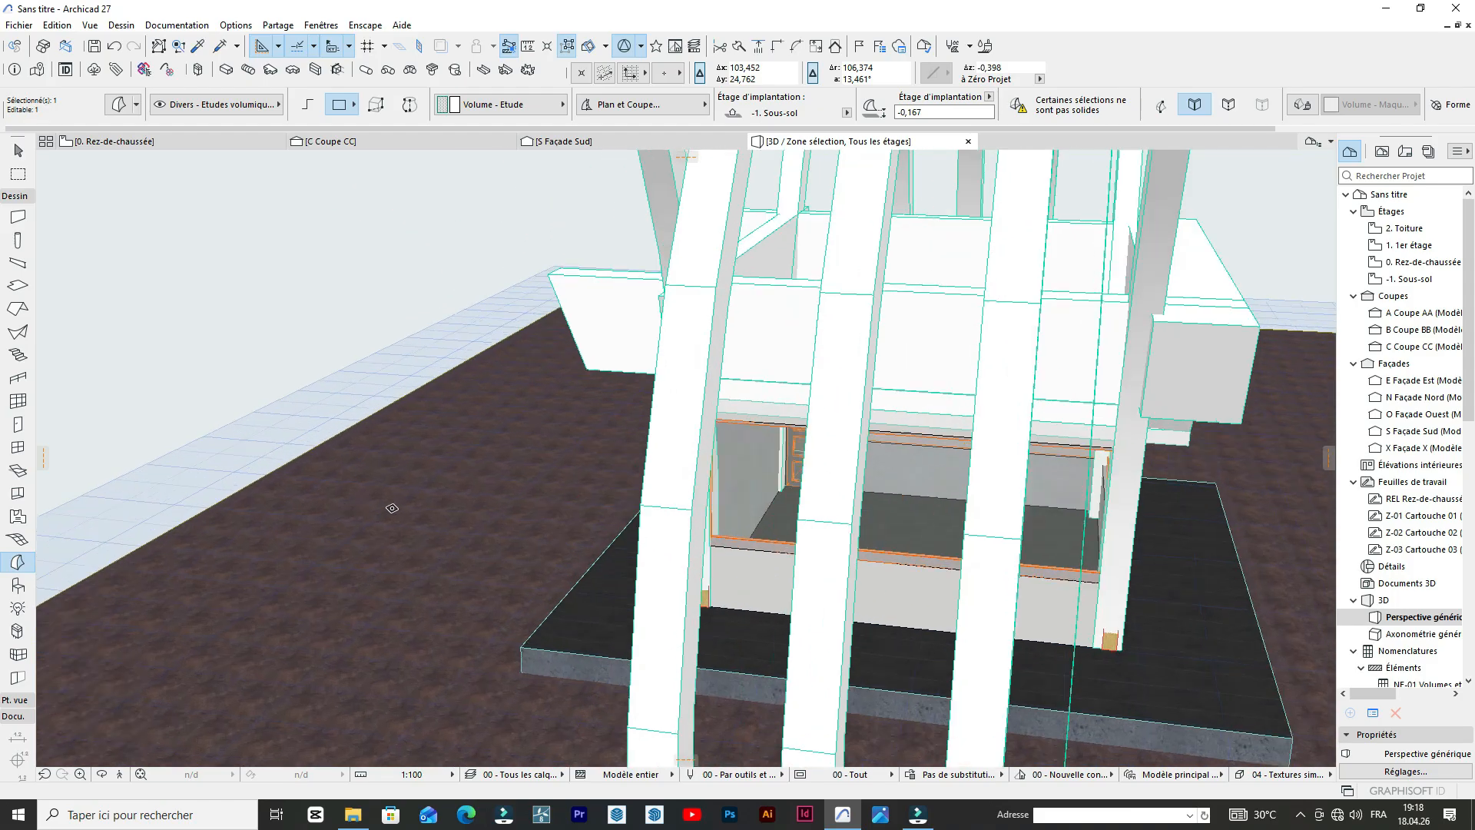
{"action": "scroll", "coordinate": [818, 476], "scroll_direction": "up", "scroll_amount": 3}
{"action": "scroll", "coordinate": [1292, 613], "scroll_direction": "up", "scroll_amount": 4}
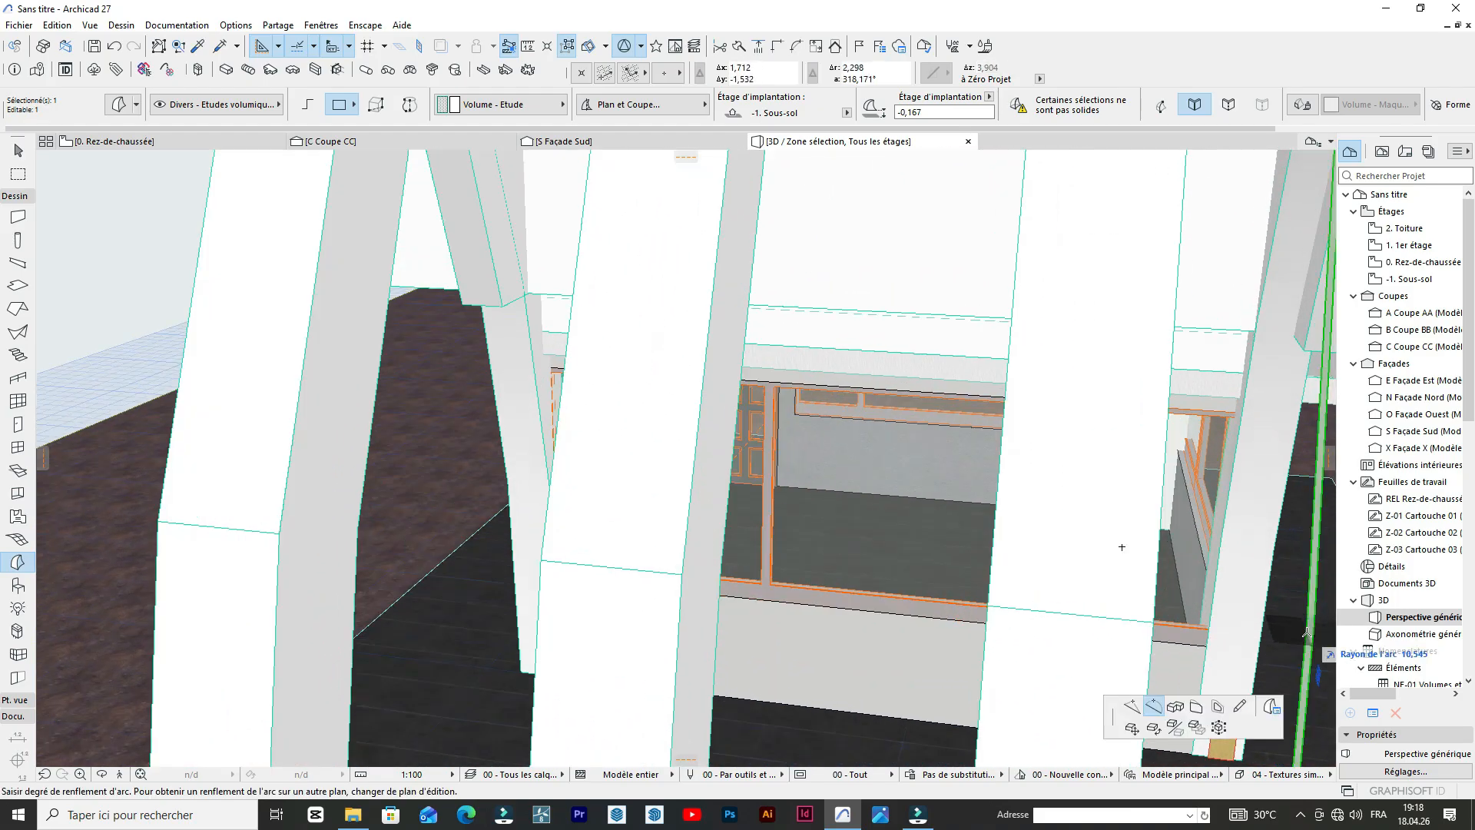
{"action": "scroll", "coordinate": [1306, 617], "scroll_direction": "up", "scroll_amount": 3}
{"action": "scroll", "coordinate": [1305, 618], "scroll_direction": "down", "scroll_amount": 3}
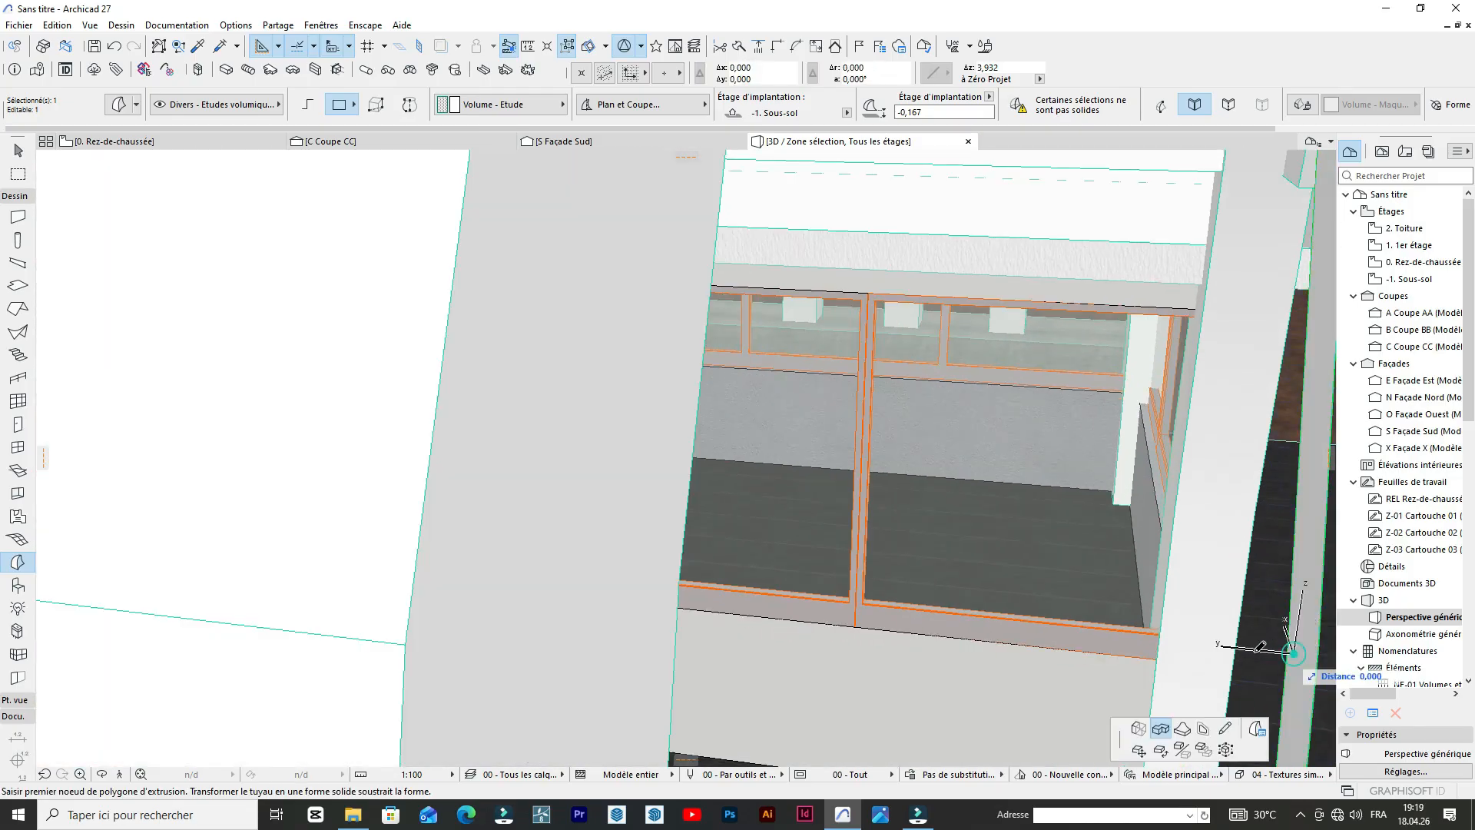
{"action": "scroll", "coordinate": [1231, 618], "scroll_direction": "down", "scroll_amount": 5}
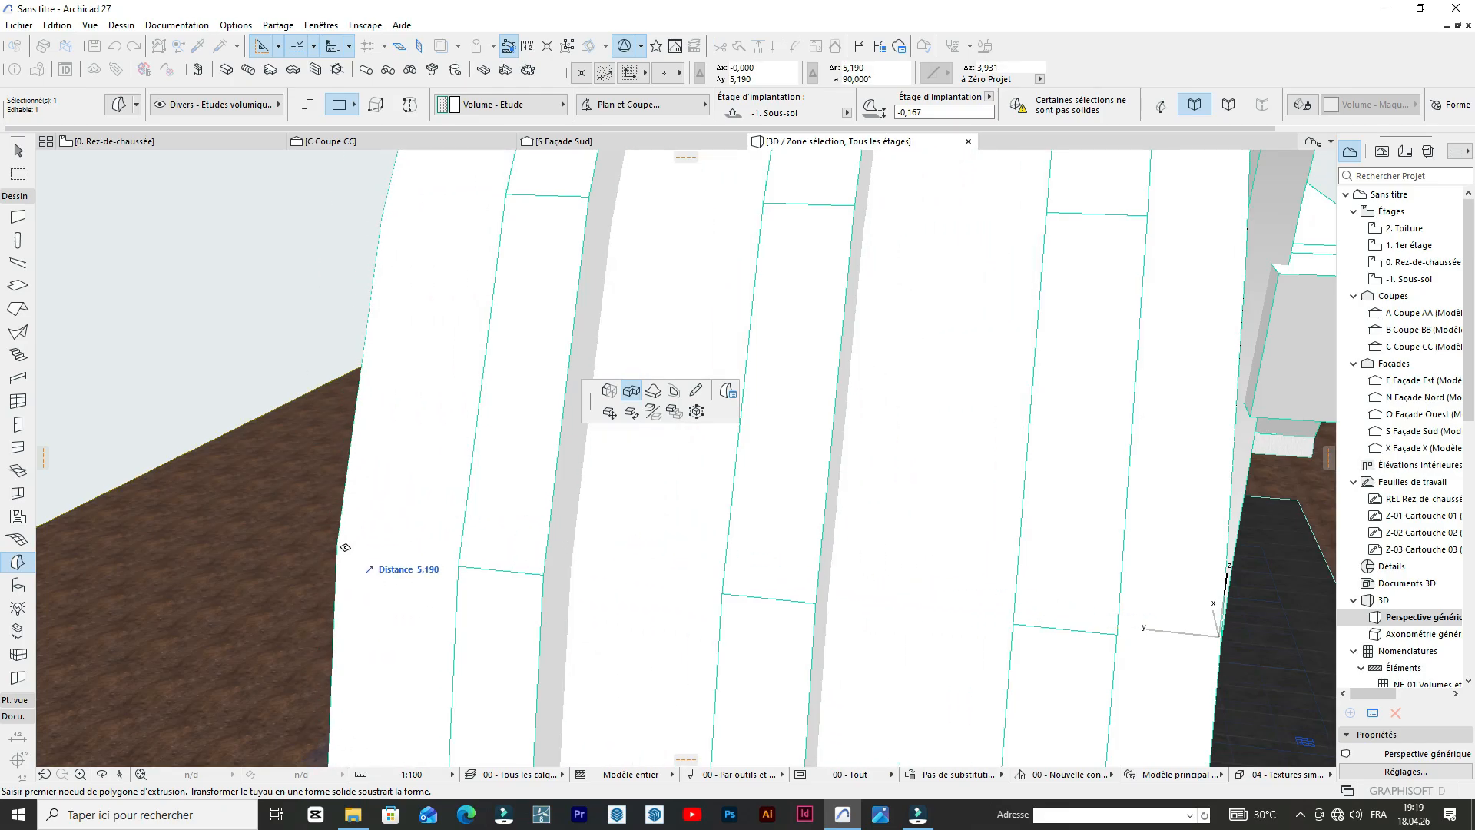
{"action": "left_click", "coordinate": [345, 547]}
Examine how the extruded band fits against the three parallel arches and the crossing side arch.
{"action": "scroll", "coordinate": [716, 527], "scroll_direction": "down", "scroll_amount": 5}
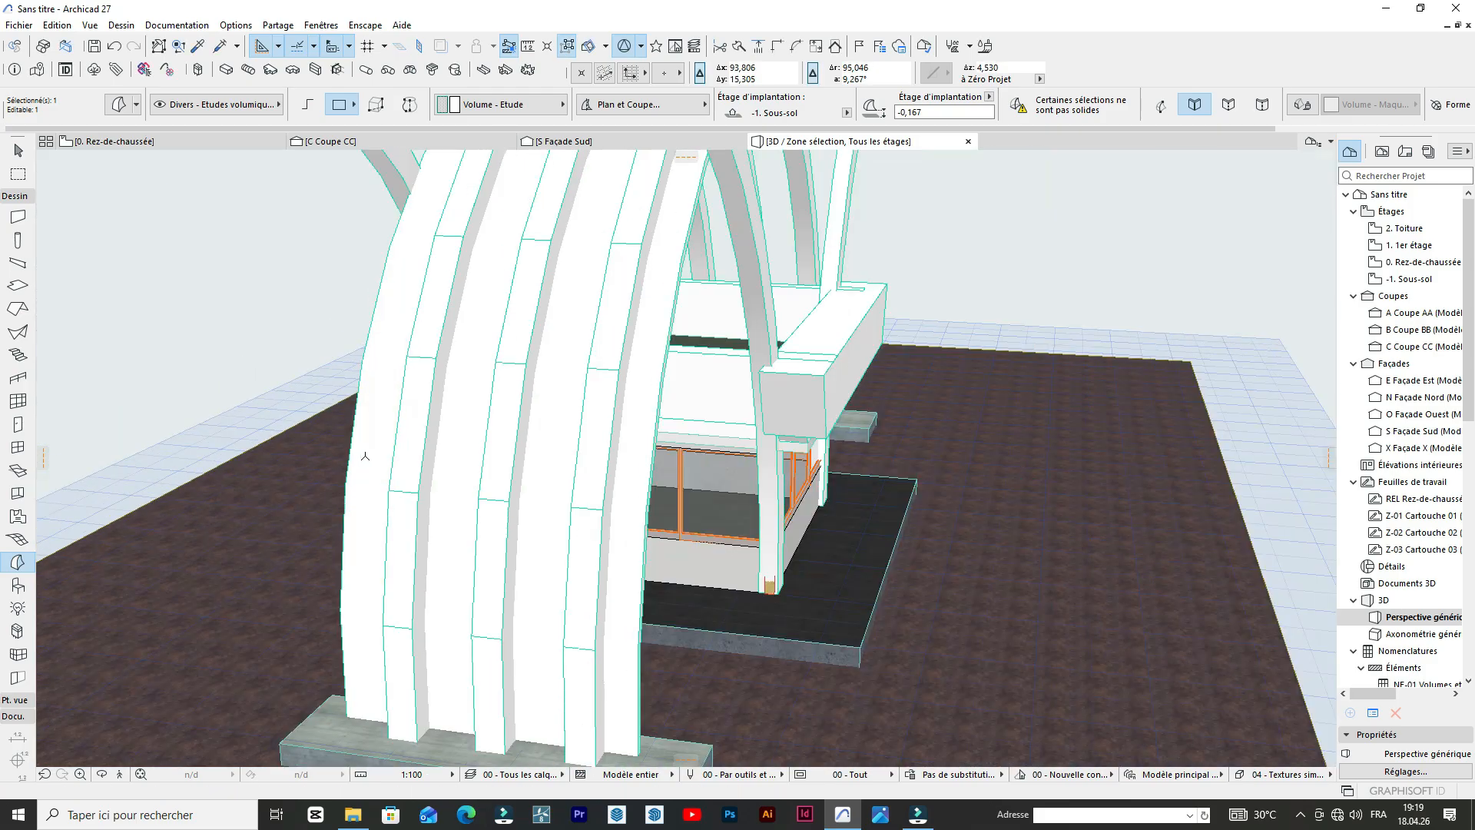
{"action": "scroll", "coordinate": [610, 329], "scroll_direction": "up", "scroll_amount": 3}
{"action": "scroll", "coordinate": [610, 329], "scroll_direction": "down", "scroll_amount": 3}
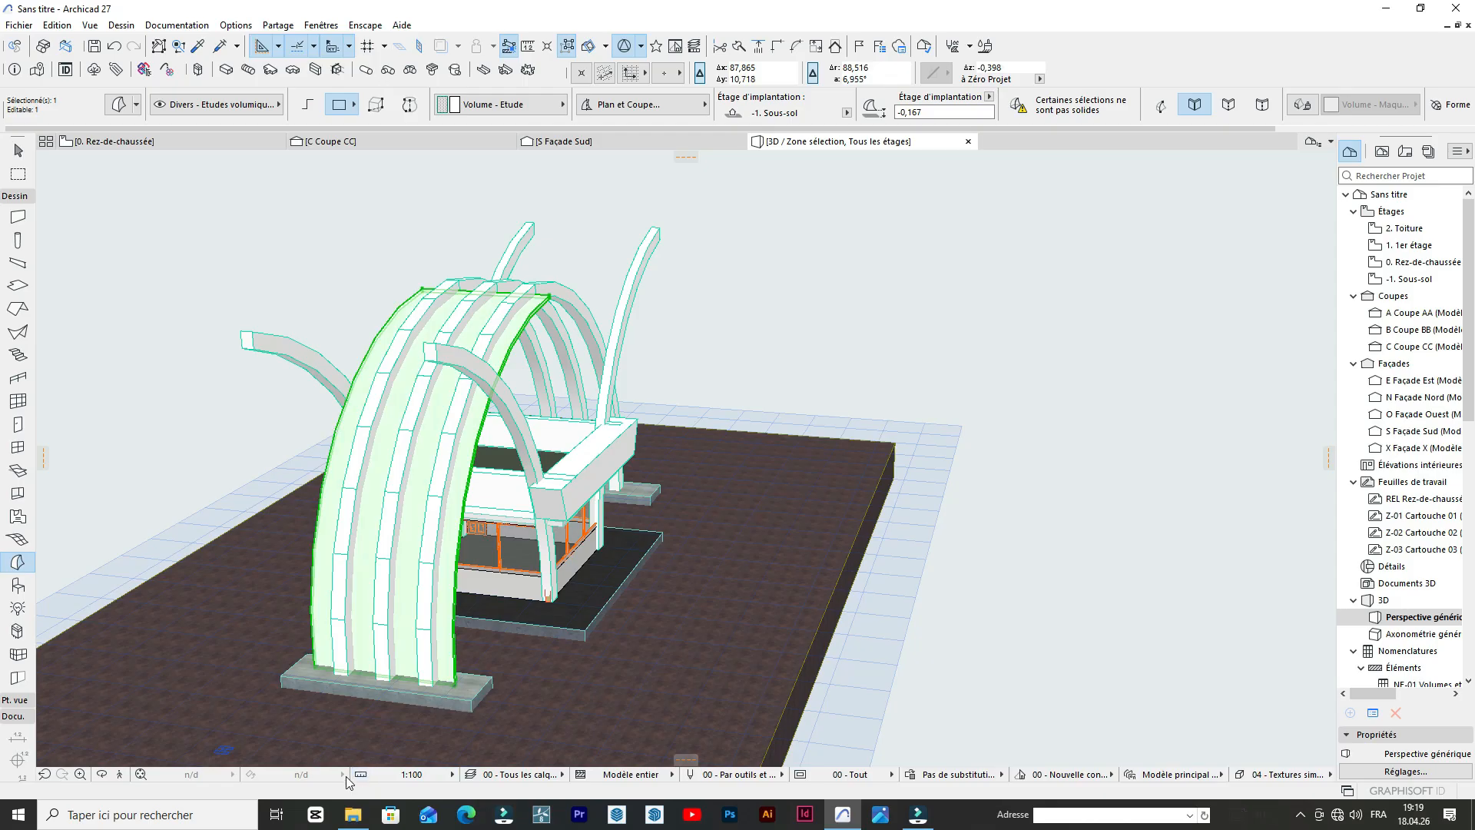
{"action": "scroll", "coordinate": [402, 411], "scroll_direction": "up", "scroll_amount": 6}
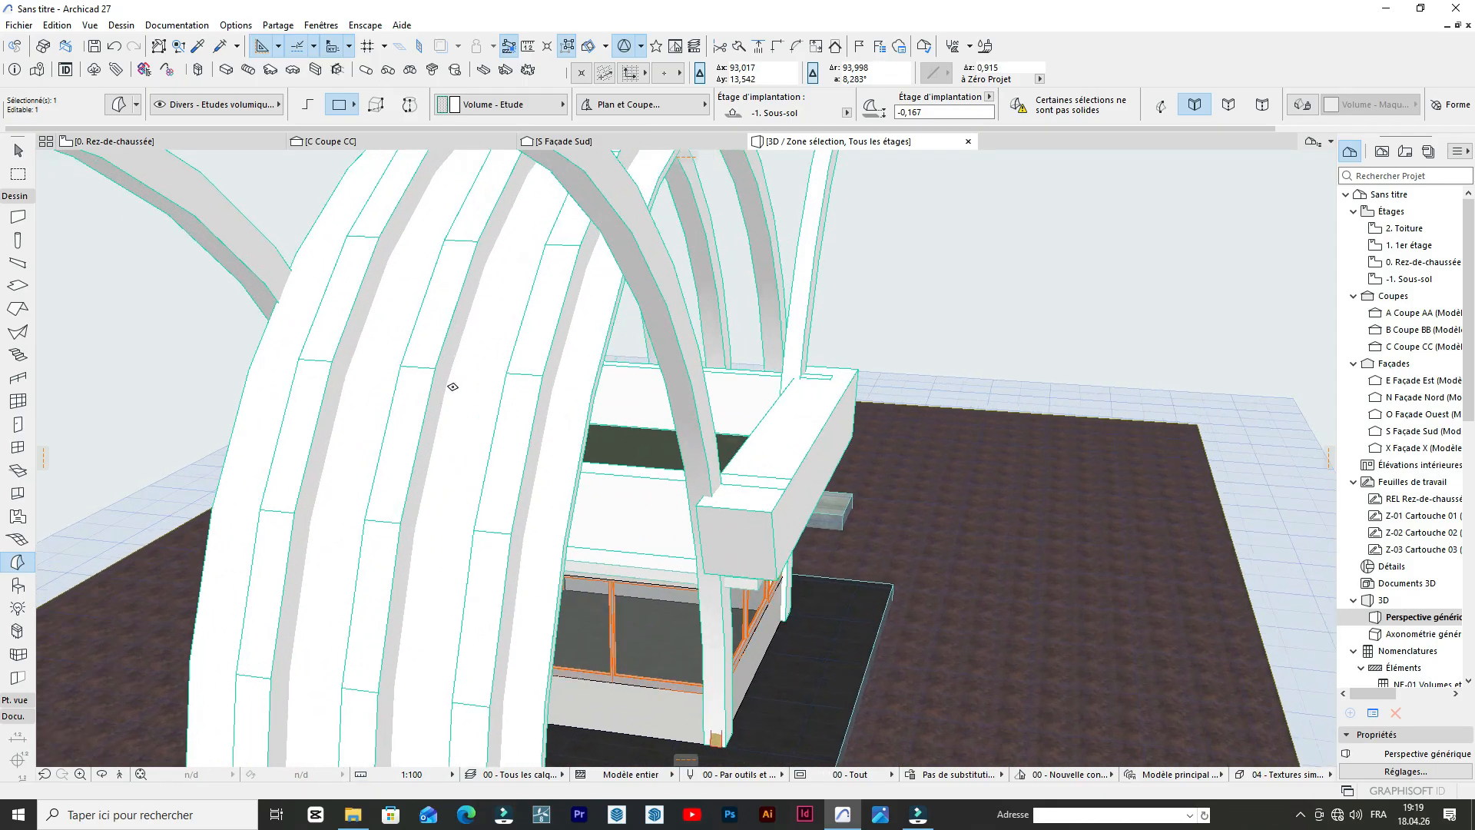
{"action": "scroll", "coordinate": [758, 435], "scroll_direction": "down", "scroll_amount": 6}
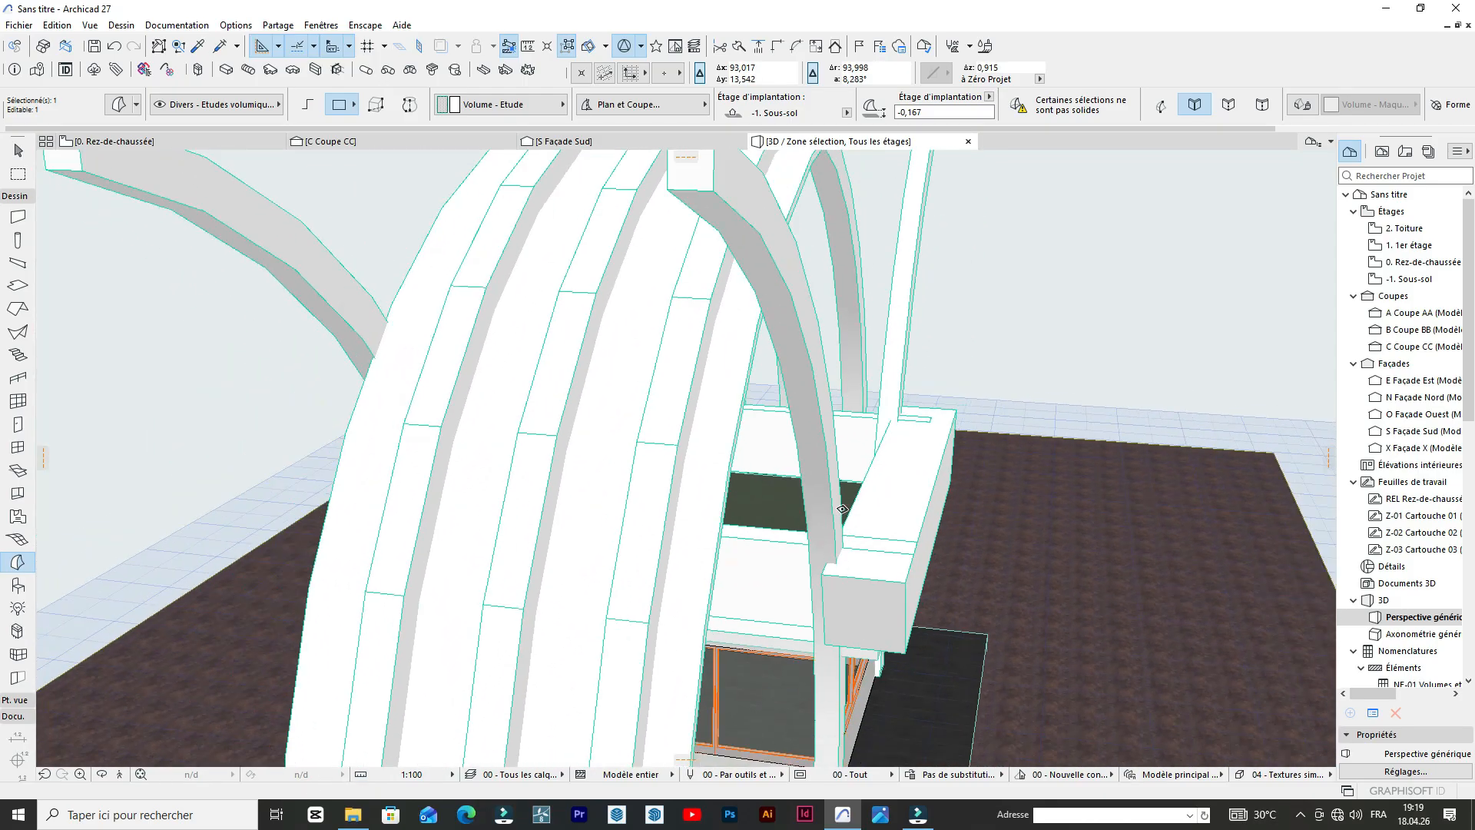
{"action": "scroll", "coordinate": [883, 330], "scroll_direction": "up", "scroll_amount": 6}
{"action": "scroll", "coordinate": [761, 380], "scroll_direction": "down", "scroll_amount": 4}
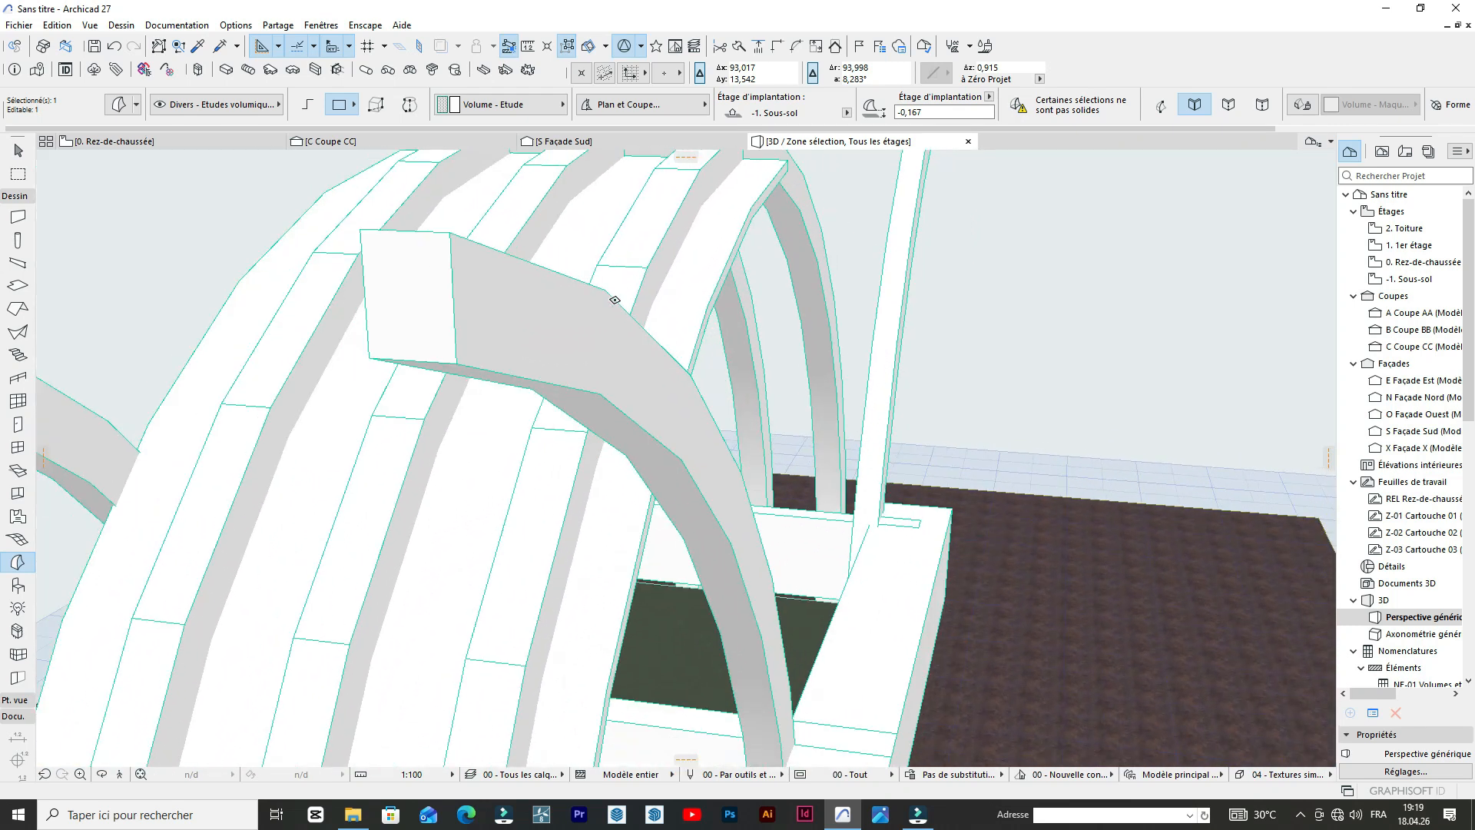
{"action": "scroll", "coordinate": [700, 355], "scroll_direction": "down", "scroll_amount": 3}
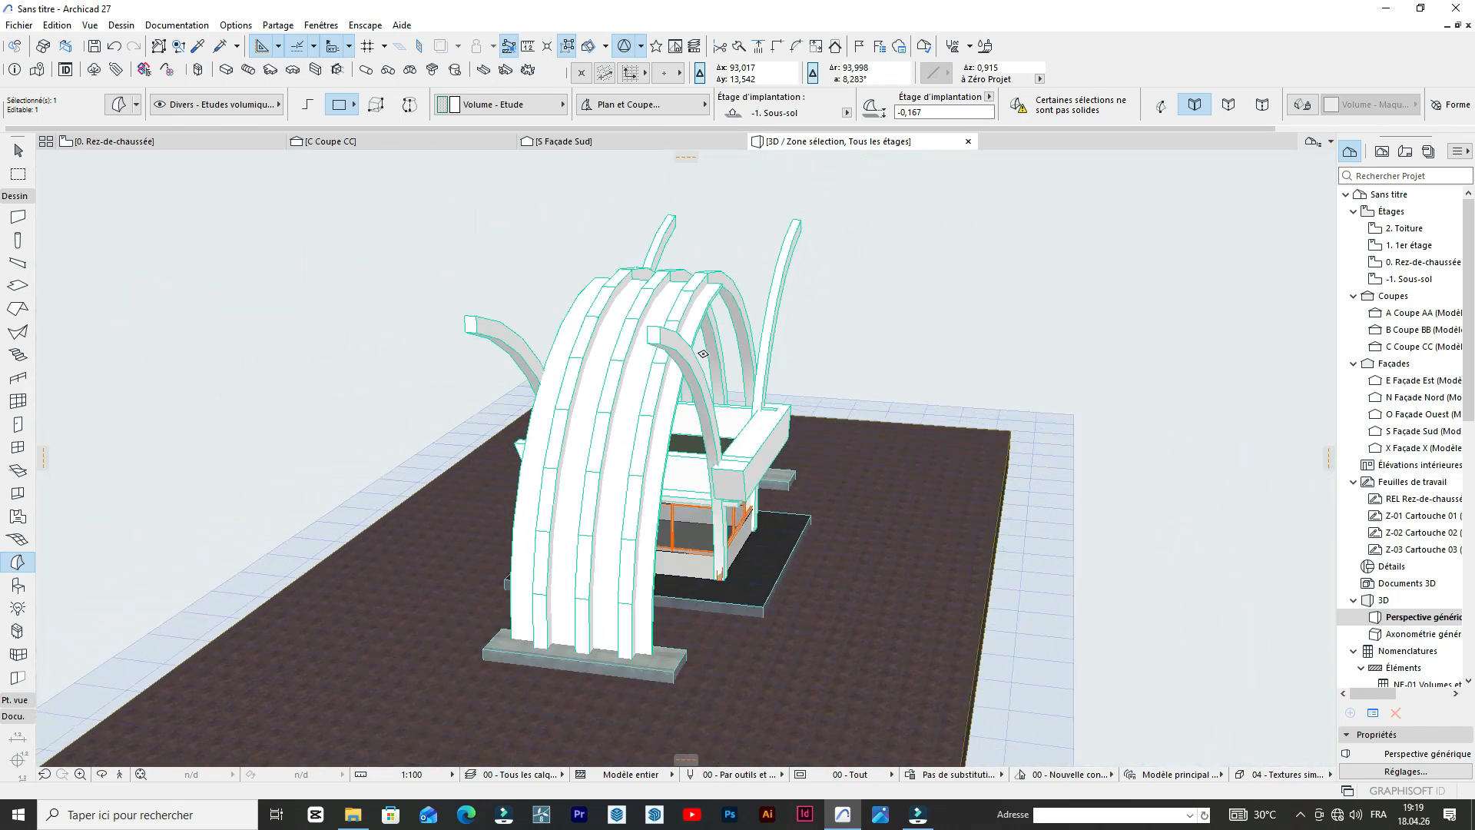
Extend the band's opposite side face outward, past the edge of the nearest central arch.
{"action": "left_click", "coordinate": [102, 773]}
{"action": "left_click_drag", "start_coordinate": [766, 489], "coordinate": [544, 399]}
{"action": "scroll", "coordinate": [553, 386], "scroll_direction": "up", "scroll_amount": 7}
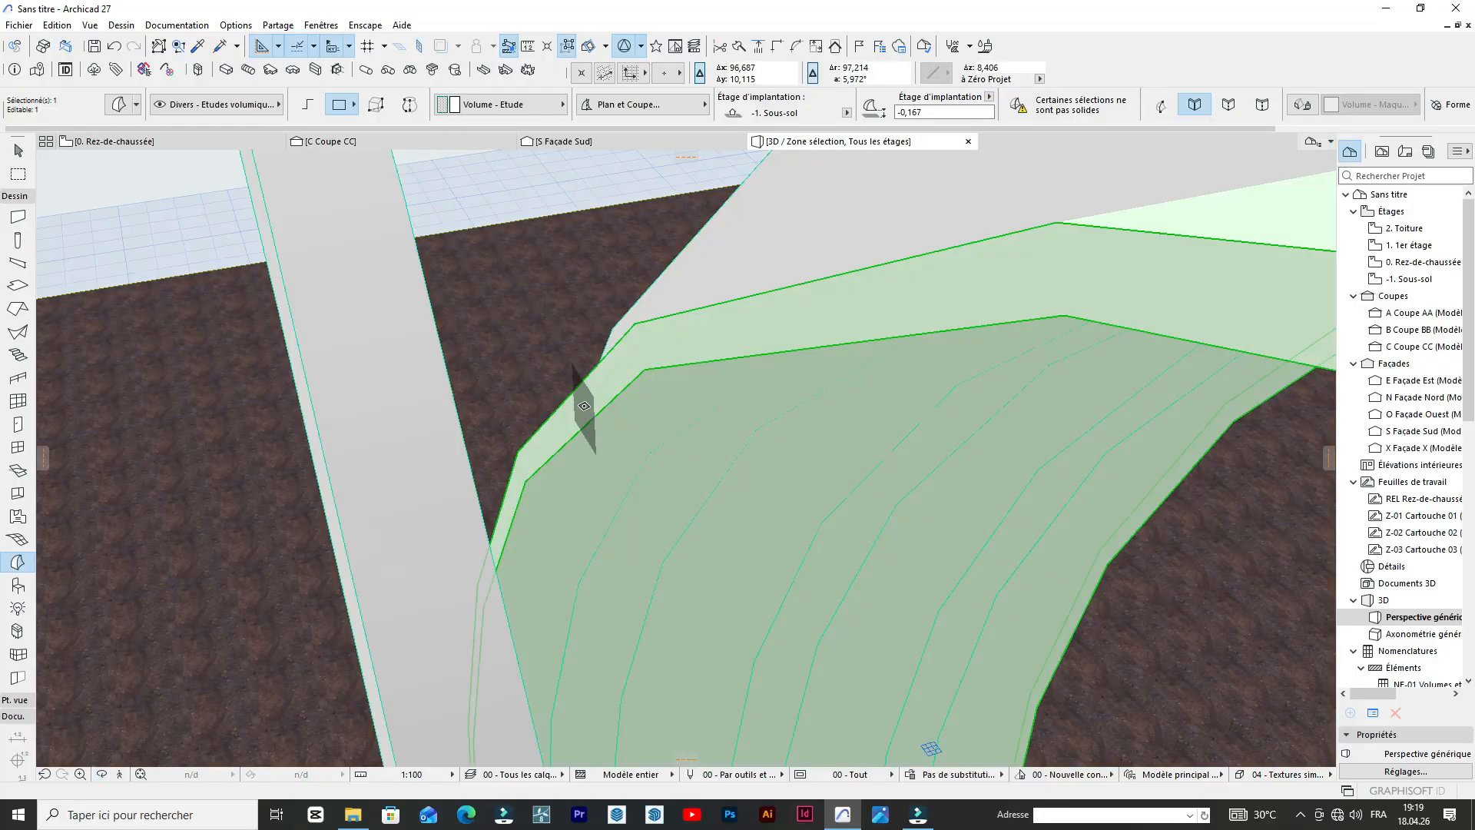
{"action": "left_click", "coordinate": [584, 405]}
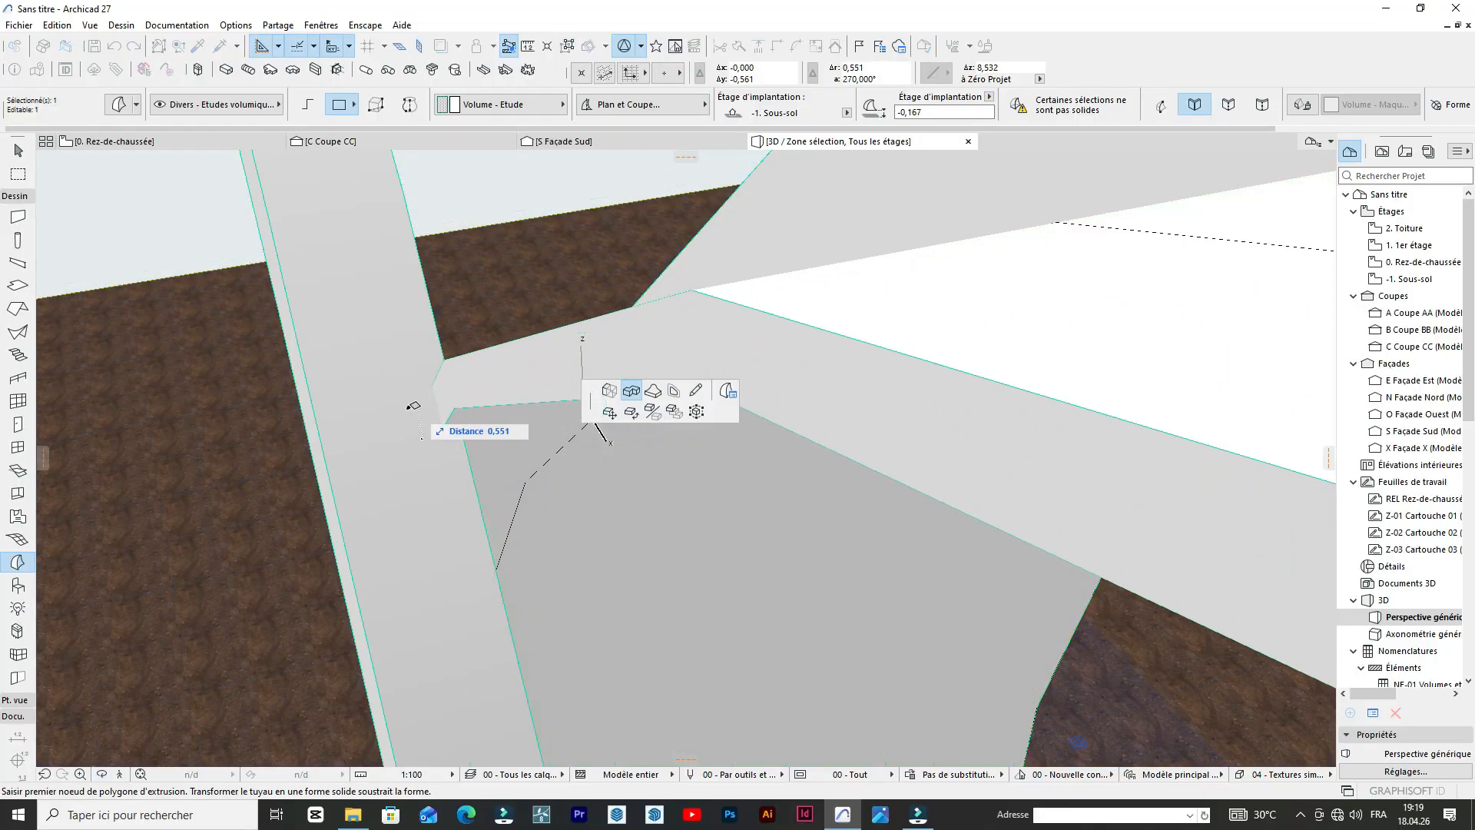
{"action": "left_click", "coordinate": [393, 408]}
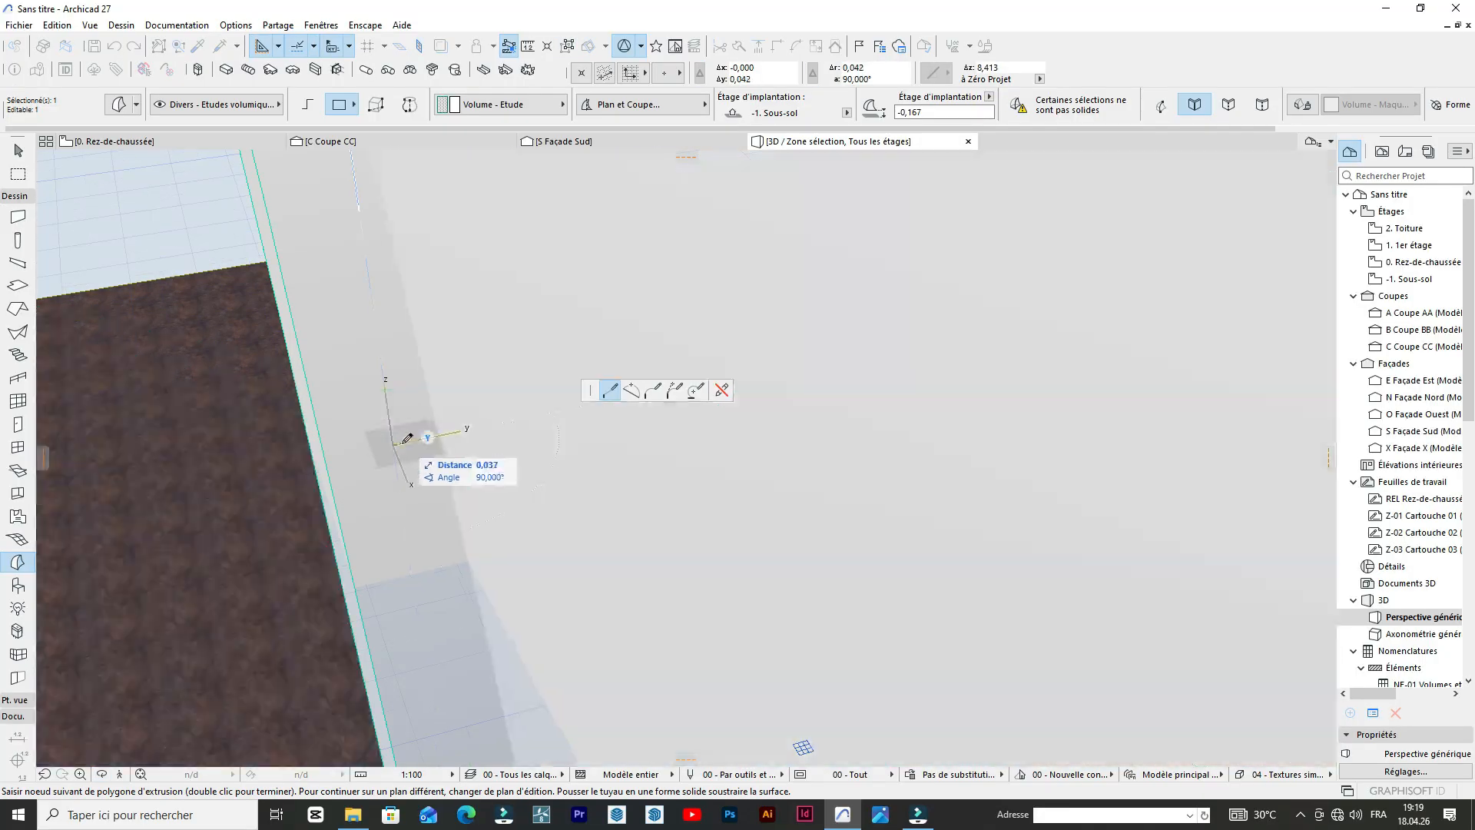
{"action": "left_click", "coordinate": [395, 445]}
{"action": "scroll", "coordinate": [500, 369], "scroll_direction": "down", "scroll_amount": 10}
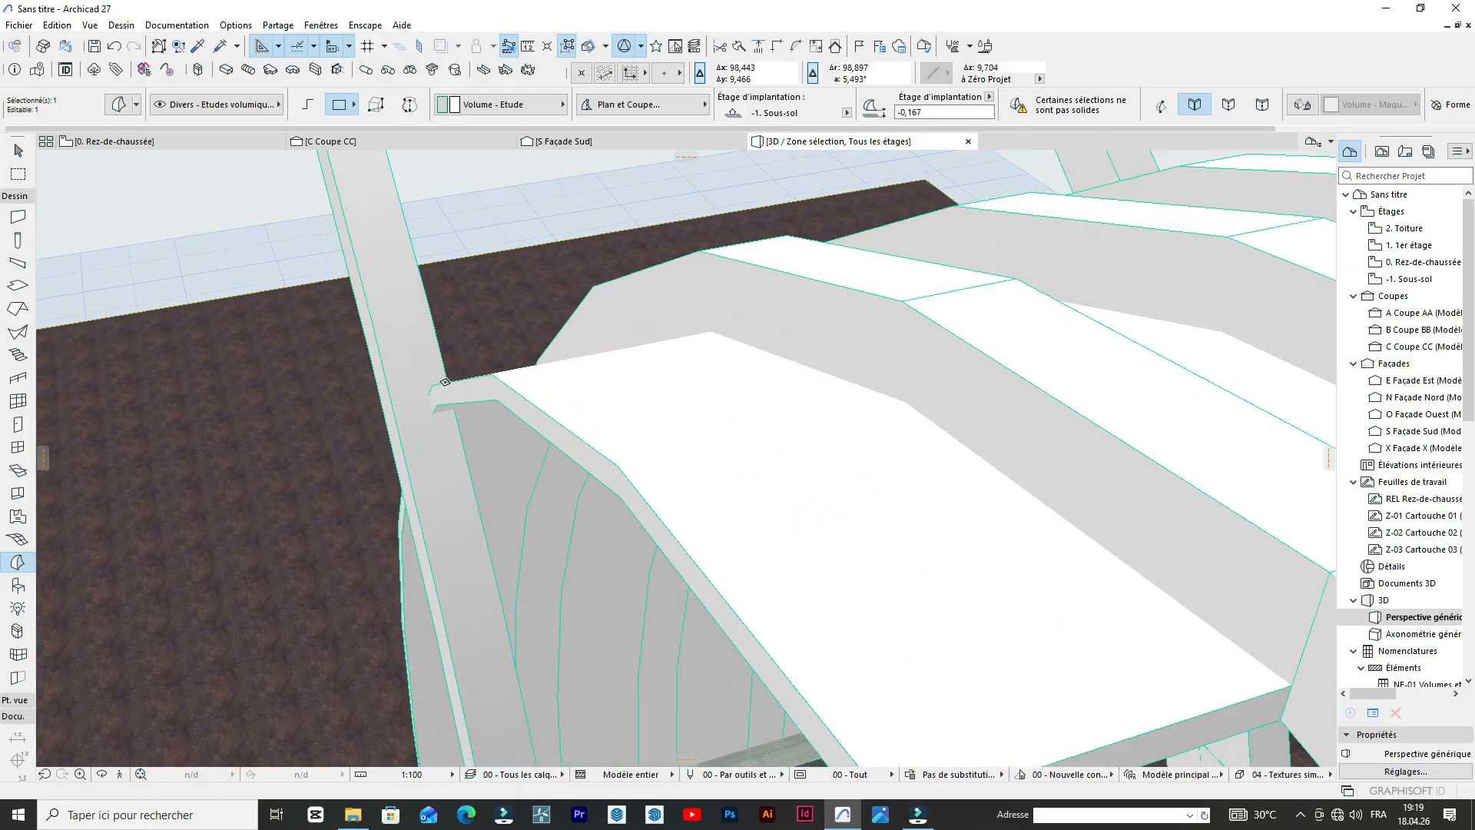
{"action": "scroll", "coordinate": [599, 356], "scroll_direction": "down", "scroll_amount": 3}
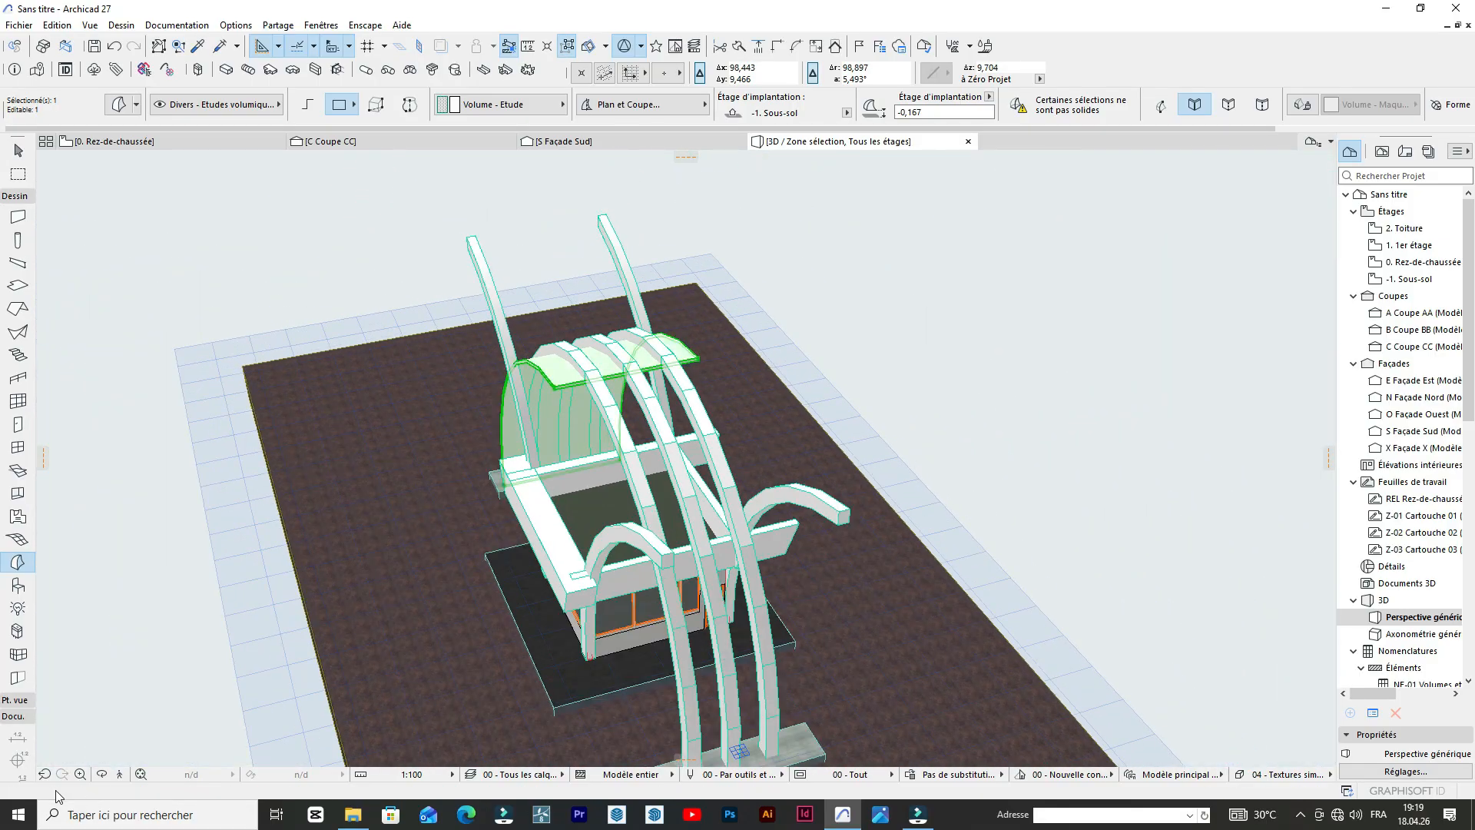
Check the band from the front in 3D, and open the south elevation to examine the blue arch in the reference photo.
{"action": "left_click", "coordinate": [98, 774]}
{"action": "left_click_drag", "start_coordinate": [146, 575], "coordinate": [502, 458]}
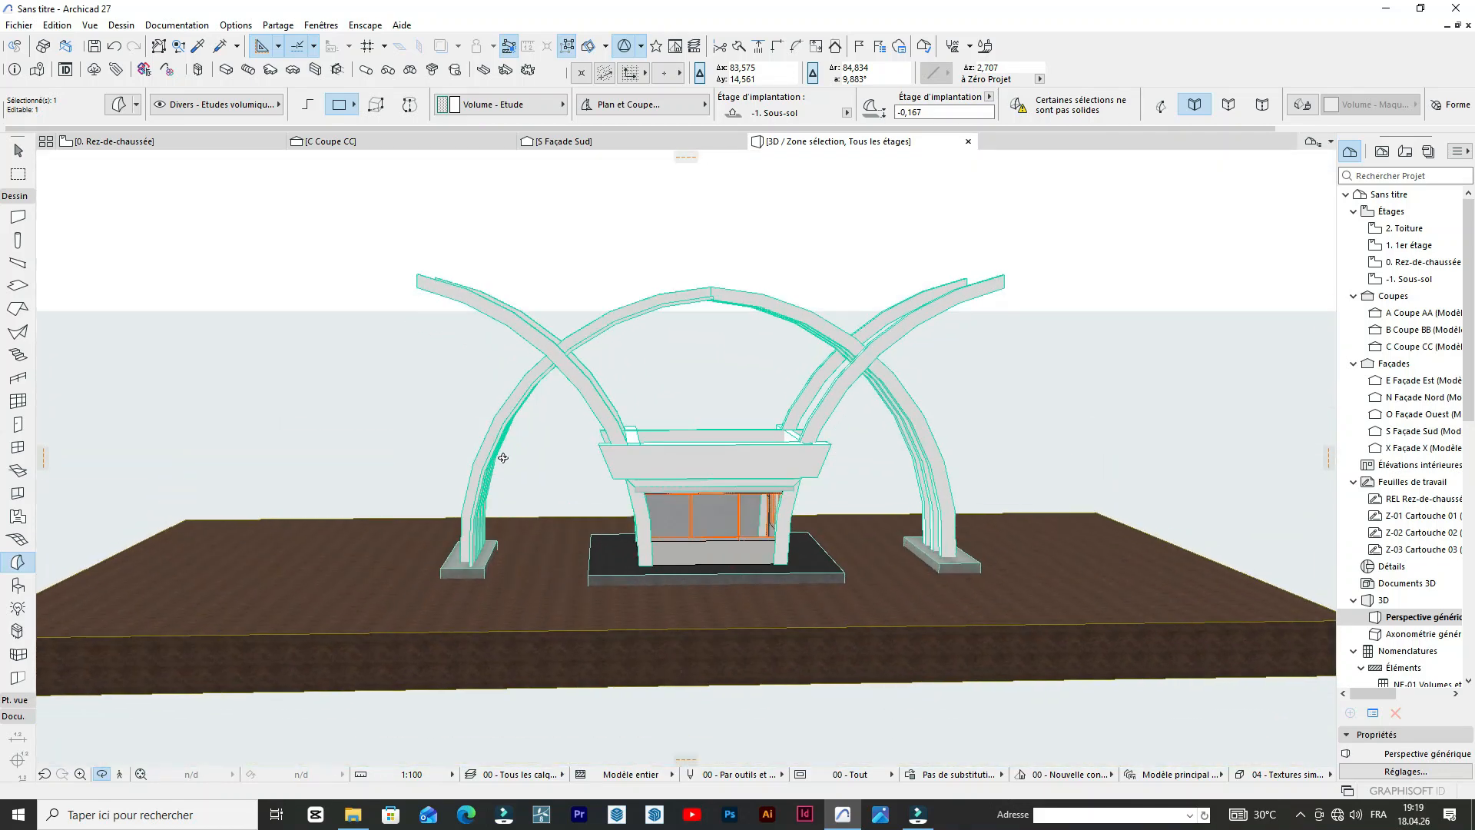
{"action": "scroll", "coordinate": [520, 145], "scroll_direction": "down", "scroll_amount": 1}
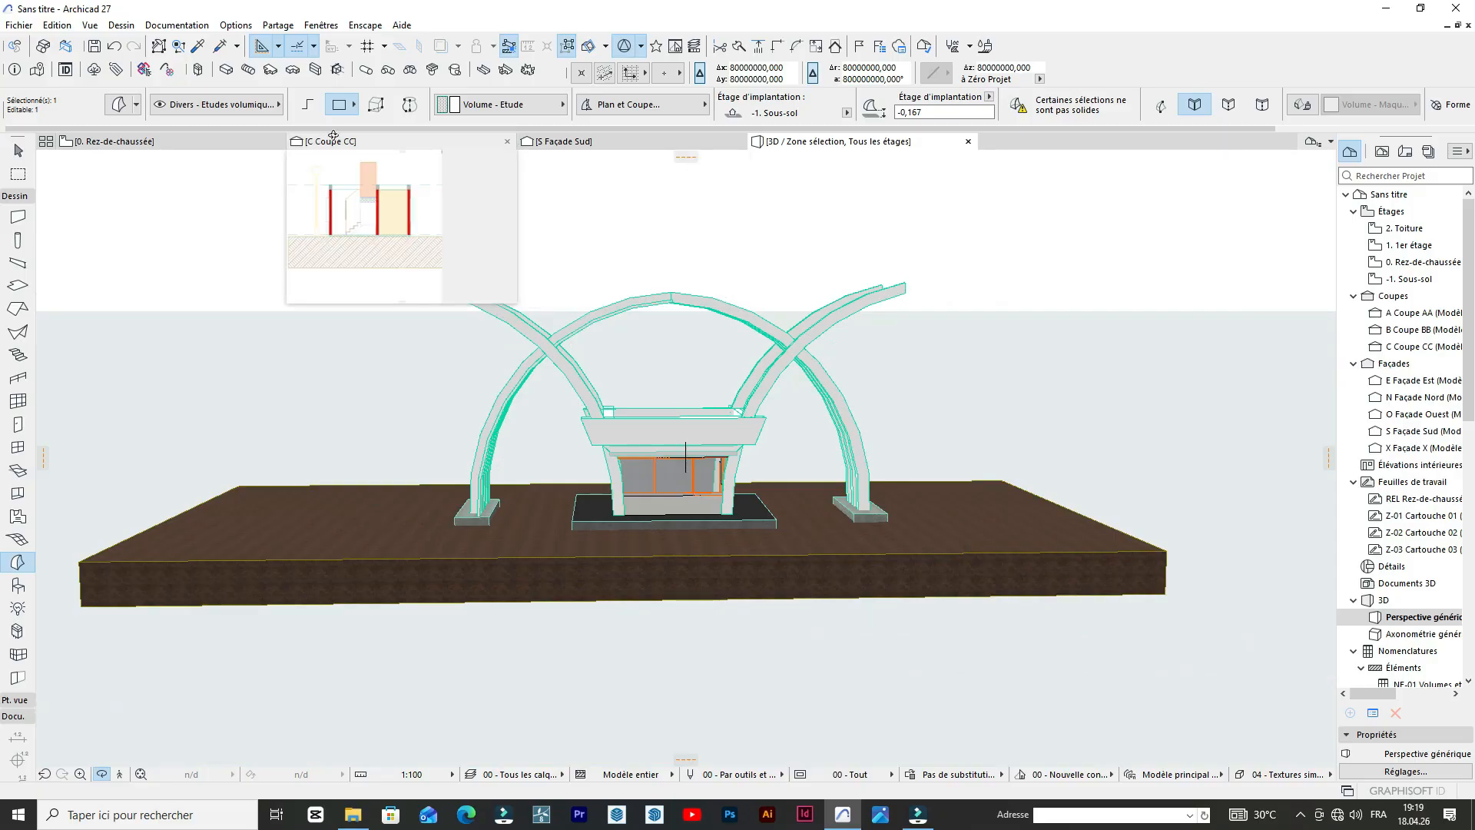
{"action": "left_click", "coordinate": [556, 142]}
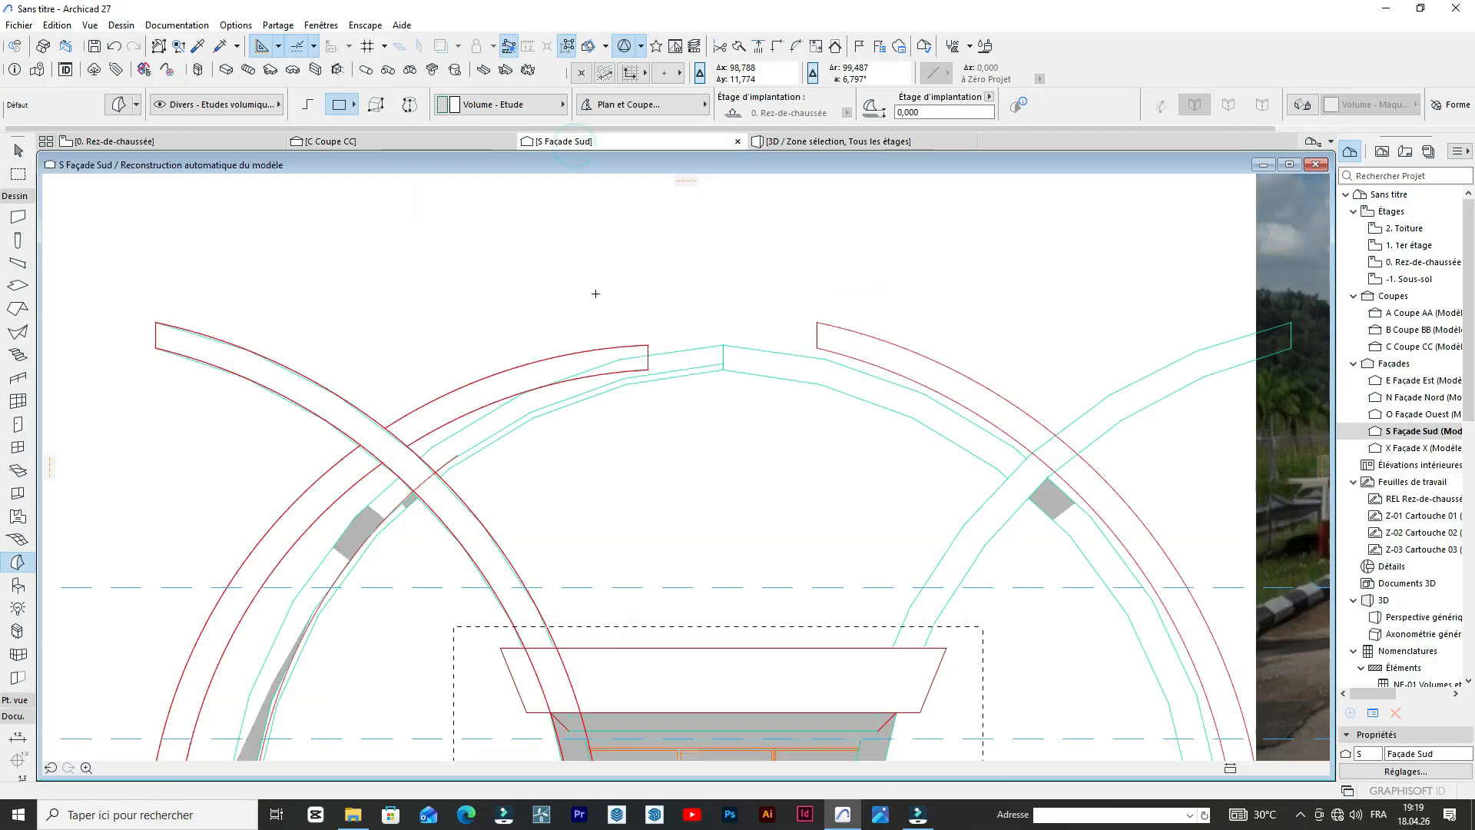
{"action": "scroll", "coordinate": [586, 297], "scroll_direction": "down", "scroll_amount": 3}
{"action": "scroll", "coordinate": [860, 270], "scroll_direction": "up", "scroll_amount": 11}
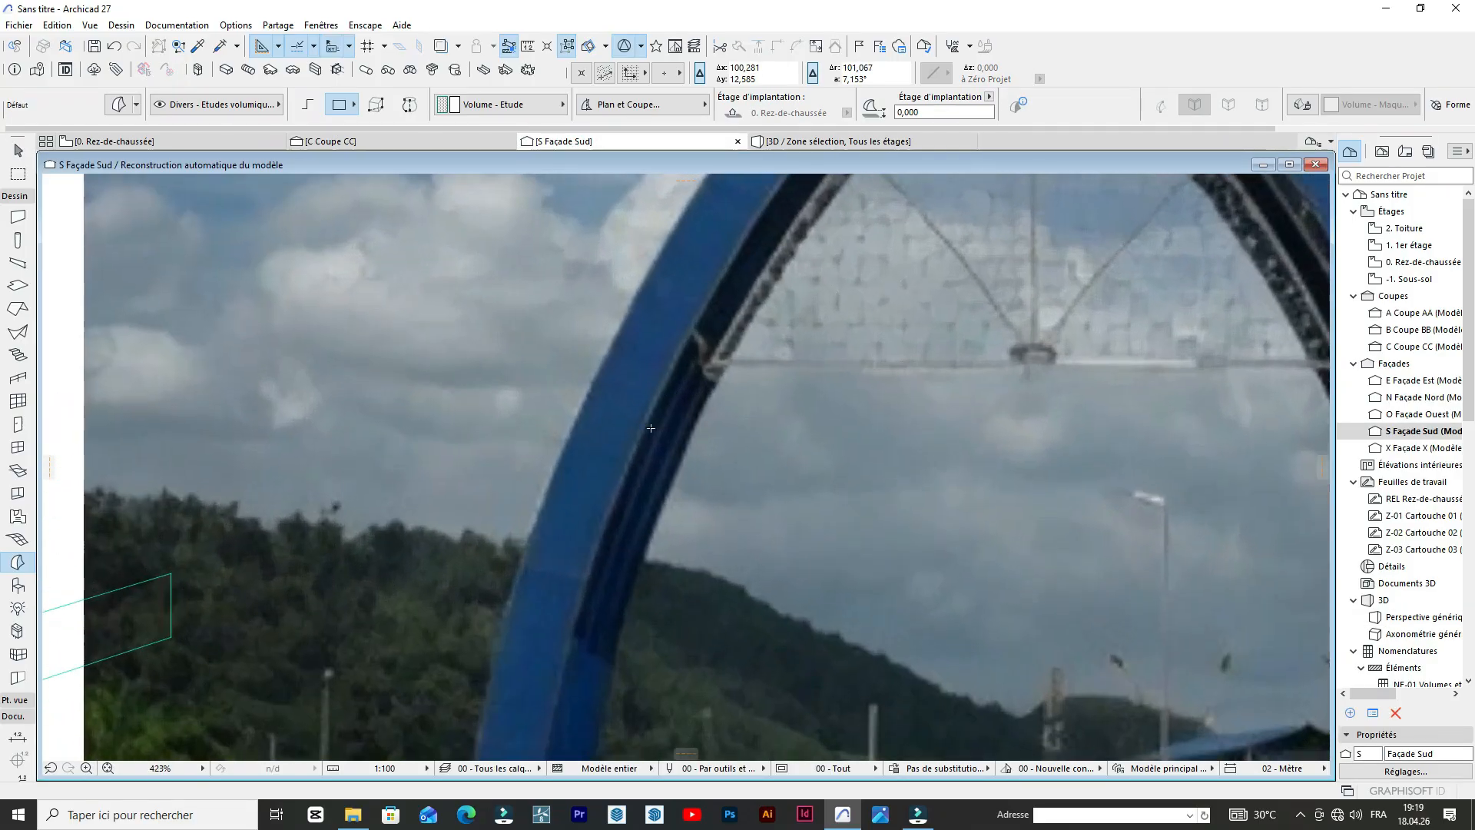
Compare the blue arches in the reference photo with the modelled arches in the south elevation.
{"action": "scroll", "coordinate": [628, 468], "scroll_direction": "down", "scroll_amount": 6}
{"action": "scroll", "coordinate": [1069, 396], "scroll_direction": "up", "scroll_amount": 3}
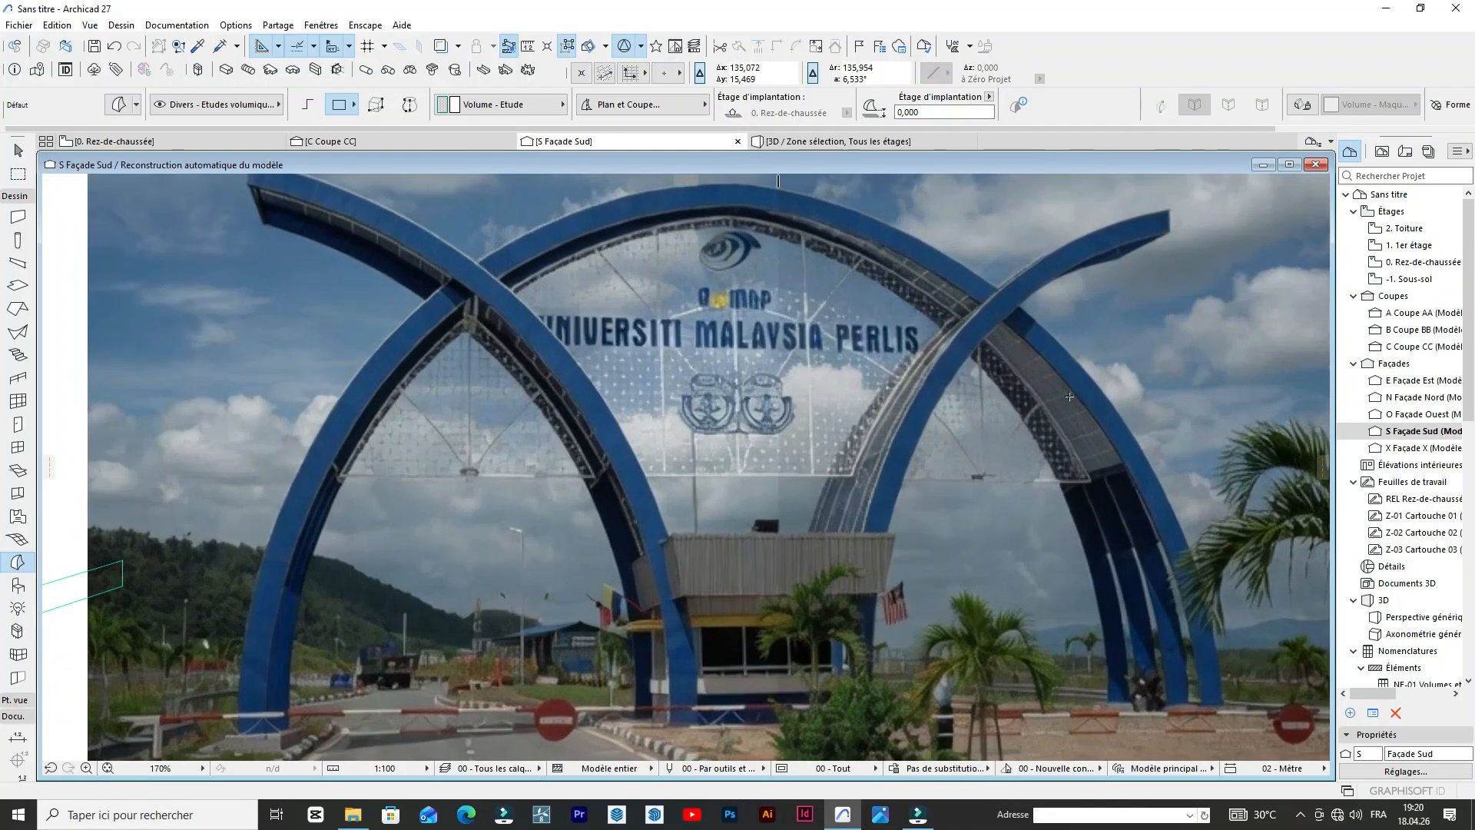
{"action": "scroll", "coordinate": [1064, 398], "scroll_direction": "down", "scroll_amount": 8}
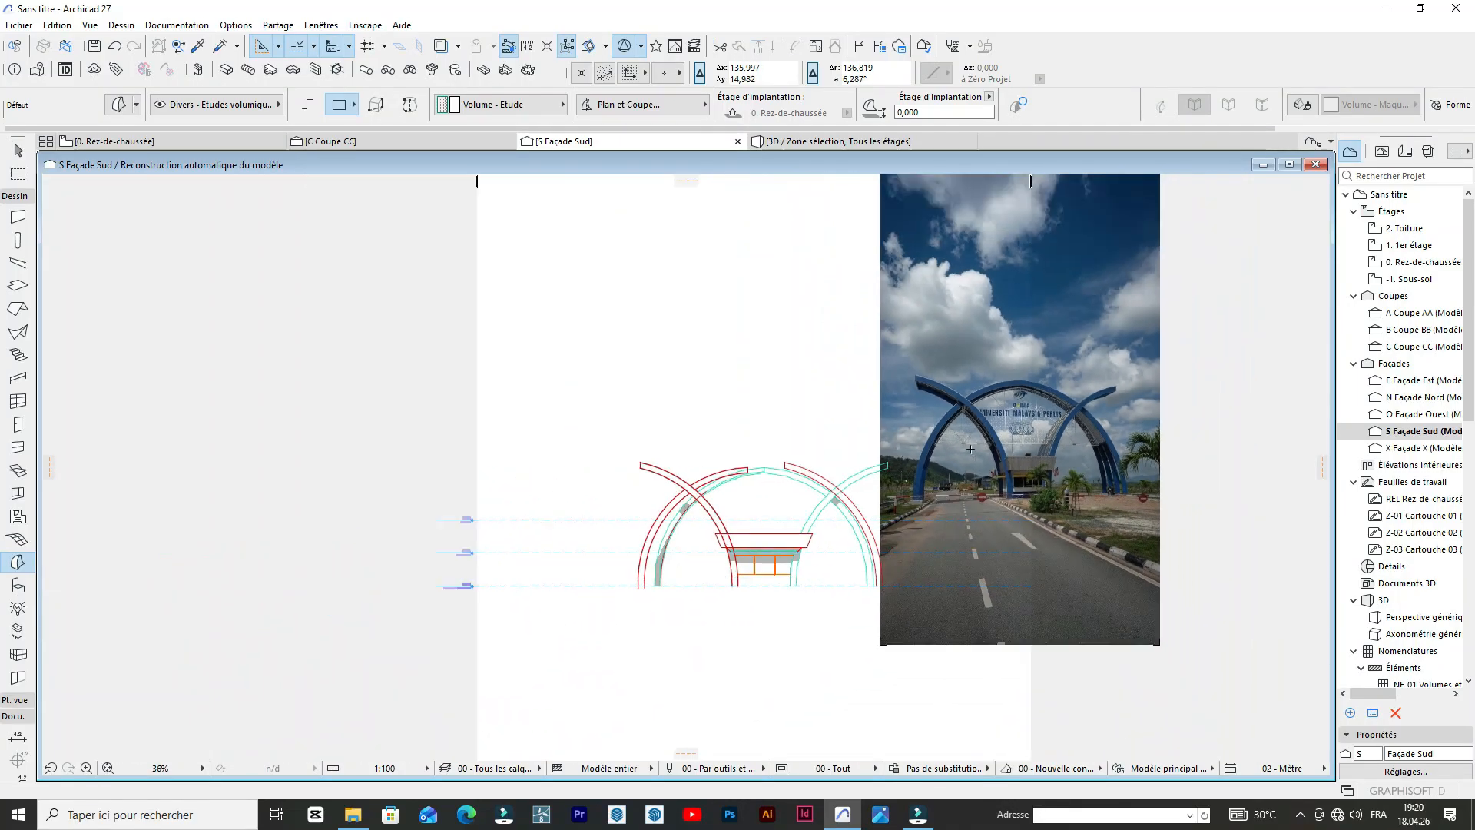
{"action": "scroll", "coordinate": [724, 481], "scroll_direction": "up", "scroll_amount": 8}
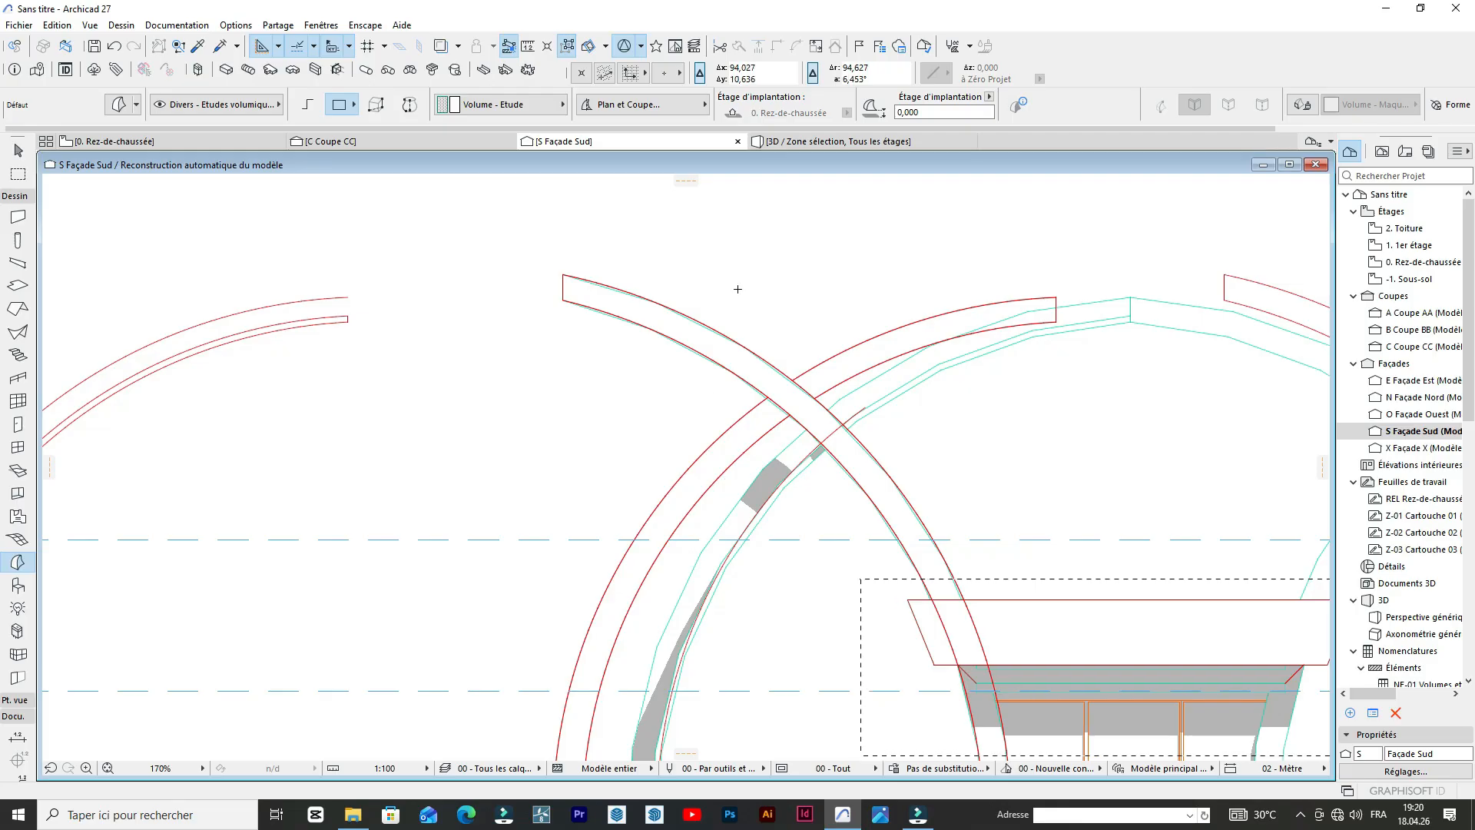
In the 3D view, push the thin band's protruding side face back about 1.11 m to the nearest central arch.
{"action": "left_click", "coordinate": [821, 143]}
{"action": "left_click_drag", "start_coordinate": [558, 363], "coordinate": [447, 534]}
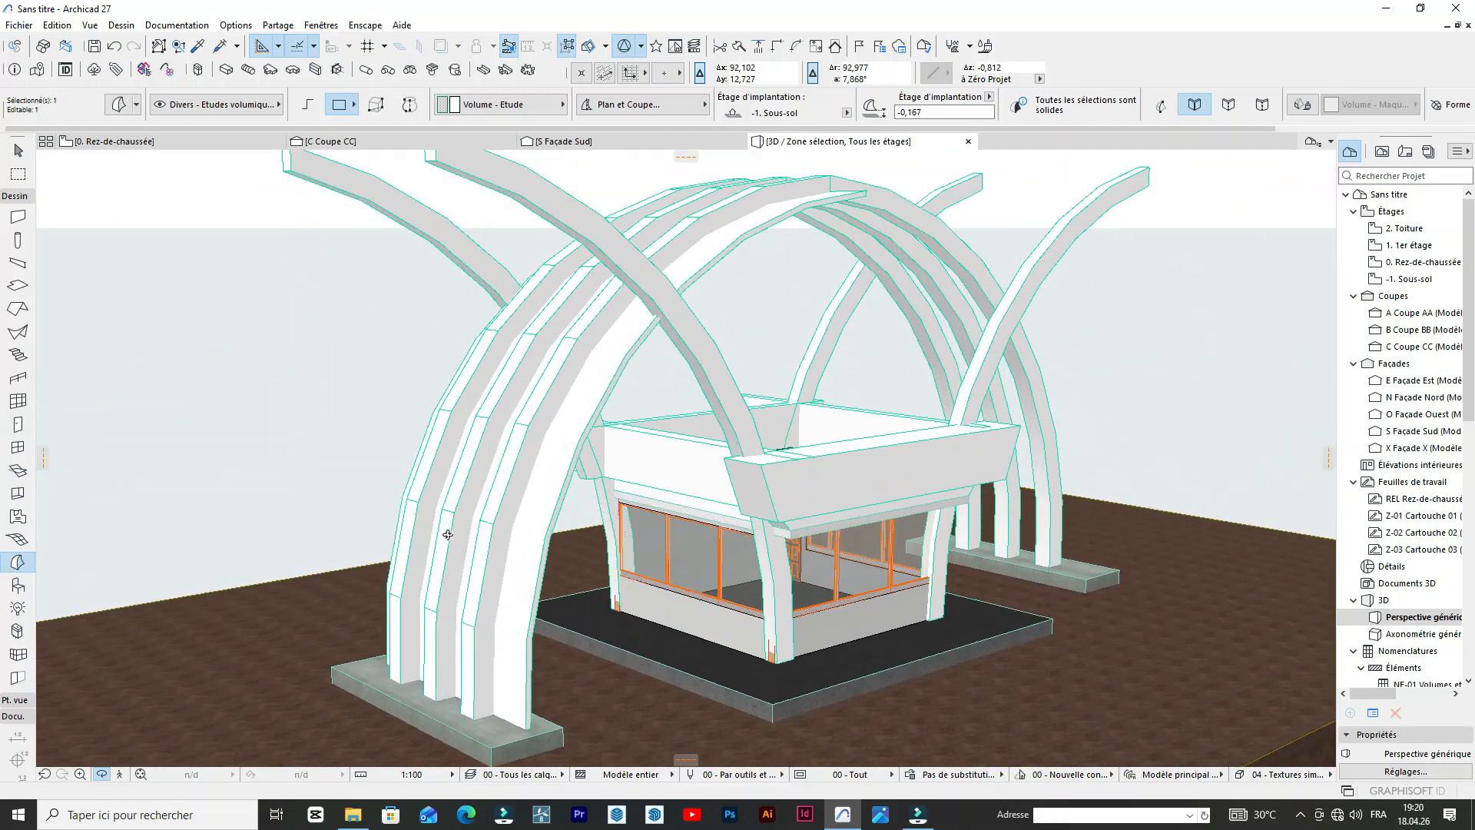
{"action": "scroll", "coordinate": [538, 537], "scroll_direction": "up", "scroll_amount": 6}
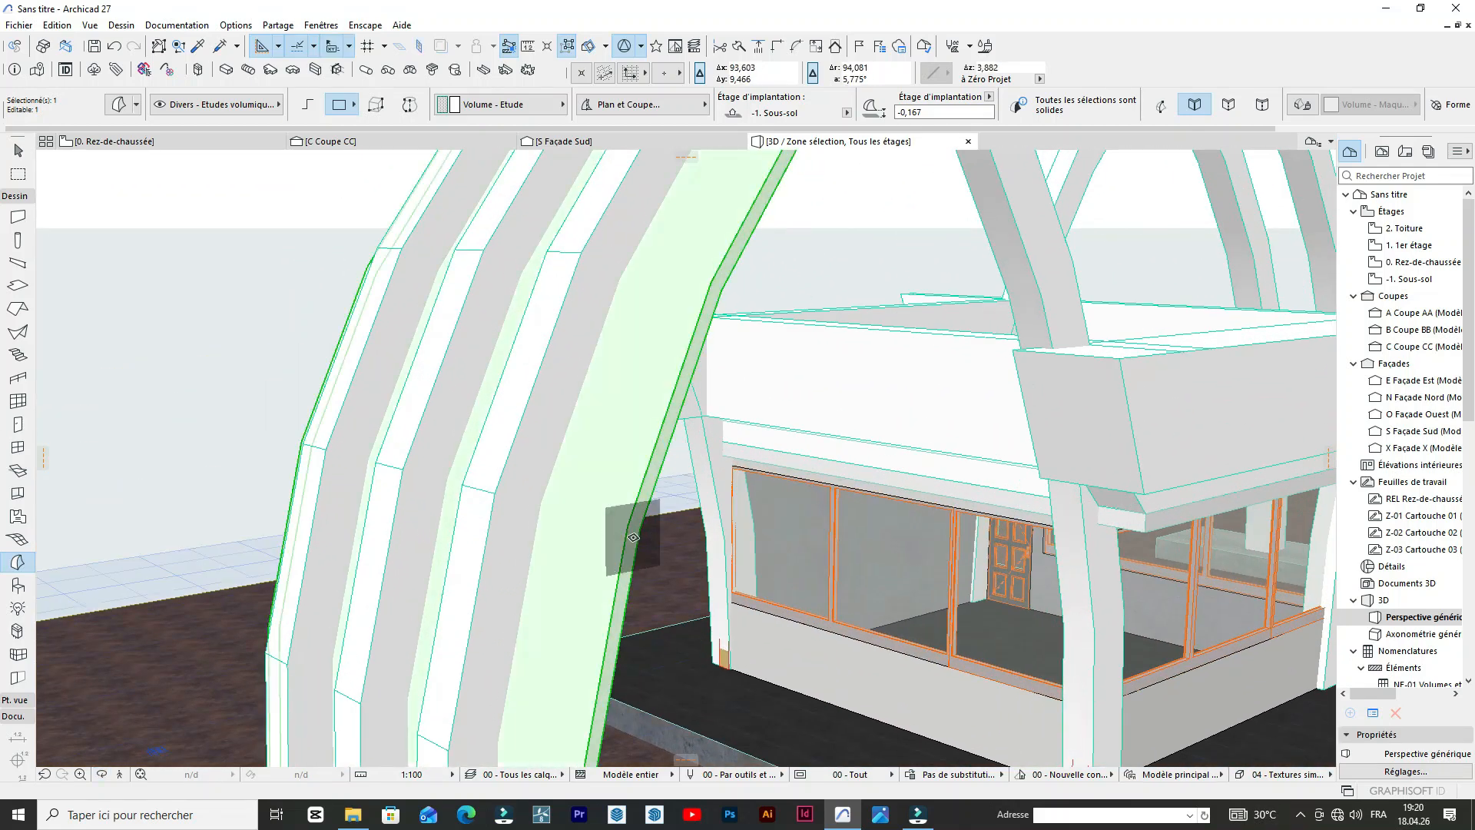
{"action": "left_click", "coordinate": [633, 537]}
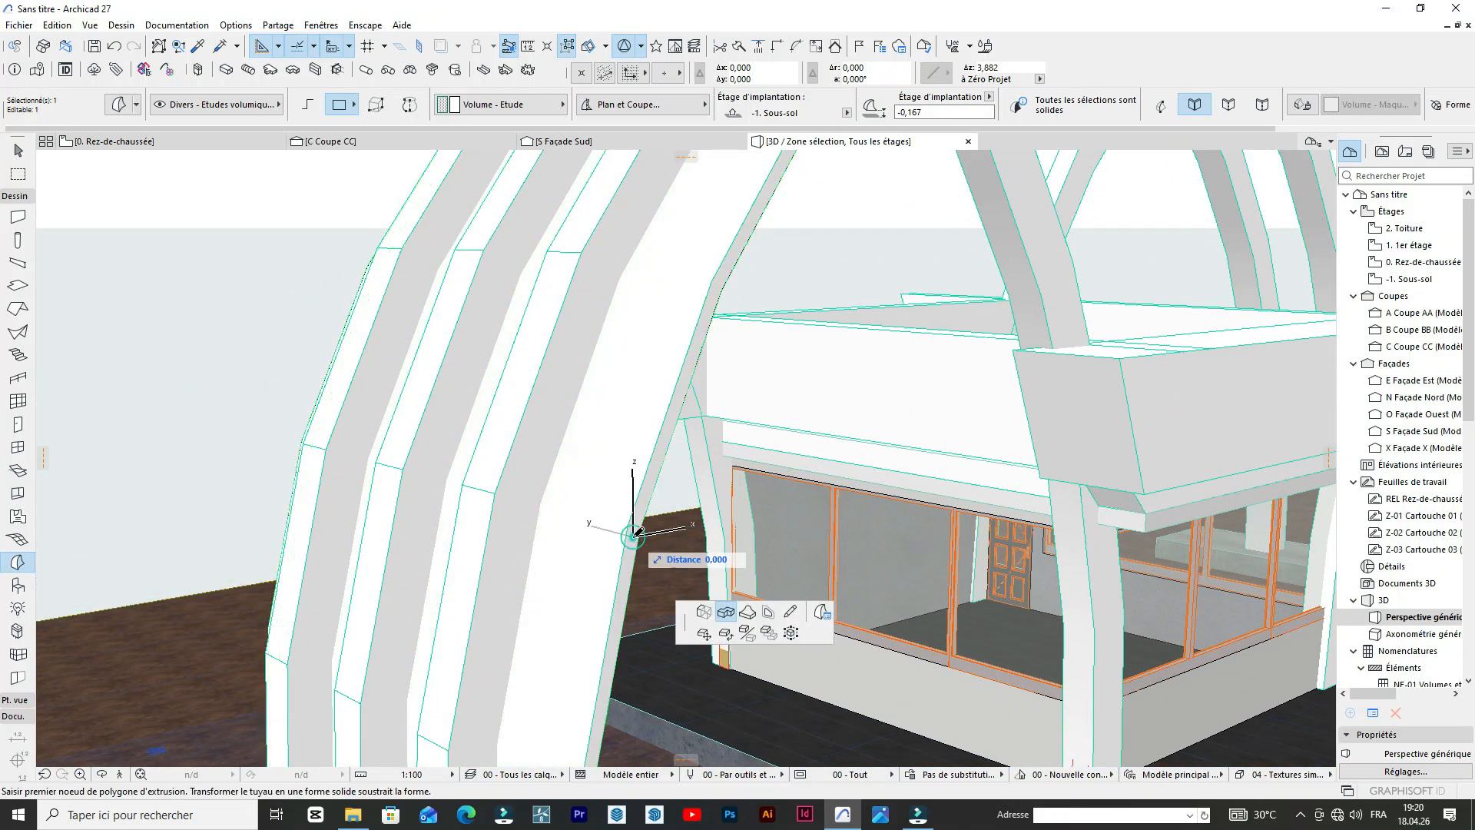
{"action": "left_click", "coordinate": [546, 508]}
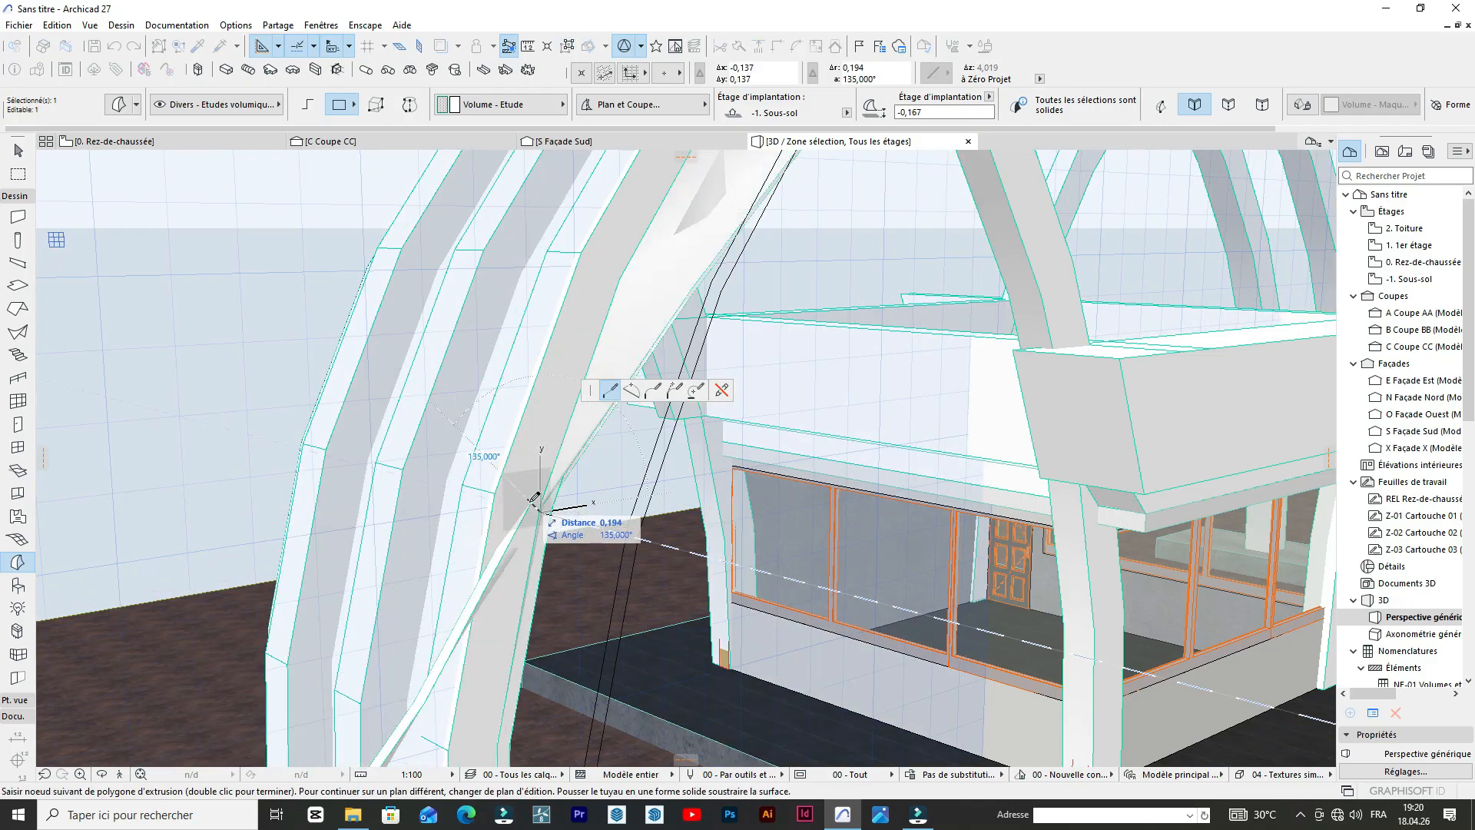
{"action": "key", "text": "Escape"}
{"action": "scroll", "coordinate": [538, 484], "scroll_direction": "down", "scroll_amount": 10}
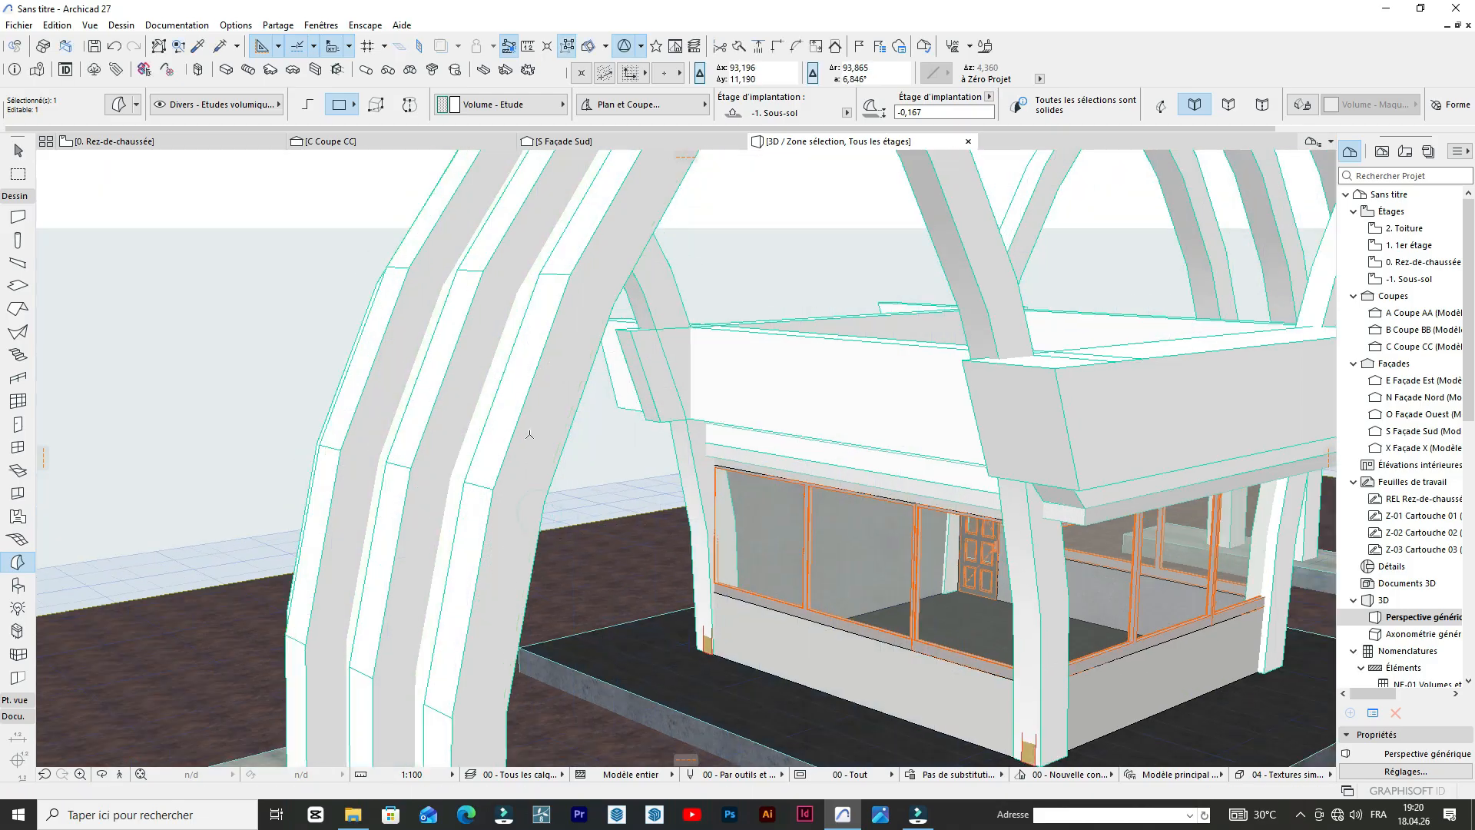
{"action": "scroll", "coordinate": [454, 381], "scroll_direction": "up", "scroll_amount": 5}
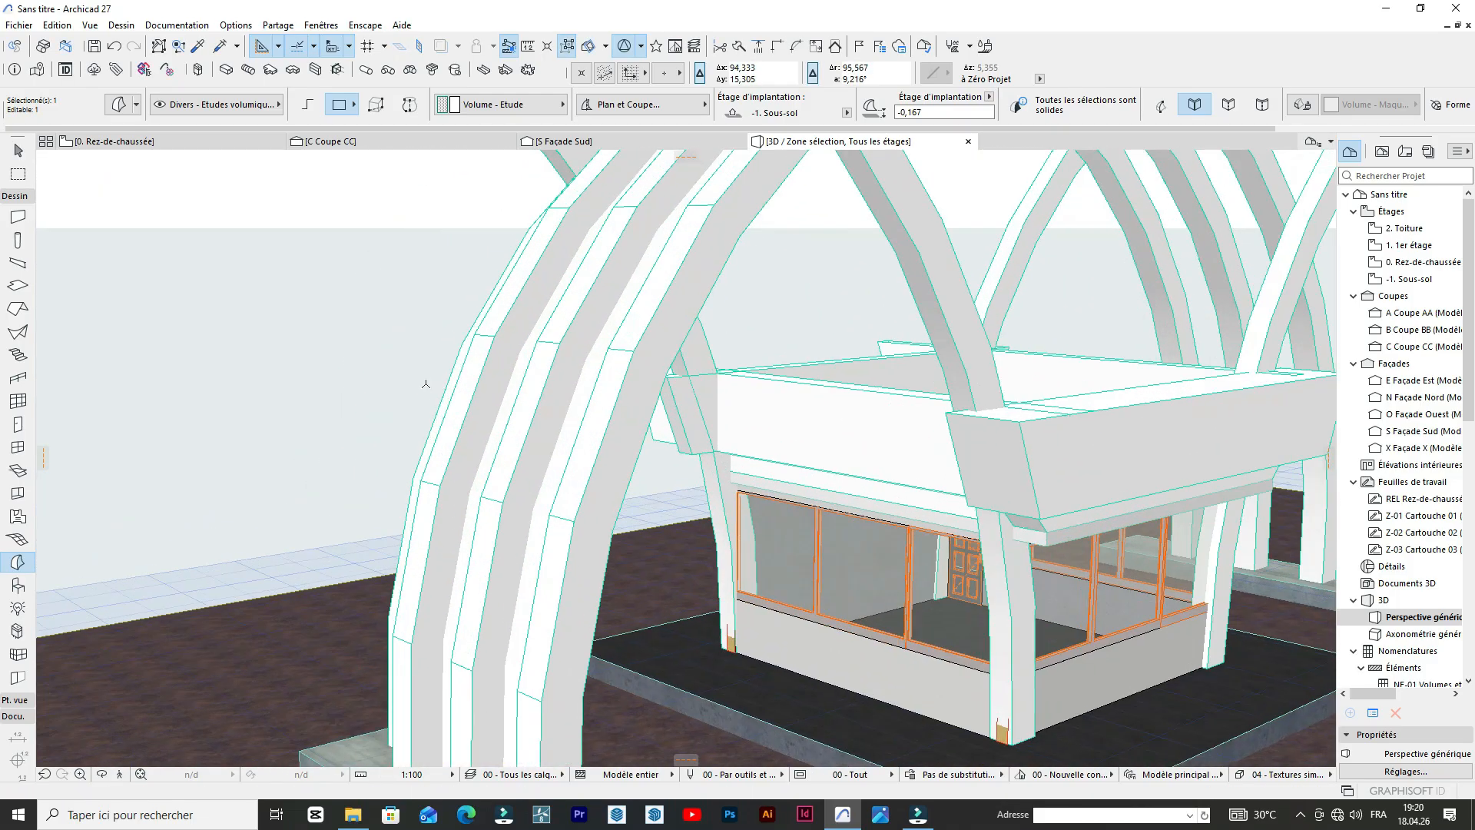
{"action": "scroll", "coordinate": [423, 387], "scroll_direction": "down", "scroll_amount": 7}
{"action": "scroll", "coordinate": [423, 394], "scroll_direction": "down", "scroll_amount": 3}
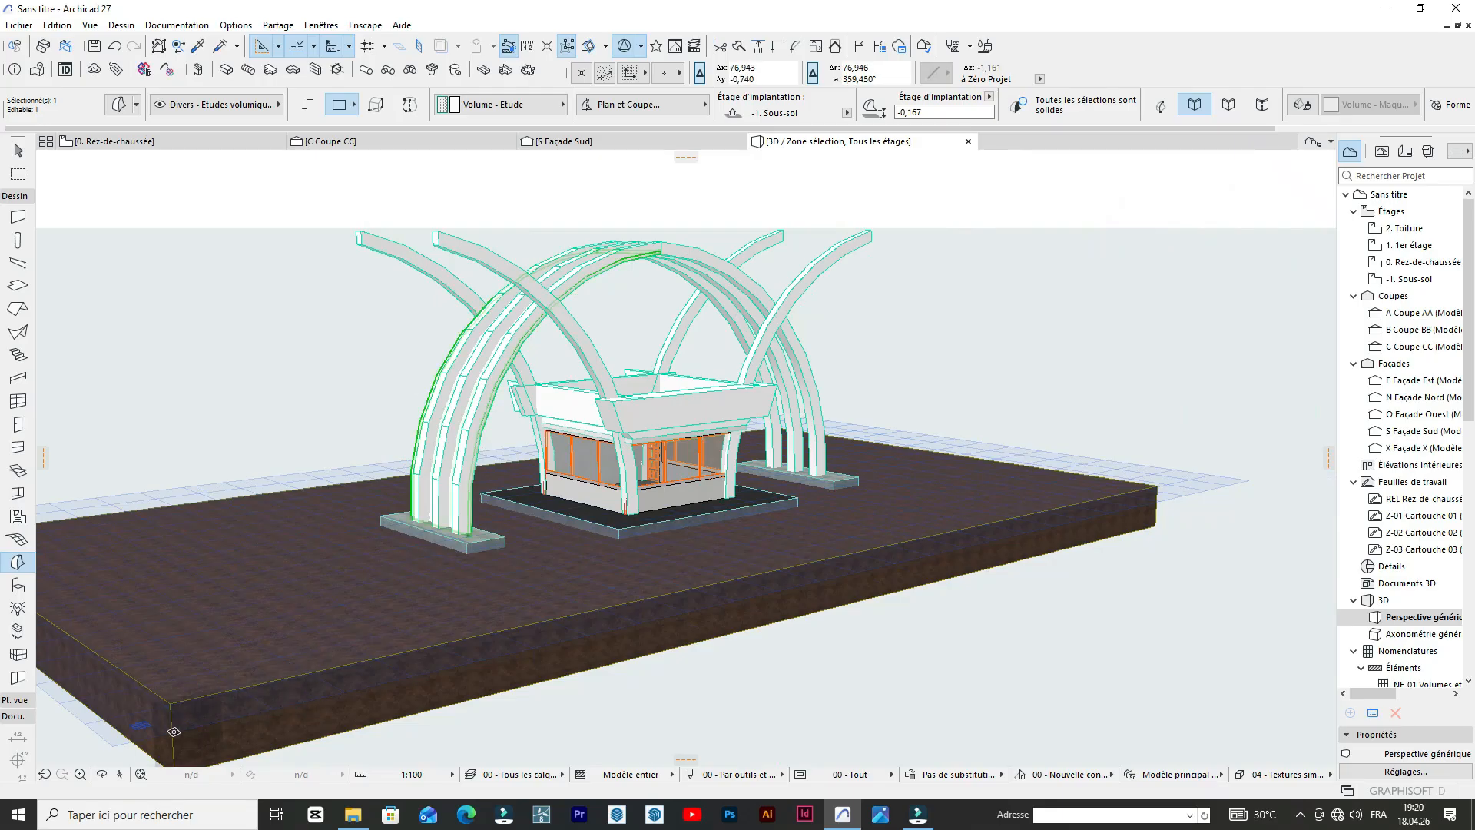
In the south elevation, mirror a copy of the thin band about the central arch's vertical axis, completing the underside curve.
{"action": "left_click", "coordinate": [102, 774]}
{"action": "left_click_drag", "start_coordinate": [613, 381], "coordinate": [618, 256]}
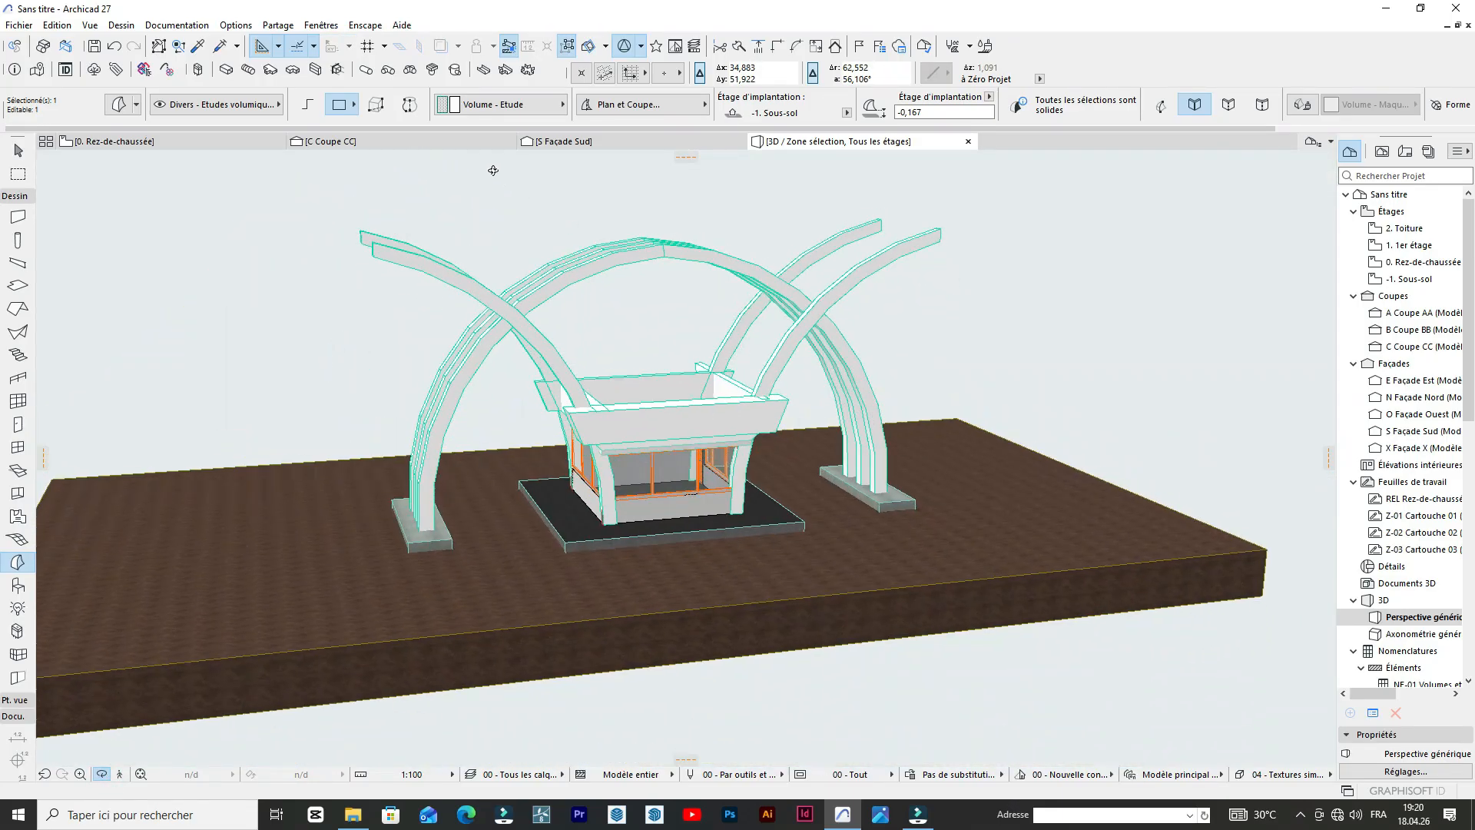
{"action": "left_click", "coordinate": [575, 141]}
{"action": "scroll", "coordinate": [592, 255], "scroll_direction": "down", "scroll_amount": 3}
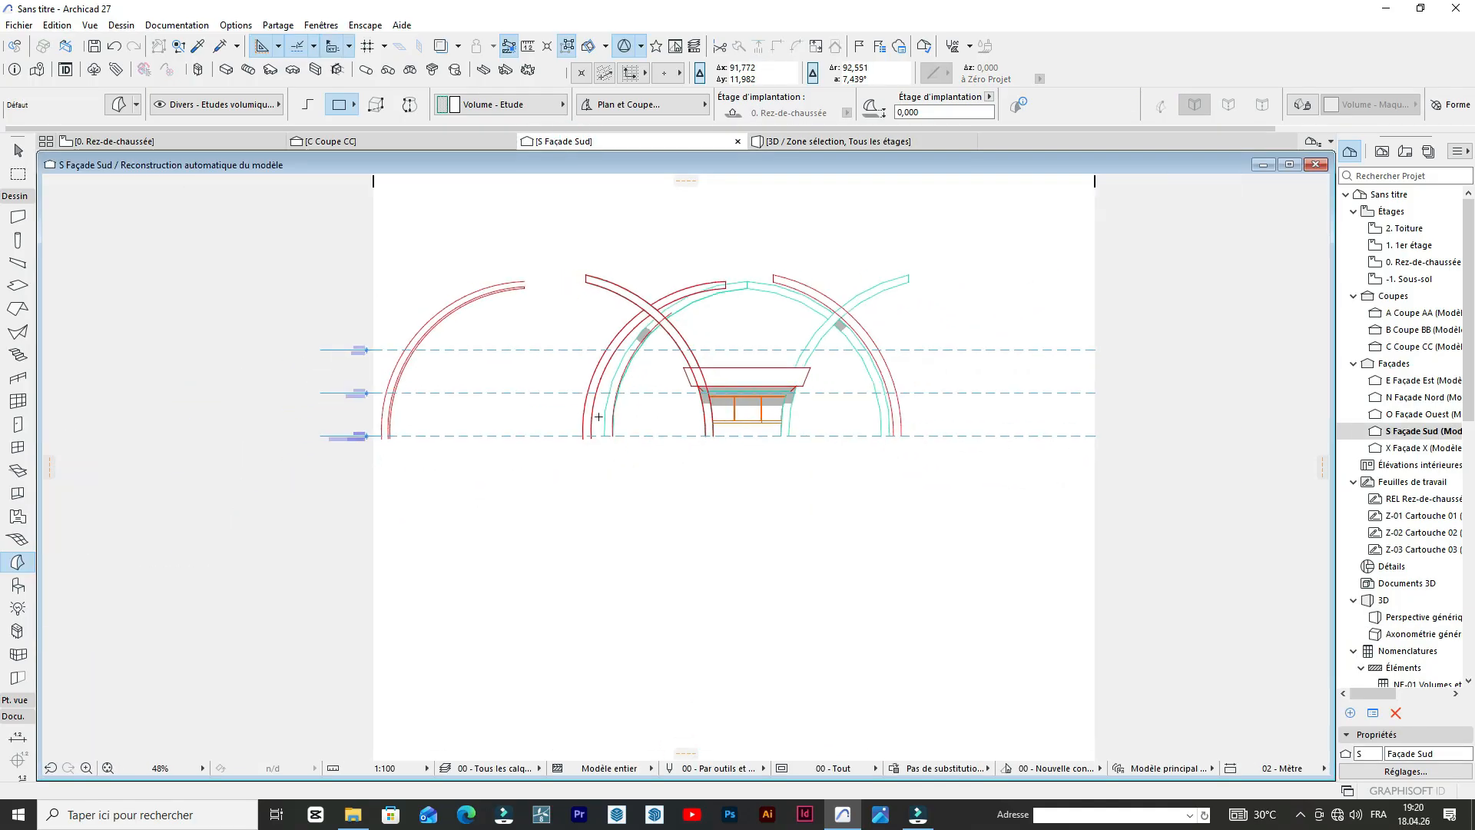
{"action": "scroll", "coordinate": [631, 292], "scroll_direction": "up", "scroll_amount": 8}
{"action": "key", "text": "shift"}
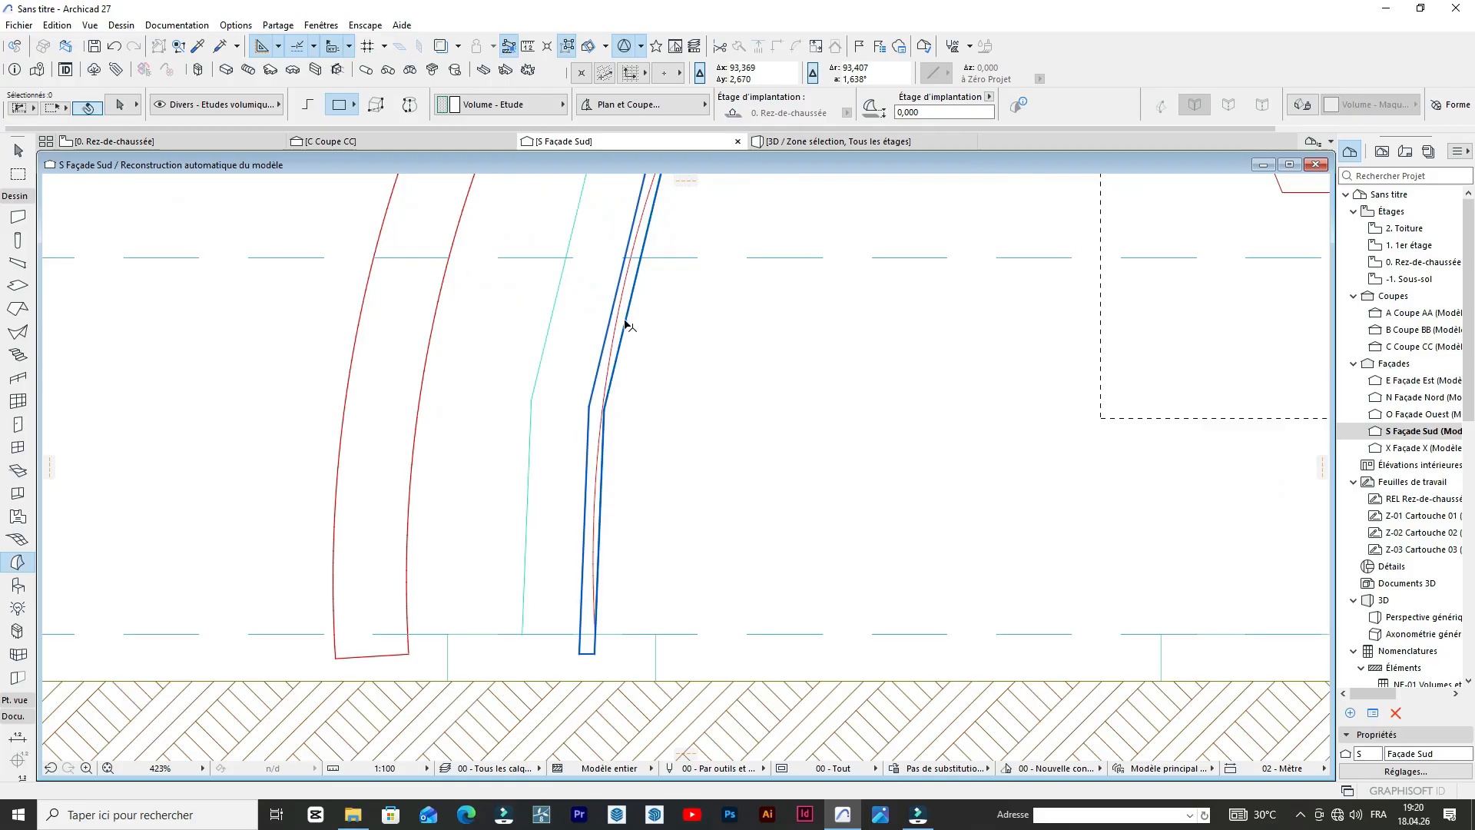
{"action": "scroll", "coordinate": [512, 454], "scroll_direction": "down", "scroll_amount": 4}
{"action": "scroll", "coordinate": [540, 523], "scroll_direction": "up", "scroll_amount": 2}
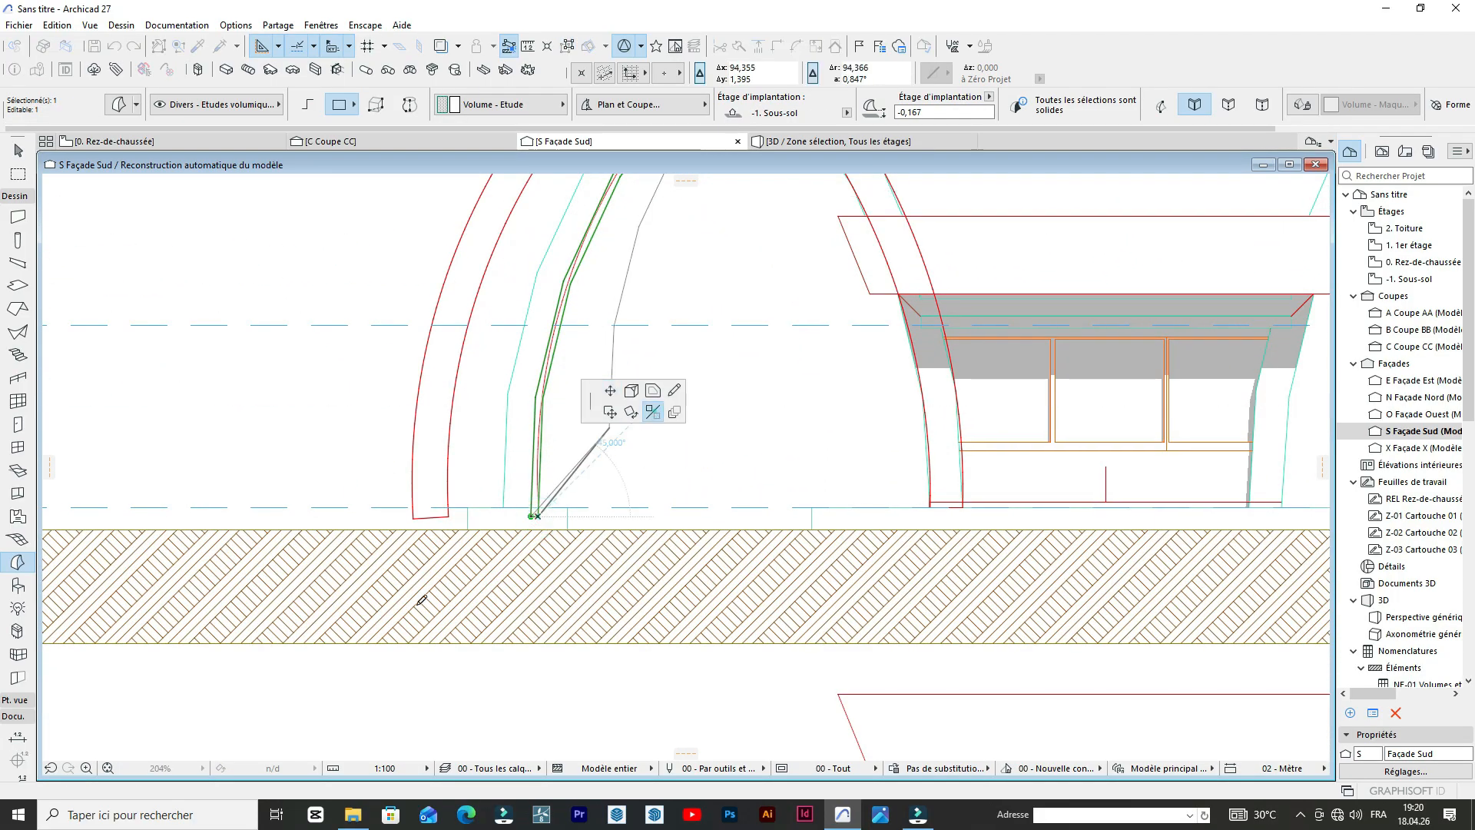
{"action": "scroll", "coordinate": [345, 655], "scroll_direction": "down", "scroll_amount": 5}
{"action": "key", "text": "ctrl"}
{"action": "scroll", "coordinate": [660, 505], "scroll_direction": "up", "scroll_amount": 3}
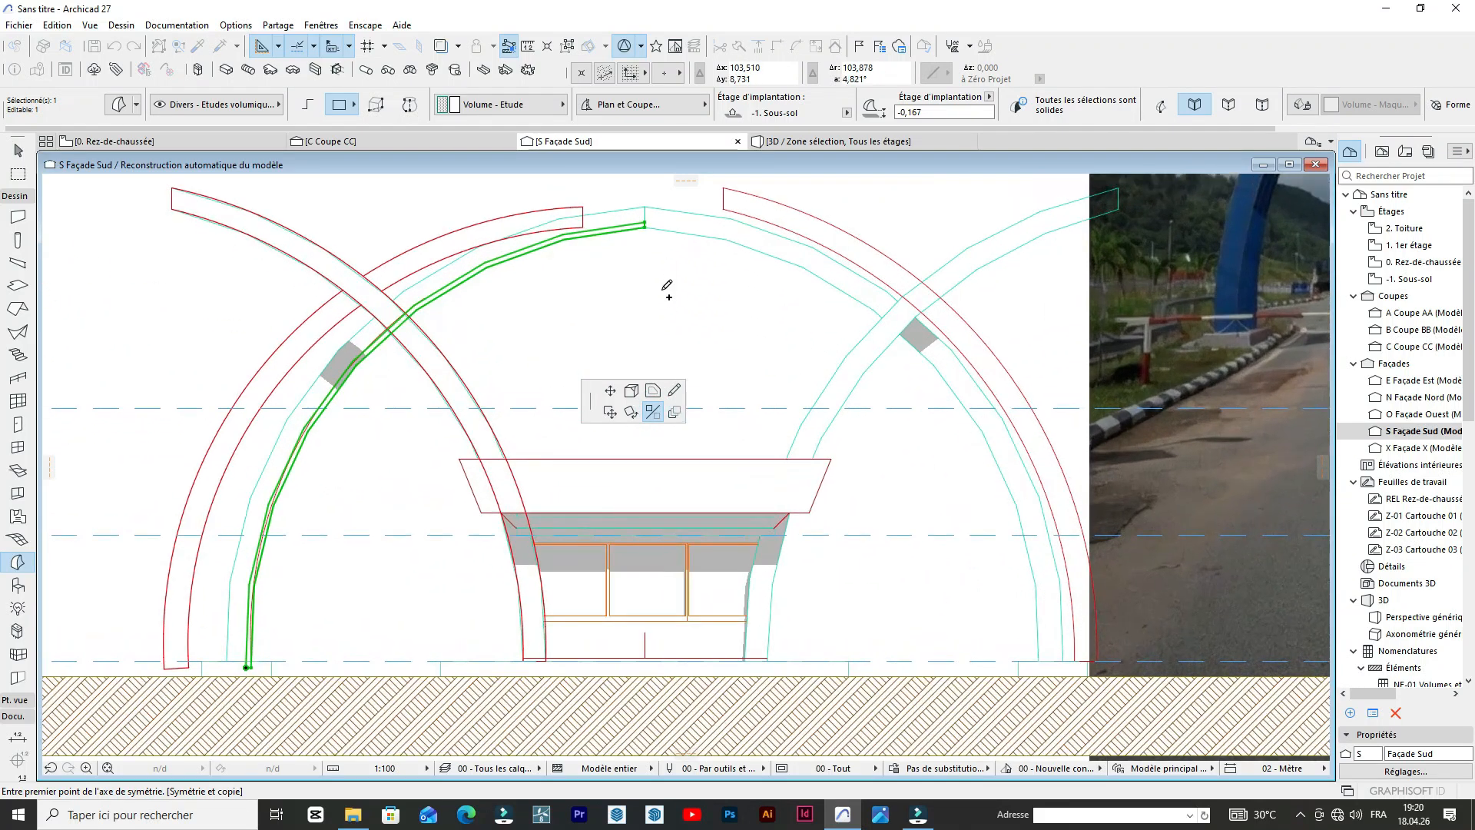
{"action": "left_click", "coordinate": [648, 286]}
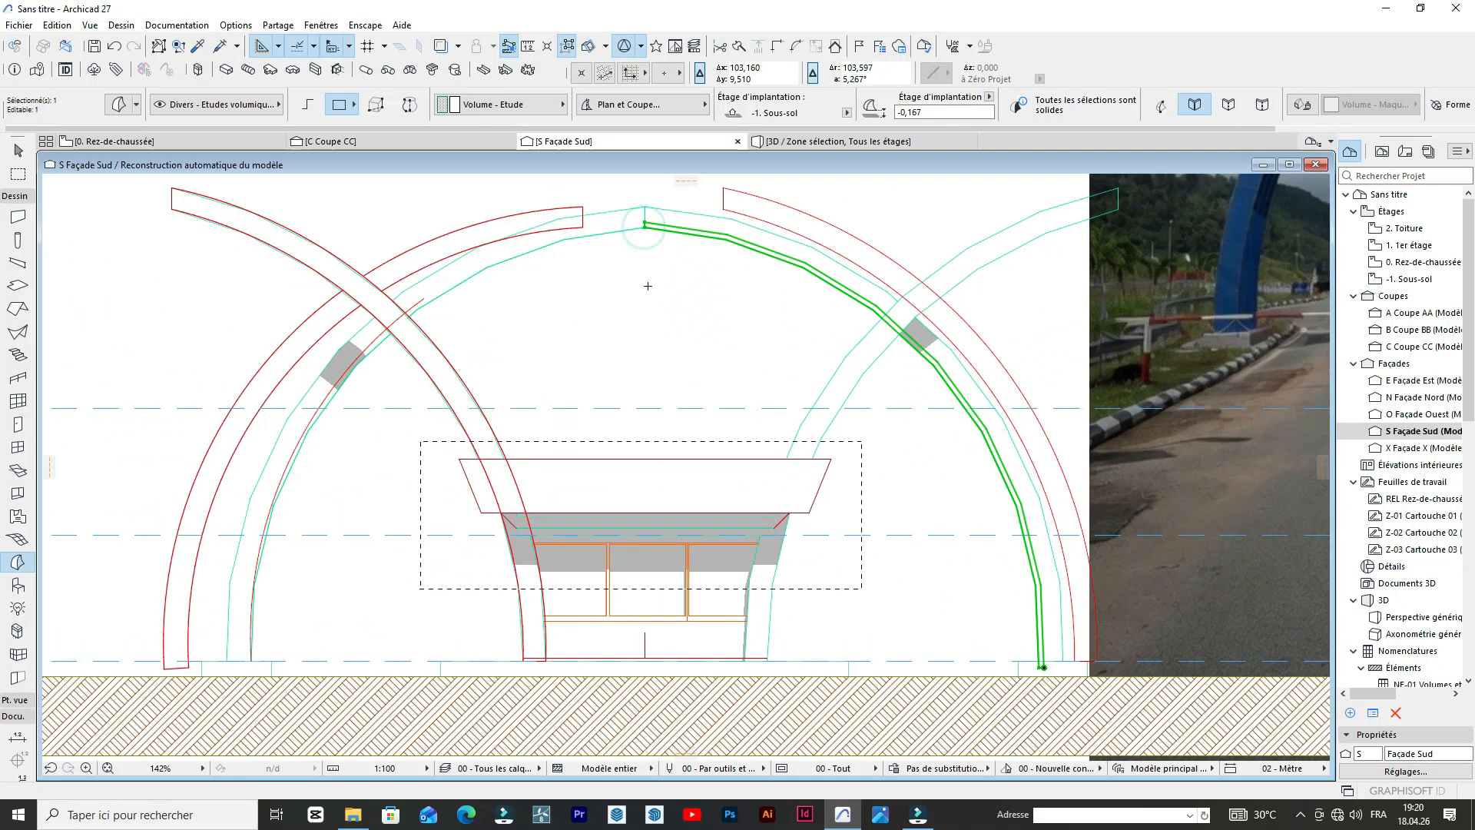
{"action": "left_click", "coordinate": [593, 233], "text": "shift"}
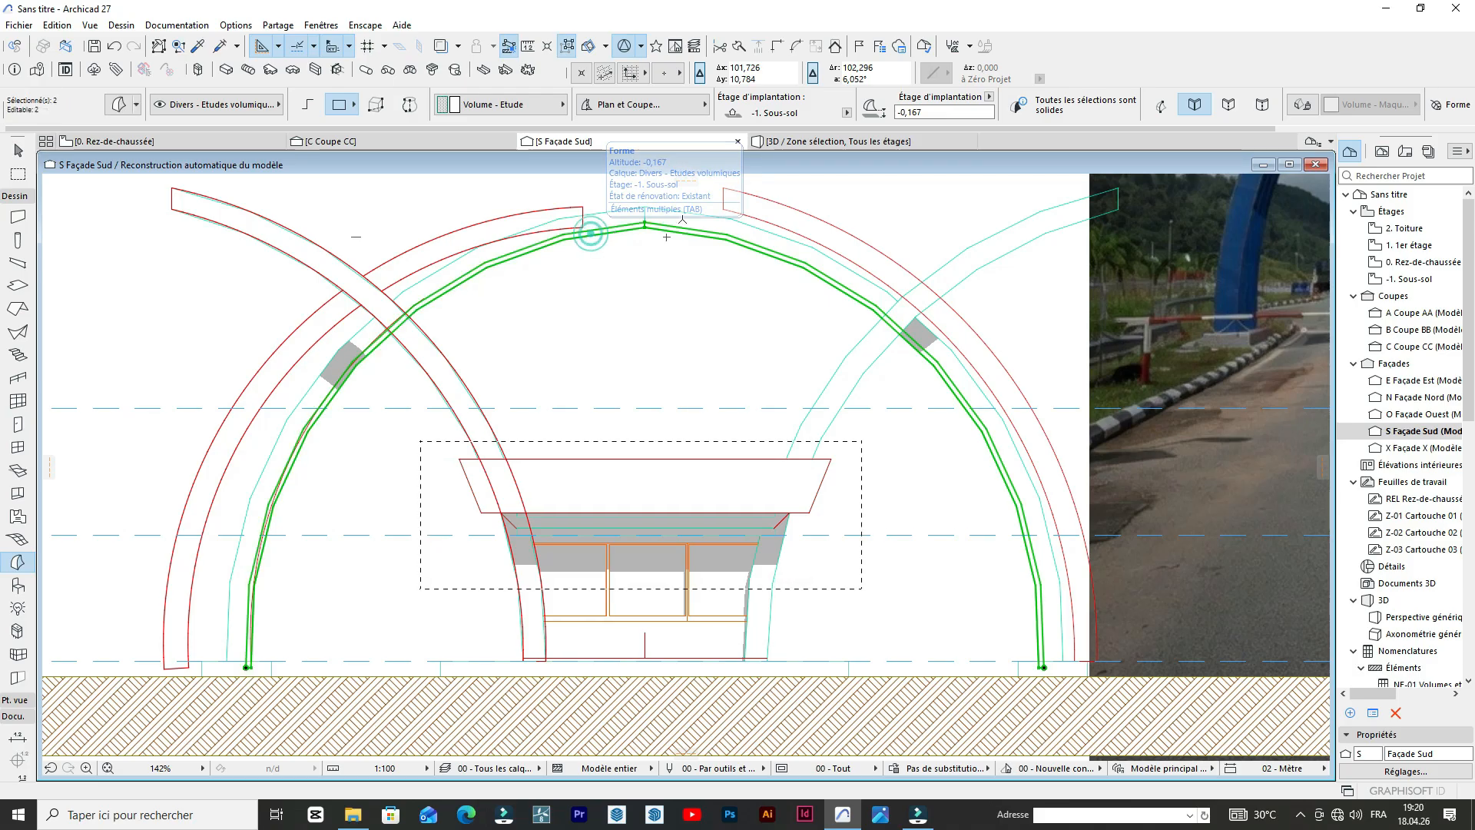
Check the completed band under the central arches in 3D, and compare the south elevation with the reference photo.
{"action": "left_click", "coordinate": [798, 147]}
{"action": "scroll", "coordinate": [759, 354], "scroll_direction": "up", "scroll_amount": 5}
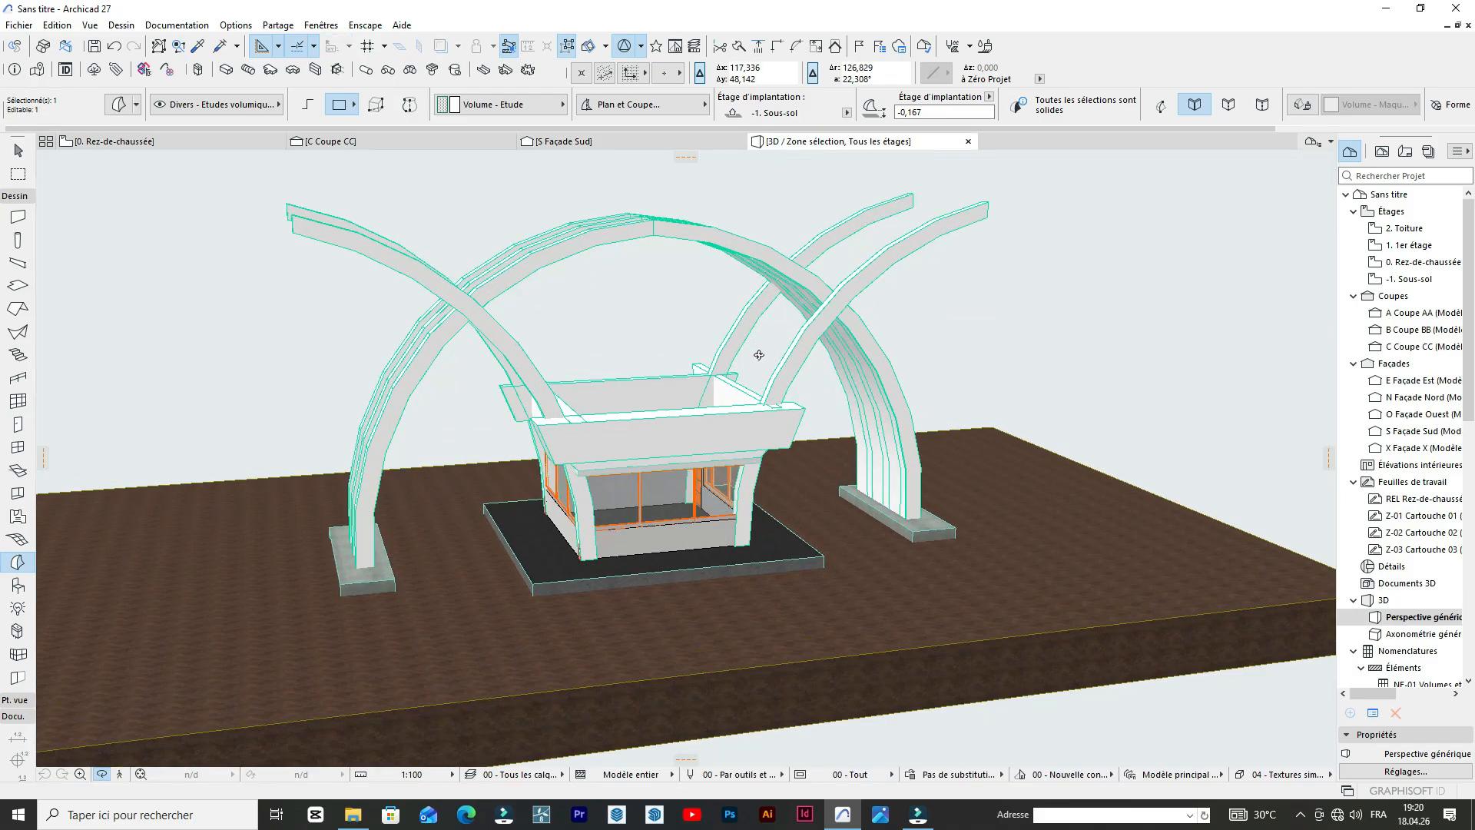
{"action": "scroll", "coordinate": [790, 401], "scroll_direction": "down", "scroll_amount": 4}
{"action": "middle_click_drag", "start_coordinate": [713, 385], "coordinate": [311, 323], "text": "shift"}
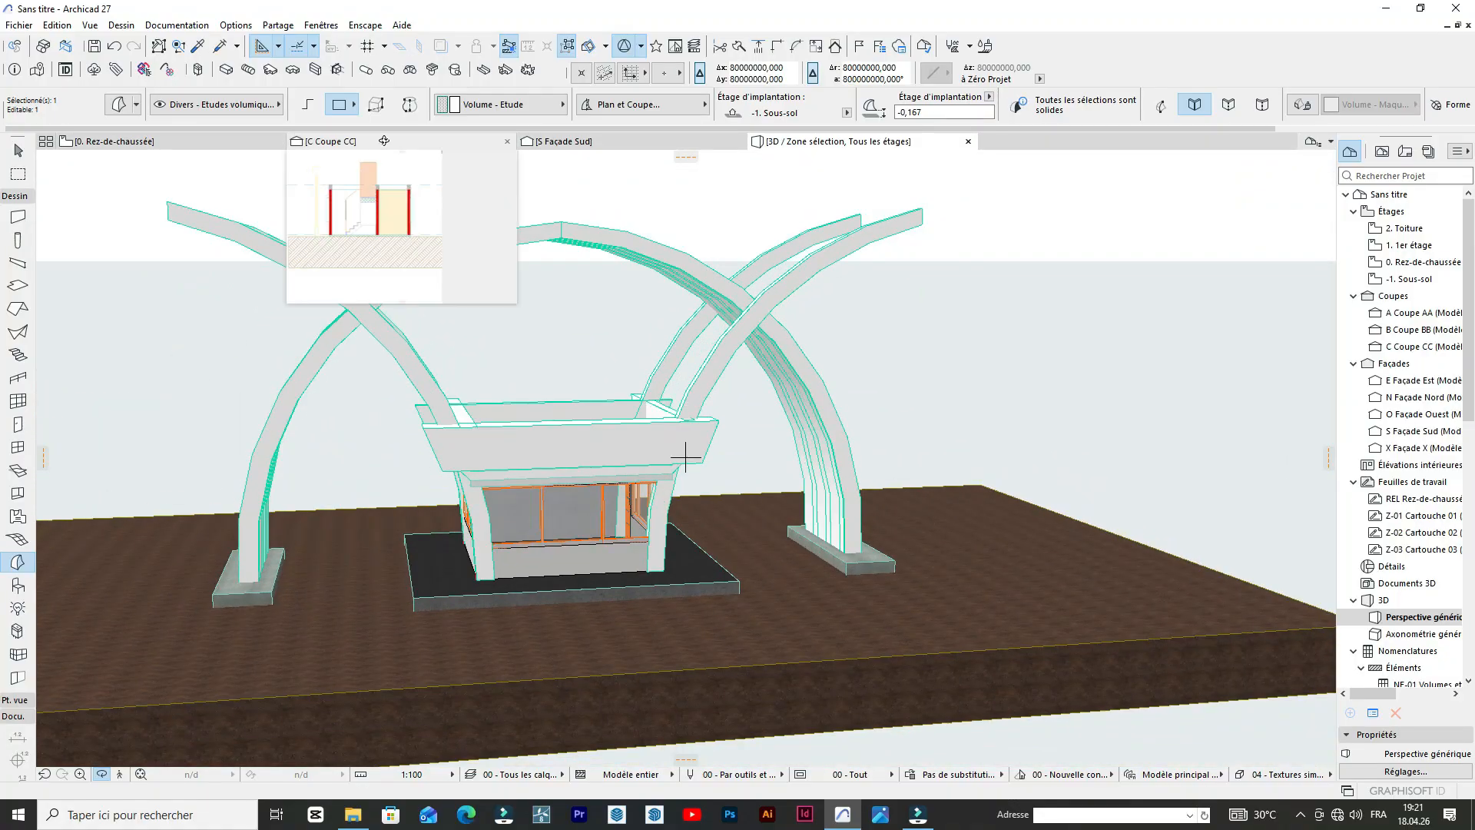
{"action": "left_click", "coordinate": [565, 141]}
{"action": "scroll", "coordinate": [594, 369], "scroll_direction": "down", "scroll_amount": 2}
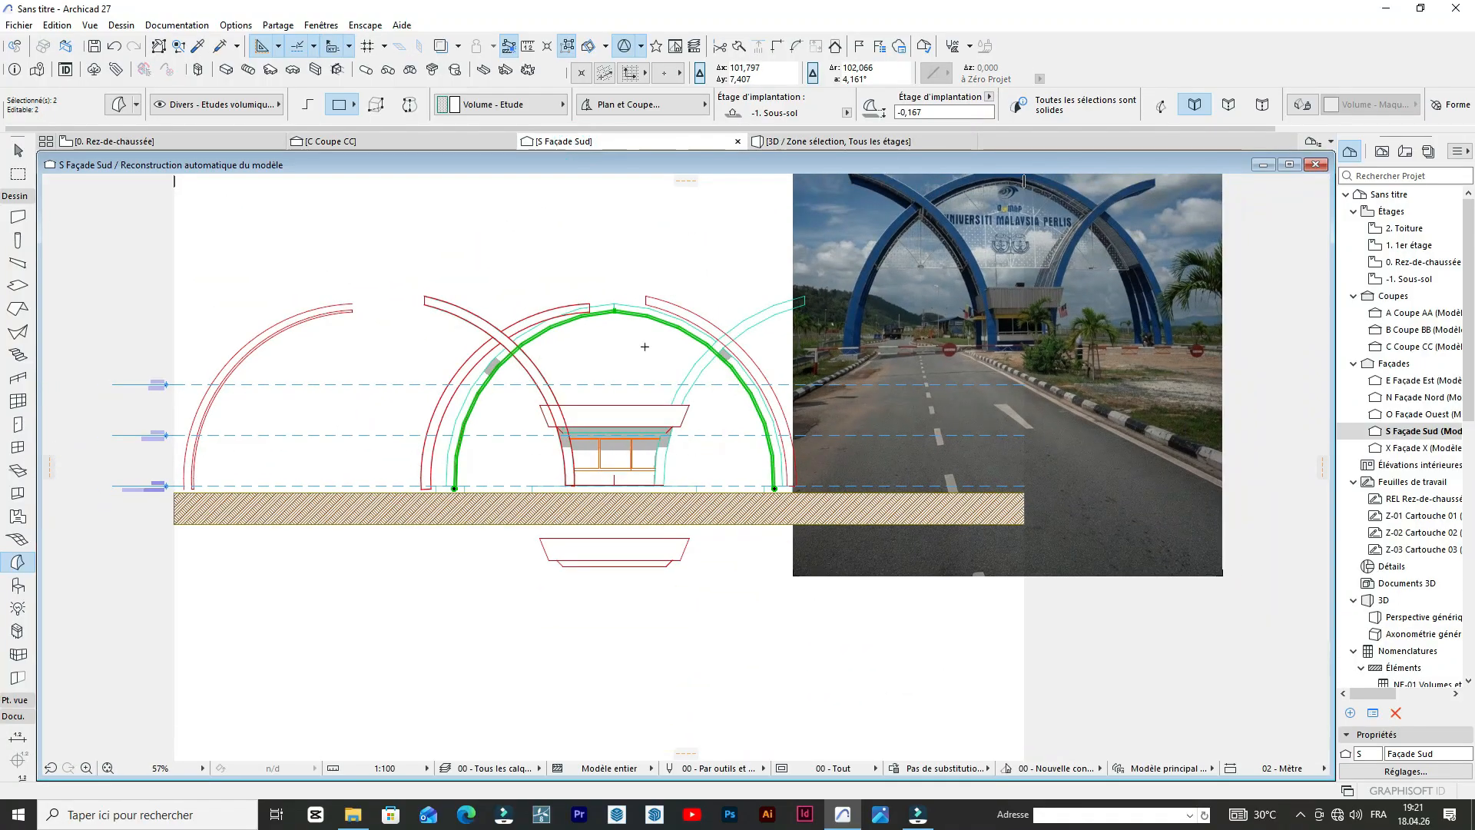
{"action": "scroll", "coordinate": [588, 338], "scroll_direction": "up", "scroll_amount": 10}
{"action": "scroll", "coordinate": [579, 304], "scroll_direction": "down", "scroll_amount": 13}
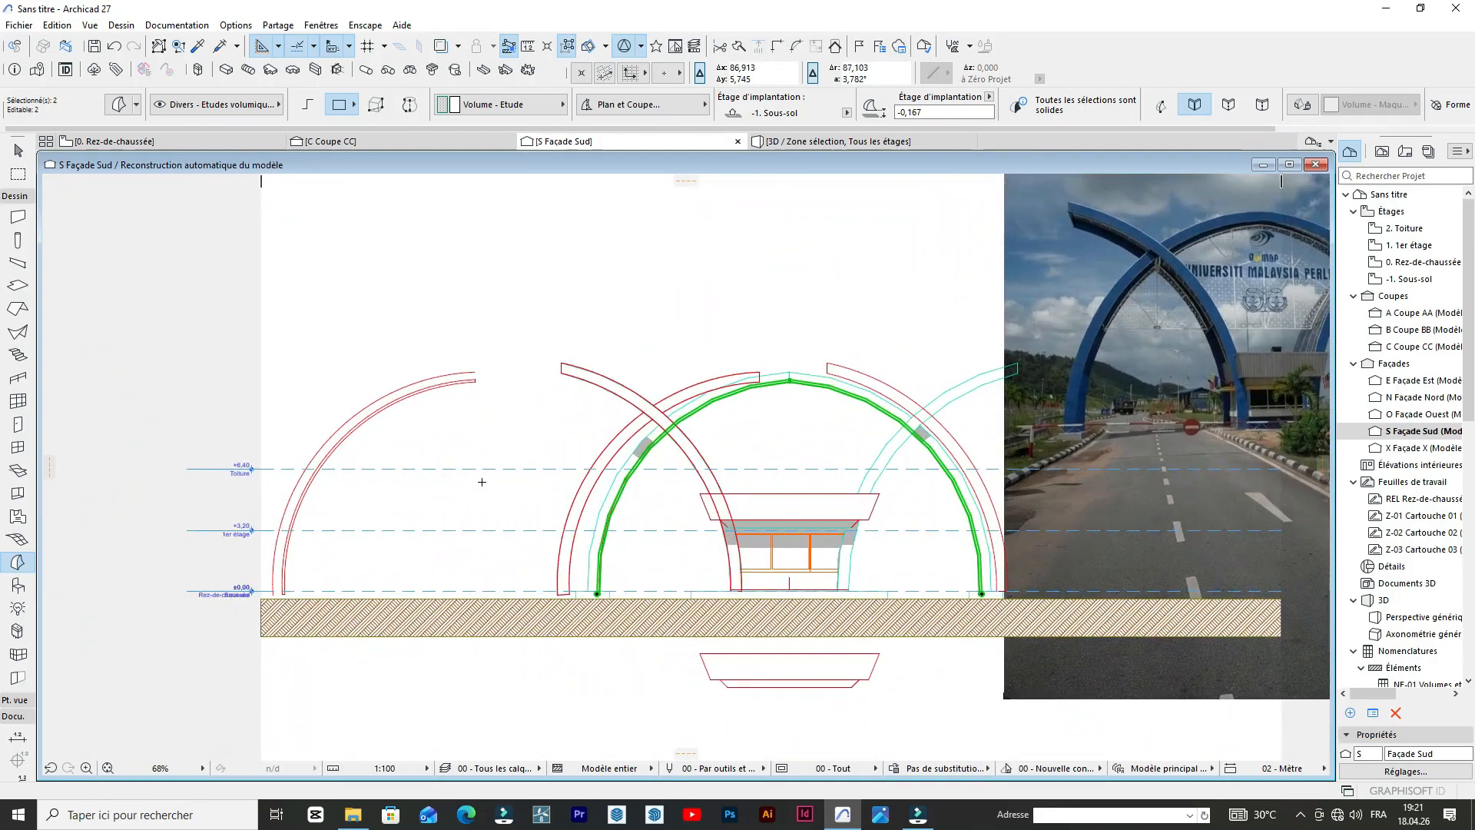
{"action": "scroll", "coordinate": [584, 424], "scroll_direction": "up", "scroll_amount": 3}
{"action": "scroll", "coordinate": [711, 360], "scroll_direction": "down", "scroll_amount": 3}
{"action": "scroll", "coordinate": [722, 384], "scroll_direction": "up", "scroll_amount": 2}
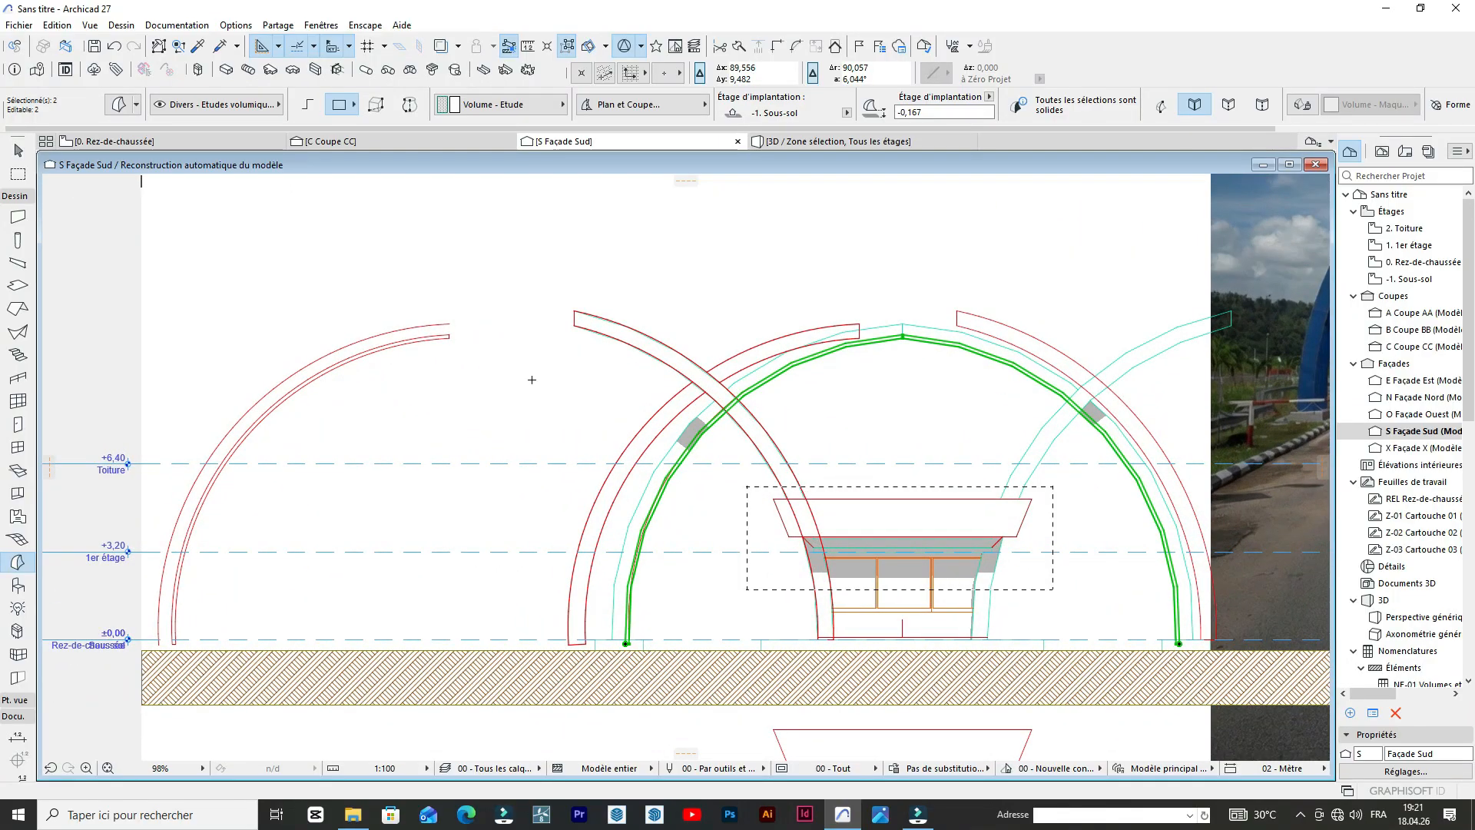
Try to mirror the original half band about a vertical axis at its foot without copying, and undo it.
{"action": "left_click", "coordinate": [532, 376]}
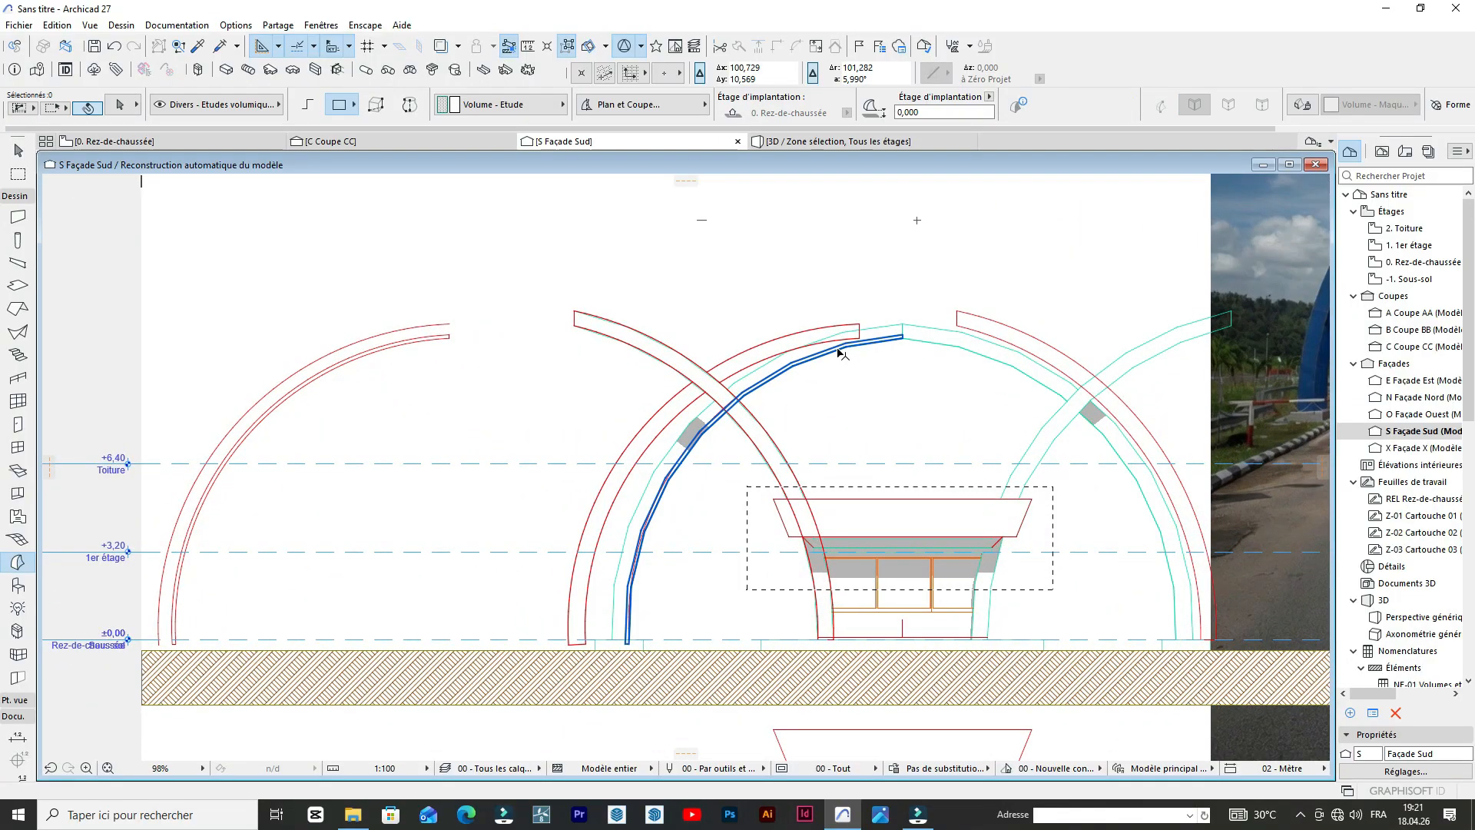
{"action": "left_click", "coordinate": [686, 440]}
{"action": "scroll", "coordinate": [699, 465], "scroll_direction": "down", "scroll_amount": 2}
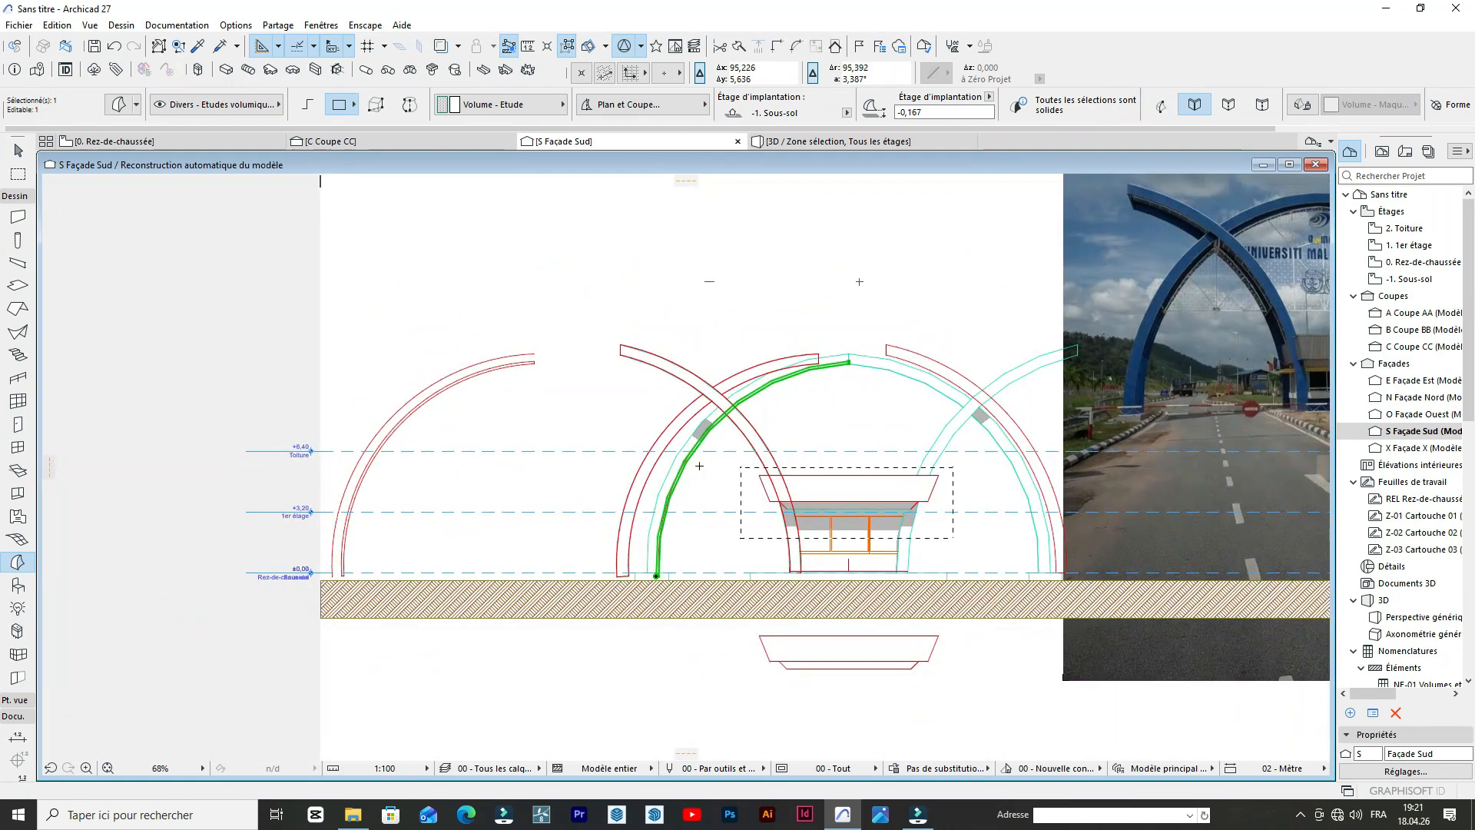
{"action": "scroll", "coordinate": [653, 575], "scroll_direction": "up", "scroll_amount": 5}
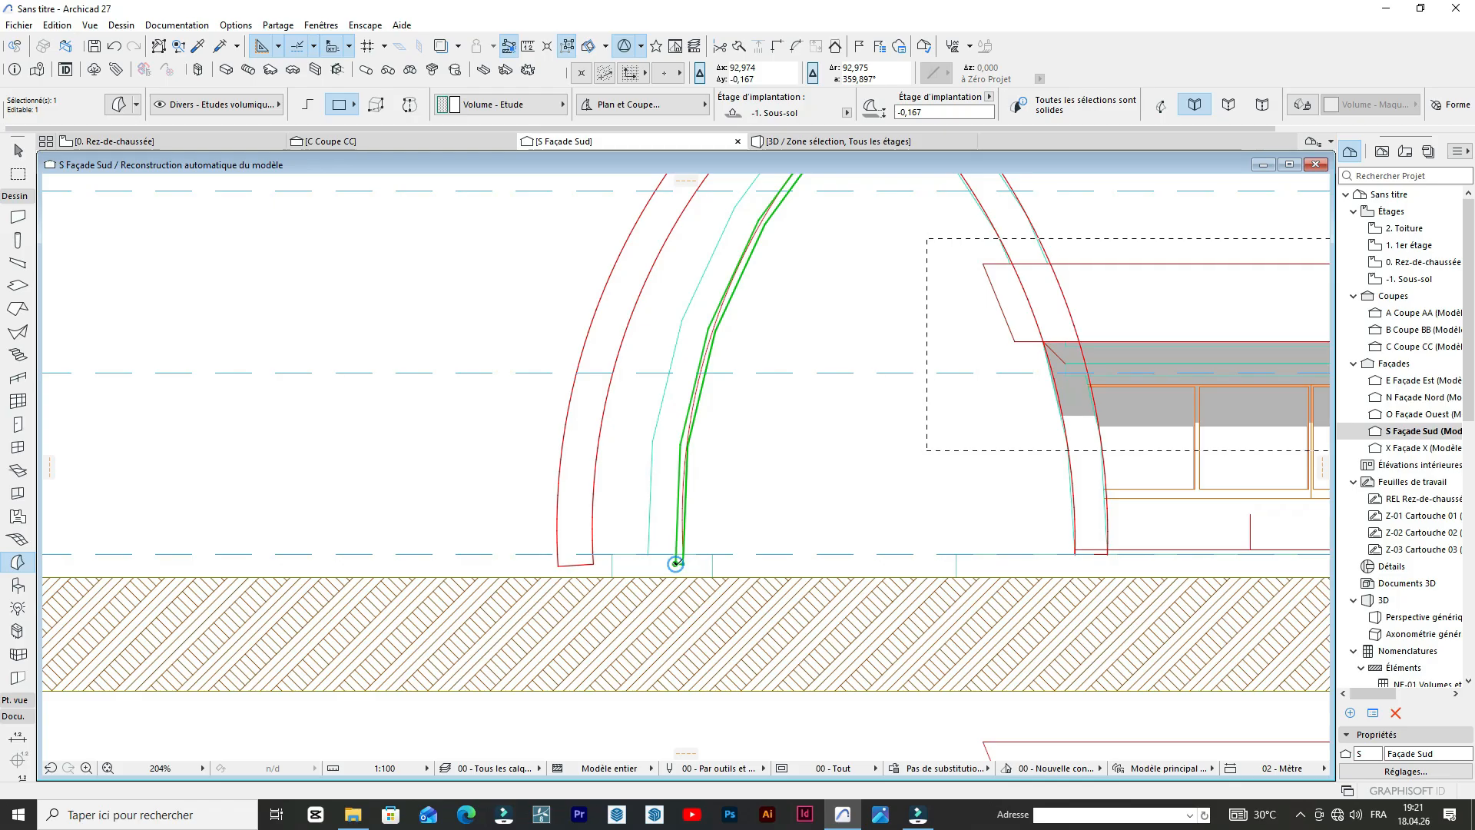
{"action": "left_click", "coordinate": [676, 564]}
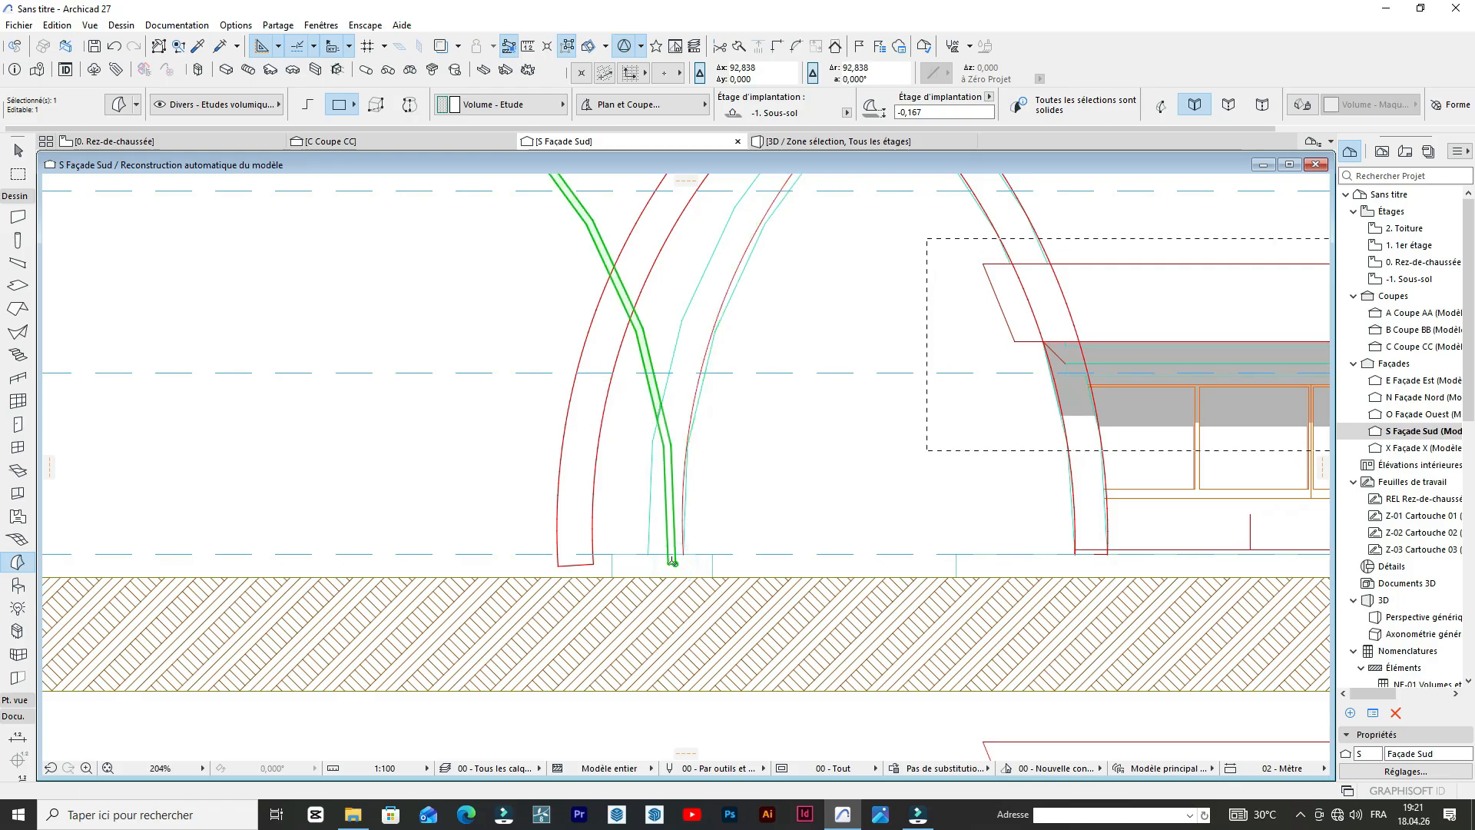
{"action": "key", "text": "ctrl+z"}
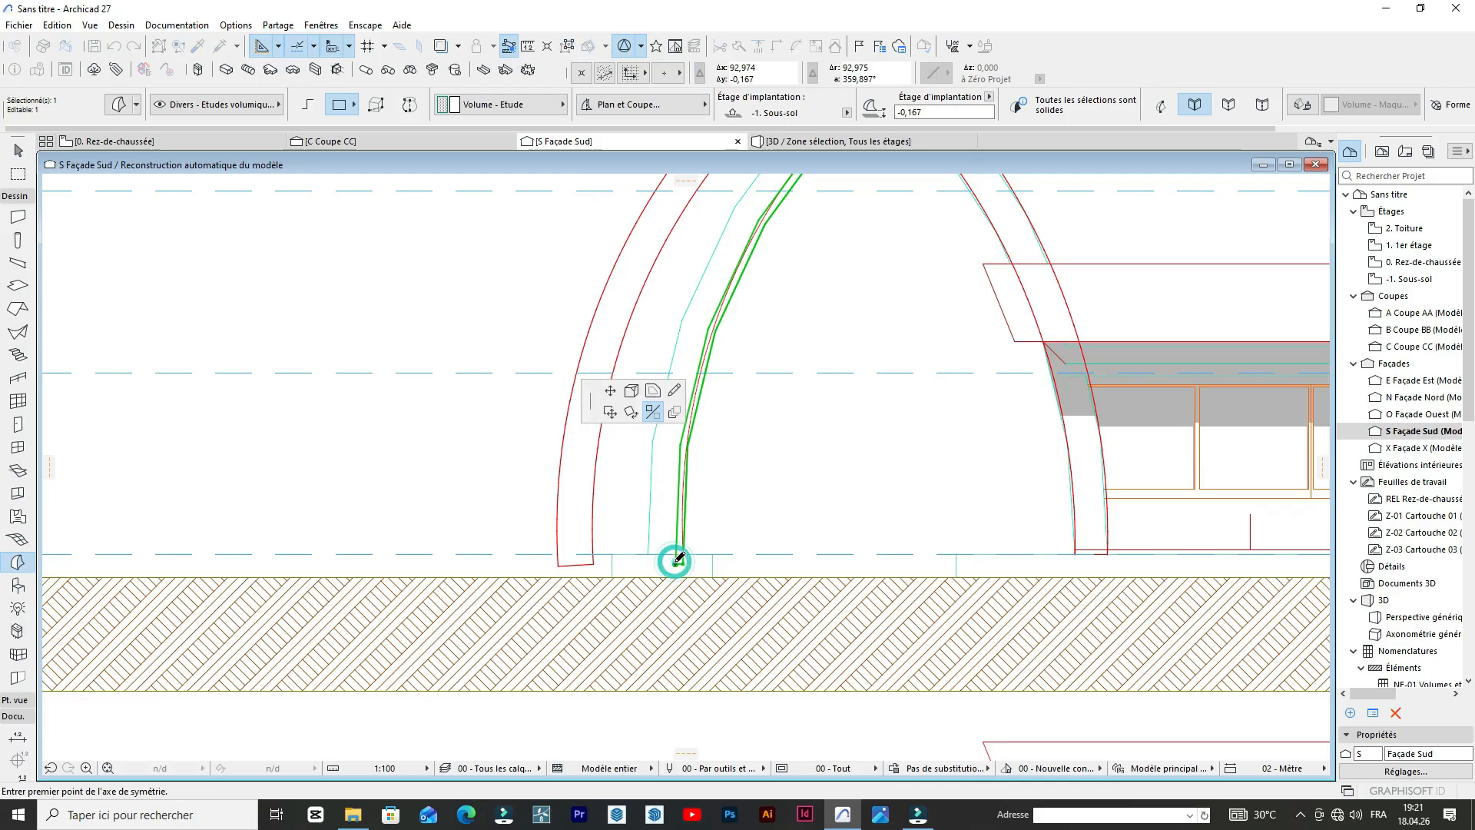
Mirror a copy of the half band about its foot, and move the copy about 7.7 m to the crossing arch's foot.
{"action": "left_click", "coordinate": [676, 566]}
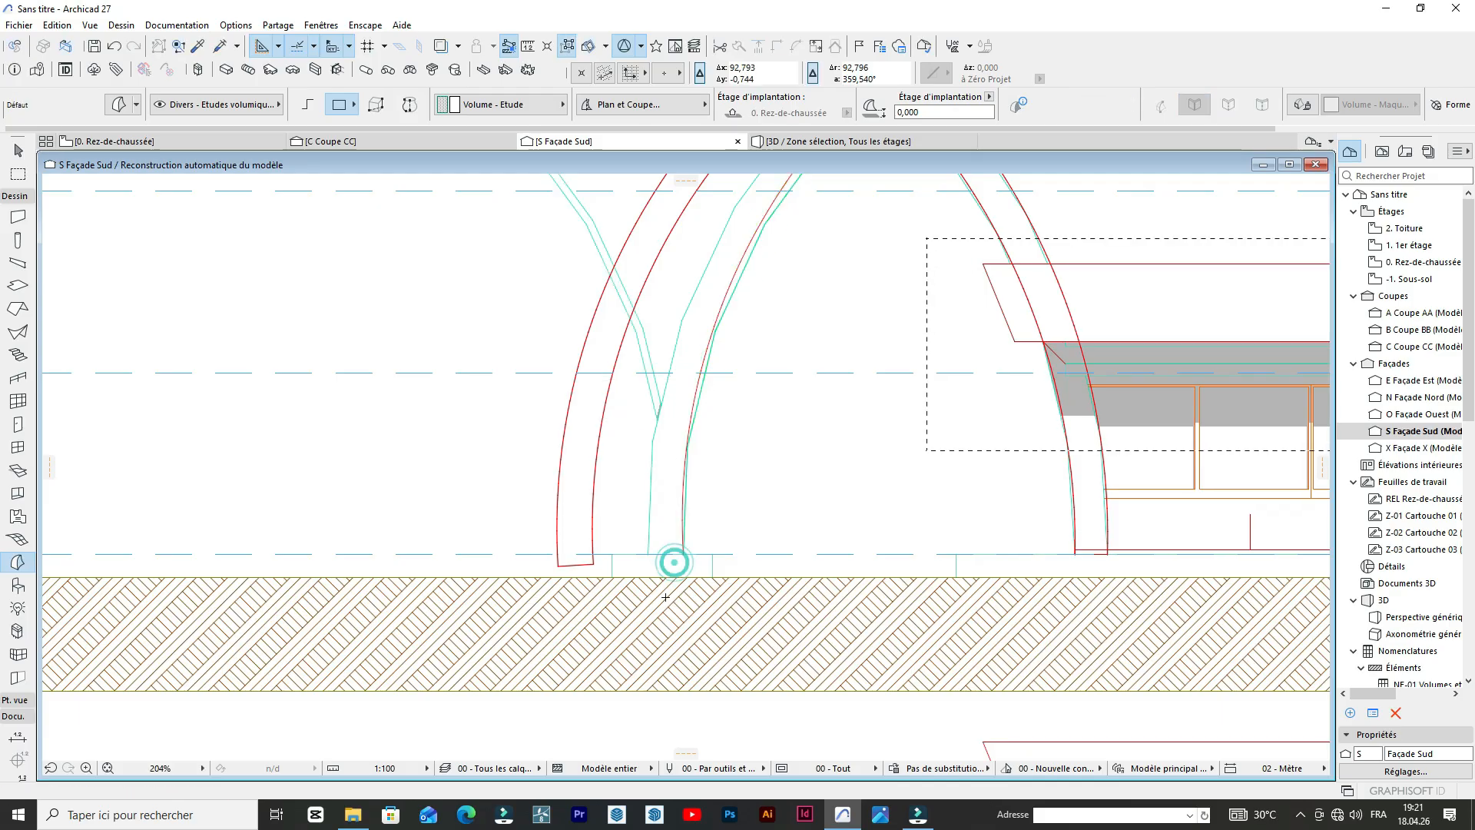
{"action": "scroll", "coordinate": [669, 458], "scroll_direction": "down", "scroll_amount": 5}
{"action": "scroll", "coordinate": [667, 412], "scroll_direction": "up", "scroll_amount": 3}
{"action": "scroll", "coordinate": [665, 410], "scroll_direction": "up", "scroll_amount": 2}
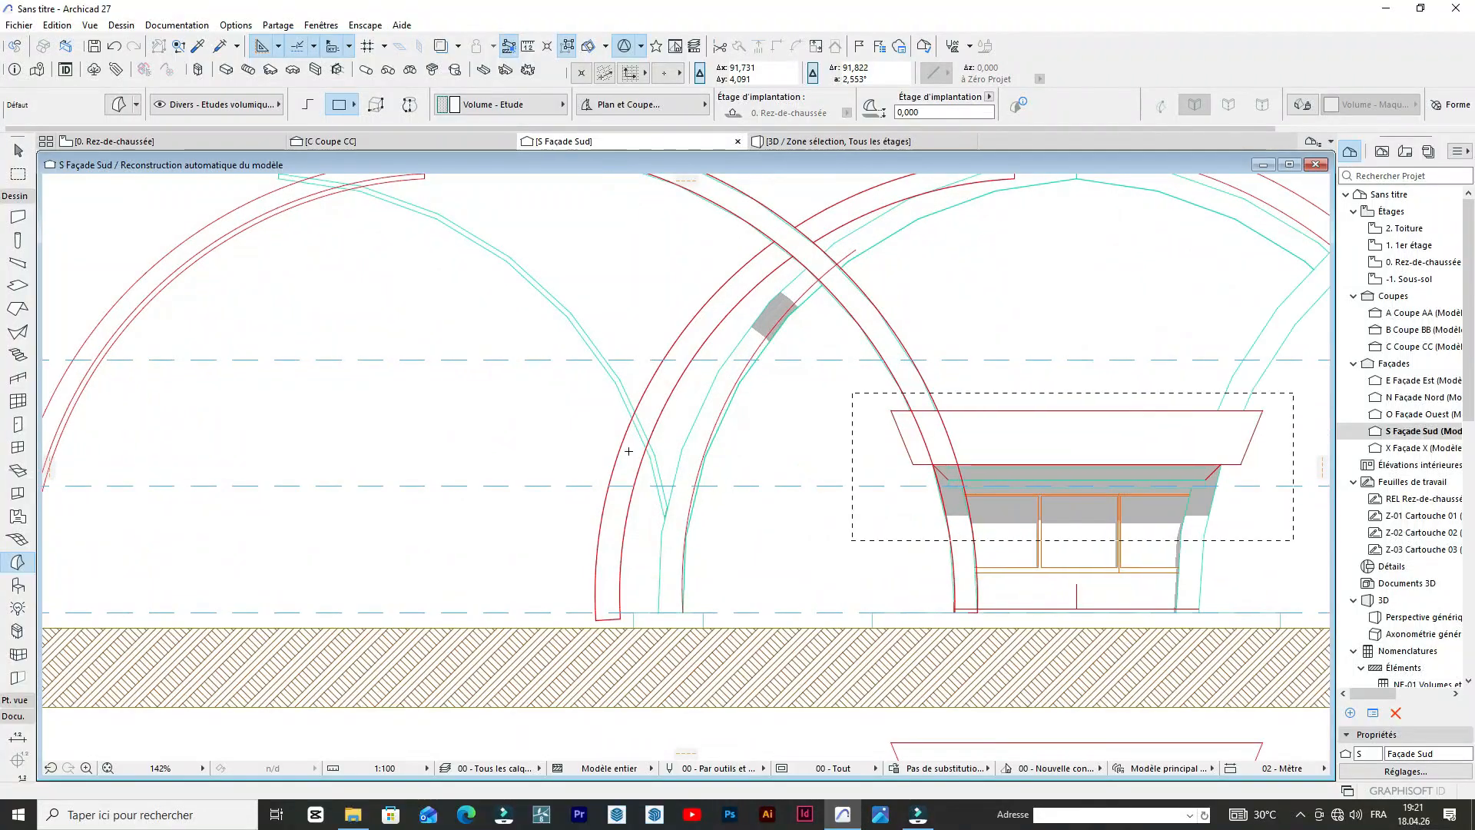
{"action": "left_click", "coordinate": [660, 532]}
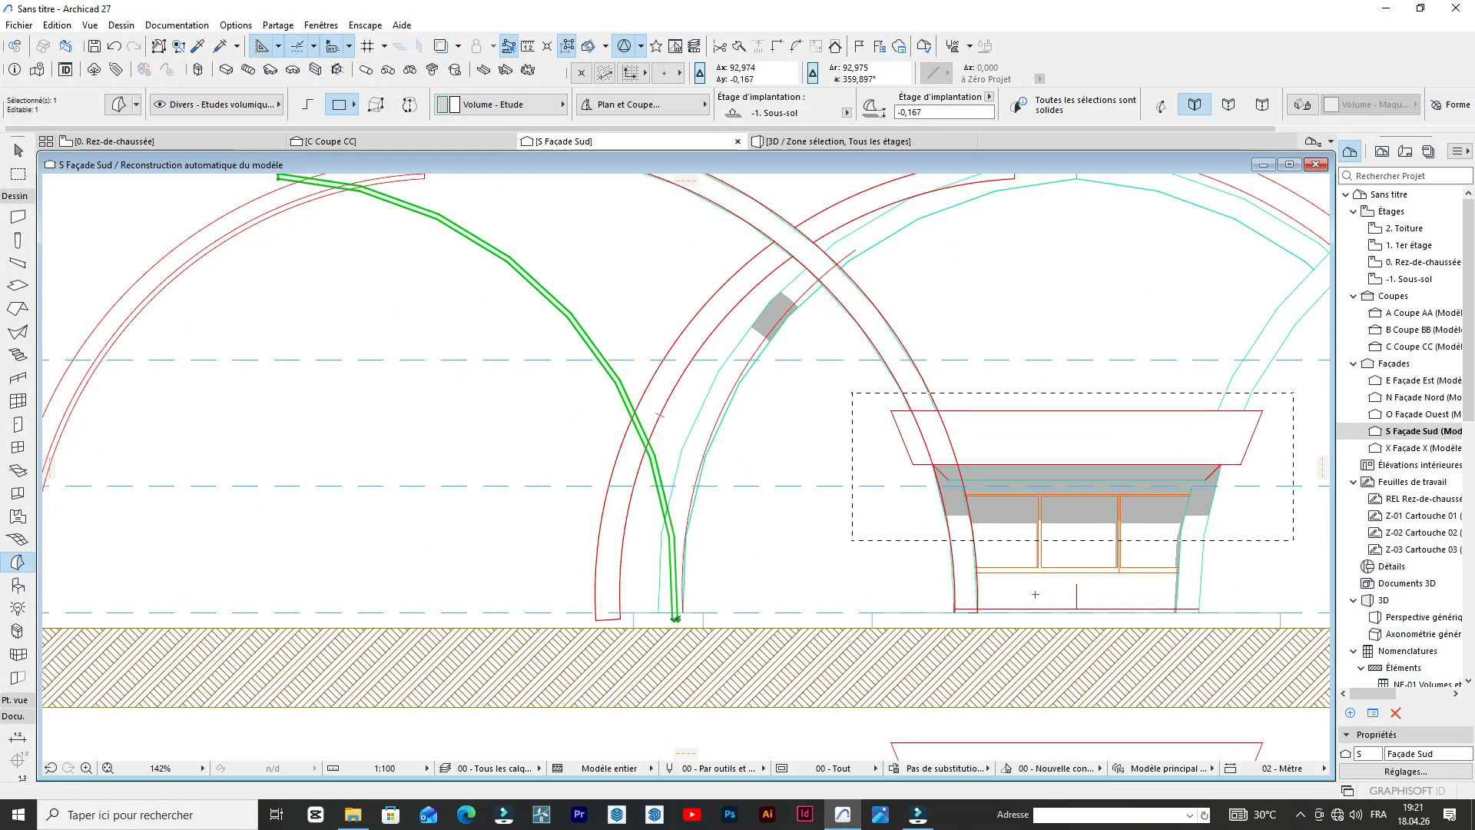
{"action": "left_click", "coordinate": [676, 620]}
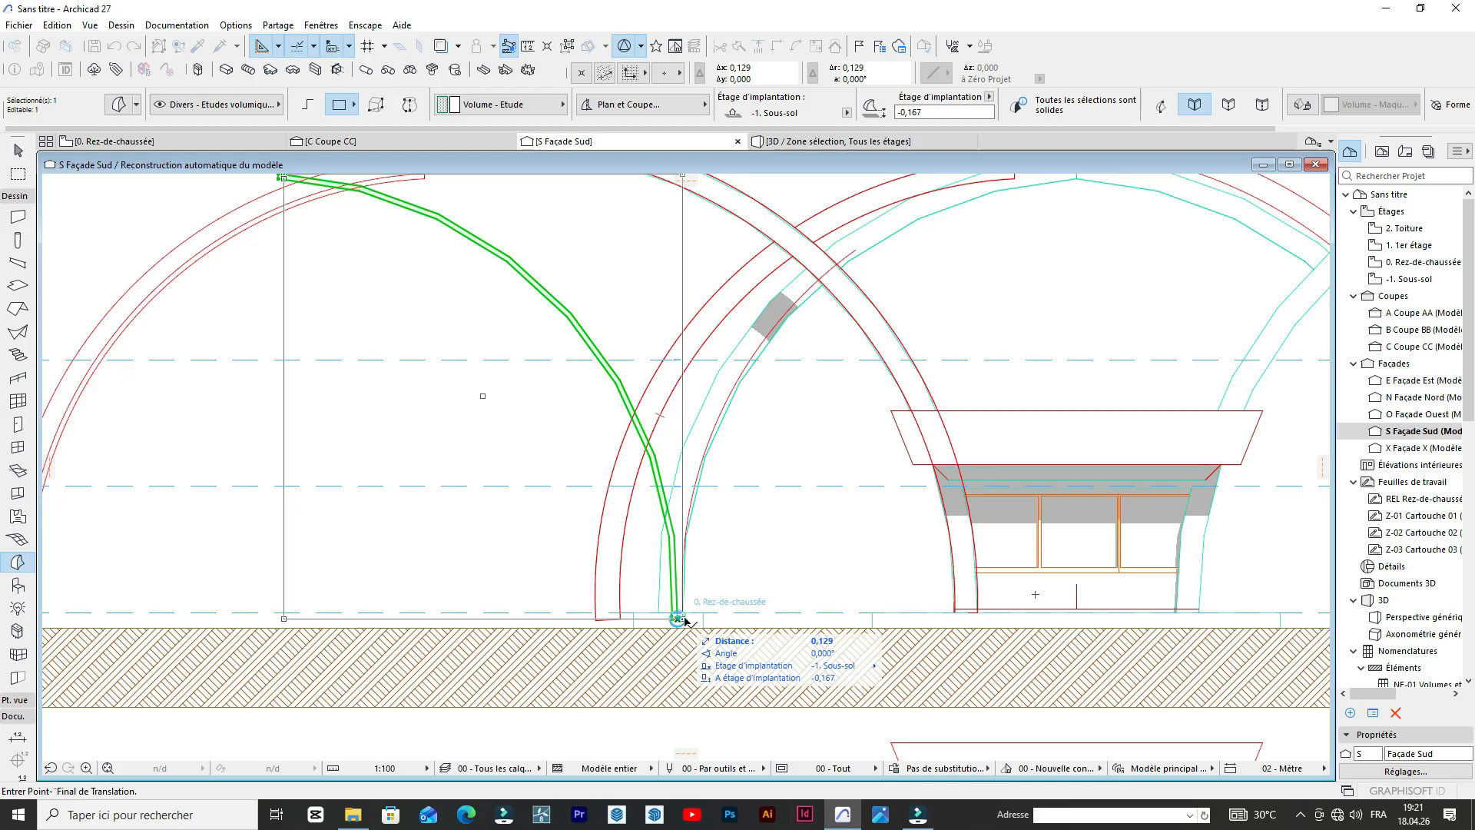
{"action": "left_click", "coordinate": [979, 613]}
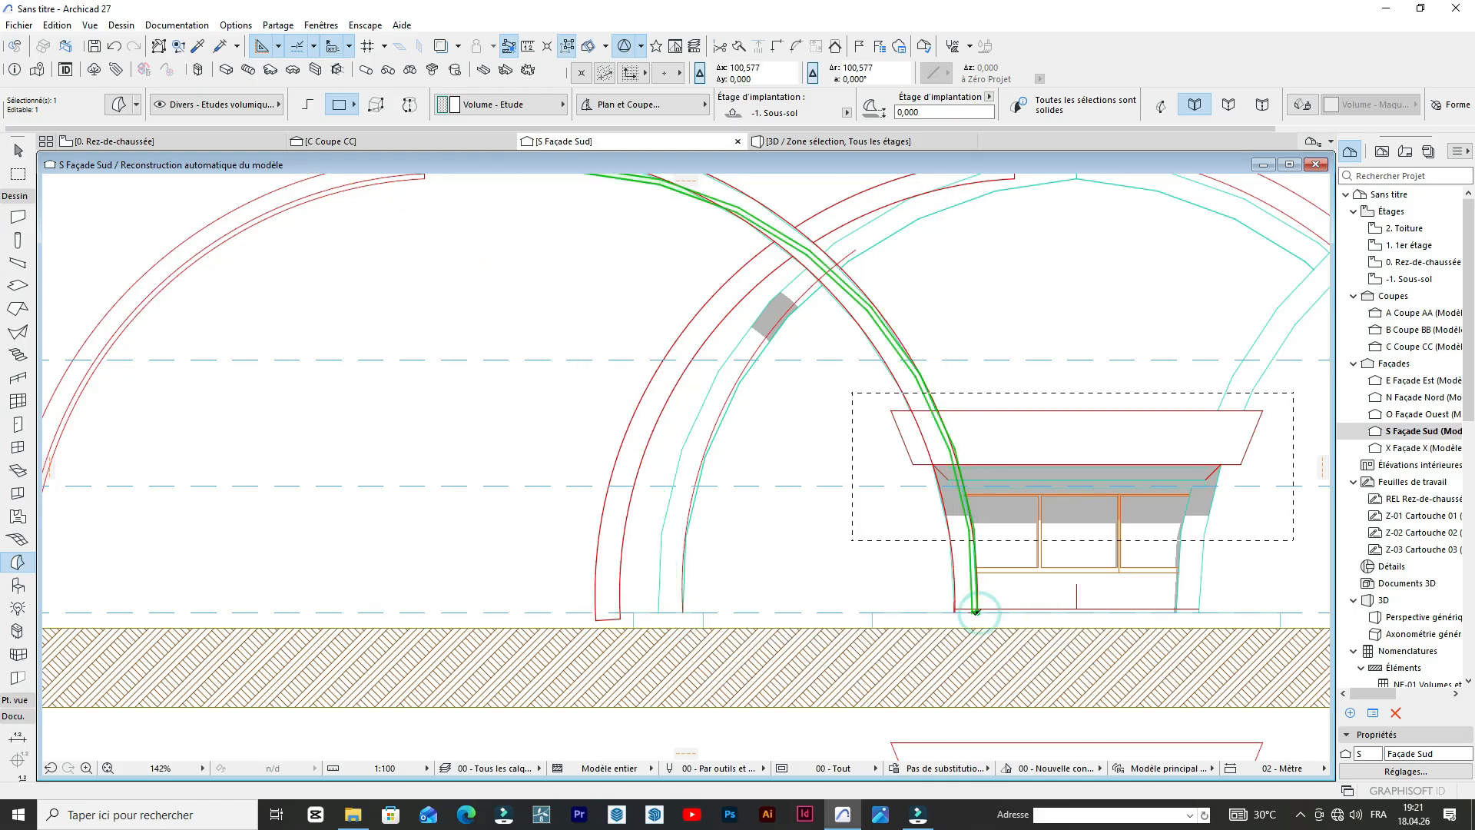
Check the moved band copy against the crossing side arch's curve, and delete the copy.
{"action": "scroll", "coordinate": [976, 613], "scroll_direction": "down", "scroll_amount": 7}
{"action": "scroll", "coordinate": [823, 407], "scroll_direction": "up", "scroll_amount": 8}
{"action": "scroll", "coordinate": [812, 420], "scroll_direction": "down", "scroll_amount": 5}
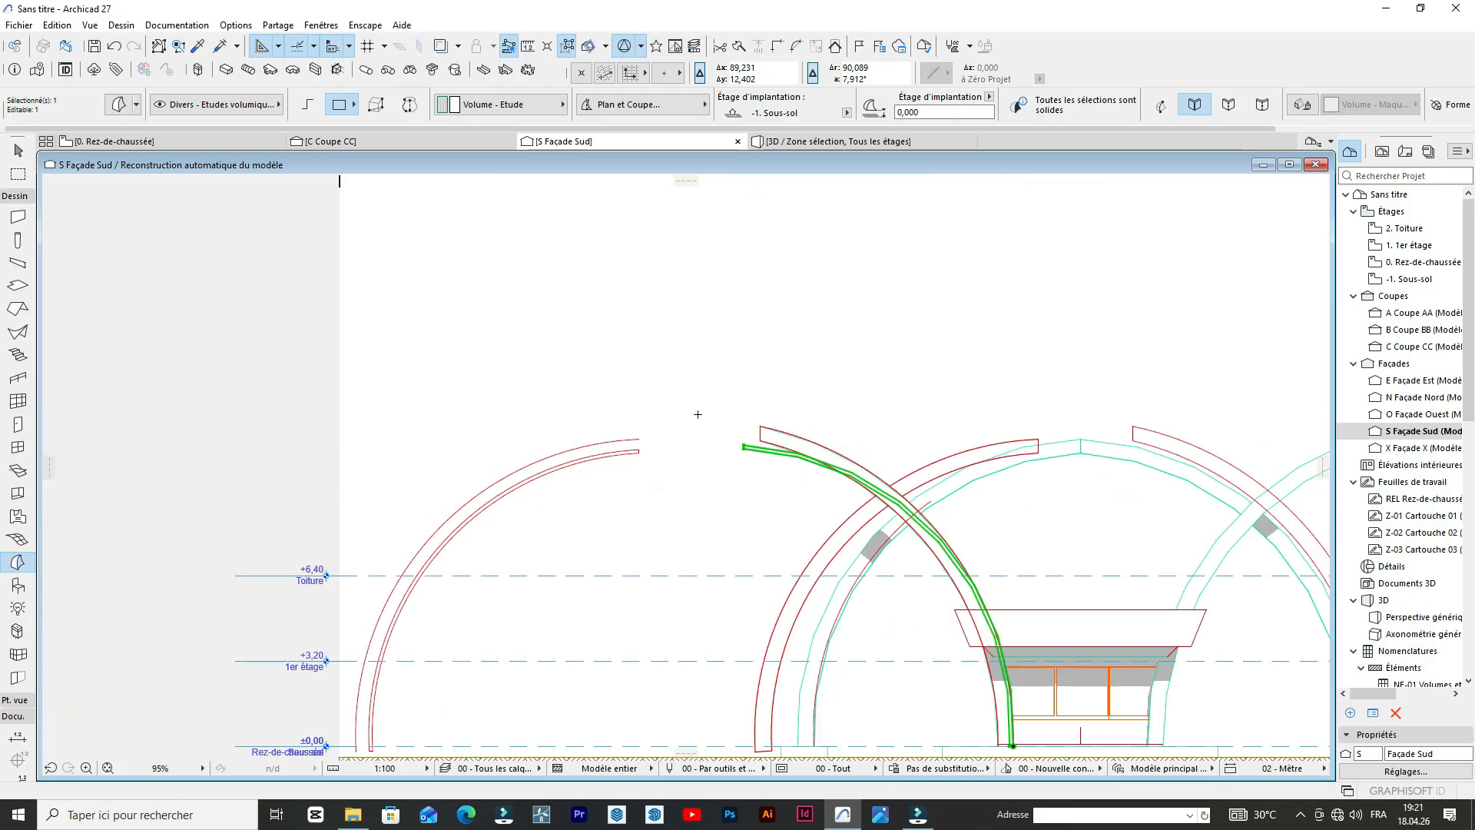
{"action": "scroll", "coordinate": [910, 583], "scroll_direction": "up", "scroll_amount": 3}
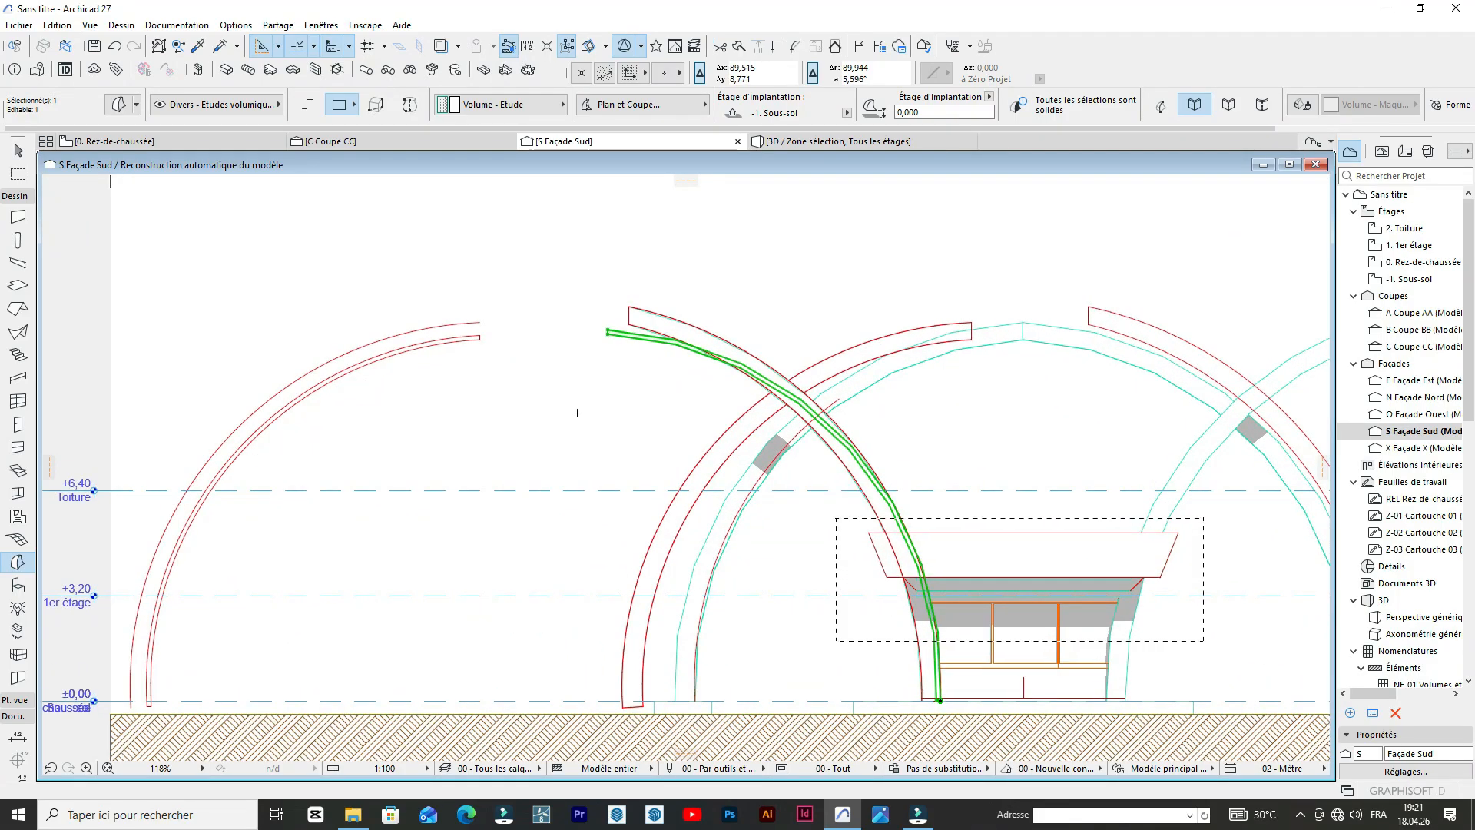
{"action": "scroll", "coordinate": [726, 273], "scroll_direction": "up", "scroll_amount": 6}
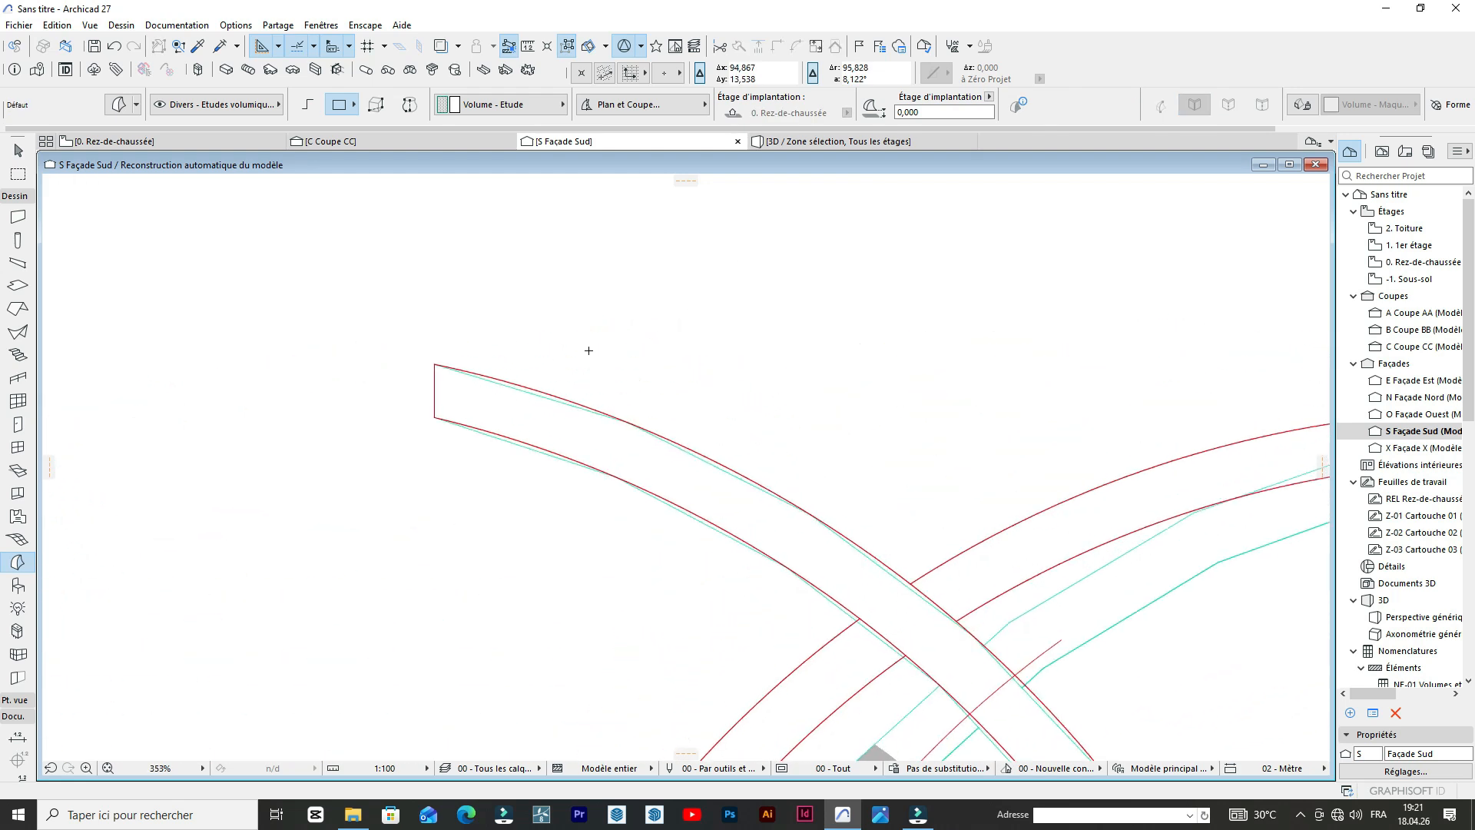
Try to copy the crossing arch's outer arc about 0.11 m inward, and undo the copy.
{"action": "scroll", "coordinate": [471, 354], "scroll_direction": "up", "scroll_amount": 3}
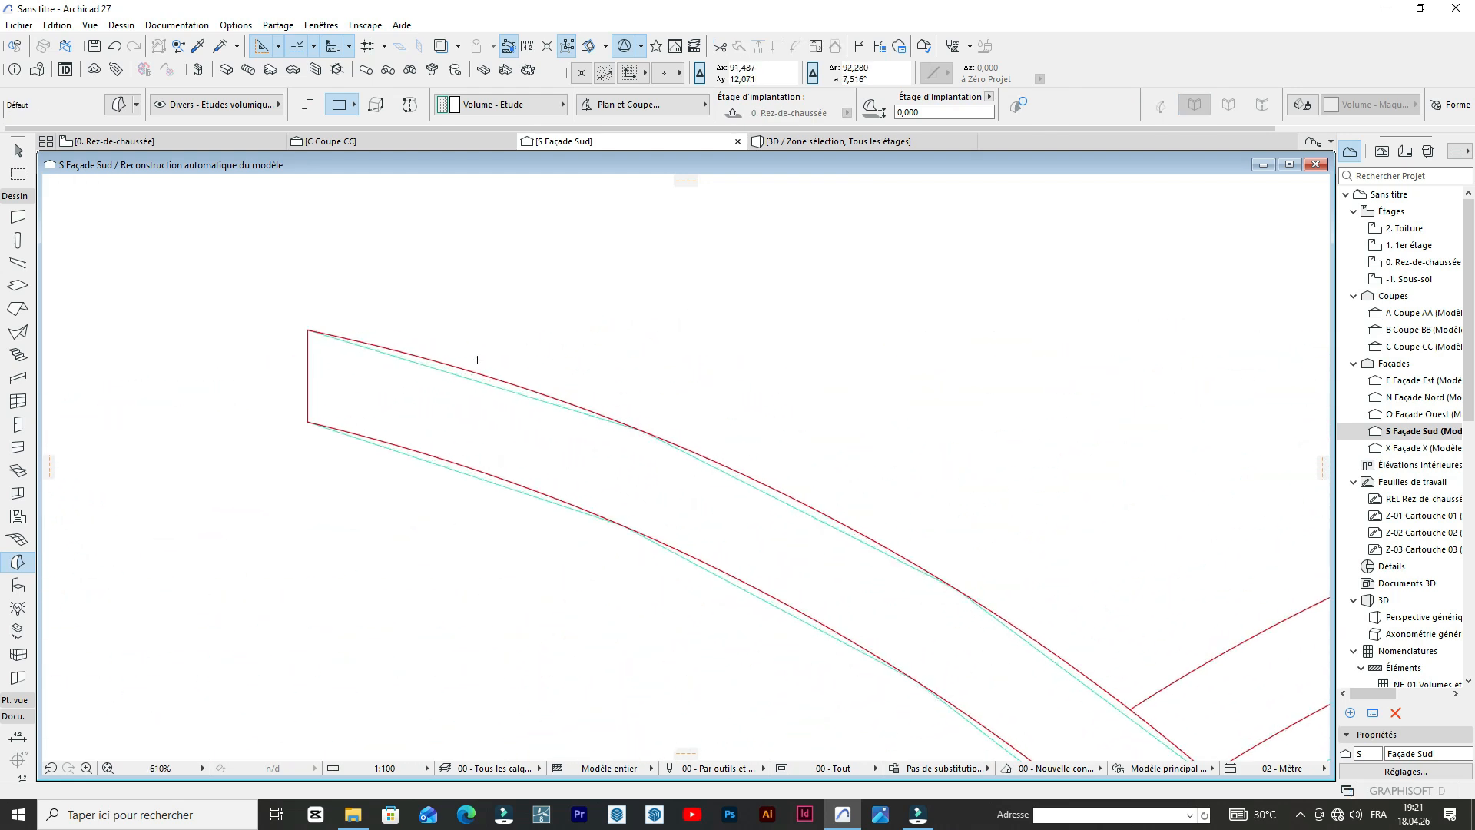
{"action": "left_click", "coordinate": [469, 370]}
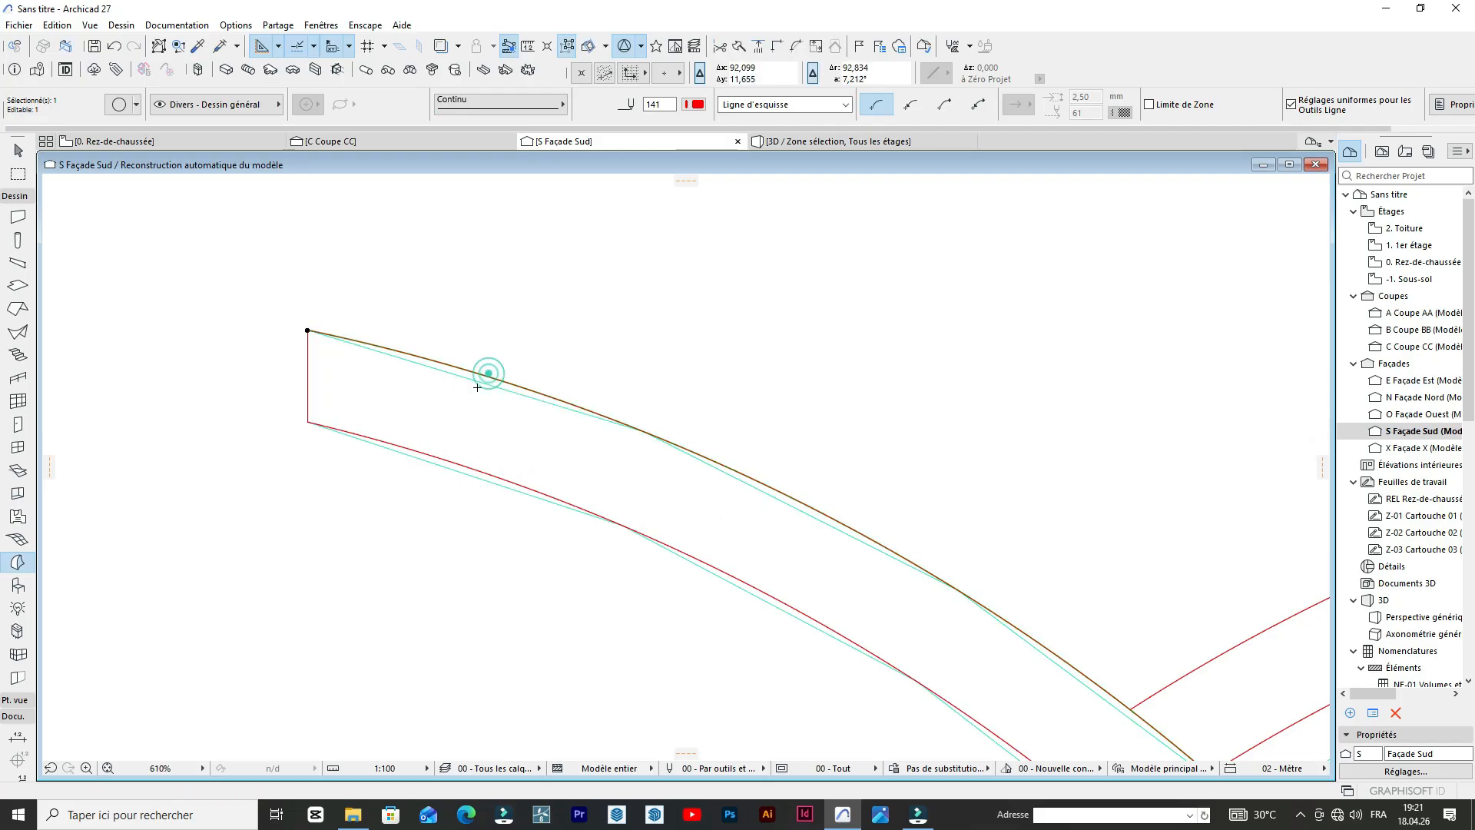
{"action": "scroll", "coordinate": [477, 387], "scroll_direction": "up", "scroll_amount": 2}
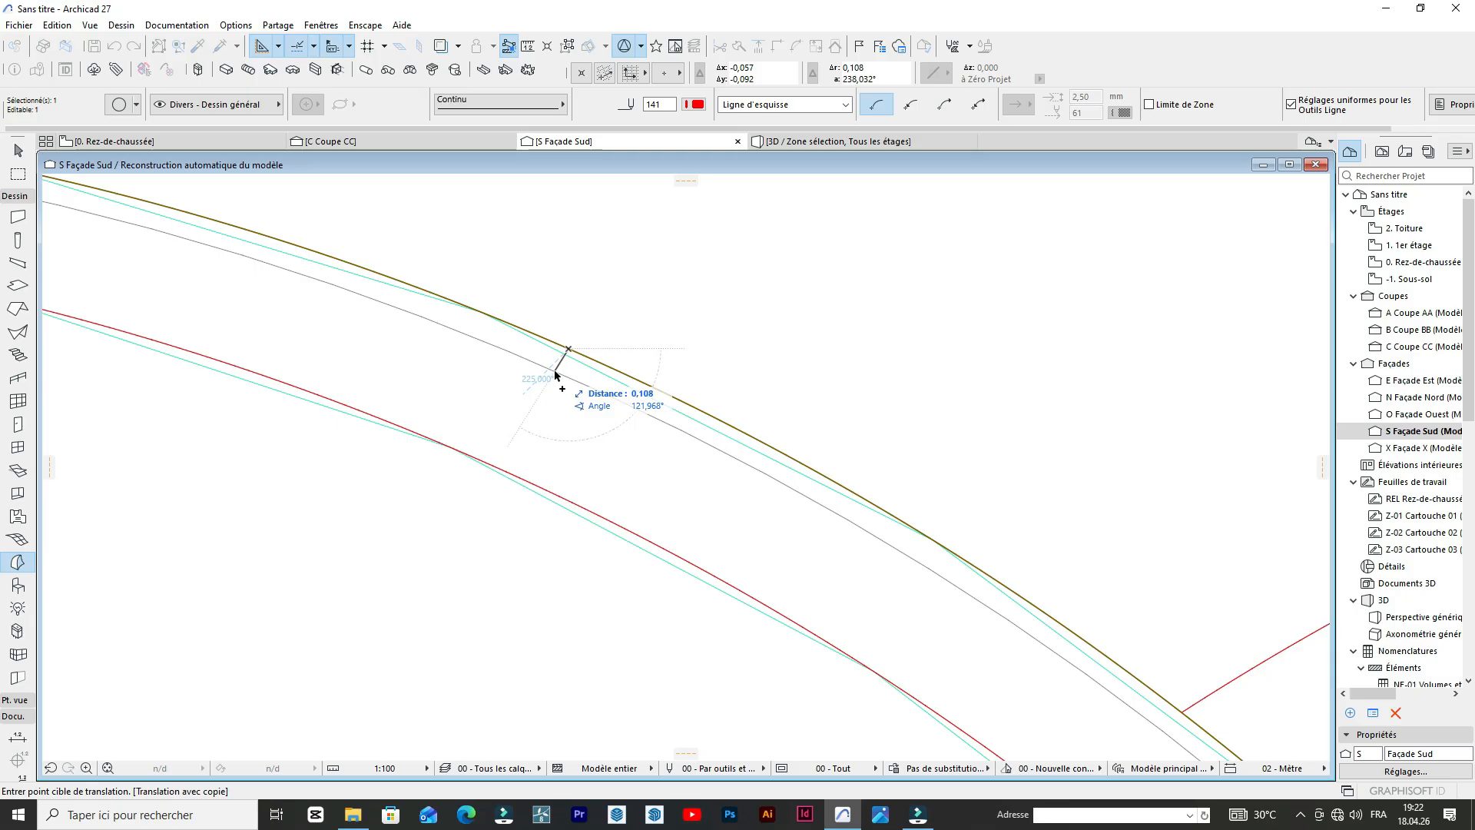
{"action": "left_click", "coordinate": [555, 371]}
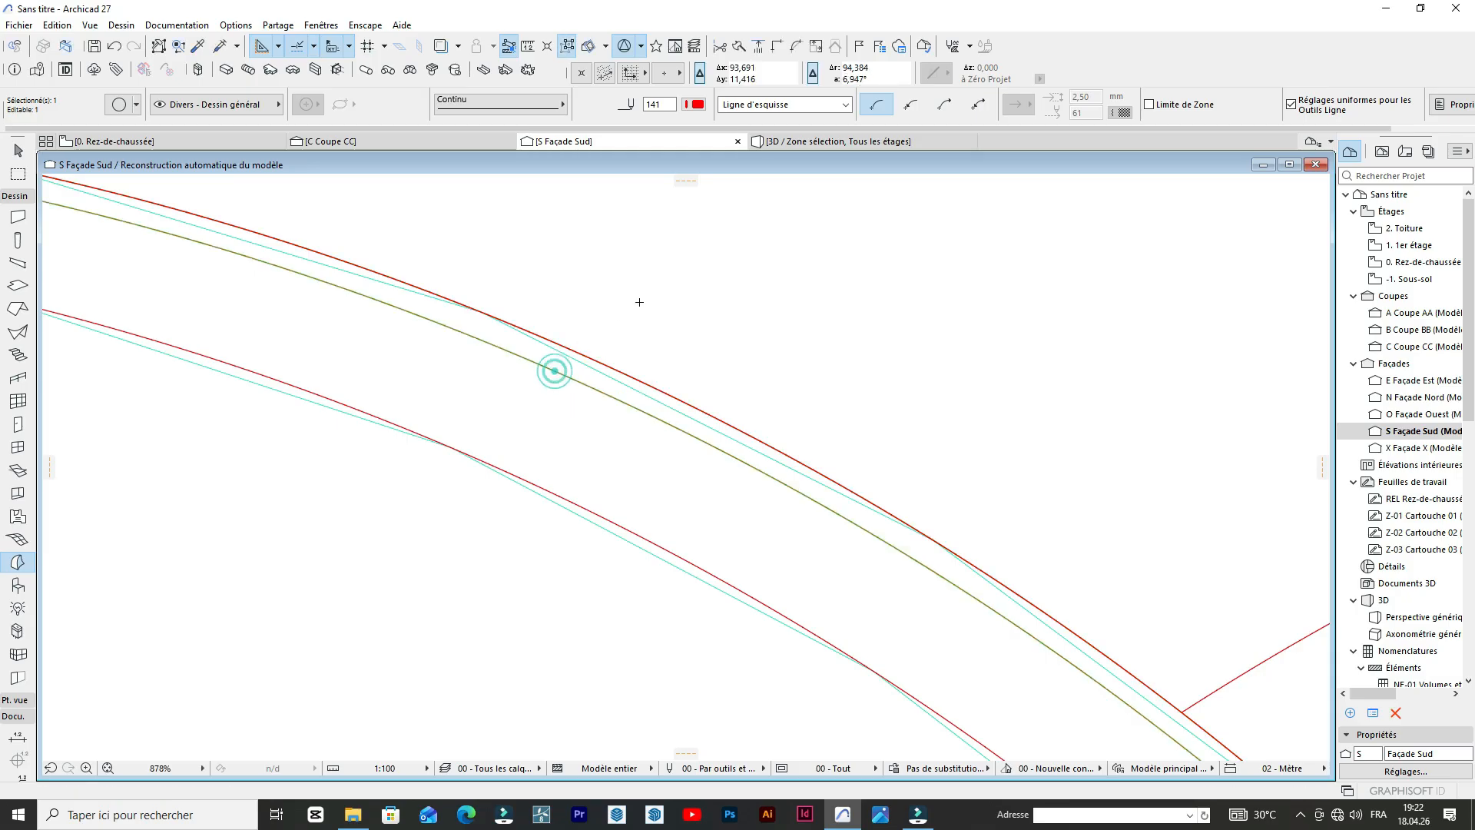
{"action": "scroll", "coordinate": [554, 372], "scroll_direction": "down", "scroll_amount": 5}
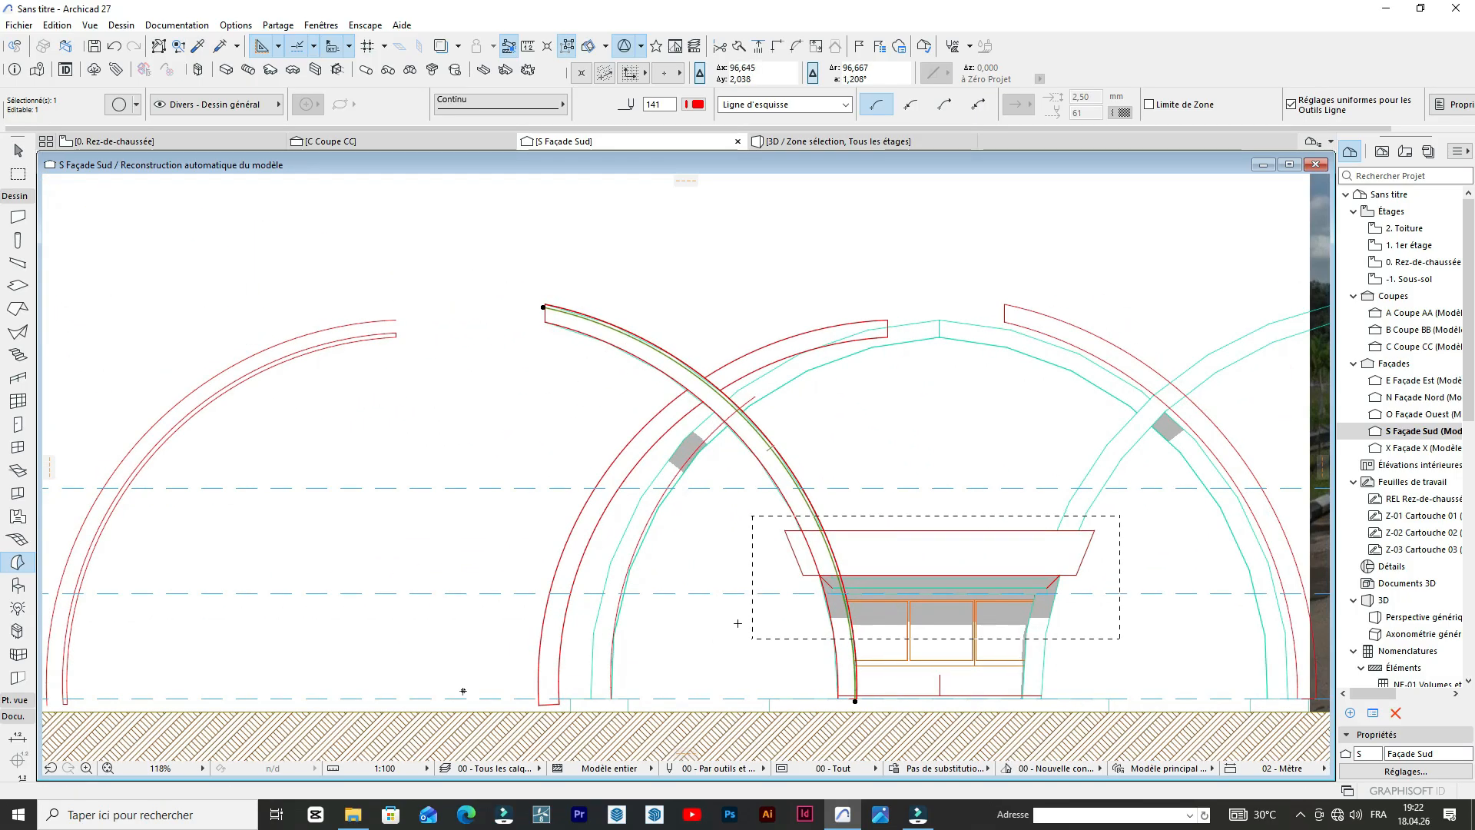
{"action": "scroll", "coordinate": [853, 696], "scroll_direction": "up", "scroll_amount": 2}
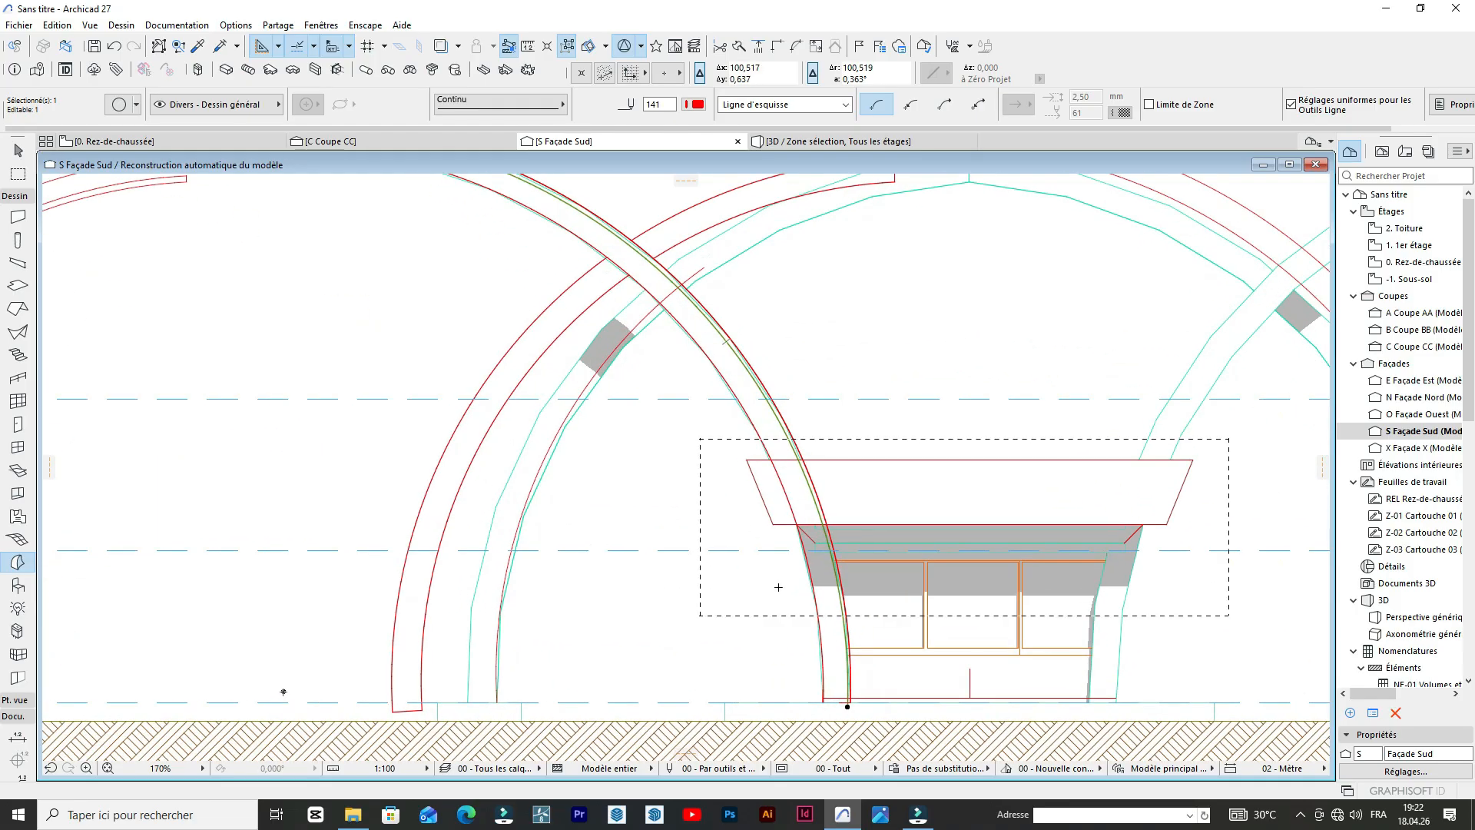
{"action": "scroll", "coordinate": [753, 535], "scroll_direction": "down", "scroll_amount": 3}
{"action": "scroll", "coordinate": [800, 606], "scroll_direction": "up", "scroll_amount": 2}
{"action": "key", "text": "ctrl+z"}
Offset a copy of the crossing arch's outer arc inward, to a radius of about 11.84 m.
{"action": "scroll", "coordinate": [800, 602], "scroll_direction": "up", "scroll_amount": 7}
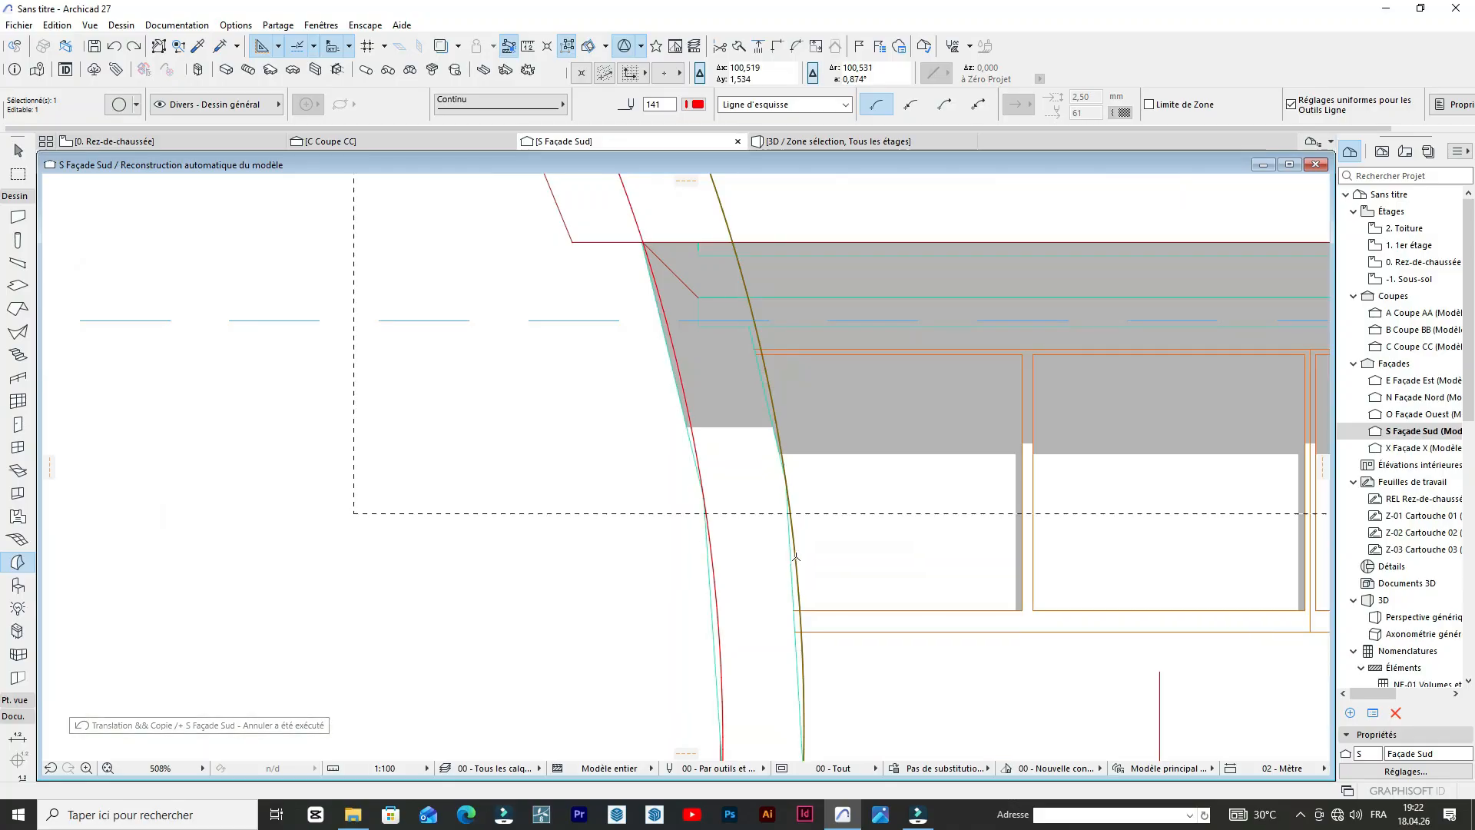
{"action": "left_click", "coordinate": [795, 557]}
{"action": "scroll", "coordinate": [779, 545], "scroll_direction": "down", "scroll_amount": 5}
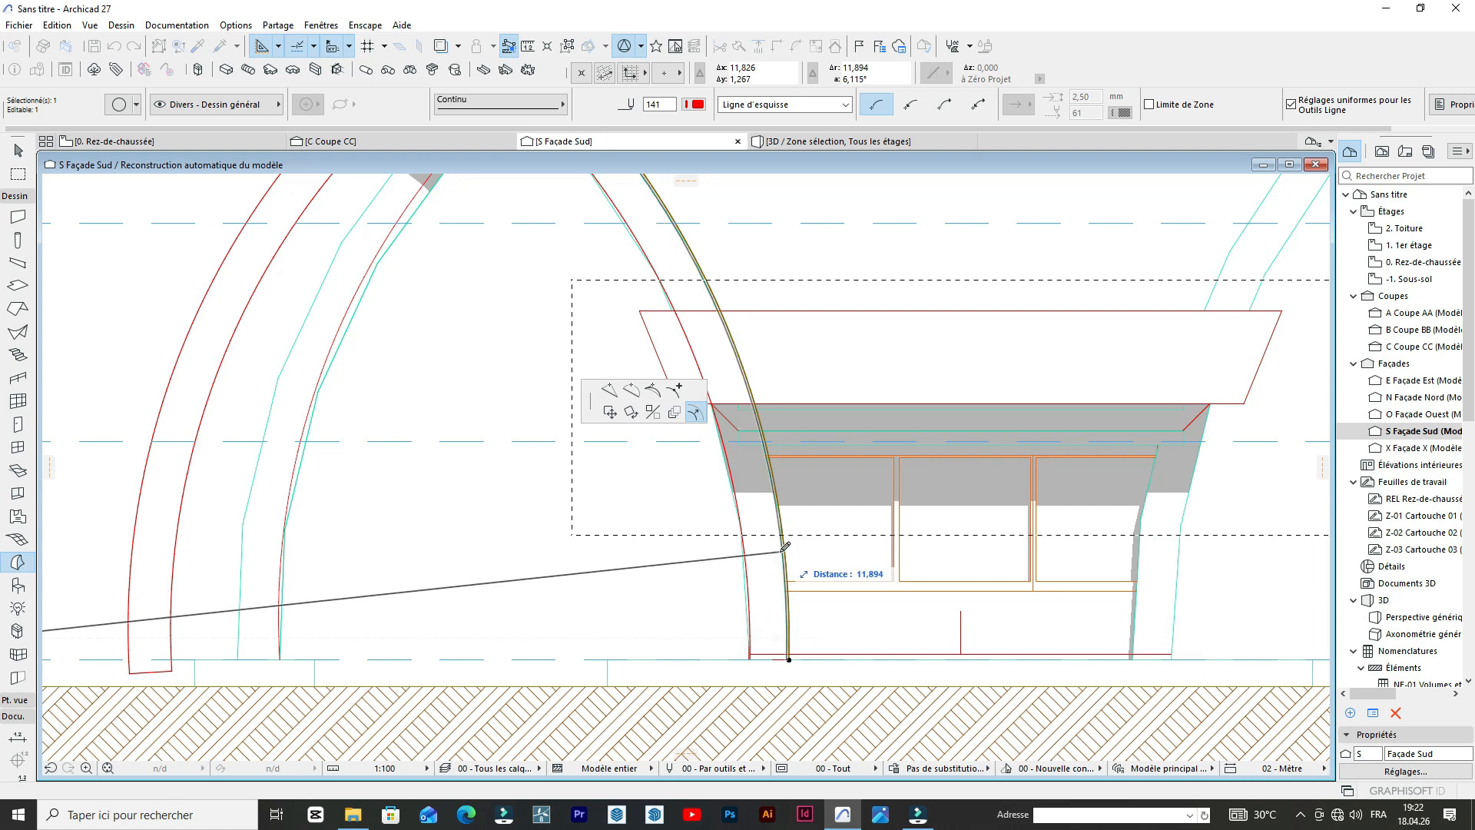
{"action": "scroll", "coordinate": [785, 547], "scroll_direction": "up", "scroll_amount": 3}
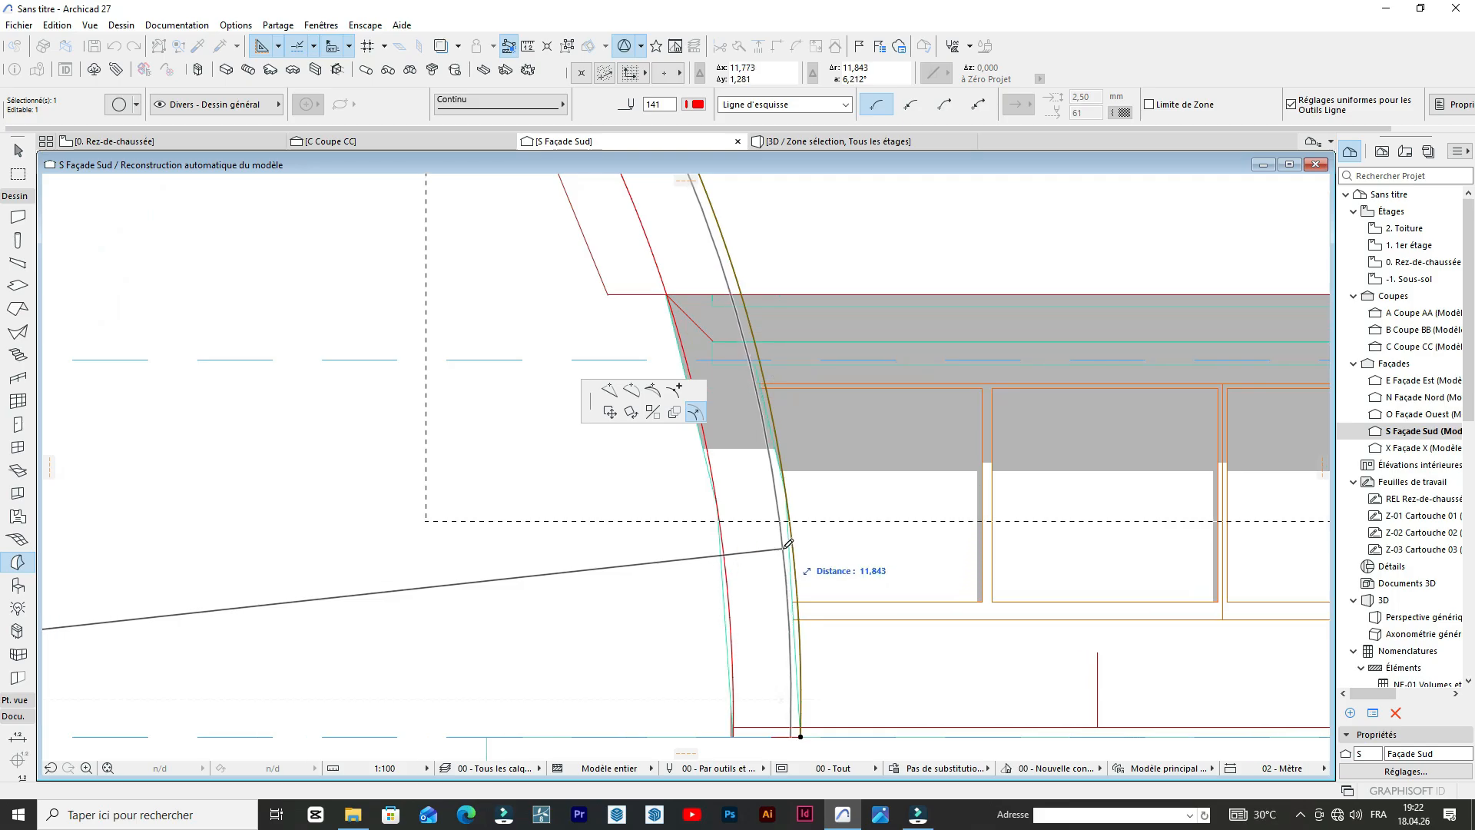
{"action": "left_click", "coordinate": [781, 550]}
{"action": "scroll", "coordinate": [753, 530], "scroll_direction": "down", "scroll_amount": 8}
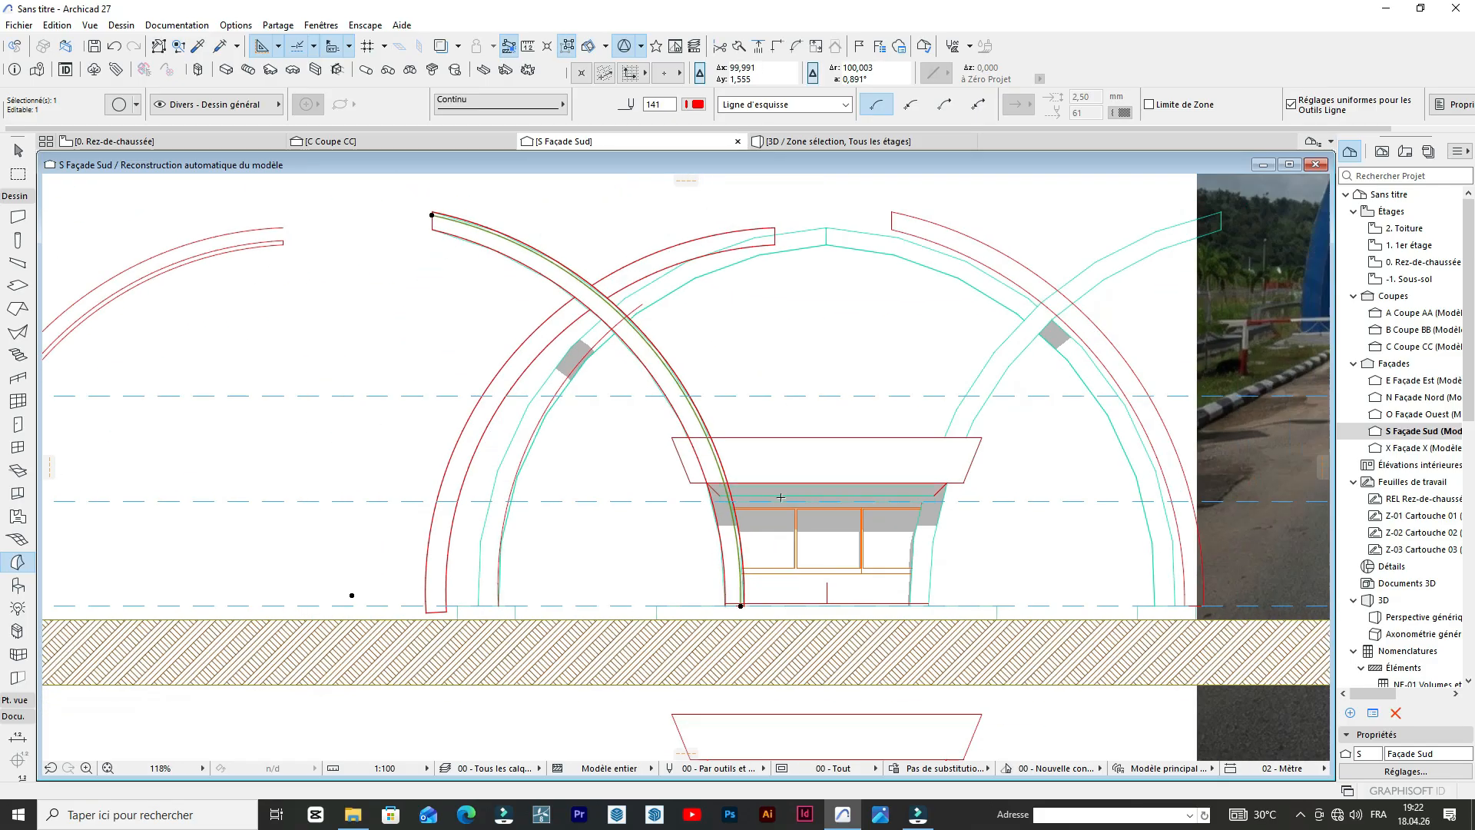
Trim the offset arc's overhang at the crossing arch's upper end line.
{"action": "scroll", "coordinate": [644, 325], "scroll_direction": "up", "scroll_amount": 3}
{"action": "scroll", "coordinate": [548, 315], "scroll_direction": "up", "scroll_amount": 10}
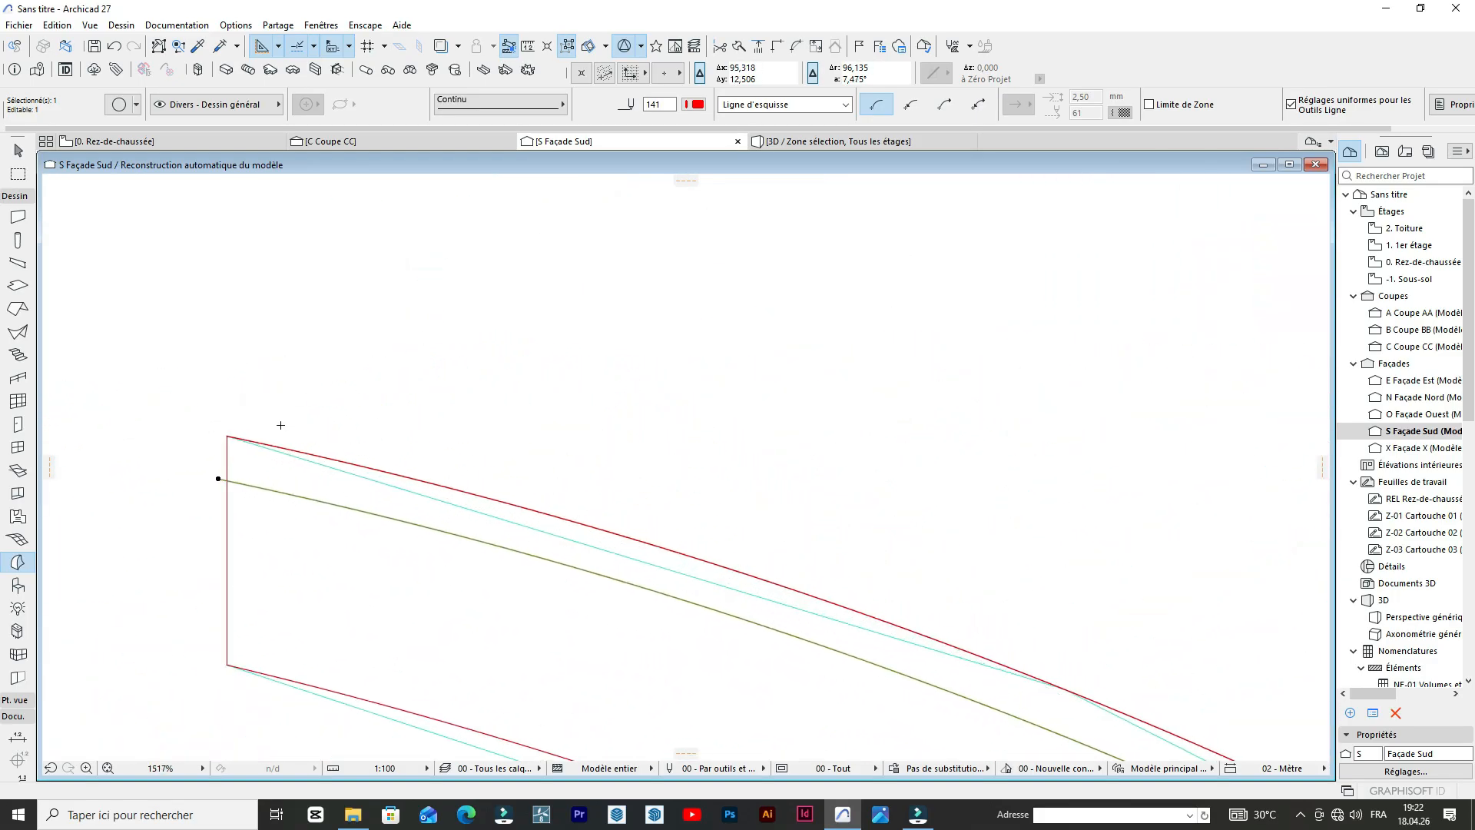
{"action": "key", "text": "Escape"}
{"action": "scroll", "coordinate": [230, 478], "scroll_direction": "up", "scroll_amount": 5}
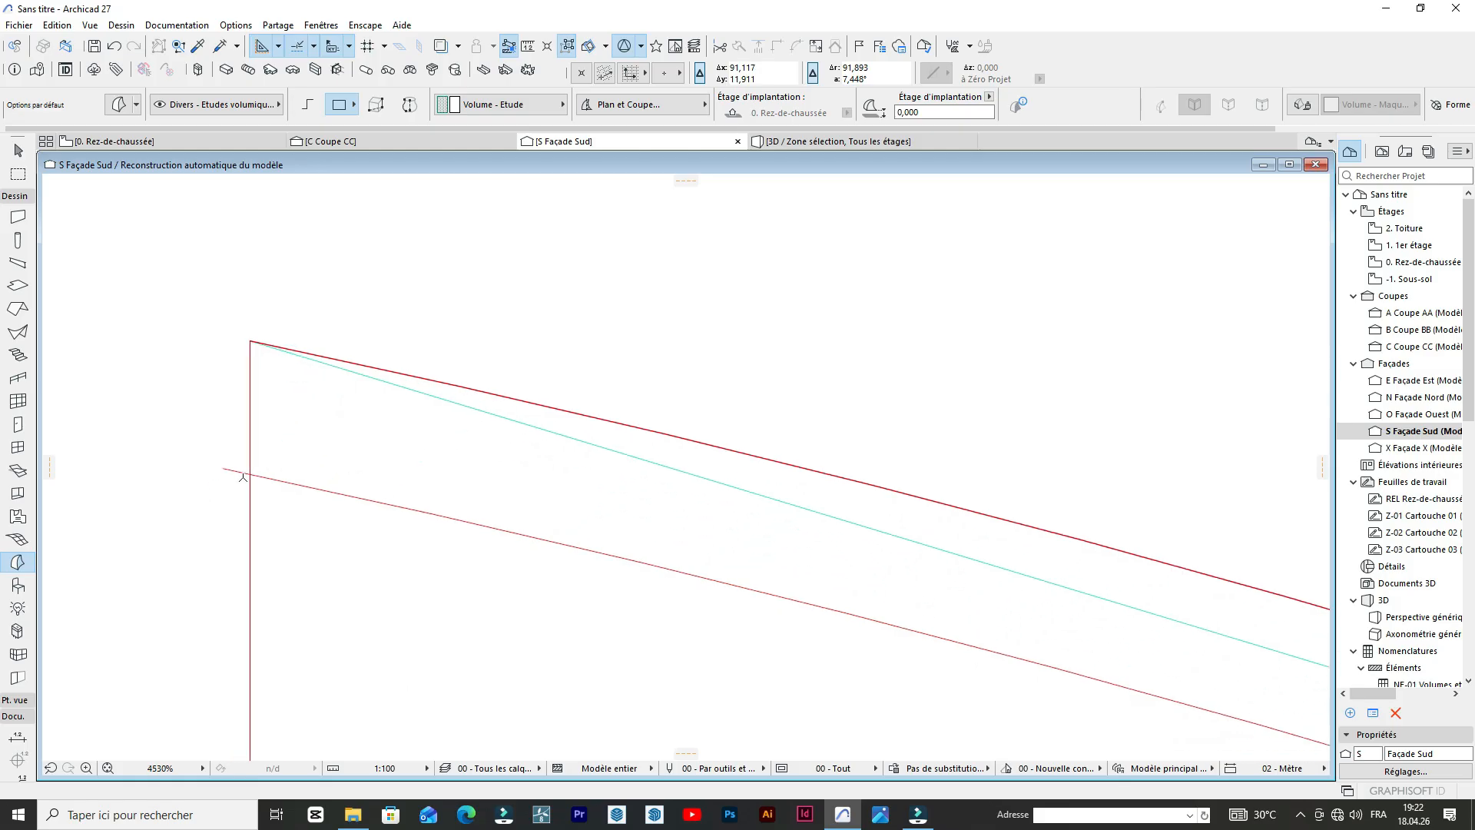
{"action": "scroll", "coordinate": [228, 476], "scroll_direction": "up", "scroll_amount": 5}
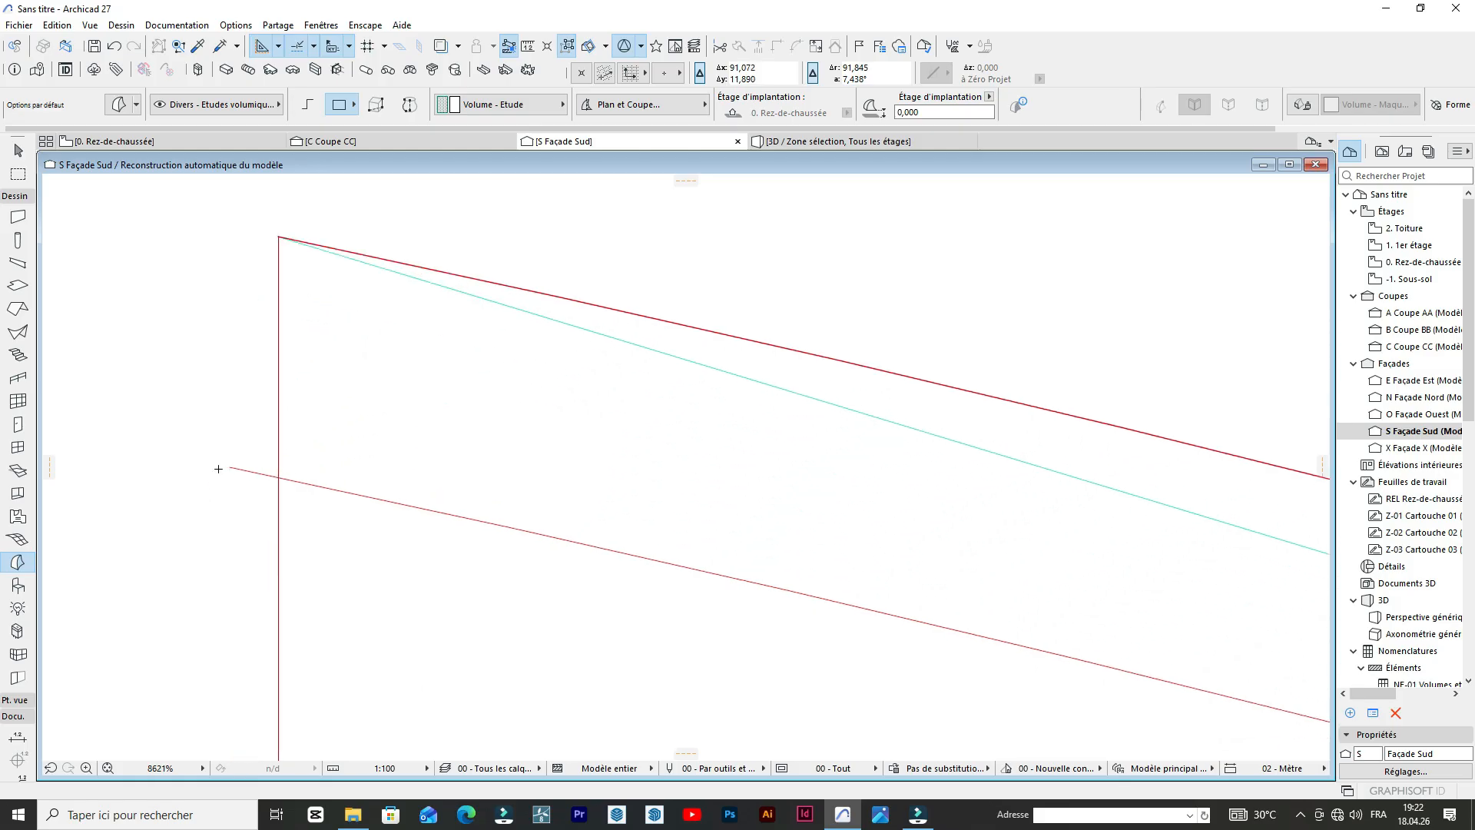
{"action": "scroll", "coordinate": [272, 415], "scroll_direction": "down", "scroll_amount": 5}
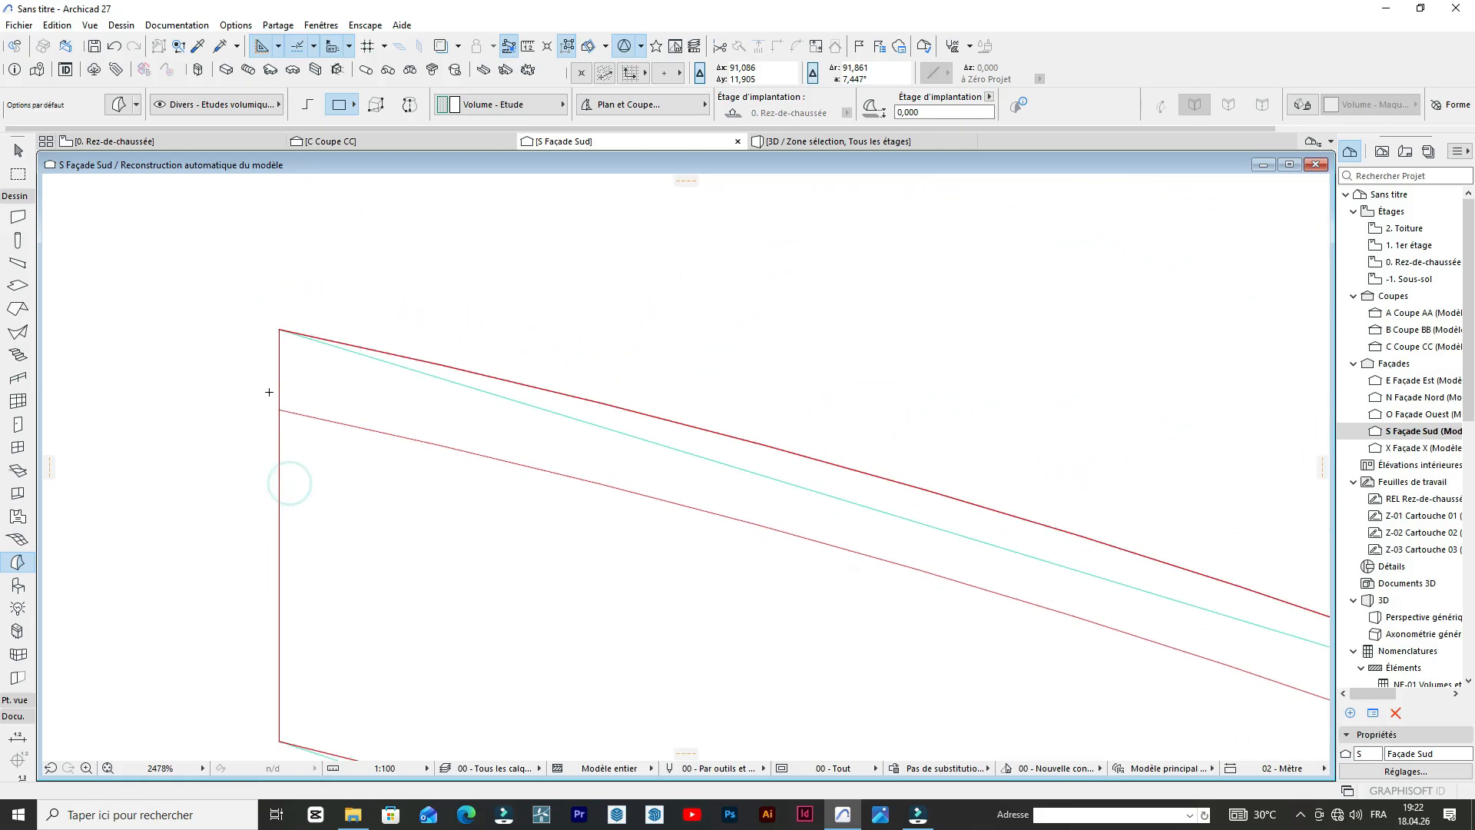
{"action": "scroll", "coordinate": [263, 359], "scroll_direction": "up", "scroll_amount": 7}
{"action": "scroll", "coordinate": [262, 360], "scroll_direction": "down", "scroll_amount": 15}
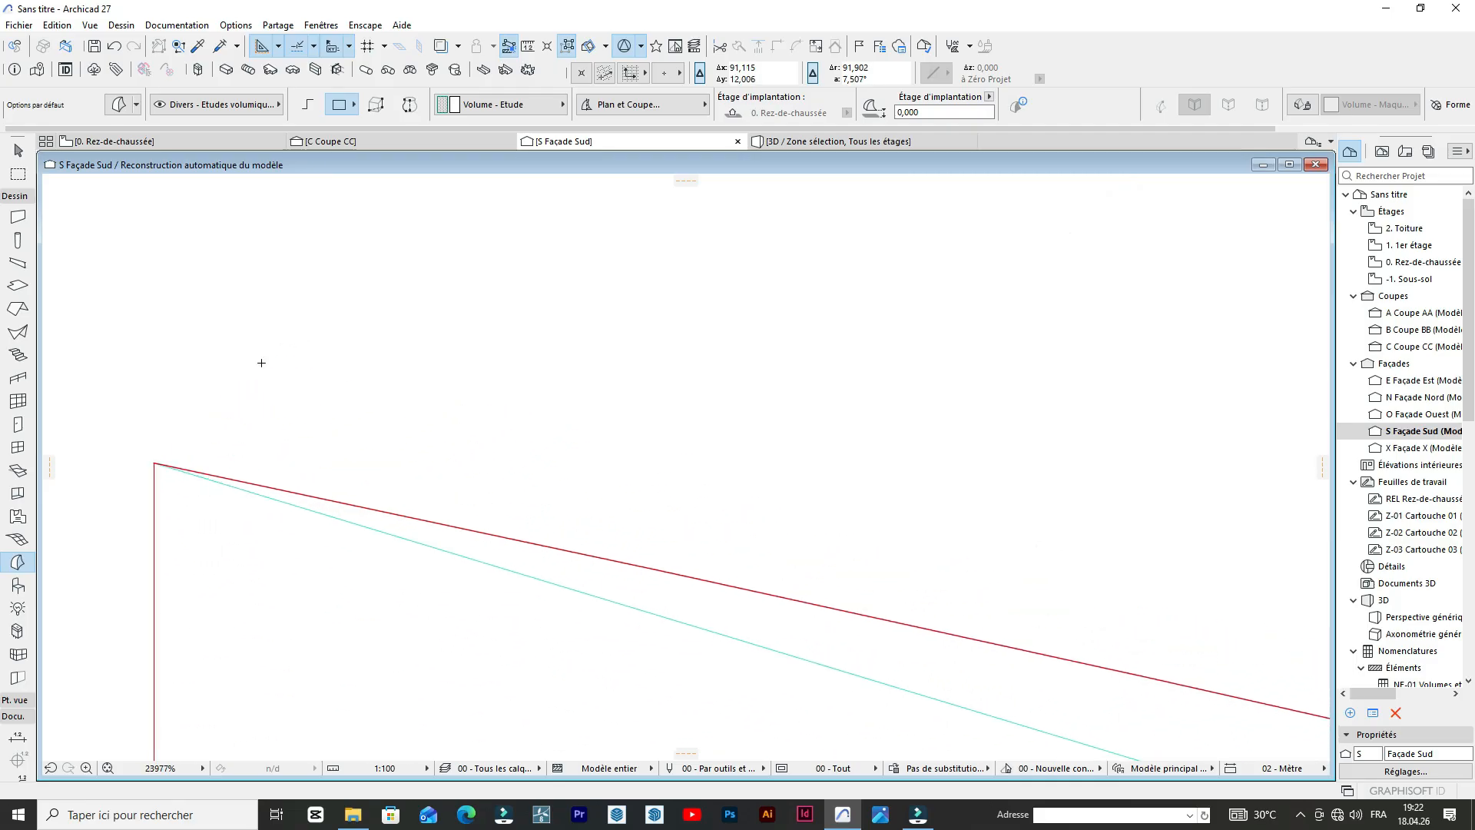
Trim the horizontal line between the offset arc and the outer arc at the crossing arch's foot.
{"action": "scroll", "coordinate": [430, 607], "scroll_direction": "up", "scroll_amount": 10}
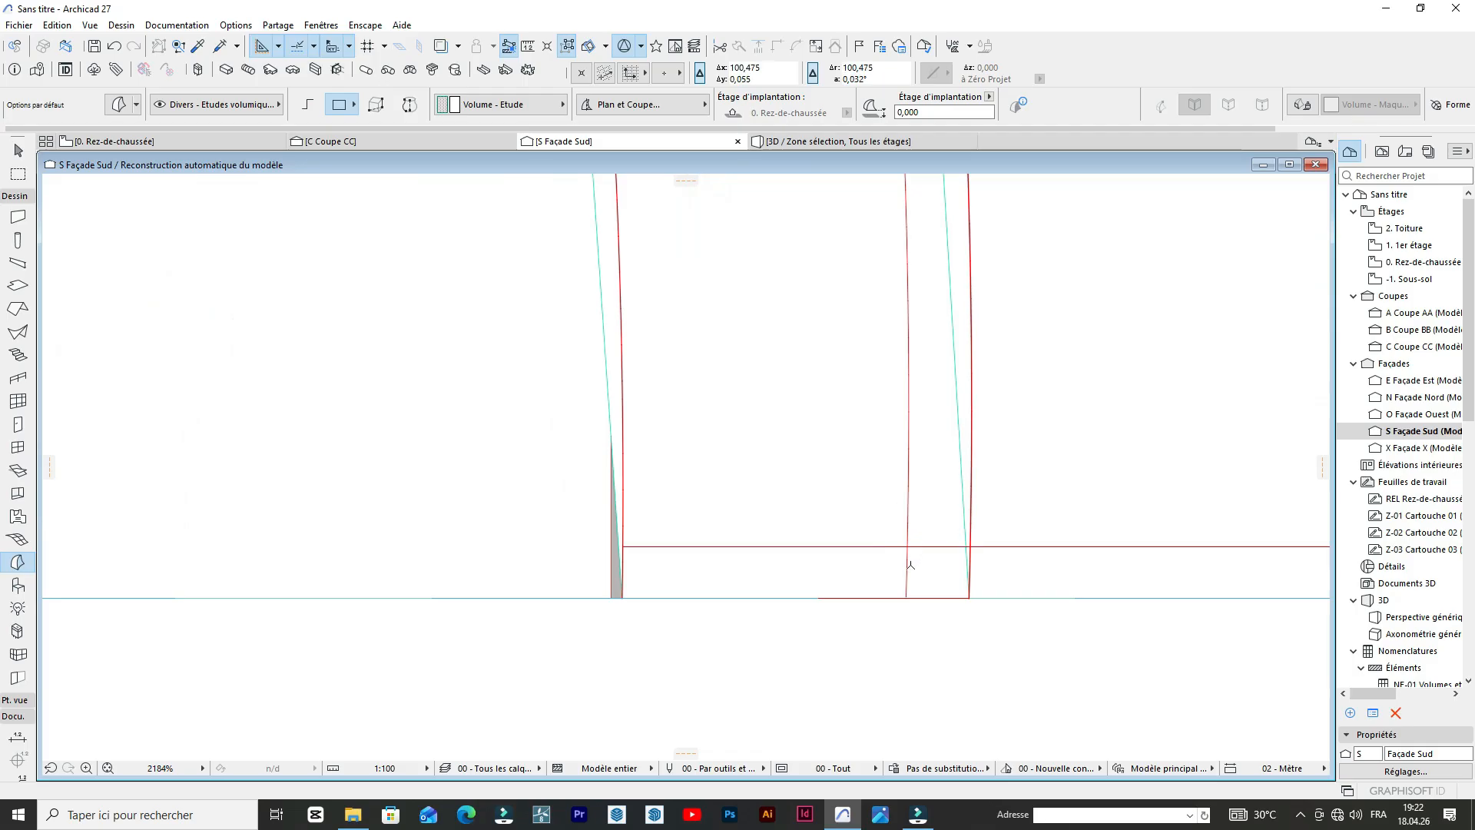
{"action": "scroll", "coordinate": [910, 566], "scroll_direction": "up", "scroll_amount": 3}
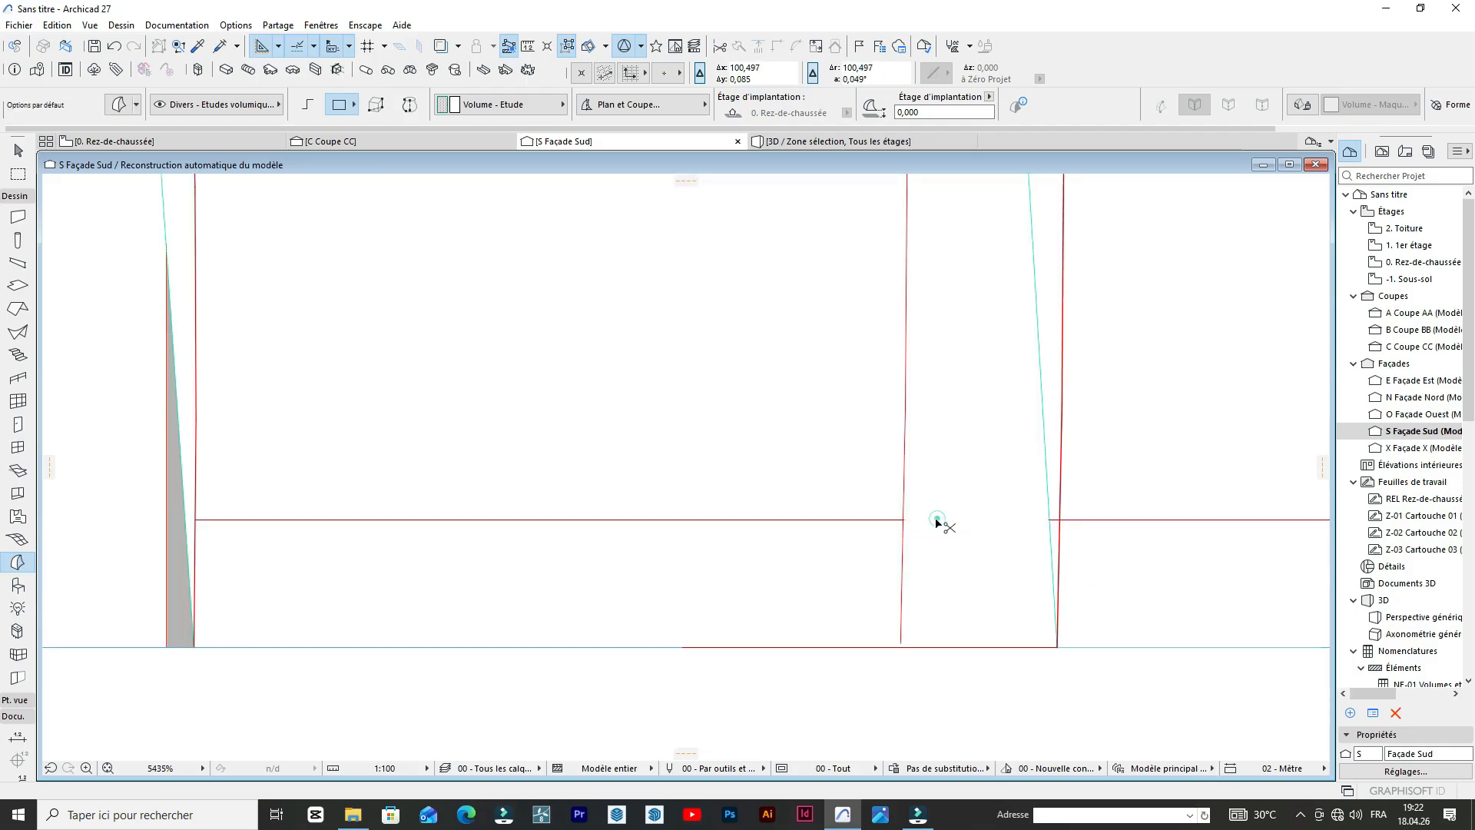
{"action": "scroll", "coordinate": [935, 522], "scroll_direction": "down", "scroll_amount": 1}
Try to stretch the offset arc's foot endpoint below the ground line, and undo the stretch.
{"action": "scroll", "coordinate": [928, 593], "scroll_direction": "up", "scroll_amount": 2}
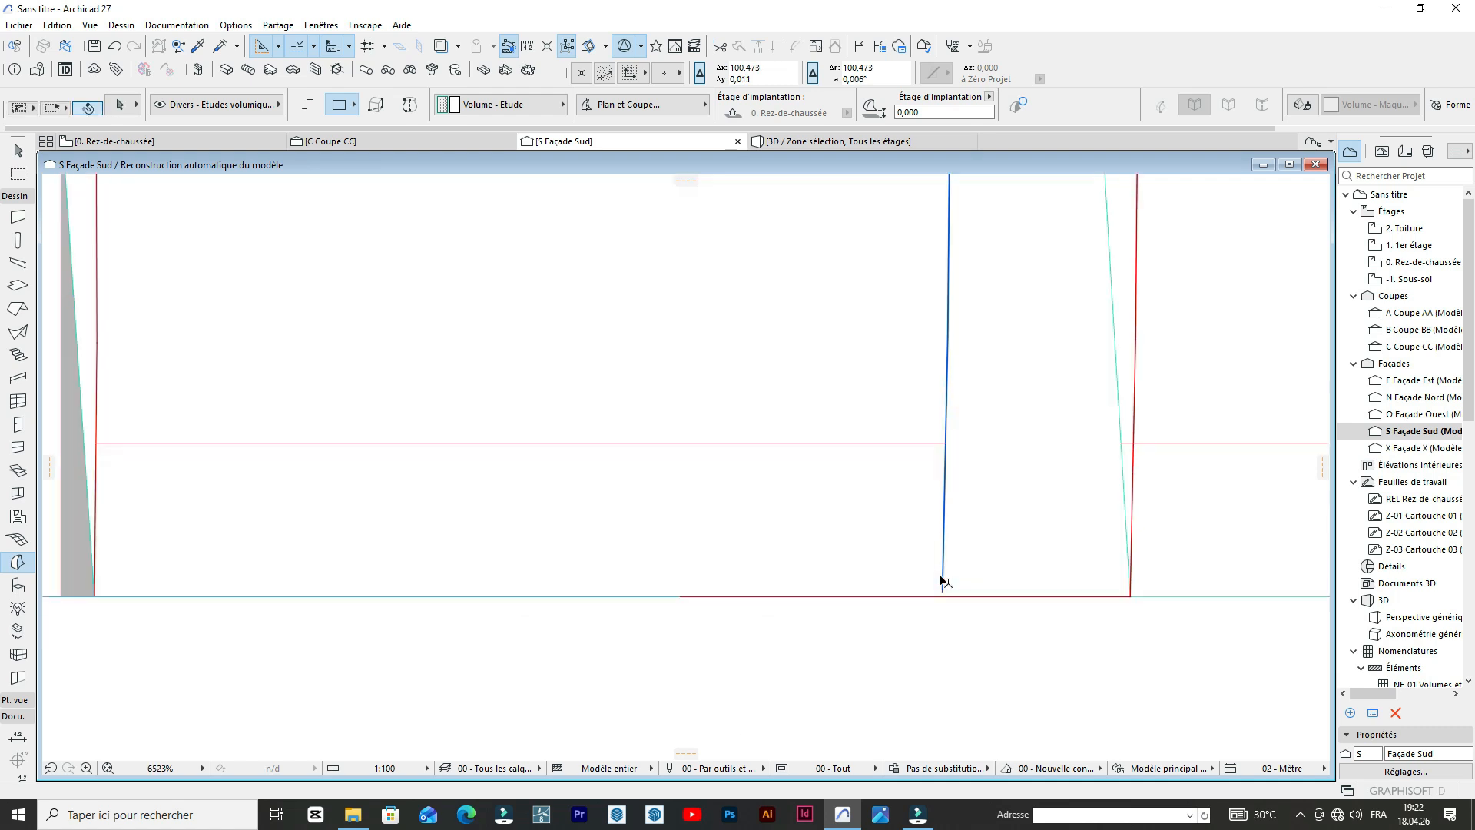
{"action": "left_click", "coordinate": [943, 581]}
{"action": "key", "text": "ctrl+m"}
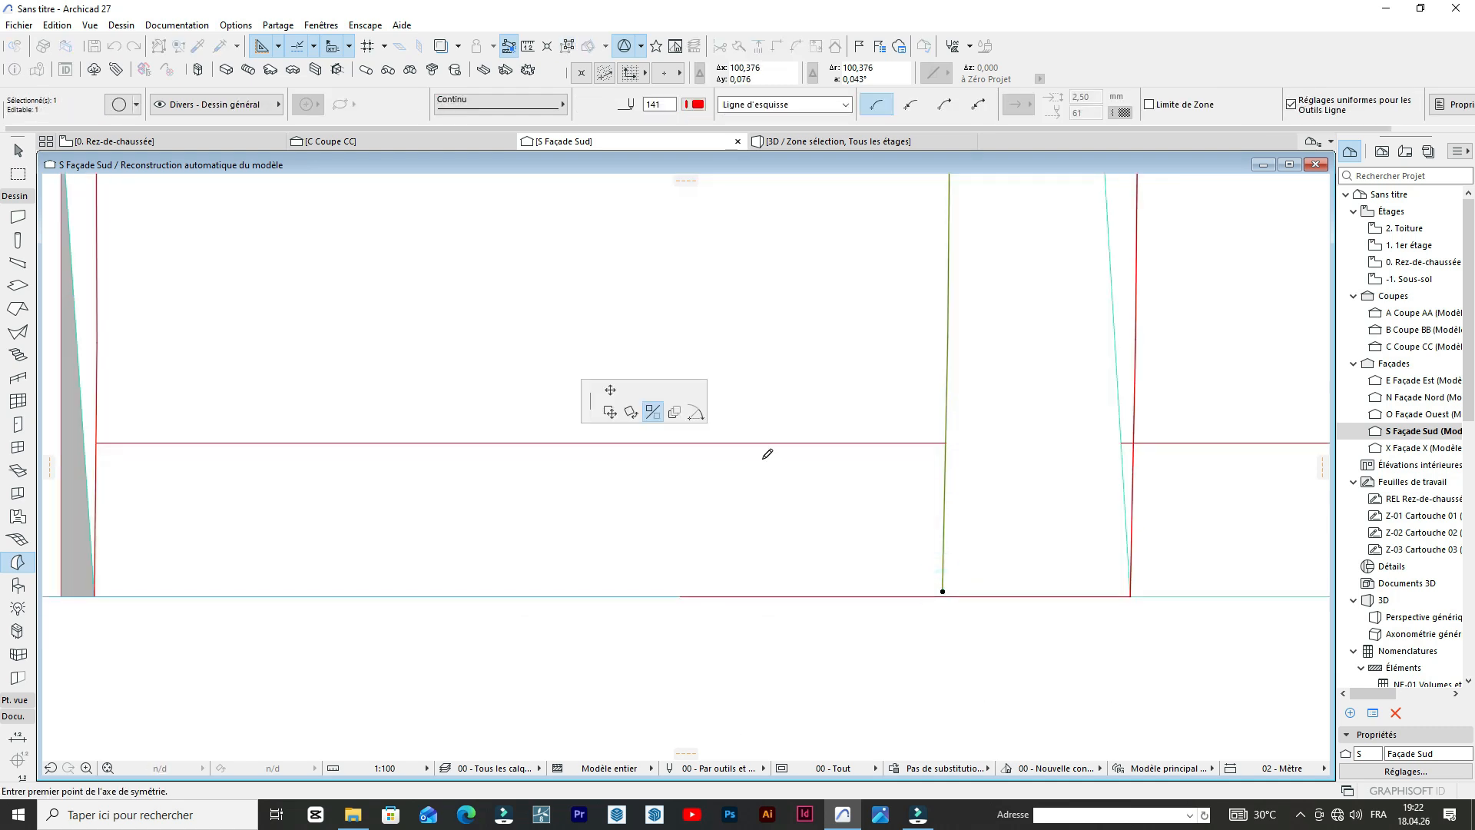
{"action": "left_click", "coordinate": [702, 417]}
{"action": "left_click", "coordinate": [935, 618]}
{"action": "left_click", "coordinate": [931, 620]}
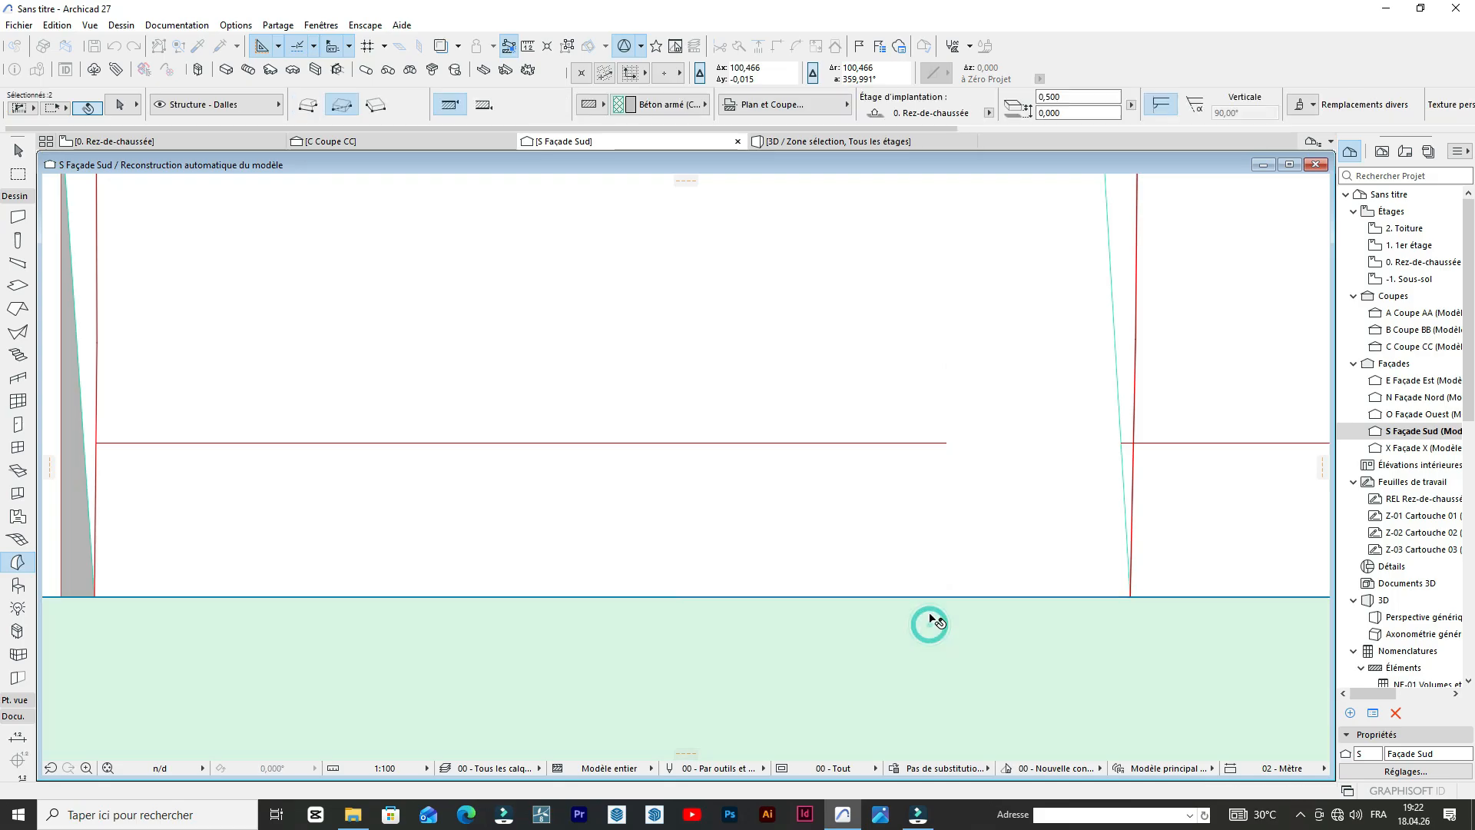
{"action": "key", "text": "ctrl+z"}
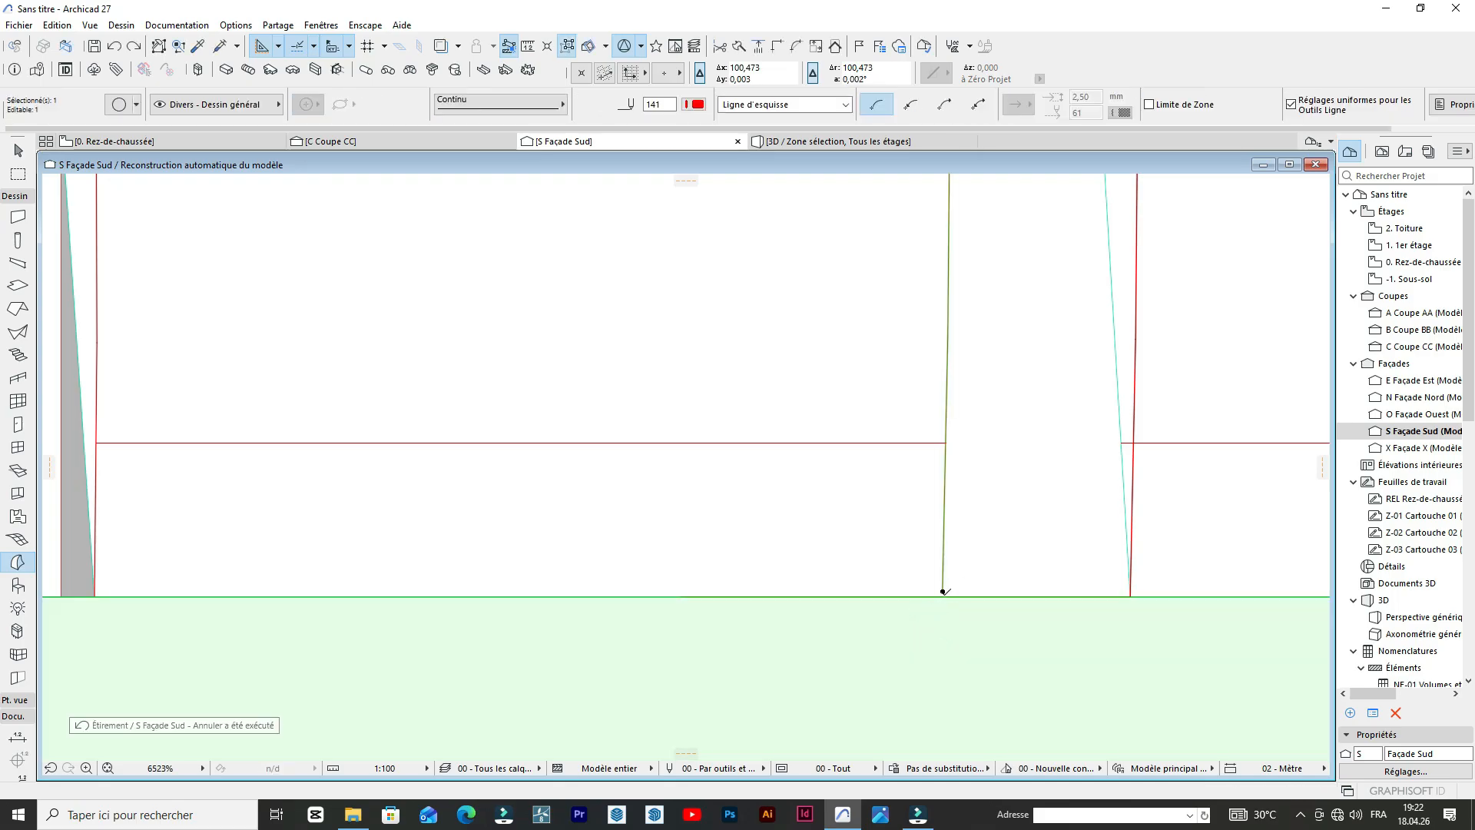
Stretch the offset arc's foot endpoint slightly past the ground line.
{"action": "left_click", "coordinate": [944, 591]}
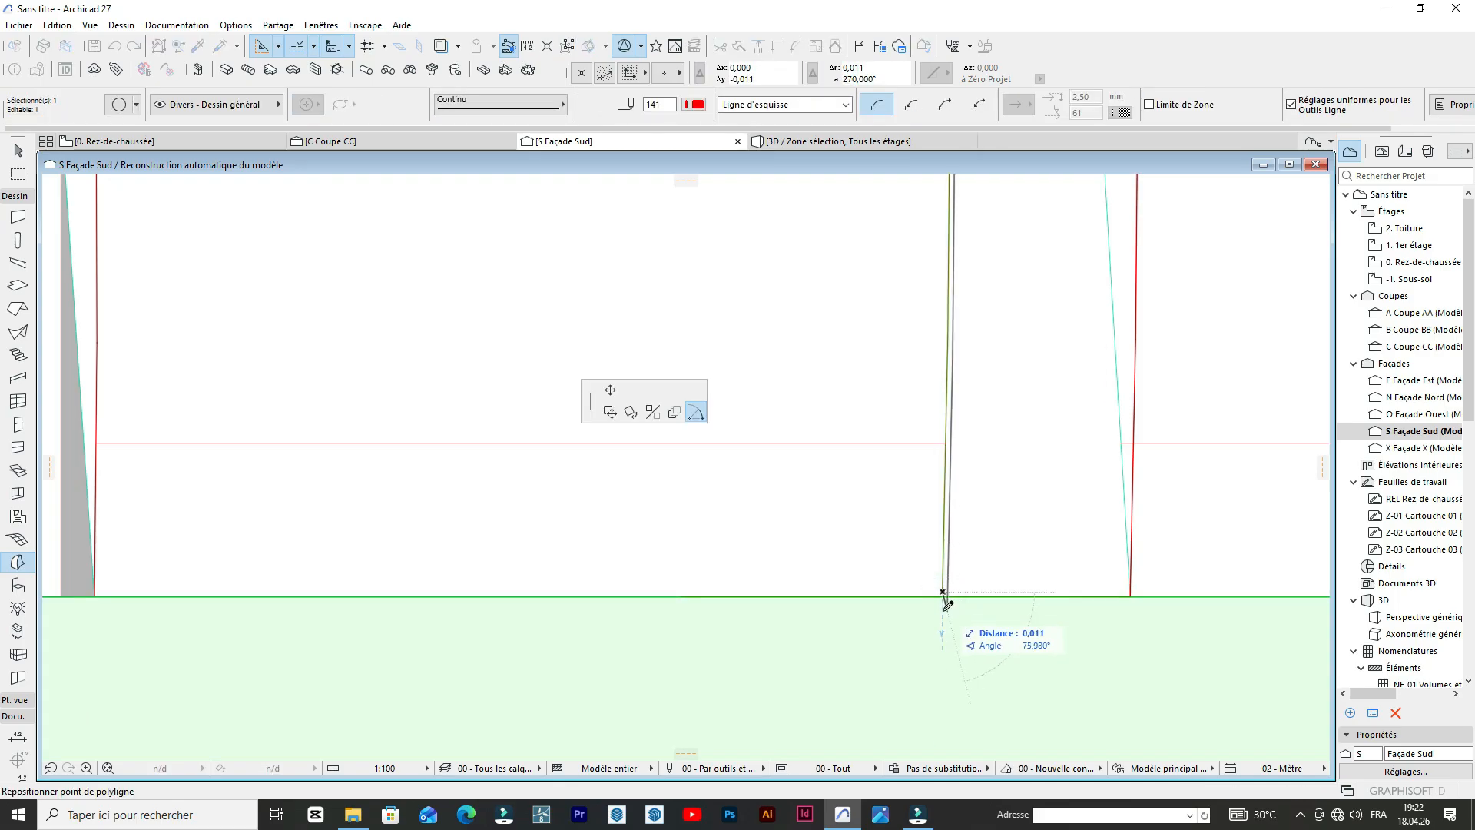
{"action": "left_click", "coordinate": [942, 610]}
{"action": "left_click", "coordinate": [930, 534]}
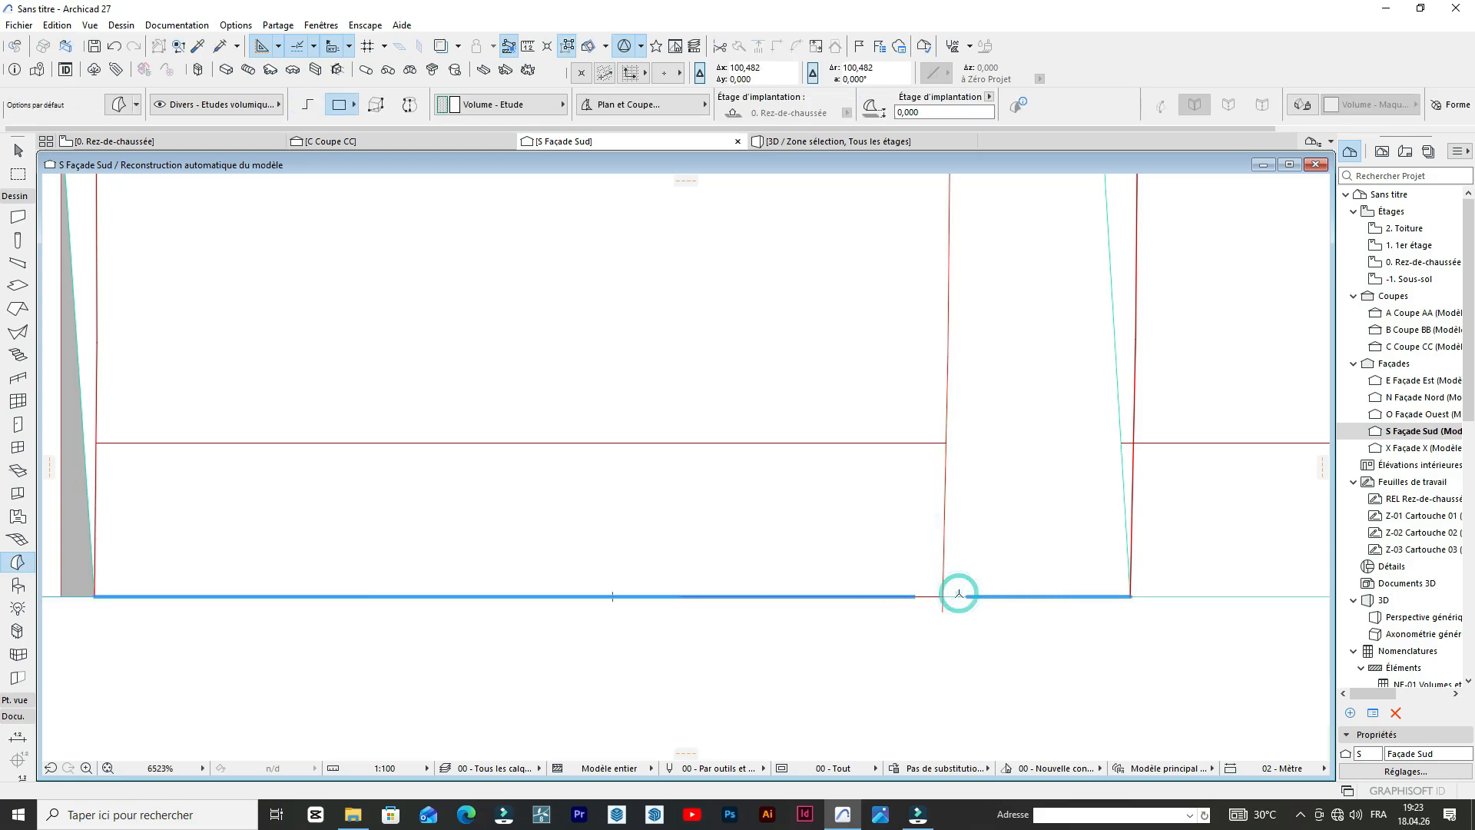
Trim the arch's base line on the inner side of the offset arc, and trim the arc's overhang below the ground line.
{"action": "scroll", "coordinate": [958, 595], "scroll_direction": "up", "scroll_amount": 1}
{"action": "left_click", "coordinate": [958, 598], "text": "ctrl"}
{"action": "key", "text": "ctrl+z"}
{"action": "scroll", "coordinate": [899, 545], "scroll_direction": "up", "scroll_amount": 3}
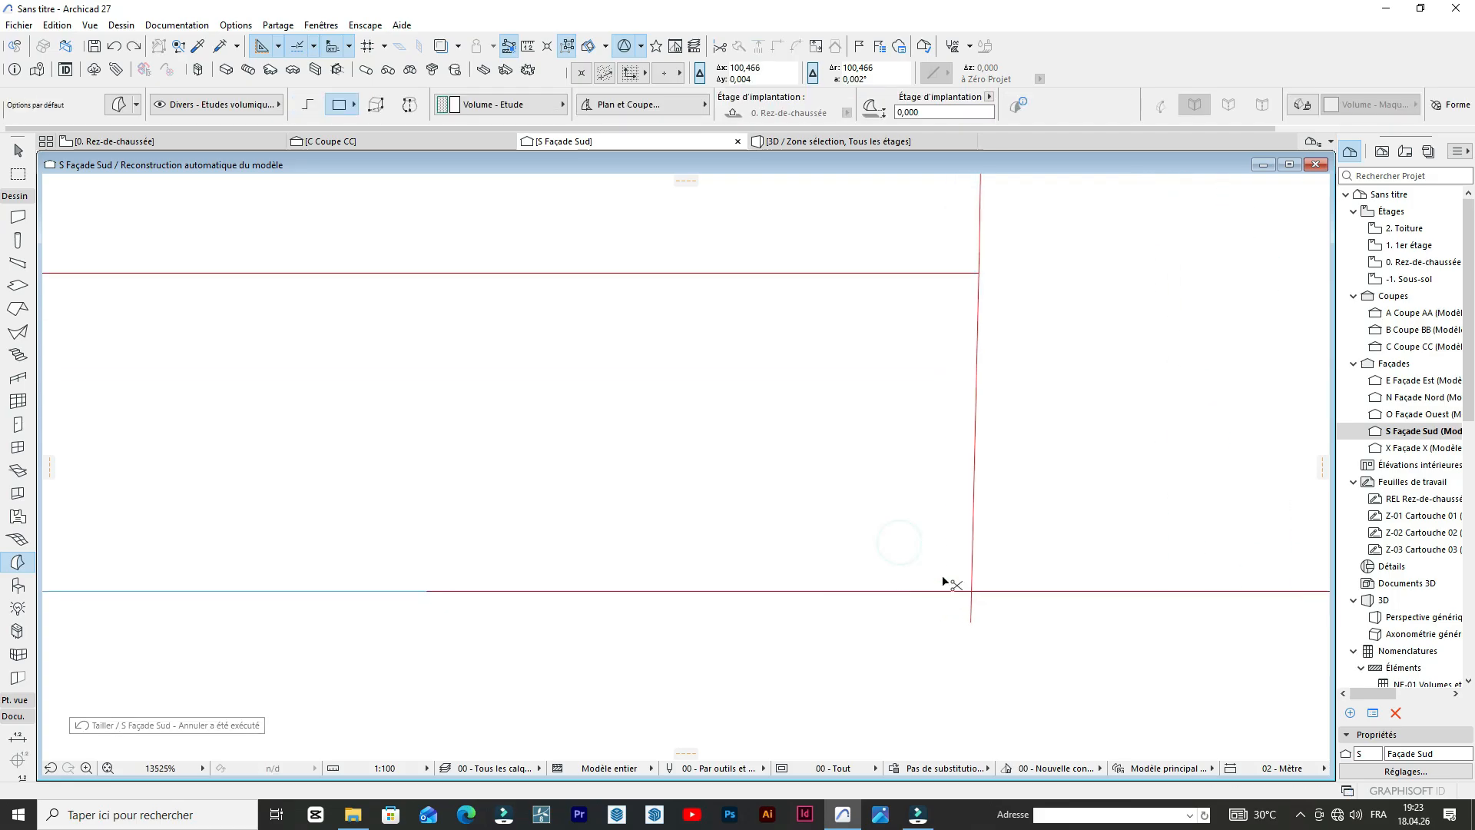
{"action": "scroll", "coordinate": [922, 588], "scroll_direction": "up", "scroll_amount": 1}
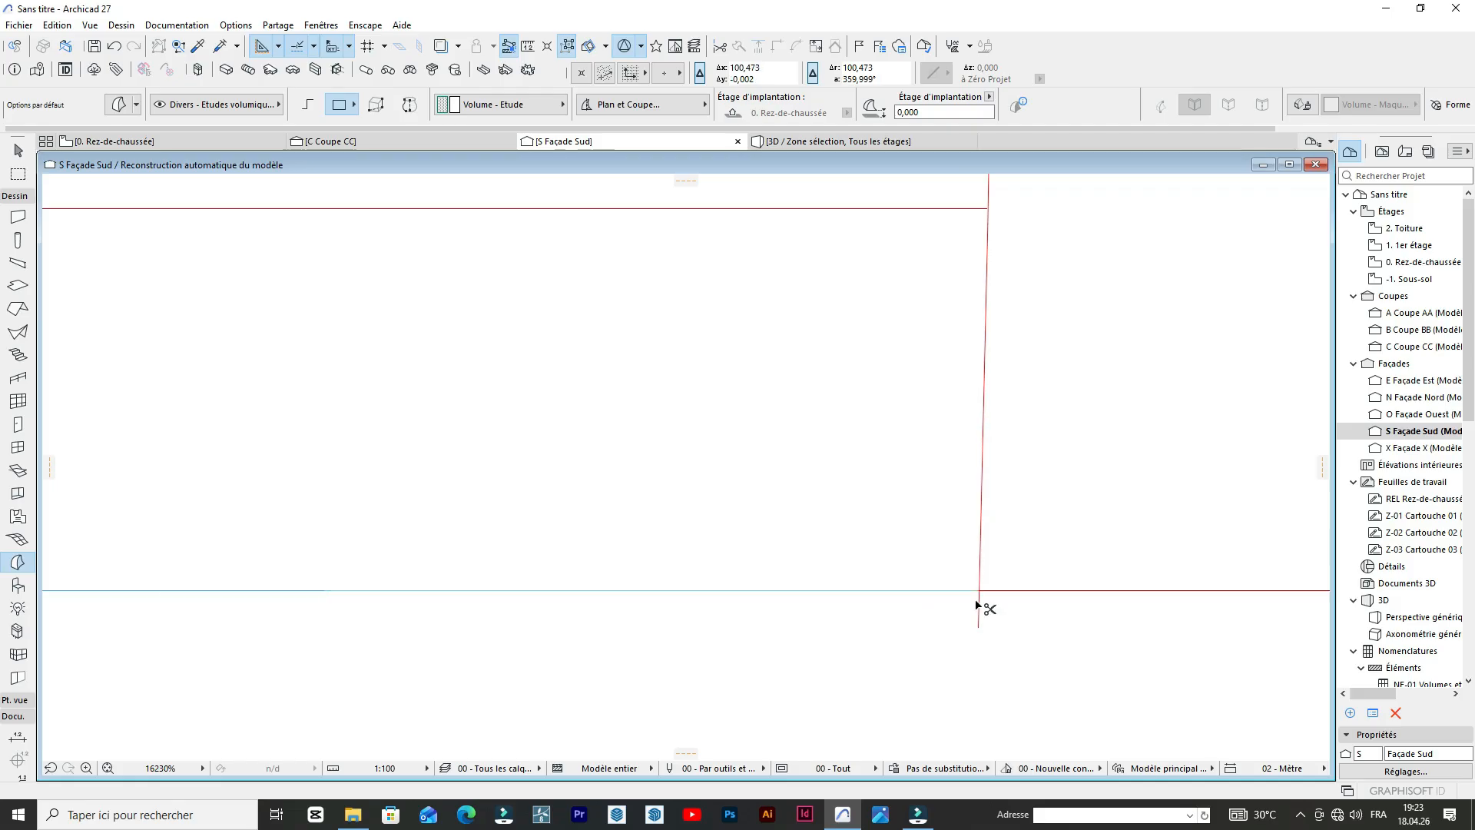
{"action": "scroll", "coordinate": [975, 601], "scroll_direction": "down", "scroll_amount": 10}
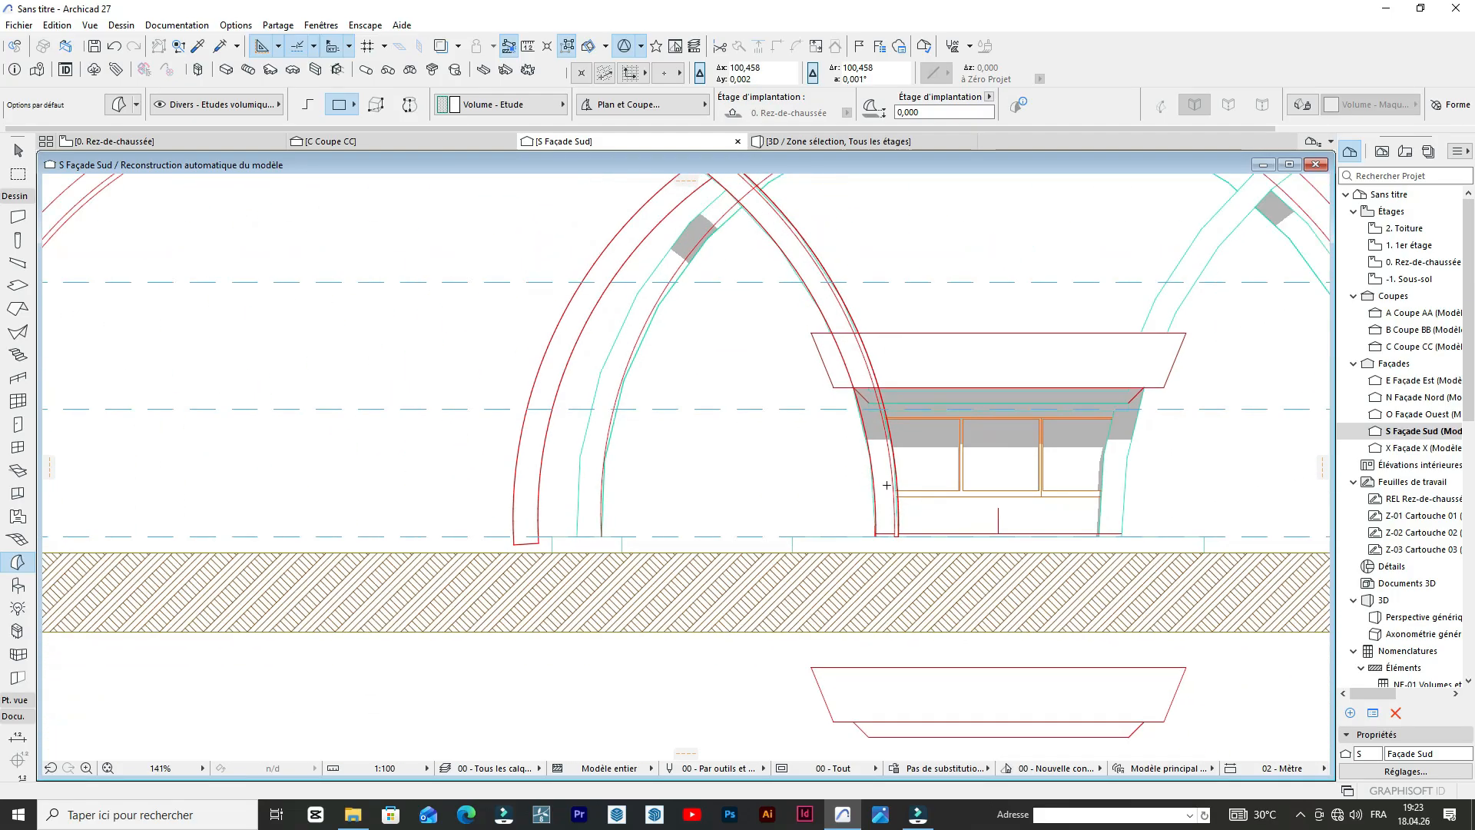
Select the offset arc, the crossing arch's outer arc and the short base line joining their feet.
{"action": "scroll", "coordinate": [747, 271], "scroll_direction": "up", "scroll_amount": 4}
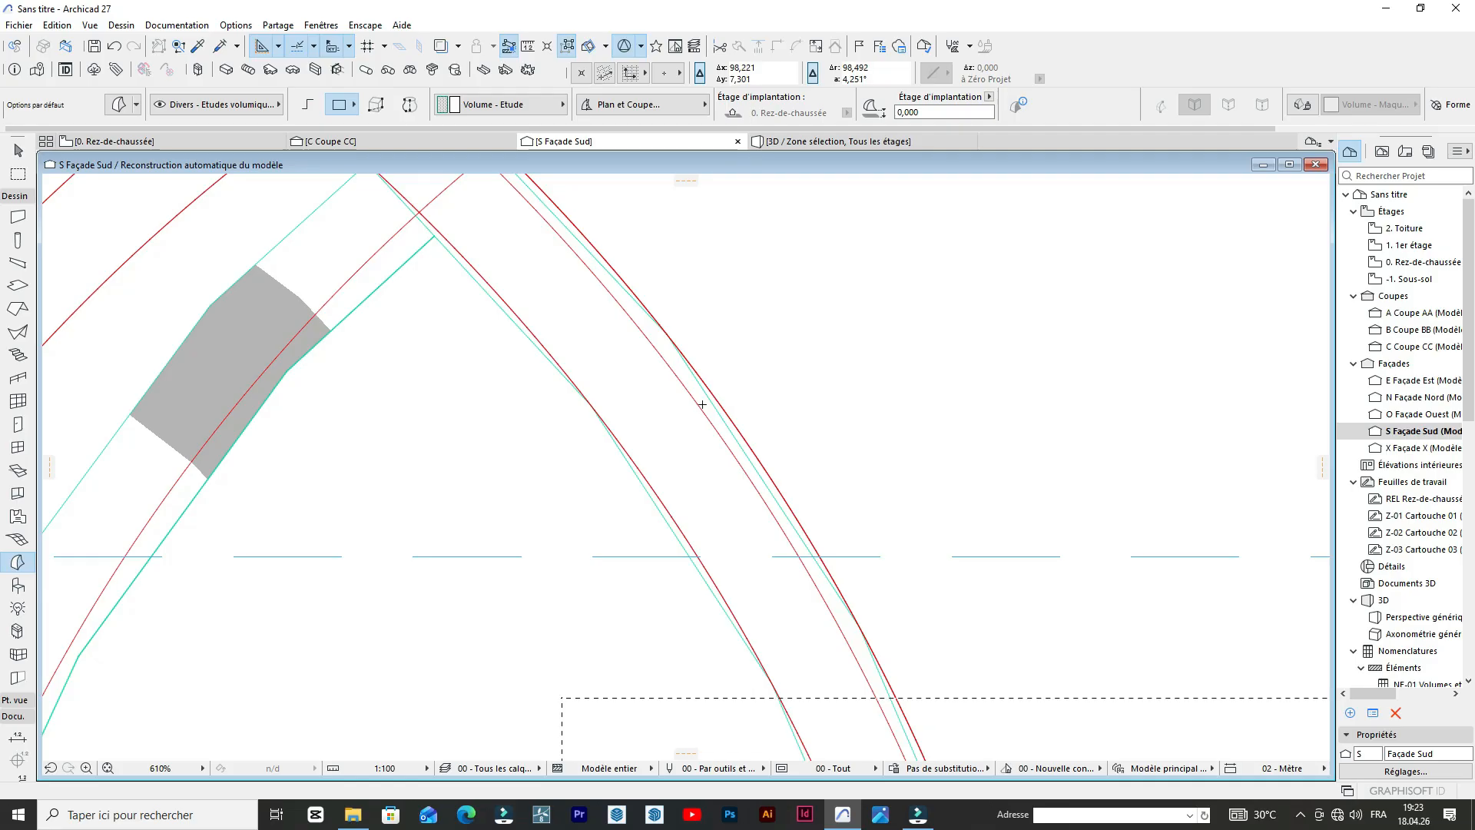
{"action": "left_click", "coordinate": [721, 402], "text": "shift"}
{"action": "key", "text": "Escape"}
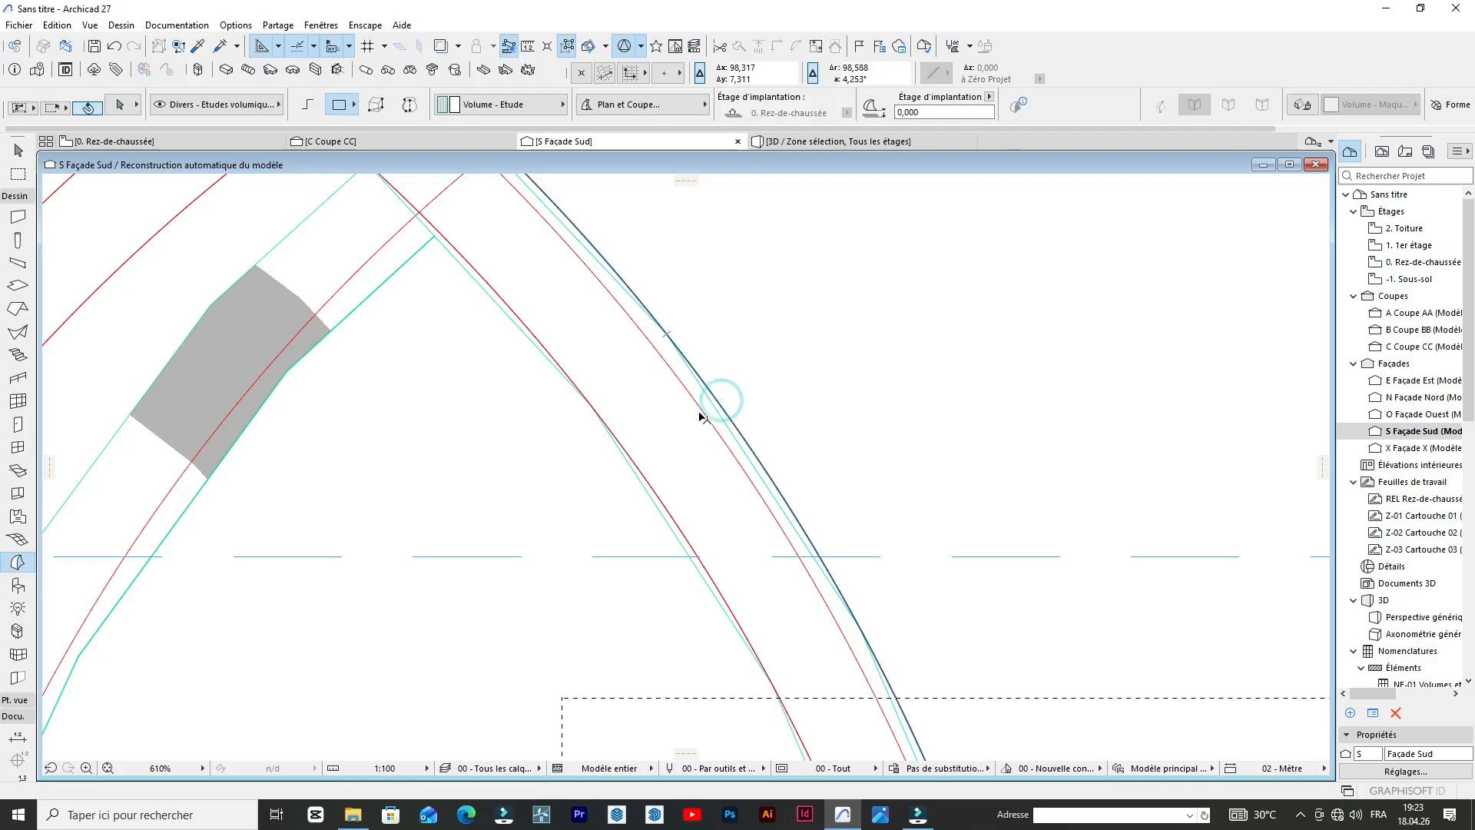
{"action": "left_click", "coordinate": [702, 416]}
{"action": "scroll", "coordinate": [753, 415], "scroll_direction": "down", "scroll_amount": 5}
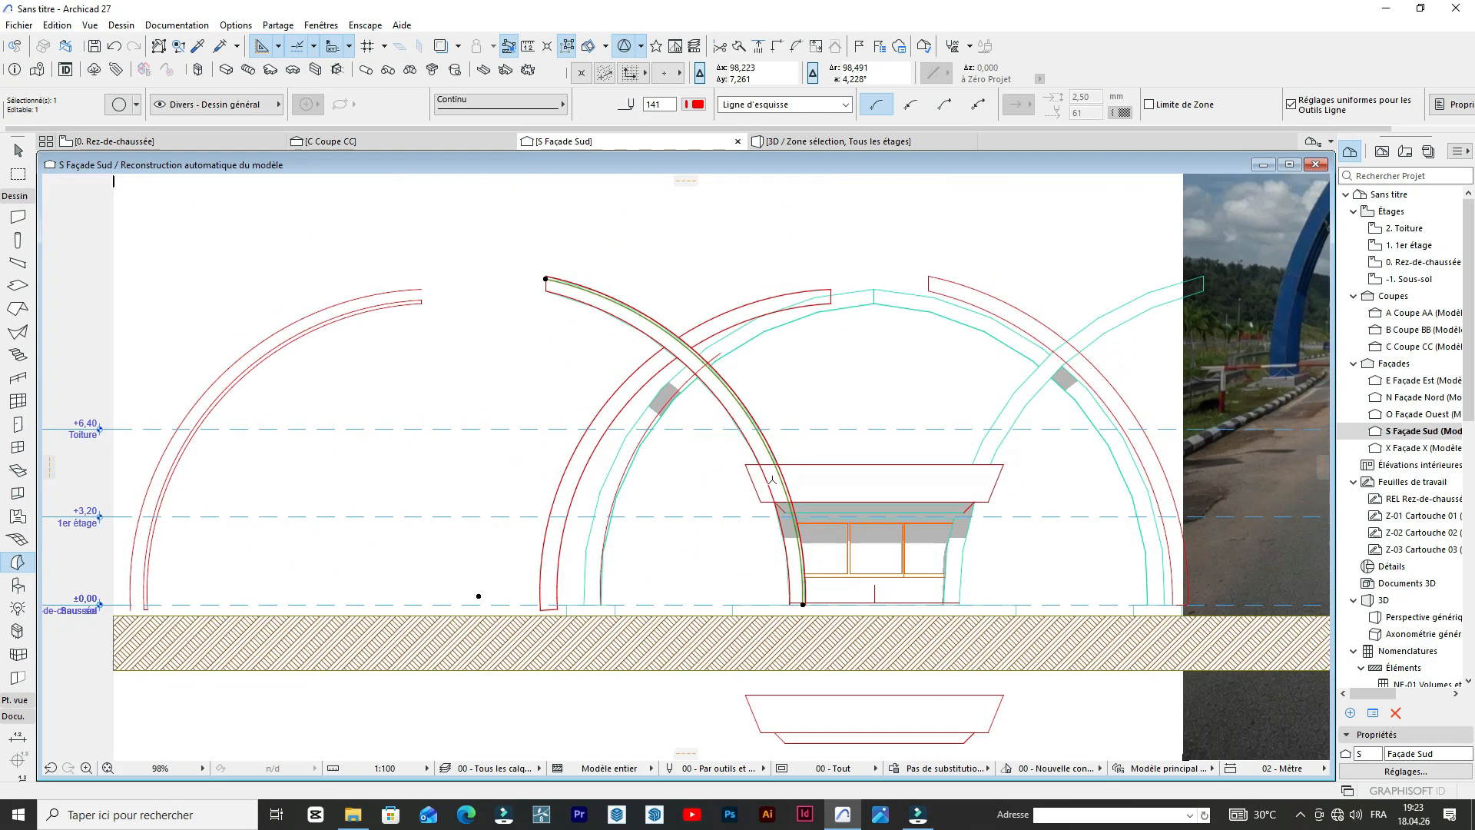
{"action": "scroll", "coordinate": [789, 454], "scroll_direction": "up", "scroll_amount": 4}
{"action": "scroll", "coordinate": [789, 454], "scroll_direction": "up", "scroll_amount": 4}
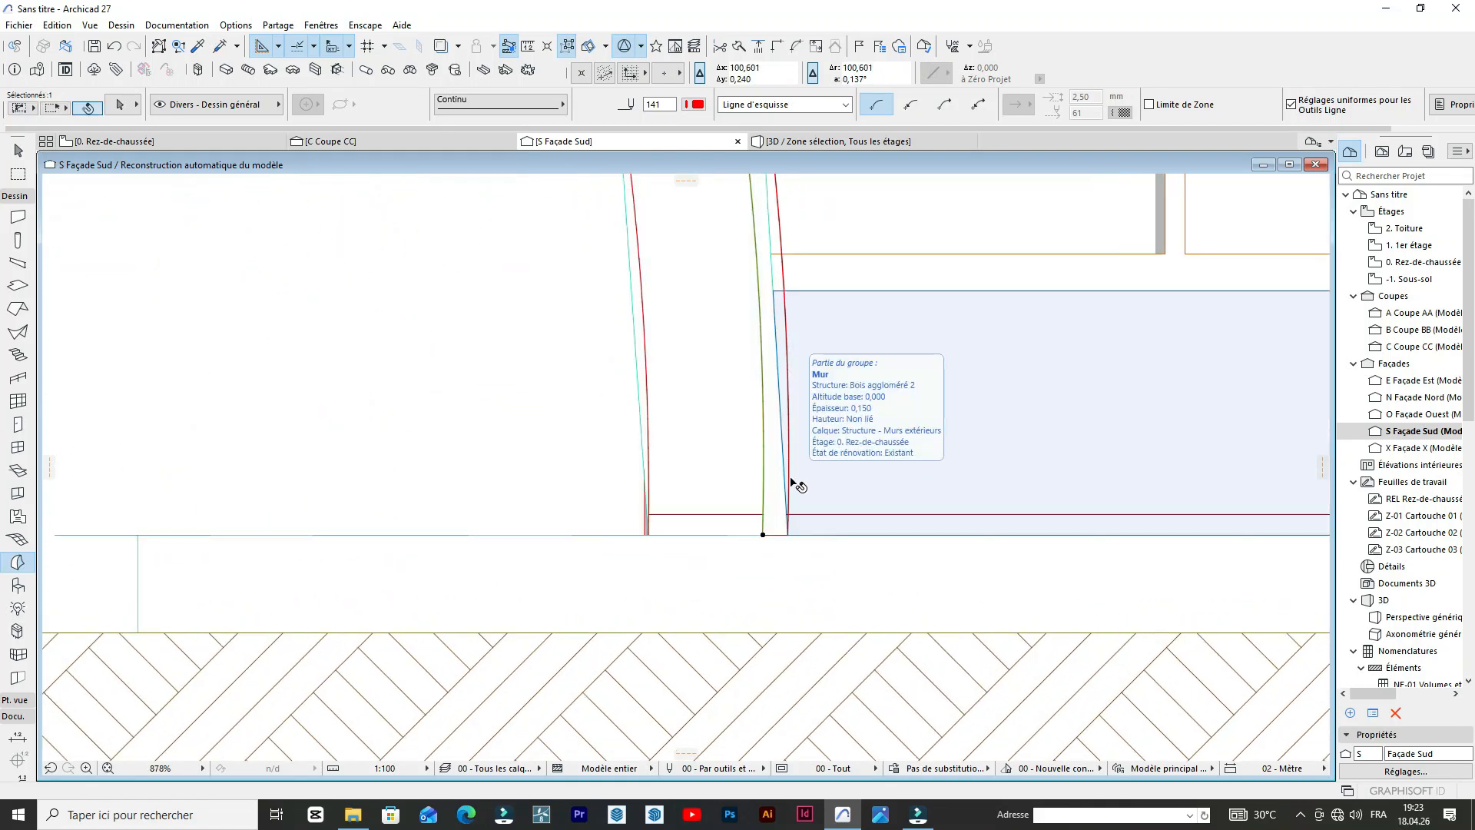
{"action": "left_click", "coordinate": [792, 484], "text": "shift"}
{"action": "scroll", "coordinate": [771, 536], "scroll_direction": "up", "scroll_amount": 4}
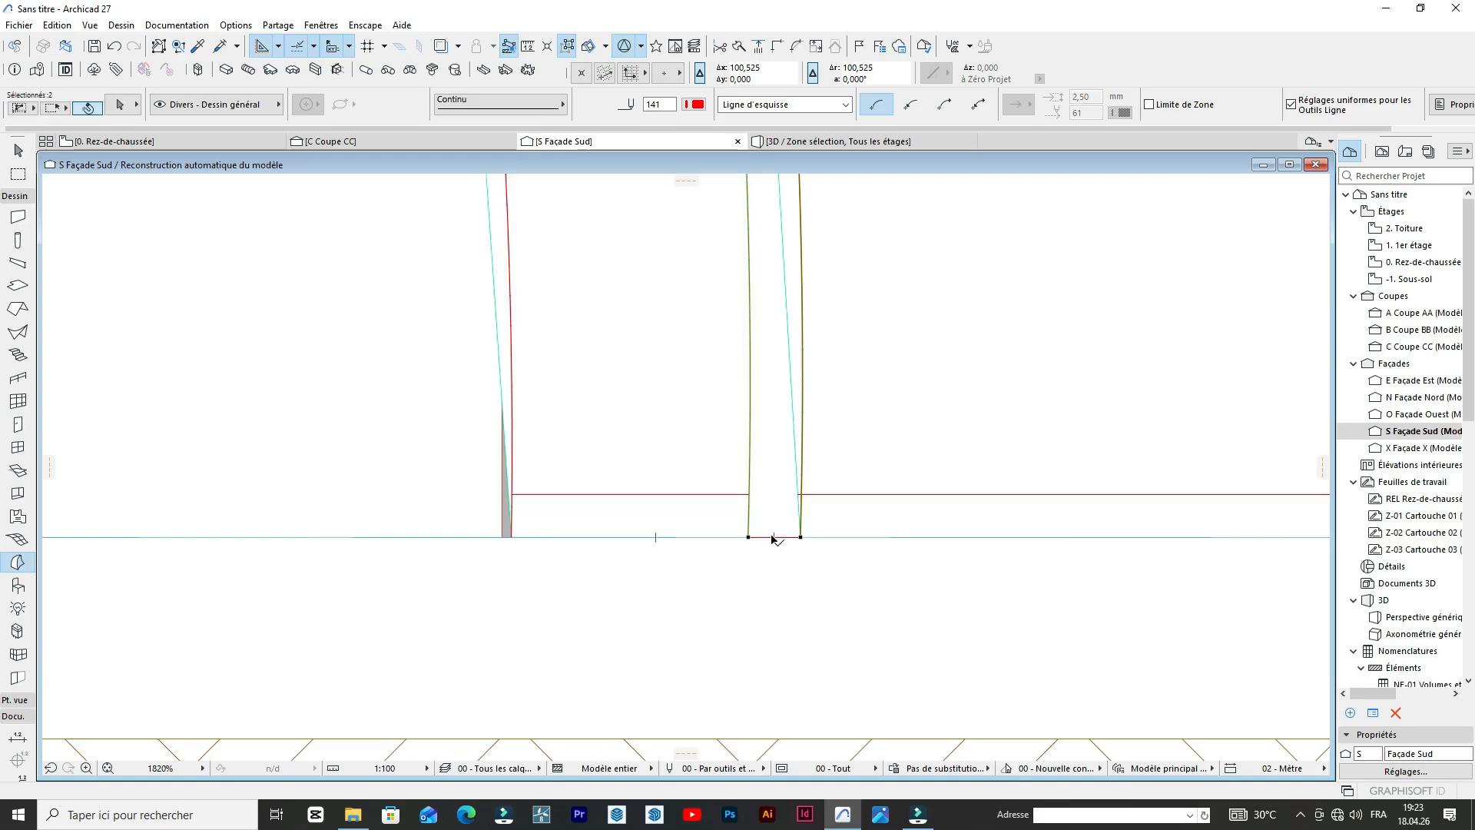
Add the short vertical line closing the crossing arch's upper tip to the selected band outline.
{"action": "scroll", "coordinate": [807, 611], "scroll_direction": "down", "scroll_amount": 12}
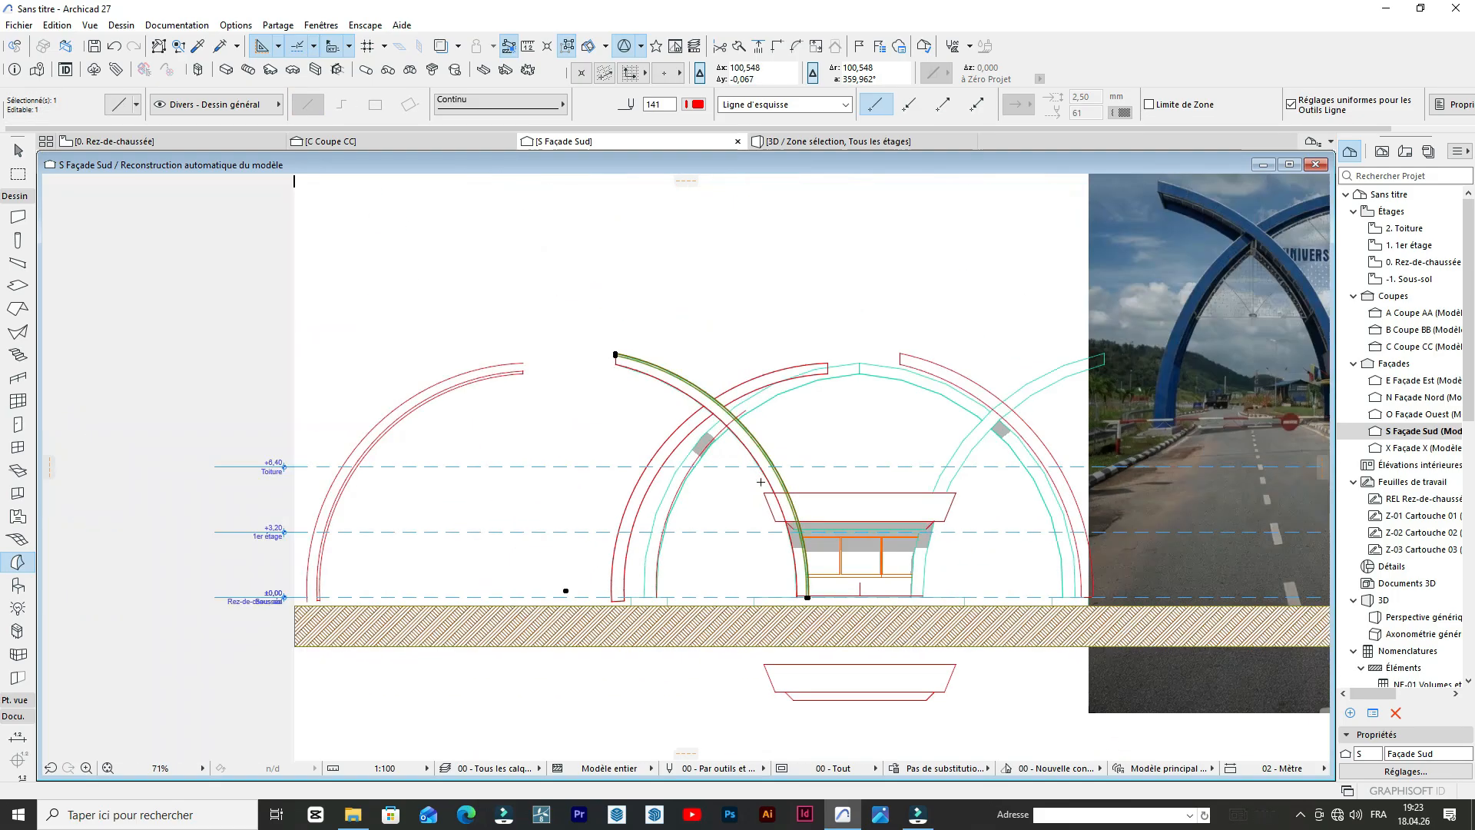
{"action": "scroll", "coordinate": [626, 338], "scroll_direction": "up", "scroll_amount": 9}
{"action": "scroll", "coordinate": [527, 419], "scroll_direction": "up", "scroll_amount": 4}
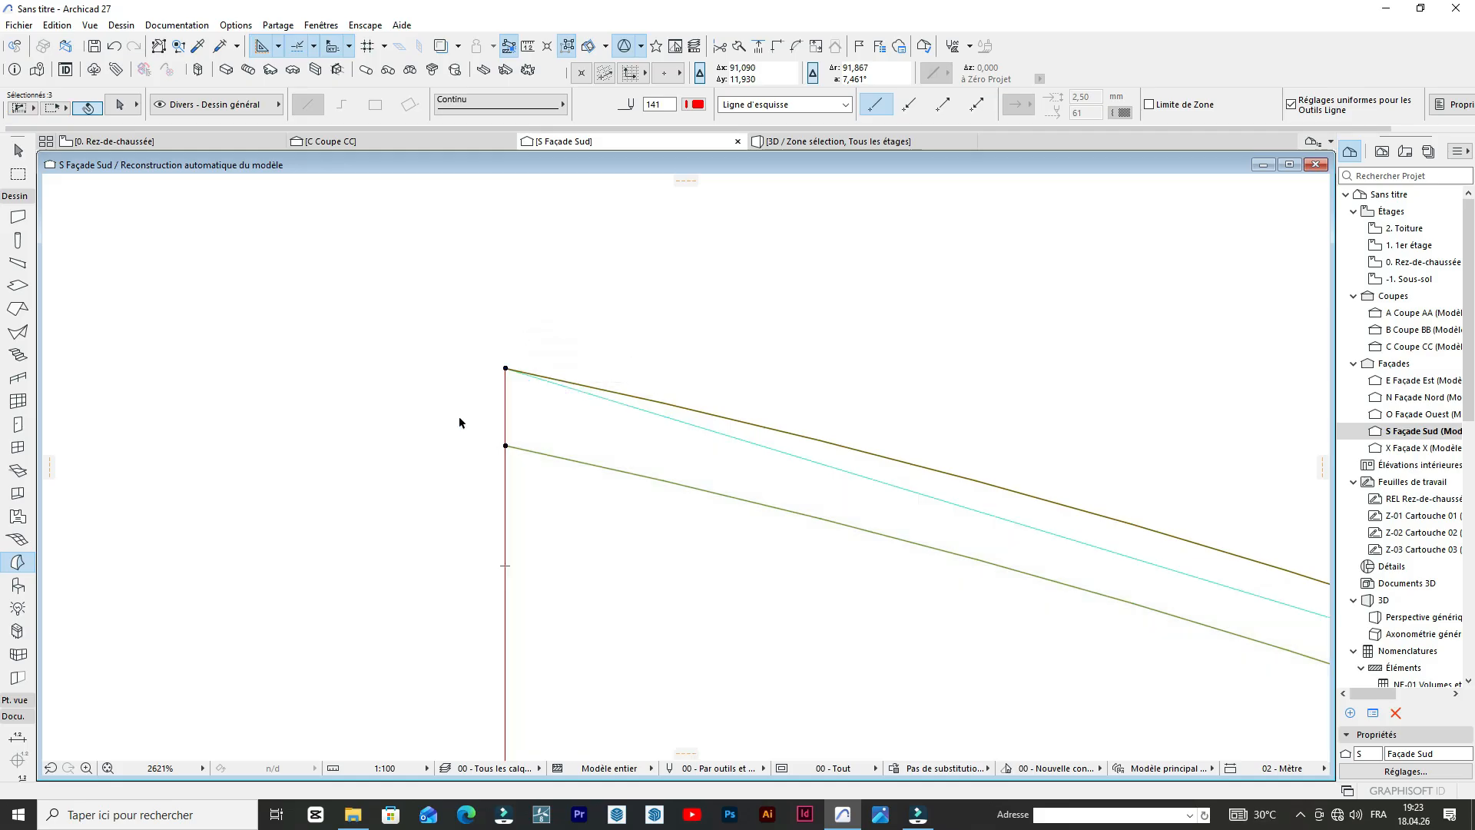
{"action": "scroll", "coordinate": [537, 370], "scroll_direction": "down", "scroll_amount": 8}
{"action": "scroll", "coordinate": [590, 379], "scroll_direction": "up", "scroll_amount": 3}
{"action": "scroll", "coordinate": [590, 379], "scroll_direction": "up", "scroll_amount": 5}
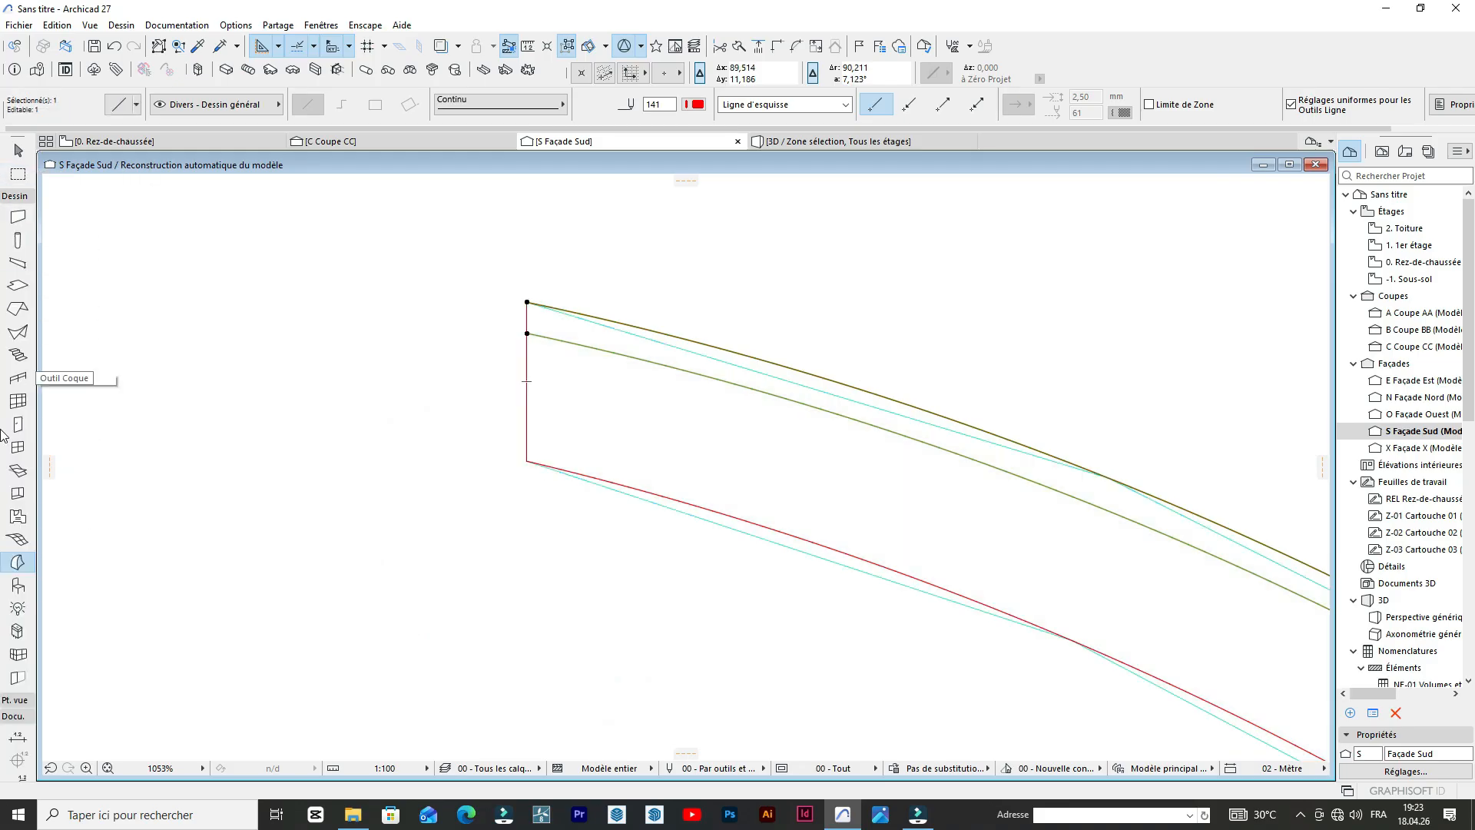
{"action": "left_click", "coordinate": [15, 195]}
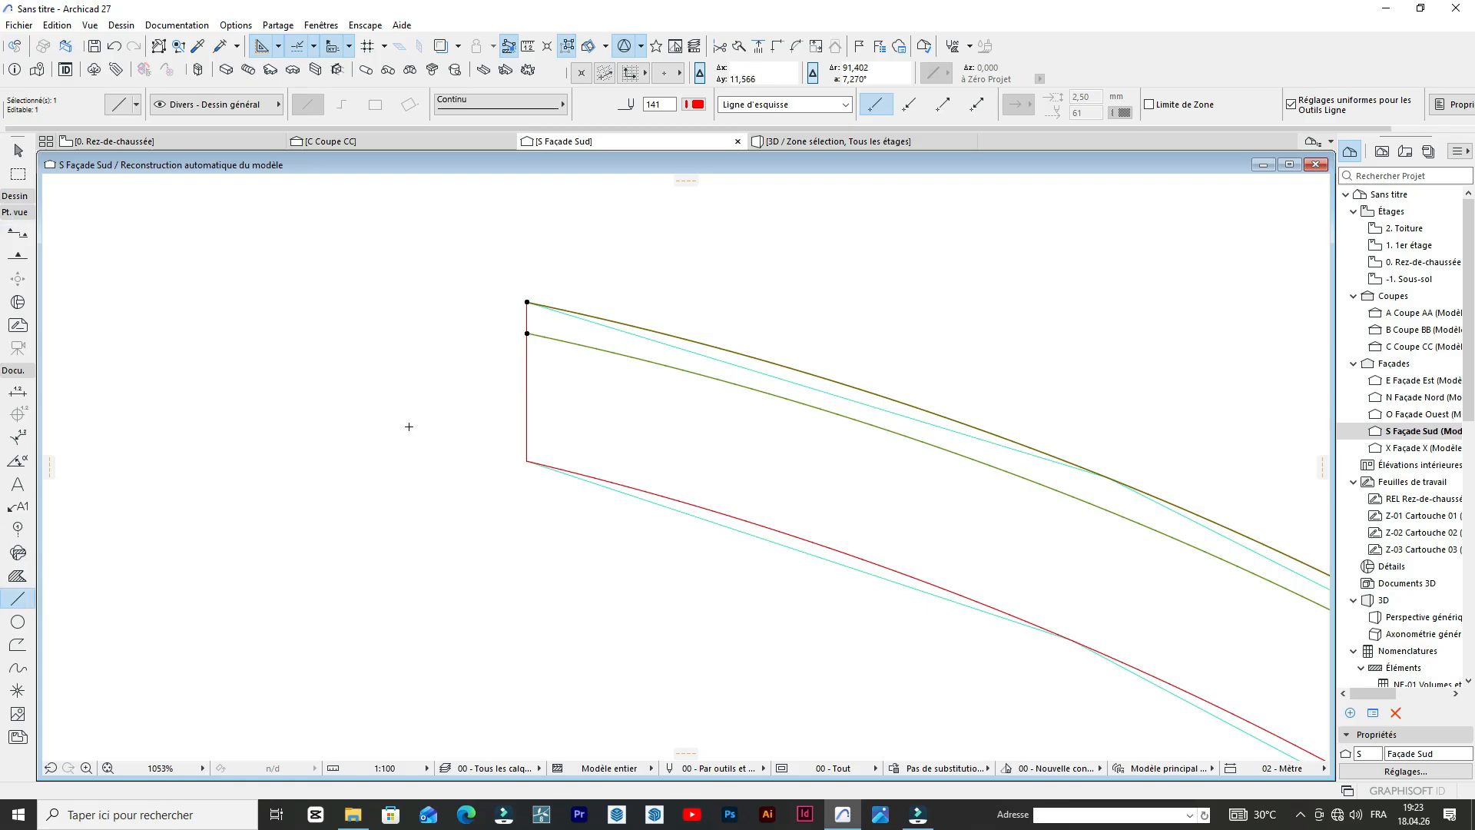
{"action": "scroll", "coordinate": [450, 366], "scroll_direction": "down", "scroll_amount": 6}
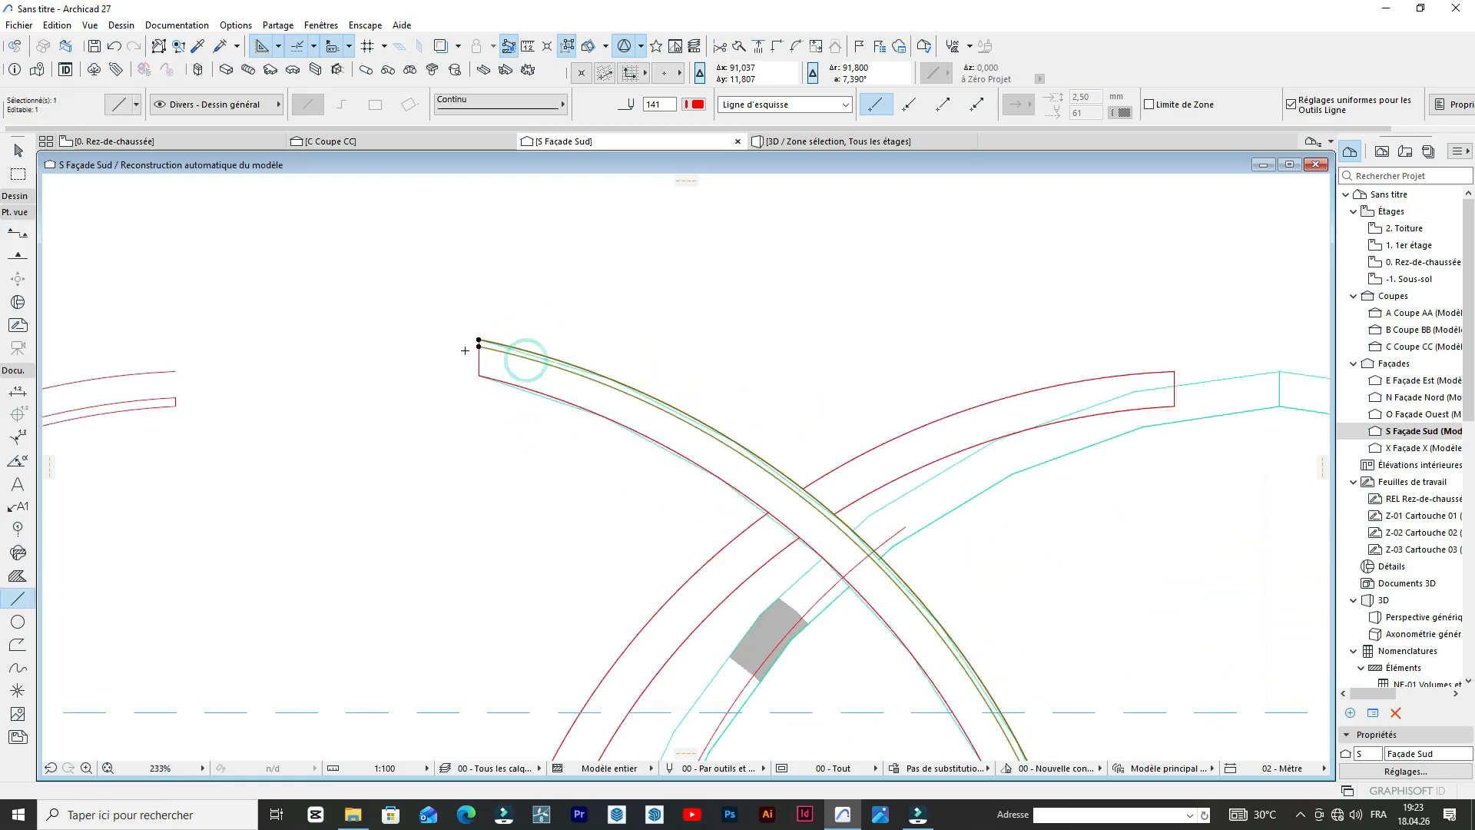
{"action": "scroll", "coordinate": [431, 323], "scroll_direction": "up", "scroll_amount": 3}
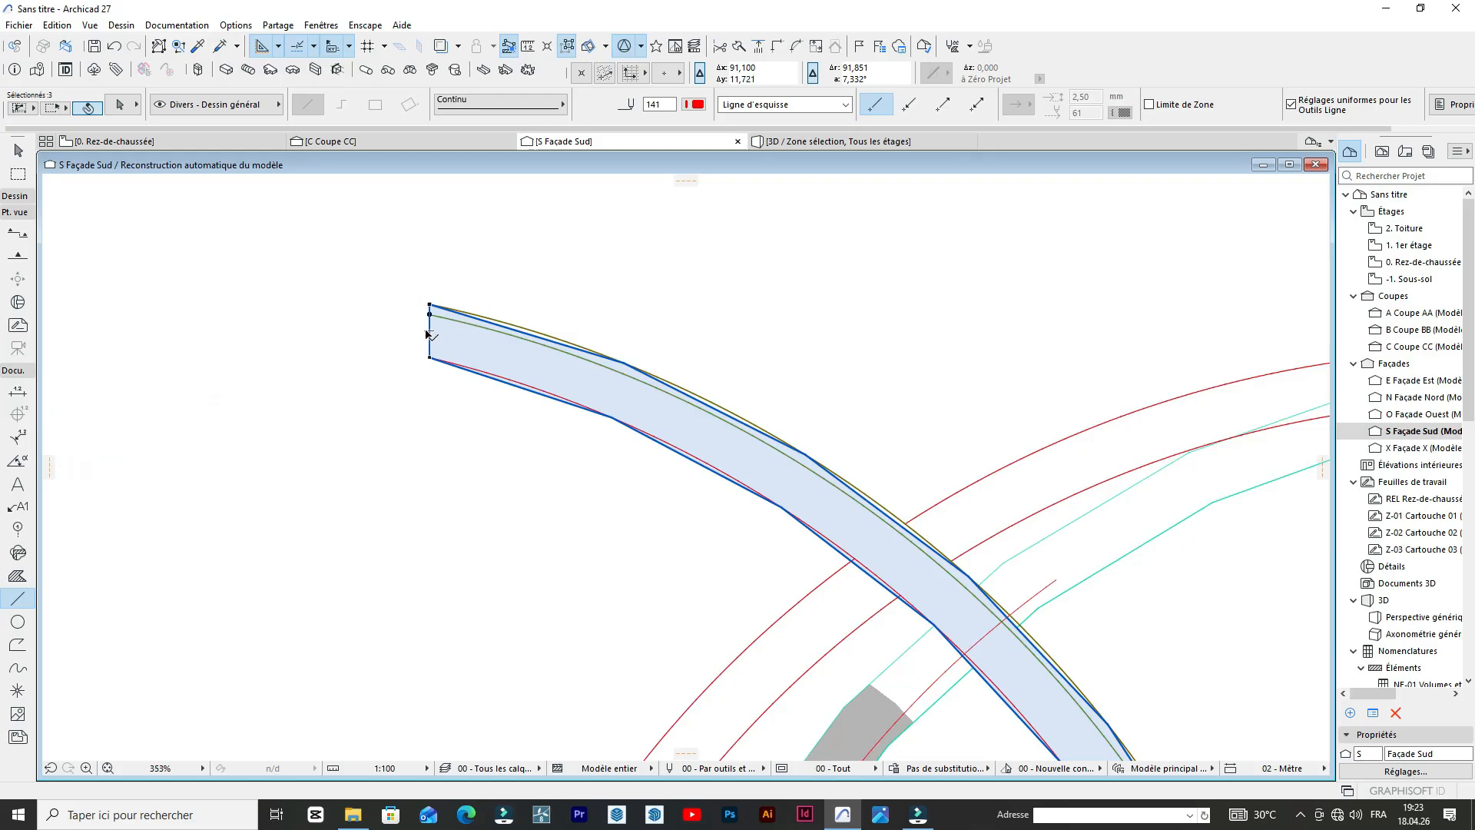
{"action": "left_click", "coordinate": [428, 335]}
{"action": "scroll", "coordinate": [434, 339], "scroll_direction": "up", "scroll_amount": 5}
{"action": "left_click", "coordinate": [435, 357], "text": "shift"}
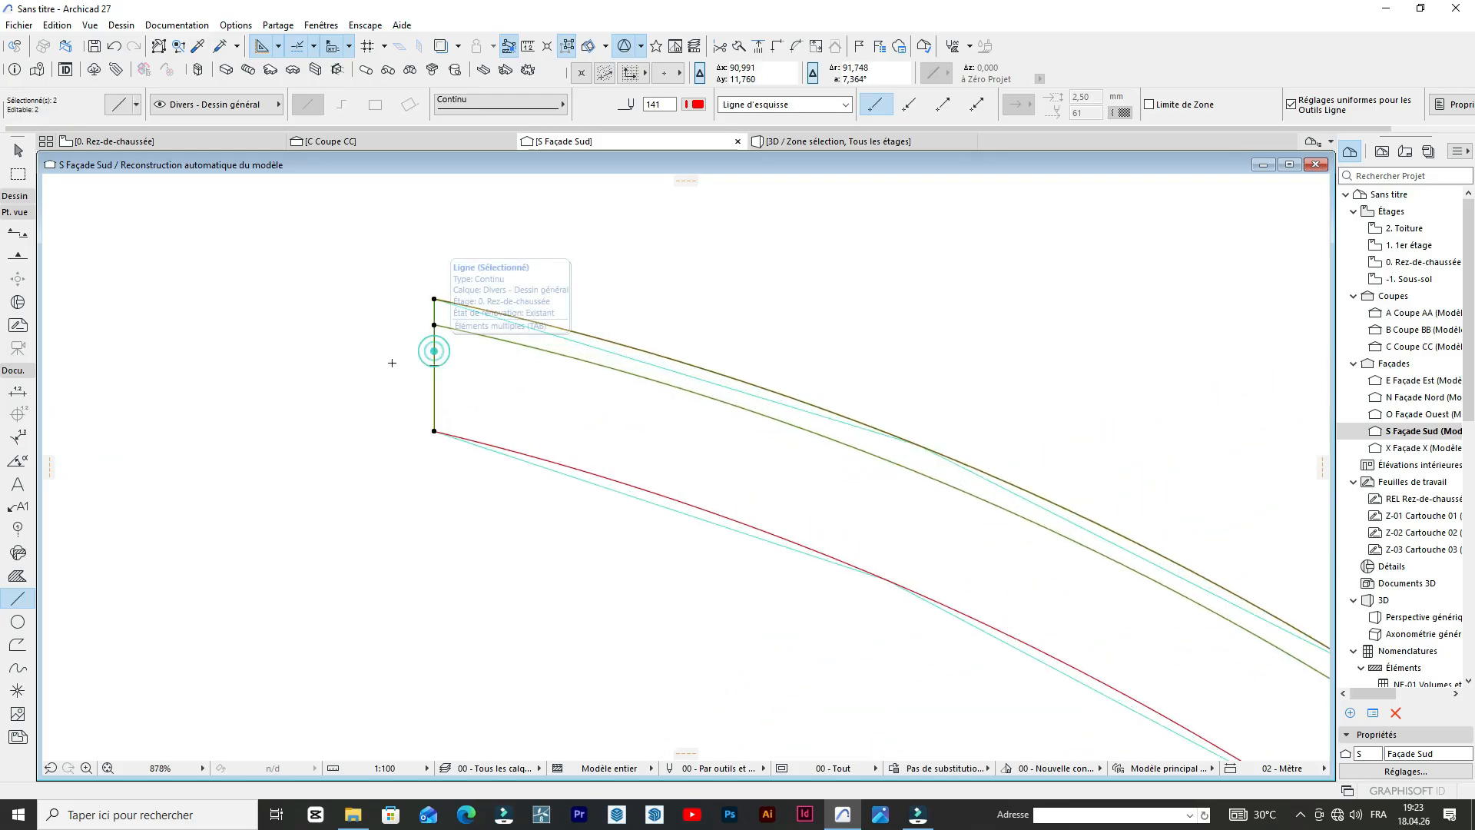
Copy the selected band outline into the empty space above the arches and clear the selection.
{"action": "scroll", "coordinate": [434, 358], "scroll_direction": "down", "scroll_amount": 8}
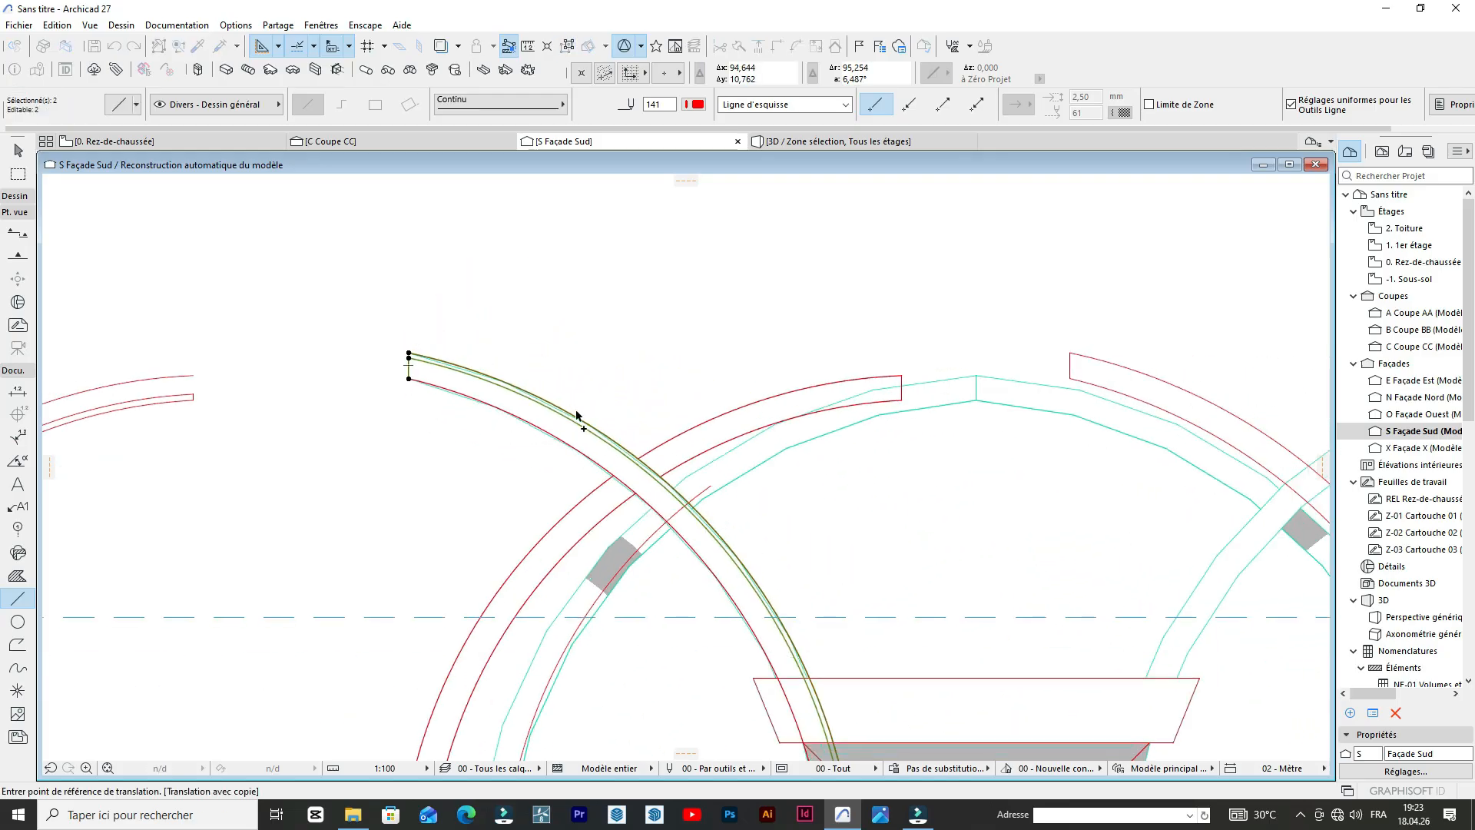
{"action": "scroll", "coordinate": [576, 414], "scroll_direction": "down", "scroll_amount": 6}
{"action": "scroll", "coordinate": [567, 417], "scroll_direction": "up", "scroll_amount": 5}
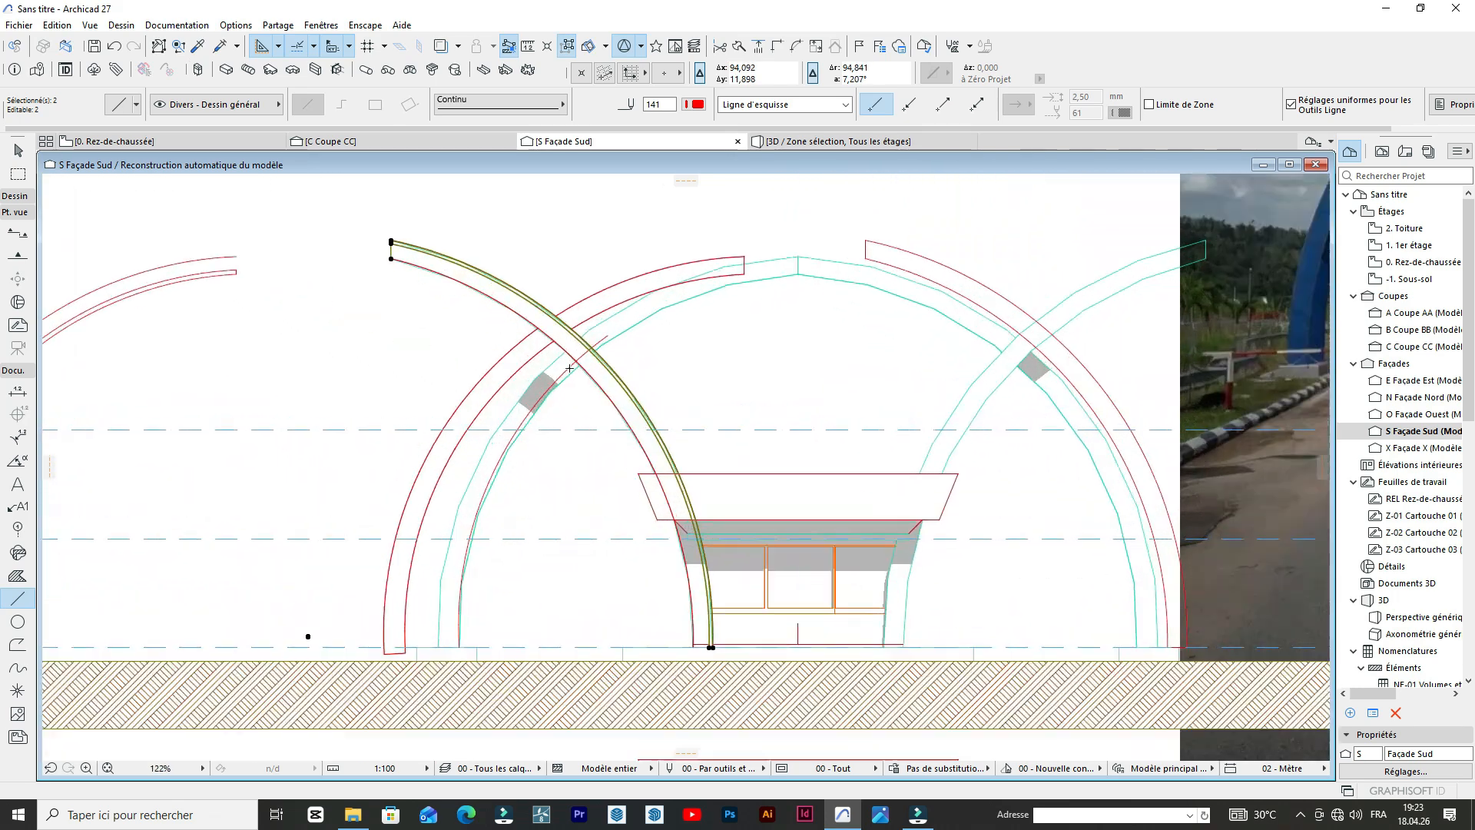
{"action": "key", "text": "ctrl+d"}
{"action": "left_click", "coordinate": [532, 296]}
{"action": "scroll", "coordinate": [541, 276], "scroll_direction": "down", "scroll_amount": 4}
{"action": "left_click", "coordinate": [540, 228]}
{"action": "scroll", "coordinate": [569, 211], "scroll_direction": "up", "scroll_amount": 4}
{"action": "scroll", "coordinate": [640, 440], "scroll_direction": "down", "scroll_amount": 4}
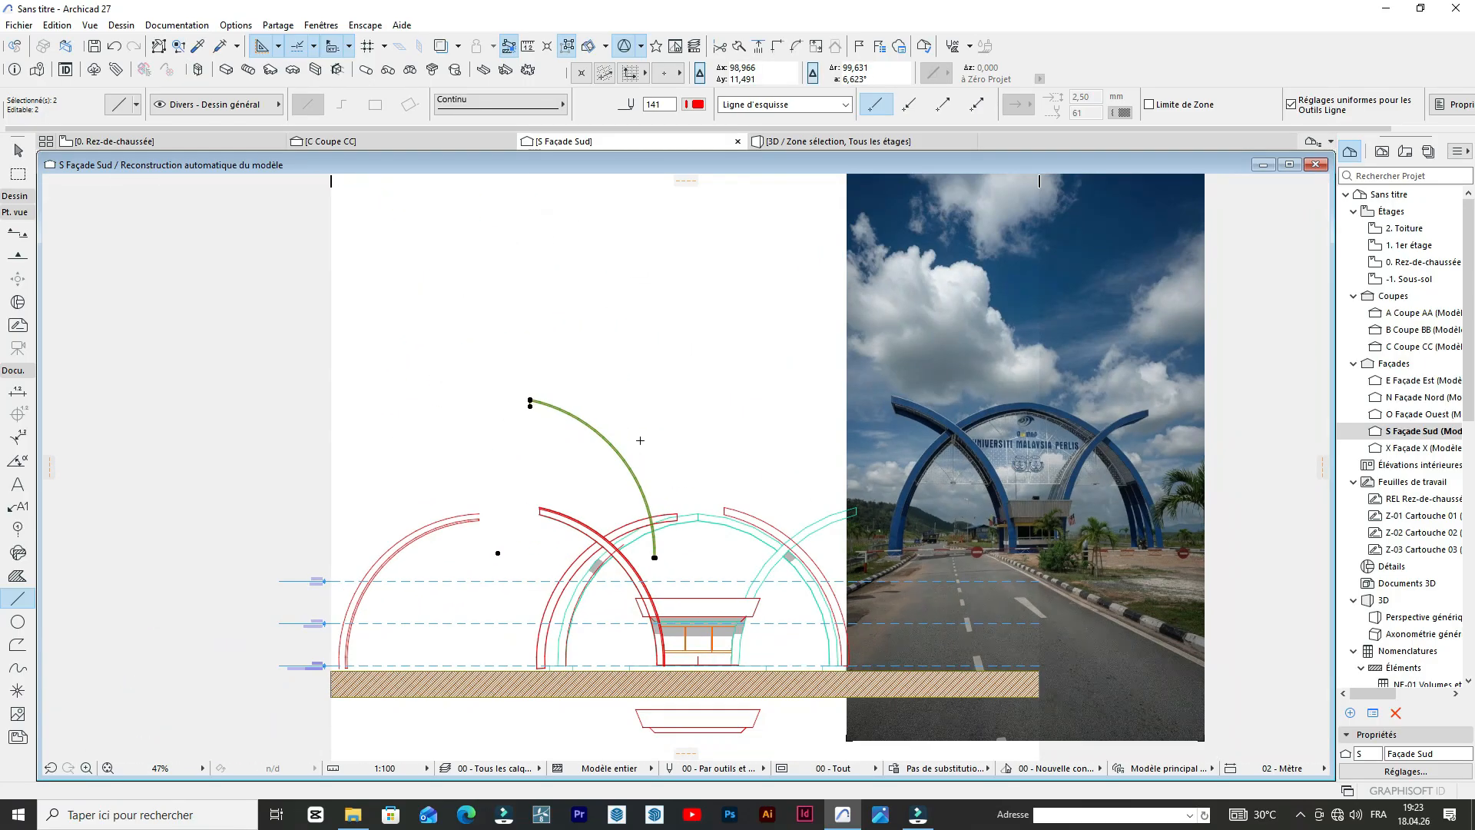
{"action": "left_click_drag", "start_coordinate": [615, 454], "coordinate": [550, 310]}
{"action": "scroll", "coordinate": [507, 250], "scroll_direction": "up", "scroll_amount": 8}
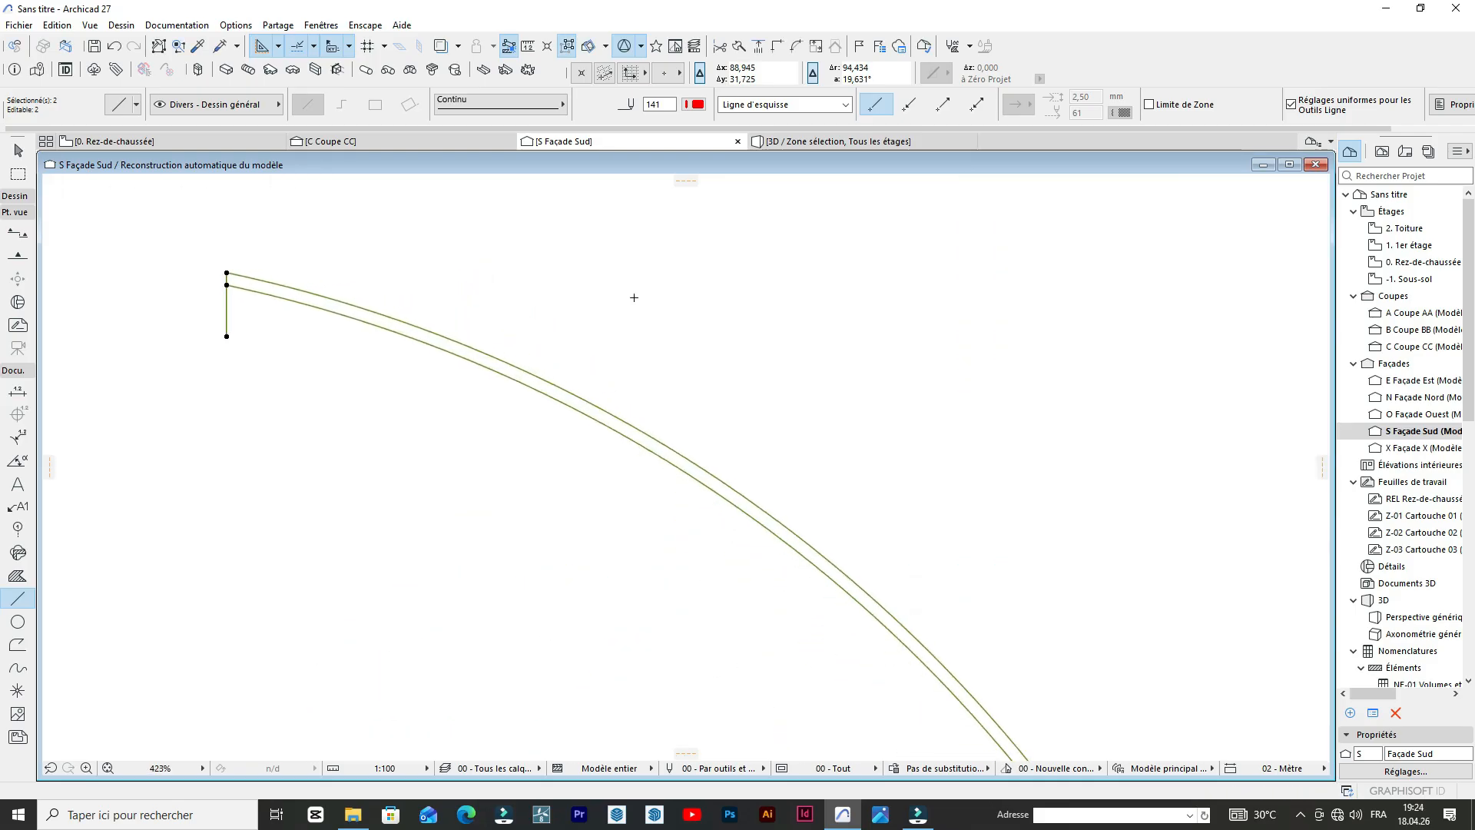
{"action": "left_click", "coordinate": [657, 303]}
{"action": "scroll", "coordinate": [553, 296], "scroll_direction": "down", "scroll_amount": 4}
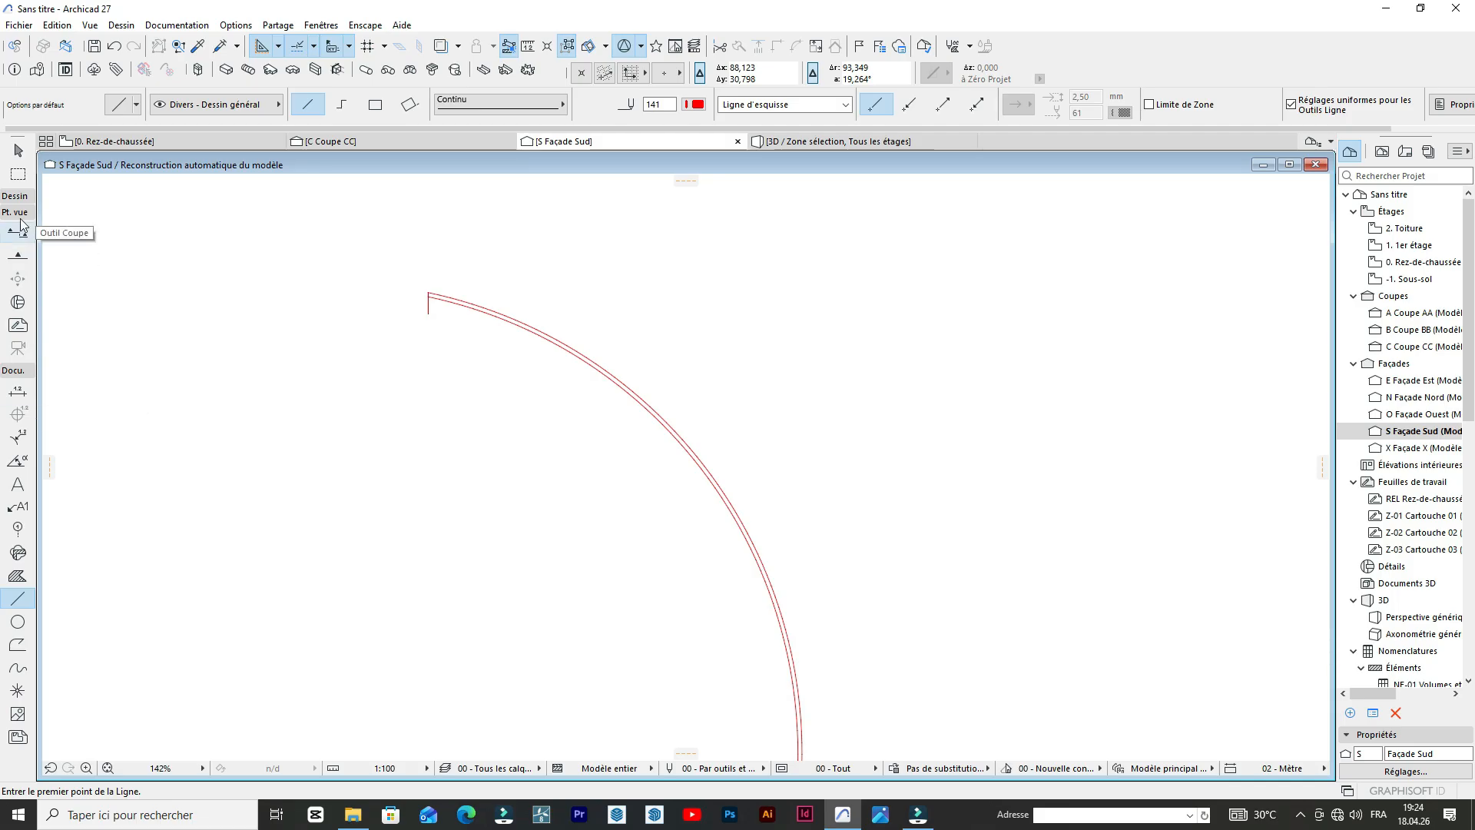
Fill the copied outline with a morph face by tracing the closed contour with the Magic Wand.
{"action": "left_click", "coordinate": [14, 370]}
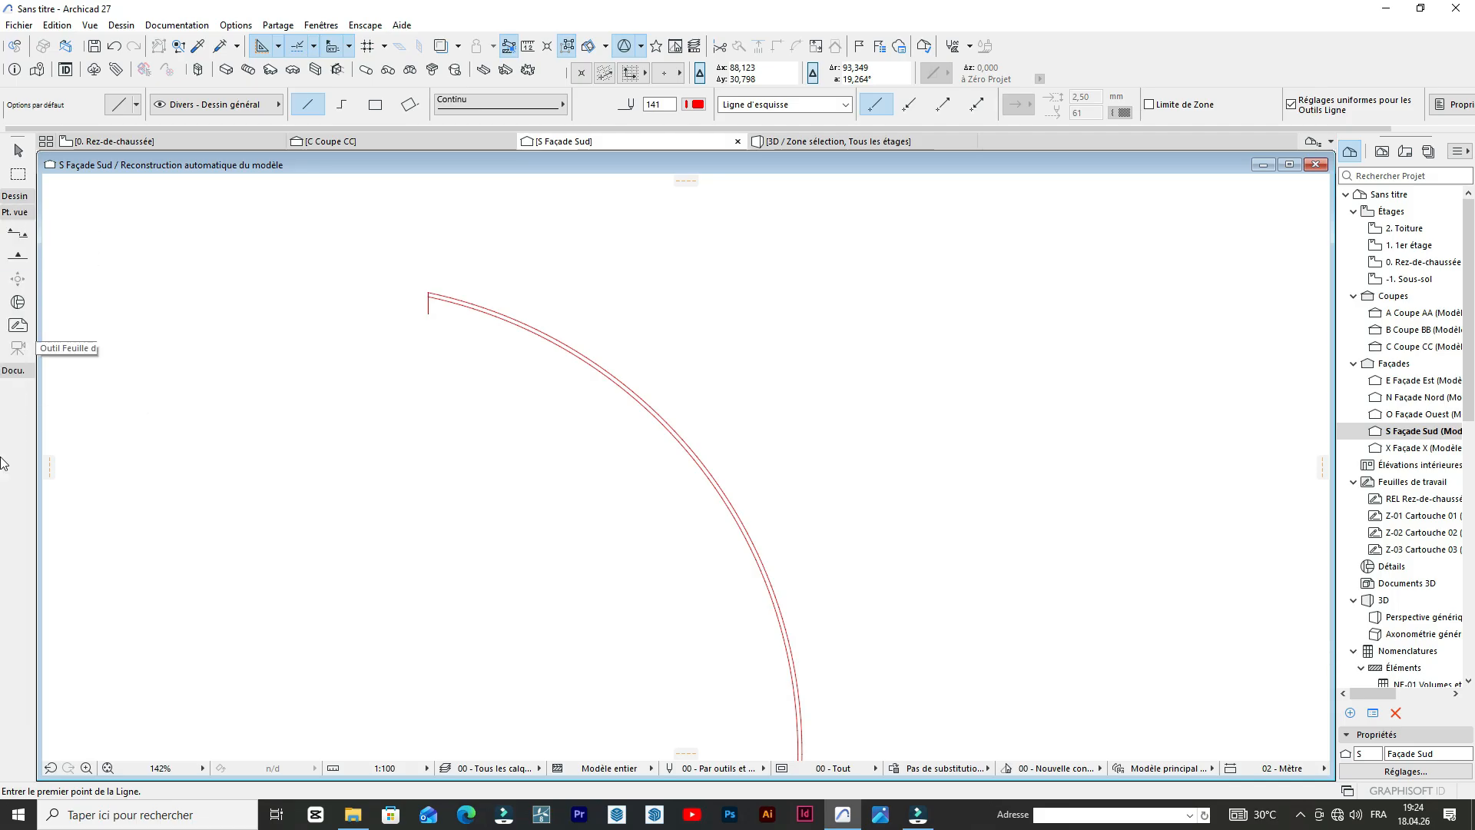
{"action": "left_click", "coordinate": [23, 196]}
{"action": "left_click", "coordinate": [16, 562]}
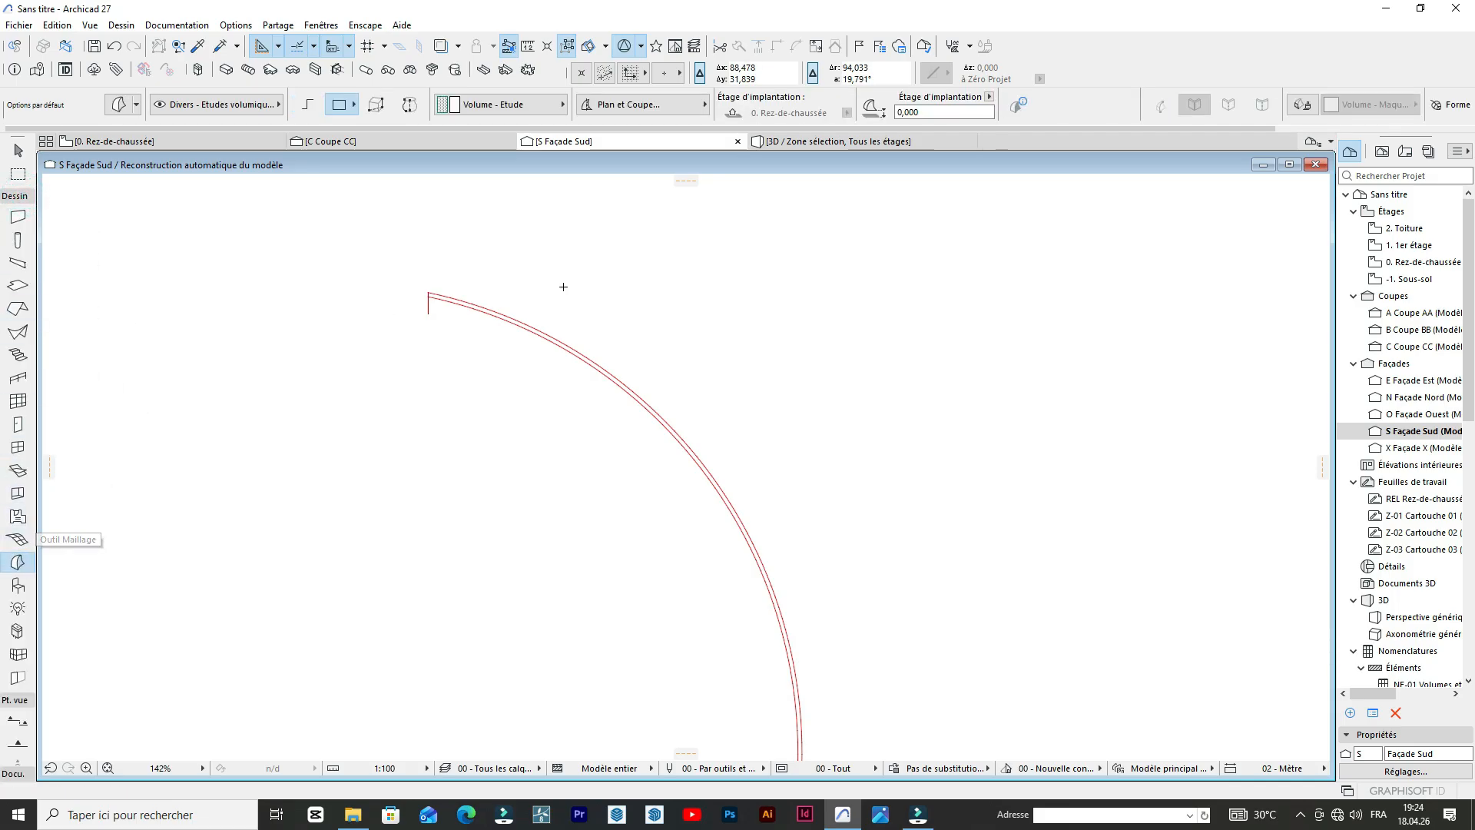
{"action": "scroll", "coordinate": [573, 338], "scroll_direction": "up", "scroll_amount": 3}
{"action": "left_click", "coordinate": [572, 374]}
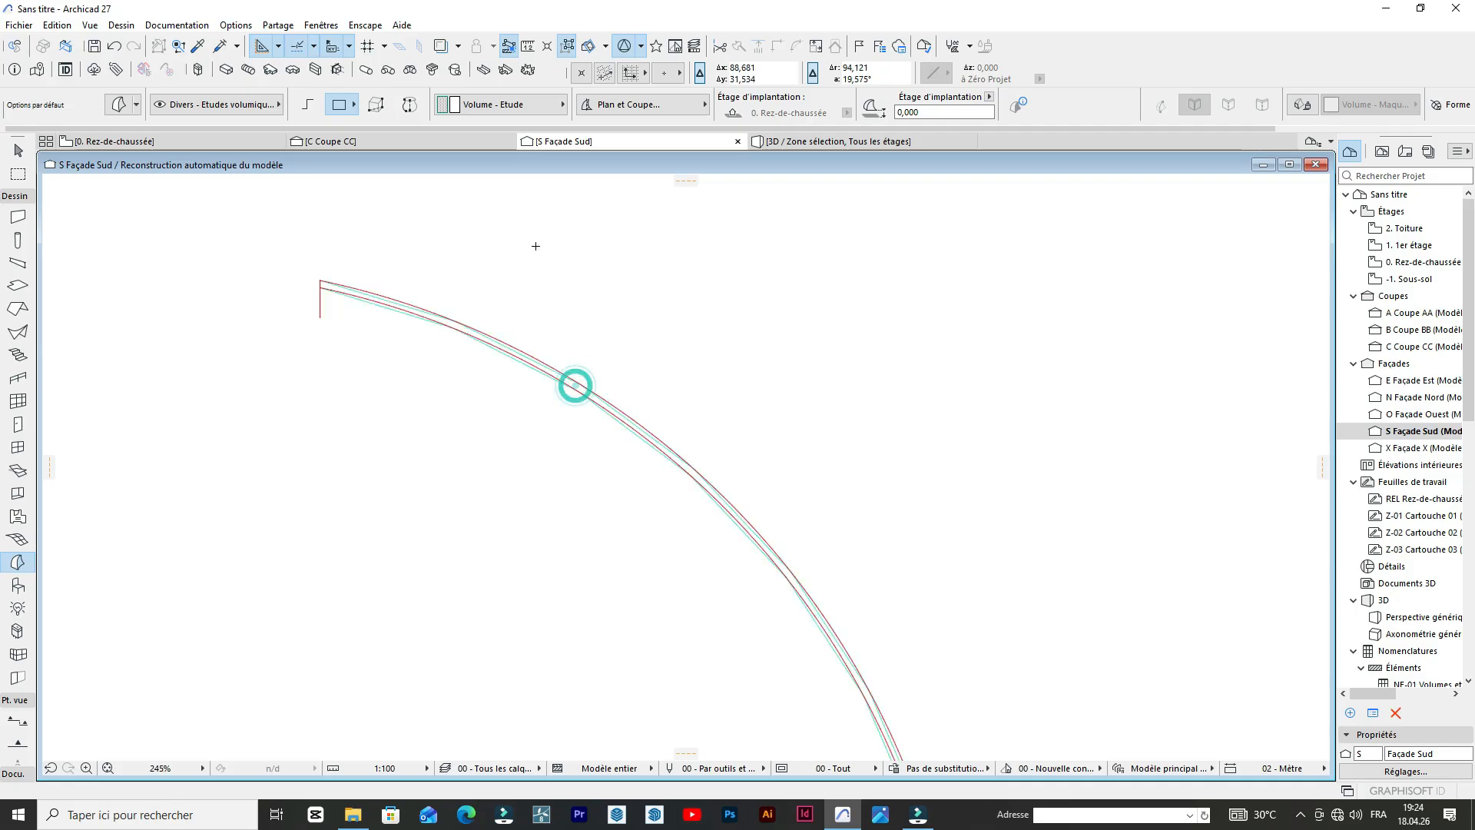
Copy the thin morph band from its outer foot corner to the crossing arch's outer foot corner on the ground line, and deselect it.
{"action": "scroll", "coordinate": [535, 244], "scroll_direction": "down", "scroll_amount": 6}
{"action": "scroll", "coordinate": [707, 600], "scroll_direction": "up", "scroll_amount": 5}
{"action": "scroll", "coordinate": [681, 436], "scroll_direction": "up", "scroll_amount": 1}
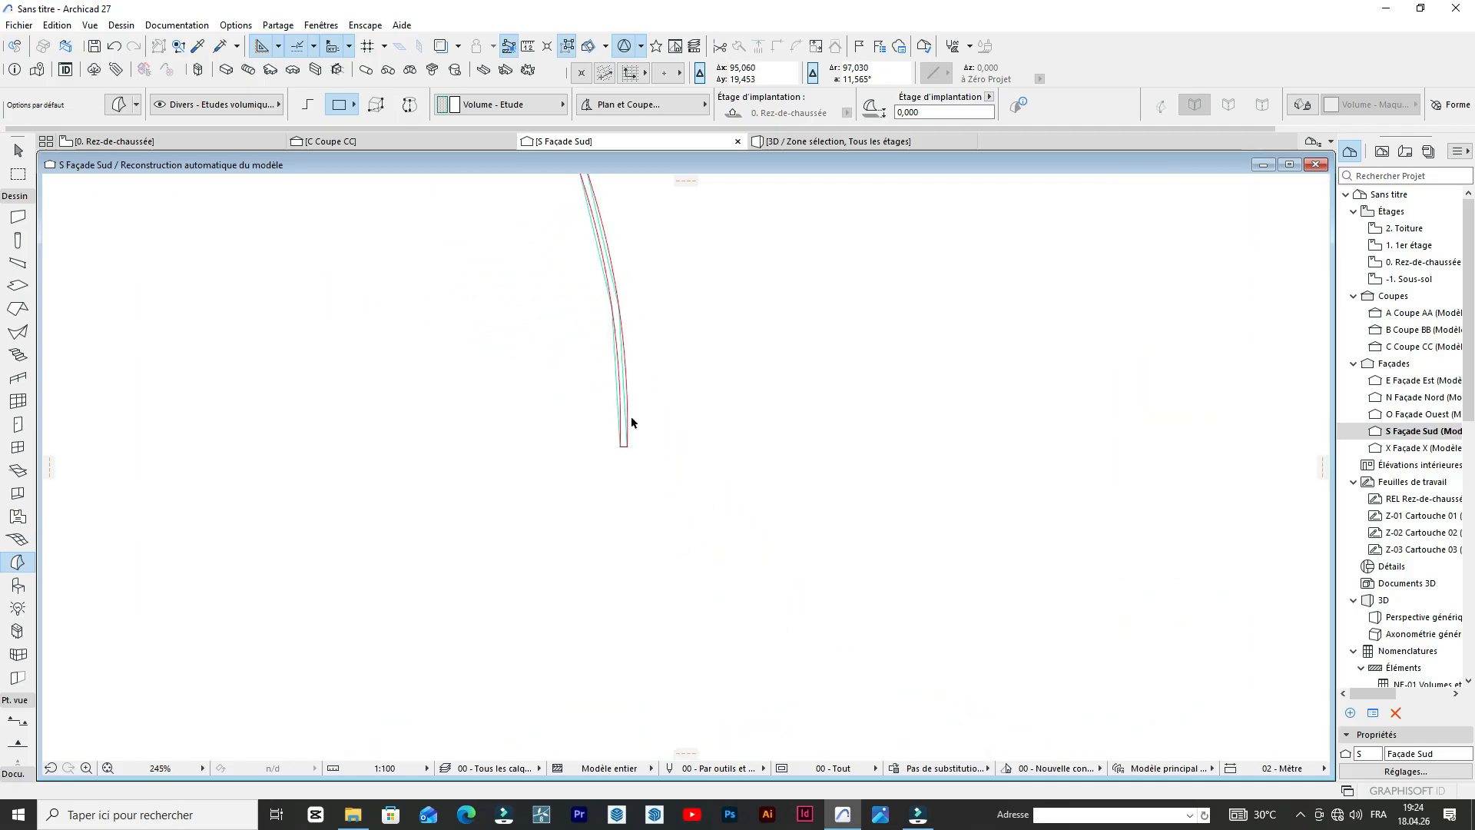
{"action": "scroll", "coordinate": [627, 427], "scroll_direction": "up", "scroll_amount": 14}
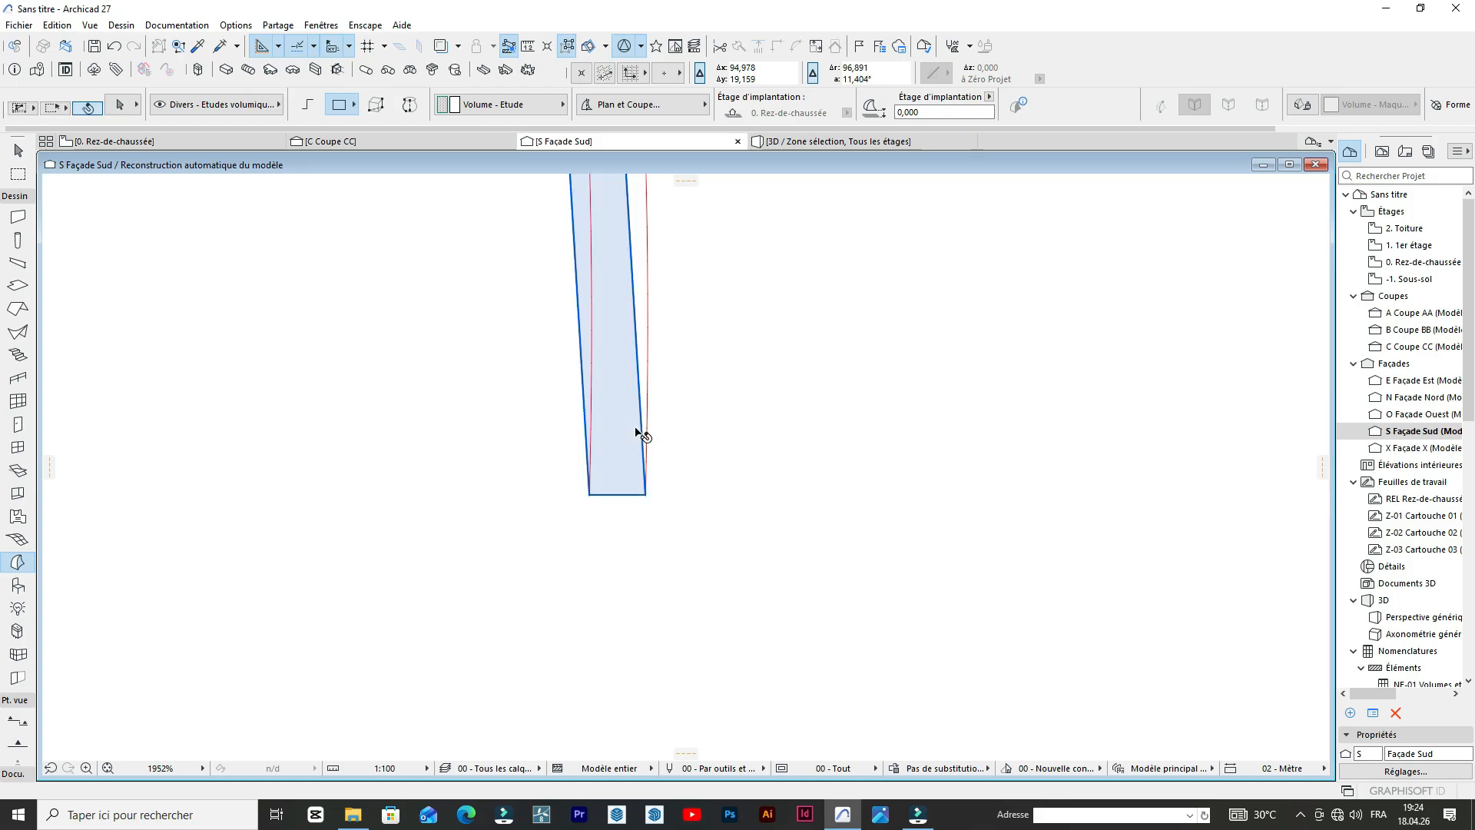
{"action": "left_click", "coordinate": [635, 427]}
{"action": "key", "text": "ctrl+d"}
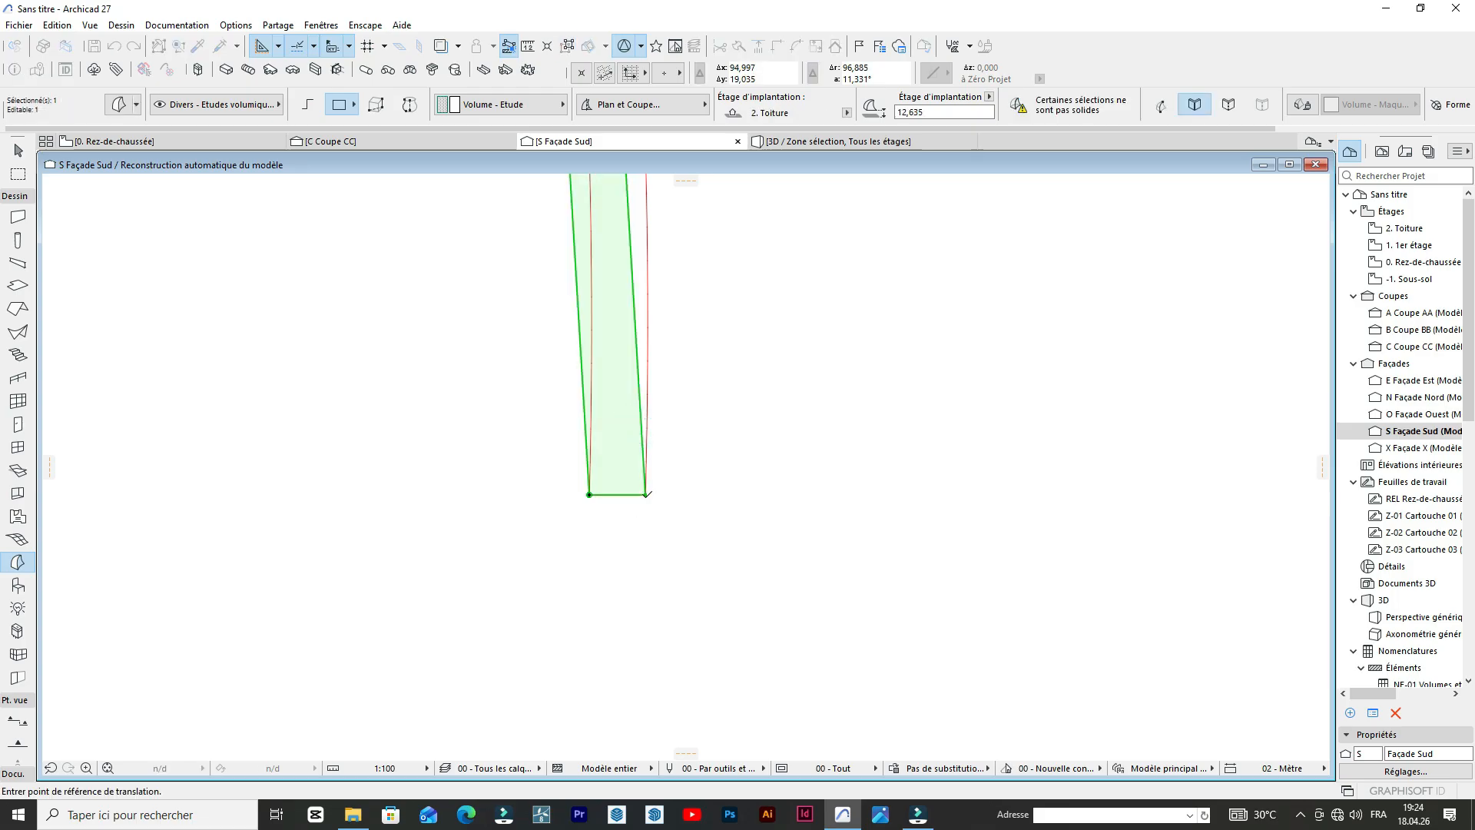
{"action": "left_click", "coordinate": [645, 495]}
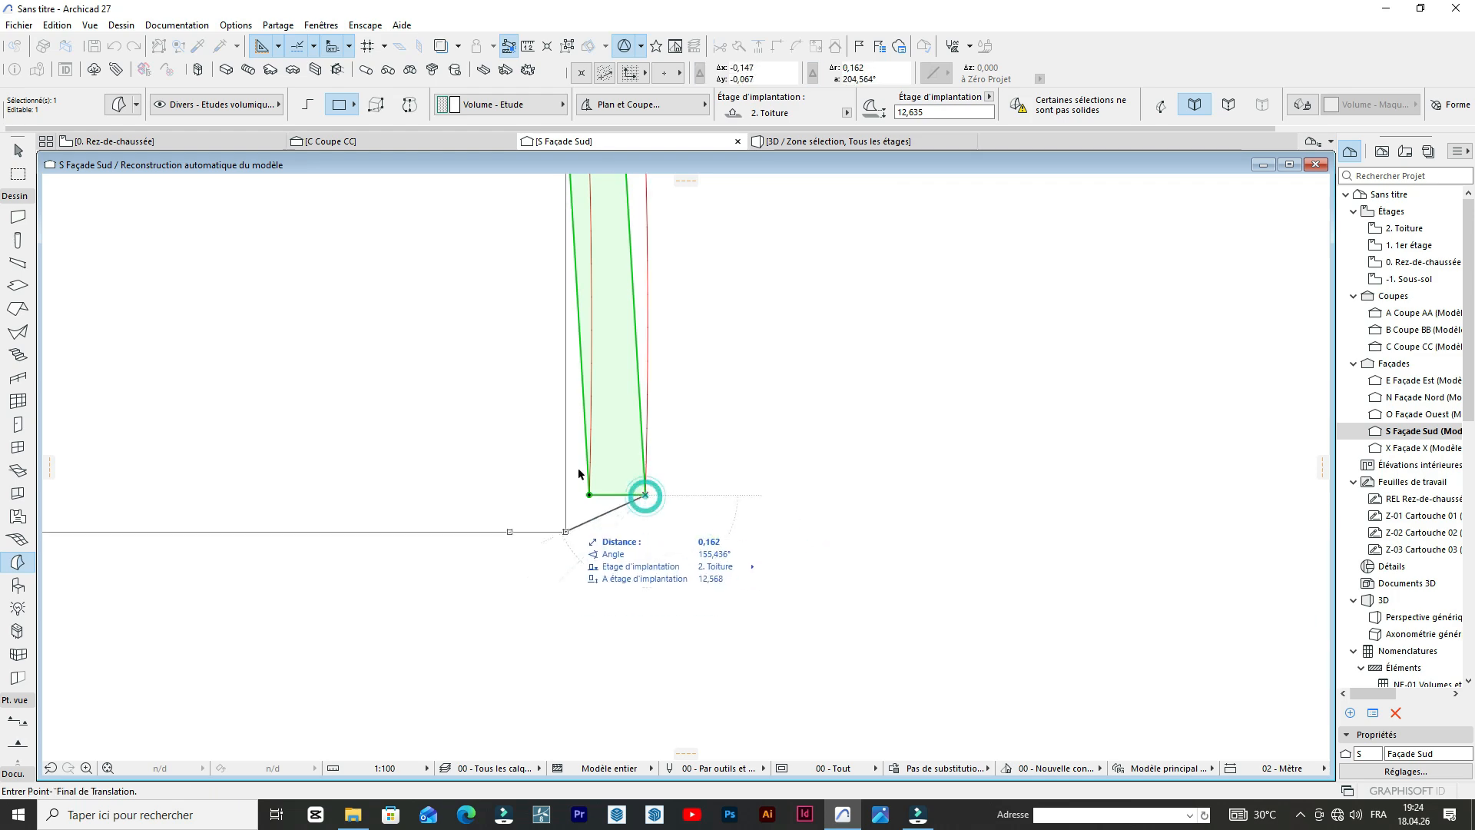
{"action": "scroll", "coordinate": [659, 353], "scroll_direction": "down", "scroll_amount": 14}
{"action": "scroll", "coordinate": [706, 461], "scroll_direction": "up", "scroll_amount": 14}
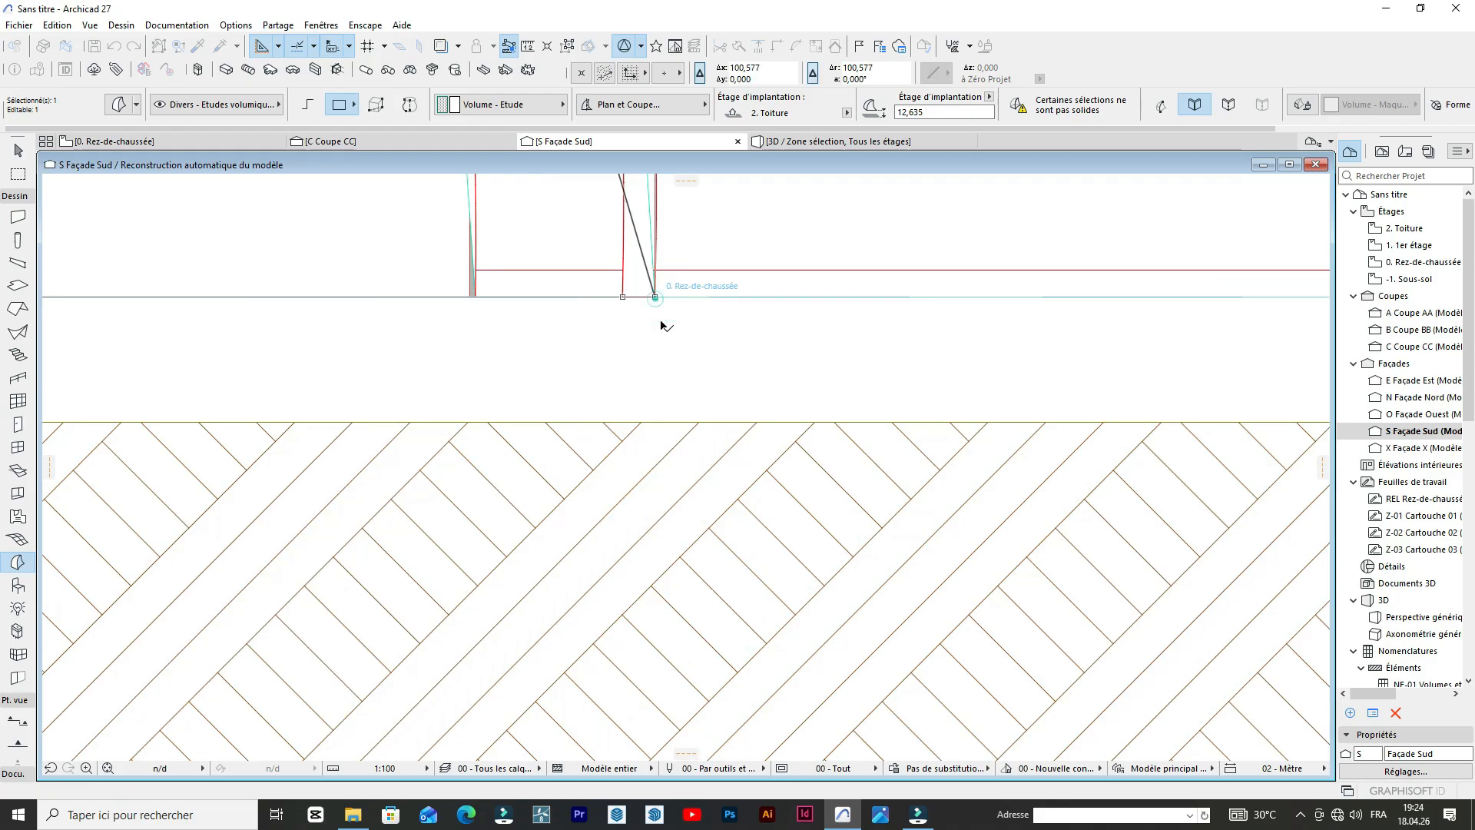
{"action": "left_click", "coordinate": [655, 297]}
{"action": "scroll", "coordinate": [652, 297], "scroll_direction": "down", "scroll_amount": 12}
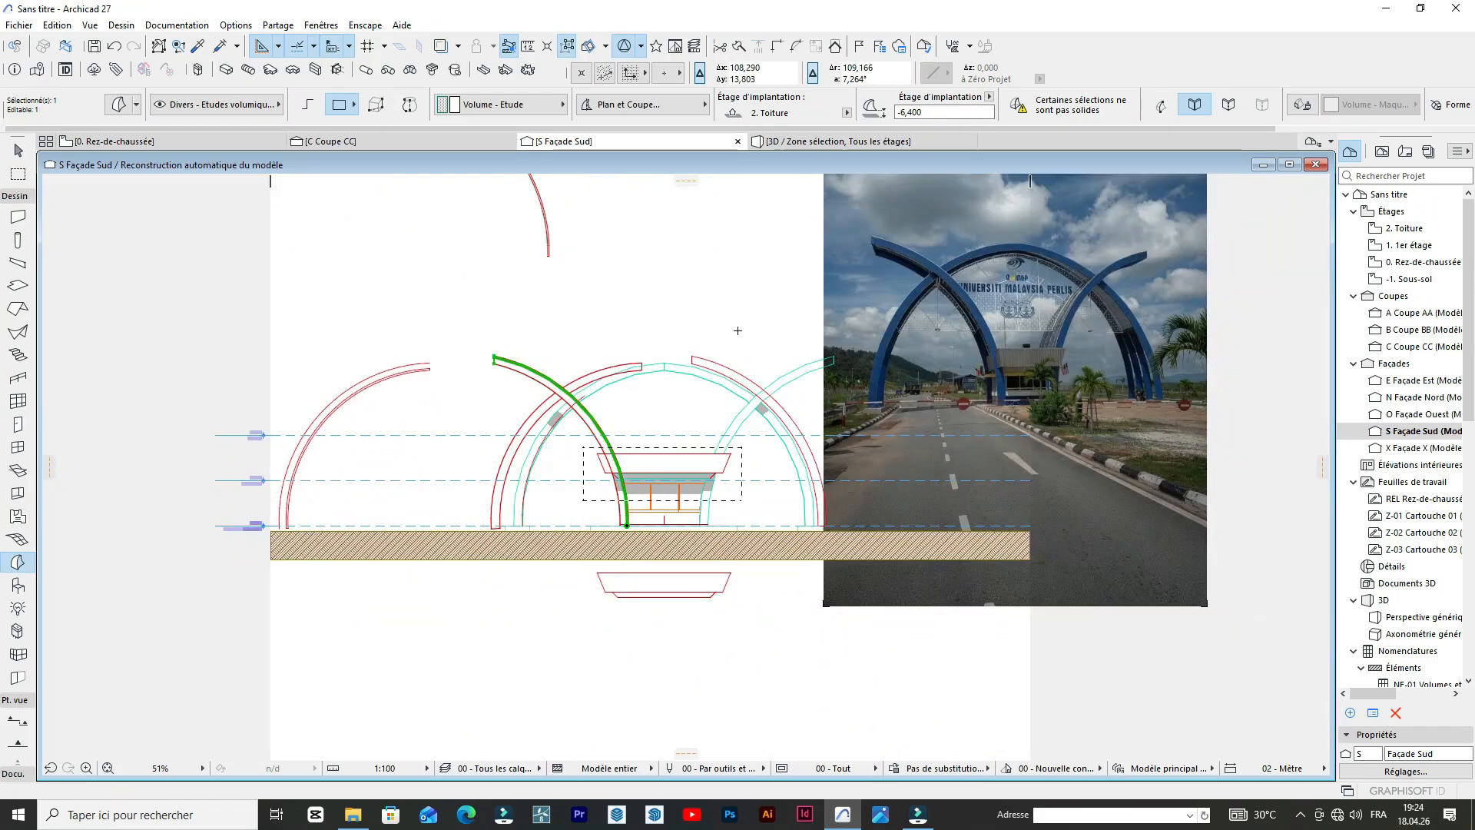
{"action": "left_click", "coordinate": [682, 295]}
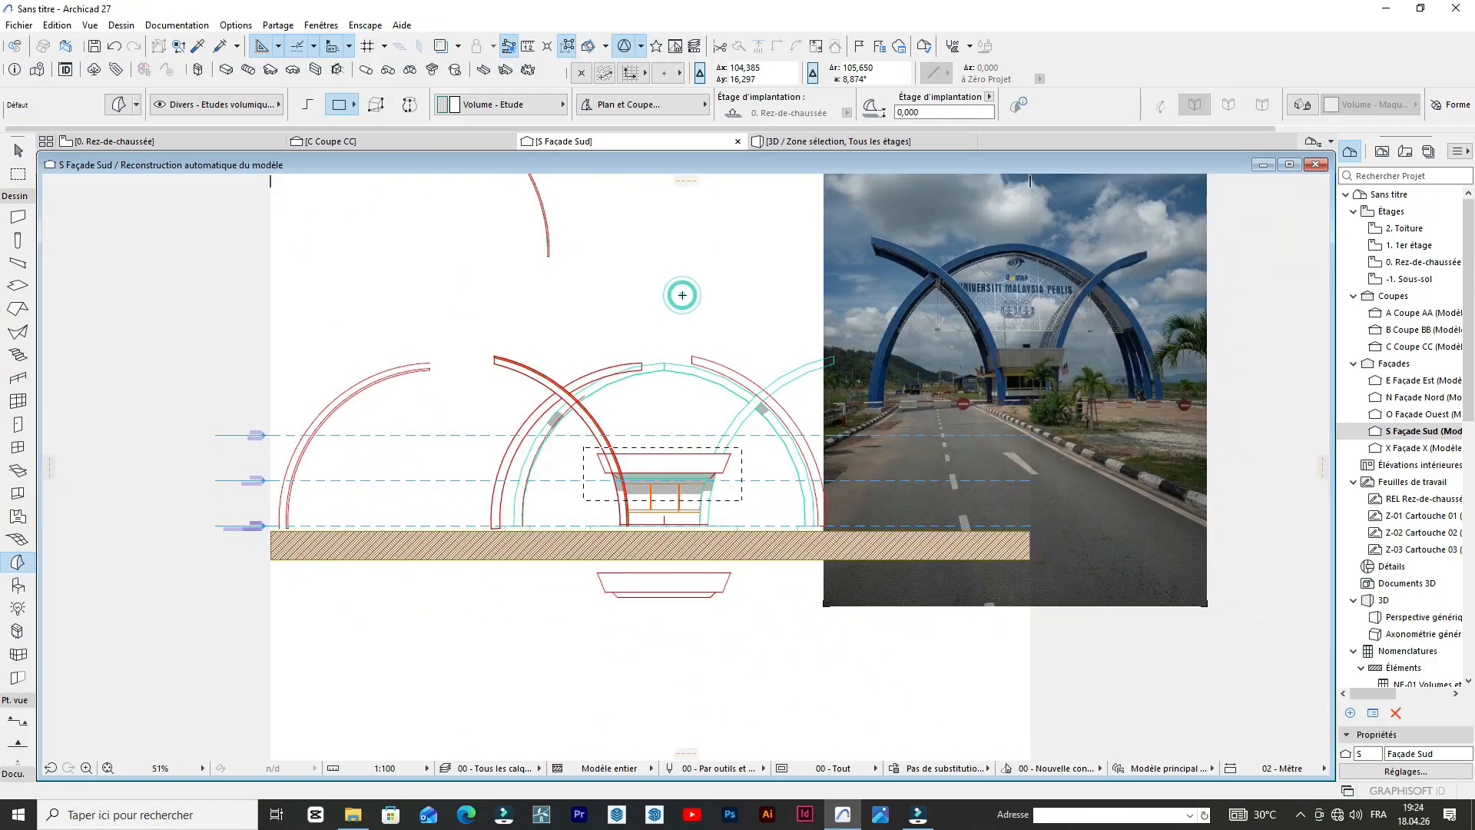
Open the 3D view and select the copied thin morph band standing in front of the arches.
{"action": "left_click", "coordinate": [808, 143]}
{"action": "scroll", "coordinate": [747, 390], "scroll_direction": "down", "scroll_amount": 2}
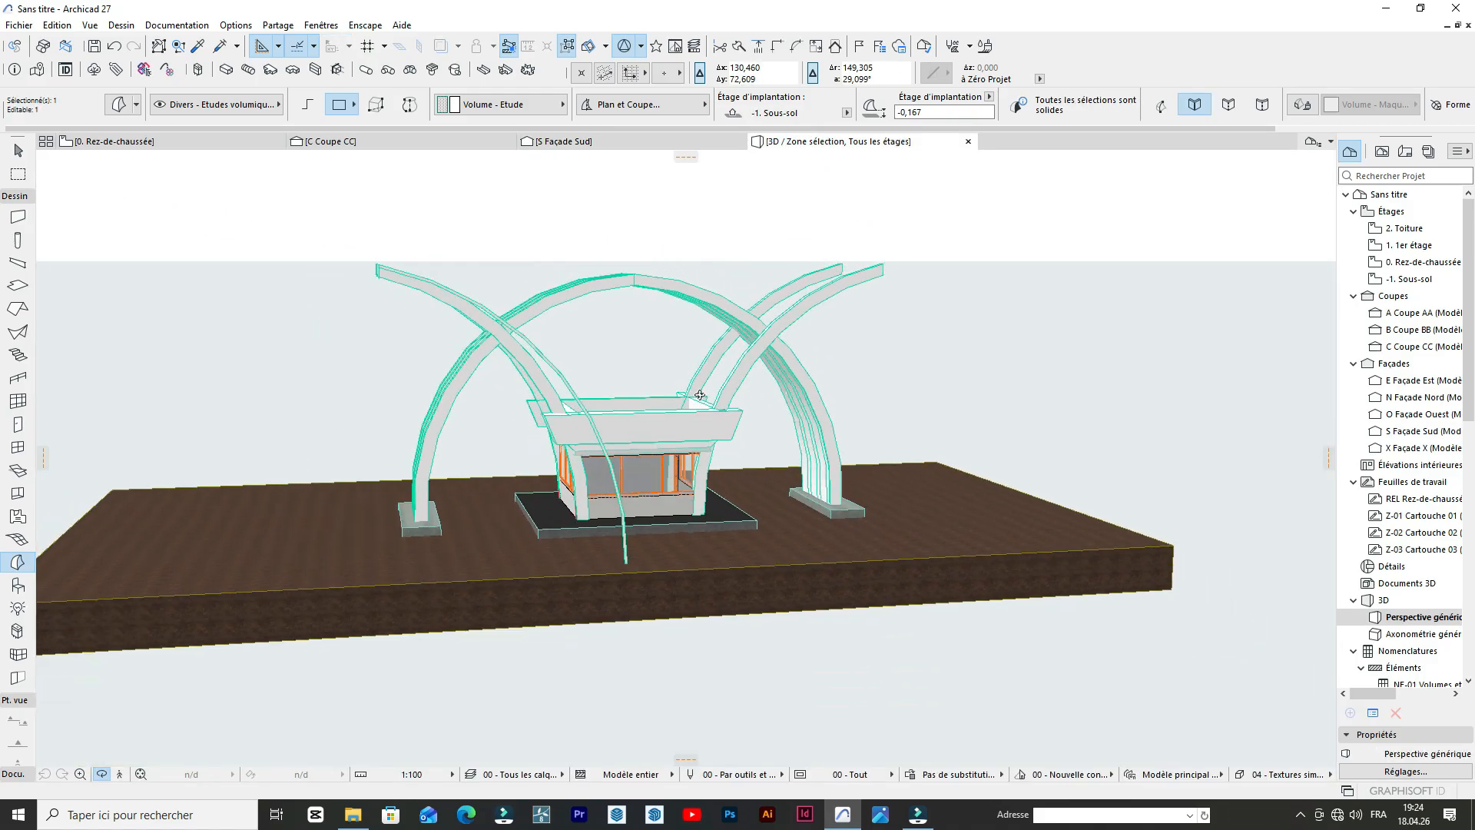
{"action": "scroll", "coordinate": [400, 260], "scroll_direction": "up", "scroll_amount": 2}
{"action": "left_click_drag", "start_coordinate": [441, 260], "coordinate": [1138, 314]}
{"action": "scroll", "coordinate": [1138, 314], "scroll_direction": "up", "scroll_amount": 5}
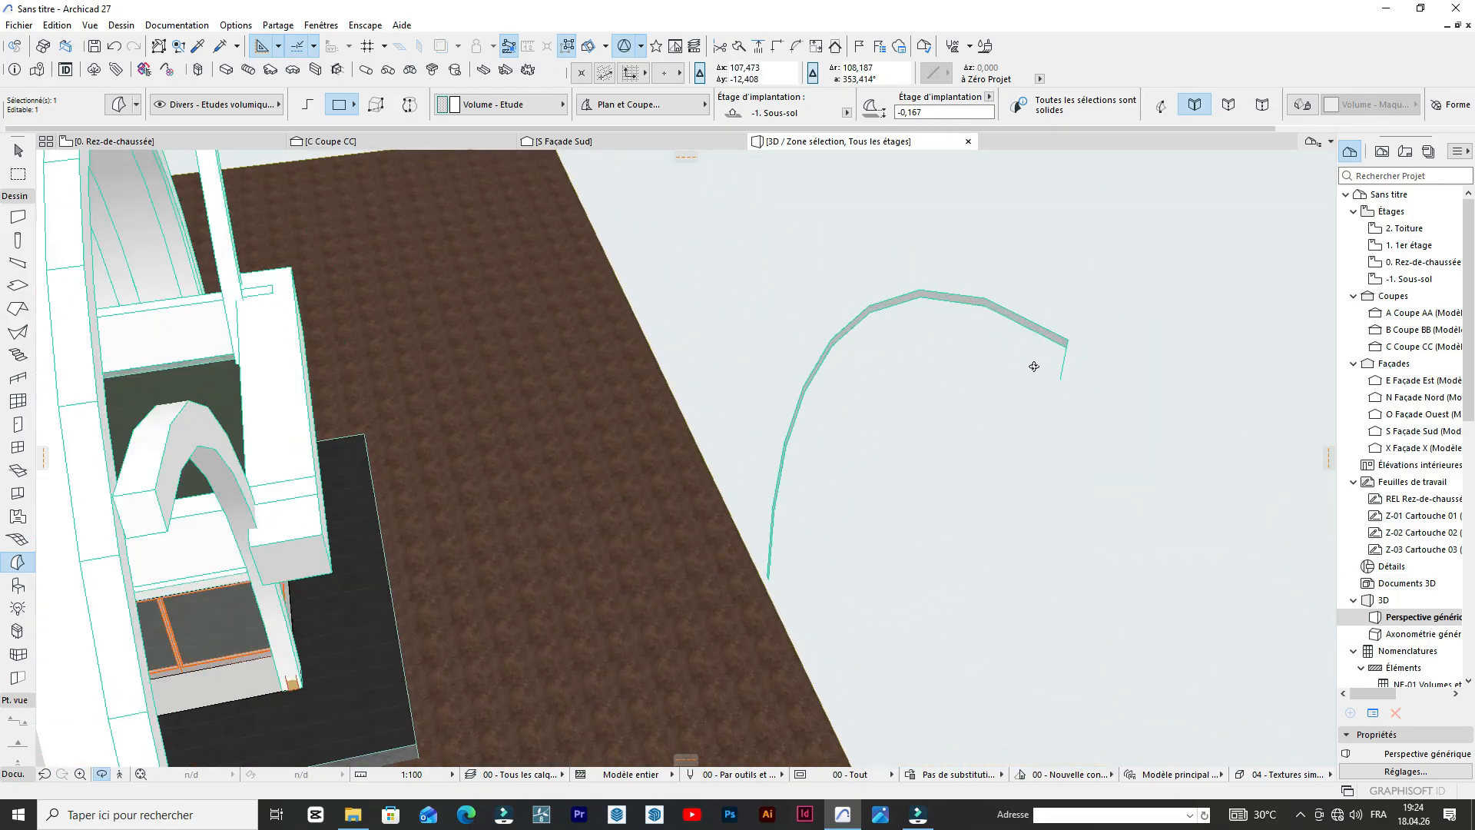
{"action": "scroll", "coordinate": [1053, 374], "scroll_direction": "up", "scroll_amount": 3}
{"action": "key", "text": "Escape"}
{"action": "left_click", "coordinate": [1050, 371], "text": "shift"}
Extrude the thin band's face back toward the arches with the morph push/pull option.
{"action": "scroll", "coordinate": [1001, 357], "scroll_direction": "down", "scroll_amount": 3}
{"action": "left_click", "coordinate": [1017, 293], "text": "shift"}
{"action": "left_click", "coordinate": [1022, 292], "text": "shift"}
{"action": "left_click", "coordinate": [1013, 285], "text": "shift"}
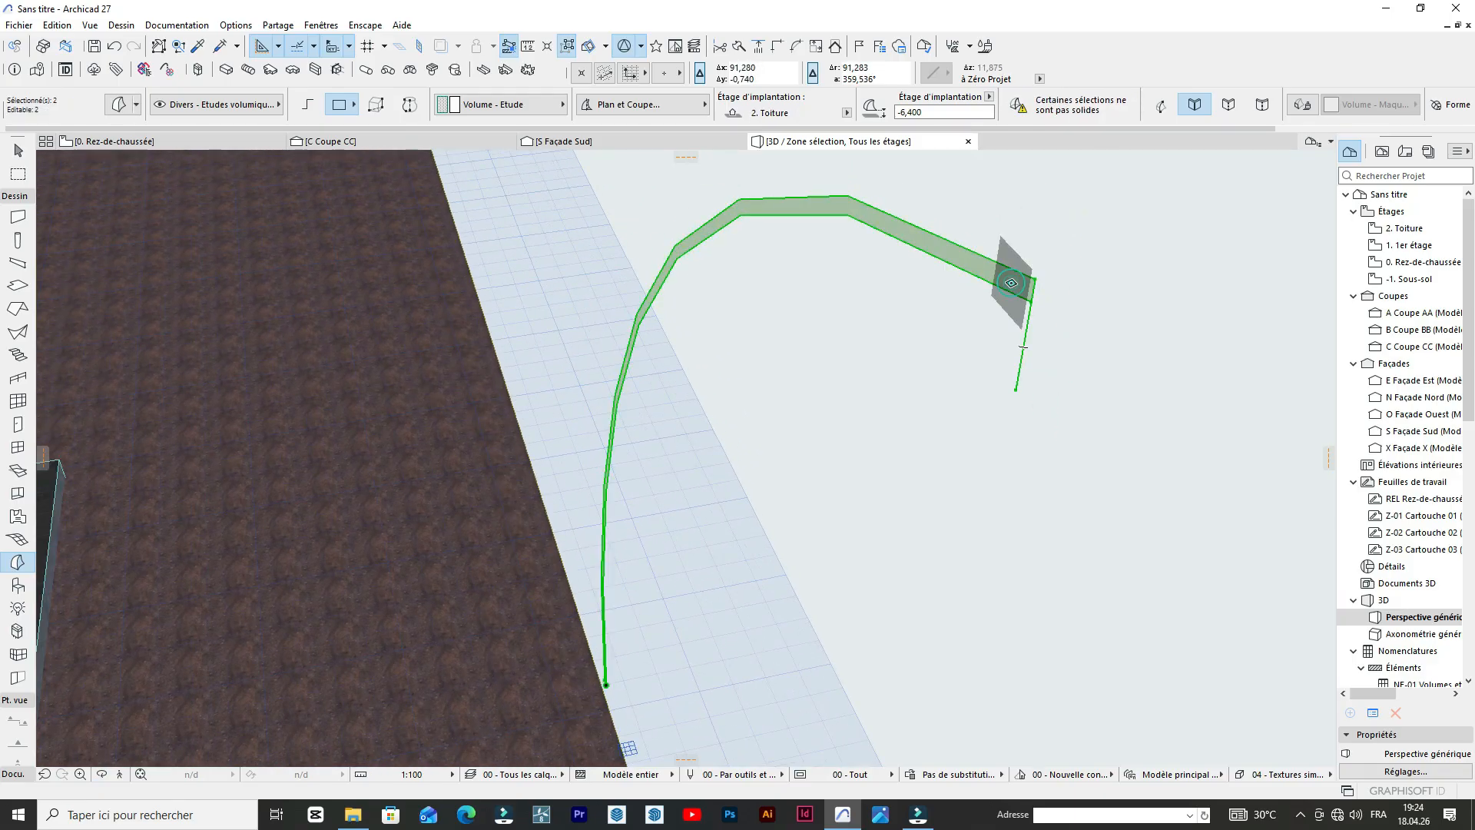
{"action": "left_click", "coordinate": [1011, 283]}
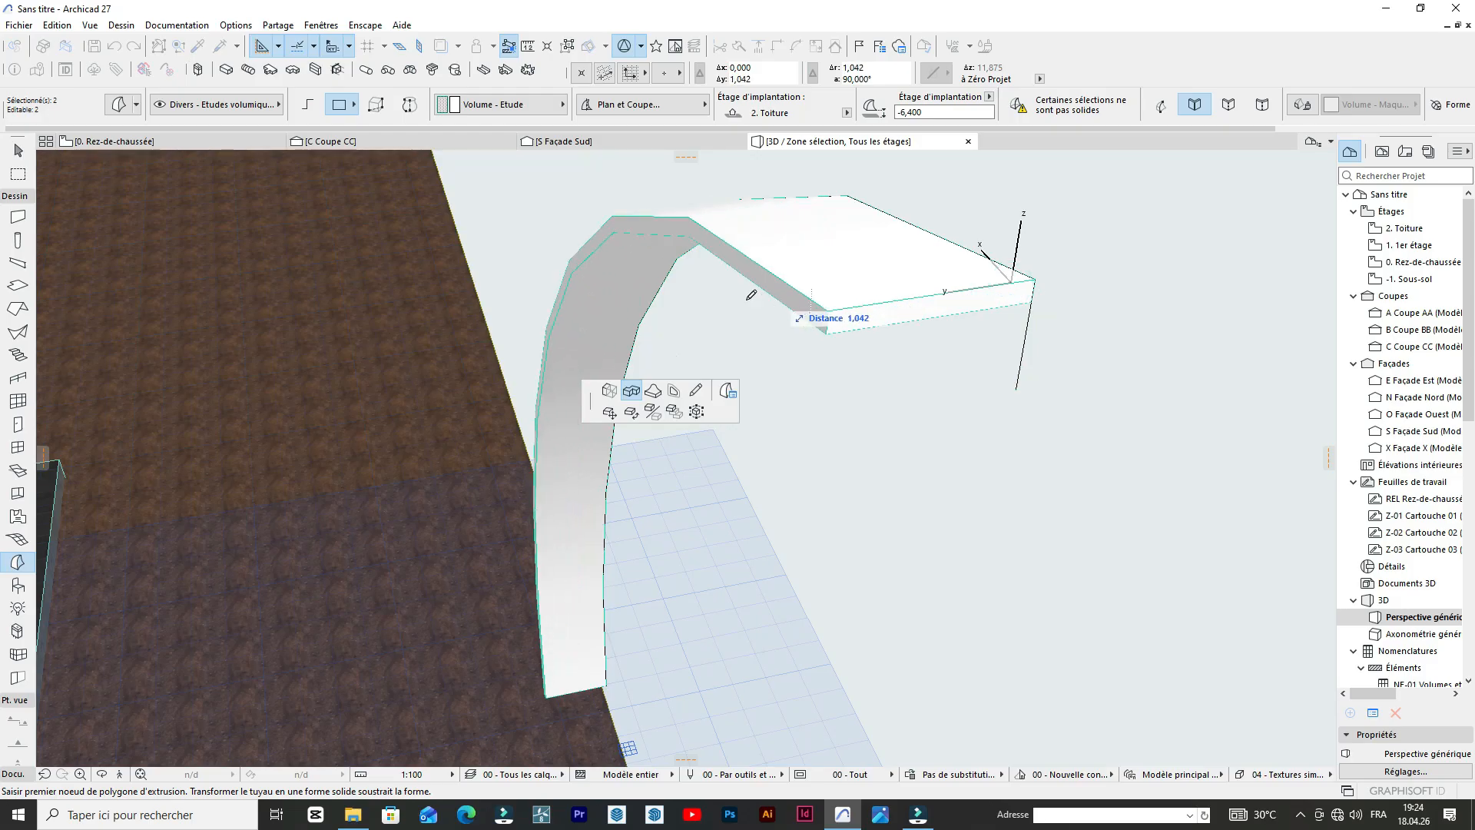
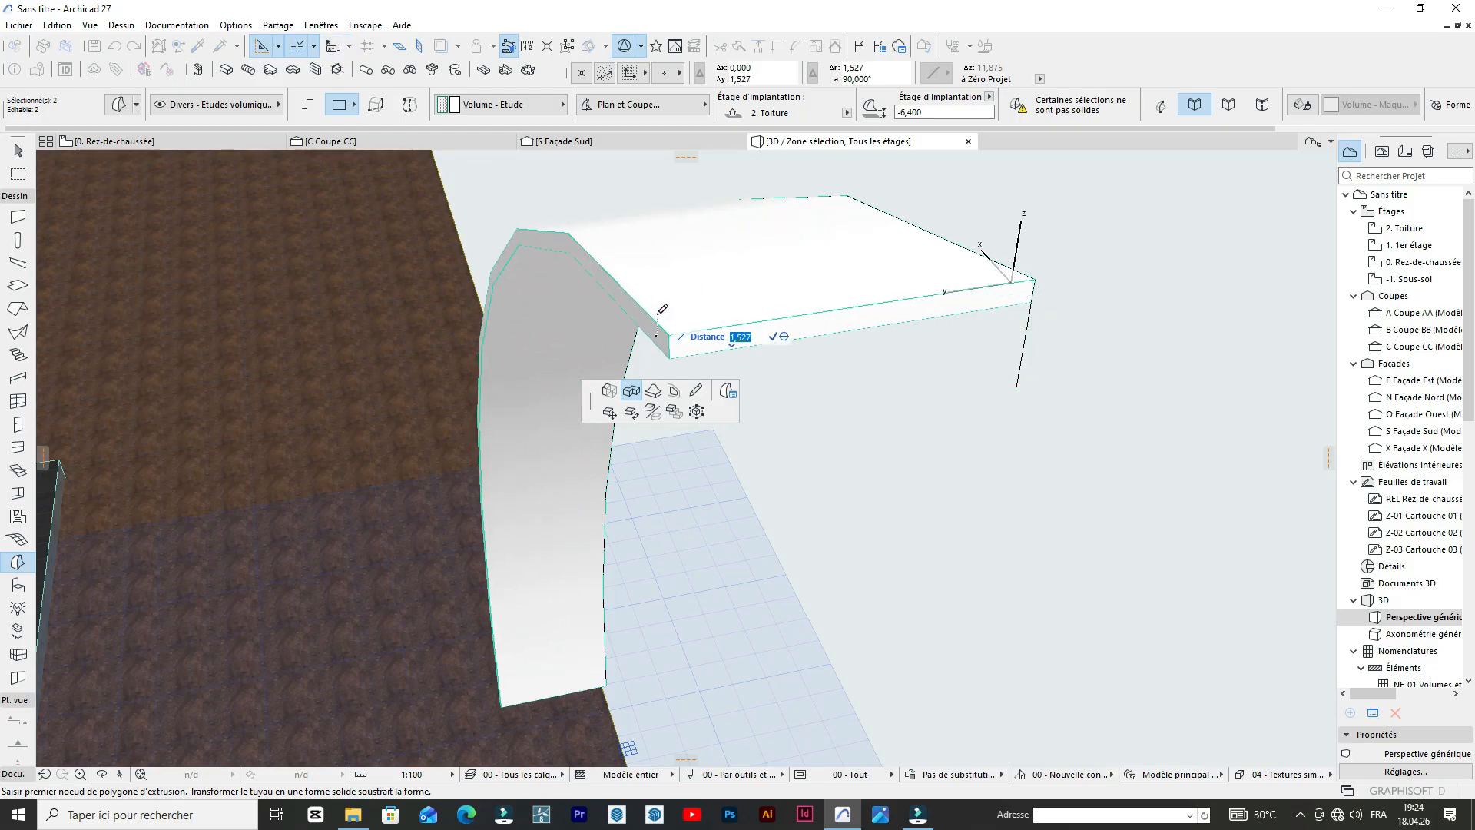
Finish extruding the copied thin band into a wide curved sheet and clear the selection.
{"action": "left_click", "coordinate": [277, 390]}
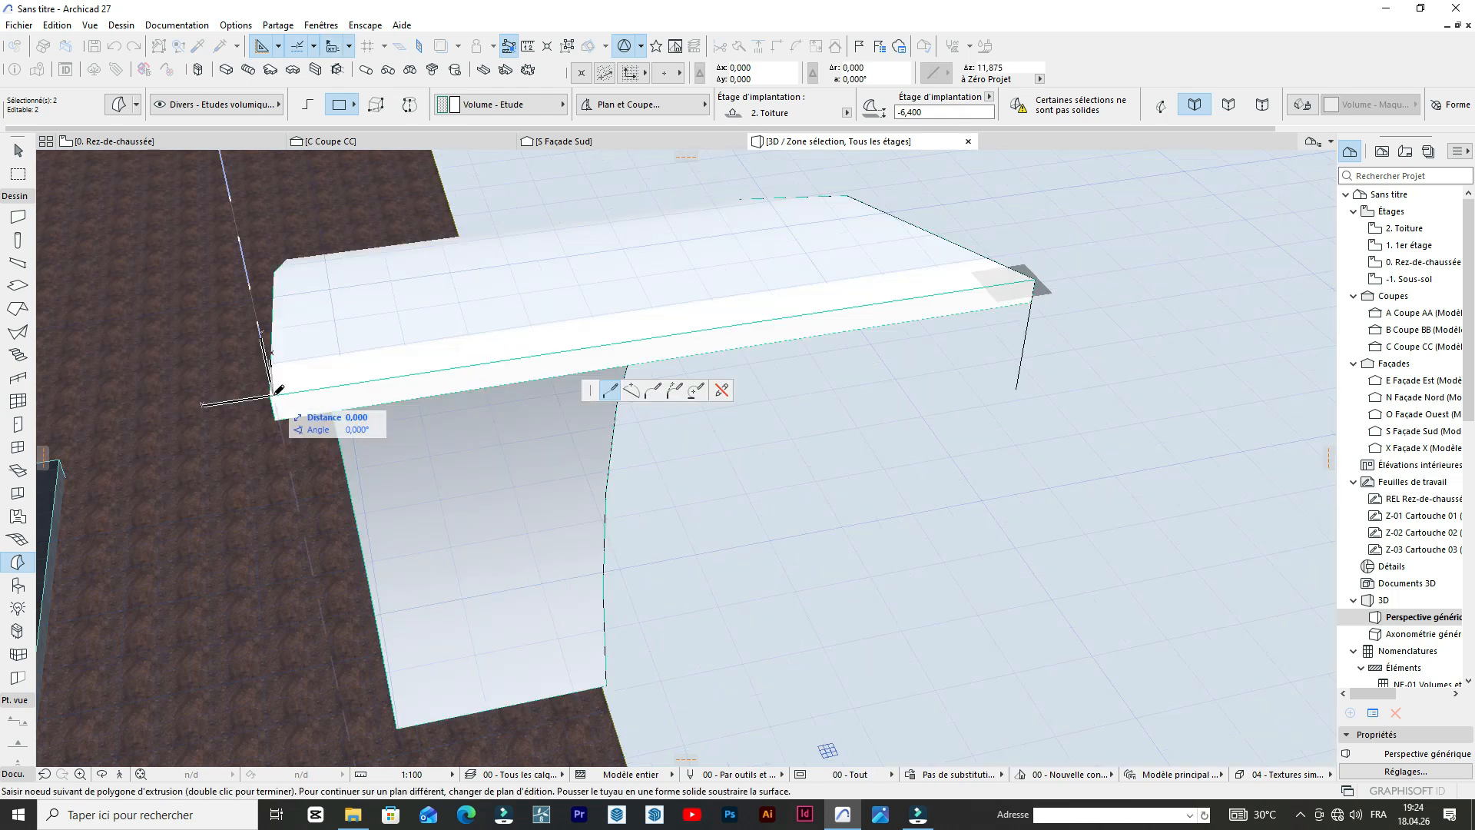
{"action": "key", "text": "Escape"}
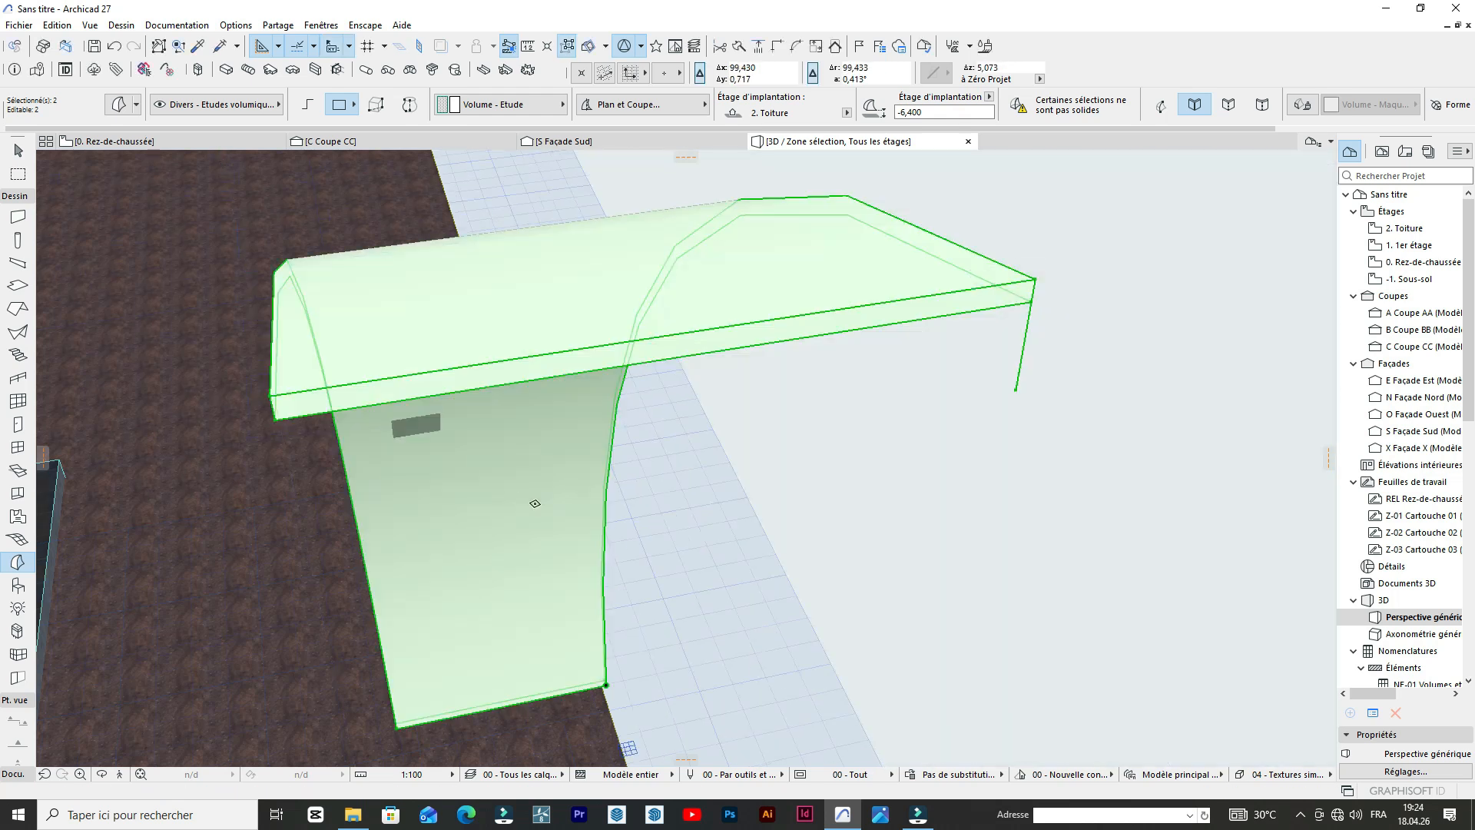
{"action": "scroll", "coordinate": [537, 500], "scroll_direction": "down", "scroll_amount": 5}
{"action": "scroll", "coordinate": [661, 487], "scroll_direction": "down", "scroll_amount": 8}
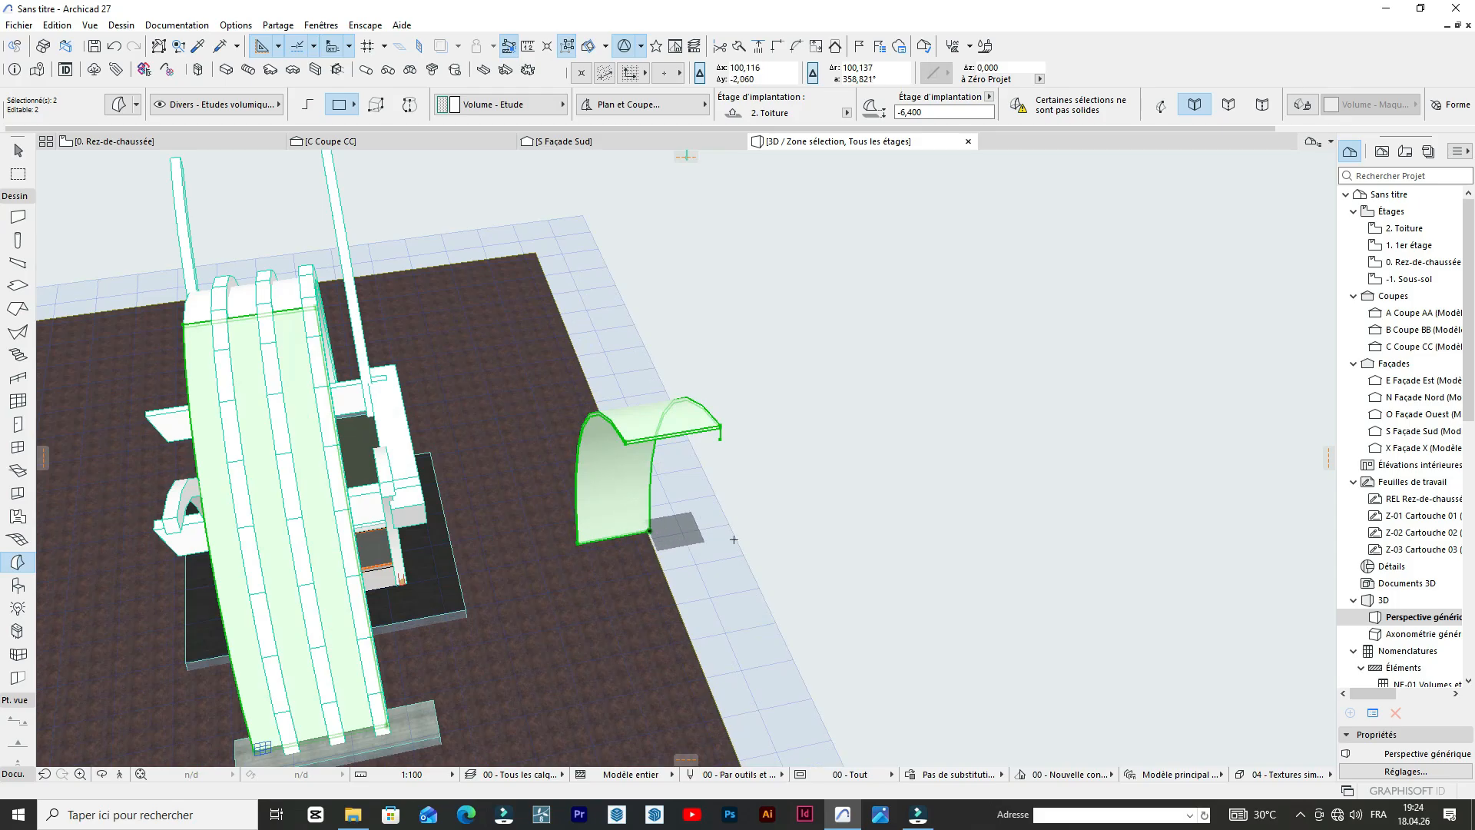
{"action": "left_click", "coordinate": [733, 539]}
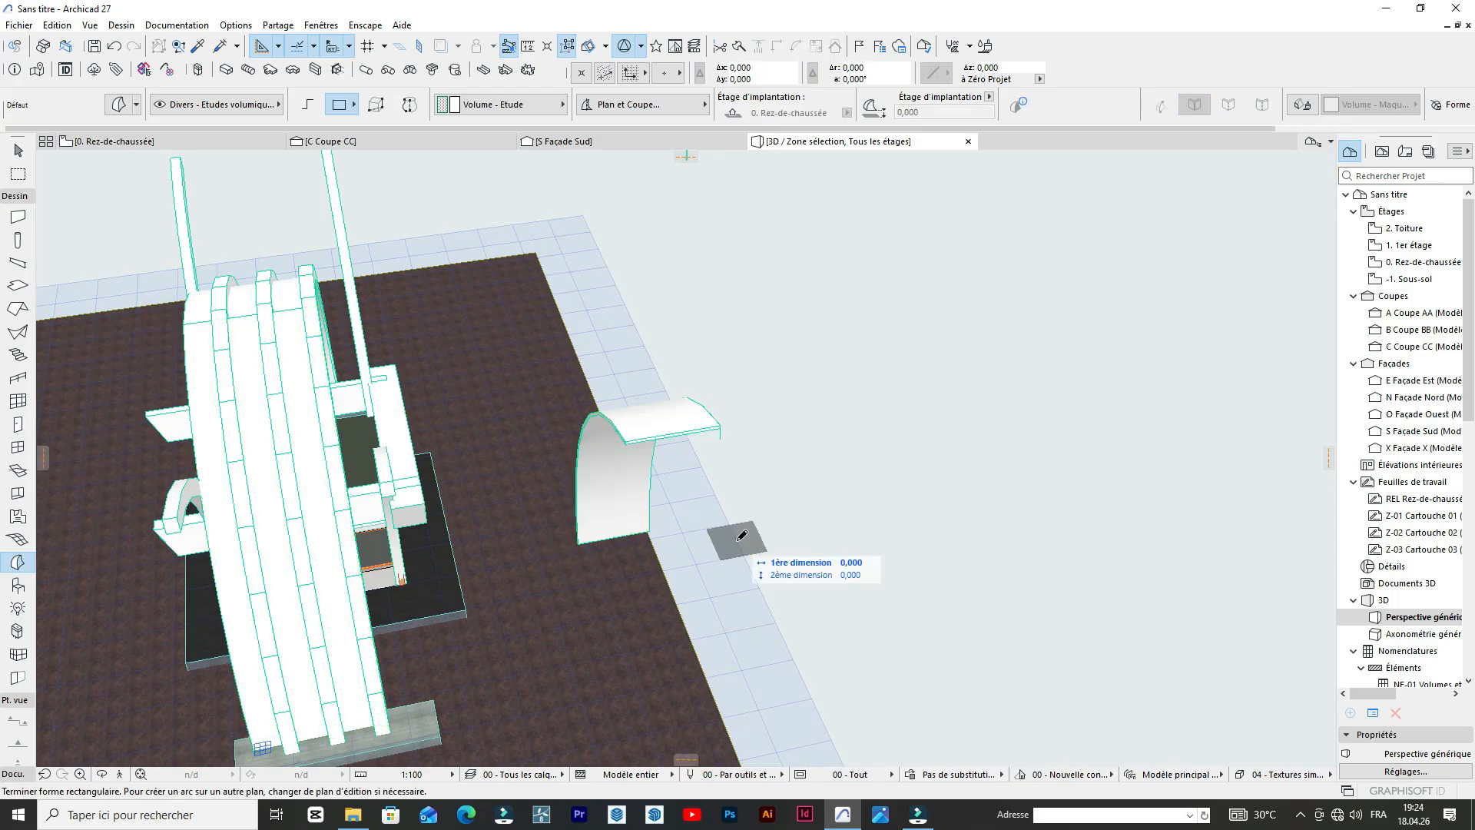
{"action": "key", "text": "Escape"}
Move the extruded curved sheet by its foot corner to the foot of the crossing arch beside the booth.
{"action": "left_click", "coordinate": [650, 529], "text": "shift"}
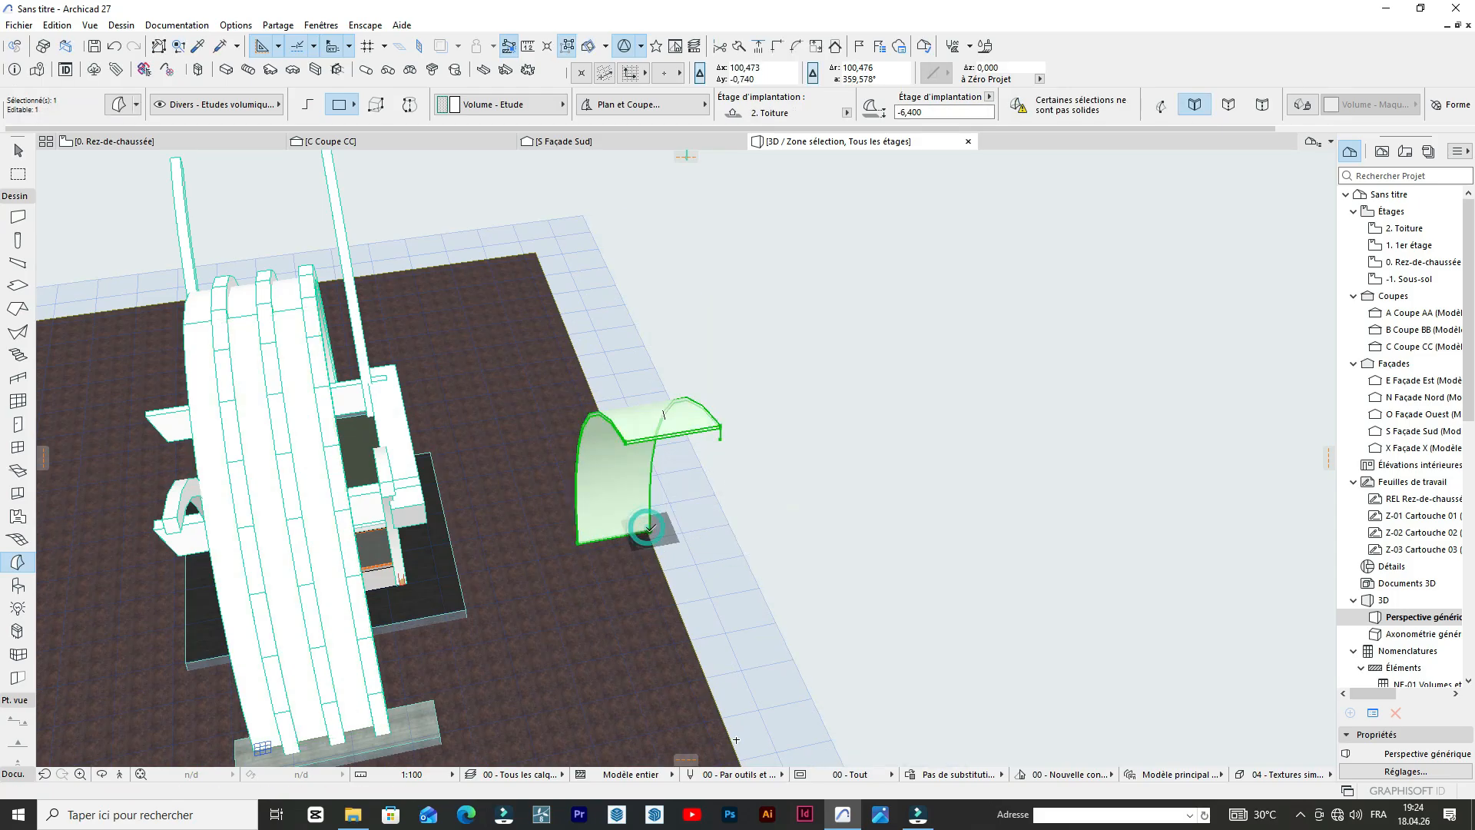
{"action": "left_click", "coordinate": [649, 528]}
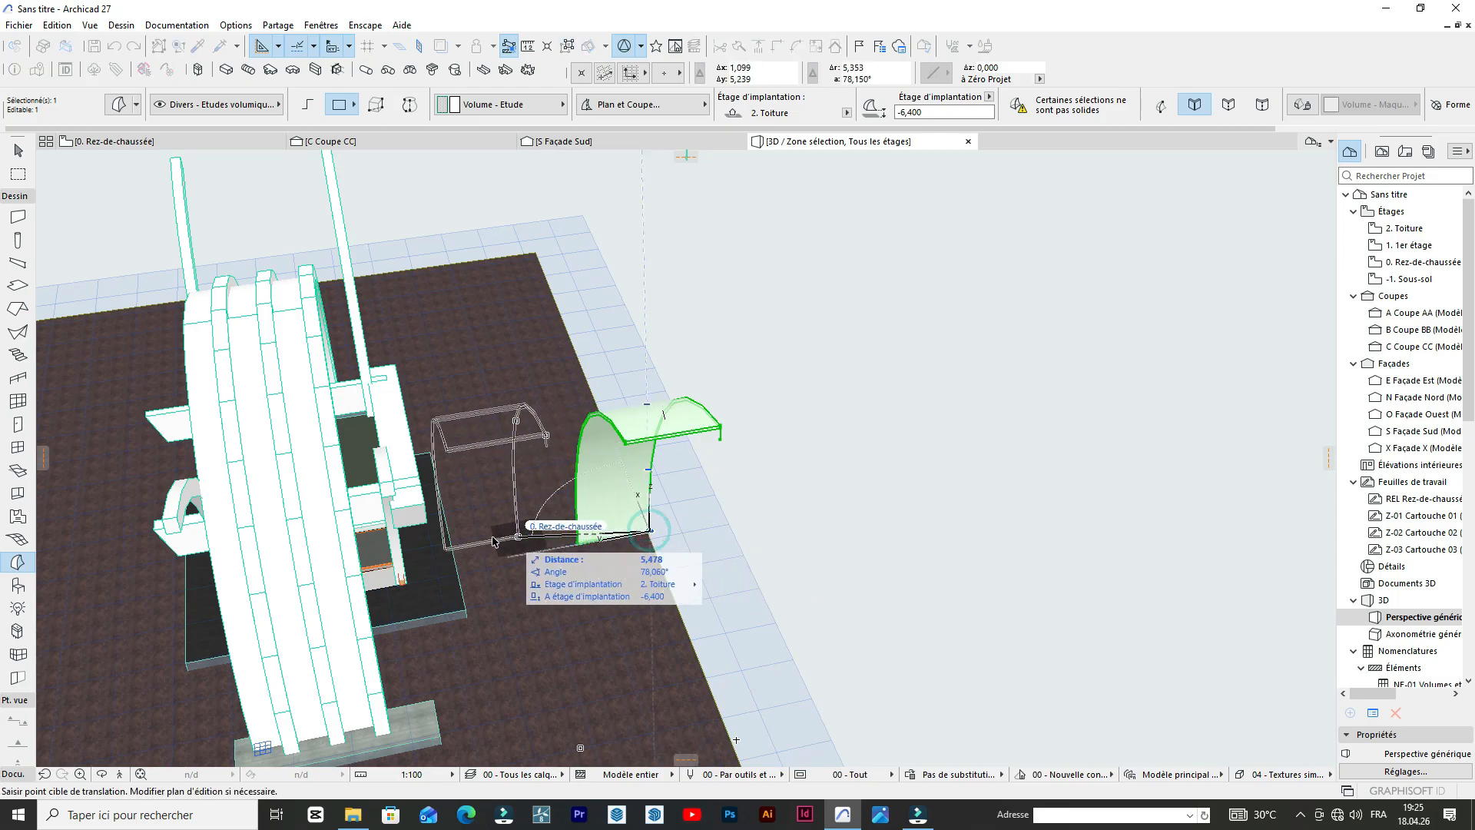
{"action": "left_click", "coordinate": [399, 555]}
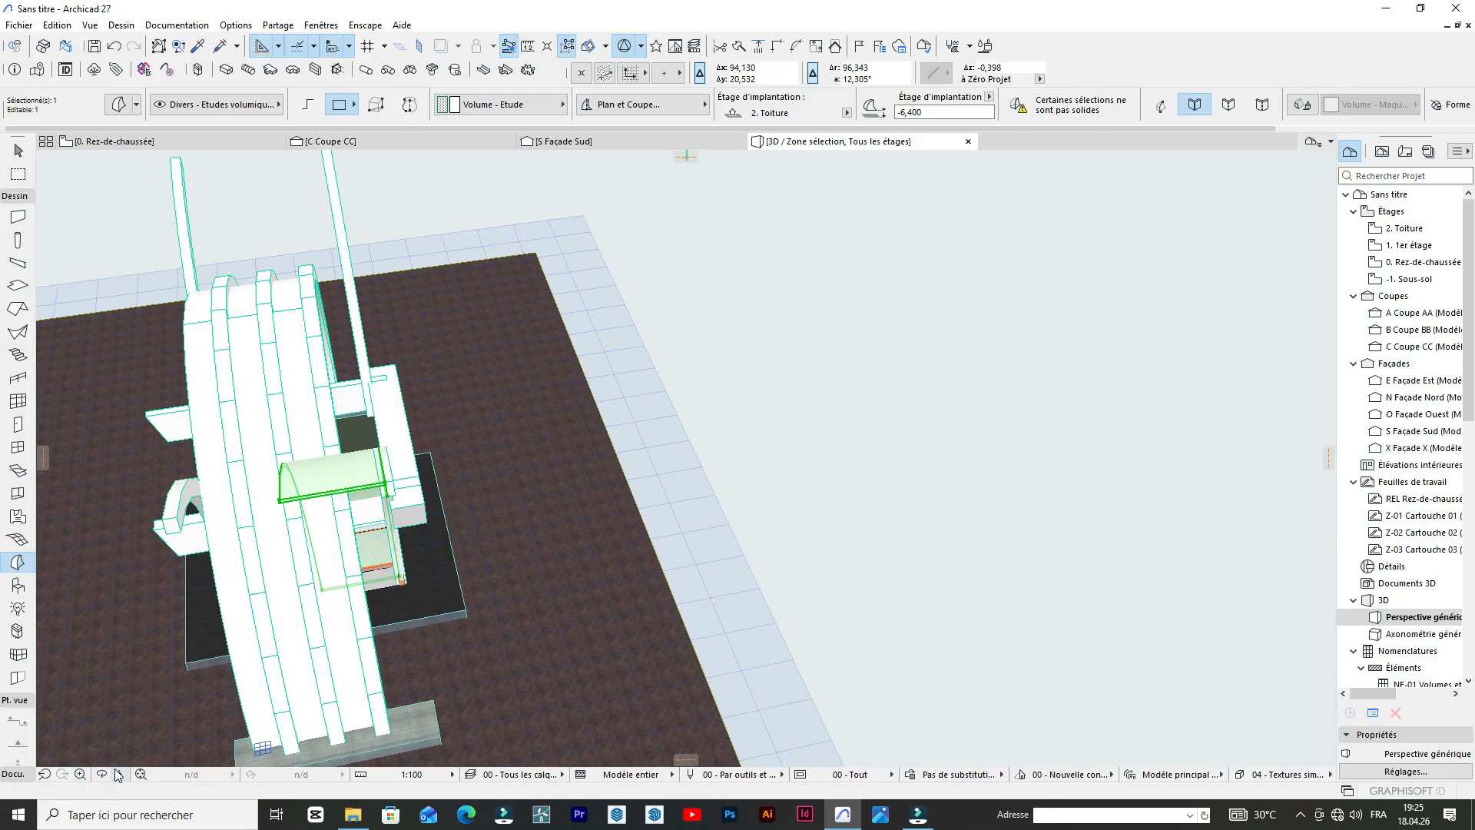
Push/pull the curved sheet's side face across to the neighbouring crossing arch so it spans the gap between them.
{"action": "left_click_drag", "start_coordinate": [461, 569], "coordinate": [353, 418]}
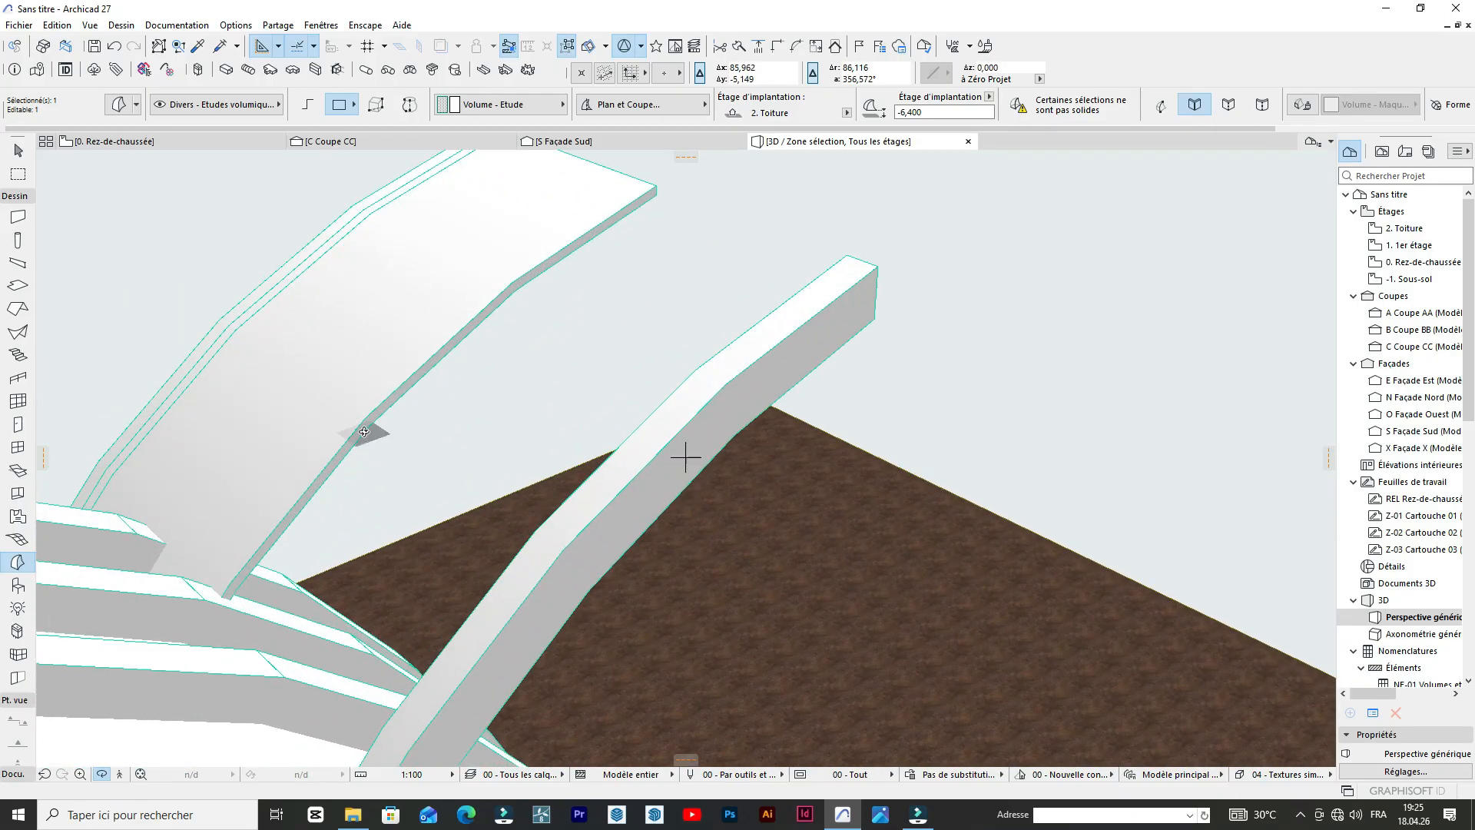
{"action": "scroll", "coordinate": [361, 427], "scroll_direction": "up", "scroll_amount": 4}
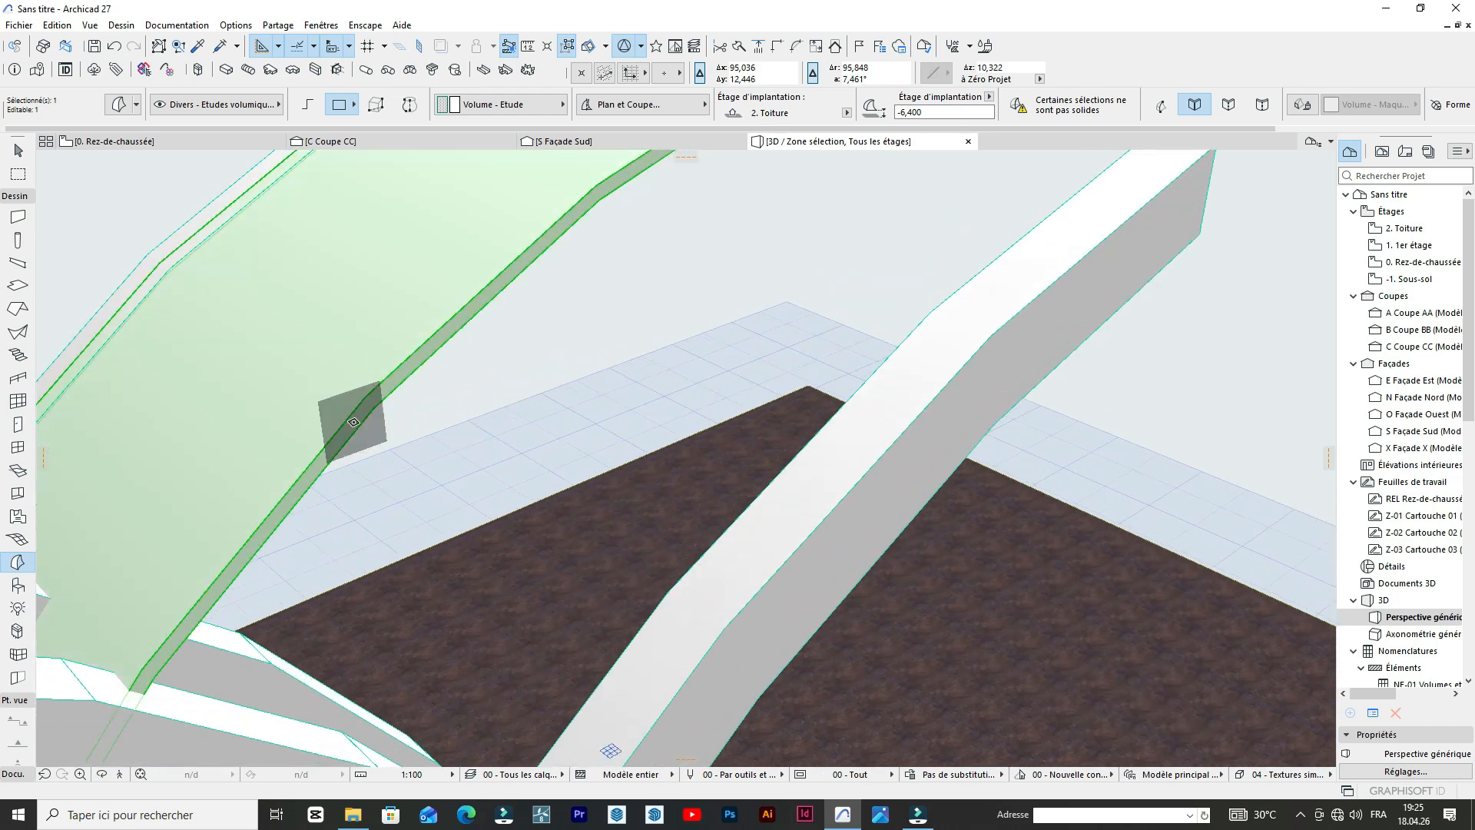
{"action": "left_click", "coordinate": [353, 421]}
{"action": "scroll", "coordinate": [530, 592], "scroll_direction": "up", "scroll_amount": 5}
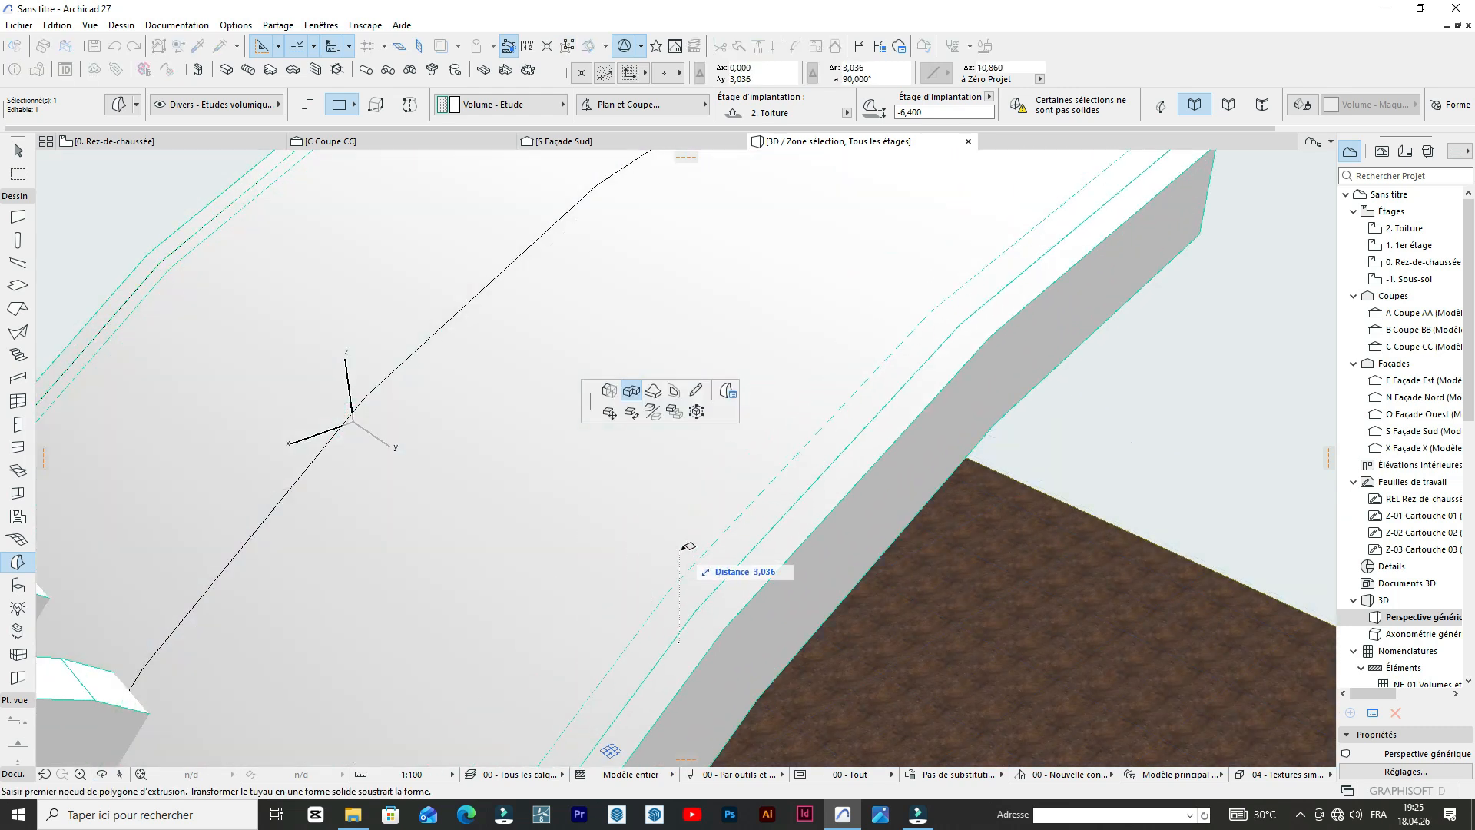
{"action": "left_click", "coordinate": [694, 552]}
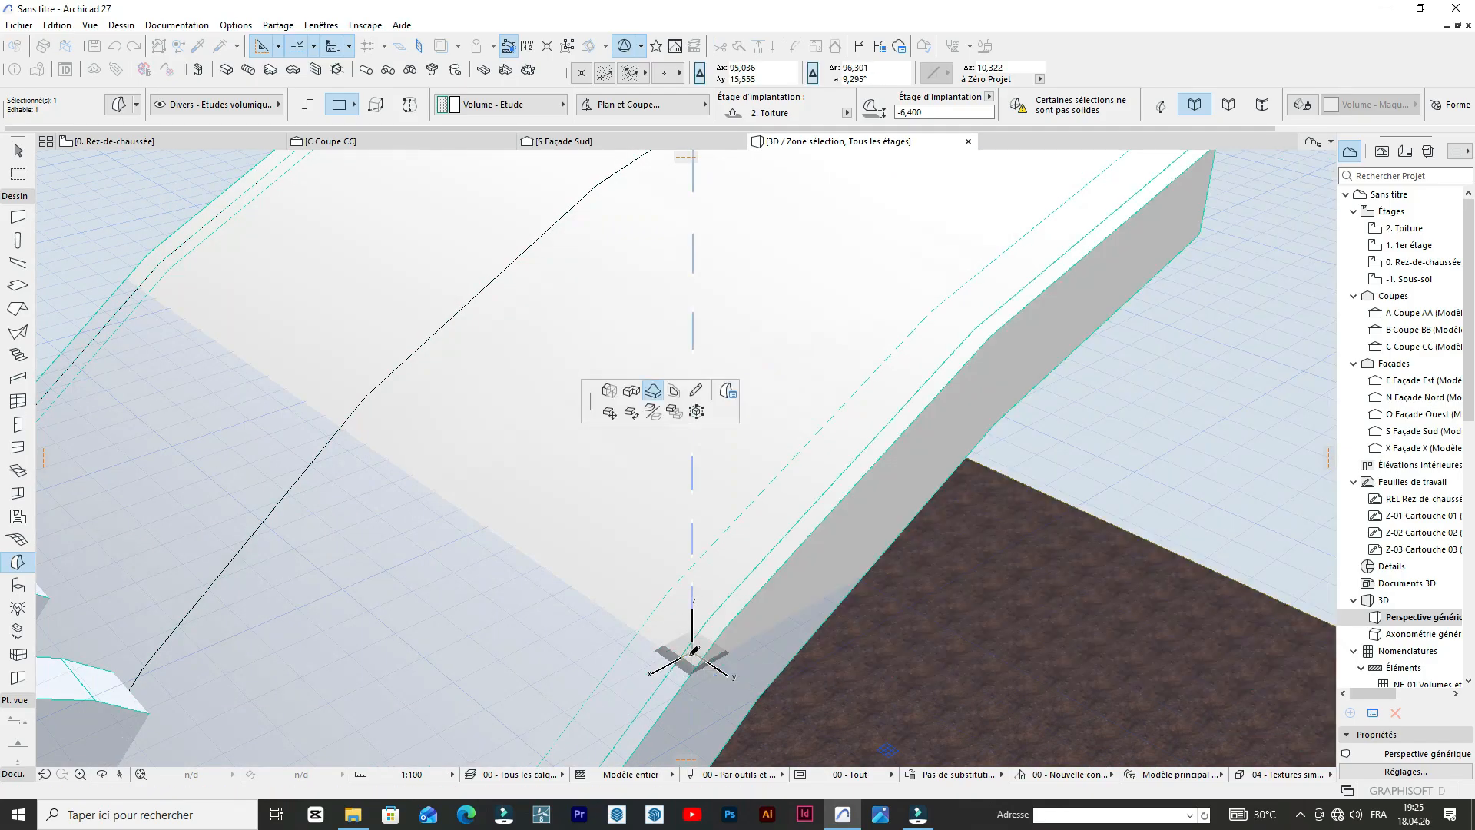
{"action": "scroll", "coordinate": [692, 653], "scroll_direction": "down", "scroll_amount": 10}
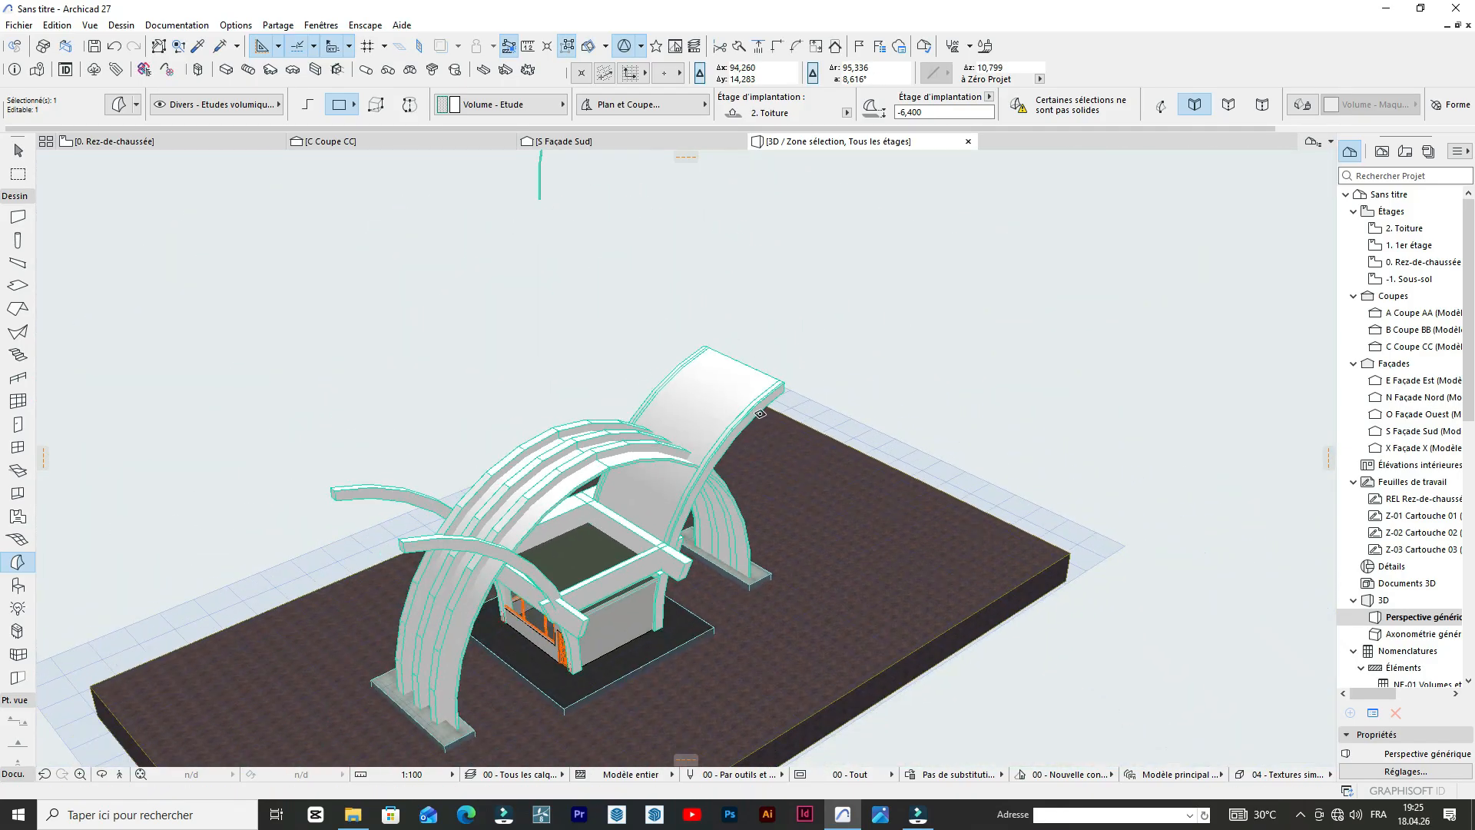
{"action": "scroll", "coordinate": [578, 455], "scroll_direction": "up", "scroll_amount": 3}
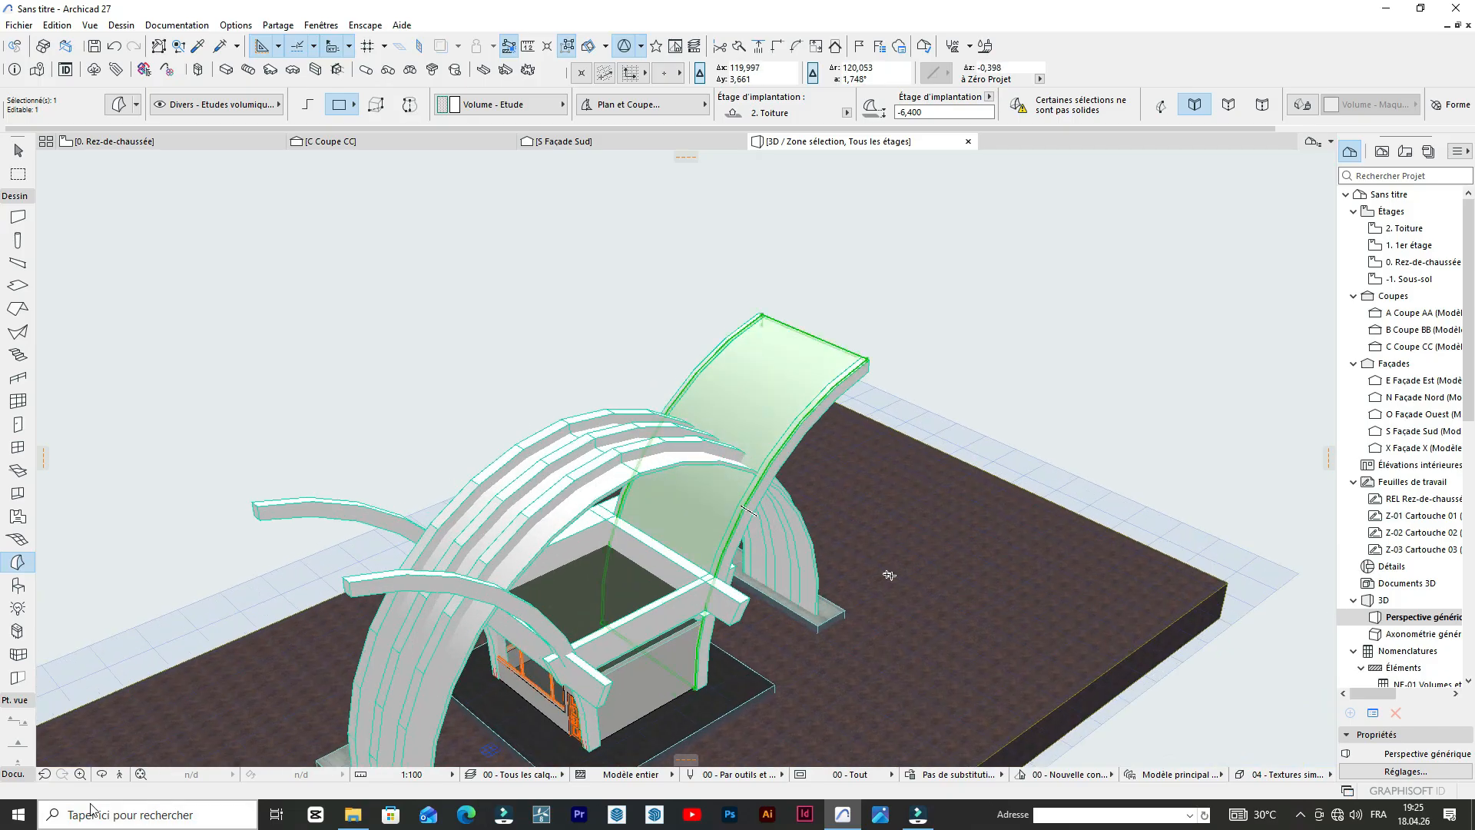
Delete the leftover thin curved band floating above the gate.
{"action": "left_click_drag", "start_coordinate": [199, 535], "coordinate": [703, 467]}
{"action": "key", "text": "Escape"}
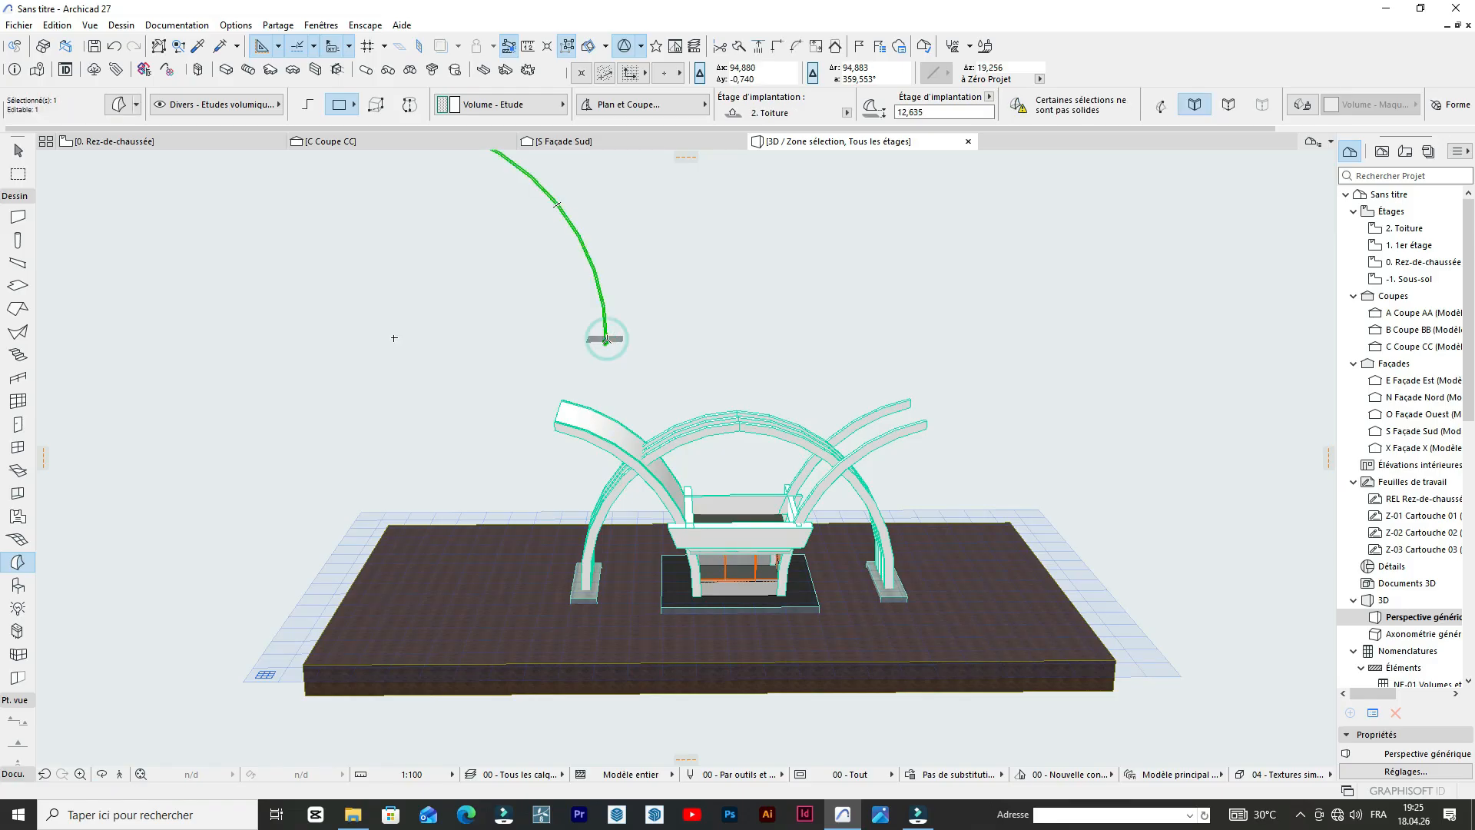
{"action": "scroll", "coordinate": [791, 308], "scroll_direction": "up", "scroll_amount": 3}
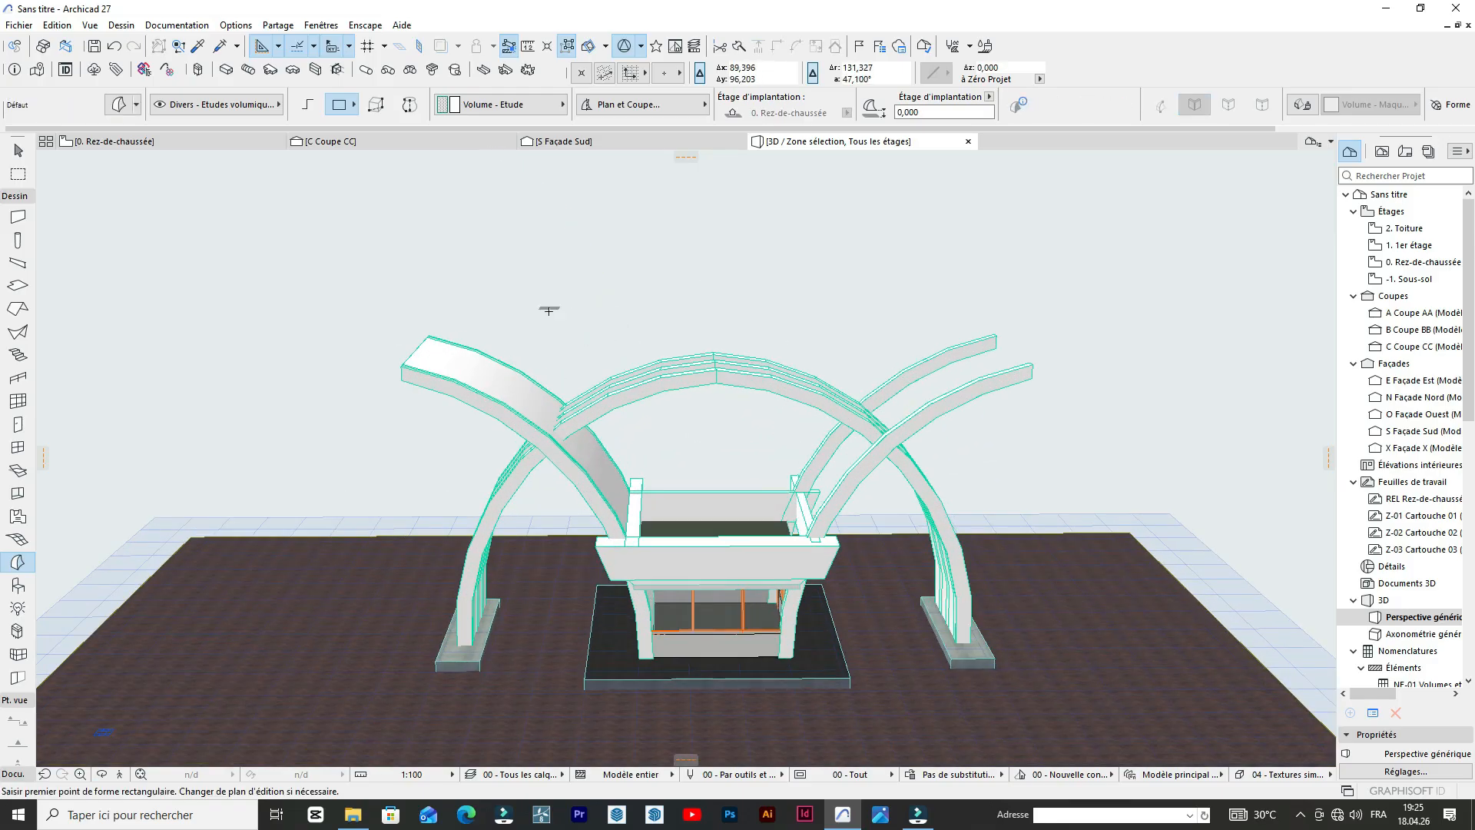
Select the wide curved sheet and check its profile against the crossing arch in the south elevation before returning to 3D.
{"action": "scroll", "coordinate": [548, 311], "scroll_direction": "up", "scroll_amount": 3}
{"action": "left_click", "coordinate": [530, 313]}
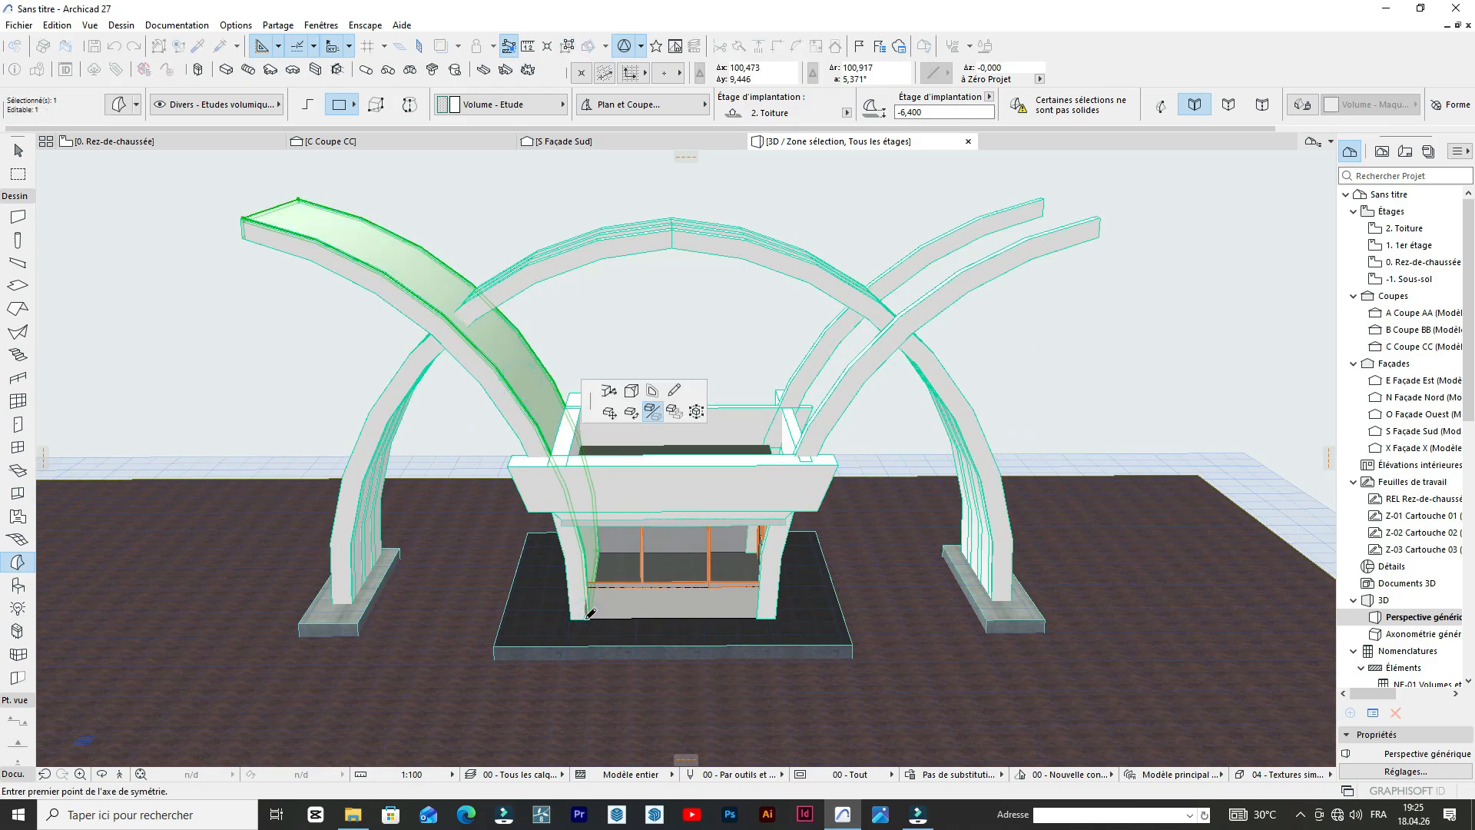
{"action": "left_click", "coordinate": [572, 143]}
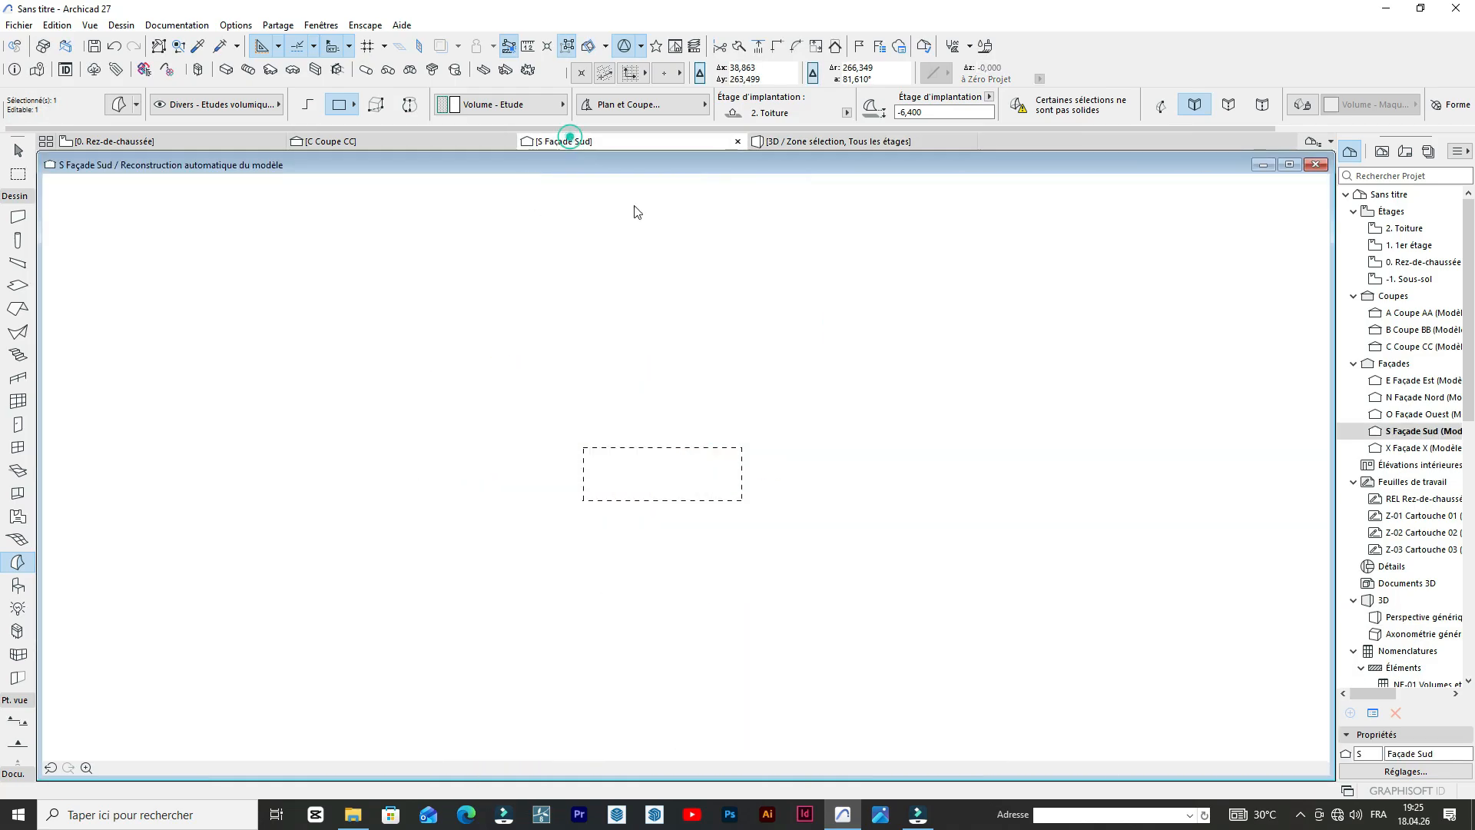
{"action": "scroll", "coordinate": [576, 415], "scroll_direction": "up", "scroll_amount": 6}
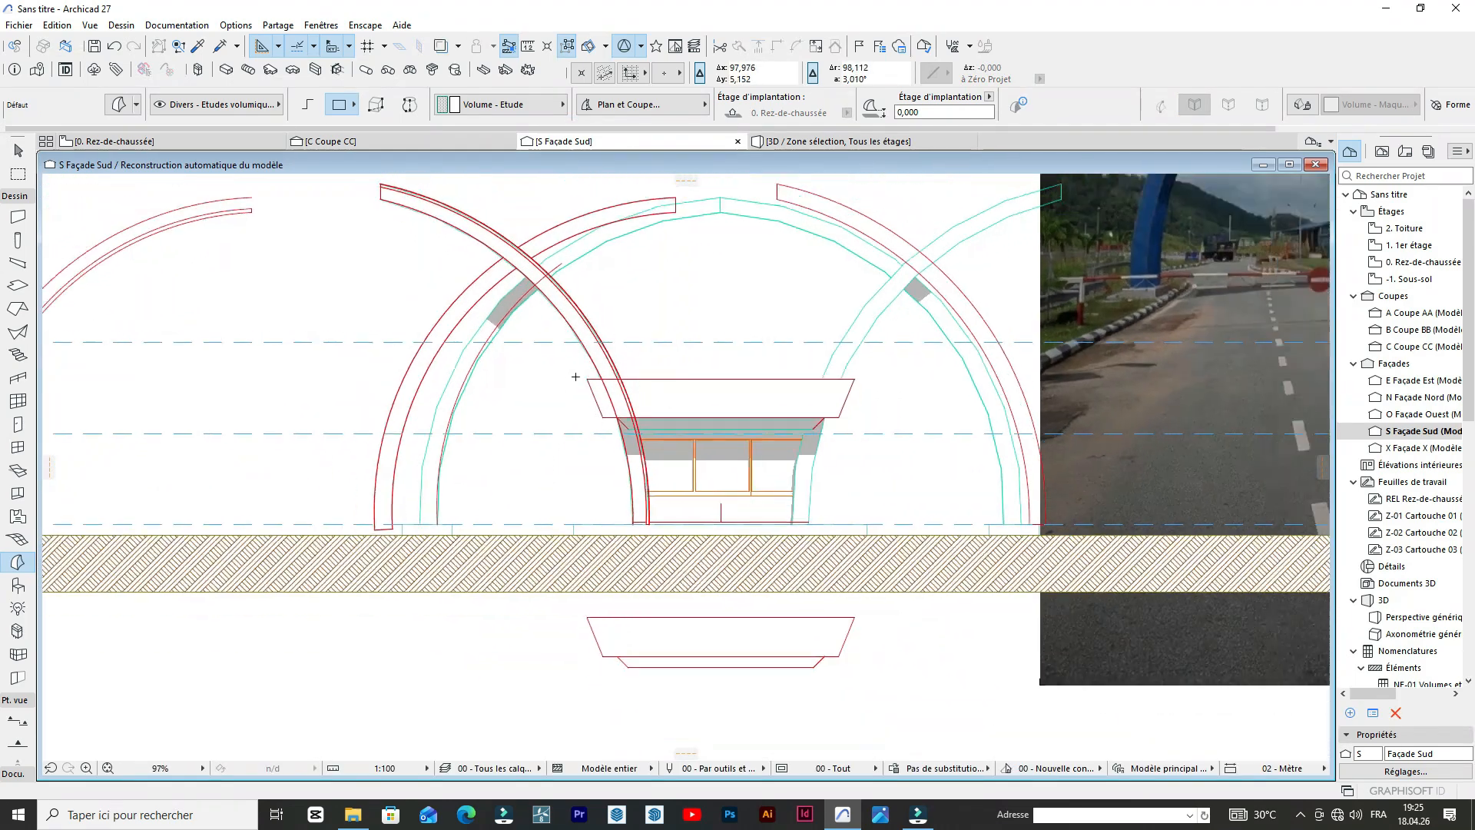
{"action": "scroll", "coordinate": [499, 261], "scroll_direction": "up", "scroll_amount": 5}
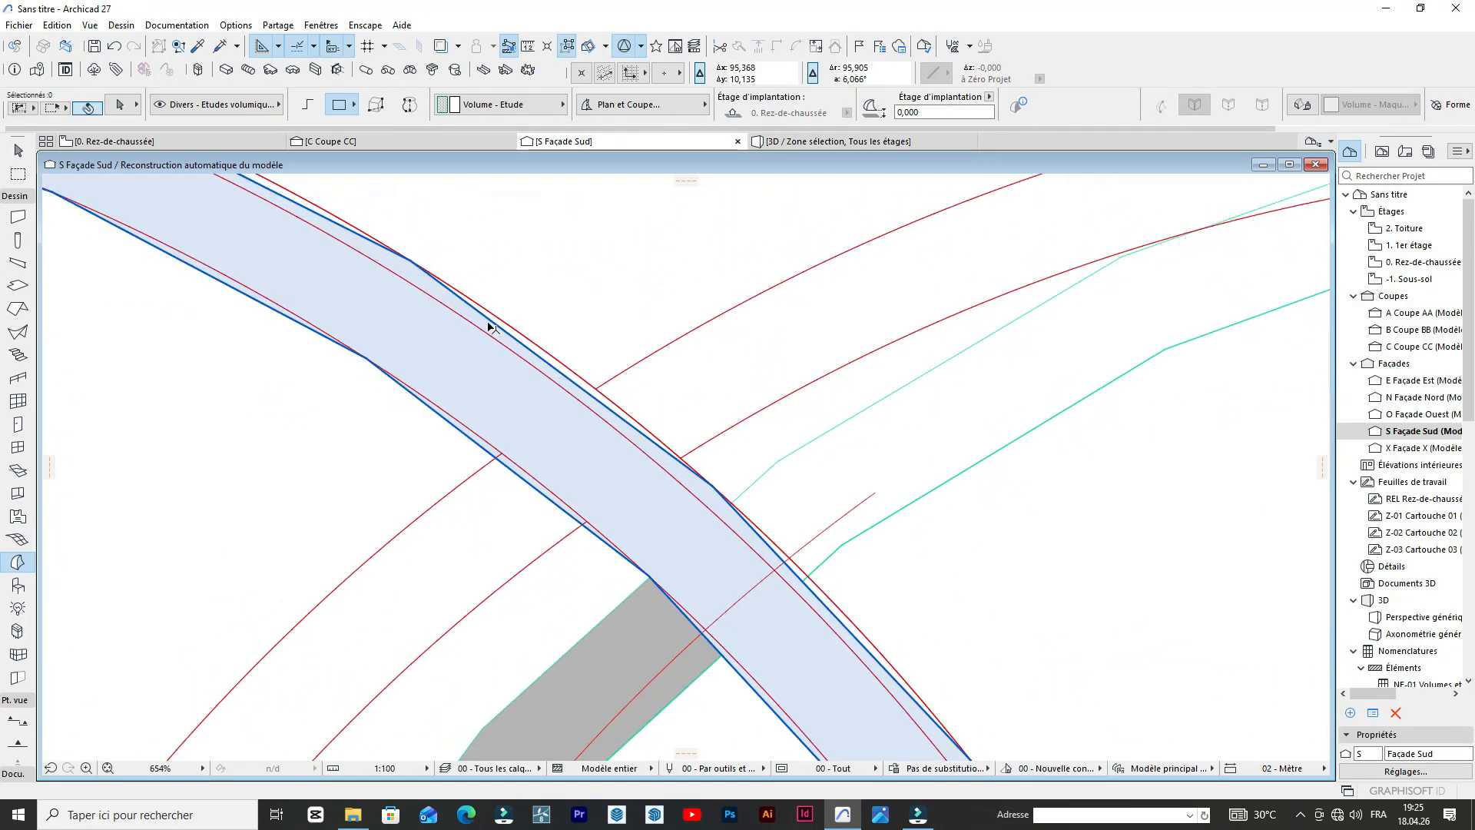
{"action": "scroll", "coordinate": [429, 309], "scroll_direction": "down", "scroll_amount": 8}
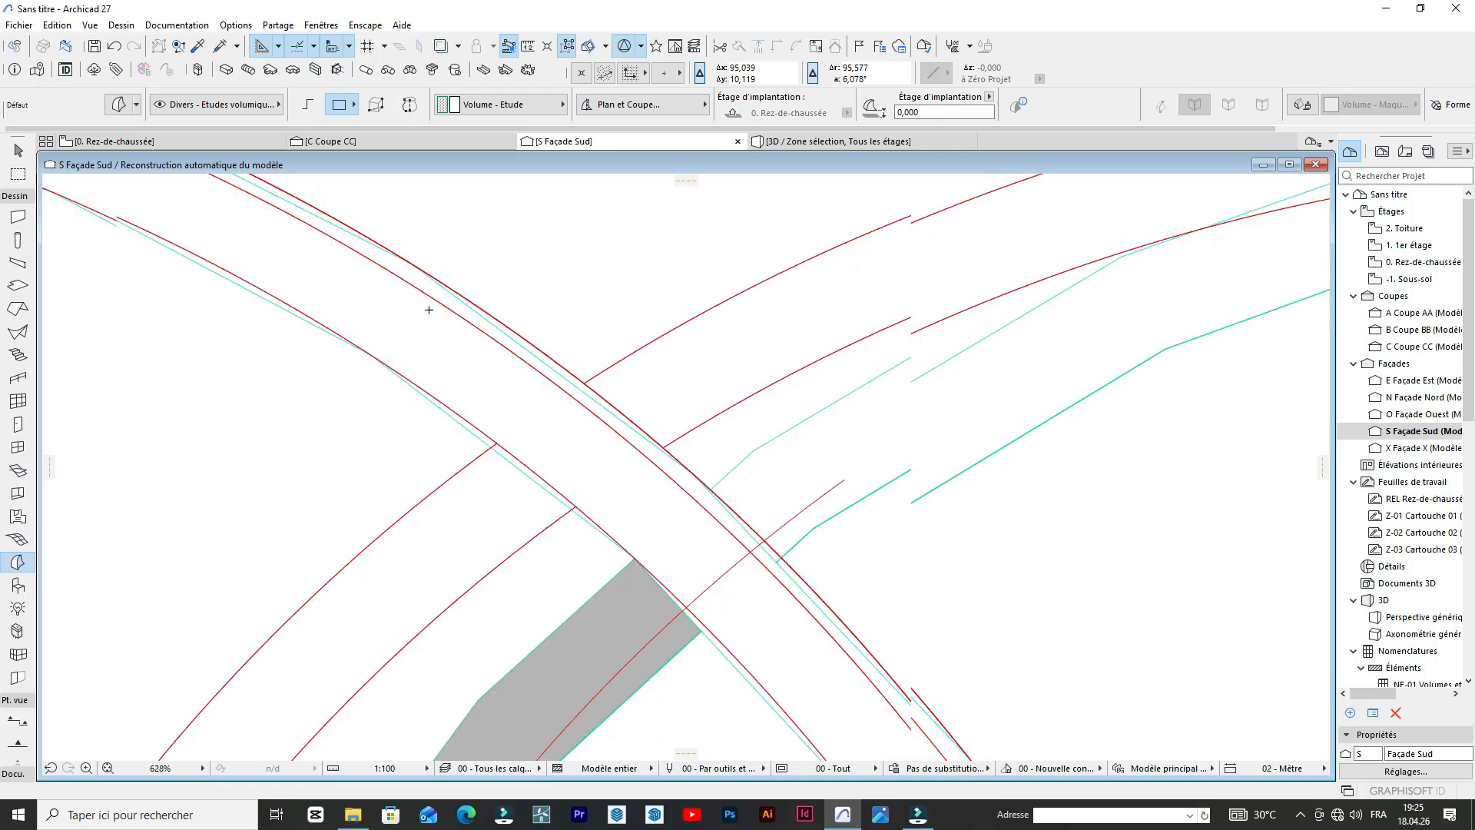
{"action": "scroll", "coordinate": [584, 569], "scroll_direction": "up", "scroll_amount": 9}
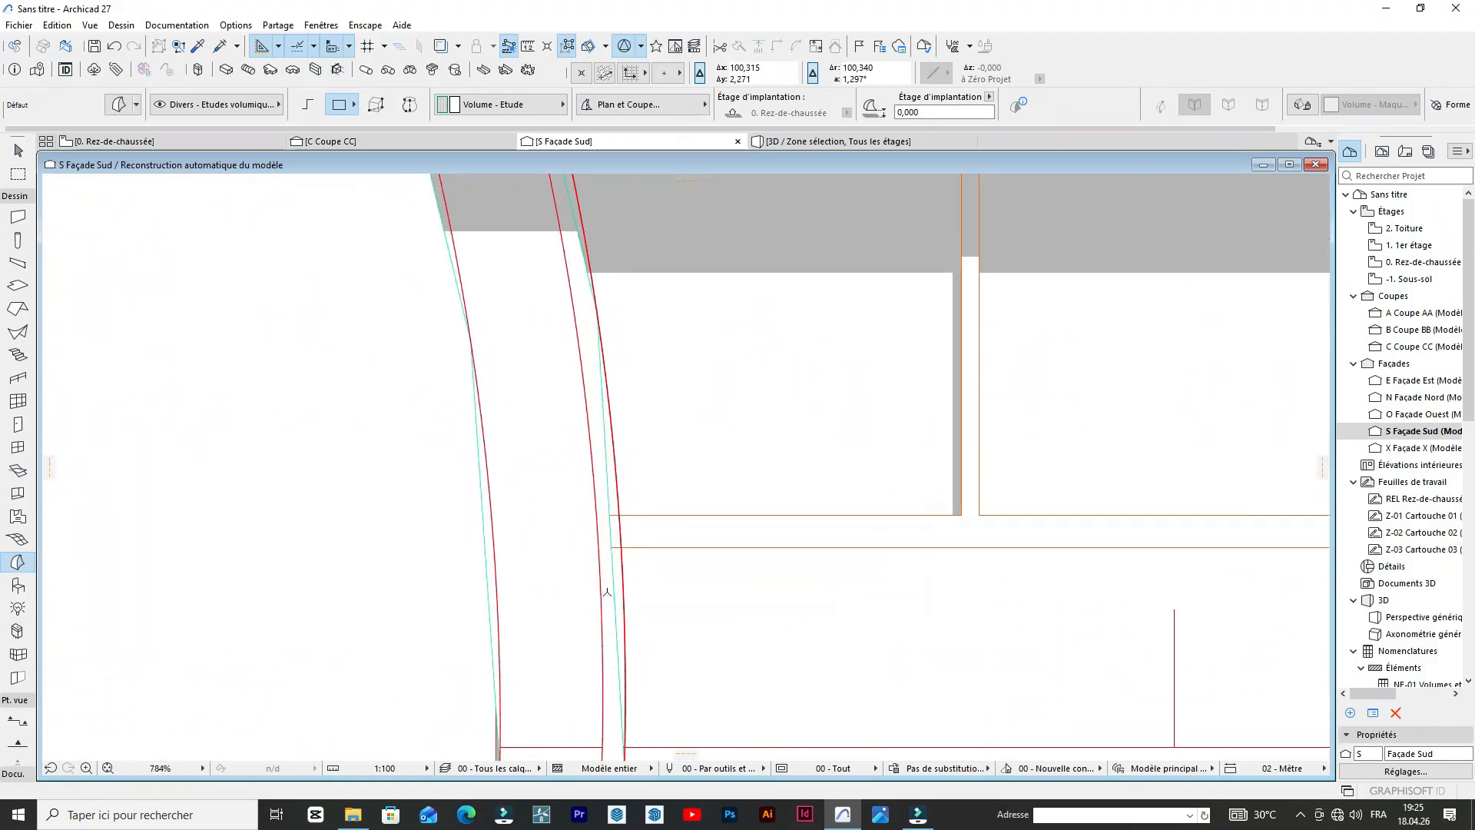
{"action": "scroll", "coordinate": [507, 524], "scroll_direction": "down", "scroll_amount": 11}
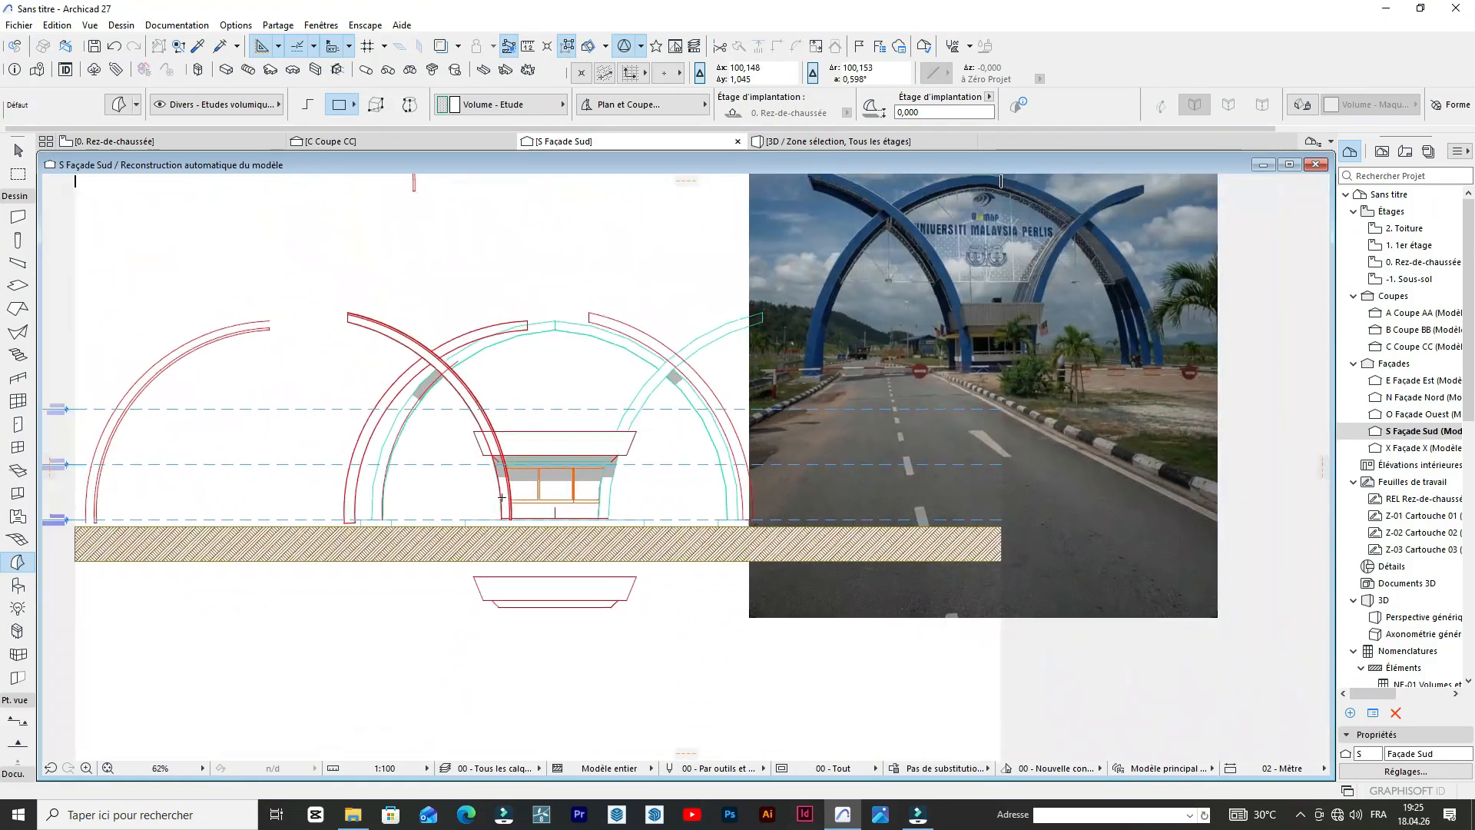
{"action": "left_click", "coordinate": [824, 146]}
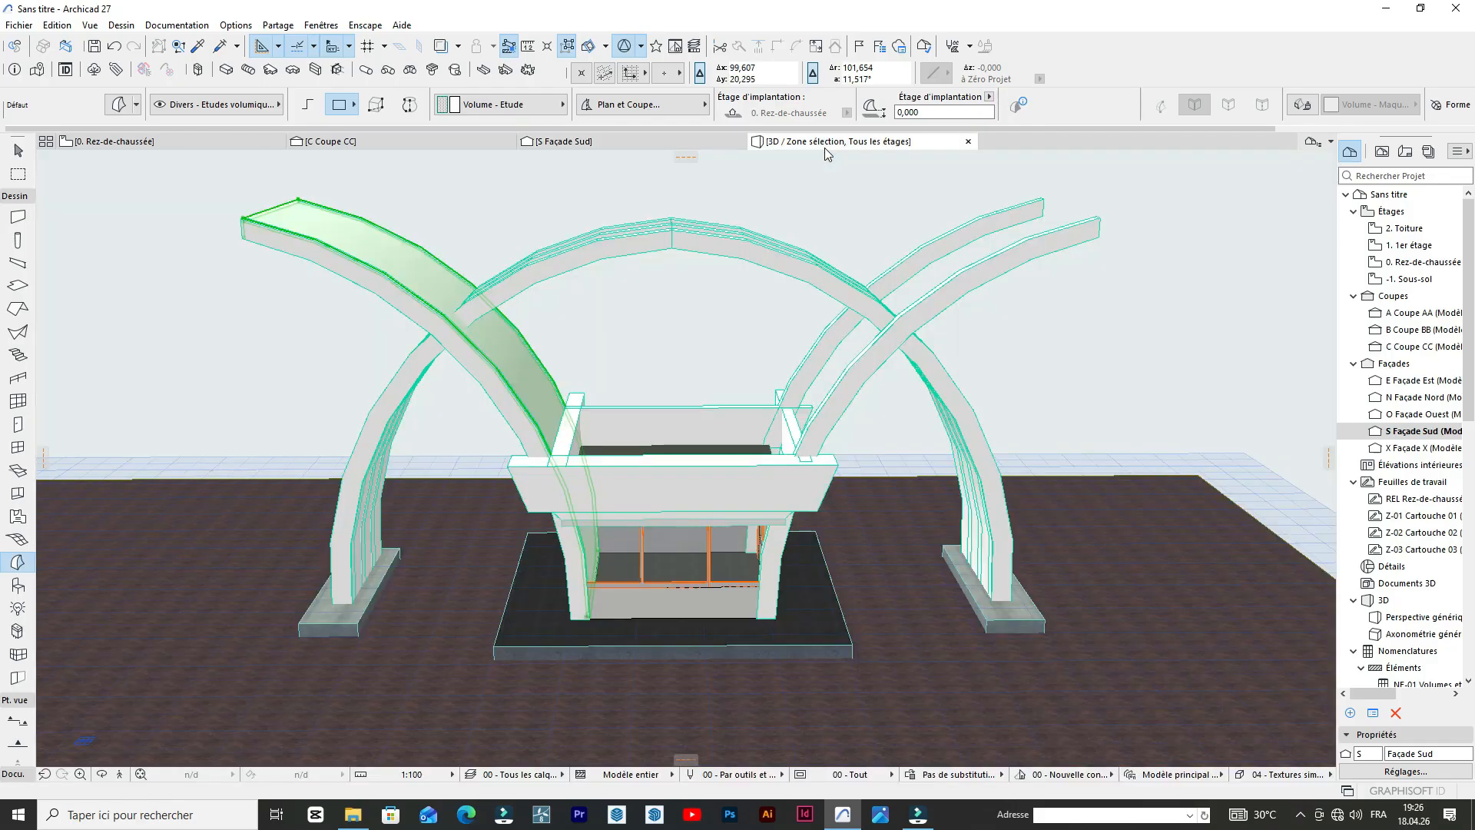
Mirror a copy of the wide curved sheet about the booth's centre line onto the opposite crossing arches, and deselect everything.
{"action": "left_click", "coordinate": [589, 615]}
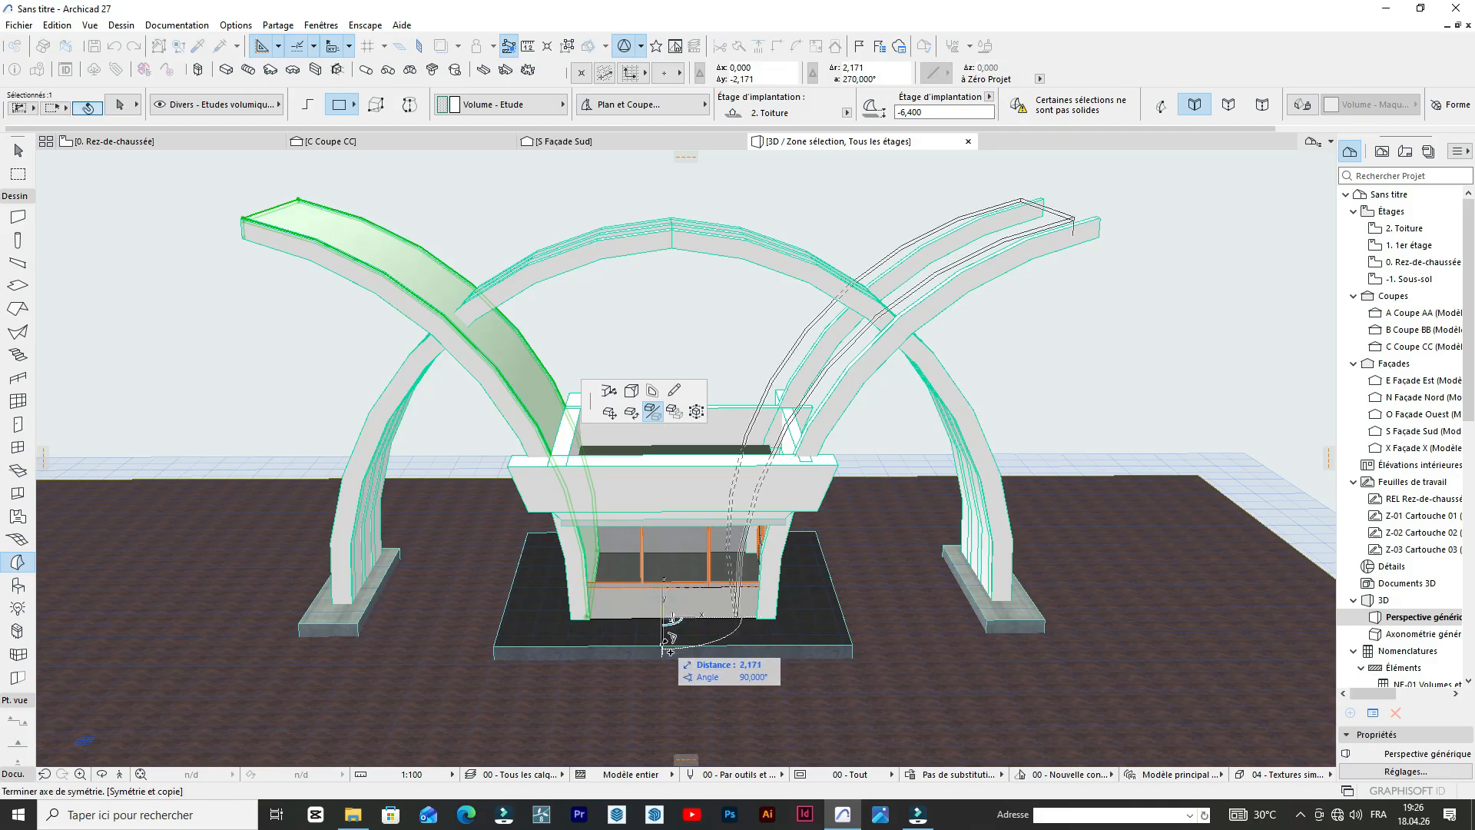
{"action": "left_click", "coordinate": [665, 649]}
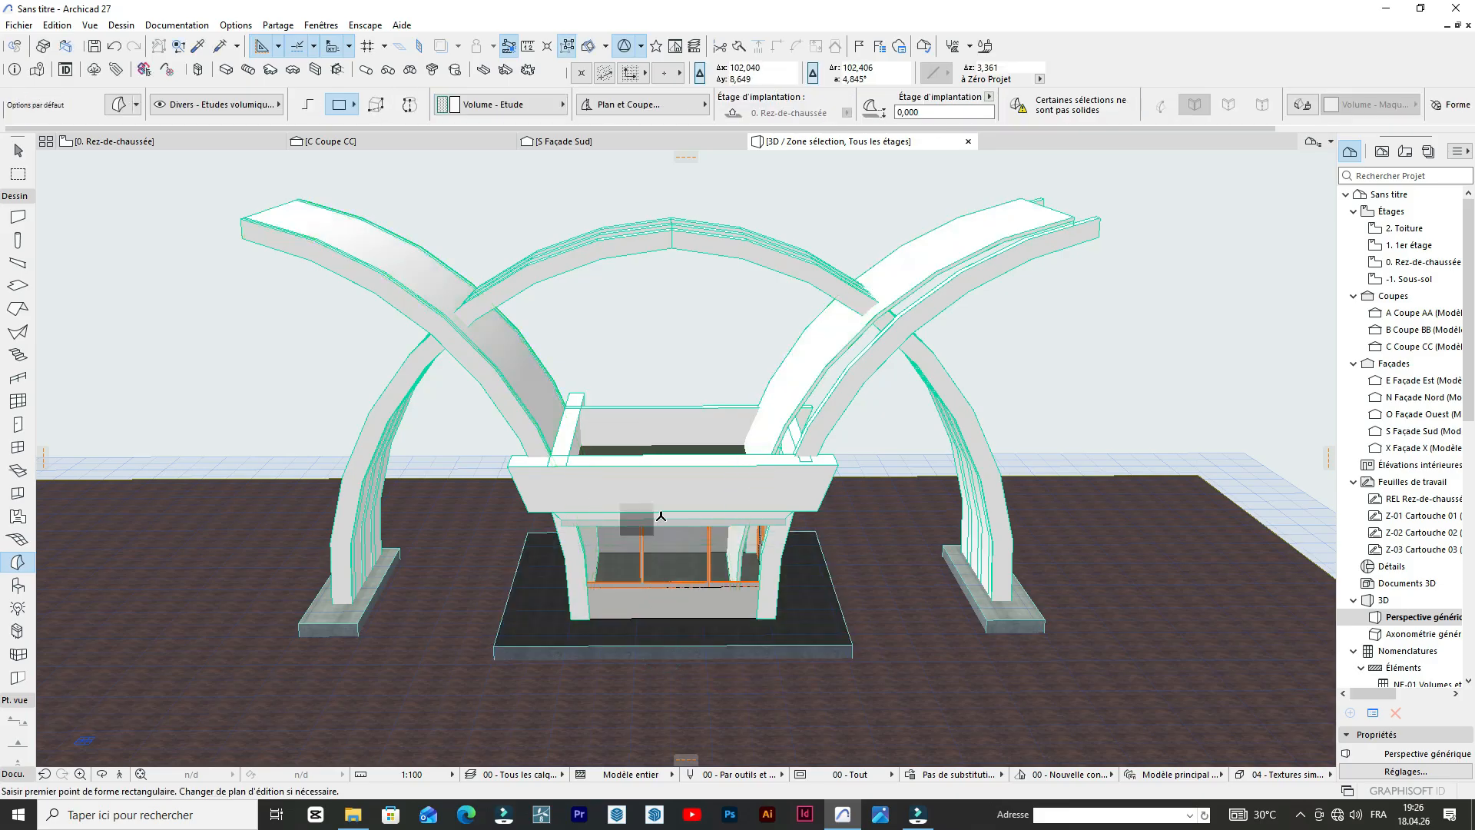
{"action": "scroll", "coordinate": [713, 604], "scroll_direction": "up", "scroll_amount": 5}
{"action": "scroll", "coordinate": [713, 604], "scroll_direction": "down", "scroll_amount": 3}
{"action": "scroll", "coordinate": [666, 536], "scroll_direction": "up", "scroll_amount": 8}
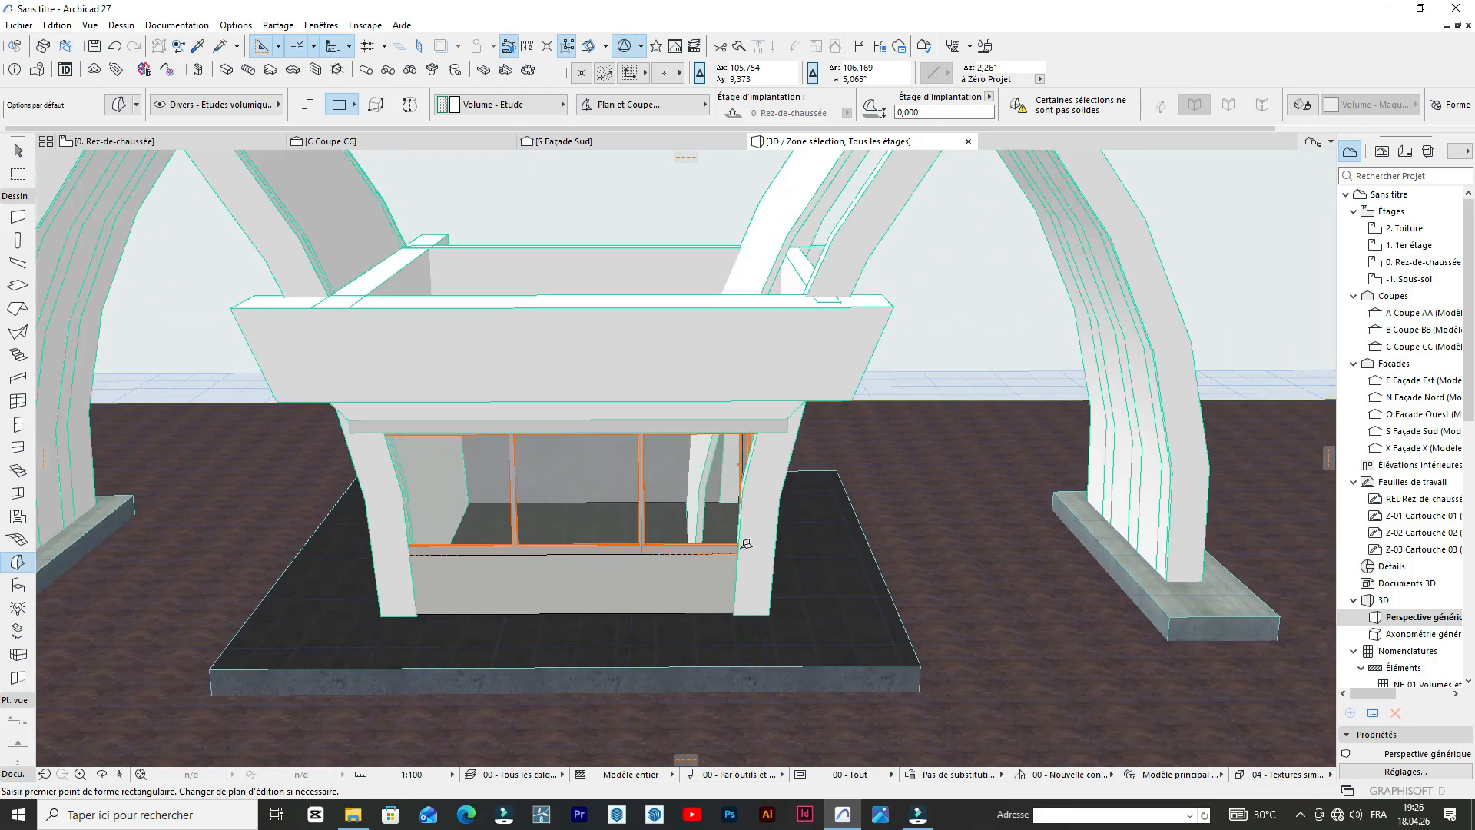
{"action": "key", "text": "Escape"}
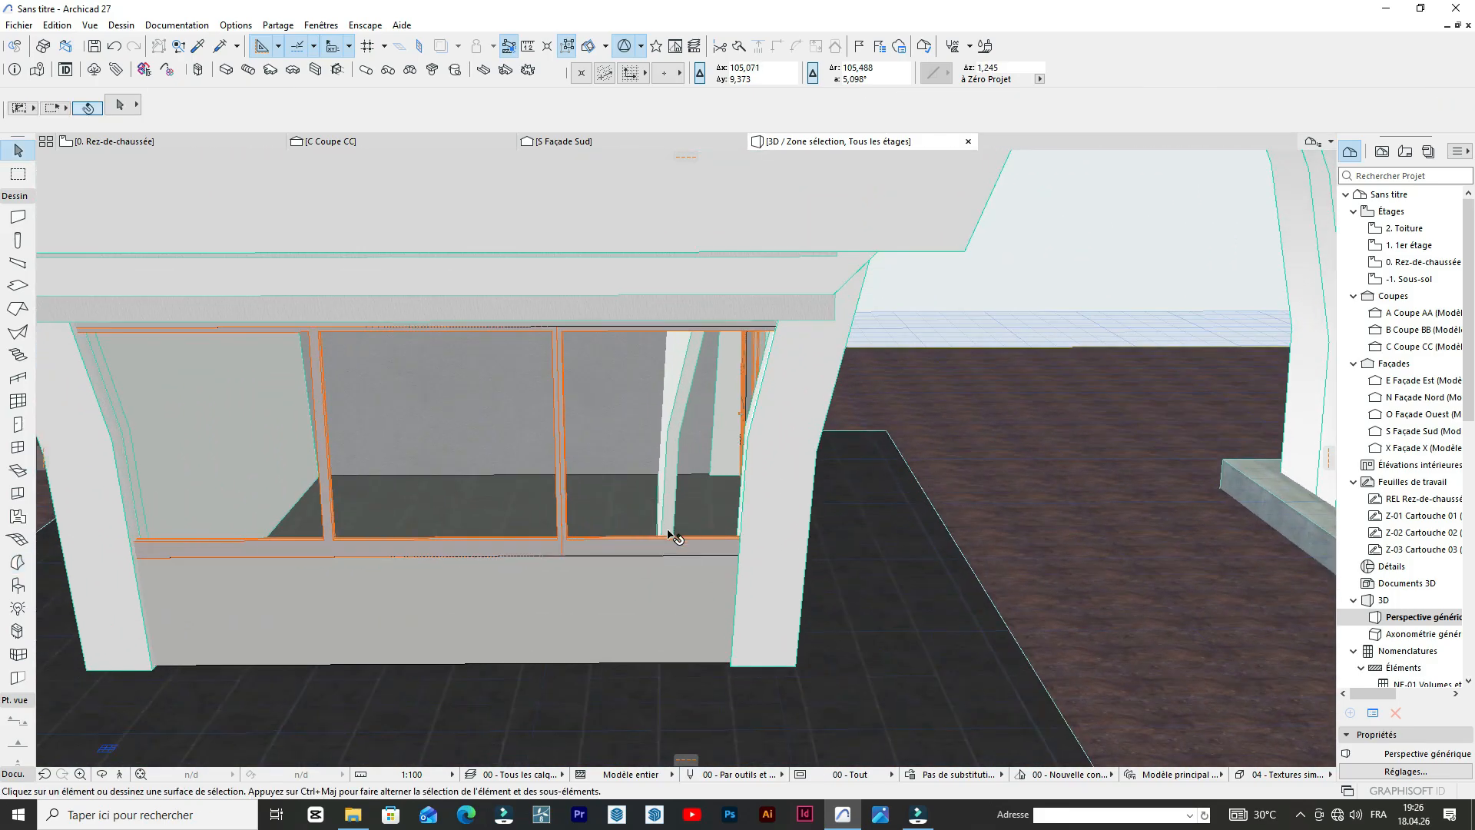
Move the mirrored curved sheet by its foot corner to the outer foot corner of the booth's column.
{"action": "scroll", "coordinate": [676, 503], "scroll_direction": "down", "scroll_amount": 5}
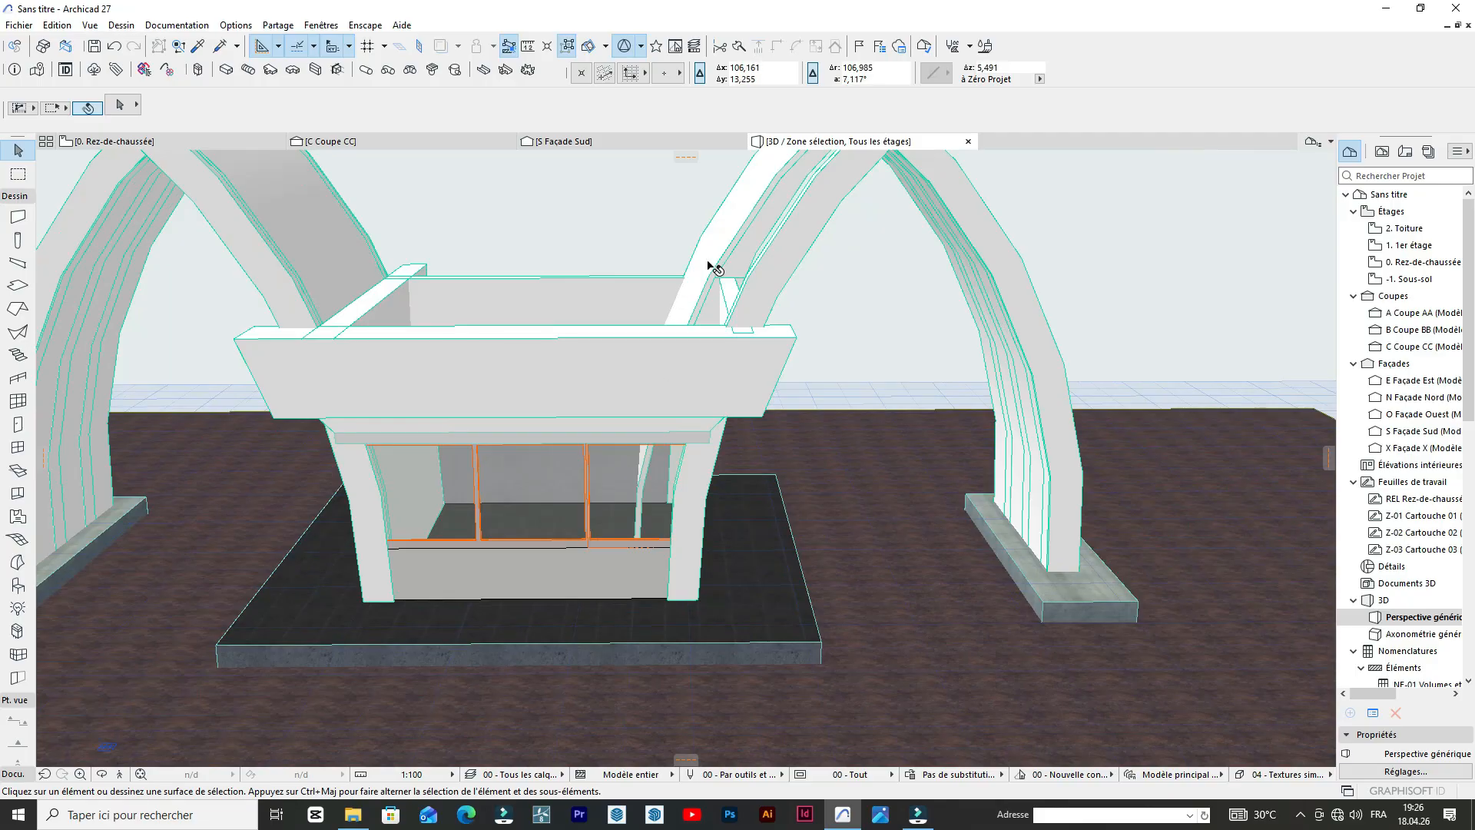
{"action": "left_click", "coordinate": [718, 268]}
{"action": "scroll", "coordinate": [692, 588], "scroll_direction": "up", "scroll_amount": 5}
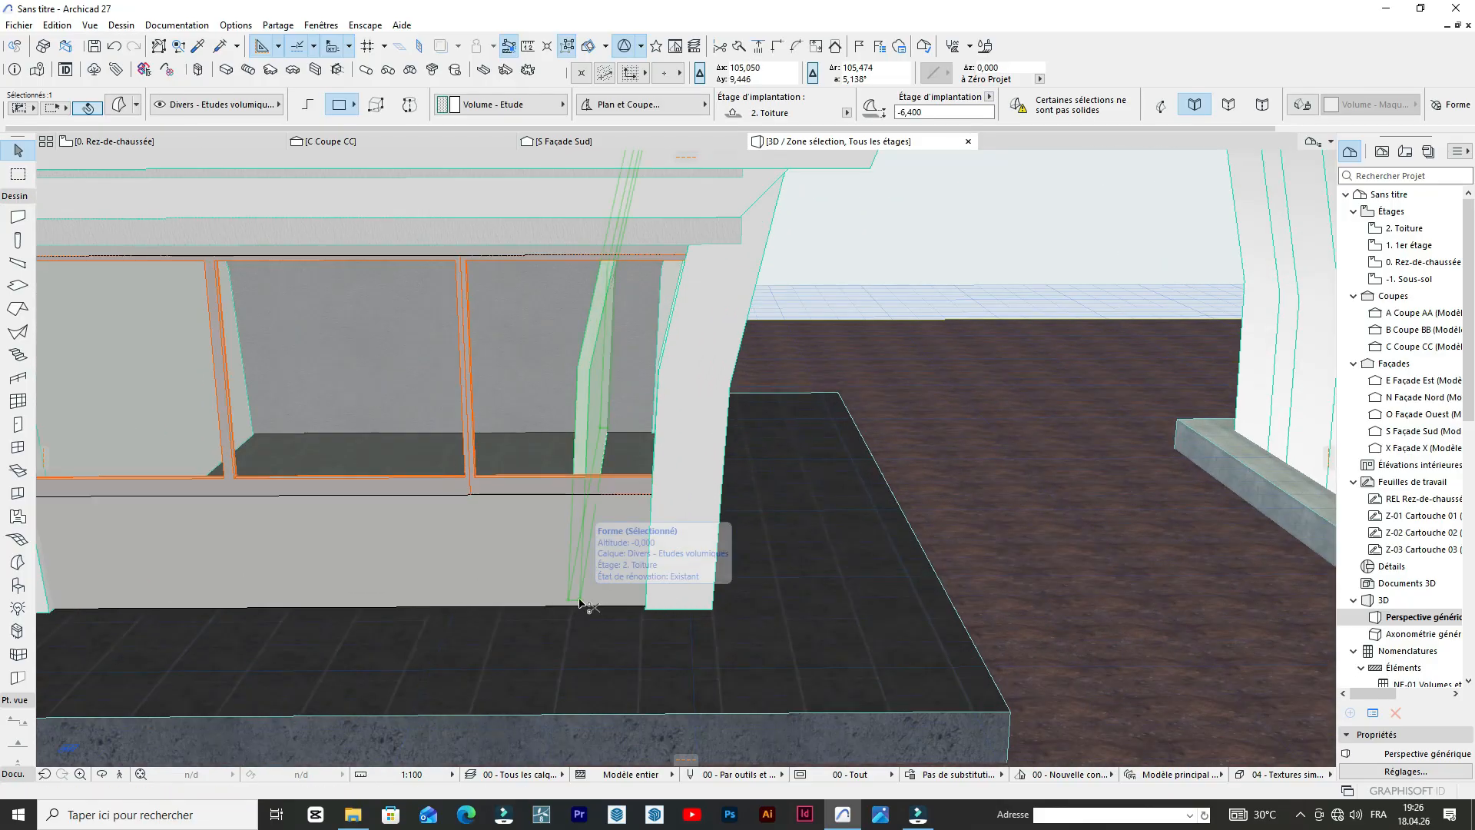
{"action": "left_click", "coordinate": [581, 604]}
{"action": "left_click", "coordinate": [712, 611]}
{"action": "key", "text": "ctrl+m"}
{"action": "scroll", "coordinate": [957, 560], "scroll_direction": "down", "scroll_amount": 7}
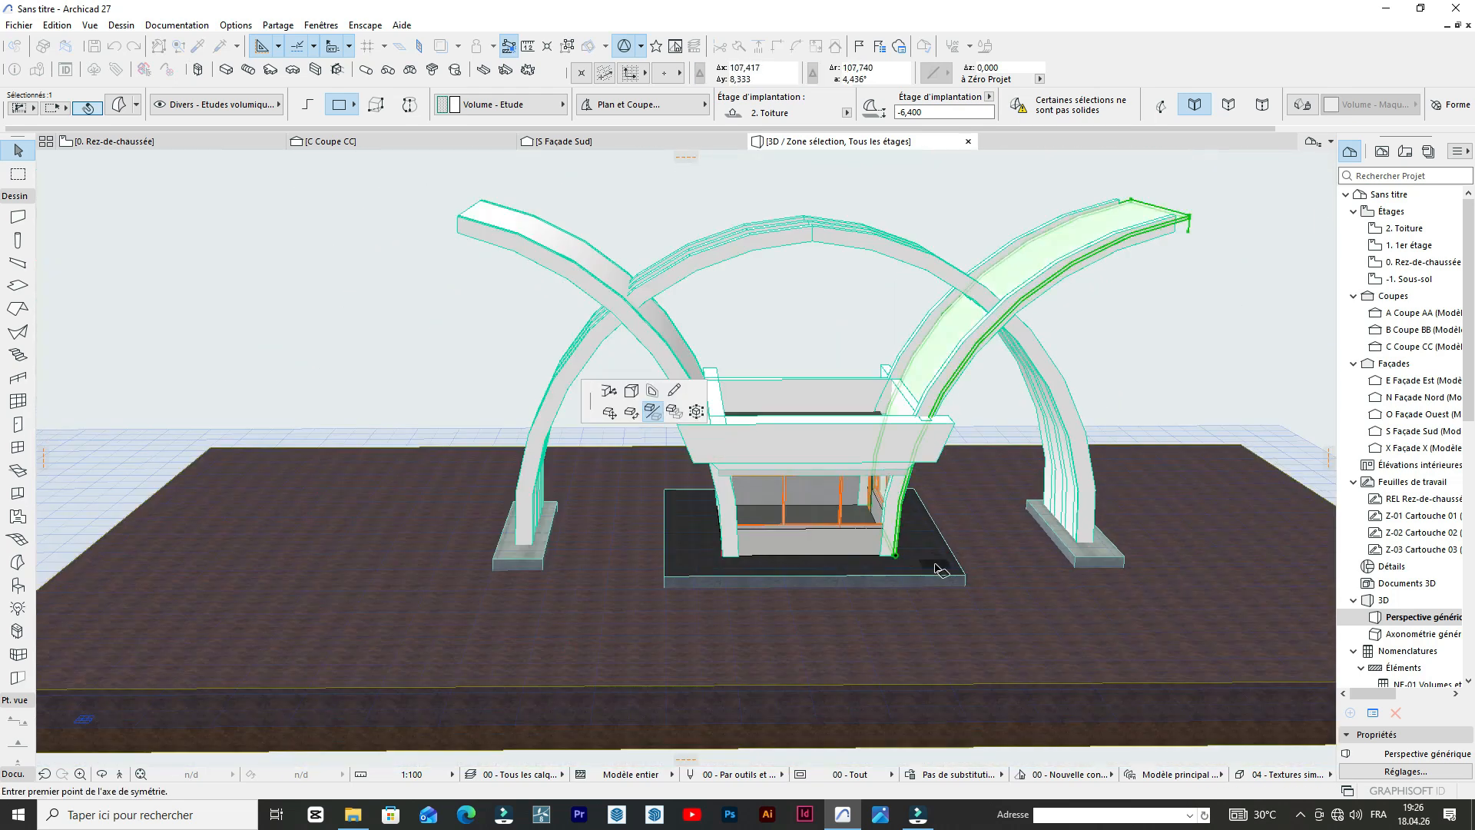
{"action": "scroll", "coordinate": [1127, 242], "scroll_direction": "up", "scroll_amount": 10}
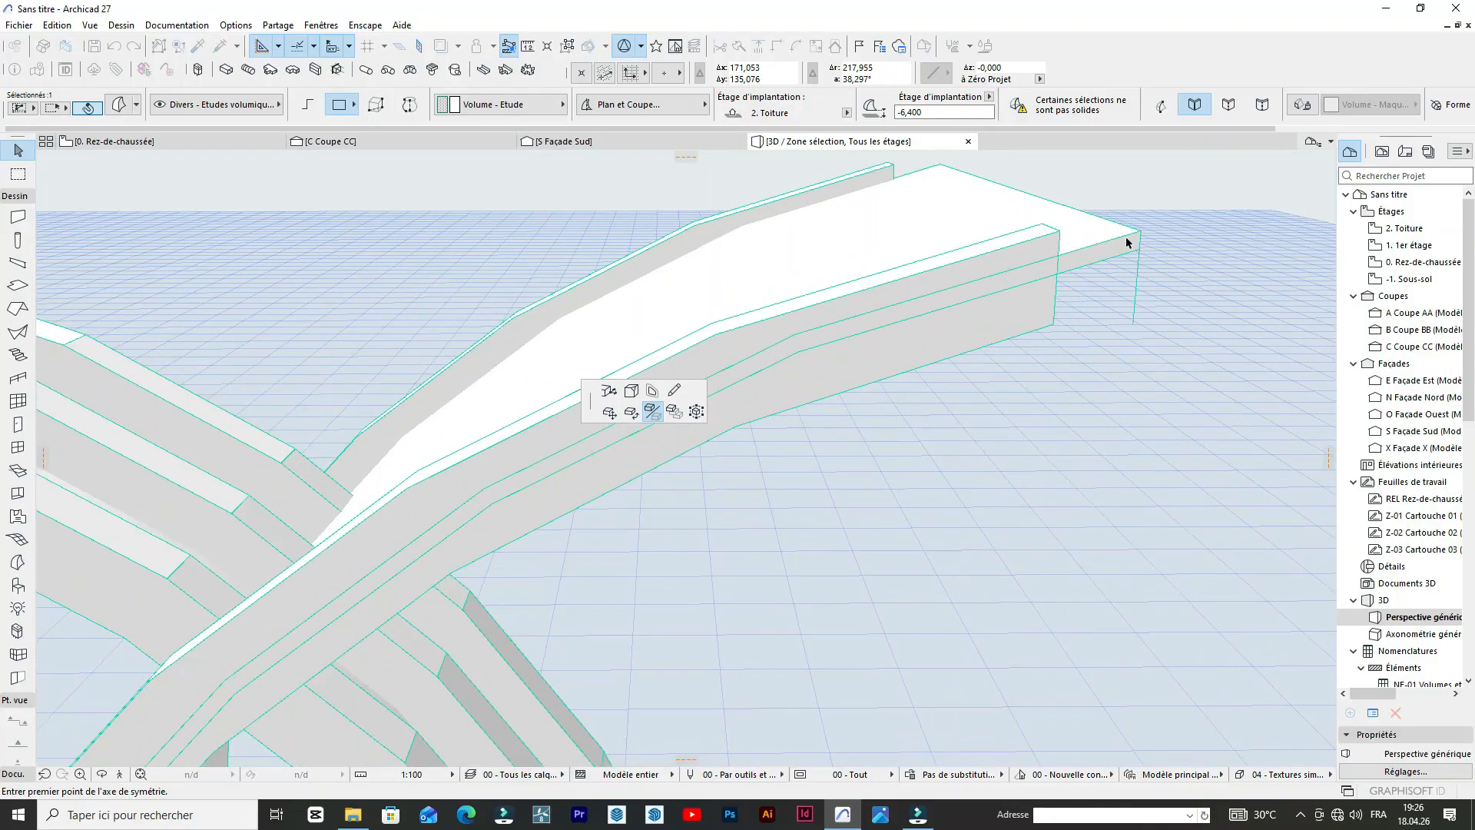
{"action": "left_click", "coordinate": [1140, 233]}
{"action": "left_click", "coordinate": [1139, 232]}
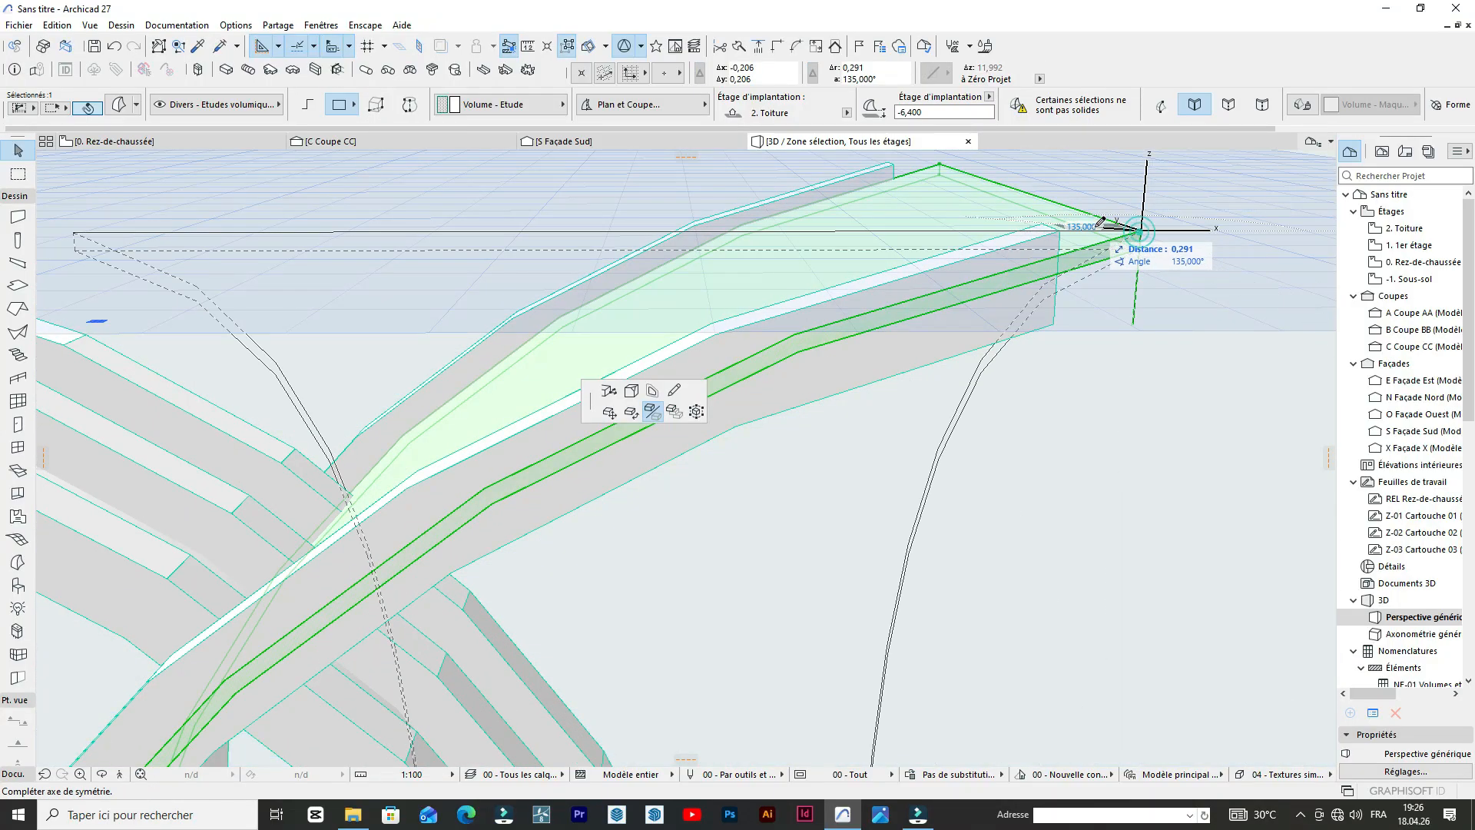
{"action": "key", "text": "Escape"}
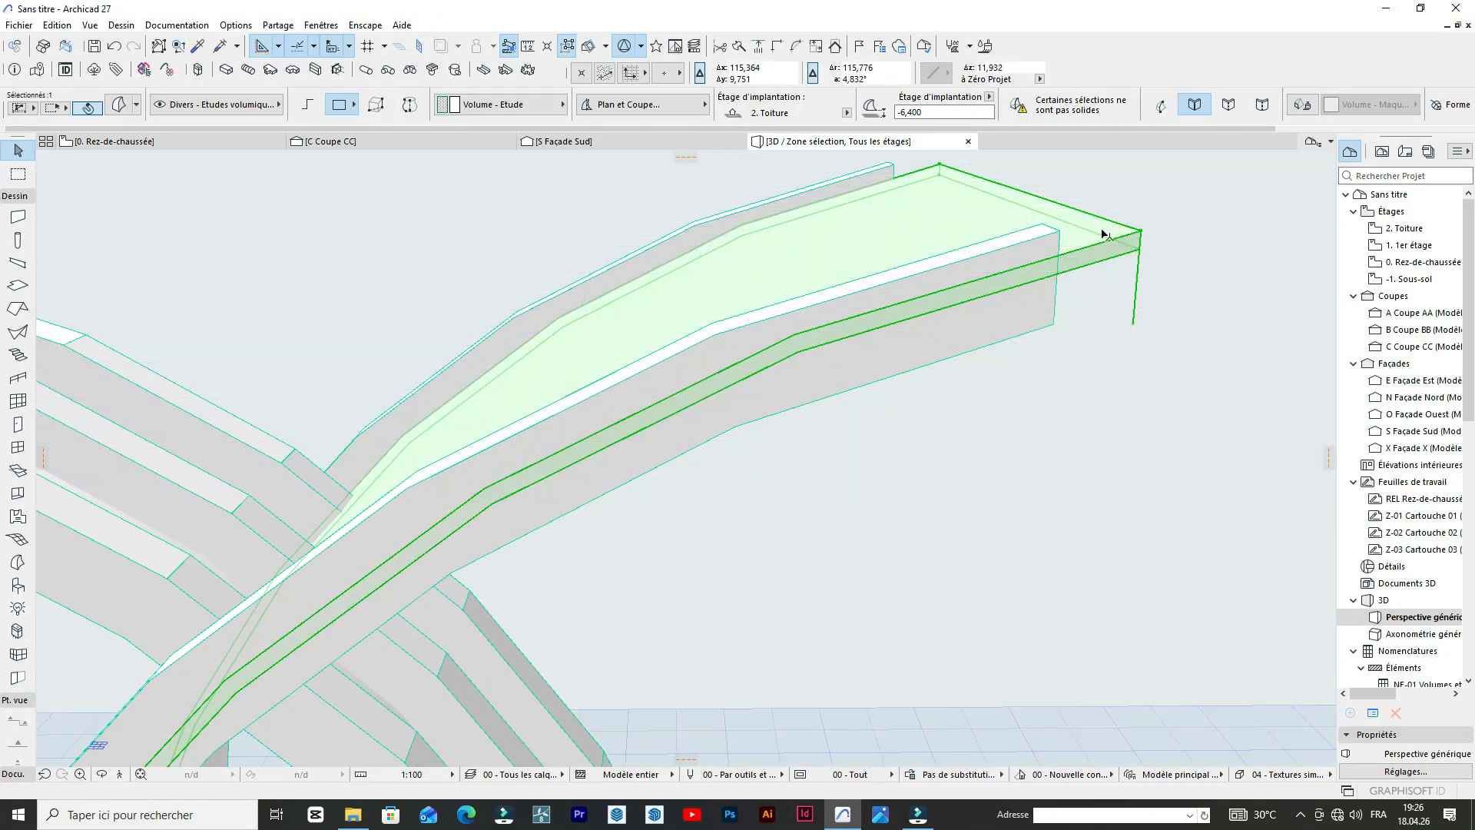
Move the mirrored curved sheet by its upper tip corner onto the top corner of the front crossing arch's end.
{"action": "left_click", "coordinate": [1142, 233]}
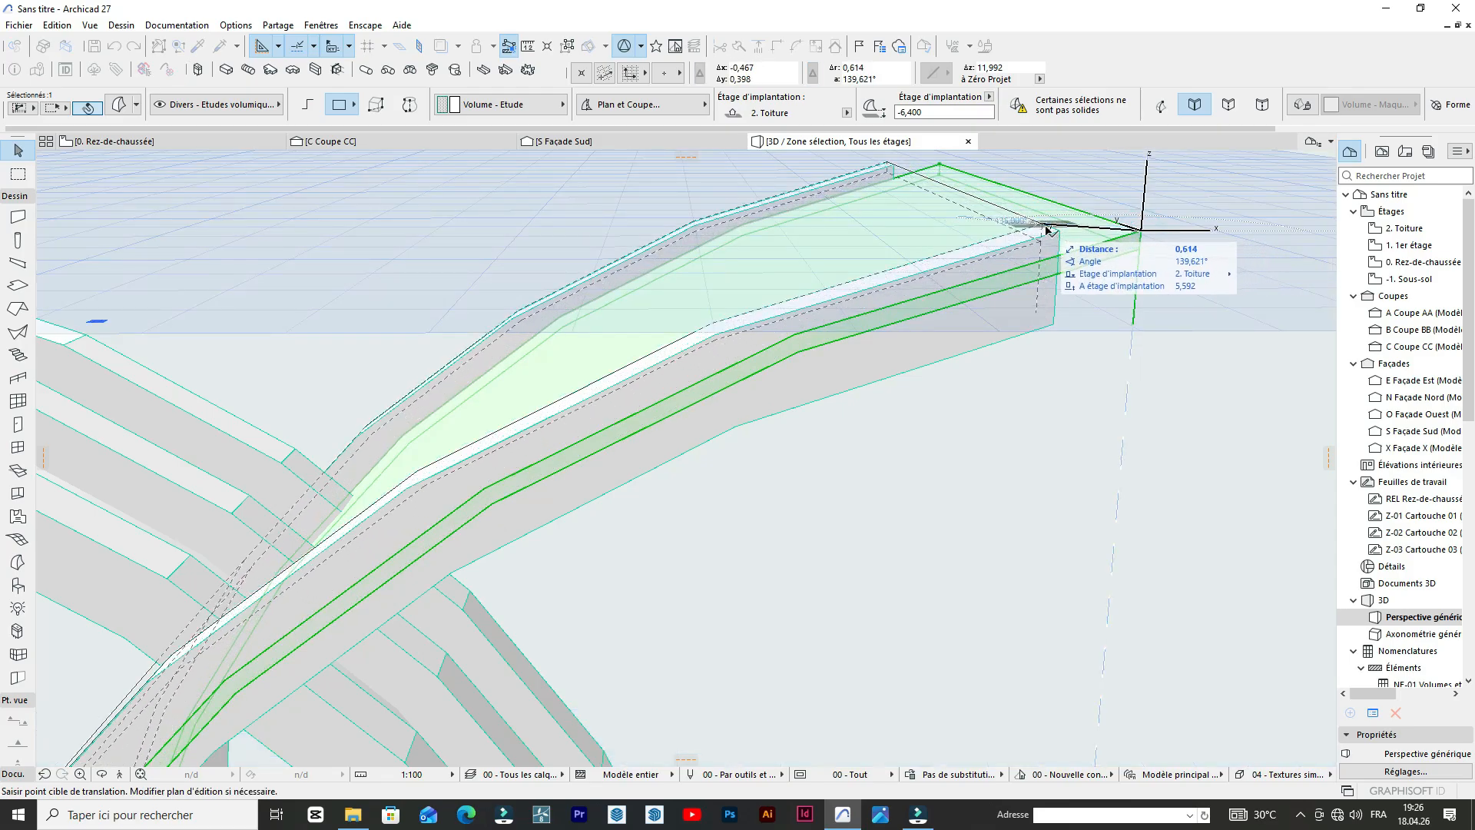
{"action": "left_click", "coordinate": [1047, 229]}
{"action": "scroll", "coordinate": [933, 185], "scroll_direction": "down", "scroll_amount": 8}
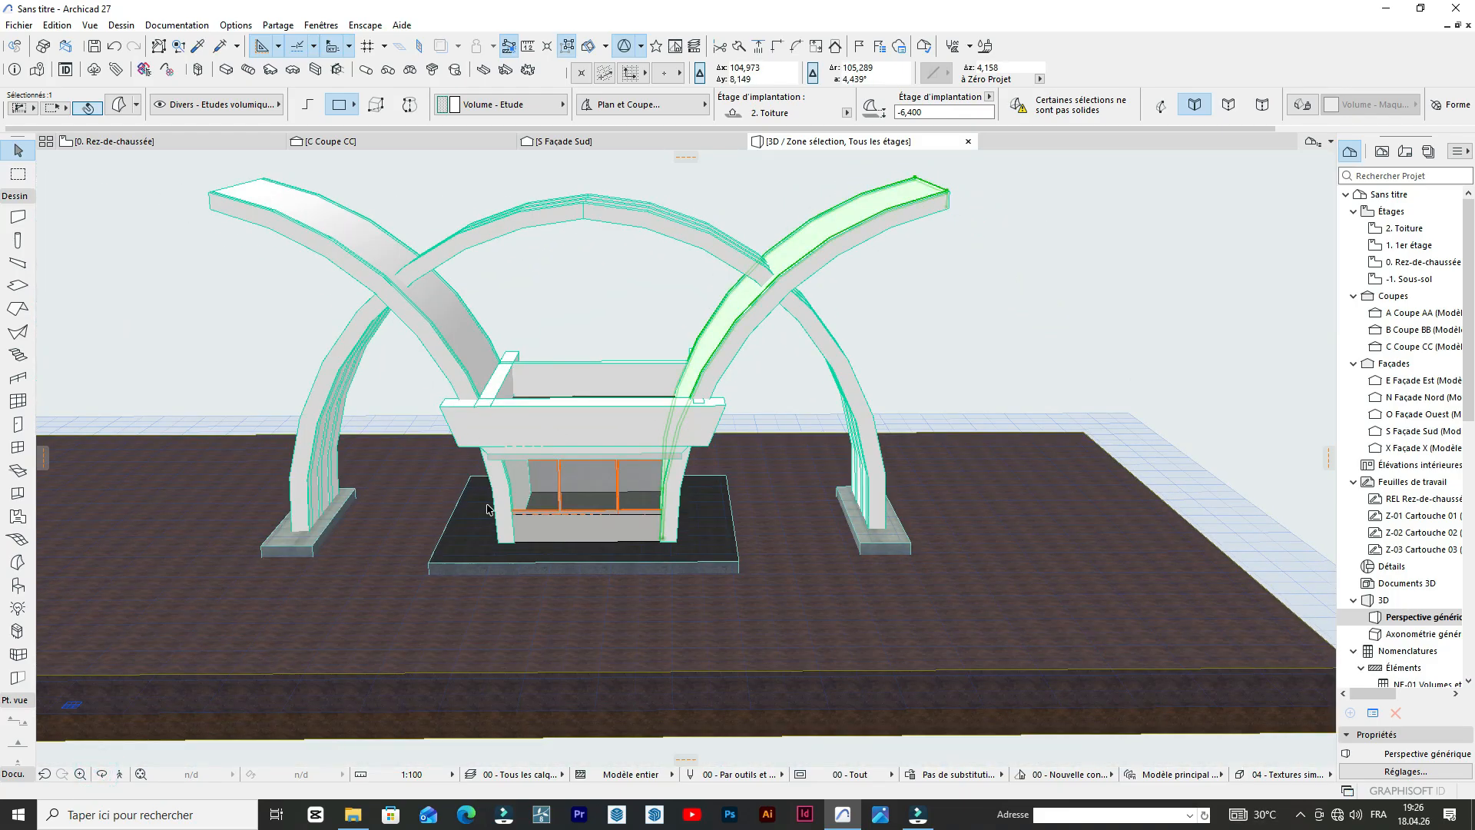
{"action": "left_click_drag", "start_coordinate": [945, 261], "coordinate": [974, 389]}
{"action": "scroll", "coordinate": [850, 290], "scroll_direction": "down", "scroll_amount": 5}
{"action": "left_click_drag", "start_coordinate": [714, 425], "coordinate": [938, 274]}
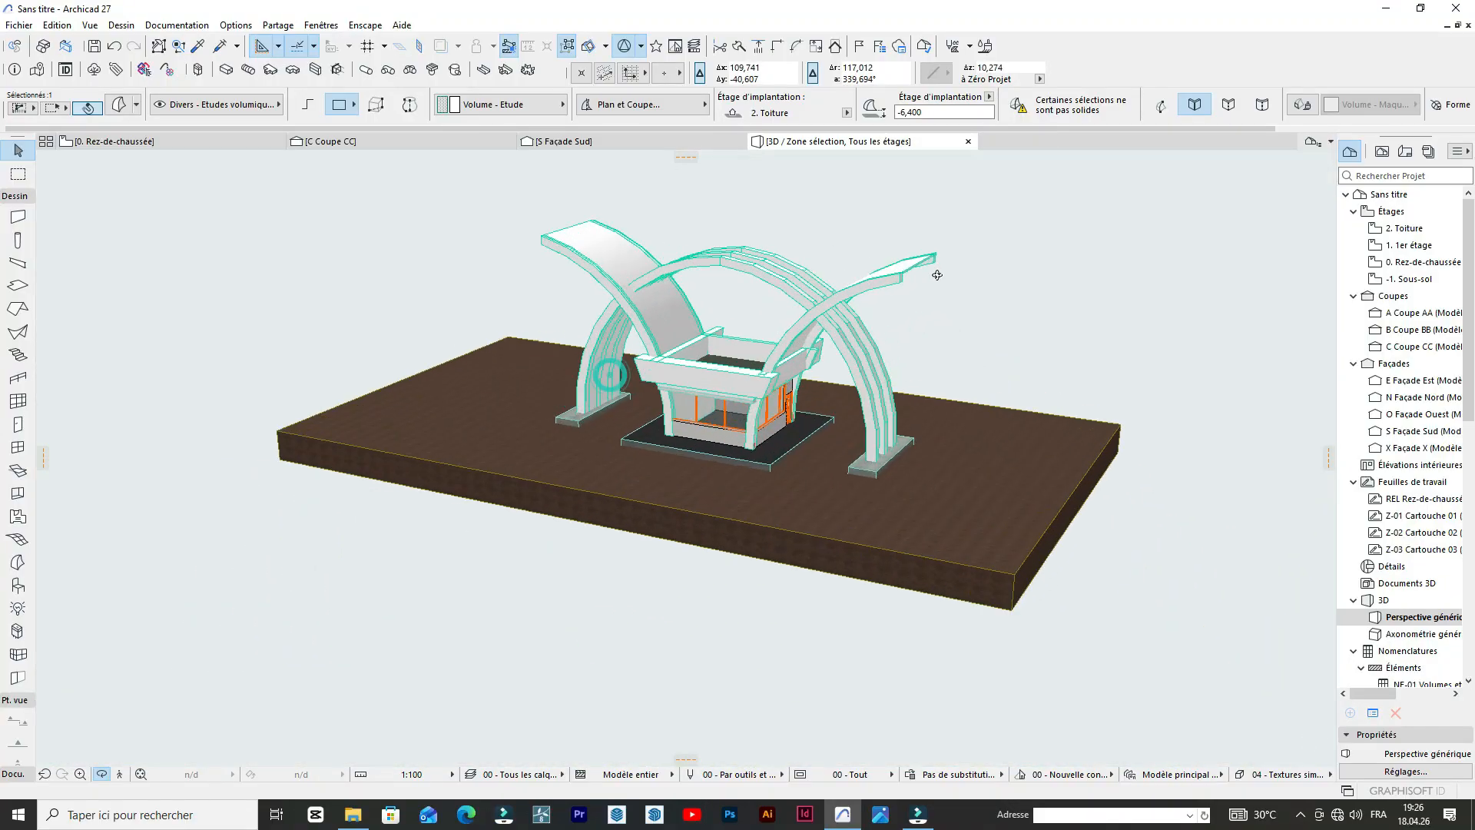
Deselect the mirrored curved sheet and check the main arch's ribs from the front of the booth.
{"action": "scroll", "coordinate": [682, 358], "scroll_direction": "up", "scroll_amount": 5}
{"action": "left_click_drag", "start_coordinate": [647, 322], "coordinate": [758, 315]}
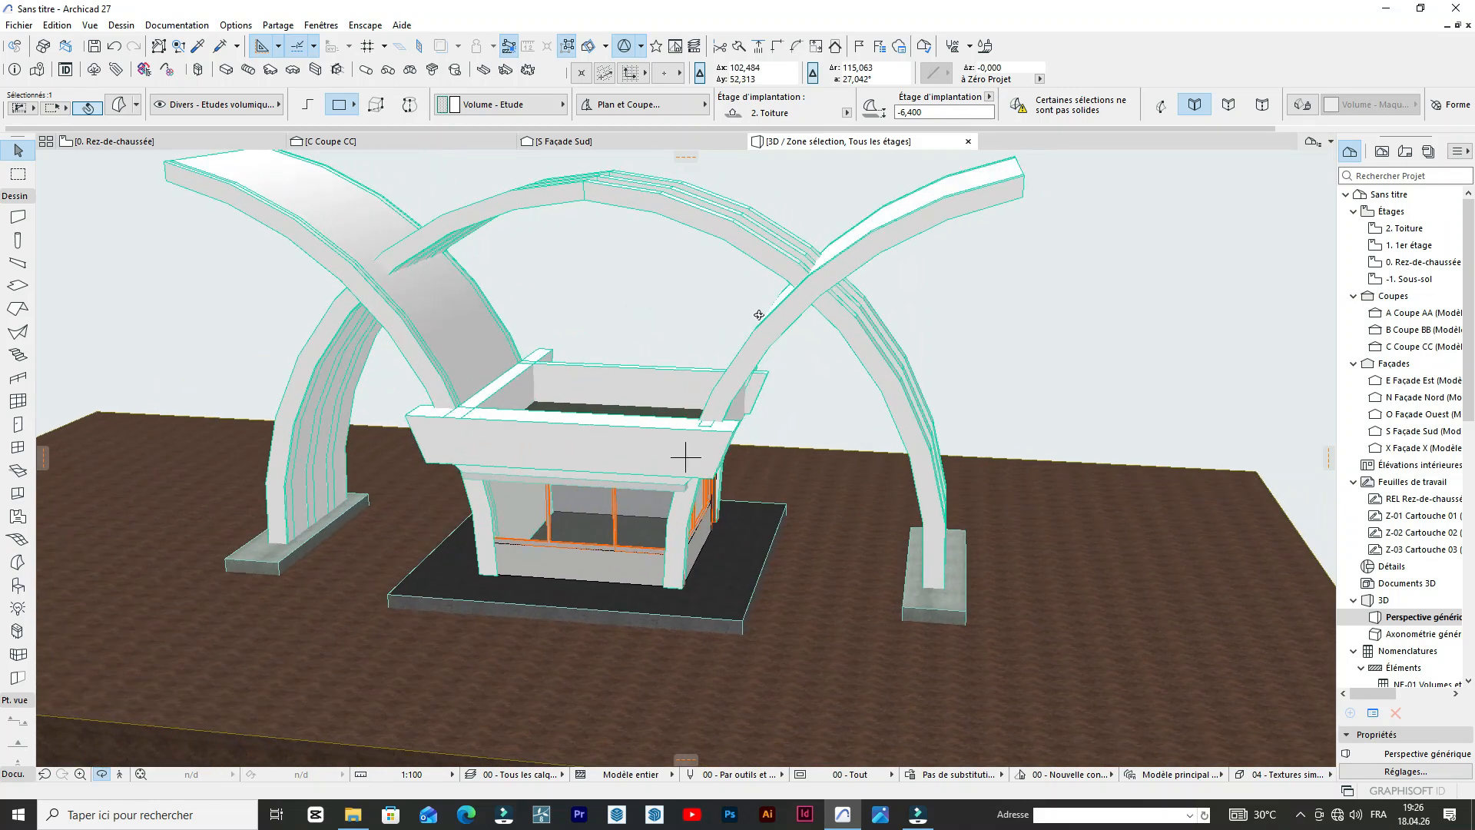
{"action": "key", "text": "Escape"}
{"action": "left_click", "coordinate": [771, 172]}
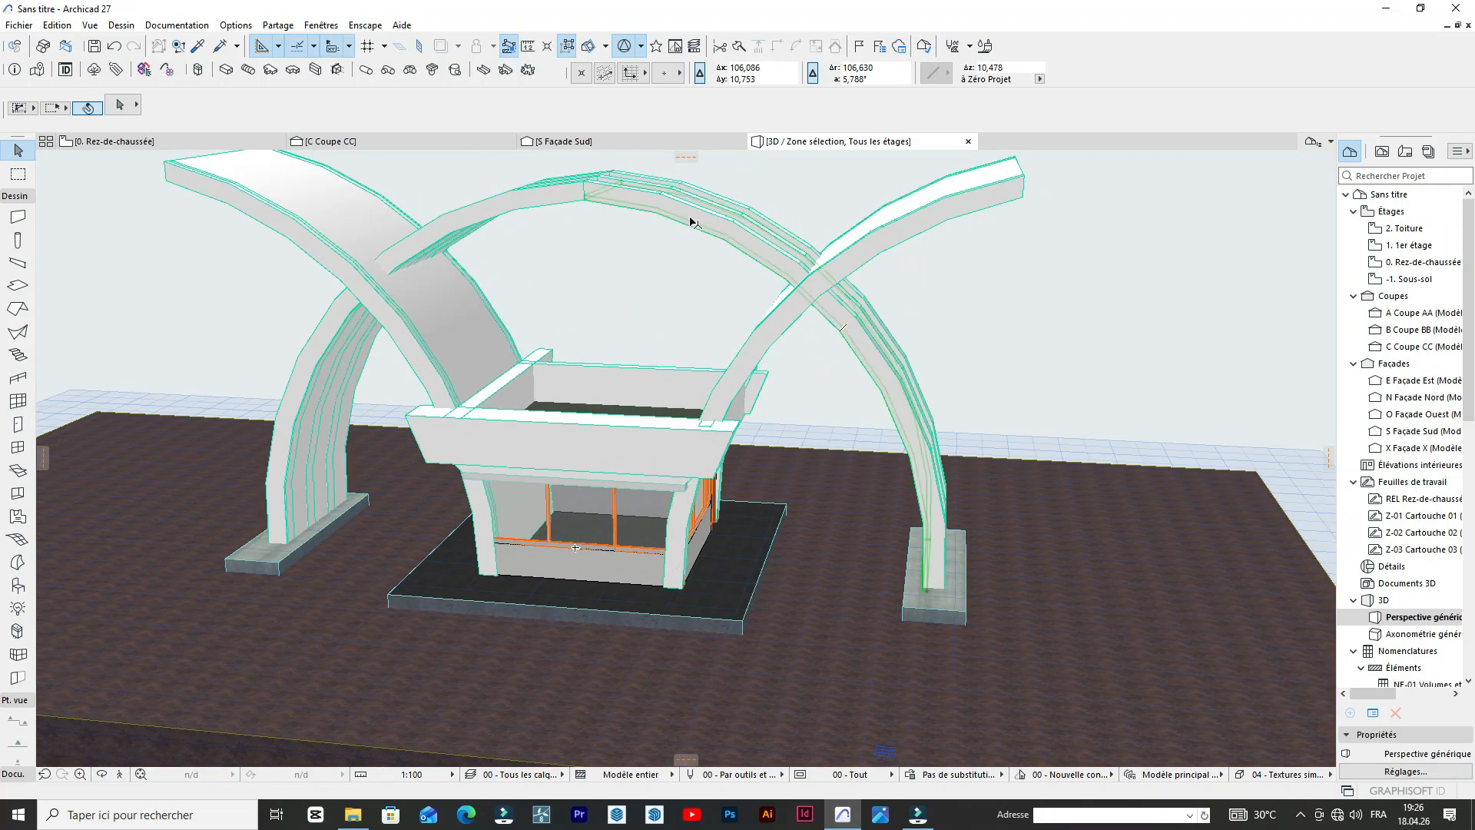
{"action": "left_click", "coordinate": [689, 217]}
{"action": "scroll", "coordinate": [627, 175], "scroll_direction": "up", "scroll_amount": 3}
{"action": "scroll", "coordinate": [651, 264], "scroll_direction": "down", "scroll_amount": 3}
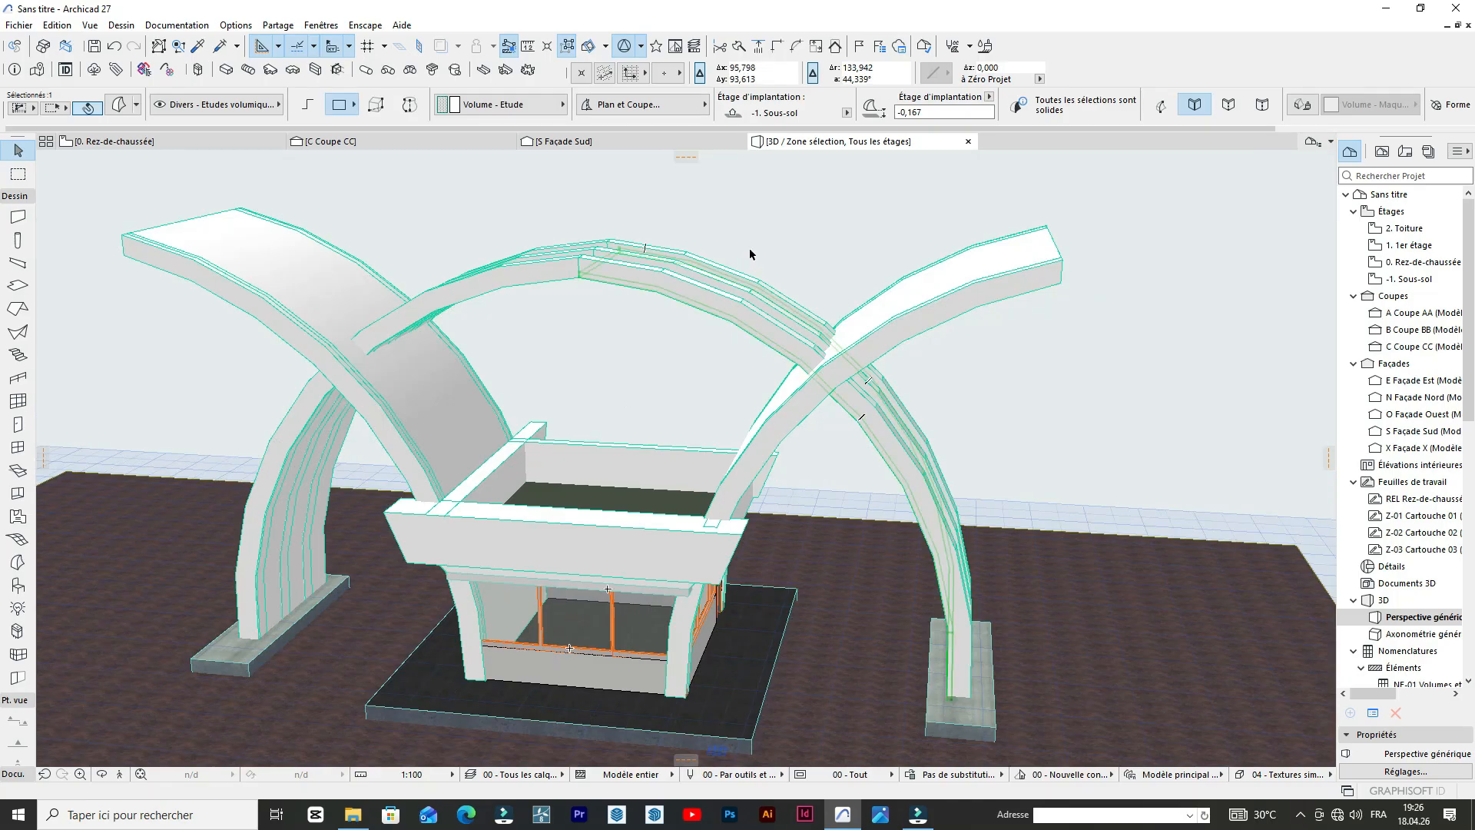
{"action": "left_click", "coordinate": [749, 247]}
Select the two front crossing arches together with the parallel ribs of the main arch.
{"action": "left_click", "coordinate": [995, 298]}
{"action": "scroll", "coordinate": [311, 233], "scroll_direction": "up", "scroll_amount": 1}
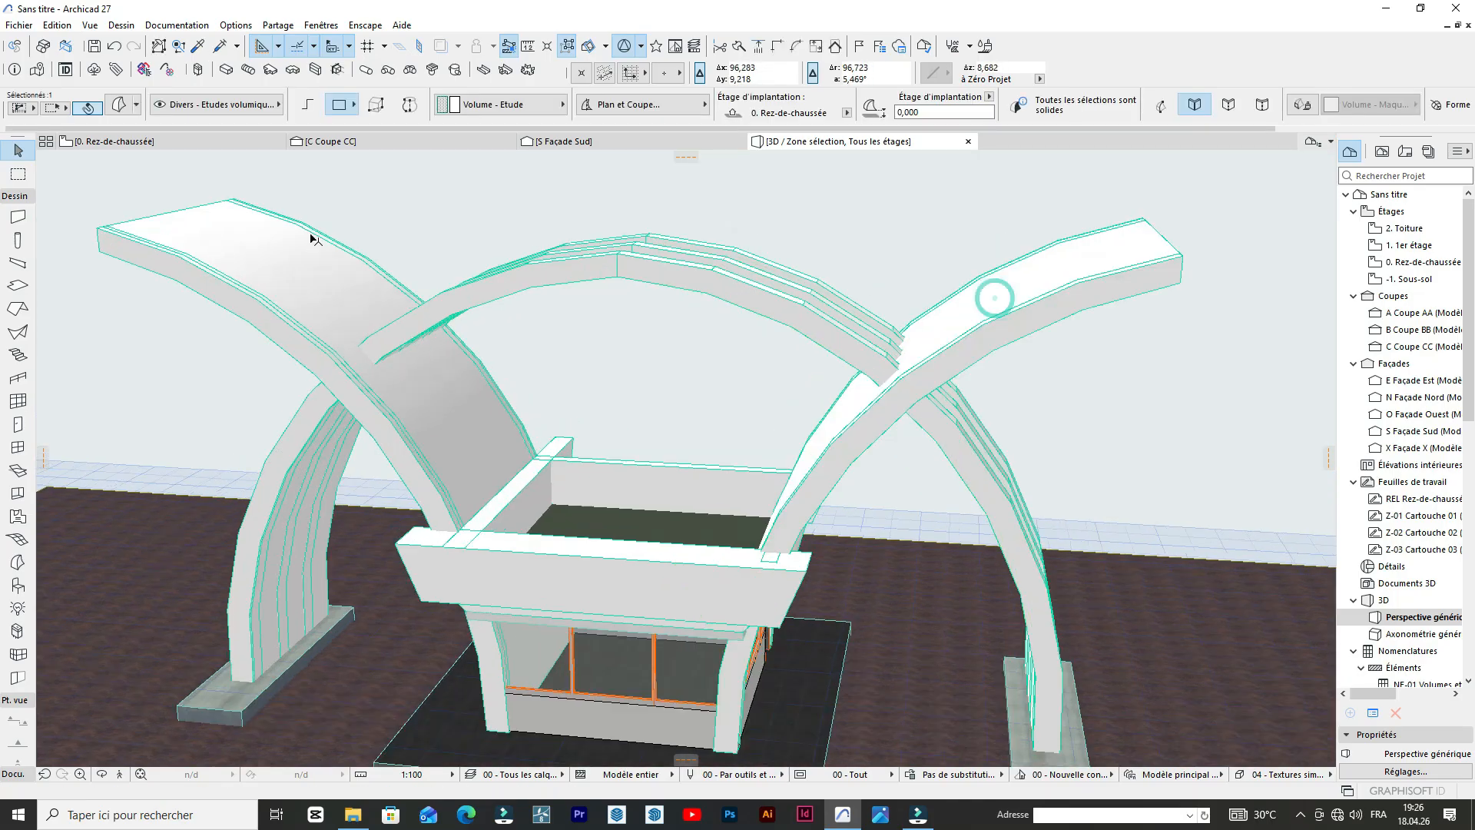
{"action": "left_click", "coordinate": [303, 288], "text": "shift"}
{"action": "scroll", "coordinate": [458, 222], "scroll_direction": "up", "scroll_amount": 3}
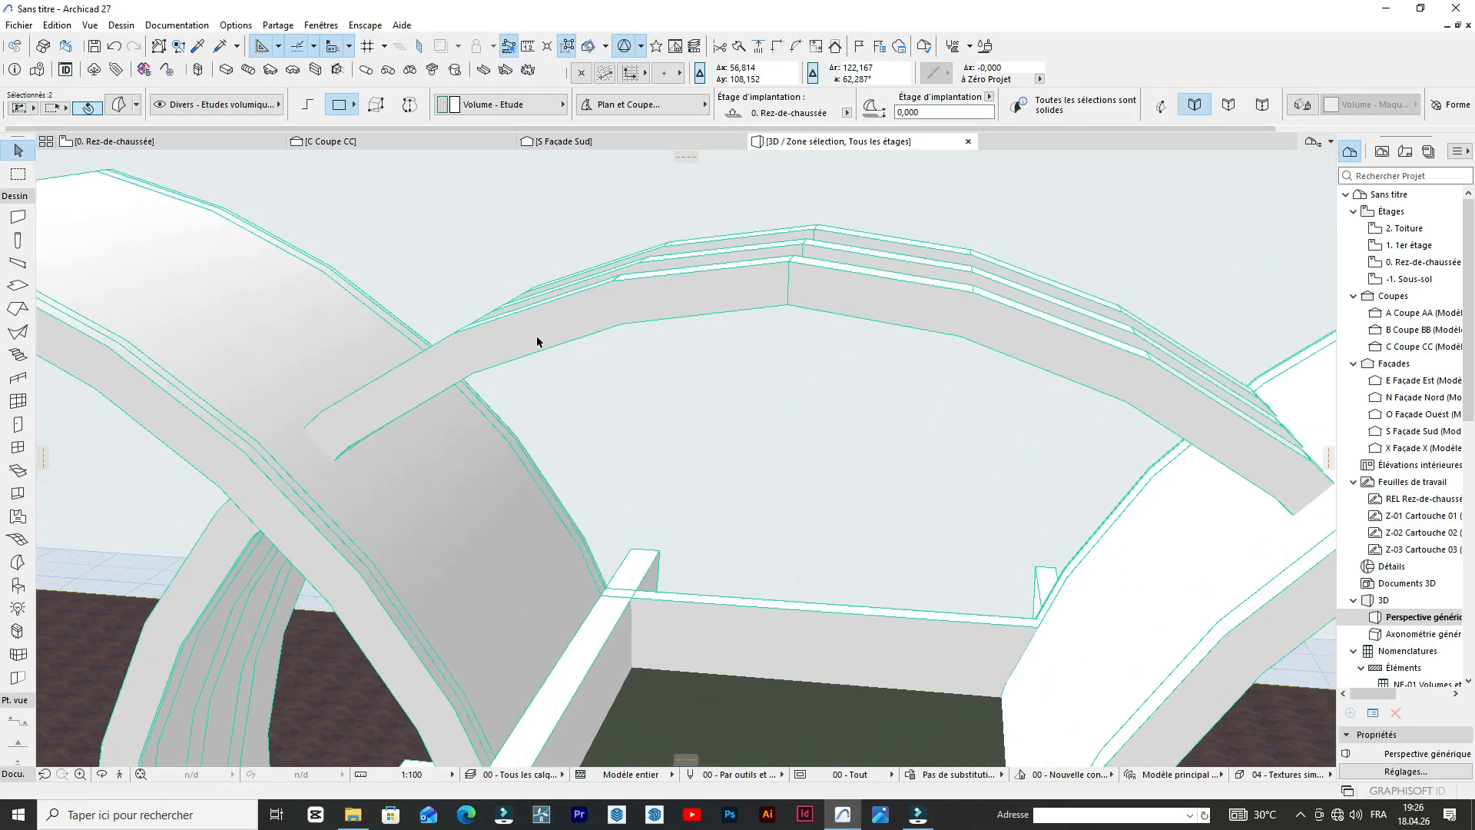
{"action": "left_click", "coordinate": [632, 303]}
{"action": "scroll", "coordinate": [632, 303], "scroll_direction": "up", "scroll_amount": 3}
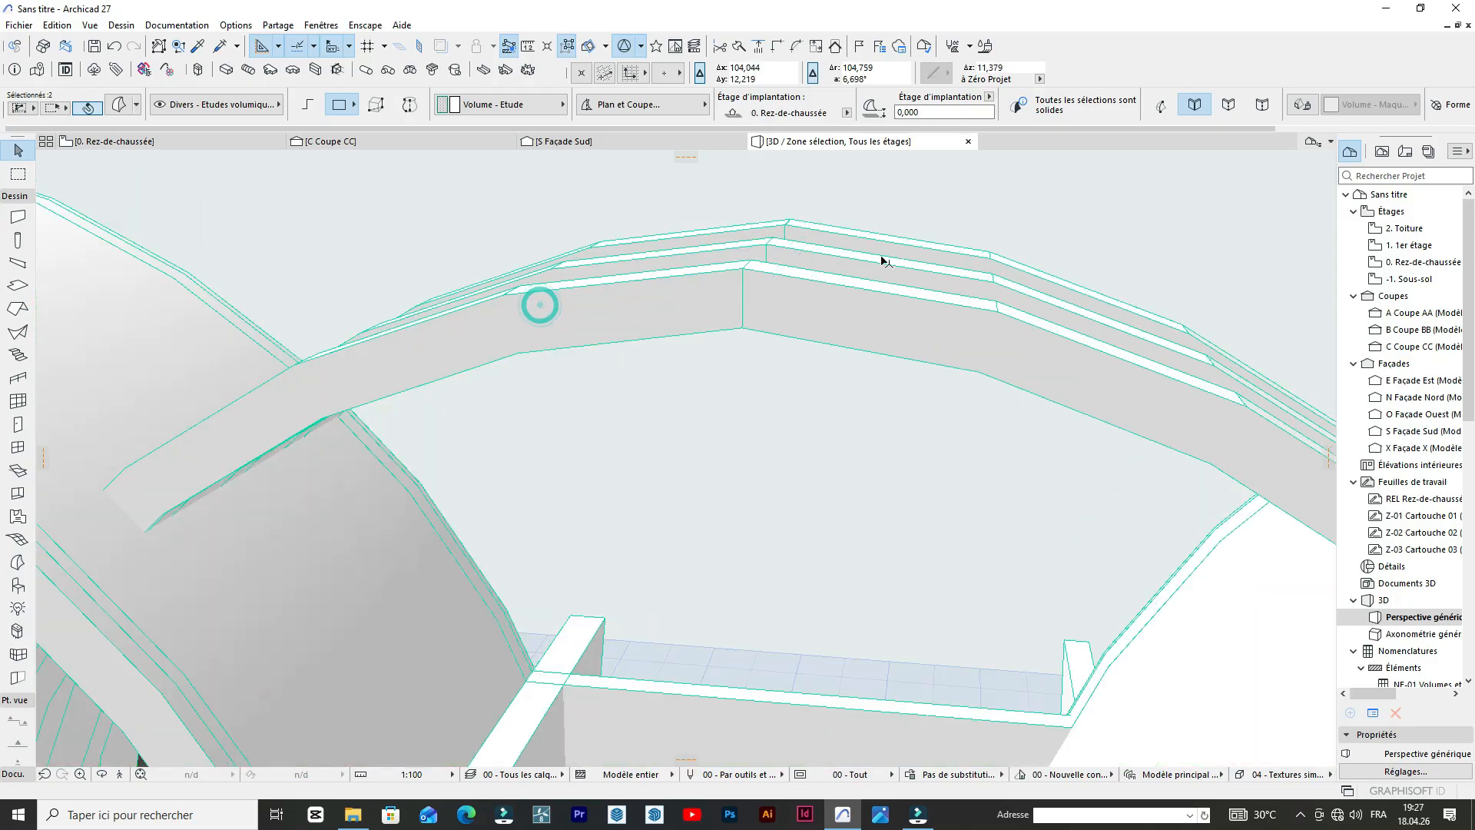
{"action": "left_click", "coordinate": [731, 292]}
{"action": "left_click", "coordinate": [674, 293], "text": "shift"}
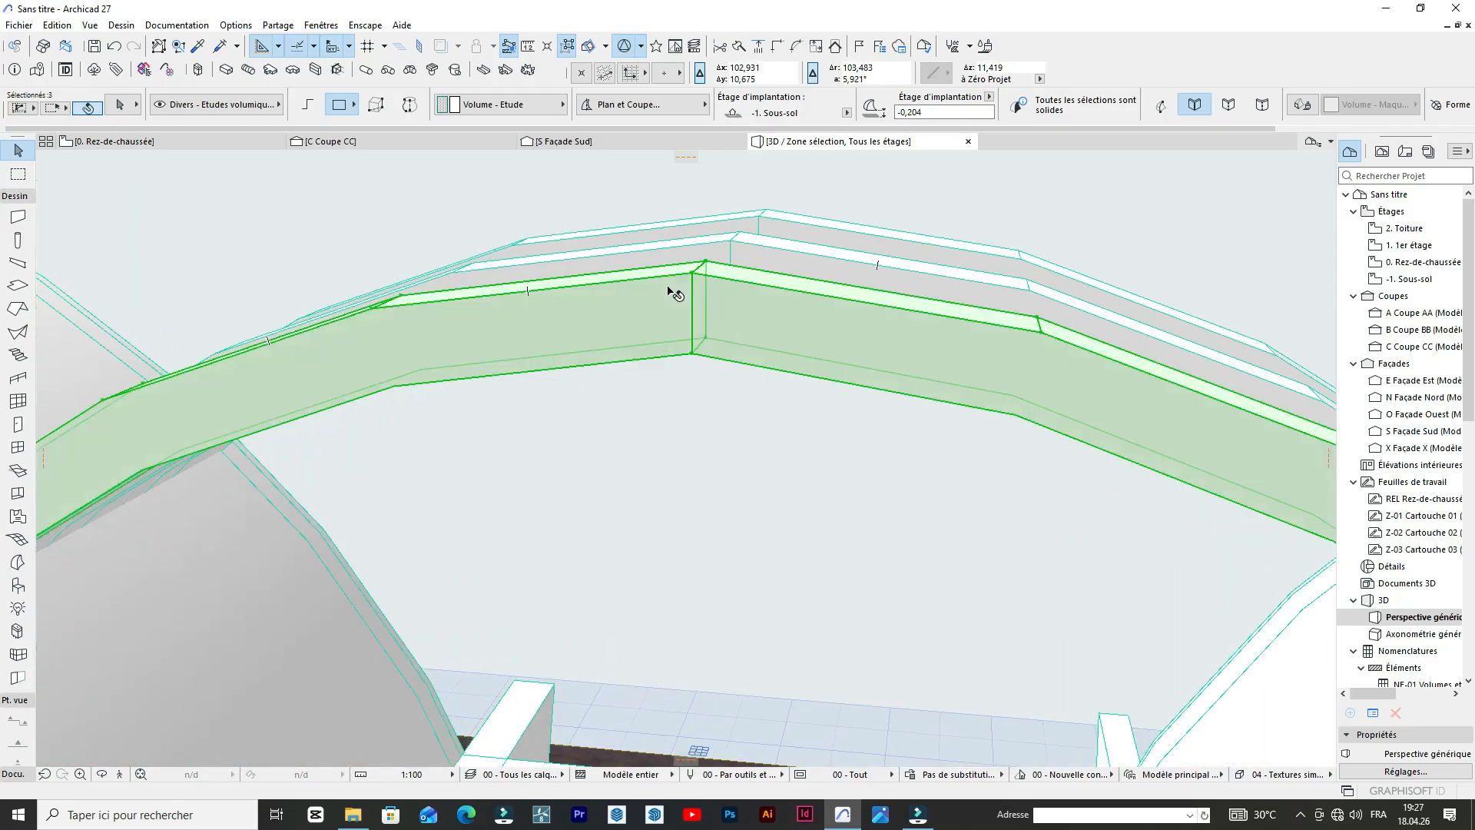
{"action": "left_click", "coordinate": [739, 248], "text": "shift"}
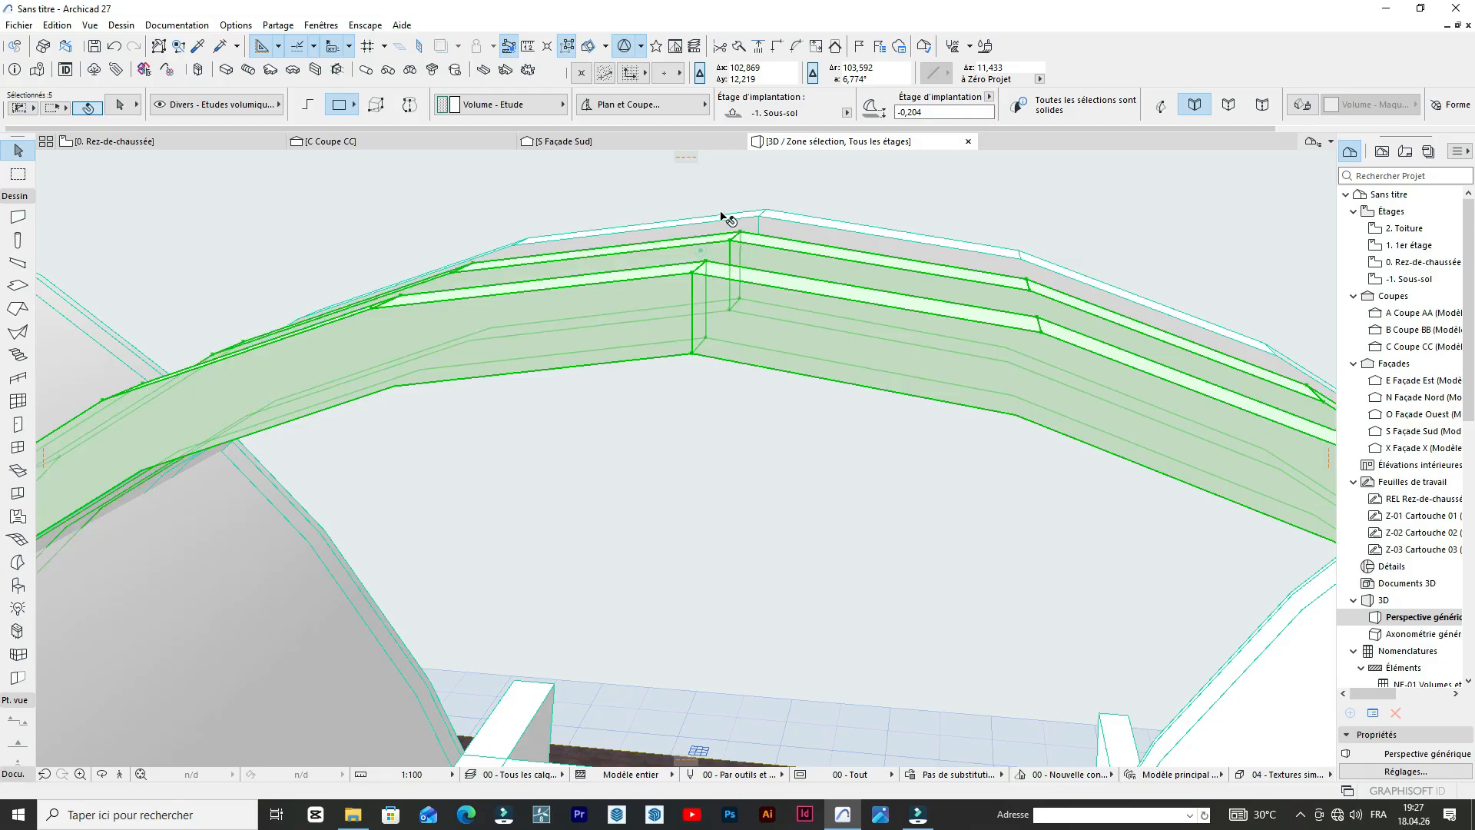
{"action": "left_click", "coordinate": [686, 249], "text": "shift"}
{"action": "scroll", "coordinate": [686, 247], "scroll_direction": "down", "scroll_amount": 5}
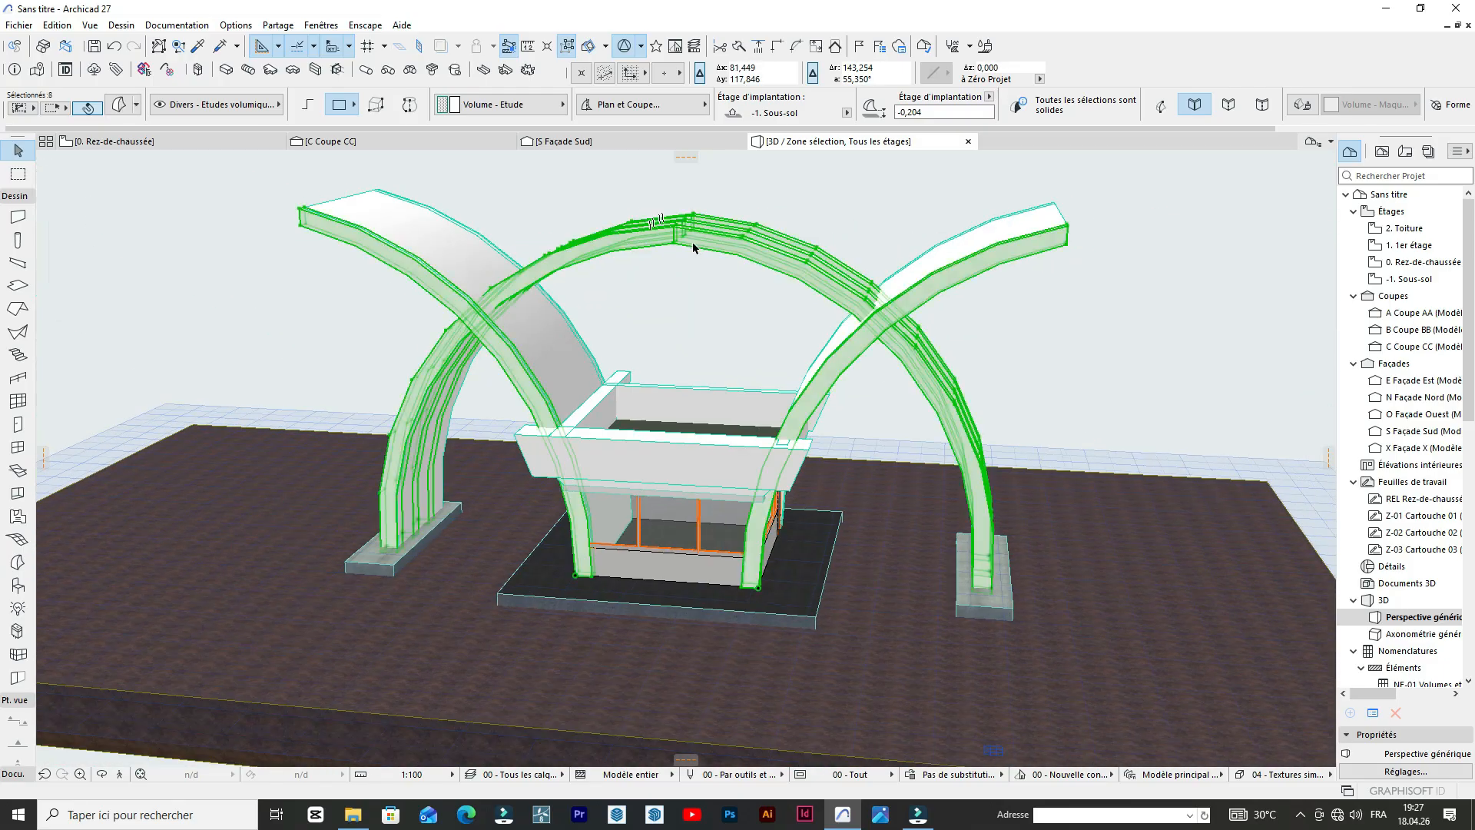
Add the rear crossing arch behind the mirrored curved sheet to the selection.
{"action": "scroll", "coordinate": [864, 330], "scroll_direction": "up", "scroll_amount": 4}
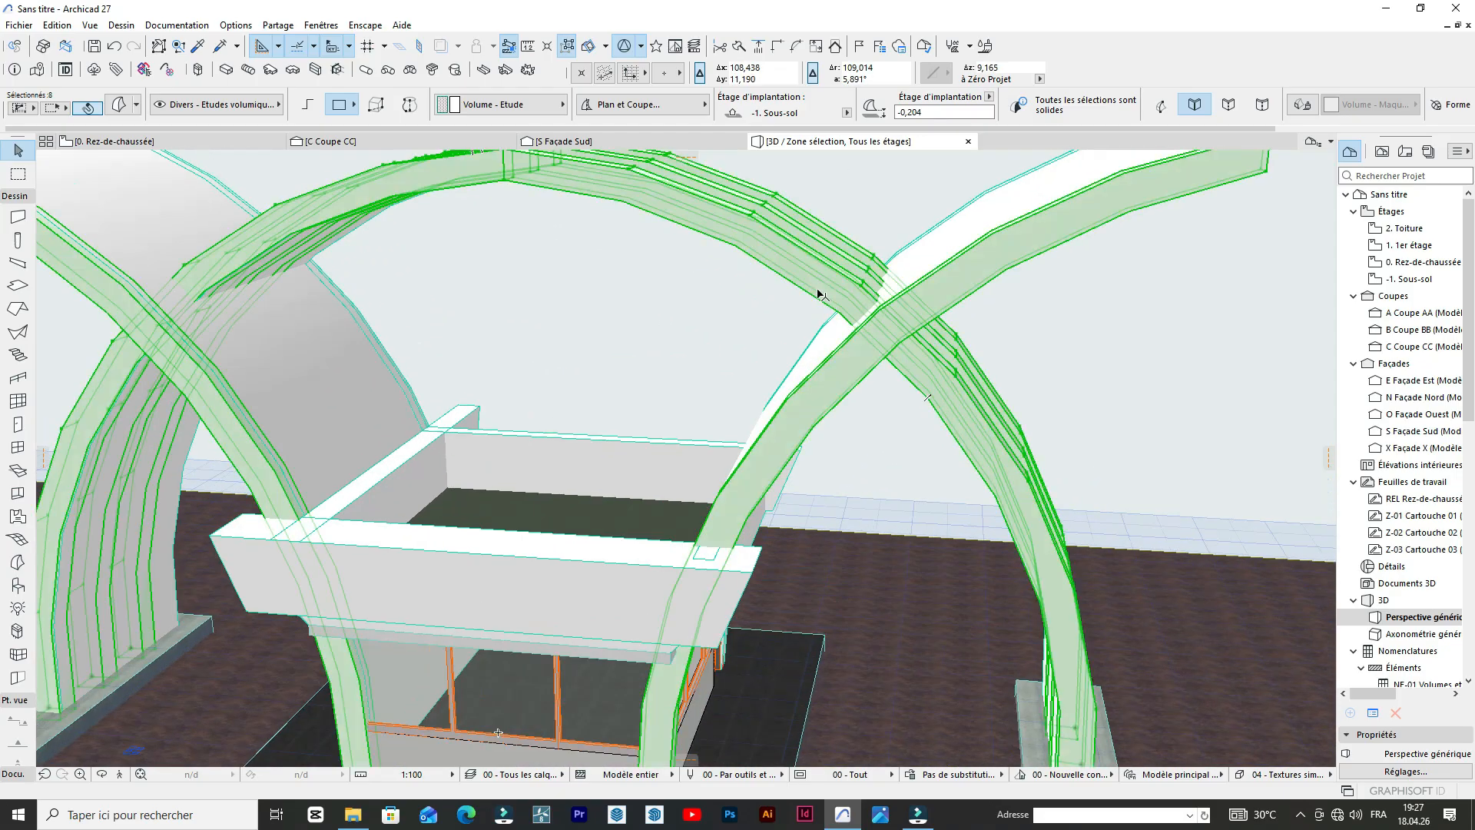
{"action": "scroll", "coordinate": [393, 332], "scroll_direction": "up", "scroll_amount": 4}
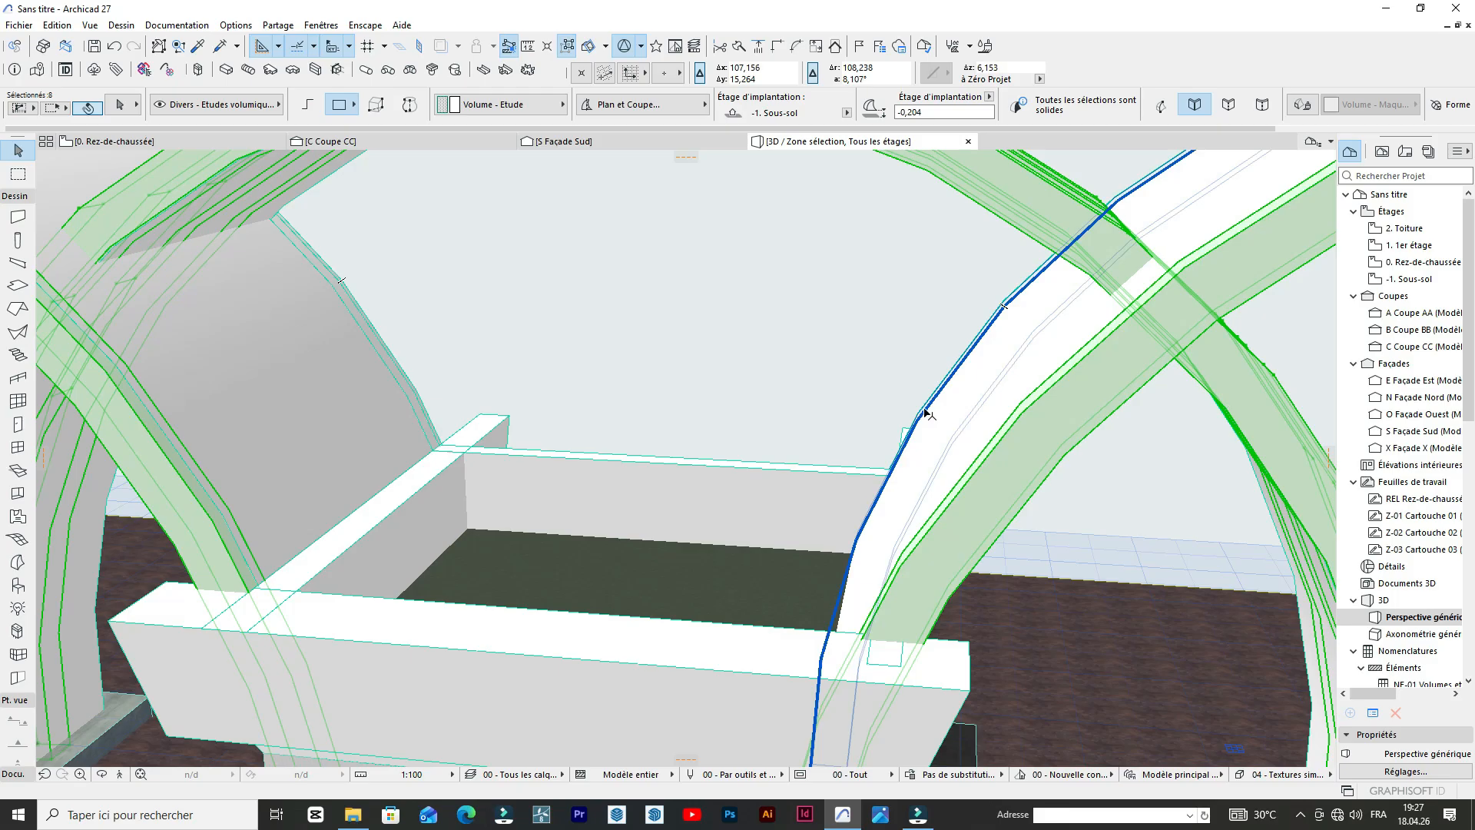
{"action": "scroll", "coordinate": [825, 369], "scroll_direction": "down", "scroll_amount": 5}
{"action": "scroll", "coordinate": [850, 368], "scroll_direction": "up", "scroll_amount": 6}
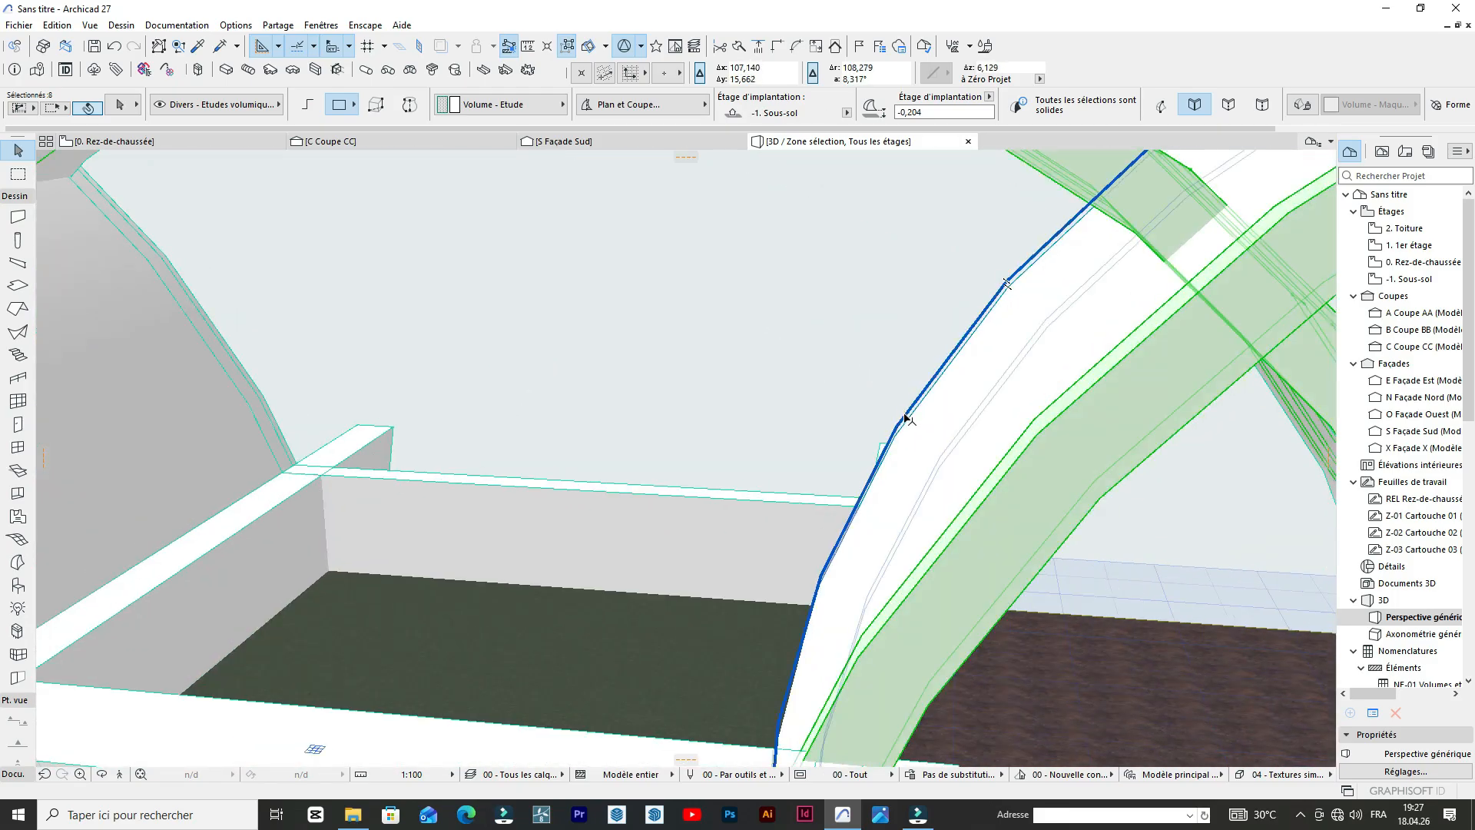
{"action": "scroll", "coordinate": [893, 414], "scroll_direction": "down", "scroll_amount": 6}
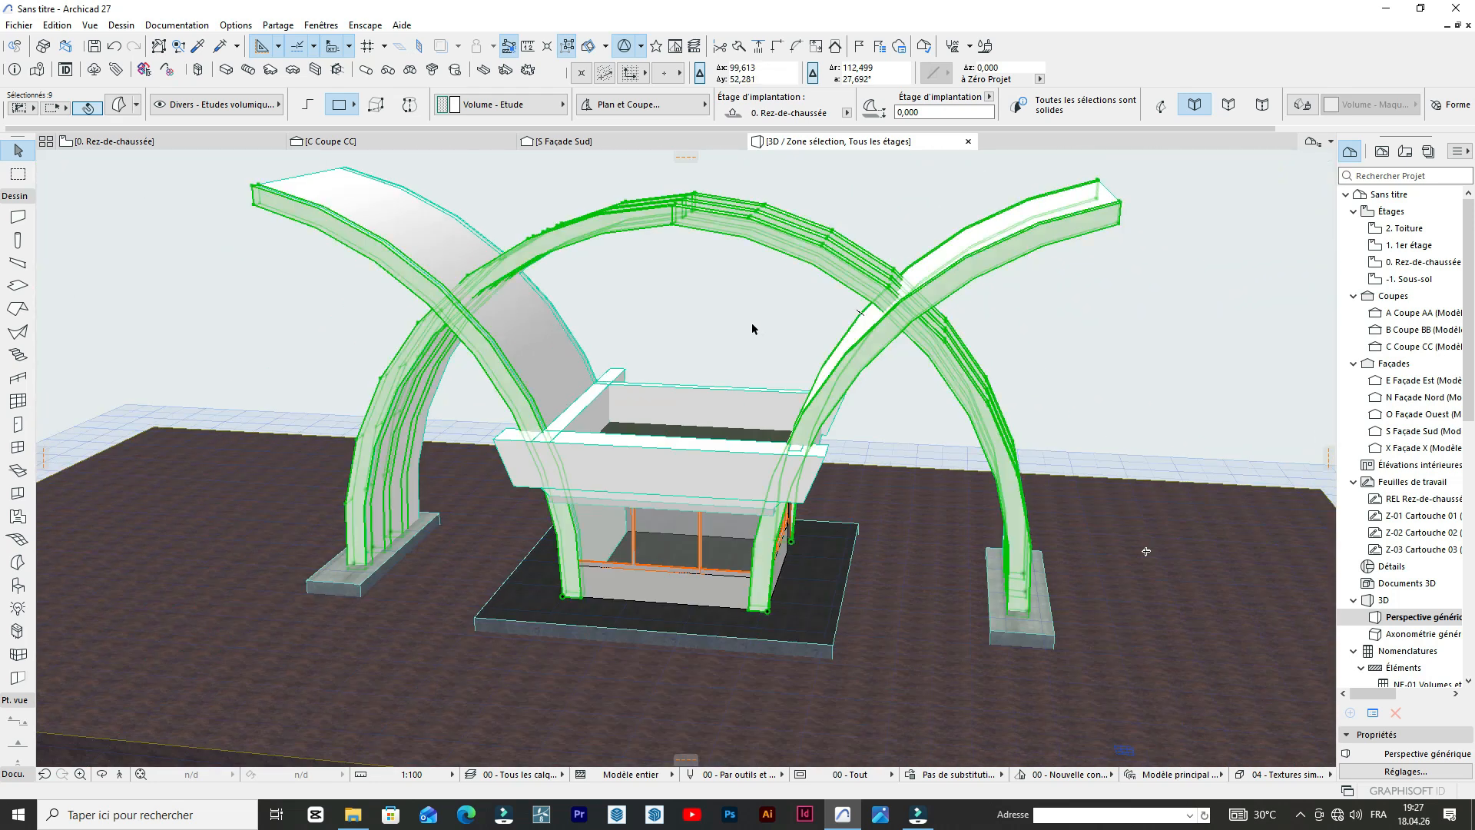
Override the surface of the selected arches with Volume - Zone 02.
{"action": "left_click", "coordinate": [123, 106]}
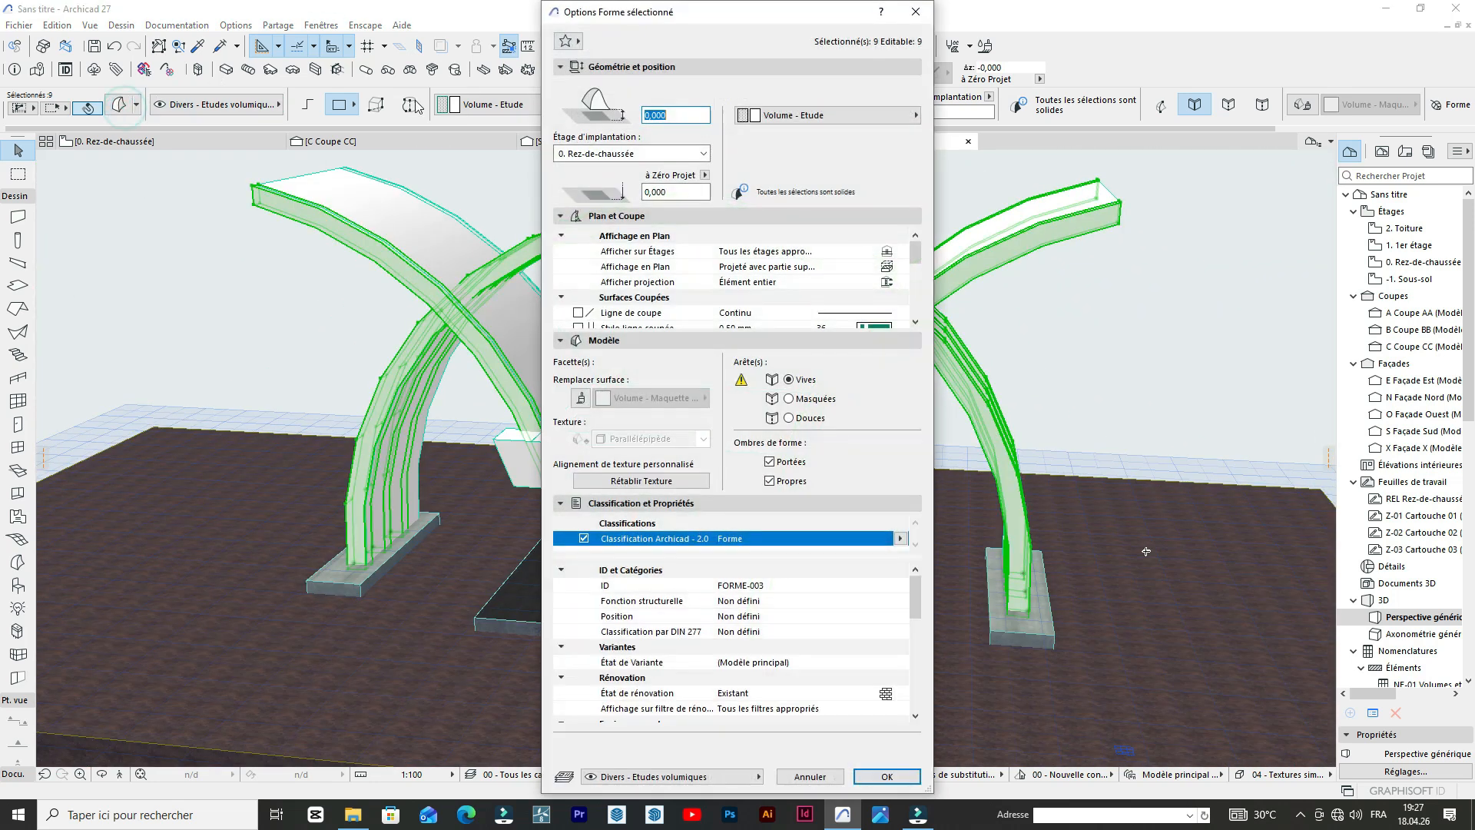
{"action": "left_click", "coordinate": [648, 398]}
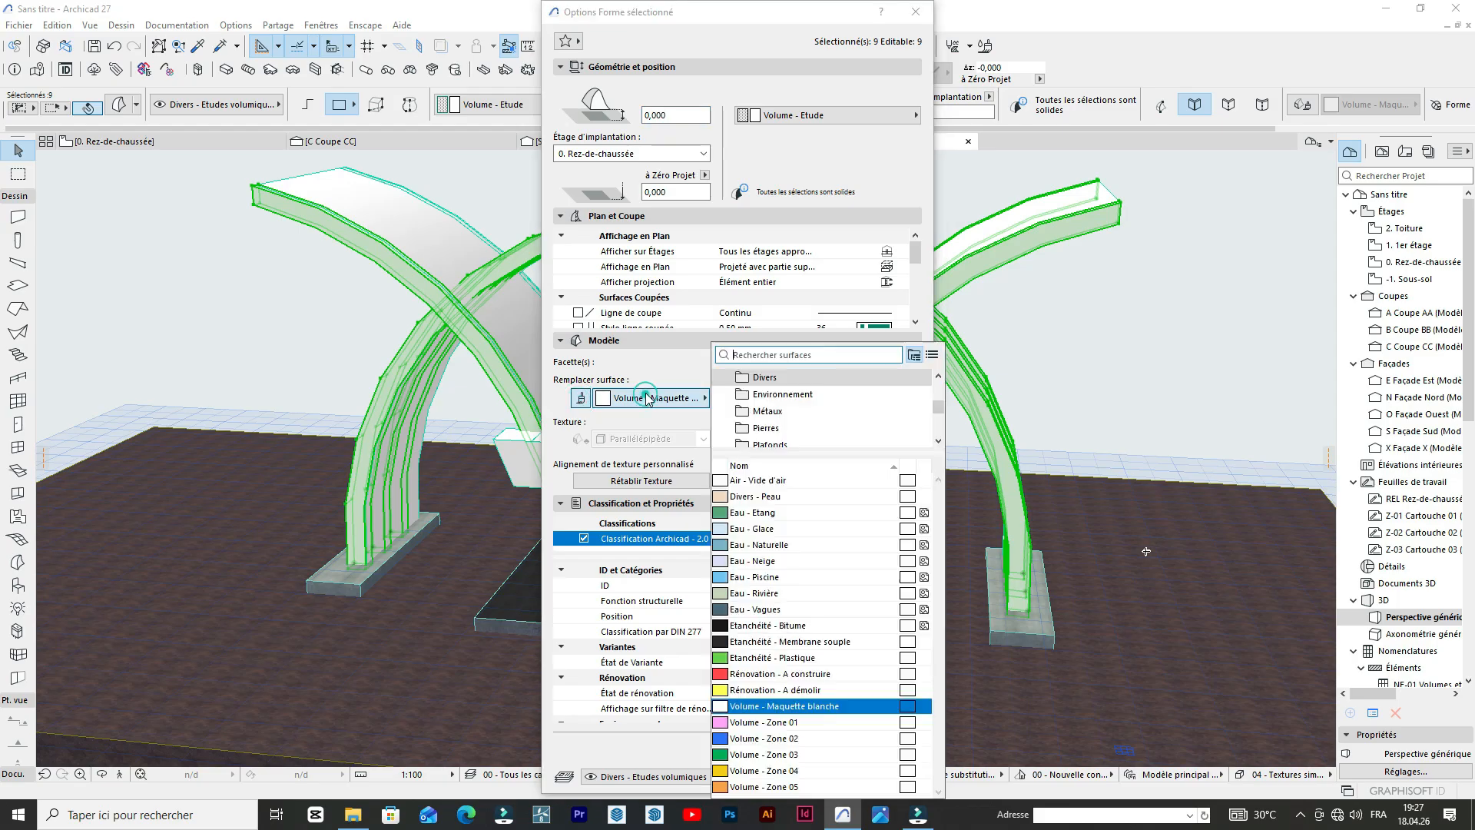
{"action": "left_click", "coordinate": [752, 739]}
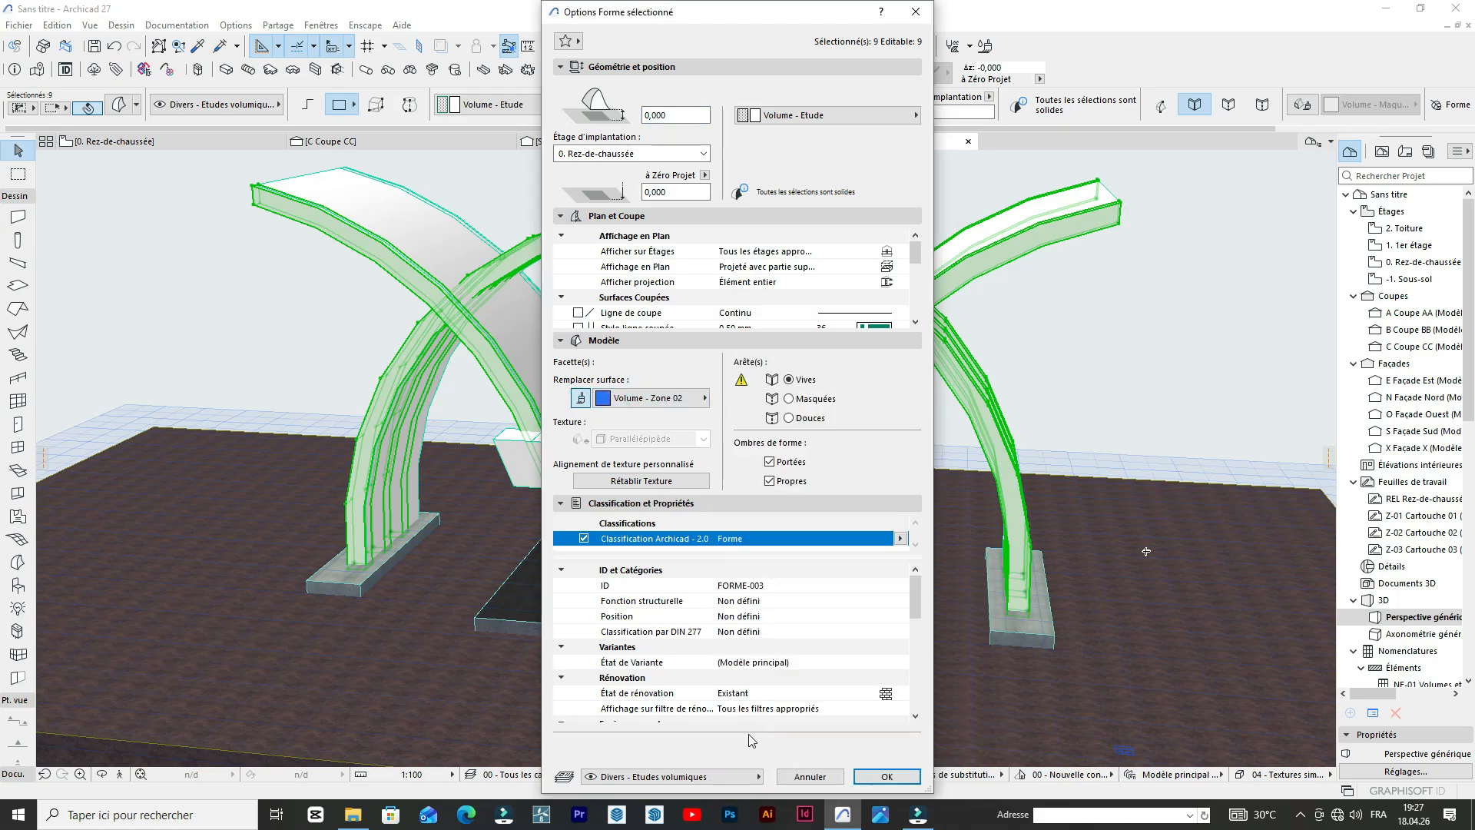
{"action": "left_click", "coordinate": [886, 777]}
{"action": "scroll", "coordinate": [568, 334], "scroll_direction": "up", "scroll_amount": 4}
{"action": "scroll", "coordinate": [566, 331], "scroll_direction": "down", "scroll_amount": 3}
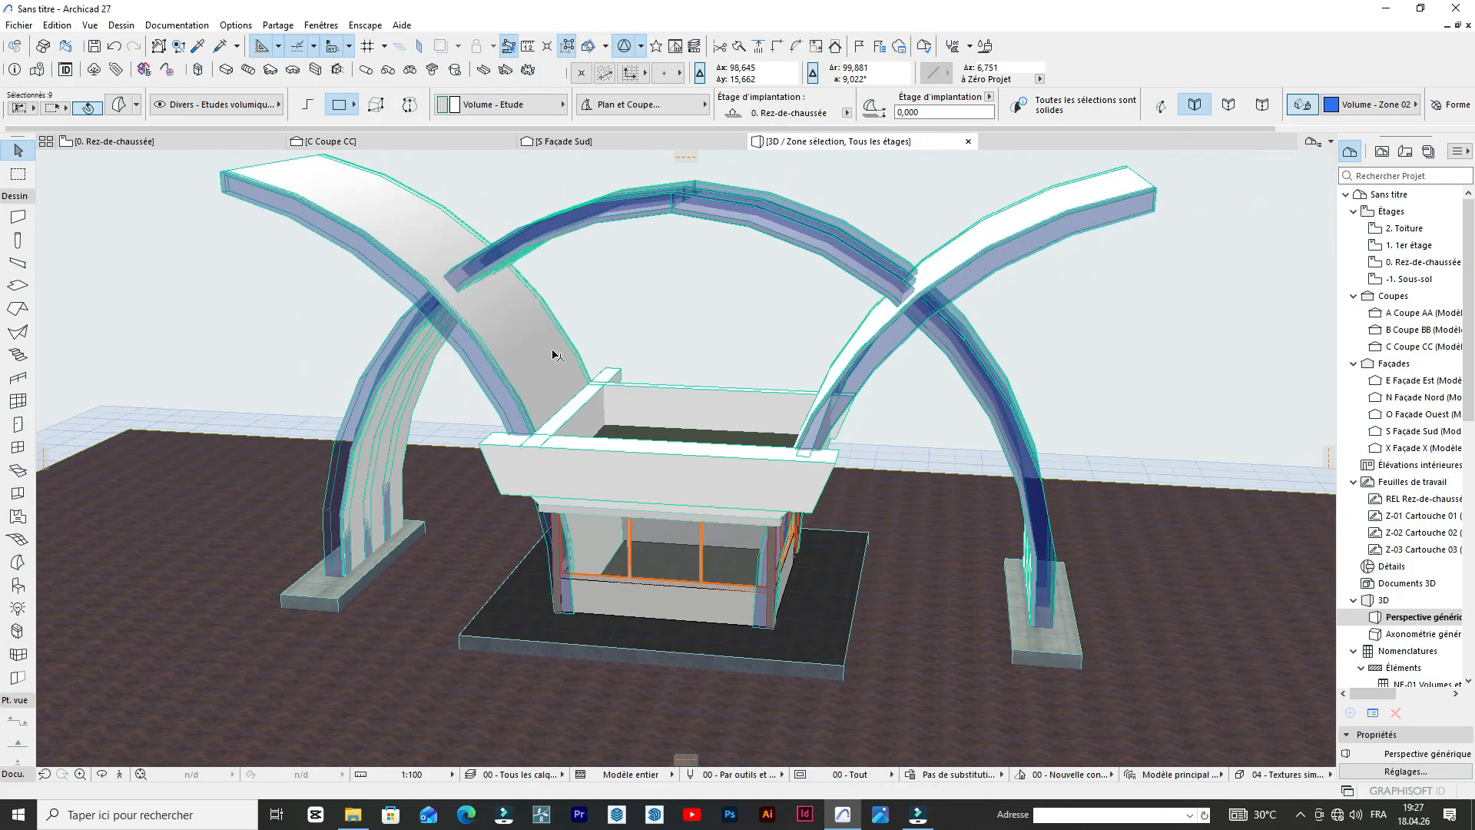
Override the surface of the selected arches with Peinture - Bleu cobalt from the Revêtements surfaces.
{"action": "left_click", "coordinate": [119, 108]}
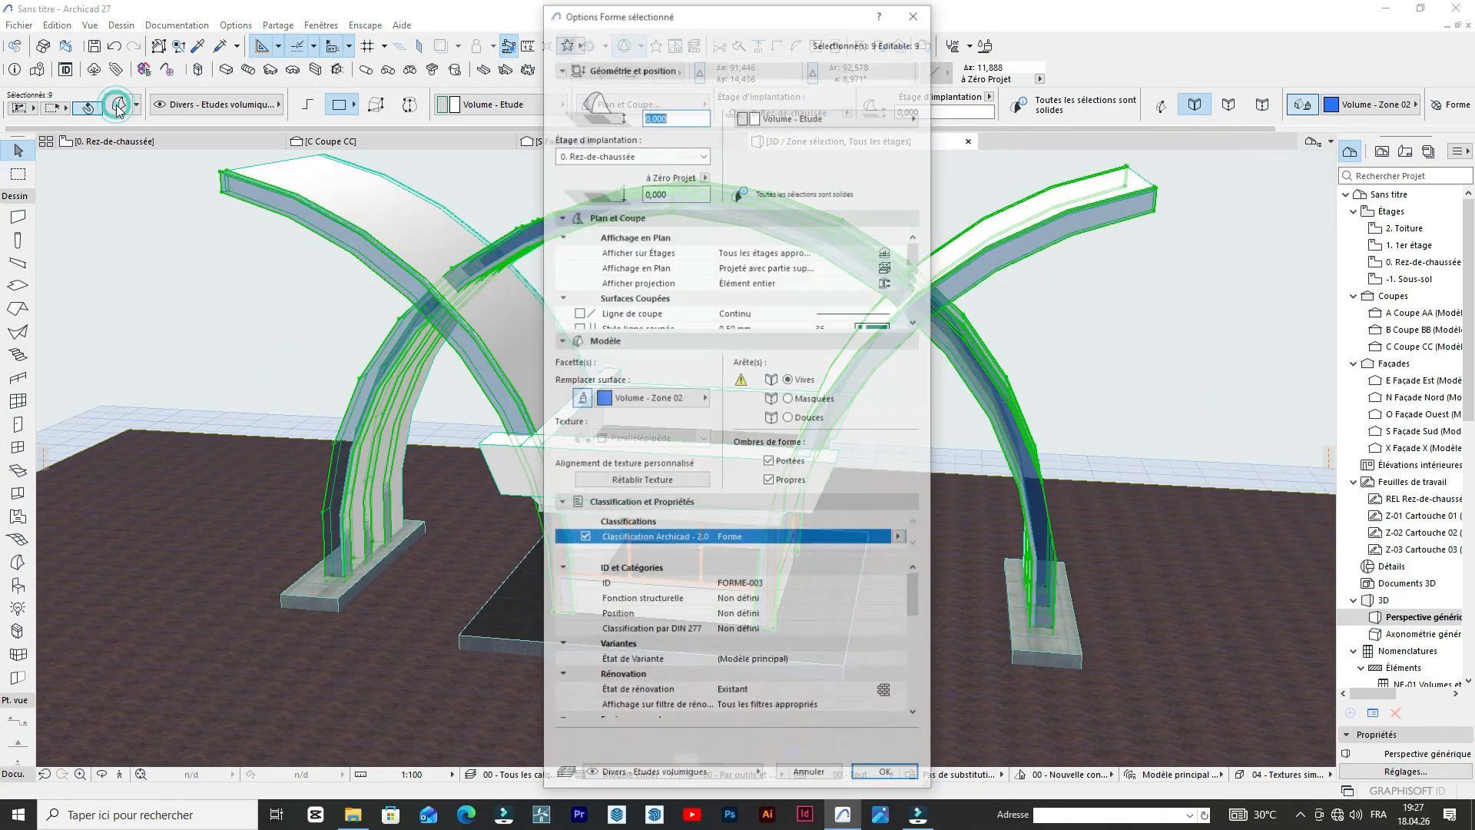
{"action": "left_click", "coordinate": [637, 403]}
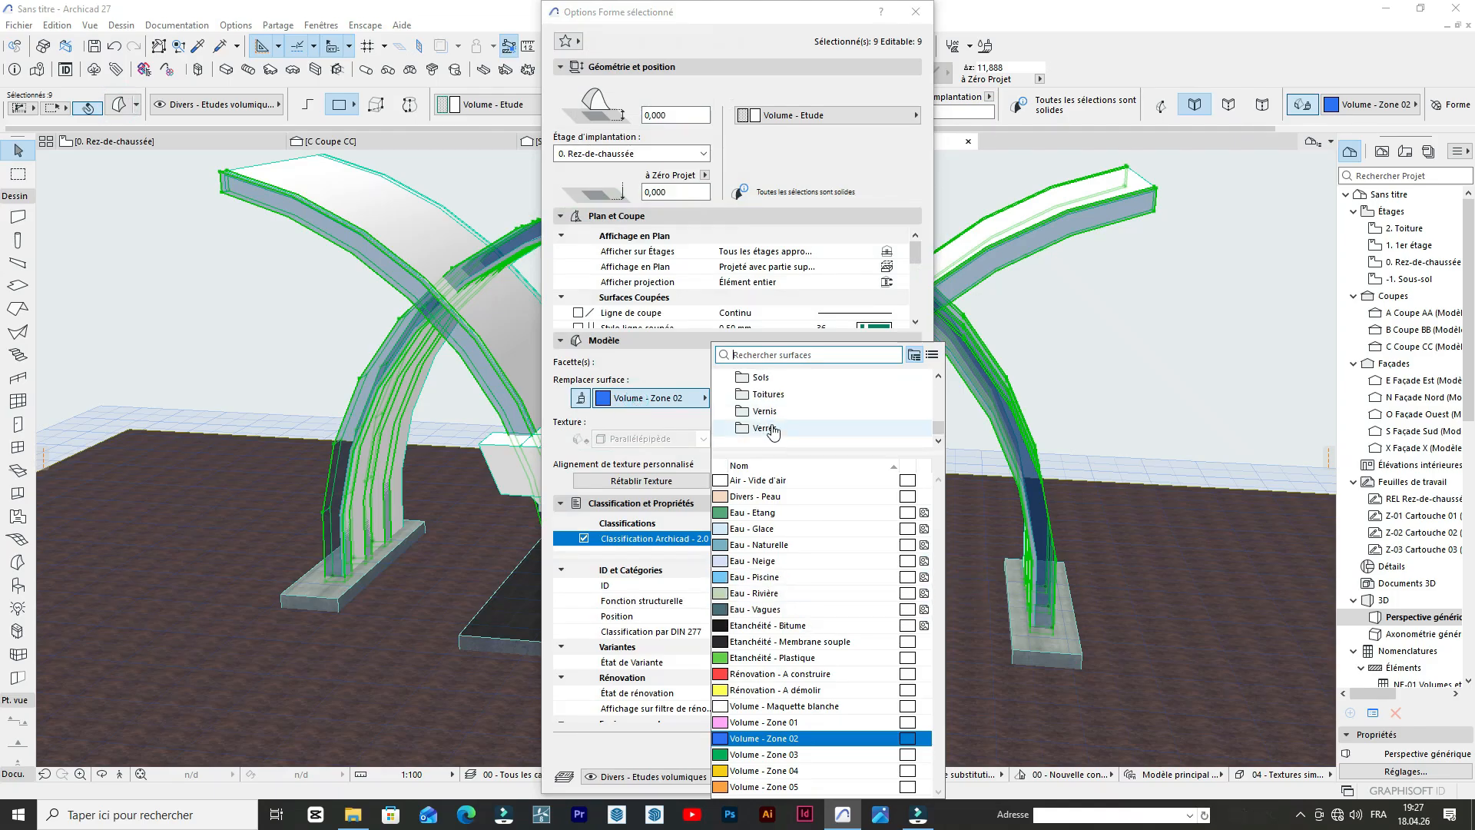
{"action": "left_click", "coordinate": [765, 428]}
{"action": "left_click", "coordinate": [769, 416]}
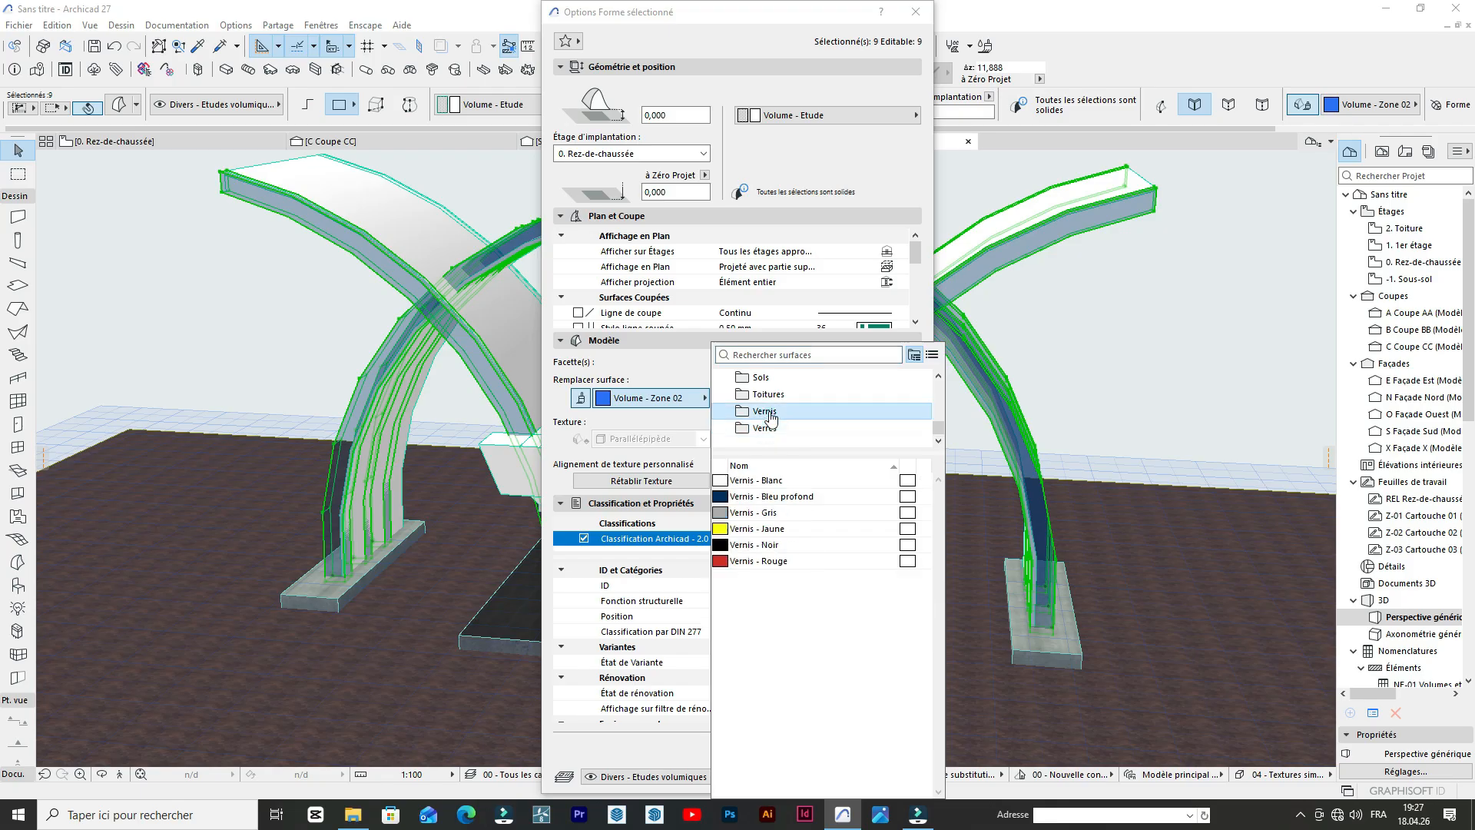
{"action": "left_click", "coordinate": [769, 396]}
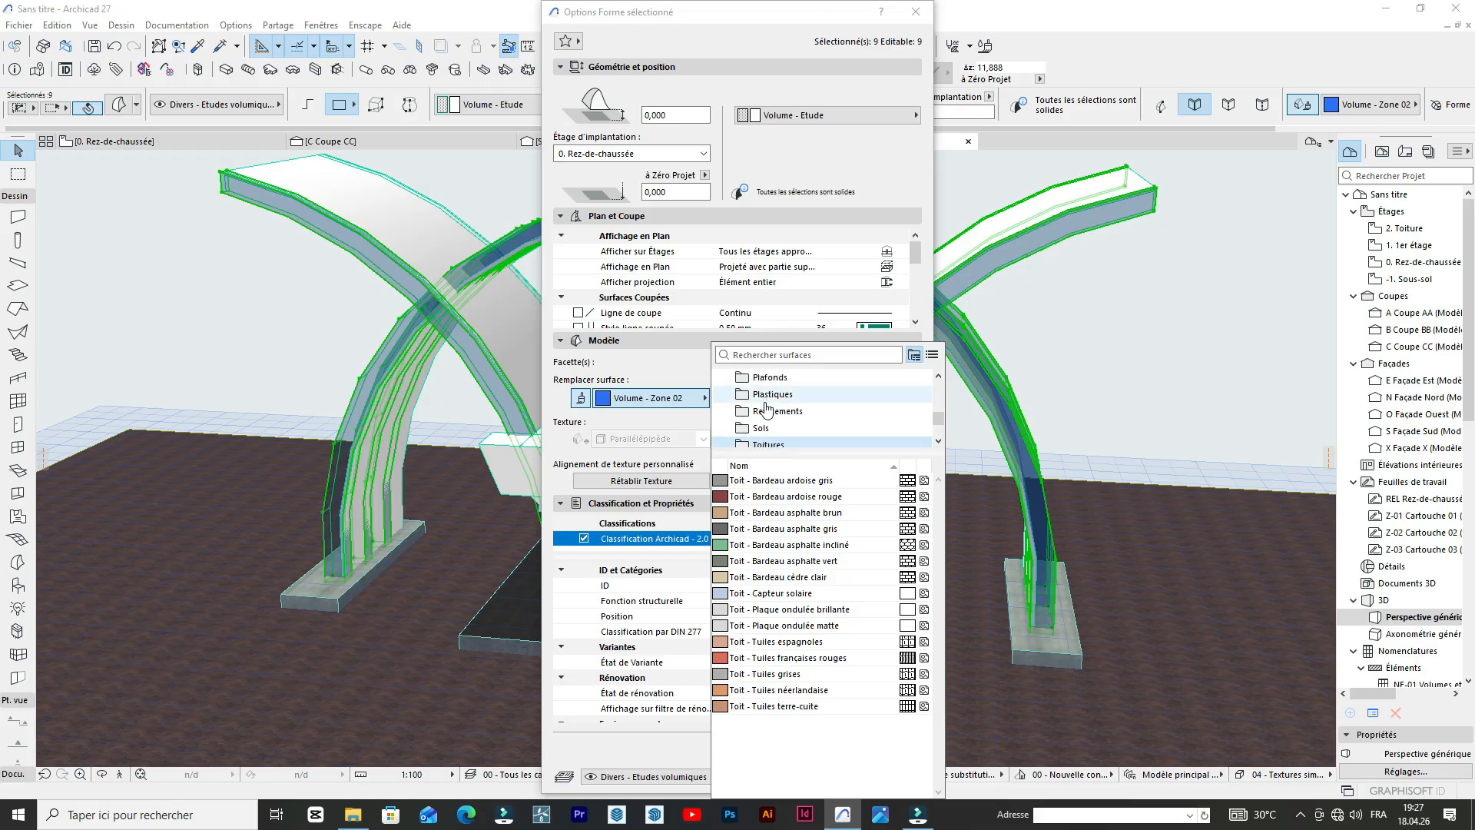
{"action": "left_click", "coordinate": [772, 413]}
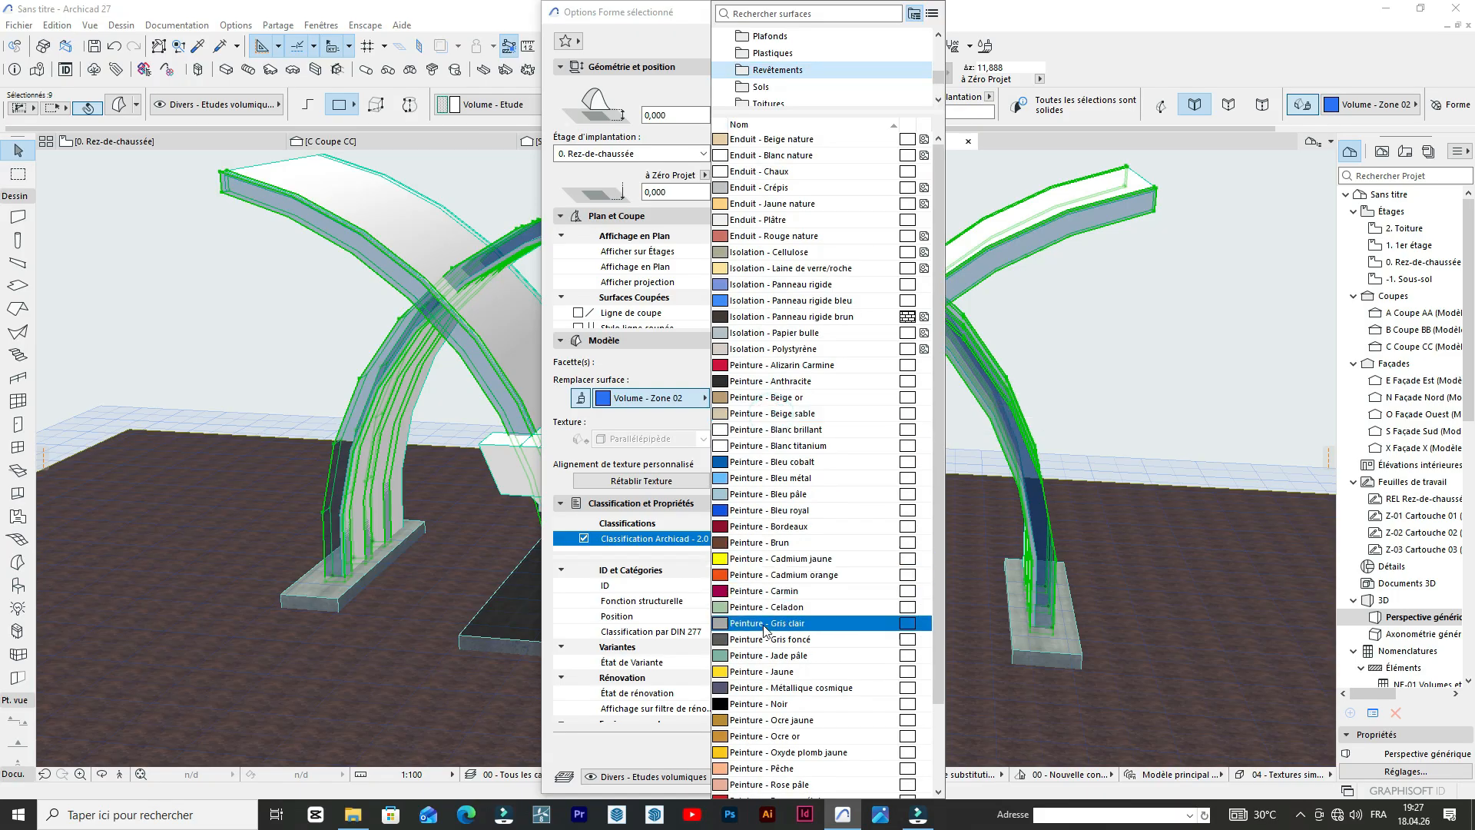
{"action": "left_click", "coordinate": [789, 463]}
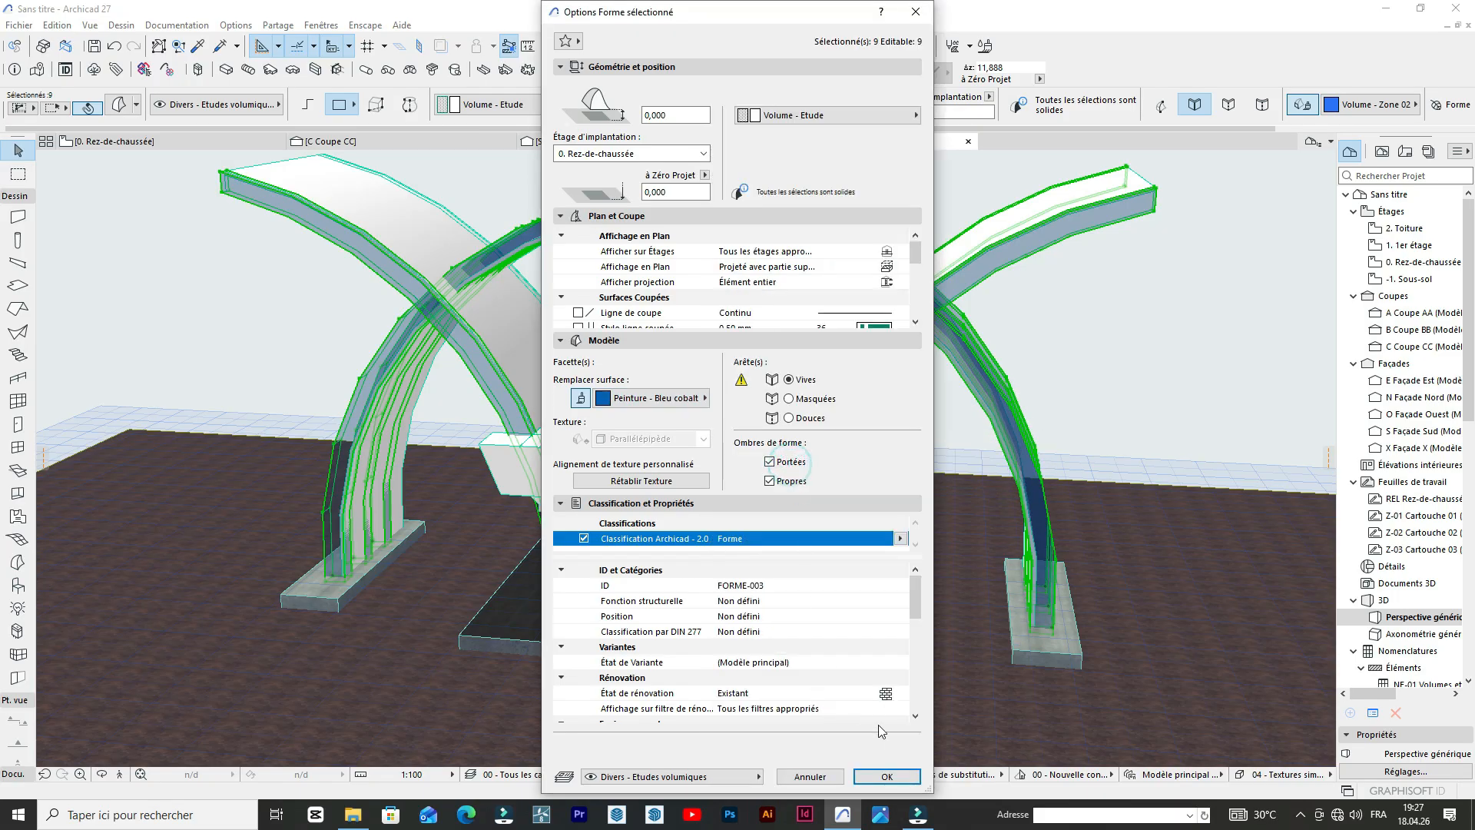
{"action": "left_click", "coordinate": [885, 775]}
Examine the repainted arches from the front and from behind the gate for members without the blue surface.
{"action": "scroll", "coordinate": [687, 267], "scroll_direction": "up", "scroll_amount": 6}
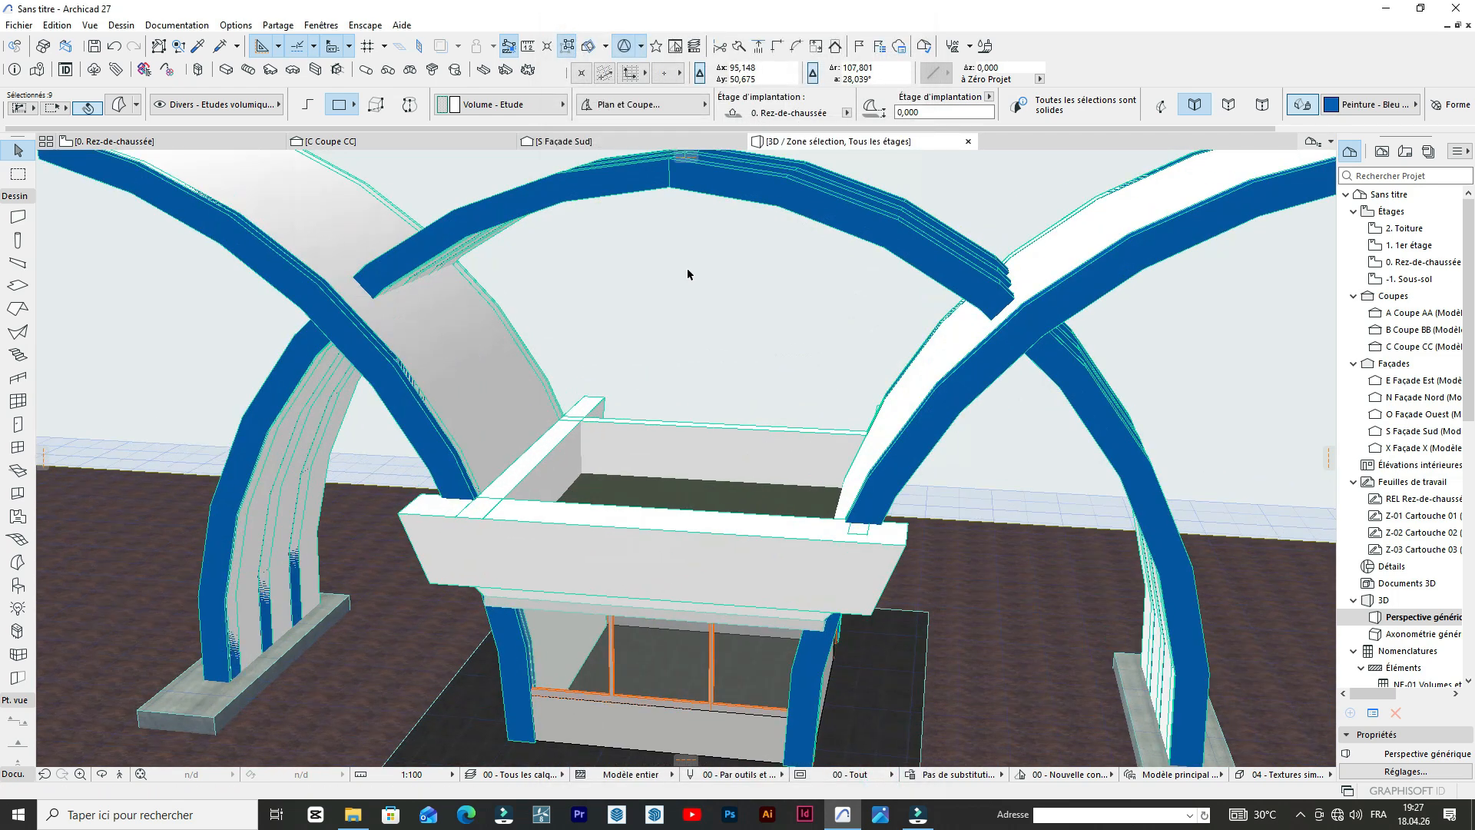
{"action": "scroll", "coordinate": [492, 296], "scroll_direction": "down", "scroll_amount": 5}
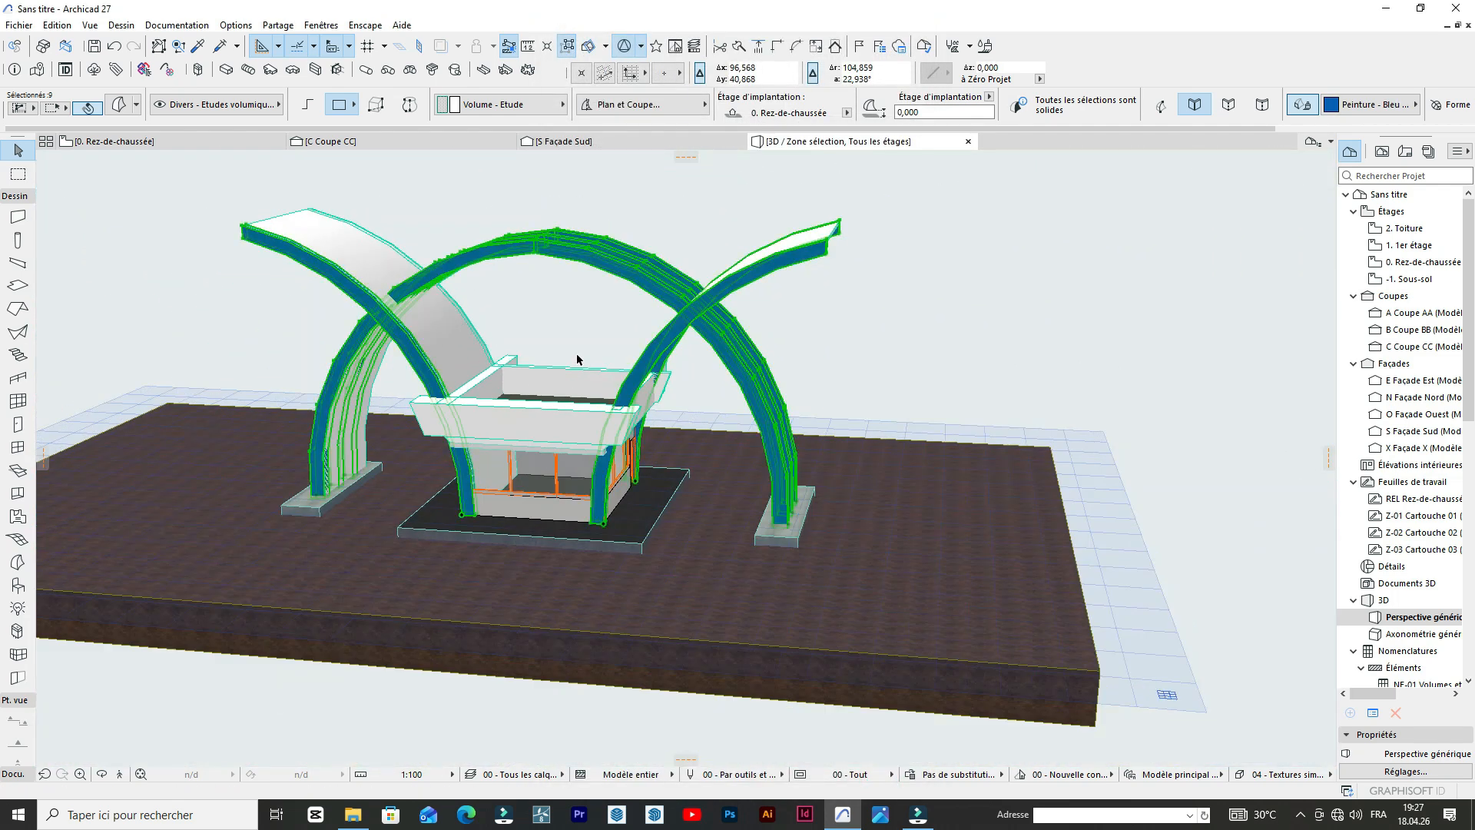
{"action": "scroll", "coordinate": [568, 399], "scroll_direction": "up", "scroll_amount": 5}
{"action": "scroll", "coordinate": [569, 400], "scroll_direction": "down", "scroll_amount": 3}
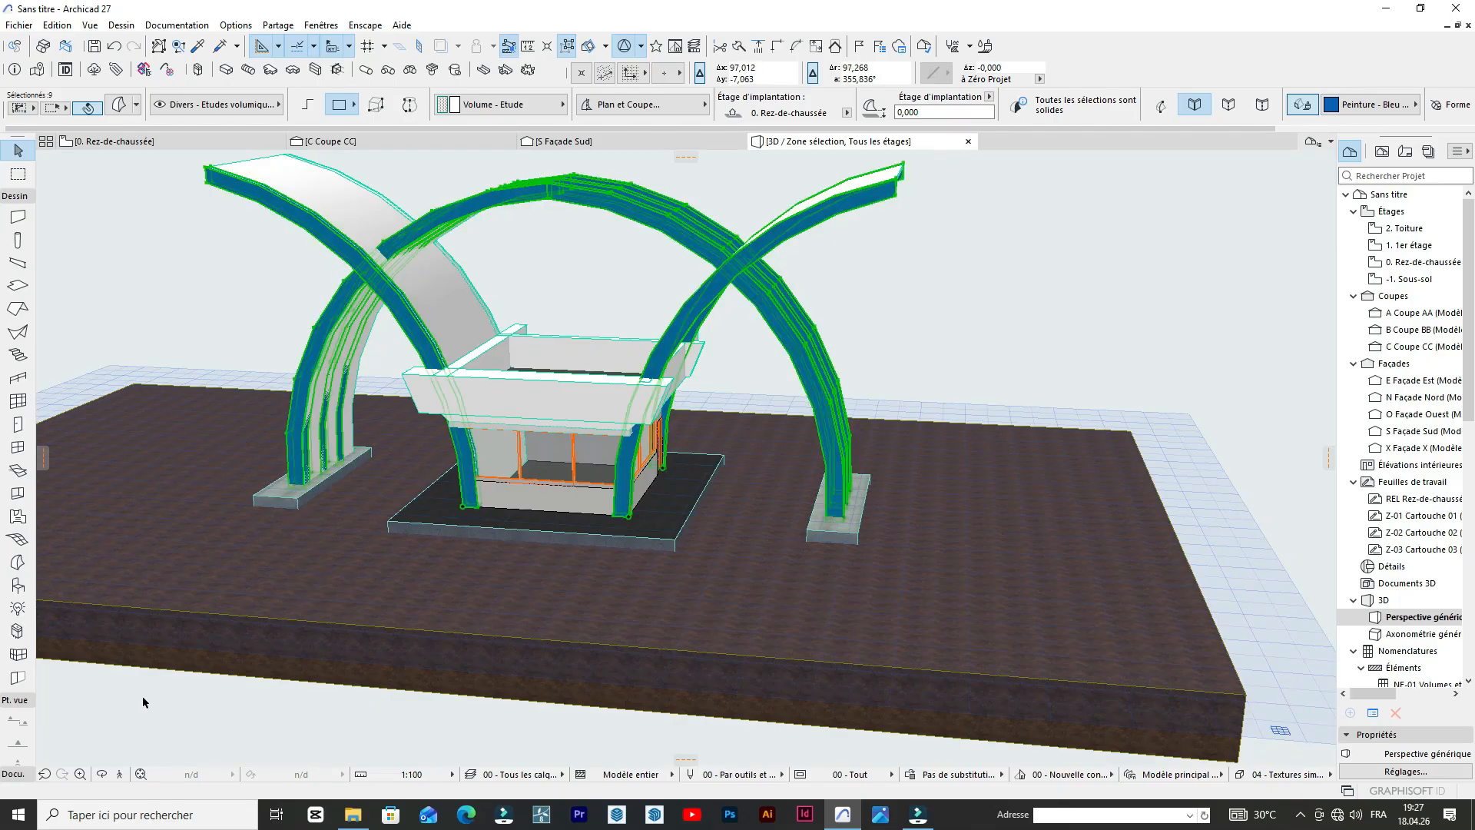
{"action": "scroll", "coordinate": [327, 582], "scroll_direction": "down", "scroll_amount": 3}
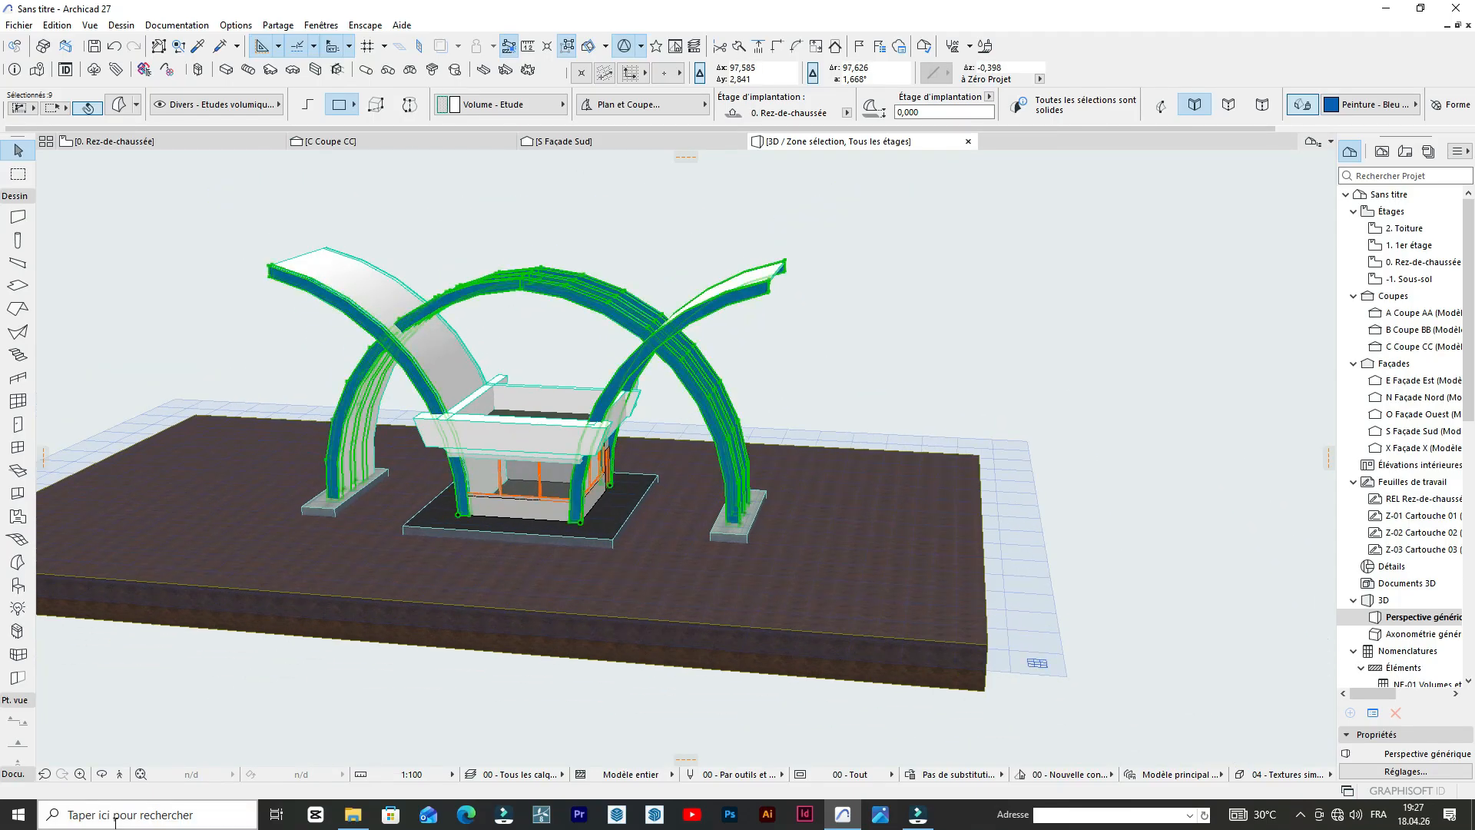
{"action": "left_click", "coordinate": [102, 774]}
{"action": "left_click_drag", "start_coordinate": [217, 592], "coordinate": [289, 433]}
{"action": "scroll", "coordinate": [724, 280], "scroll_direction": "up", "scroll_amount": 4}
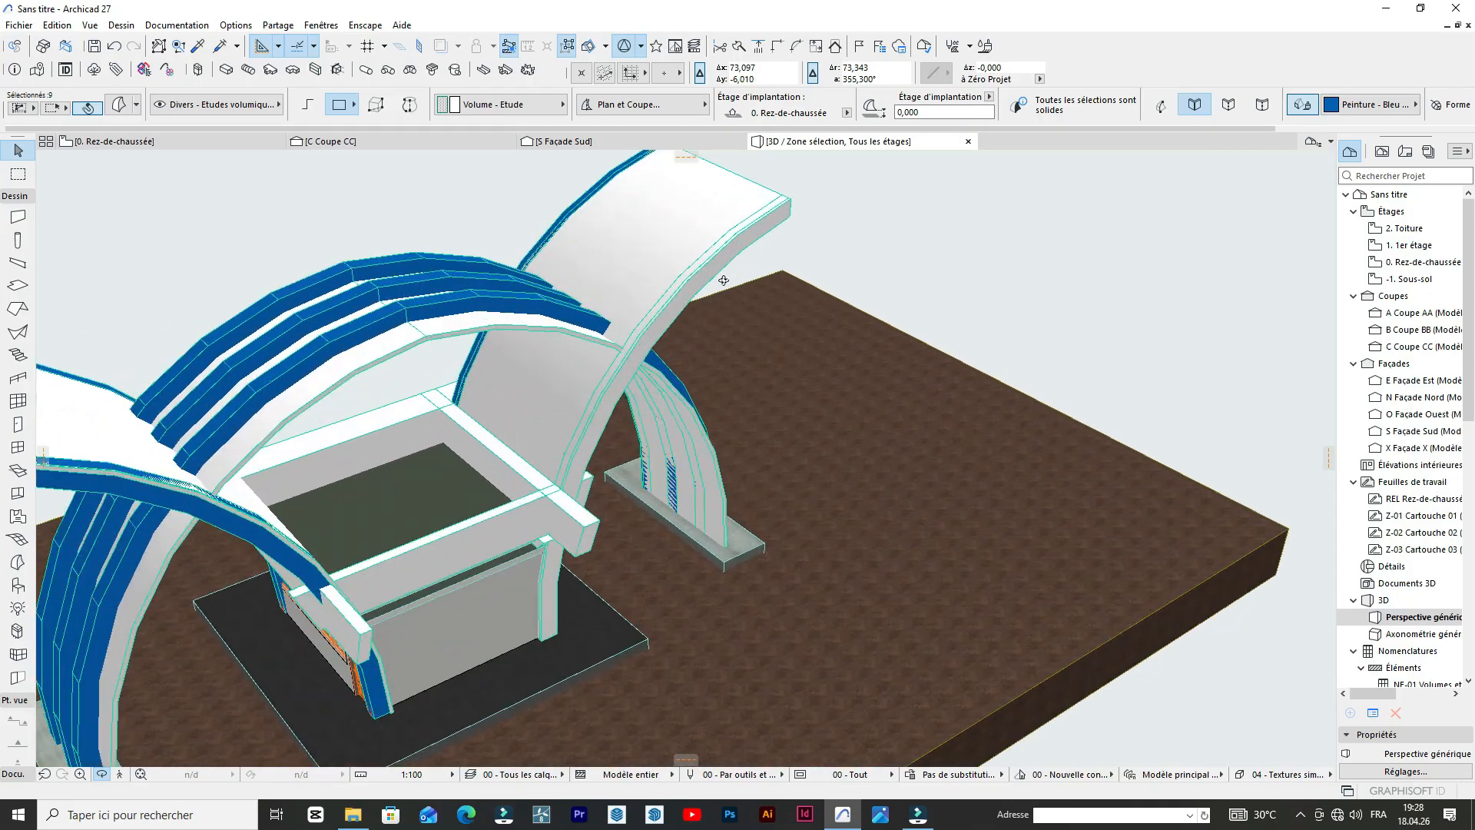
{"action": "key", "text": "Escape"}
{"action": "scroll", "coordinate": [966, 370], "scroll_direction": "down", "scroll_amount": 2}
{"action": "scroll", "coordinate": [966, 371], "scroll_direction": "down", "scroll_amount": 2}
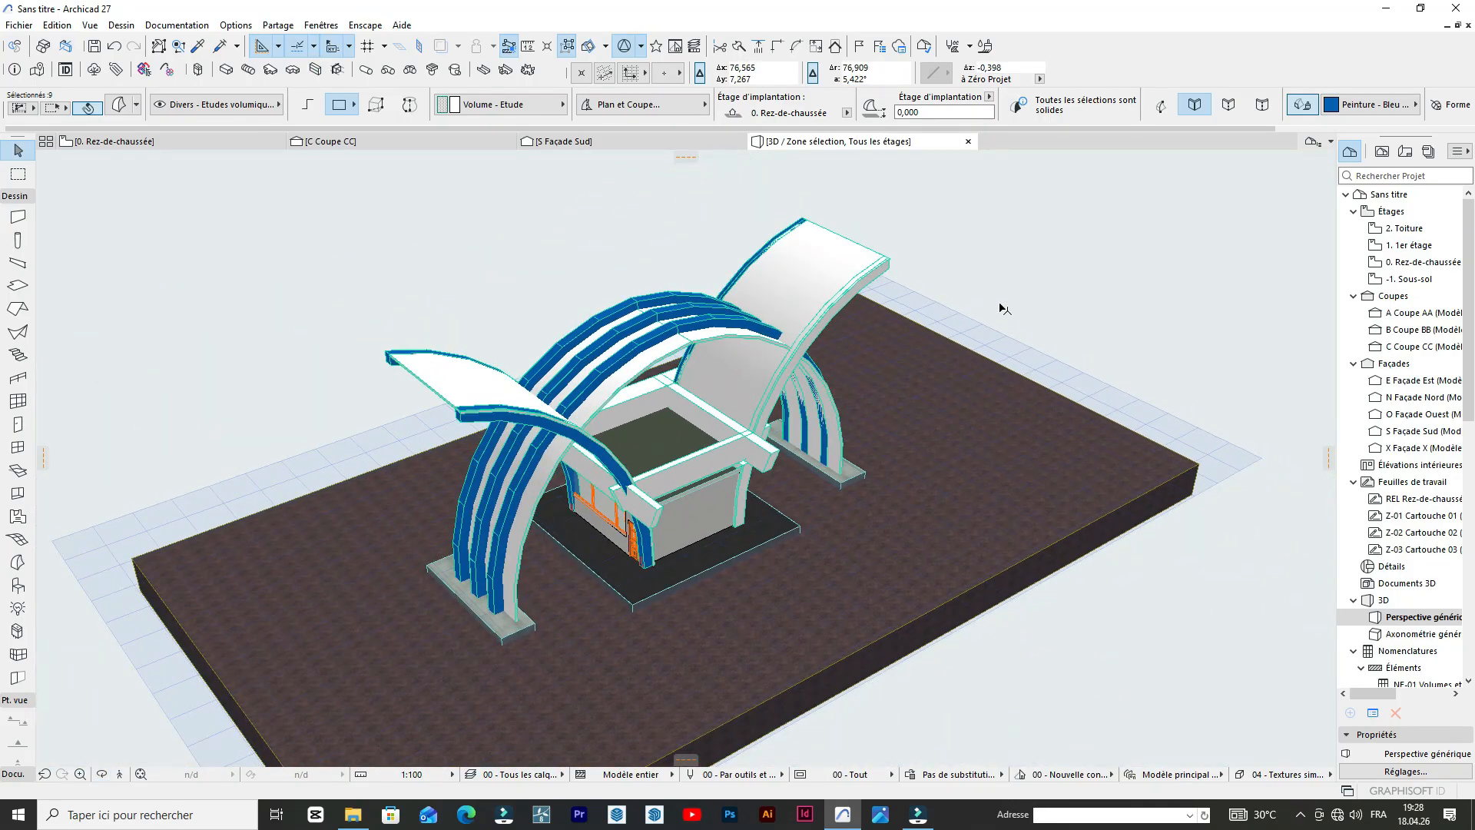
Clear the selection and examine the unpainted rear crossing arch and the main arch's rear rib.
{"action": "left_click", "coordinate": [1025, 293]}
{"action": "scroll", "coordinate": [800, 343], "scroll_direction": "up", "scroll_amount": 2}
{"action": "left_click", "coordinate": [801, 334]}
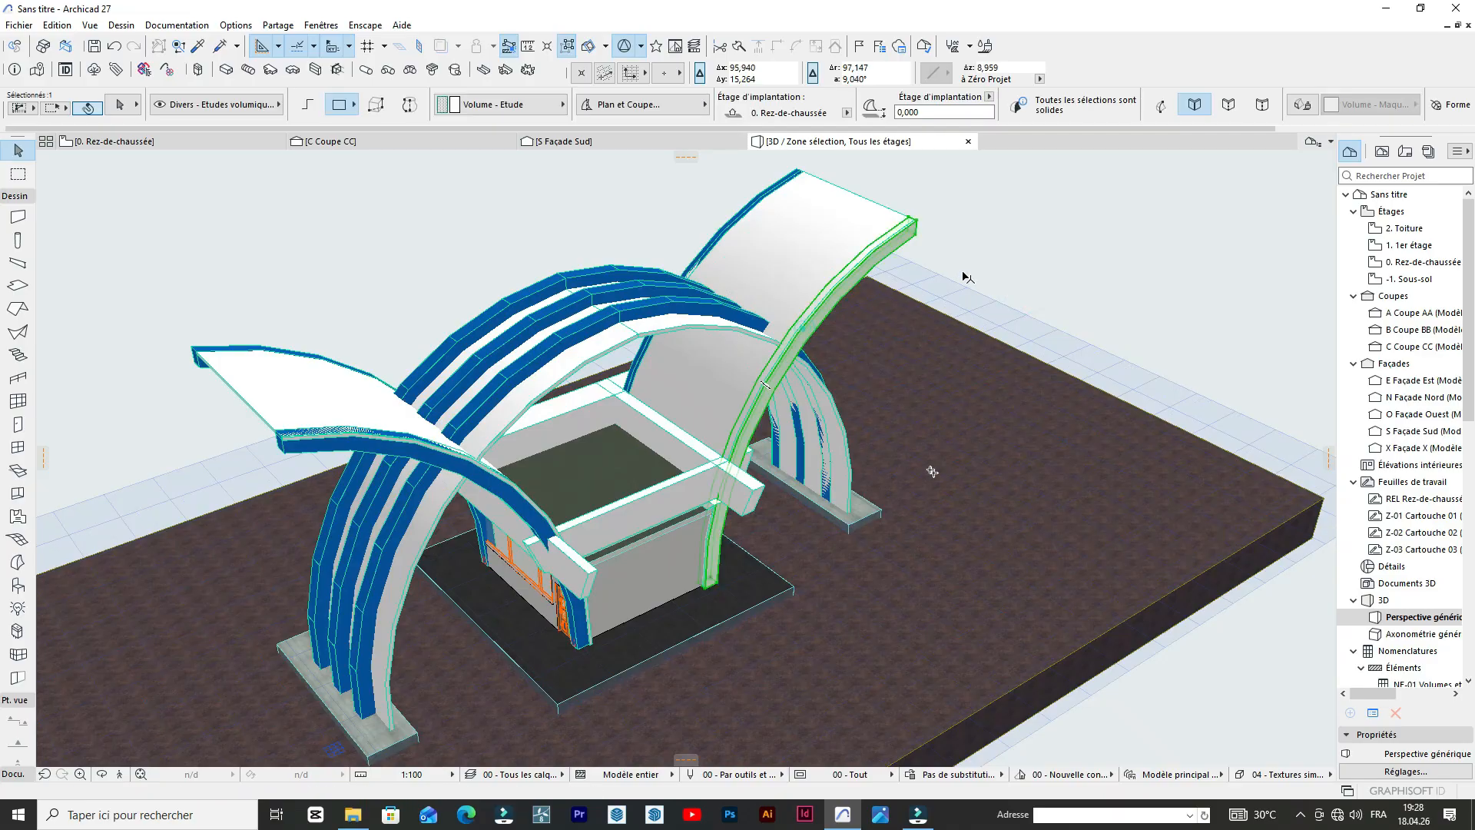
{"action": "left_click", "coordinate": [965, 277]}
{"action": "scroll", "coordinate": [967, 278], "scroll_direction": "down", "scroll_amount": 3}
{"action": "scroll", "coordinate": [791, 331], "scroll_direction": "up", "scroll_amount": 4}
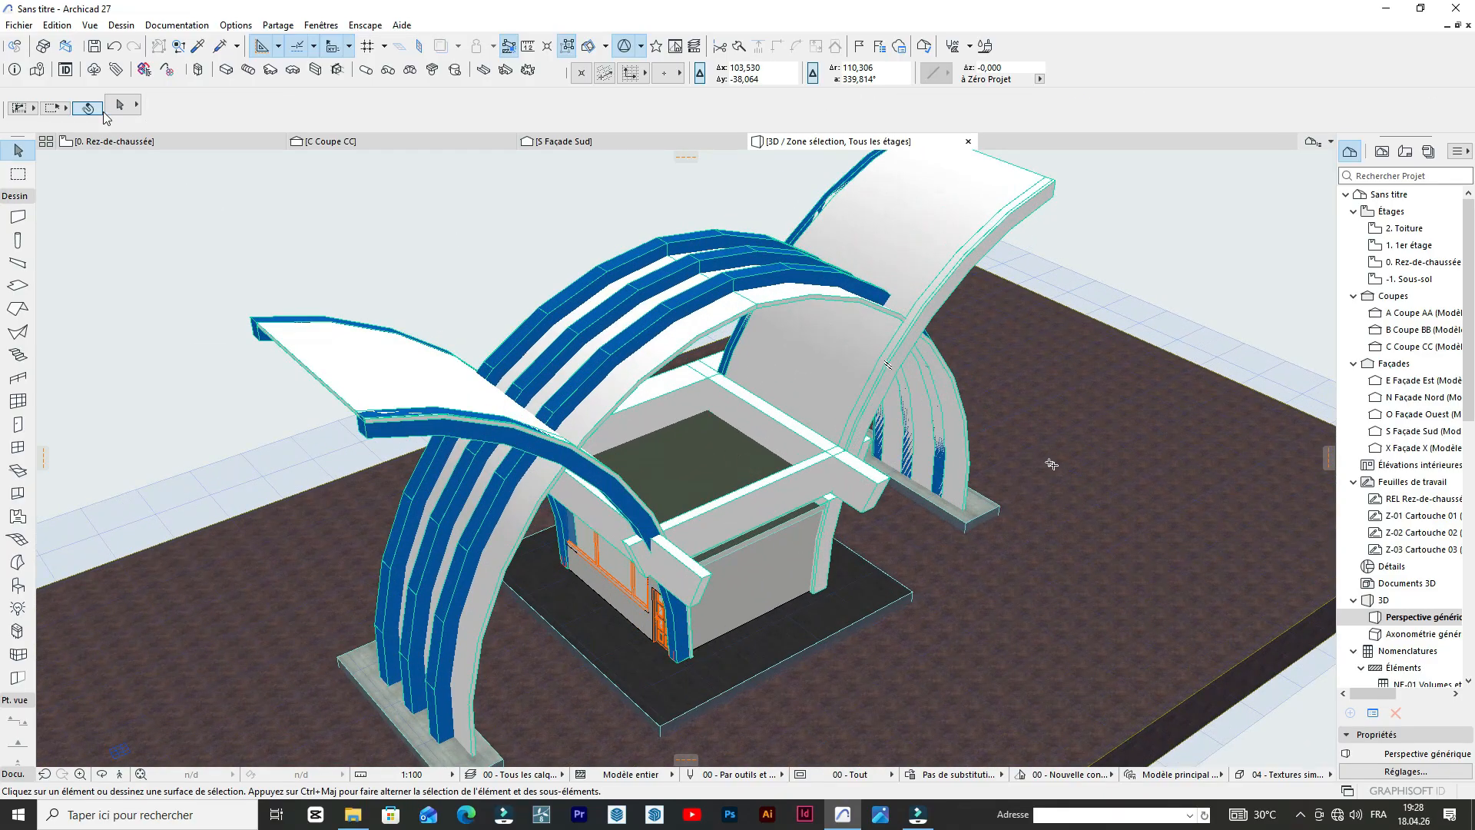
{"action": "scroll", "coordinate": [646, 375], "scroll_direction": "down", "scroll_amount": 2}
{"action": "scroll", "coordinate": [826, 267], "scroll_direction": "up", "scroll_amount": 4}
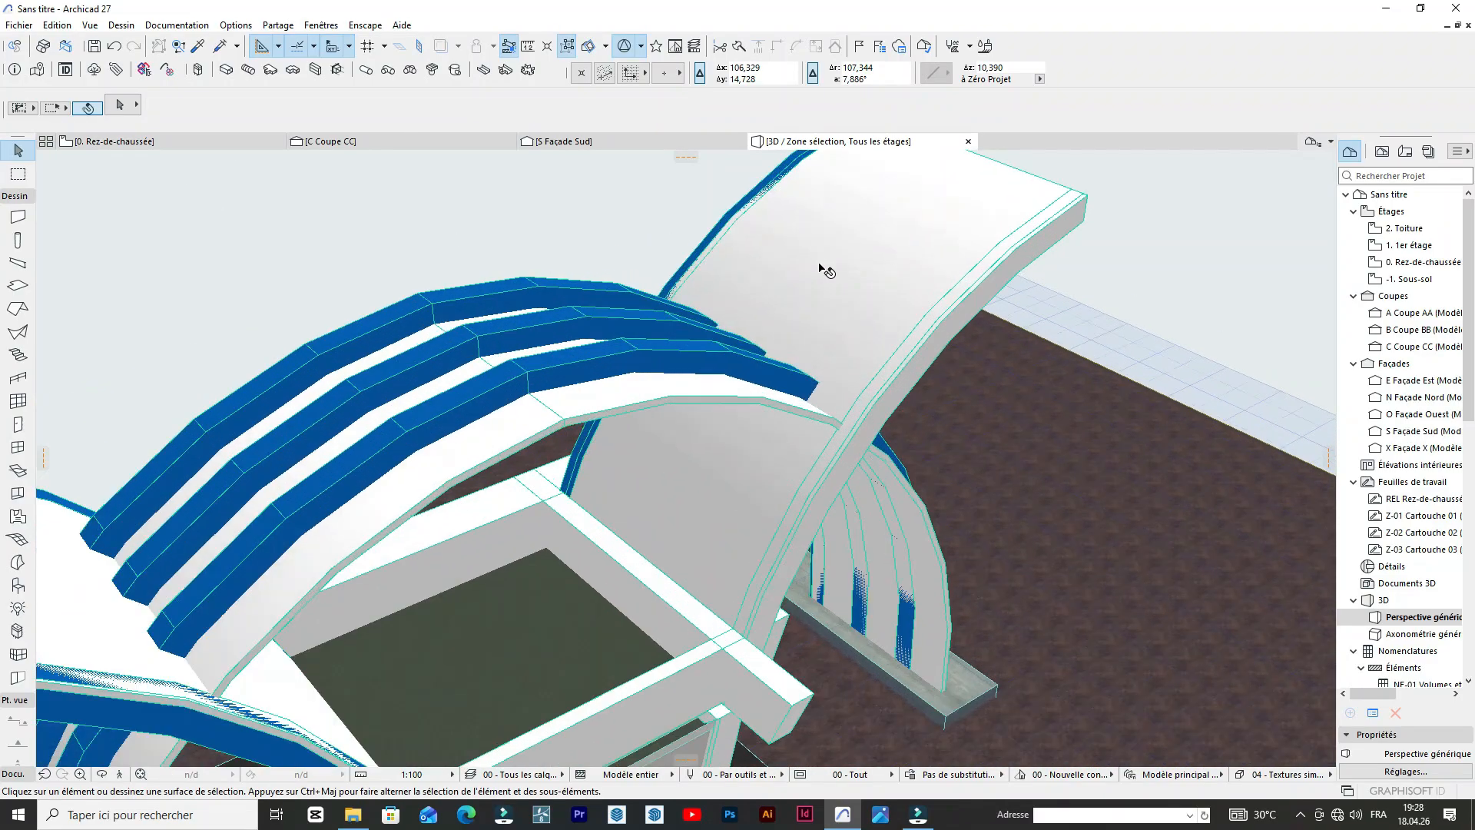
{"action": "scroll", "coordinate": [830, 527], "scroll_direction": "down", "scroll_amount": 3}
{"action": "scroll", "coordinate": [830, 527], "scroll_direction": "down", "scroll_amount": 2}
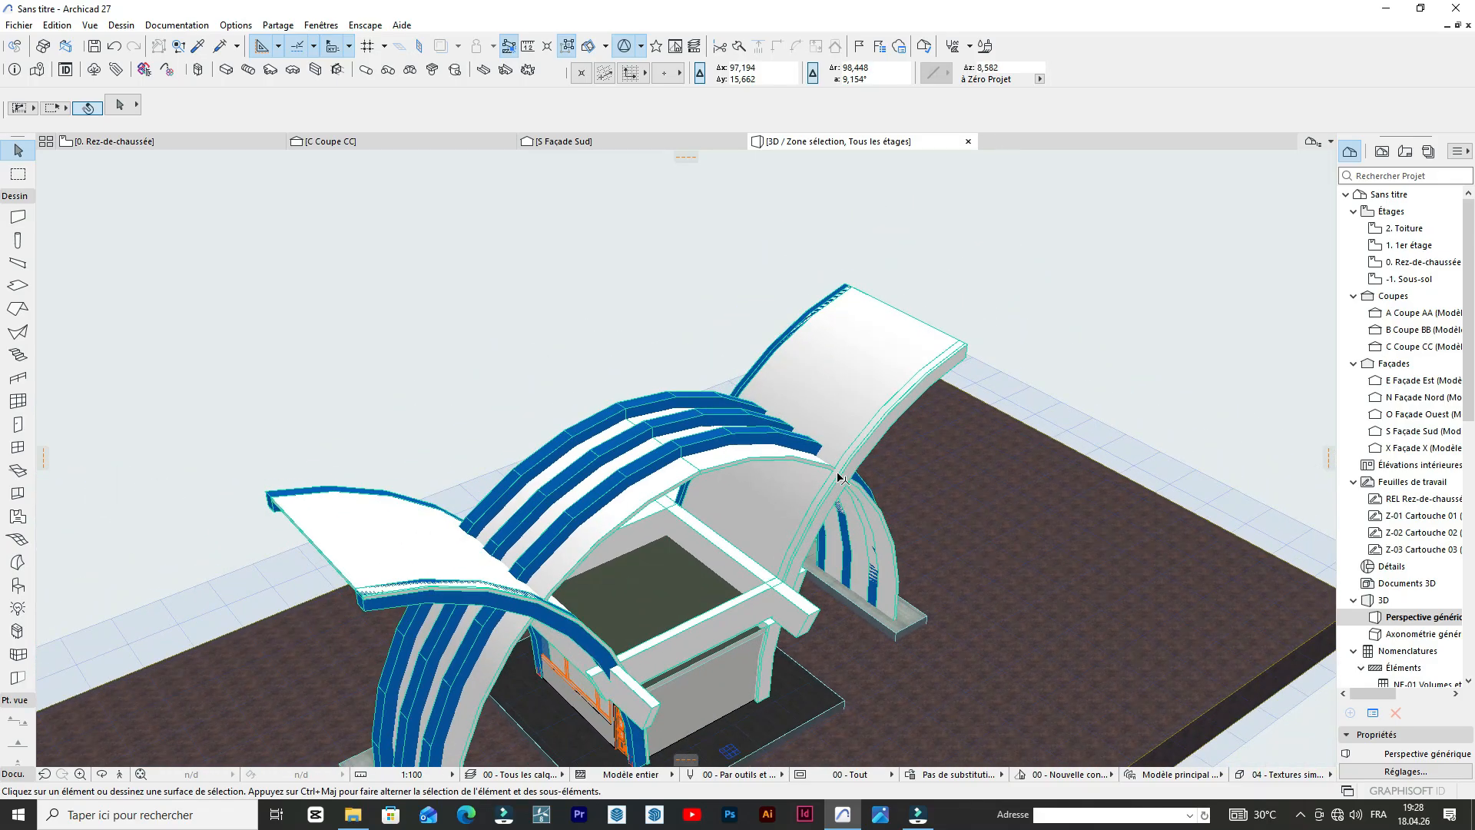
{"action": "scroll", "coordinate": [768, 422], "scroll_direction": "down", "scroll_amount": 2}
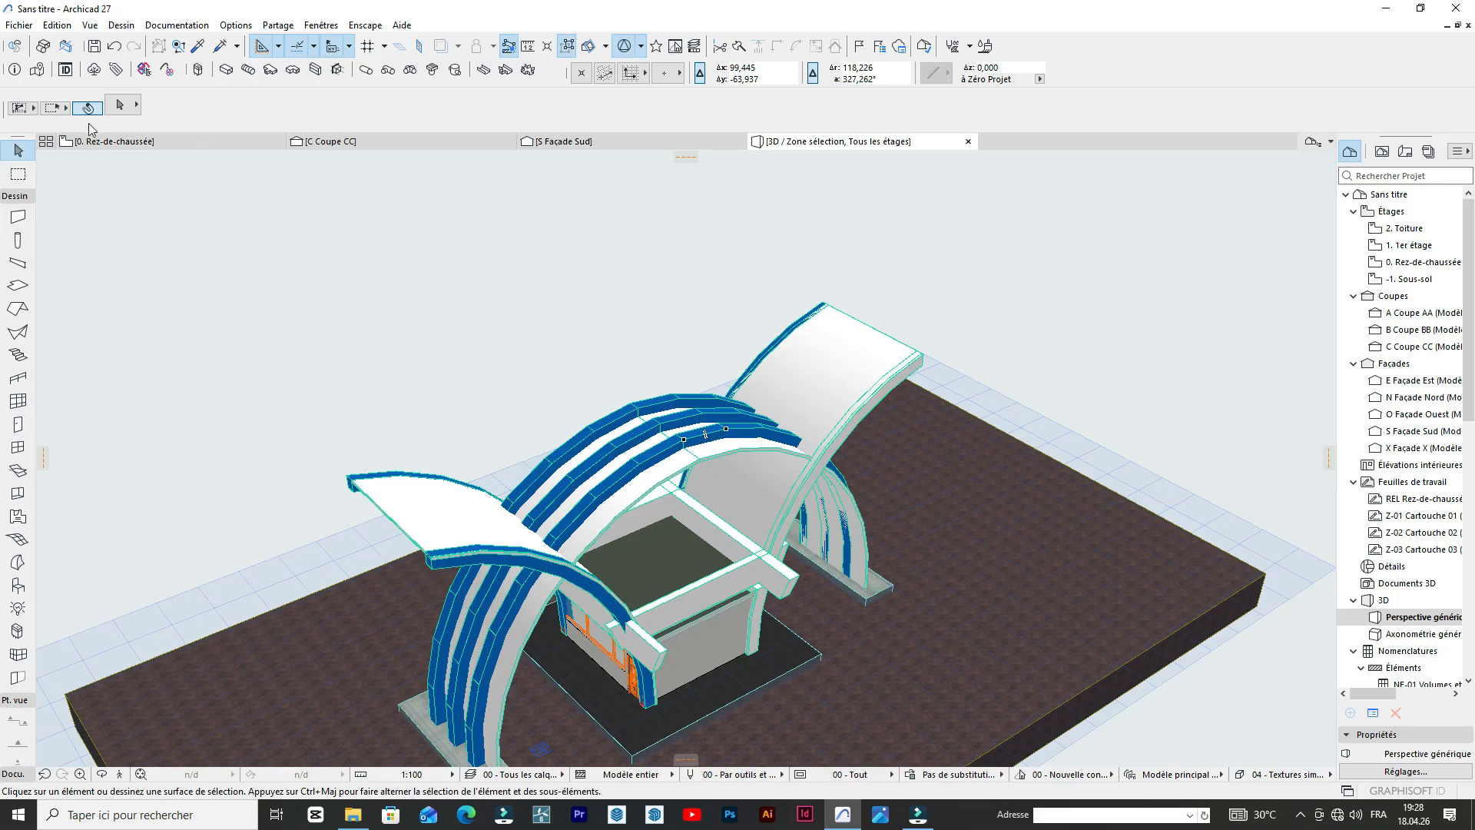
{"action": "scroll", "coordinate": [843, 459], "scroll_direction": "up", "scroll_amount": 5}
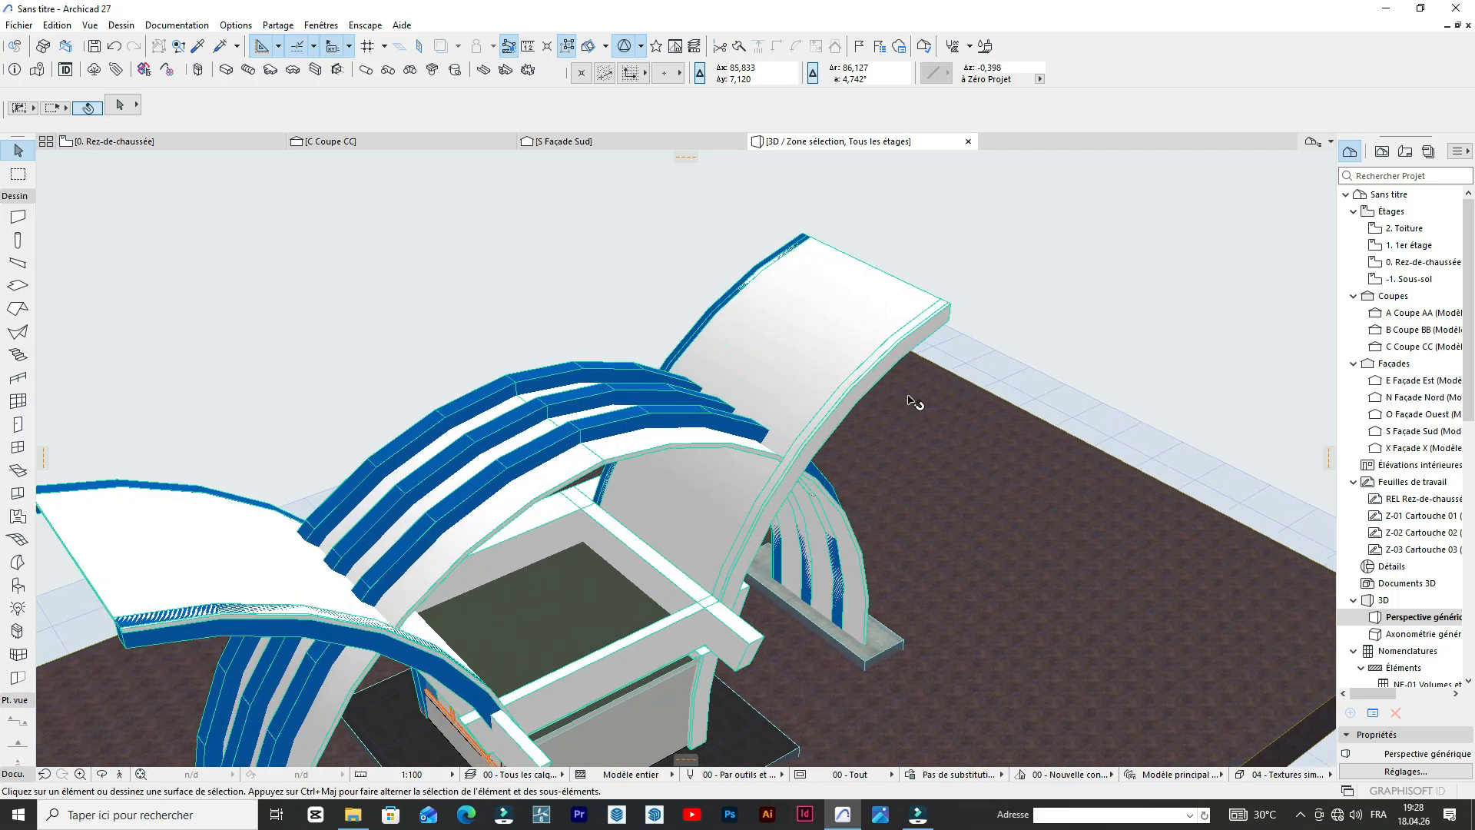
Override the surface of the unpainted rear crossing arch with Peinture - Bleu cobalt from the Revêtements surfaces, leaving nothing selected.
{"action": "left_click", "coordinate": [897, 346]}
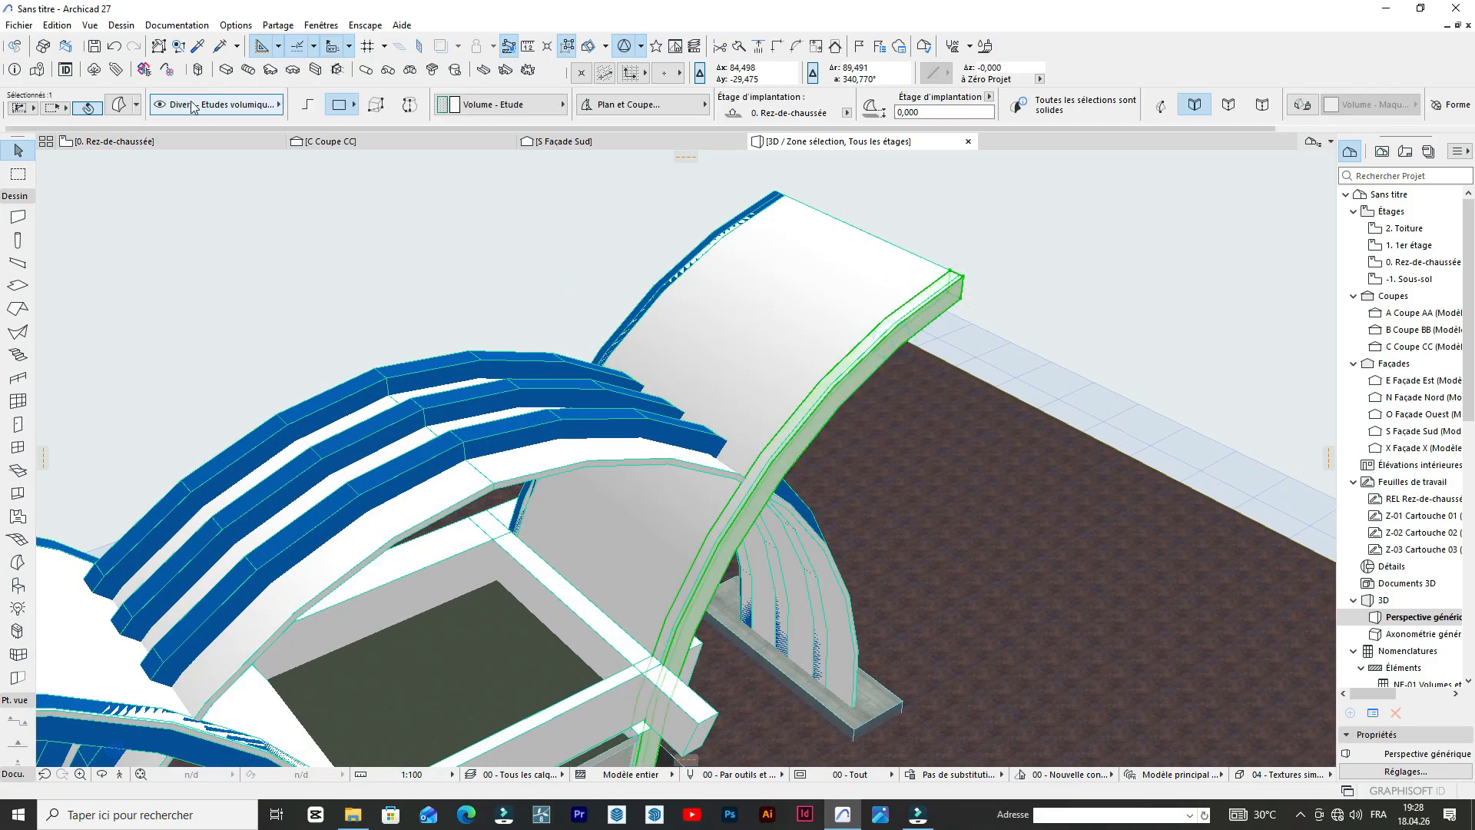
{"action": "left_click", "coordinate": [123, 104]}
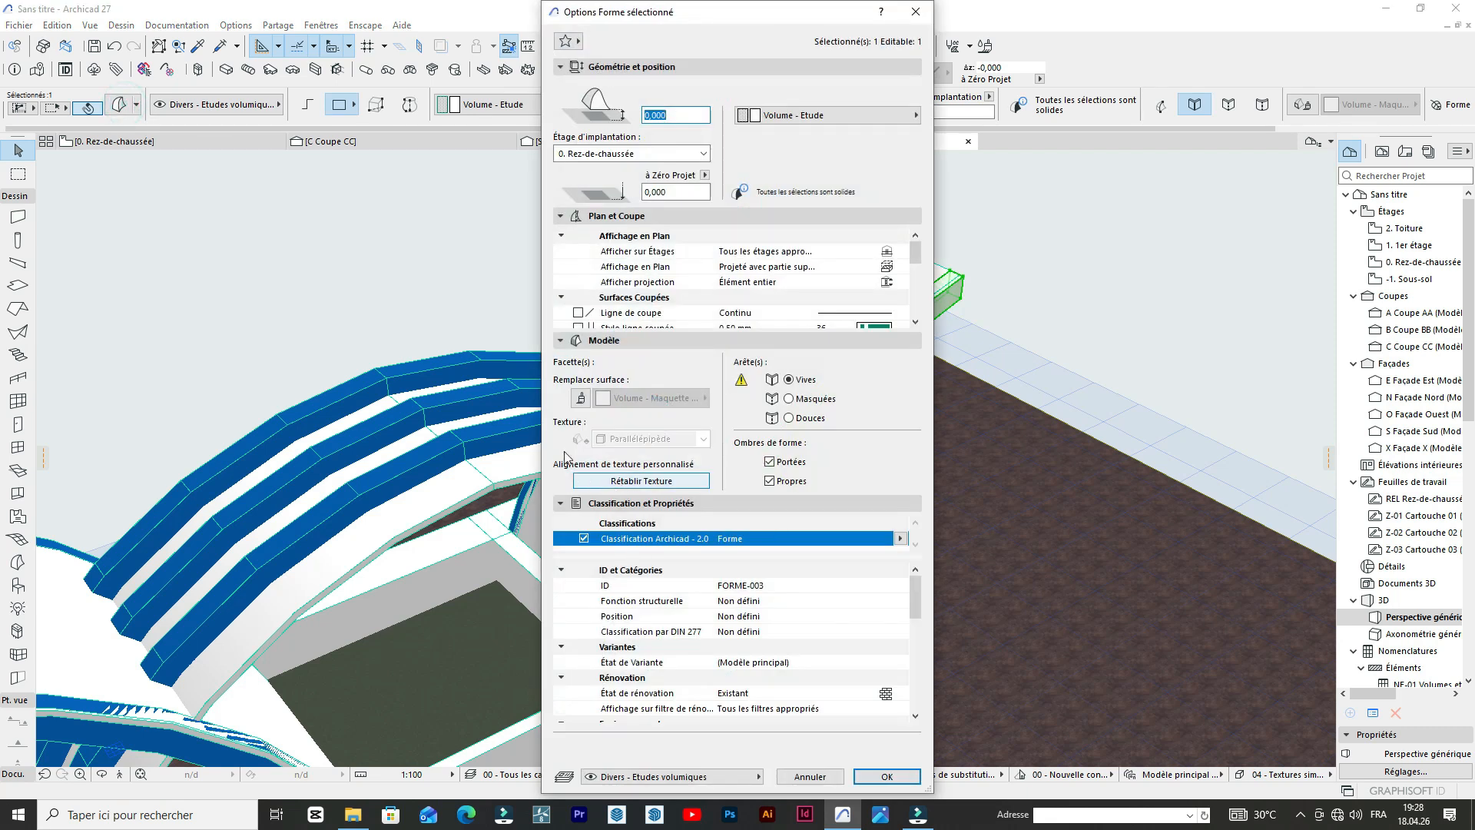
{"action": "left_click", "coordinate": [611, 399]}
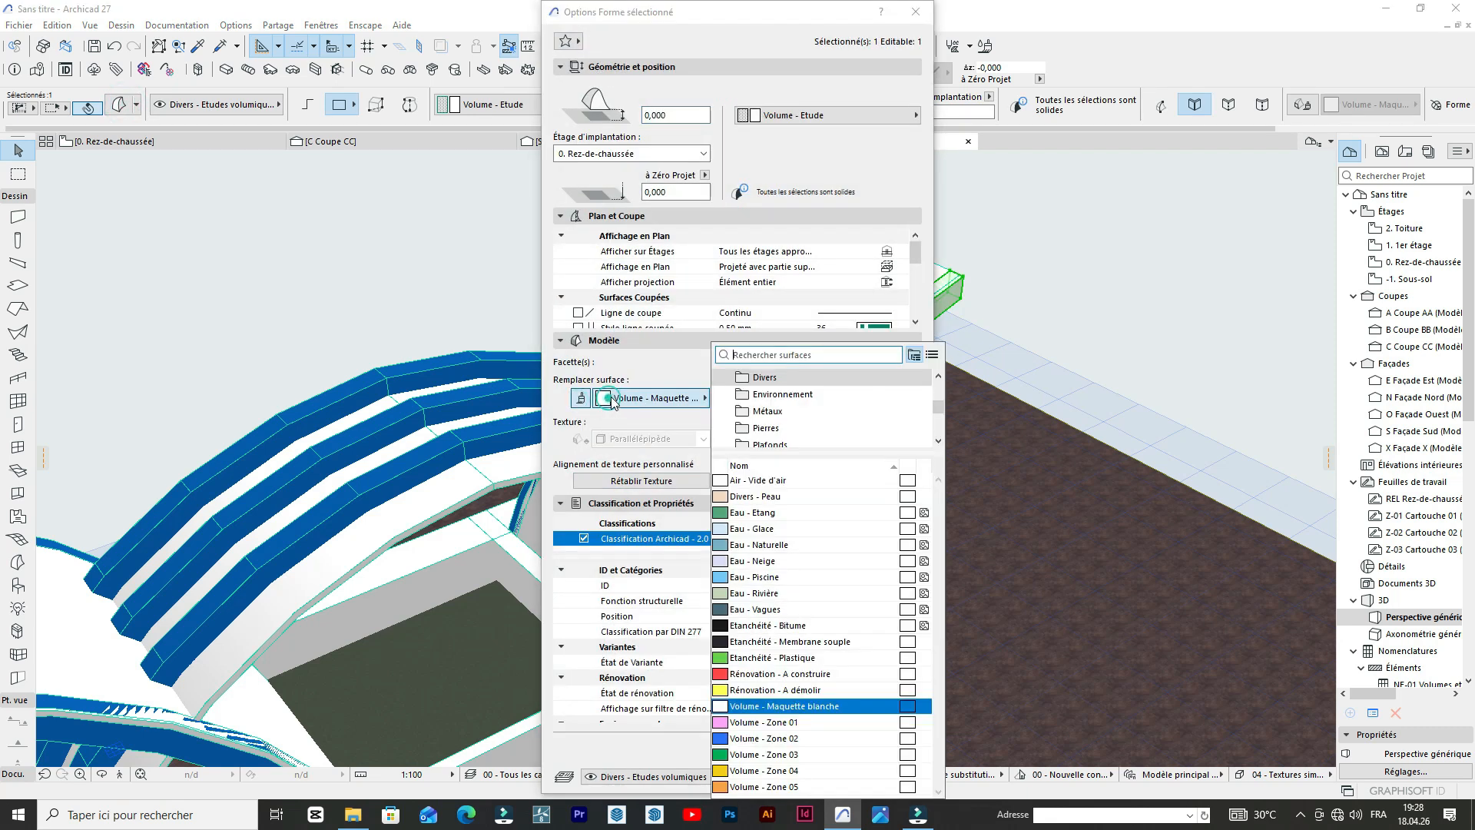
{"action": "scroll", "coordinate": [770, 444], "scroll_direction": "down", "scroll_amount": 5}
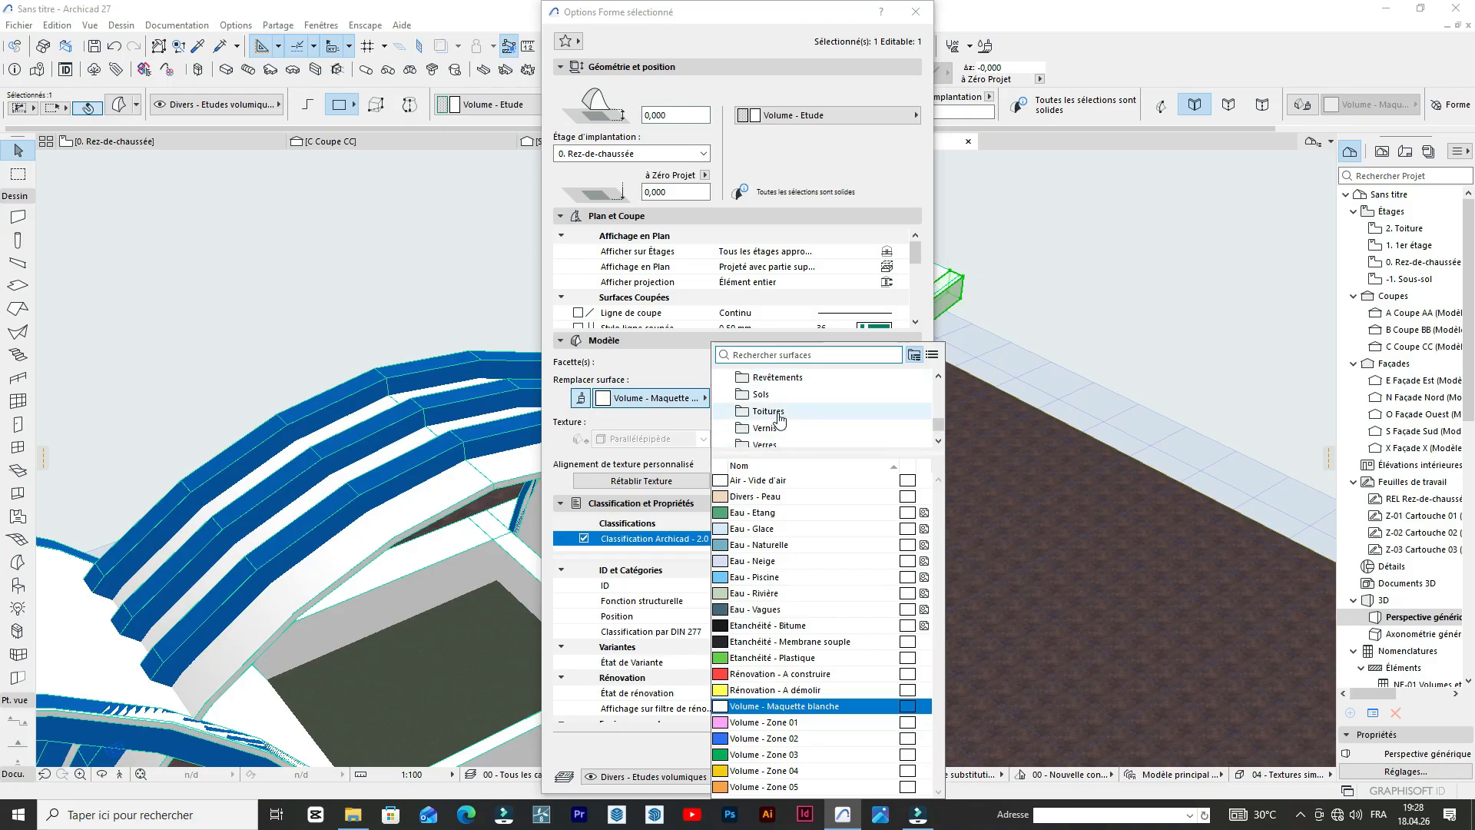
{"action": "left_click", "coordinate": [778, 377]}
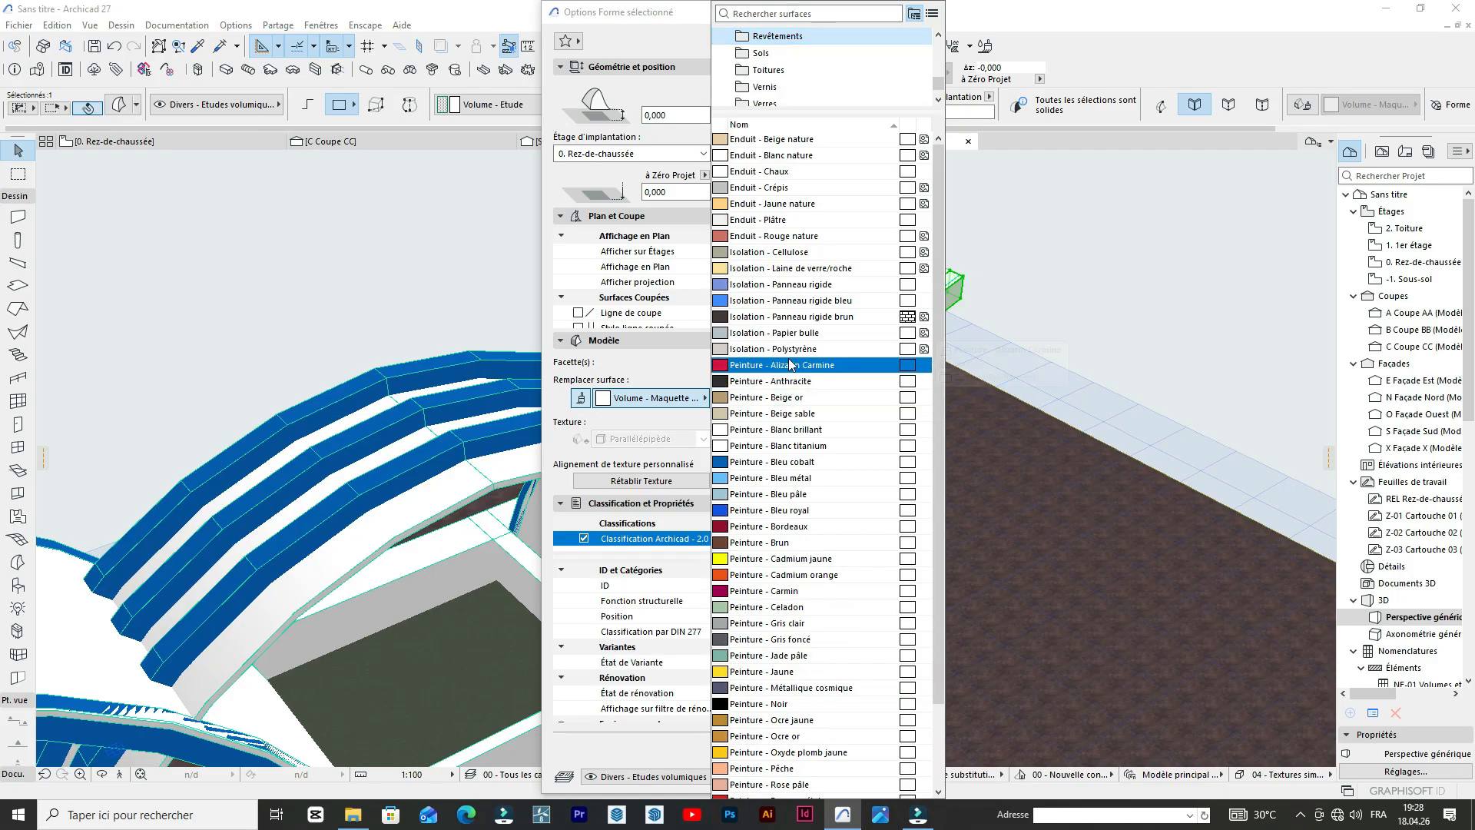
{"action": "left_click", "coordinate": [814, 462]}
{"action": "left_click", "coordinate": [878, 776]}
{"action": "left_click", "coordinate": [876, 776]}
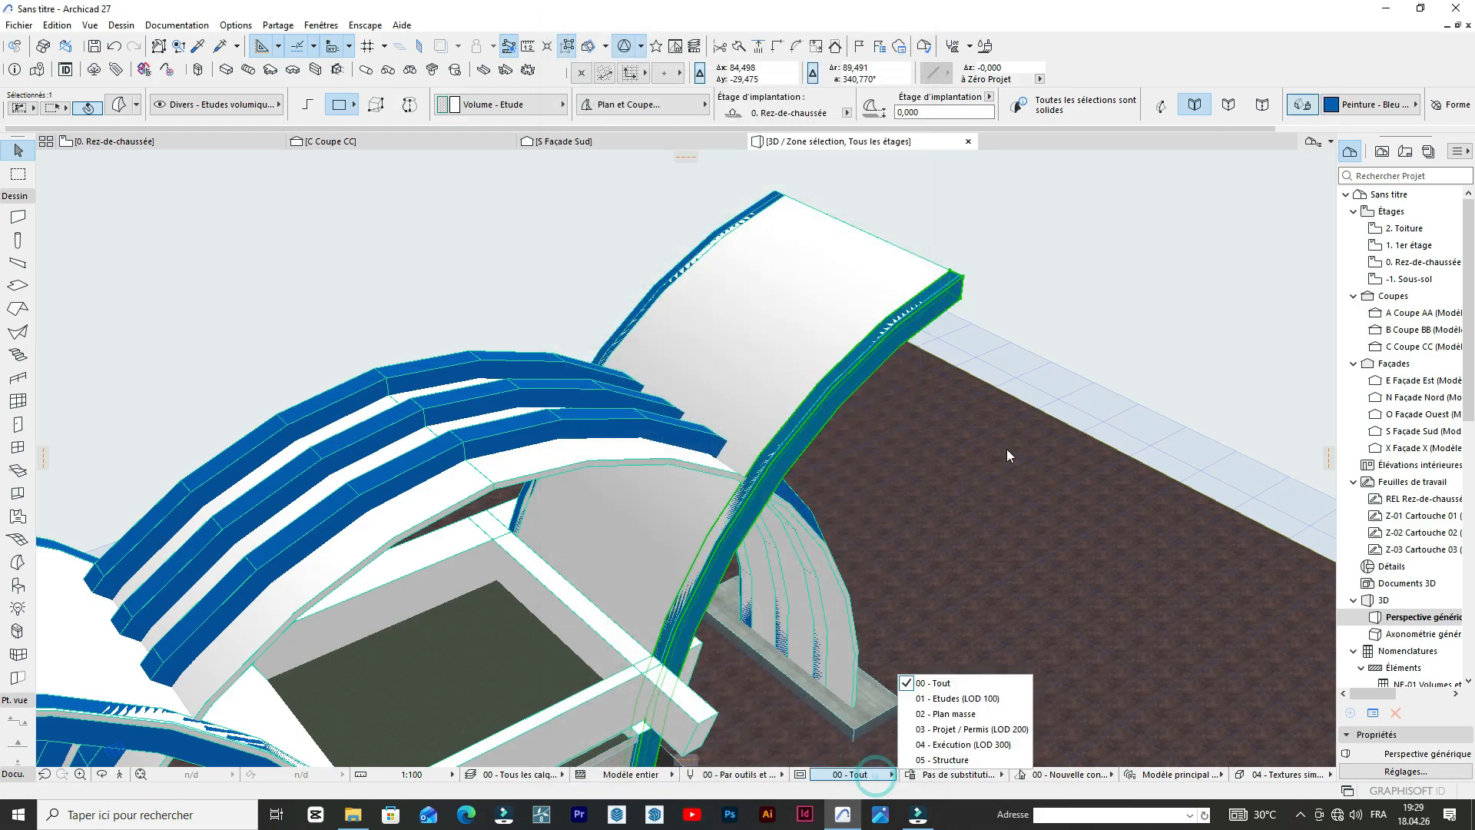
{"action": "left_click", "coordinate": [1124, 347]}
{"action": "scroll", "coordinate": [1152, 321], "scroll_direction": "down", "scroll_amount": 1}
{"action": "left_click", "coordinate": [1154, 319]}
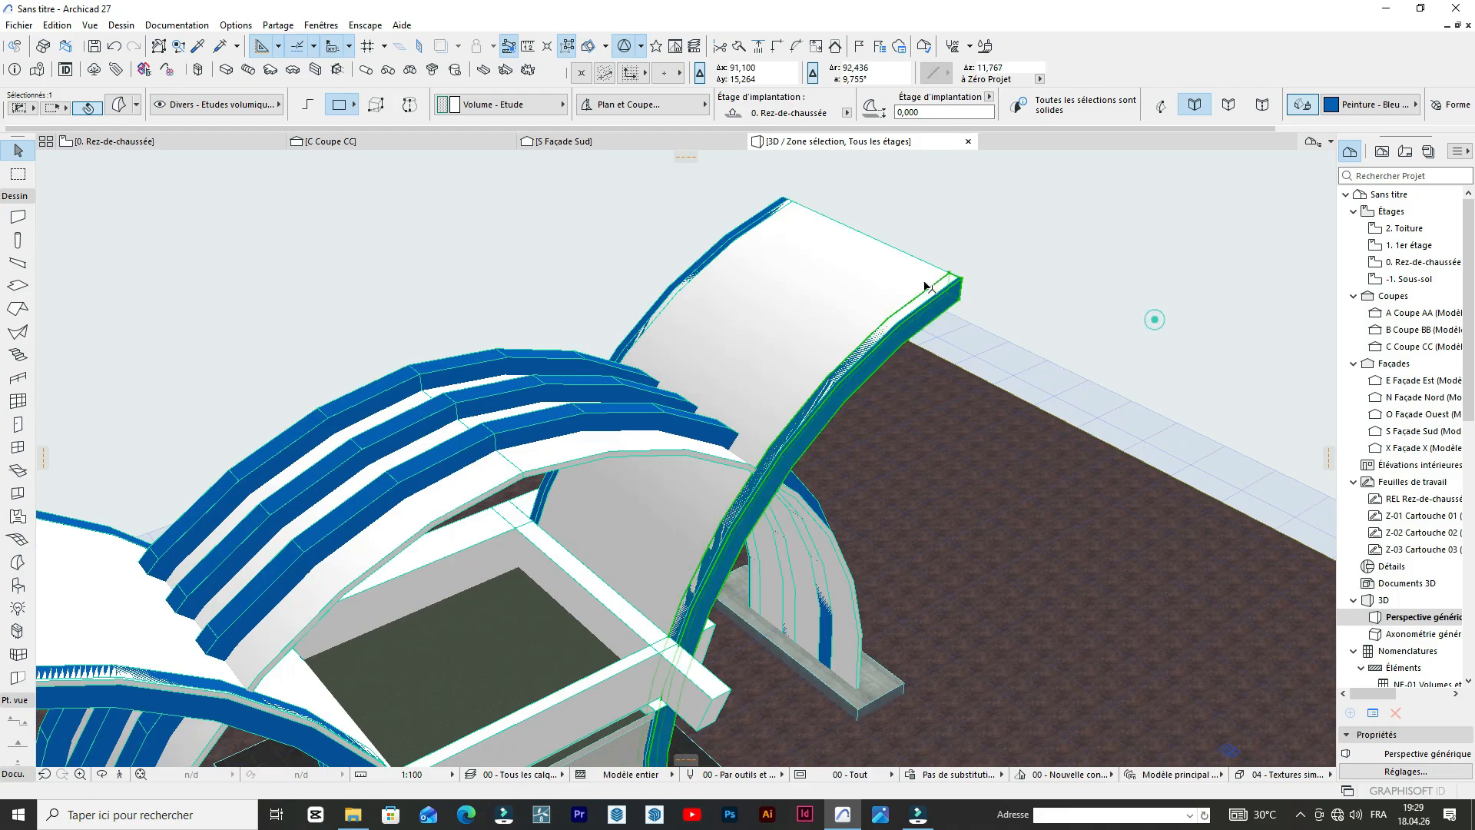
{"action": "scroll", "coordinate": [887, 310], "scroll_direction": "down", "scroll_amount": 5}
{"action": "left_click", "coordinate": [1127, 298]}
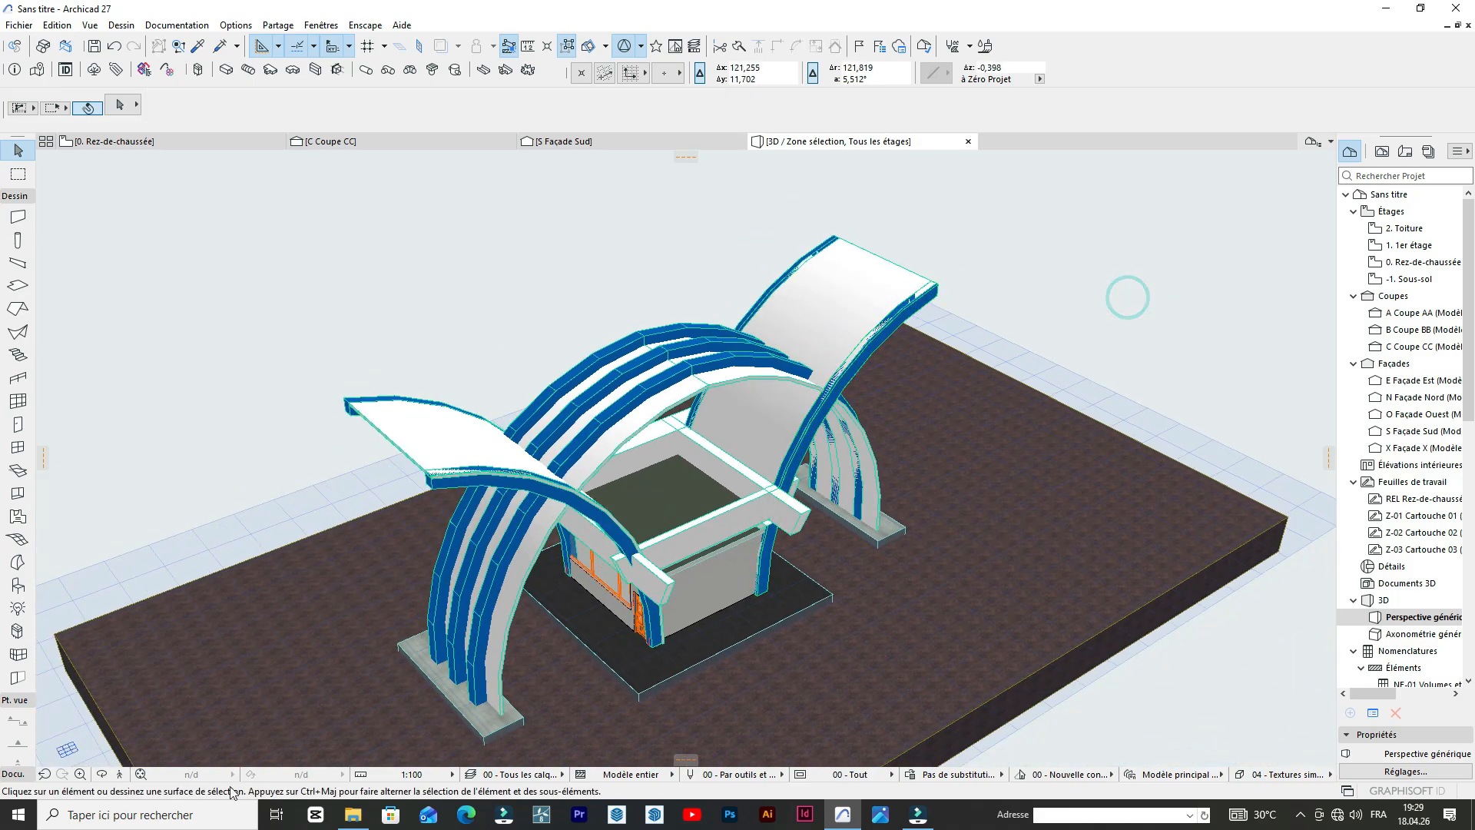
Orbit to the front of the gate and examine the painted arches and the booth from close up and from a low viewpoint.
{"action": "left_click", "coordinate": [100, 776]}
{"action": "left_click_drag", "start_coordinate": [257, 519], "coordinate": [767, 538]}
{"action": "scroll", "coordinate": [651, 353], "scroll_direction": "up", "scroll_amount": 3}
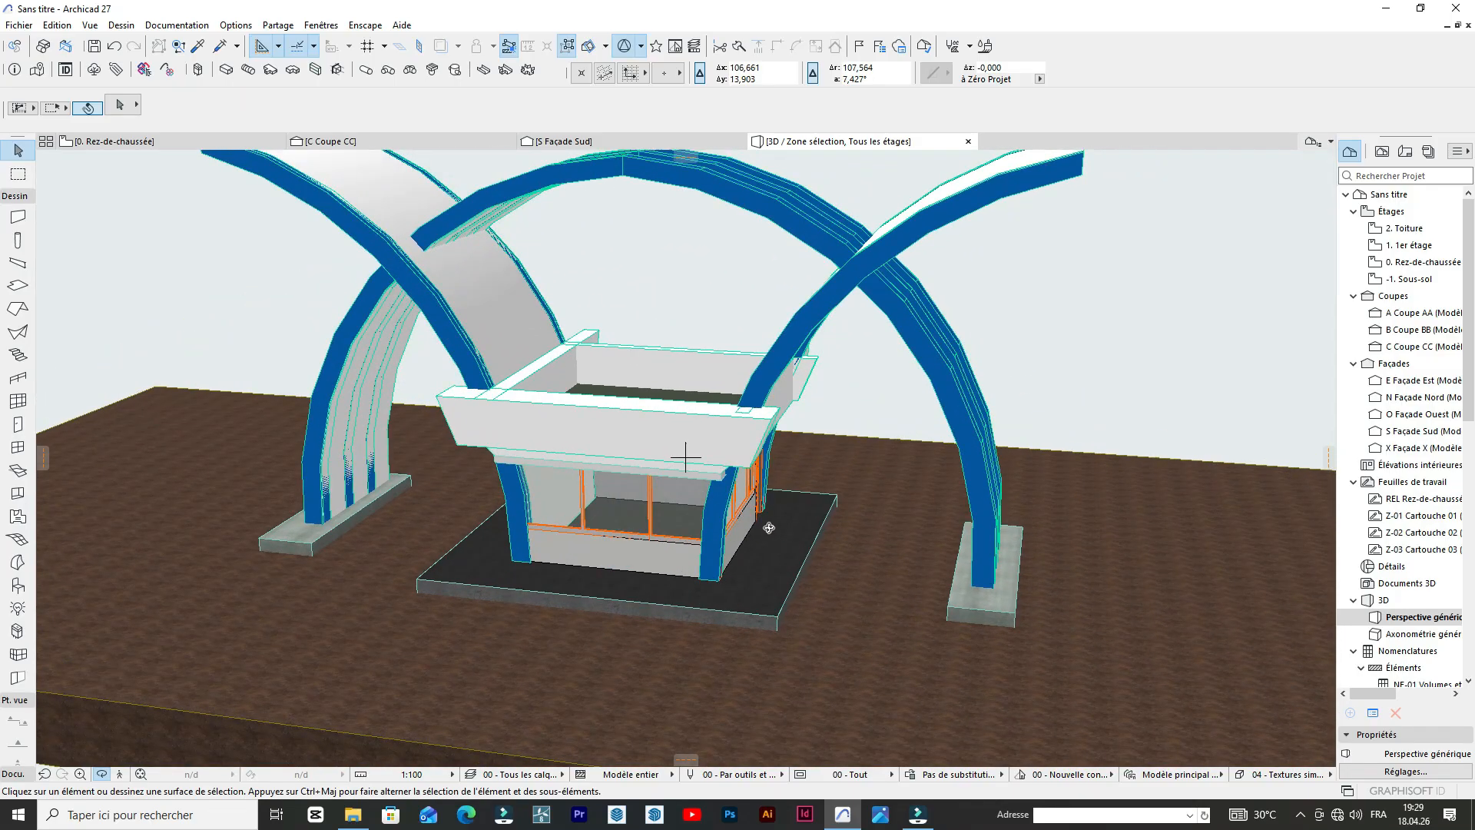
{"action": "scroll", "coordinate": [769, 528], "scroll_direction": "down", "scroll_amount": 3}
{"action": "scroll", "coordinate": [749, 563], "scroll_direction": "up", "scroll_amount": 5}
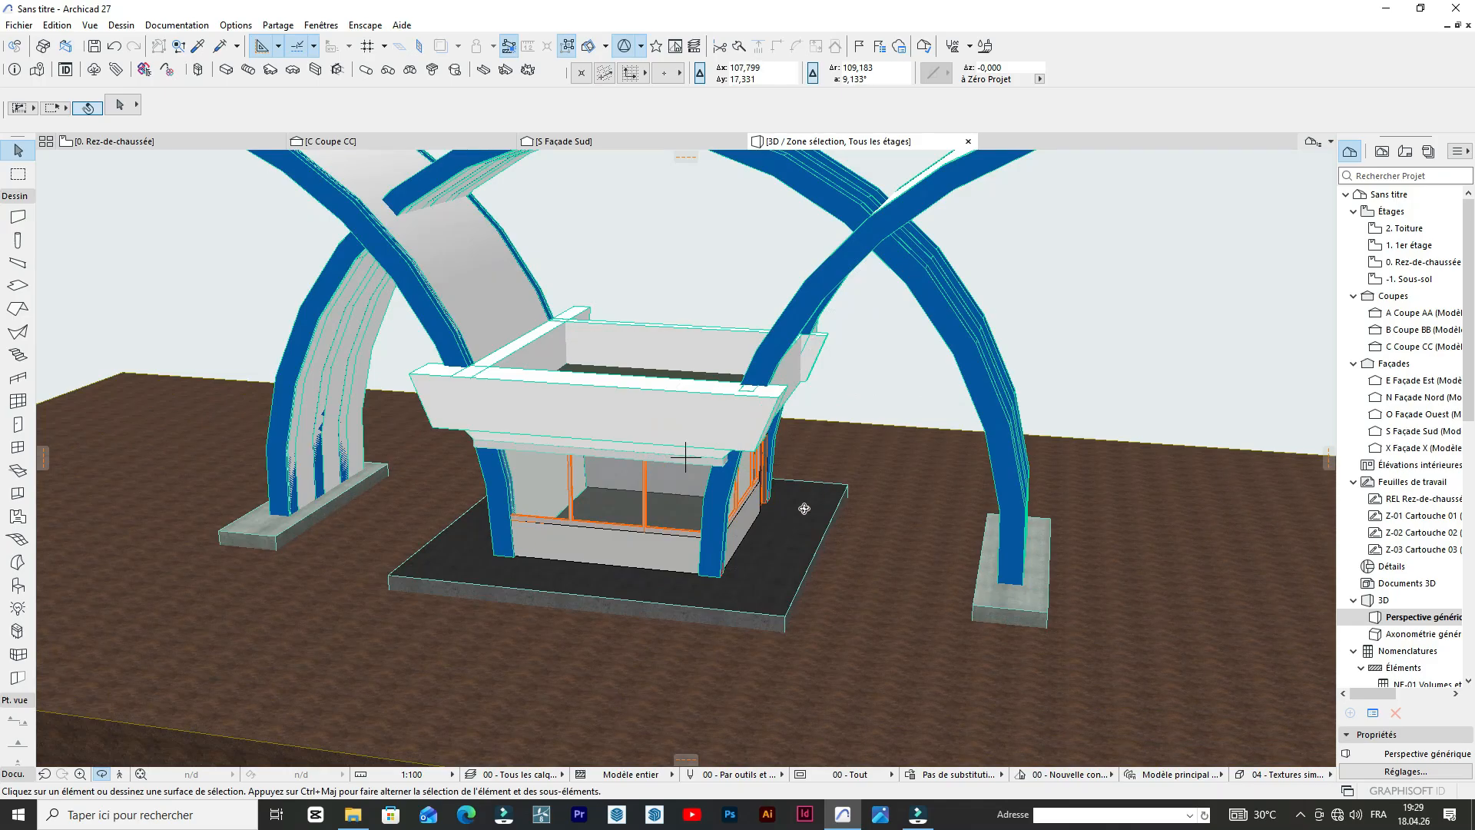
{"action": "scroll", "coordinate": [761, 461], "scroll_direction": "down", "scroll_amount": 4}
{"action": "middle_click_drag", "start_coordinate": [707, 418], "coordinate": [648, 328], "text": "shift"}
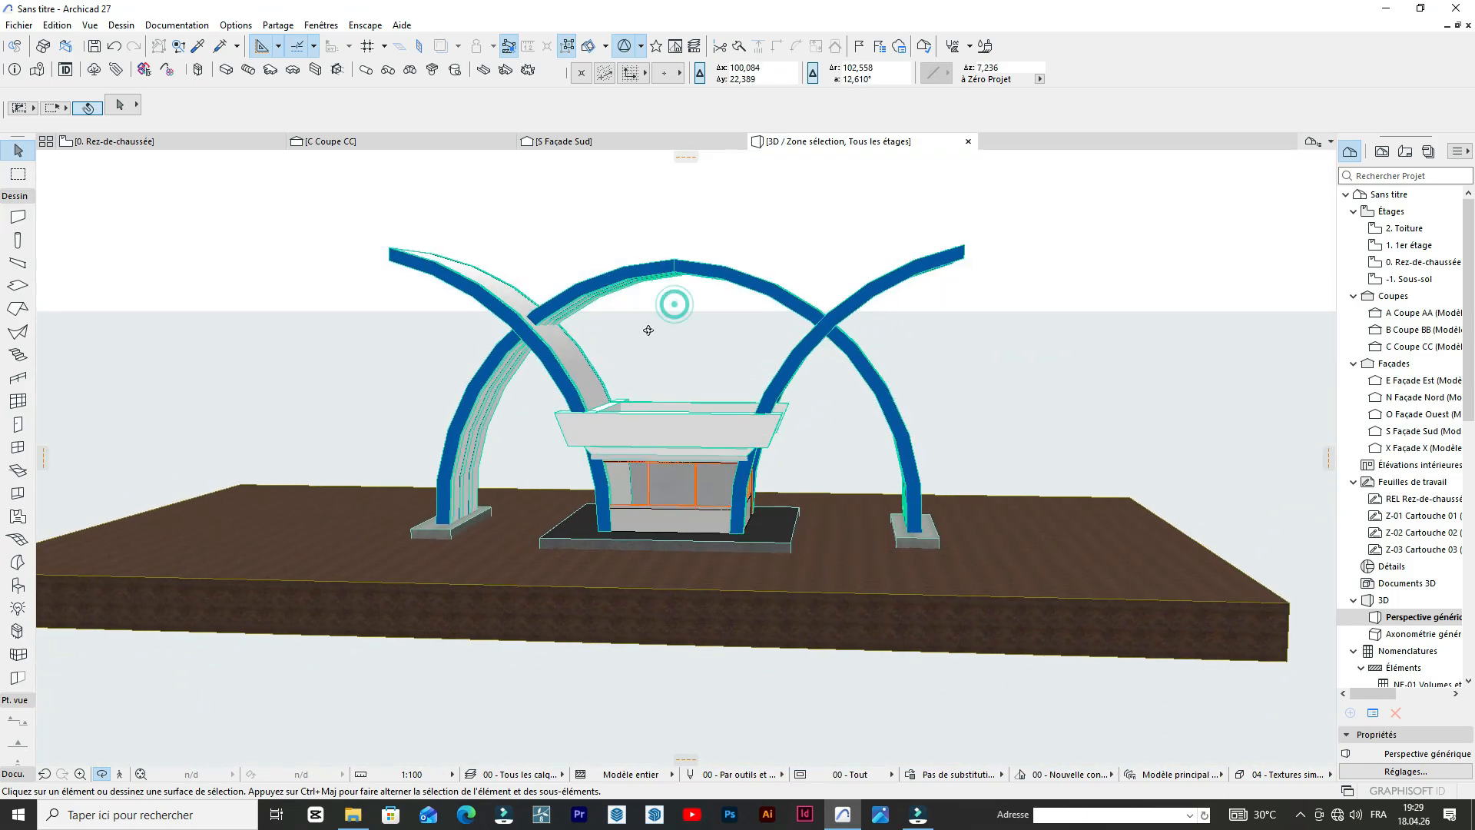
{"action": "scroll", "coordinate": [648, 328], "scroll_direction": "up", "scroll_amount": 1}
{"action": "scroll", "coordinate": [872, 582], "scroll_direction": "up", "scroll_amount": 2}
{"action": "mouse_move", "coordinate": [575, 544]}
{"action": "middle_mouse_down", "text": "shift"}
{"action": "mouse_move", "coordinate": [560, 364]}
{"action": "mouse_move", "coordinate": [499, 336]}
{"action": "mouse_move", "coordinate": [439, 349]}
{"action": "mouse_move", "coordinate": [623, 419]}
{"action": "mouse_move", "coordinate": [763, 411]}
{"action": "mouse_move", "coordinate": [761, 358]}
{"action": "mouse_move", "coordinate": [581, 341]}
{"action": "mouse_move", "coordinate": [652, 306]}
{"action": "mouse_move", "coordinate": [611, 265]}
{"action": "middle_mouse_up", "text": "shift"}
{"action": "scroll", "coordinate": [661, 315], "scroll_direction": "up", "scroll_amount": 5}
{"action": "scroll", "coordinate": [668, 321], "scroll_direction": "down", "scroll_amount": 5}
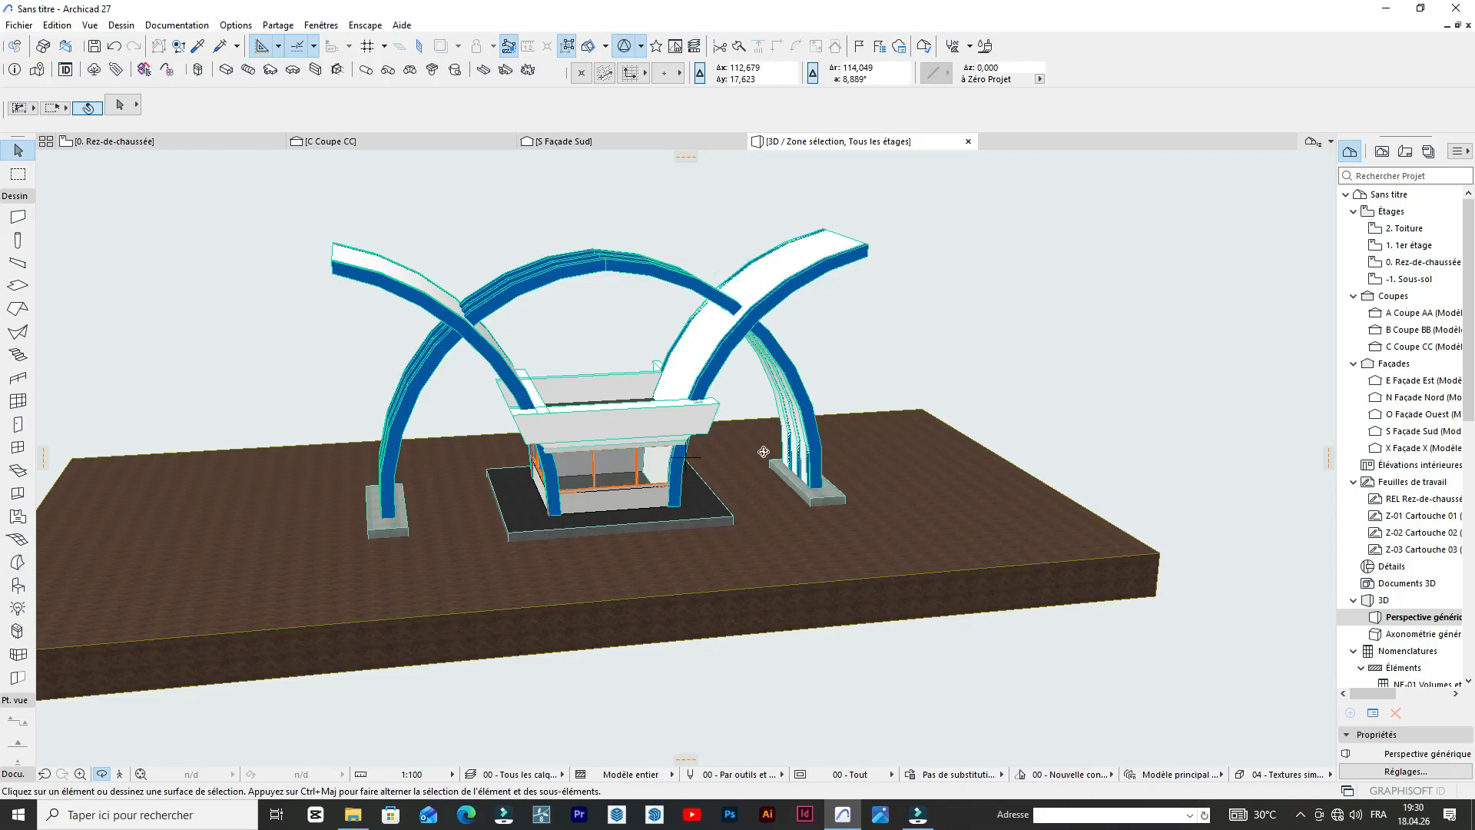
Examine the whole gate from both front corners, at low and raised angles, checking the curved sheets and blue arches.
{"action": "middle_click_drag", "start_coordinate": [678, 401], "coordinate": [1017, 375], "text": "shift"}
{"action": "scroll", "coordinate": [1017, 375], "scroll_direction": "down", "scroll_amount": 2}
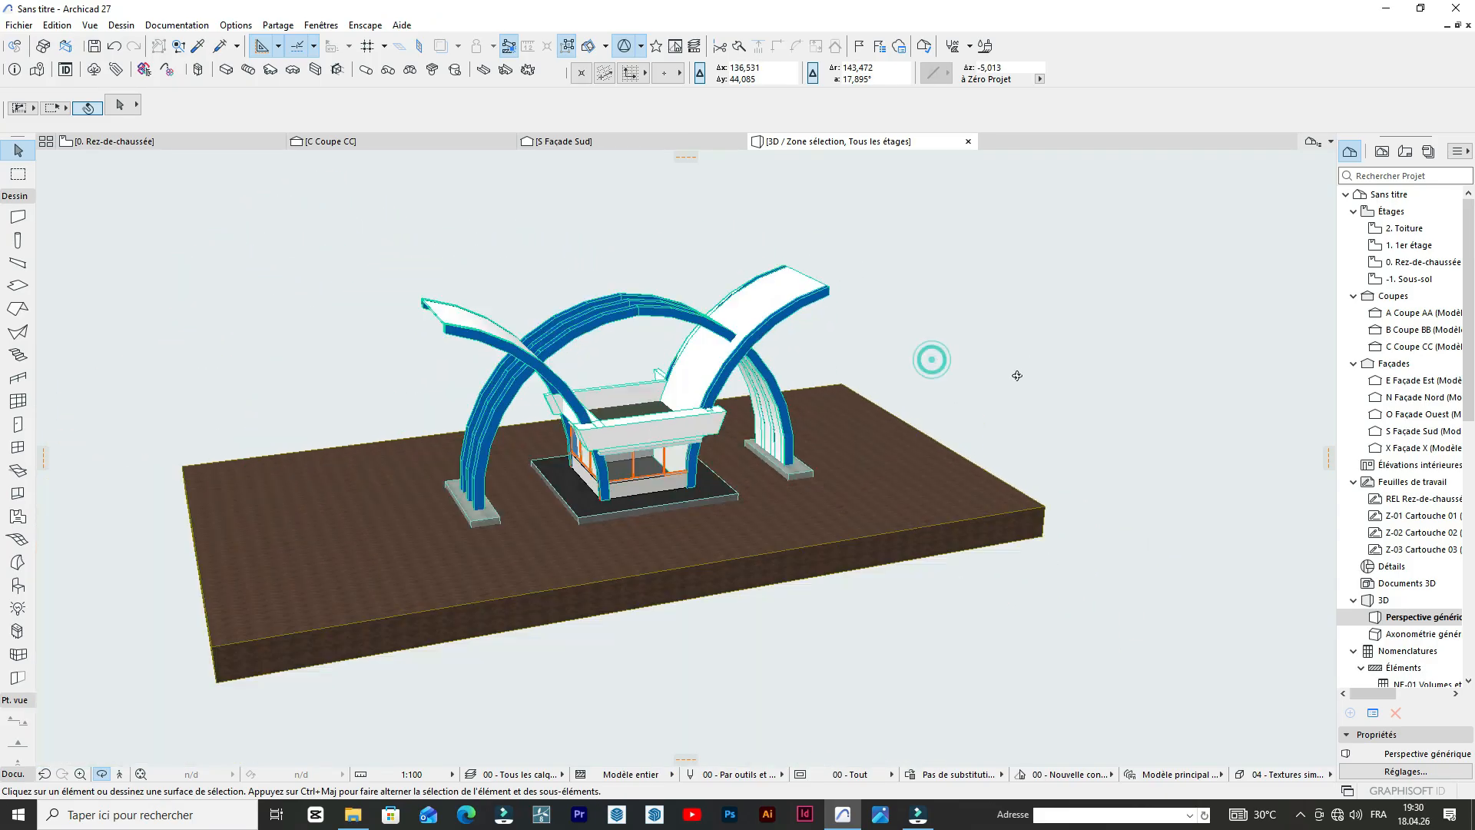
{"action": "scroll", "coordinate": [675, 518], "scroll_direction": "up", "scroll_amount": 2}
{"action": "middle_click_drag", "start_coordinate": [647, 500], "coordinate": [767, 454], "text": "shift"}
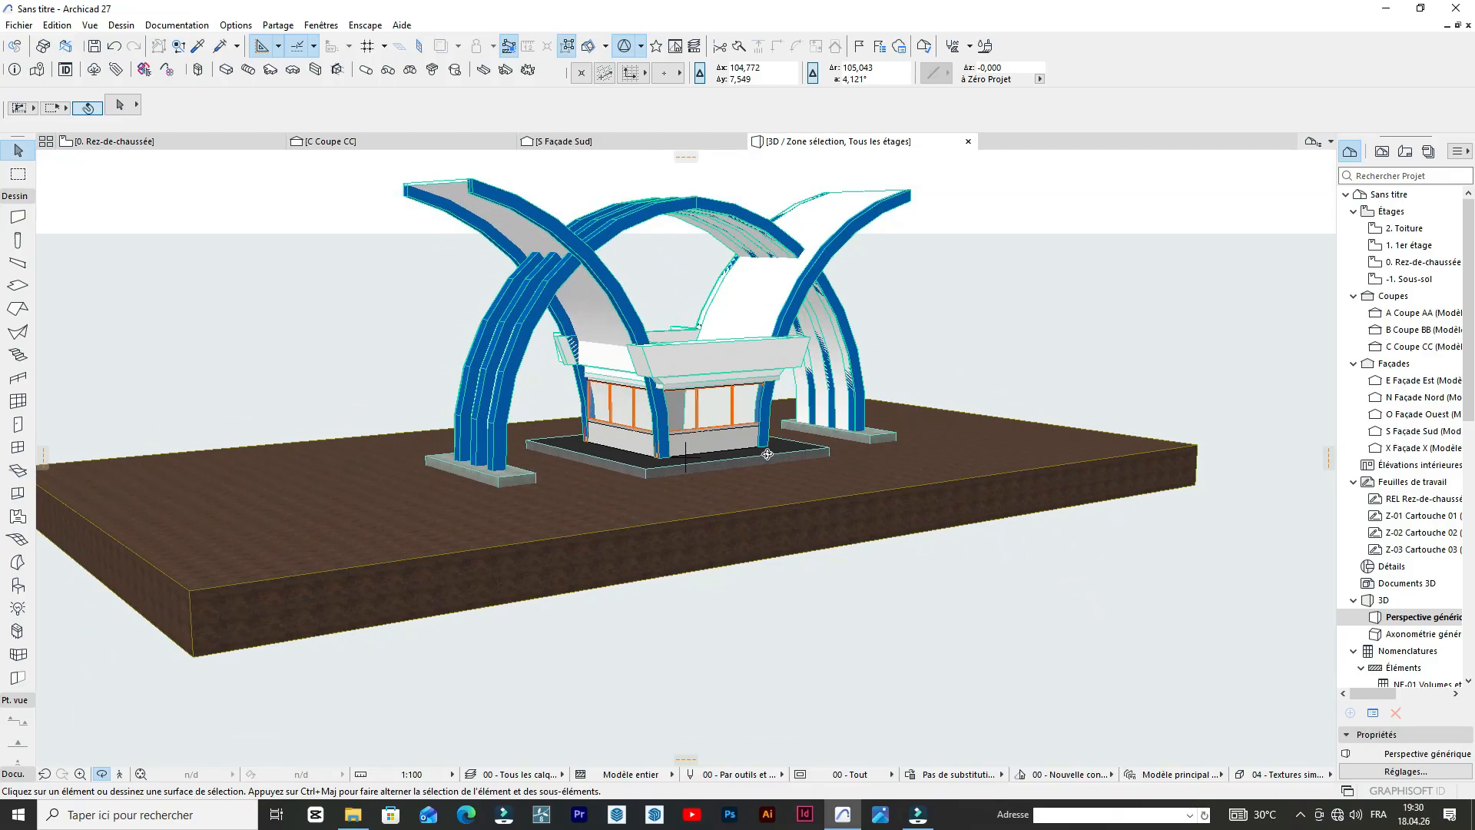
{"action": "middle_click_drag", "start_coordinate": [696, 418], "coordinate": [695, 320], "text": "shift"}
{"action": "mouse_move", "coordinate": [788, 367]}
{"action": "middle_mouse_down", "text": "shift"}
{"action": "mouse_move", "coordinate": [606, 376]}
{"action": "mouse_move", "coordinate": [738, 338]}
{"action": "mouse_move", "coordinate": [691, 331]}
{"action": "mouse_move", "coordinate": [740, 321]}
{"action": "mouse_move", "coordinate": [945, 418]}
{"action": "mouse_move", "coordinate": [954, 395]}
{"action": "mouse_move", "coordinate": [792, 363]}
{"action": "middle_mouse_up", "text": "shift"}
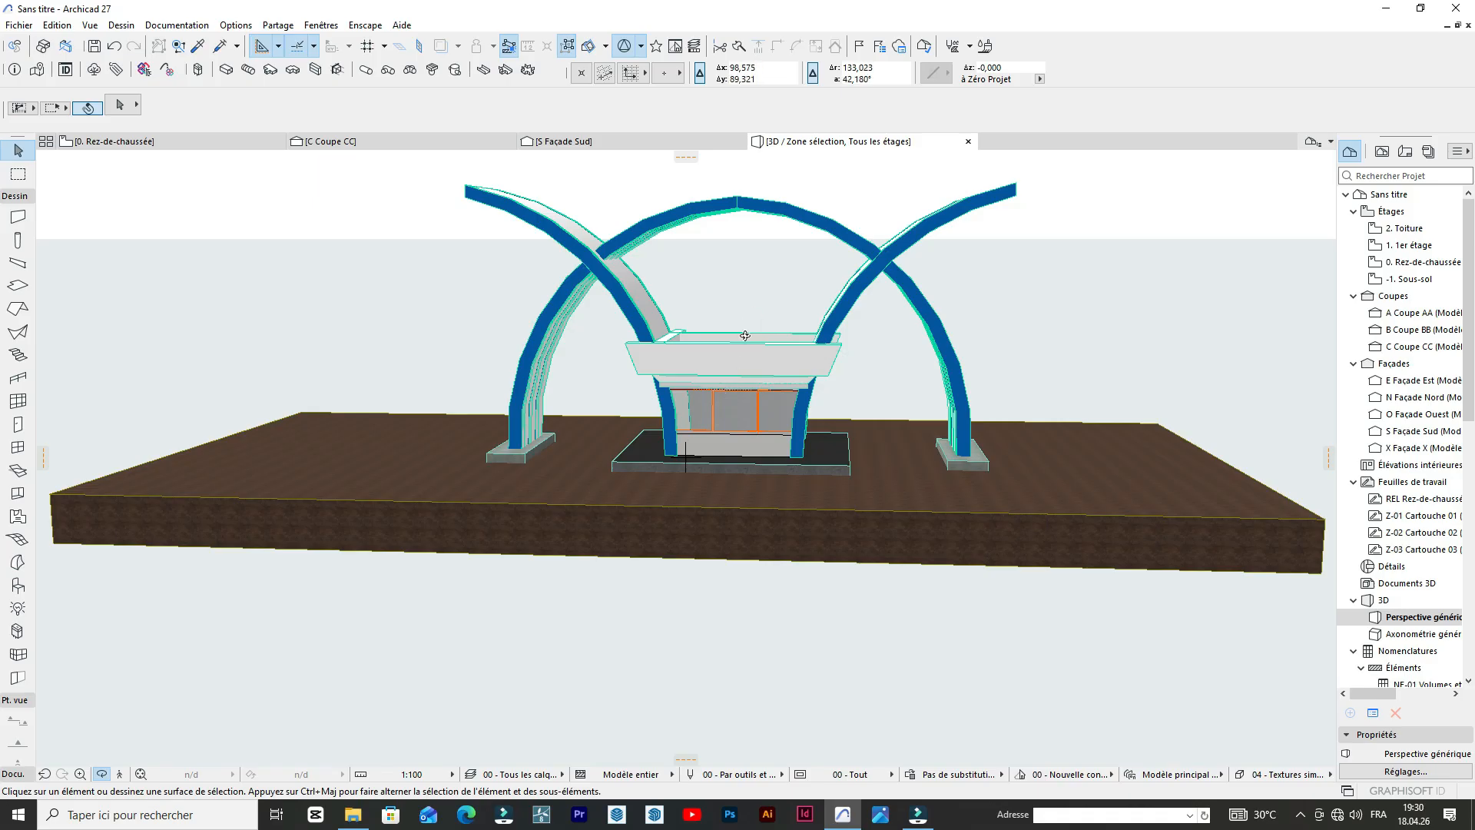
{"action": "middle_click_drag", "start_coordinate": [847, 357], "coordinate": [656, 374], "text": "shift"}
{"action": "scroll", "coordinate": [553, 356], "scroll_direction": "down", "scroll_amount": 3}
{"action": "scroll", "coordinate": [758, 286], "scroll_direction": "up", "scroll_amount": 3}
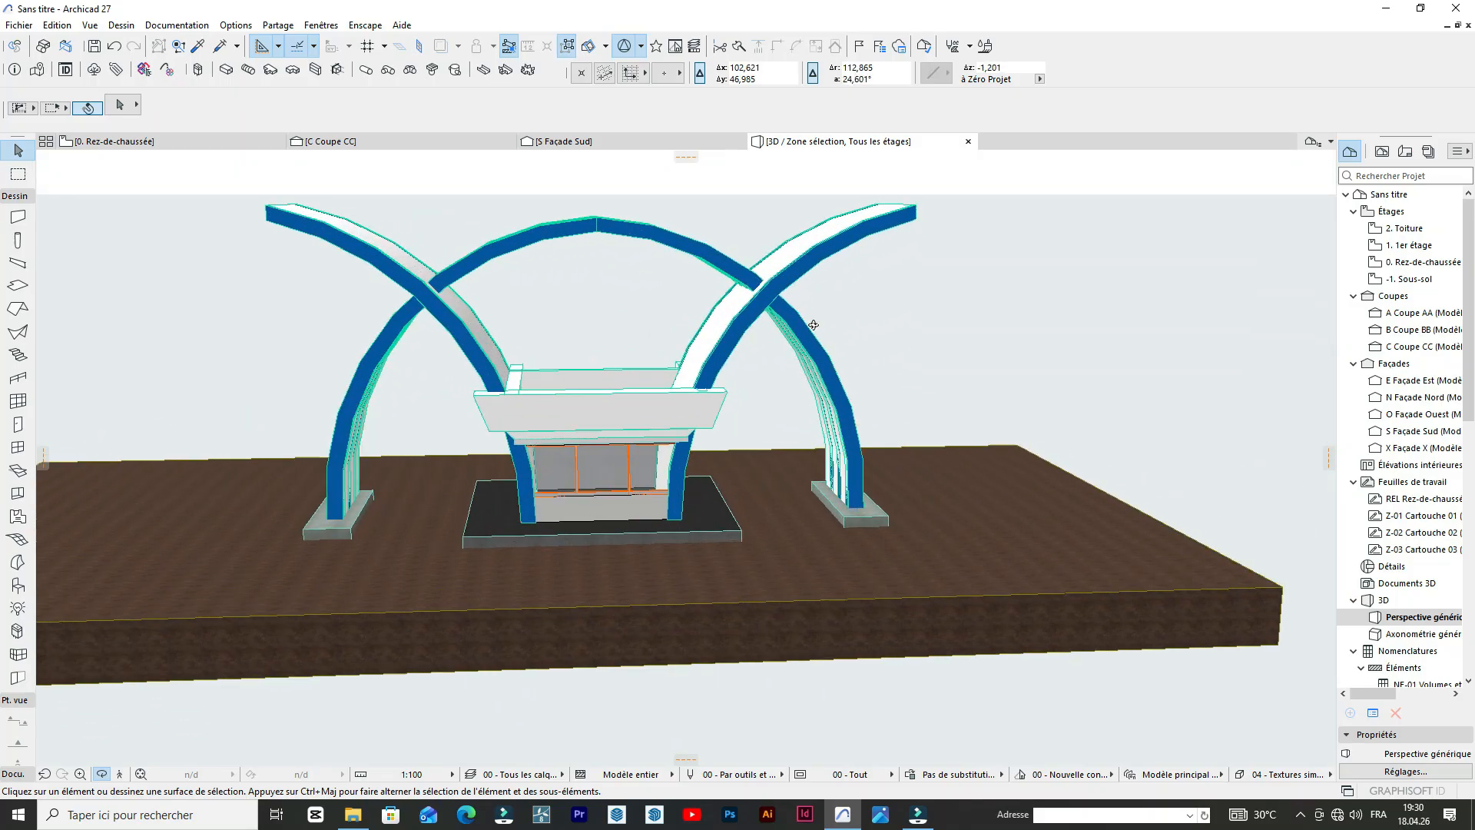
{"action": "middle_click_drag", "start_coordinate": [622, 374], "coordinate": [486, 344], "text": "shift"}
{"action": "scroll", "coordinate": [507, 328], "scroll_direction": "down", "scroll_amount": 3}
{"action": "scroll", "coordinate": [510, 321], "scroll_direction": "up", "scroll_amount": 3}
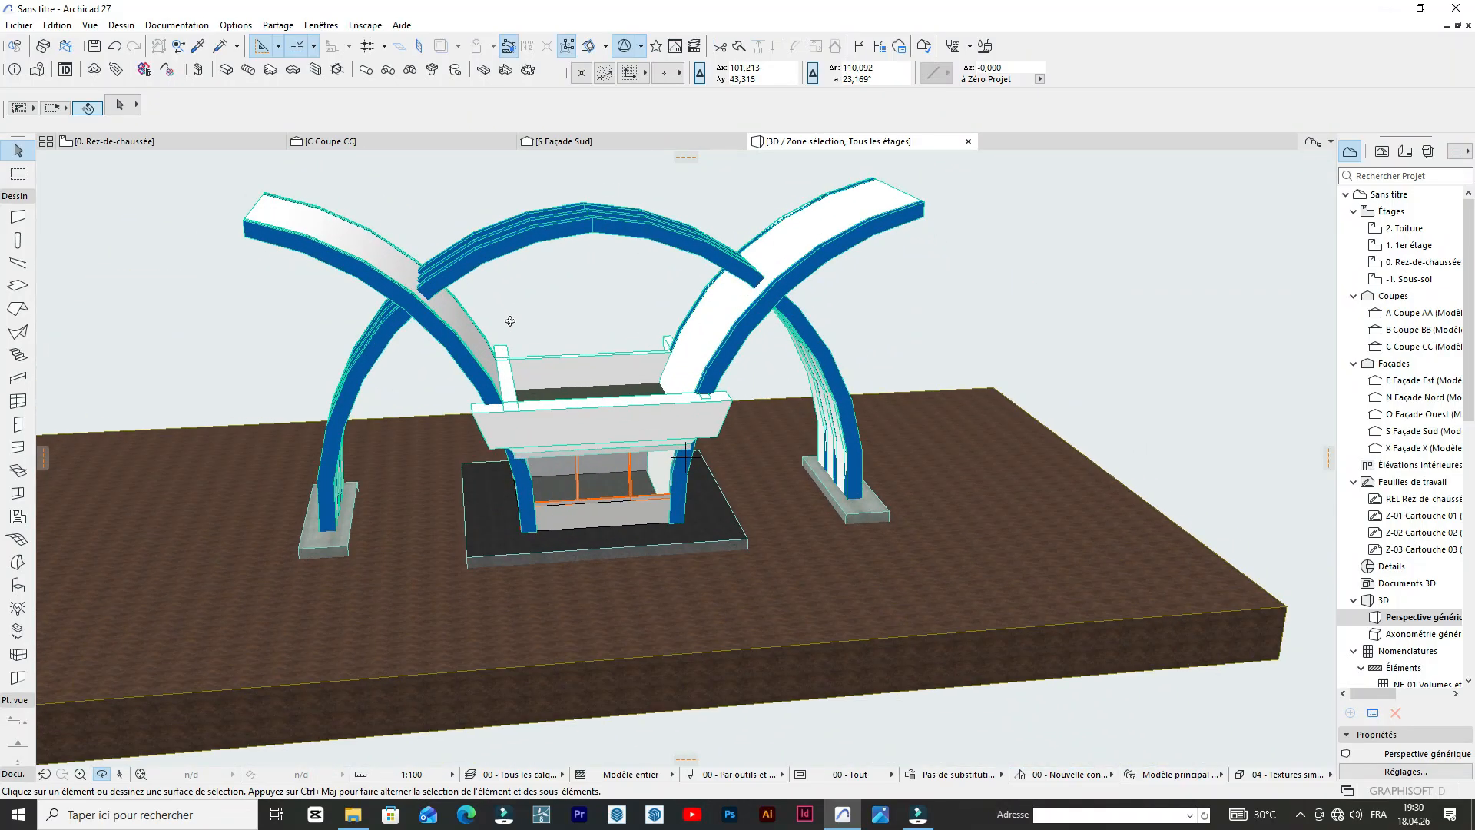
{"action": "middle_click_drag", "start_coordinate": [601, 290], "coordinate": [703, 307], "text": "shift"}
{"action": "middle_click_drag", "start_coordinate": [627, 253], "coordinate": [661, 300], "text": "shift"}
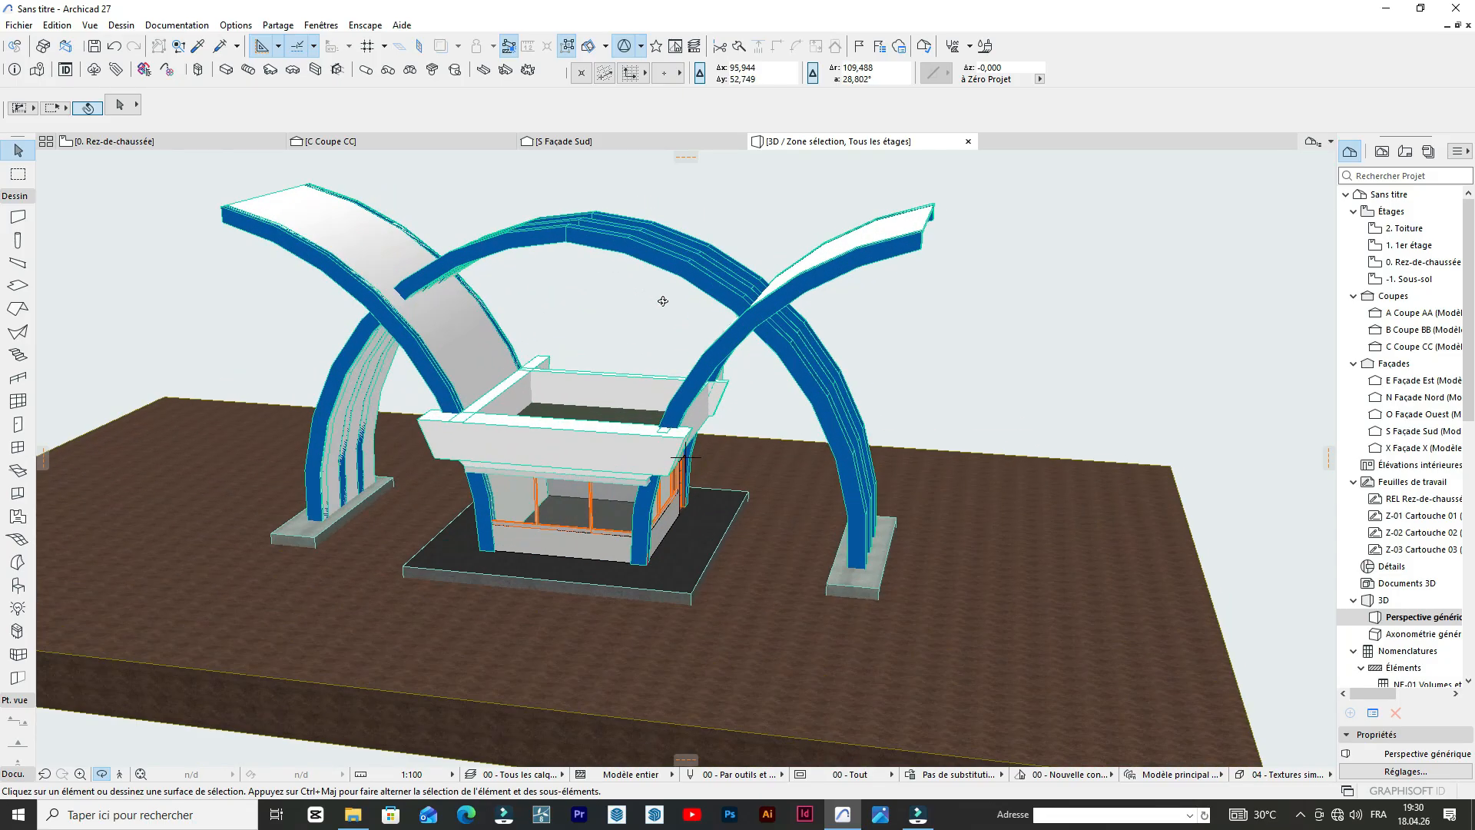
{"action": "middle_click_drag", "start_coordinate": [772, 270], "coordinate": [1038, 311], "text": "shift"}
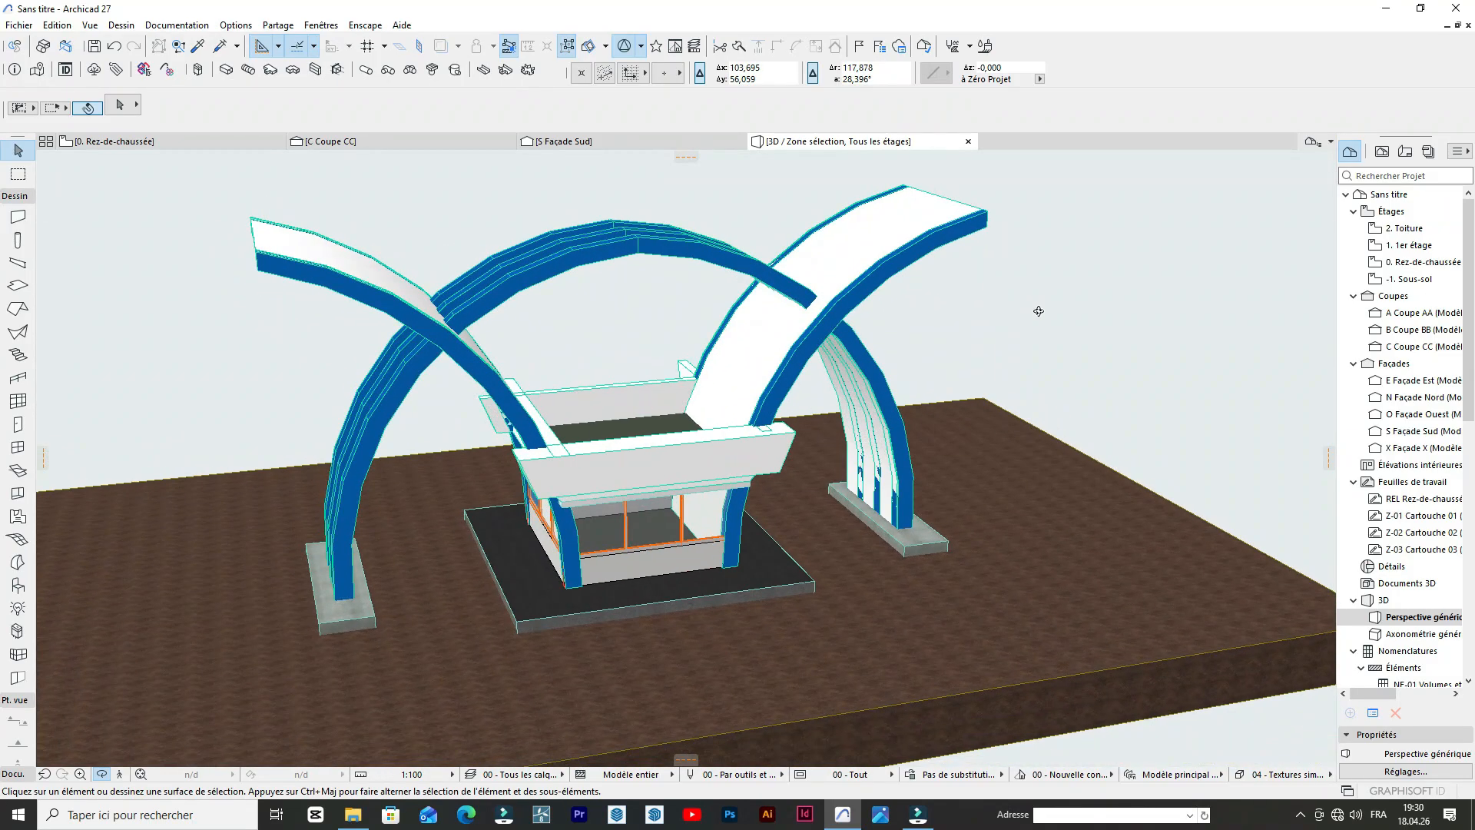